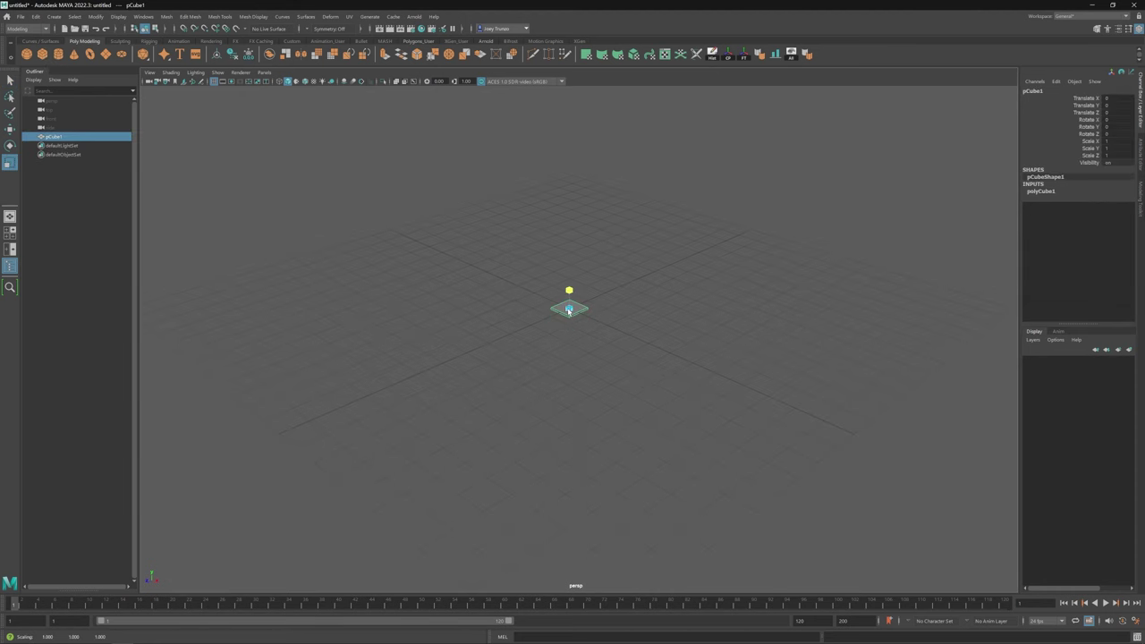
Step: Scale the default cube into a large, thin flat slab
key(r)
mouse_move(558, 332)
mouse_down()
mouse_move(631, 331)
mouse_move(536, 330)
mouse_move(554, 330)
mouse_up()
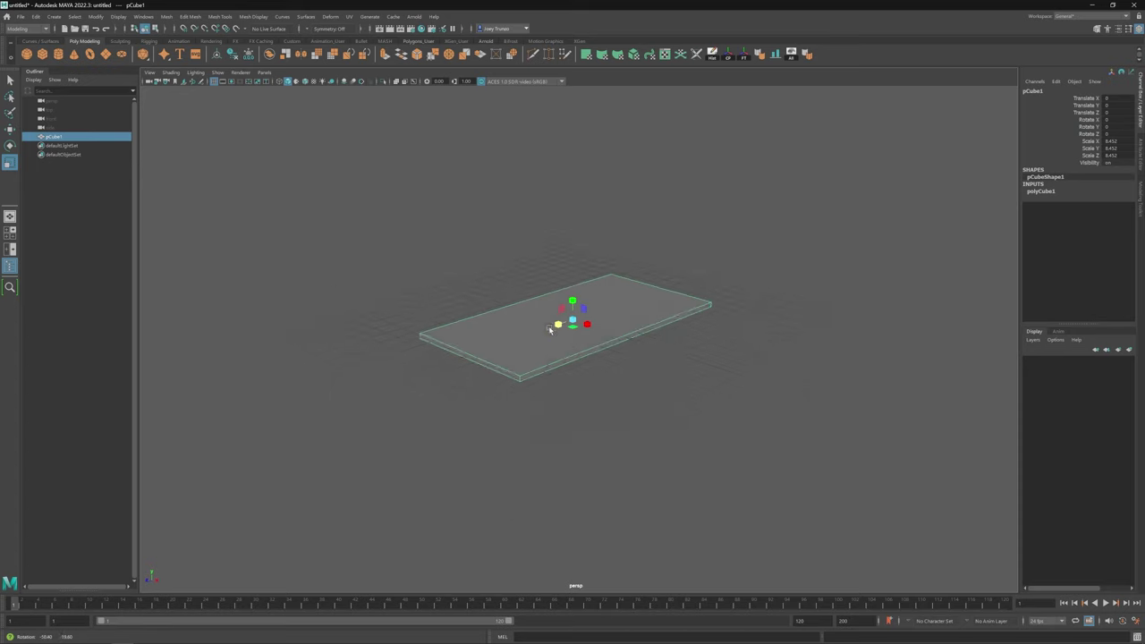
alt+right_drag(572, 333, 564, 361)
Step: Switch to the Move tool and open its Tool Settings window
key(w)
alt+drag(565, 360, 566, 394)
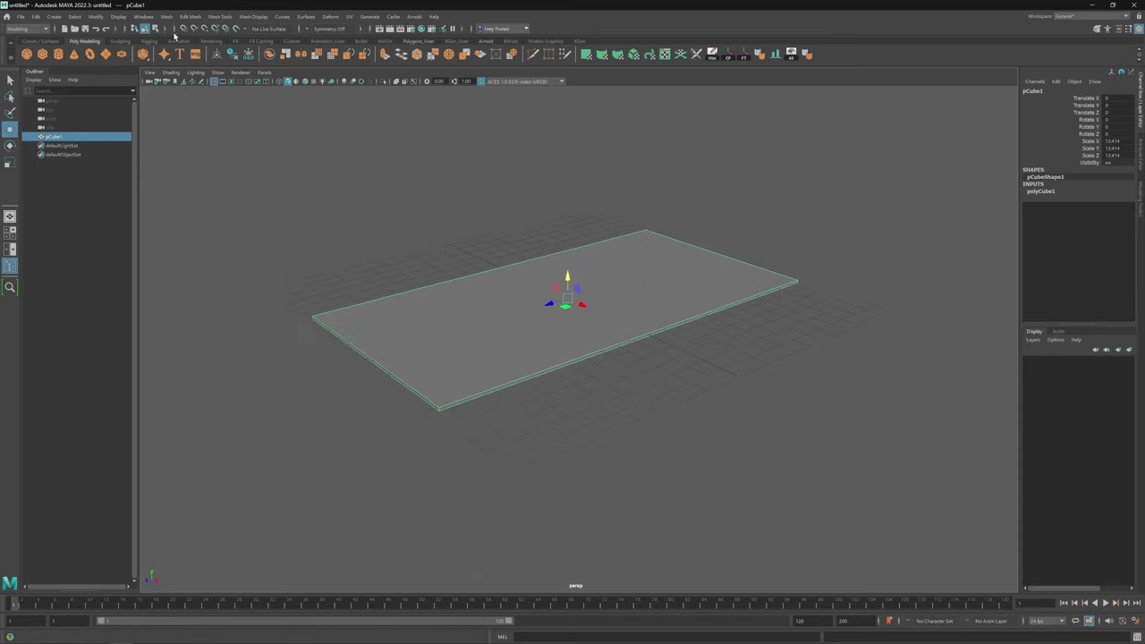
click(220, 16)
click(236, 94)
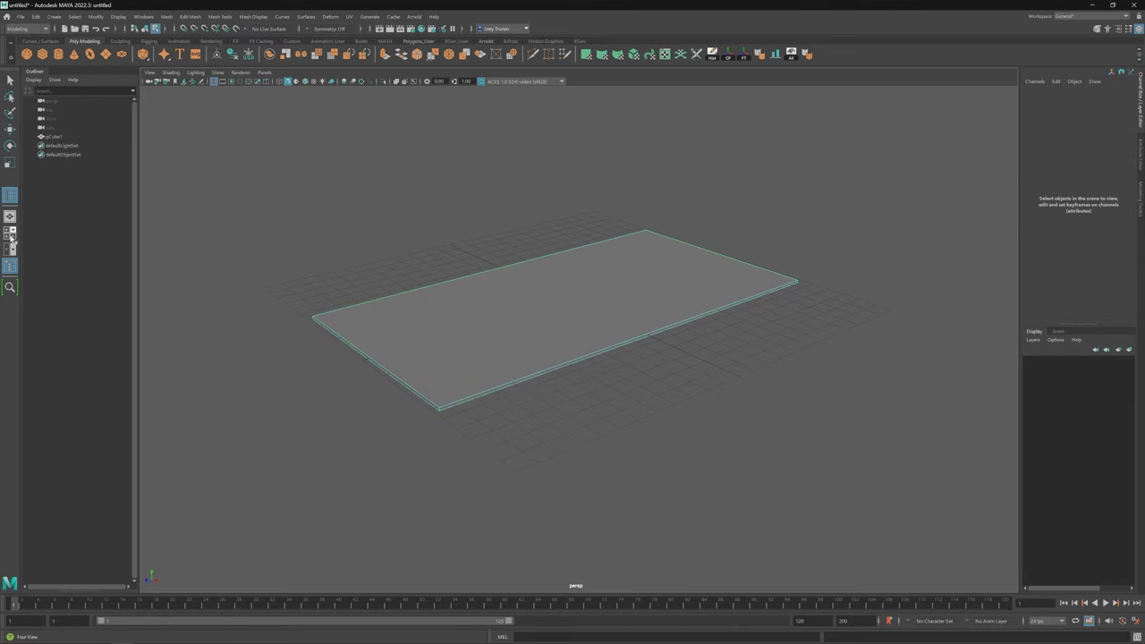
double_click(10, 128)
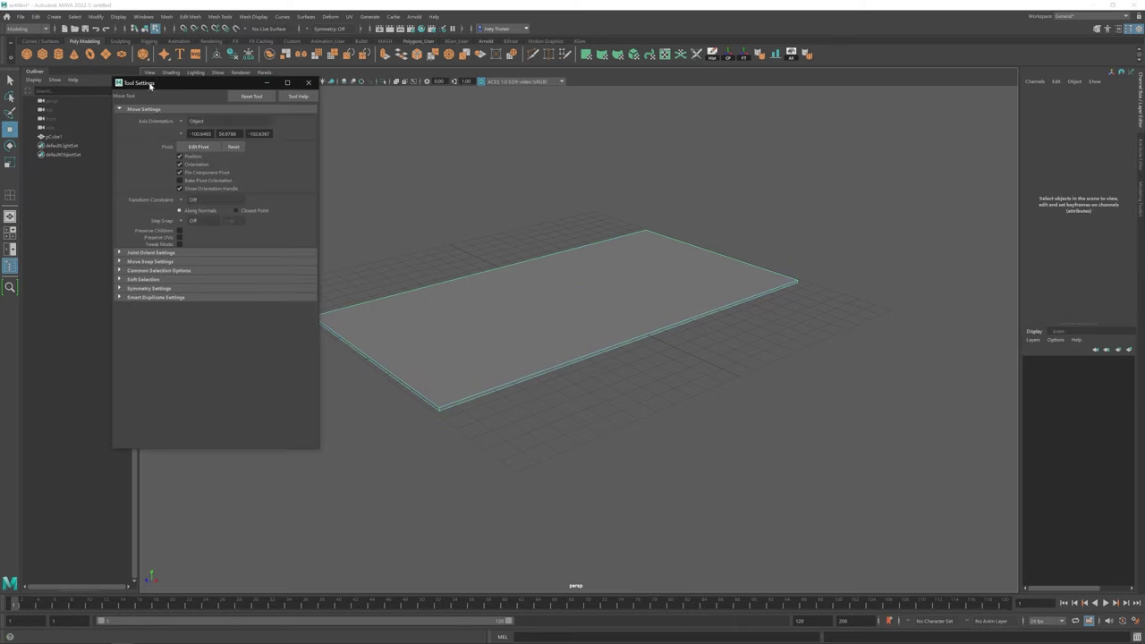
Step: Dock the Move Tool settings beside the viewport and set the axis orientation to Object
drag(150, 85, 53, 71)
click(90, 107)
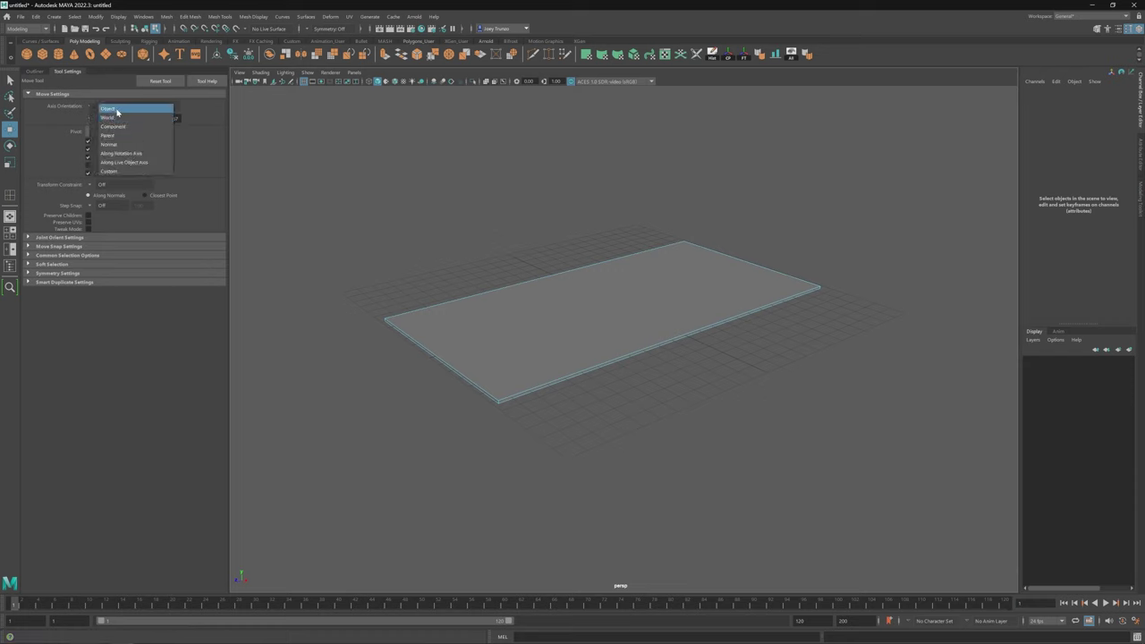
click(117, 109)
Step: Insert an edge loop across the slab and scale it outward toward the border
click(220, 16)
click(236, 94)
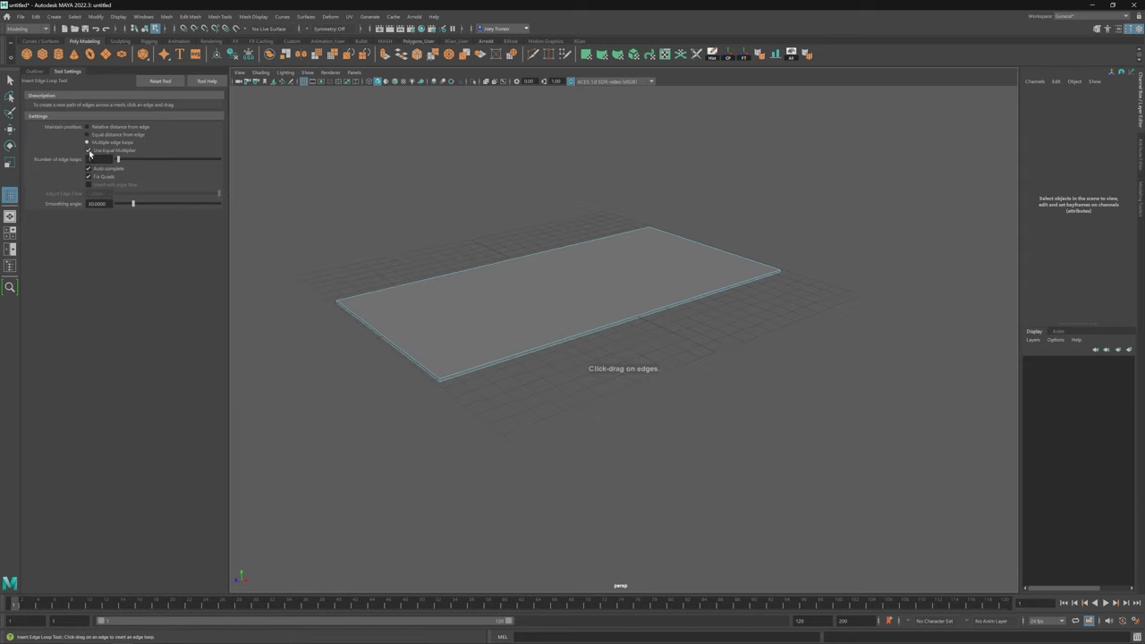
click(570, 336)
key(r)
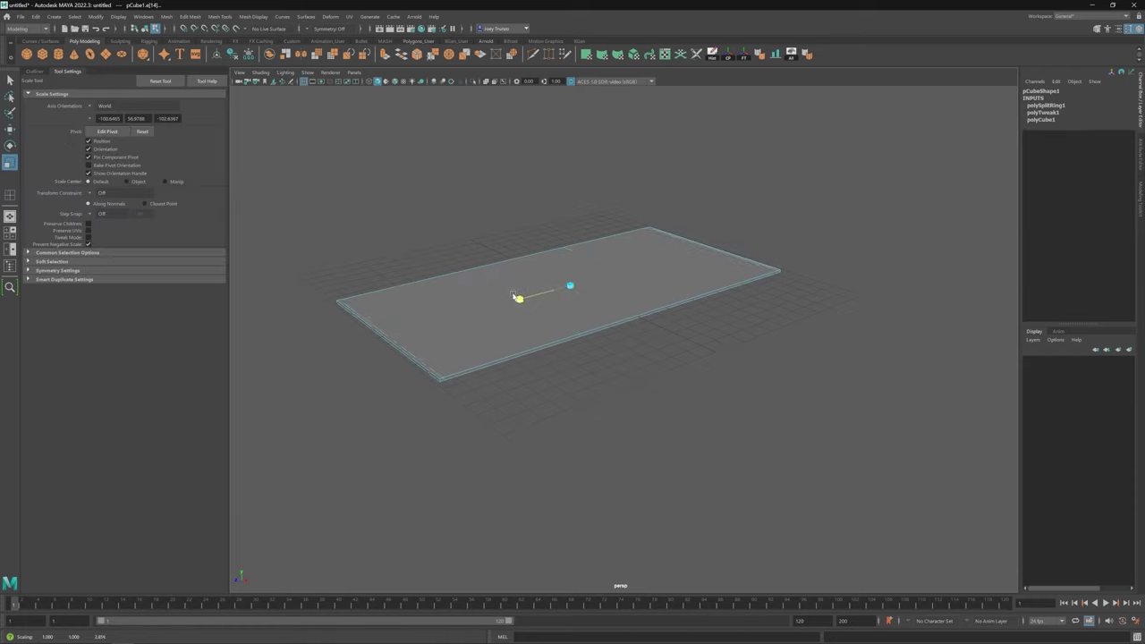
drag(517, 297, 458, 258)
Step: Insert two more edge loops and spread them apart along X
key(g)
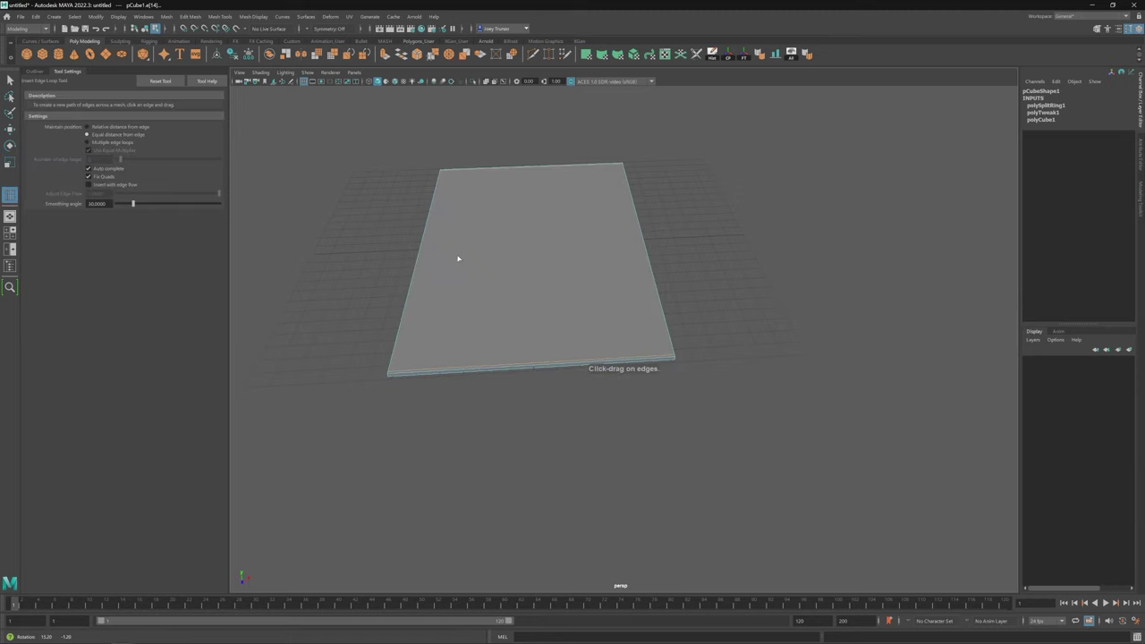
click(500, 365)
key(r)
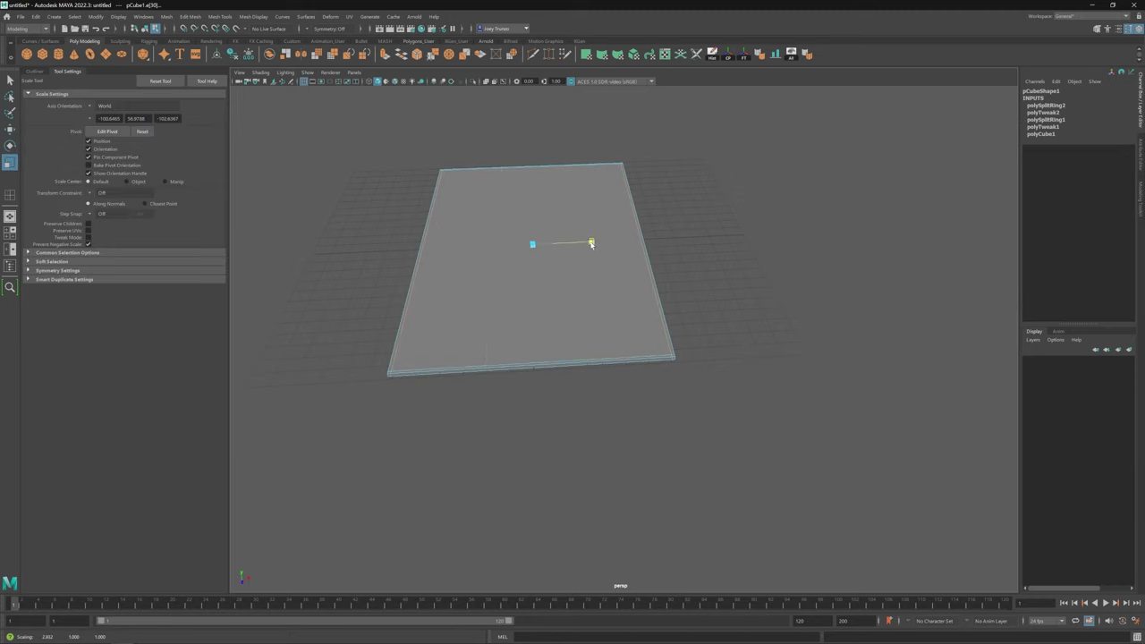
drag(591, 243, 594, 243)
alt+drag(594, 244, 417, 295)
Step: Return to object selection with the Move tool and select a face of the plane
key(F8)
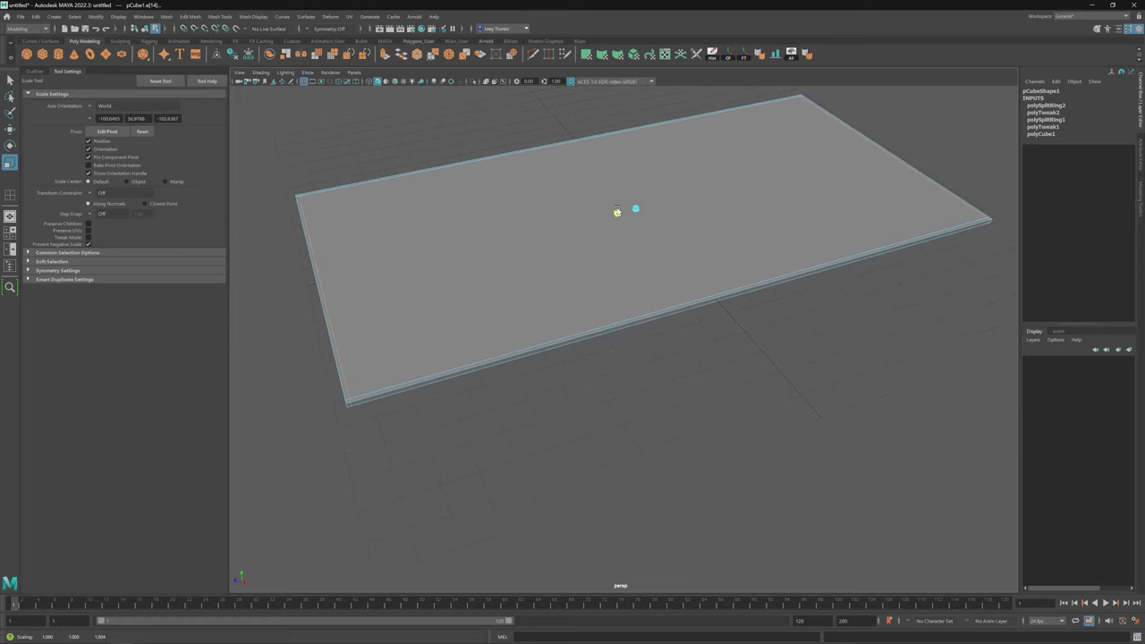
key(w)
alt+drag(485, 370, 461, 285)
click(462, 285)
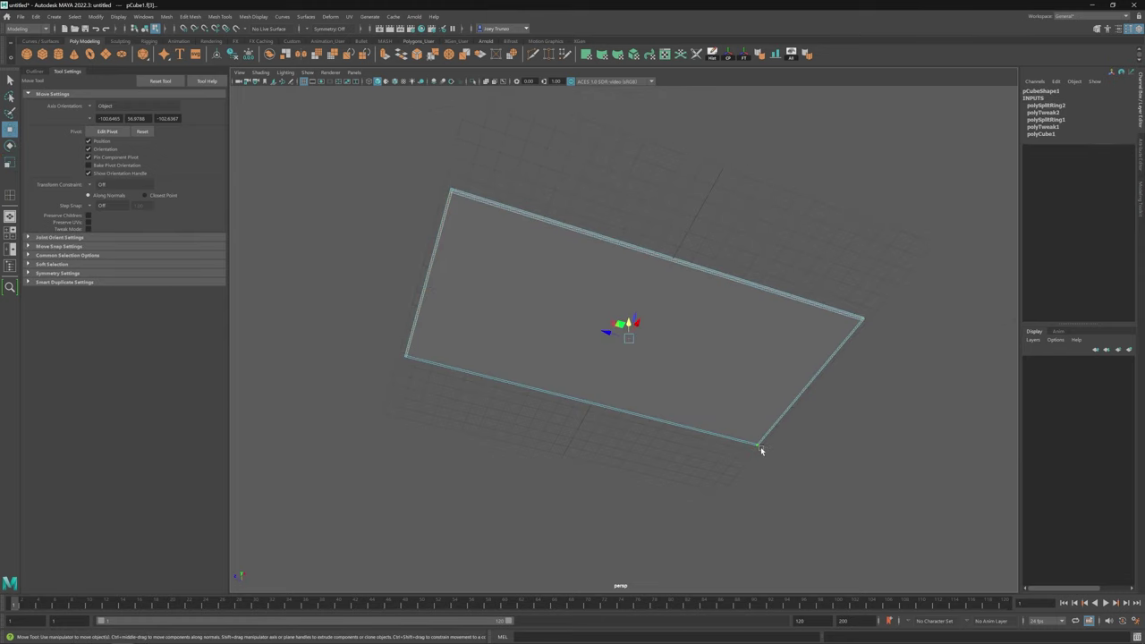
Step: Delete the selected inner faces of the slab and reselect it
key(Delete)
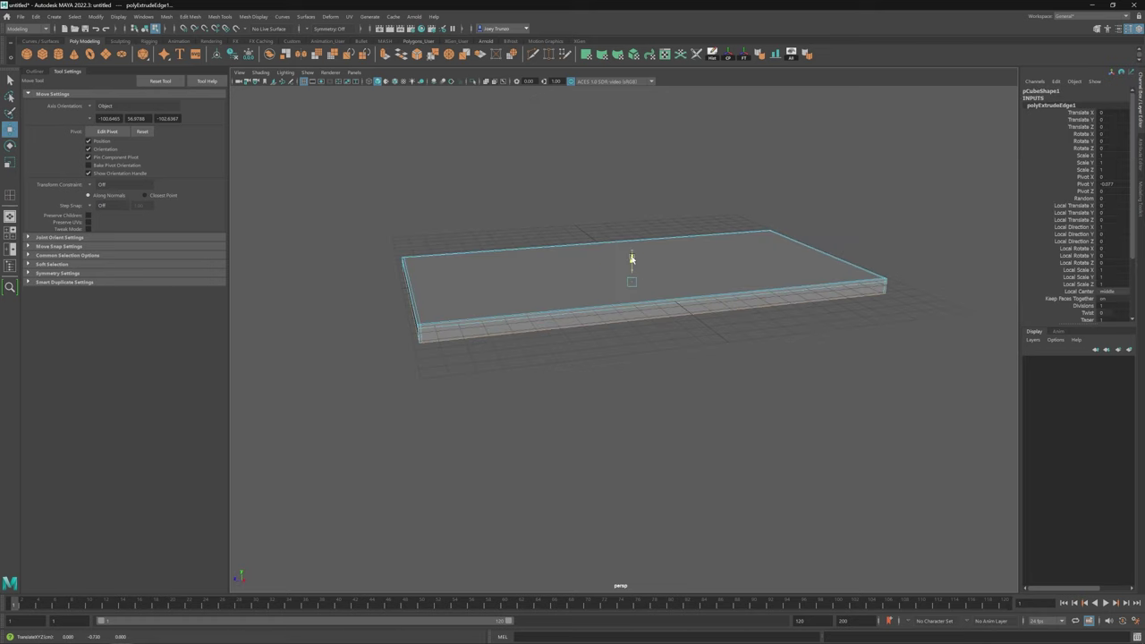
alt+drag(629, 258, 734, 119)
click(642, 225)
click(616, 254)
click(591, 225)
click(567, 241)
Step: Extrude the slab's back edge and raise it into a wall
key(F10)
click(572, 169)
key(ctrl+e)
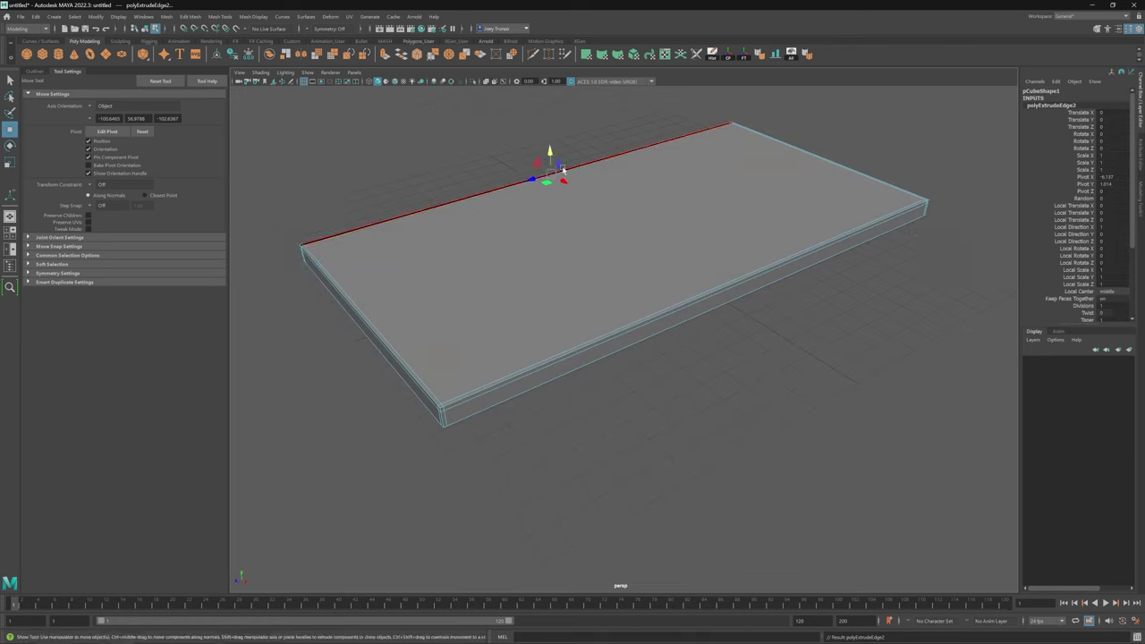
scroll(577, 235, down, 3)
drag(577, 235, 721, 216)
Step: Select the wall's faces to check it edge-on, then return to object mode
right_click(722, 217)
click(723, 242)
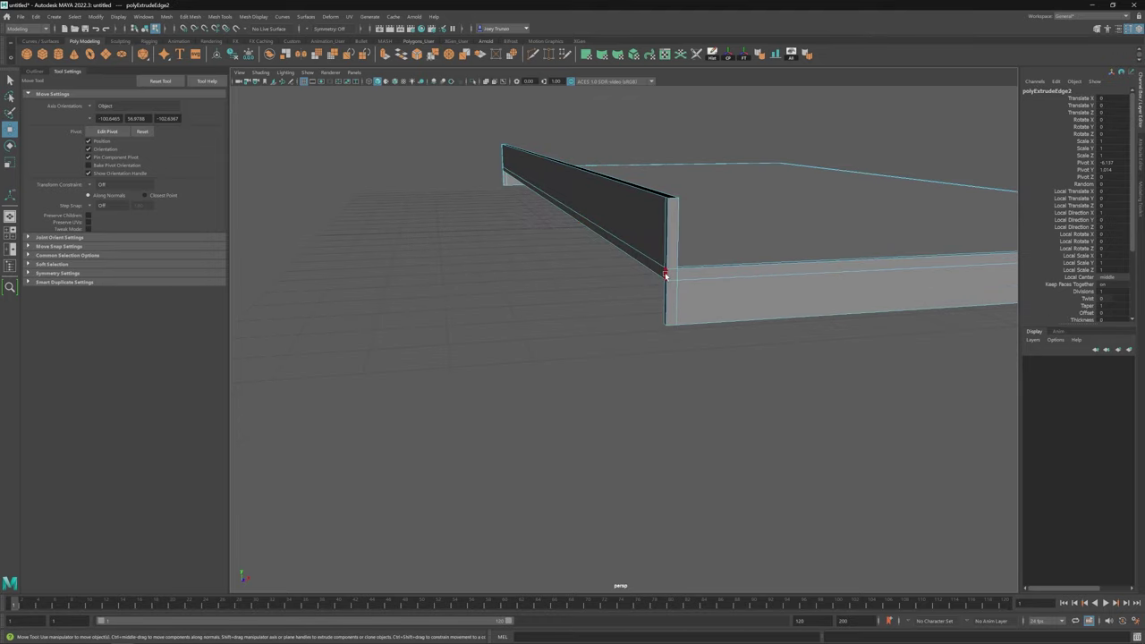
click(501, 170)
click(665, 234)
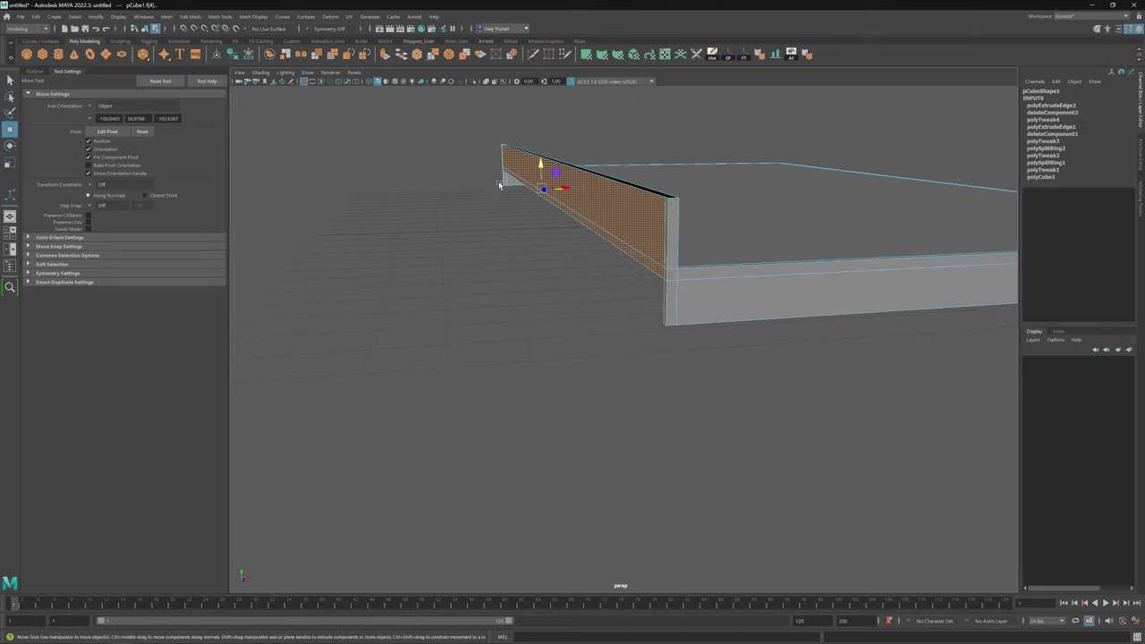
alt+drag(499, 185, 451, 219)
key(F8)
Step: Bridge the wall's top edge using Edit Mesh > Bridge
key(F10)
click(389, 337)
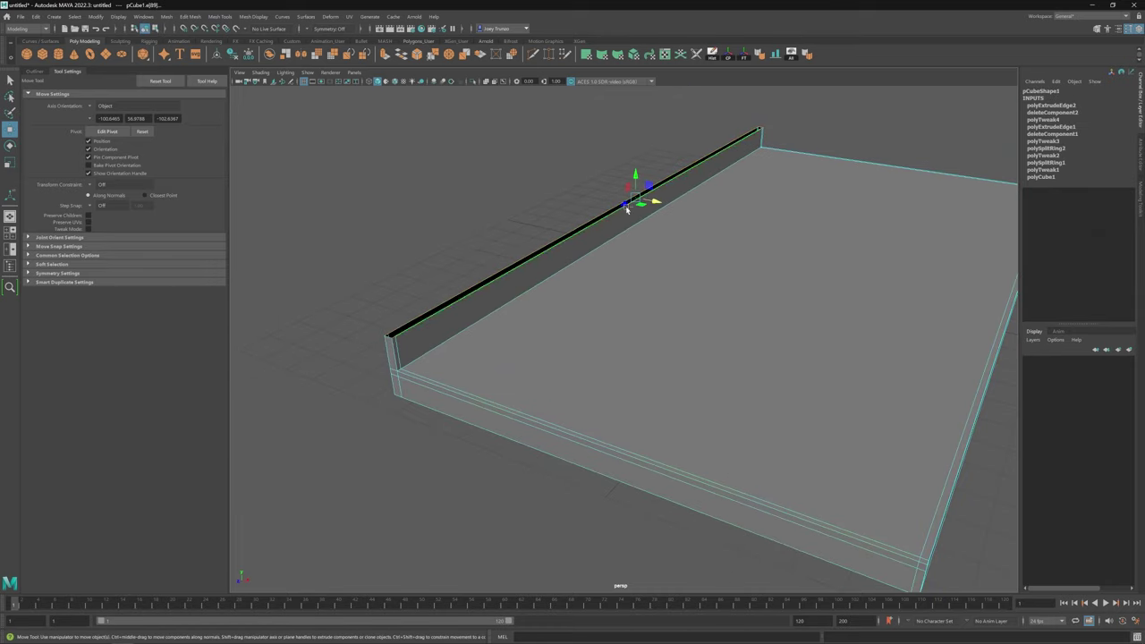
click(190, 16)
click(219, 52)
Step: Repeat the bridge on the remaining open edges, including the bottom edge
alt+drag(781, 378, 686, 225)
shift+click(691, 230)
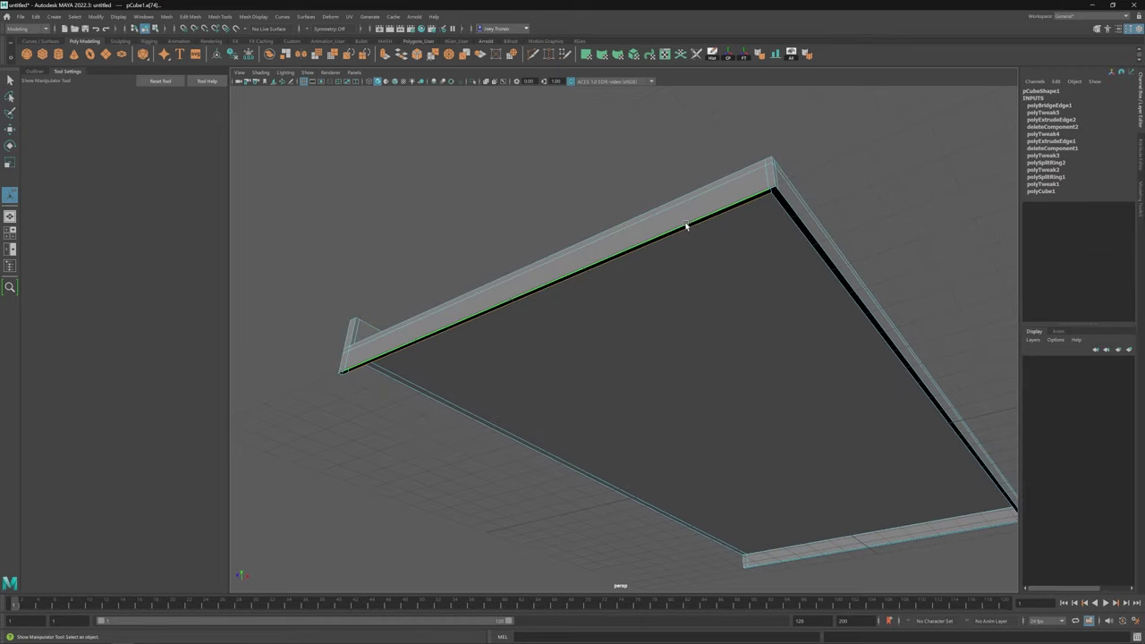
key(g)
click(809, 258)
key(g)
alt+drag(805, 225, 417, 358)
click(838, 466)
key(q)
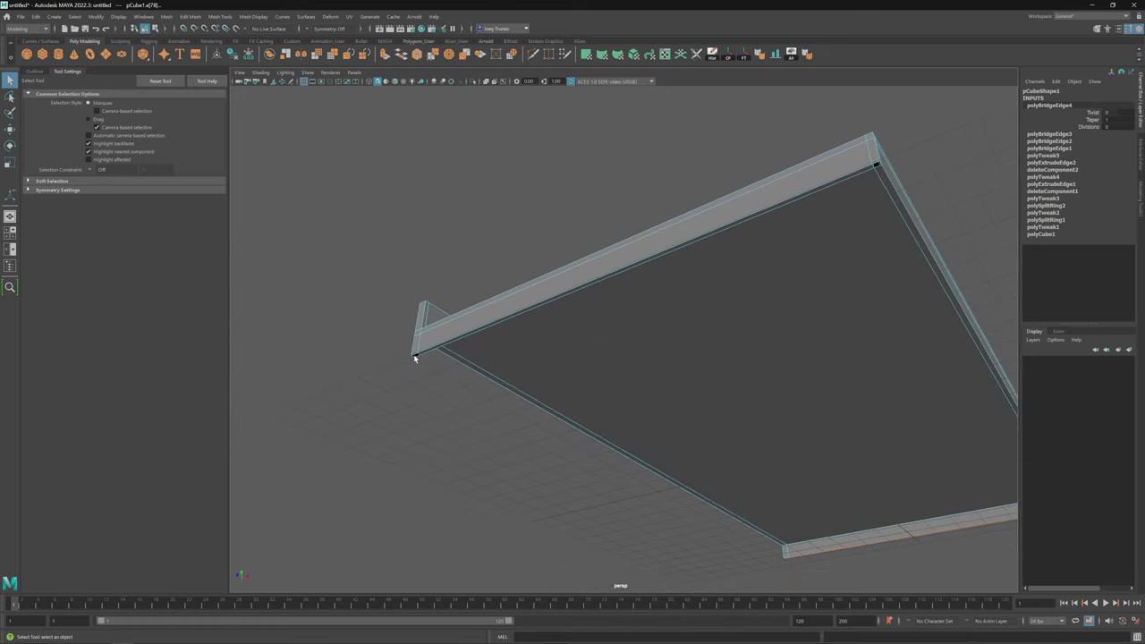
key(g)
Step: Fill the open holes in the mesh with Mesh > Fill Hole
click(191, 16)
mouse_move(166, 17)
click(201, 85)
key(w)
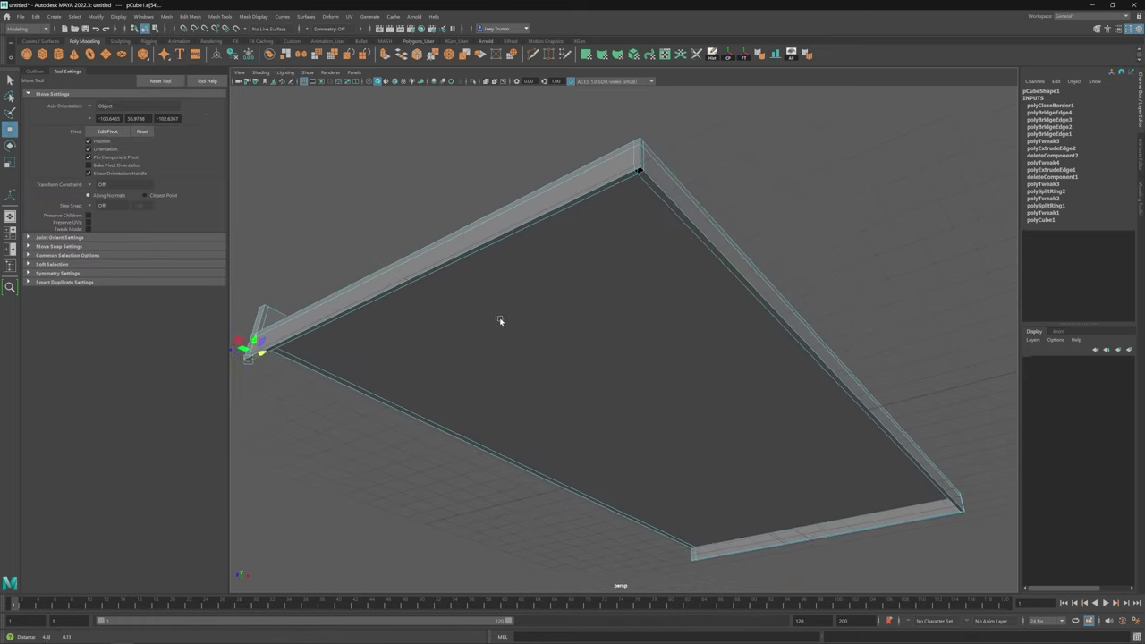
alt+drag(659, 173, 707, 275)
Step: Fill the remaining hole in the top, then select and frame the small cube under the corner
key(g)
click(768, 243)
alt+drag(566, 330, 600, 298)
click(600, 298)
key(f)
alt+drag(526, 322, 736, 281)
scroll(619, 409, up, 3)
key(f)
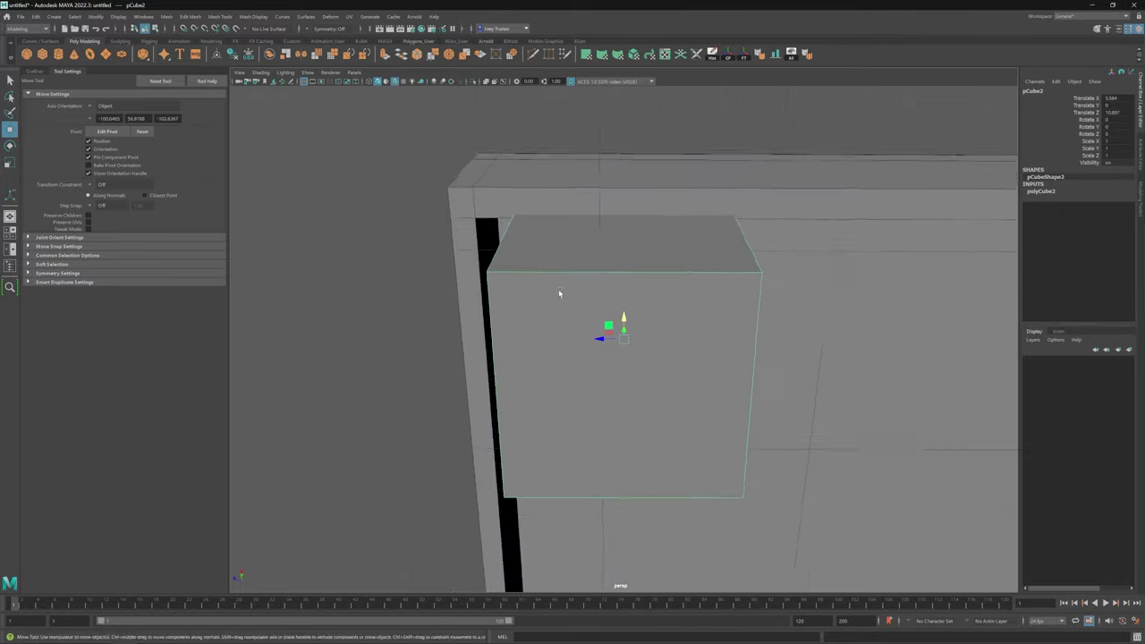
alt+drag(606, 327, 617, 349)
scroll(723, 358, down, 5)
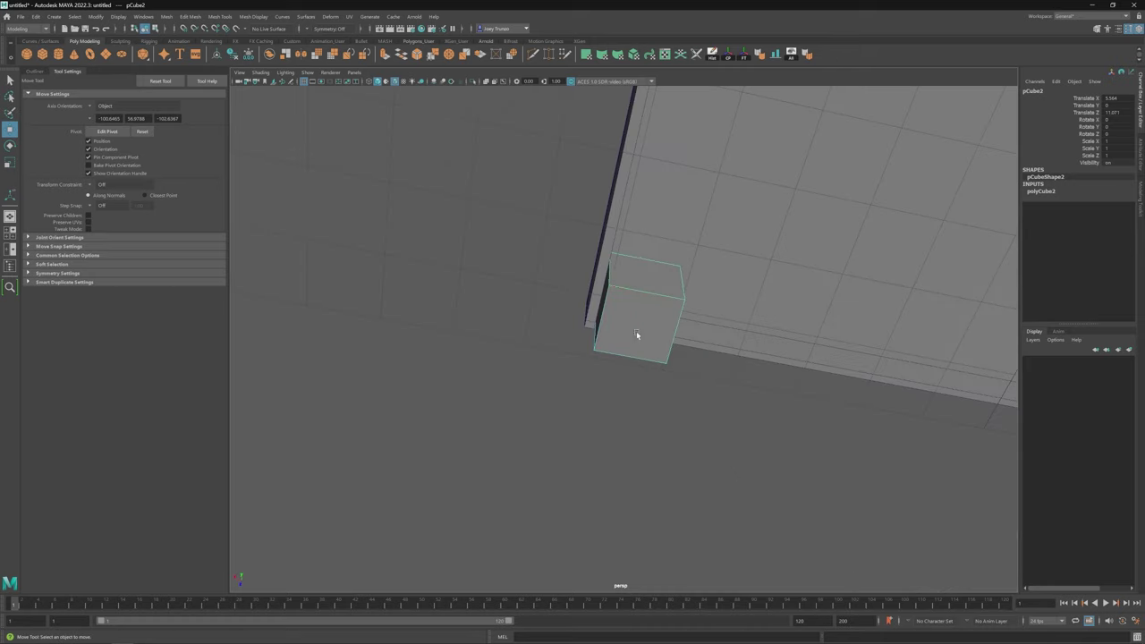
Step: Select a face of the small cube and extrude it
key(F11)
click(626, 340)
click(219, 16)
click(238, 85)
key(ctrl+e)
Step: Pull the extruded vertices down into a tall leg and switch to the four-view layout
right_drag(617, 349, 474, 354)
alt+drag(474, 354, 573, 322)
drag(625, 300, 554, 315)
click(690, 393)
click(554, 316)
key(space)
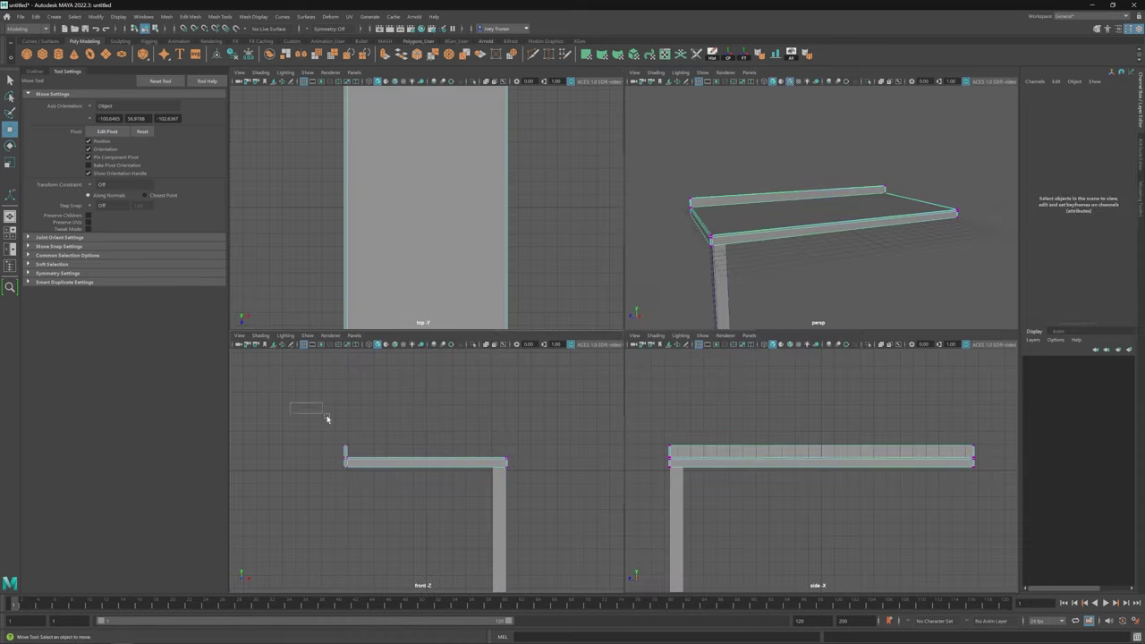
Step: Select the tabletop's corner vertices and scale them to stretch the tabletop along Z
drag(327, 419, 523, 451)
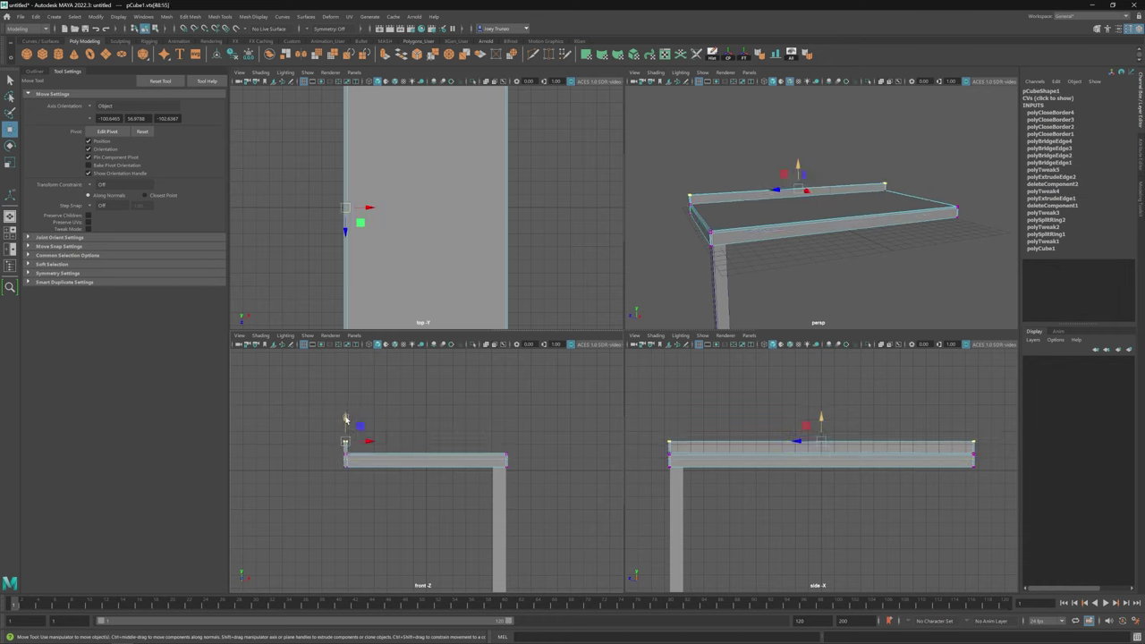
key(F8)
click(945, 133)
alt+drag(945, 133, 766, 250)
key(F8)
key(r)
Step: Move the leg under a corner of the tabletop
click(793, 223)
key(w)
drag(793, 179, 752, 146)
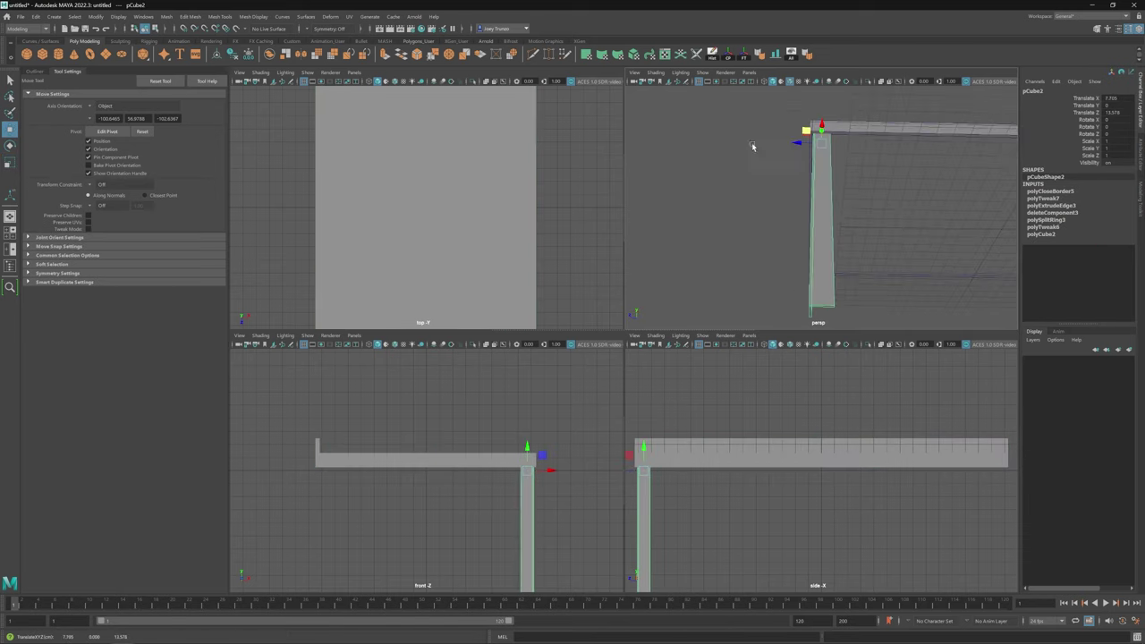
key(space)
alt+drag(617, 225, 626, 250)
alt+right_drag(626, 251, 460, 218)
alt+drag(460, 217, 358, 179)
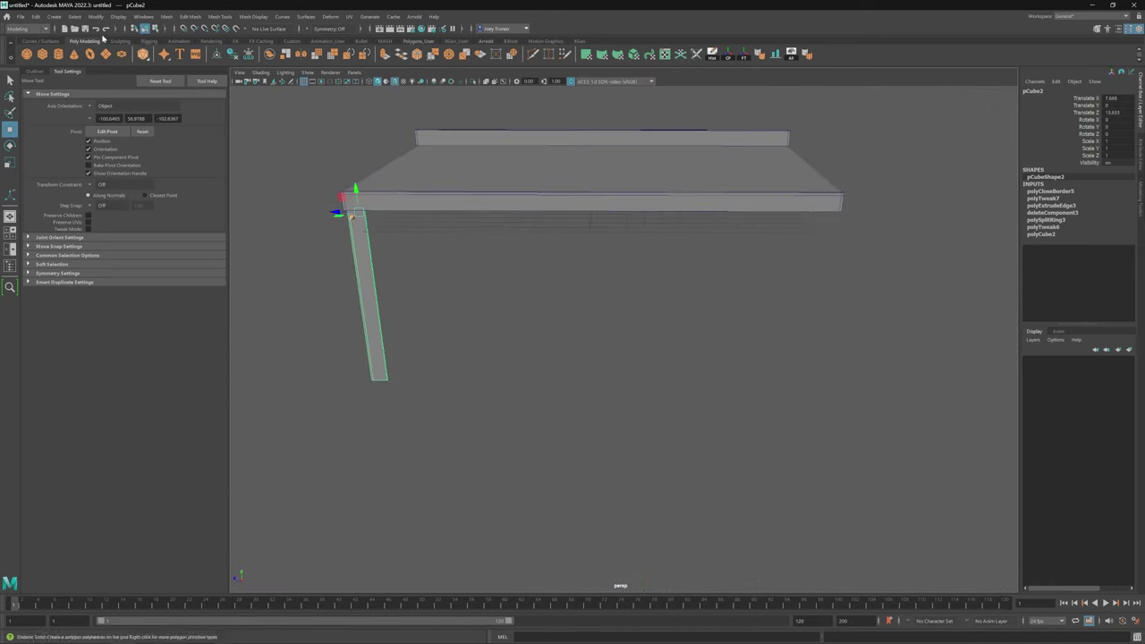
Step: Duplicate the leg and slide the copy into the opposite corner
key(ctrl+d)
key(e)
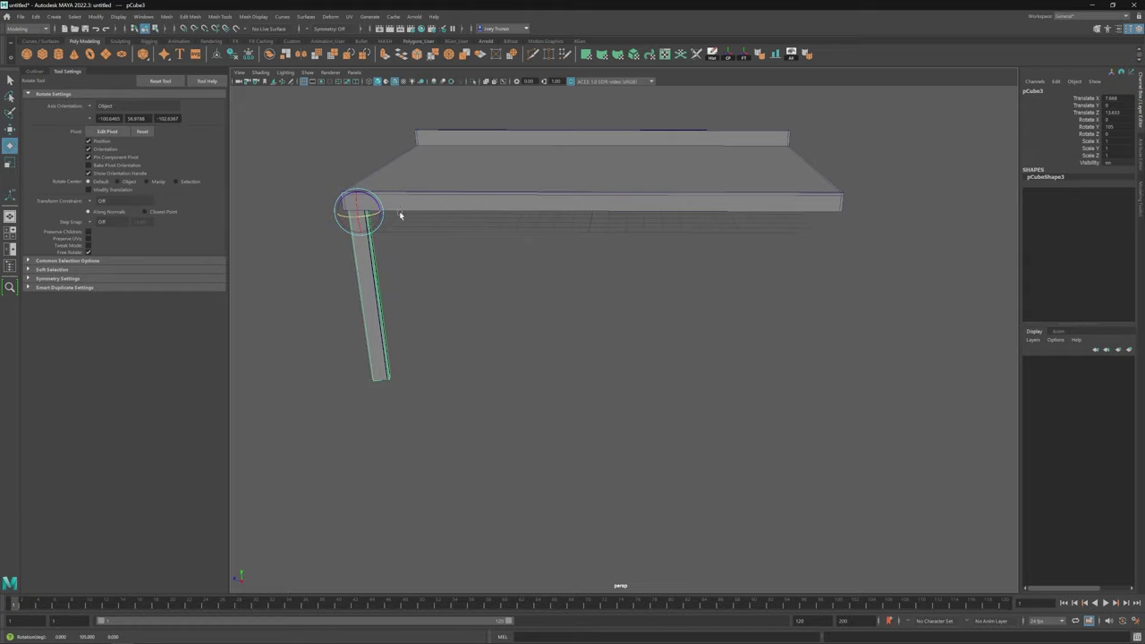
key(w)
drag(368, 219, 715, 233)
drag(644, 276, 584, 263)
Step: Group the two legs, duplicate the group rotated 180 in Y, and place it under the other end
key(ctrl+g)
key(ctrl+d)
key(e)
key(w)
alt+right_drag(584, 264, 816, 442)
drag(816, 442, 608, 434)
scroll(761, 484, down, 10)
click(593, 358)
Step: Pull back to see the whole table from a high angle and select the tabletop
right_click(674, 364)
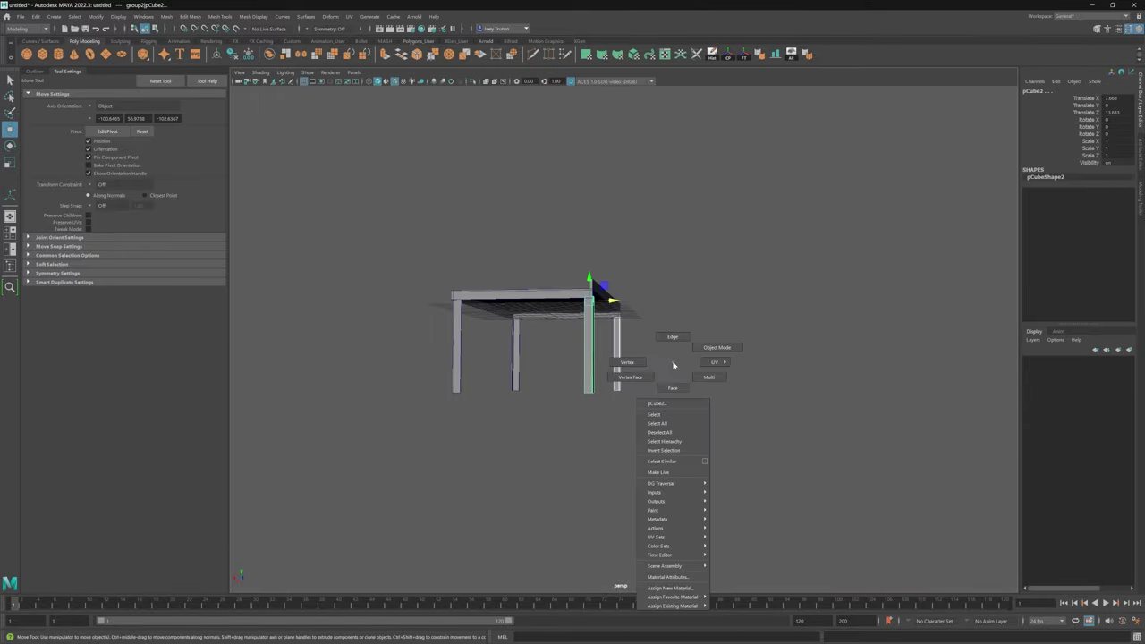
click(708, 377)
scroll(726, 331, up, 5)
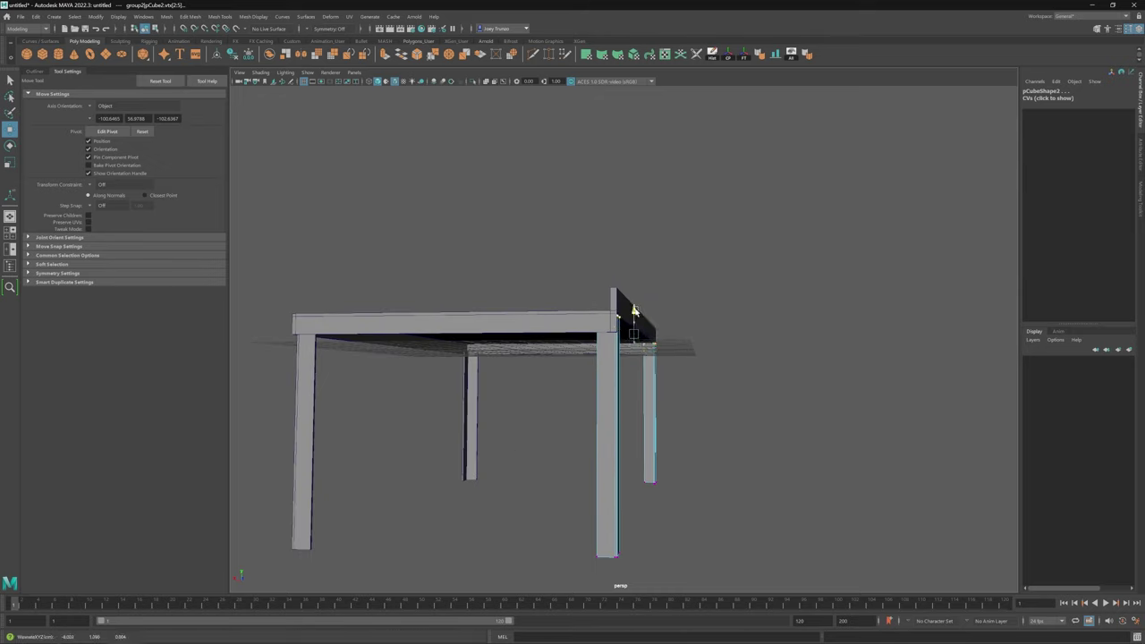
alt+drag(634, 310, 685, 294)
click(817, 301)
alt+drag(817, 301, 595, 350)
click(594, 349)
Step: In the front view, marquee-select a row of tabletop vertices and lower them slightly
key(space)
right_click(472, 394)
click(434, 404)
drag(295, 438, 554, 460)
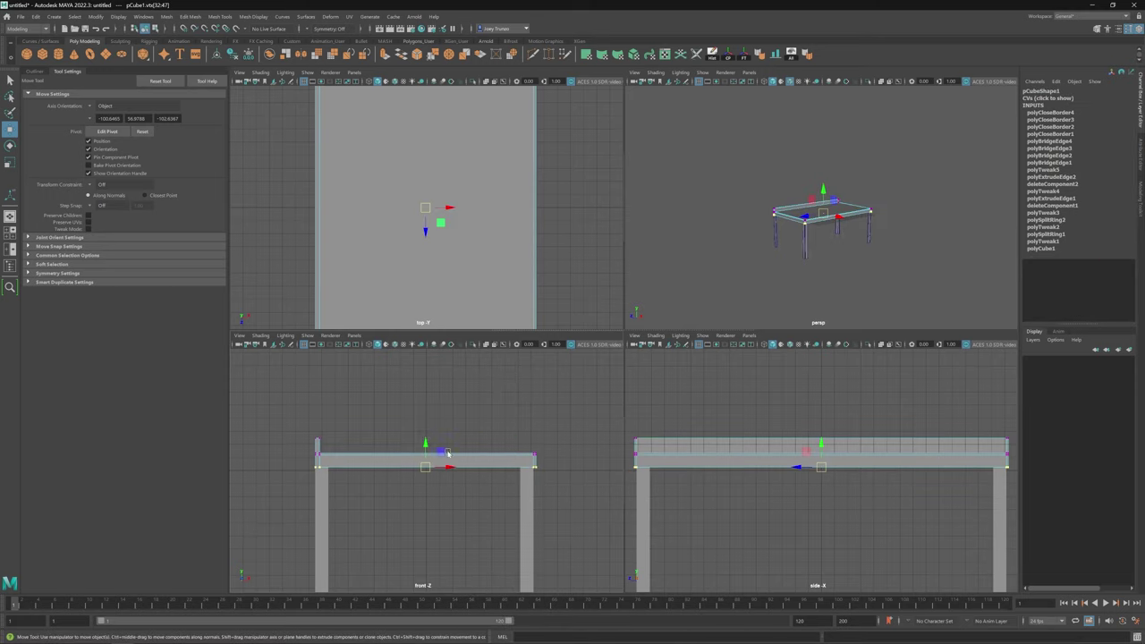
drag(425, 442, 424, 448)
Step: Return to the full perspective view, deselect the vertices and orbit around the table
key(space)
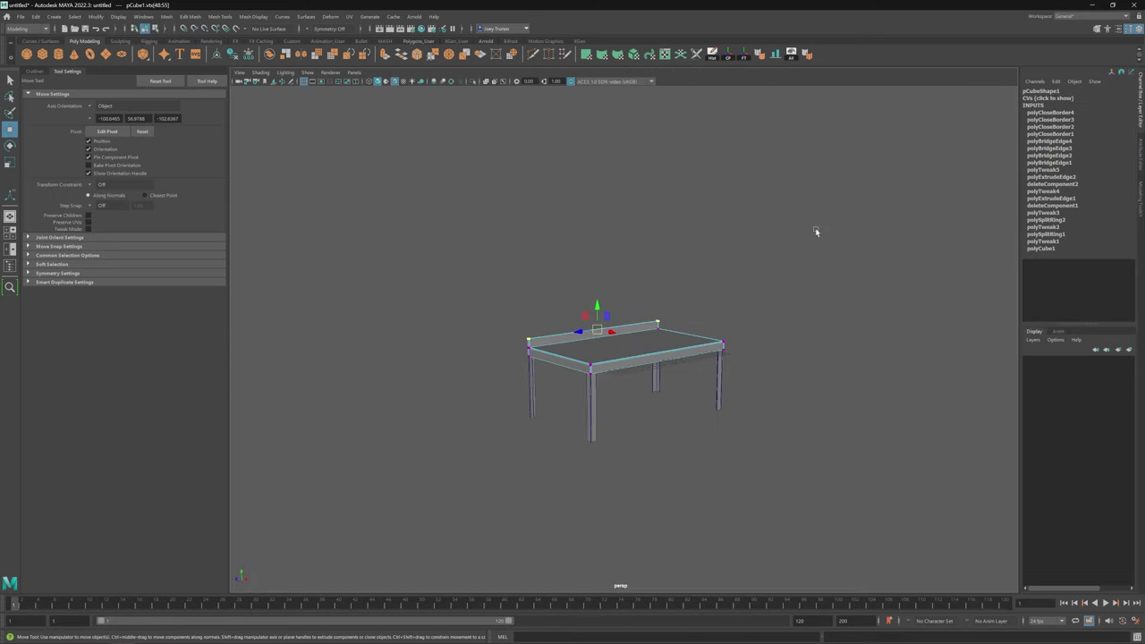
click(736, 371)
scroll(736, 371, up, 5)
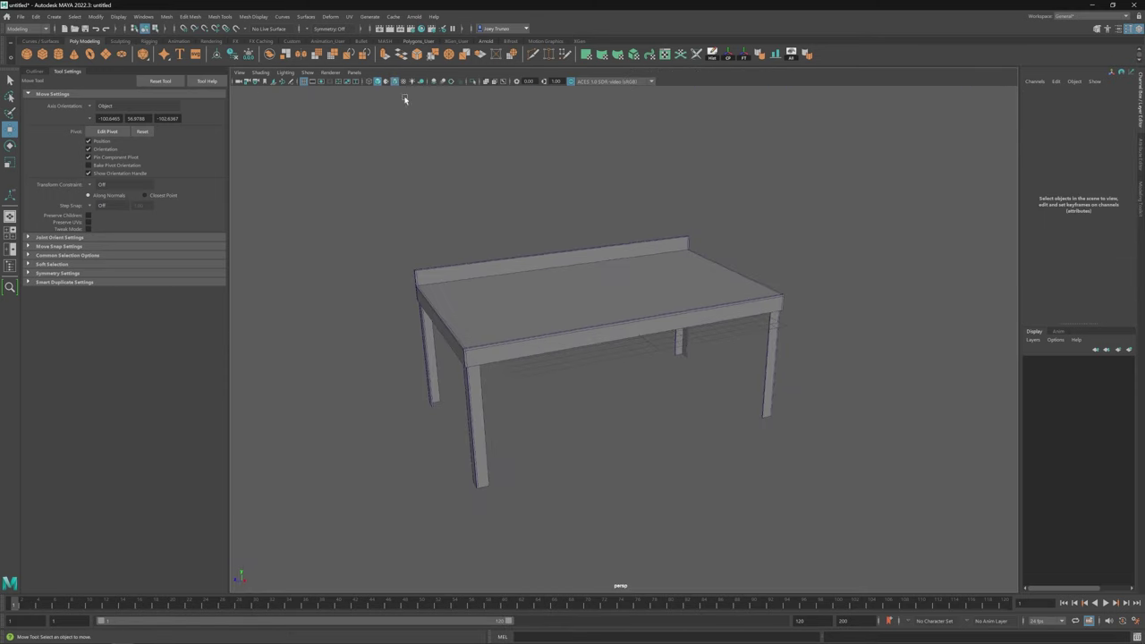
alt+drag(404, 99, 501, 269)
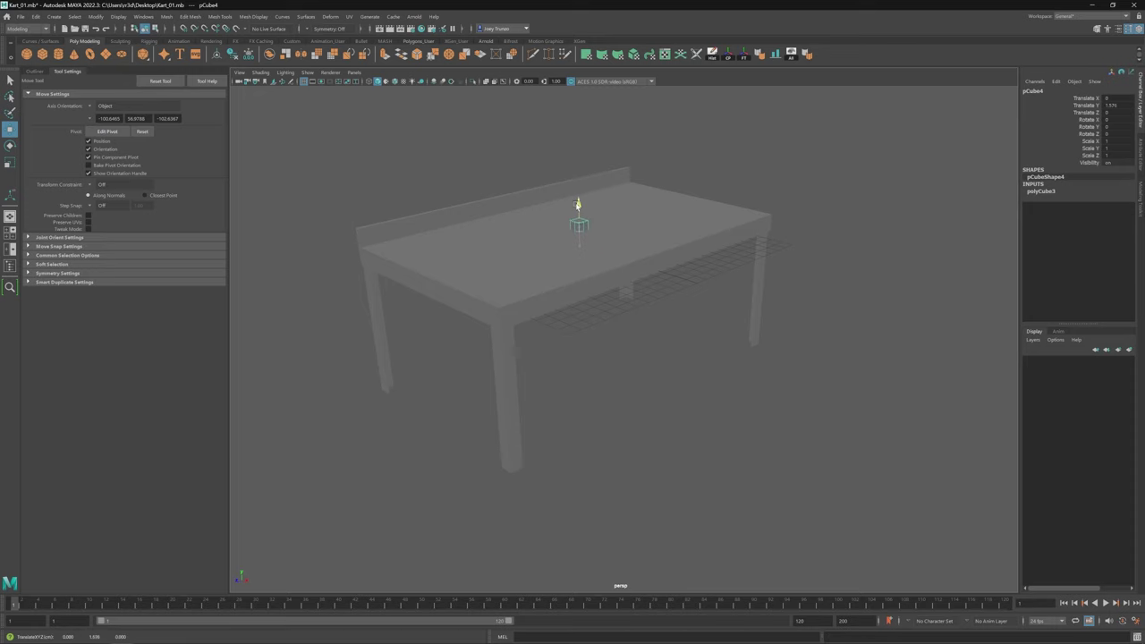
key(r)
scroll(590, 272, up, 3)
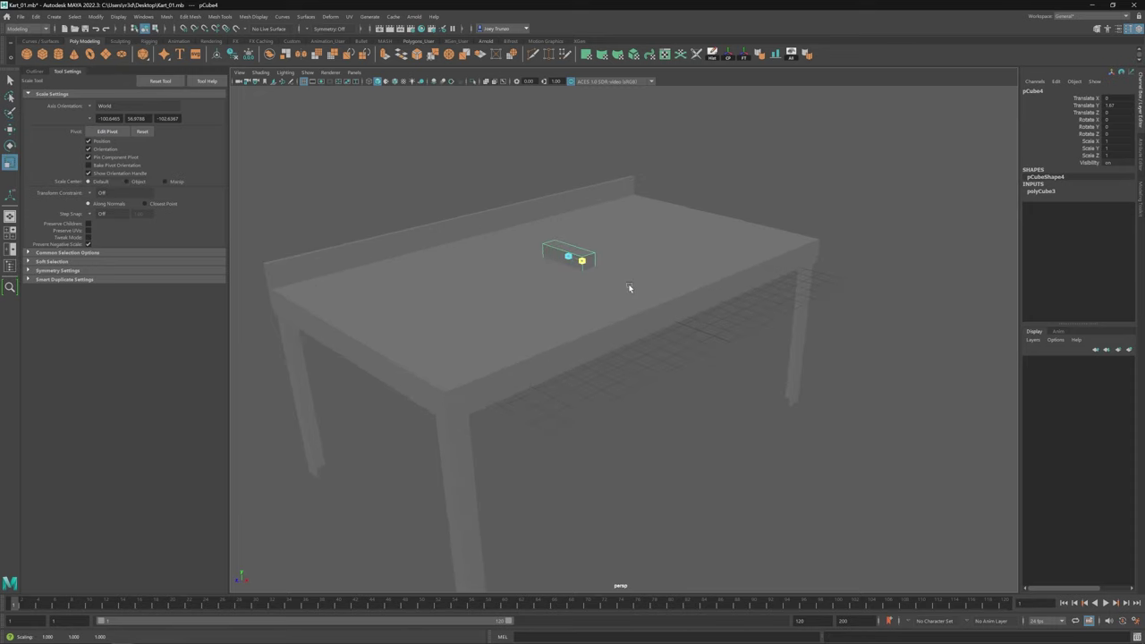
Step: Move, slightly enlarge and raise the small block so it lies flat on the tabletop
key(w)
alt+drag(629, 288, 596, 340)
key(r)
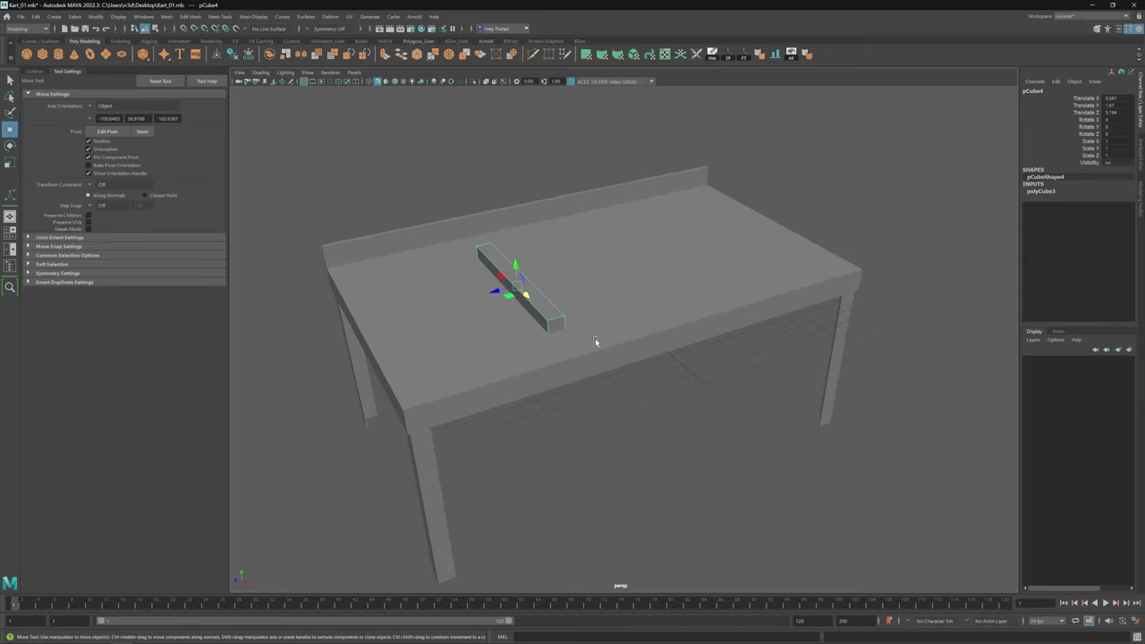
drag(517, 285, 503, 325)
key(w)
drag(624, 322, 623, 312)
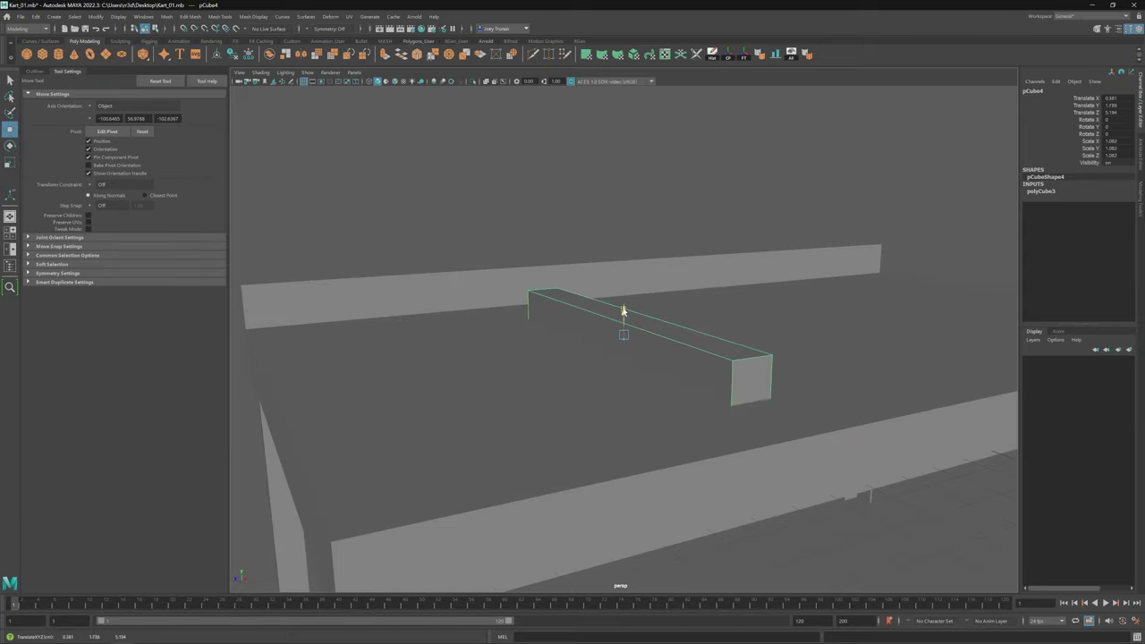
scroll(530, 347, down, 10)
alt+drag(530, 347, 654, 315)
Step: Duplicate the block, stand it upright, shorten it via its top vertices and slide it across
key(ctrl+d)
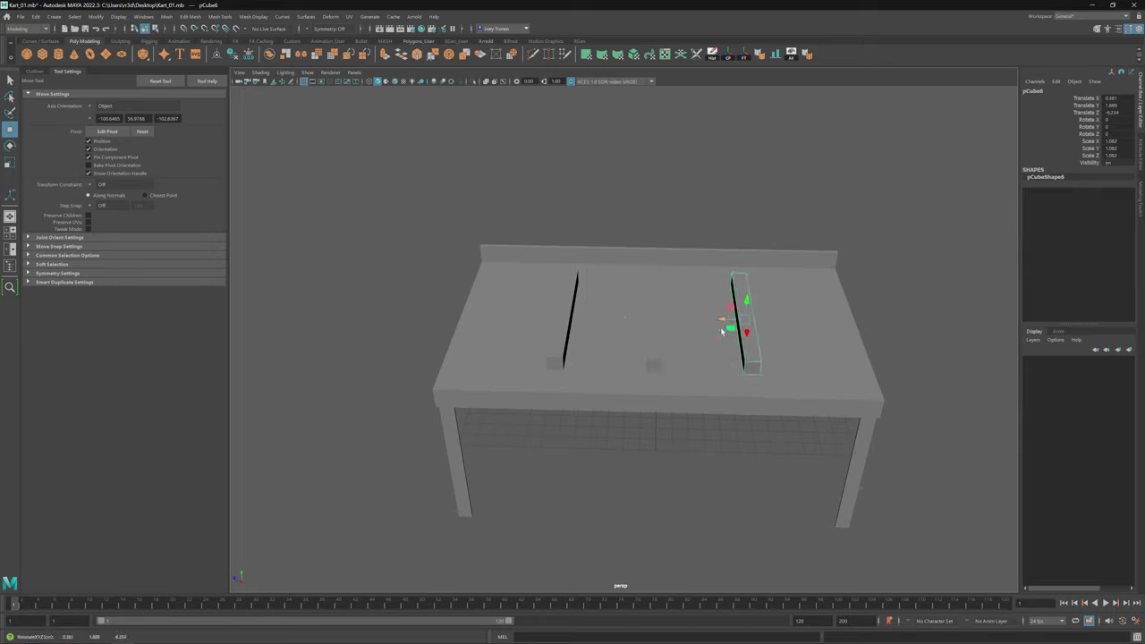
alt+drag(722, 331, 619, 239)
key(e)
key(w)
scroll(619, 205, down, 2)
key(F9)
drag(594, 130, 554, 338)
key(F8)
alt+drag(554, 338, 528, 378)
Step: Create a new Poly Cube, raise it above the tabletop and scale it into a wide slab
click(670, 363)
scroll(669, 363, down, 3)
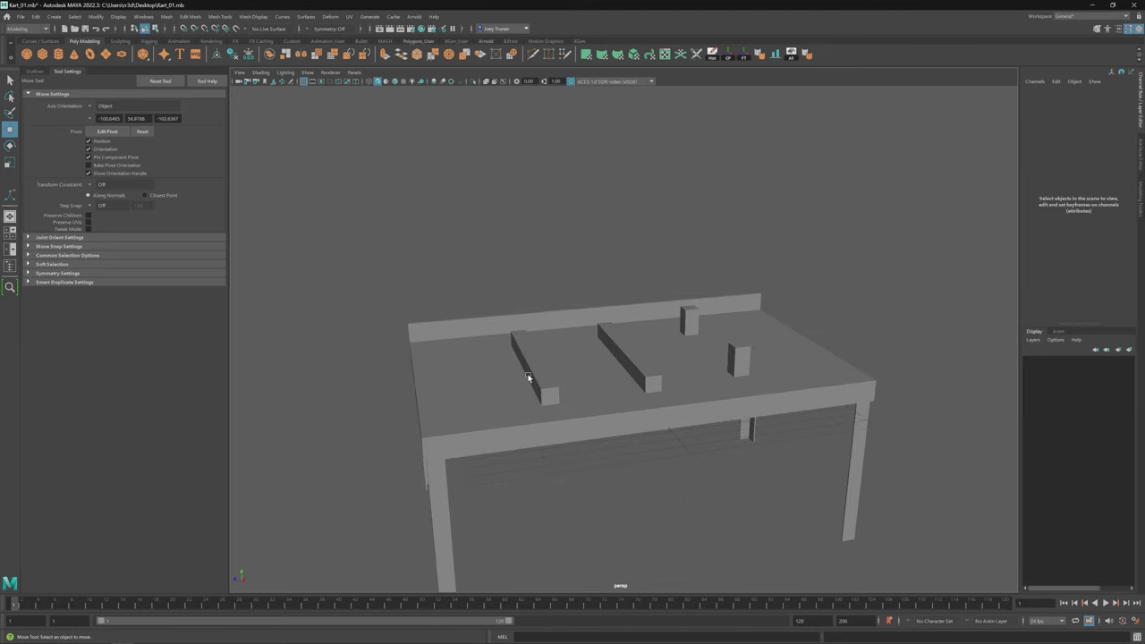
click(45, 57)
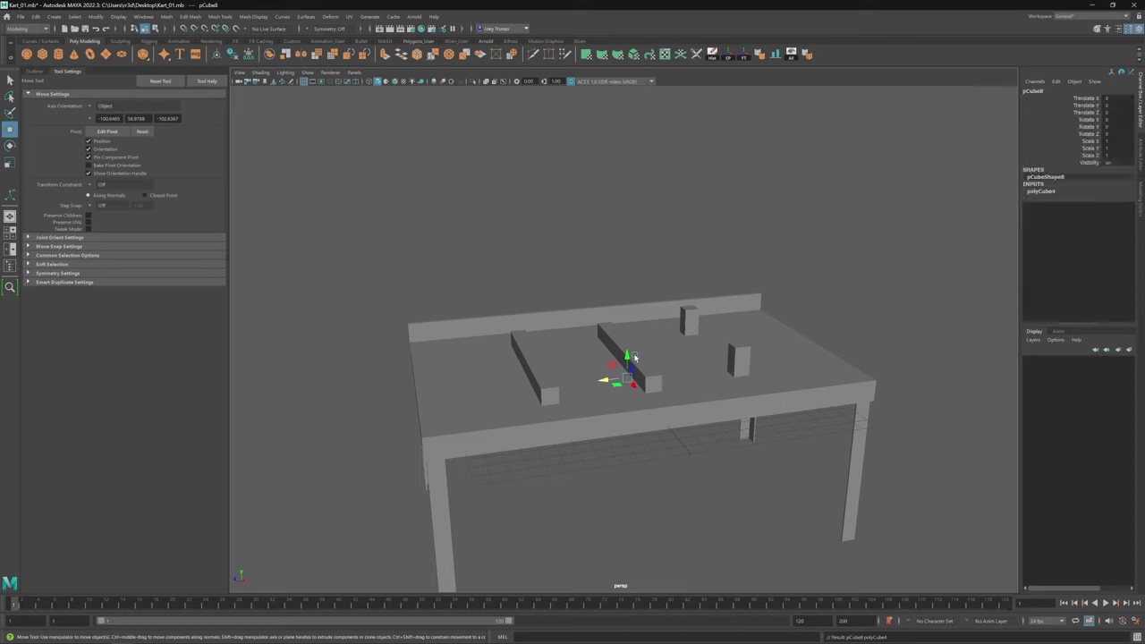
mouse_move(626, 344)
mouse_down()
mouse_move(627, 313)
mouse_move(627, 329)
mouse_move(677, 336)
mouse_move(591, 323)
mouse_move(605, 299)
mouse_move(606, 326)
mouse_move(644, 352)
mouse_up()
key(r)
key(w)
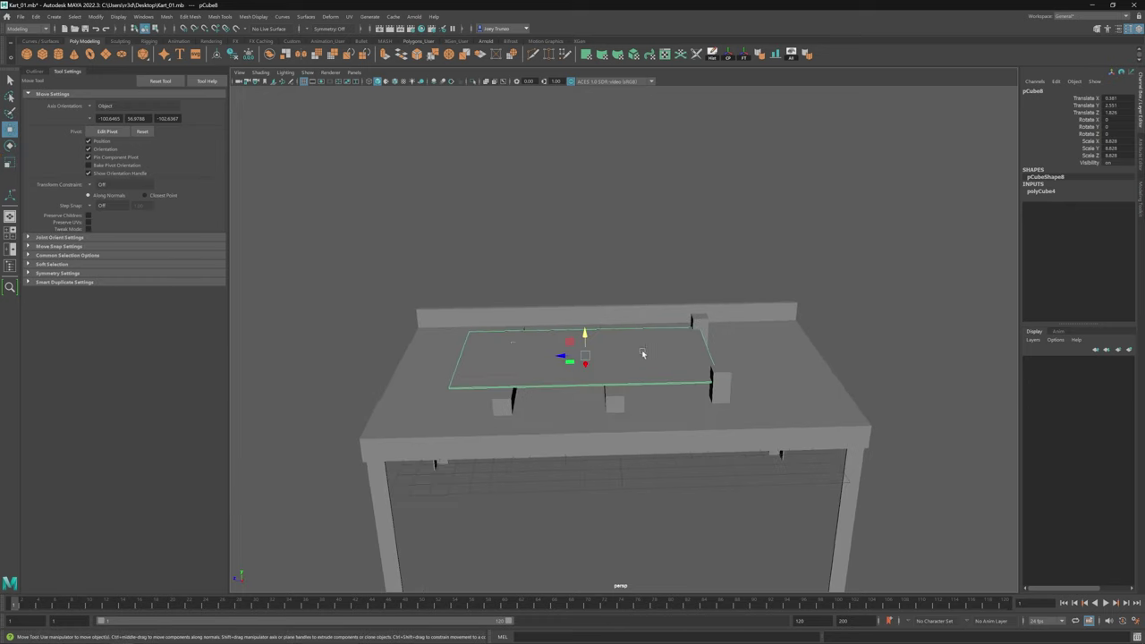
Step: Adjust the vertices at the slab's end to finish shaping the panel
key(F9)
drag(733, 309, 652, 402)
key(F8)
key(r)
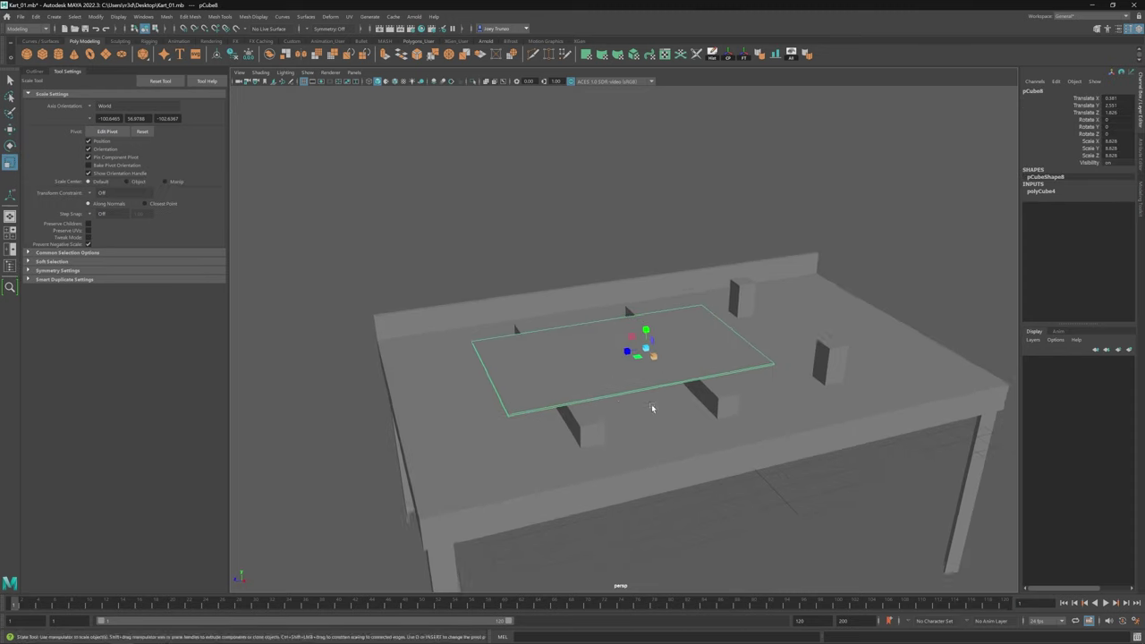
key(w)
click(242, 107)
Step: Create a Poly Cylinder, rotate it -90 in X and scale it to a 0.219 thin rod
click(58, 53)
key(e)
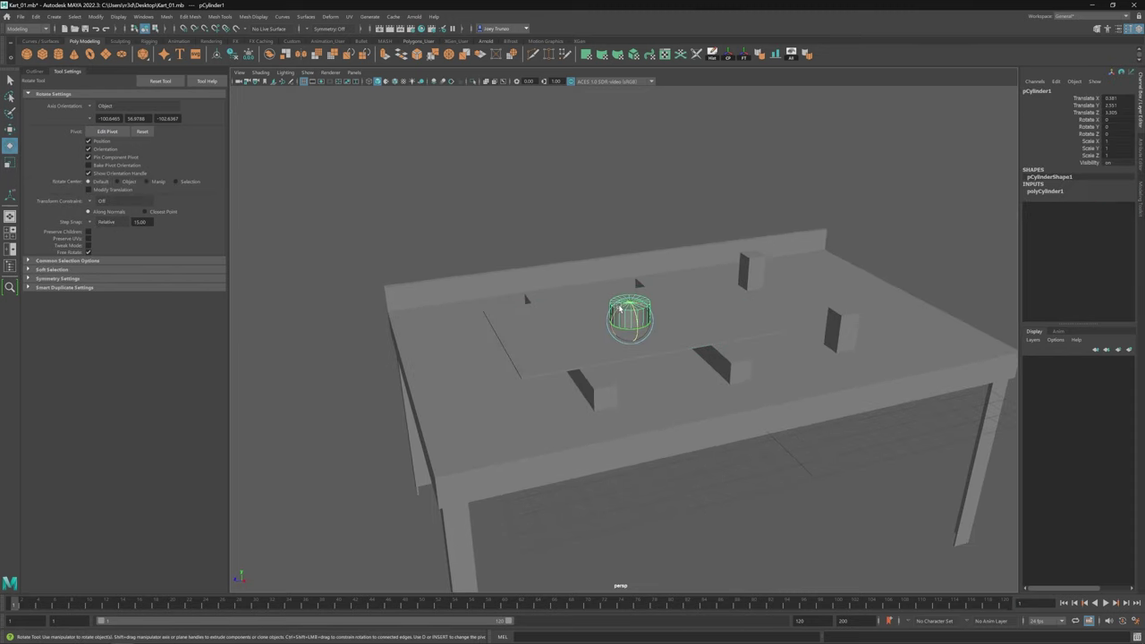
key(r)
drag(637, 297, 656, 376)
key(w)
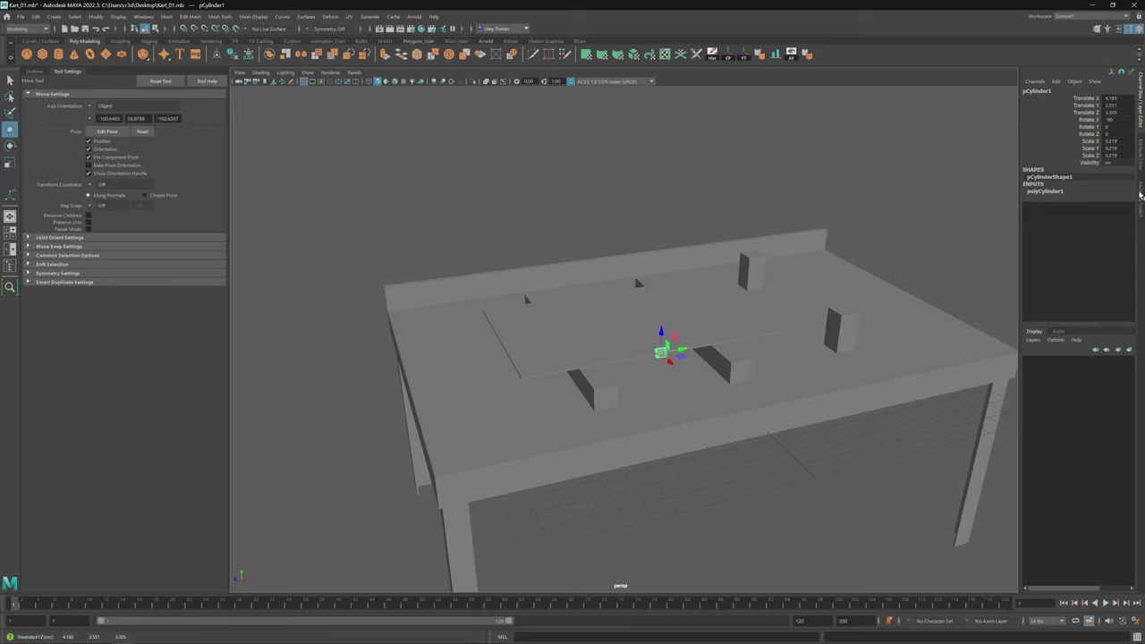
Step: Show the cylinder's construction attributes and stretch the rod across the slab
click(1139, 194)
click(1139, 116)
click(1139, 150)
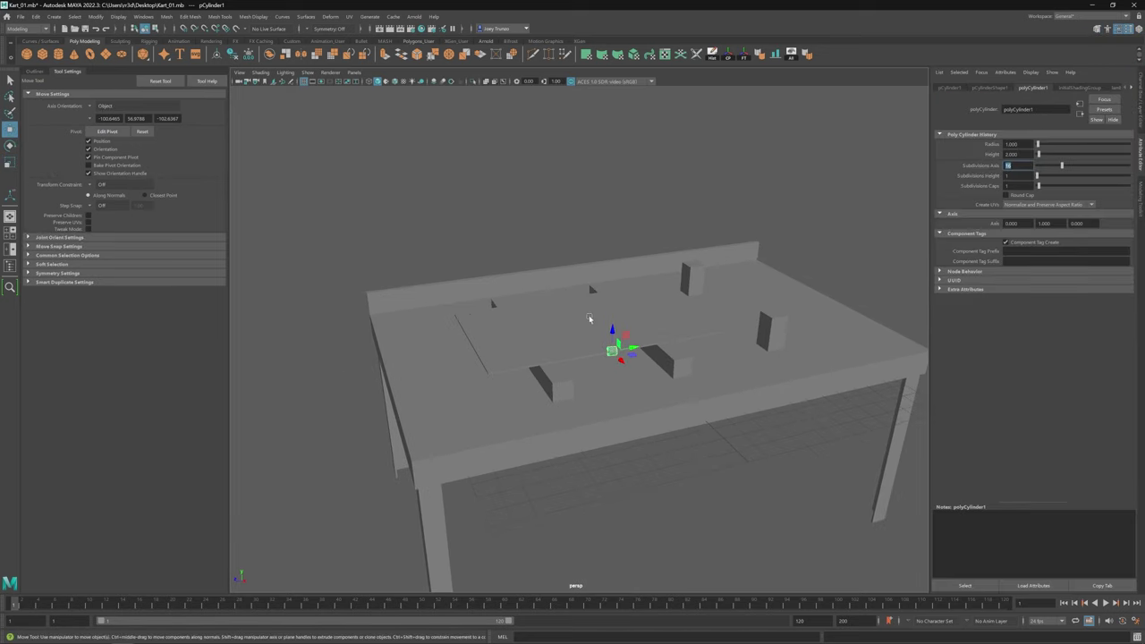
alt+drag(588, 318, 646, 384)
click(481, 348)
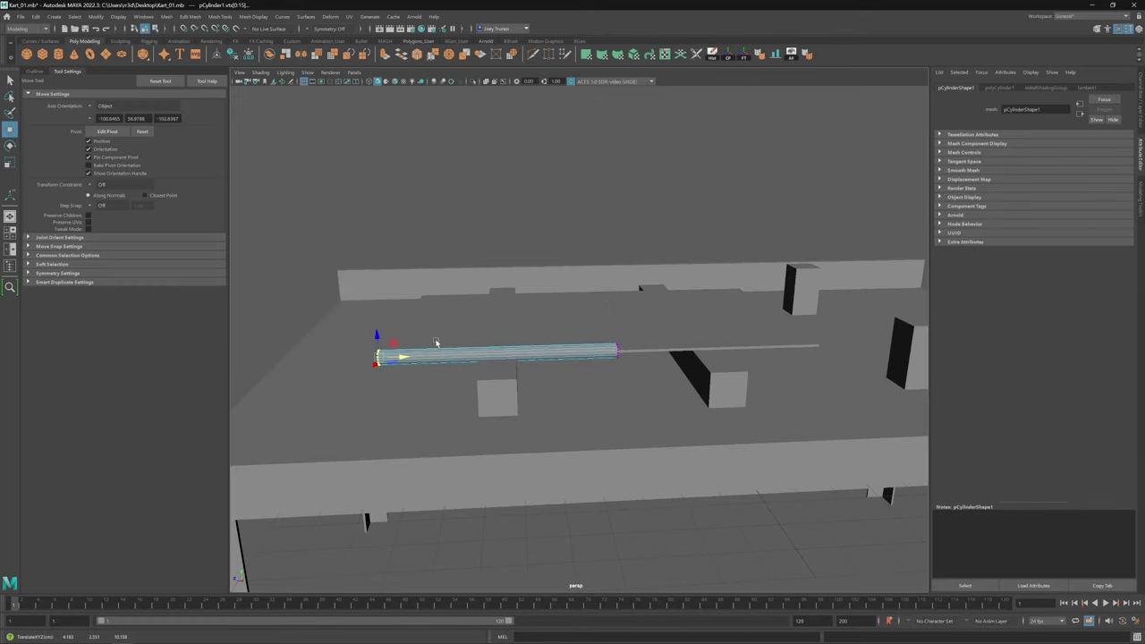
alt+drag(435, 342, 649, 414)
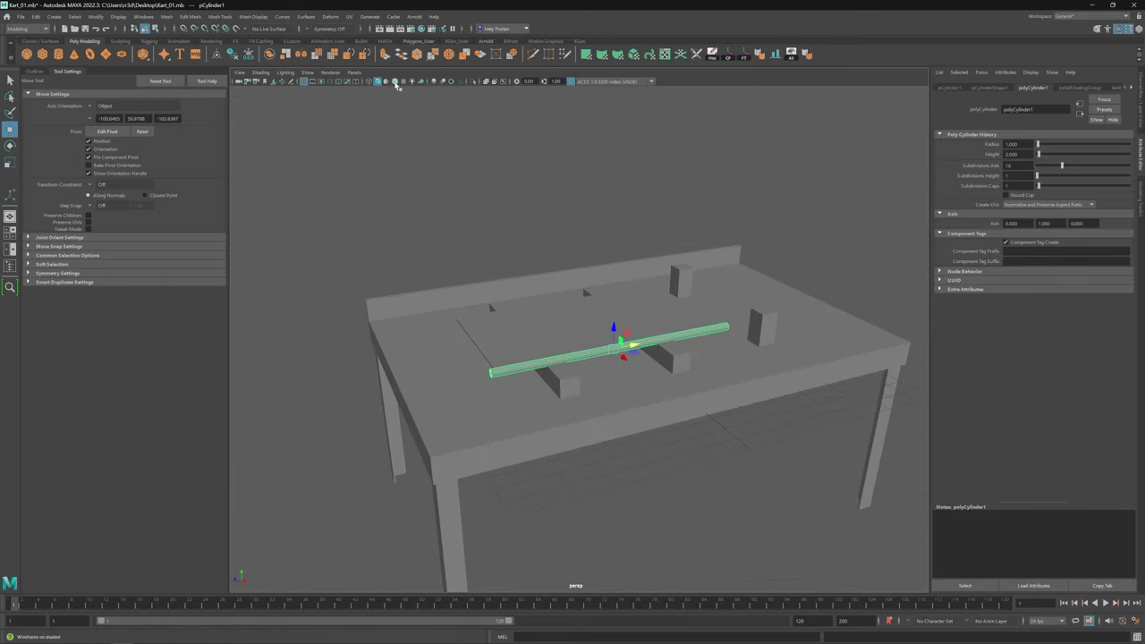
Step: Turn on wireframe-on-shaded, lengthen the rod, and duplicate it to the slab's other side
click(394, 81)
key(r)
alt+drag(568, 340, 626, 268)
key(w)
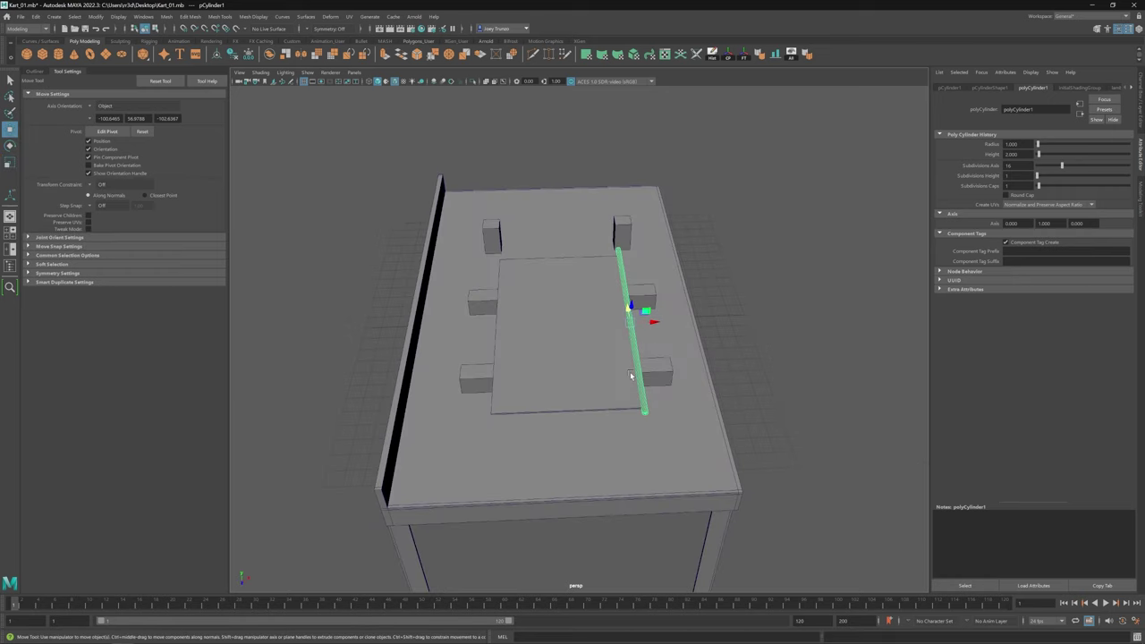
key(ctrl+d)
drag(634, 323, 519, 325)
click(796, 348)
alt+drag(797, 348, 562, 345)
Step: Duplicate the first rod and rotate and scale the copy into a front cross bar
click(570, 352)
key(ctrl+d)
key(e)
key(w)
scroll(570, 350, down, 3)
key(r)
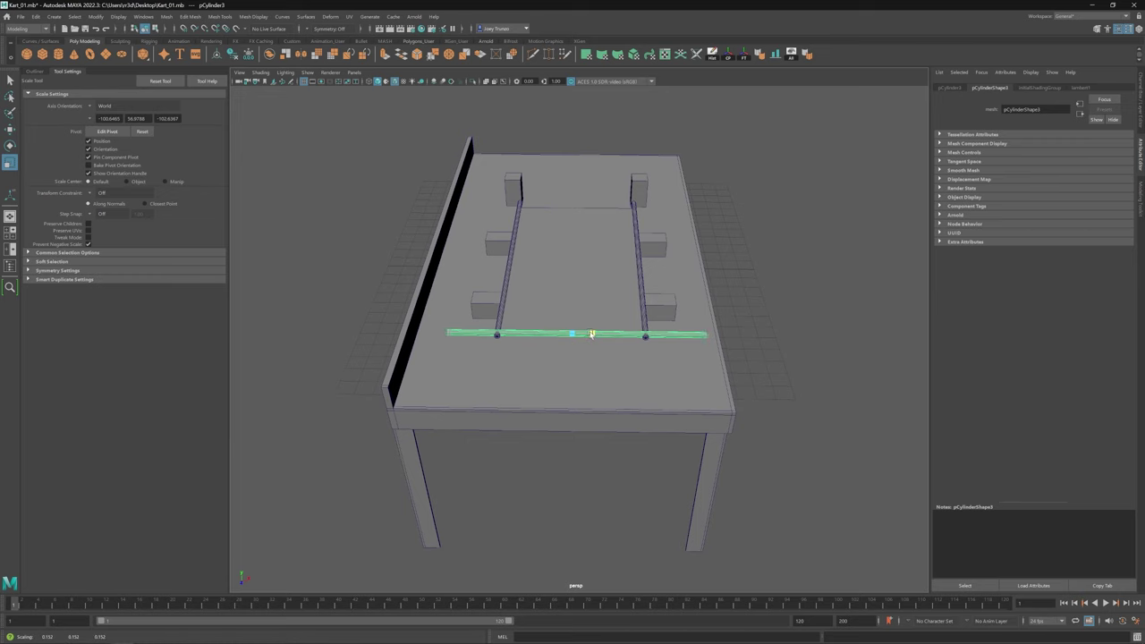
alt+drag(583, 333, 572, 358)
key(w)
Step: Nudge the left rail right and resize and reposition the front cross bar
click(483, 268)
scroll(530, 327, up, 2)
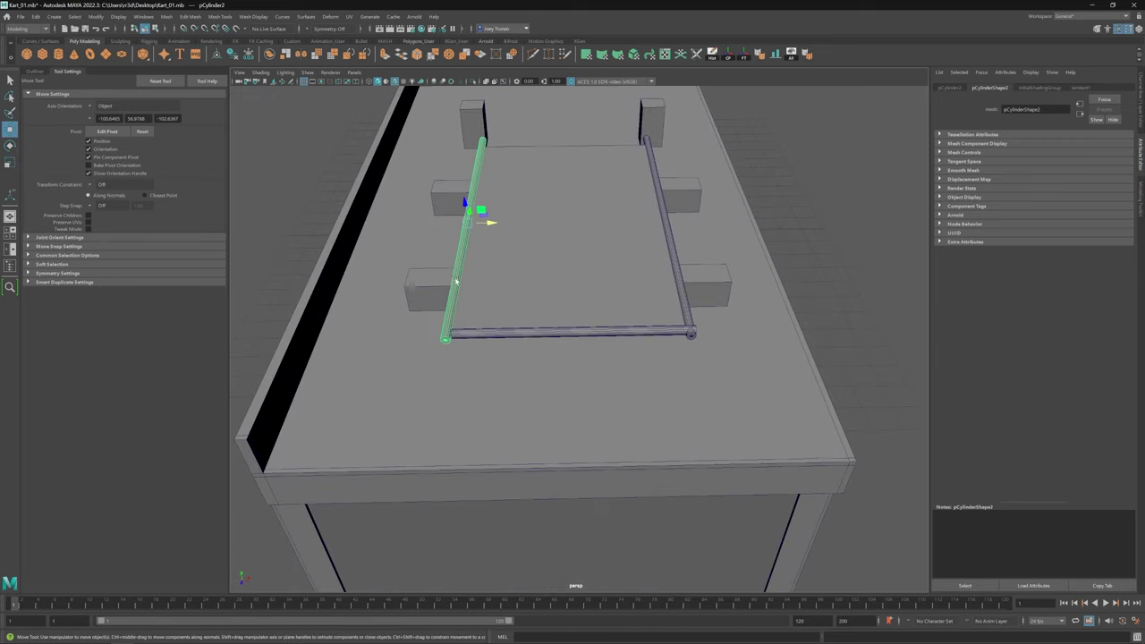
drag(489, 221, 551, 318)
click(578, 309)
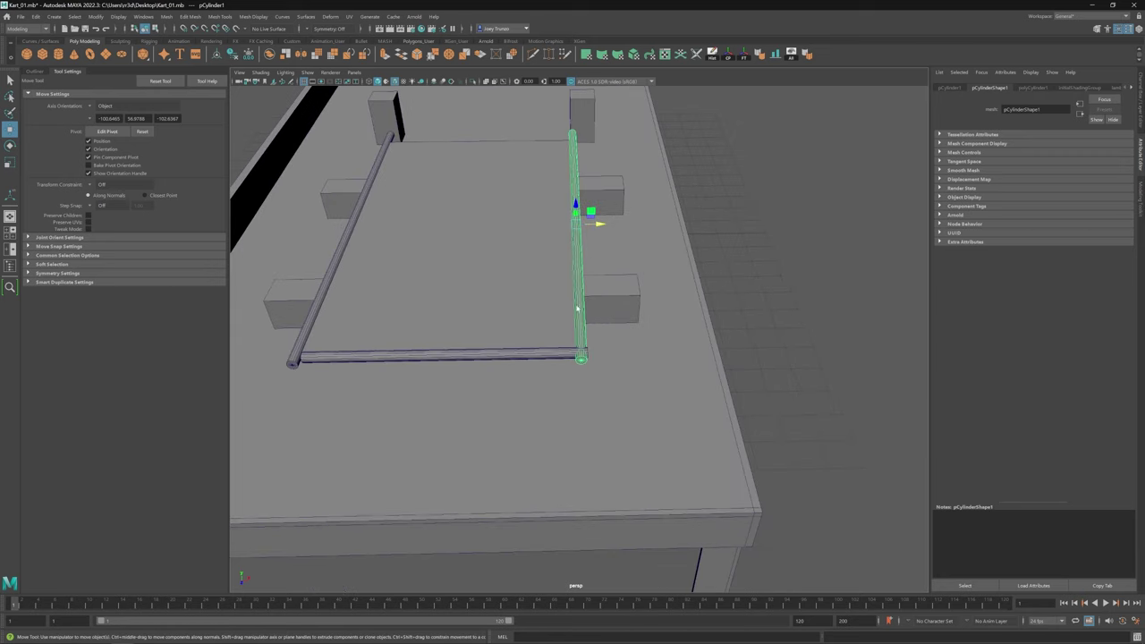
alt+drag(603, 222, 551, 323)
click(562, 331)
alt+drag(707, 293, 491, 337)
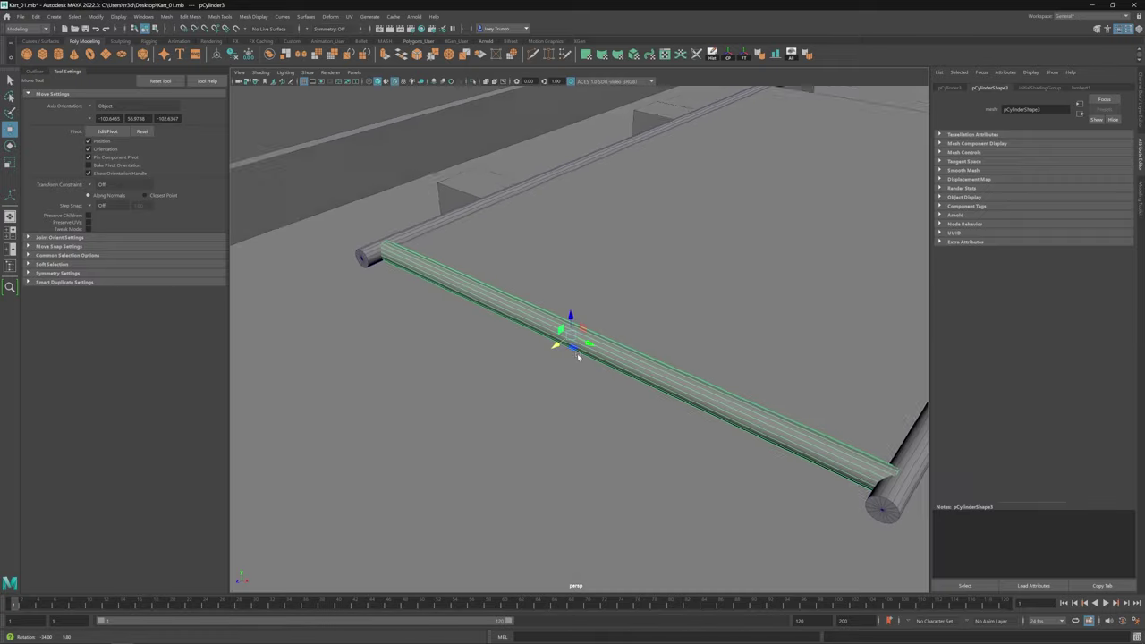
key(r)
key(w)
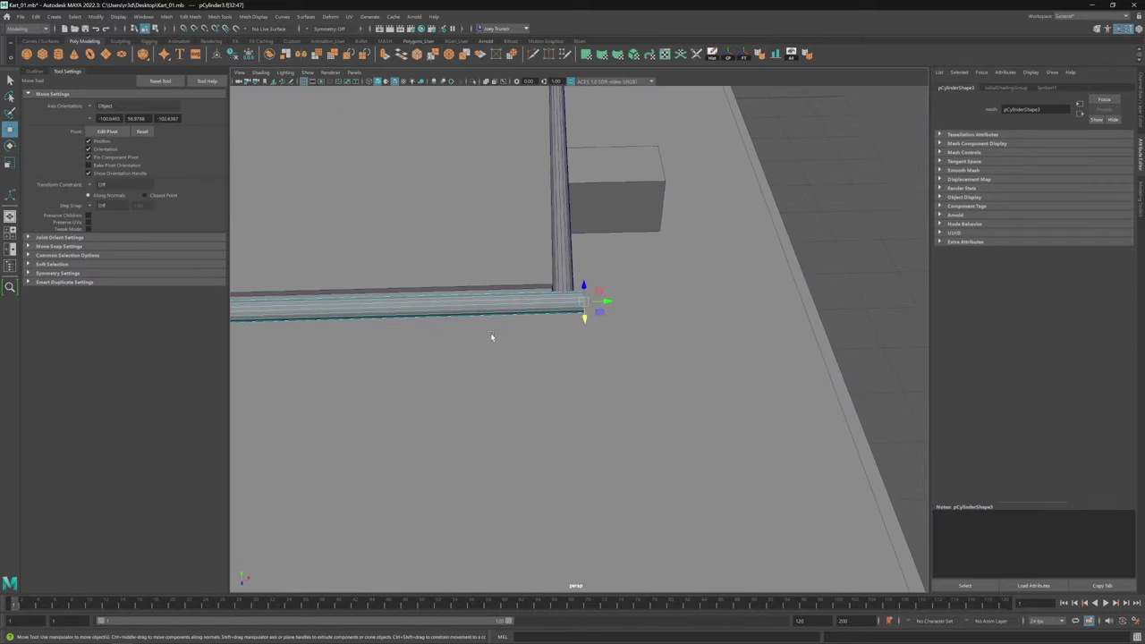
scroll(537, 304, down, 5)
Step: Duplicate the front bar, rotate the copy and slide it toward the frame corner
key(ctrl+d)
key(e)
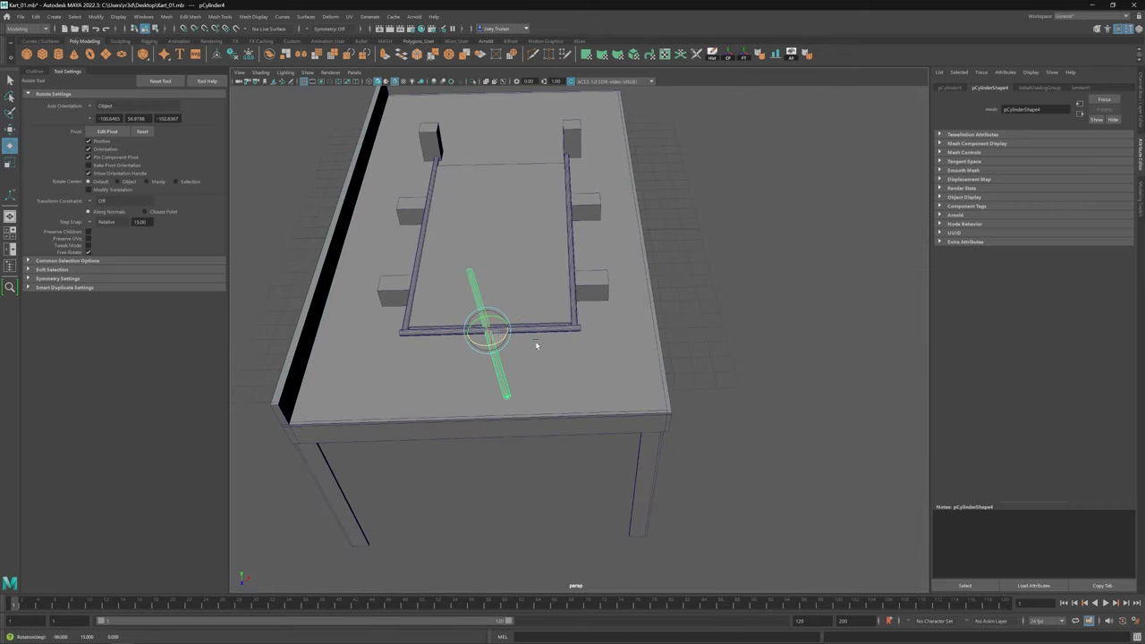
key(w)
drag(535, 341, 575, 319)
scroll(354, 332, up, 5)
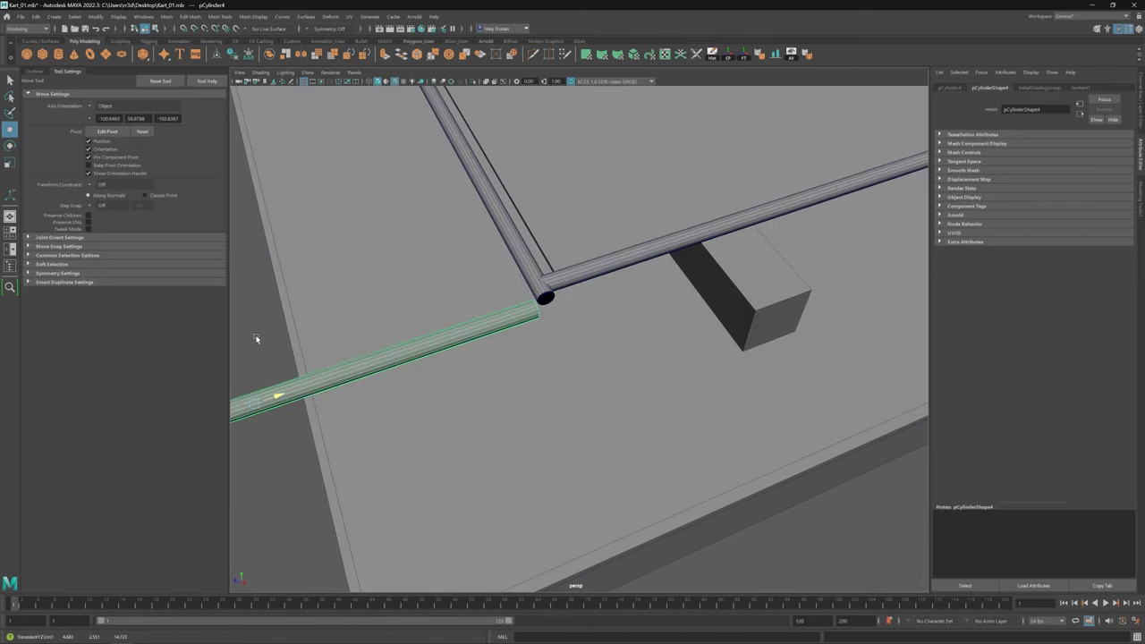
alt+drag(254, 339, 519, 454)
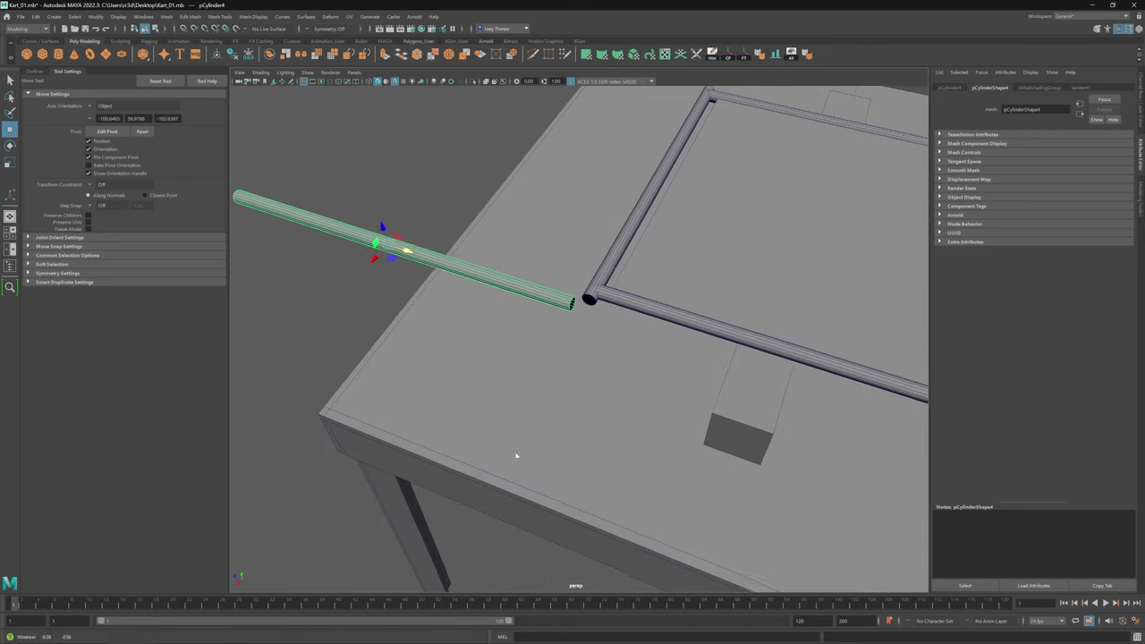
Step: Select the frame's rail together with the loose bar for mesh editing
click(554, 238)
click(636, 224)
shift+click(447, 265)
key(f)
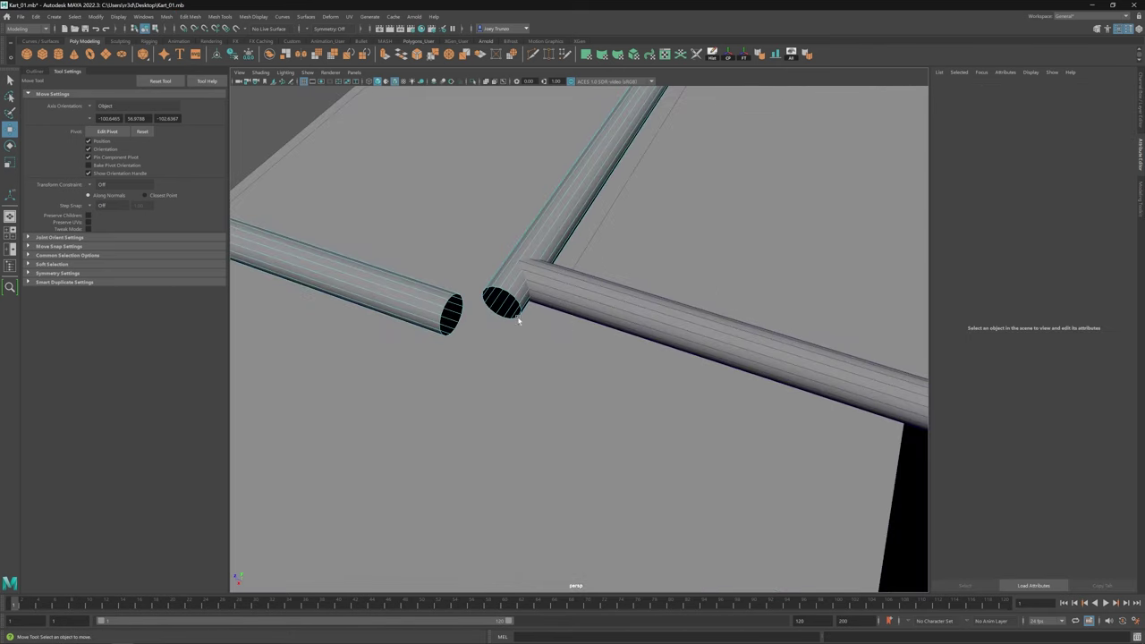
click(188, 17)
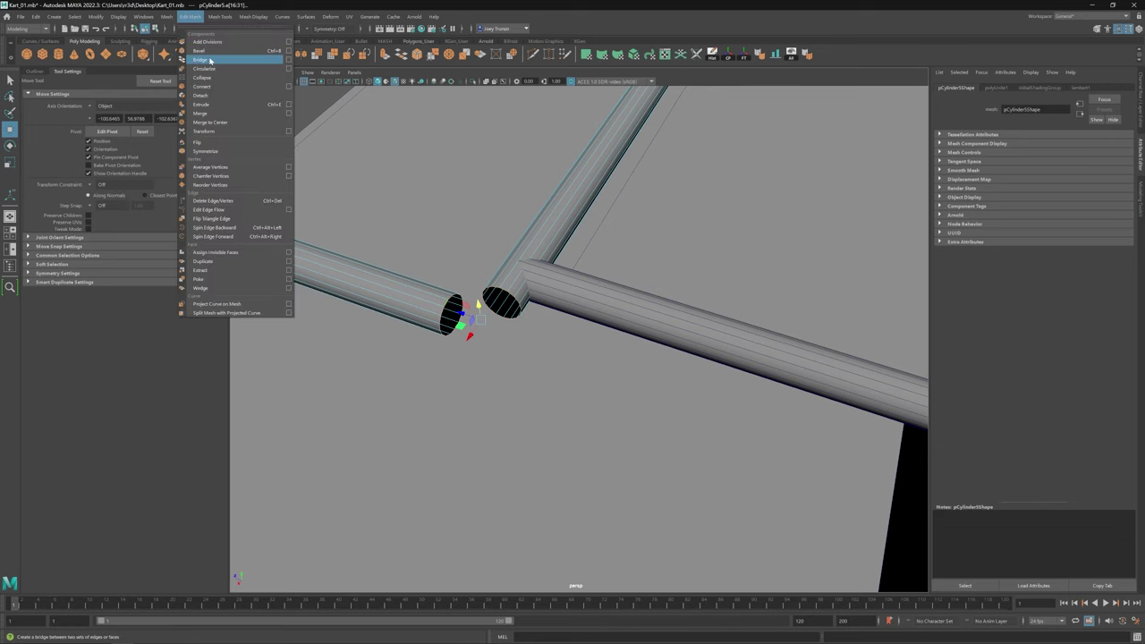
Step: Try Edit Mesh > Bridge, undo it, and shift the loose rod to line up its end
click(200, 59)
alt+drag(852, 200, 557, 334)
key(ctrl+z)
key(q)
scroll(553, 333, down, 3)
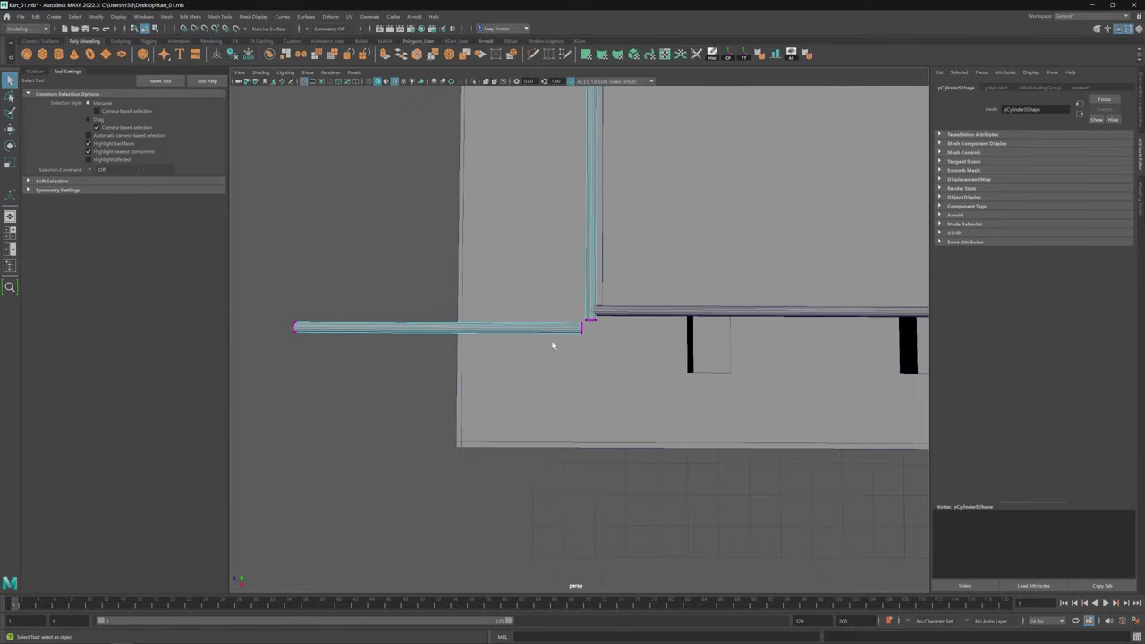
key(w)
scroll(331, 270, up, 3)
drag(332, 340, 332, 349)
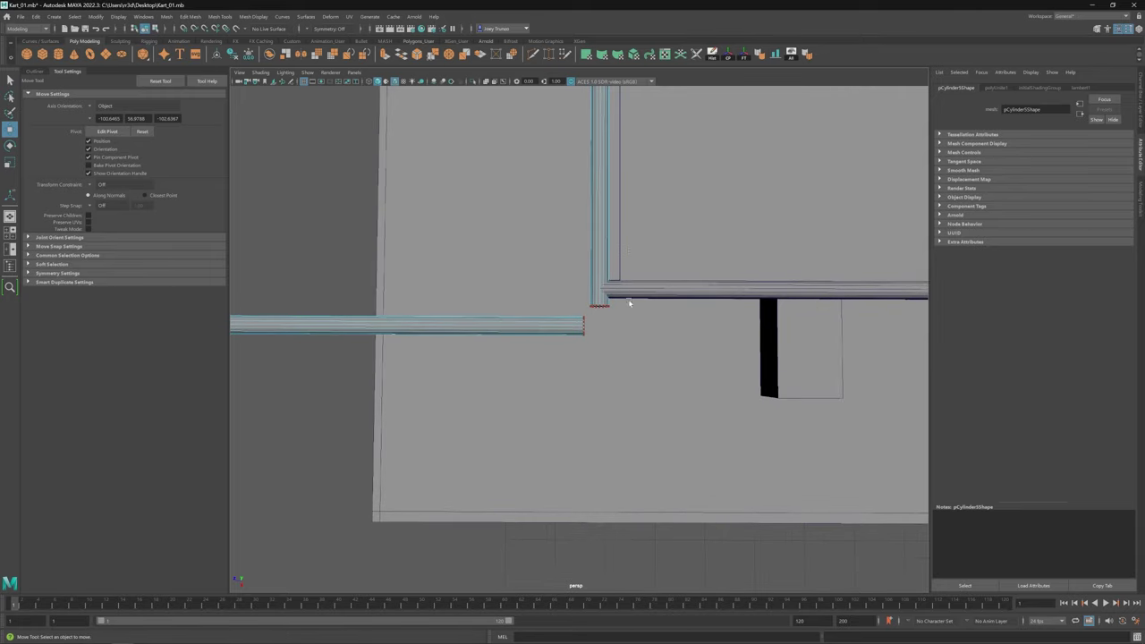
alt+drag(628, 303, 582, 302)
Step: Bridge the two rod ends again with Blend curve type and inspect the joined pipe
click(191, 17)
click(206, 50)
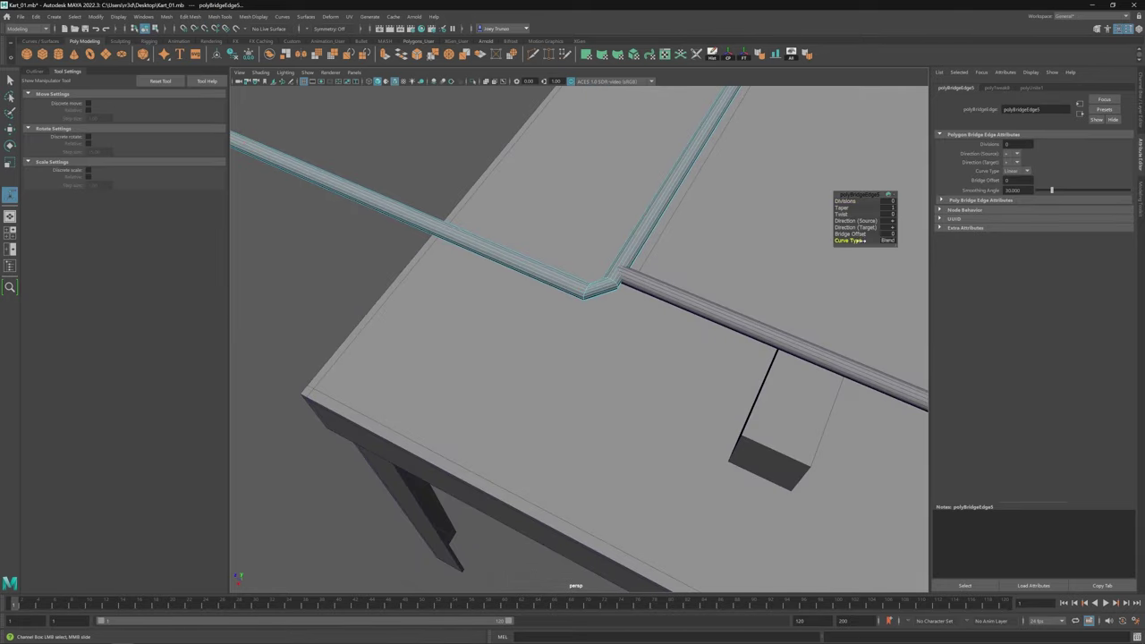
key(f)
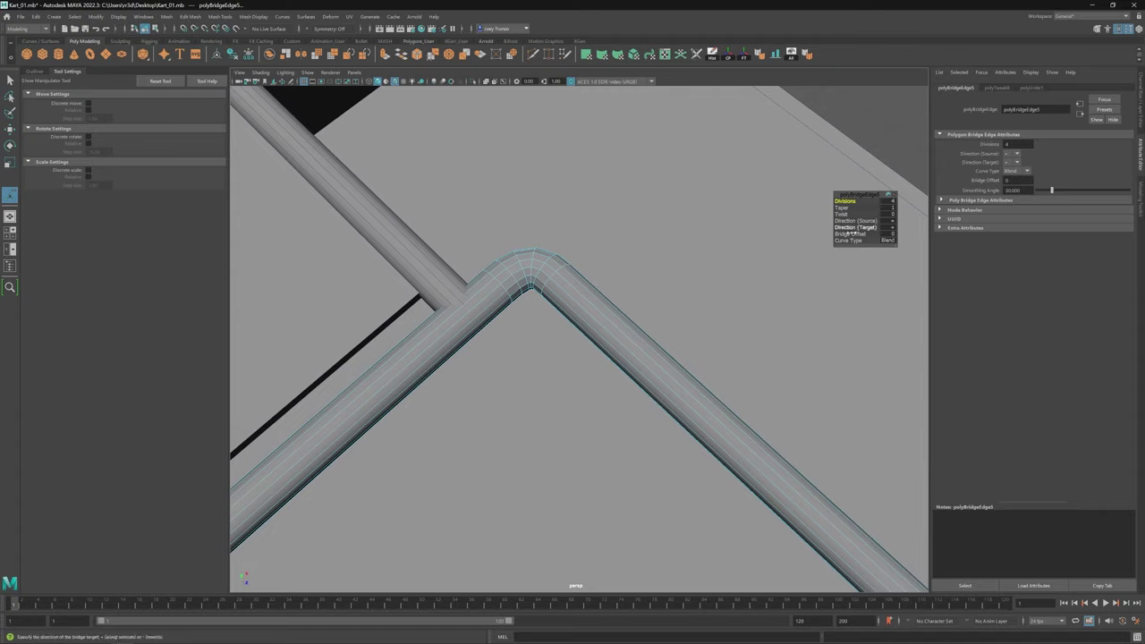
alt+drag(536, 357, 567, 286)
scroll(511, 375, down, 5)
key(w)
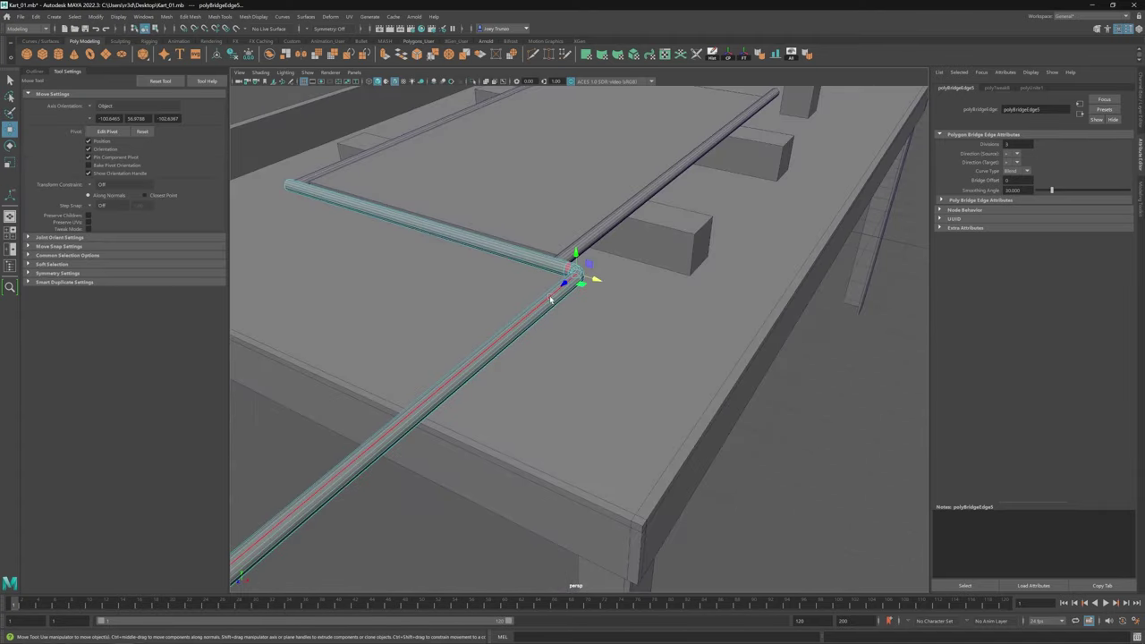
scroll(450, 365, down, 3)
click(450, 364)
alt+drag(450, 365, 411, 355)
scroll(575, 352, up, 5)
click(575, 352)
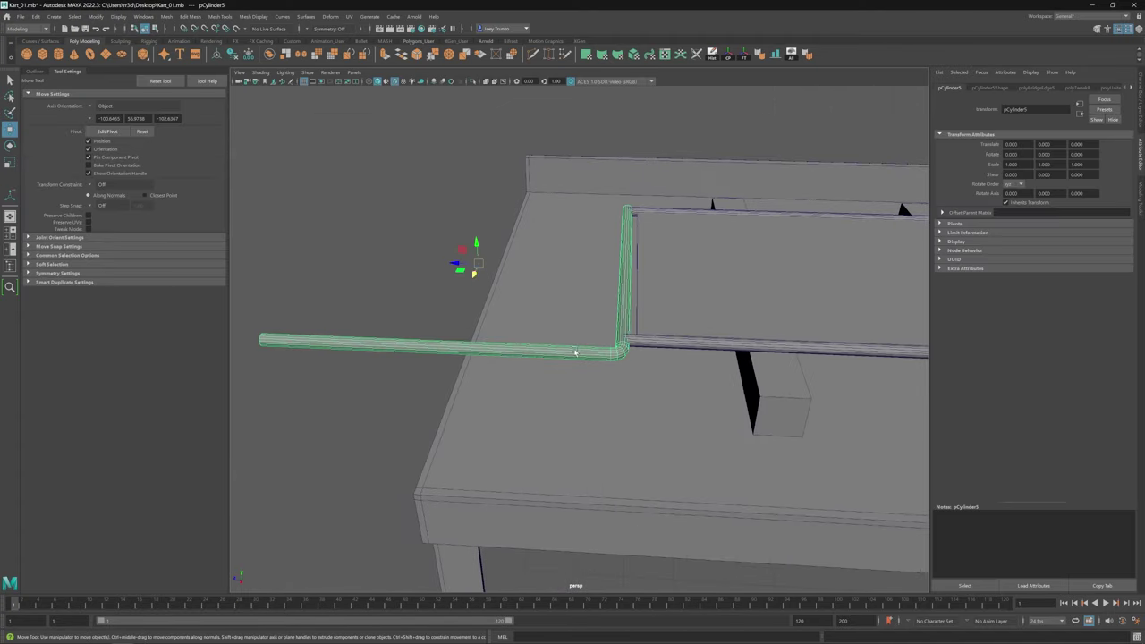
Step: Set the bridge's Divisions to 4 for a smoother bend
click(1036, 87)
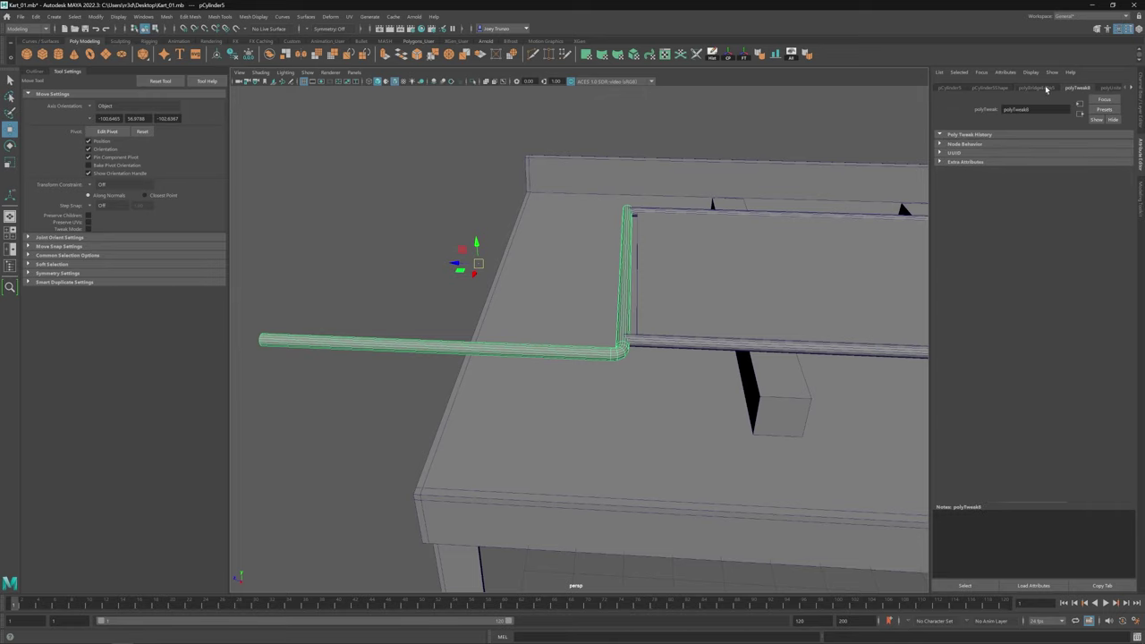
click(1005, 144)
text(4)
key(Return)
alt+drag(716, 376, 575, 319)
click(537, 313)
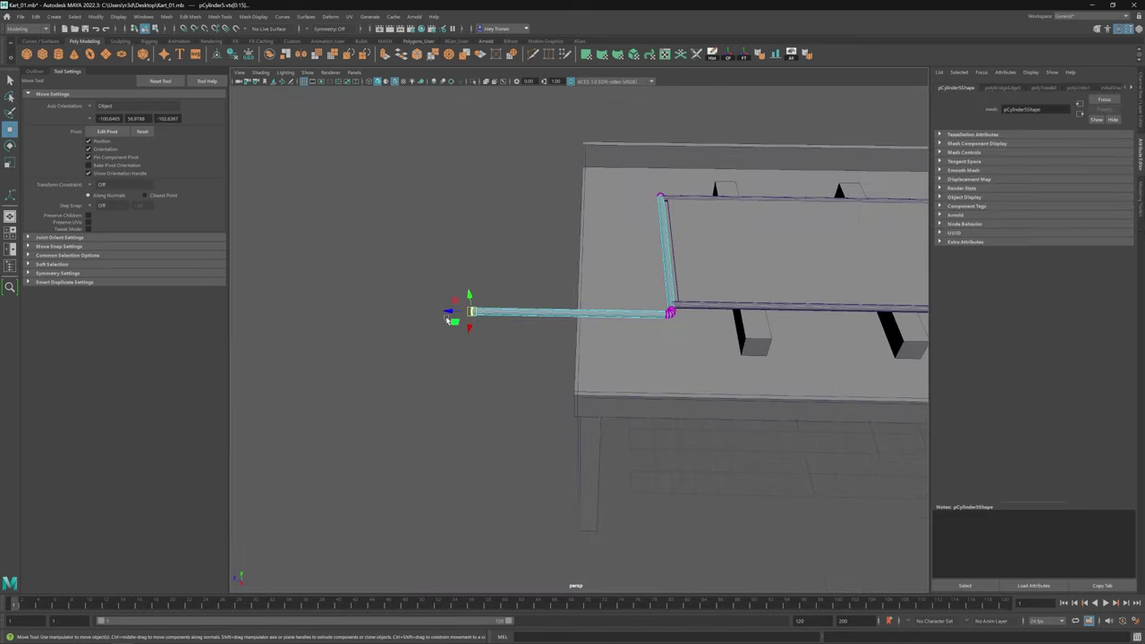
scroll(573, 315, down, 3)
alt+drag(498, 324, 650, 184)
Step: Select pCylinder3 and the other pipe pieces via the Outliner and group them into group3
click(375, 169)
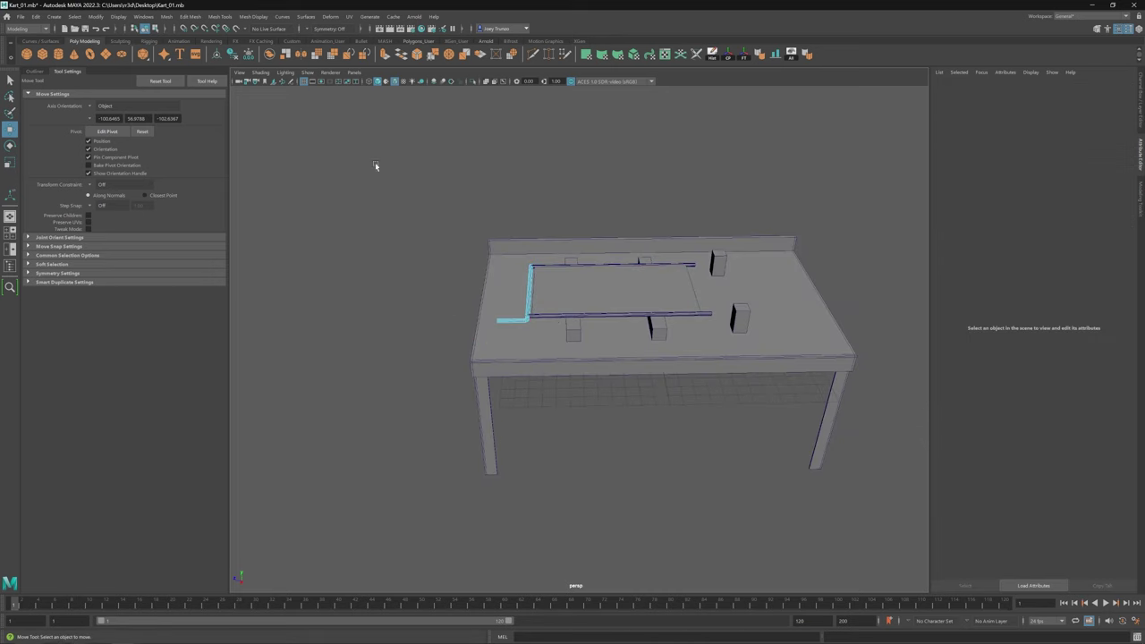
click(10, 266)
click(54, 228)
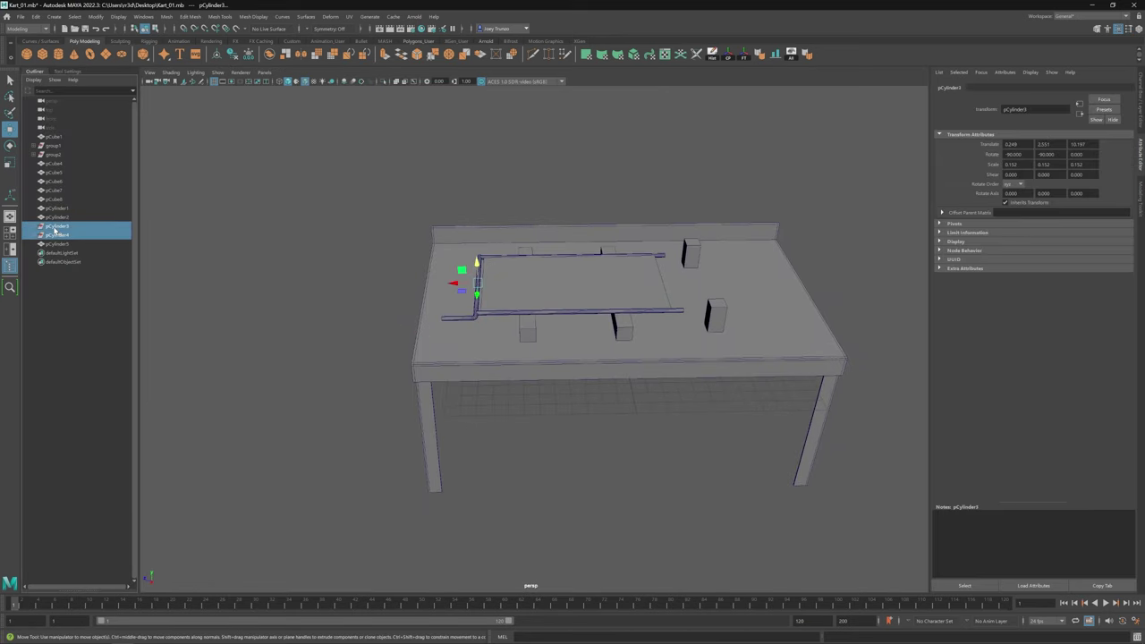
click(474, 318)
shift+click(642, 300)
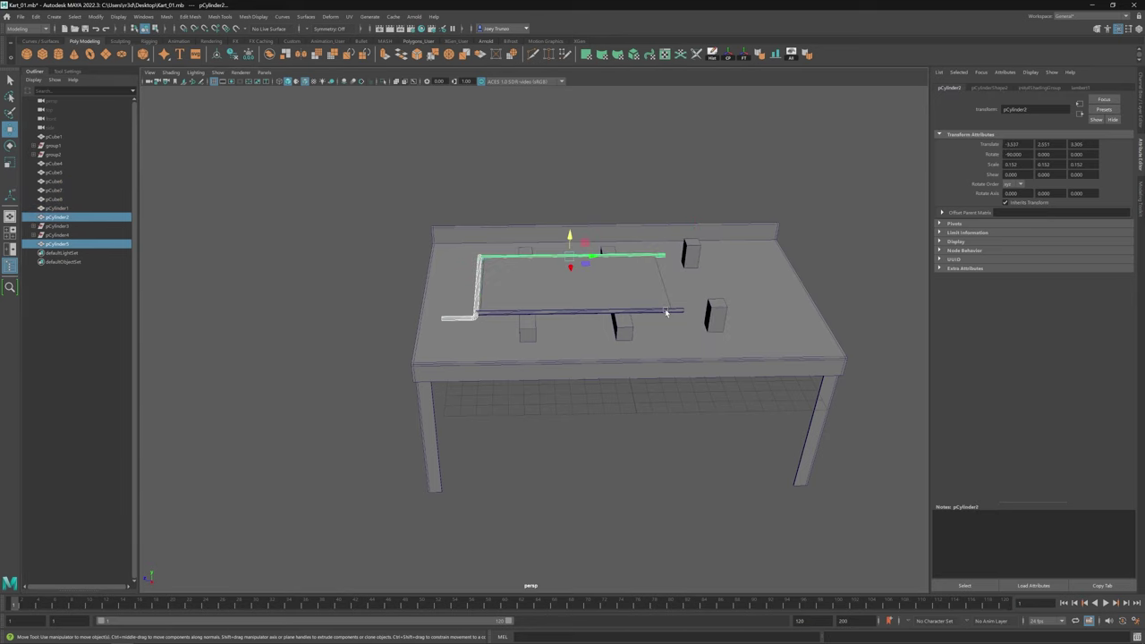
shift+click(665, 312)
mouse_move(665, 312)
alt+mouse_down()
mouse_move(665, 268)
mouse_move(680, 322)
alt+mouse_up()
key(ctrl+g)
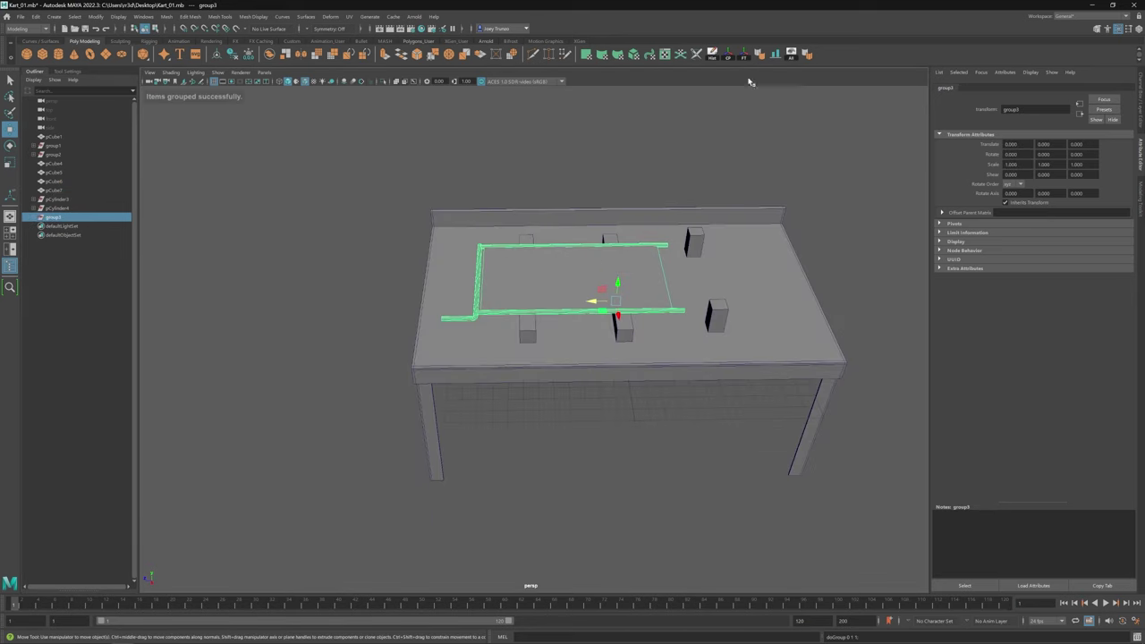
Step: Create a new cube and place it as a flat plate at the front pipe end
click(526, 331)
shift+click(694, 243)
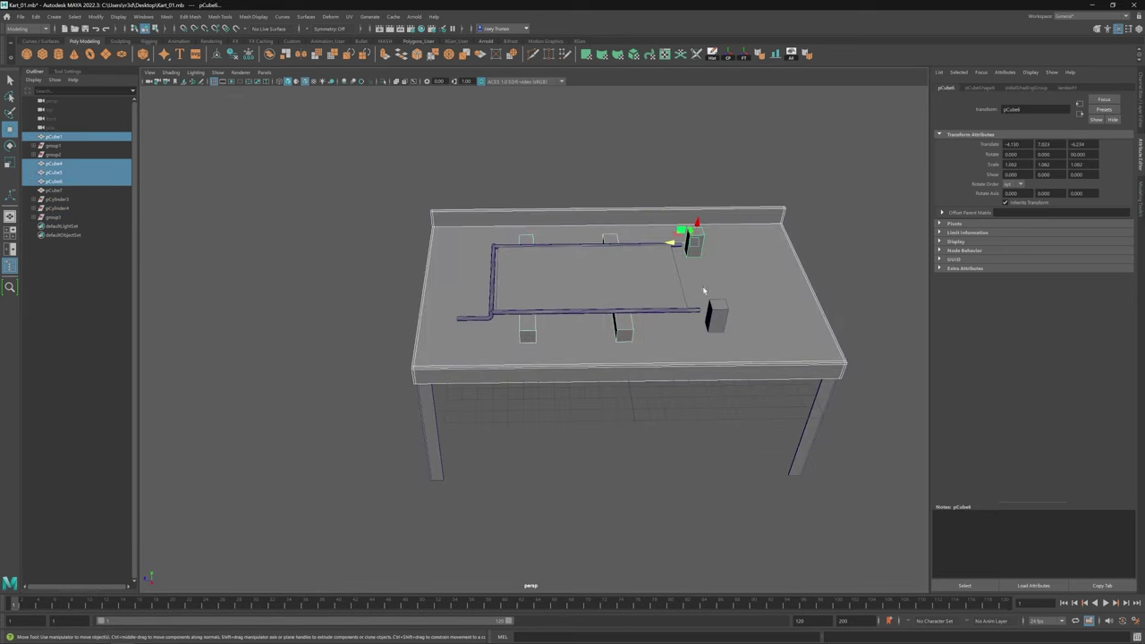
click(697, 320)
alt+drag(697, 321, 485, 356)
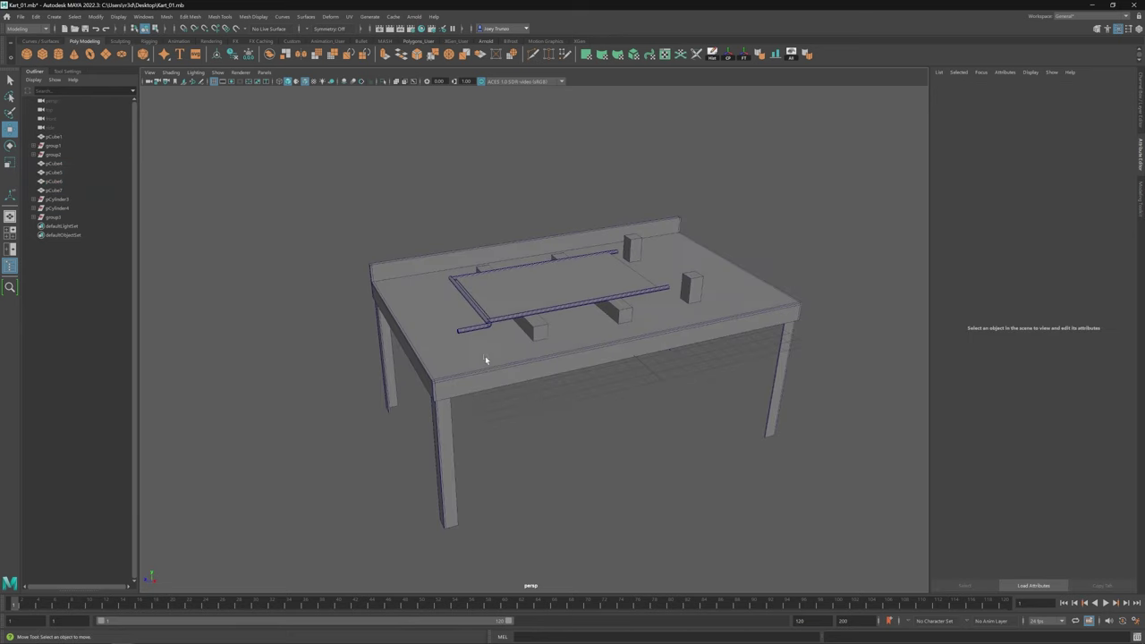
alt+right_drag(485, 356, 588, 435)
alt+drag(587, 434, 570, 410)
click(42, 54)
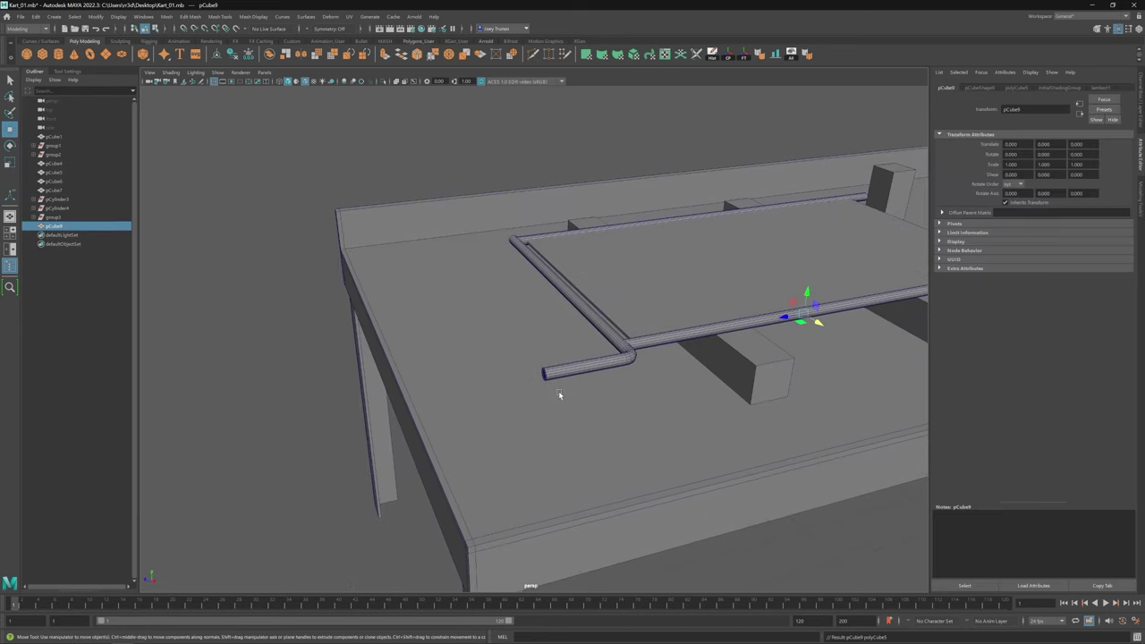
drag(797, 317, 623, 368)
middle_drag(622, 368, 634, 319)
key(r)
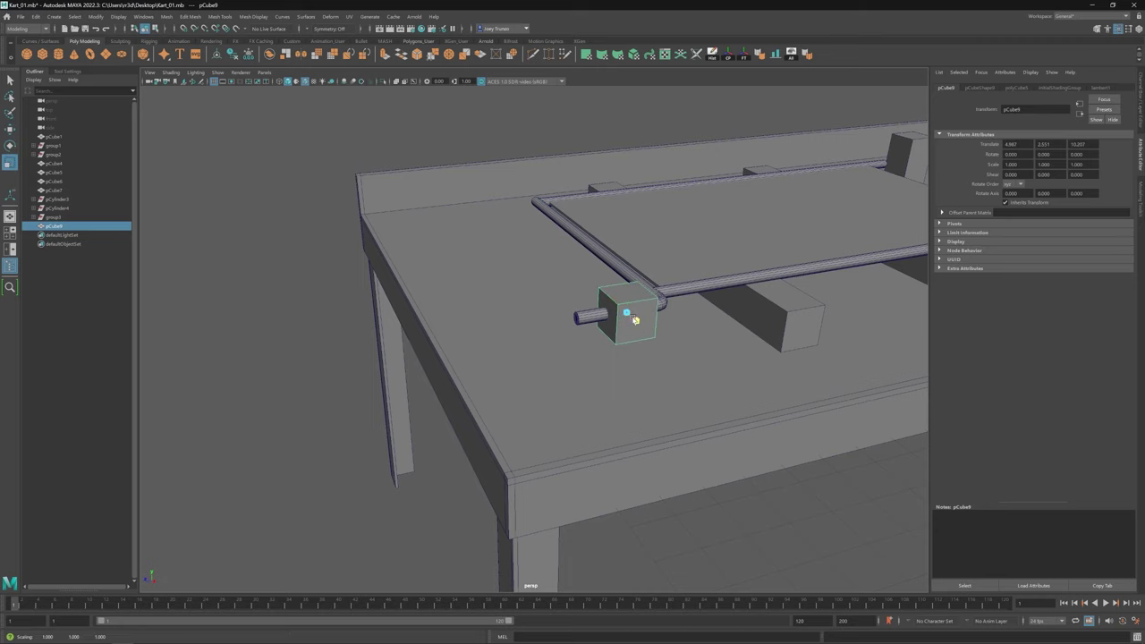
key(w)
alt+drag(623, 308, 590, 331)
Step: Extrude the plate's top and bottom edges into flanges, forming the C-shaped bracket pCube9
key(F10)
click(617, 309)
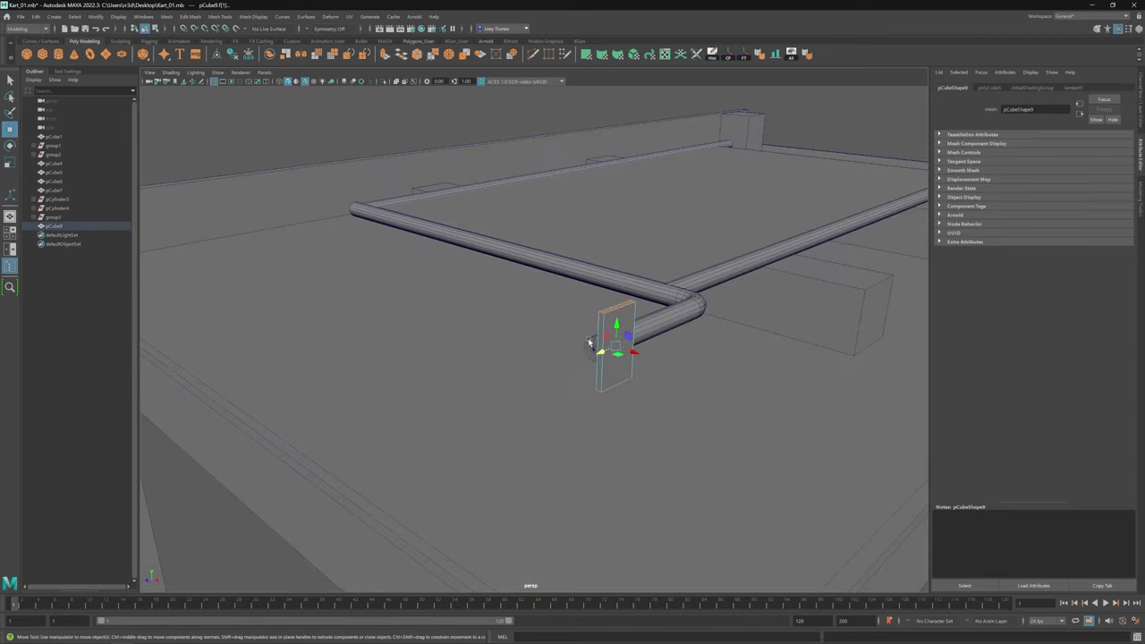
key(ctrl+e)
key(r)
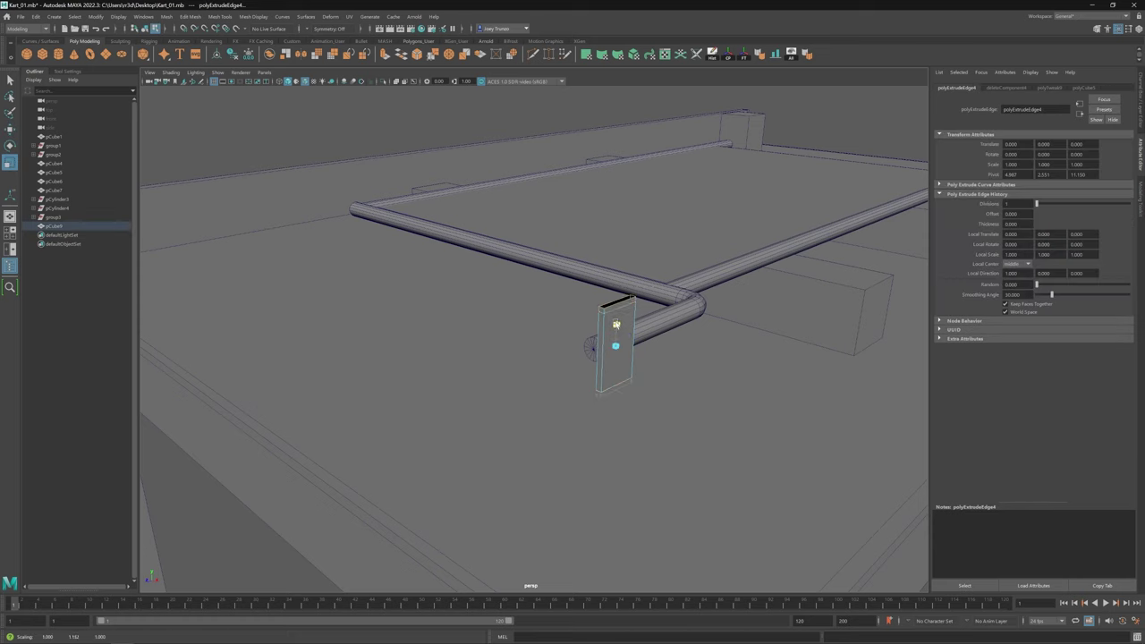
key(F11)
click(618, 306)
key(w)
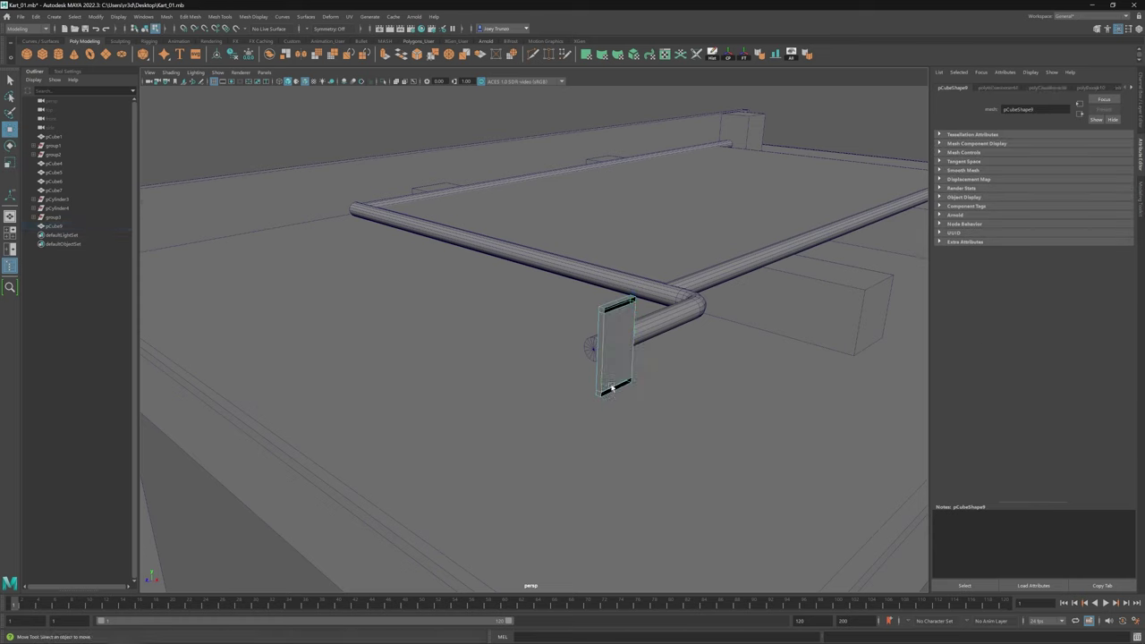
shift+click(627, 384)
key(ctrl+e)
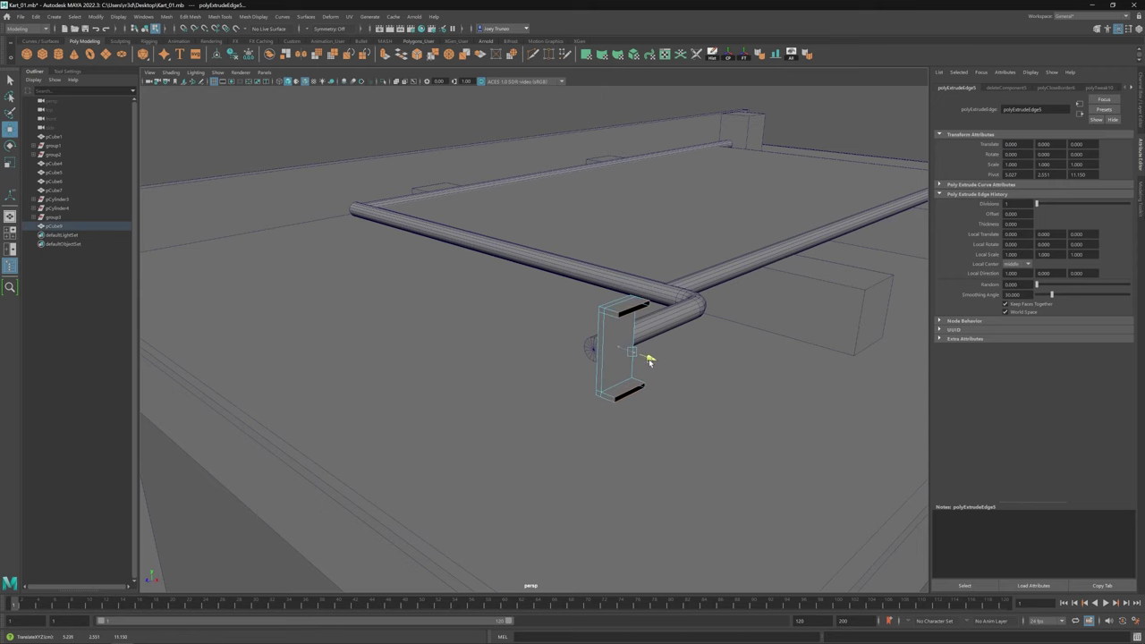
click(169, 16)
scroll(536, 340, down, 5)
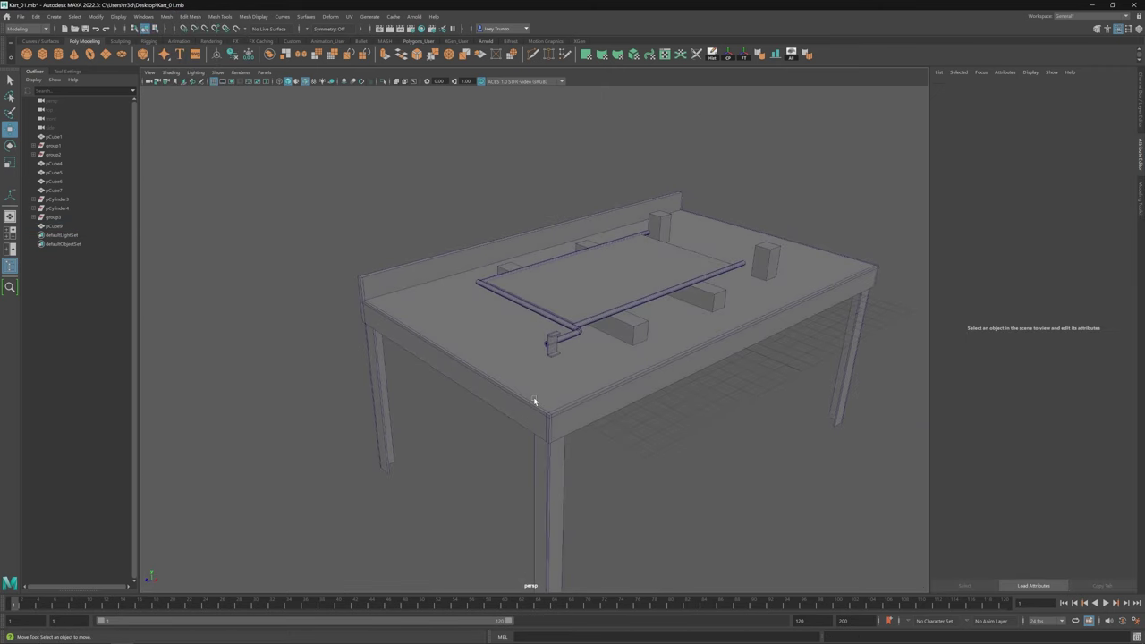
click(567, 356)
Step: Create a poly cylinder at the pipe end and lay it on its side, -90° in Z
key(f)
alt+drag(537, 358, 508, 362)
scroll(182, 274, down, 5)
alt+drag(181, 274, 488, 361)
click(58, 54)
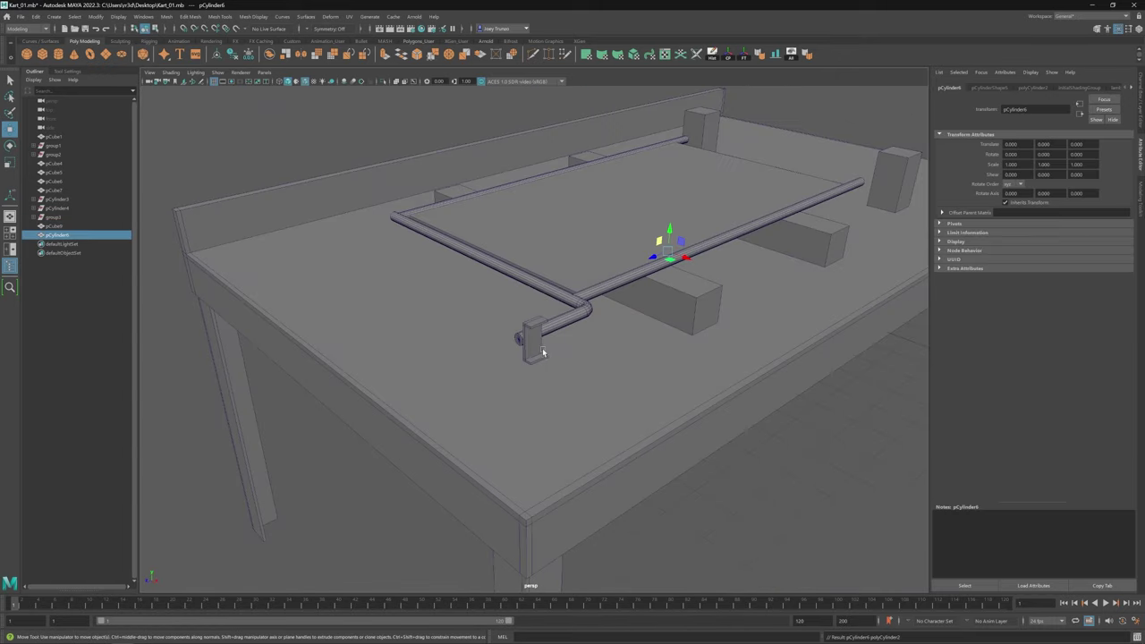
middle_drag(541, 350, 490, 383)
drag(541, 333, 680, 304)
Step: Bridge the cylinder's edges with Edit Mesh > Bridge to make it a hollow ring
click(1033, 88)
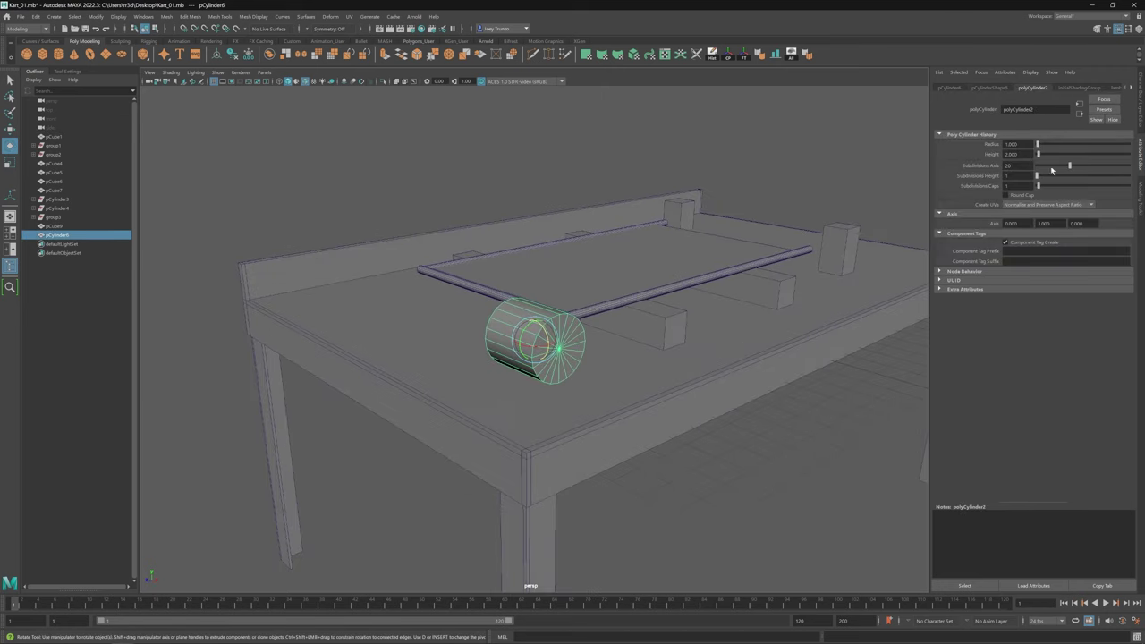
alt+drag(904, 237, 528, 319)
click(534, 347)
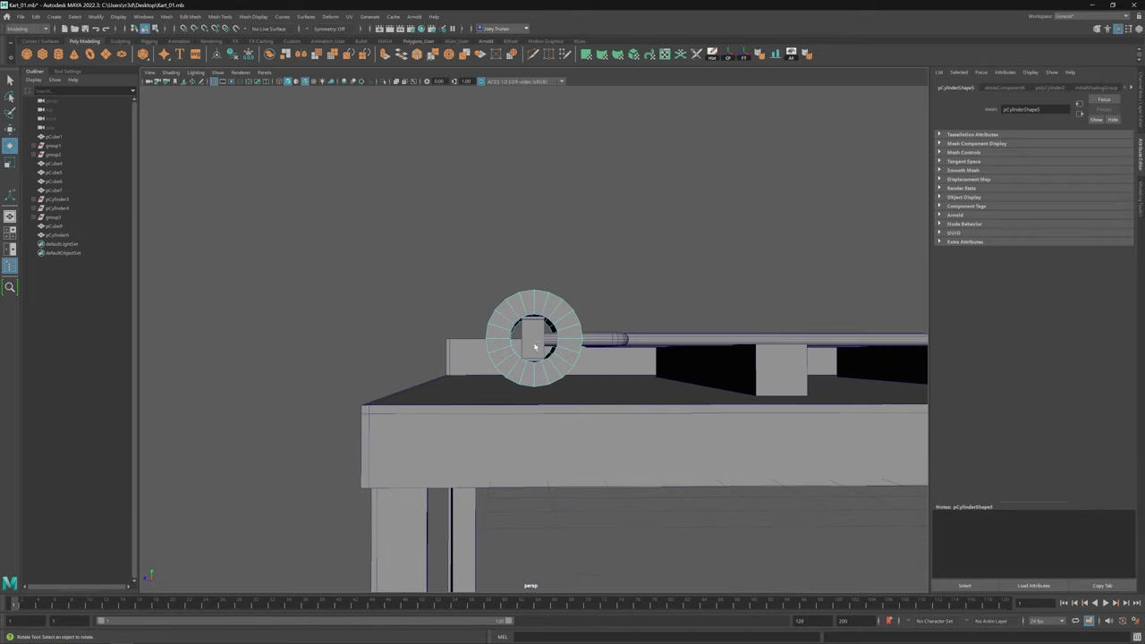
click(190, 16)
click(215, 75)
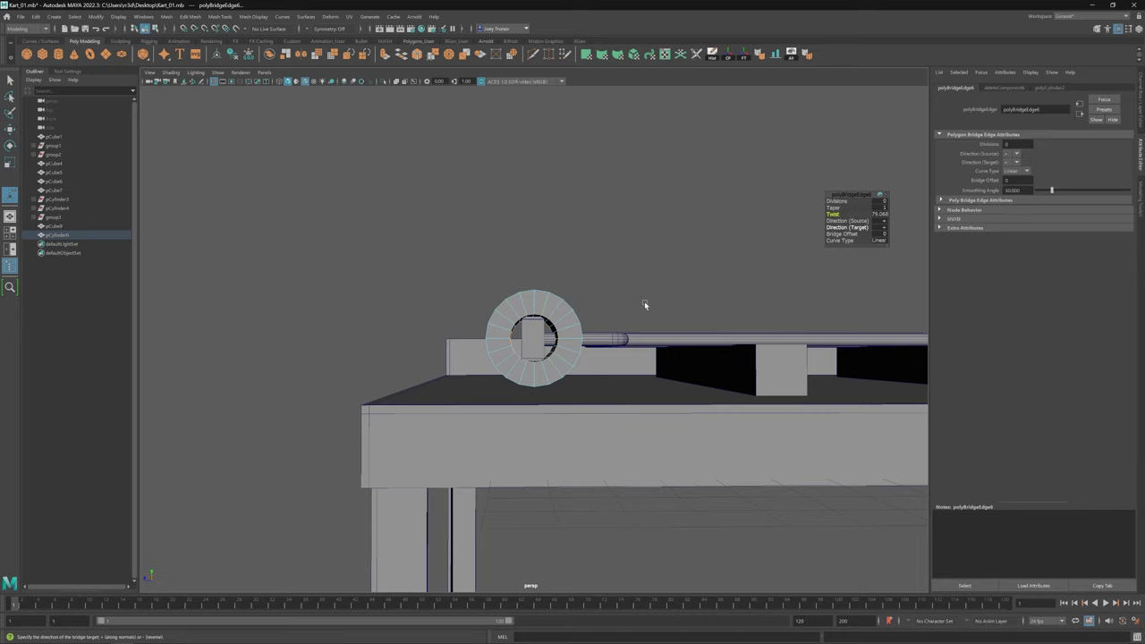
Step: Scale the ring down to 0.272
alt+drag(644, 305, 715, 196)
alt+right_drag(553, 309, 528, 295)
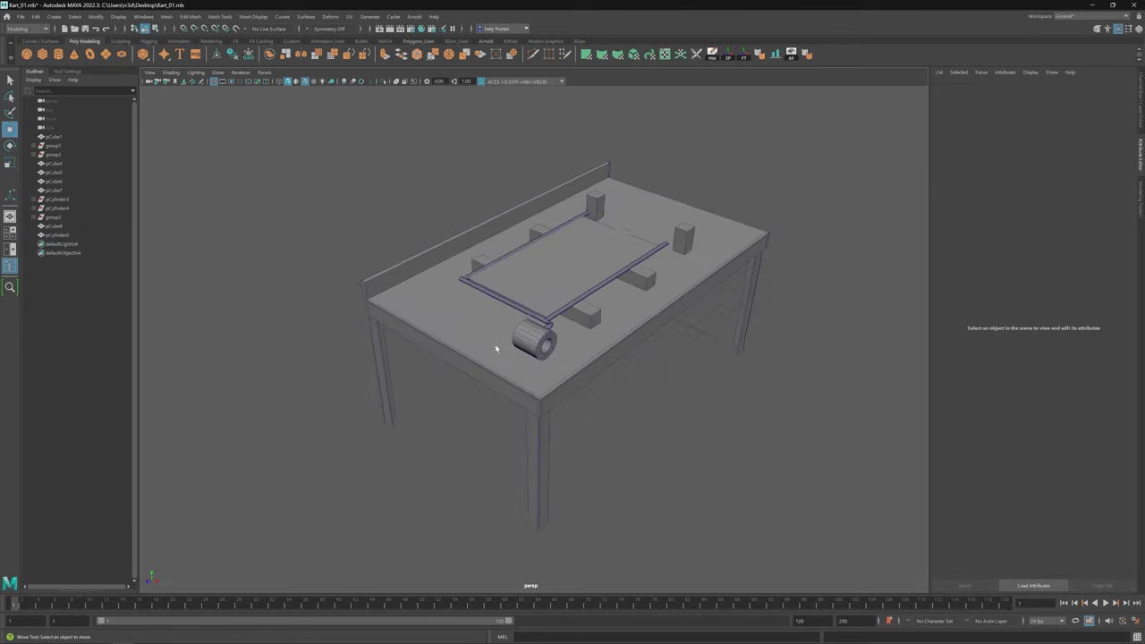
key(F8)
alt+drag(528, 295, 501, 343)
key(r)
Step: Widen the ring's inner face loop, scaling along the object's own axes
key(f)
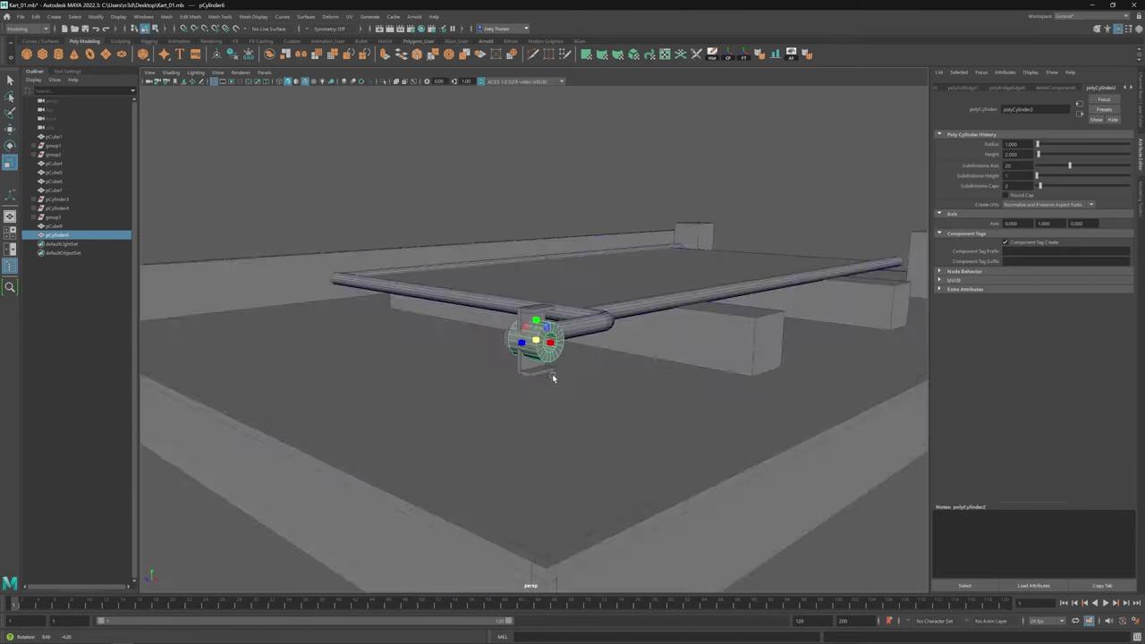
alt+drag(552, 375, 582, 255)
key(F11)
click(609, 303)
double_click(609, 303)
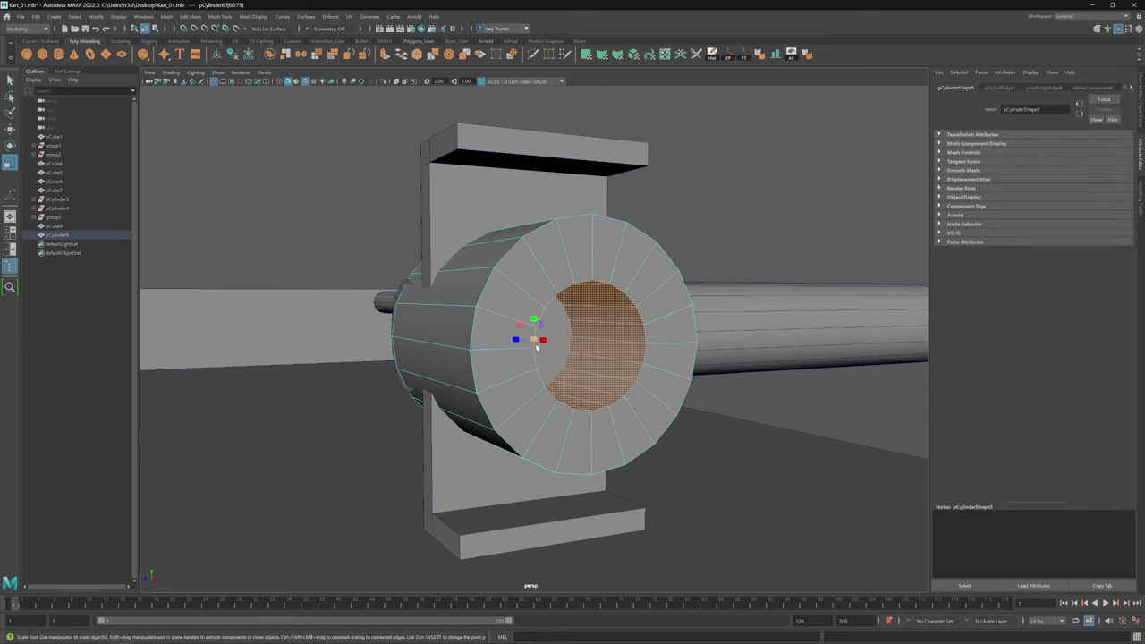
double_click(10, 163)
drag(590, 341, 659, 339)
click(125, 106)
click(134, 112)
Step: Slide the ring along the pipe so it fits through the bracket
alt+drag(526, 349, 590, 349)
key(F8)
key(w)
key(r)
key(w)
click(559, 375)
Step: Create a cube and flatten it into a thin bar inside the bracket
click(42, 54)
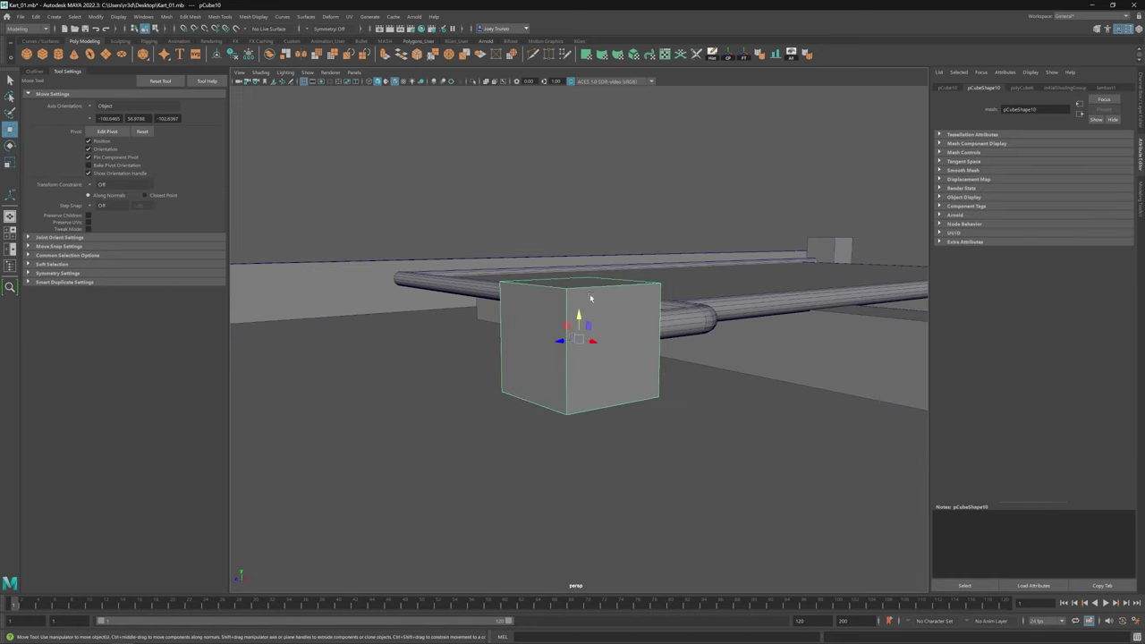
key(r)
drag(582, 307, 591, 348)
drag(590, 349, 581, 341)
key(w)
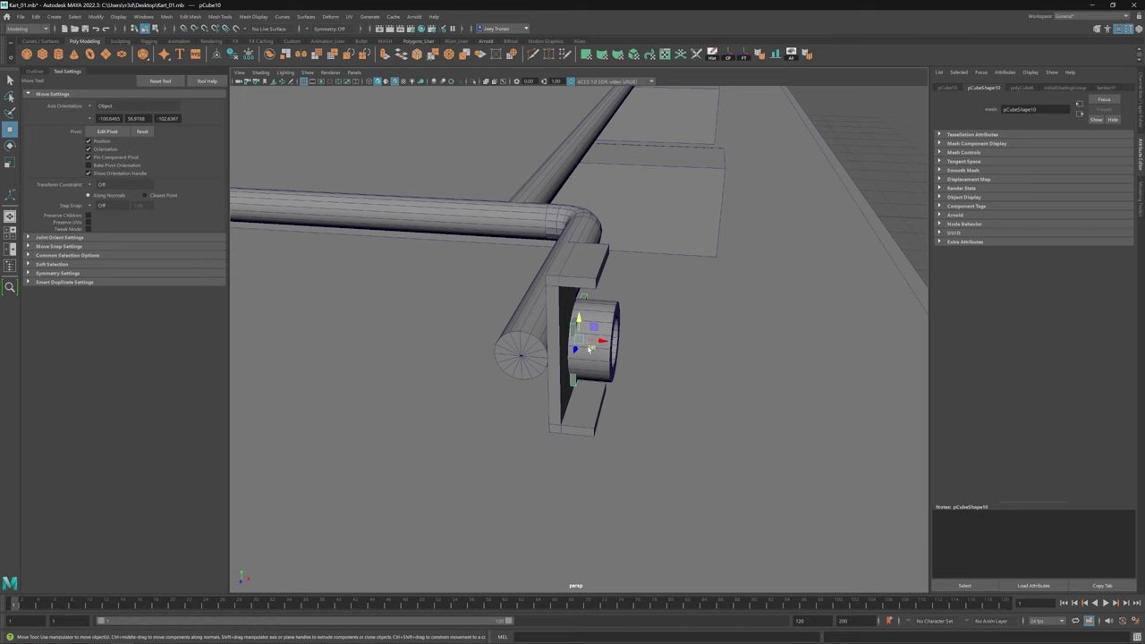
Step: Taper the bar's end vertices, bevel them with Ctrl+B, and rotate the bar
alt+drag(593, 342, 503, 258)
drag(420, 269, 360, 394)
key(r)
drag(390, 311, 534, 355)
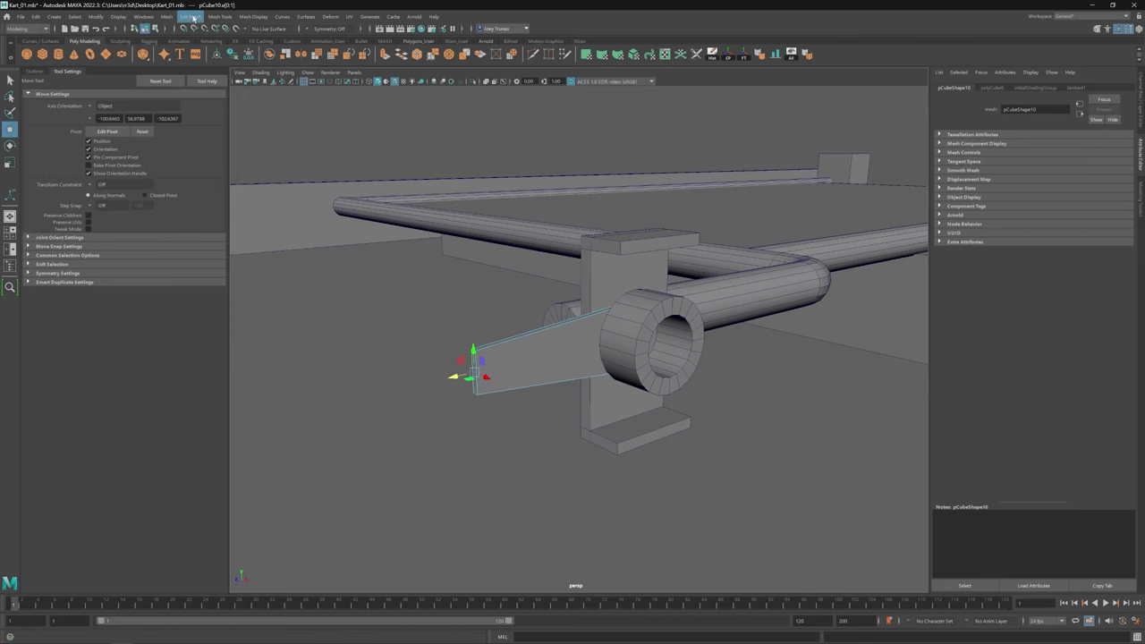
key(ctrl+b)
key(F8)
key(w)
alt+drag(531, 135, 616, 416)
key(e)
key(w)
Step: Add a small cylinder peg, pCylinder7, at the bar's tip
key(g)
key(r)
key(w)
scroll(616, 417, down, 5)
alt+drag(596, 339, 423, 349)
Step: Position the long straight cylinder over the tee pipe near the frame corner
click(810, 243)
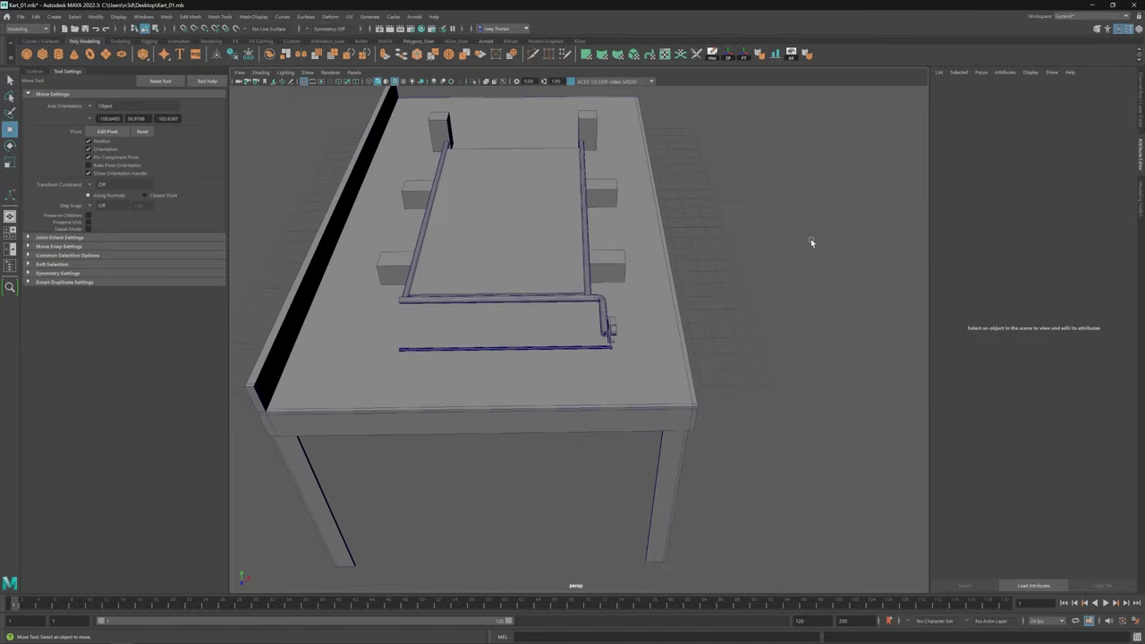
alt+drag(810, 242, 756, 362)
alt+drag(661, 353, 622, 368)
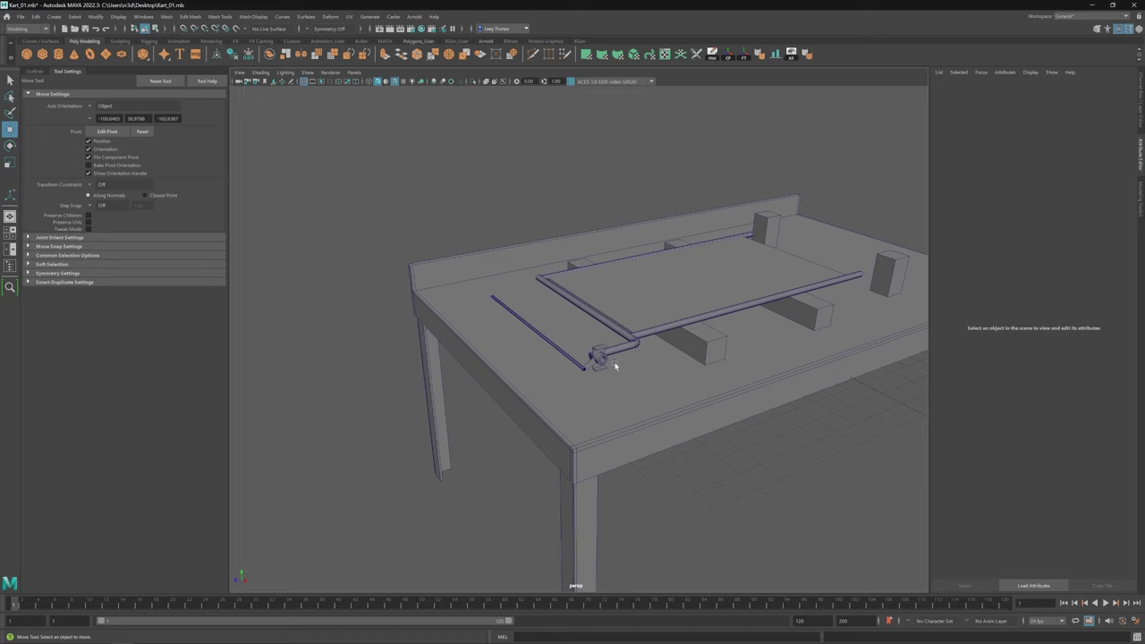
click(615, 360)
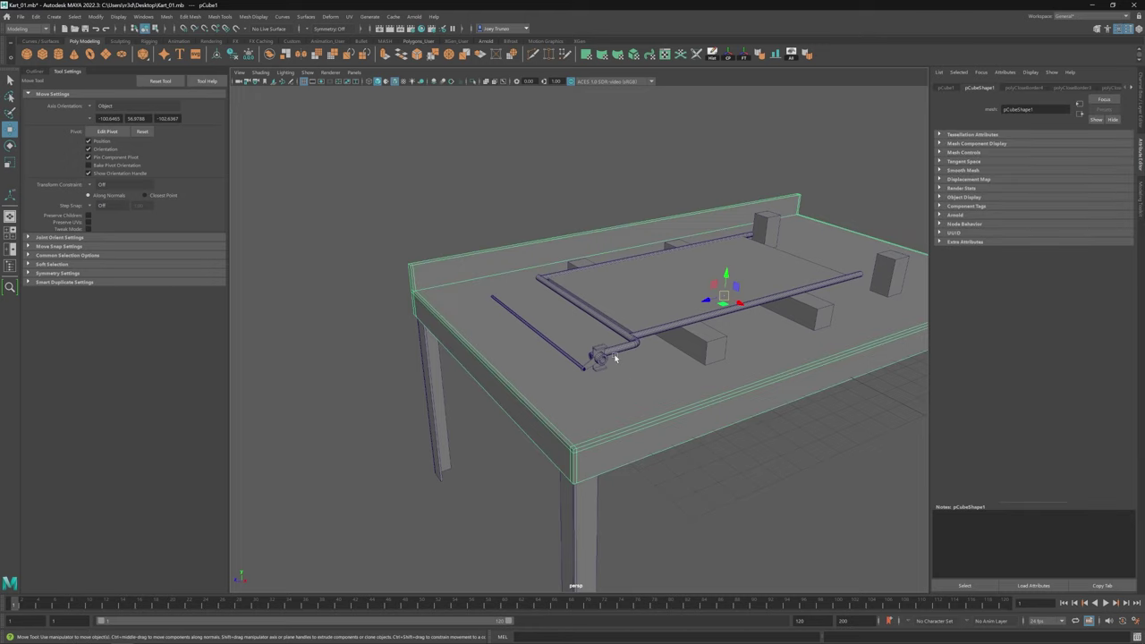
alt+drag(614, 357, 590, 391)
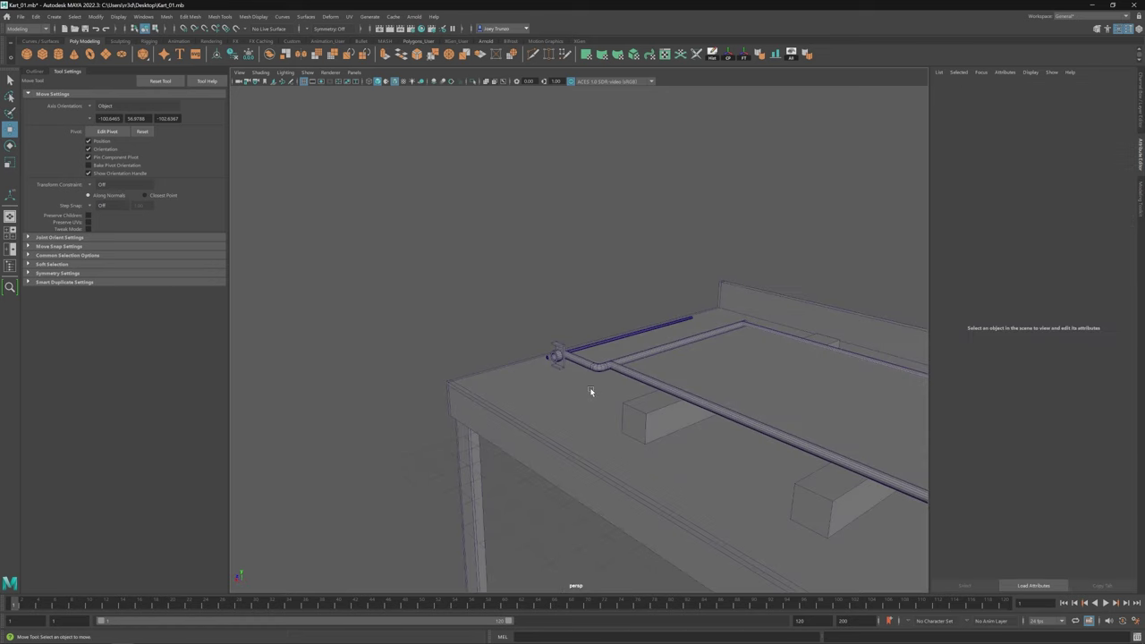
alt+right_drag(589, 400, 707, 471)
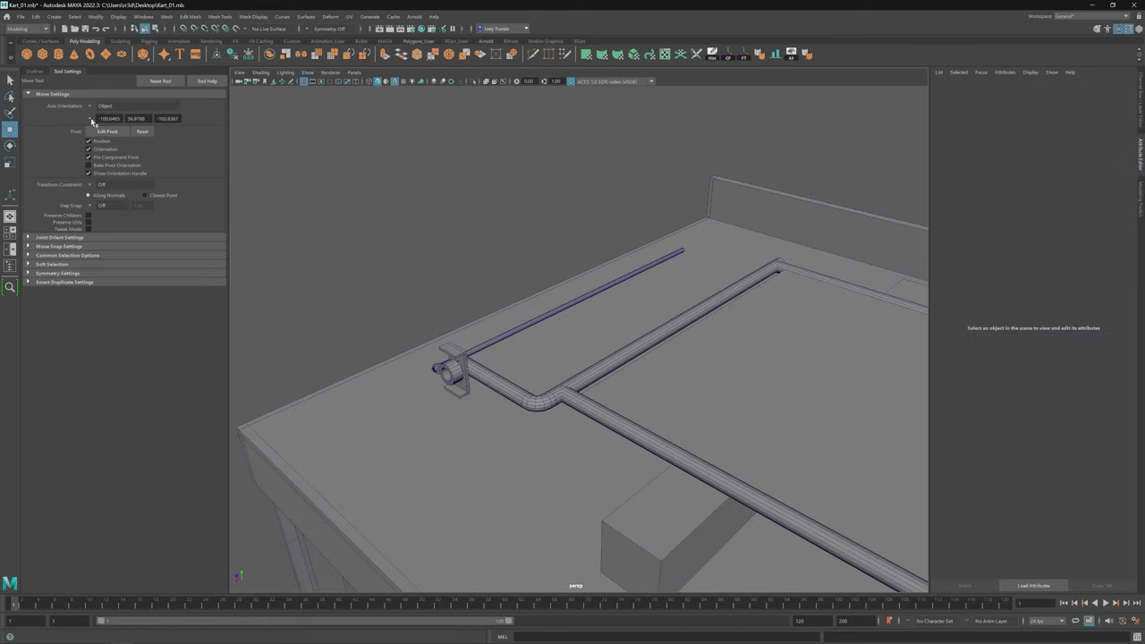
click(680, 320)
alt+right_drag(708, 235, 562, 290)
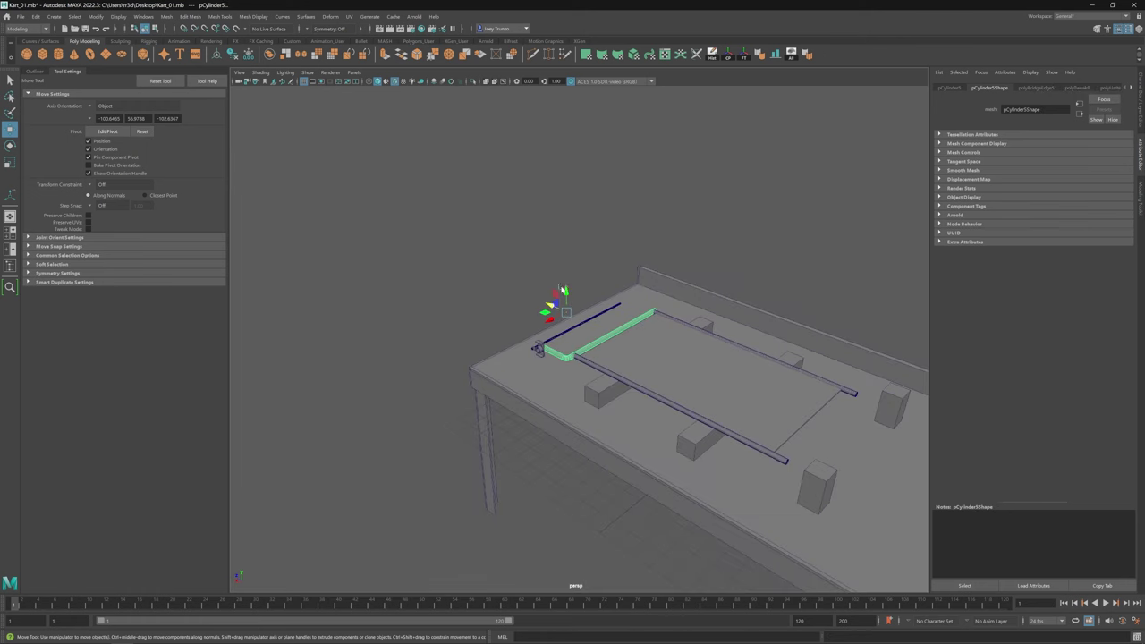
alt+drag(729, 387, 549, 294)
middle_drag(549, 295, 563, 269)
Step: Rotate the cylinder and scale it down into a short collar on the pipe
key(e)
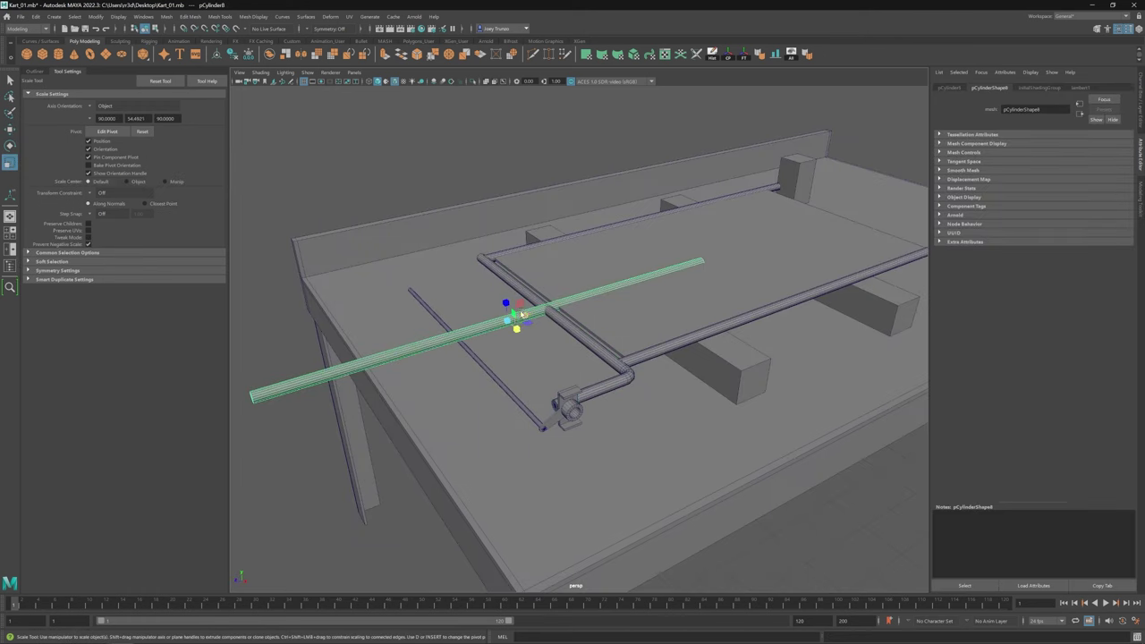
click(498, 312)
click(498, 320)
key(r)
drag(498, 320, 591, 359)
key(w)
key(f)
scroll(574, 312, down, 10)
Step: Set Axis Orientation to Object and duplicate the pipe coupling with Ctrl+D
click(105, 113)
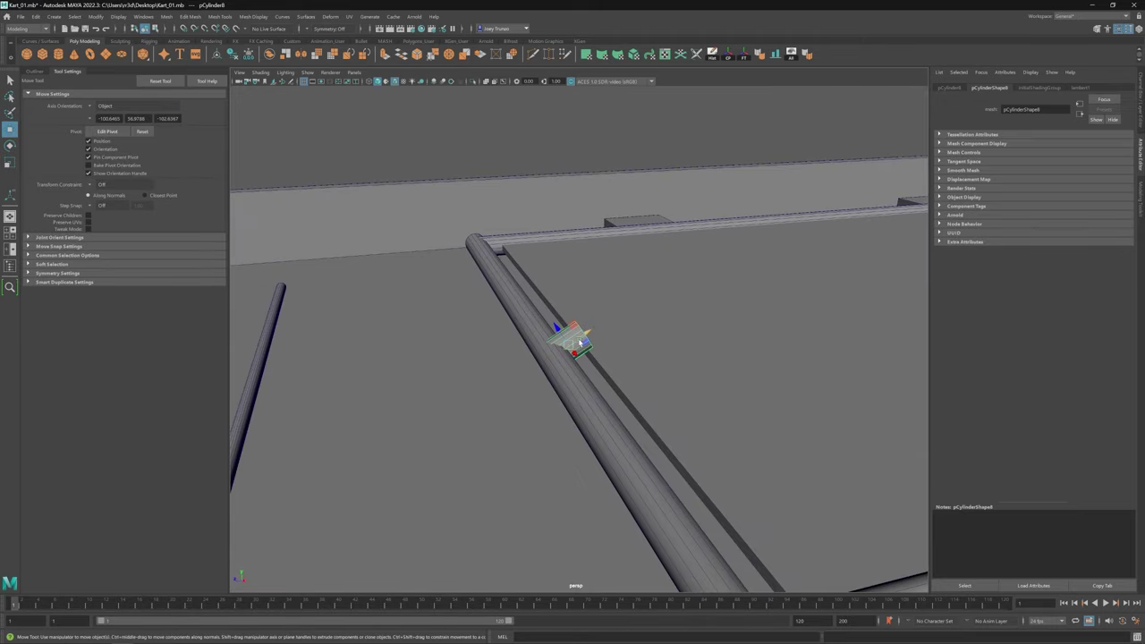
key(ctrl+d)
key(r)
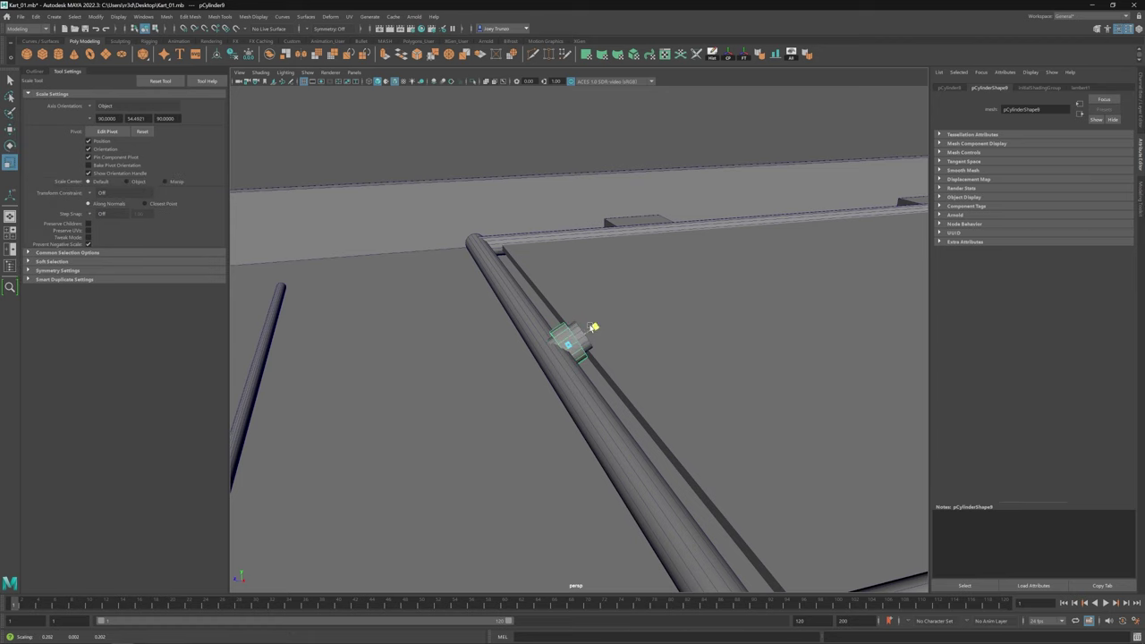
alt+drag(590, 328, 498, 368)
scroll(498, 369, down, 3)
click(498, 368)
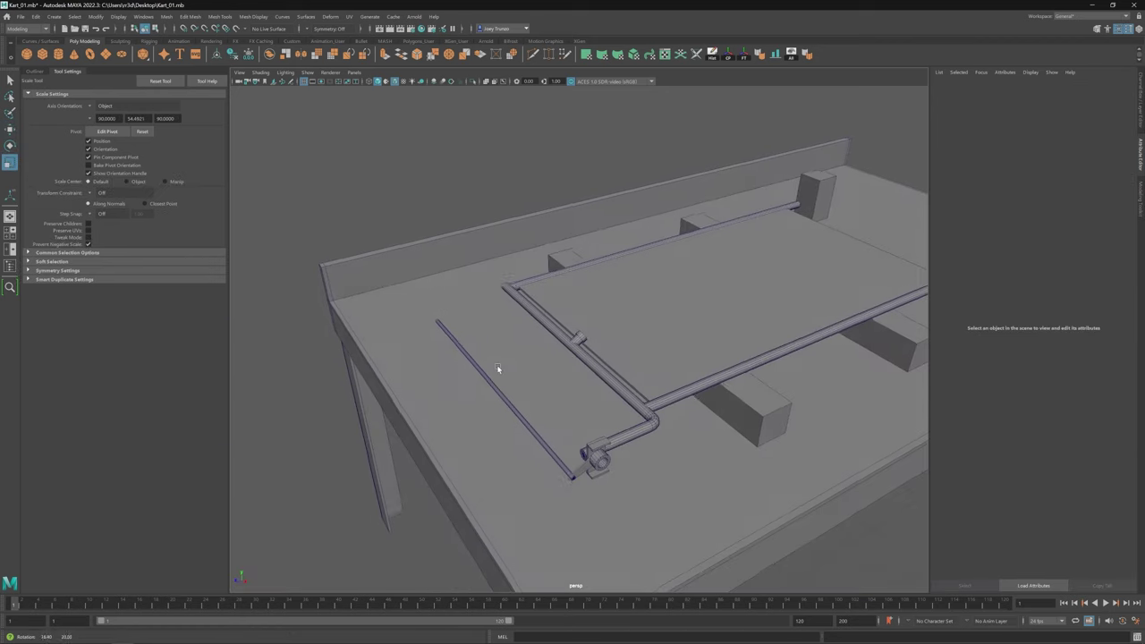
click(580, 338)
key(w)
key(f)
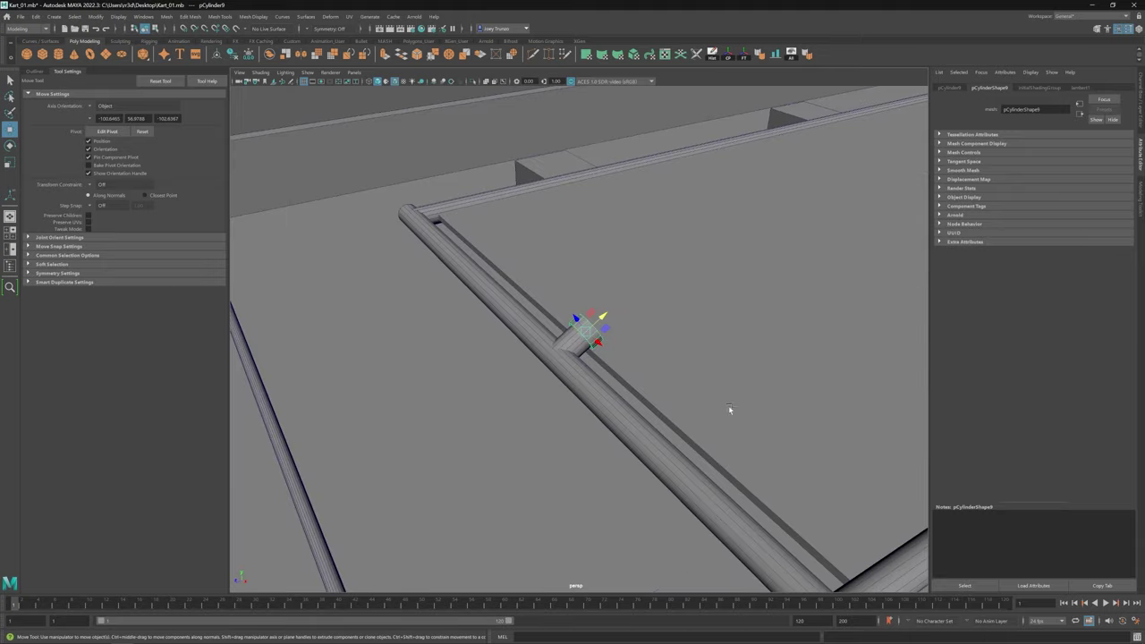
Step: Pull the coupling's end vertex ring out into a long diagonal pipe
alt+drag(611, 333, 613, 304)
key(r)
key(w)
scroll(608, 312, down, 5)
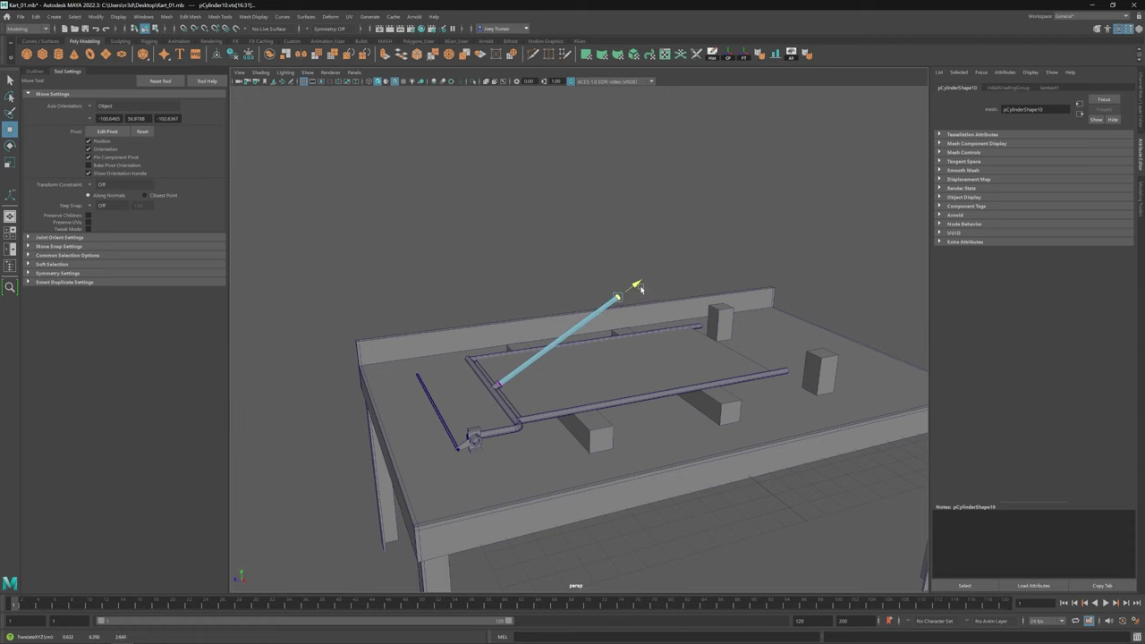
scroll(567, 375, up, 5)
alt+drag(567, 375, 608, 427)
key(F8)
key(r)
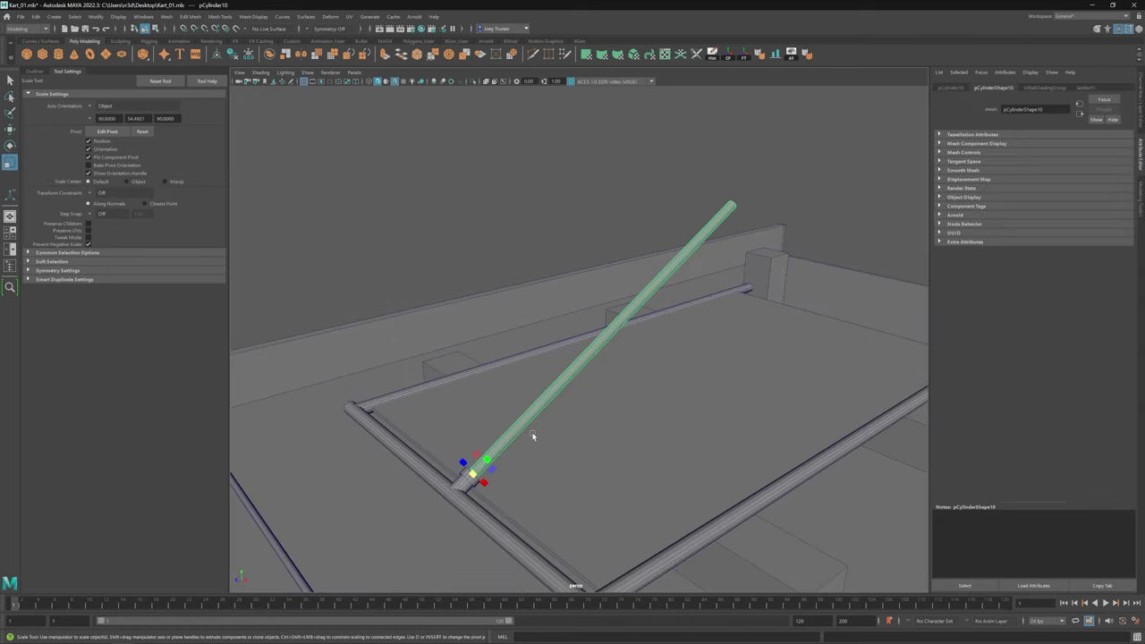
Step: Scale the diagonal pipe to resize it
click(504, 487)
scroll(504, 487, down, 5)
alt+drag(505, 487, 401, 398)
scroll(586, 461, up, 5)
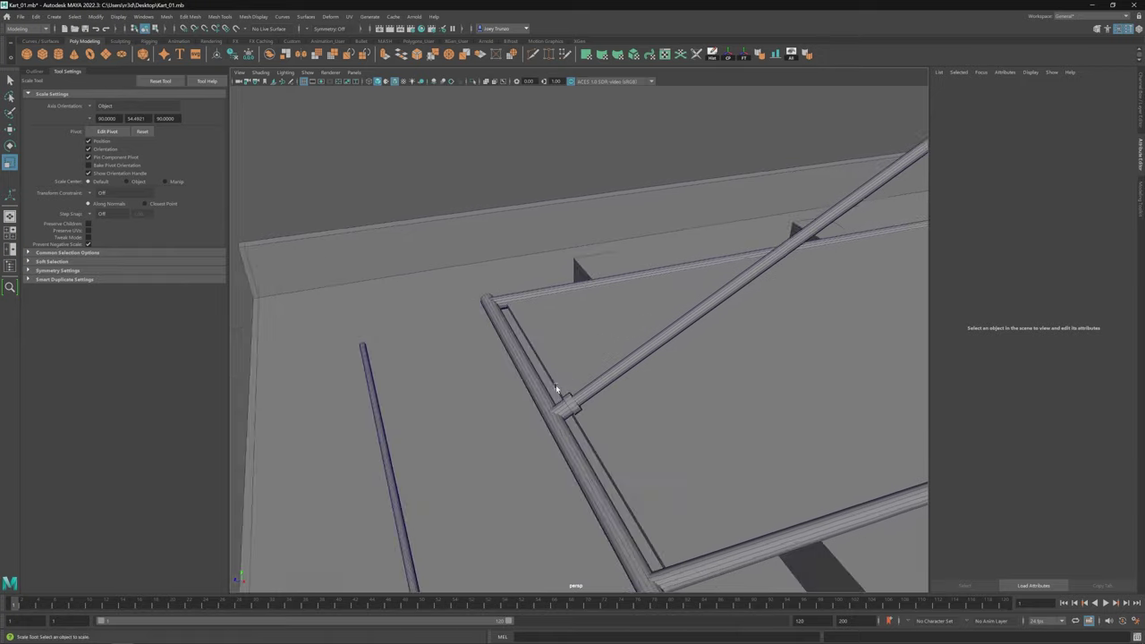
click(766, 370)
middle_drag(767, 371, 787, 492)
scroll(788, 492, down, 3)
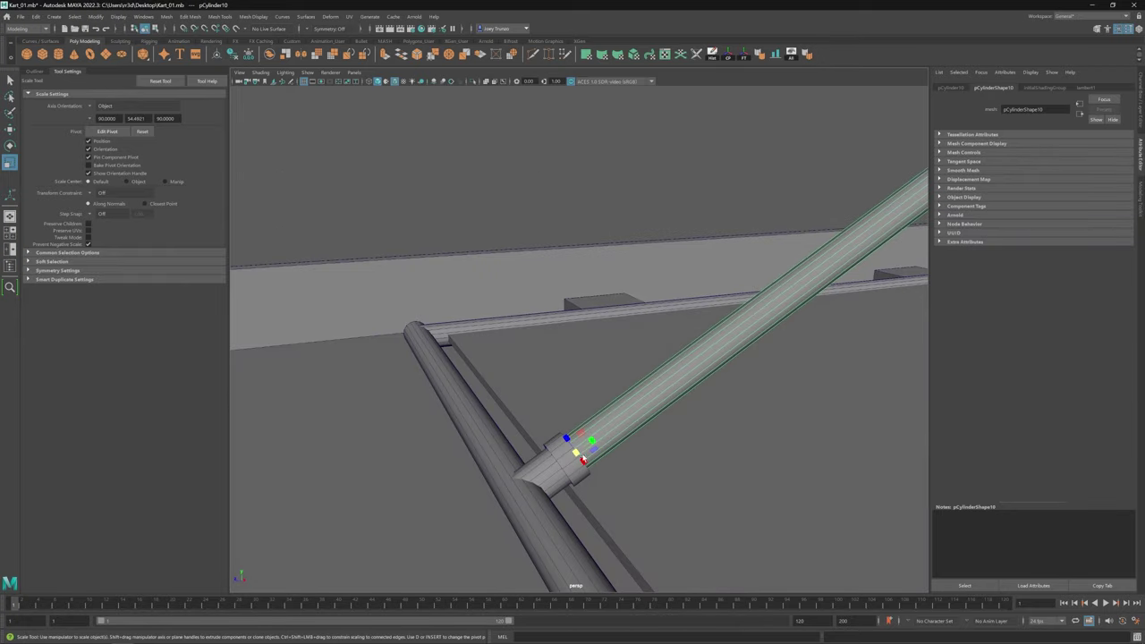
click(488, 140)
scroll(539, 415, down, 6)
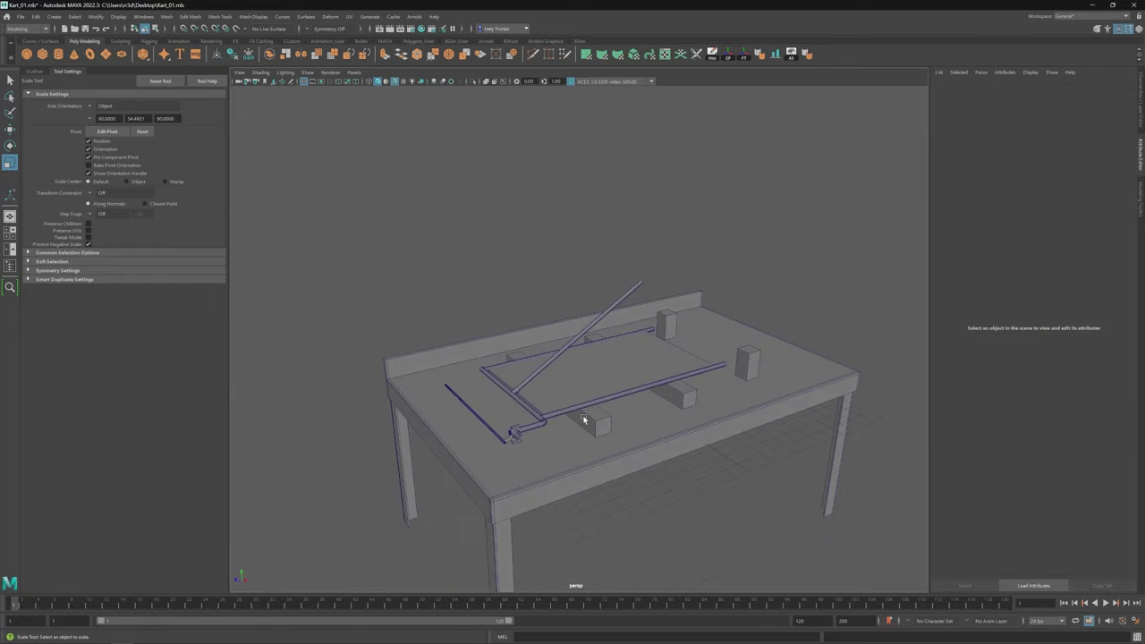
Step: Select the L-shaped pipe and rotate it, then pick the other bent pipe
alt+drag(573, 408, 501, 384)
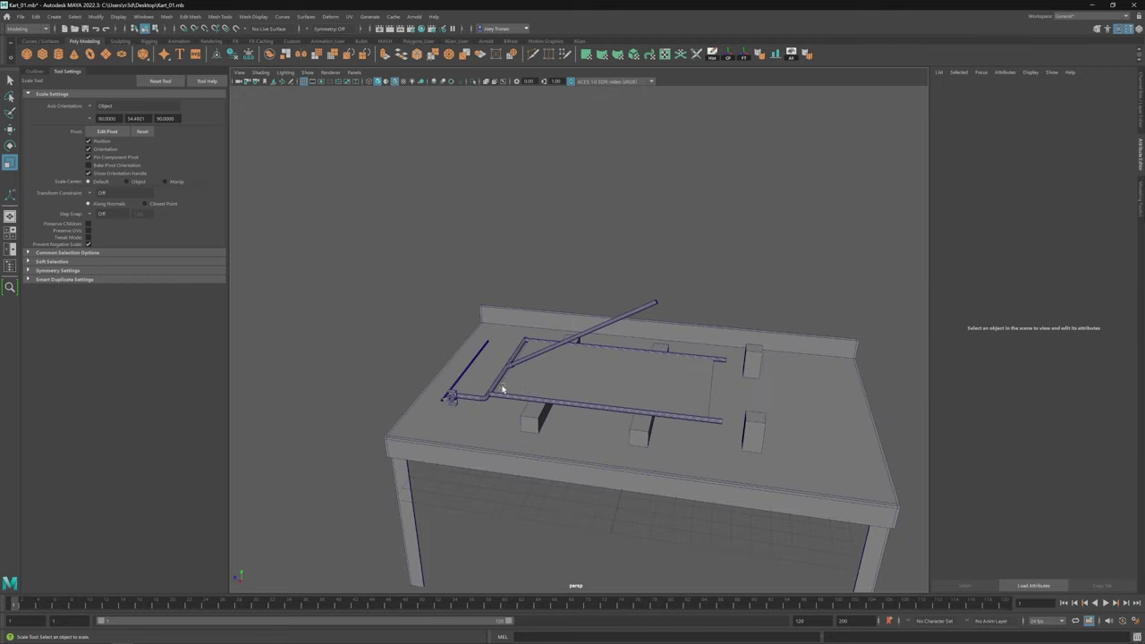
click(500, 387)
key(w)
key(f)
alt+drag(626, 268, 575, 332)
key(e)
click(703, 324)
Step: Pull the front pipe's end back from the right elbow in component mode
key(w)
right_click(575, 332)
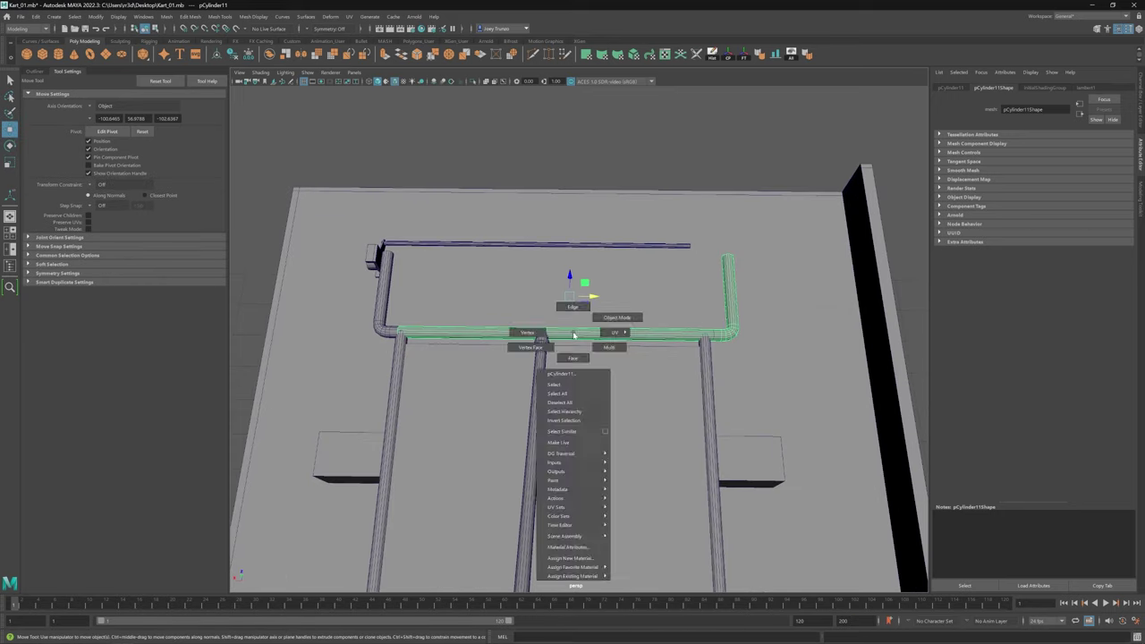
click(728, 327)
right_click(652, 332)
click(724, 309)
drag(724, 309, 619, 337)
Step: Combine the front pipe and right elbow, then bridge their open border edges
shift+click(811, 252)
click(167, 16)
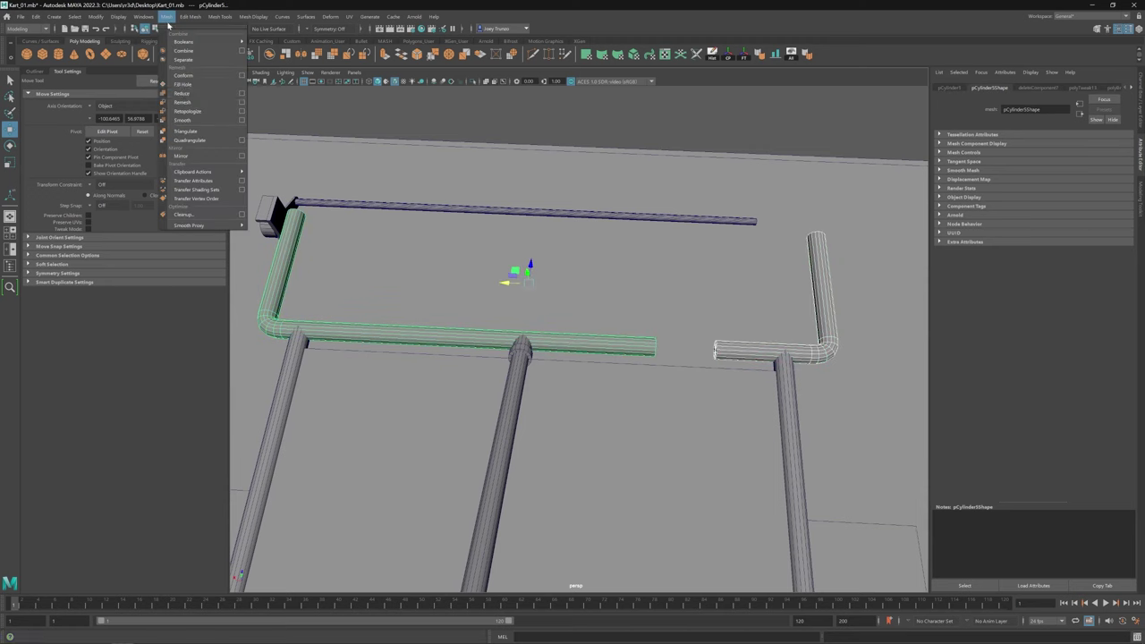
click(190, 39)
key(F10)
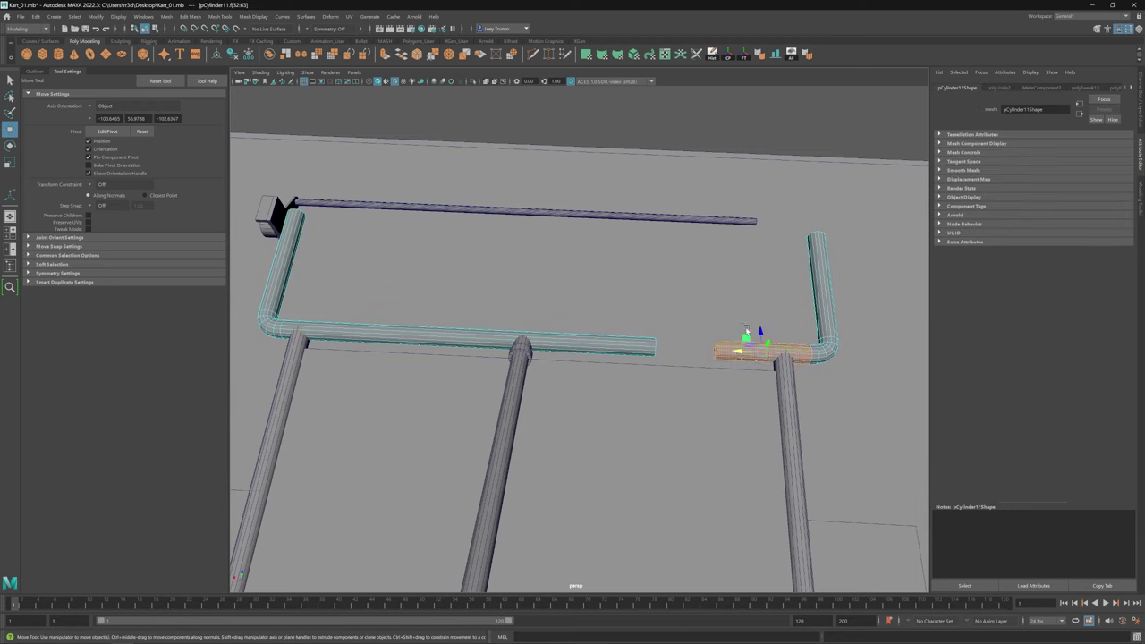
click(714, 349)
click(190, 16)
click(201, 60)
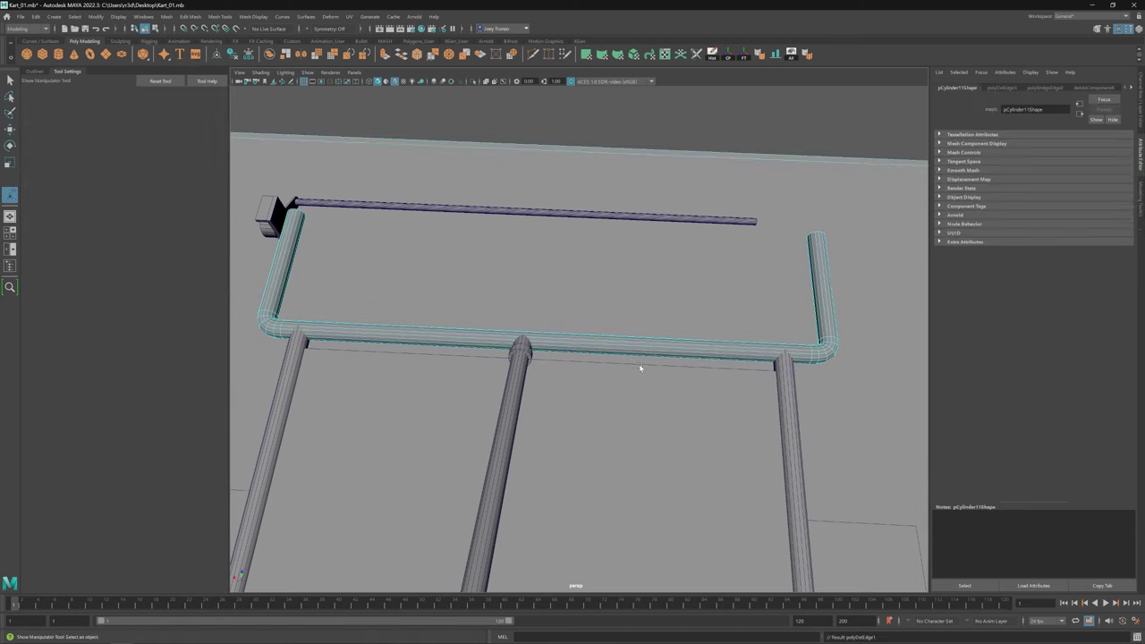
Step: Insert an edge loop on the centre pipe of the U-shaped bar
click(730, 113)
click(729, 109)
key(f)
alt+drag(631, 184, 624, 413)
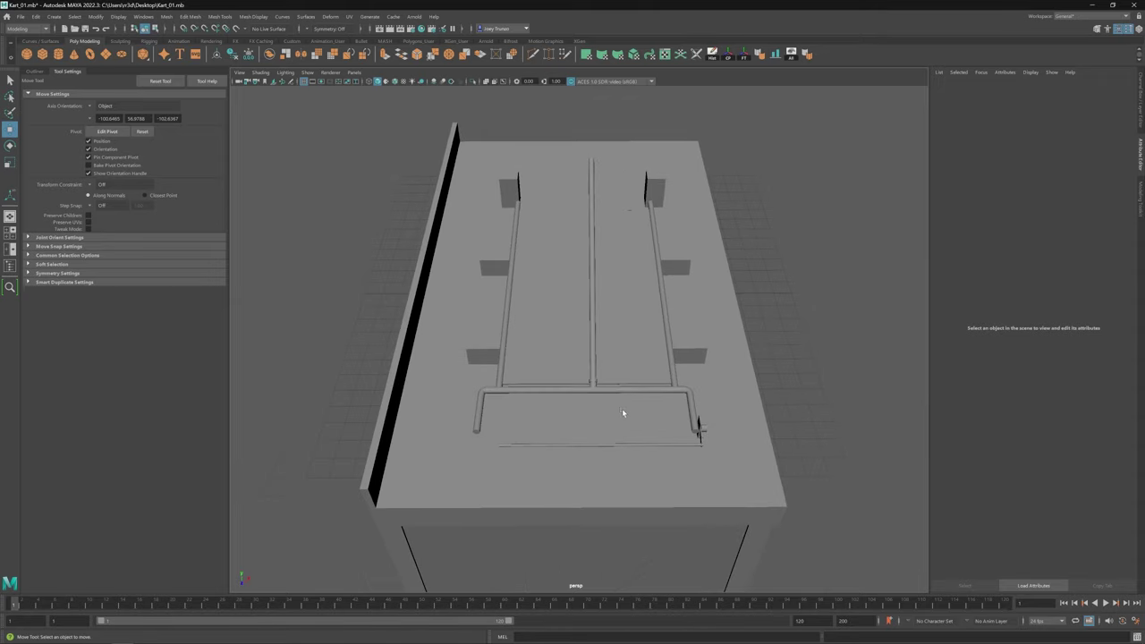
click(617, 391)
key(f)
click(219, 17)
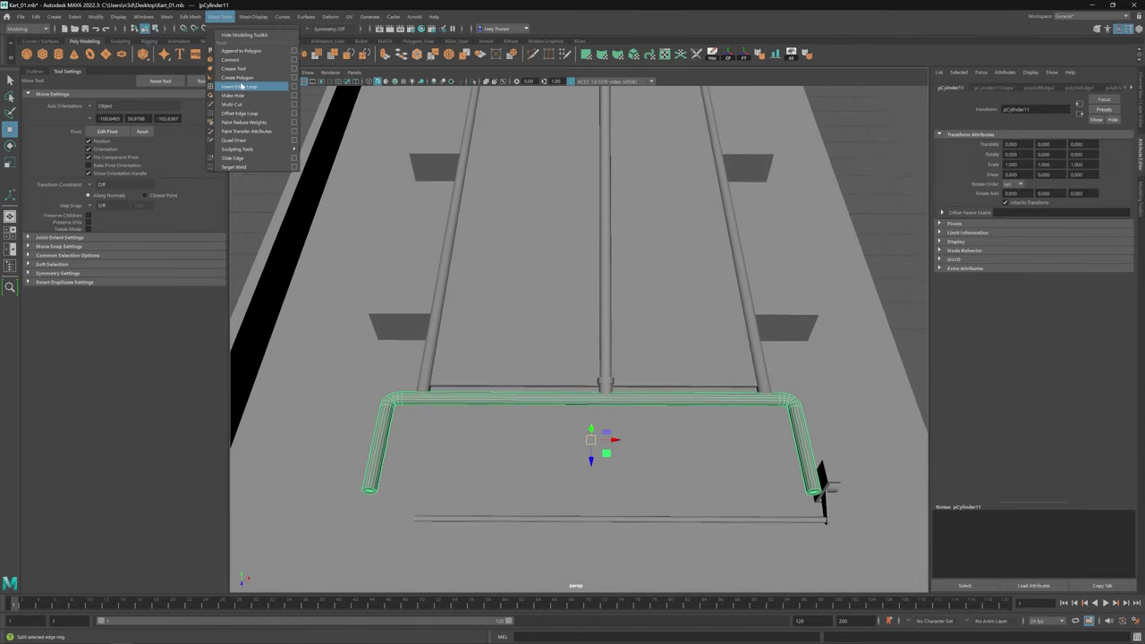
click(238, 86)
click(605, 301)
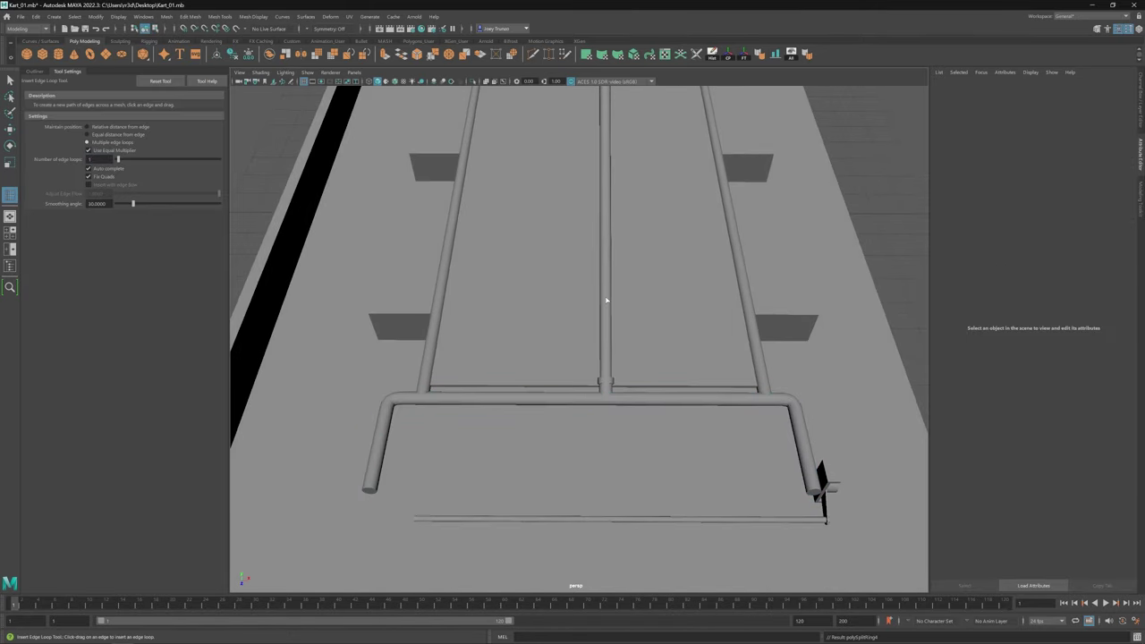
key(w)
click(606, 380)
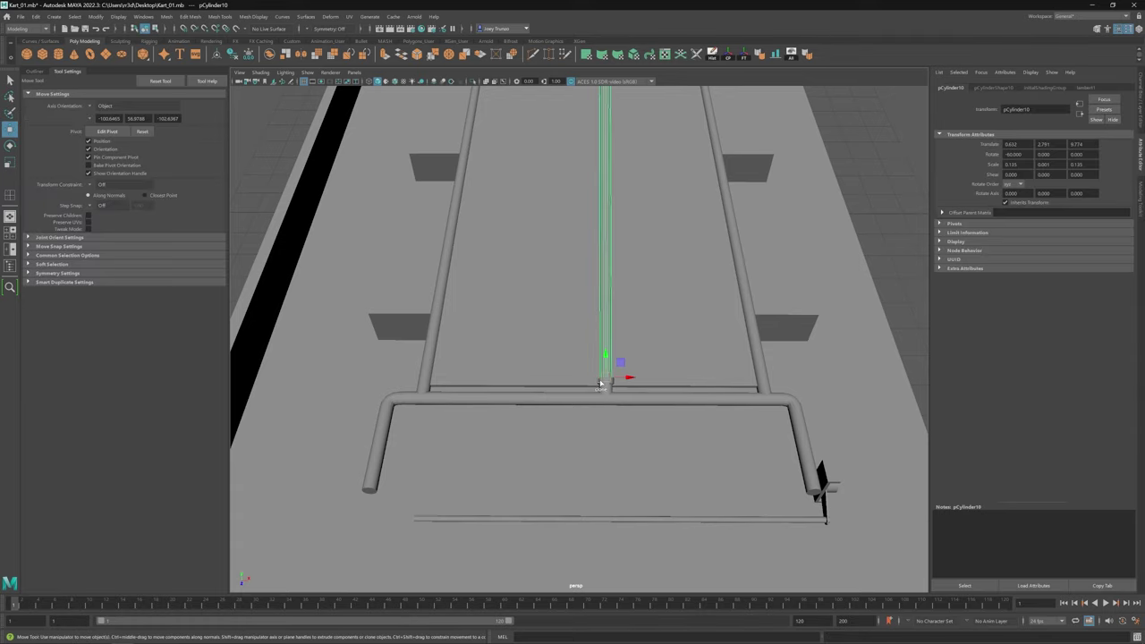
Step: Check the frame by selecting the flat plate, right side pipe and front U-shaped pipe
scroll(605, 384, up, 3)
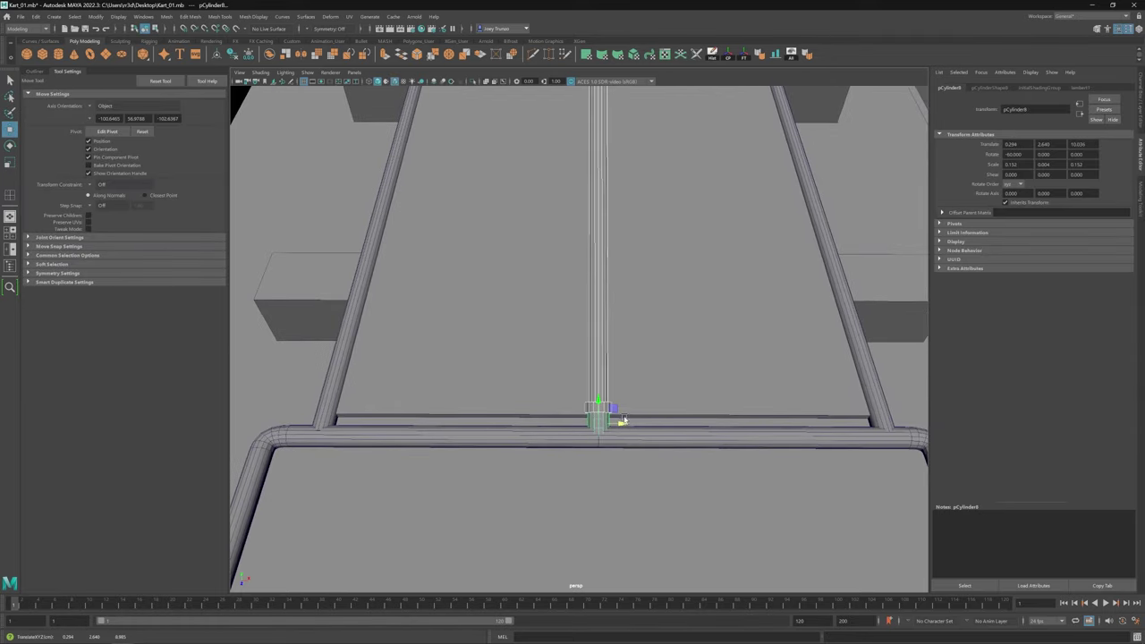
click(710, 366)
scroll(710, 366, down, 10)
click(623, 339)
scroll(623, 340, up, 5)
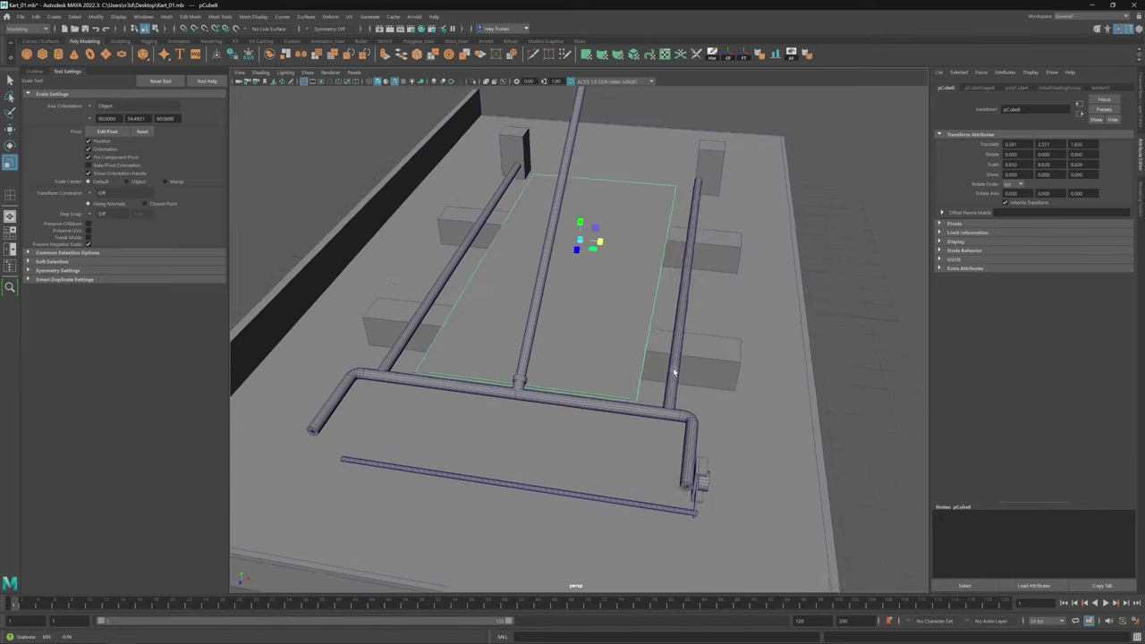
click(672, 277)
alt+drag(685, 274, 602, 384)
click(546, 388)
scroll(483, 365, down, 5)
click(568, 368)
alt+drag(413, 351, 546, 368)
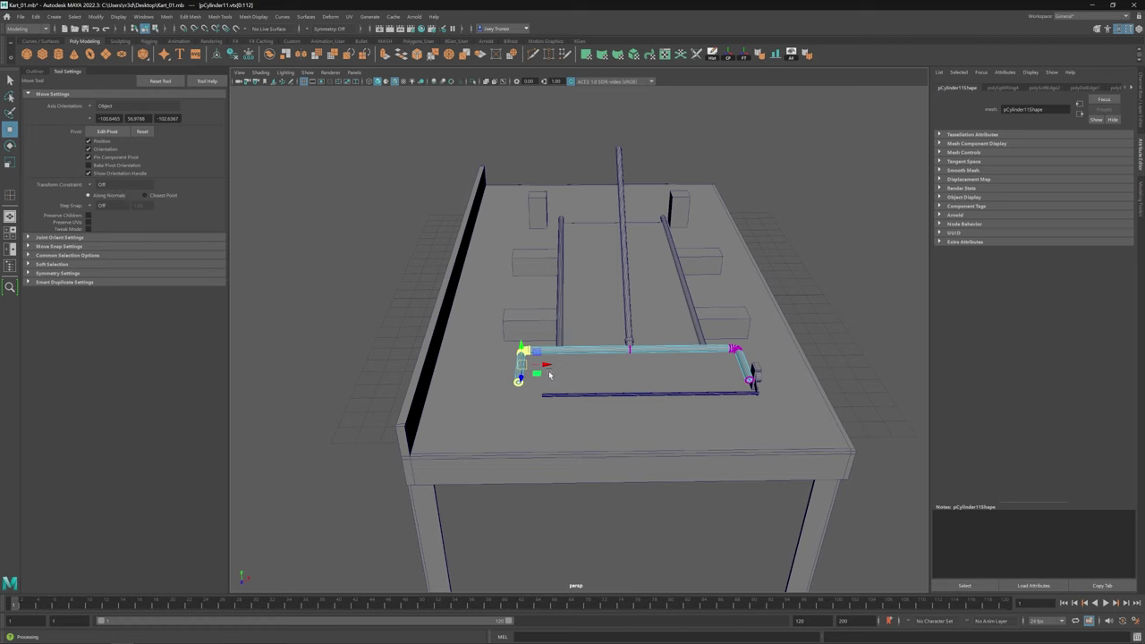
Step: Group the bracket block with the gear, make a mirrored copy, and slide the group left along X
right_click(632, 351)
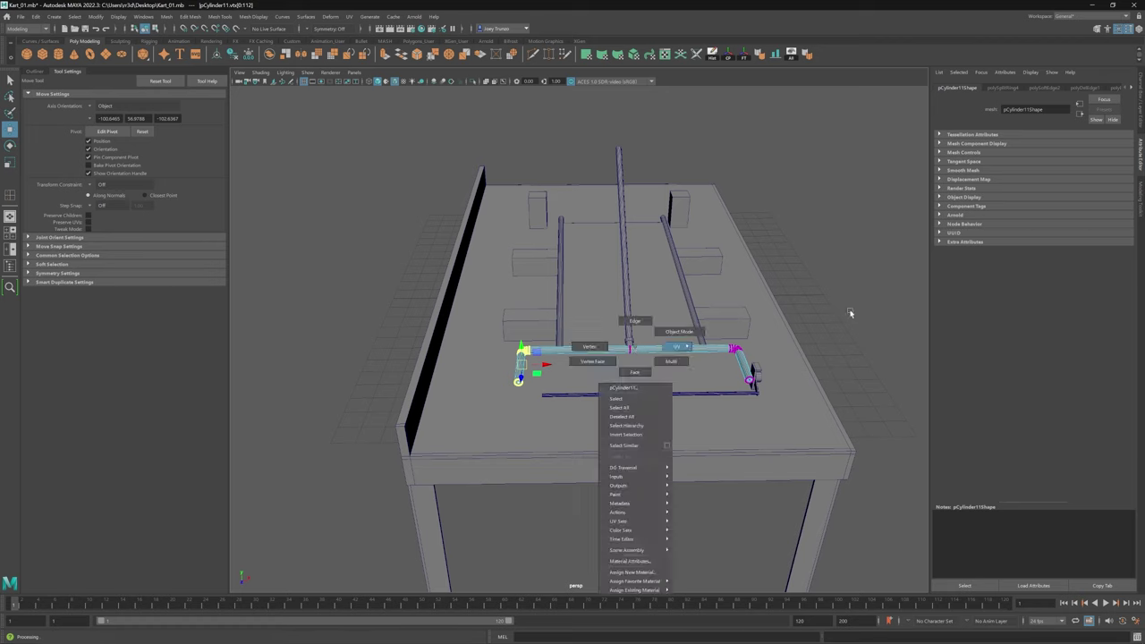
key(f)
key(q)
click(714, 338)
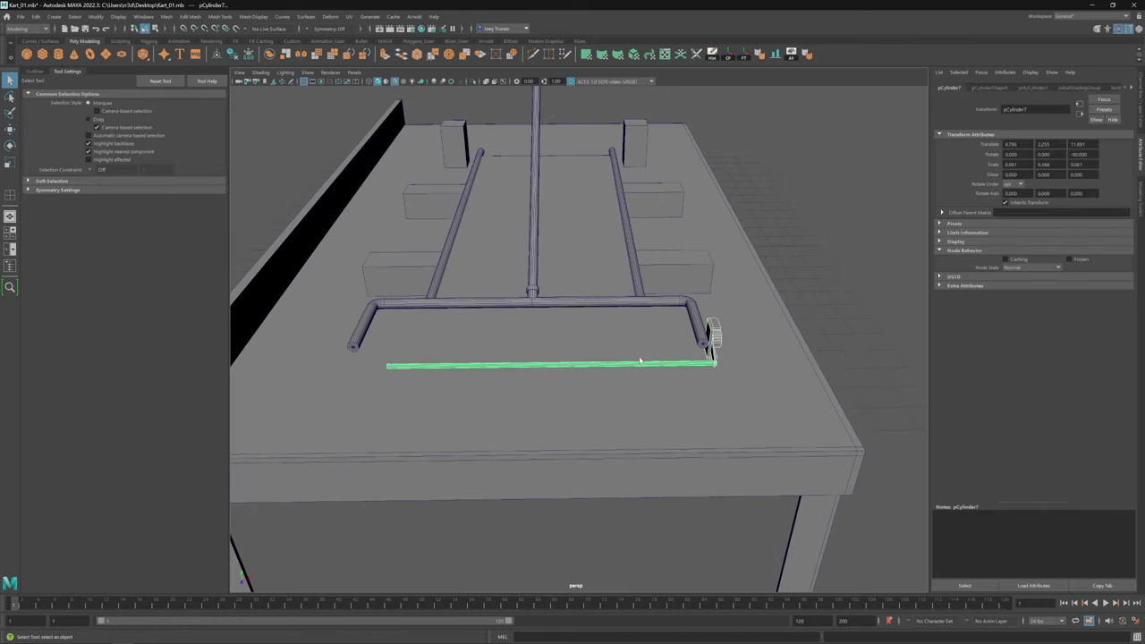
key(ctrl+g)
key(w)
click(95, 16)
click(72, 158)
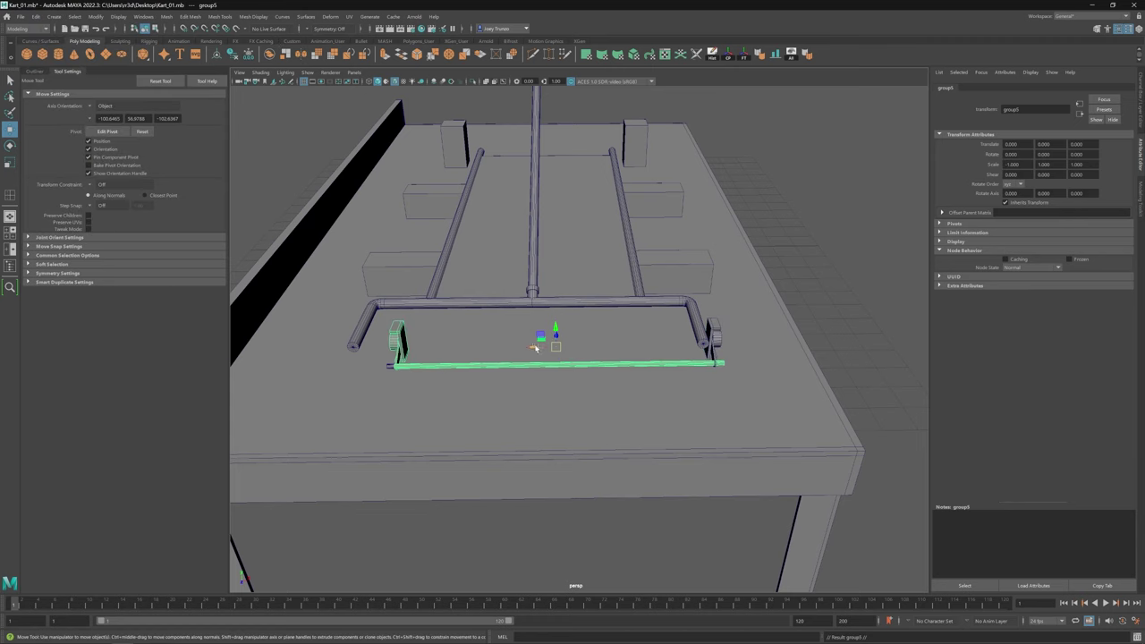
drag(535, 347, 480, 345)
Step: Select the bar and orbit the view around the kart frame
right_click(406, 368)
click(458, 350)
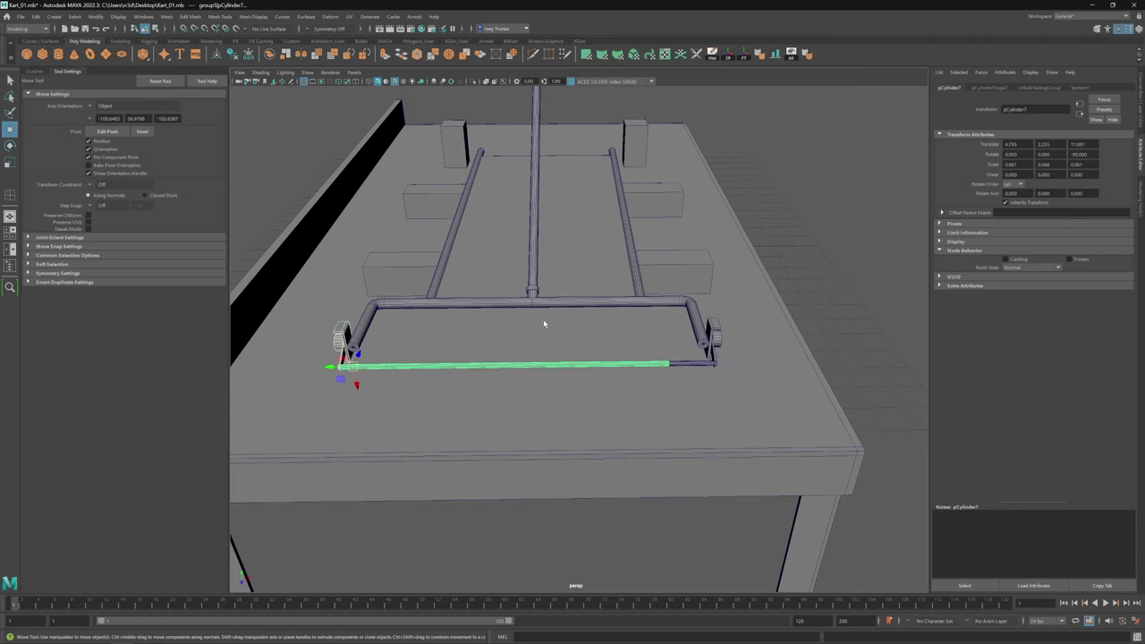
right_click(399, 368)
click(399, 368)
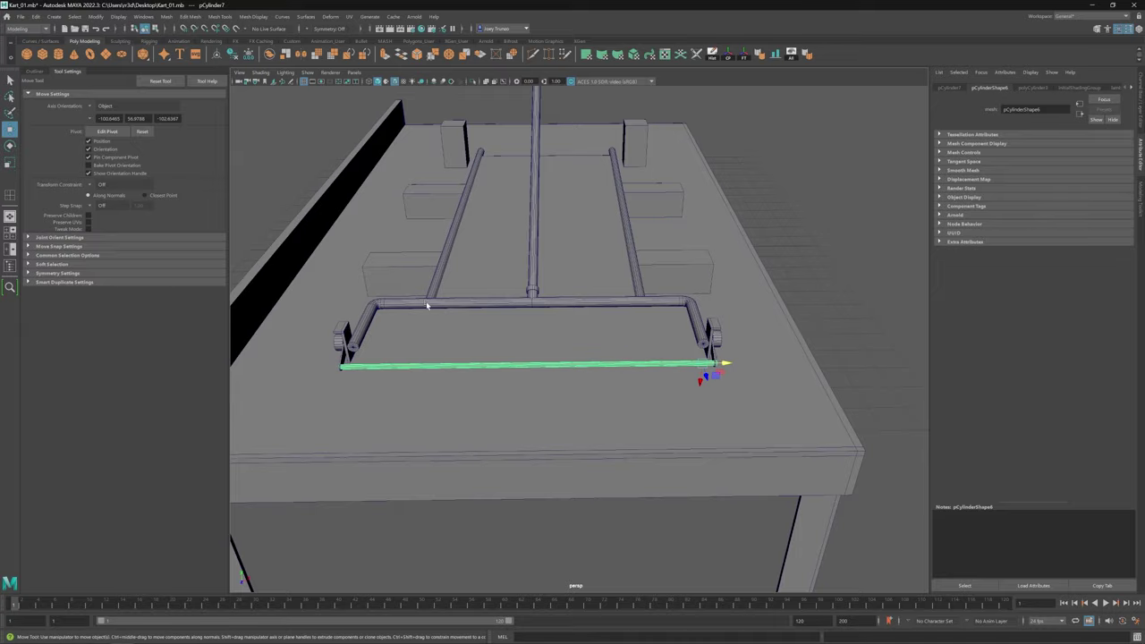
alt+drag(398, 368, 483, 357)
right_click(483, 358)
click(483, 359)
alt+drag(396, 370, 756, 475)
Step: Put the front U-shaped pipe into component editing, then undo the pipe edits and last move
click(500, 322)
right_click(501, 321)
click(495, 346)
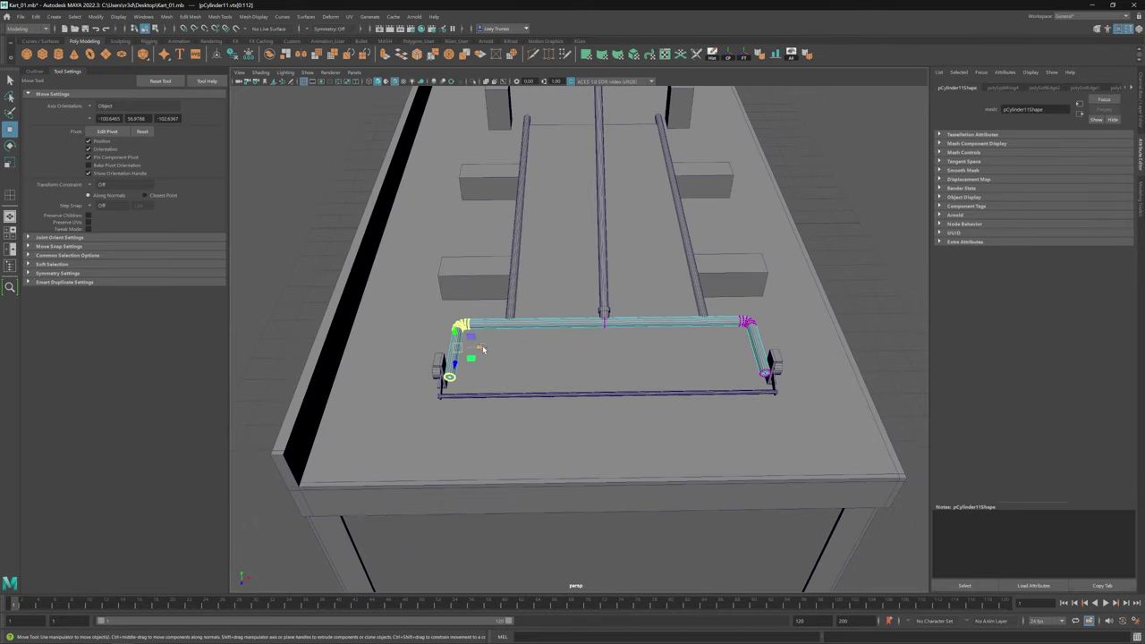
key(ctrl+z)
key(ctrl+z)
key(ctrl+z)
key(ctrl+z)
key(ctrl+z)
key(ctrl+z)
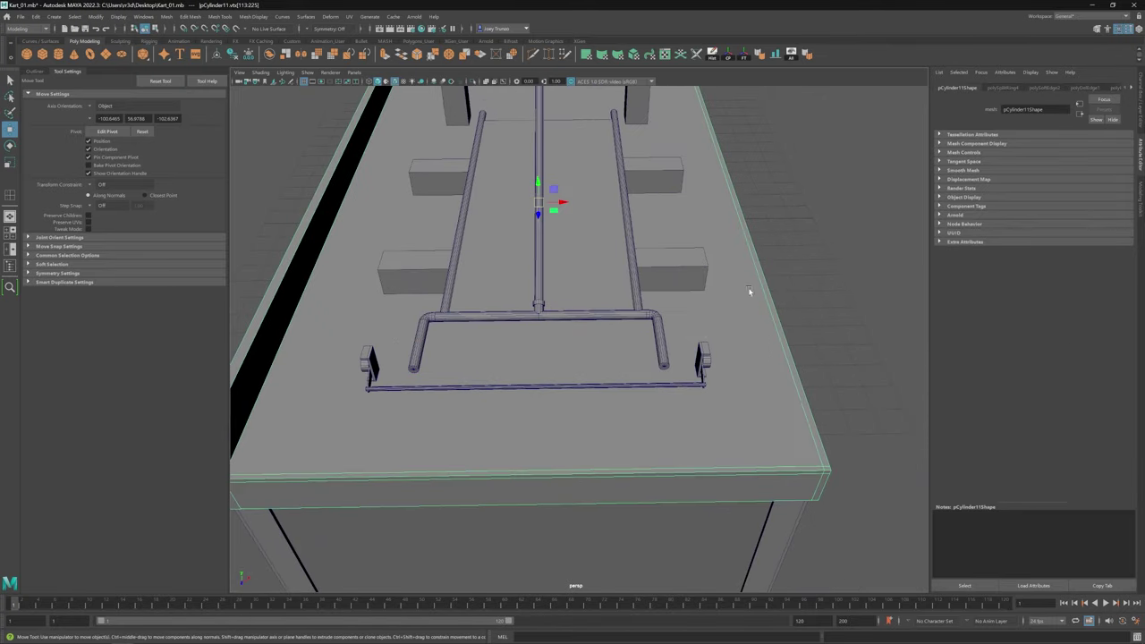
key(ctrl+z)
key(ctrl+z)
key(ctrl+z)
key(ctrl+z)
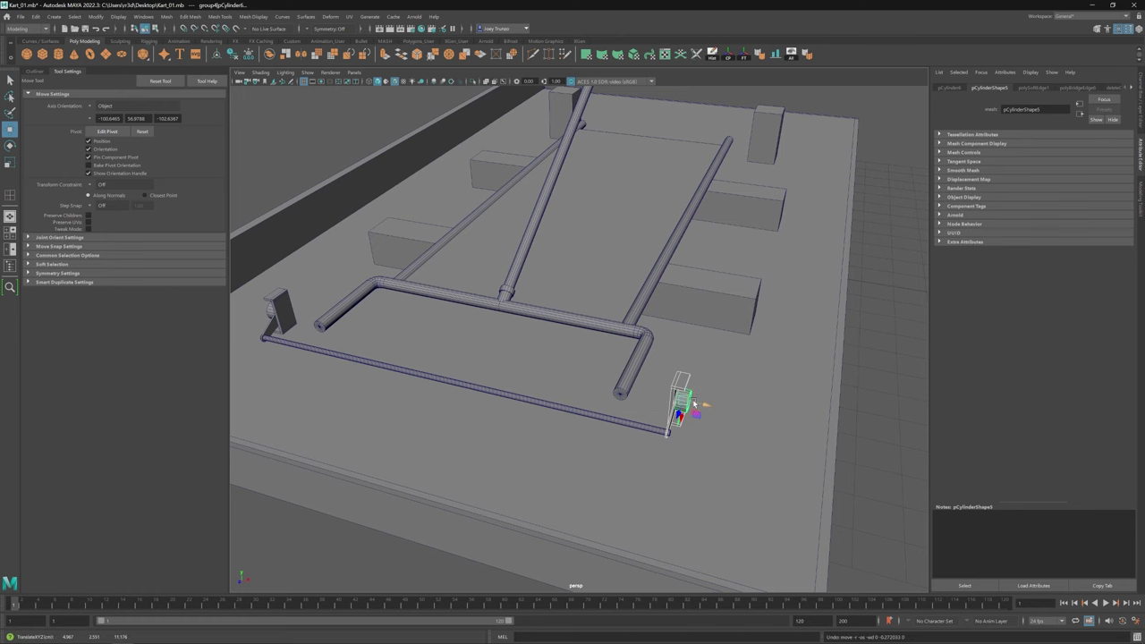
Step: Group the bracket, slide it left along X, and group the bracket cube with the clamp parts
key(ctrl+g)
drag(702, 405, 486, 382)
key(q)
click(460, 374)
key(ctrl+g)
key(w)
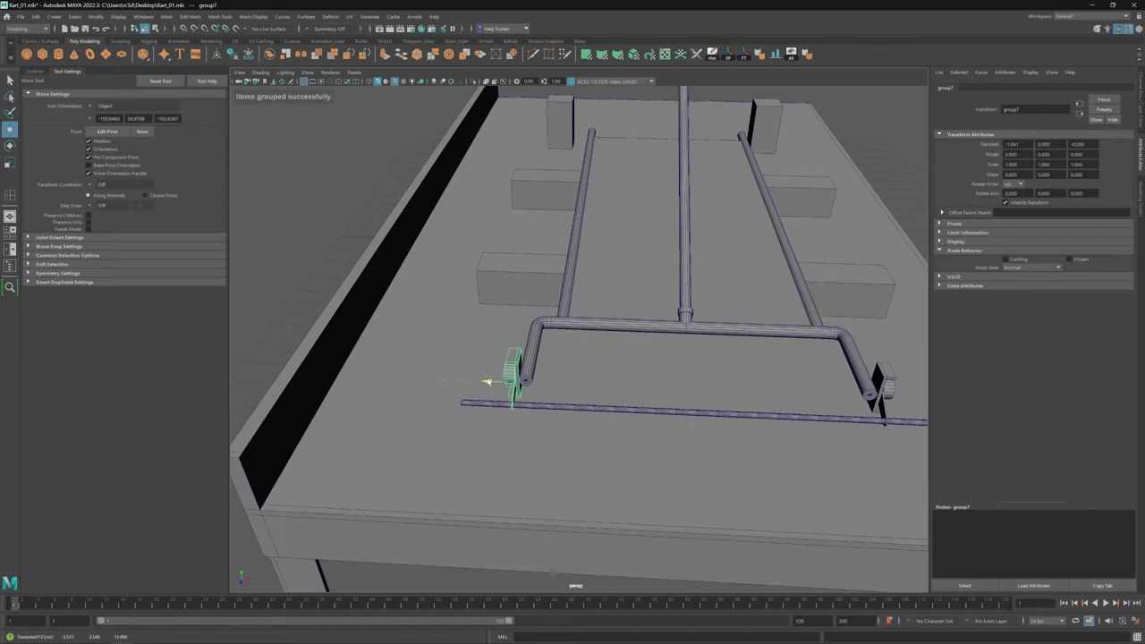
Step: Inspect the long and L-shaped pipes by orbiting and zooming around the whole frame
click(540, 409)
alt+drag(539, 409, 576, 331)
click(623, 387)
alt+drag(623, 387, 448, 400)
scroll(500, 376, down, 5)
scroll(484, 397, up, 5)
click(555, 429)
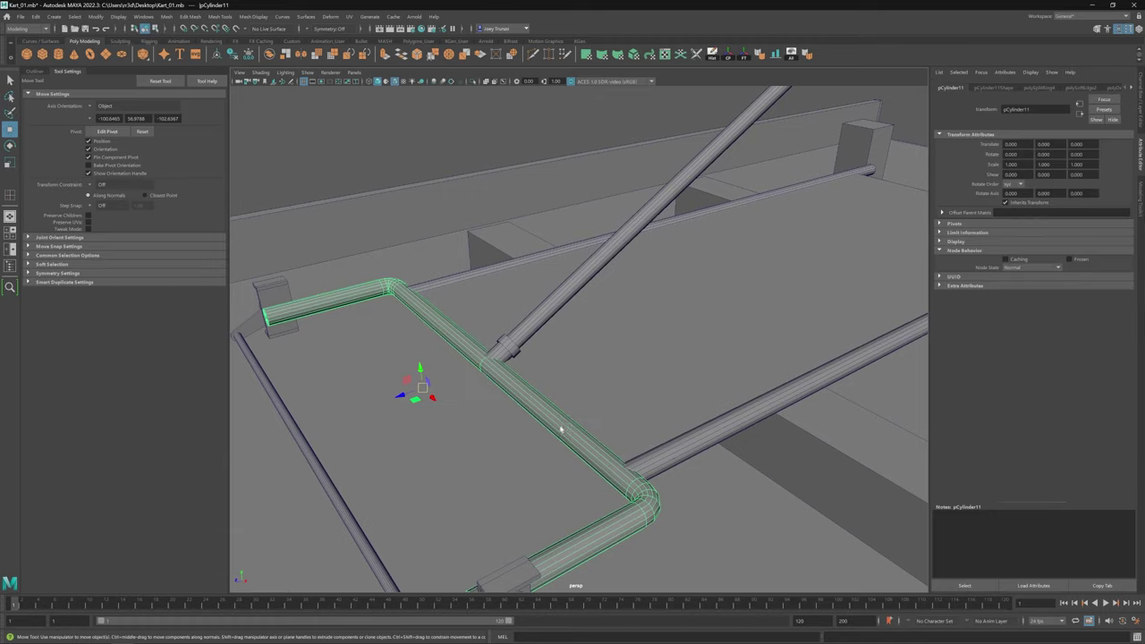
alt+drag(554, 429, 611, 460)
scroll(612, 460, down, 5)
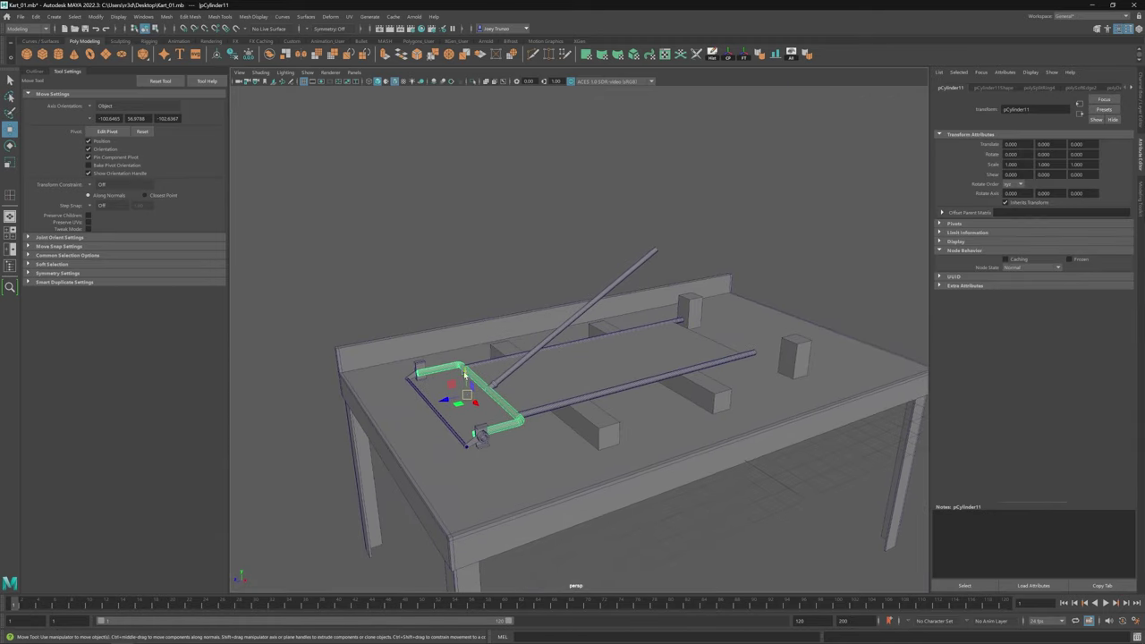
click(54, 16)
Step: Draw an EP curve on the tabletop and pull its control points into a hook shape
click(197, 96)
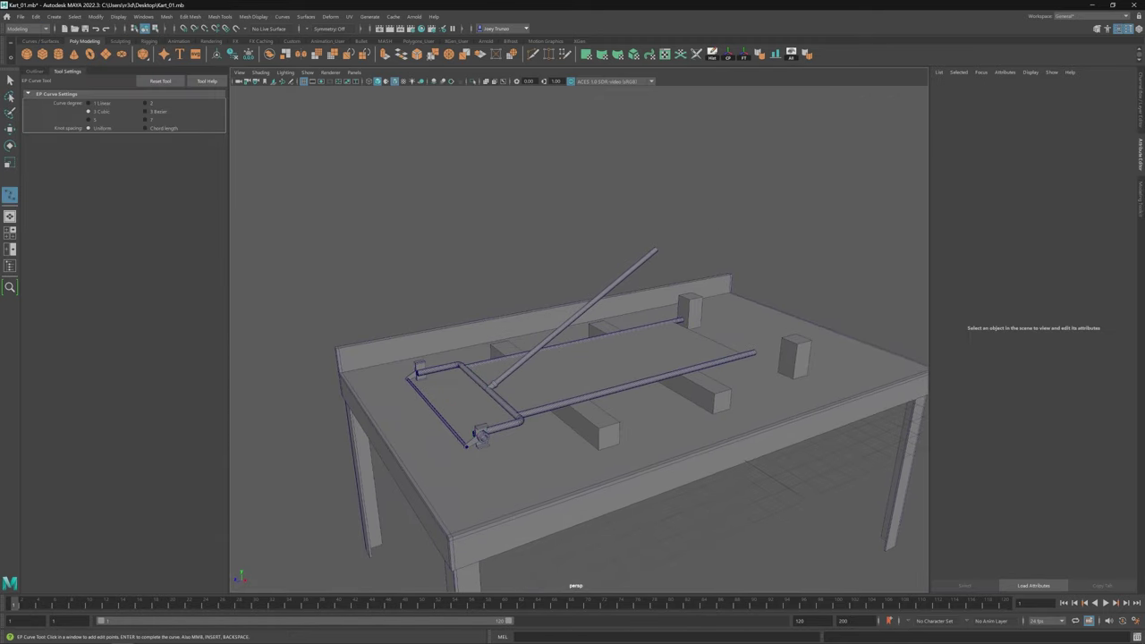
alt+drag(393, 295, 498, 341)
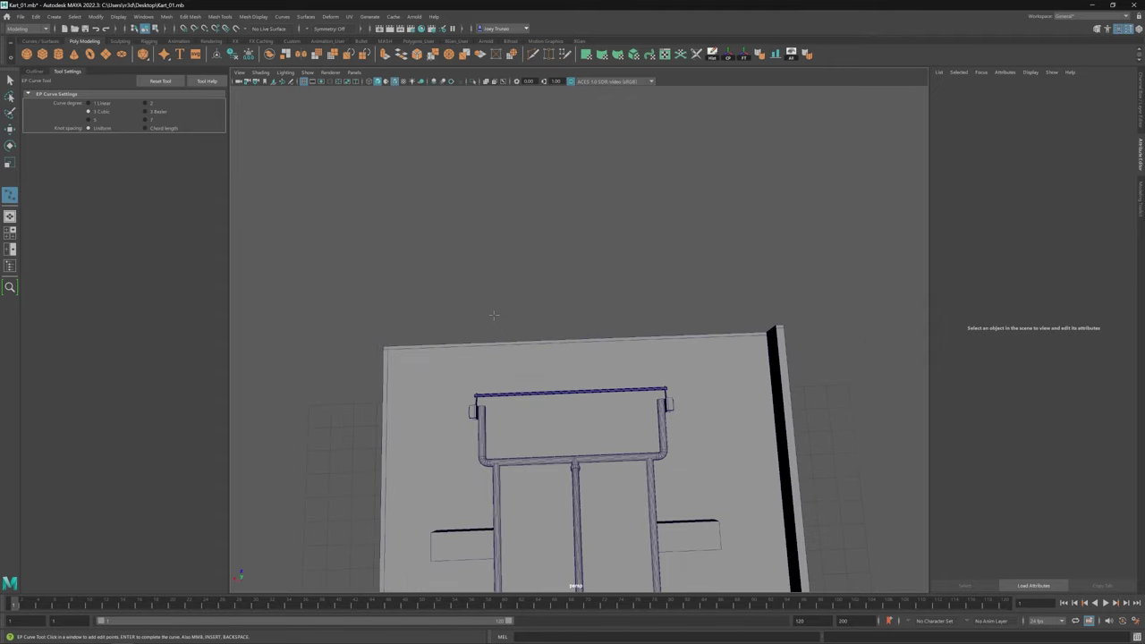
click(493, 314)
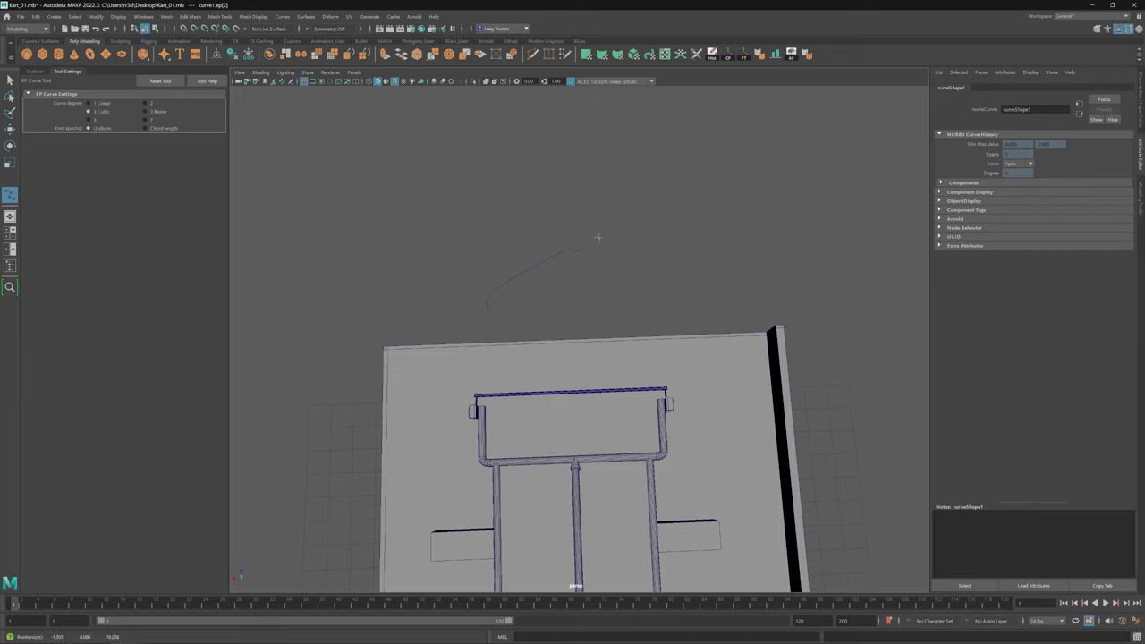
key(w)
scroll(590, 246, up, 5)
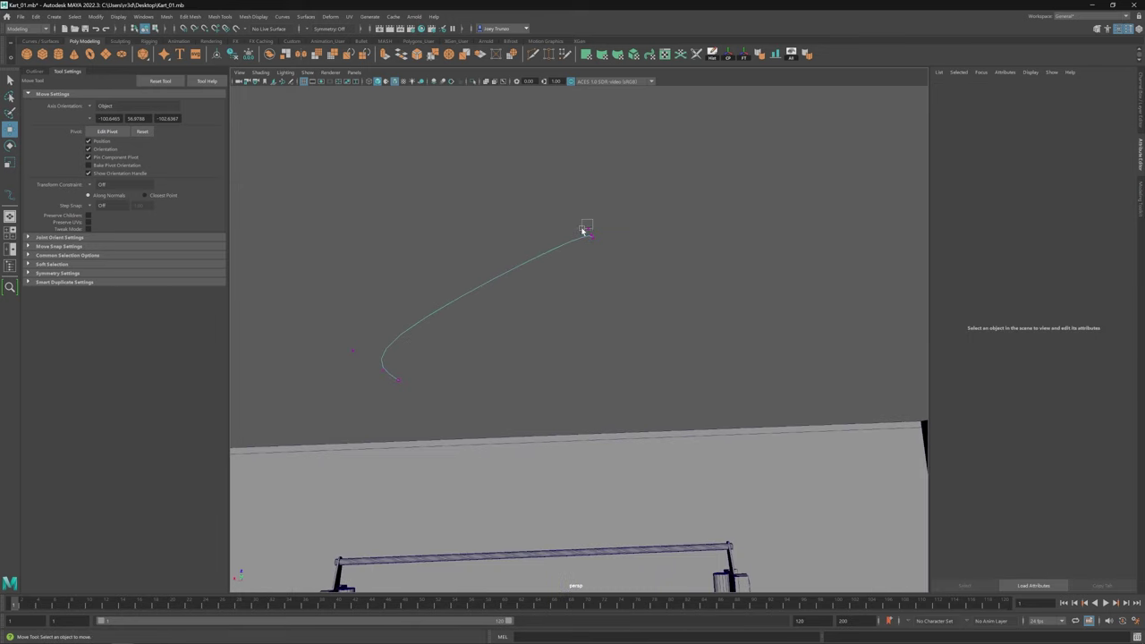
click(583, 231)
drag(583, 232, 480, 244)
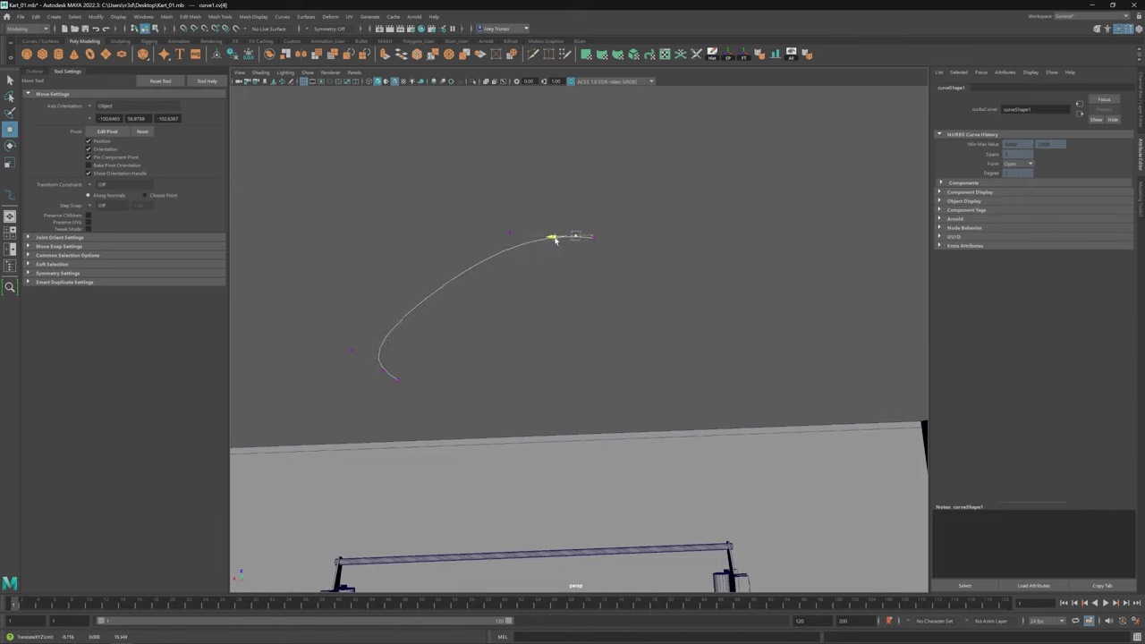
alt+drag(385, 338, 404, 338)
drag(371, 291, 409, 339)
drag(423, 250, 424, 284)
drag(435, 332, 438, 380)
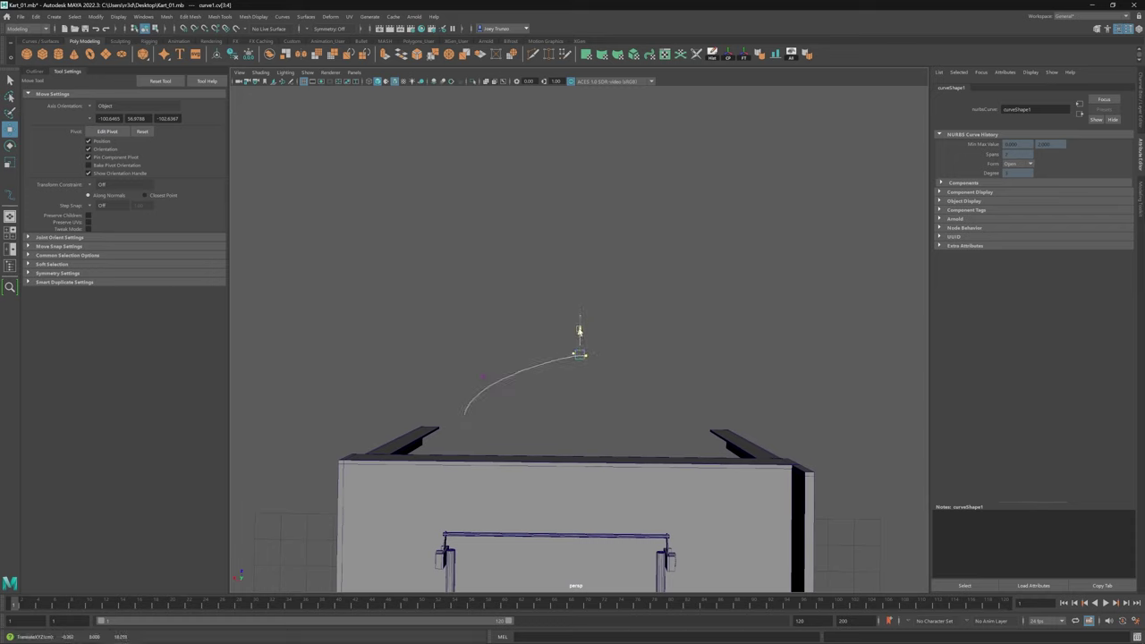
Step: Reselect the curve and toggle its control-point editing to check the shape
alt+drag(579, 344, 595, 324)
click(659, 284)
alt+drag(659, 283, 498, 325)
click(520, 347)
key(F8)
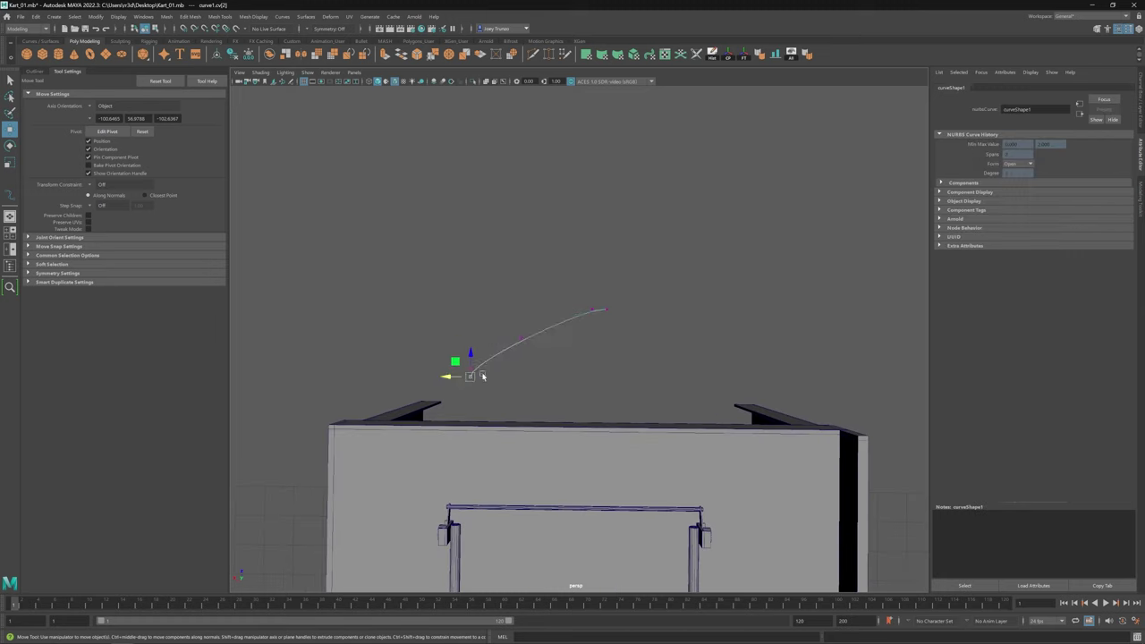
alt+drag(517, 342, 465, 338)
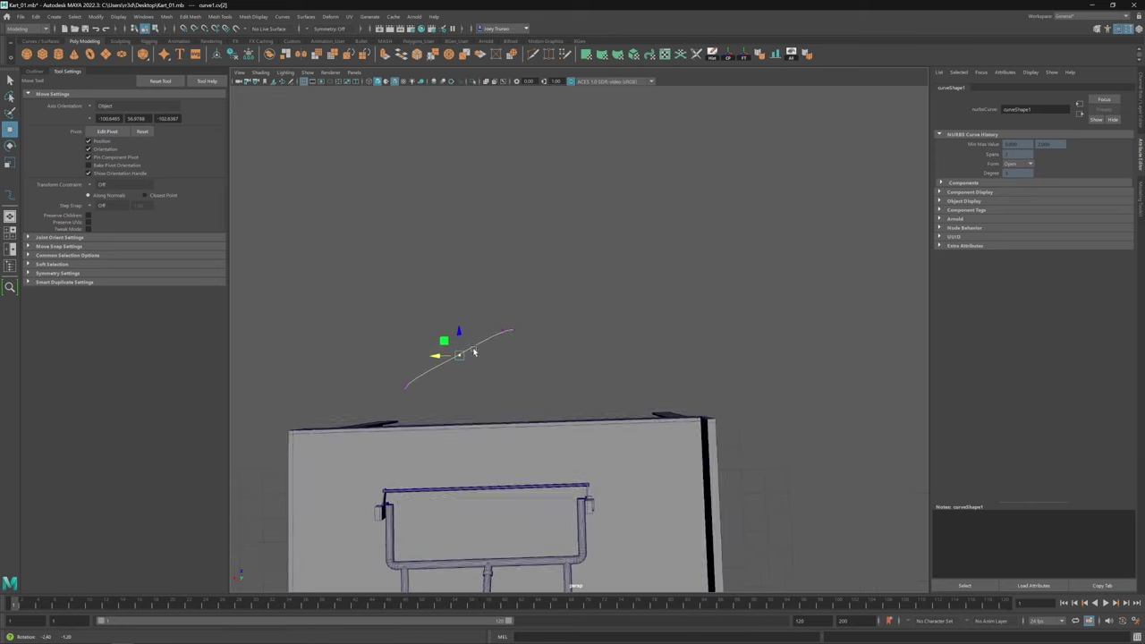
click(489, 334)
key(F8)
Step: Sweep the curve into a tube mesh and make its profile much thinner
click(55, 16)
click(81, 98)
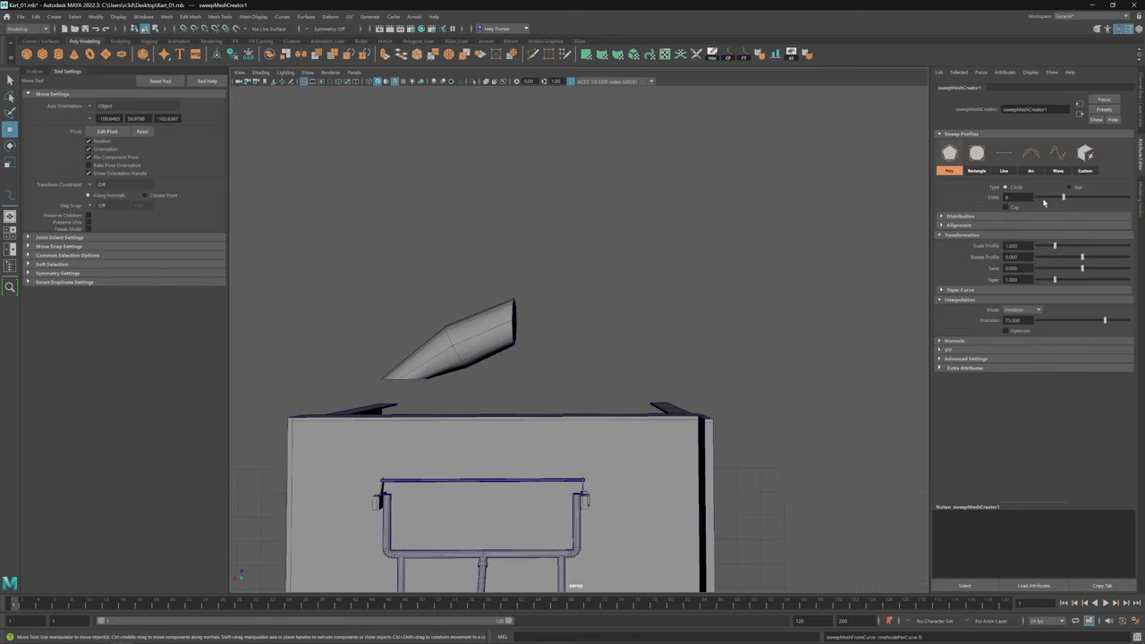
drag(1054, 246, 1037, 246)
alt+drag(537, 295, 1076, 331)
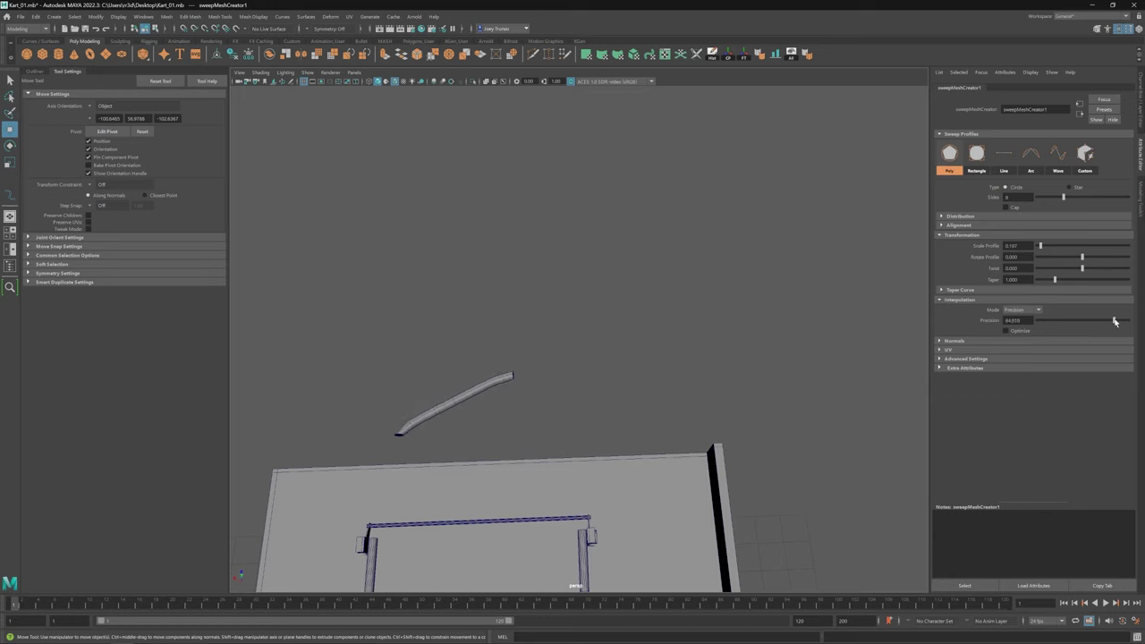
alt+drag(425, 420, 394, 349)
Step: Extrude the tube's end ring into a downward bend and bevel the bend edges
click(349, 409)
key(F8)
mouse_move(394, 349)
mouse_down()
mouse_move(421, 325)
mouse_move(535, 288)
mouse_move(378, 362)
mouse_up()
key(ctrl+e)
click(535, 289)
click(378, 363)
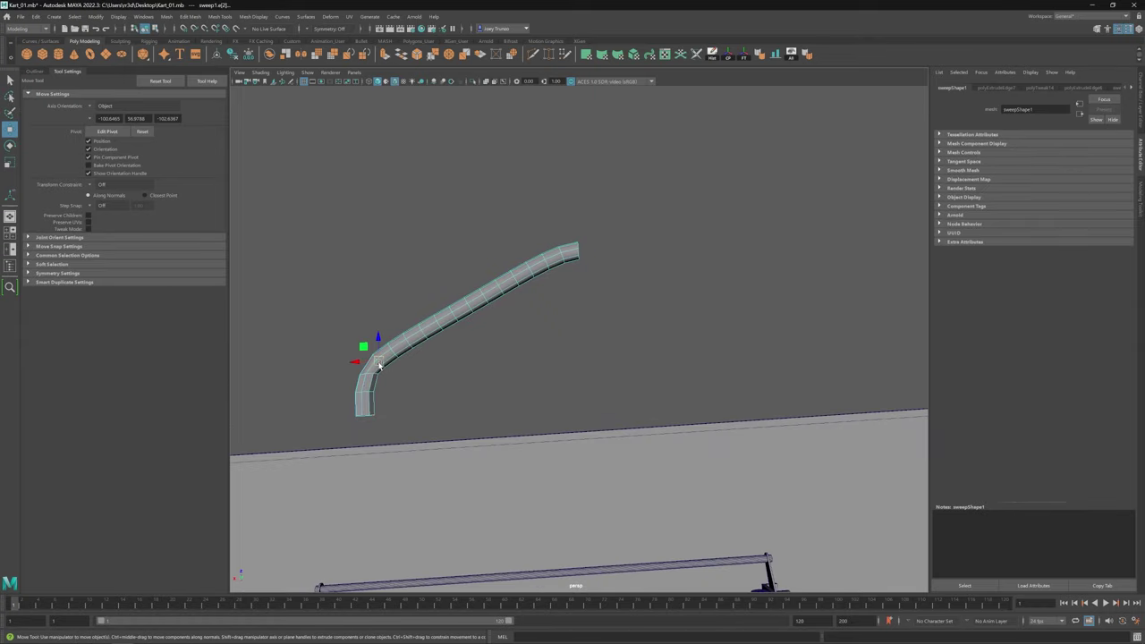
click(190, 17)
click(201, 42)
key(f)
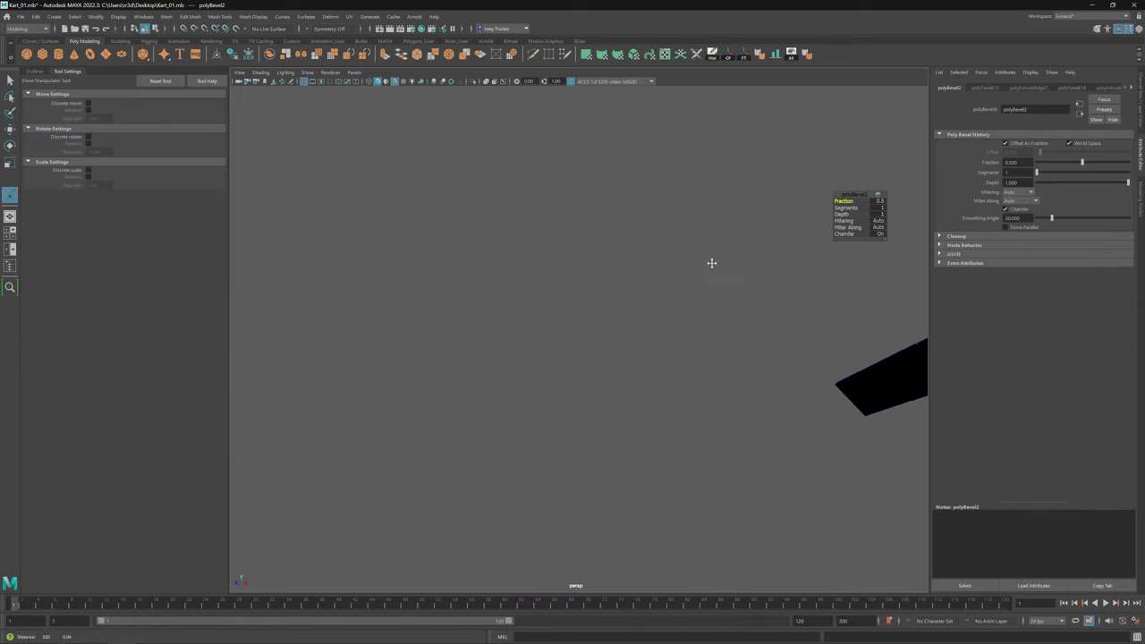
alt+drag(712, 262, 484, 299)
key(w)
Step: Mirror-duplicate the bent tube and slide the copy over to meet at the apex
click(484, 300)
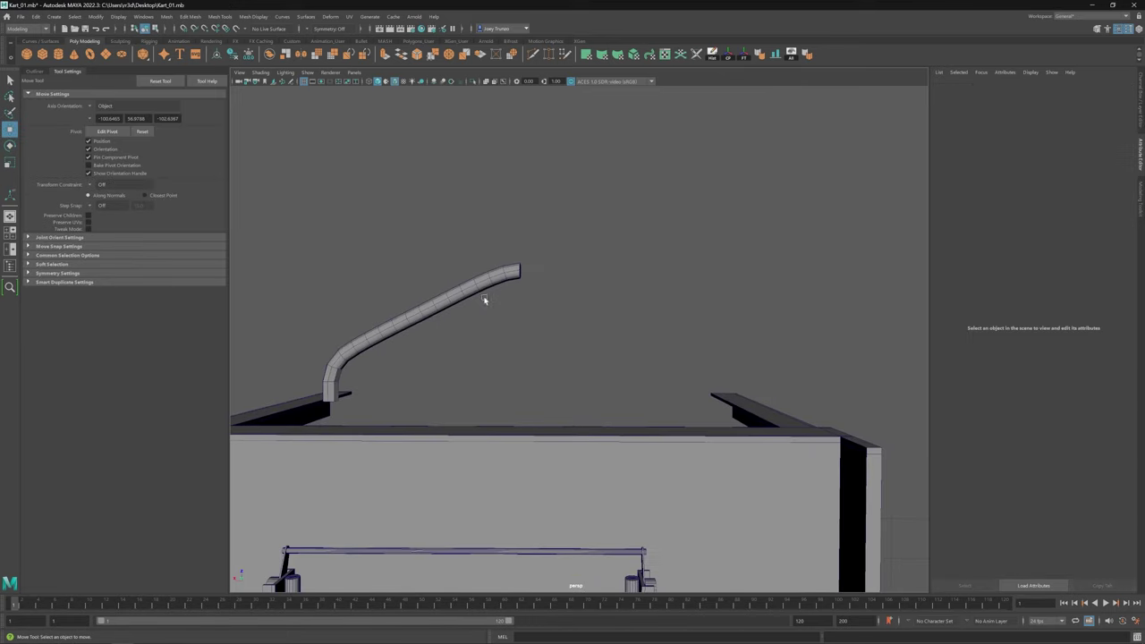
click(484, 300)
click(36, 16)
click(63, 121)
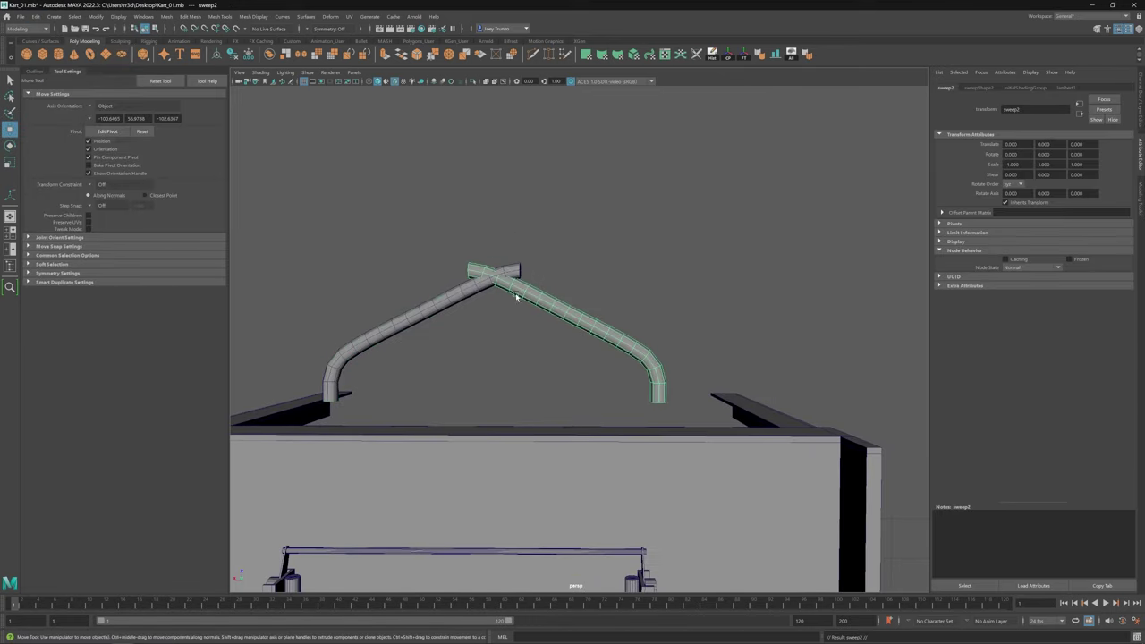
drag(590, 332, 647, 333)
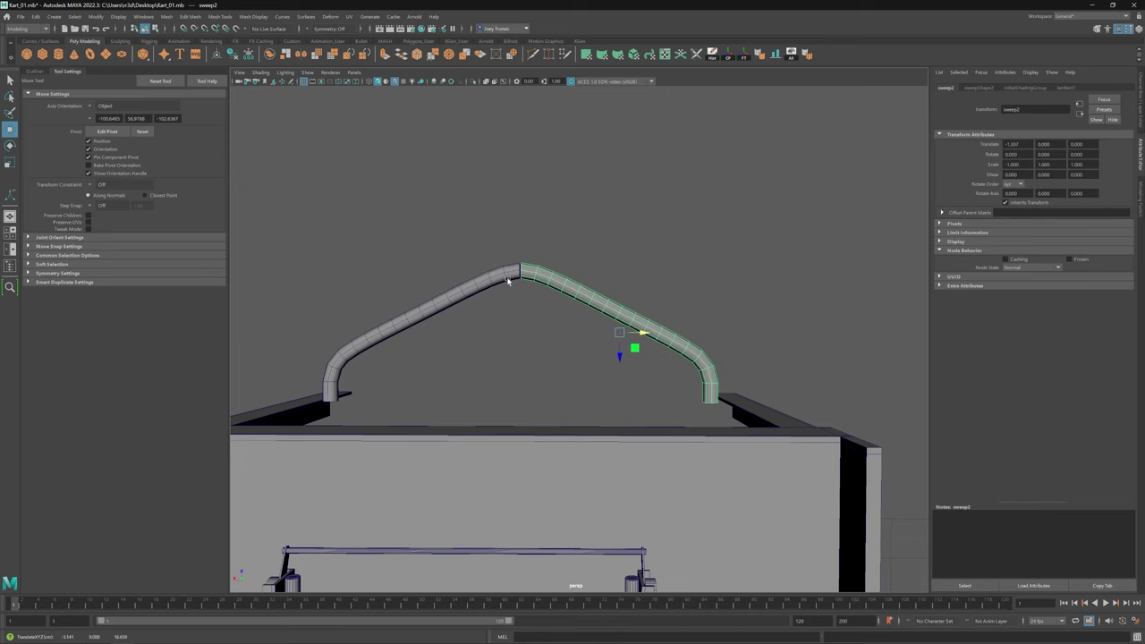
Step: Combine both tubes into one mesh and bridge their open ends at the apex
shift+click(506, 279)
click(167, 16)
click(183, 52)
key(F10)
drag(510, 265, 531, 285)
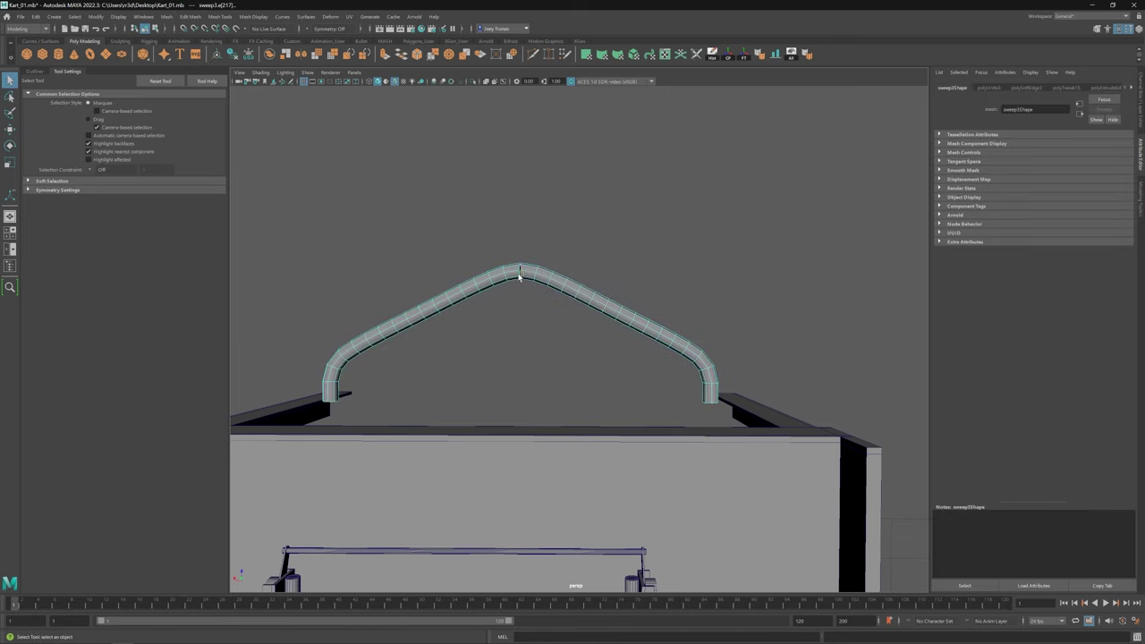
click(190, 17)
click(201, 55)
Step: Scale the bridged apex joint, then return to object selection and orbit out
alt+middle_drag(492, 265, 543, 307)
scroll(564, 318, up, 5)
scroll(590, 324, down, 2)
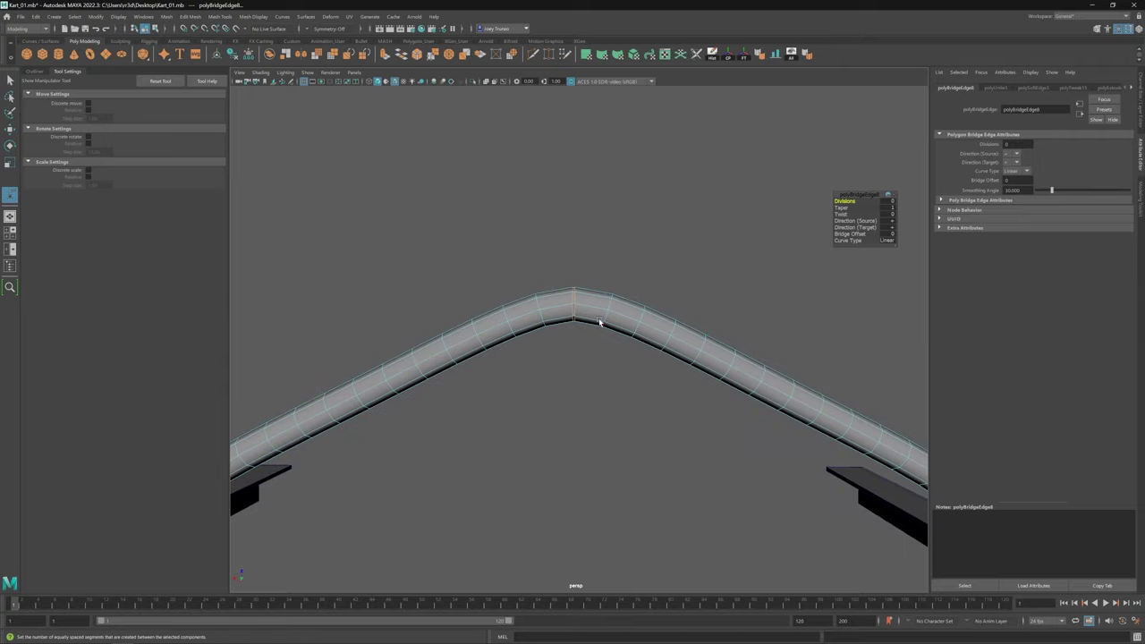
key(r)
drag(573, 304, 437, 301)
key(w)
scroll(554, 315, down, 3)
key(F8)
alt+drag(555, 315, 534, 335)
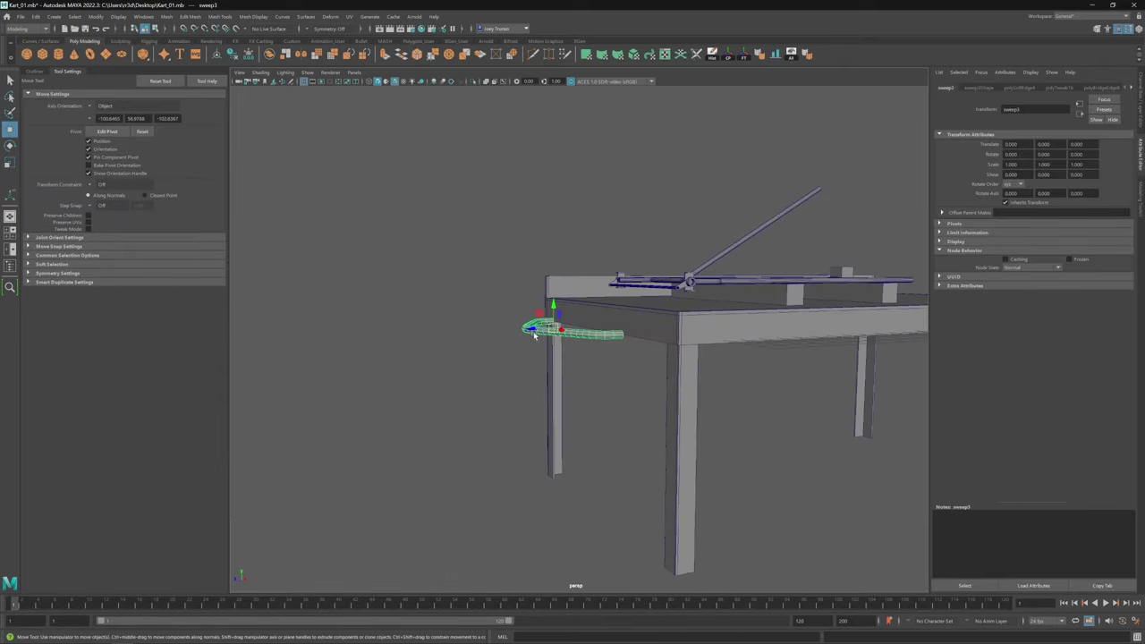
Step: Move the arched tube onto the kart frame, raise it, and centre it sideways
alt+drag(605, 312, 453, 424)
drag(475, 355, 569, 331)
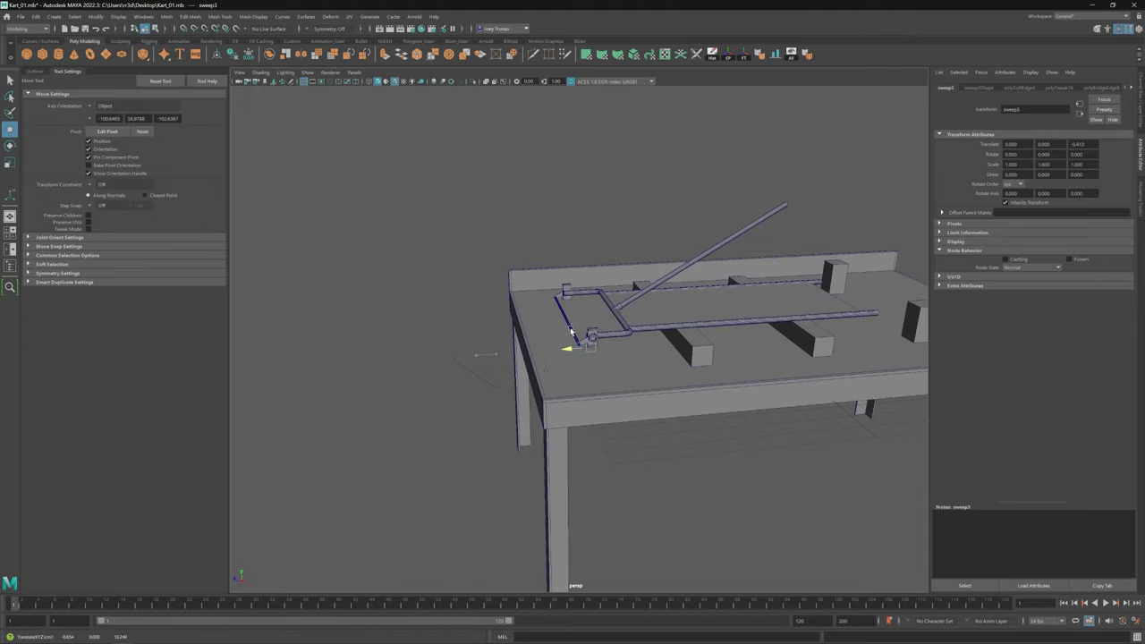
key(f)
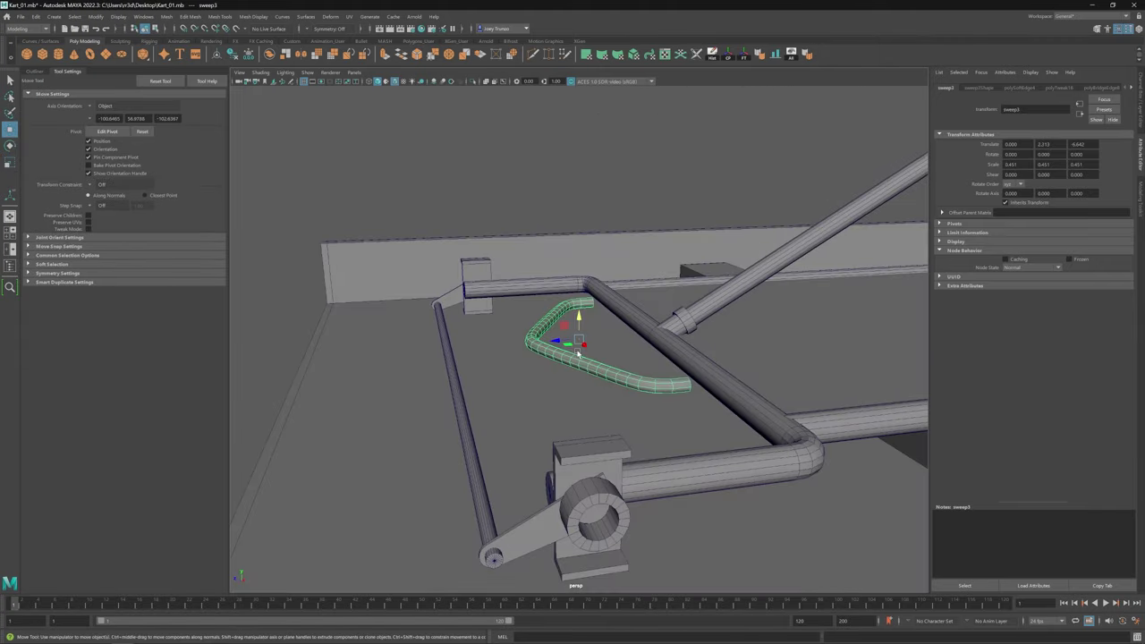
alt+drag(569, 345, 579, 299)
alt+drag(579, 299, 638, 306)
drag(587, 281, 536, 296)
Step: Apply Edit Mesh > Transform to reshape the tube, then orbit out to check it
click(165, 17)
click(215, 132)
key(w)
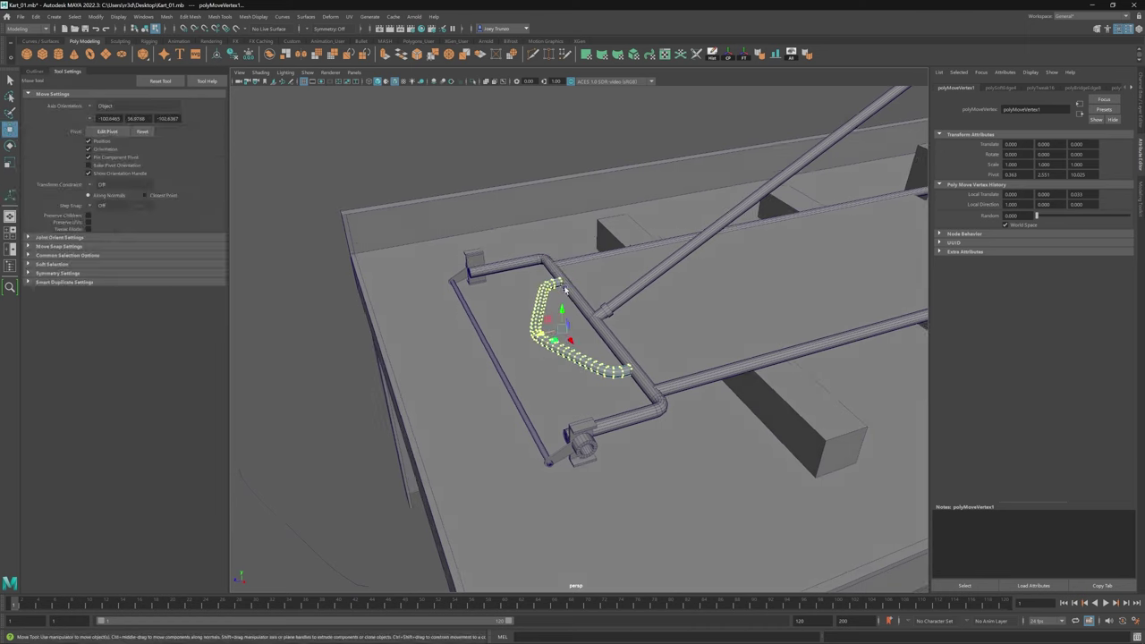
alt+right_drag(536, 295, 429, 429)
click(557, 327)
click(412, 421)
Step: Select the arched tube's vertices from a front view, then clear selection and orbit along the table
alt+drag(430, 429, 555, 345)
scroll(556, 345, up, 5)
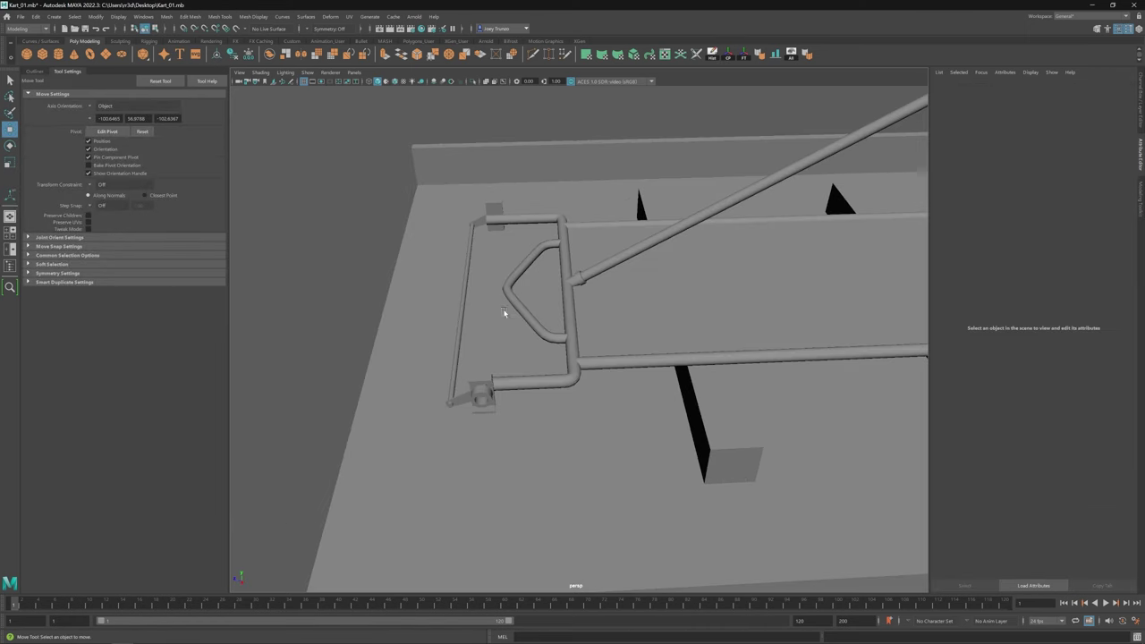
click(514, 287)
scroll(553, 168, up, 2)
key(ctrl+F9)
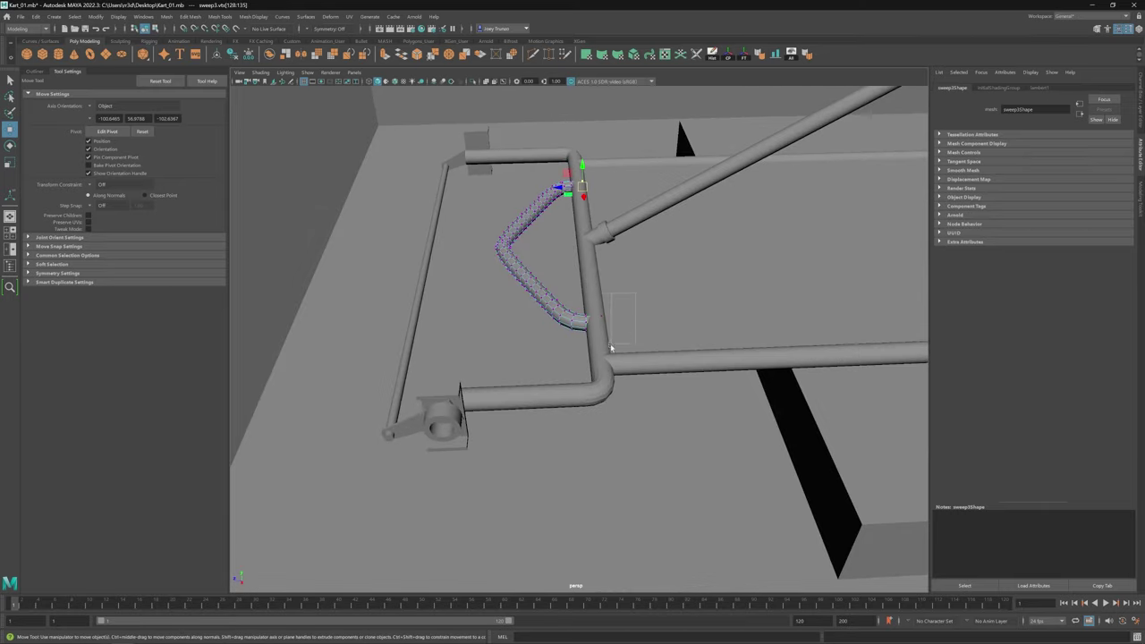
scroll(381, 257, down, 8)
click(381, 257)
alt+drag(381, 256, 586, 387)
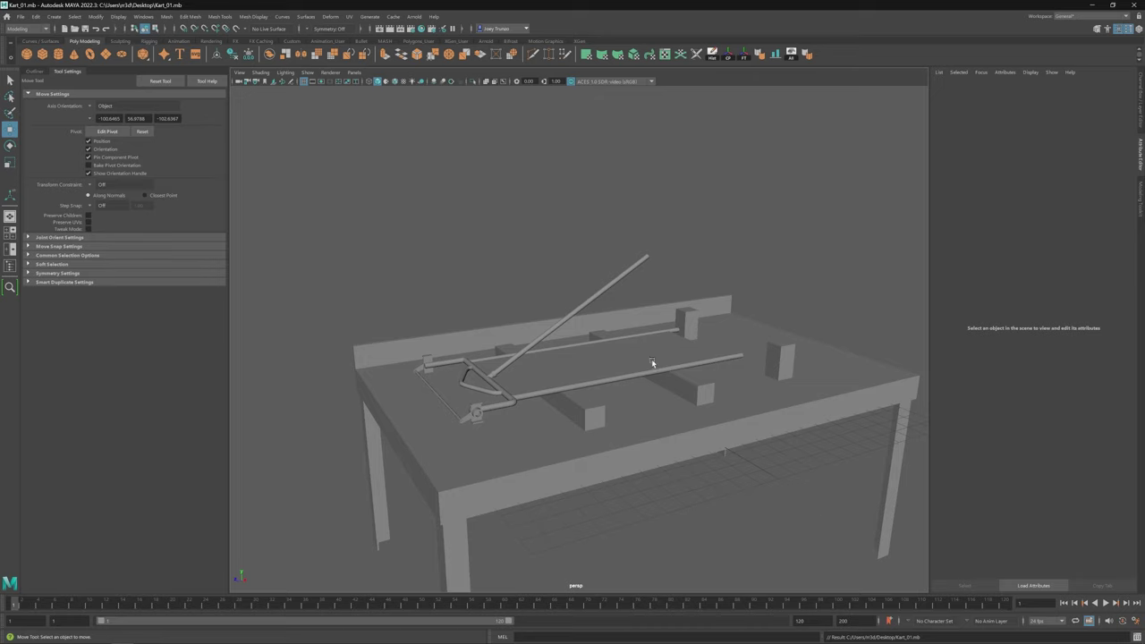
alt+drag(651, 359, 323, 141)
Step: Draw a new EP curve from a top-down view beside the kart frame
click(55, 16)
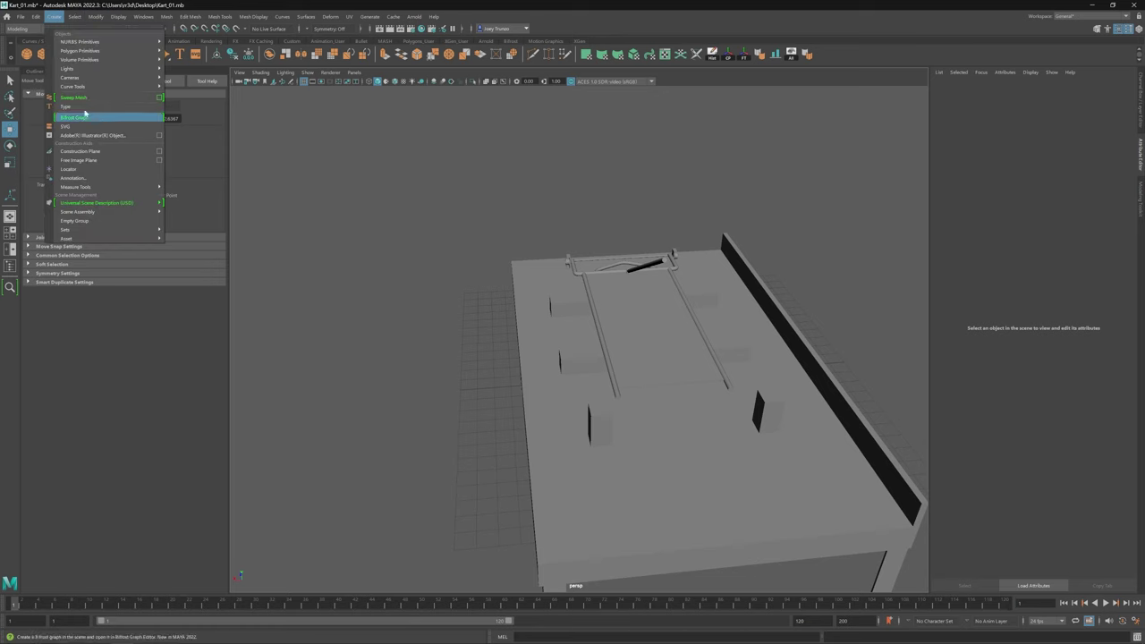
mouse_move(107, 84)
click(201, 97)
alt+drag(339, 357, 391, 400)
click(393, 400)
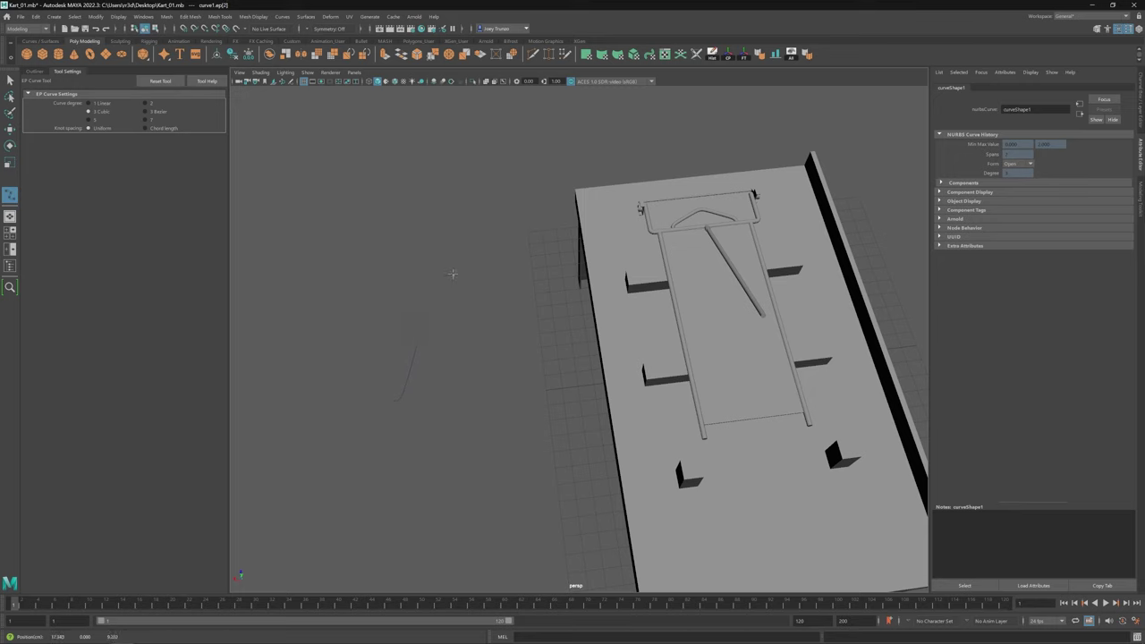
key(w)
alt+drag(451, 273, 569, 348)
Step: Show the curve's control points in the maximized top view and undo several shape edits
key(F8)
key(space)
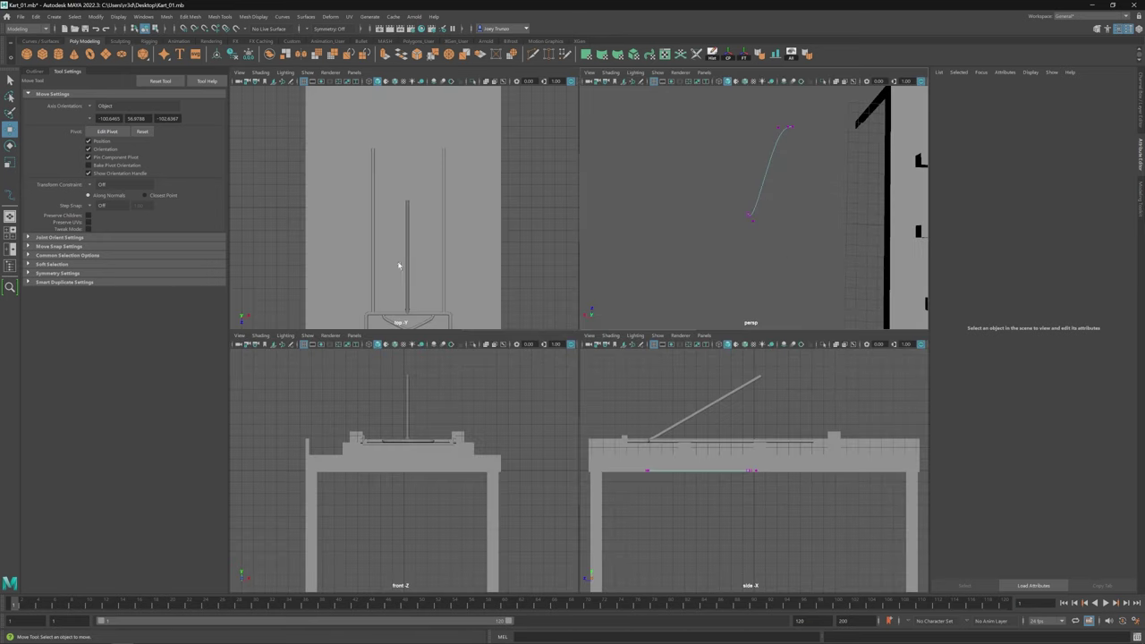
key(space)
key(f)
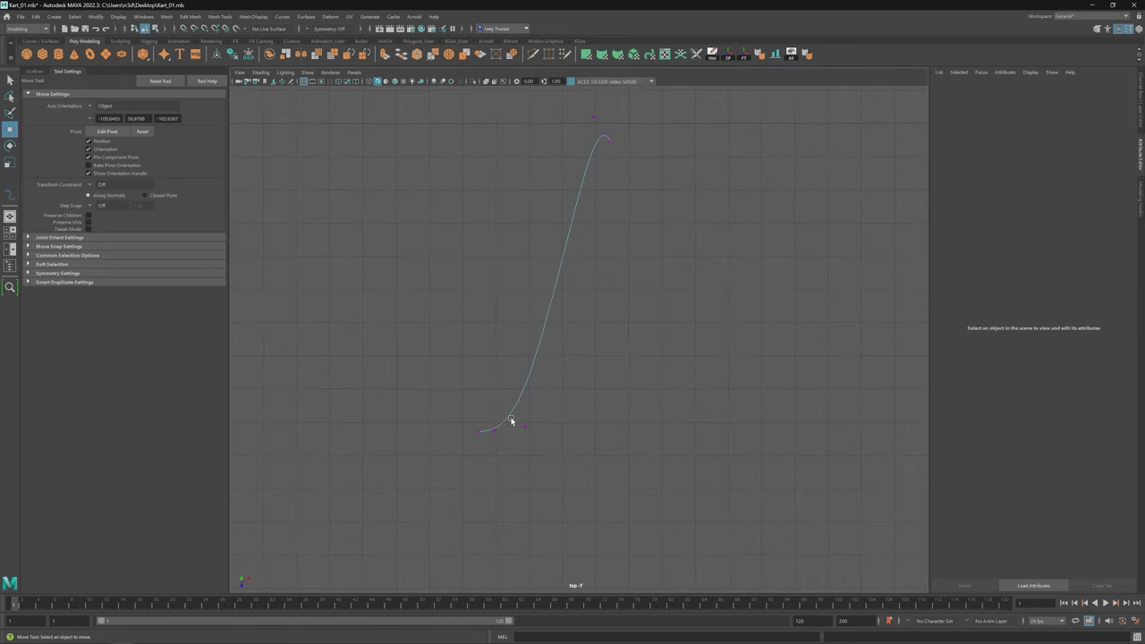
click(510, 419)
key(ctrl+z)
key(ctrl+z)
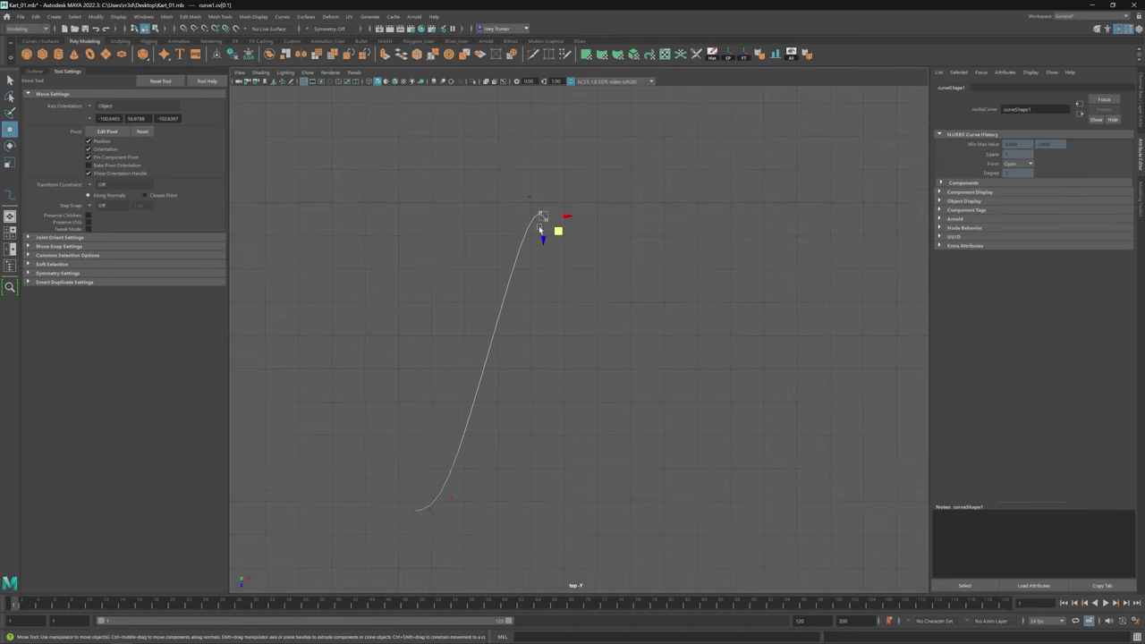
key(ctrl+z)
key(ctrl+z)
key(ctrl+z)
key(ctrl+z)
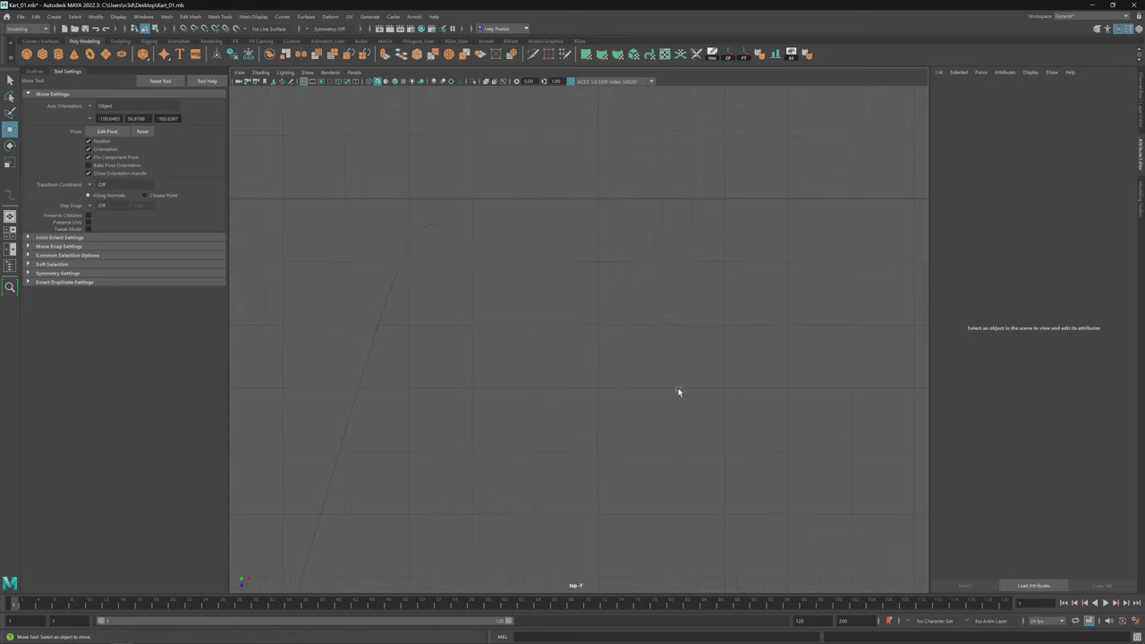
click(416, 268)
key(ctrl+z)
key(ctrl+z)
key(ctrl+z)
key(ctrl+z)
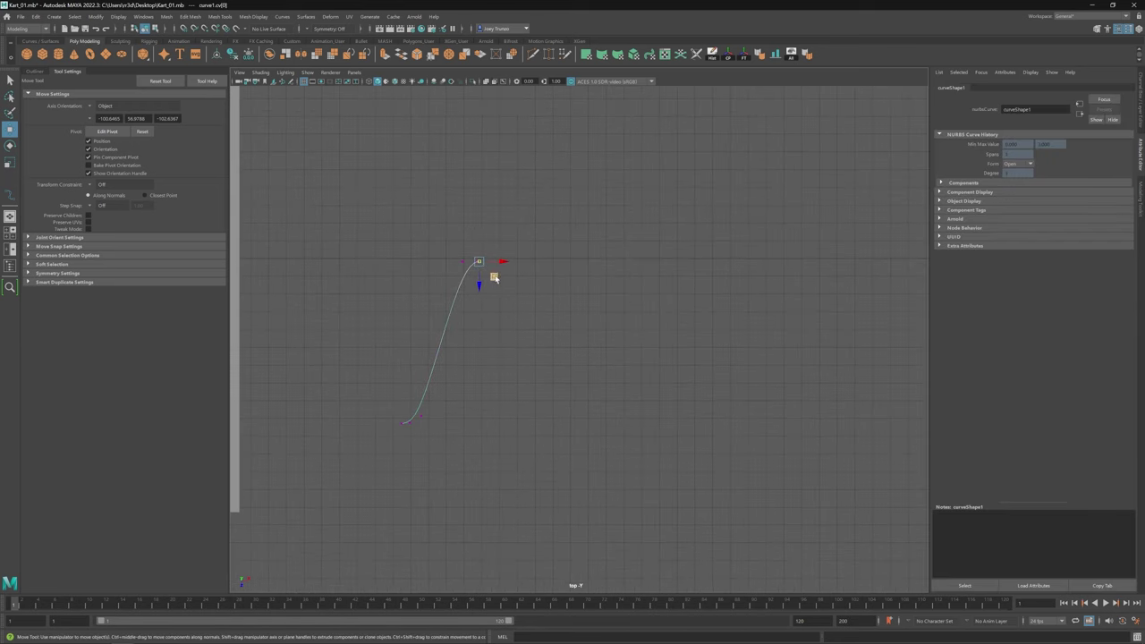
Step: Zoom in and out on the curve, then open the Create menu
scroll(662, 401, up, 3)
scroll(467, 325, down, 5)
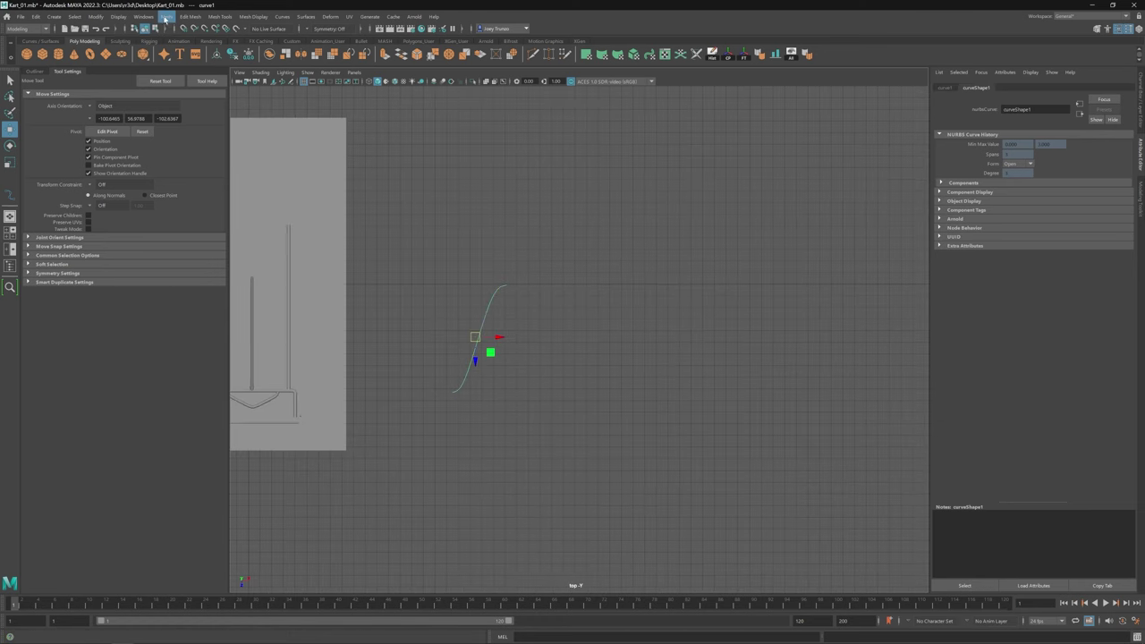
click(165, 18)
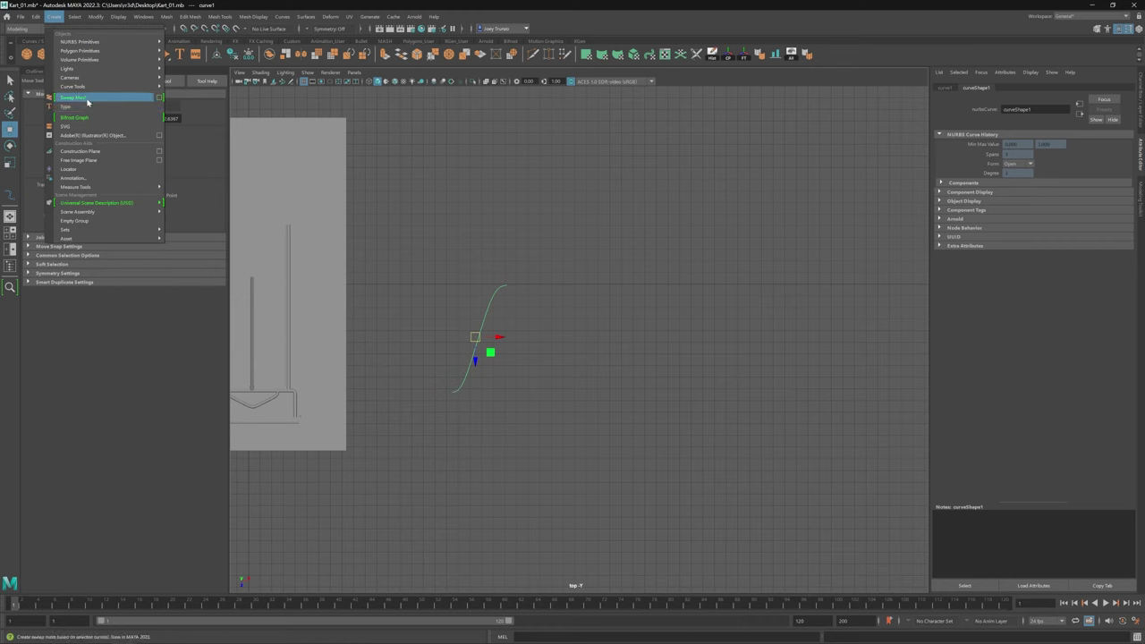
Step: Sweep the S-curve into a tube mesh, then rotate and scale it above the table
click(86, 101)
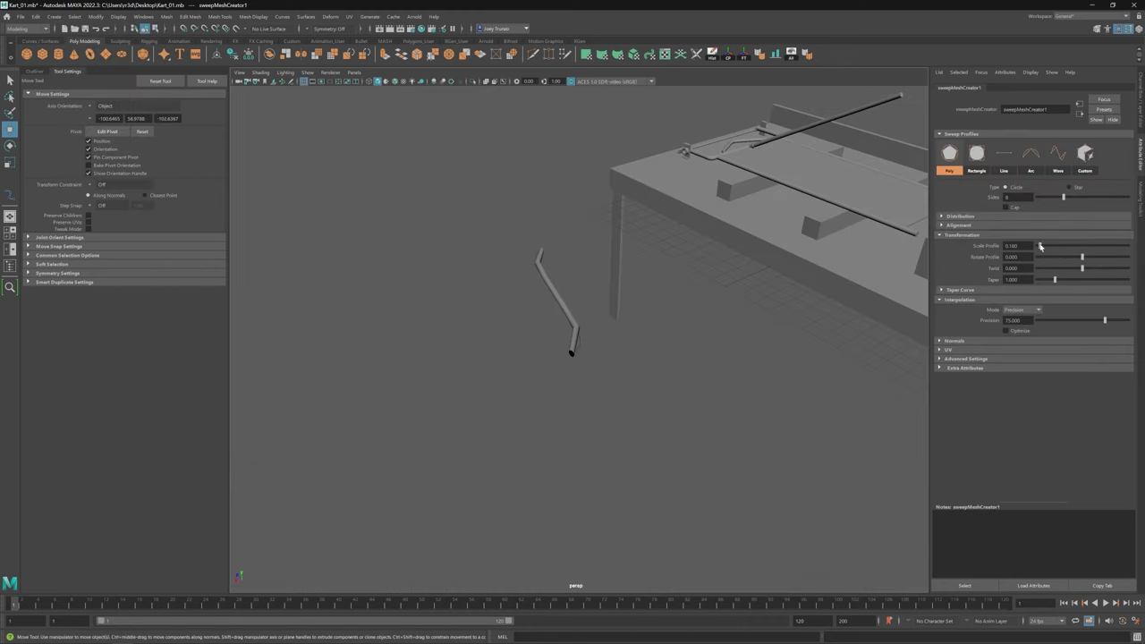
alt+drag(625, 340, 549, 307)
click(568, 309)
key(e)
key(w)
scroll(609, 359, up, 3)
key(r)
drag(609, 359, 529, 317)
Step: Place sweep4 on the kart frame beside the left rail, then add the right frame tube to the selection
key(w)
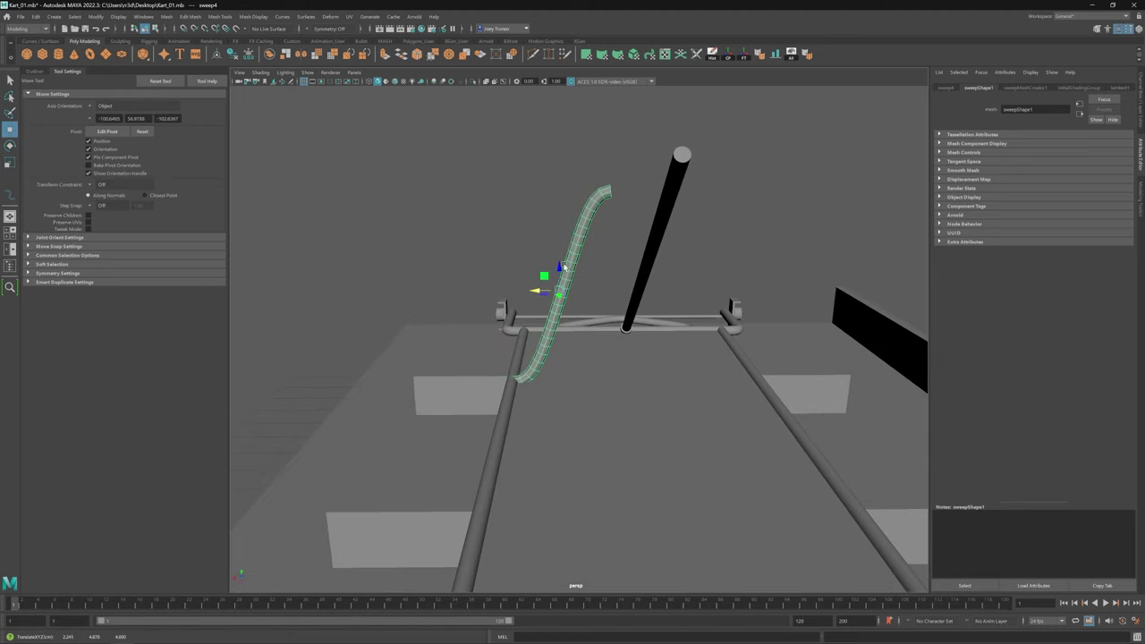
alt+drag(560, 267, 728, 315)
click(732, 447)
click(589, 359)
key(r)
key(w)
alt+drag(754, 361, 556, 374)
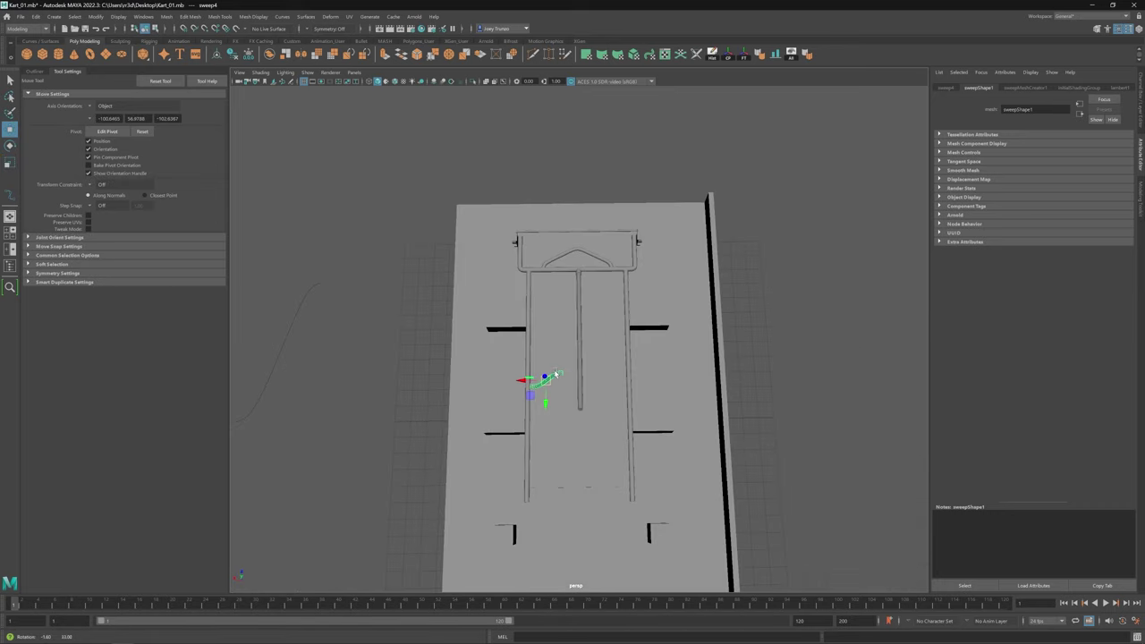
shift+click(630, 280)
alt+drag(631, 279, 620, 329)
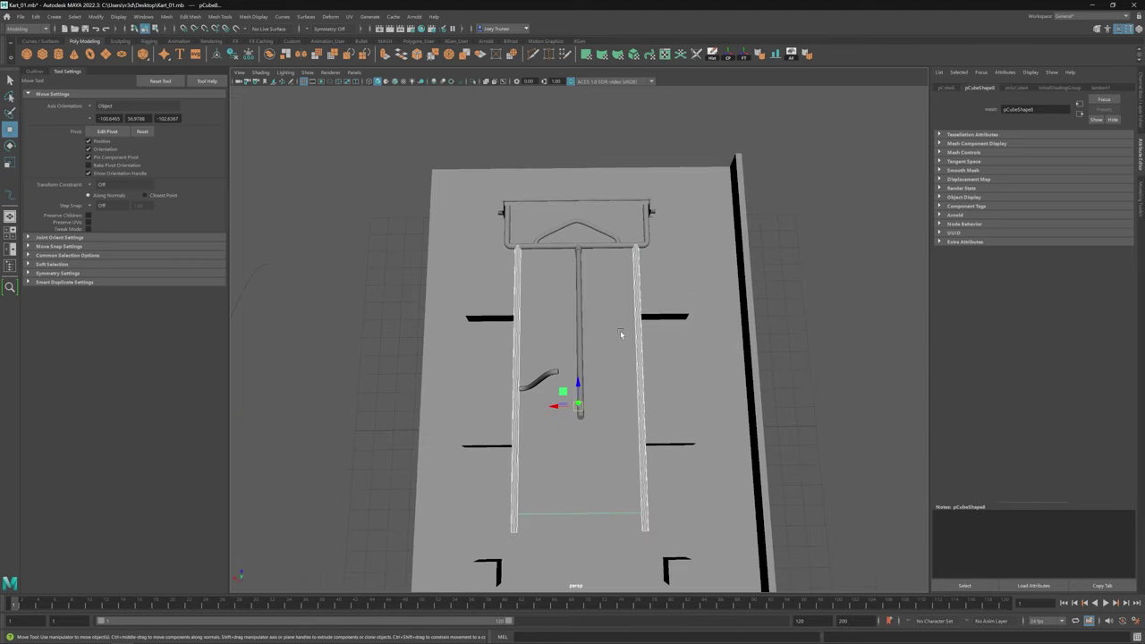
Step: Group the selected side frame tubes, undoing a trial alignment to the crossbar
key(ctrl+g)
click(589, 247)
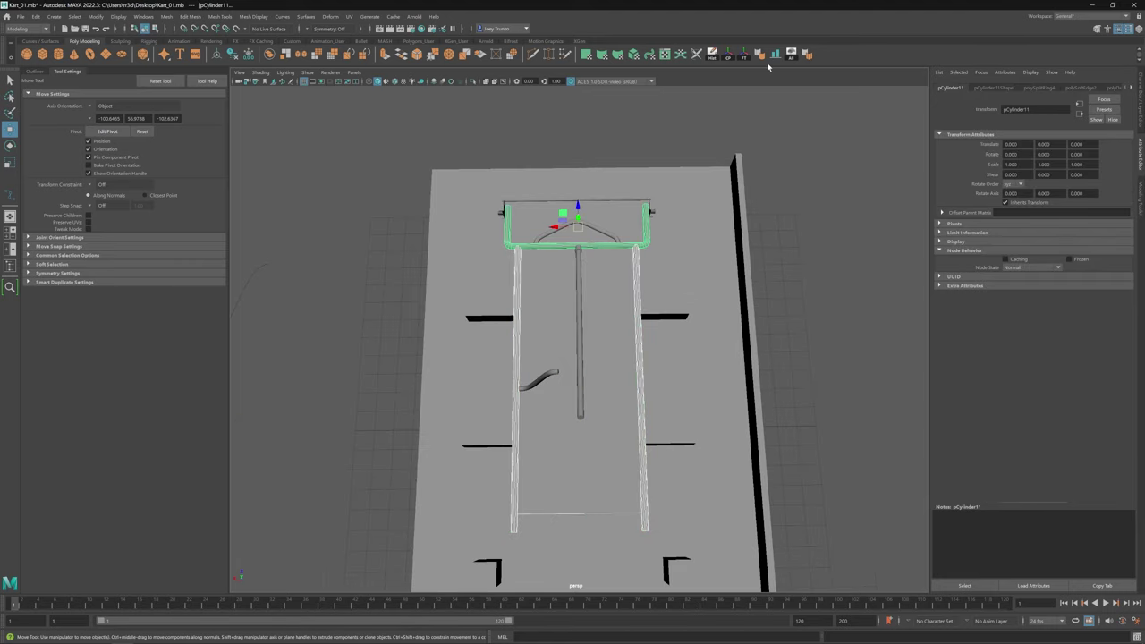
click(780, 56)
key(ctrl+z)
key(ctrl+z)
key(ctrl+z)
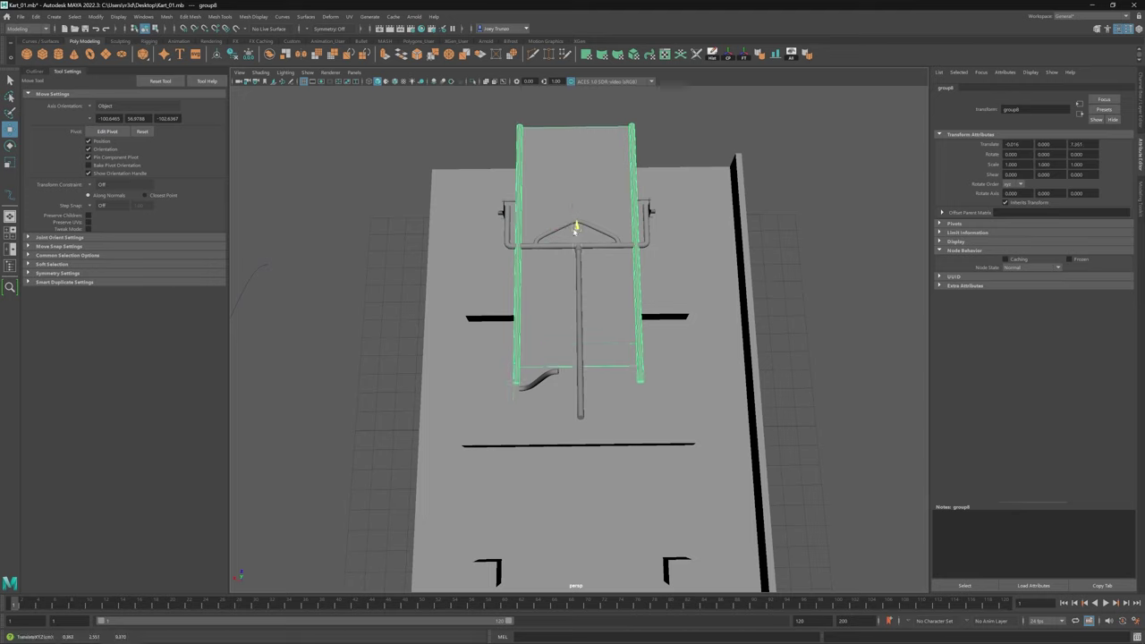
alt+drag(620, 248, 583, 276)
click(581, 273)
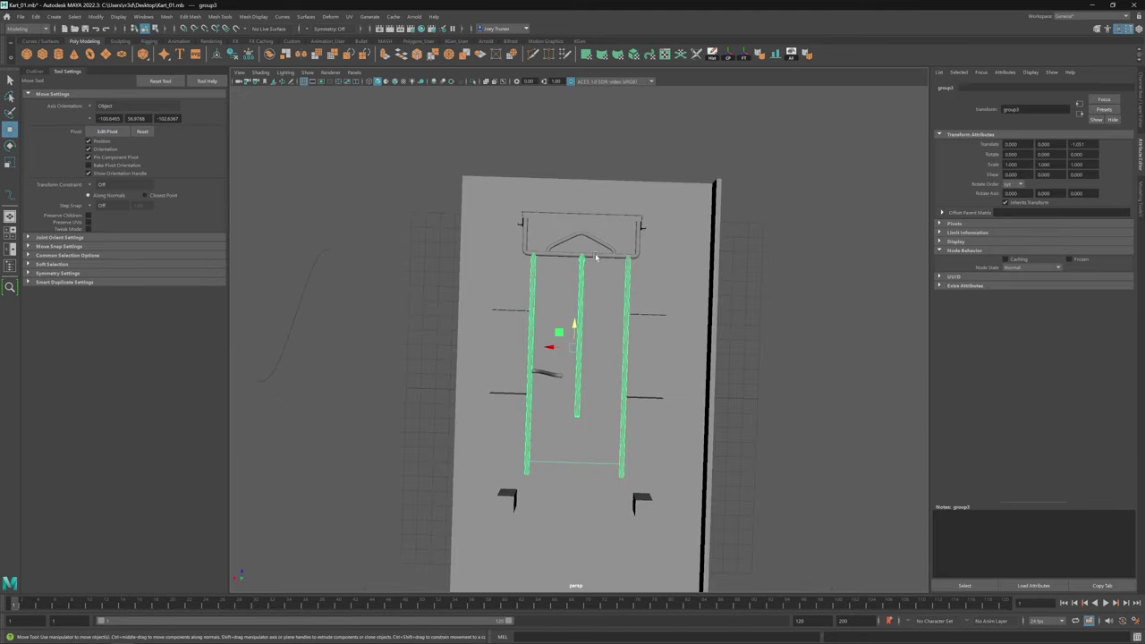
Step: Group the middle tube on its own as group9 and slide it along the frame
click(596, 258)
click(581, 268)
key(ctrl+g)
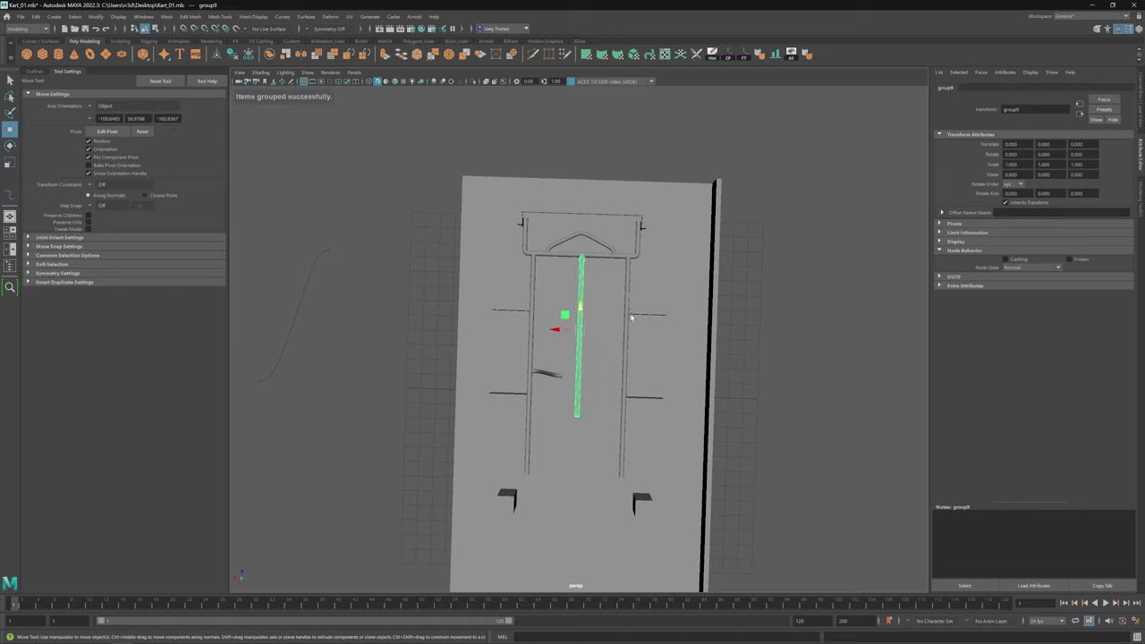
click(603, 258)
alt+drag(603, 258, 405, 419)
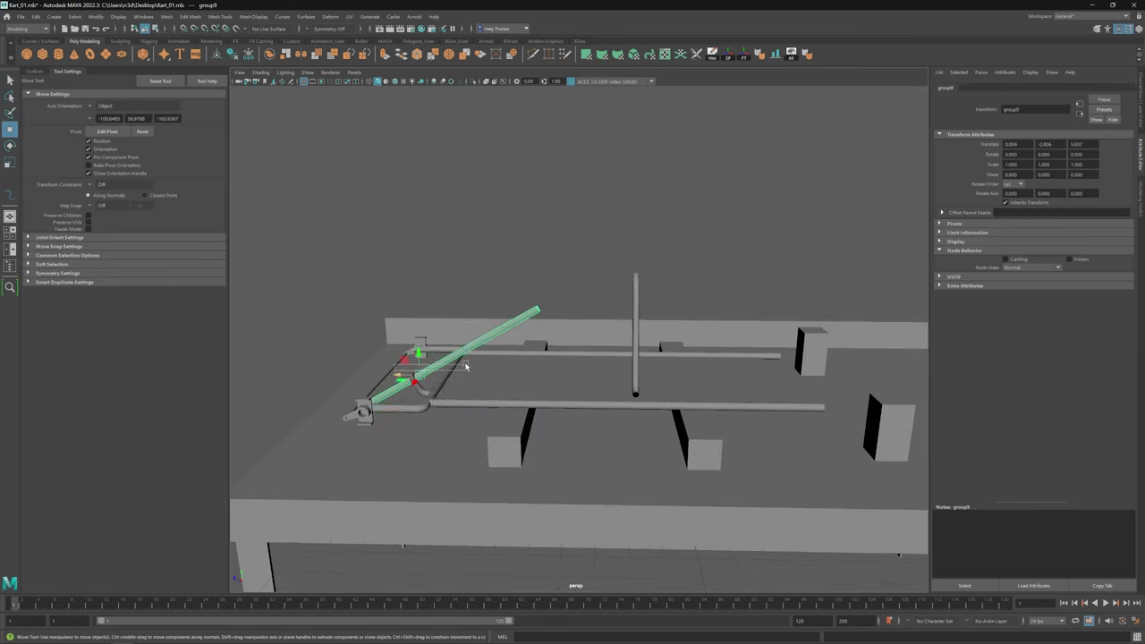
drag(465, 366, 472, 373)
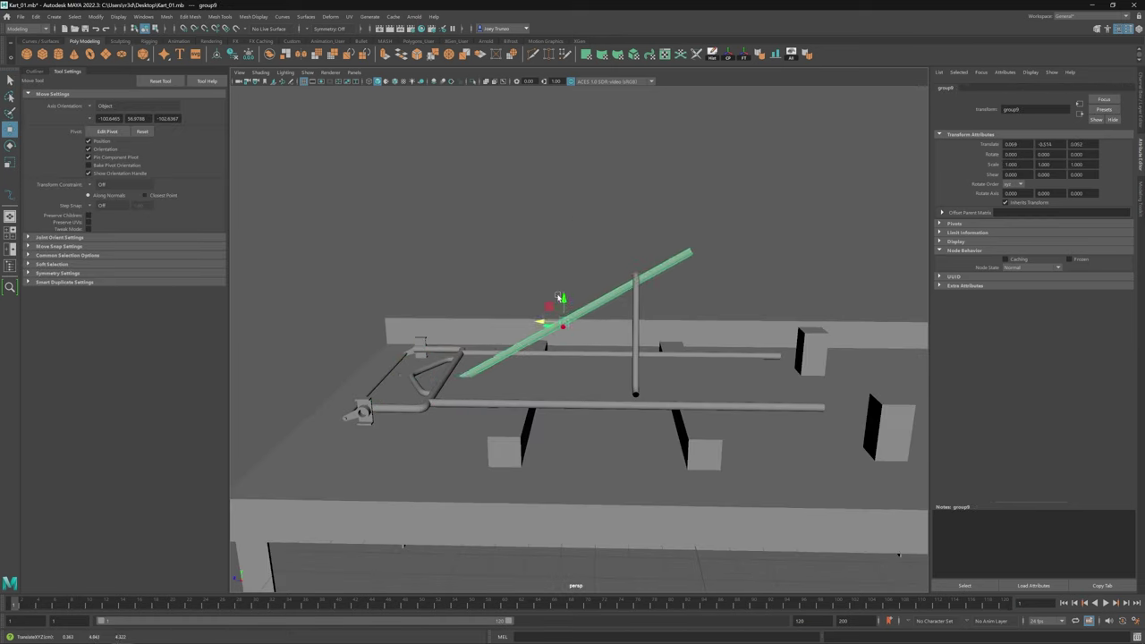
alt+drag(394, 391, 669, 197)
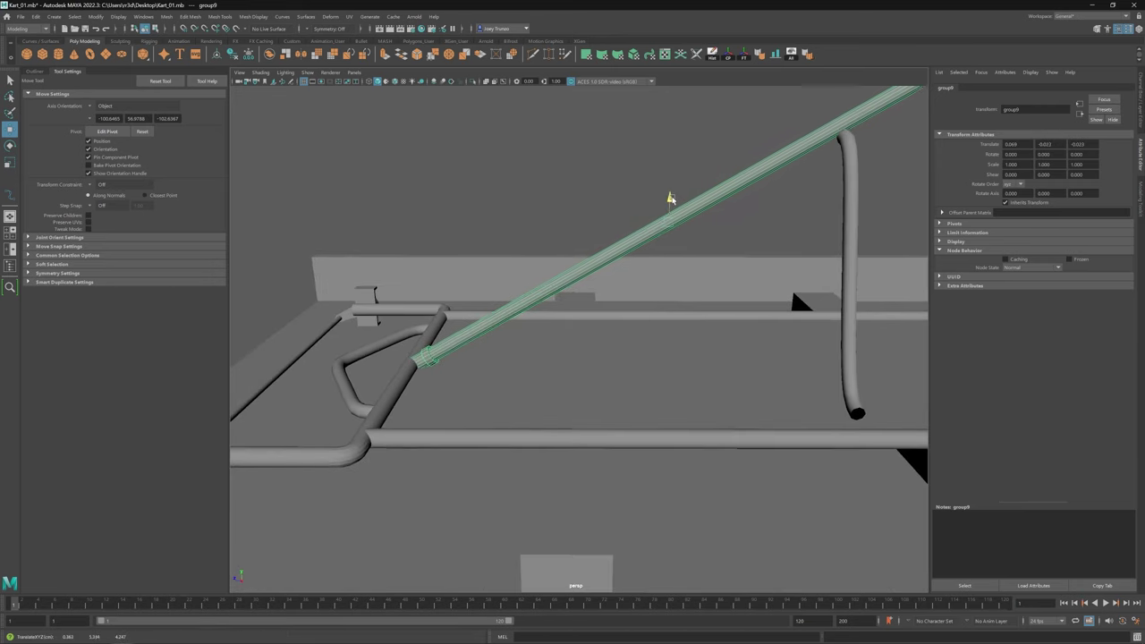
scroll(671, 197, down, 10)
click(365, 327)
alt+drag(366, 327, 546, 259)
Step: Reselect the swept tube sweep4 from the other side of the kart, ready to rotate it
click(521, 292)
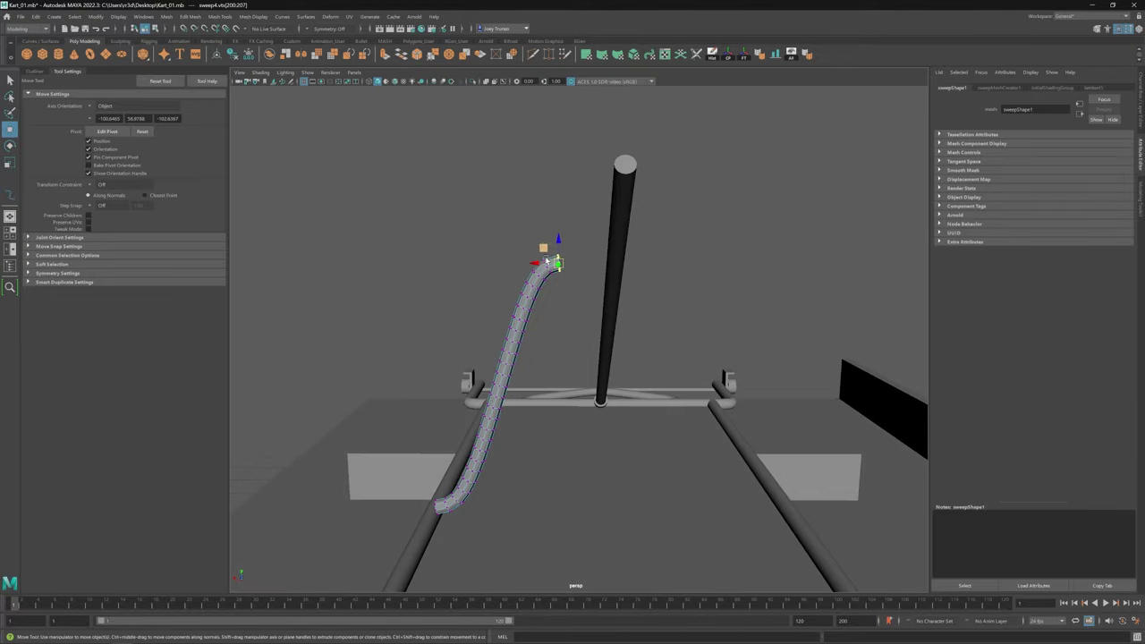
click(549, 286)
scroll(735, 302, down, 5)
click(566, 328)
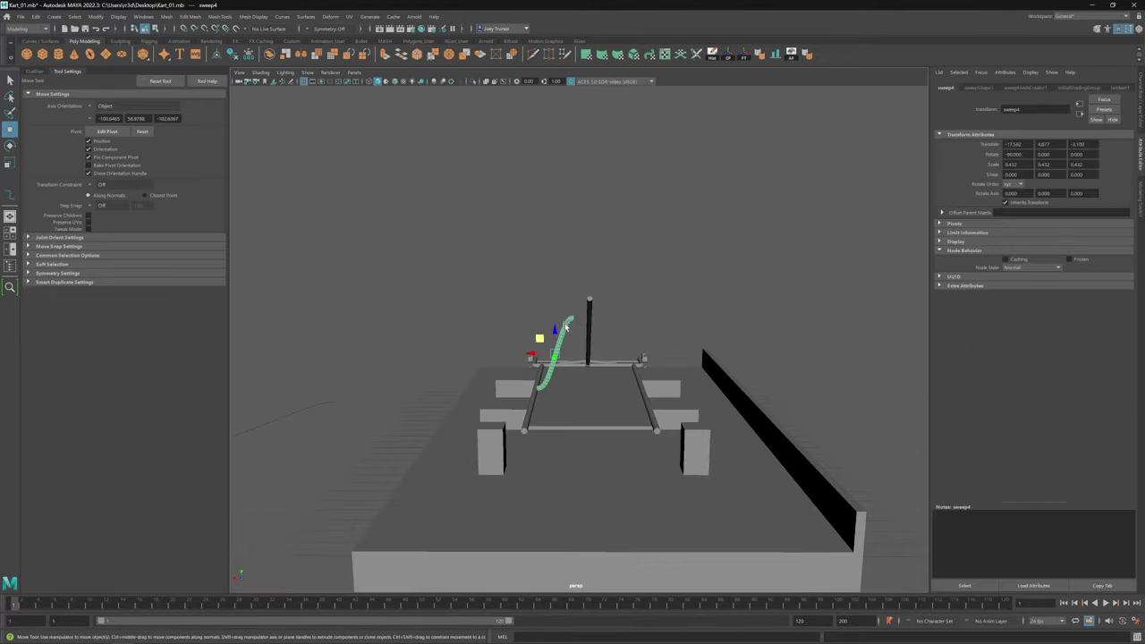
alt+drag(386, 422, 578, 445)
key(e)
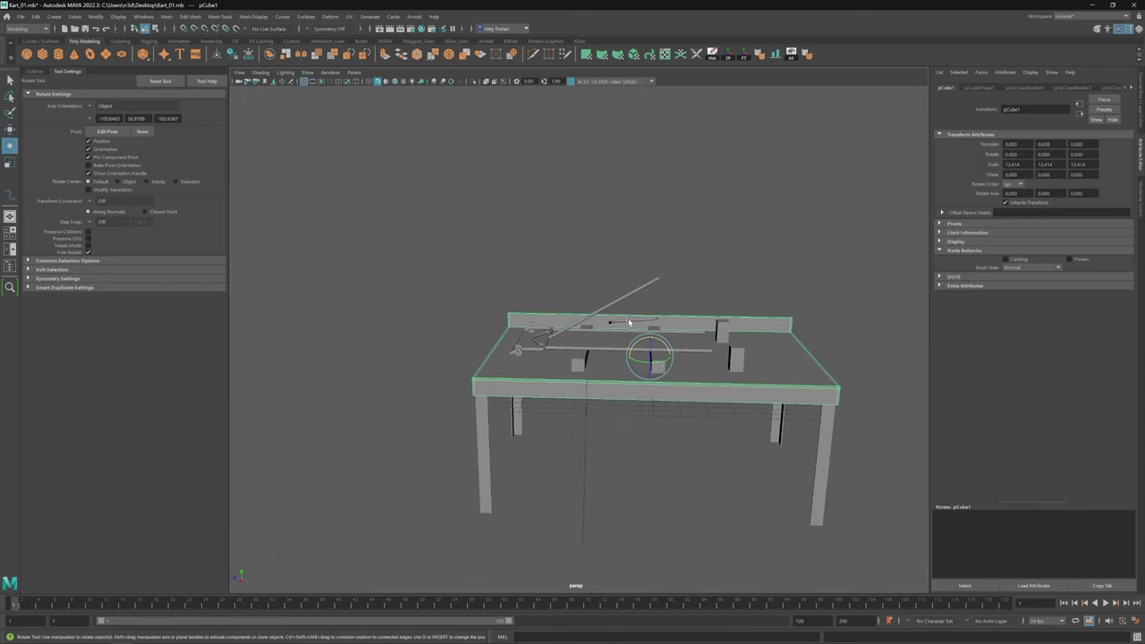
Step: Select a point on curve1 near the top of the steering post
alt+drag(626, 420, 599, 317)
key(w)
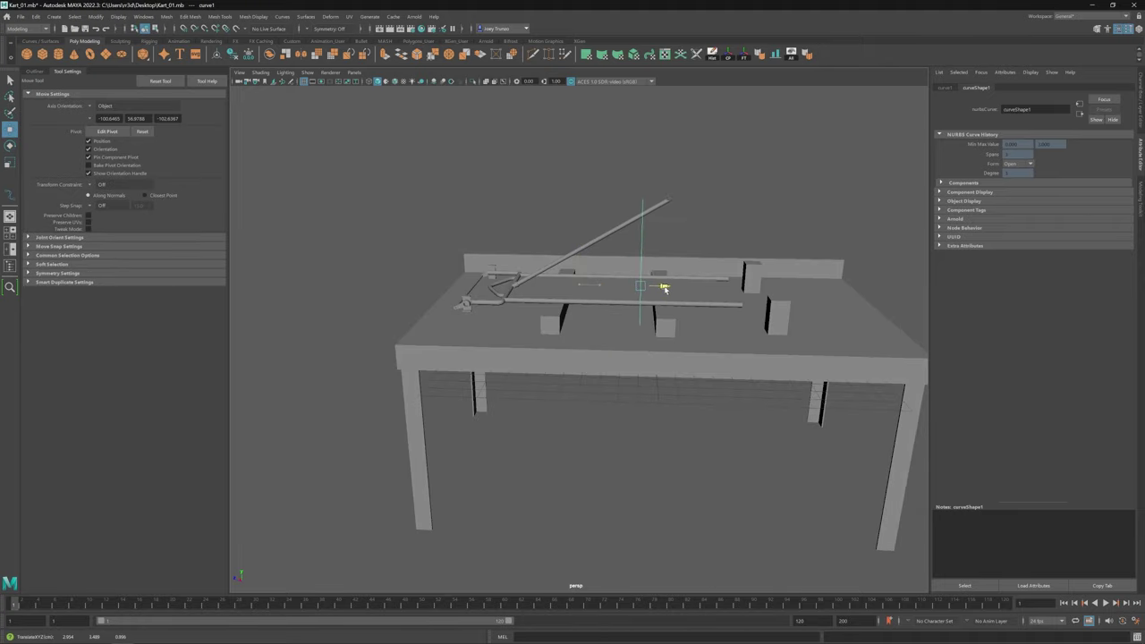
alt+drag(664, 288, 577, 296)
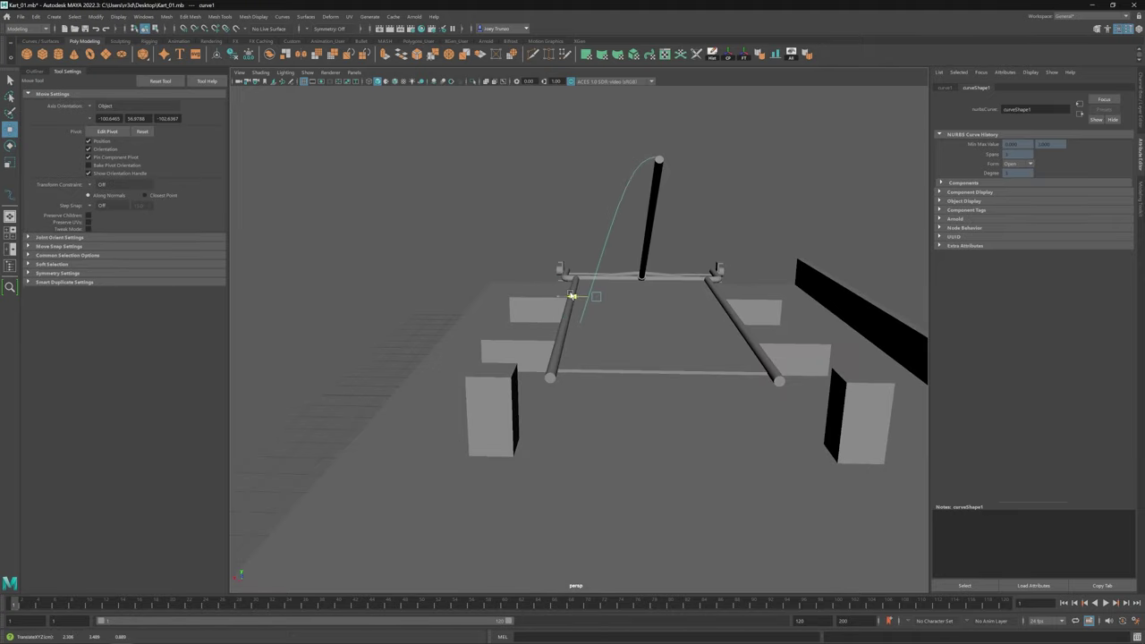
key(r)
key(w)
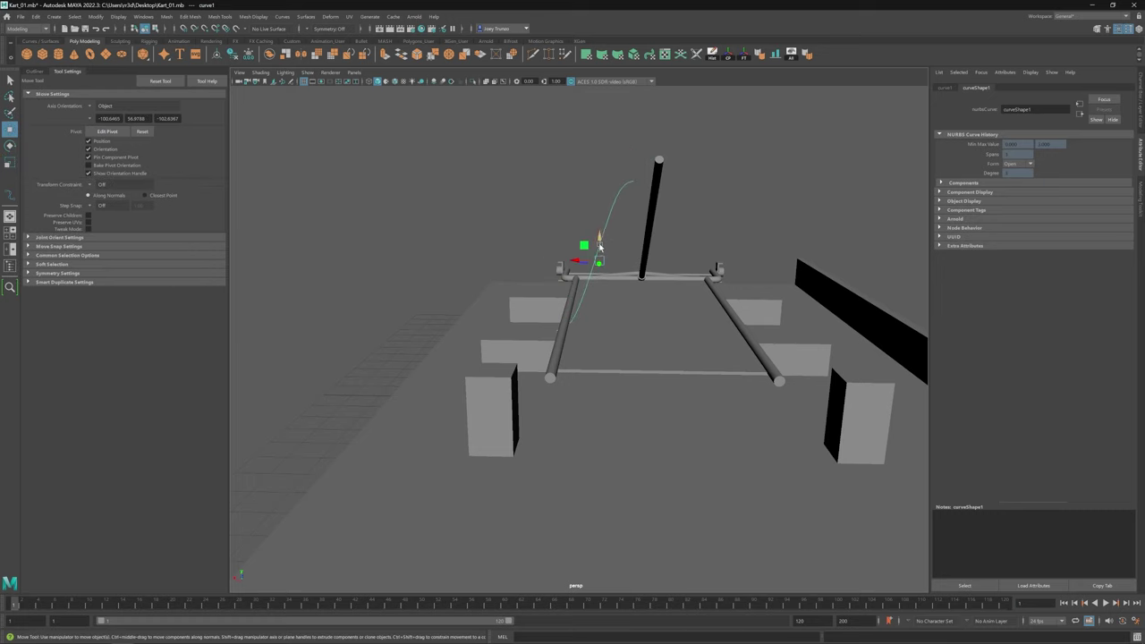
alt+drag(606, 246, 575, 531)
click(590, 231)
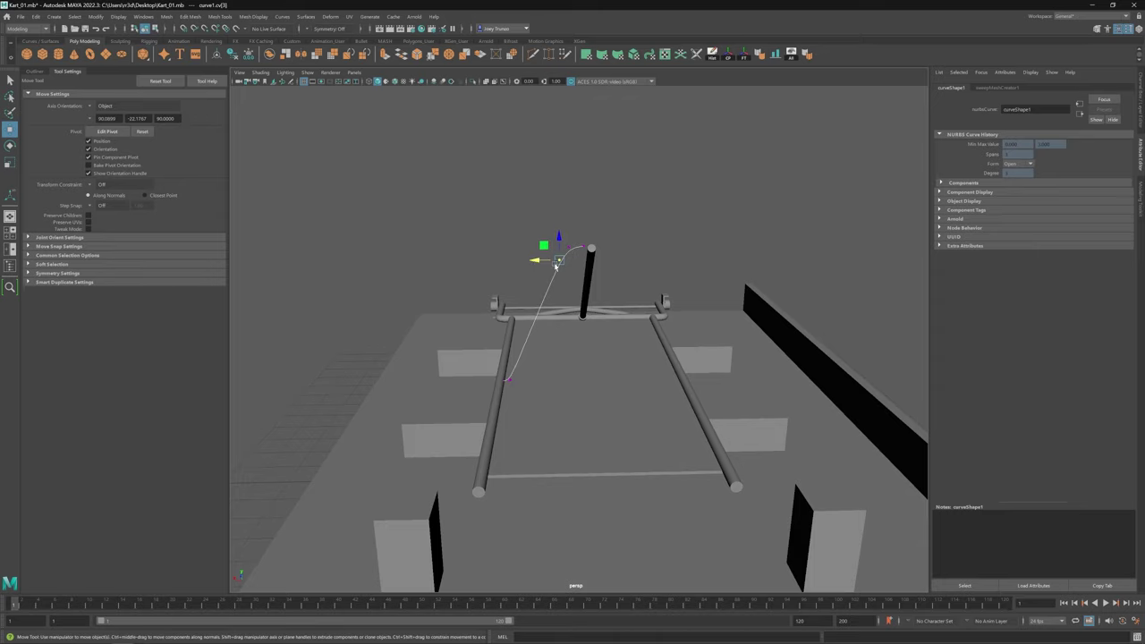
mouse_move(556, 260)
alt+mouse_down()
mouse_move(577, 268)
mouse_move(567, 293)
mouse_move(581, 259)
mouse_move(544, 330)
alt+mouse_up()
Step: Move curve1's end point onto the left rail so it arcs up to the post top
key(4)
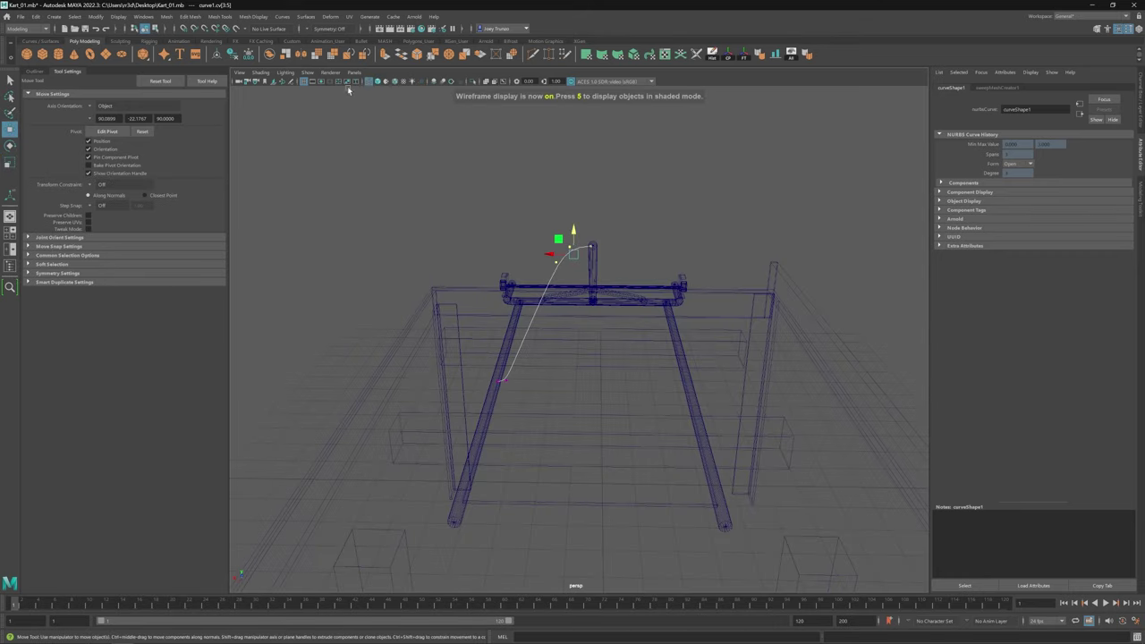
key(5)
alt+drag(468, 301, 555, 266)
key(w)
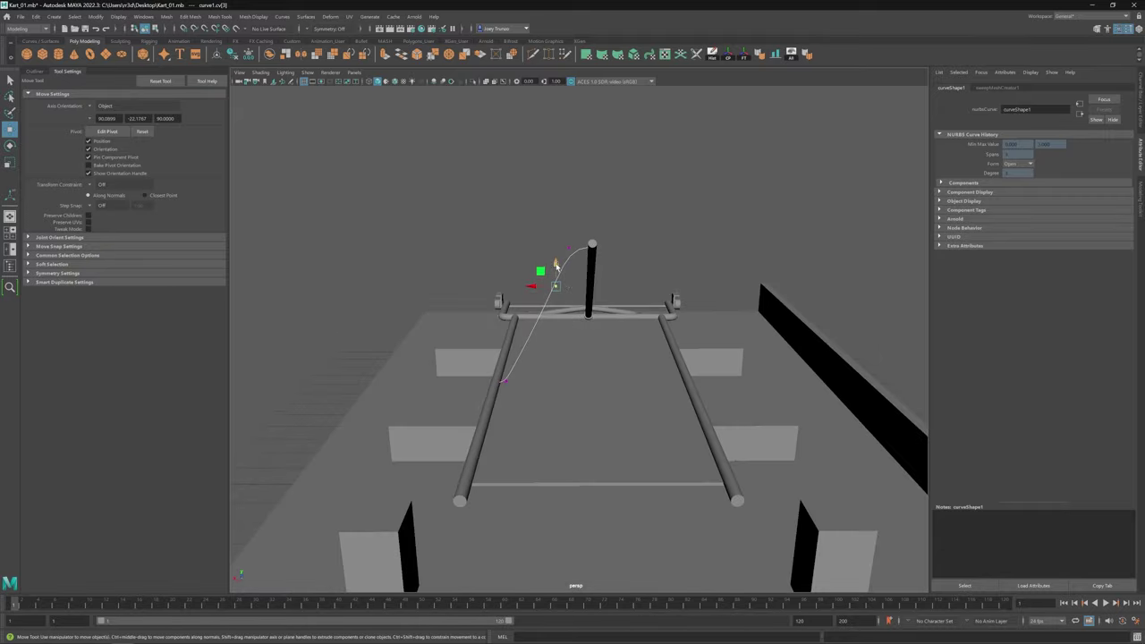
click(506, 380)
alt+drag(506, 379, 583, 300)
alt+drag(555, 243, 572, 255)
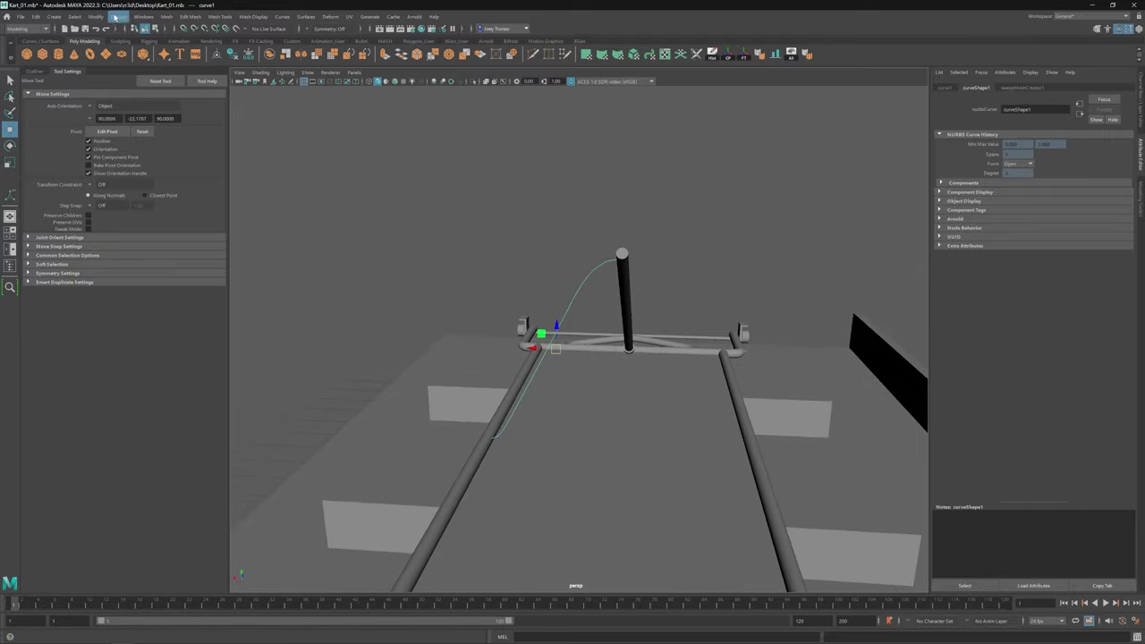
Step: Sweep a new tube mesh along curve1 and reduce its profile scale
click(53, 16)
click(80, 117)
drag(1081, 246, 1037, 246)
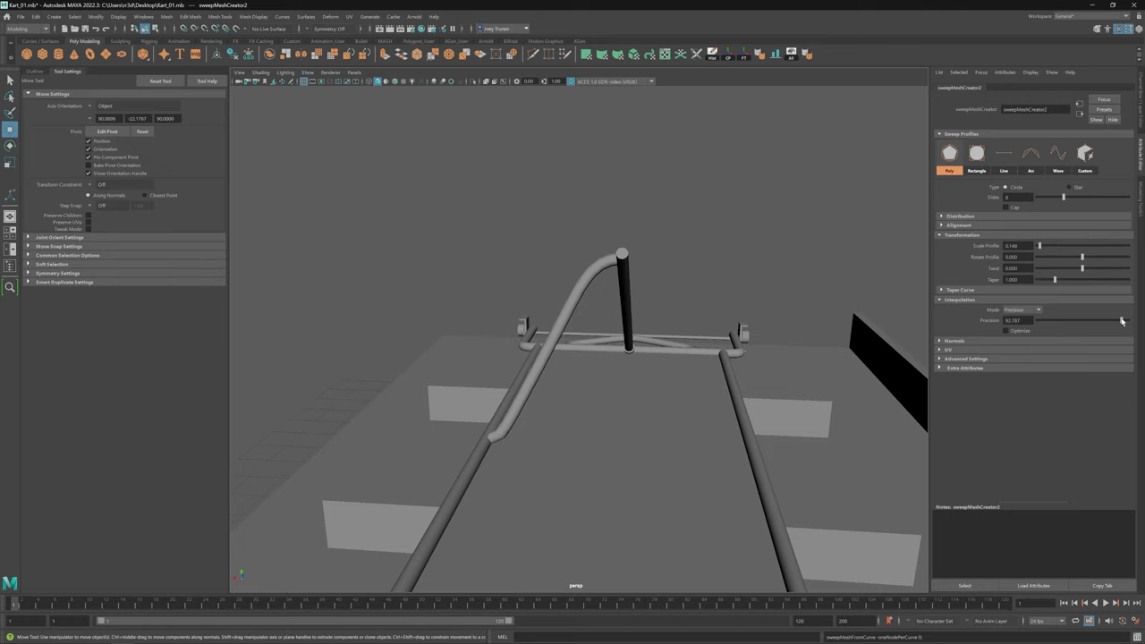
alt+drag(555, 268, 599, 278)
Step: Select the new tube, then a cube behind the kart, undoing and redoing that change
click(606, 271)
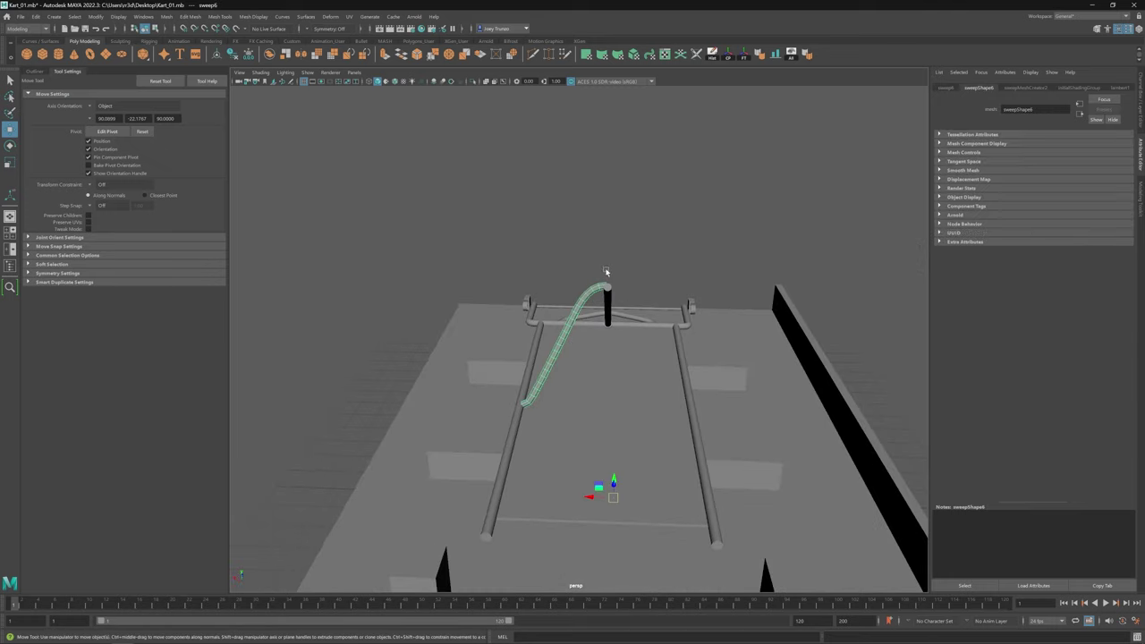
scroll(605, 271, down, 5)
click(596, 358)
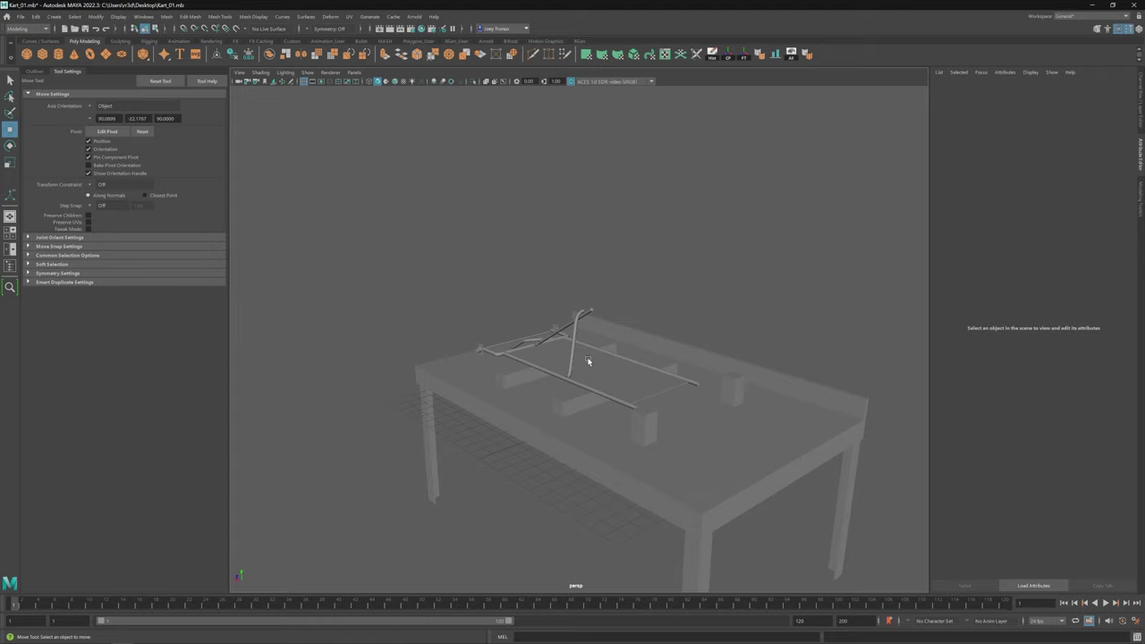
scroll(587, 361, up, 5)
alt+drag(578, 384, 612, 413)
click(591, 390)
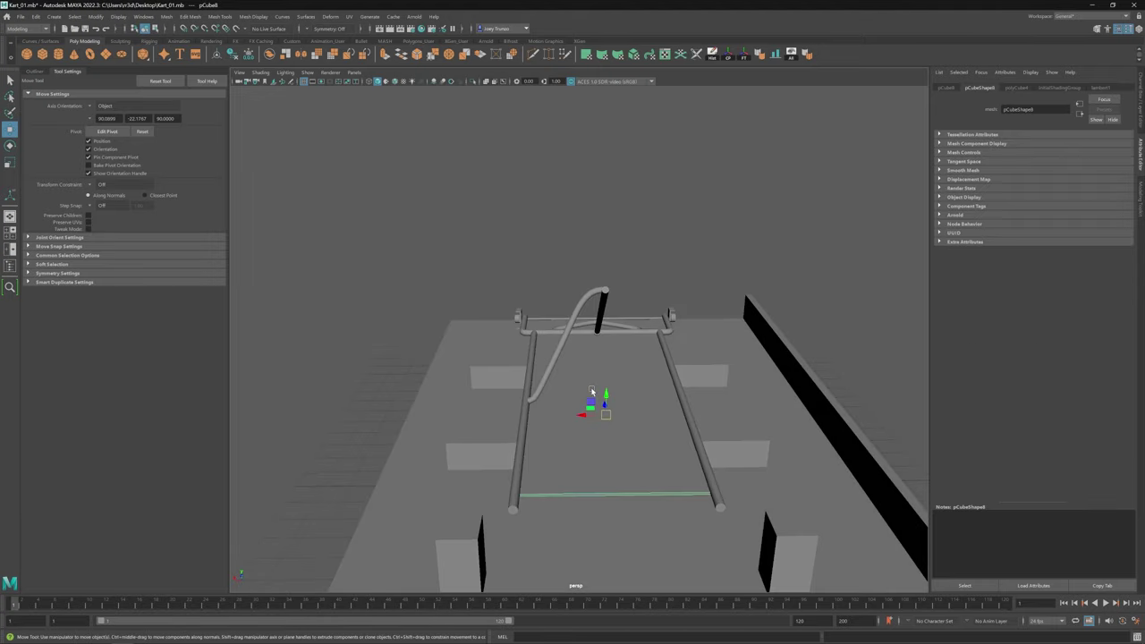
key(ctrl+z)
key(ctrl+z)
key(shift+z)
key(shift+z)
key(r)
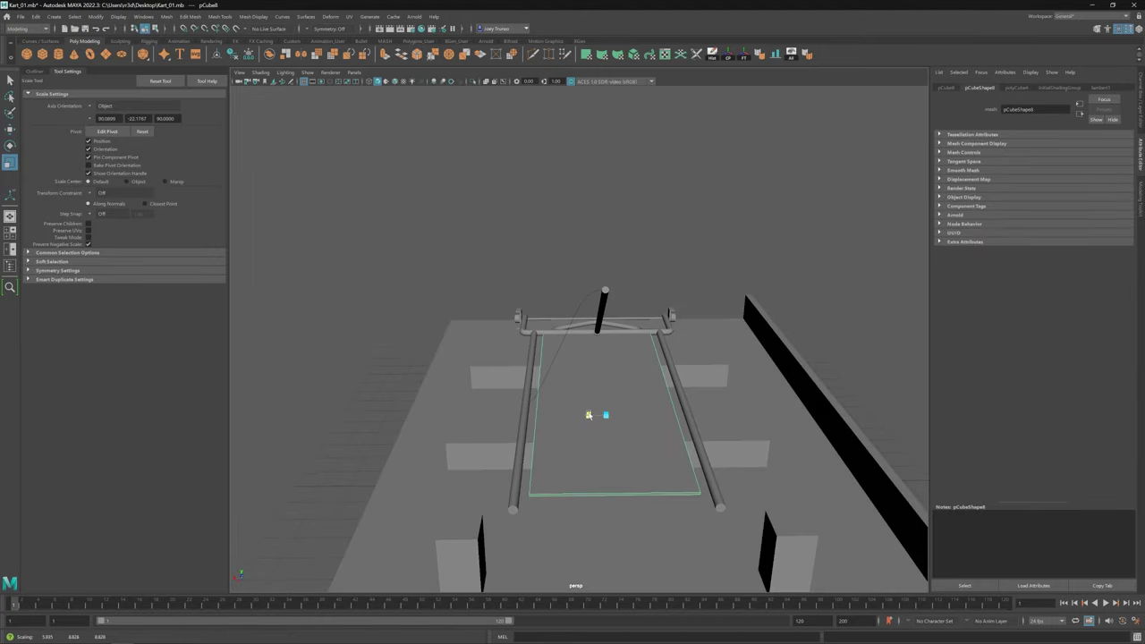
Step: Slide the small clamp group6 to the front crossbar's left end (Translate X -1.524)
click(526, 410)
key(w)
alt+drag(536, 393, 575, 349)
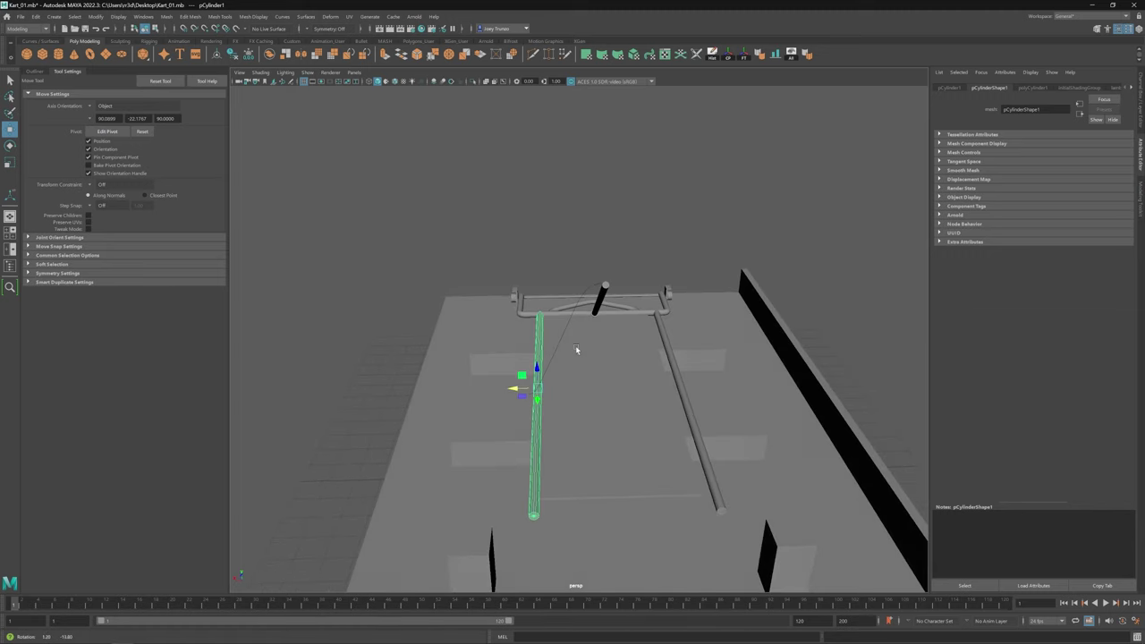
scroll(578, 350, up, 2)
click(599, 330)
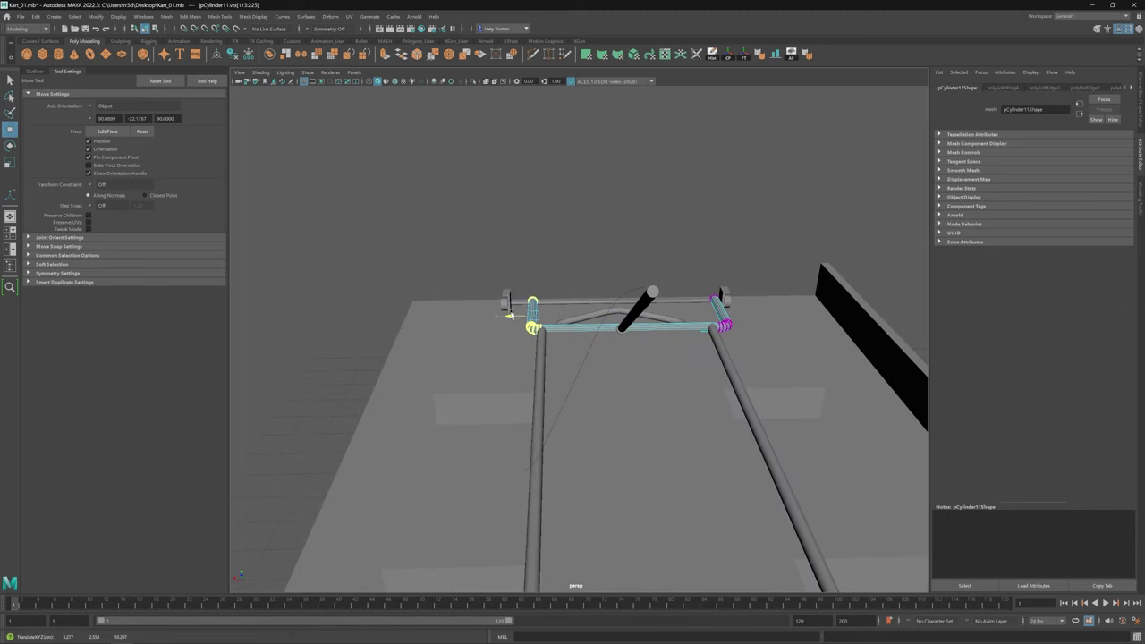
alt+drag(508, 314, 559, 363)
click(473, 328)
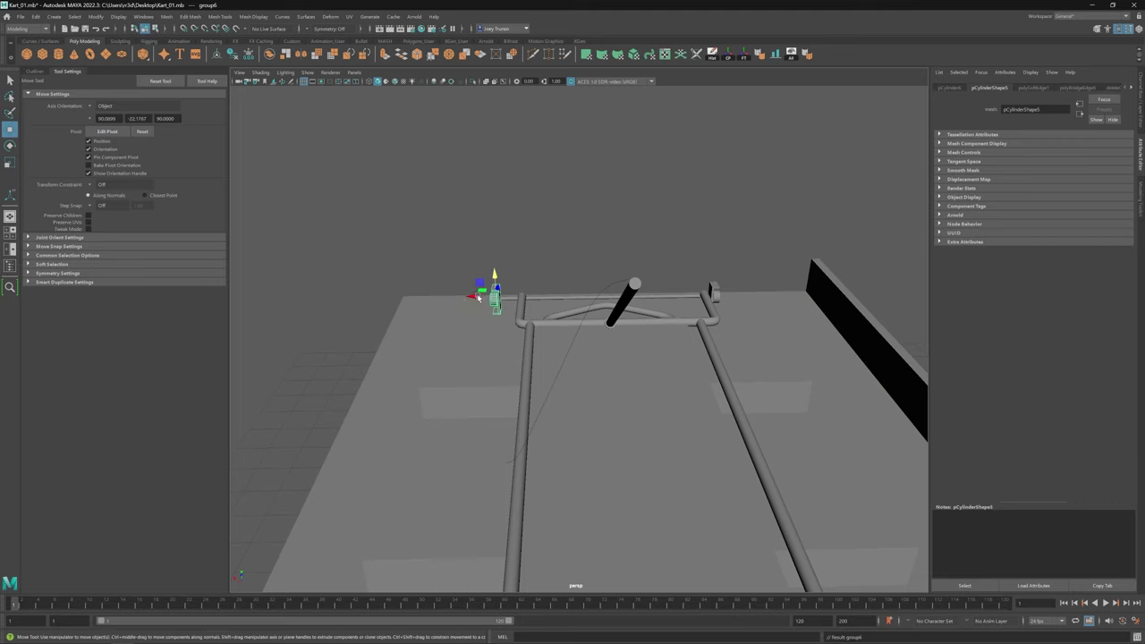
drag(478, 298, 498, 263)
Step: Reshape the guide curve by moving one of its control points
click(536, 298)
click(631, 404)
shift+click(517, 414)
shift+click(636, 443)
click(554, 340)
click(524, 307)
drag(524, 307, 572, 392)
click(485, 401)
Step: Sweep a thin pipe along the guide curve with a smaller profile and higher interpolation precision
click(540, 313)
click(53, 16)
click(90, 202)
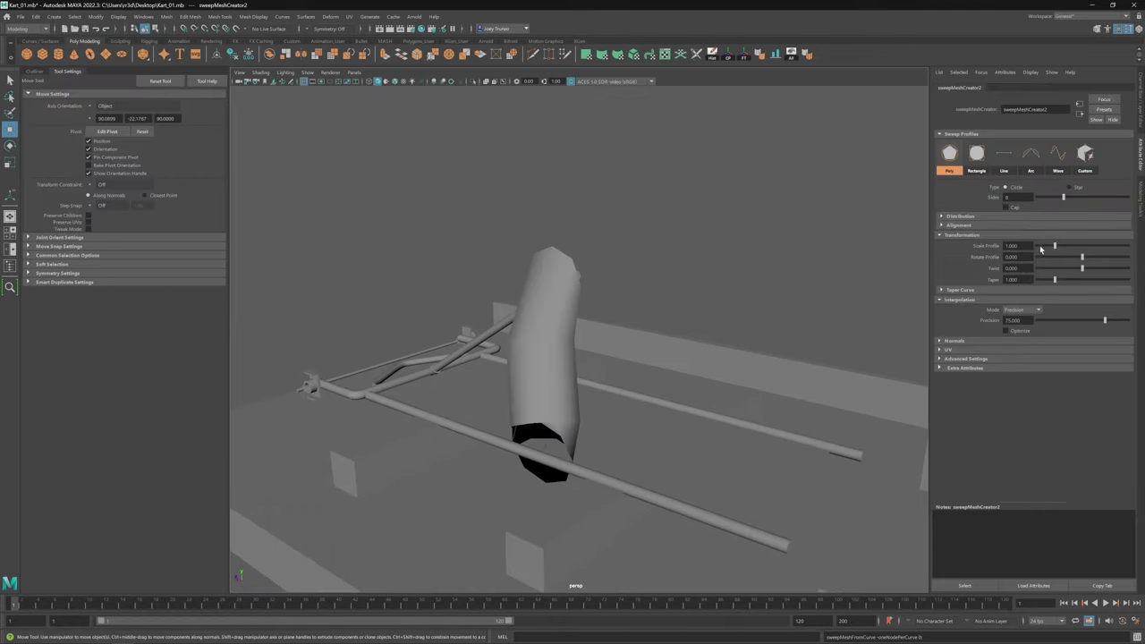
drag(1073, 245, 1038, 245)
alt+drag(537, 376, 639, 392)
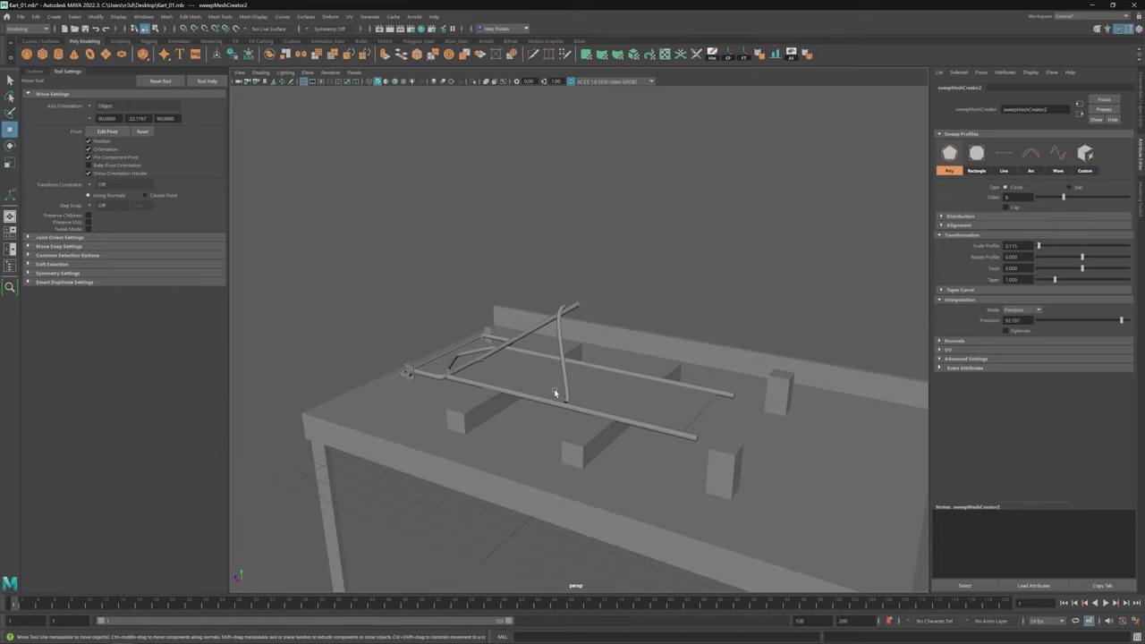
Step: Mirror the pipe, combine both halves, and bridge their ends into one arch
key(ctrl+shift+d)
alt+drag(553, 388, 414, 309)
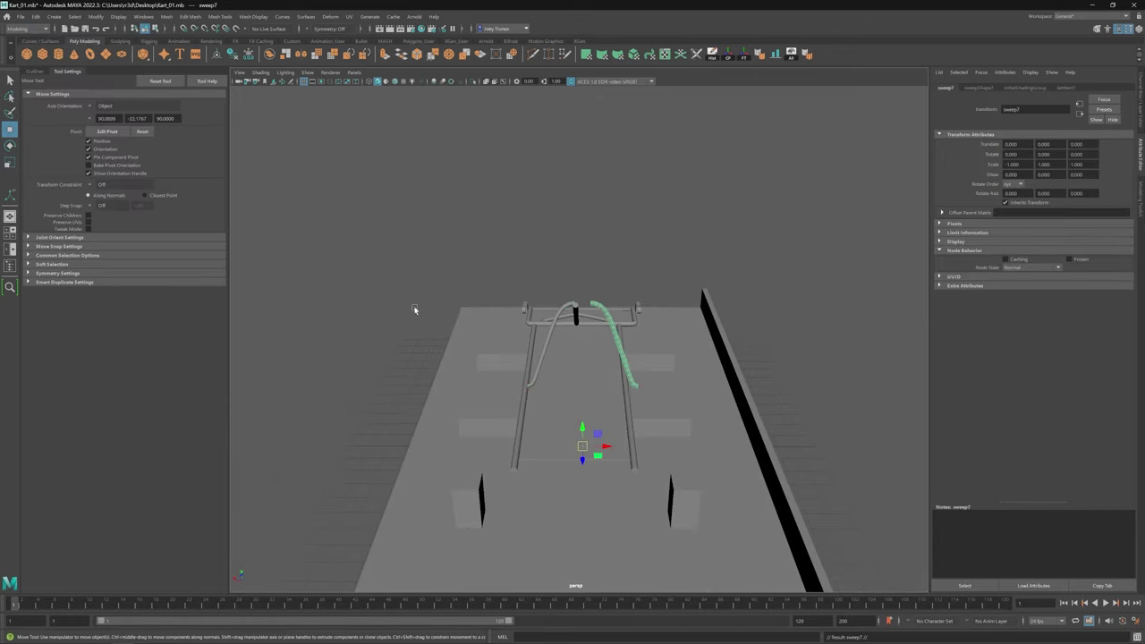
drag(590, 445, 618, 371)
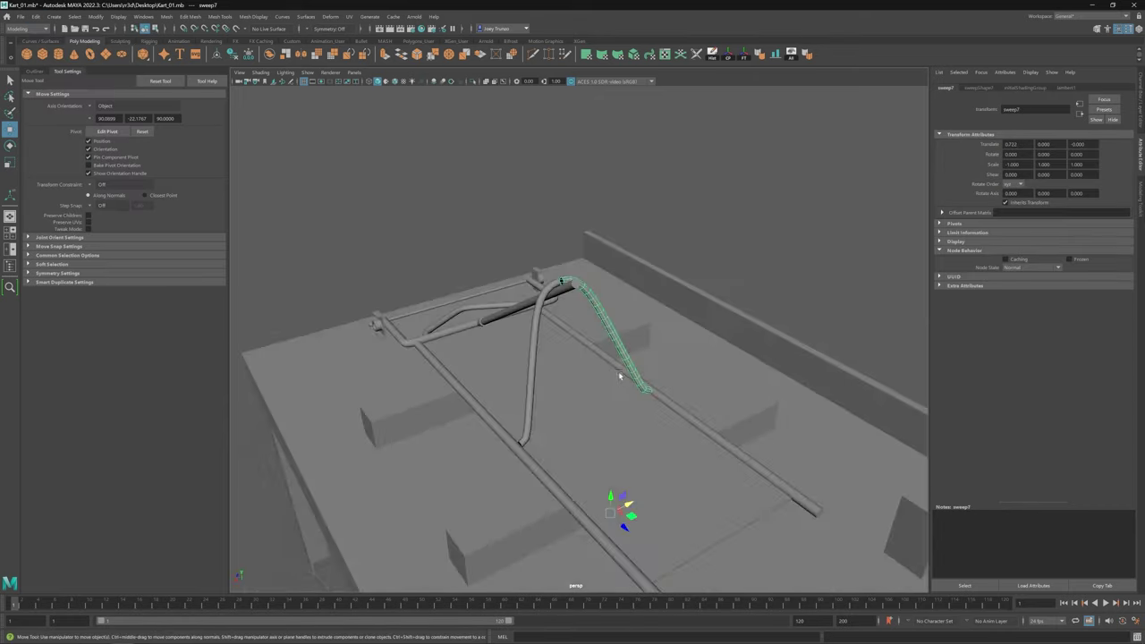
click(166, 16)
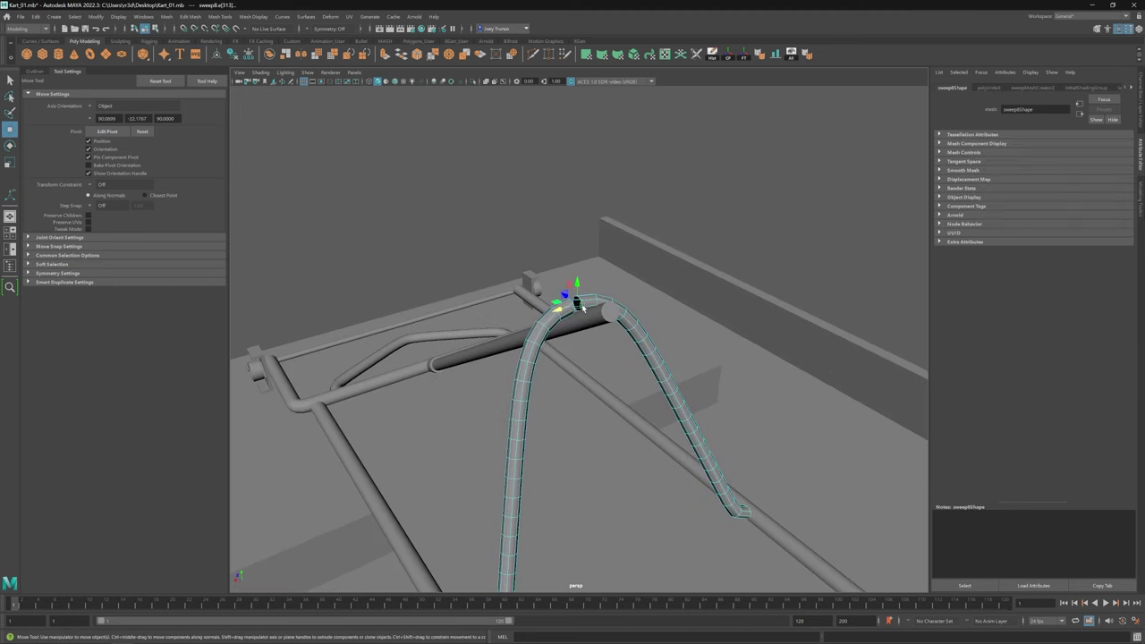
click(190, 16)
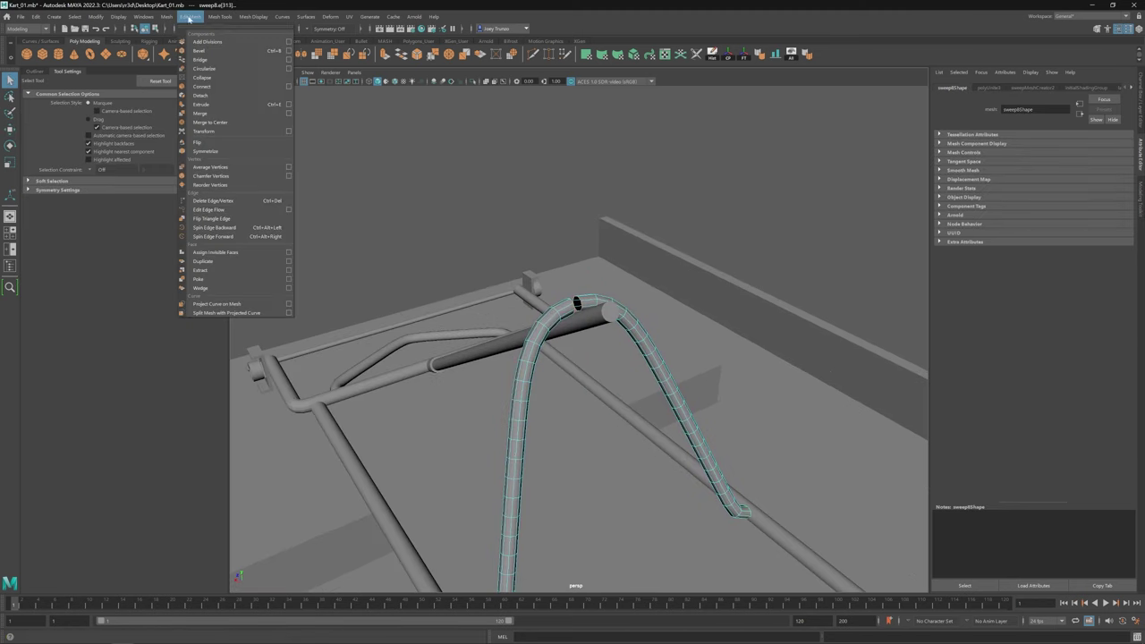
click(208, 56)
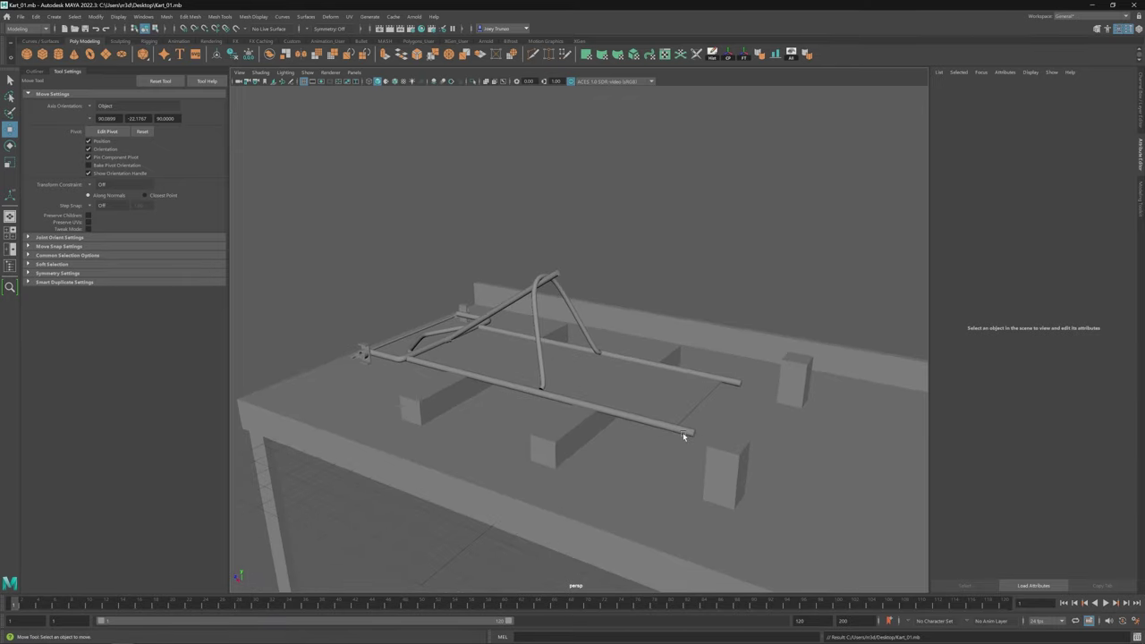
Step: Move the U-shaped pipe pCylinder12 along the table to the rear of the frame
alt+drag(634, 407, 561, 375)
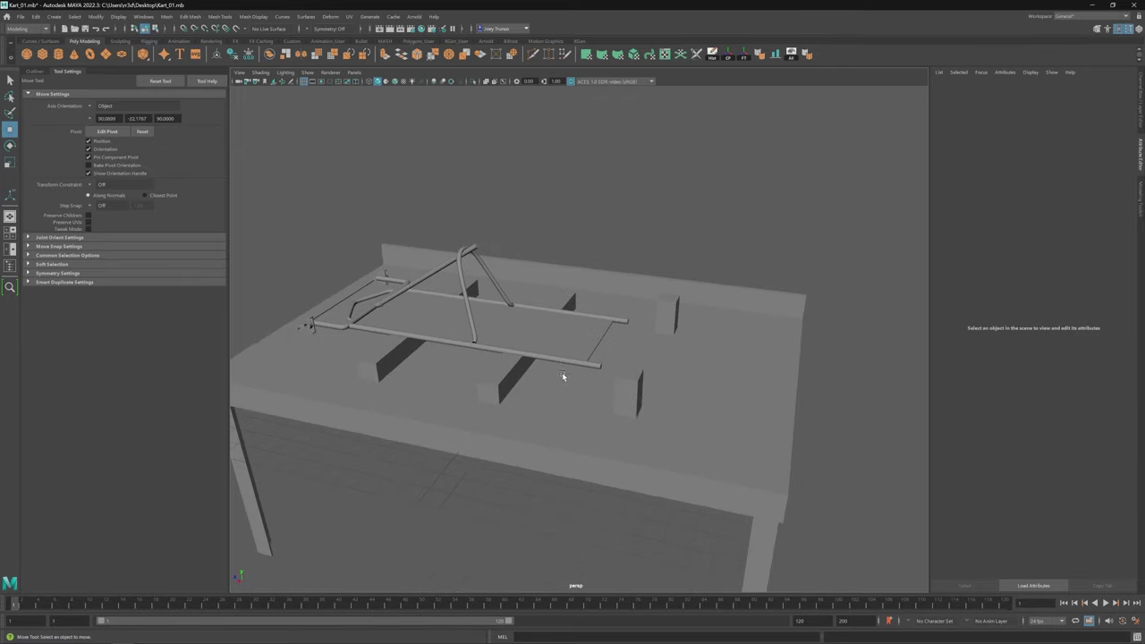
click(362, 333)
alt+drag(362, 334, 479, 363)
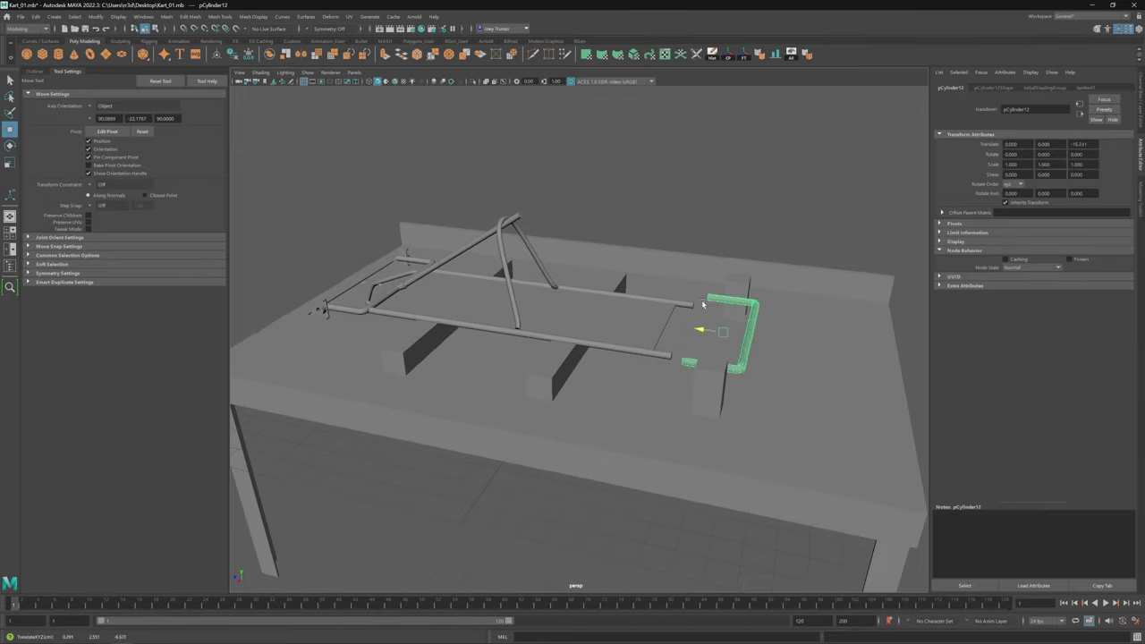
alt+drag(702, 304, 577, 300)
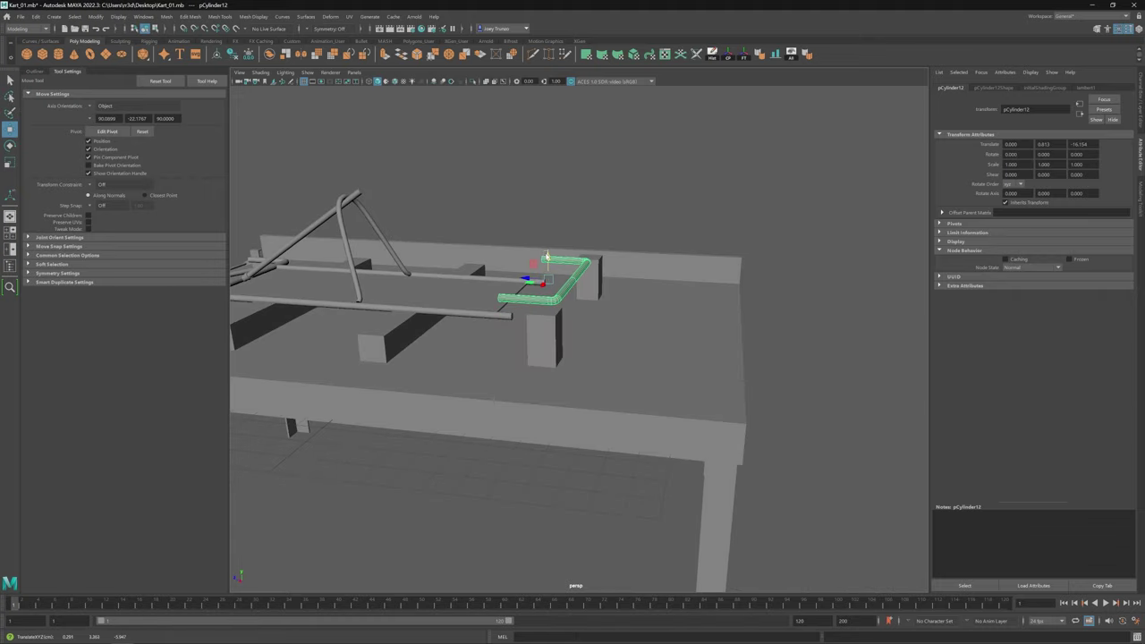
alt+drag(536, 268, 495, 344)
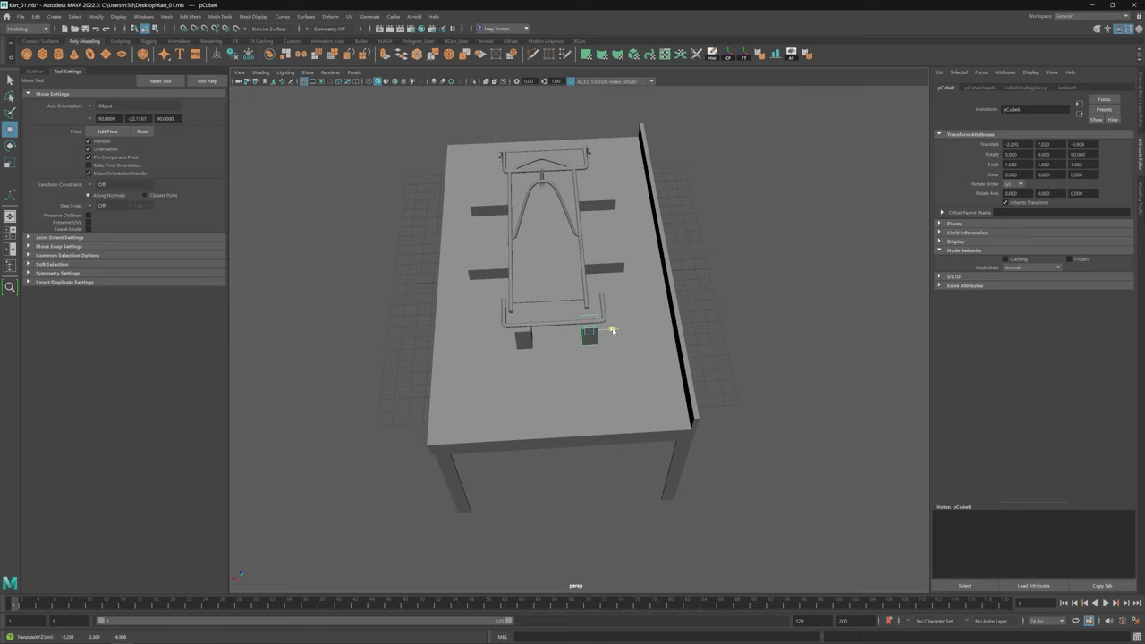
Step: Orbit to a low side view of the frame and select the U-shaped bent pipe
scroll(616, 355, up, 3)
click(594, 326)
alt+drag(595, 327, 497, 288)
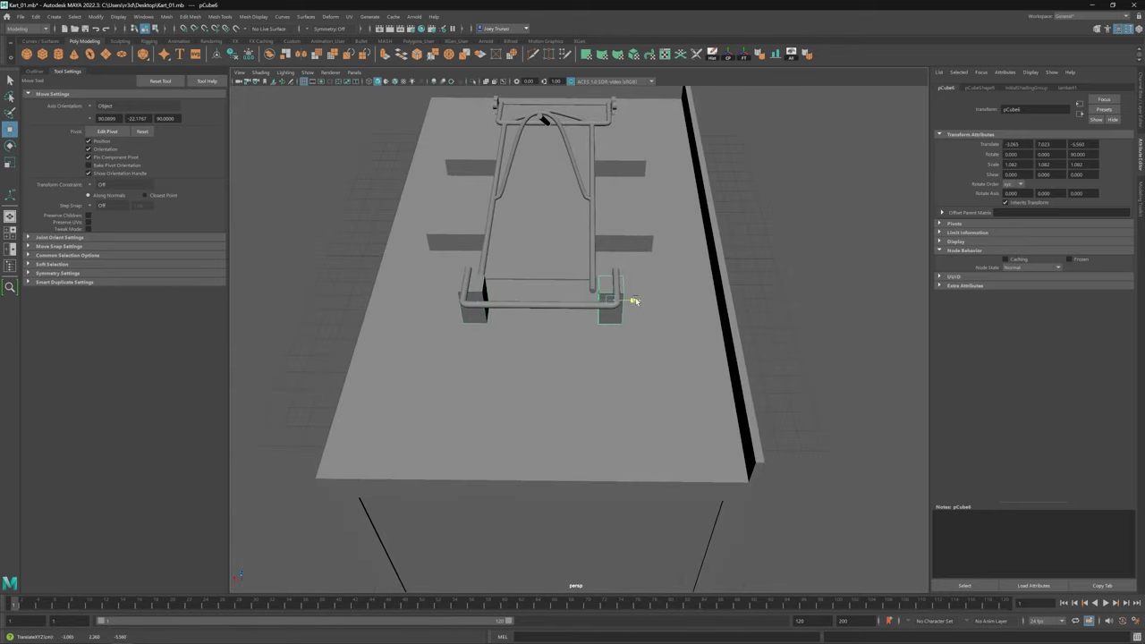
alt+drag(634, 301, 577, 334)
click(585, 318)
scroll(552, 307, up, 3)
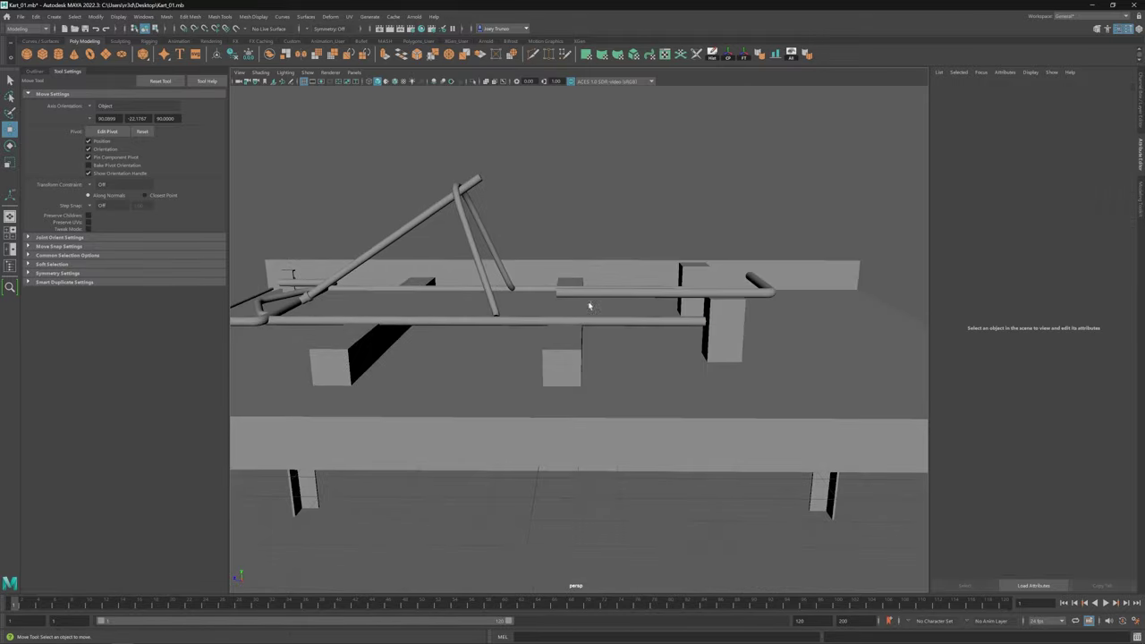
Step: Reselect pCylinder12 and switch it to component editing with F9
click(715, 275)
click(721, 273)
click(685, 276)
click(707, 326)
click(550, 277)
click(595, 334)
key(F9)
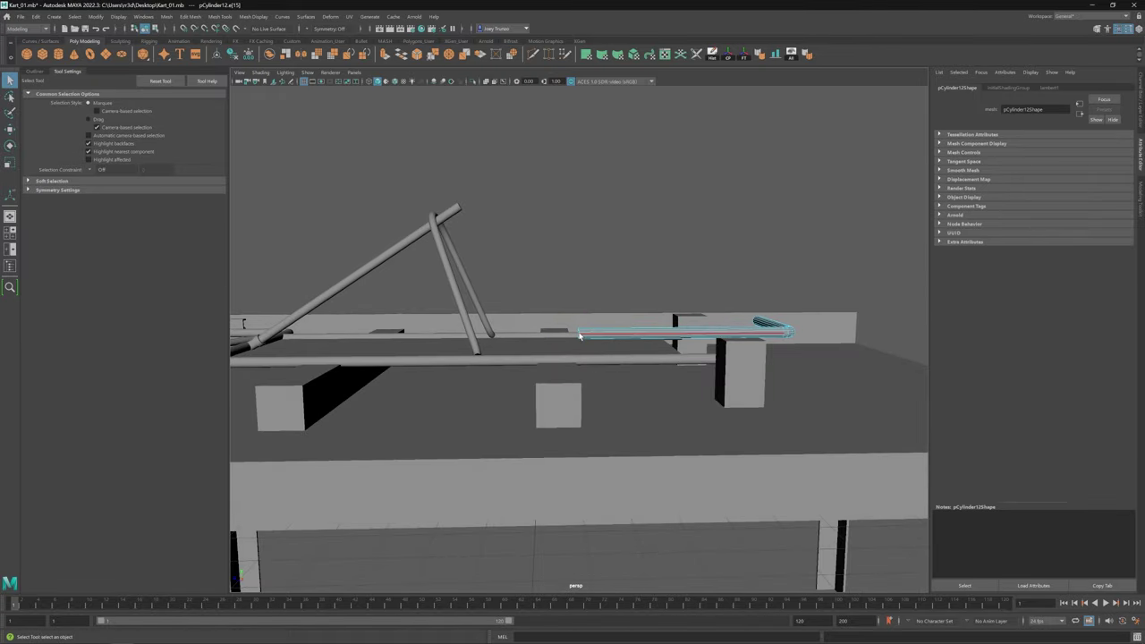
Step: Extrude the pipe's end edge loop into a new segment and move it into place
double_click(577, 334)
alt+drag(576, 335, 769, 366)
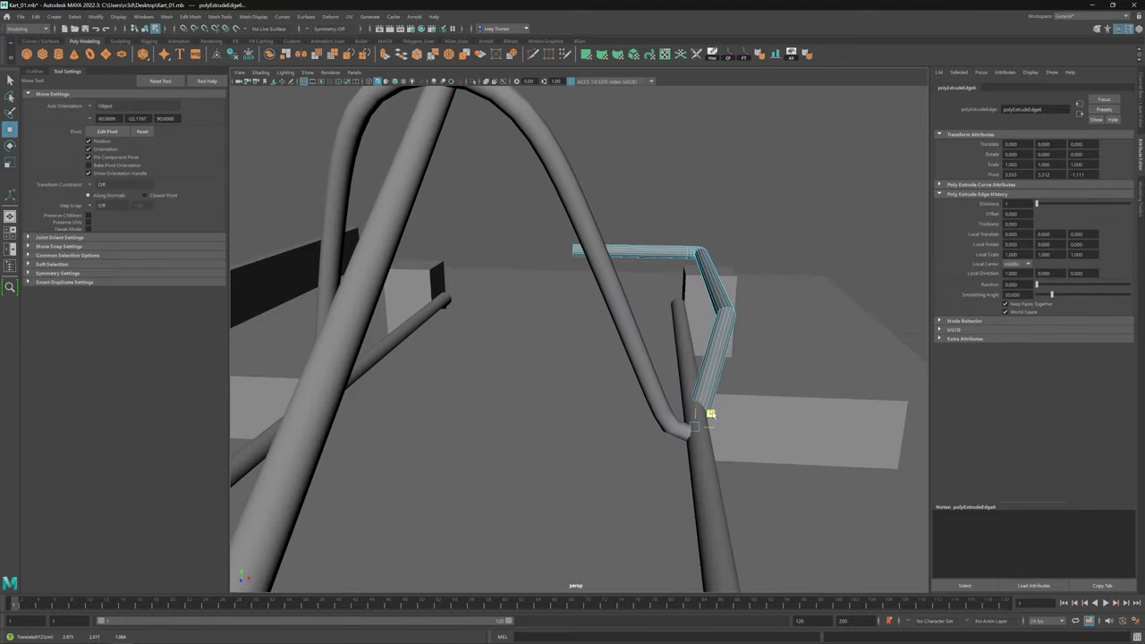
alt+drag(716, 412, 673, 352)
click(189, 16)
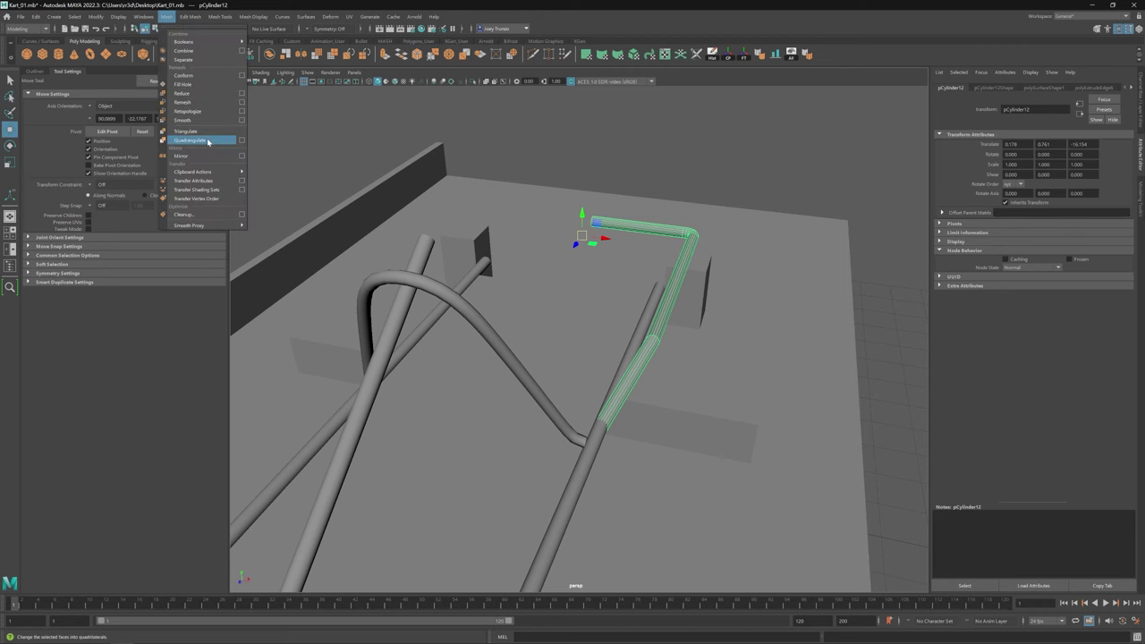
click(206, 125)
key(w)
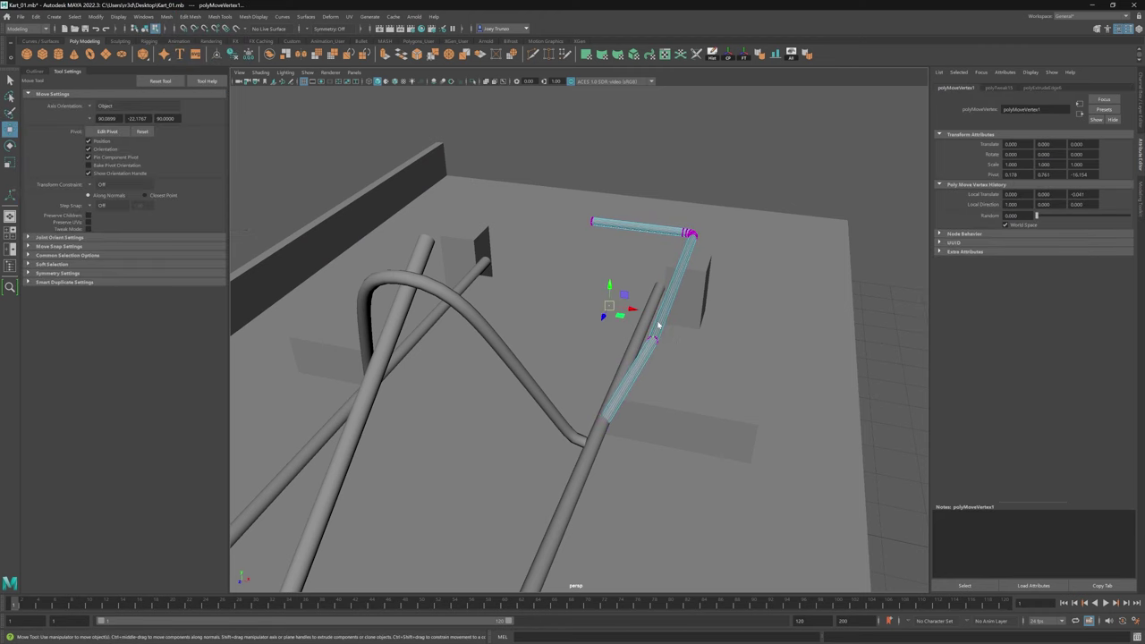
alt+drag(676, 355, 646, 333)
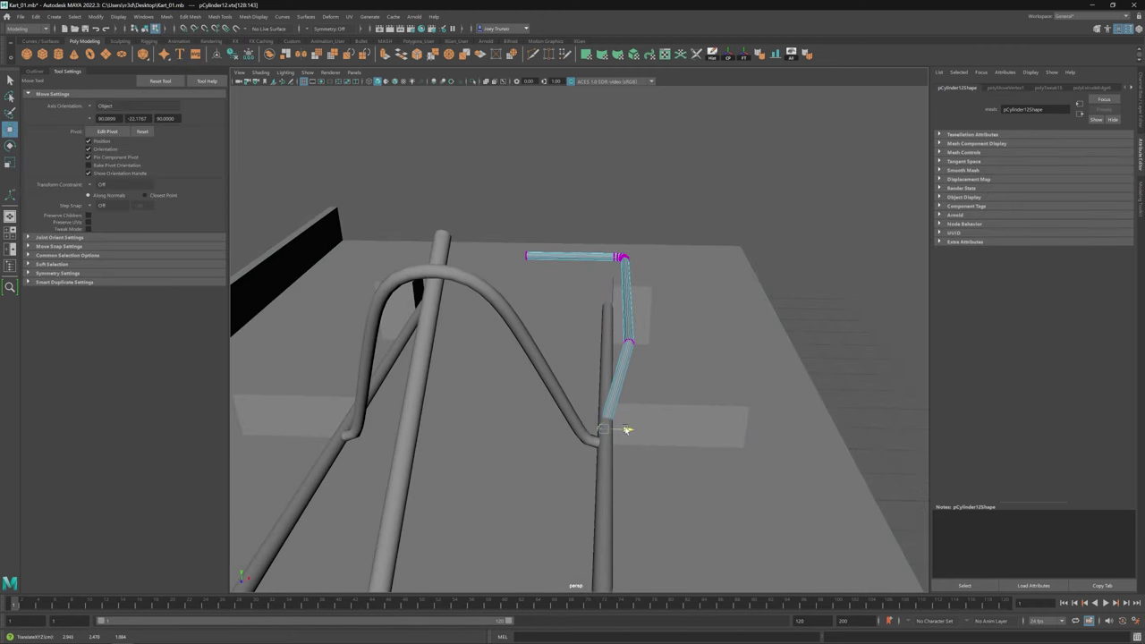
Step: Rotate the new pipe end and extrude another segment from it
alt+drag(627, 430, 626, 375)
key(e)
key(w)
key(ctrl+e)
Step: Select the corner vertices along the pipe and bevel them
key(ctrl+F9)
right_drag(651, 362, 707, 306)
alt+drag(706, 306, 697, 375)
drag(919, 248, 594, 356)
scroll(594, 356, up, 4)
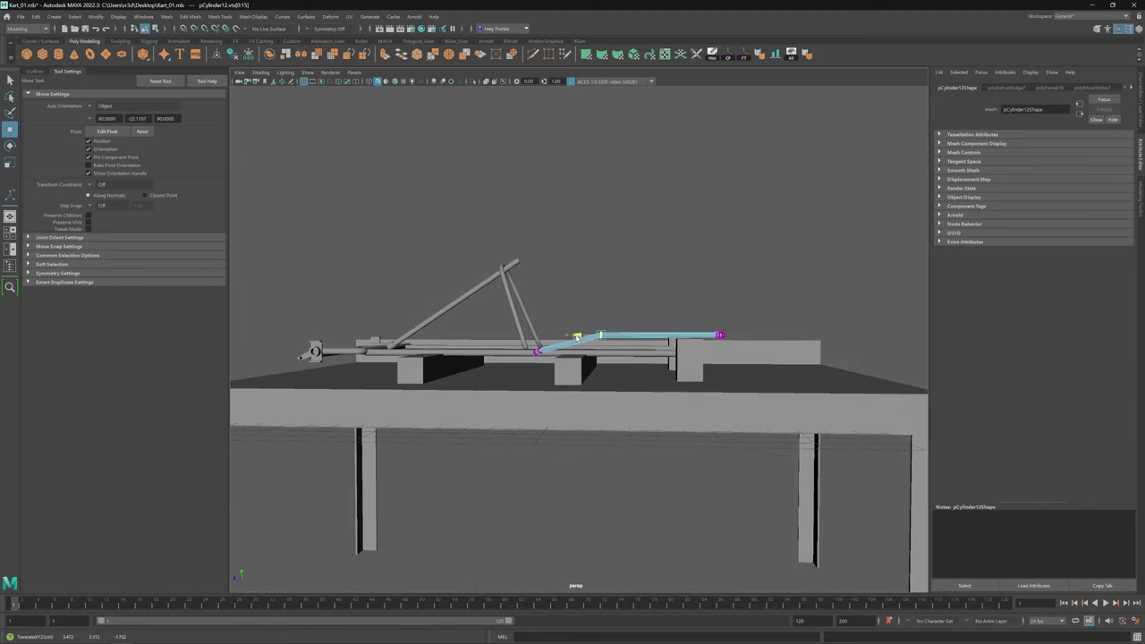
click(189, 16)
click(201, 50)
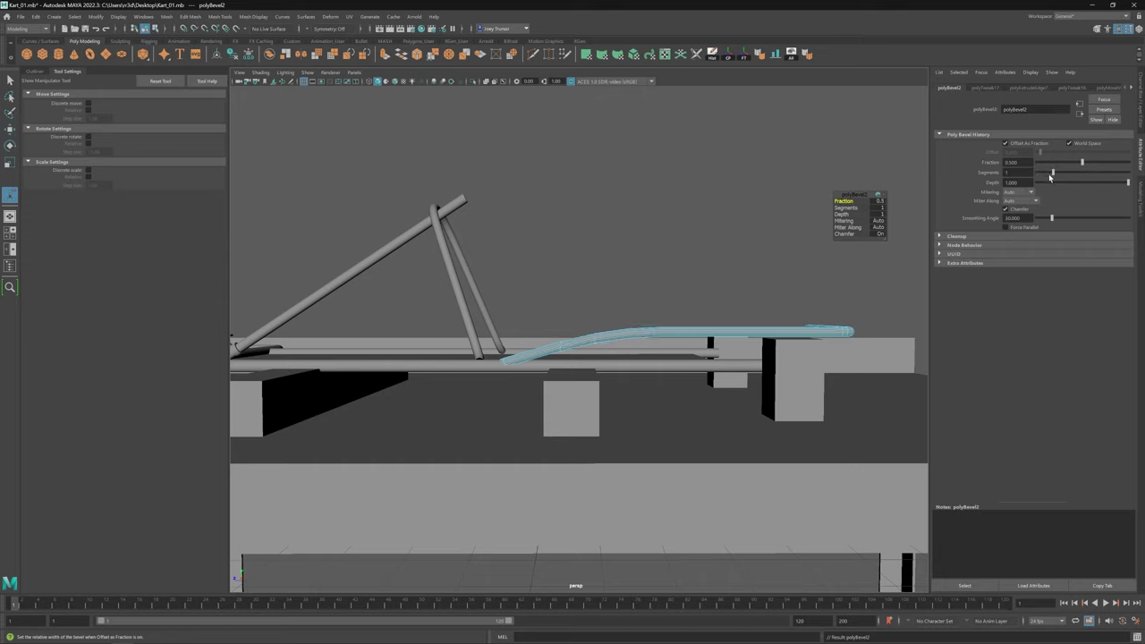
Step: Raise the end section toward the arched frame and reselect the finished side pipe
key(w)
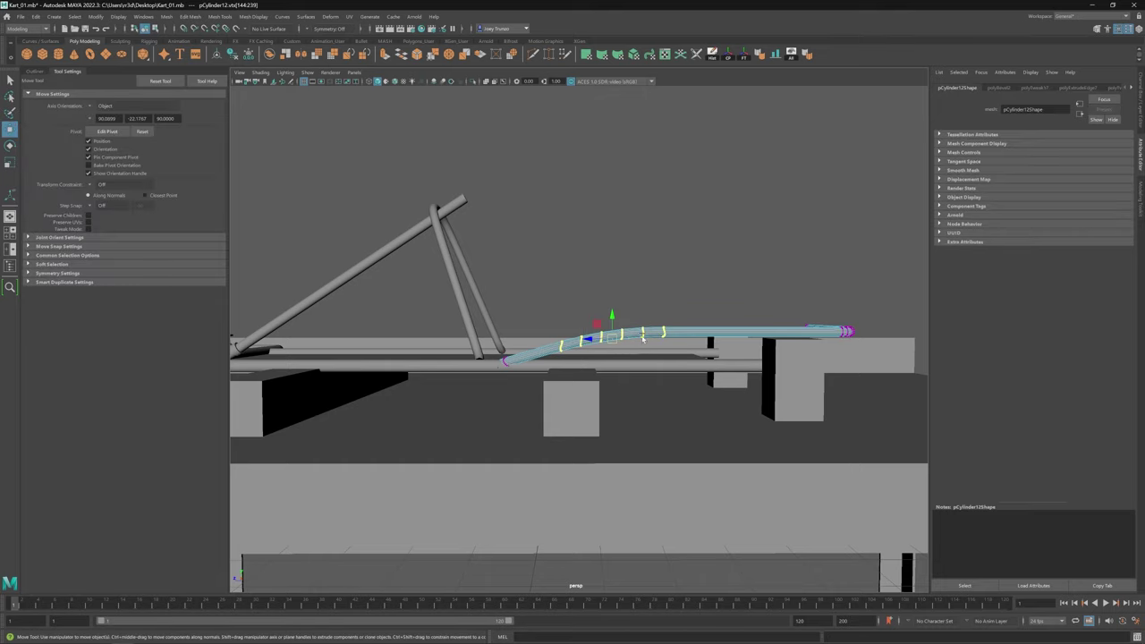
alt+drag(572, 383, 128, 36)
click(571, 361)
click(571, 361)
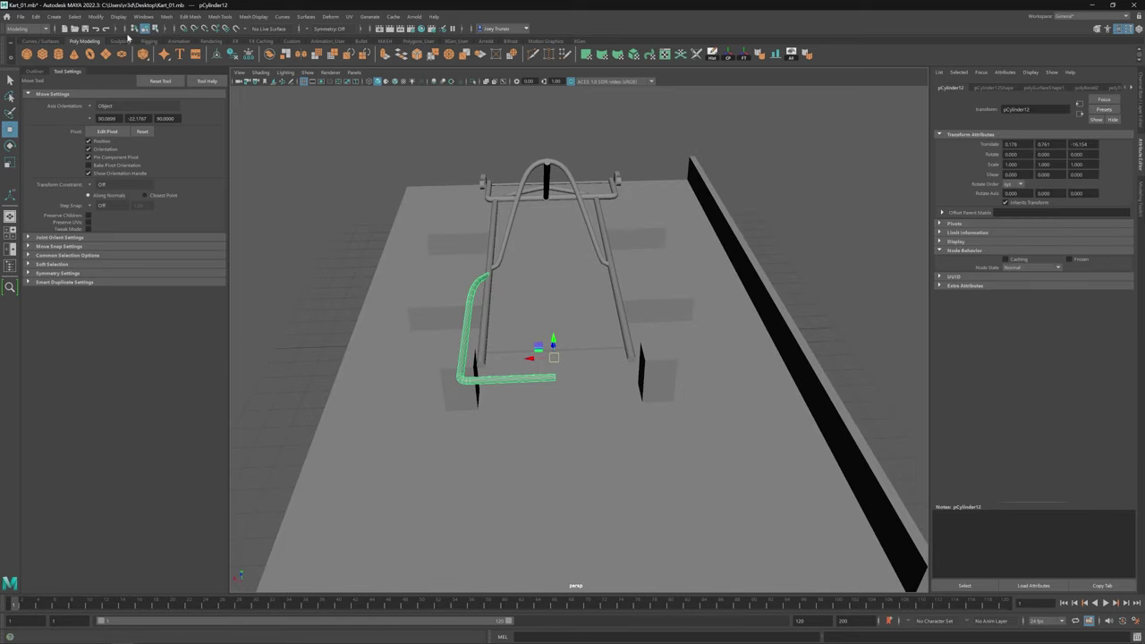
Step: Duplicate Special the side pipe with Scale X -1 to mirror it to the right side
click(35, 16)
click(67, 161)
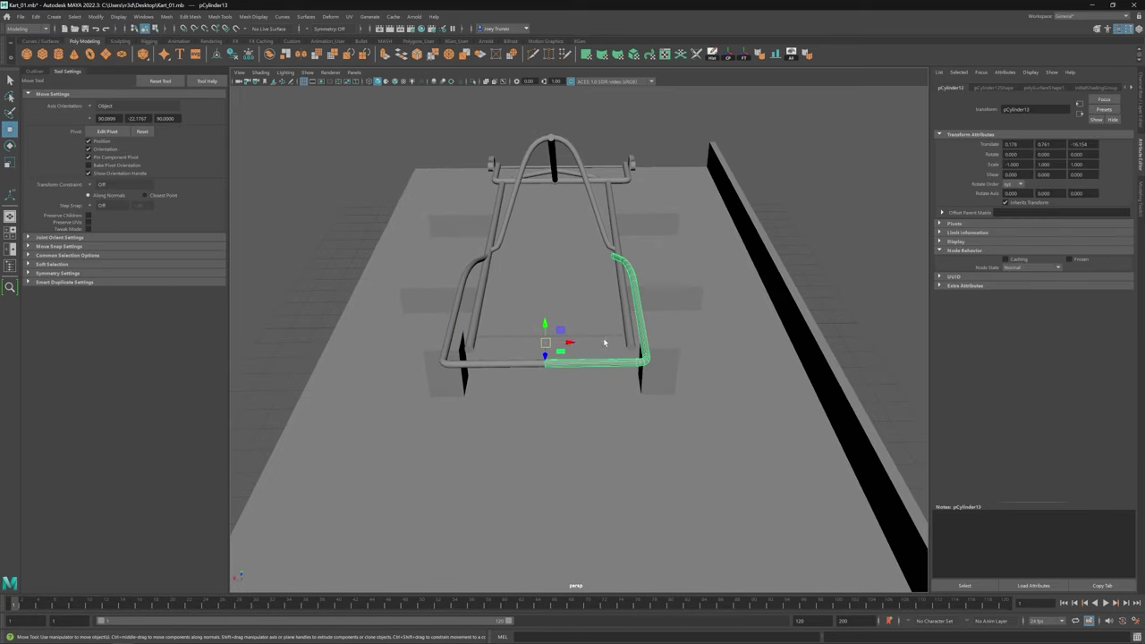
alt+drag(578, 342, 598, 311)
Step: Combine both side pipes into a single mesh
click(166, 17)
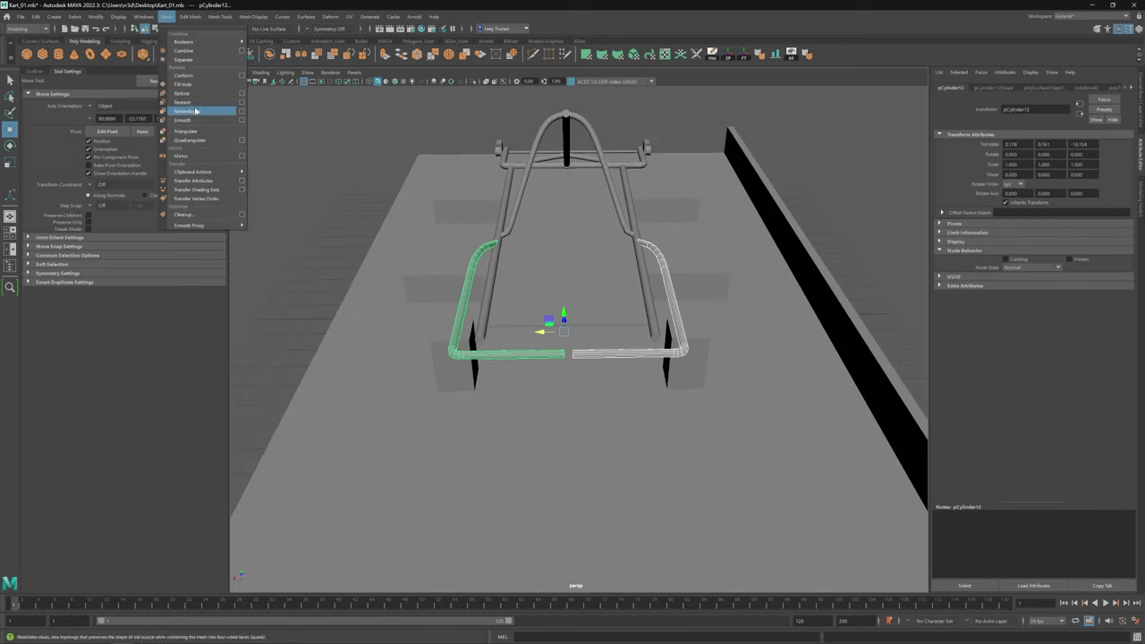
click(183, 51)
alt+drag(643, 125, 774, 170)
Step: Select the front gap edges and bridge them to close the rail, then clear the selection
key(F10)
click(630, 339)
key(f)
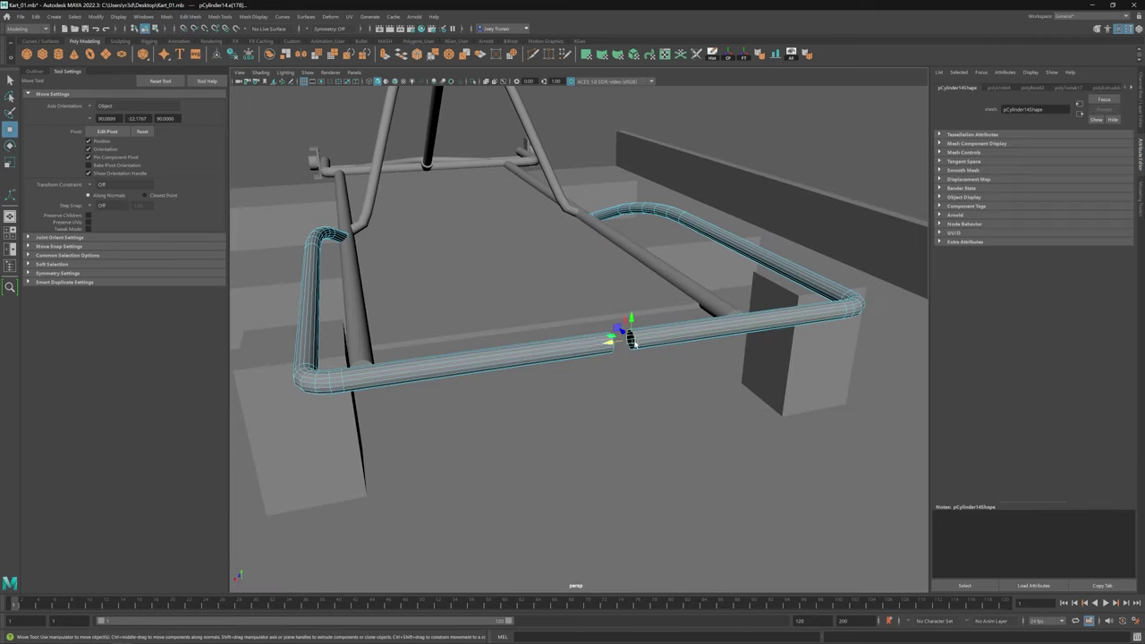
click(190, 16)
click(202, 55)
scroll(575, 320, down, 8)
key(q)
click(526, 365)
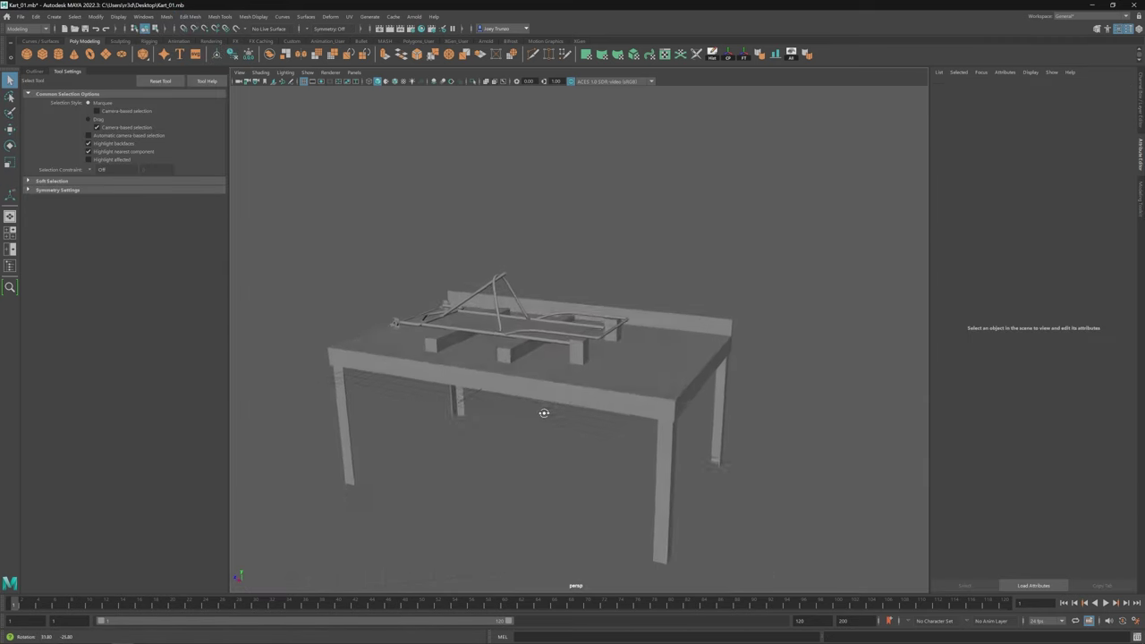
scroll(536, 402, up, 4)
Step: Scale the long side rail tube down to about 0.137 to make it thinner
scroll(548, 426, up, 3)
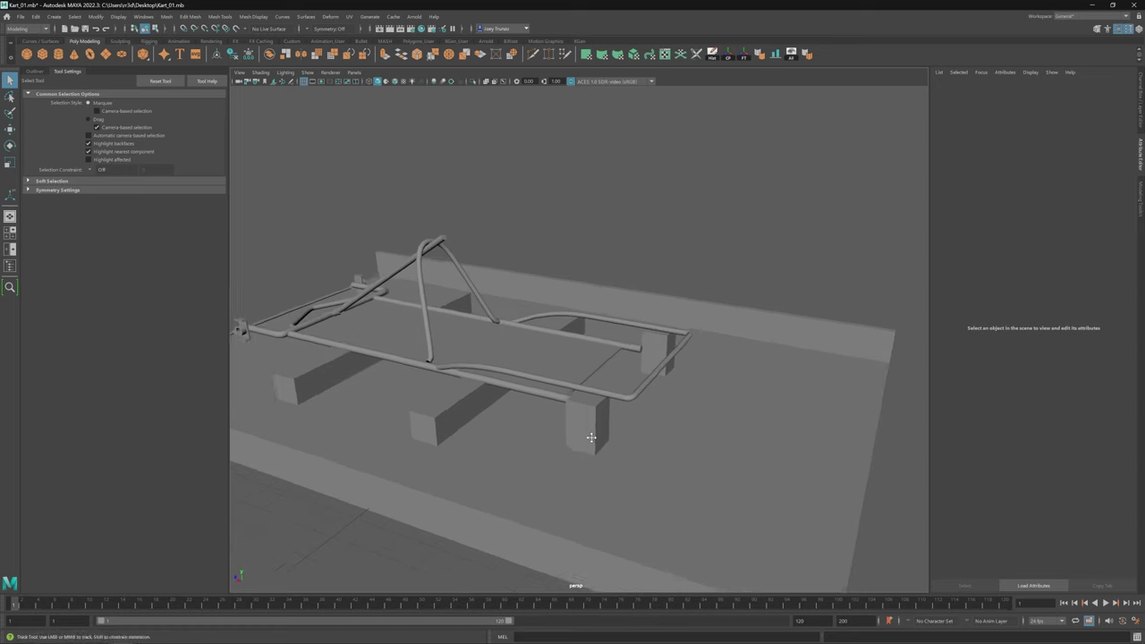
alt+drag(525, 380, 595, 396)
scroll(581, 380, up, 3)
click(579, 372)
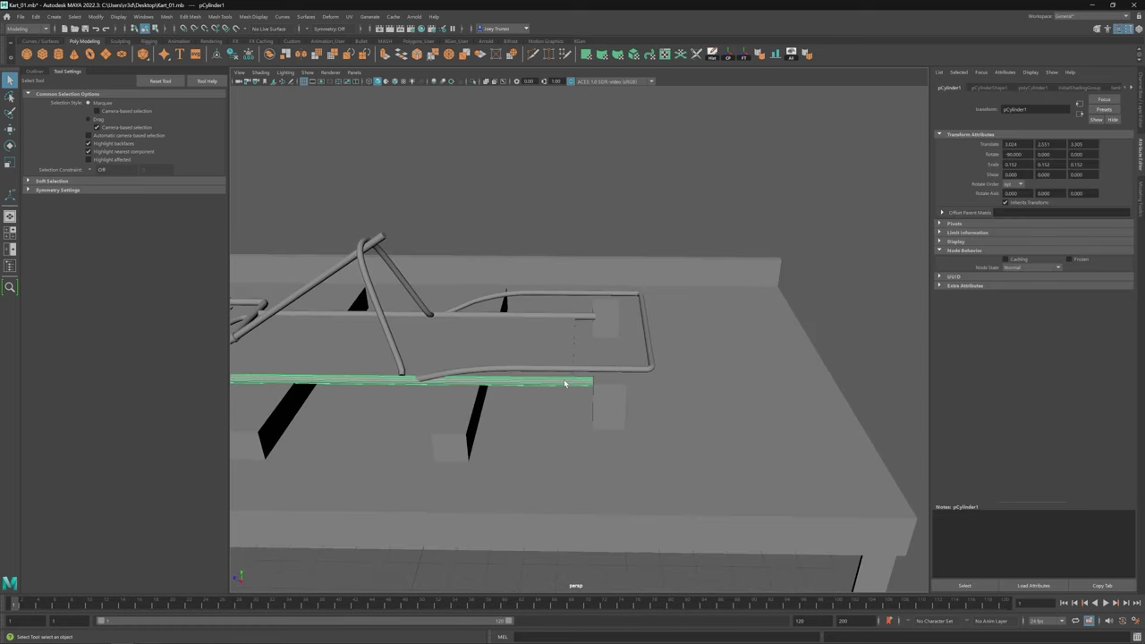
key(w)
scroll(585, 381, down, 5)
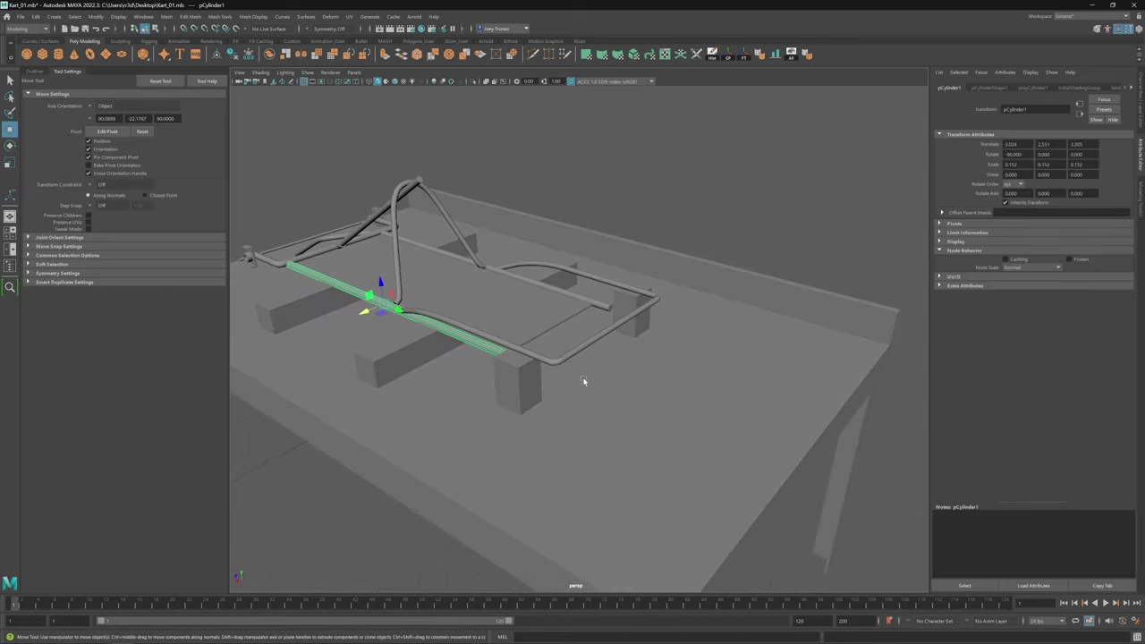
alt+drag(585, 381, 512, 370)
key(r)
drag(440, 344, 625, 431)
scroll(488, 385, up, 4)
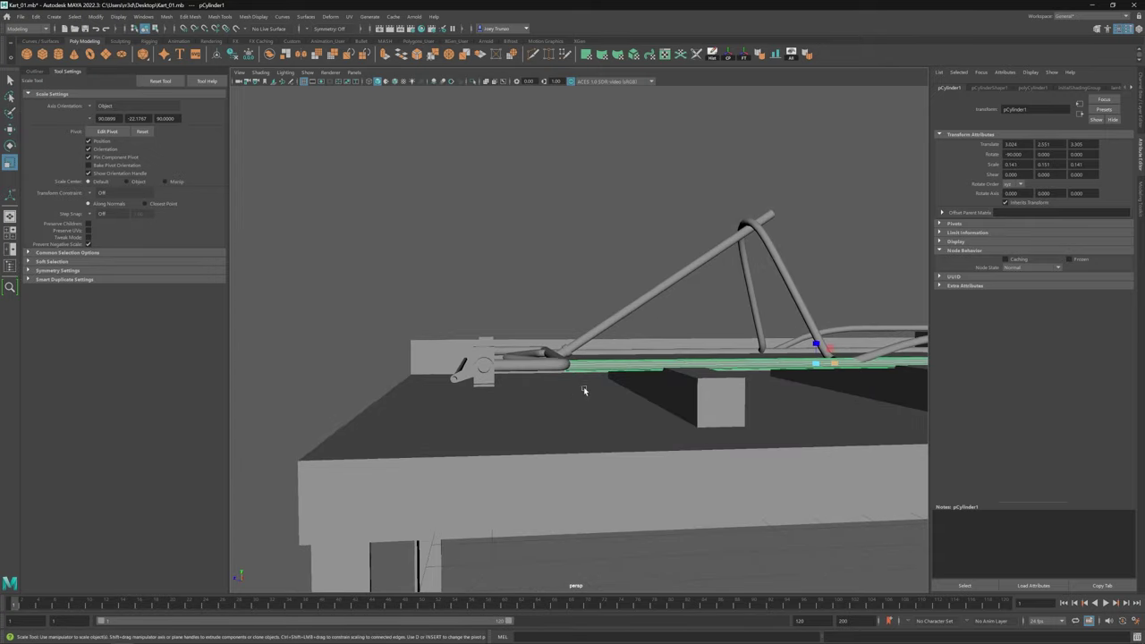
alt+drag(488, 384, 569, 351)
drag(569, 351, 707, 274)
key(q)
Step: Inspect the bent tube by the front clamp and the small junction cylinder
click(613, 315)
click(596, 345)
key(w)
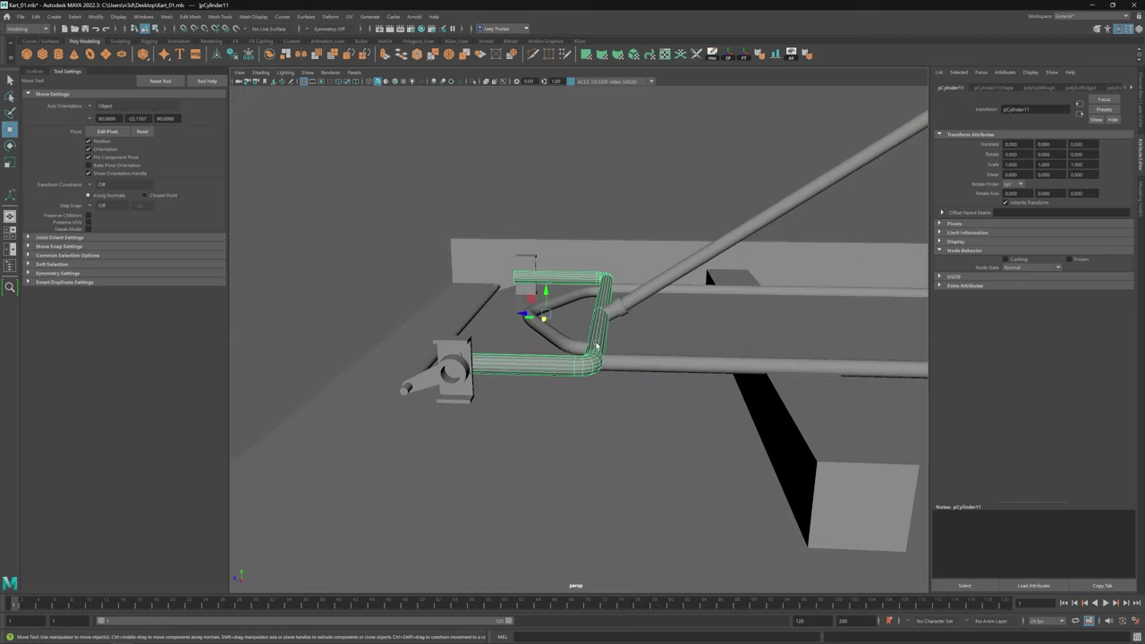
alt+drag(544, 304, 615, 190)
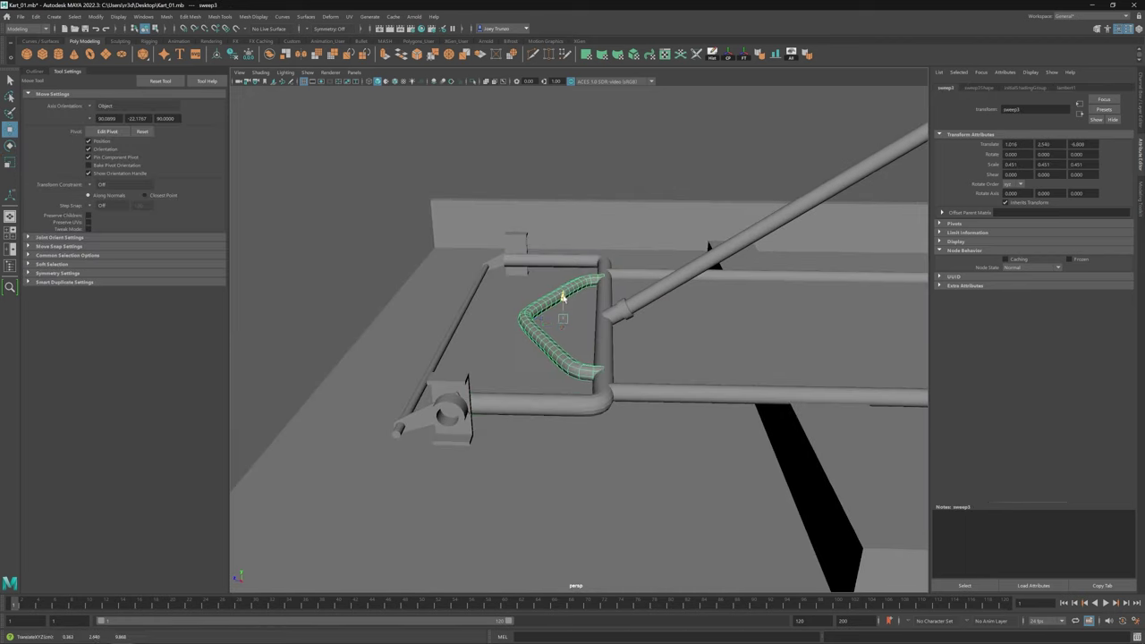
click(614, 190)
click(628, 317)
alt+drag(594, 265, 650, 446)
click(657, 265)
Step: Inspect the long diagonal tube and the arch tube from front and side views
click(597, 333)
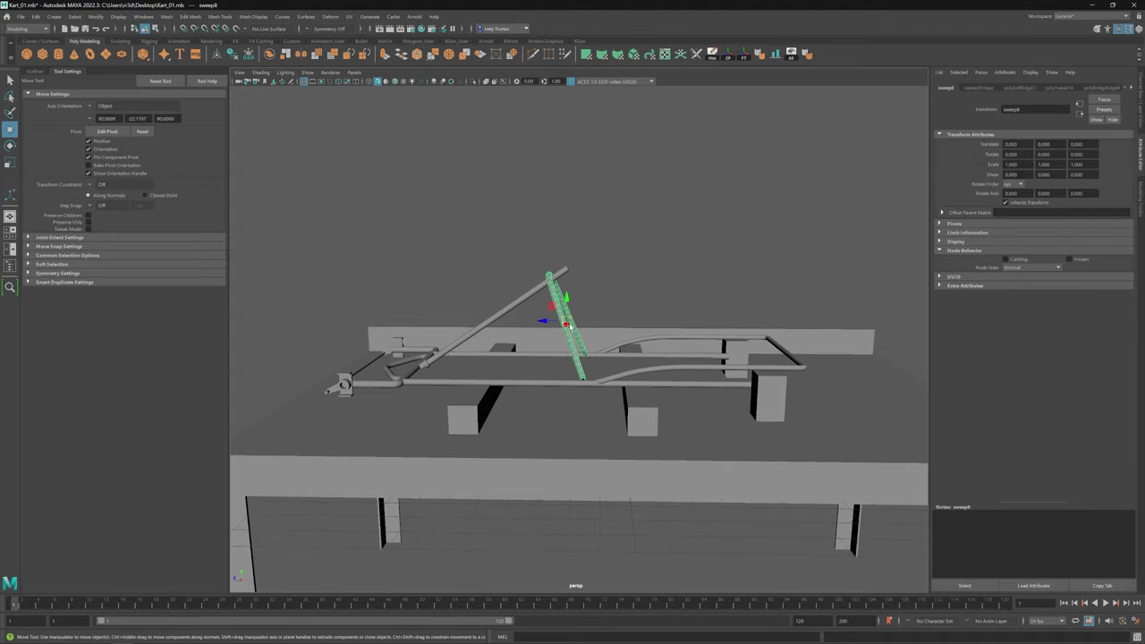
scroll(547, 318, up, 3)
alt+drag(550, 319, 393, 403)
scroll(385, 406, up, 3)
click(374, 414)
click(374, 414)
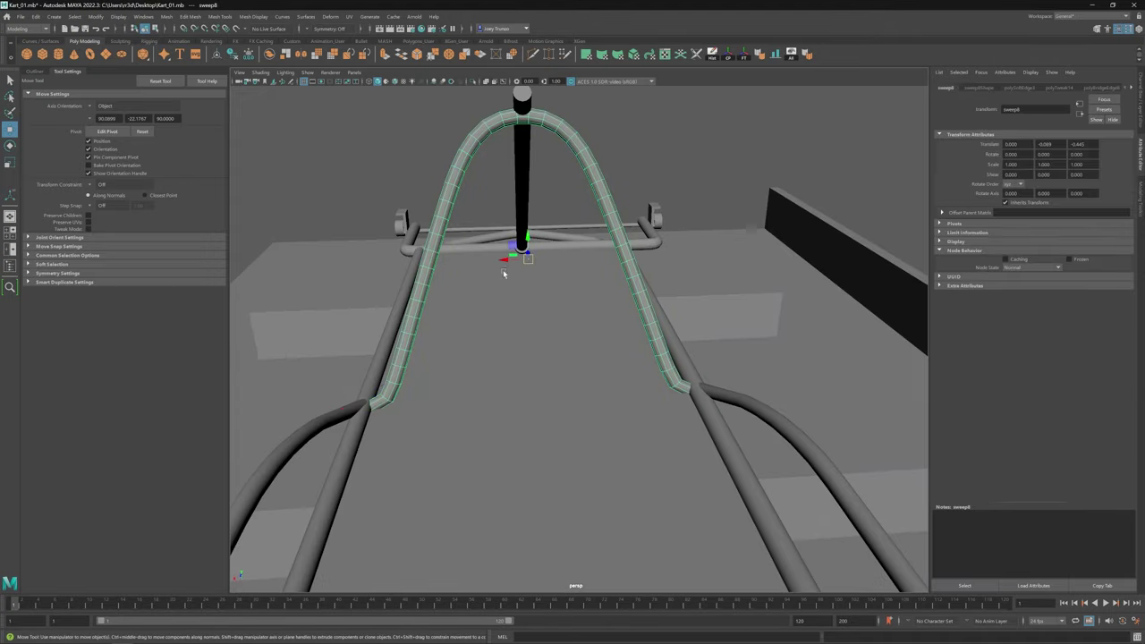
alt+drag(503, 260, 497, 441)
scroll(701, 292, down, 5)
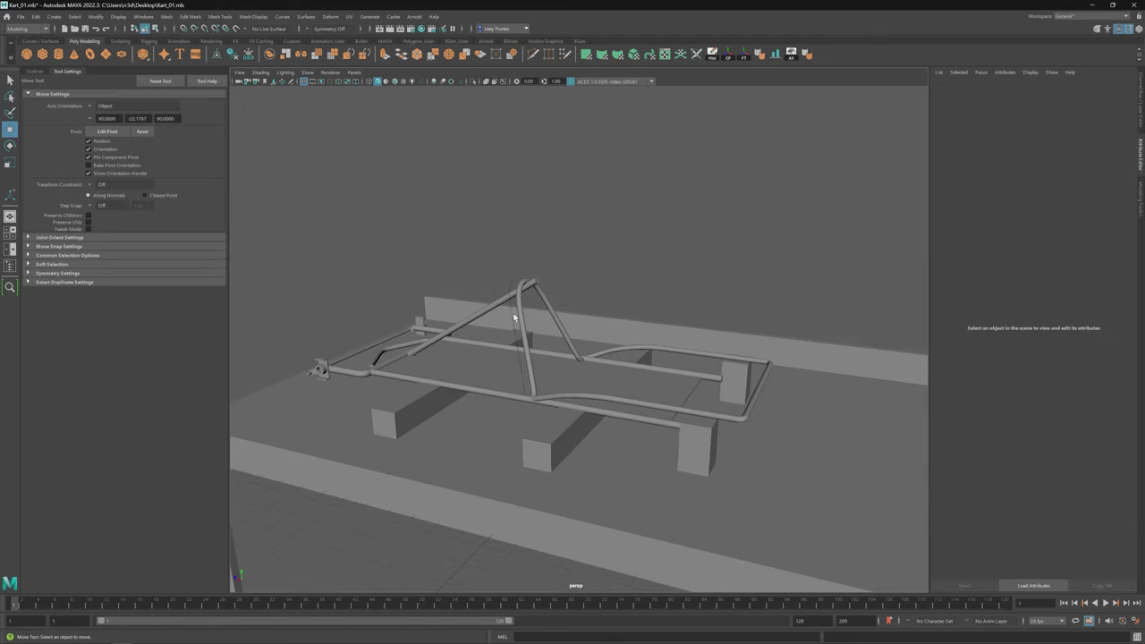
Step: Inspect the arch, side rail, short rear cylinder and U-shaped rear rail
click(531, 380)
click(507, 292)
alt+drag(508, 291, 568, 376)
click(568, 375)
click(472, 366)
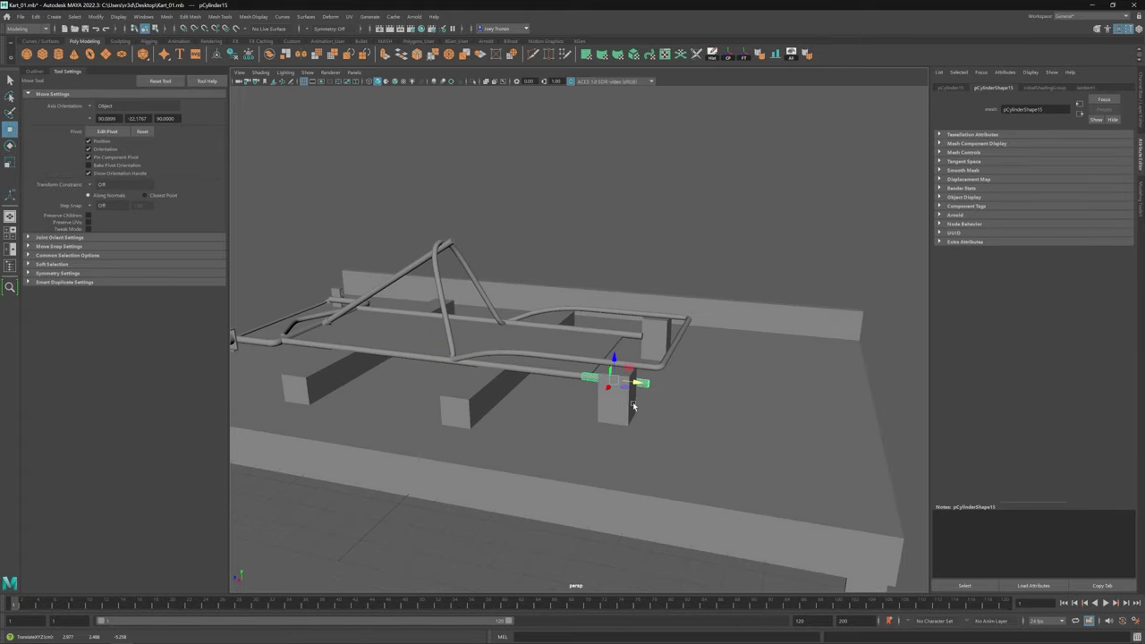
alt+drag(632, 407, 639, 399)
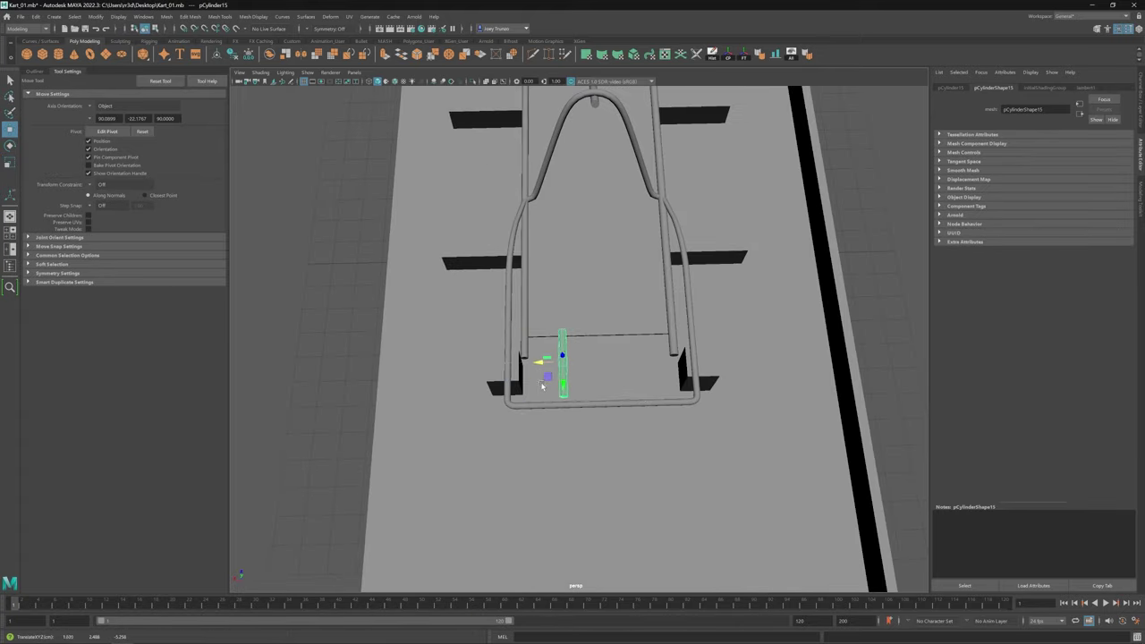
alt+drag(541, 386, 591, 396)
click(624, 320)
key(F9)
Step: Scale, rotate and move pCylinder15 into a horizontal bar inside the rear U-shaped rail
click(595, 359)
key(r)
key(e)
key(w)
click(608, 334)
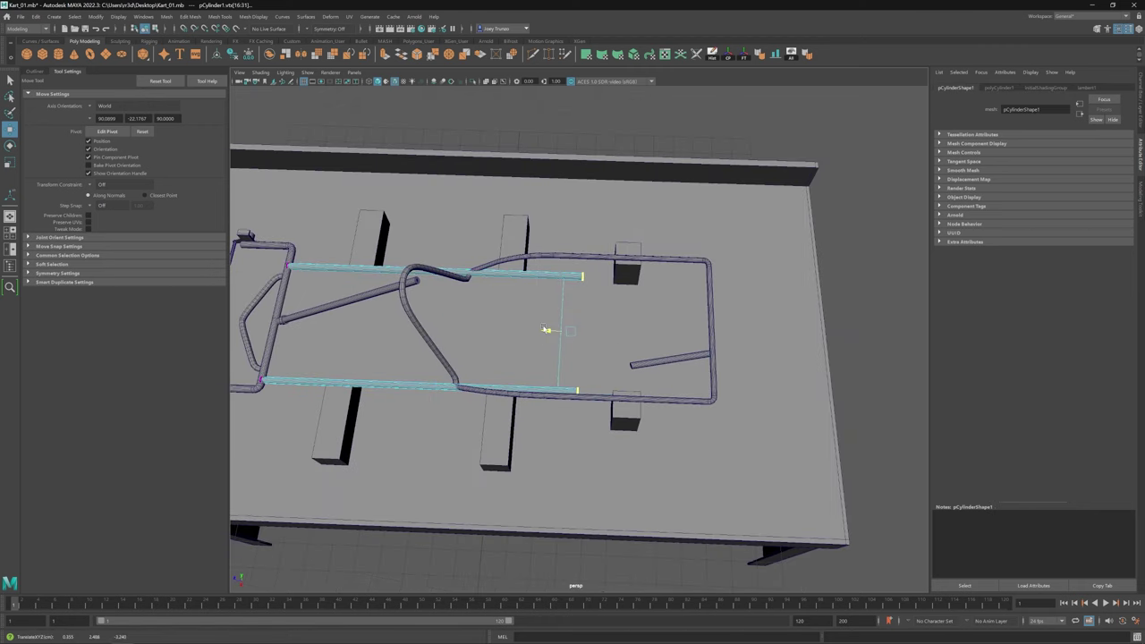
Step: Select the facing end edges of the short inner bar and the long side rail
alt+drag(545, 329, 549, 332)
right_click(659, 379)
click(612, 380)
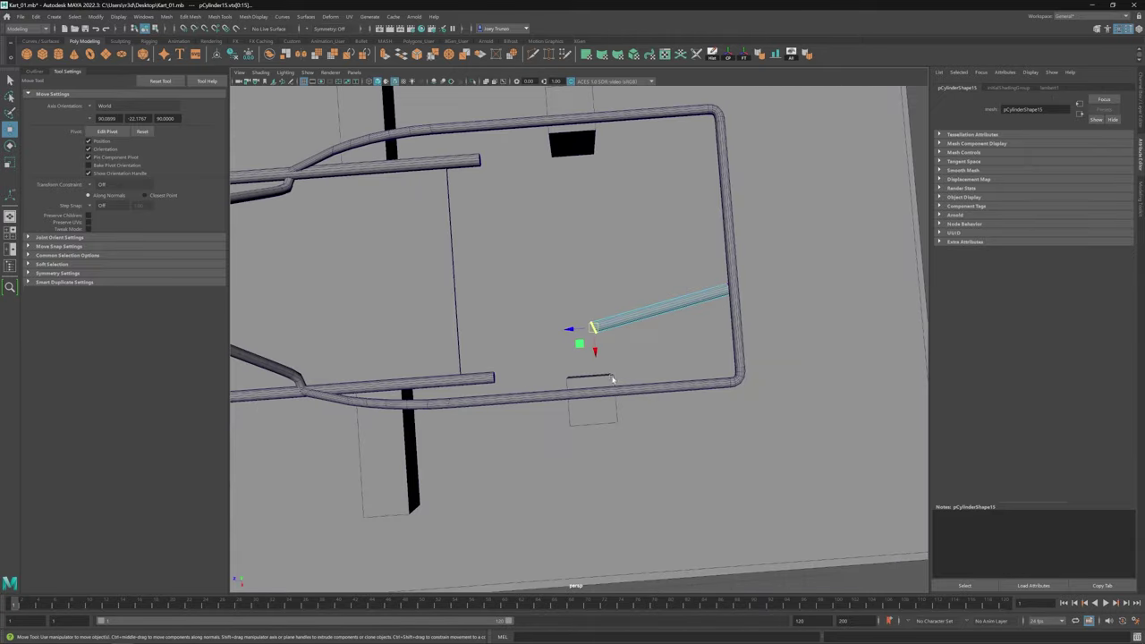
alt+drag(613, 380, 689, 322)
shift+click(703, 288)
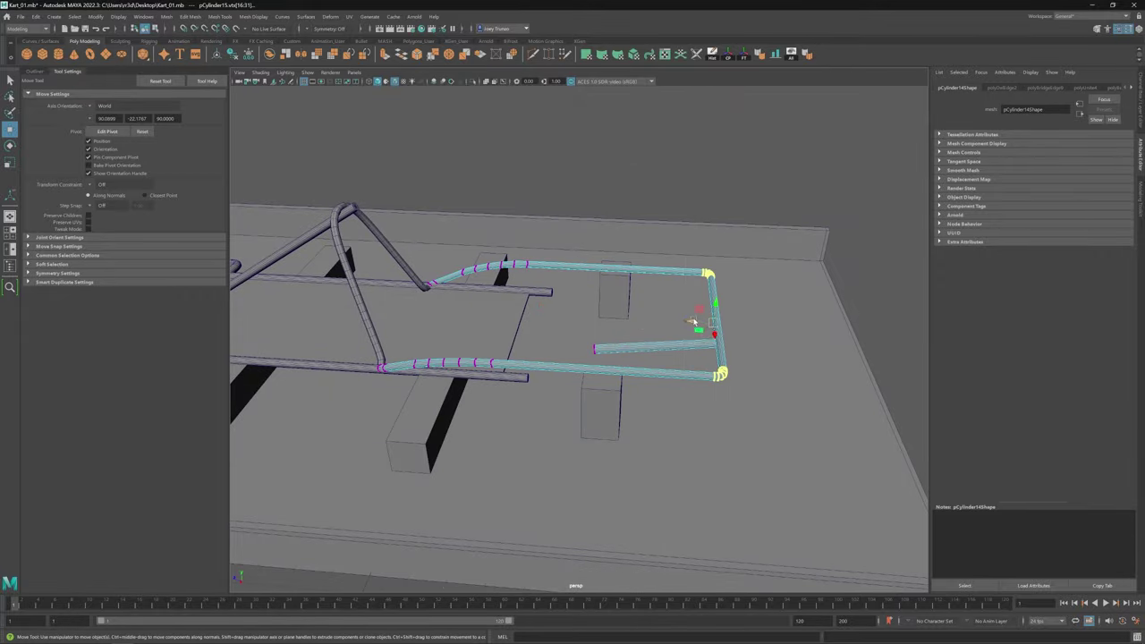
alt+drag(668, 363, 634, 387)
click(603, 377)
click(596, 374)
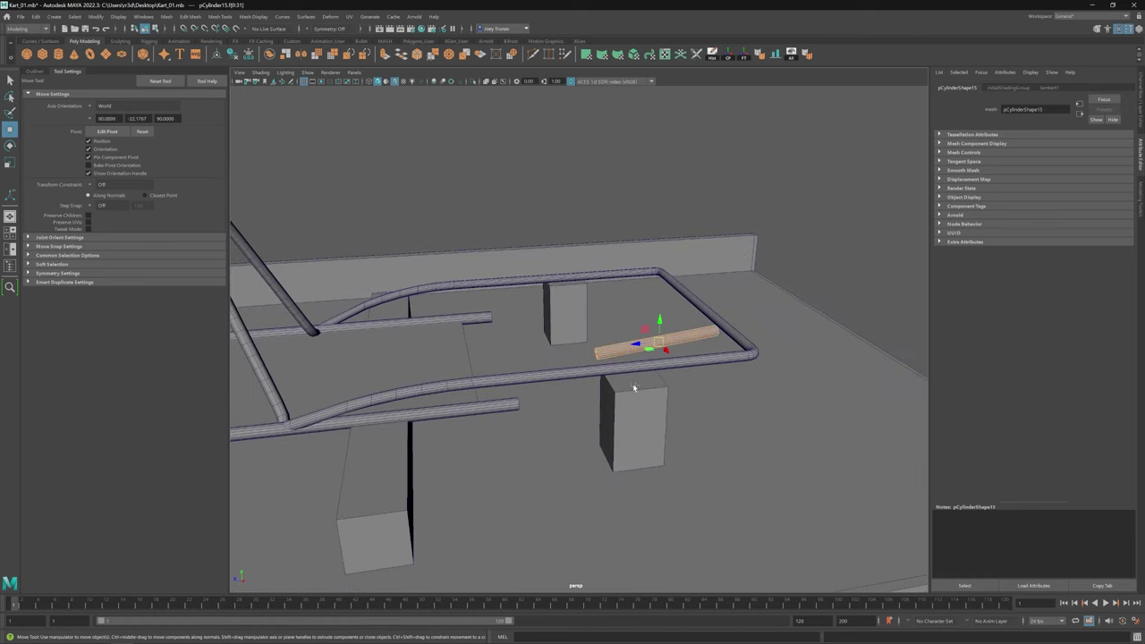
click(168, 18)
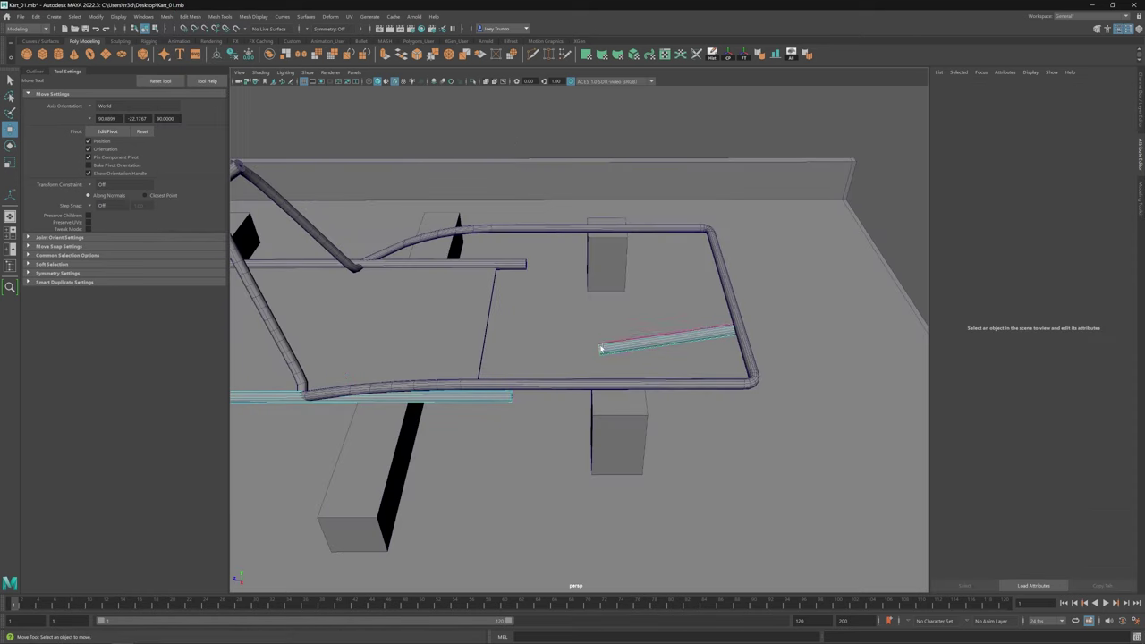
Step: Bridge the two tube ends and bevel the corners of the new bridge
click(192, 17)
click(208, 59)
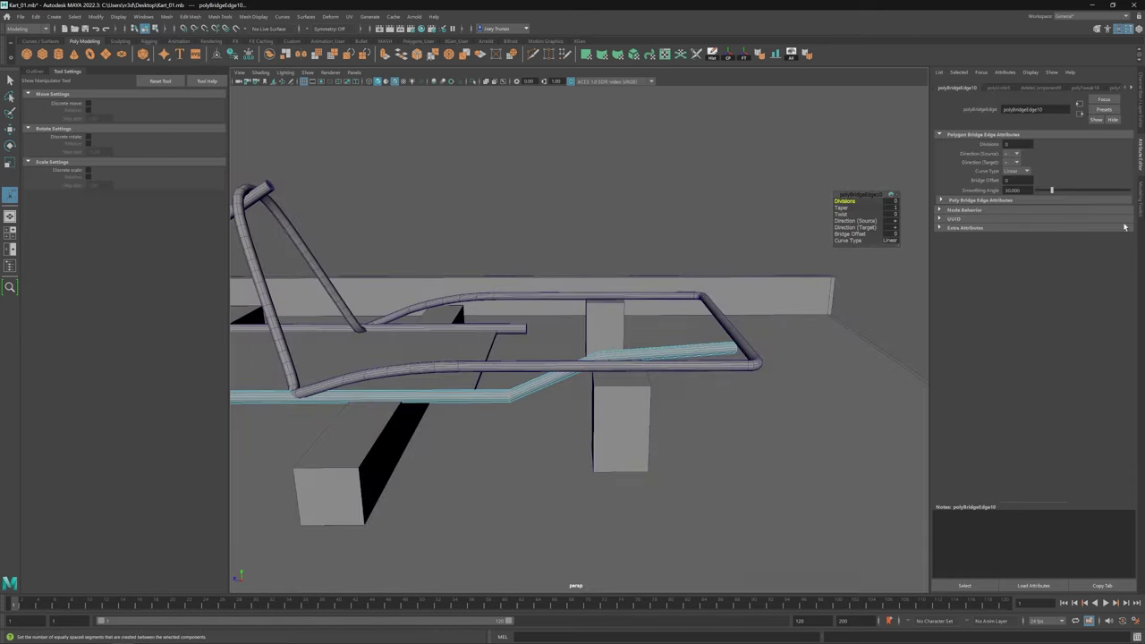
click(192, 17)
click(206, 50)
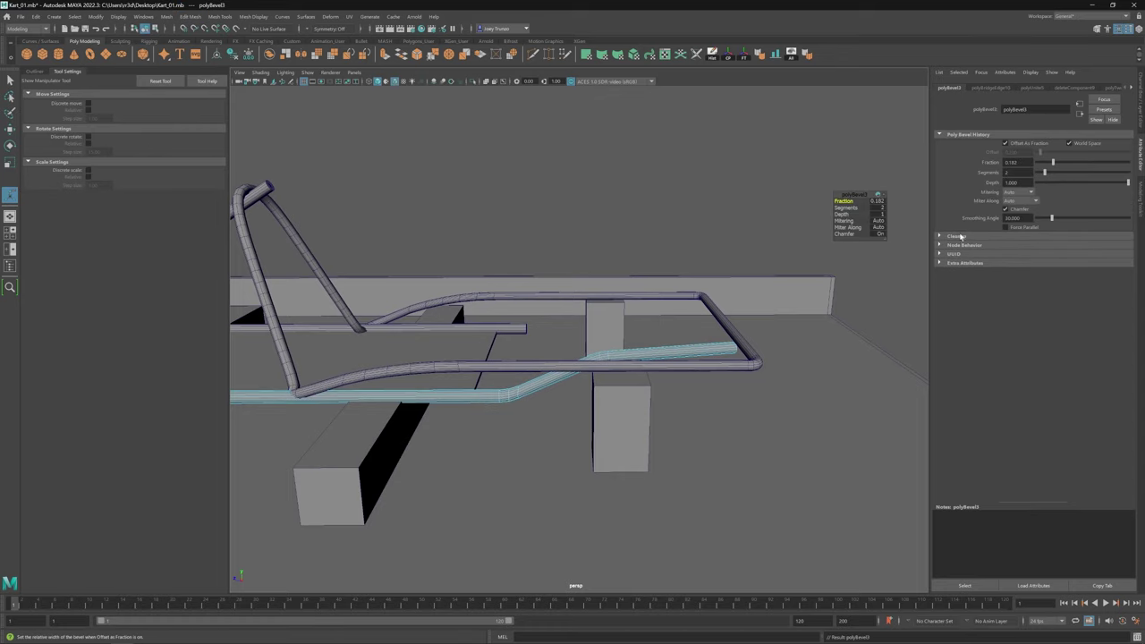
Step: Insert an edge loop on the joined tube and slide it into place
alt+drag(554, 358, 503, 271)
key(w)
click(191, 17)
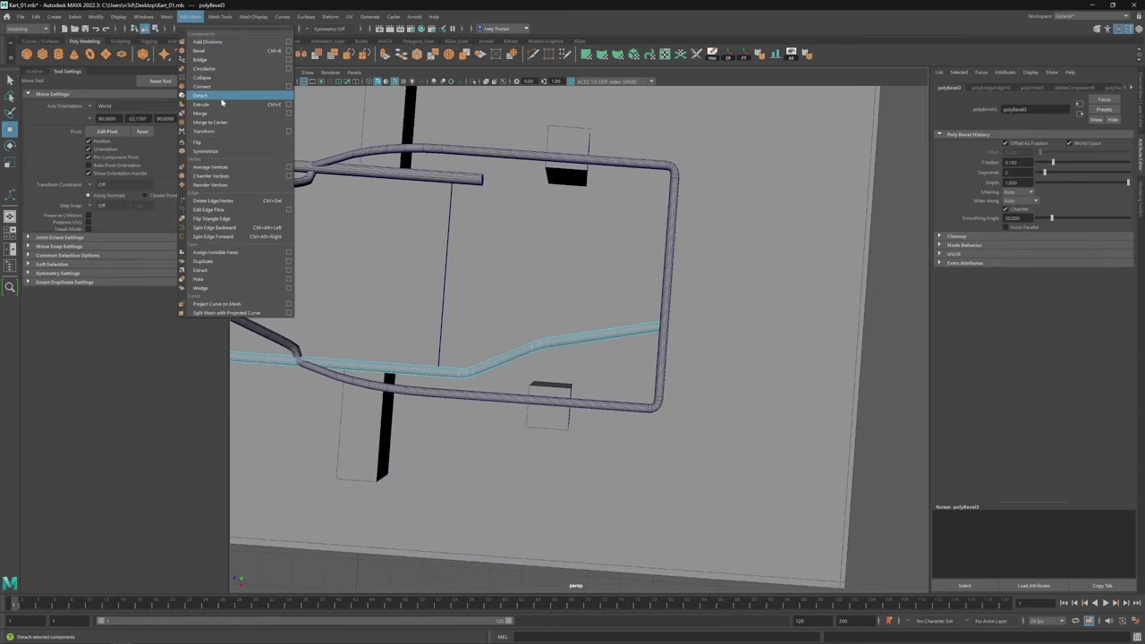
click(220, 17)
click(234, 86)
click(613, 332)
key(w)
alt+drag(612, 332, 589, 320)
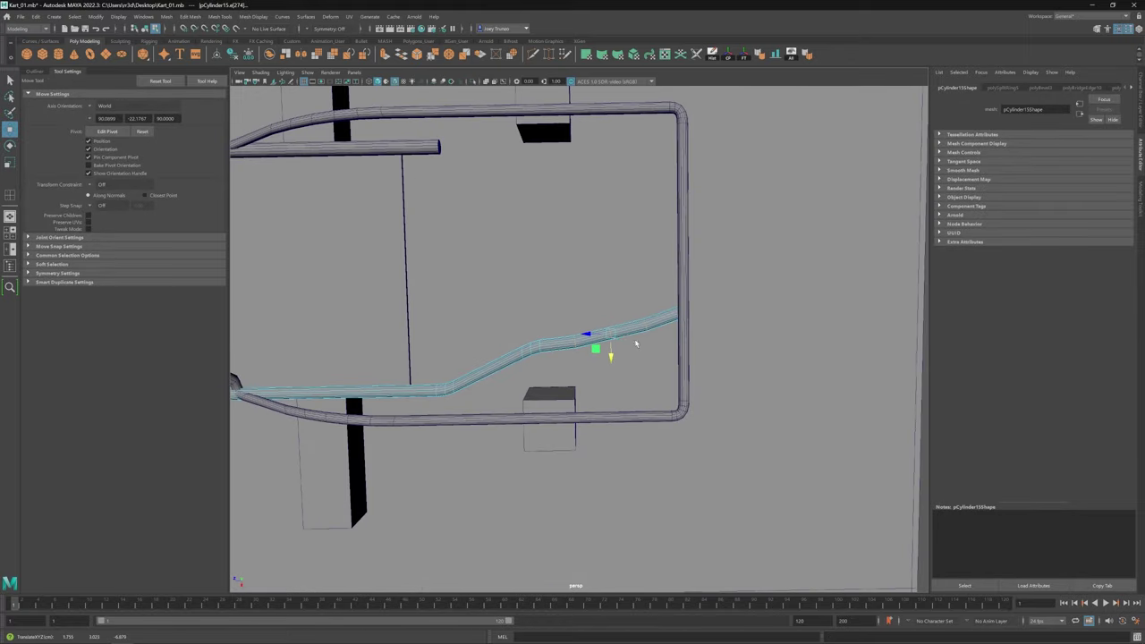
ctrl+right_drag(599, 333, 593, 345)
Step: Review the joined tube from wider views and reselect it
alt+drag(593, 345, 586, 342)
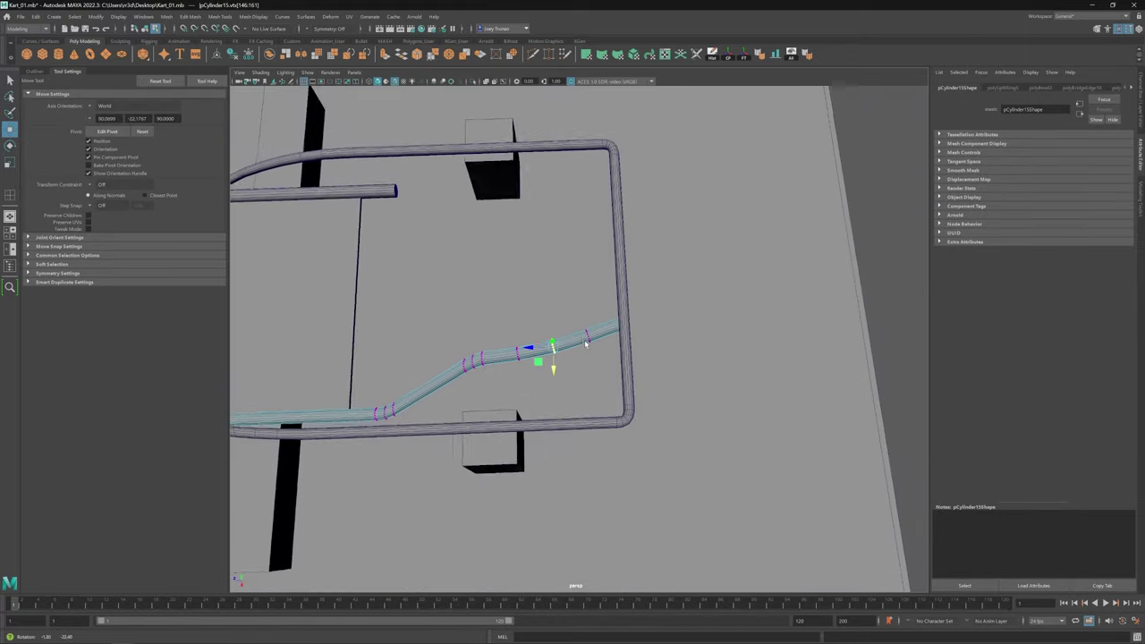
alt+right_drag(586, 343, 465, 376)
alt+drag(465, 376, 549, 386)
alt+right_drag(549, 387, 587, 338)
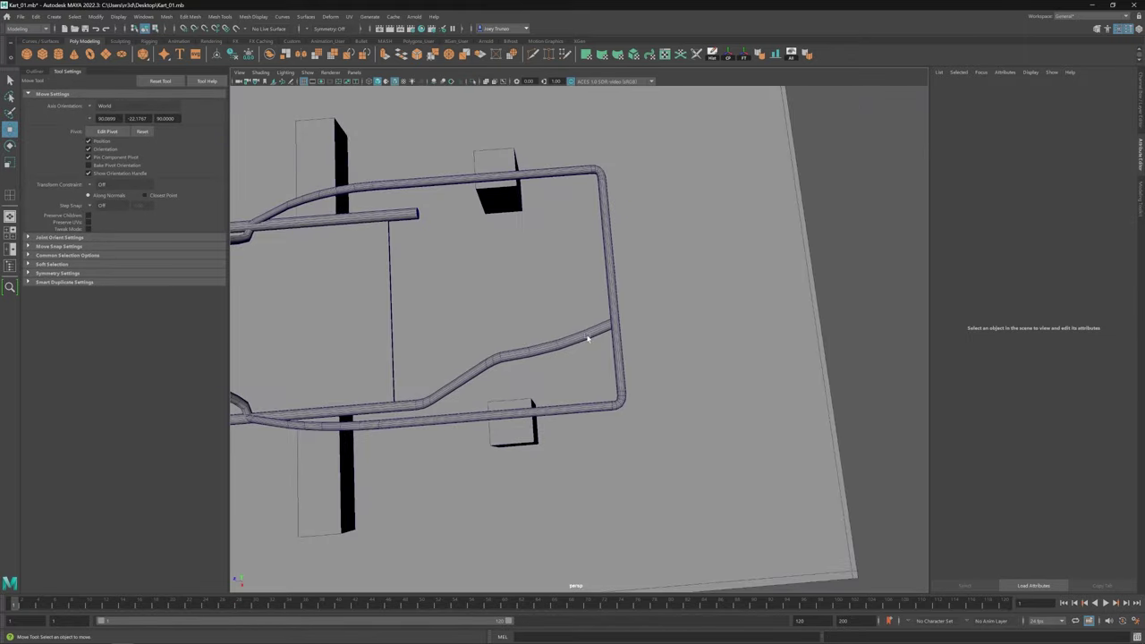
click(588, 338)
alt+drag(643, 359, 762, 176)
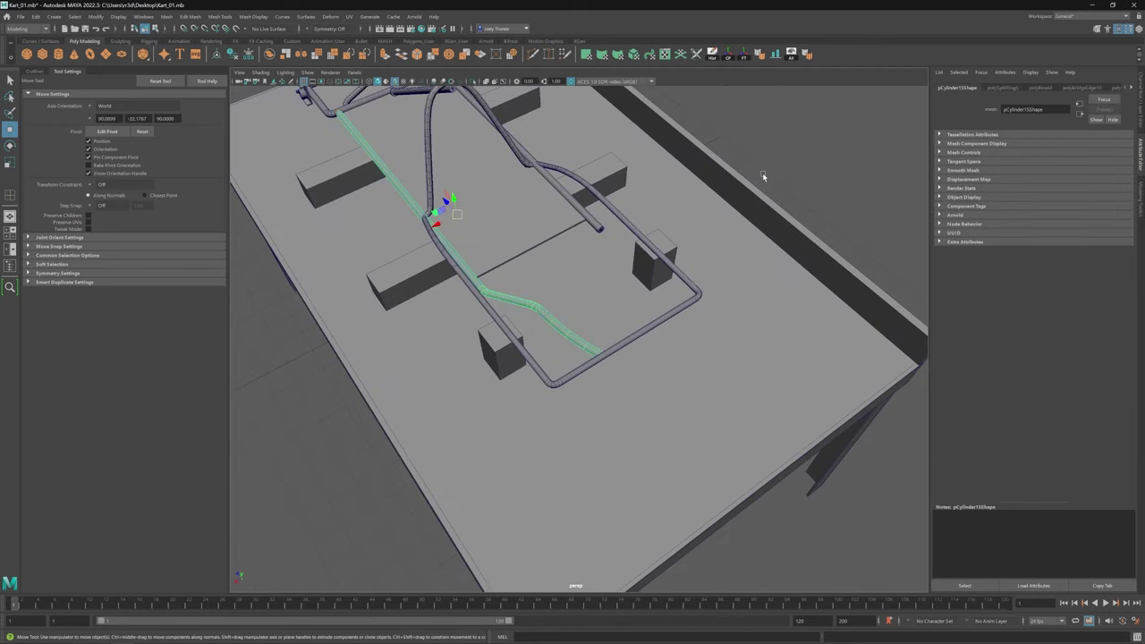
Step: Rotate pCylinder16 90° to run crosswise and slide it along X
alt+right_drag(763, 176, 582, 250)
key(e)
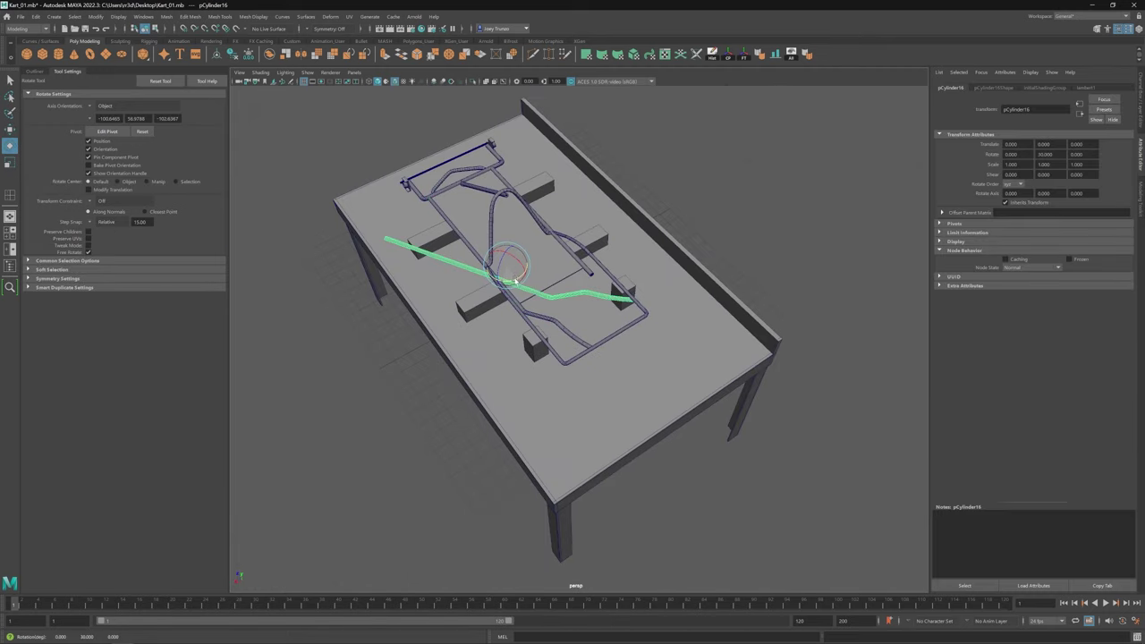
drag(514, 281, 497, 300)
key(w)
alt+drag(497, 301, 487, 314)
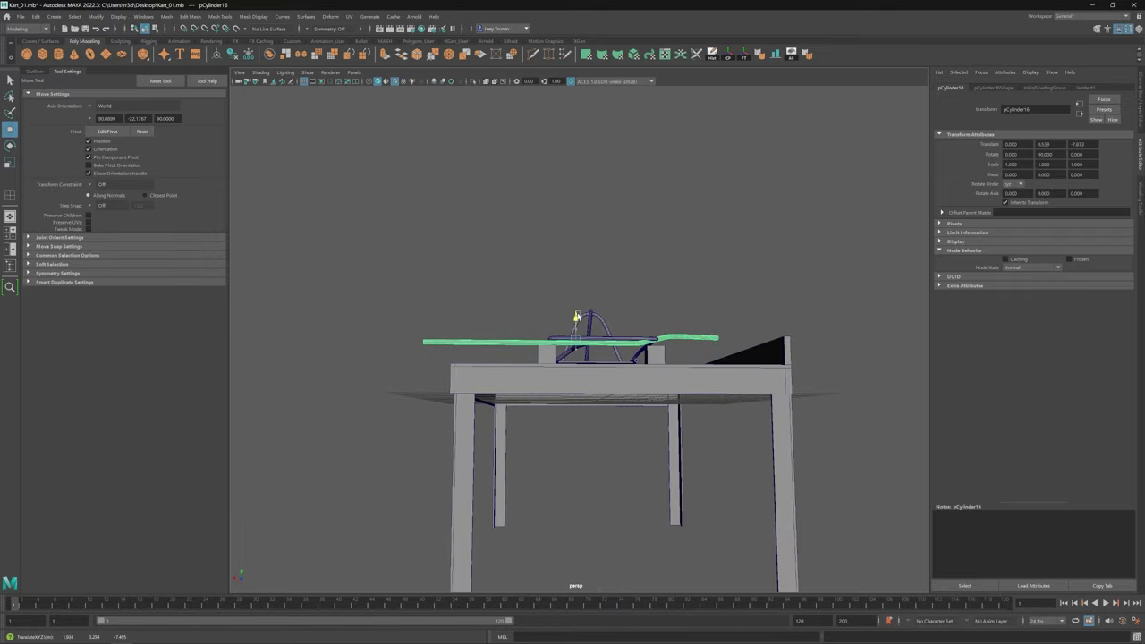
alt+drag(577, 316, 656, 388)
Step: Select the tube's outer end edges and the cylinder end under the side rail, then pick pCylinder17
key(F11)
drag(694, 248, 735, 326)
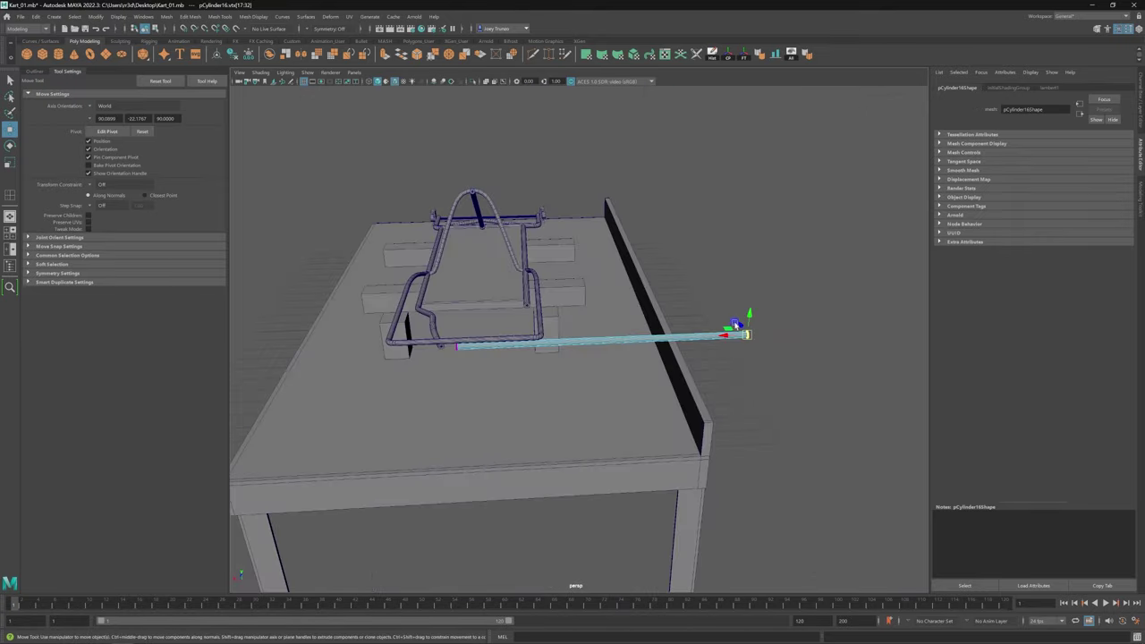
scroll(735, 324, up, 5)
alt+drag(567, 401, 639, 217)
drag(639, 217, 650, 367)
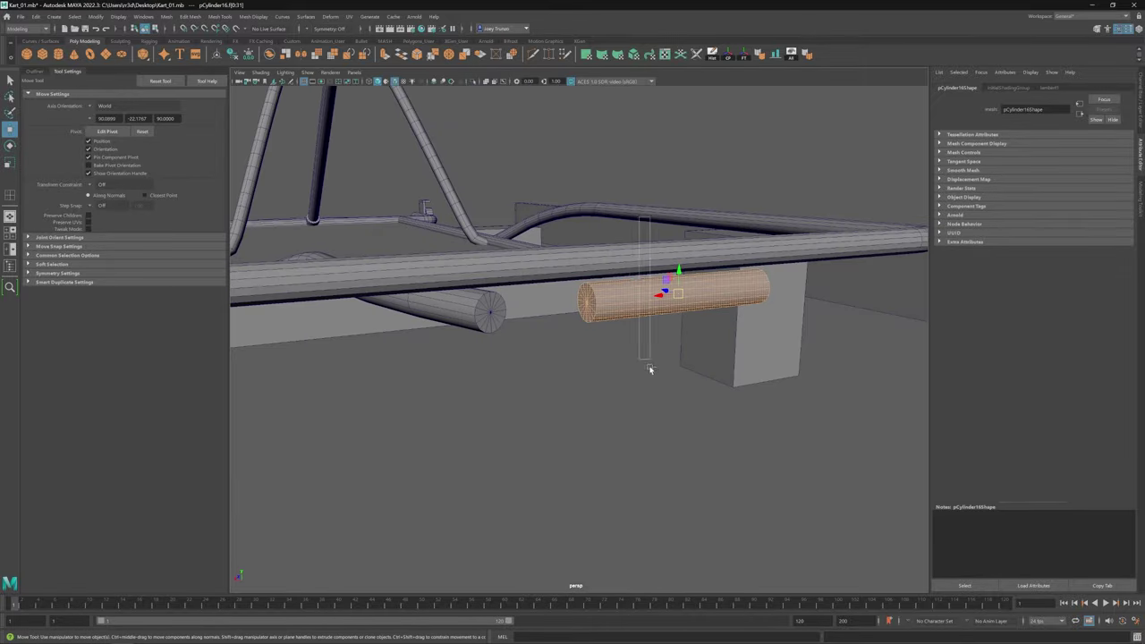
right_click(439, 300)
alt+drag(438, 299, 580, 345)
click(513, 322)
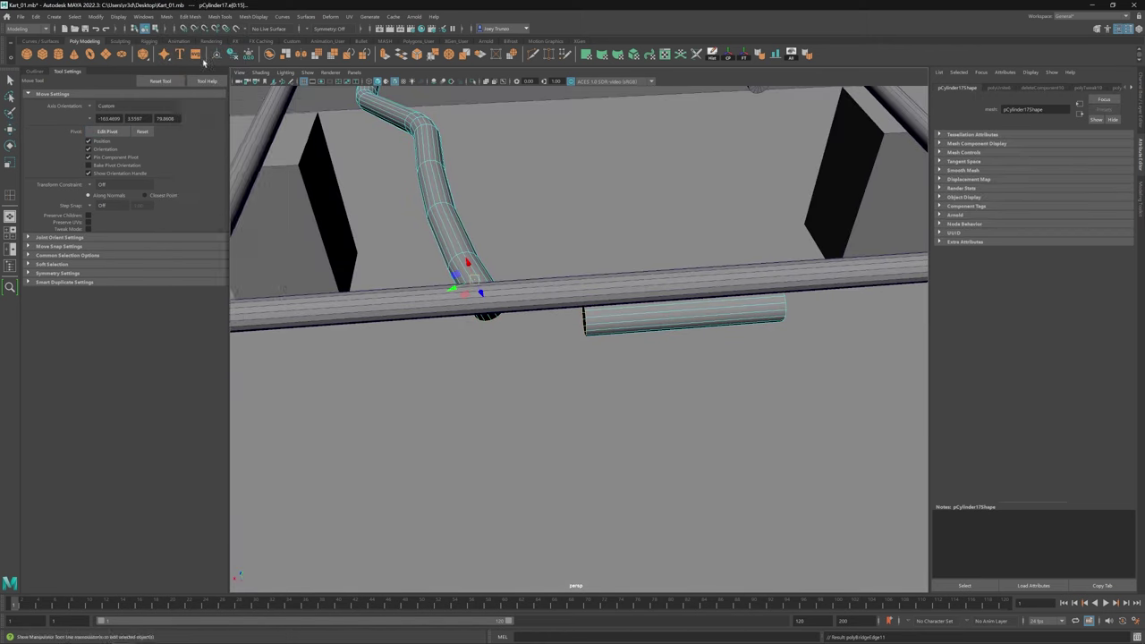
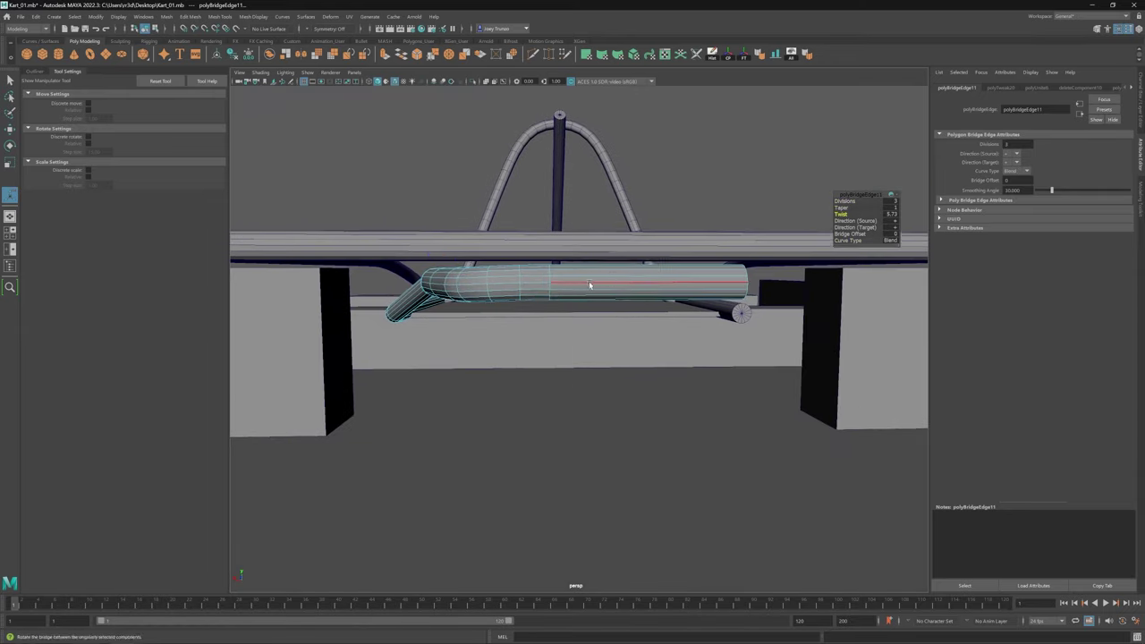
Step: Select the bridged lower pipe pCylinder17, check it in the four-view layout, then return to perspective
click(588, 281)
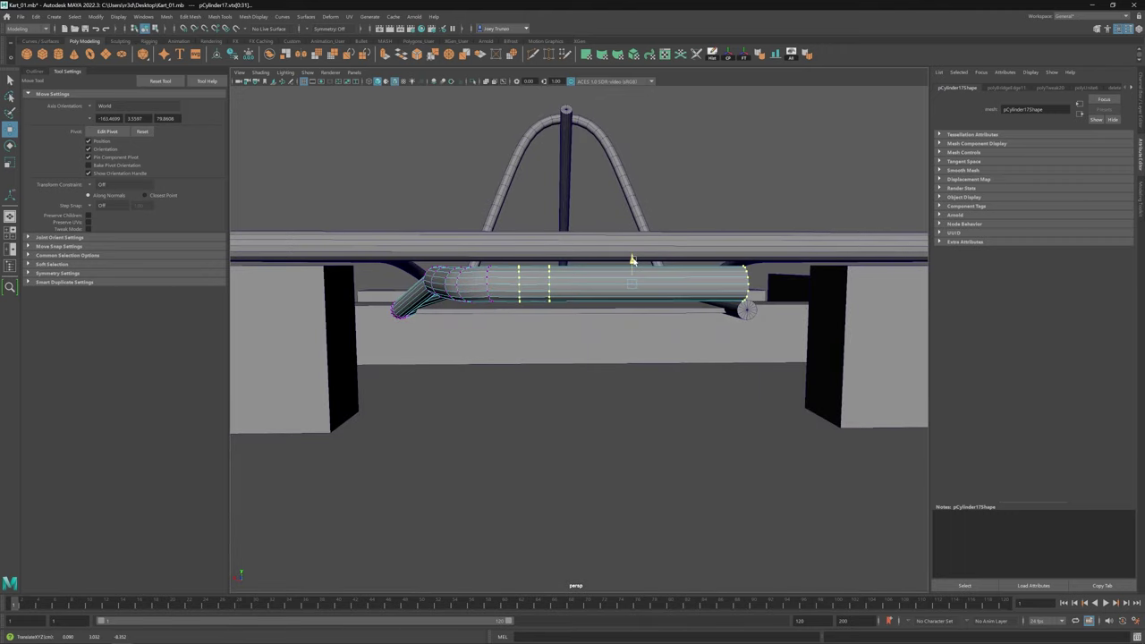
key(space)
scroll(350, 410, up, 6)
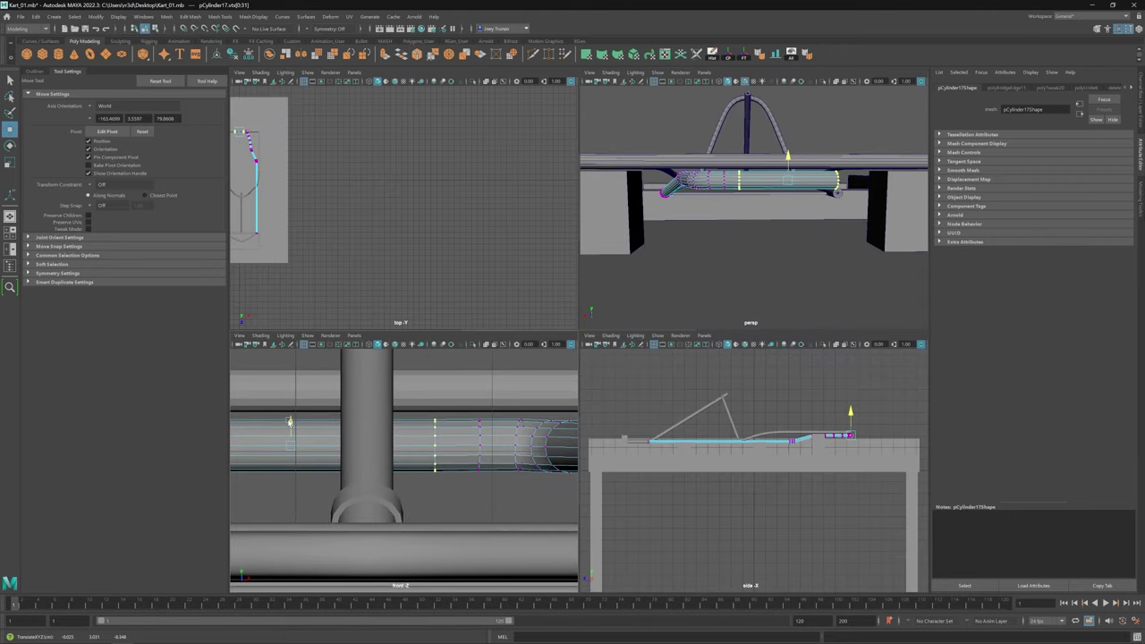
scroll(460, 494, down, 5)
key(space)
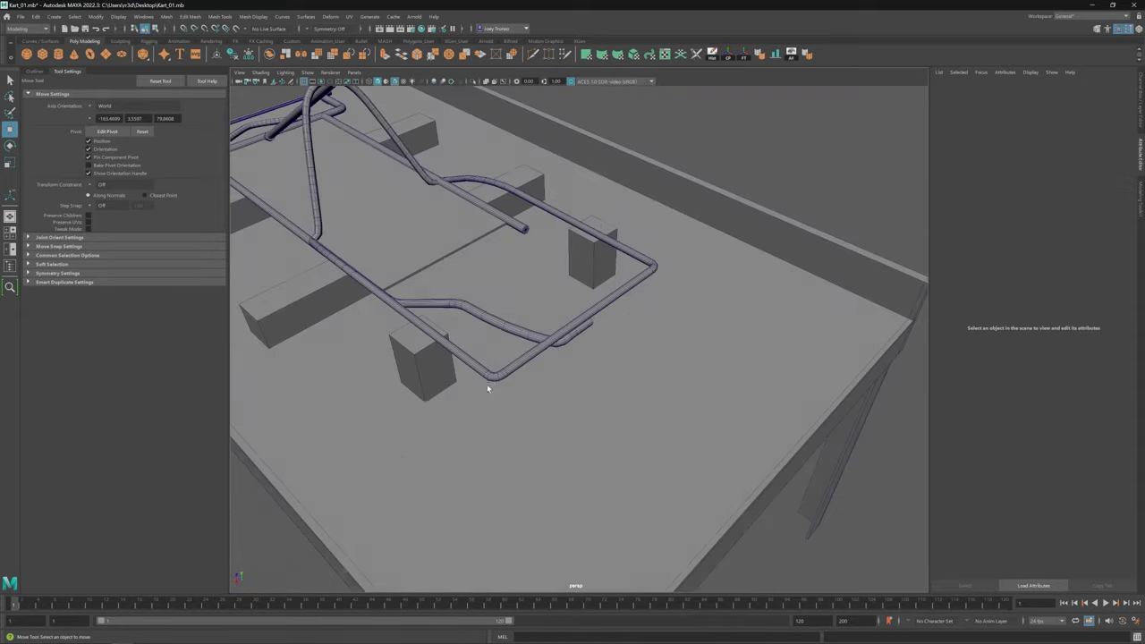
scroll(487, 387, down, 5)
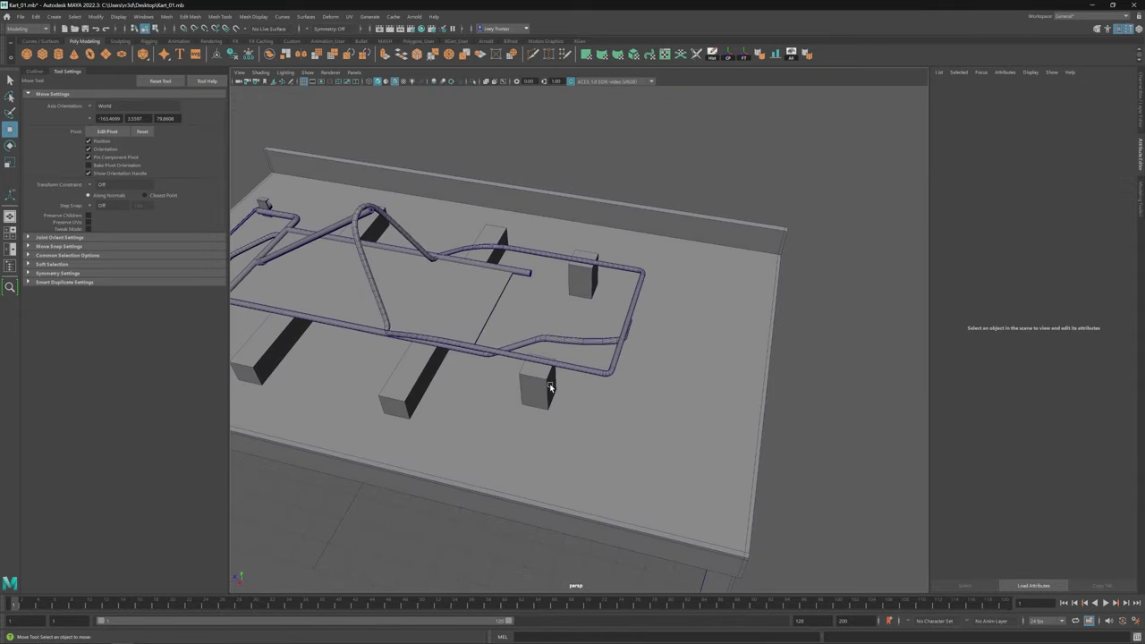
alt+drag(612, 377, 543, 364)
scroll(547, 363, up, 4)
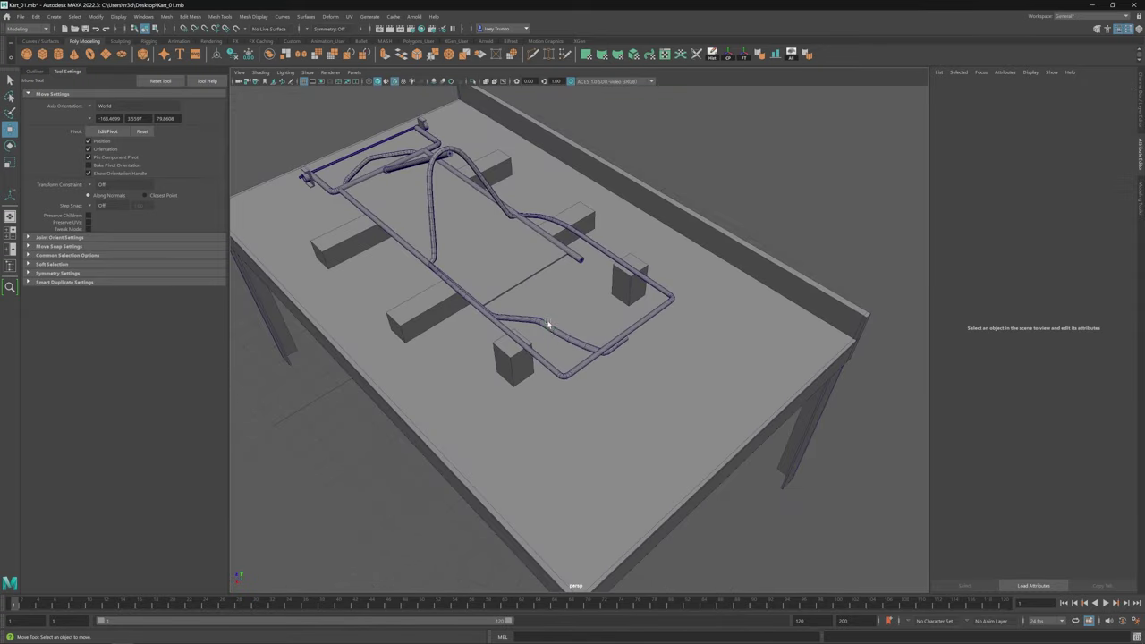
click(548, 324)
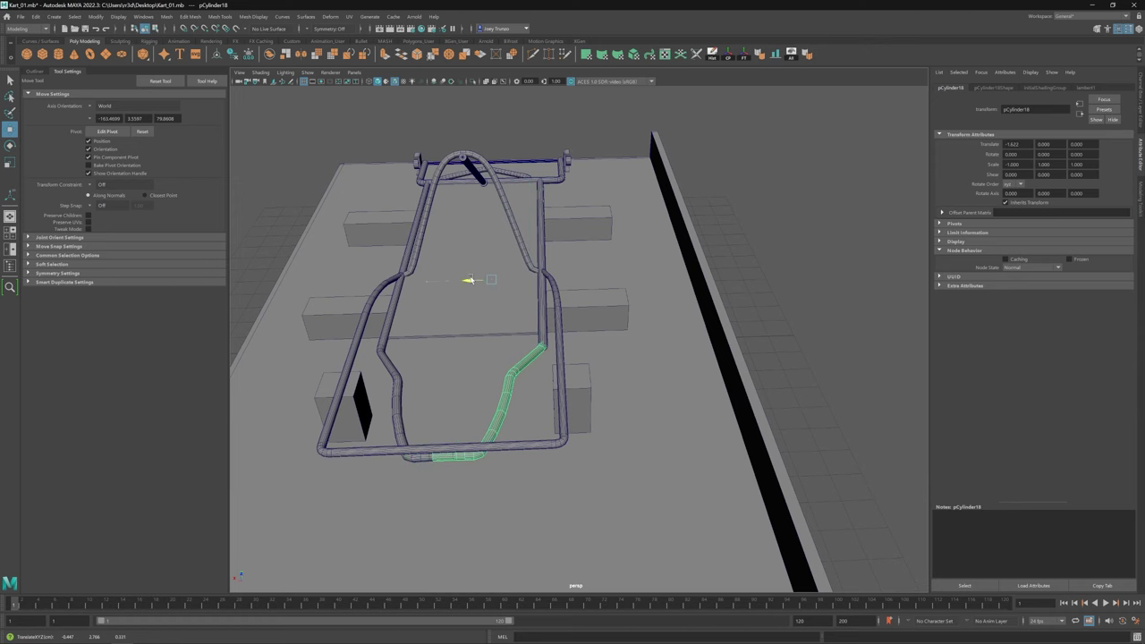
key(F9)
drag(572, 132, 517, 186)
key(F8)
key(Up)
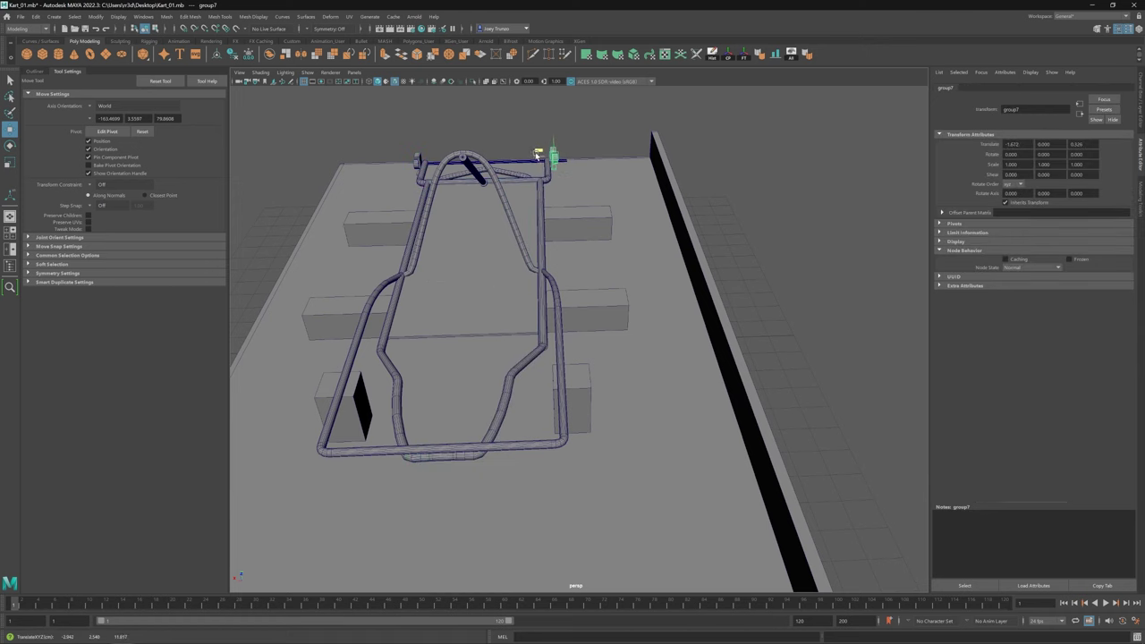
scroll(530, 161, up, 6)
drag(501, 135, 590, 340)
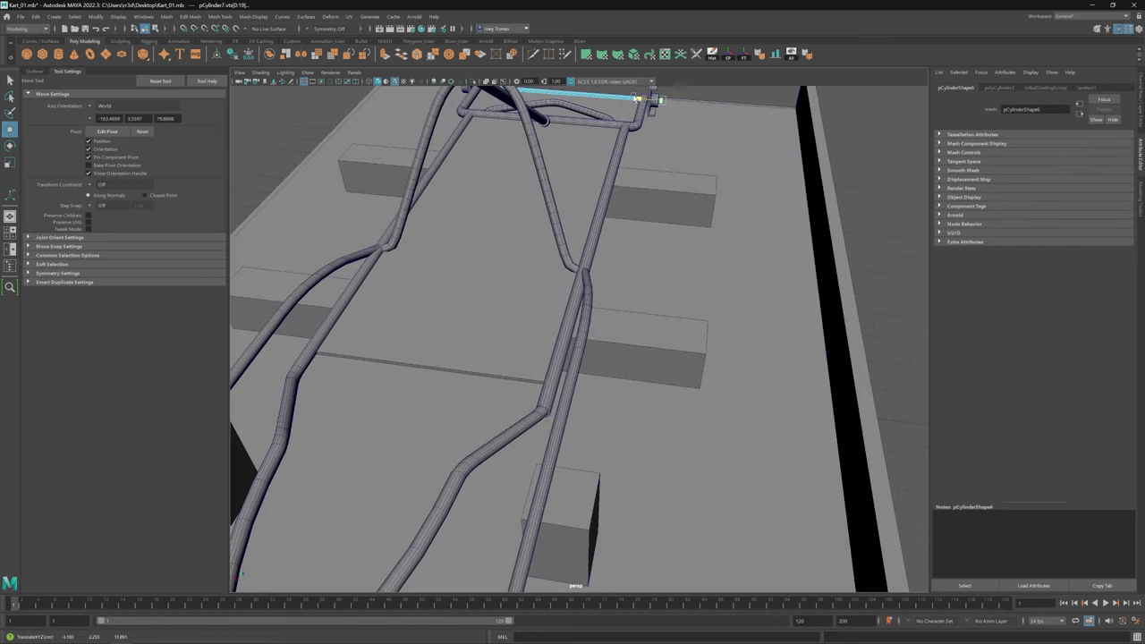
click(723, 397)
scroll(722, 397, down, 8)
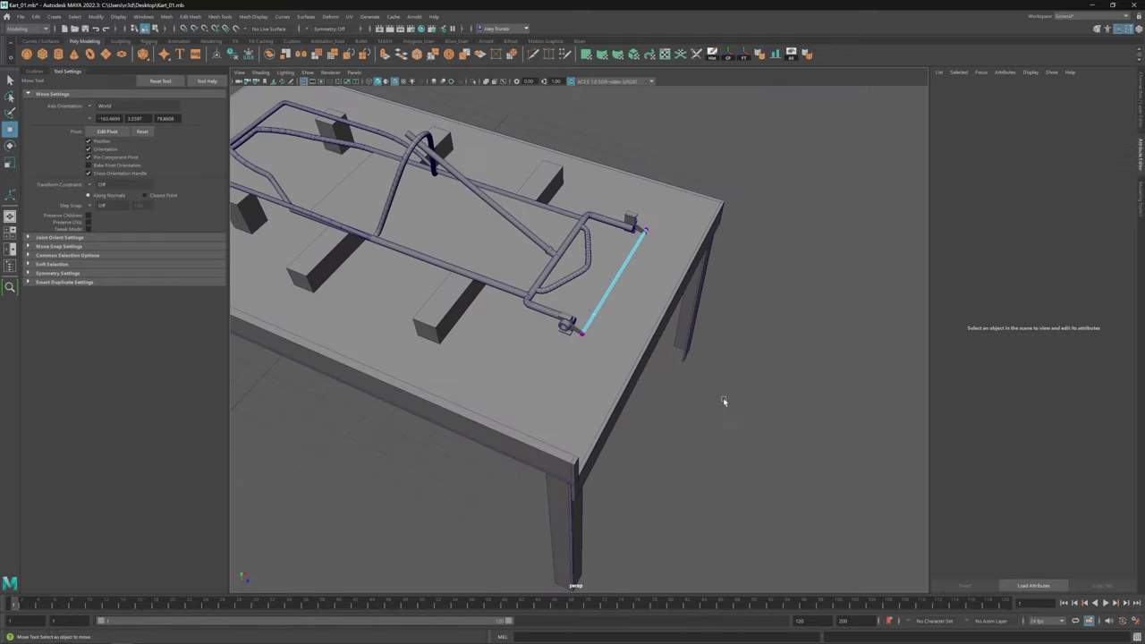
key(f)
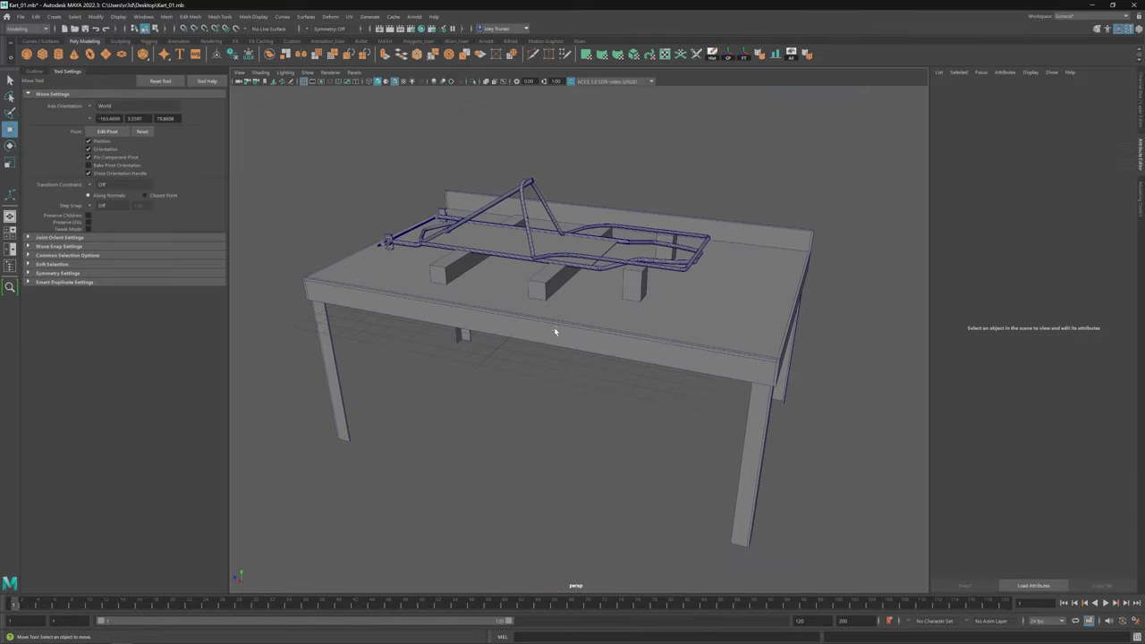
scroll(553, 332, up, 10)
key(q)
click(416, 284)
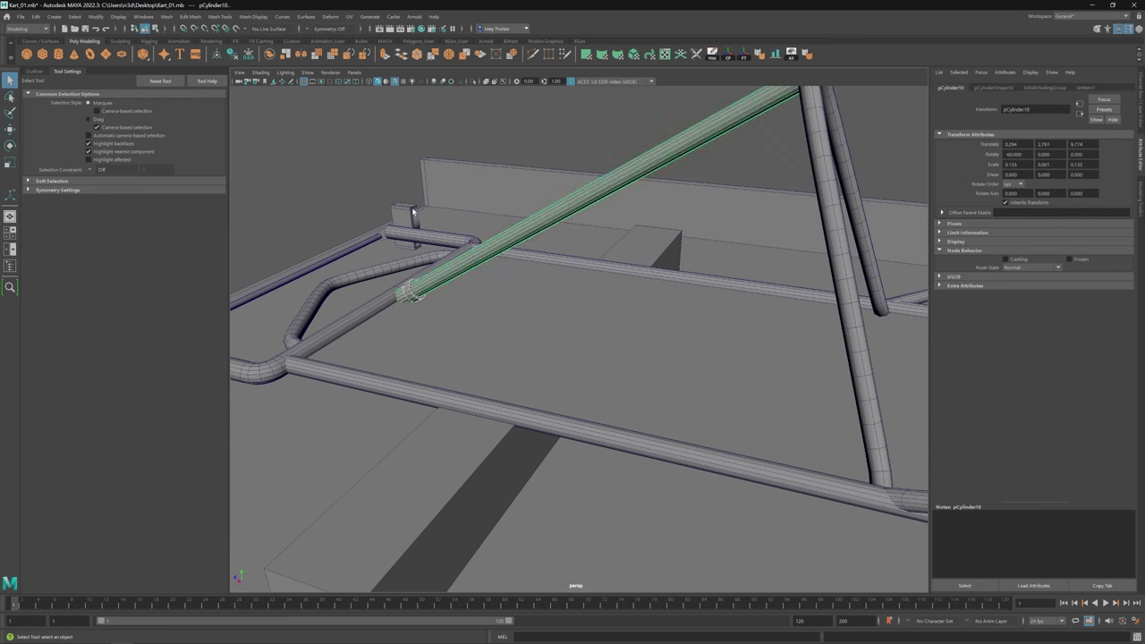
click(407, 288)
key(w)
key(f)
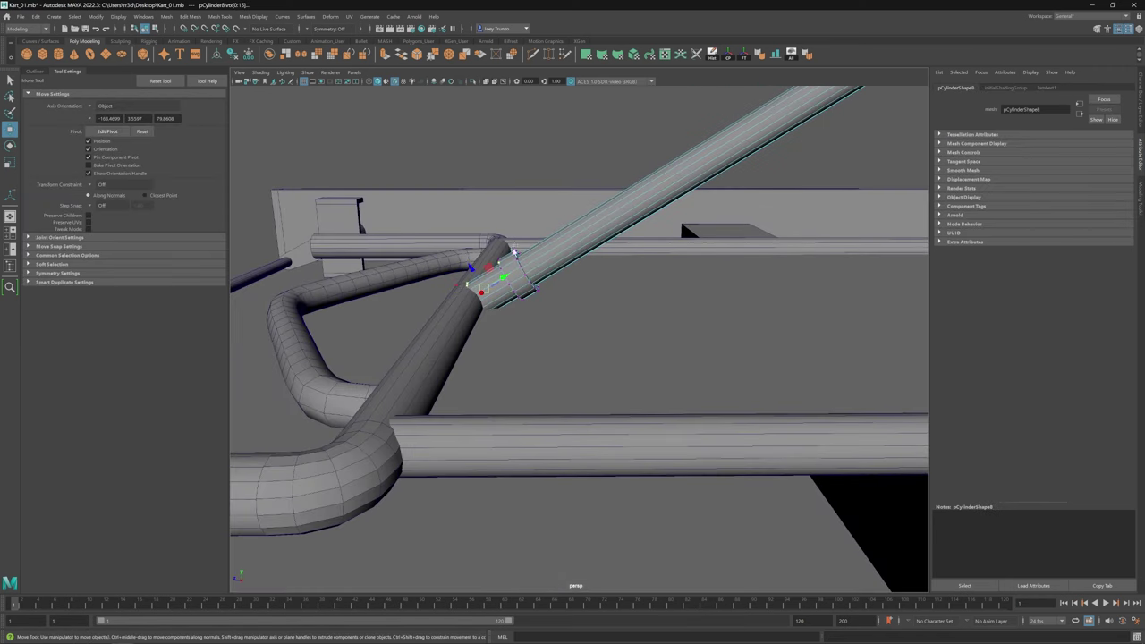
click(500, 309)
scroll(439, 340, down, 10)
alt+drag(440, 339, 608, 403)
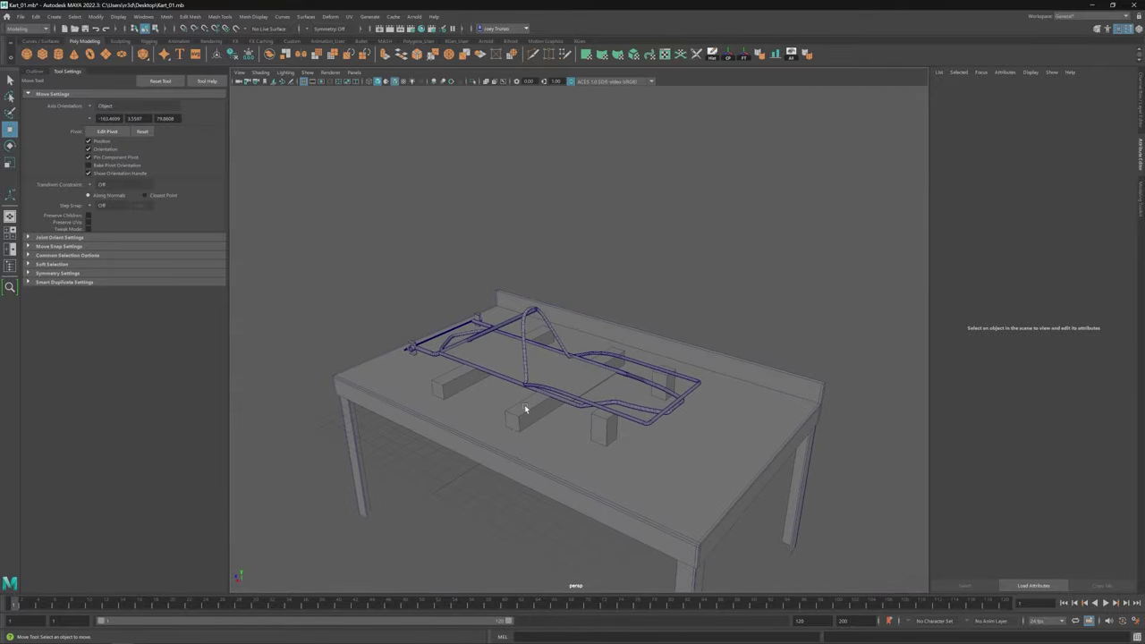
scroll(532, 390, up, 5)
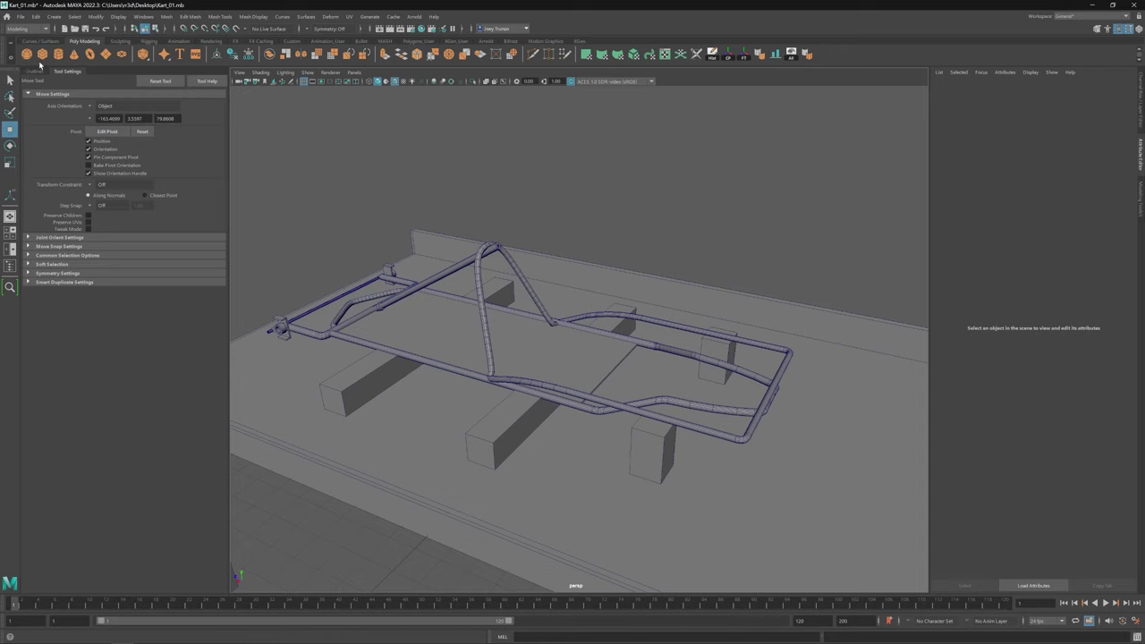
Step: Stretch pCube11 to X scale 4.267, then position and tilt it across the frame
click(536, 385)
alt+drag(536, 384, 537, 438)
key(r)
alt+drag(537, 438, 608, 405)
key(w)
drag(626, 407, 587, 324)
key(e)
key(w)
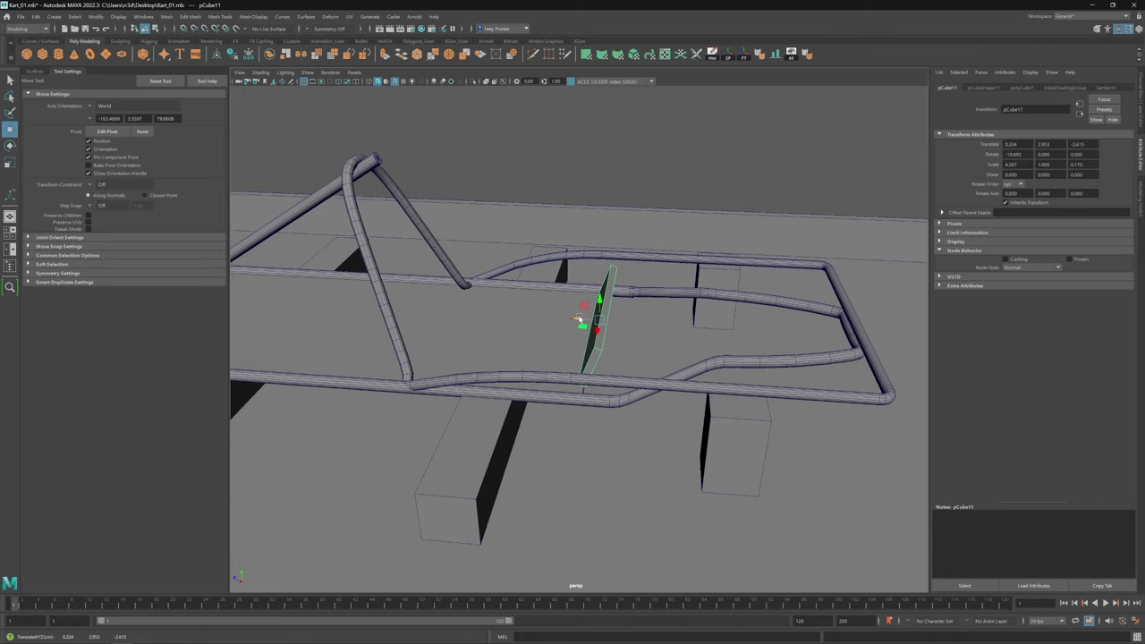
Step: Duplicate the panel as pCube12, rotate it -90° in Y and stand it beside the left side tube
key(ctrl+d)
alt+drag(566, 321, 541, 343)
key(e)
key(w)
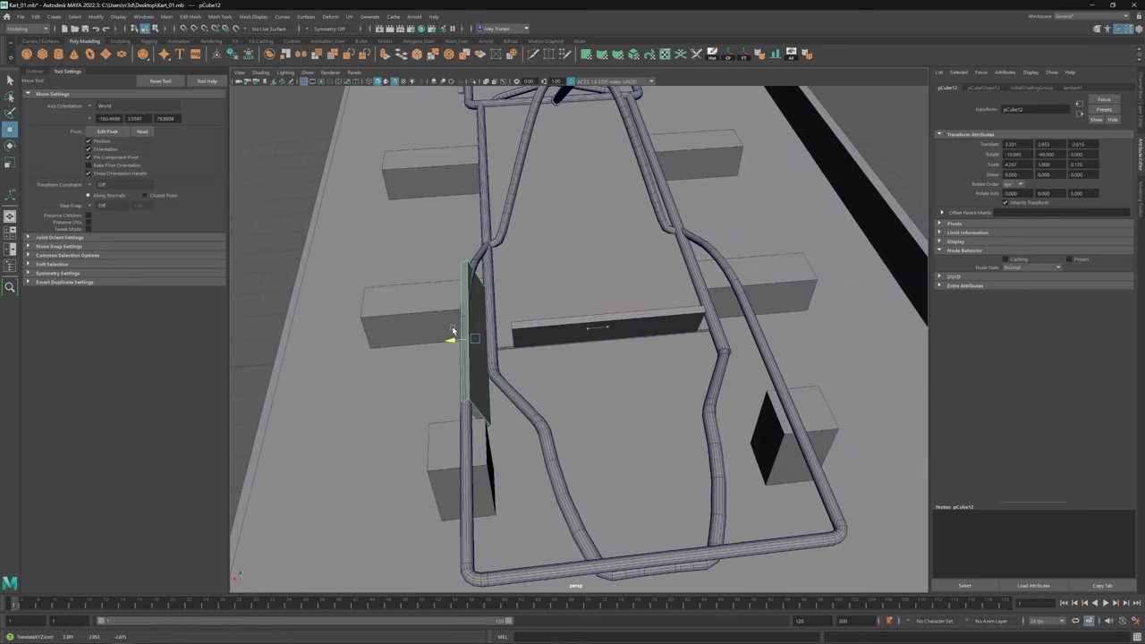
alt+drag(453, 331, 572, 357)
key(e)
key(w)
key(e)
key(r)
key(w)
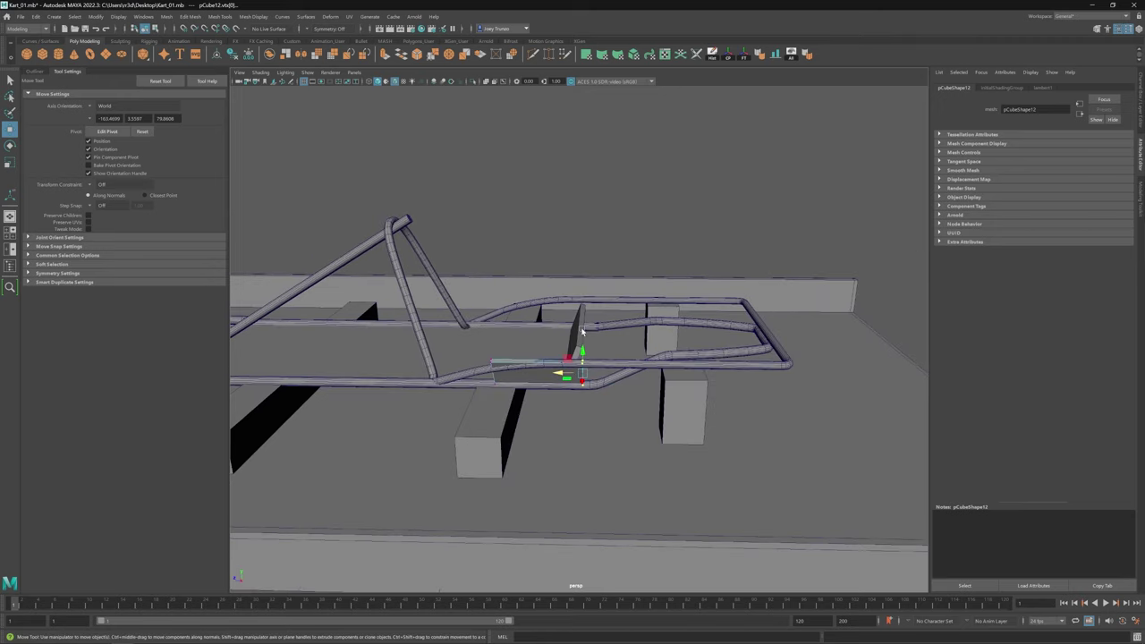
Step: Select corner points of the upright side panel to check its position
right_drag(537, 345, 536, 322)
drag(664, 231, 533, 433)
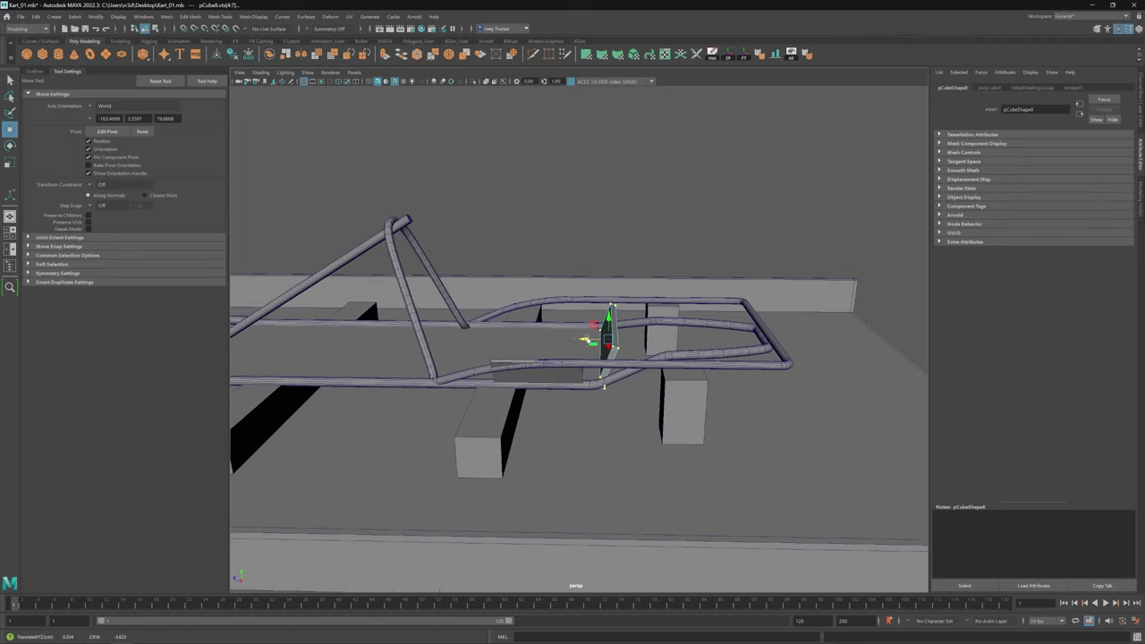
alt+drag(604, 386, 589, 319)
alt+drag(567, 414, 502, 391)
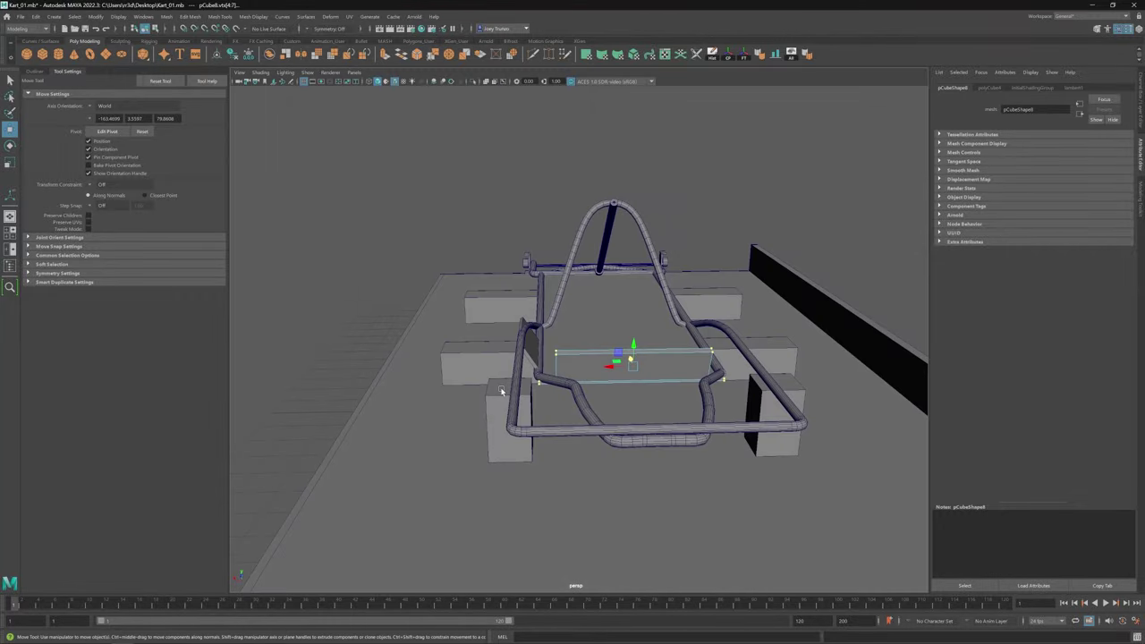
scroll(536, 412, up, 3)
click(498, 343)
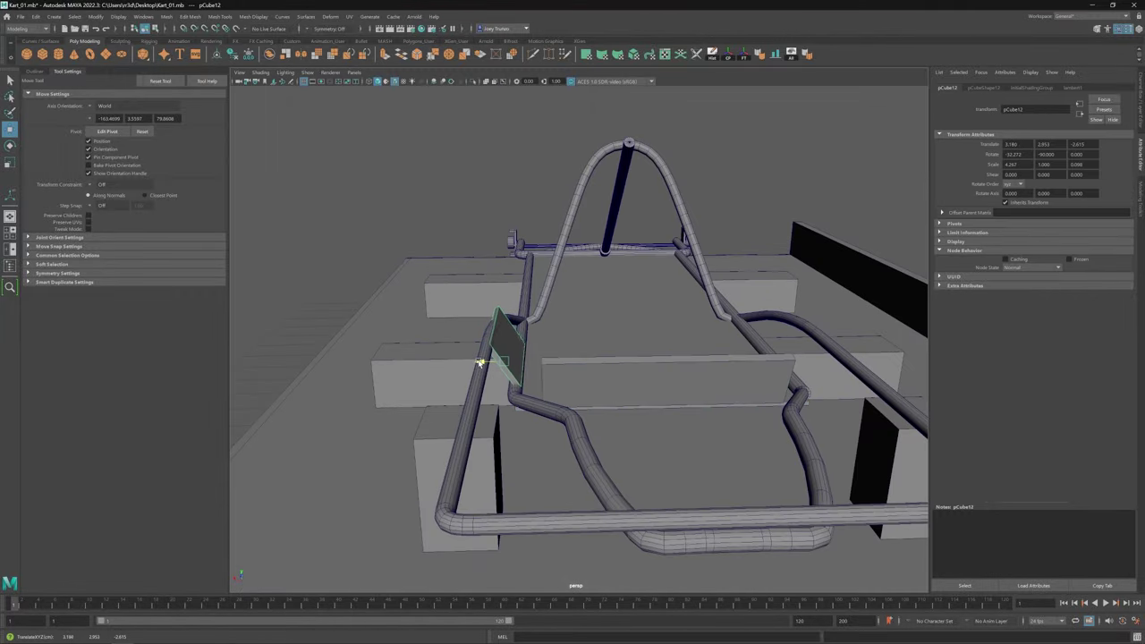
key(F9)
drag(486, 345, 554, 393)
right_drag(582, 391, 603, 435)
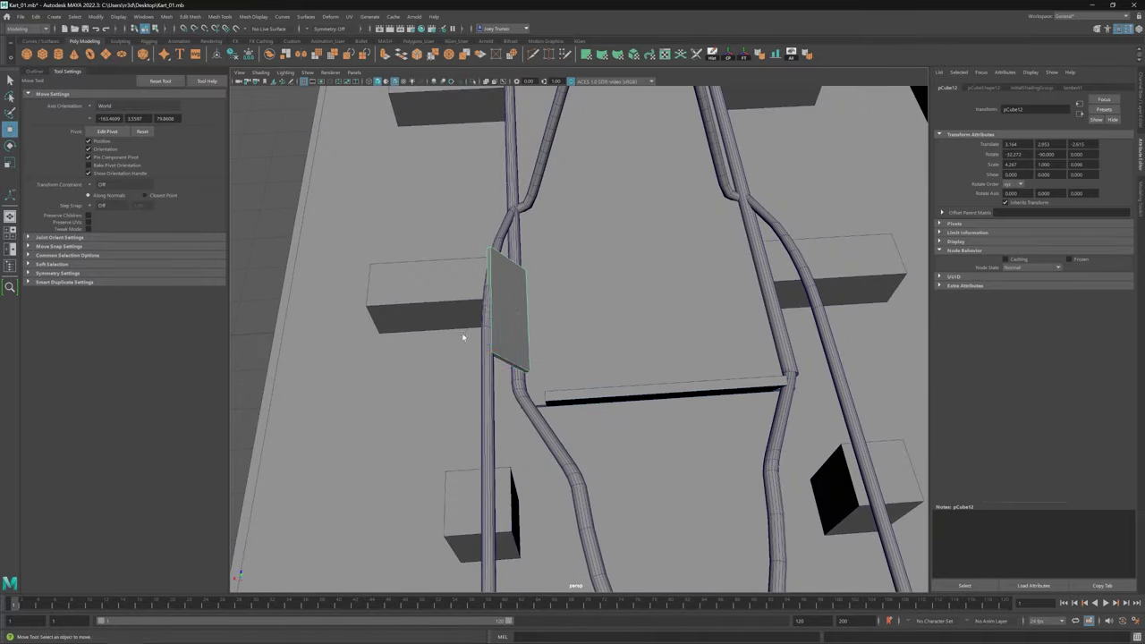
click(573, 382)
Step: Select both the large crossbar plate and the small upright plate
click(527, 397)
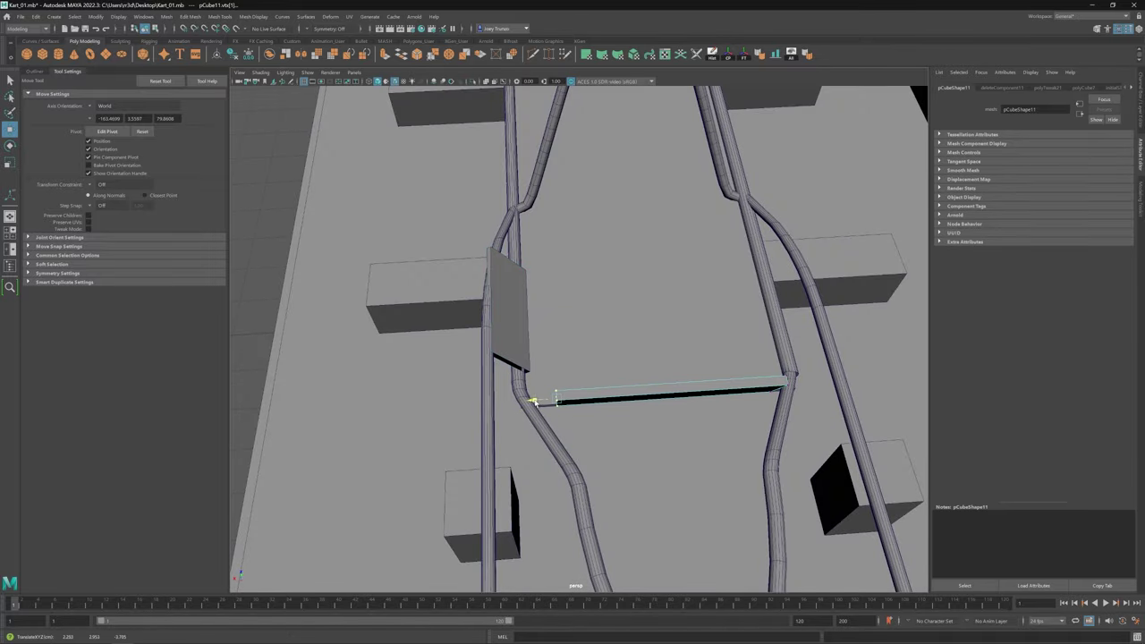
click(508, 320)
click(166, 16)
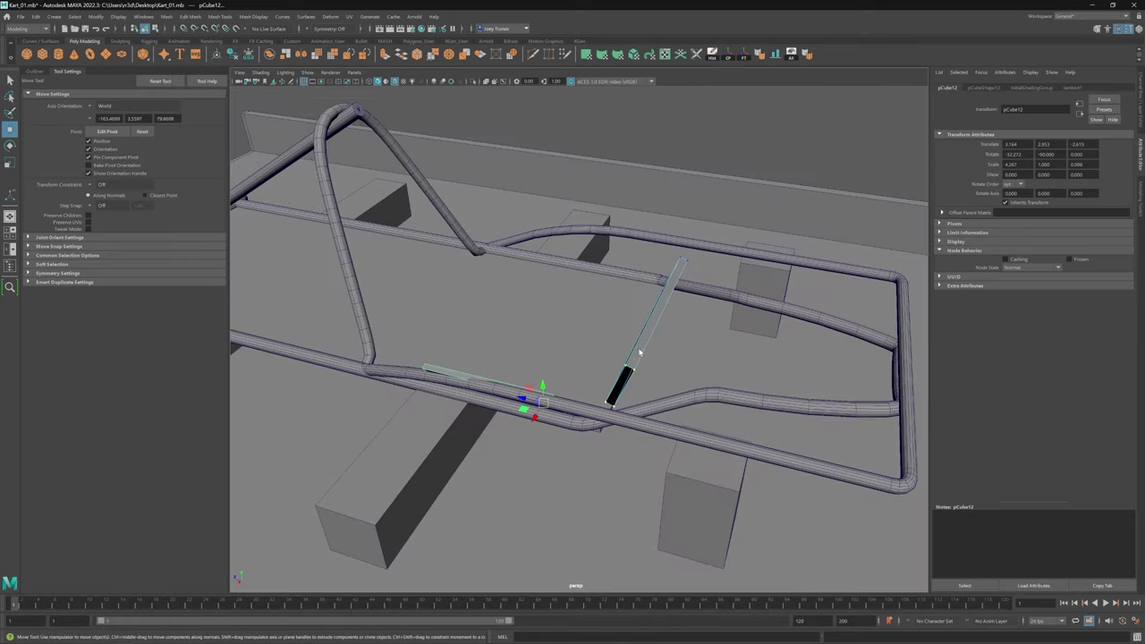
alt+drag(644, 340, 508, 356)
key(w)
key(ctrl+z)
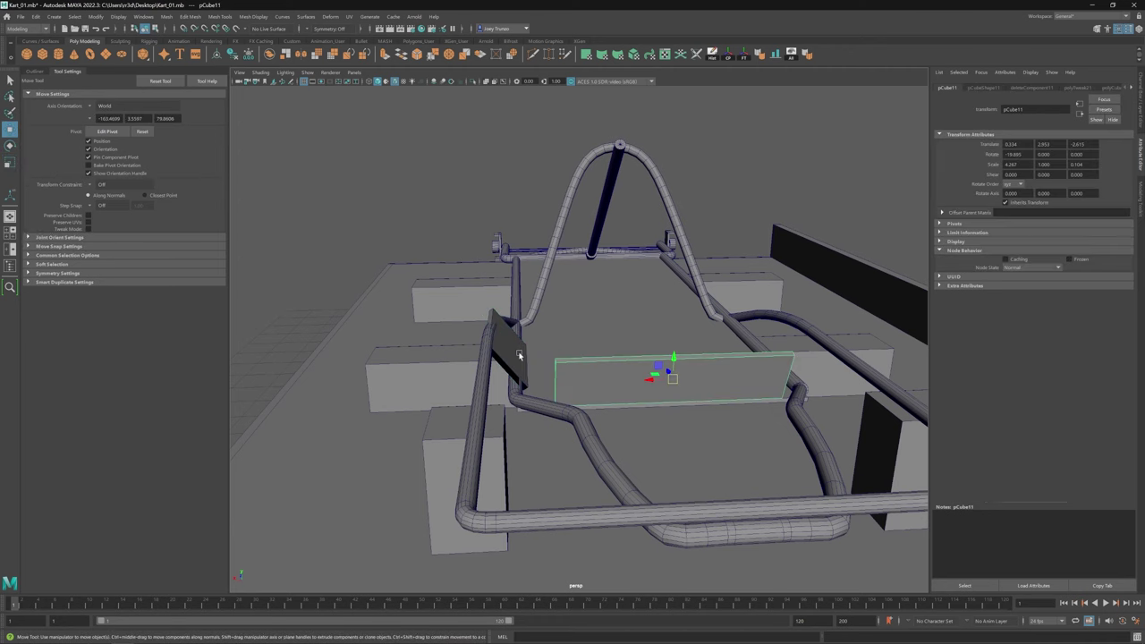
shift+click(521, 382)
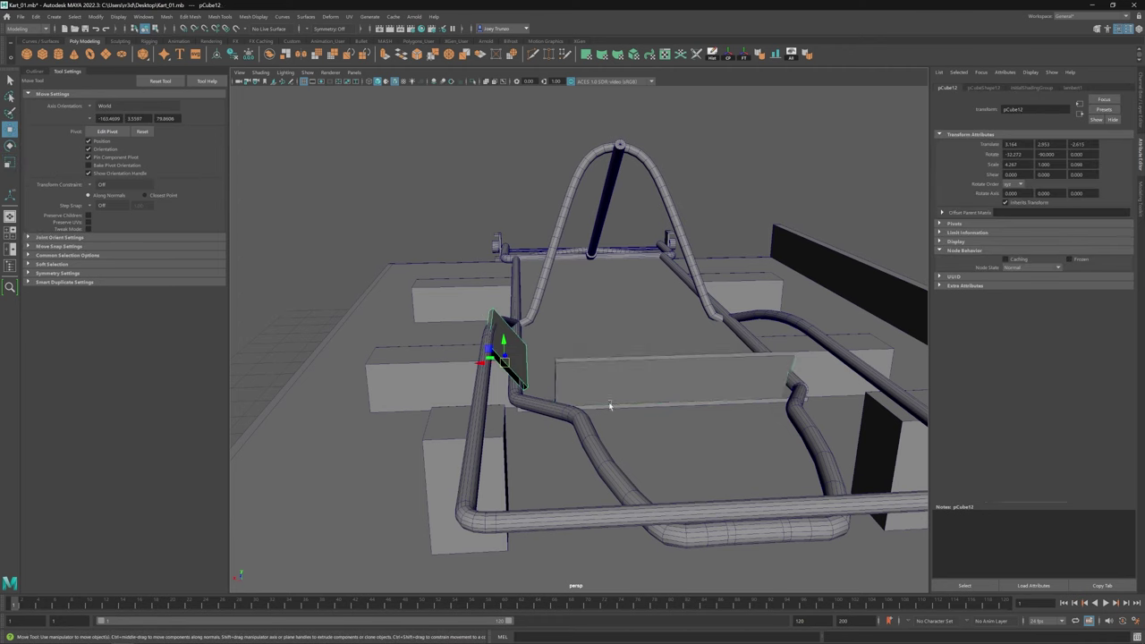
Step: Combine the two plates into one mesh and bridge their facing edges, adjusting the twist
click(166, 16)
click(183, 51)
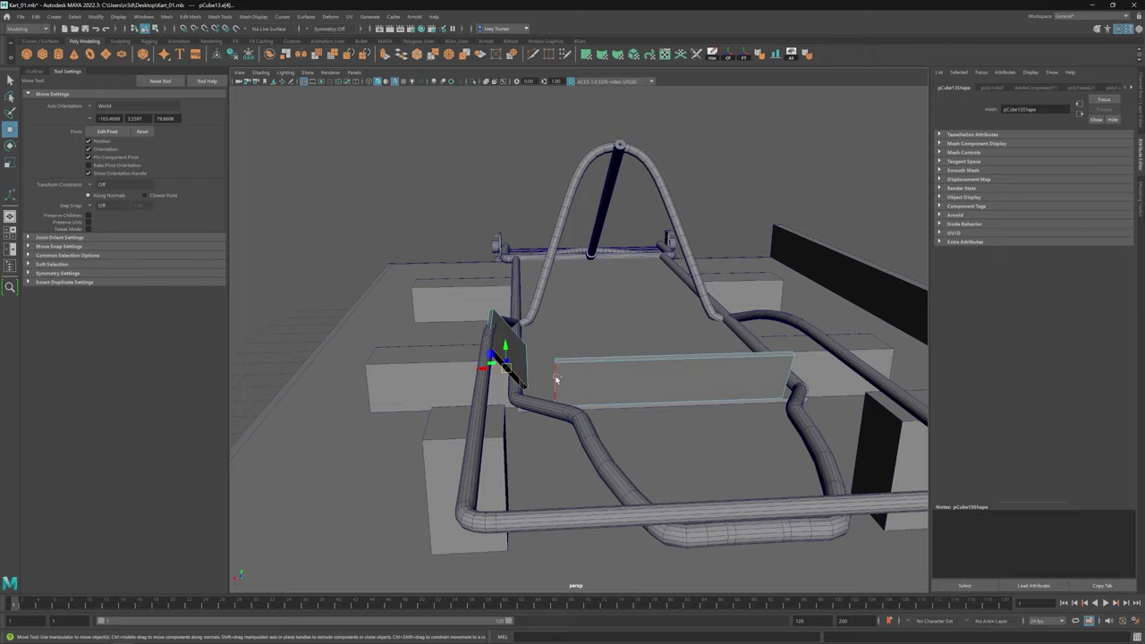
click(190, 16)
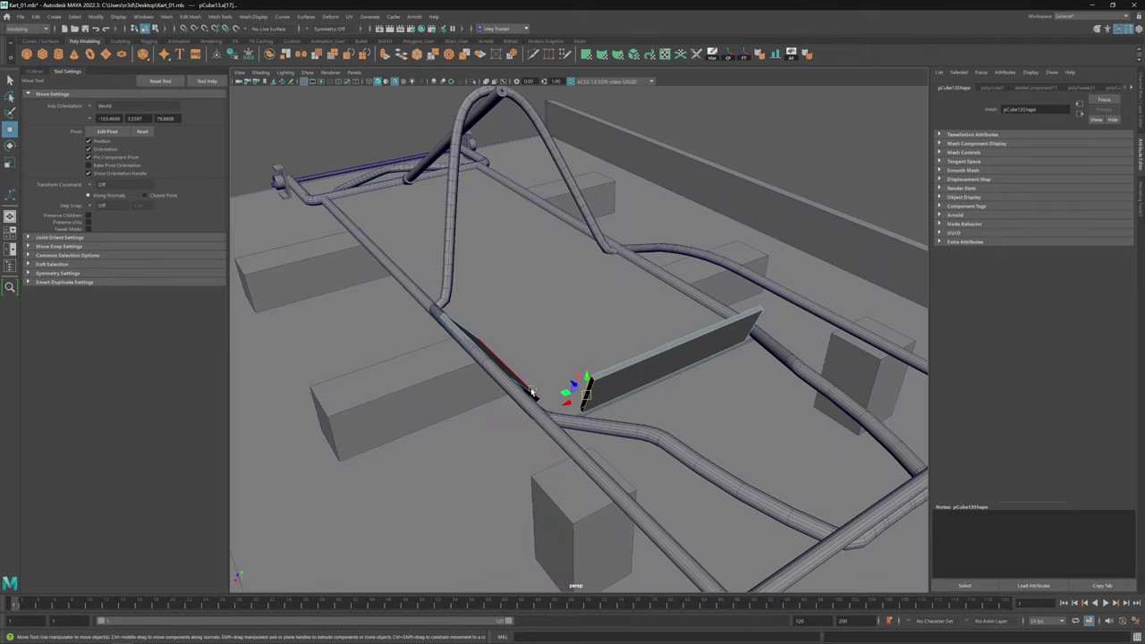
shift+right_drag(531, 391, 527, 388)
alt+drag(572, 339, 856, 242)
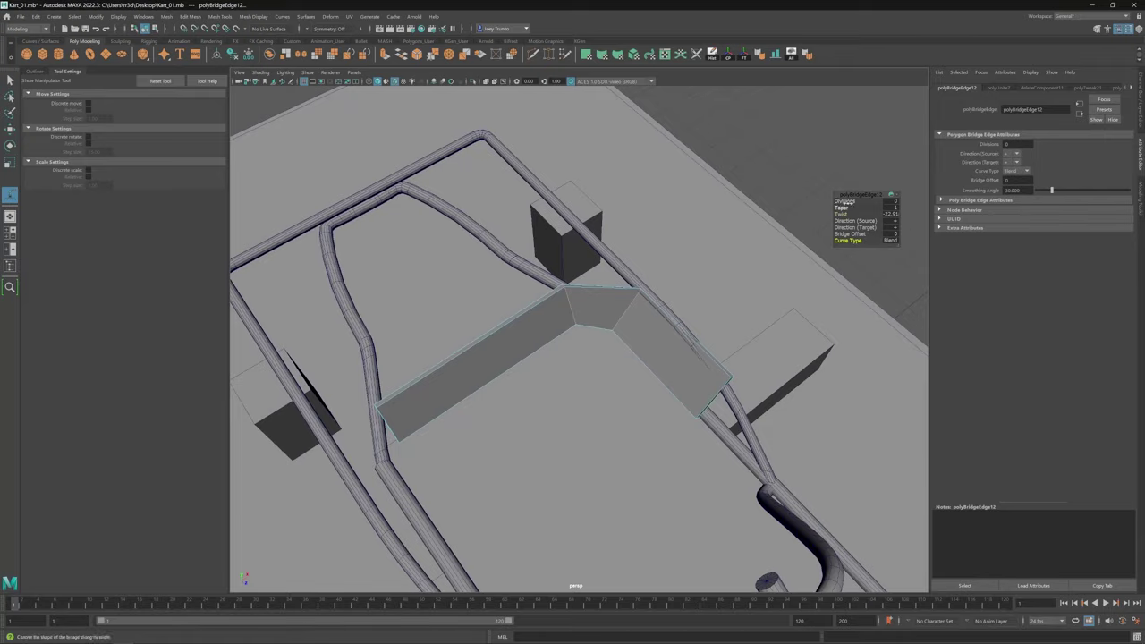
Step: Extrude an edge along the joined plate's side outward into a new strip of faces
alt+drag(572, 340, 669, 418)
key(w)
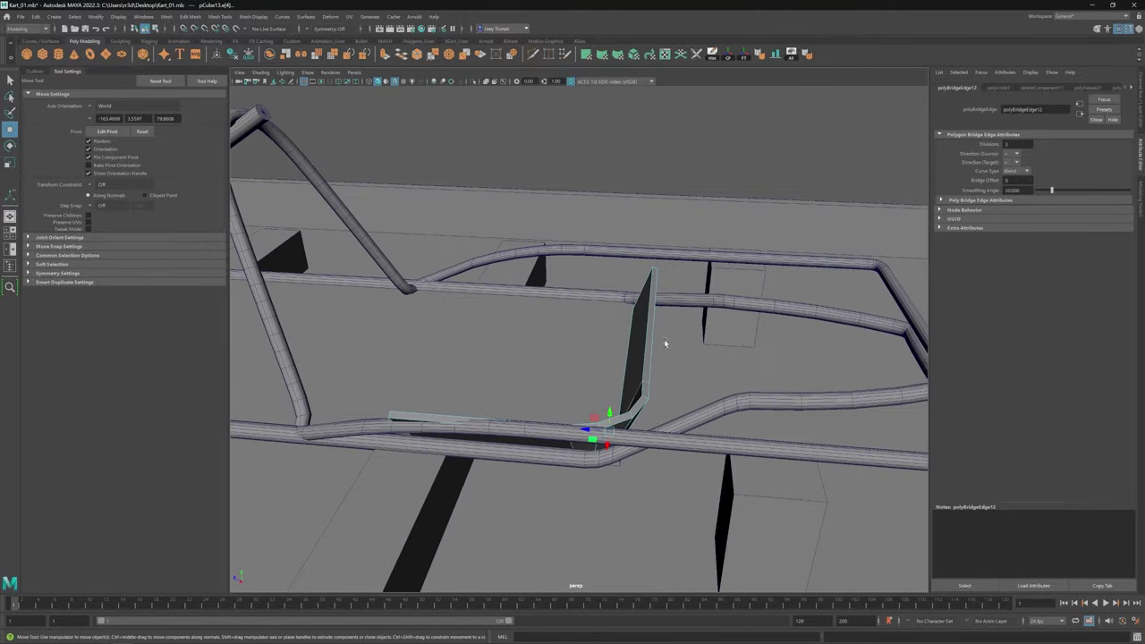
alt+drag(665, 342, 657, 375)
drag(626, 340, 572, 327)
key(F8)
key(F8)
drag(487, 322, 439, 404)
shift+drag(490, 335, 705, 338)
Step: Move the strip's points to follow the side tube's curve, then select the left seat panel
key(F11)
alt+drag(698, 286, 549, 340)
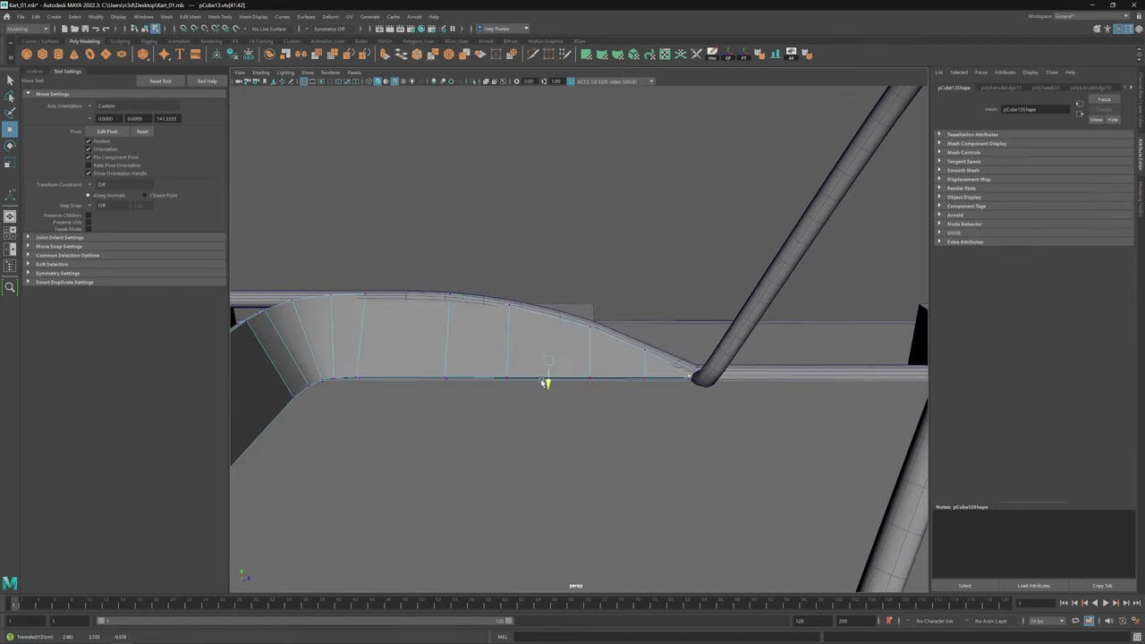
alt+drag(546, 383, 619, 351)
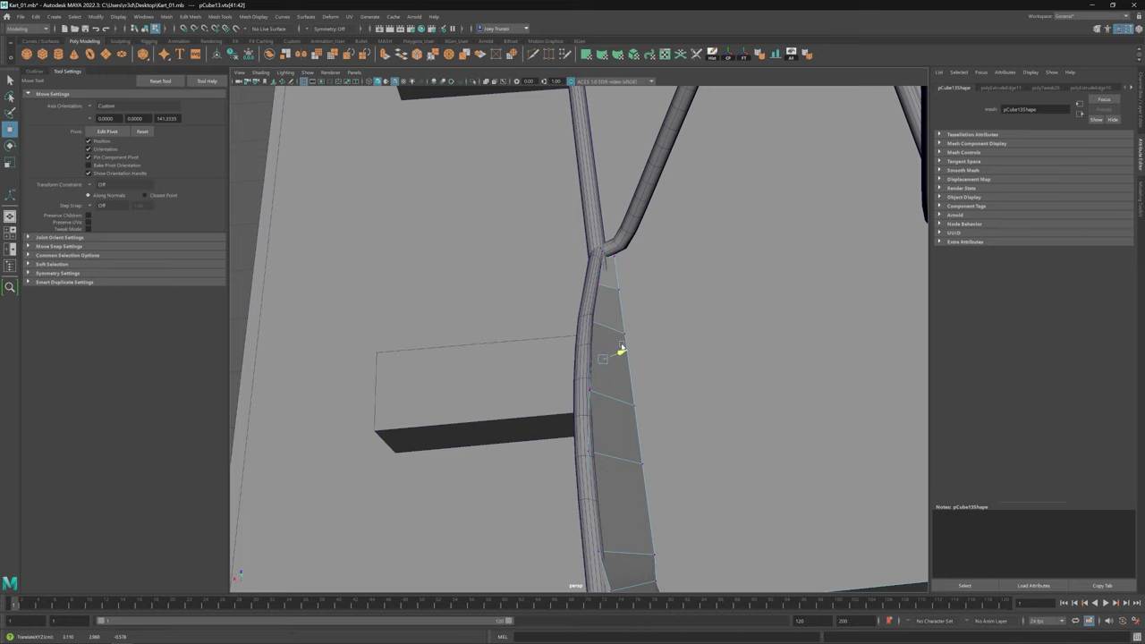
alt+drag(621, 349, 559, 357)
scroll(558, 357, up, 5)
alt+drag(409, 363, 386, 322)
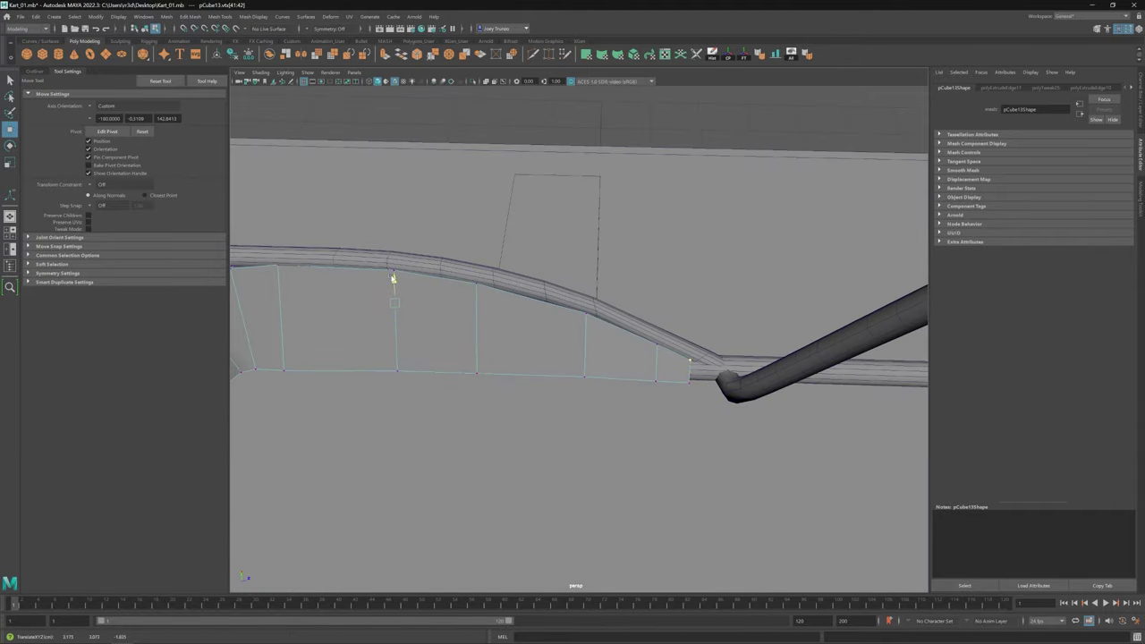
scroll(392, 278, down, 5)
click(421, 364)
alt+drag(420, 364, 596, 408)
click(599, 399)
Step: Set the move axes to World and Duplicate Special the seat panel with Scale X -1, creating pCube14
click(108, 117)
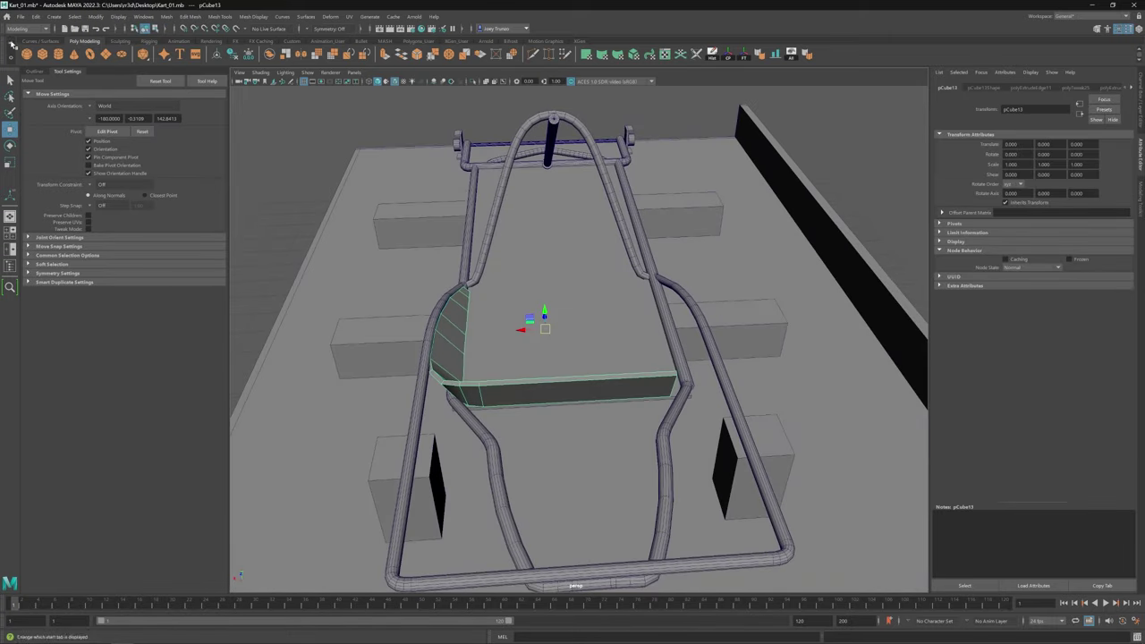
click(35, 16)
click(72, 158)
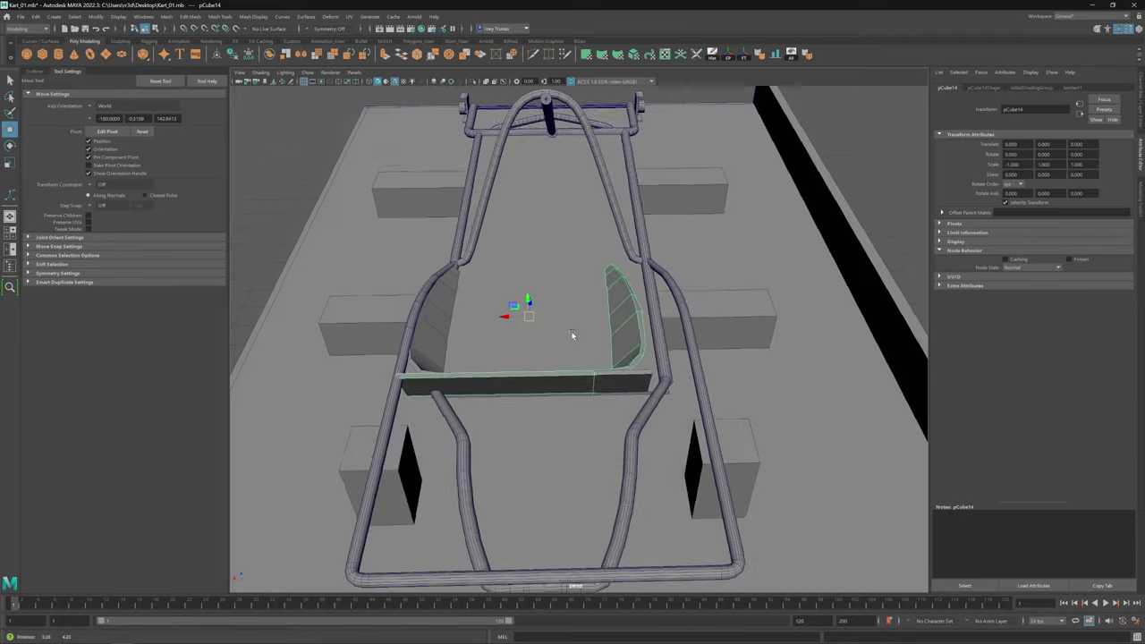
alt+drag(575, 331, 515, 302)
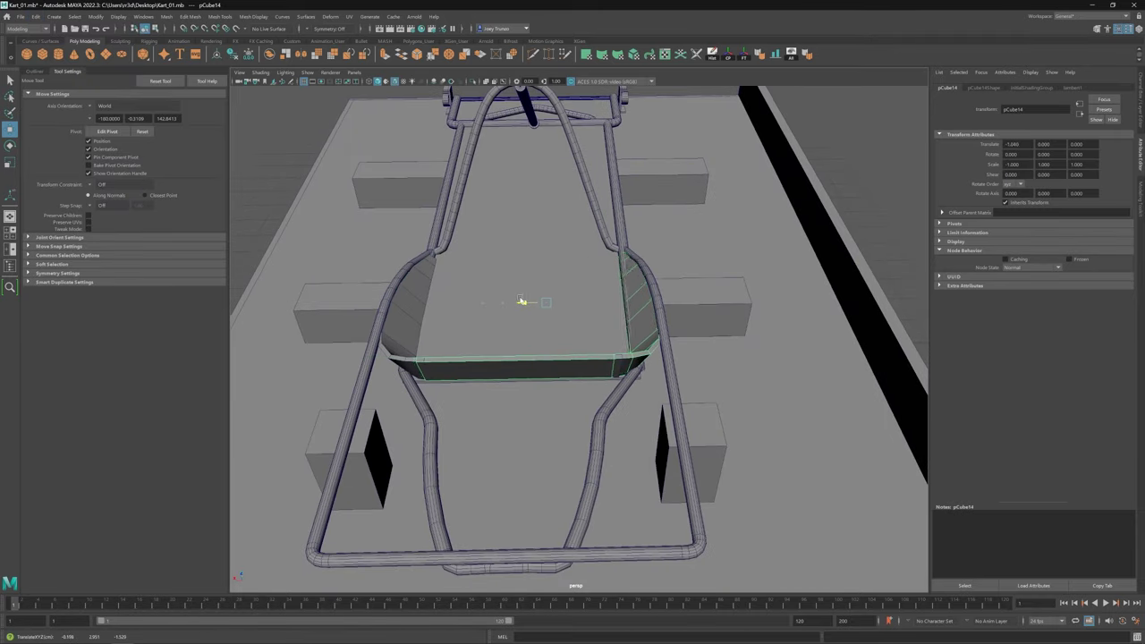
alt+drag(506, 305, 537, 383)
scroll(608, 498, down, 5)
Step: Select the inner crossbar end vertices of both the left and right seat panels
click(671, 437)
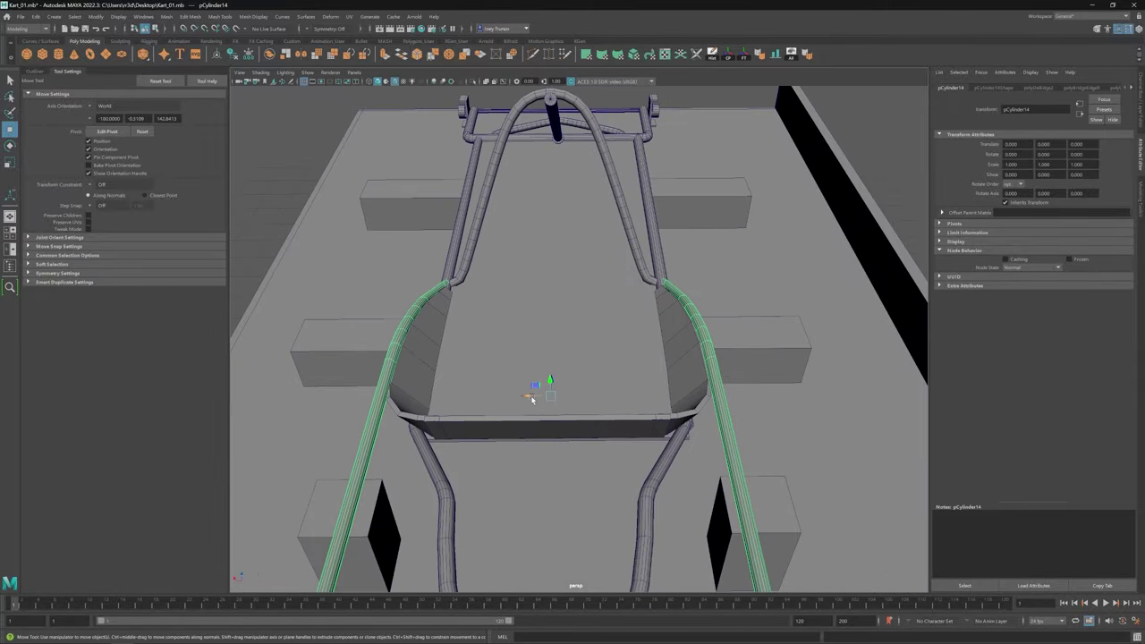
click(546, 342)
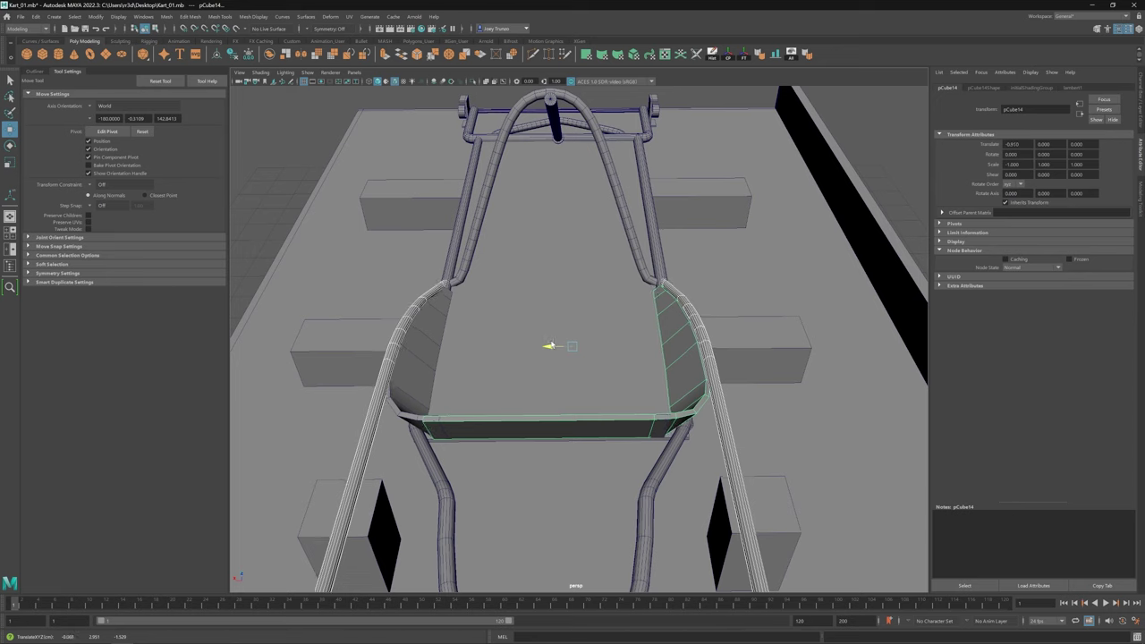
click(420, 334)
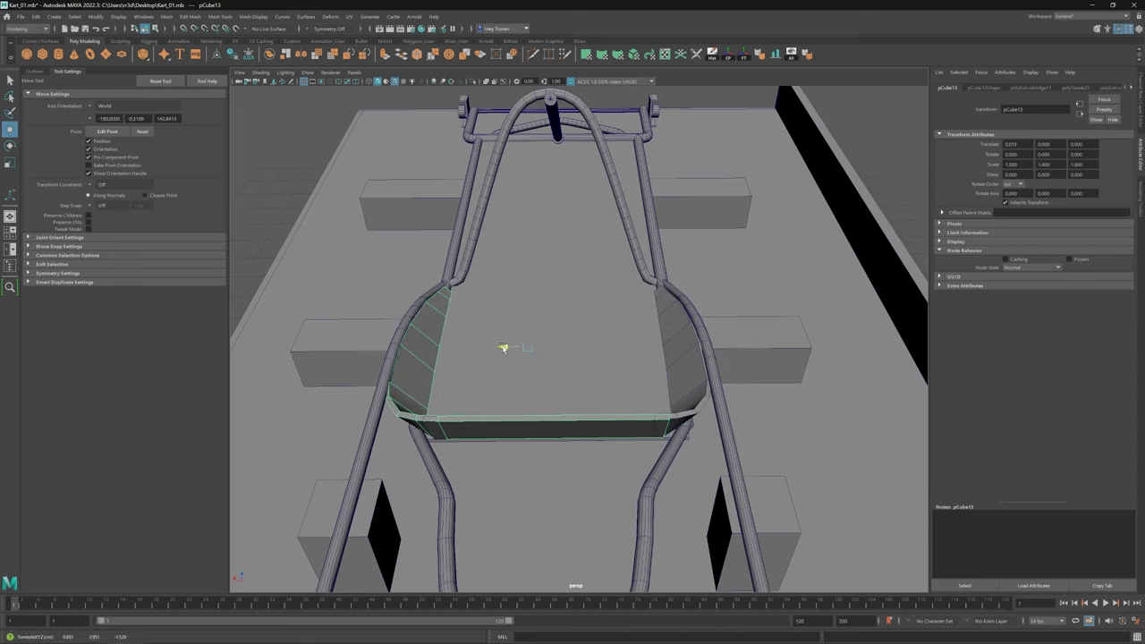
click(550, 347)
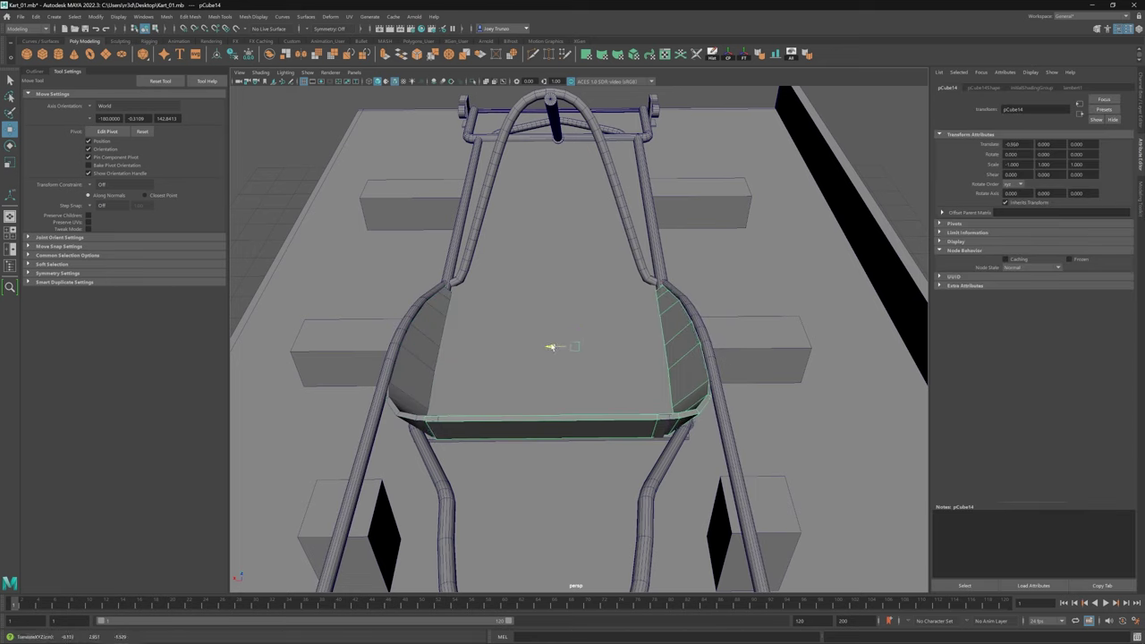
alt+drag(696, 410, 802, 128)
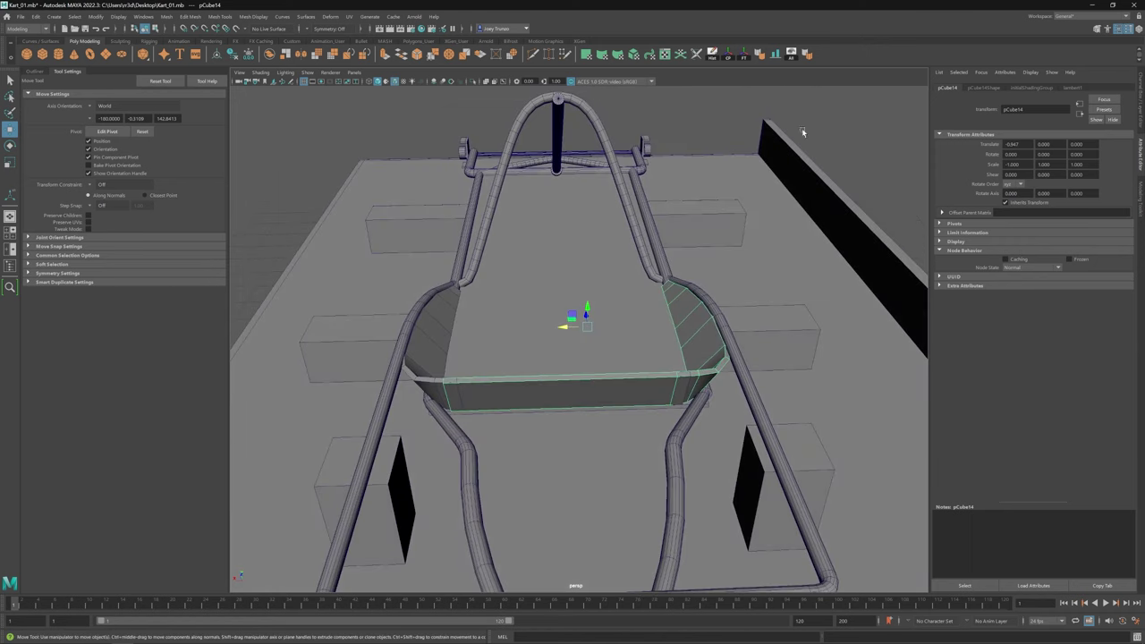
drag(398, 362, 475, 445)
drag(715, 363, 664, 407)
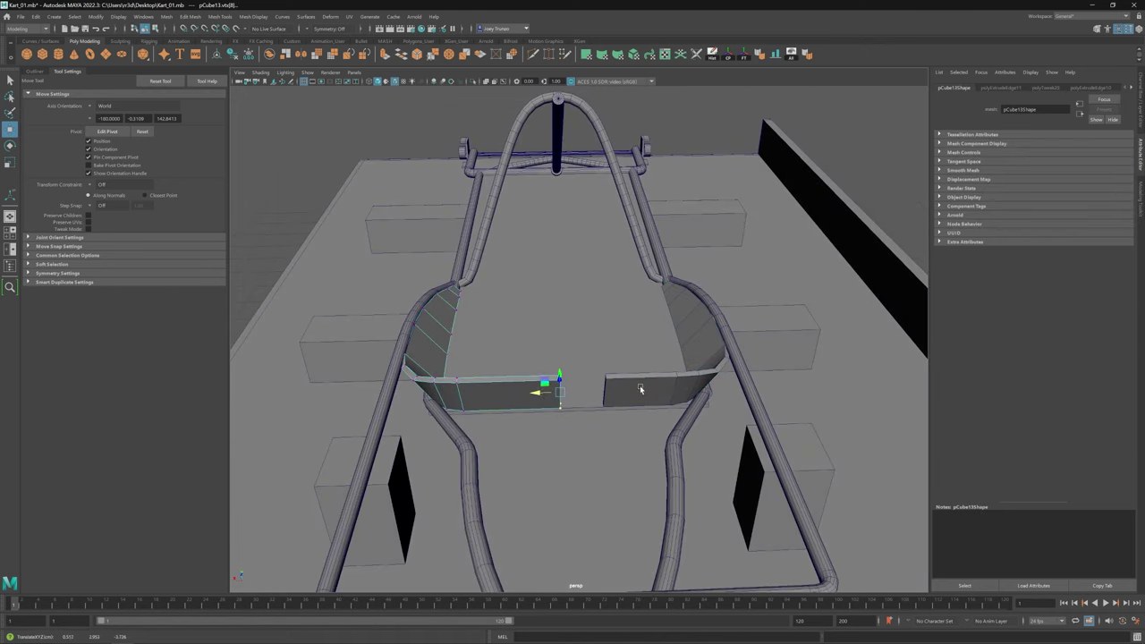
key(F8)
Step: Combine both seat panels into pCube15 and bridge the facing crossbar end faces
click(641, 389)
shift+click(540, 394)
click(166, 16)
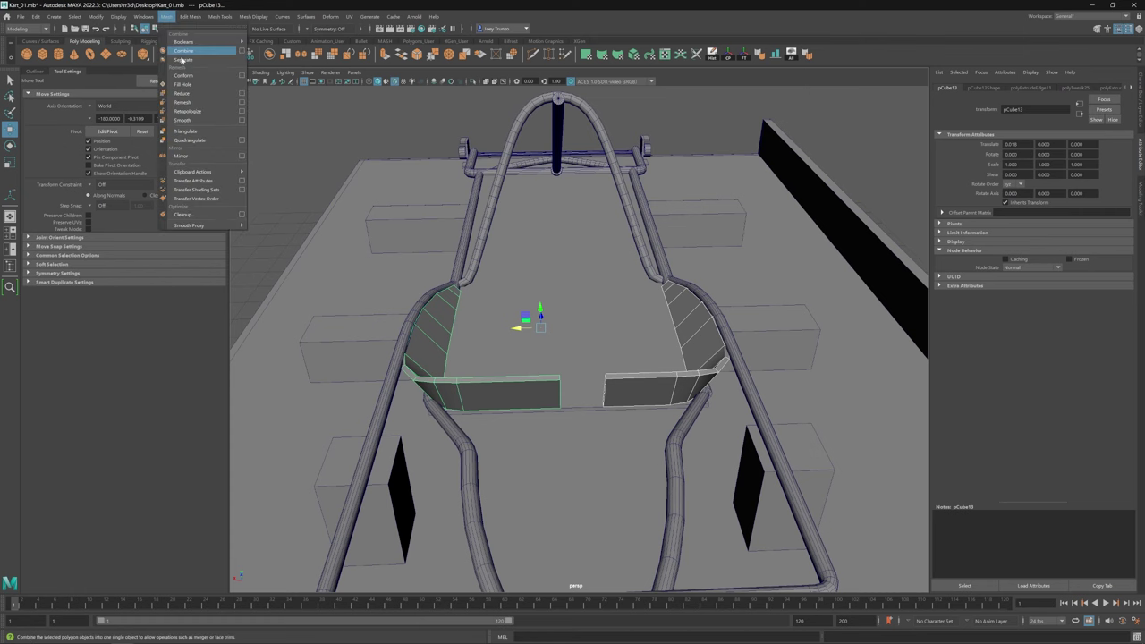
click(182, 52)
click(190, 16)
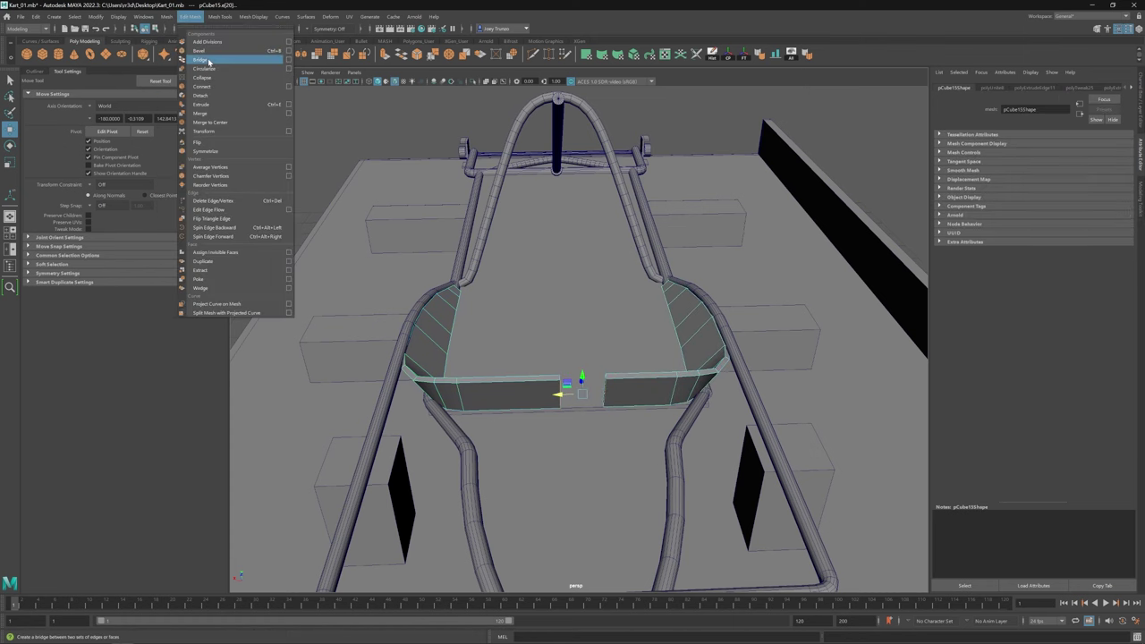
alt+drag(536, 394, 548, 394)
right_drag(548, 393, 564, 399)
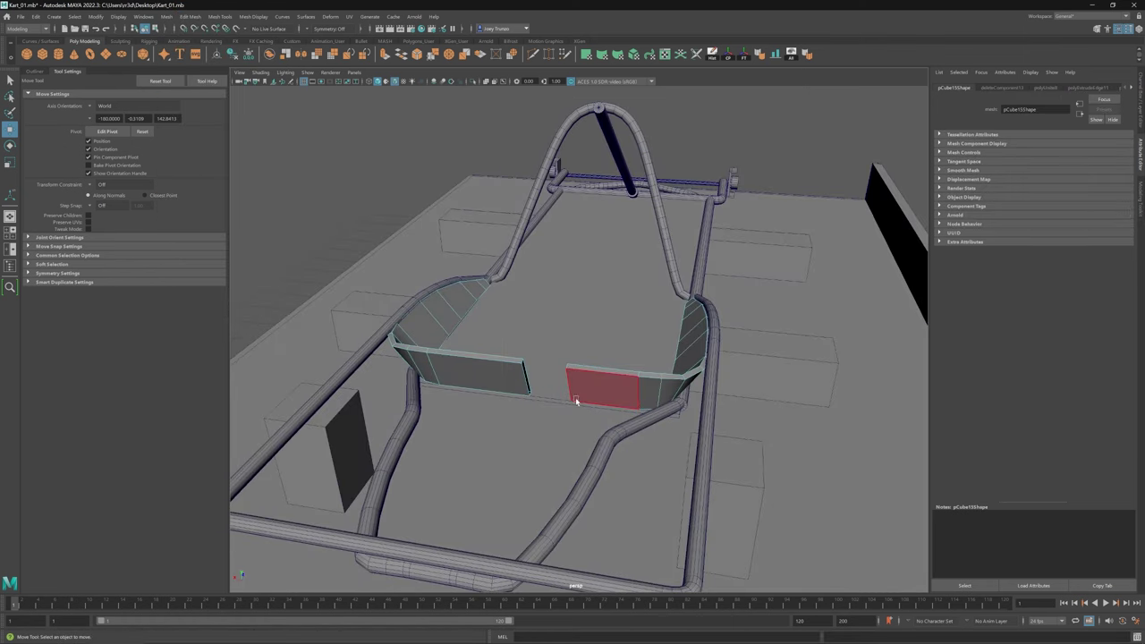
click(190, 16)
click(214, 112)
Step: Refine the combined seat by adjusting its faces, an edge and a vertex from top and rear views
scroll(597, 347, down, 6)
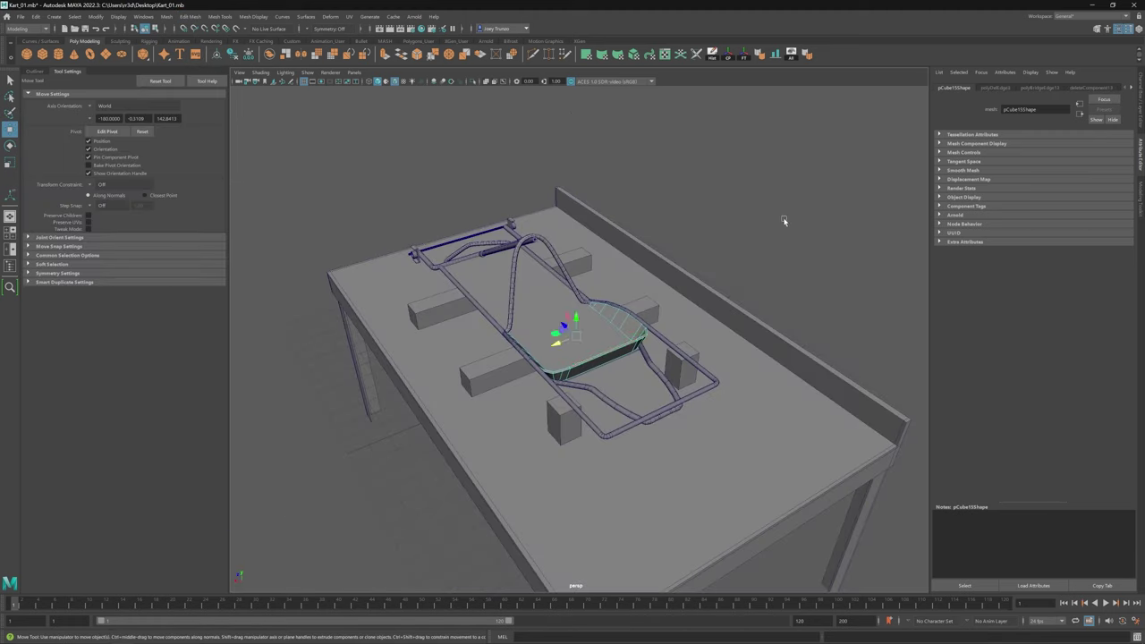
alt+drag(598, 347, 633, 417)
scroll(633, 417, up, 5)
right_drag(567, 358, 552, 356)
click(574, 288)
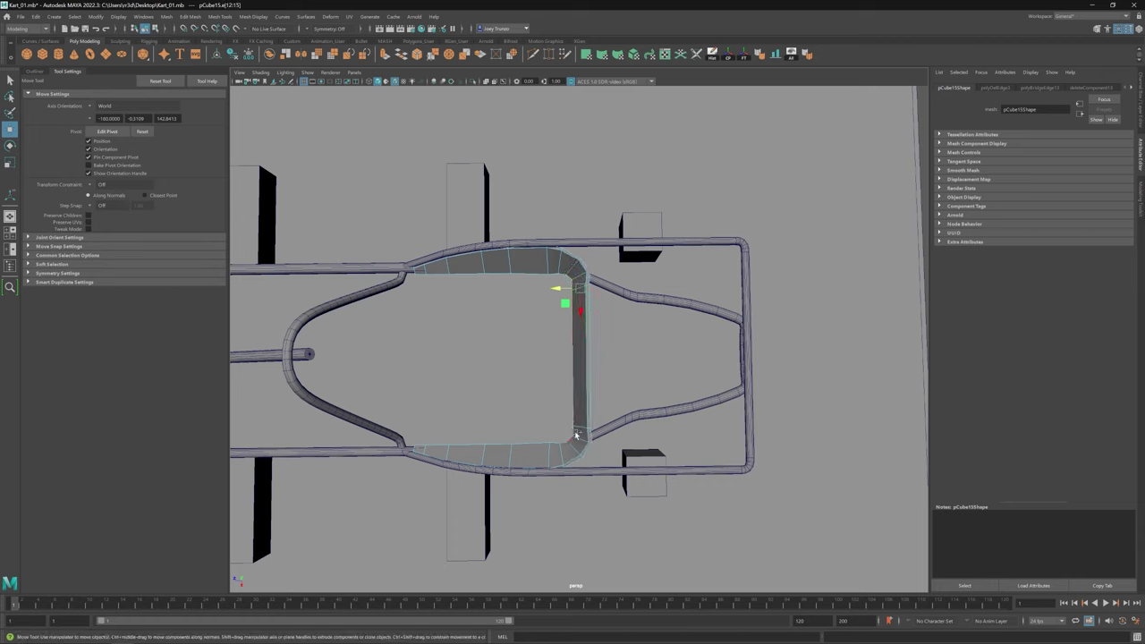
mouse_move(568, 375)
alt+mouse_down()
mouse_move(534, 366)
mouse_move(582, 376)
alt+mouse_up()
key(r)
right_drag(650, 340, 607, 339)
click(640, 323)
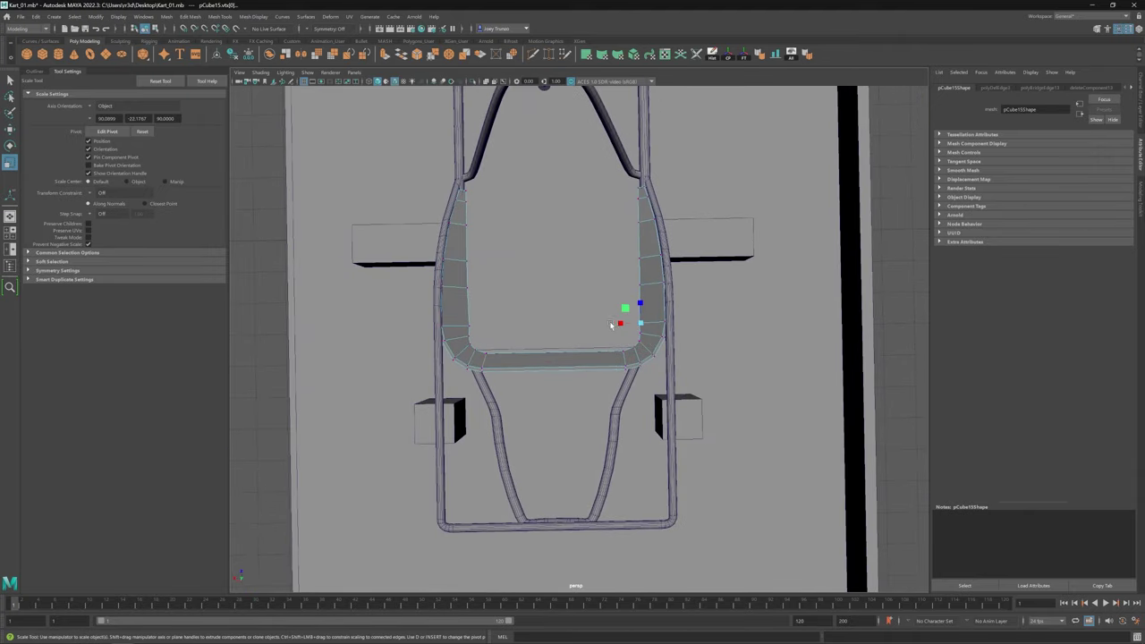
key(w)
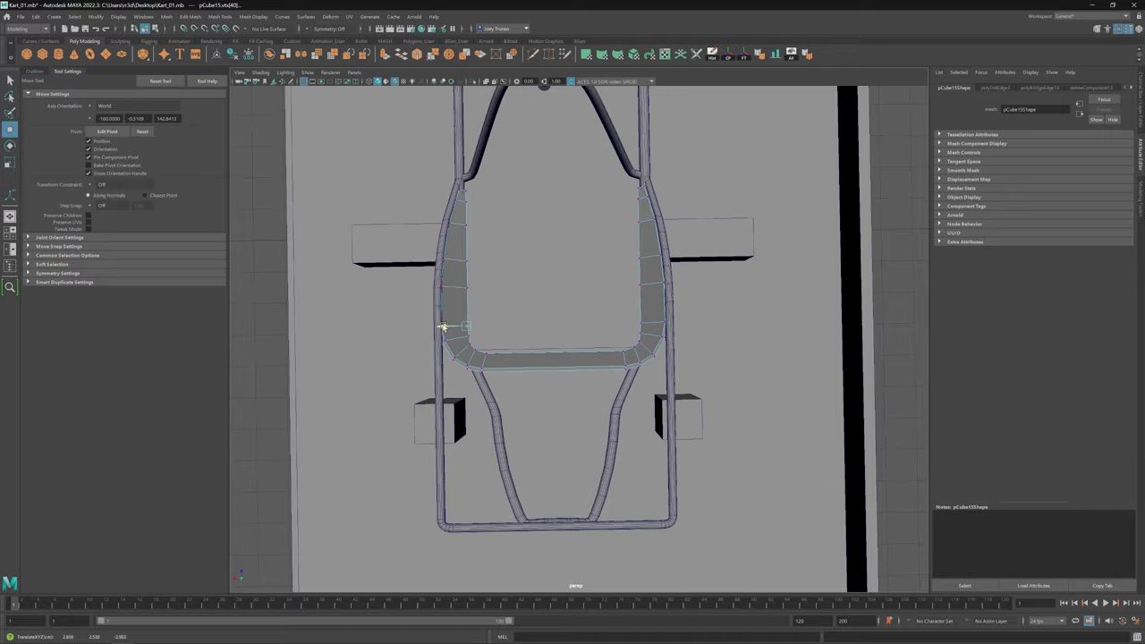
scroll(605, 292, down, 5)
click(703, 429)
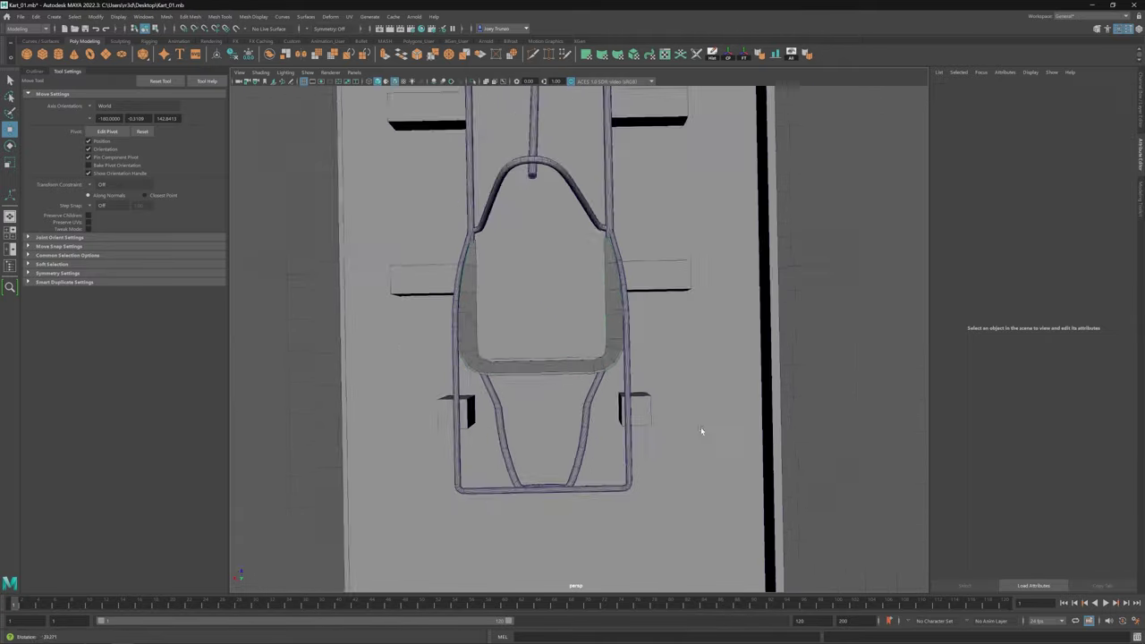
alt+drag(703, 429, 603, 463)
scroll(588, 427, up, 5)
key(ctrl+z)
click(588, 383)
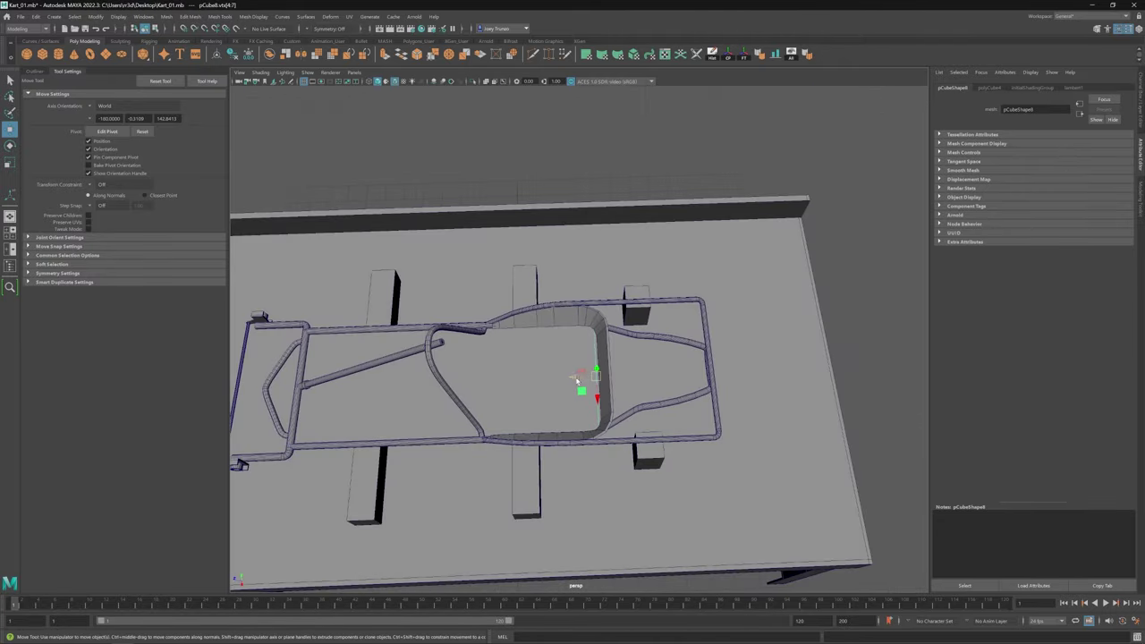
alt+drag(588, 383, 587, 412)
click(669, 404)
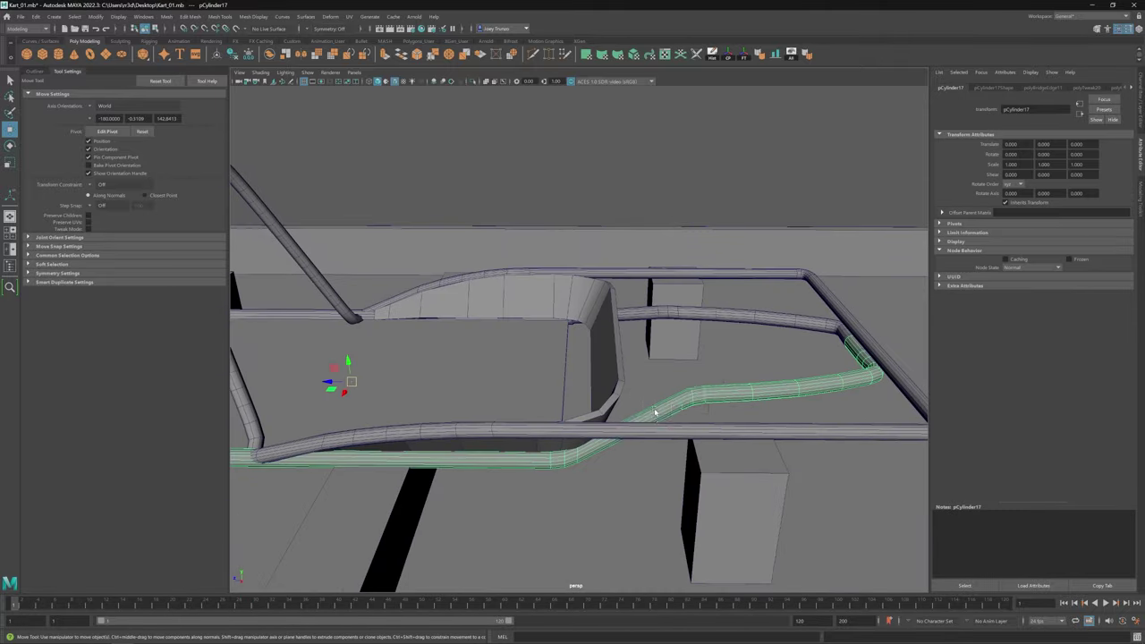
right_drag(626, 313, 590, 311)
drag(590, 311, 557, 465)
key(ctrl+z)
alt+drag(563, 370, 561, 423)
key(ctrl+z)
key(ctrl+z)
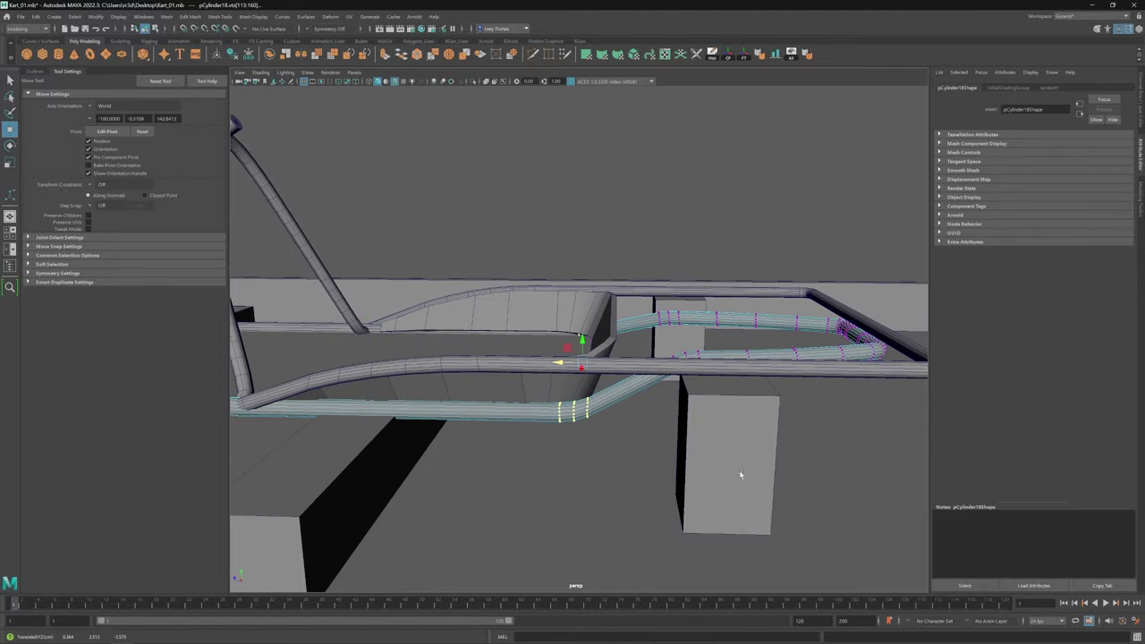
key(ctrl+z)
scroll(473, 396, down, 5)
alt+drag(472, 396, 549, 287)
key(ctrl+z)
alt+drag(554, 368, 475, 418)
key(ctrl+z)
key(ctrl+z)
scroll(537, 384, down, 5)
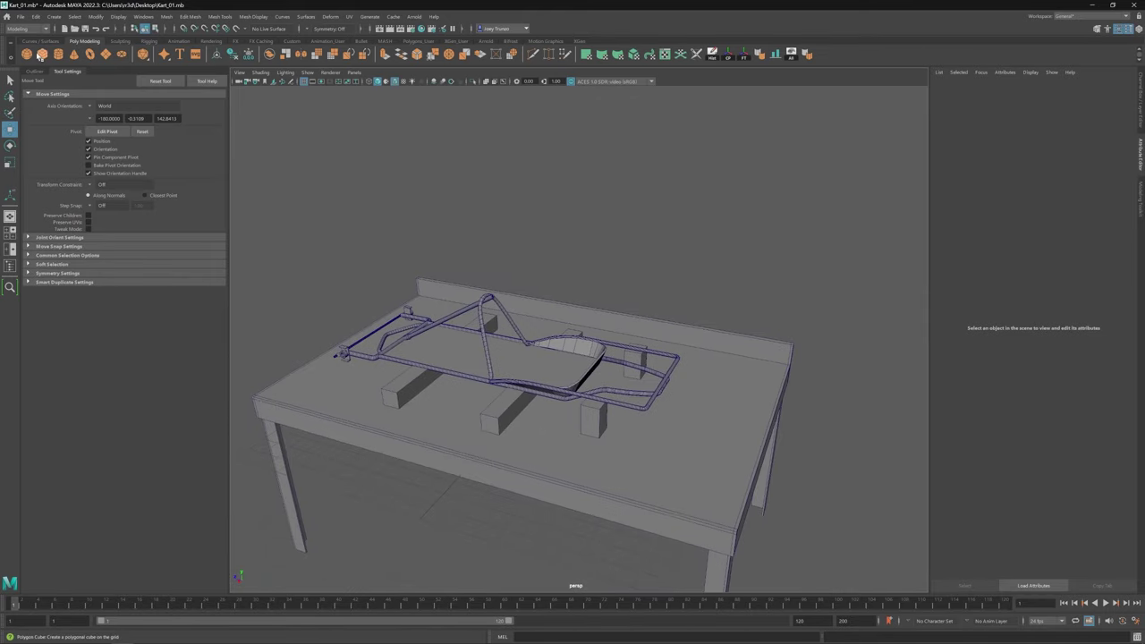
Step: Create cube pCube16, then rotate and scale it into a tall thin slab behind the seat
click(41, 54)
alt+drag(500, 376, 591, 343)
key(e)
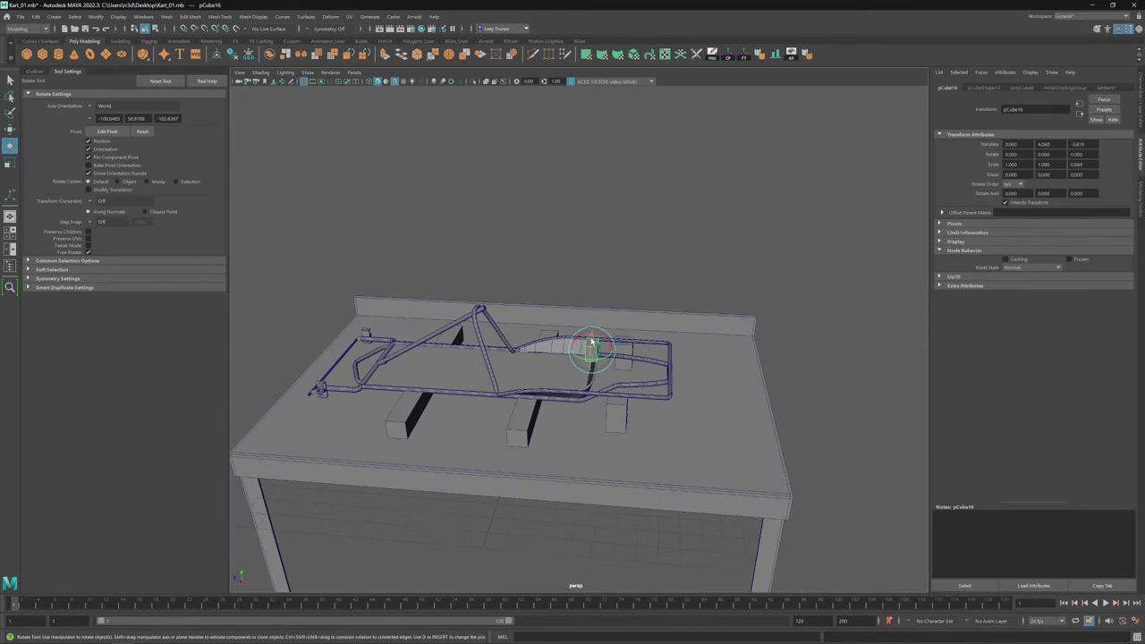
key(r)
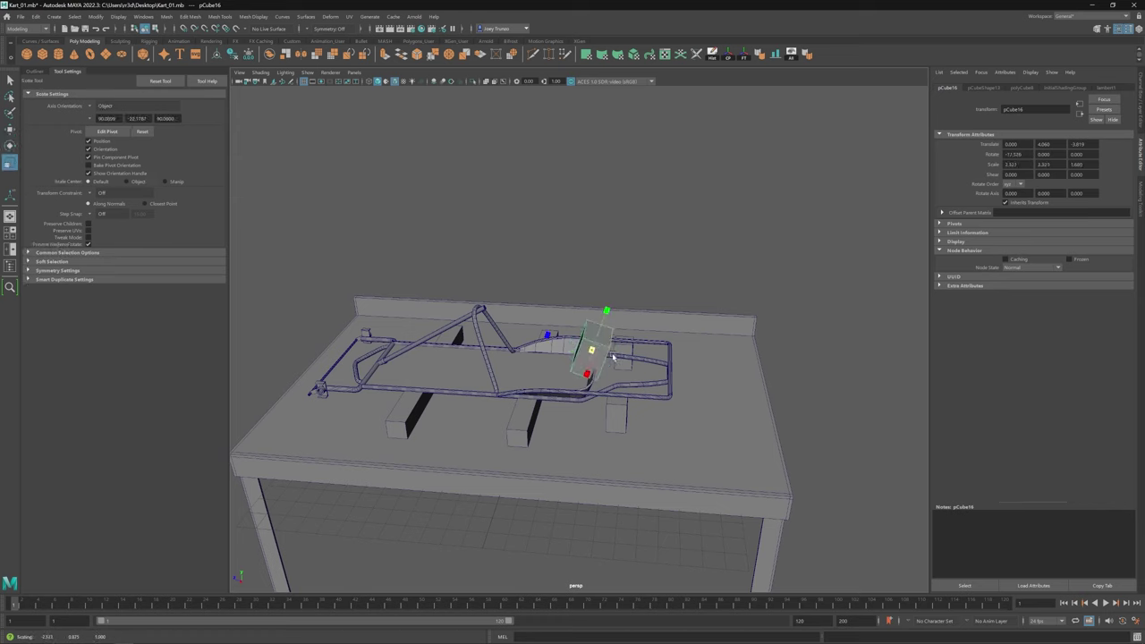
alt+drag(602, 342, 565, 339)
key(w)
key(r)
key(w)
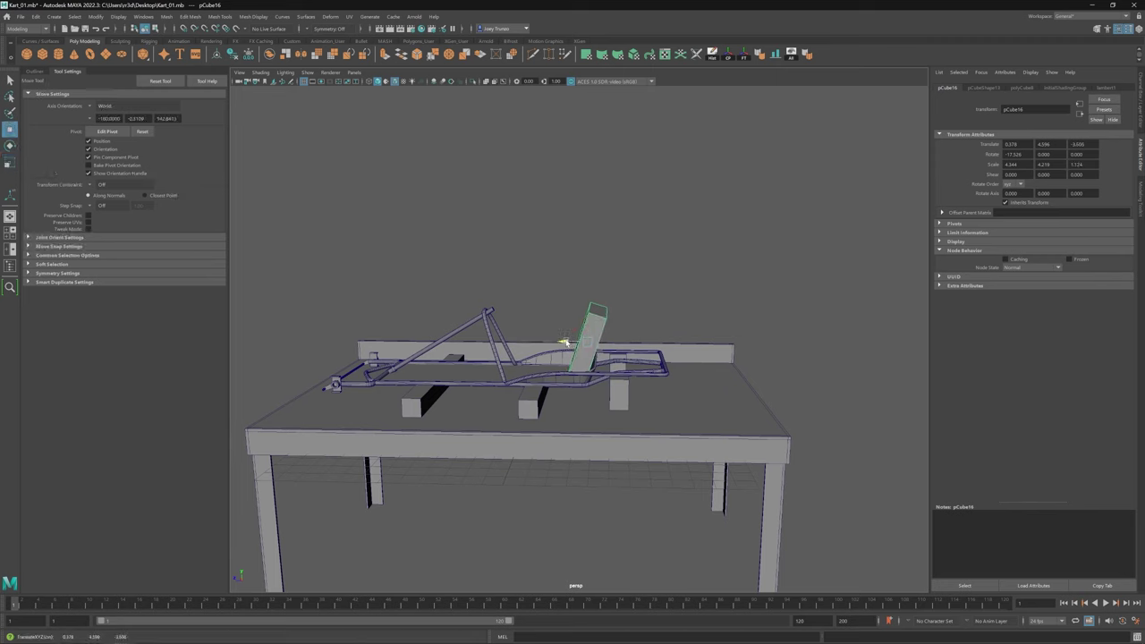
Step: Select the block's top face and set the move axes to object orientation
right_drag(577, 320, 587, 353)
alt+drag(587, 353, 535, 344)
click(593, 313)
click(100, 106)
click(105, 111)
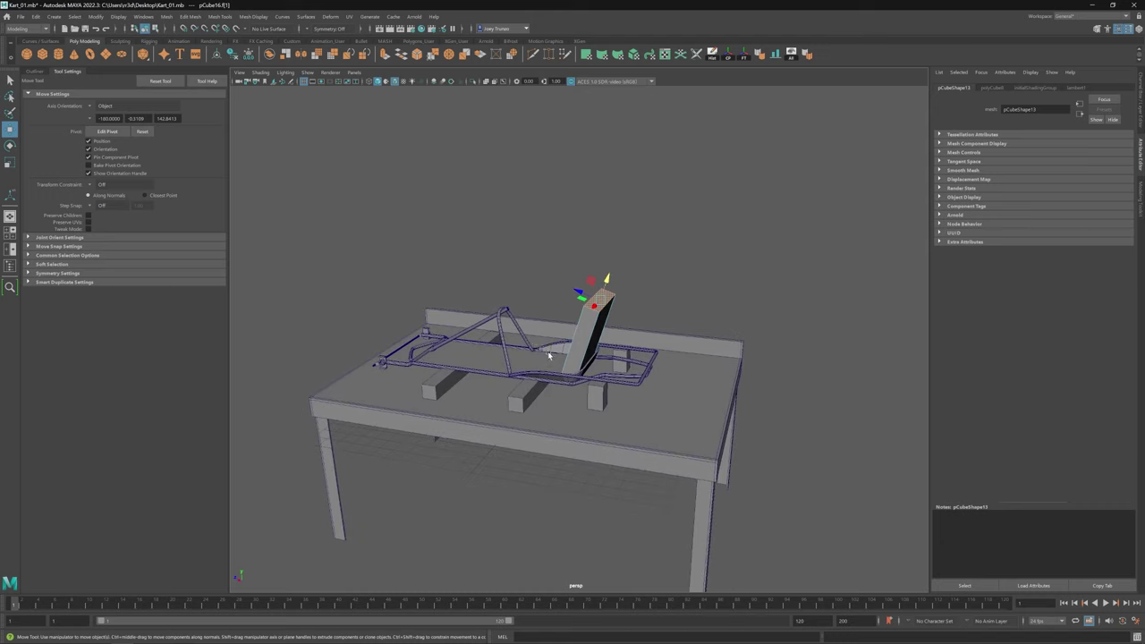
Step: Select the small support block and adjust its scale and position
click(525, 399)
alt+drag(525, 399, 495, 354)
alt+right_drag(494, 354, 587, 368)
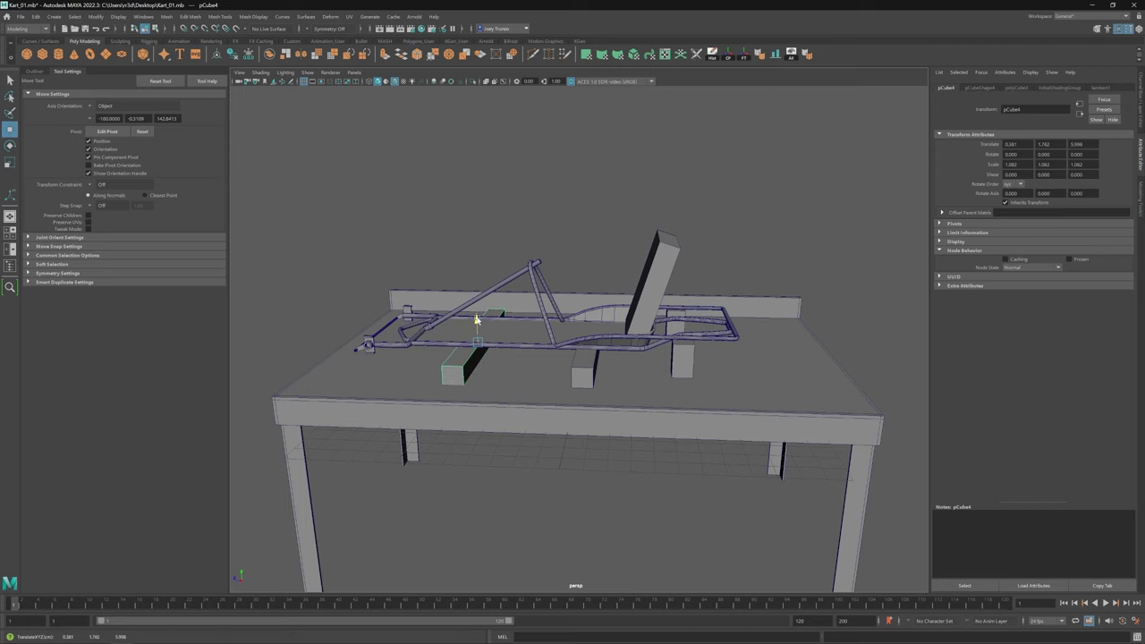
key(r)
scroll(582, 356, up, 3)
key(w)
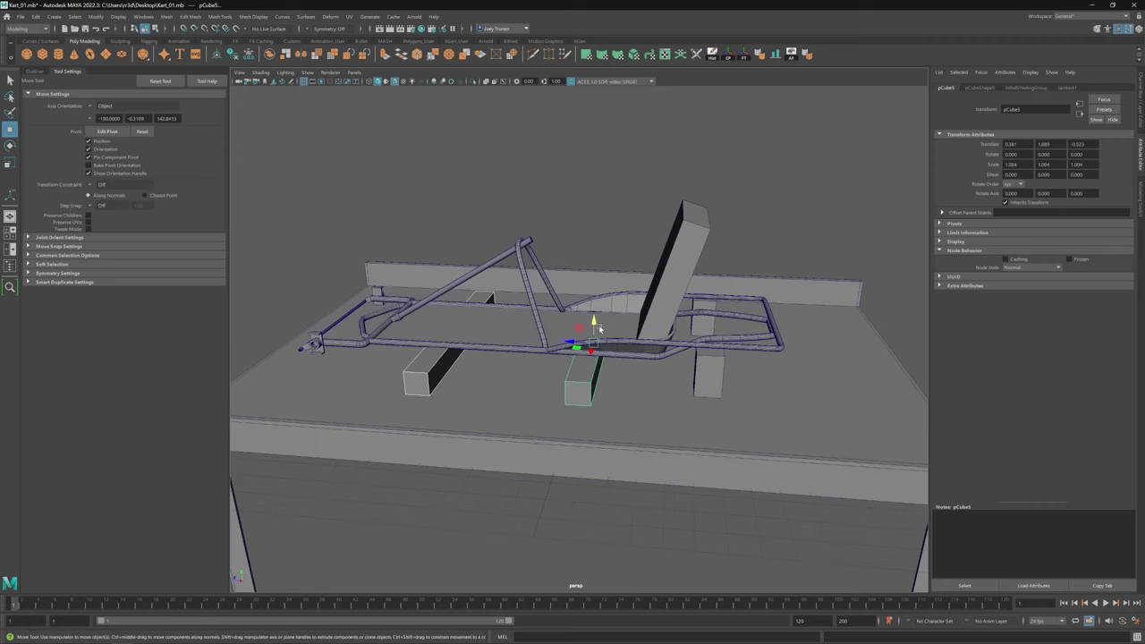
click(613, 358)
alt+right_drag(613, 358, 544, 378)
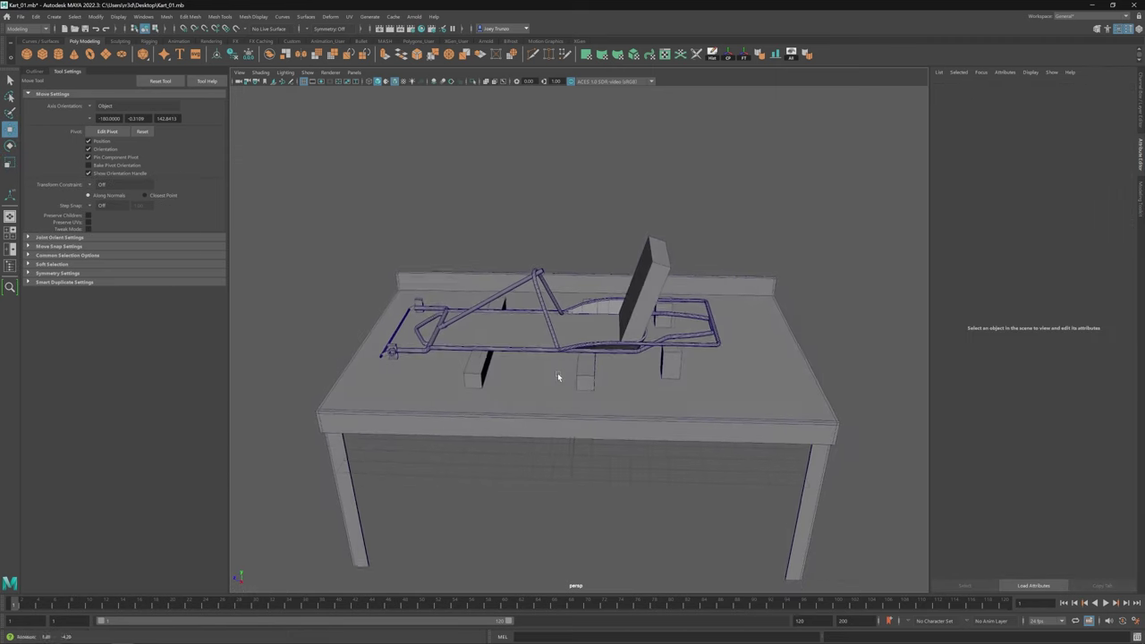
click(608, 357)
alt+drag(608, 357, 559, 291)
click(556, 347)
click(557, 284)
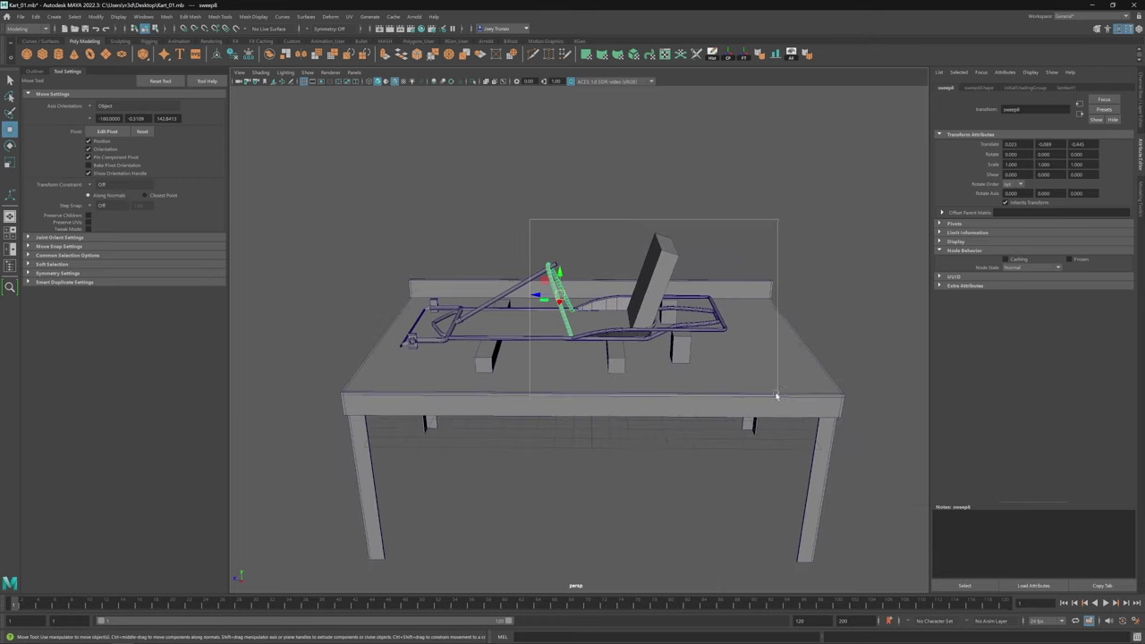
drag(776, 396, 833, 272)
key(ctrl+1)
key(F9)
scroll(679, 260, up, 3)
click(688, 109)
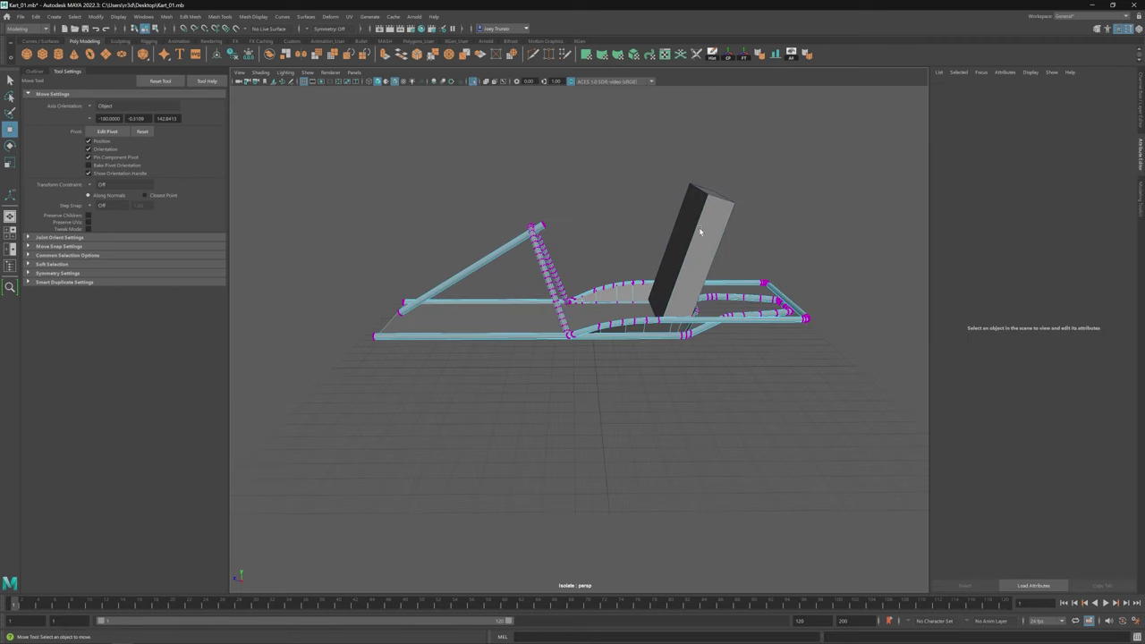
key(F8)
drag(831, 166, 462, 141)
key(F9)
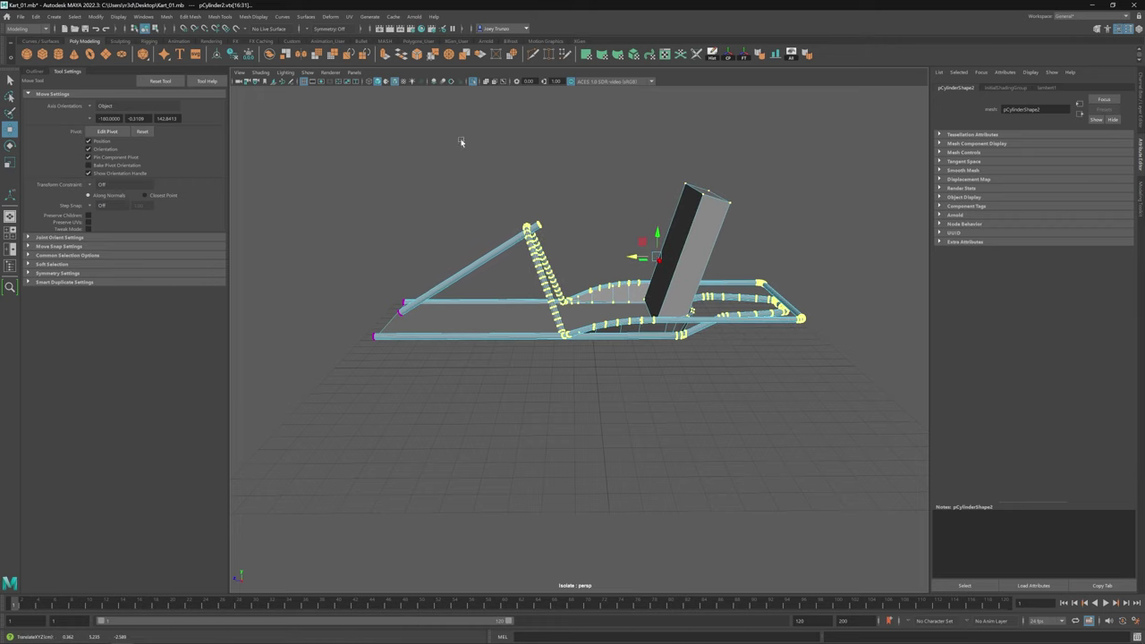
key(ctrl+1)
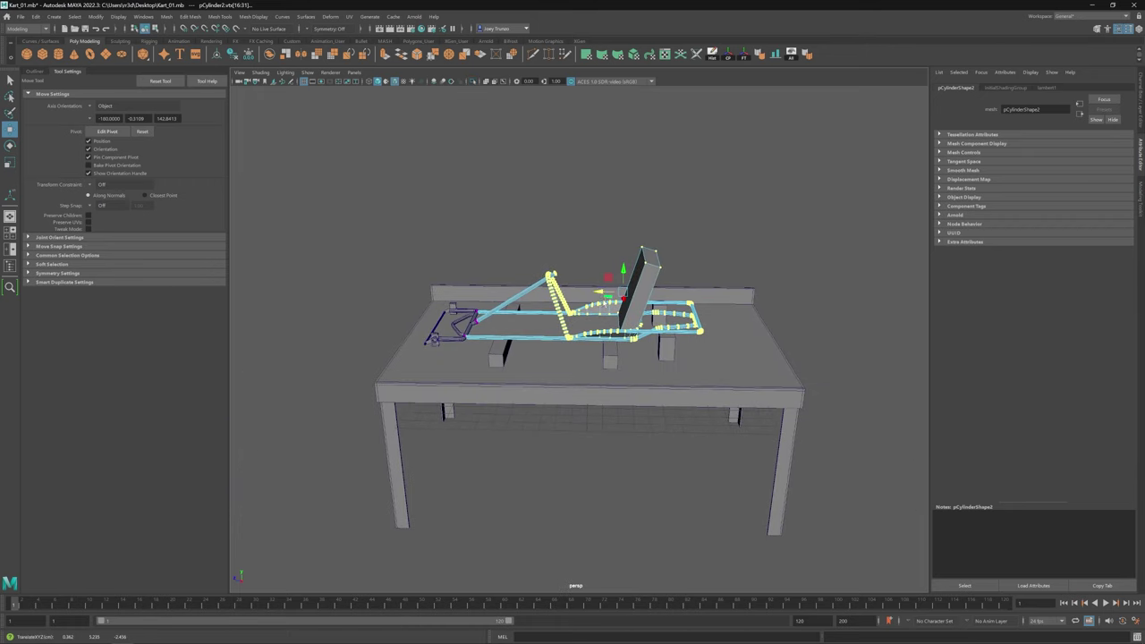
alt+drag(572, 403, 626, 322)
key(F10)
click(420, 284)
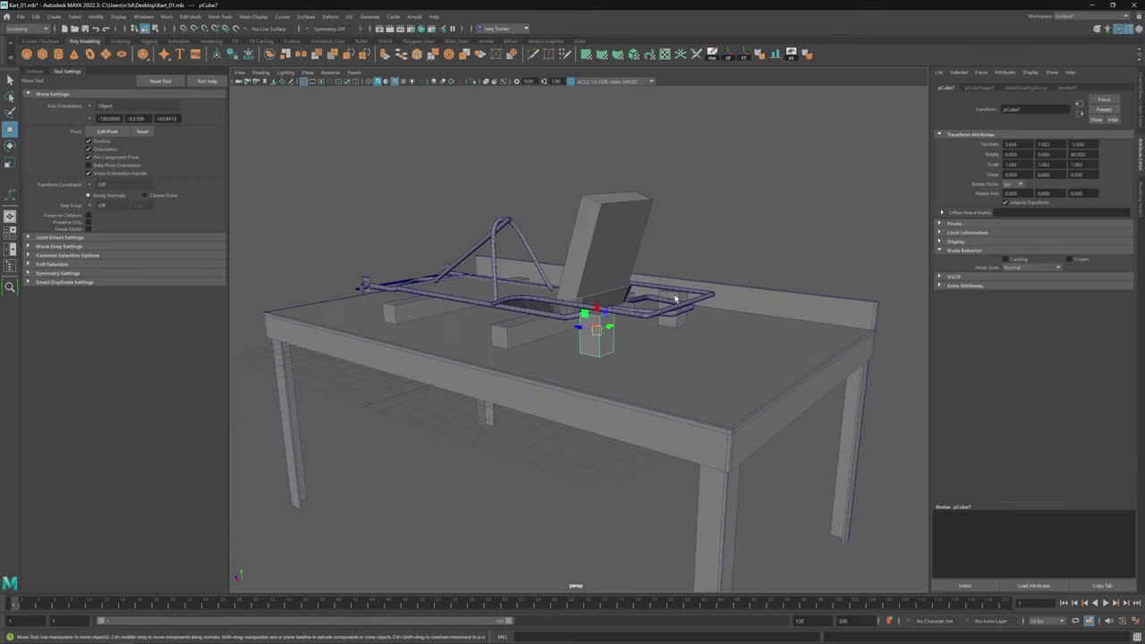
scroll(689, 256, up, 5)
click(697, 247)
alt+drag(698, 248, 471, 352)
key(a)
alt+drag(556, 356, 517, 175)
click(484, 323)
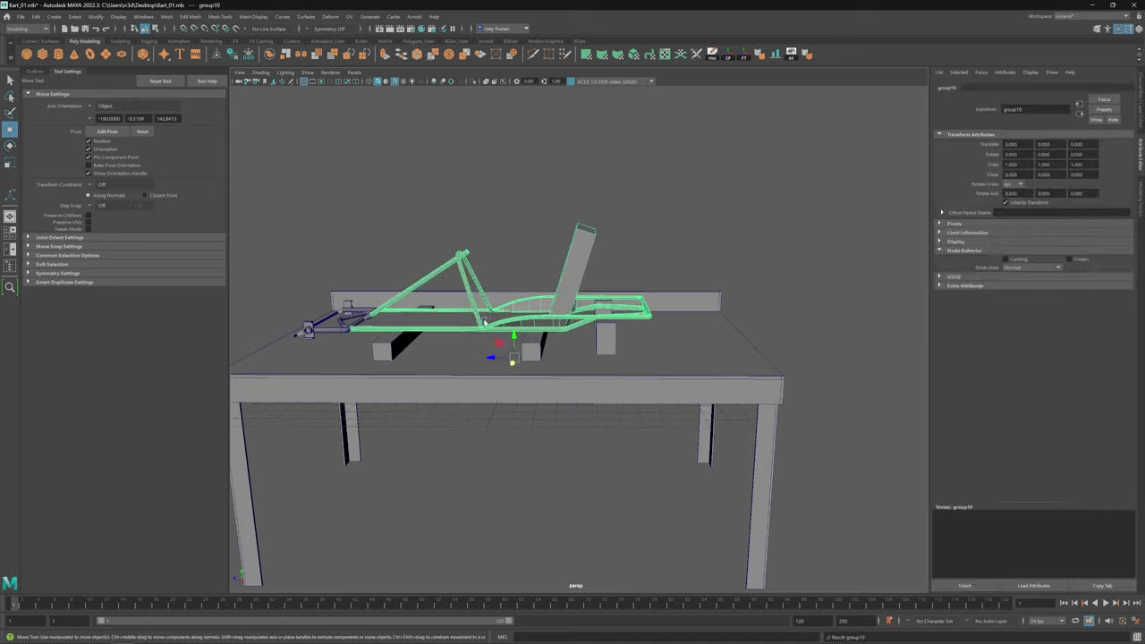
click(474, 82)
right_drag(648, 269, 617, 269)
drag(690, 184, 567, 345)
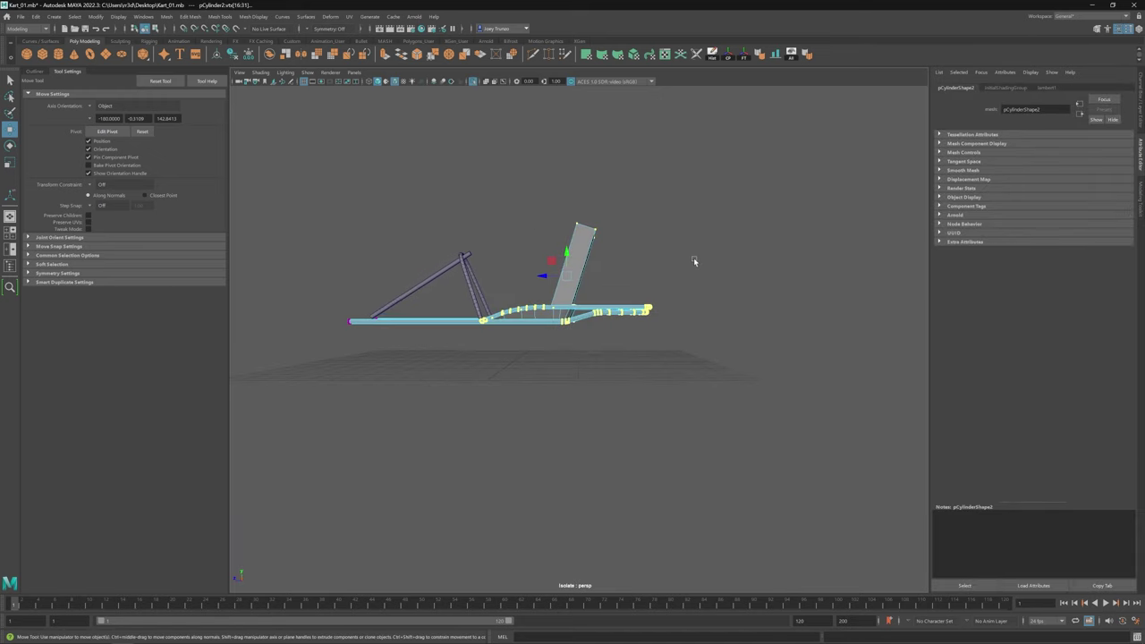
key(space)
key(space)
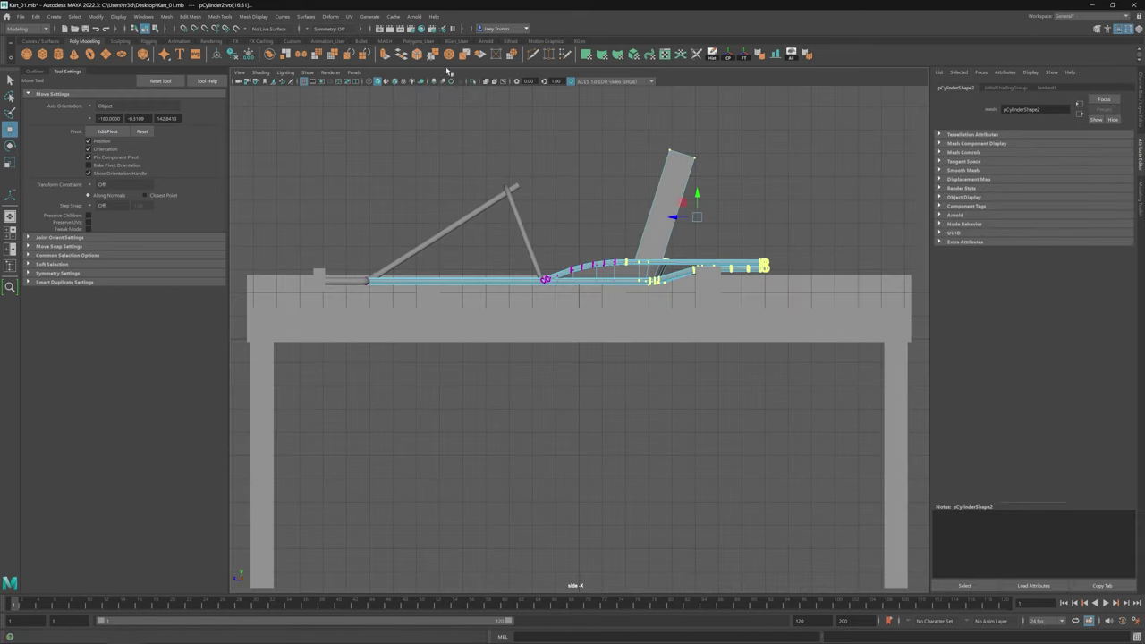
key(space)
key(space)
alt+drag(536, 304, 685, 230)
click(474, 82)
Step: Mirror the inner rear tube pCylinder17 to the opposite side of the kart
scroll(638, 391, up, 3)
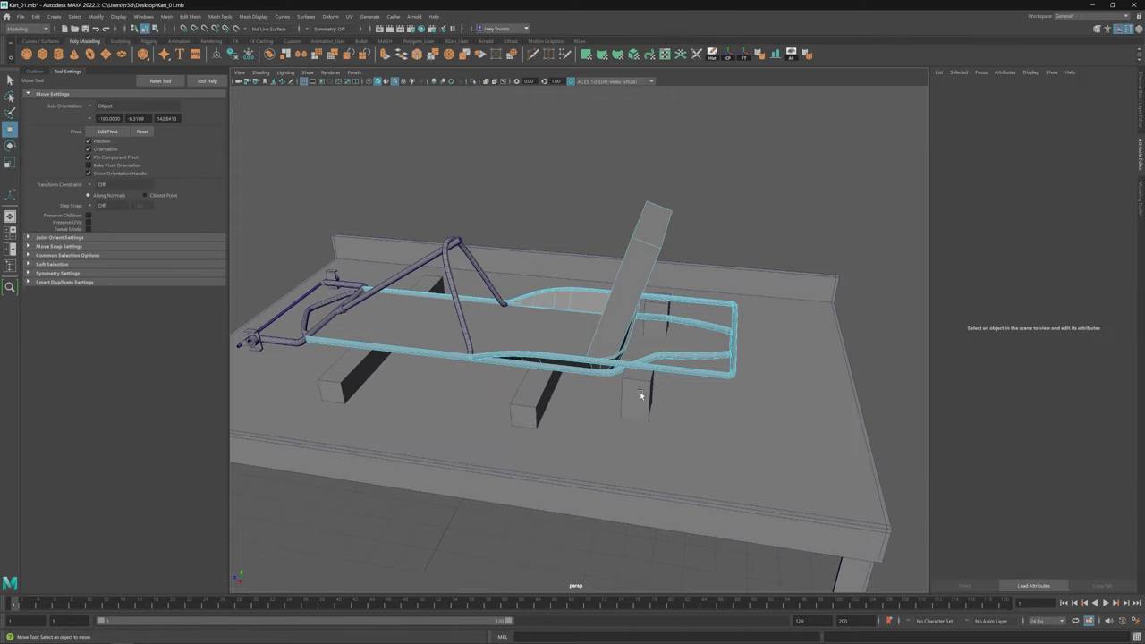
alt+drag(649, 410, 572, 268)
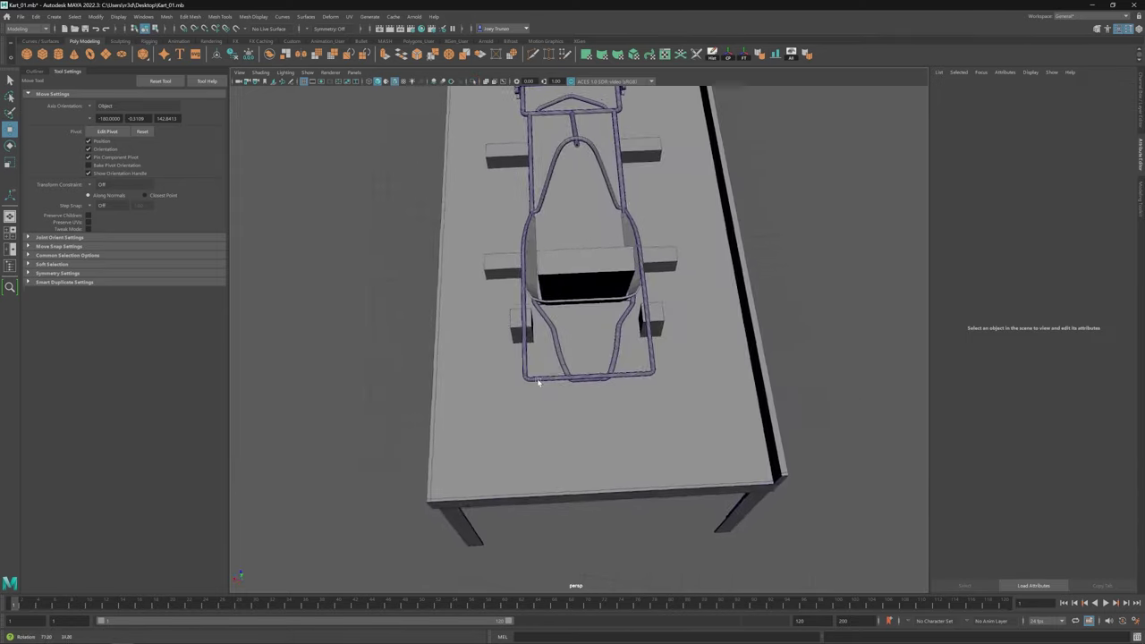
click(547, 295)
scroll(646, 410, up, 3)
alt+drag(645, 409, 600, 344)
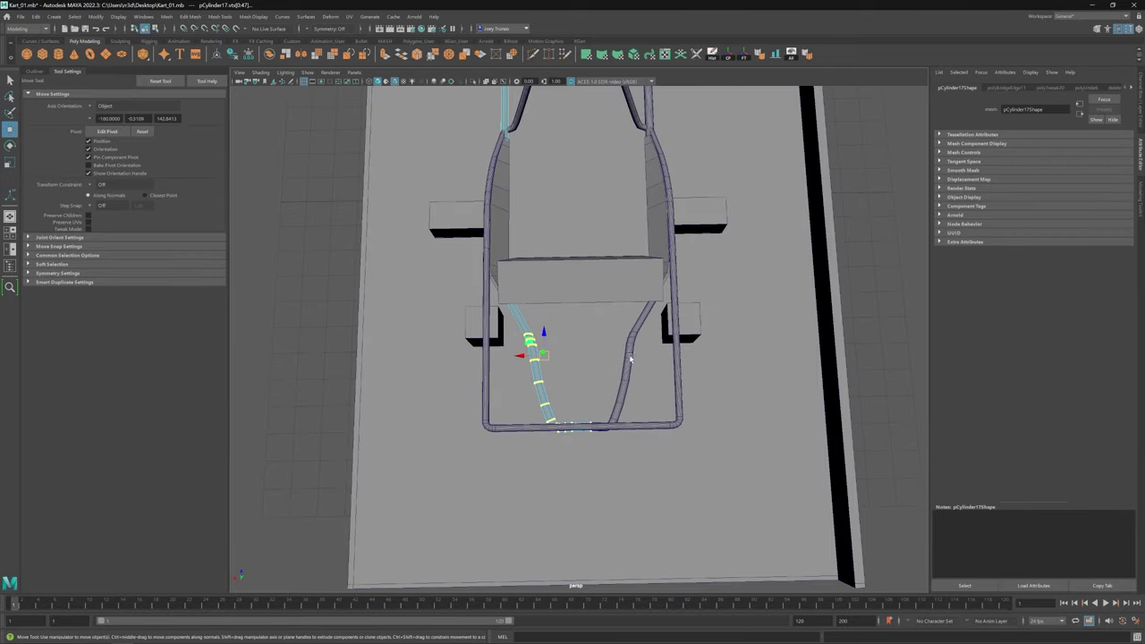
right_drag(600, 344, 562, 383)
key(r)
alt+drag(561, 381, 727, 373)
key(w)
click(728, 373)
Step: Rotate the new small tube pCylinder19 and shrink it to about 0.176
scroll(523, 375, down, 3)
scroll(597, 404, up, 3)
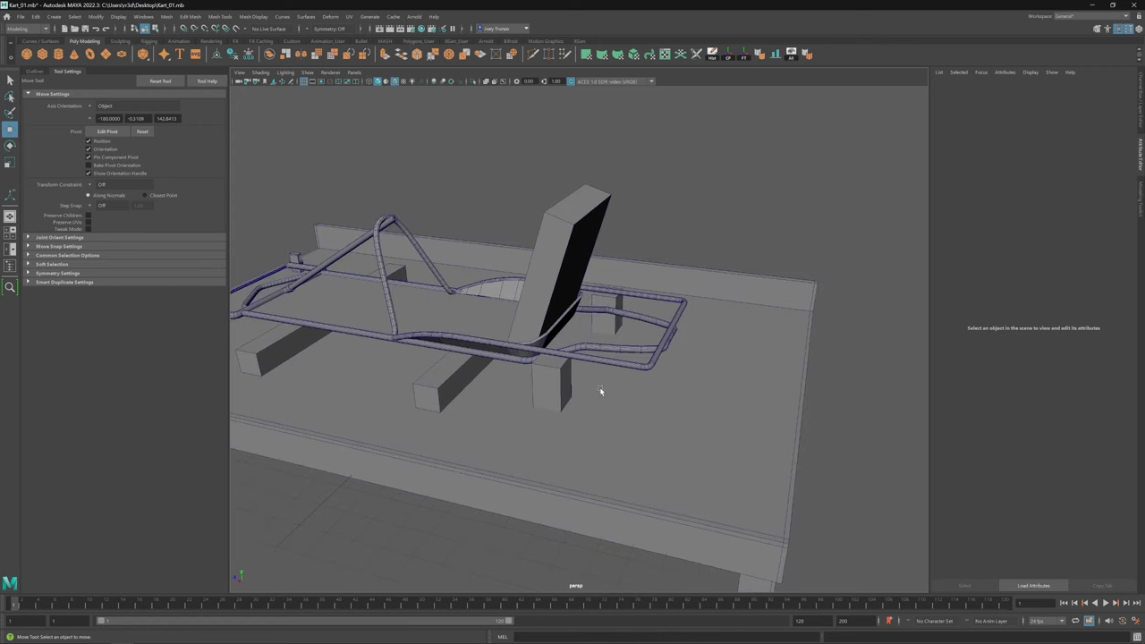
click(611, 347)
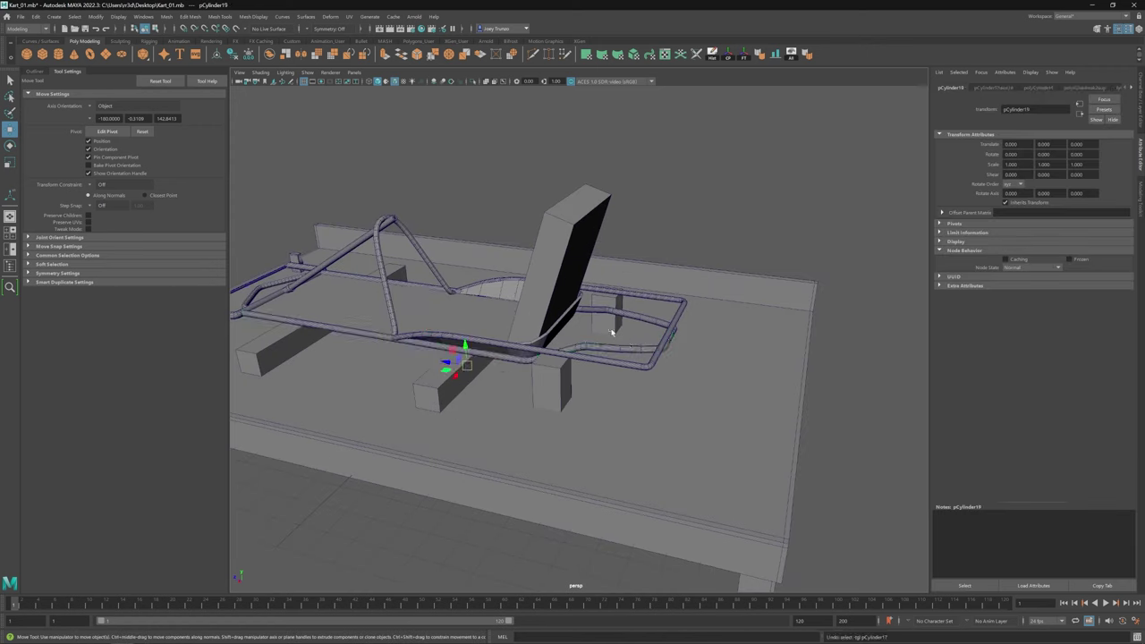
click(579, 272)
key(e)
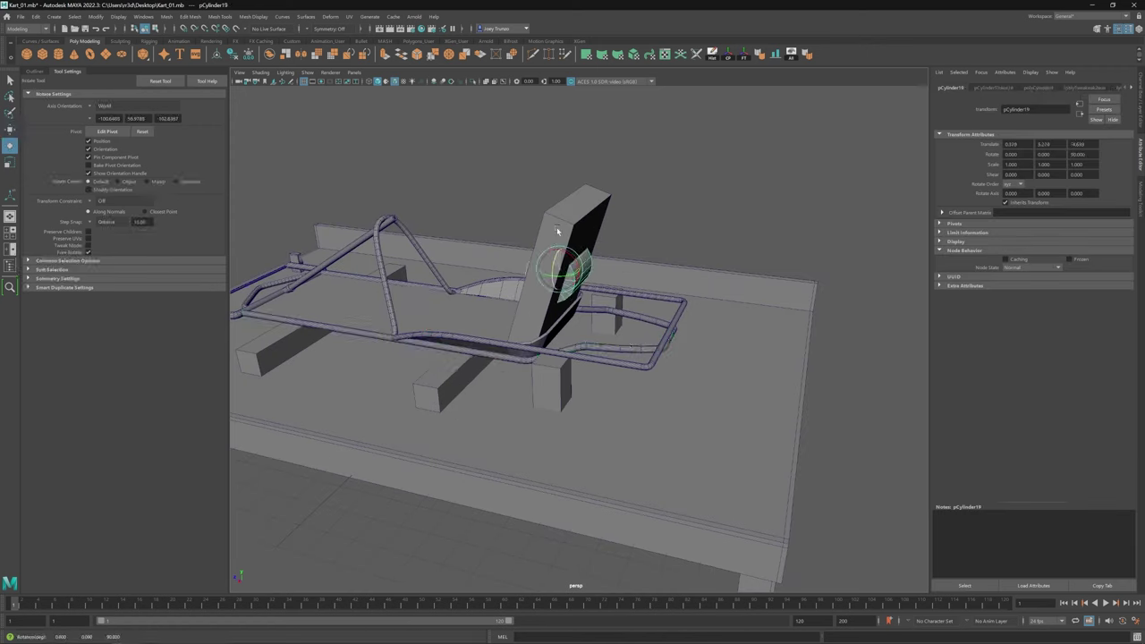
key(r)
alt+drag(608, 261, 644, 295)
Step: Lower pCylinder19 into the frame and lengthen it to span the gap between the rear tubes
drag(644, 295, 604, 351)
key(w)
key(r)
alt+drag(603, 351, 580, 332)
key(w)
key(r)
drag(580, 332, 580, 332)
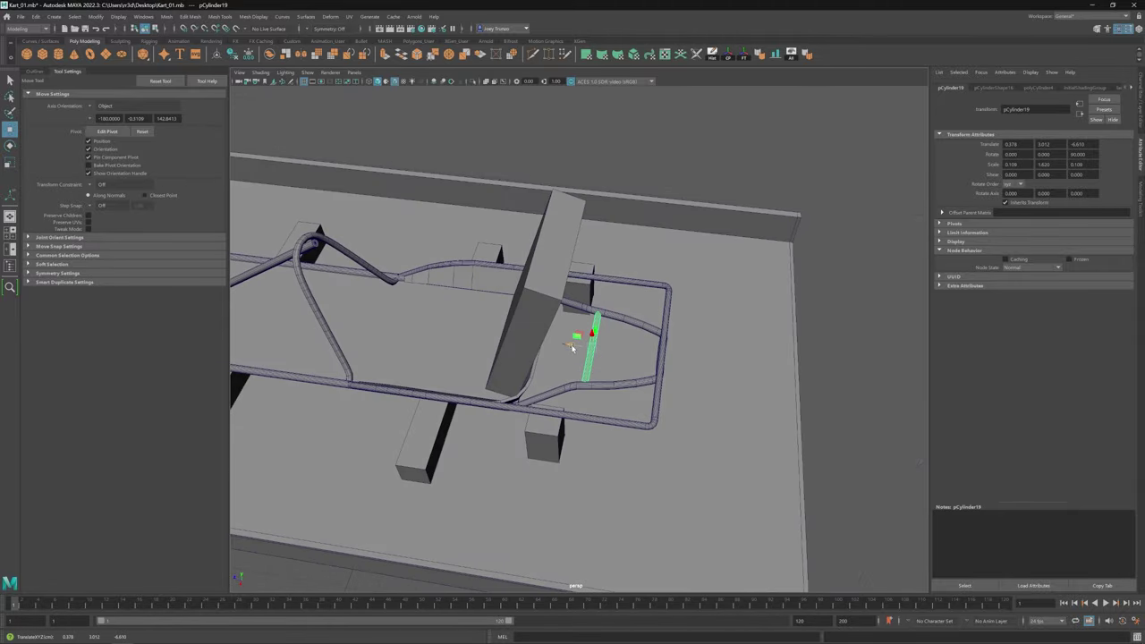
key(w)
Step: Insert an edge loop across the cross tube with Mesh Tools > Insert Edge Loop
click(219, 16)
click(239, 86)
click(594, 342)
key(w)
alt+drag(594, 341, 601, 392)
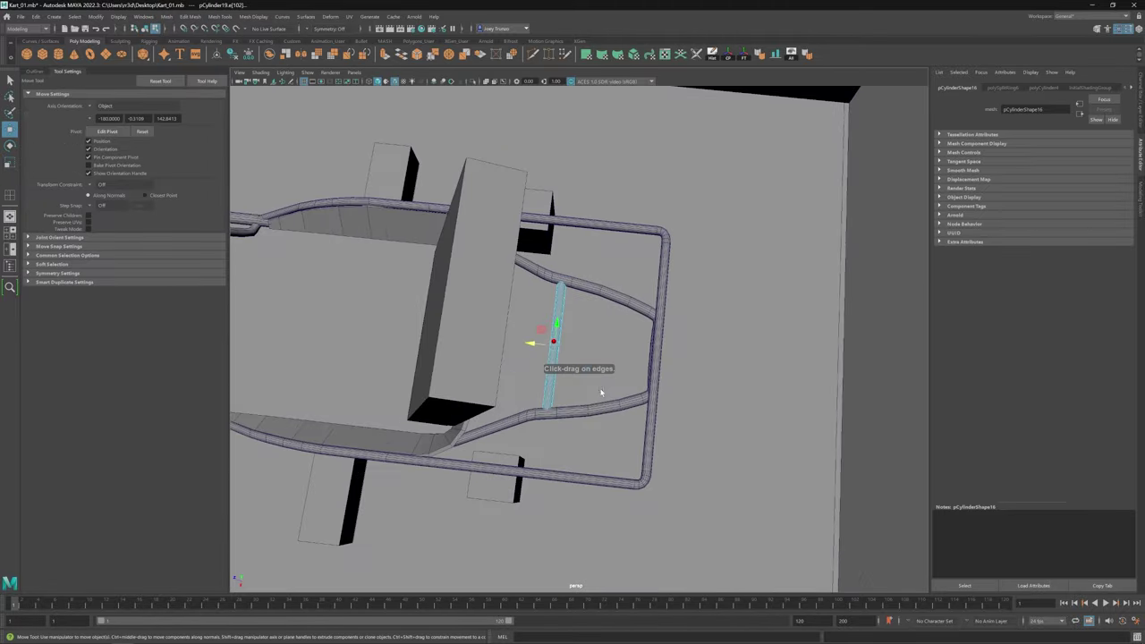
click(576, 357)
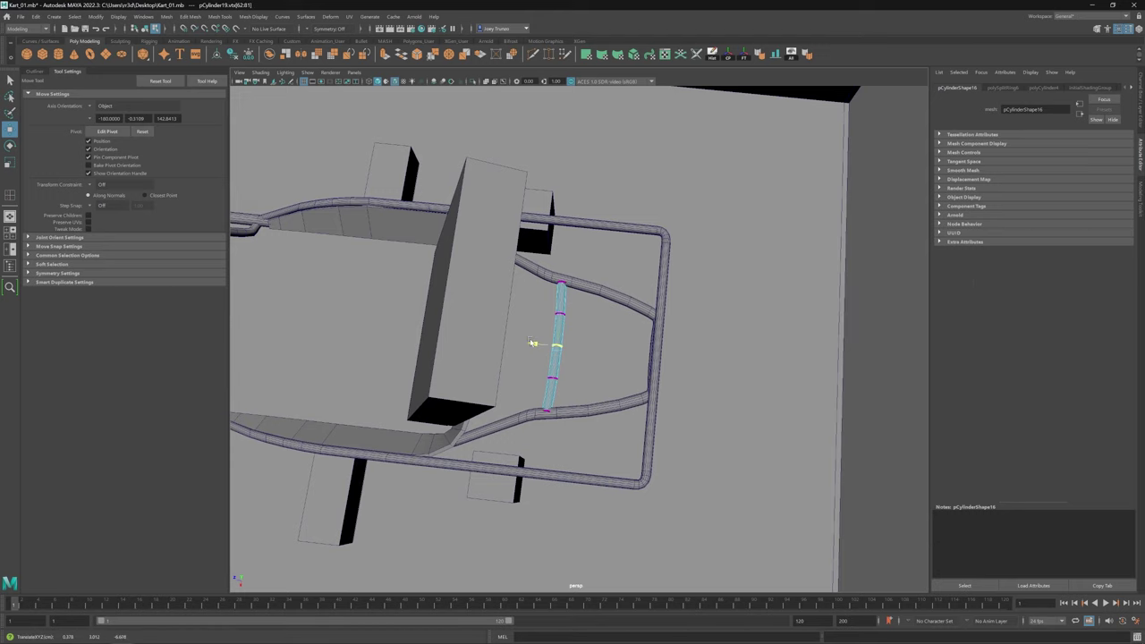
right_click(554, 329)
click(559, 312)
click(786, 396)
alt+drag(787, 396, 685, 422)
scroll(524, 402, down, 5)
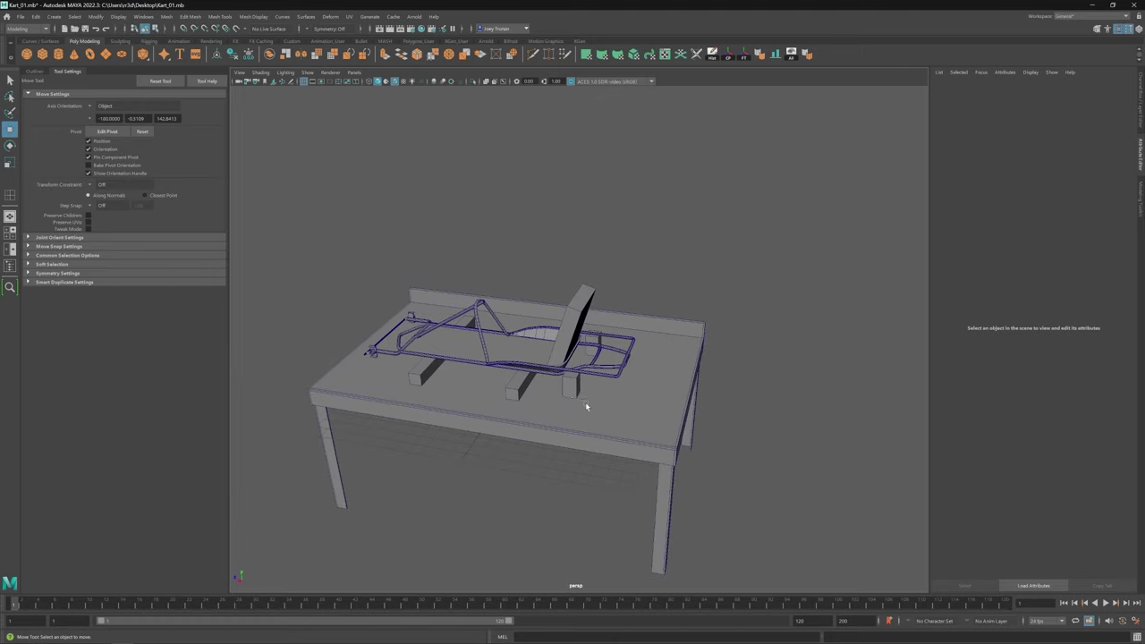
Step: Isolate the kart frame on its own with Ctrl+1
alt+drag(586, 407, 553, 279)
scroll(587, 396, up, 3)
click(577, 304)
key(F9)
key(ctrl+1)
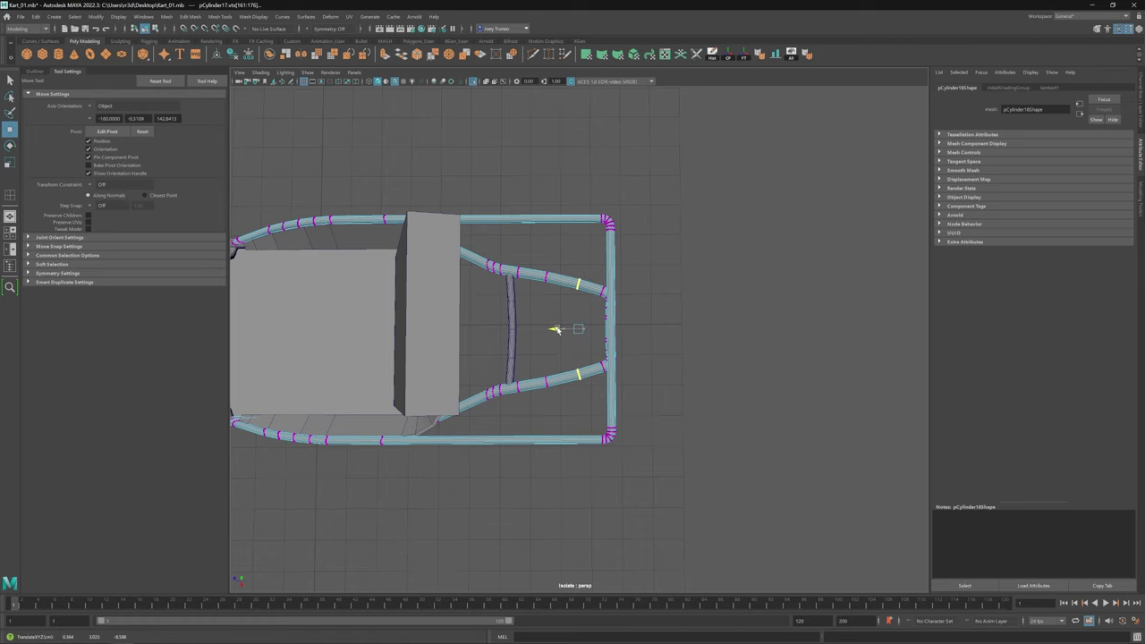
click(592, 298)
alt+drag(593, 299, 626, 295)
Step: Check the kart in top view with the reference image and wireframe on shaded
click(581, 261)
click(709, 280)
key(space)
key(space)
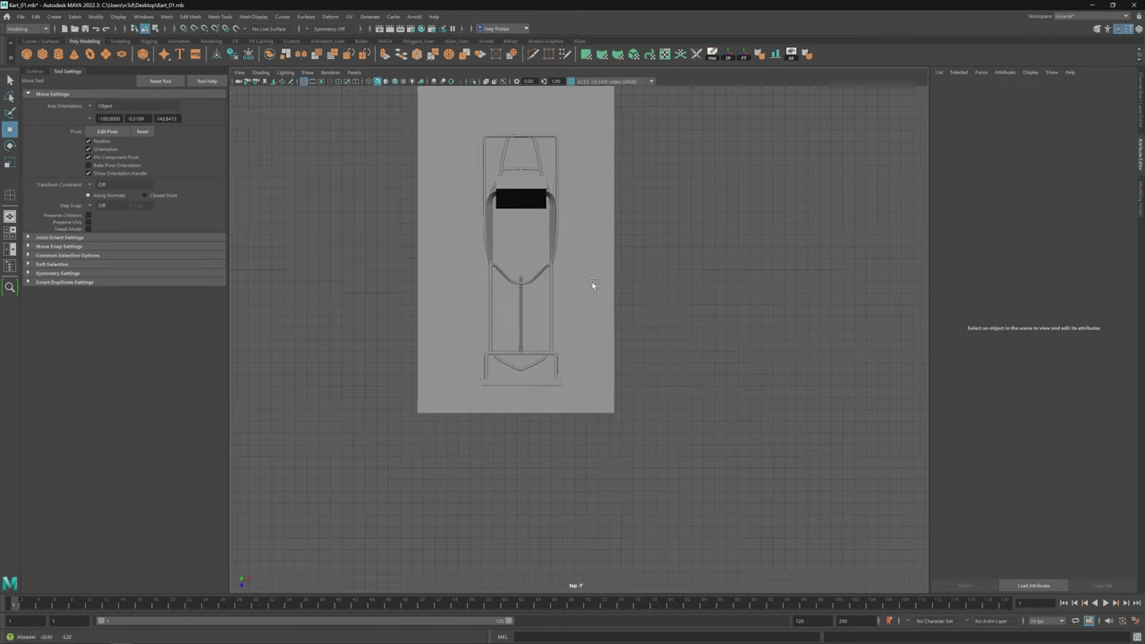
click(396, 82)
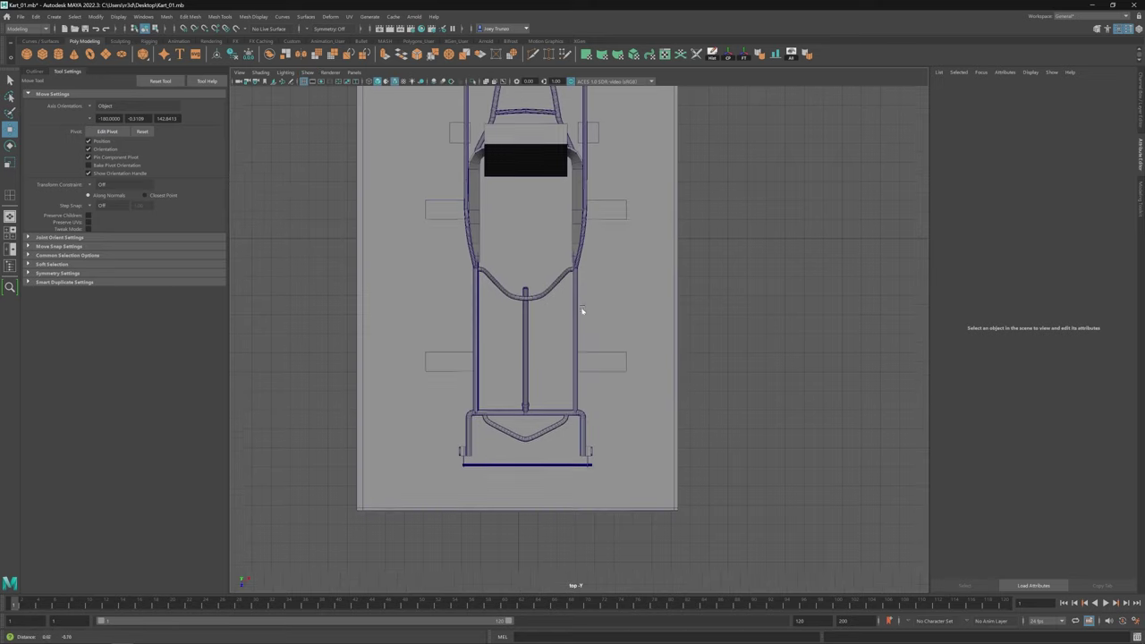
alt+middle_drag(576, 134, 556, 272)
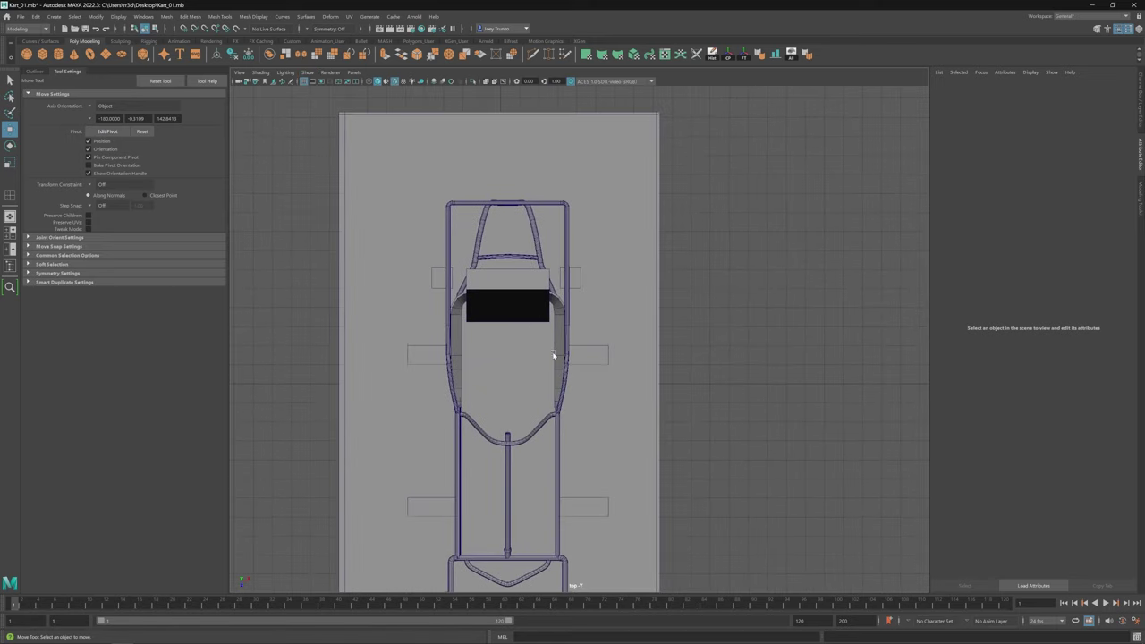
key(space)
key(space)
Step: Narrow the seat box pCube16 in X from 0.884 to 0.823
alt+drag(553, 356, 572, 322)
click(572, 305)
key(r)
key(F11)
click(552, 322)
key(w)
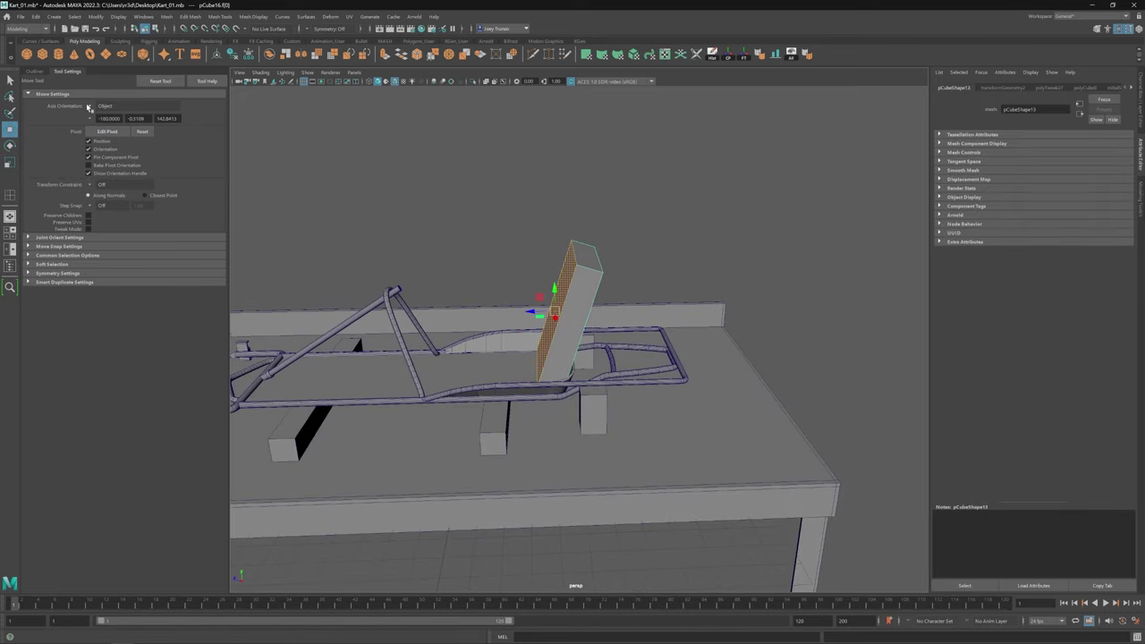
alt+drag(532, 315, 565, 320)
key(F8)
key(r)
alt+drag(565, 320, 626, 369)
key(w)
Step: Create cube pCube17 and shape it into a thin plate lying on the side tube
click(42, 55)
key(r)
key(w)
key(e)
key(w)
Step: Move the side plate's end vertices so it follows side tube pCylinder14
click(595, 384)
mouse_move(626, 369)
mouse_down()
mouse_move(544, 372)
mouse_move(607, 366)
mouse_up()
right_drag(607, 367, 592, 336)
click(659, 327)
alt+drag(659, 327, 626, 357)
drag(625, 357, 572, 371)
drag(547, 353, 575, 402)
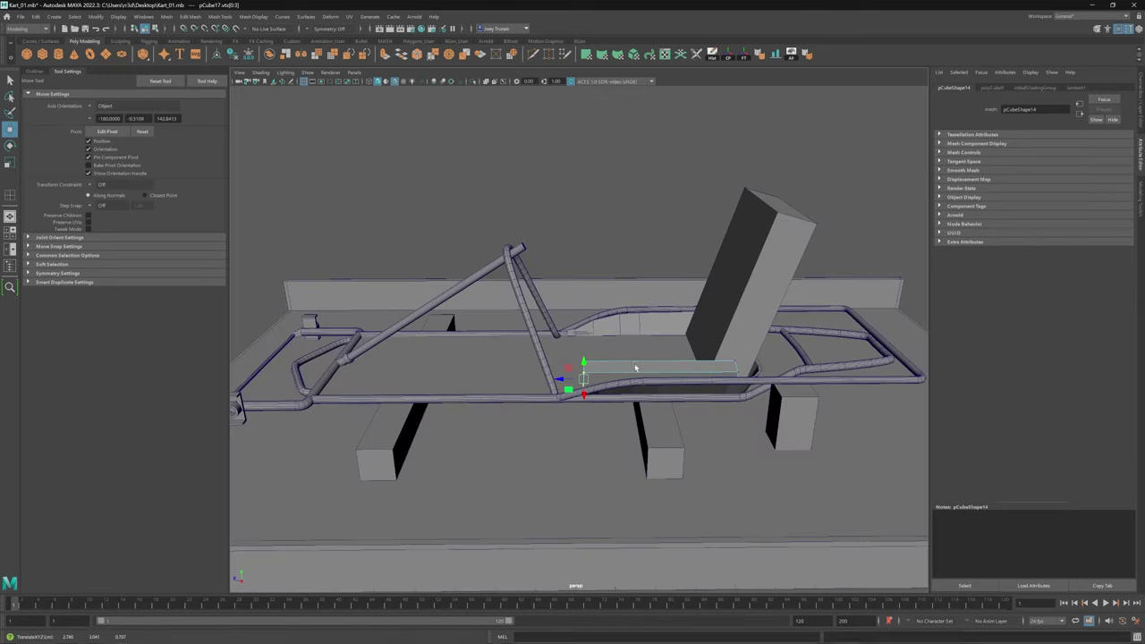
Step: Duplicate the block, rotate the copy about 185° and shrink it to about 0.44
click(726, 300)
key(ctrl+d)
key(e)
drag(704, 307, 694, 320)
key(r)
drag(715, 281, 557, 293)
key(w)
key(r)
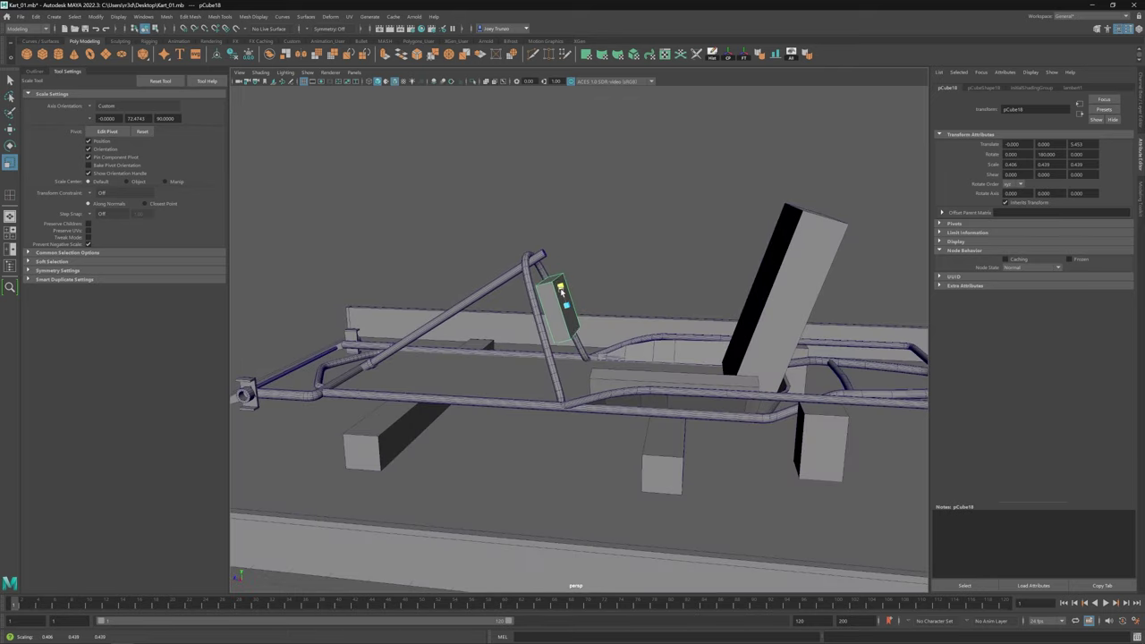
Step: Position block pCube18 at the seat's front edge, scaled about 0.406 by 0.439
key(w)
alt+drag(570, 347, 473, 275)
key(r)
key(w)
key(ctrl+F11)
key(F8)
Step: Adjust the corner vertices of side panel pCube15
click(675, 404)
key(F9)
scroll(537, 358, up, 2)
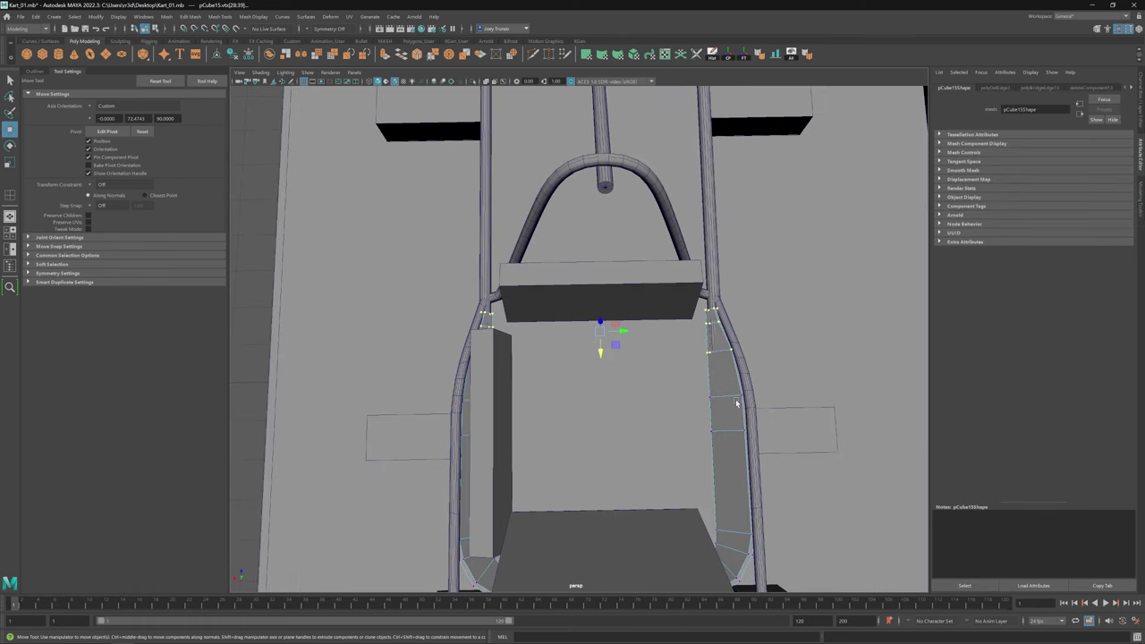
scroll(536, 357, down, 1)
drag(759, 279, 665, 592)
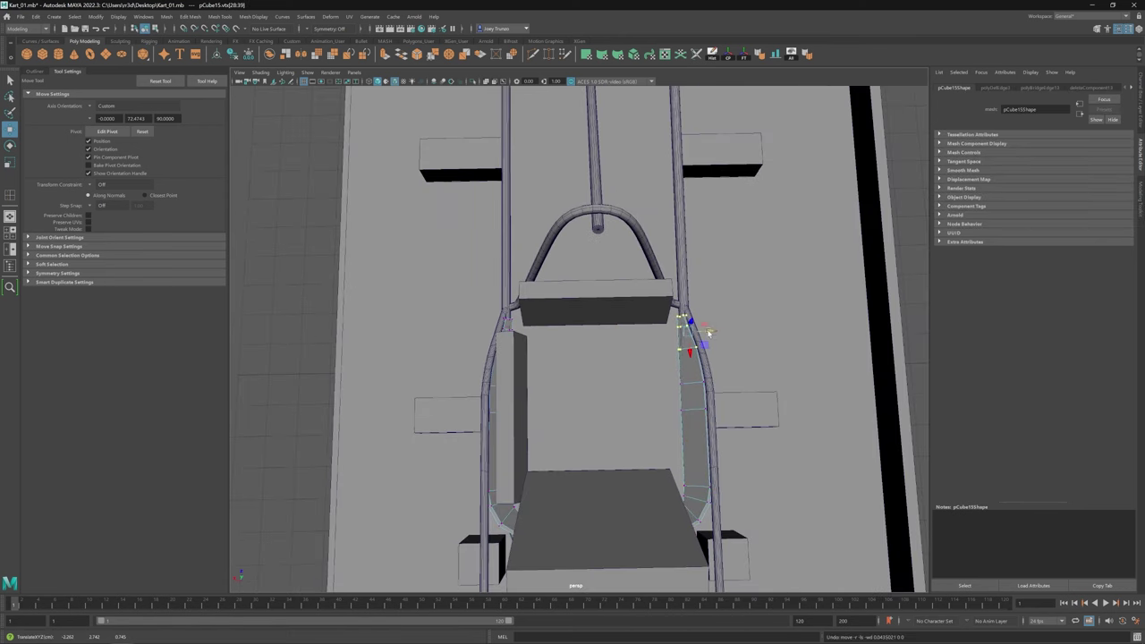
key(F8)
Step: Nudge the L-shaped tube pCylinder17's vertices about -0.015 using the polyMoveVertex handle
click(688, 285)
alt+drag(689, 284, 509, 480)
click(679, 384)
click(501, 505)
key(r)
click(166, 17)
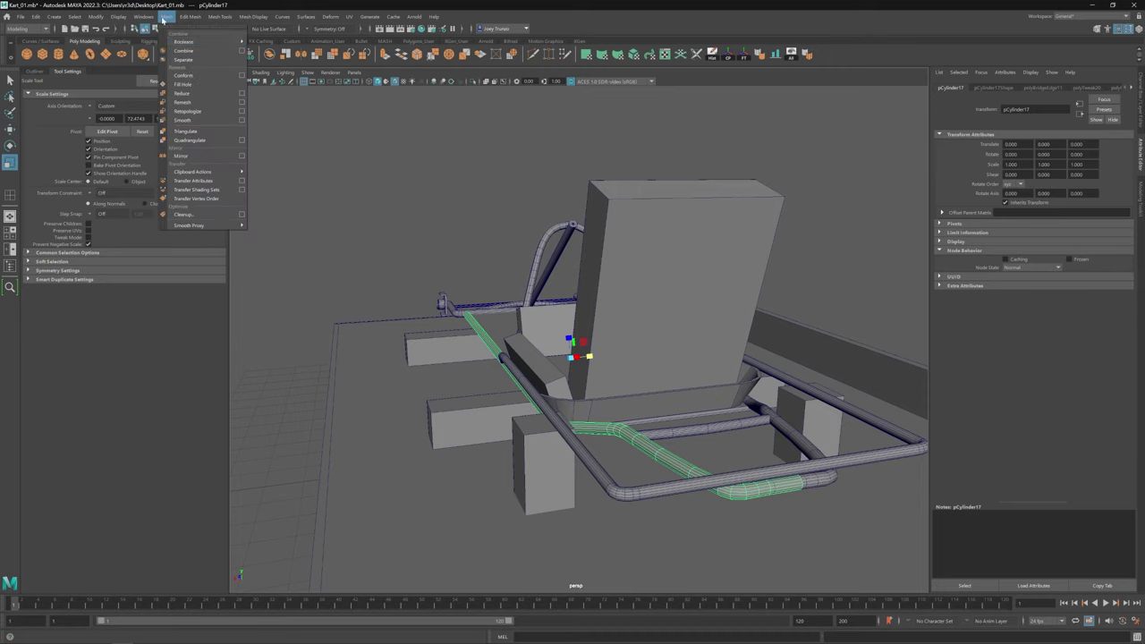
click(782, 512)
key(t)
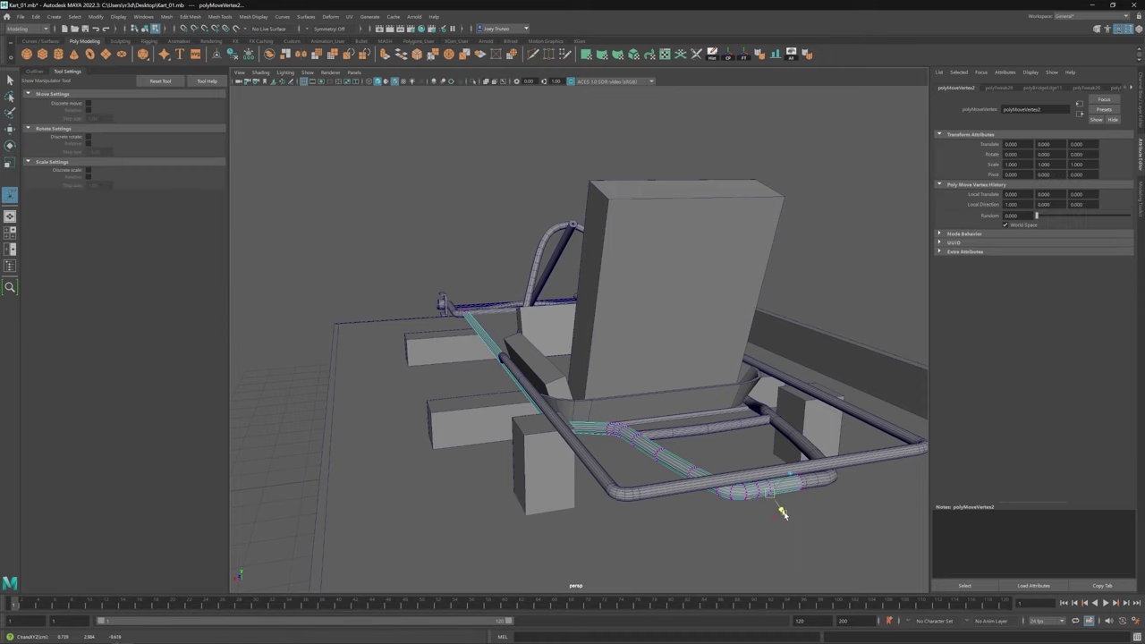
alt+drag(782, 513, 760, 250)
key(w)
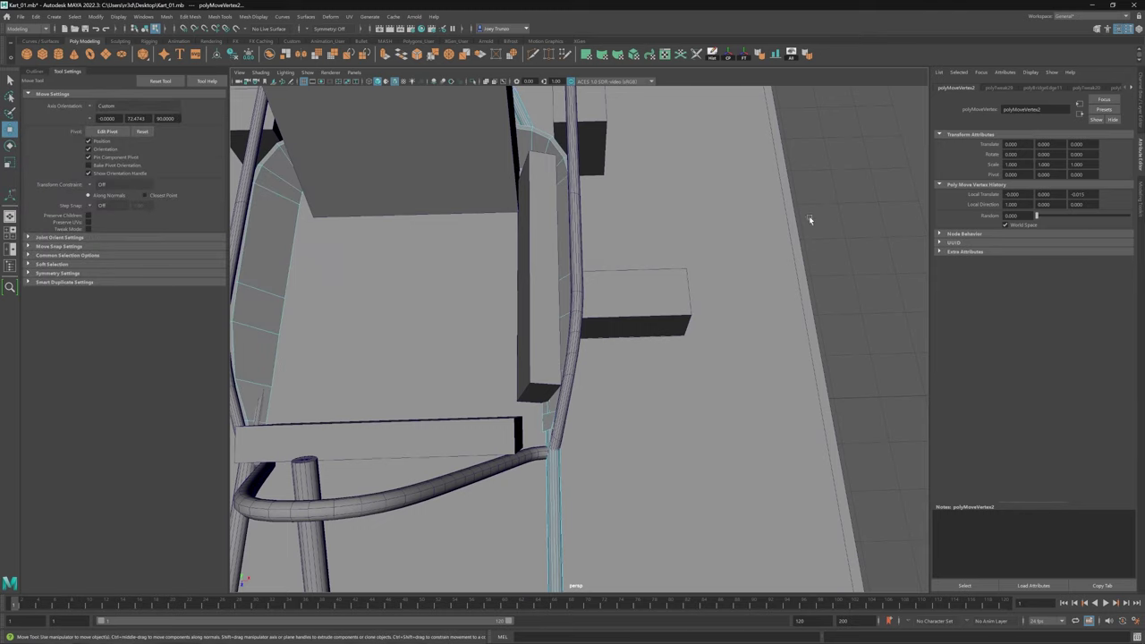
Step: Reselect side panel pCube15 and inspect its fit from a low side angle
click(809, 191)
click(855, 194)
alt+drag(855, 194, 457, 429)
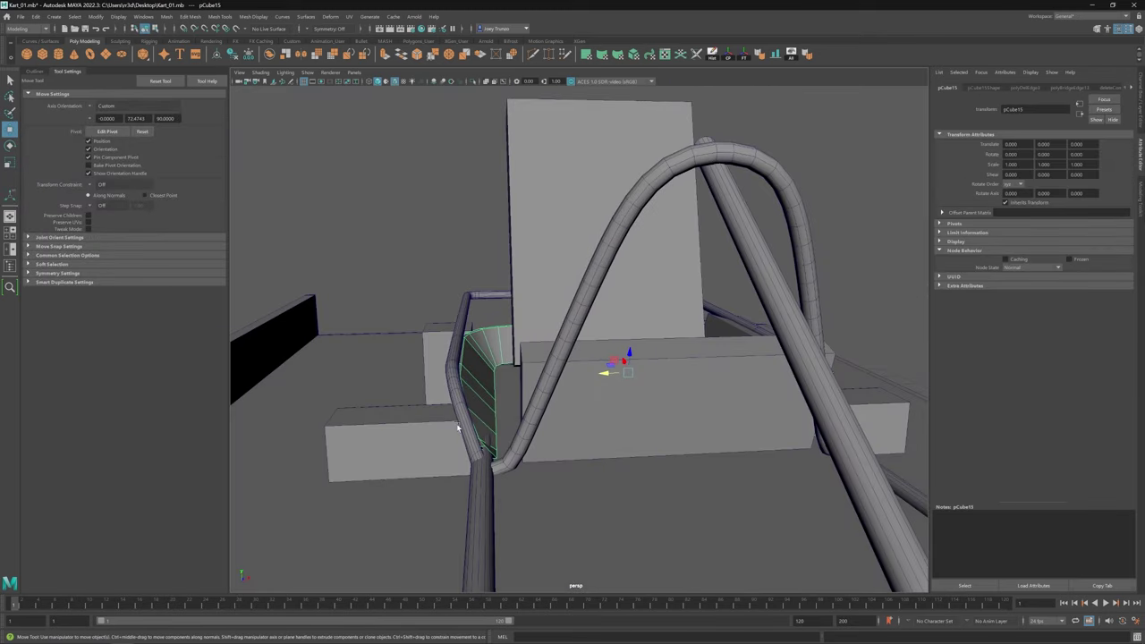
scroll(479, 475, down, 5)
click(516, 450)
Step: Select the seat-back box and pick one of its top edges
scroll(613, 442, up, 3)
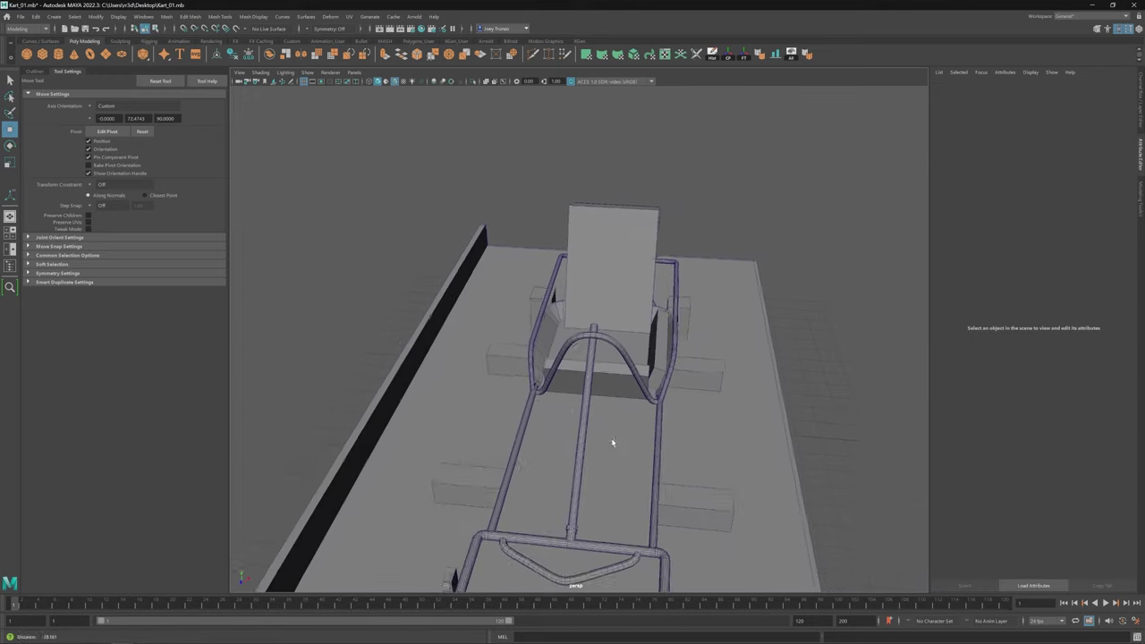
click(532, 412)
mouse_move(613, 442)
alt+mouse_down()
mouse_move(532, 413)
mouse_move(554, 445)
mouse_move(647, 427)
mouse_move(616, 450)
alt+mouse_up()
click(532, 412)
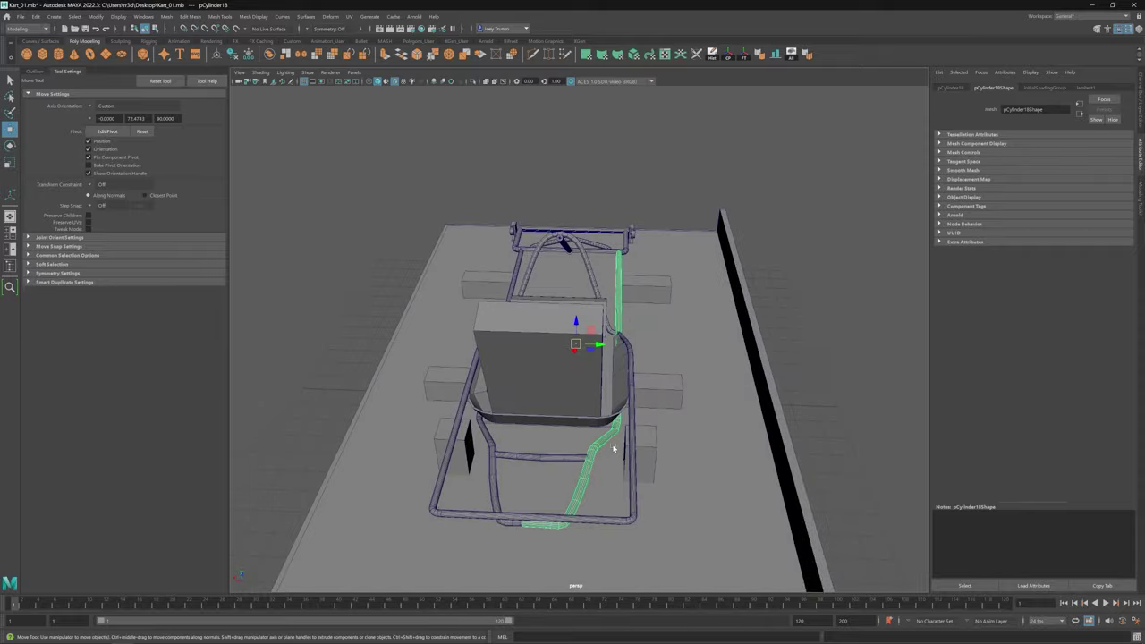
alt+drag(491, 471, 585, 459)
scroll(489, 427, up, 3)
alt+drag(488, 427, 575, 325)
click(563, 361)
key(F11)
click(605, 279)
key(r)
key(w)
scroll(555, 381, down, 5)
alt+drag(555, 380, 661, 291)
scroll(617, 380, up, 2)
click(603, 383)
key(r)
key(F11)
click(579, 366)
key(w)
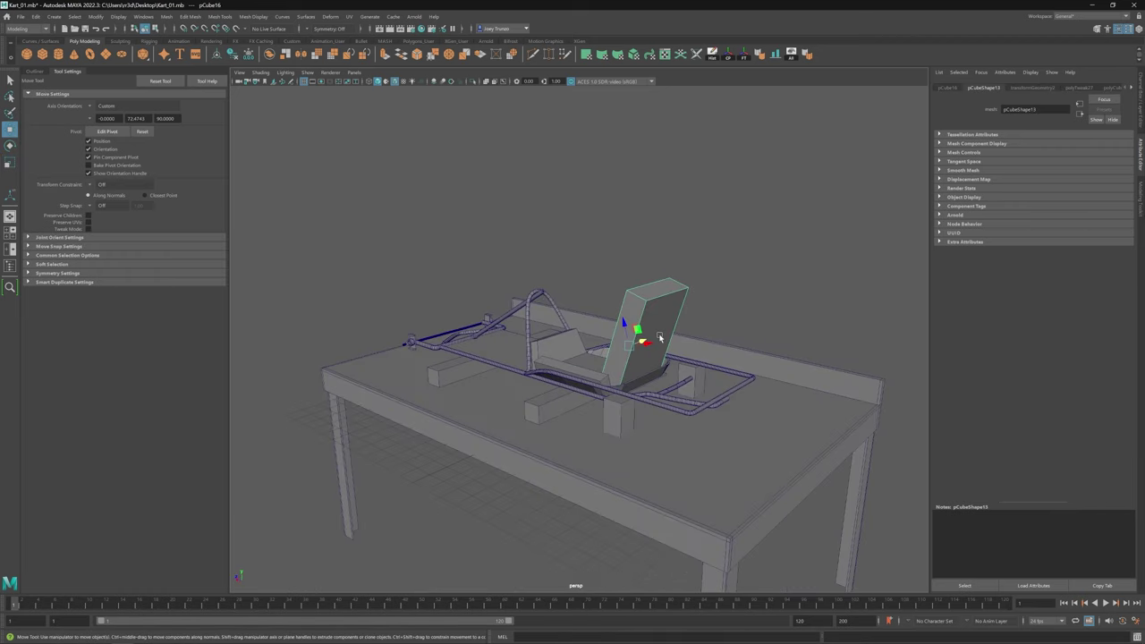
click(667, 285)
Step: Apply Edit Mesh > Bevel to the seat back's top edge and check the result
click(190, 17)
click(214, 48)
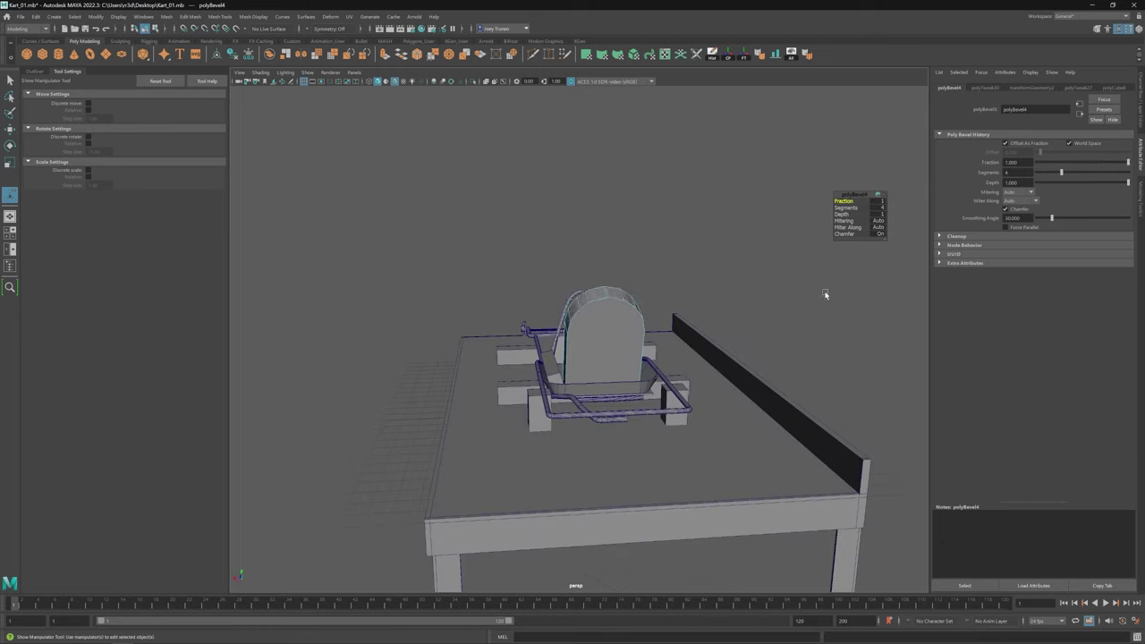
alt+drag(824, 294, 885, 300)
alt+drag(626, 375, 706, 376)
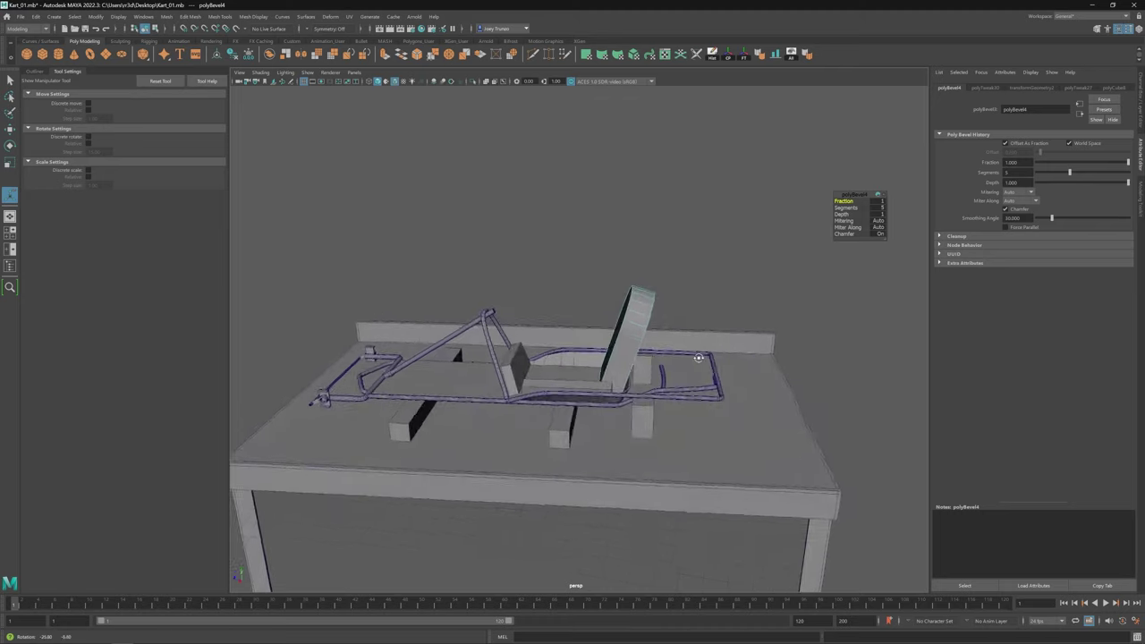
key(w)
scroll(741, 428, up, 5)
alt+drag(740, 427, 680, 402)
drag(511, 141, 716, 223)
click(215, 15)
key(t)
key(w)
Step: Bevel another seat-back edge, raising the Fraction to round it, then narrowing its width
click(733, 205)
click(653, 295)
click(215, 16)
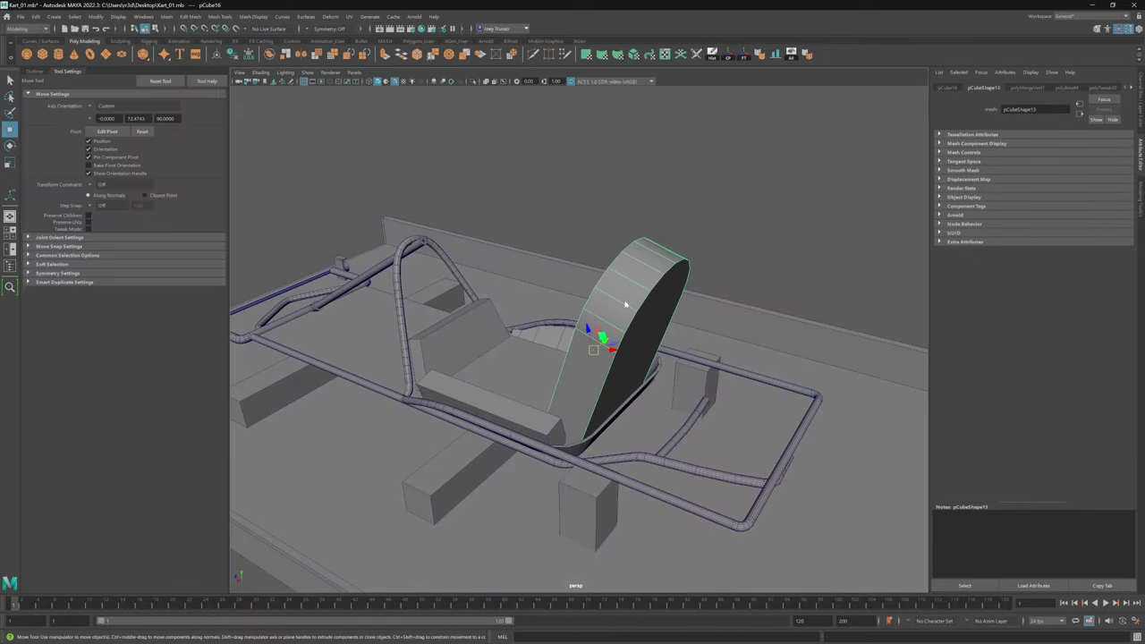
click(635, 317)
click(215, 15)
key(ctrl+b)
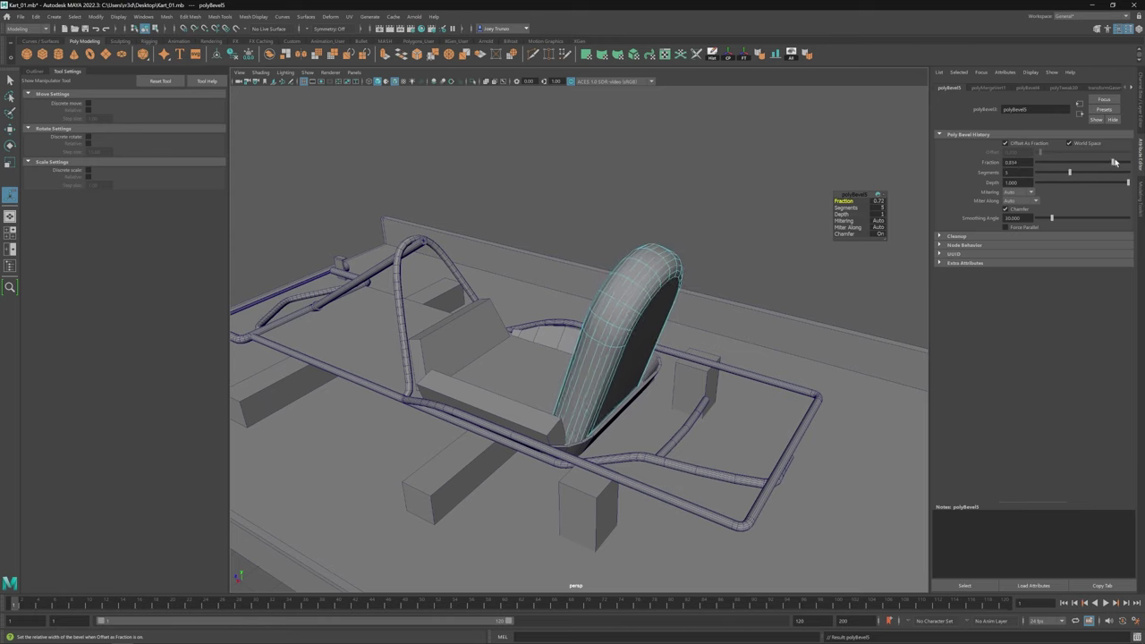
drag(1113, 162, 1128, 162)
alt+drag(679, 295, 709, 309)
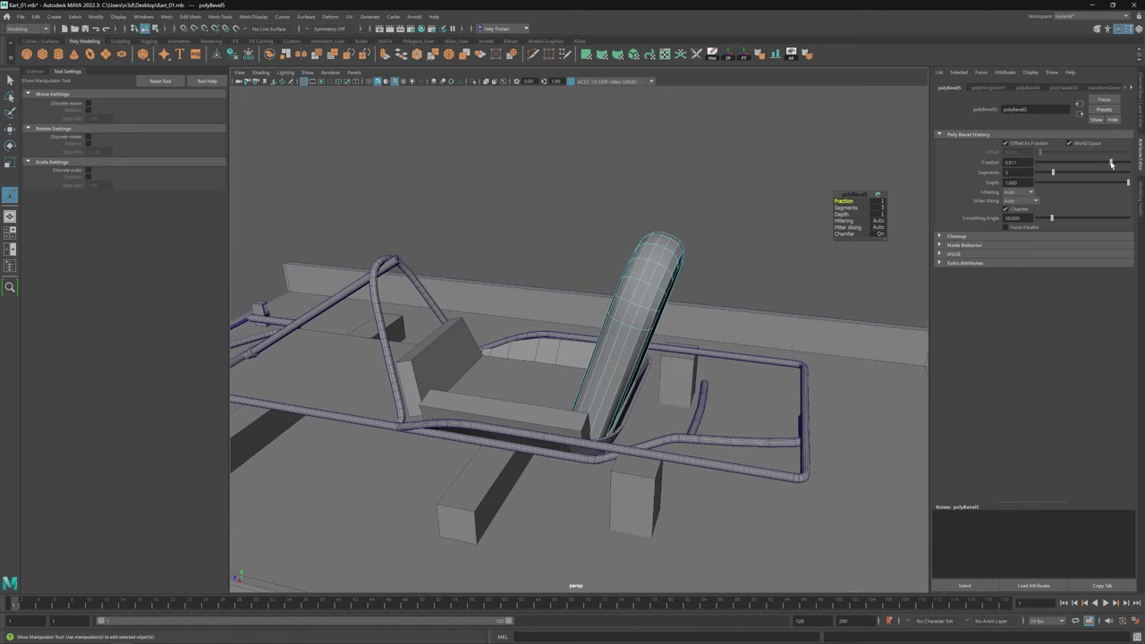
alt+drag(638, 405, 725, 410)
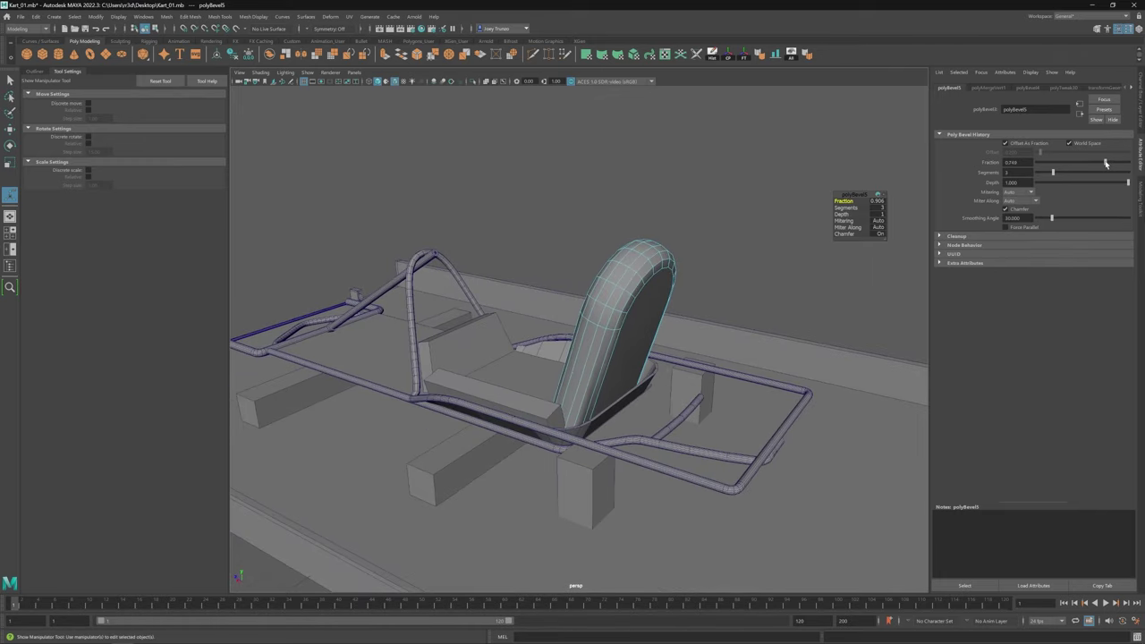
alt+drag(698, 285, 644, 313)
Step: Bevel one more seat-back edge with Ctrl+B and adjust the new bevel's width
key(w)
click(578, 315)
key(ctrl+b)
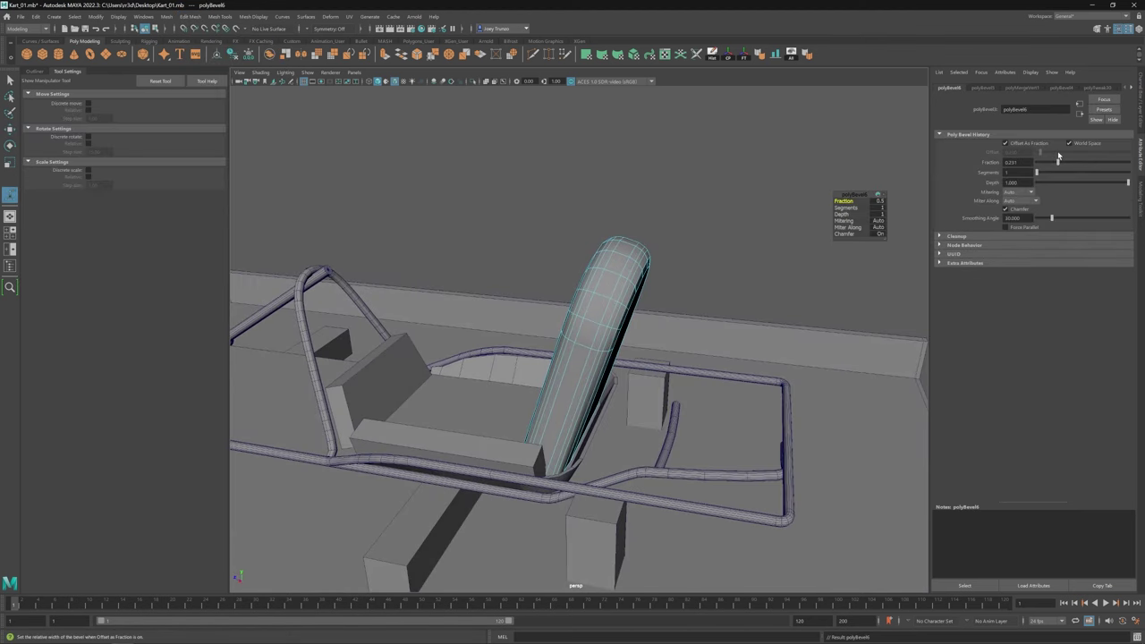
alt+drag(679, 340, 556, 369)
key(q)
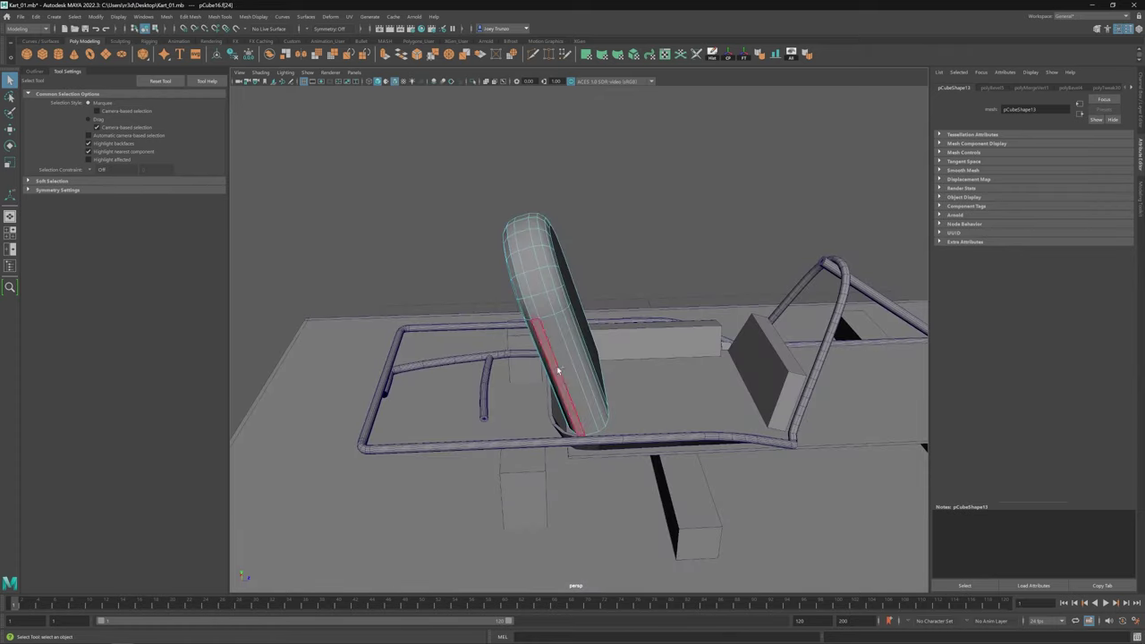
Step: Add the front seat faces to the selection and extrude them with Ctrl+E
shift+click(535, 286)
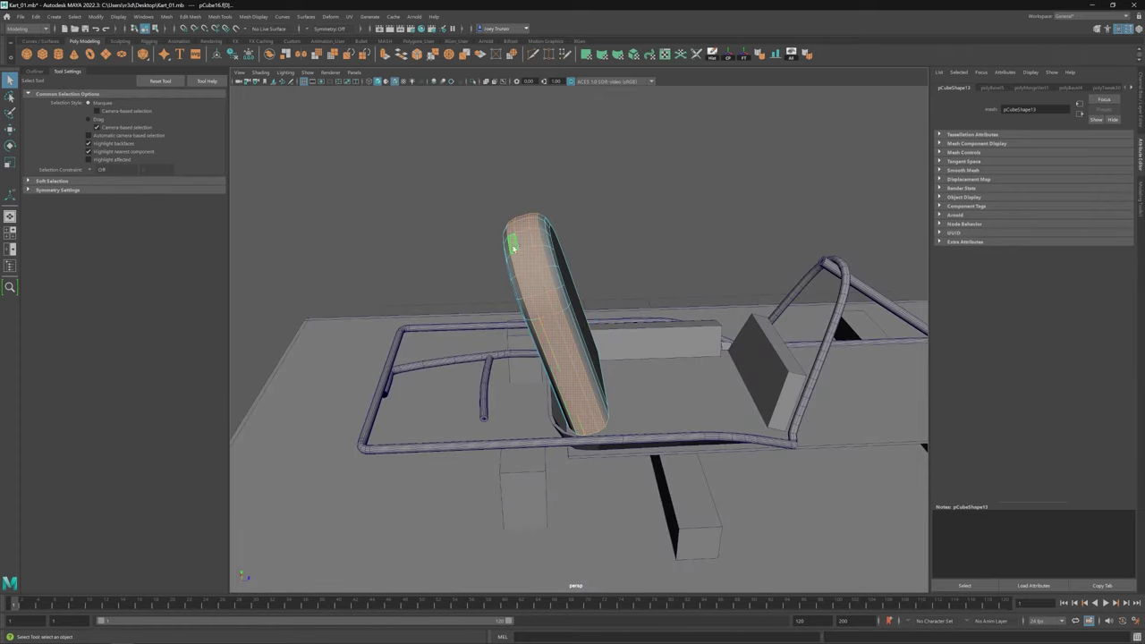
alt+drag(512, 248, 632, 403)
alt+drag(373, 93, 582, 422)
key(ctrl+e)
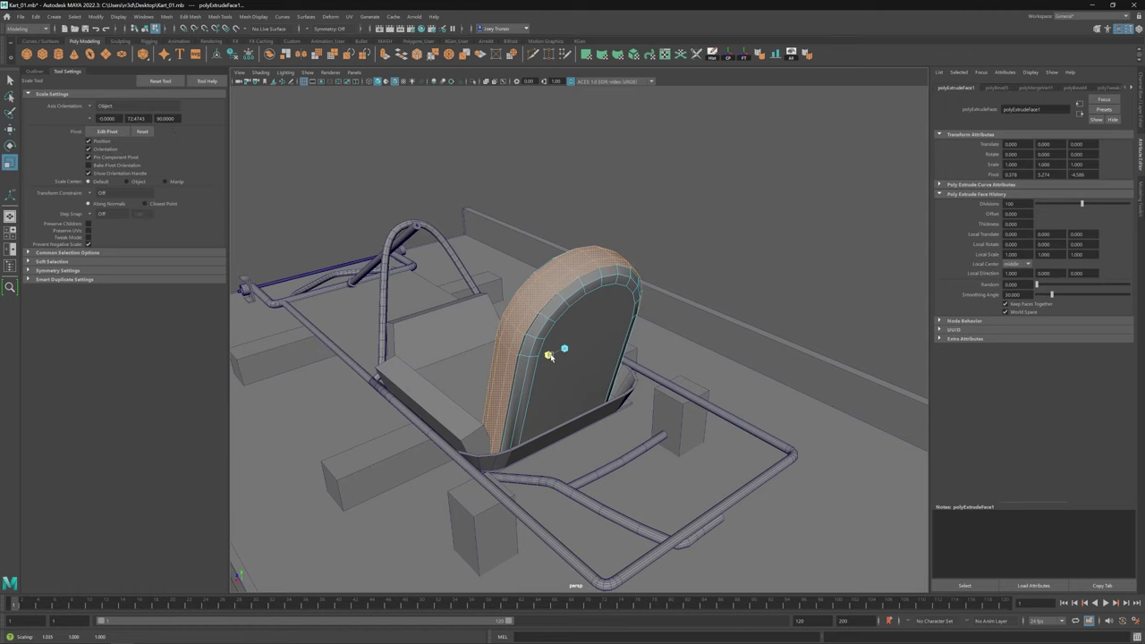
Step: Shrink the extruded seat faces slightly using Custom axis orientation on the Scale tool
key(w)
alt+drag(549, 356, 547, 331)
alt+drag(562, 235, 628, 241)
click(569, 375)
key(r)
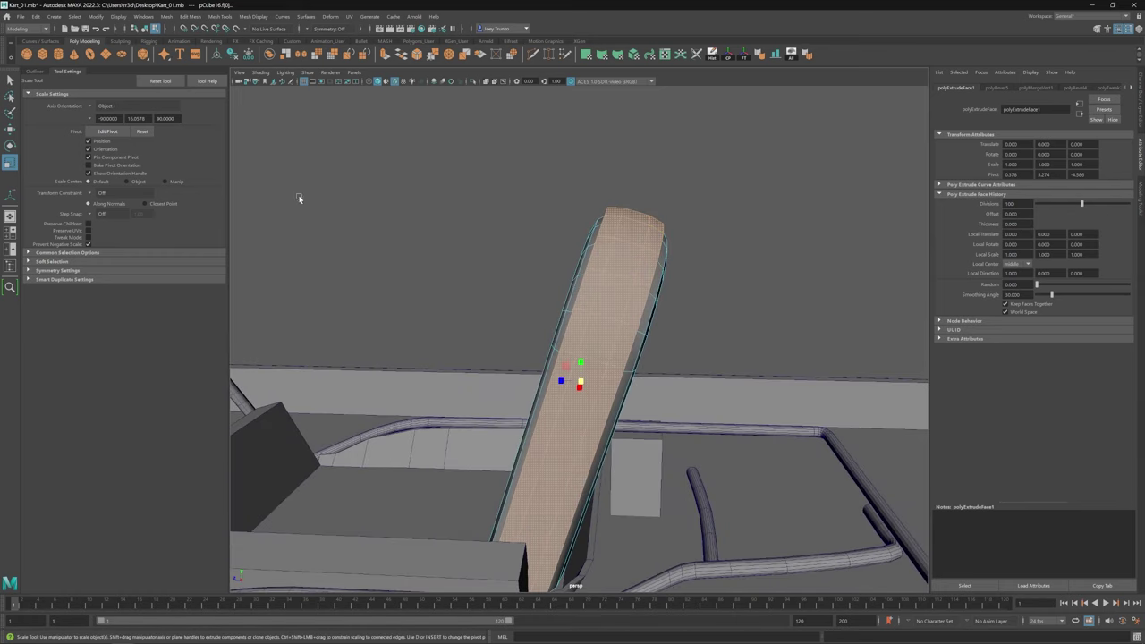
drag(580, 383, 563, 381)
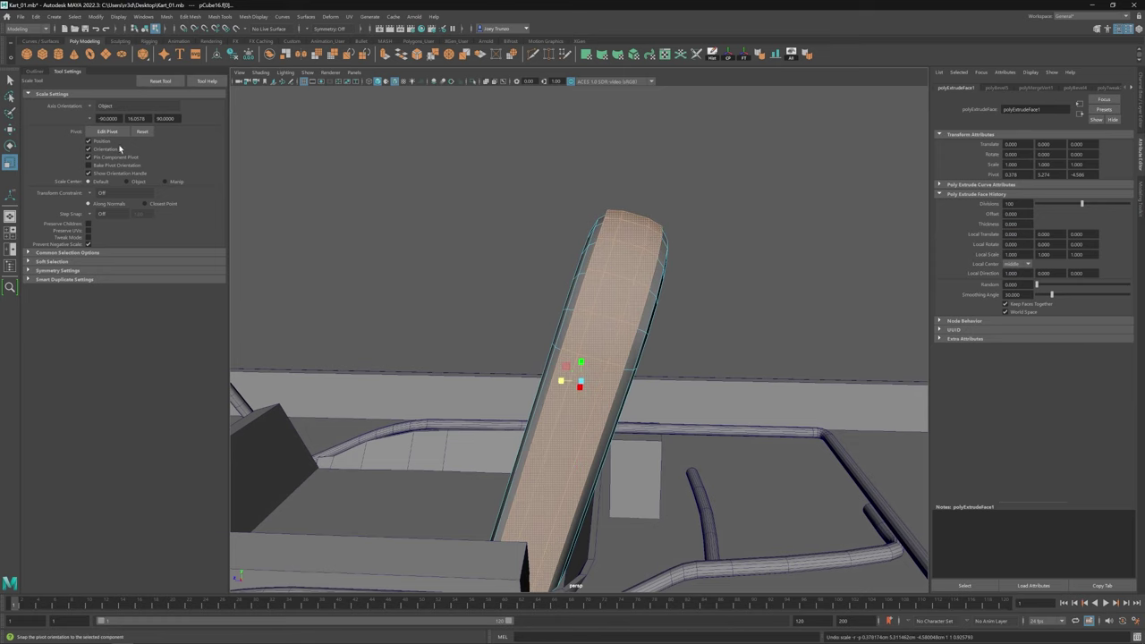
click(121, 174)
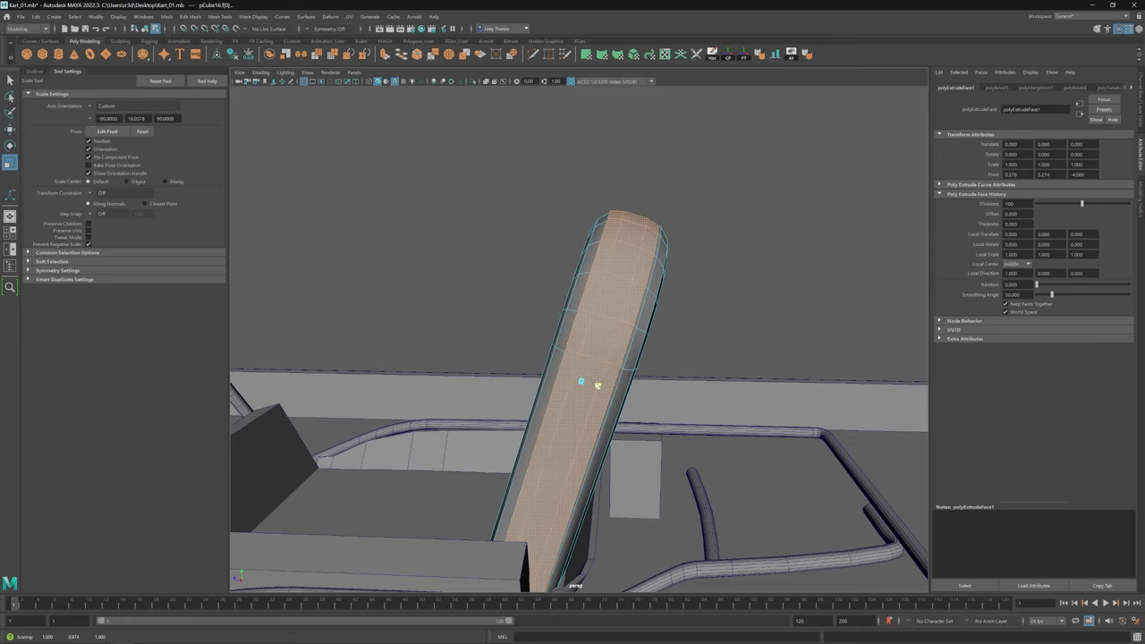
Step: Orbit out around the kart to inspect the padded seat back
key(w)
alt+drag(608, 398, 536, 358)
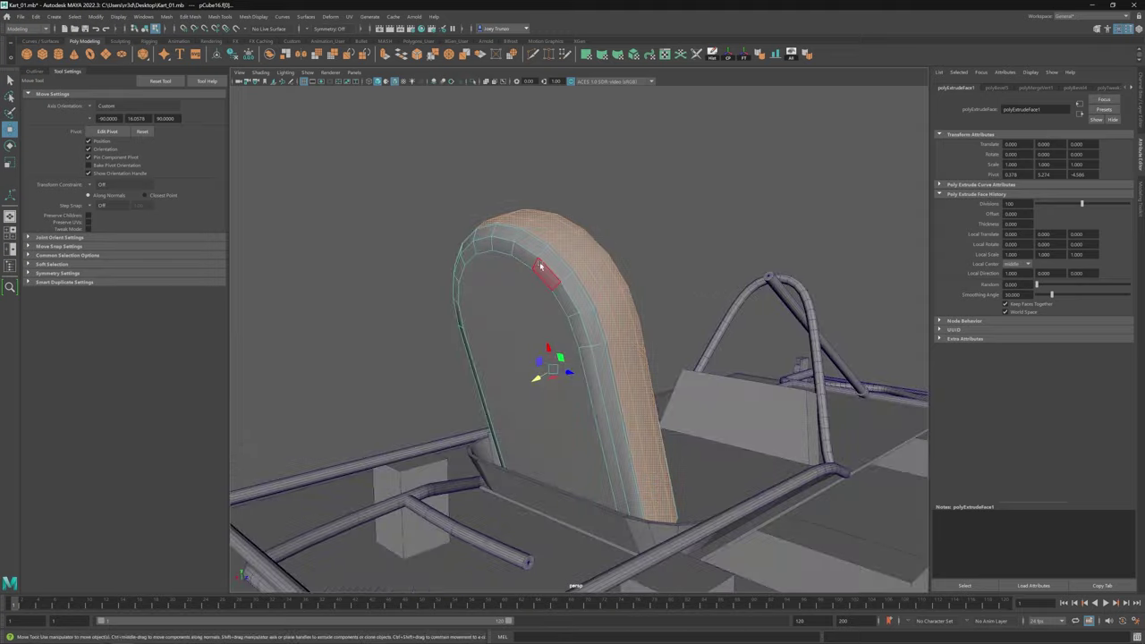
scroll(485, 218, down, 5)
click(484, 219)
alt+drag(485, 218, 570, 350)
click(550, 336)
click(644, 295)
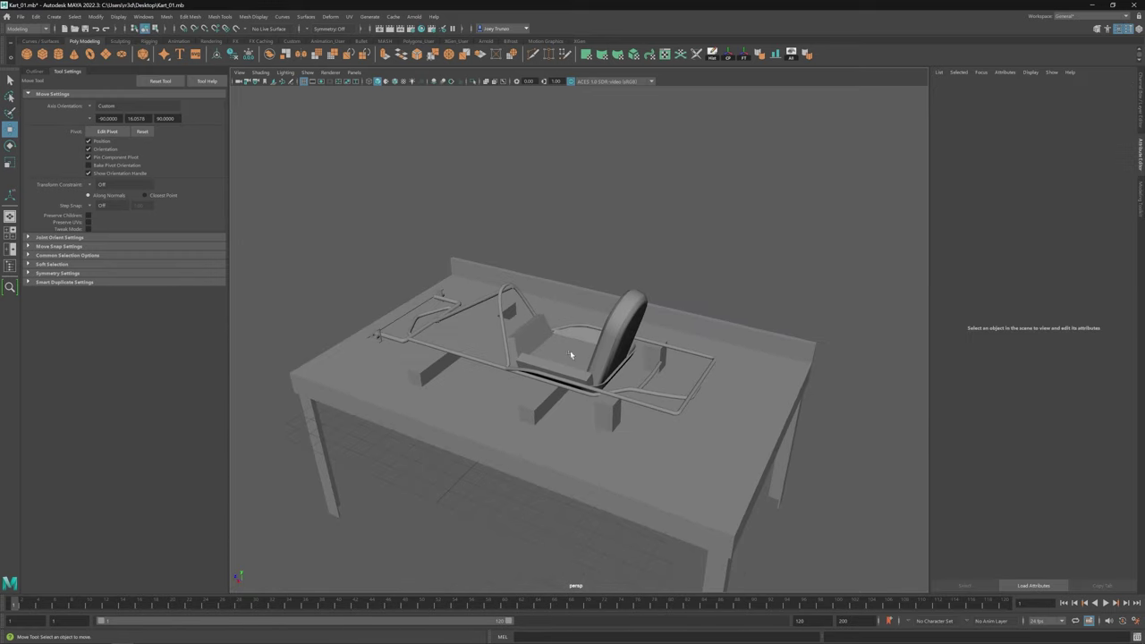
Step: Bevel the seat cushion bar's edges, lowering the Fraction to 0.759
scroll(552, 388, up, 3)
click(551, 388)
right_click(551, 389)
click(191, 16)
click(214, 43)
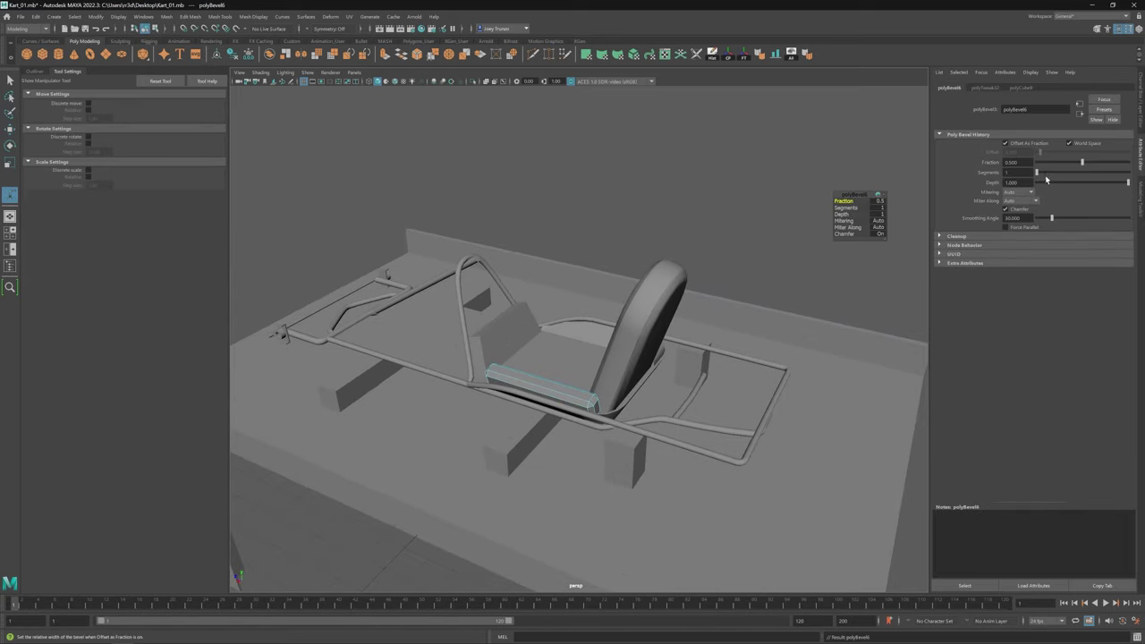
drag(1128, 162, 1105, 162)
key(w)
click(564, 458)
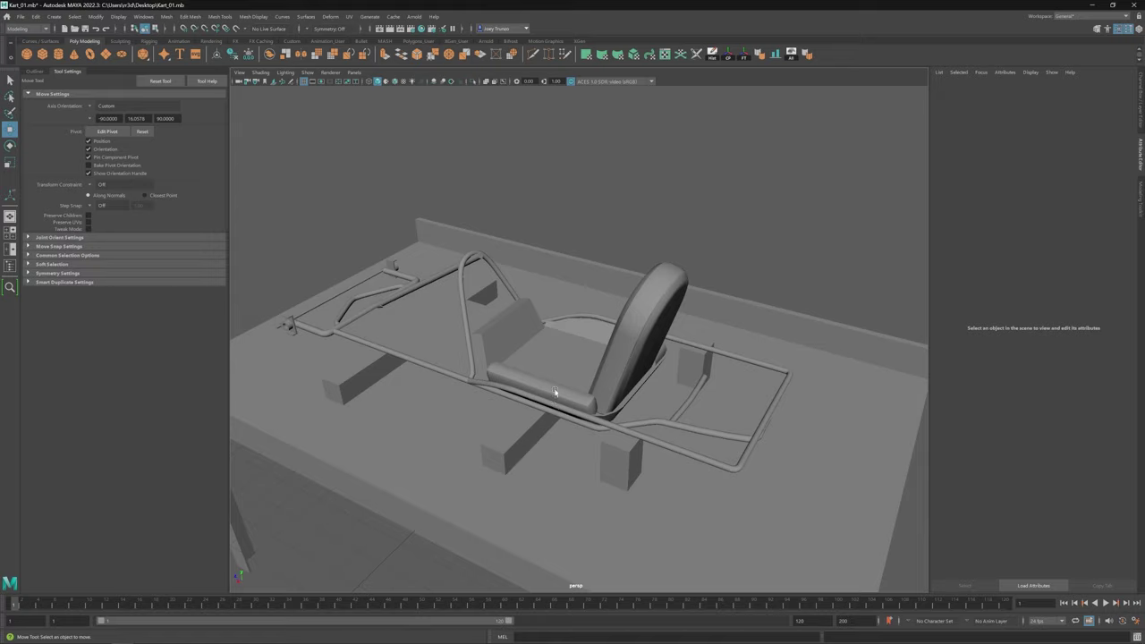
Step: Align the Scale tool's axes to the object and return to object selection
alt+drag(549, 383, 531, 346)
key(r)
alt+drag(540, 310, 514, 320)
click(107, 111)
key(w)
key(F8)
Step: Try a bevel on a face of the small block beside the cushion, then undo it
click(514, 319)
right_click(514, 319)
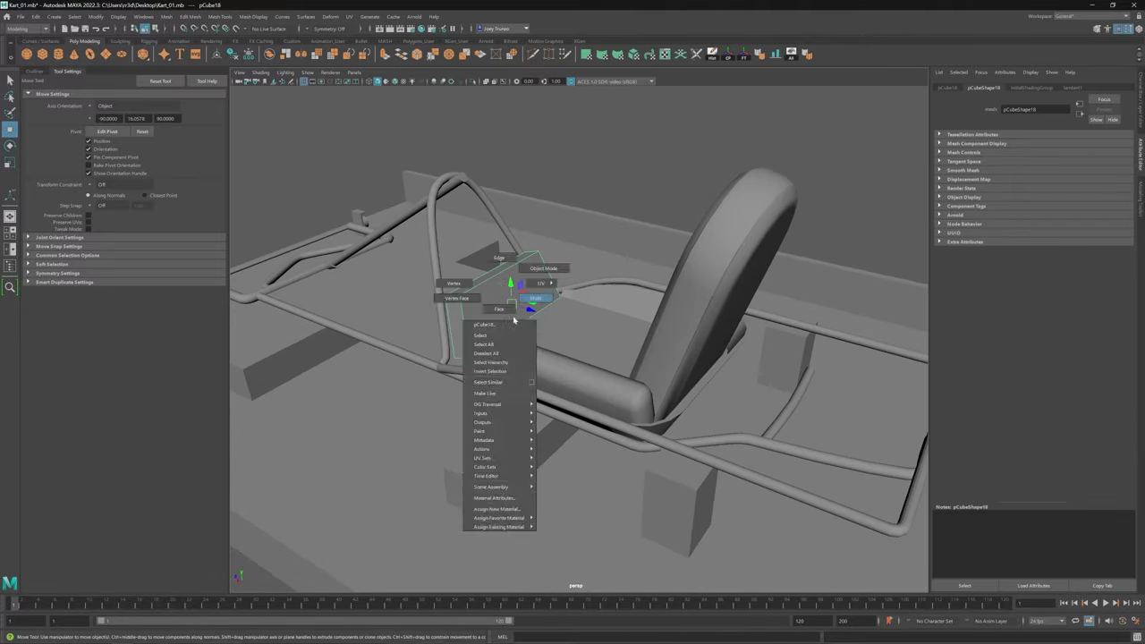
click(534, 298)
click(533, 306)
click(189, 17)
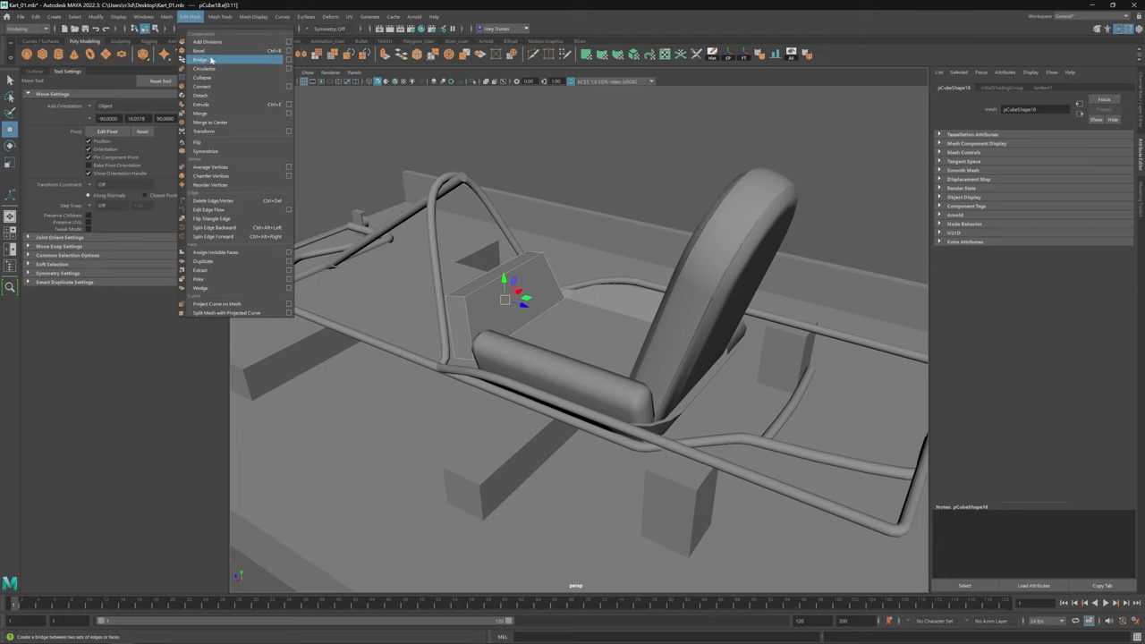
click(214, 59)
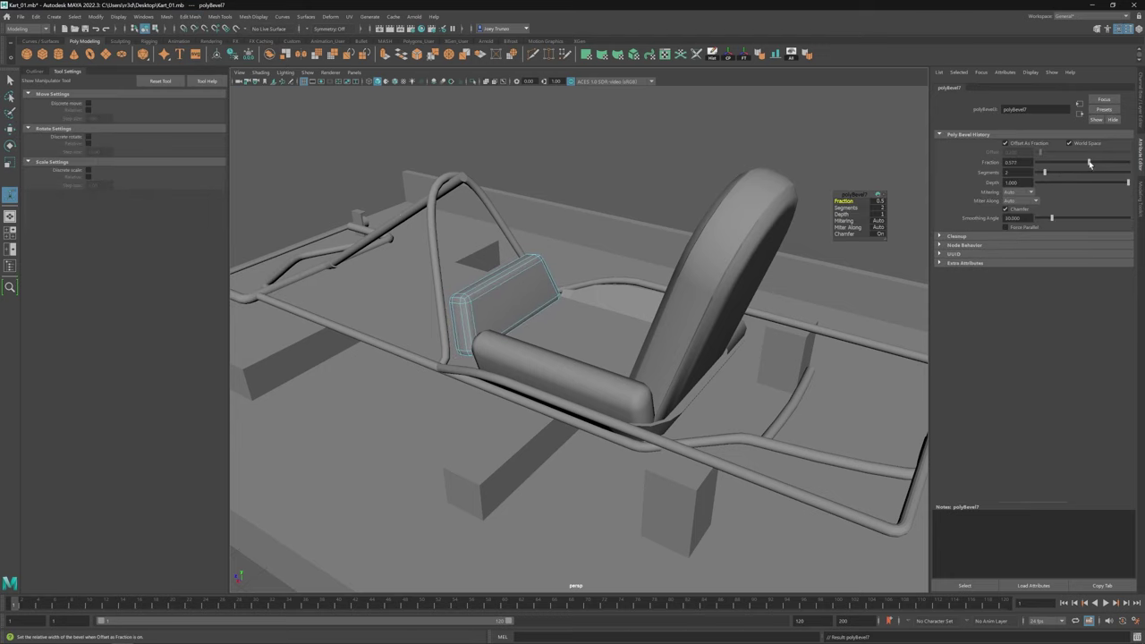
alt+drag(626, 269, 756, 156)
key(F8)
key(w)
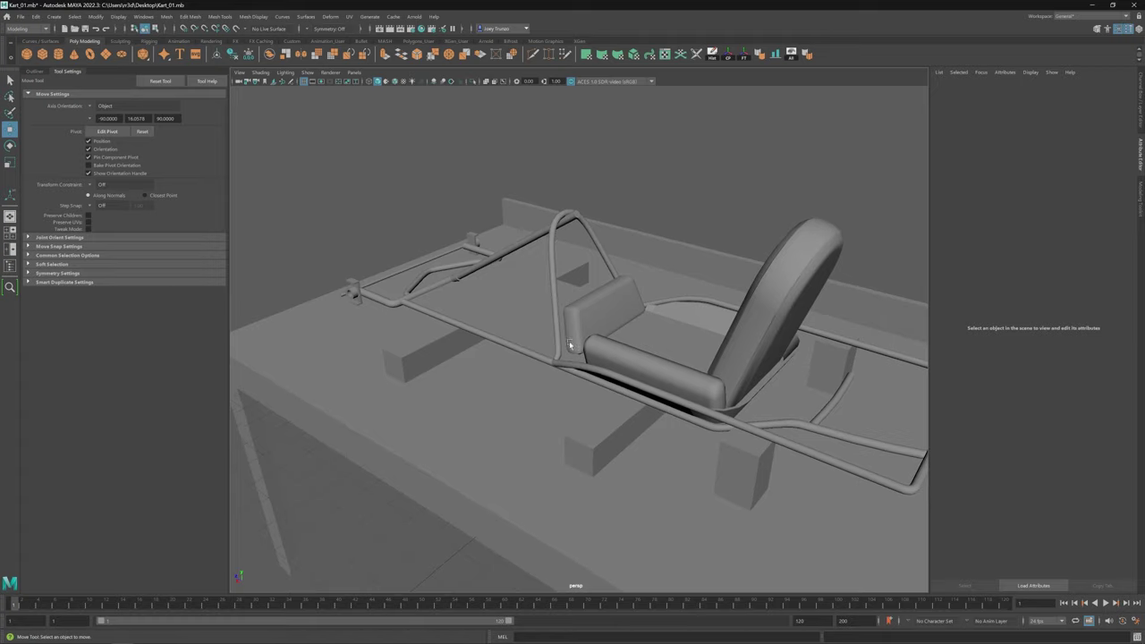
click(568, 341)
alt+drag(569, 341, 636, 359)
key(ctrl+z)
key(ctrl+z)
Step: Scale in the small block's top edges and bevel its edges with two segments
shift+click(635, 303)
key(r)
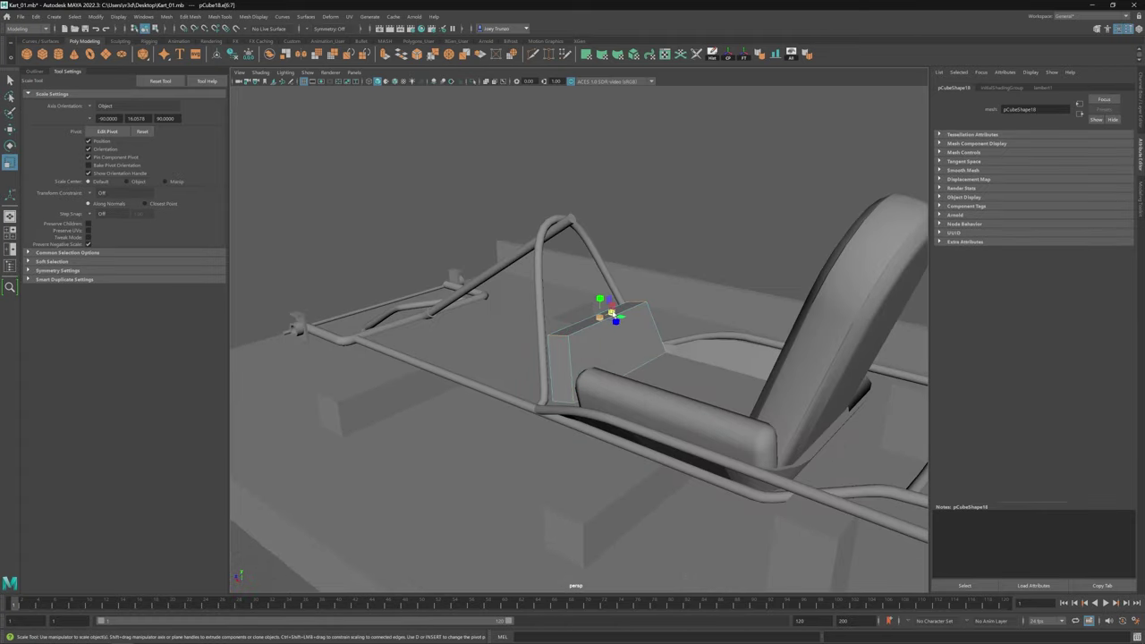
alt+drag(610, 313, 591, 350)
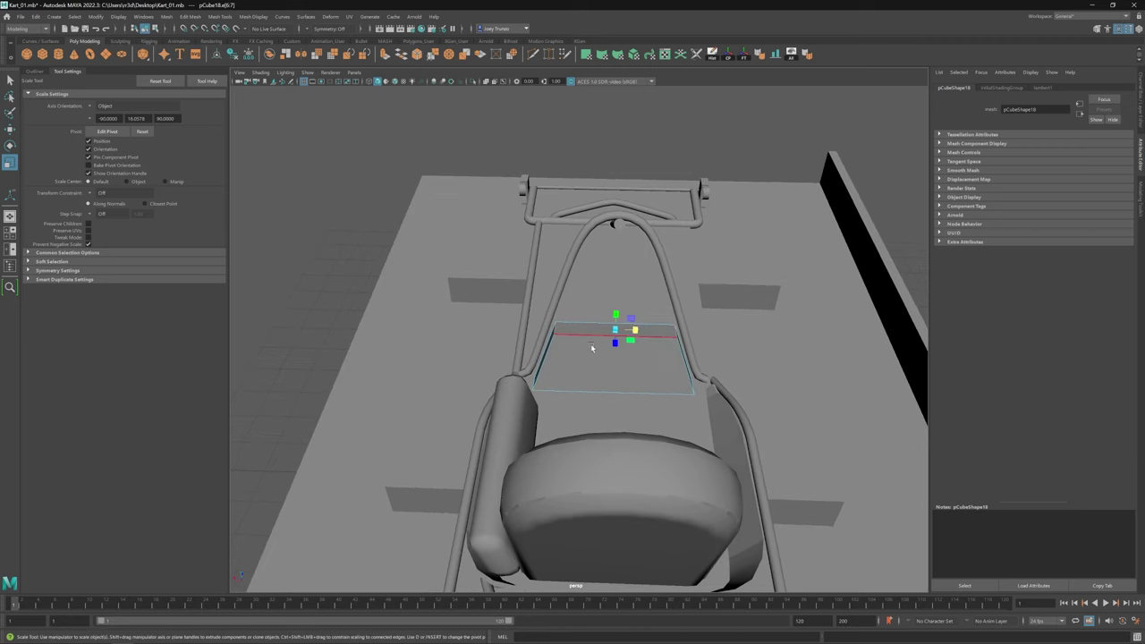
right_drag(590, 346, 592, 318)
alt+drag(592, 318, 626, 349)
key(ctrl+b)
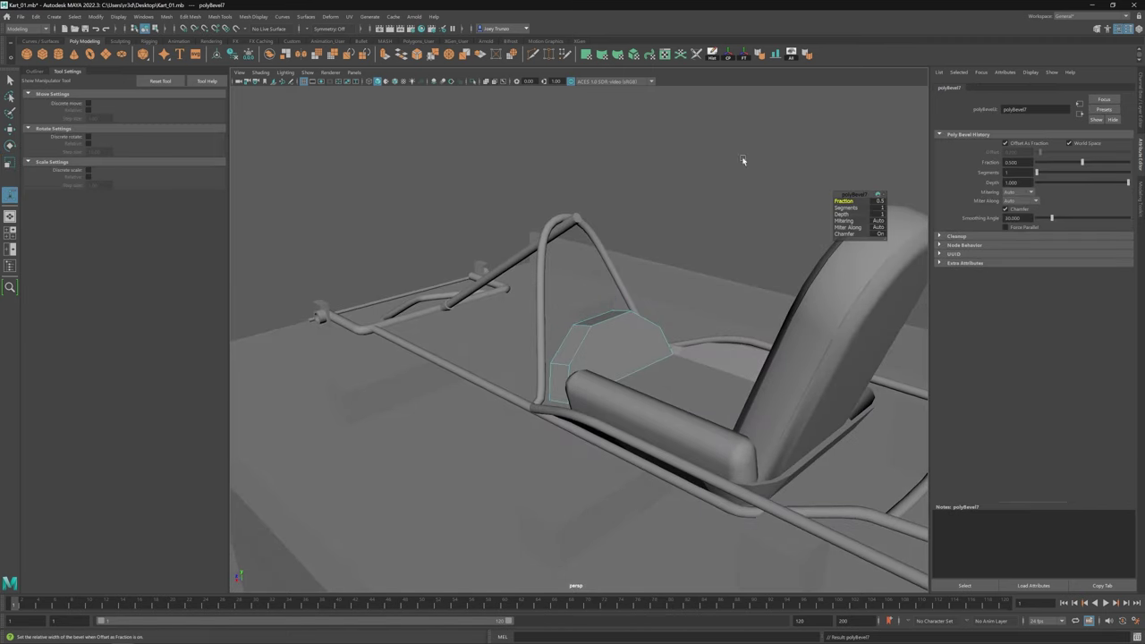
alt+drag(554, 358, 602, 413)
click(576, 340)
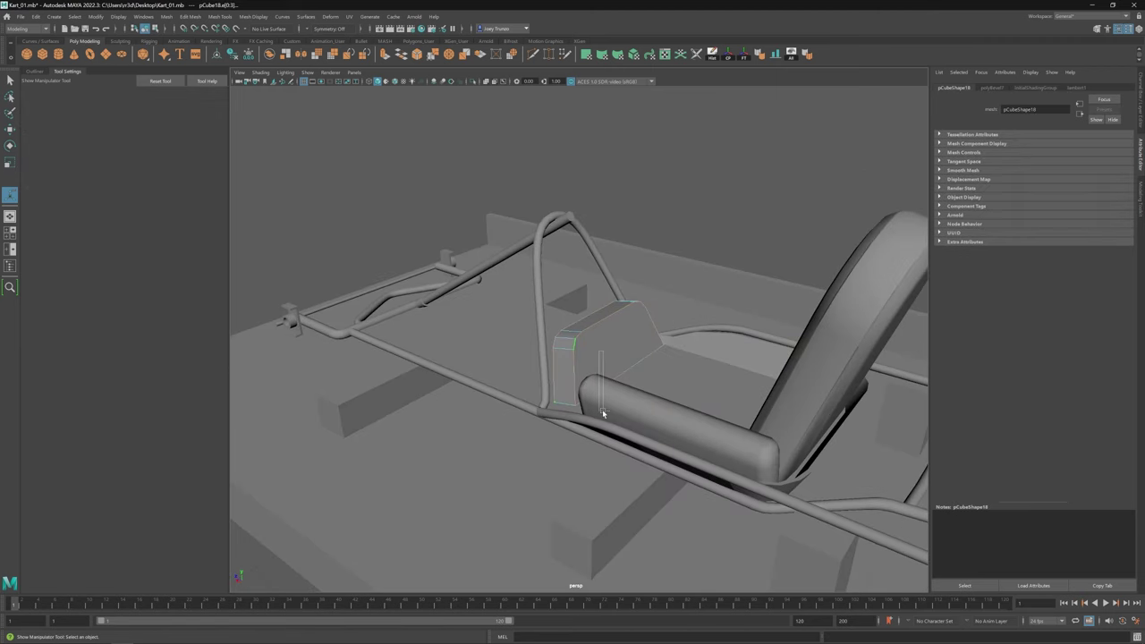
key(ctrl+b)
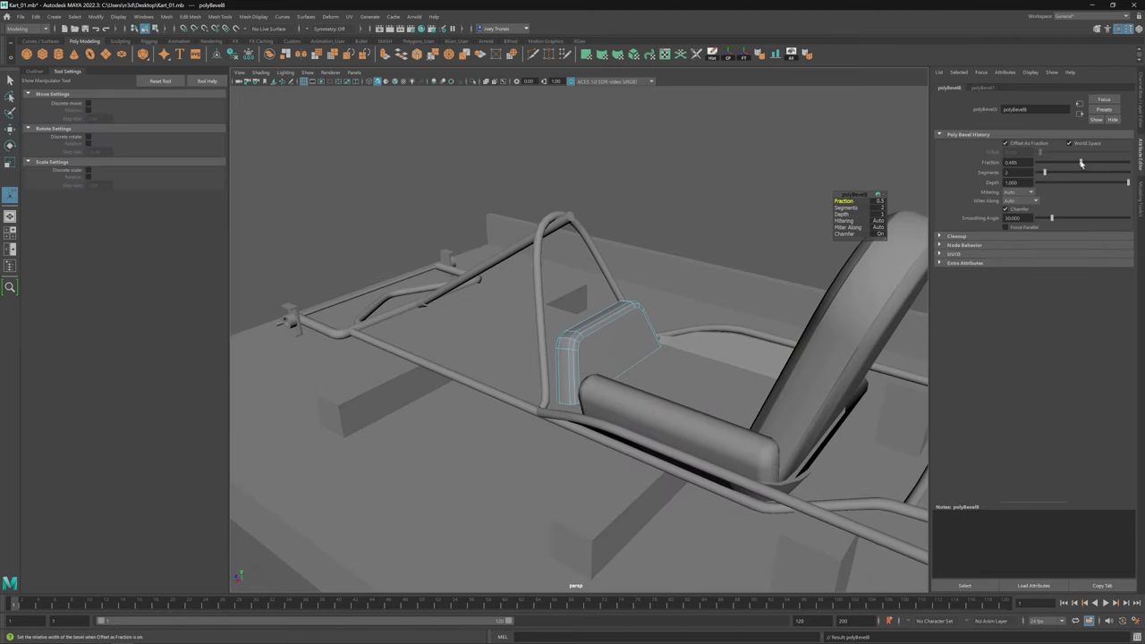
key(w)
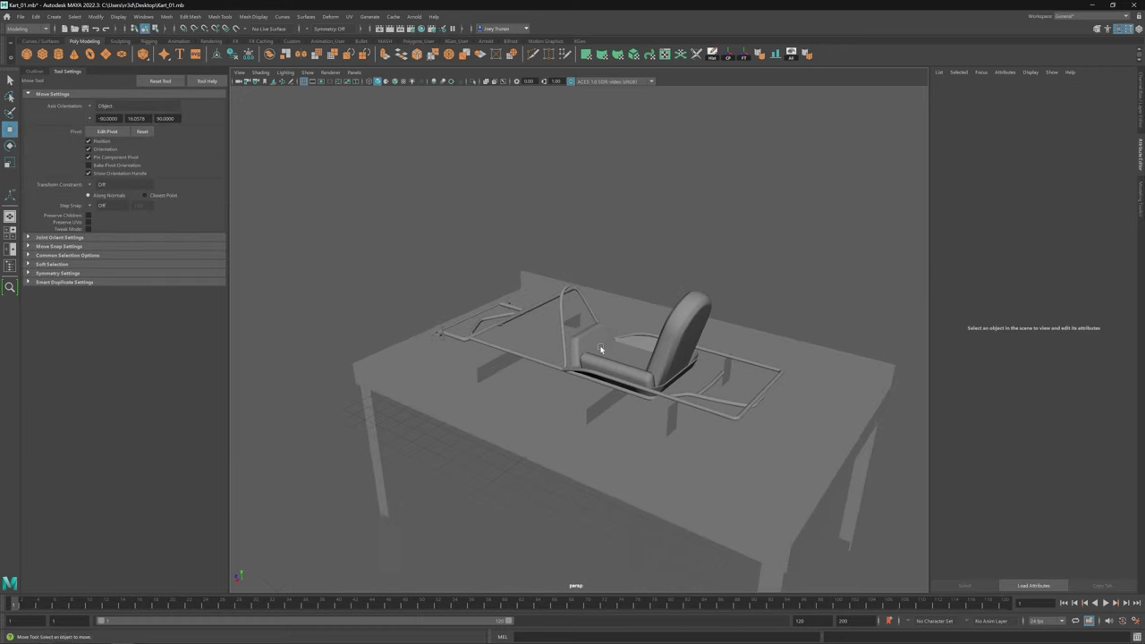
click(645, 241)
click(591, 340)
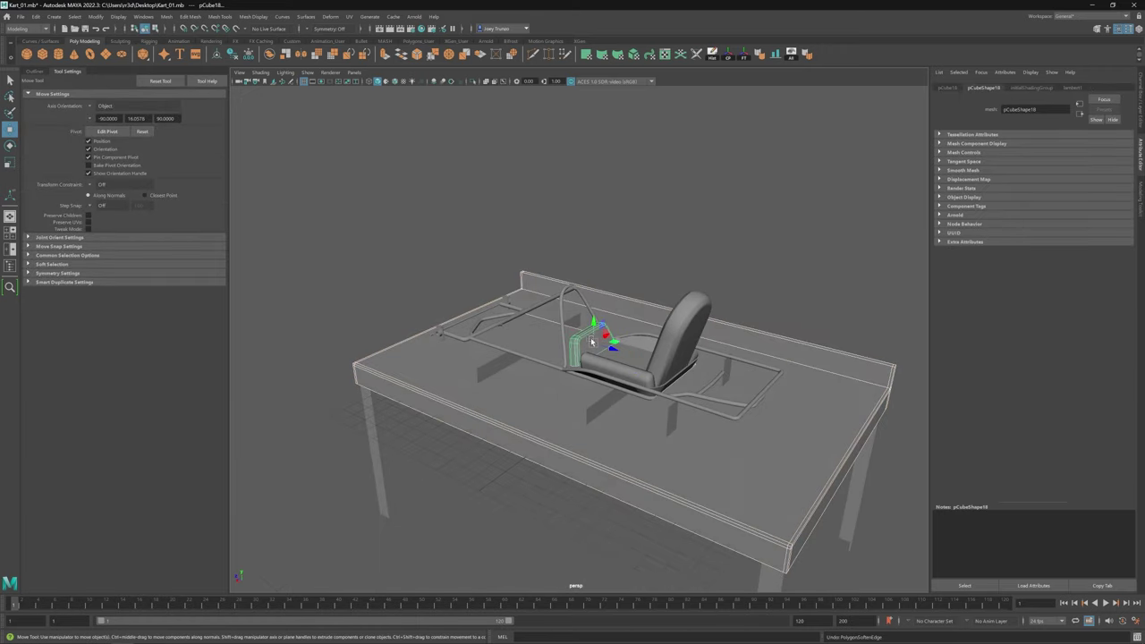
Step: Box-select the small block beside the seat and bevel its edges
alt+drag(679, 420, 589, 378)
click(561, 339)
alt+drag(561, 339, 572, 385)
drag(481, 438, 711, 320)
alt+drag(625, 375, 647, 358)
click(190, 16)
click(207, 47)
Step: Reselect the small block and seat cushion, switching between vertex and object modes
key(r)
click(593, 326)
key(F9)
key(F8)
click(615, 357)
key(w)
key(F8)
key(r)
key(F8)
key(w)
Step: Create a new polygon cube, pCube19, and scale and move it onto the seat base
click(684, 392)
click(42, 54)
key(r)
key(w)
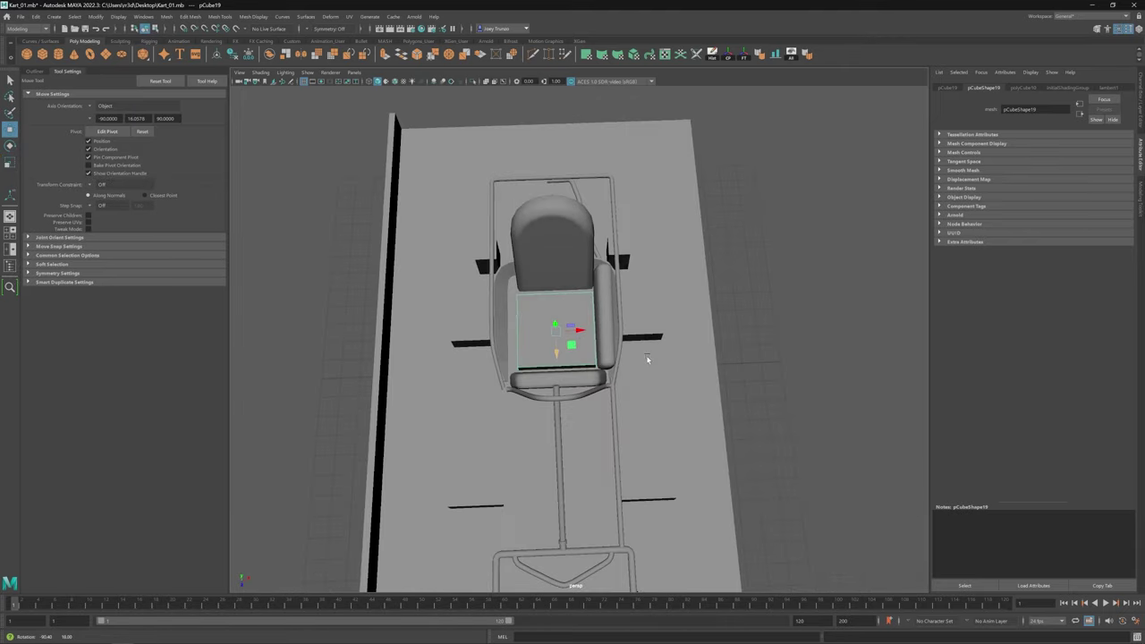
Step: Bevel the pCube19 cushion with 3 segments at fraction 0.5
click(190, 16)
click(193, 45)
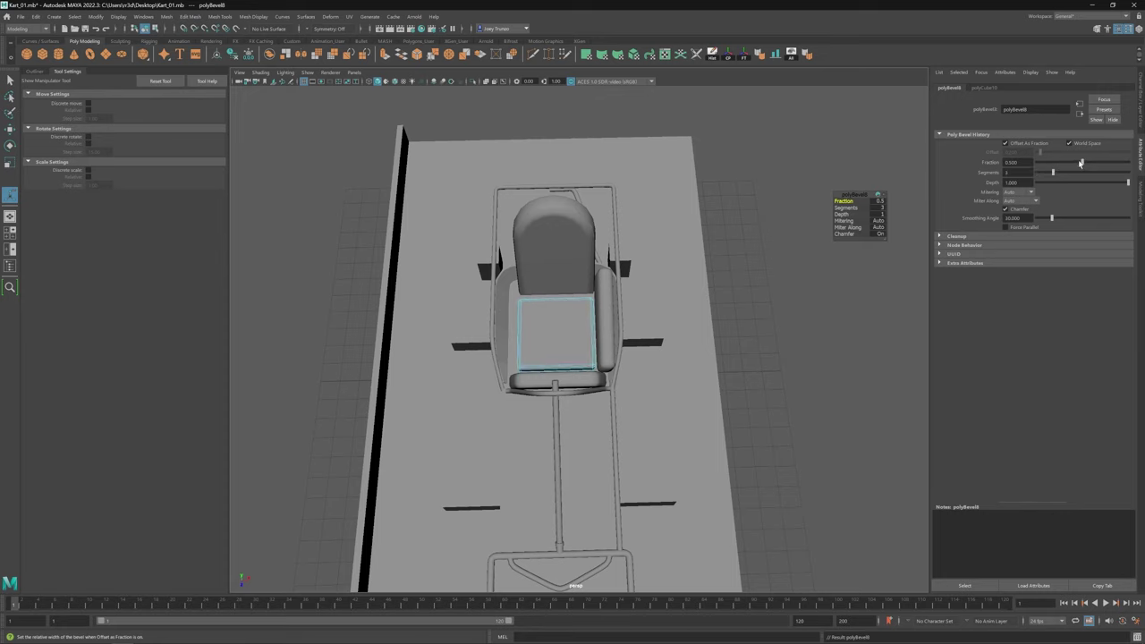
alt+drag(573, 358, 610, 358)
key(r)
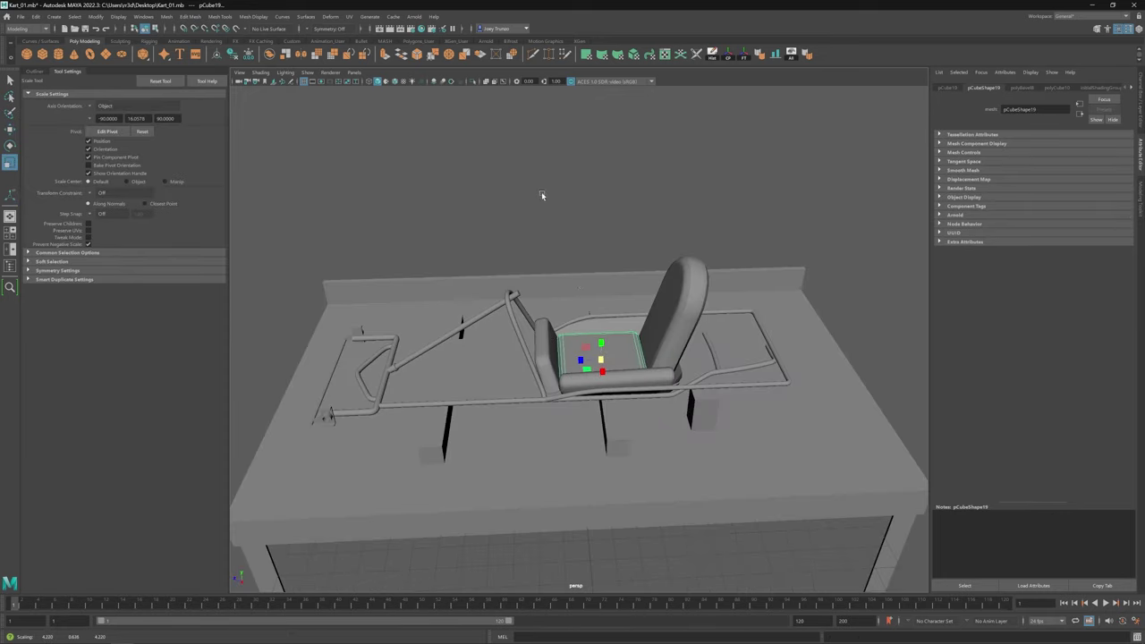
click(541, 195)
key(w)
alt+drag(541, 195, 546, 358)
scroll(546, 414, down, 5)
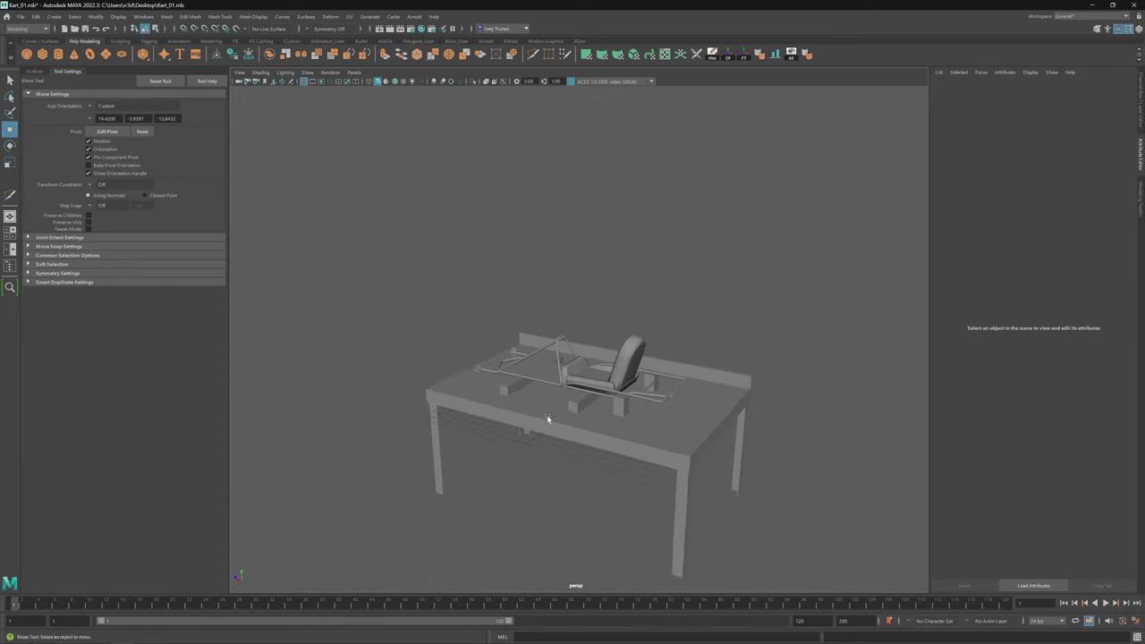
Step: Match the end cap's translation and rotation to the diagonal steering tube
scroll(547, 414, up, 5)
click(509, 380)
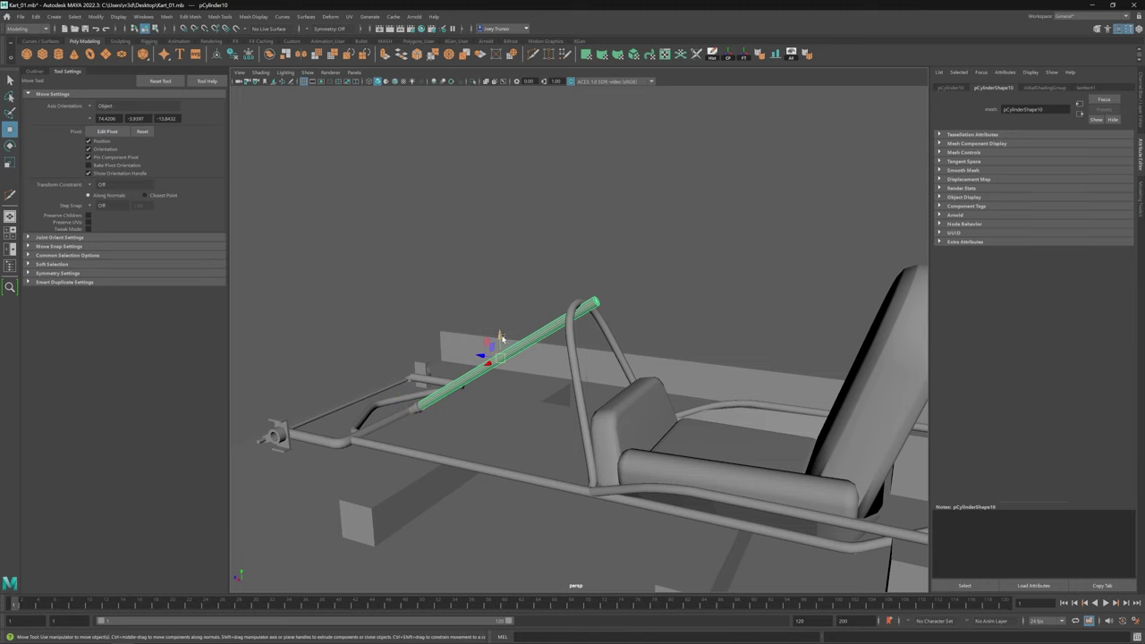
alt+drag(505, 336, 426, 391)
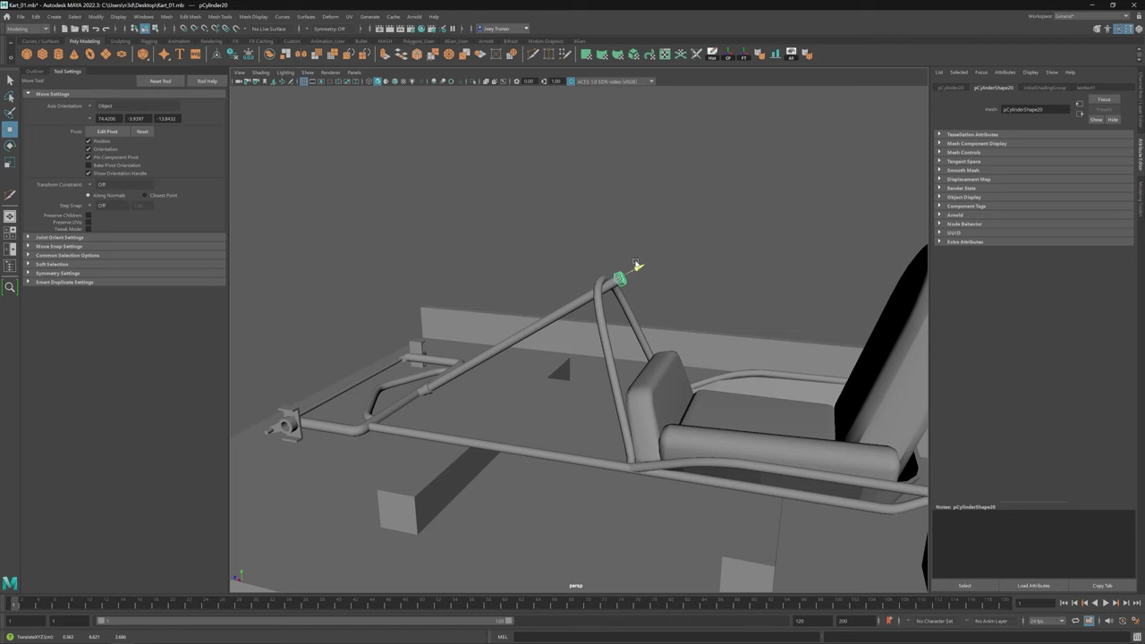
key(f)
alt+drag(676, 368, 540, 368)
key(e)
click(94, 16)
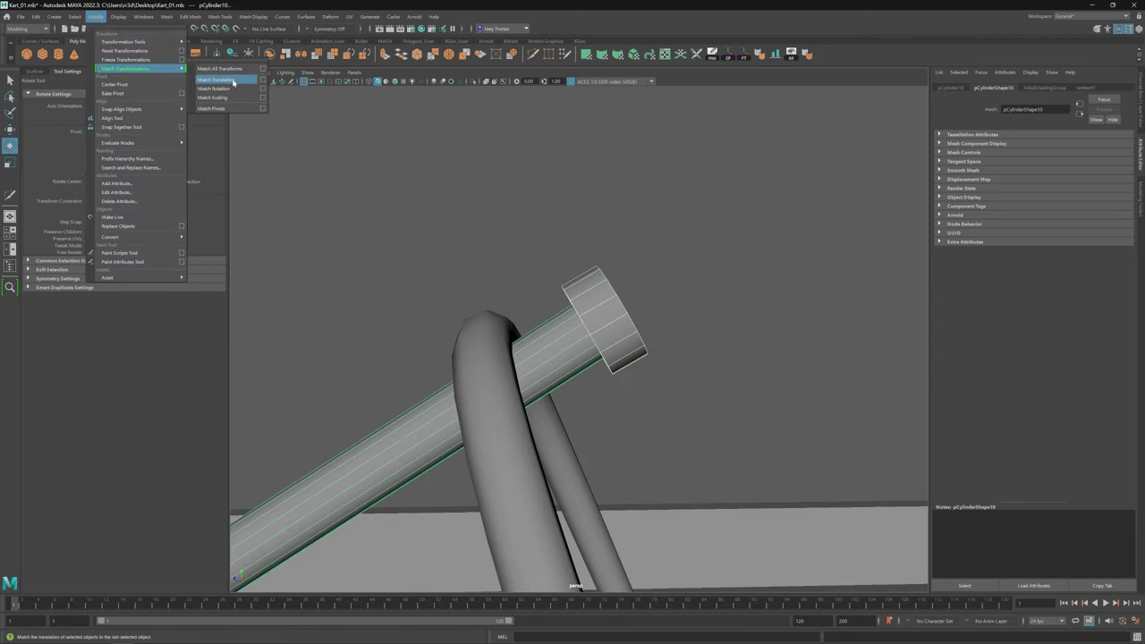
click(224, 80)
Step: Deselect and orbit to check the cap seated on the tube's upper end
key(w)
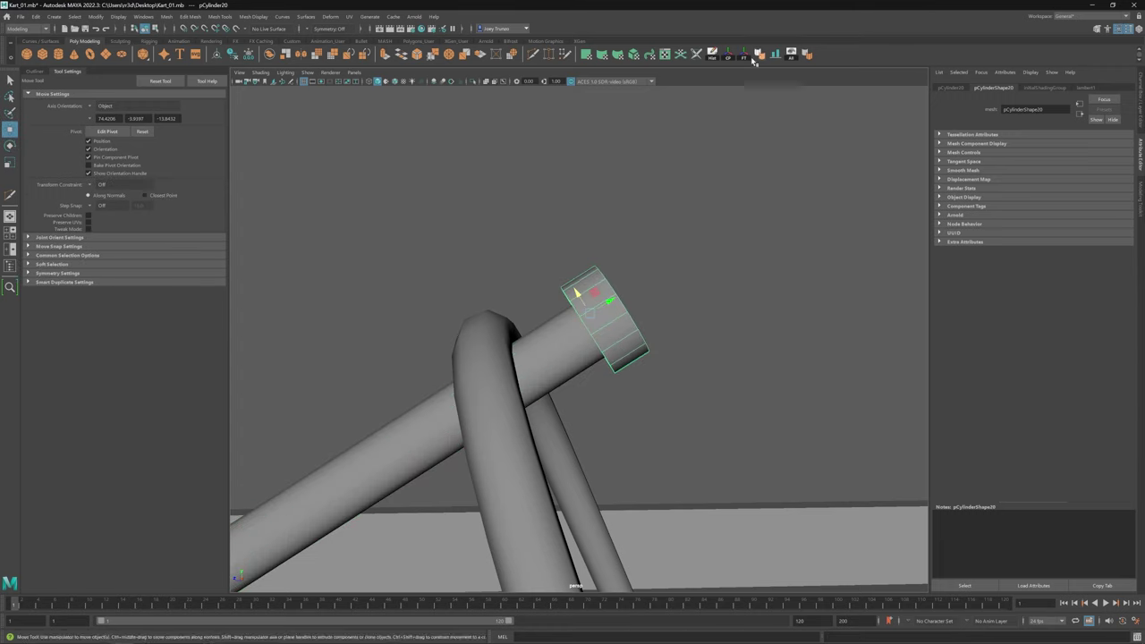
click(537, 259)
scroll(509, 363, down, 6)
scroll(566, 297, up, 3)
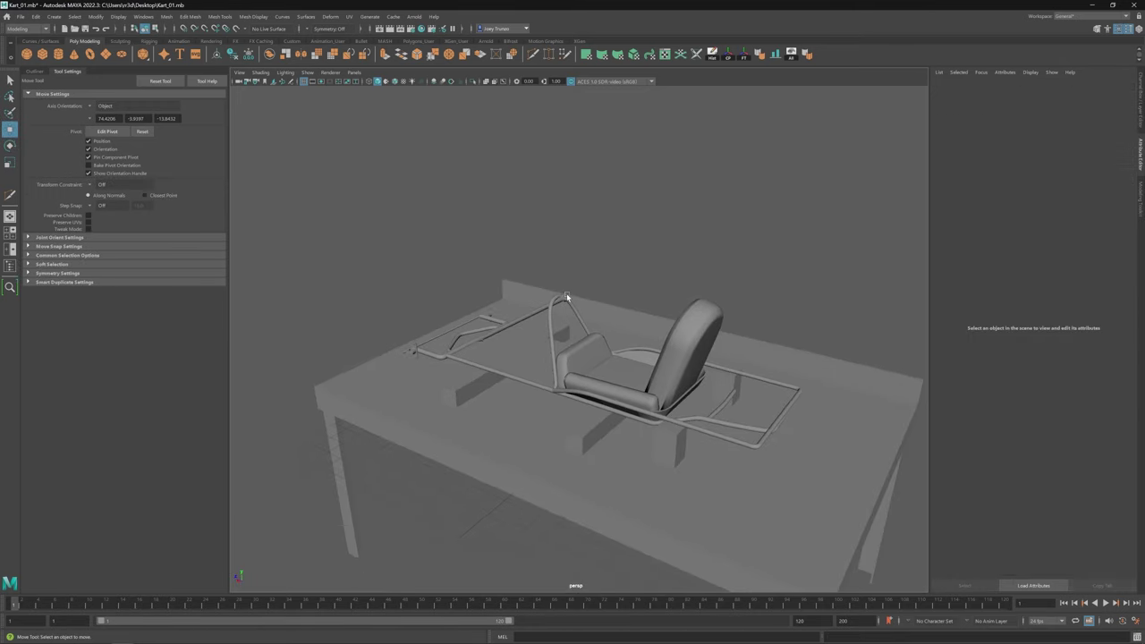
alt+drag(566, 297, 612, 366)
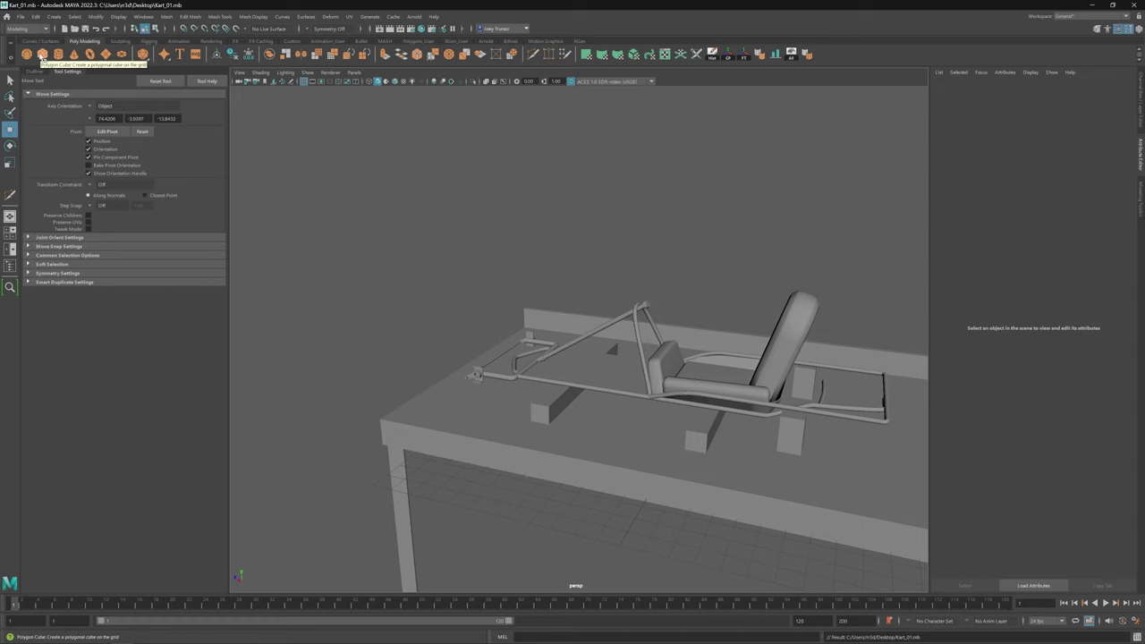
Step: Create a cube, reduce it to one face on the diagonal tube, and extrude an edge along it
click(41, 55)
drag(677, 409, 587, 319)
key(e)
scroll(603, 315, up, 5)
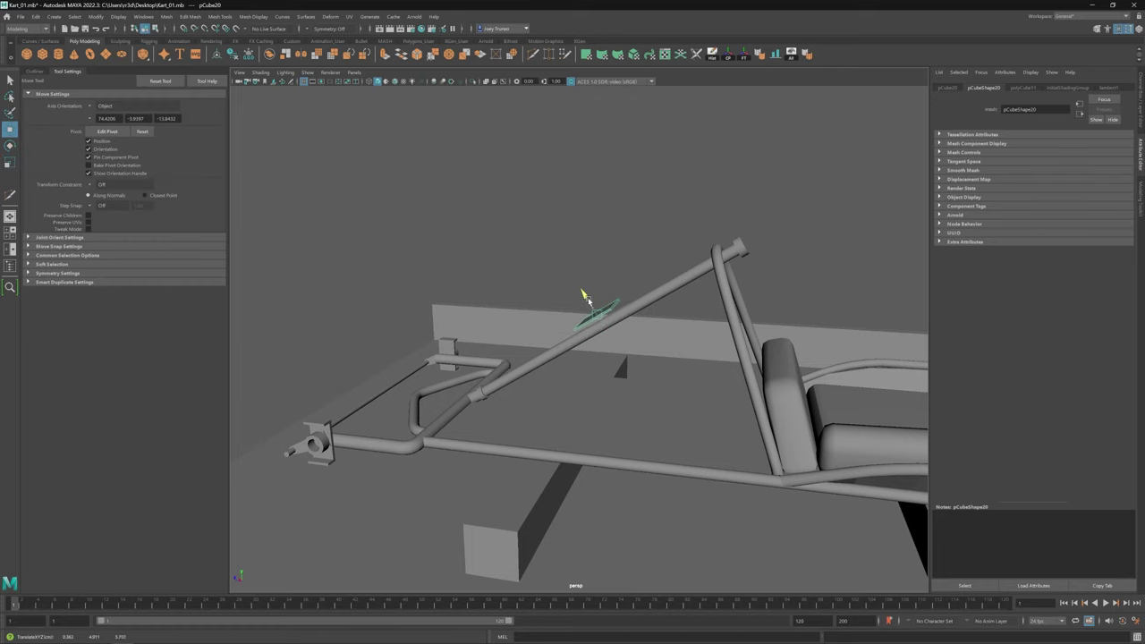
alt+drag(590, 303, 493, 321)
right_drag(494, 321, 584, 427)
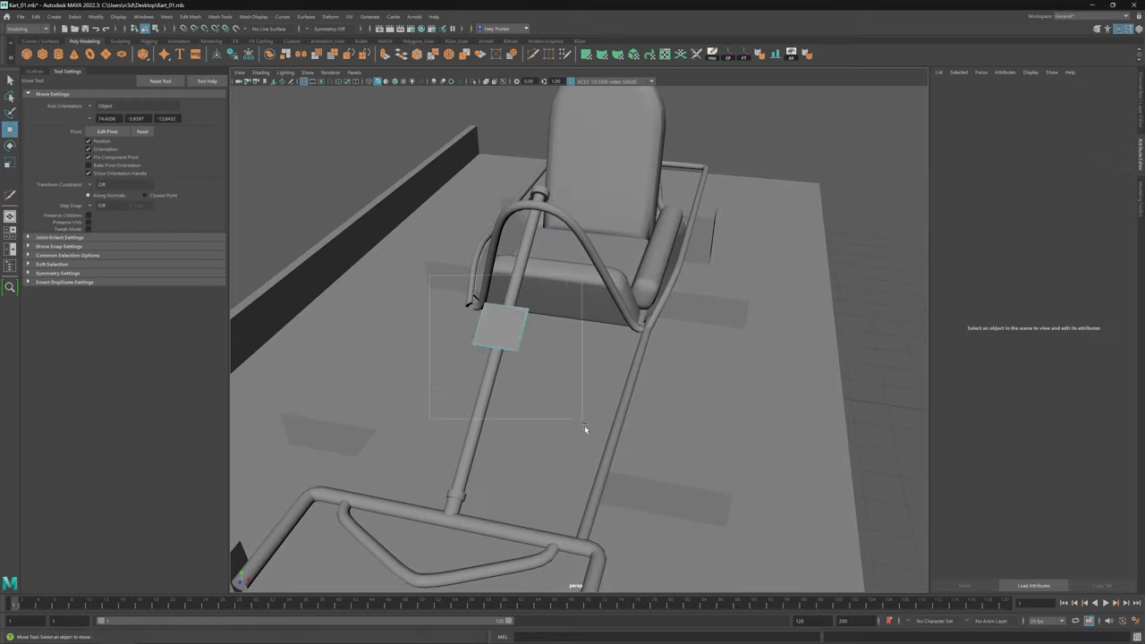
click(483, 341)
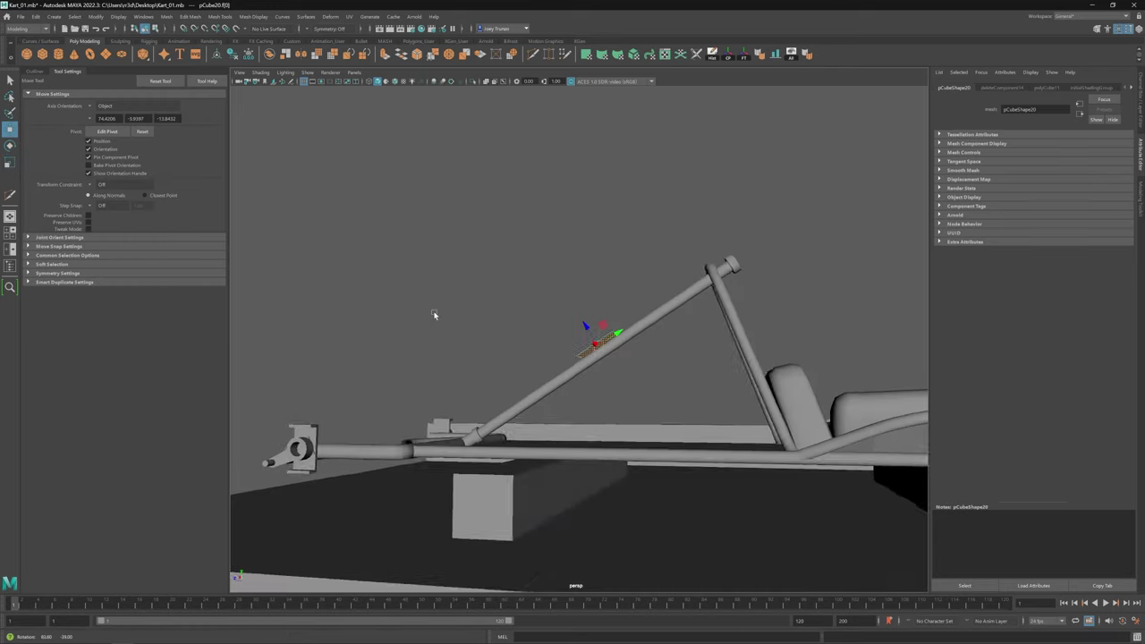
alt+drag(435, 314, 583, 293)
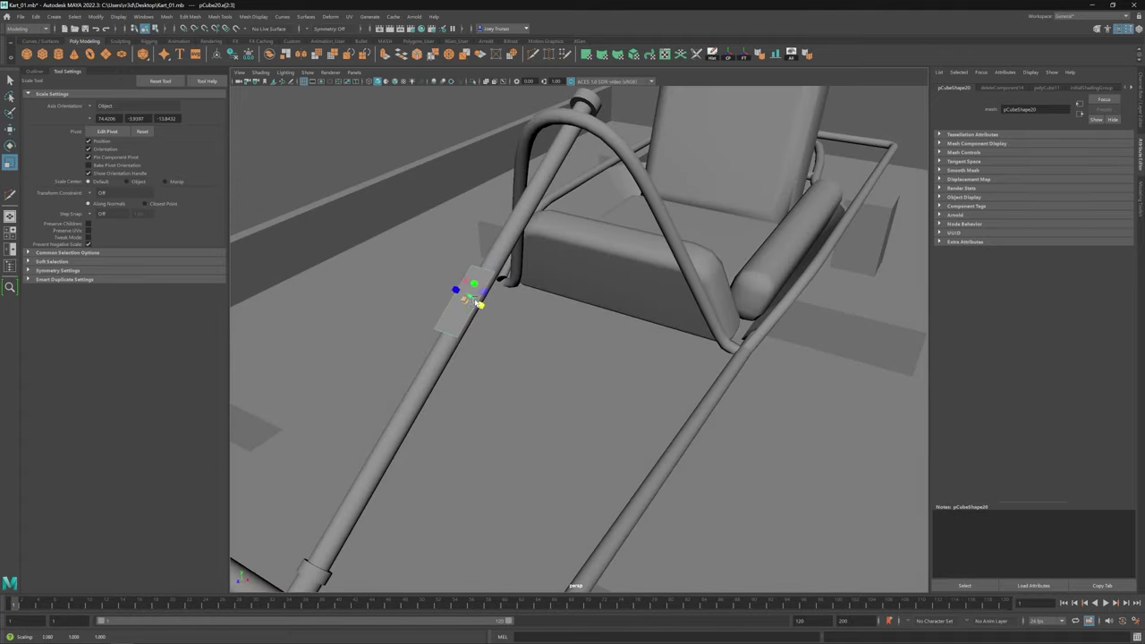
shift+drag(472, 295, 479, 307)
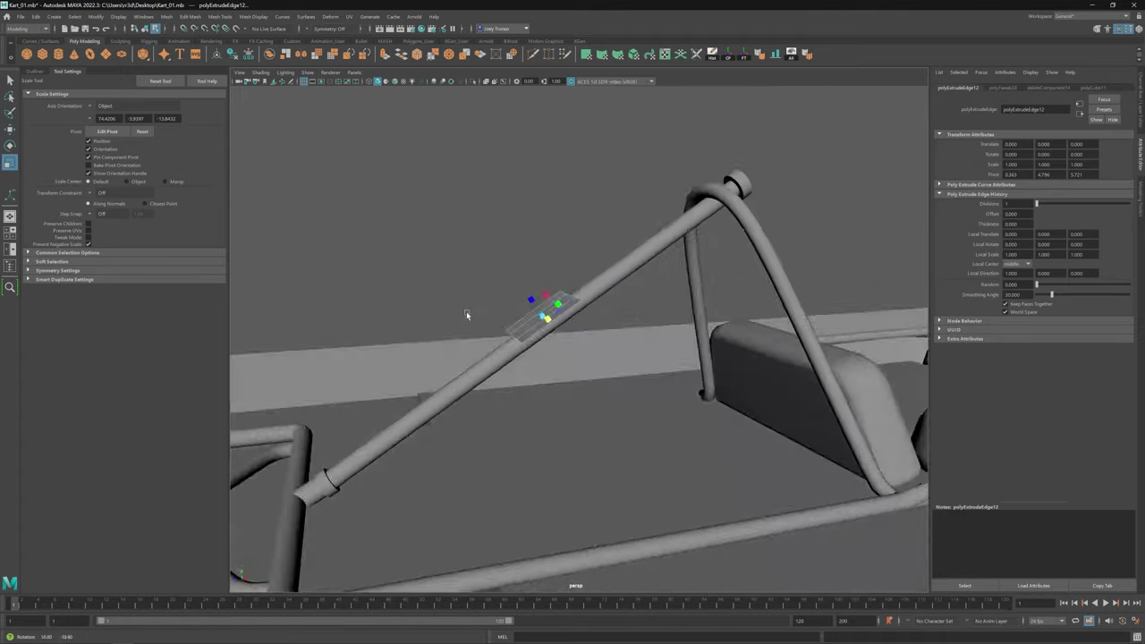
Step: Adjust the panel's corner vertex to follow the roll bar
alt+drag(468, 317, 587, 331)
key(r)
key(w)
click(647, 287)
alt+drag(646, 287, 585, 372)
key(r)
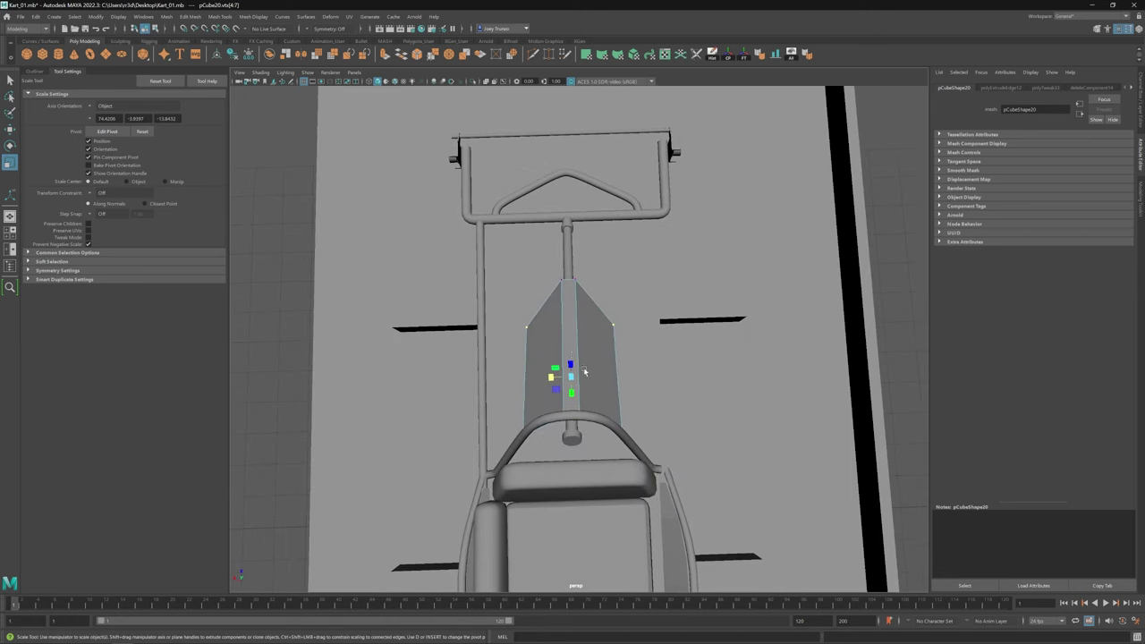
Step: Insert an edge loop down the panel and scale it to curve the panel
click(220, 16)
click(237, 89)
alt+drag(403, 304, 447, 331)
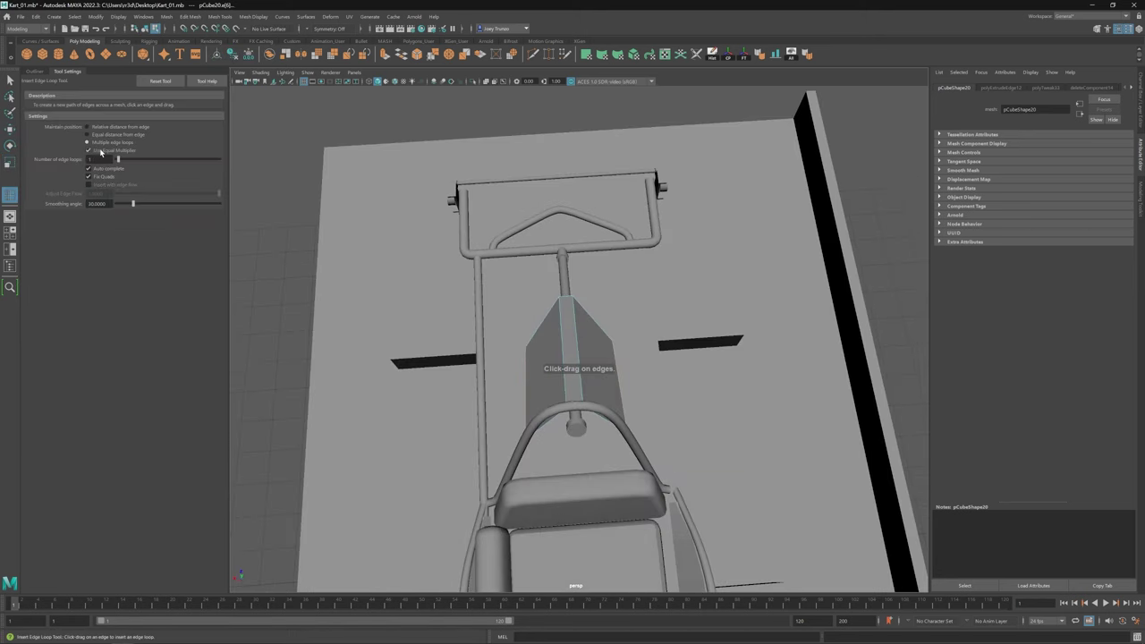
key(r)
alt+drag(588, 321, 611, 352)
click(220, 16)
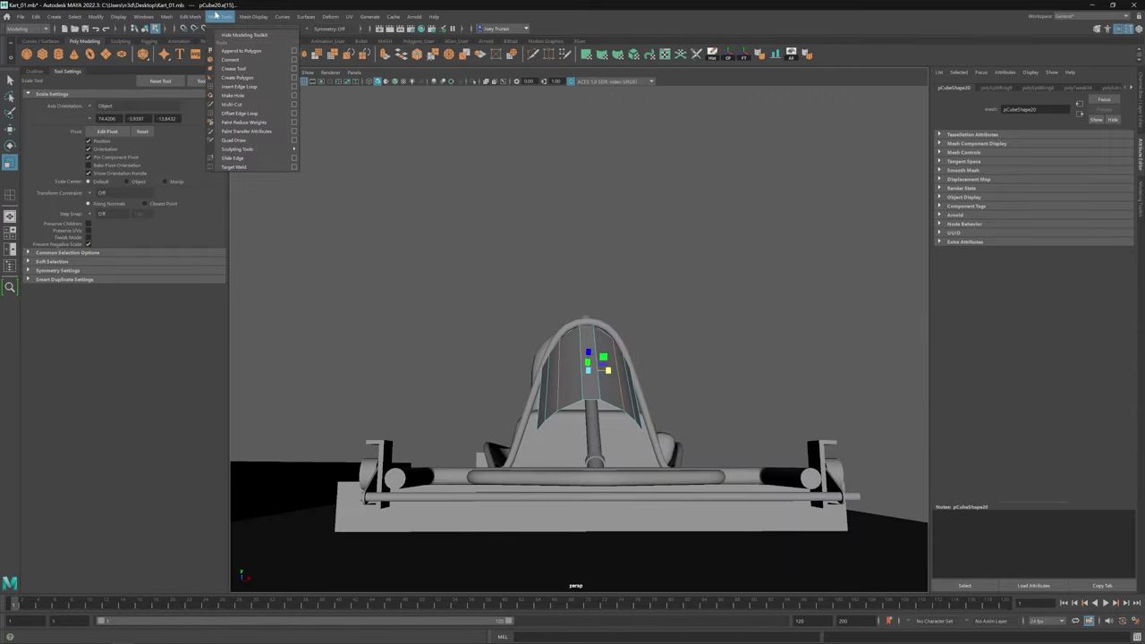
click(237, 90)
click(601, 337)
key(w)
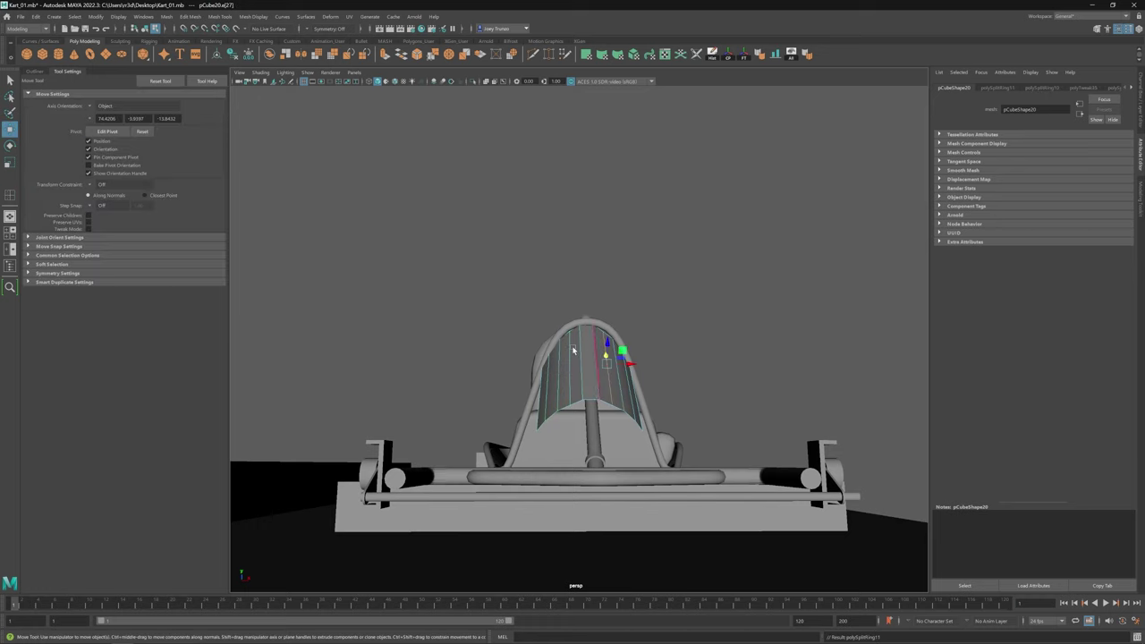
key(r)
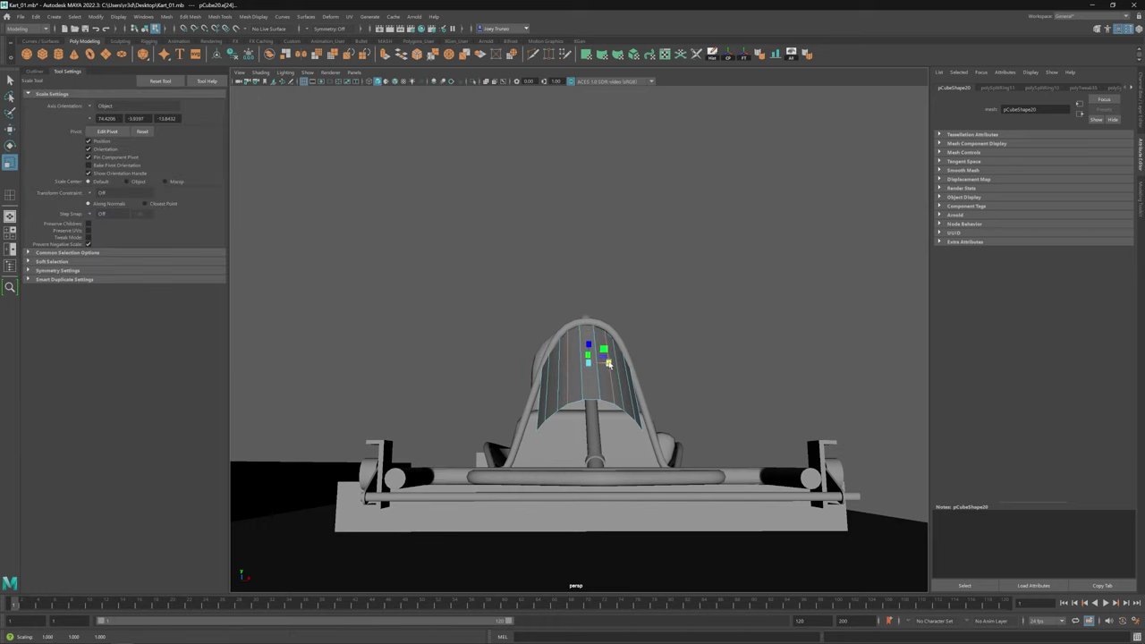
scroll(608, 363, up, 5)
key(w)
alt+drag(608, 363, 596, 283)
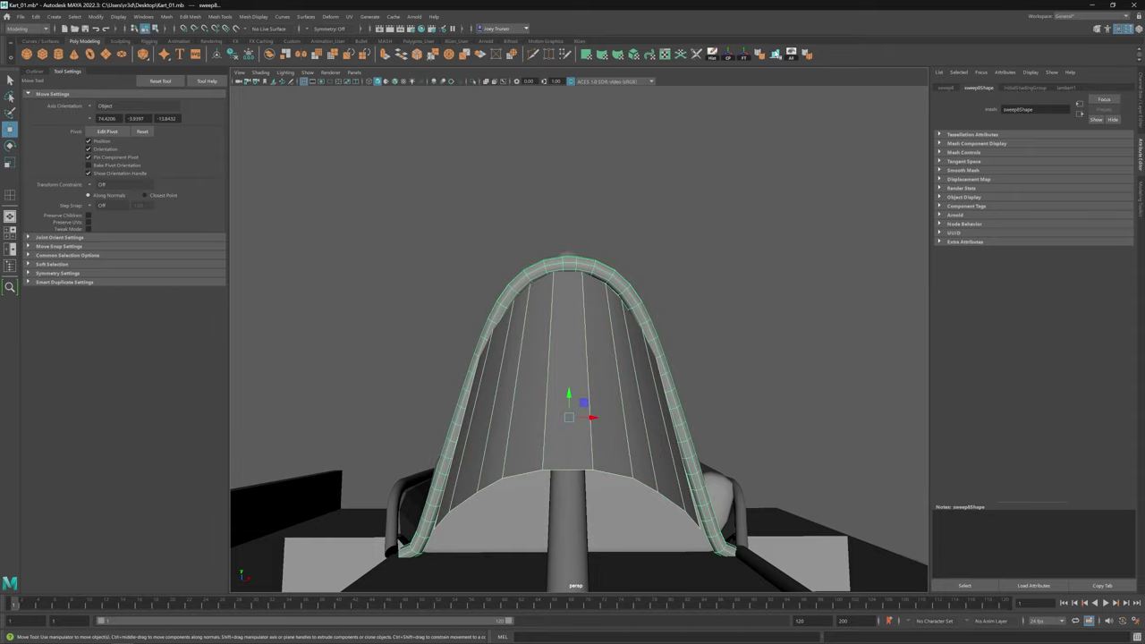
Step: Select the curved panel and set the move axes to World
click(537, 358)
alt+drag(537, 357, 346, 219)
click(107, 121)
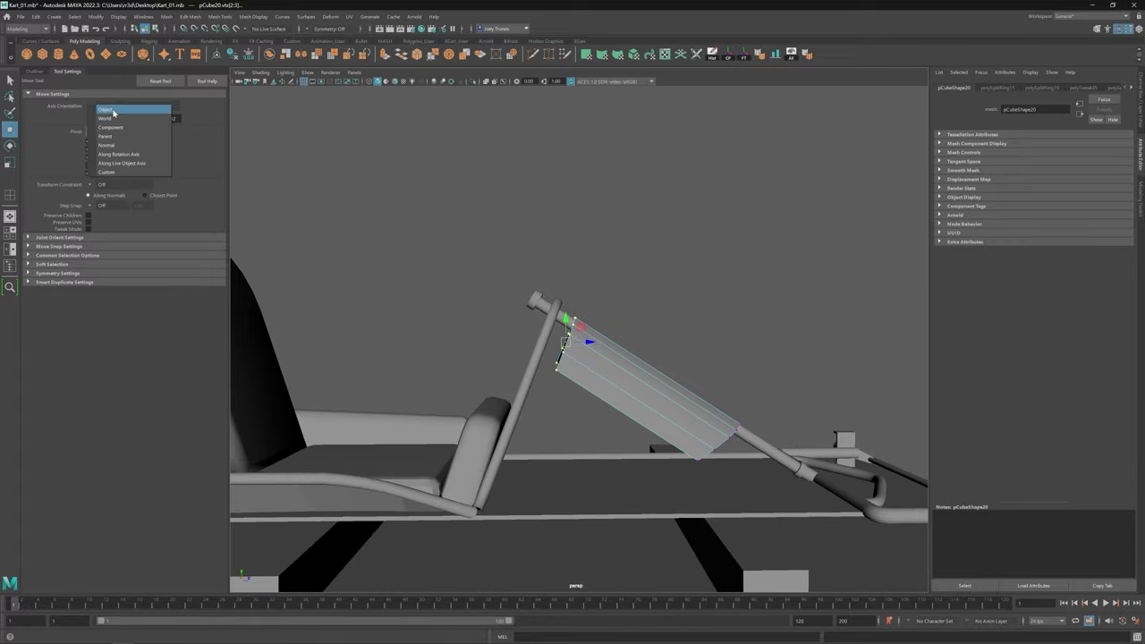
alt+drag(532, 320, 629, 331)
alt+drag(736, 296, 564, 344)
Step: Scale the panel's narrow-end vertices to taper that end
click(574, 357)
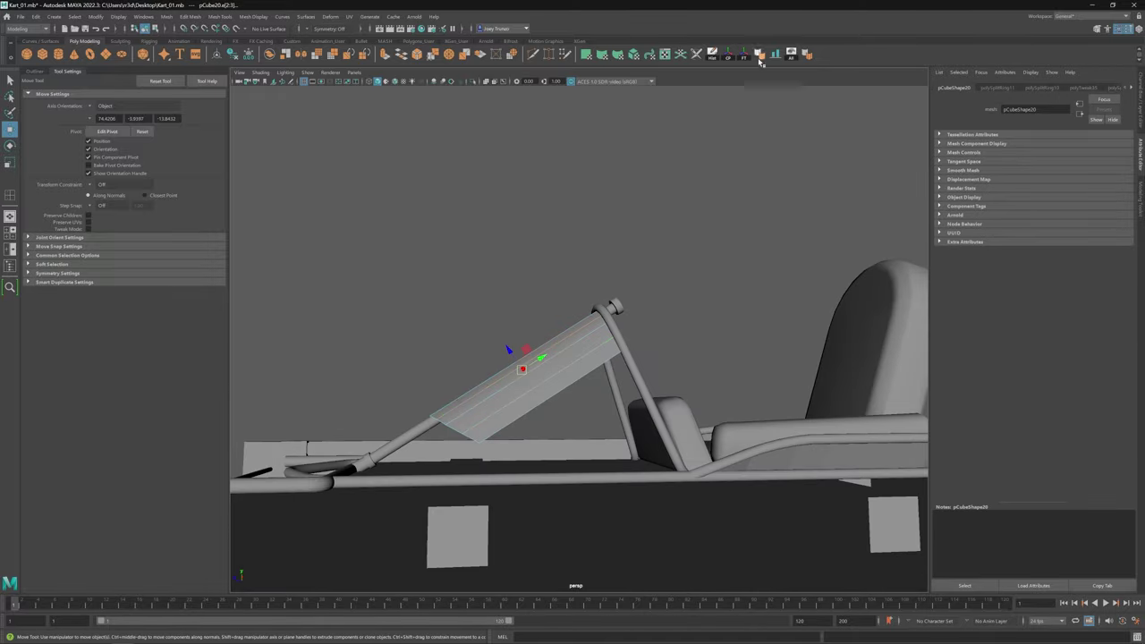
key(r)
alt+drag(626, 376, 601, 389)
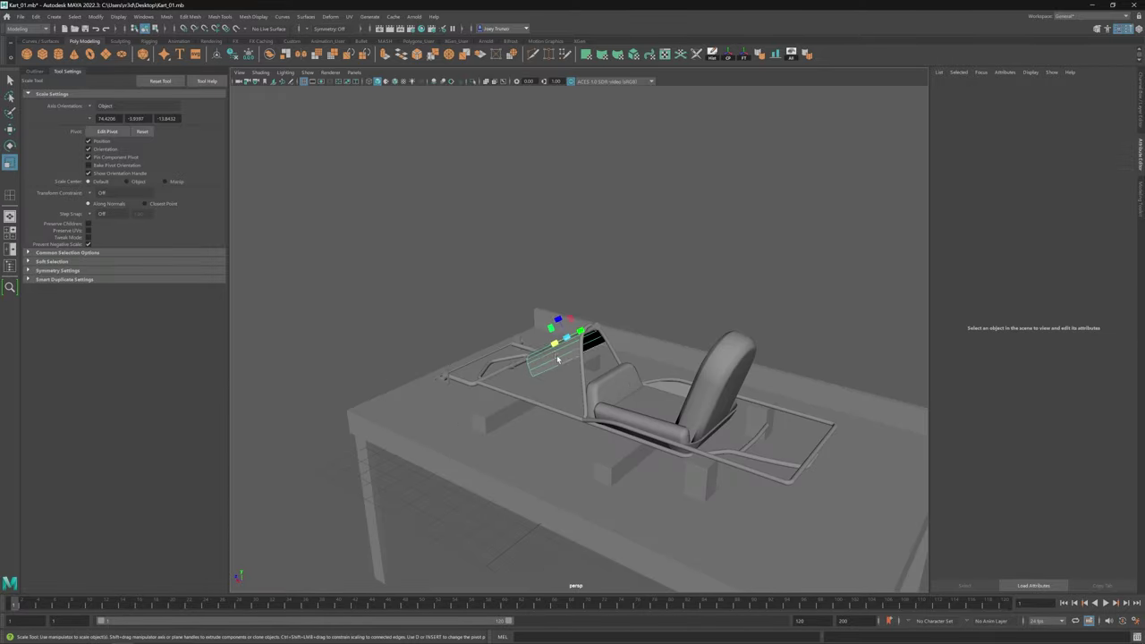
alt+drag(557, 358, 617, 385)
scroll(590, 384, up, 3)
click(593, 380)
scroll(593, 380, up, 1)
drag(602, 375, 643, 447)
key(w)
Step: Shrink the cylinder into a short collar and rotate it onto the steering column
click(739, 332)
click(567, 415)
scroll(418, 320, down, 5)
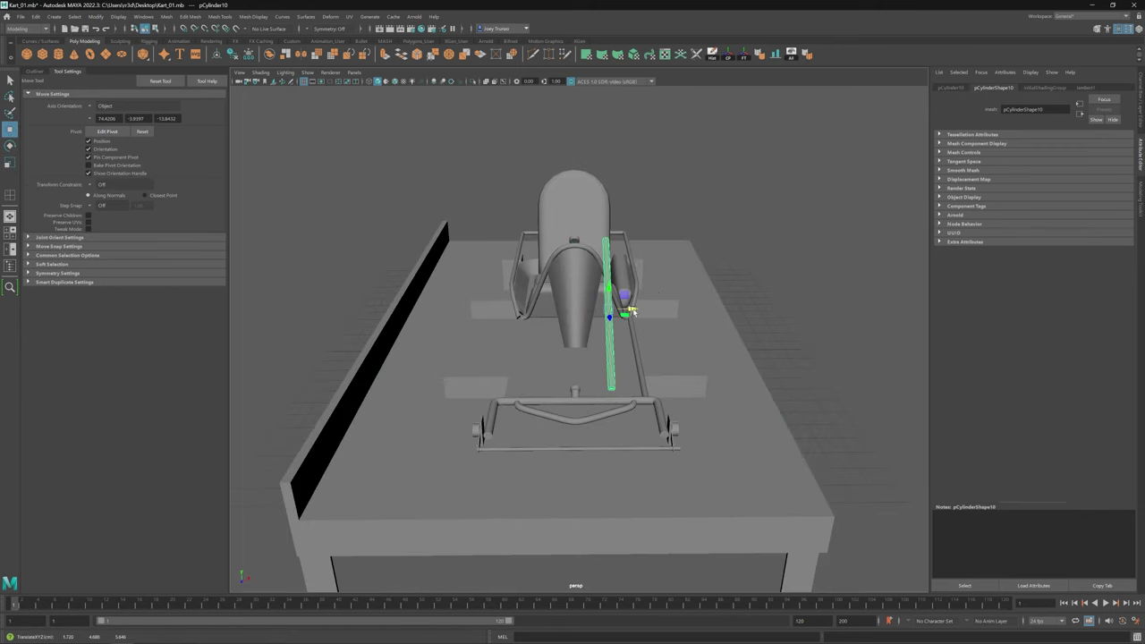
key(f)
alt+drag(633, 310, 471, 118)
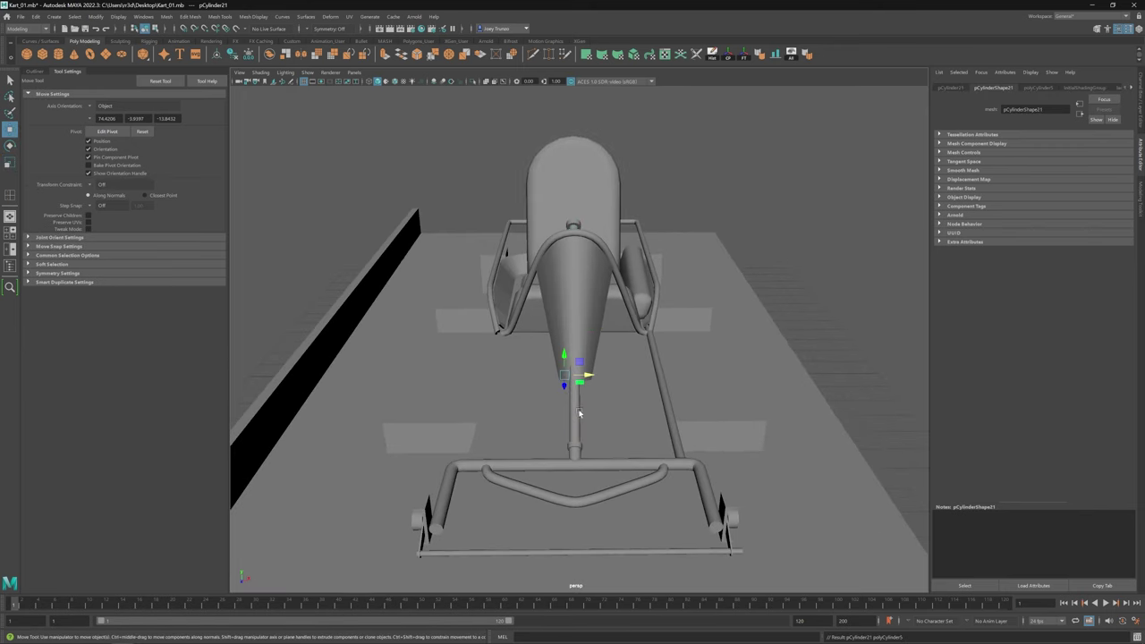
key(r)
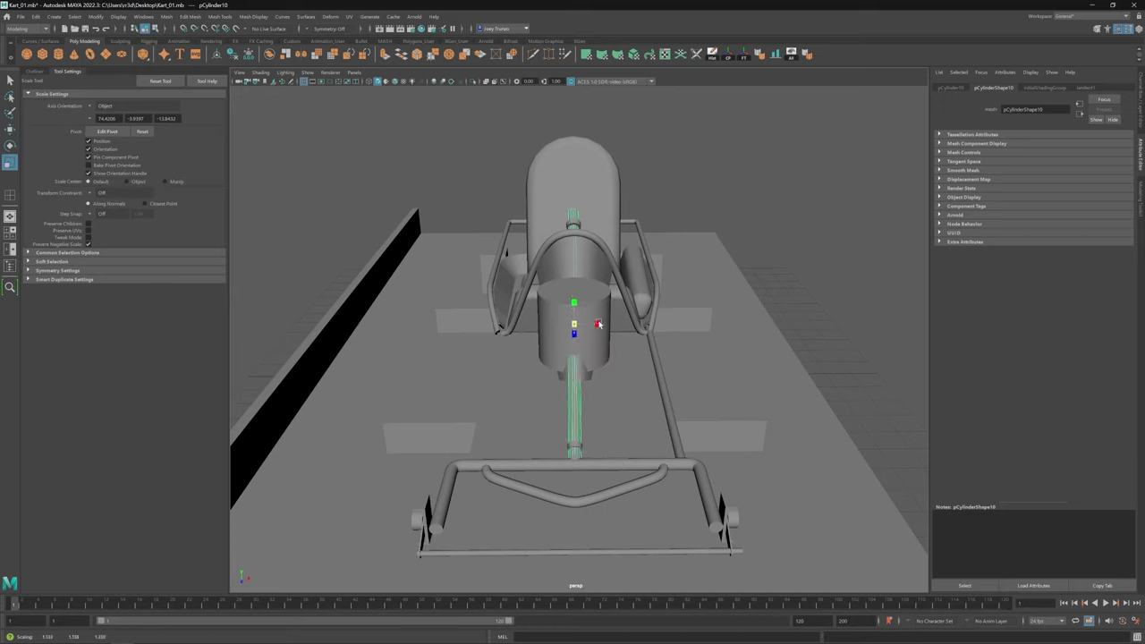
alt+right_drag(565, 332, 675, 363)
alt+drag(675, 363, 626, 286)
key(e)
alt+drag(536, 376, 583, 268)
Step: Shift the tapered panel's bottom vertices sideways and inspect the fairing
click(581, 328)
scroll(587, 250, up, 3)
key(w)
key(F9)
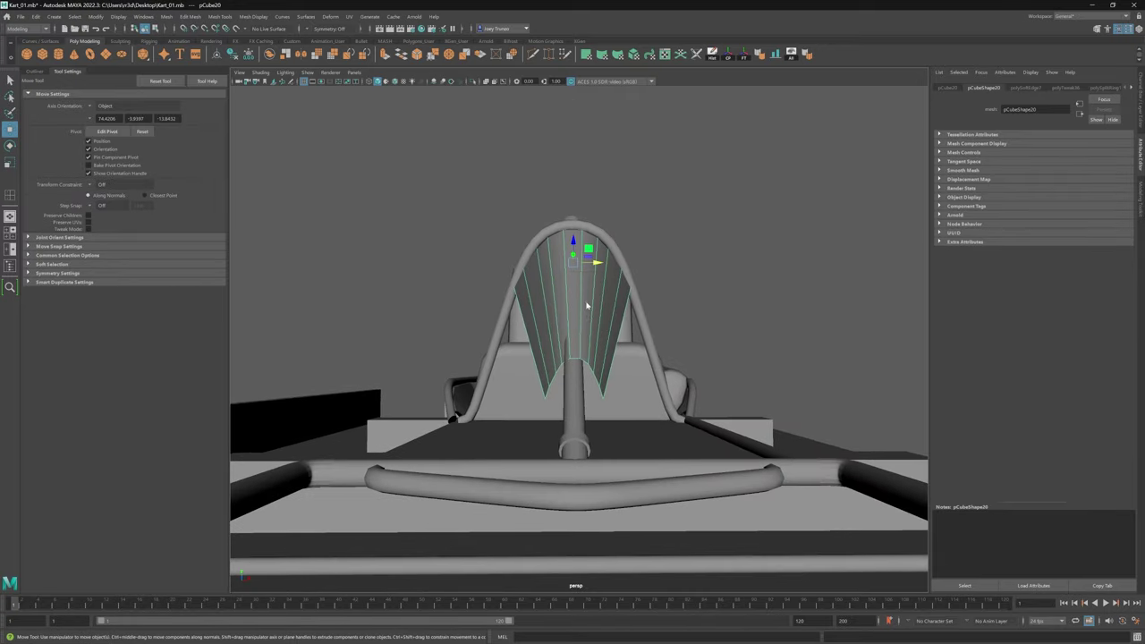
drag(617, 407, 532, 360)
drag(597, 381, 494, 360)
alt+drag(639, 355, 635, 322)
alt+drag(662, 273, 595, 225)
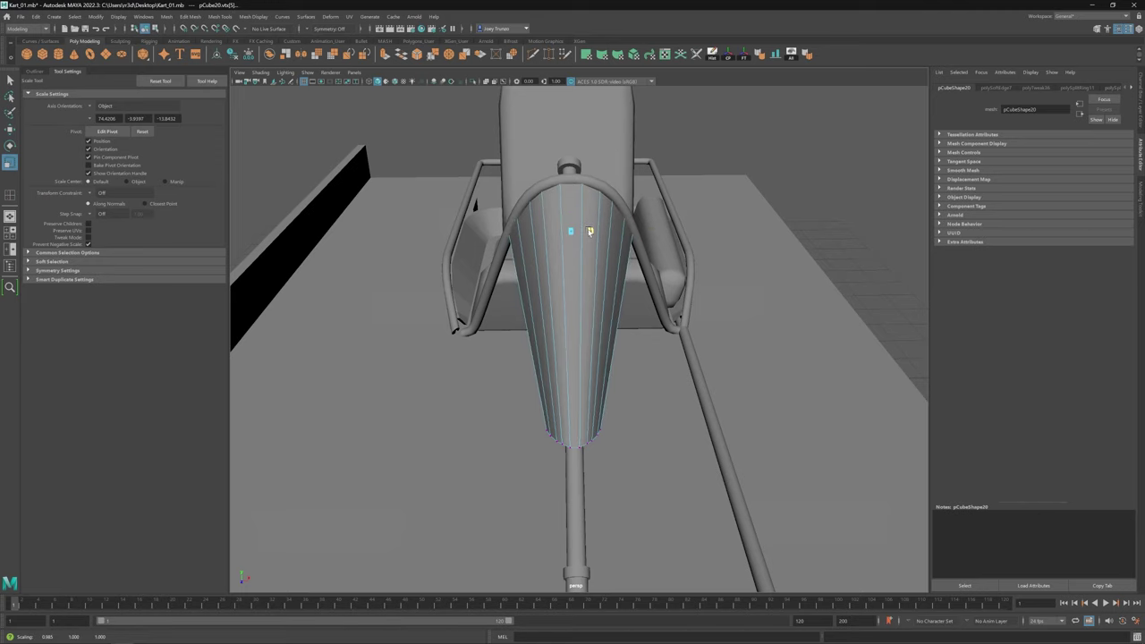
alt+drag(590, 231, 629, 246)
key(w)
click(691, 329)
alt+right_drag(691, 329, 621, 413)
Step: Select the angled plate pCube20 and pick its bottom vertex
scroll(587, 427, up, 5)
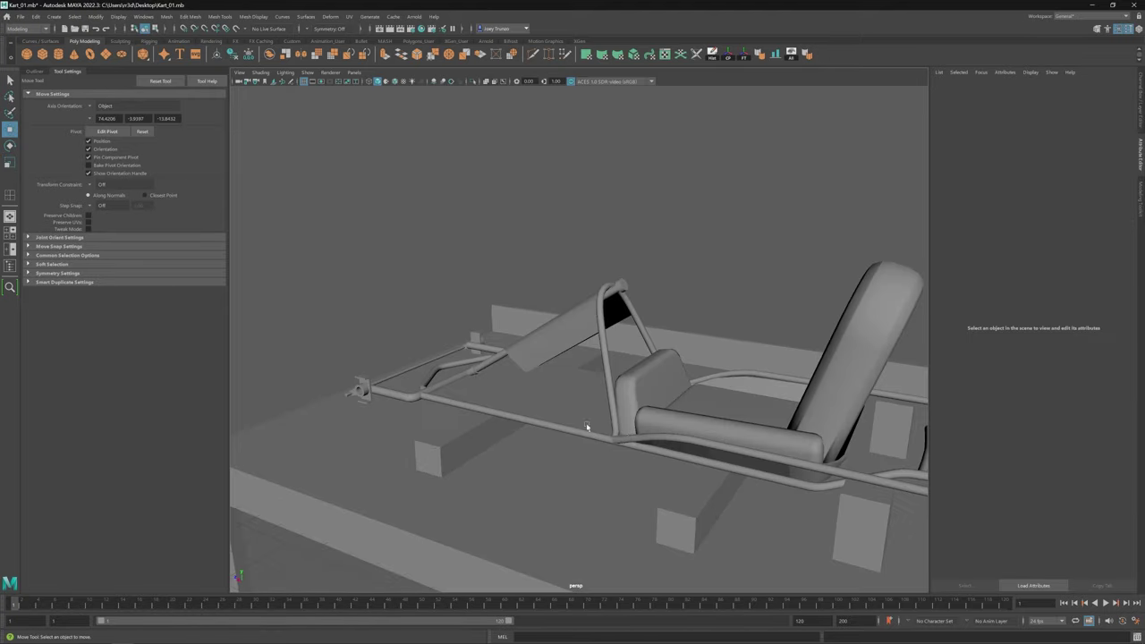
alt+drag(587, 427, 633, 348)
click(552, 324)
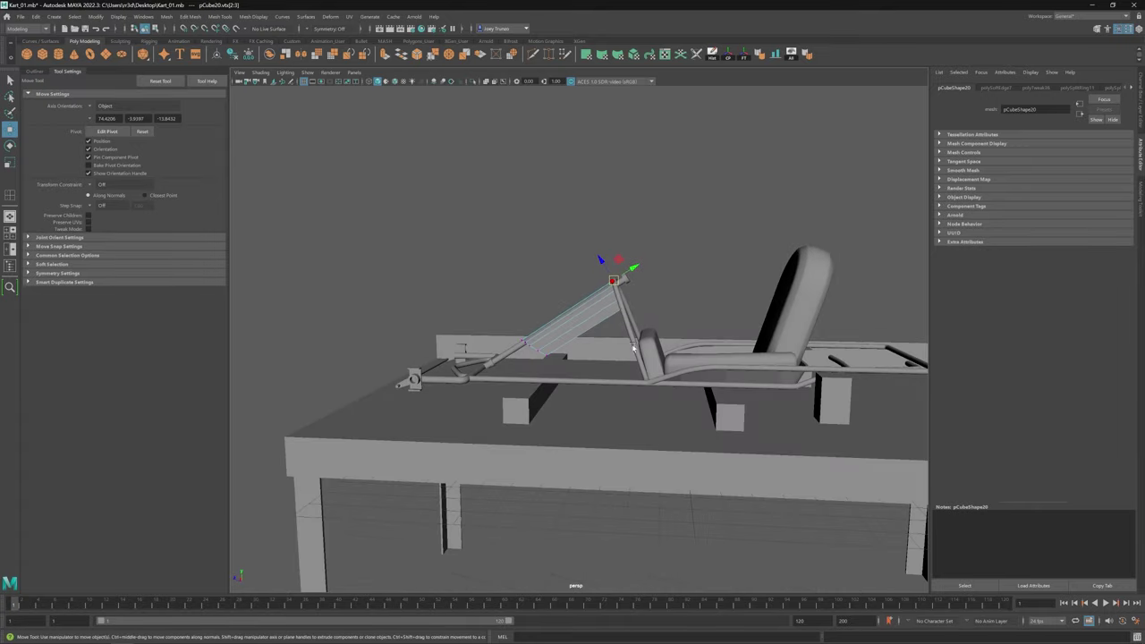
alt+drag(611, 295, 583, 184)
key(w)
key(e)
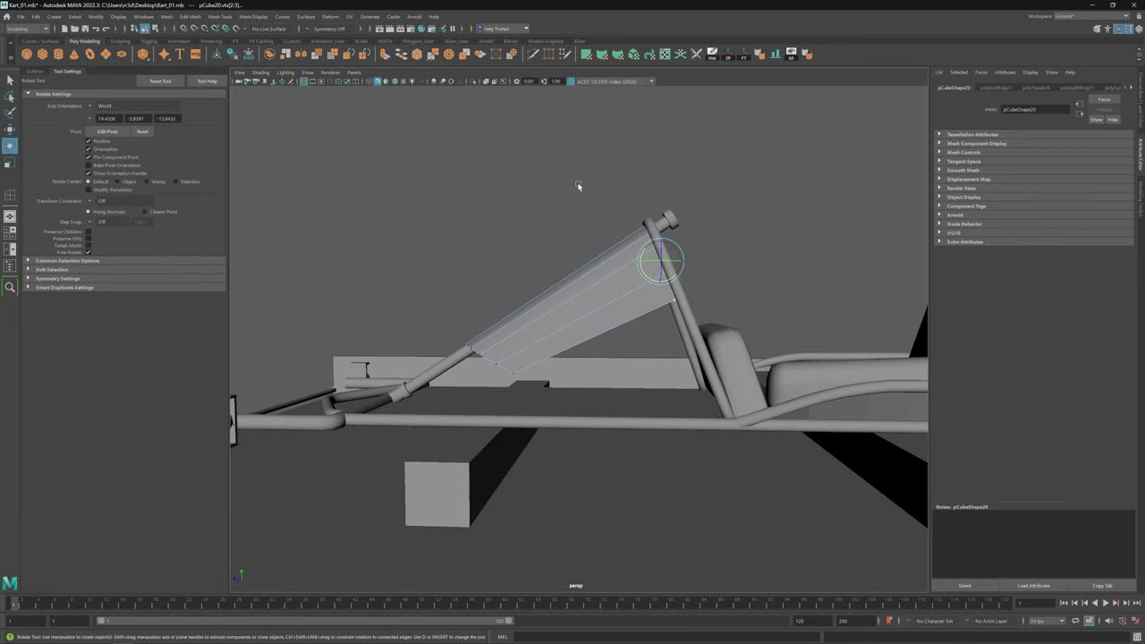
alt+drag(578, 187, 511, 233)
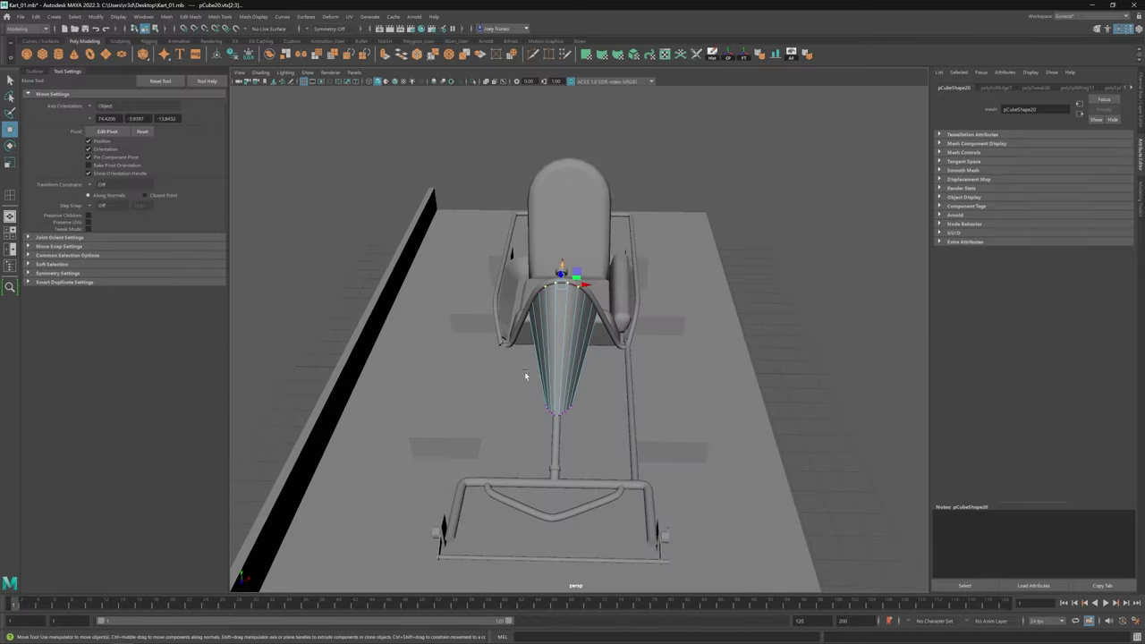
alt+drag(524, 371, 465, 432)
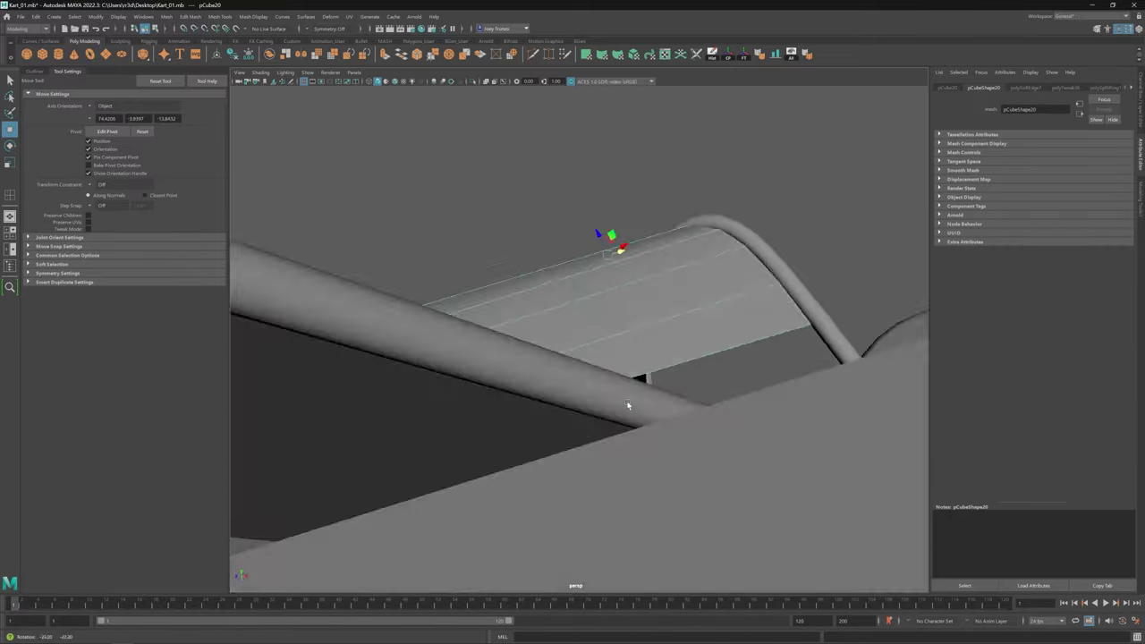
alt+drag(632, 401, 509, 382)
scroll(500, 403, up, 3)
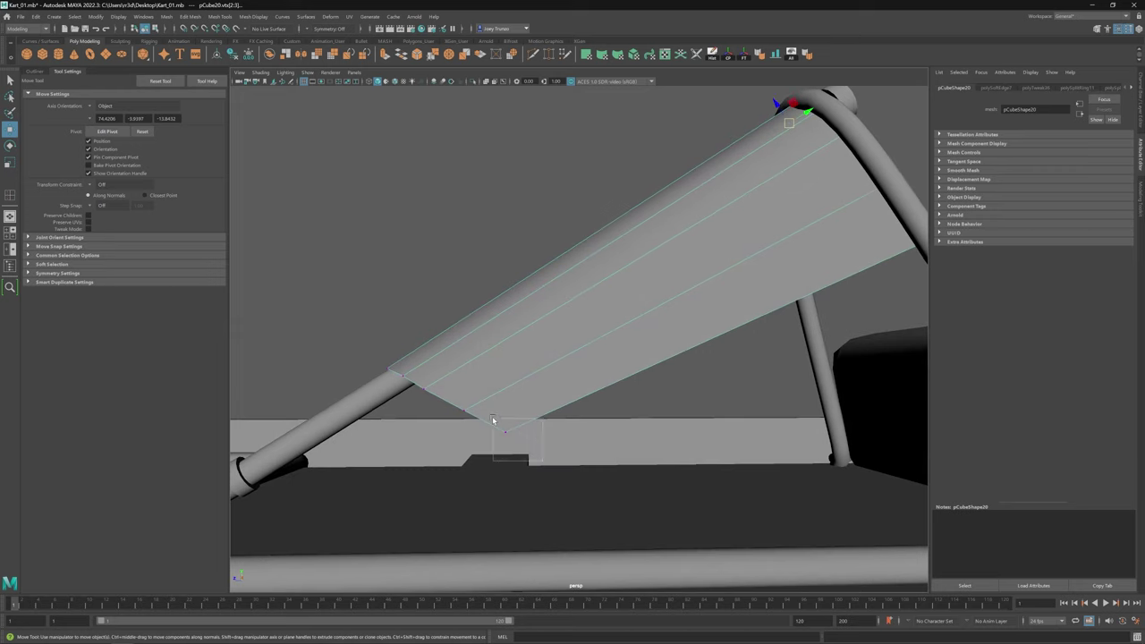
drag(492, 420, 492, 419)
alt+drag(492, 418, 465, 382)
Step: Check the bottom vertex's position in the four-pane layout and side view
key(space)
key(f)
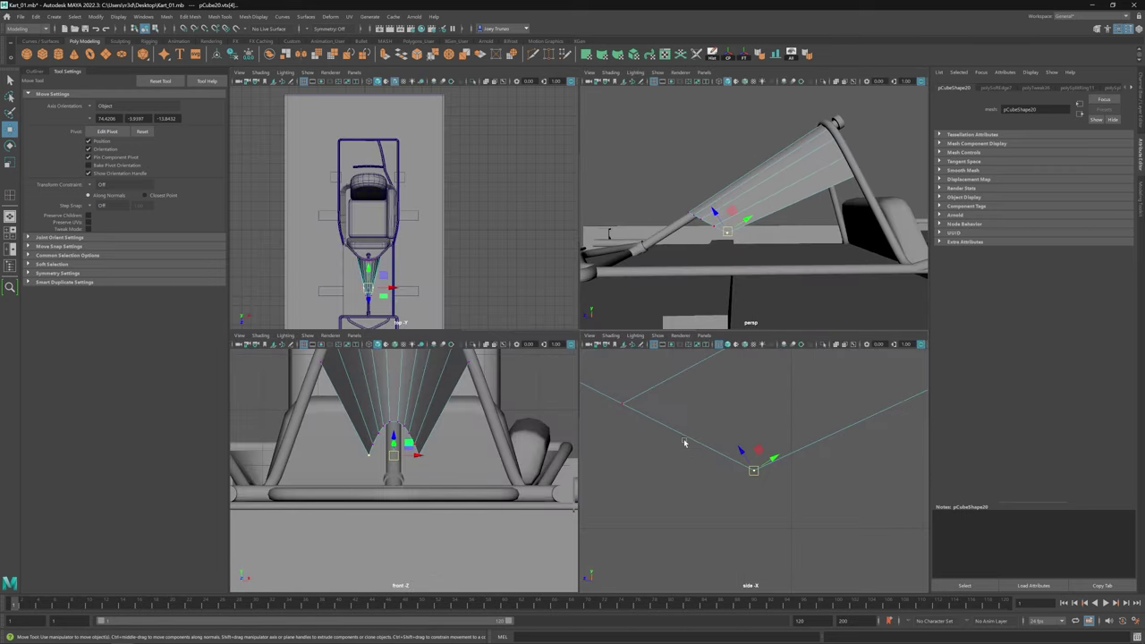
key(space)
scroll(513, 349, down, 5)
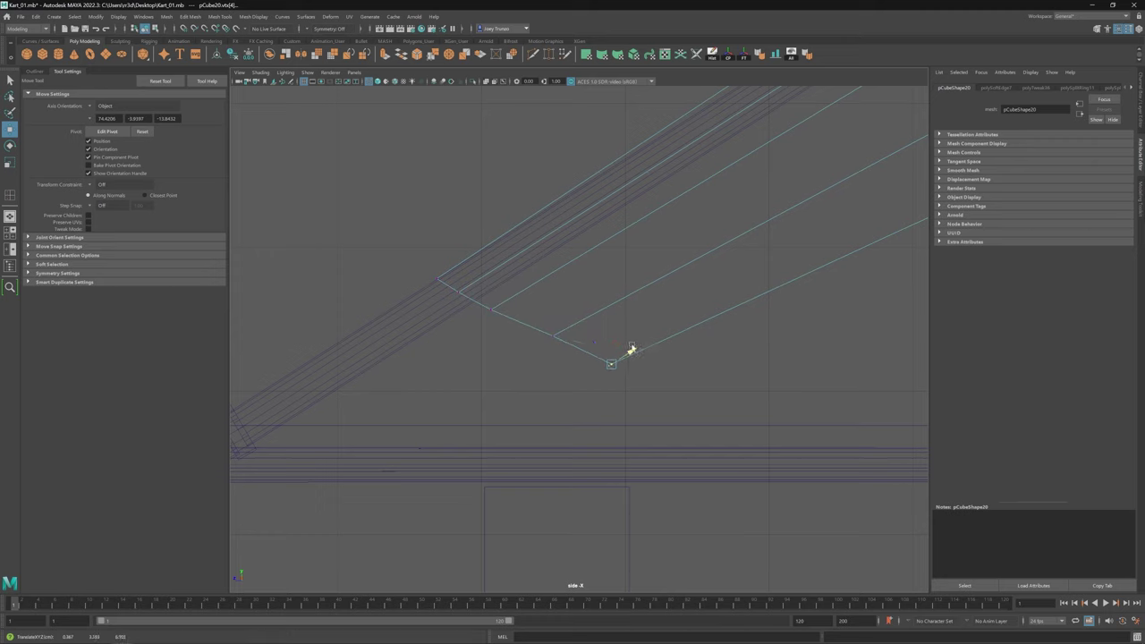
scroll(631, 349, down, 5)
key(space)
key(space)
scroll(569, 418, up, 3)
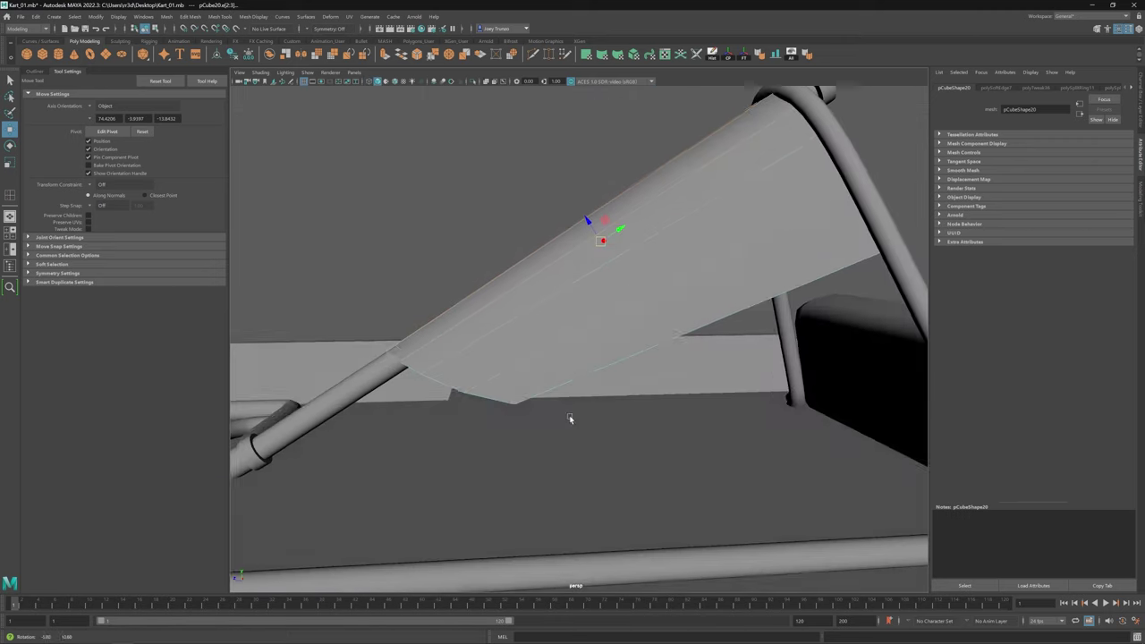
Step: Move the plate's lower corner vertex so it sits against the frame tubes
click(526, 399)
alt+drag(569, 419, 531, 371)
scroll(567, 329, up, 2)
key(r)
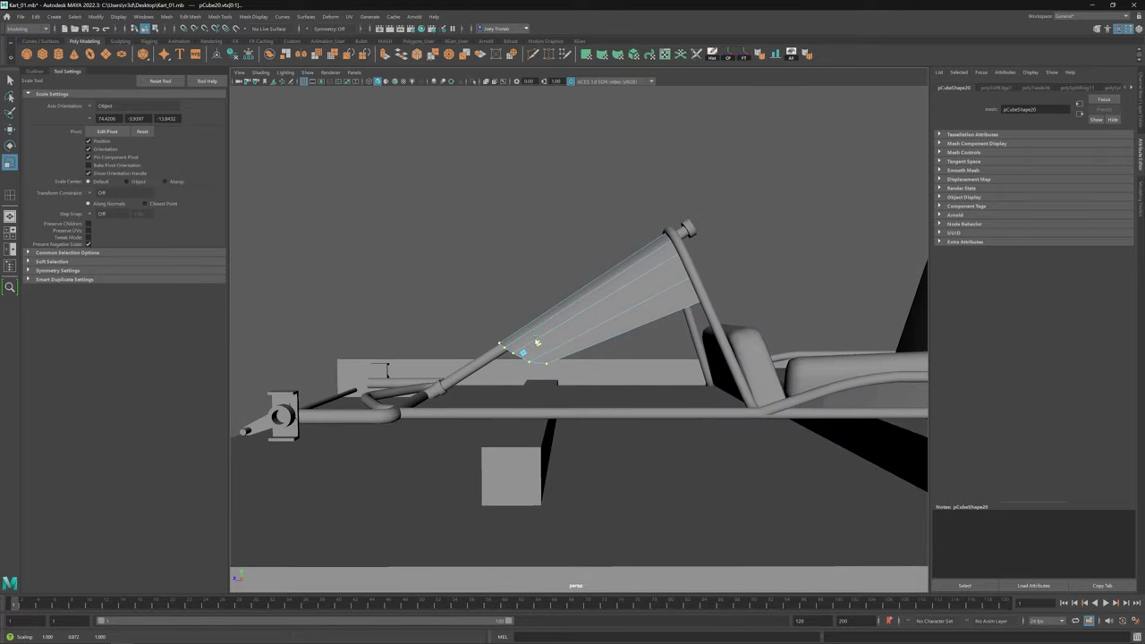
alt+drag(560, 331, 562, 363)
scroll(555, 350, down, 5)
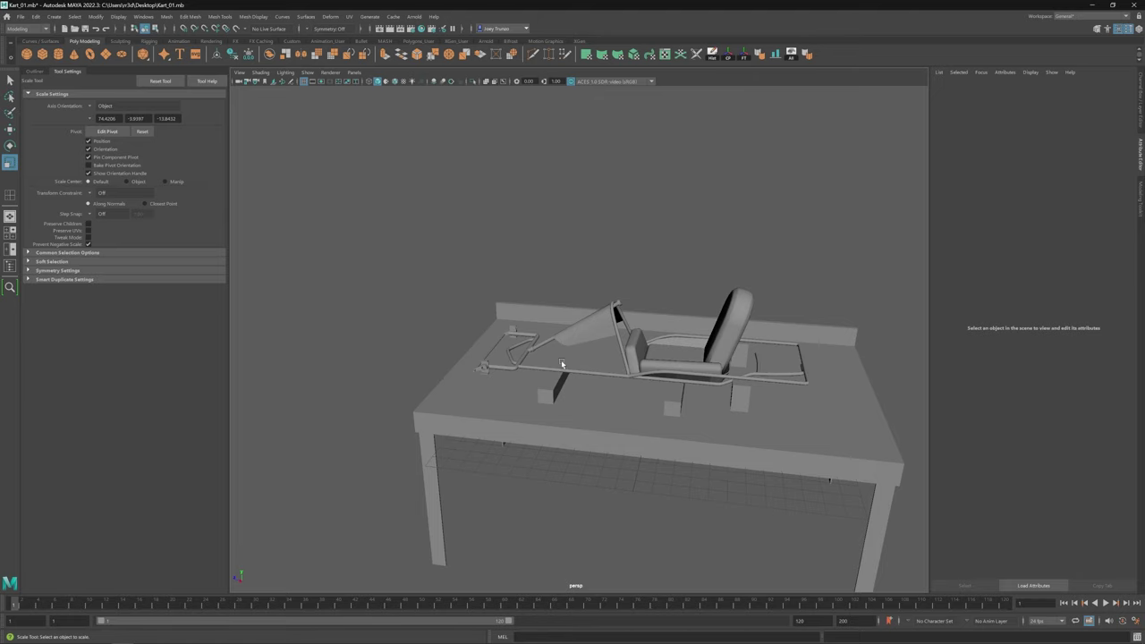
alt+drag(561, 359, 549, 362)
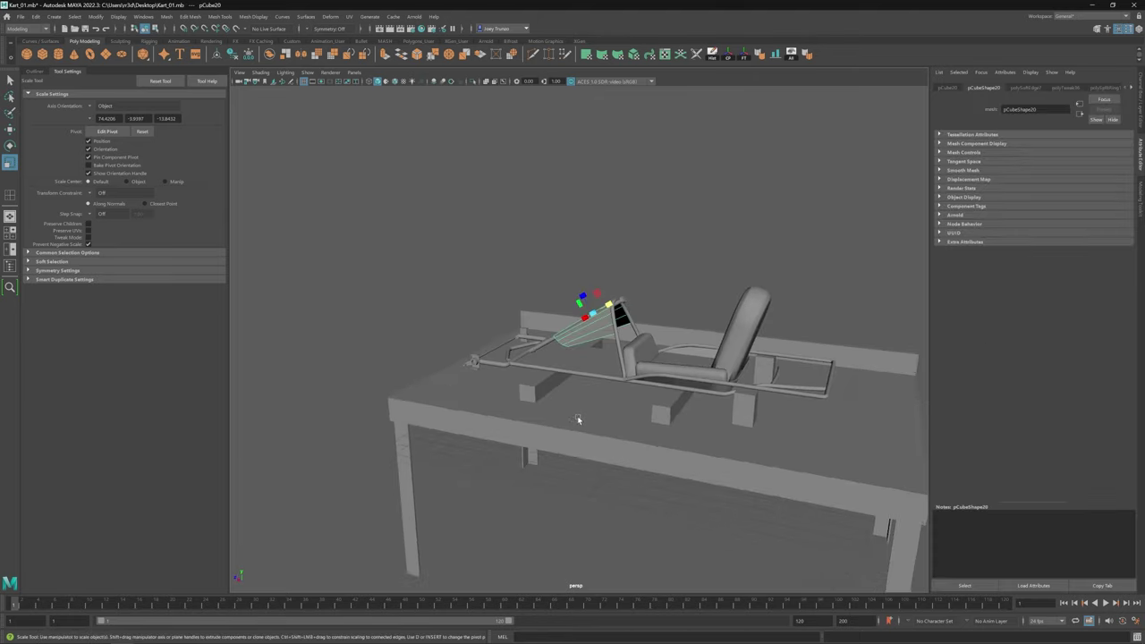
key(f)
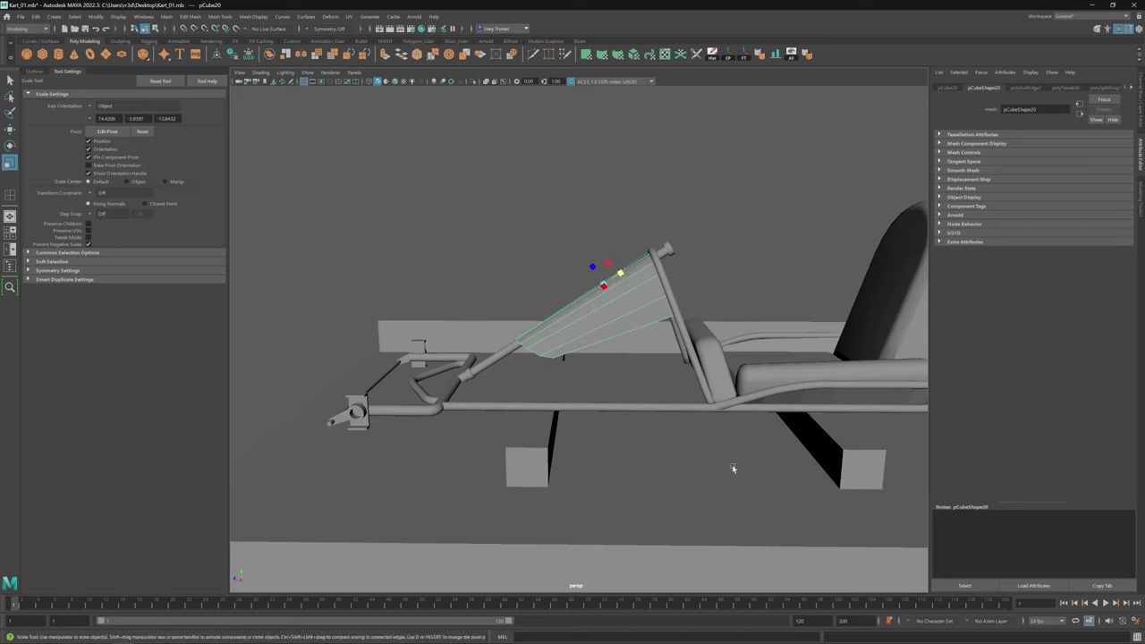
key(w)
click(223, 17)
Step: Extrude all of pCube20's faces with a 0.005 thickness into a solid plate
click(219, 17)
key(ctrl+F11)
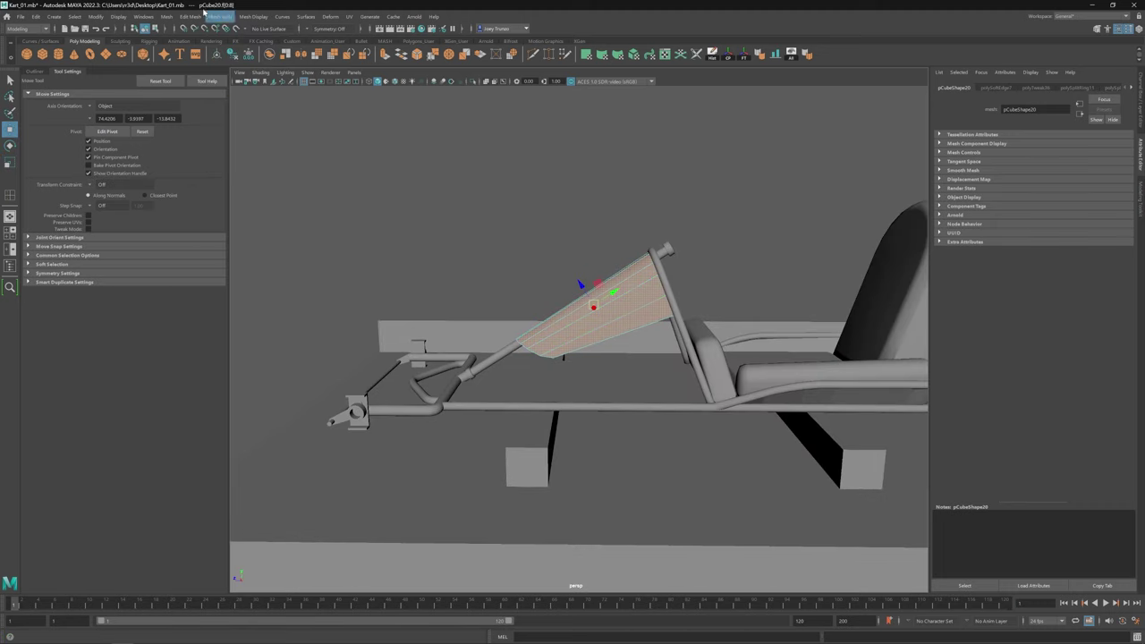
key(ctrl+e)
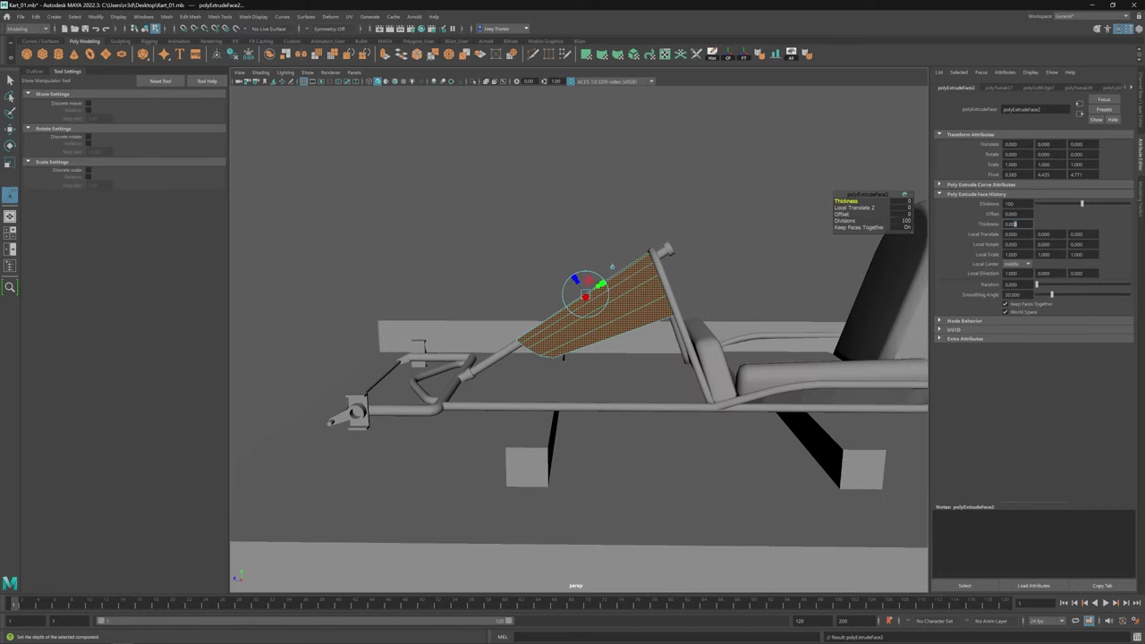
key(Return)
alt+drag(572, 358, 1028, 212)
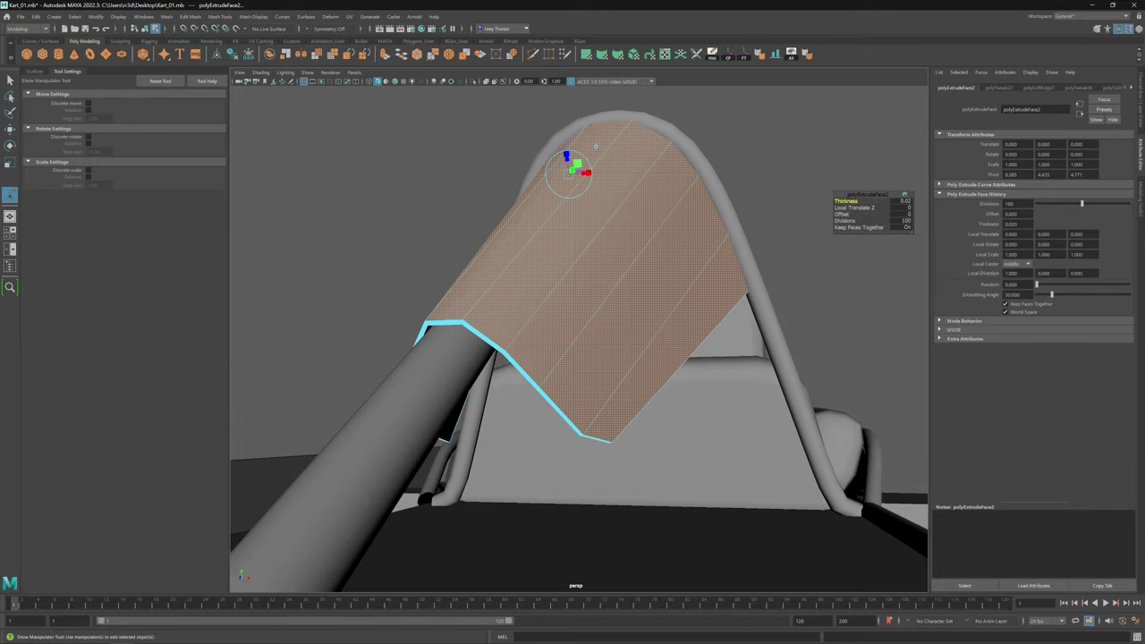
key(F8)
key(w)
alt+drag(455, 384, 589, 399)
scroll(510, 390, down, 10)
click(511, 404)
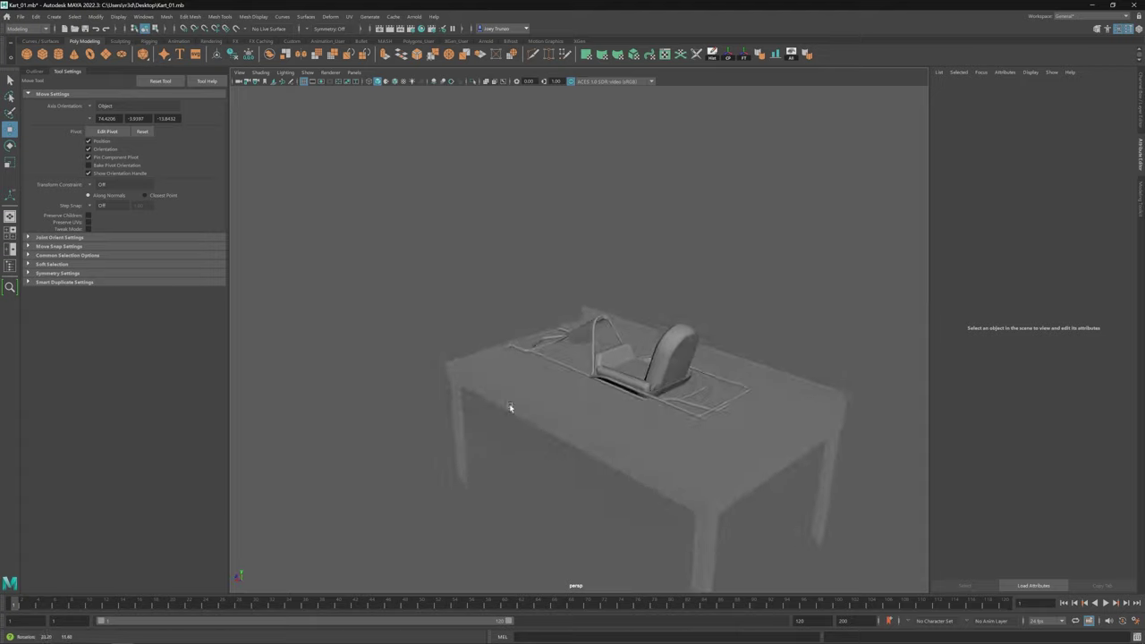
mouse_move(510, 403)
alt+mouse_down()
mouse_move(562, 395)
mouse_move(563, 375)
mouse_move(664, 429)
mouse_move(506, 393)
alt+mouse_up()
Step: Inspect the kart frame from behind and from above, selecting frame parts and the support block
scroll(663, 432, up, 5)
click(506, 393)
click(35, 16)
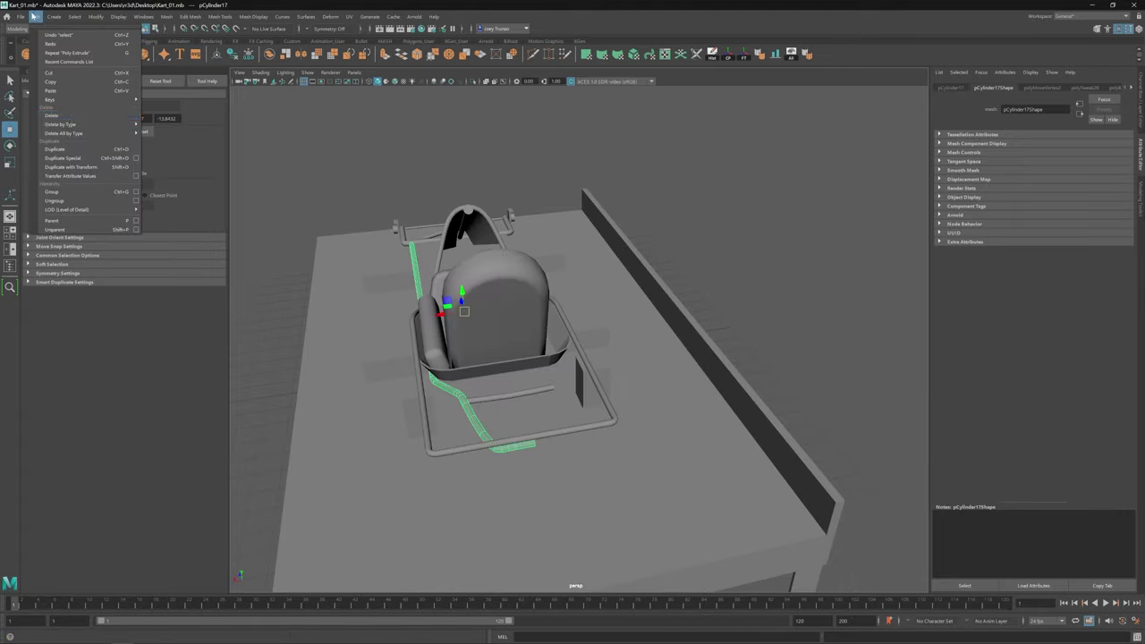
click(179, 121)
alt+drag(572, 376, 609, 323)
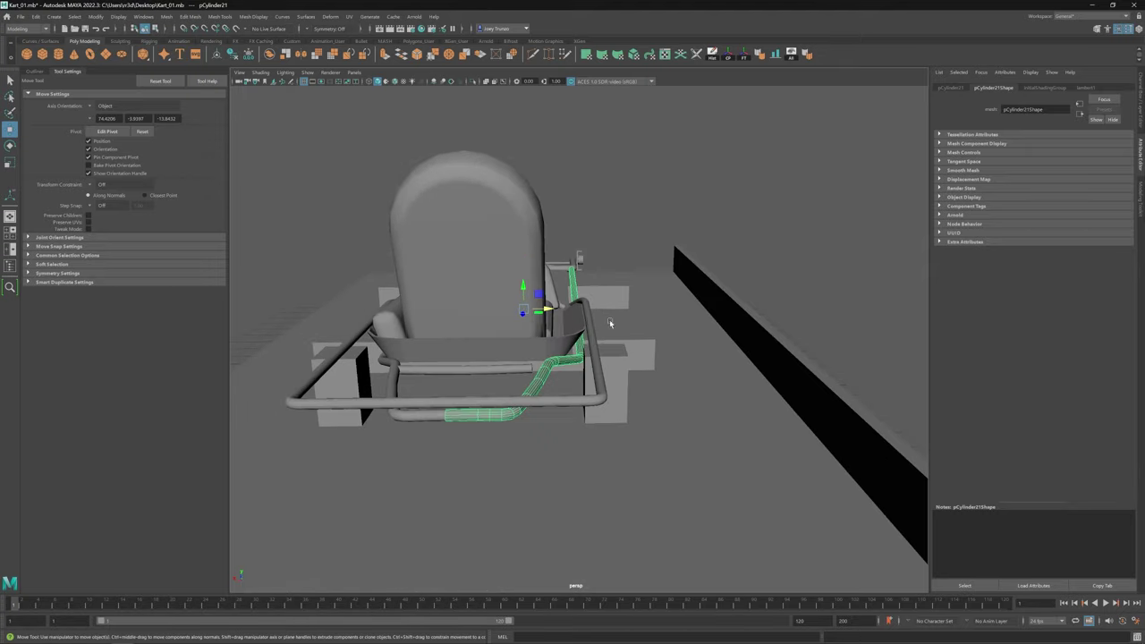
alt+drag(540, 308, 593, 309)
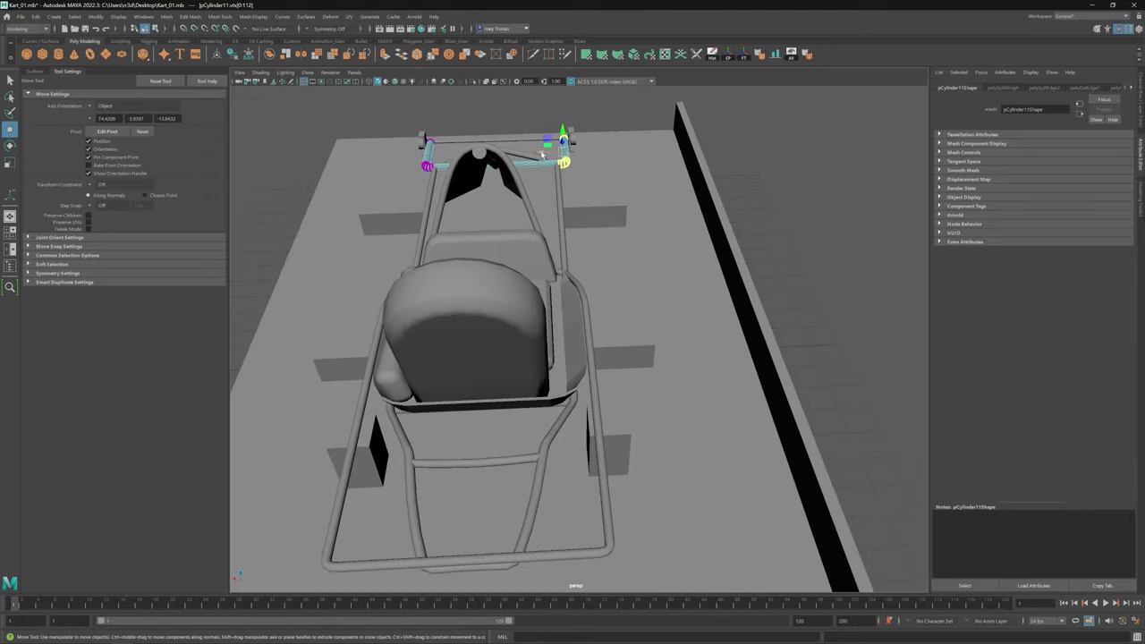
click(571, 137)
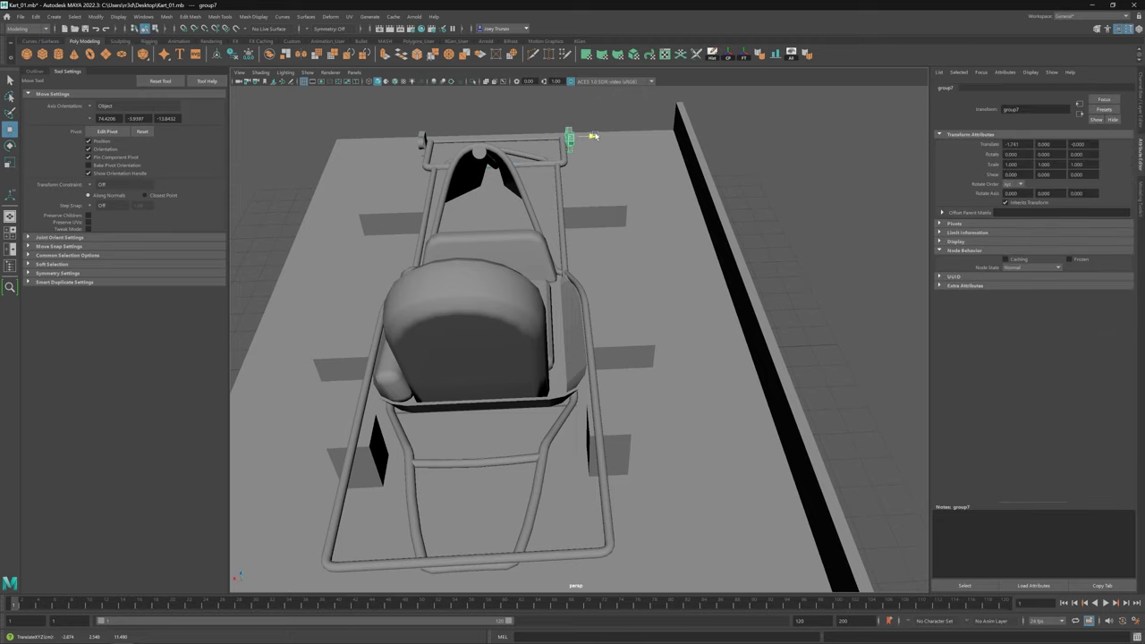
alt+right_drag(571, 137, 583, 341)
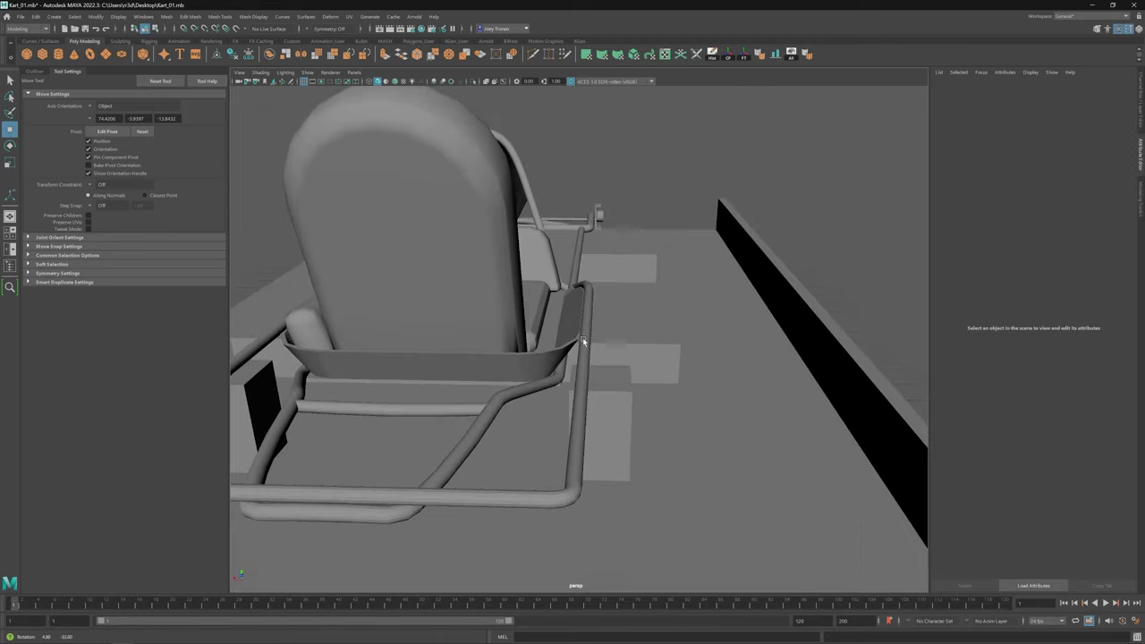
click(603, 406)
alt+drag(602, 406, 634, 361)
Step: Try selecting parts and a vertex near the seat, then look around the table
click(537, 358)
click(626, 447)
click(307, 388)
click(634, 361)
click(686, 404)
scroll(685, 404, down, 10)
alt+drag(626, 420, 596, 402)
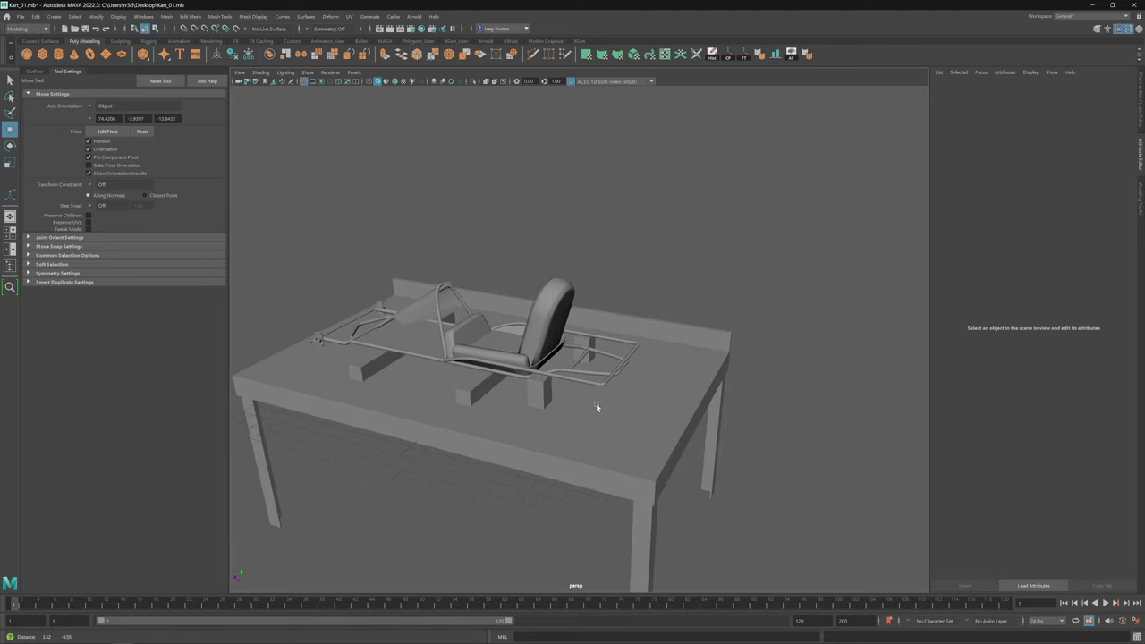
scroll(595, 402, up, 4)
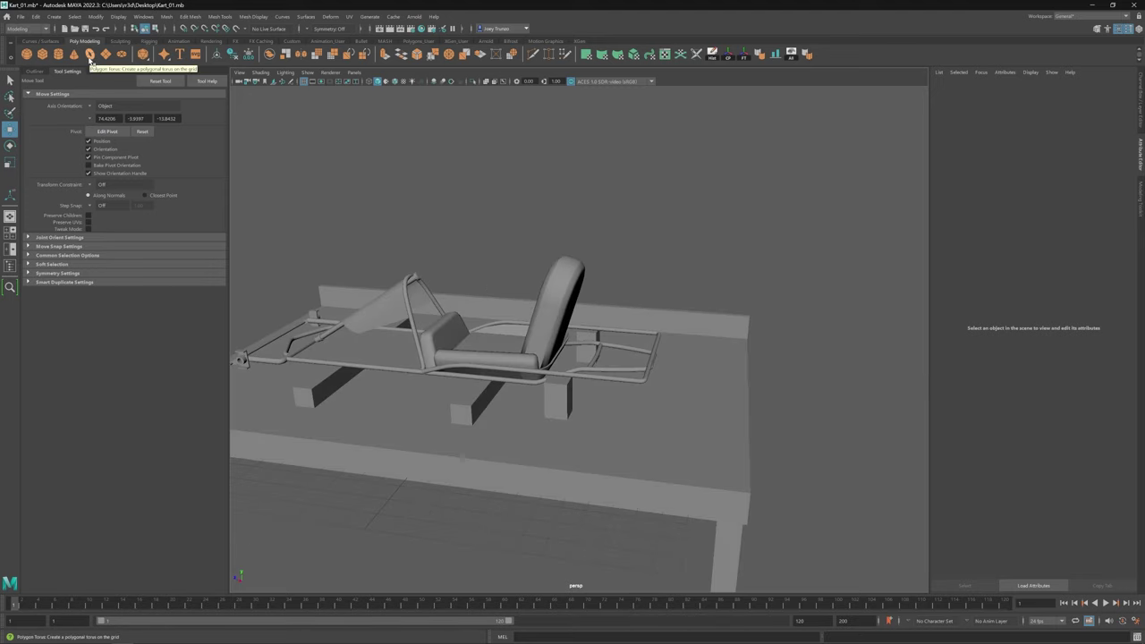
Step: Select the tabletop slab under the kart and hide it with Ctrl+H
alt+drag(357, 278, 534, 330)
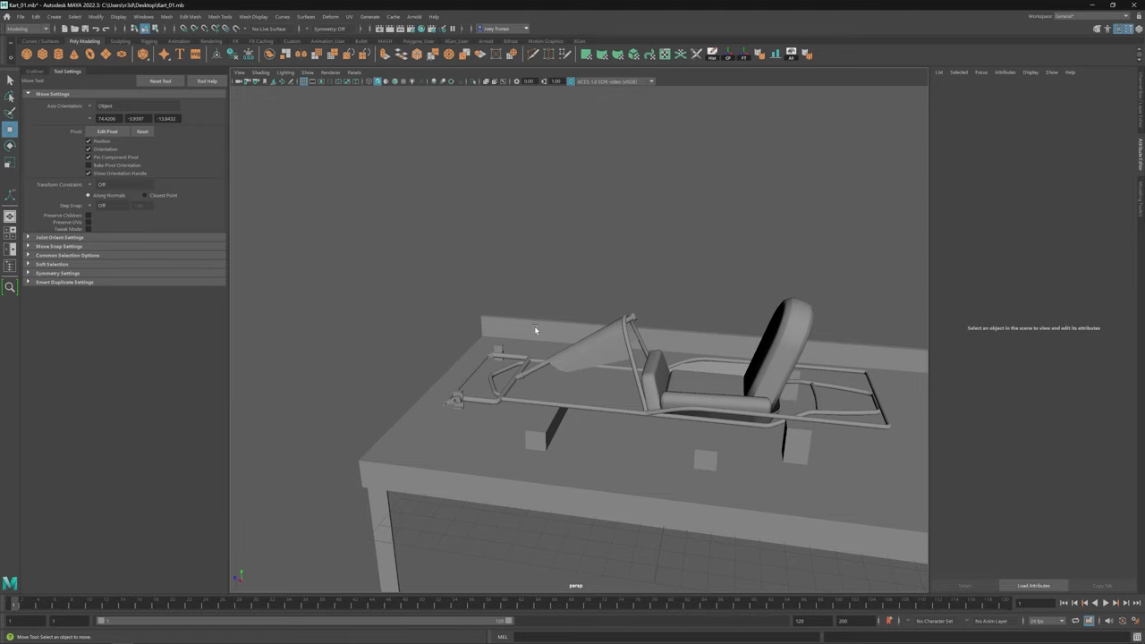
alt+right_drag(409, 363, 537, 379)
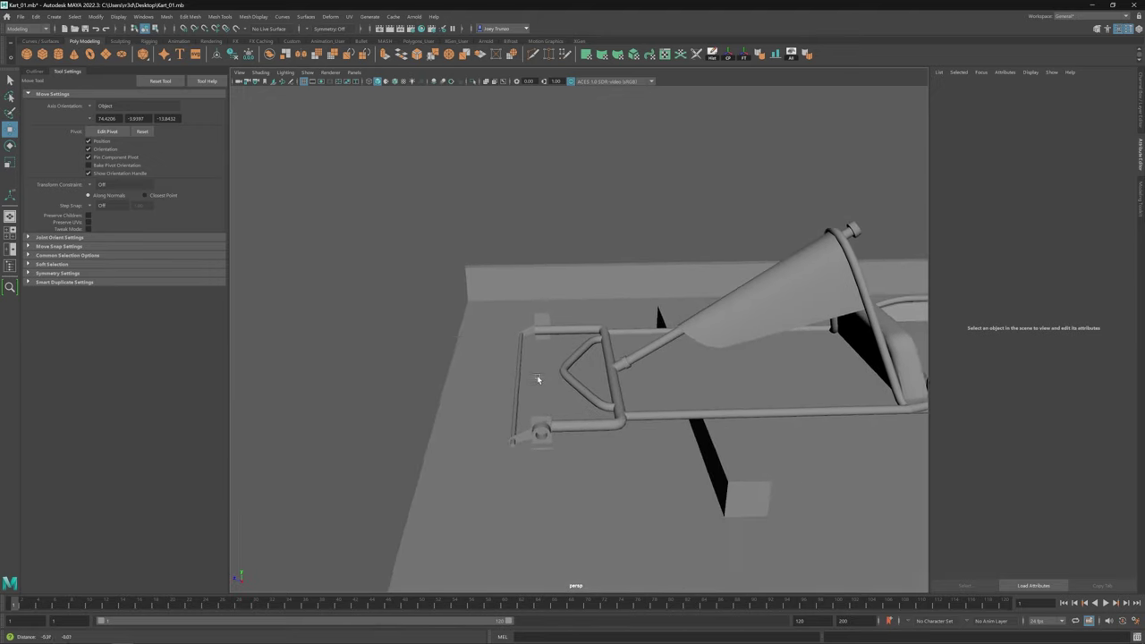
alt+drag(528, 380, 557, 351)
click(550, 339)
key(ctrl+h)
Step: Box-select the front bumper tube parts a few times, then clear the selection
drag(461, 243, 557, 349)
click(492, 275)
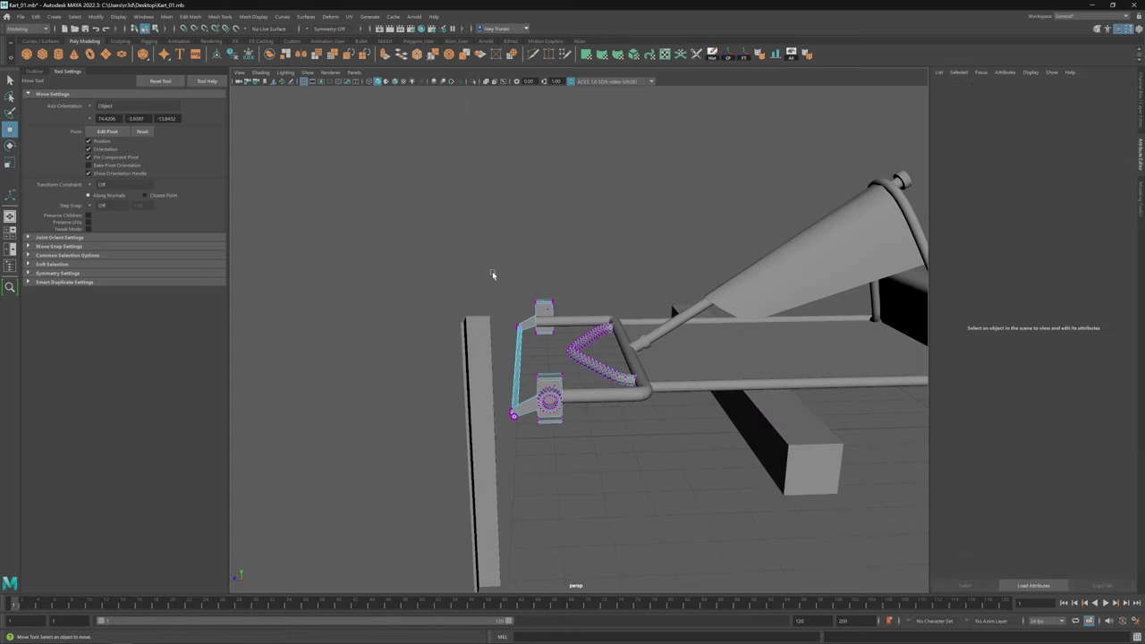
drag(439, 243, 617, 406)
drag(513, 289, 577, 449)
drag(515, 318, 476, 105)
click(567, 296)
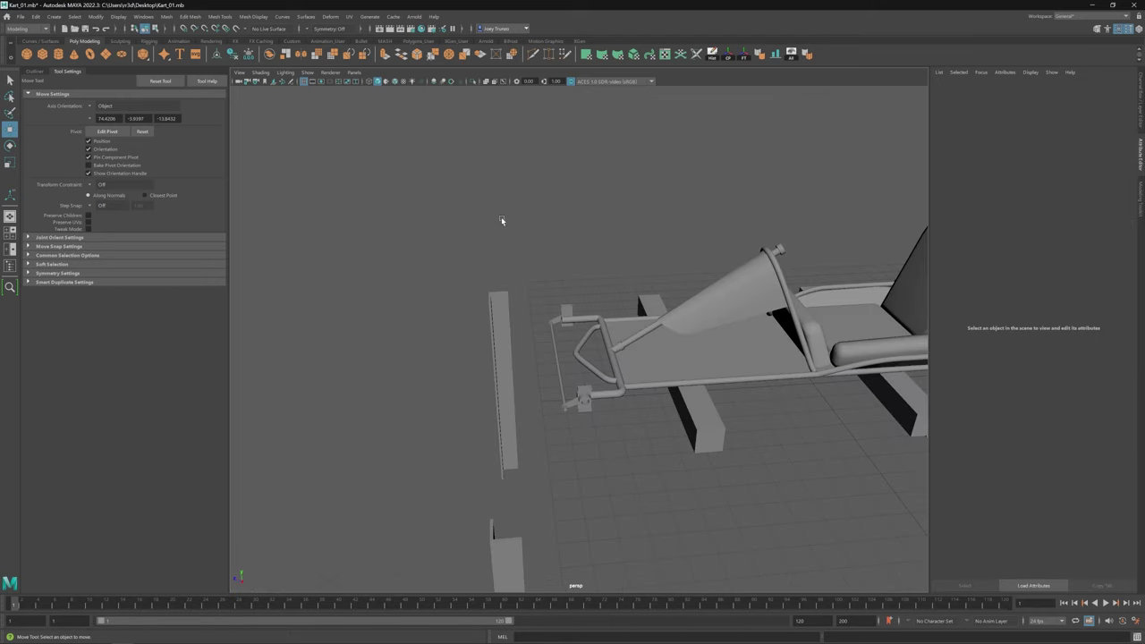
alt+drag(500, 220, 524, 251)
Step: Scale the slim front cross tube pCylinder7 up from 1.028 to 1.109
click(524, 327)
key(f)
key(r)
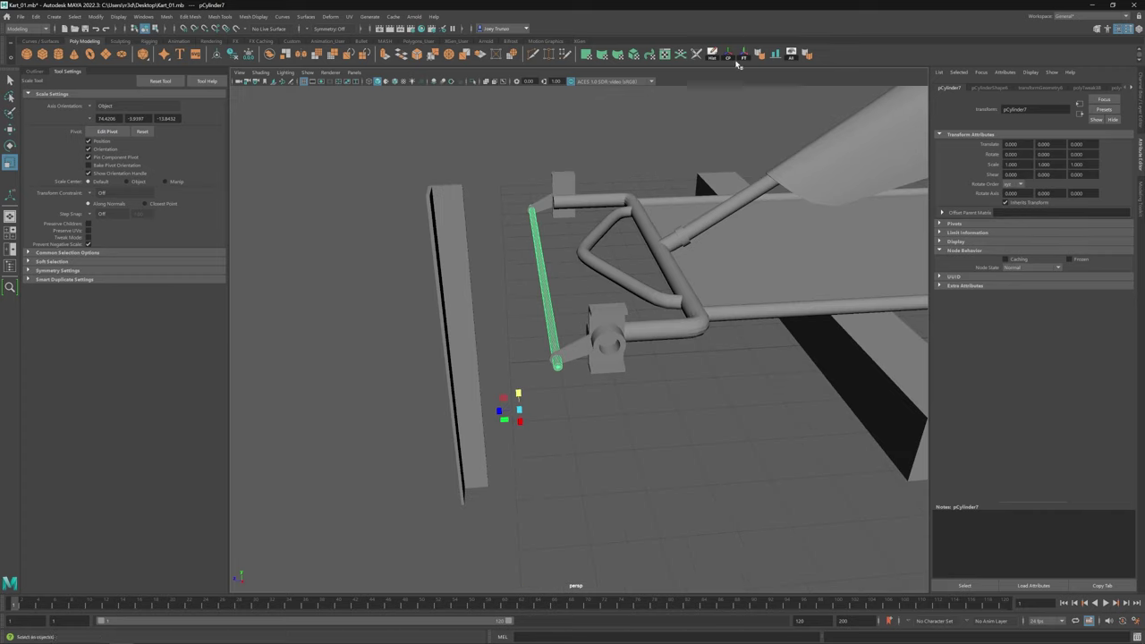
alt+drag(626, 161, 539, 208)
drag(575, 249, 590, 243)
alt+drag(591, 243, 665, 403)
Step: Switch to the Move tool and inspect the front bumper and frame tubes from above
key(w)
click(573, 358)
alt+drag(572, 358, 481, 419)
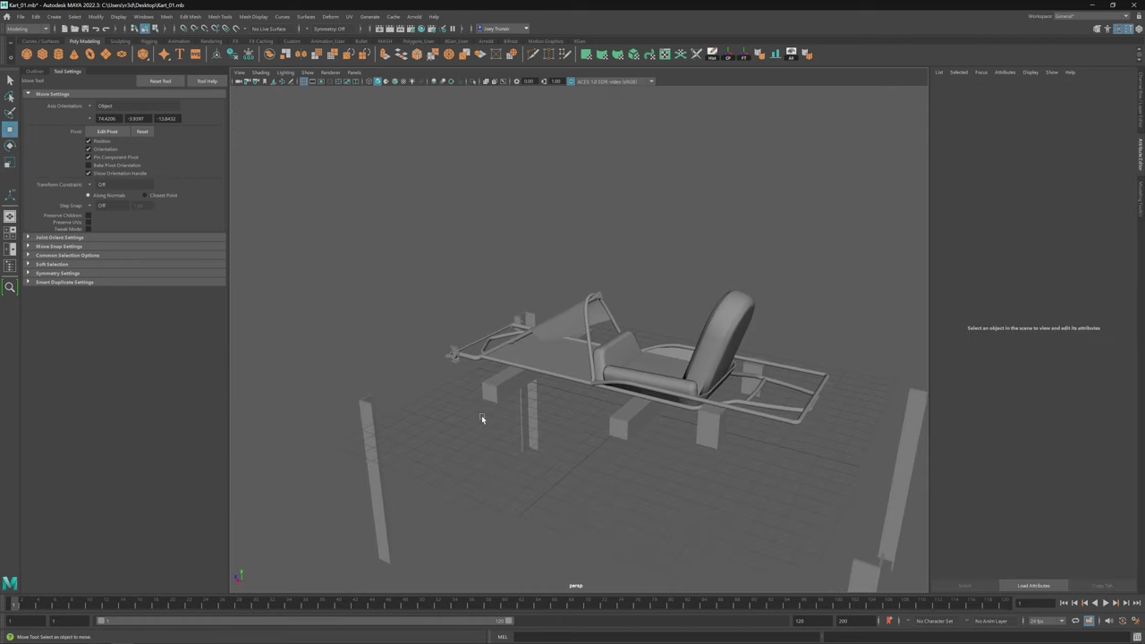
click(485, 348)
alt+drag(484, 347, 648, 304)
scroll(562, 292, up, 6)
click(537, 358)
scroll(483, 404, down, 8)
click(582, 316)
click(649, 304)
Step: Select the rear end vertices of the side frame tubes from a side view
click(626, 376)
alt+drag(606, 356, 608, 286)
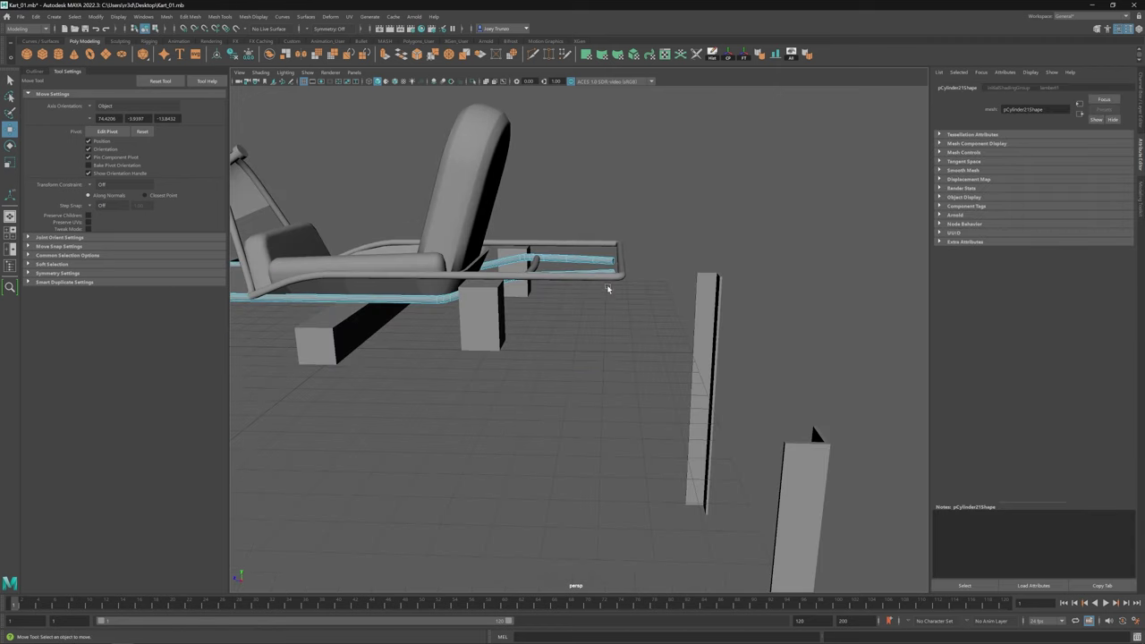
click(608, 286)
right_drag(617, 245, 577, 241)
drag(590, 250, 643, 304)
alt+drag(644, 304, 531, 370)
scroll(596, 373, down, 3)
scroll(593, 357, up, 5)
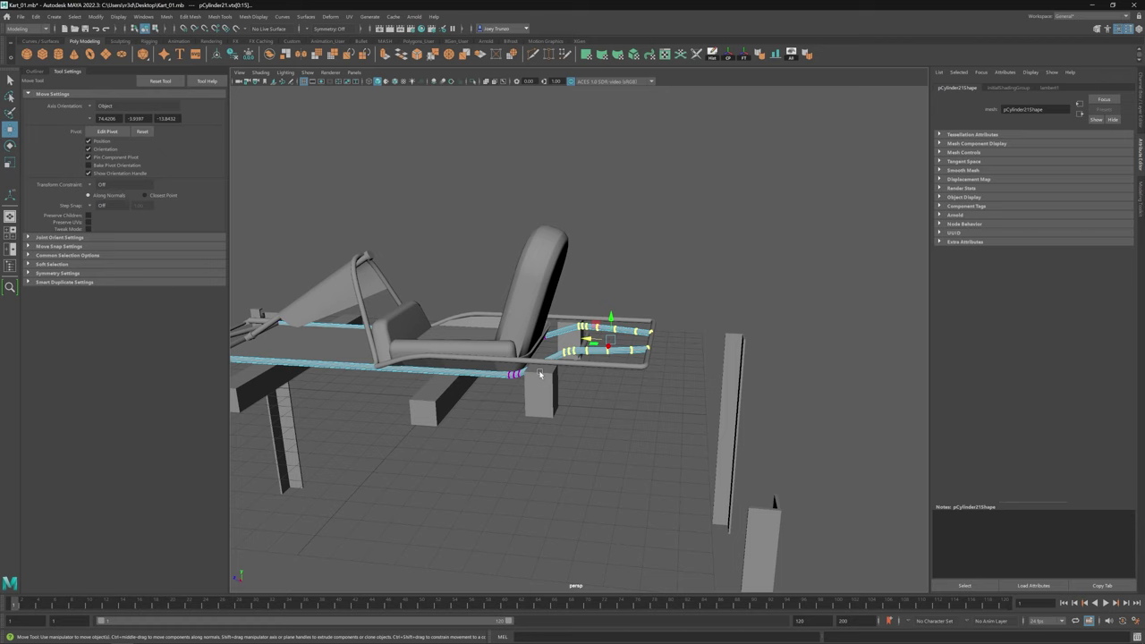
alt+drag(568, 383, 554, 357)
Step: Isolate the two tubes with Ctrl+1 and select the upper tube
click(510, 328)
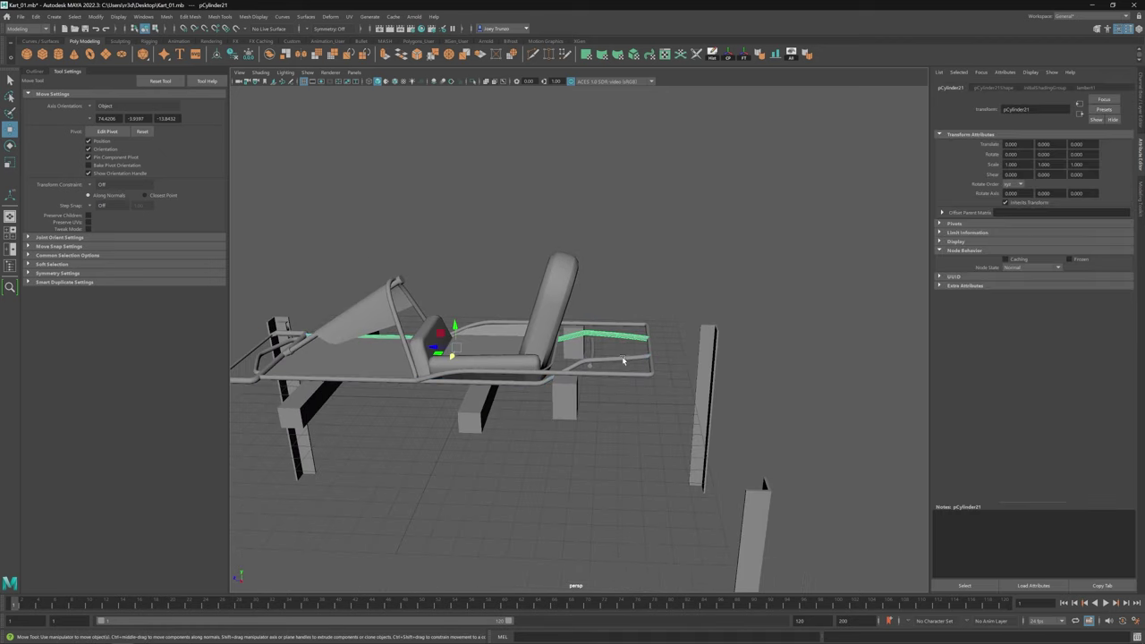
key(ctrl+1)
click(551, 279)
alt+drag(552, 279, 590, 375)
drag(567, 256, 737, 365)
click(616, 245)
Step: Extract the bend faces as a separate piece, delete the spare upper tube, and show everything
click(166, 16)
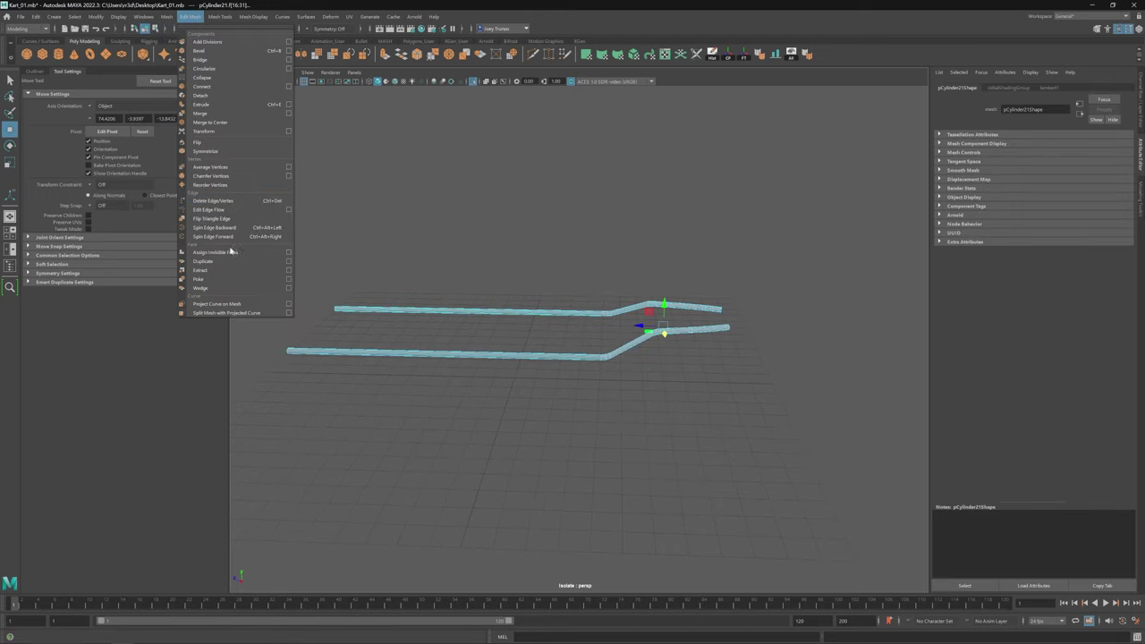
click(215, 273)
key(w)
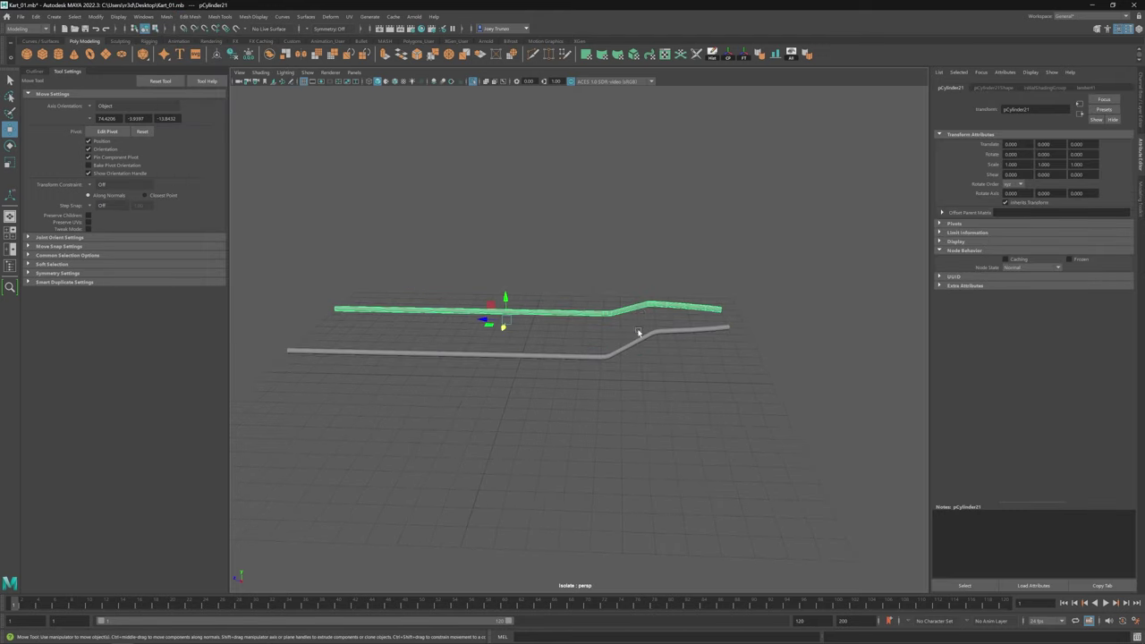
key(Delete)
key(ctrl+1)
Step: Select the extracted bend piece and check its position from top and front views
click(563, 373)
alt+drag(562, 373, 567, 348)
key(e)
key(w)
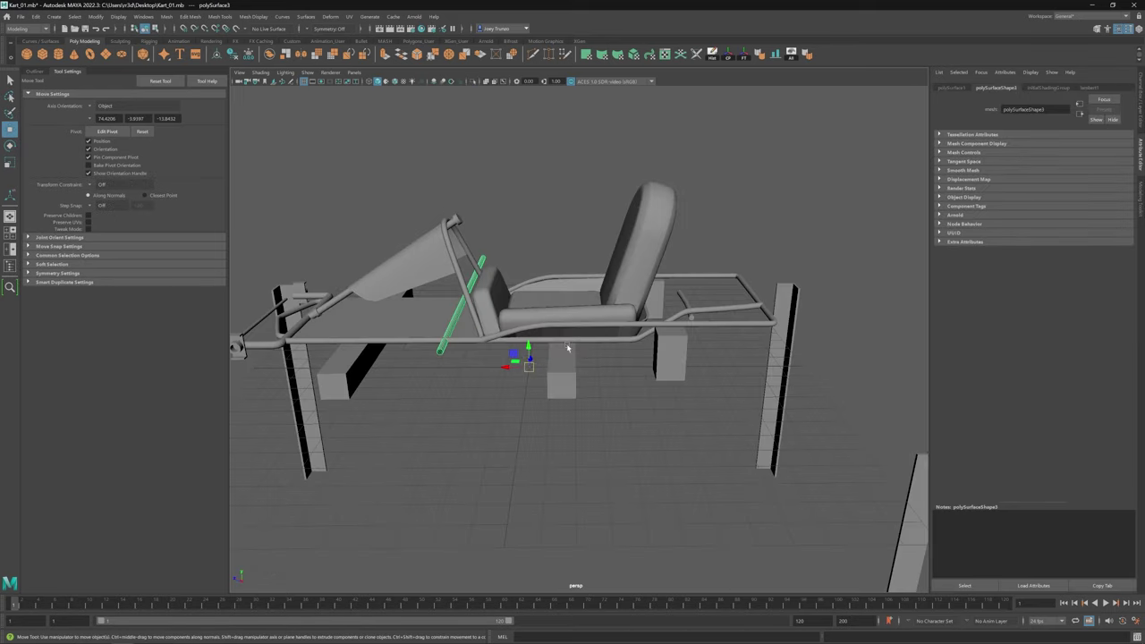
alt+drag(670, 362, 688, 397)
alt+drag(671, 454, 578, 225)
key(F9)
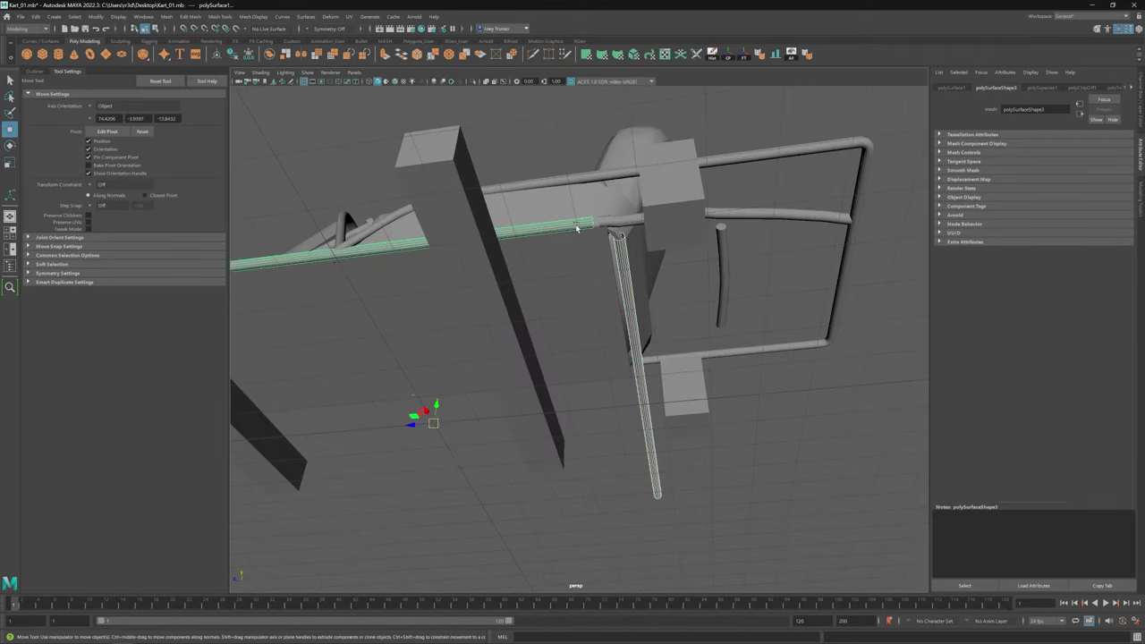
Step: Combine the pipe pieces into one mesh and isolate it
click(166, 18)
click(188, 52)
key(ctrl+1)
key(f)
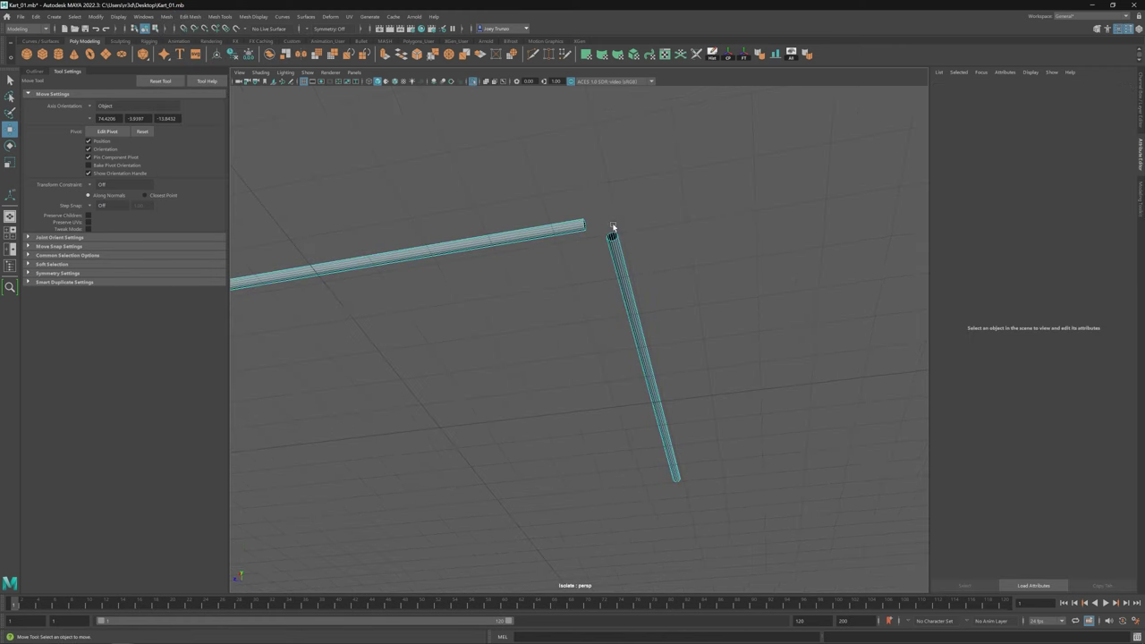
alt+drag(613, 230, 476, 197)
Step: Bridge the two open pipe ends into a rounded bend and show the whole kart
click(191, 16)
click(201, 54)
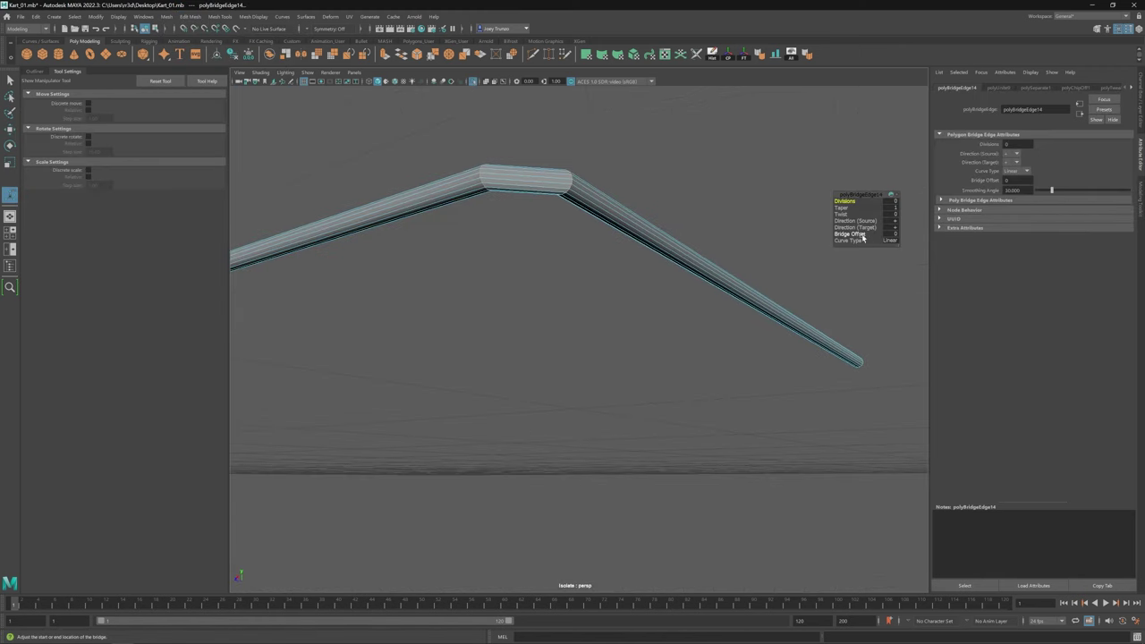
alt+drag(572, 269, 524, 301)
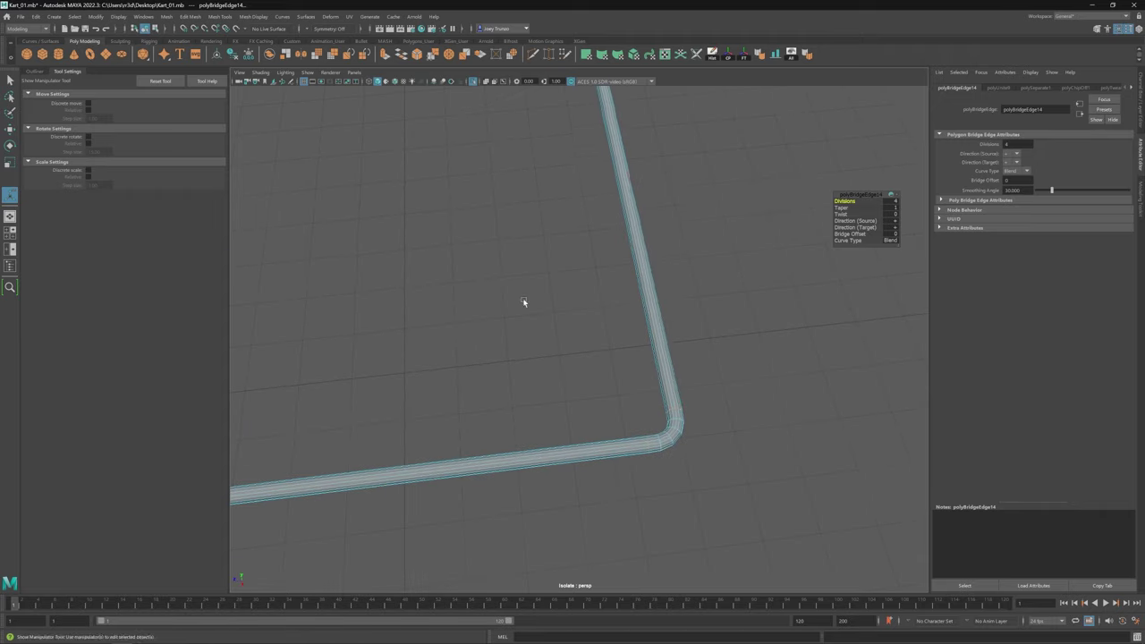
key(F8)
key(ctrl+1)
key(w)
alt+drag(599, 455, 652, 394)
Step: Shrink the bent pipe slightly and nudge it along the kart's length
key(r)
alt+drag(734, 82, 527, 373)
alt+drag(527, 373, 593, 379)
key(w)
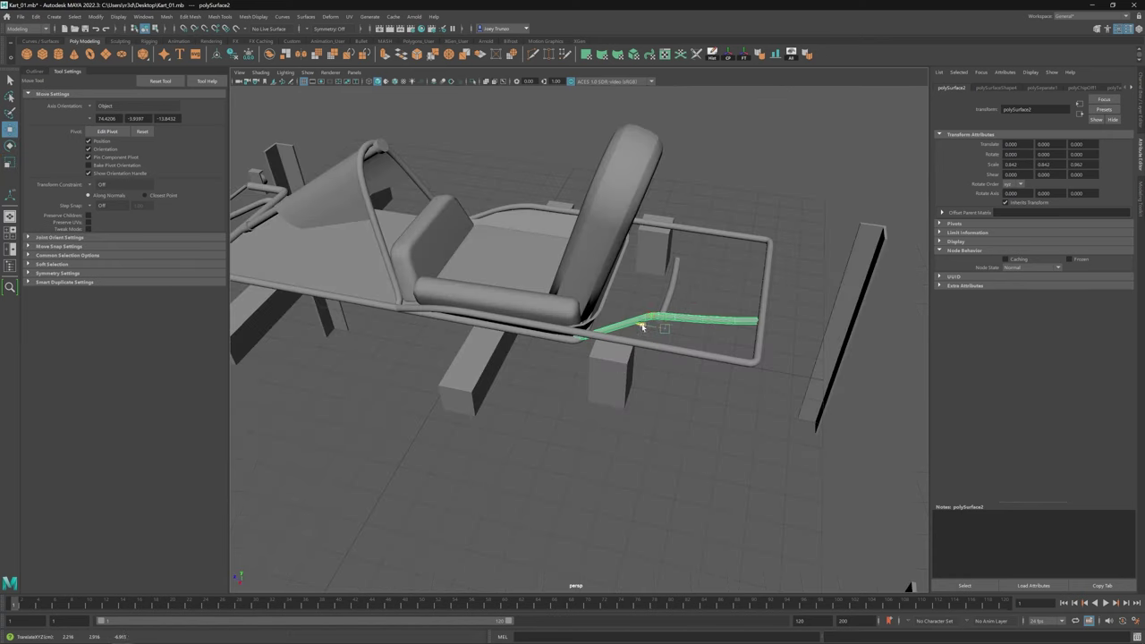
drag(663, 329, 653, 329)
alt+drag(653, 329, 654, 308)
alt+drag(672, 259, 546, 435)
Step: Check the bent pipe's vertices, then select the thin pipe and the long side rail for scaling
click(609, 411)
click(601, 358)
key(F9)
click(603, 355)
click(590, 293)
key(r)
click(546, 383)
click(550, 388)
key(f)
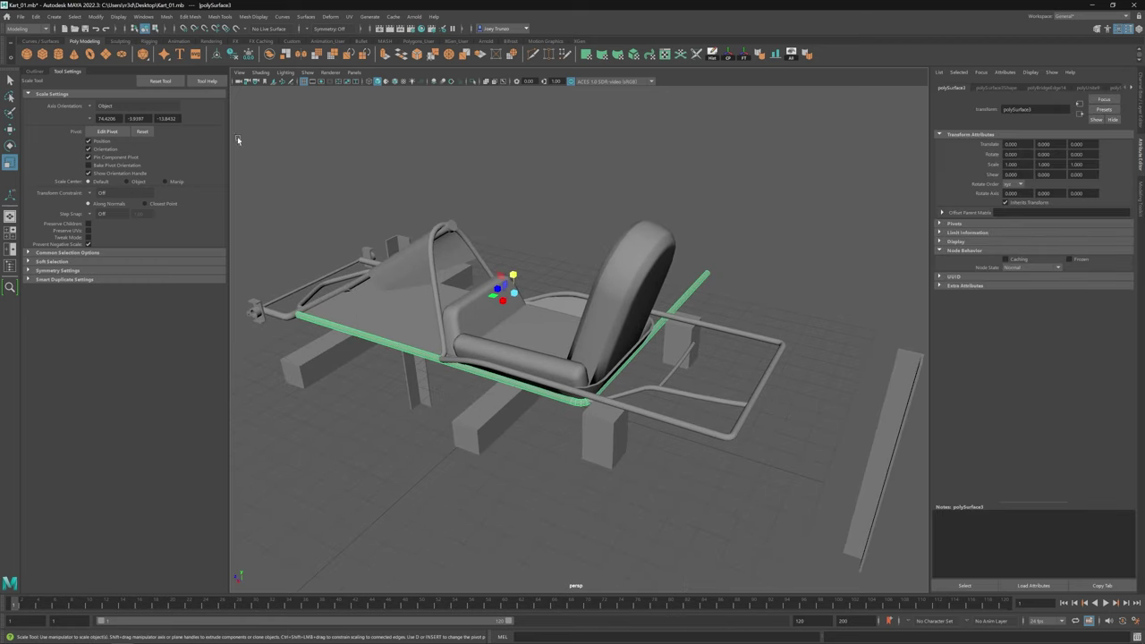
alt+drag(237, 136, 346, 310)
Step: Move the combined side rail's vertices with Edit Mesh > Transform to meet the steering piece
click(107, 28)
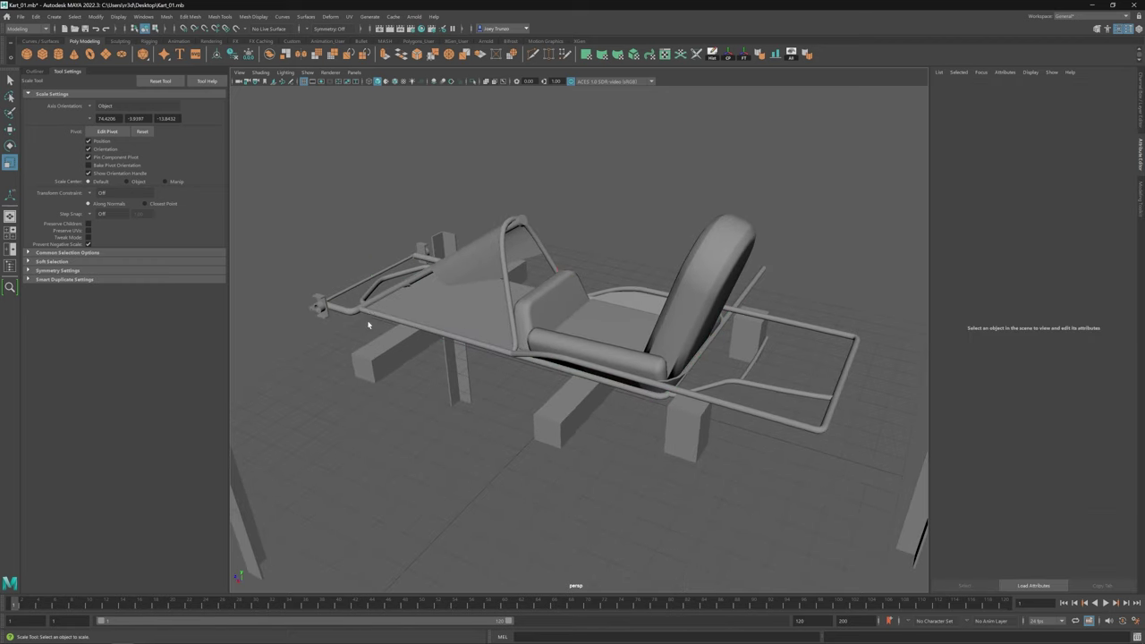
click(185, 16)
click(204, 130)
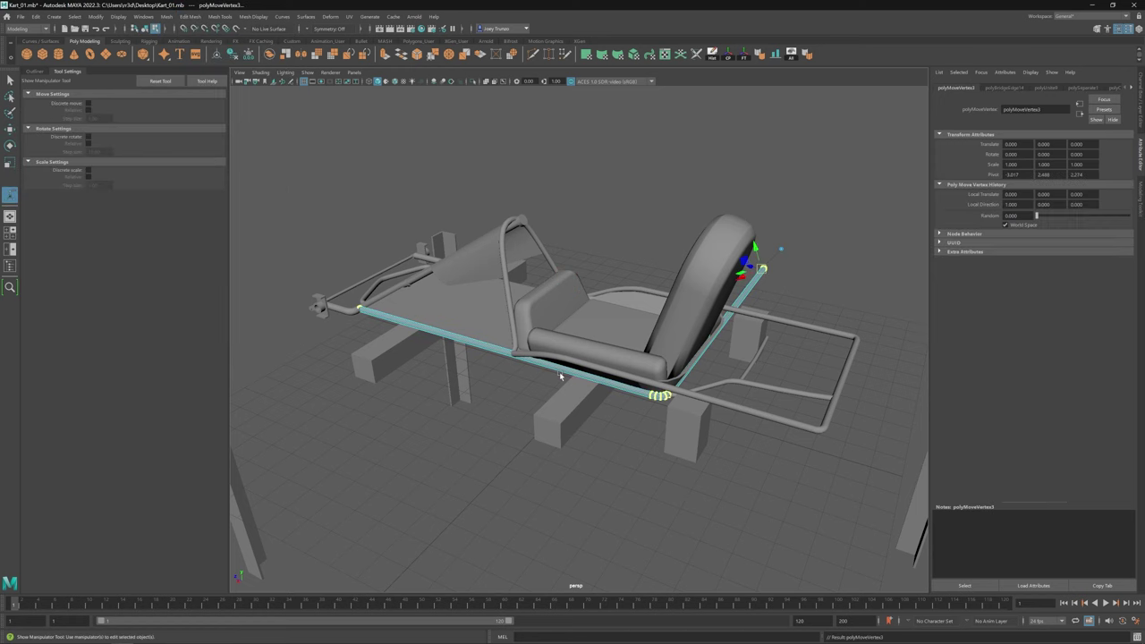
key(w)
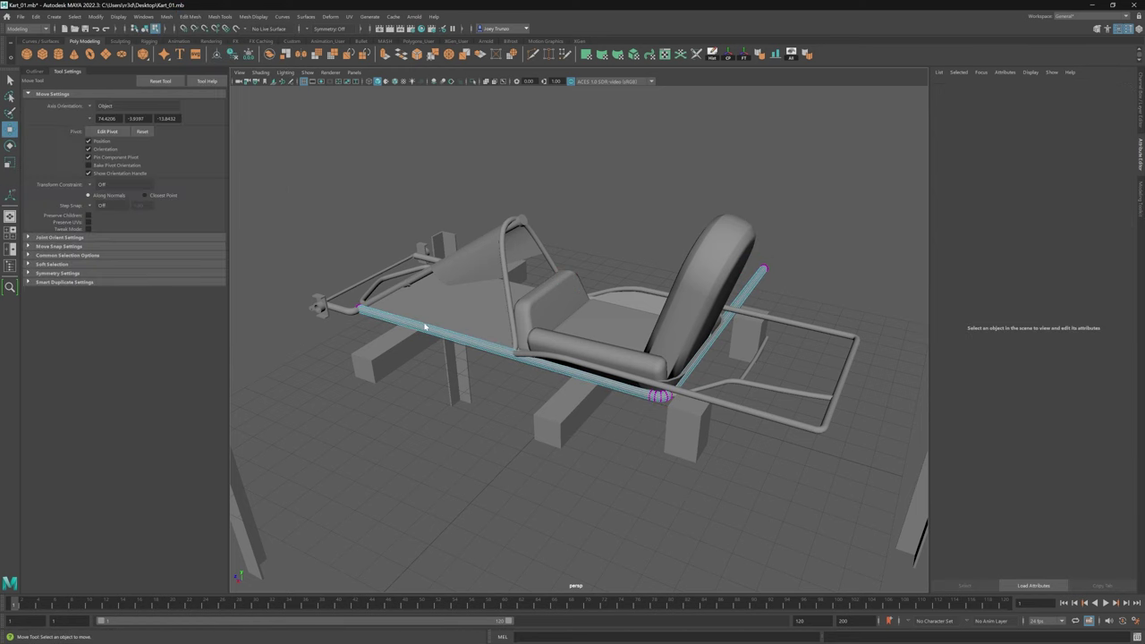
click(384, 309)
alt+drag(385, 308, 165, 18)
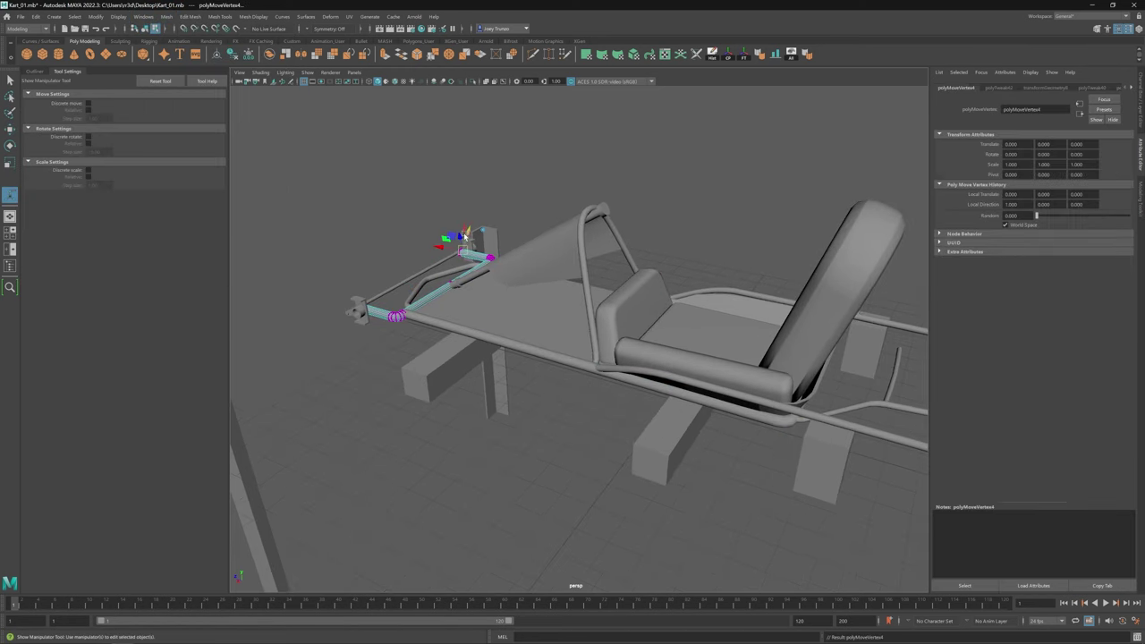
key(w)
alt+drag(460, 237, 438, 287)
shift+right_drag(438, 288, 593, 421)
alt+drag(707, 319, 761, 328)
Step: Scale the short rear tube, then move and slide it along the frame
key(w)
click(590, 302)
alt+drag(590, 302, 650, 387)
scroll(631, 341, up, 5)
key(r)
click(624, 363)
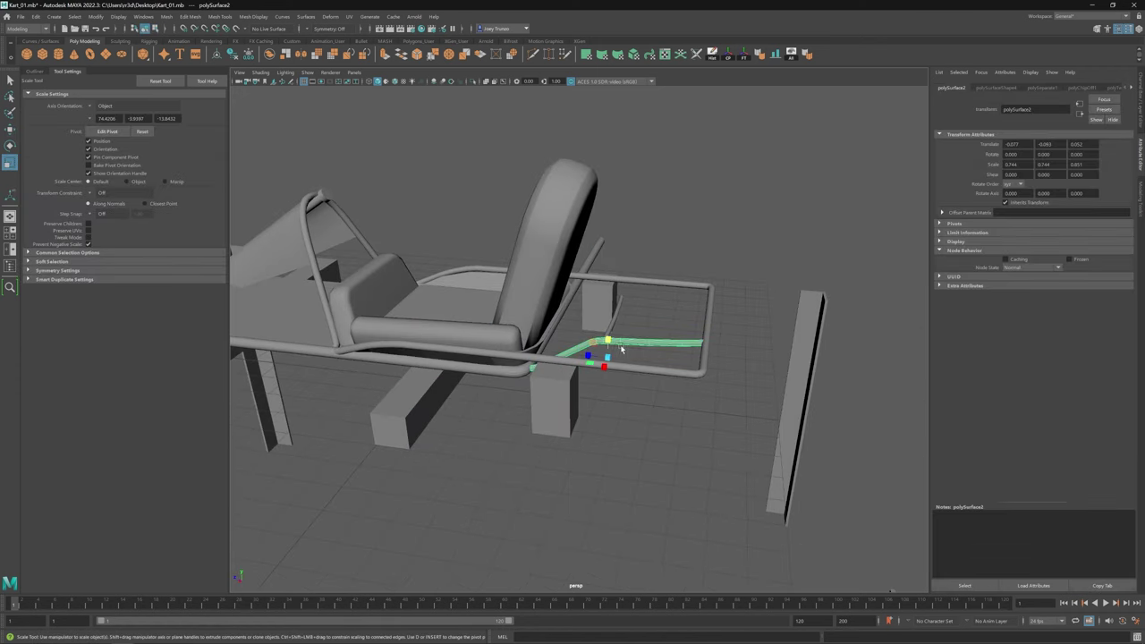
scroll(640, 362, up, 1)
alt+drag(636, 365, 536, 409)
key(w)
alt+drag(537, 410, 620, 253)
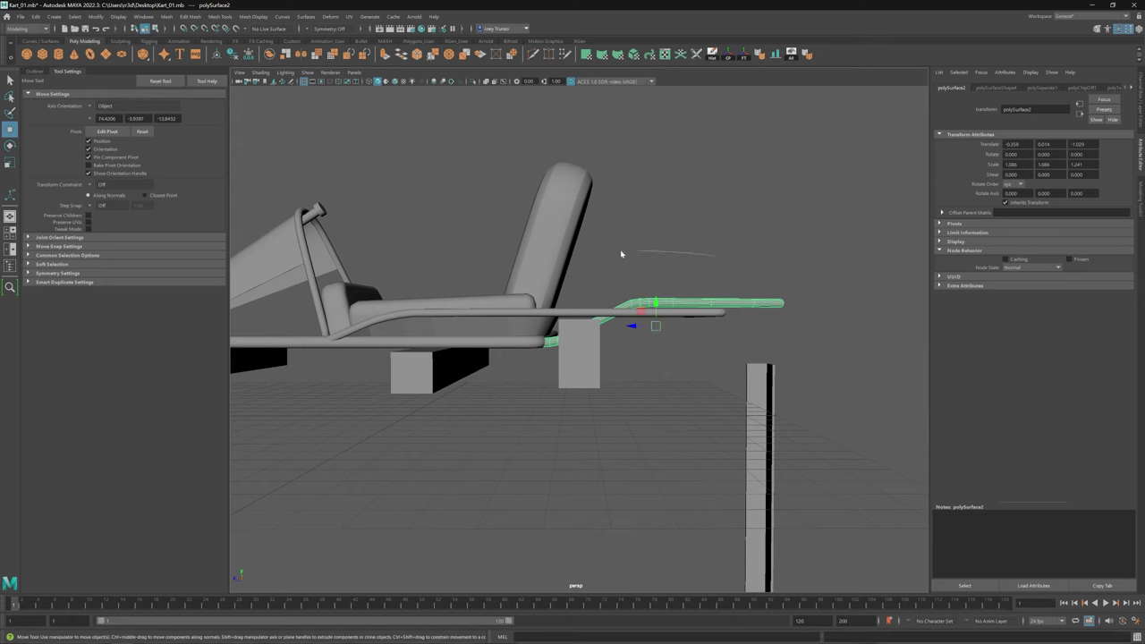
Step: Slide all the rear tube's vertices along the frame rail, then return to object mode
key(ctrl+F9)
alt+drag(707, 286, 691, 347)
middle_drag(691, 347, 606, 329)
key(r)
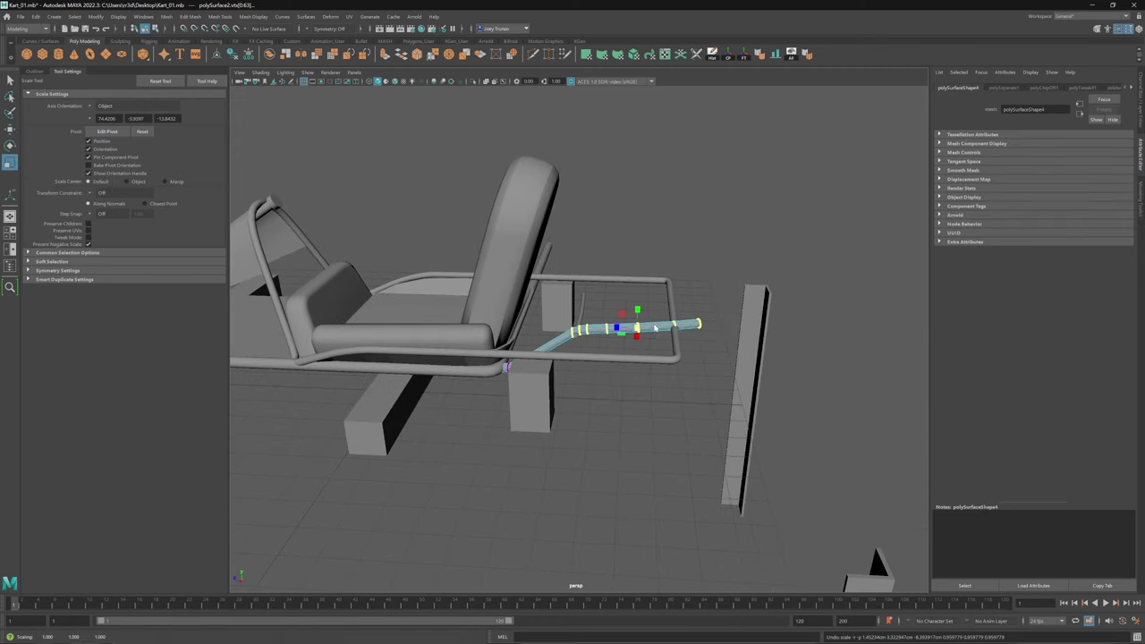
key(F8)
alt+drag(616, 343, 622, 305)
key(w)
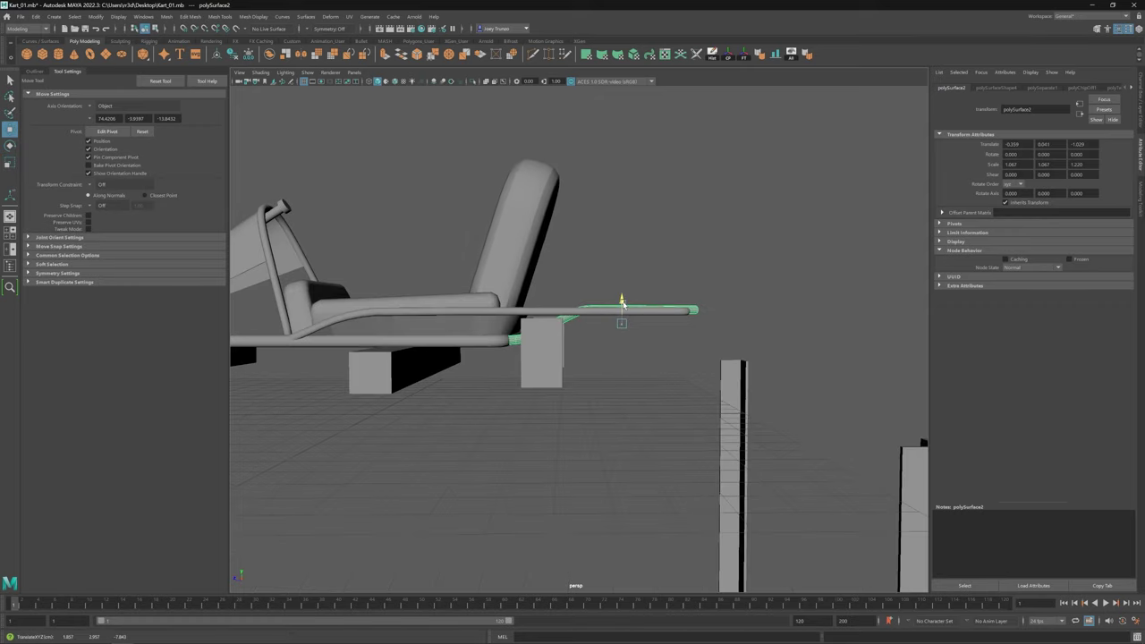
Step: Select the small block and check its fit against the kart frame
click(626, 232)
alt+drag(626, 232, 590, 339)
alt+right_drag(590, 340, 577, 378)
click(554, 367)
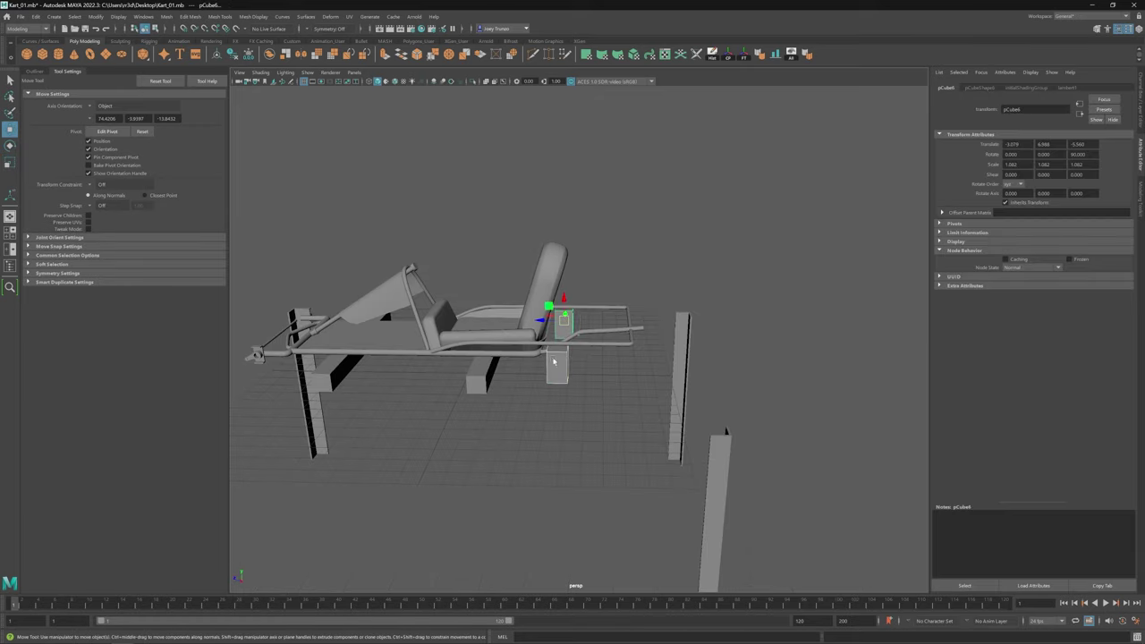
alt+drag(552, 322, 596, 355)
click(563, 327)
scroll(590, 391, up, 5)
Step: Rescale the rear cross tube pCylinder19 to about 0.091 by 1.611 and inspect it
click(584, 311)
key(r)
key(w)
key(r)
scroll(634, 334, down, 5)
click(542, 378)
click(626, 338)
scroll(626, 338, up, 3)
key(w)
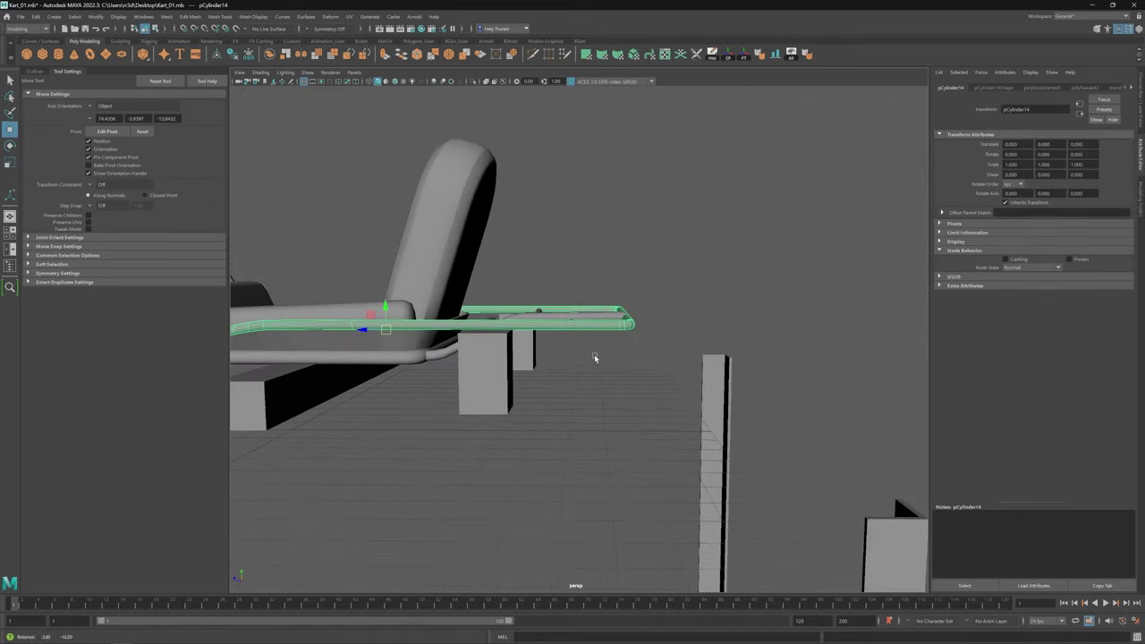
right_drag(572, 354, 590, 373)
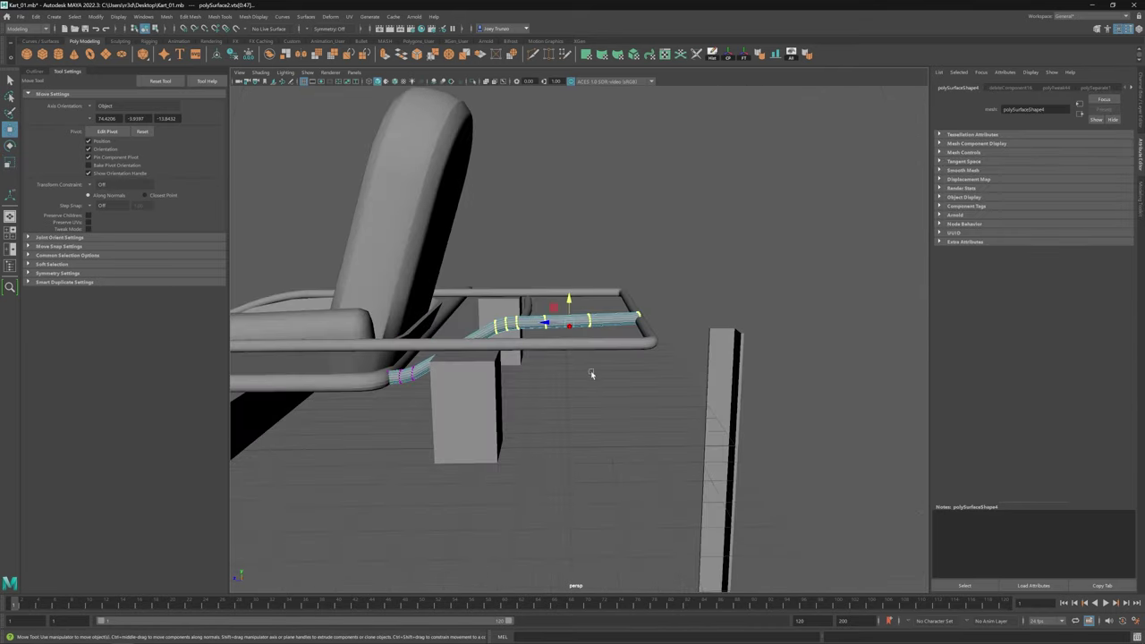
alt+drag(569, 303, 613, 328)
Step: Adjust the side pipe's vertices using Edit Mesh > Transform
scroll(381, 348, up, 10)
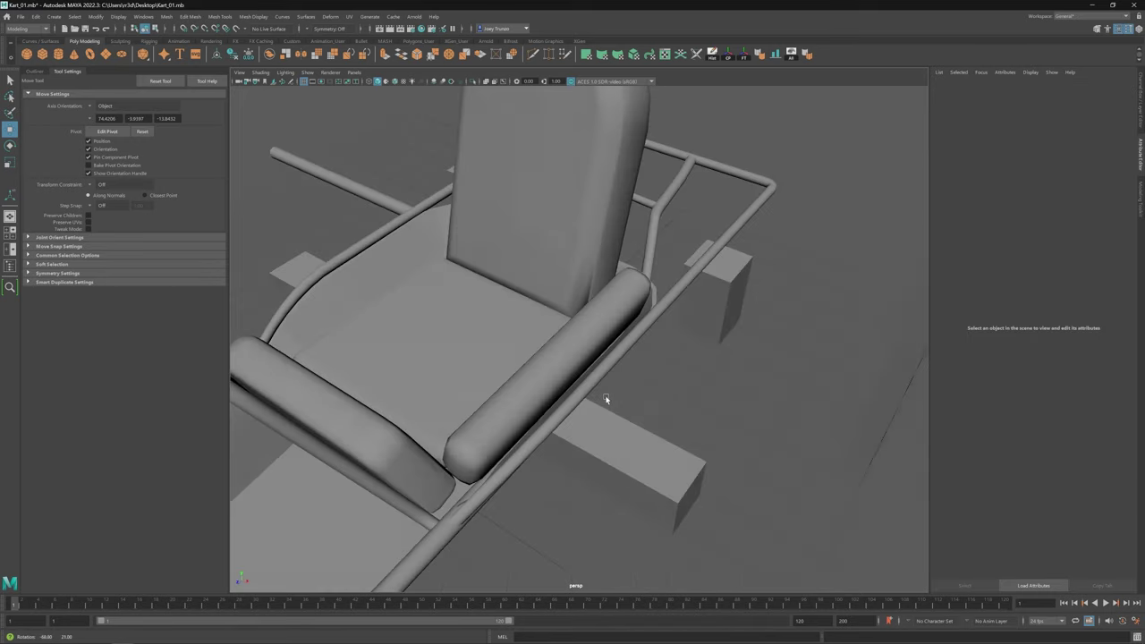
click(573, 375)
click(190, 16)
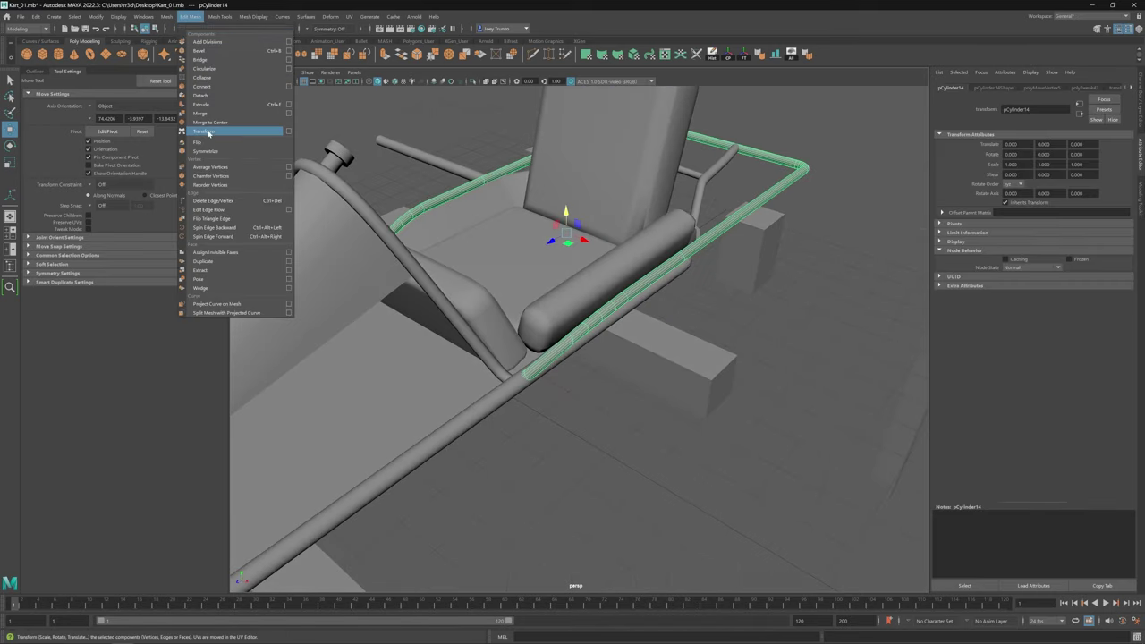
click(228, 128)
key(w)
alt+drag(602, 179, 635, 331)
right_click(634, 330)
right_drag(634, 331, 587, 327)
alt+drag(587, 327, 624, 285)
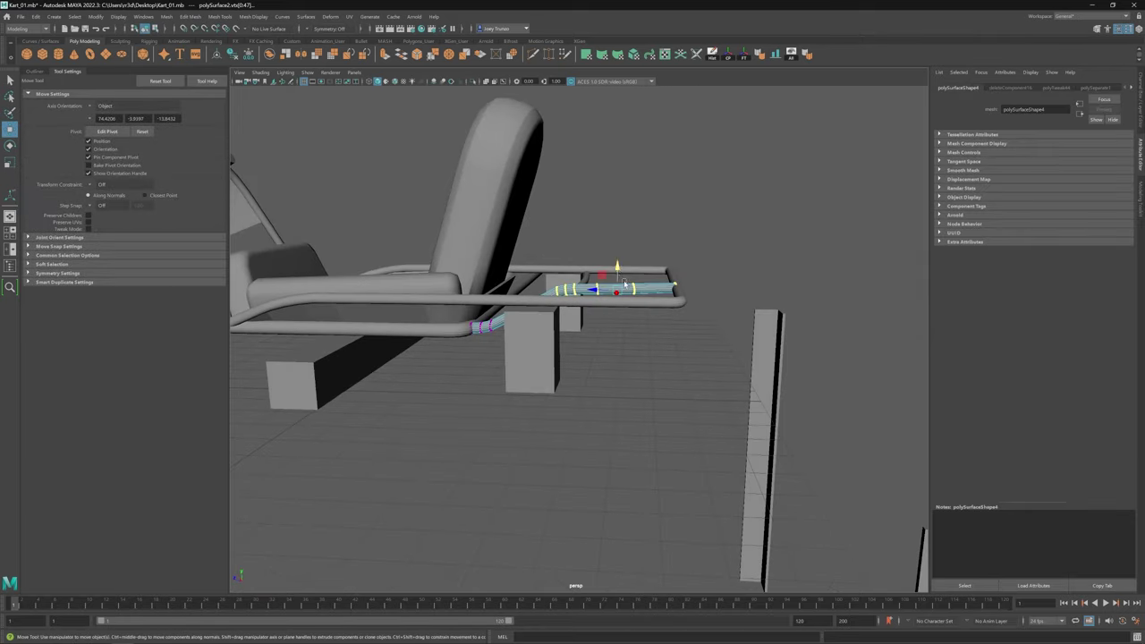
Step: Duplicate the rear tube with Edit > Duplicate and position the copy
click(758, 347)
alt+drag(758, 347, 708, 303)
alt+right_drag(709, 303, 534, 430)
alt+drag(534, 430, 555, 442)
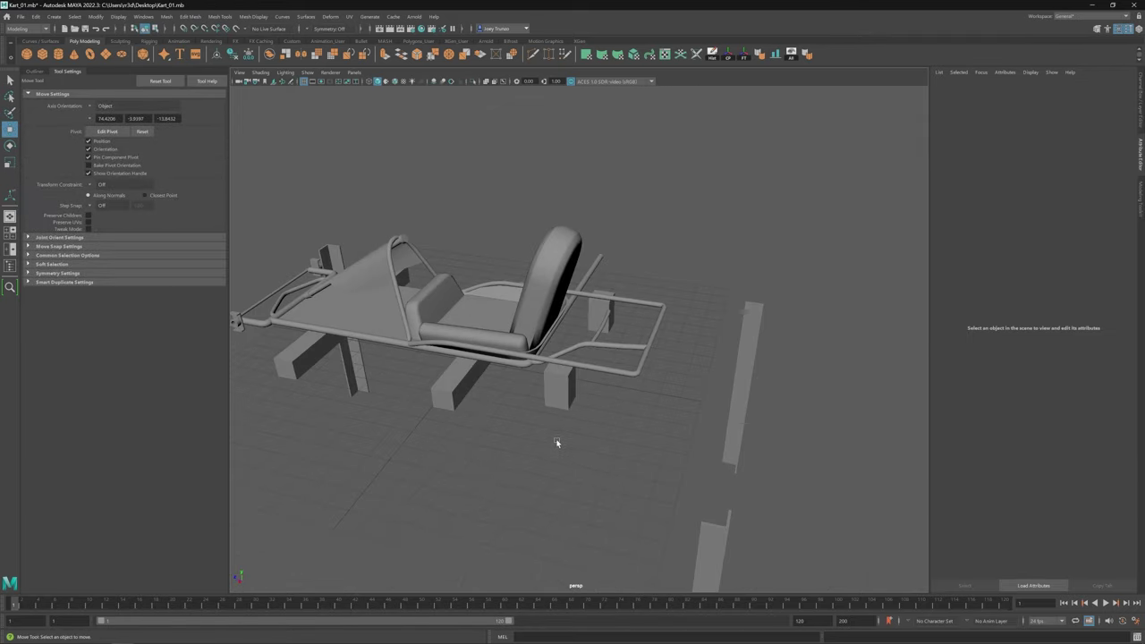
click(599, 356)
alt+drag(599, 355, 666, 284)
scroll(493, 384, up, 5)
click(36, 18)
click(63, 154)
right_drag(667, 284, 679, 357)
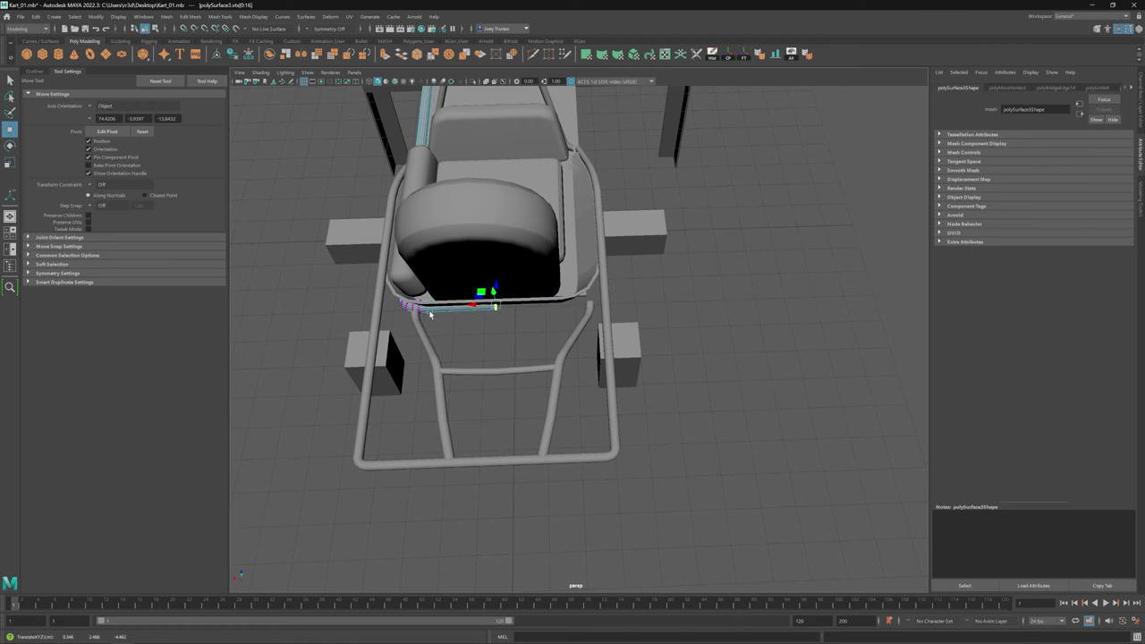
Step: Create a mirrored copy of the side rail with Duplicate Special, Scale X -1
click(696, 56)
click(36, 16)
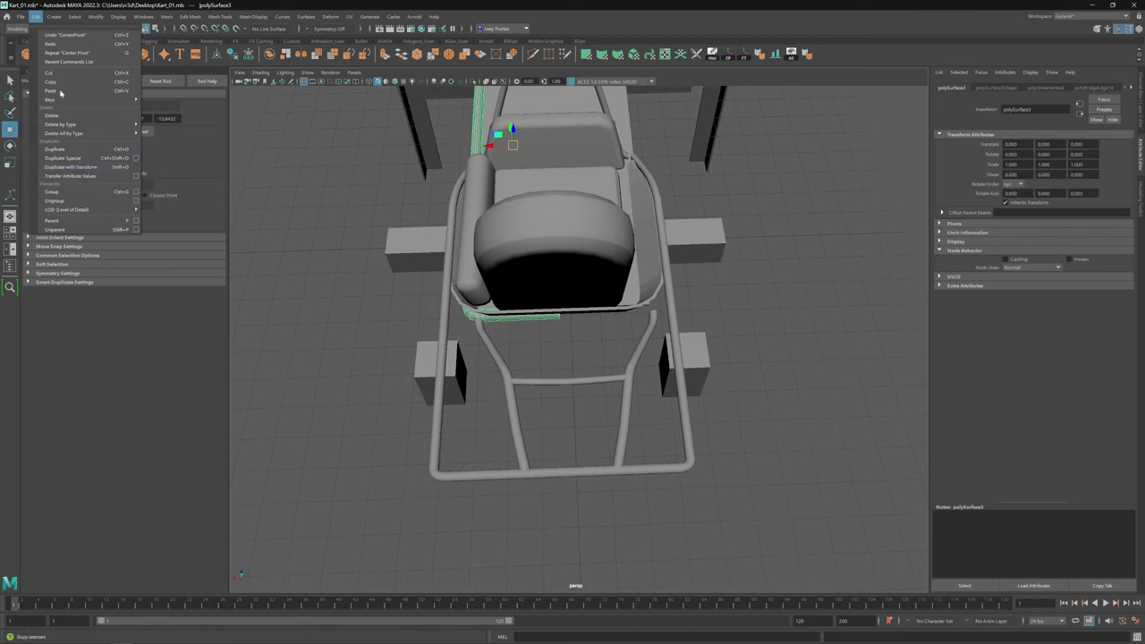
click(68, 161)
alt+drag(626, 143, 626, 201)
Step: Shorten the front crossbar by scaling it
click(648, 385)
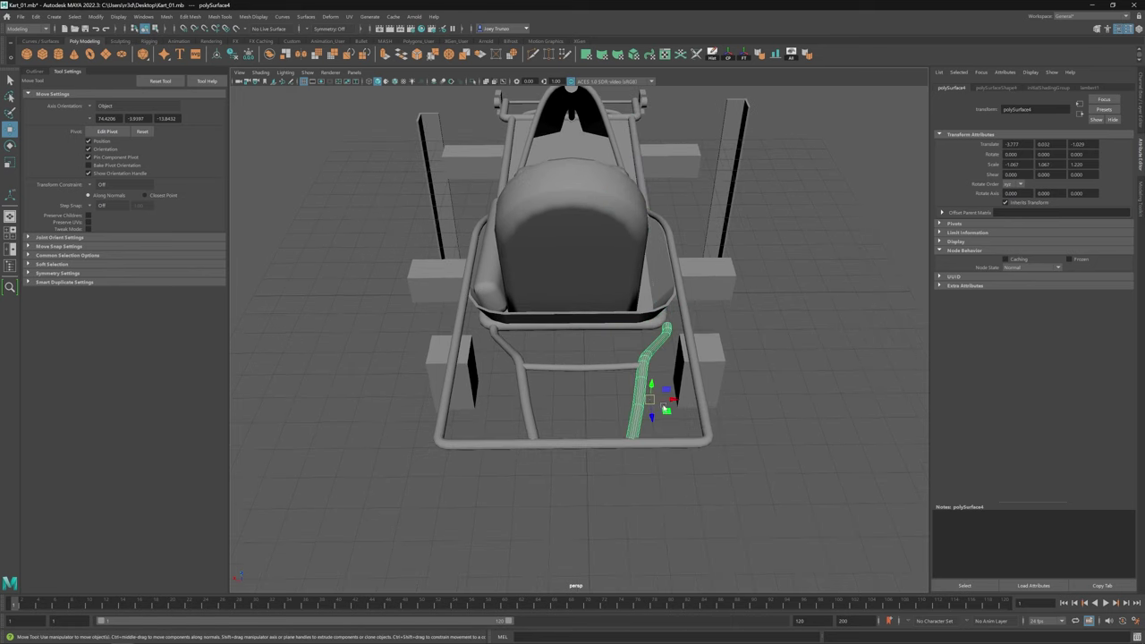
click(586, 368)
key(r)
drag(594, 368, 786, 350)
key(w)
click(787, 349)
scroll(445, 425, down, 5)
Step: Rotate the rear bumper bar 90° on X and move it to the kart's rear
alt+drag(445, 425, 623, 434)
scroll(572, 381, up, 3)
alt+drag(580, 385, 275, 348)
click(278, 349)
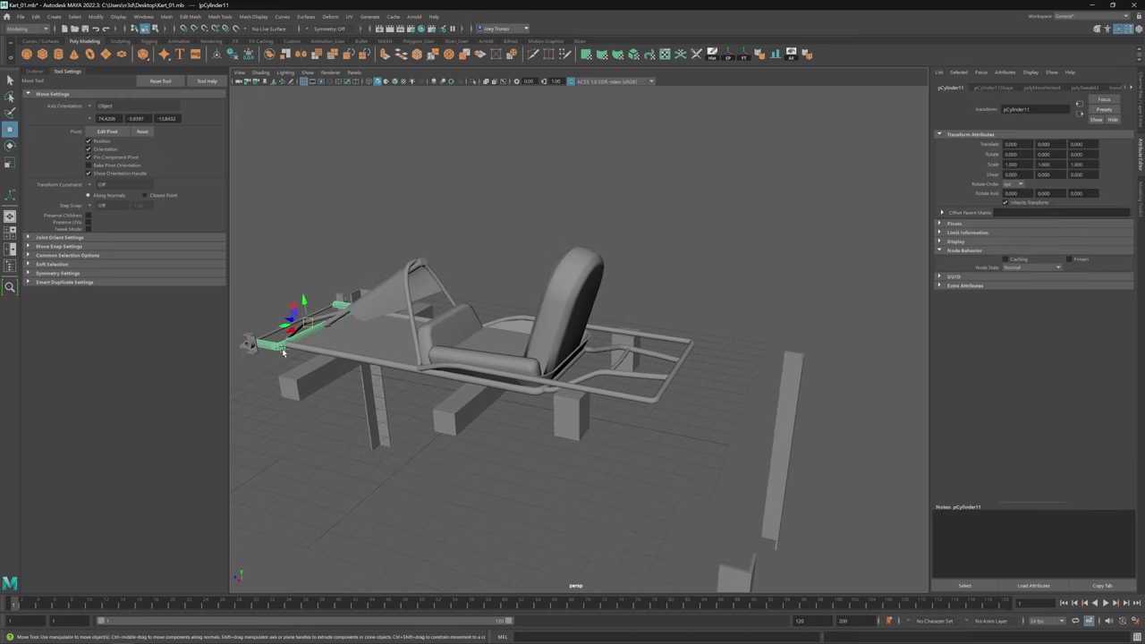
click(690, 376)
key(e)
drag(653, 354, 599, 338)
key(r)
key(w)
alt+drag(599, 338, 518, 304)
Step: Apply an Edit Mesh command to the bar and move its upper vertices
key(r)
scroll(556, 296, up, 3)
click(190, 16)
click(221, 125)
alt+drag(626, 340, 720, 333)
drag(563, 215, 791, 283)
key(w)
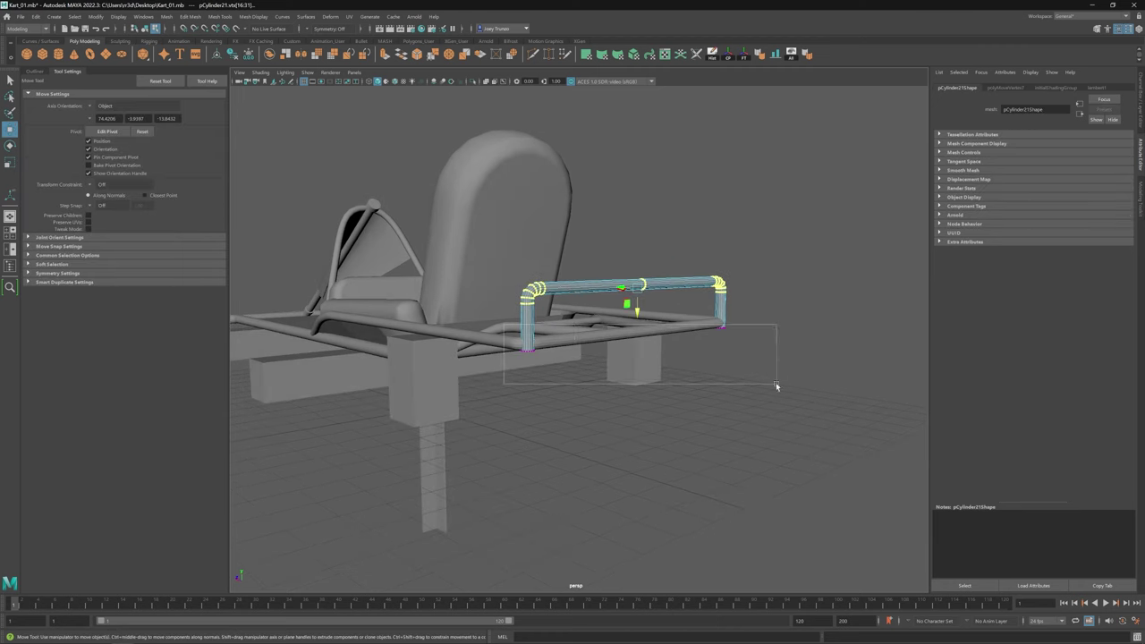
alt+drag(637, 359, 629, 325)
click(734, 312)
Step: Scale and move the rear bumper bar's bent-end vertices with Edit Mesh > Transform
click(608, 286)
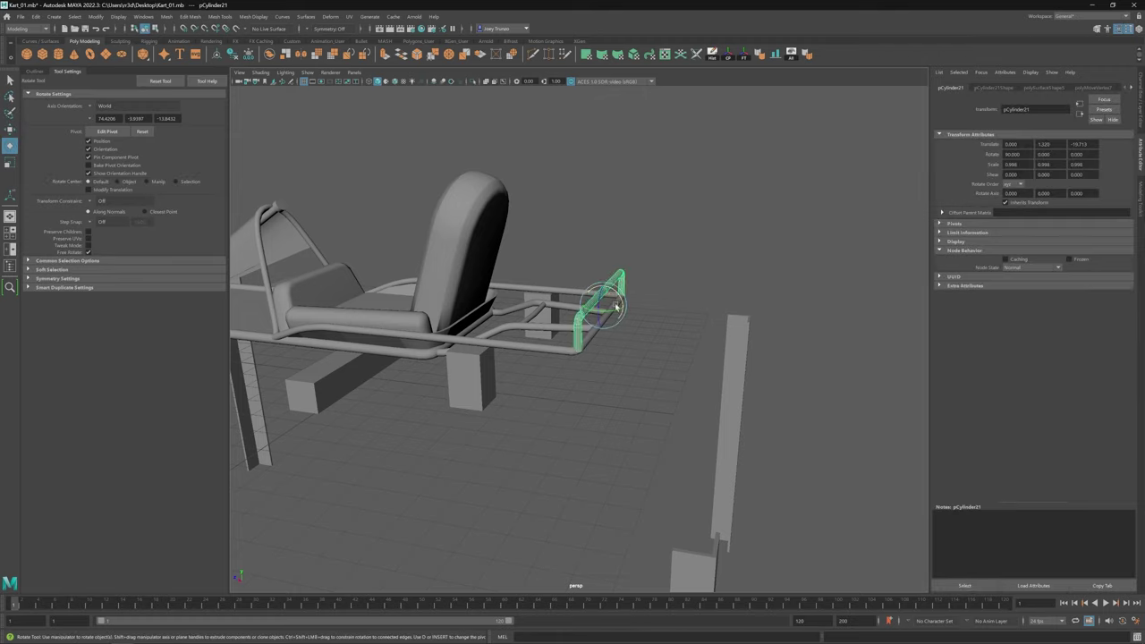
alt+drag(608, 286, 570, 298)
scroll(585, 292, up, 3)
scroll(570, 298, up, 2)
click(190, 17)
click(204, 132)
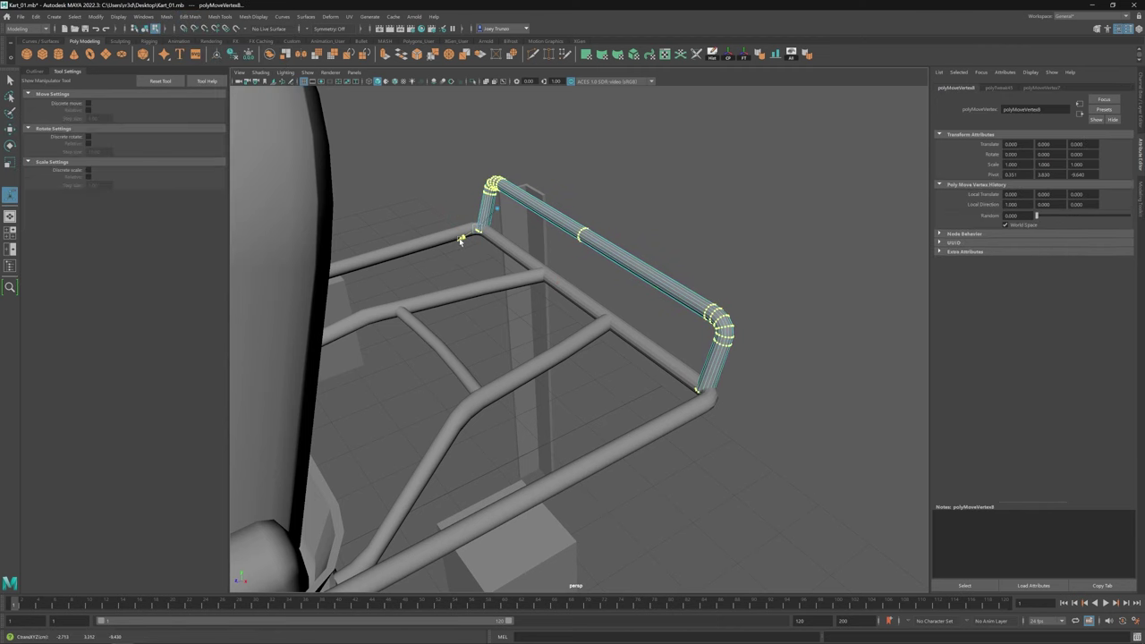
alt+drag(462, 240, 475, 256)
key(r)
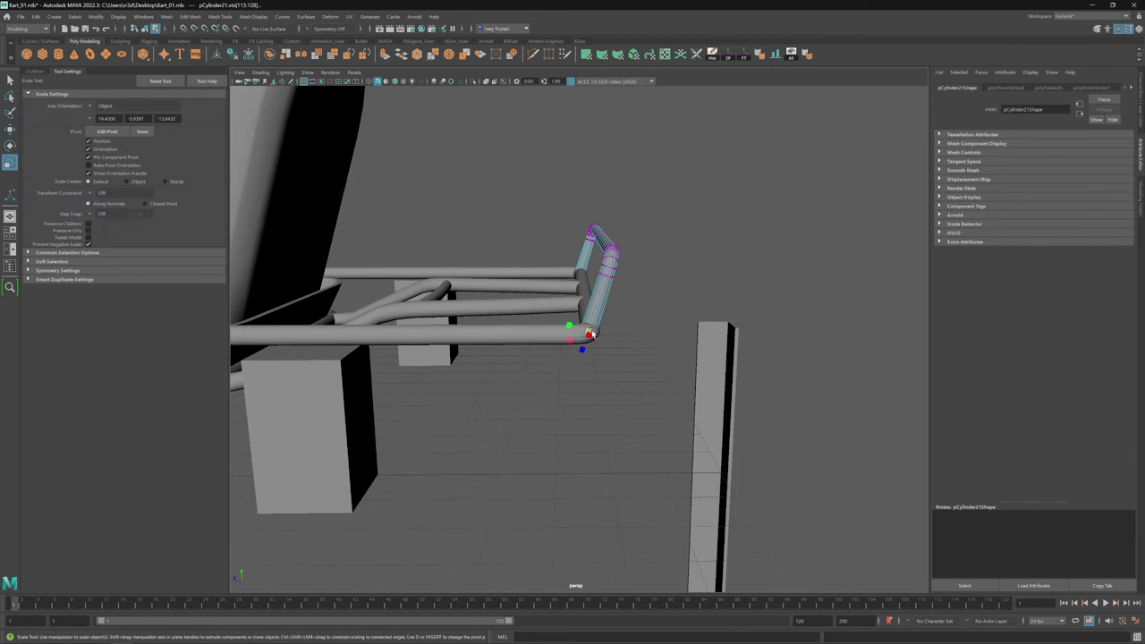
key(w)
click(672, 350)
scroll(671, 350, down, 3)
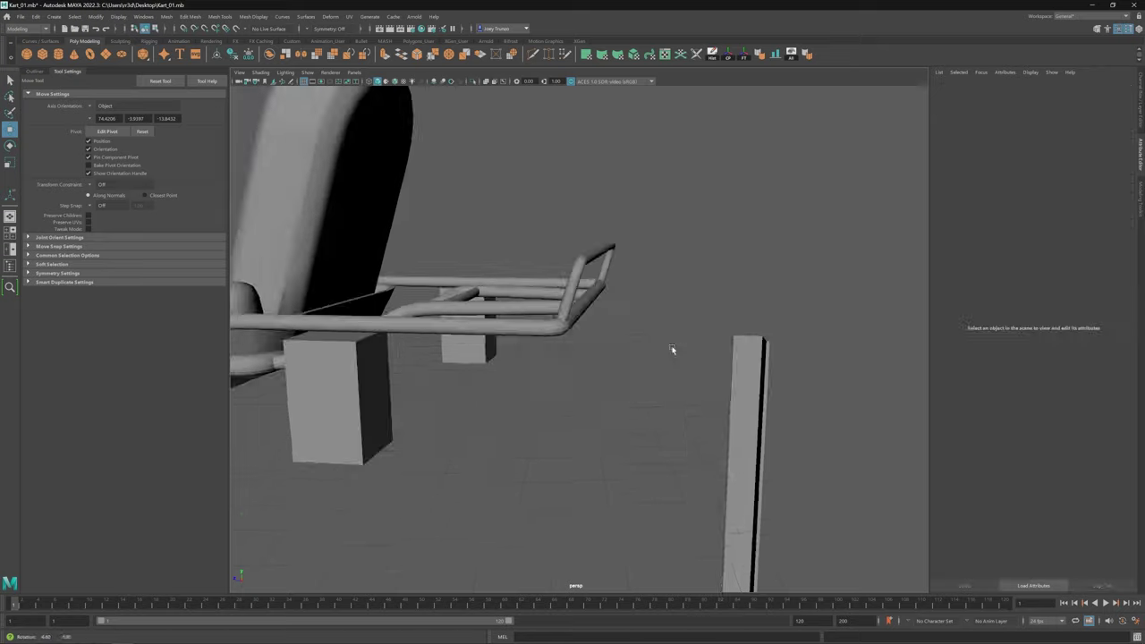
Step: Transform the rear rail's vertices again to fit the frame corners, then return to object mode
alt+drag(672, 350, 572, 340)
scroll(572, 340, up, 5)
click(626, 268)
click(183, 17)
click(210, 166)
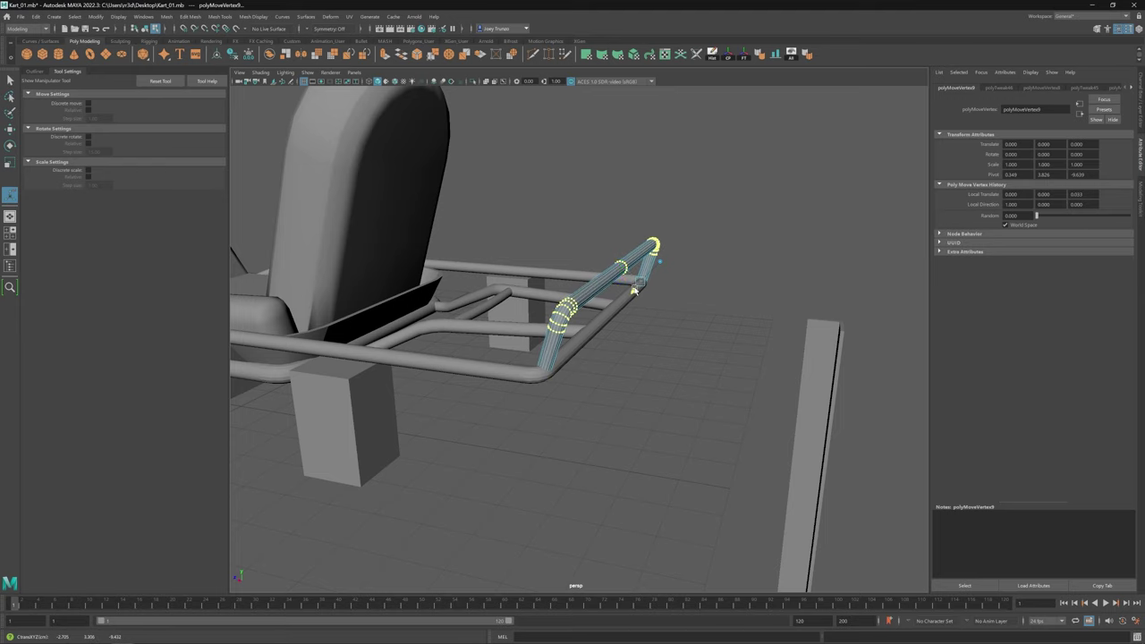
alt+drag(634, 290, 529, 283)
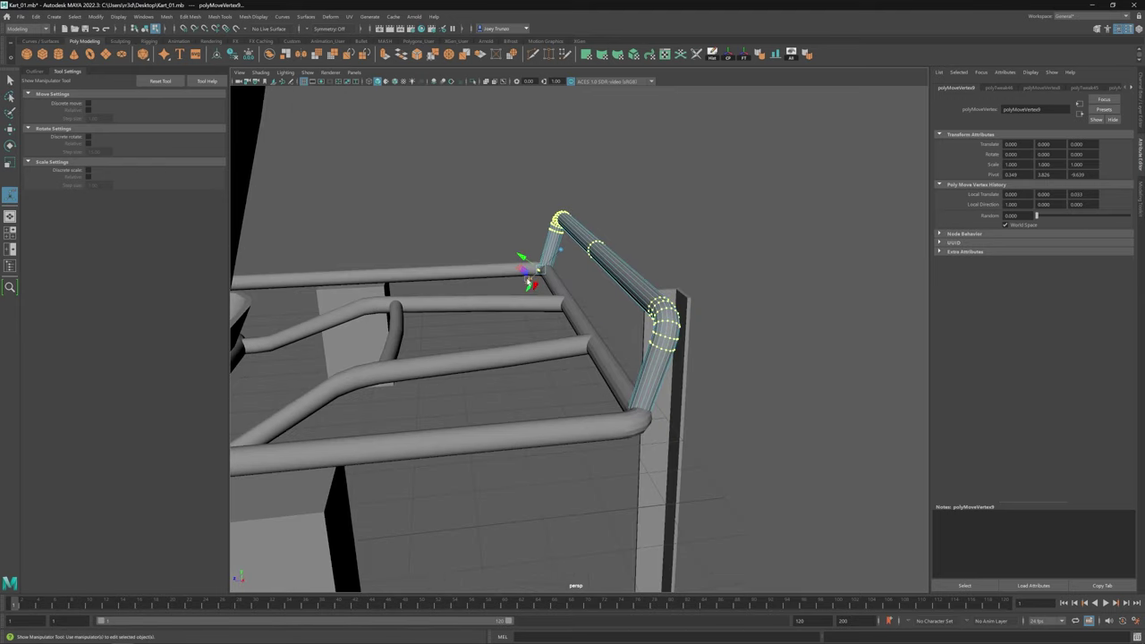
key(F8)
key(w)
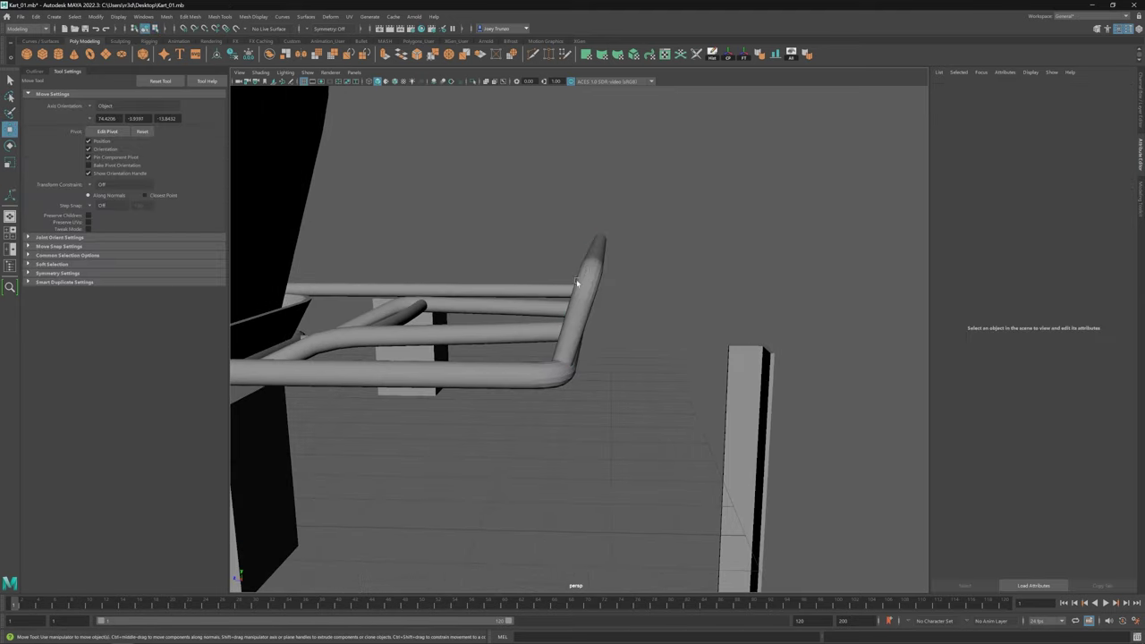
scroll(582, 292, down, 10)
Step: Scale pCube21 into a thin plate and raise it slightly behind the rear hoop
alt+drag(582, 292, 599, 434)
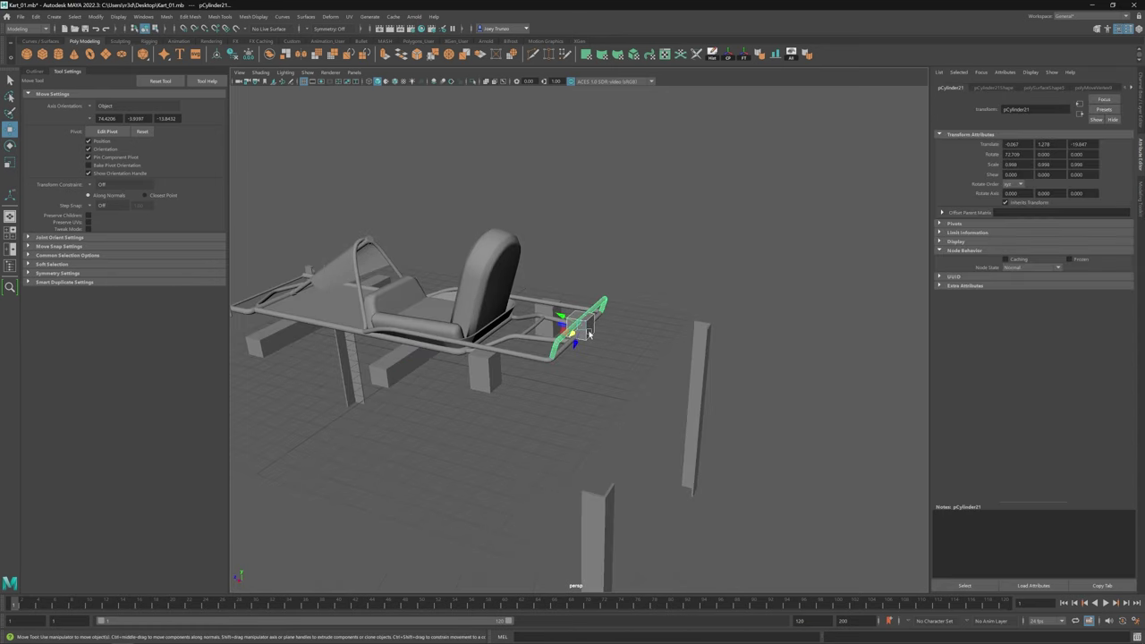
click(581, 328)
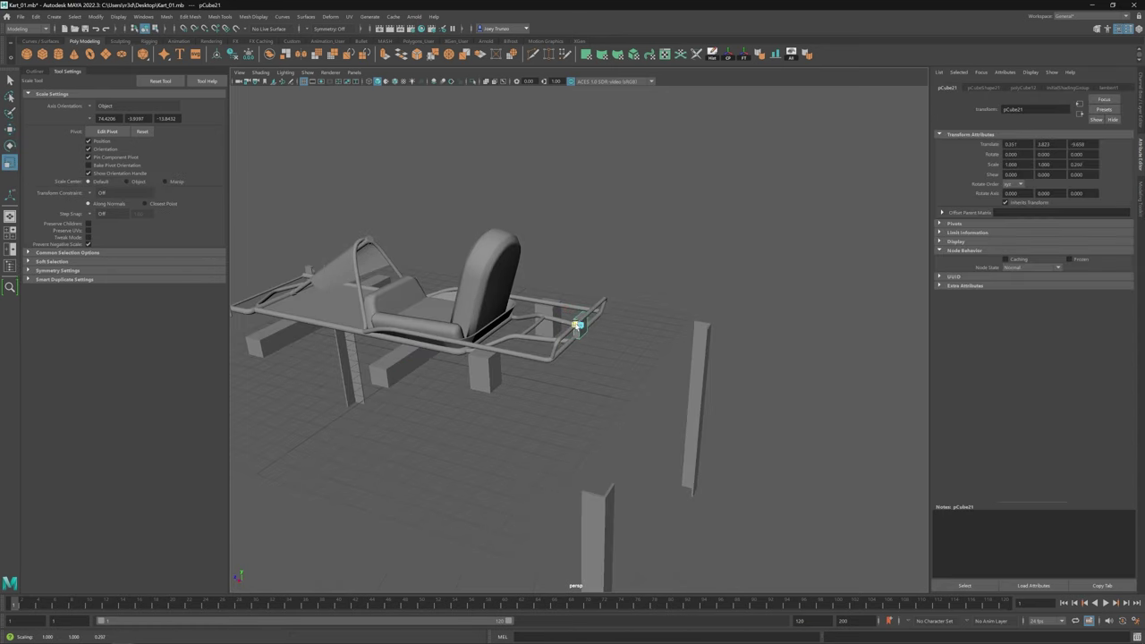
scroll(586, 324, up, 5)
key(r)
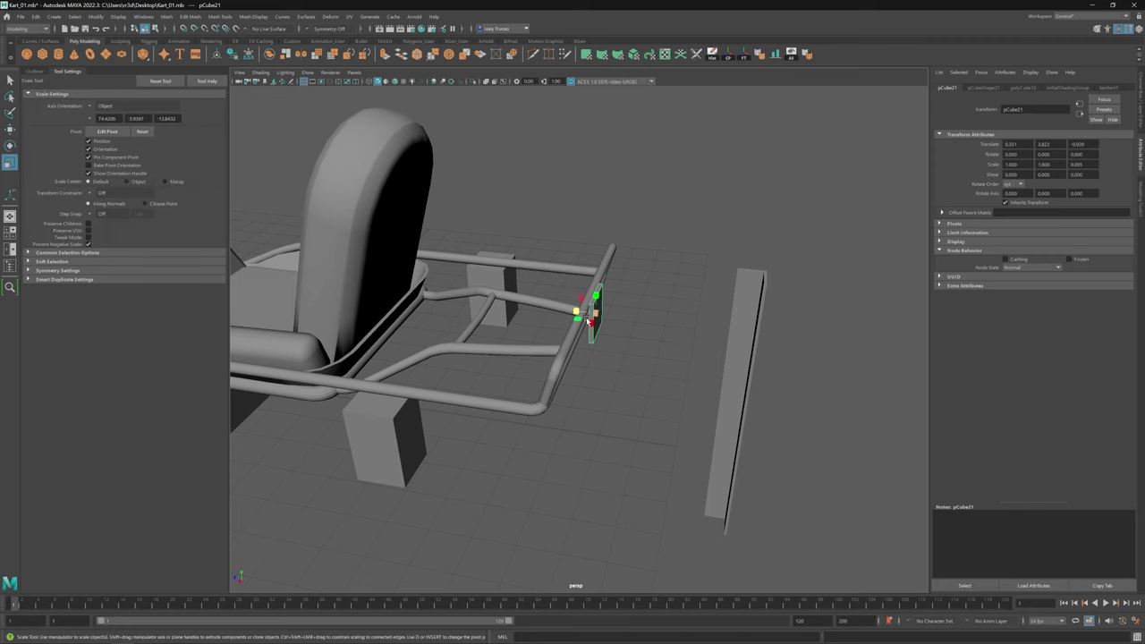
mouse_move(589, 322)
mouse_down()
mouse_move(546, 321)
mouse_move(585, 312)
mouse_move(584, 322)
mouse_move(572, 316)
mouse_move(587, 302)
mouse_up()
key(w)
alt+drag(587, 303, 606, 268)
Step: Insert edge loops across the plate with the Insert Edge Loop Tool
click(190, 17)
shift+right_drag(501, 268, 435, 237)
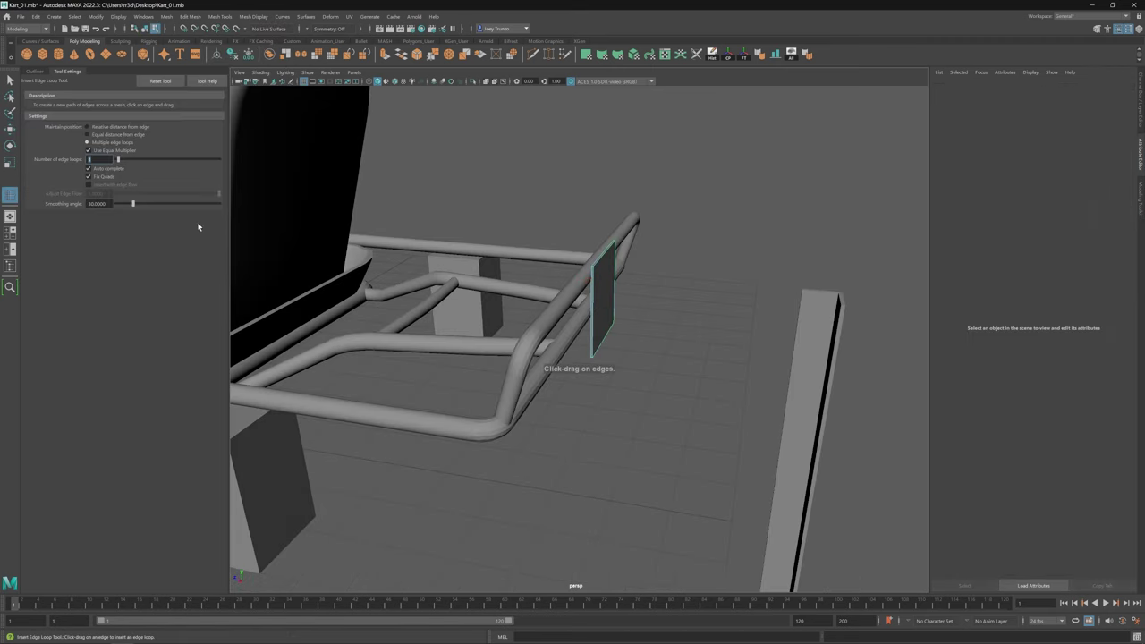
key(w)
alt+drag(602, 319, 604, 293)
click(603, 293)
click(604, 293)
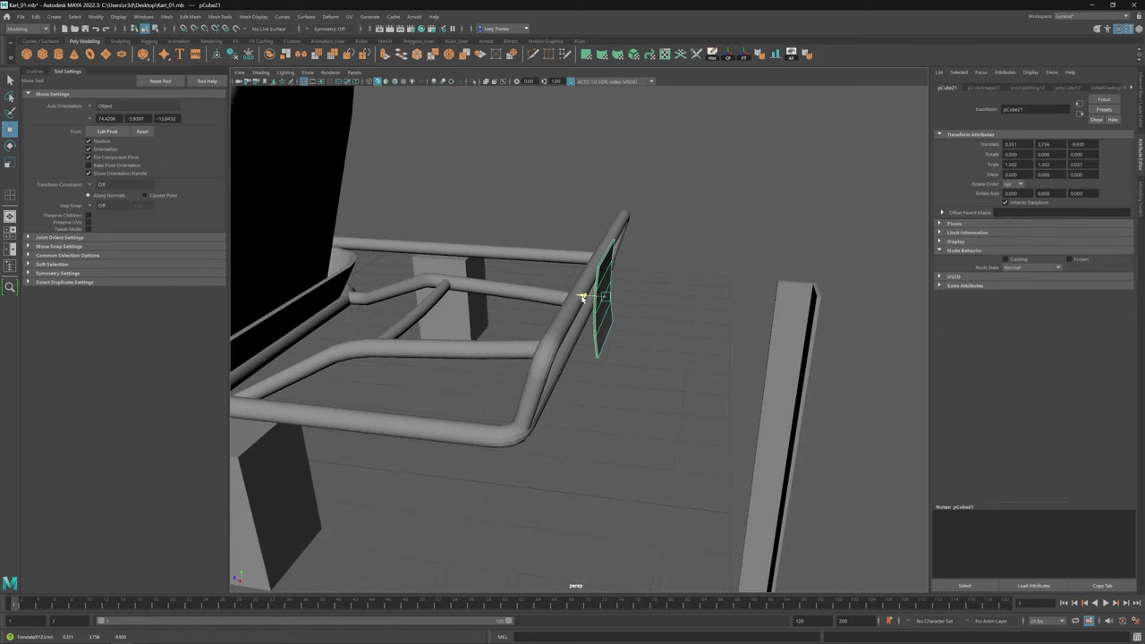
scroll(483, 370, down, 10)
click(484, 370)
alt+drag(483, 369, 631, 351)
click(635, 354)
key(r)
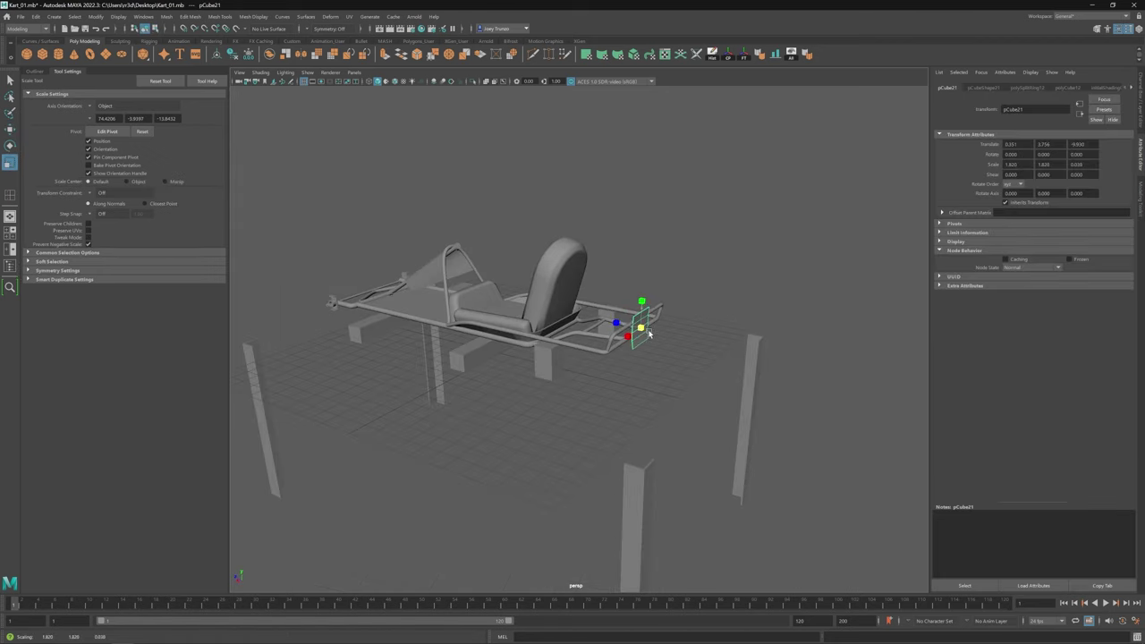
key(f)
key(w)
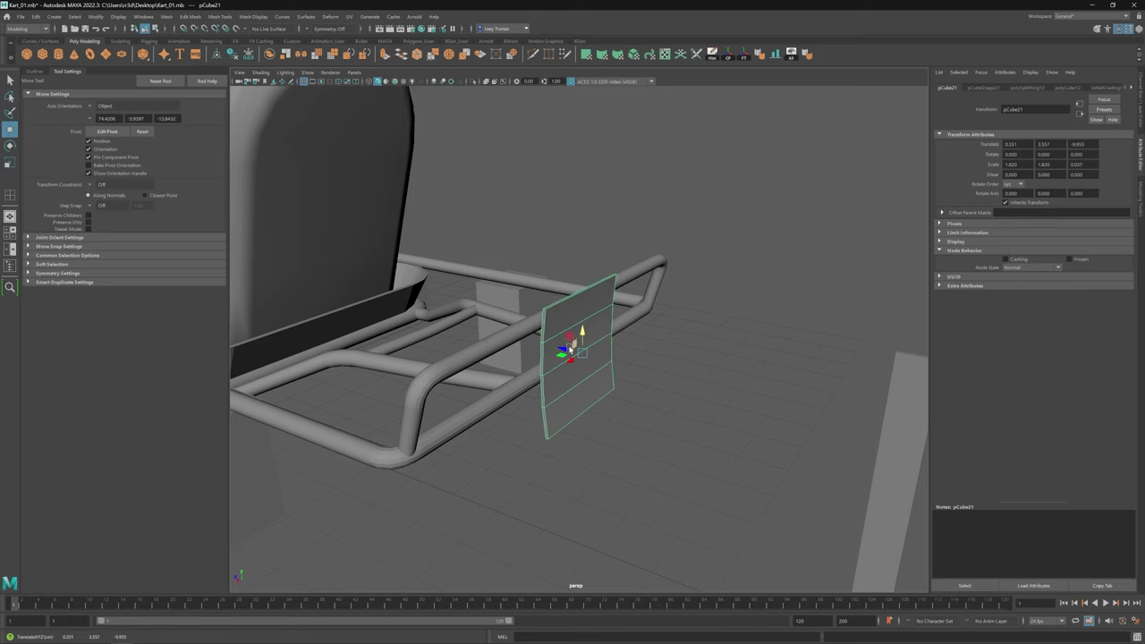
Step: Bevel the plate's left and right side edges with Fraction about 0.166
click(645, 402)
scroll(501, 434, down, 10)
mouse_move(502, 434)
alt+mouse_down()
mouse_move(541, 404)
mouse_move(501, 420)
alt+mouse_up()
click(542, 403)
key(f)
key(F10)
click(431, 275)
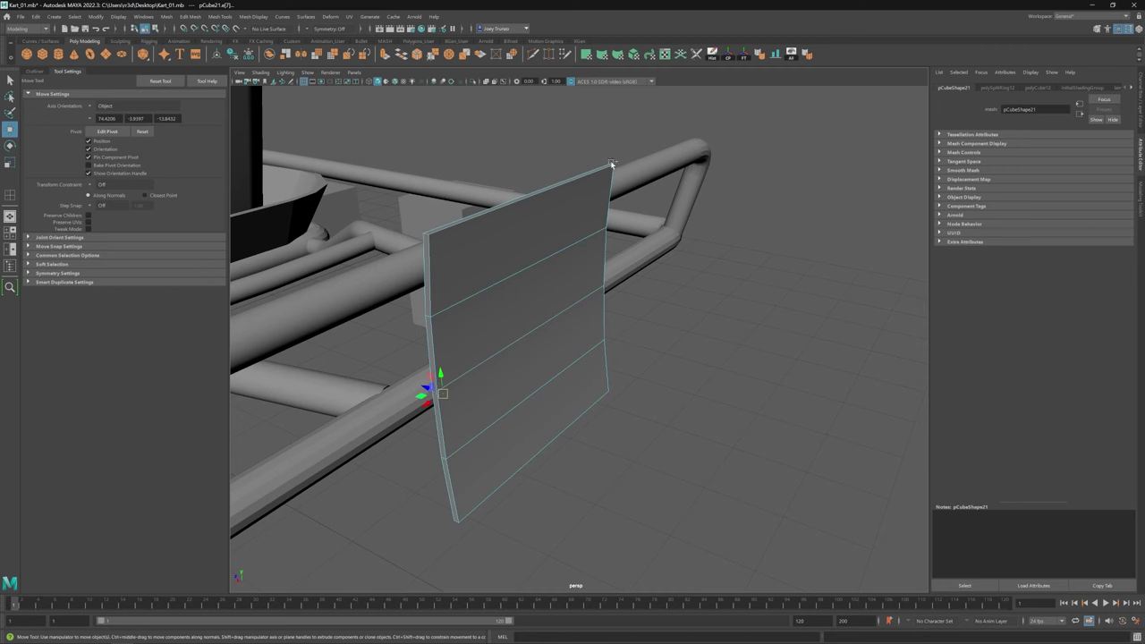
shift+click(612, 164)
alt+drag(611, 163, 675, 548)
click(189, 17)
click(204, 47)
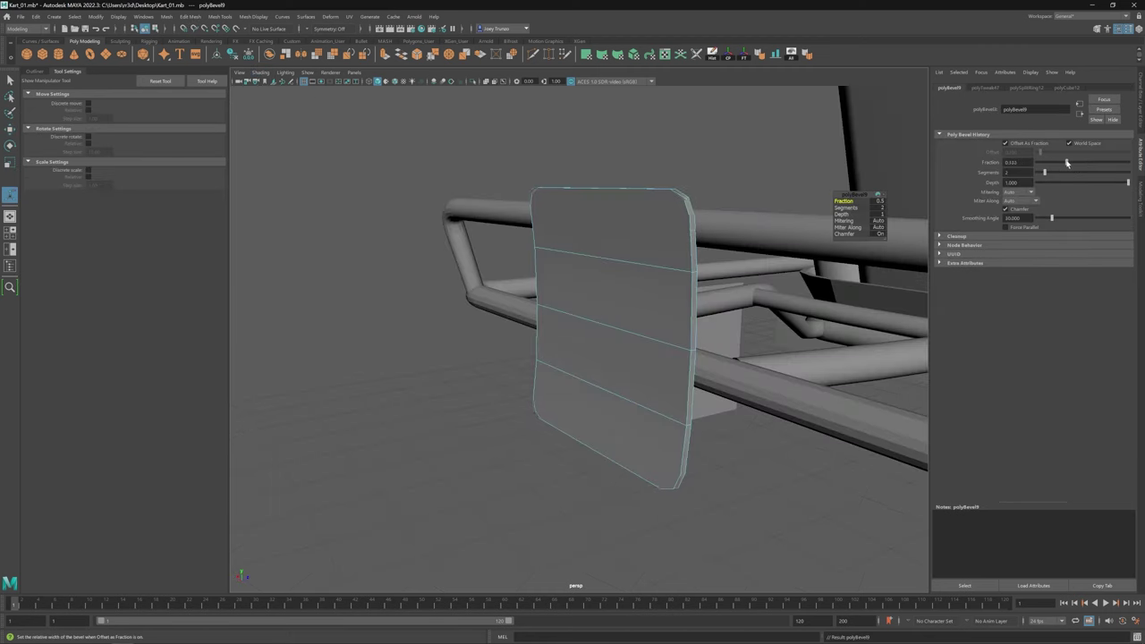
drag(1066, 163, 1050, 163)
Step: Frame the whole scene and add a tabletop from the shelf under the kart
alt+drag(396, 319, 572, 322)
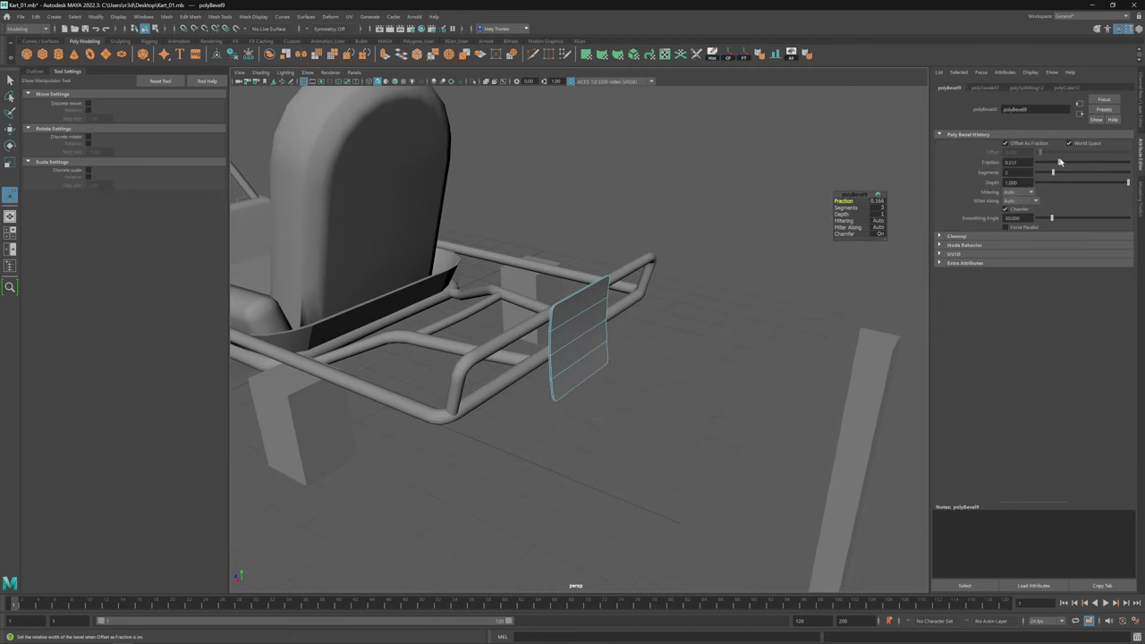
key(w)
click(501, 420)
key(a)
alt+drag(501, 420, 438, 368)
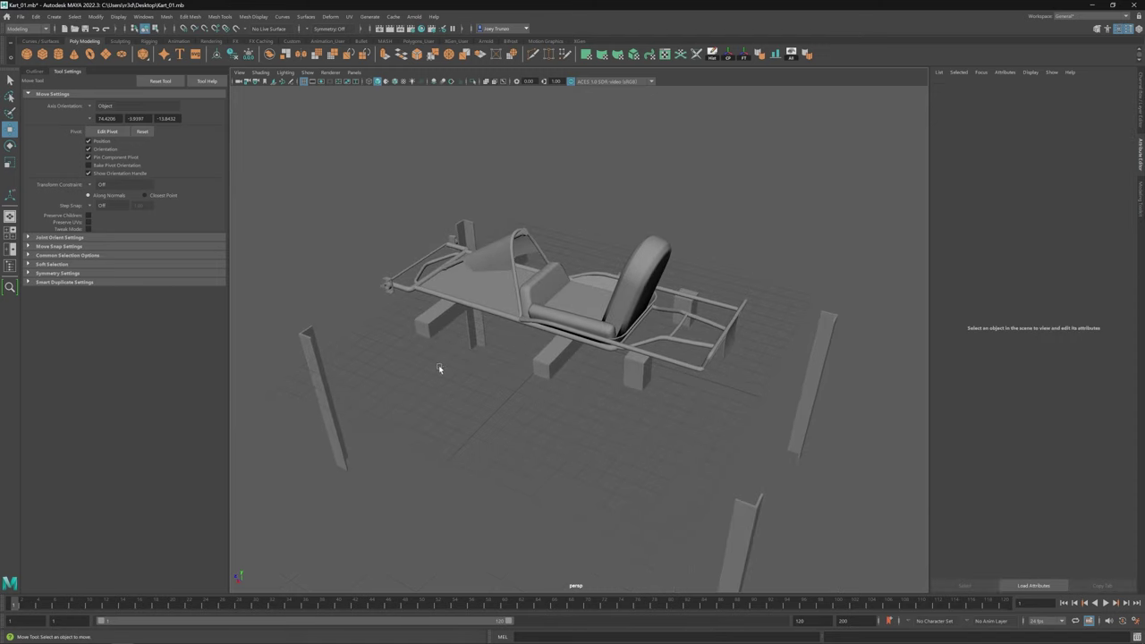
click(464, 55)
alt+drag(473, 322, 532, 345)
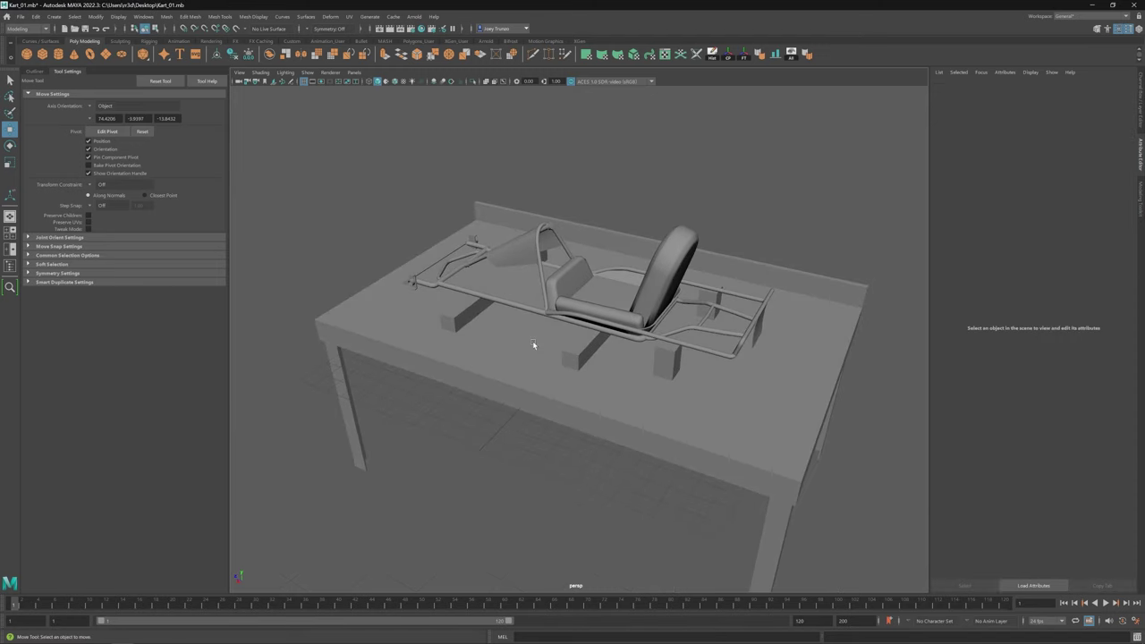
Step: Create a torus from the shelf, rotate it upright and adjust its size
alt+drag(637, 391, 527, 385)
click(537, 295)
alt+drag(537, 295, 626, 358)
click(784, 55)
key(e)
click(1017, 86)
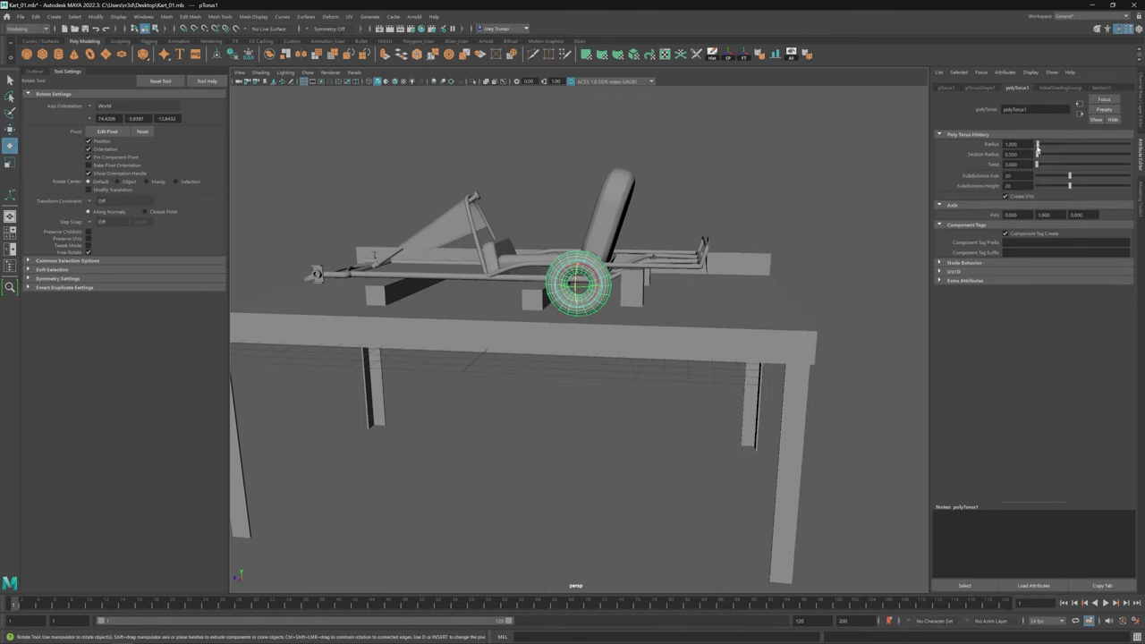
drag(1037, 144, 1073, 144)
key(w)
key(ctrl+z)
Step: Extrude the half torus's end edges straight up to form a U shape
alt+drag(626, 357, 574, 186)
click(574, 187)
scroll(759, 417, up, 5)
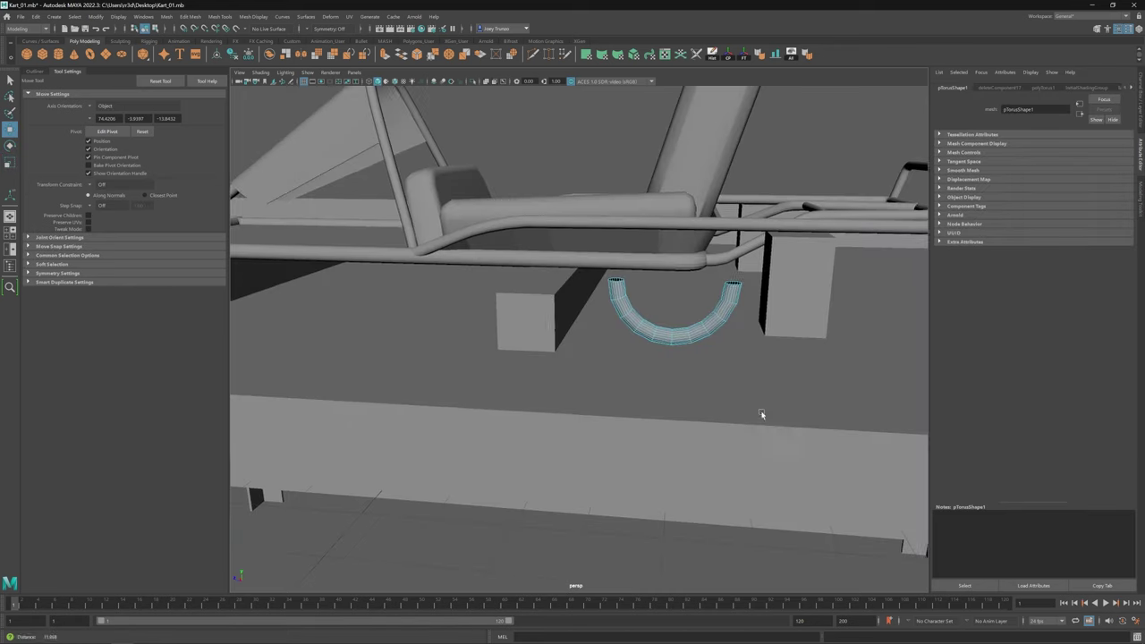
key(ctrl+e)
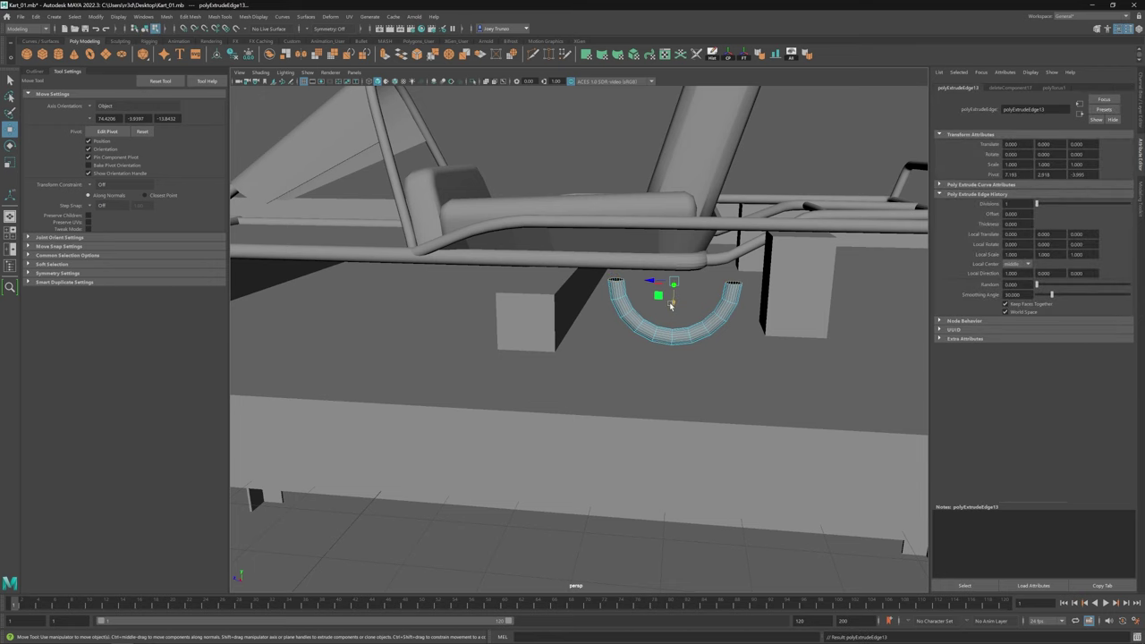
drag(659, 287, 659, 205)
Step: Scale the U bracket down together with the support block, viewed from below
scroll(624, 341, down, 5)
shift+click(670, 335)
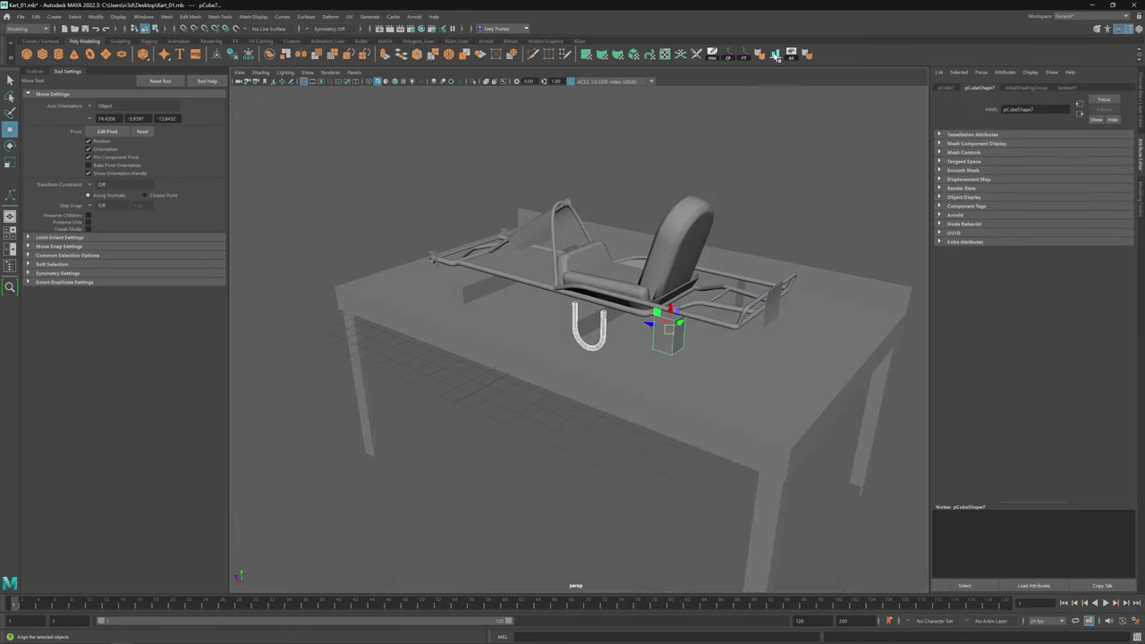
key(r)
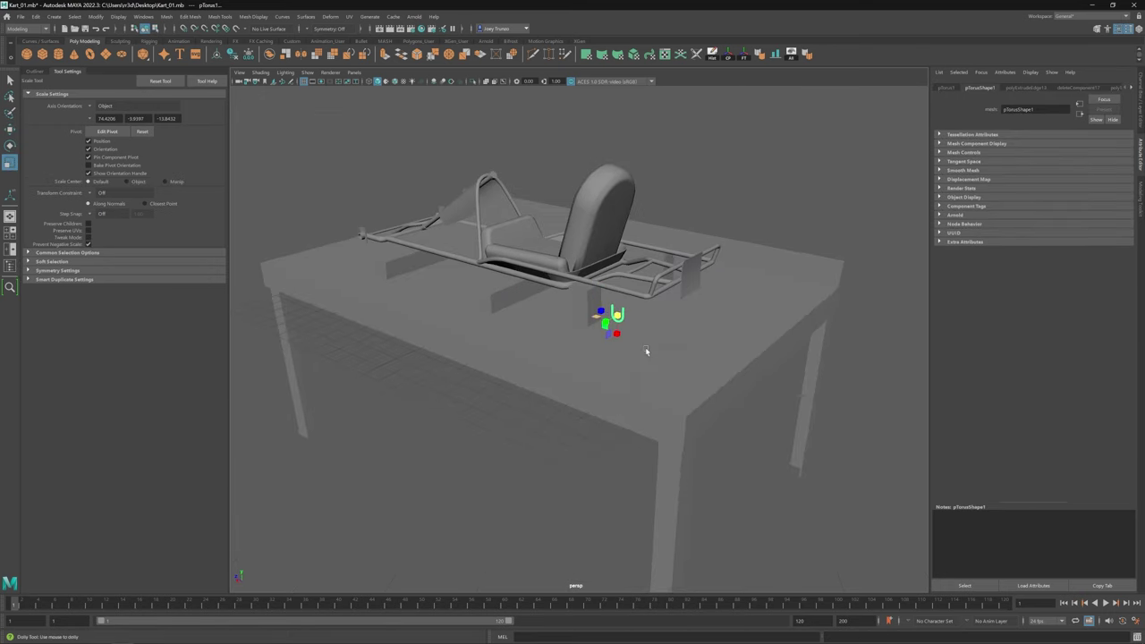
key(w)
scroll(684, 340, up, 5)
alt+drag(684, 341, 518, 286)
key(r)
key(w)
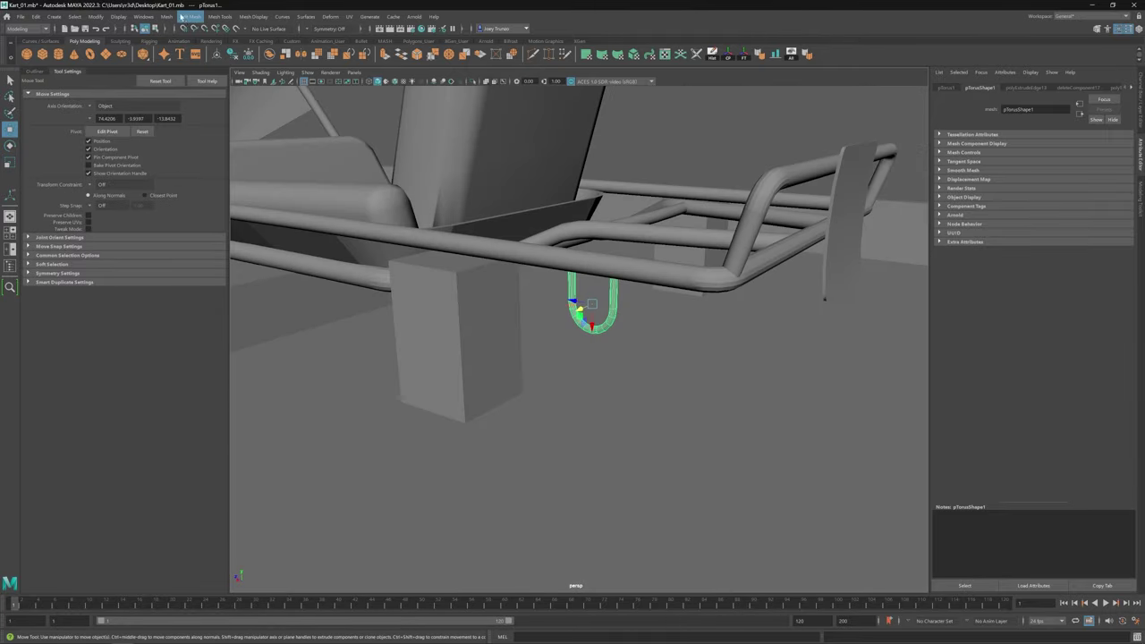
Step: Raise the U bracket up to the side rail, undoing a trial Merge to Center
click(189, 16)
click(218, 122)
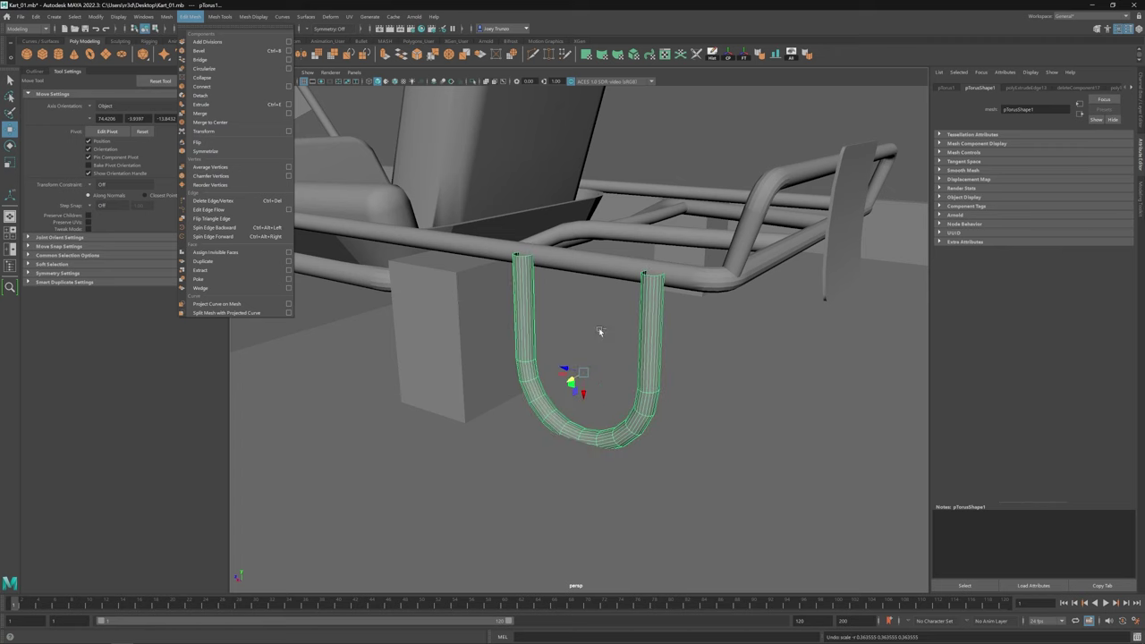
click(34, 16)
click(40, 27)
drag(583, 393, 680, 348)
Step: Bevel the U bracket pTorus1's edges with Edit Mesh > Bevel
click(189, 16)
click(205, 51)
click(606, 300)
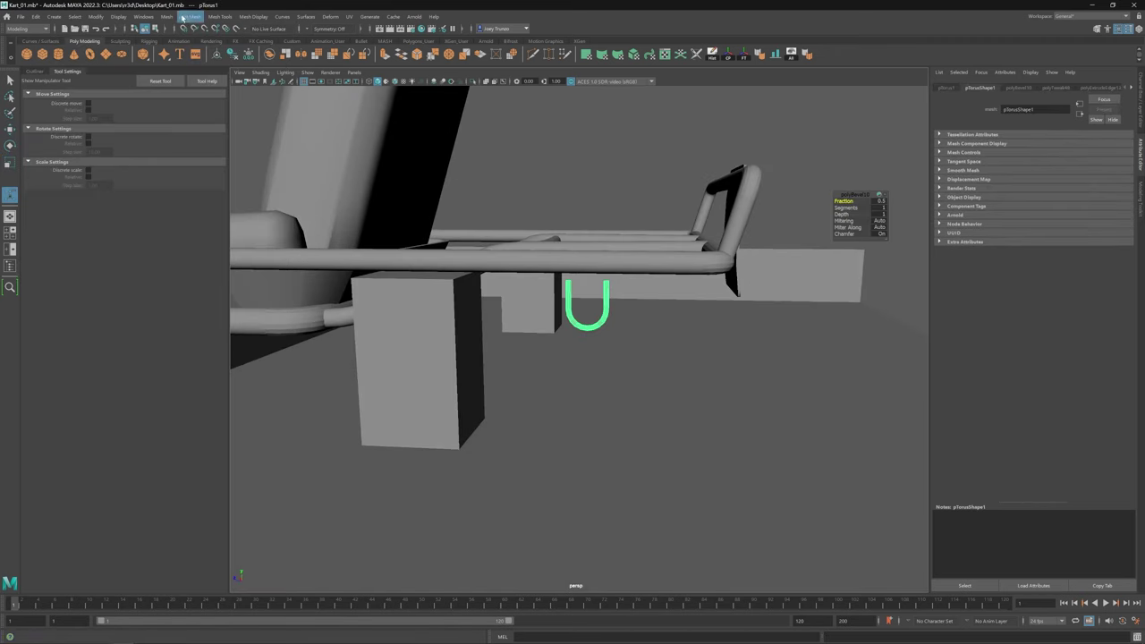
key(w)
right_drag(598, 302, 600, 265)
click(190, 16)
click(202, 51)
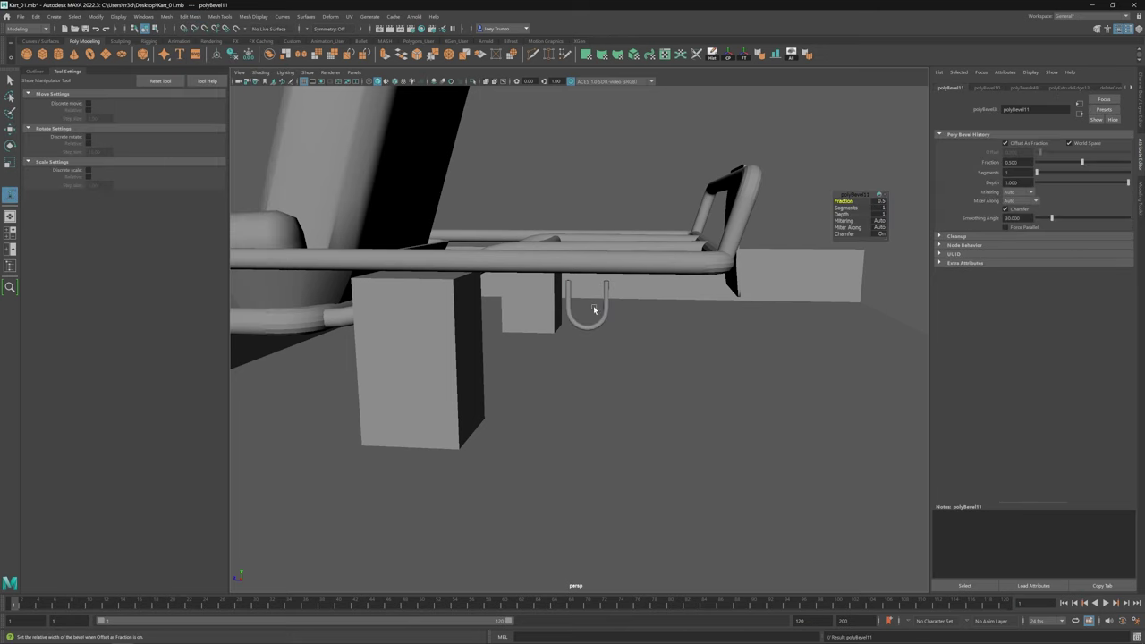
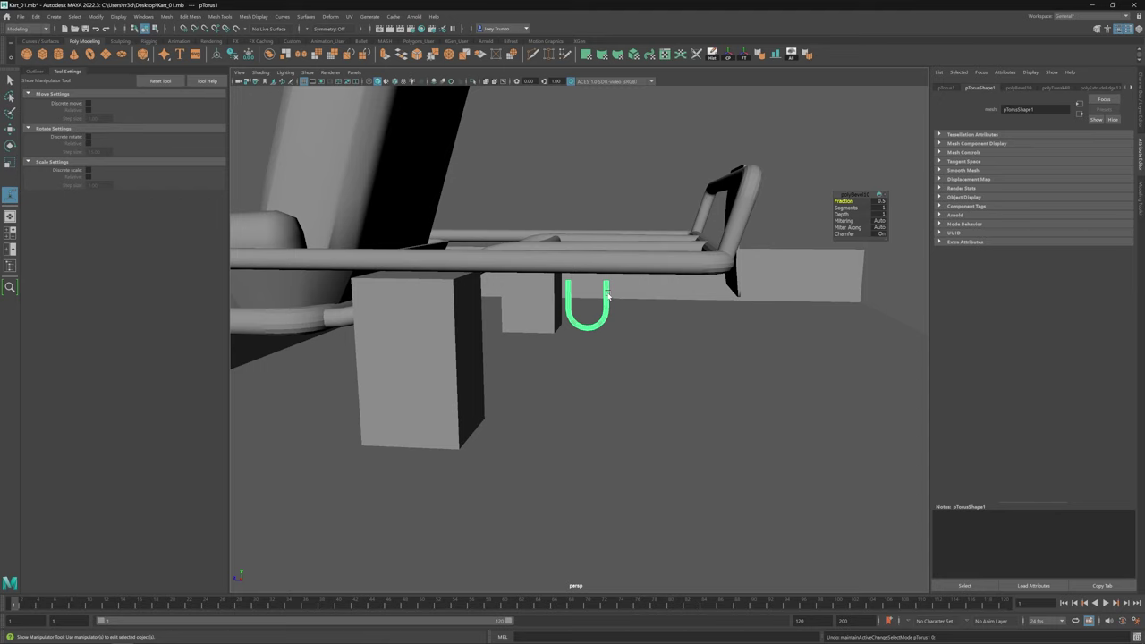
Step: Apply Edit Mesh > Transform to the U-shaped frame tube
key(w)
click(185, 16)
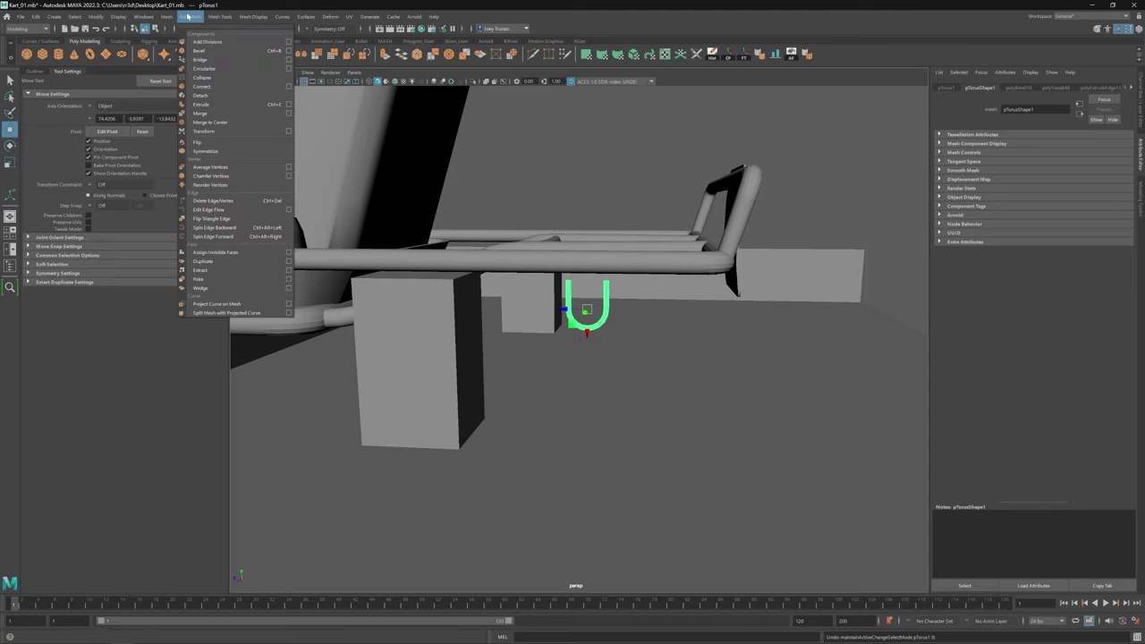
click(204, 132)
scroll(611, 273, up, 5)
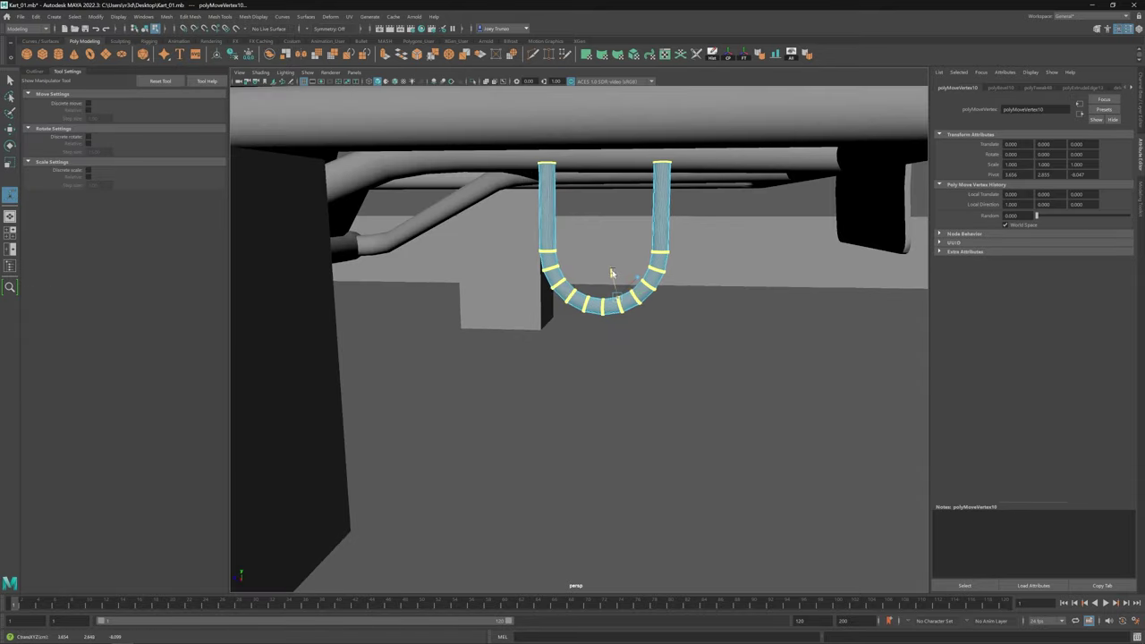
key(w)
alt+drag(611, 273, 572, 295)
key(F8)
scroll(578, 295, down, 5)
Step: Select the faces of both inner frame tubes and scale them into curved rear supports
click(608, 270)
shift+click(615, 281)
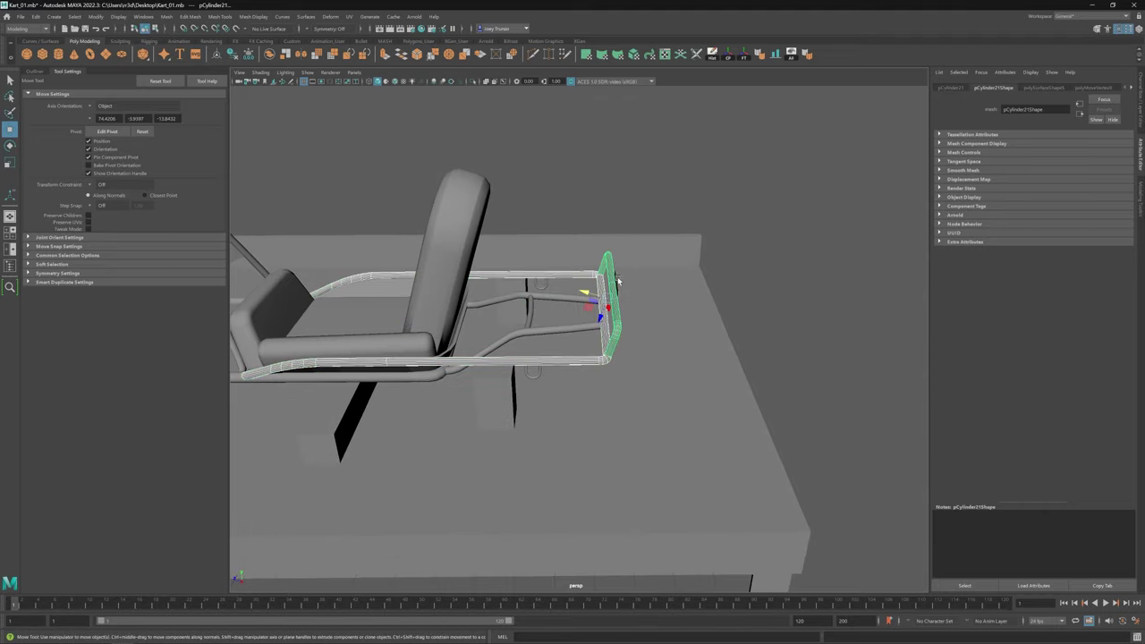
click(757, 55)
alt+drag(630, 396, 546, 333)
click(543, 330)
shift+right_drag(606, 210, 626, 284)
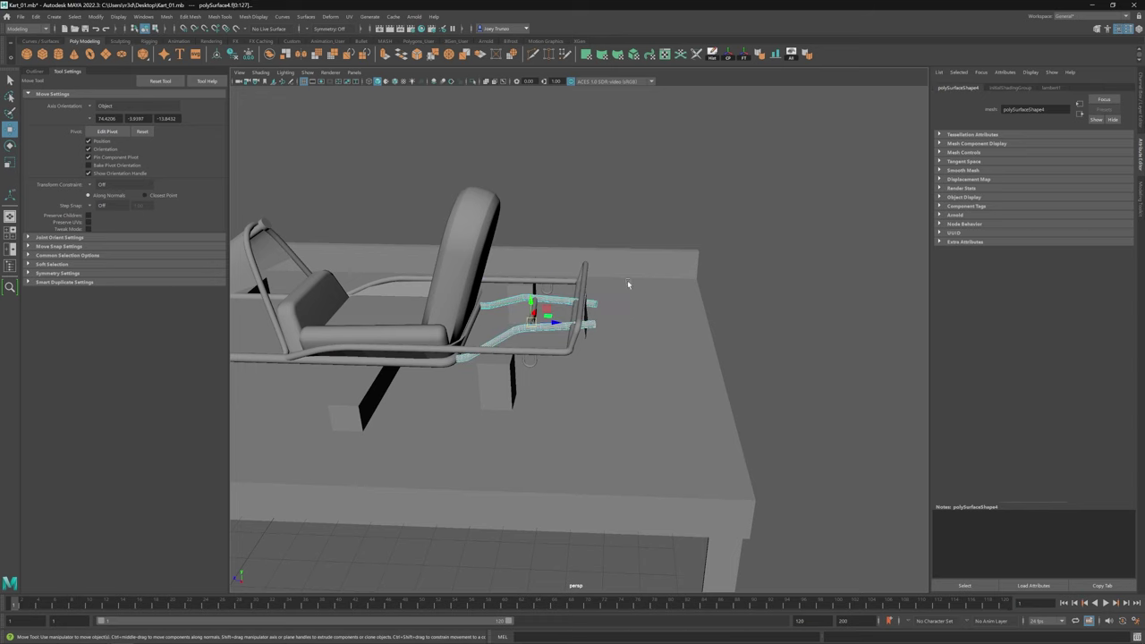
alt+right_drag(571, 247, 545, 354)
alt+drag(593, 296, 556, 312)
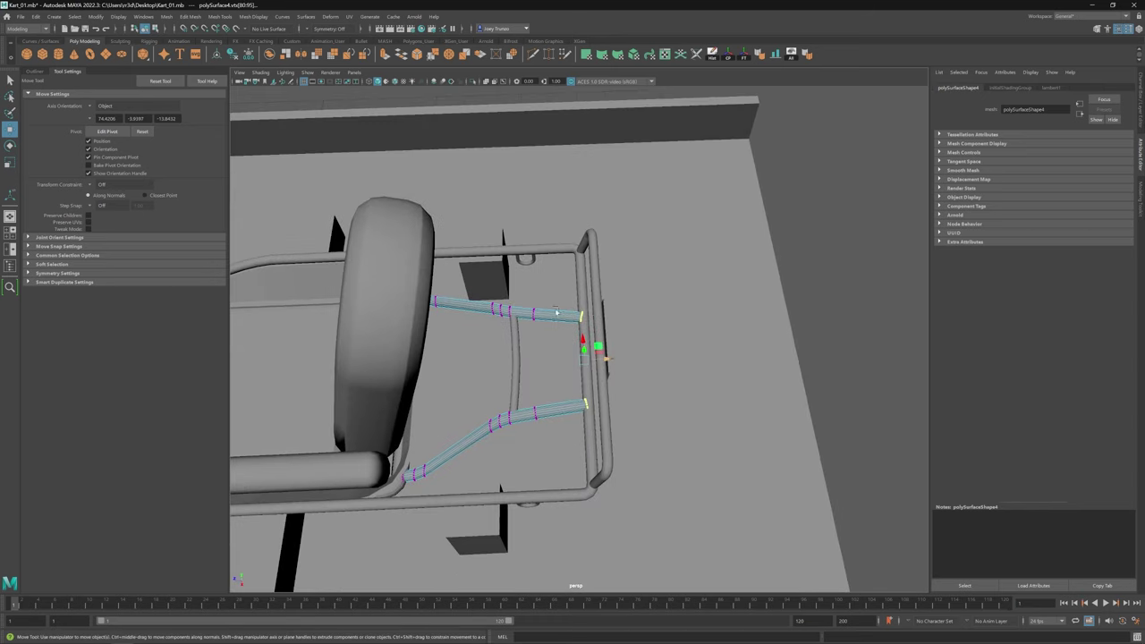
mouse_move(558, 360)
alt+mouse_down()
mouse_move(501, 383)
mouse_move(519, 317)
mouse_move(790, 102)
mouse_move(549, 366)
alt+mouse_up()
key(r)
key(w)
scroll(518, 321, down, 5)
Step: Rotate and reposition the small plate at the back of the kart frame
click(789, 102)
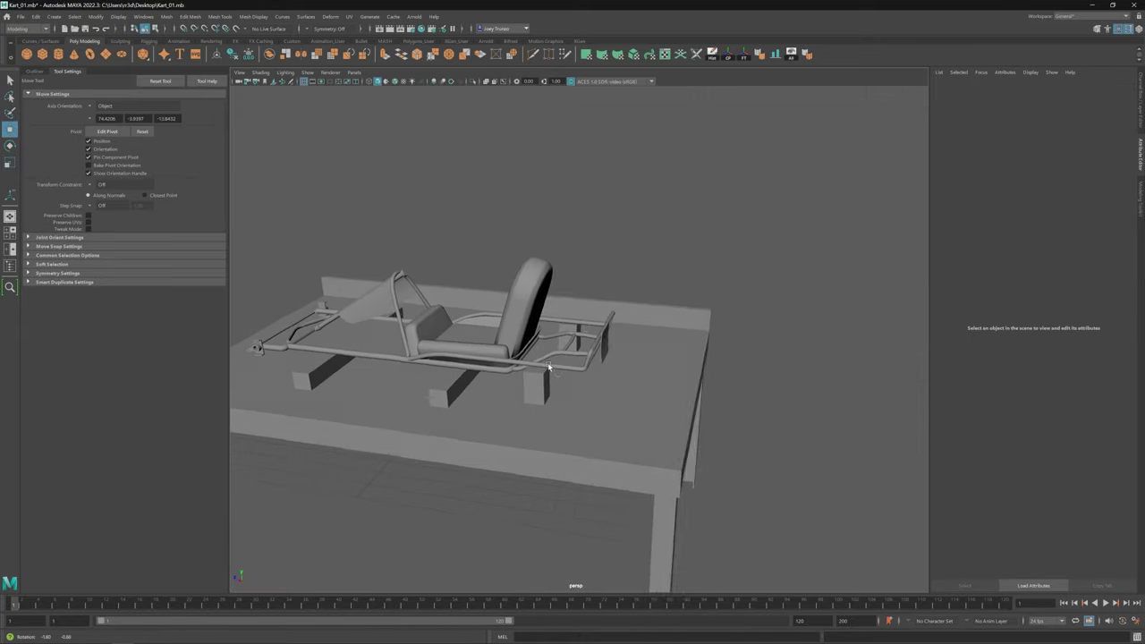
scroll(549, 367, up, 5)
click(593, 332)
key(e)
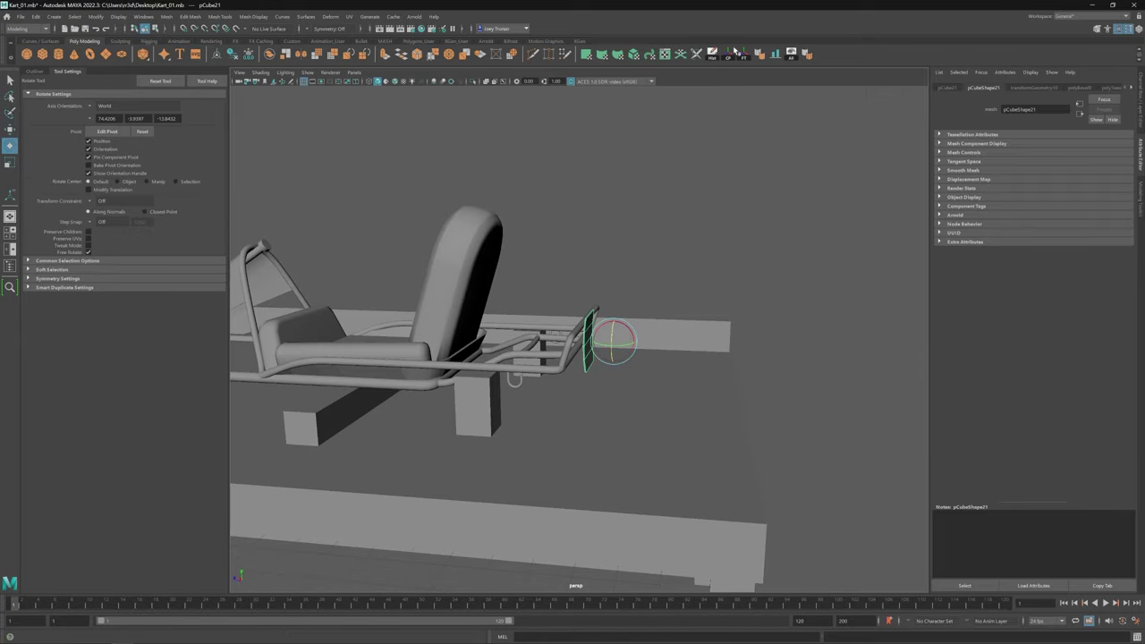
scroll(603, 328, up, 4)
key(w)
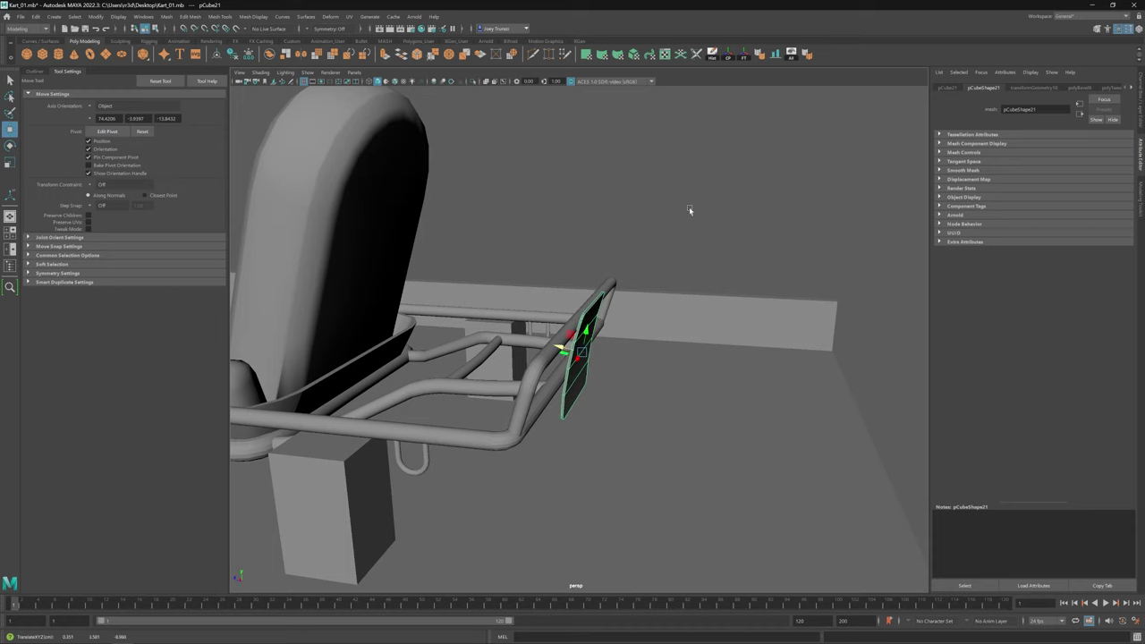
click(689, 206)
scroll(689, 206, down, 5)
alt+drag(417, 372, 582, 223)
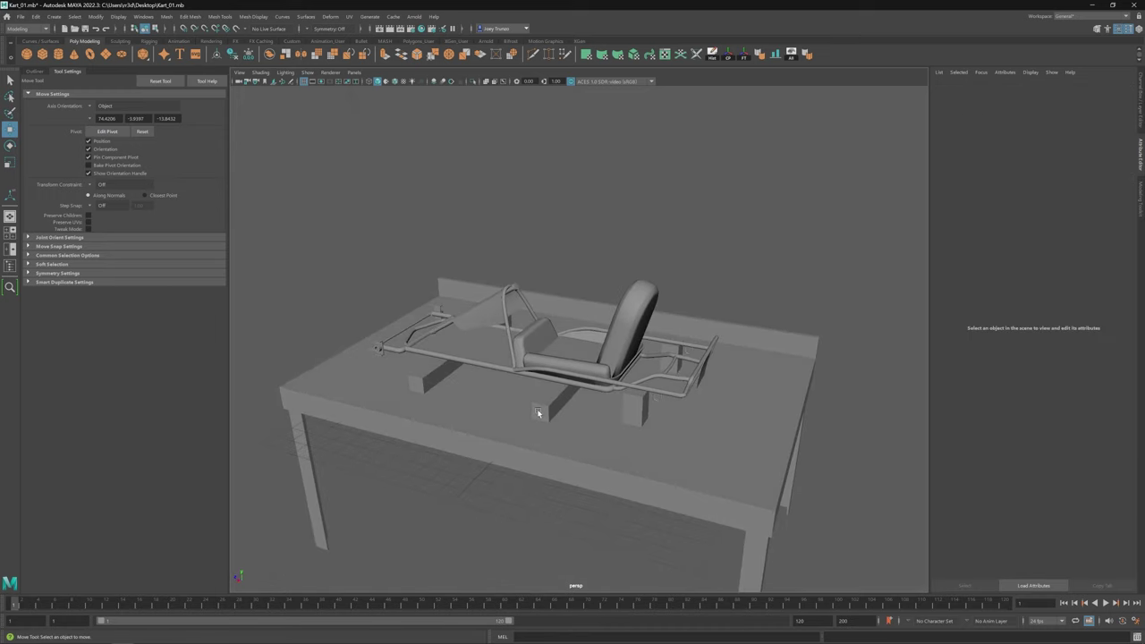
scroll(480, 340, up, 4)
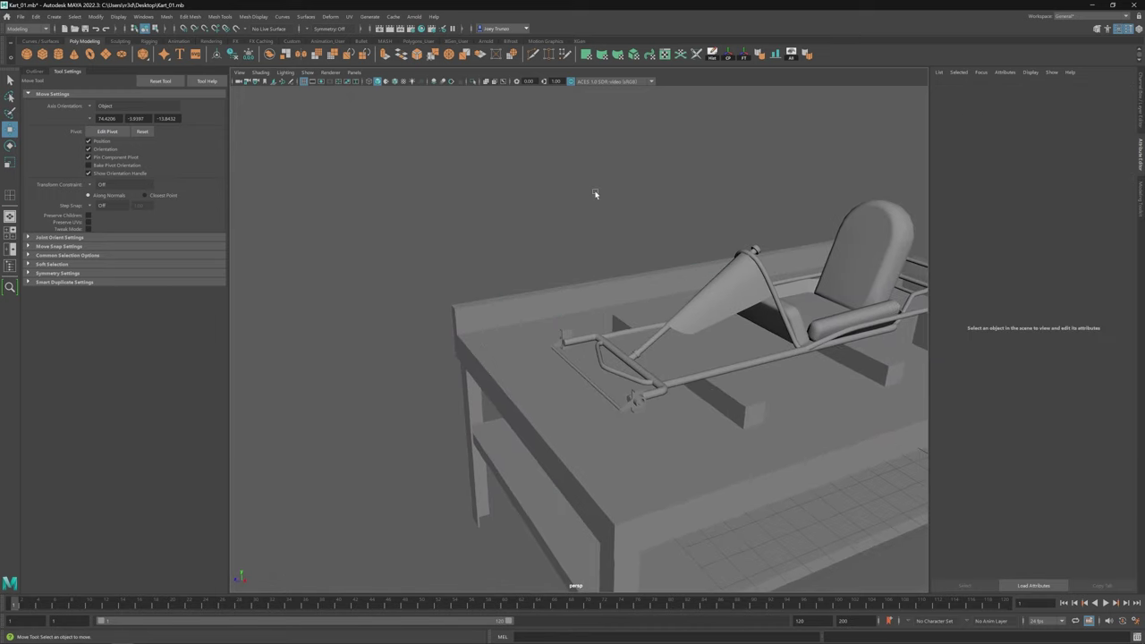
Step: Lengthen the front lever rod by moving its end vertices with Component axis orientation
scroll(545, 399, up, 4)
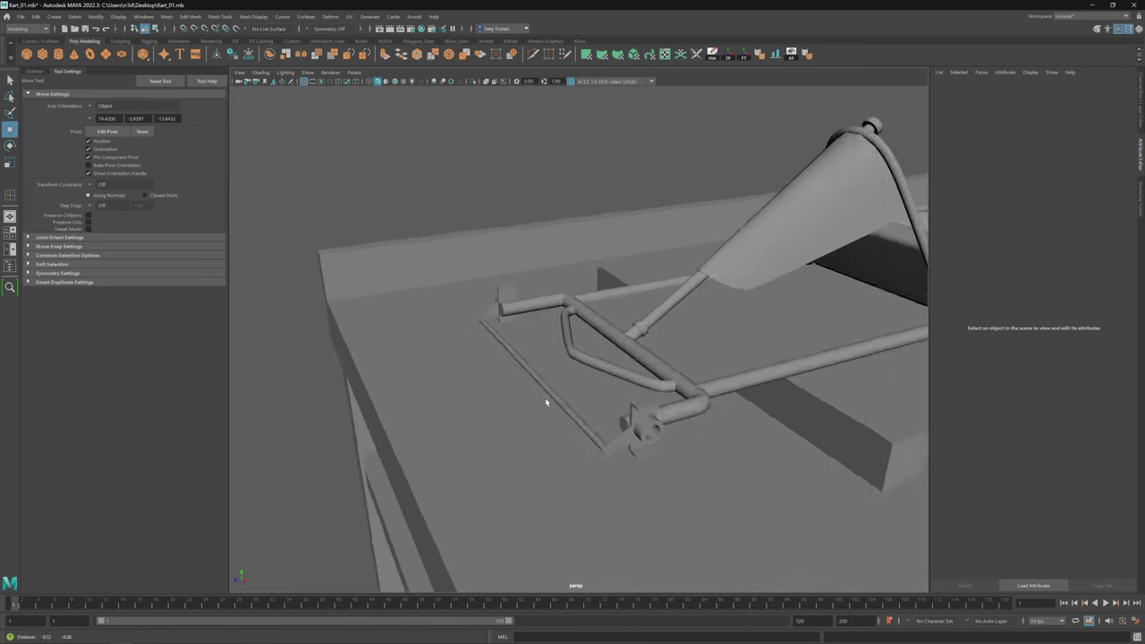
click(545, 399)
scroll(532, 310, up, 3)
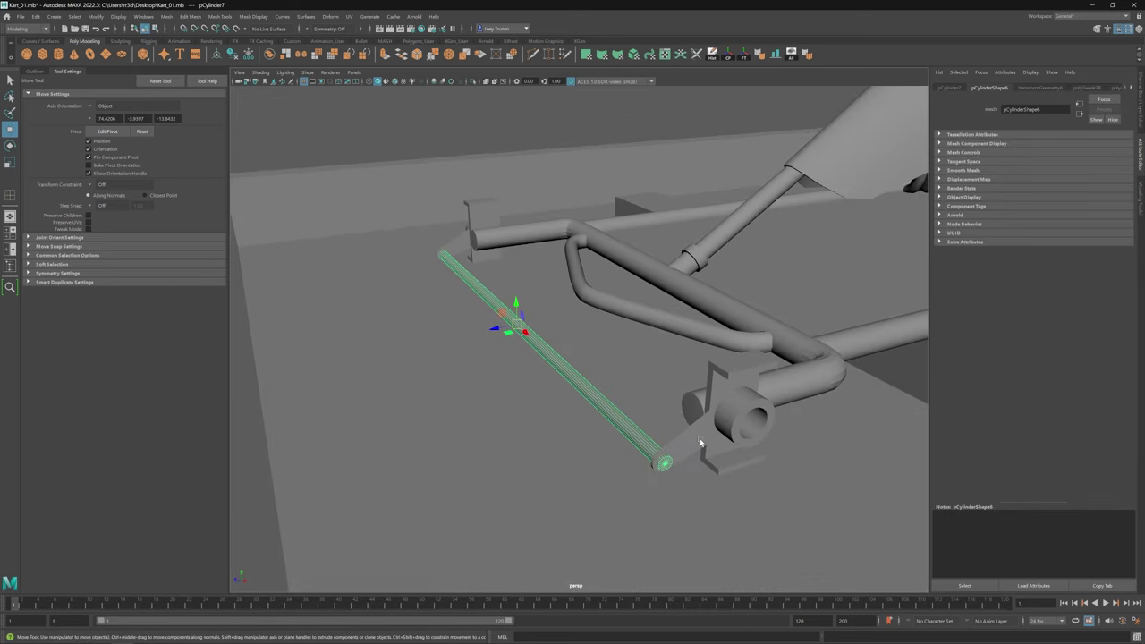
mouse_move(438, 234)
right_down()
mouse_move(420, 206)
mouse_move(438, 250)
right_up()
shift+drag(640, 443, 680, 483)
key(r)
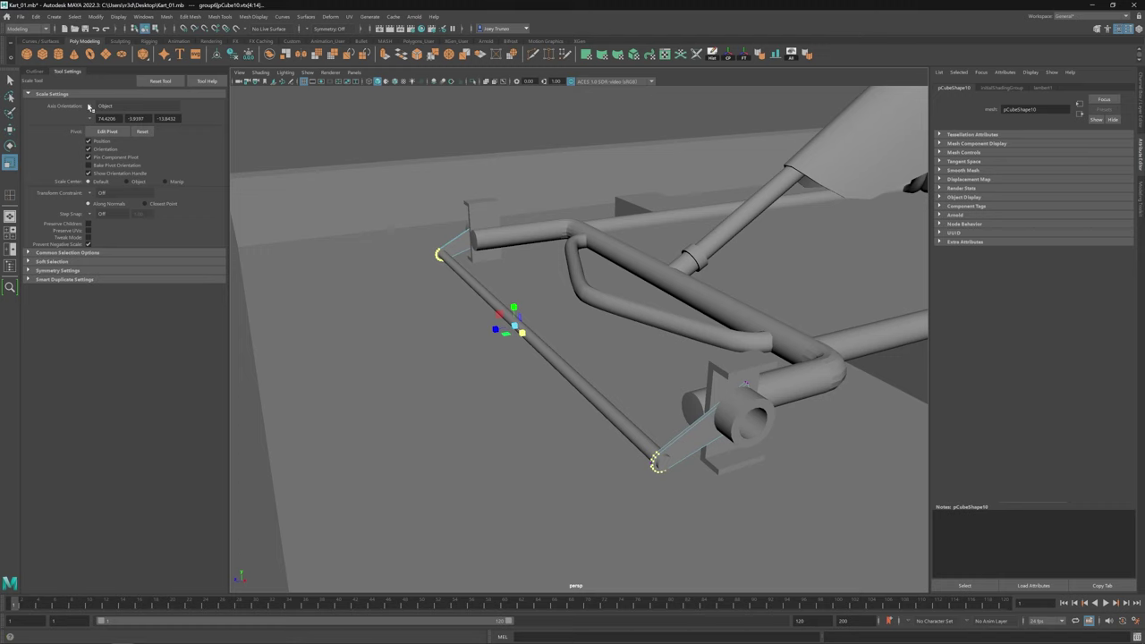
click(90, 108)
click(116, 130)
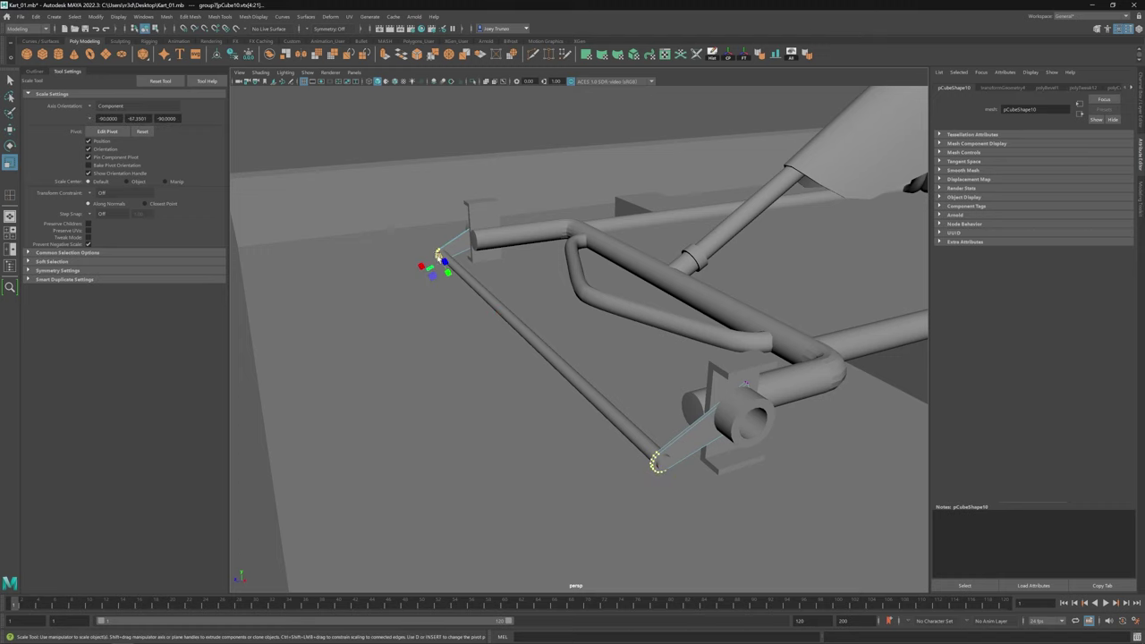
alt+drag(536, 295, 494, 289)
key(w)
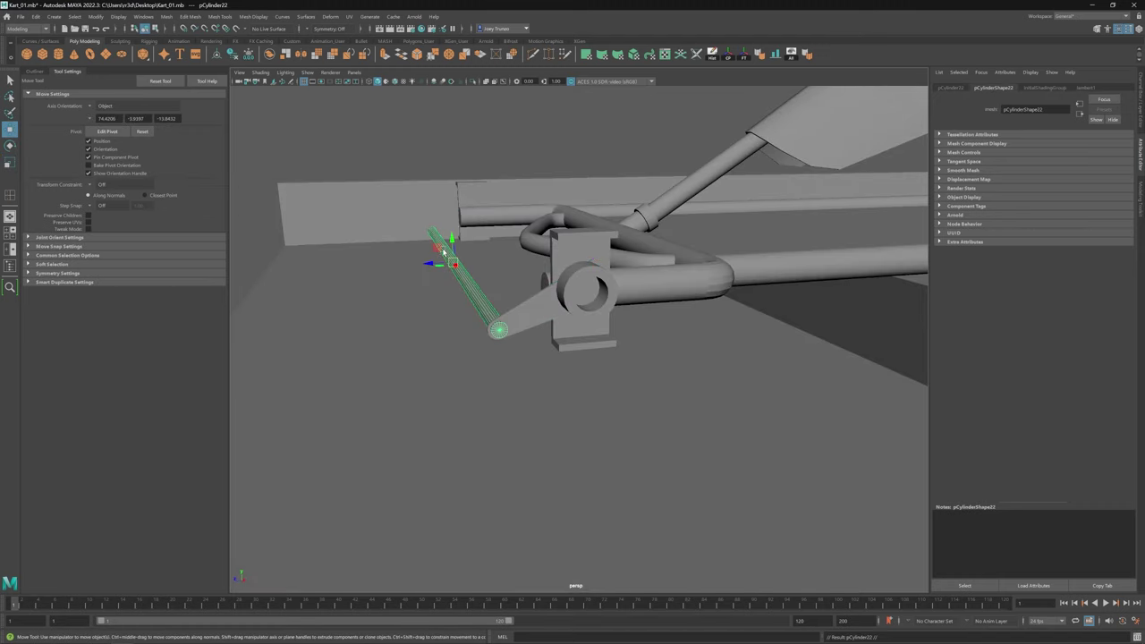
drag(445, 253, 449, 243)
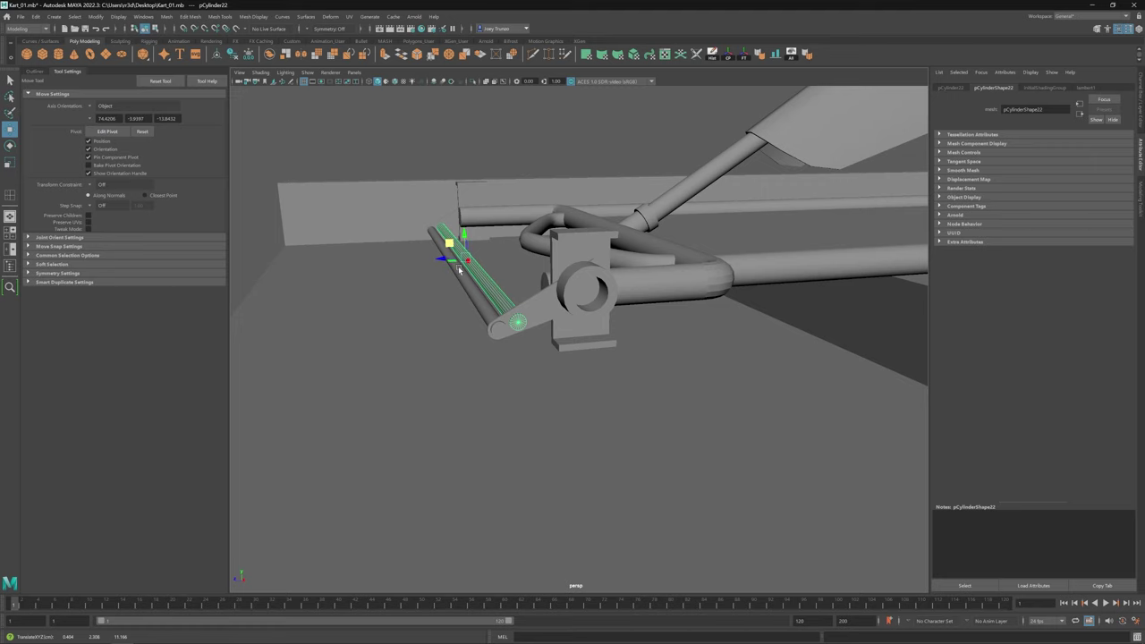
alt+drag(459, 270, 586, 372)
drag(506, 385, 715, 384)
alt+drag(715, 384, 592, 304)
Step: Duplicate the rod, then rotate and shrink the copy into a small crosswise pin
key(F8)
key(ctrl+d)
key(e)
key(r)
drag(617, 295, 592, 344)
key(w)
key(f)
scroll(617, 332, down, 2)
key(e)
key(w)
click(574, 342)
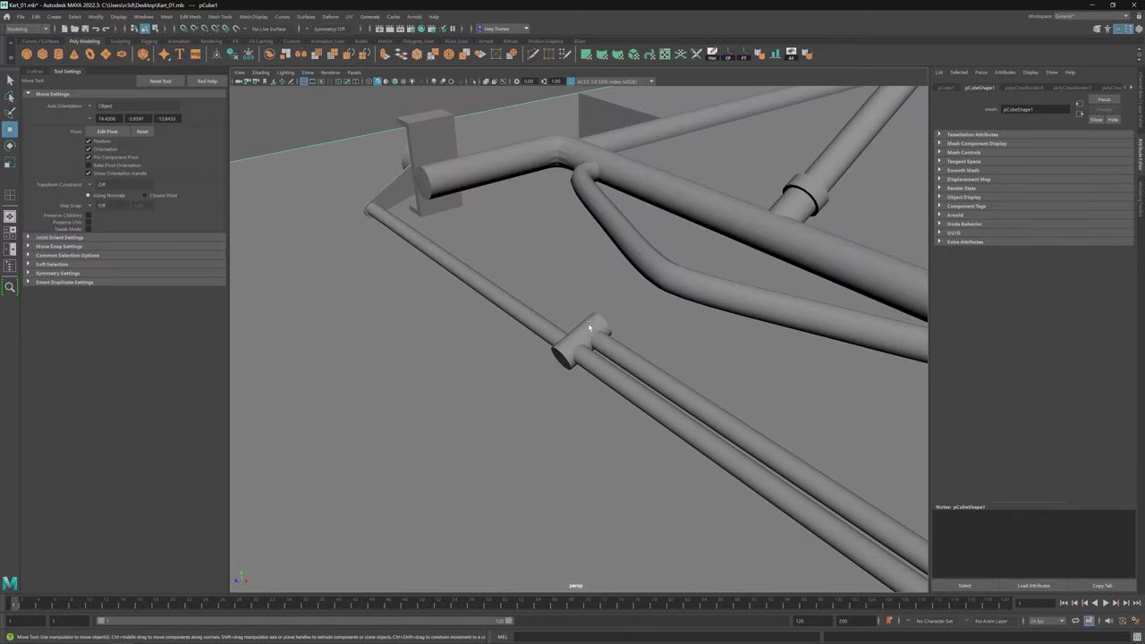
alt+drag(588, 327, 523, 370)
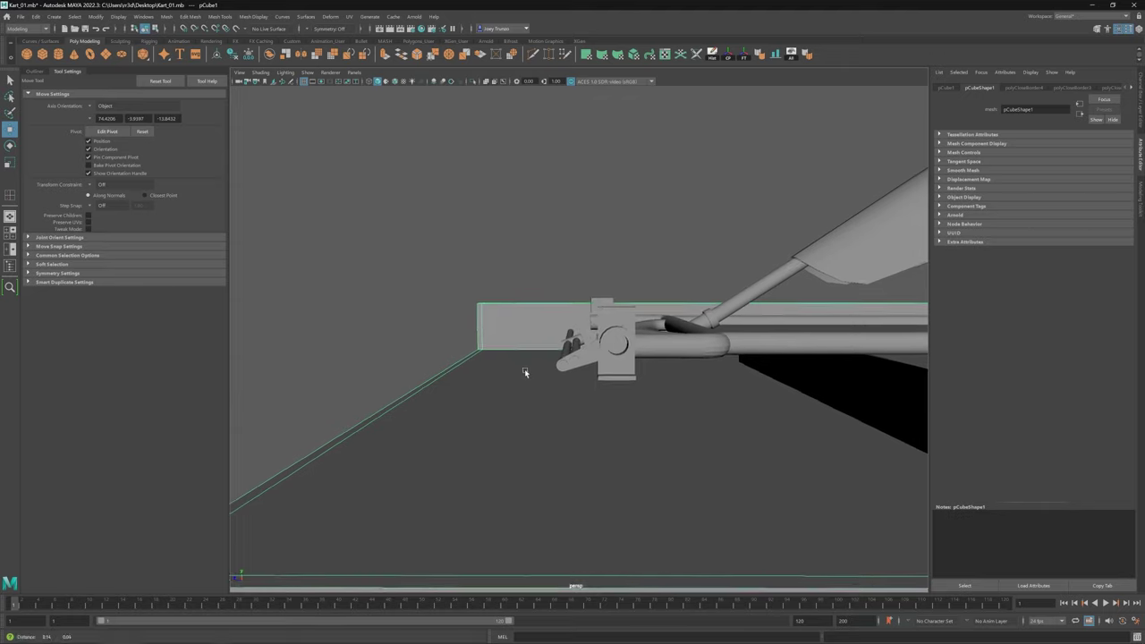
Step: Group the clamp block and lever cylinder together with Ctrl+G
click(590, 363)
key(q)
click(569, 353)
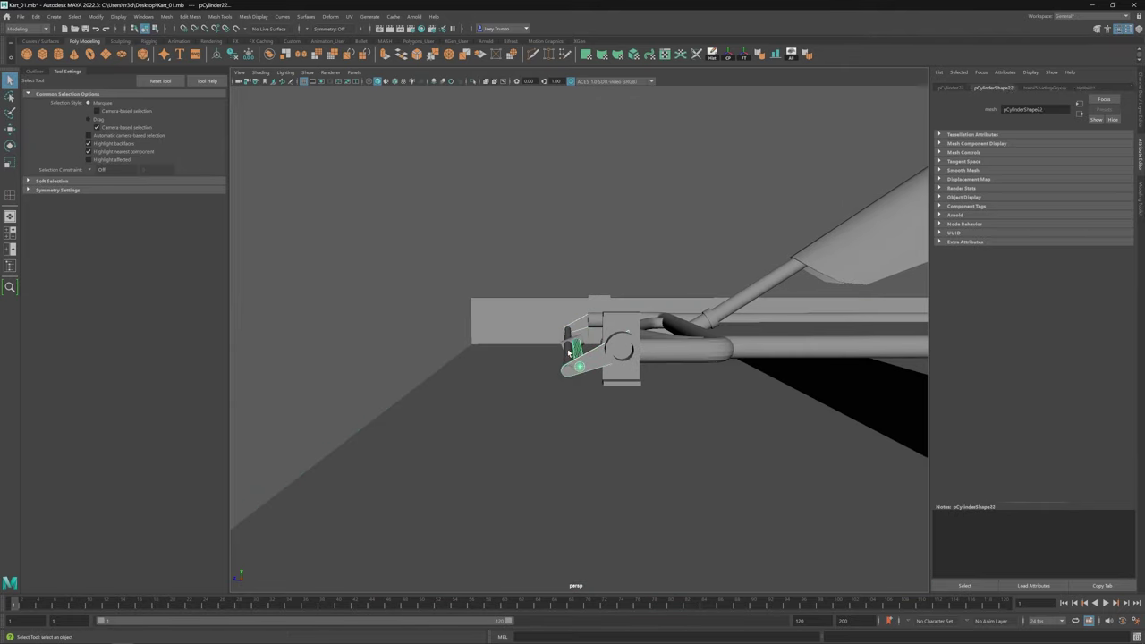
key(ctrl+g)
key(w)
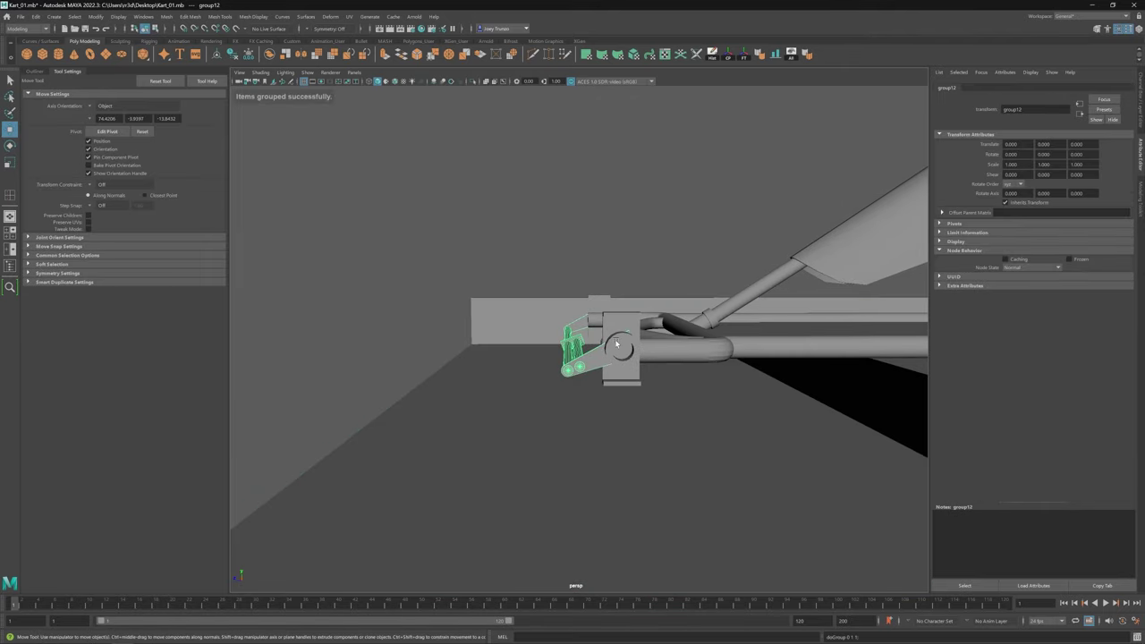
scroll(514, 319, down, 5)
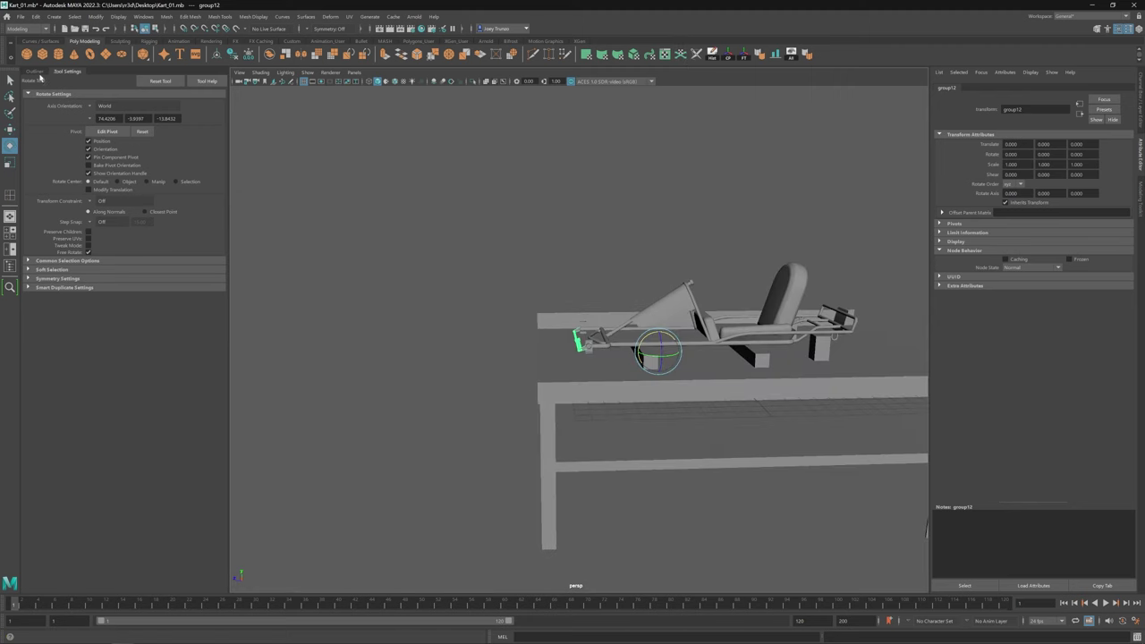
Step: Select group12 in the Outliner and rotate it into place at the kart's front
click(34, 71)
scroll(583, 455, up, 5)
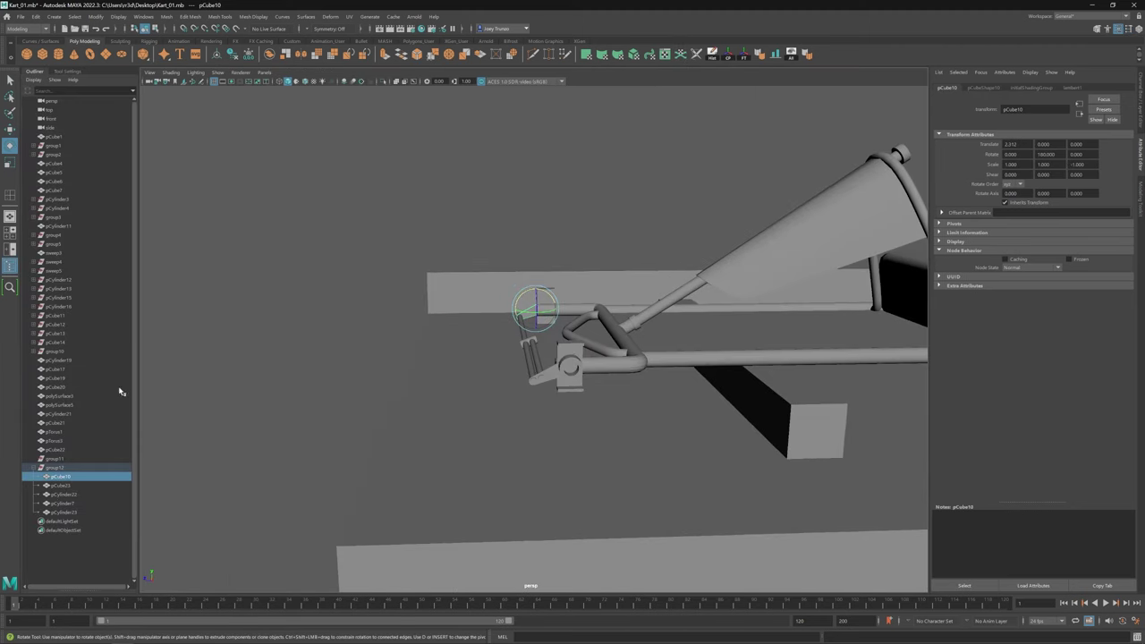
click(64, 512)
key(Up)
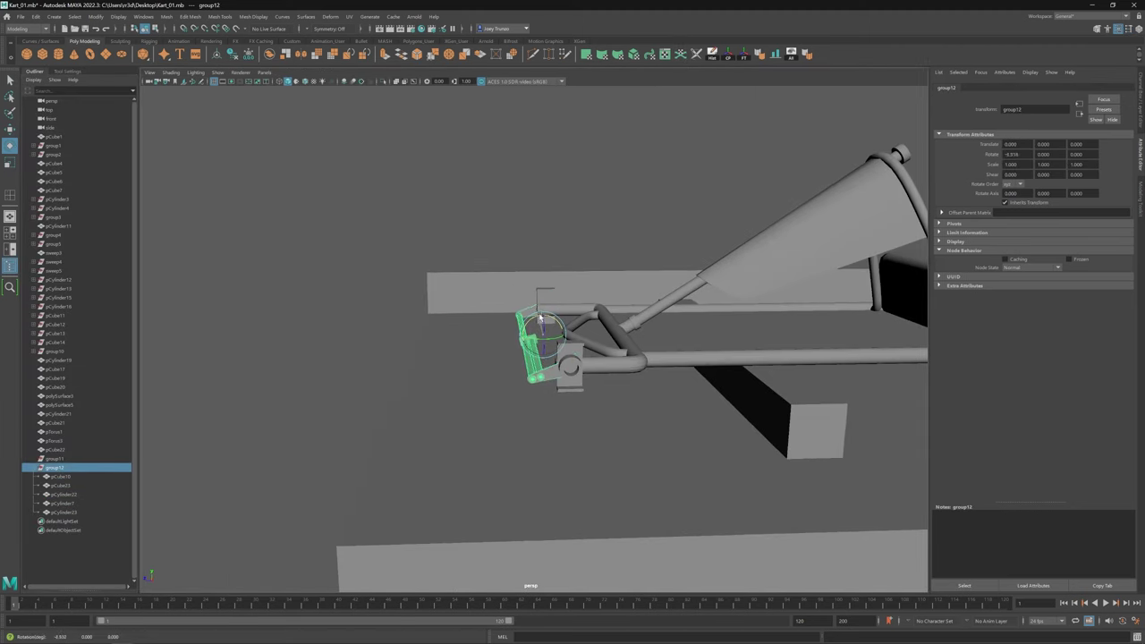
alt+drag(527, 383, 560, 364)
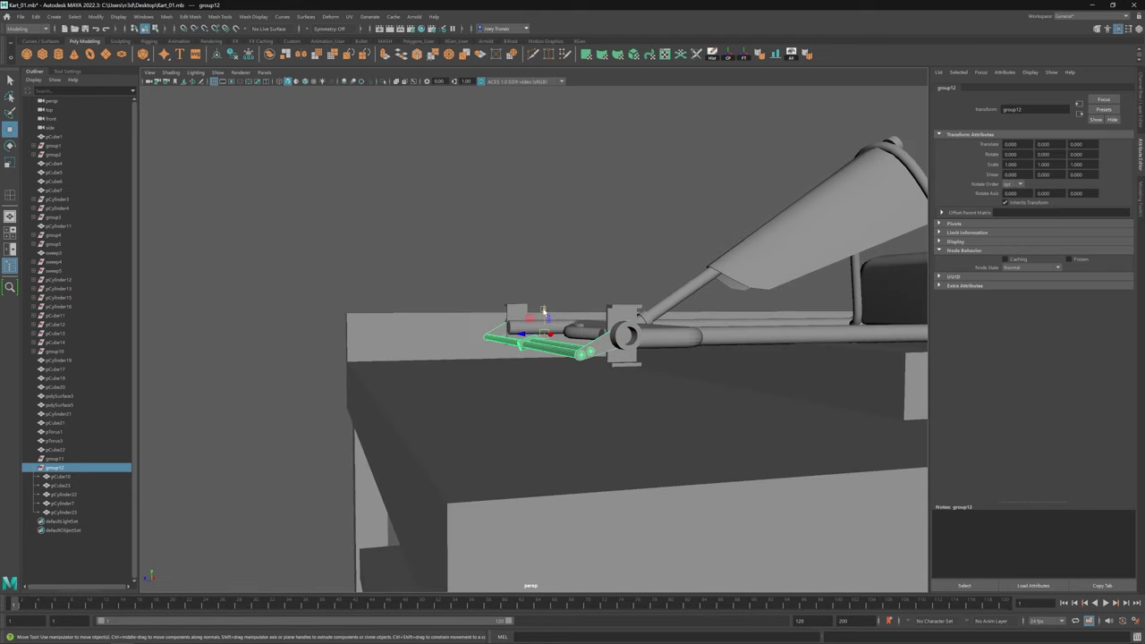
alt+drag(543, 311, 559, 347)
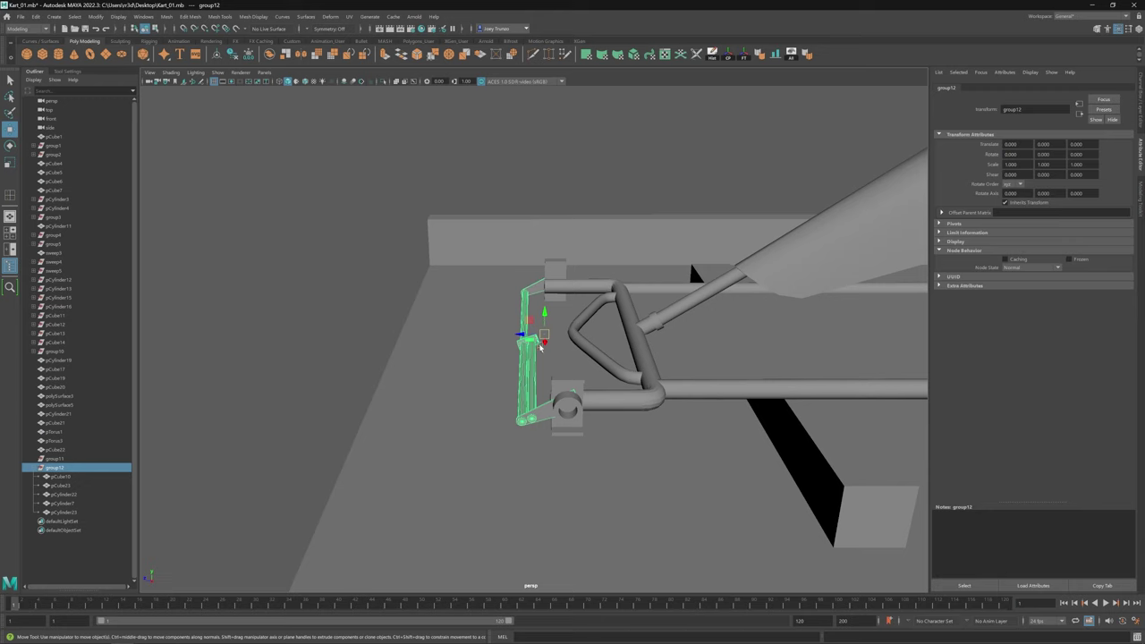
scroll(527, 356, down, 5)
click(524, 339)
alt+drag(524, 339, 438, 334)
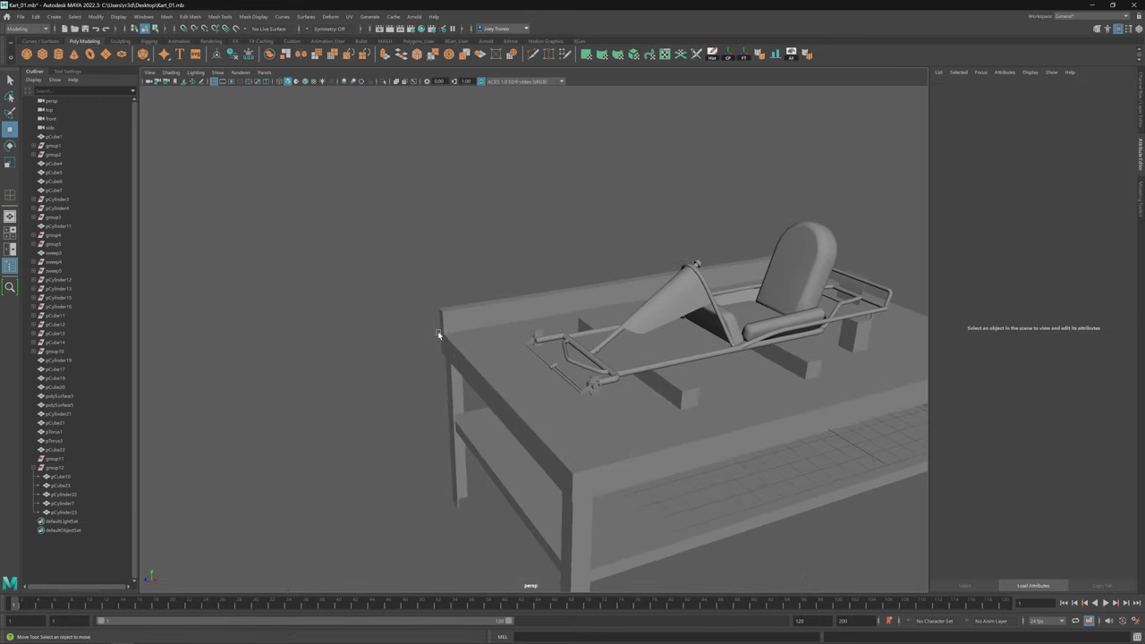
Step: Scale a new cube into a tall block, delete its top face and extrude the open edges twice
shift+right_drag(666, 358, 677, 365)
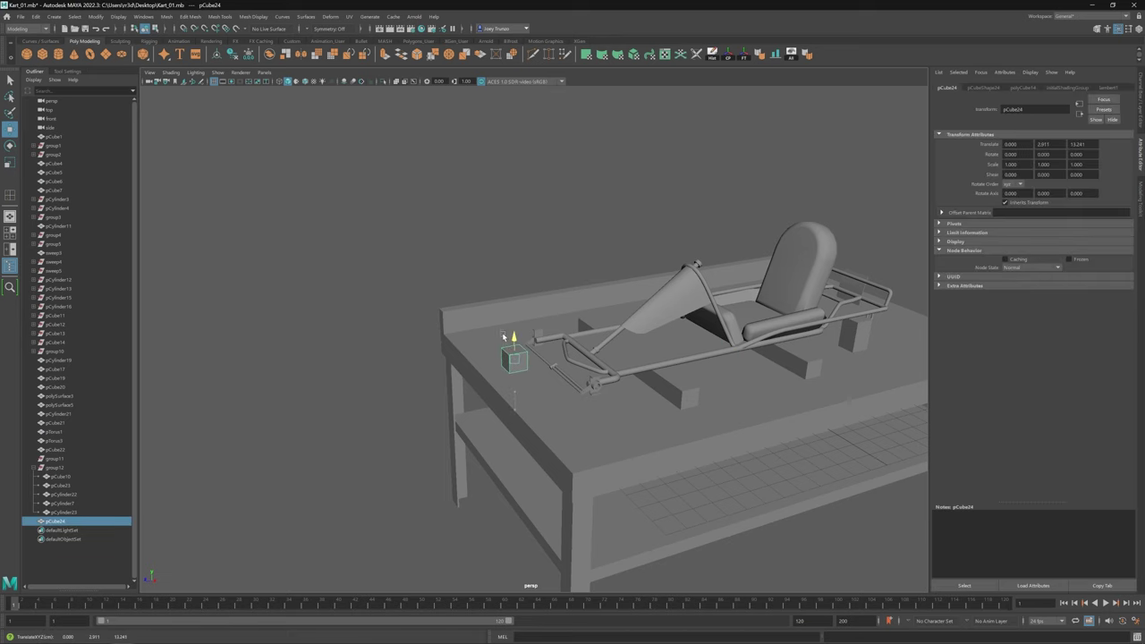
alt+right_drag(503, 353, 720, 414)
key(r)
mouse_move(547, 340)
mouse_down()
mouse_move(547, 322)
mouse_move(490, 339)
mouse_move(472, 256)
mouse_move(518, 269)
mouse_move(537, 322)
mouse_up()
key(w)
key(F11)
click(536, 335)
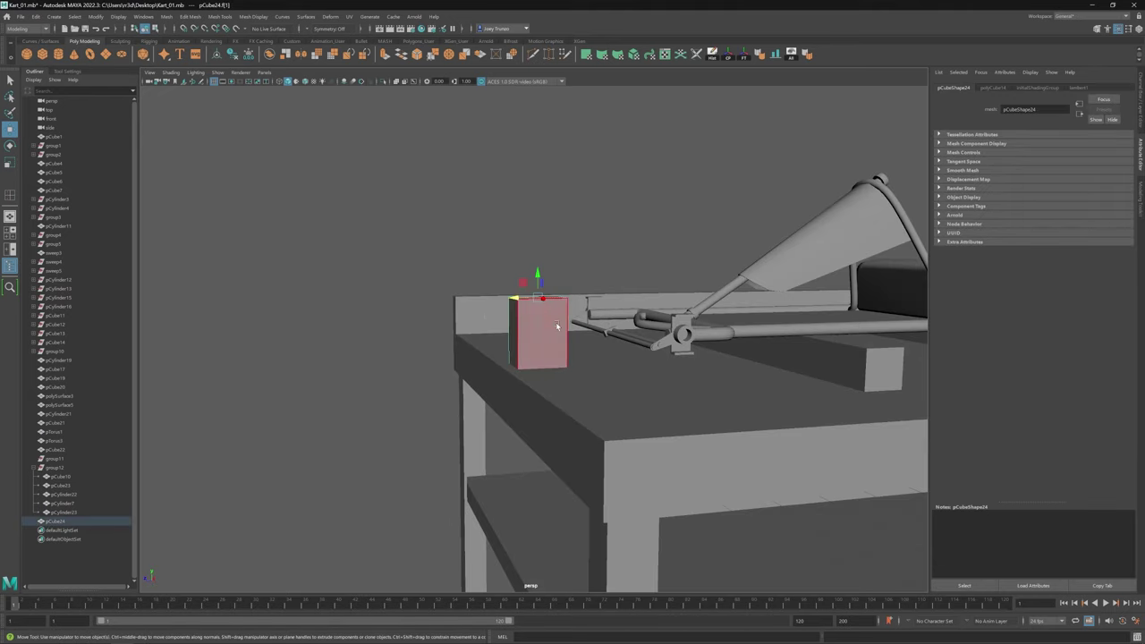
key(Delete)
key(ctrl+e)
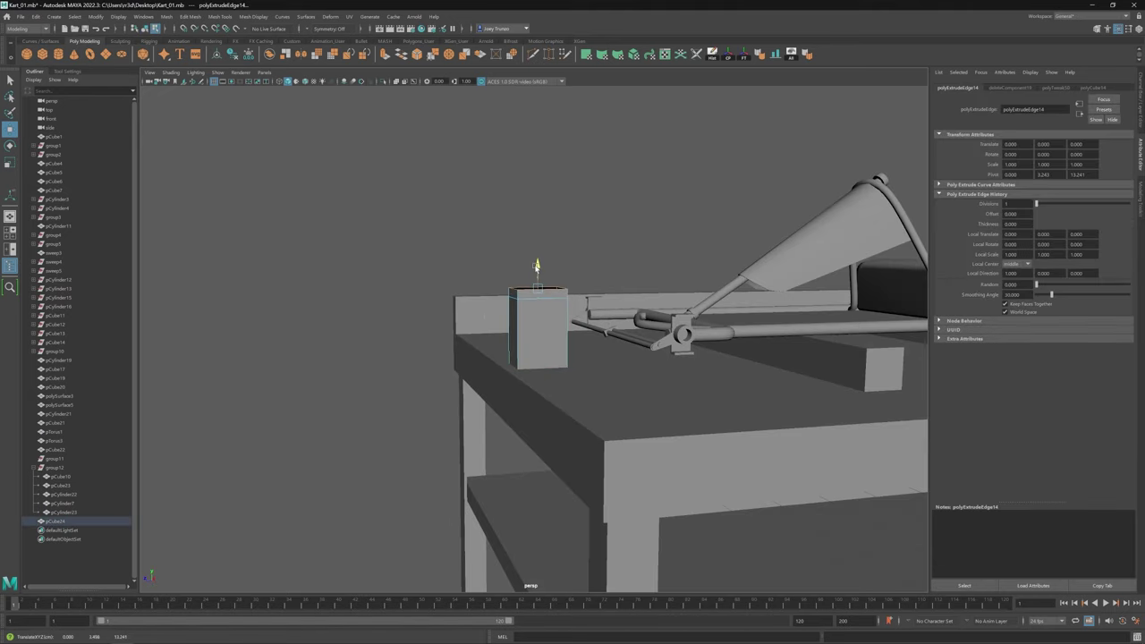
key(ctrl+e)
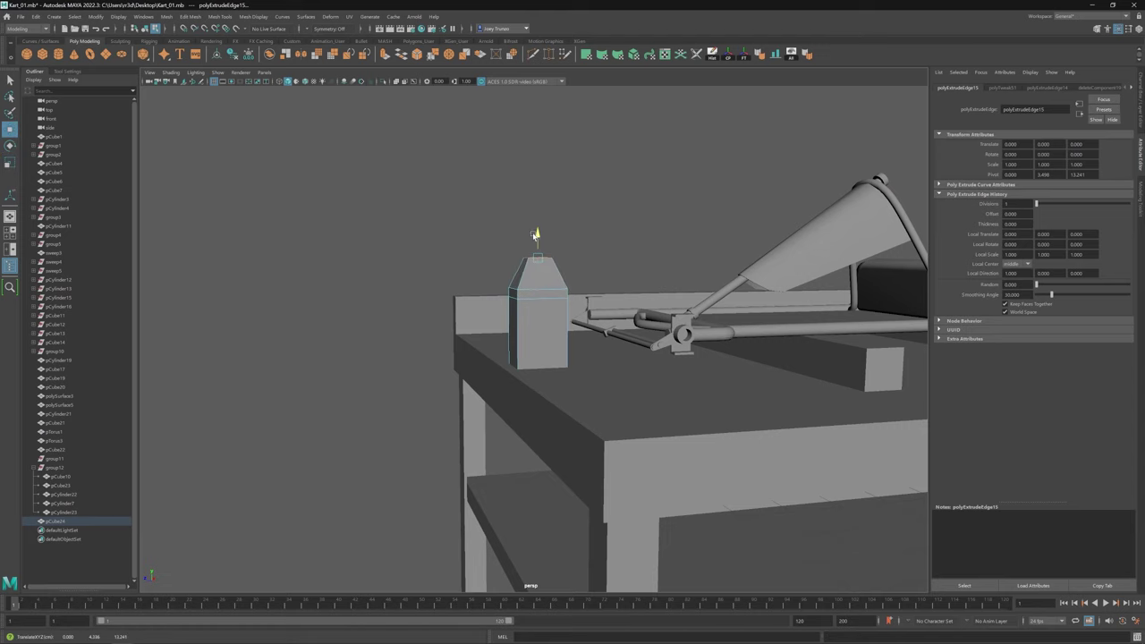
key(w)
alt+drag(535, 234, 542, 282)
key(F8)
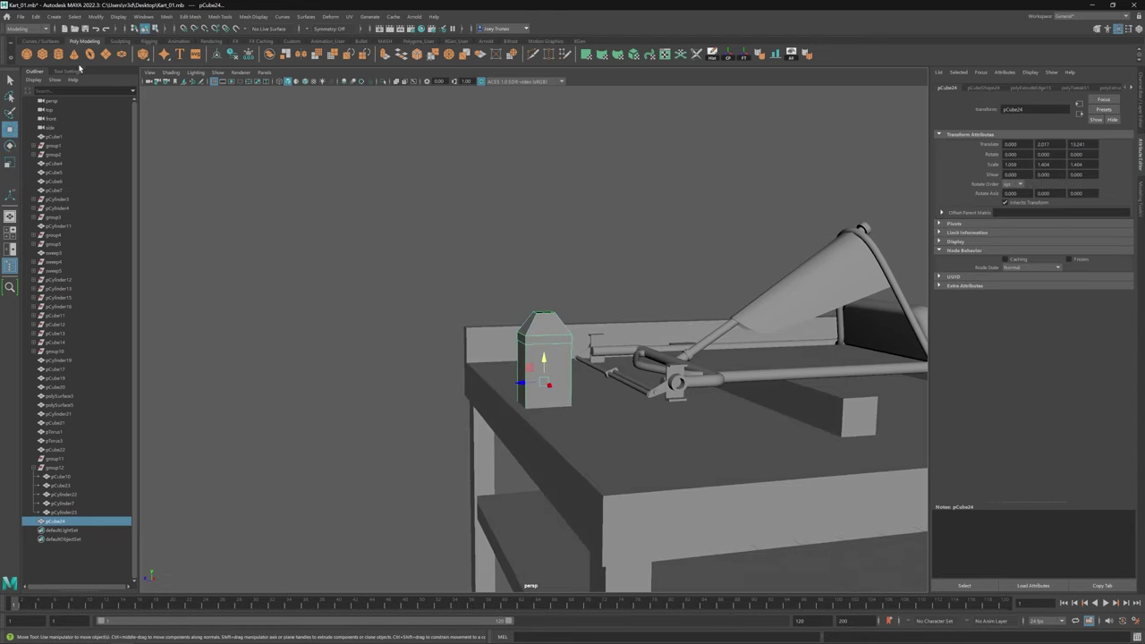
Step: Select the bottle's cap, then undo back to the bottle's edge selection
click(536, 346)
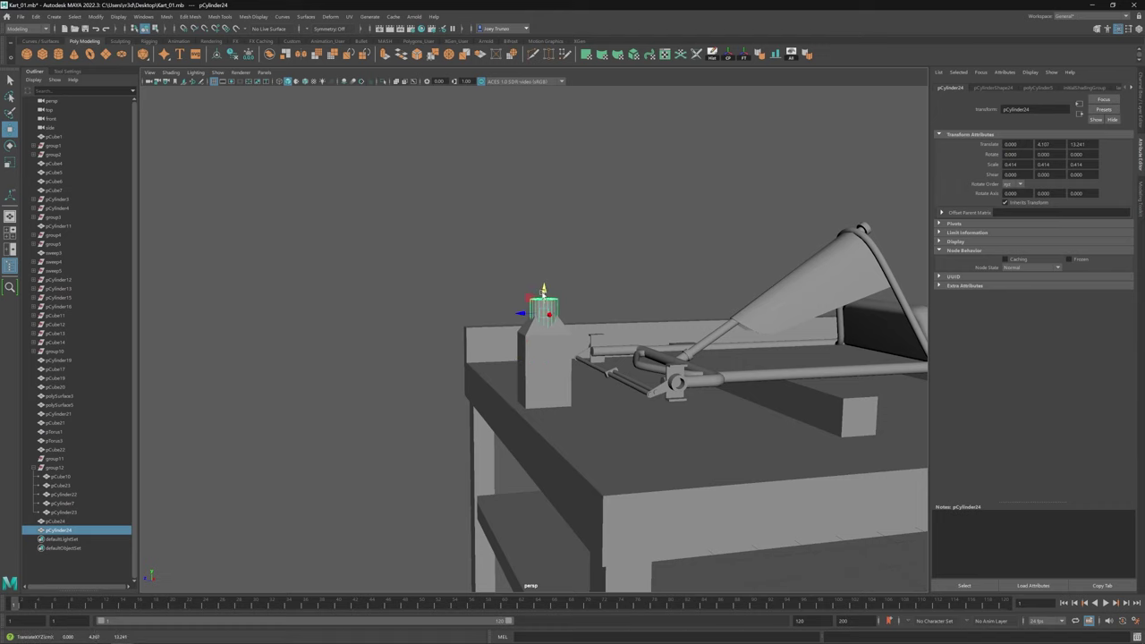
key(w)
alt+drag(543, 313, 545, 300)
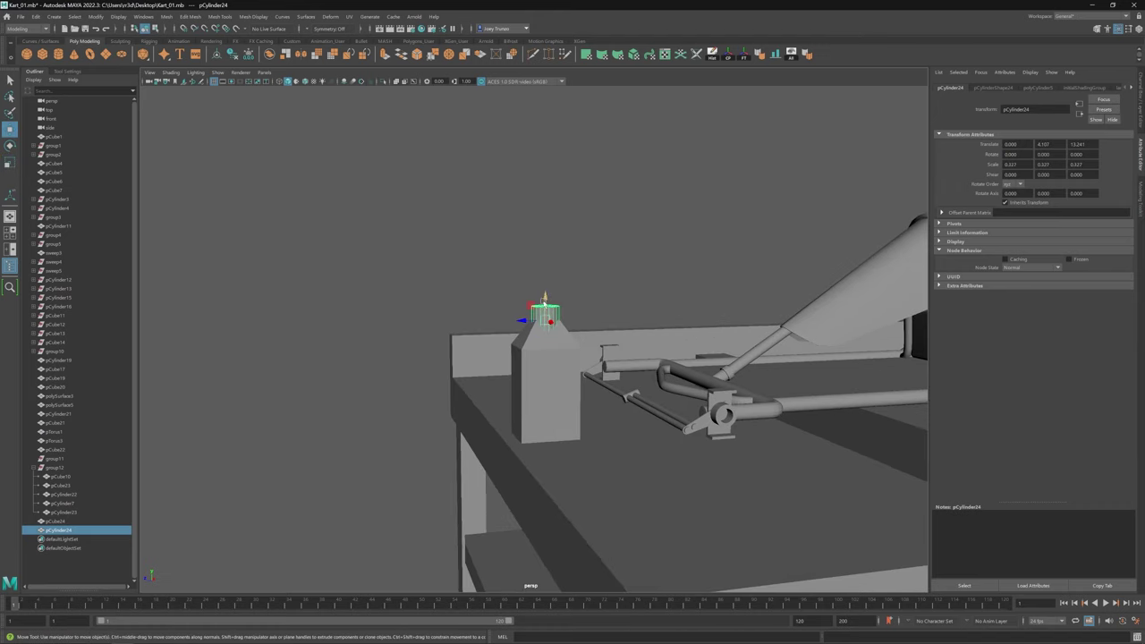
key(ctrl+z)
key(ctrl+z)
key(ctrl+z)
key(ctrl+z)
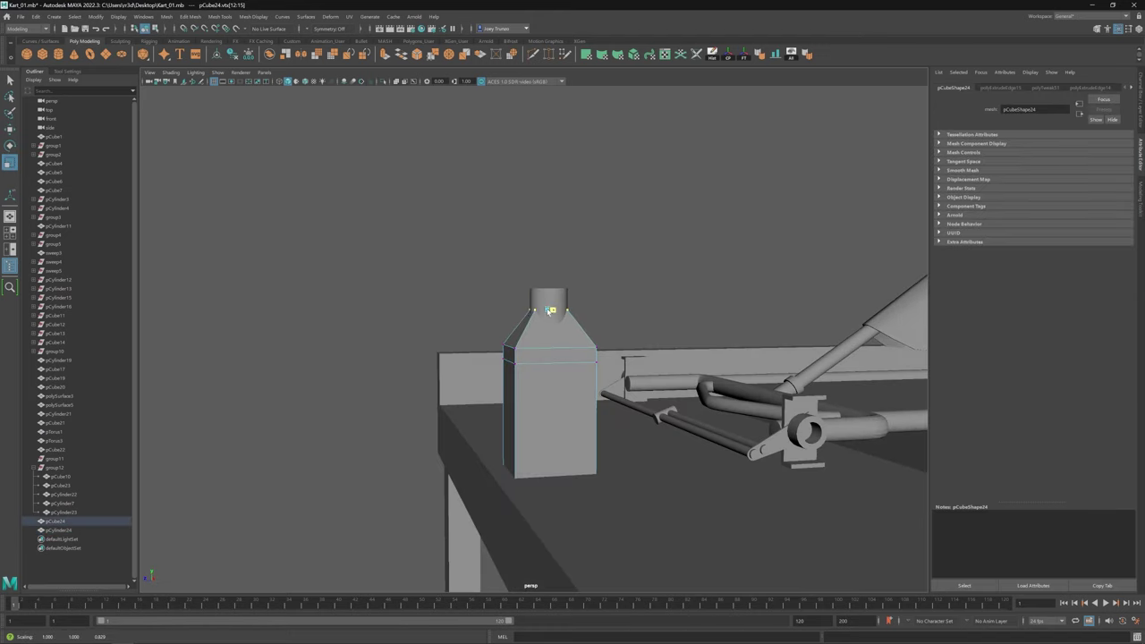
key(ctrl+z)
key(ctrl+z)
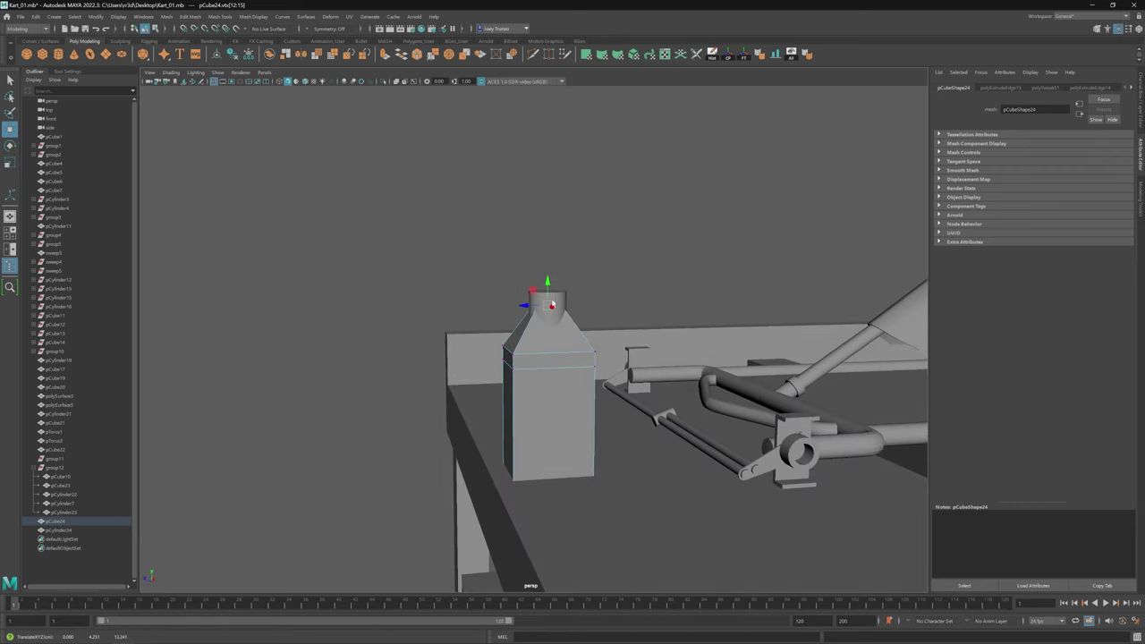
key(ctrl+z)
key(ctrl+z)
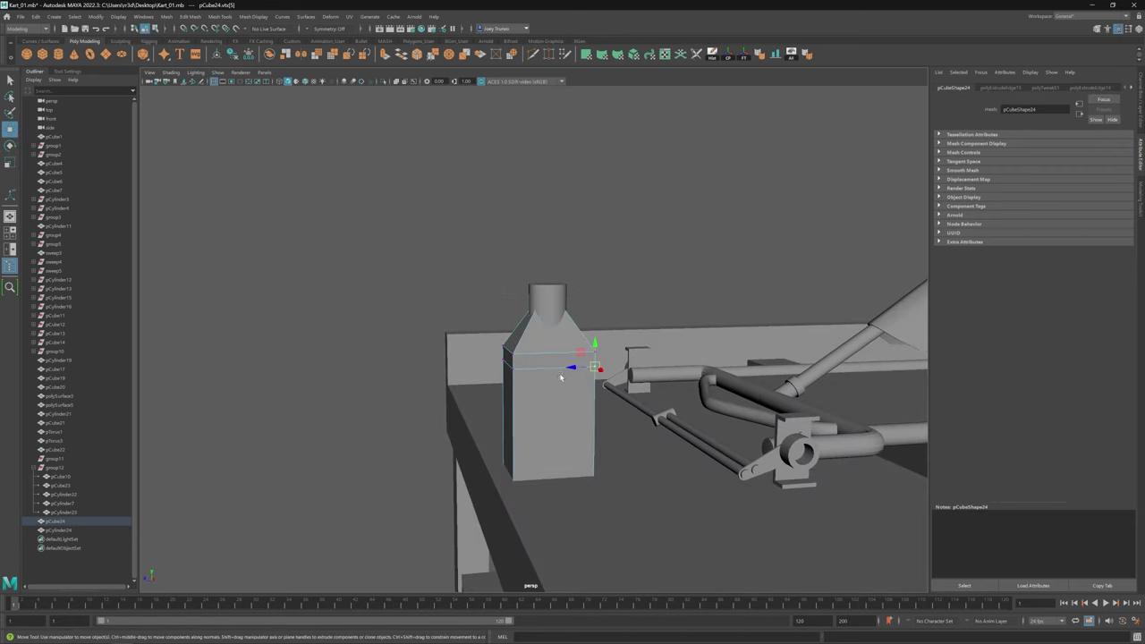
Step: Bevel the bottle's selected edges, then undo back to the cap's top edge ring
key(ctrl+z)
click(190, 16)
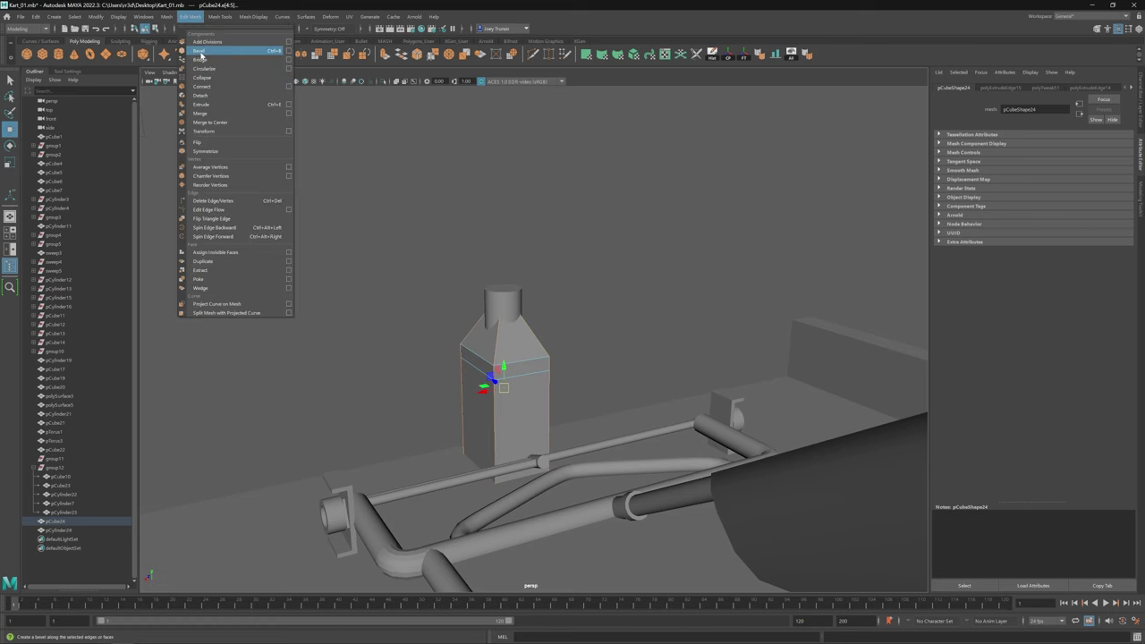
click(204, 49)
key(ctrl+z)
key(ctrl+z)
key(ctrl+z)
key(ctrl+z)
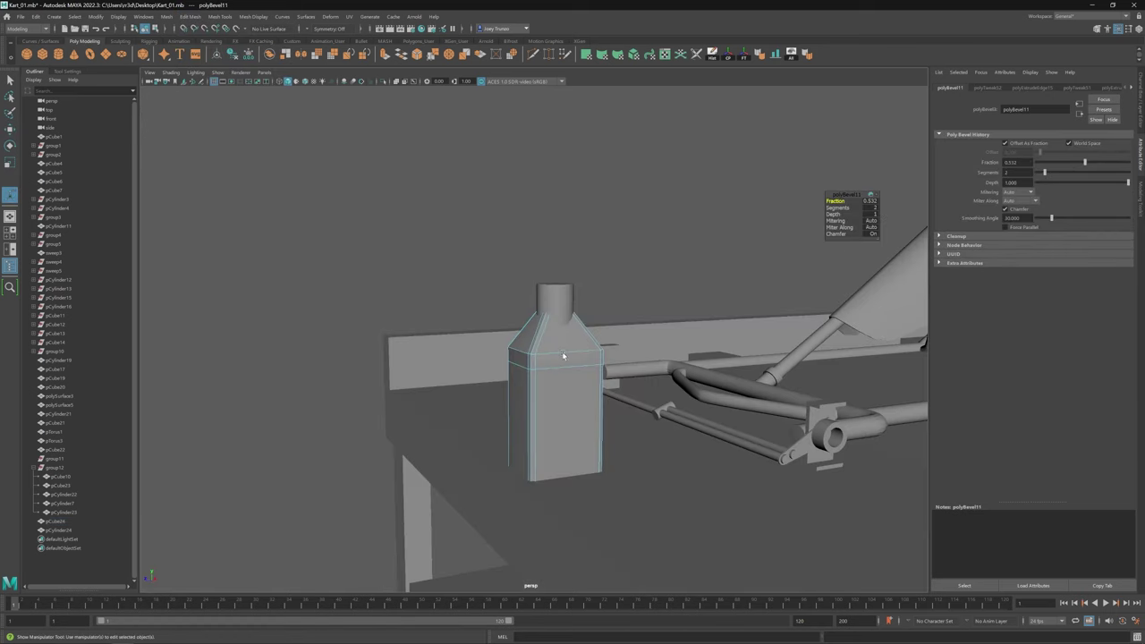
key(ctrl+z)
right_drag(535, 362, 536, 390)
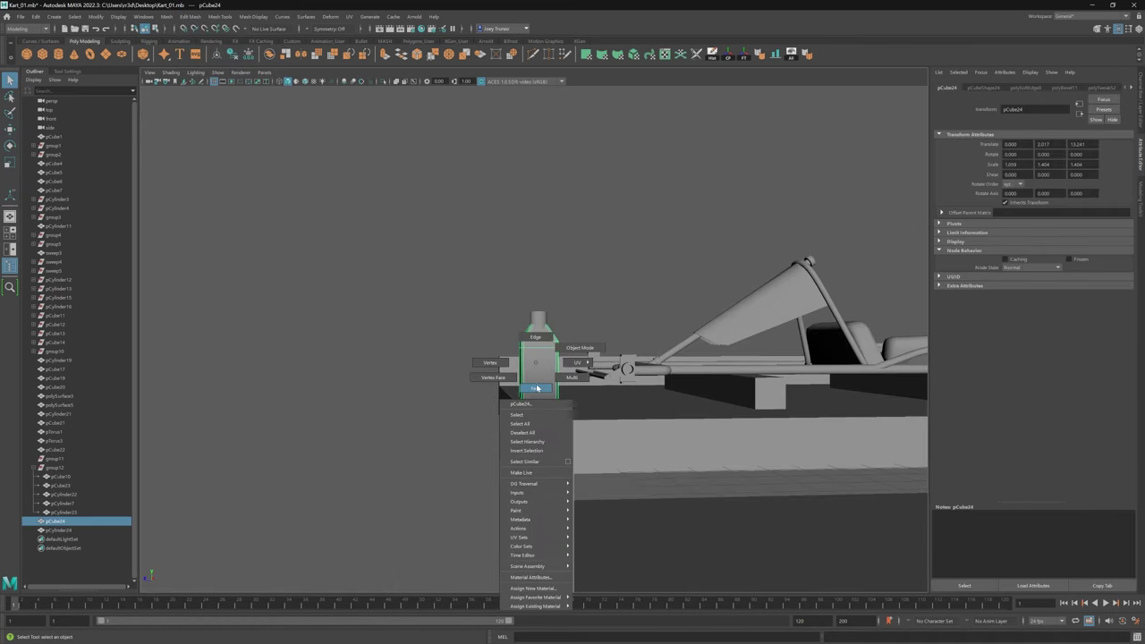
key(ctrl+z)
key(ctrl+z)
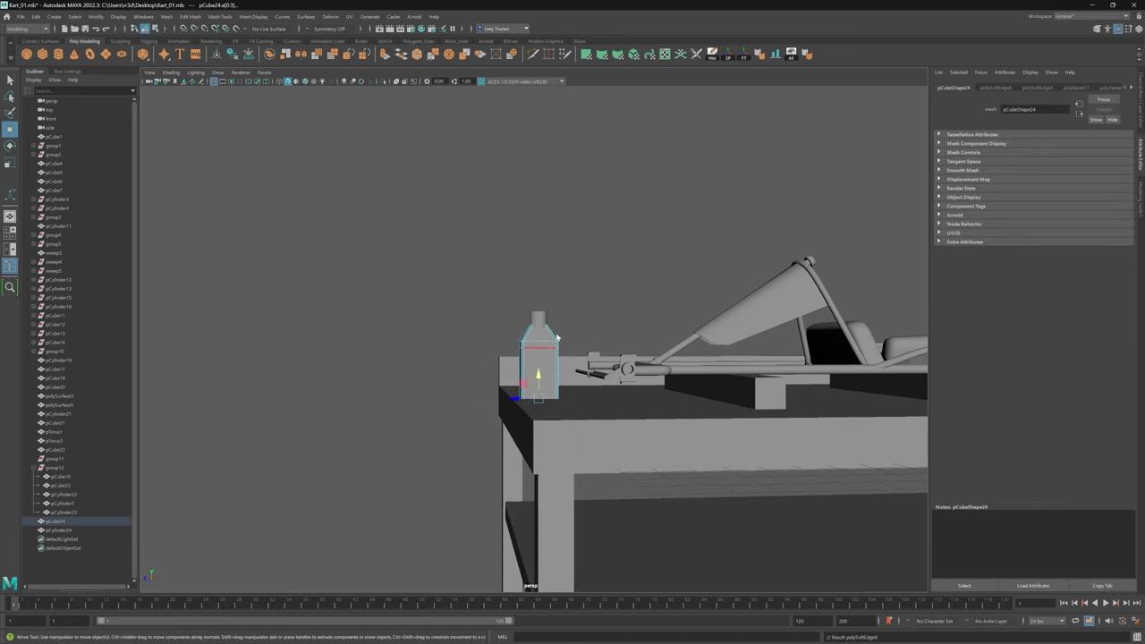
key(ctrl+z)
key(ctrl+z)
key(ctrl+z)
key(ctrl+z)
key(ctrl+z)
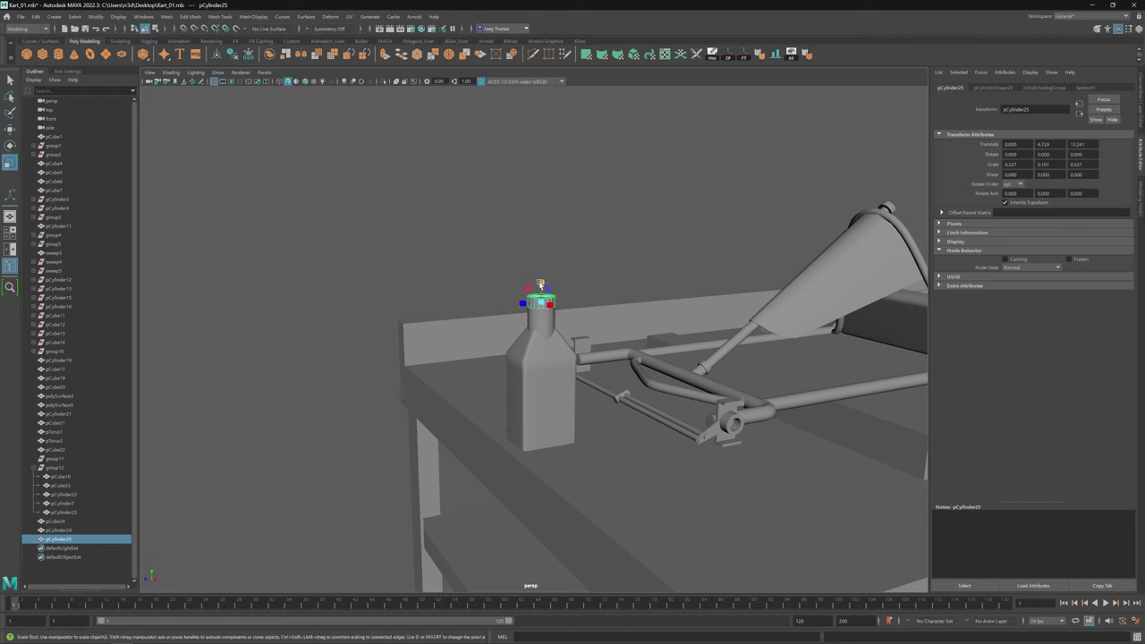
key(ctrl+z)
key(ctrl+z)
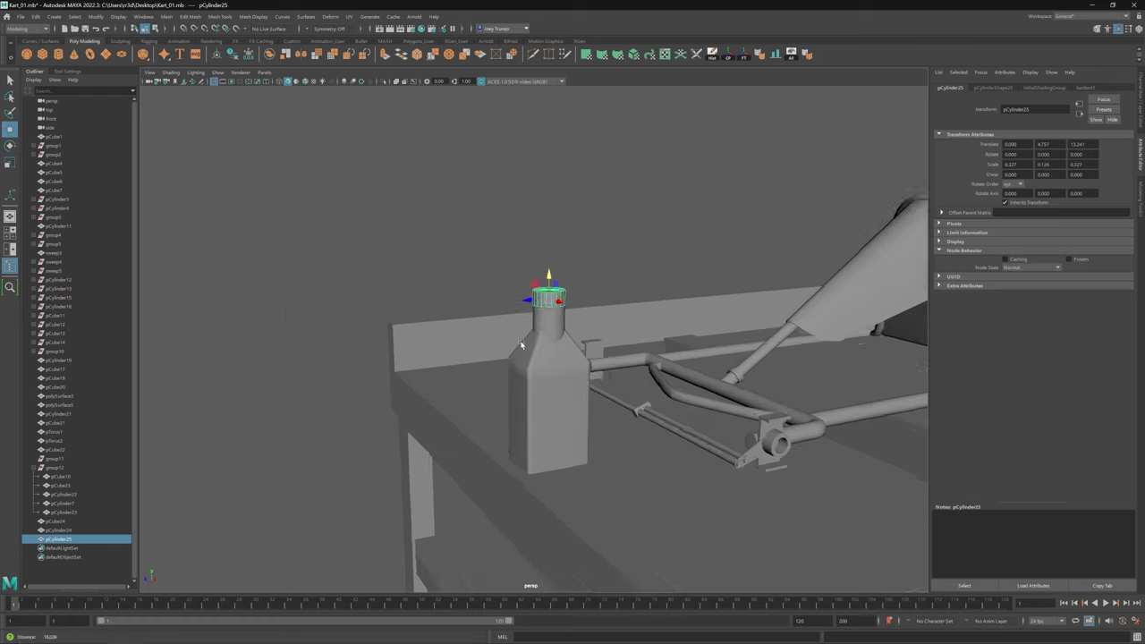
Step: Bevel the cap's top edge, undo it, and group the cap into group13
click(190, 16)
click(204, 42)
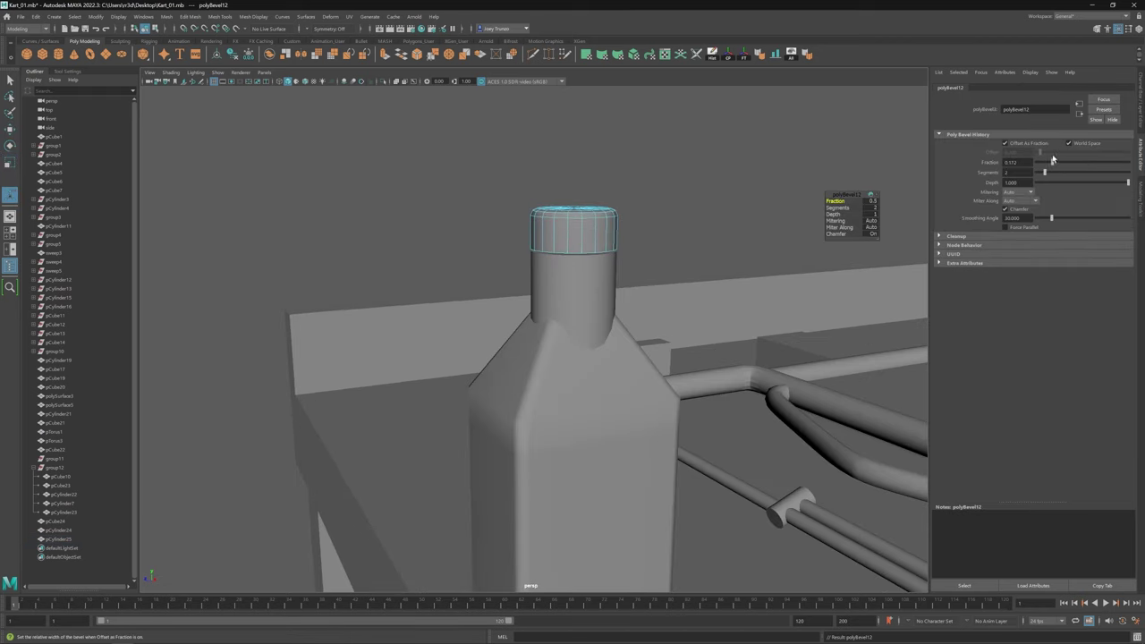
key(ctrl+z)
key(ctrl+z)
key(ctrl+z)
key(ctrl+z)
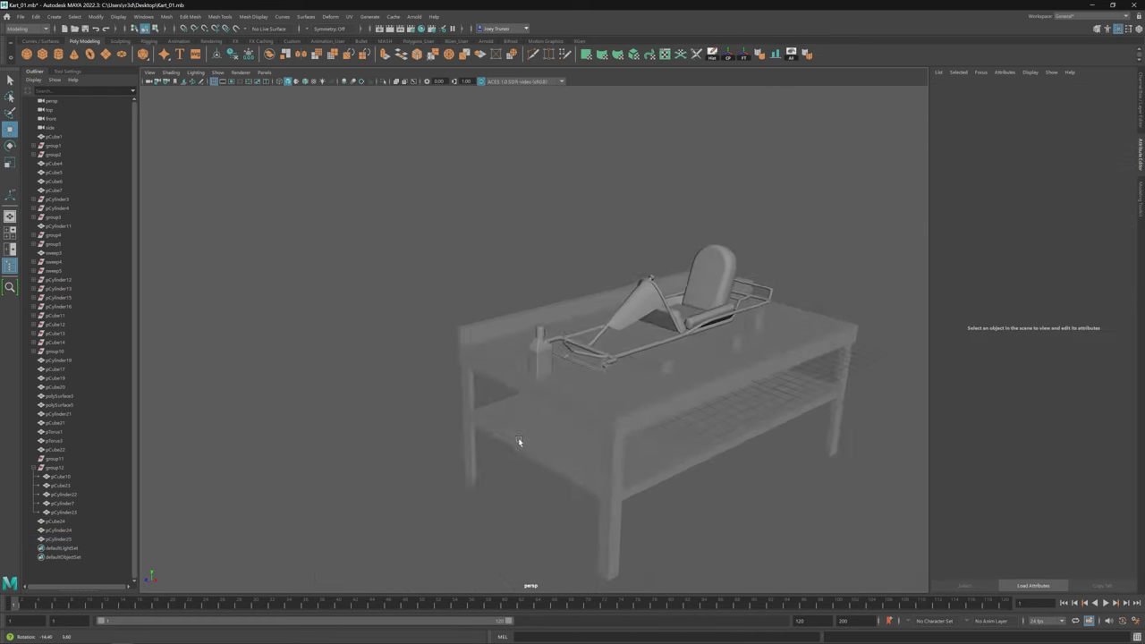
key(ctrl+z)
key(ctrl+z)
key(ctrl+z)
key(ctrl+z)
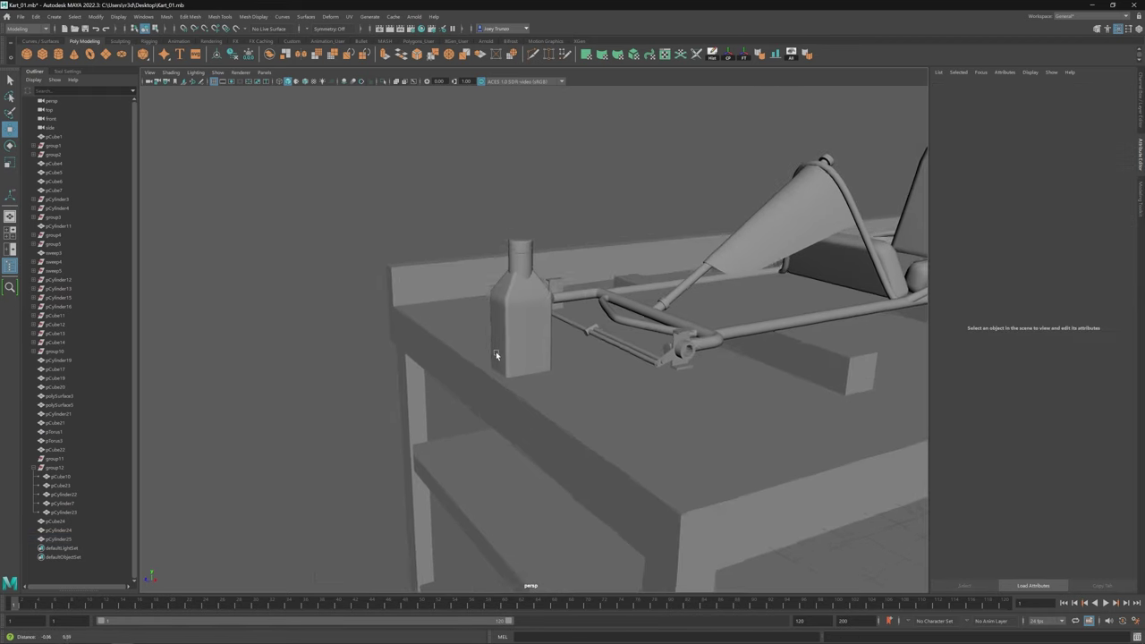
key(ctrl+z)
key(ctrl+z)
key(ctrl+g)
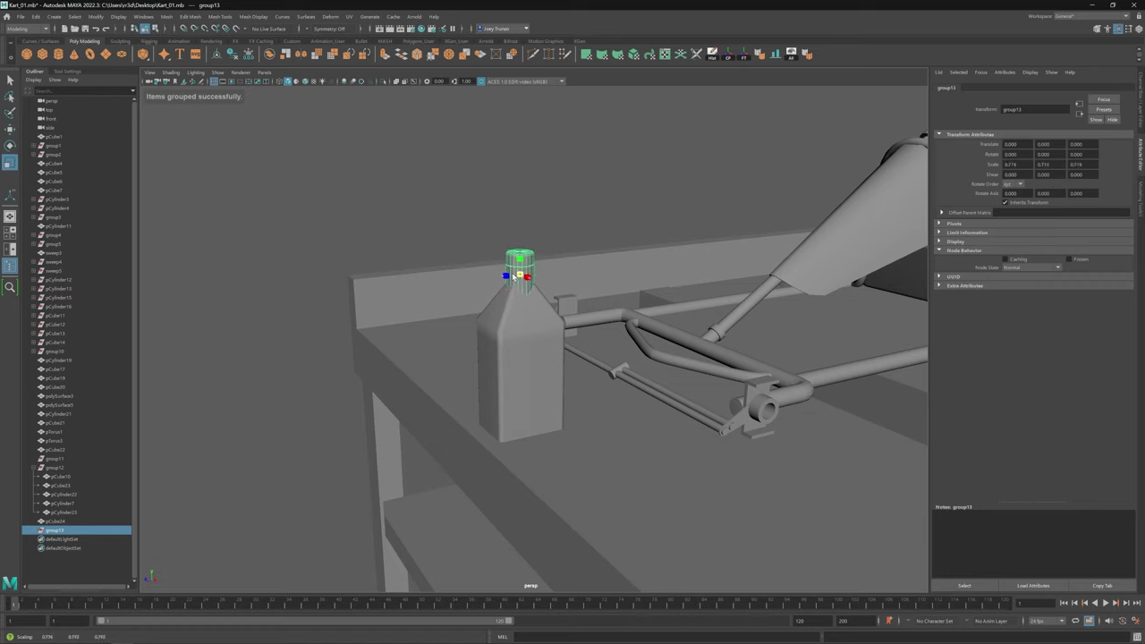
key([)
click(463, 242)
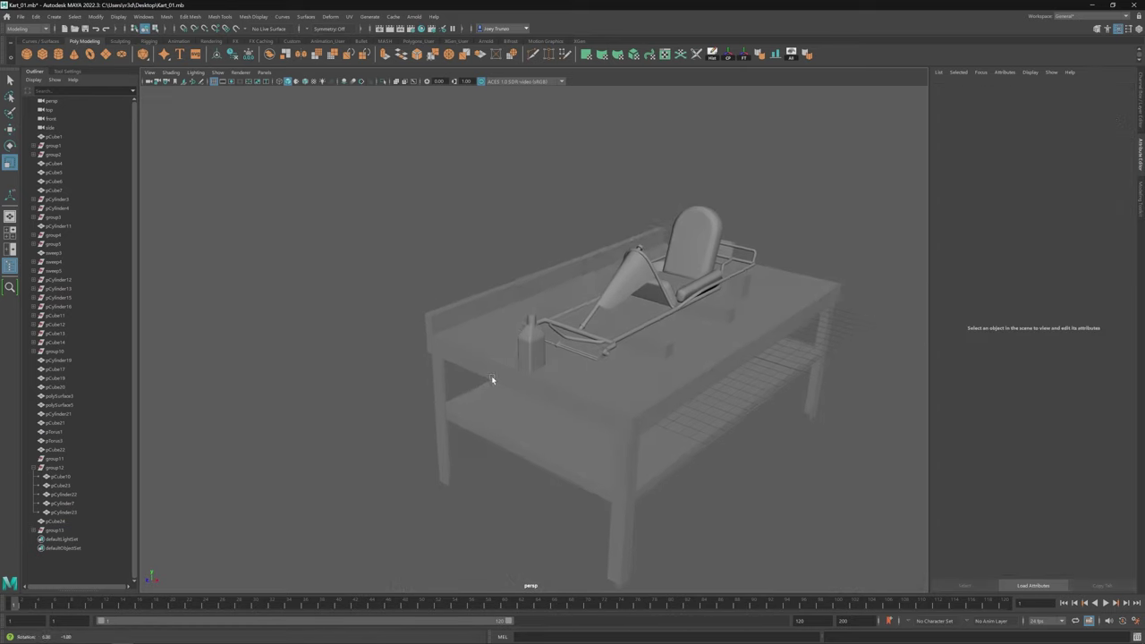
Step: Extrude the bottle's top edge loop into a neck and bevel the edges
key(r)
click(530, 342)
key(f)
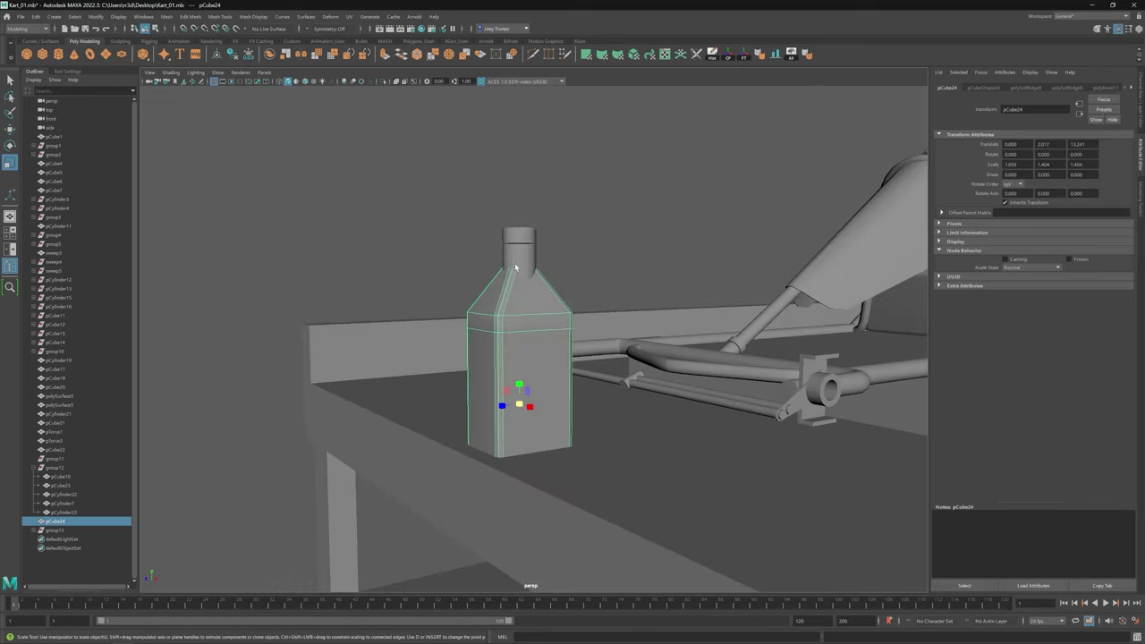
click(519, 298)
double_click(522, 282)
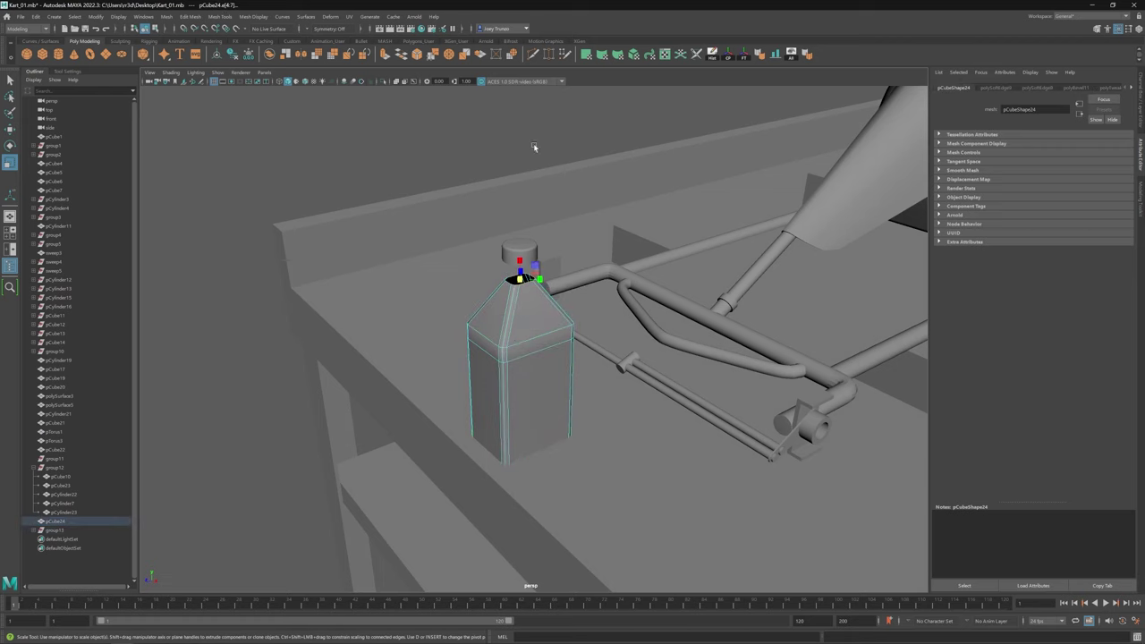
alt+drag(533, 146, 426, 186)
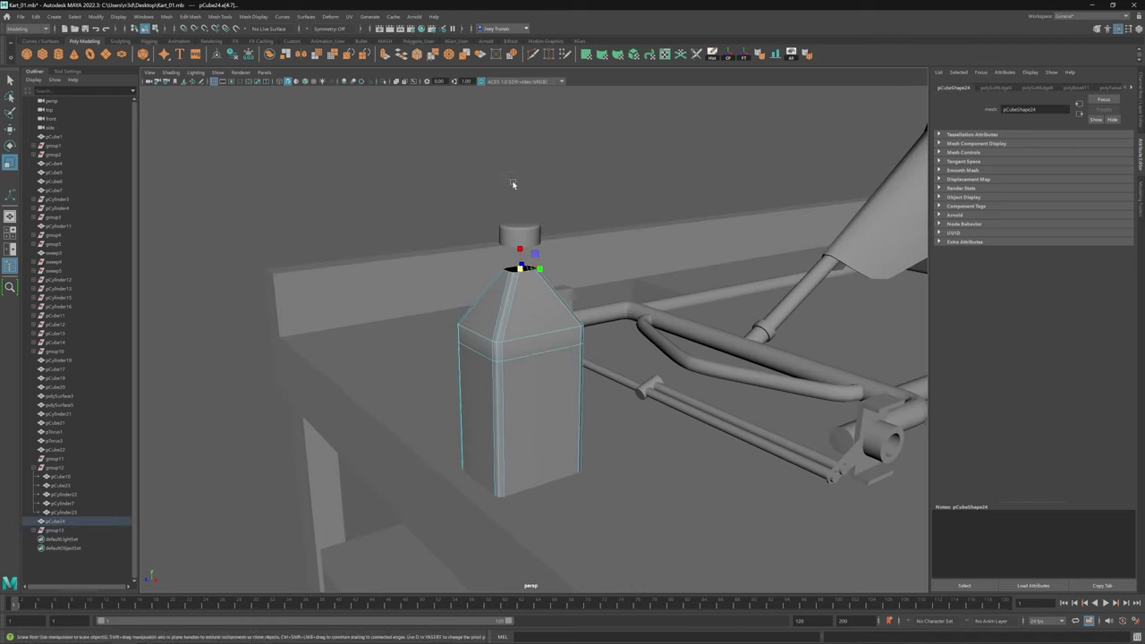
key(ctrl+e)
alt+drag(516, 234, 523, 307)
key(ctrl+b)
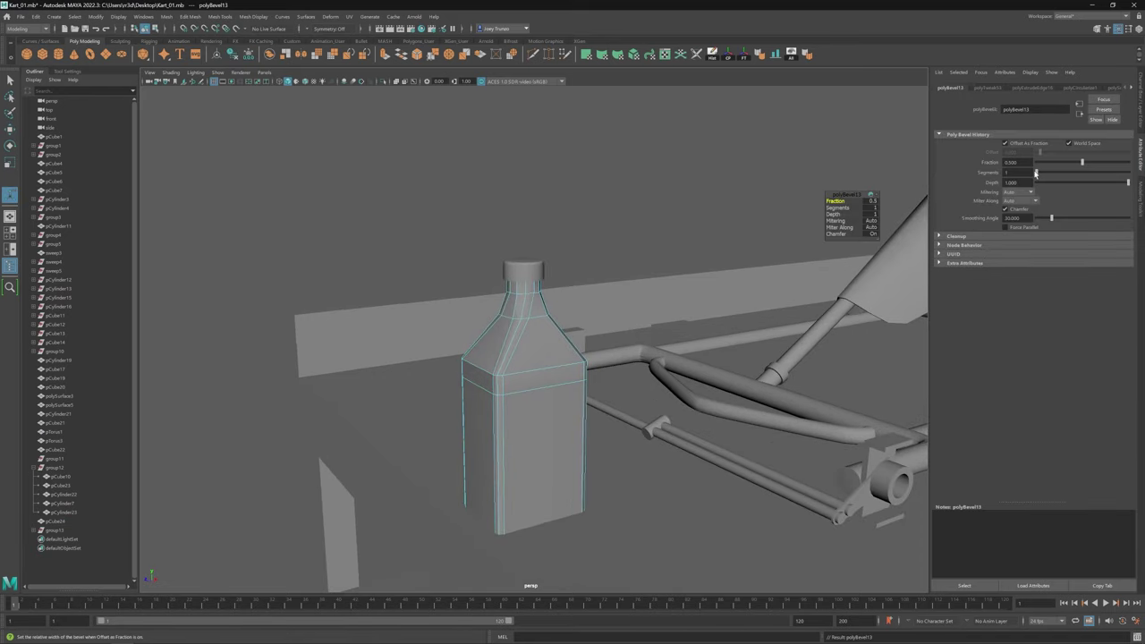
click(679, 500)
alt+drag(626, 402, 590, 420)
Step: Select the whole bottle by enclosing it and scale it down
key(w)
click(524, 358)
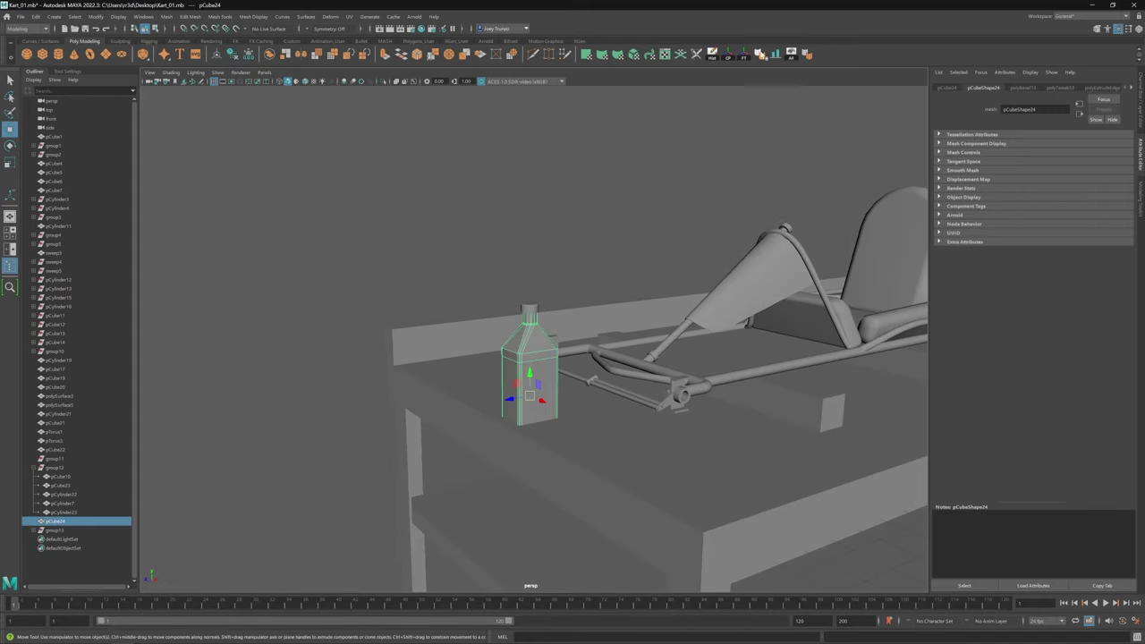
click(626, 500)
drag(450, 474, 529, 302)
key(r)
scroll(526, 295, up, 3)
Step: Undo back to the bottle's edge selection, reselect the edges and bevel them
key(ctrl+z)
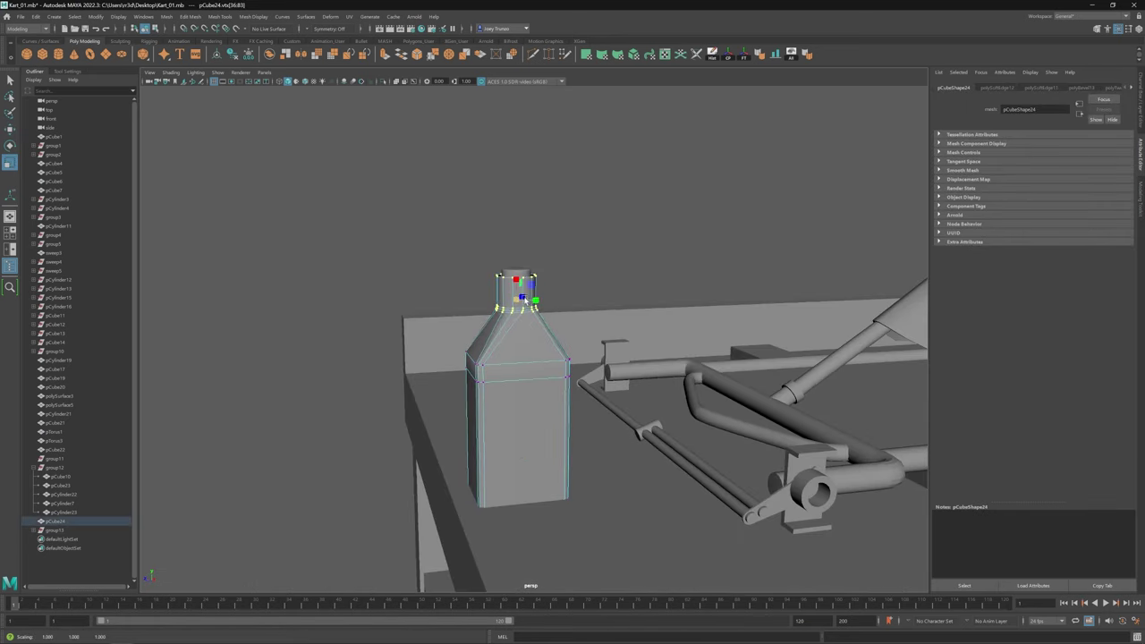
key(ctrl+z)
key(ctrl+z)
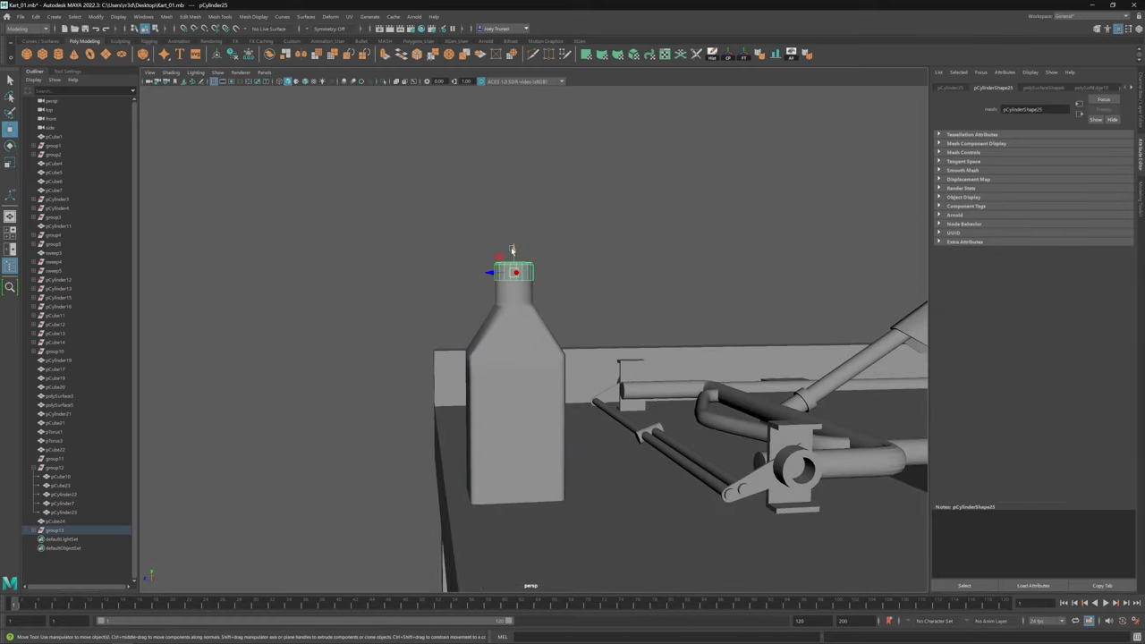
key(ctrl+z)
key(ctrl+z)
key(ctrl+z)
key(ctrl+z)
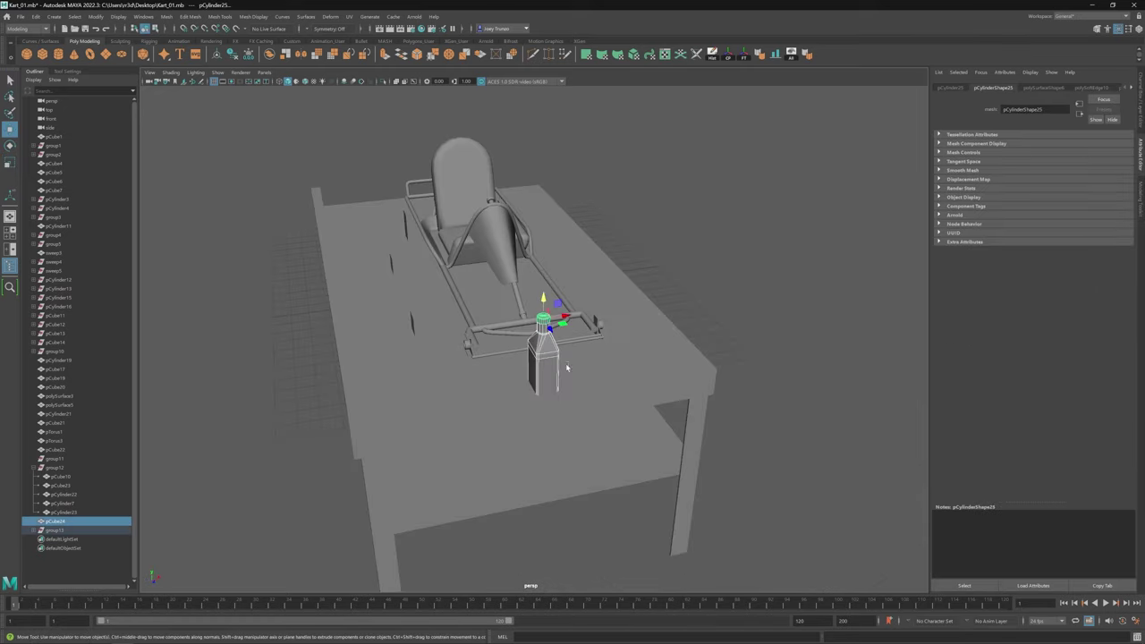
key(ctrl+z)
key(ctrl+z)
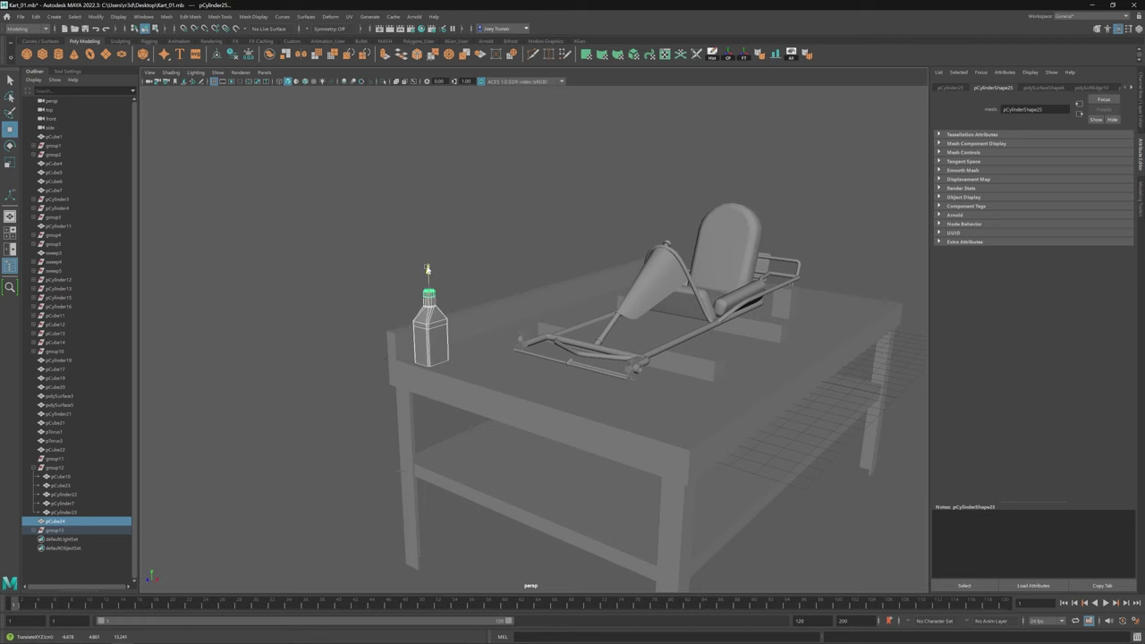
key(ctrl+z)
key(ctrl+z)
drag(498, 340, 712, 473)
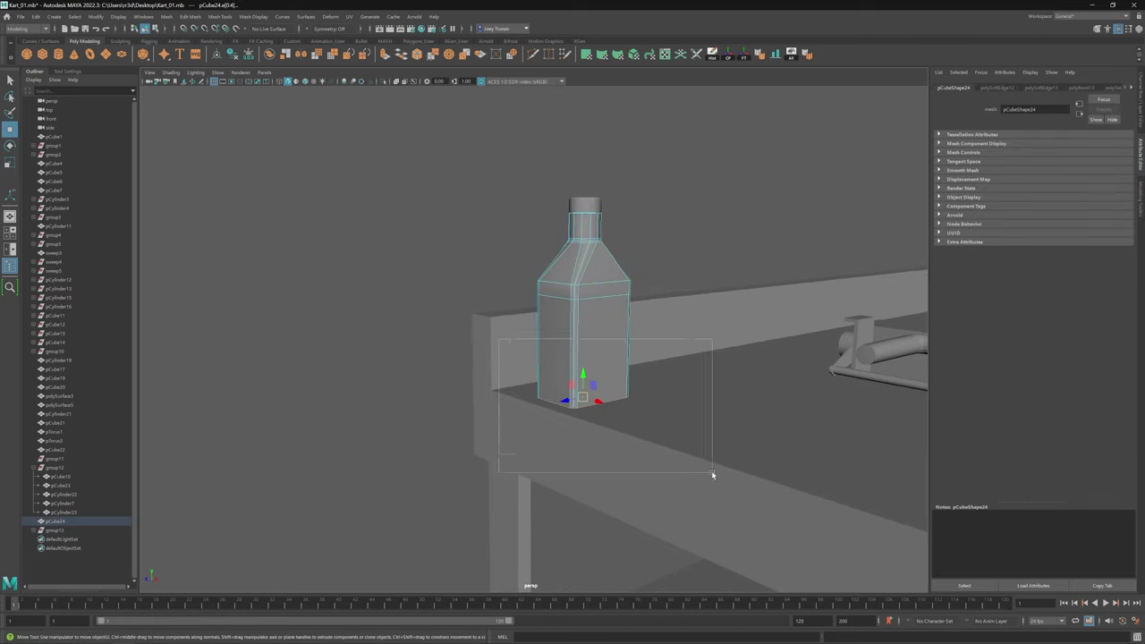
click(188, 16)
click(201, 45)
Step: Undo the bevel and several earlier edits on the bottle
key(ctrl+z)
key(ctrl+z)
key(ctrl+z)
key(ctrl+z)
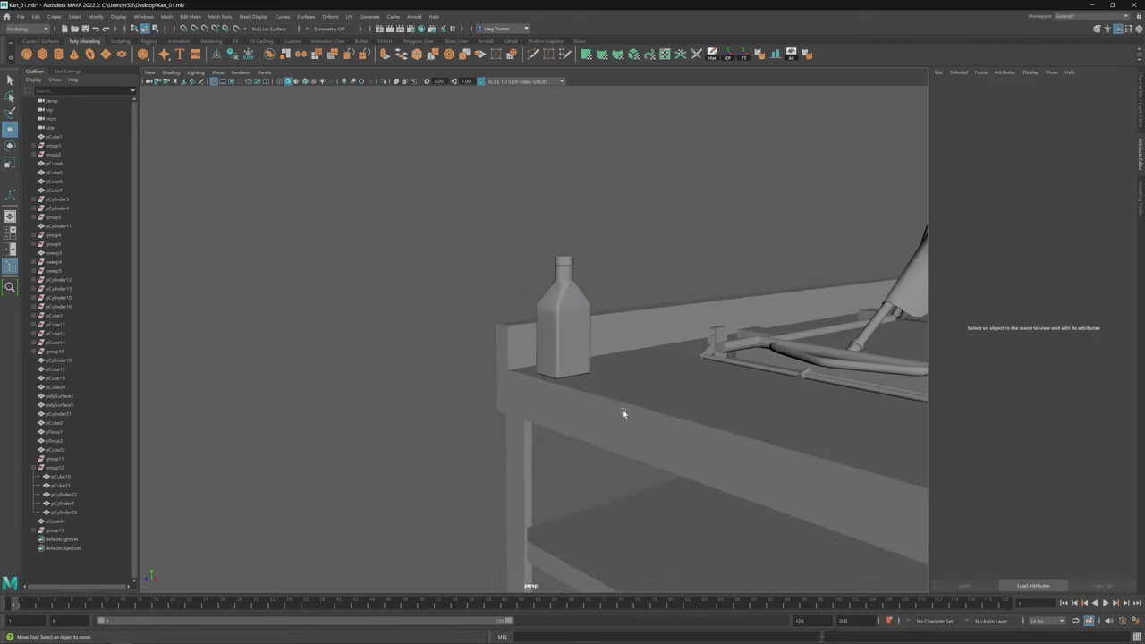
key(ctrl+z)
key(ctrl+z)
key(ctrl+z)
key(ctrl+z)
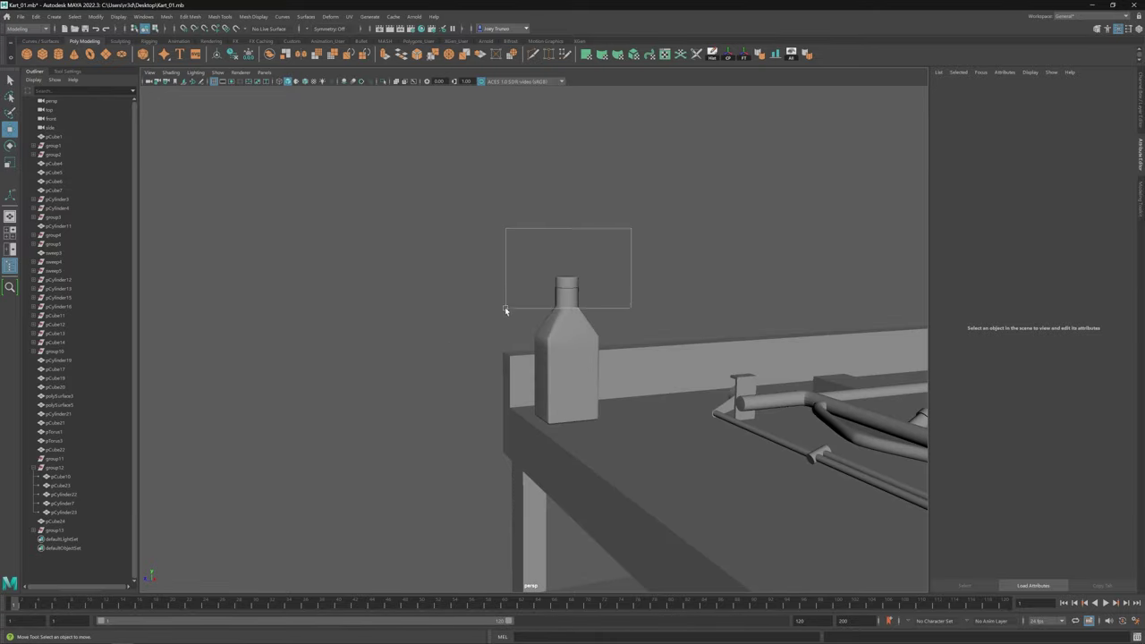
key(ctrl+z)
key(ctrl+z)
key(ctrl+z)
key(ctrl+z)
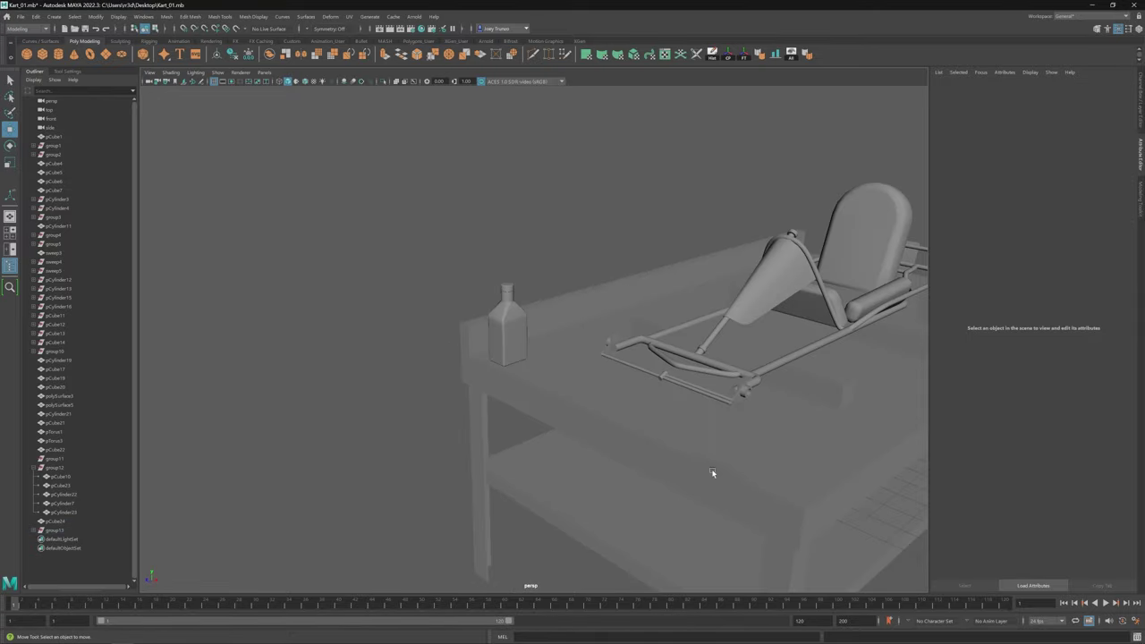
key(ctrl+z)
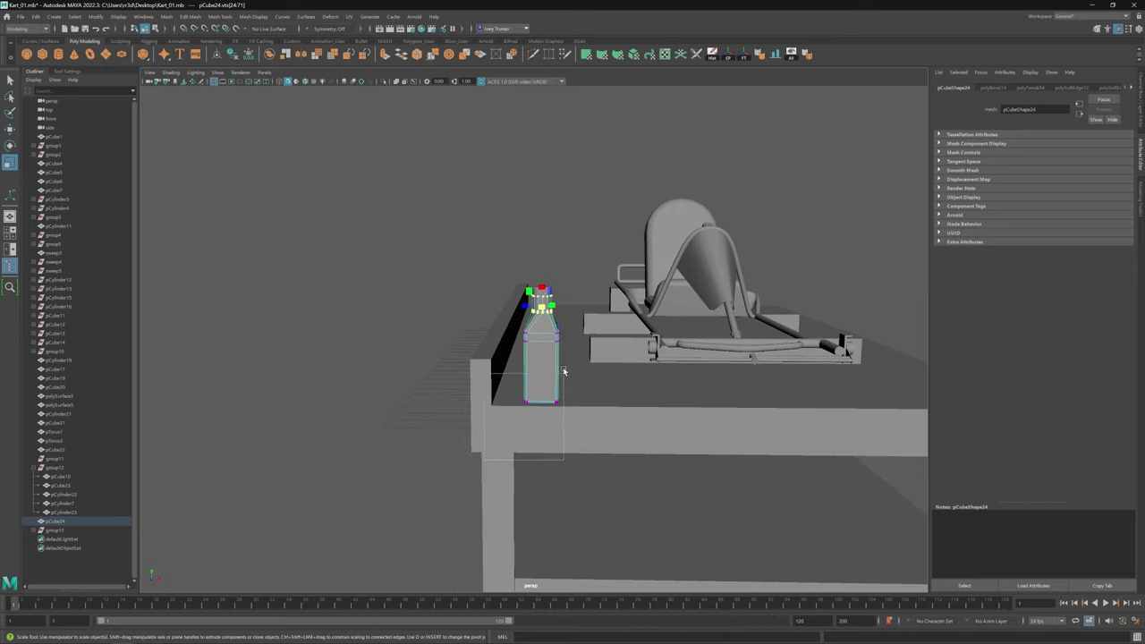
key(ctrl+z)
key(ctrl+z)
key(ctrl+z)
key(ctrl+z)
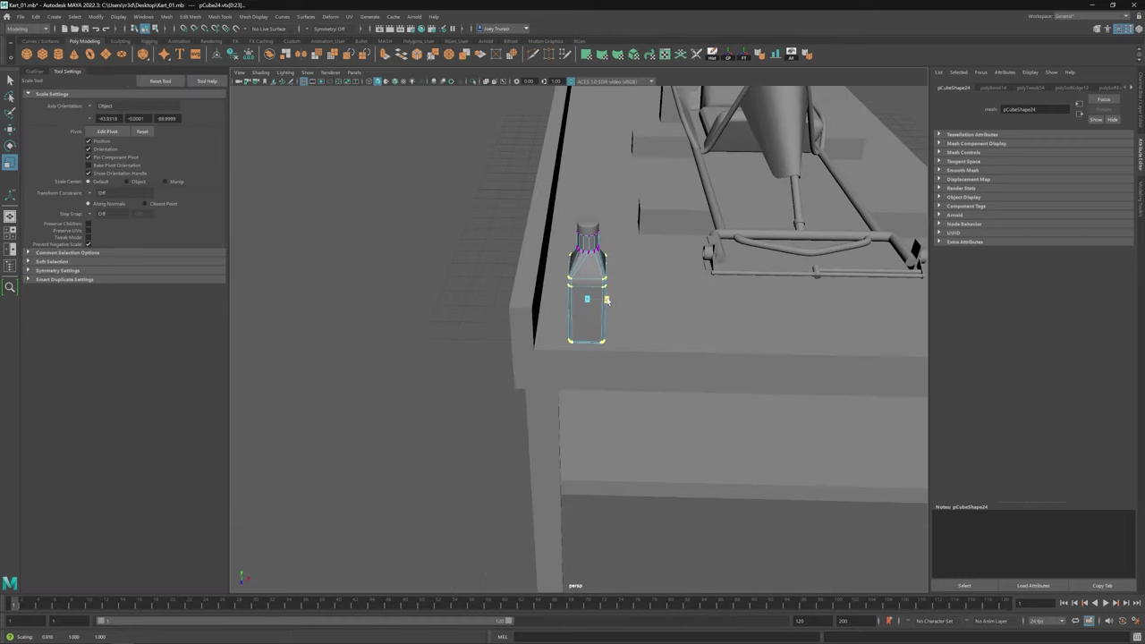
key(ctrl+z)
key(ctrl+z)
key(ctrl+z)
key(ctrl+z)
key(ctrl+z)
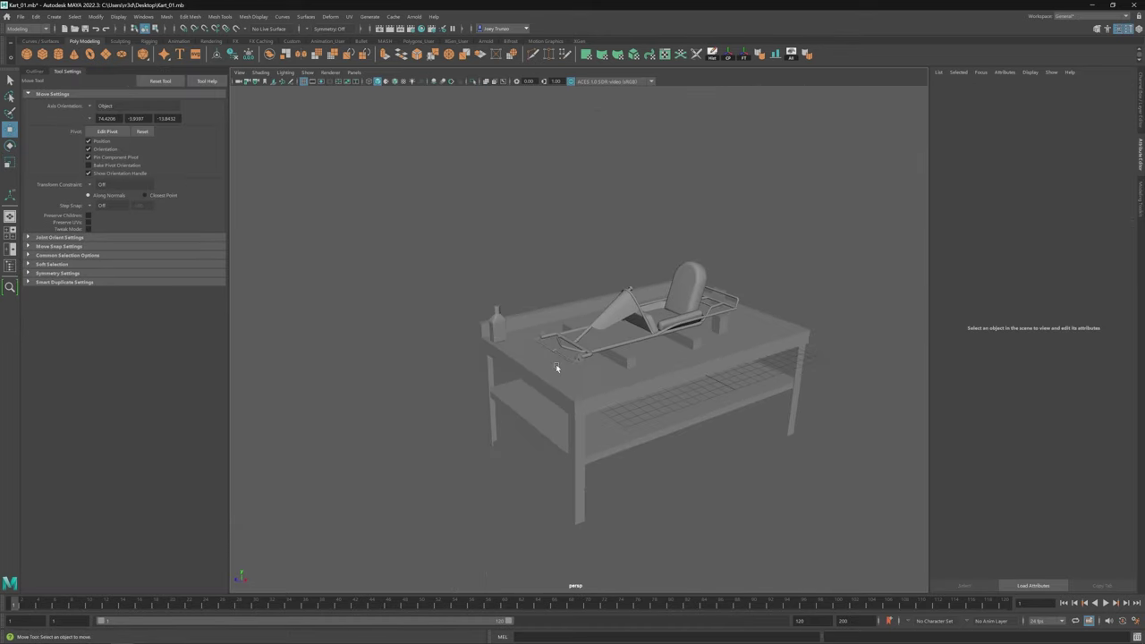
Step: Undo the box back to its earlier size and insert an edge loop across it
key(ctrl+z)
key(ctrl+z)
key(ctrl+z)
key(ctrl+z)
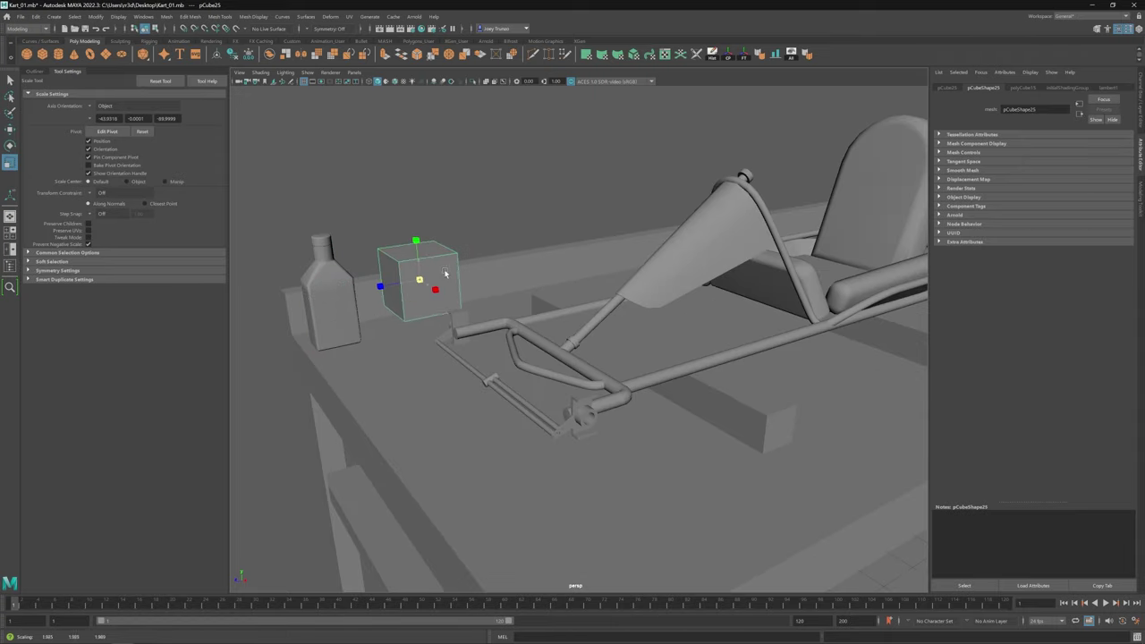
key(ctrl+z)
key(ctrl+z)
key(ctrl+z)
key(ctrl+z)
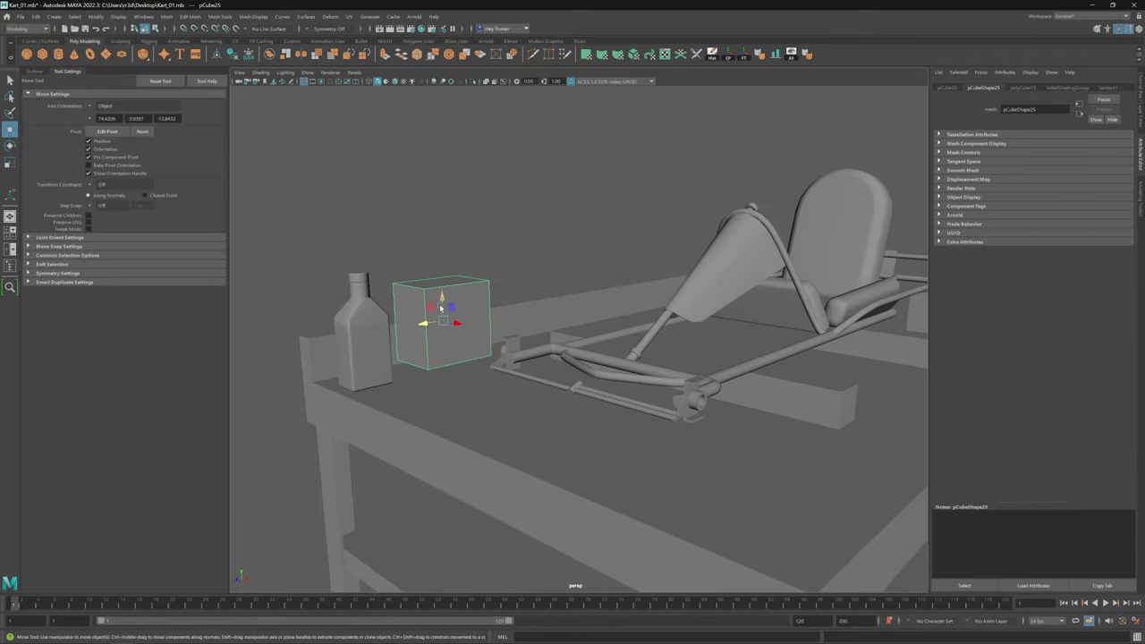
key(ctrl+z)
key(ctrl+z)
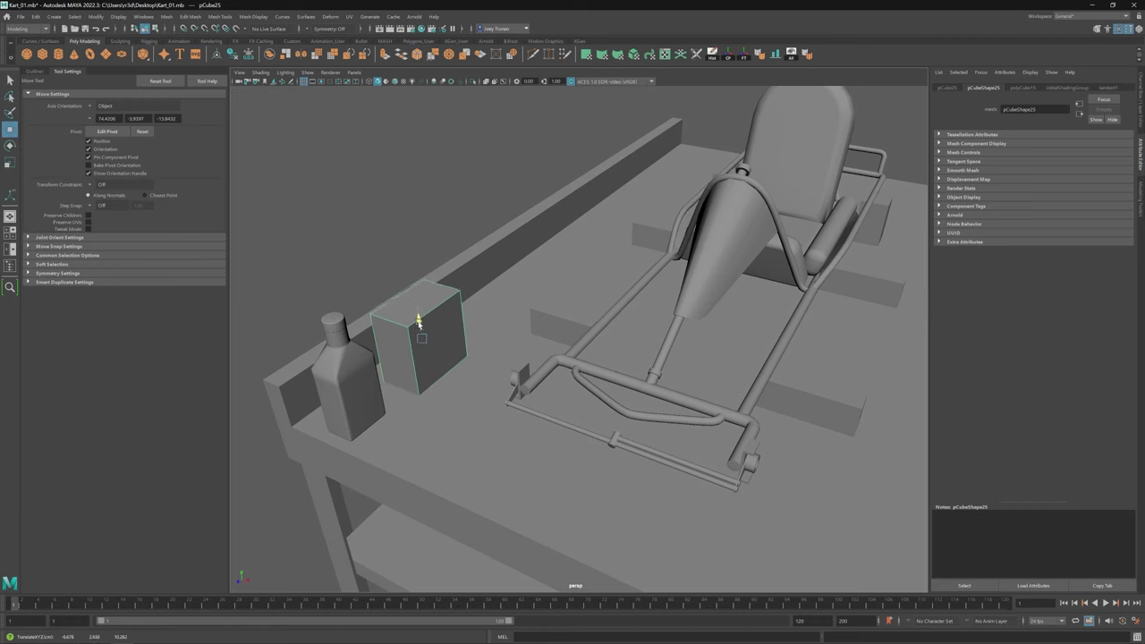
click(220, 16)
click(238, 92)
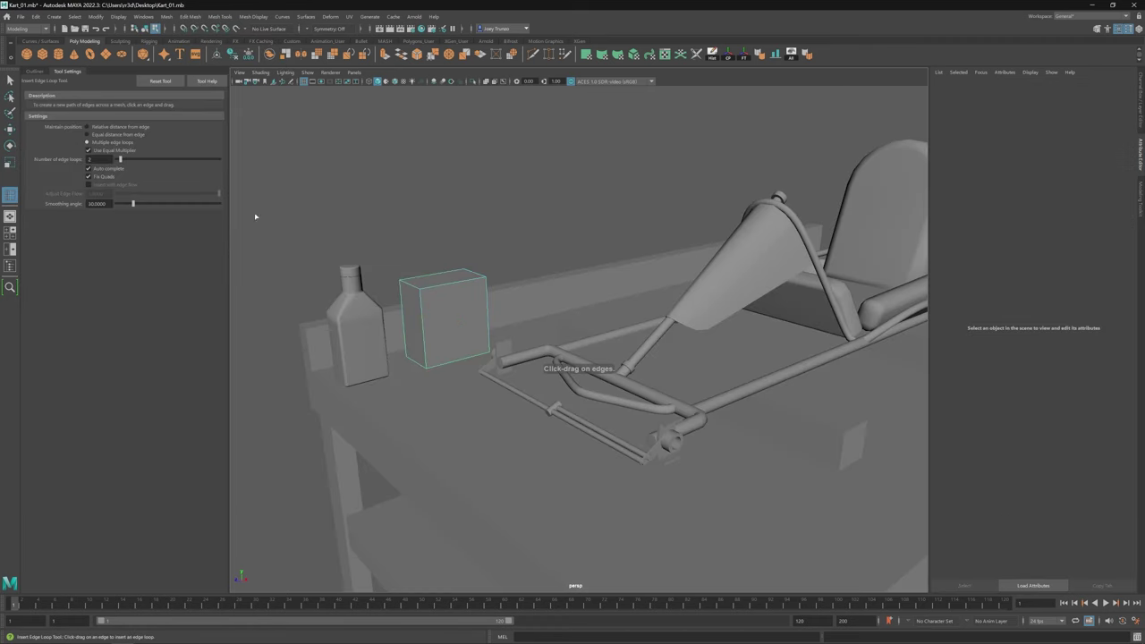
click(439, 315)
alt+drag(256, 215, 390, 288)
key(w)
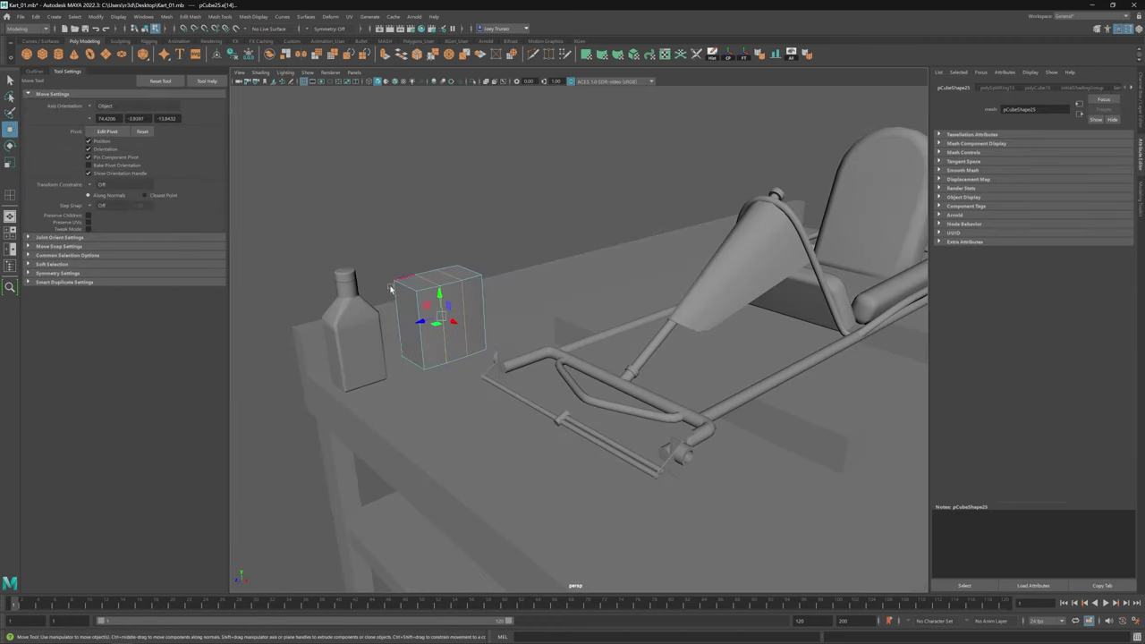
Step: Bevel the box's edges with Ctrl+B and narrow the bevel
alt+drag(452, 361, 514, 326)
key(ctrl+b)
alt+drag(415, 225, 499, 276)
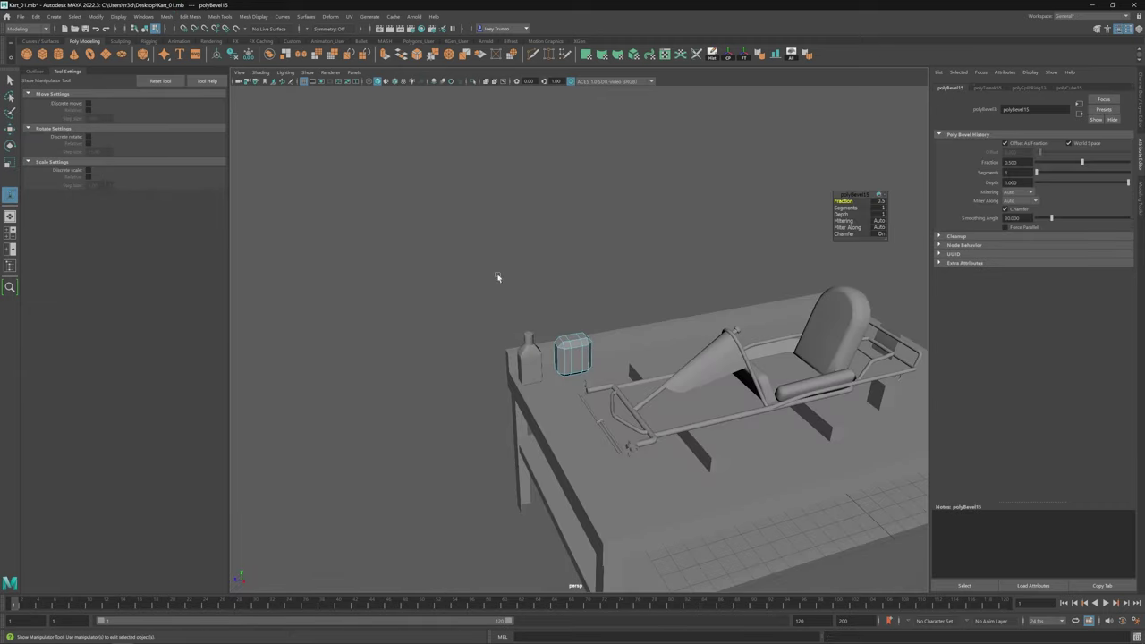
alt+drag(513, 387, 546, 357)
key(w)
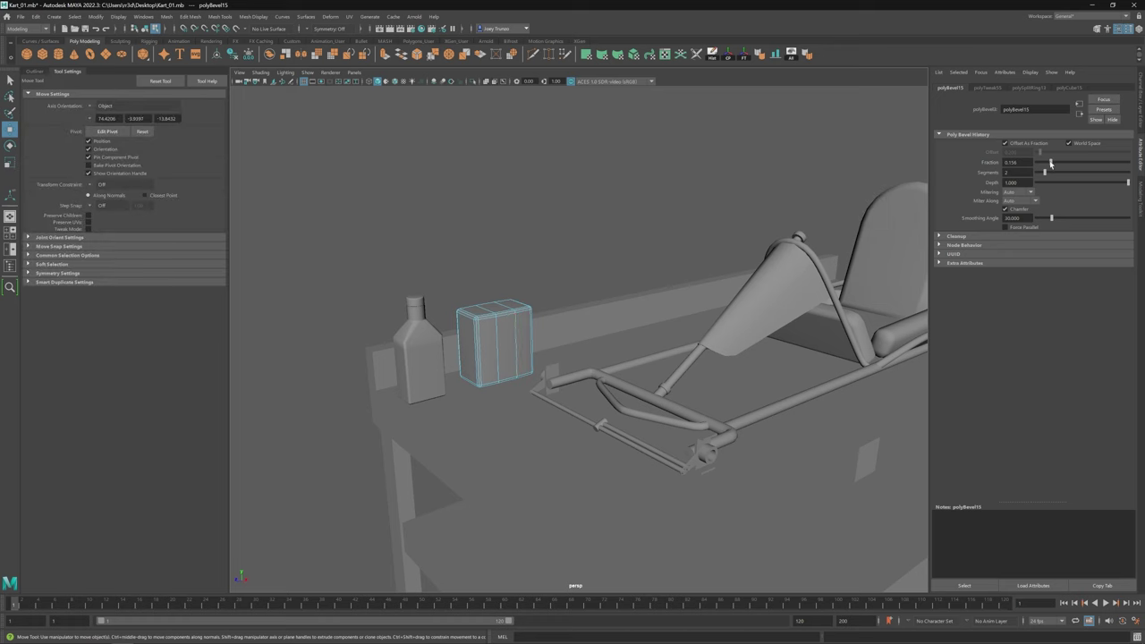
click(563, 287)
mouse_move(564, 287)
alt+mouse_down()
mouse_move(588, 324)
mouse_move(546, 395)
mouse_move(565, 272)
alt+mouse_up()
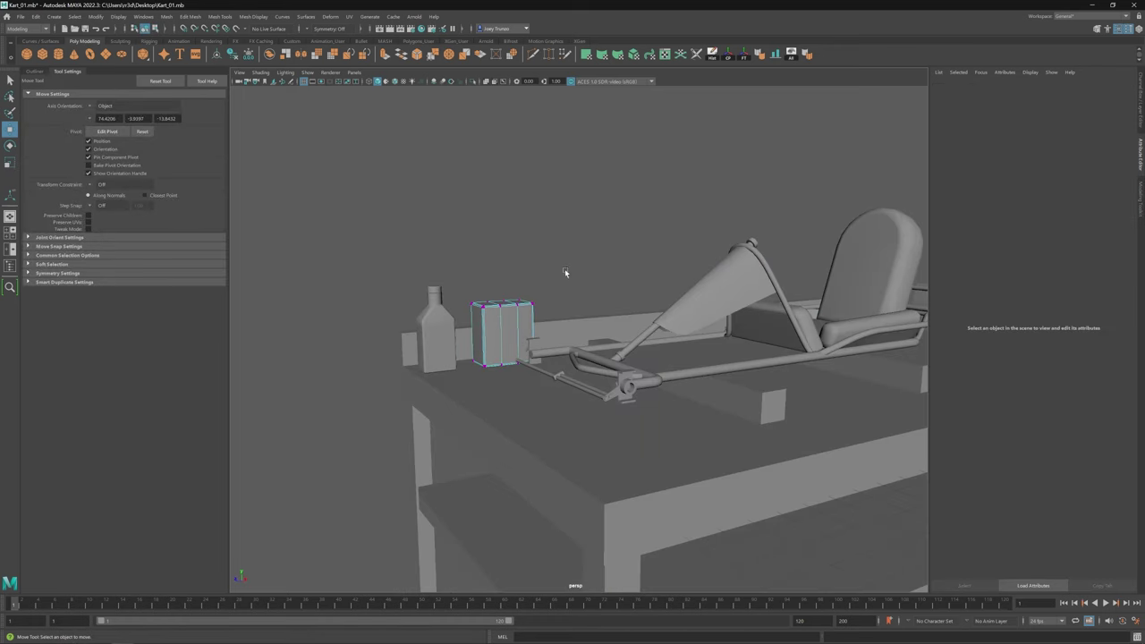
Step: Move the cap cylinder onto the top of the box
click(493, 327)
scroll(493, 339, down, 5)
scroll(474, 331, up, 5)
click(468, 327)
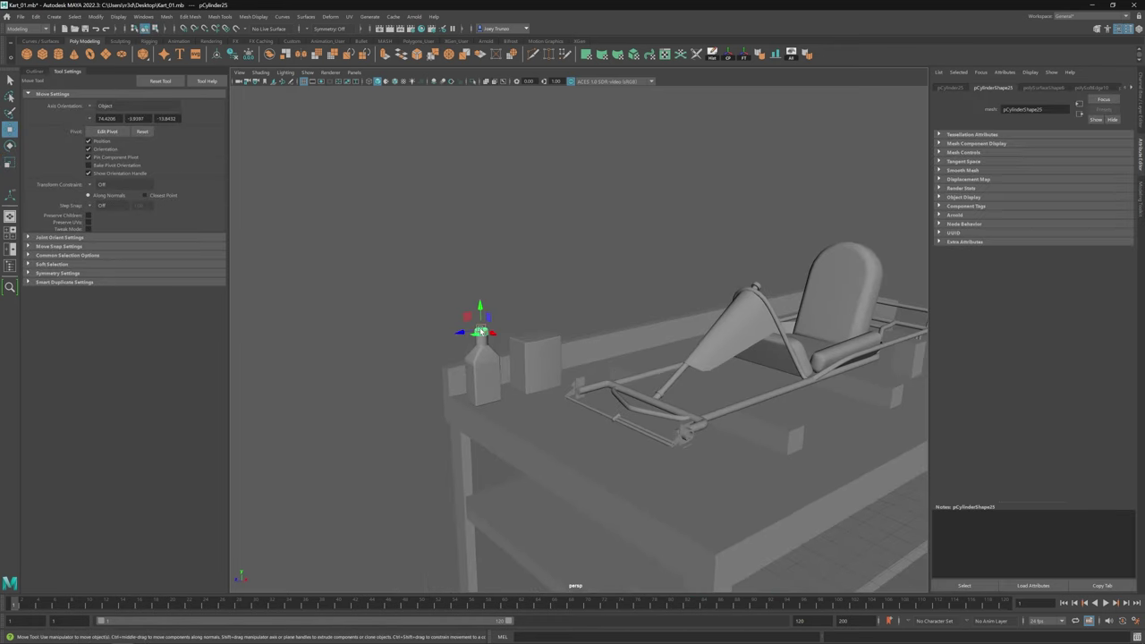
alt+drag(468, 328, 486, 369)
drag(413, 315, 496, 300)
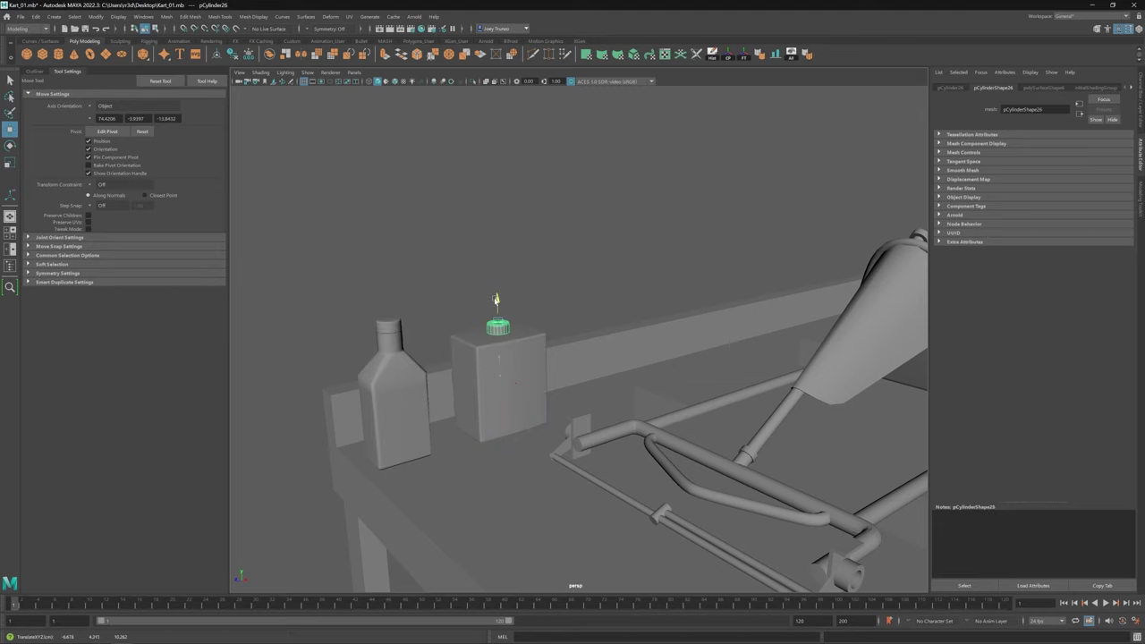
click(537, 223)
Step: Select the bottle and group its parts with Ctrl+G
alt+drag(537, 224, 491, 378)
alt+right_drag(491, 378, 551, 378)
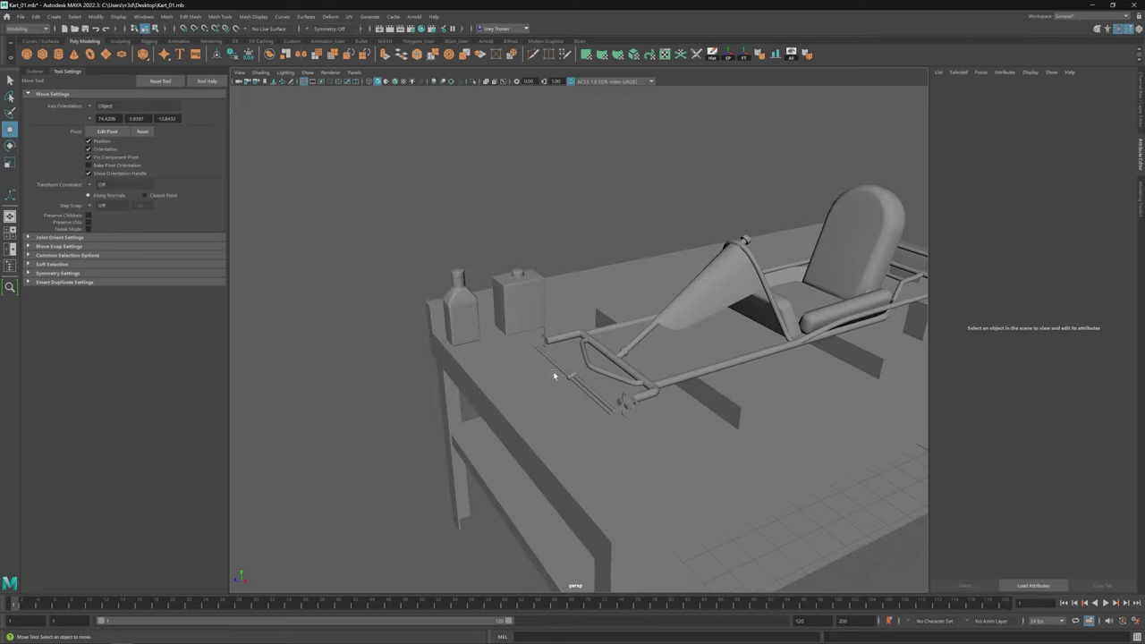
click(454, 317)
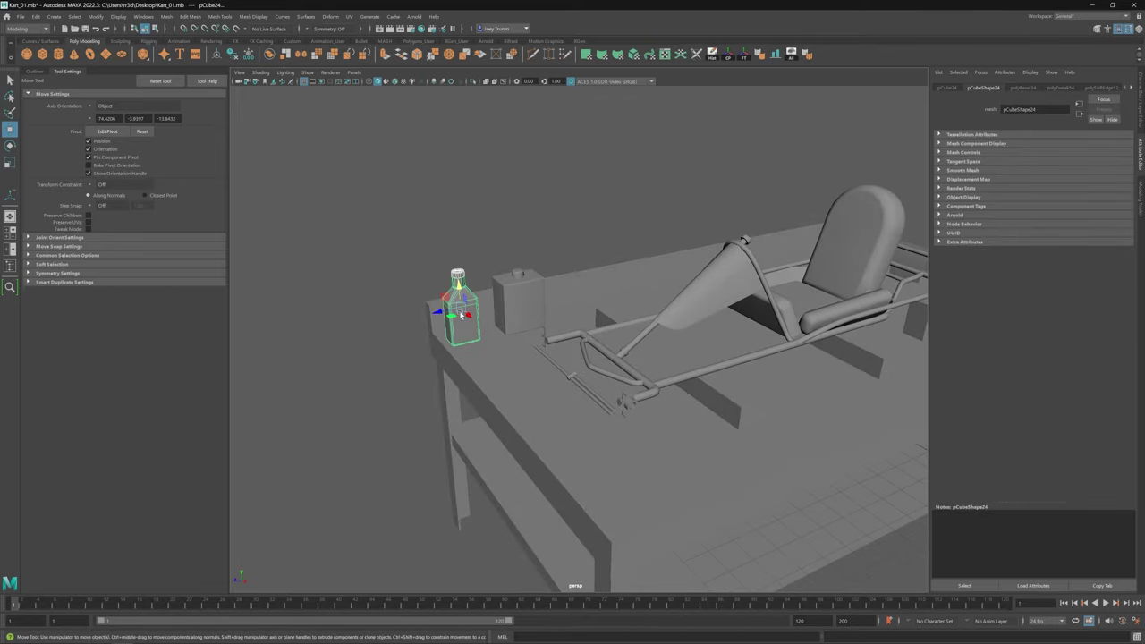
key(ctrl+g)
key(e)
key(w)
scroll(555, 394, down, 10)
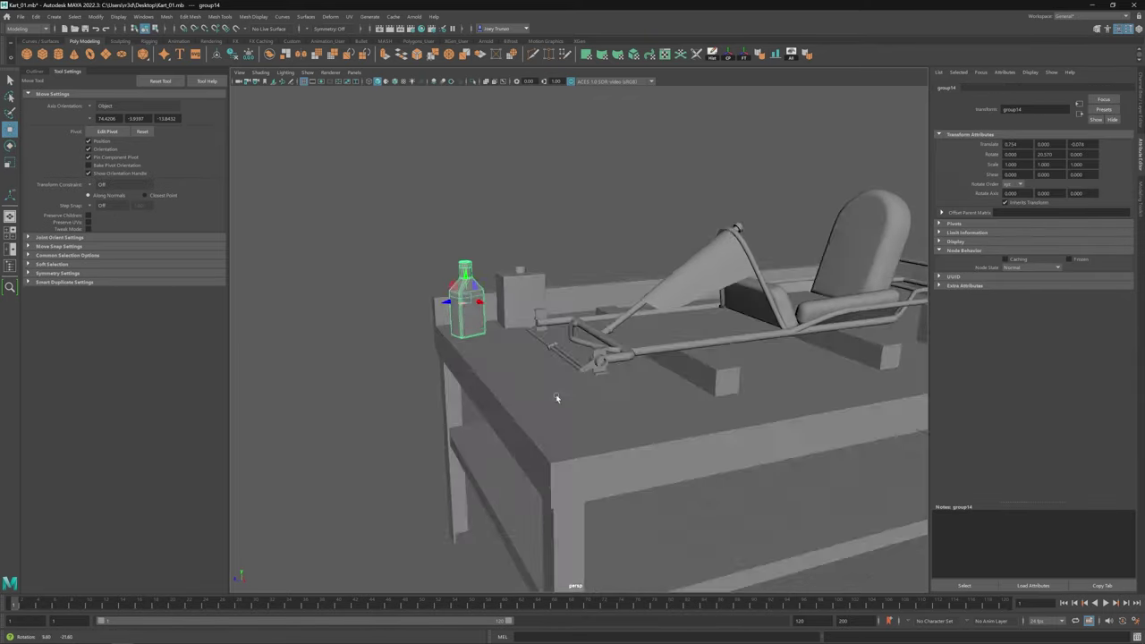
click(556, 393)
scroll(626, 397, up, 6)
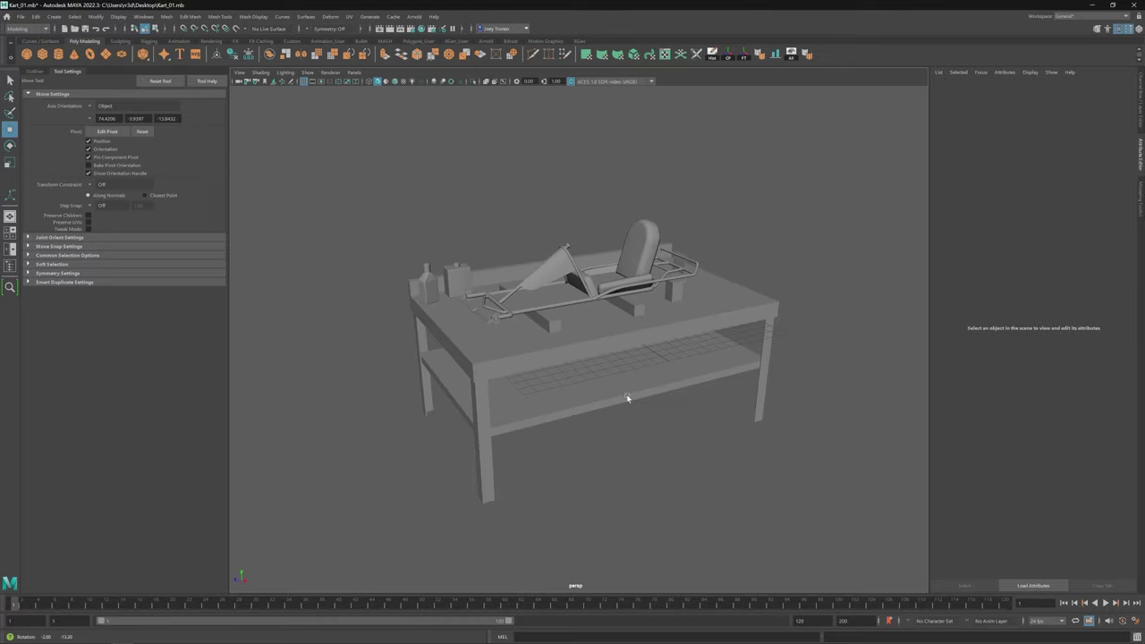
Step: Scale the small cube near the seat into a flat bar
alt+drag(606, 429, 481, 388)
click(434, 219)
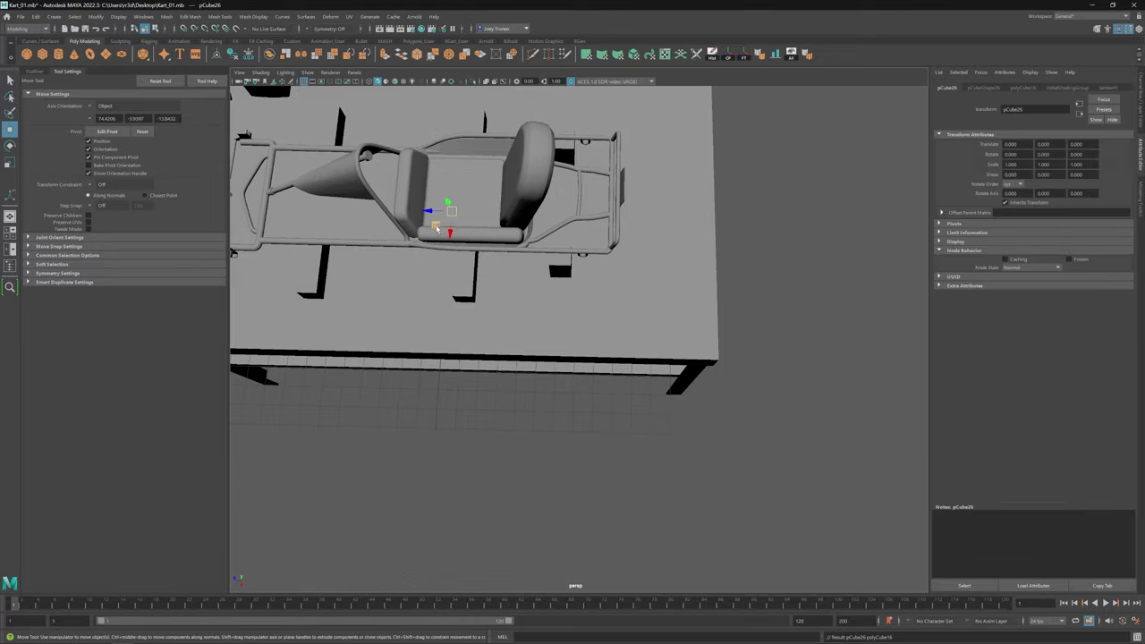
alt+drag(435, 219, 421, 342)
key(r)
scroll(490, 350, up, 4)
alt+middle_drag(421, 343, 530, 354)
mouse_move(530, 354)
alt+mouse_down()
mouse_move(600, 355)
mouse_move(514, 357)
mouse_move(532, 340)
alt+mouse_up()
key(w)
click(621, 348)
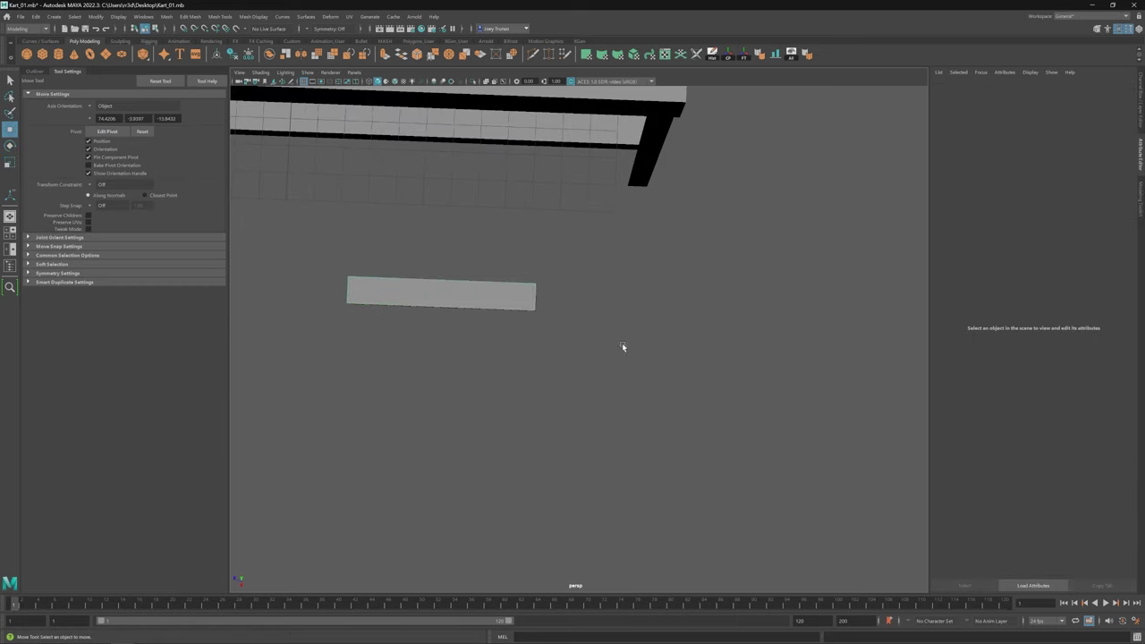
Step: Scale and slide the cylinder to sit at the bar's end
alt+drag(620, 348, 511, 361)
click(455, 321)
click(524, 322)
key(r)
scroll(510, 360, up, 3)
scroll(520, 275, up, 2)
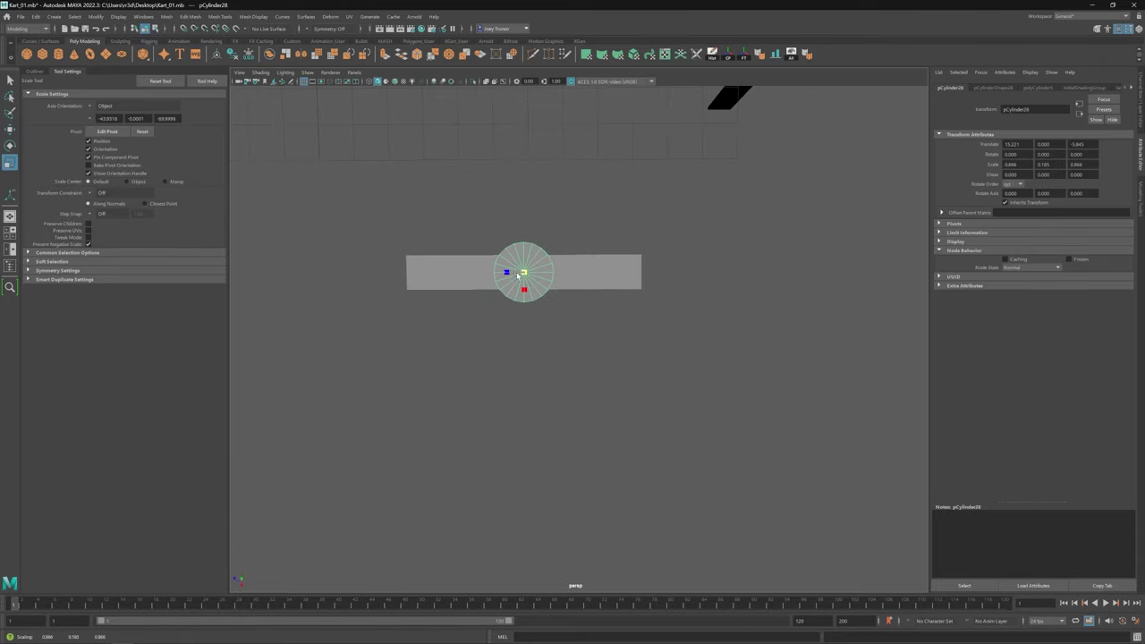
alt+drag(517, 275, 374, 349)
key(w)
key(r)
key(w)
Step: Extrude the bar's end edges outward with Ctrl+E
right_drag(547, 362, 548, 336)
drag(592, 323, 586, 347)
scroll(618, 420, up, 3)
key(ctrl+e)
scroll(543, 363, up, 2)
key(r)
key(w)
key(w)
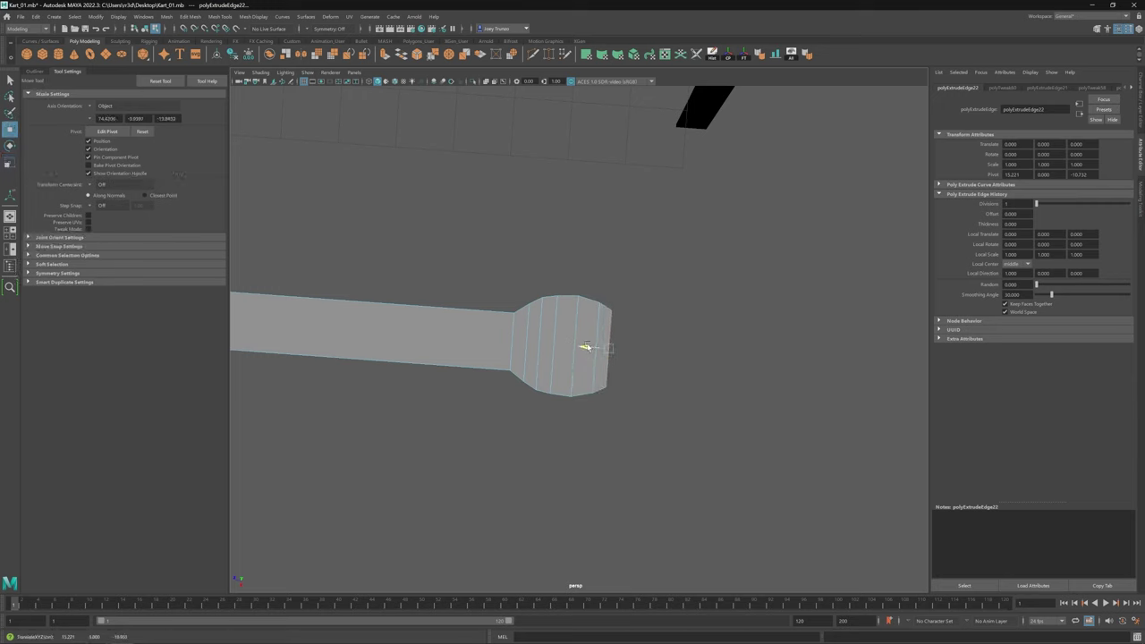
key(w)
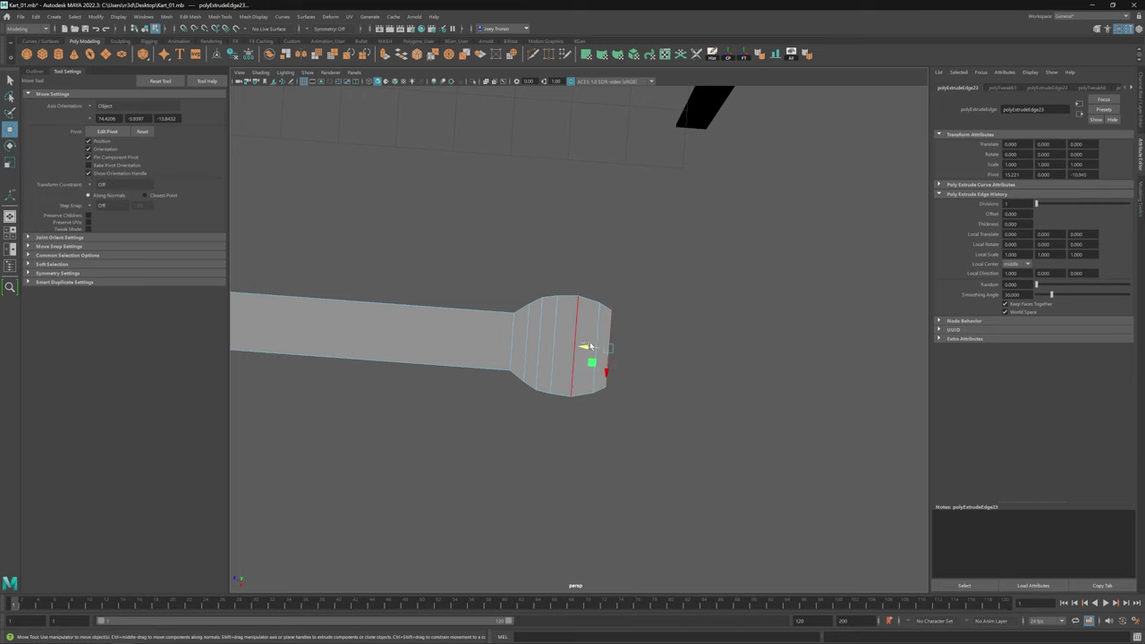
Step: Extrude and widen the edges at the bar's rounded end
click(584, 354)
key(r)
mouse_move(594, 365)
shift+mouse_down()
mouse_move(626, 409)
mouse_move(606, 377)
shift+mouse_up()
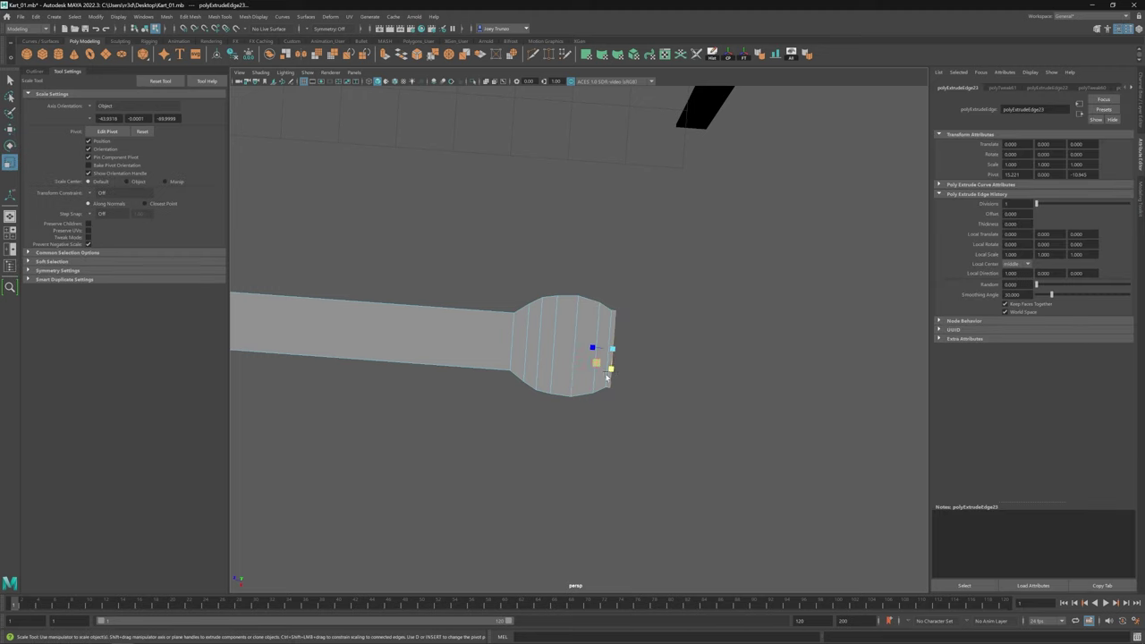
alt+middle_drag(610, 365, 579, 369)
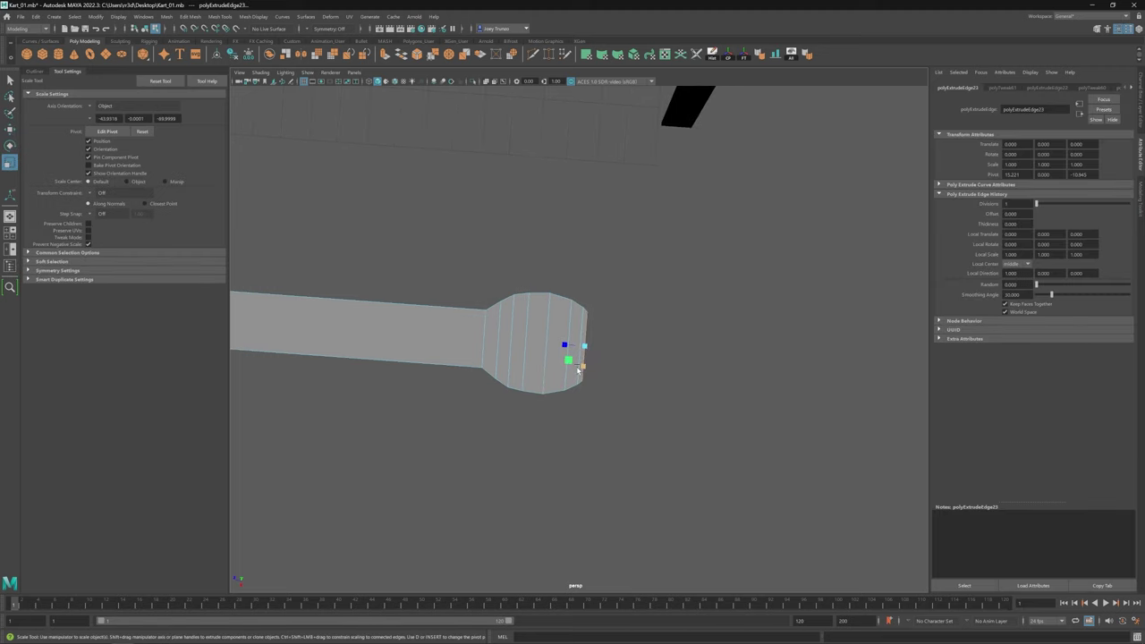
alt+drag(578, 370, 640, 358)
key(w)
Step: Delete the bulge faces and bridge the open border edges into a jaw
double_click(557, 284)
key(Delete)
alt+drag(570, 385, 565, 439)
double_click(600, 355)
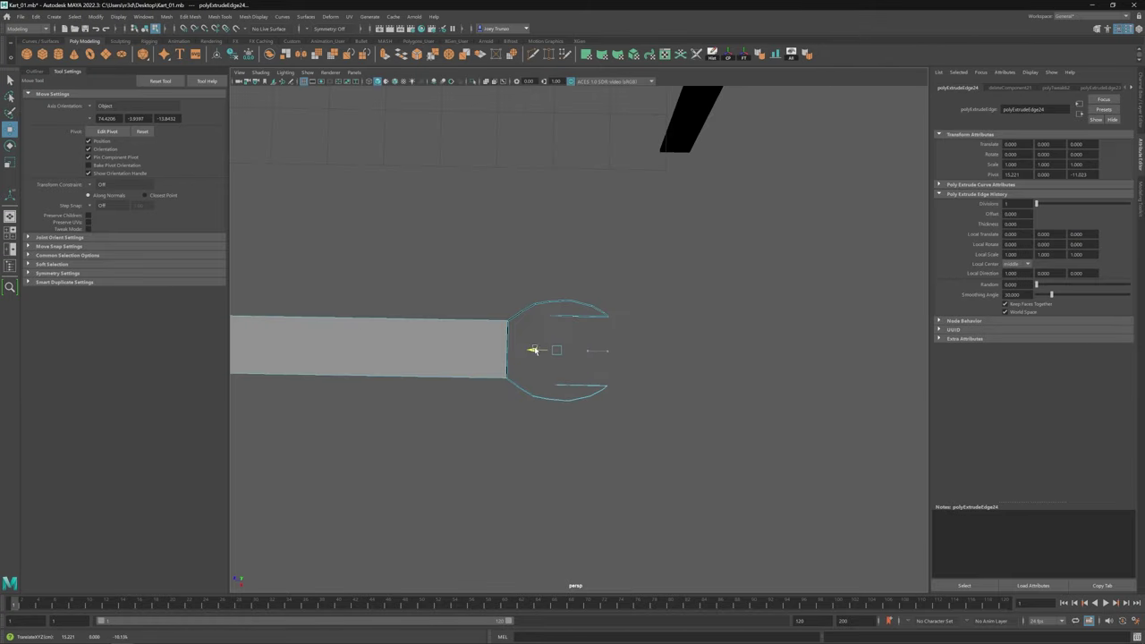
click(189, 17)
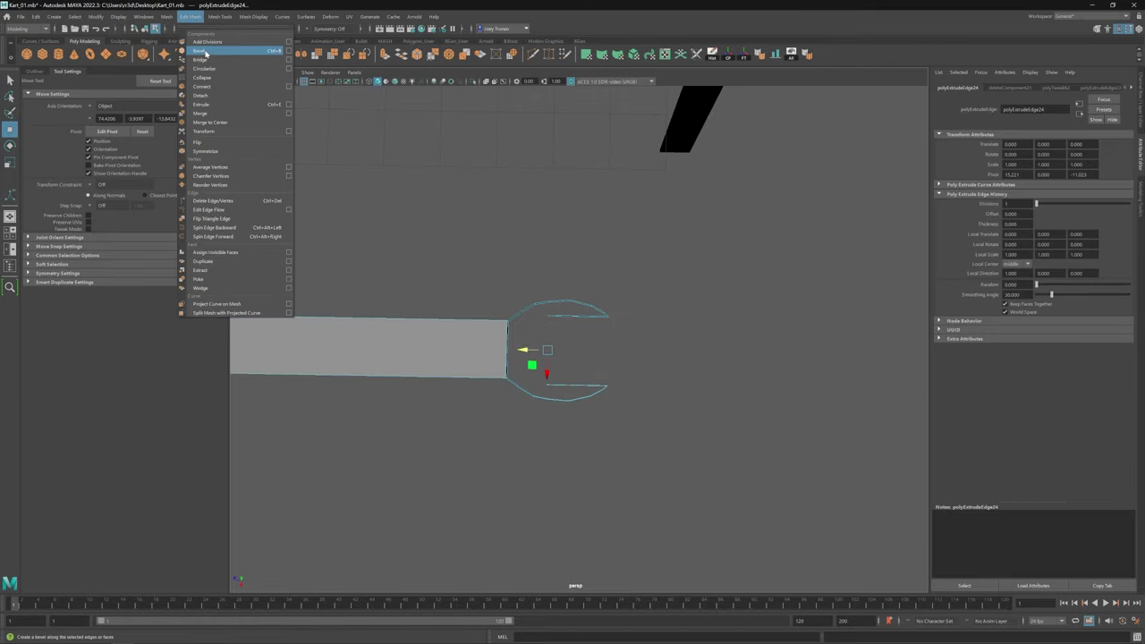
click(206, 52)
Step: Pull the inner jaw vertices inward and merge overlapping vertices on the wrench
drag(534, 315, 626, 383)
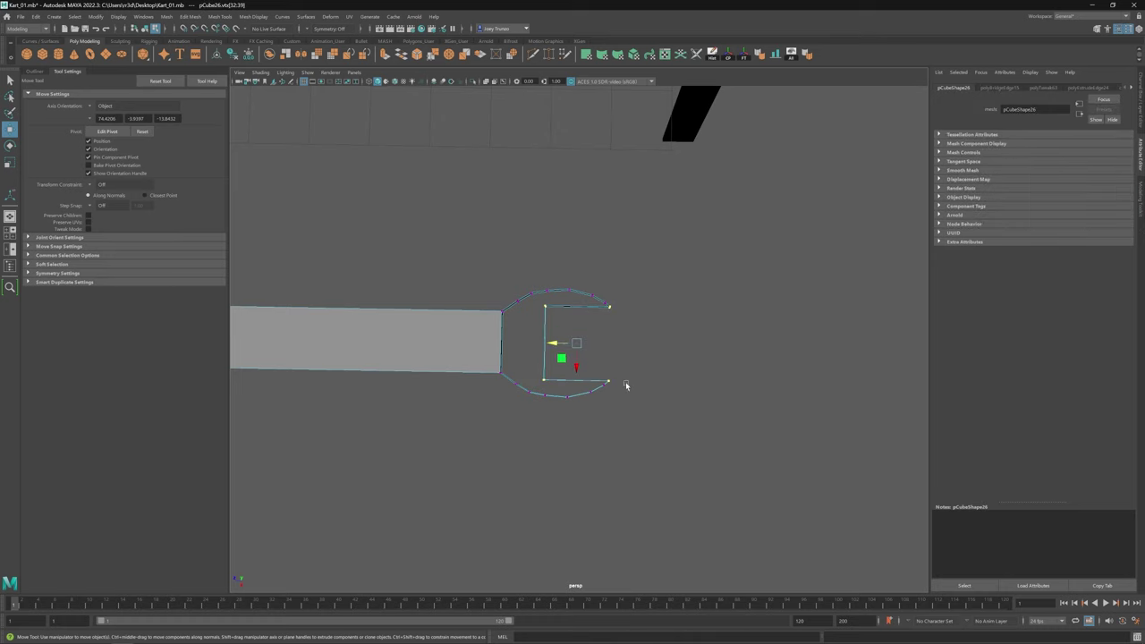
drag(576, 344, 552, 344)
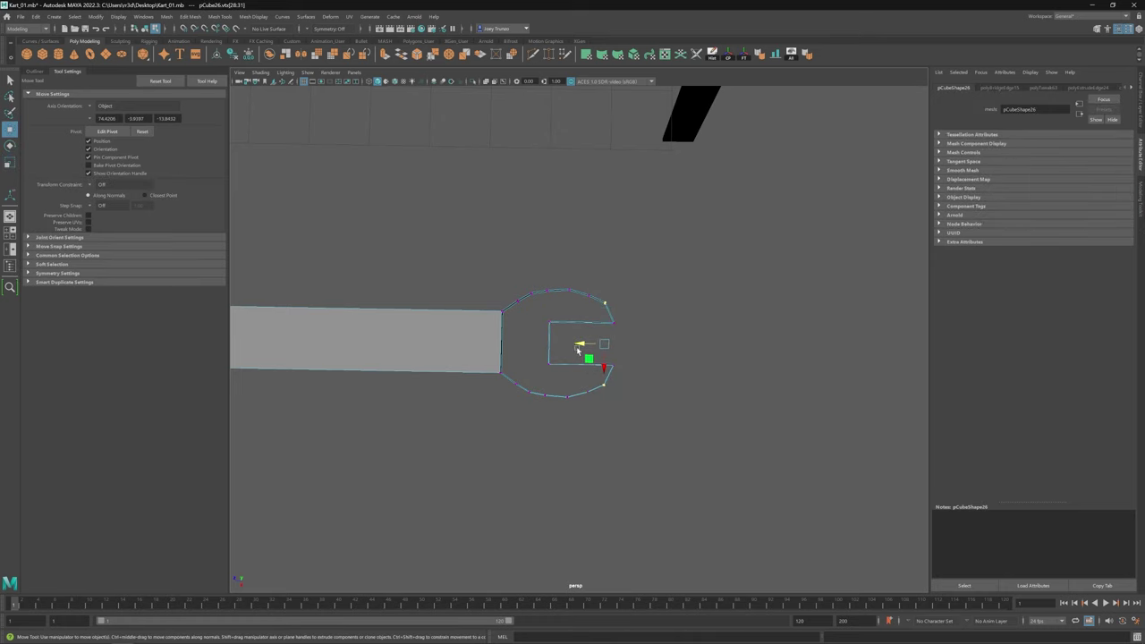
alt+drag(580, 351, 566, 337)
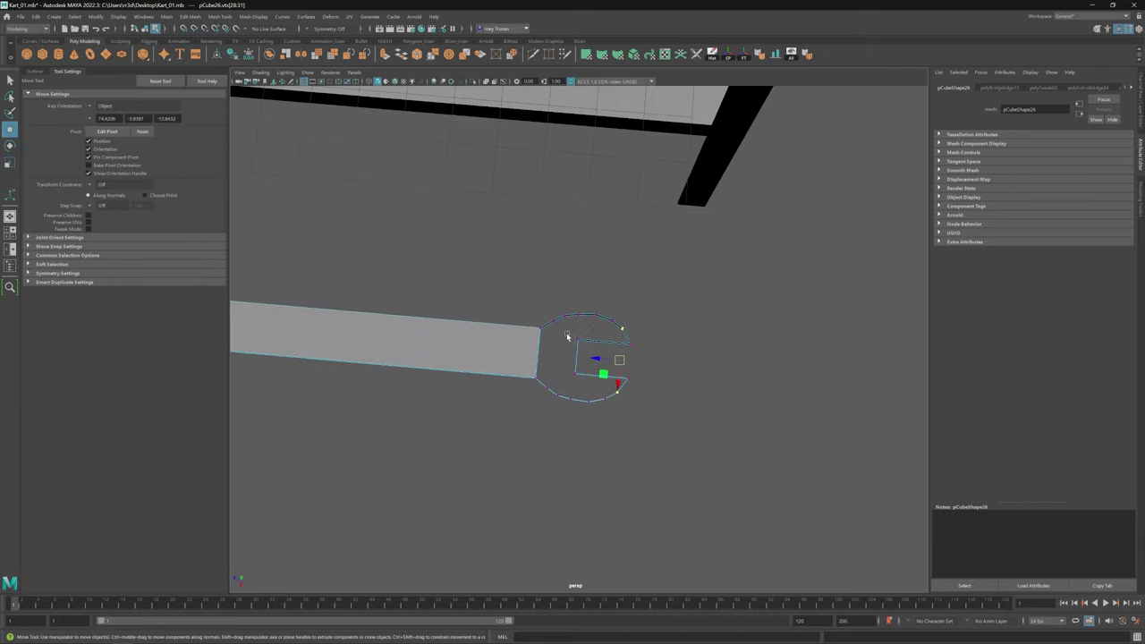
scroll(498, 328, down, 5)
scroll(572, 402, up, 5)
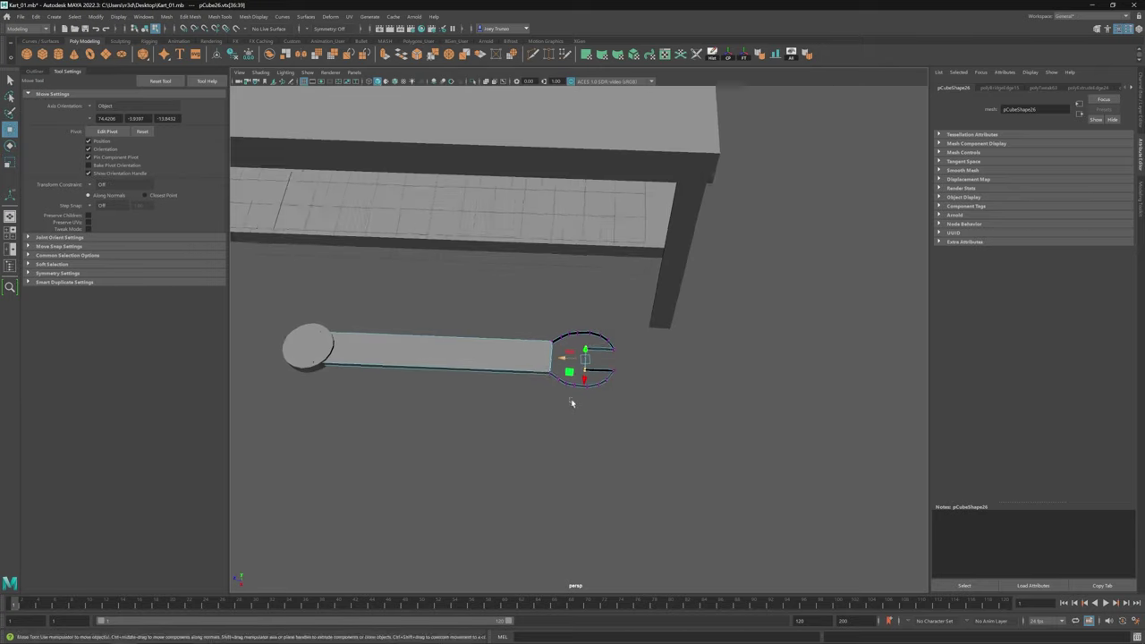
alt+drag(577, 350, 607, 330)
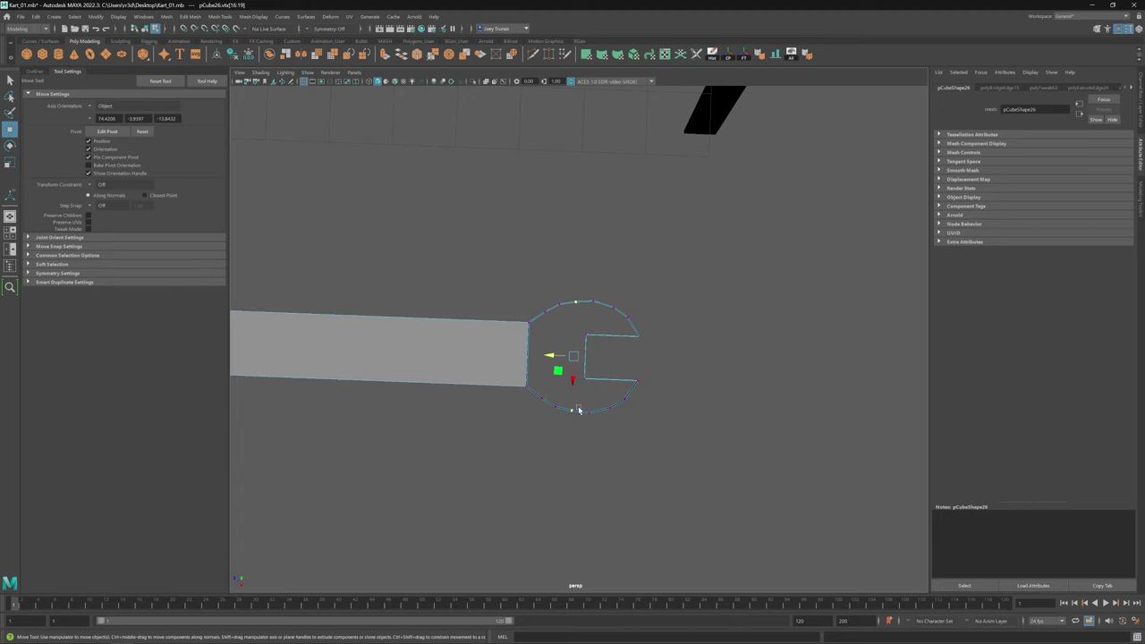
alt+drag(572, 378, 577, 440)
click(190, 17)
click(212, 113)
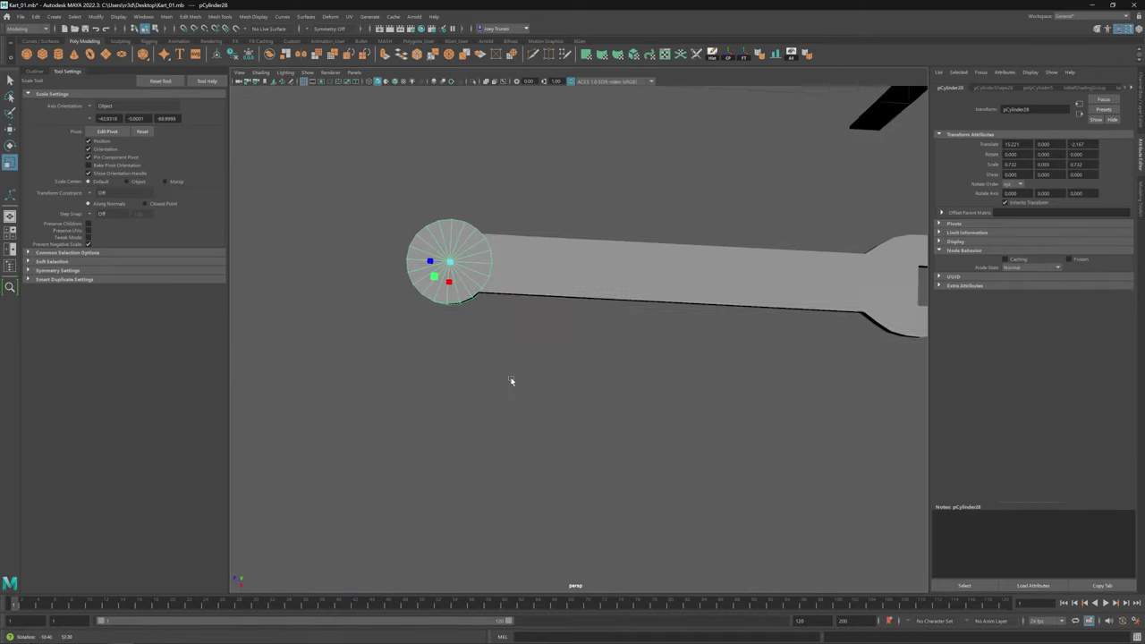
Step: Extrude and shrink the end cylinder's top edge, then bridge it into a hollow ring
key(w)
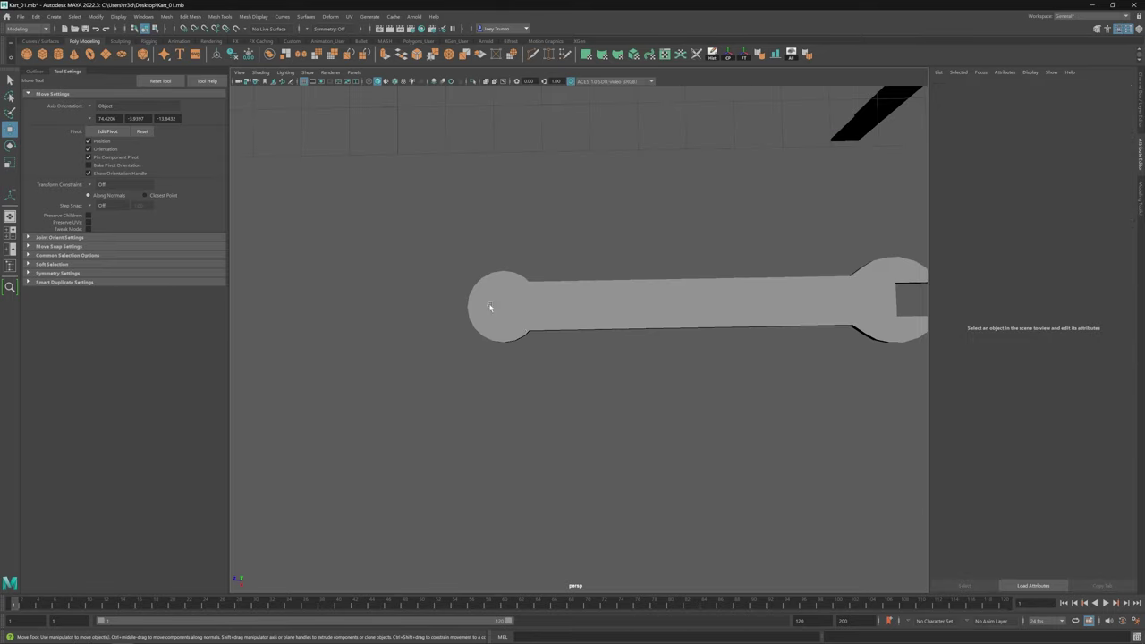
click(491, 307)
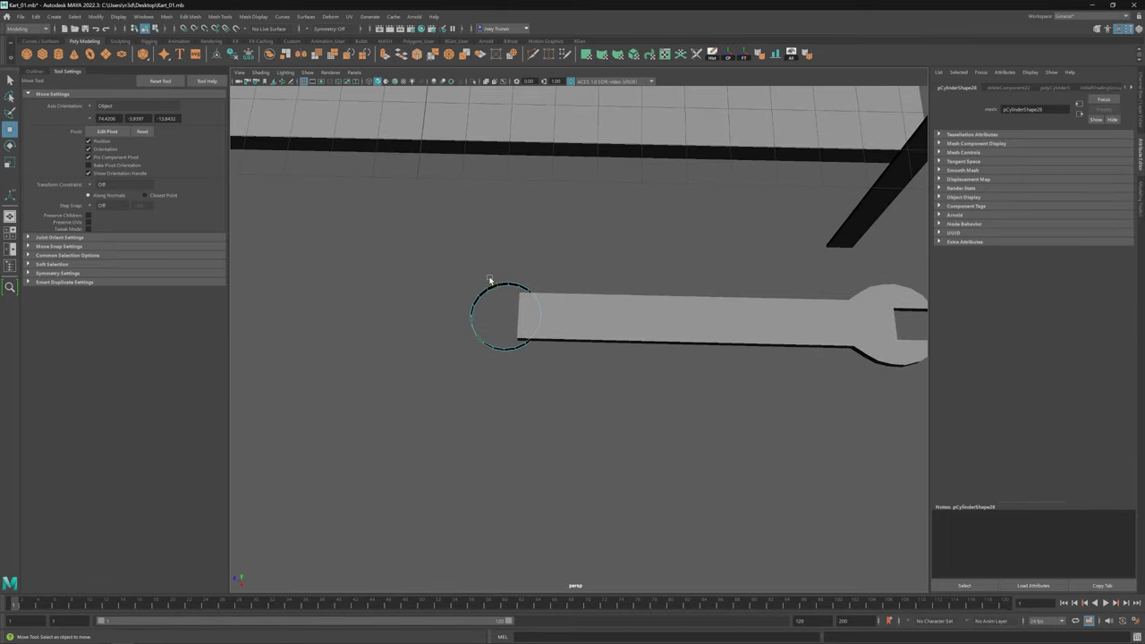
key(ctrl+e)
key(r)
drag(504, 316, 491, 315)
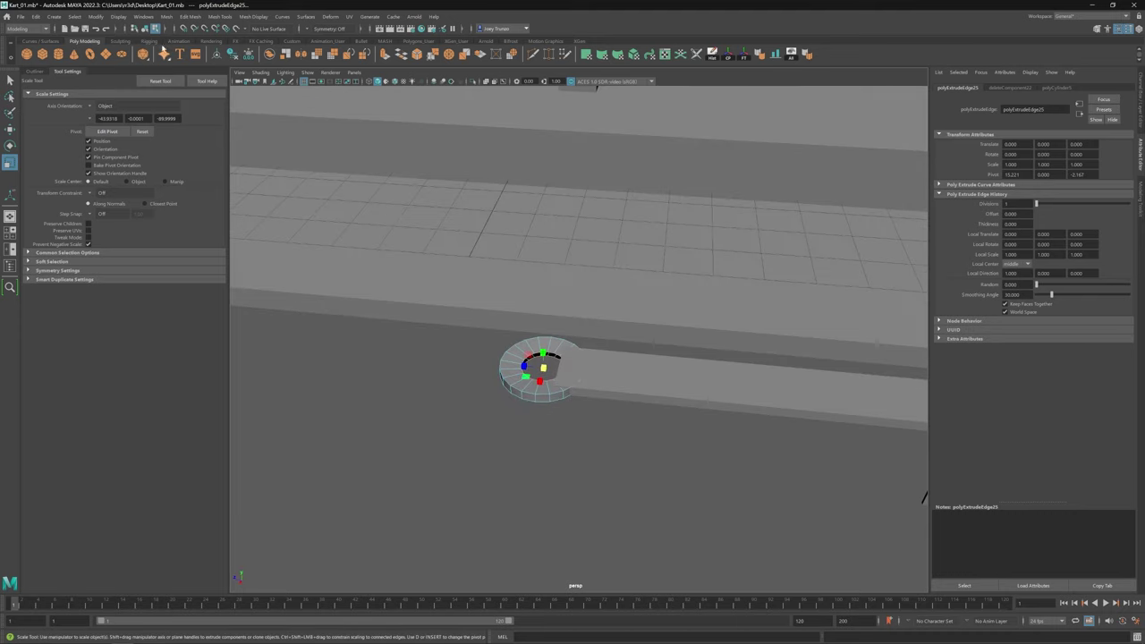
click(190, 16)
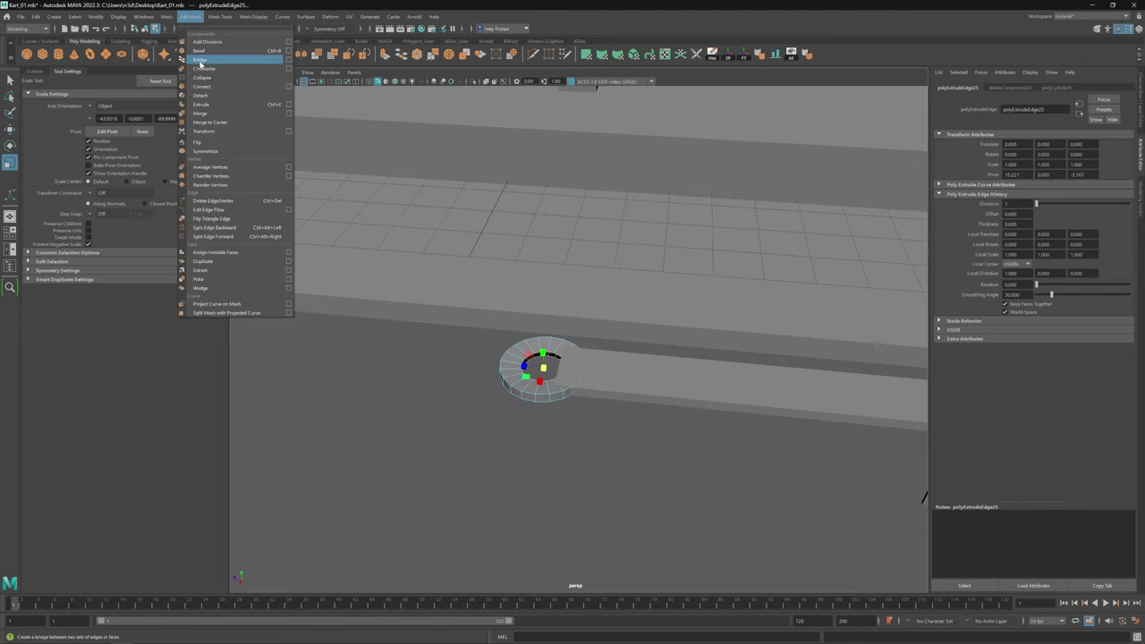
click(201, 60)
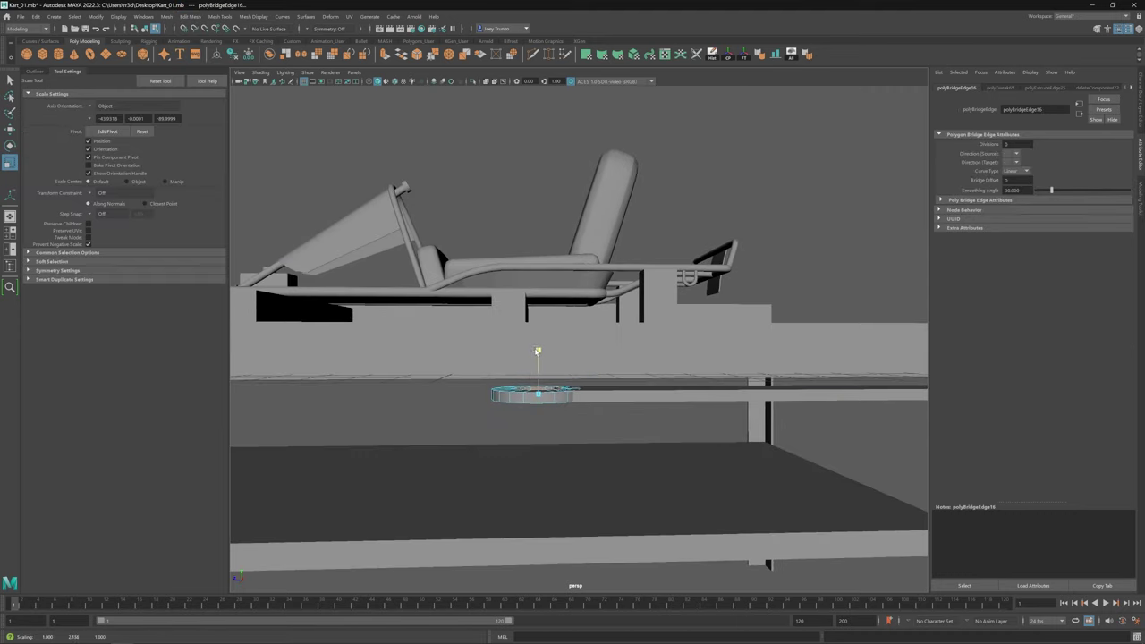
Step: Rotate the ring slightly around its vertical axis
alt+drag(536, 375, 493, 402)
scroll(590, 290, up, 3)
key(F8)
key(e)
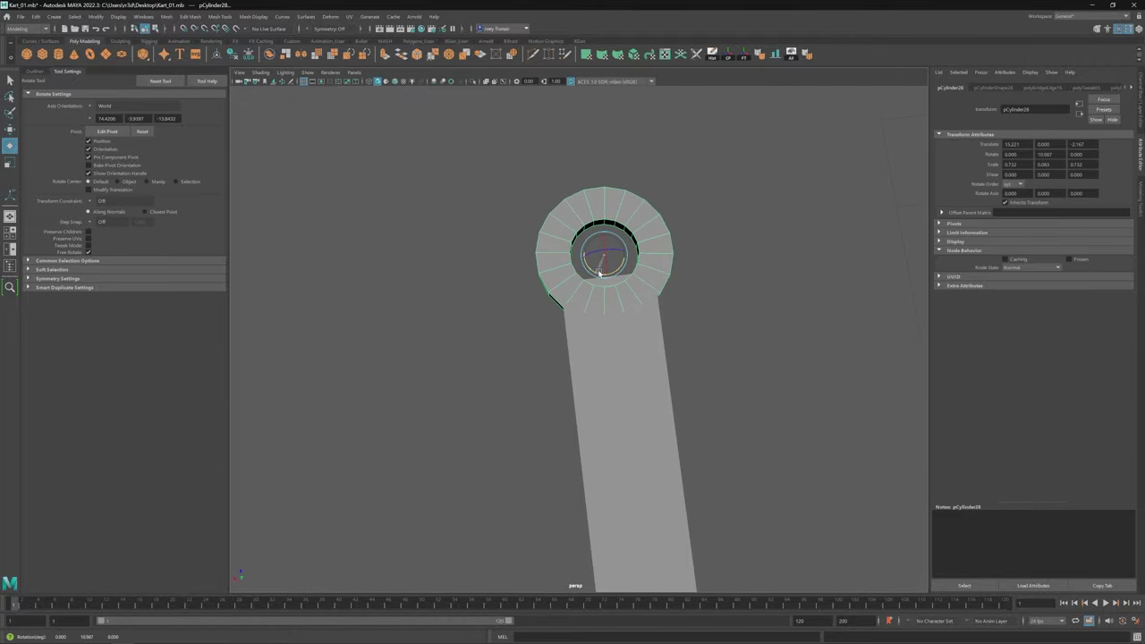
key(r)
key(e)
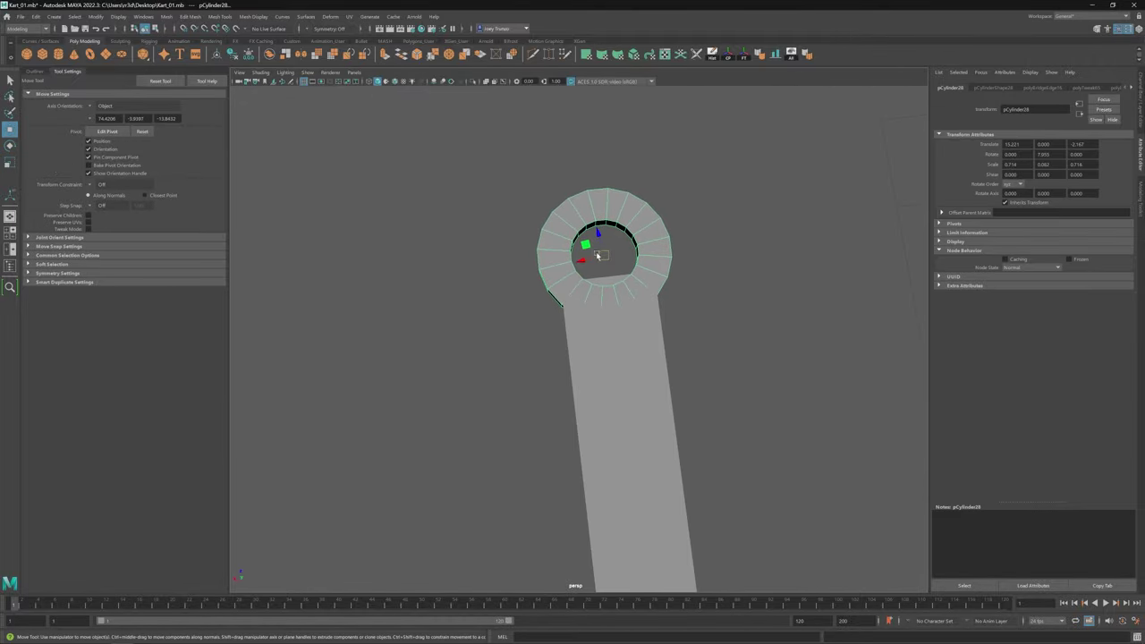
drag(602, 265, 519, 379)
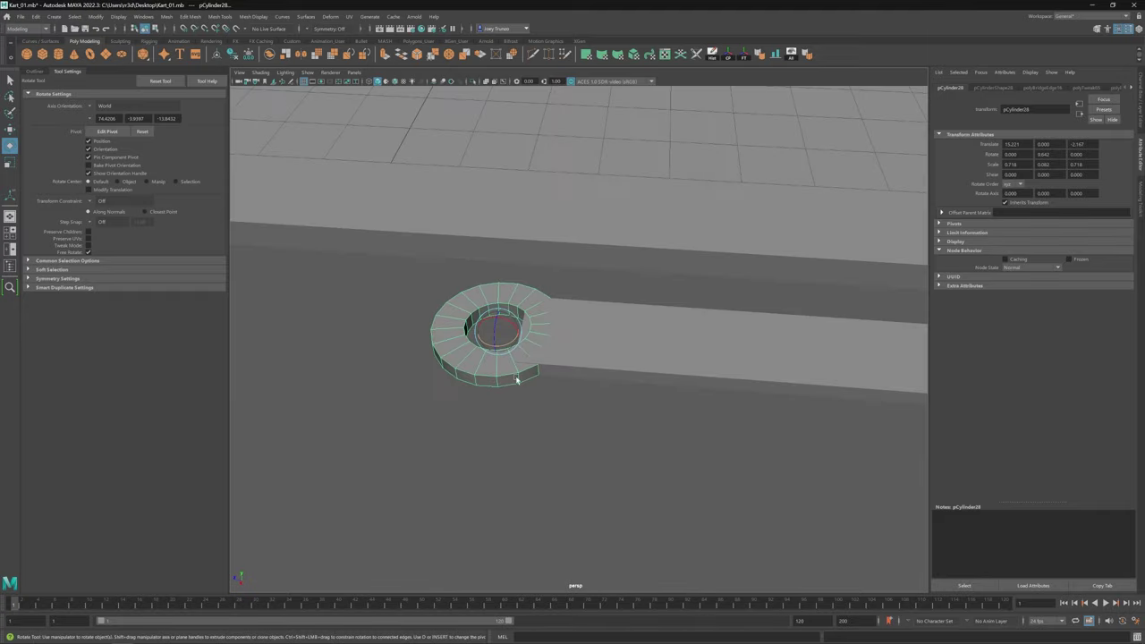
key(w)
key(F8)
alt+drag(627, 385, 547, 408)
key(F8)
alt+drag(648, 430, 562, 398)
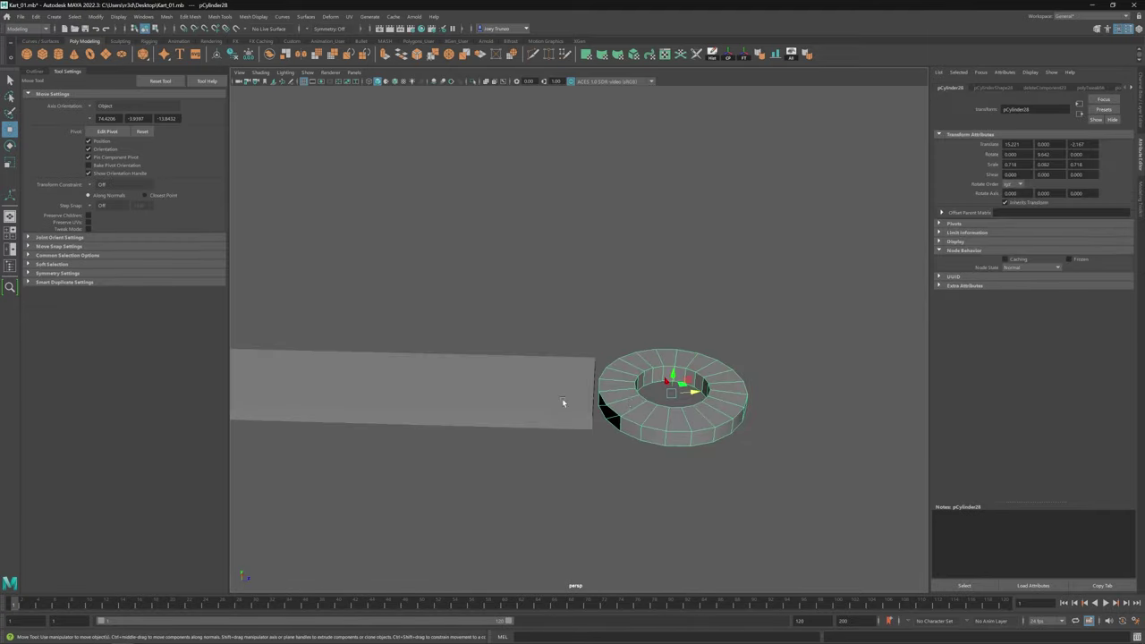
Step: Combine the bar and ring into one mesh, then undo the ring's hollowing
shift+click(561, 402)
click(166, 16)
click(183, 50)
alt+drag(598, 435, 608, 401)
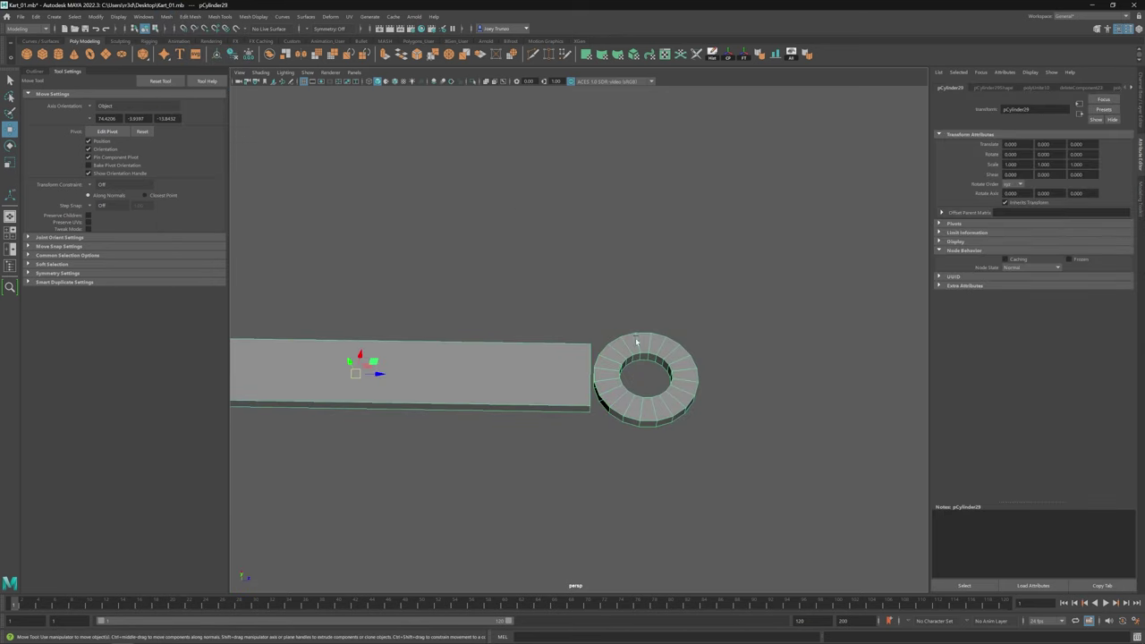
click(167, 16)
click(184, 60)
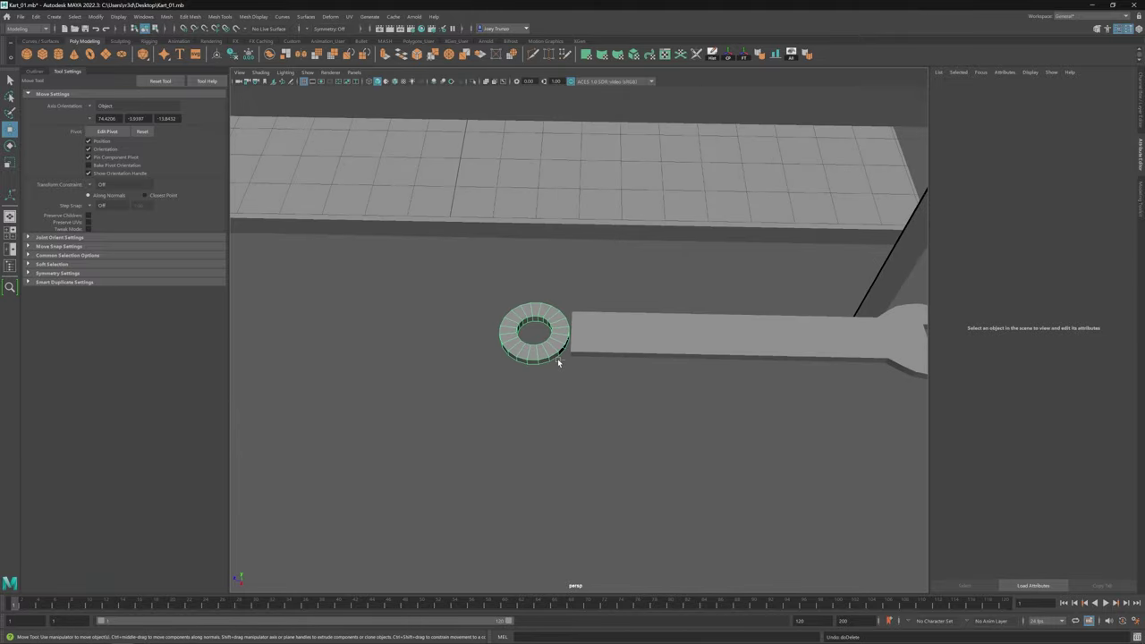
click(557, 359)
key(ctrl+z)
key(ctrl+z)
key(ctrl+z)
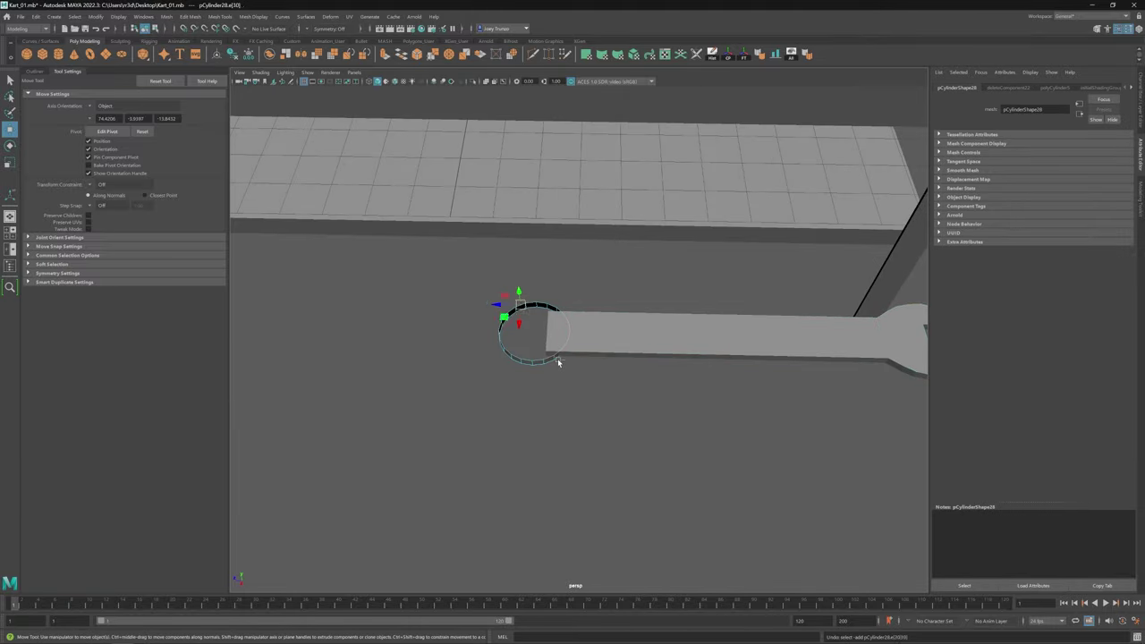
Step: Undo back to the earlier jaw piece, trying and reverting a rotation about its long axis
key(ctrl+z)
key(ctrl+z)
key(ctrl+z)
key(ctrl+z)
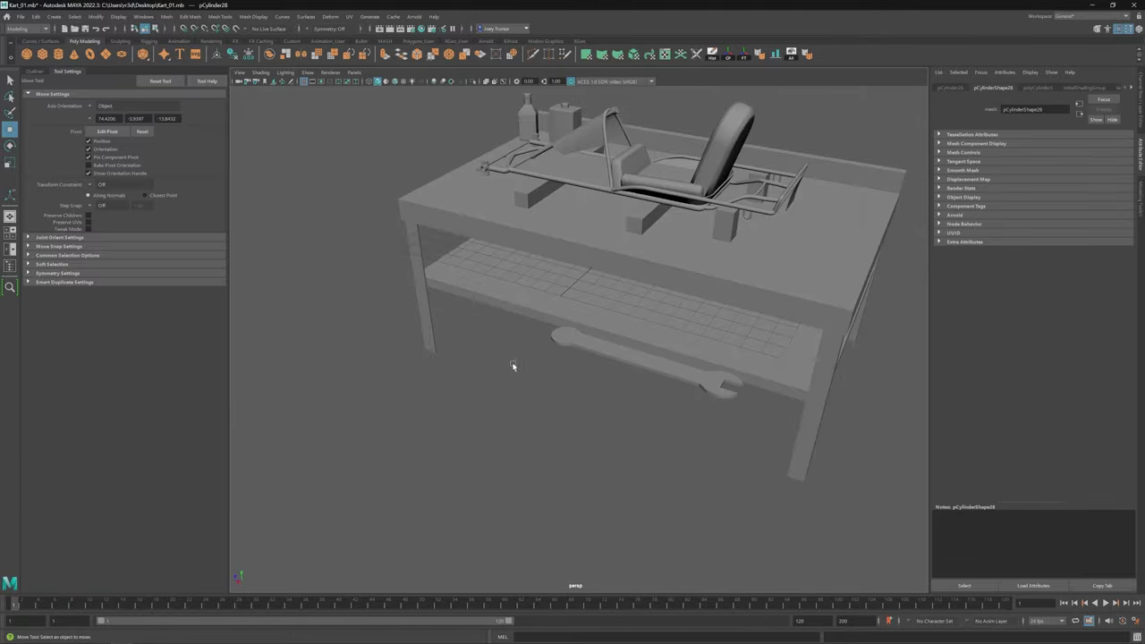
key(ctrl+z)
key(ctrl+z)
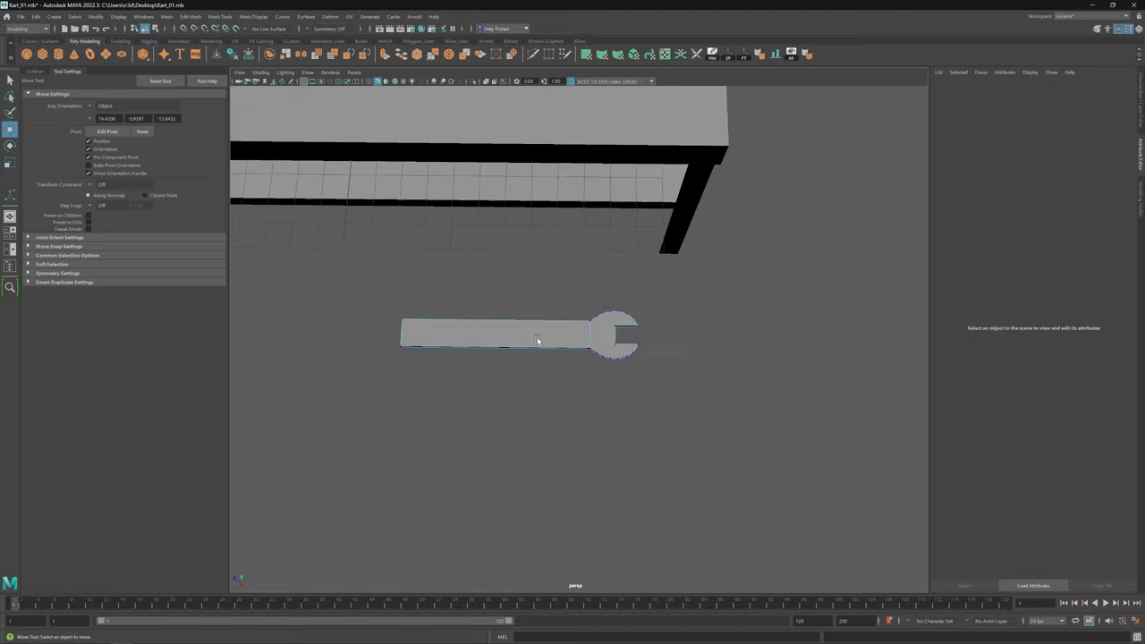
key(ctrl+z)
key(ctrl+z)
key(ctrl+z)
key(ctrl+z)
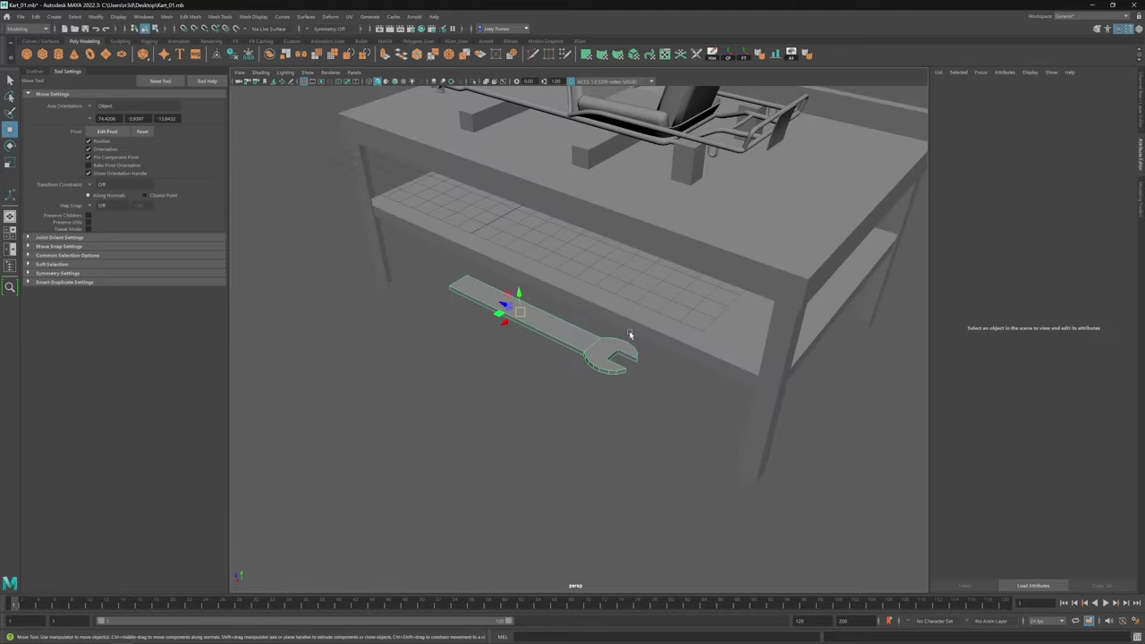
key(e)
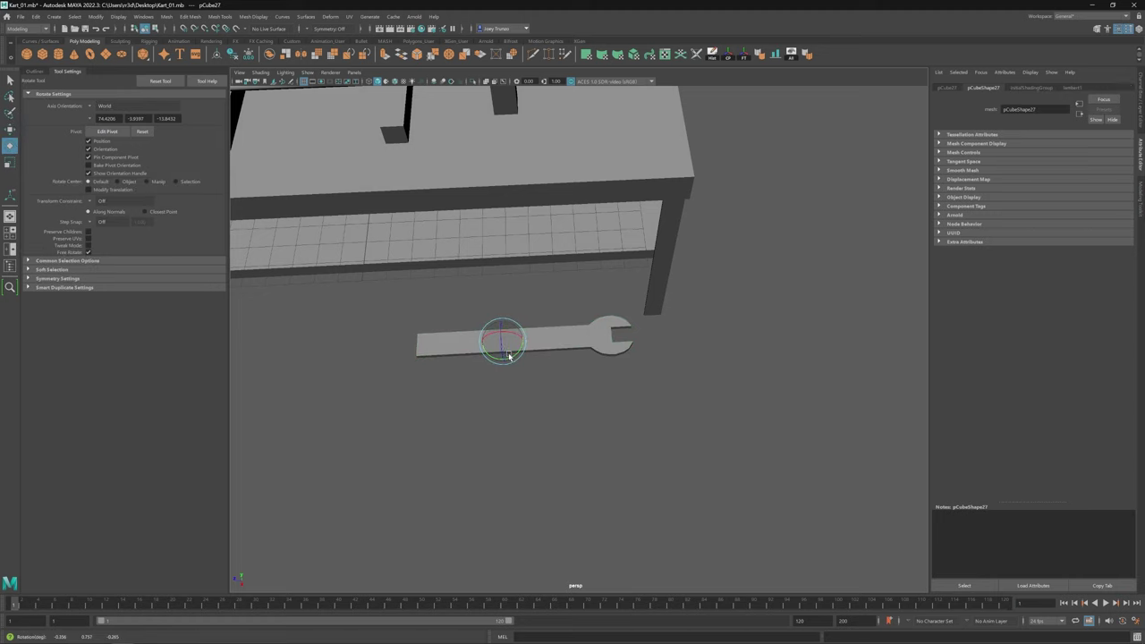
drag(511, 365, 551, 353)
key(ctrl+z)
key(ctrl+z)
key(ctrl+z)
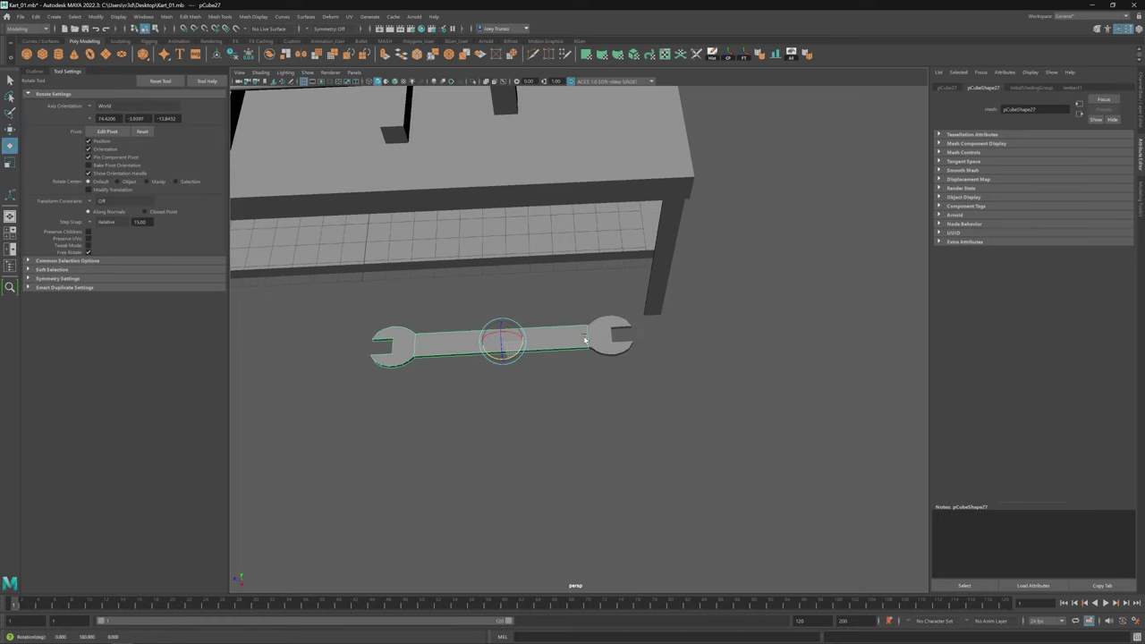
key(w)
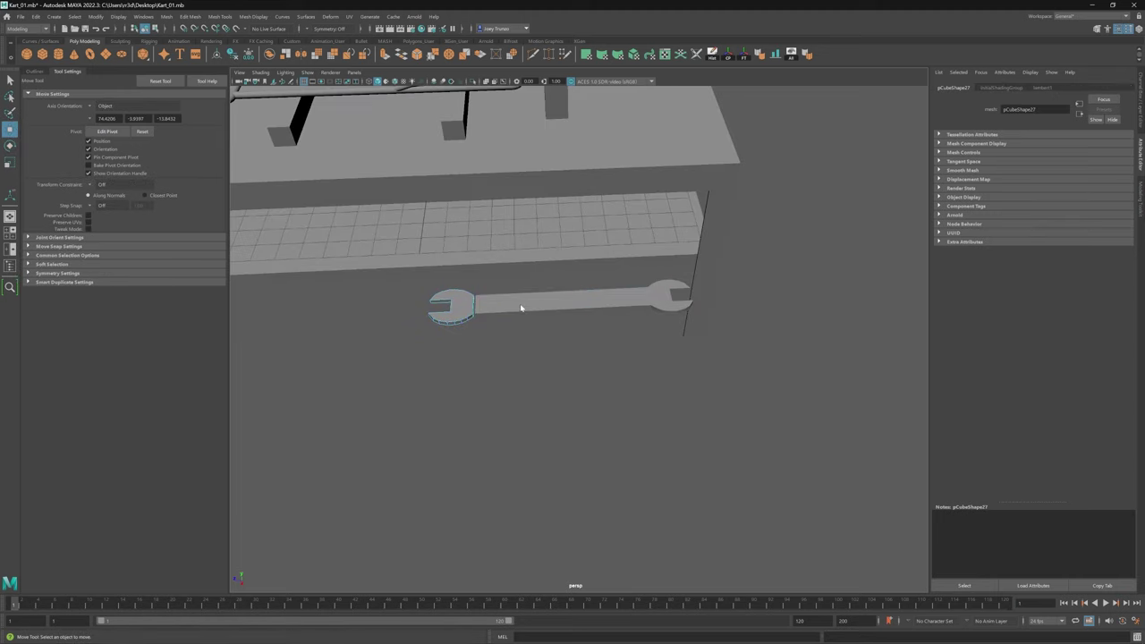
Step: Select the wrench and pick one of its edges
click(465, 313)
click(166, 16)
key(ctrl+z)
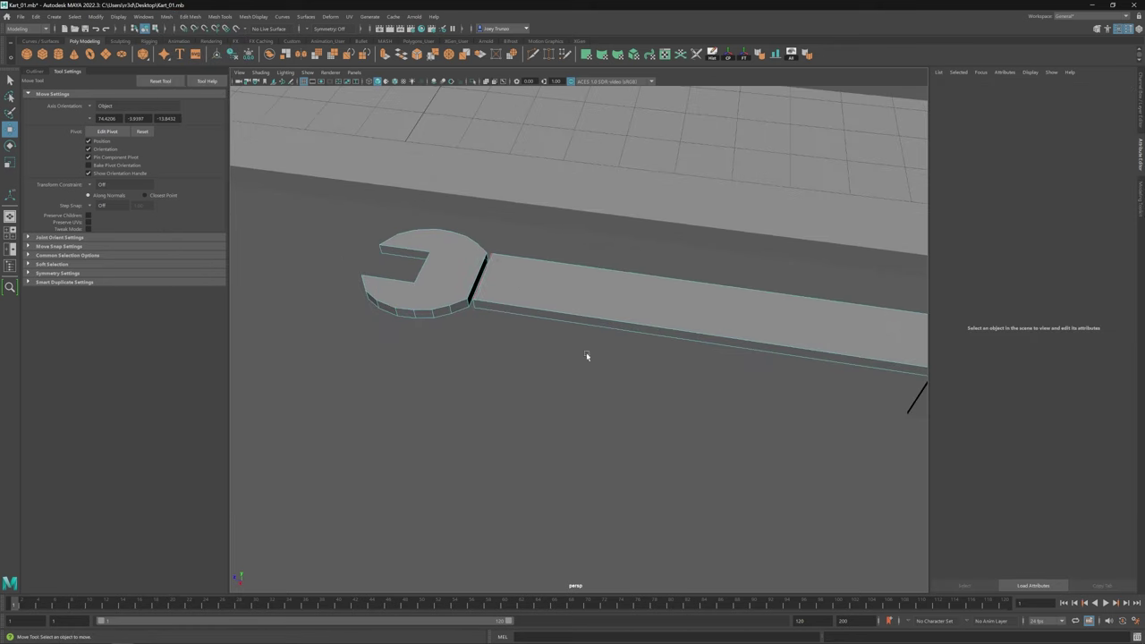
click(474, 284)
Step: Select the lower cross edge of the wrench jaw, then return to the whole wrench object
click(220, 16)
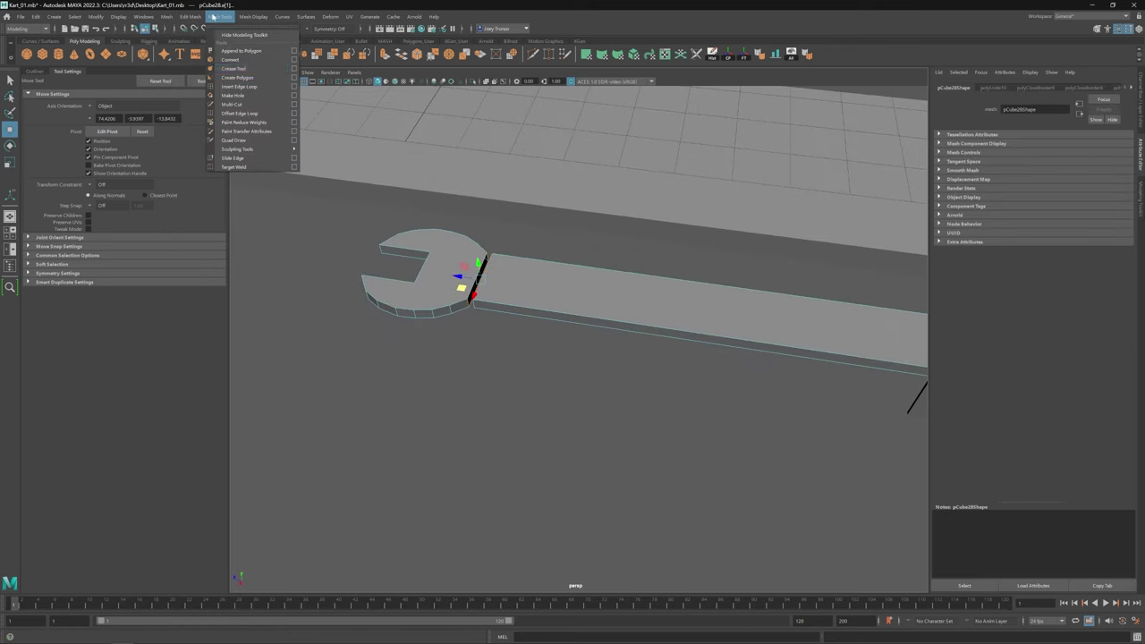
alt+drag(465, 304, 441, 256)
alt+drag(492, 304, 466, 279)
click(453, 407)
key(t)
key(F8)
key(r)
scroll(536, 304, down, 10)
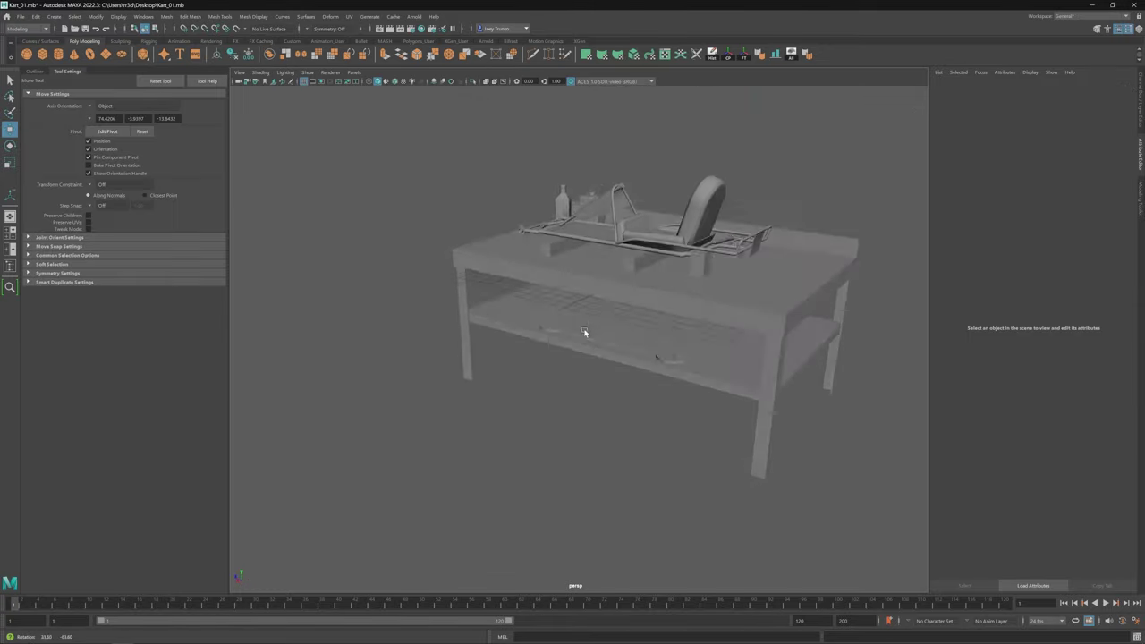
scroll(608, 323, up, 3)
Step: Select the edges along the wrench outline and bevel them with Edit Mesh > Bevel
click(626, 414)
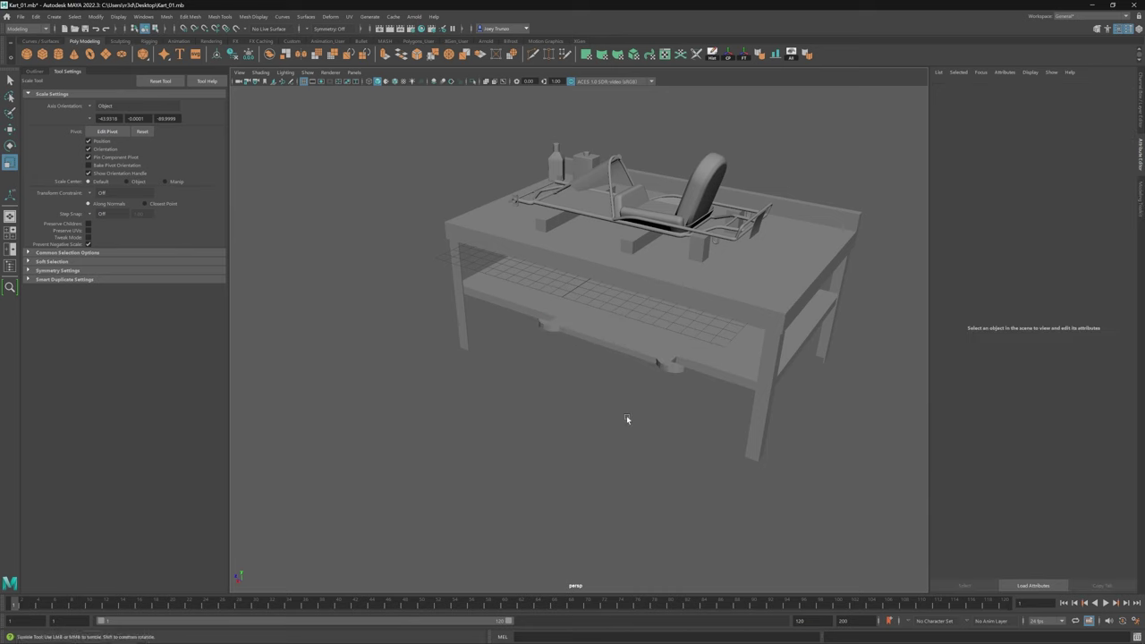
click(615, 344)
alt+drag(615, 344, 532, 318)
key(w)
scroll(559, 315, up, 3)
right_drag(532, 317, 537, 279)
scroll(544, 360, down, 3)
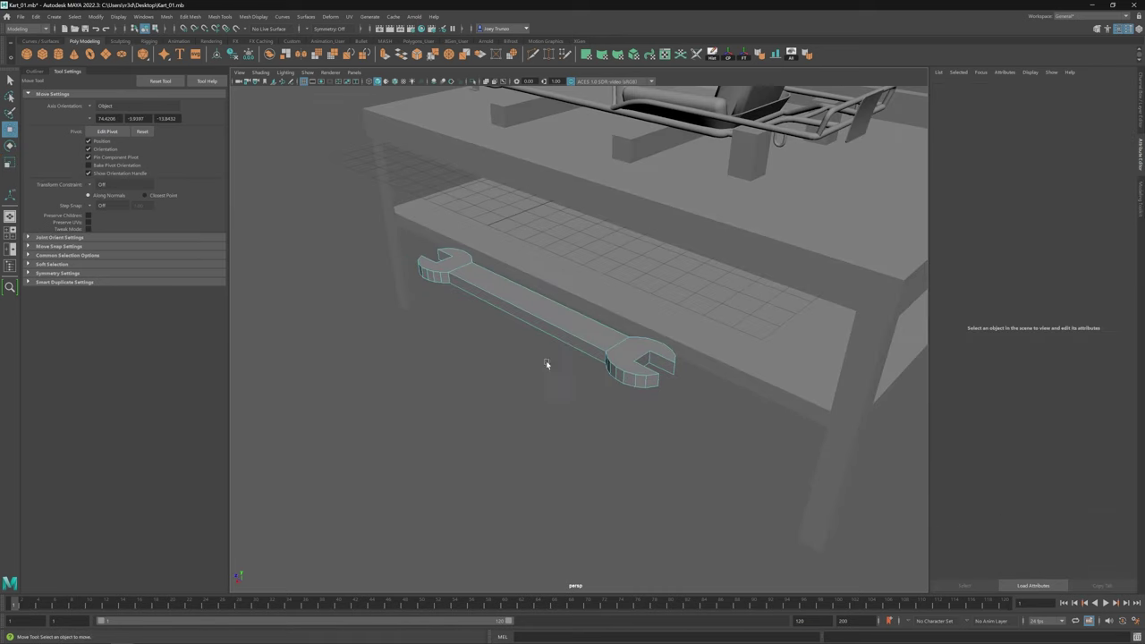
scroll(575, 327, up, 4)
click(575, 327)
alt+drag(575, 328, 374, 225)
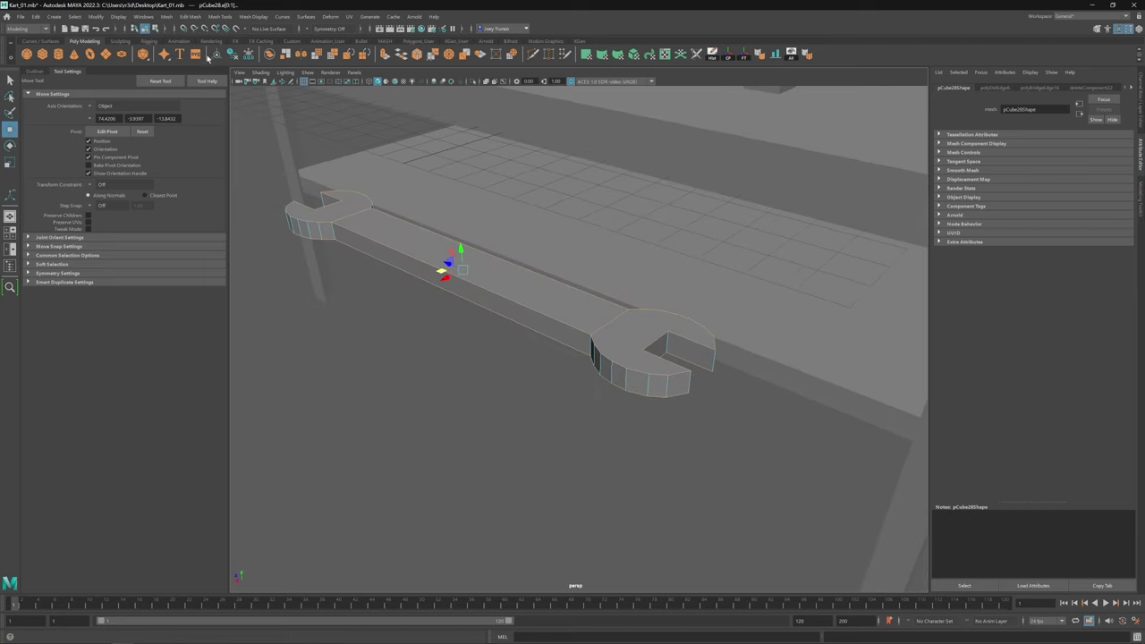
click(189, 16)
click(206, 54)
Step: Bevel the selected wrench jaw edges with Ctrl+B
alt+drag(572, 321, 493, 305)
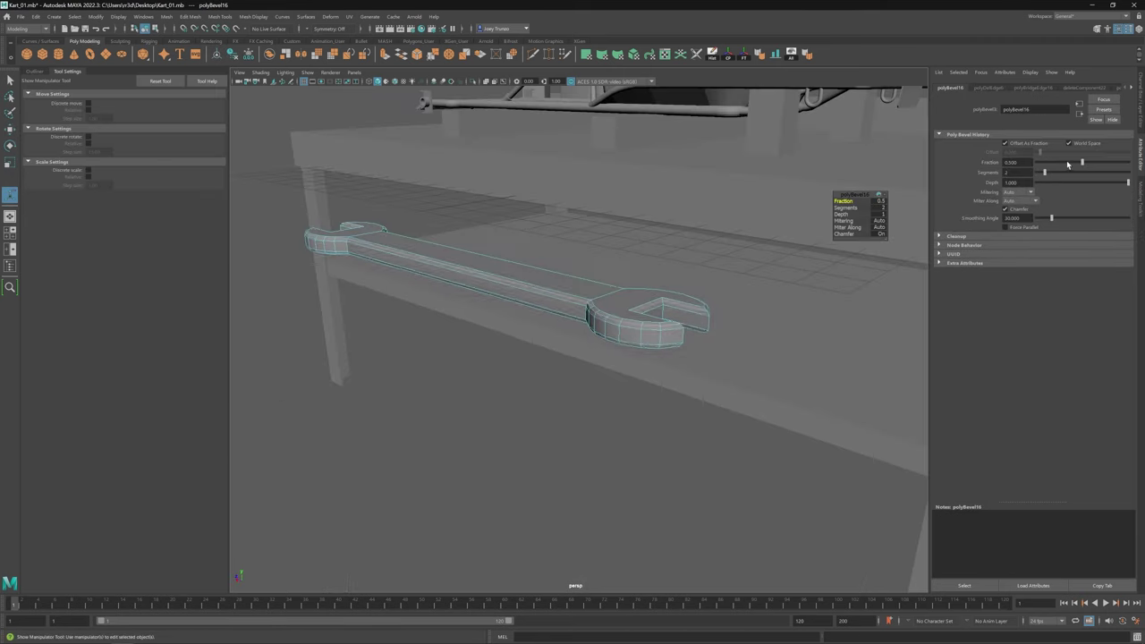
alt+drag(655, 348, 550, 423)
alt+drag(544, 466, 593, 466)
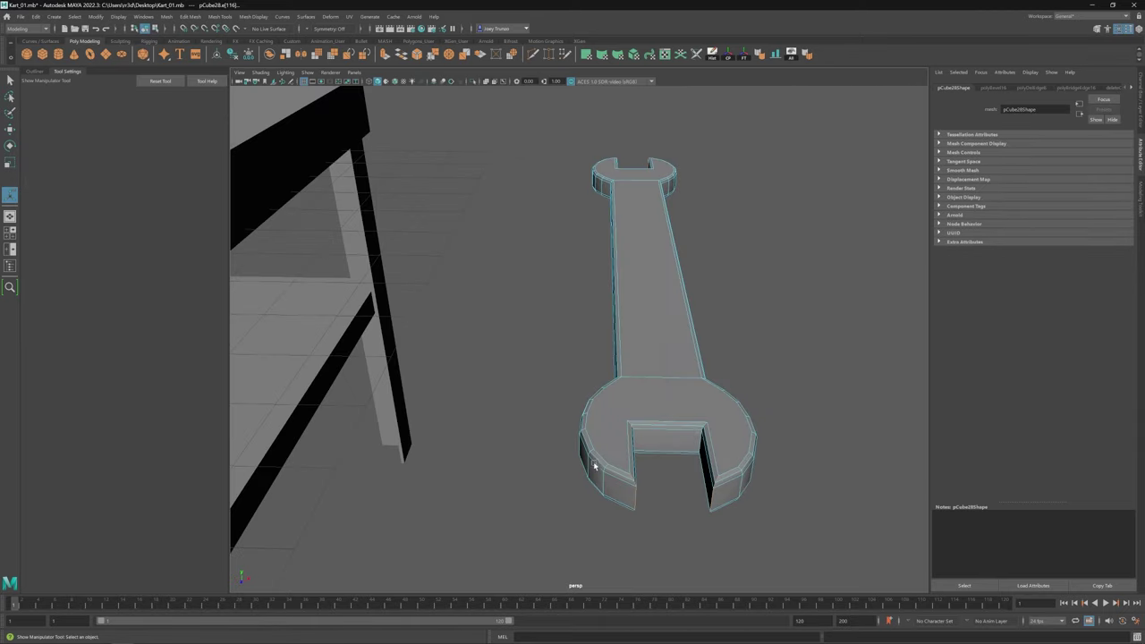
key(ctrl+b)
scroll(493, 429, down, 10)
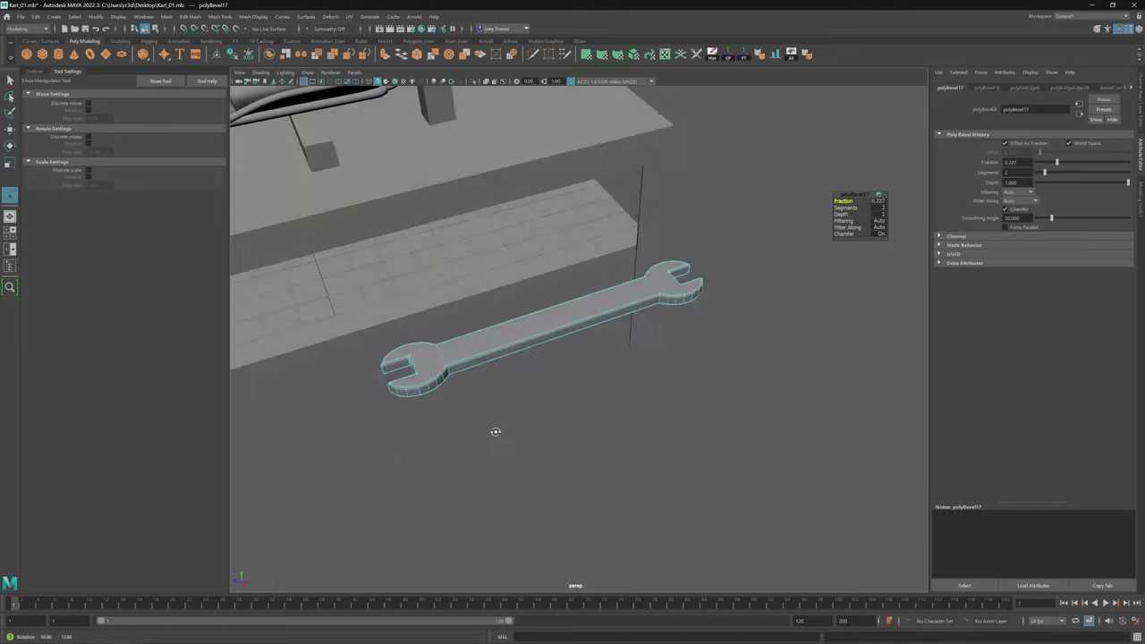
Step: Scale the whole wrench down to a smaller size
key(r)
click(412, 379)
alt+drag(412, 378, 482, 349)
click(537, 340)
key(w)
middle_drag(499, 328, 483, 194)
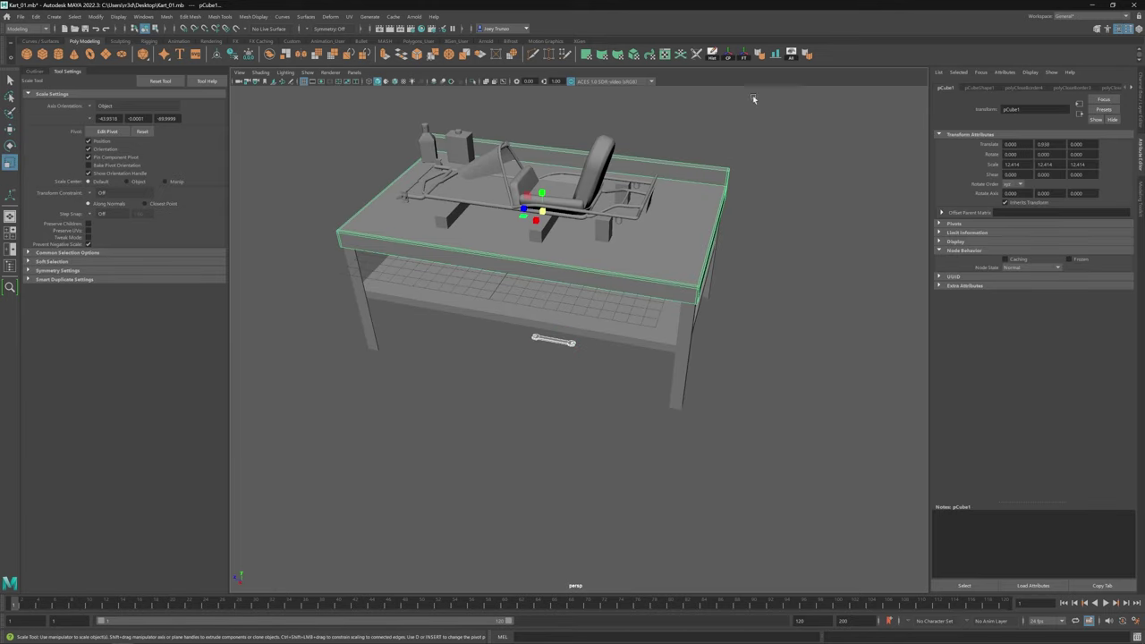
scroll(536, 268, up, 4)
scroll(488, 326, down, 3)
scroll(572, 339, up, 3)
drag(516, 309, 573, 358)
scroll(633, 305, down, 5)
scroll(572, 349, up, 3)
key(e)
key(w)
scroll(540, 354, up, 3)
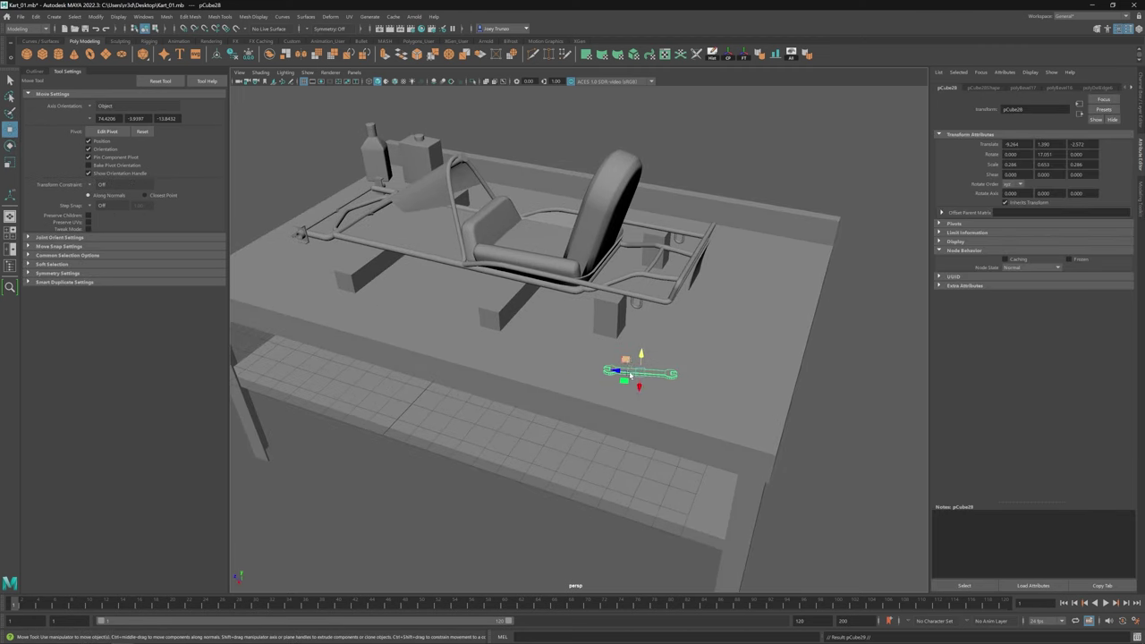
key(ctrl+d)
drag(625, 386, 647, 371)
key(e)
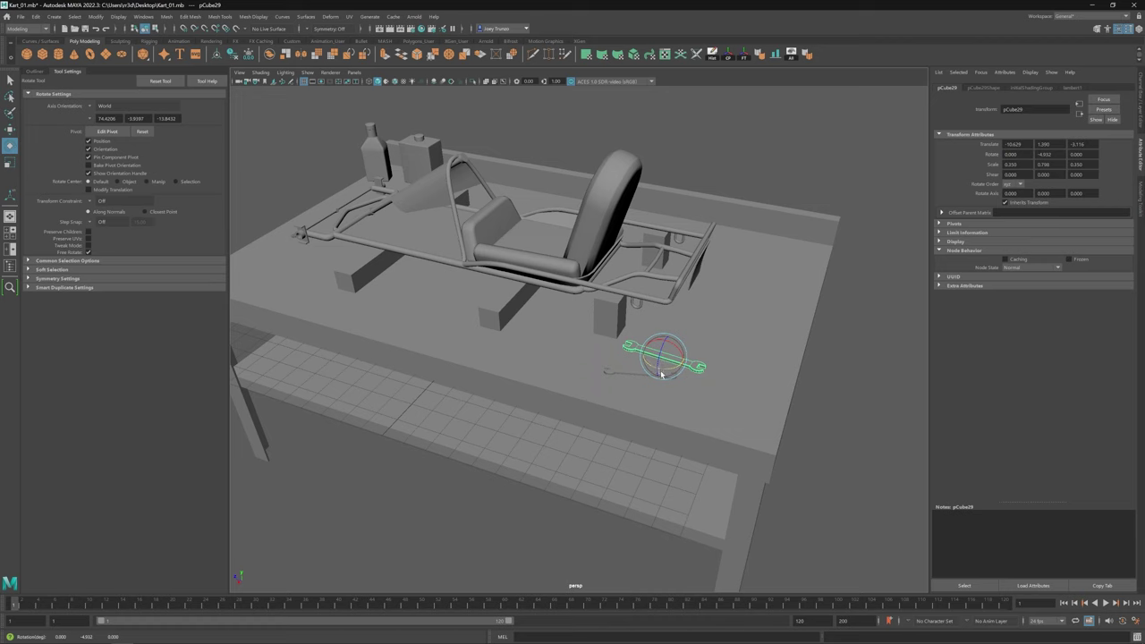
key(w)
click(741, 391)
alt+drag(741, 391, 536, 326)
click(479, 322)
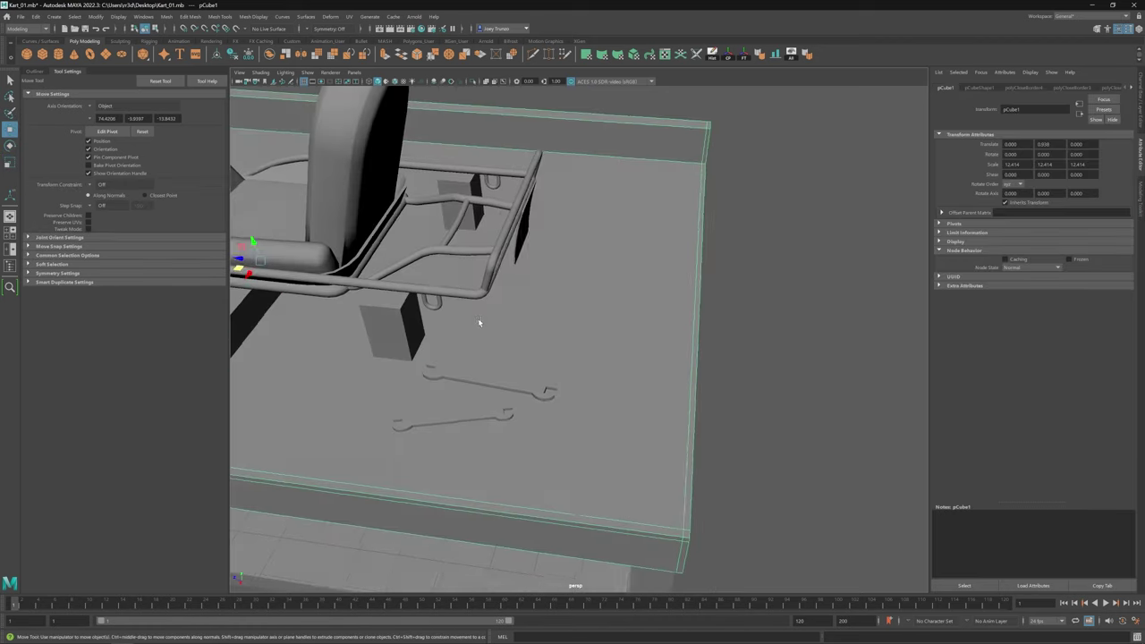
key(a)
scroll(544, 383, up, 2)
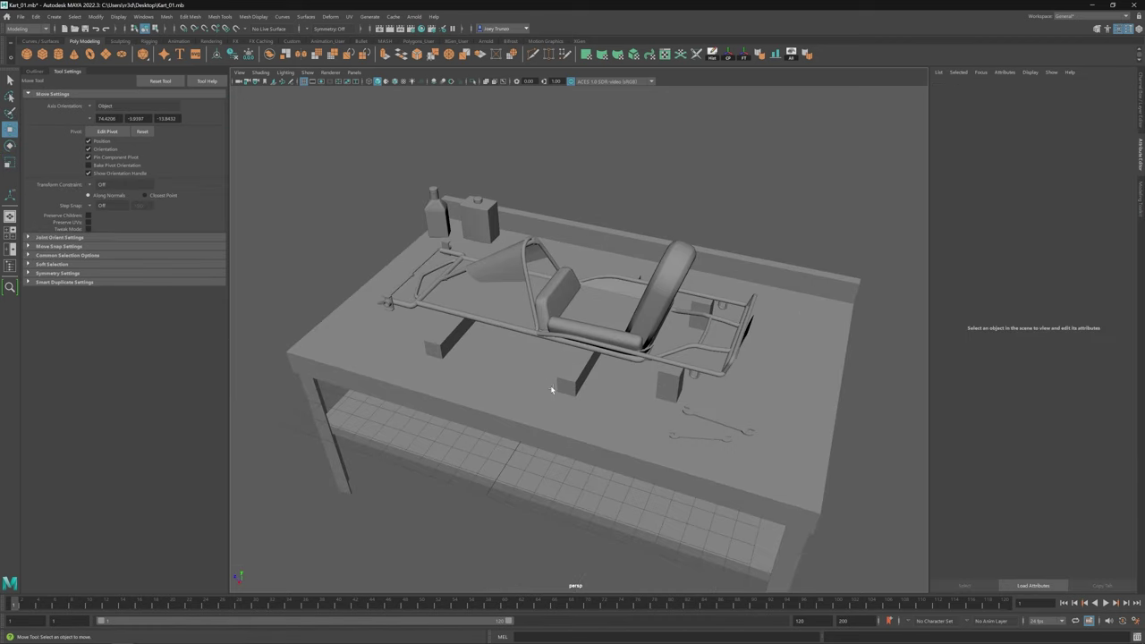
Step: Put the L-shaped pipe into component mode and pick the edge ring at its short end
click(425, 308)
alt+drag(424, 308, 499, 323)
alt+drag(452, 284, 531, 334)
key(ctrl+F11)
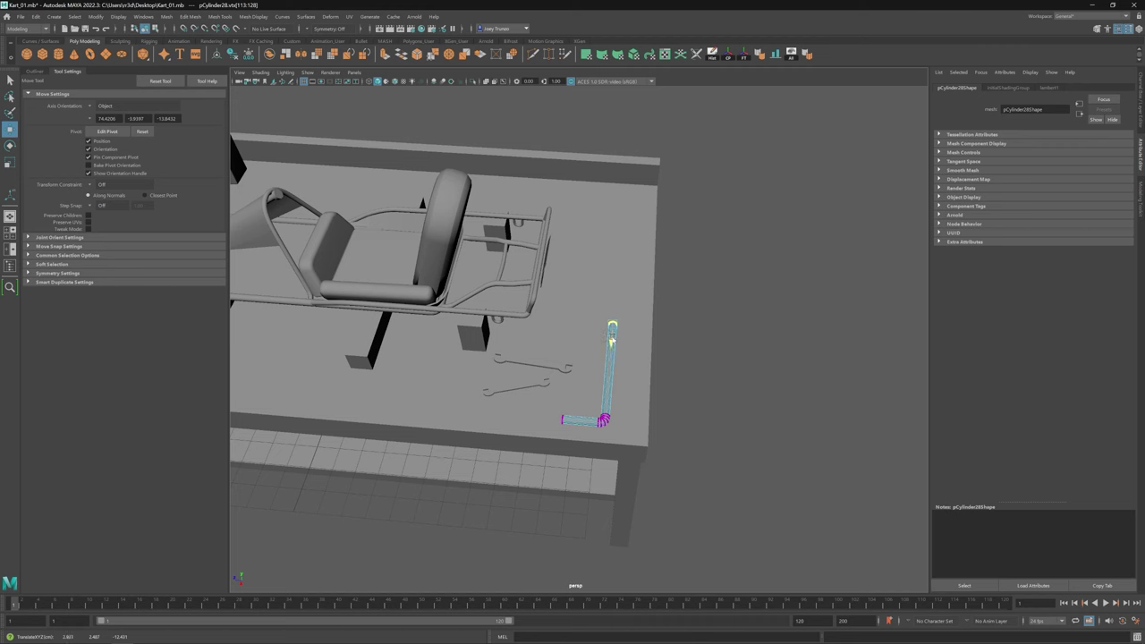
click(189, 16)
click(214, 185)
alt+drag(501, 385, 604, 402)
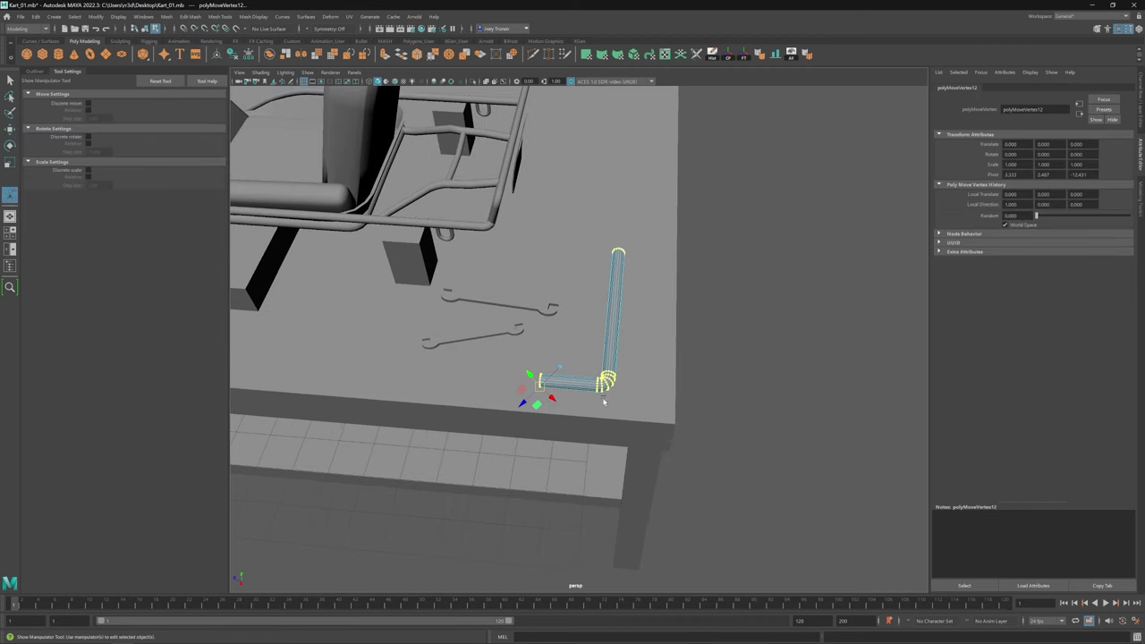
key(w)
alt+drag(524, 402, 572, 295)
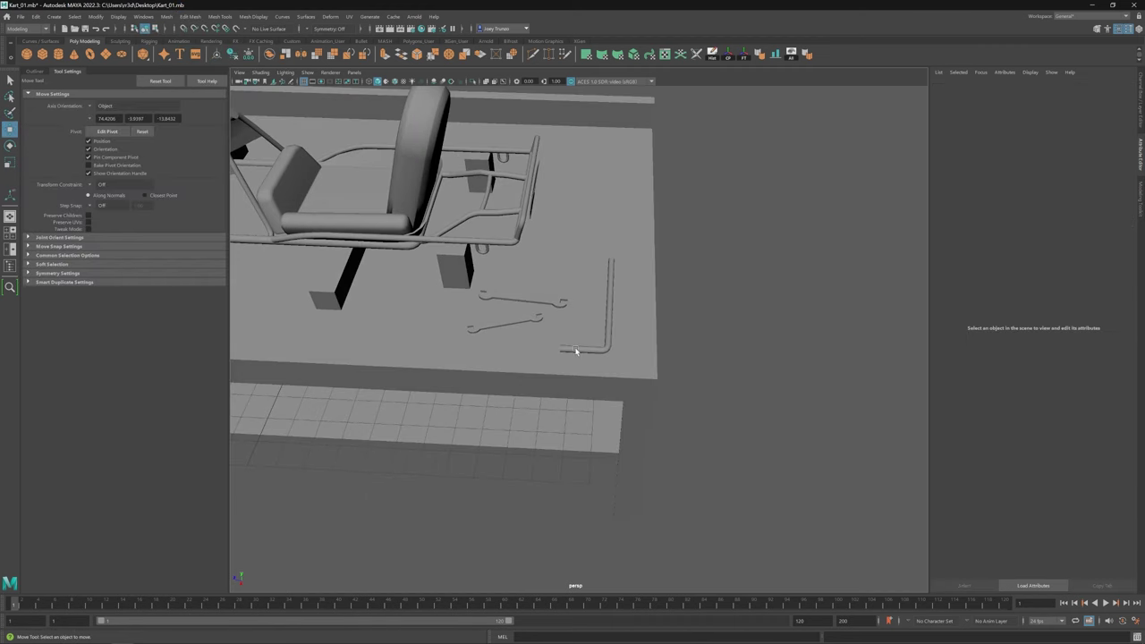
scroll(572, 295, up, 5)
right_drag(557, 242, 576, 265)
scroll(576, 265, up, 3)
alt+drag(576, 264, 686, 340)
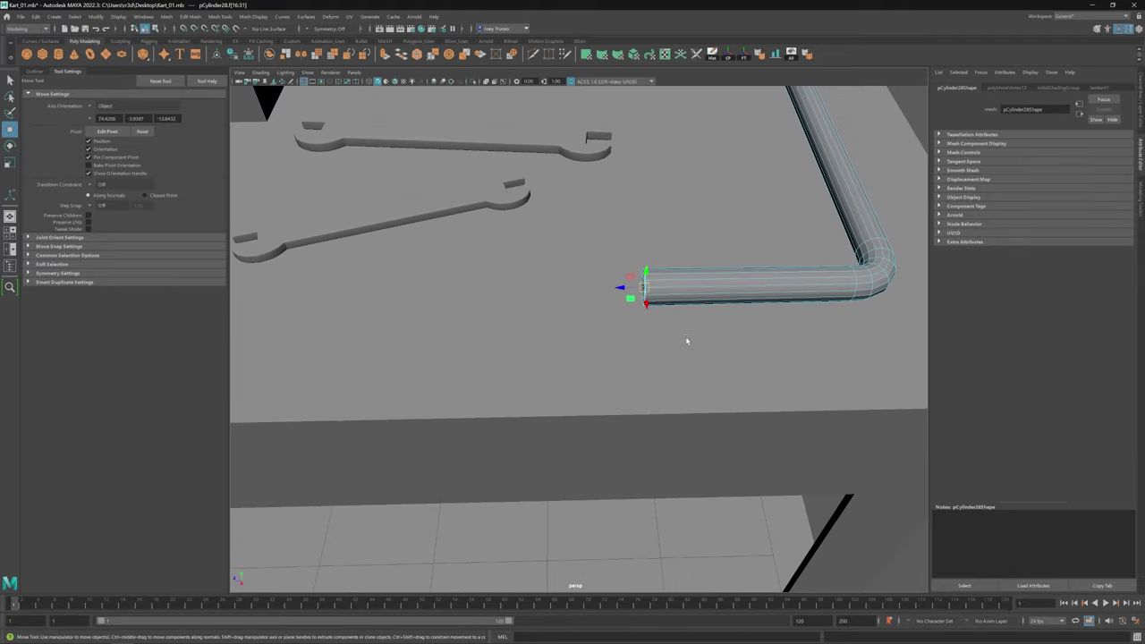
Step: Extrude the end edge ring three times with Ctrl+E, scaling it into a wider collar
key(r)
key(ctrl+e)
alt+drag(643, 283, 616, 306)
alt+drag(430, 369, 592, 317)
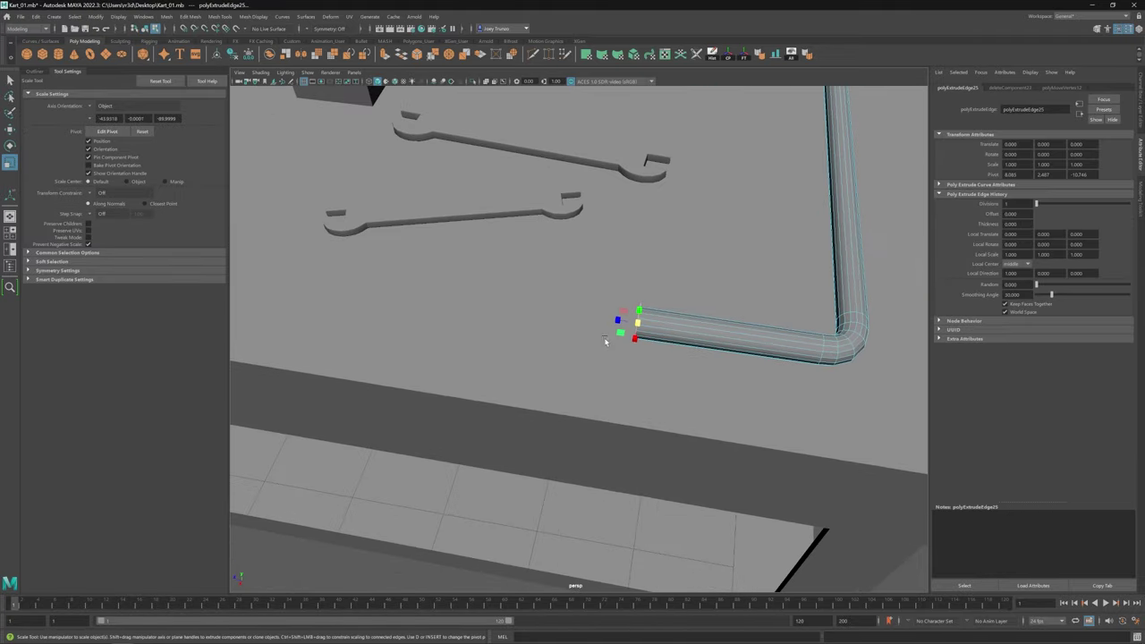
key(w)
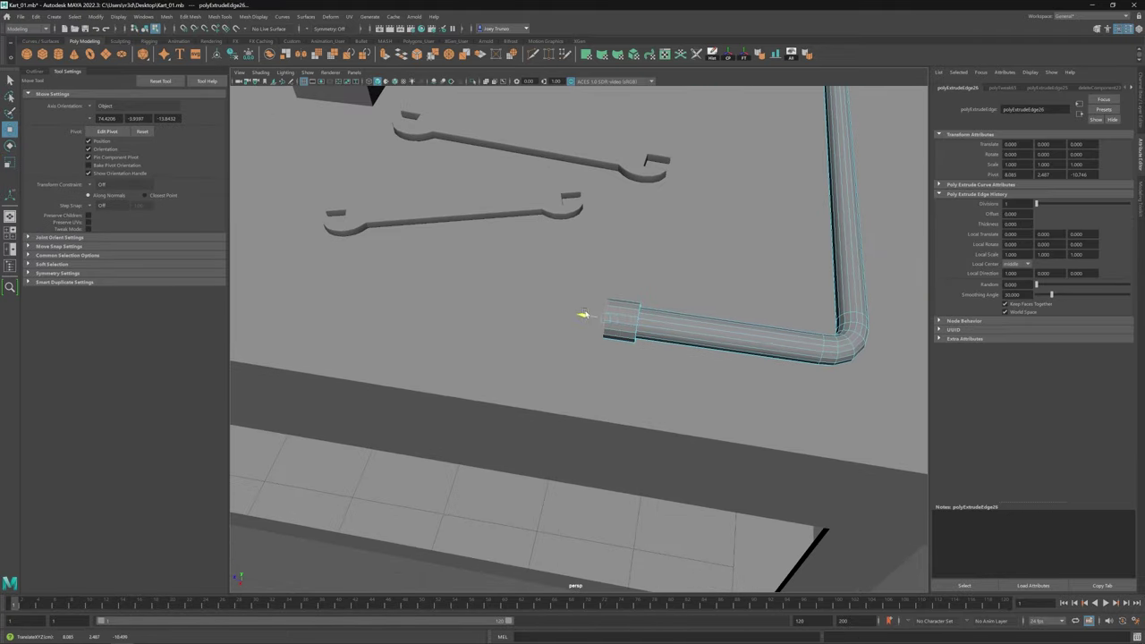
key(ctrl+e)
key(r)
alt+drag(576, 313, 838, 336)
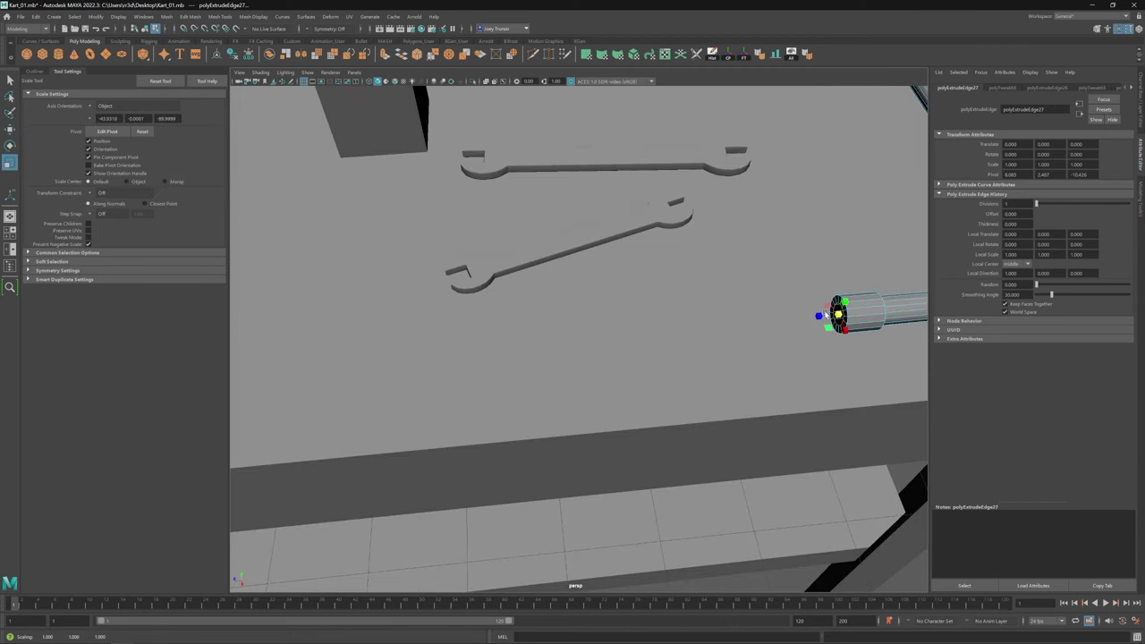
key(ctrl+e)
key(w)
alt+drag(572, 339, 575, 360)
Step: Bevel the pipe's edges with Edit Mesh > Bevel and show its bevel settings
key(F8)
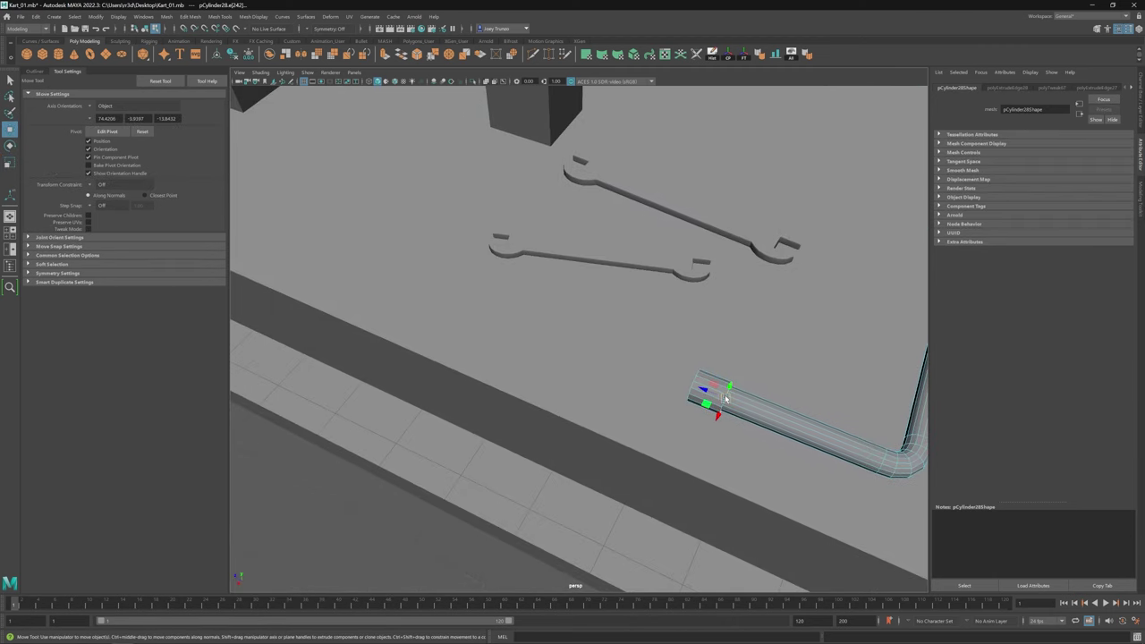
click(190, 16)
click(205, 51)
alt+drag(447, 340, 604, 308)
key(w)
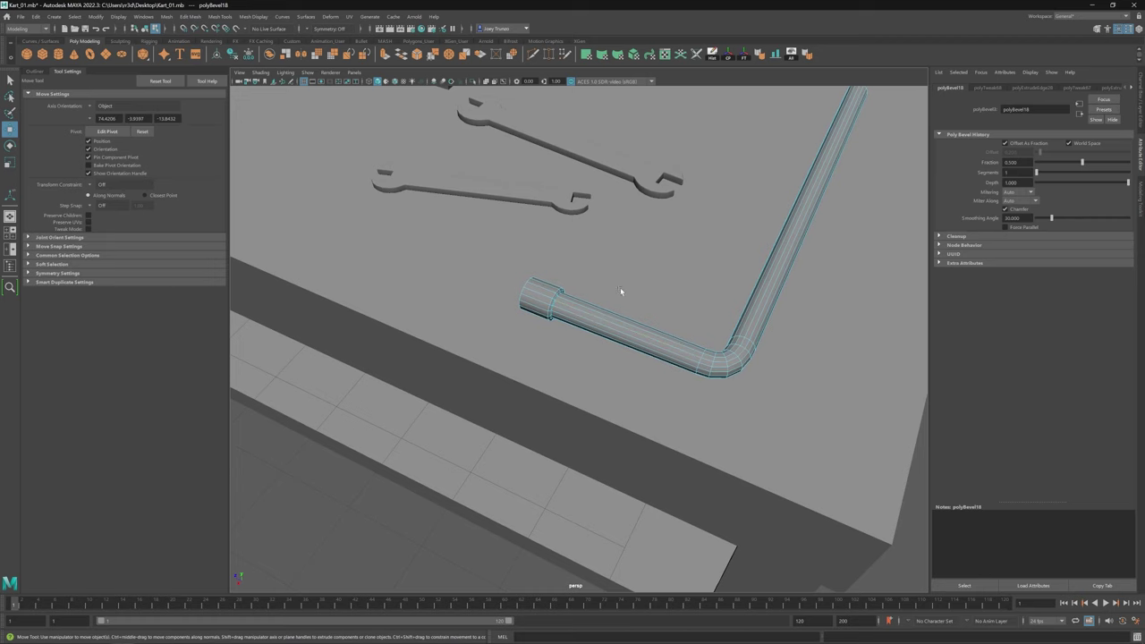
mouse_move(557, 308)
right_down()
mouse_move(572, 300)
mouse_move(582, 319)
mouse_move(563, 304)
right_up()
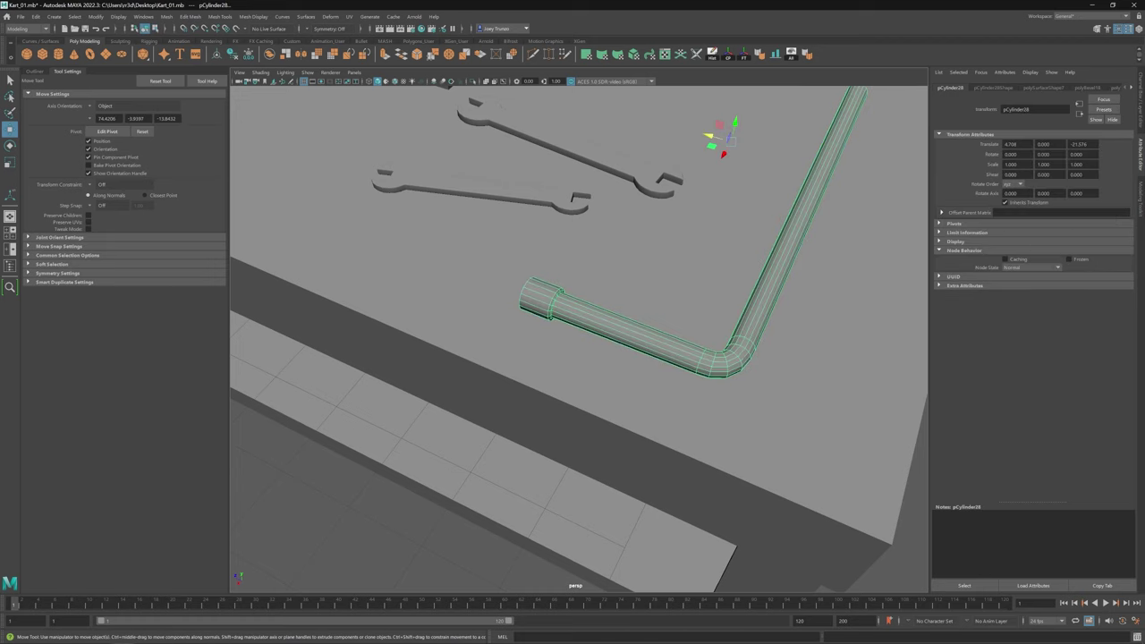
click(1086, 88)
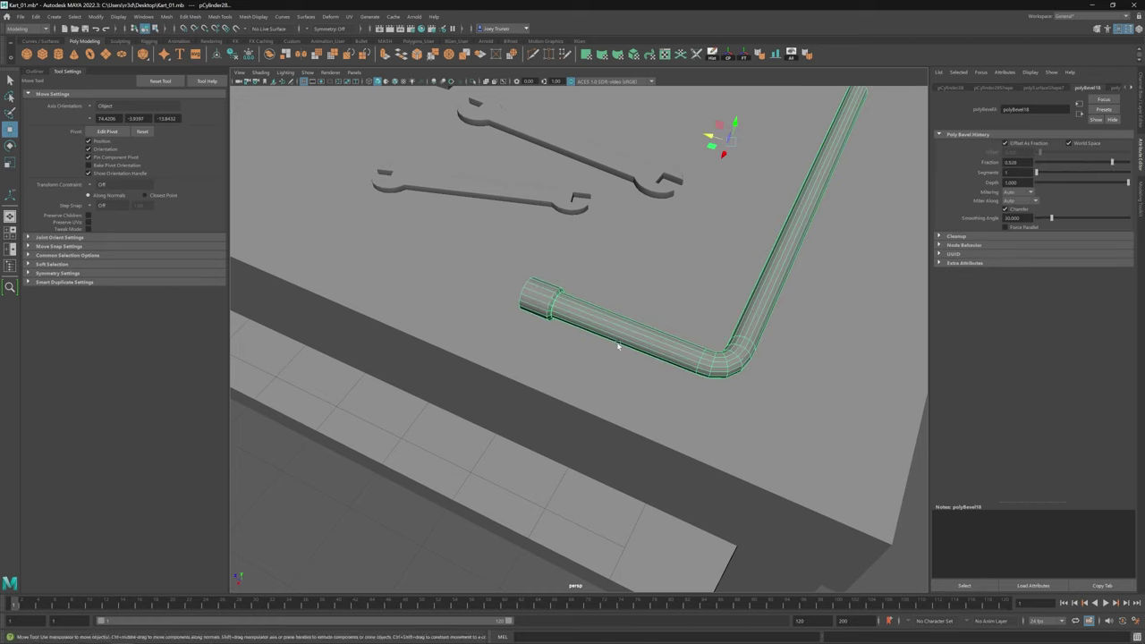
Step: Reselect the finished L-shaped pipe to review it on the workbench
click(545, 308)
scroll(403, 391, down, 10)
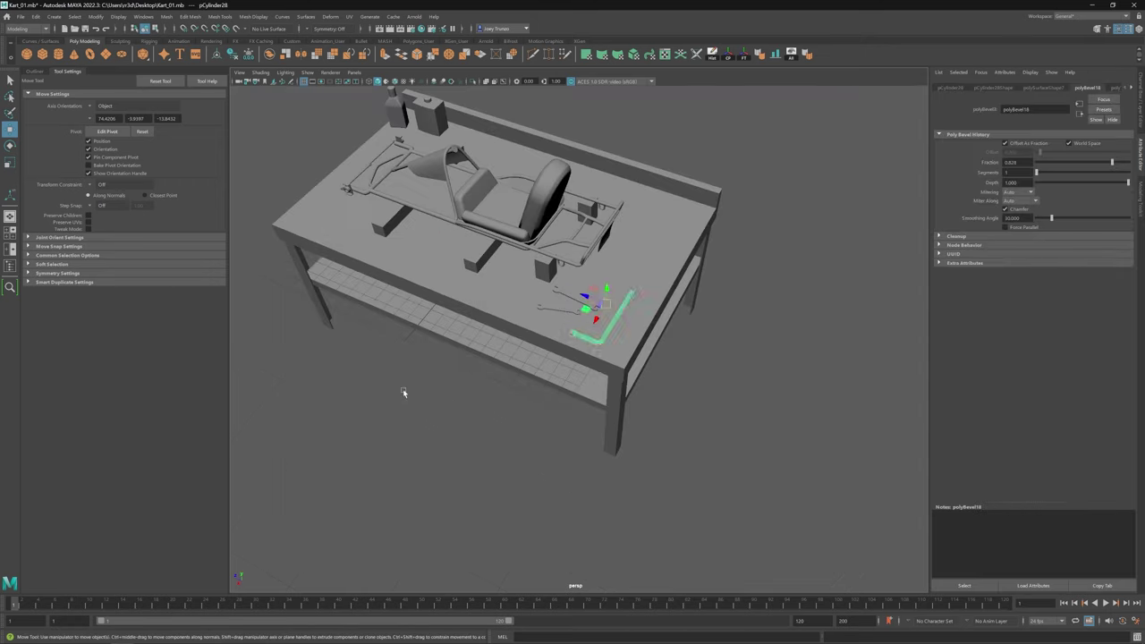
click(586, 331)
scroll(481, 323, up, 10)
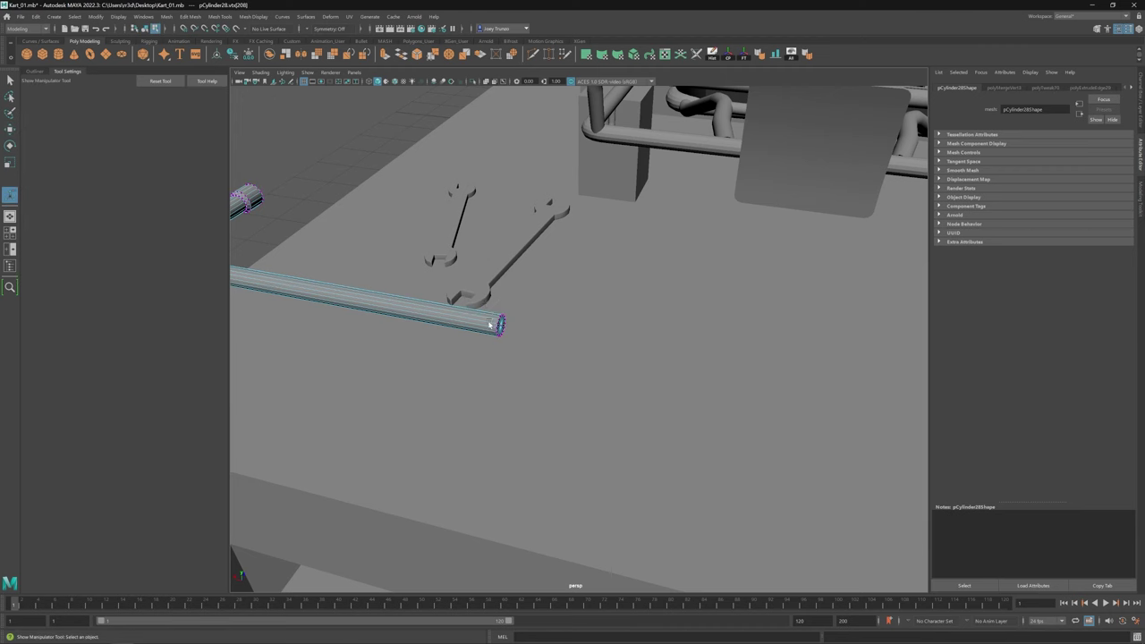
scroll(519, 396, down, 8)
click(593, 410)
scroll(593, 410, down, 4)
scroll(593, 409, up, 3)
click(609, 347)
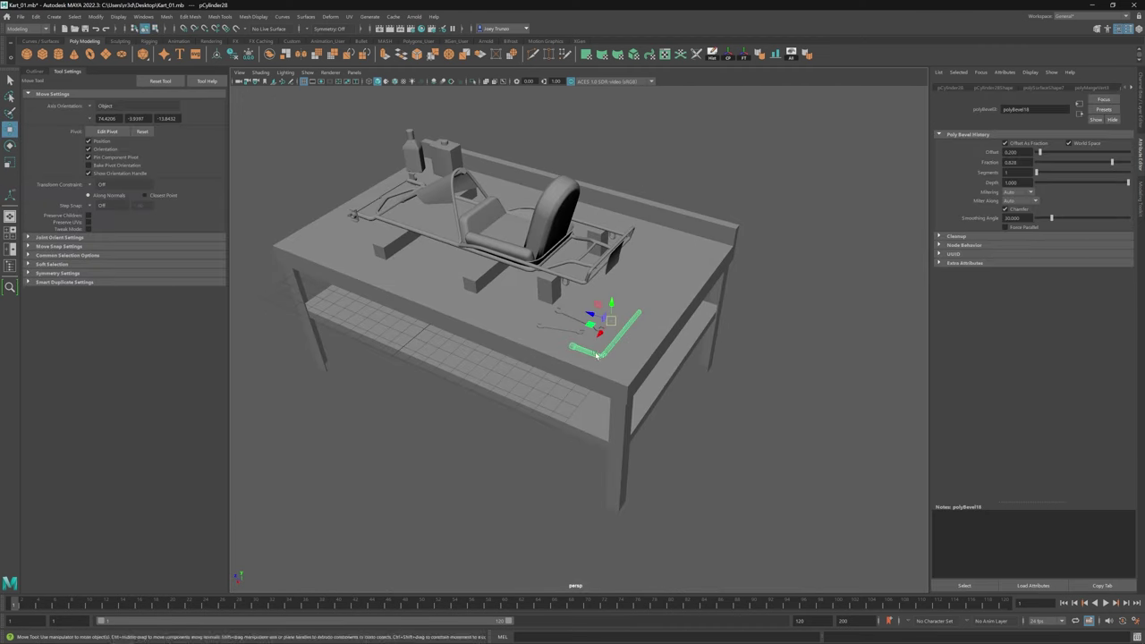
key(e)
key(w)
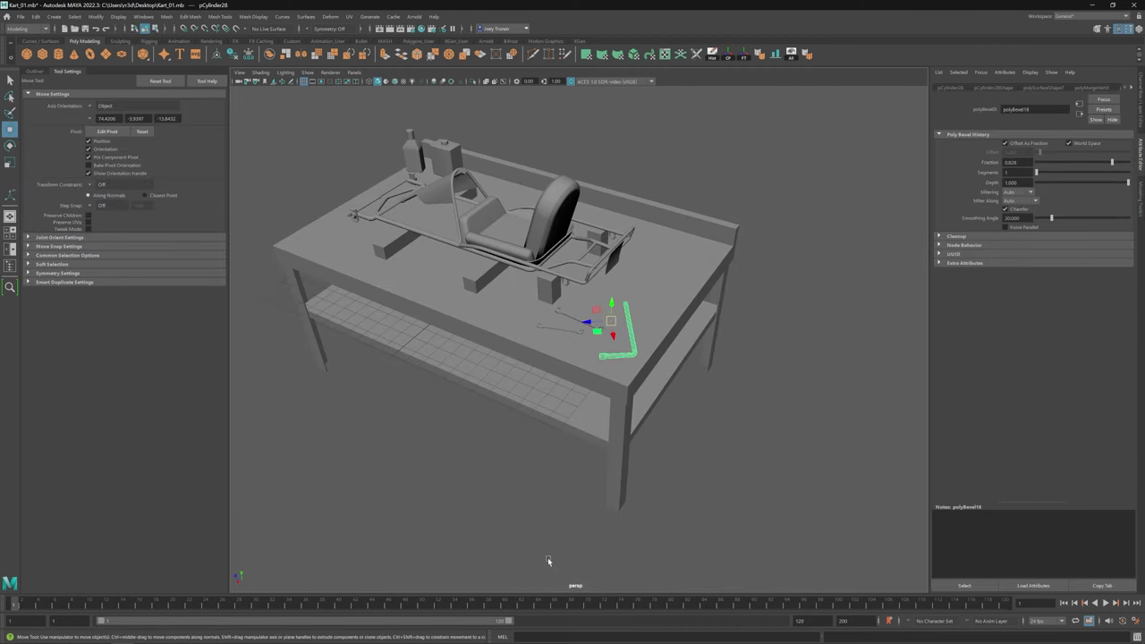
alt+drag(548, 560, 549, 358)
scroll(543, 393, down, 3)
click(536, 424)
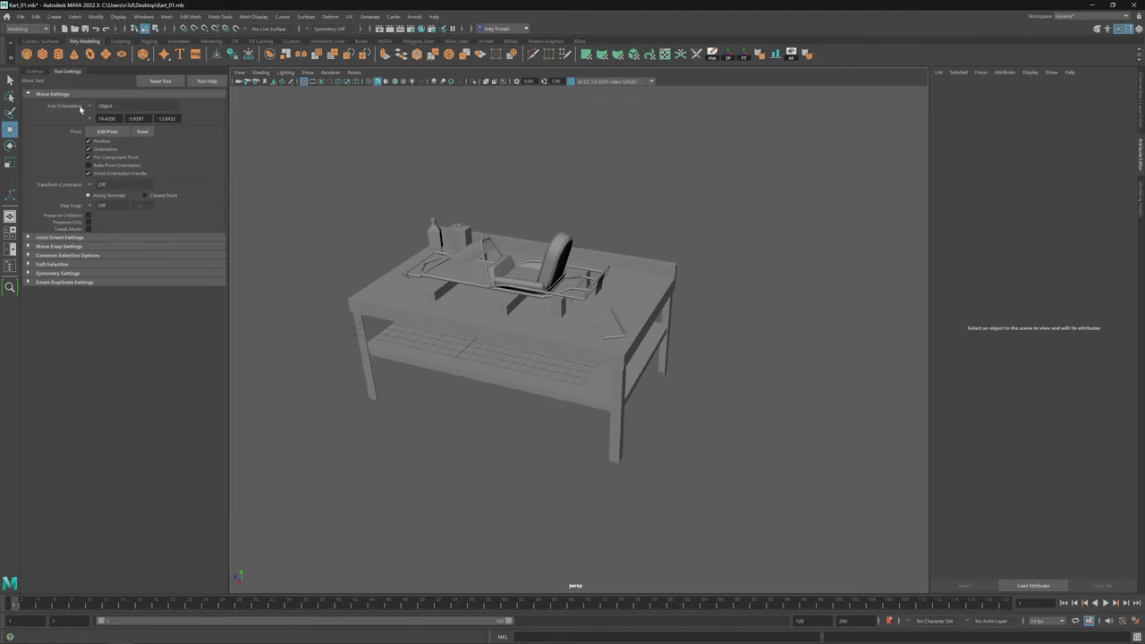
Step: Resize the small box under the table top and slide it into place
click(516, 317)
alt+drag(516, 316, 747, 338)
key(r)
key(w)
scroll(550, 308, down, 3)
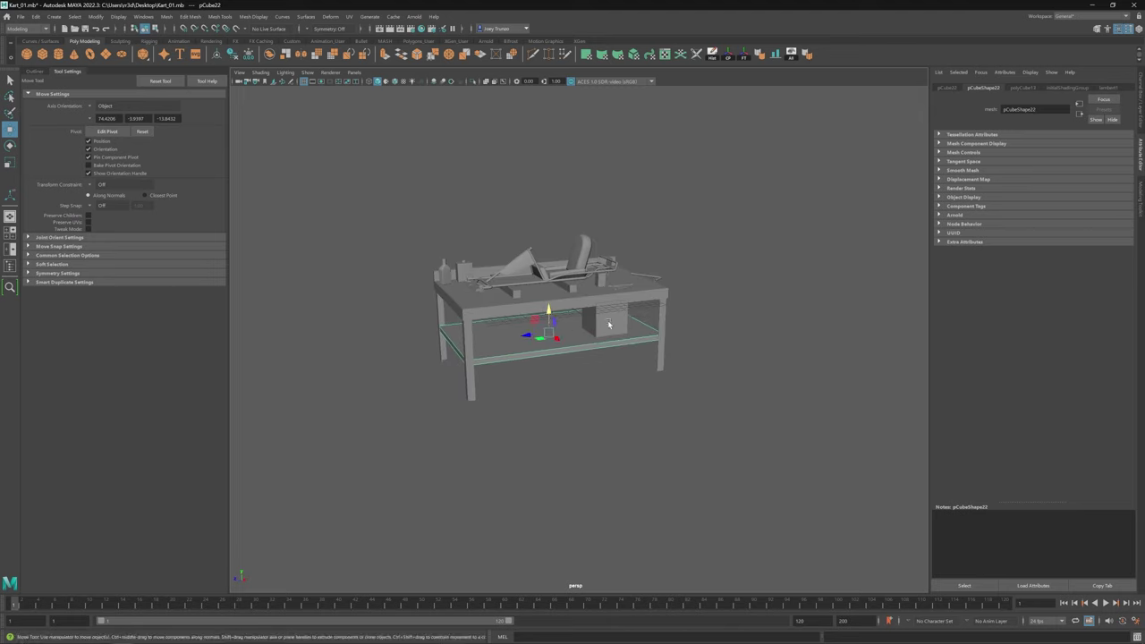
click(608, 324)
alt+drag(403, 430, 608, 322)
click(626, 329)
Step: Bevel the box's edges with Edit Mesh > Bevel
click(189, 16)
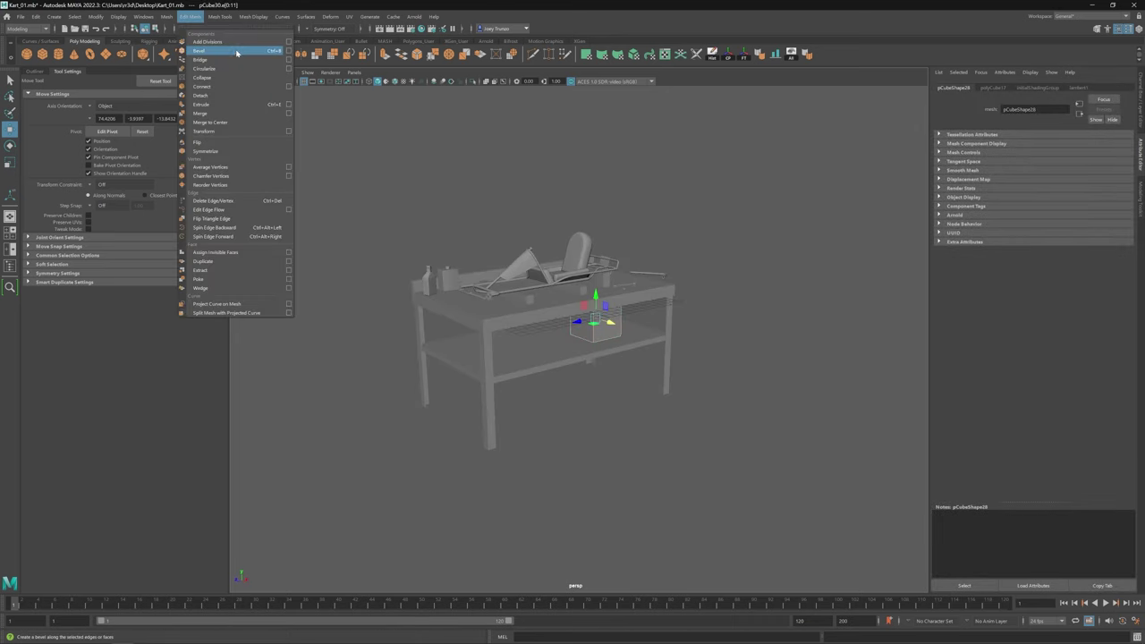
click(204, 46)
key(w)
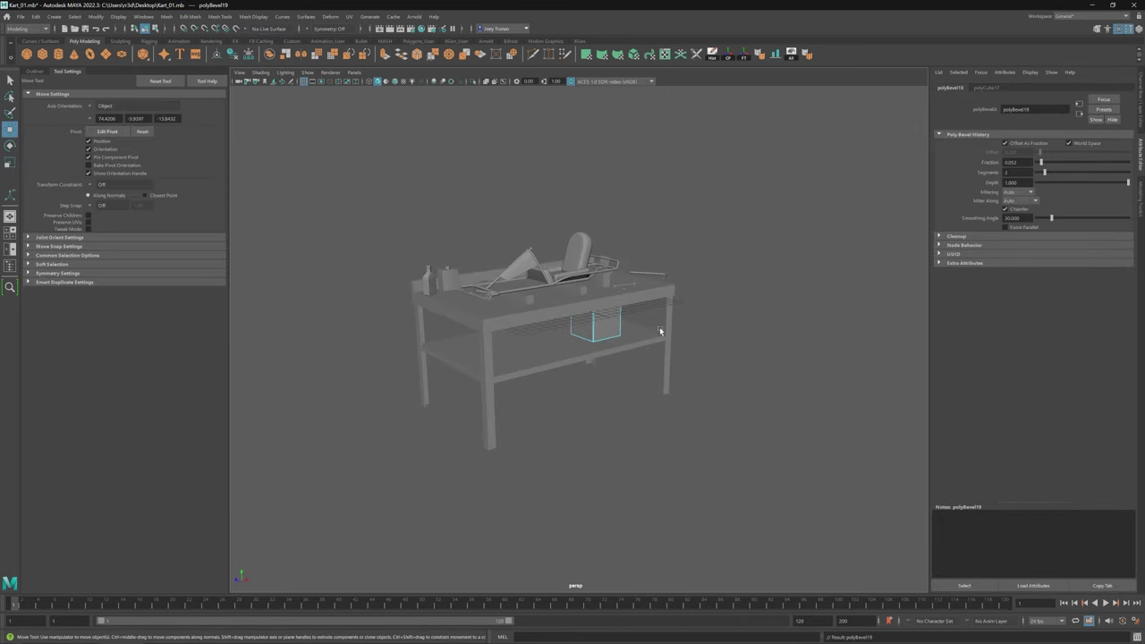
alt+drag(626, 340, 738, 428)
scroll(739, 428, up, 5)
Step: Reselect the box under the table top from several angles to check its fit
click(776, 375)
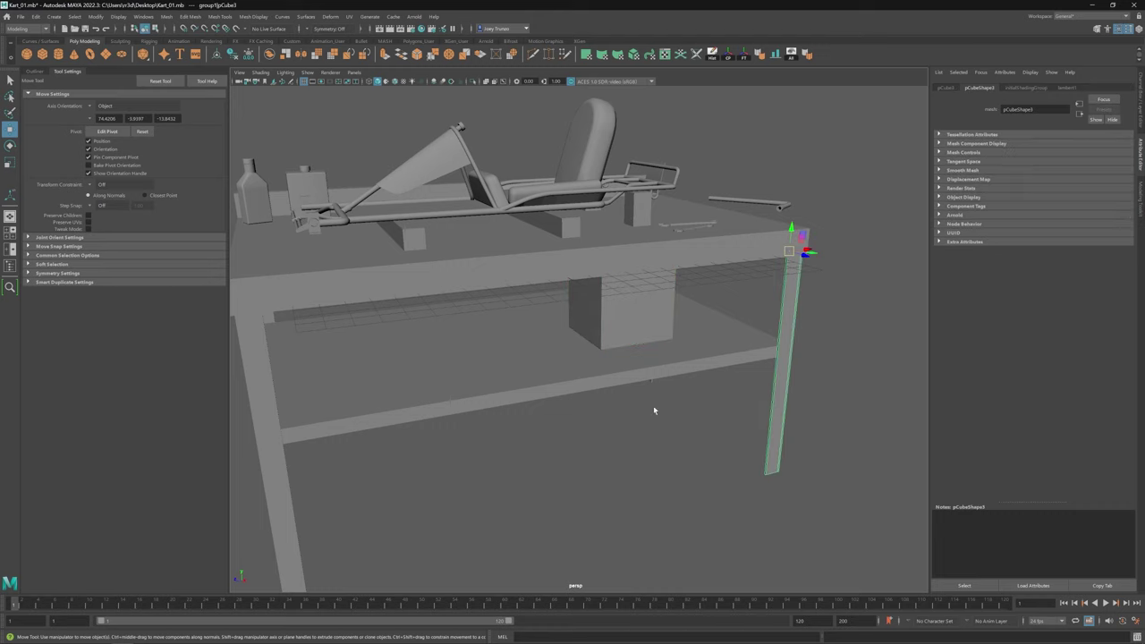
click(626, 313)
alt+drag(626, 312, 623, 284)
scroll(621, 285, down, 5)
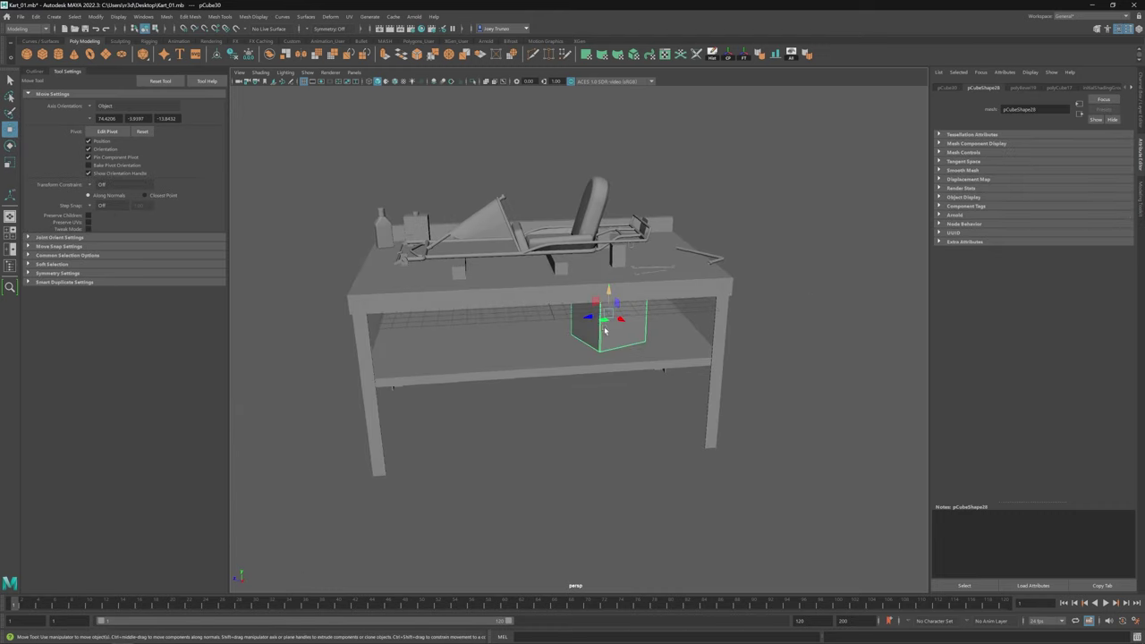
click(757, 342)
alt+drag(757, 342, 675, 426)
click(623, 334)
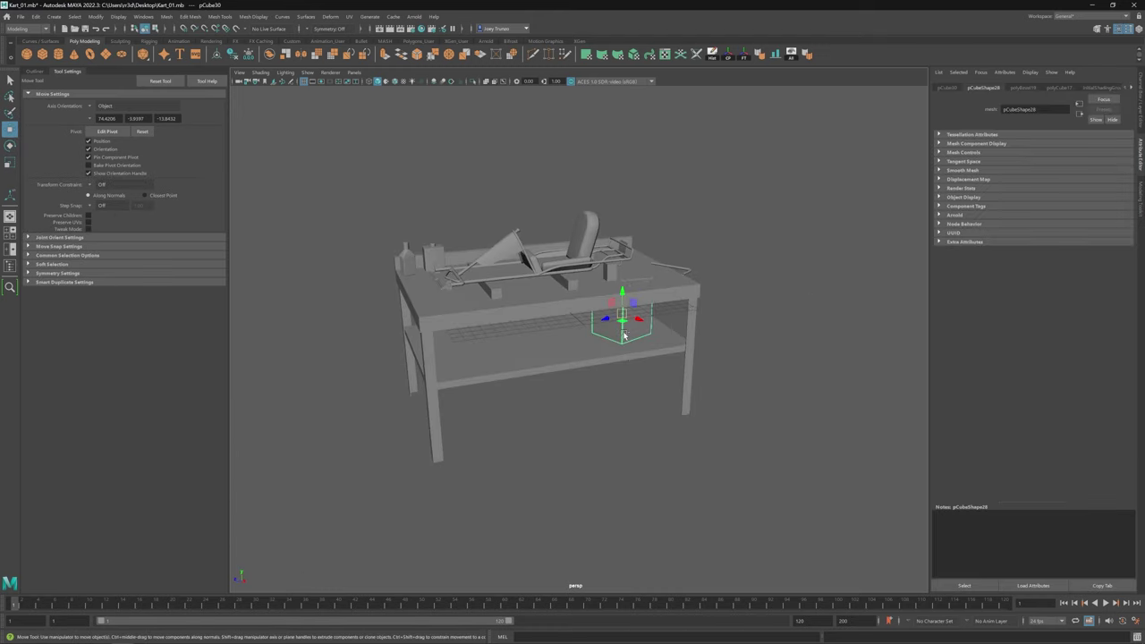
alt+drag(549, 324, 571, 390)
Step: Check the front box on the lower shelf, then select the bottle
click(685, 435)
click(543, 315)
alt+drag(543, 315, 455, 302)
click(549, 414)
click(442, 311)
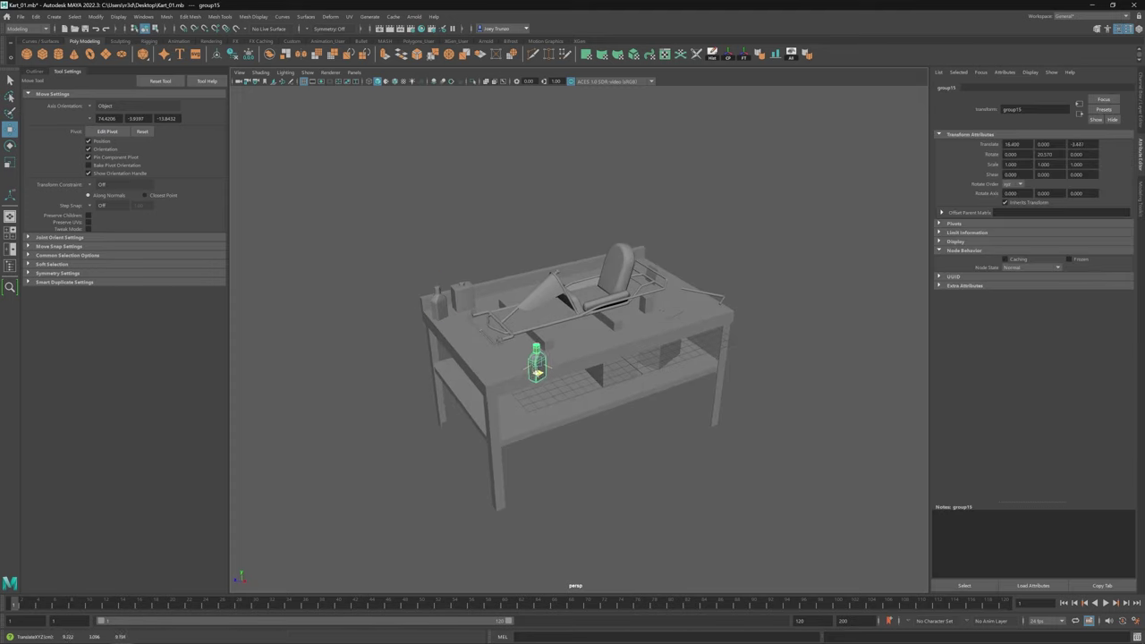
Step: Duplicate the bottle with Ctrl+D and turn the copy about its vertical axis
key(f)
key(ctrl+d)
key(e)
drag(582, 340, 590, 341)
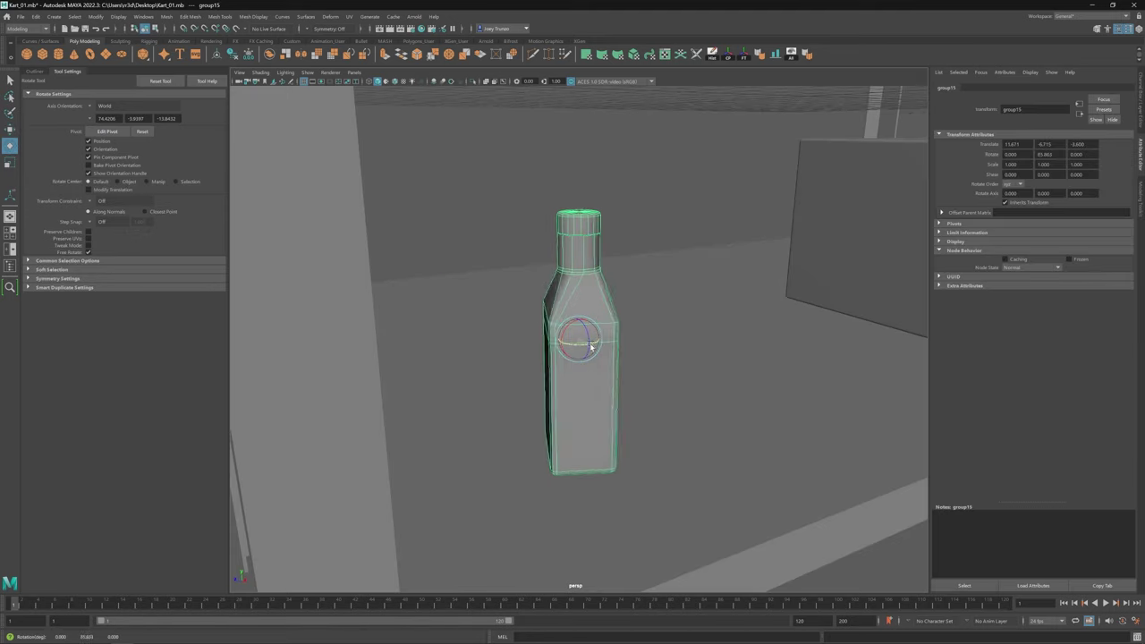
scroll(491, 401, down, 3)
alt+drag(491, 402, 629, 358)
Step: Slide the copied bottle beside the first one on the lower shelf
key(w)
scroll(619, 447, down, 3)
alt+drag(619, 448, 618, 501)
click(619, 513)
scroll(619, 513, down, 4)
alt+drag(638, 423, 646, 457)
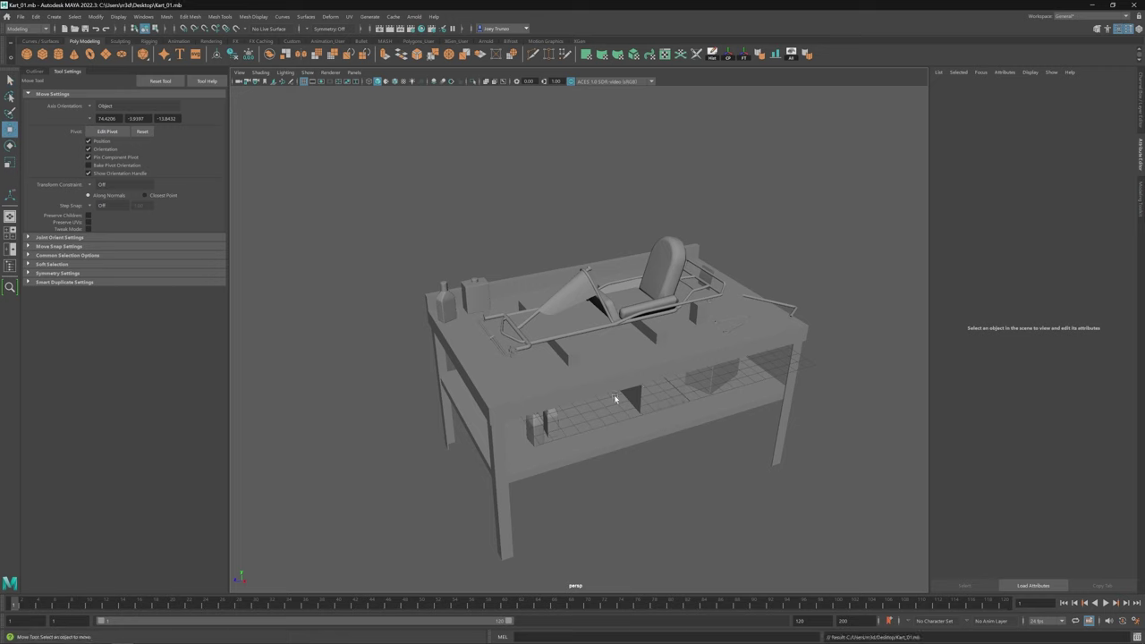
alt+drag(614, 399, 535, 353)
click(532, 352)
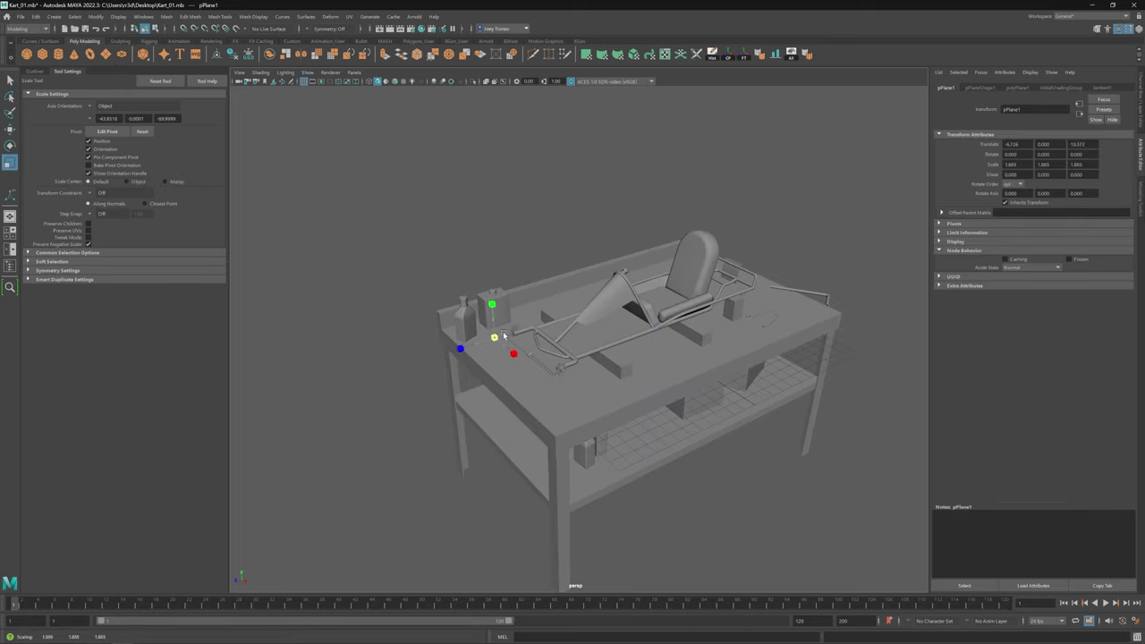
Step: Undo pPlane1's recent changes and switch it to vertex mode with Soft Select on
key(f)
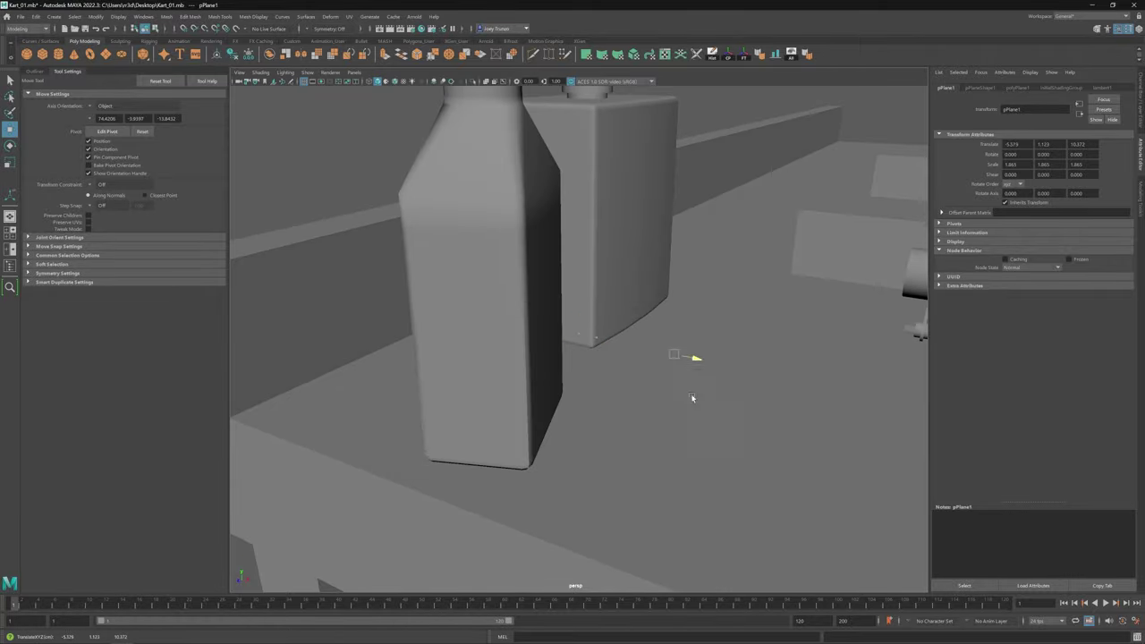
alt+drag(691, 398, 613, 333)
key(ctrl+z)
key(ctrl+z)
key(ctrl+z)
key(ctrl+z)
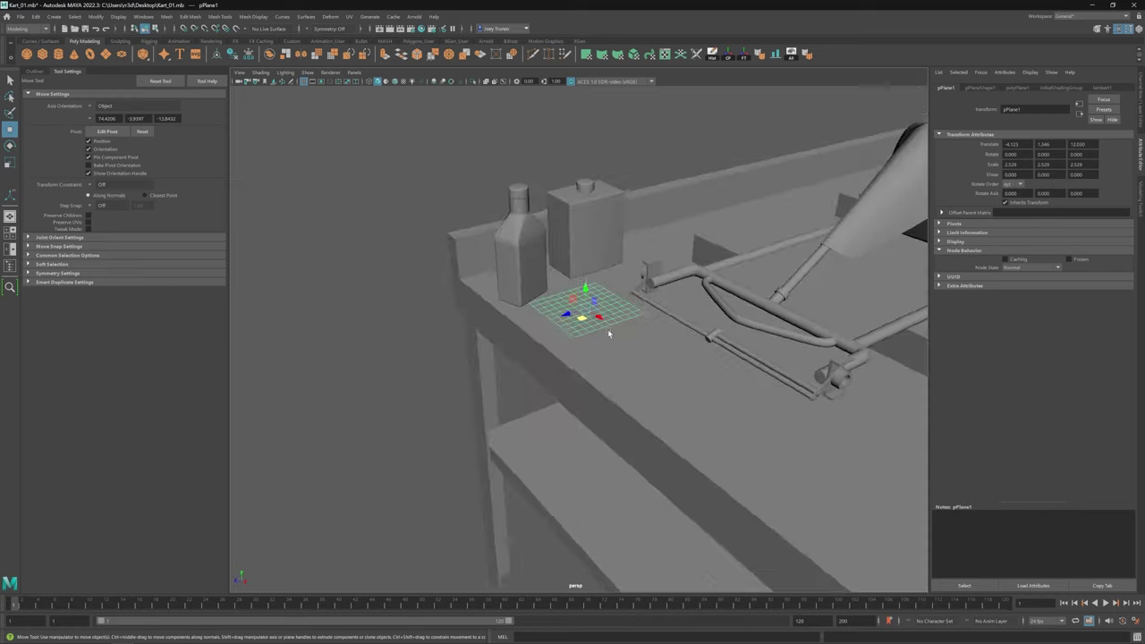
scroll(536, 402, up, 5)
key(F9)
alt+drag(526, 422, 505, 430)
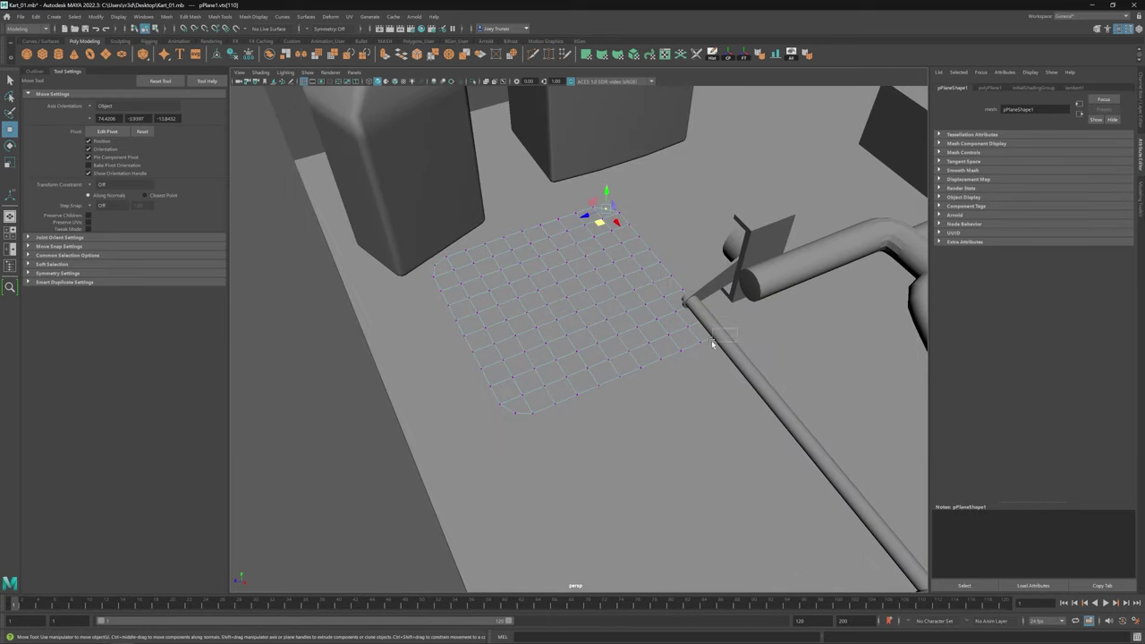
key(b)
alt+drag(579, 263, 637, 282)
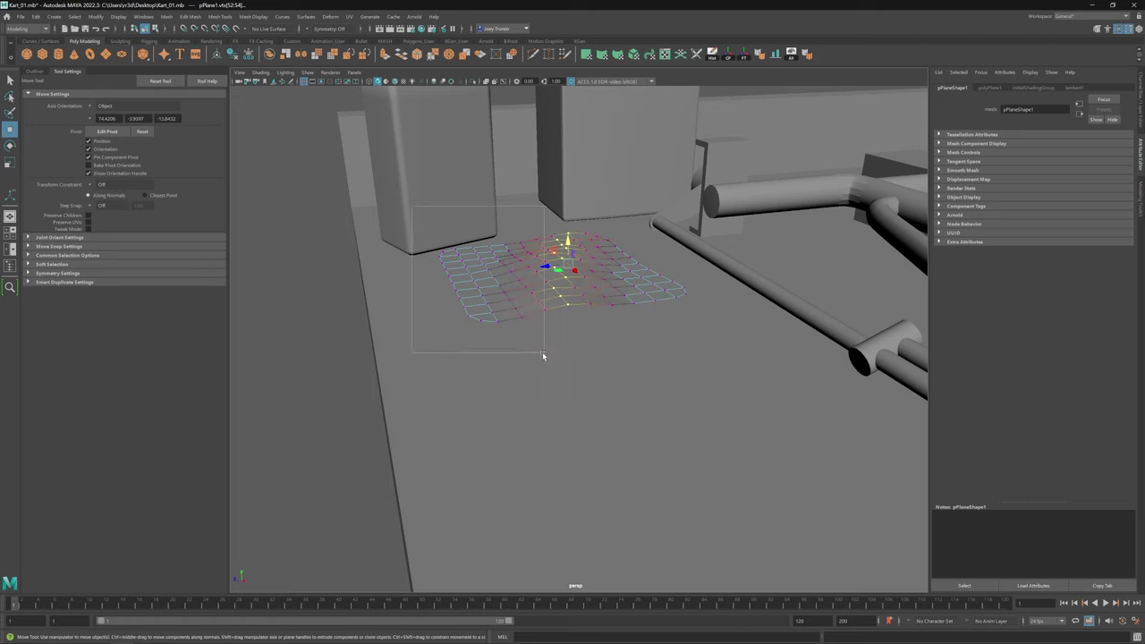
alt+drag(527, 311, 572, 339)
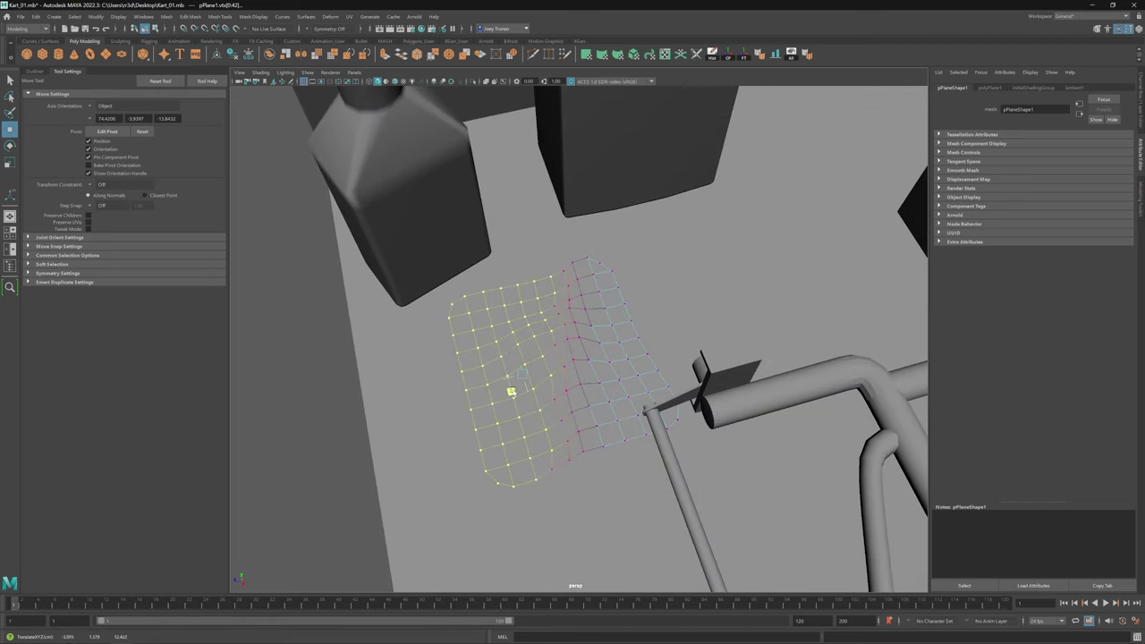
Step: Select edge vertices of pPlane1 and move them to warp its outline into an irregular rag
drag(636, 258, 475, 332)
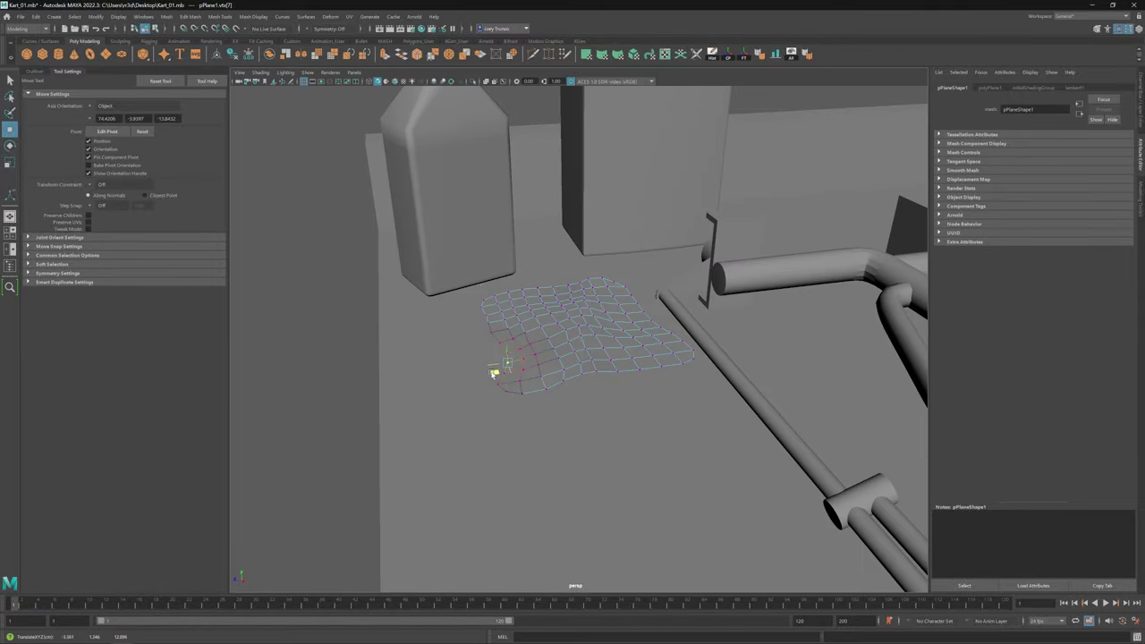
alt+drag(512, 386, 669, 396)
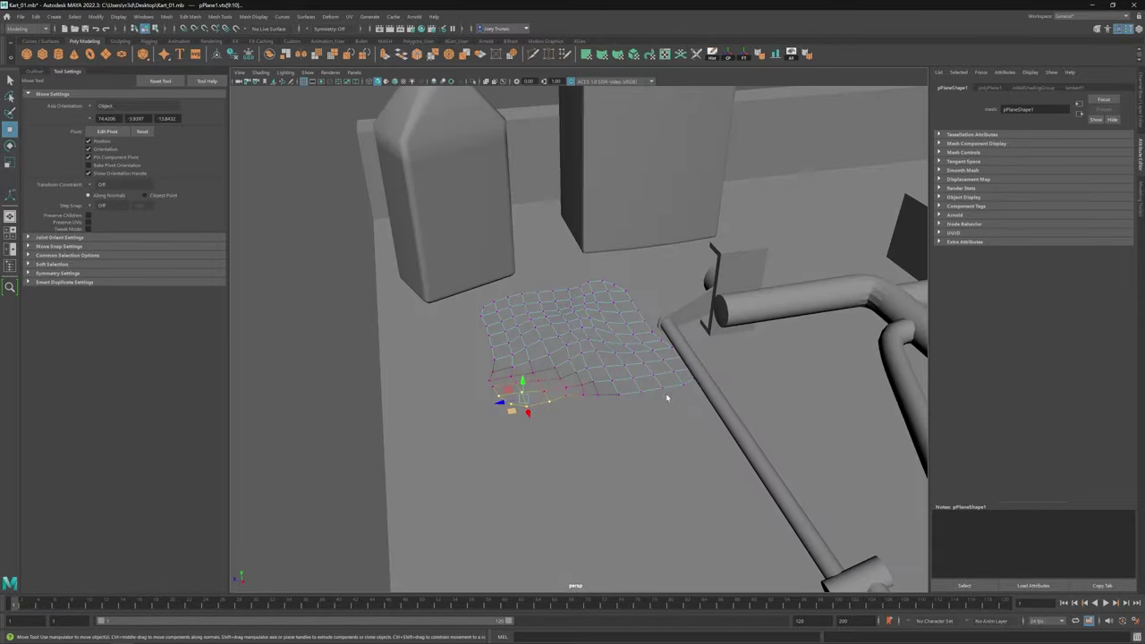
drag(659, 324, 447, 418)
click(481, 362)
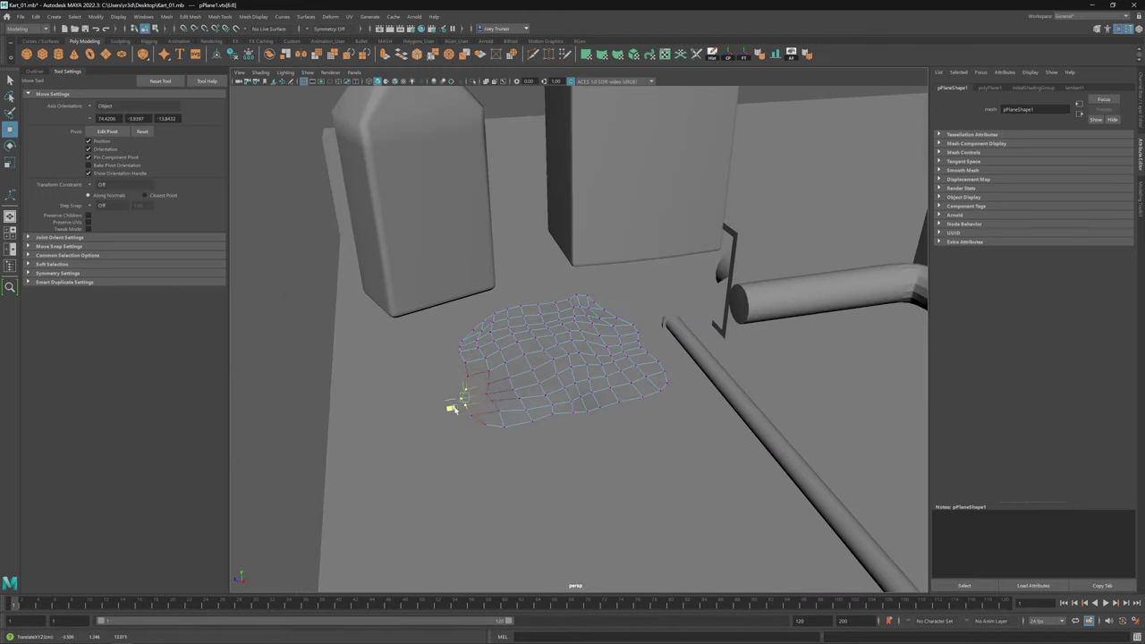
drag(478, 392, 460, 395)
alt+drag(522, 429, 533, 358)
key(F8)
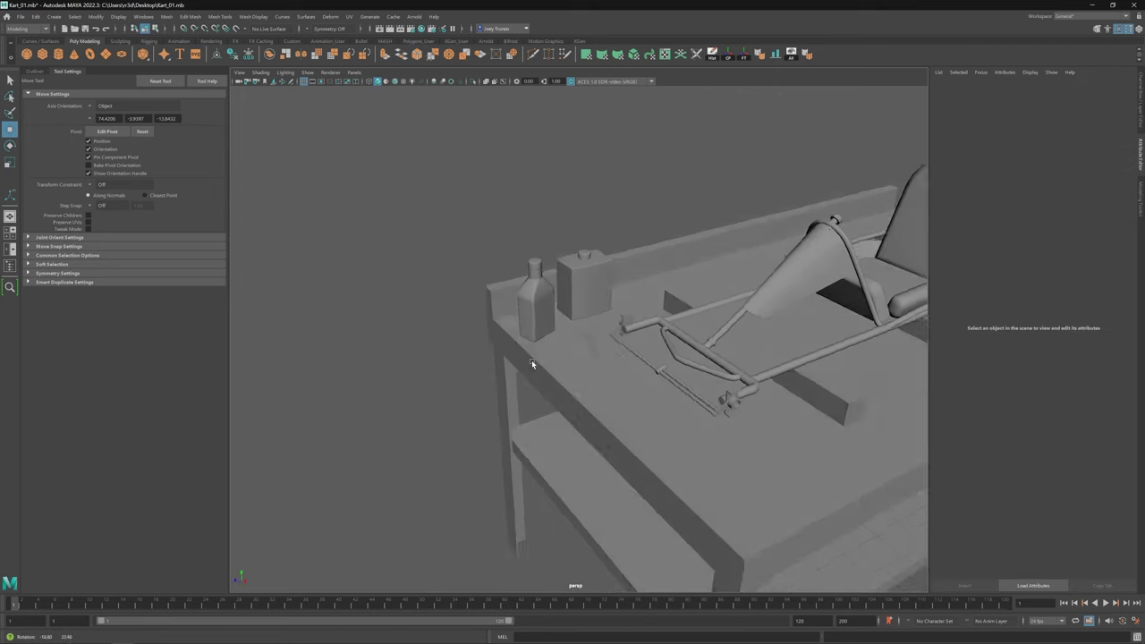
scroll(569, 356, up, 3)
scroll(569, 357, up, 5)
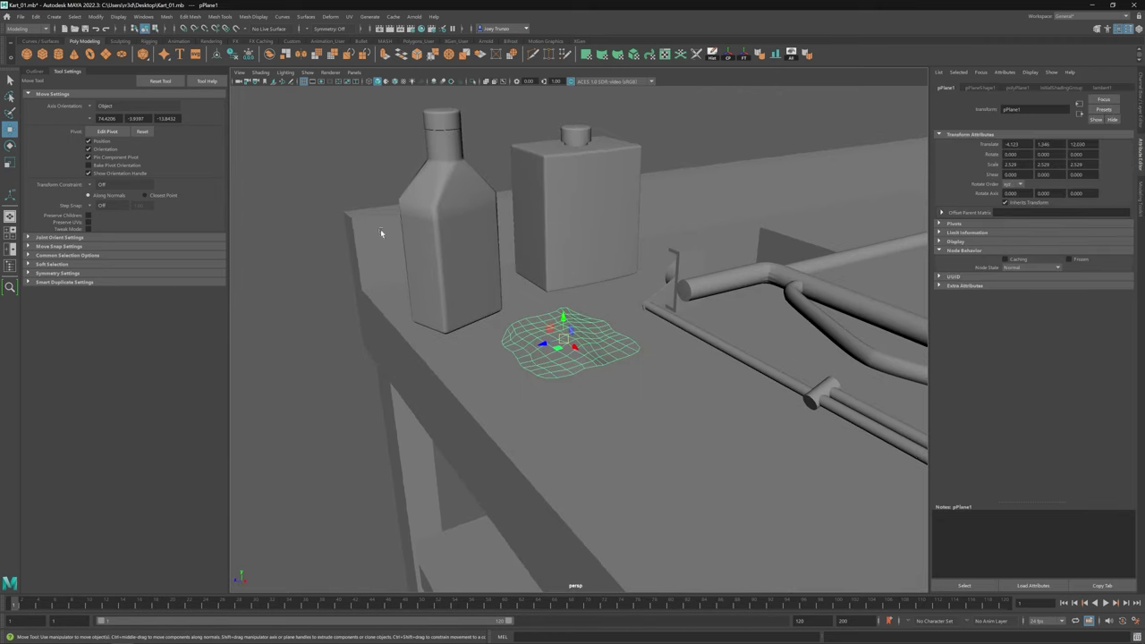
Step: Select the rag plane pPlane1 and extrude its border edges
click(381, 232)
click(510, 339)
click(144, 17)
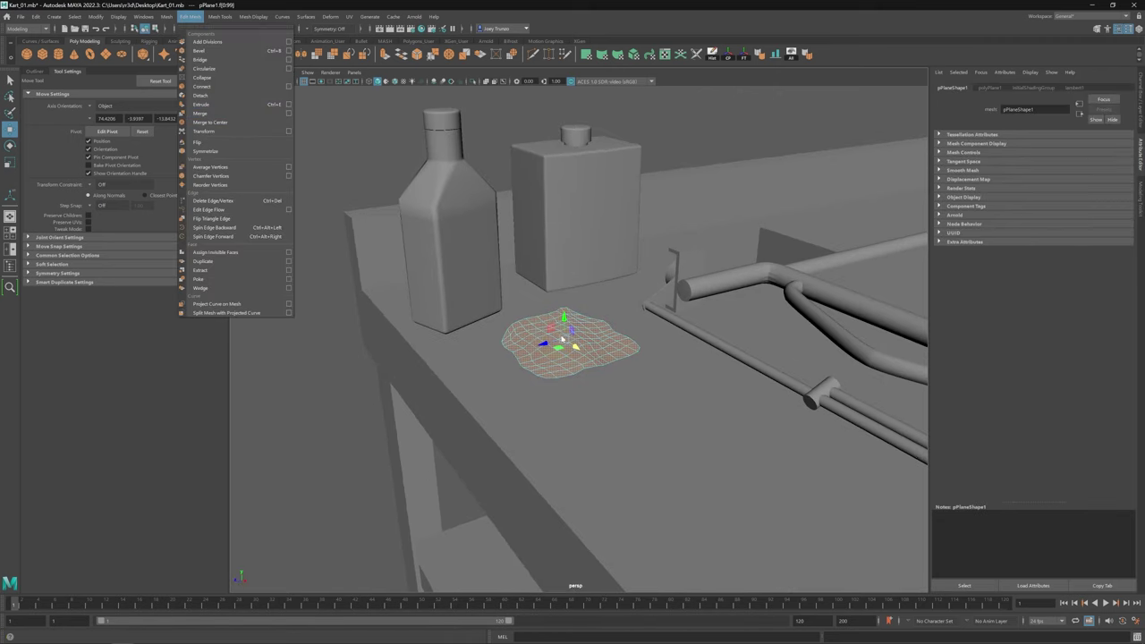
click(563, 380)
key(ctrl+e)
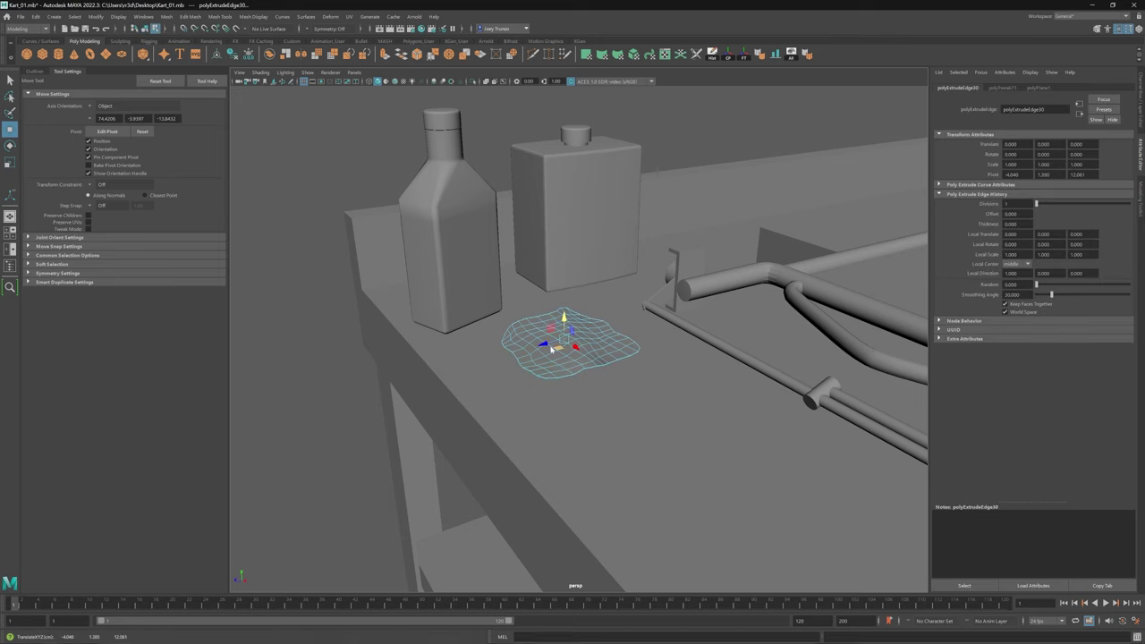
Step: Switch the rag to vertex mode and inspect its extruded outline from several angles
alt+drag(551, 348, 697, 450)
key(F9)
click(527, 333)
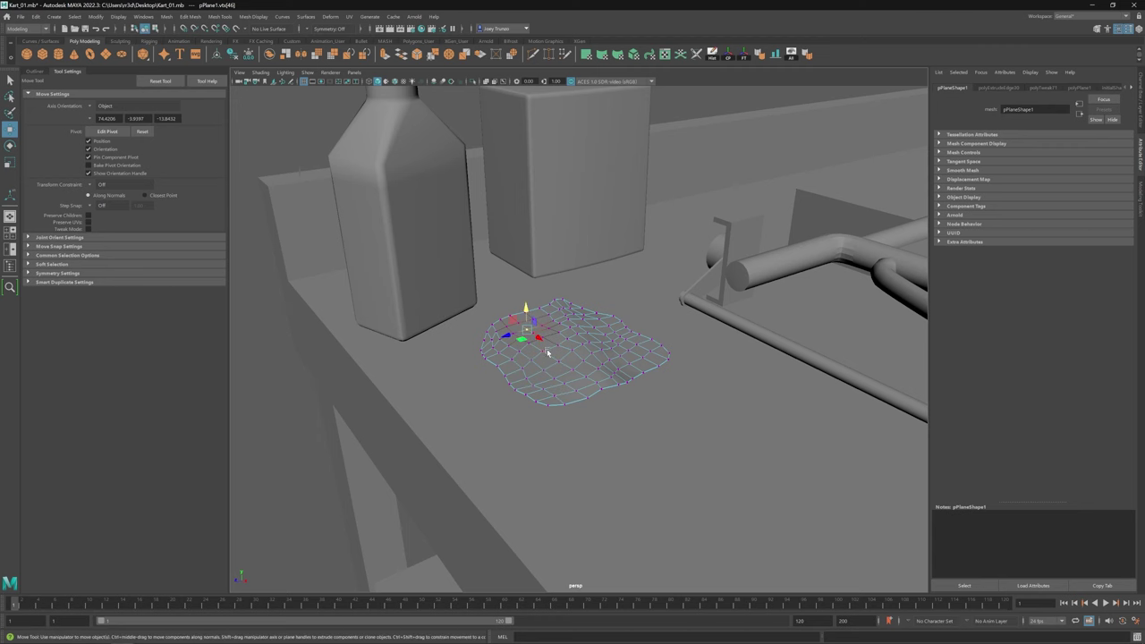
key(ctrl+z)
alt+drag(530, 371, 461, 382)
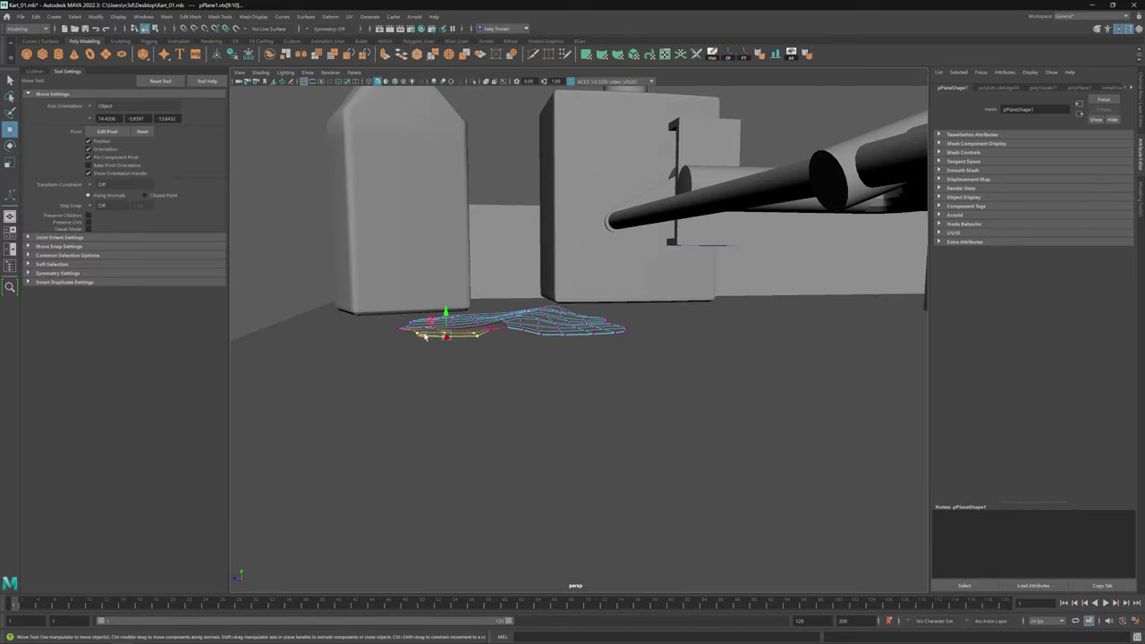
alt+drag(549, 342, 412, 311)
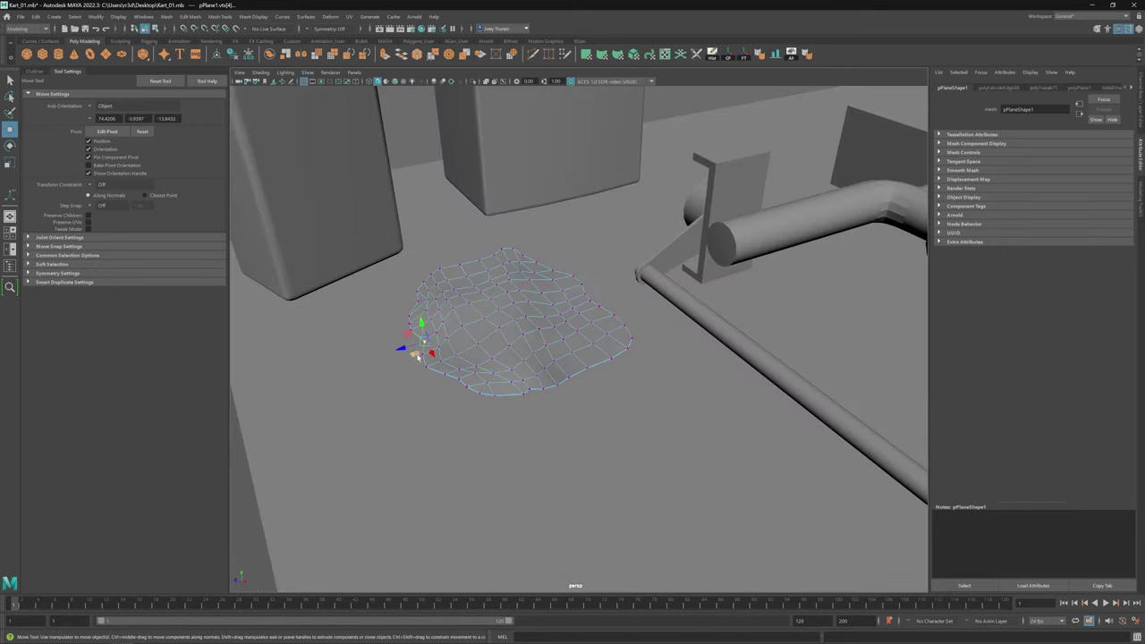
alt+drag(407, 356, 547, 333)
click(550, 332)
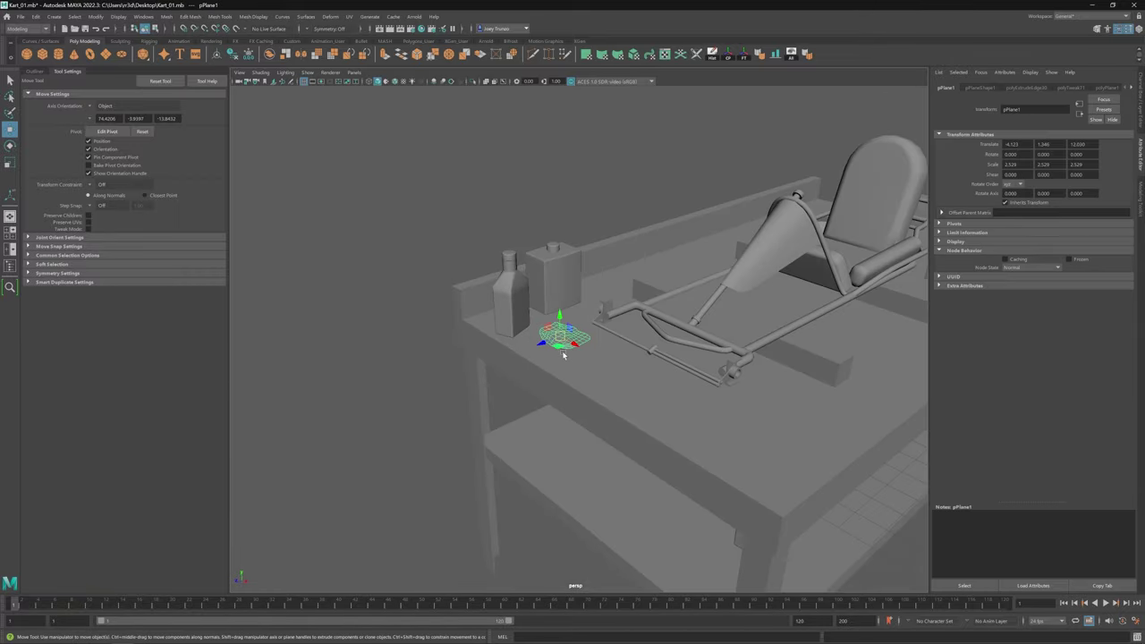
Step: Undo and redo the recent rag changes, ending with the bent rod selected
key(ctrl+z)
key(ctrl+z)
key(ctrl+z)
key(ctrl+z)
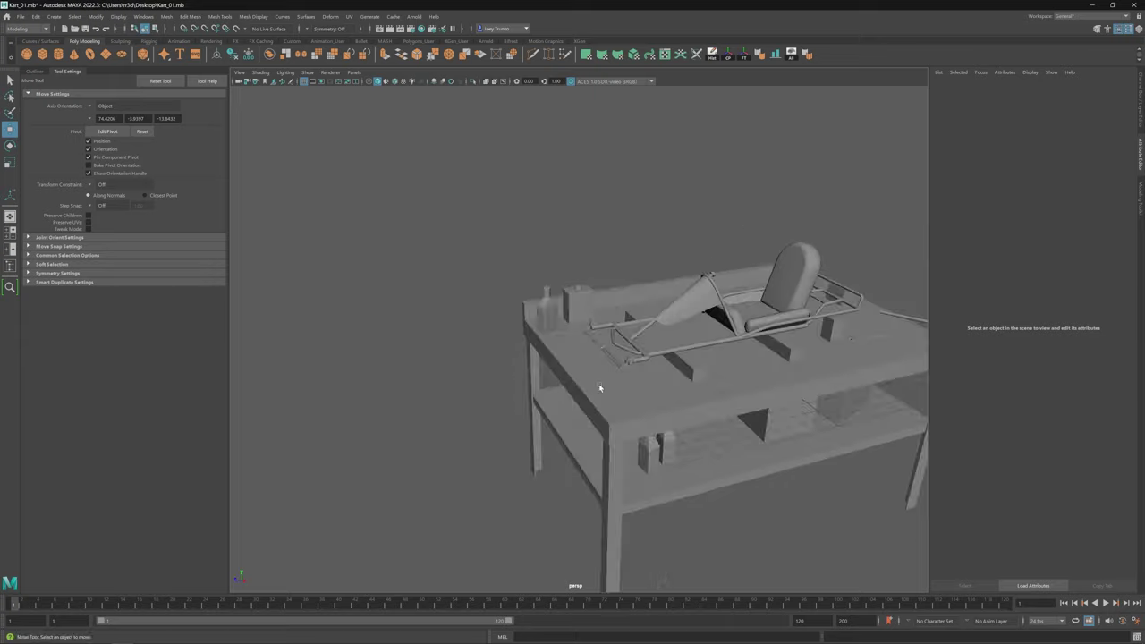
key(ctrl+z)
key(ctrl+z)
key(ctrl+z)
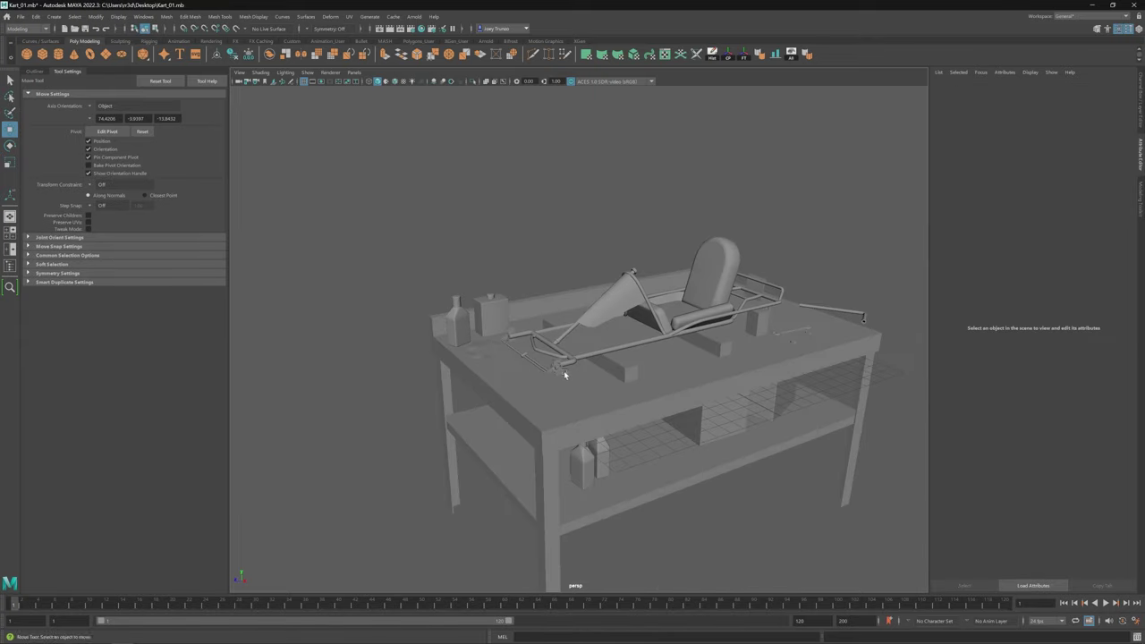
key(shift+z)
key(shift+z)
key(shift+z)
key(shift+z)
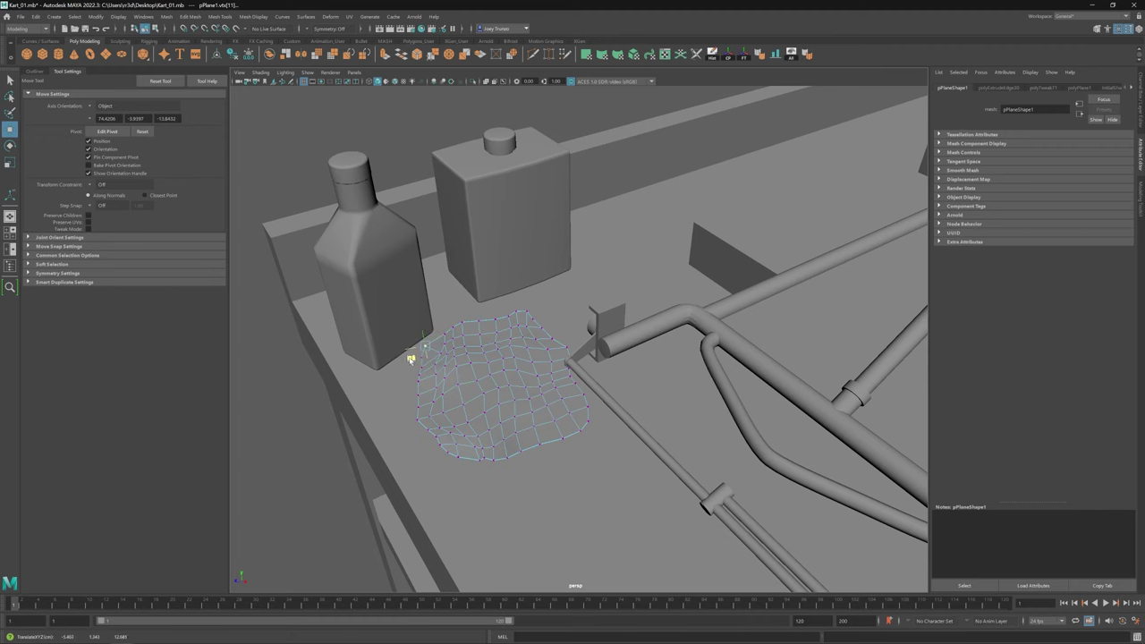
key(shift+z)
key(shift+z)
key(shift+z)
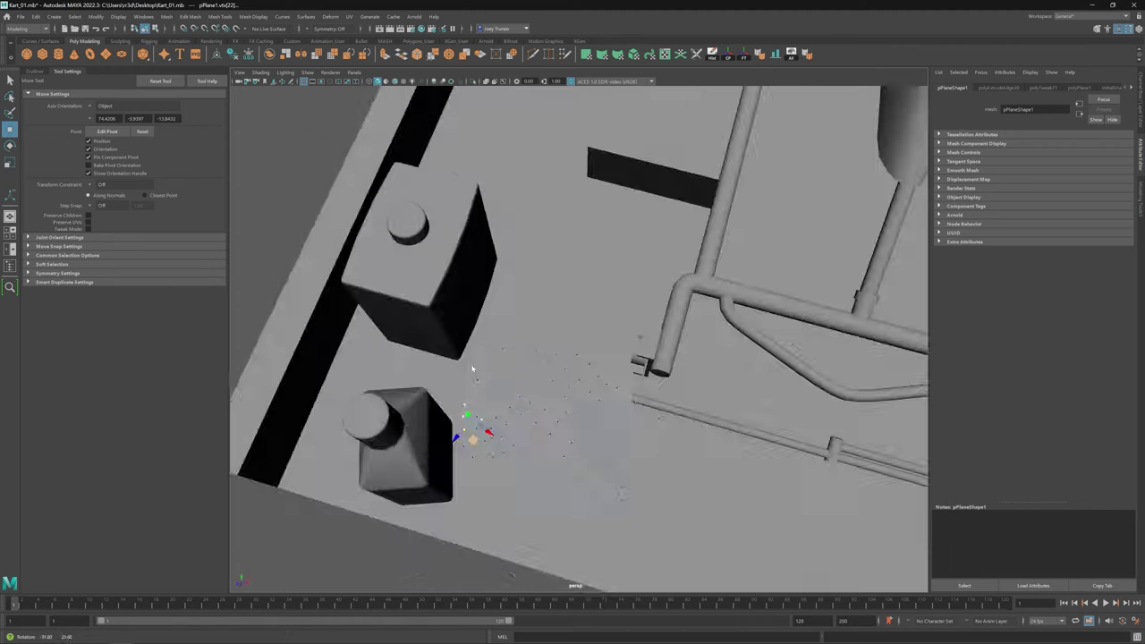
key(shift+z)
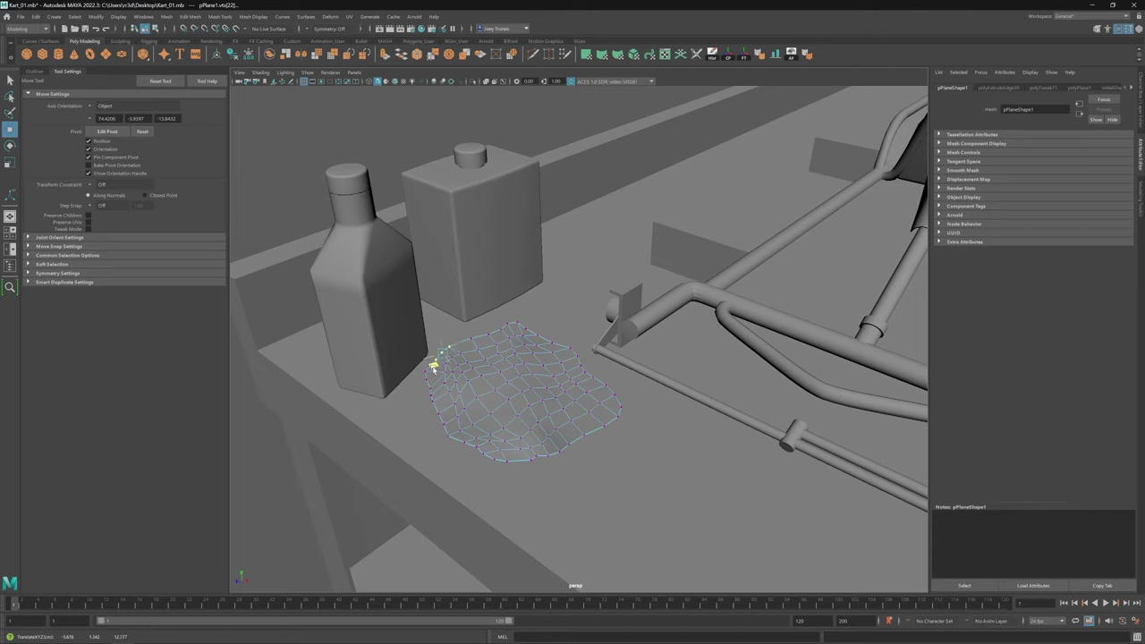
key(shift+z)
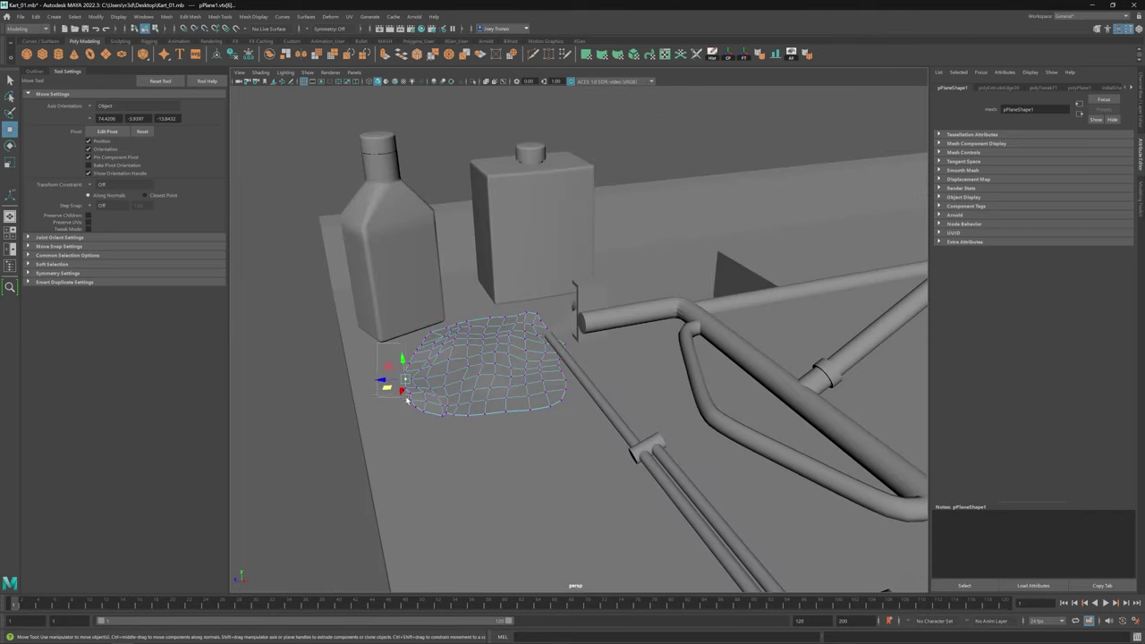
key(shift+z)
key(shift+z)
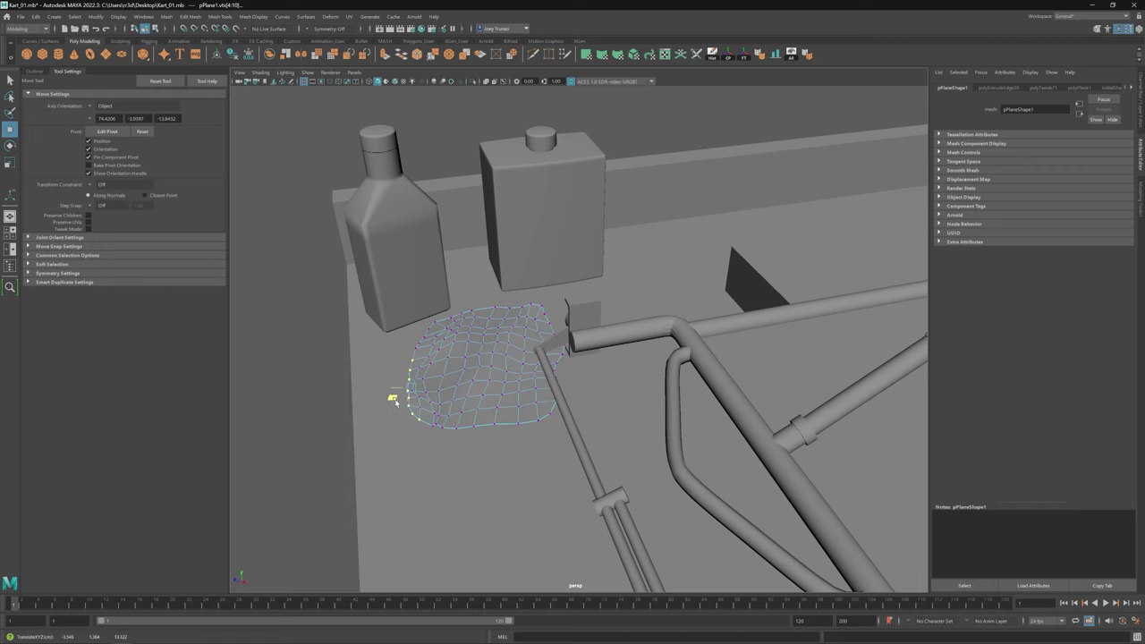
key(ctrl+z)
key(ctrl+z)
key(ctrl+z)
key(ctrl+z)
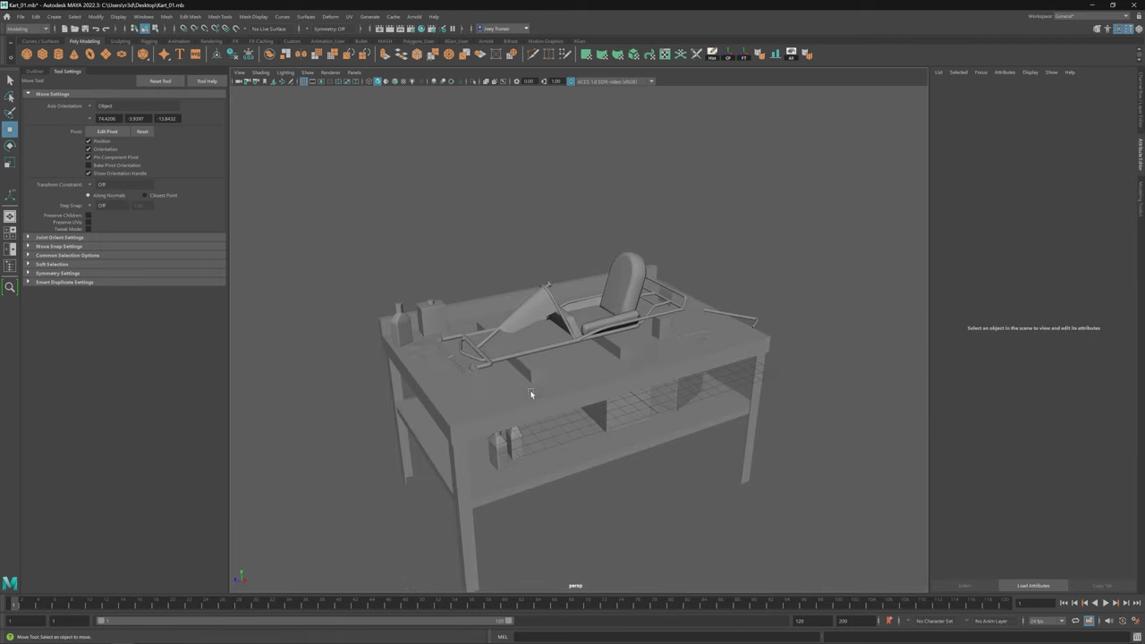
key(ctrl+z)
key(ctrl+z)
key(ctrl+z)
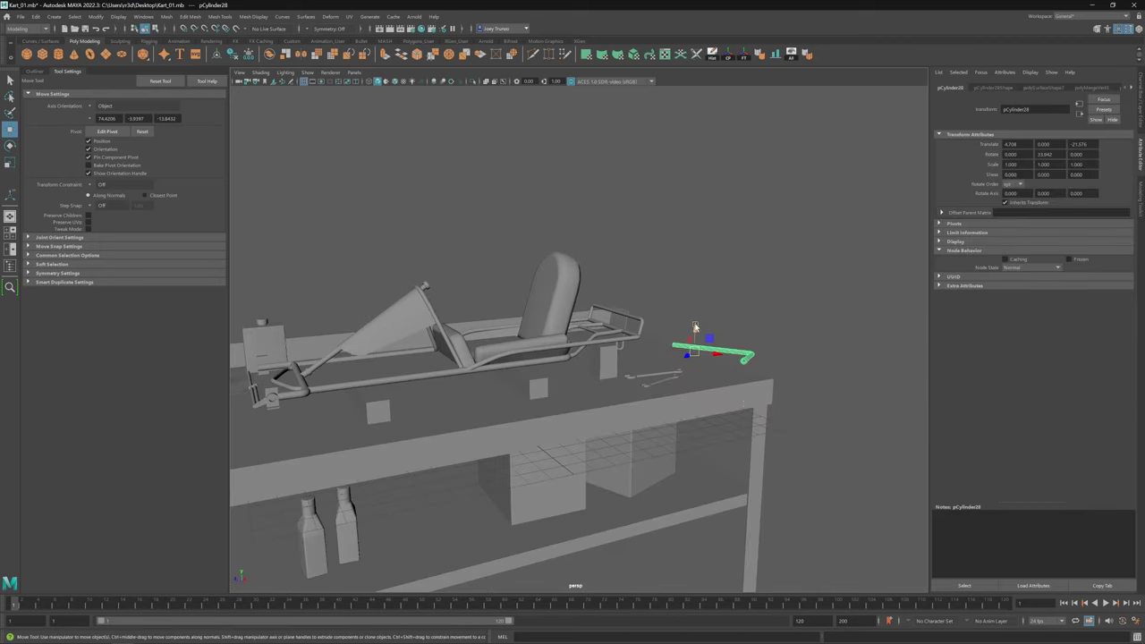
Step: Move the bent rod down onto the lower shelf
drag(695, 327, 572, 501)
drag(388, 421, 435, 467)
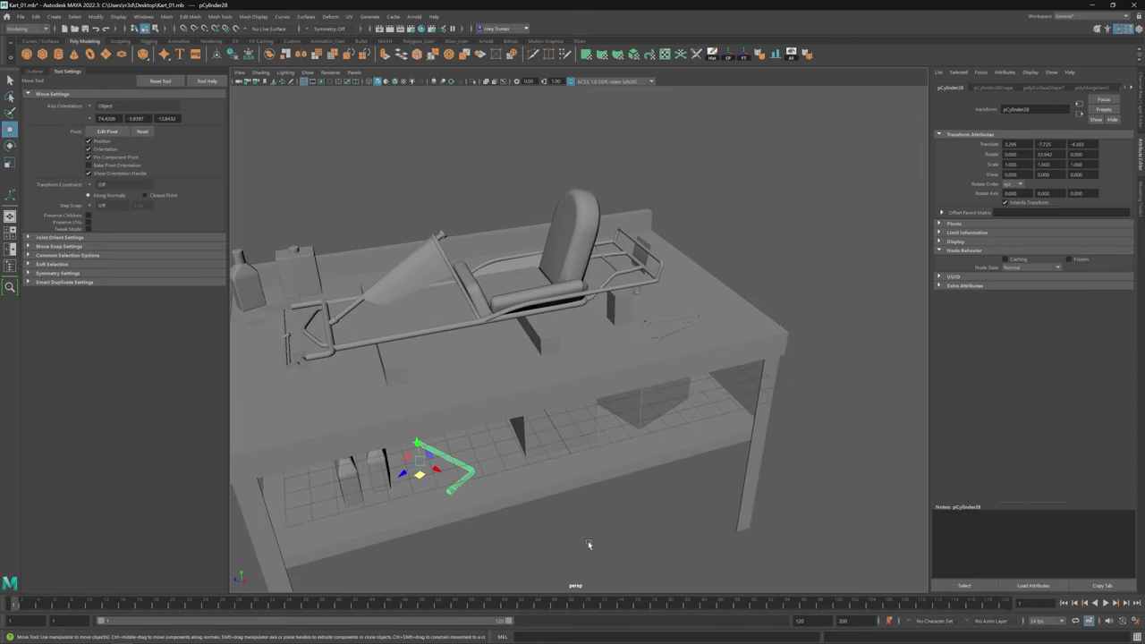
key(f)
scroll(555, 503, down, 2)
click(559, 398)
key(a)
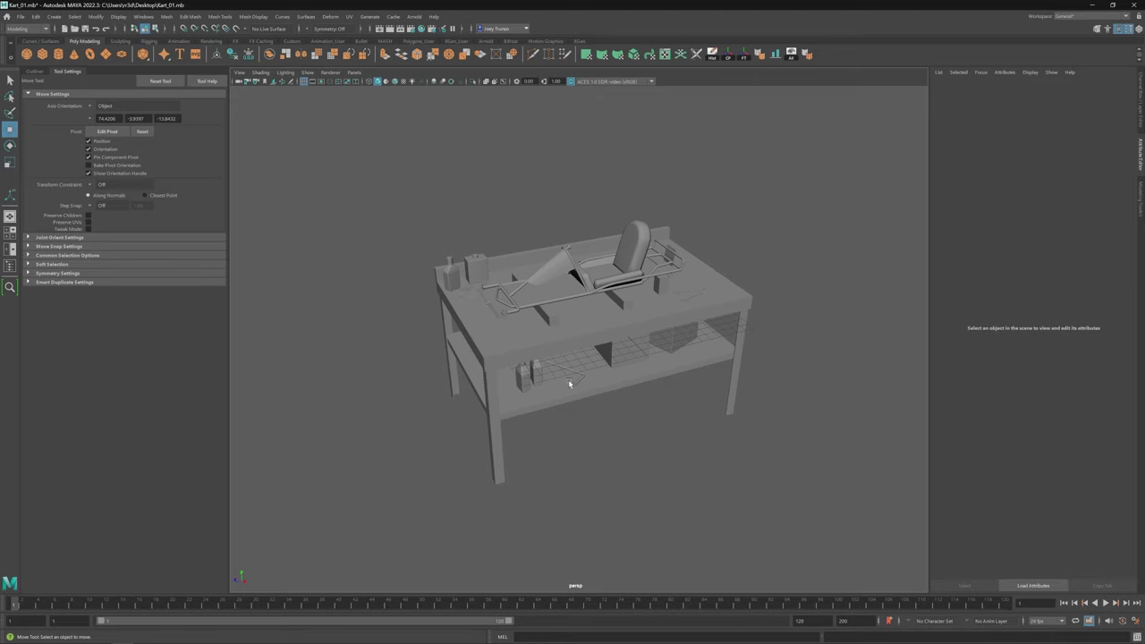
Step: Place the second rag plane, pPlane2, under the rod on the shelf, adjusting its scale and rotation
click(491, 315)
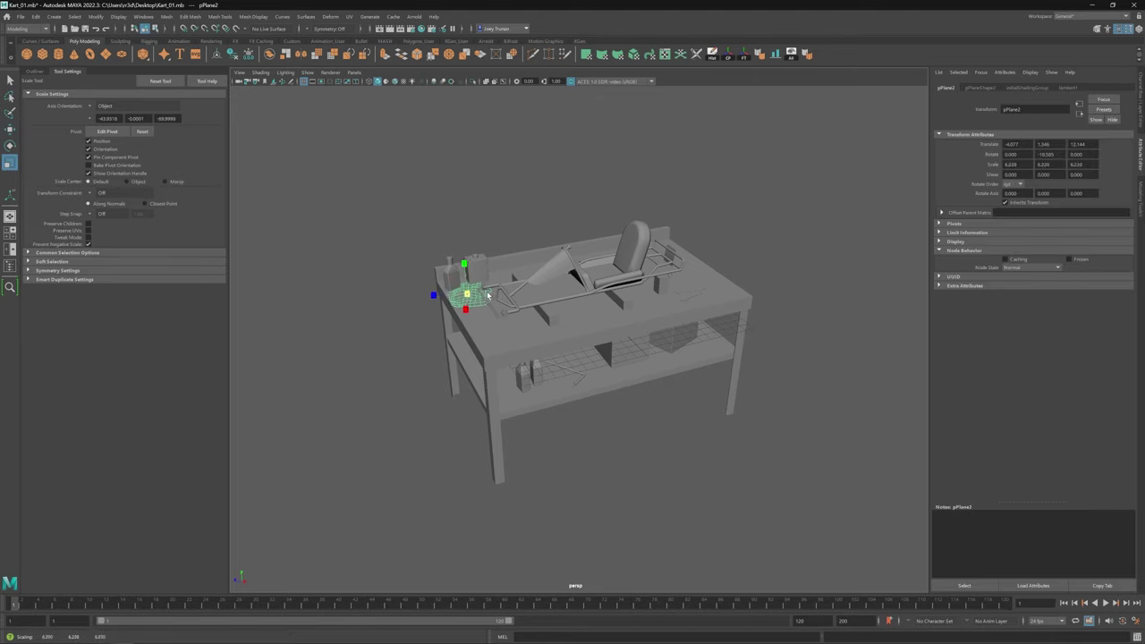
click(557, 332)
key(f)
scroll(572, 383, down, 6)
drag(542, 338, 600, 370)
key(r)
key(e)
key(w)
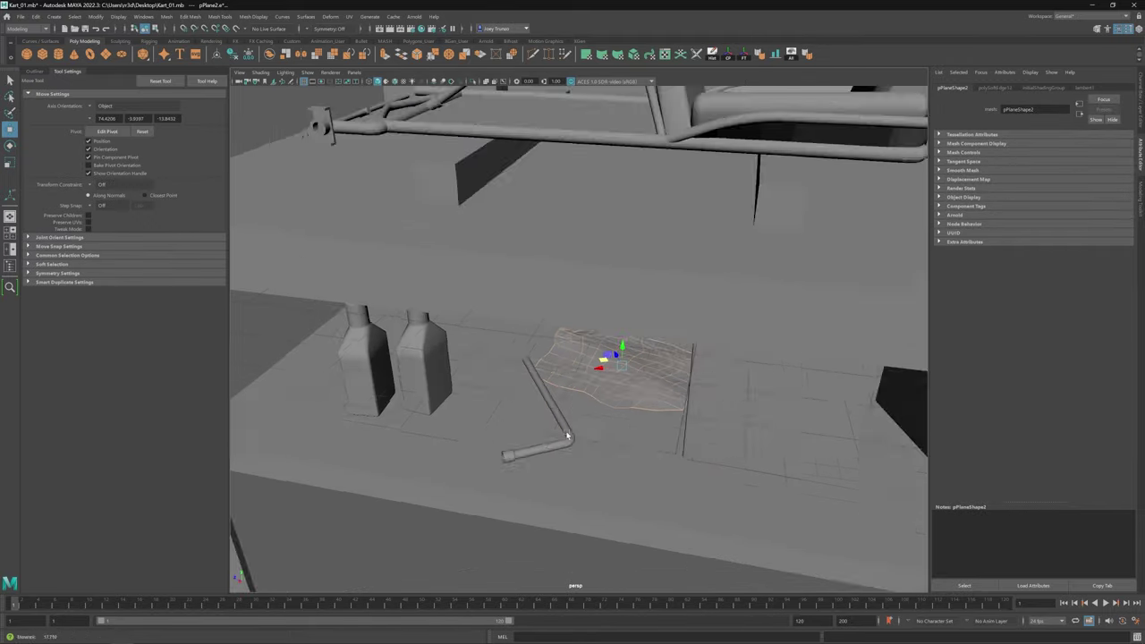
click(524, 396)
scroll(524, 396, down, 5)
alt+drag(524, 396, 672, 446)
Step: Pull the second rag's vertices to rumple it, tucking its corner against the canister
click(559, 357)
right_click(559, 360)
key(f)
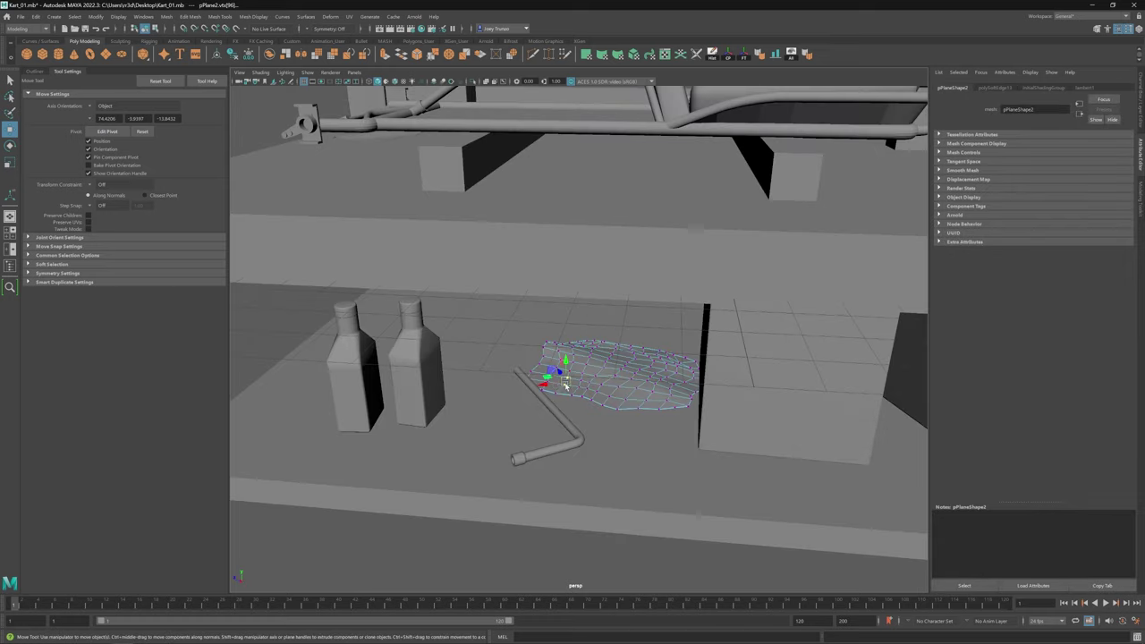
alt+drag(573, 373, 607, 413)
scroll(499, 359, up, 2)
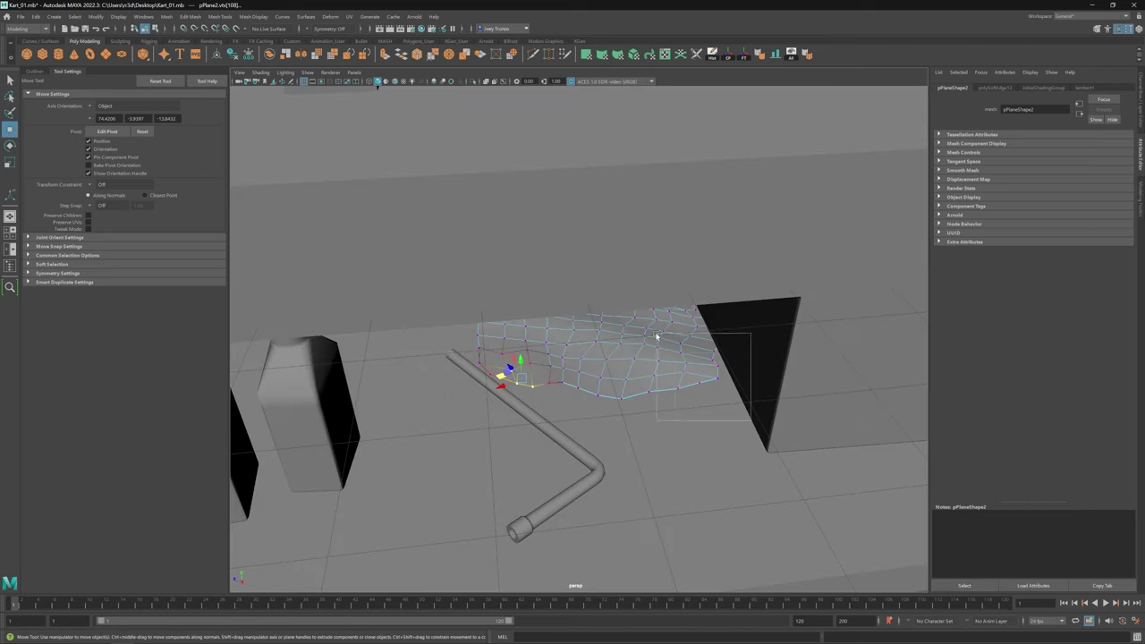
alt+drag(657, 337, 690, 362)
click(687, 383)
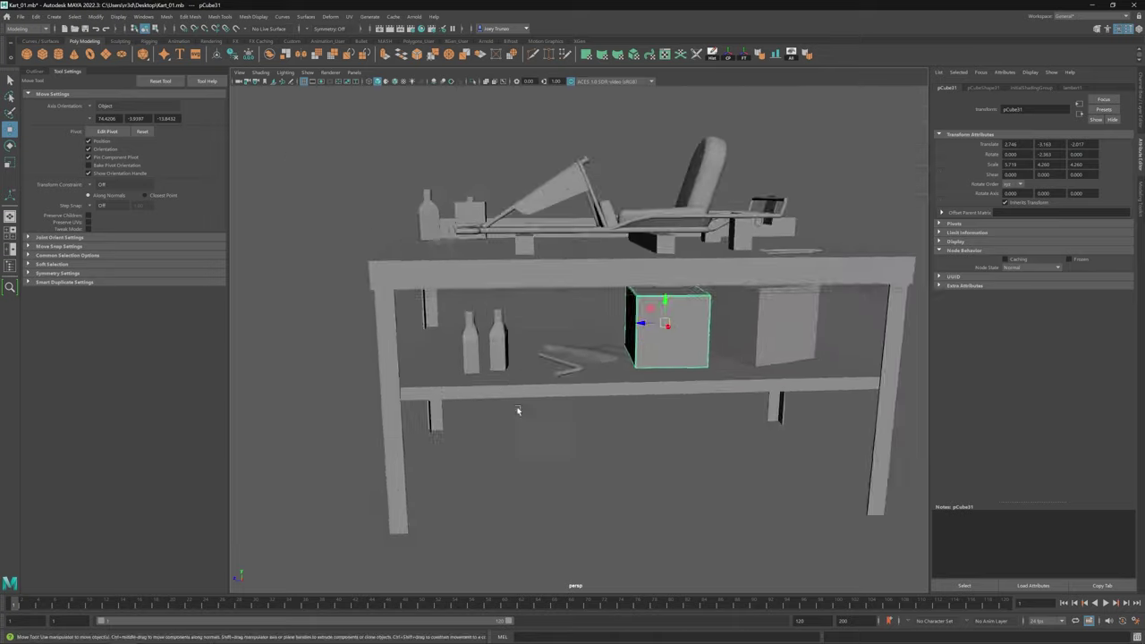
alt+drag(519, 408, 577, 457)
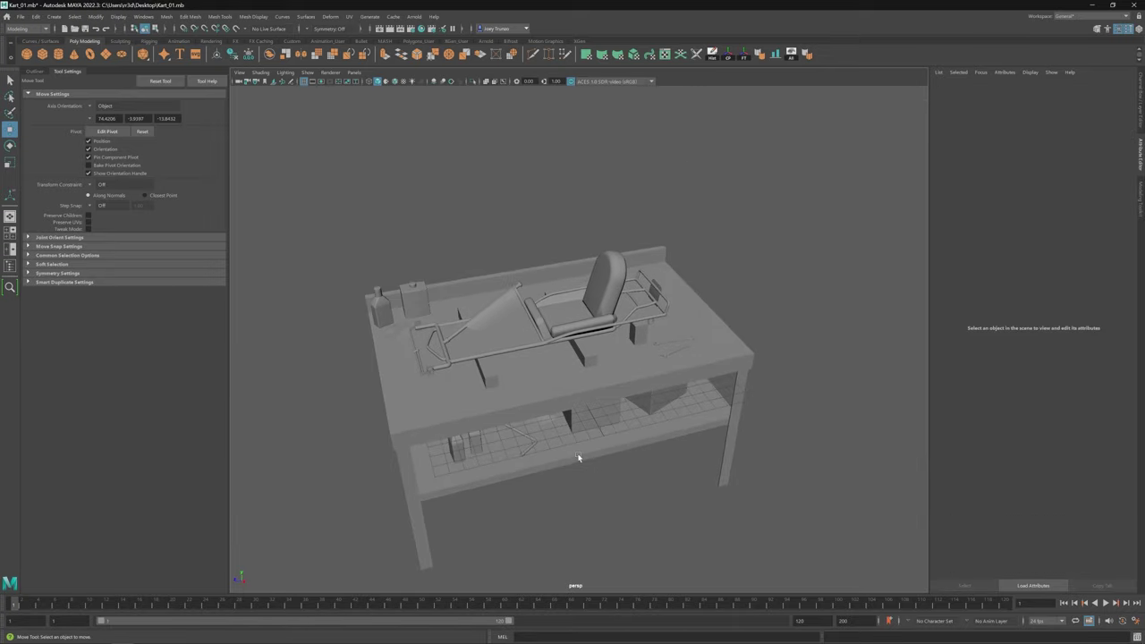
Step: Bevel the edges of the beam under the kart
scroll(506, 424, up, 5)
alt+drag(664, 485, 543, 358)
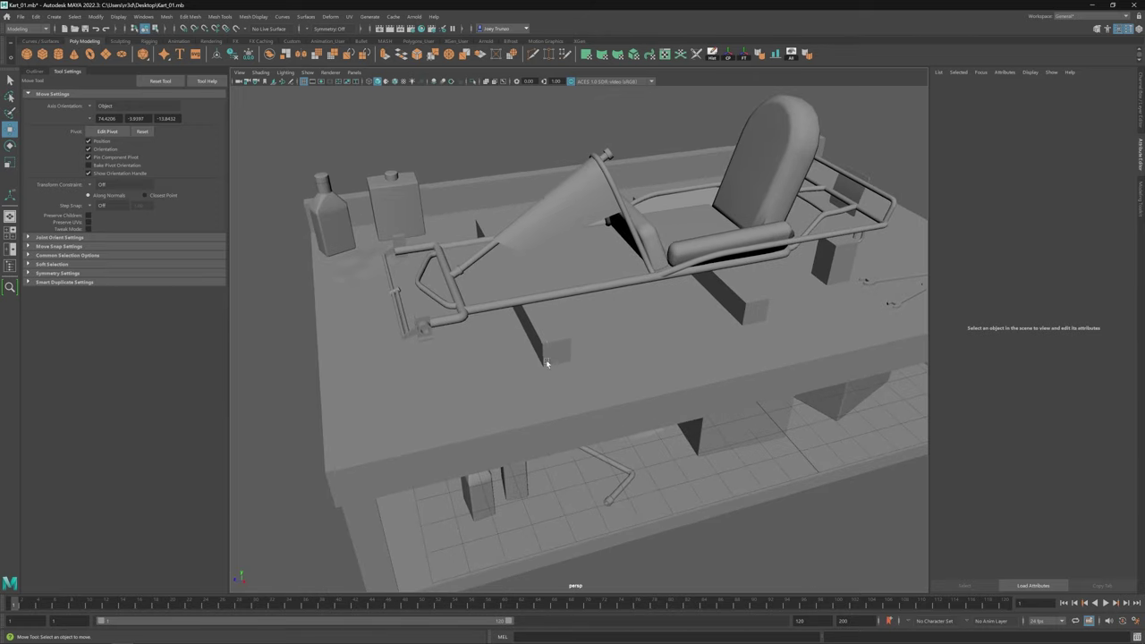
click(543, 358)
scroll(518, 294, up, 3)
click(190, 17)
click(208, 47)
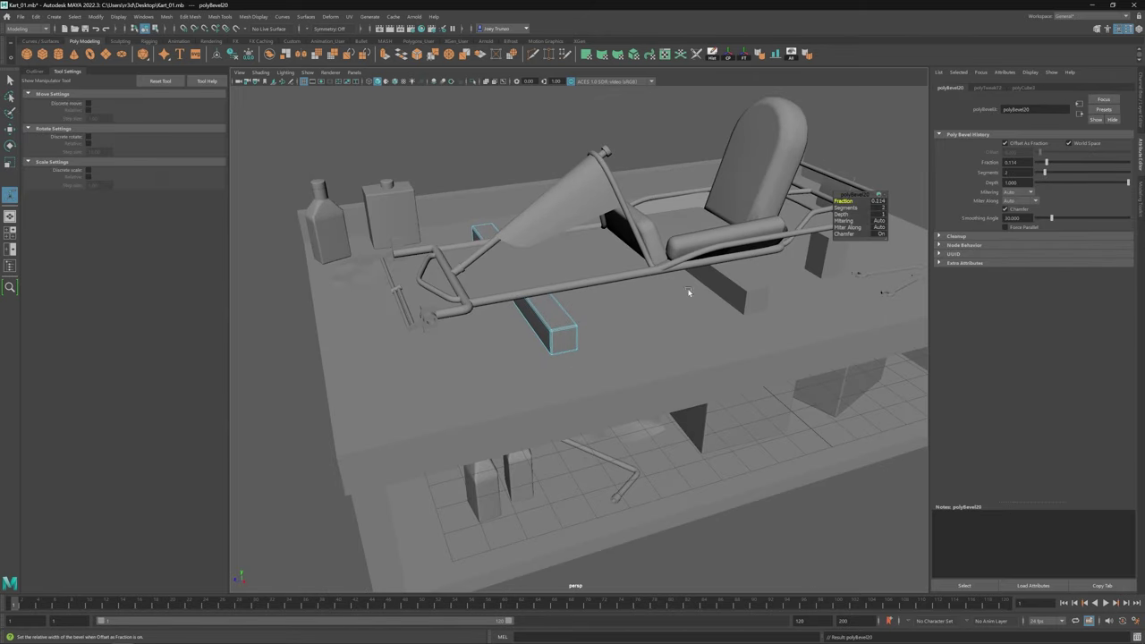
Step: Bevel the other beams' edges and review the second bevel's settings
alt+drag(688, 292, 639, 340)
drag(455, 271, 794, 404)
key(ctrl+b)
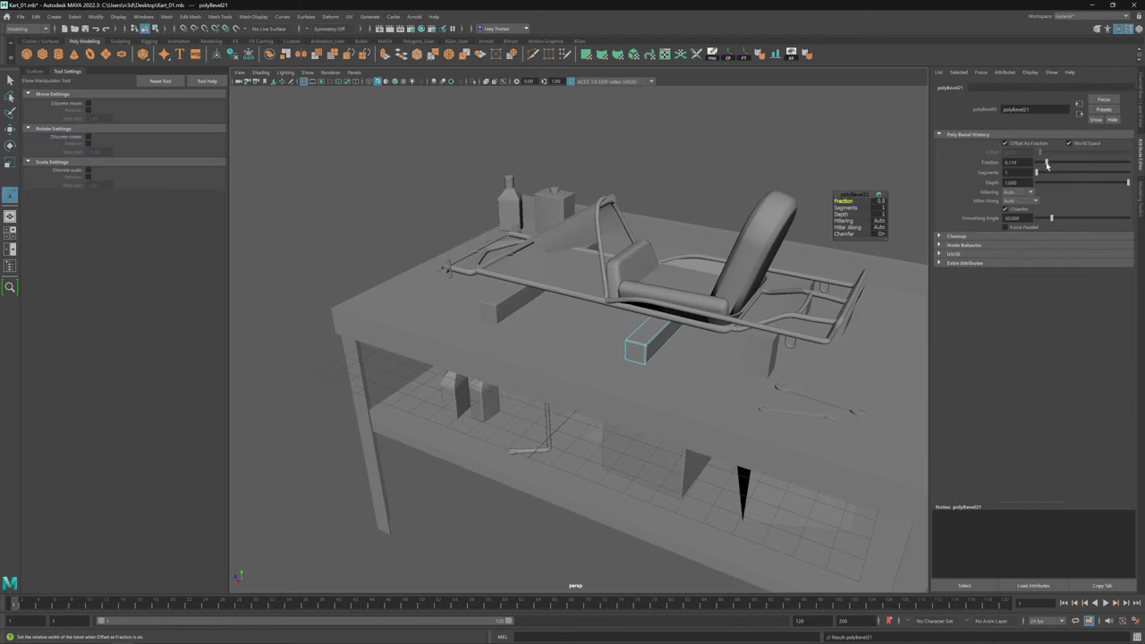
key(w)
alt+drag(733, 357, 664, 347)
click(665, 347)
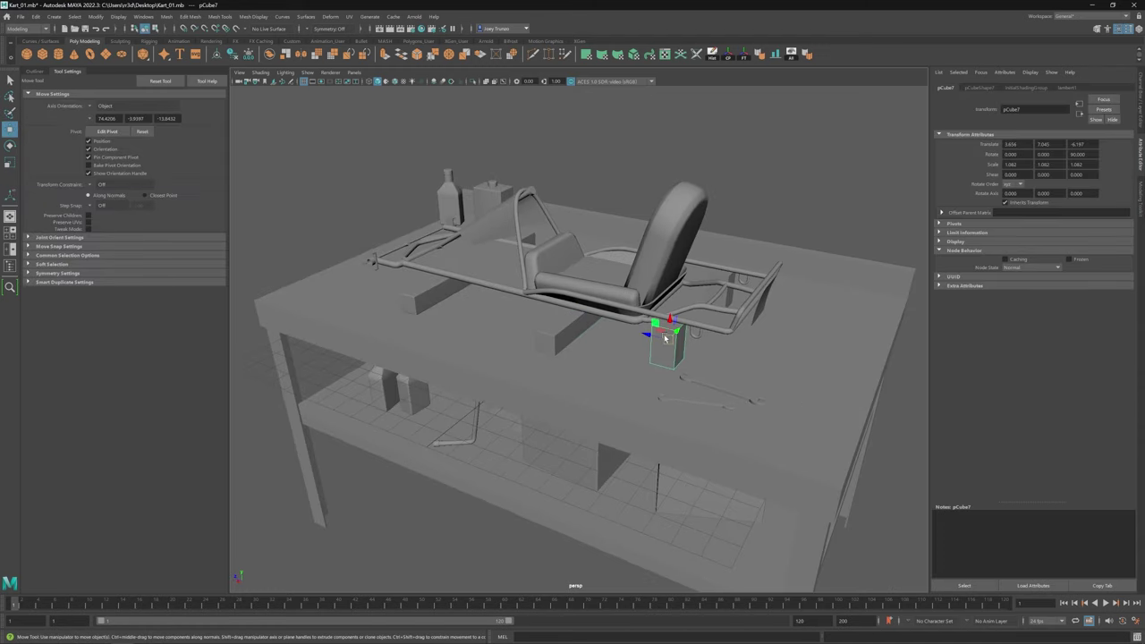
click(1069, 87)
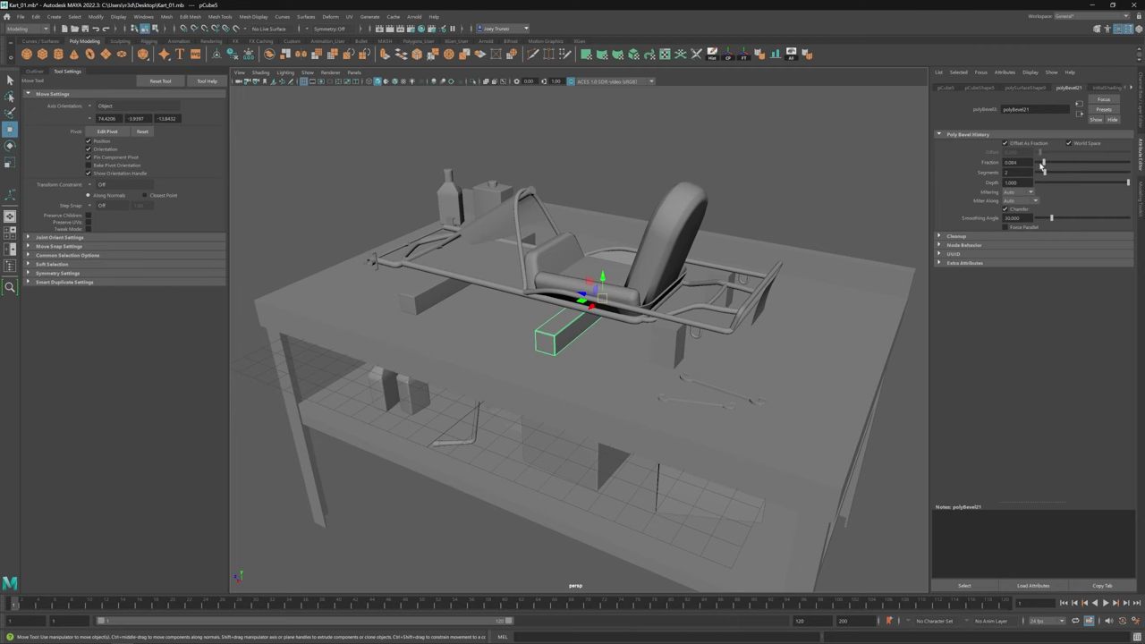
alt+drag(626, 339, 584, 427)
click(585, 427)
click(536, 304)
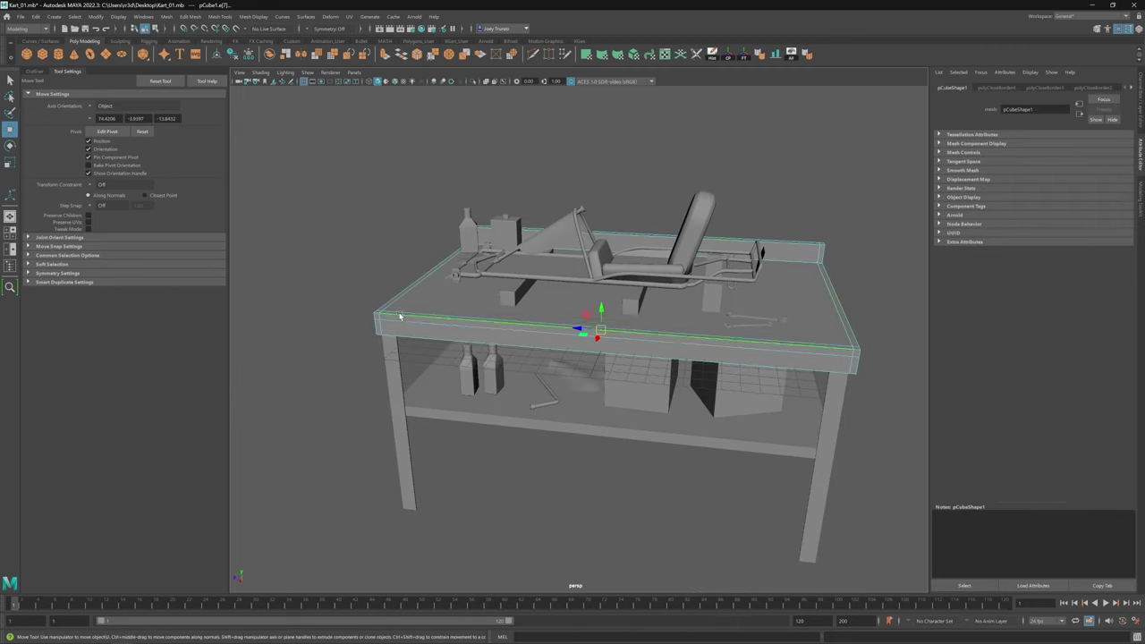
Step: Bevel the chosen tabletop edges with Edit Mesh > Bevel
alt+drag(840, 386, 660, 345)
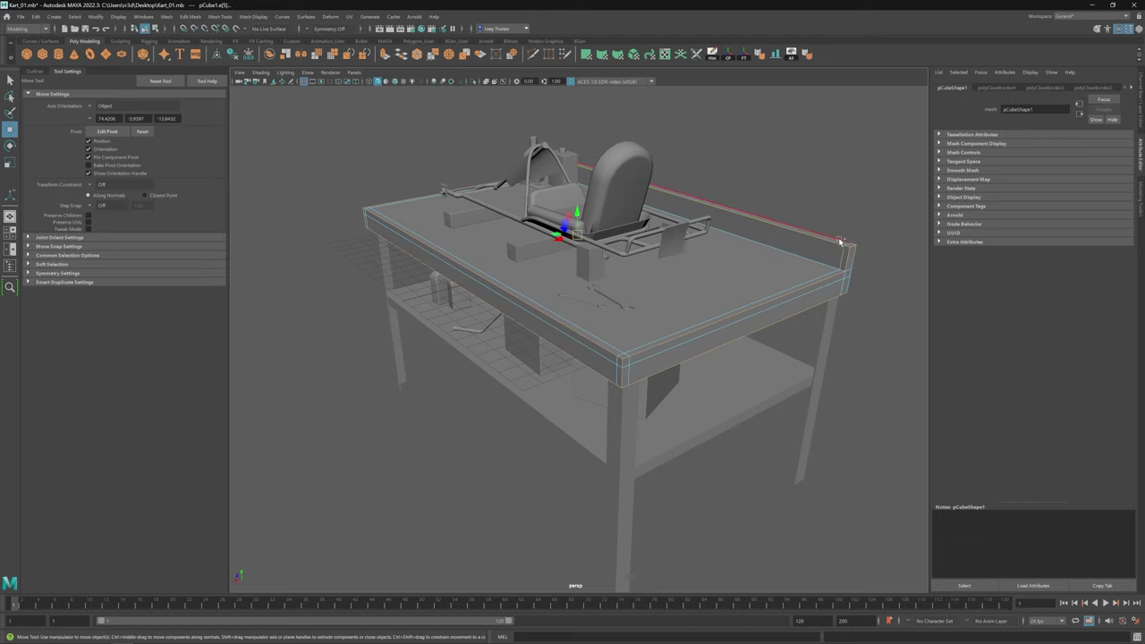
alt+drag(838, 240, 769, 282)
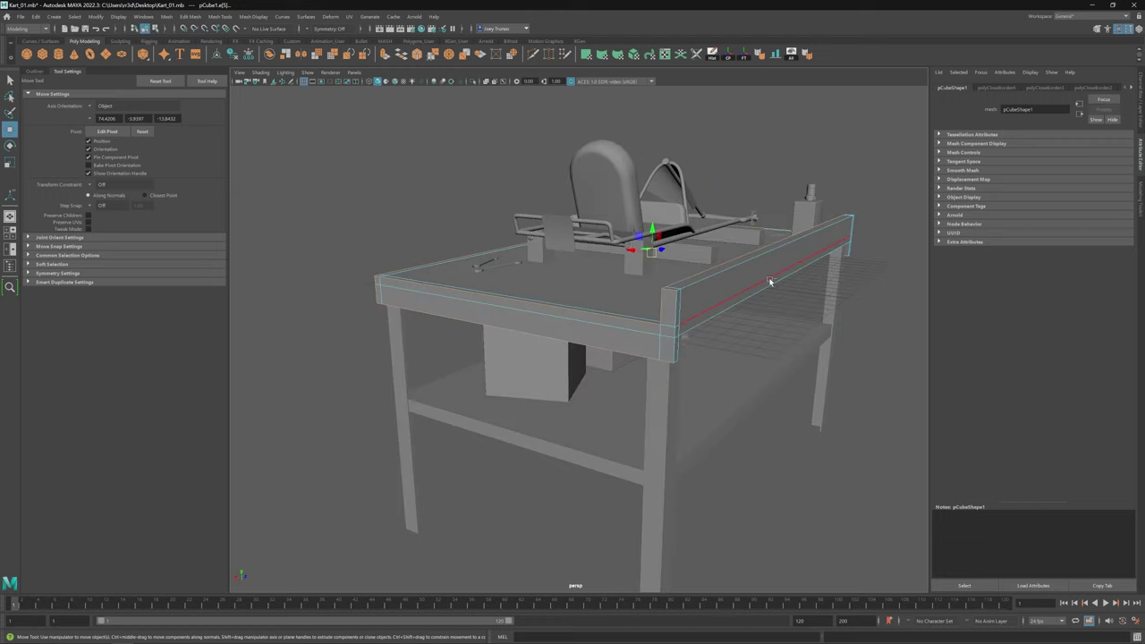
alt+drag(670, 316, 328, 286)
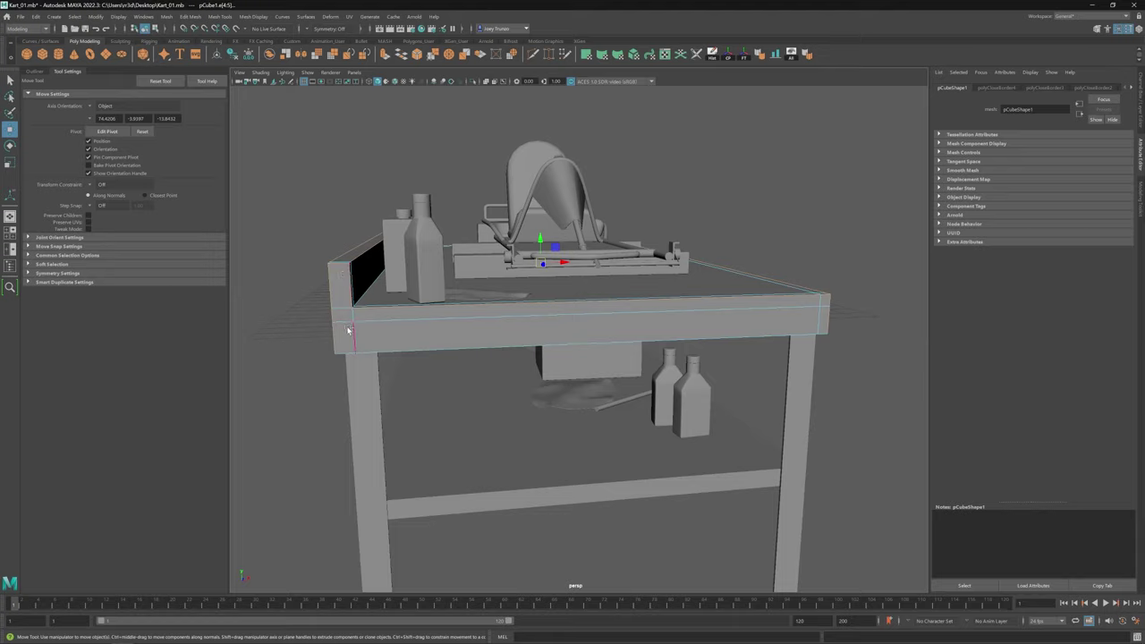
alt+drag(349, 331, 361, 391)
alt+drag(609, 384, 655, 282)
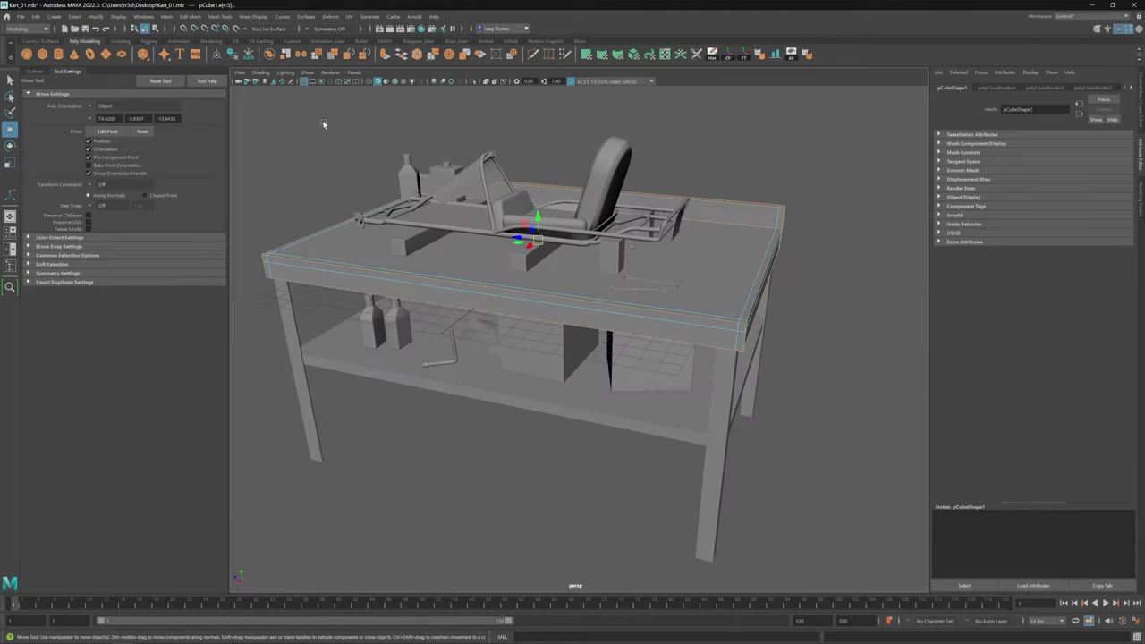
click(189, 17)
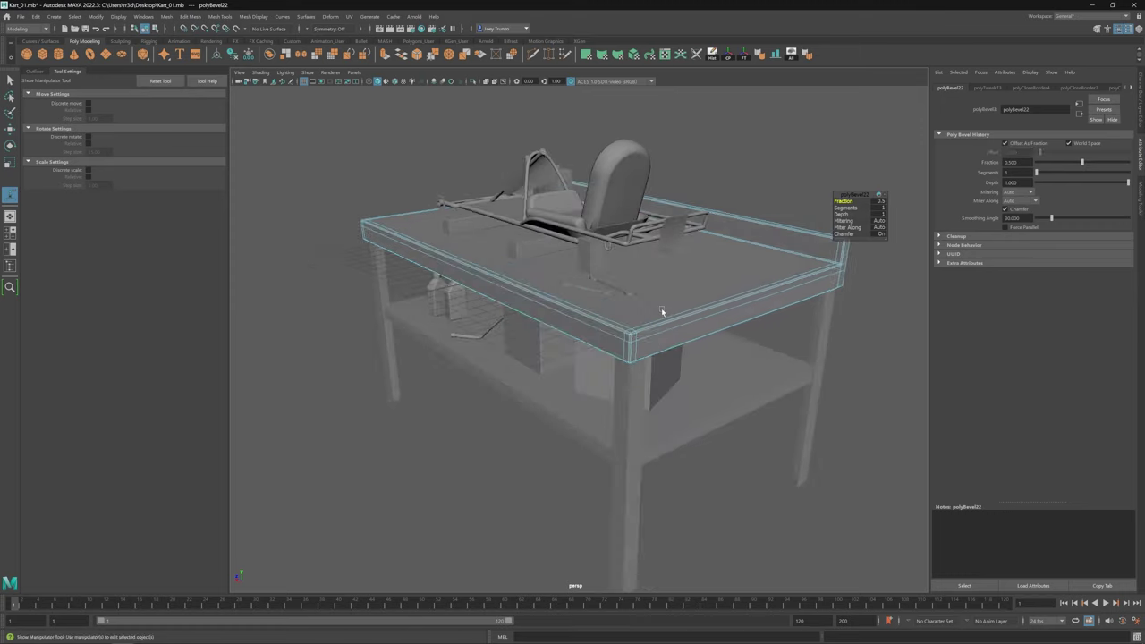
alt+drag(660, 308, 644, 310)
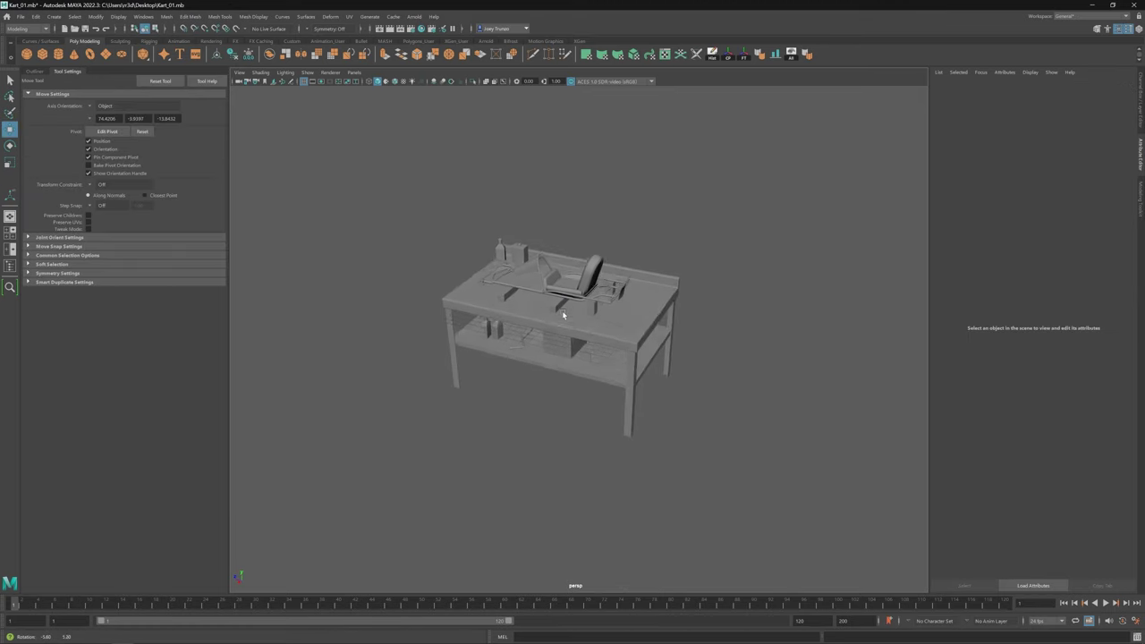
scroll(672, 342, up, 5)
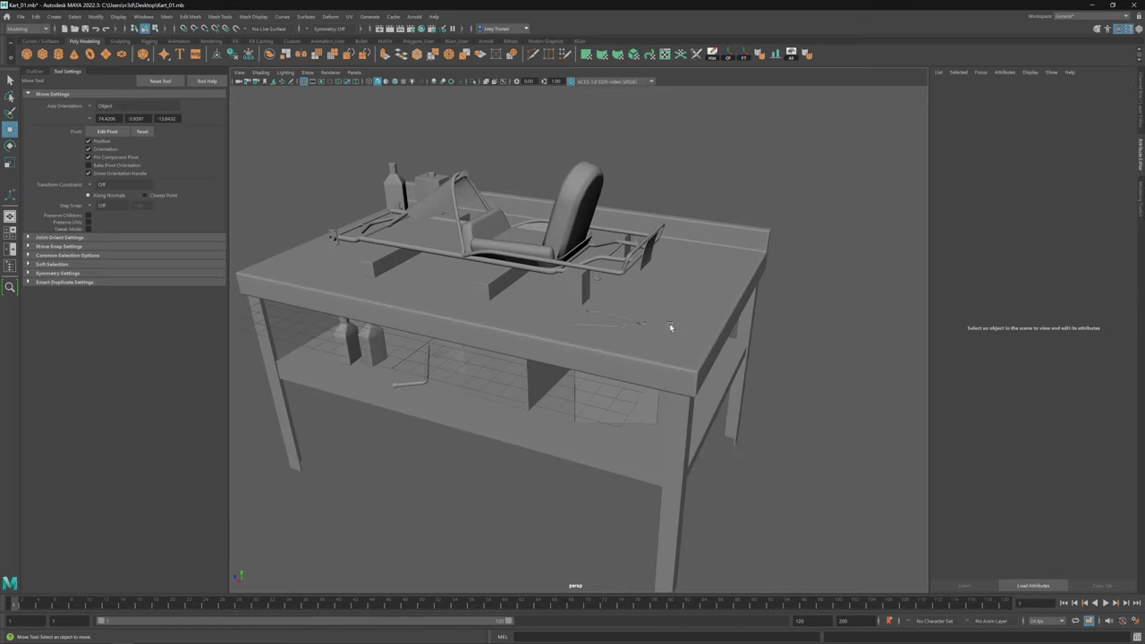
alt+drag(668, 323, 815, 292)
click(641, 319)
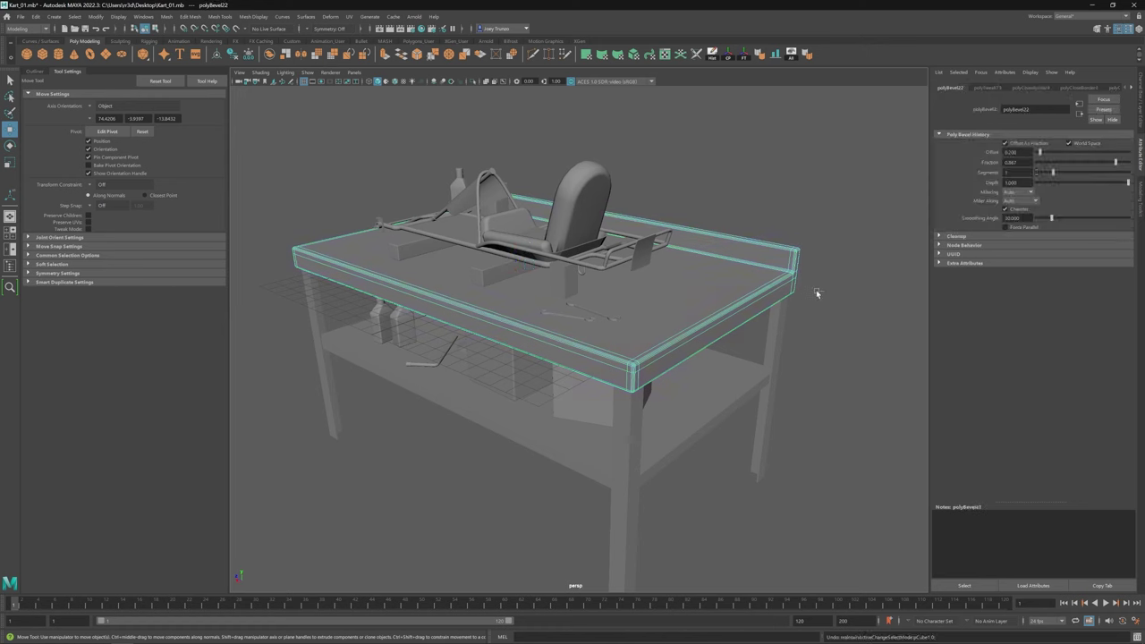
Step: Redo the tabletop edge bevel with Ctrl+B and review its bevel settings
key(ctrl+z)
key(ctrl+z)
key(ctrl+z)
key(ctrl+z)
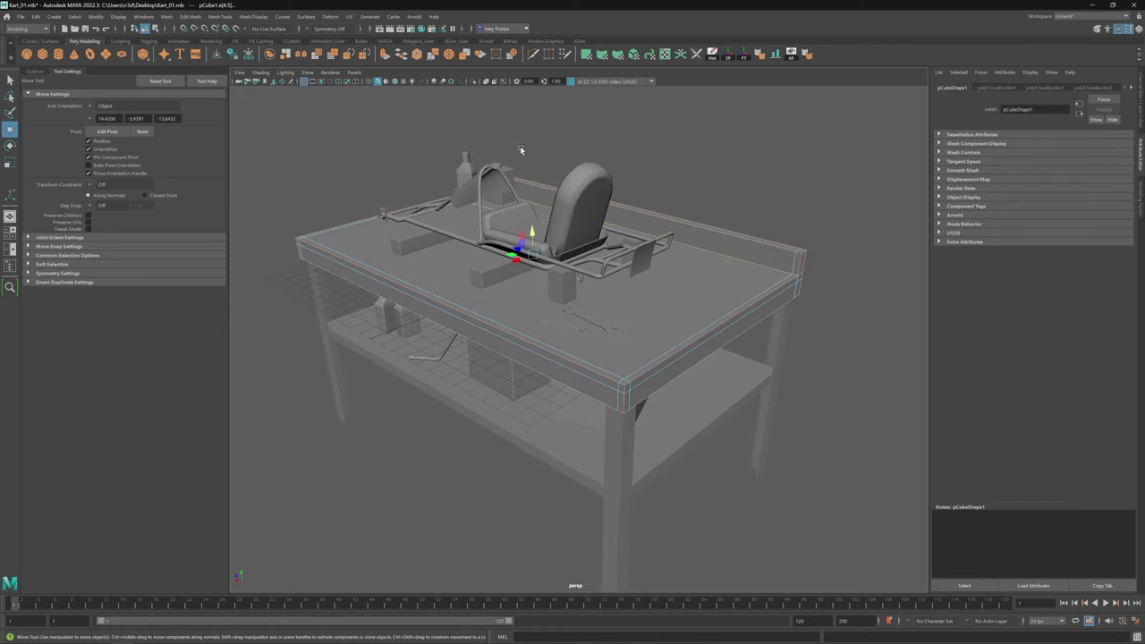
key(ctrl+b)
key(w)
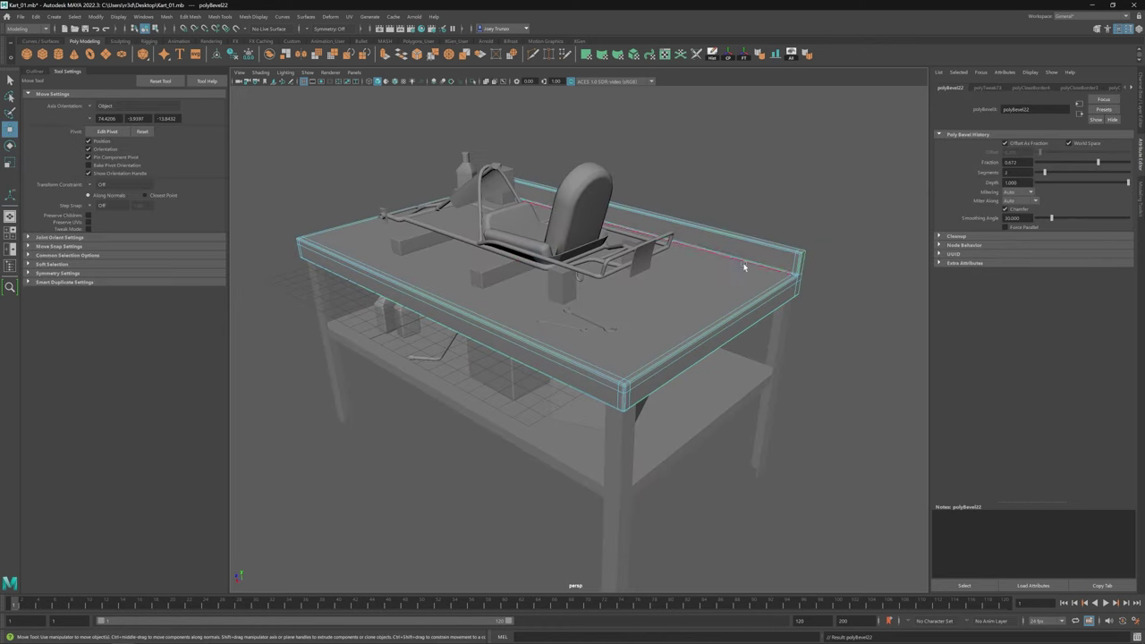
click(794, 246)
key(ctrl+z)
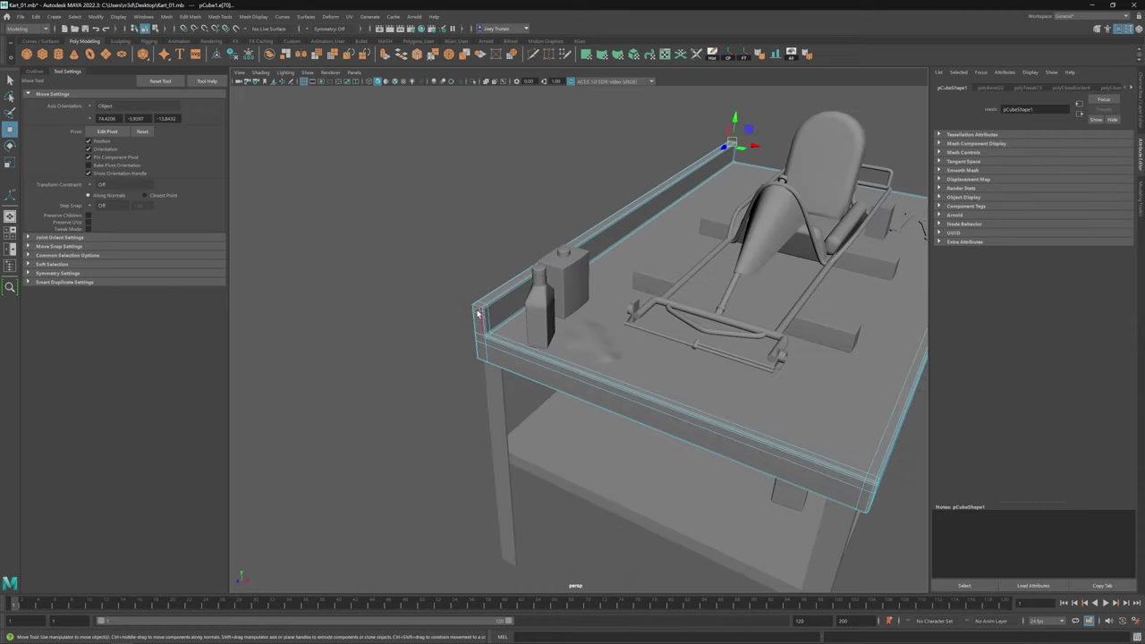
key(ctrl+b)
key(w)
scroll(751, 214, down, 5)
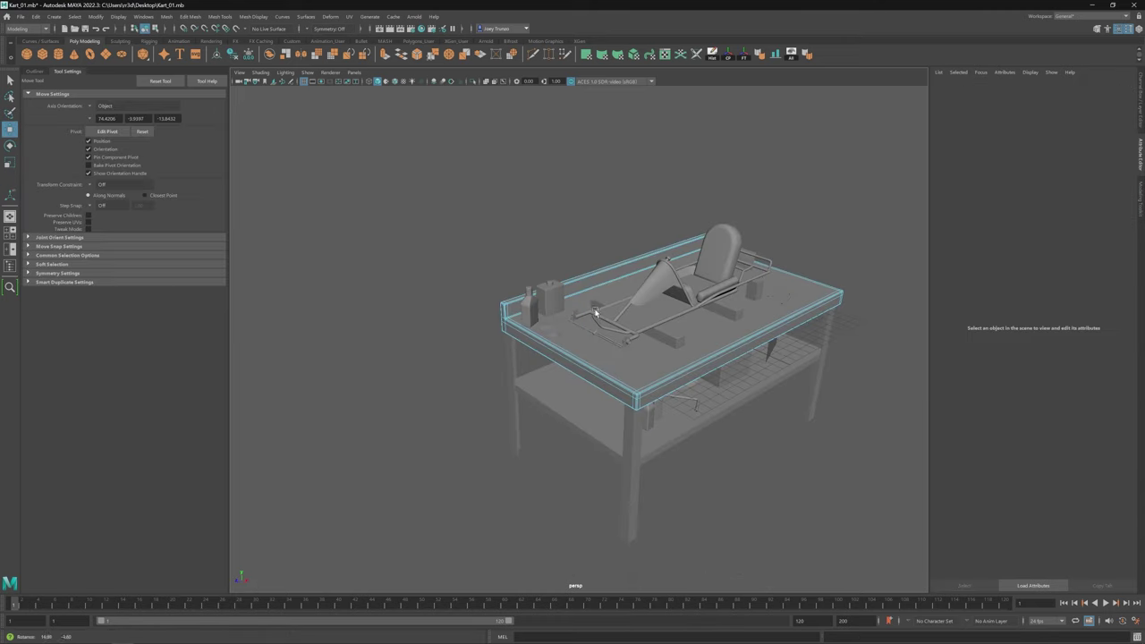
alt+drag(680, 286, 572, 304)
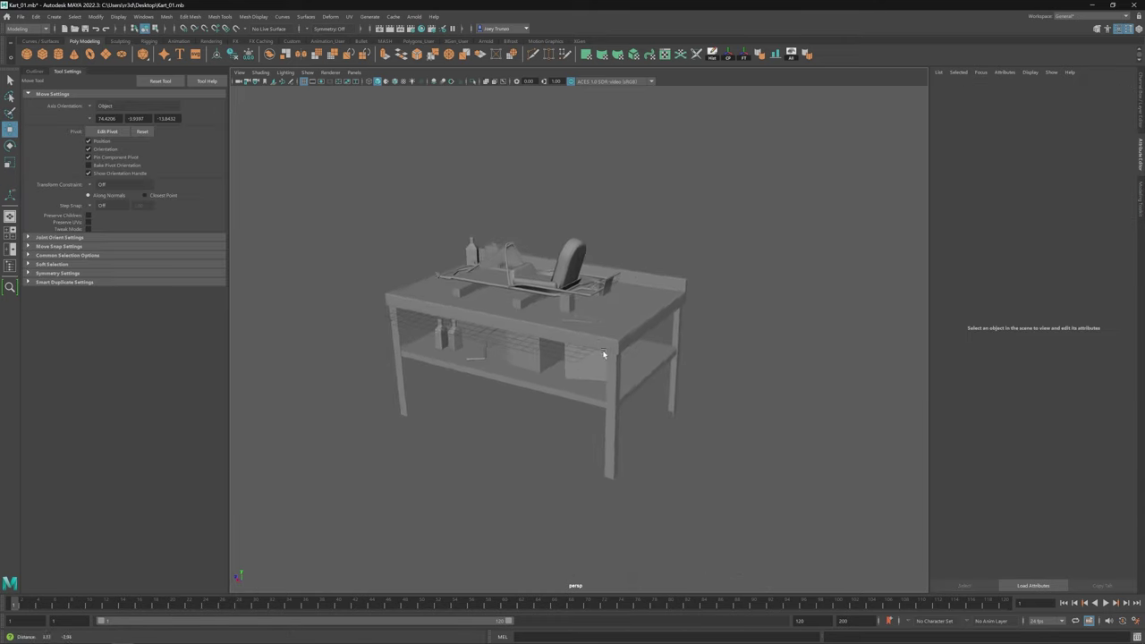
scroll(542, 280, up, 5)
click(542, 280)
click(1018, 87)
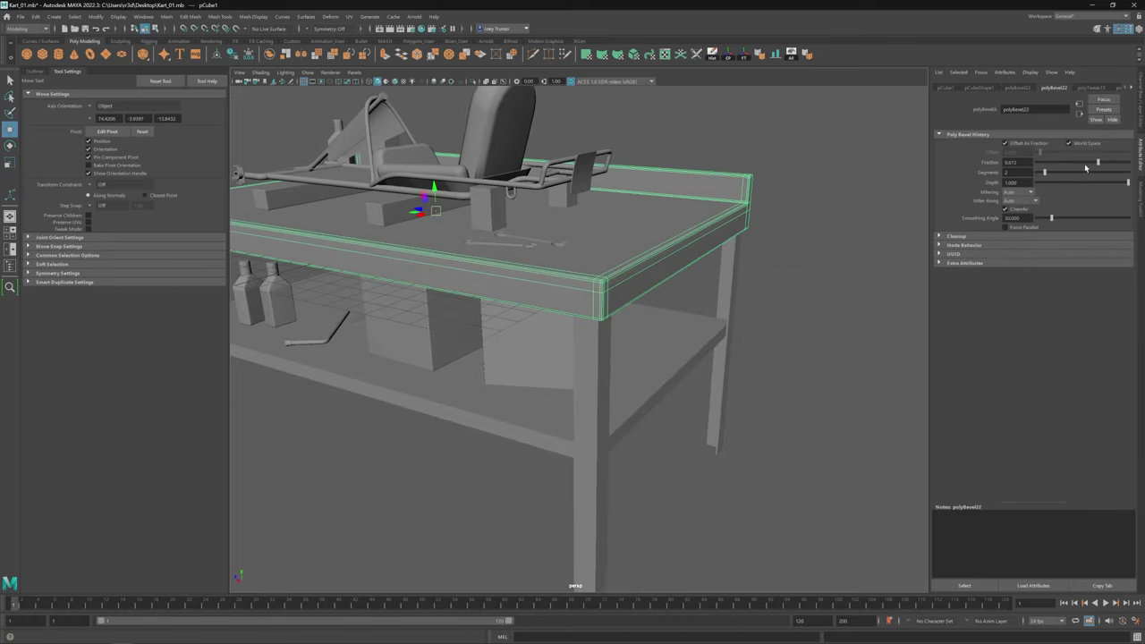
Step: Bevel the edges of the lower shelf
scroll(580, 340, down, 5)
click(613, 396)
alt+drag(614, 396, 381, 411)
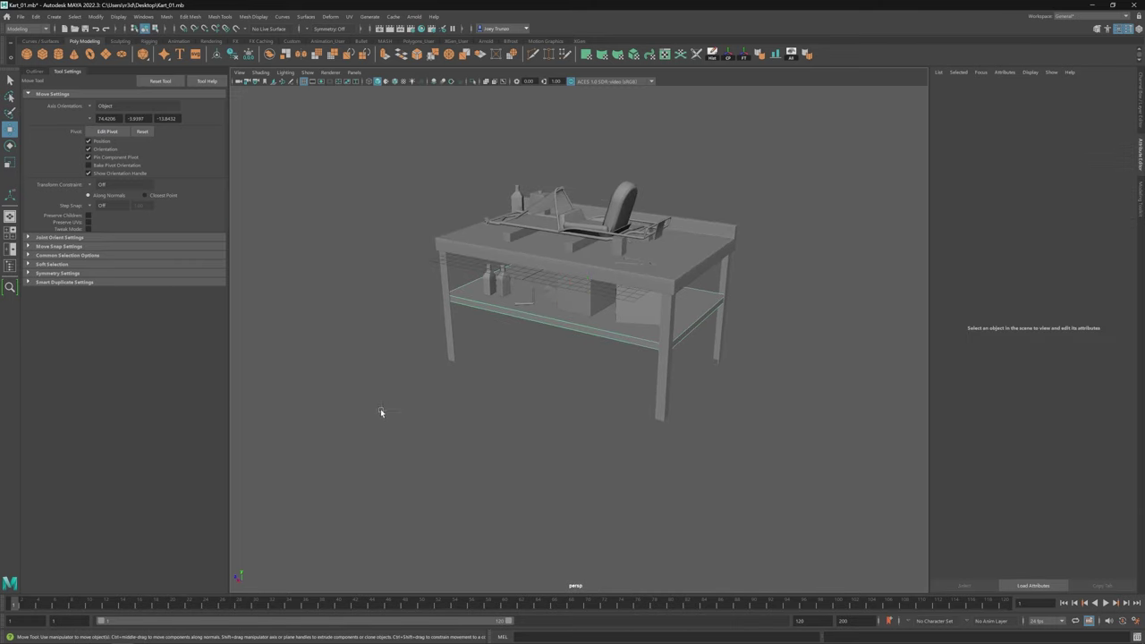
click(189, 16)
click(197, 50)
key(w)
click(856, 265)
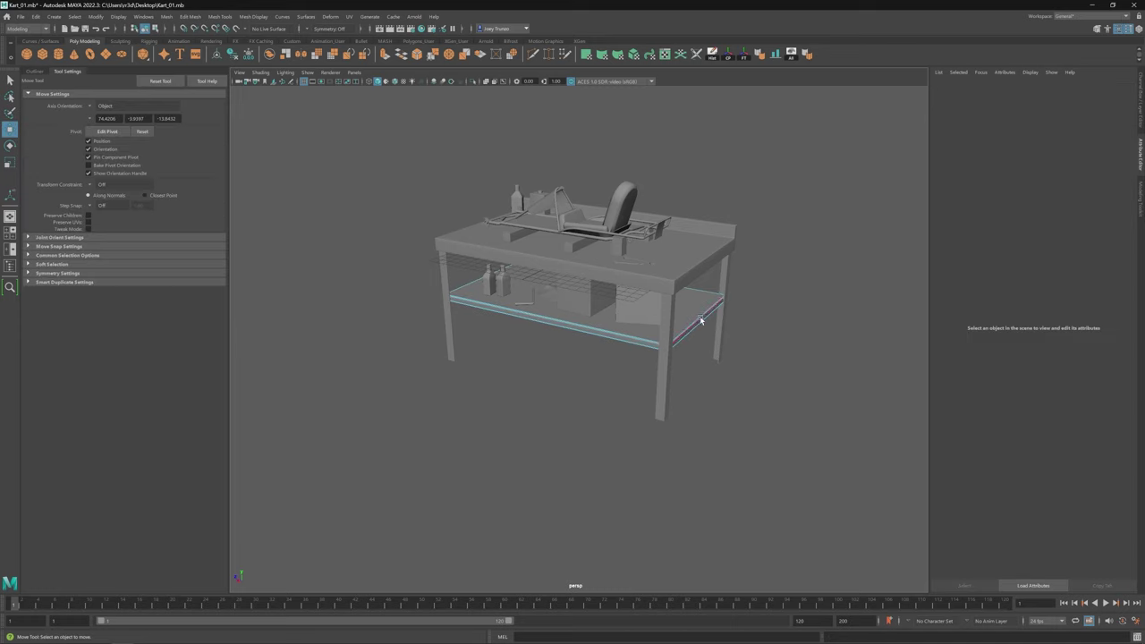
alt+drag(698, 385, 585, 338)
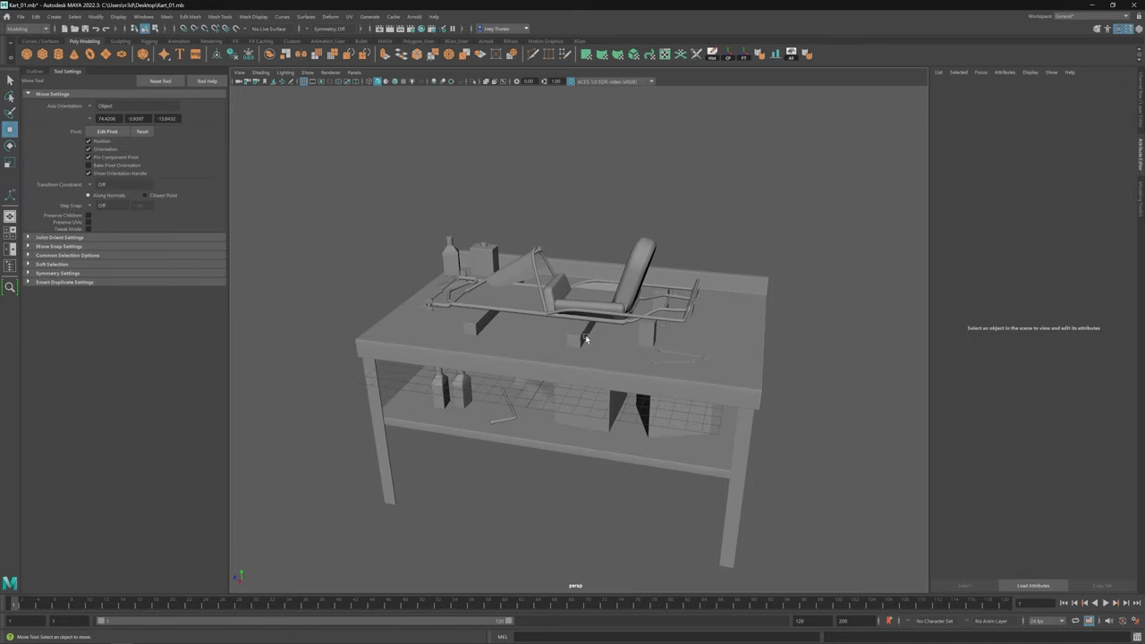
Step: Select the small cylinder under the table and set its sides to 6
scroll(585, 347, up, 3)
scroll(586, 347, down, 3)
click(557, 319)
click(531, 409)
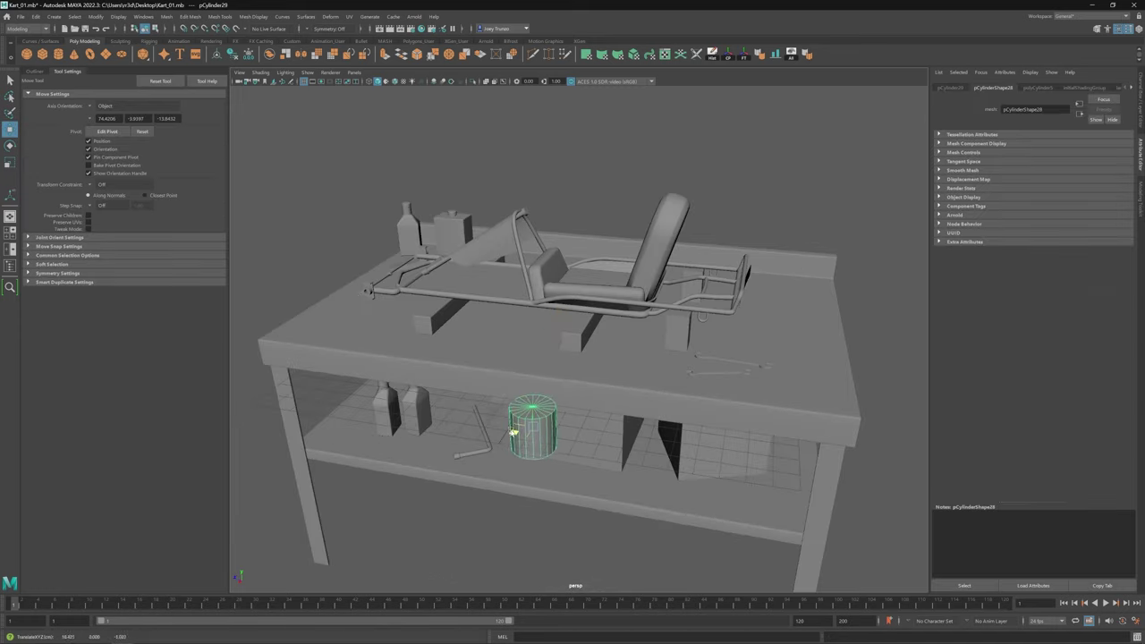
key(f)
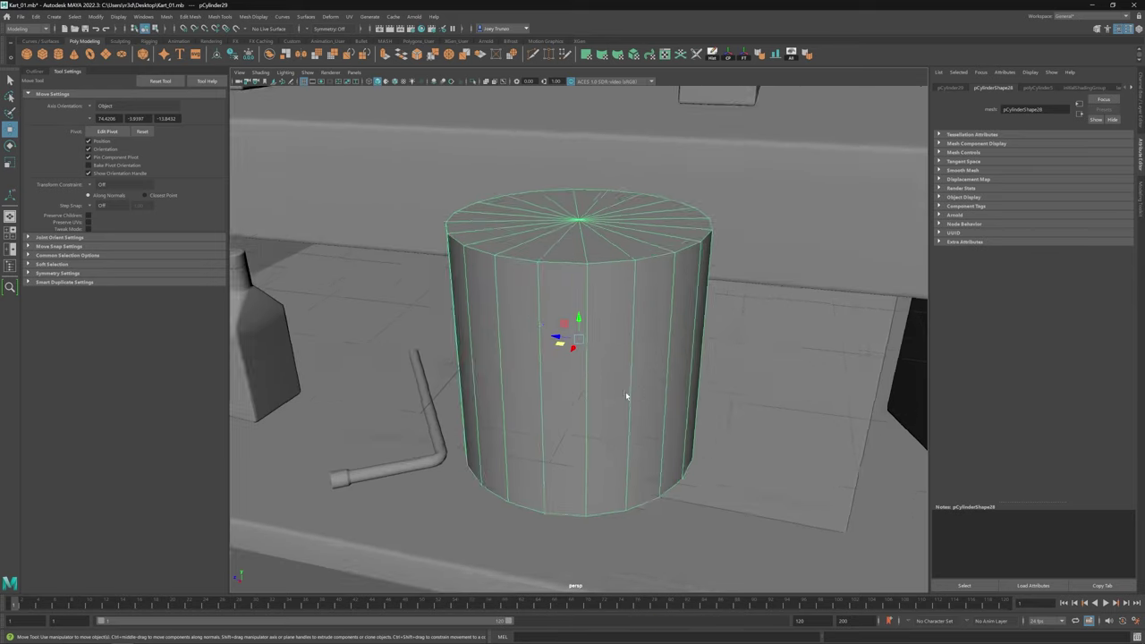
alt+right_drag(626, 395, 561, 336)
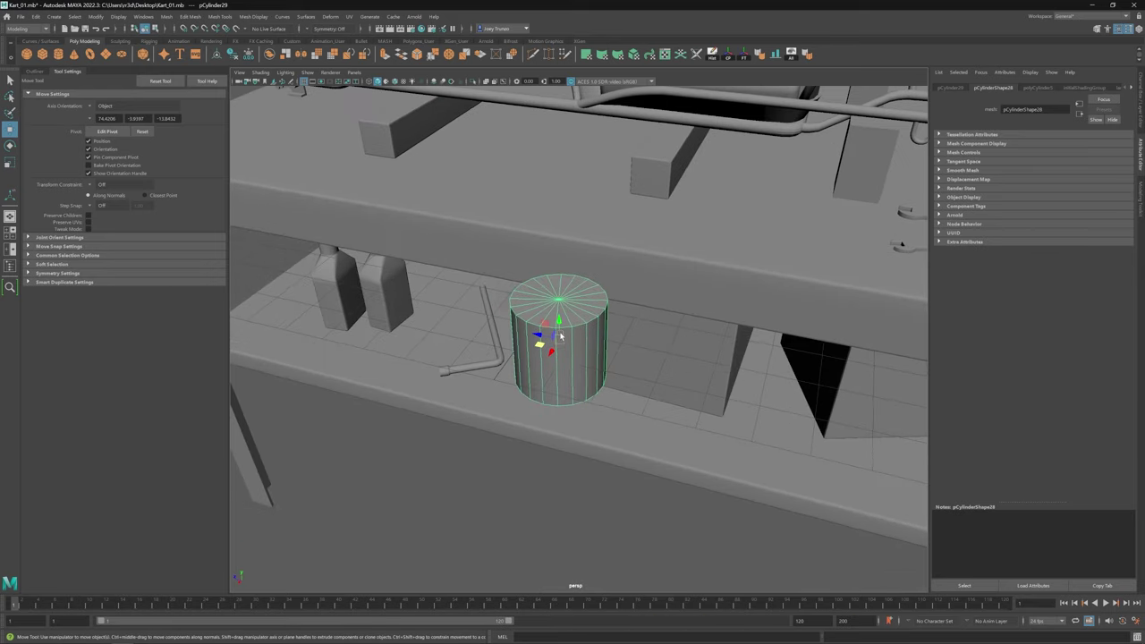
click(1037, 87)
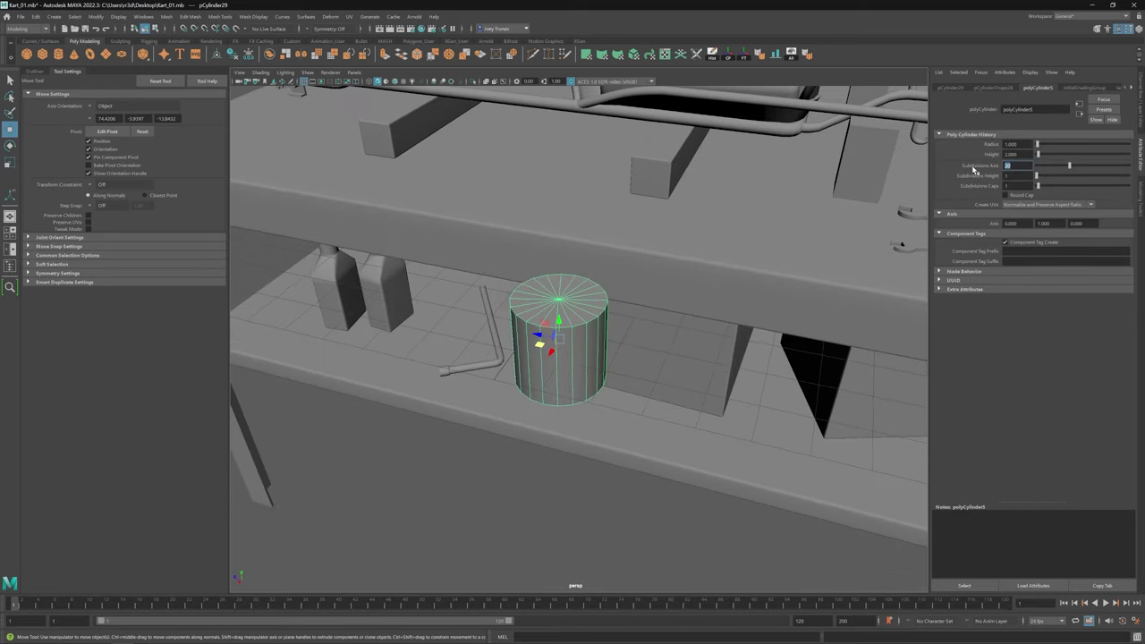
text(6)
key(Return)
Step: Delete the six-sided cylinder's top face to open it
click(220, 16)
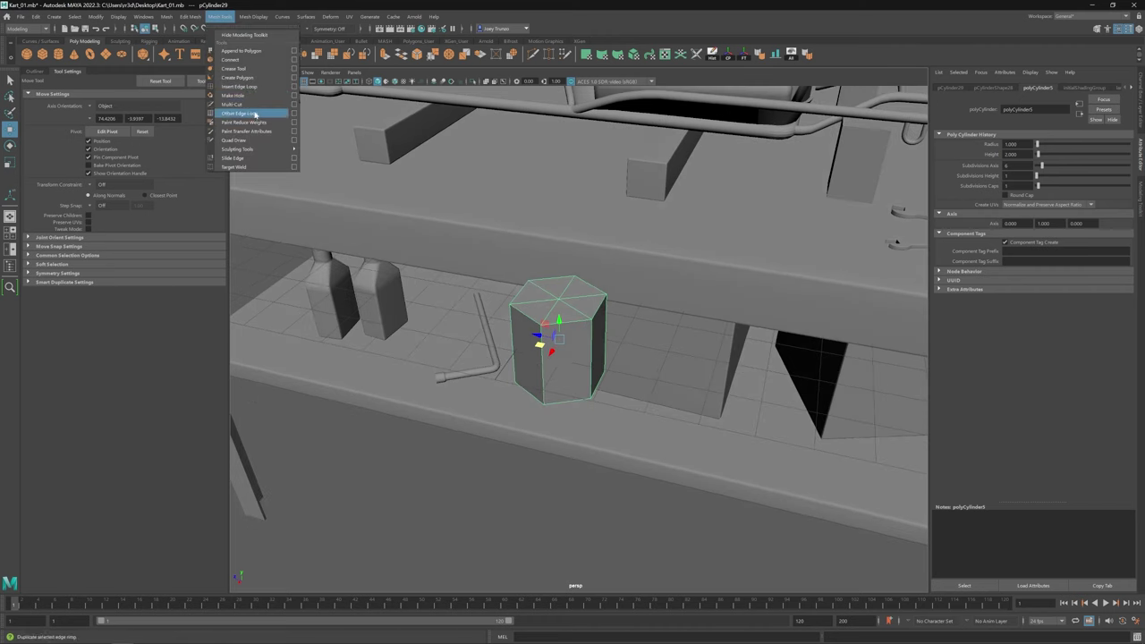
click(239, 86)
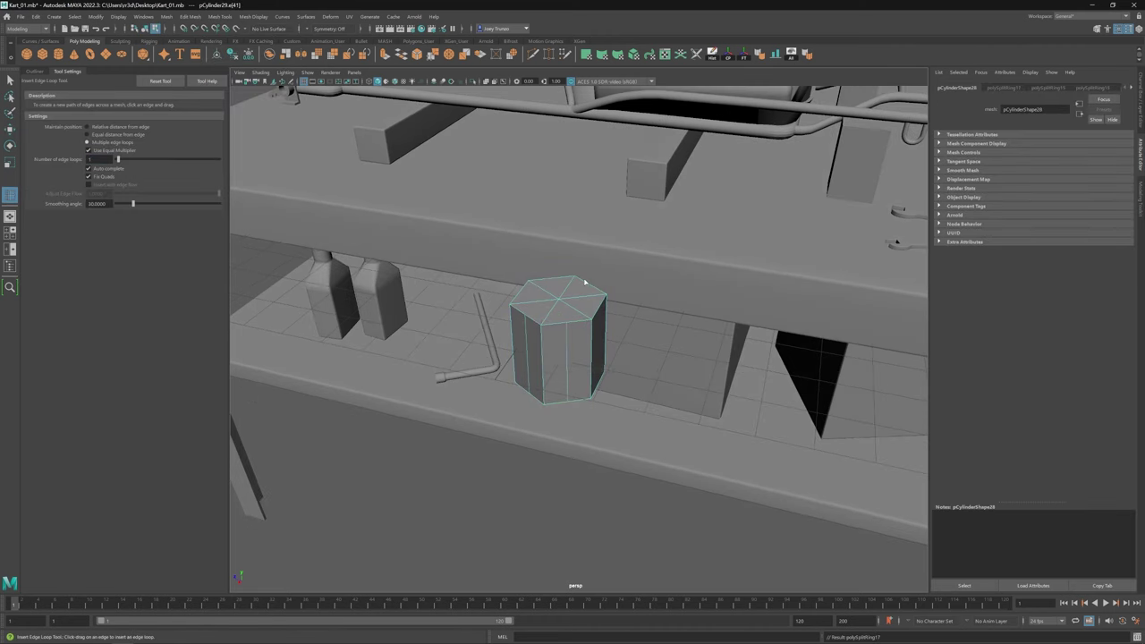
key(ctrl+shift+x)
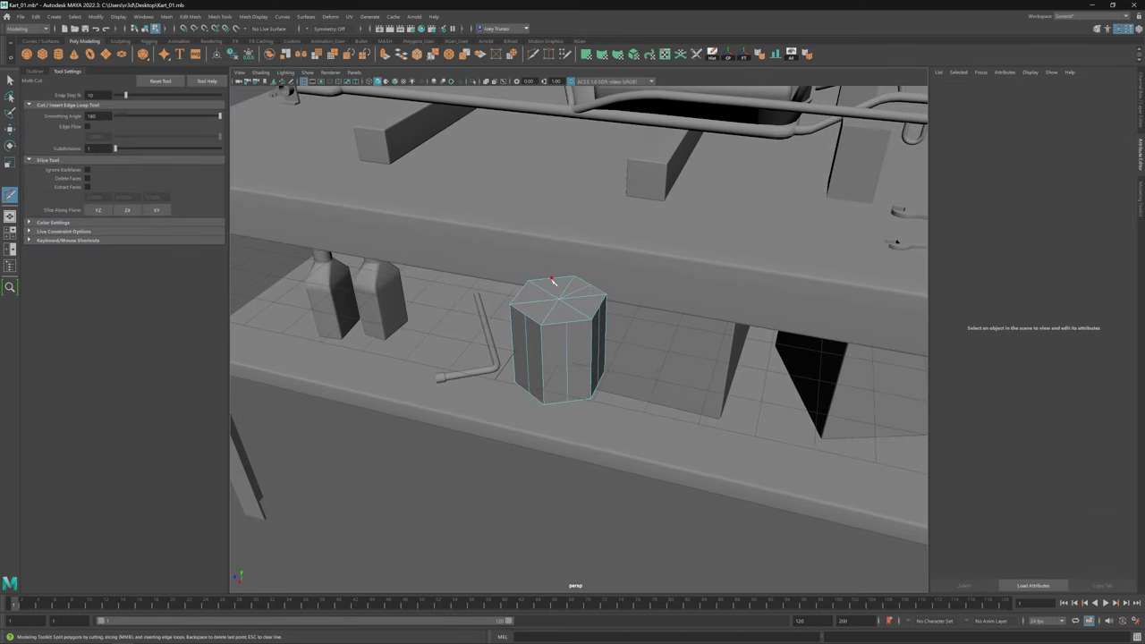
key(w)
alt+drag(594, 339, 591, 300)
click(574, 331)
key(Delete)
Step: Extrude the open rim, scale it inward, and bevel the hollow cylinder's edges
double_click(542, 295)
key(ctrl+e)
key(r)
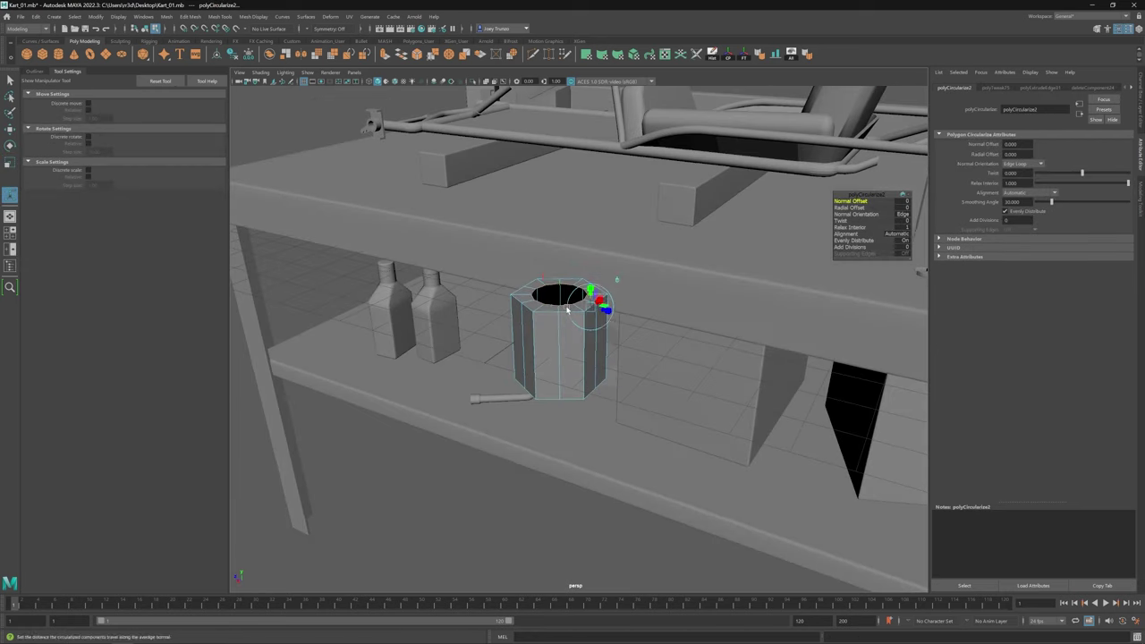
key(w)
key(F8)
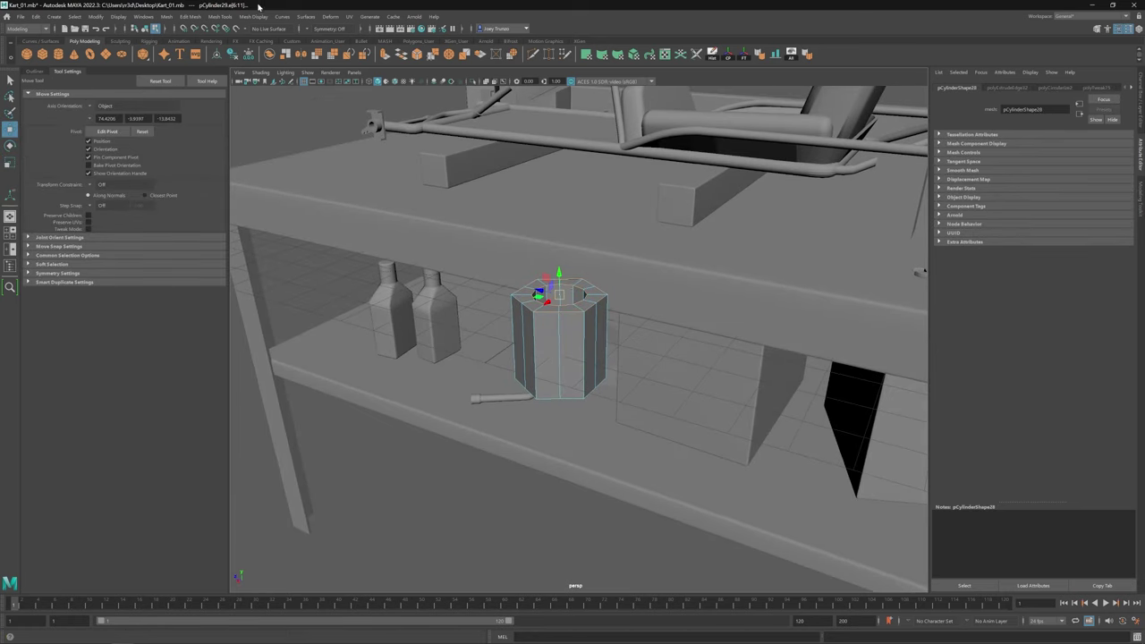
key(ctrl+b)
key(w)
scroll(626, 322, down, 10)
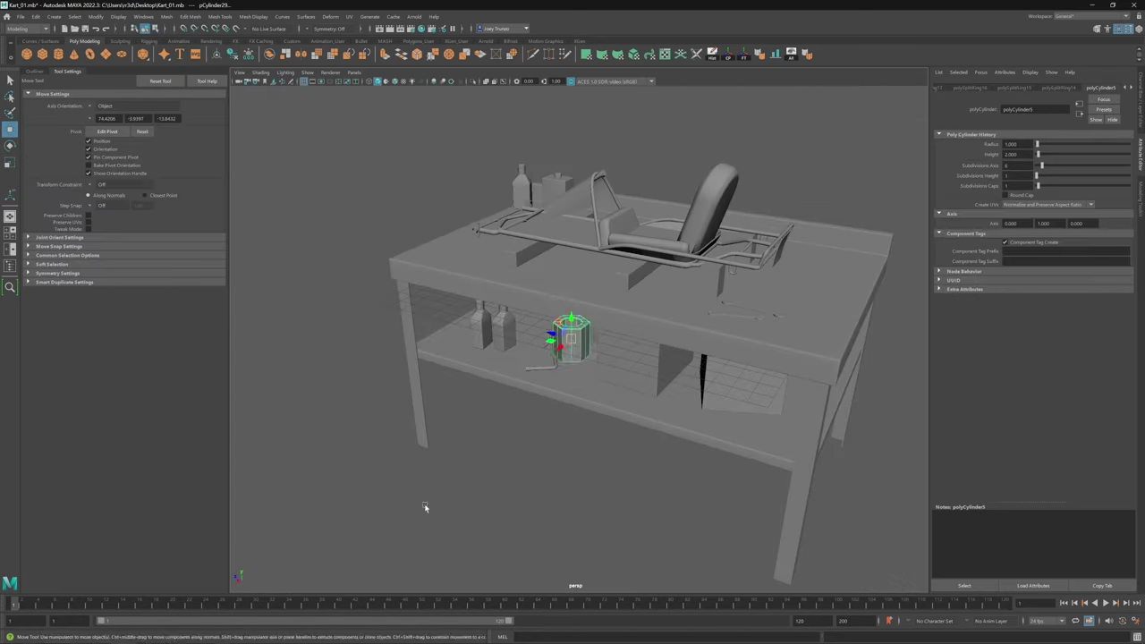
scroll(626, 322, up, 12)
alt+drag(626, 295, 652, 335)
Step: Move the cylinder's upper vertices to flatten it into a nut
drag(549, 349, 549, 312)
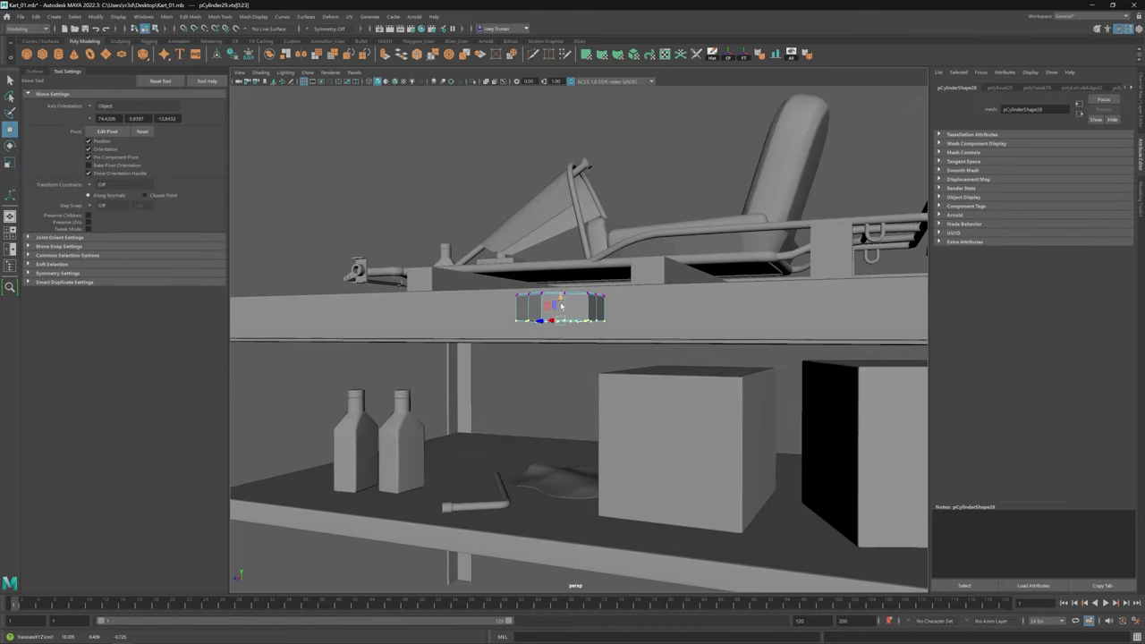
scroll(616, 372, down, 5)
scroll(616, 372, up, 6)
alt+drag(616, 340, 558, 357)
Step: Duplicate the nut, place the copy below it, and combine both into one object
click(565, 322)
key(ctrl+d)
alt+drag(558, 358, 557, 310)
shift+click(556, 316)
click(166, 16)
click(178, 44)
Step: Move the combined nut's vertices to flatten it further
key(t)
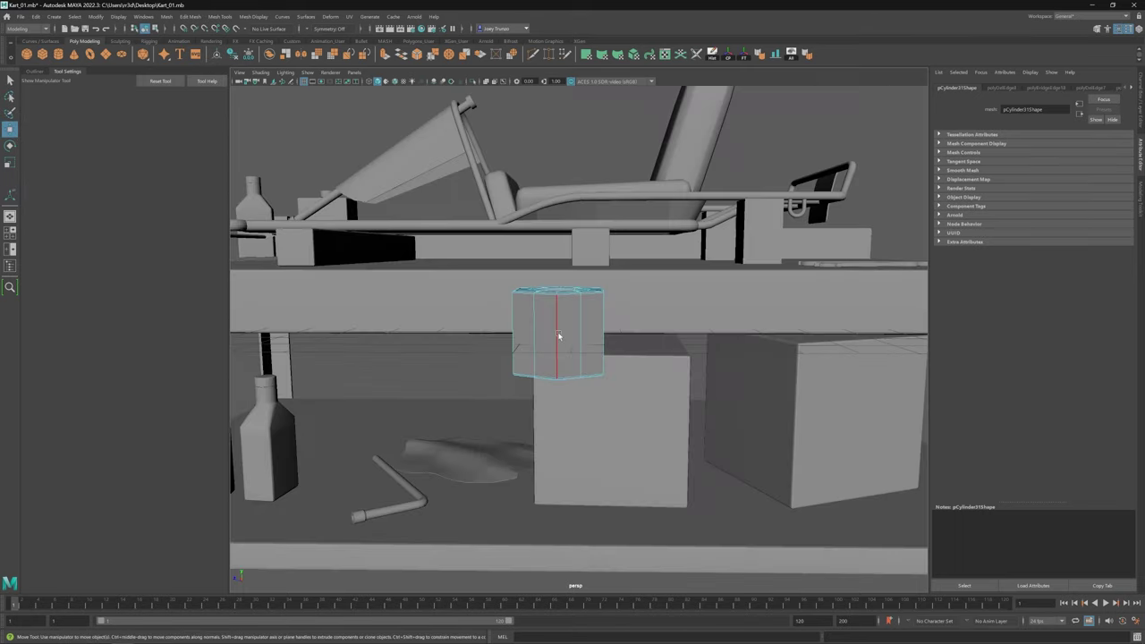
alt+drag(541, 369, 608, 402)
key(w)
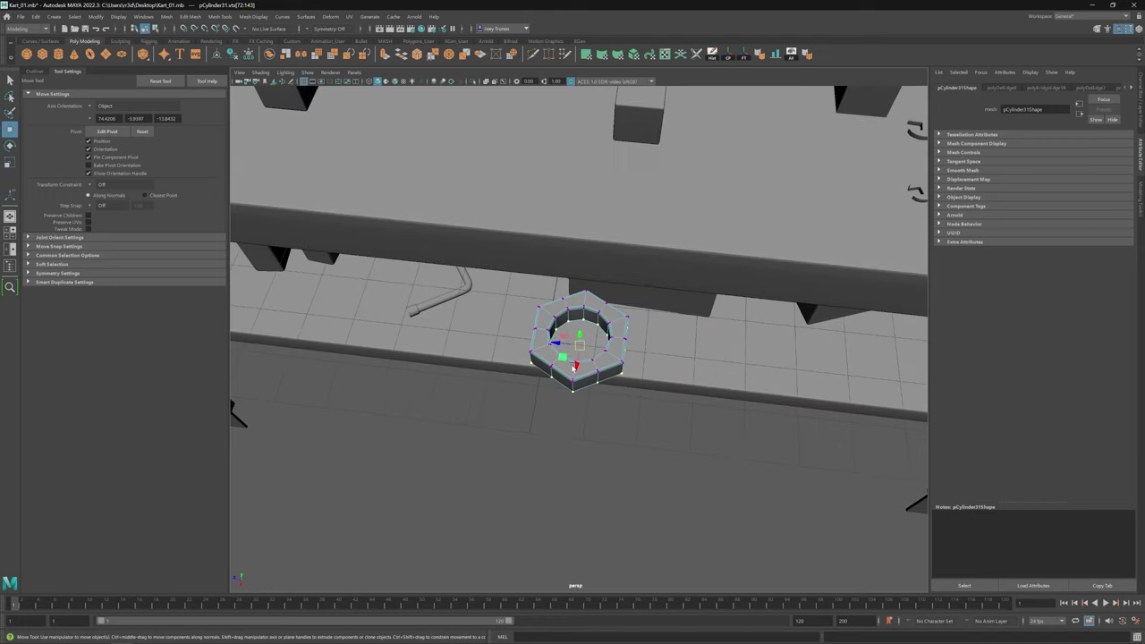
click(628, 520)
scroll(628, 520, down, 10)
click(572, 350)
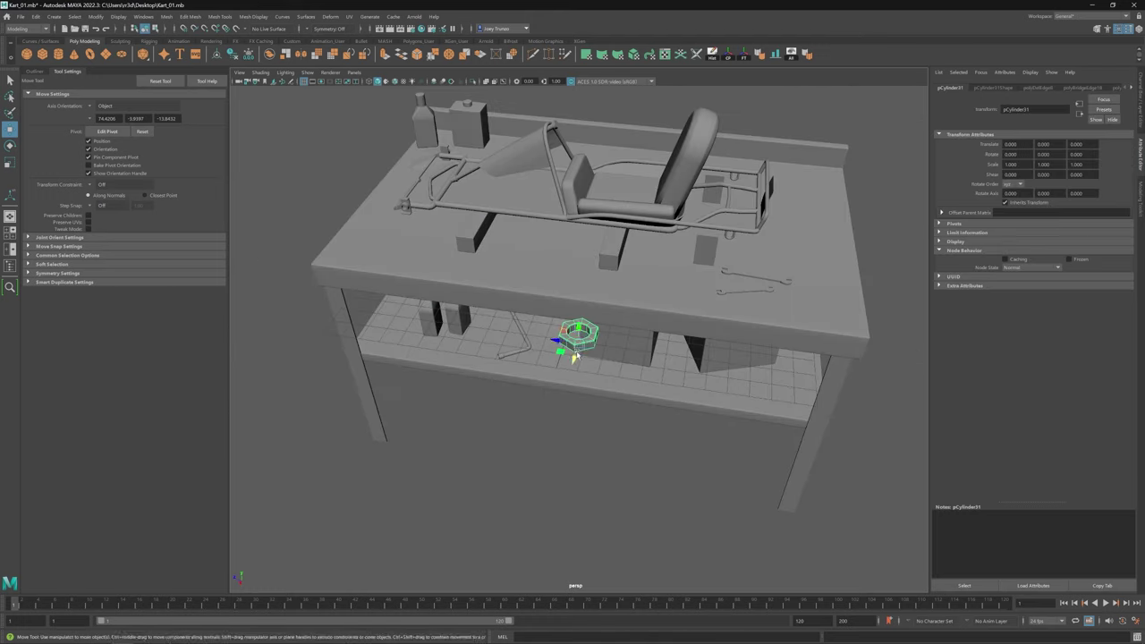
Step: Reselect the nut beside the wrench and fine-tune its position and scale
click(756, 264)
scroll(839, 417, up, 10)
scroll(839, 417, down, 3)
click(712, 285)
key(r)
key(w)
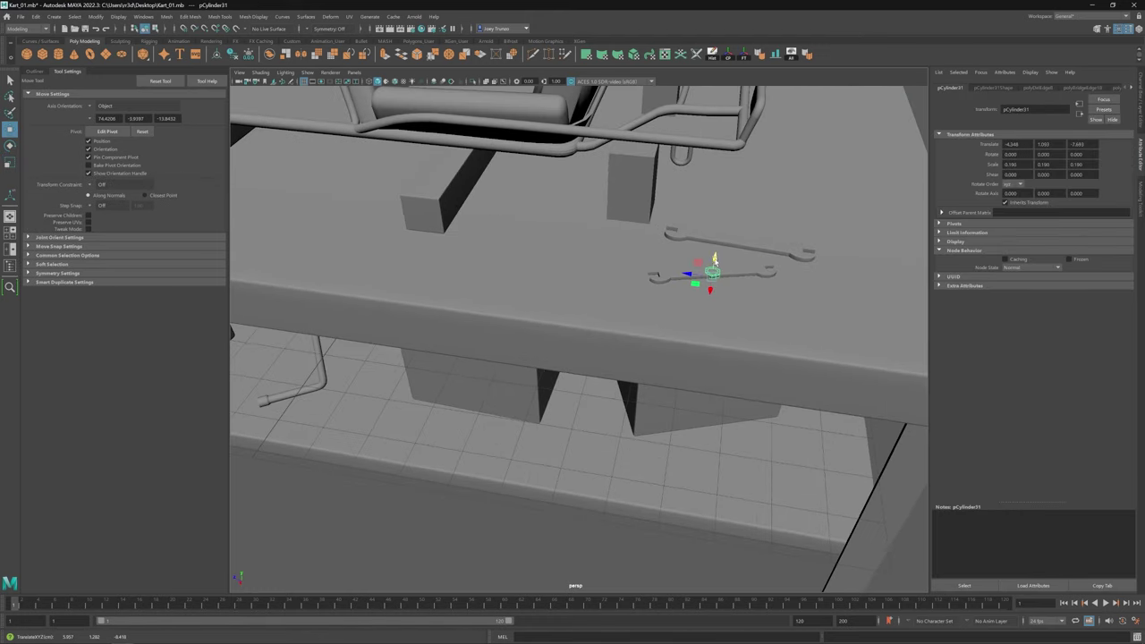
scroll(625, 286, up, 2)
key(r)
key(w)
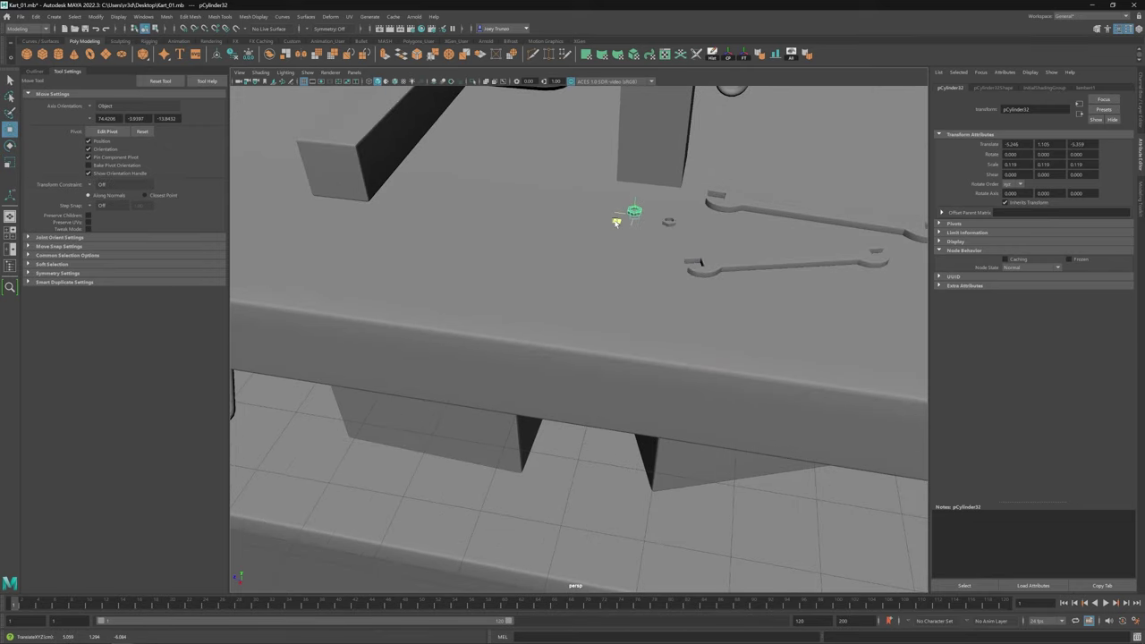
scroll(616, 220, down, 10)
Step: Enlarge another nut copy slightly beside the wrenches
click(693, 360)
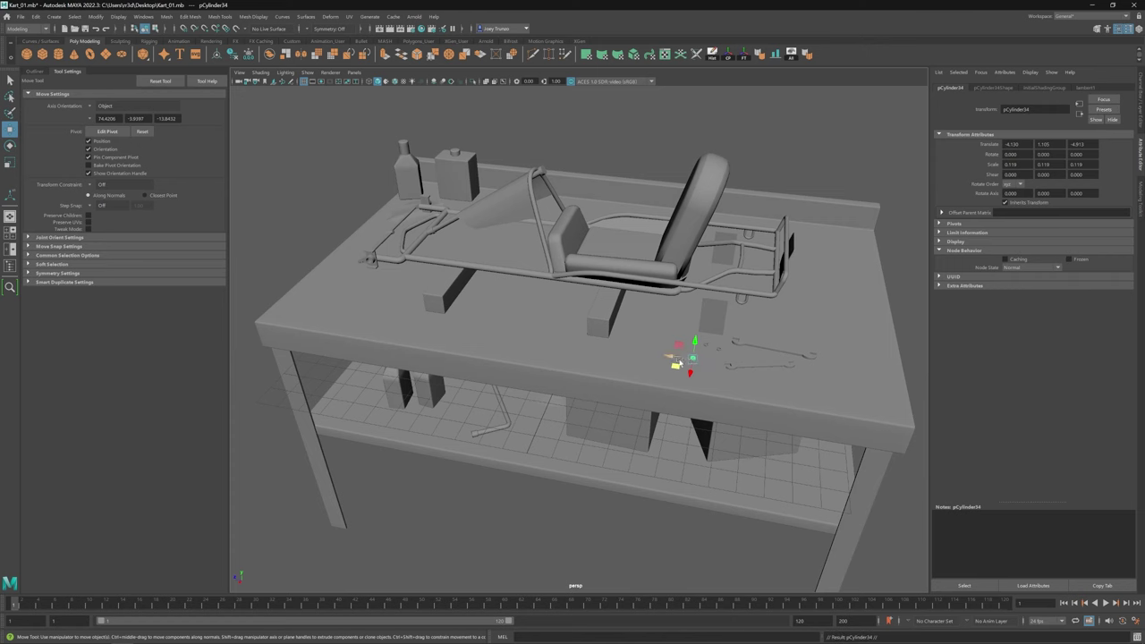
key(r)
drag(695, 364, 698, 368)
key(w)
scroll(455, 320, down, 2)
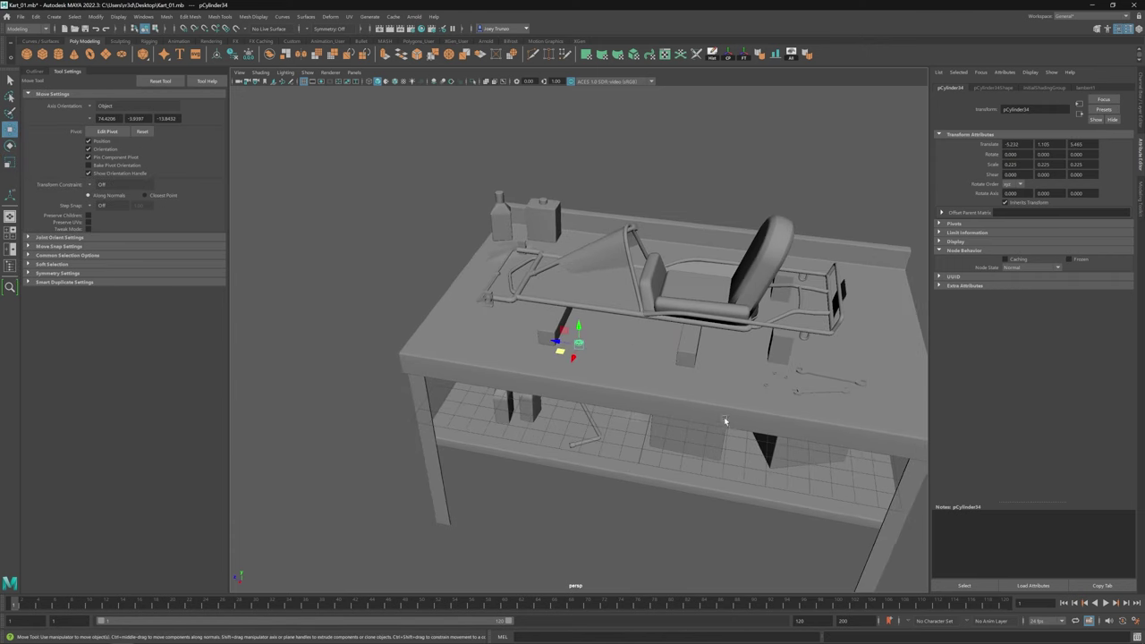
scroll(454, 320, up, 5)
Step: Adjust the small and larger nut copies lying next to the wrench
alt+middle_drag(550, 325, 455, 310)
key(r)
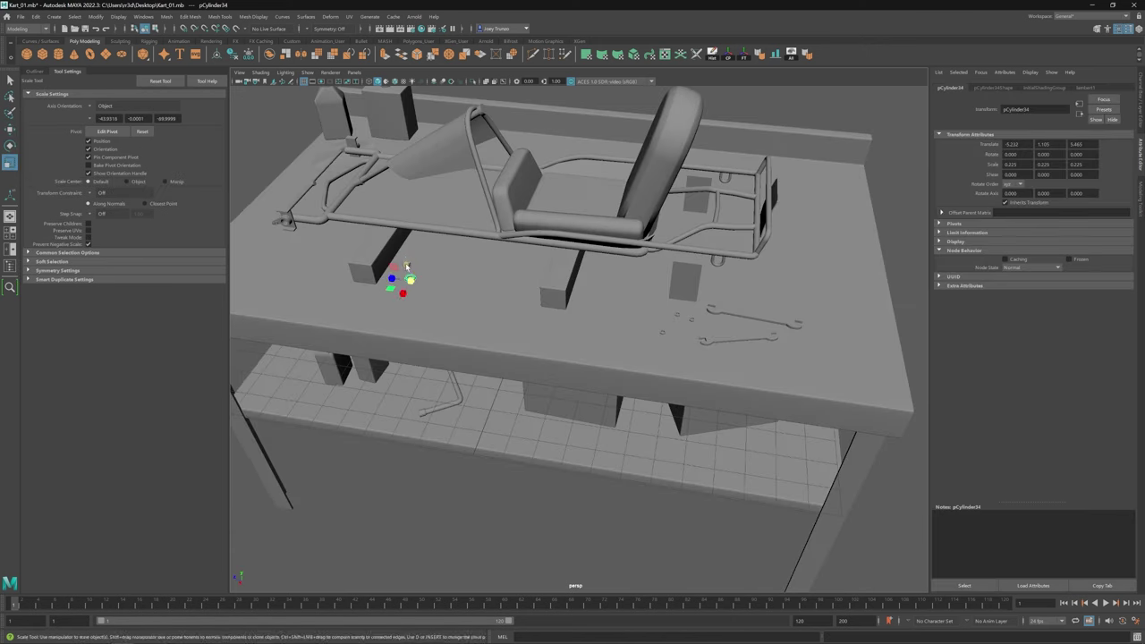
click(676, 315)
scroll(536, 281, up, 5)
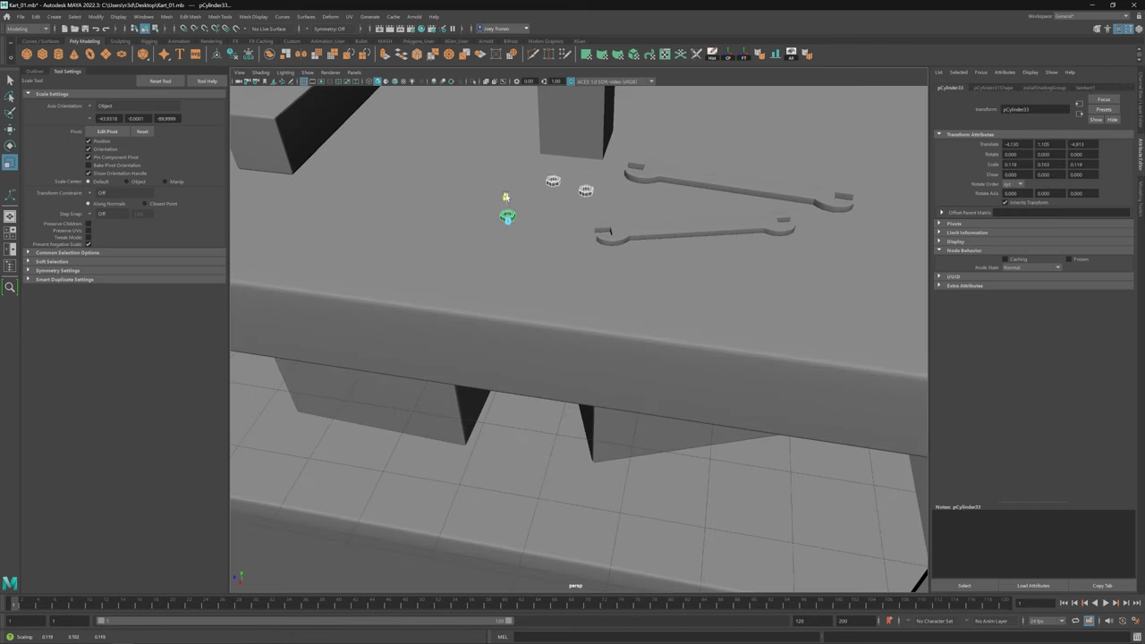
scroll(655, 309, down, 10)
alt+drag(626, 313, 572, 322)
click(491, 352)
key(w)
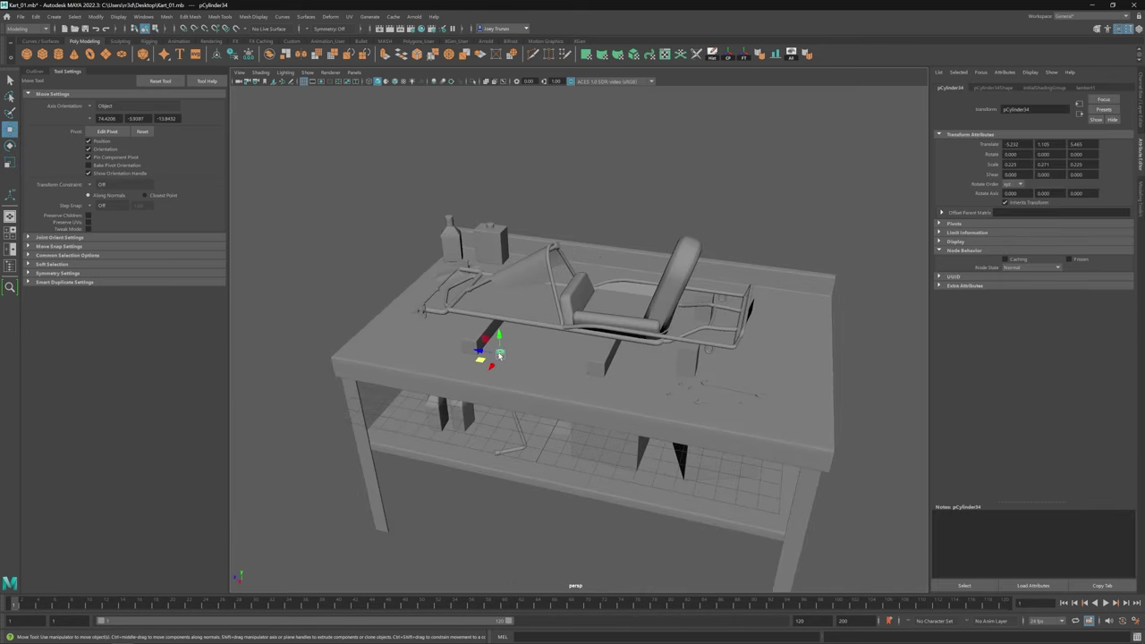
alt+drag(429, 367, 652, 407)
click(447, 347)
Step: Tilt and reposition the small nut on the tabletop
key(e)
click(642, 402)
key(w)
click(531, 396)
alt+right_drag(532, 397, 518, 373)
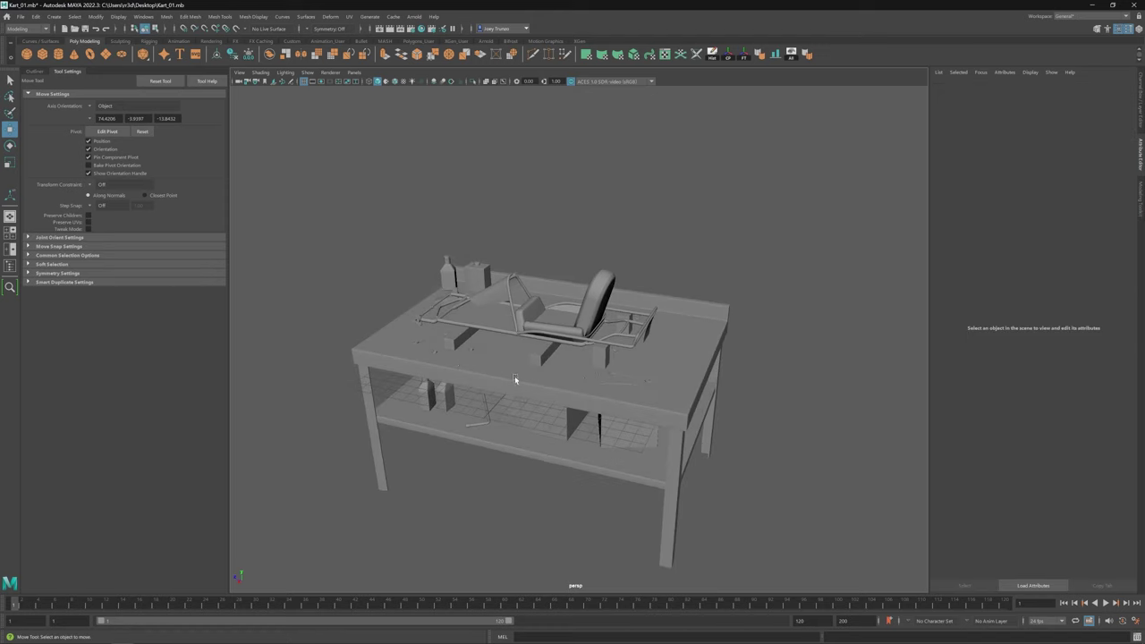
Step: Rotate the box under the workbench about a quarter turn around Y
alt+drag(515, 380, 590, 393)
click(614, 408)
click(507, 398)
key(e)
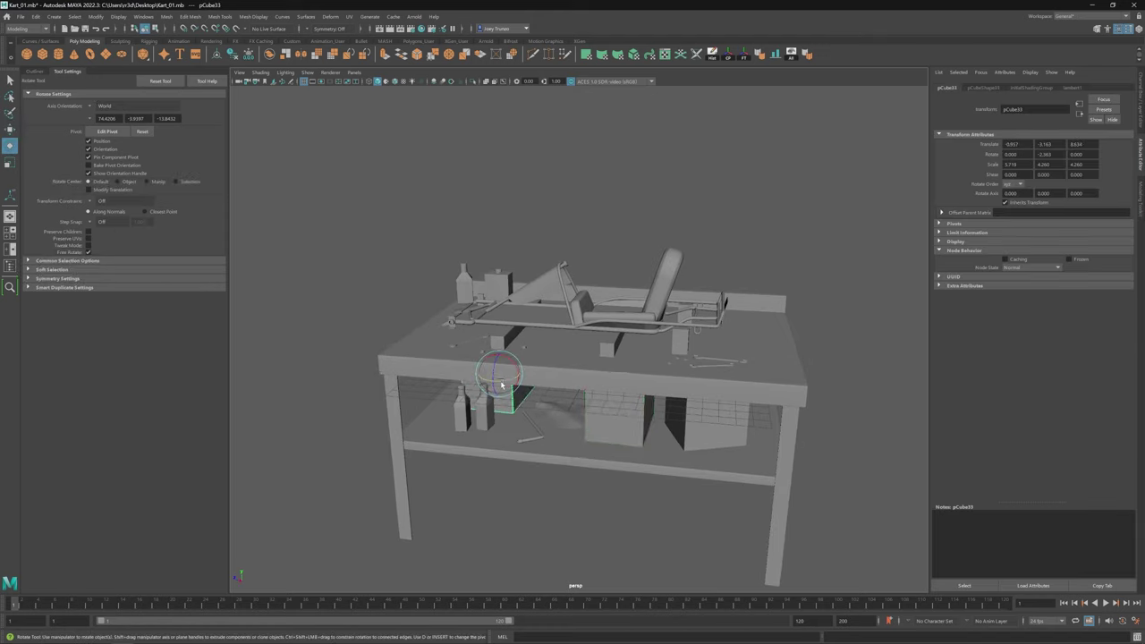
drag(501, 384, 494, 450)
key(w)
click(494, 450)
Step: Scale the top of the kart seat back inward to narrow it
alt+right_drag(494, 449, 524, 425)
alt+drag(524, 425, 563, 424)
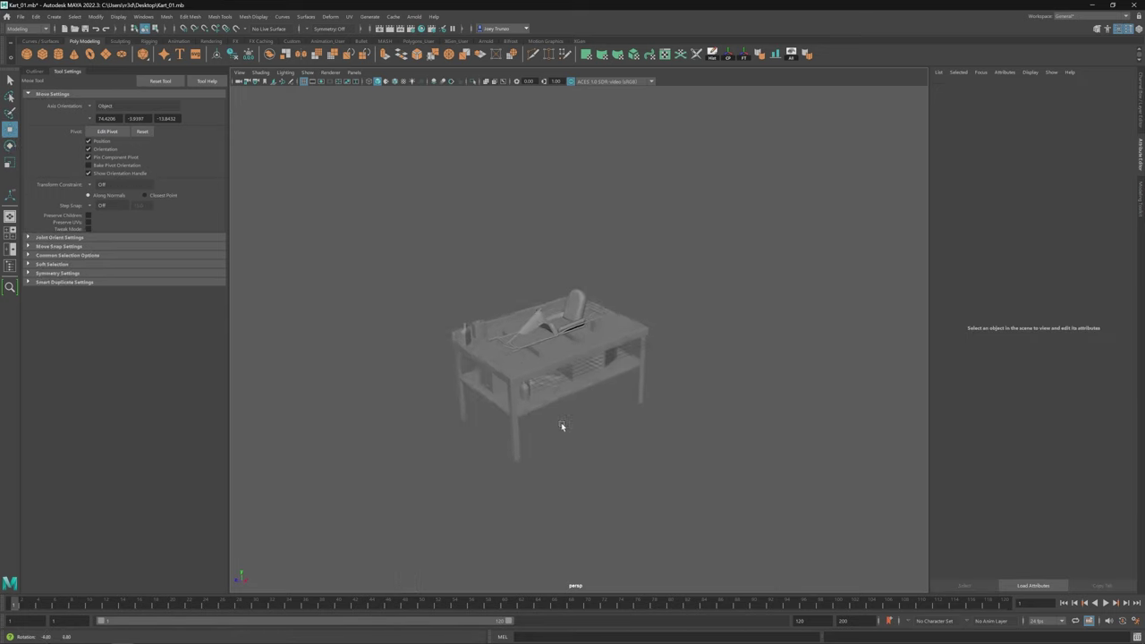
alt+right_drag(563, 424, 627, 469)
alt+drag(628, 468, 590, 330)
click(590, 331)
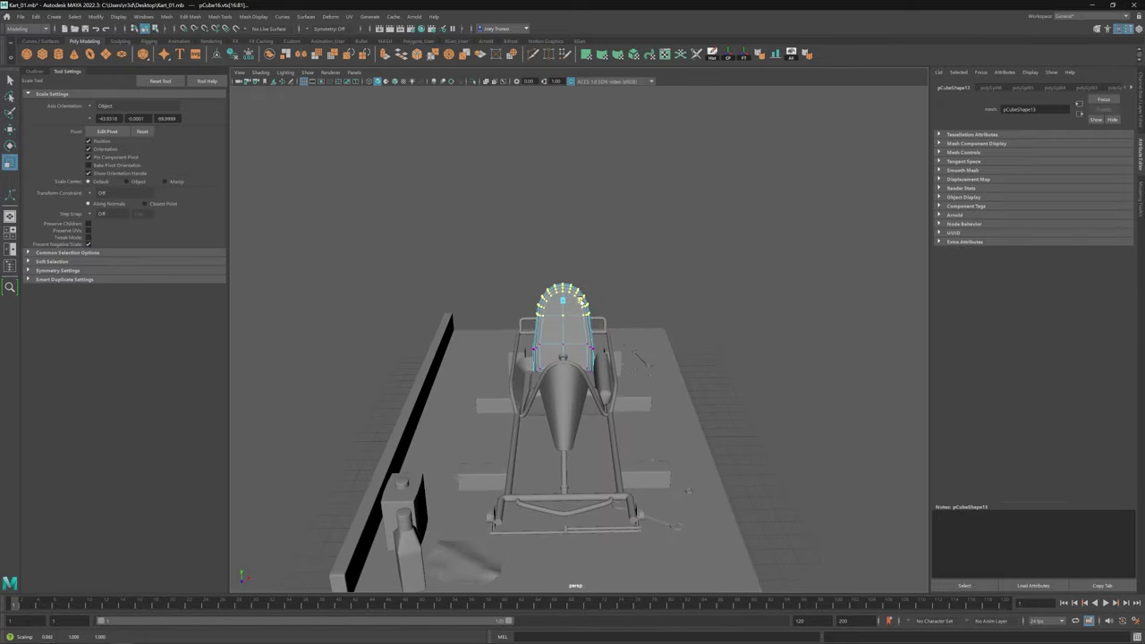
scroll(614, 326, up, 3)
key(r)
drag(568, 332, 501, 322)
scroll(569, 295, down, 10)
scroll(587, 325, up, 5)
Step: Check the seat back's vertices from the side and behind, then reselect the seat back
click(588, 304)
key(w)
alt+middle_drag(588, 304, 577, 309)
key(F9)
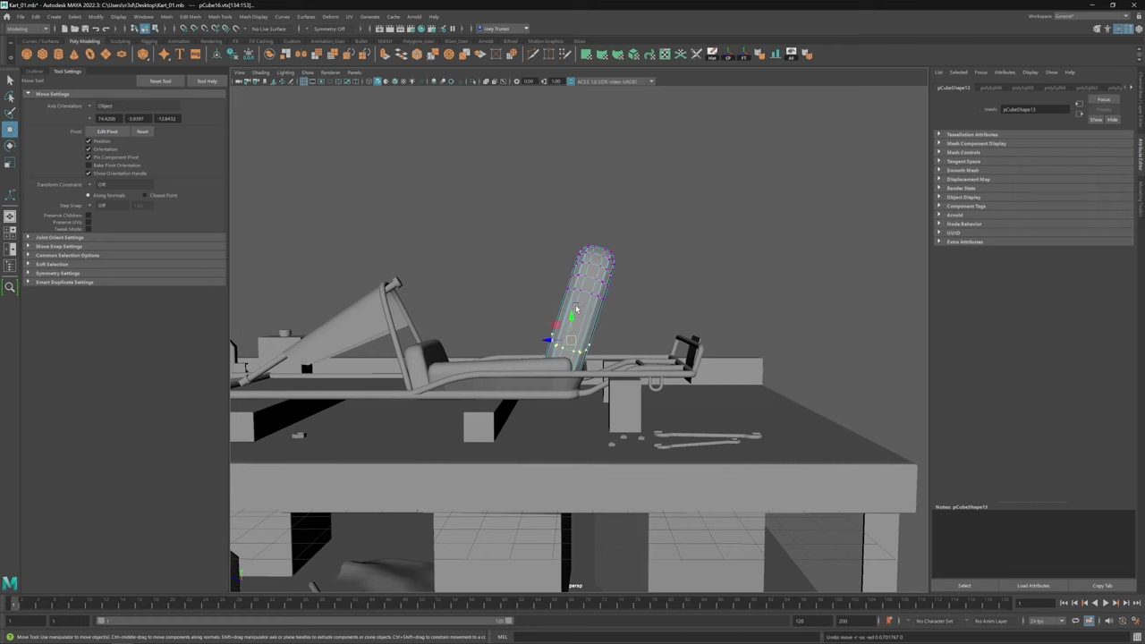
alt+drag(576, 308, 476, 360)
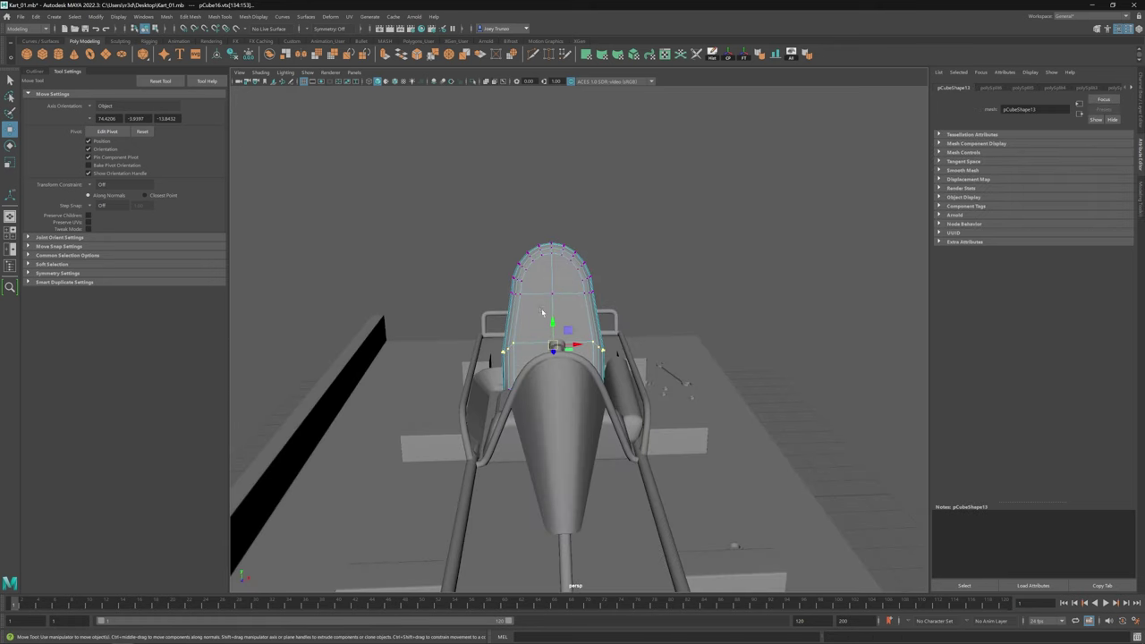
key(r)
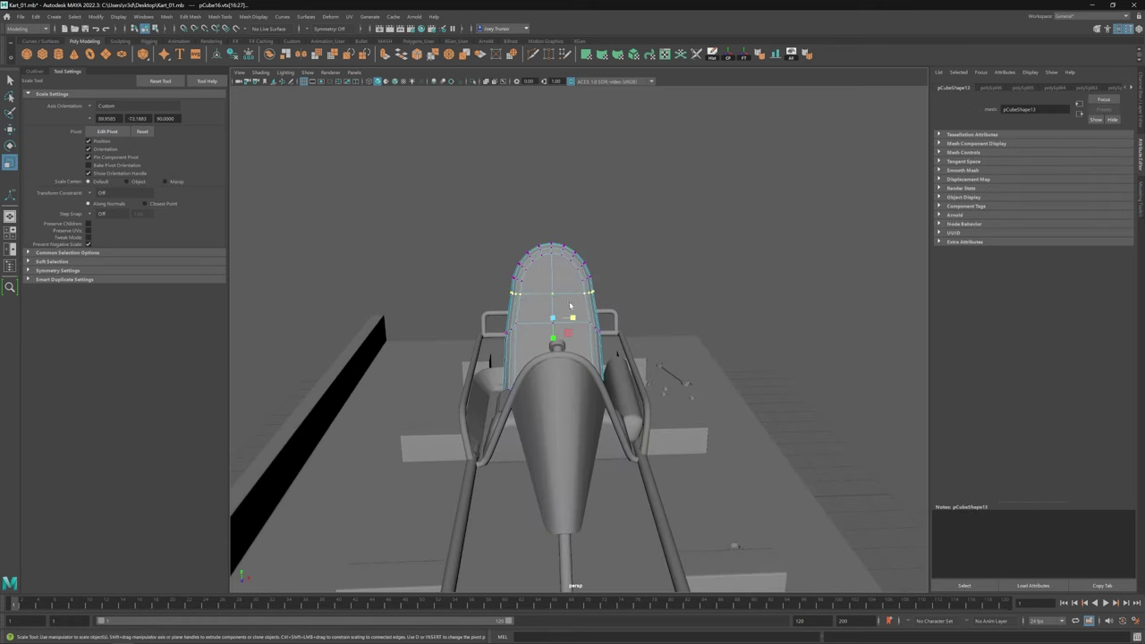
key(w)
scroll(530, 357, down, 8)
click(530, 357)
alt+drag(530, 357, 543, 385)
scroll(543, 384, up, 5)
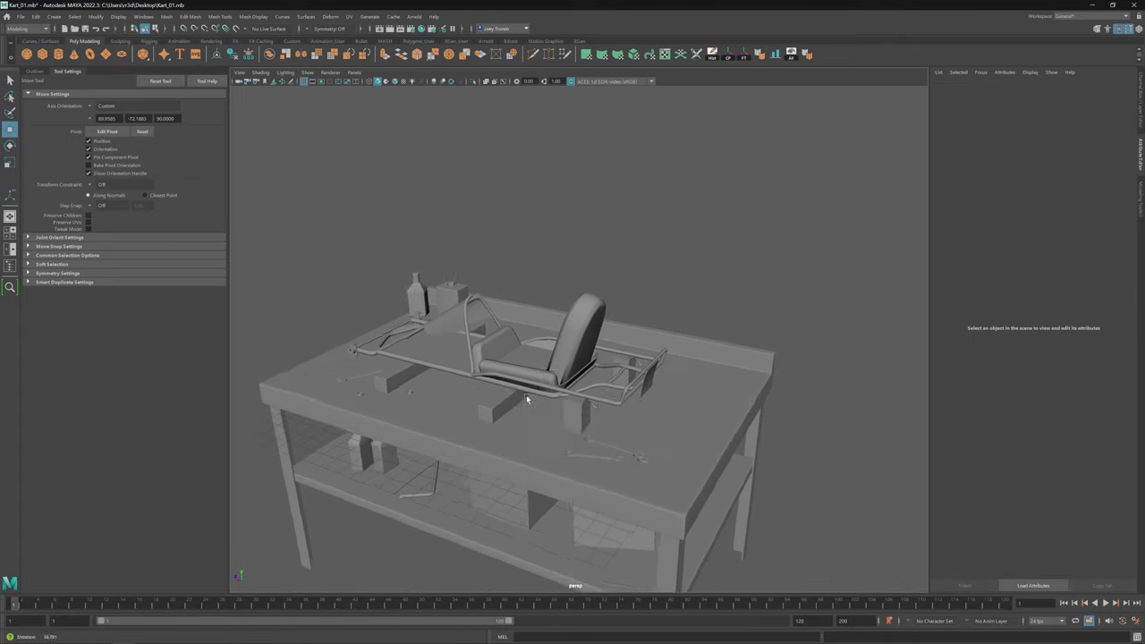
click(581, 361)
Step: Isolate the seat back and extract its front faces as a separate seat pad
click(474, 83)
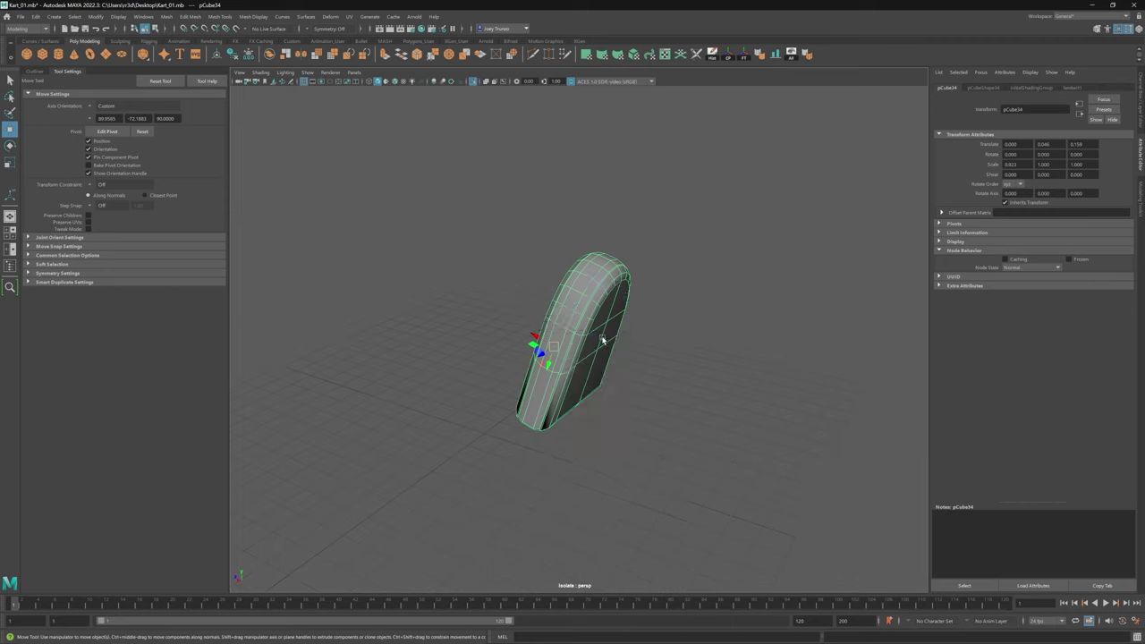
alt+drag(626, 357, 572, 358)
key(F11)
shift+click(630, 317)
shift+click(630, 385)
click(189, 16)
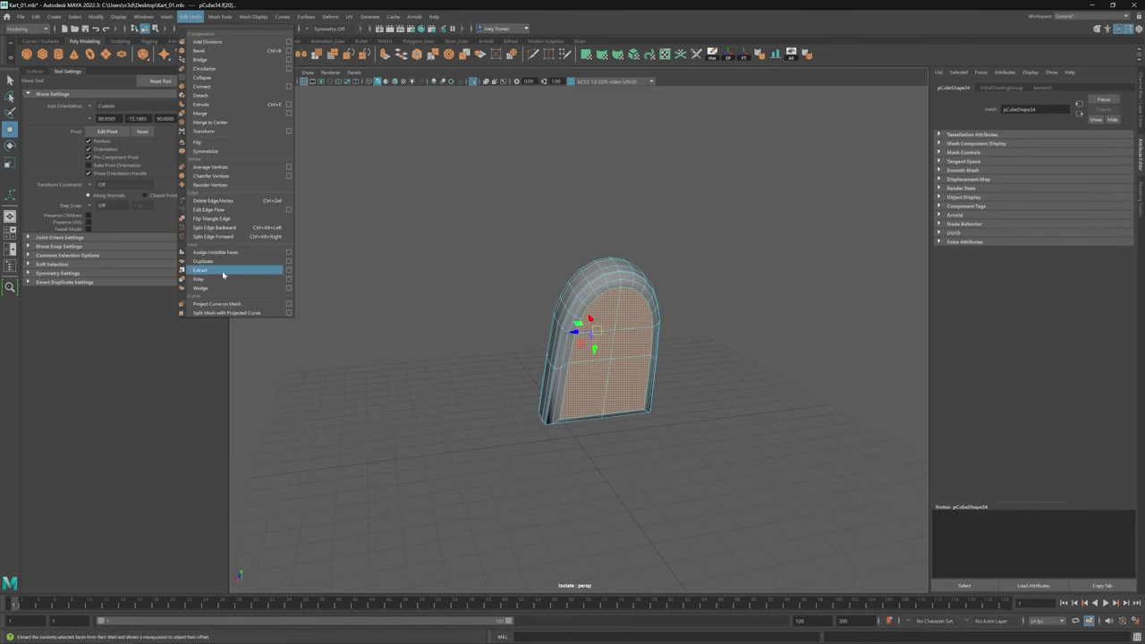
click(202, 271)
Step: Select the pad's border edge and extrude it with Ctrl+E
click(602, 274)
click(603, 335)
key(ctrl+1)
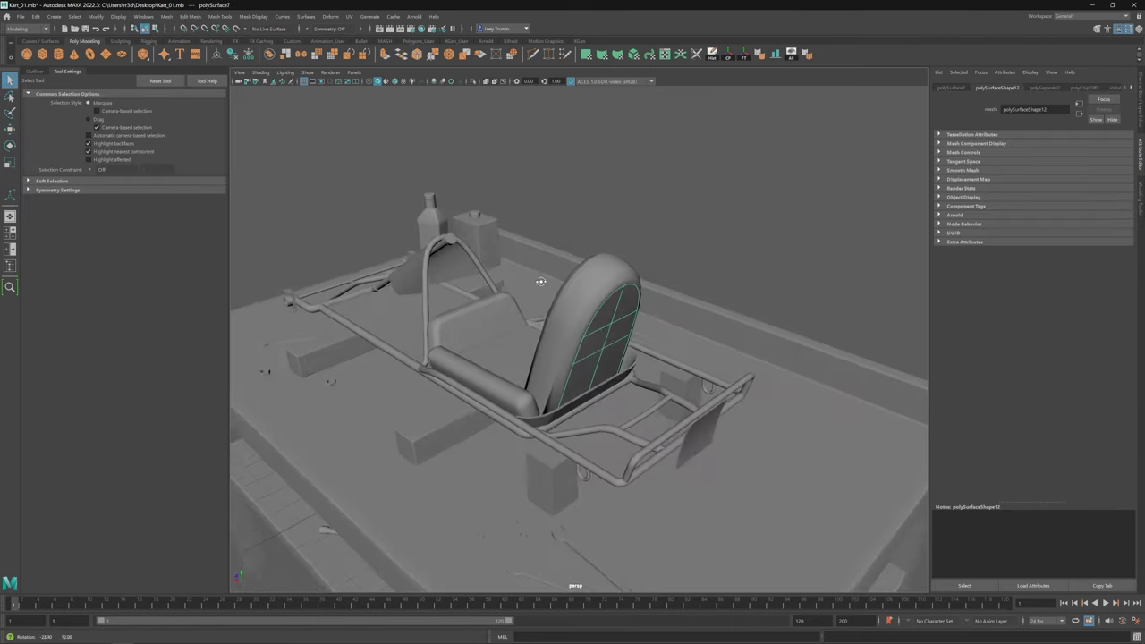
key(w)
scroll(620, 304, up, 3)
key(F10)
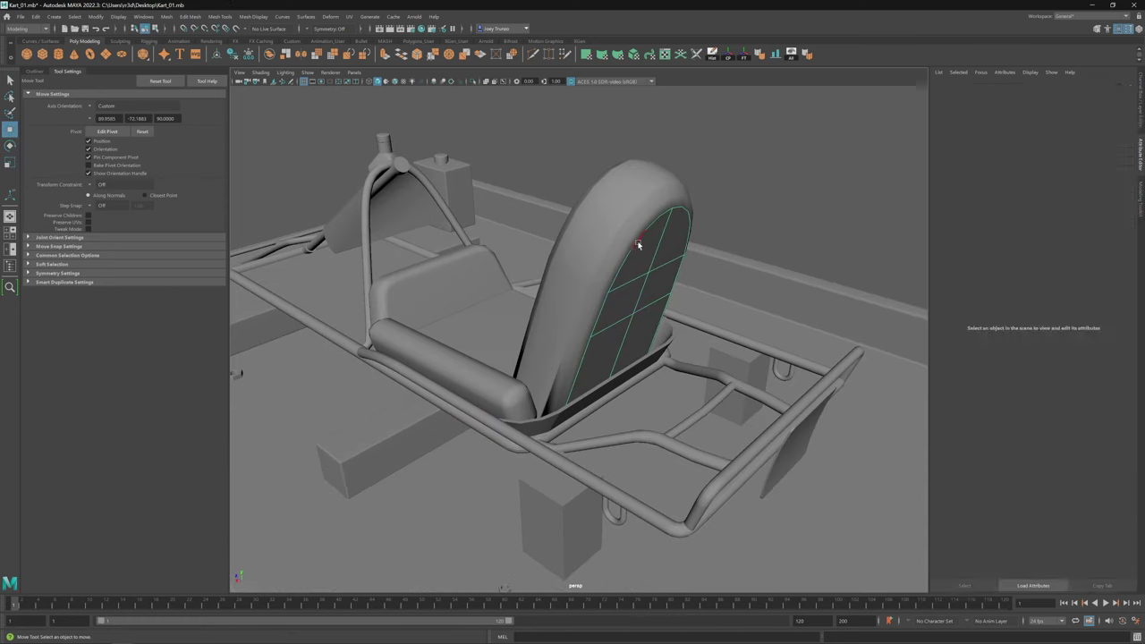
click(630, 259)
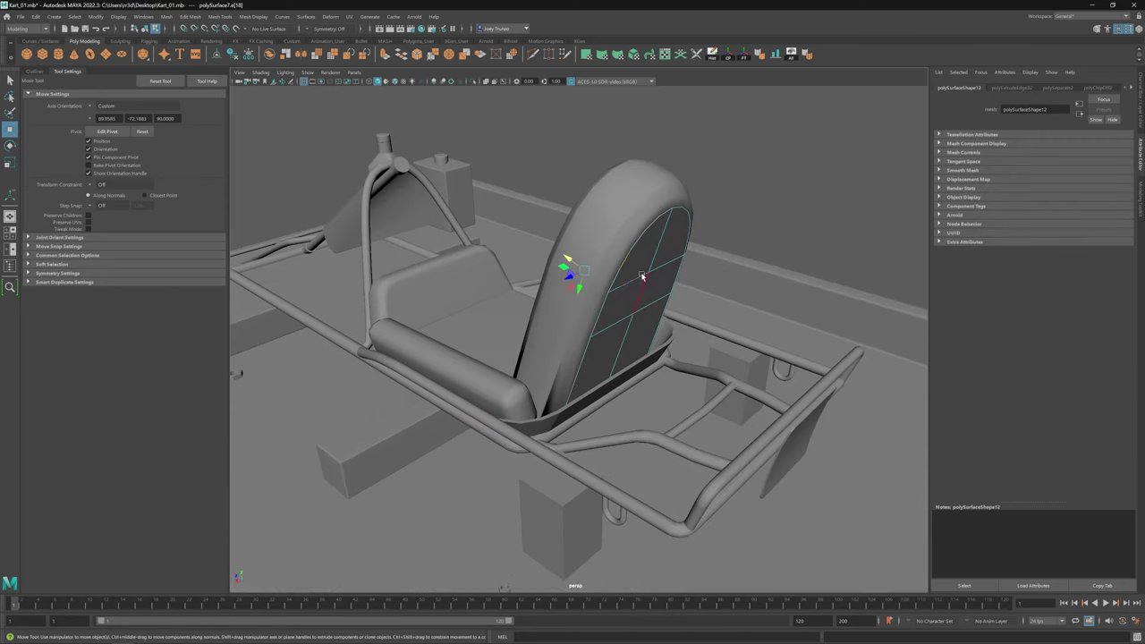
key(ctrl+e)
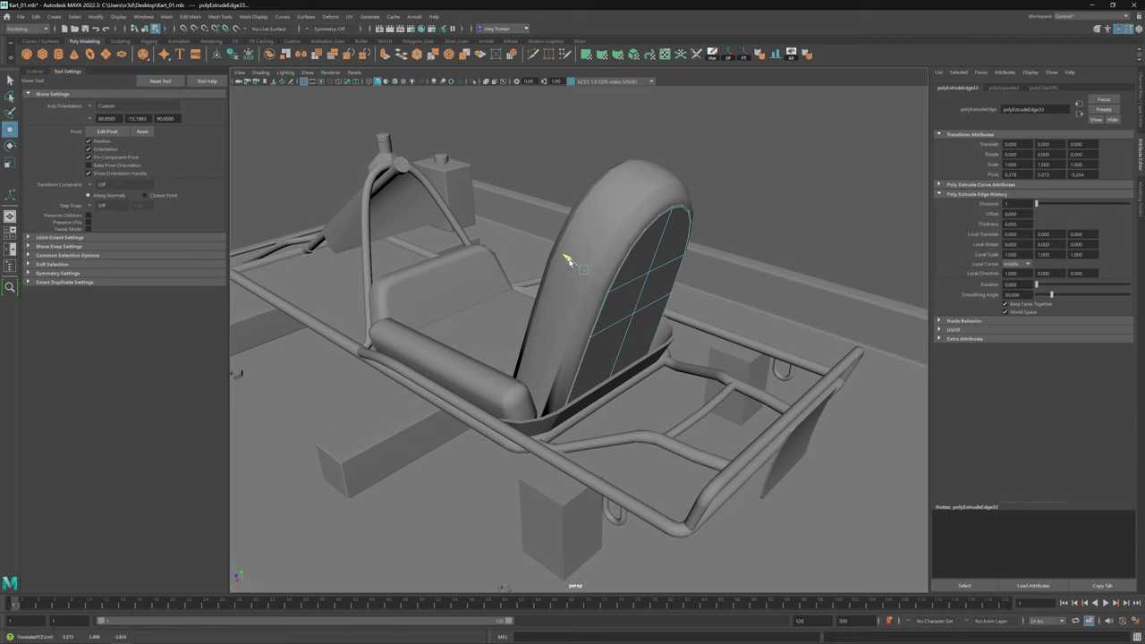
Step: Frame and scale the extruded seat pad, returning to the full table view
click(807, 289)
scroll(554, 349, down, 10)
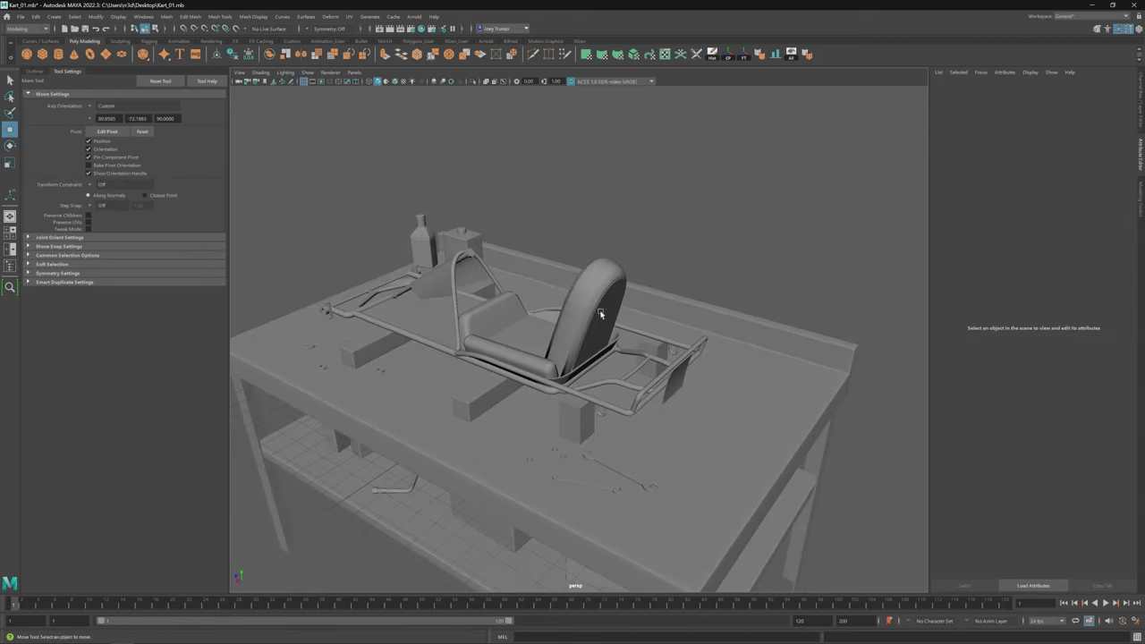
click(579, 353)
key(r)
key(f)
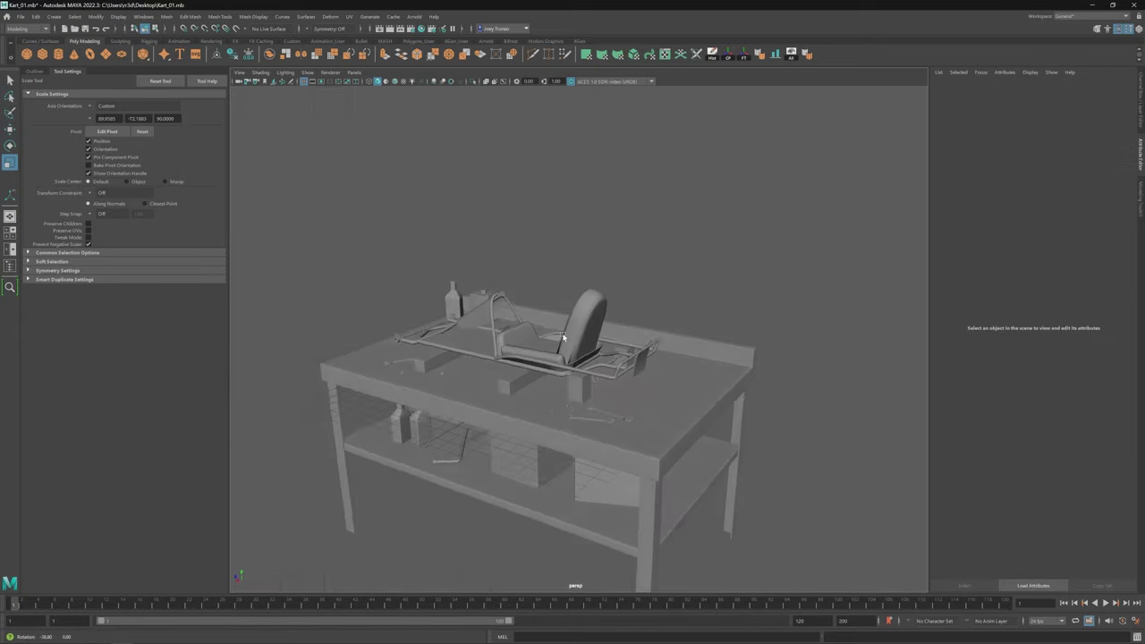
click(588, 326)
key(f)
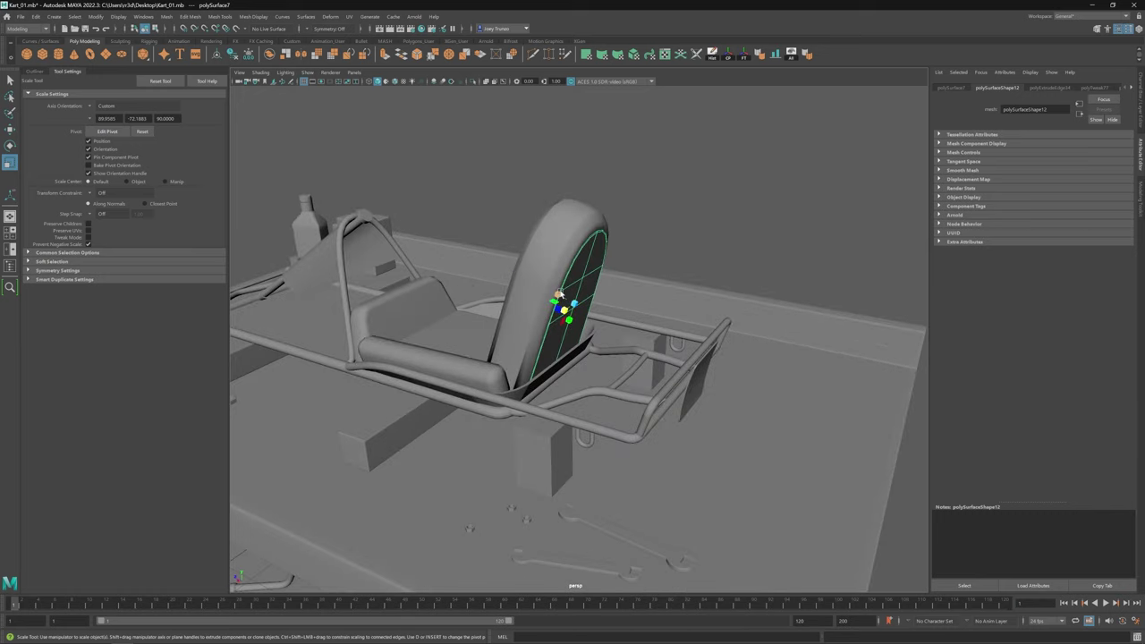
key(w)
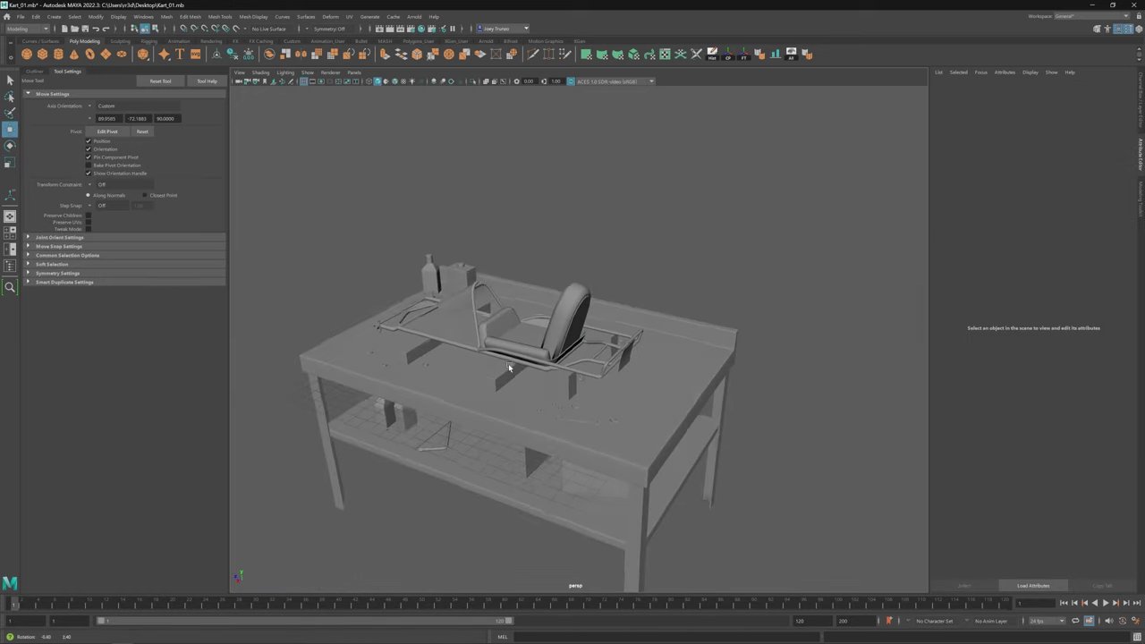
alt+drag(508, 363, 544, 365)
click(543, 366)
scroll(544, 366, up, 3)
Step: Set the move axis orientation to World and raise the box slightly
click(134, 106)
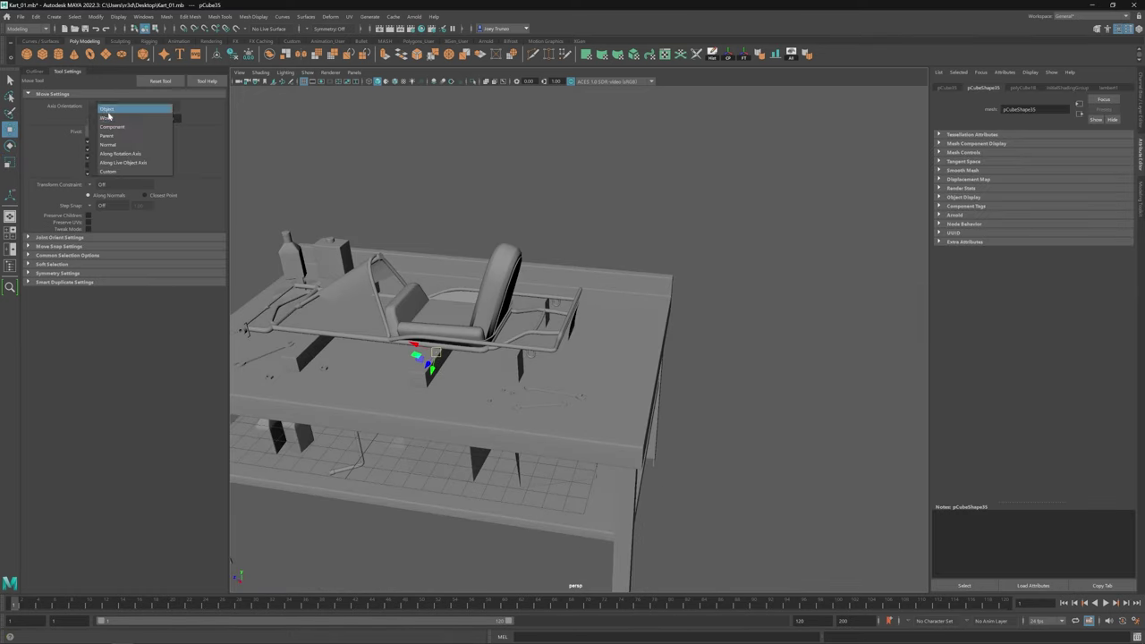
click(116, 116)
drag(429, 356, 428, 294)
key(r)
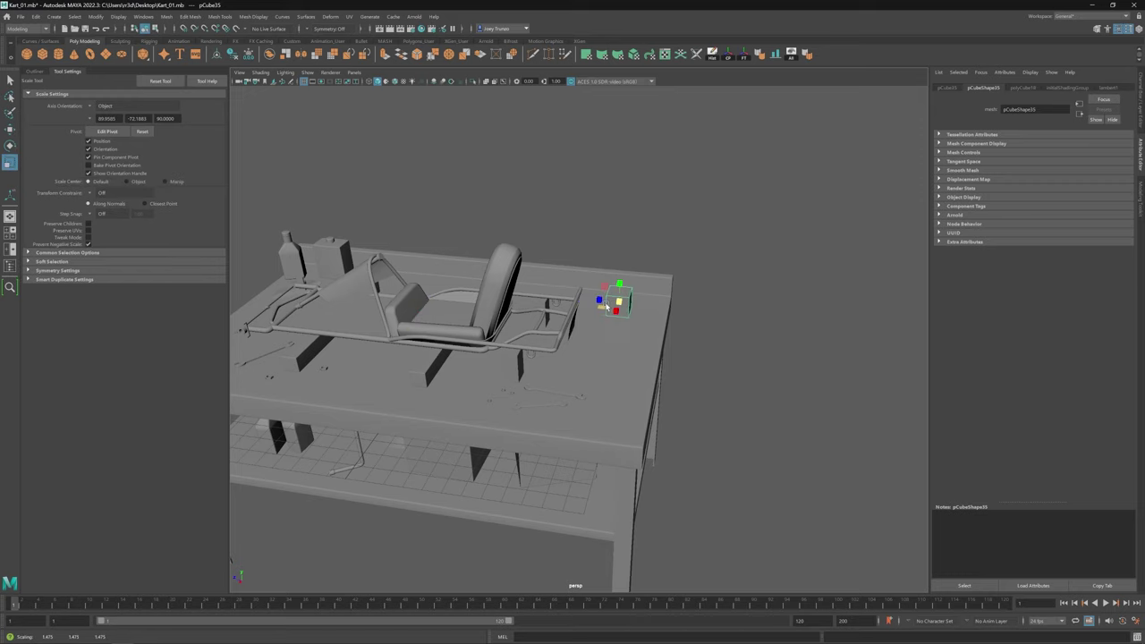
scroll(558, 295, up, 3)
key(w)
alt+drag(680, 311, 603, 373)
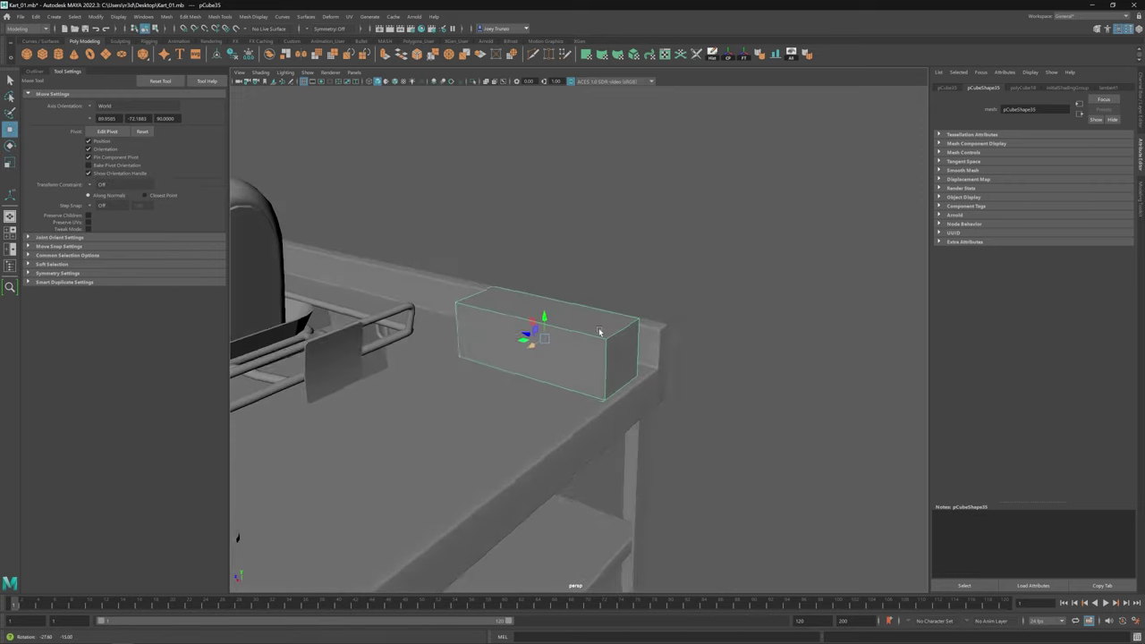
alt+right_drag(602, 373, 671, 383)
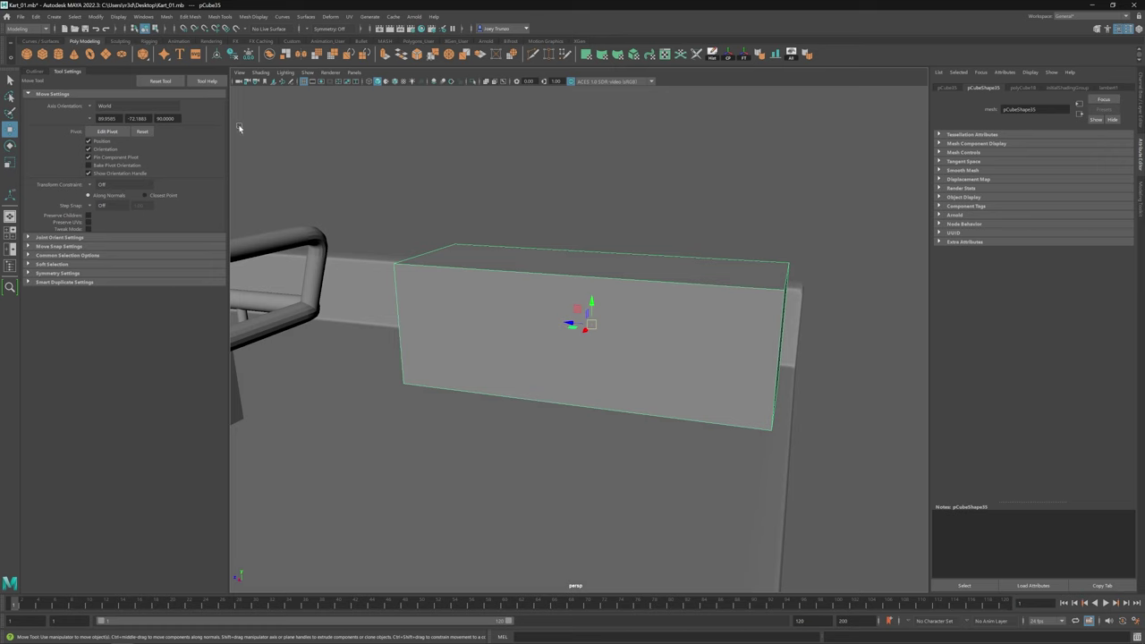
alt+right_drag(581, 340, 537, 340)
alt+drag(537, 340, 572, 304)
Step: Insert an edge loop around the box and bevel it into a narrow lid seam
key(F11)
click(575, 296)
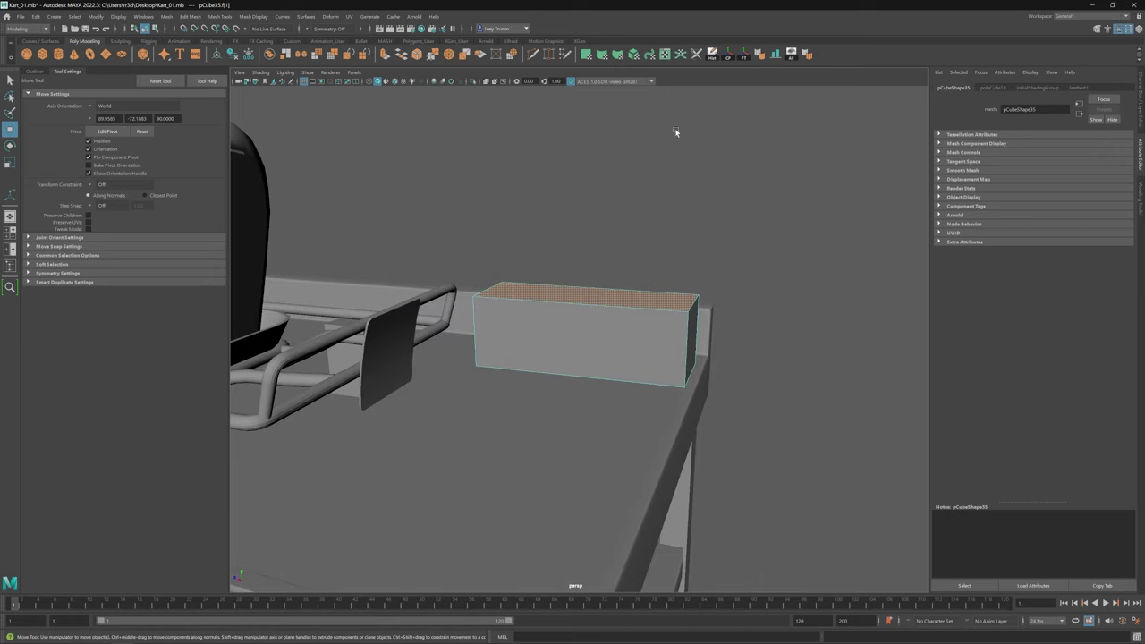
click(729, 56)
click(563, 294)
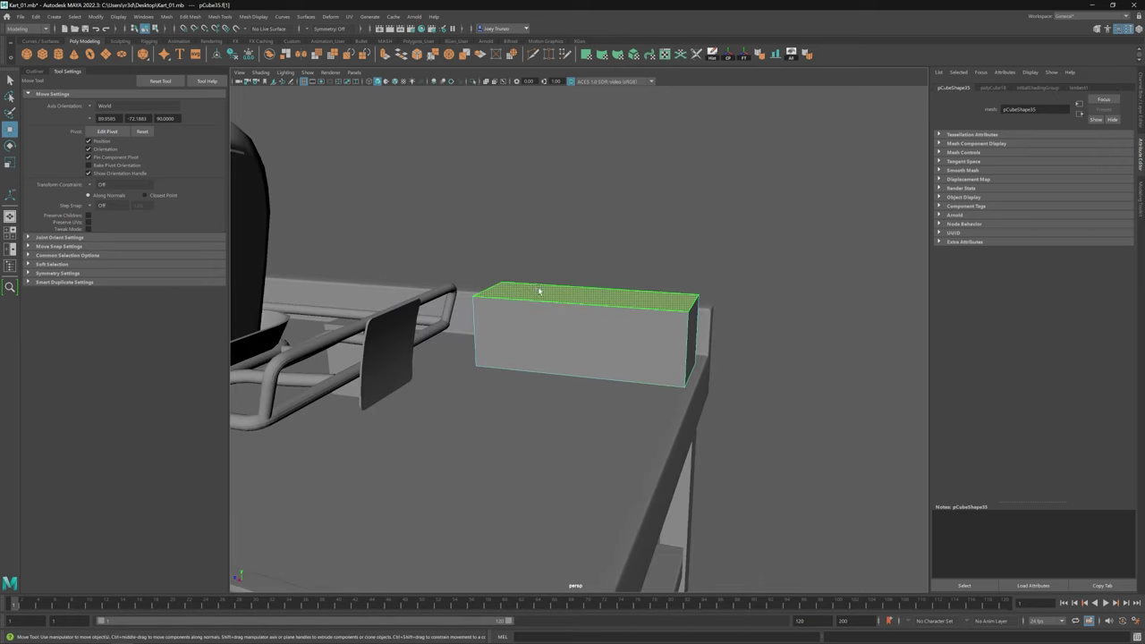
alt+right_drag(538, 286, 500, 332)
alt+drag(501, 332, 537, 304)
alt+right_drag(536, 304, 584, 309)
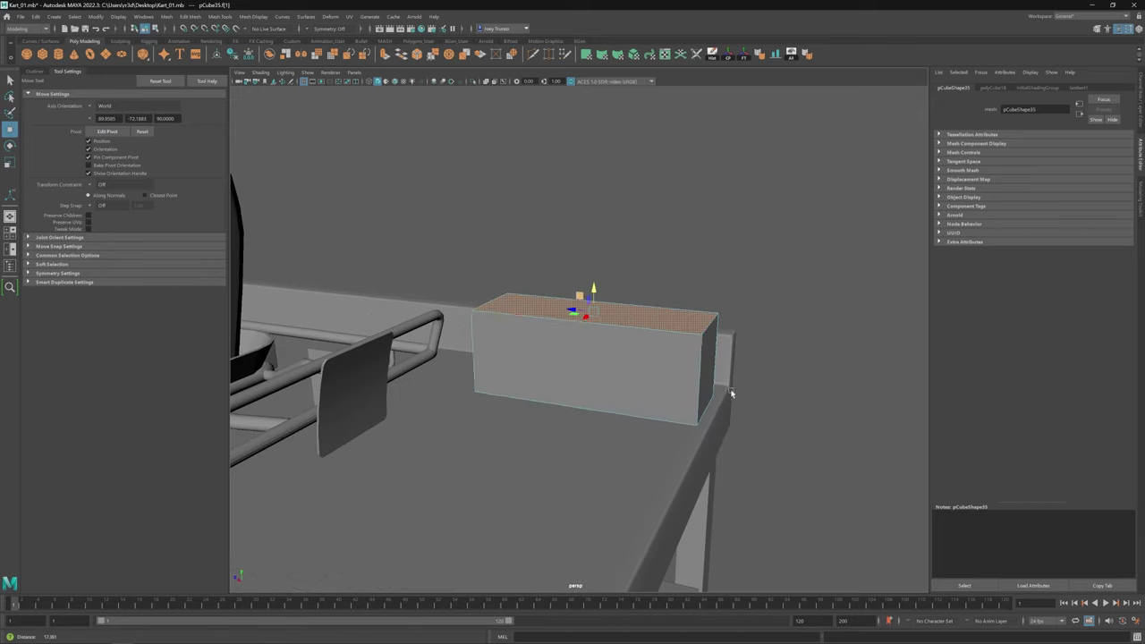
click(219, 17)
click(240, 86)
click(473, 336)
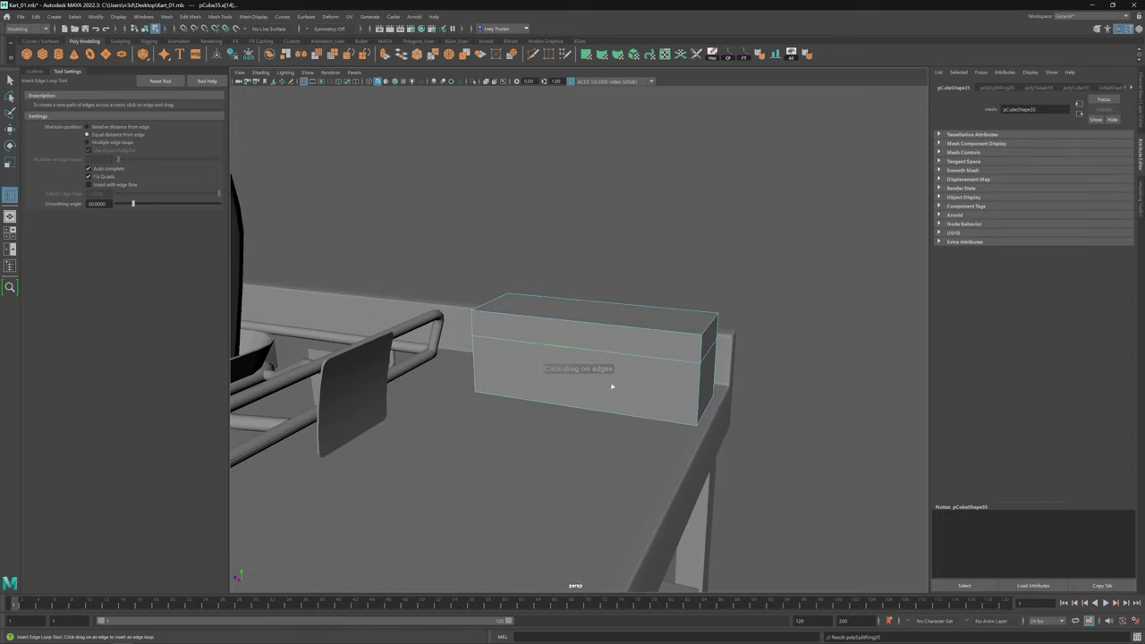
key(ctrl+b)
drag(1038, 162, 1035, 163)
Step: Bevel the box's outer edges with a reduced width for soft rounding
alt+drag(617, 308, 629, 295)
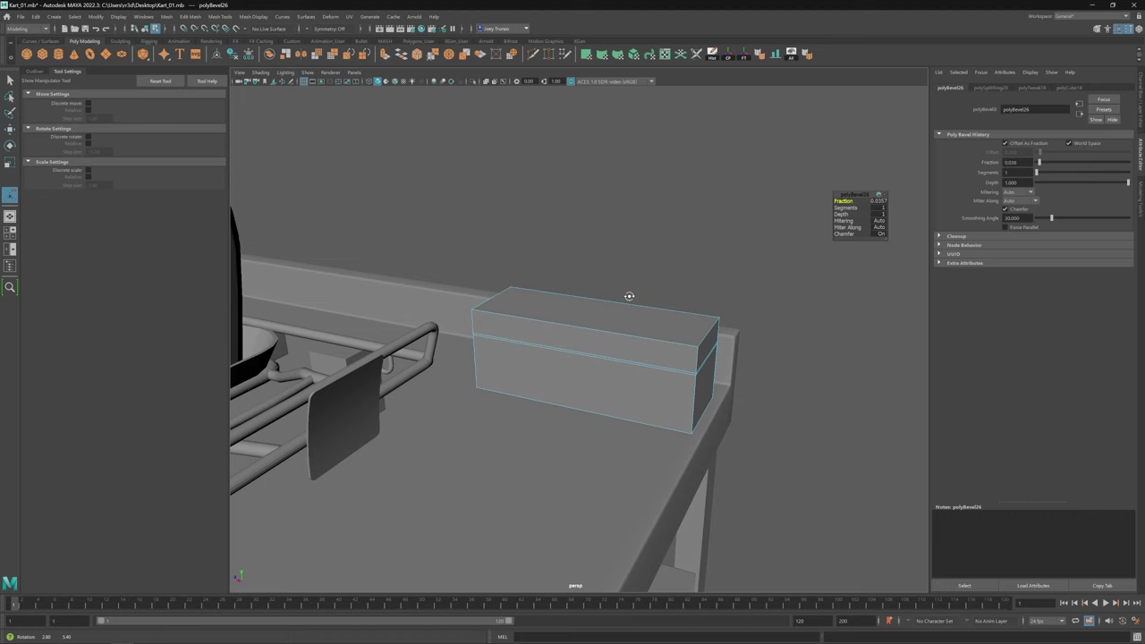
key(w)
right_drag(560, 330, 528, 345)
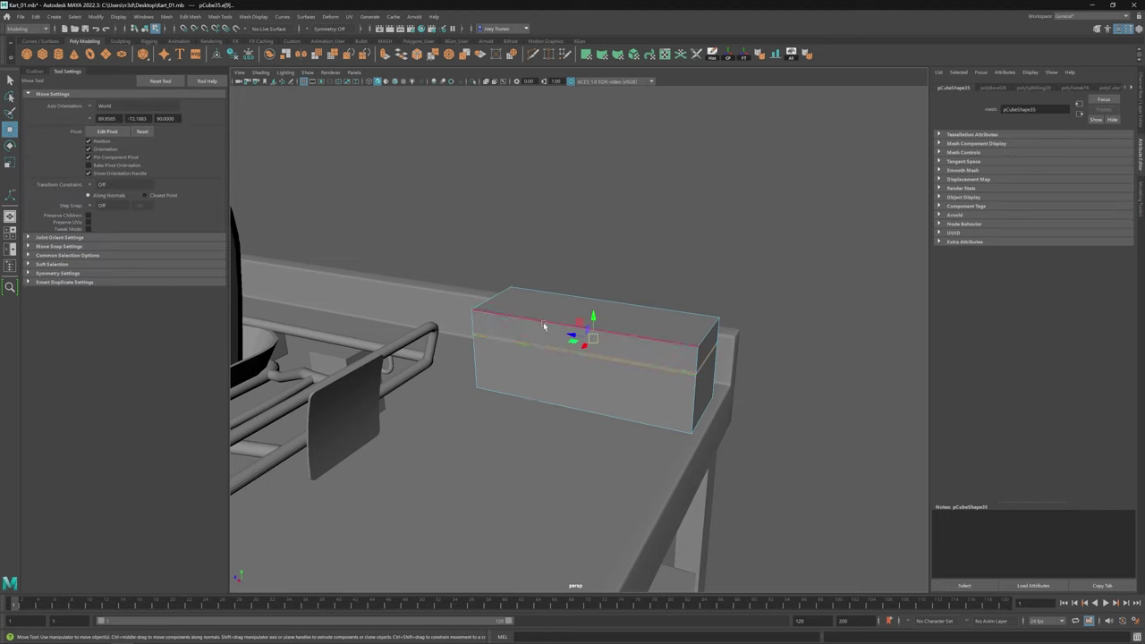
key(ctrl+b)
drag(1082, 163, 1056, 164)
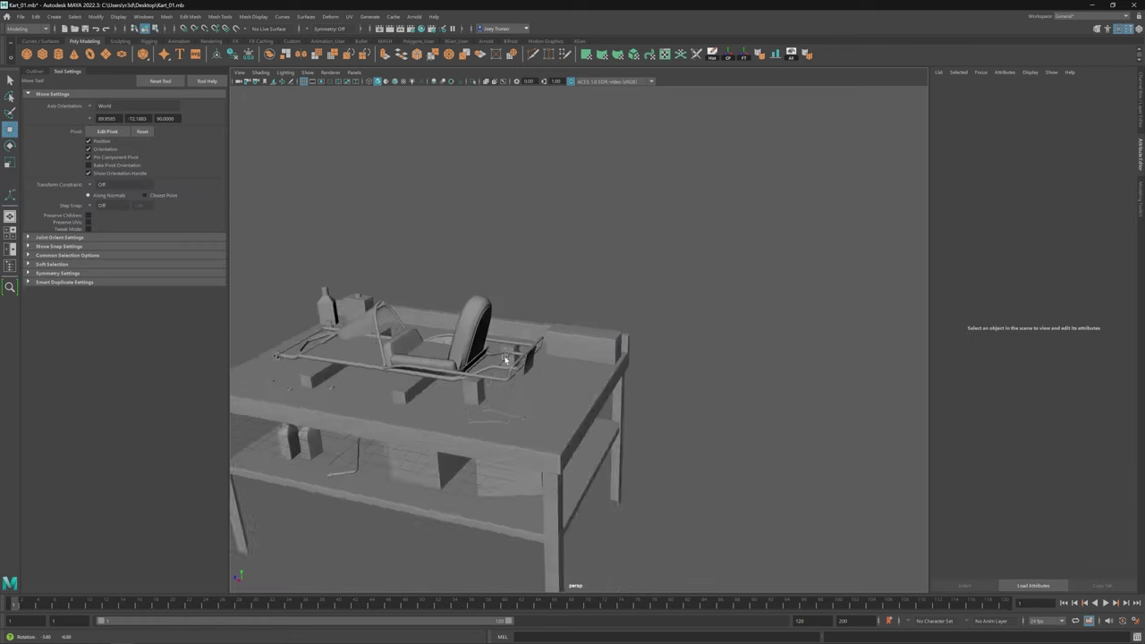
key(f)
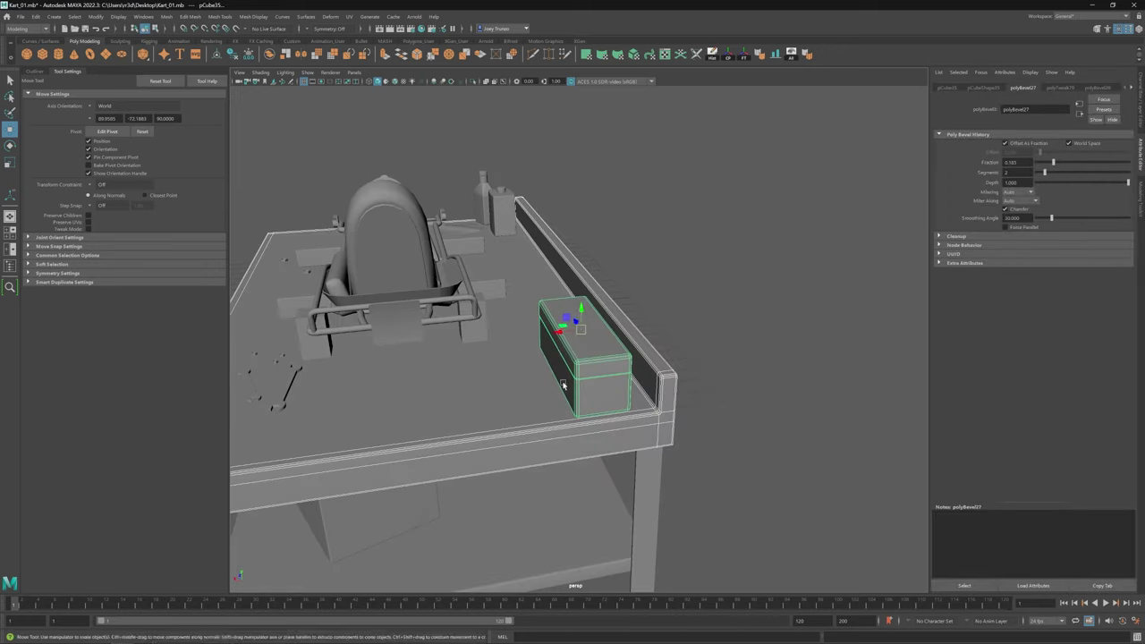
key(r)
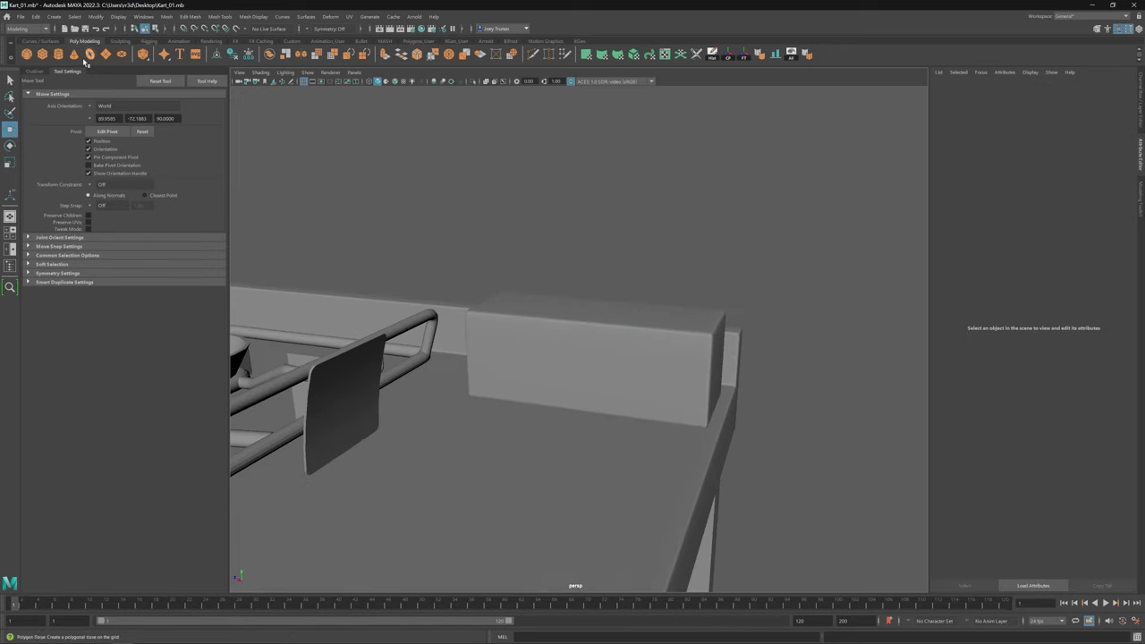
click(578, 346)
Step: Create a small cube for the latch, then extrude and scale its face
key(w)
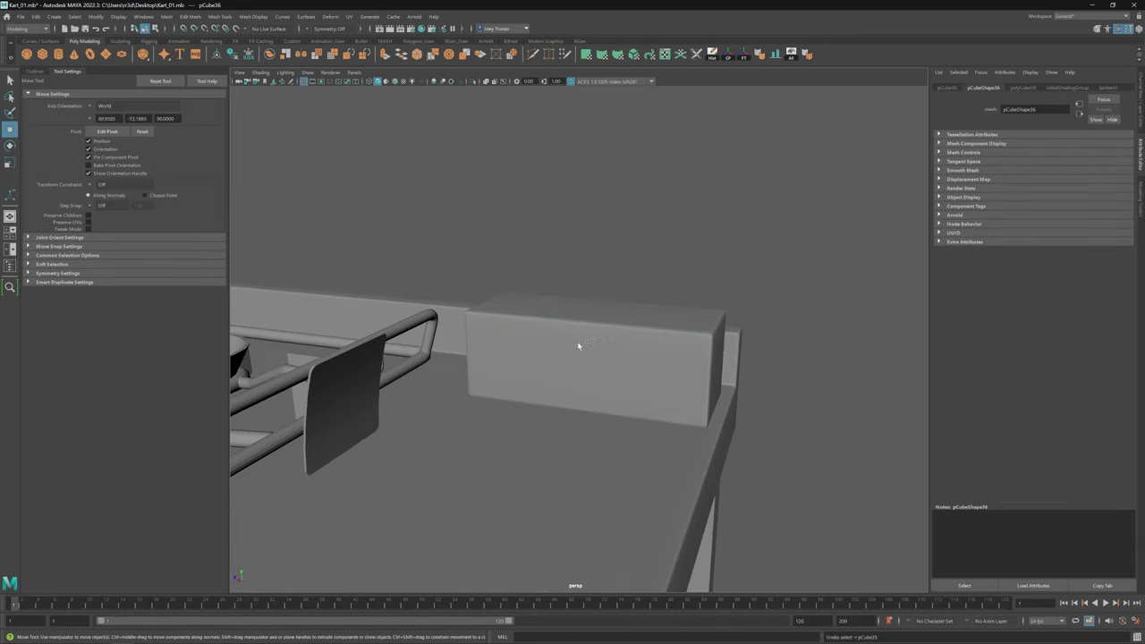
click(646, 396)
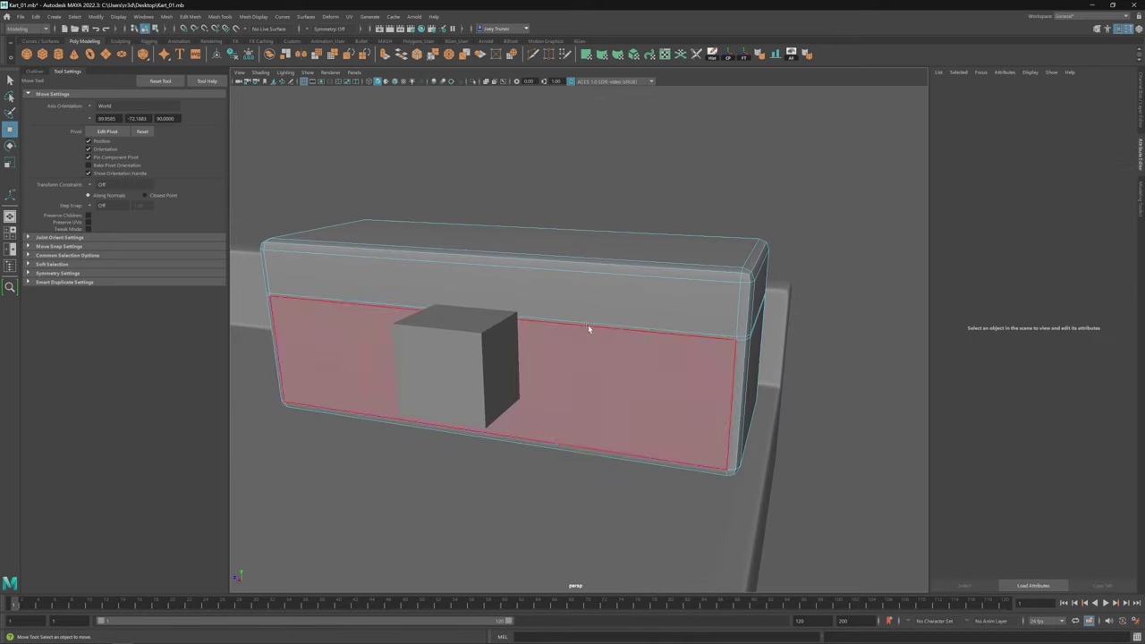
key(ctrl+e)
click(510, 289)
key(ctrl+e)
key(r)
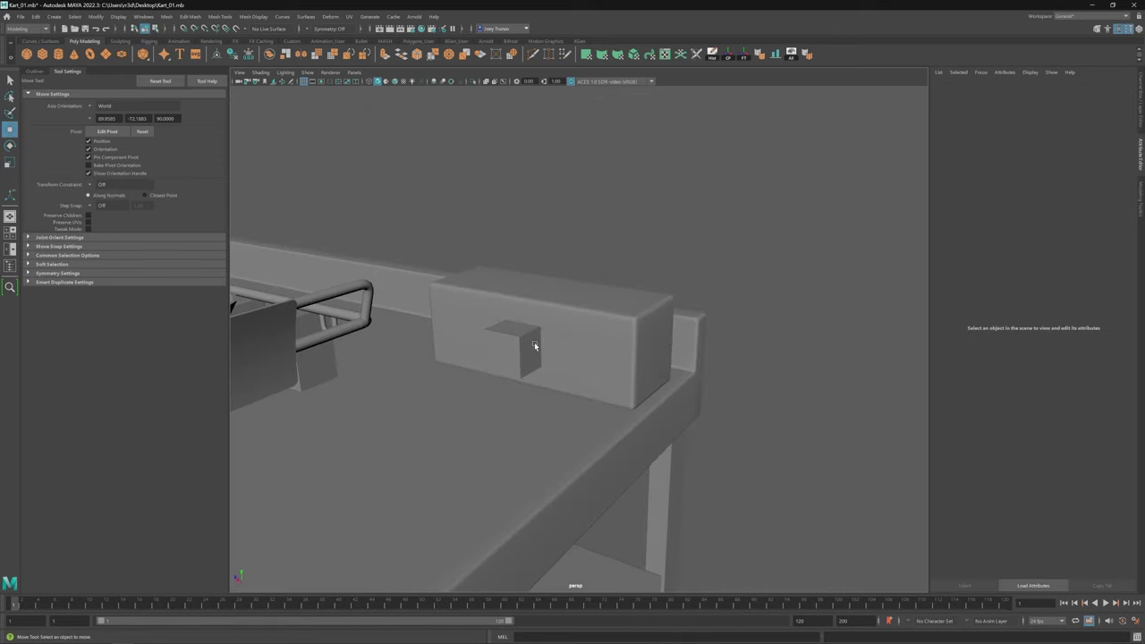
click(534, 346)
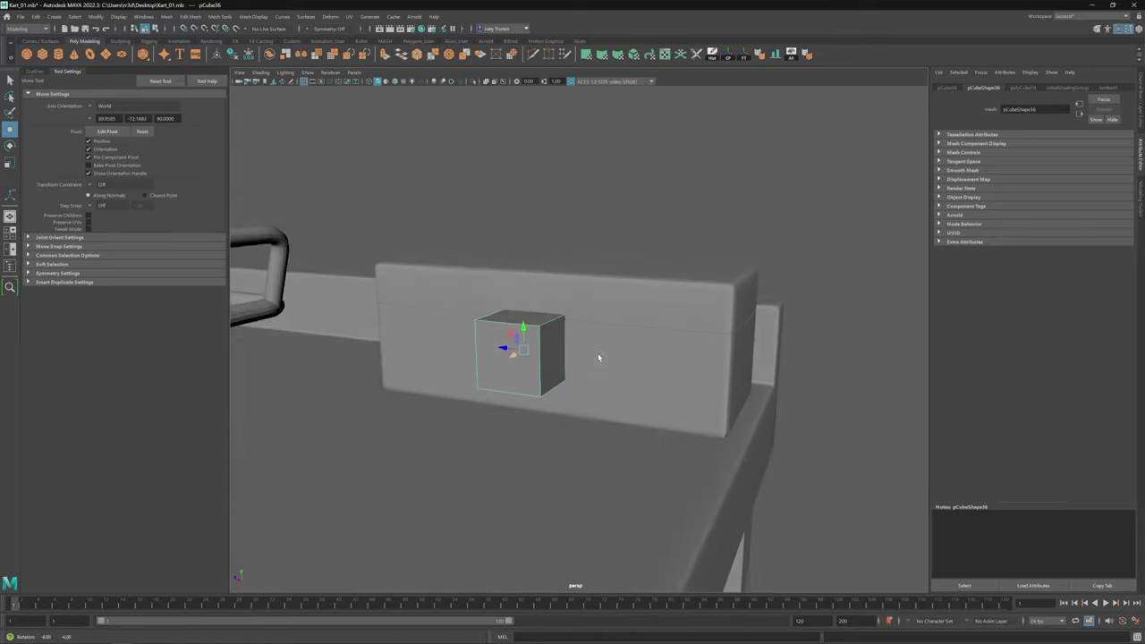
key(r)
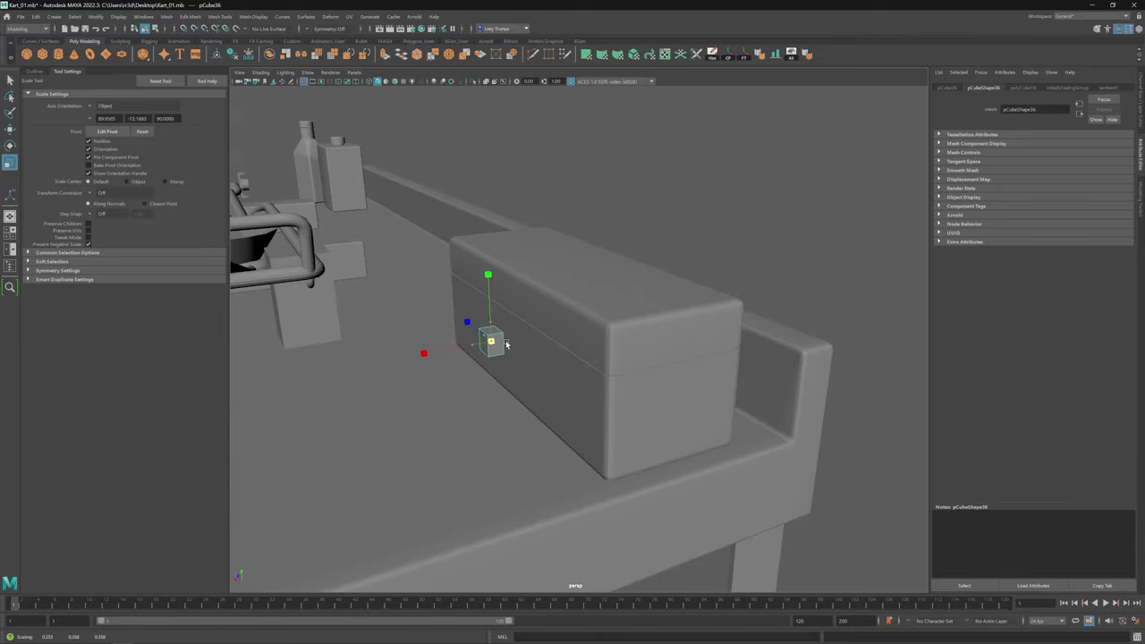
key(w)
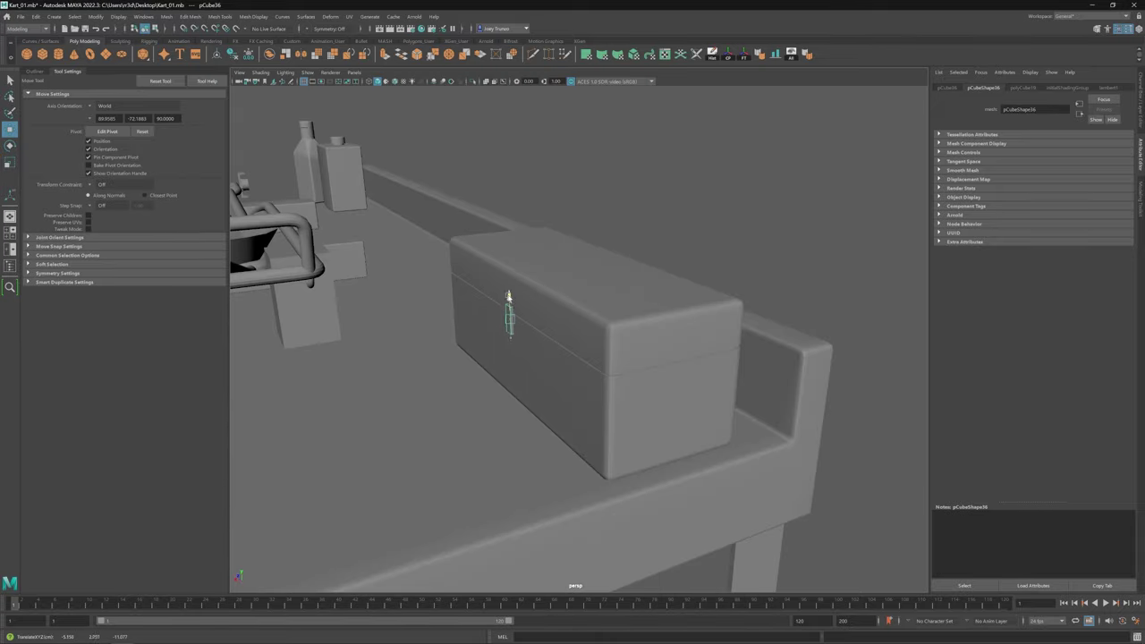
key(r)
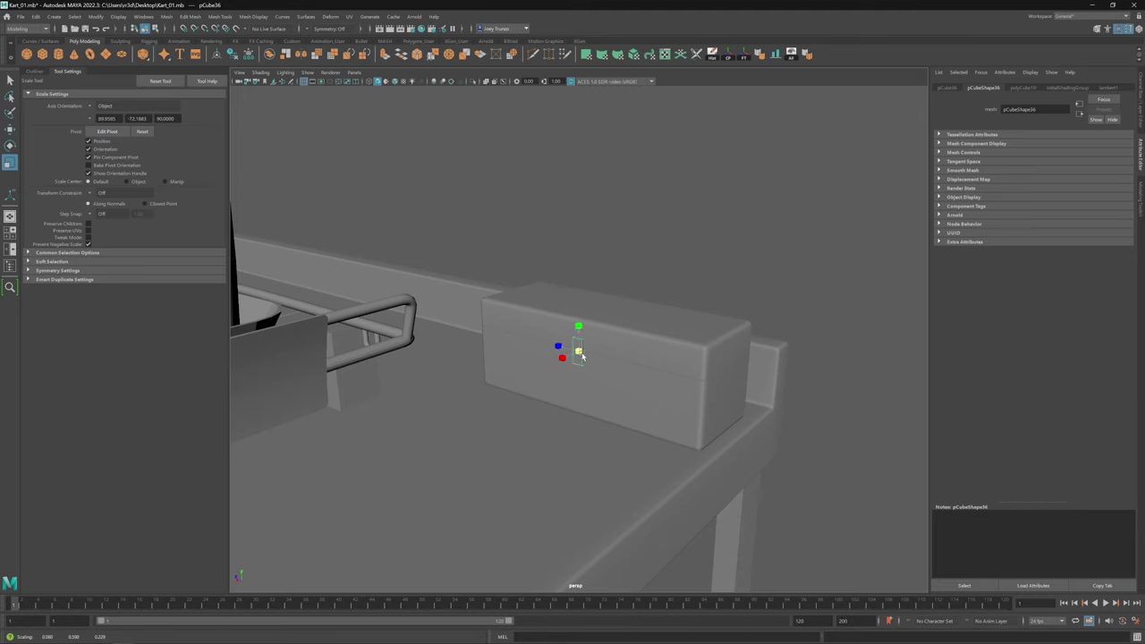
Step: Frame the small cube and adjust its position and scale over the lid seam
alt+drag(581, 356, 581, 369)
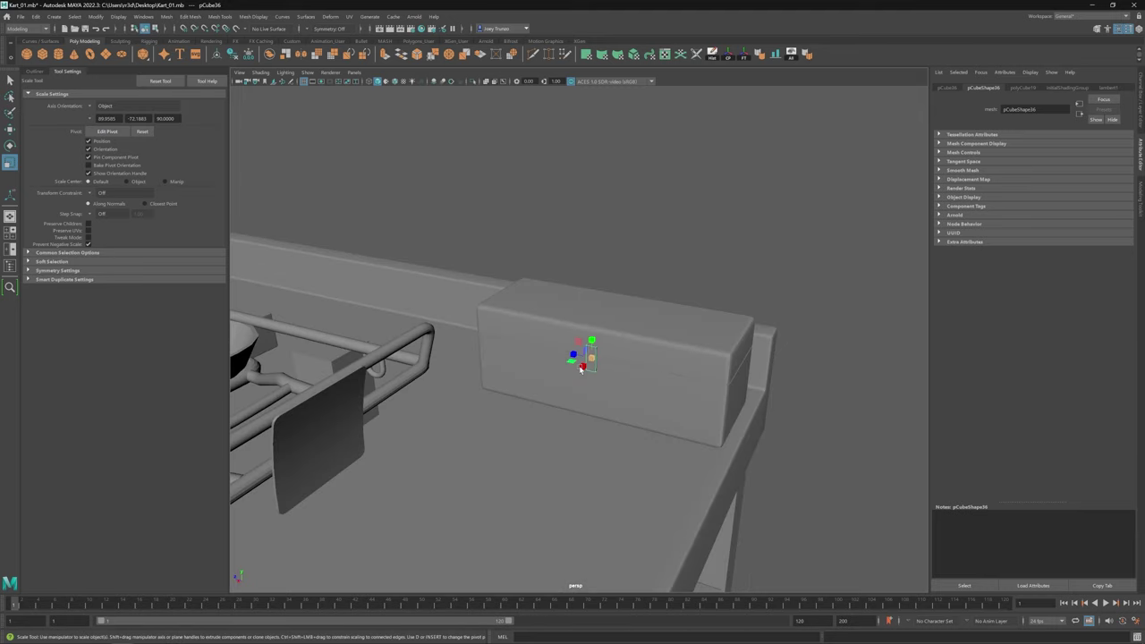
key(f)
alt+drag(473, 316, 576, 333)
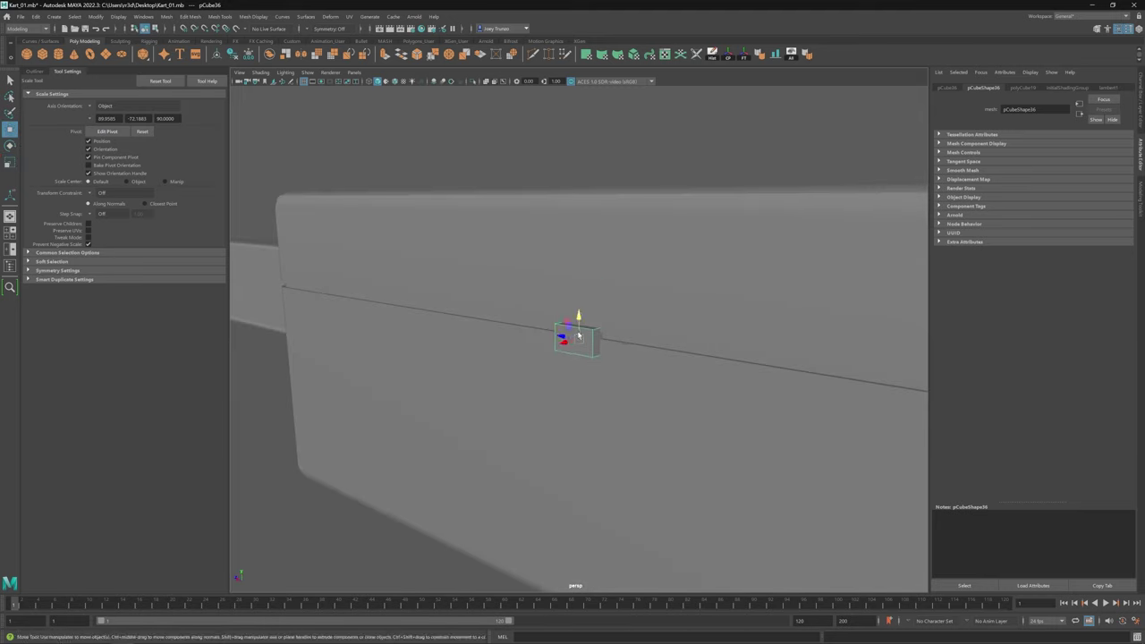
key(w)
alt+drag(555, 286, 560, 319)
key(r)
key(w)
Step: Insert an edge loop on the small cube, extrude an edge, and create pCube37 for the latch
click(219, 16)
click(234, 60)
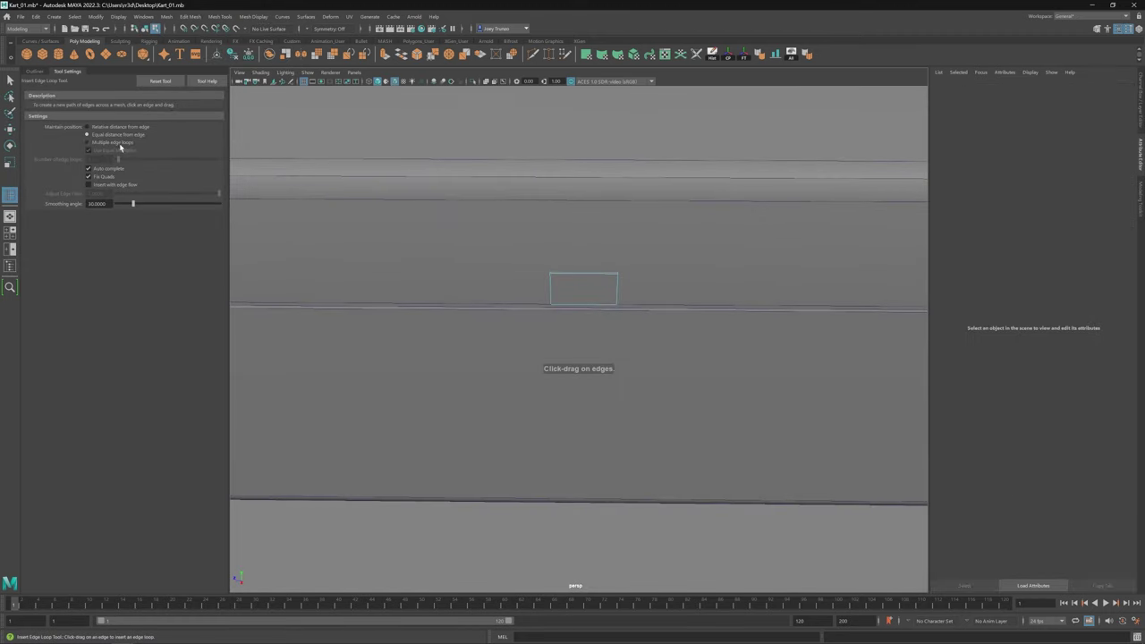
click(558, 274)
key(r)
mouse_move(558, 276)
alt+mouse_down()
mouse_move(581, 293)
mouse_move(565, 289)
mouse_move(575, 305)
mouse_move(586, 307)
mouse_move(575, 285)
mouse_move(623, 312)
mouse_move(590, 295)
mouse_move(598, 301)
mouse_move(582, 306)
mouse_move(578, 327)
mouse_move(567, 289)
alt+mouse_up()
click(597, 304)
click(615, 299)
key(ctrl+e)
click(166, 16)
click(192, 90)
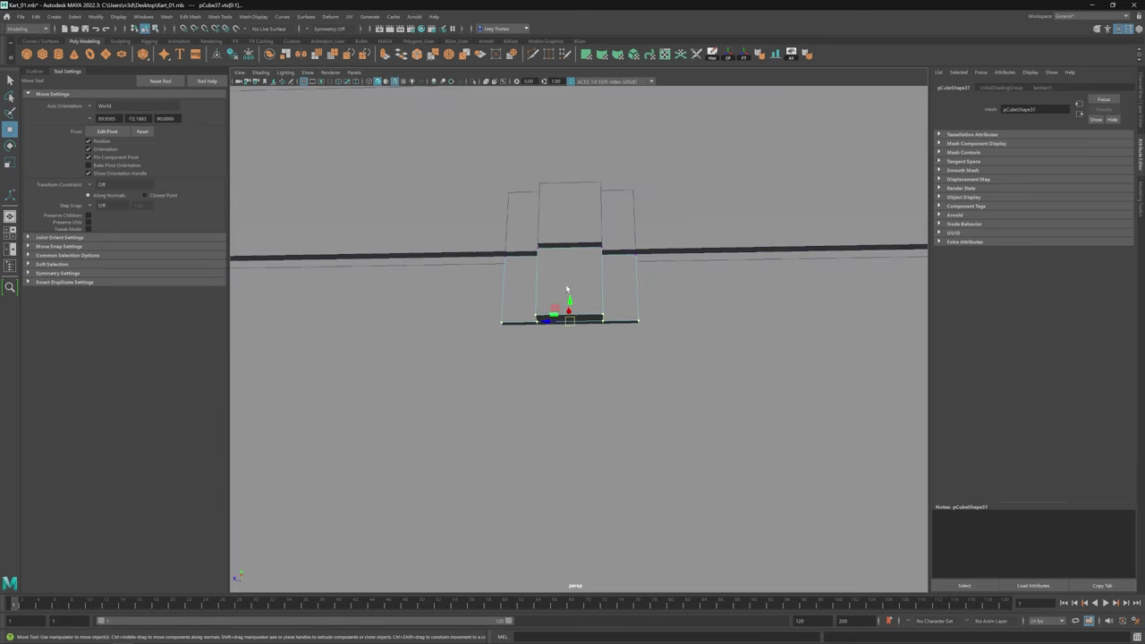
Step: Extrude a face of the new latch piece and preview a cut across it
right_drag(571, 295, 571, 321)
click(566, 301)
key(ctrl+e)
alt+drag(569, 324, 633, 226)
click(166, 16)
shift+right_drag(633, 226, 631, 268)
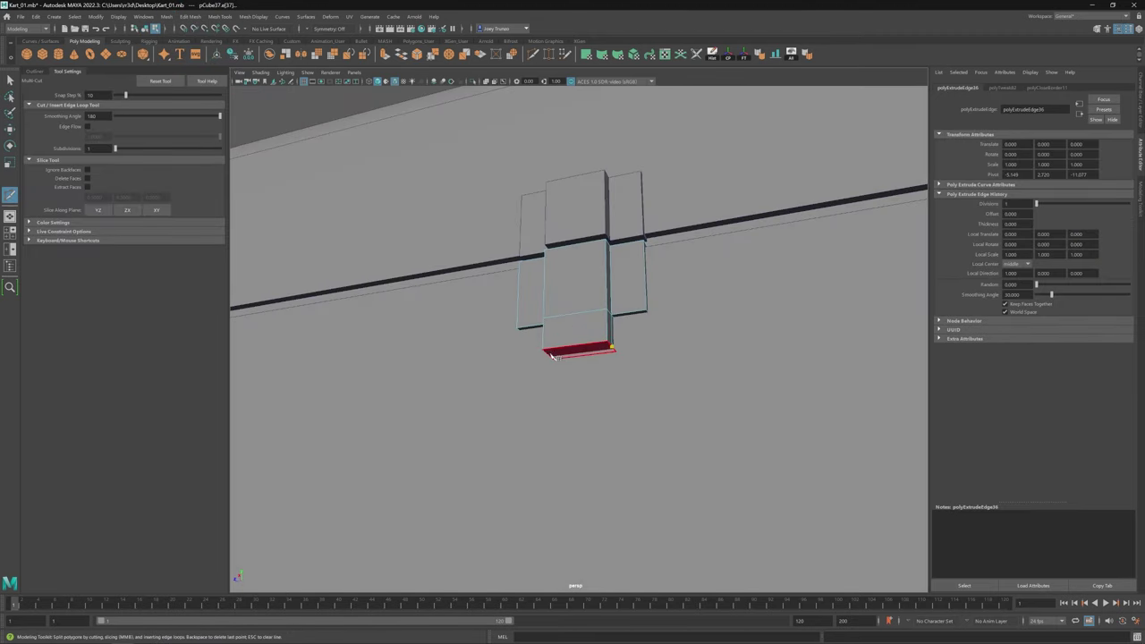
Step: Bring the chest front into view and add an edge loop across the latch piece
key(w)
alt+right_drag(552, 355, 537, 328)
alt+drag(537, 328, 582, 294)
alt+right_drag(582, 294, 582, 328)
alt+drag(582, 329, 519, 353)
right_drag(524, 306, 501, 309)
click(533, 321)
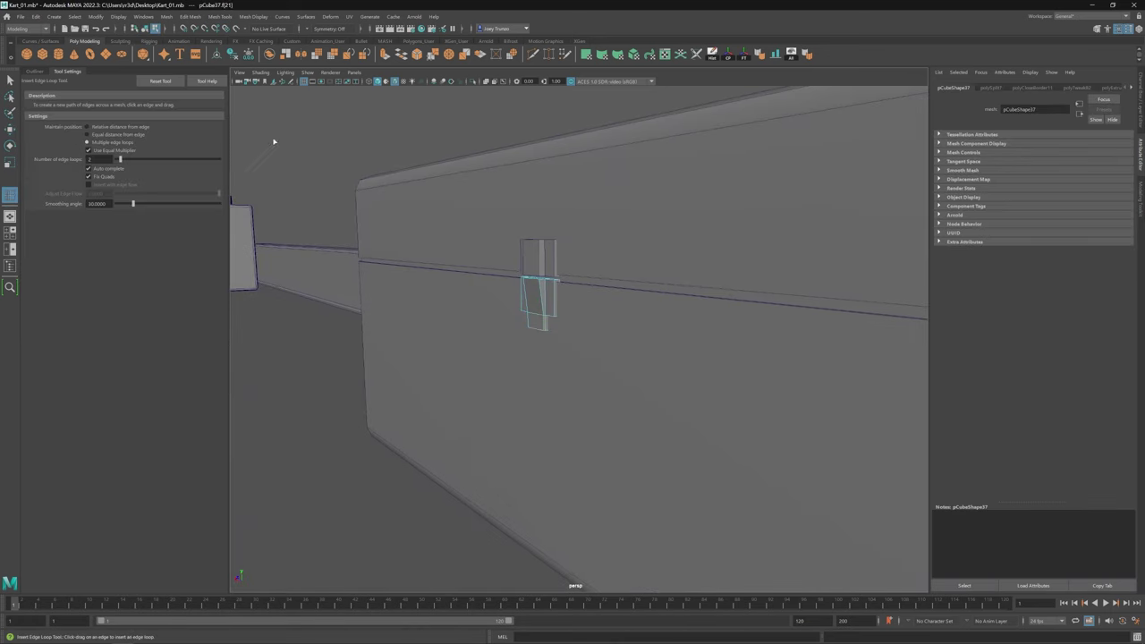
click(536, 301)
key(w)
Step: Bevel the small latch block's edges to round them off
alt+drag(523, 304, 486, 281)
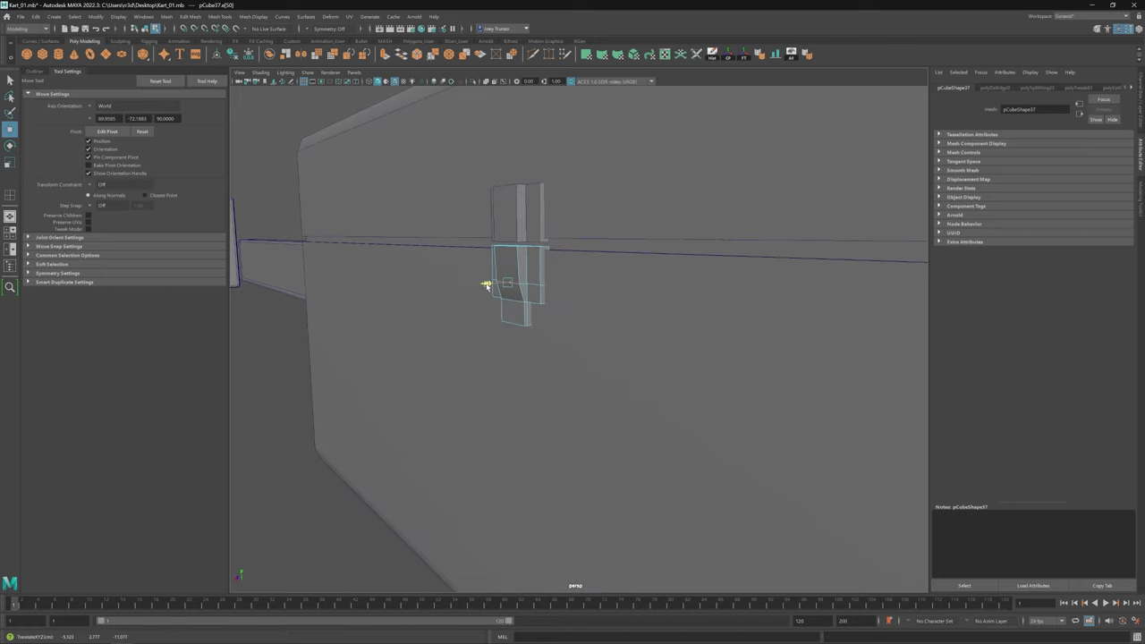
alt+right_drag(485, 281, 417, 197)
click(417, 196)
alt+drag(417, 197, 501, 352)
alt+right_drag(501, 352, 515, 320)
click(537, 349)
key(q)
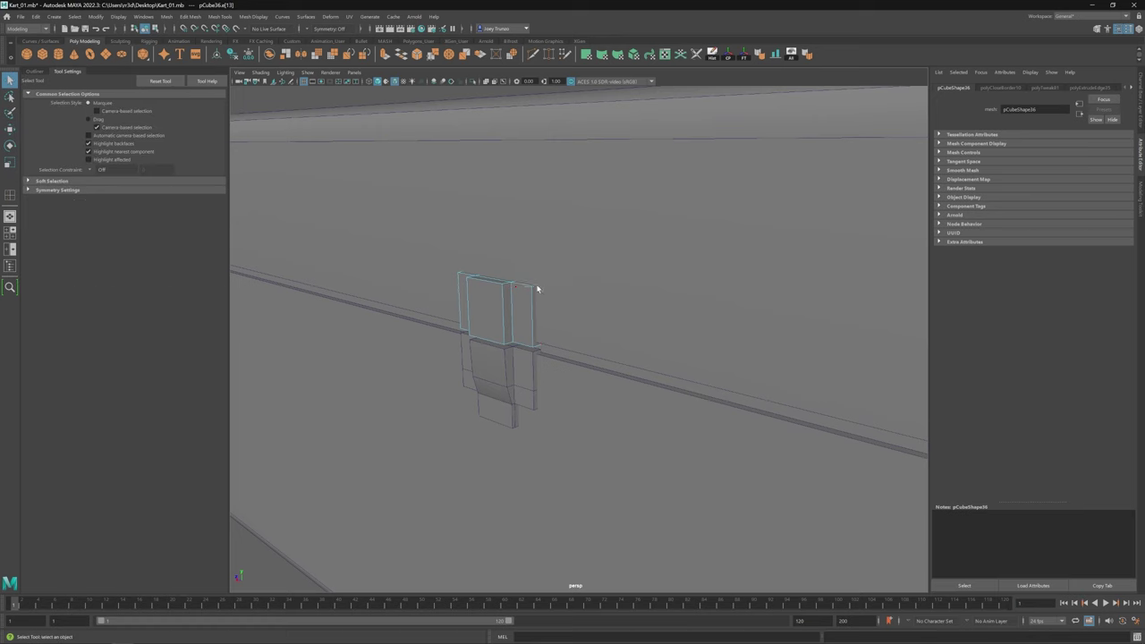
click(189, 16)
click(210, 35)
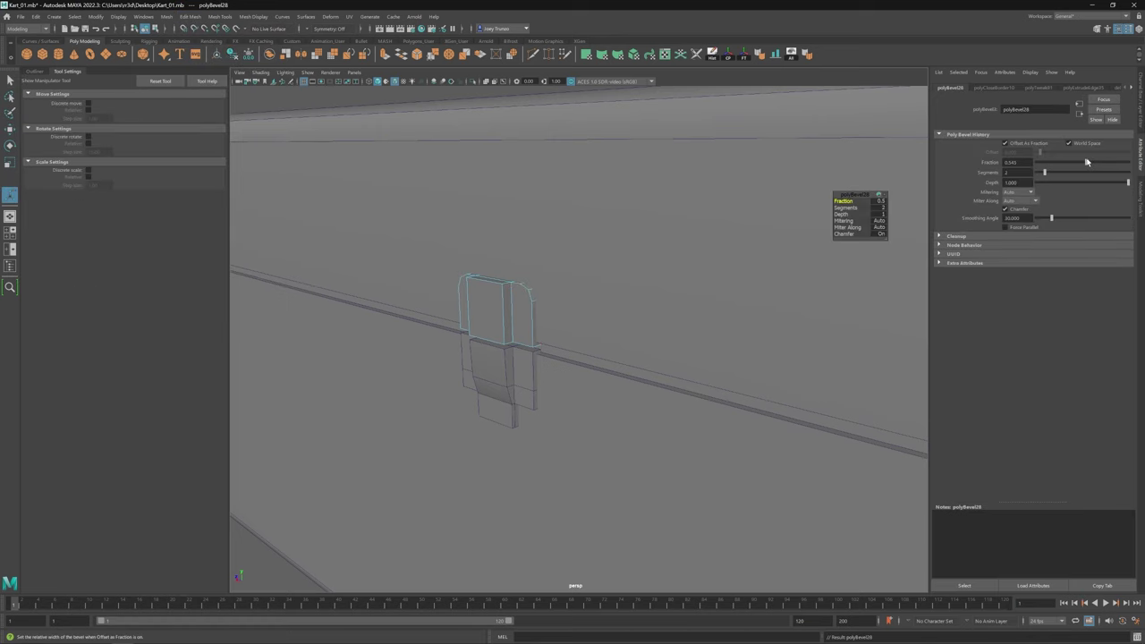
Step: Bevel the lower latch piece's edges, then select faces of the latch
alt+drag(572, 375, 605, 439)
key(q)
click(544, 382)
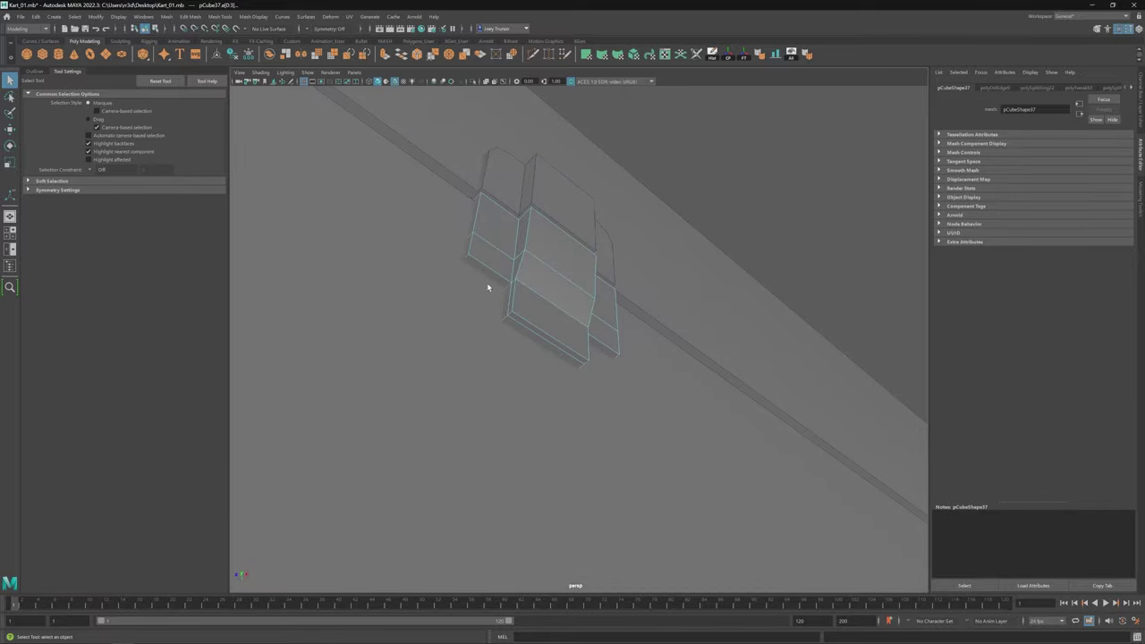
click(190, 16)
click(210, 35)
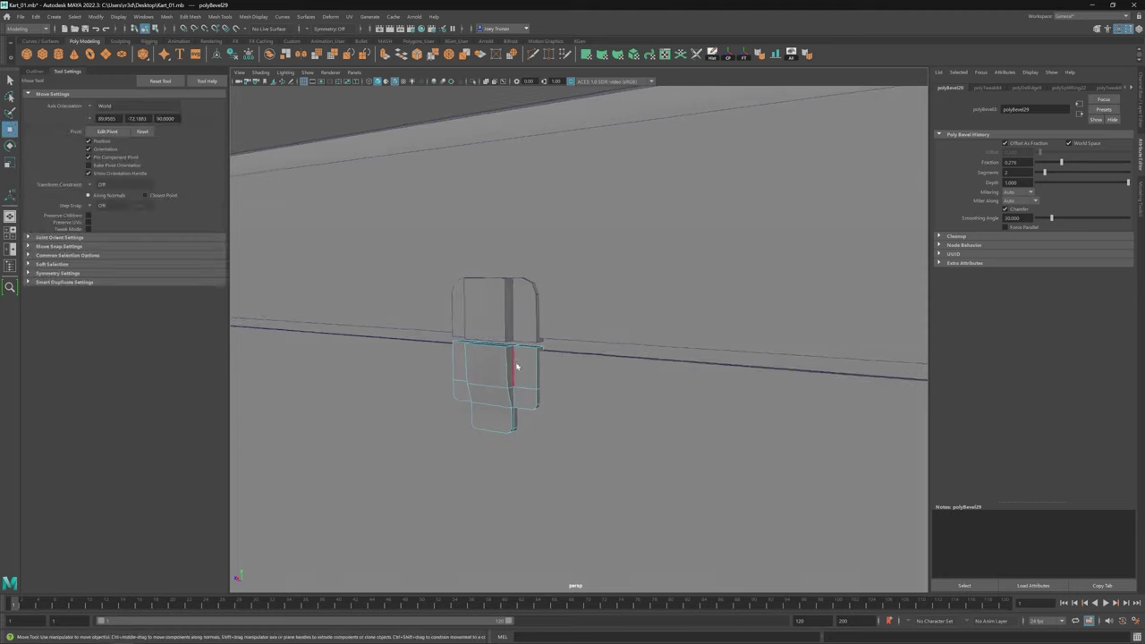
scroll(603, 391, down, 5)
scroll(563, 402, up, 5)
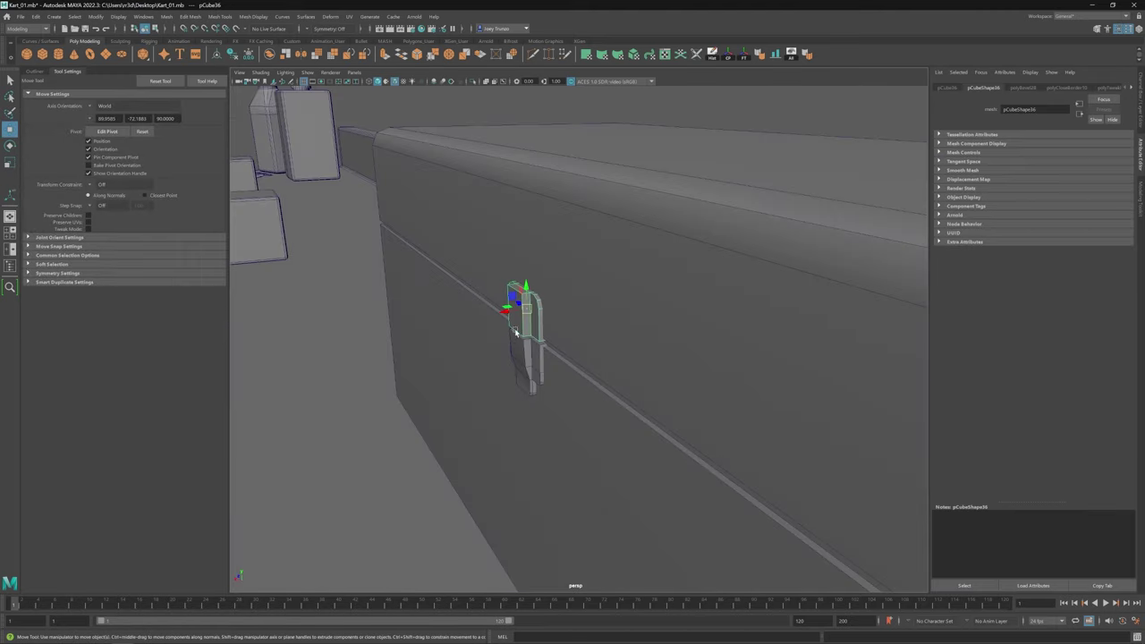
right_click(436, 116)
click(498, 346)
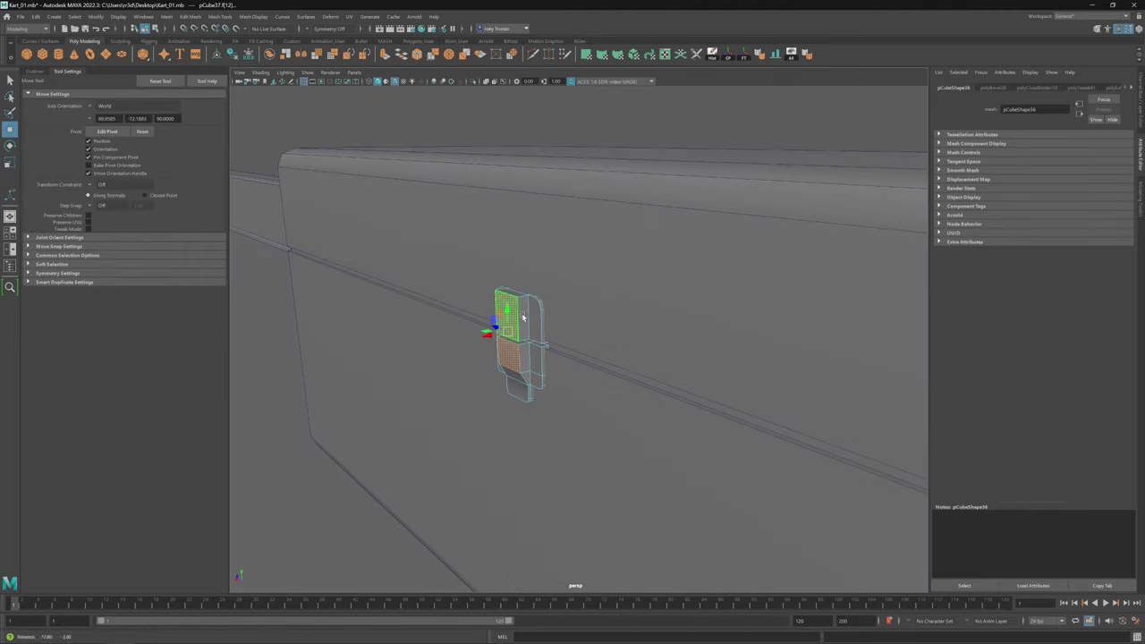
scroll(489, 331, down, 3)
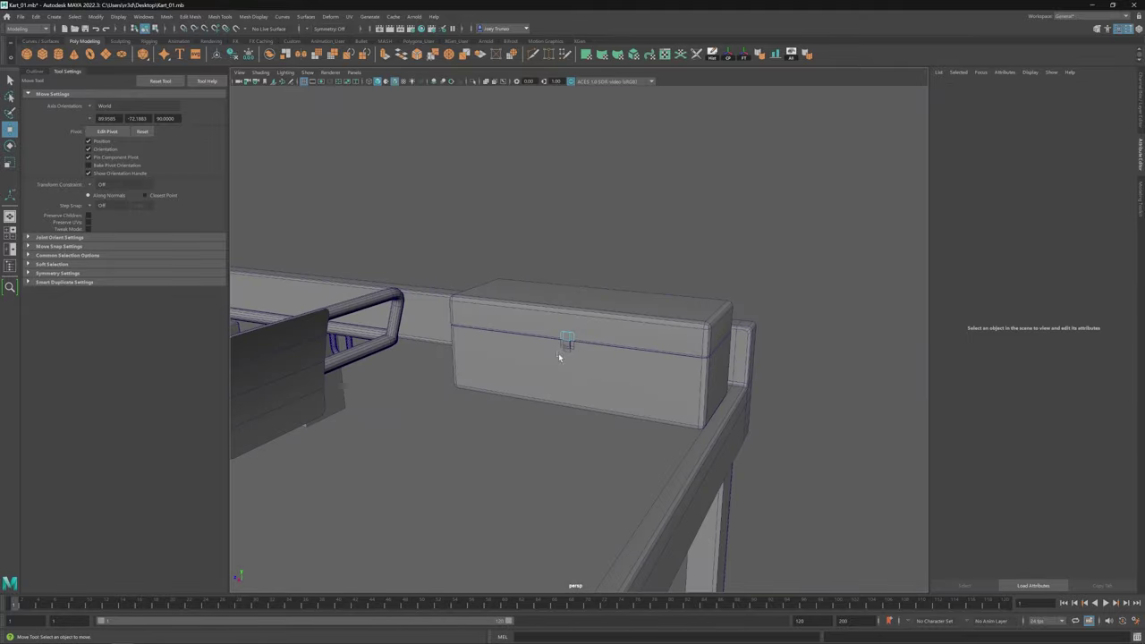
scroll(562, 360, up, 4)
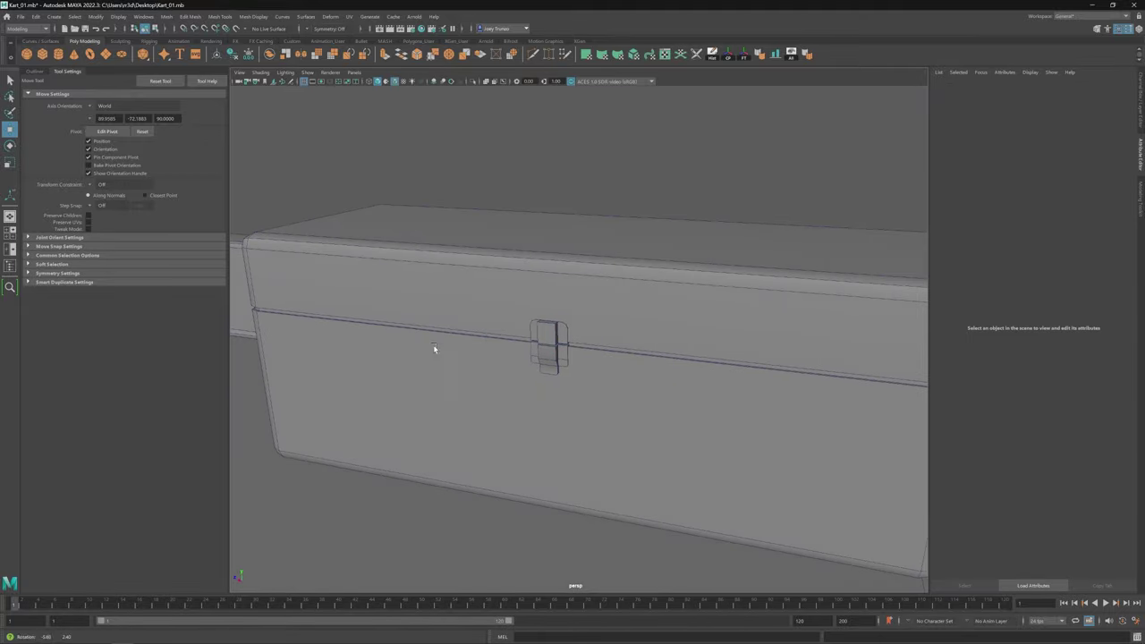
scroll(549, 330, up, 3)
Step: Select the latch and adjust its top vertices
click(546, 331)
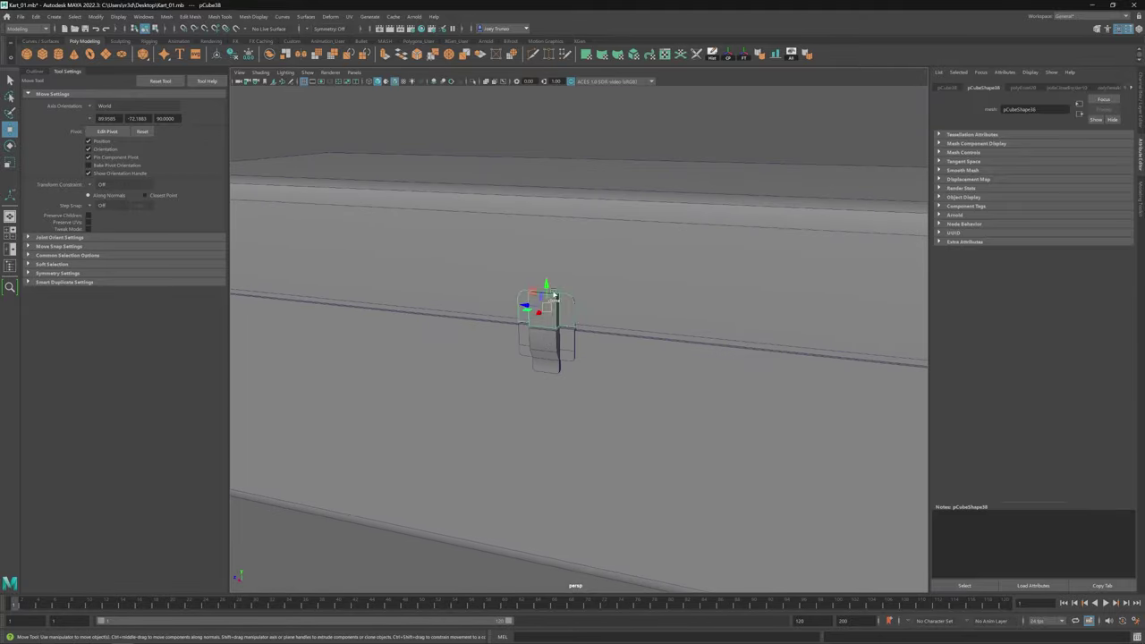
alt+drag(546, 331, 534, 280)
key(r)
key(w)
click(550, 303)
key(F8)
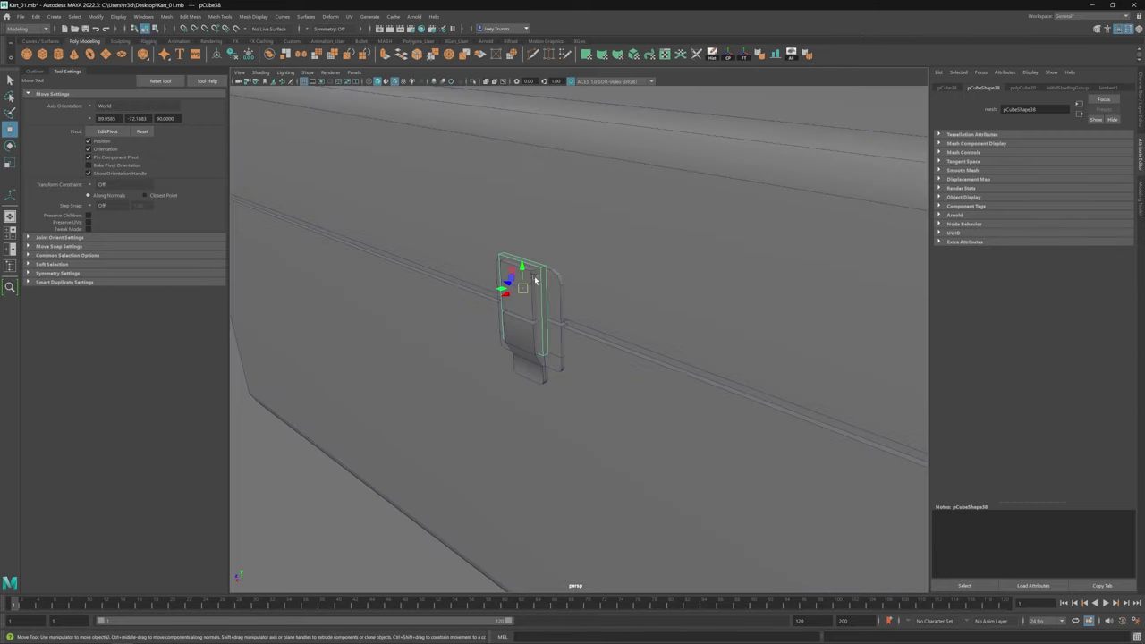
Step: Bevel the latch's top edge with Edit Mesh > Bevel
key(F10)
click(504, 256)
click(190, 16)
click(204, 44)
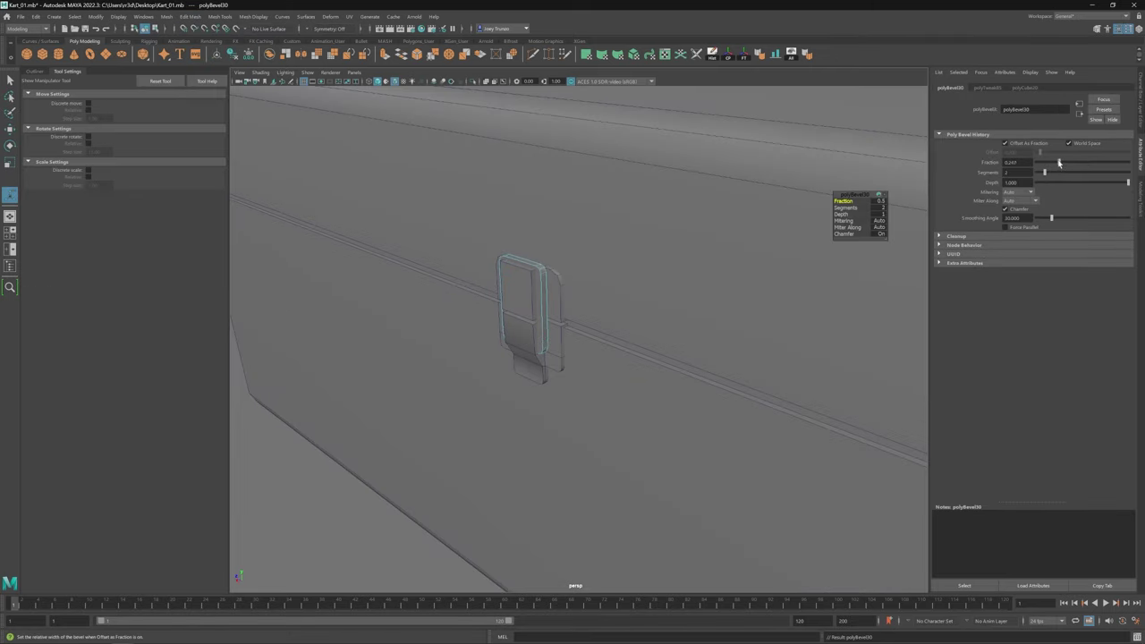
key(F8)
key(r)
scroll(649, 184, down, 5)
scroll(766, 483, up, 8)
alt+drag(766, 484, 620, 373)
click(530, 310)
scroll(556, 293, up, 5)
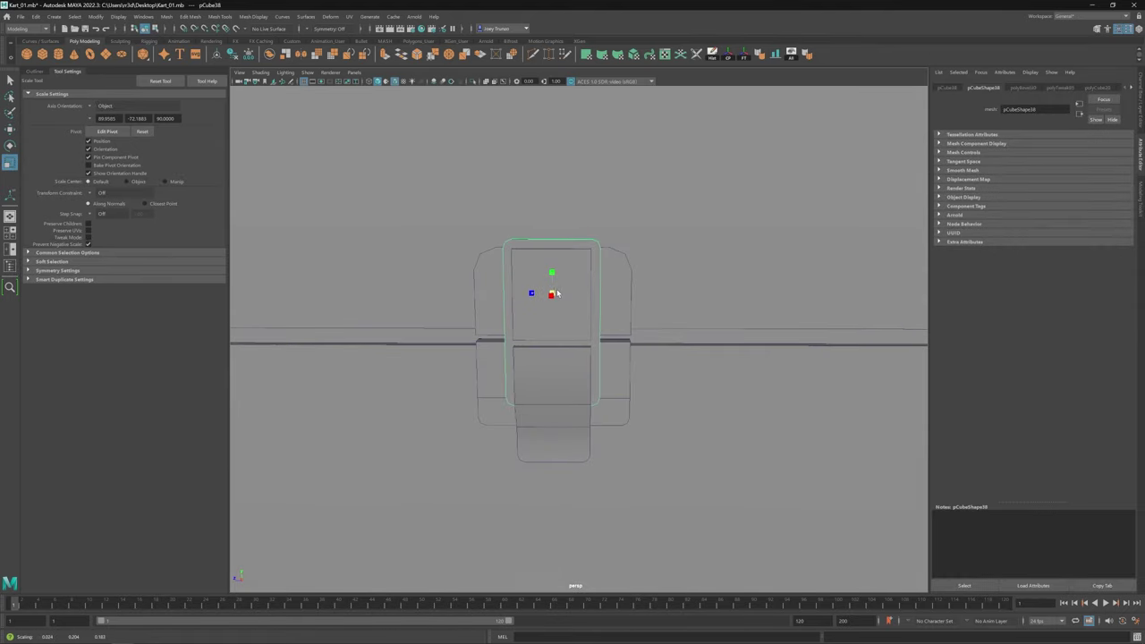
Step: Extrude the latch's edge loop into a raised frame and bevel its edges
key(F10)
double_click(609, 273)
mouse_move(609, 273)
alt+mouse_down()
mouse_move(626, 295)
mouse_move(560, 319)
mouse_move(534, 306)
mouse_move(573, 295)
mouse_move(548, 284)
mouse_move(545, 300)
alt+mouse_up()
shift+click(560, 319)
click(190, 16)
key(F8)
key(w)
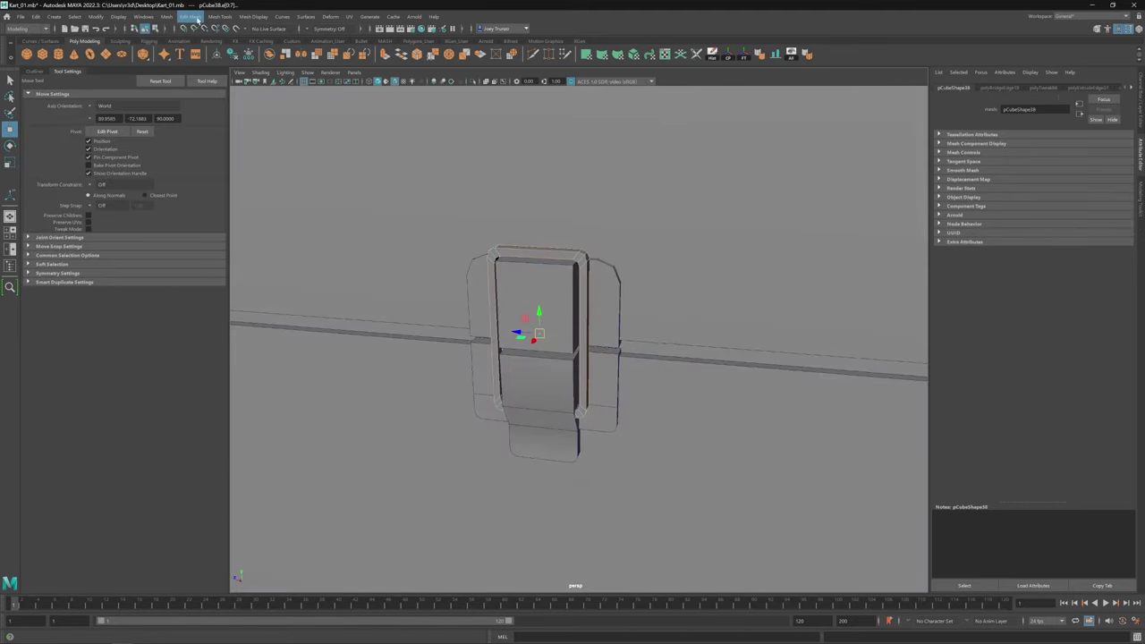
key(ctrl+b)
key(w)
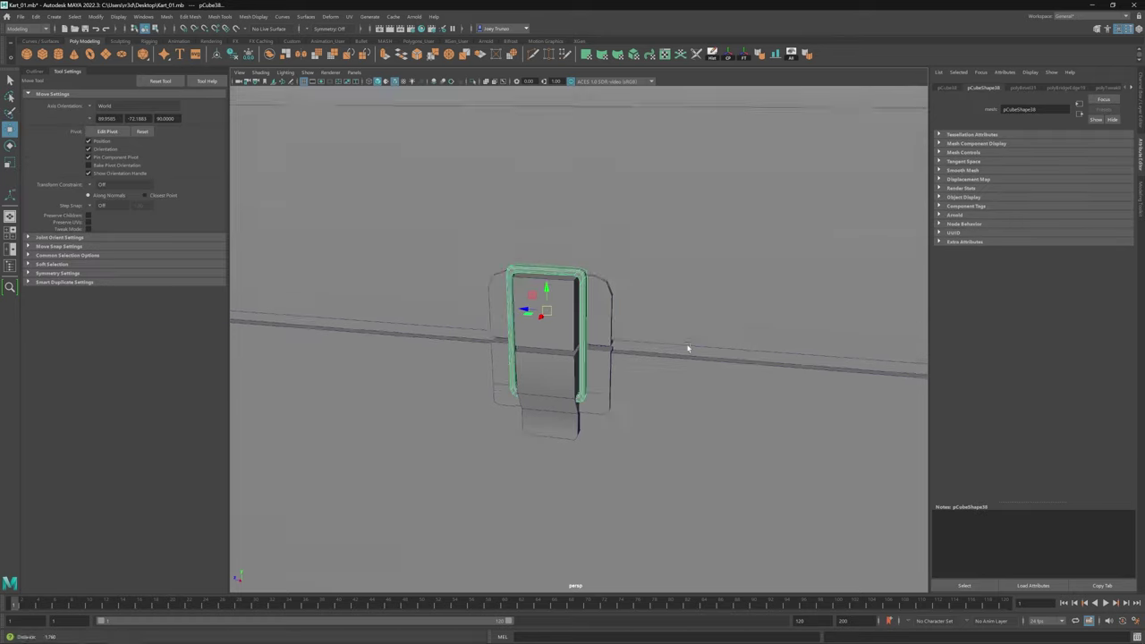
scroll(613, 370, down, 5)
click(614, 370)
scroll(753, 406, up, 5)
Step: Group the finished latch and slide the group left along the toolbox front
key(q)
click(573, 316)
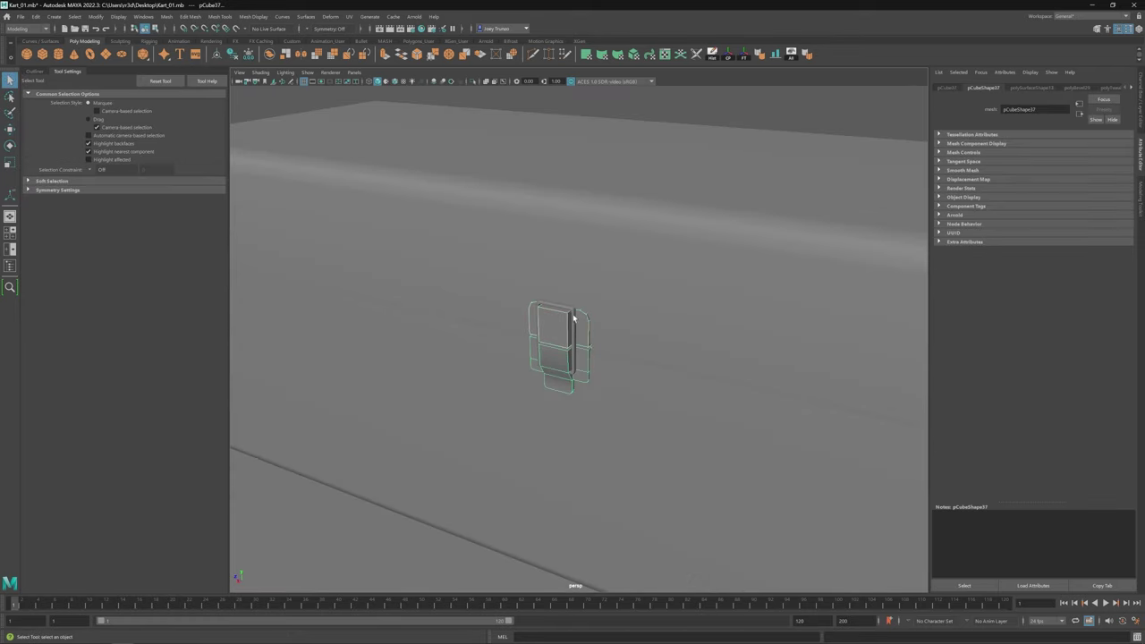
key(ctrl+g)
key(w)
scroll(518, 371, down, 5)
drag(542, 332, 425, 331)
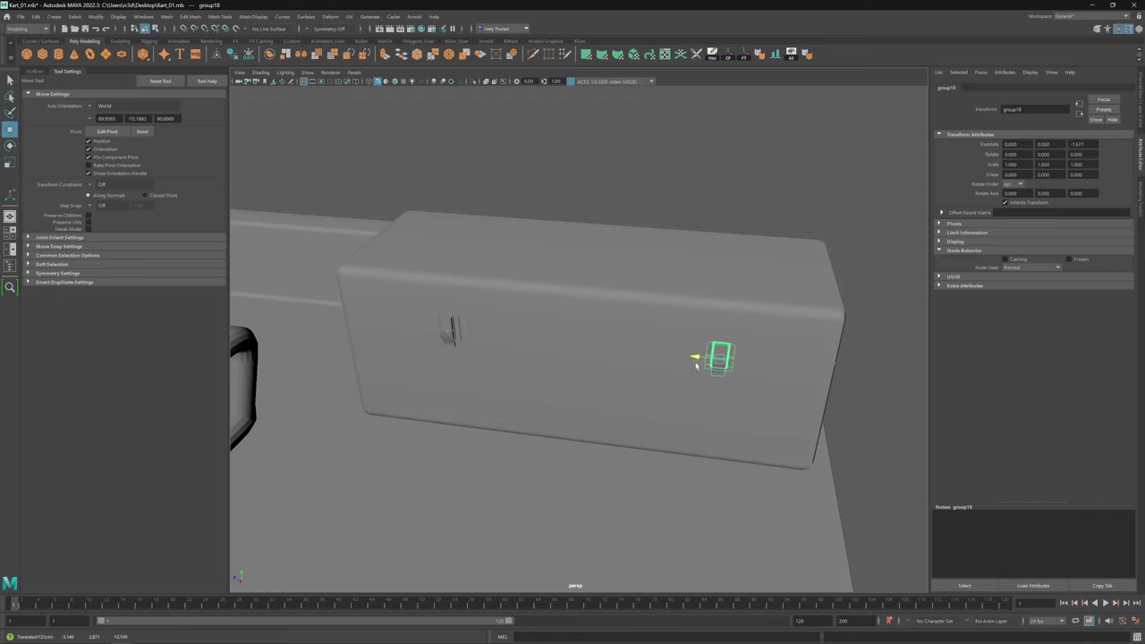
alt+drag(696, 364, 629, 479)
Step: Undo the accidental toolbox move, check group17 in the Outliner, and clear the selection
click(651, 350)
click(597, 311)
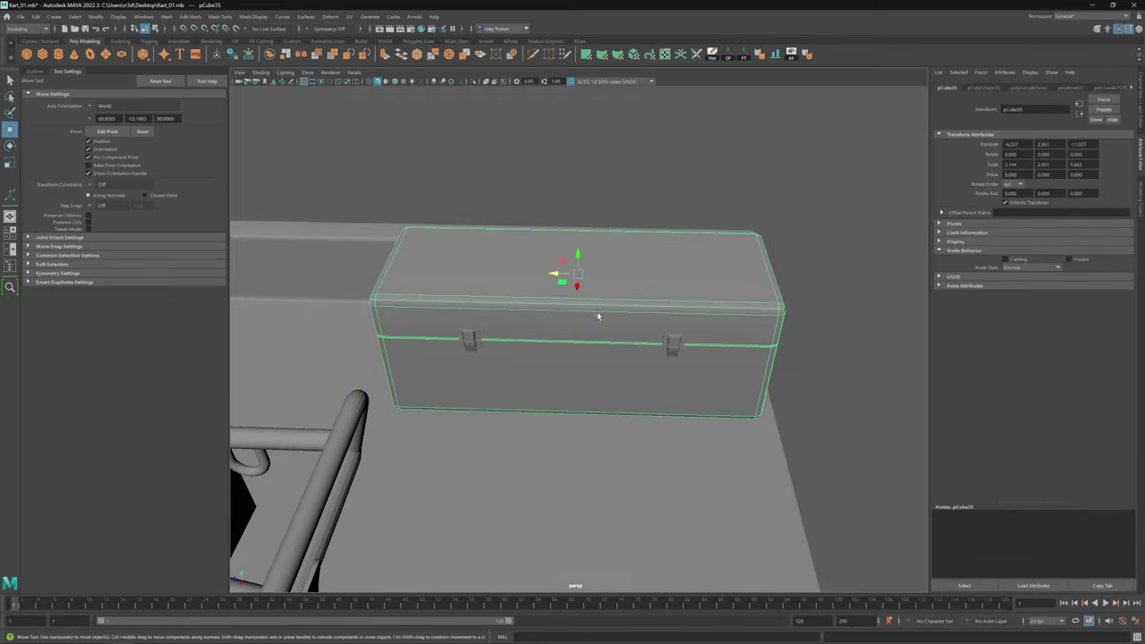
key(ctrl+z)
key(ctrl+z)
key(ctrl+z)
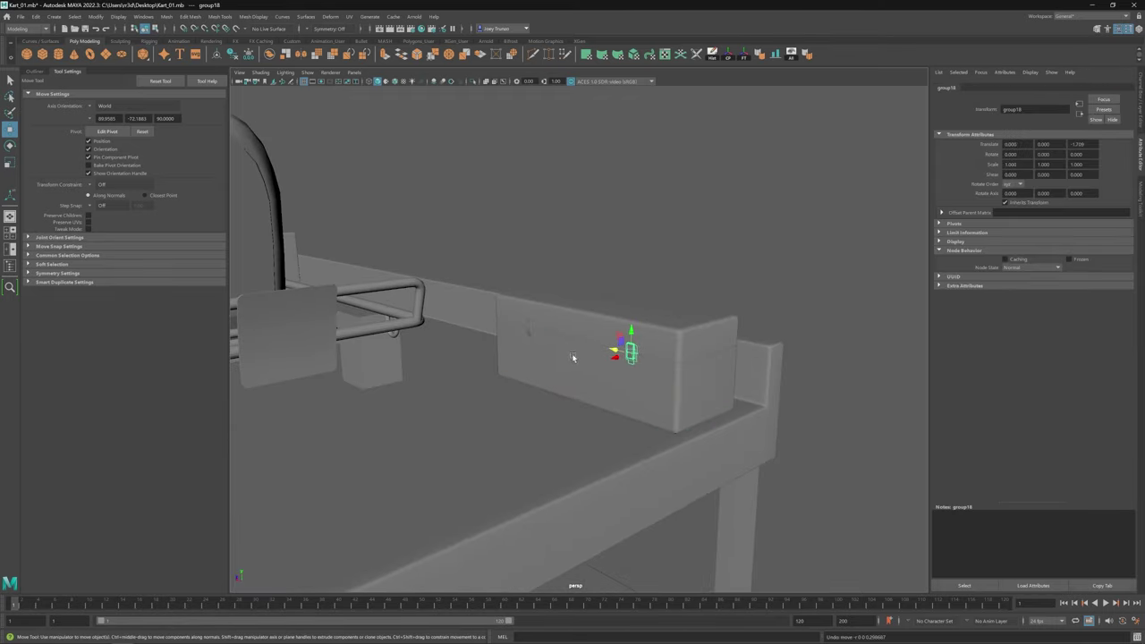
key(ctrl+z)
click(34, 71)
click(56, 548)
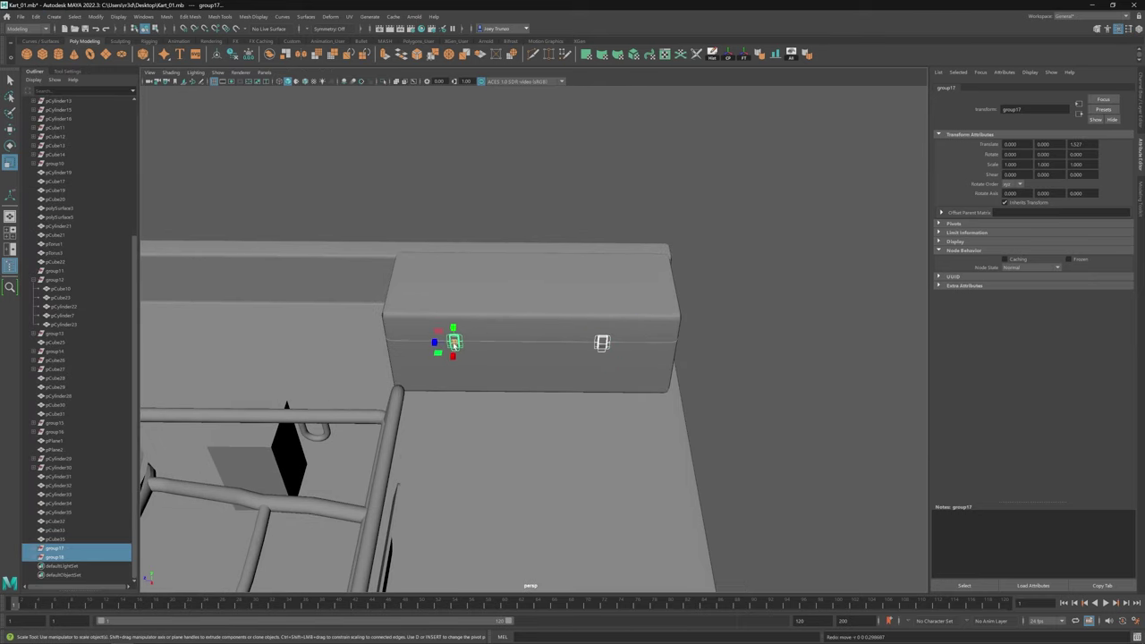
key(ctrl+z)
key(ctrl+z)
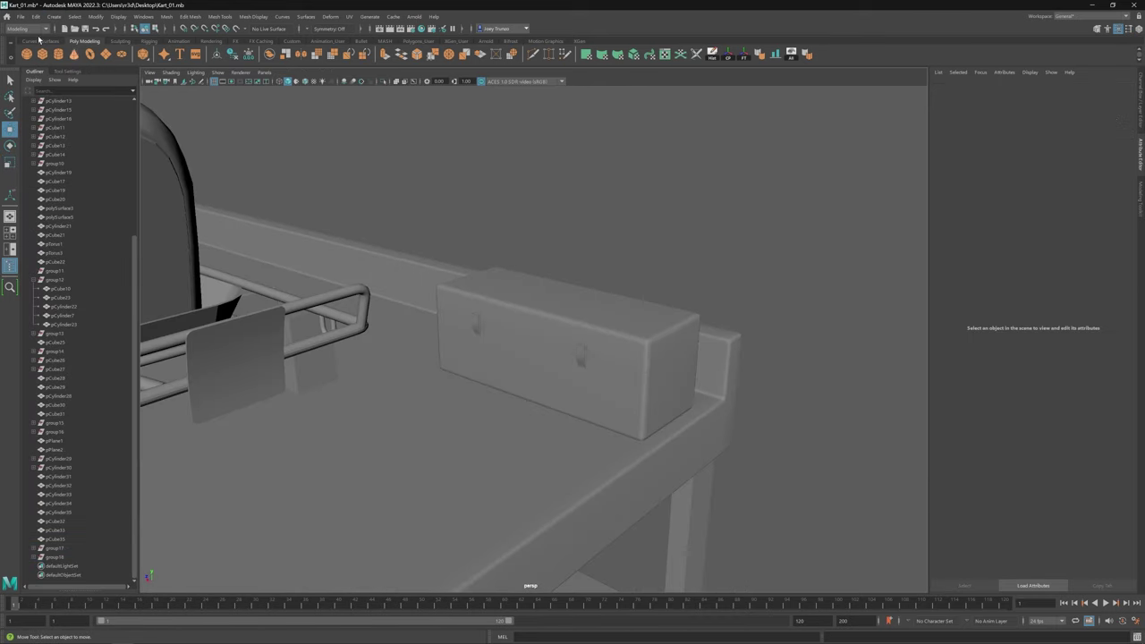
key(ctrl+z)
key(ctrl+z)
key(ctrl+z)
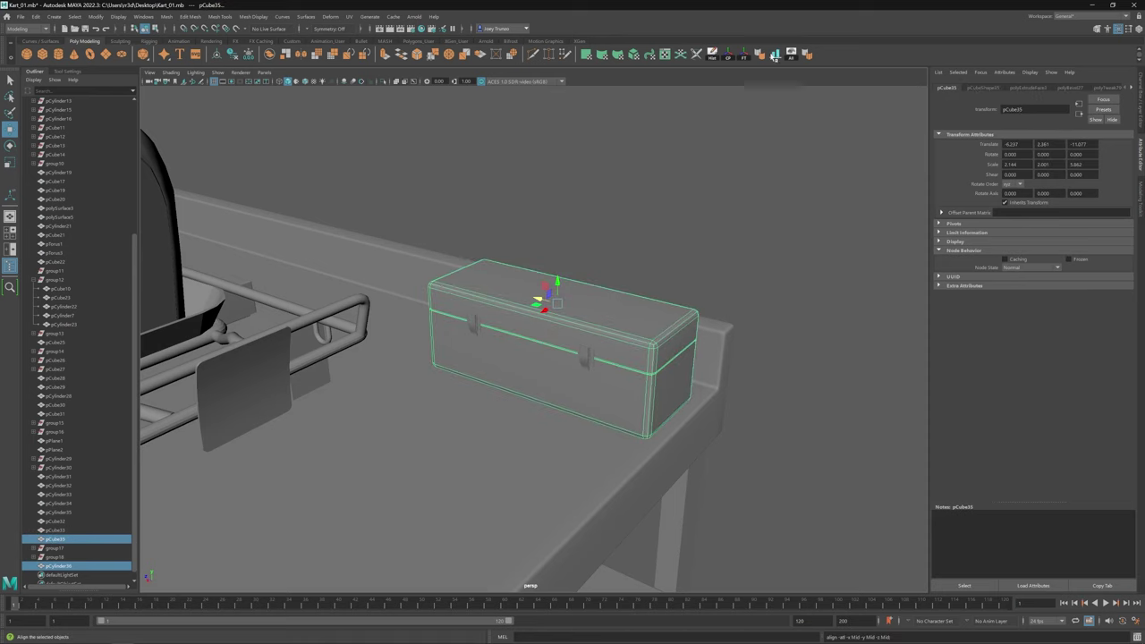
key(ctrl+z)
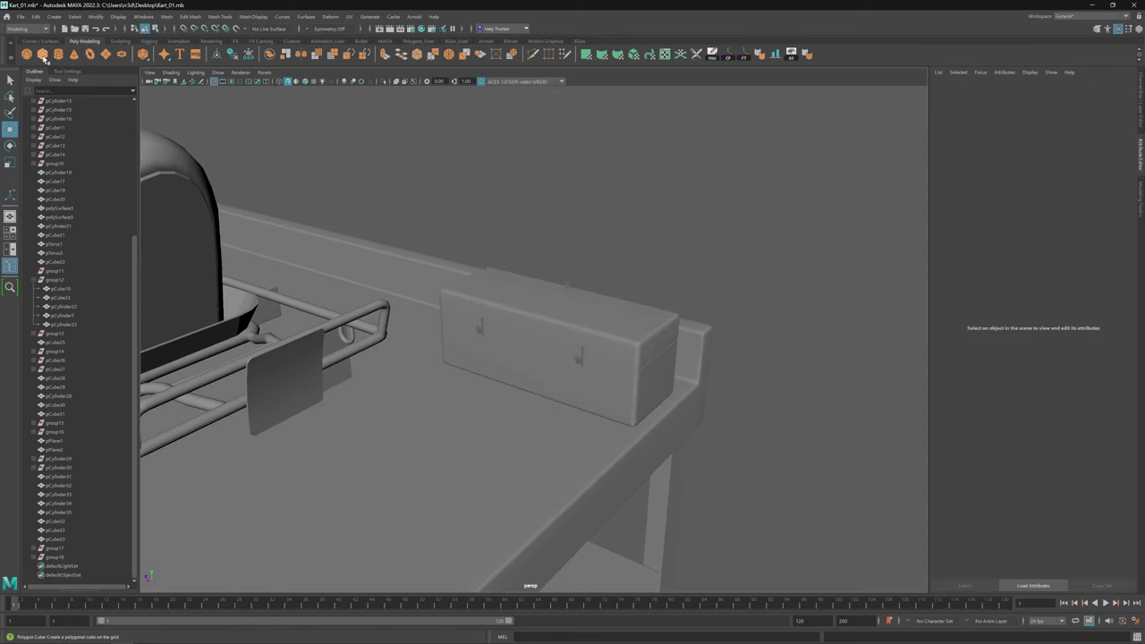
Step: Create a new cube and stretch it into a long bar for the handle
click(45, 59)
alt+drag(534, 260, 505, 259)
drag(514, 260, 432, 237)
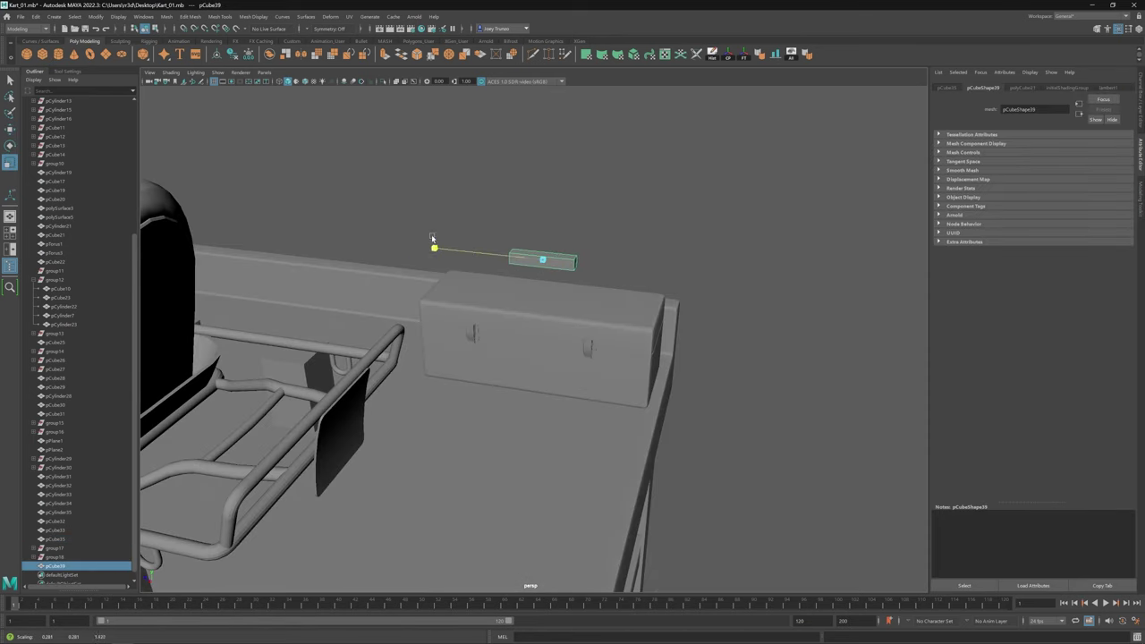
mouse_move(541, 278)
alt+mouse_down()
mouse_move(536, 295)
mouse_move(593, 401)
mouse_move(493, 286)
mouse_move(529, 265)
alt+mouse_up()
key(r)
right_drag(528, 266, 581, 181)
Step: Extrude the bar's end edges downward into two short legs
key(ctrl+e)
alt+drag(505, 264, 520, 239)
key(r)
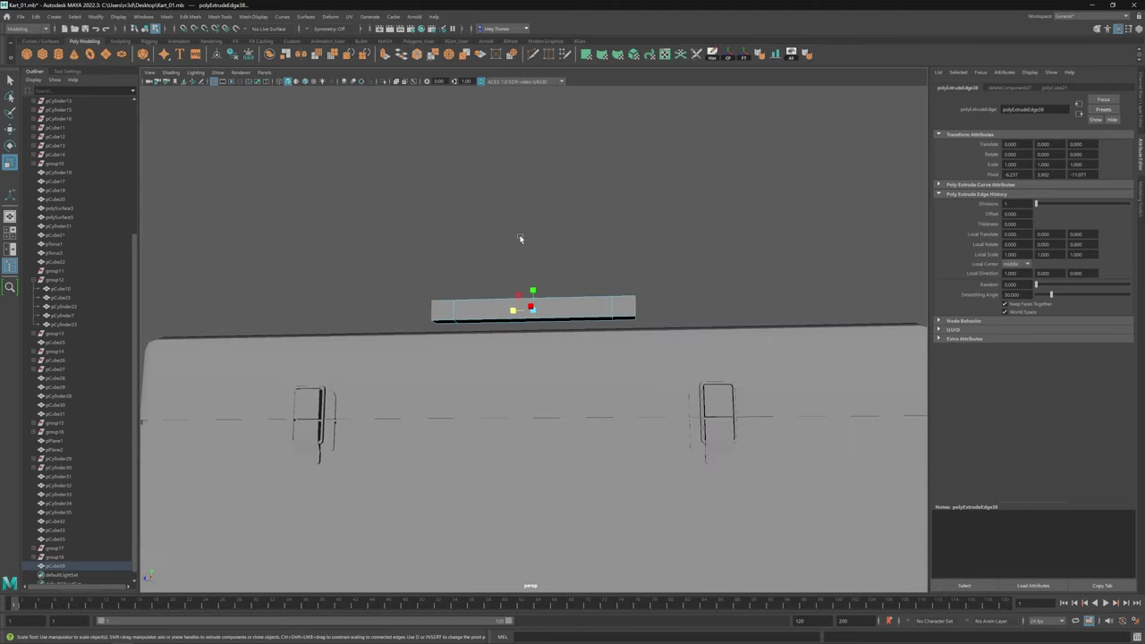
click(166, 17)
right_drag(455, 310, 626, 318)
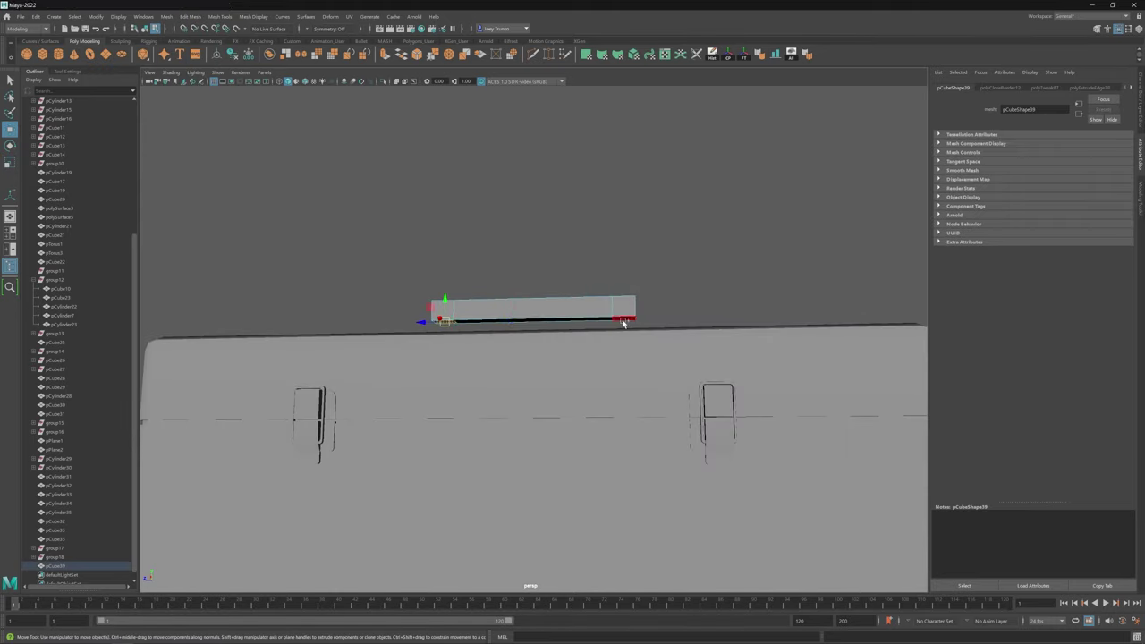
key(ctrl+e)
alt+drag(443, 320, 612, 328)
key(w)
key(ctrl+e)
middle_drag(516, 286, 519, 307)
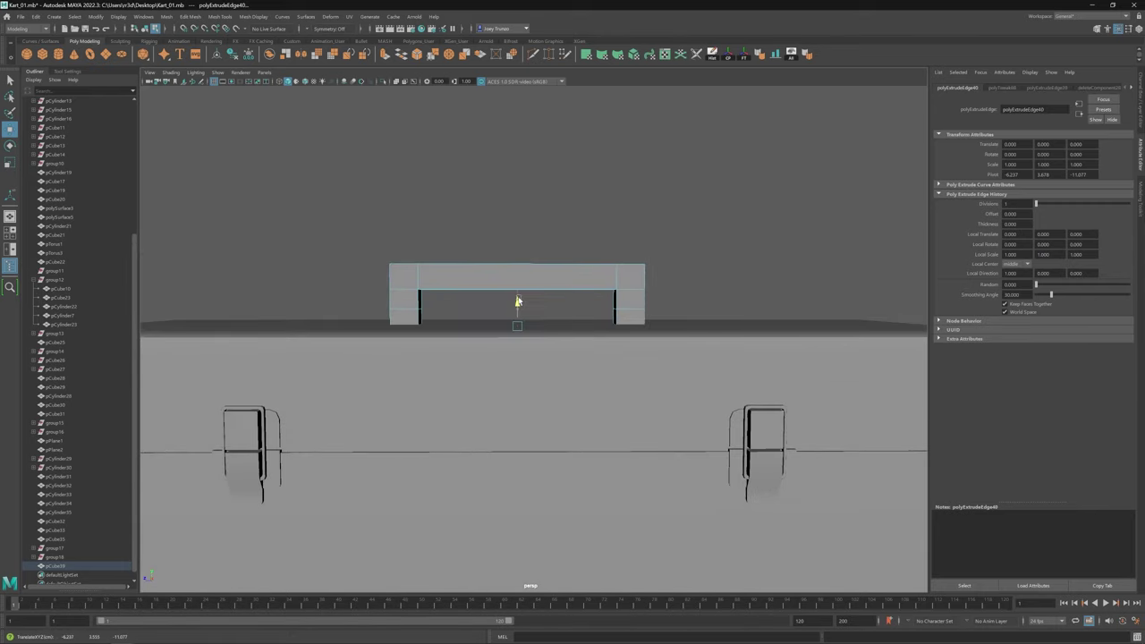
Step: Extrude the leg bottoms into feet and bevel the handle's edges
alt+drag(513, 307, 444, 282)
click(626, 284)
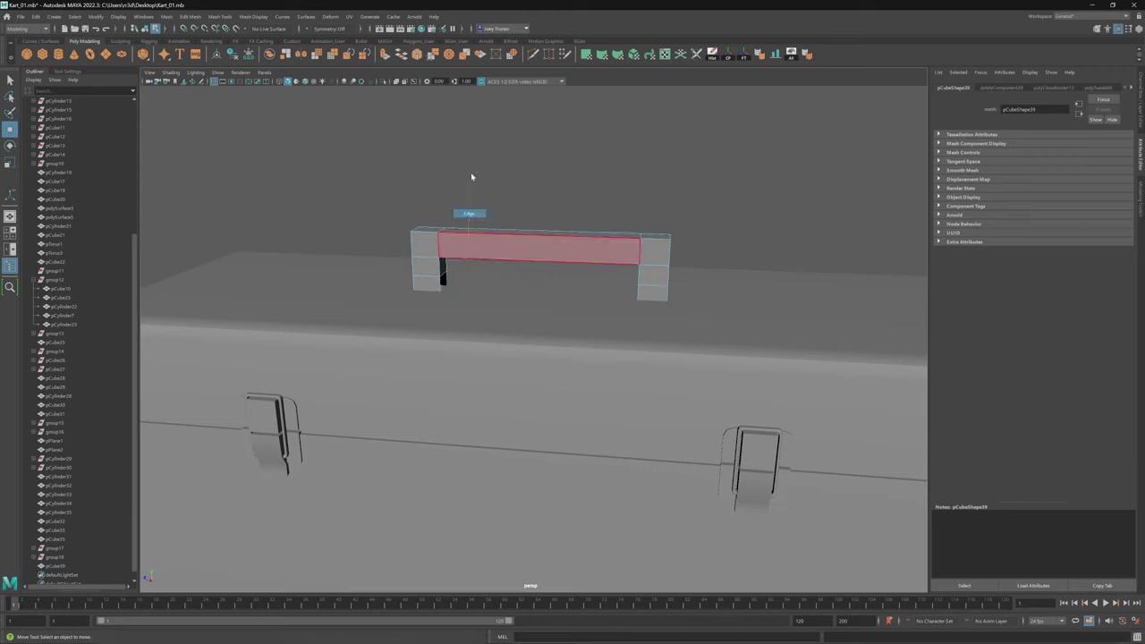
alt+drag(471, 176, 582, 289)
key(ctrl+e)
middle_drag(567, 289, 508, 285)
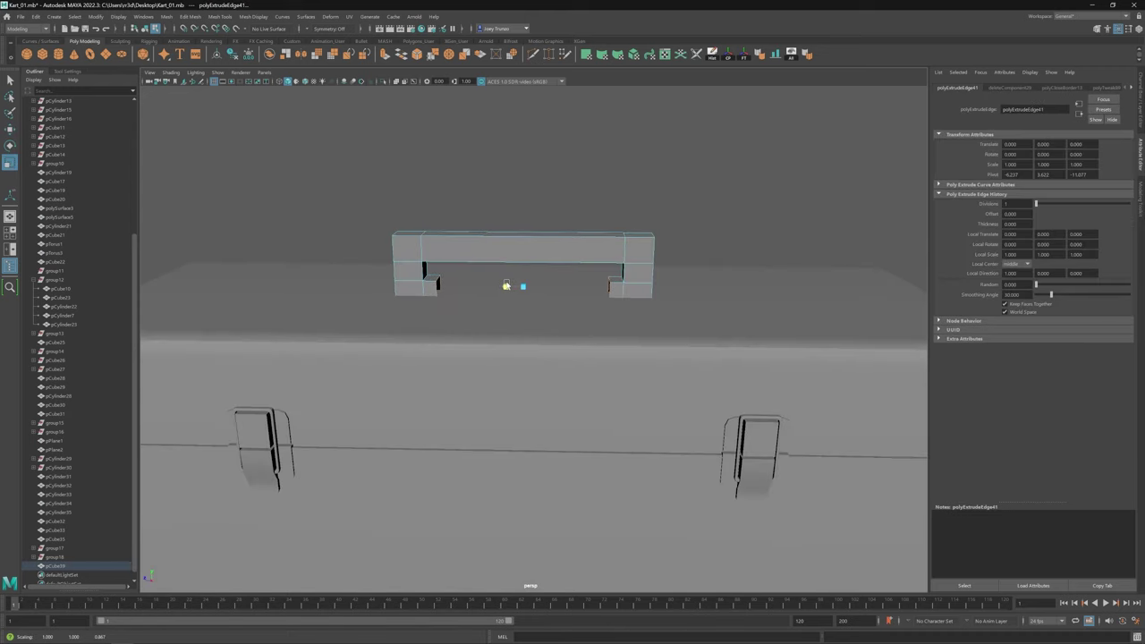
key(w)
alt+drag(618, 324, 660, 303)
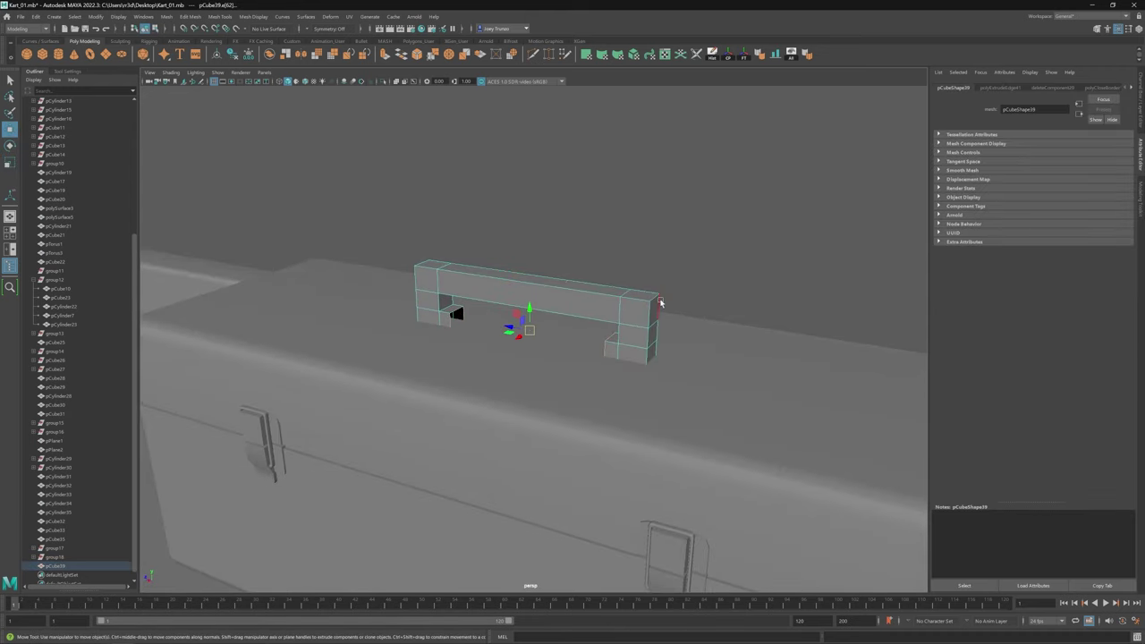
click(190, 16)
click(210, 43)
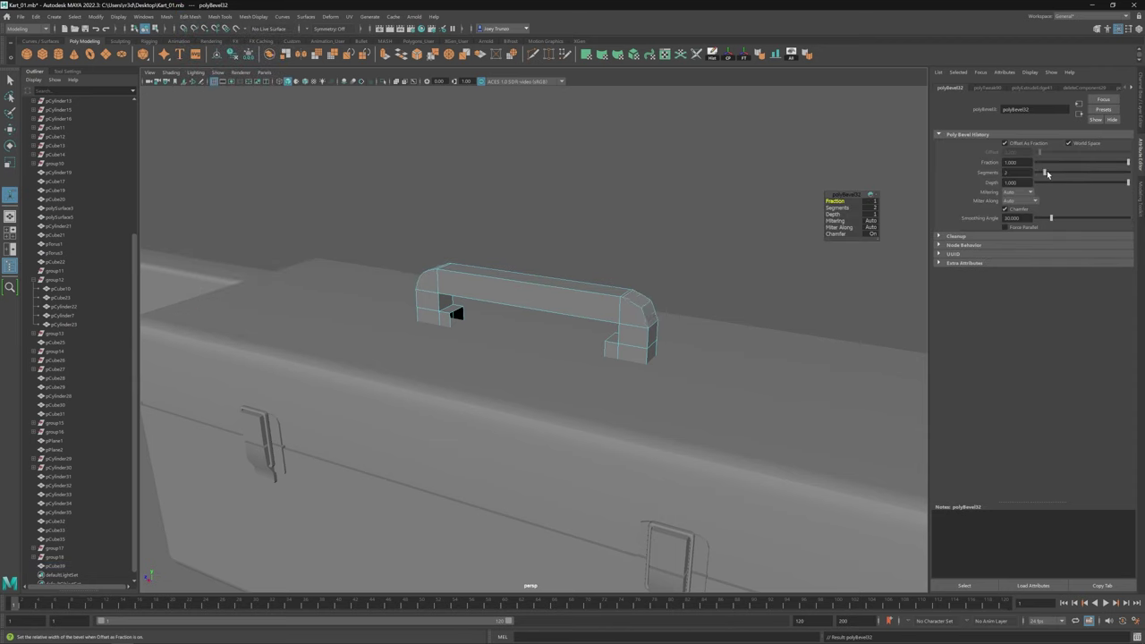
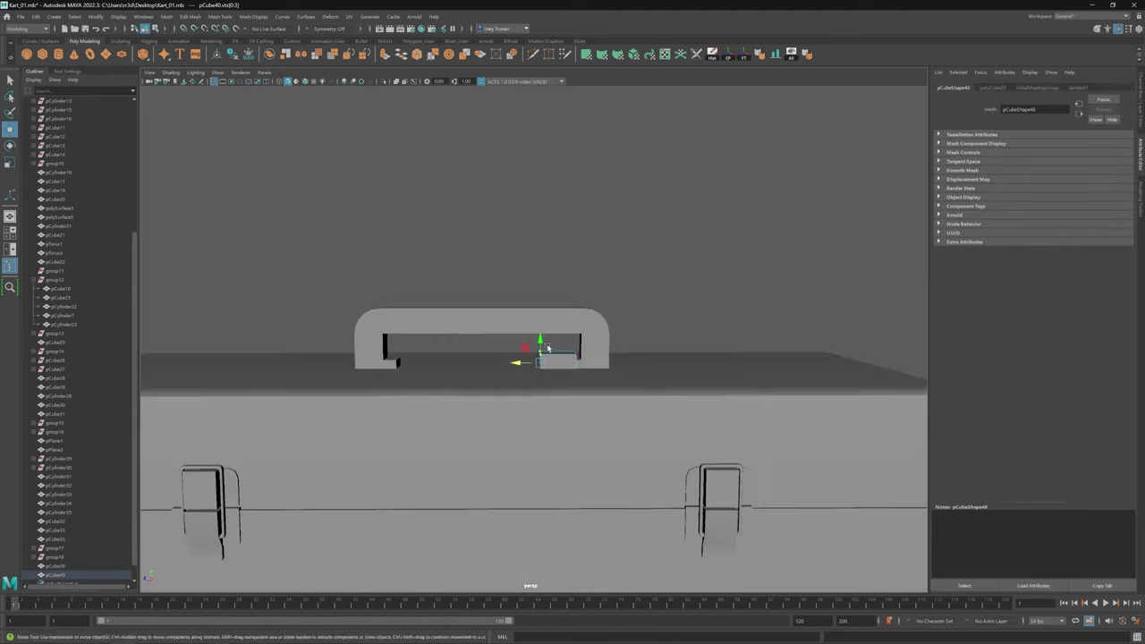
Step: Select the toolbox handle and view it from an elevated angle
right_drag(542, 363, 575, 351)
key(r)
alt+drag(573, 358, 551, 340)
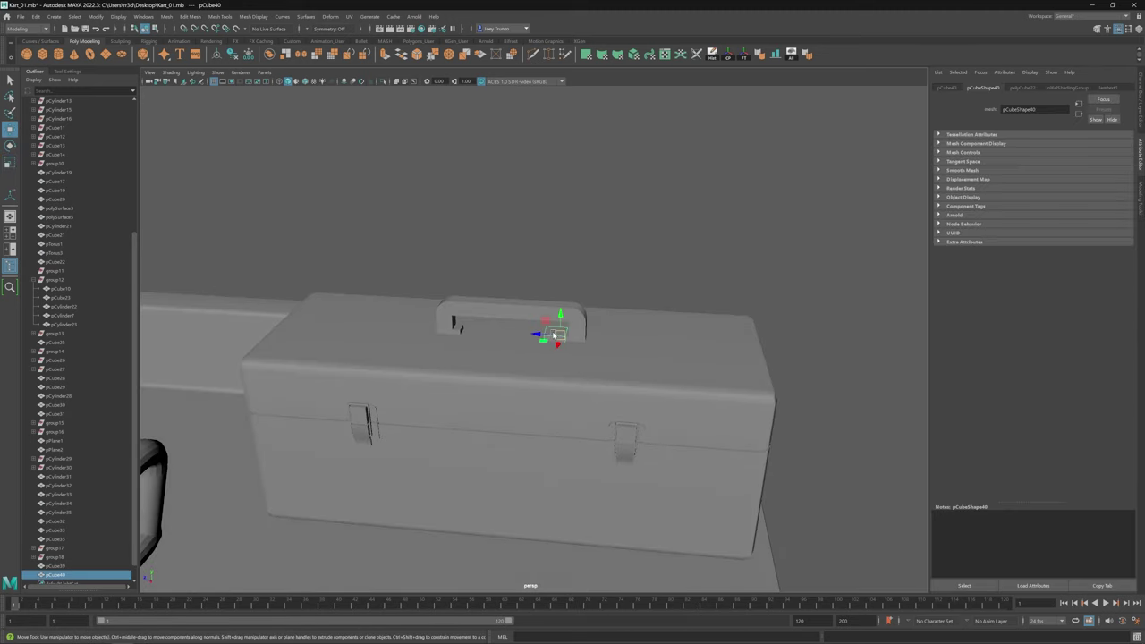
click(452, 336)
alt+drag(452, 335, 510, 340)
key(w)
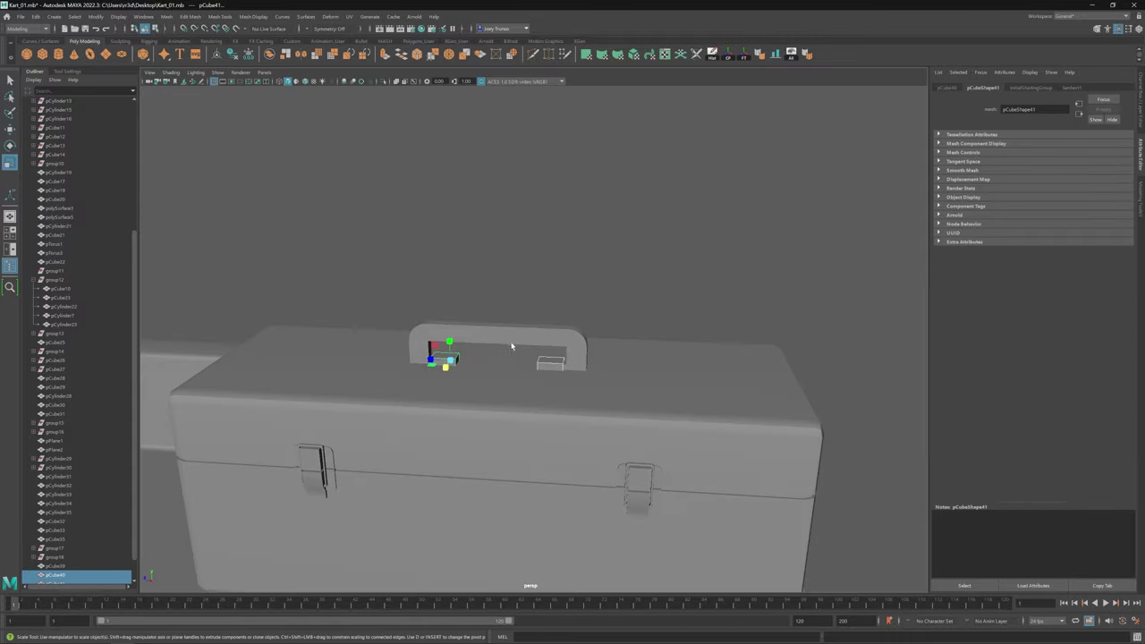
alt+right_drag(511, 340, 478, 376)
alt+drag(478, 376, 608, 344)
Step: Pick the end vertices and edges of the handle for the bevel
key(F9)
drag(505, 322, 631, 349)
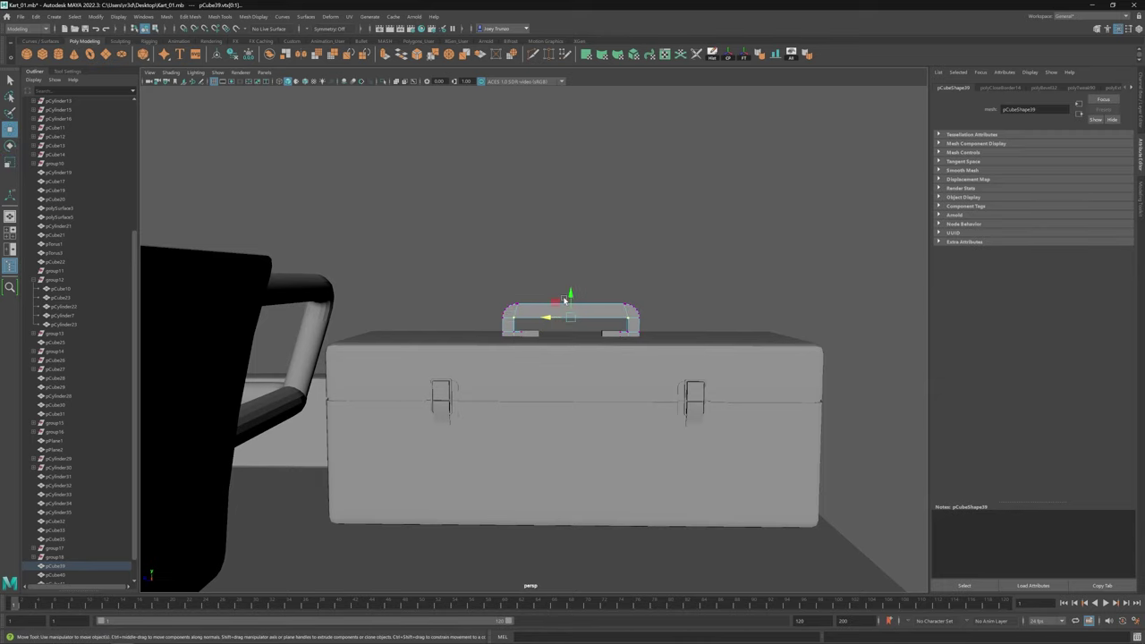
alt+drag(580, 312, 575, 287)
key(F10)
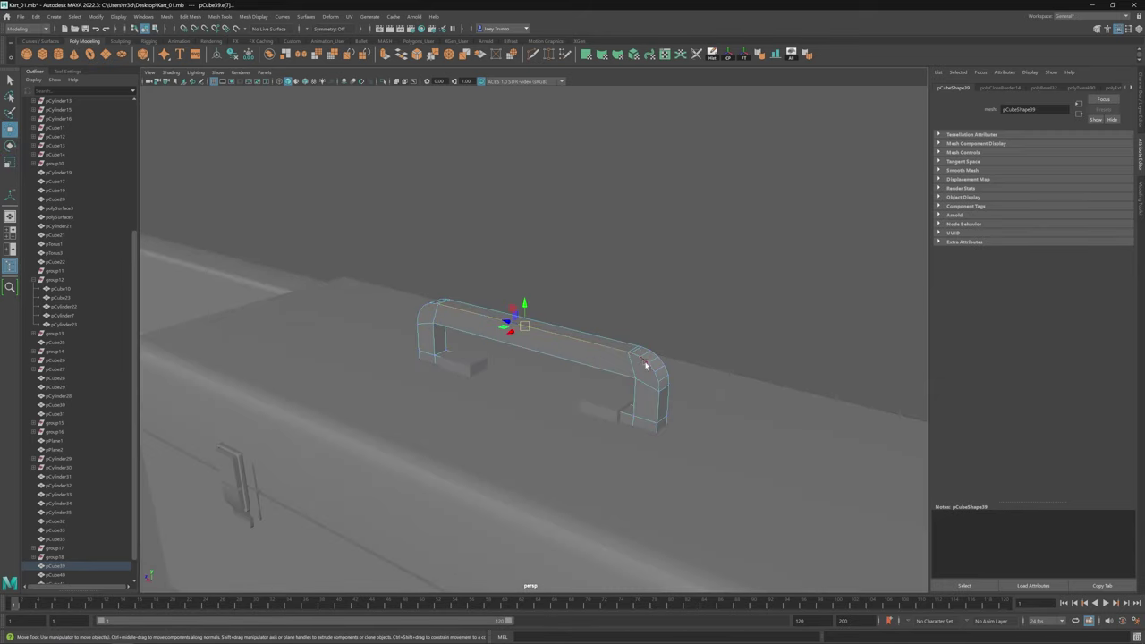
alt+drag(646, 364, 539, 370)
scroll(539, 370, up, 3)
right_drag(561, 331, 544, 333)
alt+drag(547, 343, 517, 376)
key(w)
key(F8)
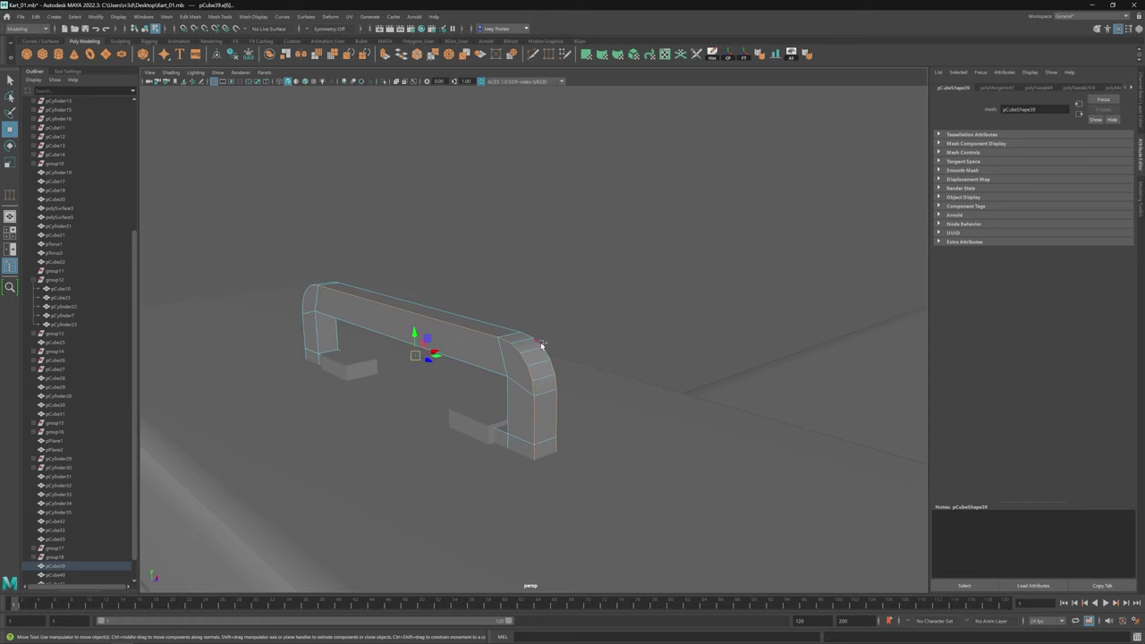
alt+drag(541, 344, 534, 476)
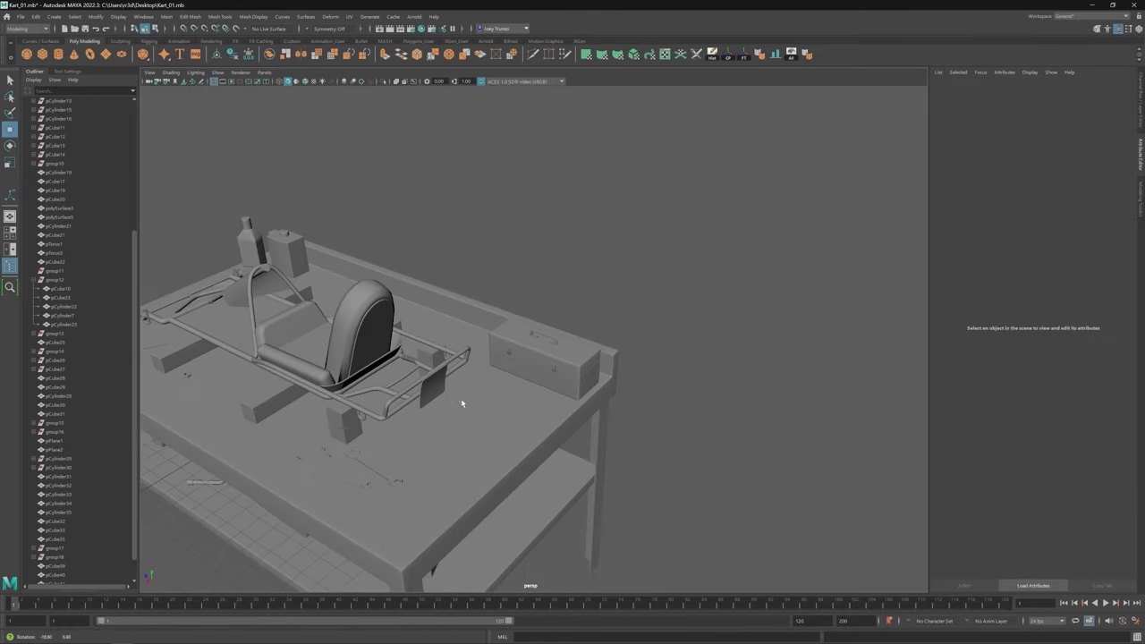
Step: Select and frame the toolbox handle, then rotate it toward lying flat on the lid
alt+drag(461, 398, 545, 326)
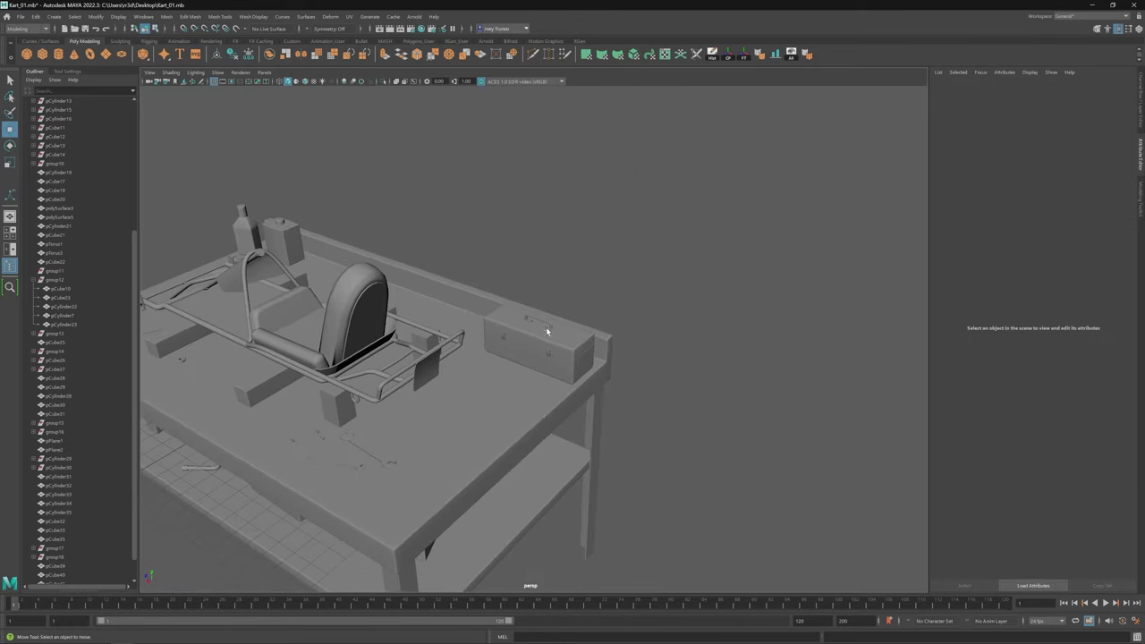
click(546, 326)
key(f)
key(e)
key(ctrl+h)
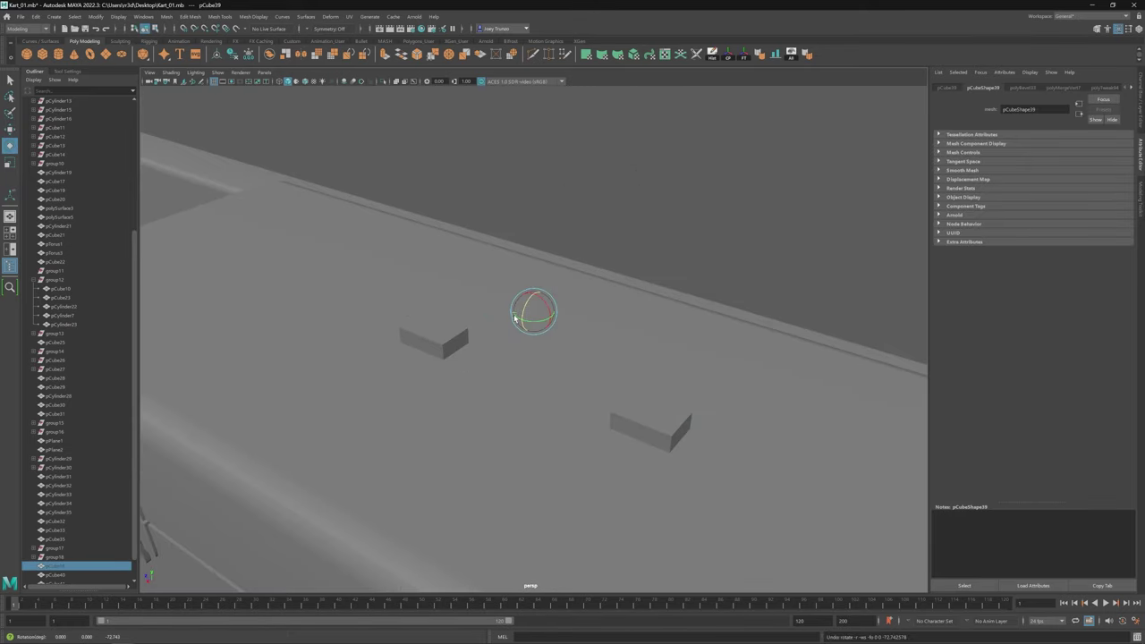
Step: Step back to the small mounting cube and bevel it
key(ctrl+z)
key(ctrl+z)
key(ctrl+z)
key(ctrl+z)
key(ctrl+z)
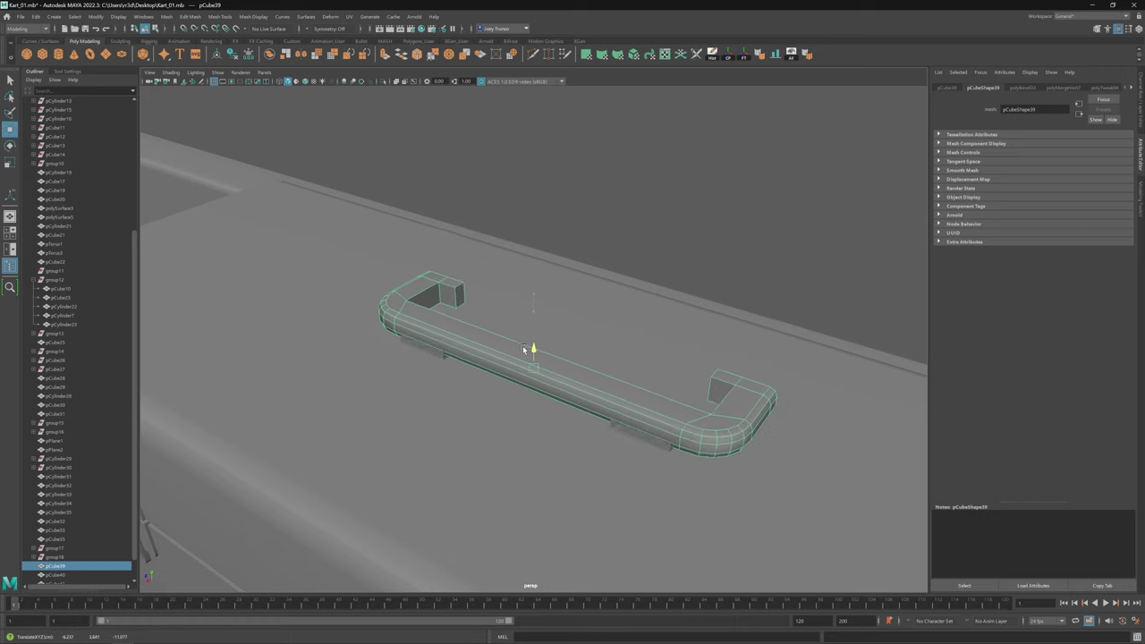
key(ctrl+z)
key(ctrl+z)
key(ctrl+z)
key(ctrl+z)
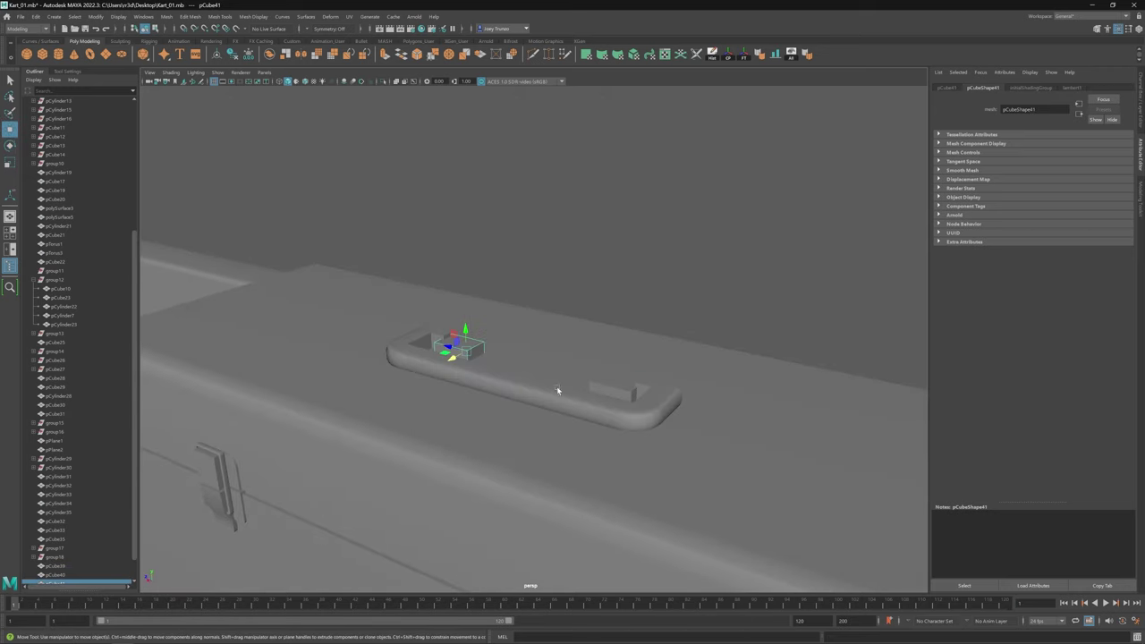
key(ctrl+z)
key(ctrl+z)
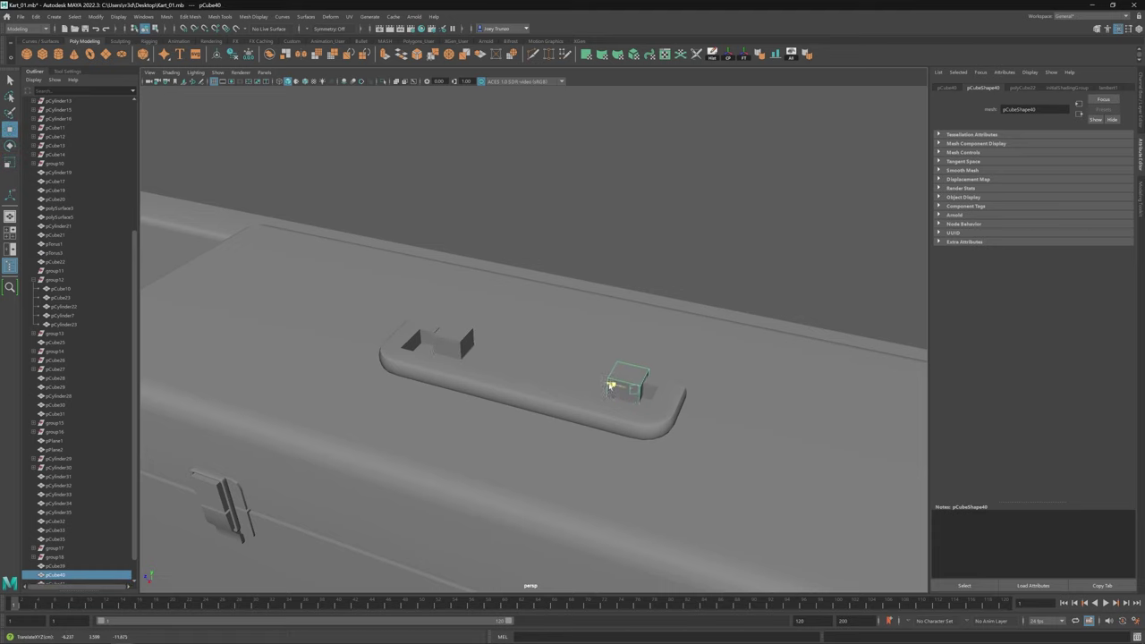
key(ctrl+z)
key(ctrl+z)
key(ctrl+z)
key(ctrl+z)
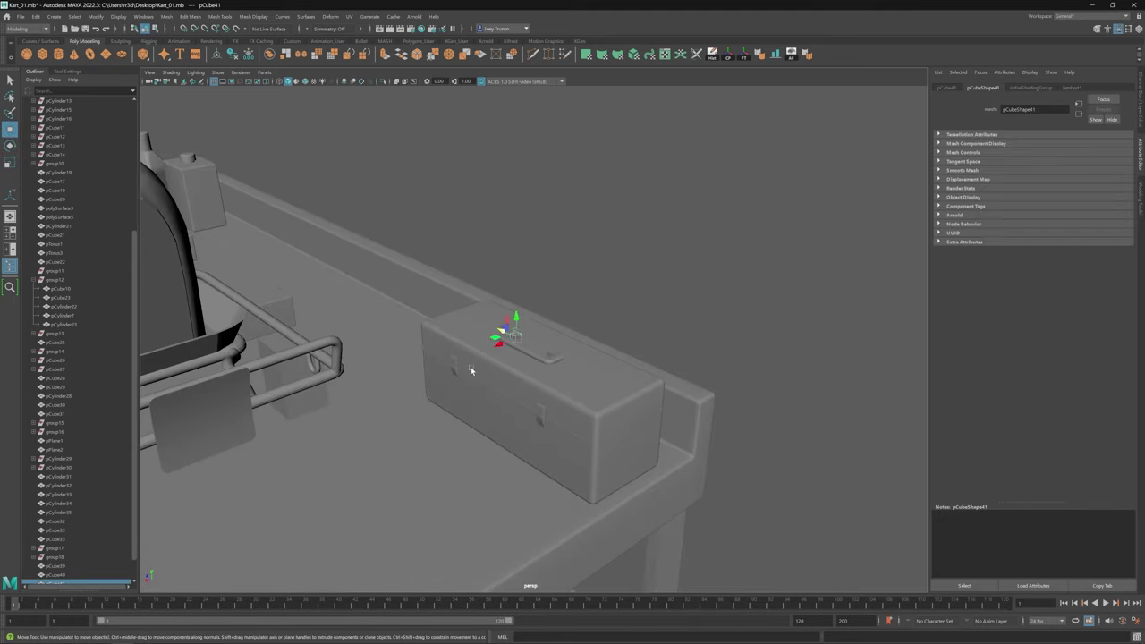
key(ctrl+z)
key(ctrl+z)
click(190, 16)
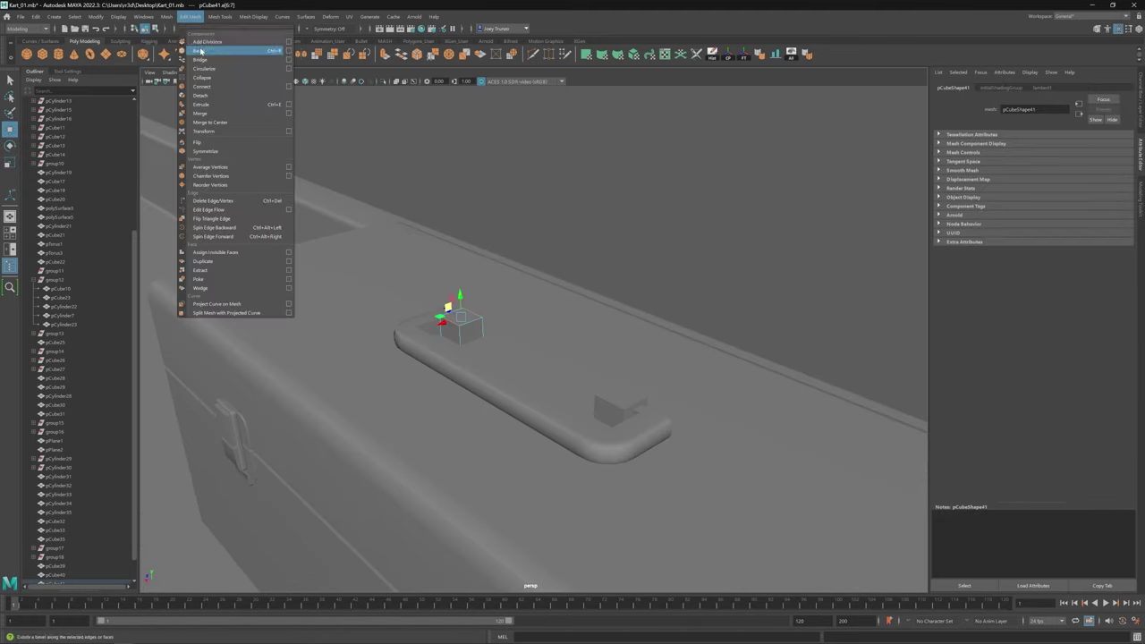
click(199, 51)
Step: Undo back through earlier edits and group the toolbox parts as group19
key(ctrl+z)
key(ctrl+z)
key(ctrl+z)
key(ctrl+z)
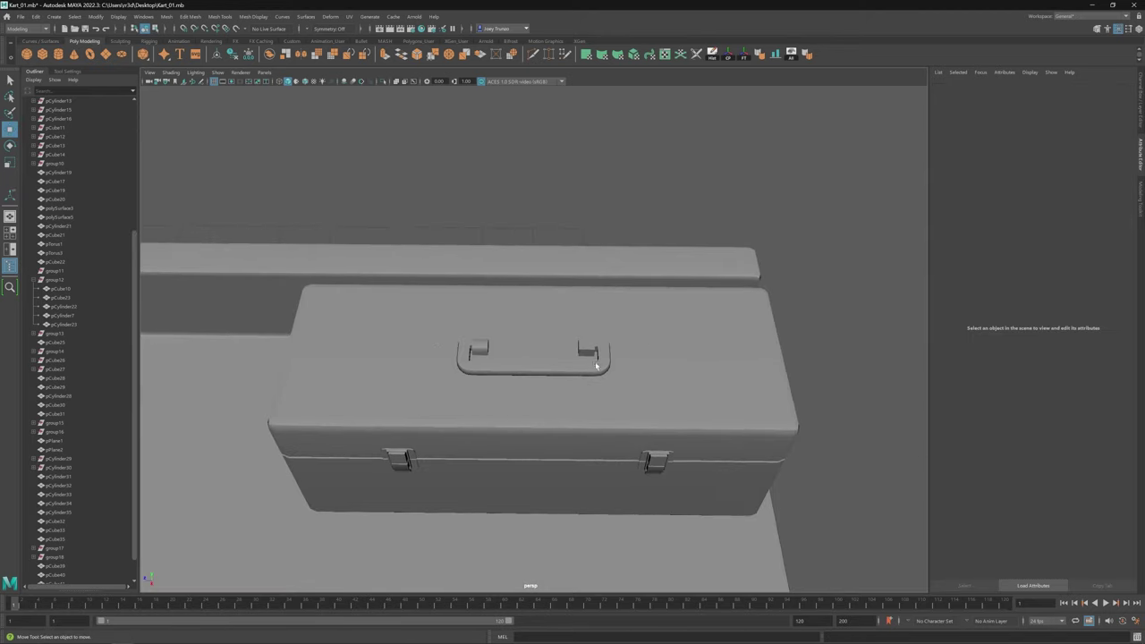
key(ctrl+z)
key(ctrl+z)
key(ctrl+z)
key(ctrl+z)
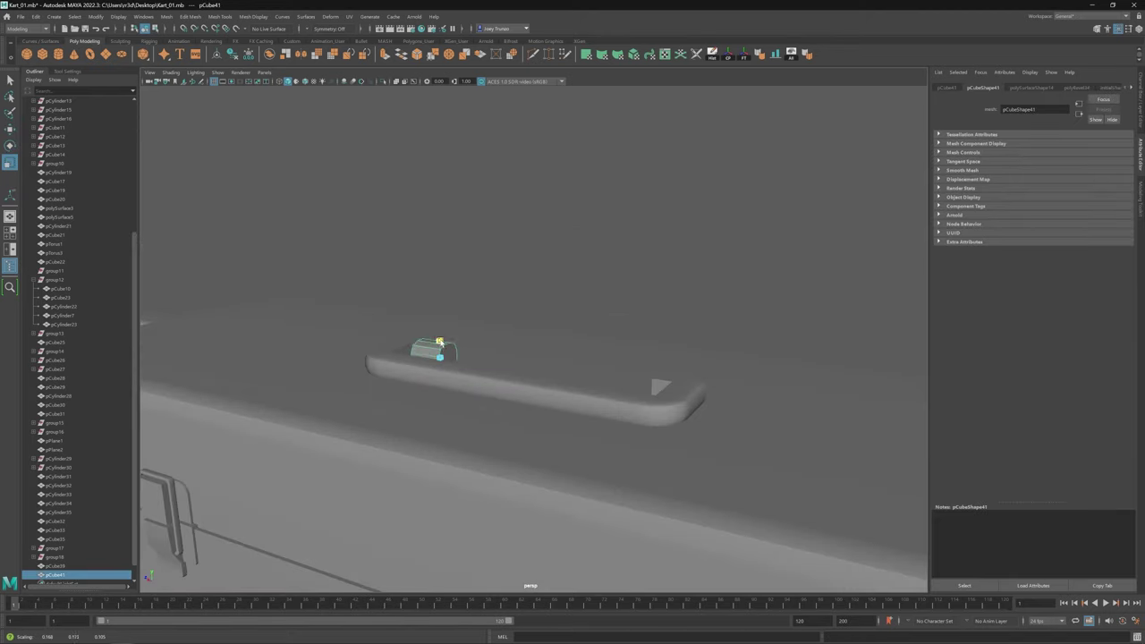
key(ctrl+z)
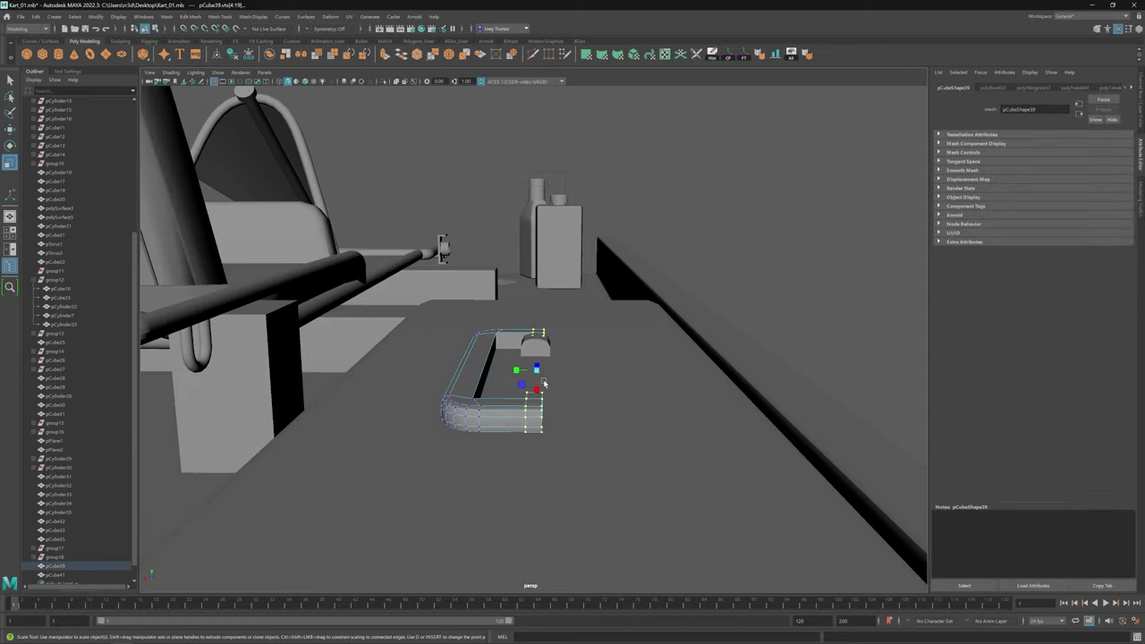
key(ctrl+z)
key(ctrl+z)
key(ctrl+z)
key(ctrl+z)
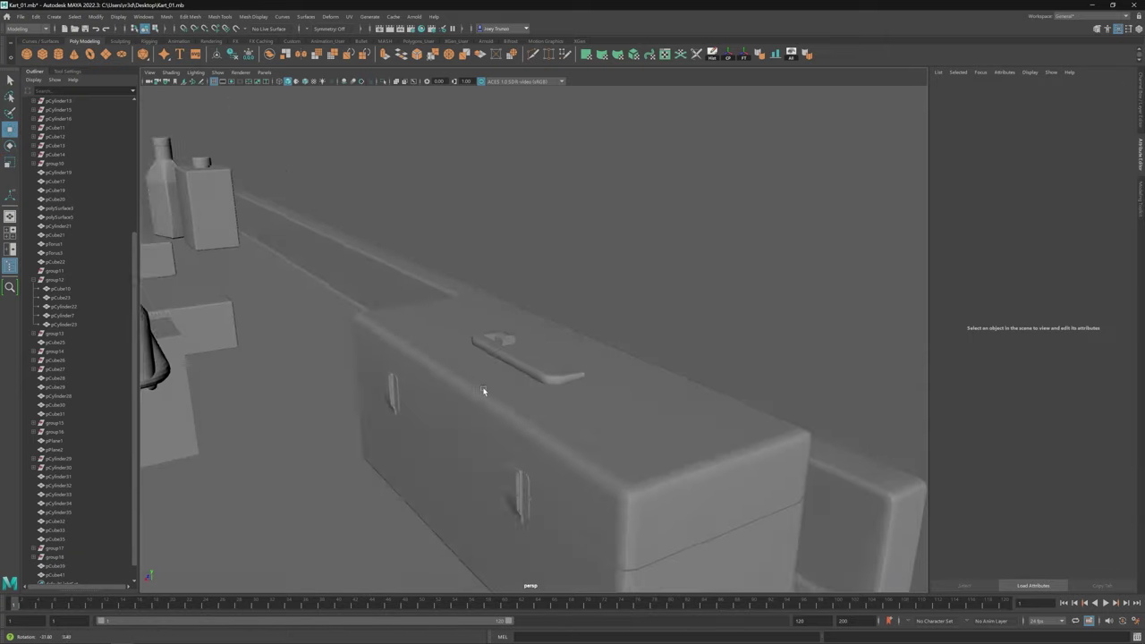
key(shift+z)
key(ctrl+z)
key(ctrl+z)
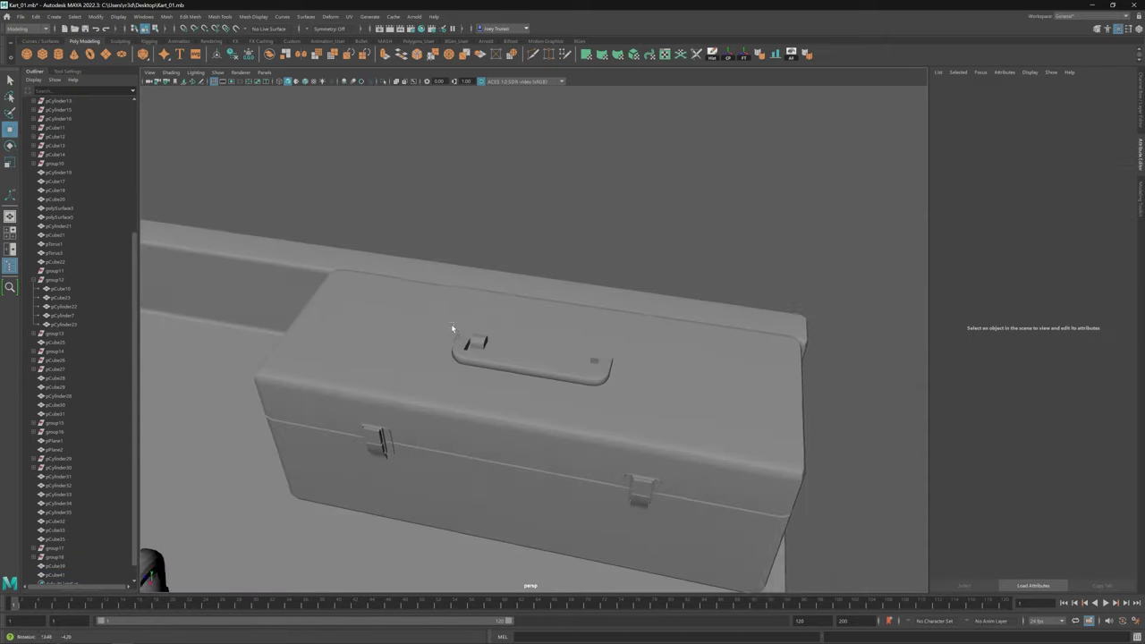
key(ctrl+z)
key(ctrl+z)
key(ctrl+z)
key(ctrl+z)
key(ctrl+z)
key(ctrl+z)
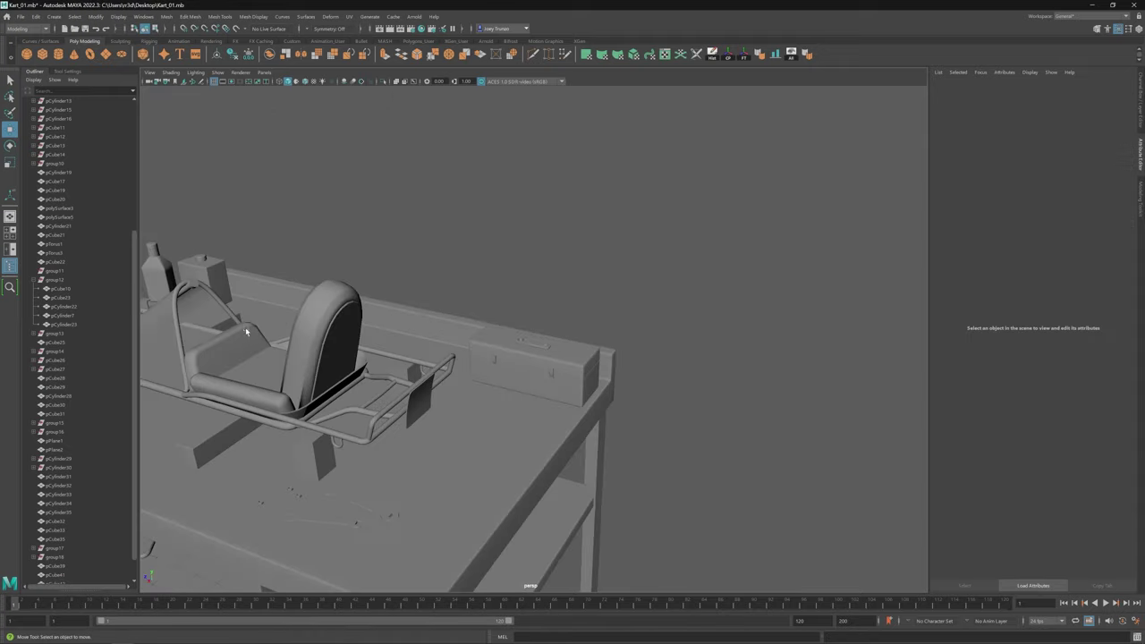
key(ctrl+z)
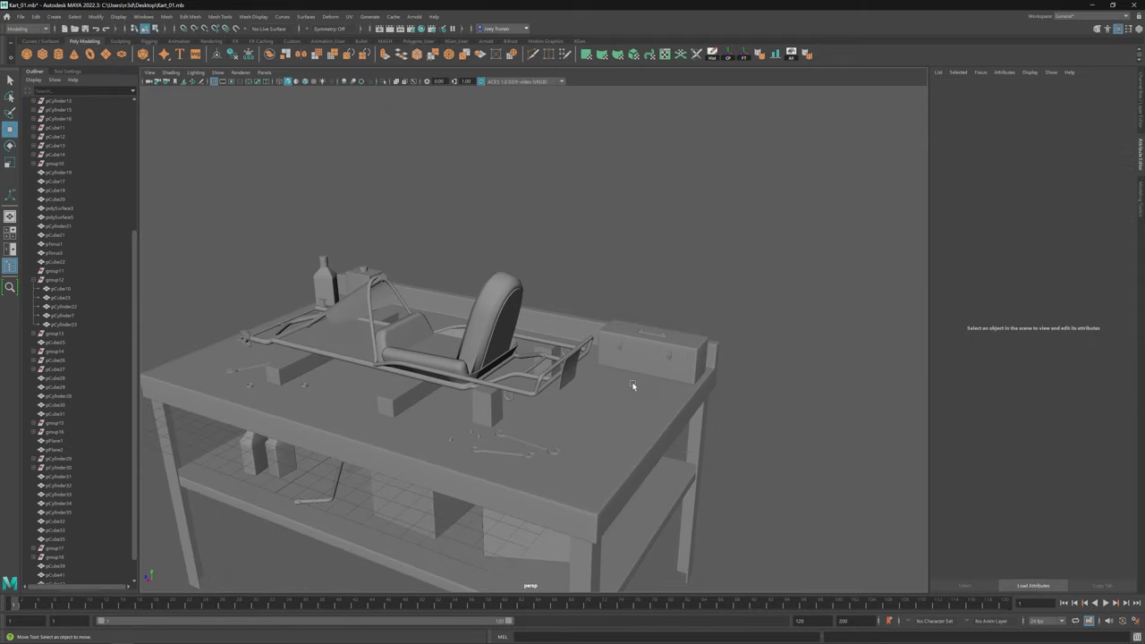
key(ctrl+z)
key(ctrl+z)
key(ctrl+z)
Step: Nudge the toolbox slightly left and down, then undo back to the cylinder under the shelf
key(e)
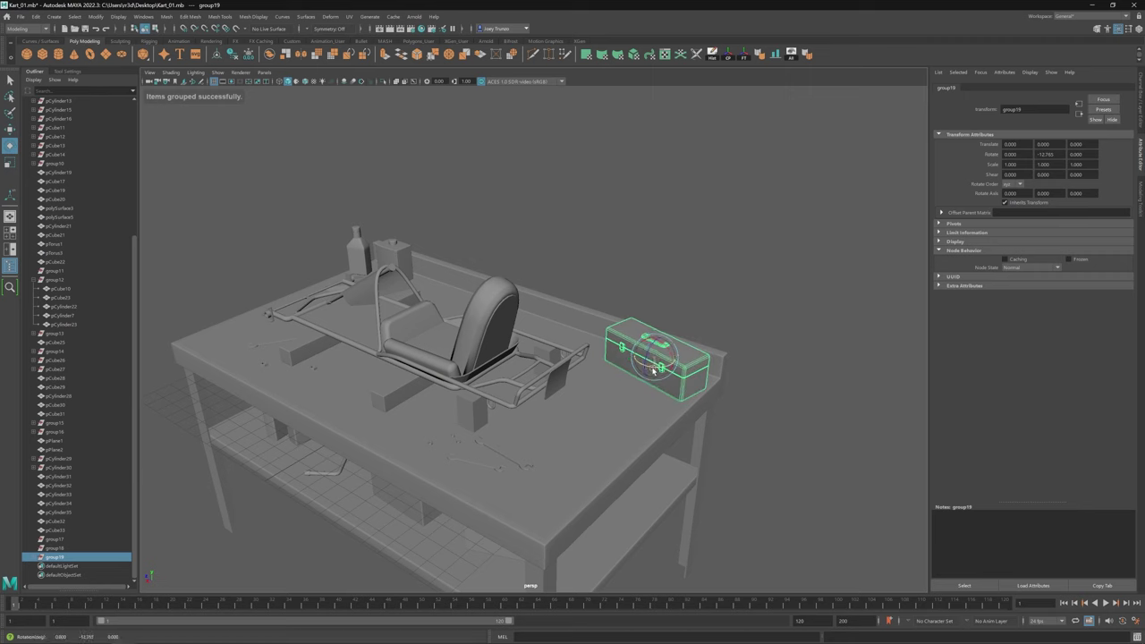
key(w)
drag(637, 360, 628, 366)
key(ctrl+z)
key(ctrl+z)
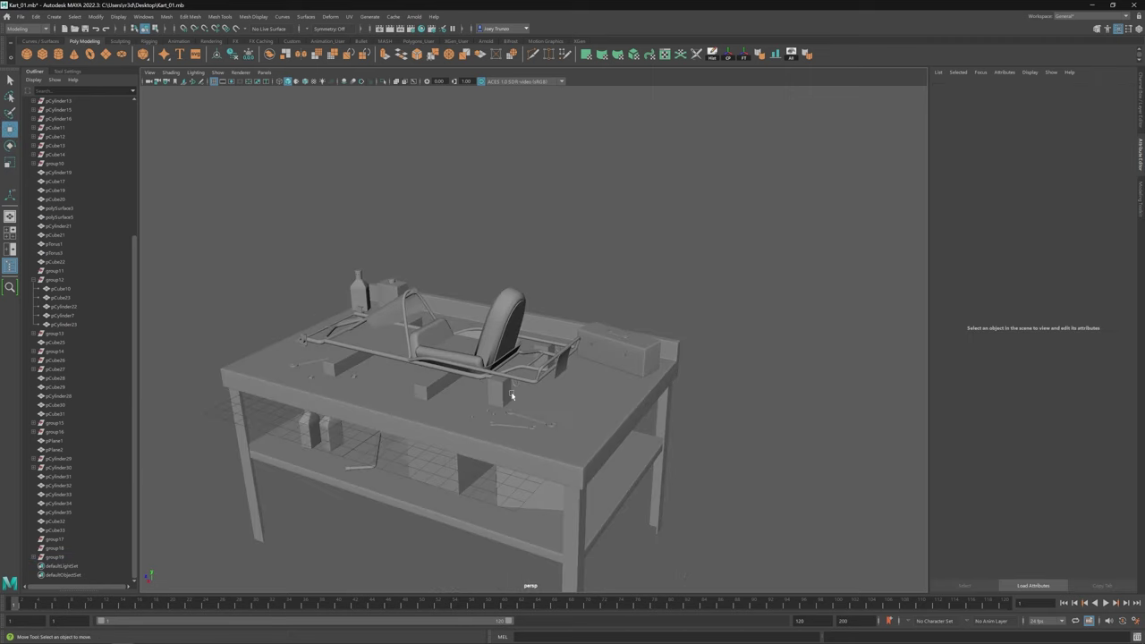
key(ctrl+z)
key(ctrl+z)
key(ctrl+z)
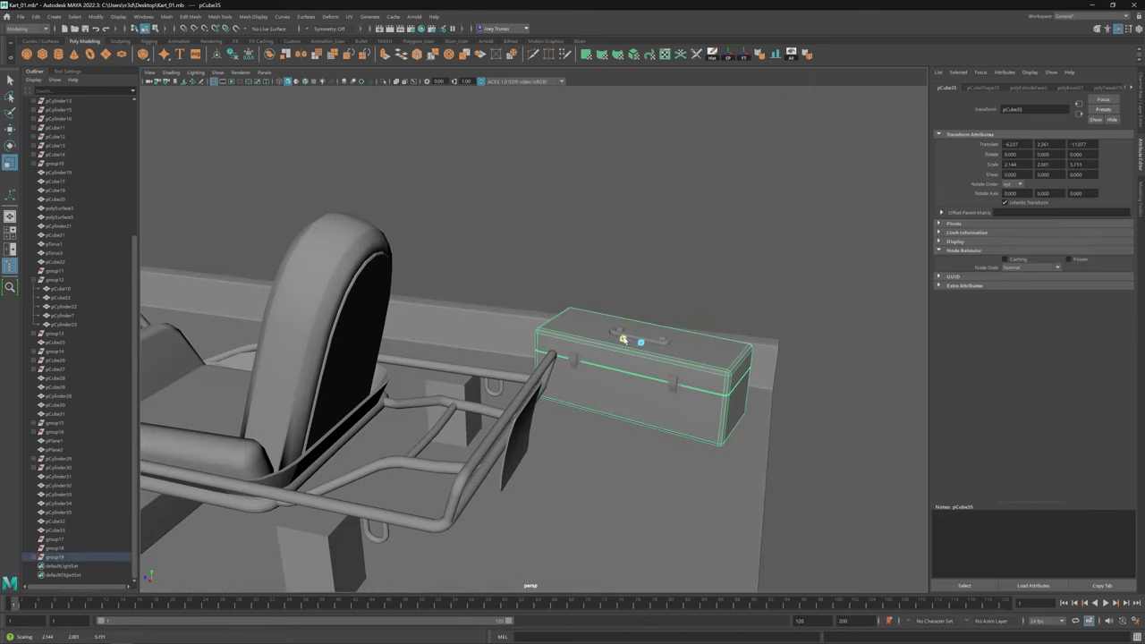
key(ctrl+z)
key(ctrl+z)
key(ctrl+z)
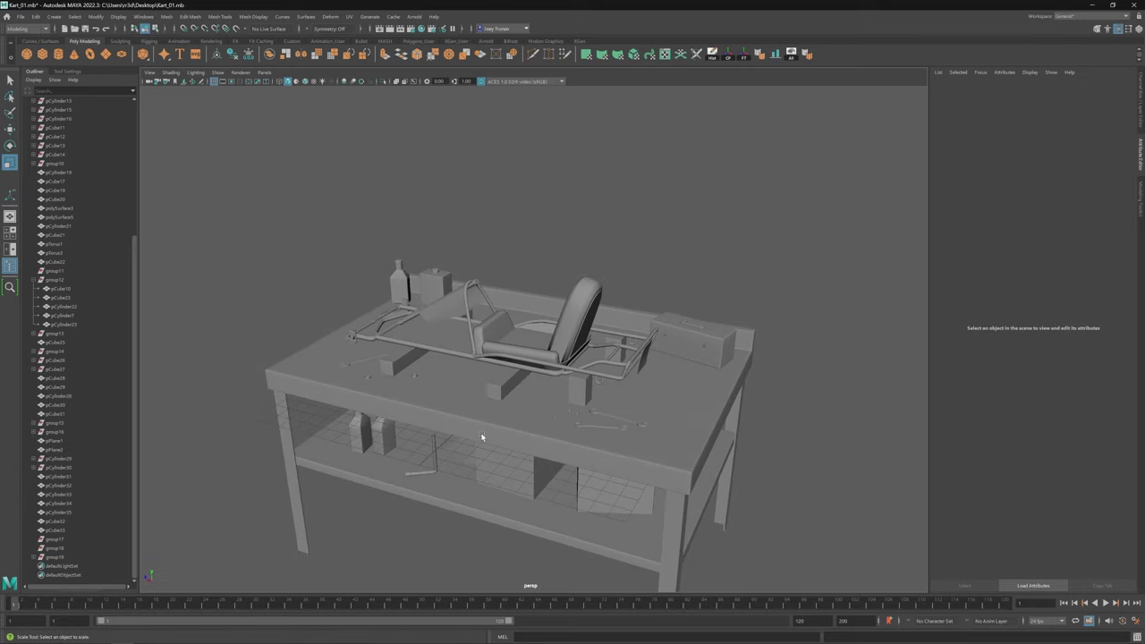
key(ctrl+z)
key(ctrl+z)
key(ctrl+z)
key(ctrl+z)
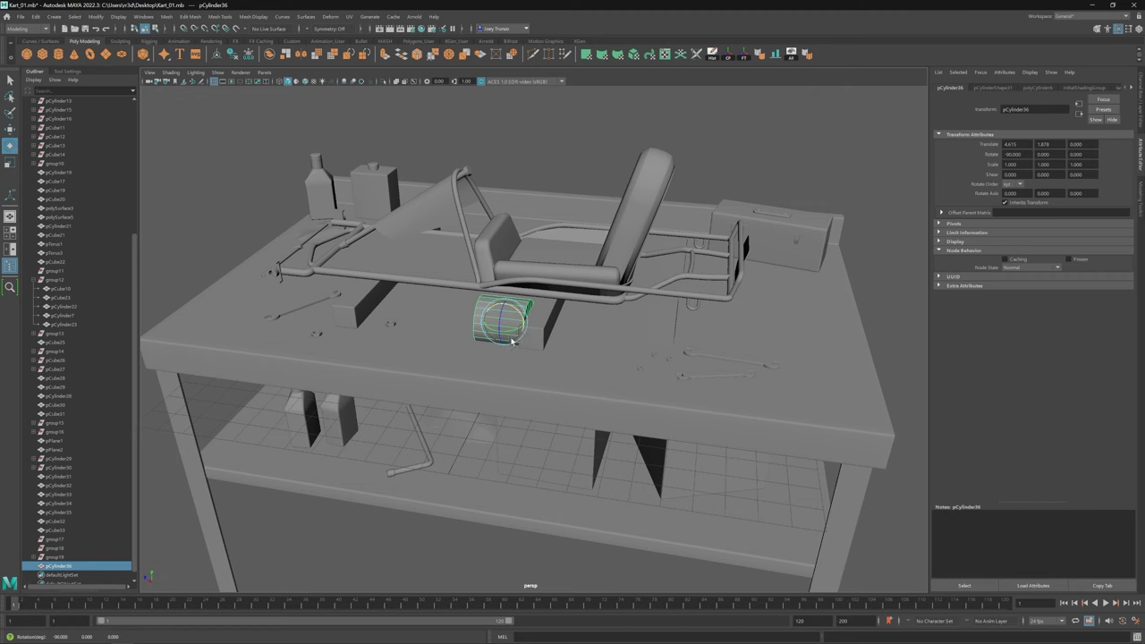
Step: Return to the longer cylinder and extrude its left end into a taper
key(ctrl+z)
key(ctrl+z)
key(ctrl+z)
key(ctrl+z)
key(ctrl+z)
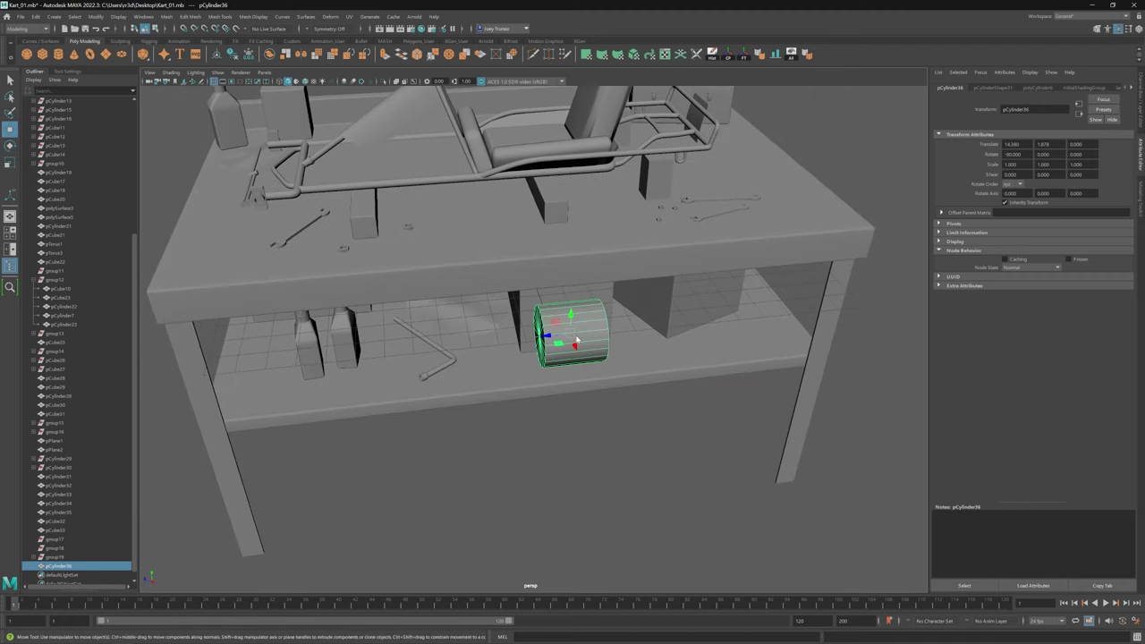
key(ctrl+z)
key(ctrl+z)
right_click(485, 259)
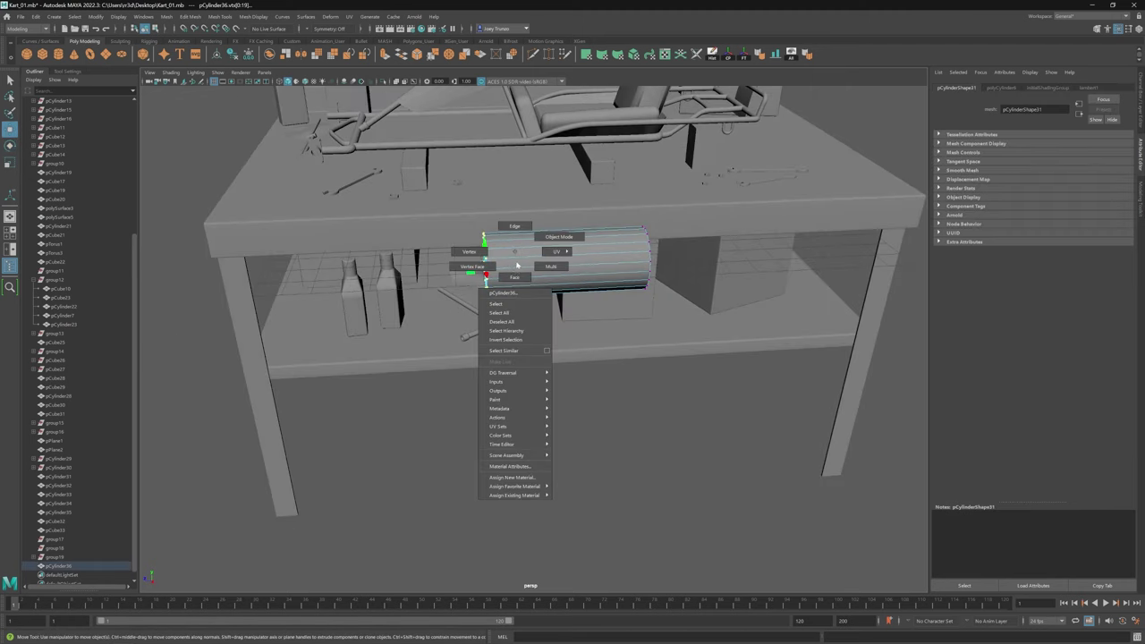
key(ctrl+z)
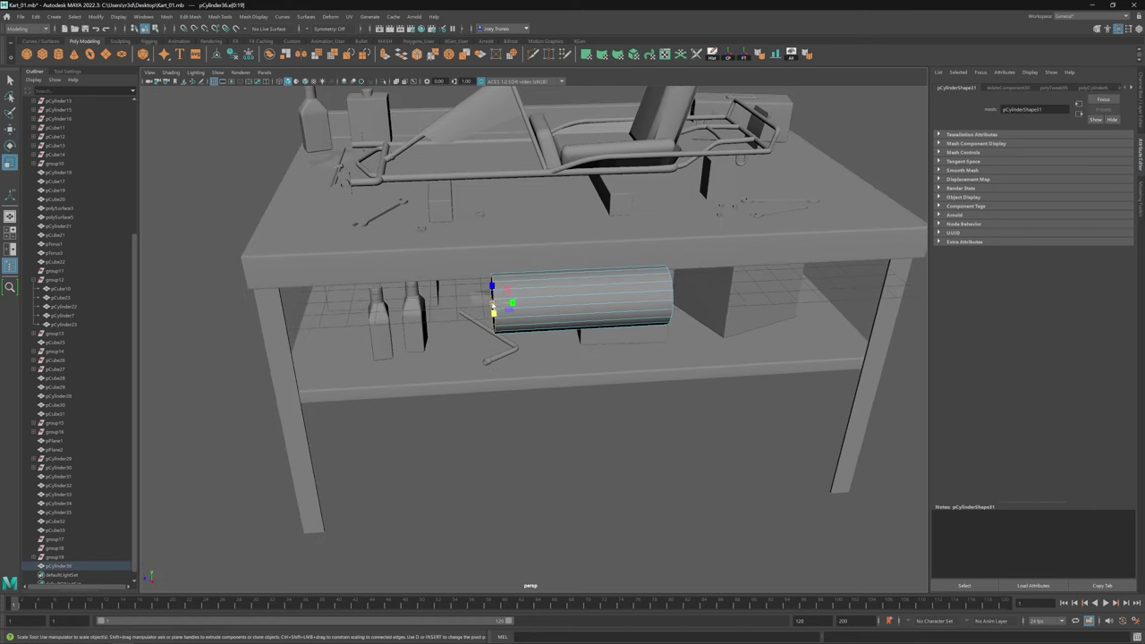
shift+drag(492, 309, 468, 310)
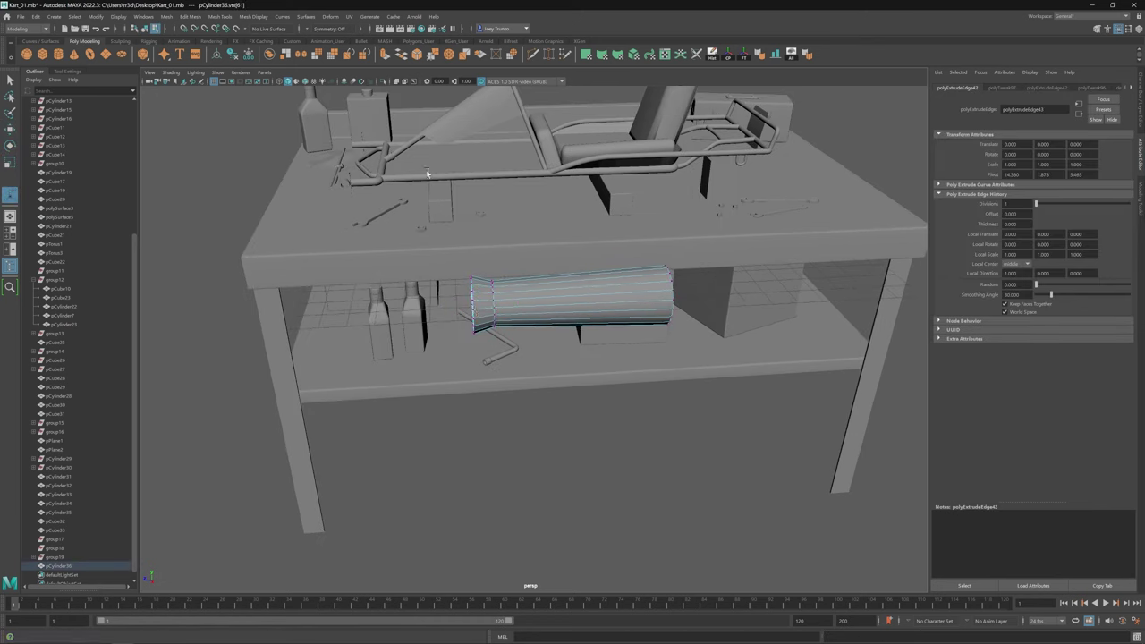
Step: Insert an edge loop around the cylinder and scale it
click(226, 16)
click(237, 82)
click(537, 302)
key(r)
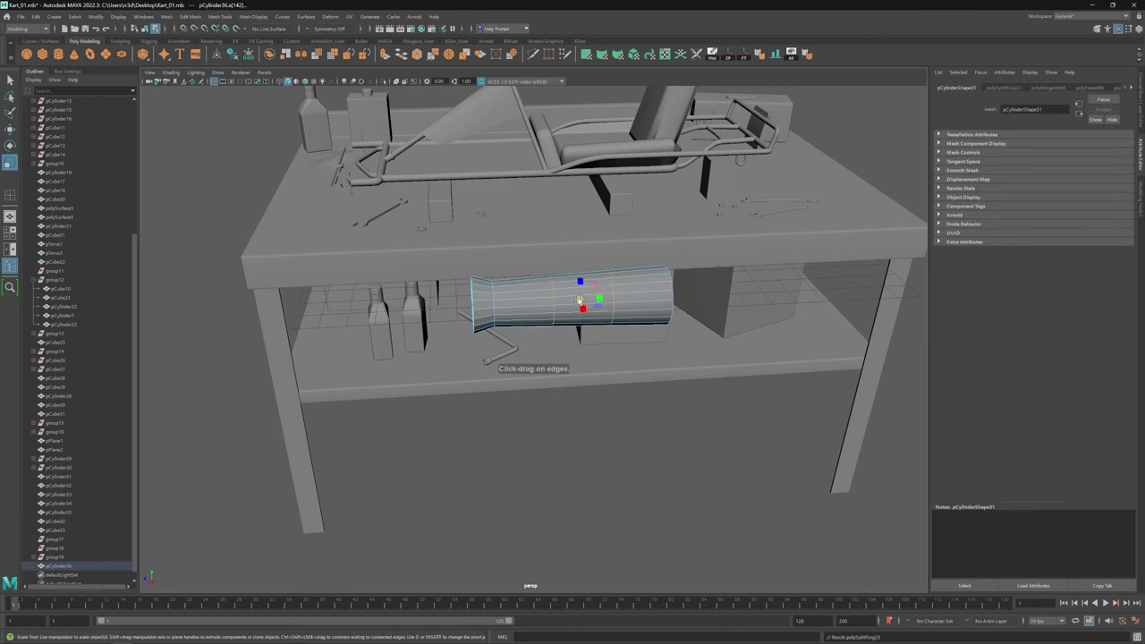
alt+drag(549, 301, 554, 289)
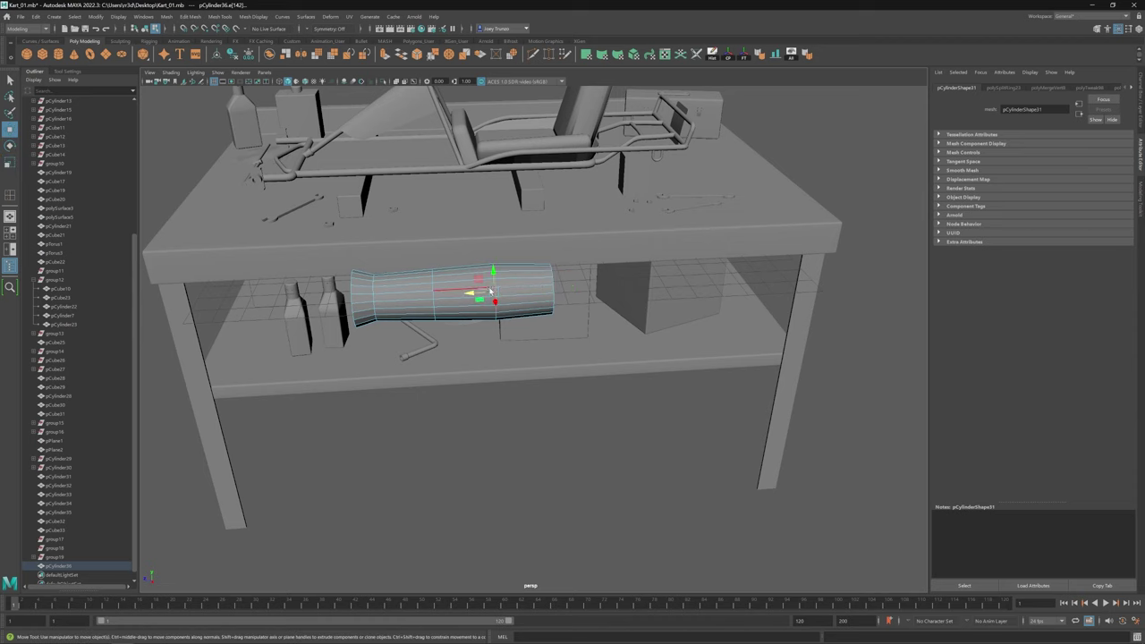
Step: Reselect the handle cylinder under the table and zoom out to see the whole table
key(ctrl+z)
click(496, 284)
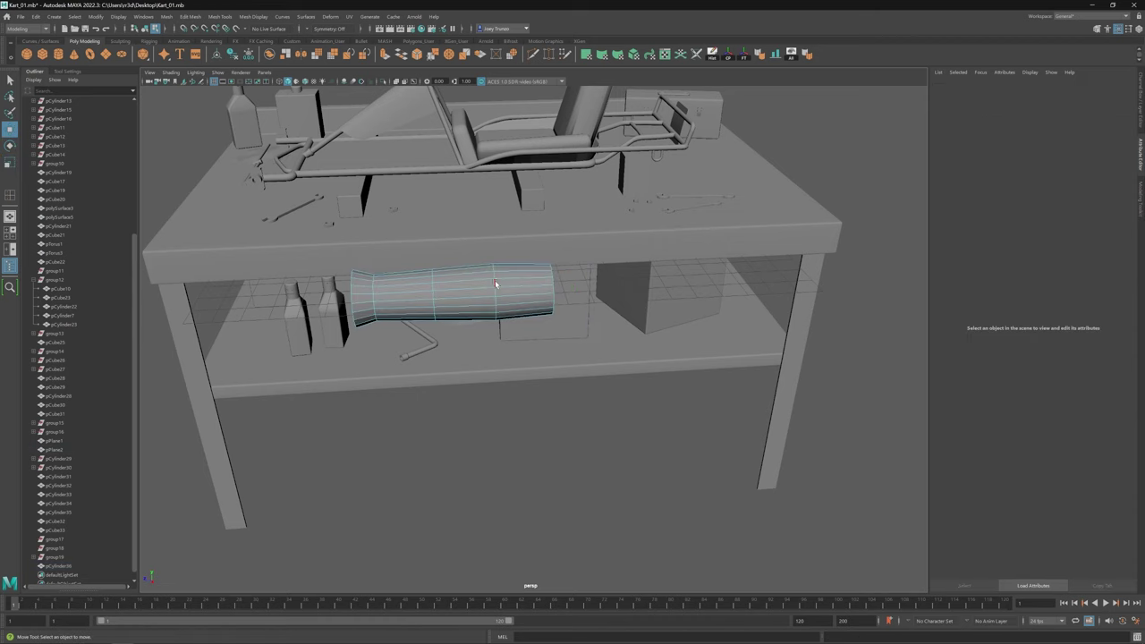
click(497, 284)
scroll(496, 284, down, 5)
alt+drag(496, 284, 572, 300)
Step: Bevel the handle cylinder's edges and scale its end-cap vertices
click(166, 17)
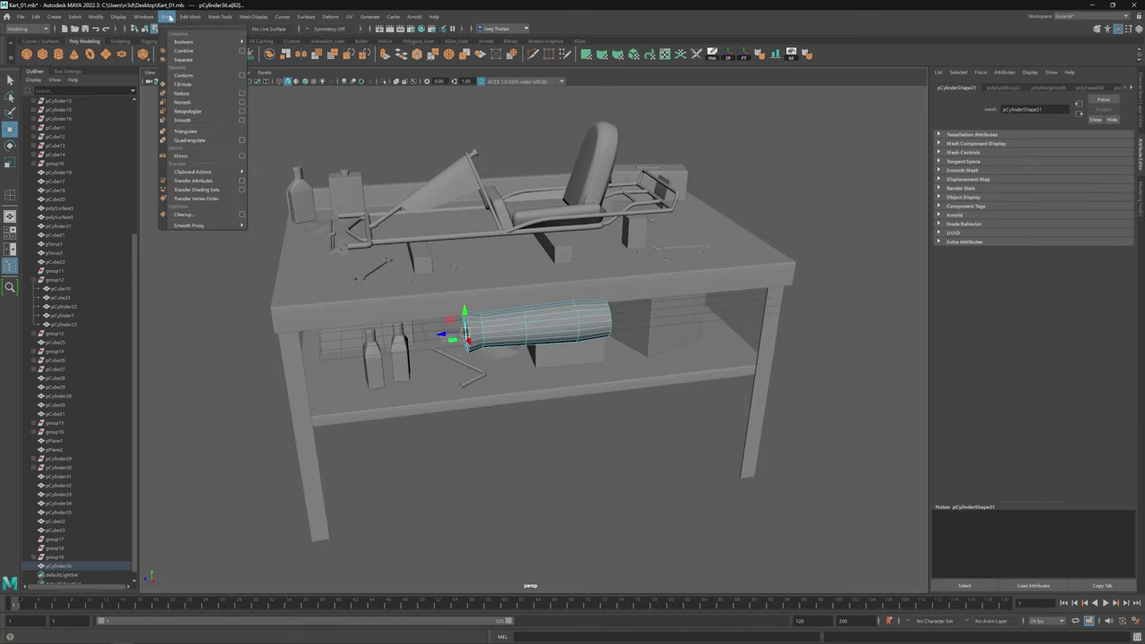
click(192, 51)
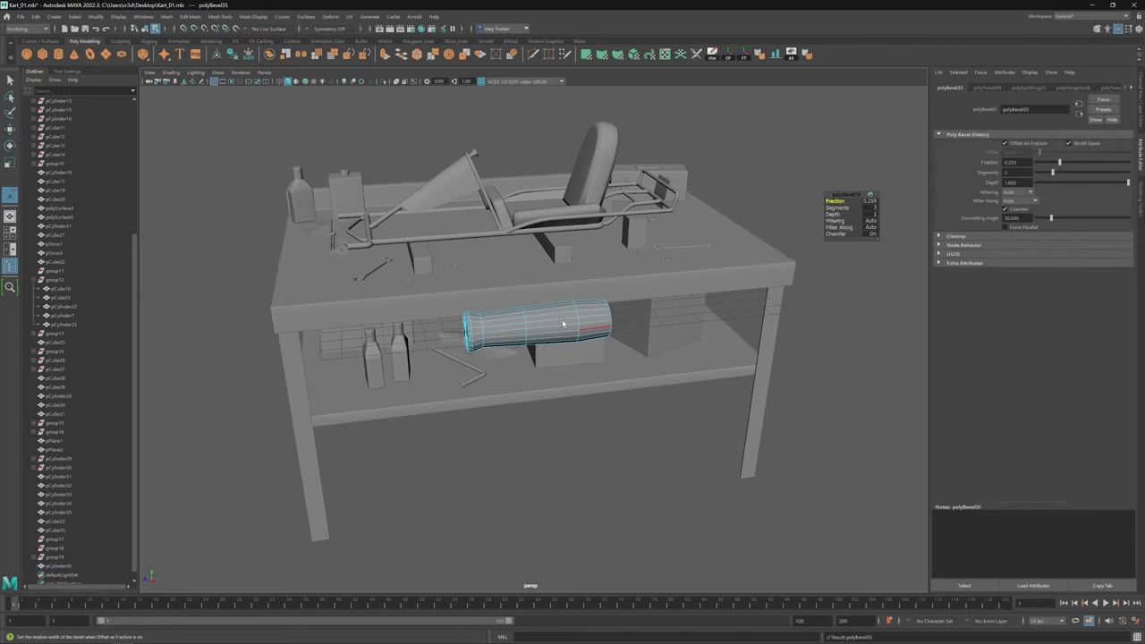
mouse_move(563, 322)
alt+mouse_down()
mouse_move(581, 324)
mouse_move(572, 332)
alt+mouse_up()
key(g)
key(g)
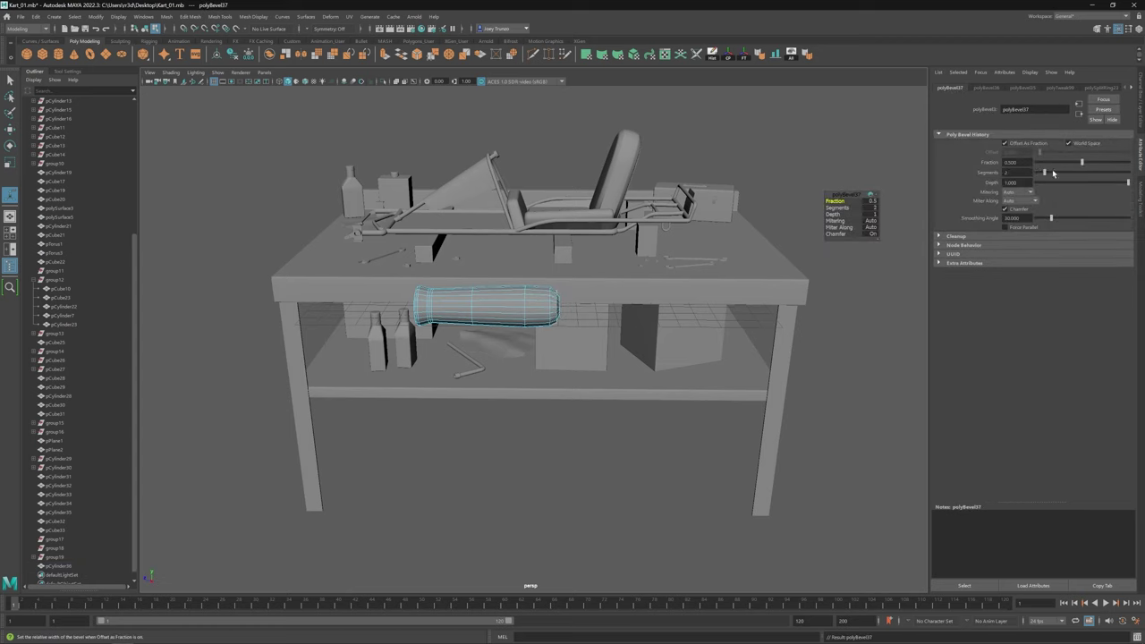
key(w)
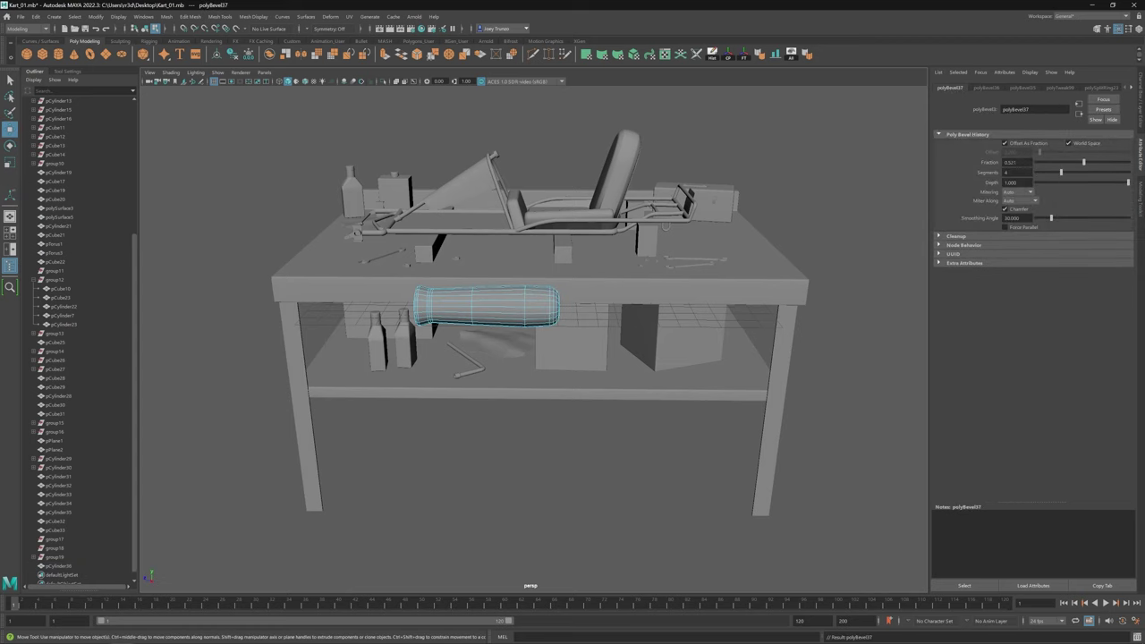
drag(532, 338, 531, 340)
key(r)
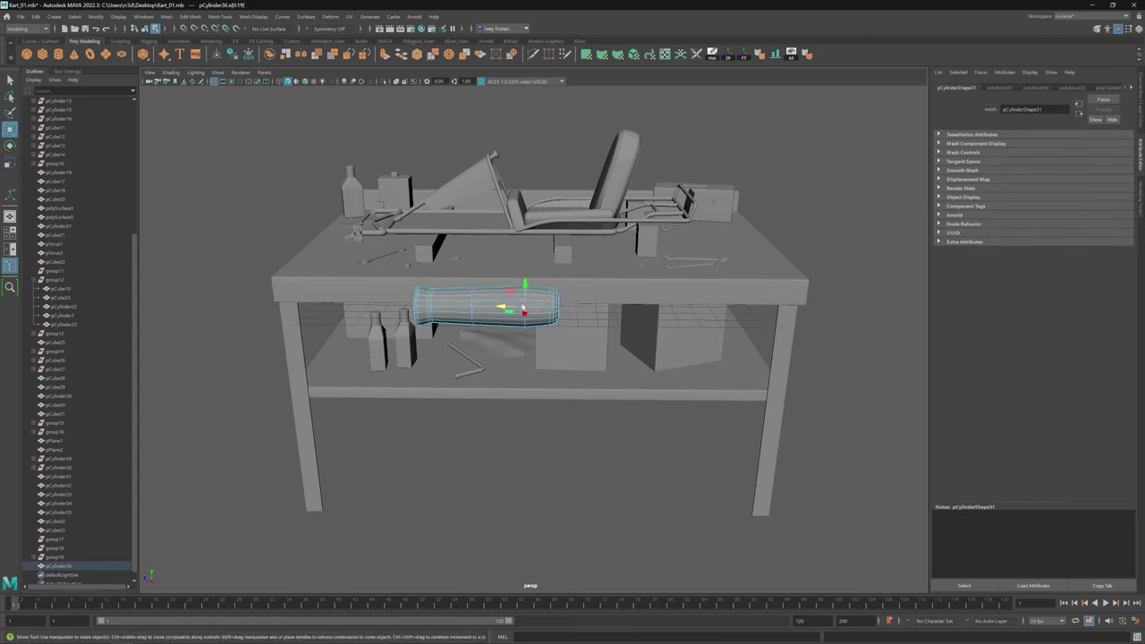
key(g)
scroll(371, 345, down, 5)
key(F8)
scroll(474, 331, up, 8)
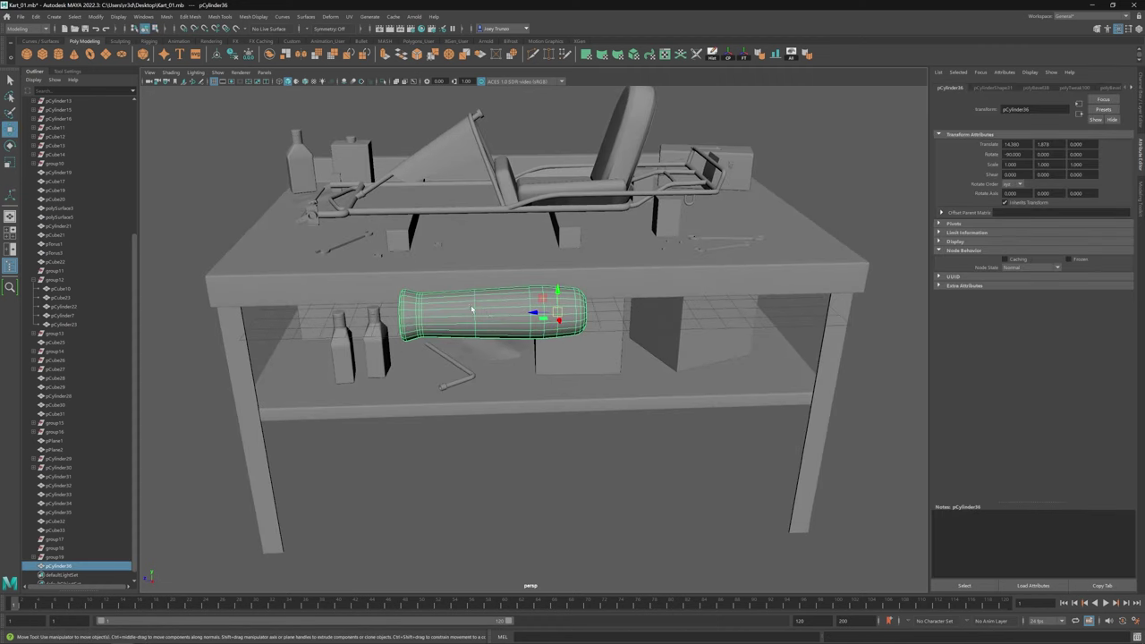
alt+drag(471, 309, 638, 309)
Step: Duplicate a cylinder for the shaft and stretch its end vertices out to the left
key(ctrl+d)
key(e)
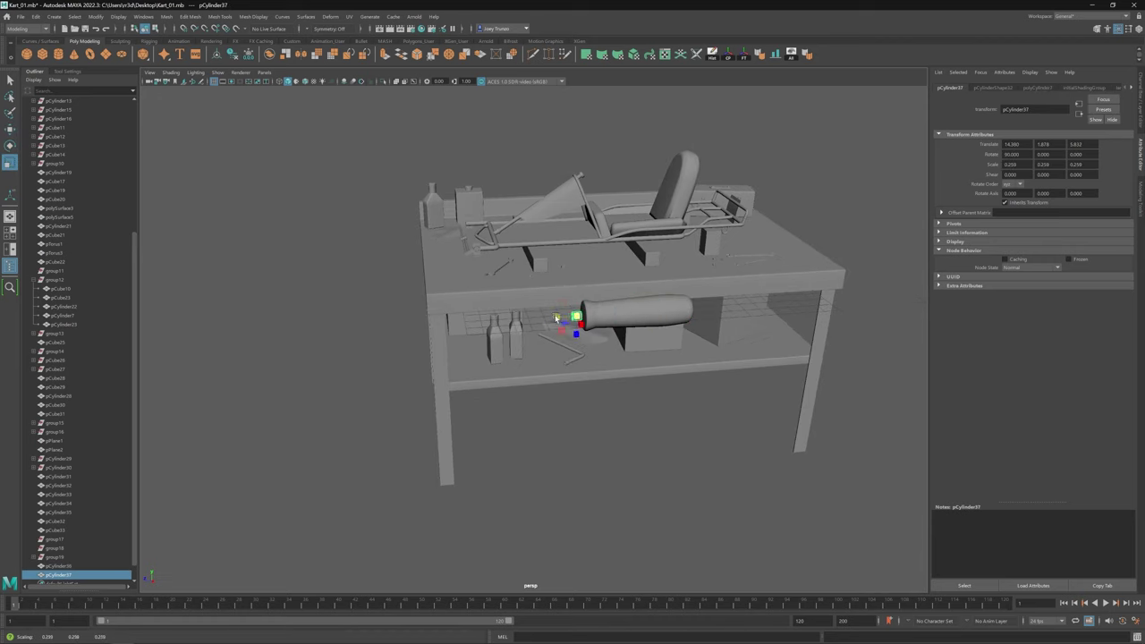
key(w)
alt+drag(555, 317, 501, 313)
key(F9)
drag(322, 245, 397, 459)
drag(483, 318, 585, 355)
Step: Scale a band of the handle's vertices
click(592, 320)
scroll(590, 331, up, 4)
key(F8)
drag(624, 265, 583, 332)
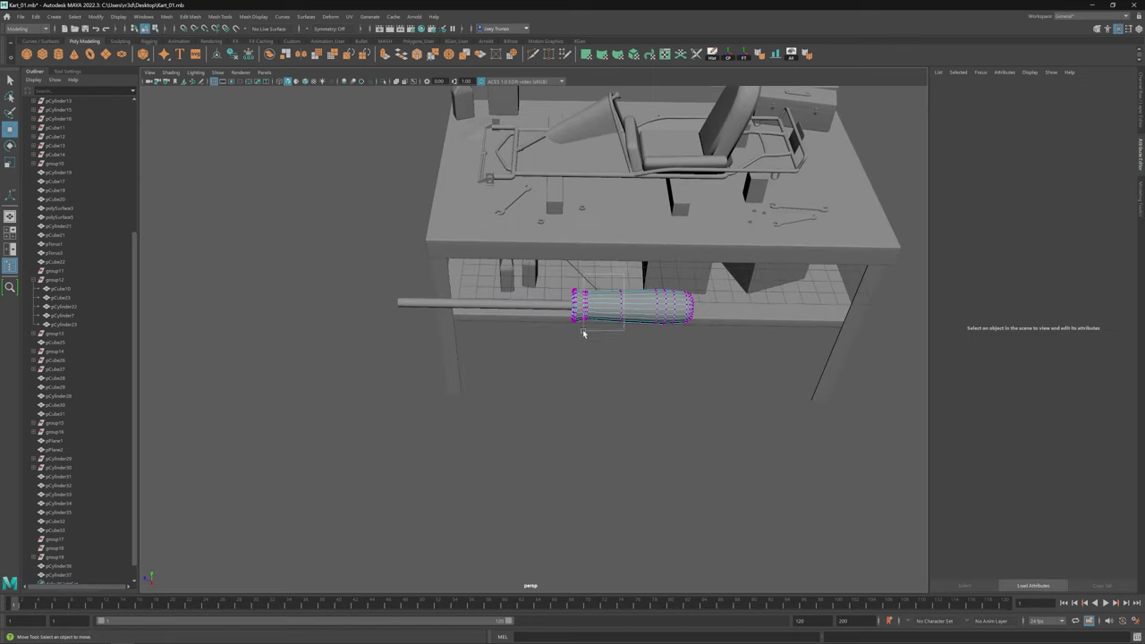
key(r)
scroll(587, 309, up, 3)
right_drag(587, 308, 590, 295)
scroll(512, 365, down, 5)
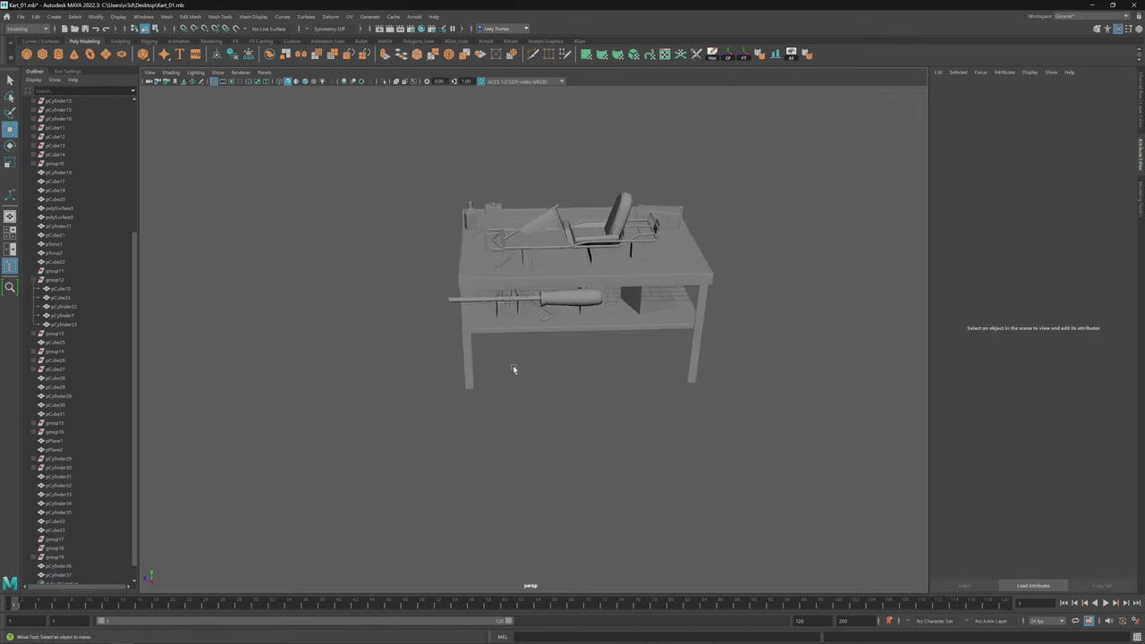
alt+drag(512, 365, 583, 324)
Step: On the thin rod, delete its end face and extrude the open end further left
click(608, 347)
scroll(673, 358, up, 4)
scroll(593, 319, up, 5)
scroll(592, 320, down, 6)
scroll(582, 324, up, 3)
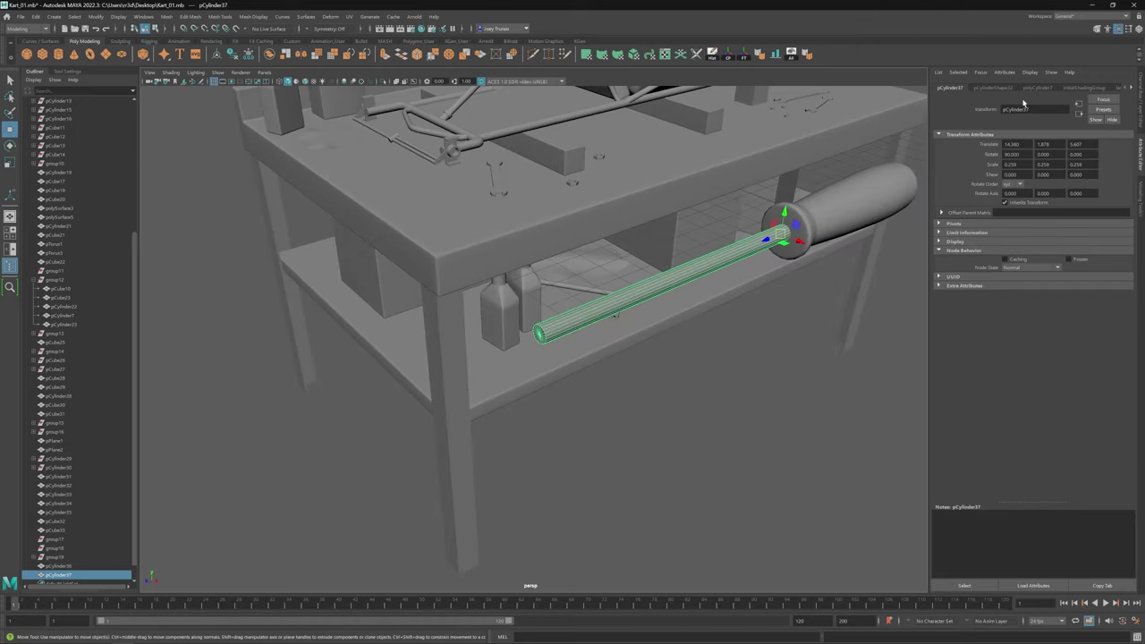
click(1036, 88)
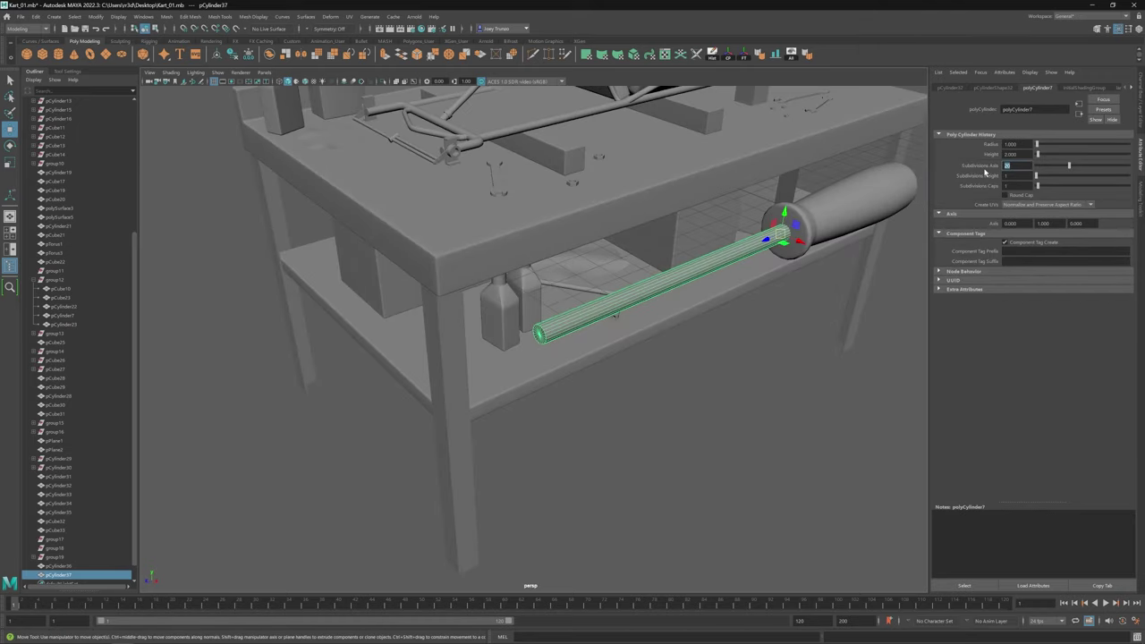
key(F8)
alt+drag(707, 273, 626, 295)
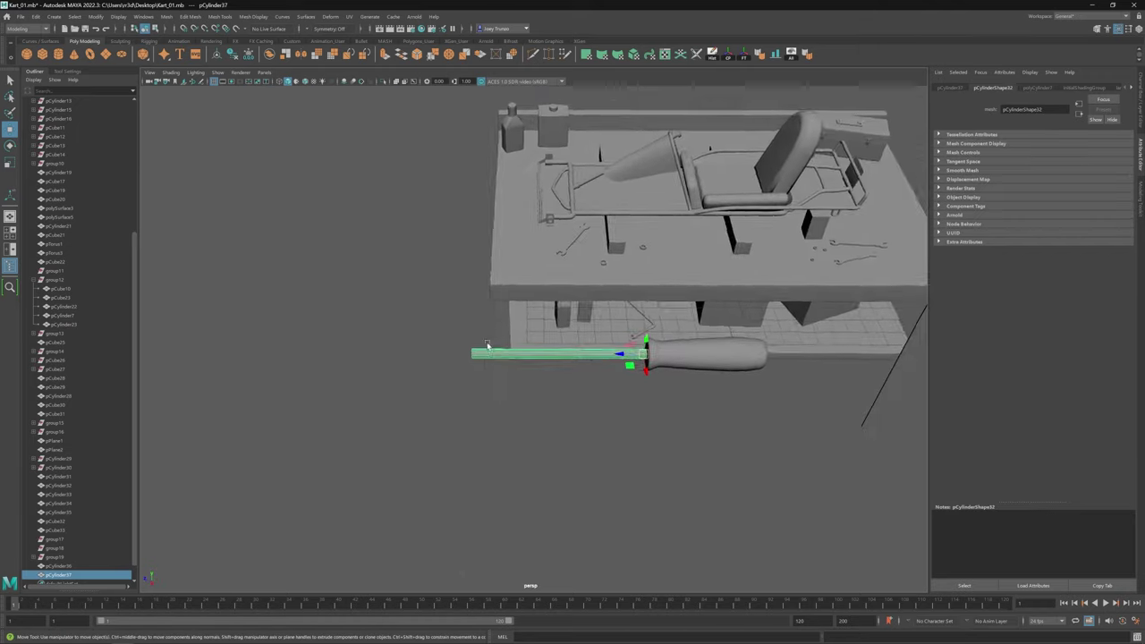
scroll(506, 289, up, 3)
scroll(573, 338, up, 2)
key(Delete)
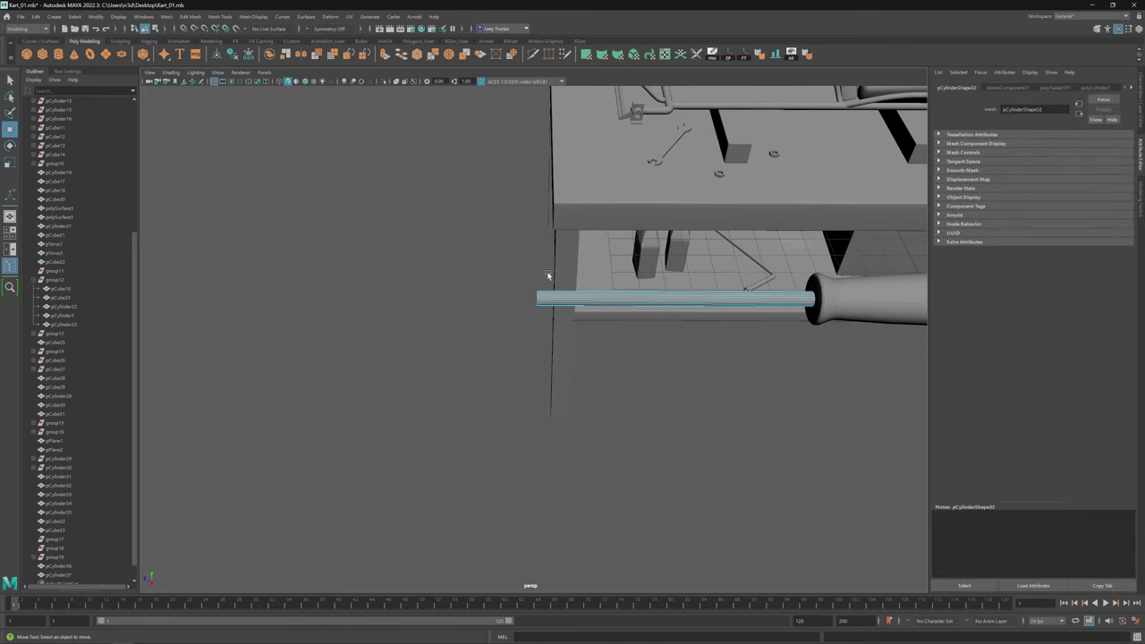
shift+drag(536, 302, 524, 381)
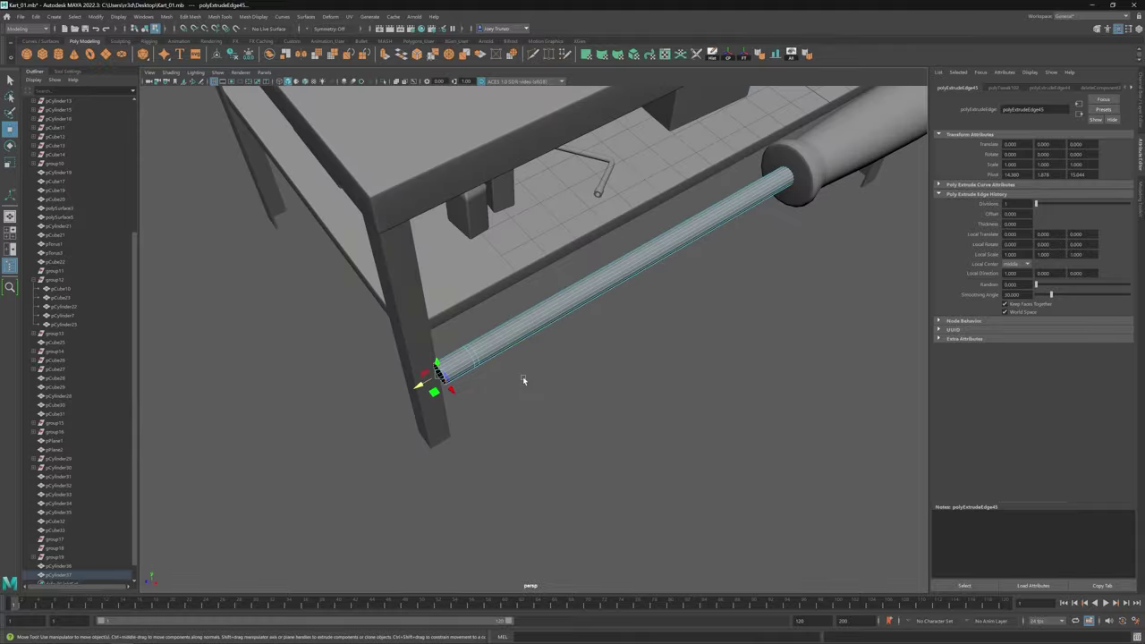
Step: Collapse the rod's open end to a point with Merge To Center and scale the tip's face loop
click(167, 16)
click(188, 89)
alt+drag(447, 269, 511, 263)
key(ctrl+z)
click(448, 55)
scroll(605, 363, up, 5)
click(493, 282)
double_click(491, 266)
key(r)
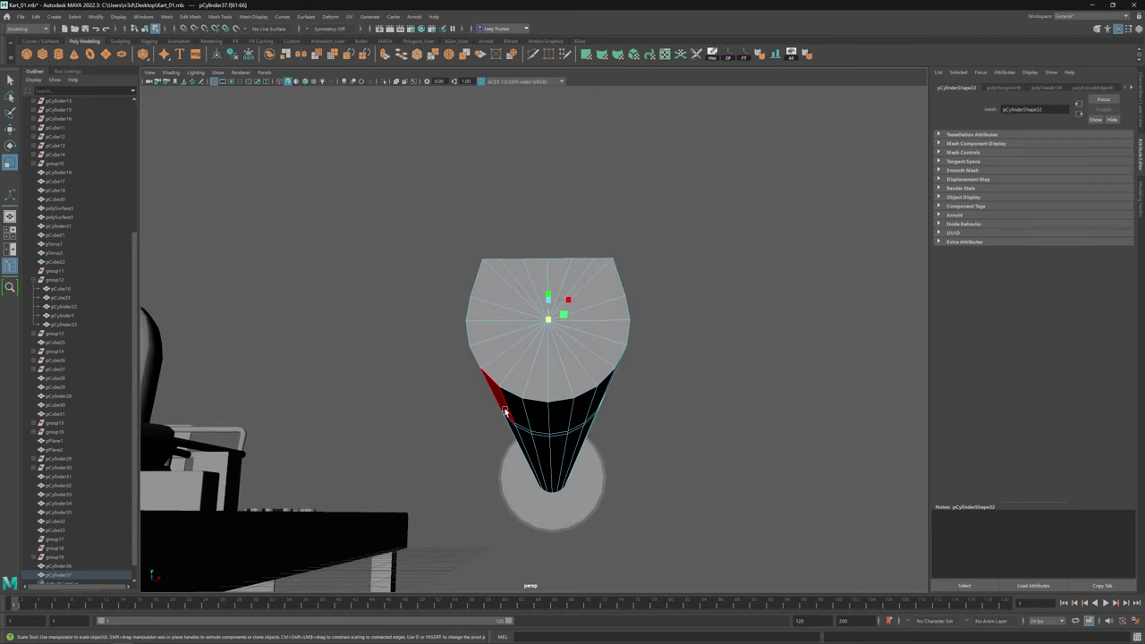
alt+drag(546, 425, 626, 336)
Step: Bevel the rod's edges
click(518, 290)
click(189, 16)
click(215, 36)
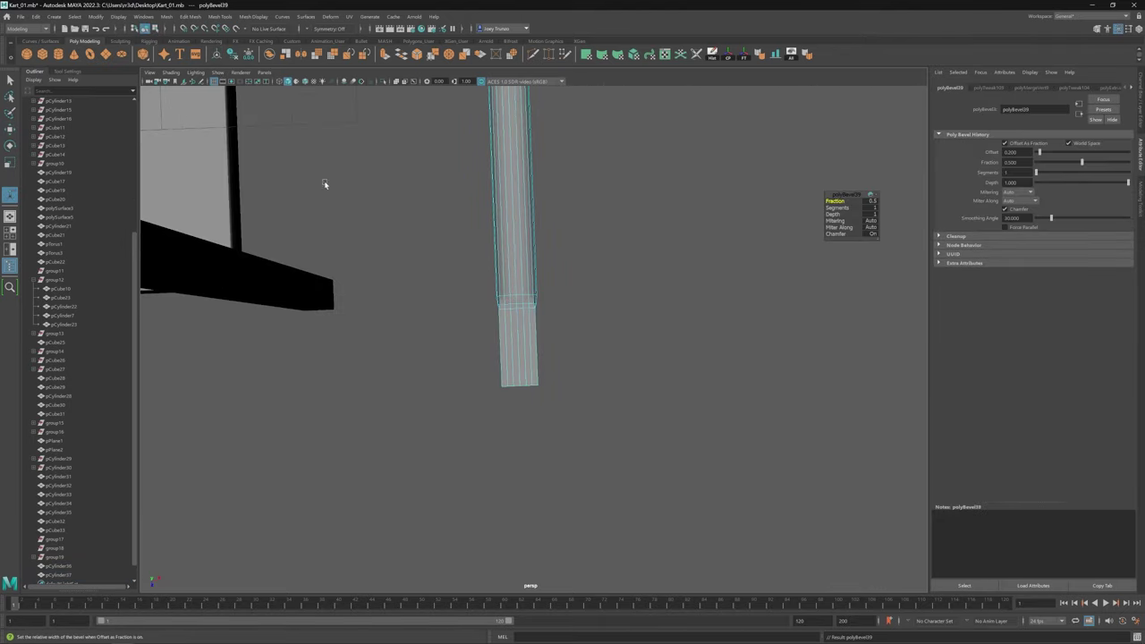
alt+drag(808, 232, 471, 324)
click(547, 263)
scroll(562, 395, up, 5)
alt+drag(562, 394, 534, 390)
Step: Repeat the bevel on the rod and adjust the scale of the shaft's tip
key(ctrl+b)
alt+drag(552, 343, 481, 222)
key(w)
scroll(536, 376, down, 3)
scroll(536, 376, up, 6)
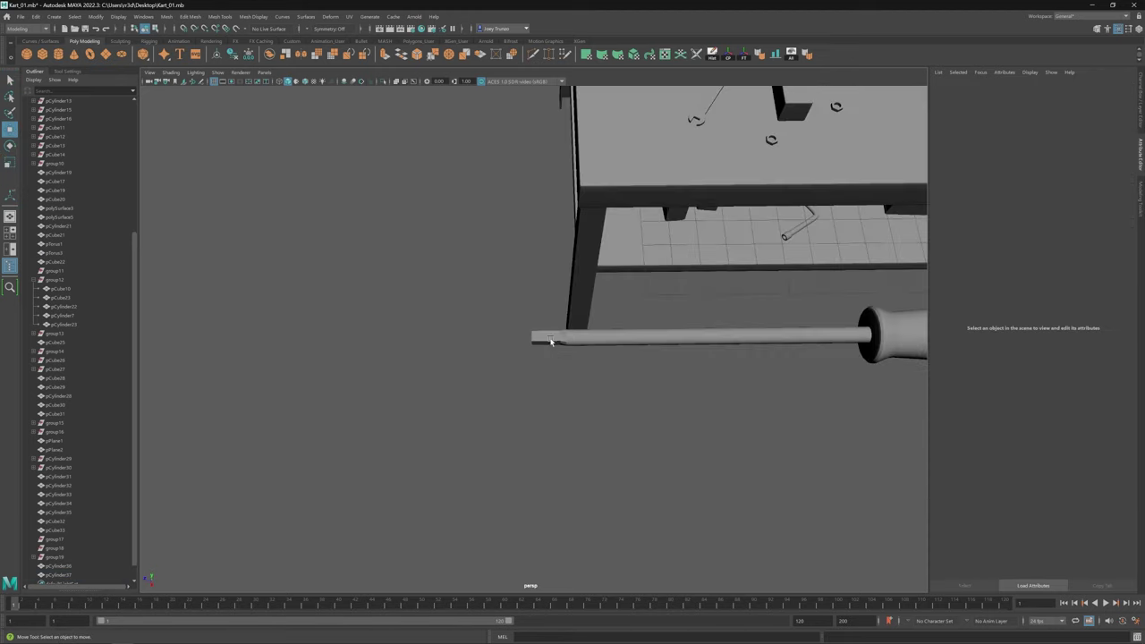
key(r)
alt+drag(541, 357, 529, 338)
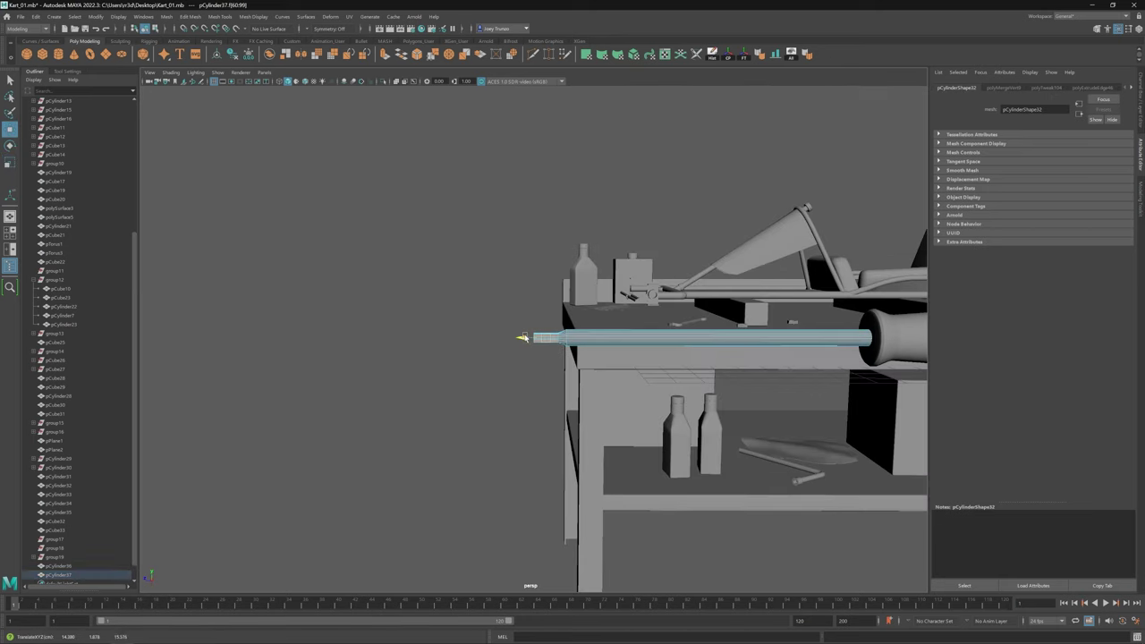
scroll(506, 380, down, 5)
Step: Group the screwdriver handle and shaft and shrink the group slightly
key(ctrl+g)
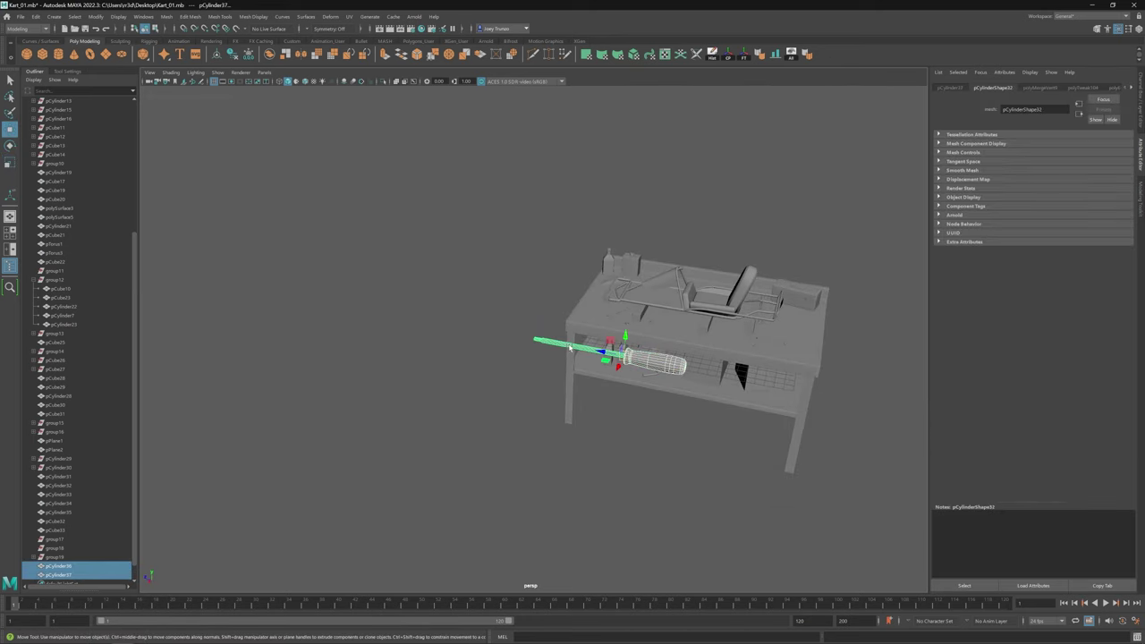
key(r)
drag(535, 351, 528, 353)
Step: Slide the screwdriver further along the tabletop and tilt it slightly
click(671, 362)
key(f)
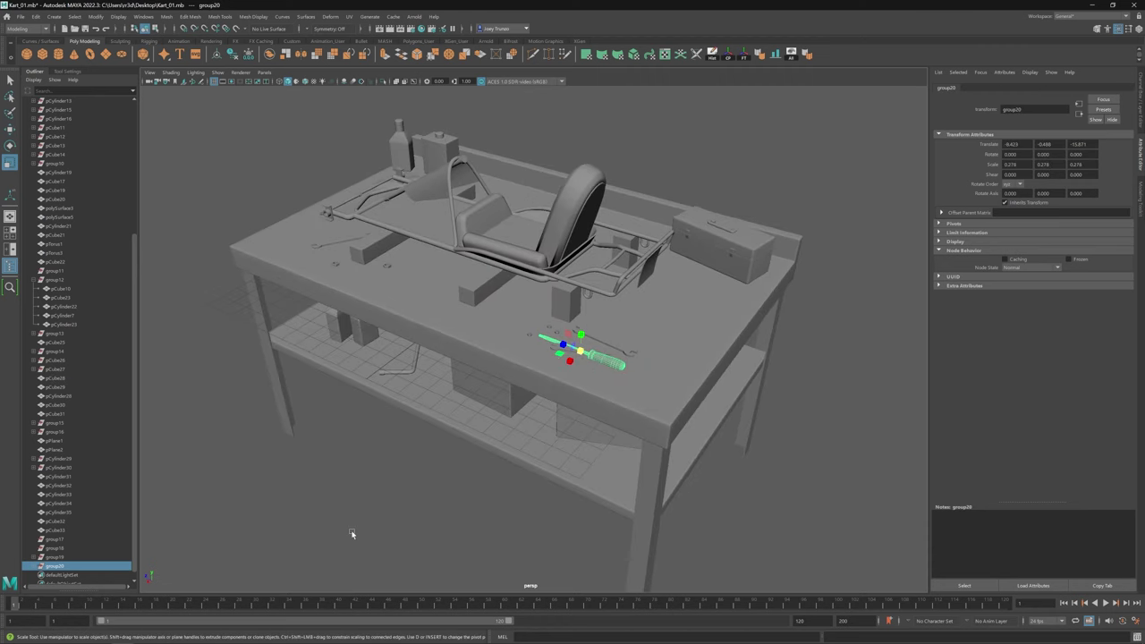
key(e)
alt+drag(365, 524, 562, 390)
key(w)
drag(561, 390, 579, 403)
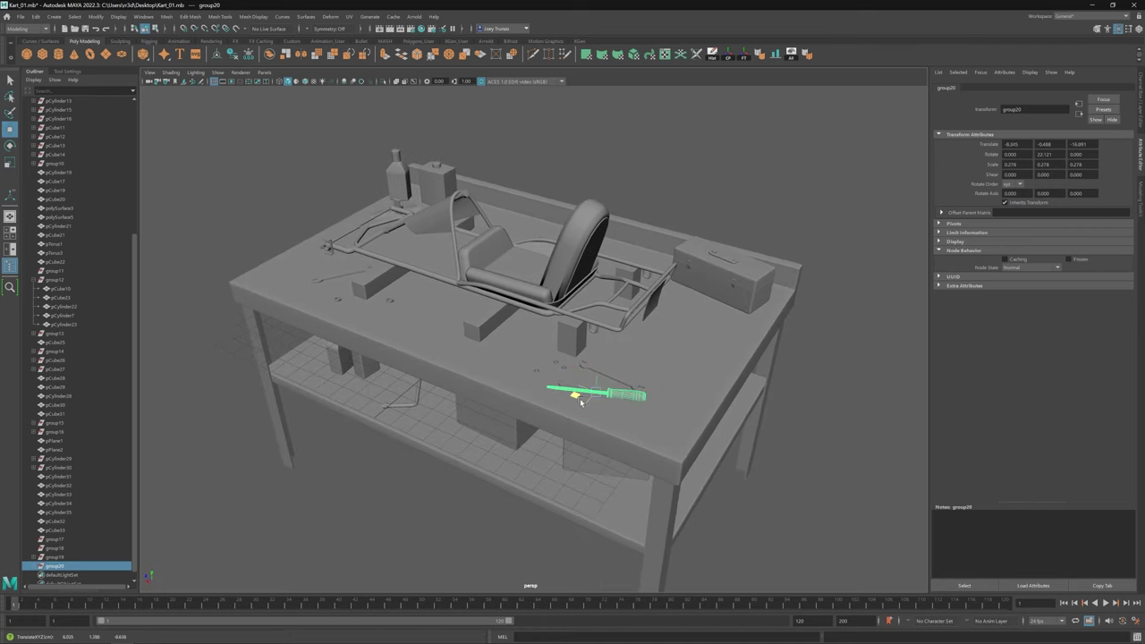
key(f)
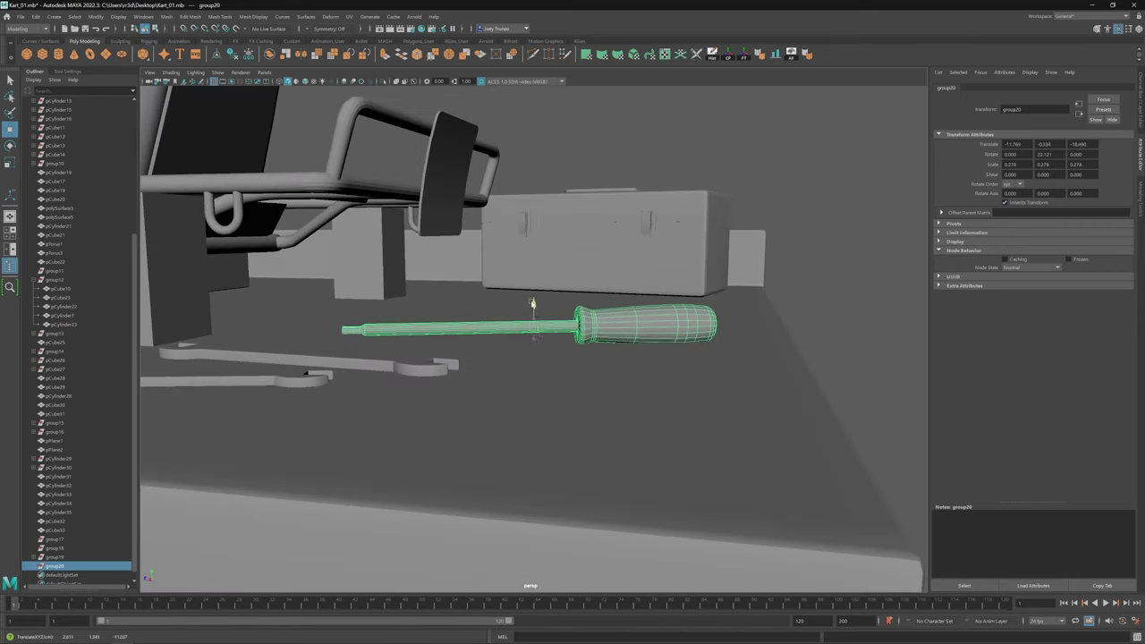
key(e)
alt+drag(524, 320, 580, 315)
key(ctrl+shift+t)
drag(579, 315, 576, 307)
key(w)
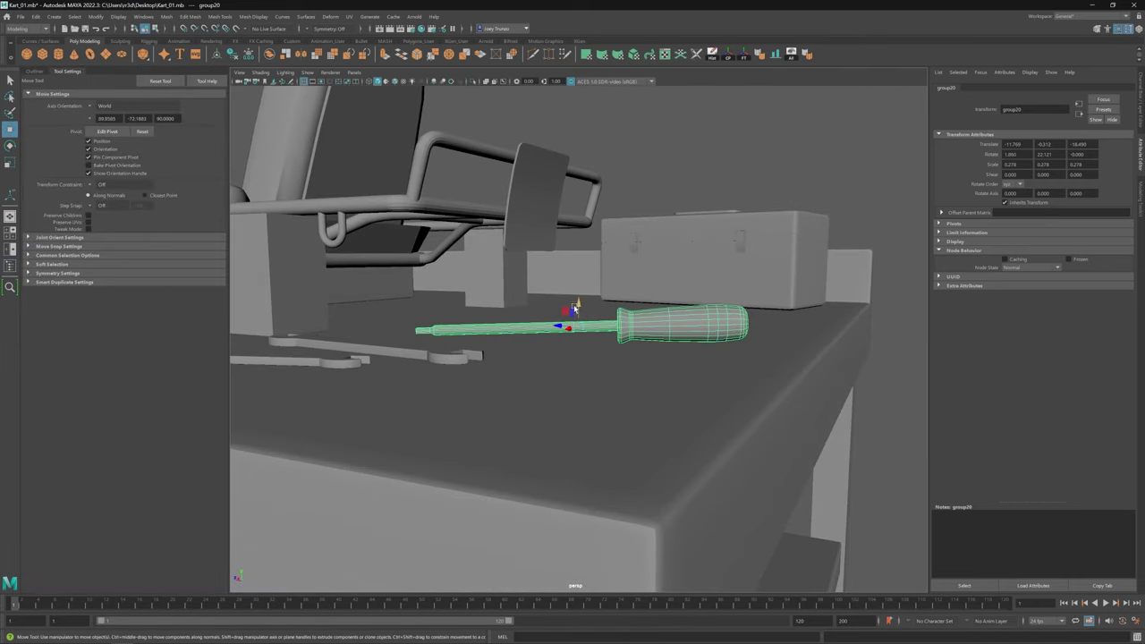
Step: Select the screwdriver shaft's tip vertices in vertex mode
right_drag(575, 308, 536, 307)
drag(429, 315, 626, 375)
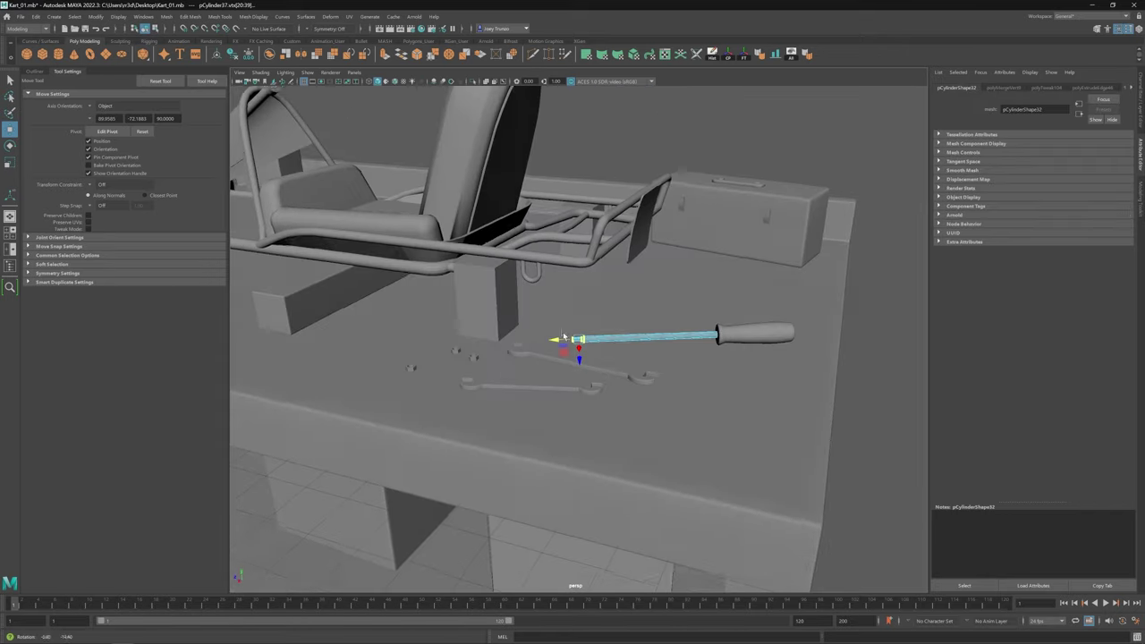
click(888, 385)
alt+drag(889, 385, 606, 405)
Step: Select the shaft and handle, delete the handle, then restore it with undo
click(586, 338)
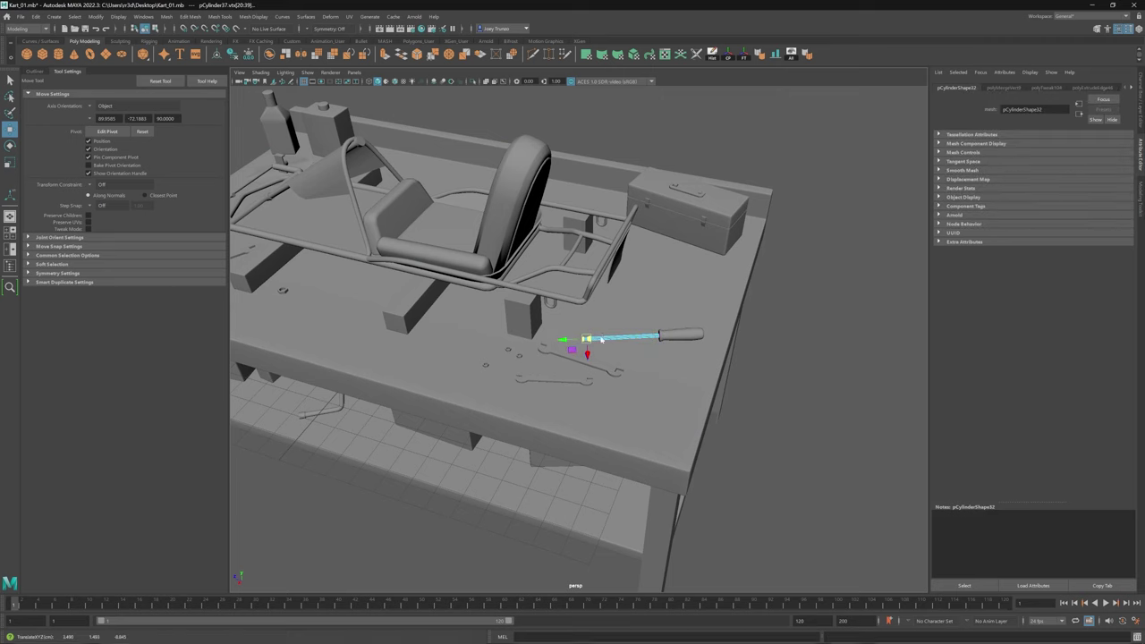
click(672, 337)
key(Delete)
key(ctrl+z)
key(f)
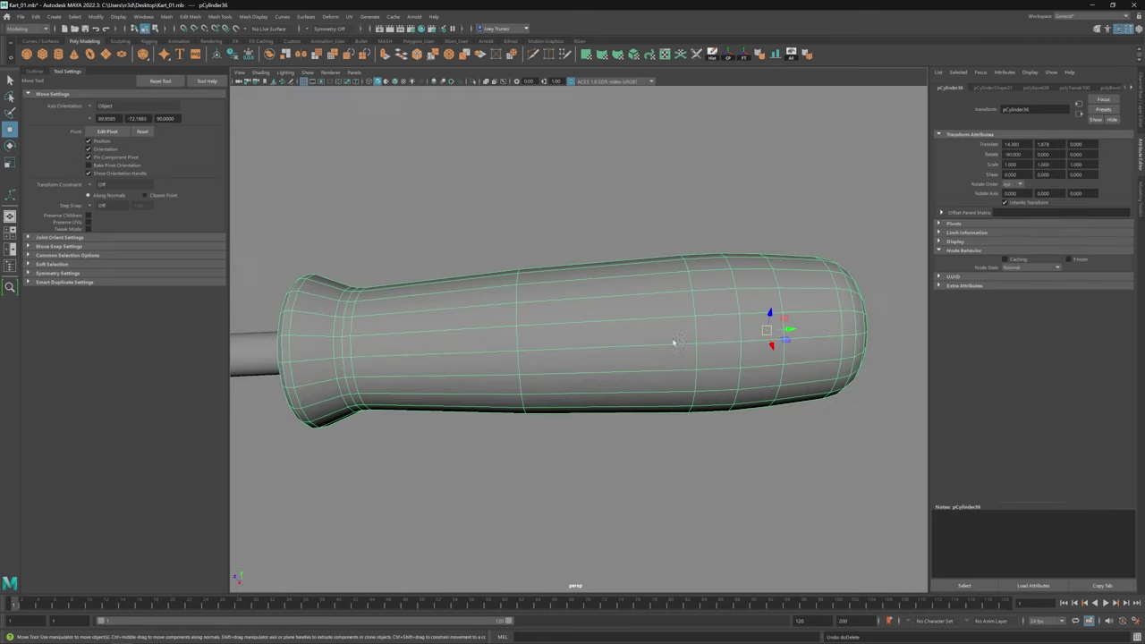
Step: Lower the screwdriver onto the tabletop and nudge its rotation slightly
scroll(673, 342, down, 5)
mouse_move(591, 356)
alt+mouse_down()
mouse_move(319, 335)
mouse_move(482, 363)
mouse_move(588, 340)
alt+mouse_up()
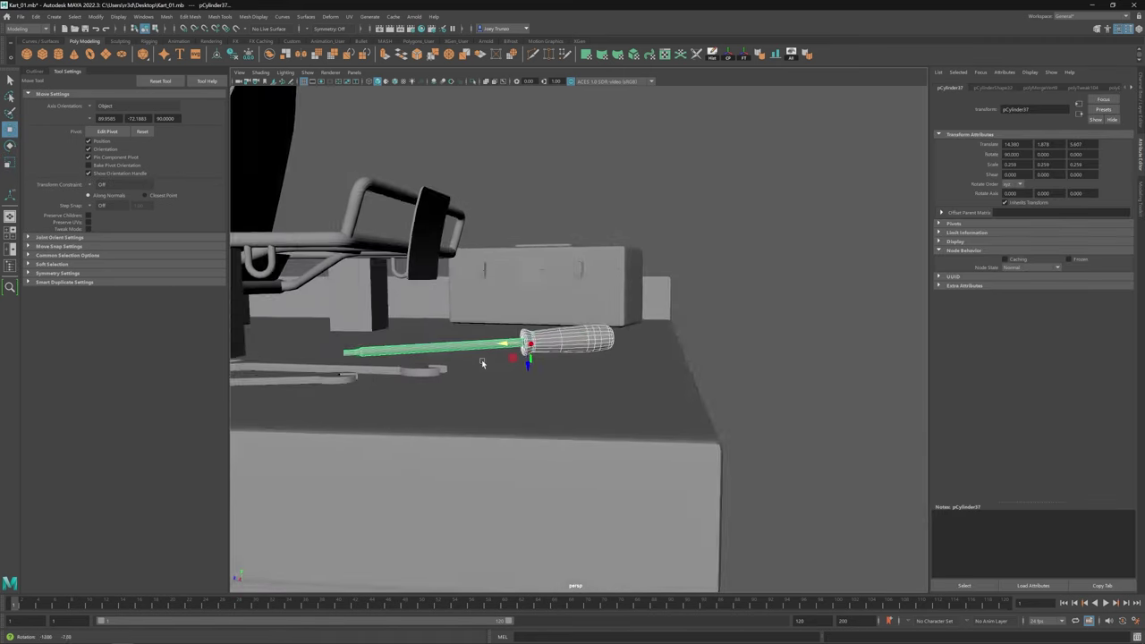
drag(589, 340, 593, 357)
key(e)
drag(562, 311, 561, 313)
key(w)
click(809, 185)
Step: Select the screwdriver handle's vertices for scaling
scroll(442, 325, down, 10)
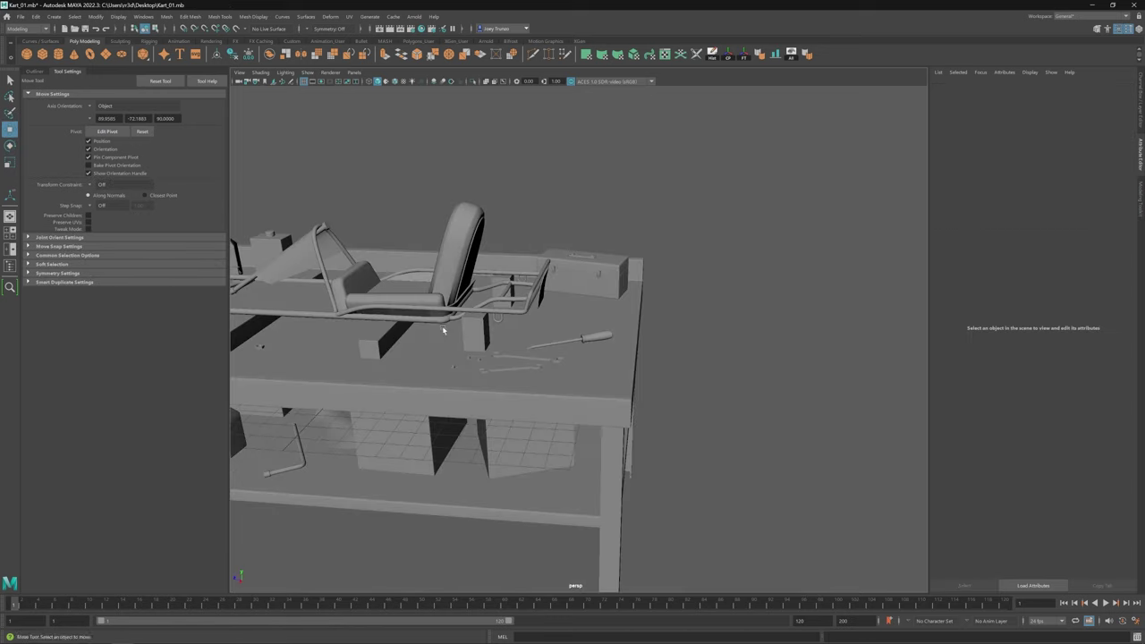
alt+drag(442, 325, 450, 357)
scroll(572, 340, up, 8)
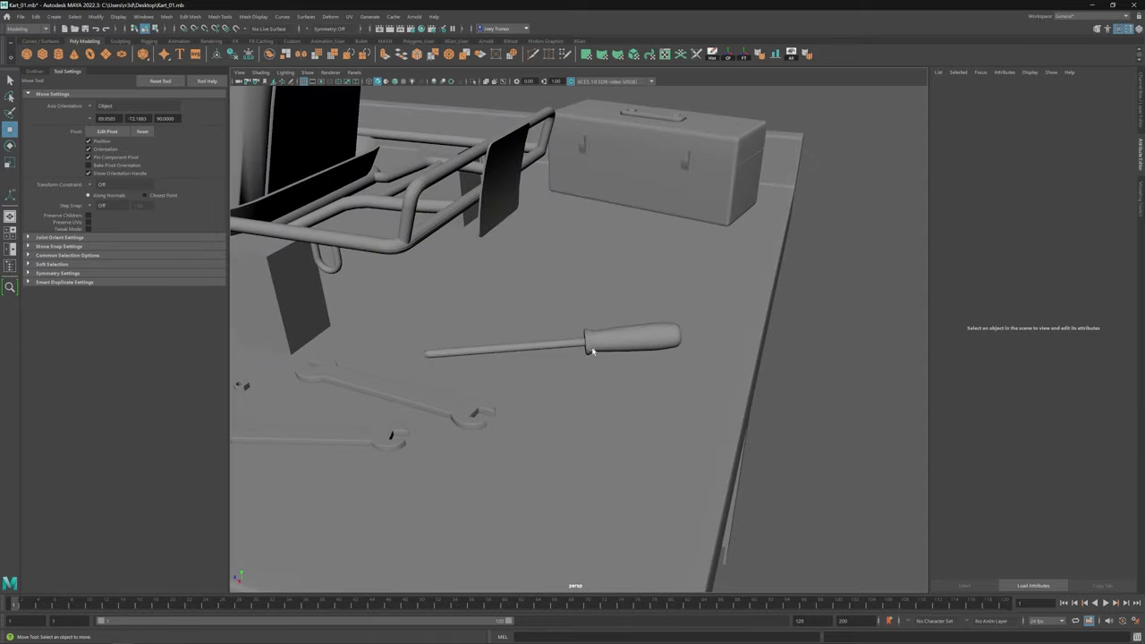
alt+drag(573, 339, 590, 313)
right_drag(631, 334, 626, 309)
drag(614, 308, 670, 356)
key(r)
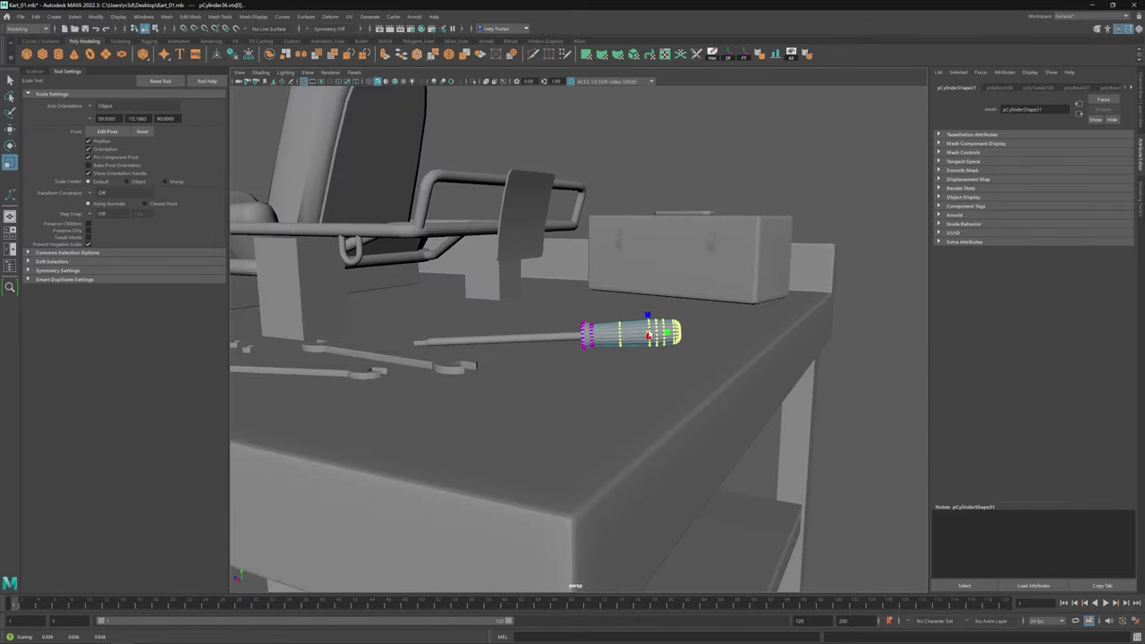
Step: Zoom out to a low view of the whole table and select the lower shelf
right_drag(630, 334, 745, 337)
scroll(744, 337, down, 8)
click(572, 358)
scroll(550, 342, up, 8)
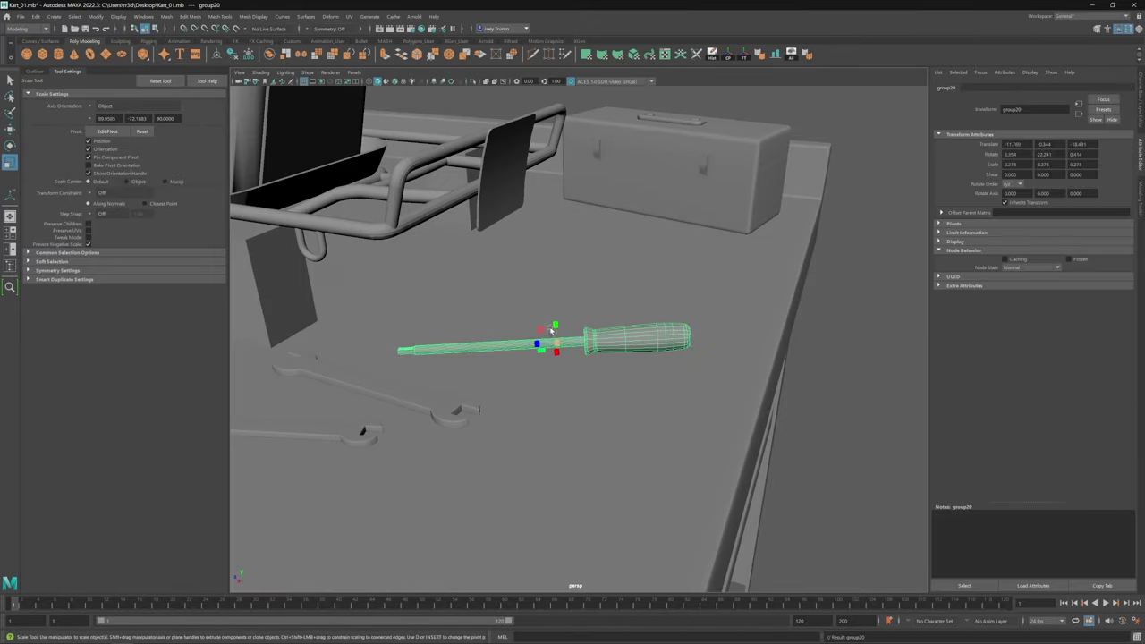
key(w)
alt+drag(552, 329, 554, 321)
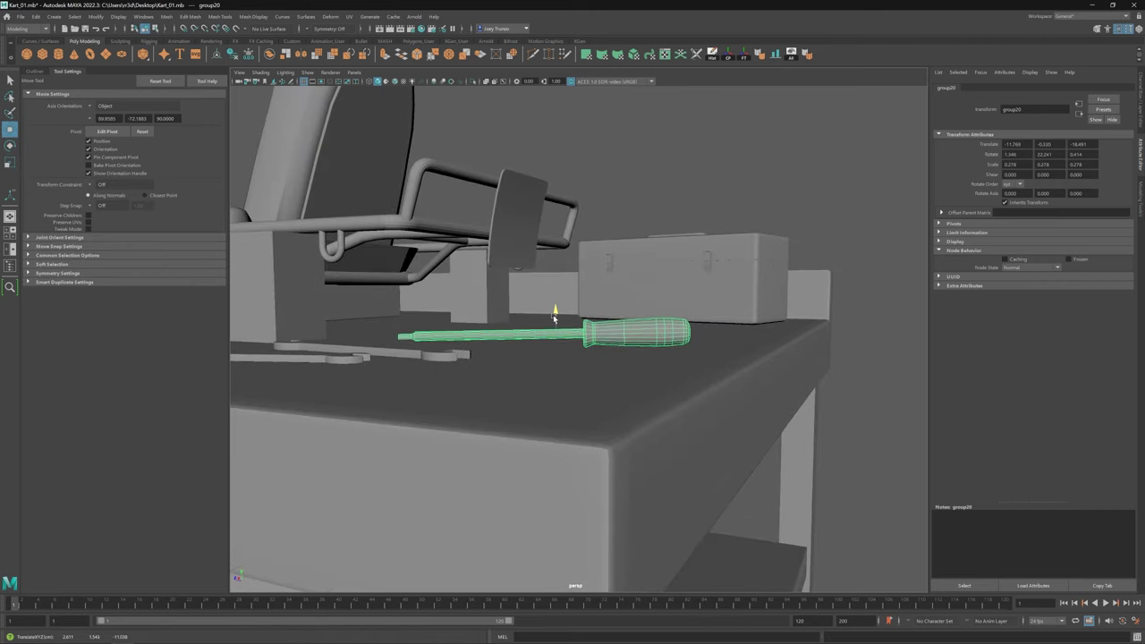
scroll(554, 317, down, 10)
click(645, 421)
scroll(644, 421, up, 5)
scroll(542, 412, down, 3)
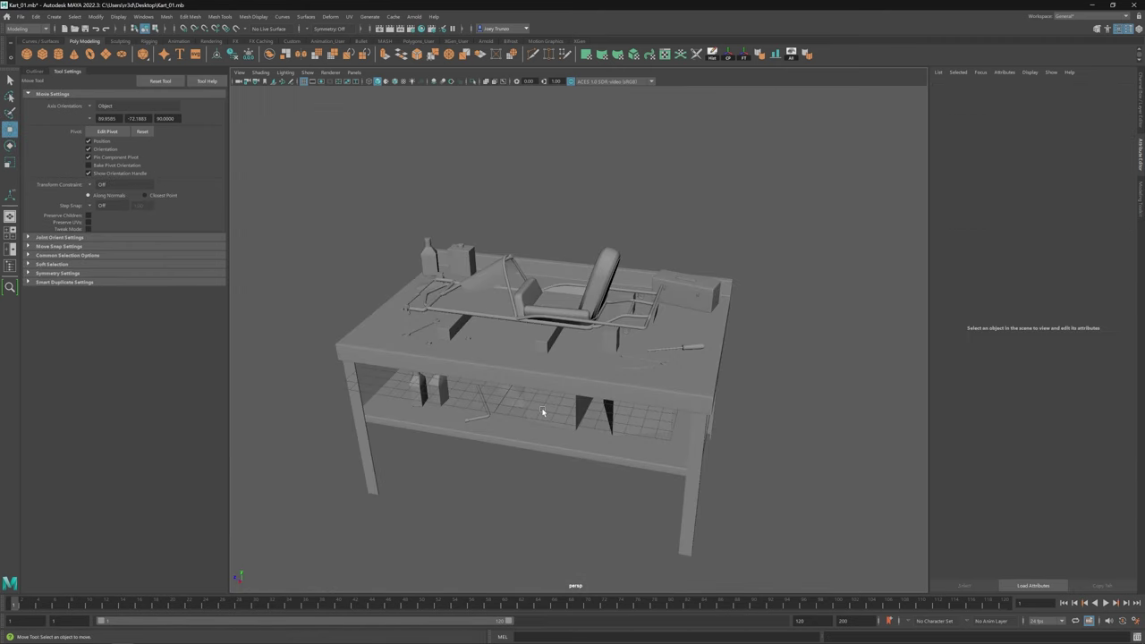
click(509, 435)
alt+drag(510, 434, 668, 366)
Step: Move pCube47 from behind the bottles down onto the bottom shelf
click(542, 369)
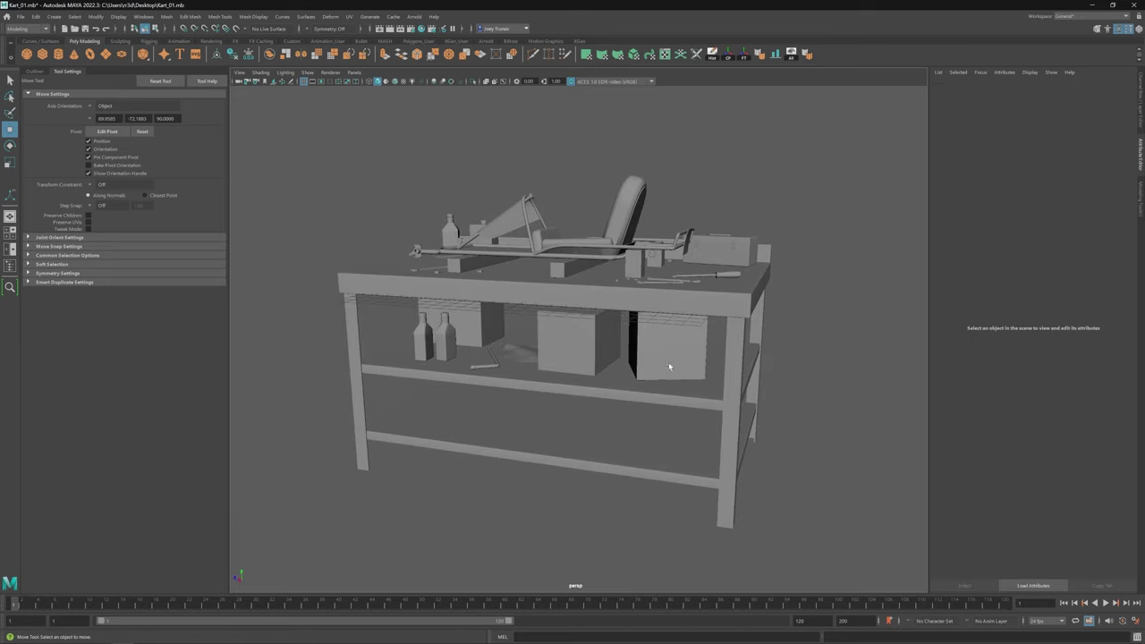
click(472, 305)
drag(469, 309, 493, 333)
Step: Duplicate the box and rotate the copy to -99.5 degrees in Y
key(ctrl+d)
drag(553, 308, 547, 313)
key(e)
drag(547, 313, 547, 334)
key(w)
key(e)
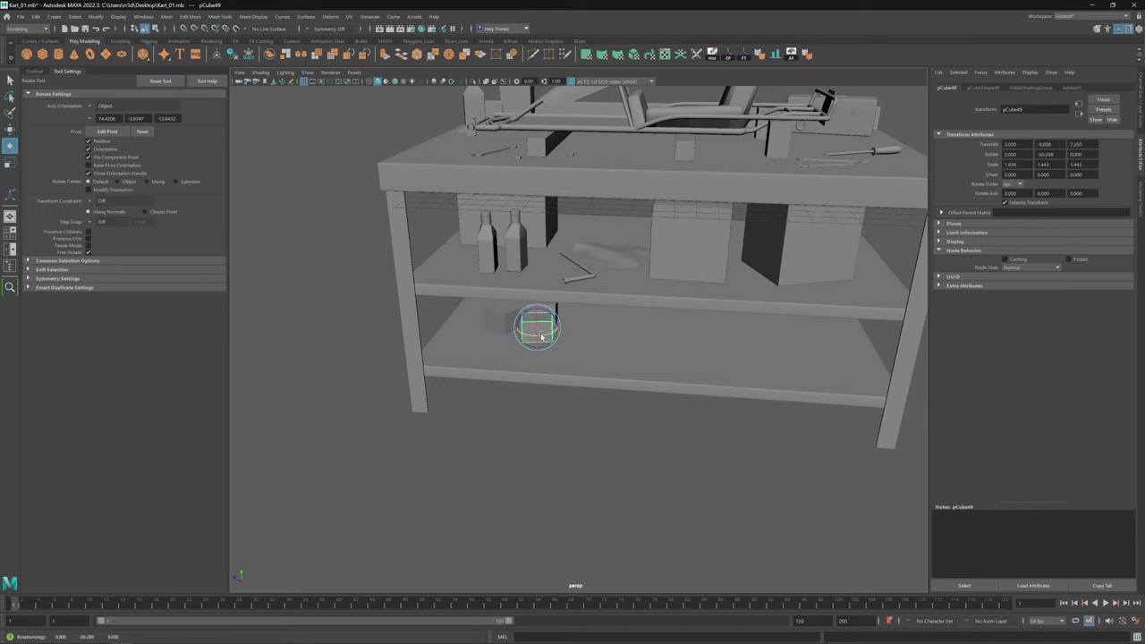
click(577, 417)
Step: Select the small cylinder pCylinder39 on the shelf for scaling
scroll(578, 417, down, 5)
alt+drag(577, 417, 582, 357)
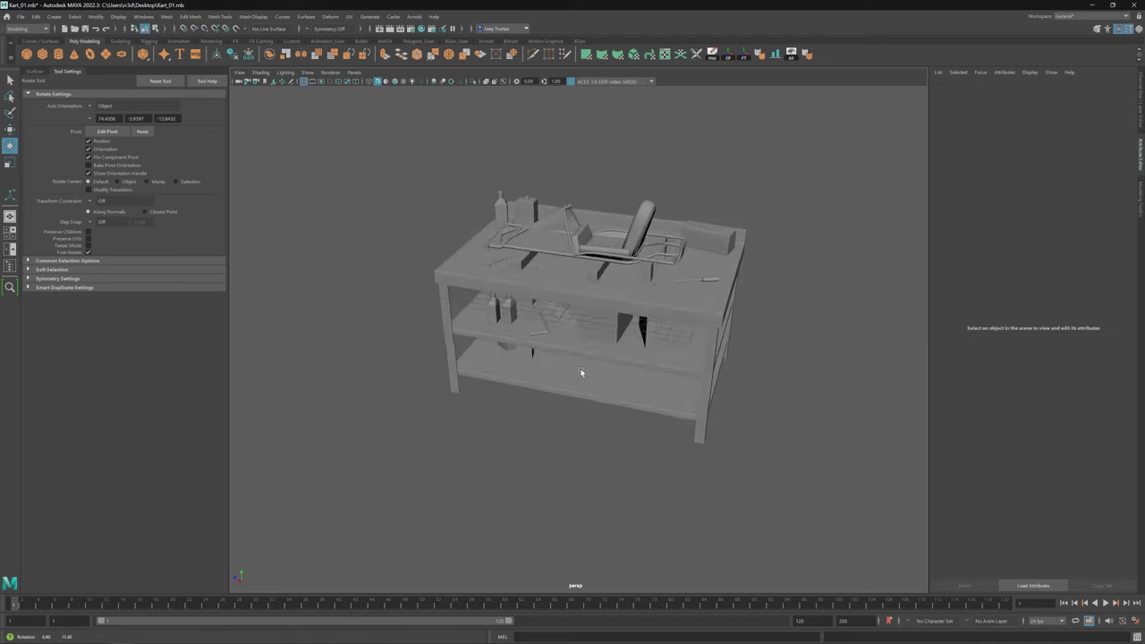
scroll(582, 358, up, 3)
key(w)
click(543, 390)
alt+drag(543, 391, 490, 403)
scroll(490, 404, up, 2)
key(r)
alt+drag(600, 417, 572, 340)
Step: Show pCylinder39's creation settings and raise its Subdivisions Caps
key(f)
key(F11)
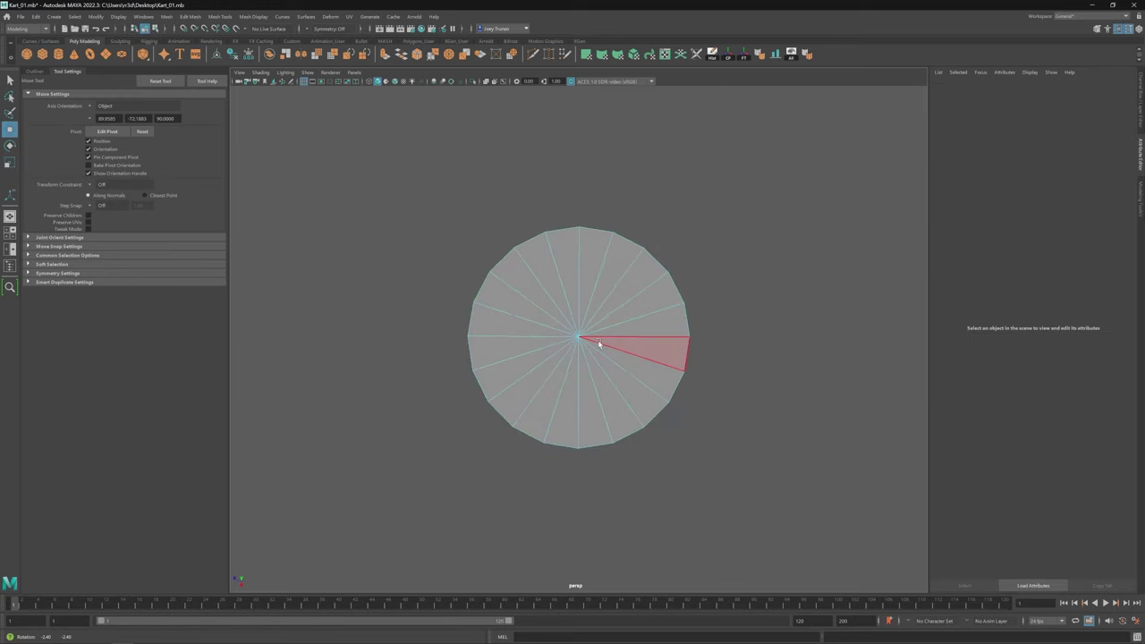
click(636, 347)
key(w)
alt+drag(573, 393, 569, 359)
key(F8)
click(1037, 88)
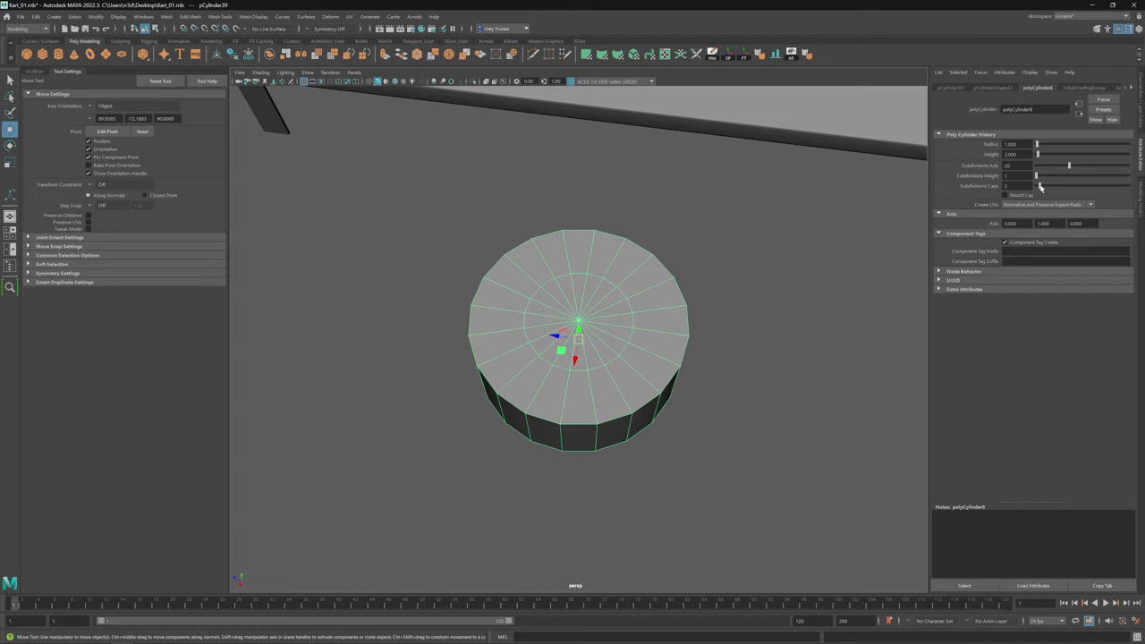
alt+drag(630, 304, 616, 342)
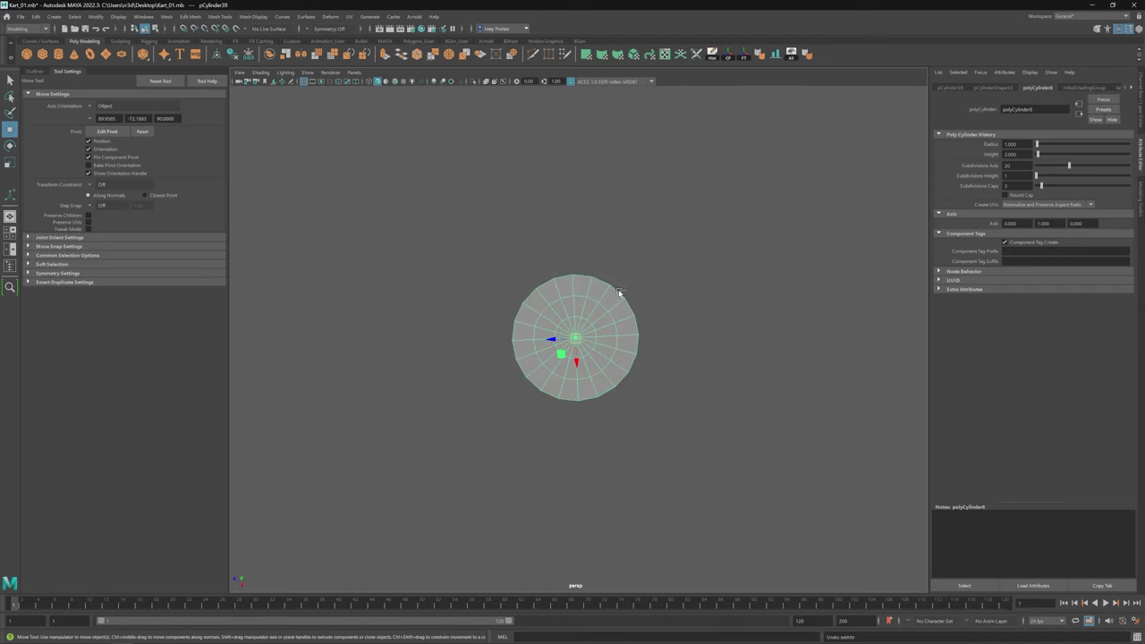
Step: Select and scale the inner cap edge ring and faces with component-aligned handles
alt+drag(580, 296, 550, 340)
key(r)
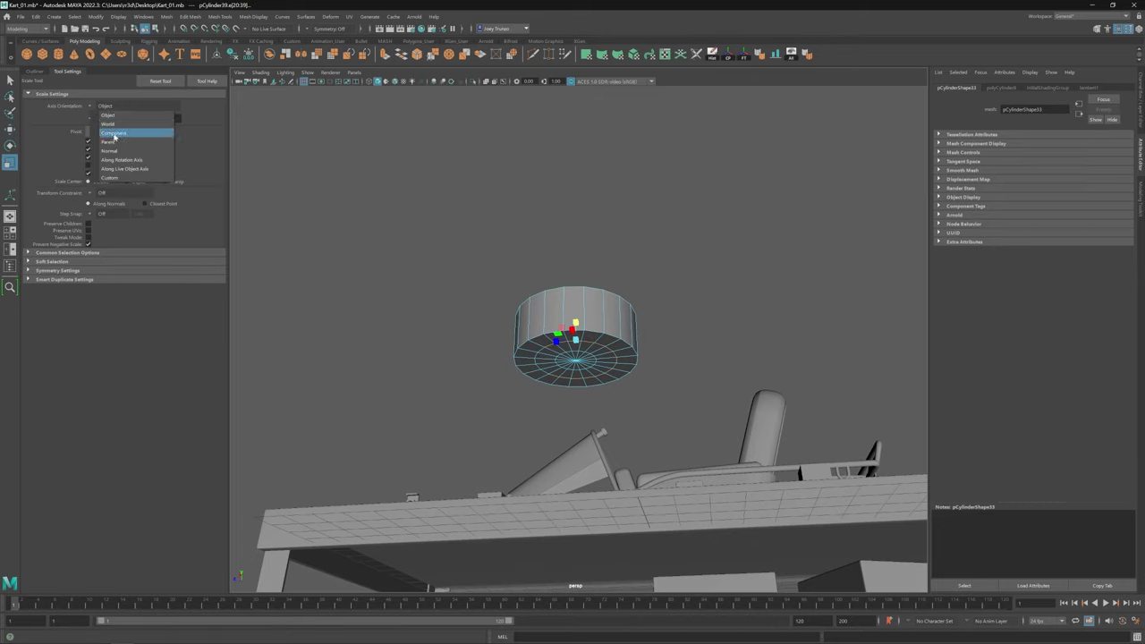
click(113, 134)
alt+drag(577, 425, 600, 411)
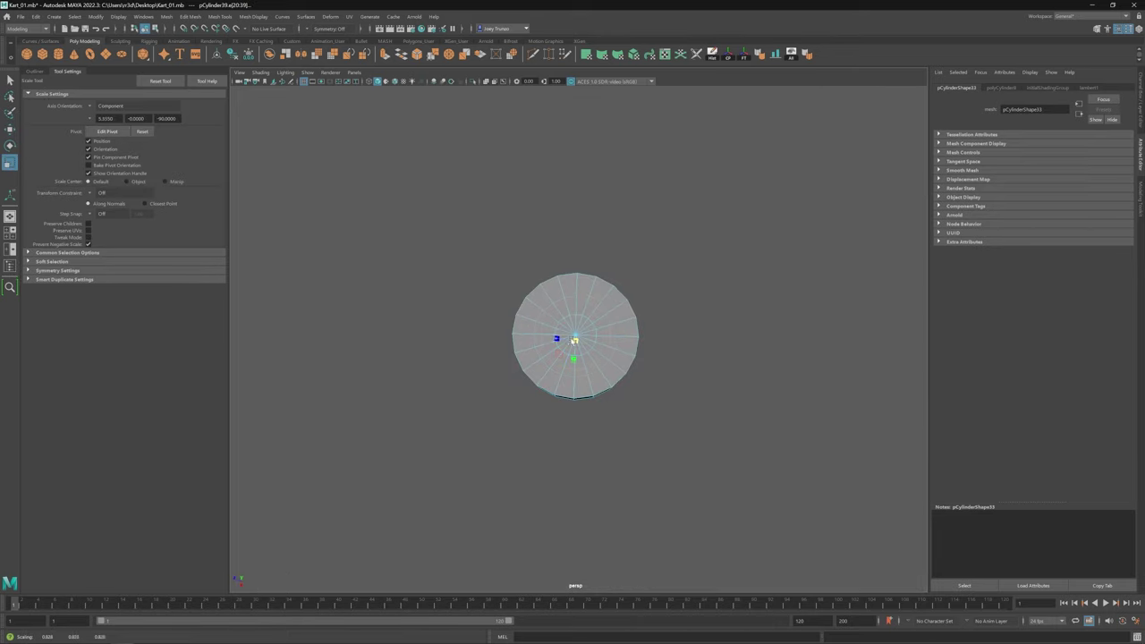
alt+drag(575, 340, 605, 328)
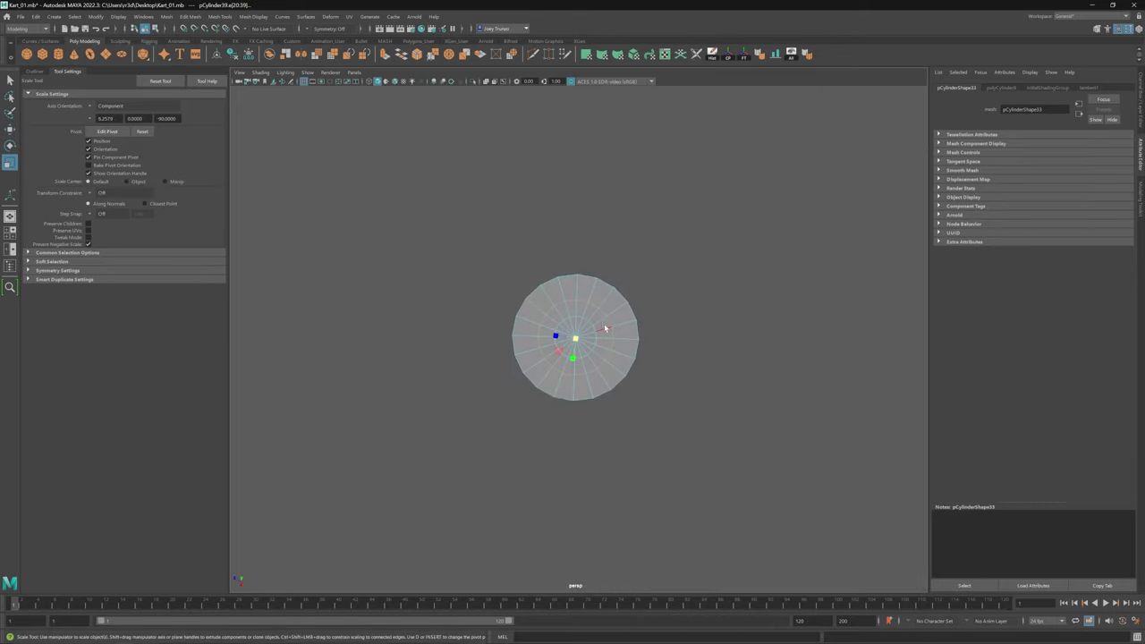
click(550, 359)
alt+drag(550, 360, 575, 301)
click(106, 109)
Step: Bevel the cap faces and scale the ring's inner wall face loop
click(189, 16)
click(199, 50)
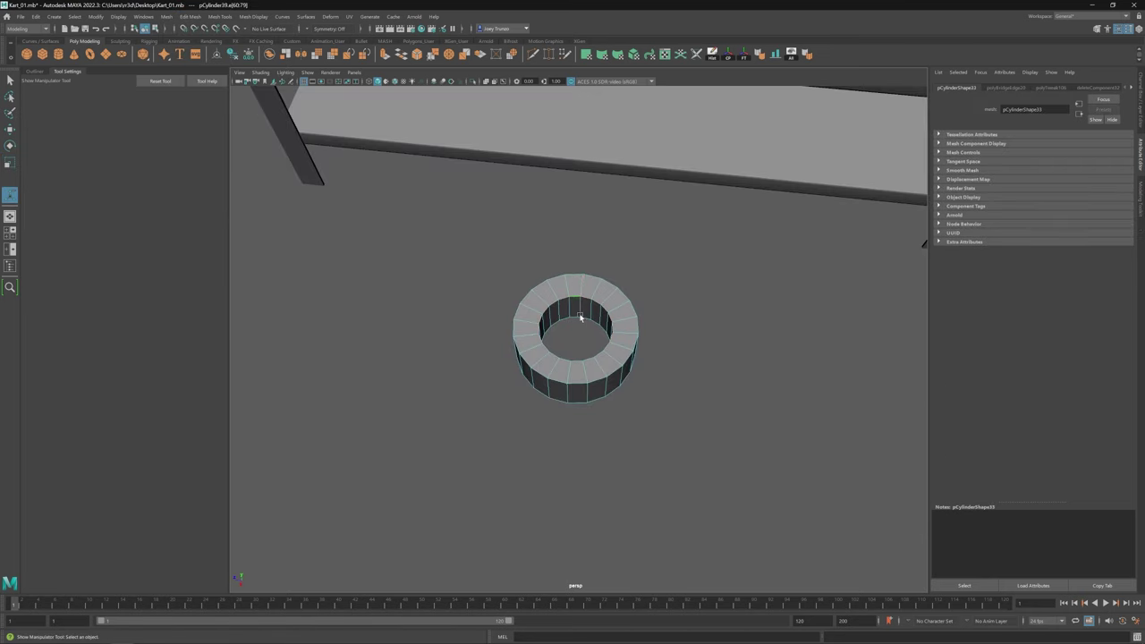
double_click(579, 315)
key(r)
alt+drag(579, 358, 546, 420)
key(w)
Step: Bevel the ring's edges with Edit Mesh > Bevel
click(190, 16)
click(199, 50)
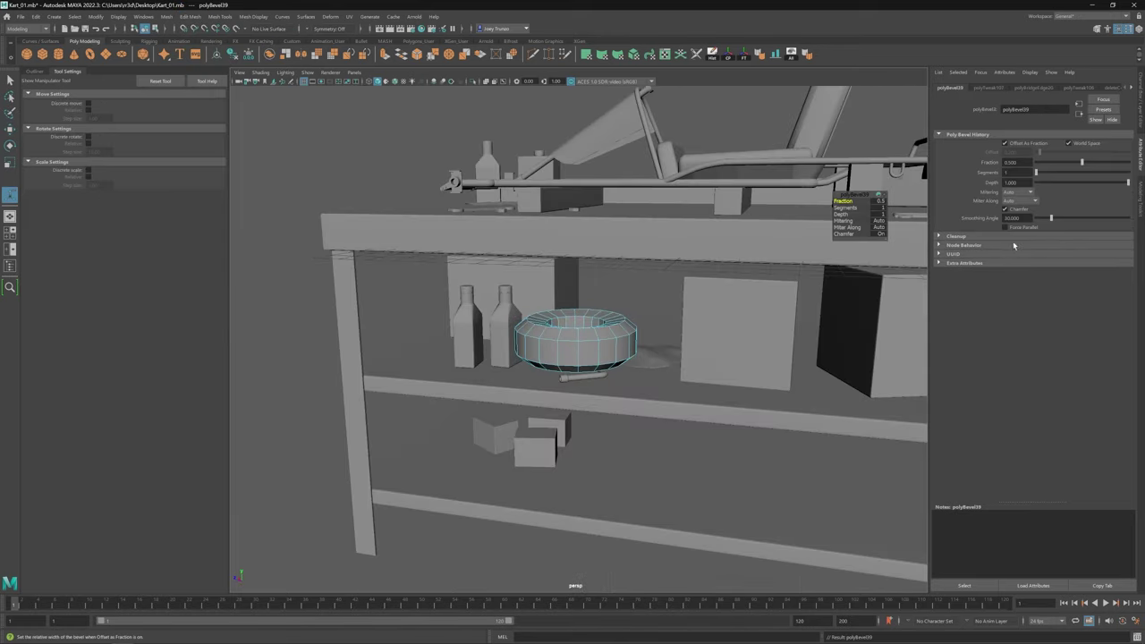
alt+drag(674, 317, 679, 376)
key(w)
Step: Create a new cylinder pCylinder40 and flatten it inside the ring
click(42, 54)
alt+drag(679, 224, 647, 416)
key(r)
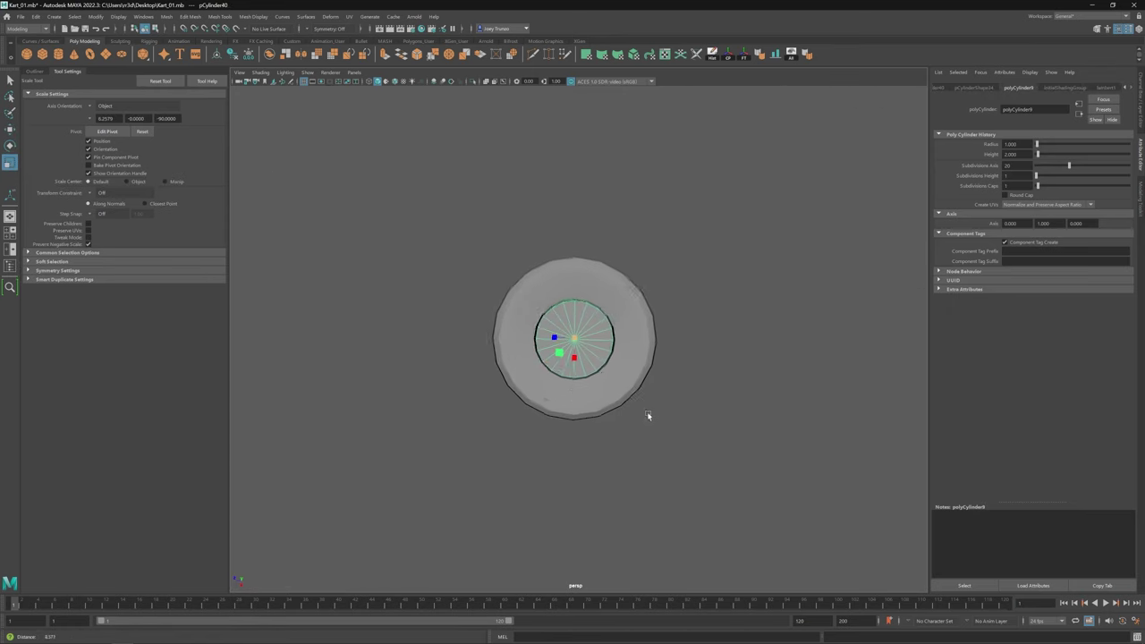
Step: Delete the hub's top face, extrude the open border, and bridge the two edge borders
scroll(647, 416, up, 2)
click(573, 338)
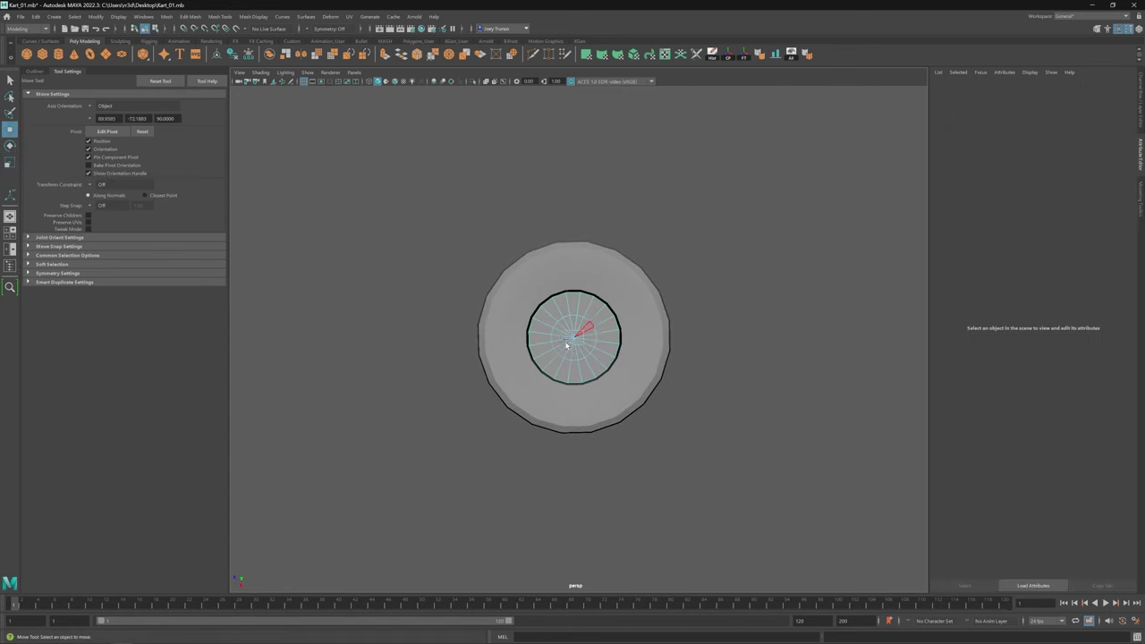
key(Delete)
alt+drag(573, 375, 630, 371)
key(ctrl+e)
key(r)
click(190, 16)
click(214, 55)
Step: Insert an edge loop around the hub's inner ring
click(220, 16)
click(236, 78)
alt+drag(601, 299, 523, 394)
click(572, 383)
key(r)
Step: Bevel the inner ring edges of the hub, repeating the bevel on the selected edges
click(190, 16)
click(204, 39)
mouse_move(572, 340)
alt+mouse_down()
mouse_move(596, 302)
mouse_move(590, 349)
alt+mouse_up()
mouse_move(626, 268)
alt+mouse_down()
mouse_move(617, 304)
mouse_move(572, 358)
mouse_move(641, 331)
mouse_move(640, 260)
alt+mouse_up()
key(r)
key(F8)
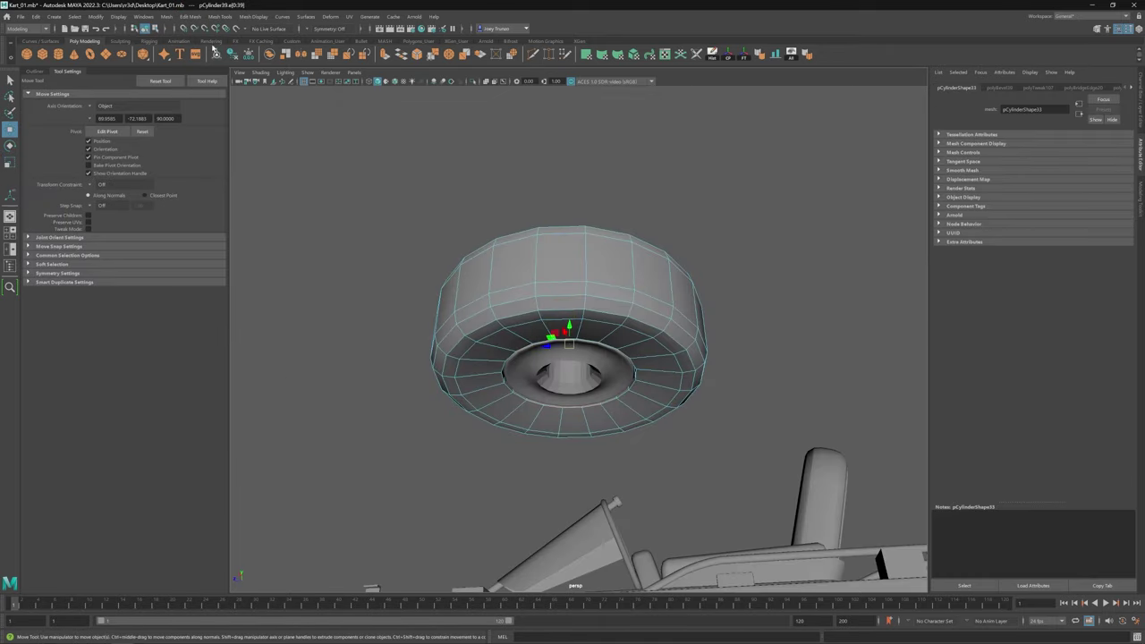
key(ctrl+b)
Step: Group the tyre and hub together into one wheel
alt+drag(618, 393, 619, 358)
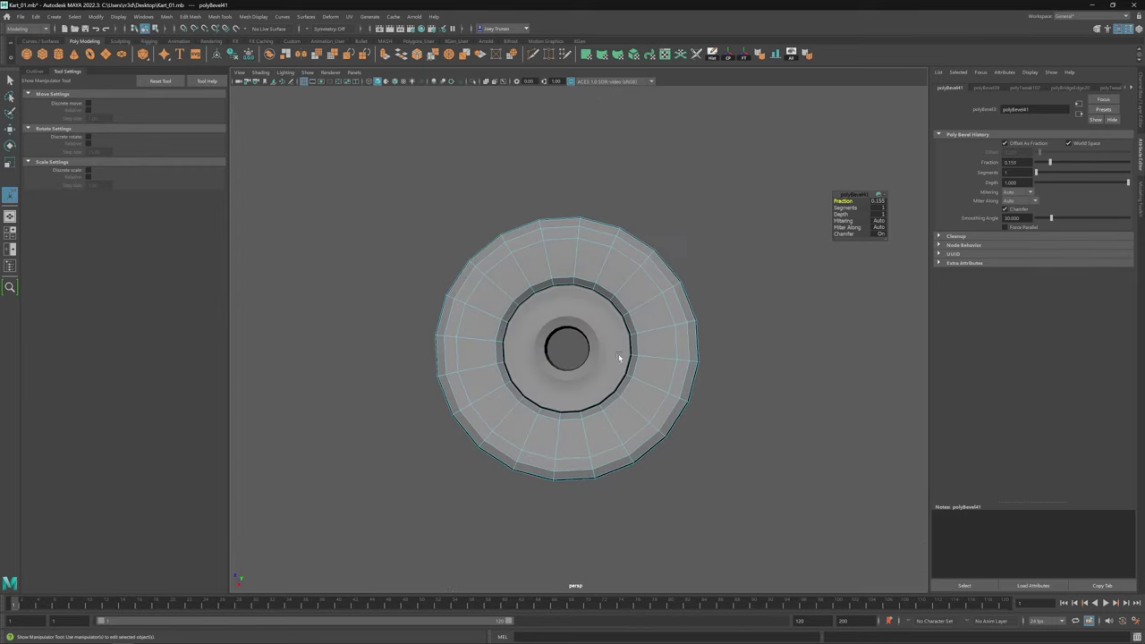
key(r)
alt+drag(649, 242, 595, 335)
key(ctrl+g)
key(w)
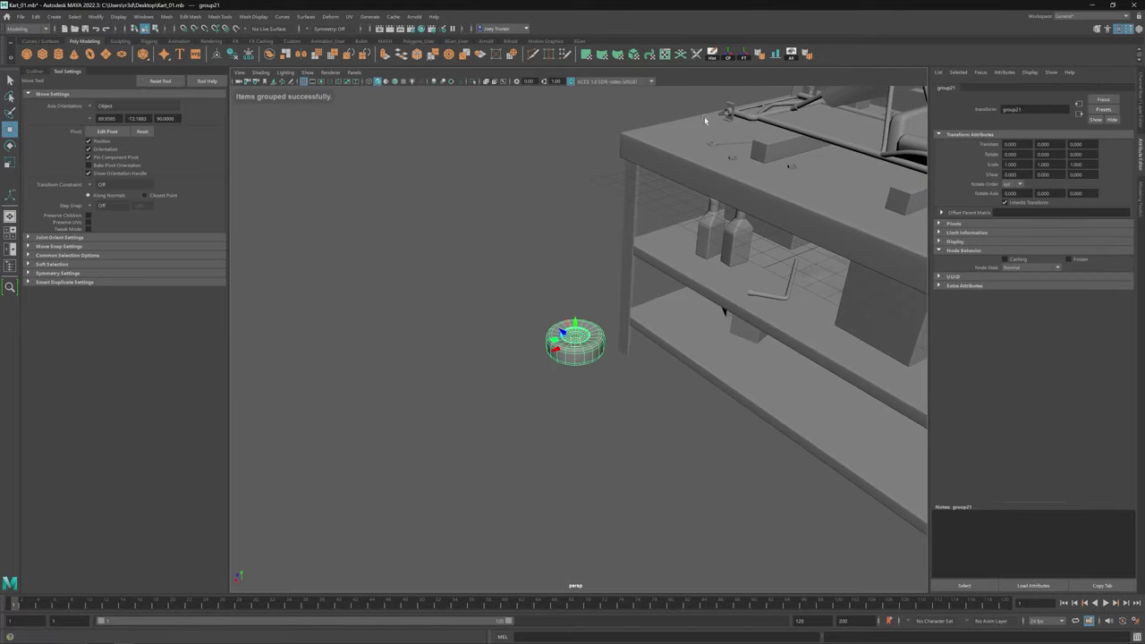
Step: Reframe the view and reselect the grouped wheel and its hub
mouse_move(514, 373)
alt+mouse_down()
mouse_move(539, 409)
mouse_move(492, 378)
alt+mouse_up()
click(492, 378)
scroll(585, 327, up, 5)
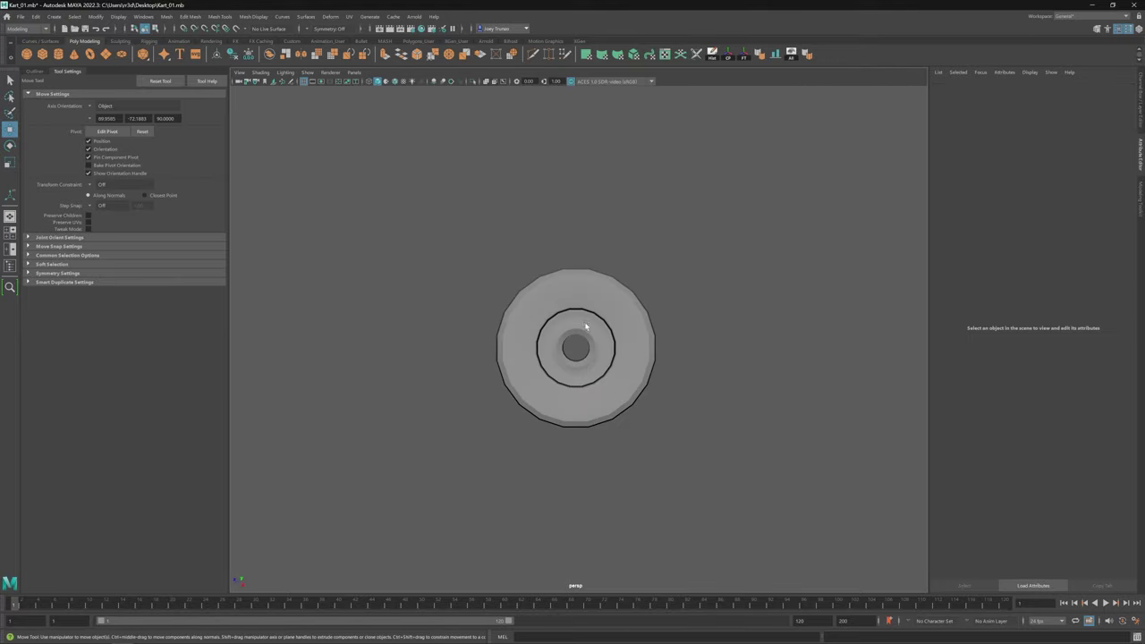
click(585, 328)
key(r)
alt+drag(586, 327, 530, 313)
scroll(530, 313, down, 5)
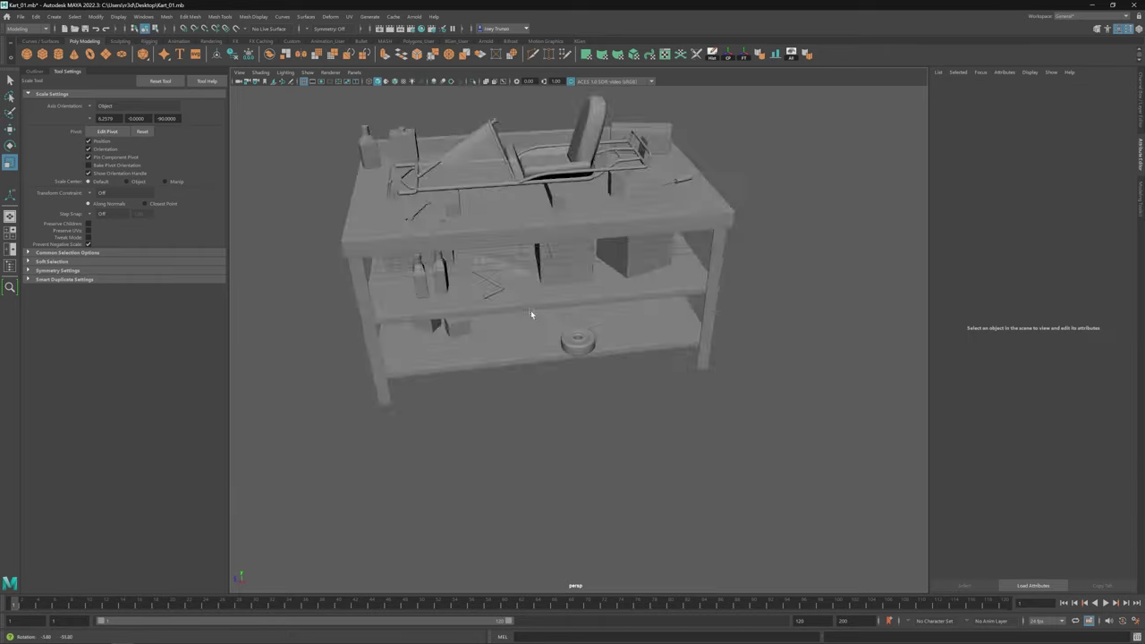
click(578, 341)
scroll(577, 341, up, 5)
scroll(576, 332, down, 5)
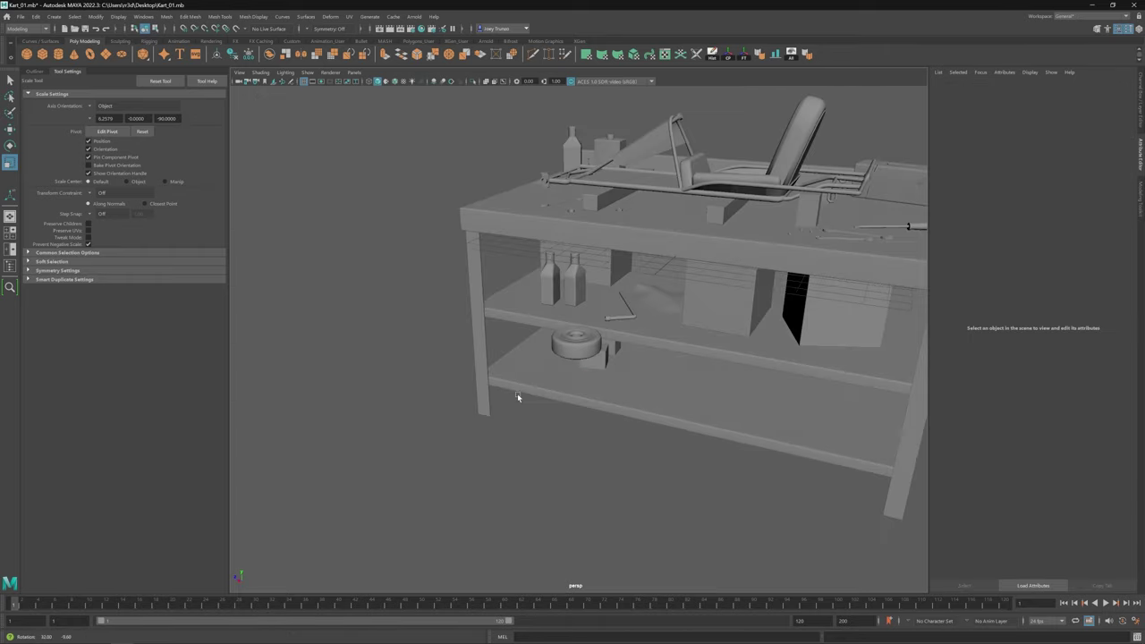
Step: Select the tyre, move the wheel up onto the workbench top, and scale it slightly
key(q)
click(579, 340)
key(w)
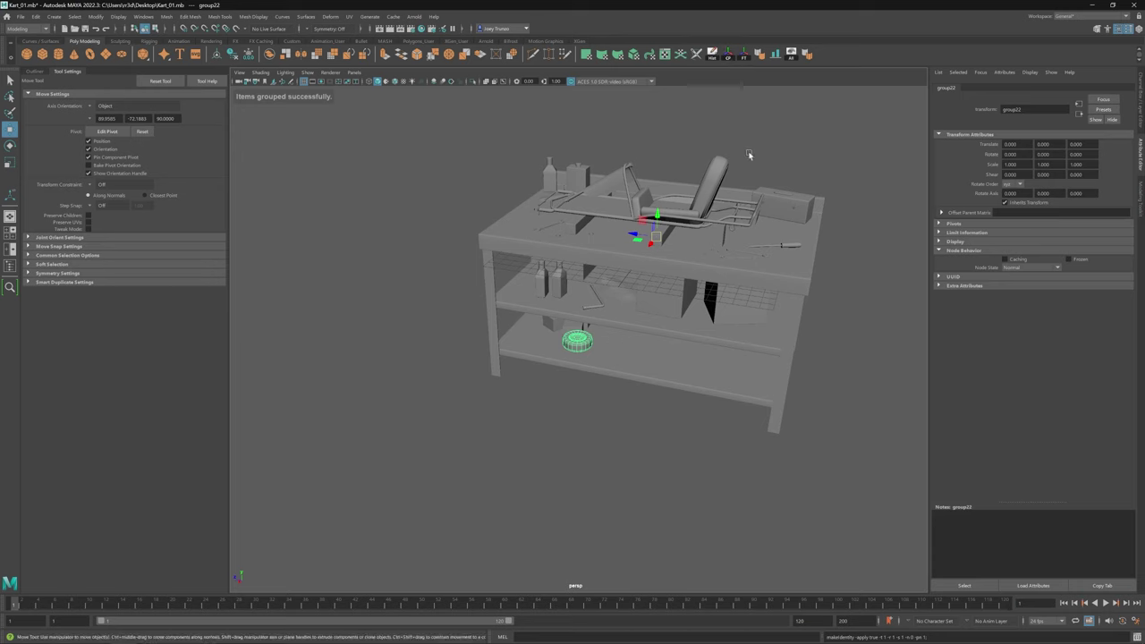
alt+drag(751, 152, 731, 204)
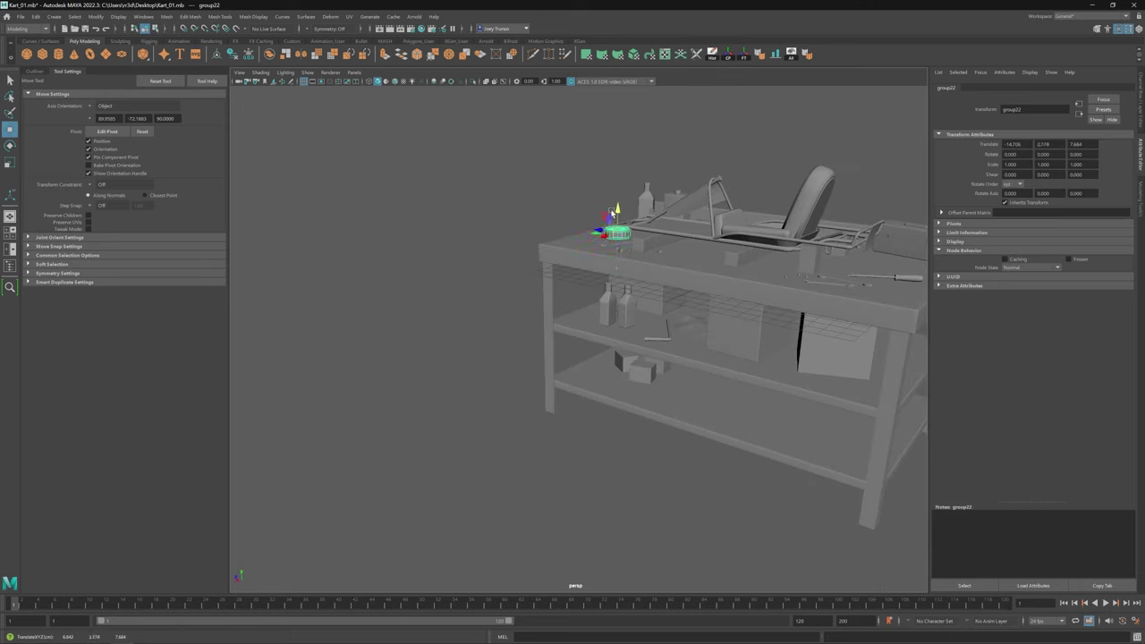
key(e)
key(r)
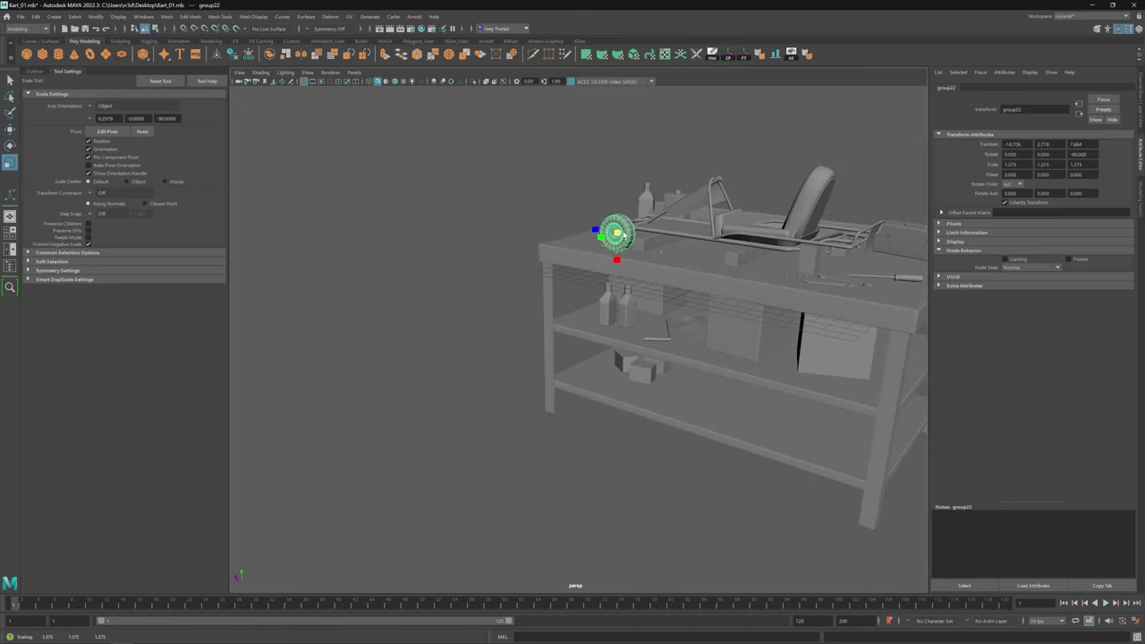
alt+drag(617, 238, 599, 351)
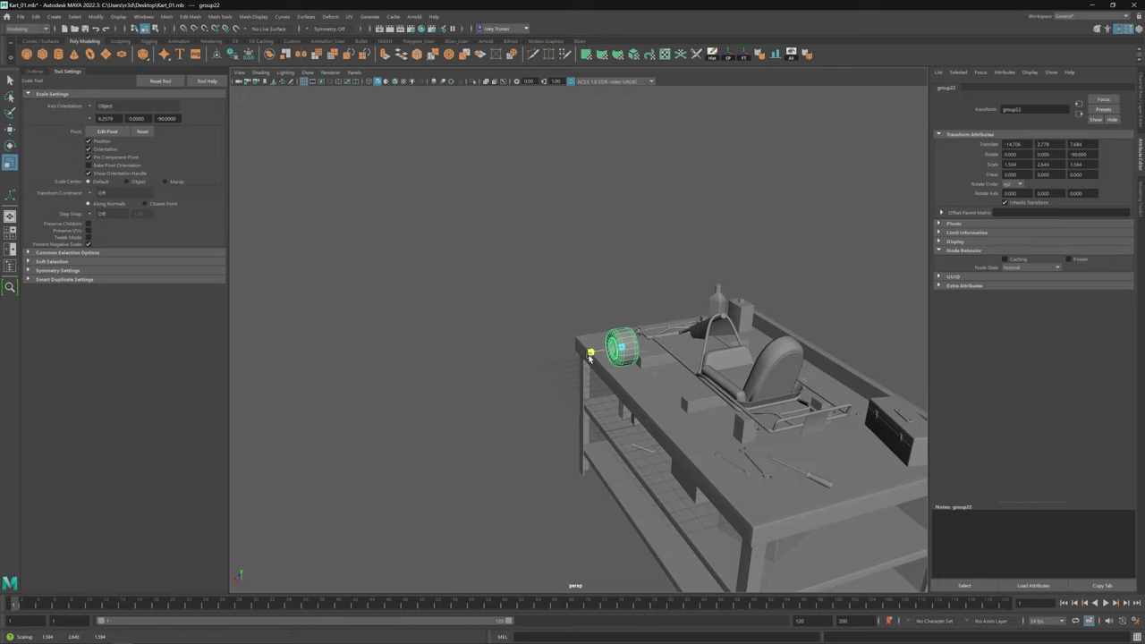
Step: Undo the wheel's move and scale, try a hub bevel, then undo it
key(ctrl+z)
key(ctrl+z)
key(ctrl+z)
key(ctrl+z)
key(ctrl+z)
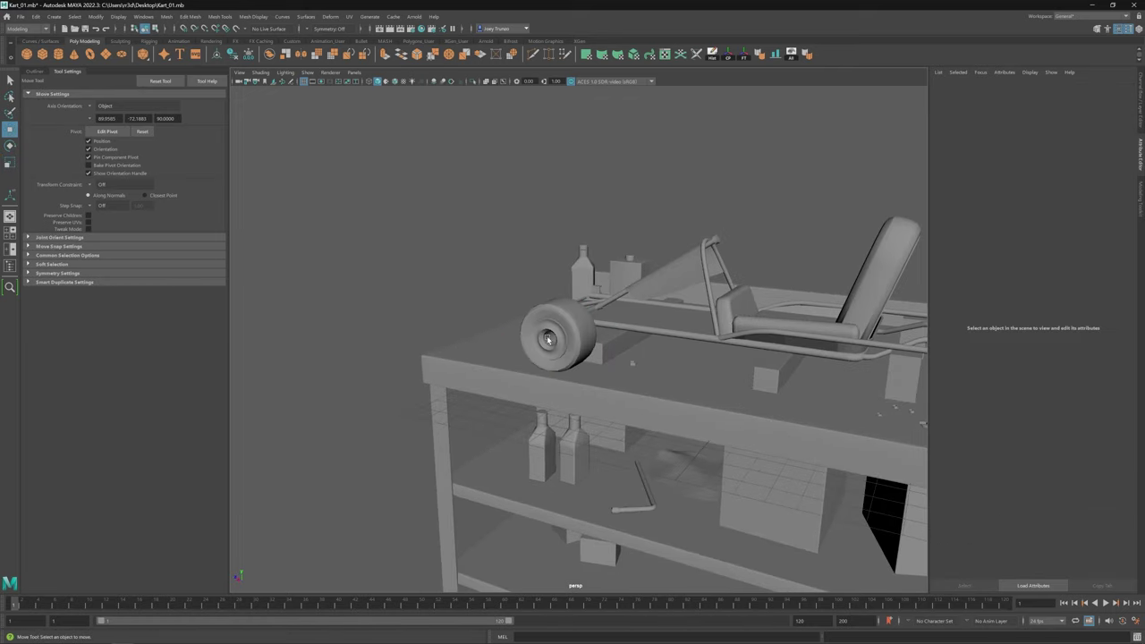
key(ctrl+z)
key(ctrl+z)
key(ctrl+z)
key(ctrl+z)
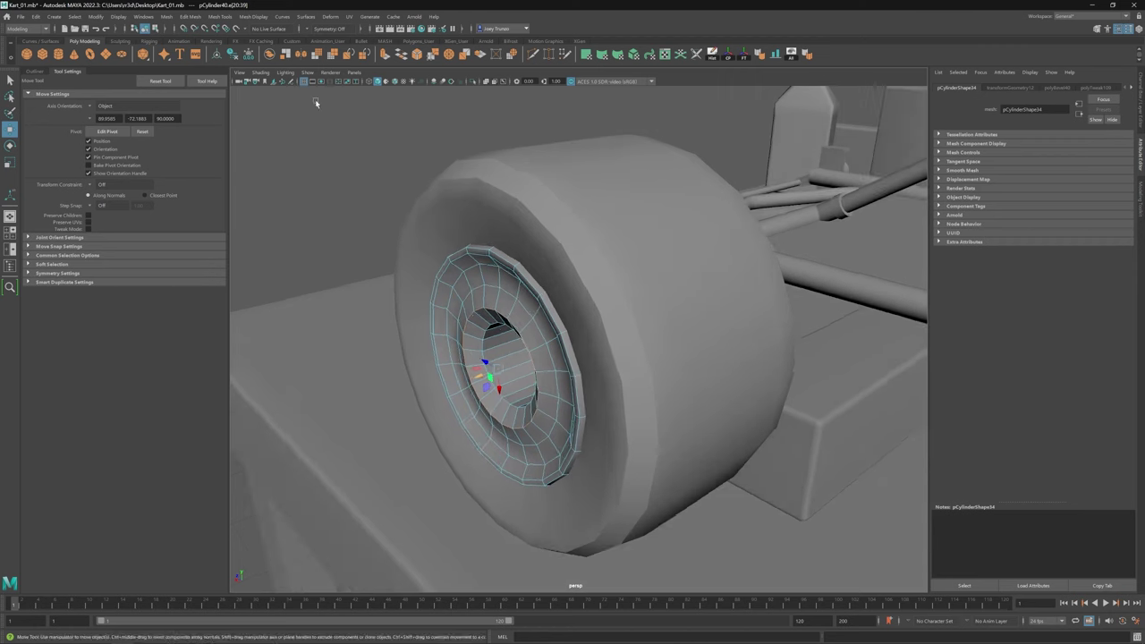
click(190, 16)
click(201, 38)
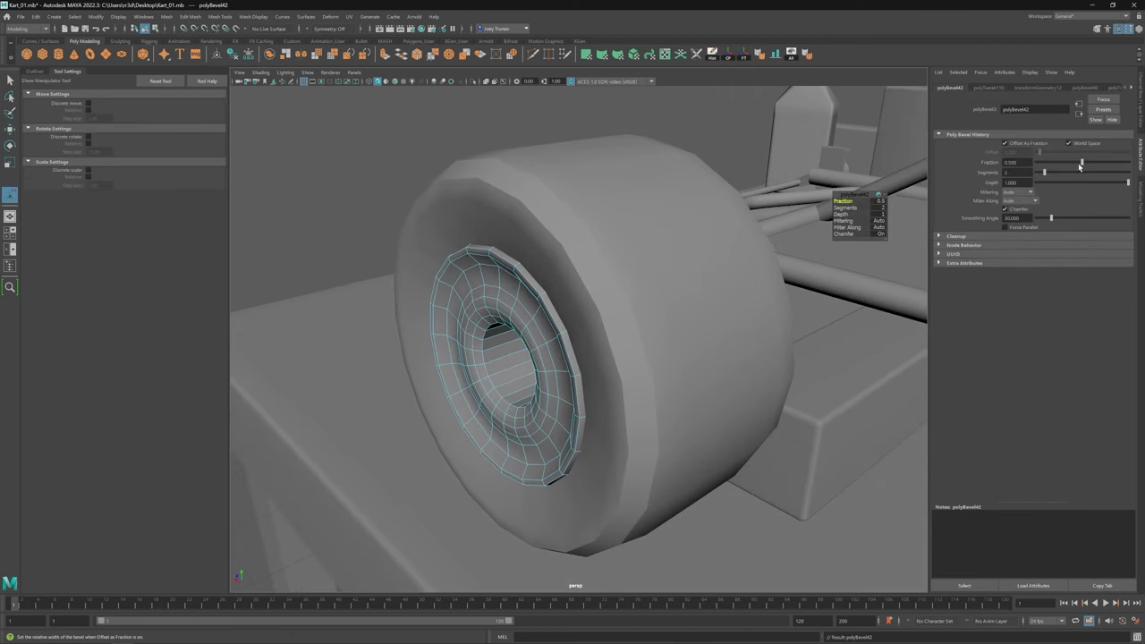
key(ctrl+z)
key(ctrl+z)
key(ctrl+z)
key(ctrl+z)
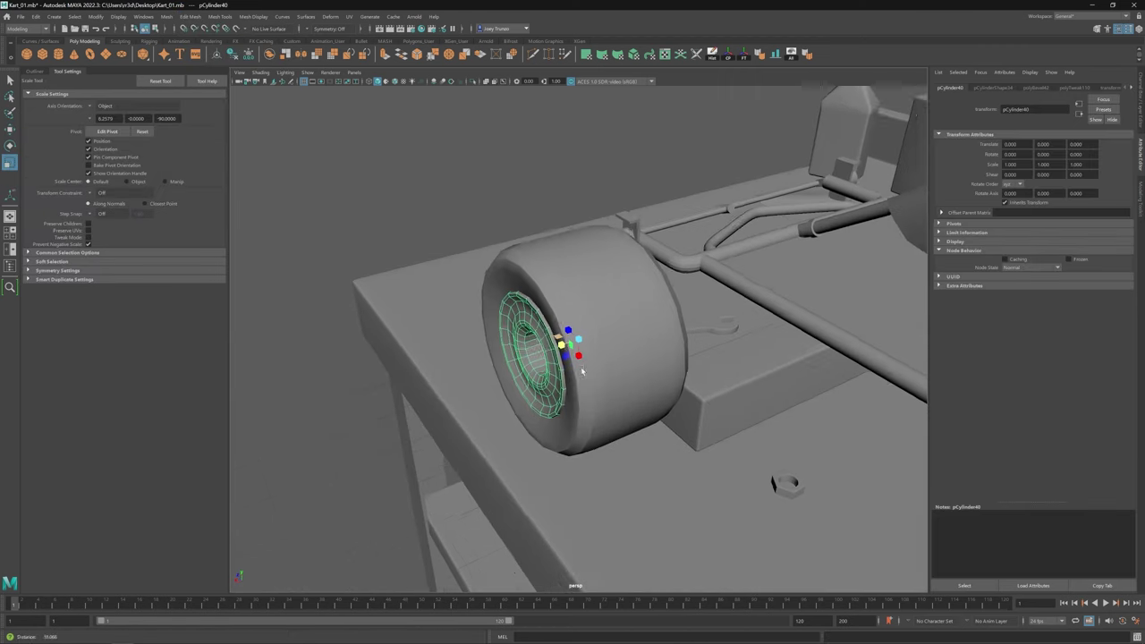
key(ctrl+z)
key(ctrl+z)
key(ctrl+z)
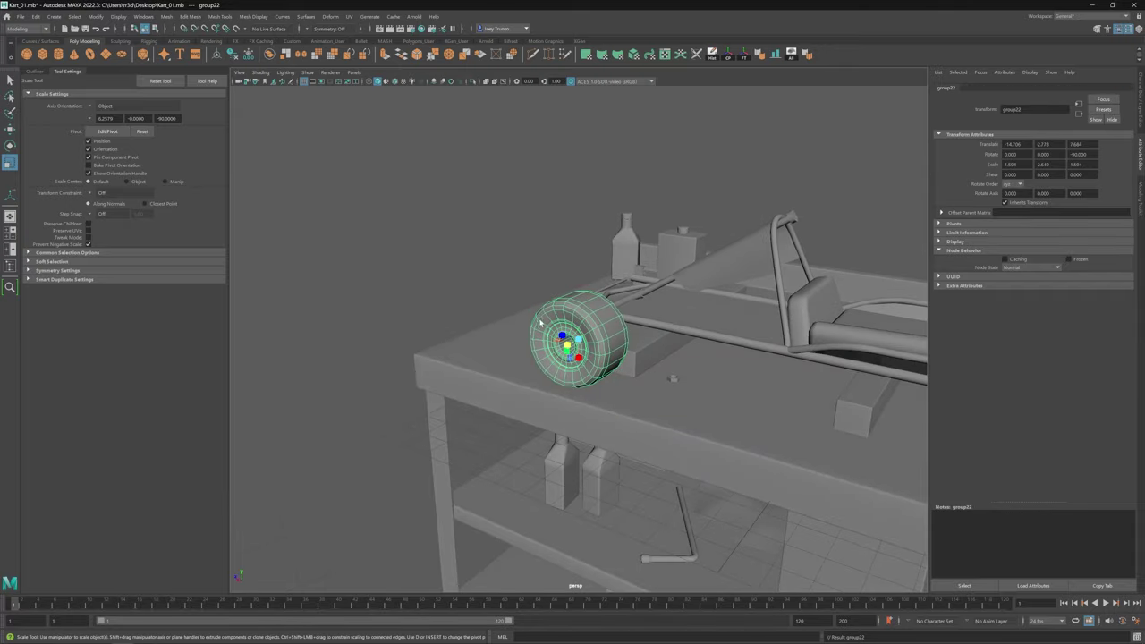
Step: Undo the wheel's -90° rotation, move it to the lower shelf, and duplicate it there
key(e)
key(ctrl+z)
key(w)
key(ctrl+z)
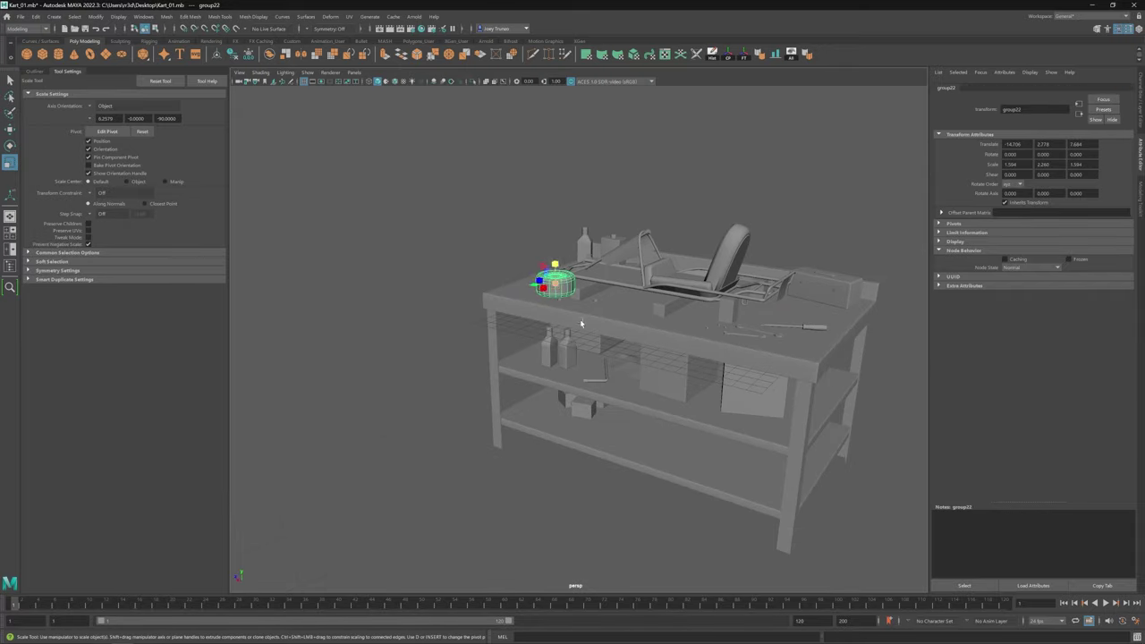
drag(548, 262, 747, 391)
key(ctrl+d)
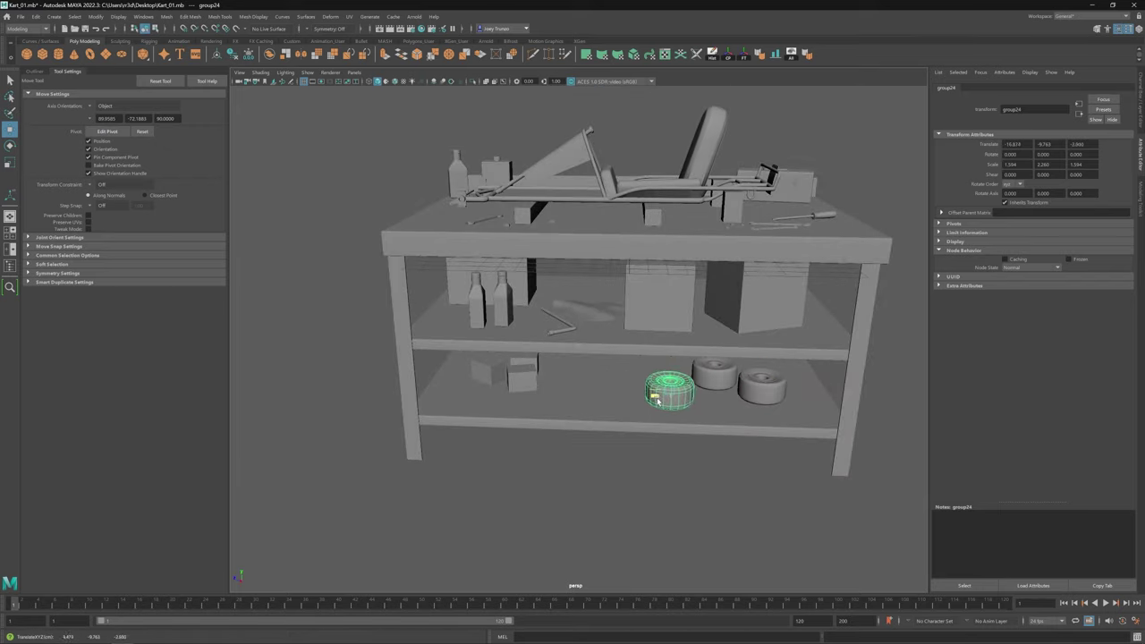
Step: Create a new polygon cylinder and shrink it into a thin pin
scroll(560, 437, down, 5)
click(560, 438)
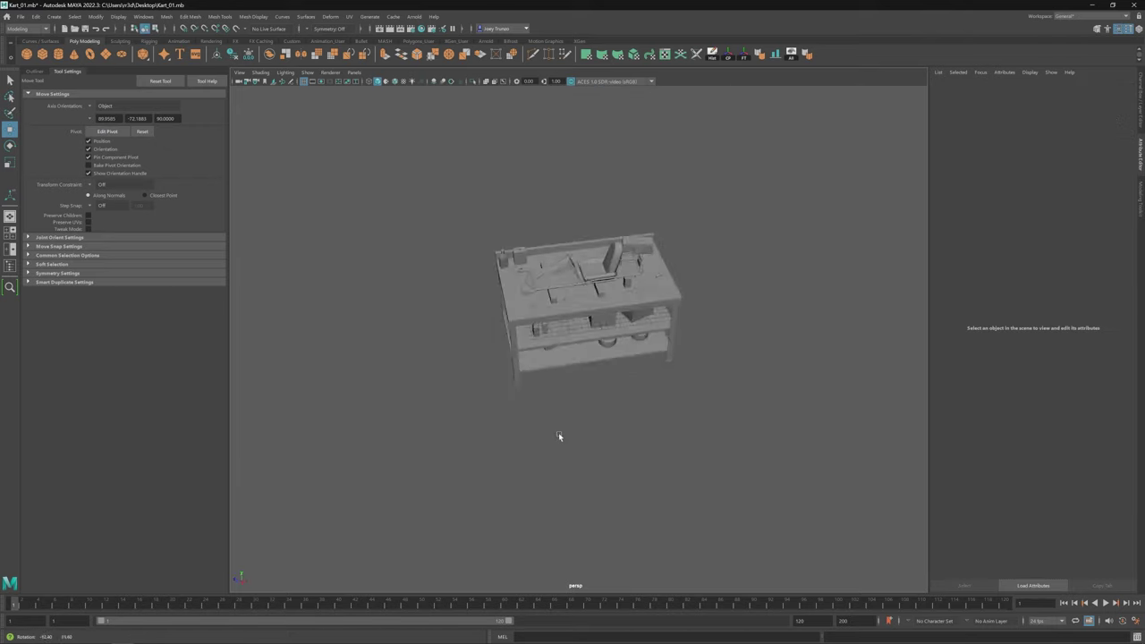
alt+drag(560, 437, 619, 450)
scroll(565, 436, up, 5)
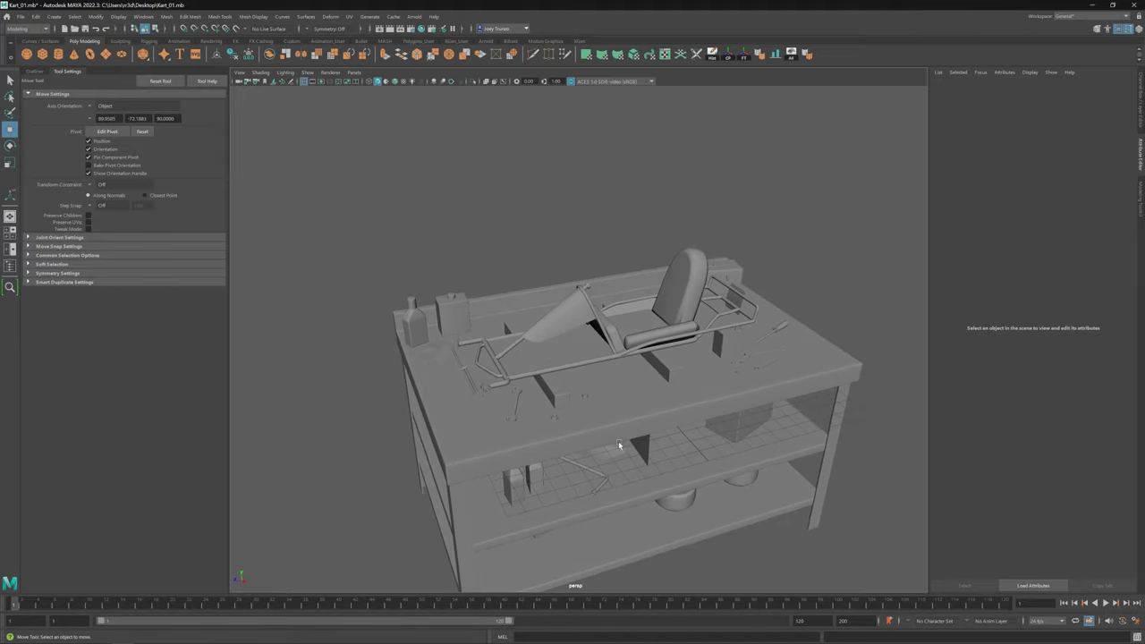
scroll(638, 428, up, 6)
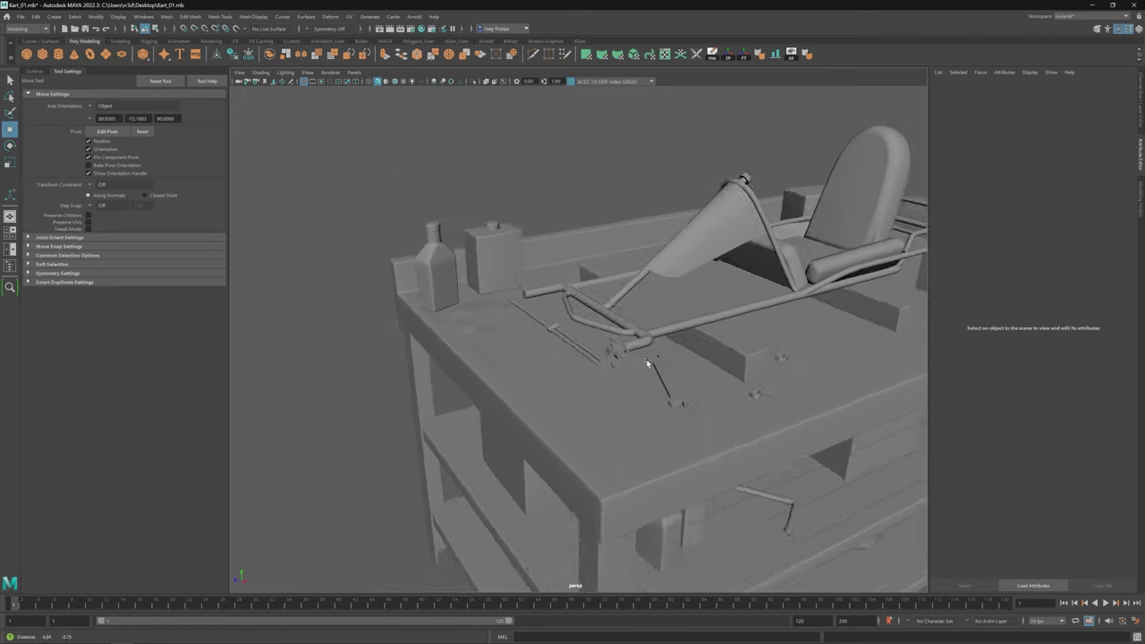
click(58, 54)
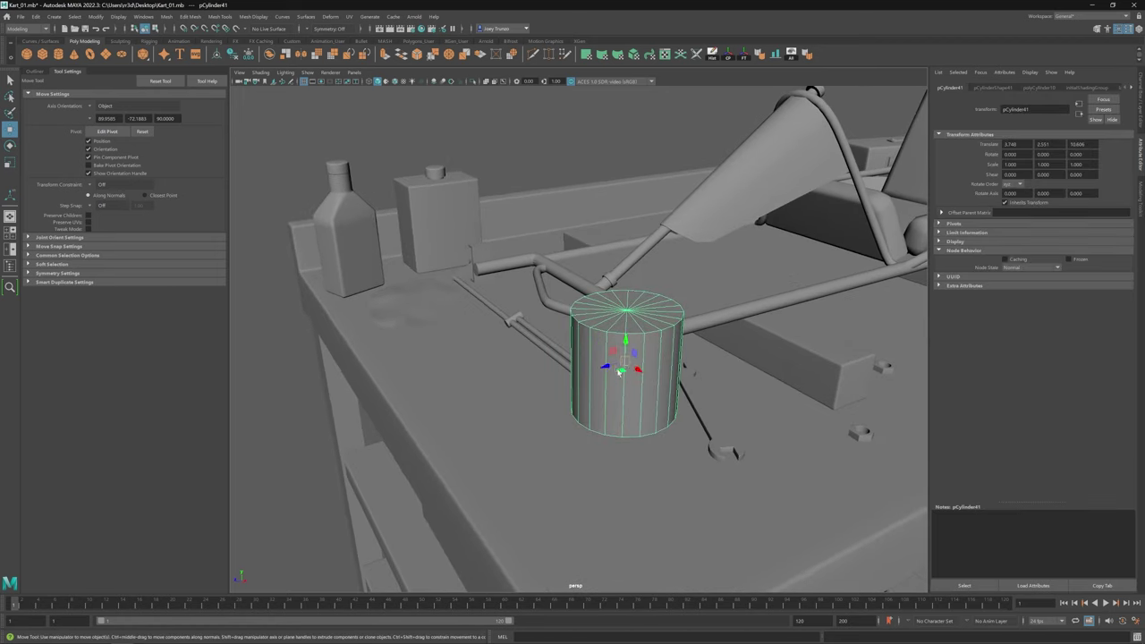
key(r)
drag(626, 362, 532, 362)
Step: Frame the pin and inspect the knuckle bracket from the side
key(f)
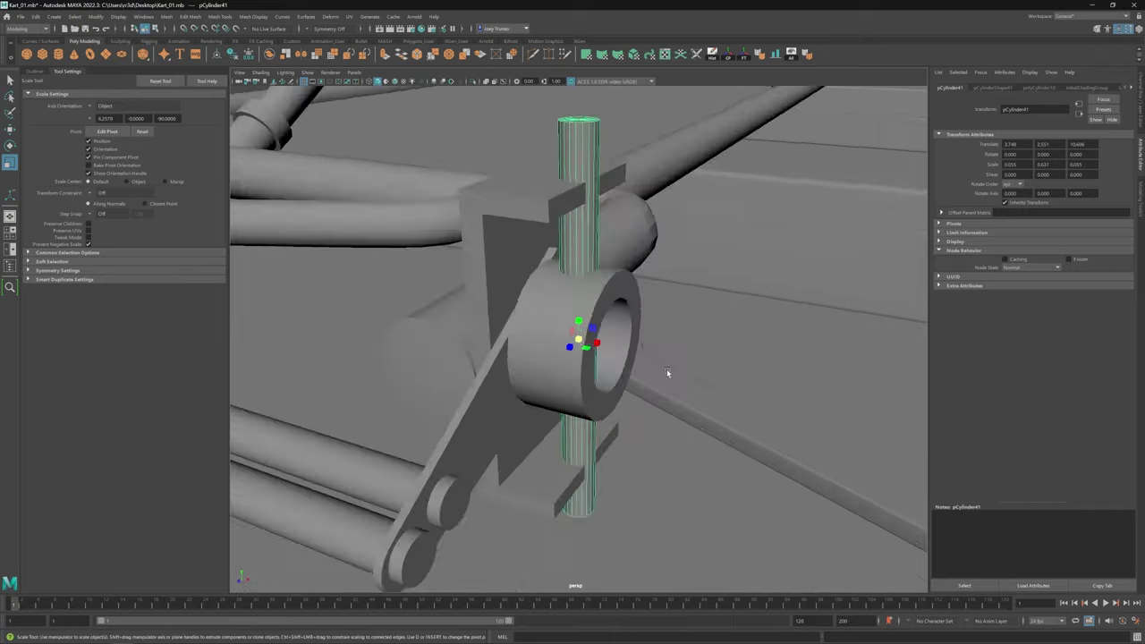
alt+drag(667, 369, 572, 286)
right_drag(557, 275, 575, 422)
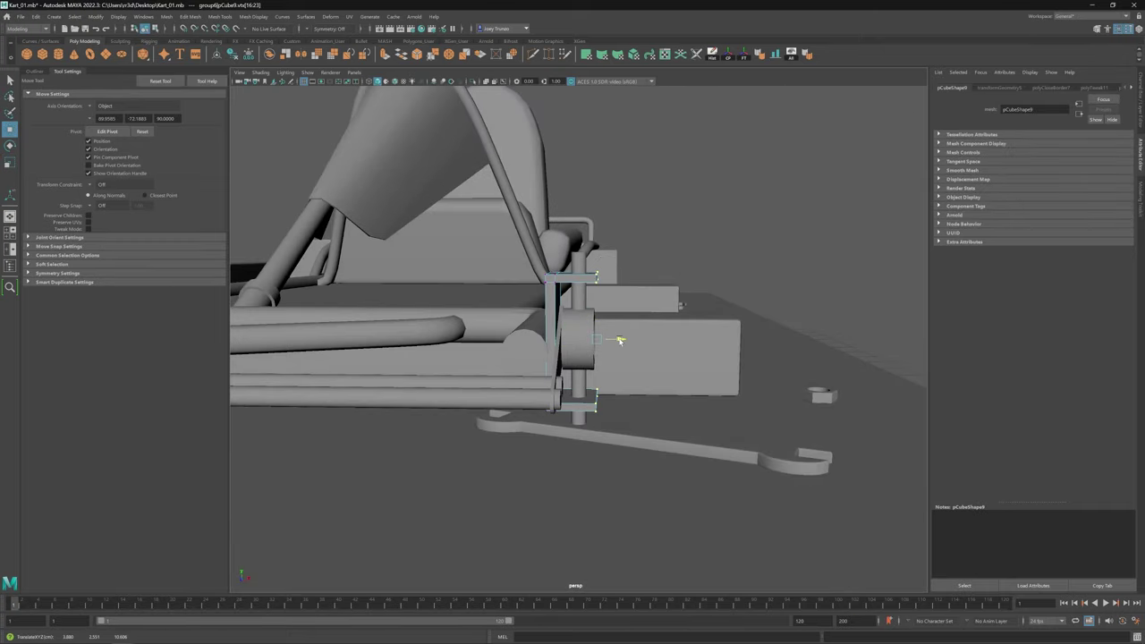
click(817, 330)
alt+drag(817, 330, 593, 331)
click(593, 332)
key(f)
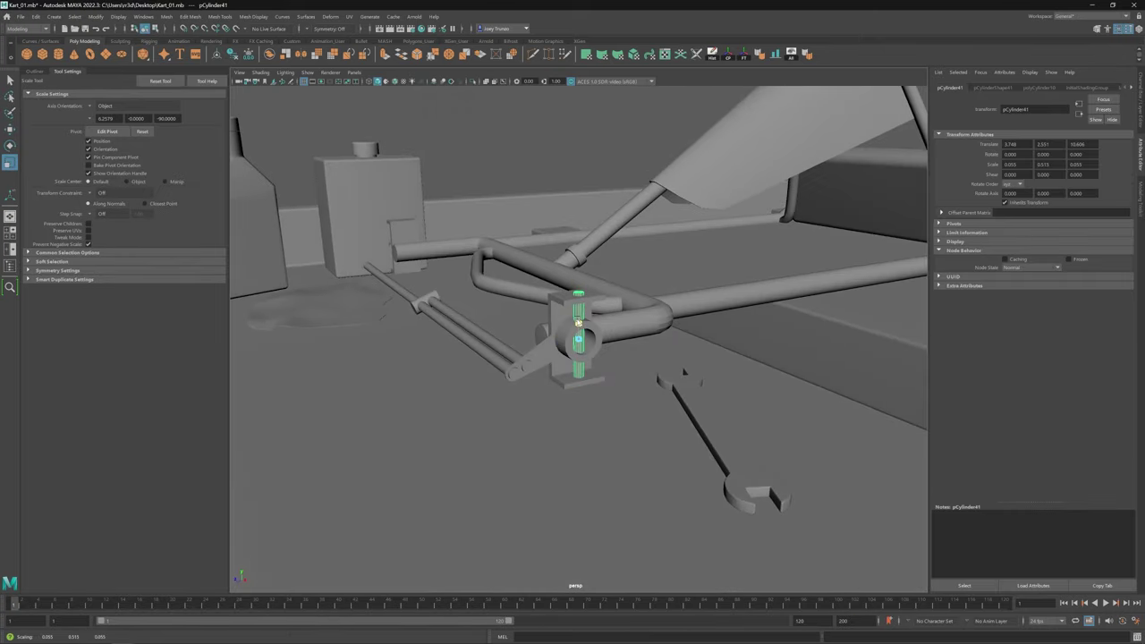
alt+right_drag(578, 320, 590, 367)
Step: Zoom in on the steering knuckle and position the pin through its bore
click(590, 367)
alt+drag(590, 367, 559, 376)
alt+right_drag(560, 376, 904, 521)
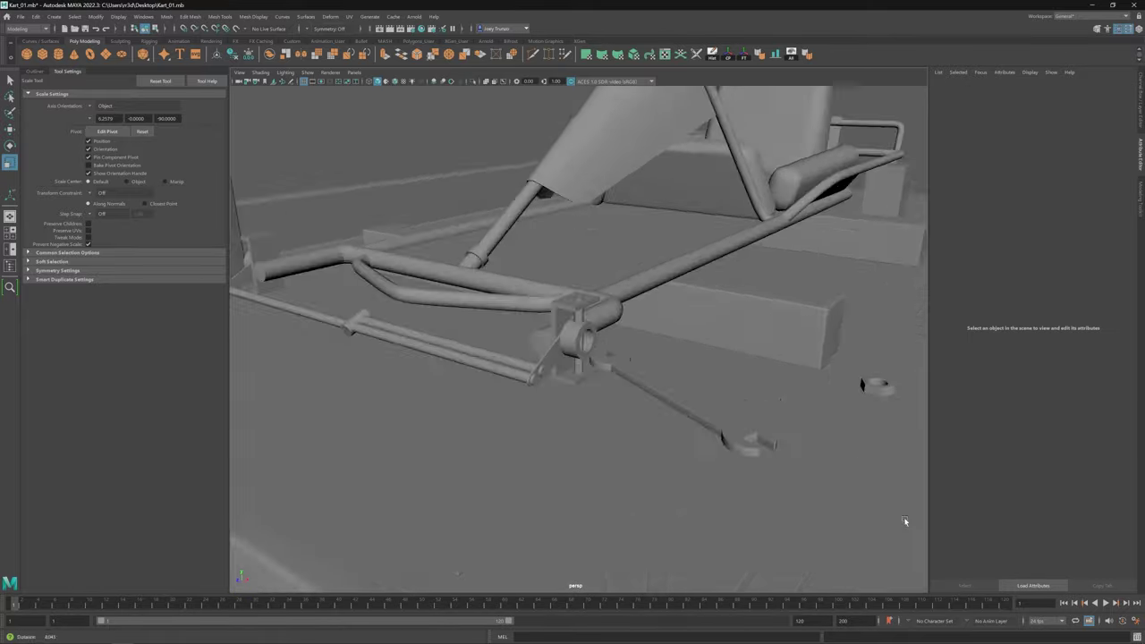
click(582, 340)
key(f)
alt+drag(582, 340, 611, 330)
key(w)
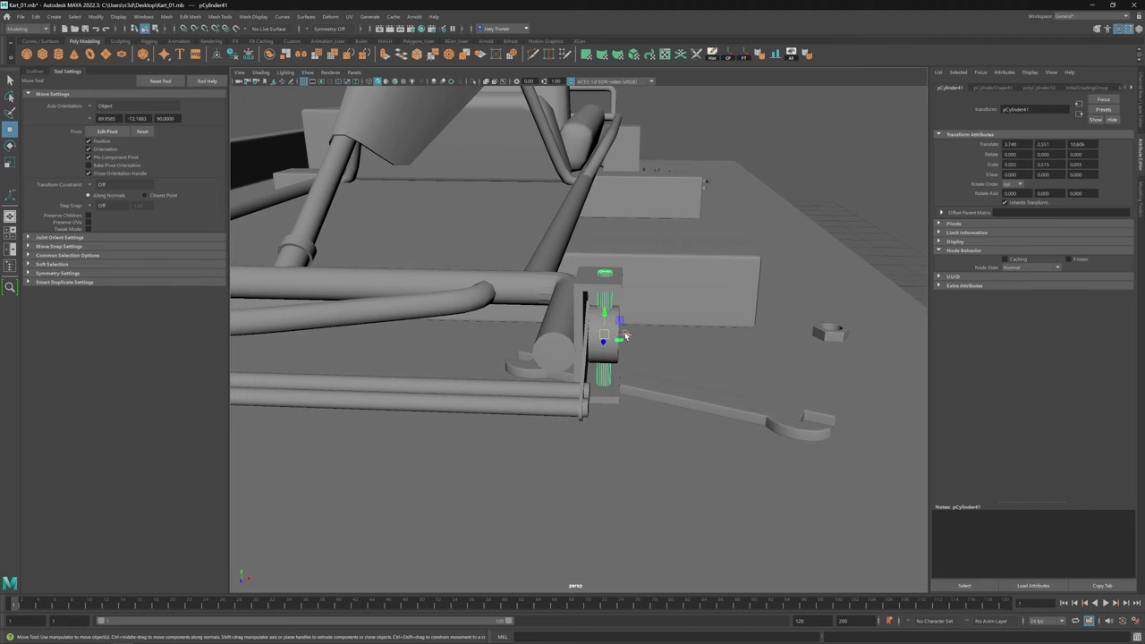
alt+drag(874, 141, 62, 72)
Step: Create a cylinder with 6 axis subdivisions and shrink it to hex-nut size
click(785, 55)
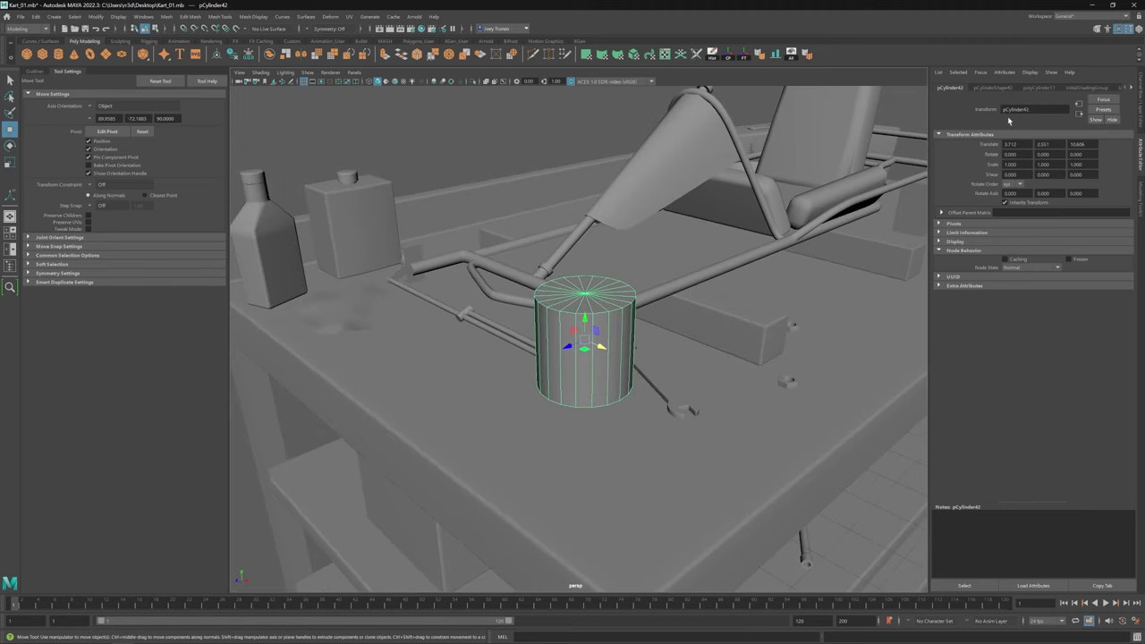
click(1037, 88)
click(1005, 166)
text(6)
key(Return)
key(r)
drag(583, 338, 531, 343)
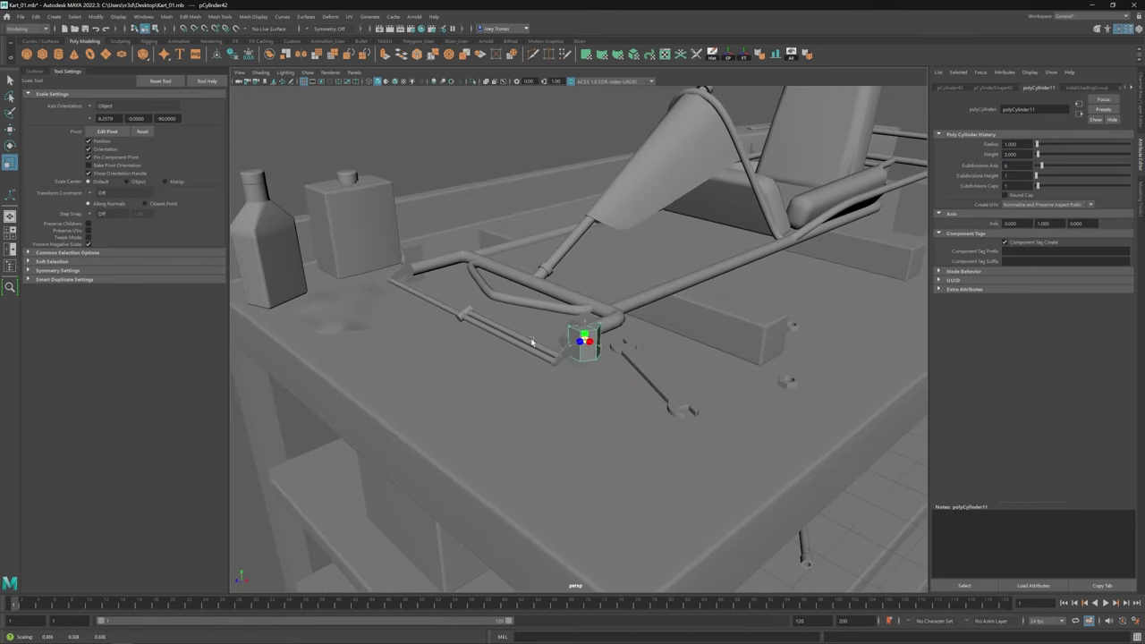
Step: Position the hex nut atop the knuckle and duplicate it
key(w)
key(f)
scroll(569, 339, down, 5)
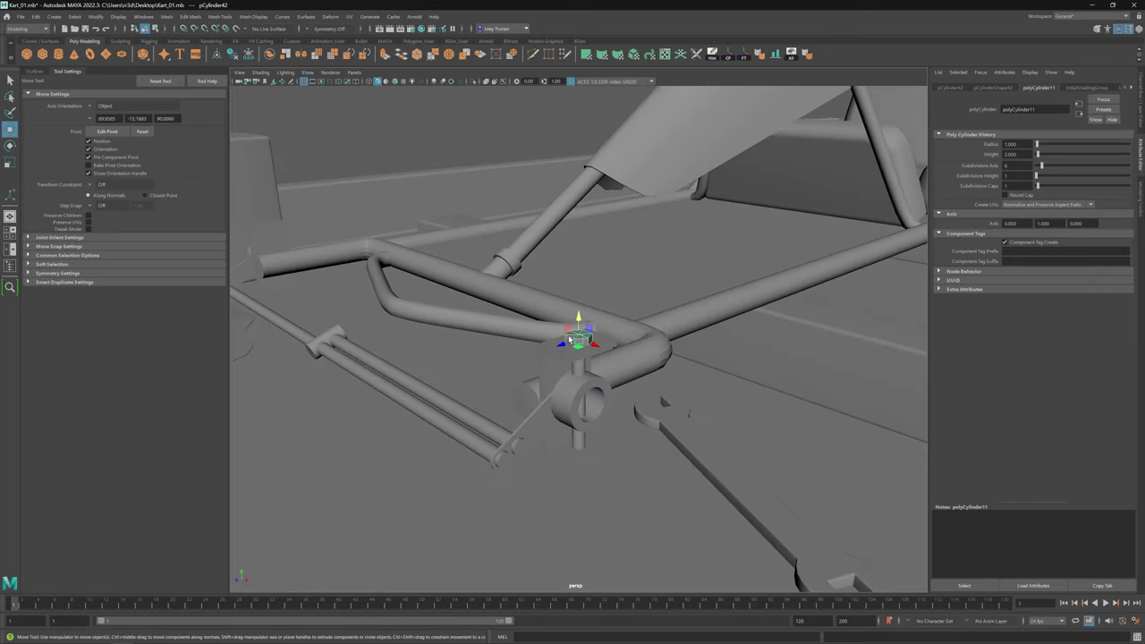
alt+drag(585, 335, 564, 249)
key(ctrl+d)
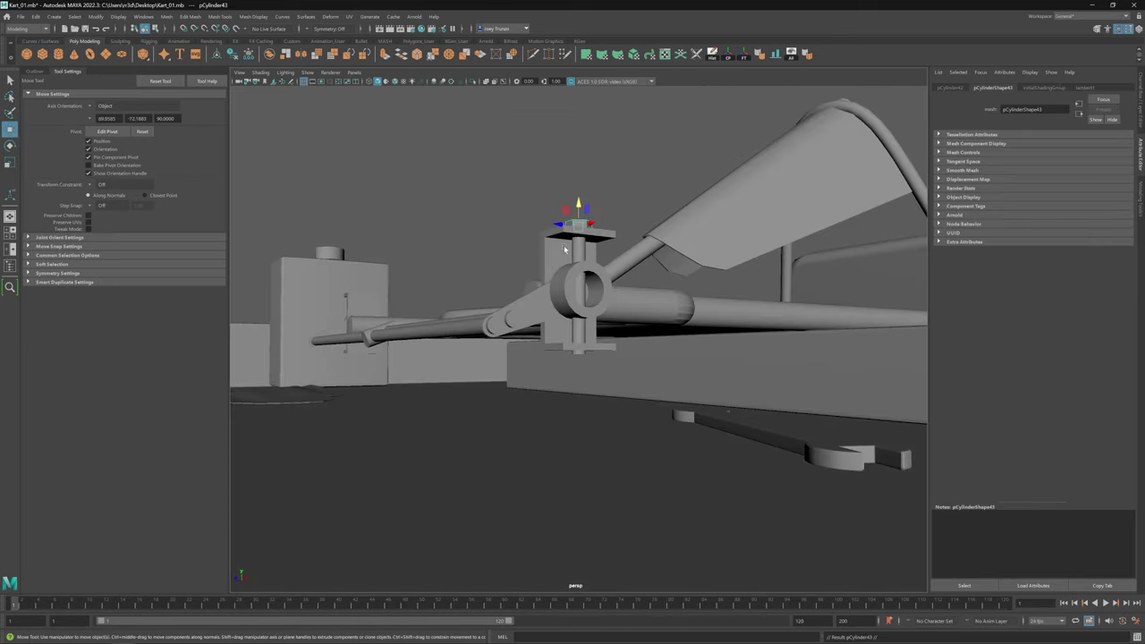
click(485, 340)
key(f)
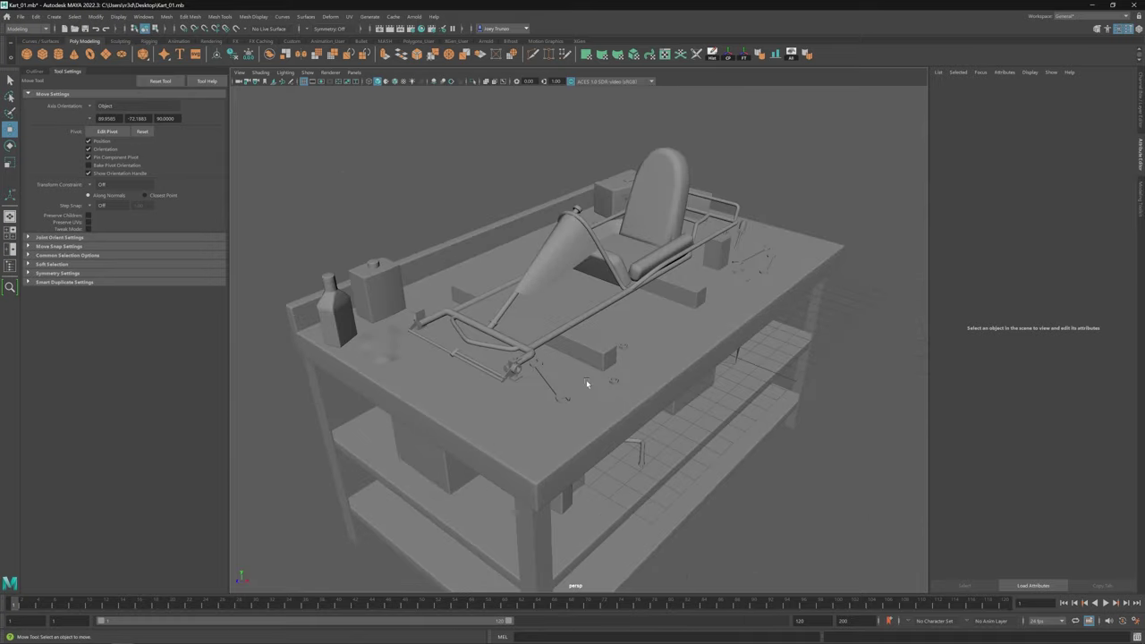
scroll(511, 364, up, 10)
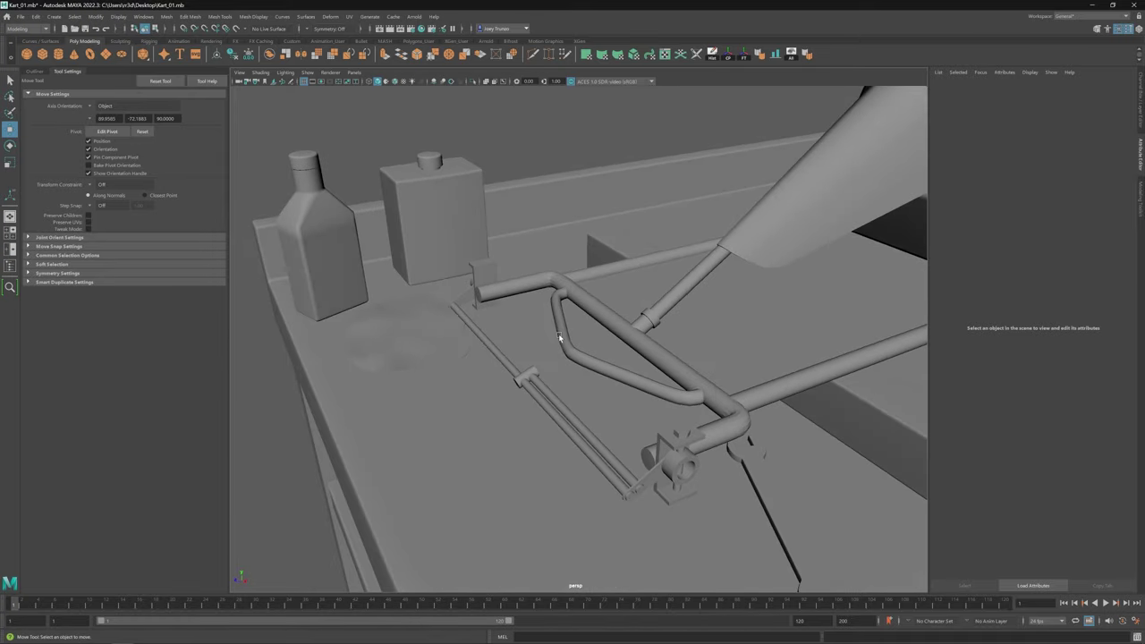
Step: Duplicate the thin tie rod, then rotate, move and scale the copy into an angled link bar
click(555, 436)
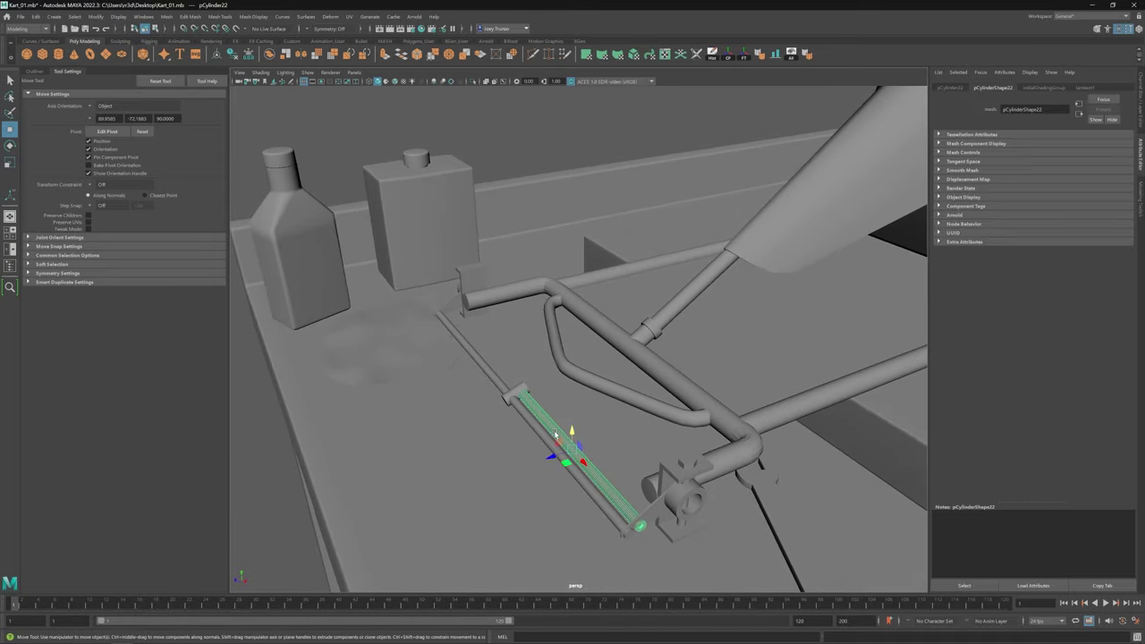
key(ctrl+d)
key(e)
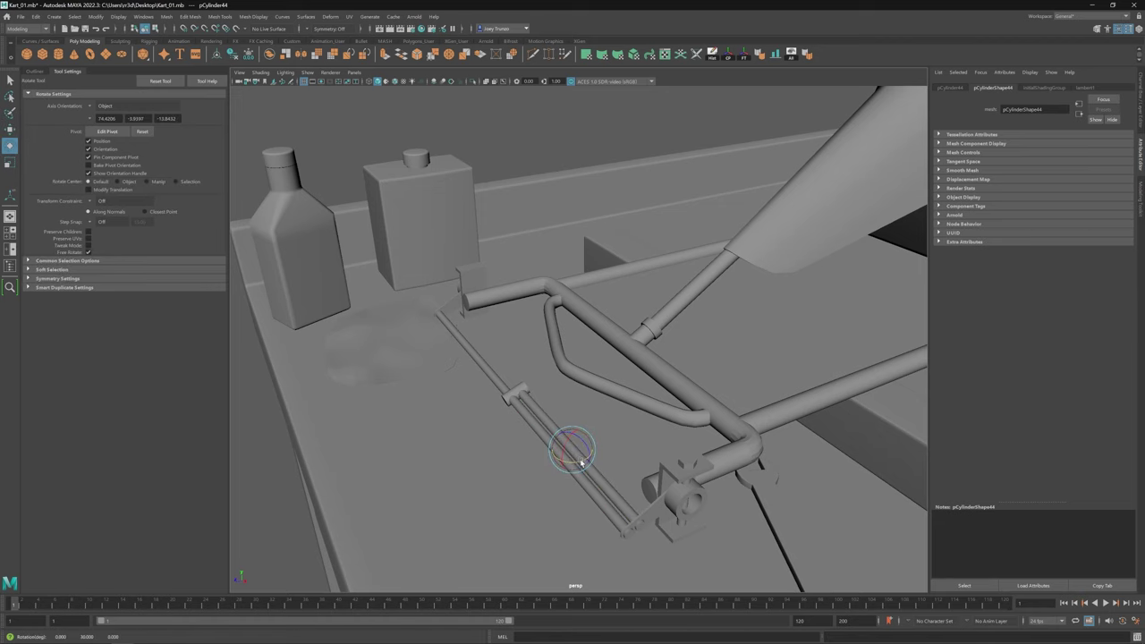
drag(571, 462, 566, 373)
key(r)
key(w)
key(e)
key(w)
key(e)
key(w)
key(e)
key(r)
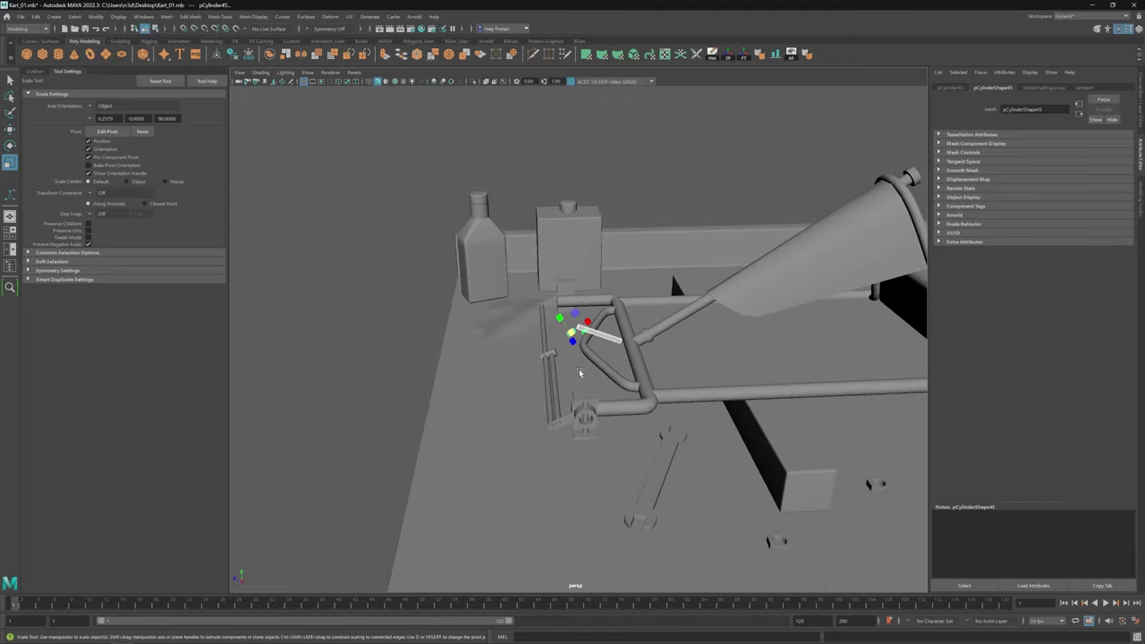
Step: Tilt the small block at the tubes' end slightly
scroll(580, 372, up, 3)
click(550, 413)
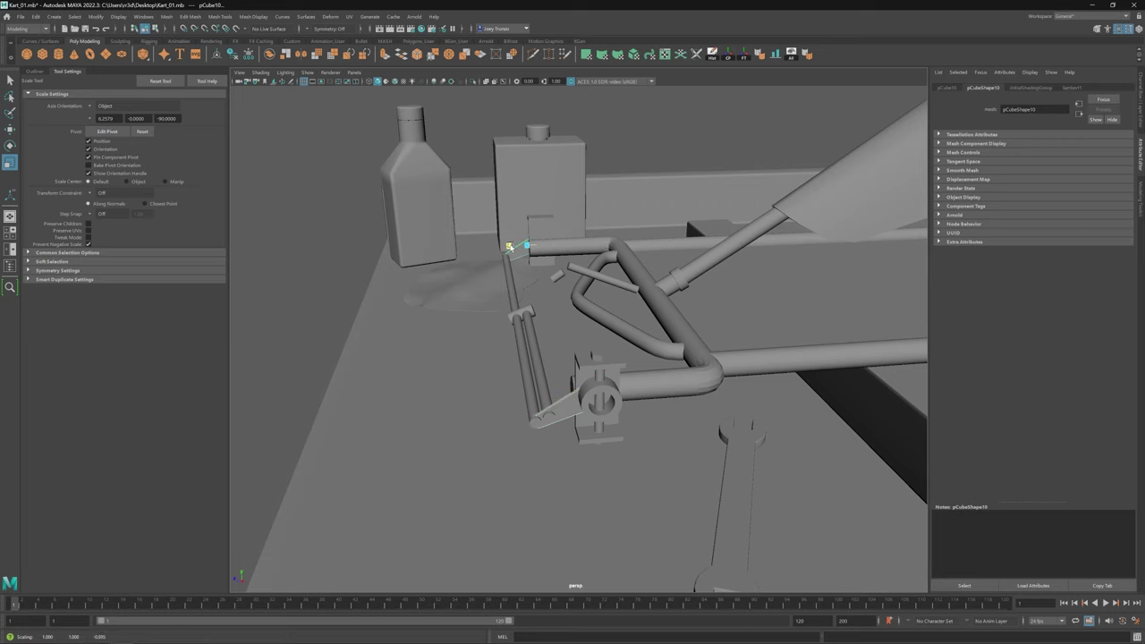
key(e)
drag(522, 258, 519, 231)
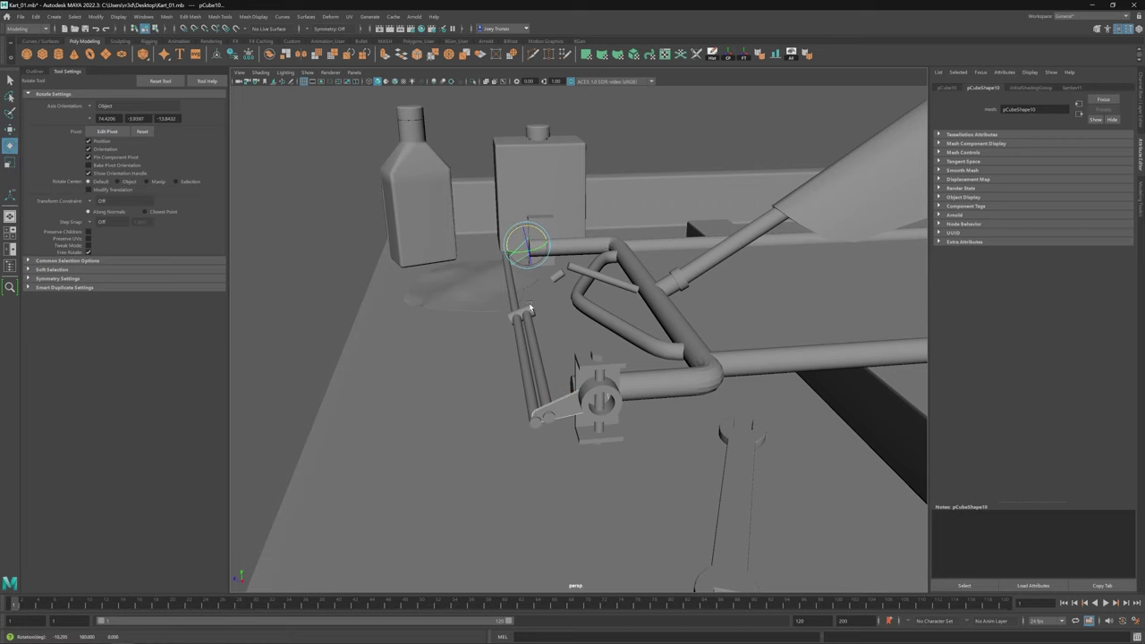
Step: Select the steering rod parts, then duplicate the long link bar
scroll(529, 308, up, 5)
click(470, 223)
key(w)
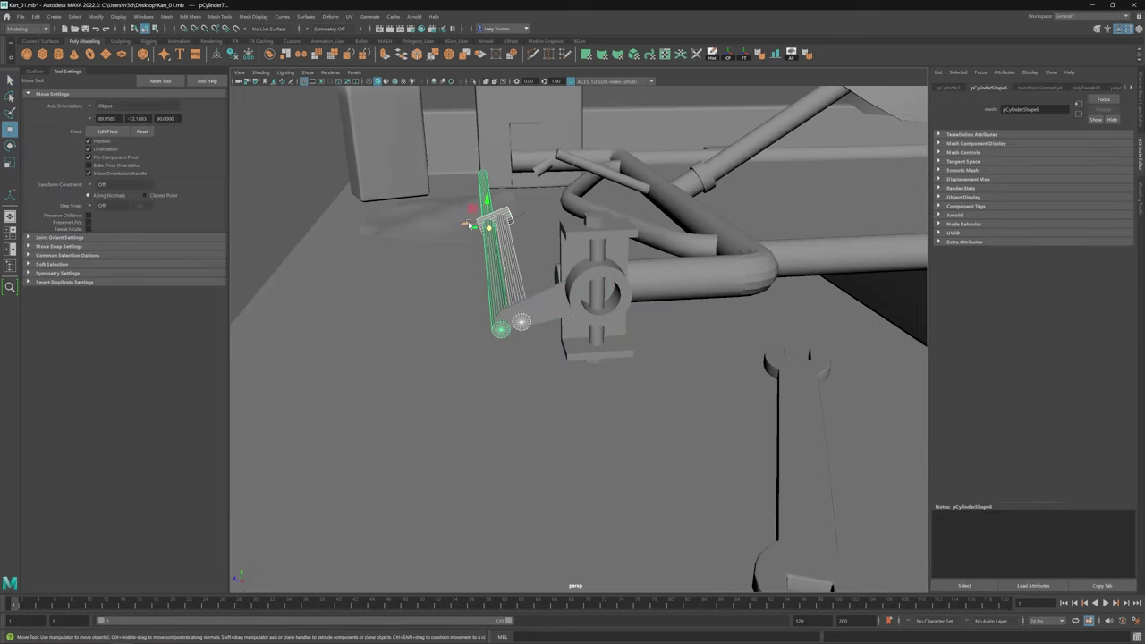
click(472, 218)
scroll(474, 234, up, 2)
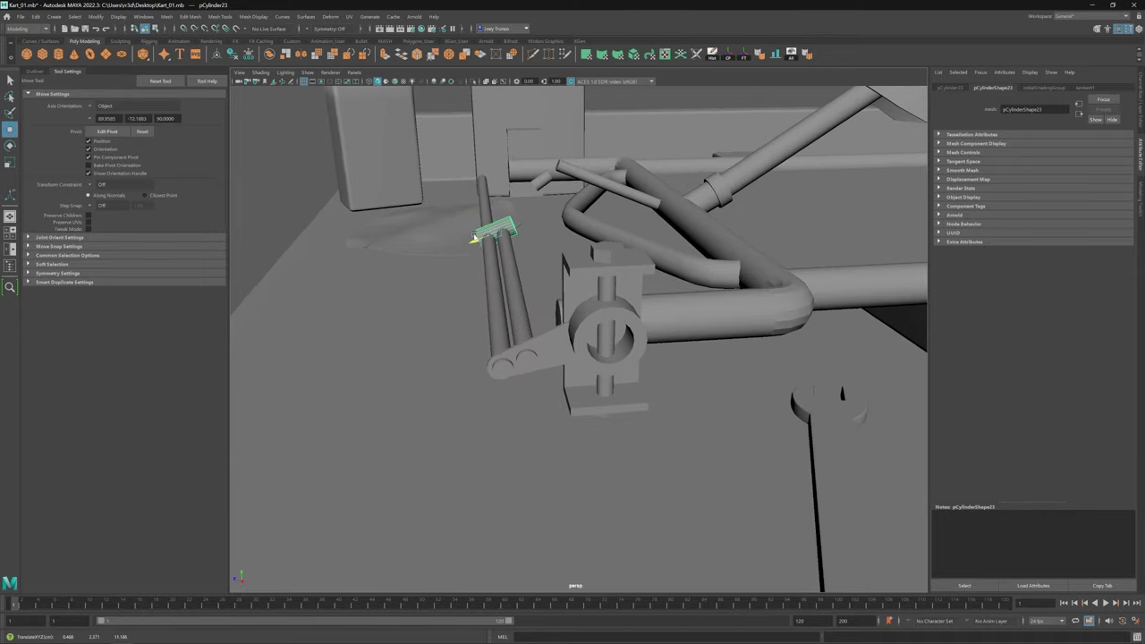
alt+drag(473, 237, 582, 313)
click(597, 305)
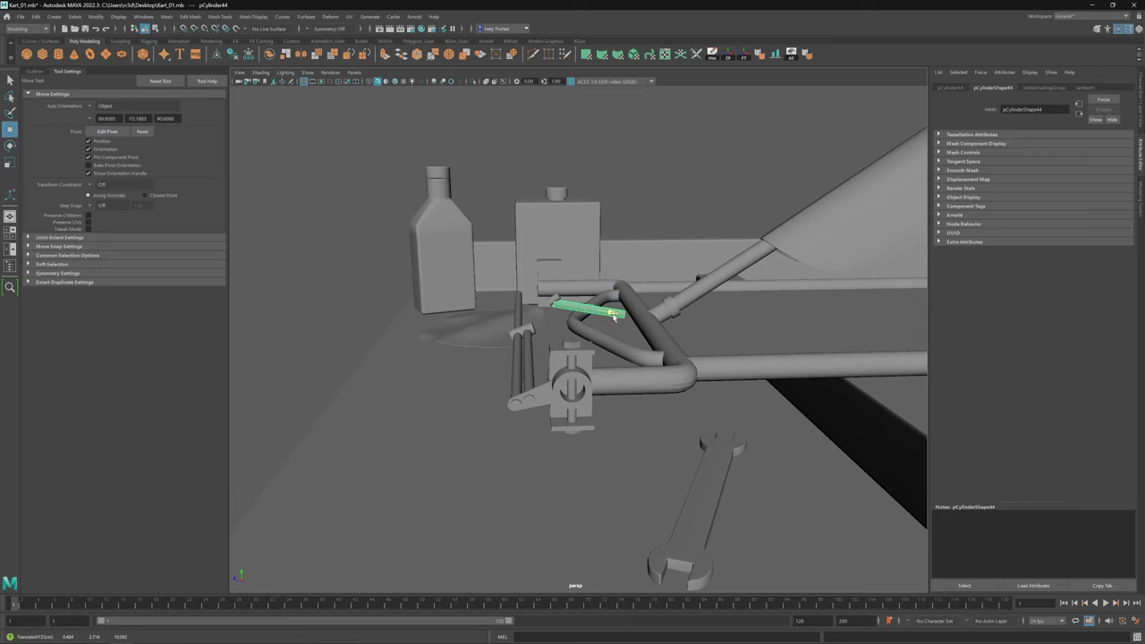
key(ctrl+d)
Step: Undo six recent linkage changes and move the small connector cylinder to the link bar's far end
scroll(560, 312, up, 5)
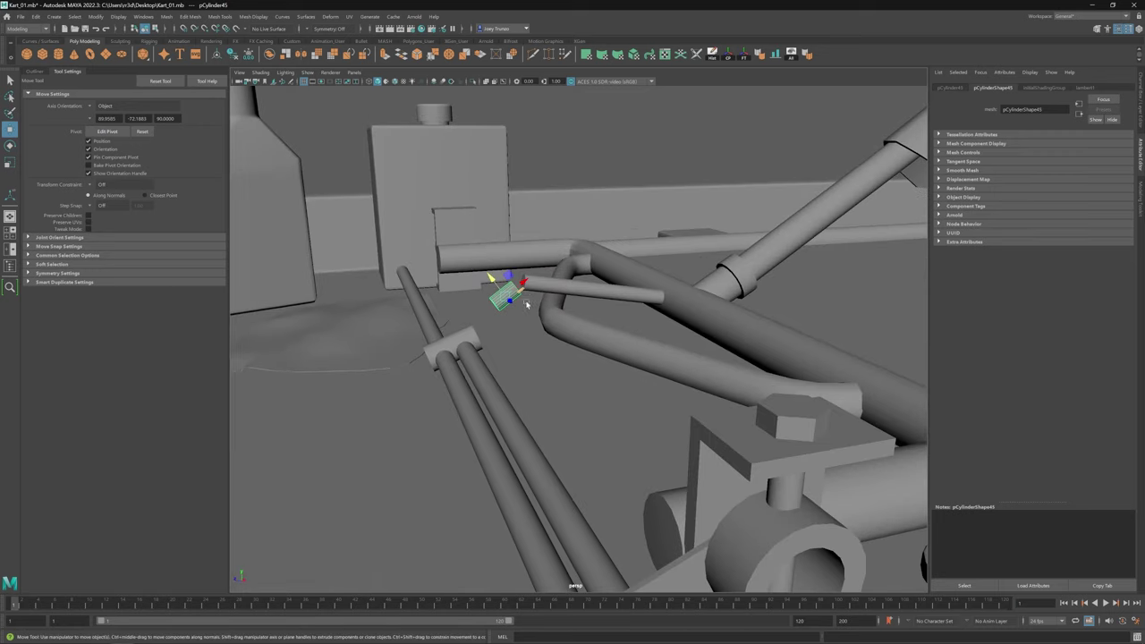
key(ctrl+z)
key(ctrl+z)
key(ctrl+z)
key(ctrl+z)
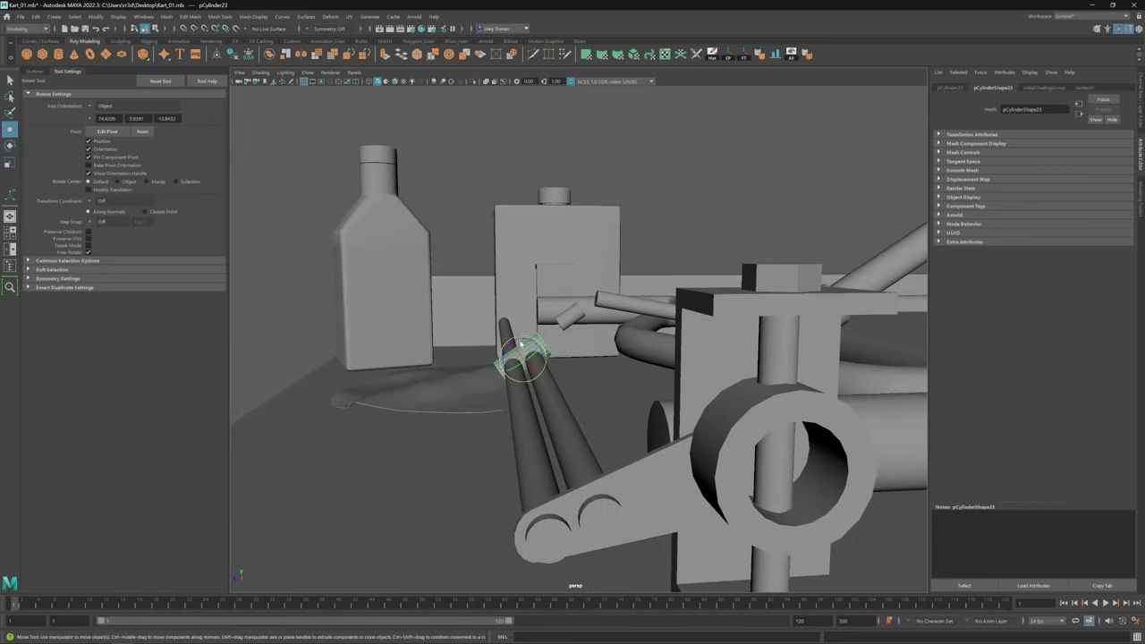
key(ctrl+z)
key(ctrl+z)
key(ctrl+z)
key(ctrl+z)
key(ctrl+z)
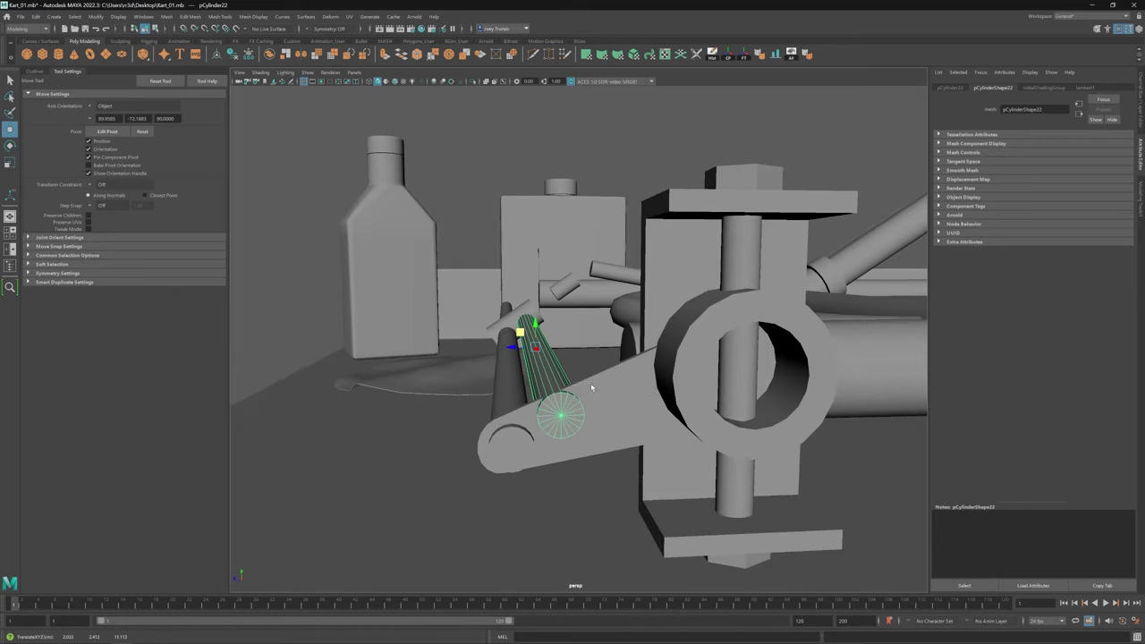
key(ctrl+z)
key(ctrl+z)
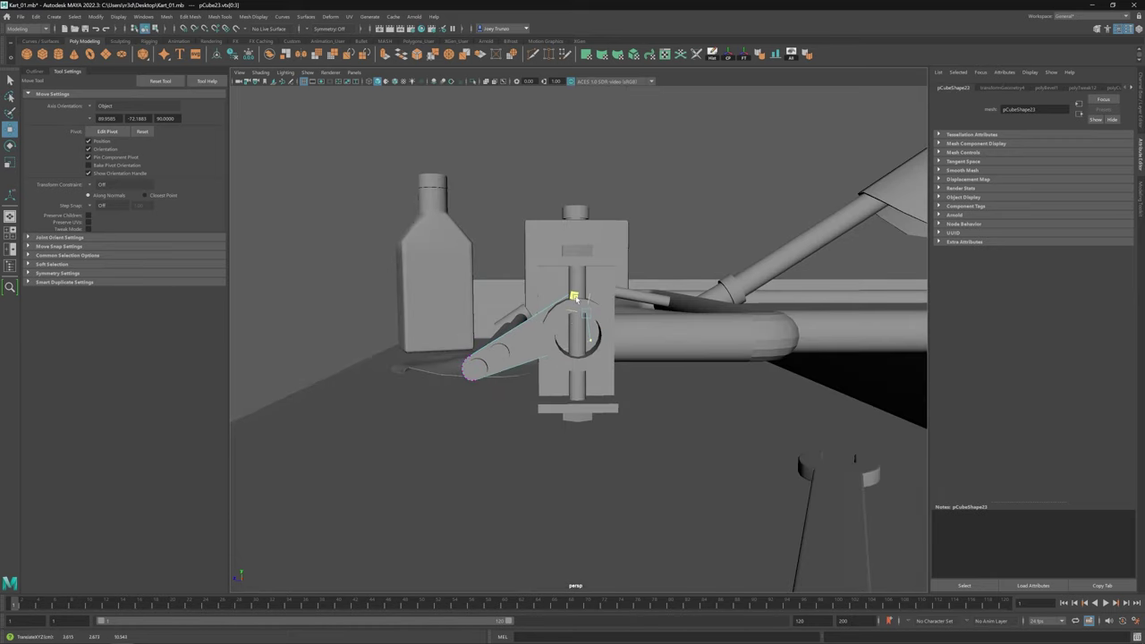
key(ctrl+z)
key(ctrl+z)
key(ctrl+z)
key(ctrl+z)
key(ctrl+z)
key(ctrl+z)
key(ctrl+z)
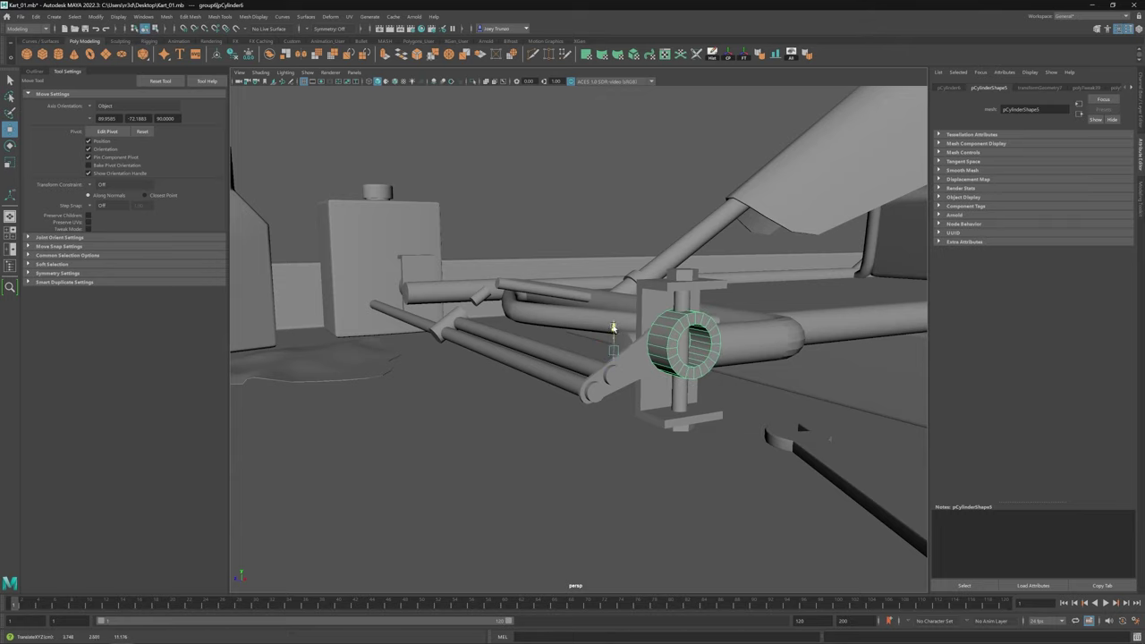
key(ctrl+z)
key(ctrl+z)
key(ctrl+z)
key(ctrl+z)
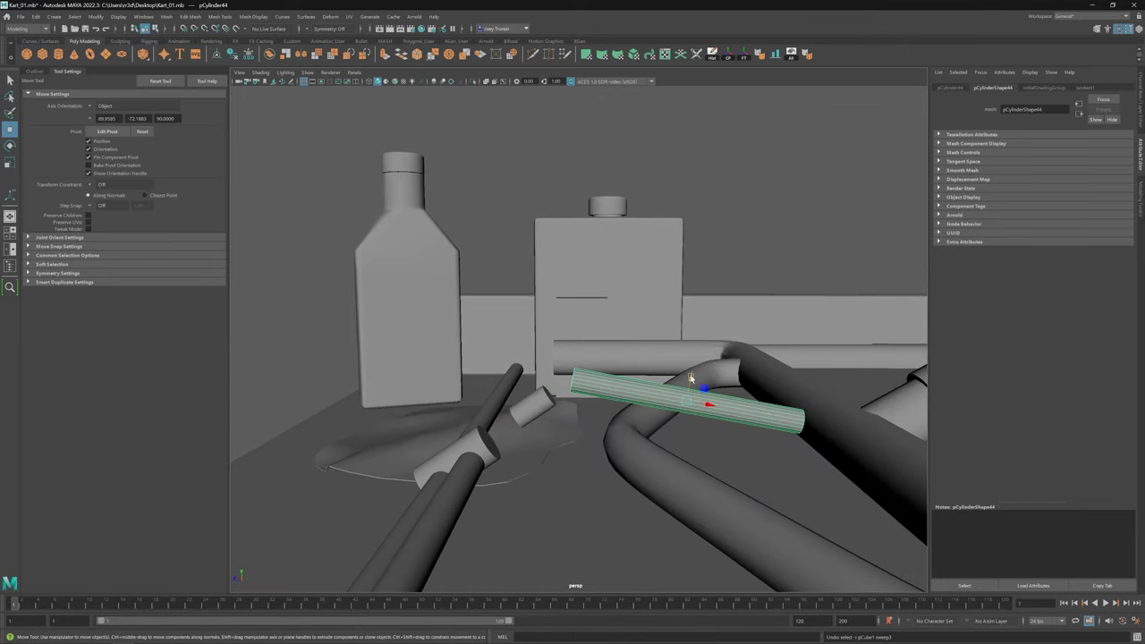
key(ctrl+z)
key(ctrl+z)
key(ctrl+z)
click(440, 369)
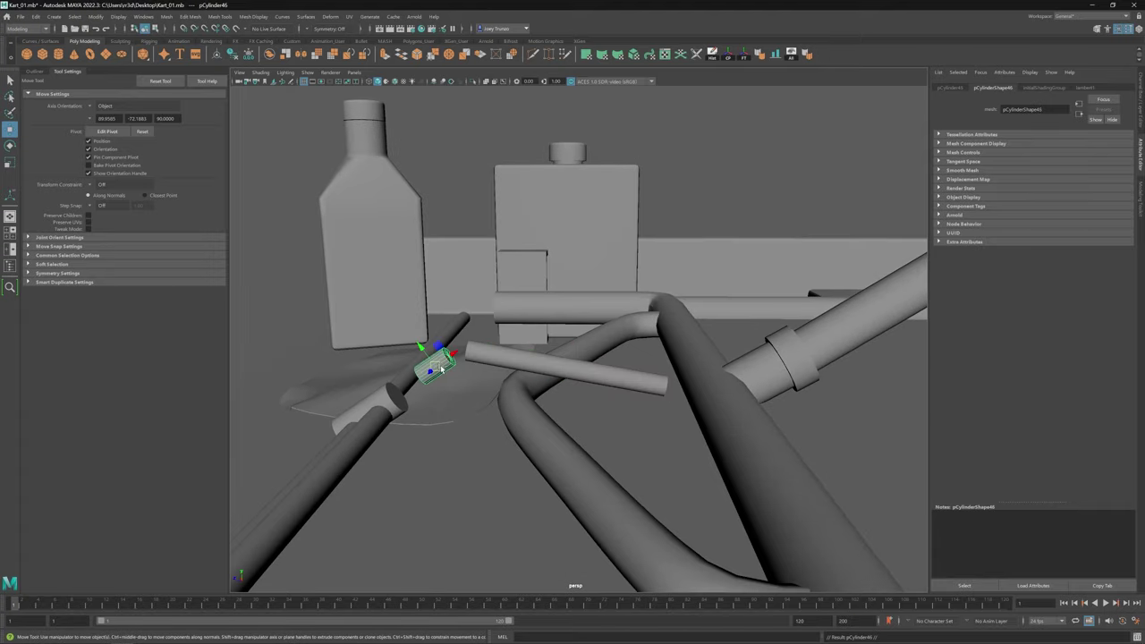
drag(438, 347, 689, 359)
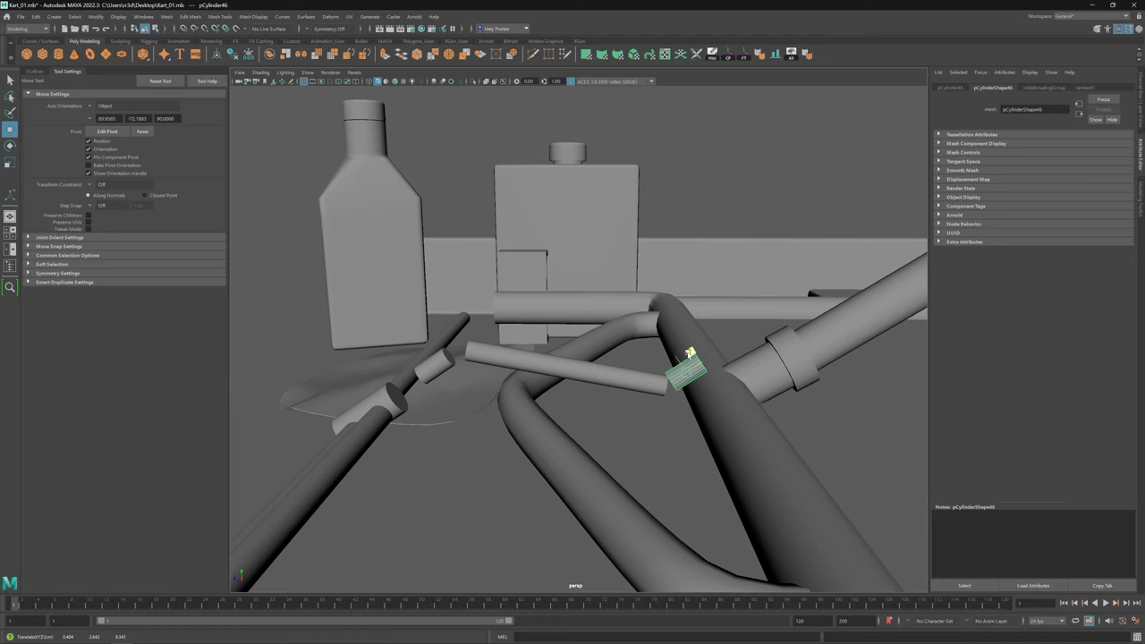
Step: Duplicate the small cylinder by the joint and slide the copy along the pipe
click(656, 381)
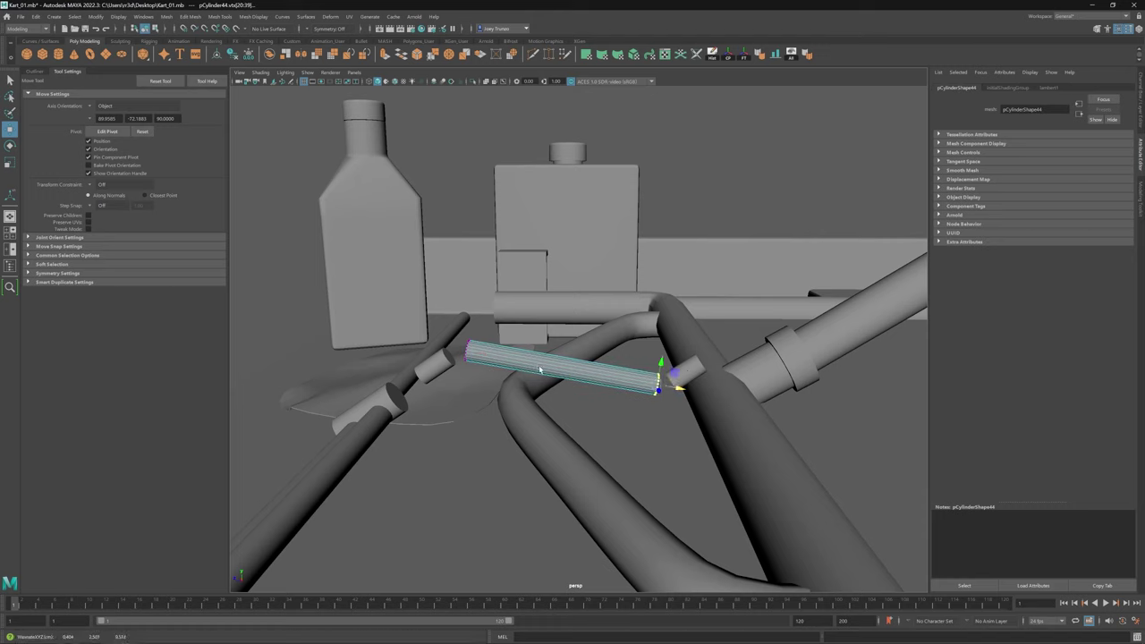
click(685, 368)
key(ctrl+d)
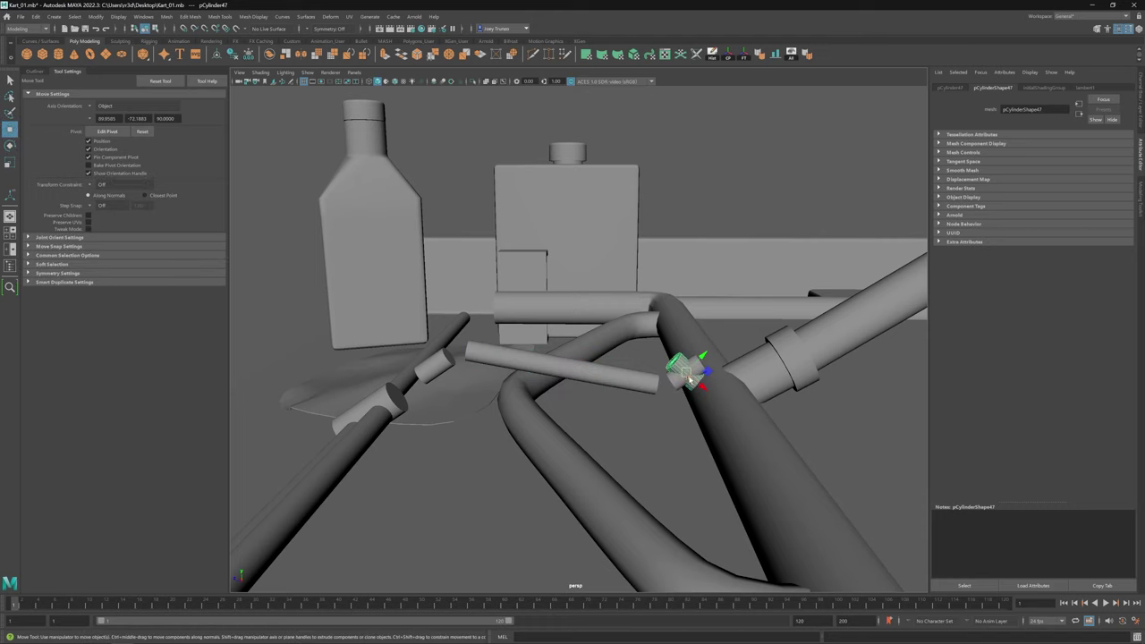
mouse_move(689, 377)
mouse_down()
mouse_move(740, 370)
mouse_move(687, 357)
mouse_up()
click(685, 356)
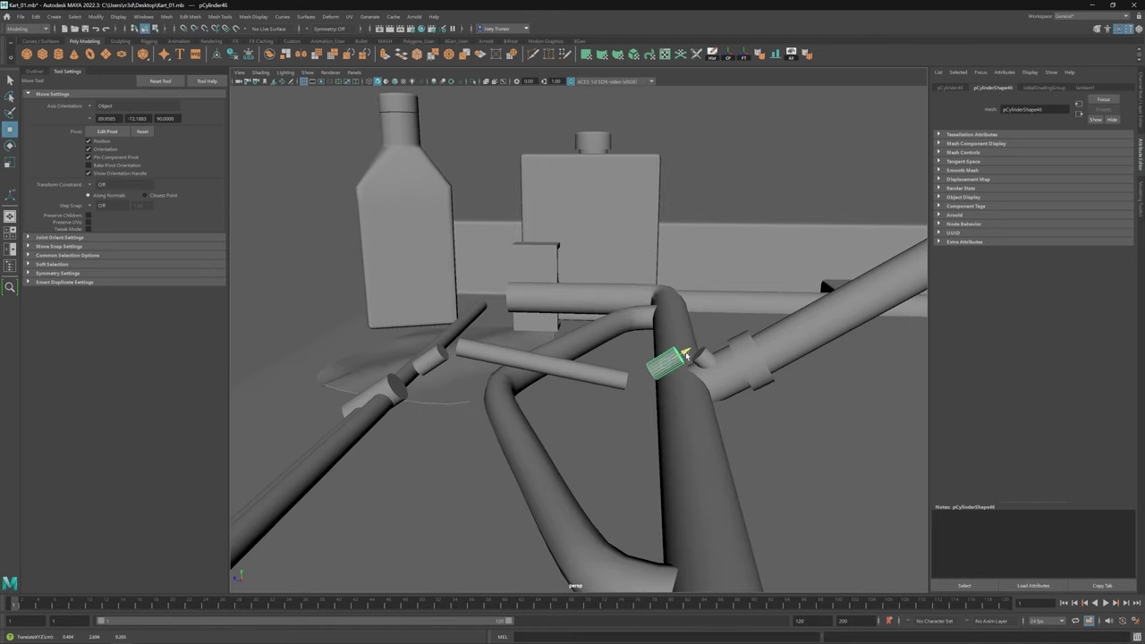
Step: Select the duplicated coupler and the long pipe and combine them into one mesh
click(623, 373)
alt+drag(623, 373, 640, 376)
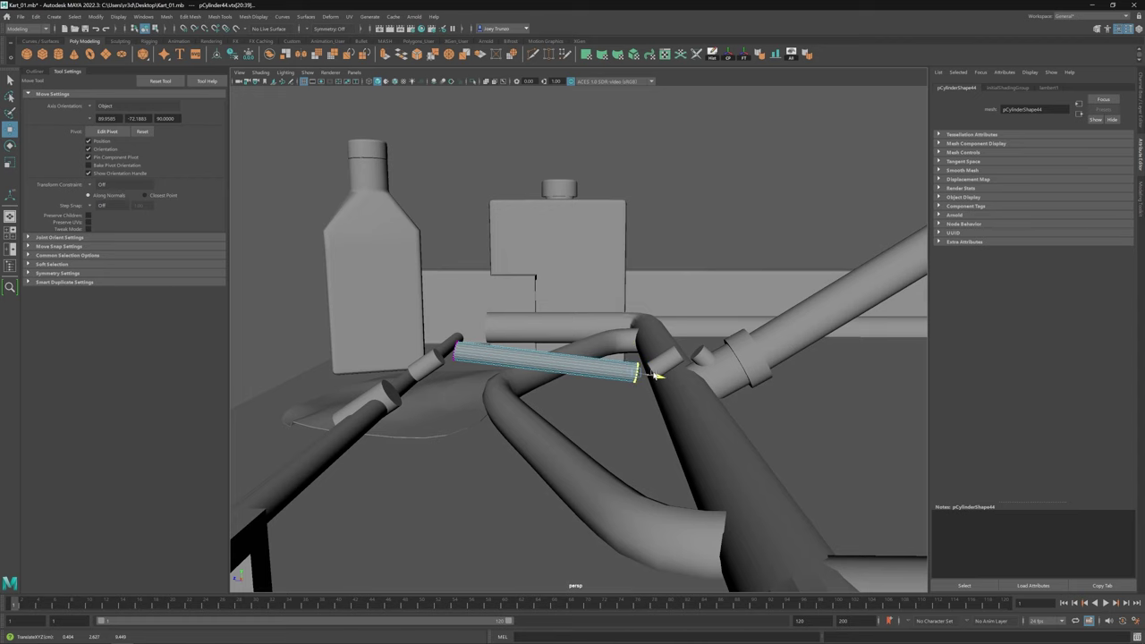
key(F8)
alt+drag(460, 325, 724, 380)
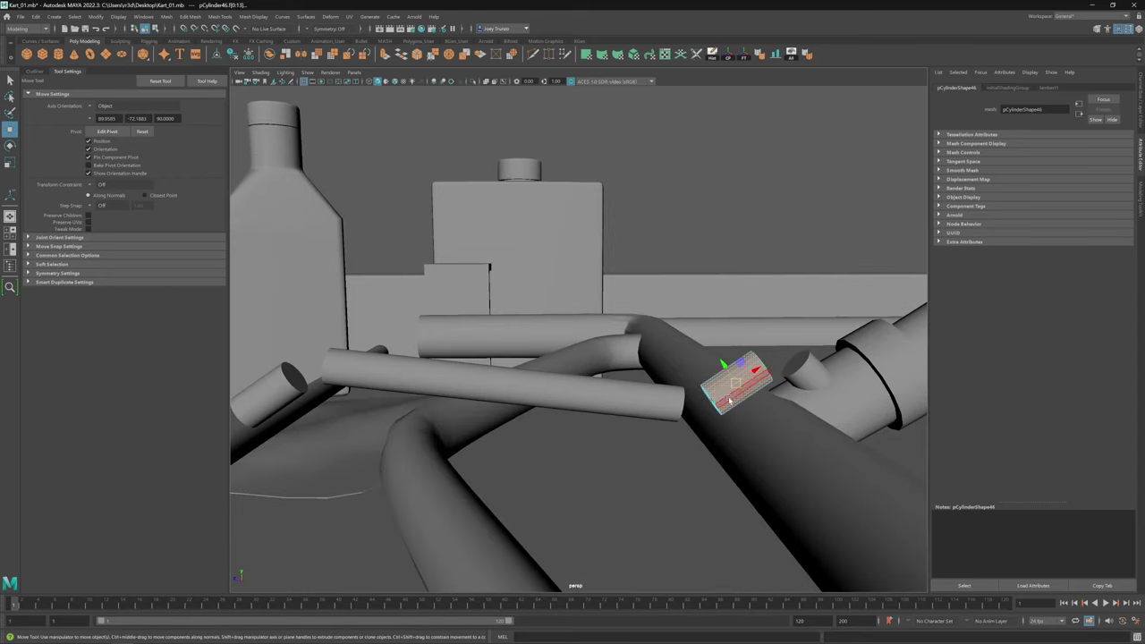
click(731, 383)
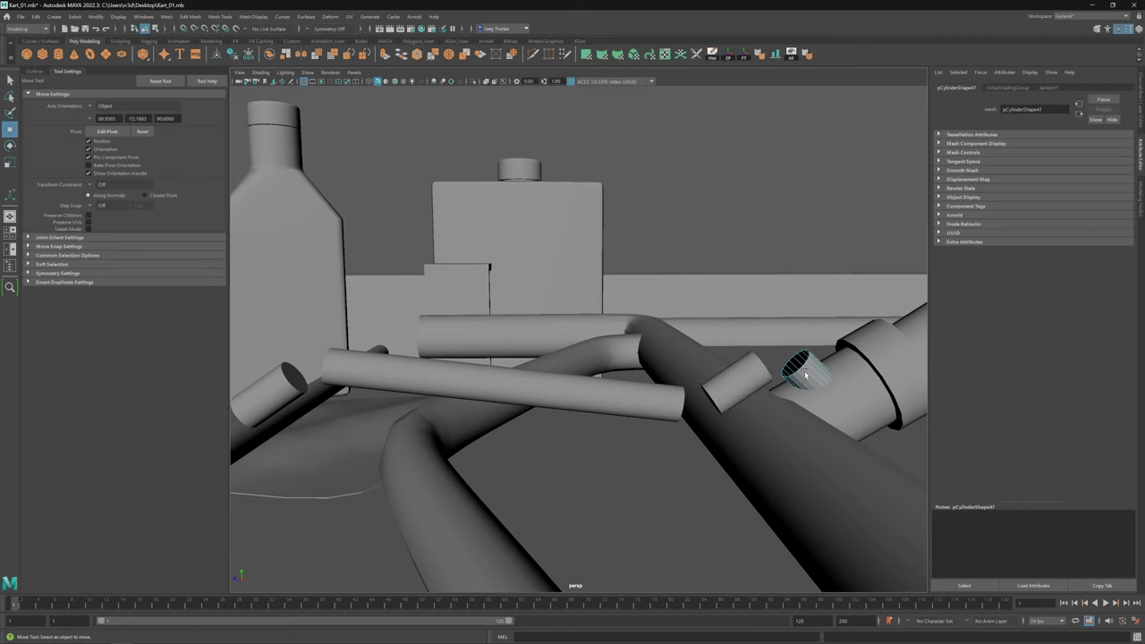
scroll(697, 376, down, 2)
click(633, 385)
click(166, 16)
click(179, 44)
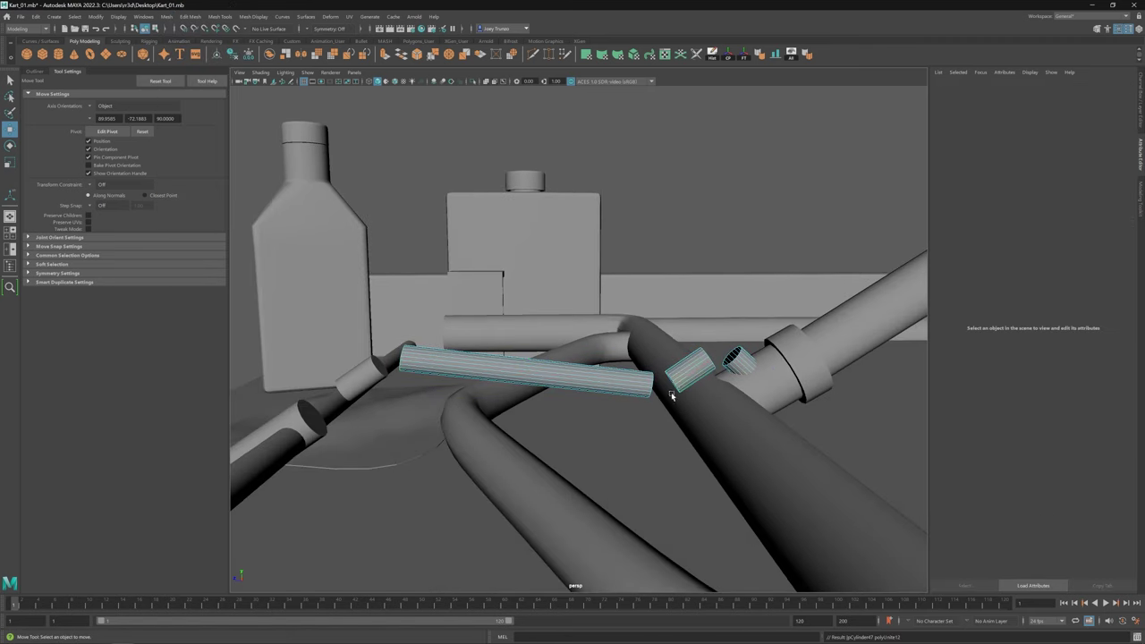
Step: Bridge the selected edge loops so the long pipe bends at the joint, then select it
click(188, 17)
click(219, 56)
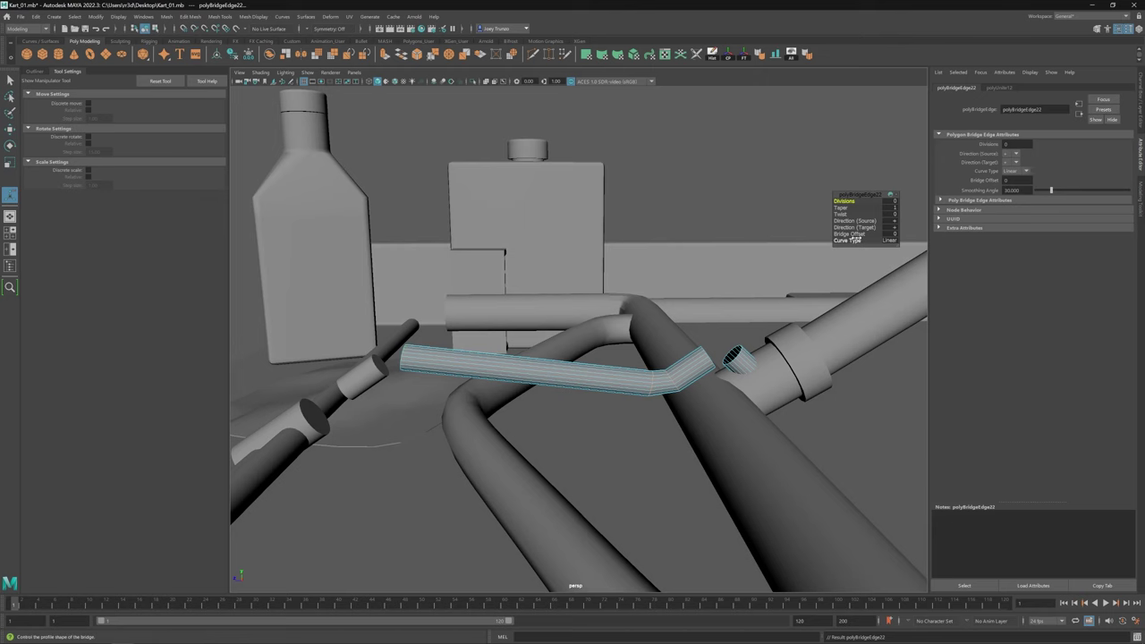
alt+drag(851, 204, 680, 295)
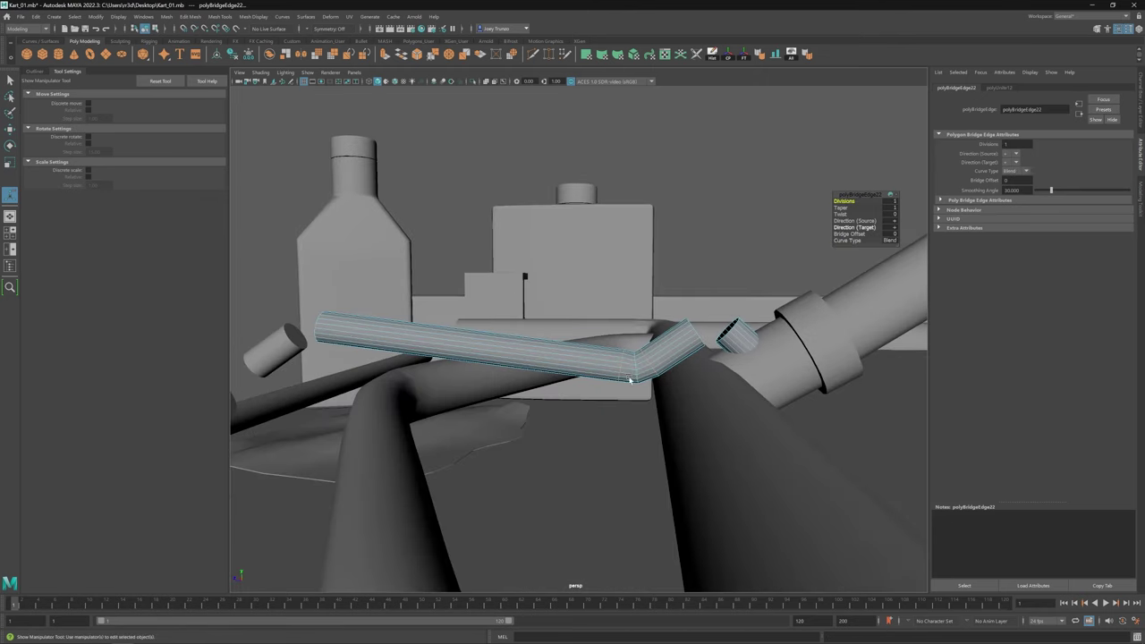
key(w)
click(636, 347)
Step: Drag the pipe end onto the coupler, then pick a vertex and the remaining small piece
shift+right_drag(731, 335, 827, 227)
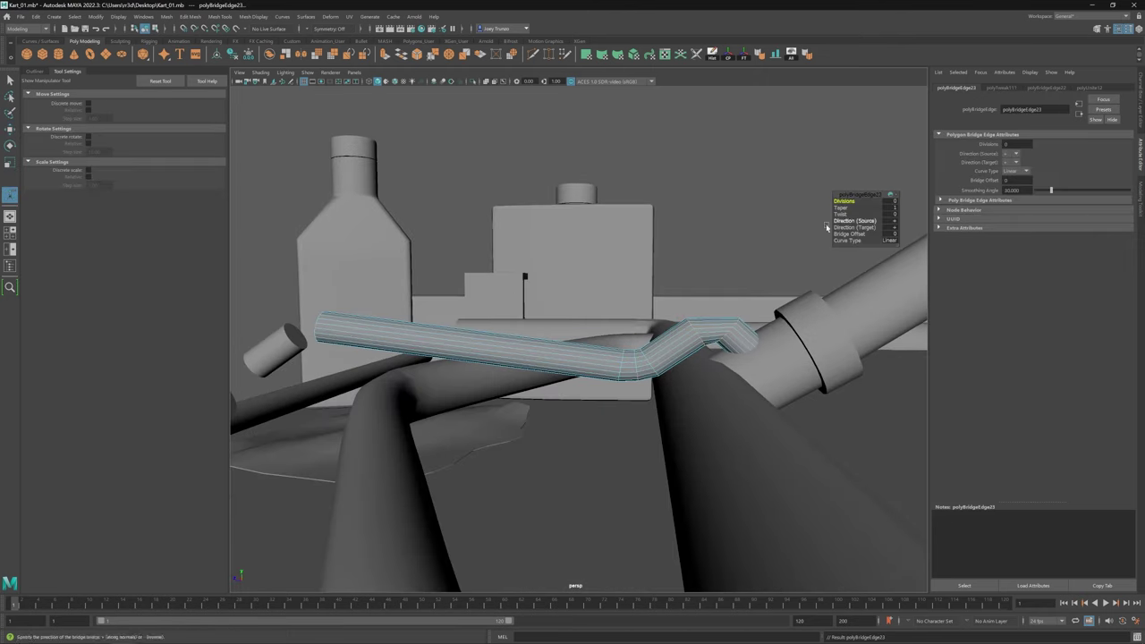
alt+drag(626, 295, 572, 323)
key(w)
click(707, 329)
click(500, 329)
mouse_move(503, 333)
alt+mouse_down()
mouse_move(413, 322)
mouse_move(488, 340)
alt+mouse_up()
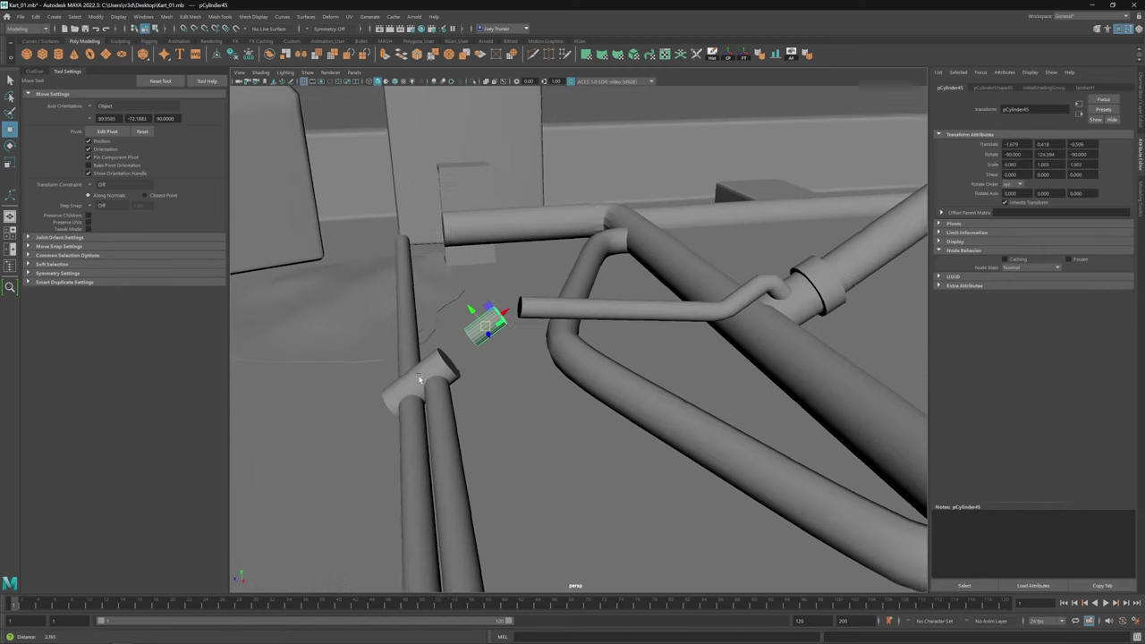
Step: Combine the bent pipe and the small stub piece into one mesh with Mesh > Combine
click(540, 310)
click(487, 326)
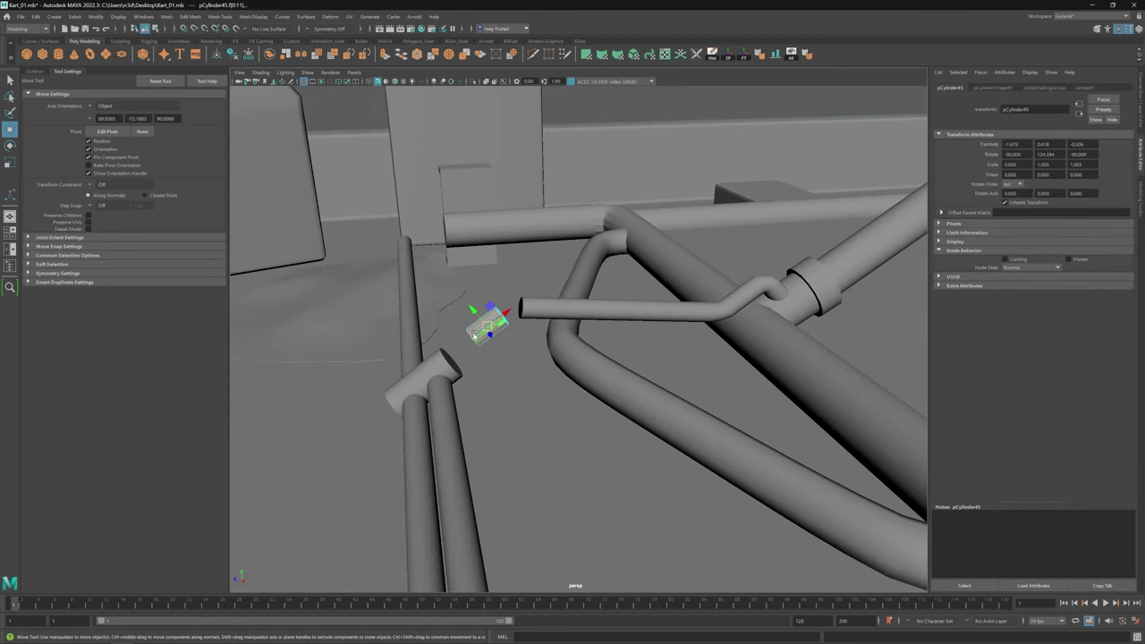
key(F8)
shift+click(542, 311)
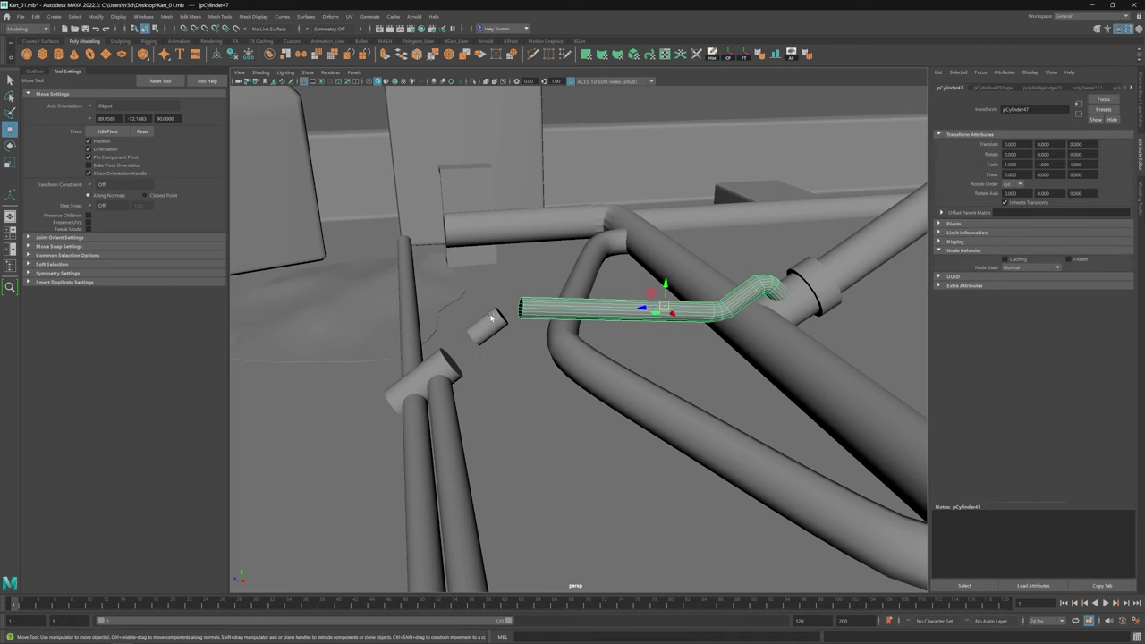
click(166, 17)
click(183, 60)
alt+drag(546, 313, 496, 295)
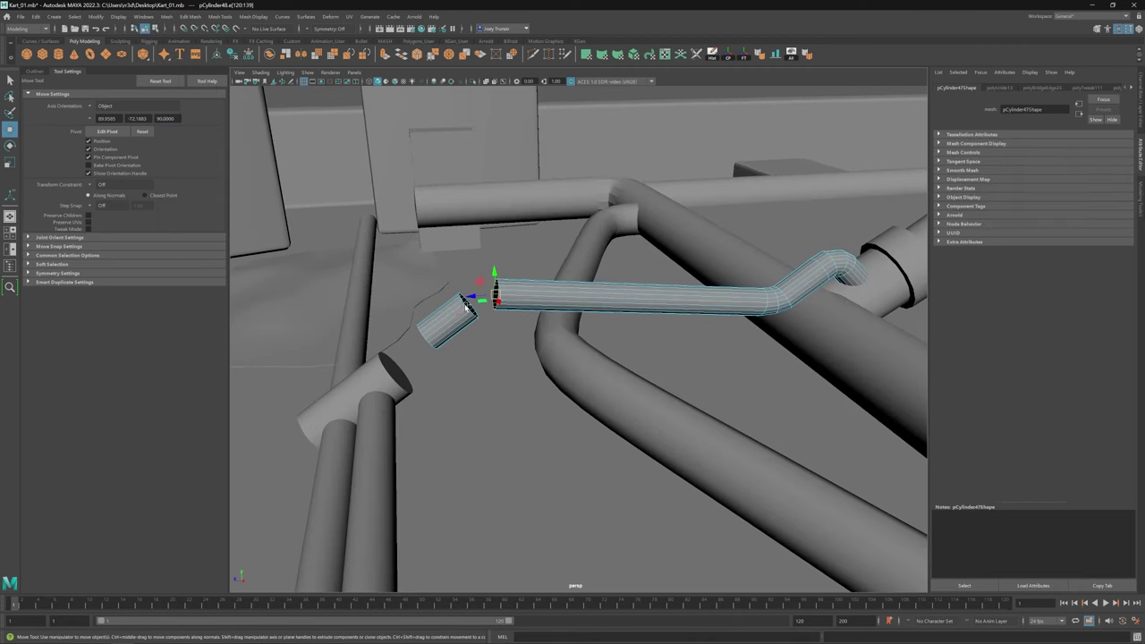
Step: Bridge the end edge loops to add a second bend through the stub, then return to object mode
click(189, 16)
click(214, 55)
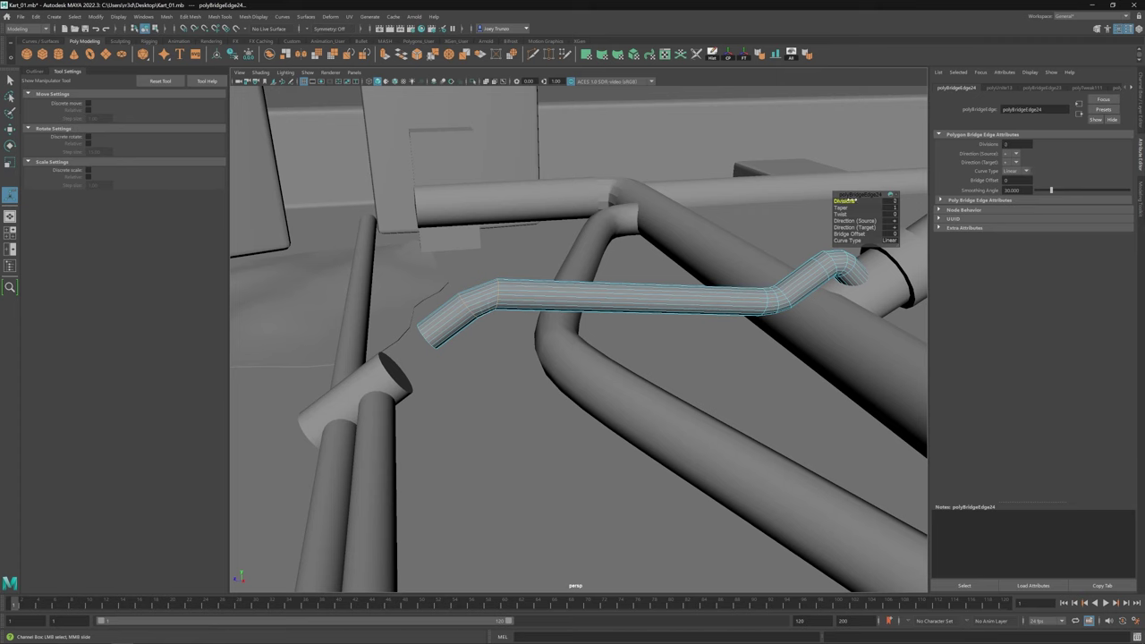
alt+drag(626, 376, 589, 363)
key(F8)
key(w)
scroll(447, 327, down, 5)
Step: Undo the stray moves on the pipe and gear bracket
click(510, 315)
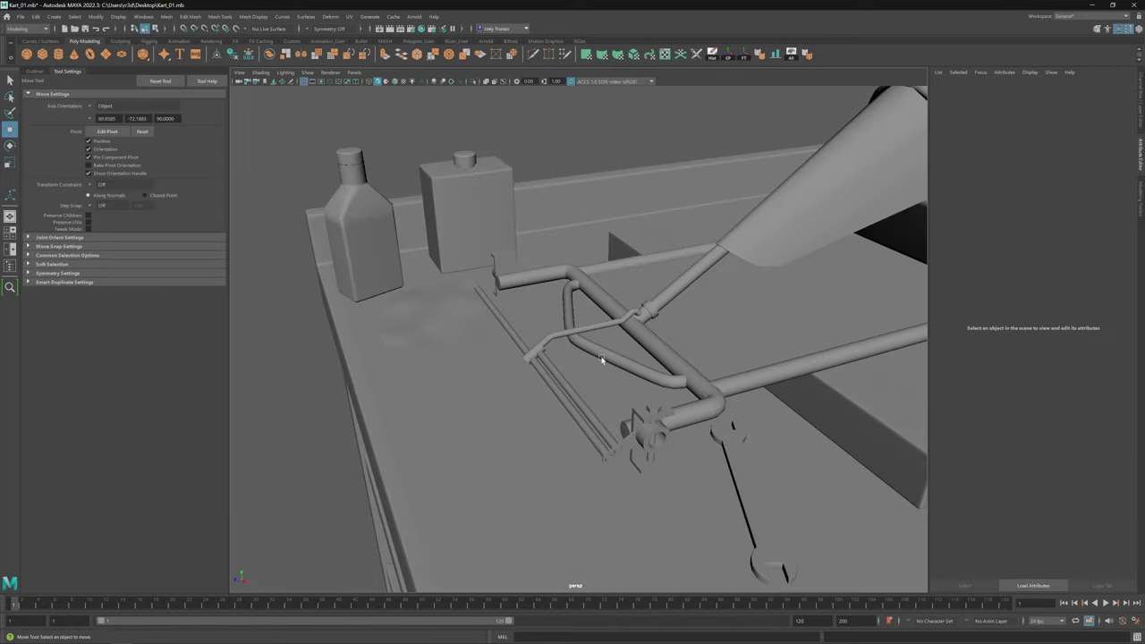
key(ctrl+z)
key(ctrl+z)
key(ctrl+z)
key(ctrl+z)
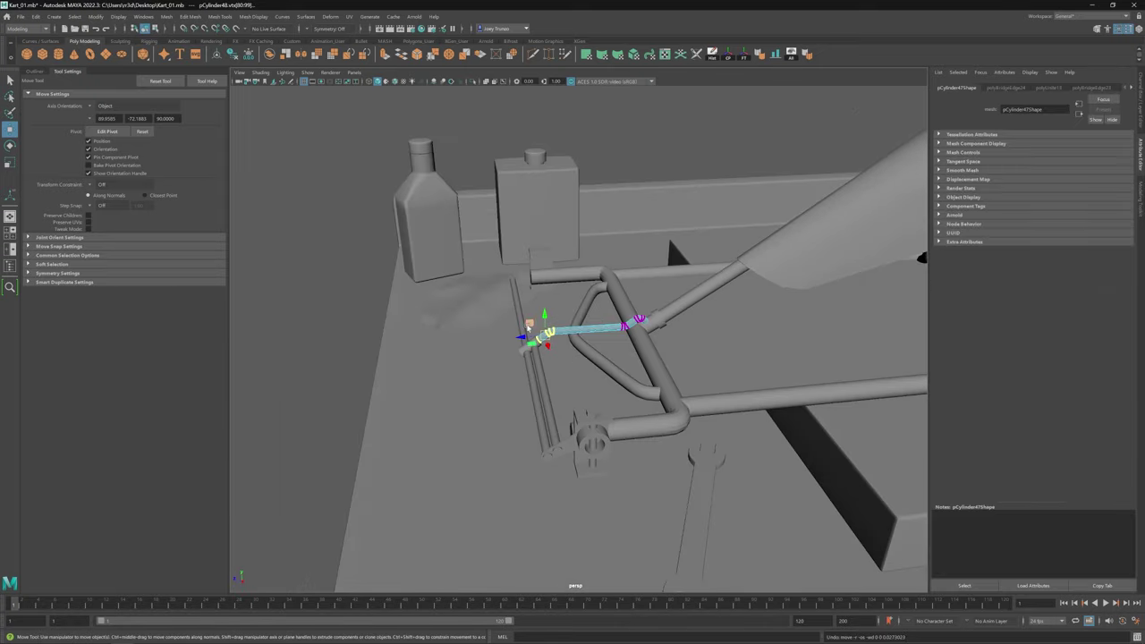
alt+drag(528, 325, 554, 380)
click(560, 391)
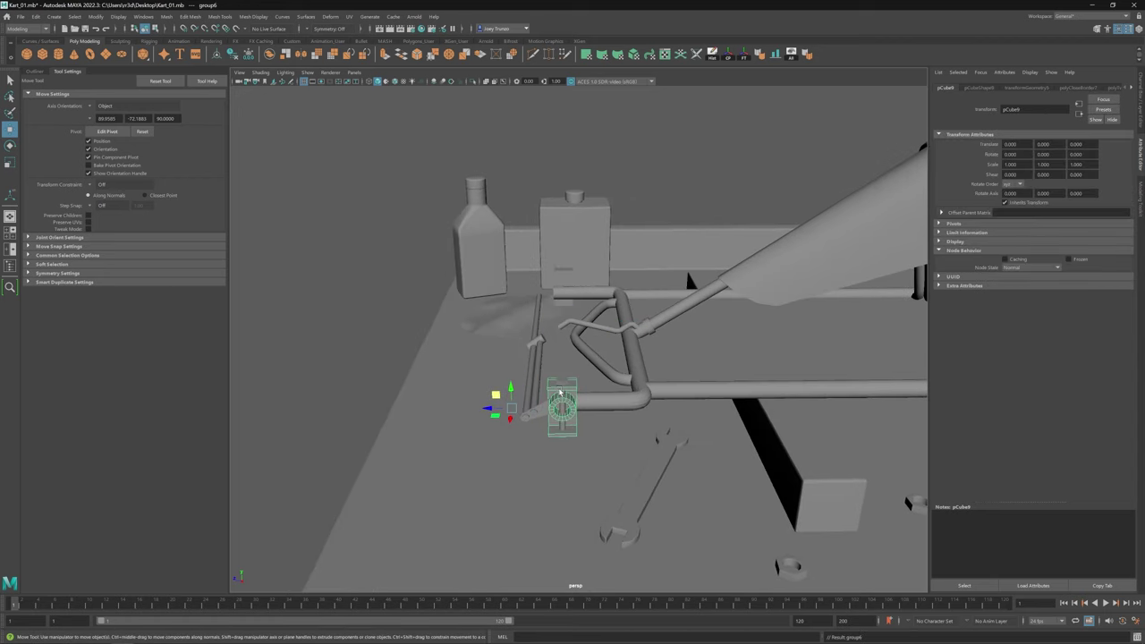
key(ctrl+z)
key(ctrl+z)
key(ctrl+z)
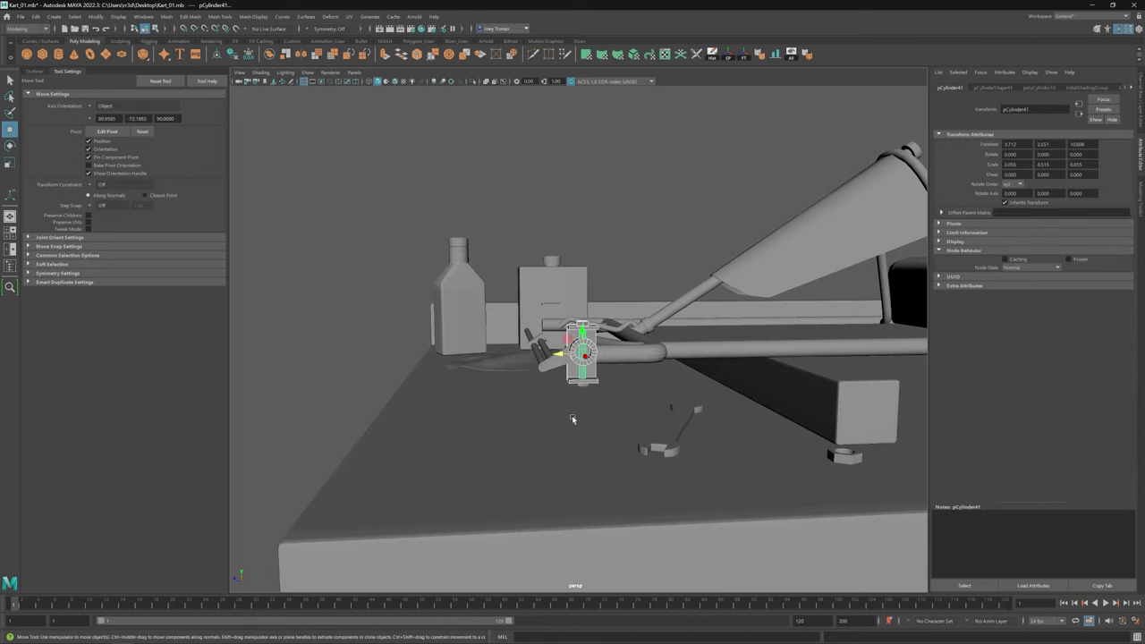
key(ctrl+z)
Step: Shift the vertical rod right, rotate the curved pipe, and scale bracket pCube9 thinner
click(535, 418)
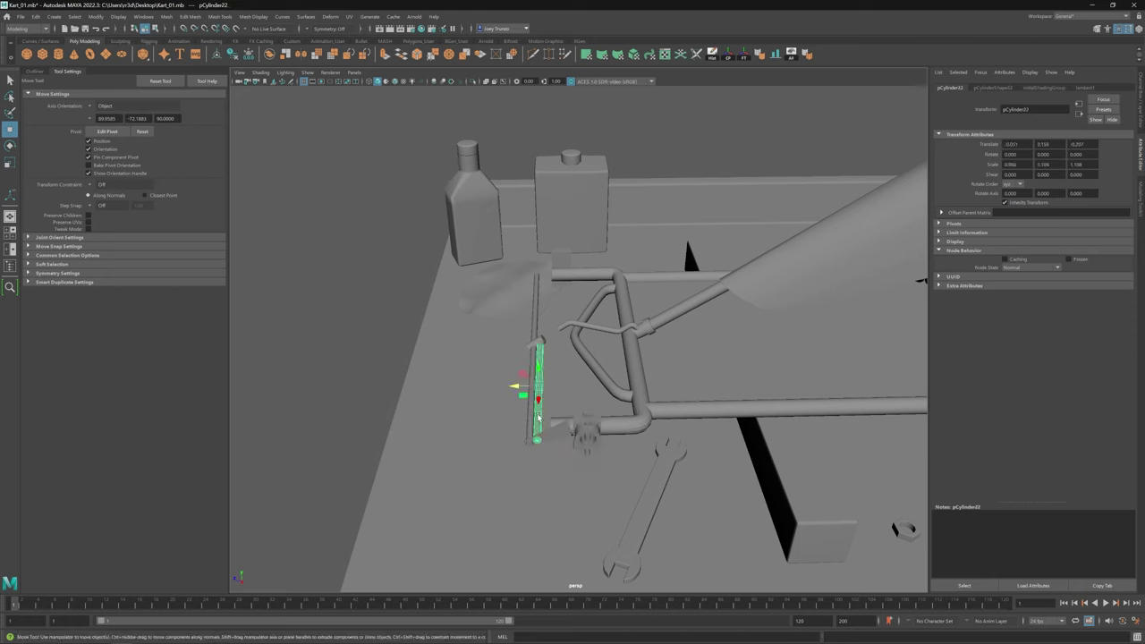
drag(523, 391, 611, 348)
click(601, 327)
key(e)
click(639, 340)
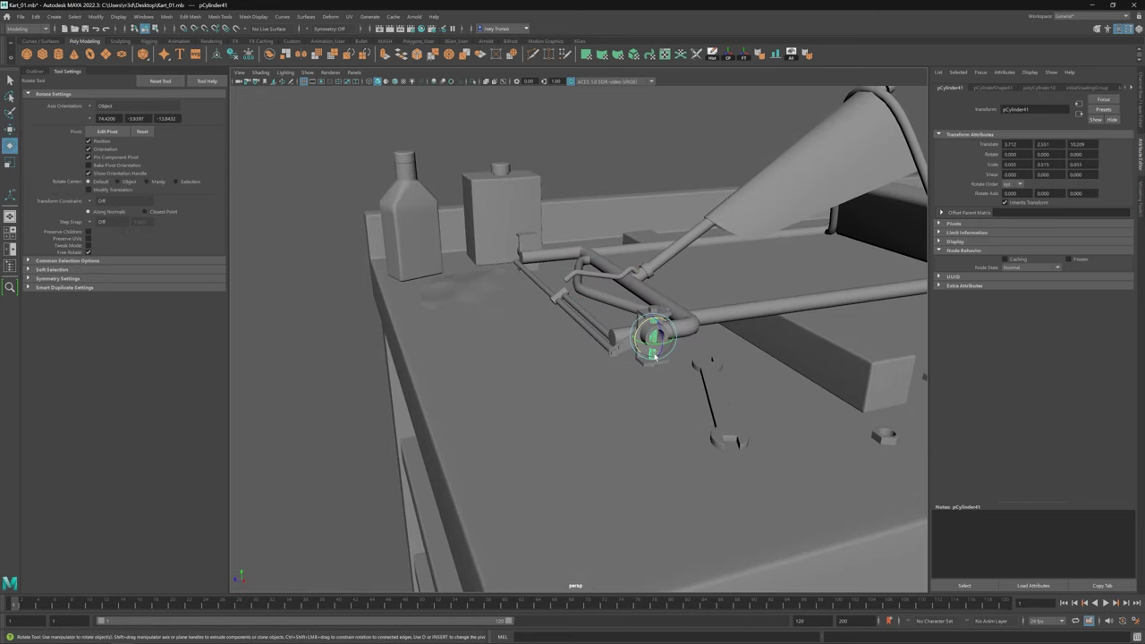
key(r)
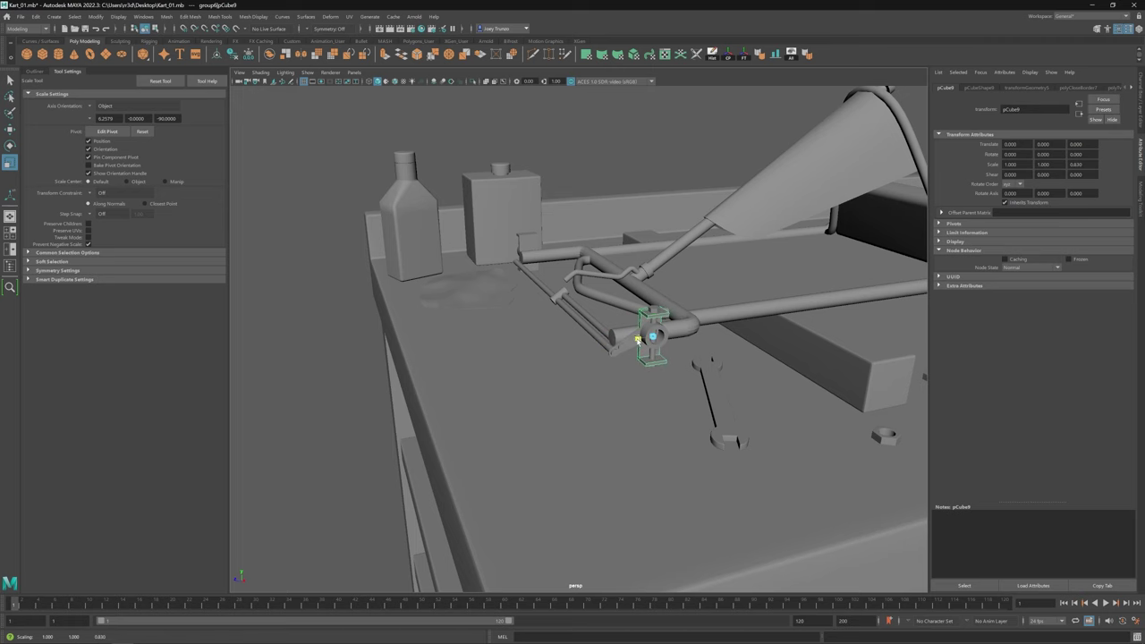
alt+drag(638, 340, 501, 330)
Step: Select the tube frame and then the thin rod pCylinder11 from a close top-down view
click(555, 304)
key(w)
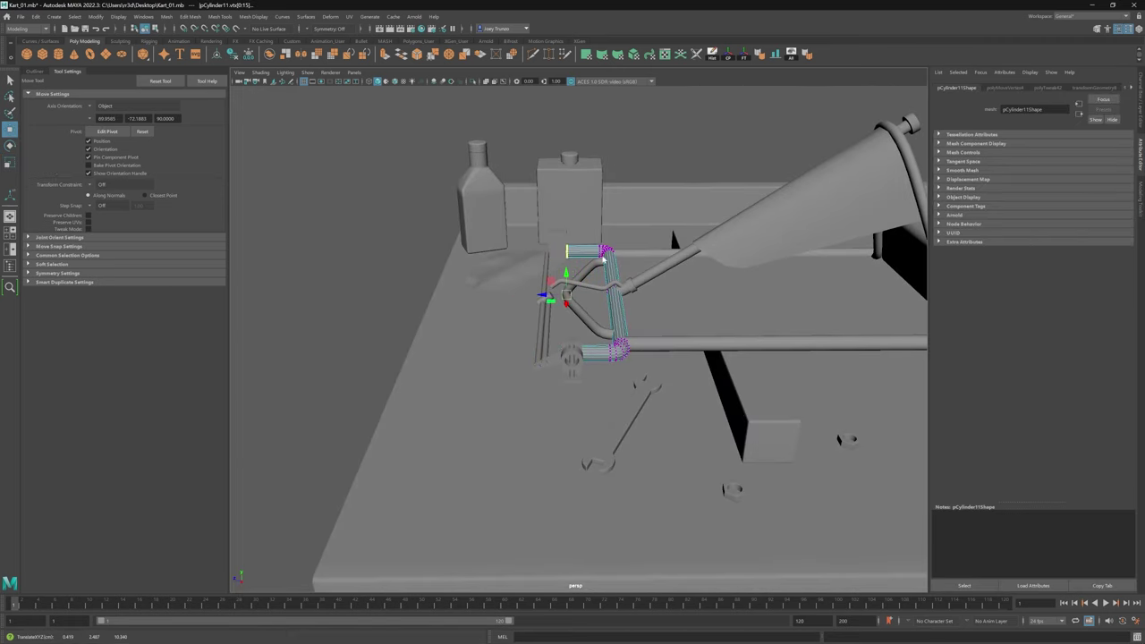
click(543, 268)
alt+drag(543, 269, 435, 258)
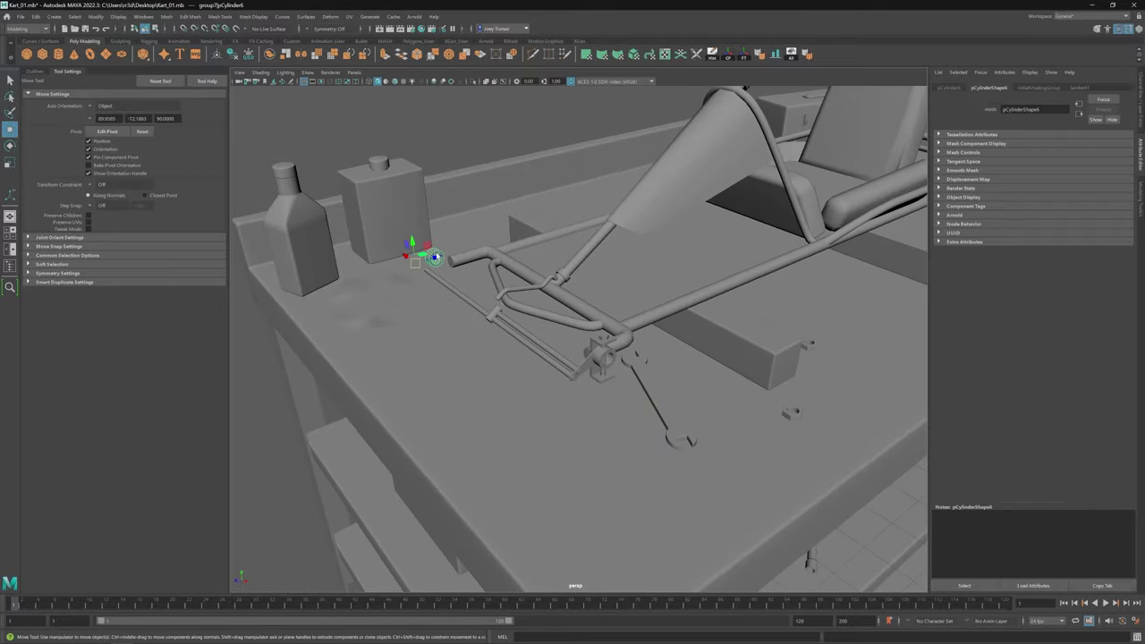
click(434, 409)
alt+drag(434, 409, 535, 395)
click(479, 367)
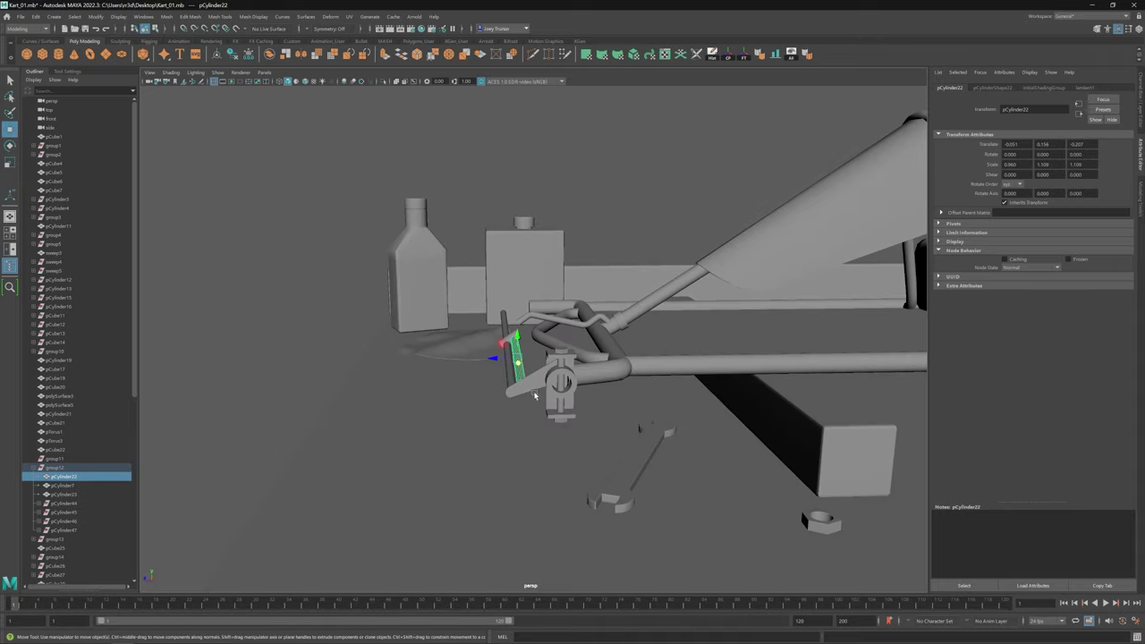
Step: Rotate the hook-shaped tube pCylinder11 to -20.085 degrees on X
click(534, 396)
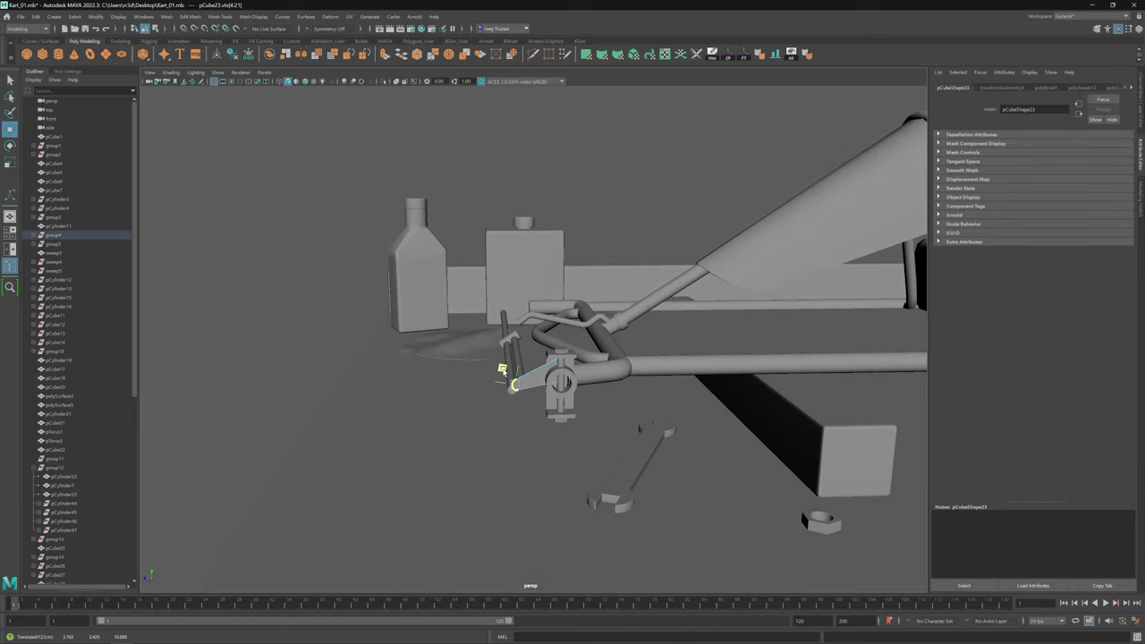
alt+drag(501, 369, 516, 350)
key(F8)
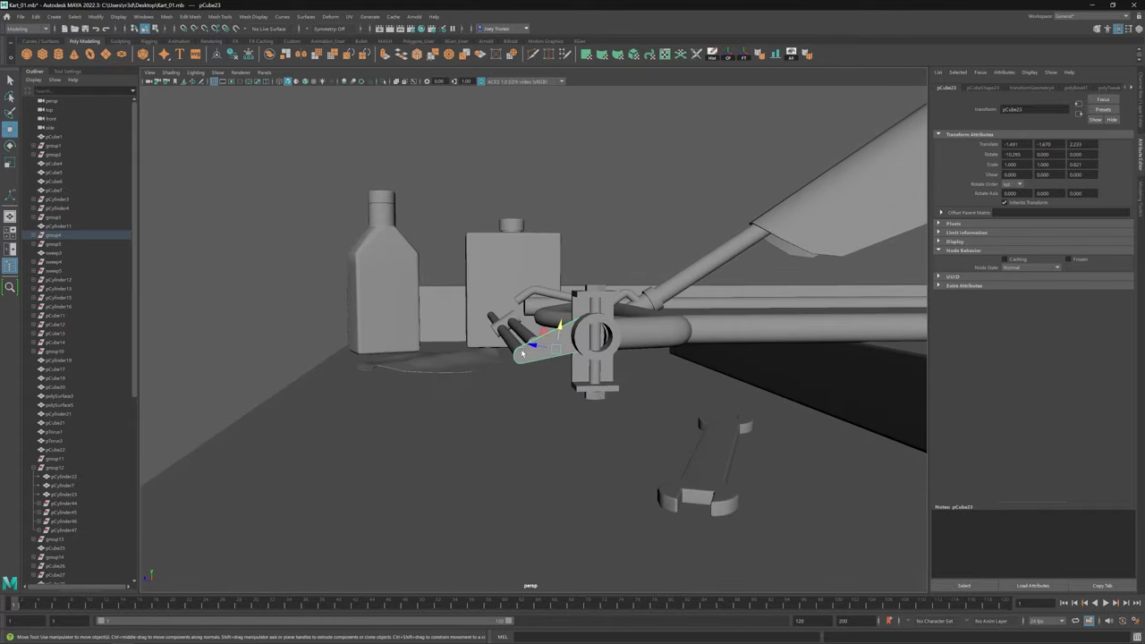
alt+drag(514, 359, 393, 260)
click(572, 335)
key(e)
key(w)
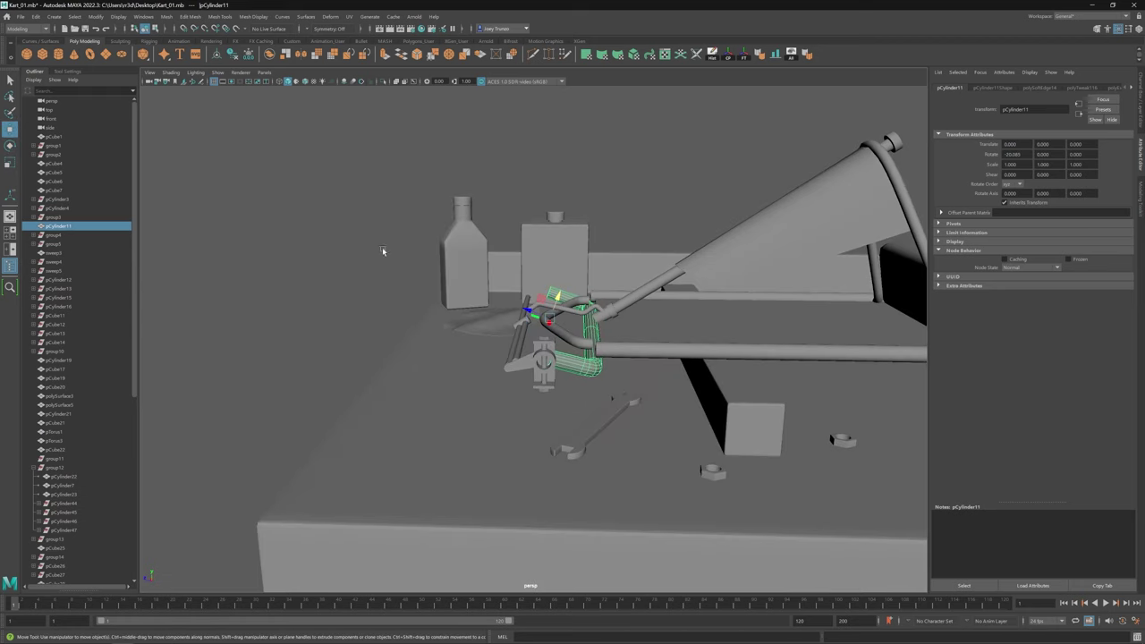
click(76, 71)
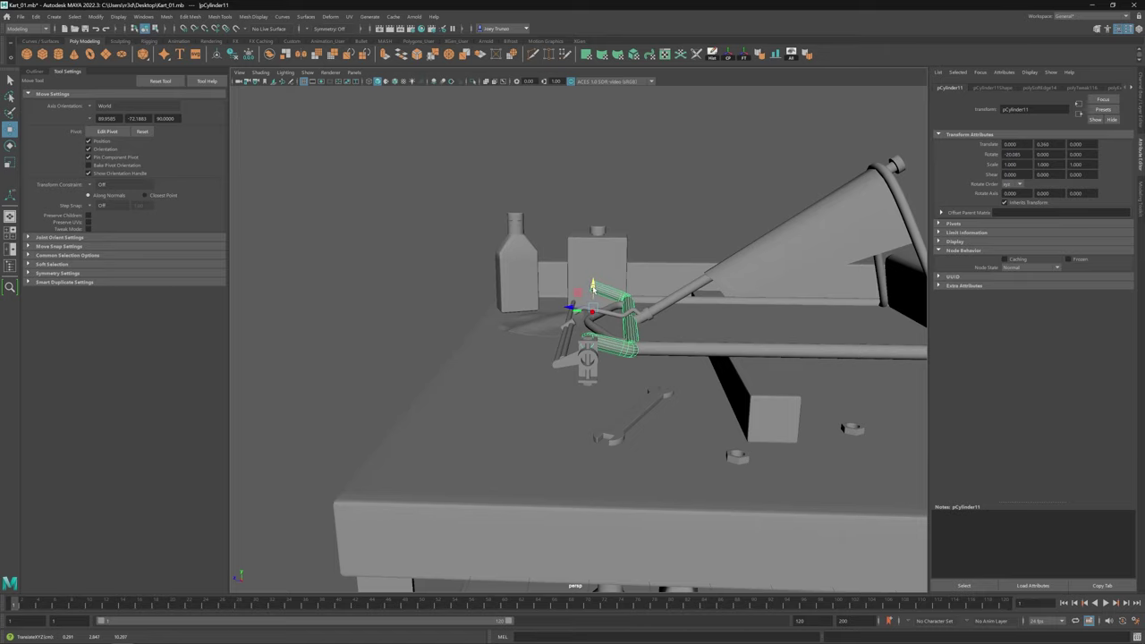
mouse_move(593, 302)
alt+mouse_down()
mouse_move(554, 322)
mouse_move(582, 359)
mouse_move(568, 326)
mouse_move(581, 295)
mouse_move(590, 300)
alt+mouse_up()
click(582, 357)
click(565, 329)
click(593, 301)
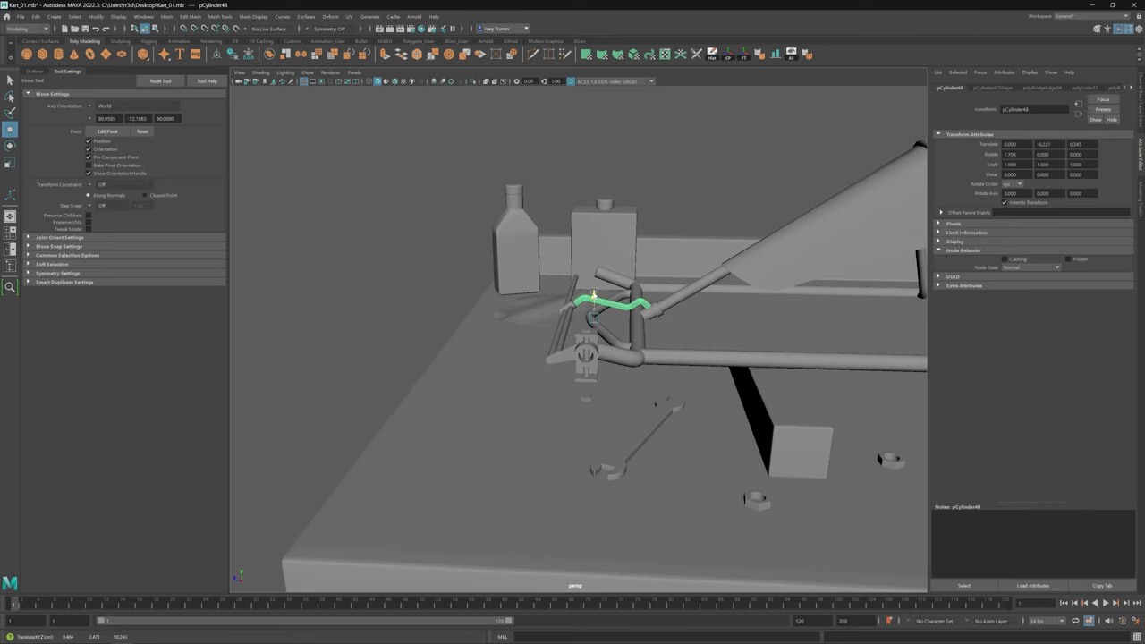
alt+right_drag(593, 295, 613, 329)
middle_drag(612, 329, 619, 312)
click(712, 273)
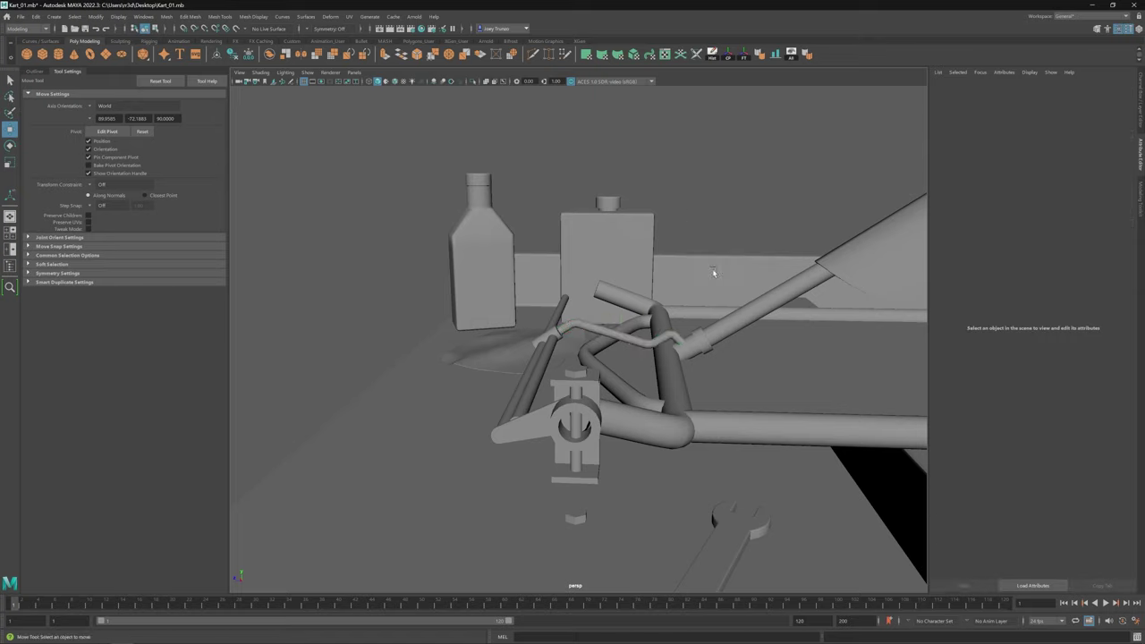
alt+drag(713, 274, 564, 282)
click(565, 283)
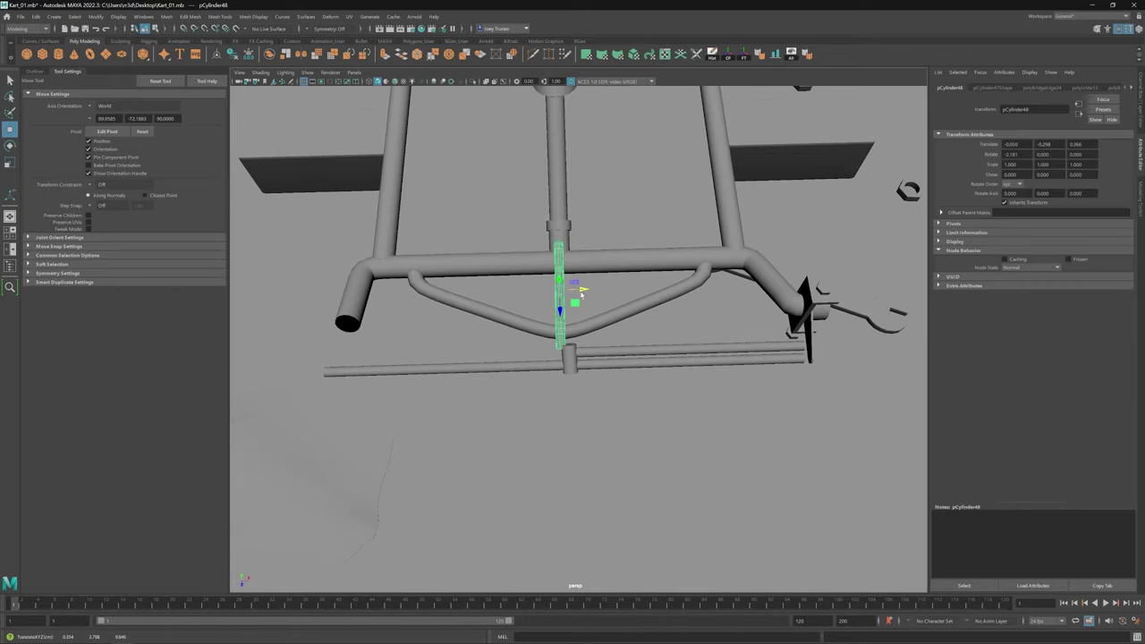
click(572, 362)
key(e)
click(626, 349)
key(w)
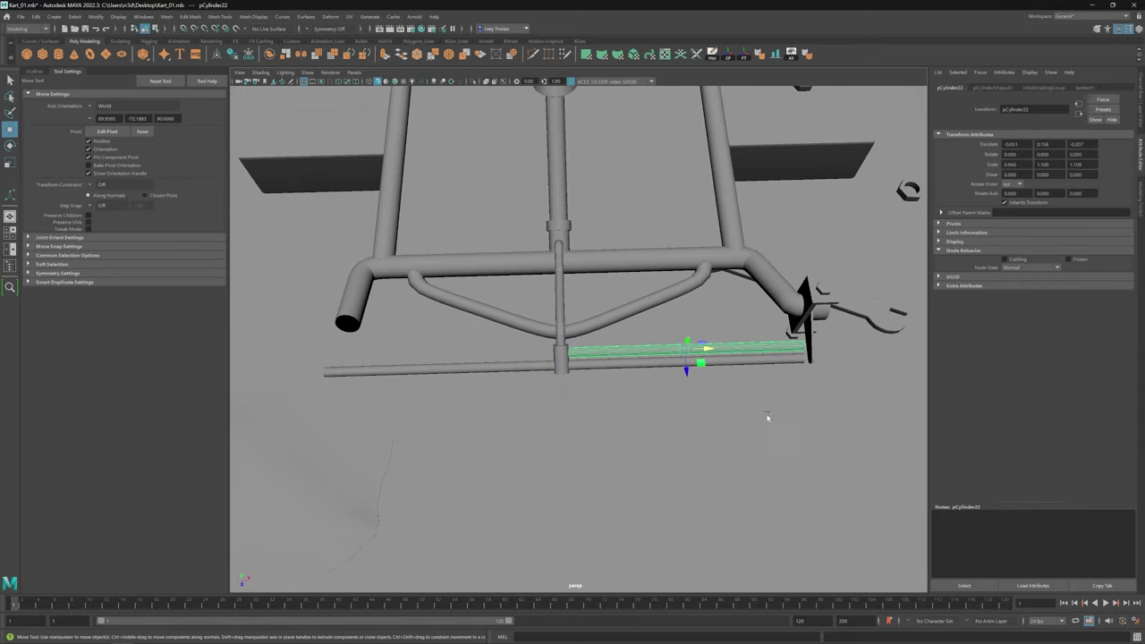
alt+drag(766, 417, 626, 393)
scroll(594, 394, up, 3)
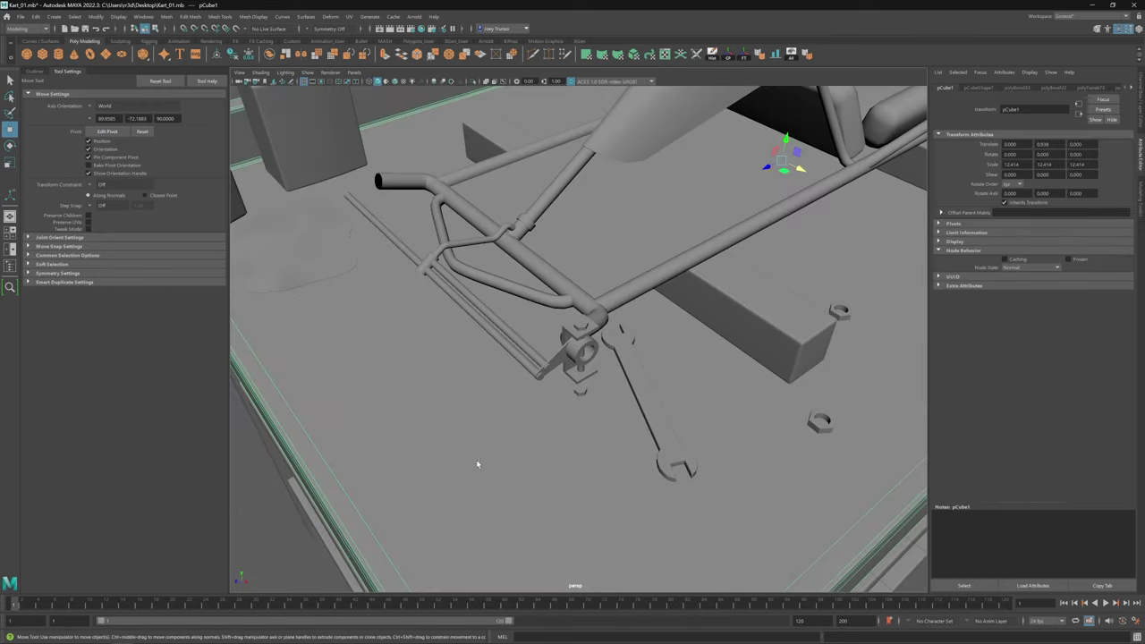
scroll(476, 463, down, 5)
alt+drag(470, 448, 548, 422)
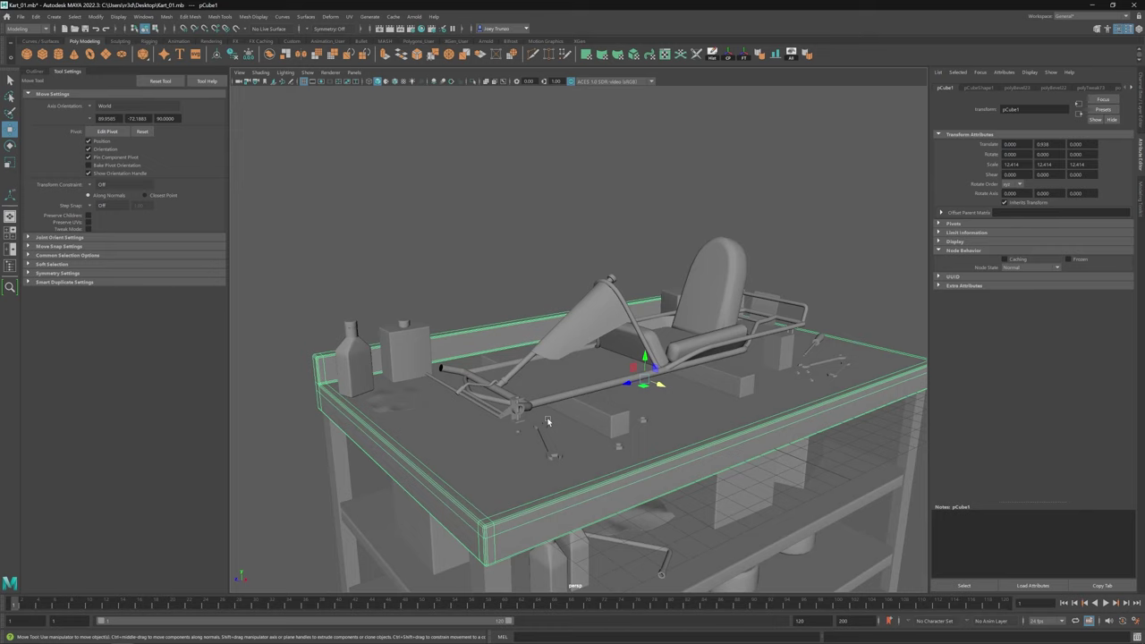
Step: Zoom in on the workbench and select the hex nut beside the kart
alt+drag(590, 341, 573, 351)
click(572, 224)
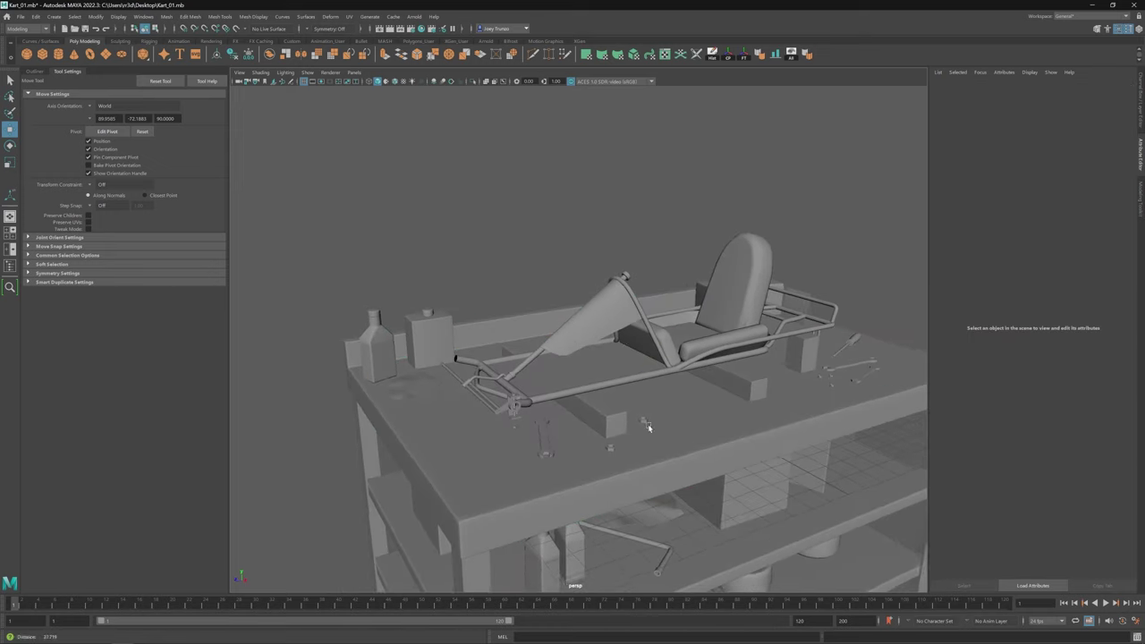
scroll(654, 449, down, 5)
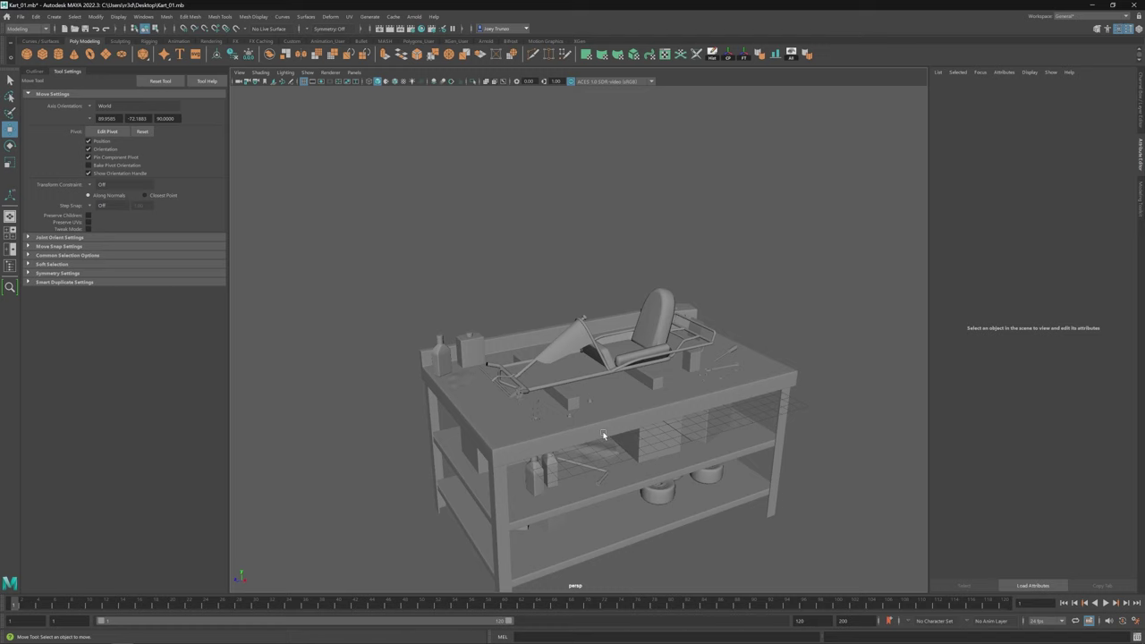
alt+drag(631, 414, 593, 353)
key(q)
scroll(544, 415, up, 5)
scroll(592, 421, down, 3)
click(592, 421)
key(w)
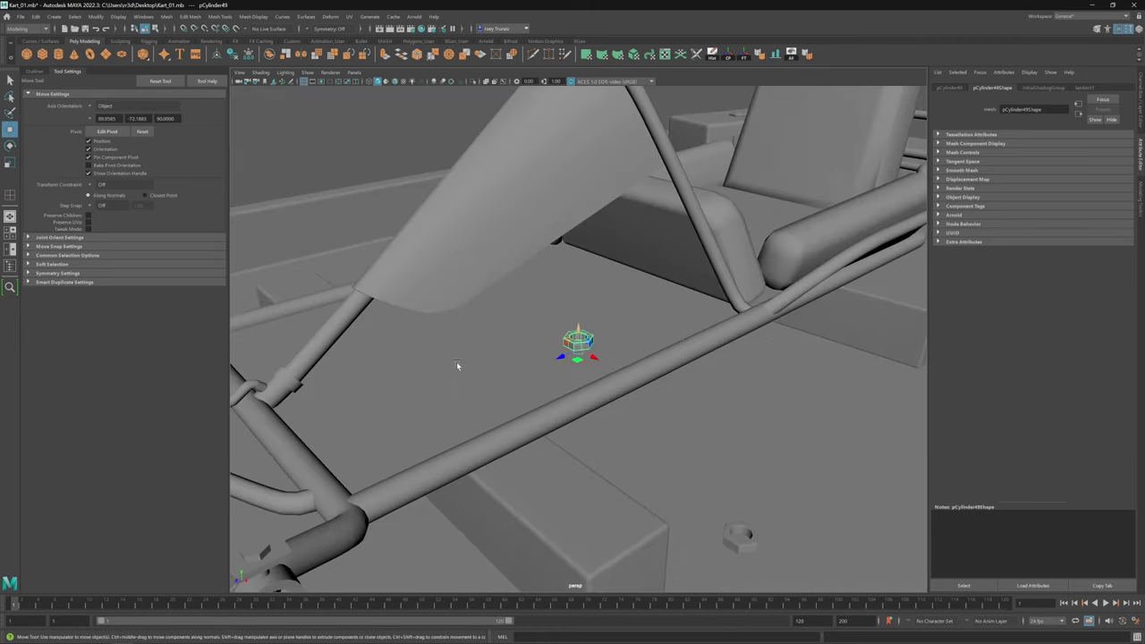
alt+drag(456, 364, 460, 383)
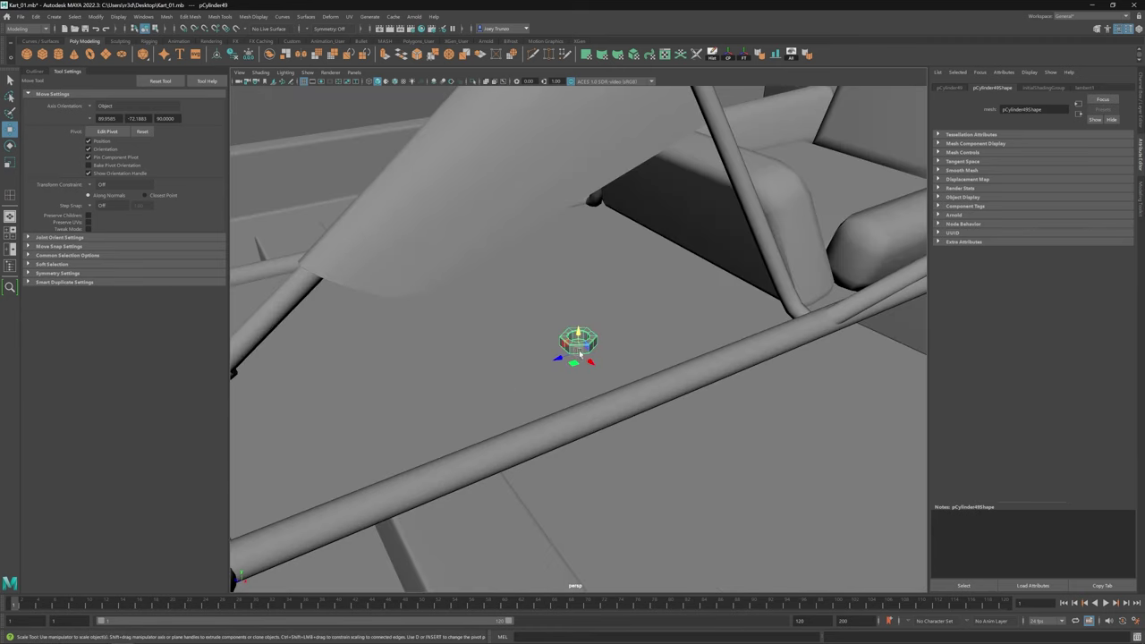
Step: Duplicate the hex nut twice with Ctrl+D and place a copy beside the first
key(ctrl+d)
scroll(460, 383, down, 3)
scroll(557, 349, up, 2)
key(ctrl+d)
drag(558, 349, 535, 365)
scroll(511, 393, down, 5)
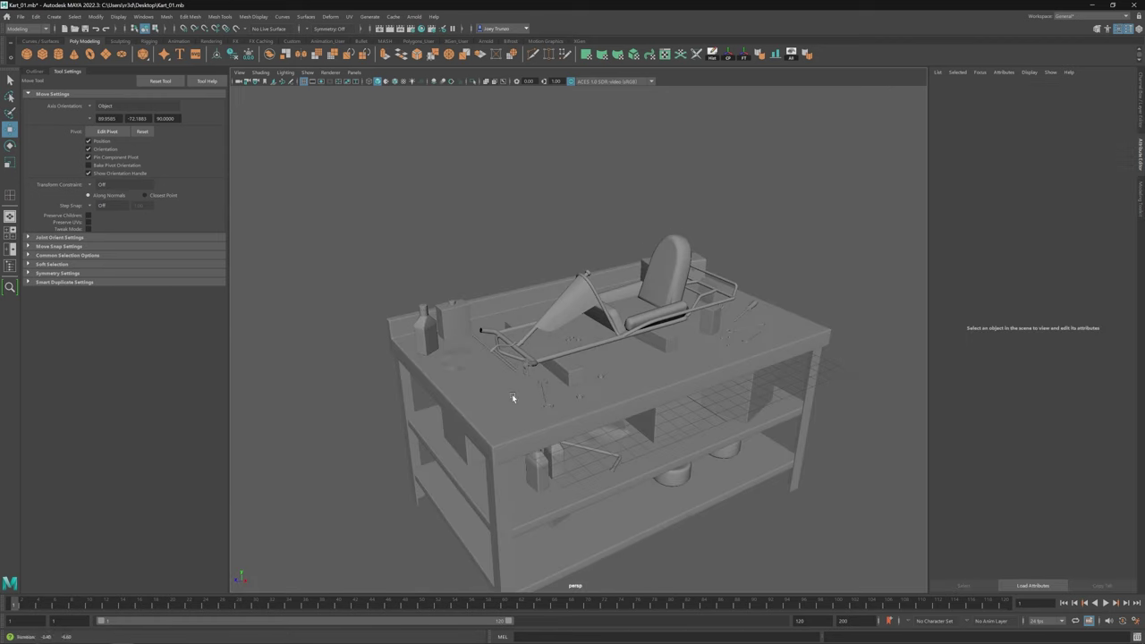
scroll(512, 393, up, 6)
Step: Scale the original and copied nuts to vary their sizes
shift+click(534, 325)
click(578, 341)
key(r)
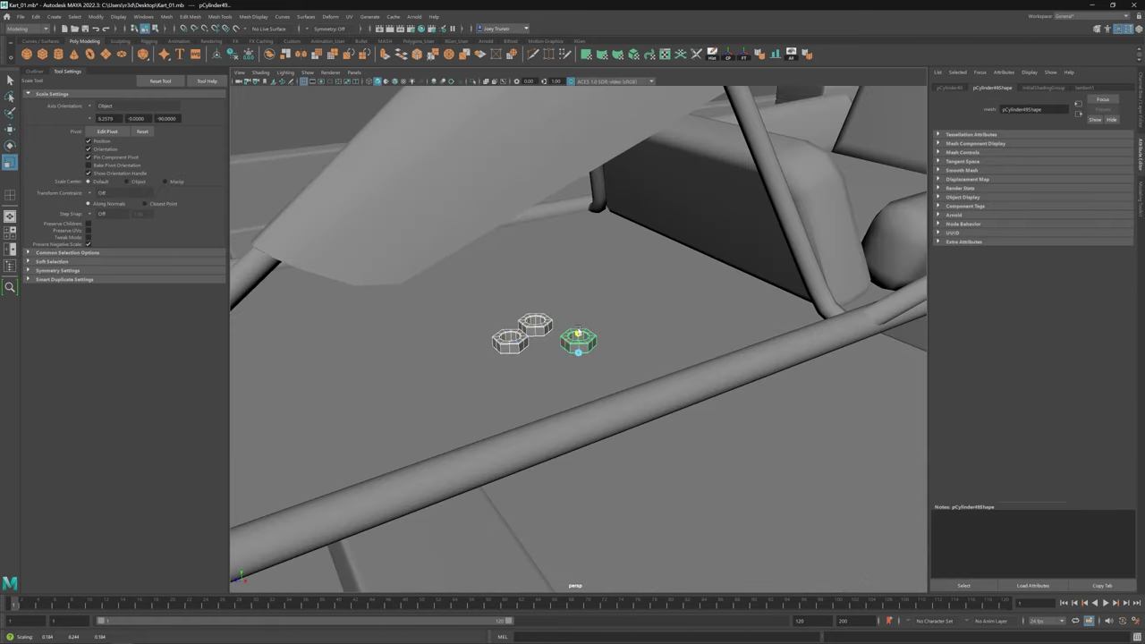
key(w)
alt+drag(577, 340, 575, 339)
scroll(575, 340, down, 5)
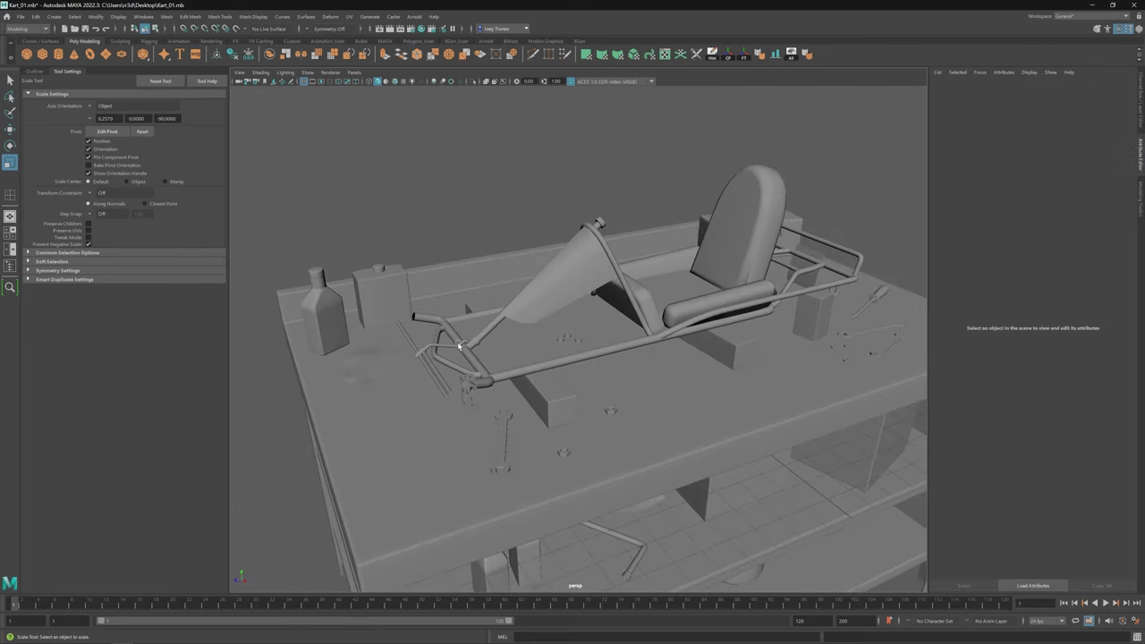
scroll(541, 341, up, 5)
click(541, 340)
scroll(545, 360, down, 2)
key(r)
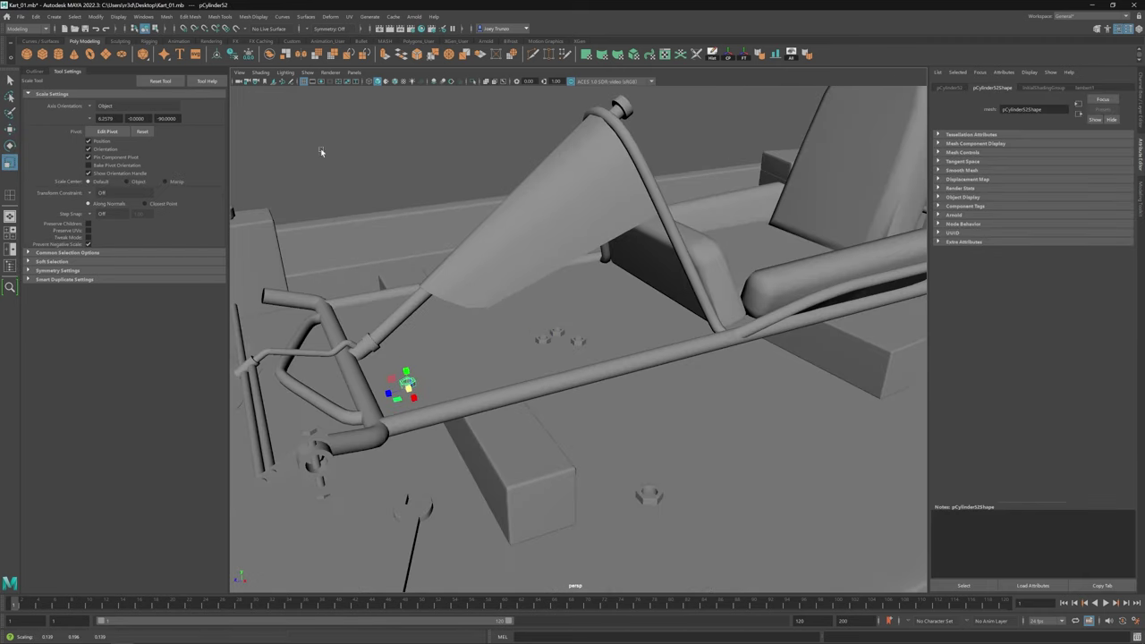
click(319, 145)
Step: Select the horizontal pipe across the kart's front
scroll(515, 395, down, 5)
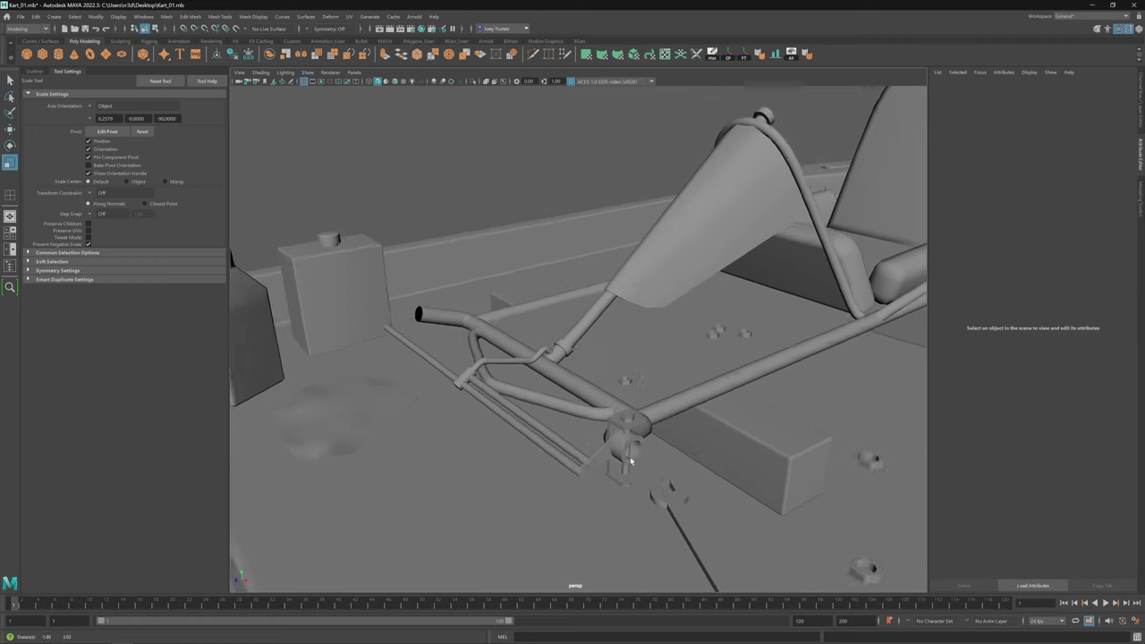
key(w)
alt+drag(630, 461, 608, 447)
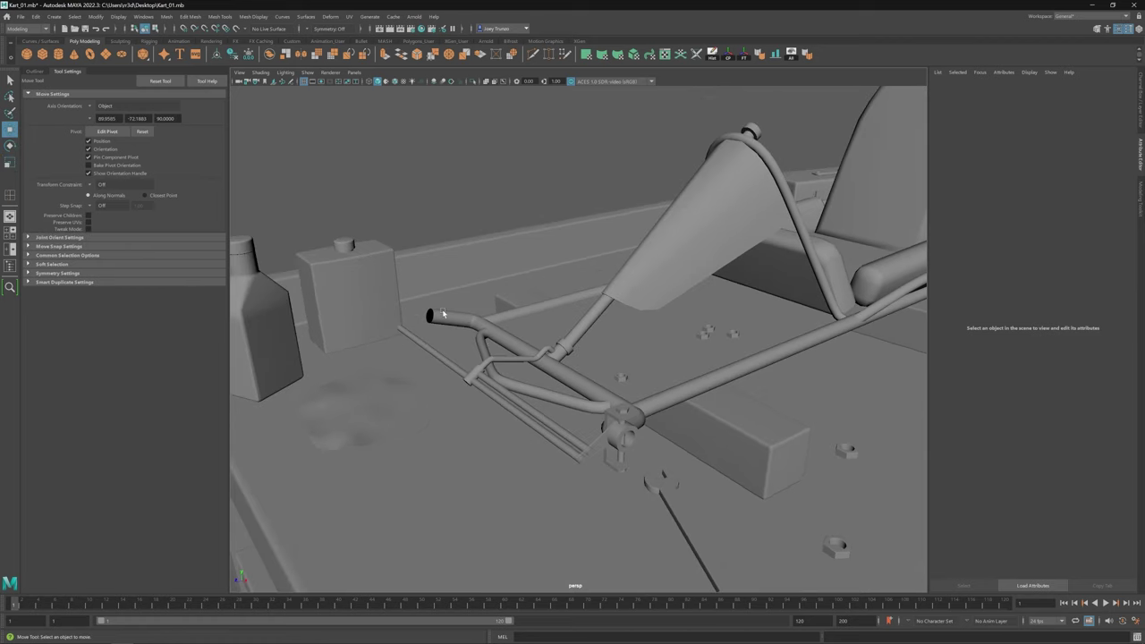
alt+drag(549, 358, 515, 322)
click(515, 322)
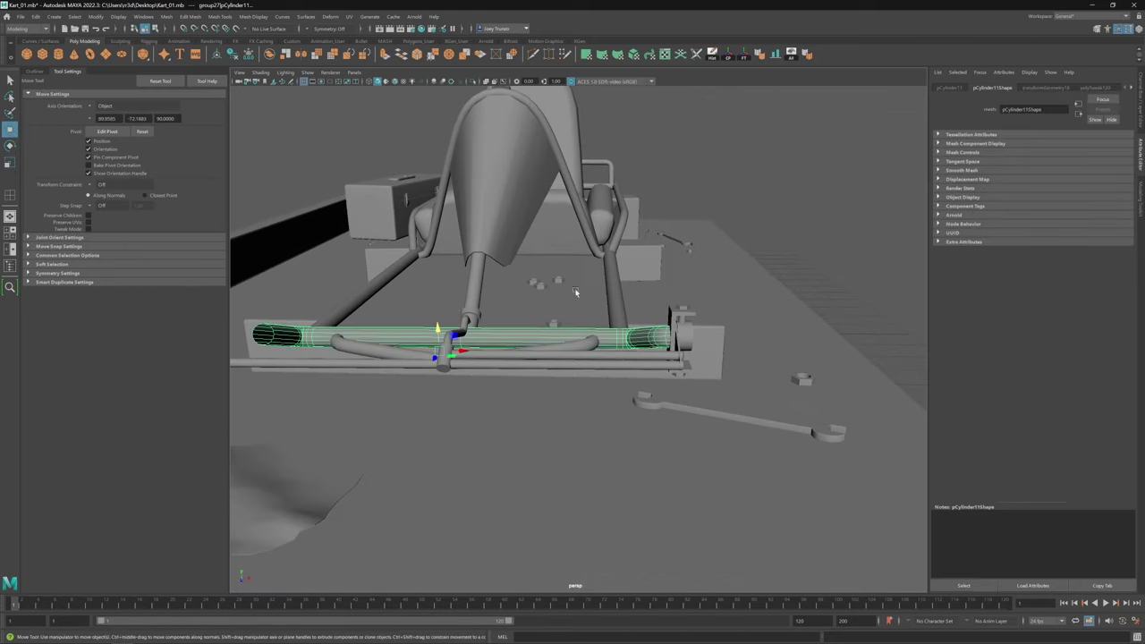
Step: Set up the upright and horizontal cylinders and combine them into one object
key(ctrl+z)
key(e)
key(ctrl+z)
key(ctrl+z)
key(ctrl+z)
key(ctrl+z)
key(ctrl+z)
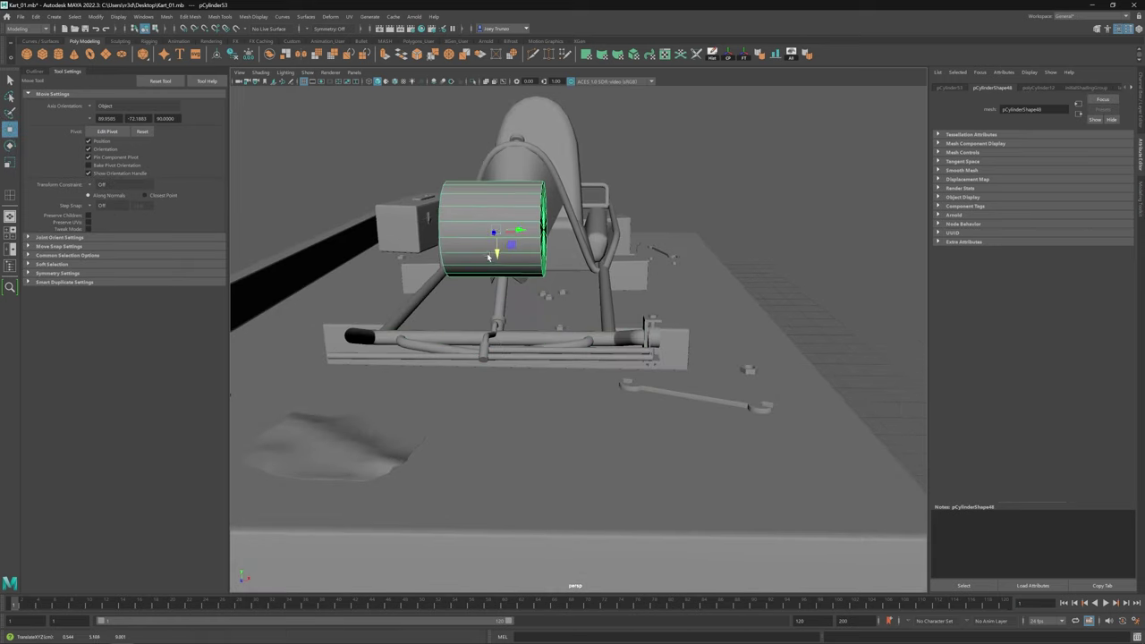
key(ctrl+z)
key(ctrl+z)
key(ctrl+z)
key(ctrl+z)
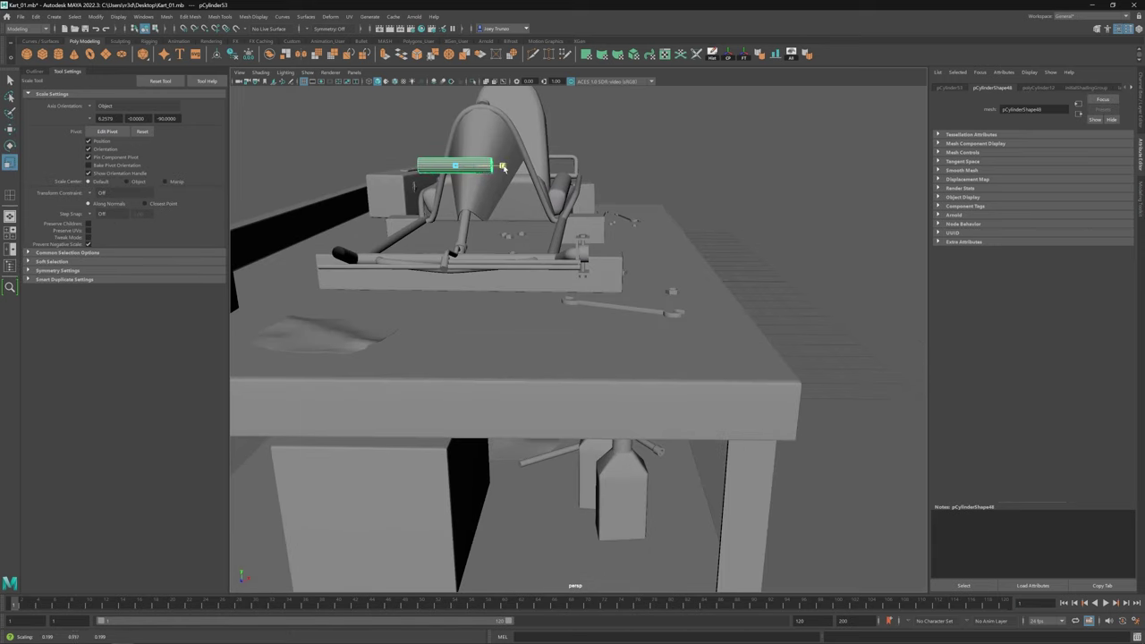
key(ctrl+z)
key(ctrl+z)
key(ctrl+z)
key(ctrl+z)
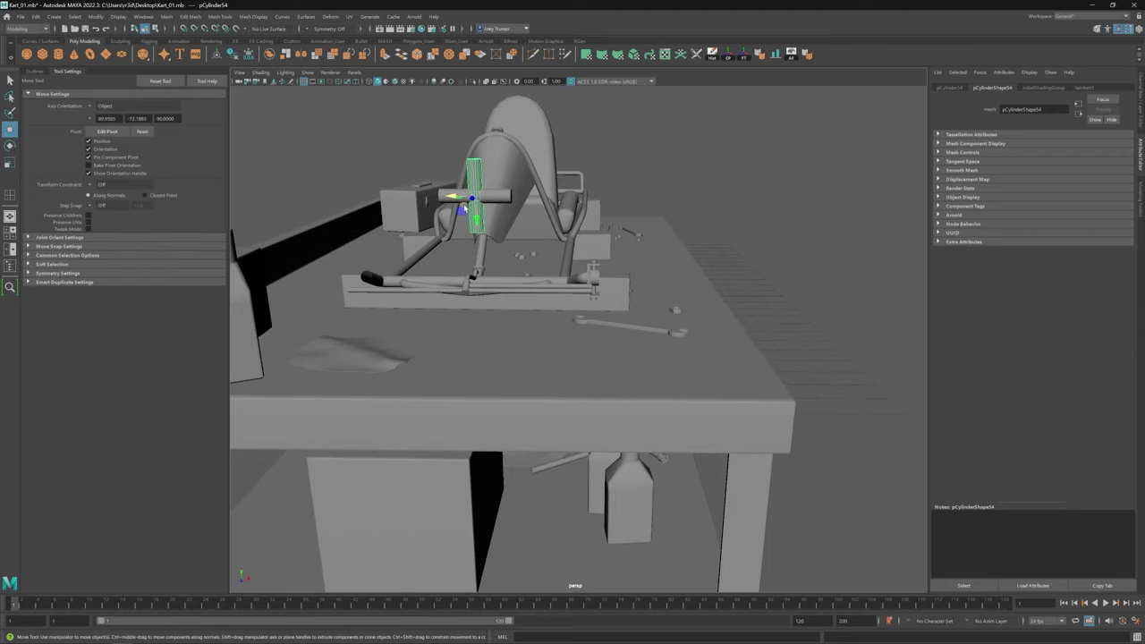
key(ctrl+z)
key(ctrl+z)
key(ctrl+z)
key(ctrl+z)
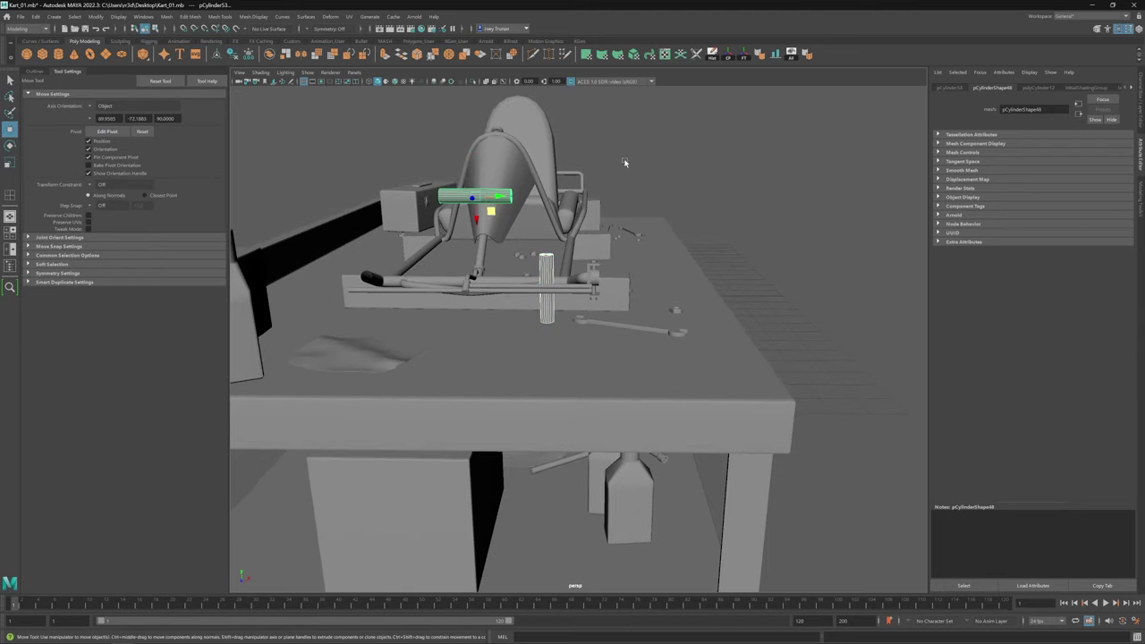
key(ctrl+z)
key(ctrl+z)
key(ctrl+z)
key(ctrl+z)
key(ctrl+z)
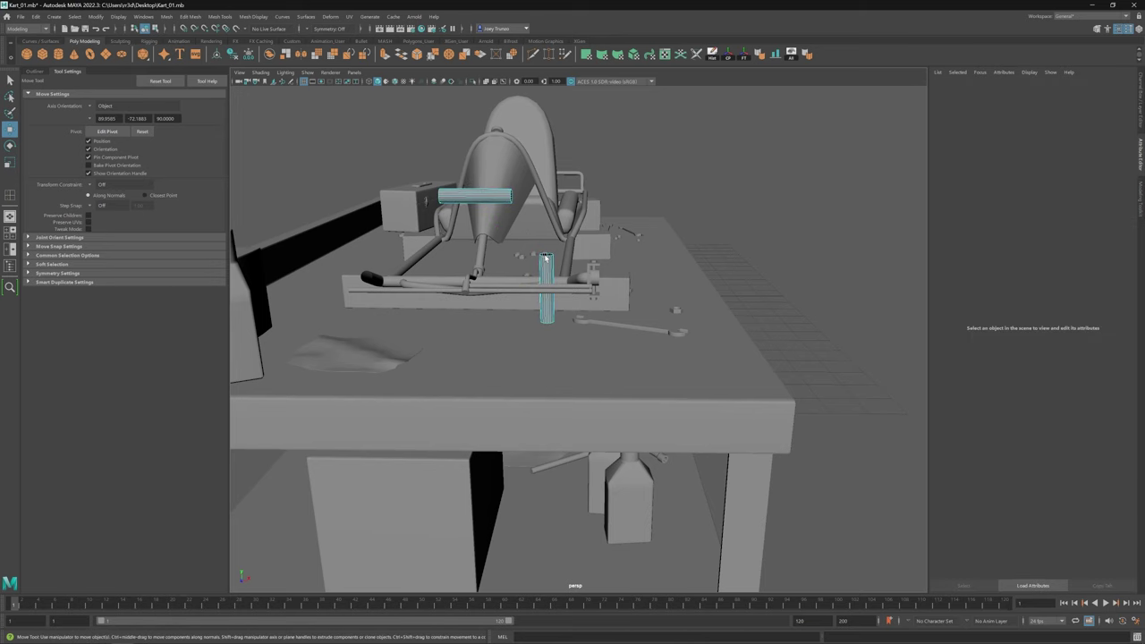
Step: Bridge the two cylinder end edges, then undo the bridge back to the vertices
click(190, 16)
click(204, 50)
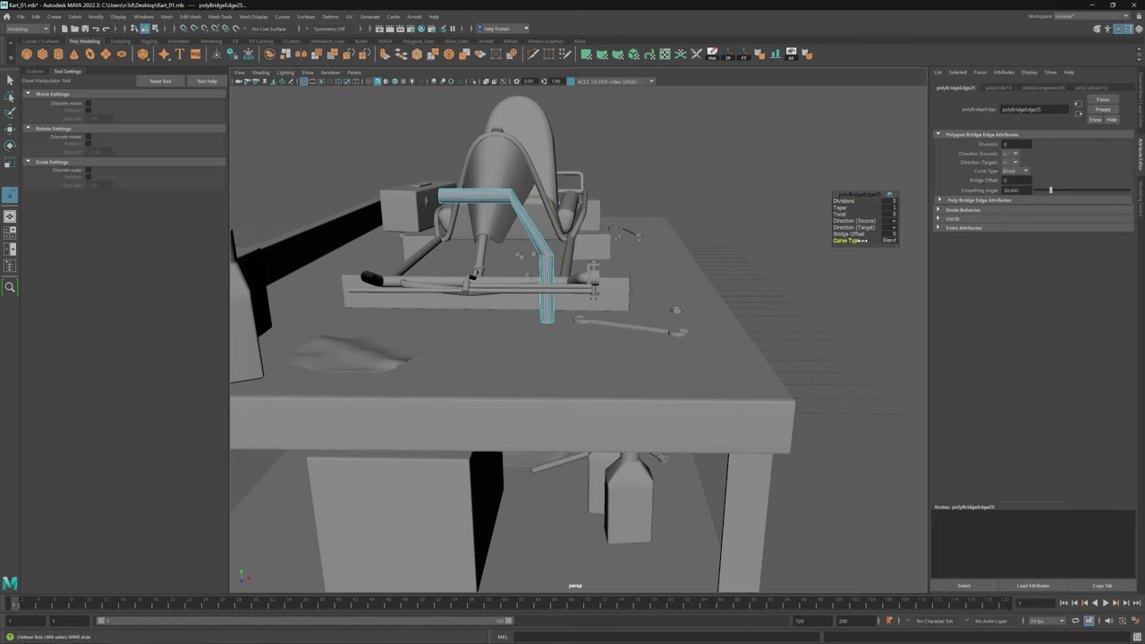
drag(843, 201, 854, 199)
key(ctrl+z)
key(ctrl+z)
key(ctrl+z)
key(ctrl+z)
key(ctrl+z)
key(ctrl+z)
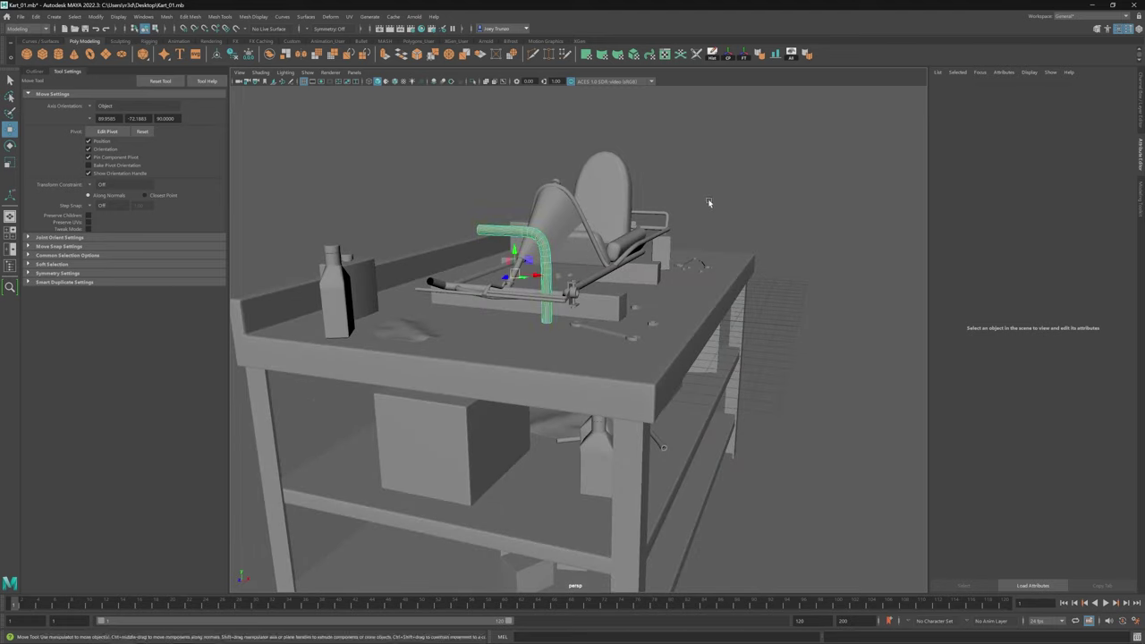
key(ctrl+z)
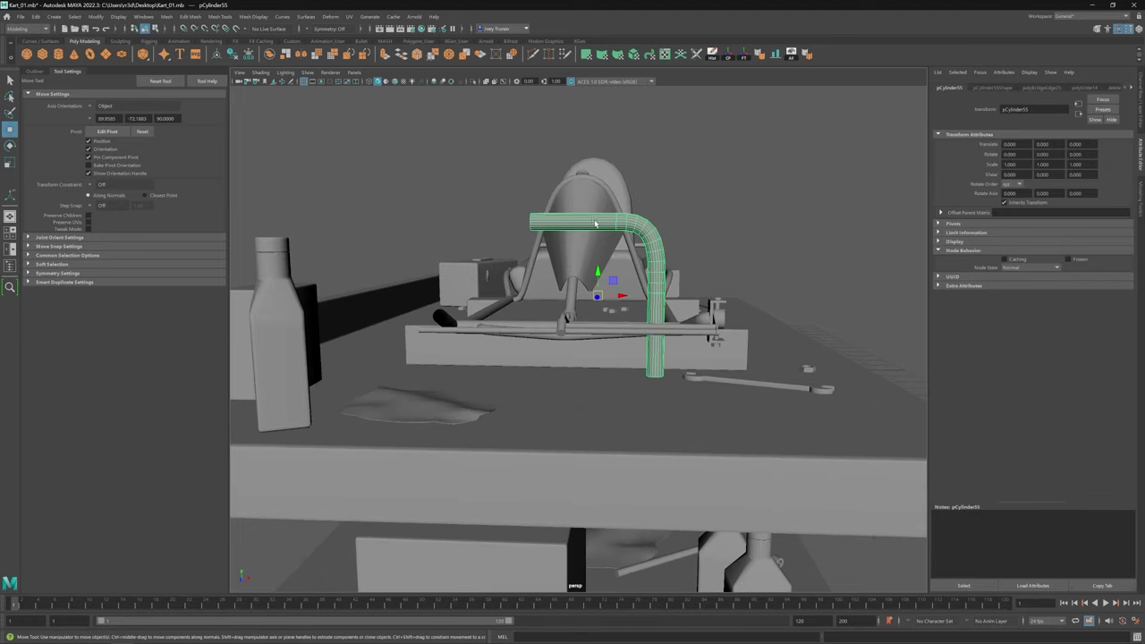
key(ctrl+z)
key(ctrl+z)
key(ctrl+z)
key(ctrl+z)
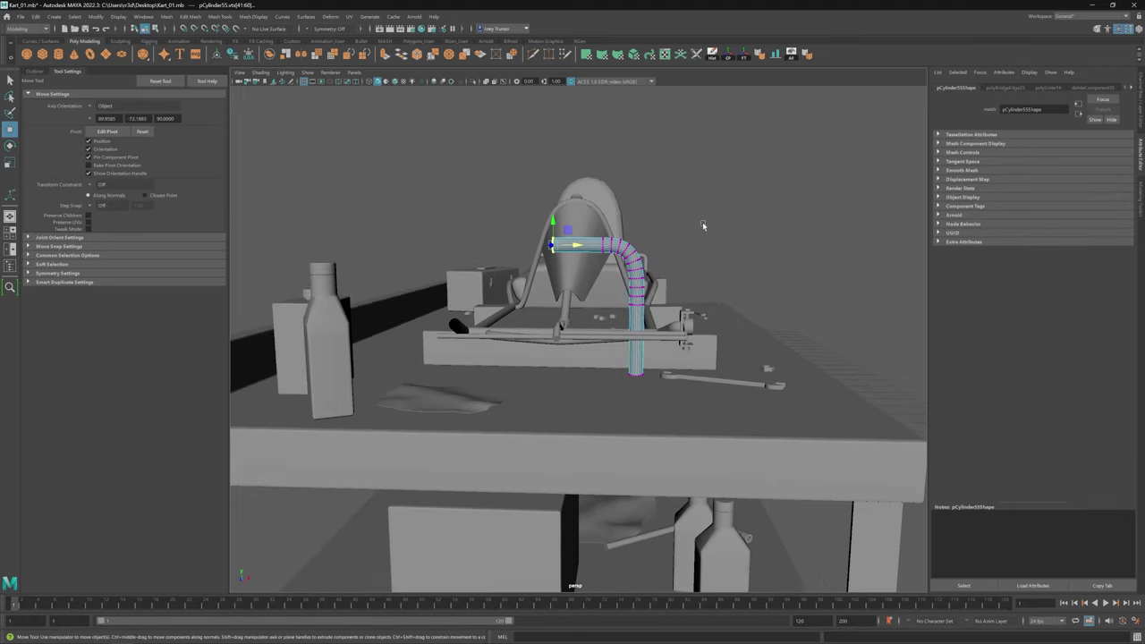
Step: Redo the bridge and raise its divisions from 0 to 7 for a smooth bend
click(1008, 88)
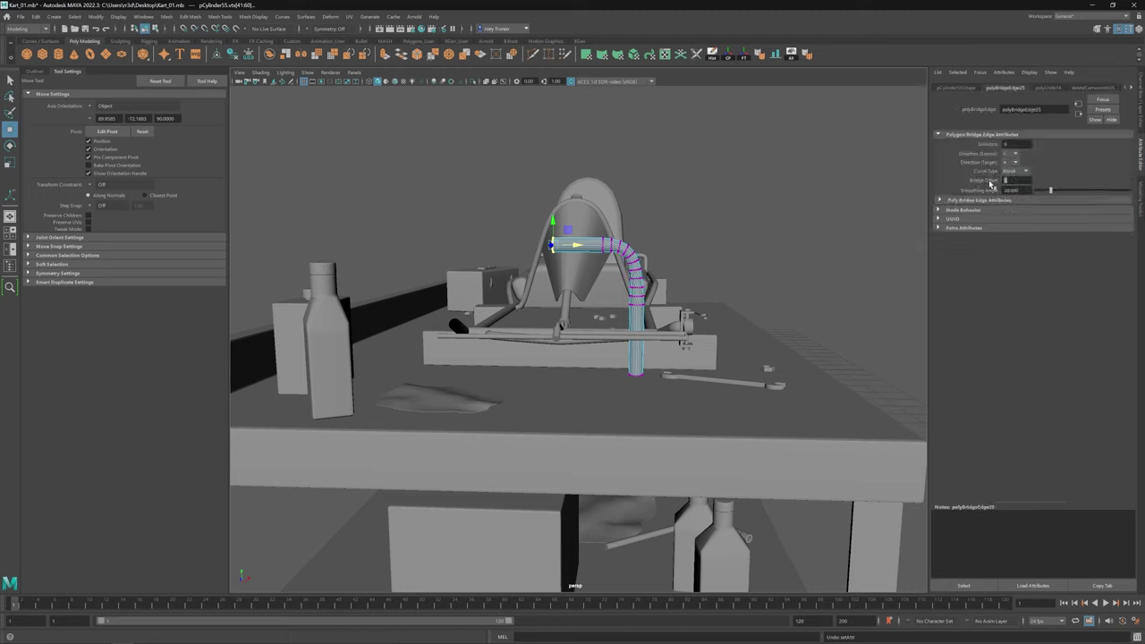
key(ctrl+z)
key(shift+z)
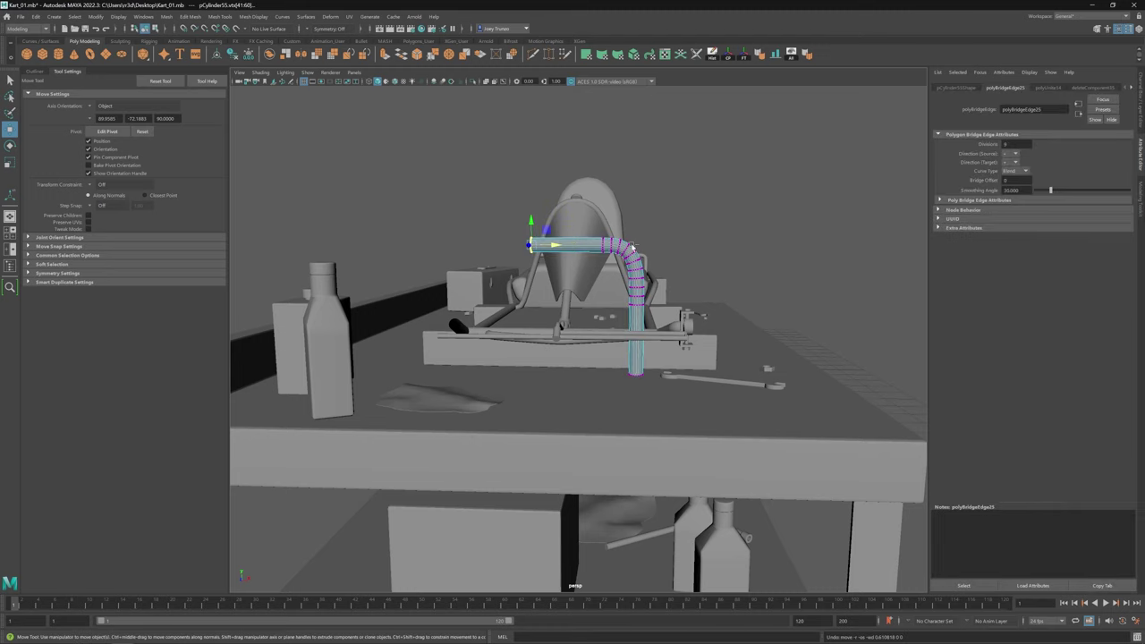
key(shift+z)
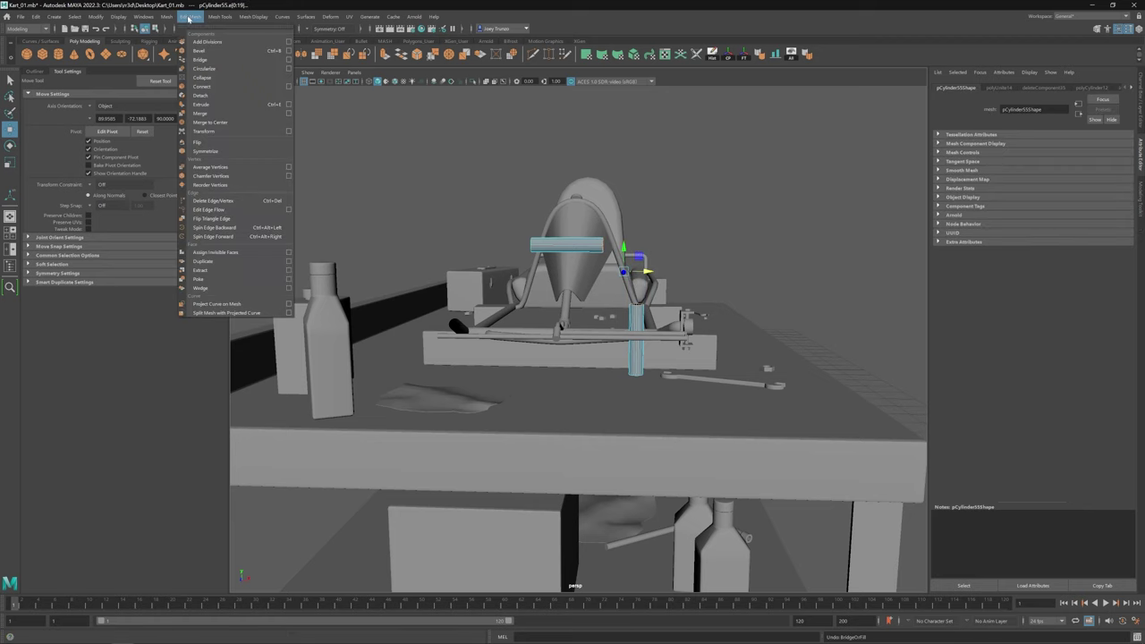
key(t)
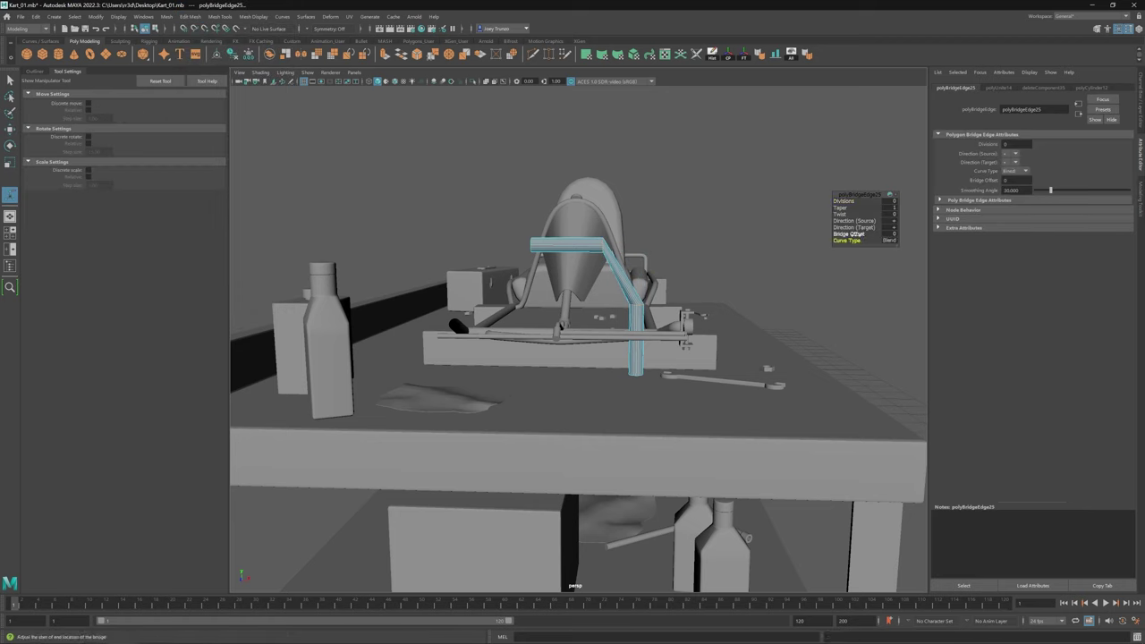
drag(836, 201, 860, 200)
Step: Return the bent pipe pCylinder55 to object mode with the Move tool
alt+drag(644, 282, 779, 574)
key(F8)
key(w)
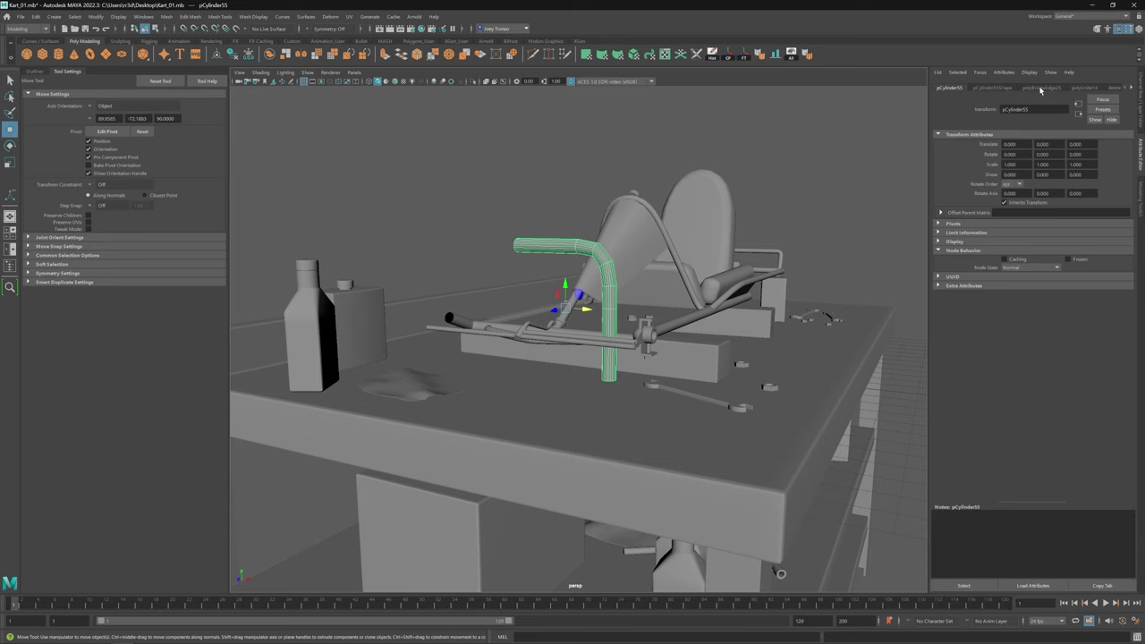
alt+drag(553, 245, 572, 246)
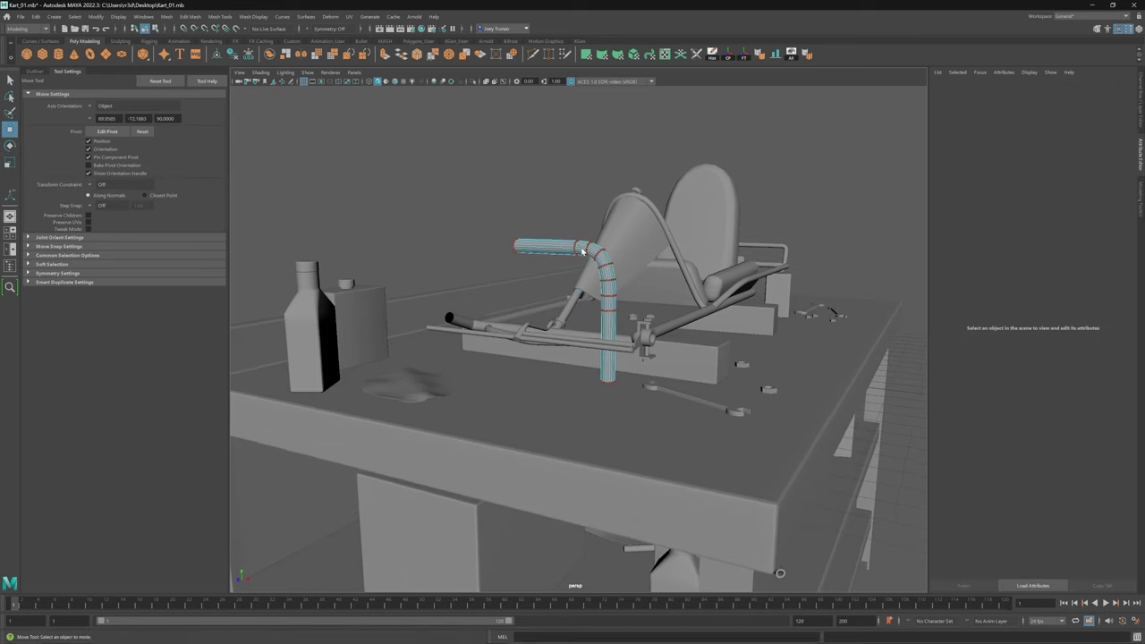
Step: Frame the bent pipe and apply Edit Mesh > Transform to its end vertices
click(589, 250)
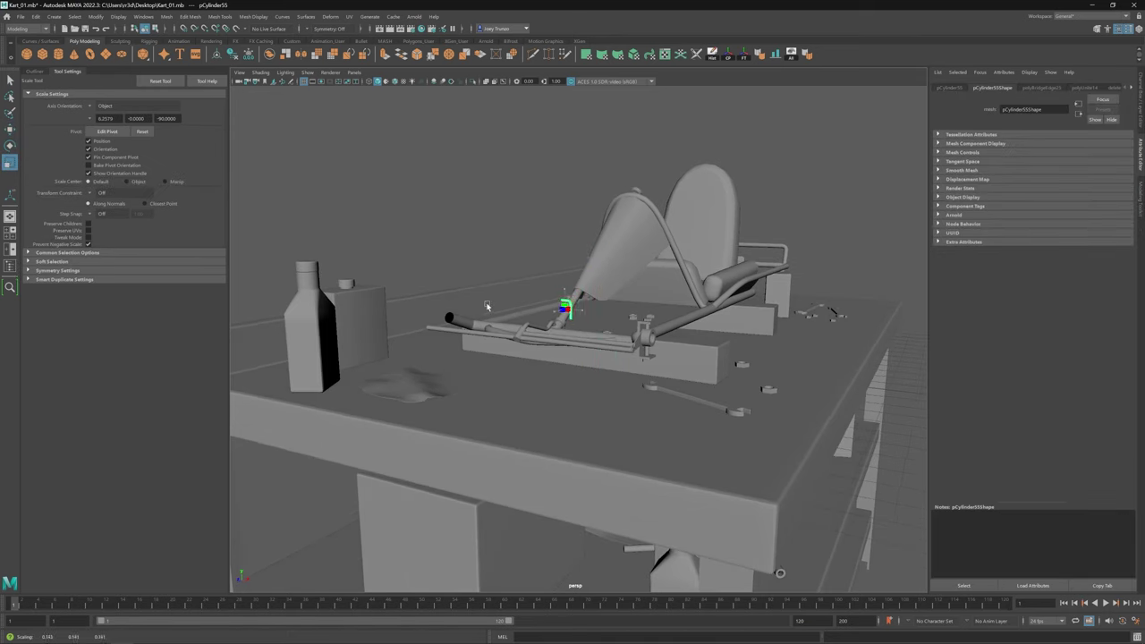
scroll(482, 313, up, 5)
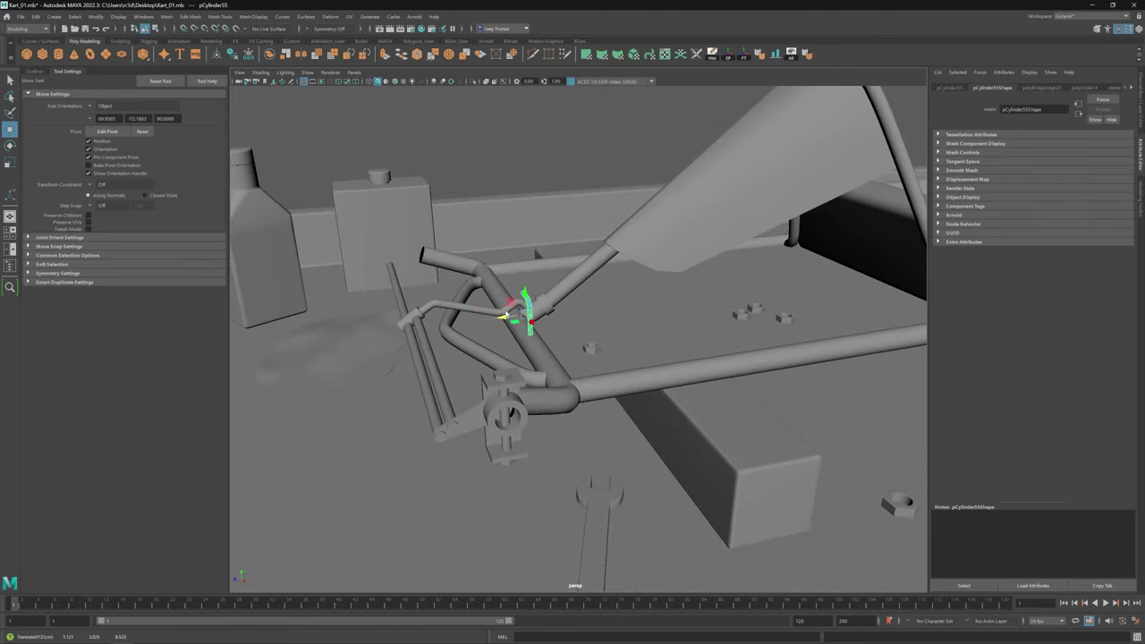
key(f)
alt+drag(581, 327, 599, 413)
key(F9)
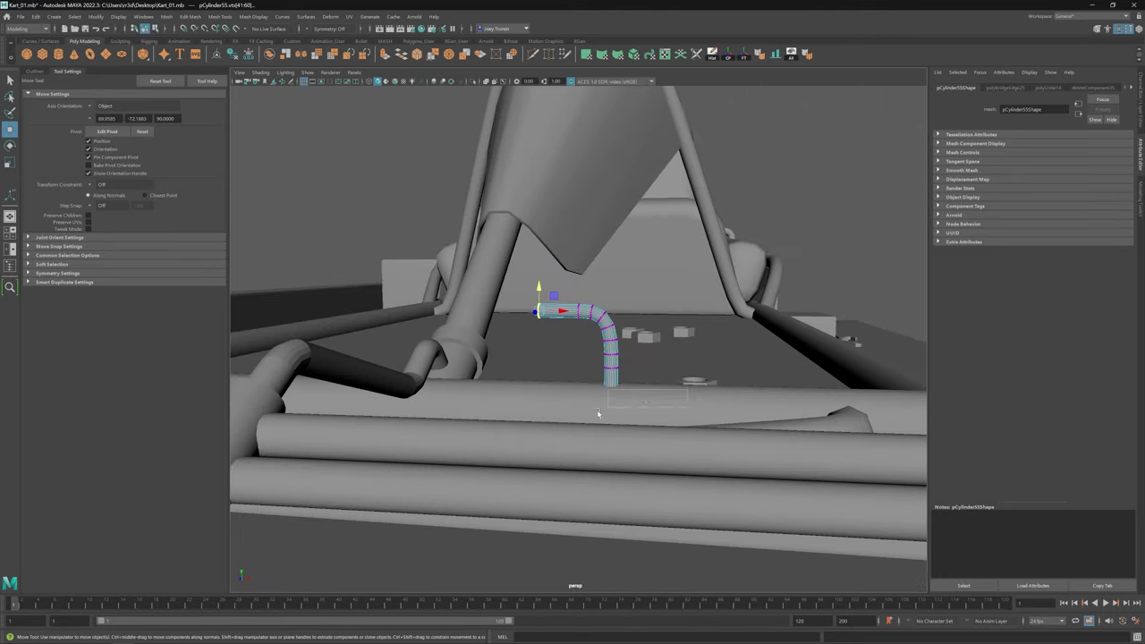
click(189, 16)
click(218, 120)
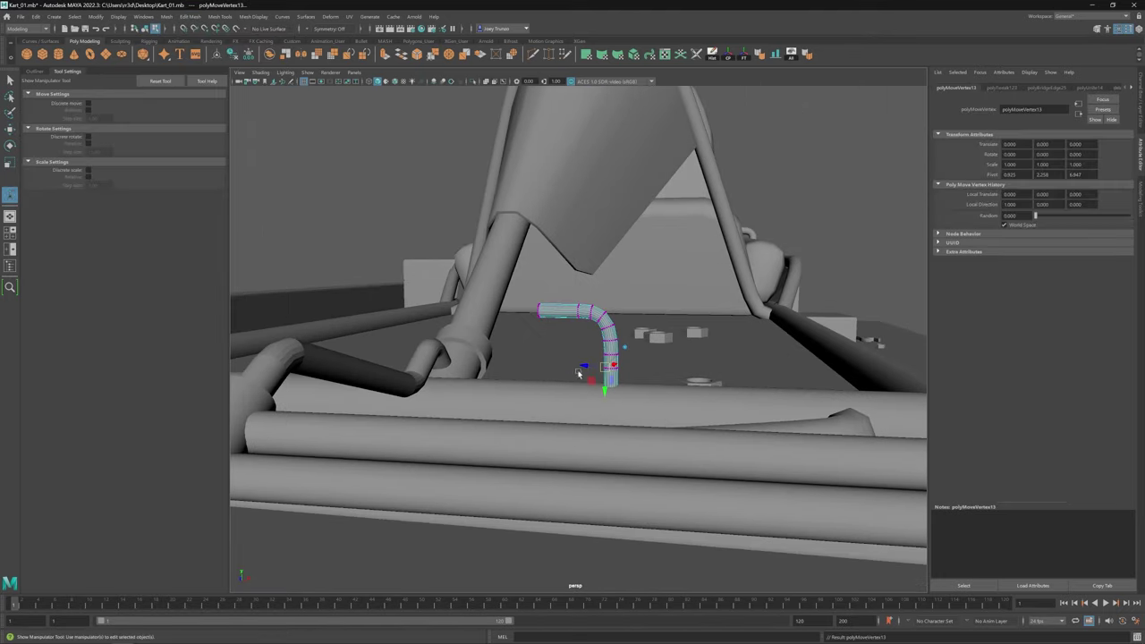
Step: Go back to the Move tool in object mode and undo the last selection change
key(w)
scroll(582, 364, down, 5)
key(F8)
alt+drag(582, 364, 665, 383)
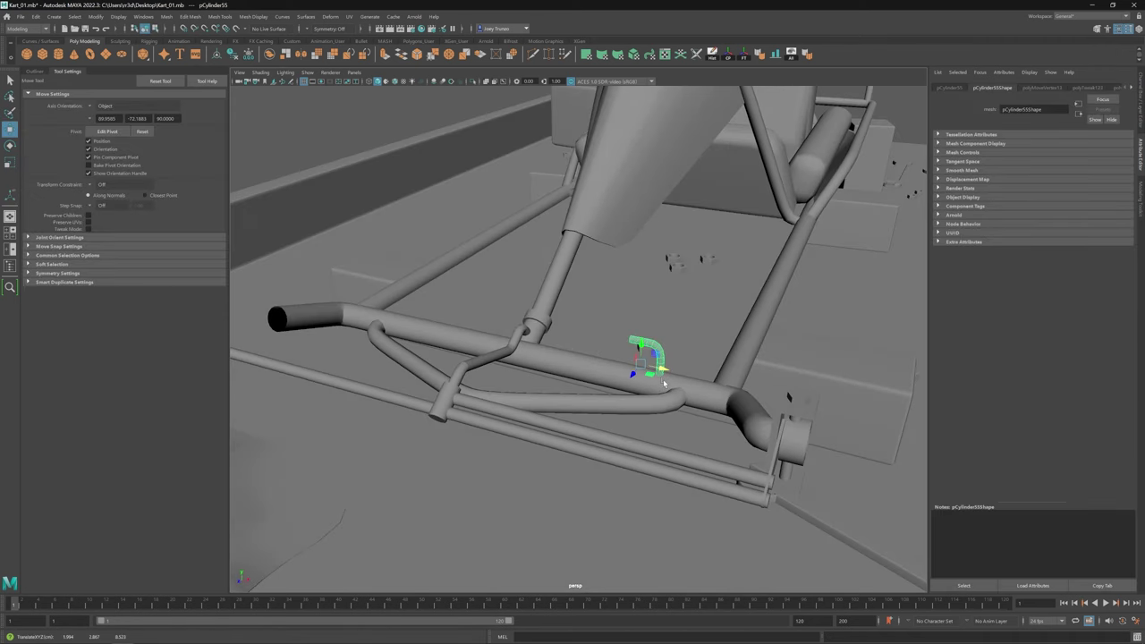
alt+drag(638, 403, 646, 338)
key(ctrl+z)
key(ctrl+z)
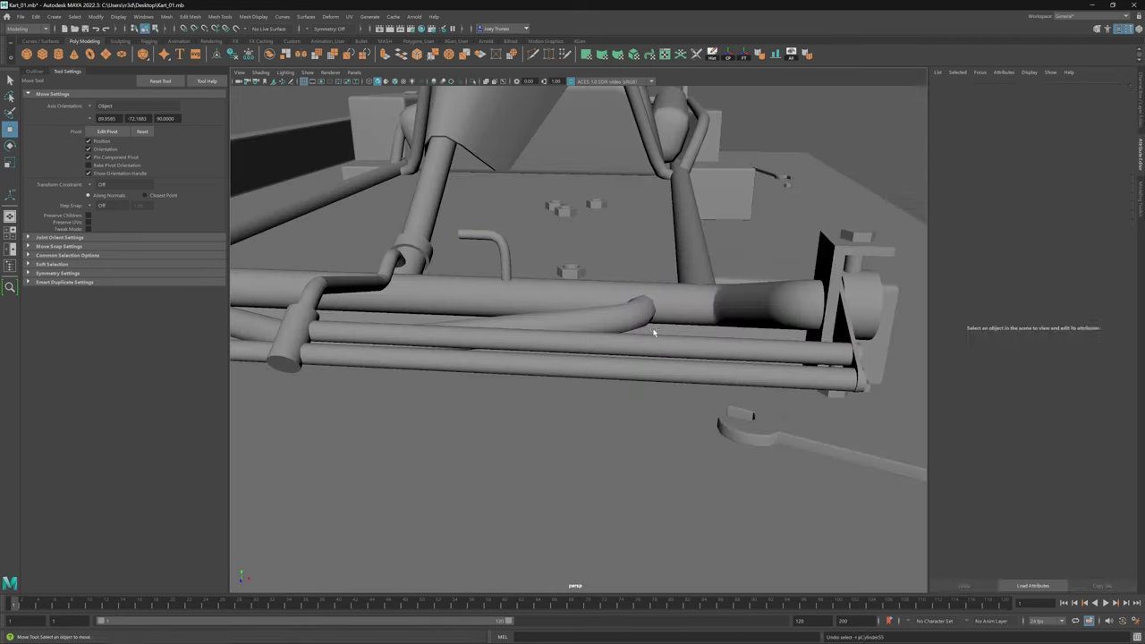
Step: Undo and redo back to the bent hook pipe with its bridge restored
key(ctrl+z)
key(ctrl+z)
key(ctrl+z)
key(ctrl+z)
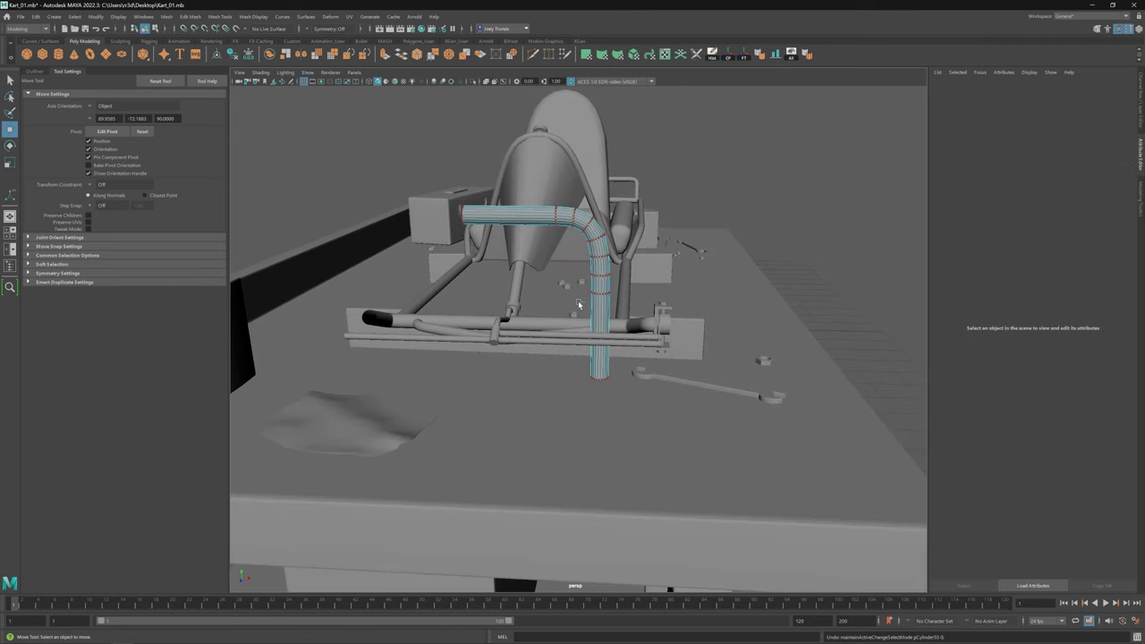
key(ctrl+z)
key(ctrl+z)
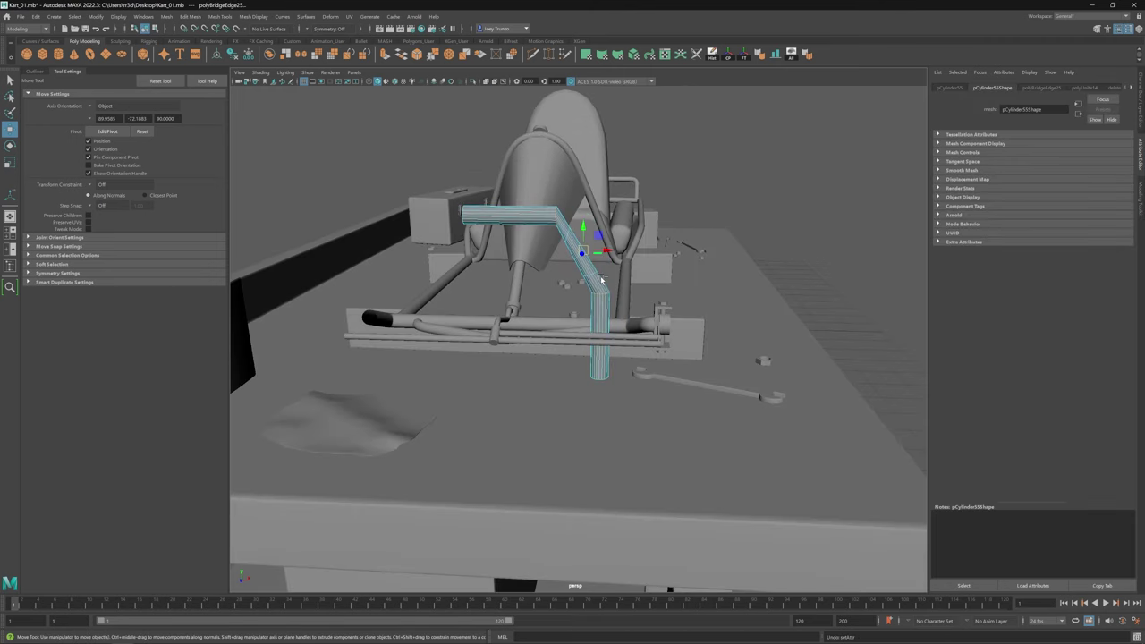
key(ctrl+z)
key(ctrl+z)
key(ctrl+z)
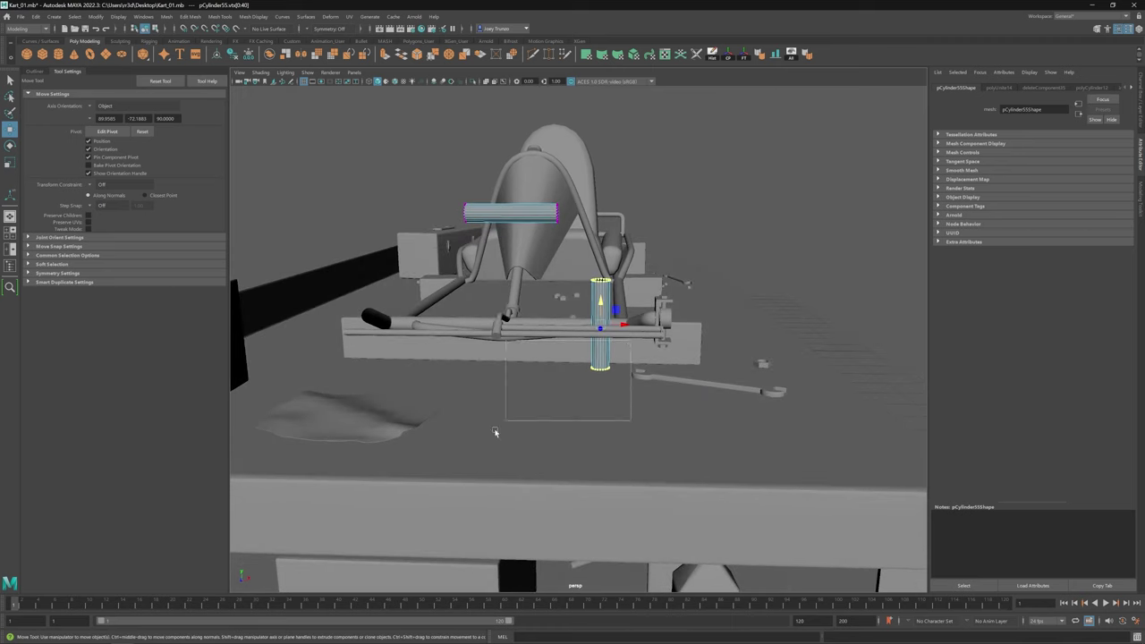
key(shift+z)
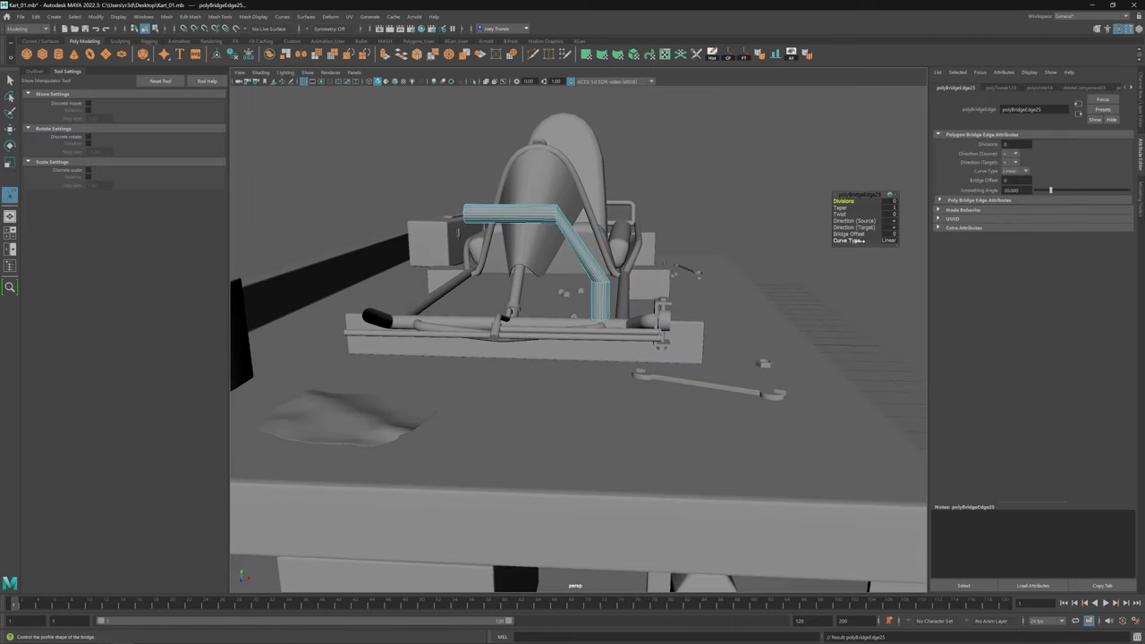
Step: Extrude the hook pipe's end edge and bevel it with Edit Mesh > Bevel
key(w)
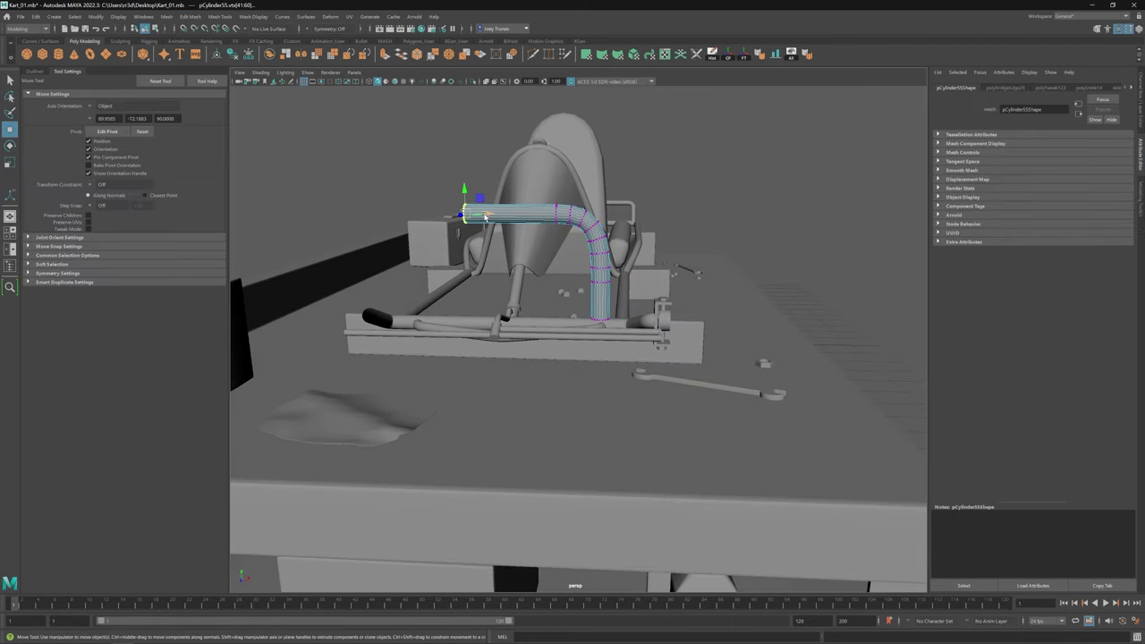
alt+drag(509, 213, 617, 237)
right_drag(617, 237, 621, 224)
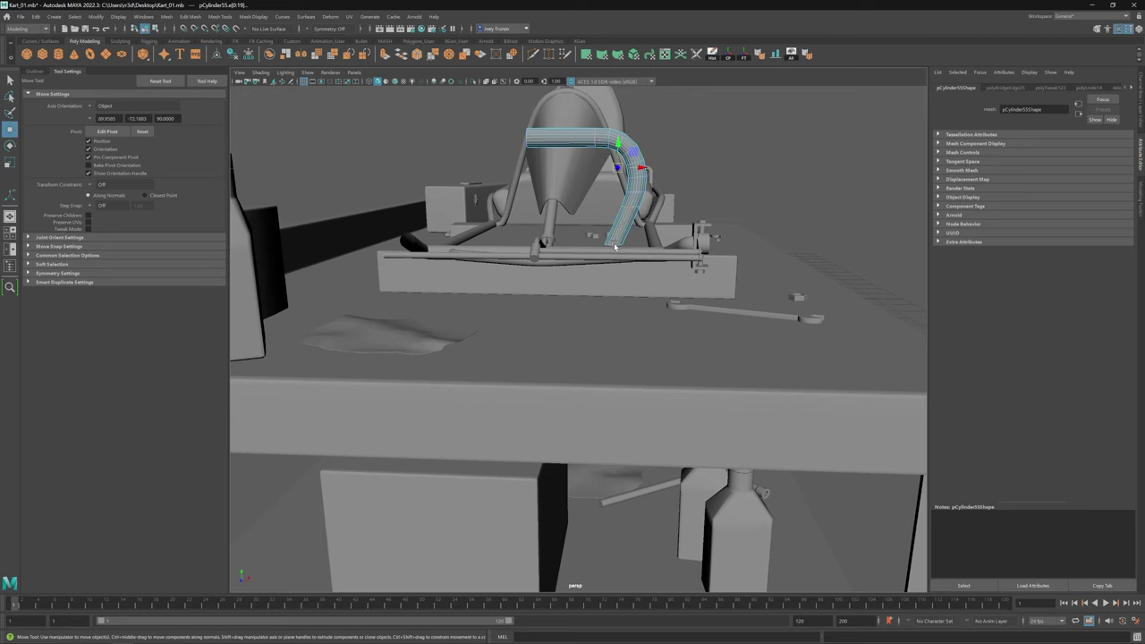
mouse_move(622, 223)
alt+mouse_down()
mouse_move(614, 257)
mouse_move(613, 236)
alt+mouse_up()
key(ctrl+e)
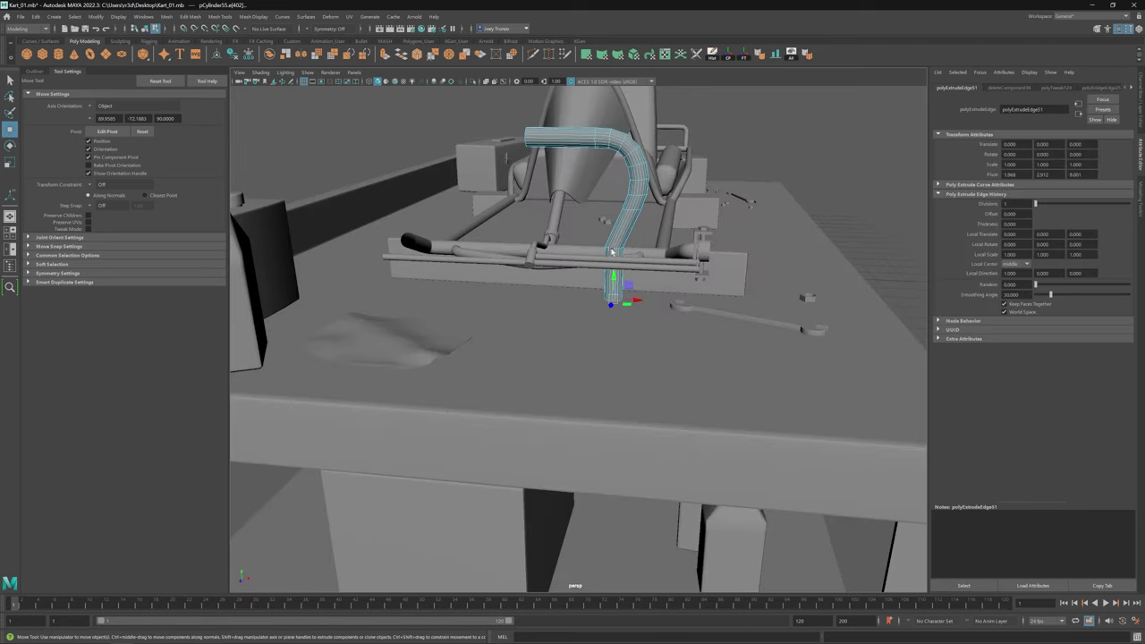
click(190, 16)
click(214, 48)
Step: Select the whole bent pipe and slide it right into place at the kart's front
key(w)
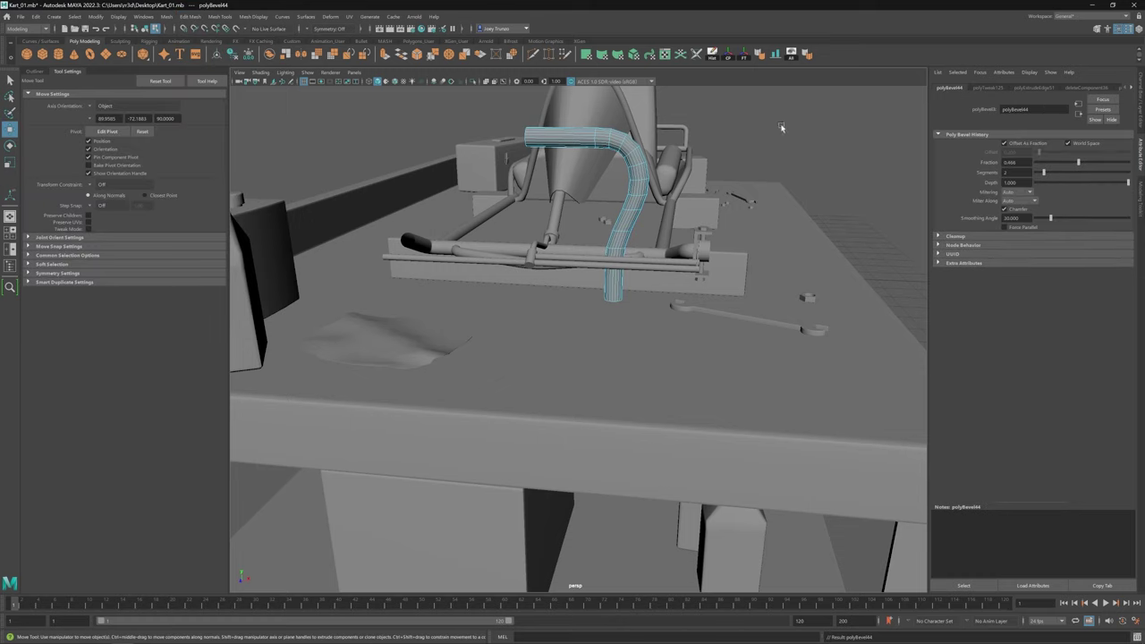
scroll(577, 339, down, 5)
scroll(616, 220, up, 4)
alt+drag(616, 221, 608, 242)
click(575, 256)
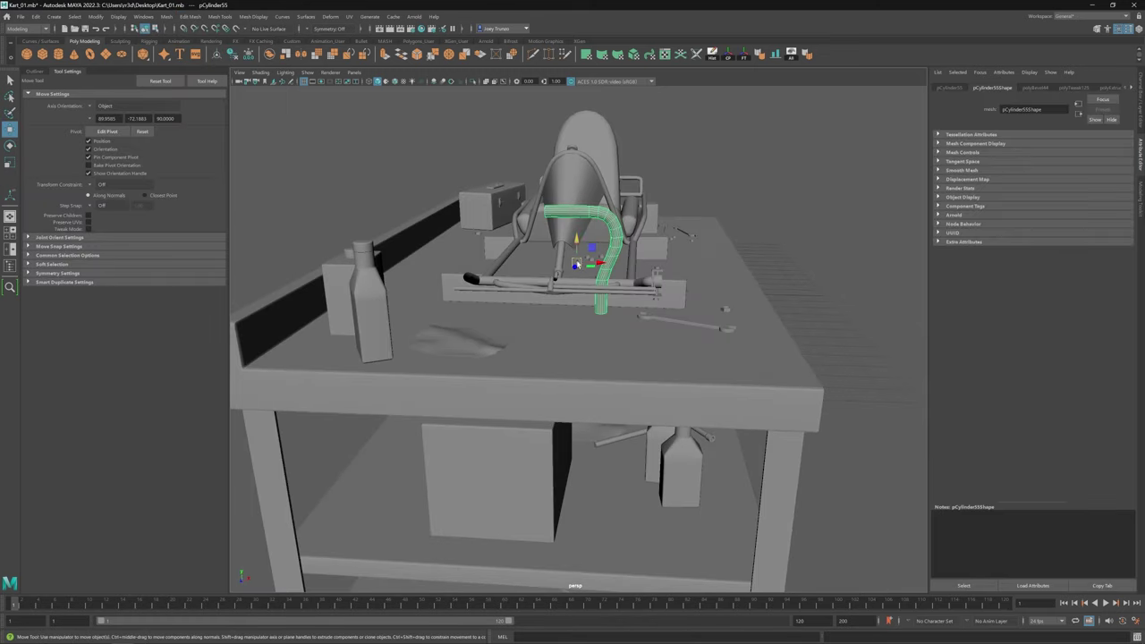
click(579, 259)
scroll(558, 236, up, 6)
middle_drag(559, 236, 592, 234)
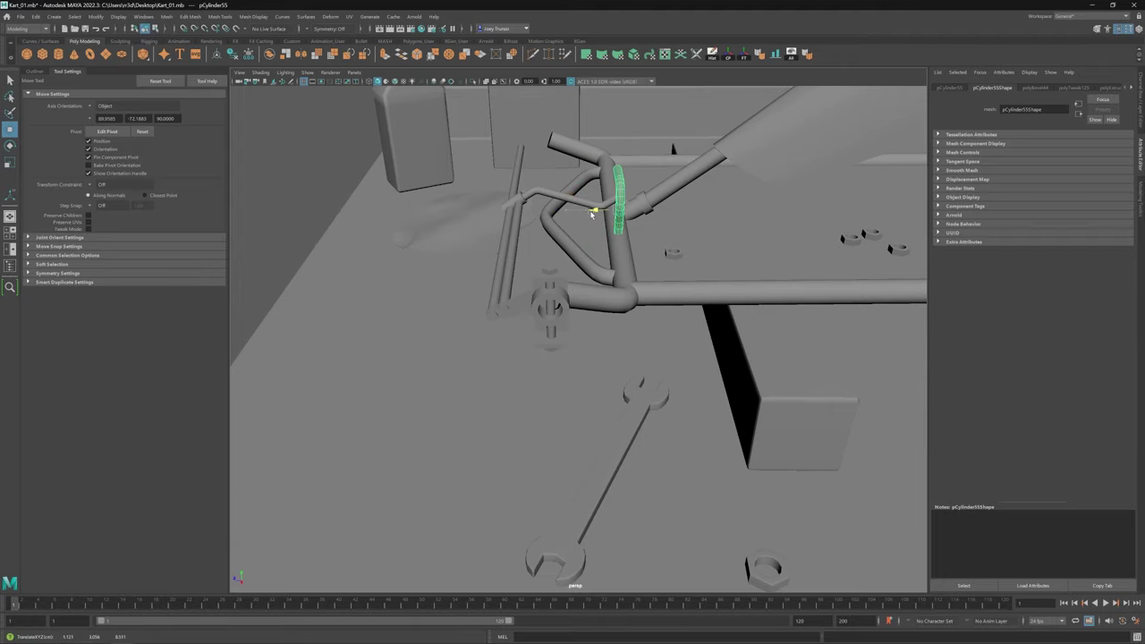
alt+drag(592, 234, 579, 259)
middle_drag(579, 241, 586, 237)
alt+drag(586, 236, 583, 250)
middle_drag(583, 251, 662, 255)
scroll(660, 284, up, 5)
alt+drag(661, 284, 662, 273)
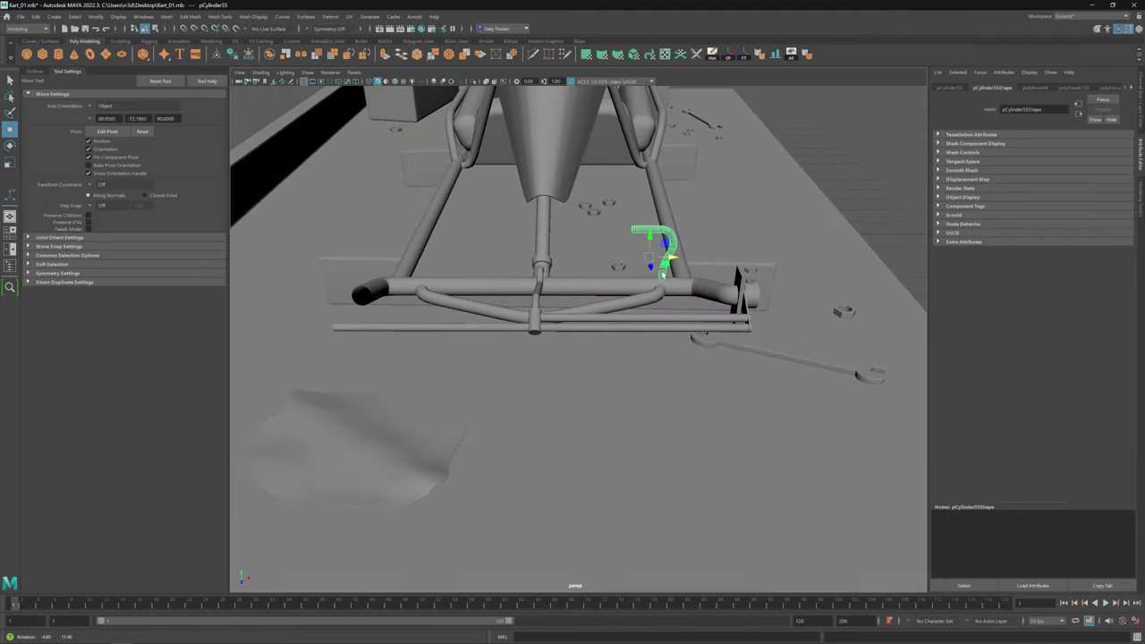
Step: Revert the attempted rotation back to the bent pipe and frame it
key(e)
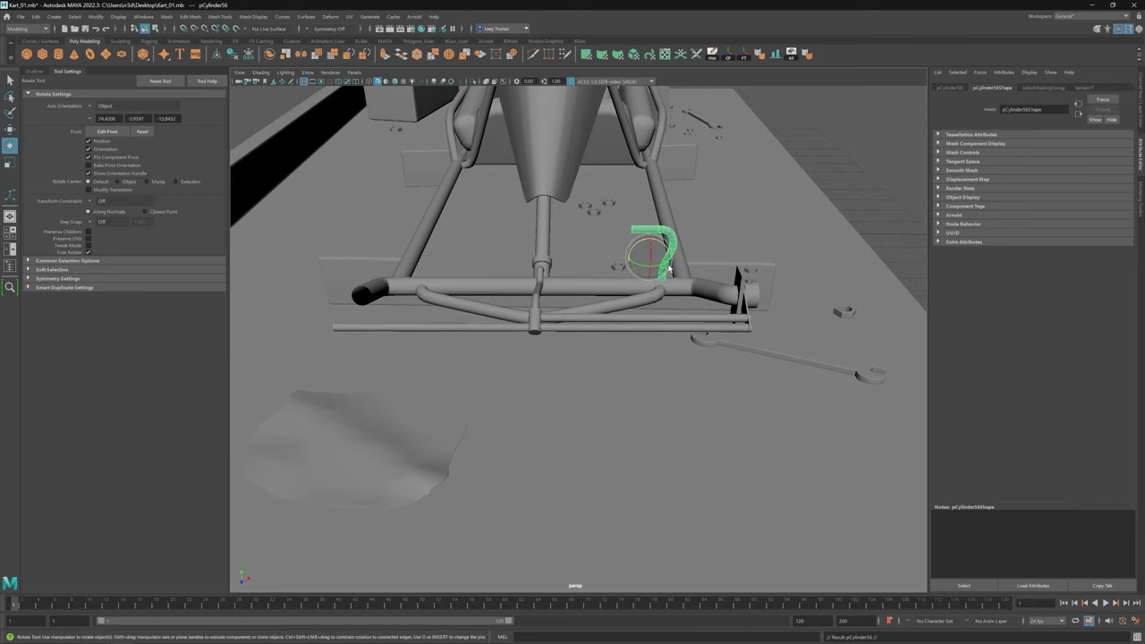
key(ctrl+z)
key(ctrl+z)
key(ctrl+z)
scroll(677, 296, up, 2)
key(ctrl+z)
key(ctrl+z)
key(ctrl+z)
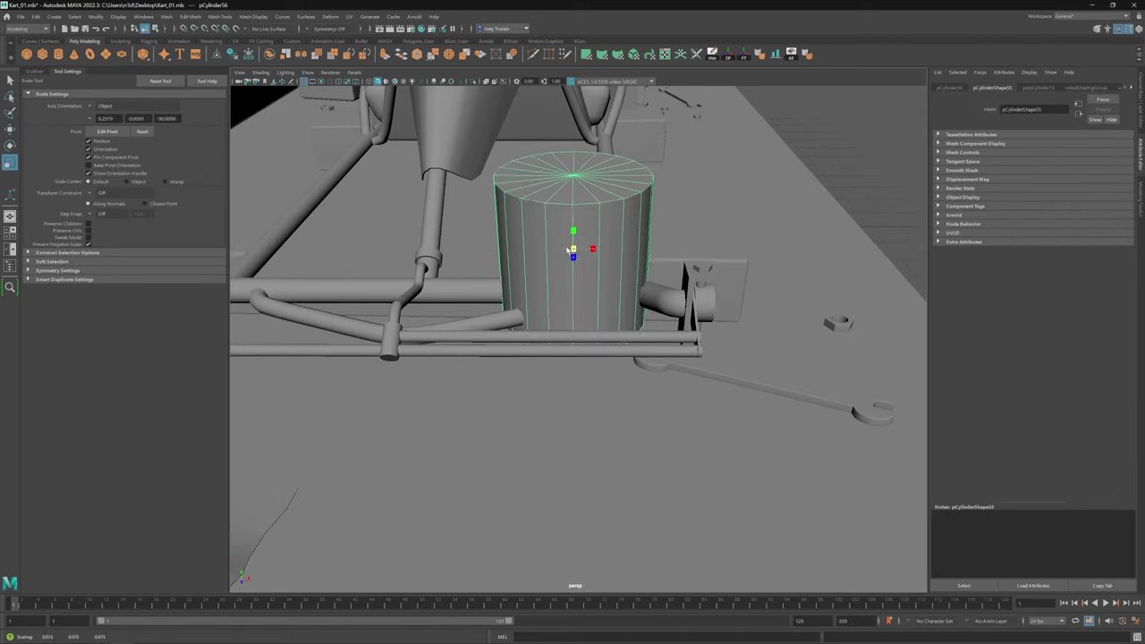
key(f)
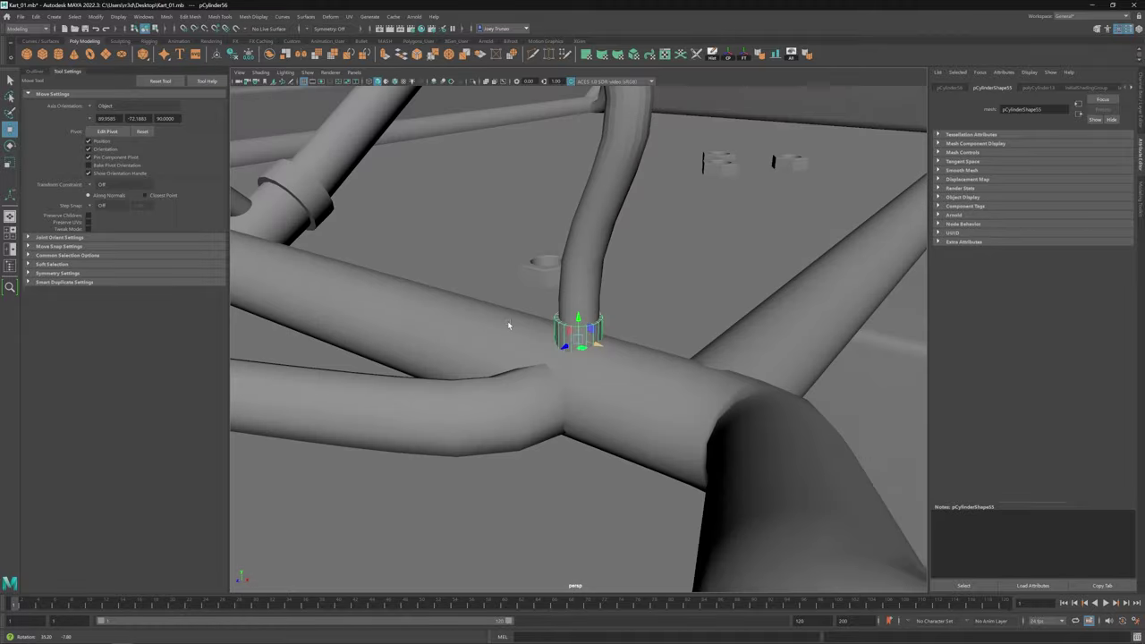
key(r)
Step: Group the bent pipe and move a mirrored duplicate to the kart's left side
key(w)
scroll(577, 338, down, 10)
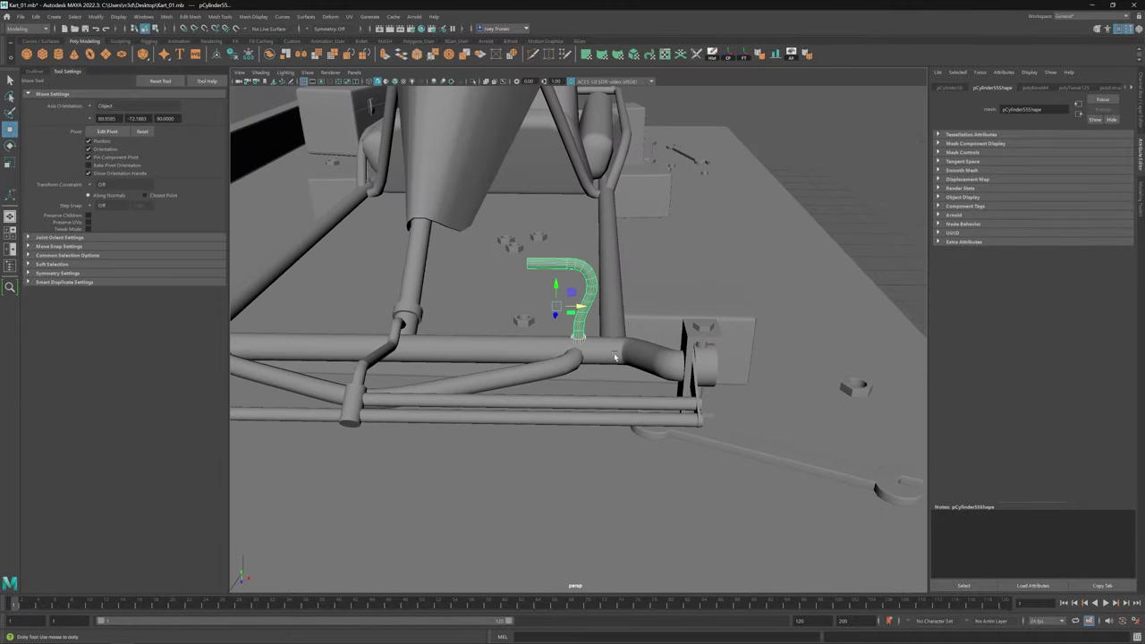
key(ctrl+g)
key(ctrl+d)
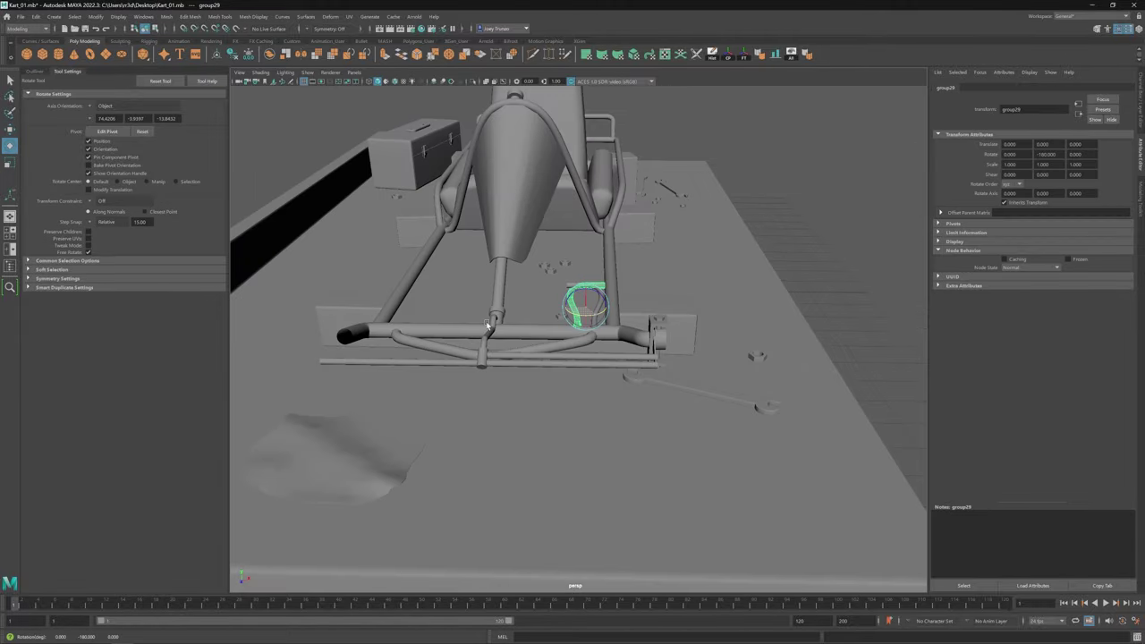
alt+drag(603, 358, 356, 302)
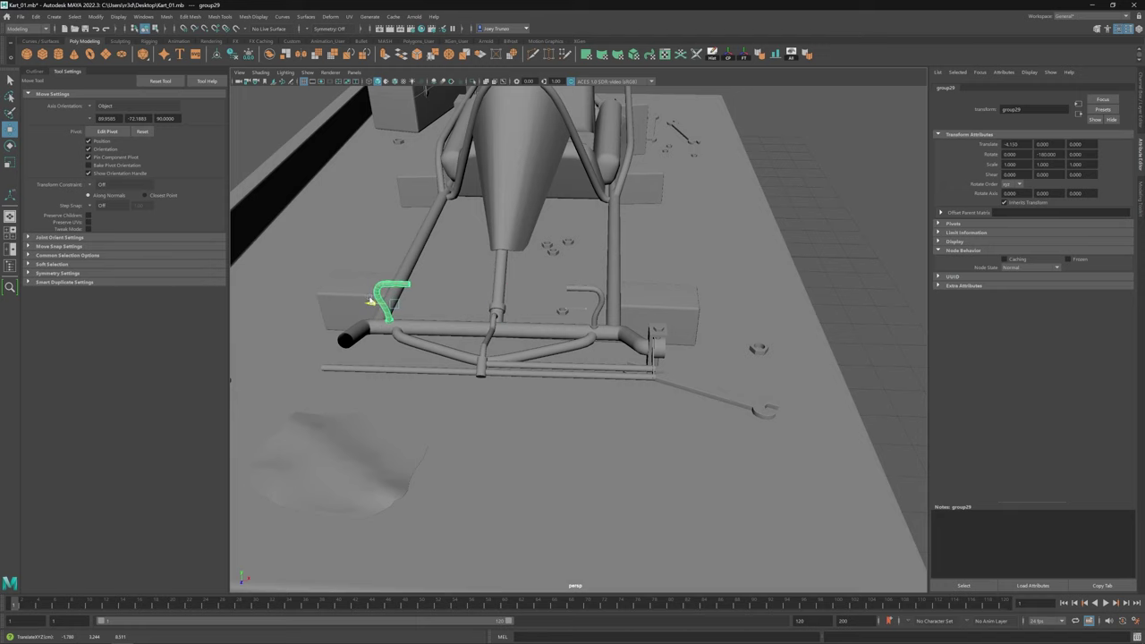
Step: Select the pipe groups group28 and group29 in the scene hierarchy
click(575, 310)
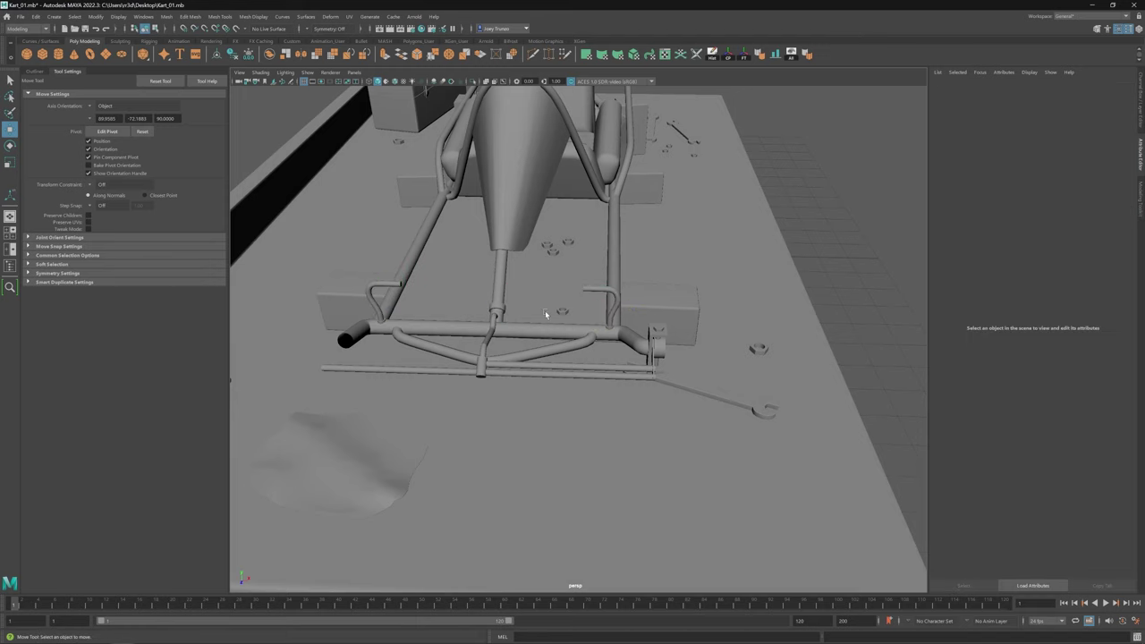
scroll(575, 310, down, 5)
alt+drag(575, 310, 448, 275)
scroll(575, 327, up, 4)
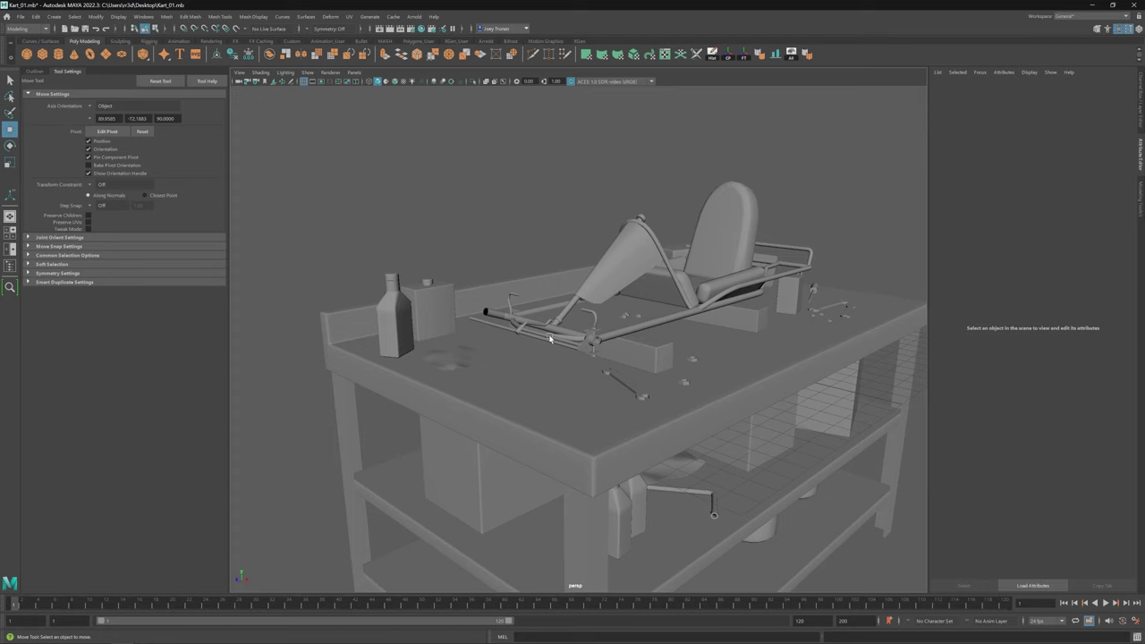
alt+drag(550, 338, 685, 424)
scroll(685, 423, up, 5)
click(449, 256)
click(34, 71)
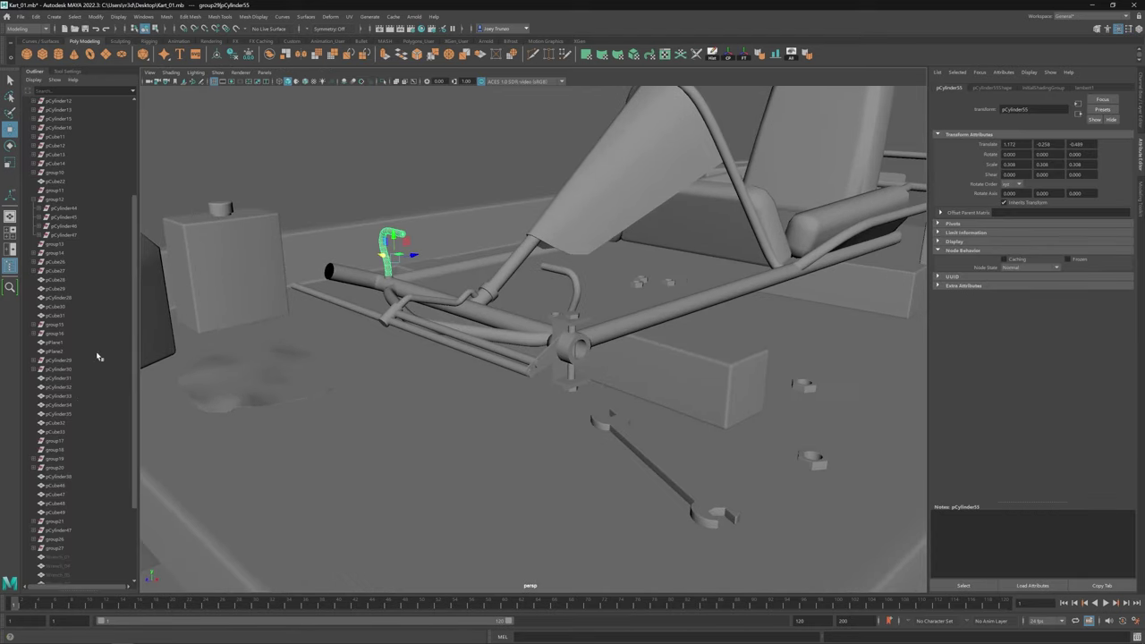
scroll(99, 357, down, 5)
click(56, 557)
shift+click(55, 548)
Step: Step down to the child pipes, select the right bent pipe, and enter vertex editing
alt+drag(572, 296, 588, 273)
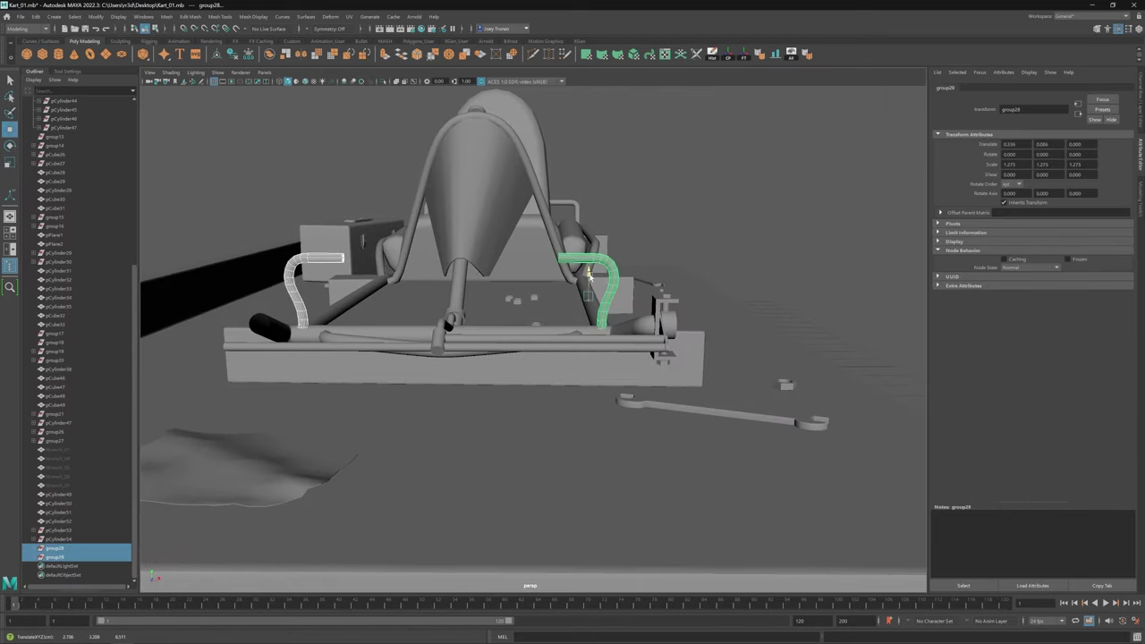
key(Down)
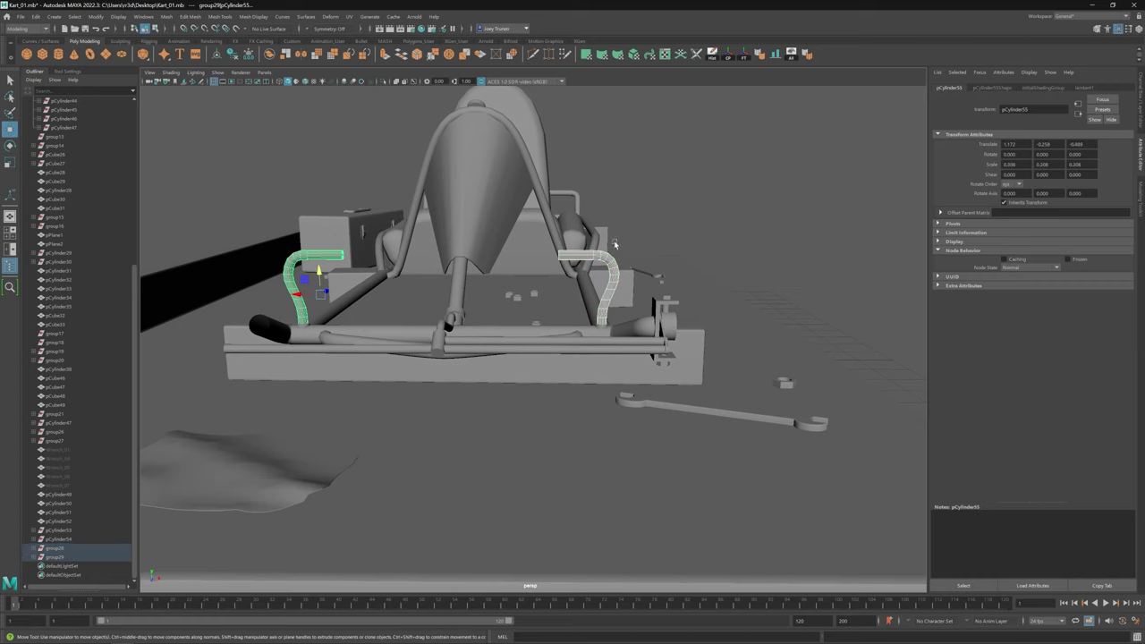
key(Down)
key(Down)
key(Down)
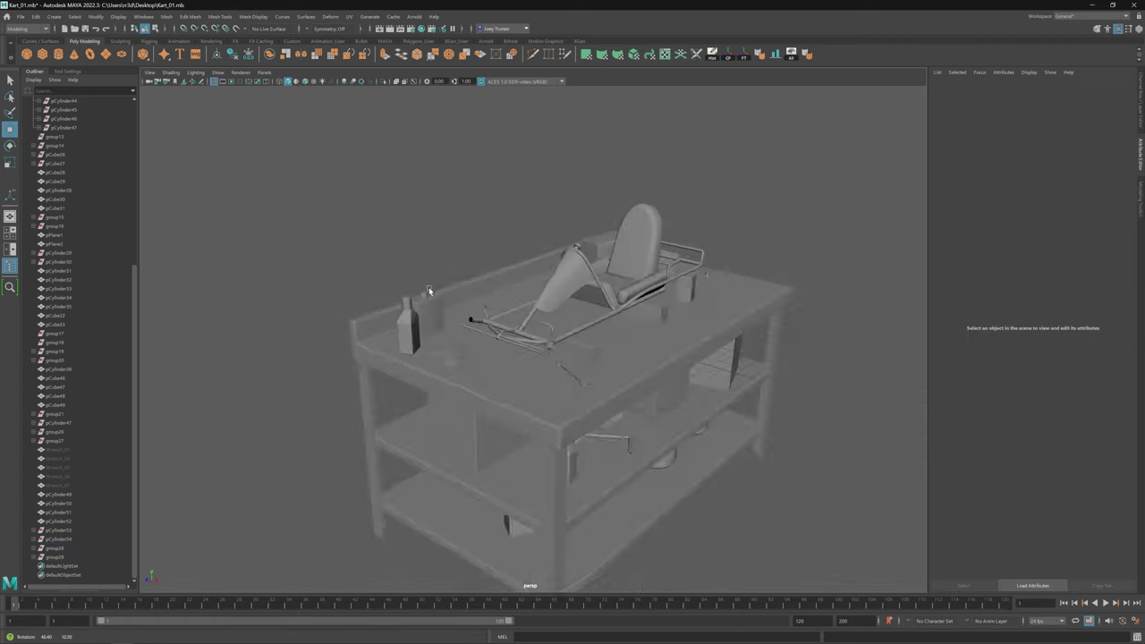
scroll(556, 353, up, 5)
alt+drag(480, 329, 452, 328)
click(455, 256)
alt+drag(447, 178, 716, 201)
right_drag(716, 201, 701, 200)
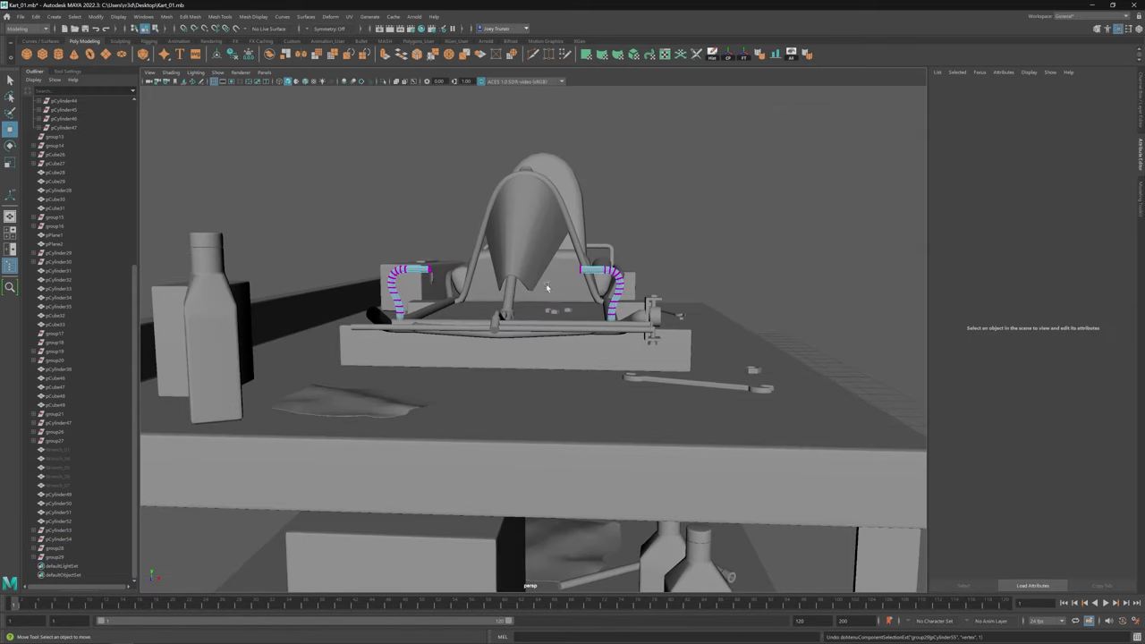
Step: Select the right hook pipe's upper-bend vertices, then undo a stray block selection
click(601, 284)
alt+drag(601, 285, 327, 337)
key(f)
scroll(492, 217, down, 5)
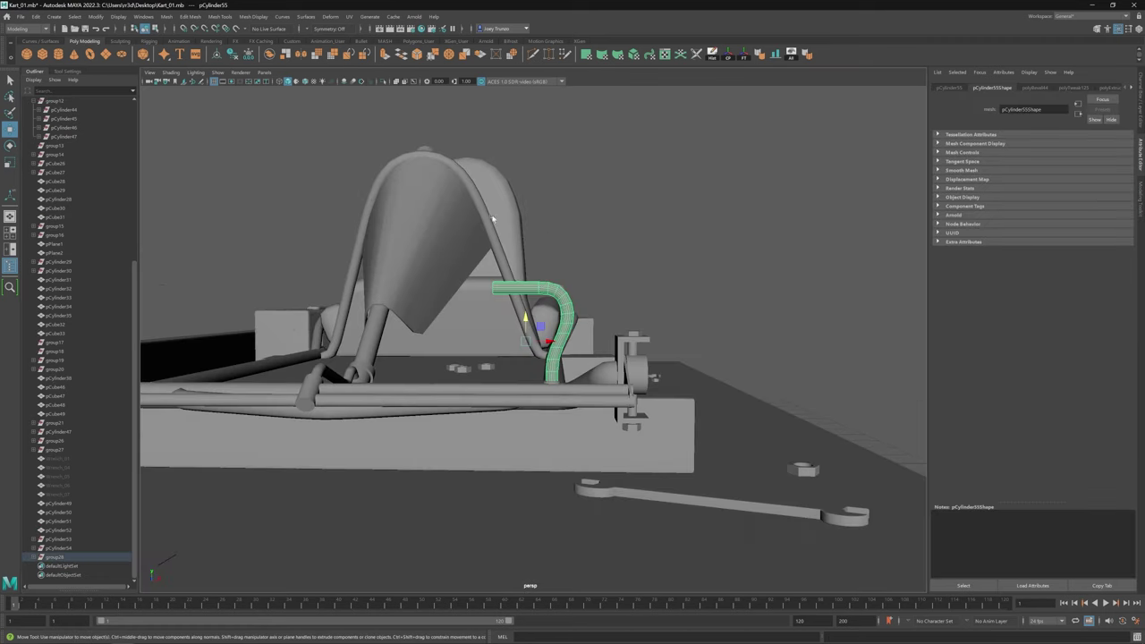
right_drag(537, 295, 537, 268)
drag(486, 242, 659, 396)
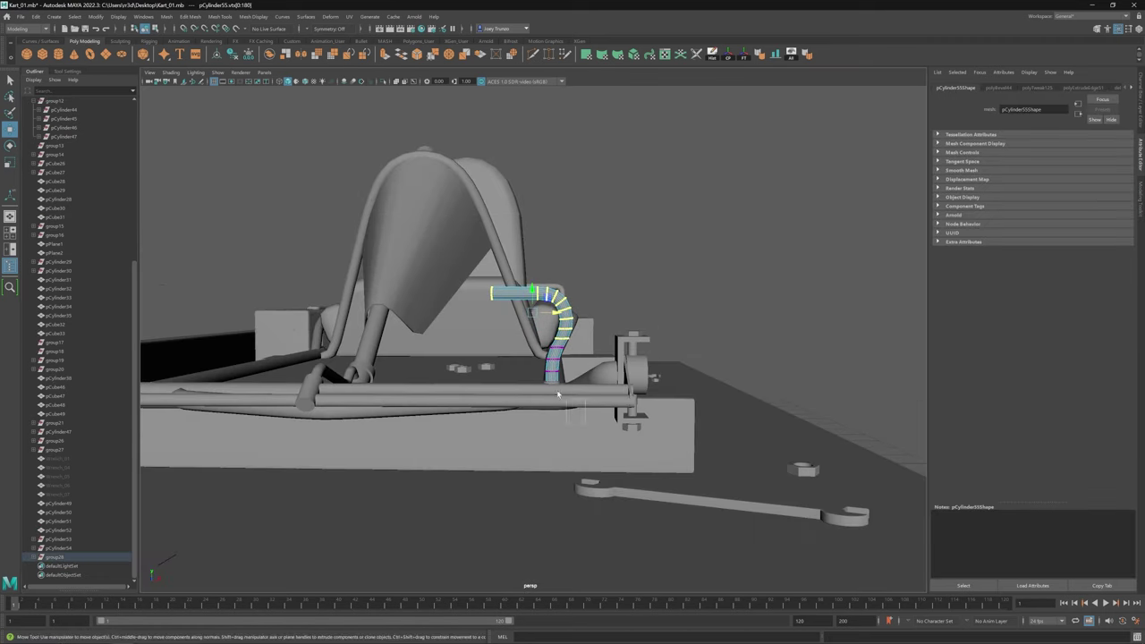
drag(633, 235, 489, 282)
click(733, 268)
scroll(733, 268, down, 4)
alt+drag(734, 268, 578, 325)
click(531, 326)
key(ctrl+z)
Step: Check the mirrored pipe group, then select and frame a kart frame tube
click(540, 349)
key(e)
key(w)
click(437, 321)
alt+drag(437, 322, 606, 382)
click(608, 367)
click(605, 383)
key(f)
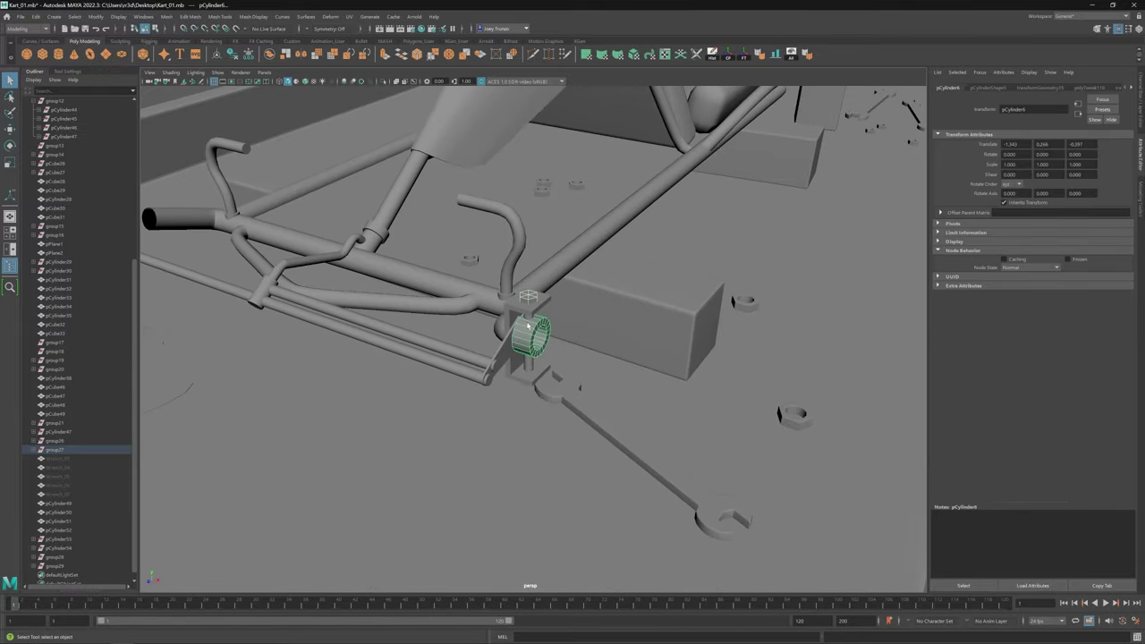
alt+drag(528, 327, 544, 304)
Step: Bevel the edges of the thin steering bracket pCube23
click(544, 304)
key(f)
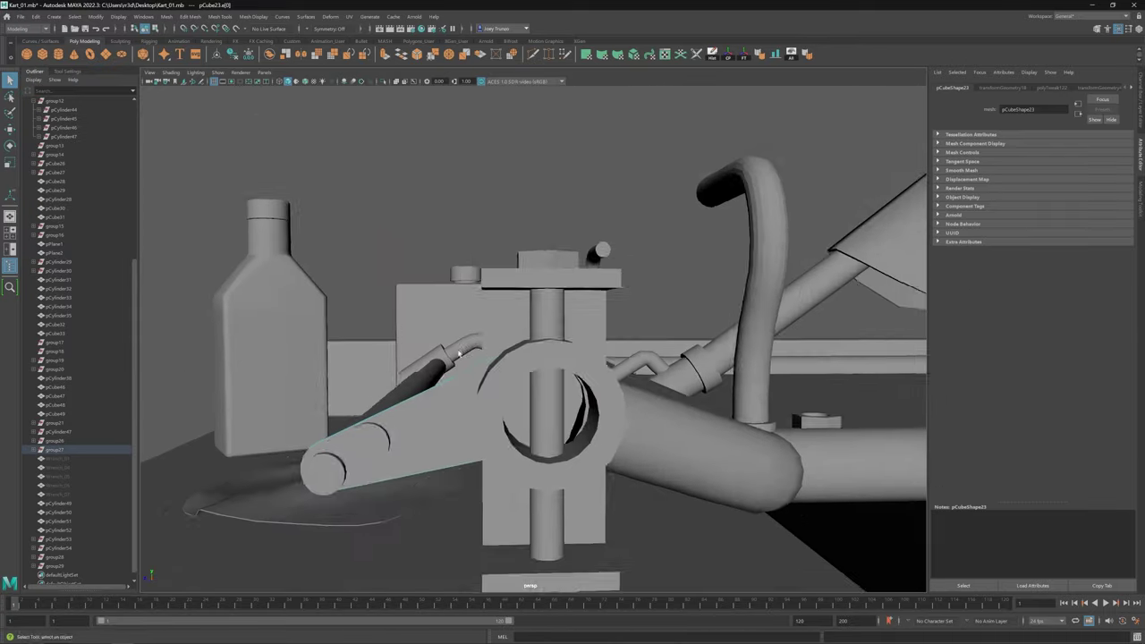
alt+drag(459, 355, 487, 357)
click(189, 16)
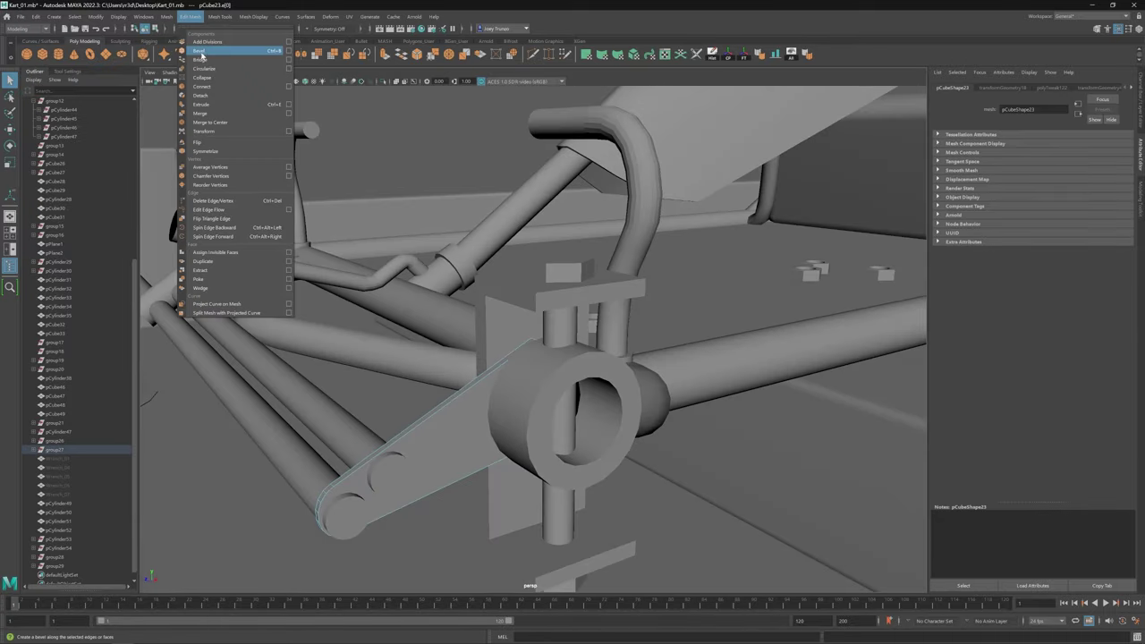
click(200, 51)
Step: Mirror the steering linkage group31 with Duplicate Special at scale -1
scroll(650, 496, down, 5)
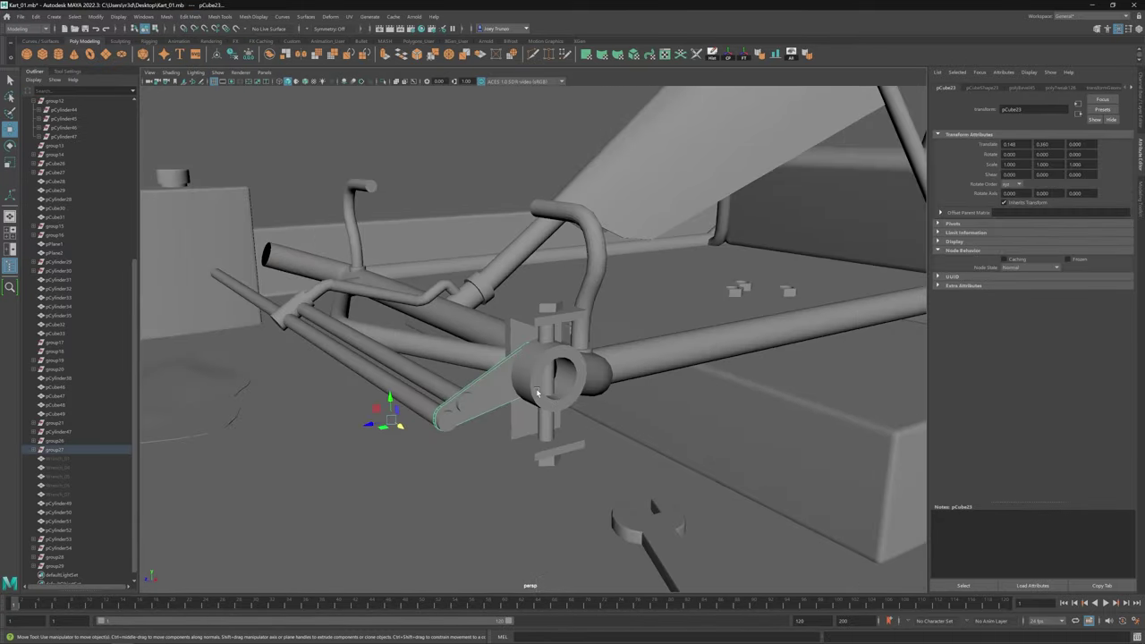
alt+drag(650, 496, 396, 331)
click(435, 412)
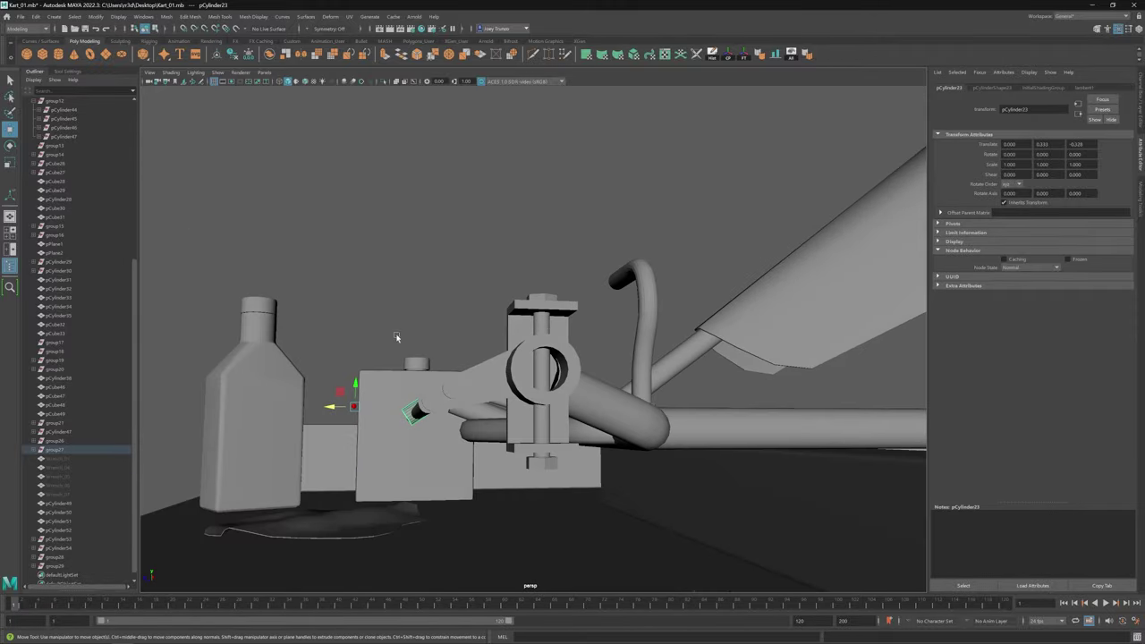
click(416, 410)
alt+drag(385, 418, 540, 339)
click(540, 340)
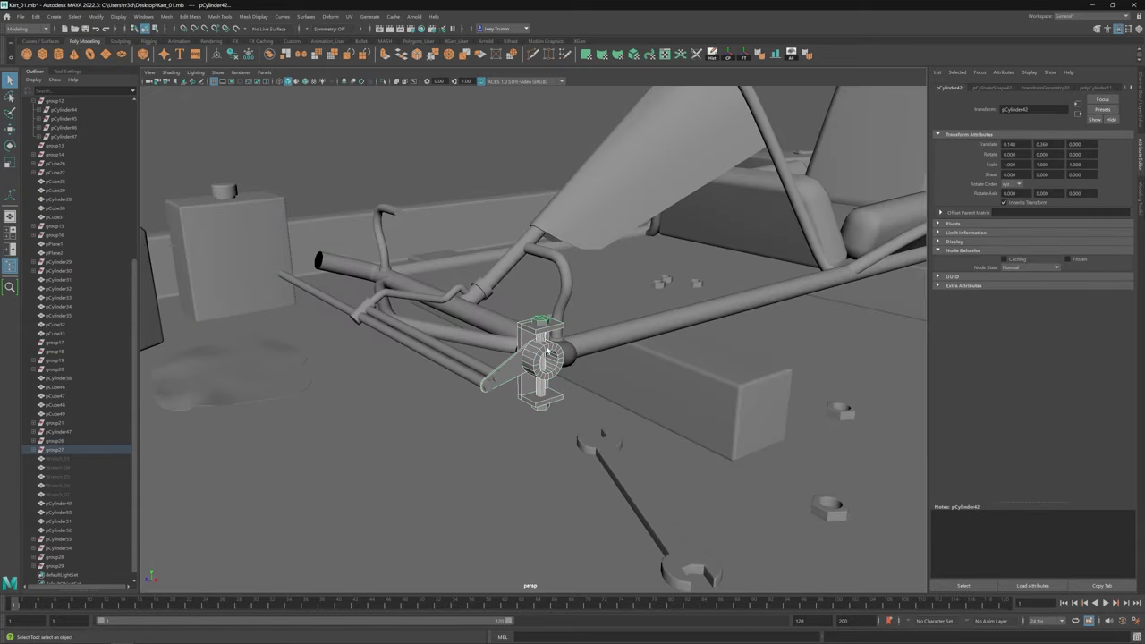
key(w)
click(36, 16)
click(85, 152)
Step: Duplicate Special the rear cross bar pCylinder11 to create pCylinder57
alt+drag(465, 375, 538, 341)
click(465, 318)
key(F10)
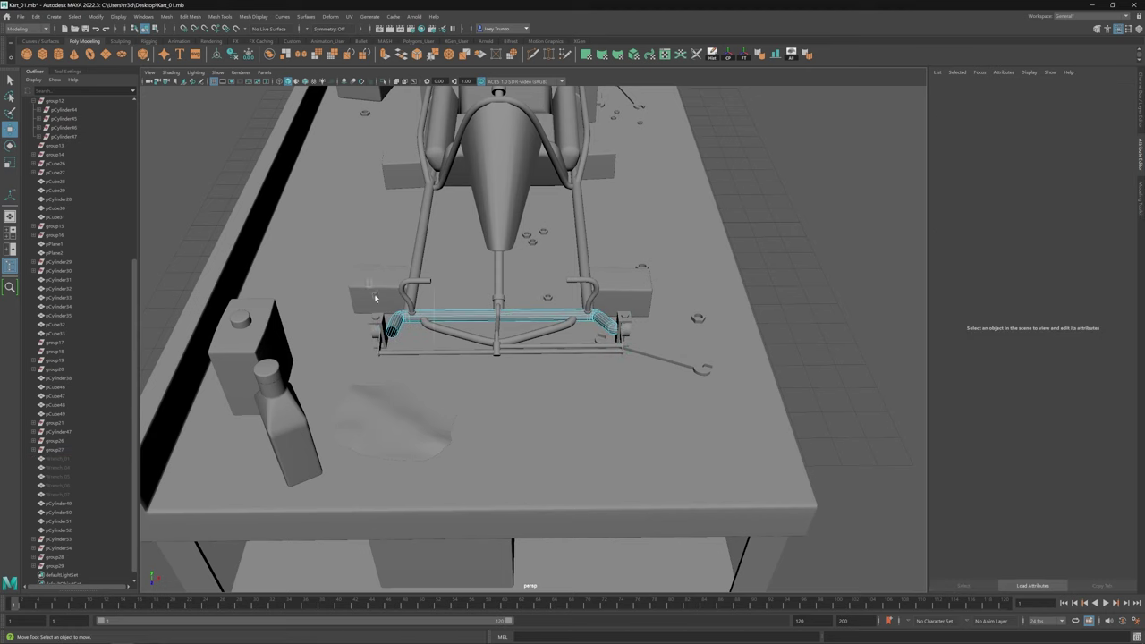
key(F9)
drag(394, 296, 419, 345)
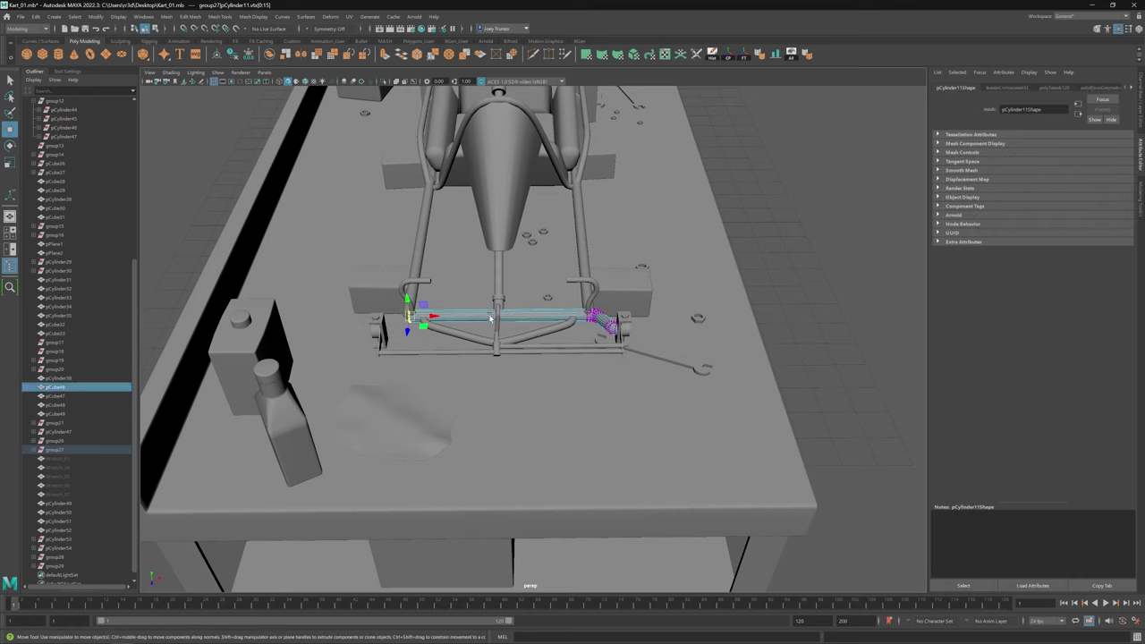
key(F8)
click(36, 16)
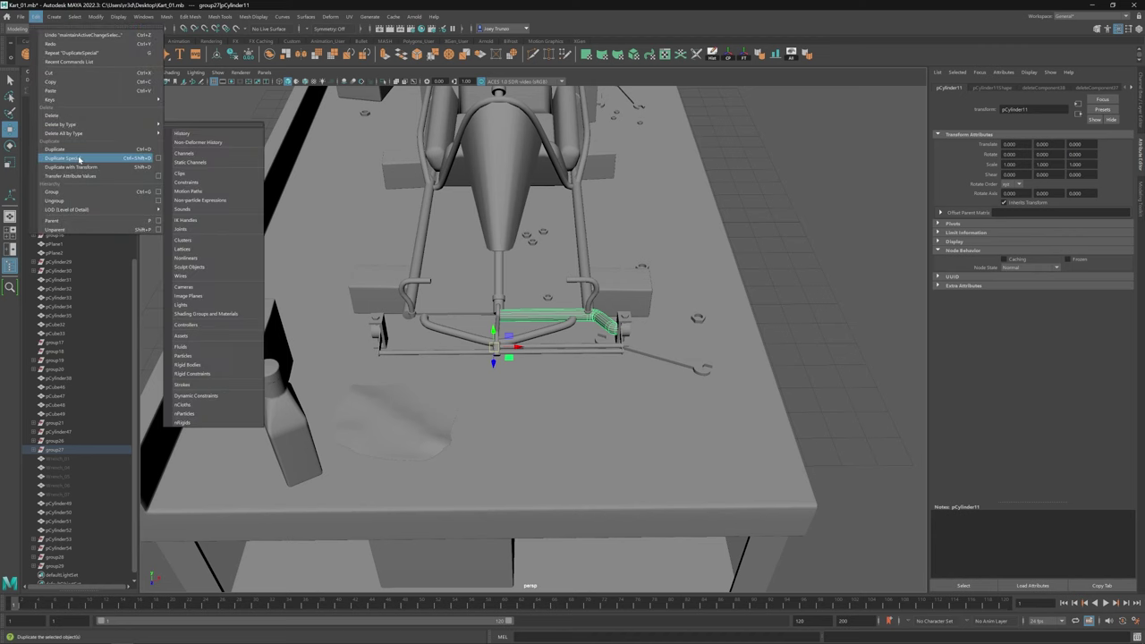
click(78, 158)
Step: Inspect the duplicated bar parts, then frame the whole kart and table
alt+drag(483, 322, 541, 323)
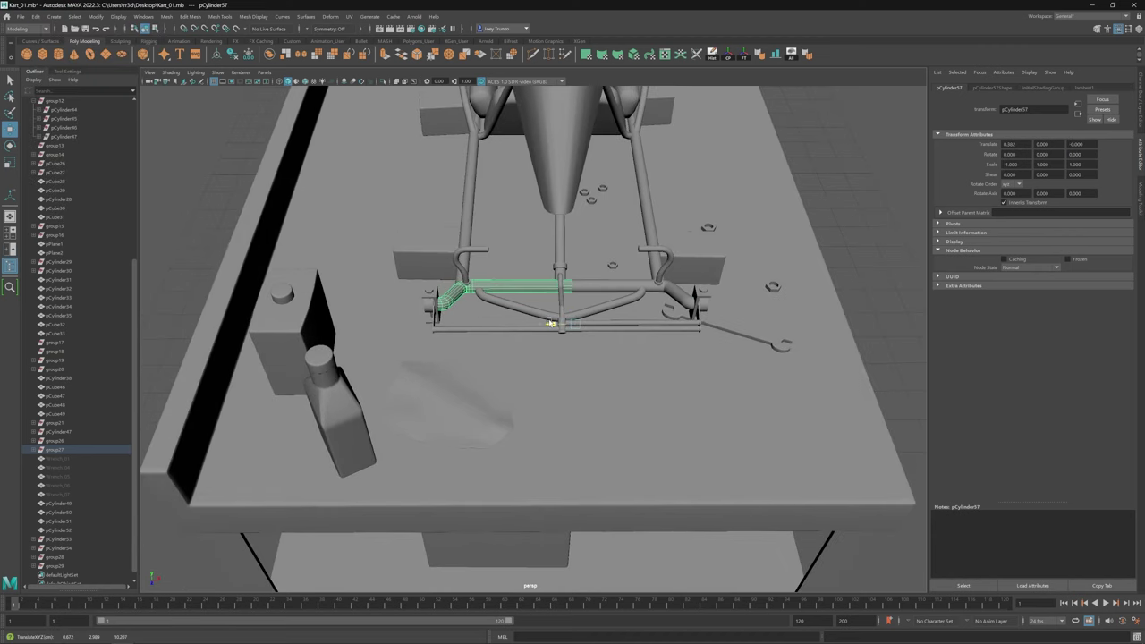
click(428, 298)
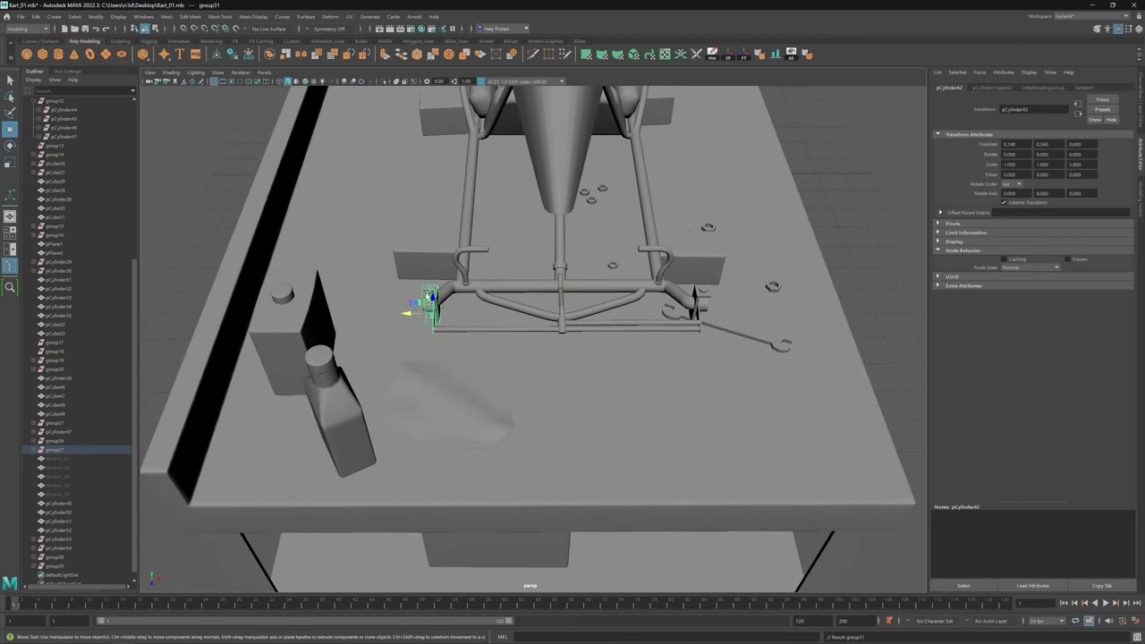
click(452, 329)
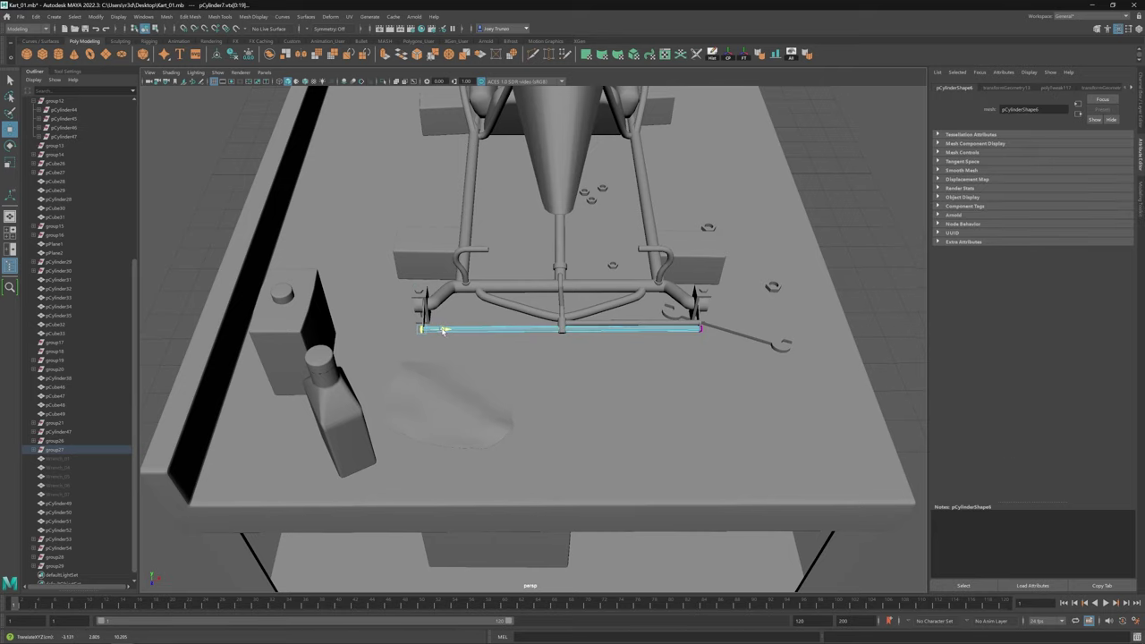
key(a)
click(554, 396)
alt+drag(554, 396, 623, 401)
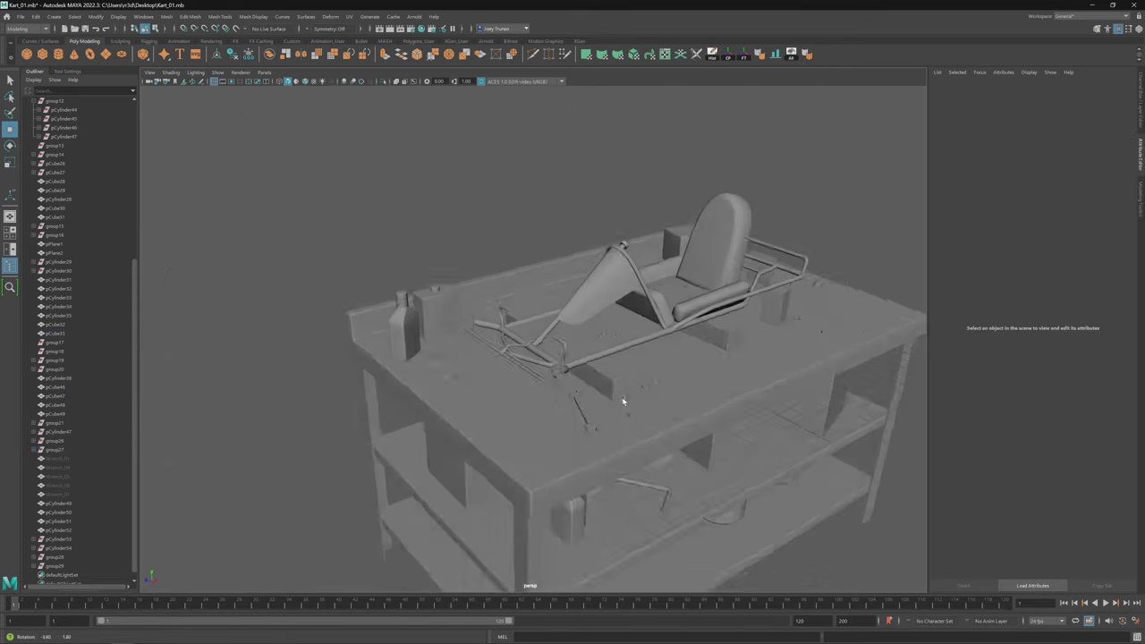
alt+right_drag(623, 401, 576, 386)
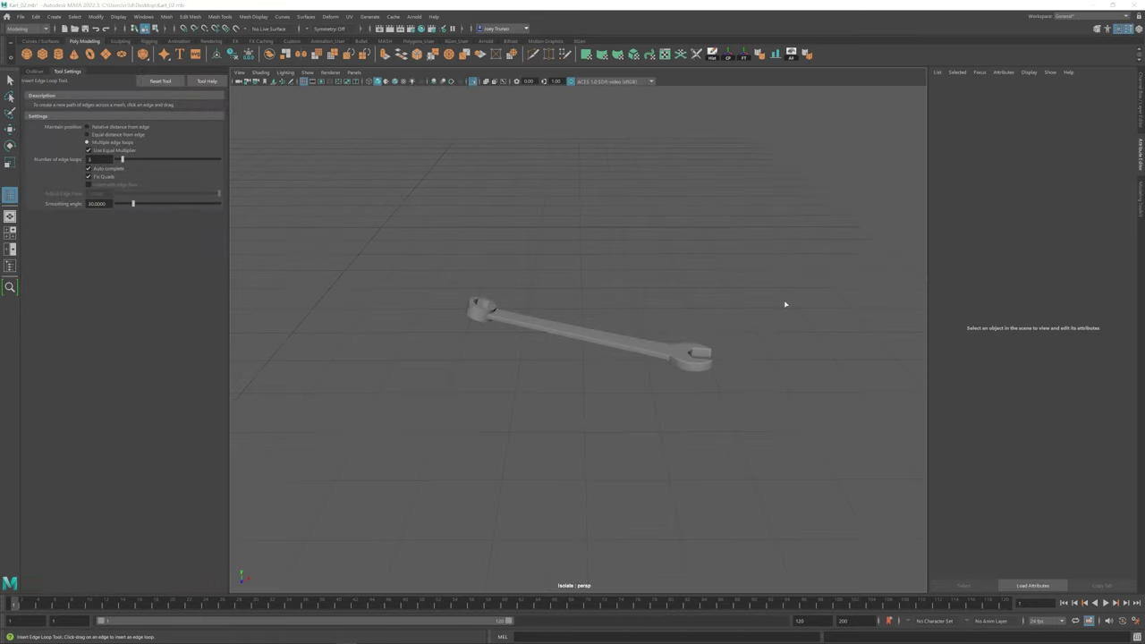
Step: Turn off Isolate to show all objects and select the wrench's ring end
alt+drag(482, 310, 568, 359)
key(ctrl+1)
key(w)
click(497, 295)
click(621, 309)
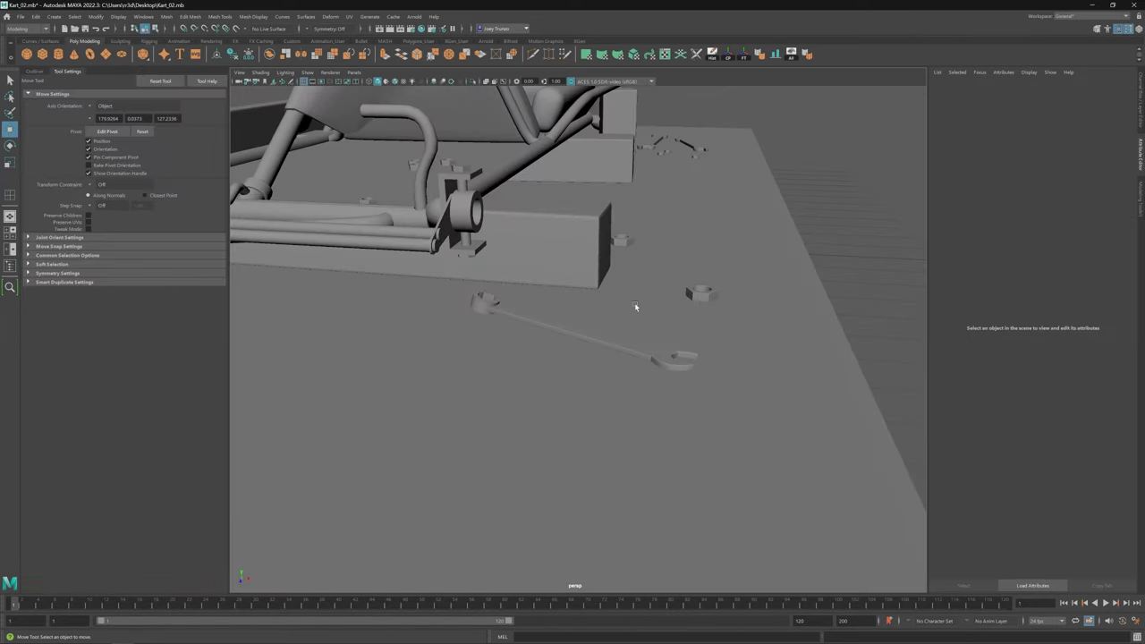
scroll(534, 320, up, 3)
click(534, 319)
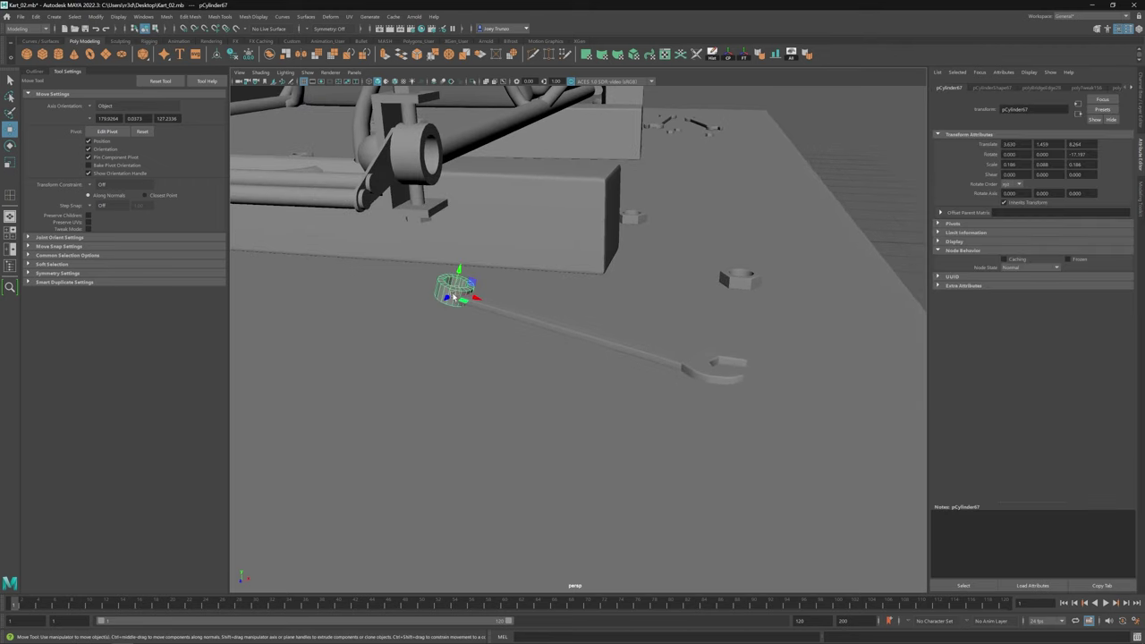
Step: Select the wrench ring pCylinder67's top vertices and scale them
alt+drag(534, 319, 653, 269)
click(659, 117)
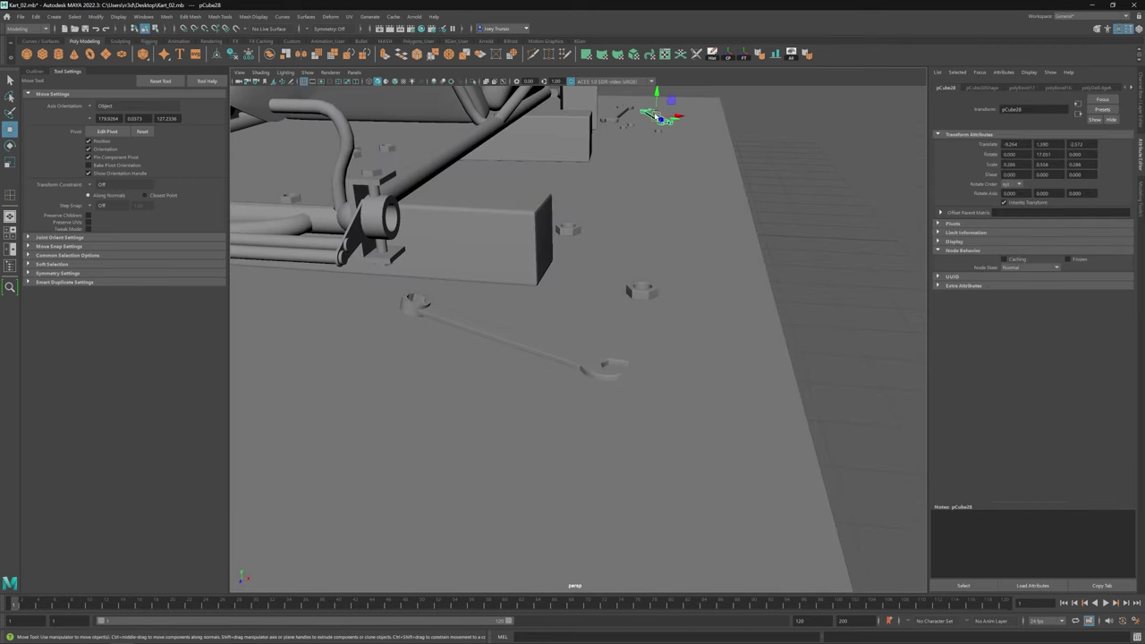
click(442, 312)
key(f)
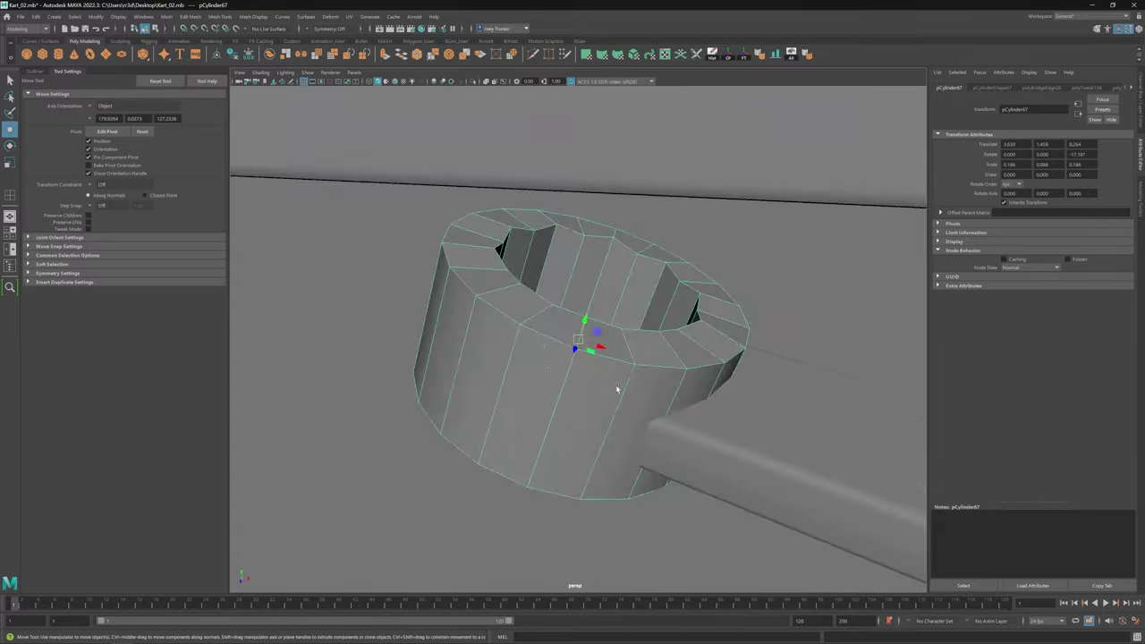
alt+drag(441, 311, 679, 322)
key(r)
alt+drag(680, 322, 454, 431)
Step: Insert multiple horizontal edge loops around the ring's side
alt+drag(569, 427, 600, 358)
shift+right_drag(601, 357, 601, 351)
click(601, 352)
alt+drag(601, 351, 583, 322)
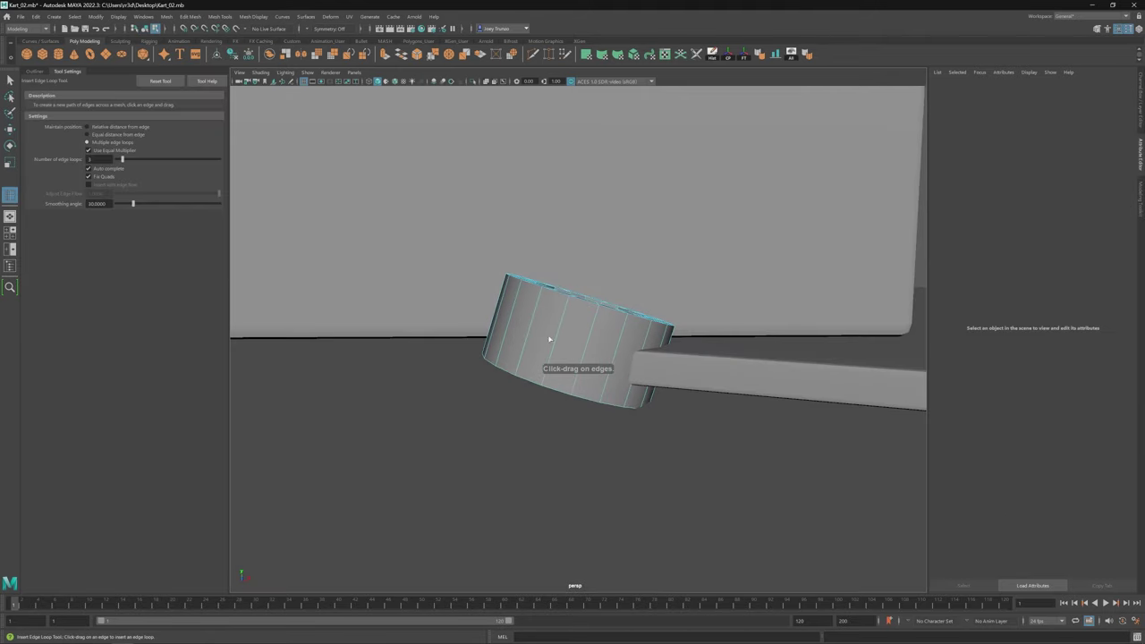
key(r)
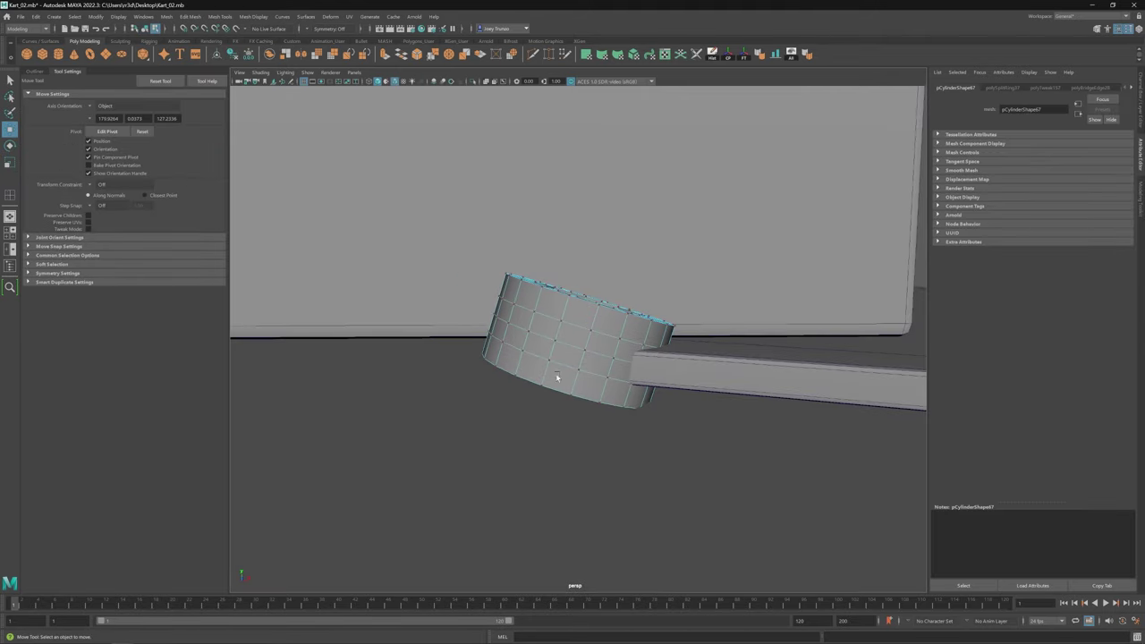
alt+drag(555, 373, 579, 259)
key(e)
key(w)
Step: Select an edge on the wrench bar near the jaw
click(673, 385)
key(F10)
click(602, 273)
Step: Bevel the inner edges of the wrench's open jaw at fraction 0.5
alt+drag(617, 292, 602, 429)
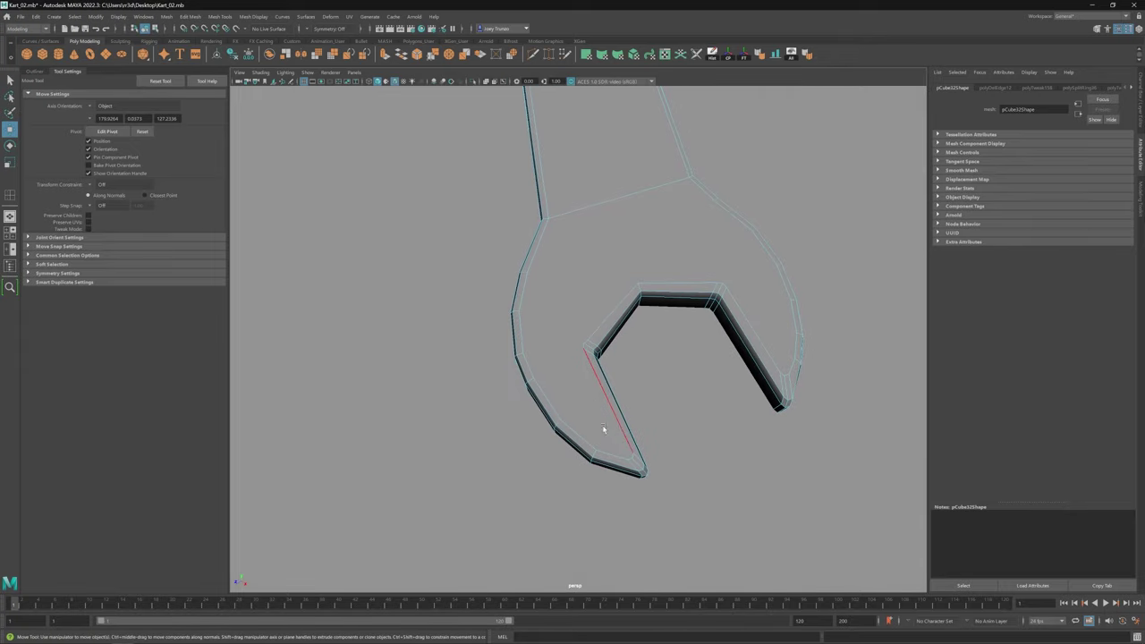
alt+drag(554, 271, 547, 192)
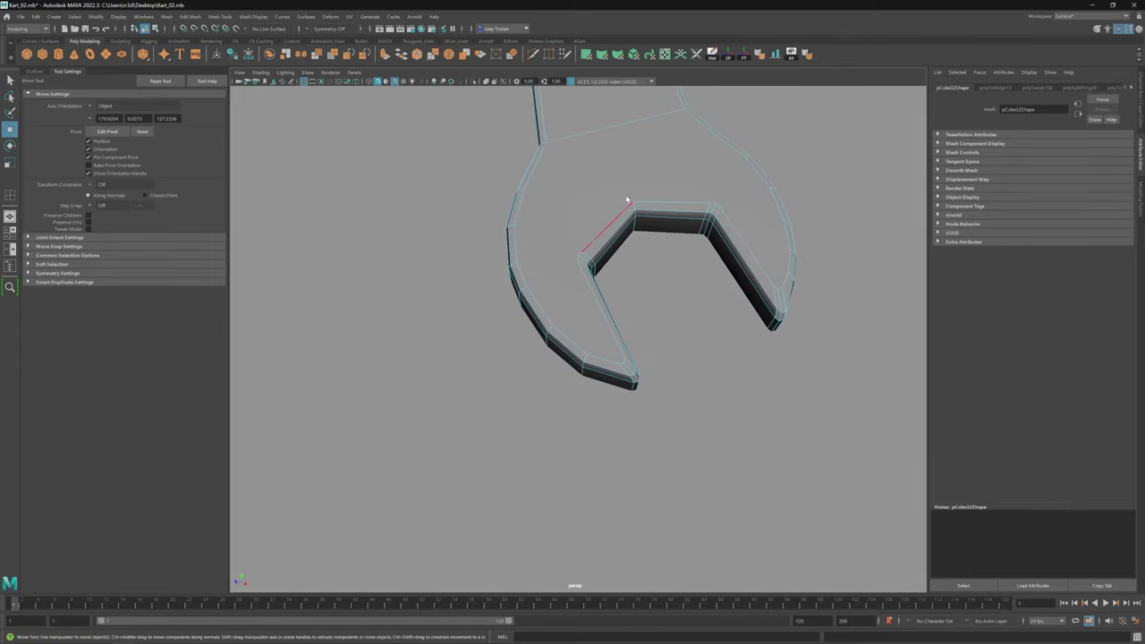
click(190, 16)
click(206, 41)
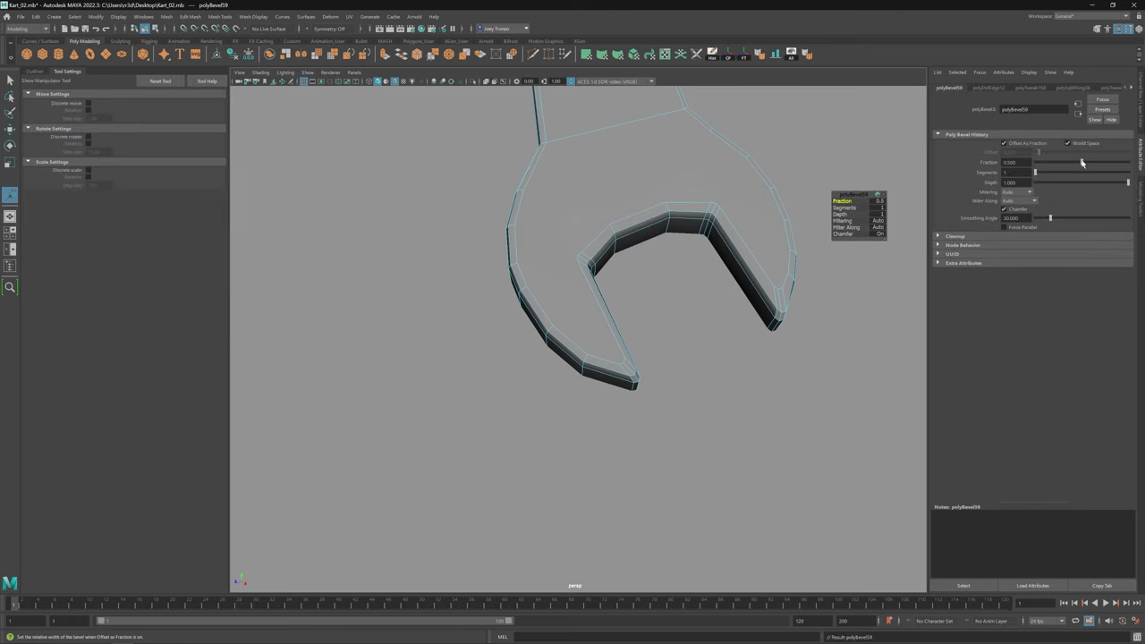
Step: Move the jaw vertices vtx[216:227] to reshape the opening
key(w)
drag(465, 344, 538, 385)
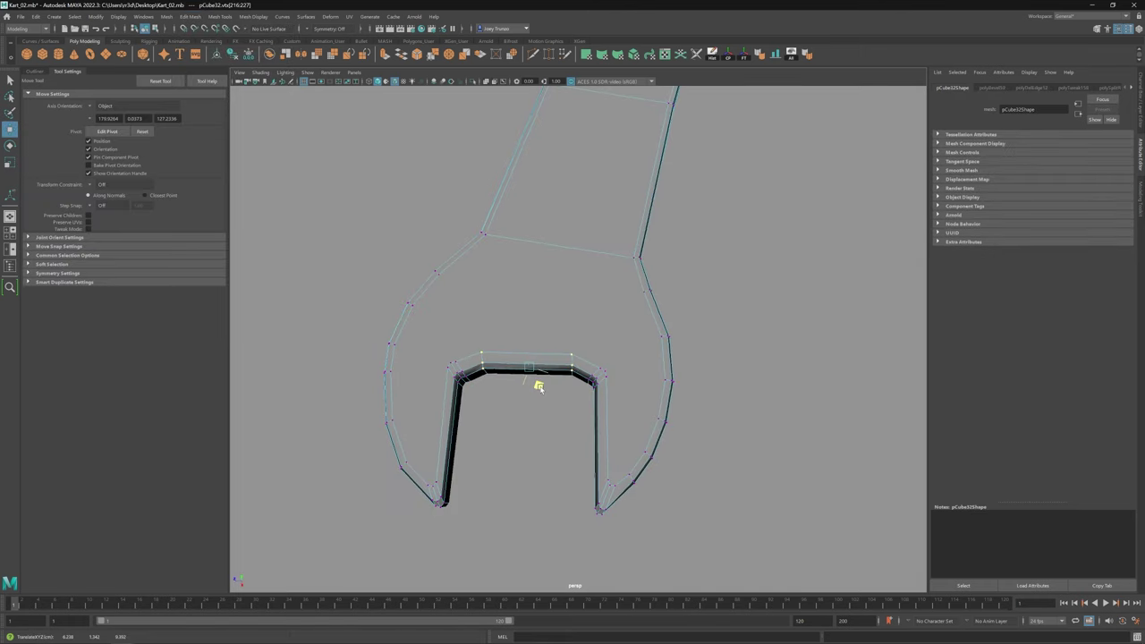
key(F8)
scroll(677, 366, down, 5)
alt+drag(677, 366, 462, 274)
scroll(563, 346, up, 5)
alt+drag(562, 346, 616, 307)
Step: Cut a new edge across the jaw with Multi-Cut
key(F11)
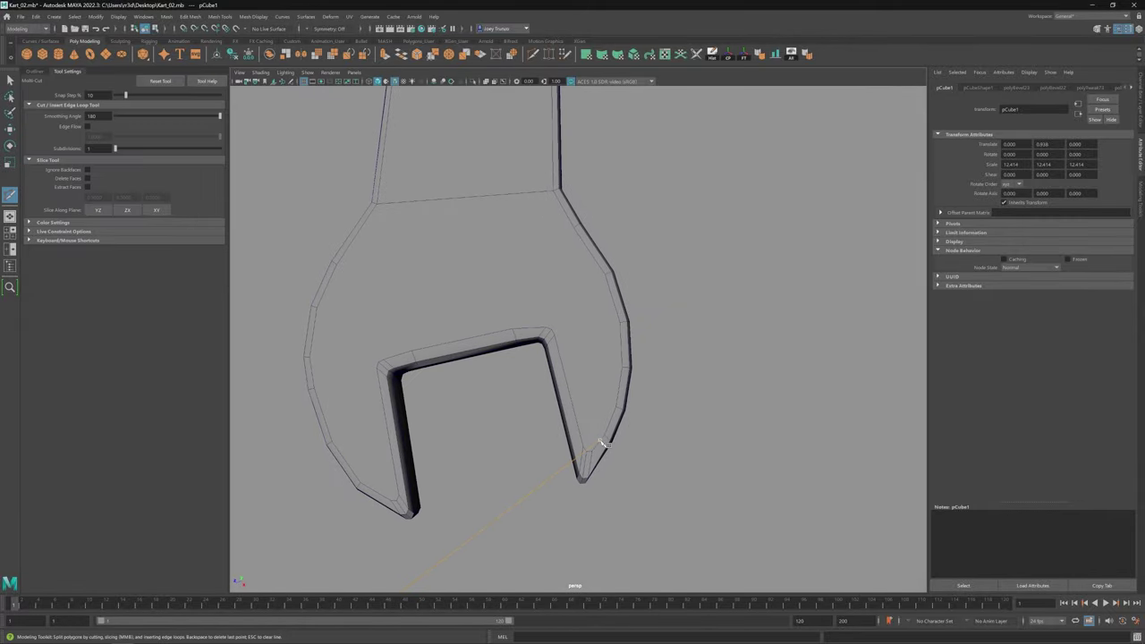
drag(245, 186, 672, 269)
click(672, 269)
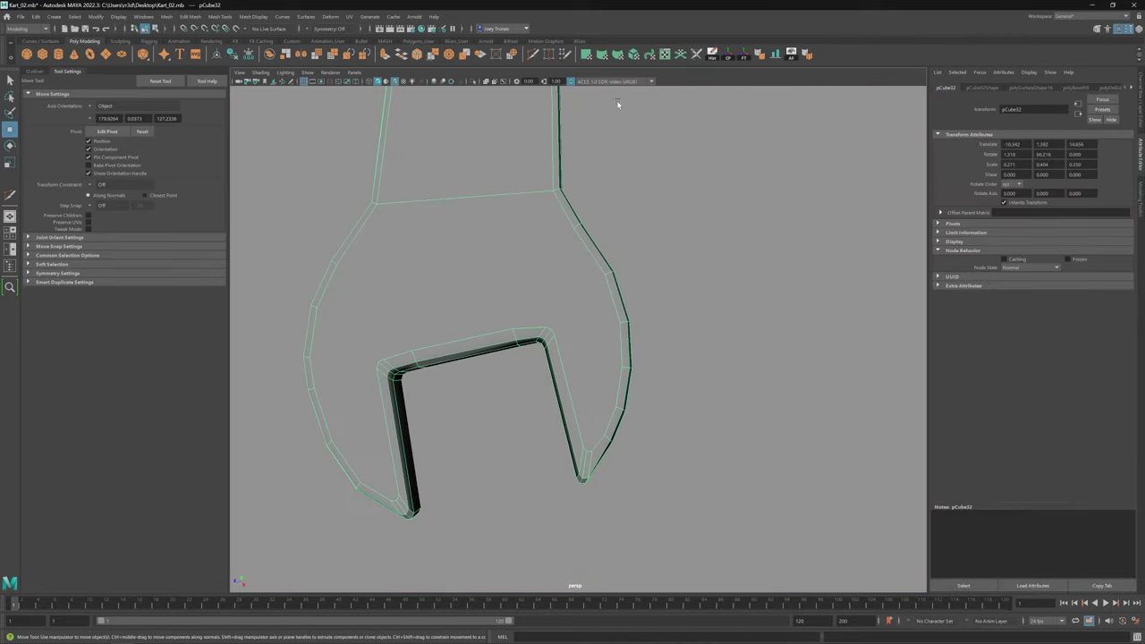
shift+right_drag(618, 102, 606, 465)
alt+drag(560, 383, 593, 332)
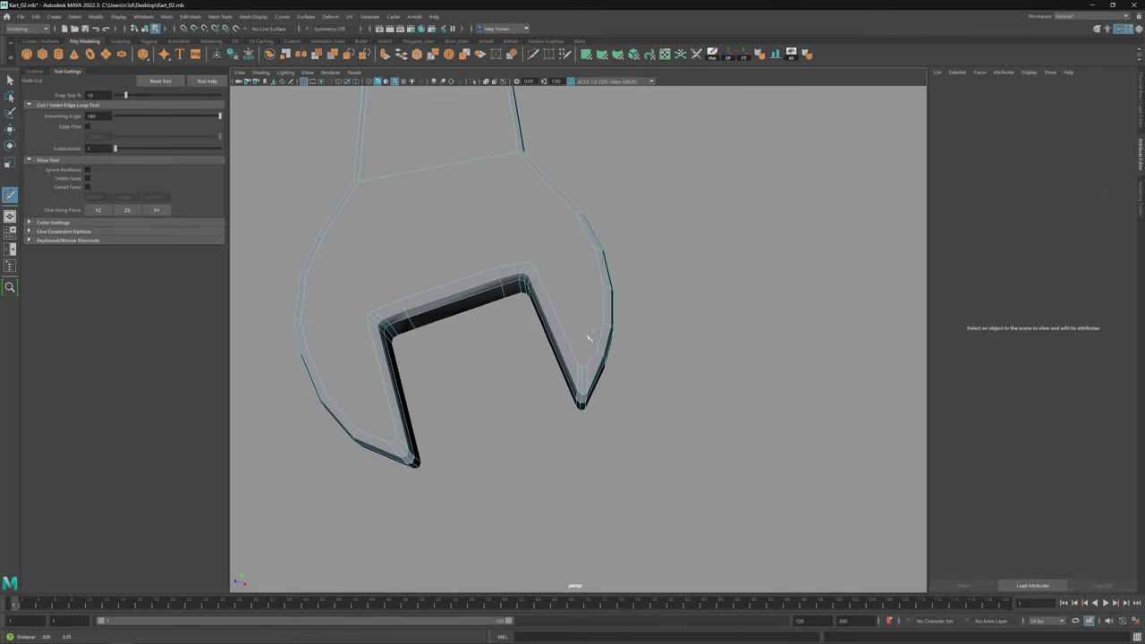
alt+middle_drag(593, 332, 528, 268)
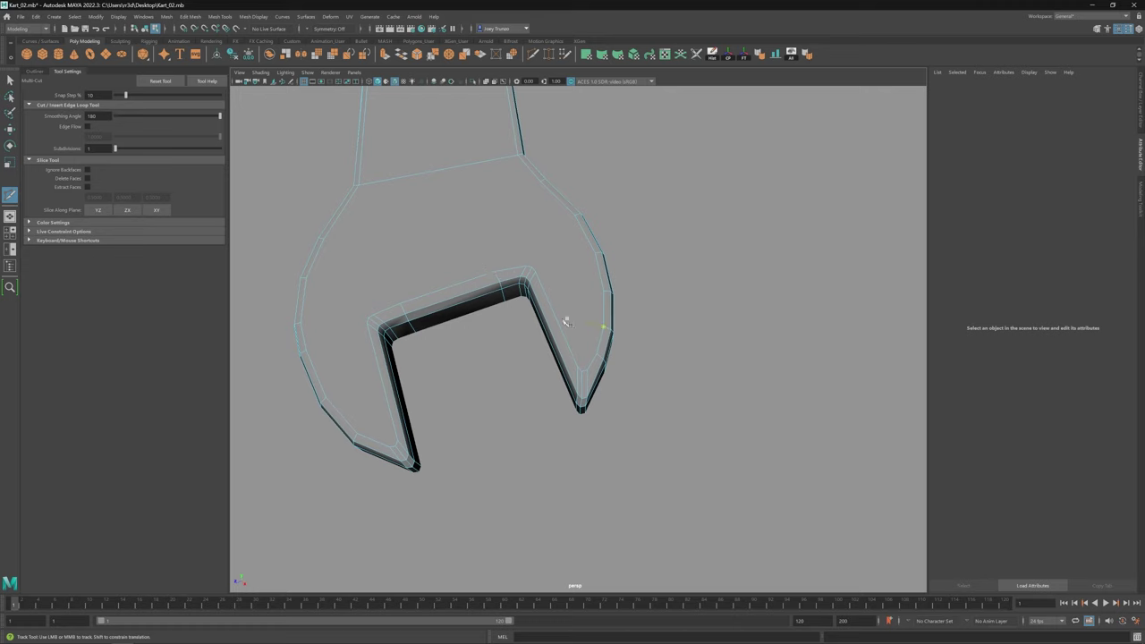
Step: Insert an edge loop across the wrench's jaw
shift+right_drag(555, 321, 334, 292)
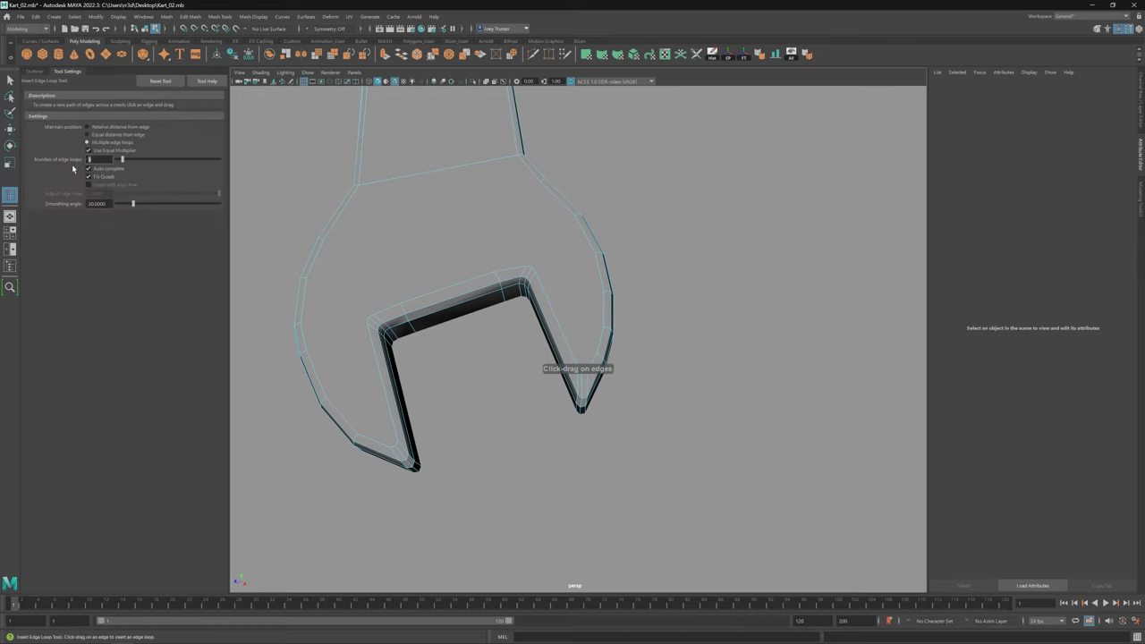
click(375, 388)
shift+right_drag(376, 388, 492, 378)
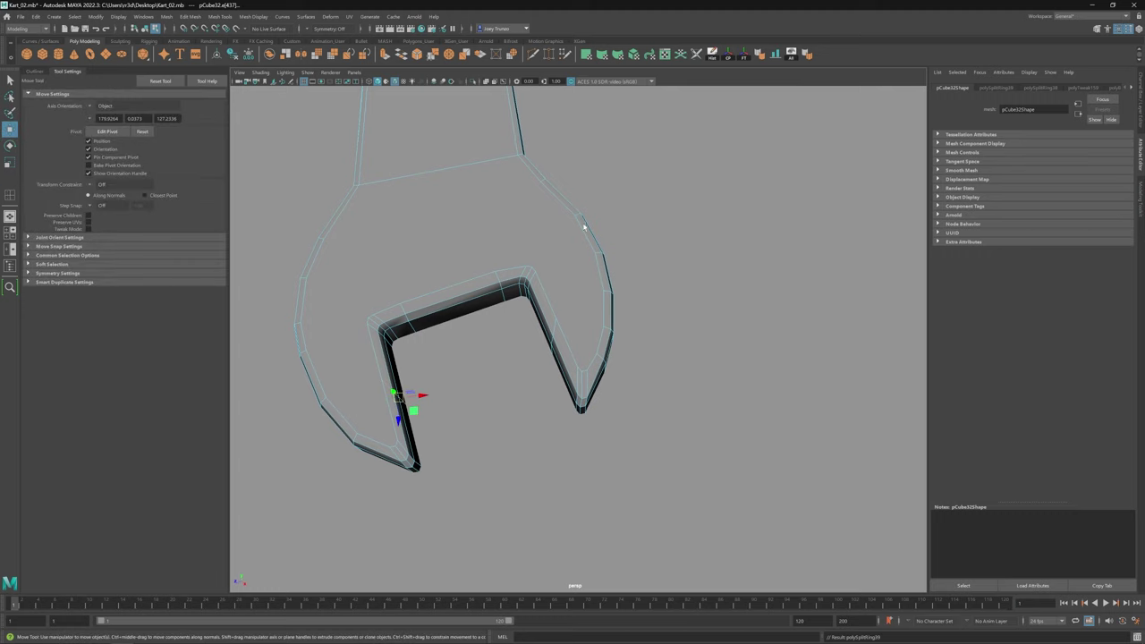
Step: Multi-cut five new edges across and along the jaw's rounded head
click(496, 271)
right_click(496, 271)
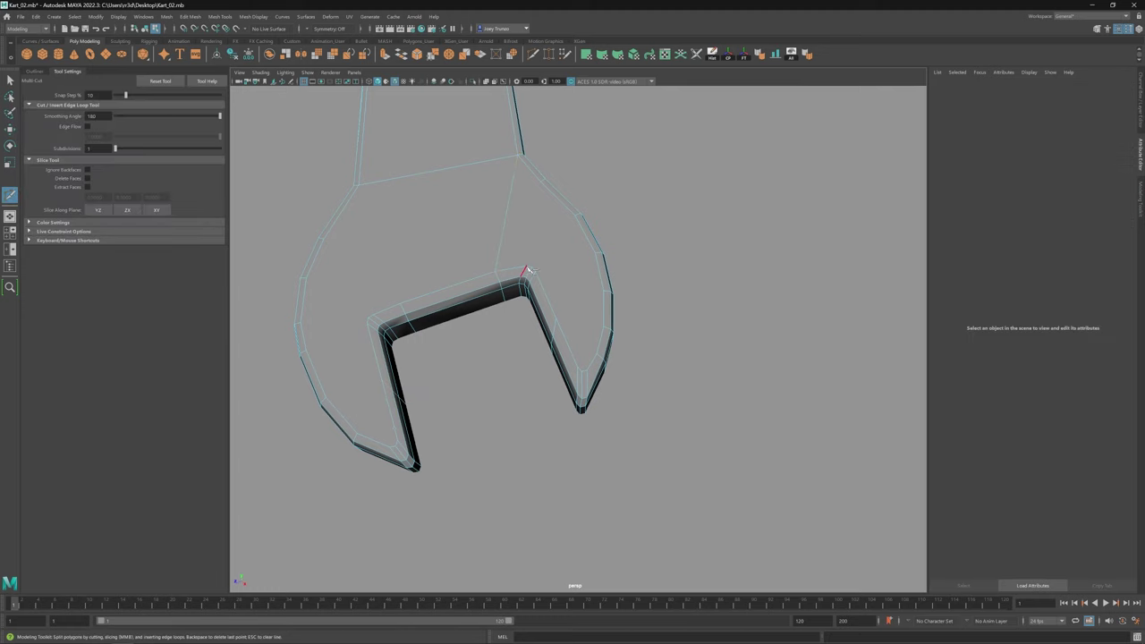
click(528, 268)
right_click(533, 268)
click(595, 254)
right_click(594, 255)
click(600, 330)
right_click(600, 330)
click(582, 370)
right_click(590, 362)
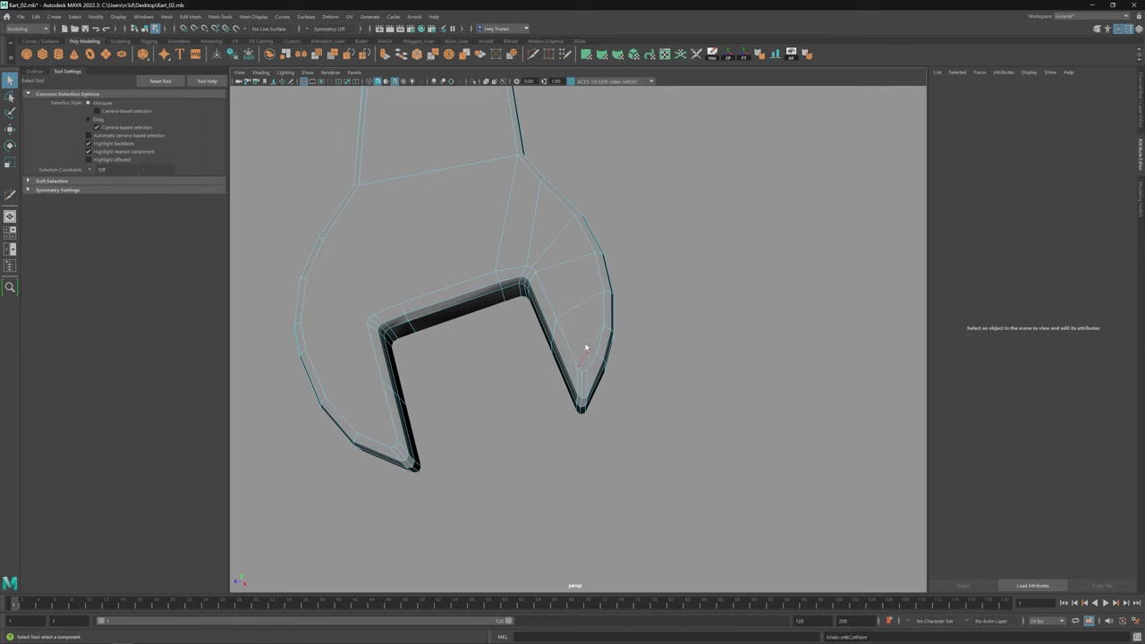
Step: Insert another edge loop running along the jaw
key(w)
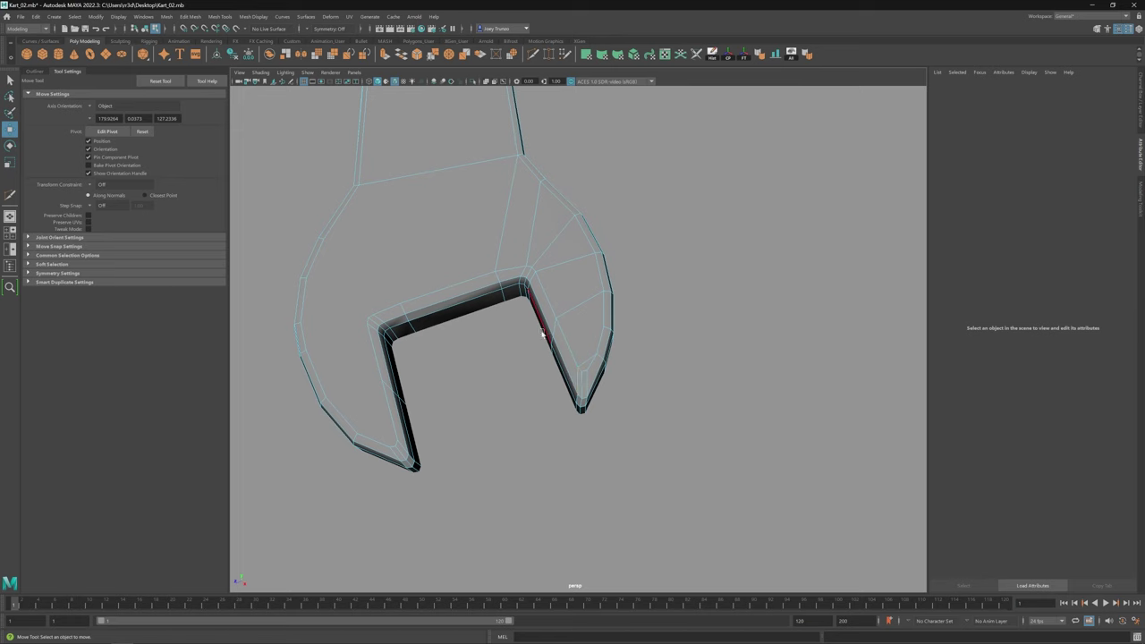
click(220, 16)
click(246, 83)
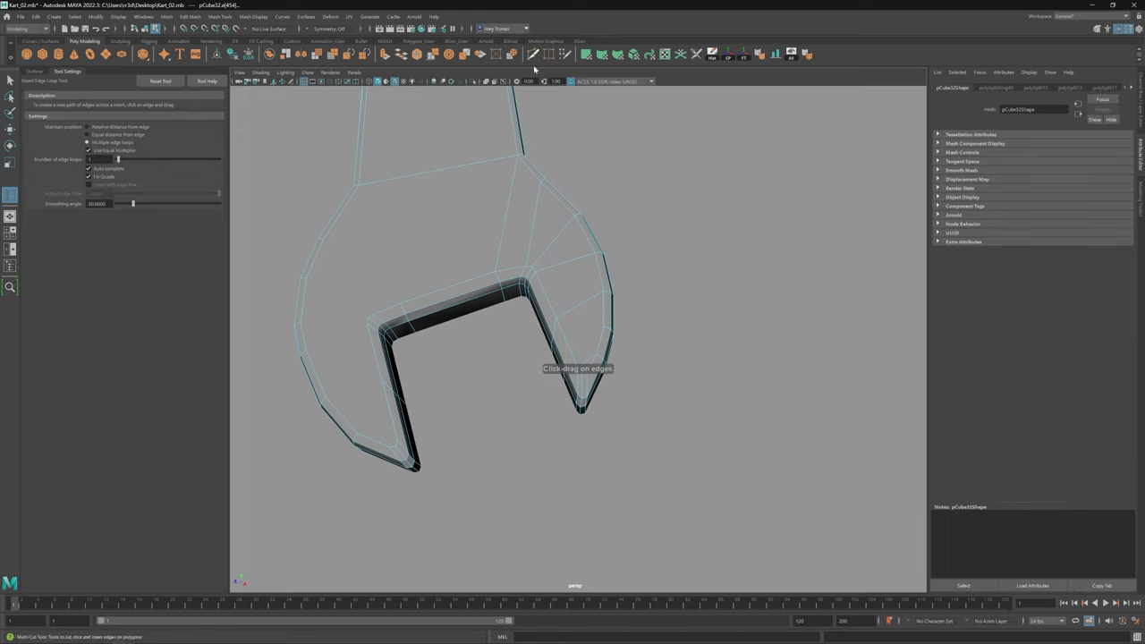
click(568, 336)
key(w)
alt+drag(568, 335, 630, 255)
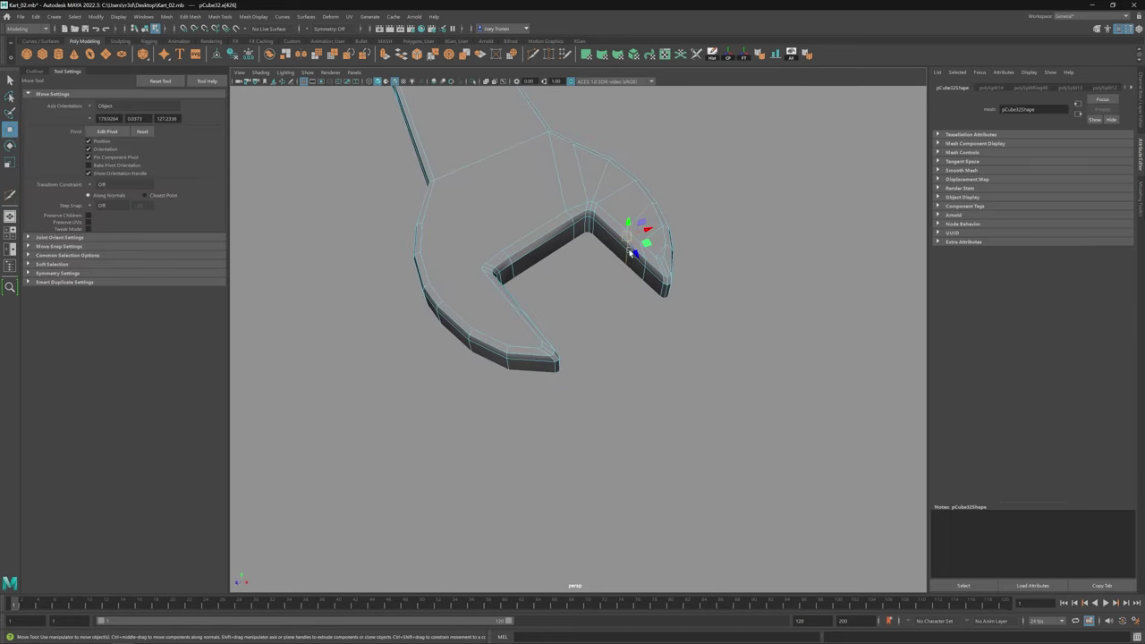
Step: Scale and slide the new jaw edges, including the inner jaw edge, to tighten the opening
click(1104, 29)
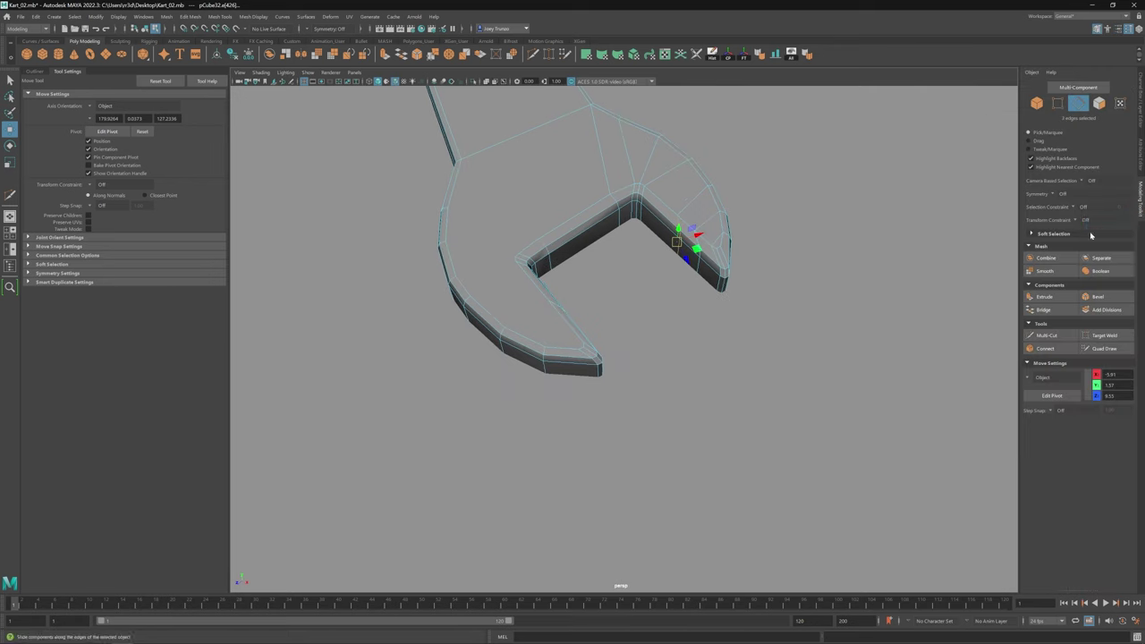
key(r)
alt+drag(682, 253, 592, 460)
key(w)
shift+click(592, 478)
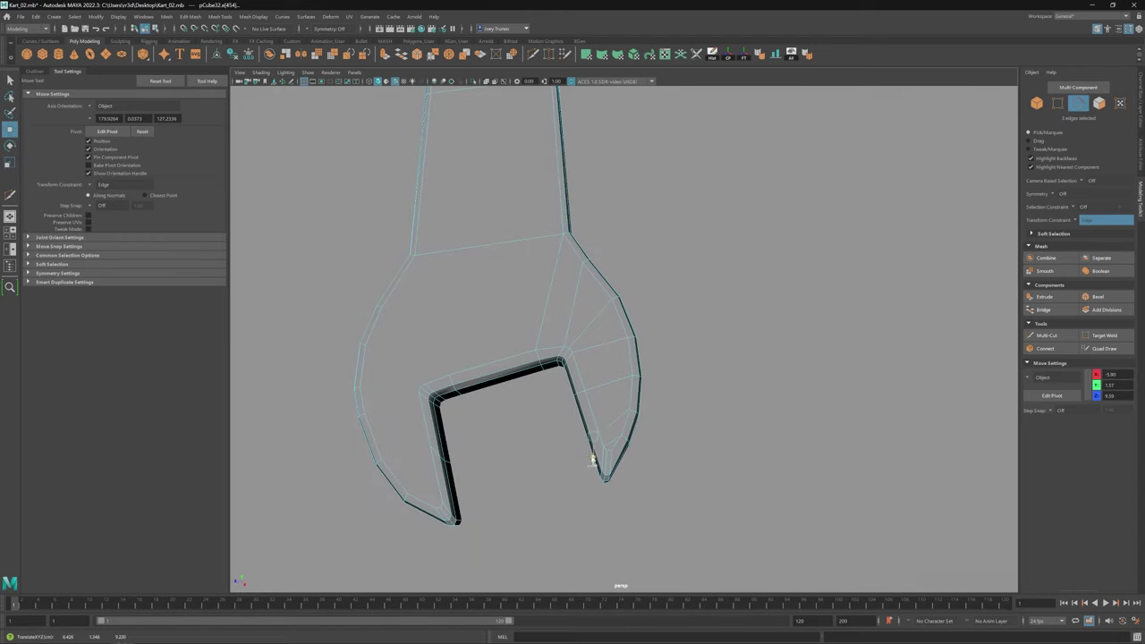
Step: Return to object mode, show the rest of the scene and frame the wrench
key(F8)
scroll(557, 355, down, 3)
alt+drag(557, 355, 702, 343)
key(ctrl+1)
key(f)
alt+drag(620, 348, 551, 332)
Step: Select the wrench, turn off its smooth preview and bevel its edges
click(648, 377)
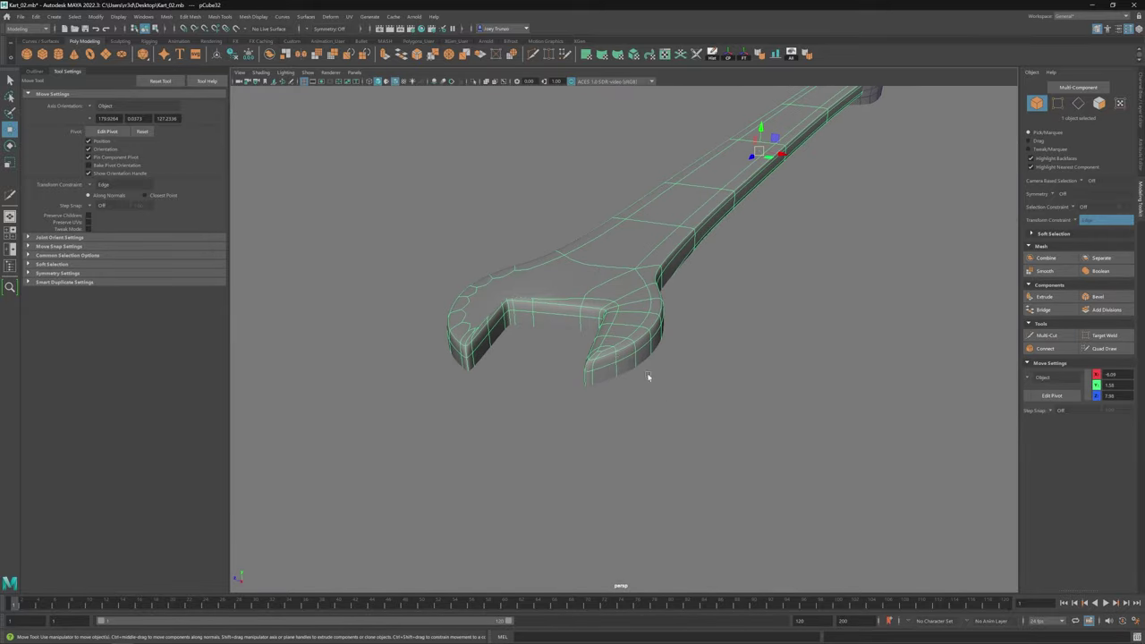
alt+drag(683, 368, 645, 373)
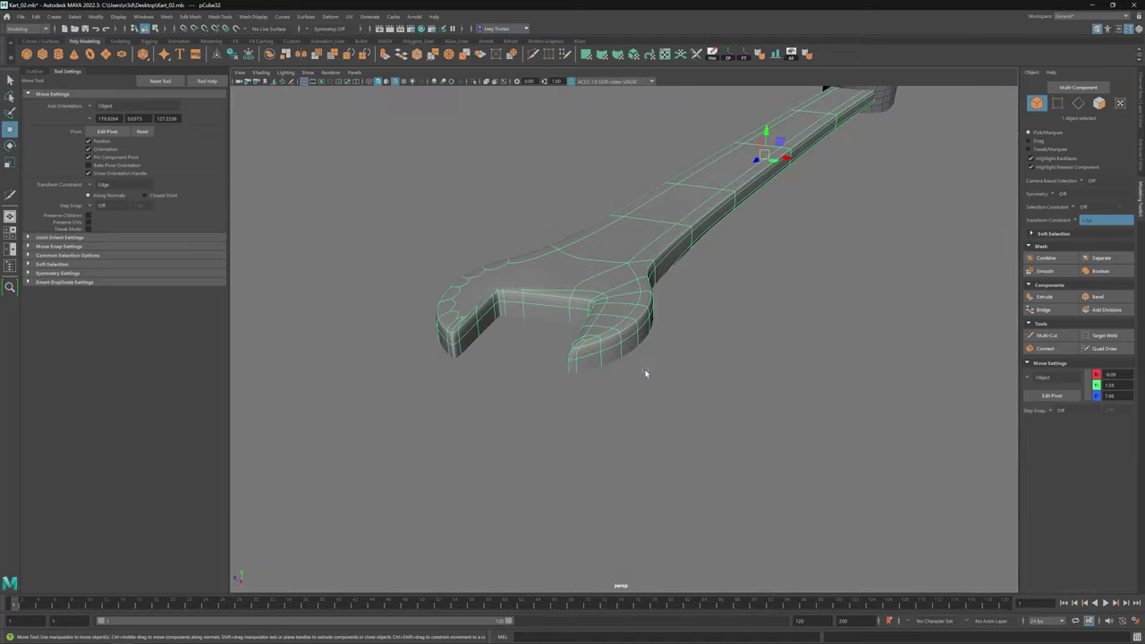
key(1)
alt+drag(597, 331, 620, 314)
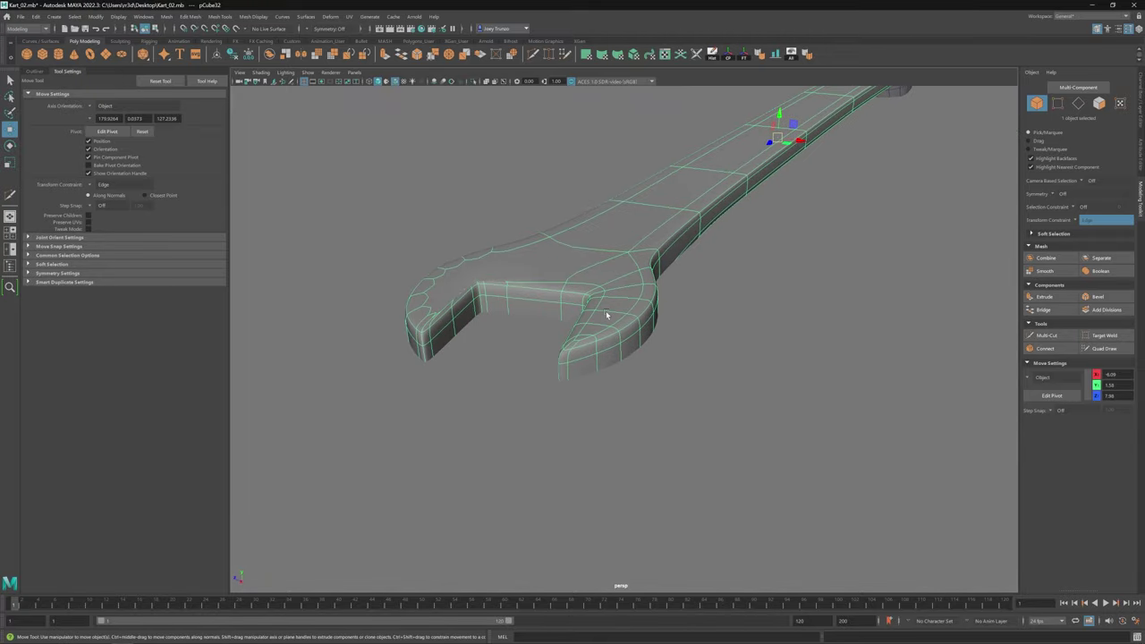
right_click(593, 302)
click(190, 16)
click(199, 45)
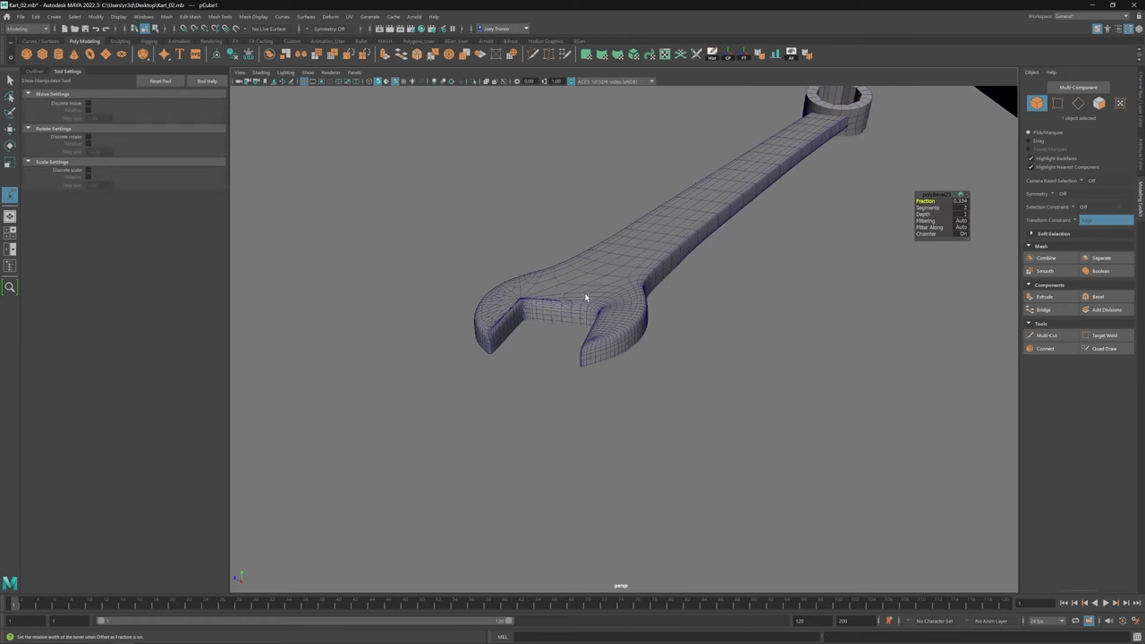
Step: Set the wrench's polySmoothFace1 to 2 division levels in the Attribute Editor
scroll(631, 331, up, 5)
key(w)
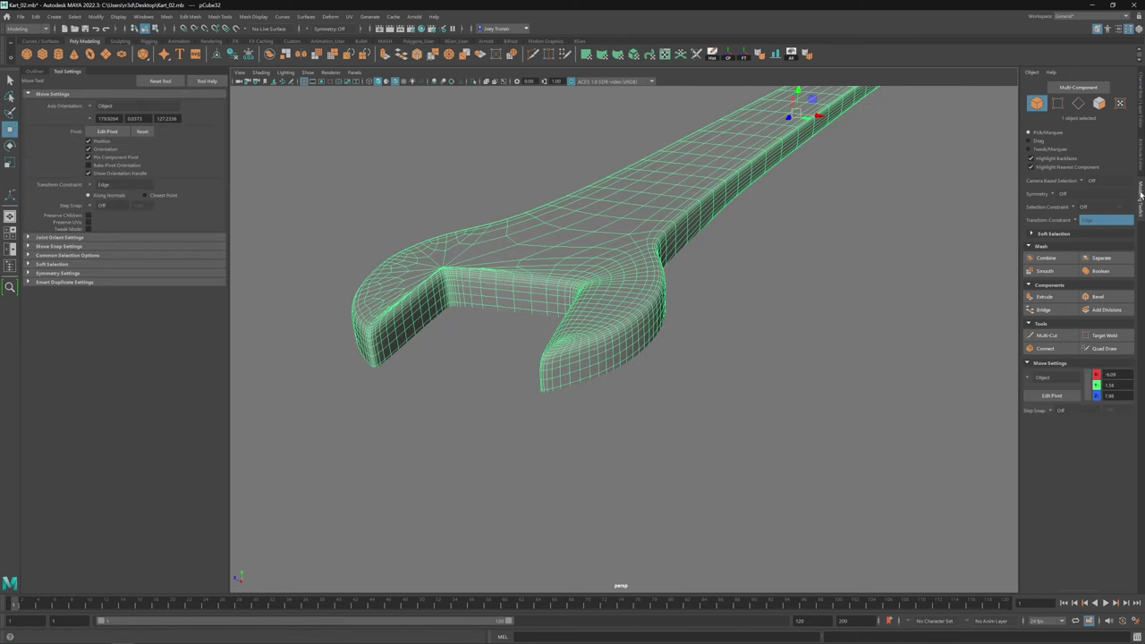
key(ctrl+a)
click(1080, 88)
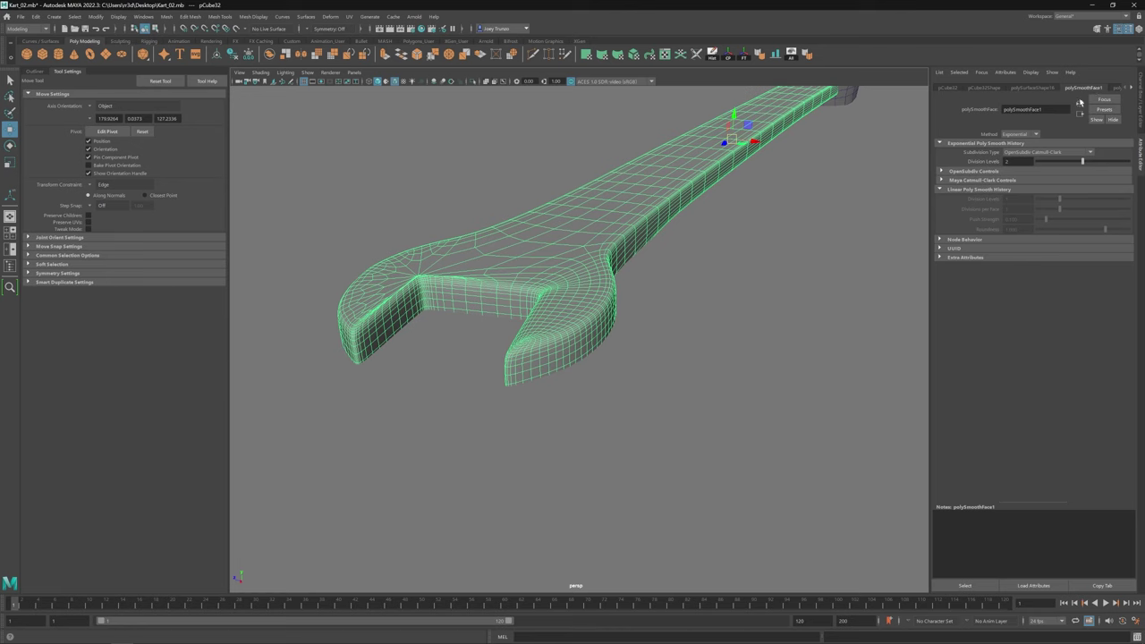
key(Return)
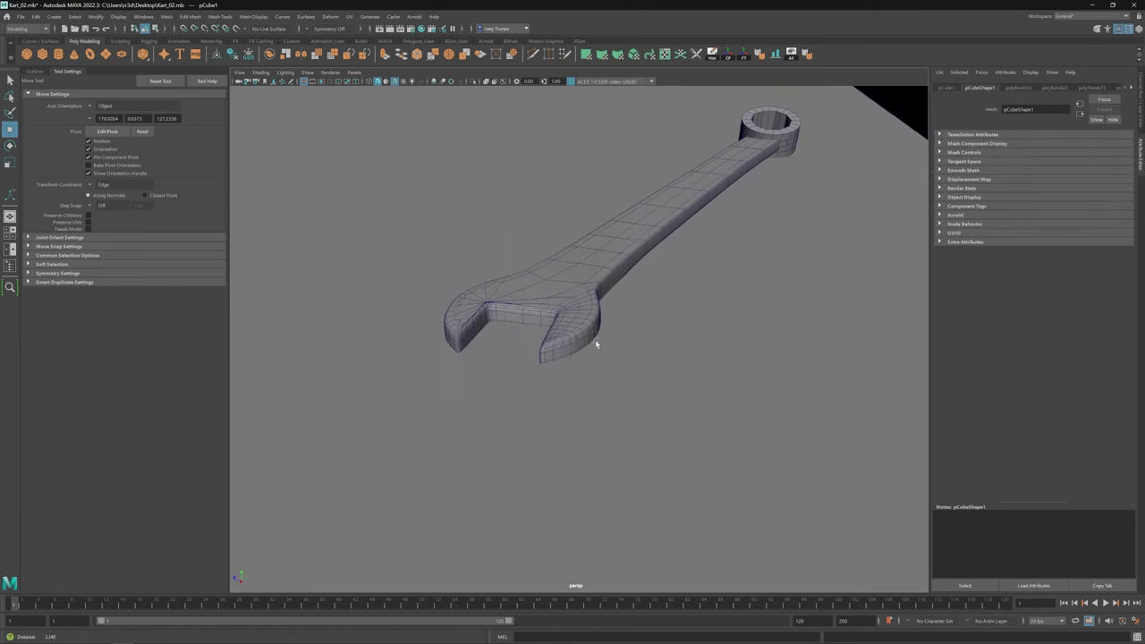
scroll(637, 370, up, 5)
click(553, 364)
scroll(565, 301, down, 5)
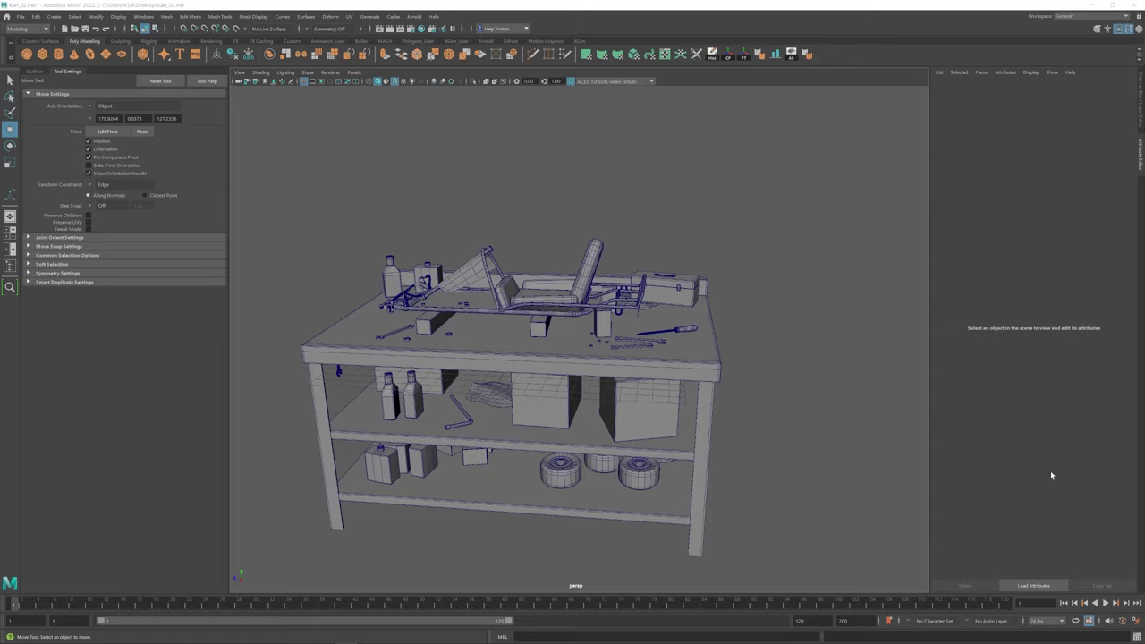
Step: Select one of the nuts on the table and scale it into a short rod
alt+drag(518, 322, 579, 376)
scroll(579, 376, up, 5)
alt+drag(736, 403, 522, 319)
click(519, 335)
key(r)
key(f)
scroll(582, 346, down, 5)
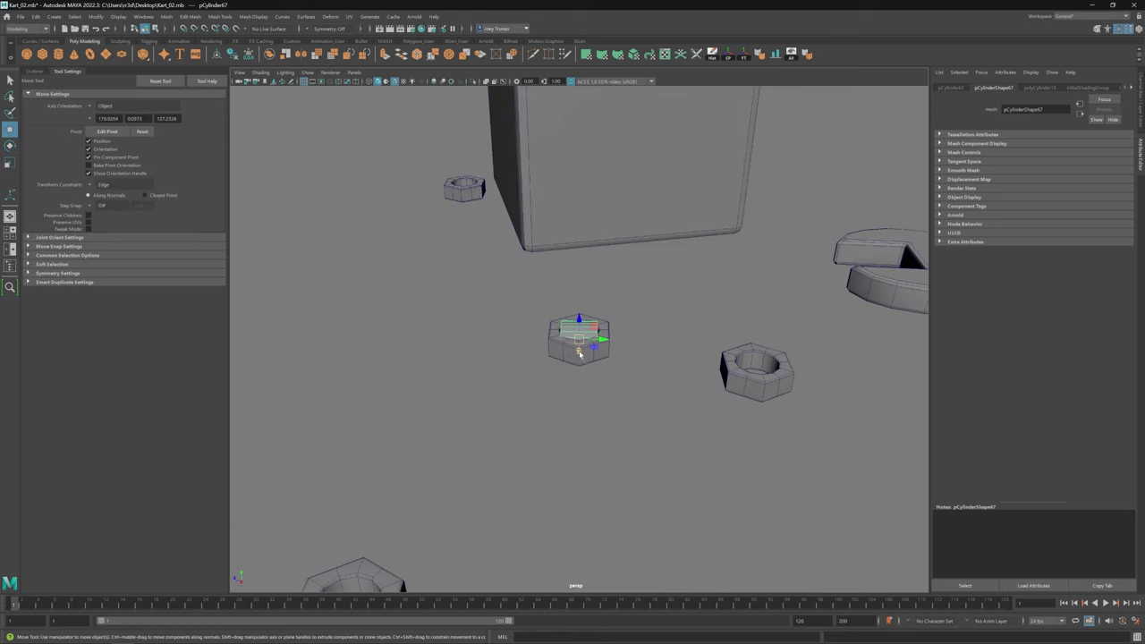
alt+drag(582, 345, 537, 324)
right_drag(536, 324, 532, 308)
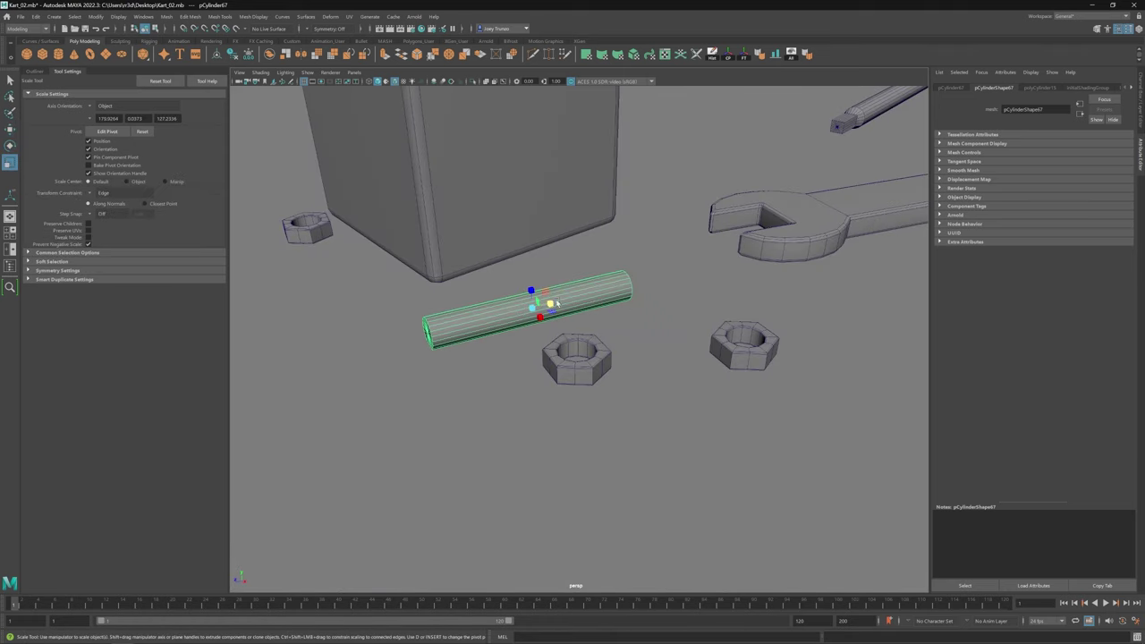
drag(590, 304, 662, 309)
Step: Extrude the rod's end edge loop and flare it outward into a head
key(w)
key(Delete)
double_click(611, 305)
key(ctrl+e)
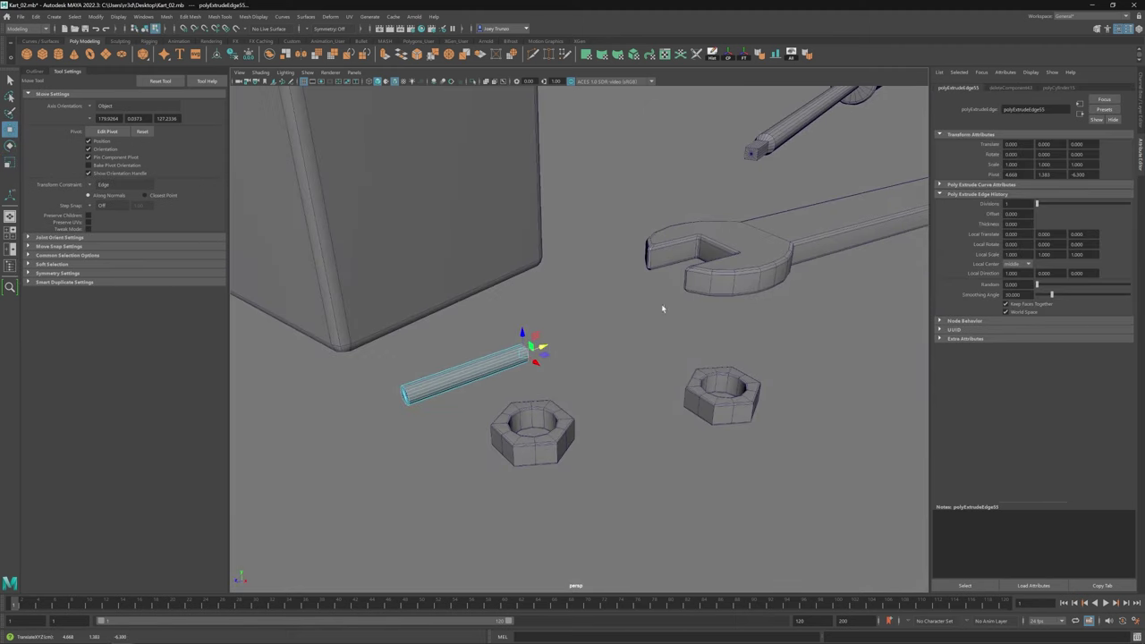
click(1140, 188)
key(ctrl+a)
drag(540, 352, 548, 345)
Step: Extrude the head's edge loop once more and return the bolt to object mode
key(ctrl+e)
key(w)
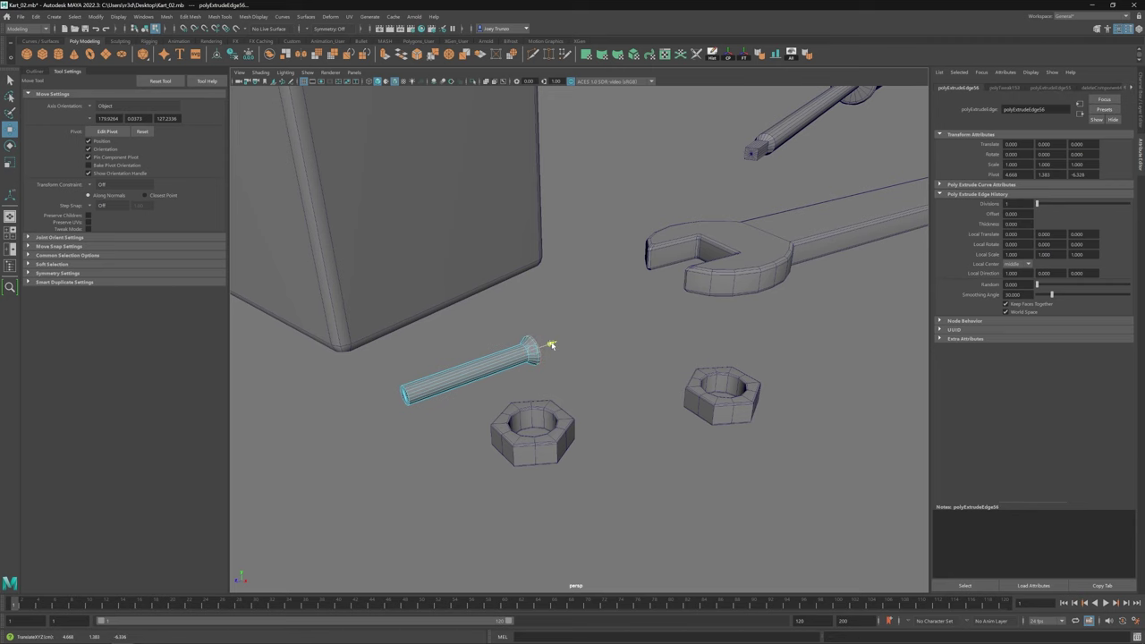
key(q)
alt+drag(544, 240, 588, 327)
right_drag(588, 327, 617, 321)
key(w)
alt+drag(618, 320, 608, 356)
key(r)
key(w)
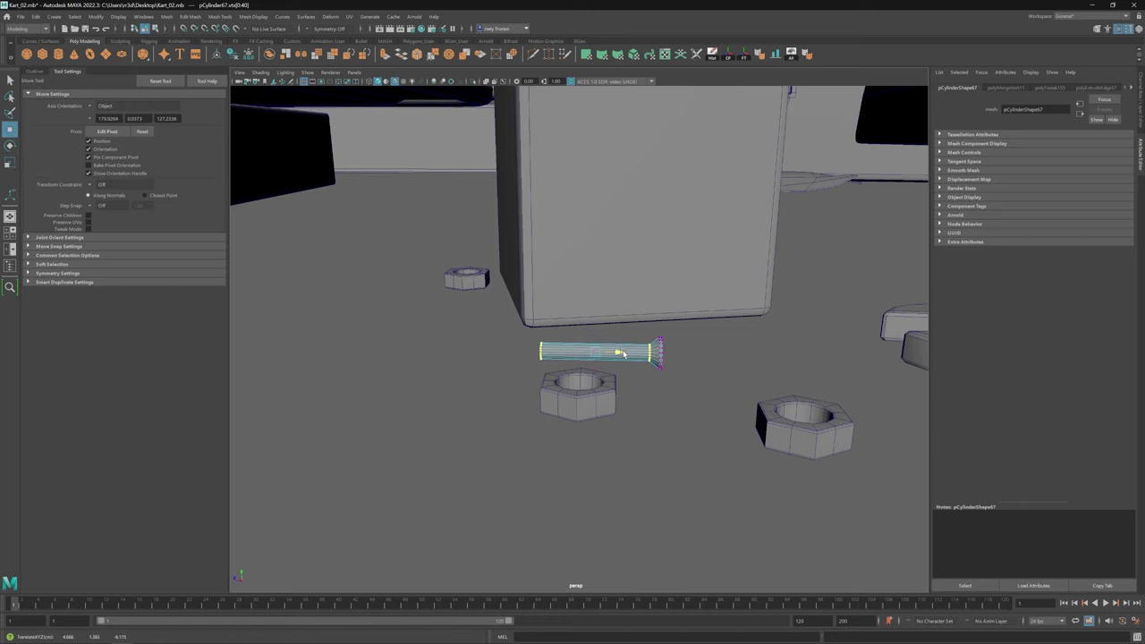
right_drag(623, 353, 623, 329)
alt+drag(624, 329, 648, 334)
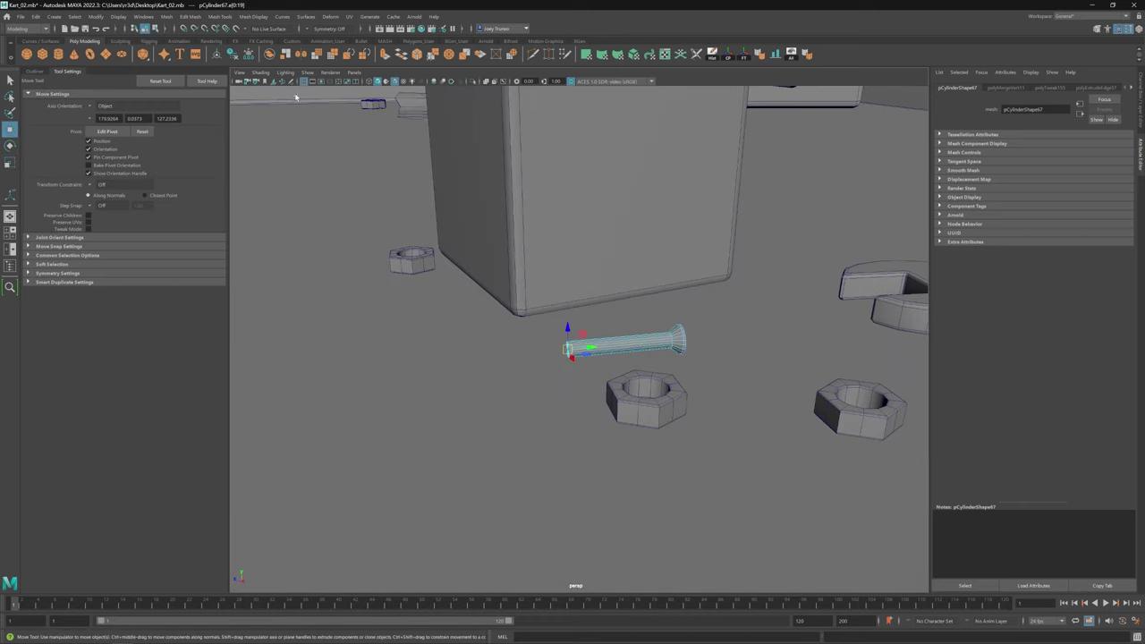
Step: Bevel the bolt at a 0.5 fraction and pull back to the whole kart and workbench
click(190, 16)
click(207, 42)
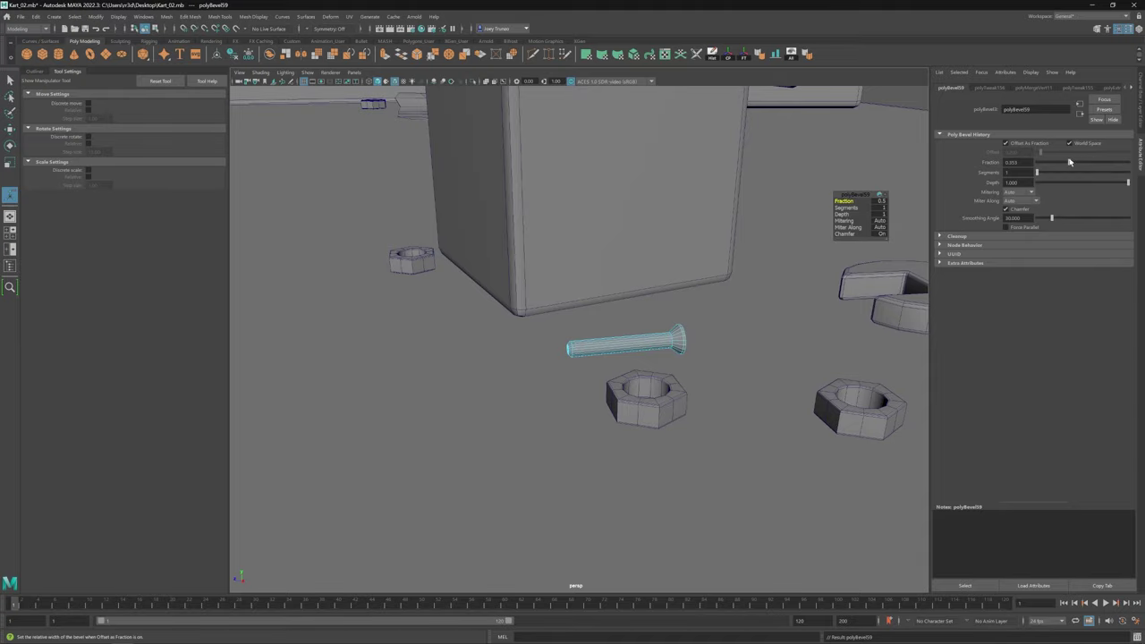
key(w)
click(598, 347)
scroll(623, 401, down, 5)
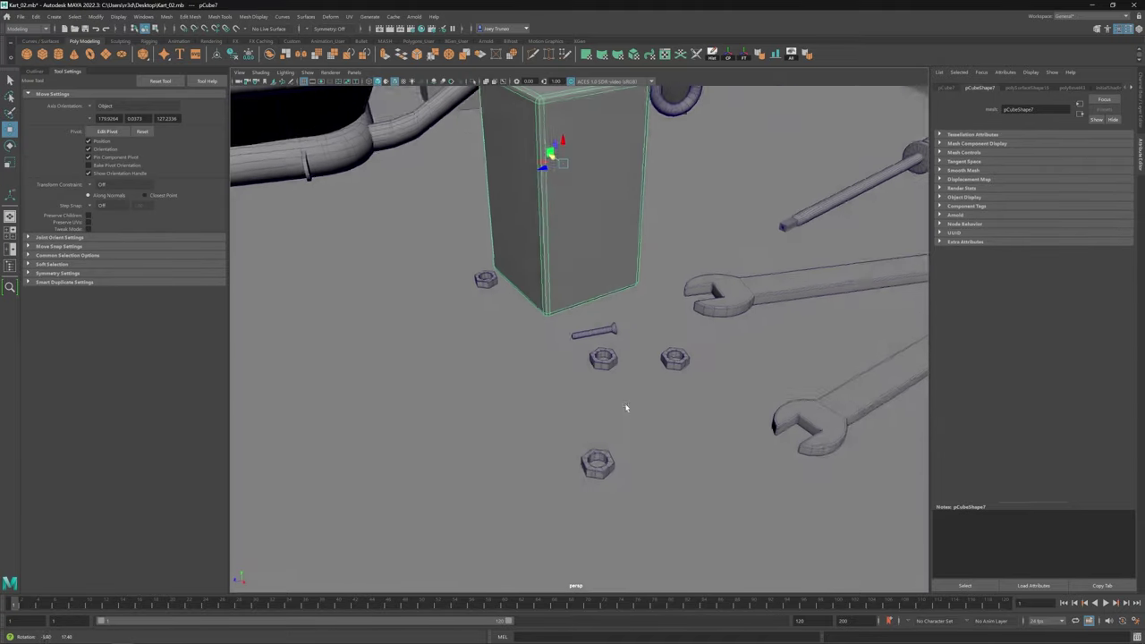
alt+drag(623, 401, 696, 385)
Step: Isolate the bolt and insert several edge loops along its shank
key(ctrl+z)
key(f)
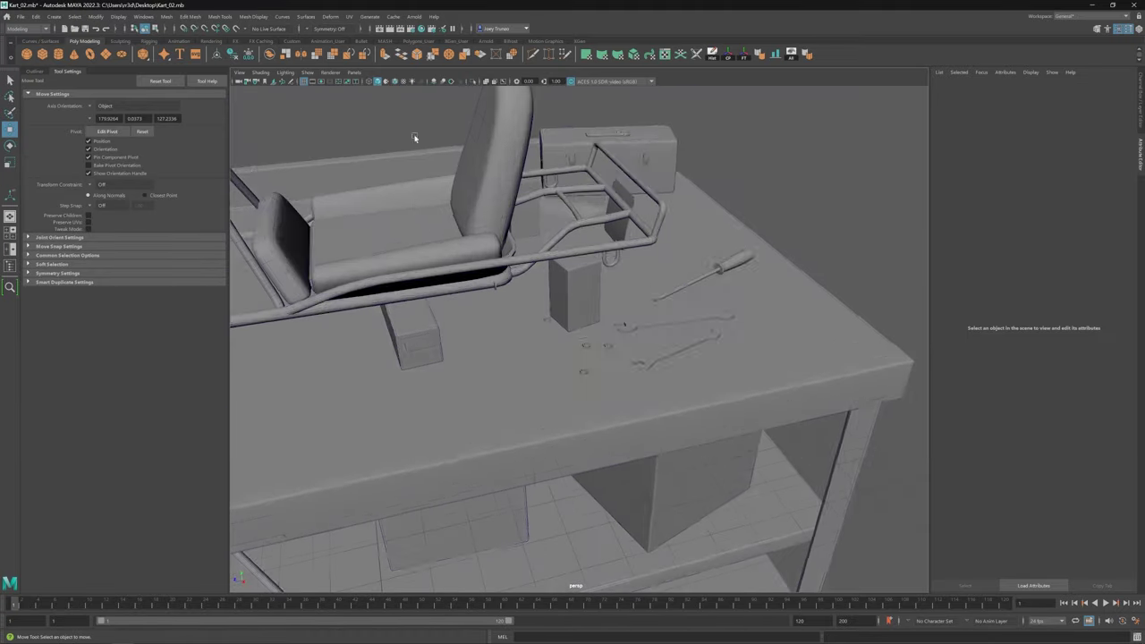
click(473, 82)
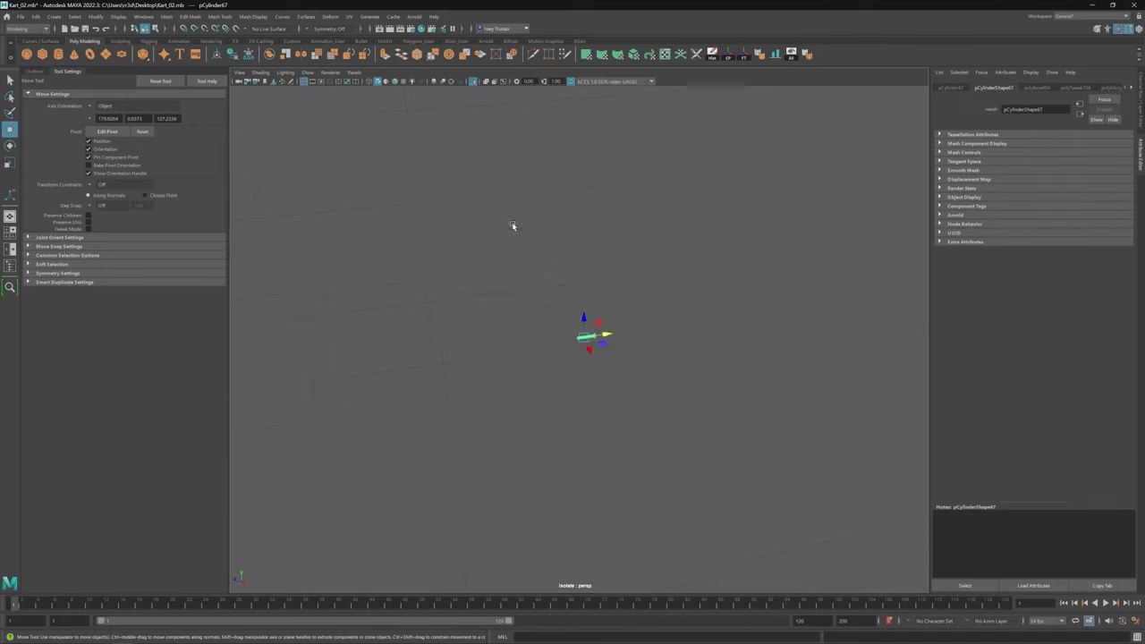
click(216, 18)
click(234, 69)
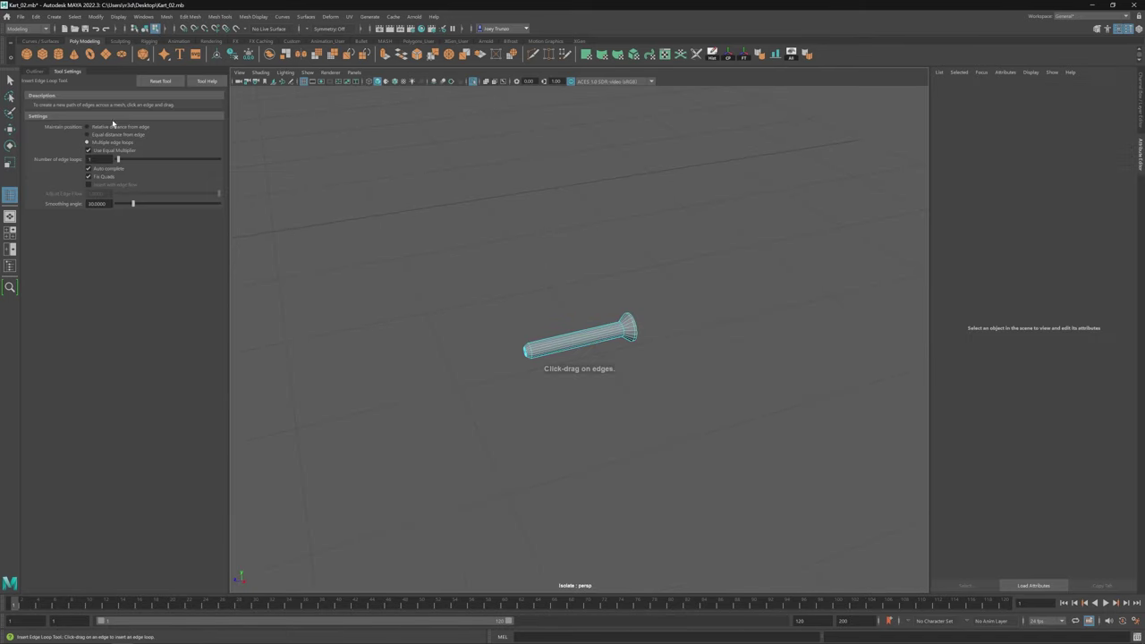
click(582, 333)
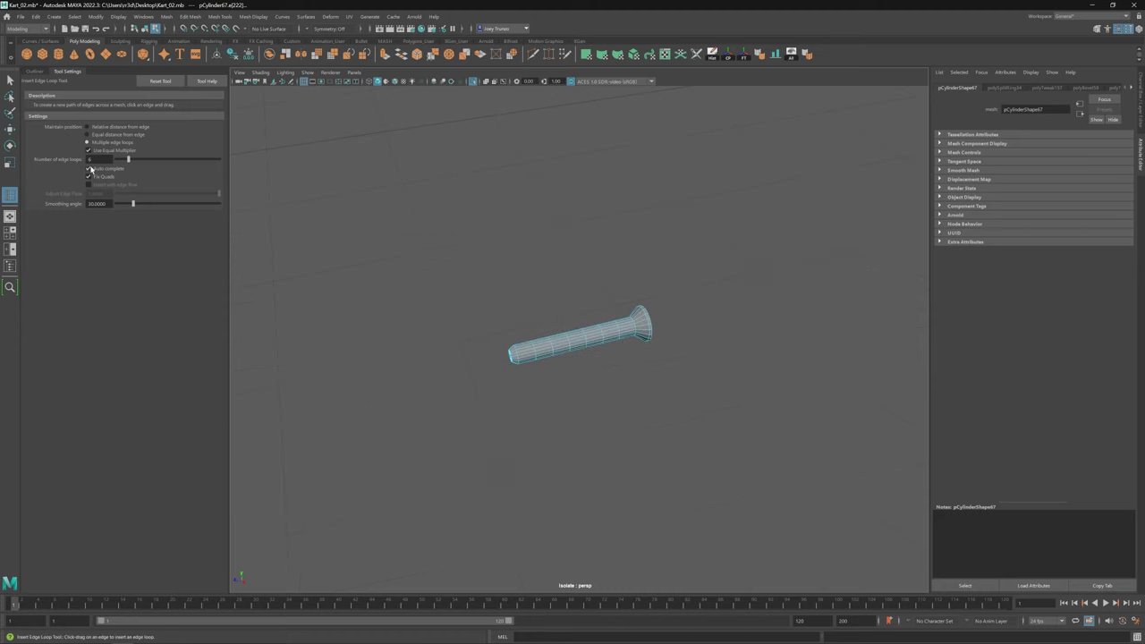
click(544, 328)
key(w)
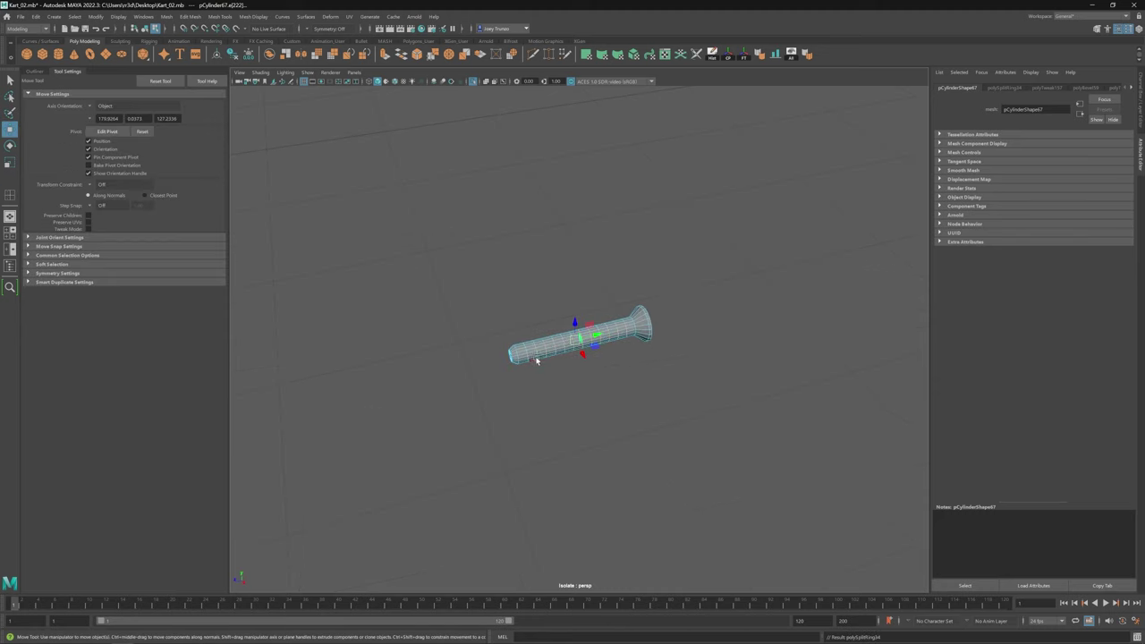
key(q)
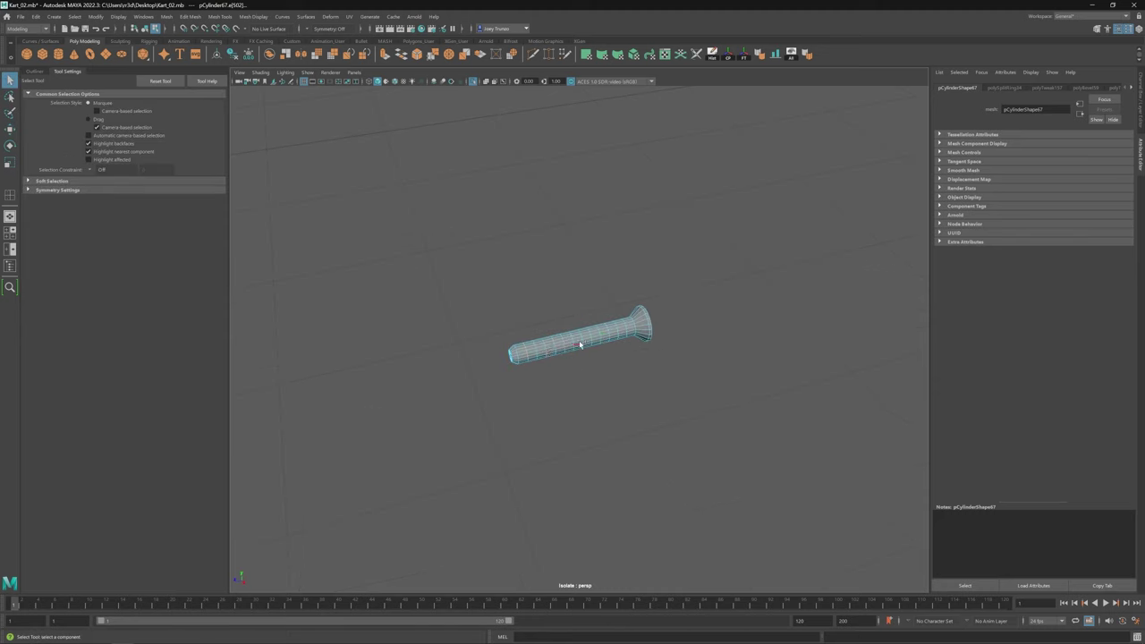
Step: Squeeze a shank edge loop into a ridge, then undo the unwanted scaling and bevel
click(591, 348)
key(r)
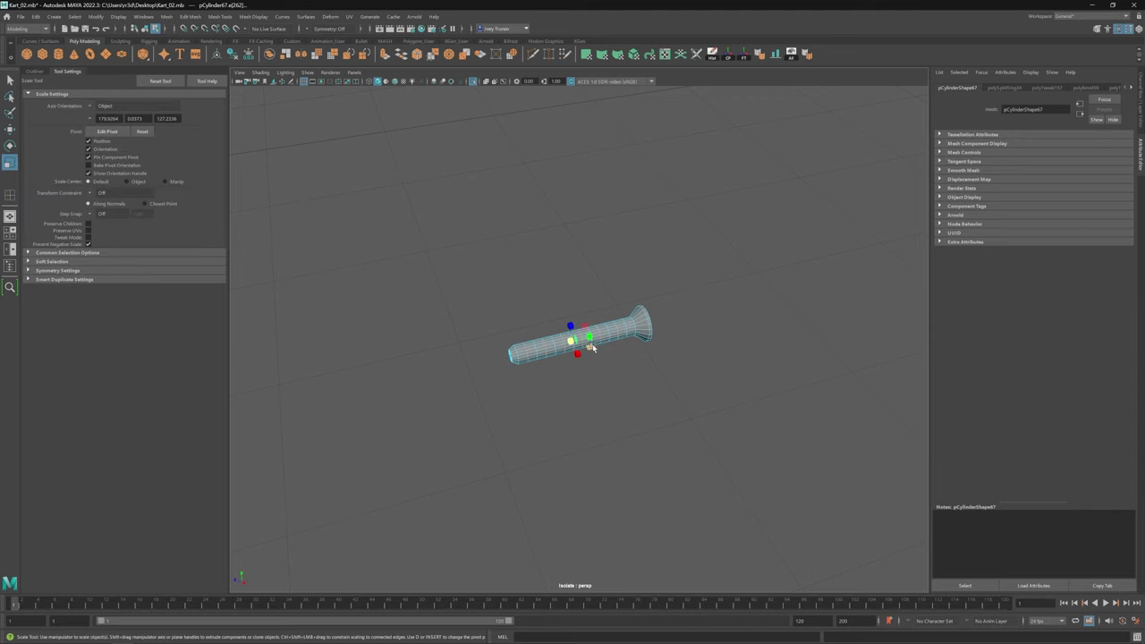
drag(572, 343, 578, 344)
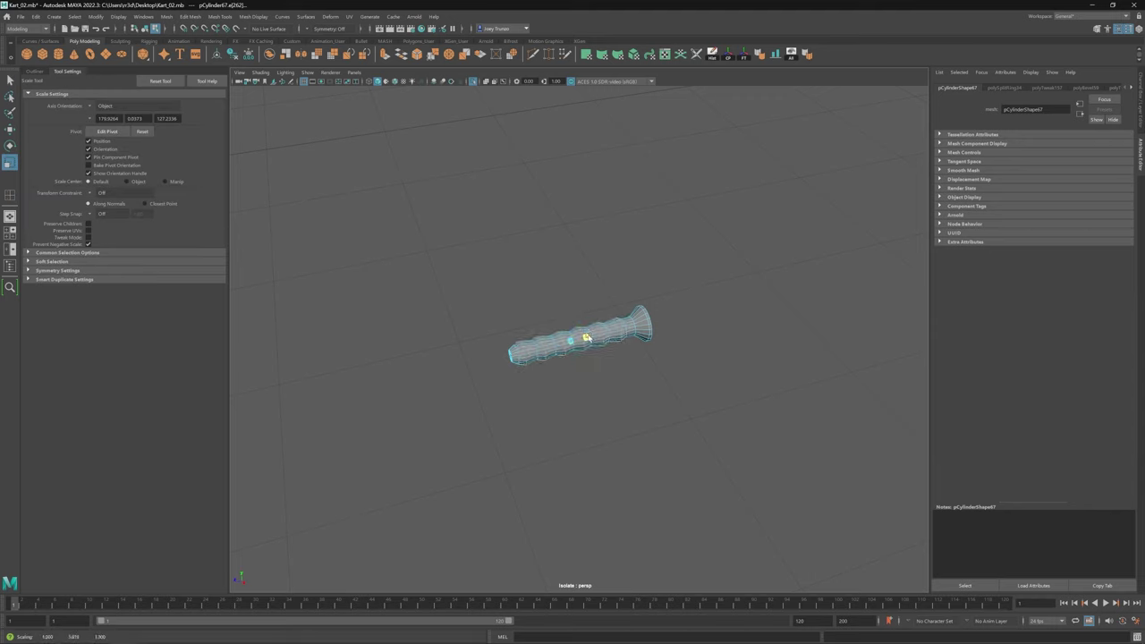
key(ctrl+z)
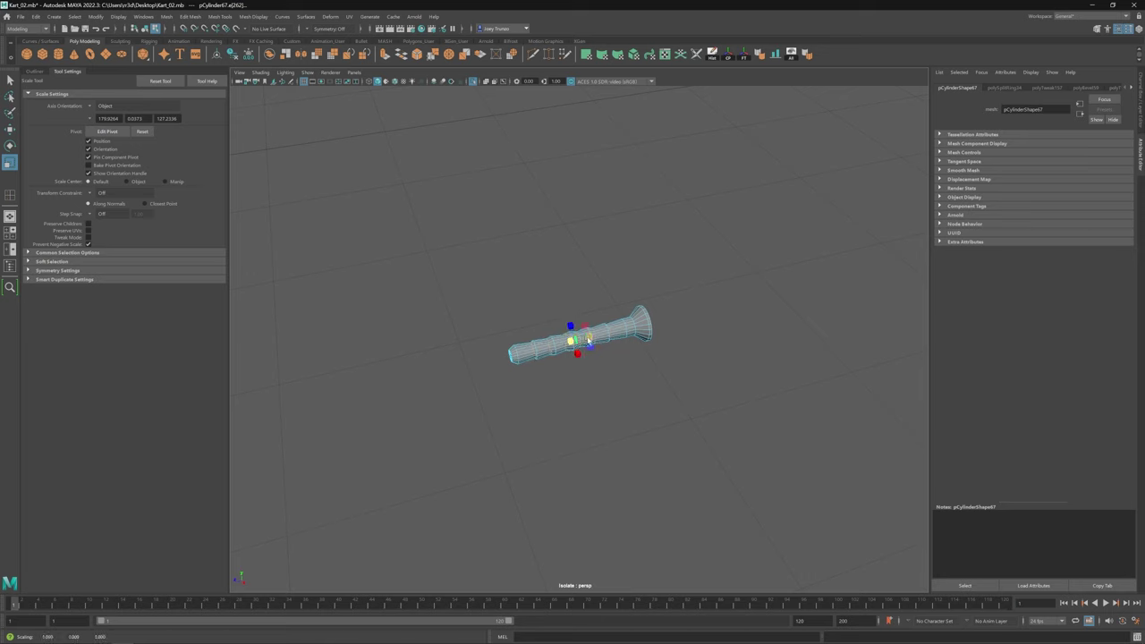
key(w)
key(ctrl+z)
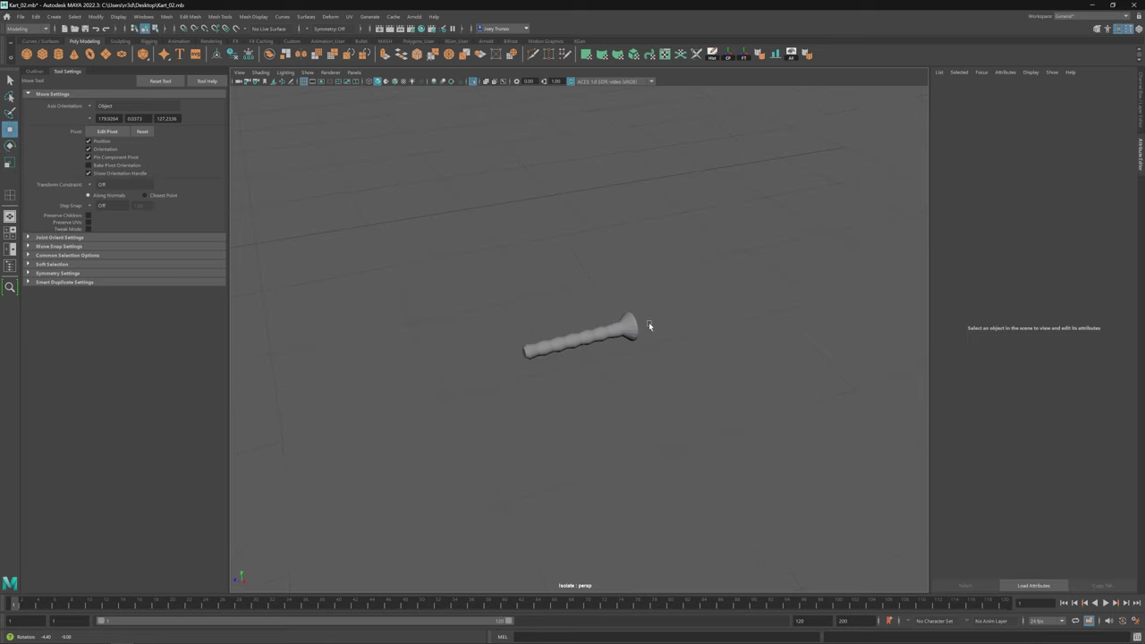
Step: Return the pin to object mode and exit isolation to show the full scene
key(q)
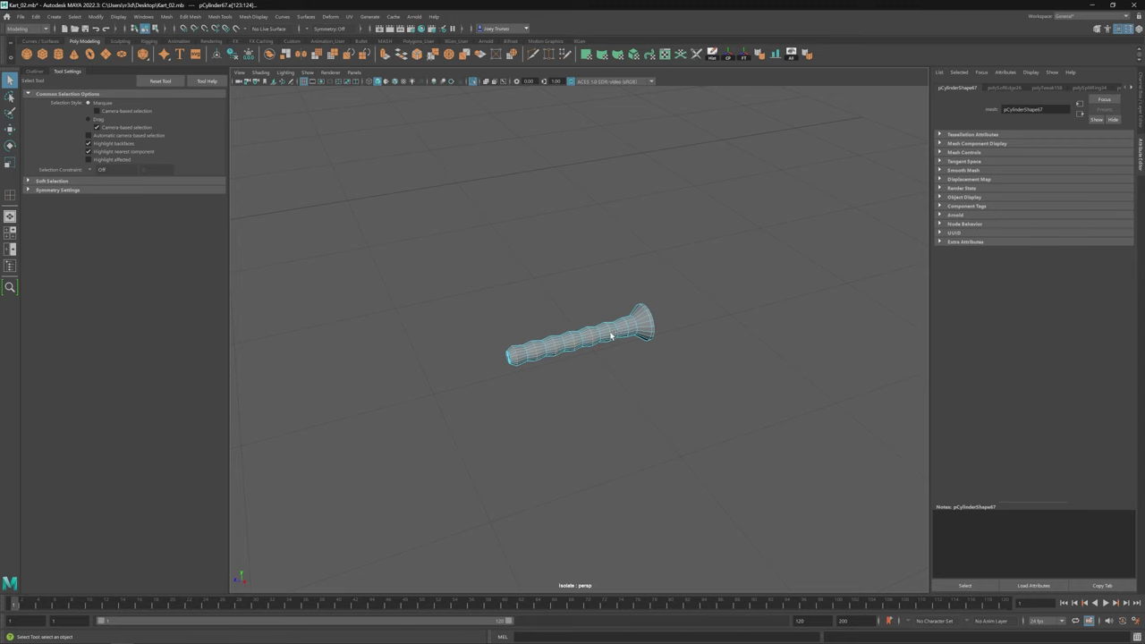
key(w)
key(F8)
key(ctrl+1)
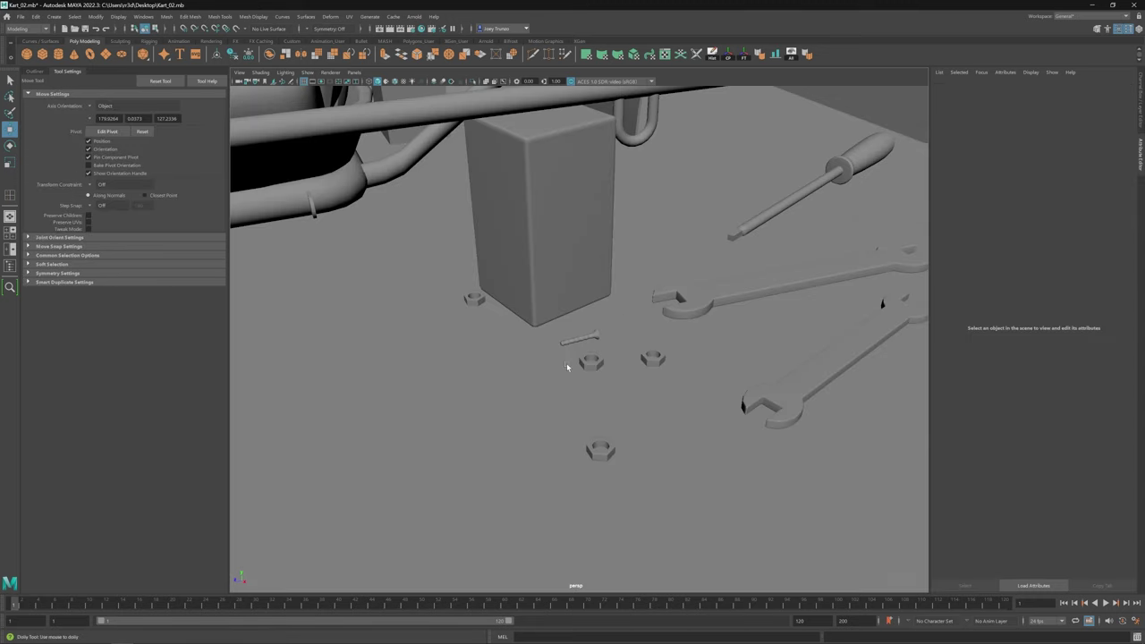
Step: Frame the pin, check its vertices, and select the pin on the bench
key(f)
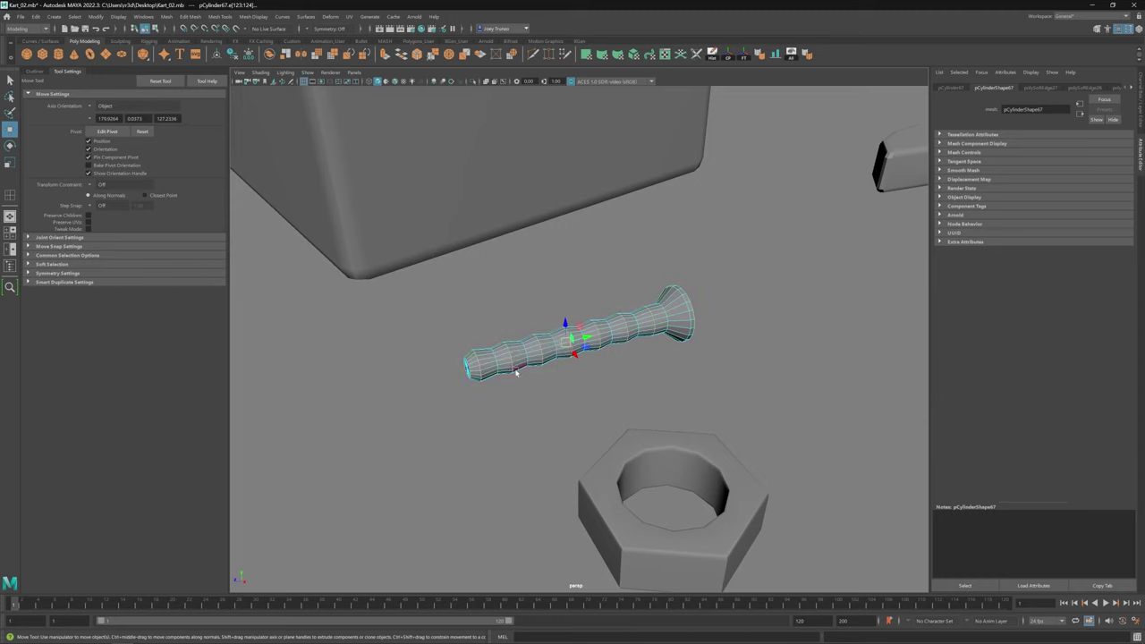
scroll(601, 400, down, 5)
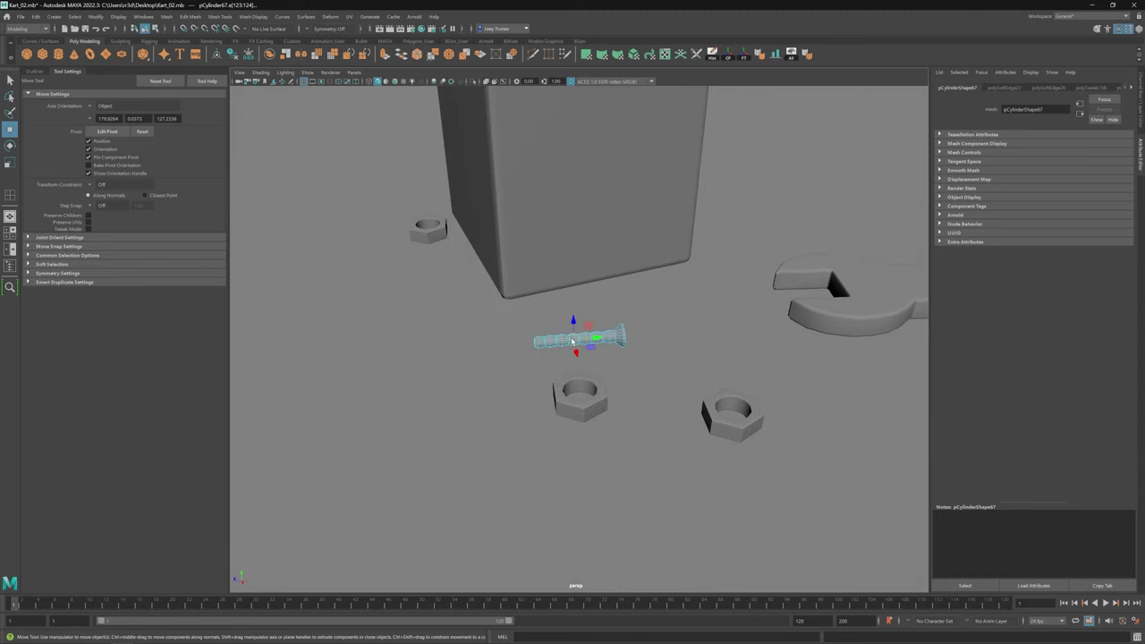
key(F9)
drag(510, 308, 613, 385)
alt+drag(575, 340, 602, 376)
scroll(581, 362, down, 5)
click(587, 376)
click(581, 338)
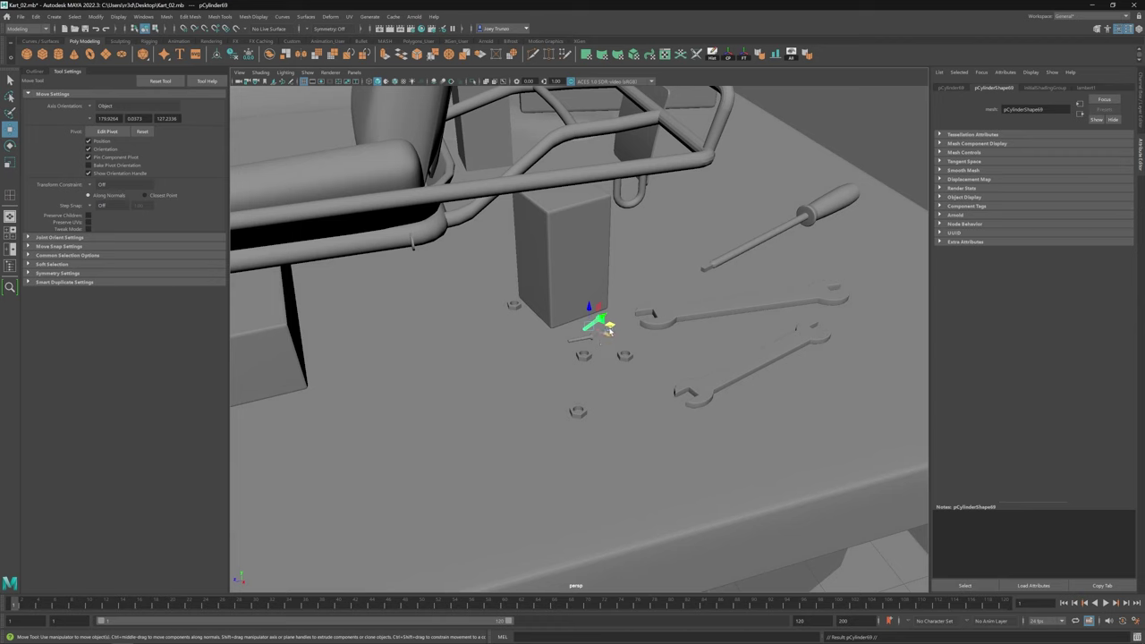
Step: Move the pin beside the box near the nuts, rotate it to lie naturally, and view the workbench
drag(608, 331, 610, 327)
drag(718, 243, 688, 258)
key(e)
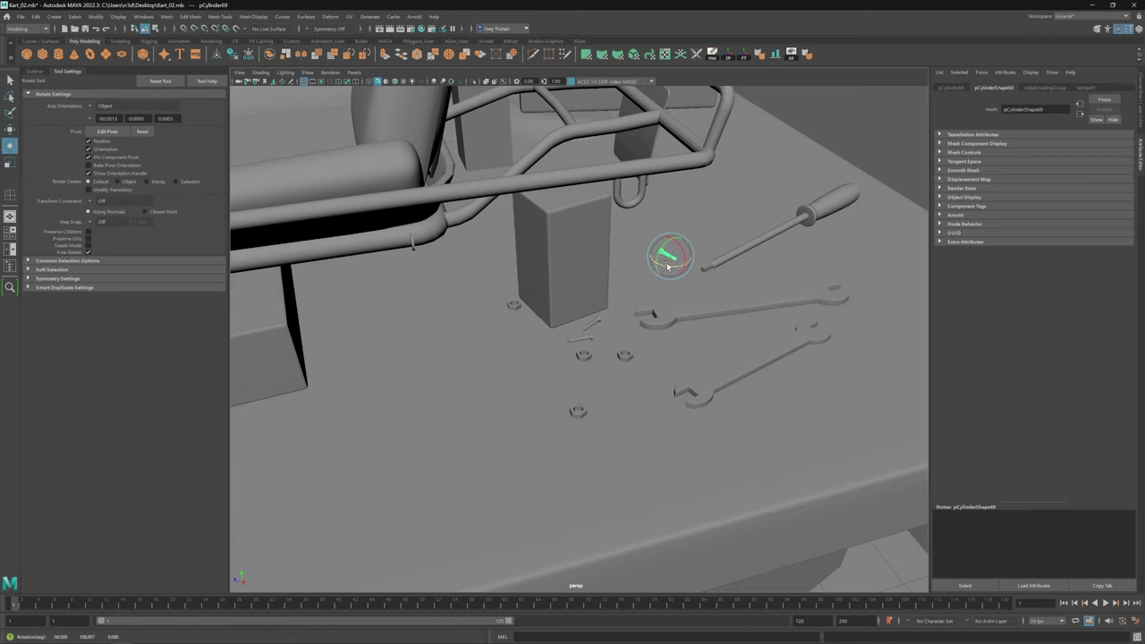
click(626, 289)
scroll(625, 288, down, 5)
alt+drag(626, 289, 479, 331)
scroll(423, 395, up, 1)
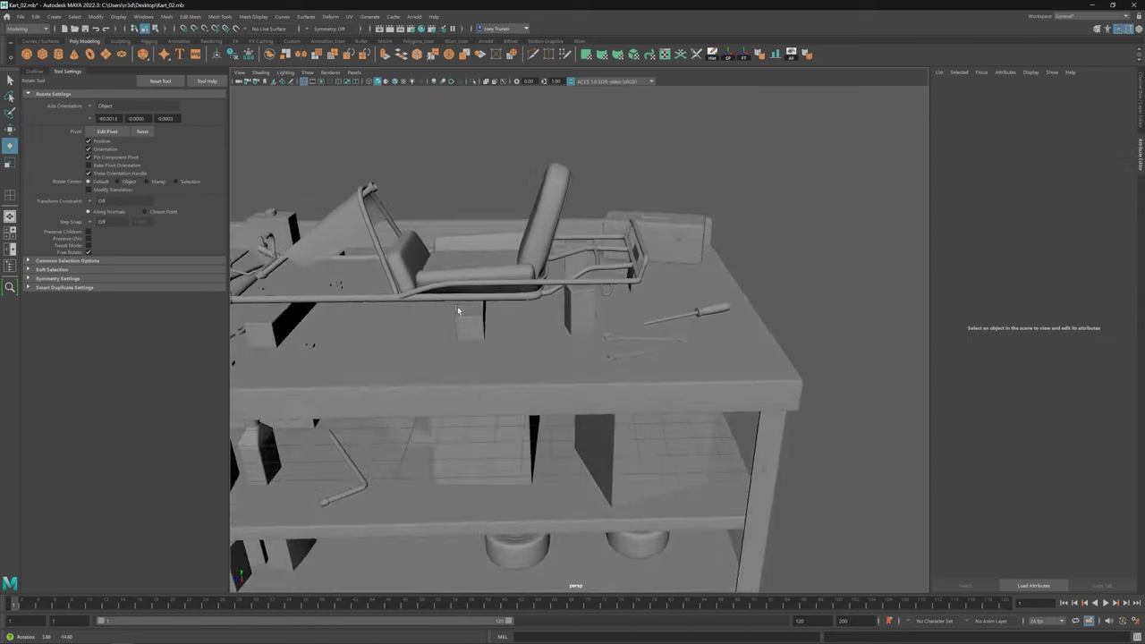
alt+drag(423, 394, 460, 362)
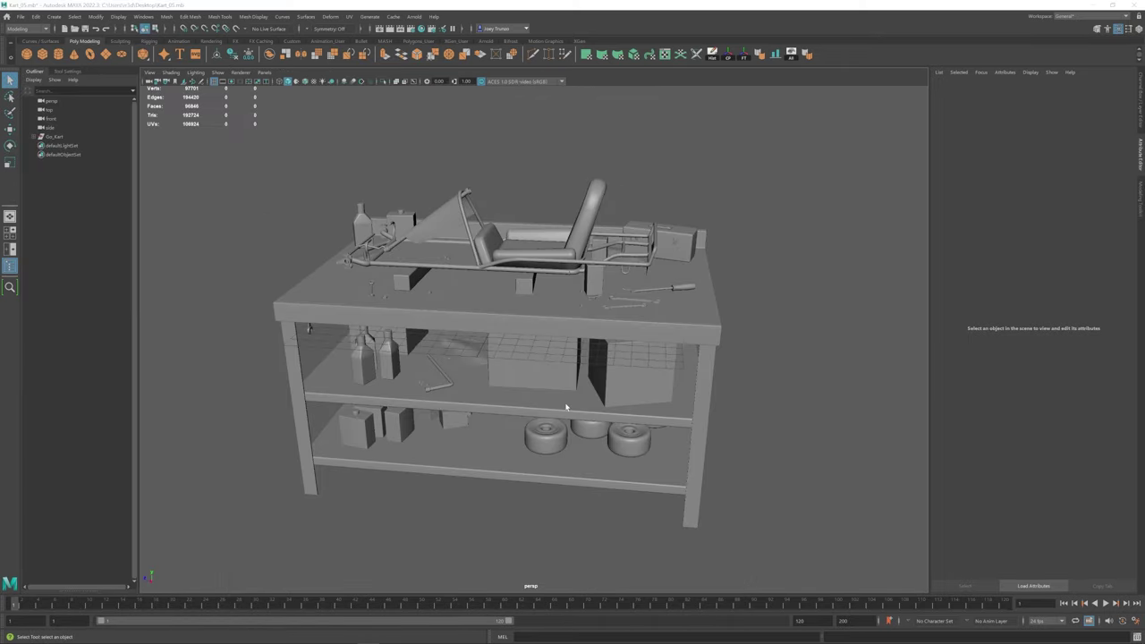
Step: Expand Go_Kart in the Outliner and open the Kart group's layout in the UV Editor
alt+drag(654, 410, 423, 326)
alt+drag(653, 313, 570, 339)
scroll(570, 338, down, 2)
click(35, 137)
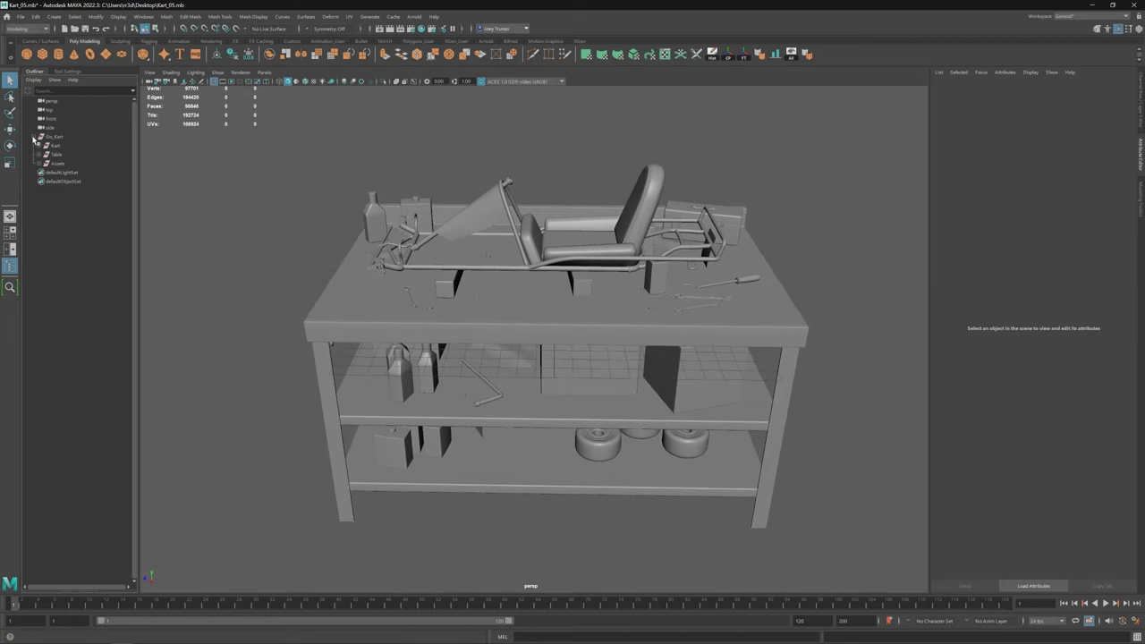
click(56, 145)
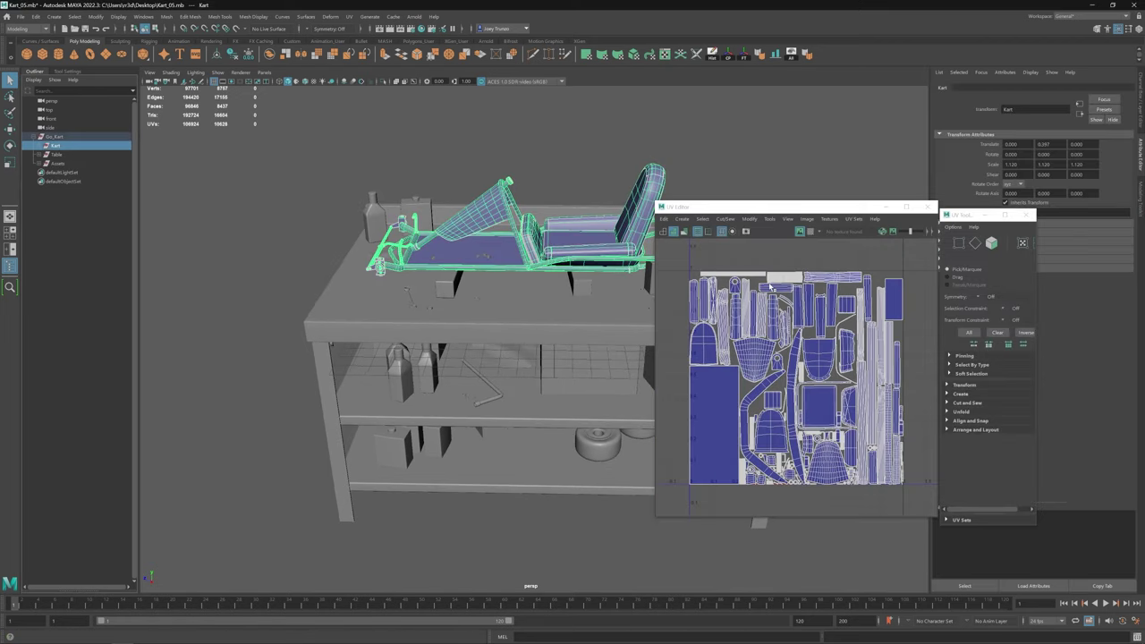
Step: Close the UV Toolkit and fit the Kart's UV shells in the editor view
click(1032, 215)
drag(809, 212, 930, 183)
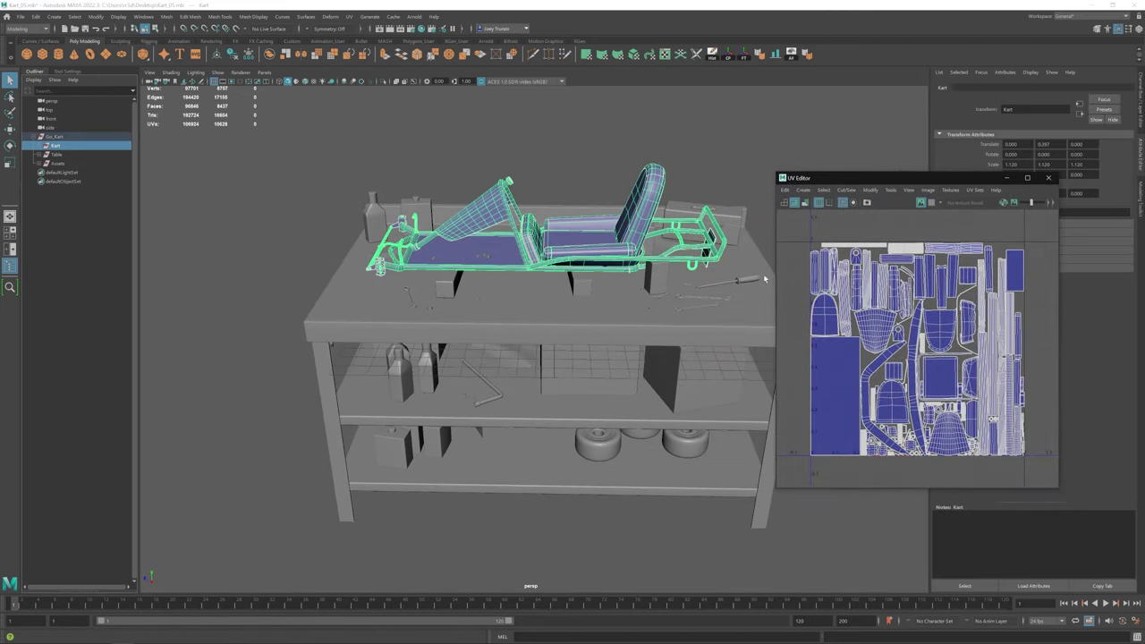
key(f)
key(w)
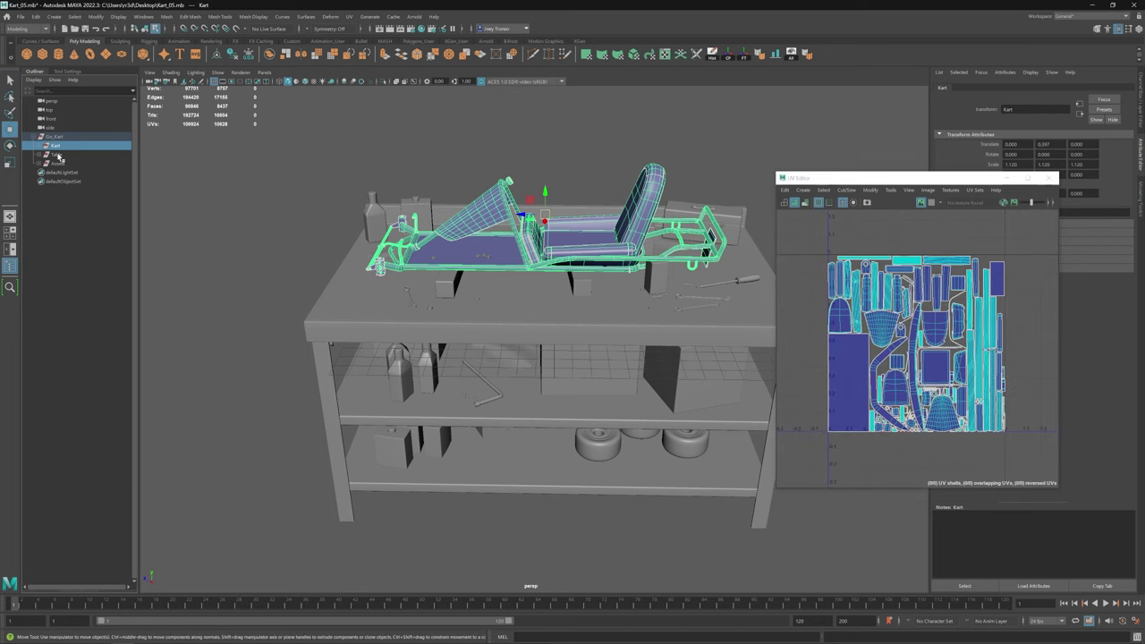
Step: Review the Table, Assets, Kart and whole Go_Kart UV layouts, then close the UV Editor
click(56, 155)
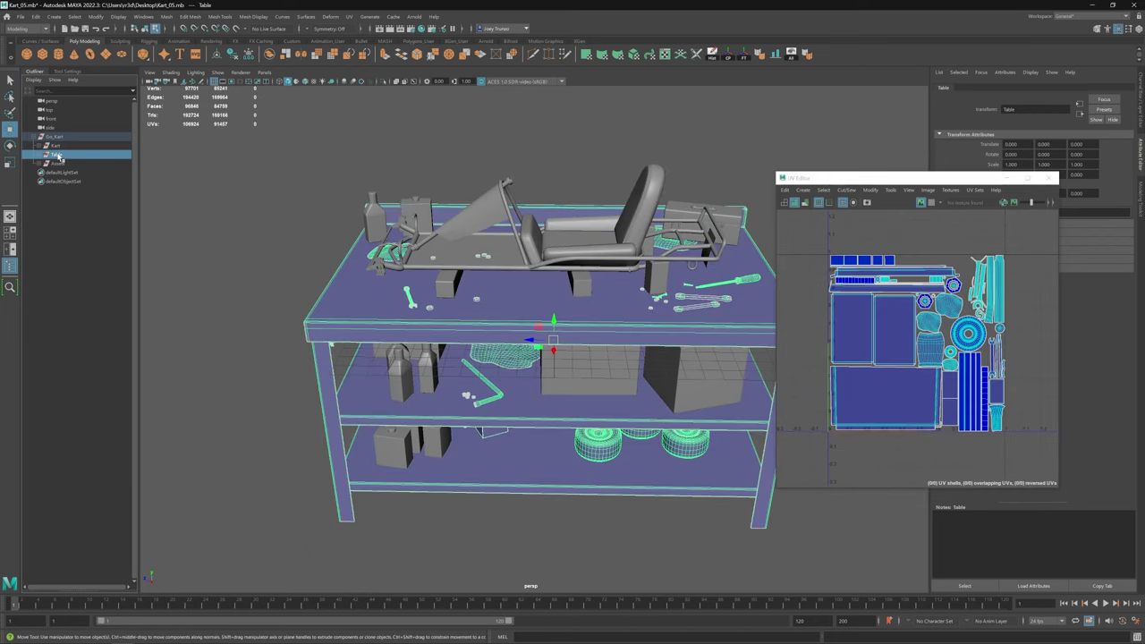
click(59, 164)
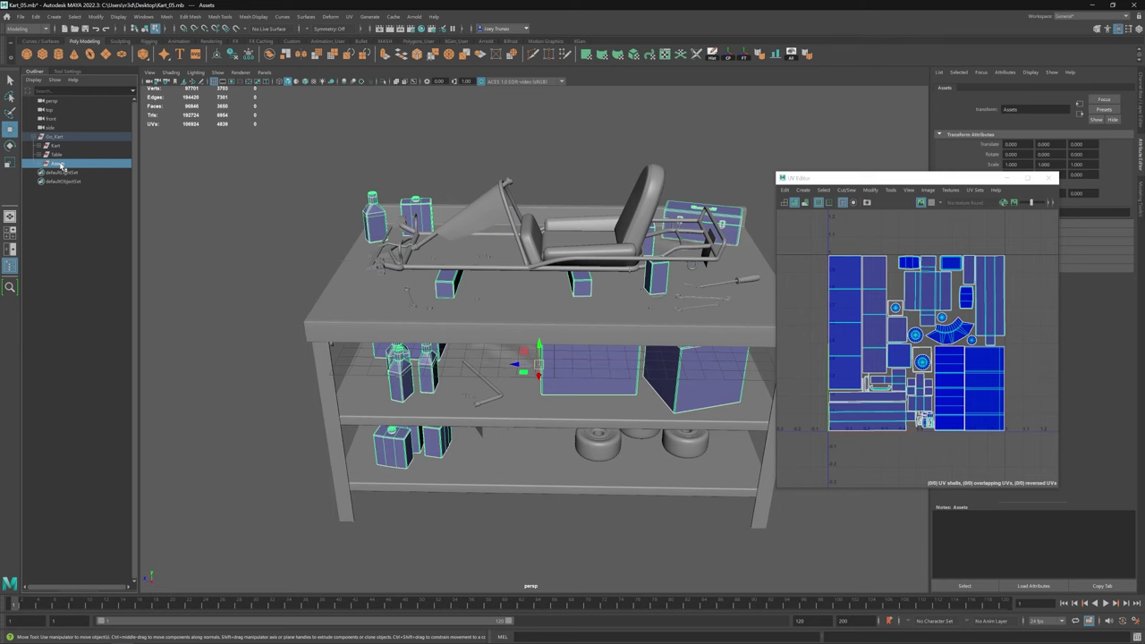
key(f)
click(58, 156)
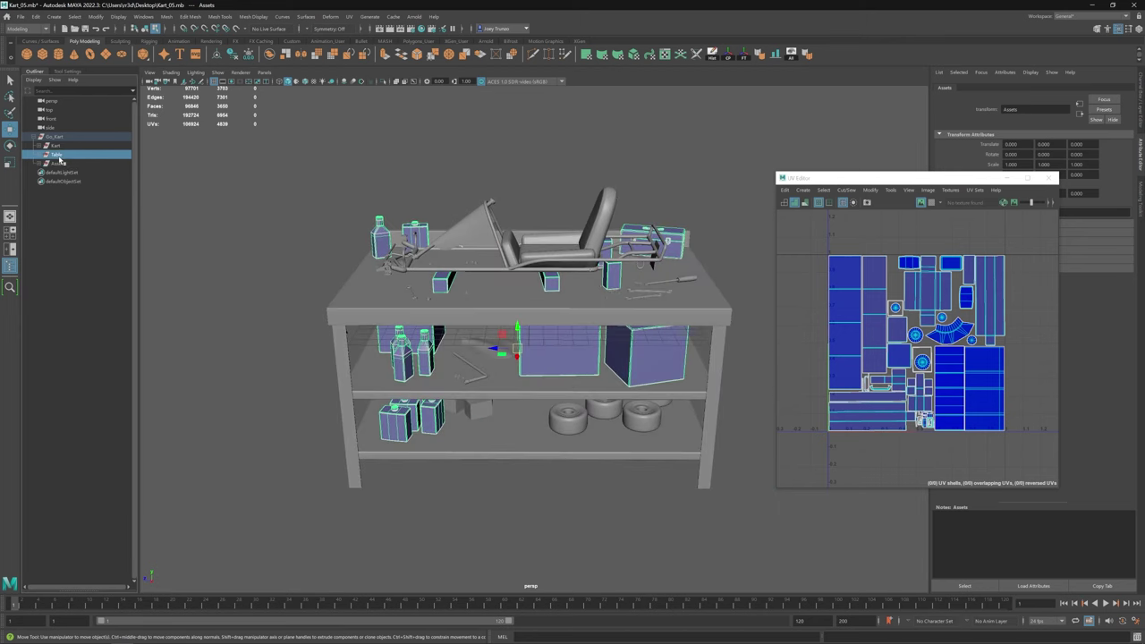
click(57, 145)
click(55, 136)
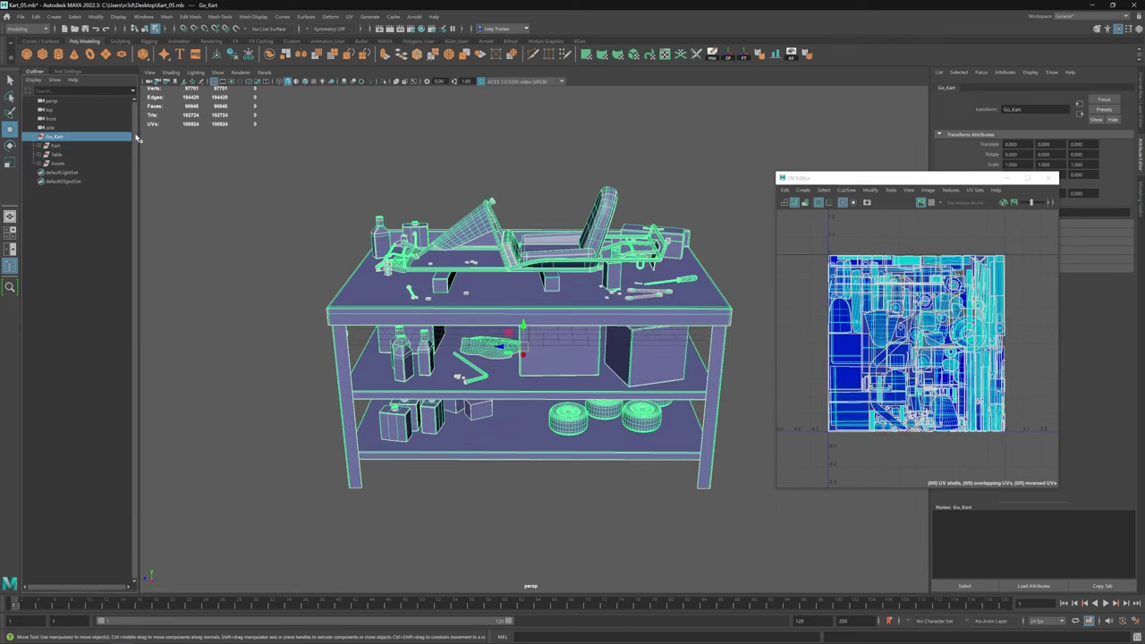
click(1048, 180)
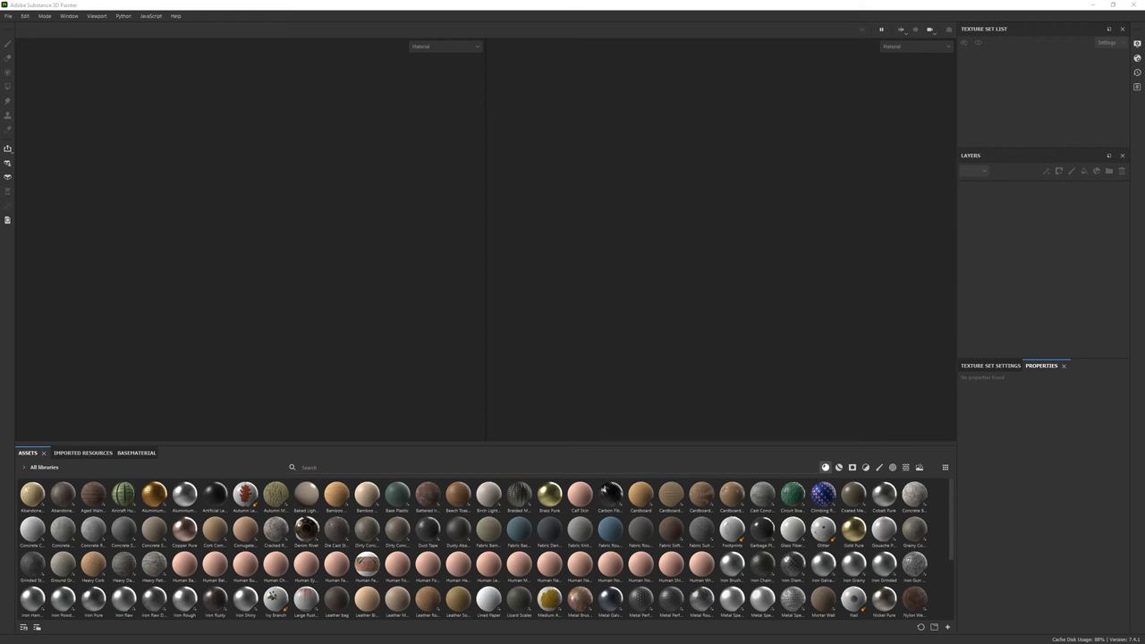
Step: Create a new Substance 3D Painter project from the Kart_01.fbx mesh
click(8, 17)
click(22, 28)
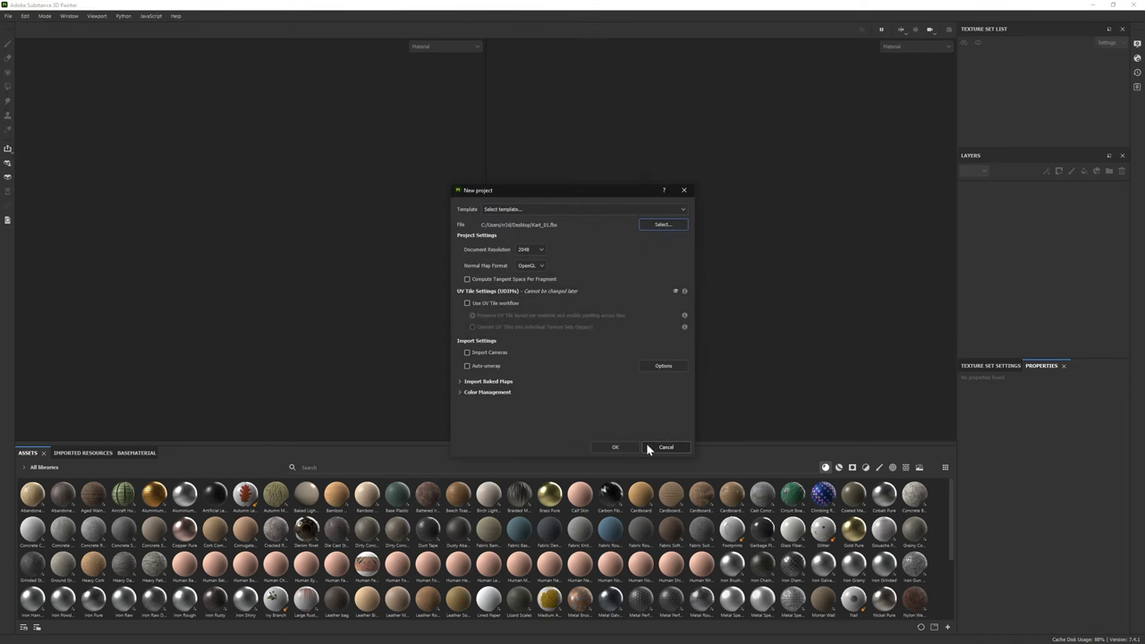
click(619, 446)
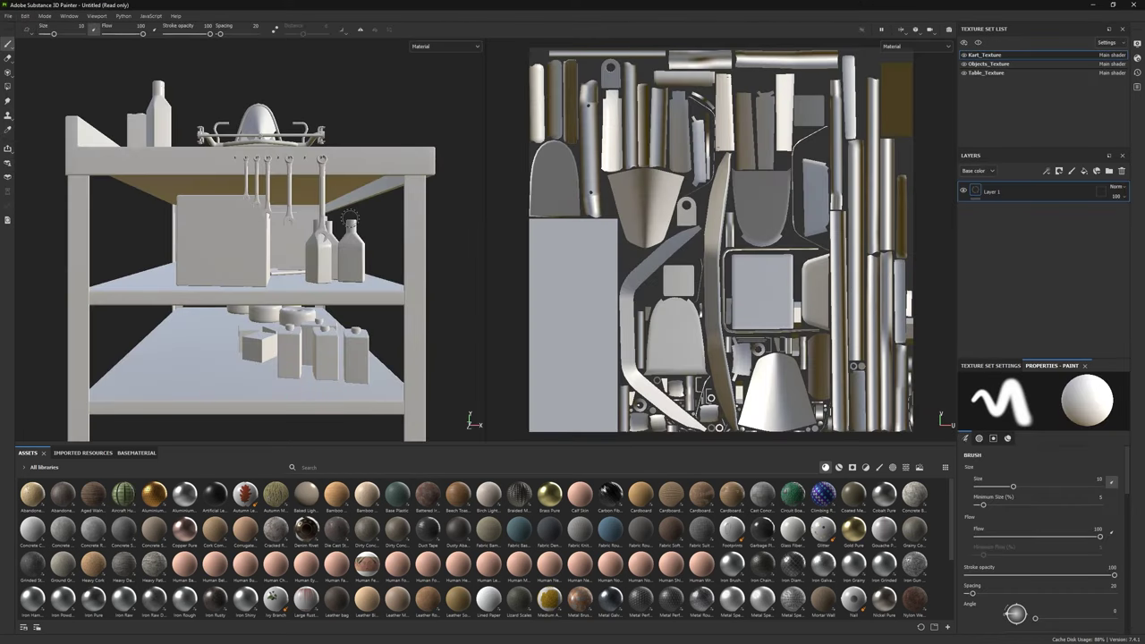
alt+drag(349, 216, 269, 243)
scroll(217, 224, down, 3)
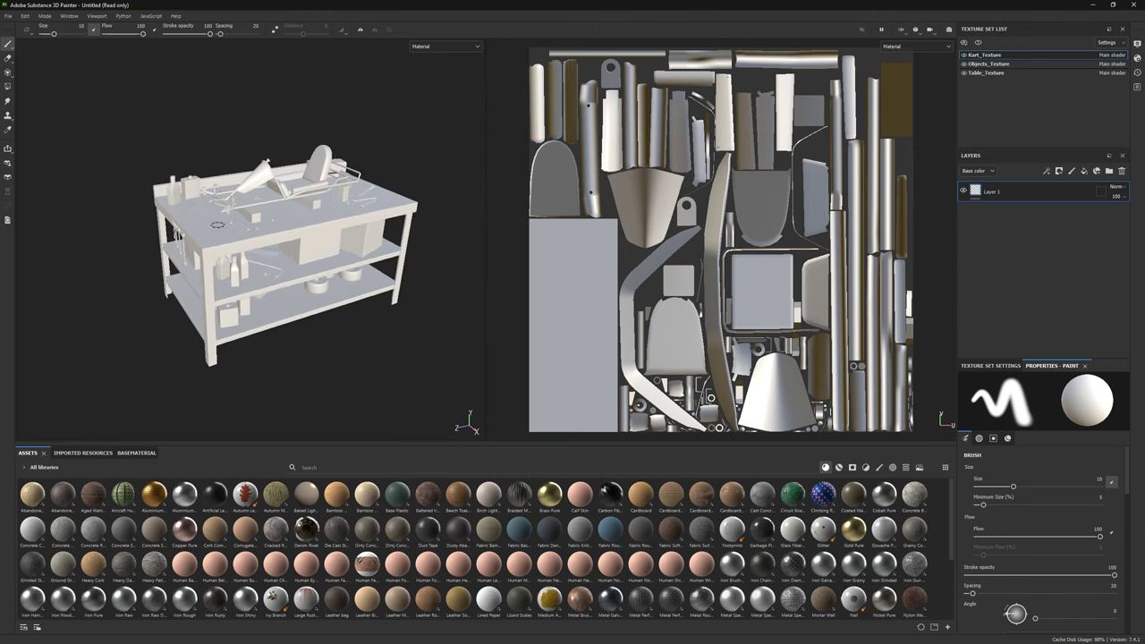
scroll(294, 257, up, 3)
Step: Review the Kart, Objects and Table texture sets, then open Texture Set Settings for Kart_Texture
click(1020, 63)
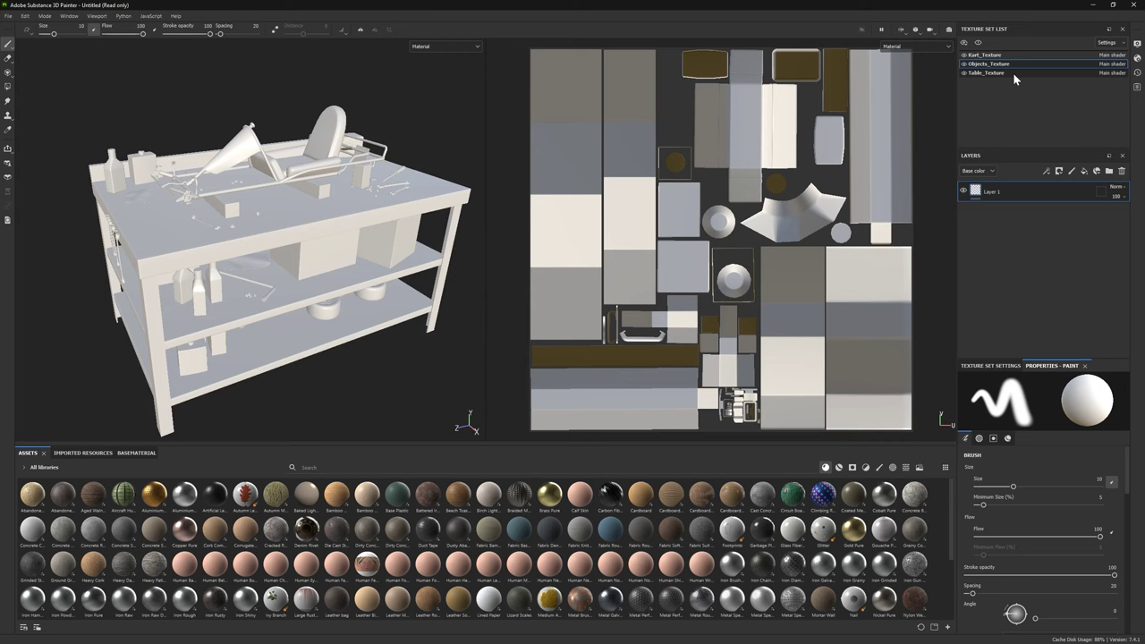
click(1014, 71)
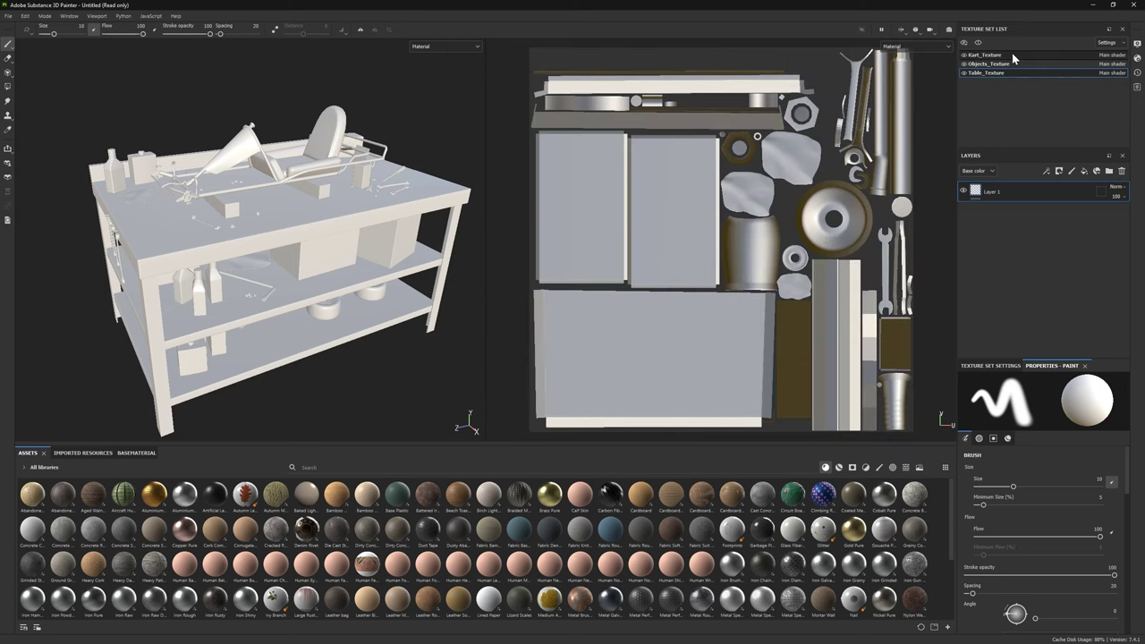
click(1011, 54)
click(1013, 65)
click(1014, 72)
click(988, 54)
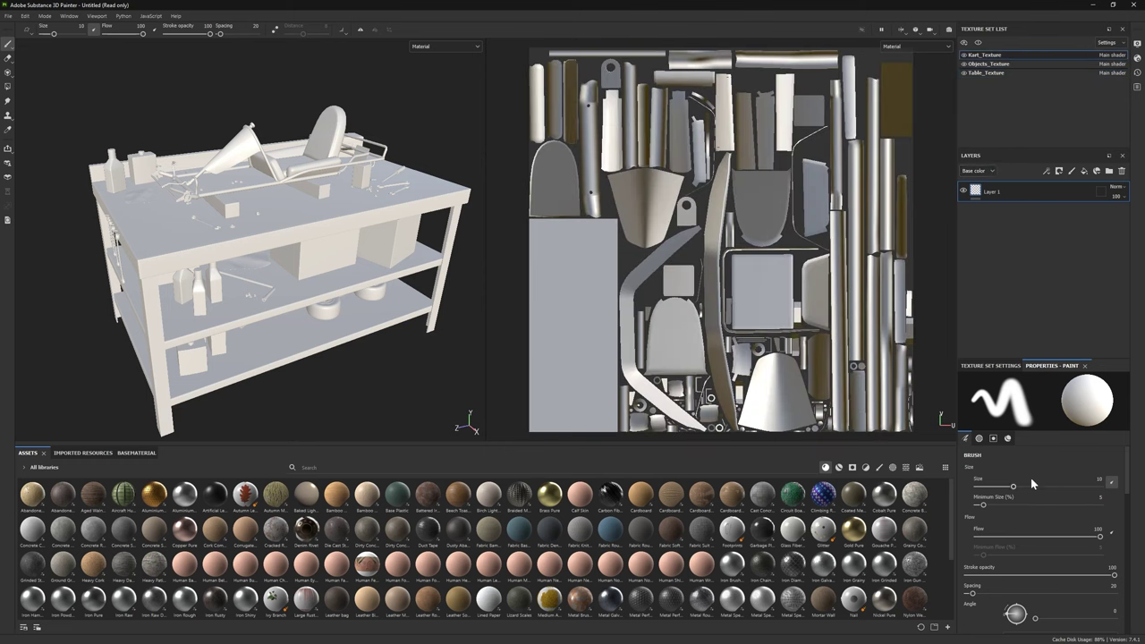
click(985, 365)
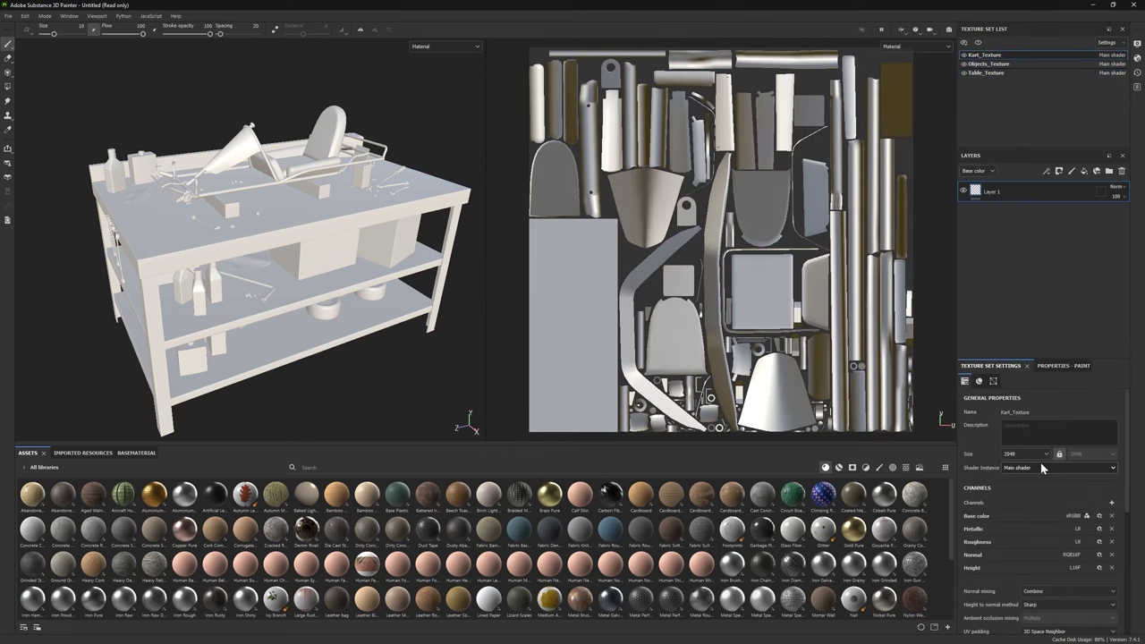
scroll(1035, 527, down, 3)
Step: Bake the mesh maps for all three texture sets at 4096 output size
click(1092, 558)
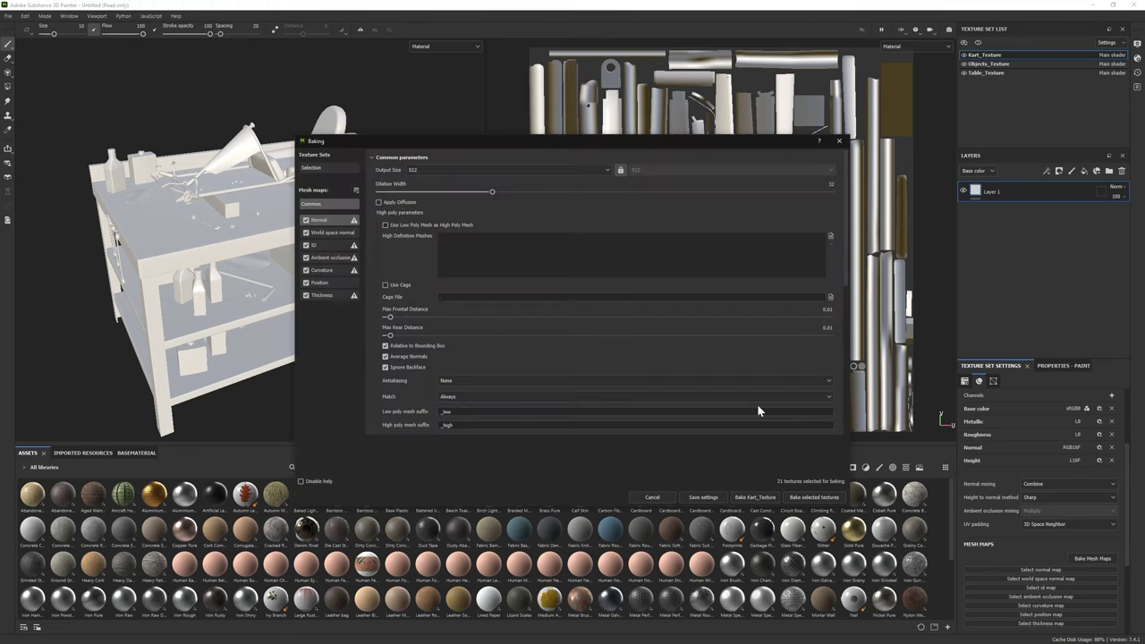
click(476, 170)
click(415, 248)
click(829, 502)
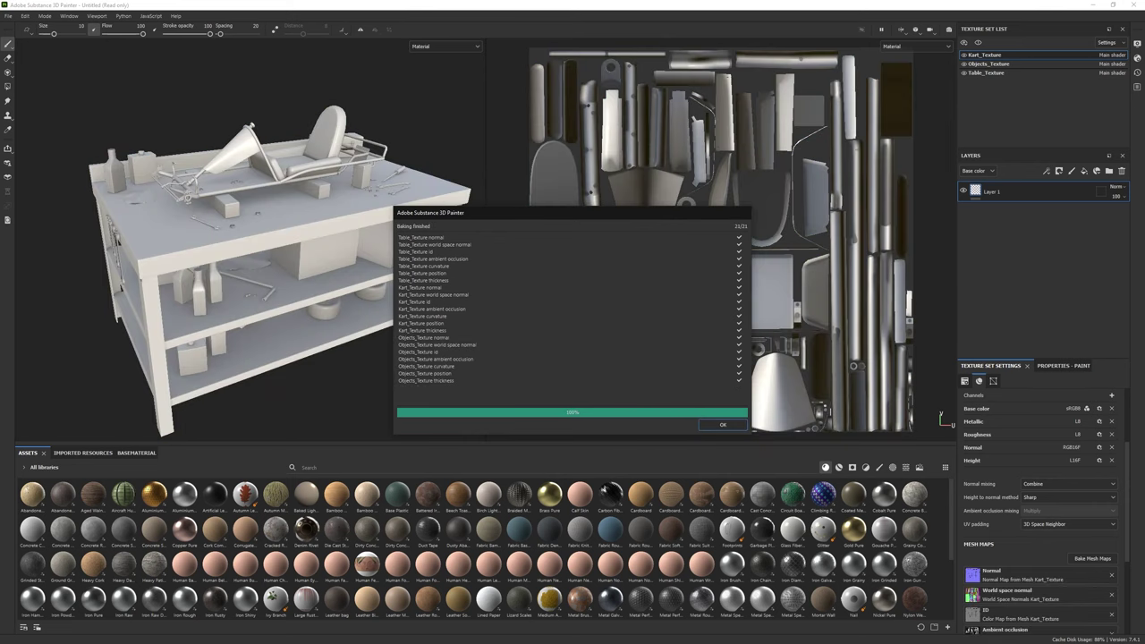
alt+drag(270, 233, 205, 321)
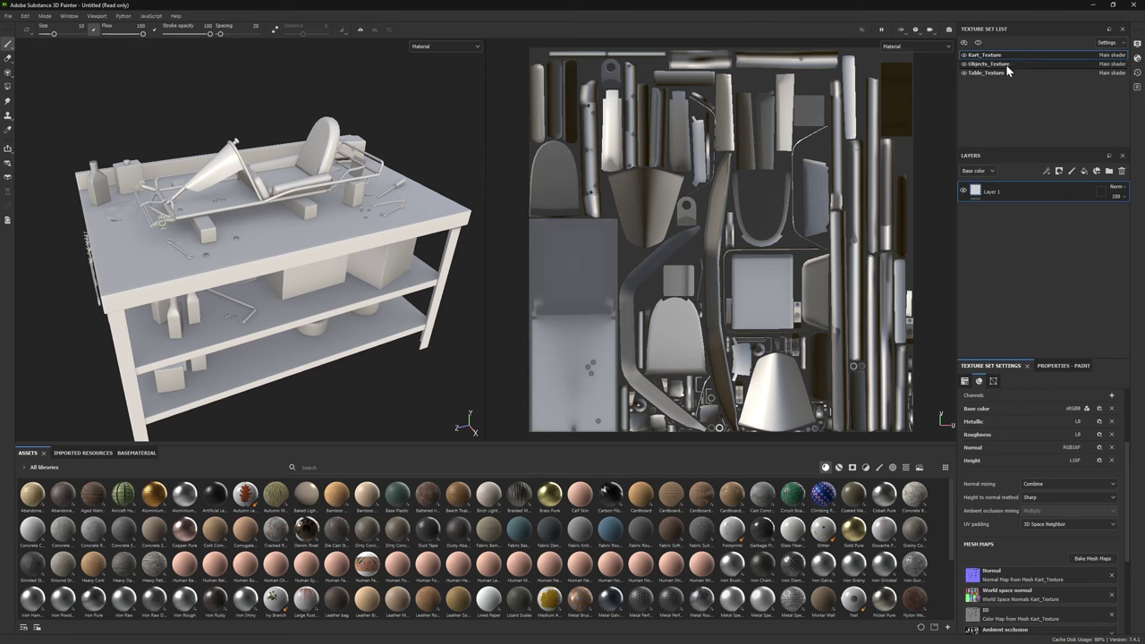
Step: Isolate the Table_Texture set and apply the Steel material to the table
click(992, 73)
click(977, 42)
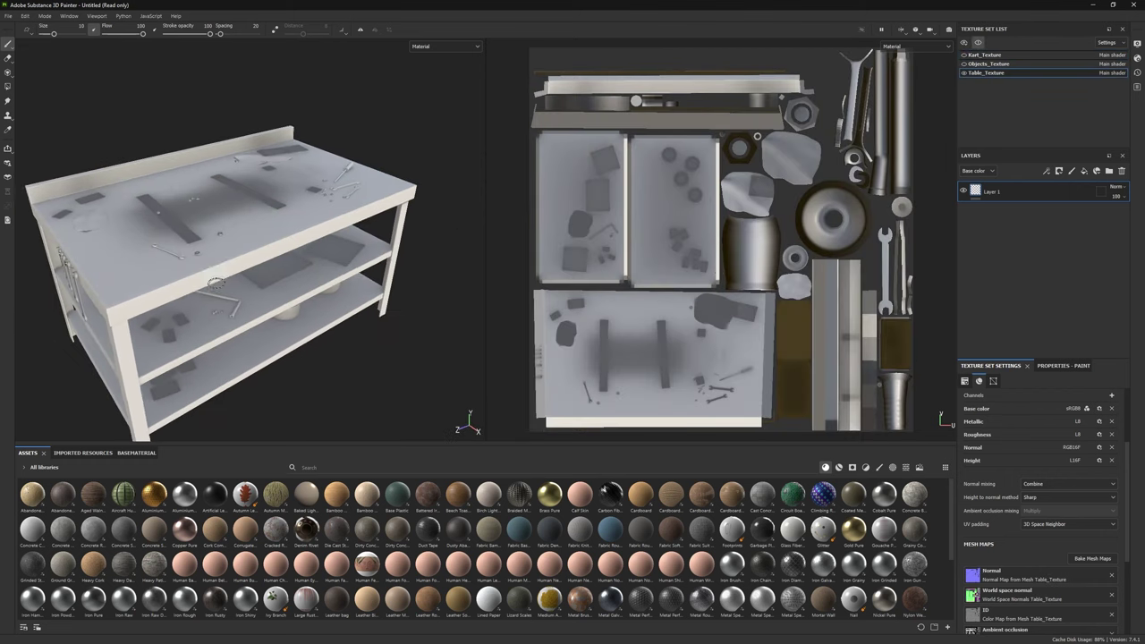
click(1058, 367)
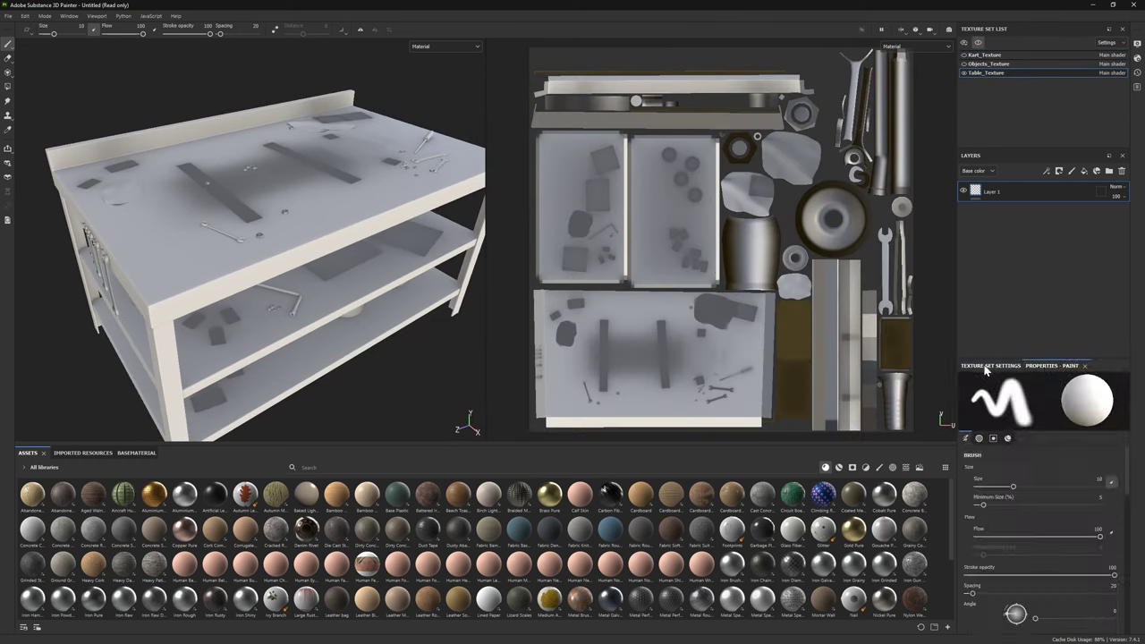
click(990, 366)
click(1058, 367)
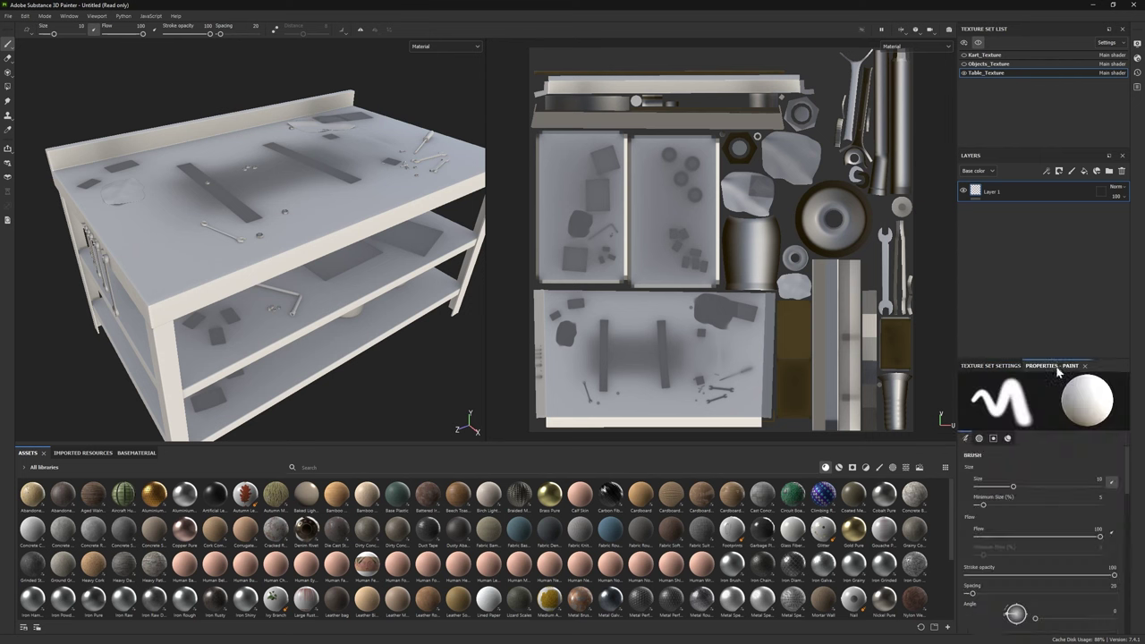
click(837, 468)
scroll(616, 572, down, 2)
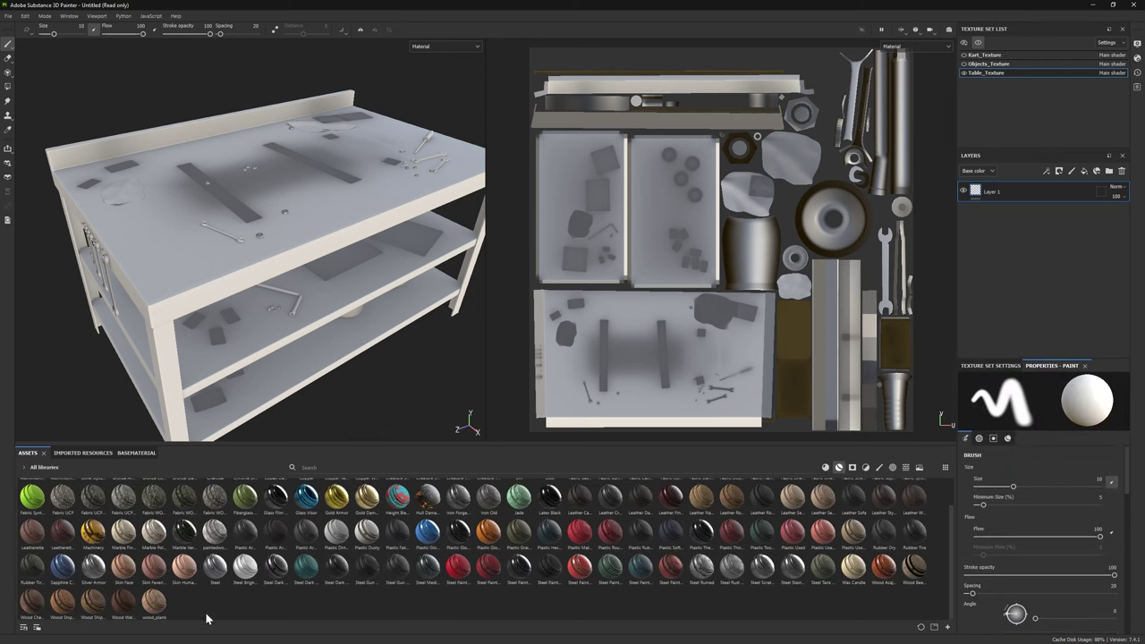
drag(214, 565, 1030, 256)
alt+drag(340, 232, 295, 295)
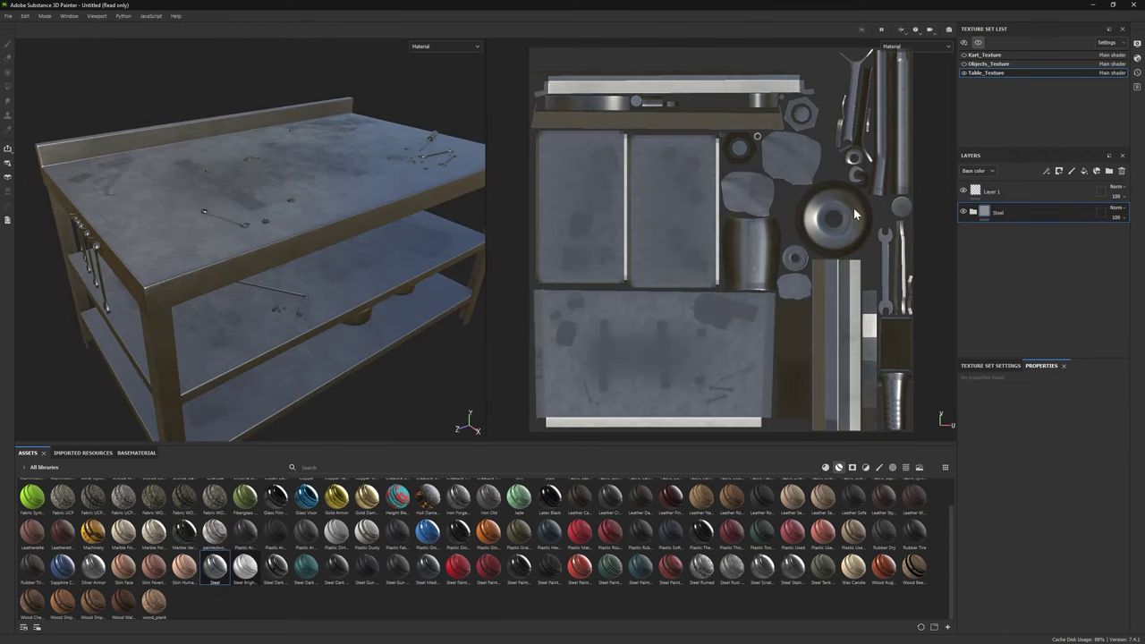
Step: Add a fill layer above Steel with a warm grey base colour and roughness about 0.15
click(1084, 170)
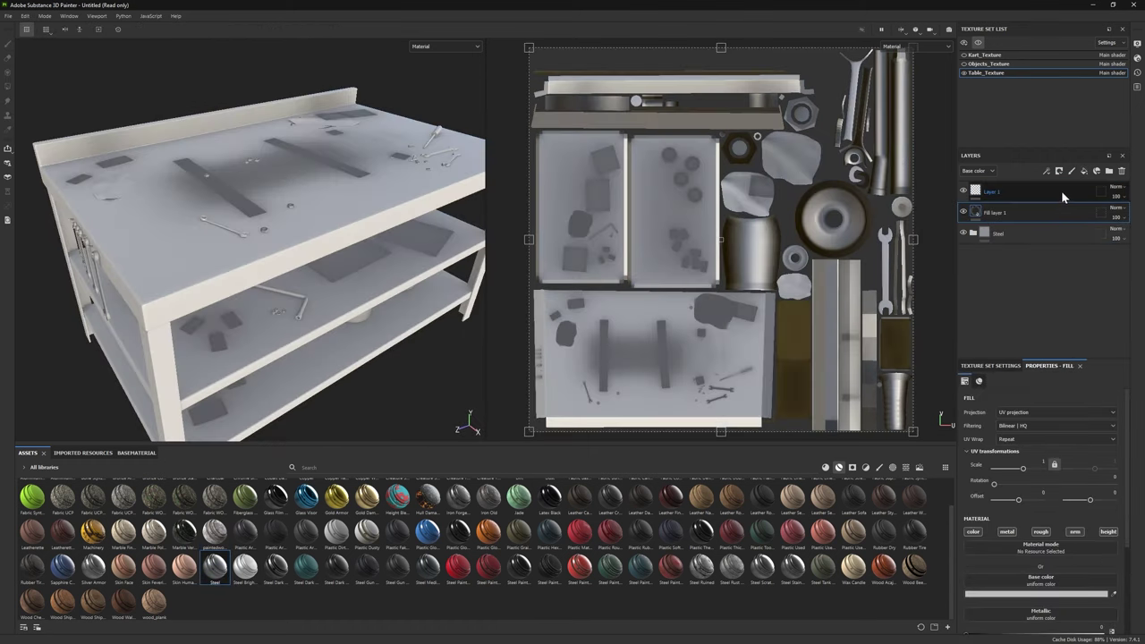
click(1027, 594)
click(913, 519)
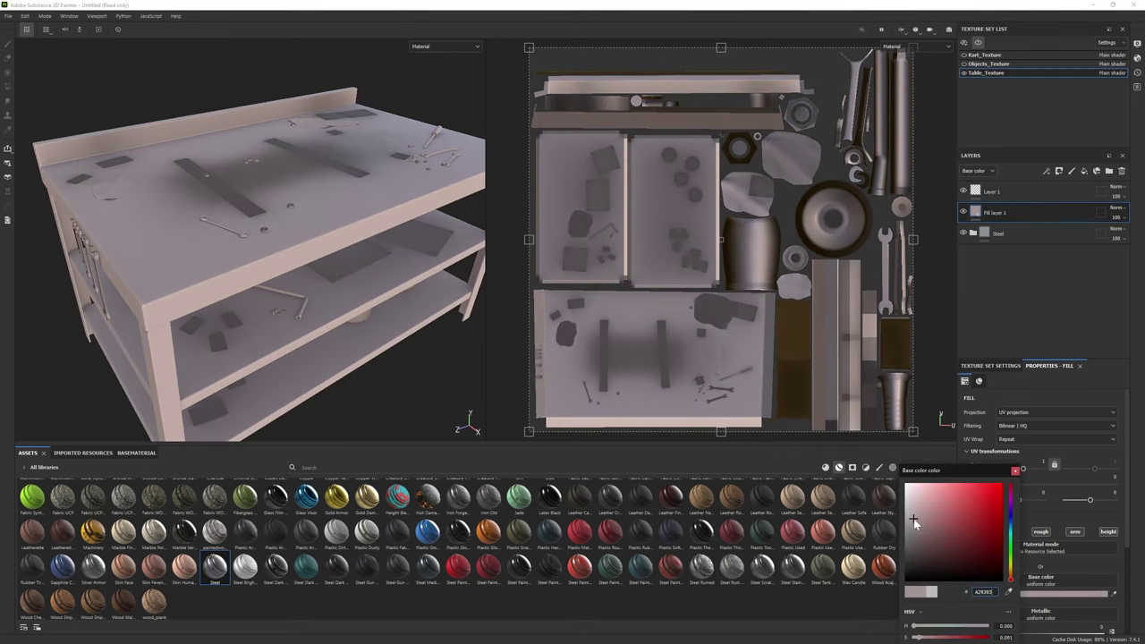
drag(1011, 578, 1010, 575)
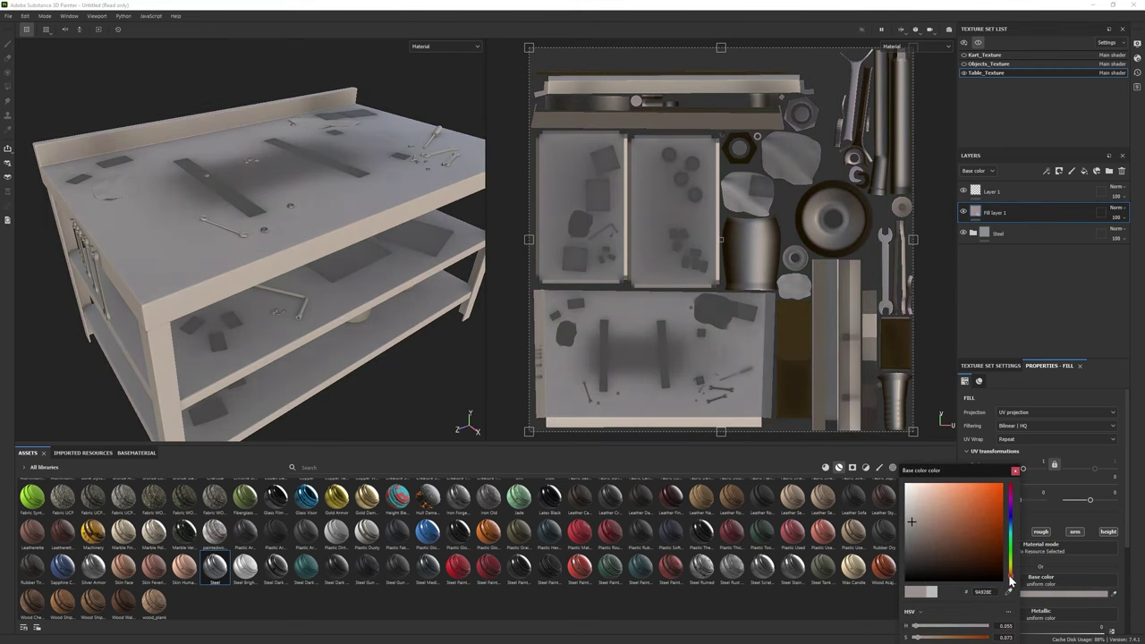
drag(913, 525, 914, 530)
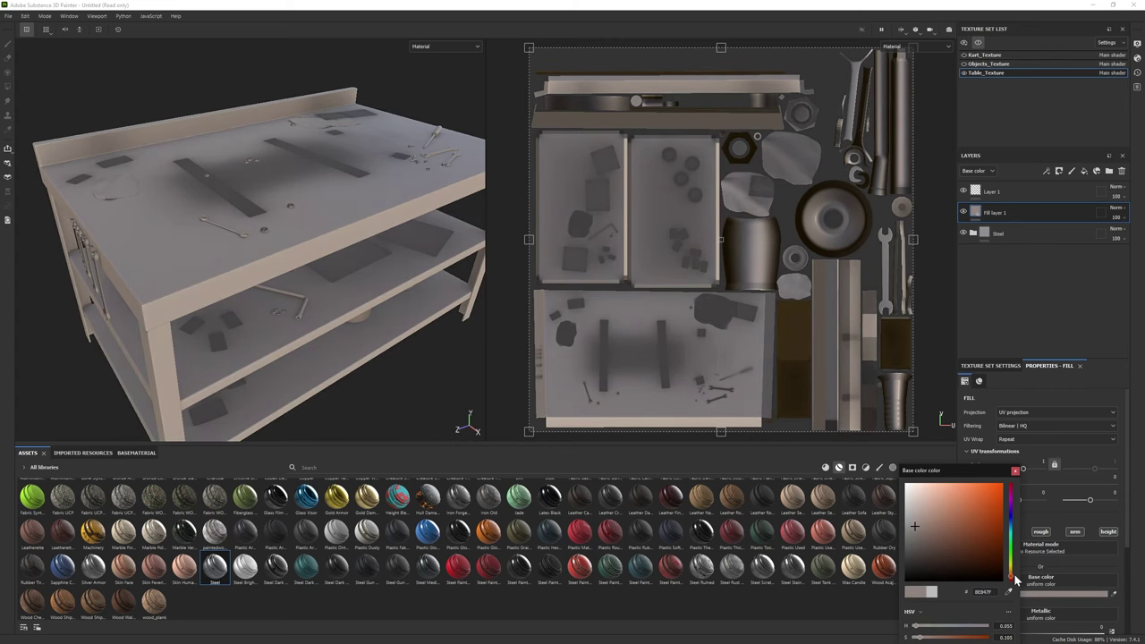
drag(914, 527, 917, 529)
click(1014, 472)
scroll(1049, 597, down, 2)
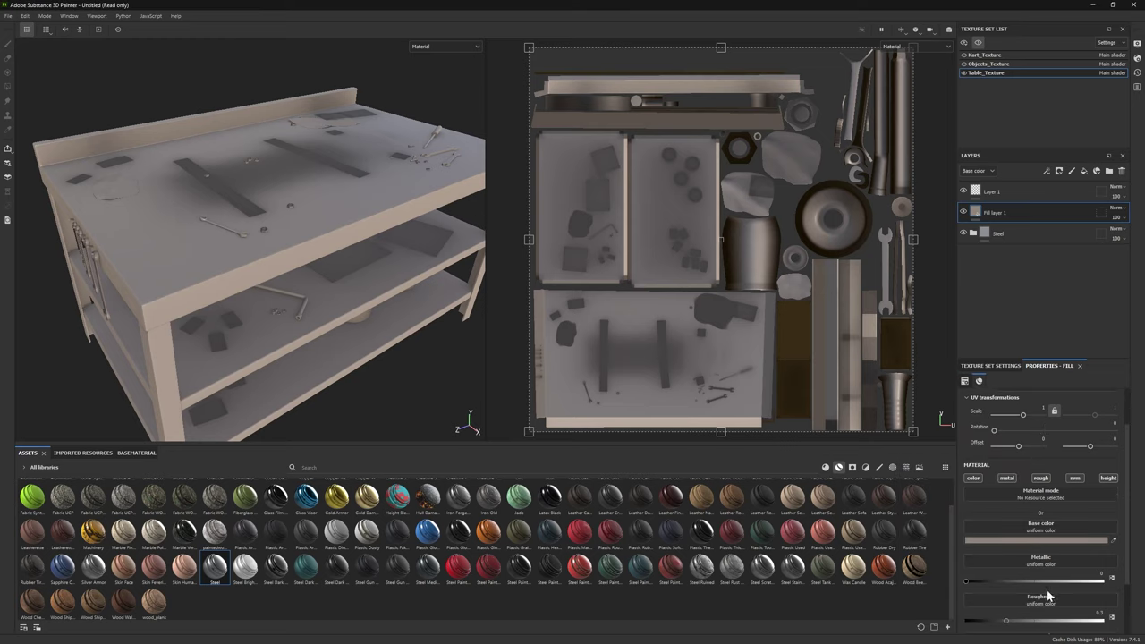
drag(1011, 625, 986, 621)
alt+drag(256, 307, 359, 290)
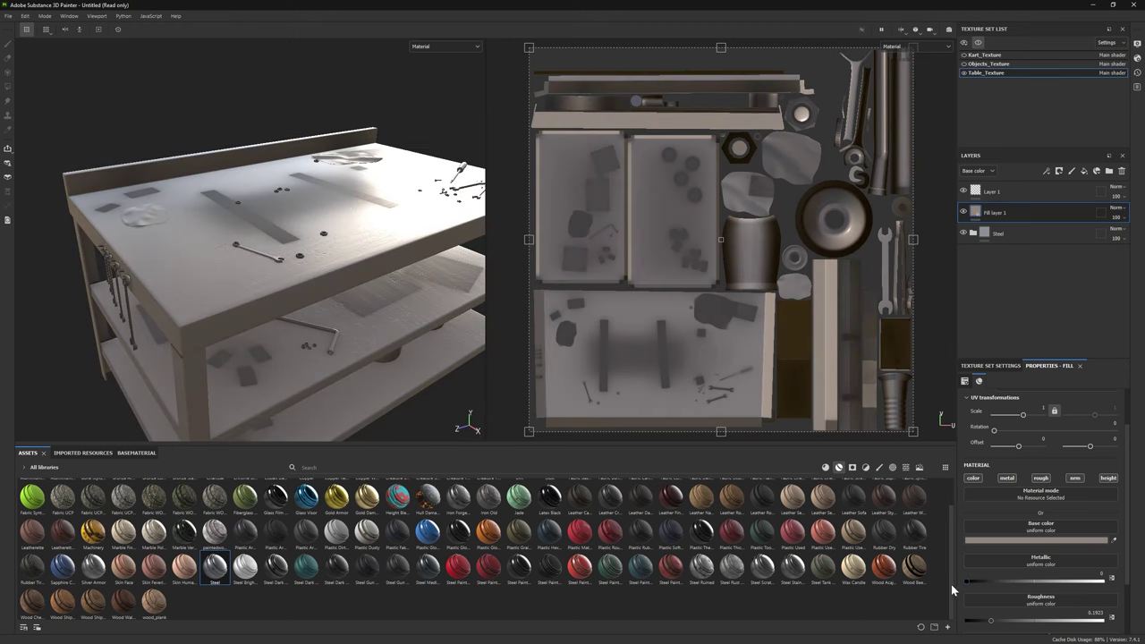
Step: Darken the fill colour further and give Fill layer 1 a black mask
click(1029, 540)
click(1013, 517)
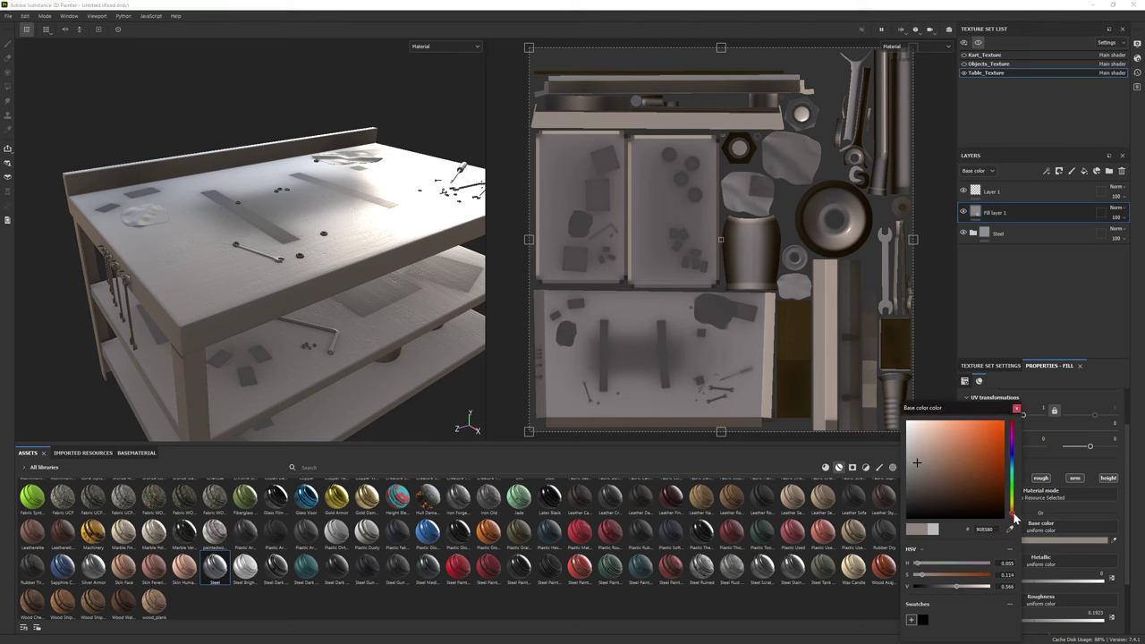
click(919, 468)
alt+drag(394, 304, 277, 291)
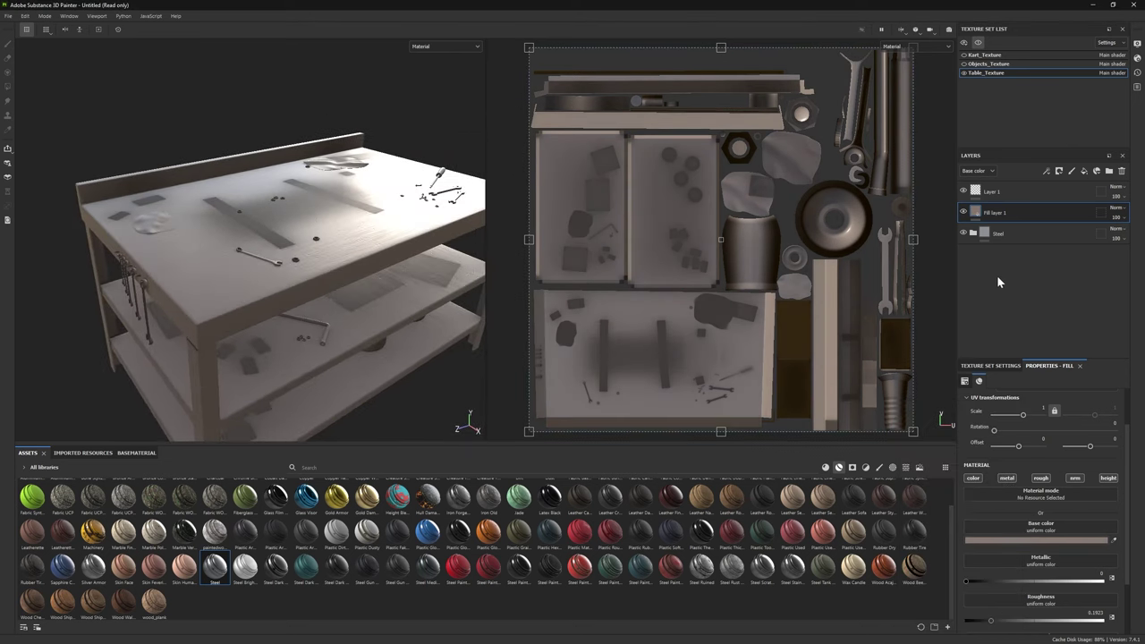
right_click(1013, 213)
click(1016, 219)
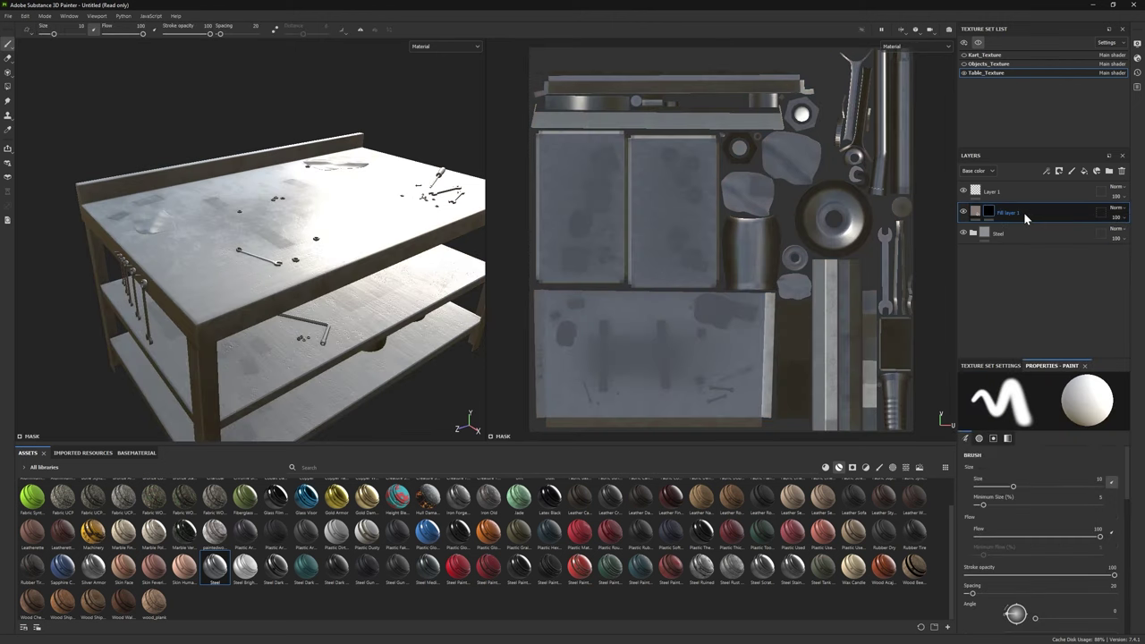
Step: Add an inverted Metal Edge Wear generator to Fill layer 1's mask
right_click(1025, 216)
click(1041, 527)
click(1043, 397)
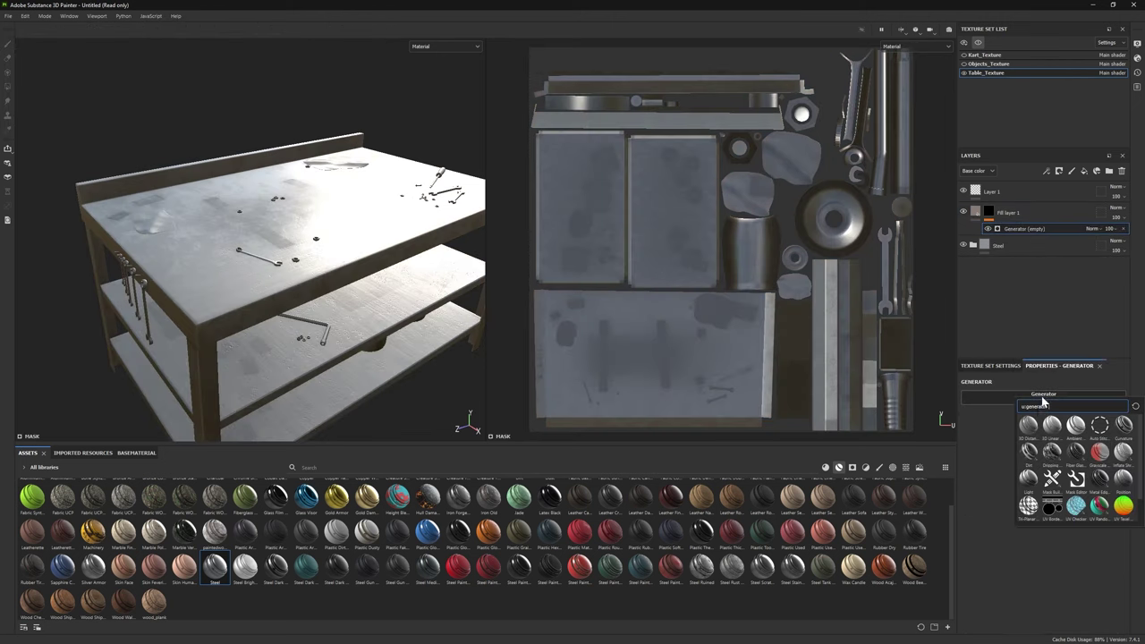
click(1101, 479)
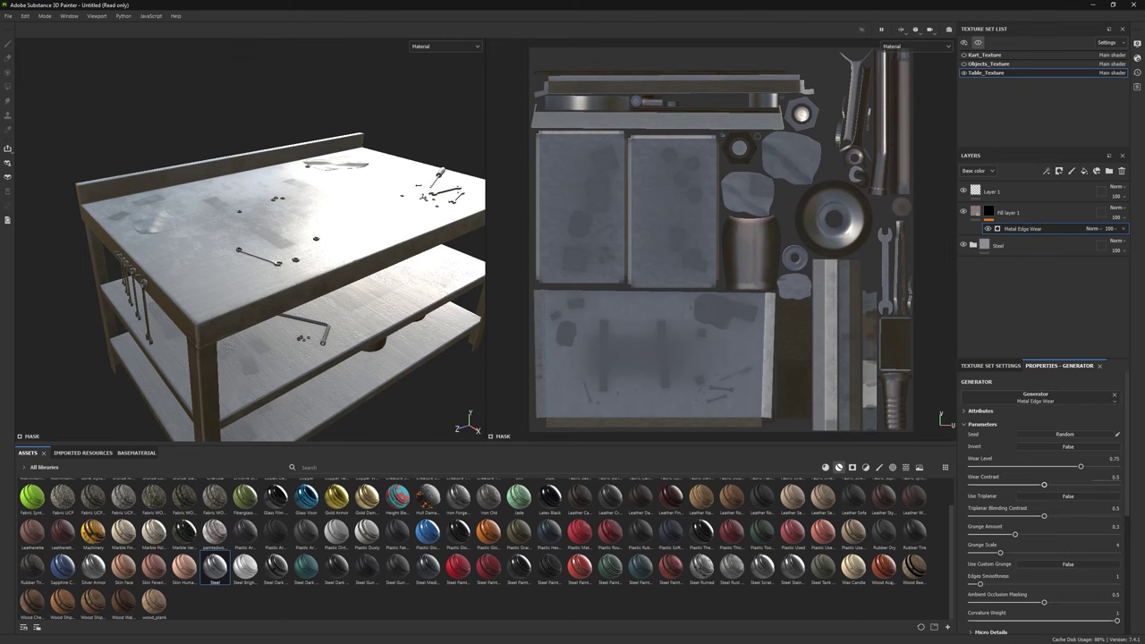
click(1058, 444)
mouse_move(384, 295)
alt+mouse_down()
mouse_move(321, 312)
mouse_move(280, 262)
mouse_move(393, 309)
alt+mouse_up()
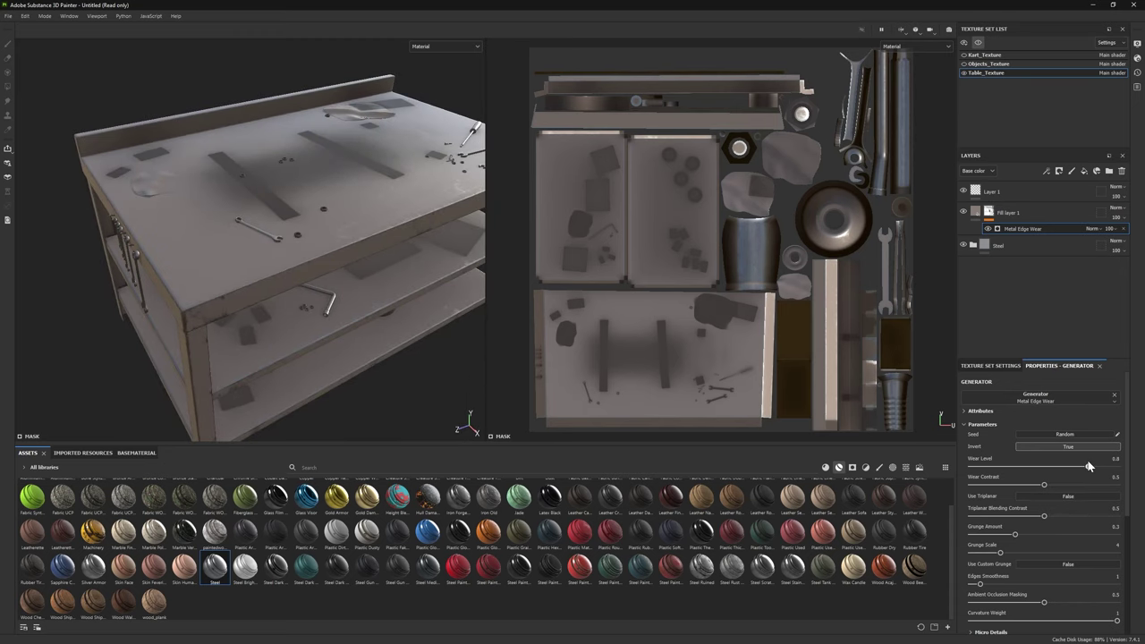
Step: Add a surface grunge to the mask in Multiply mode, balance 0.08, inverted
key(1)
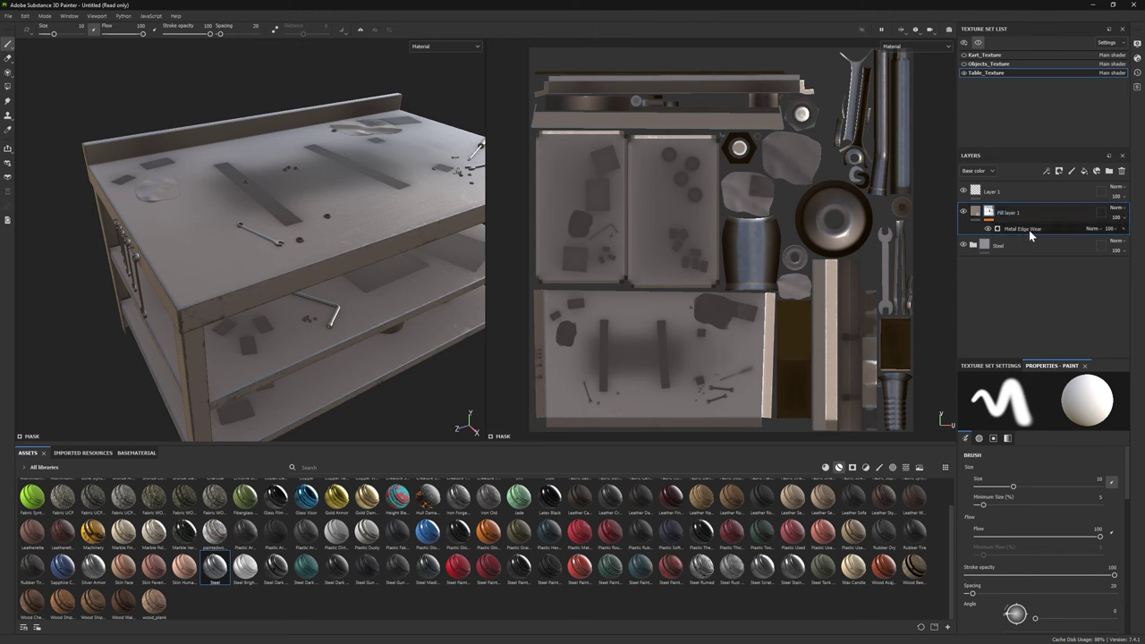
mouse_move(284, 309)
alt+mouse_down()
mouse_move(325, 312)
mouse_move(304, 313)
alt+mouse_up()
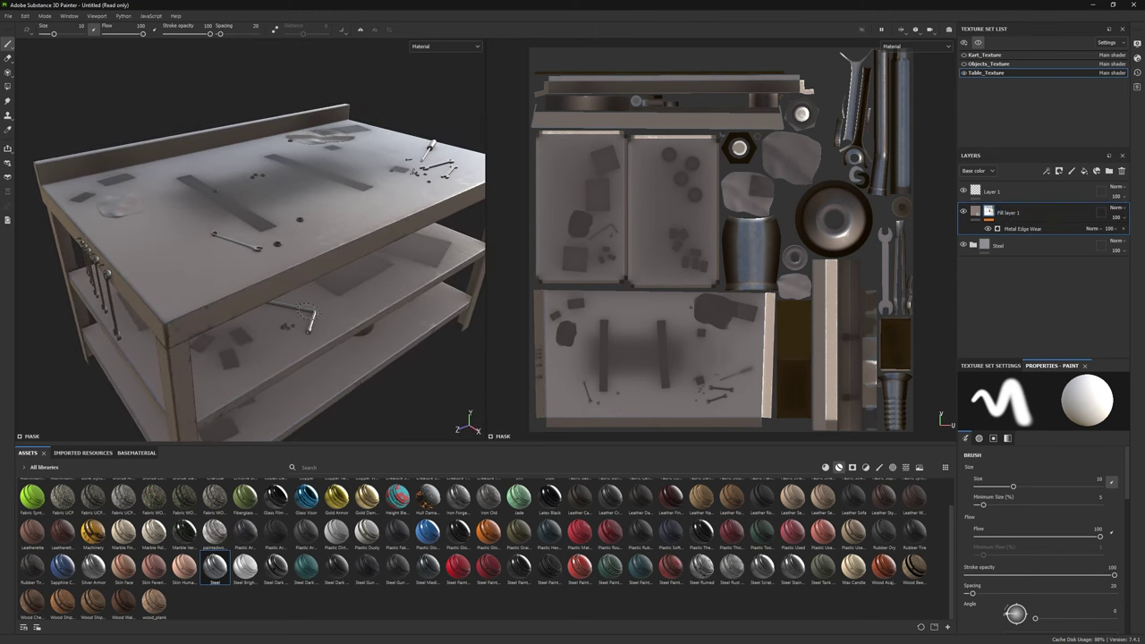
click(852, 467)
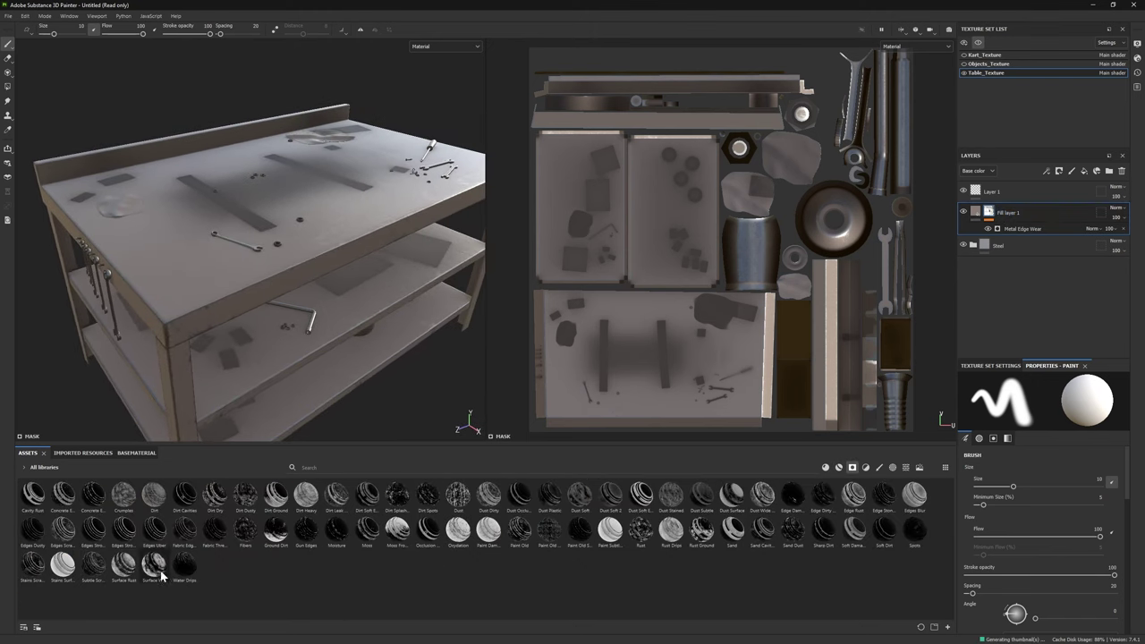
drag(154, 565, 1013, 215)
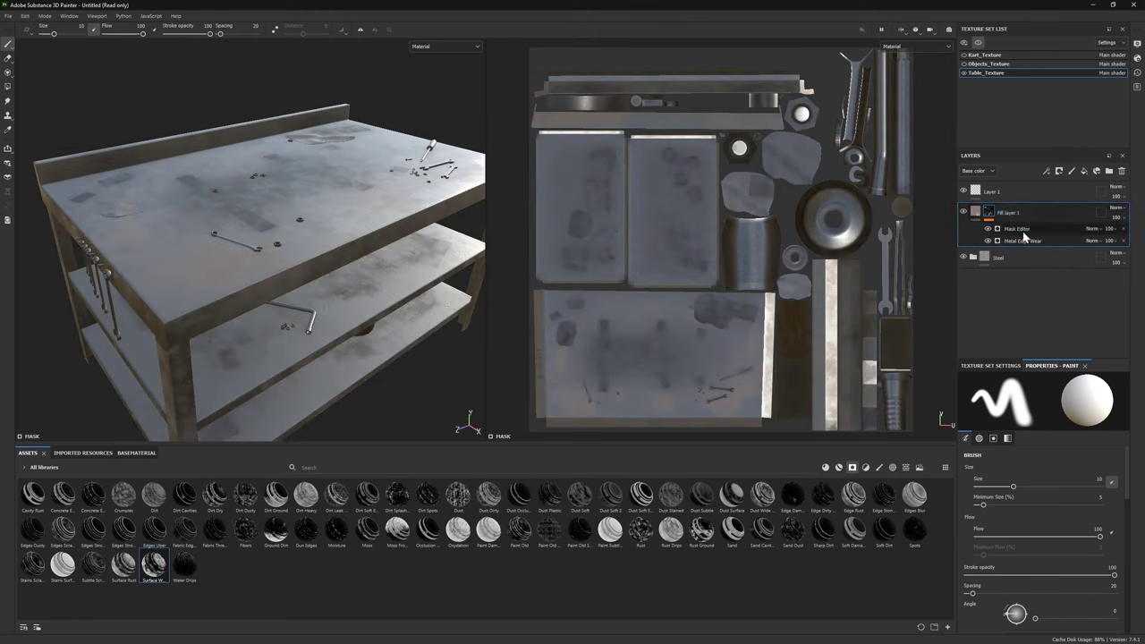
click(1091, 232)
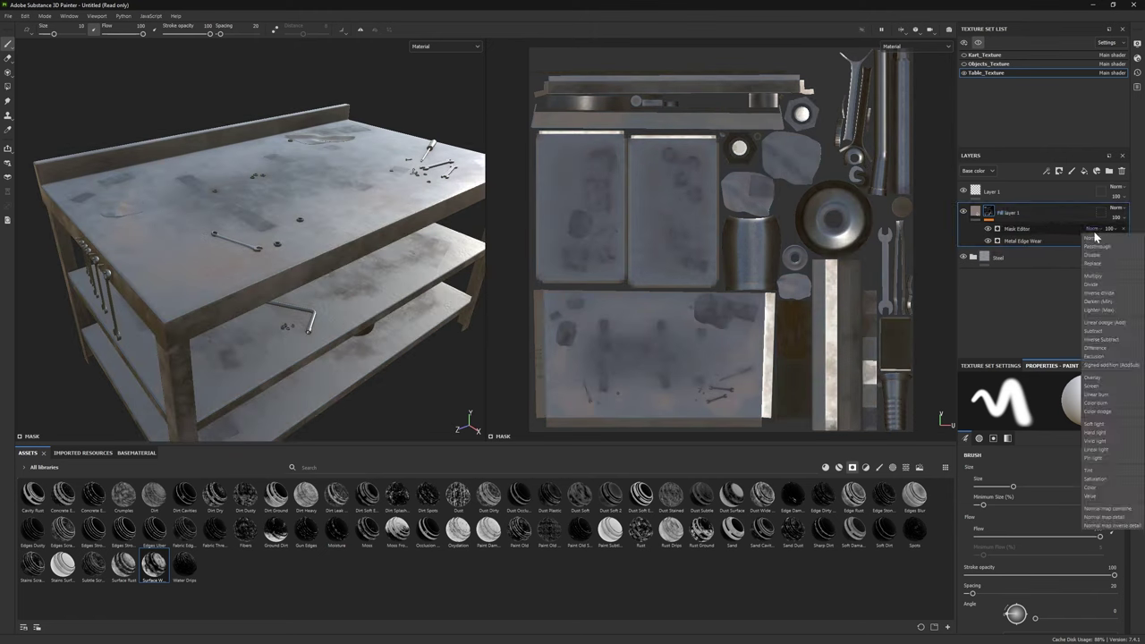
click(1109, 267)
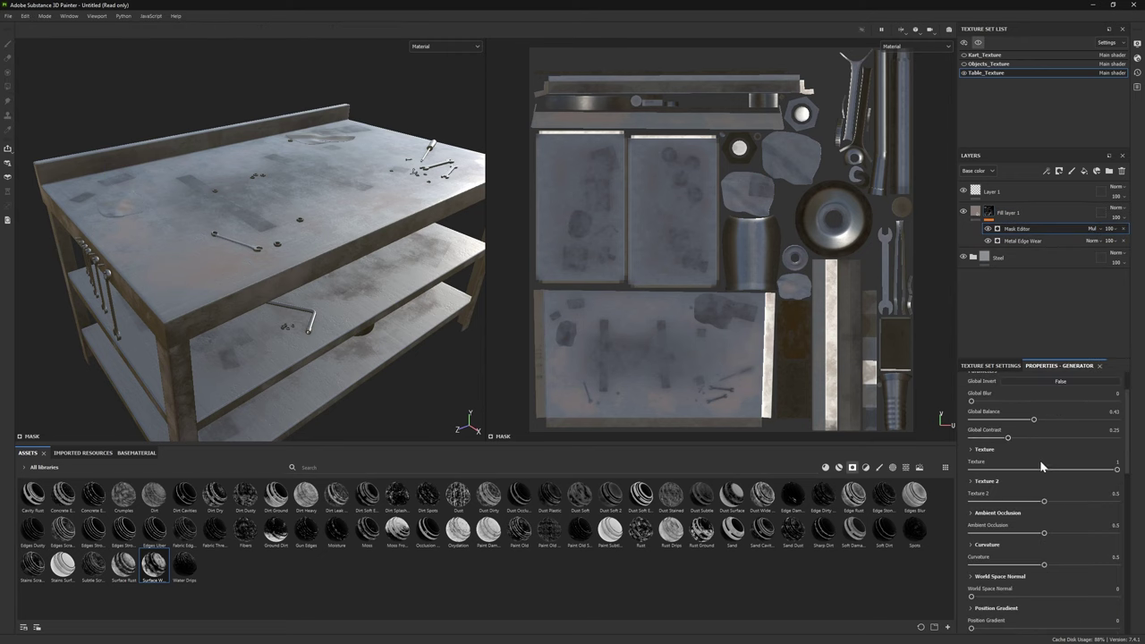
drag(1037, 473, 1101, 463)
alt+drag(322, 340, 415, 362)
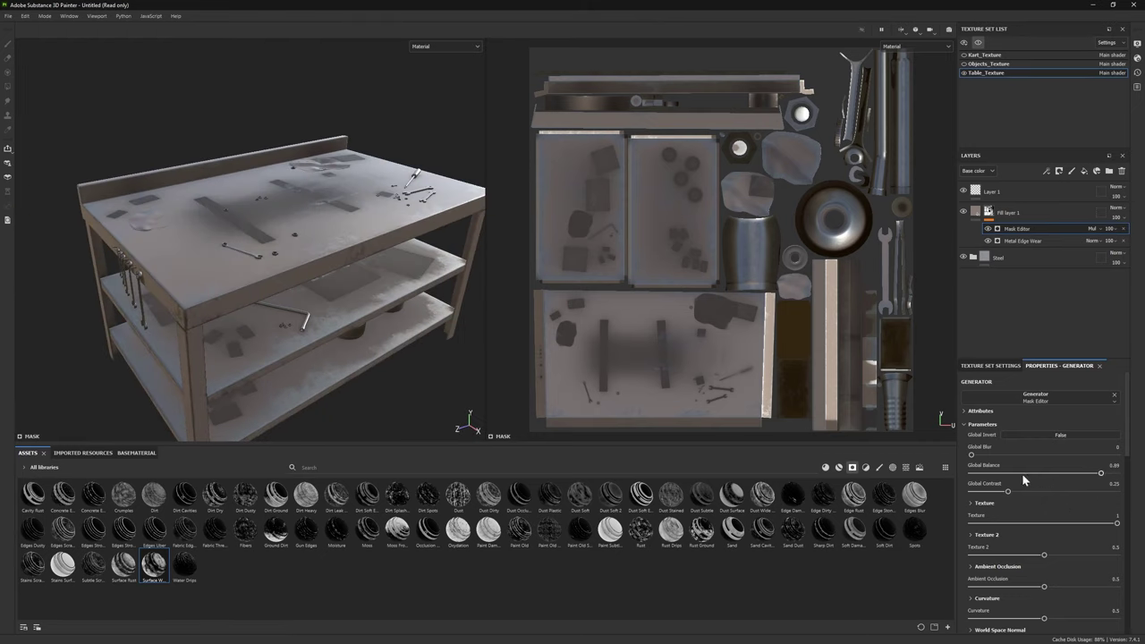
click(984, 473)
click(1028, 434)
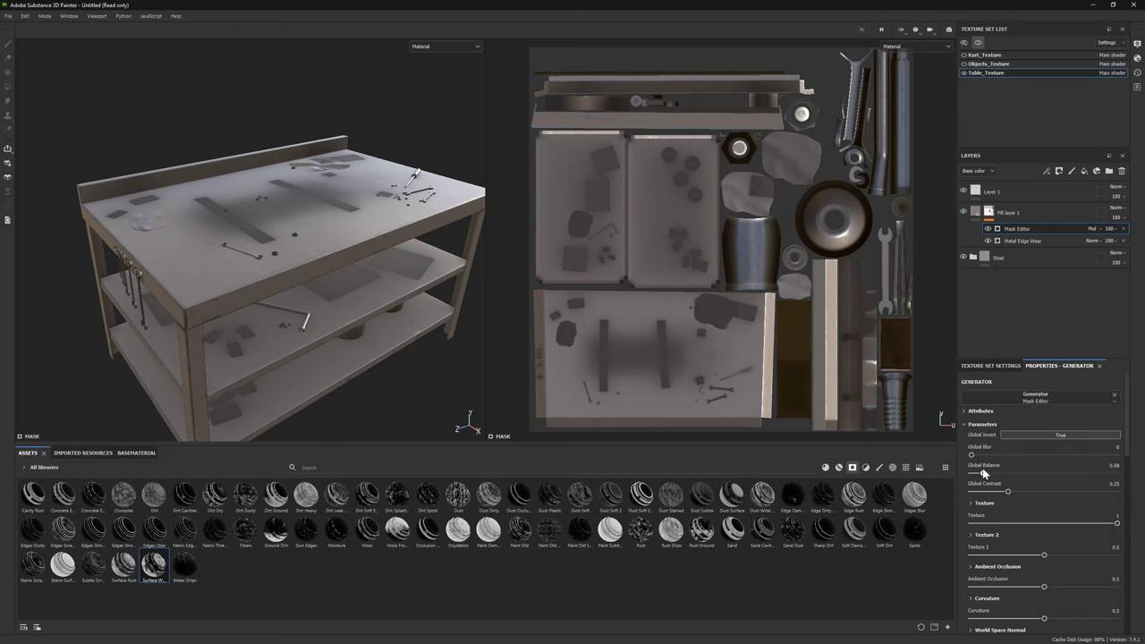
alt+drag(230, 316, 358, 335)
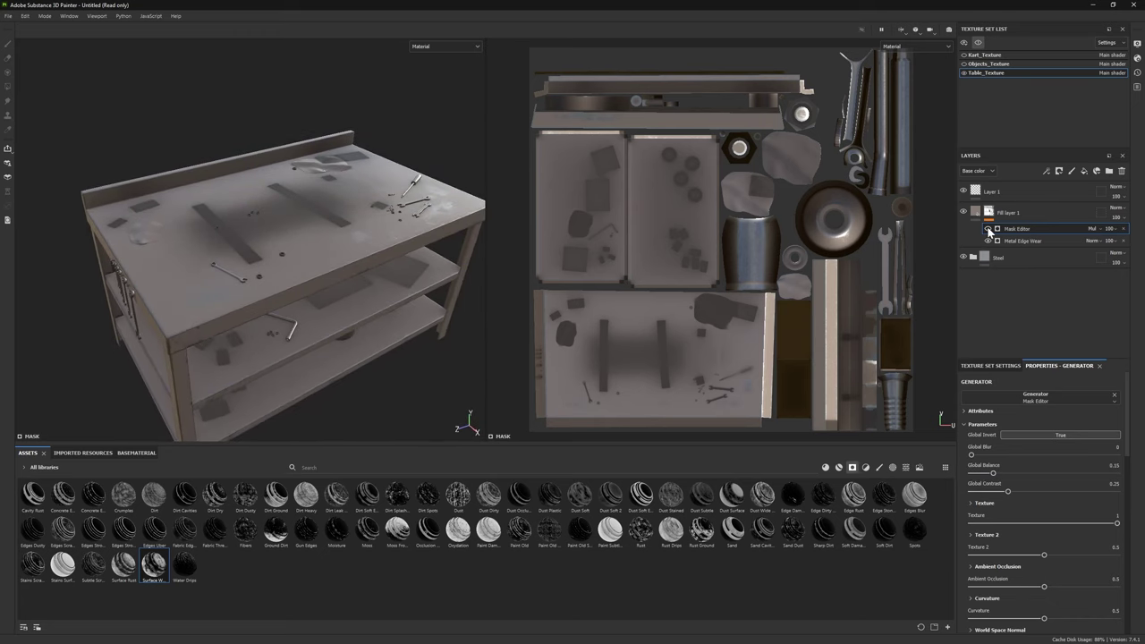
Step: Inspect the Base fill settings inside the Steel folder
click(973, 258)
scroll(1039, 302, down, 1)
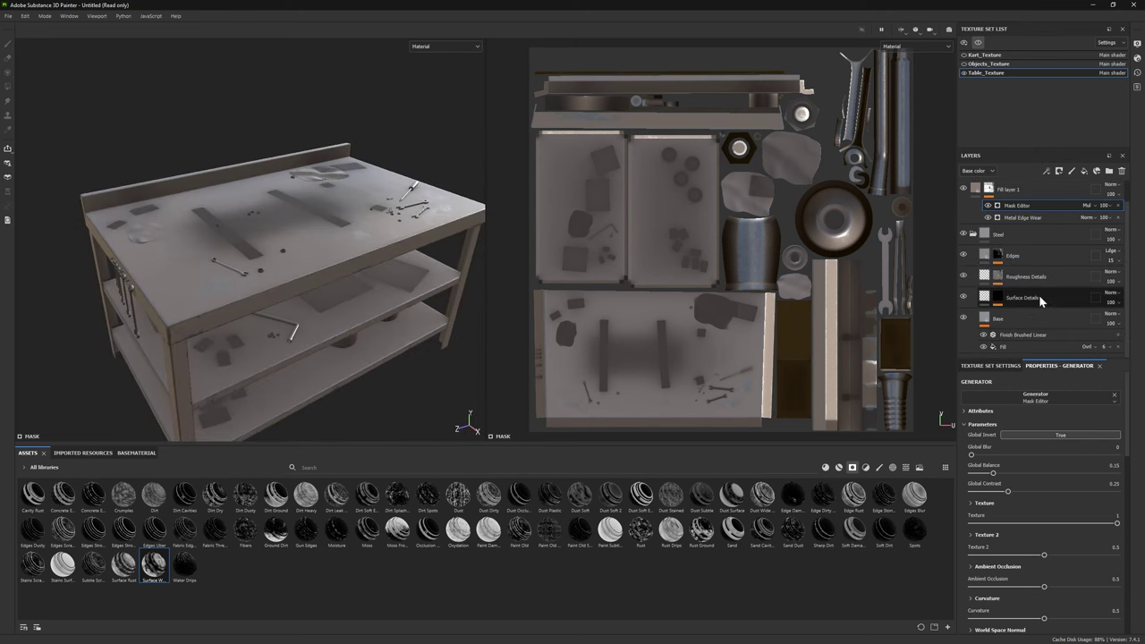
click(1037, 318)
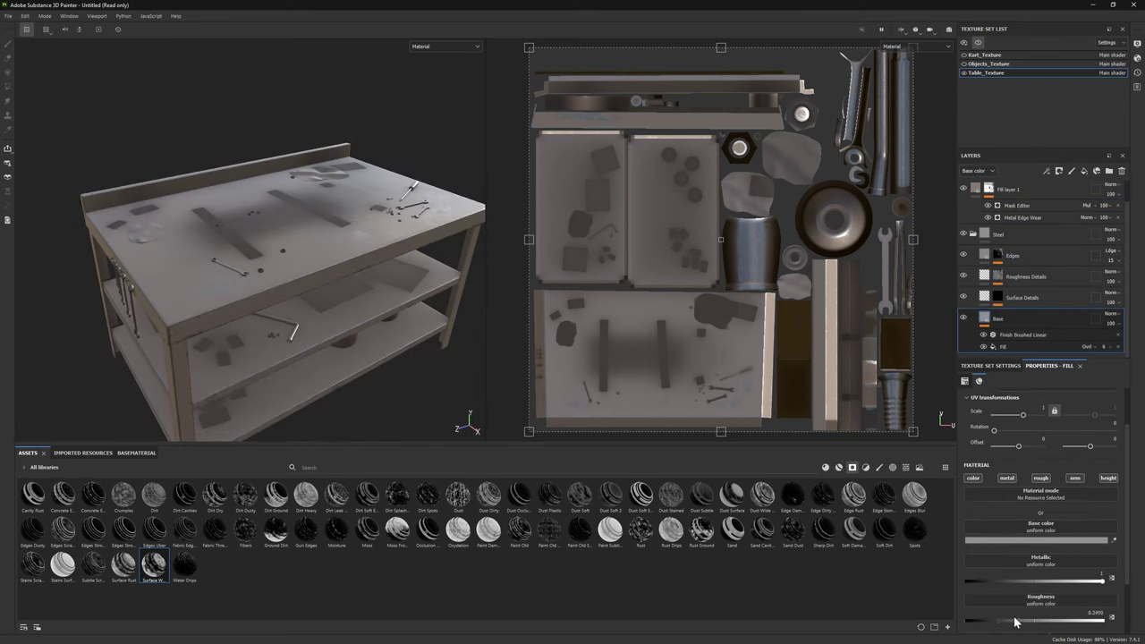
alt+drag(295, 327, 914, 216)
click(973, 234)
Step: Add an inverted Stains Scratches grunge to the mask in Multiply mode with balance 0.36
click(988, 212)
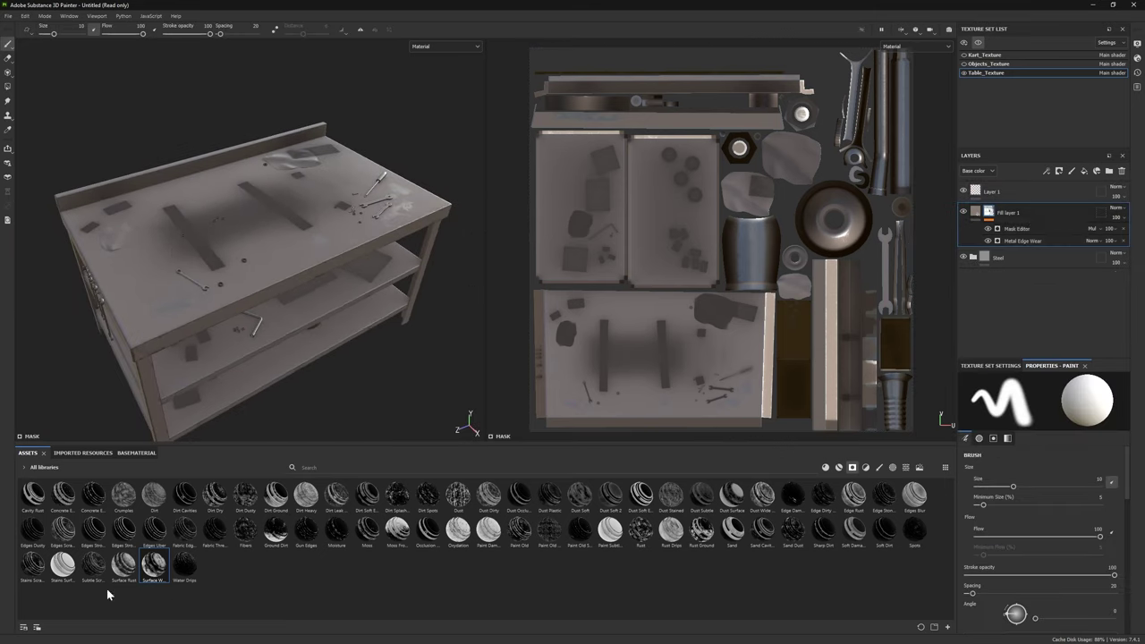
drag(31, 573, 972, 238)
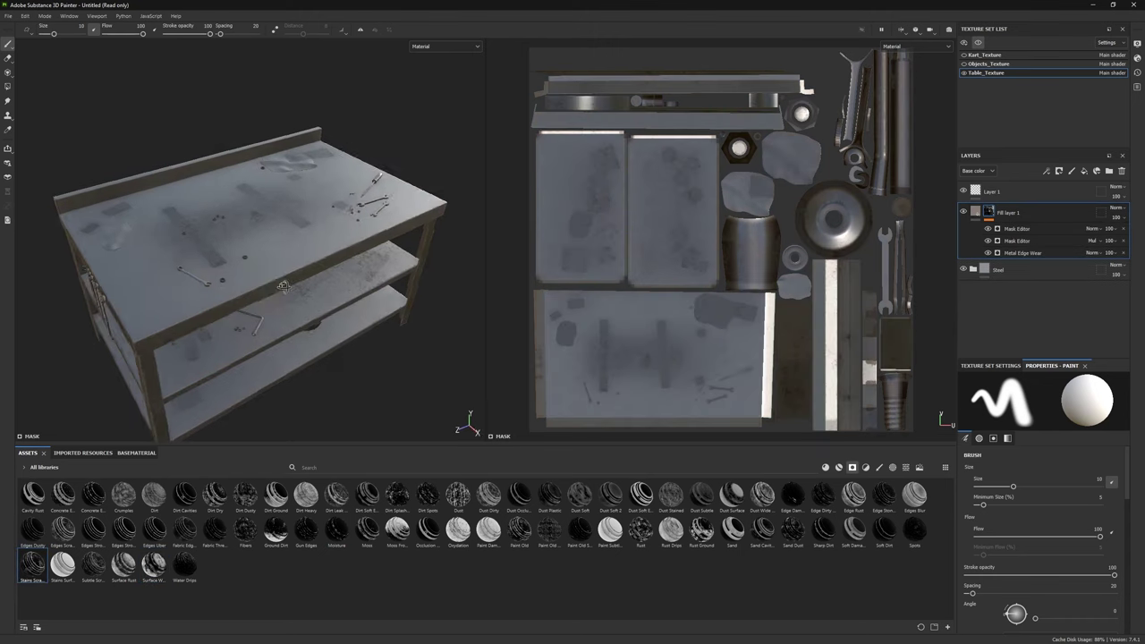
click(1094, 234)
click(1108, 290)
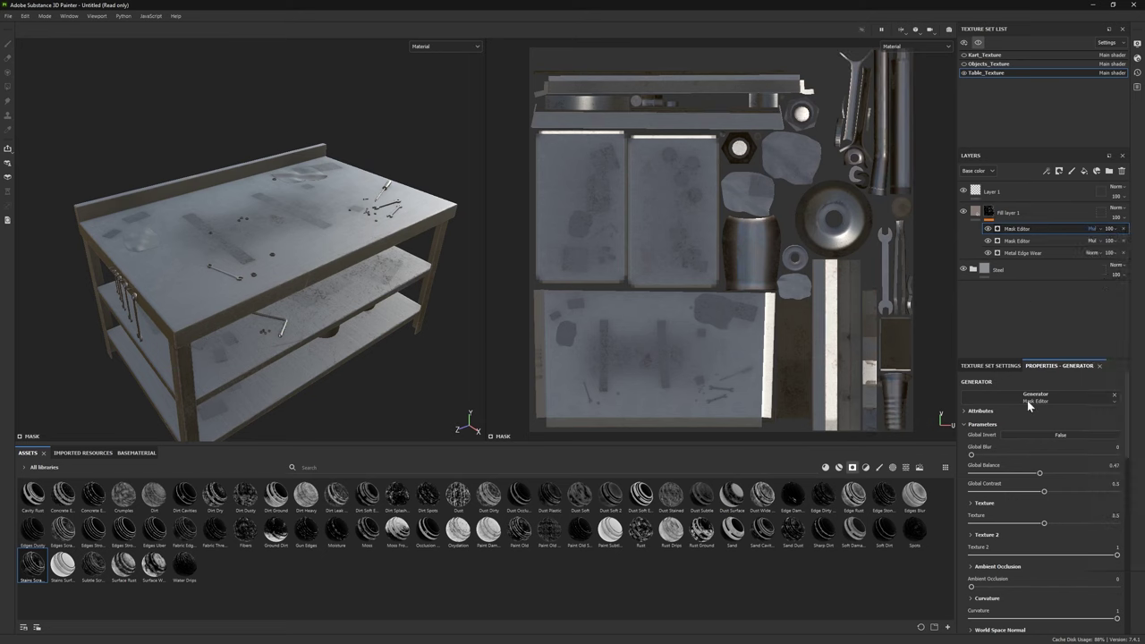
click(1061, 436)
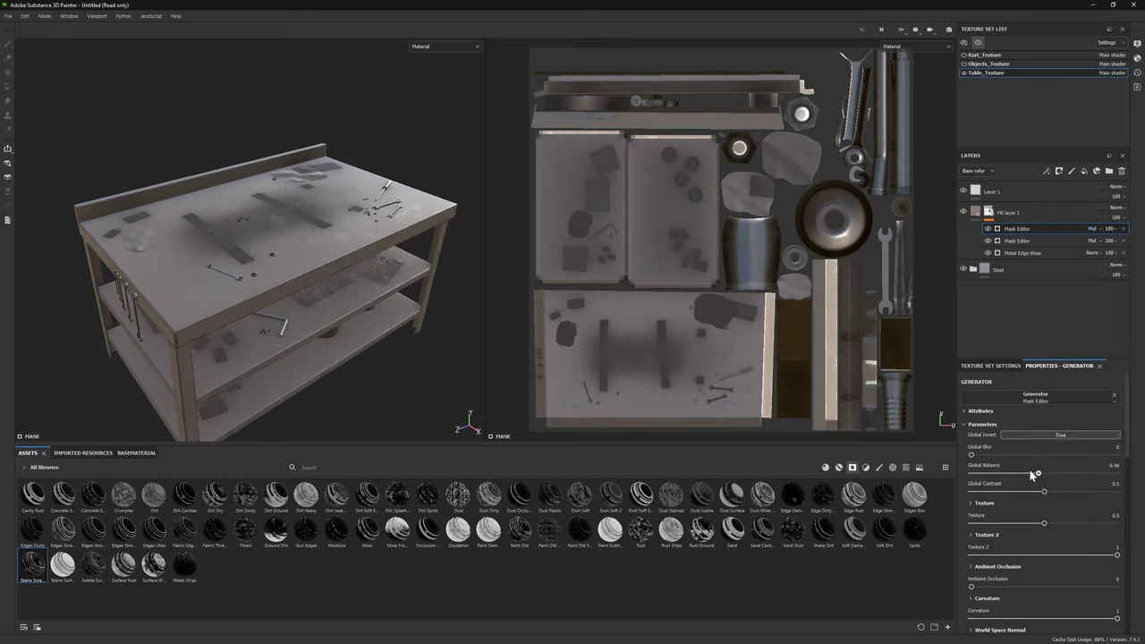
drag(1050, 472, 986, 477)
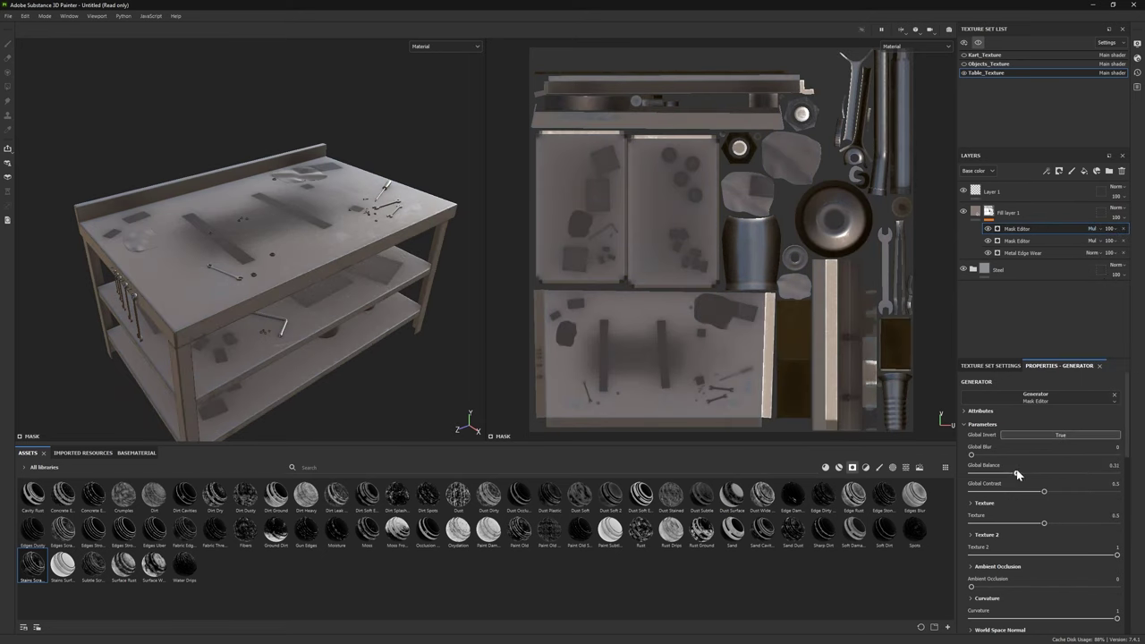
drag(1020, 473, 1023, 473)
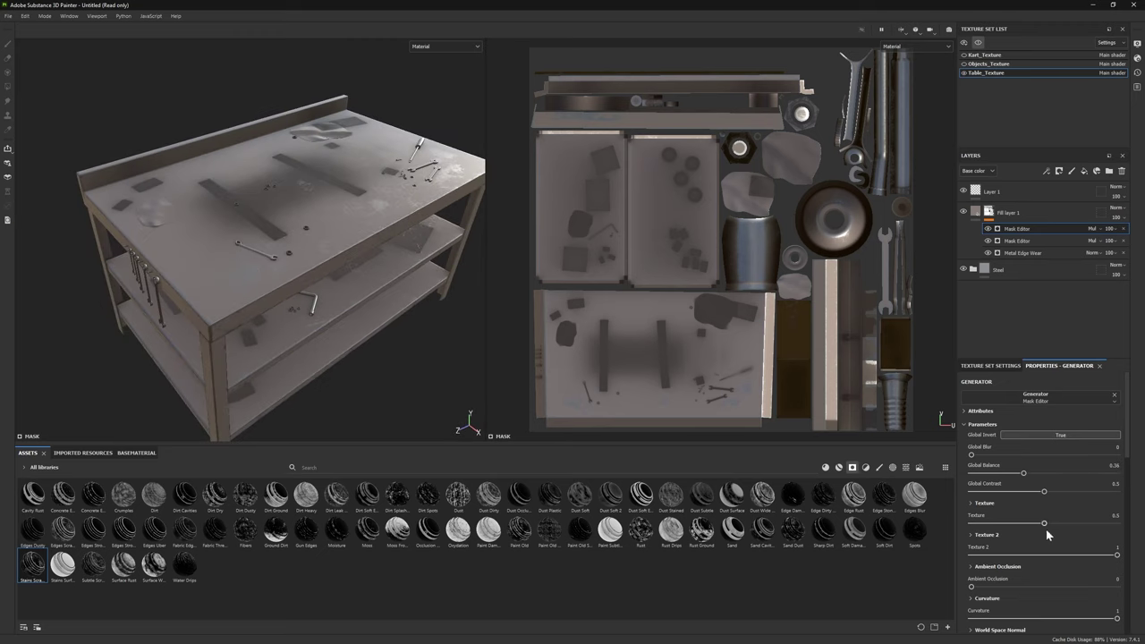
alt+drag(234, 260, 322, 279)
click(1008, 212)
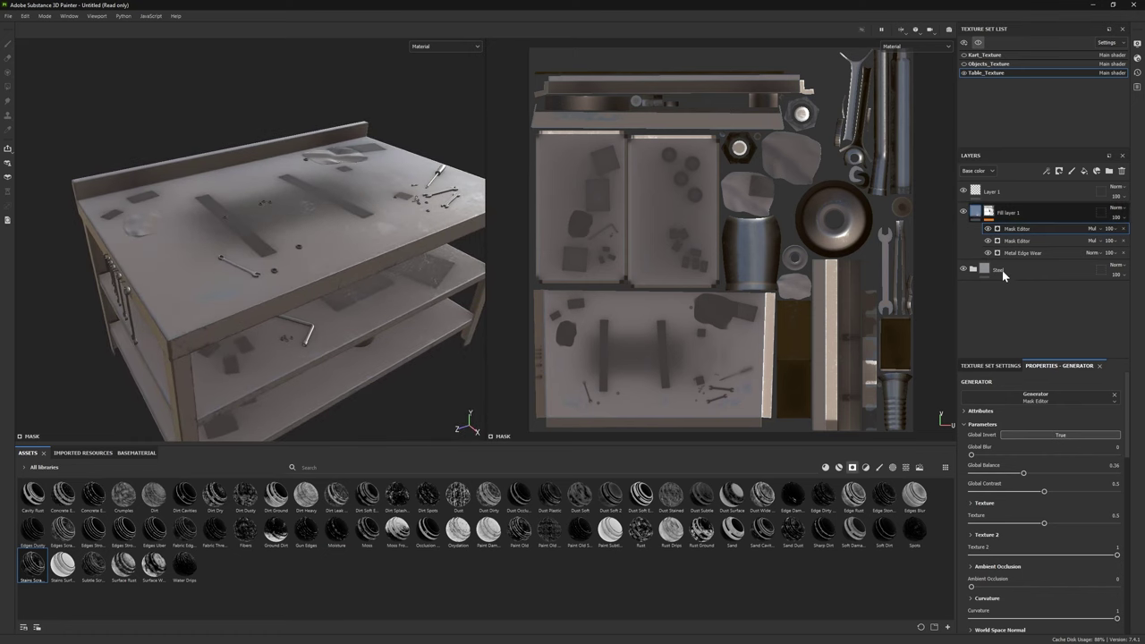
Step: Make the table paint a lighter, warmer colour with roughness raised to 0.5801
click(1040, 541)
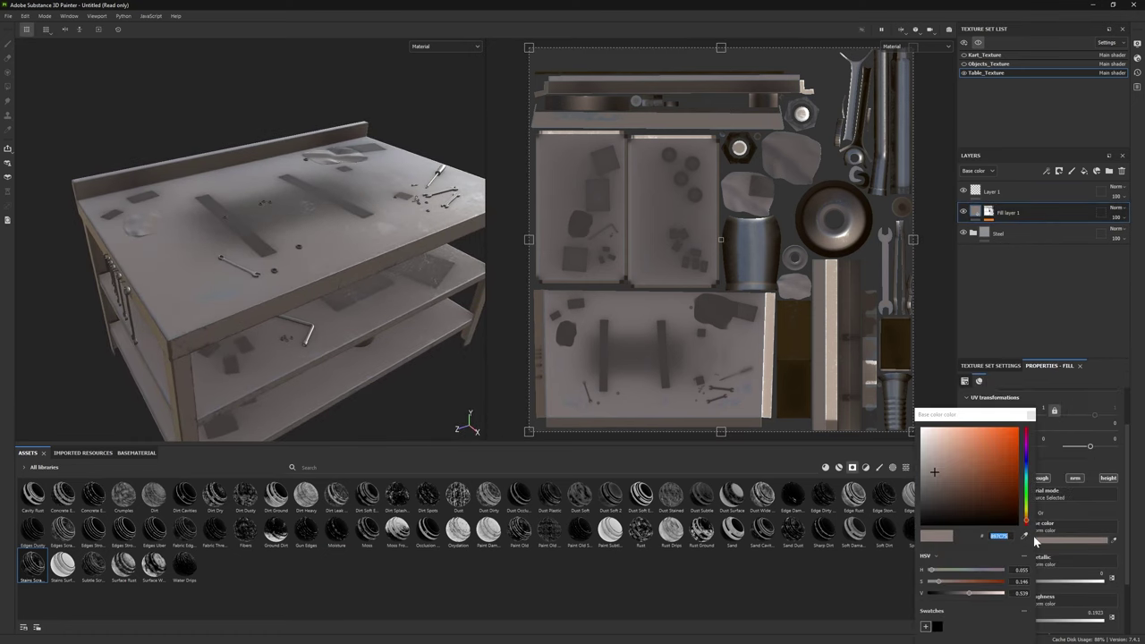
mouse_move(933, 471)
mouse_down()
mouse_move(944, 462)
mouse_move(934, 466)
mouse_up()
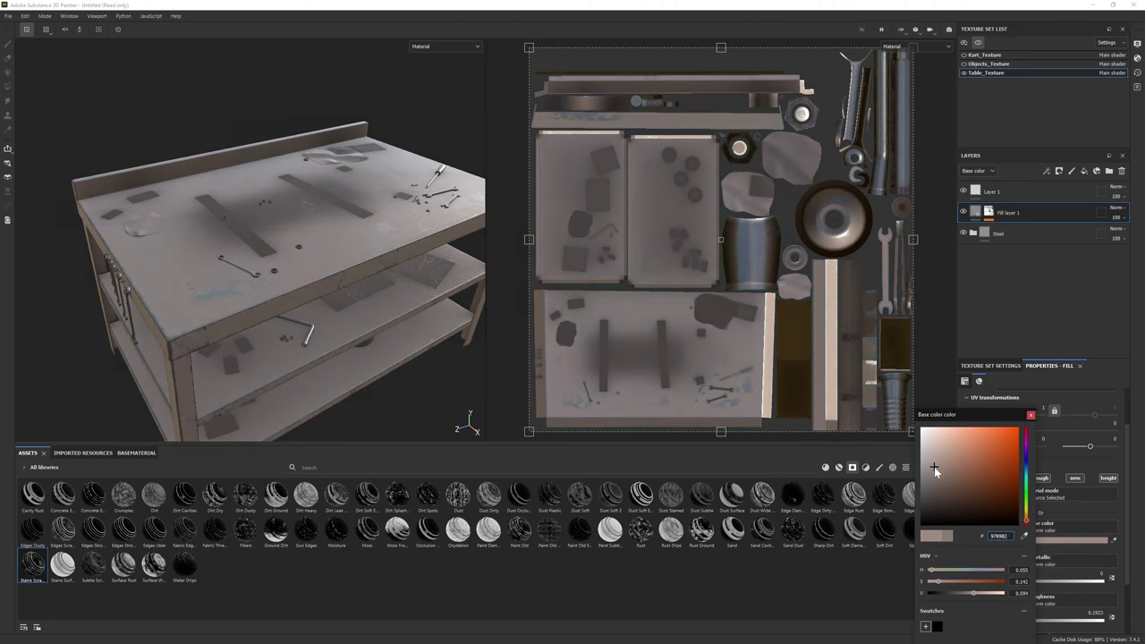
click(1030, 415)
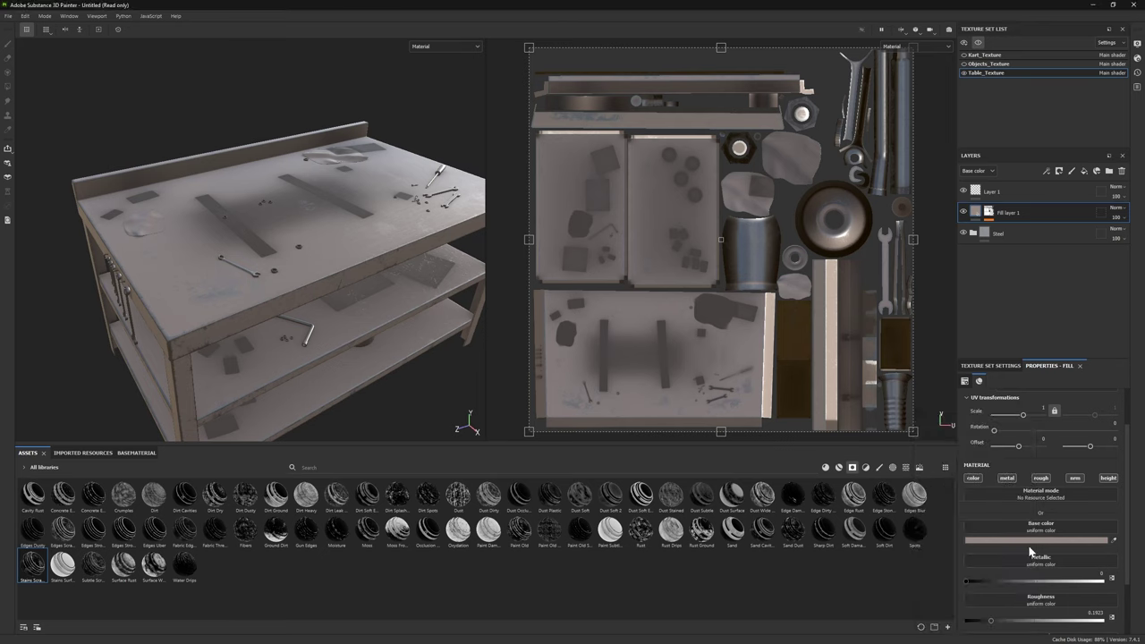
mouse_move(1008, 623)
mouse_down()
mouse_move(1074, 625)
mouse_move(1048, 621)
mouse_up()
click(1030, 540)
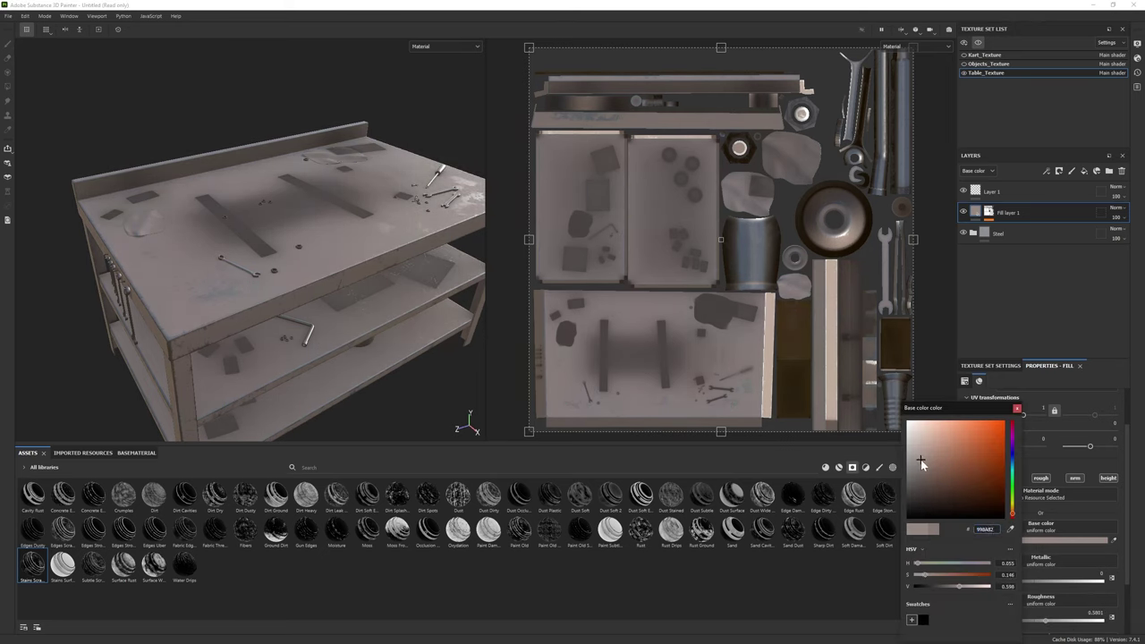
mouse_move(253, 304)
alt+mouse_down()
mouse_move(289, 324)
mouse_move(294, 263)
mouse_move(239, 312)
alt+mouse_up()
Step: Show the Kart and Objects texture sets, frame the scene, and group the table layers into a folder
click(963, 55)
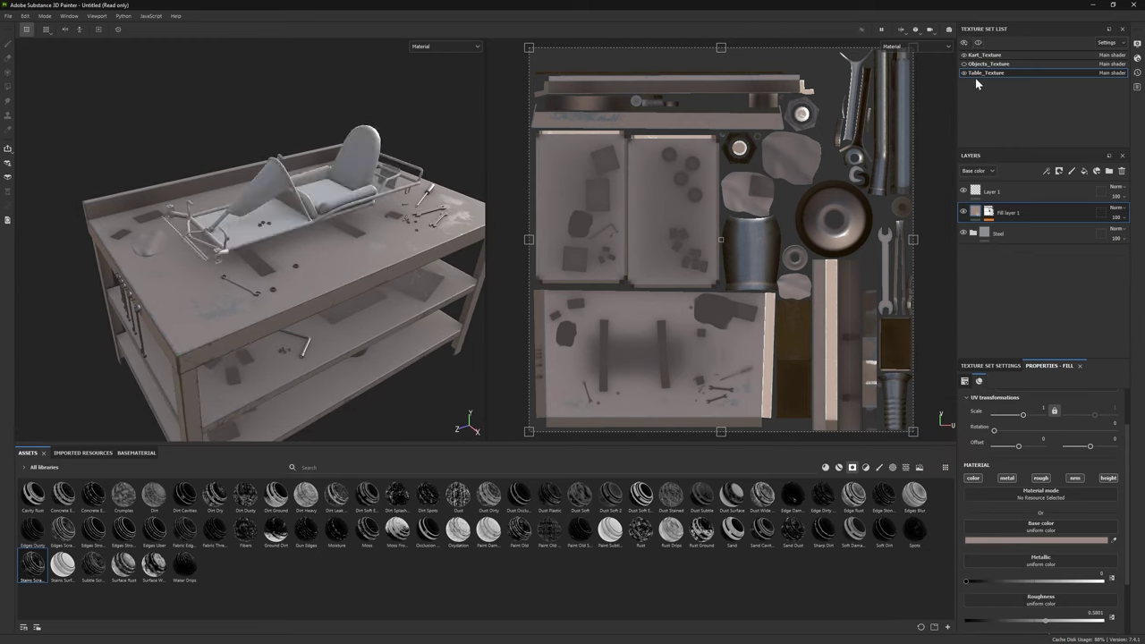
click(963, 63)
key(f)
mouse_move(1005, 212)
mouse_down()
mouse_move(1015, 228)
mouse_move(1023, 216)
mouse_up()
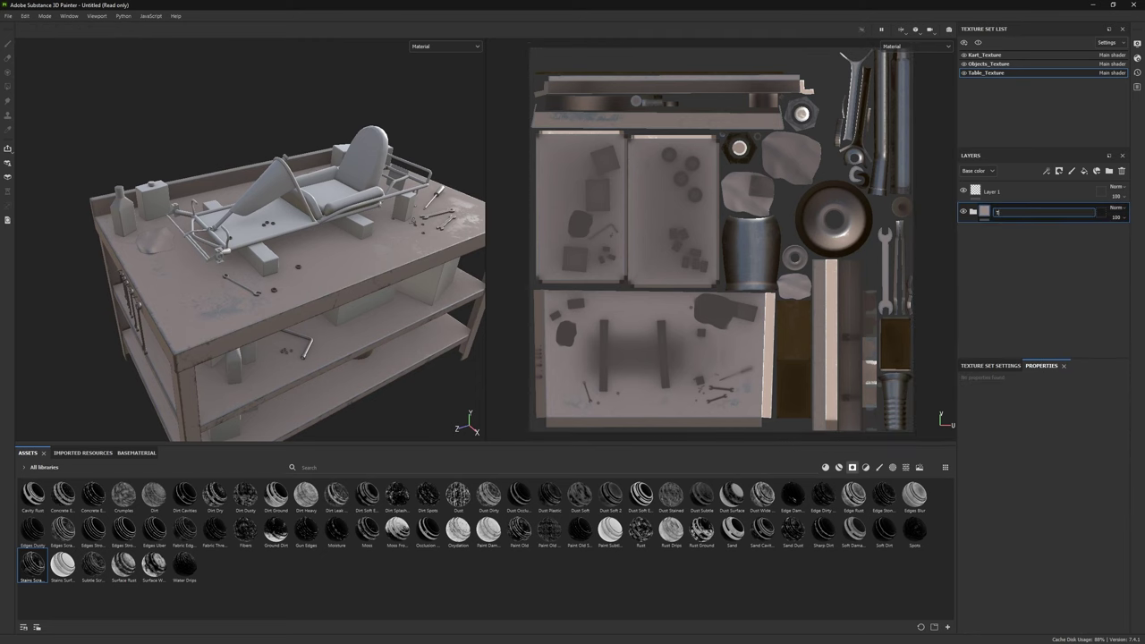
Step: Add a mask to the Table folder and fill it with Polygon Fill
click(1016, 214)
click(8, 86)
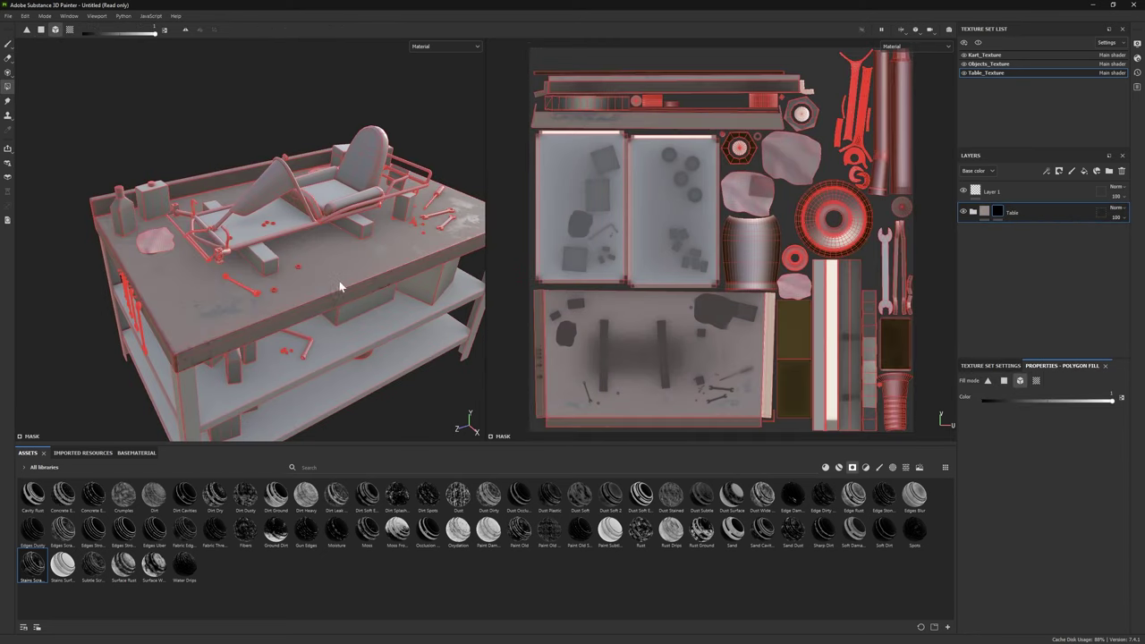
click(8, 43)
alt+drag(161, 223, 213, 240)
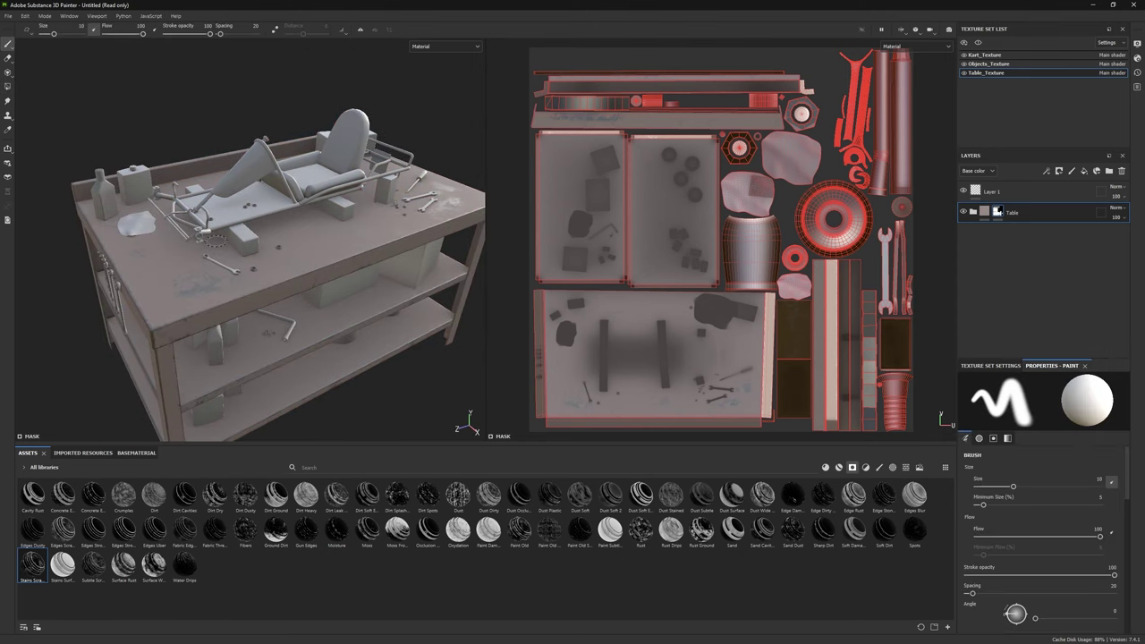
Step: Recolour Fill layer 1 inside the Table folder slightly greyer and filter assets to materials
click(973, 212)
click(1016, 233)
click(1086, 505)
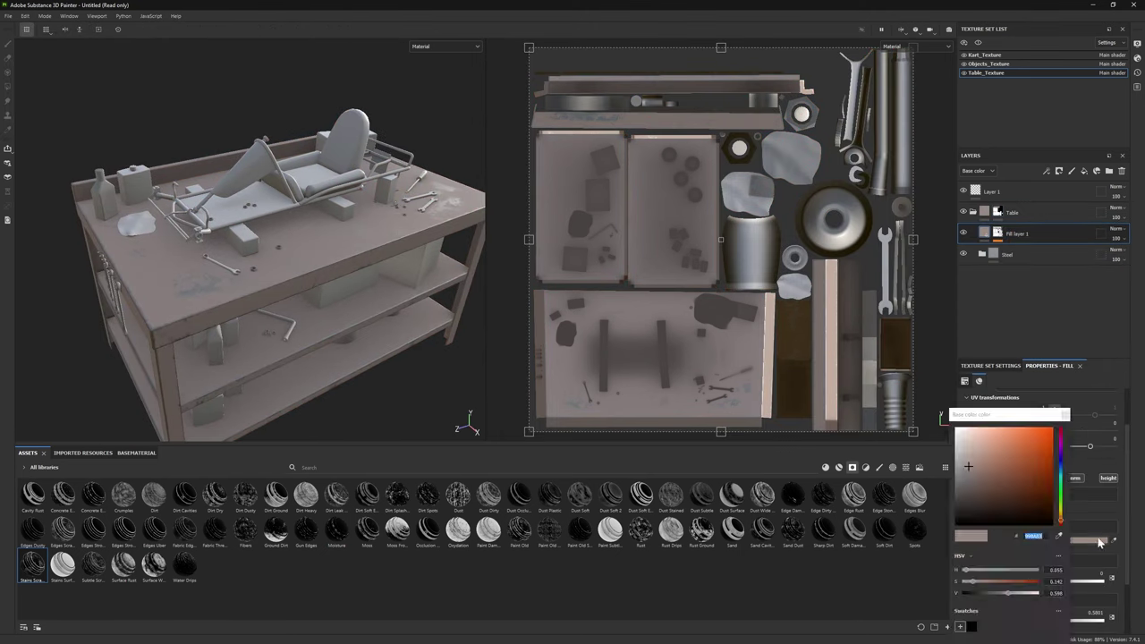
click(971, 464)
mouse_move(250, 263)
alt+mouse_down()
mouse_move(197, 268)
mouse_move(288, 277)
mouse_move(231, 271)
alt+mouse_up()
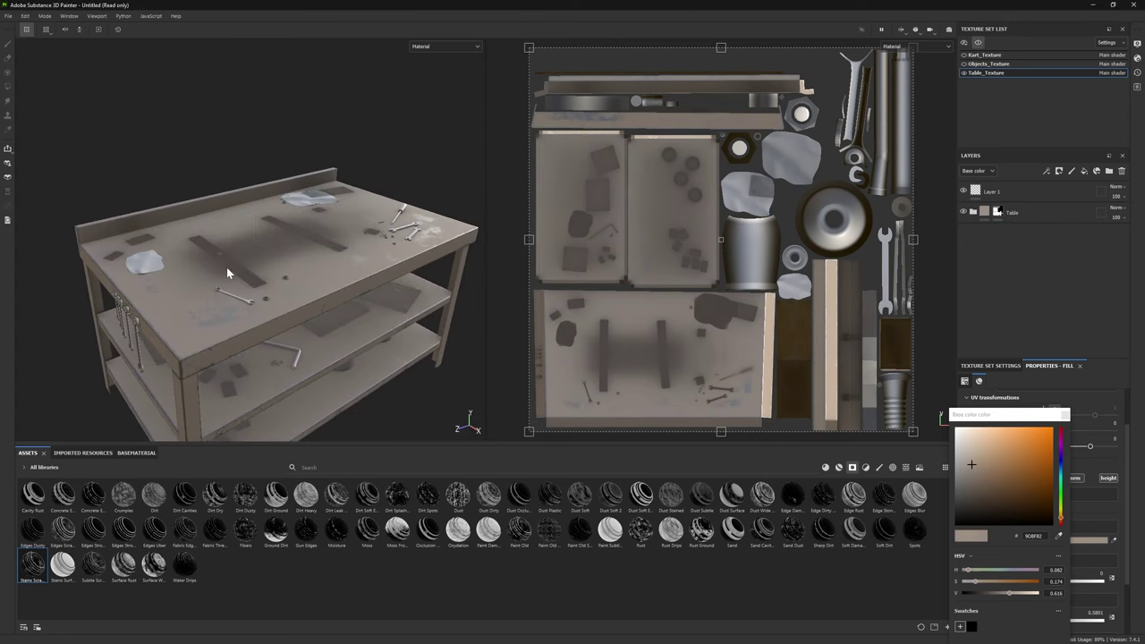
scroll(241, 279, up, 3)
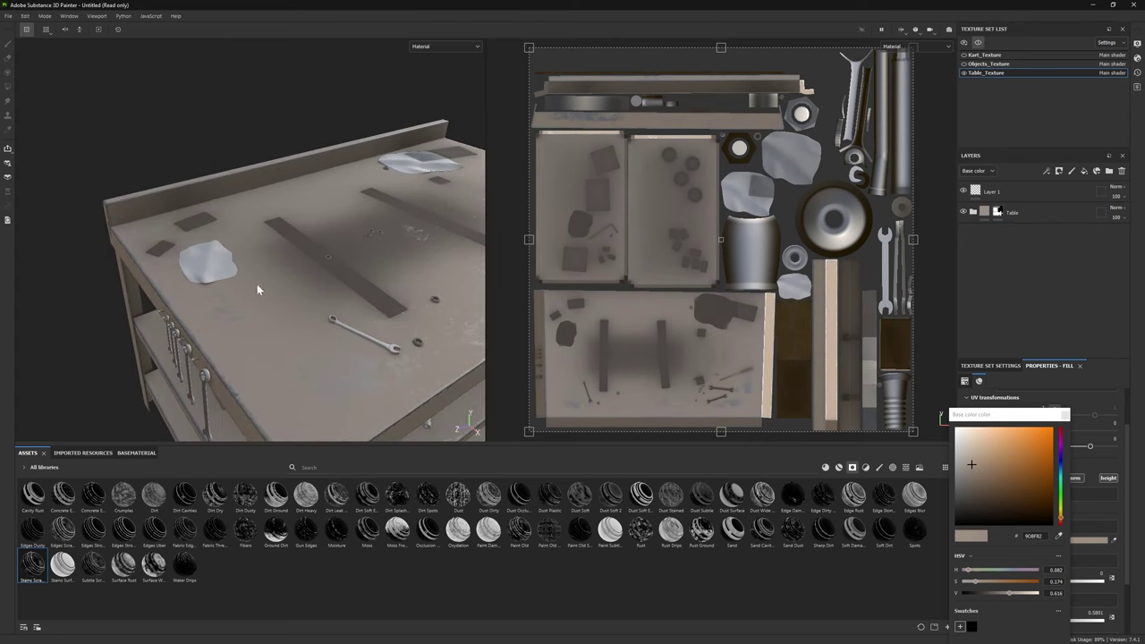
click(839, 467)
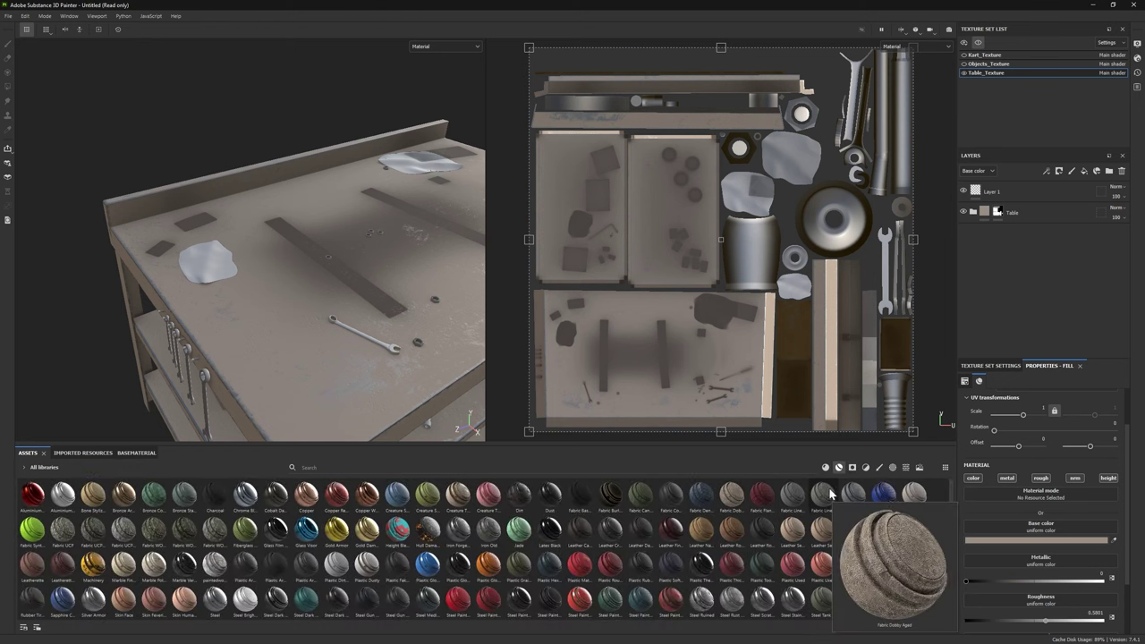
Step: Add the Fabric WOODLAND Dirty material to the table and set UV scale 7.86
drag(190, 528, 1044, 231)
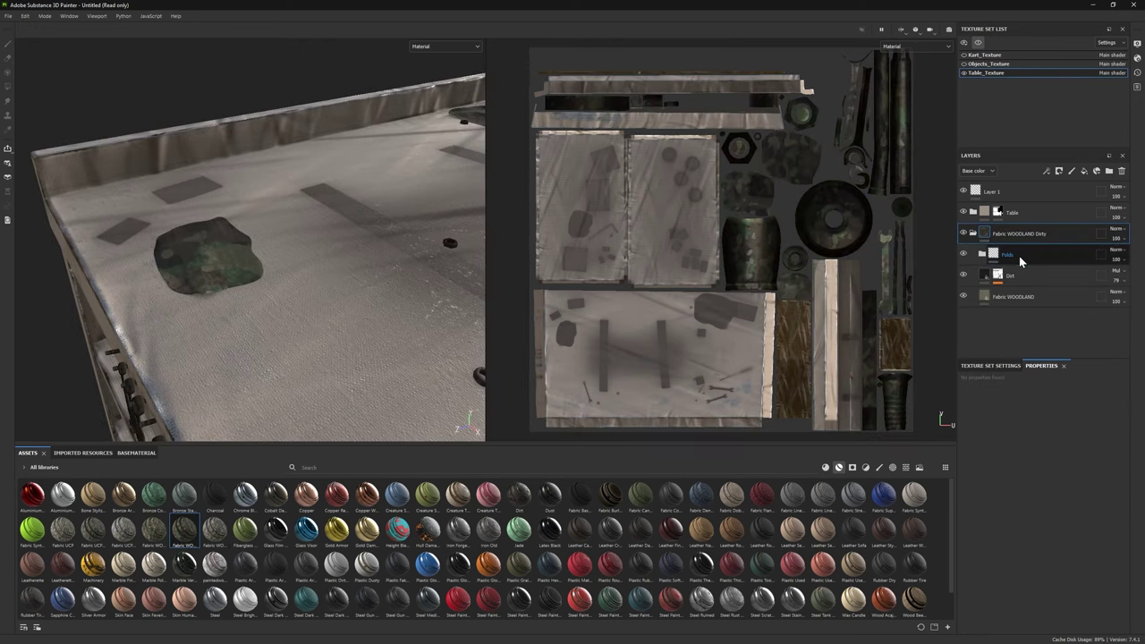
click(1019, 260)
click(963, 309)
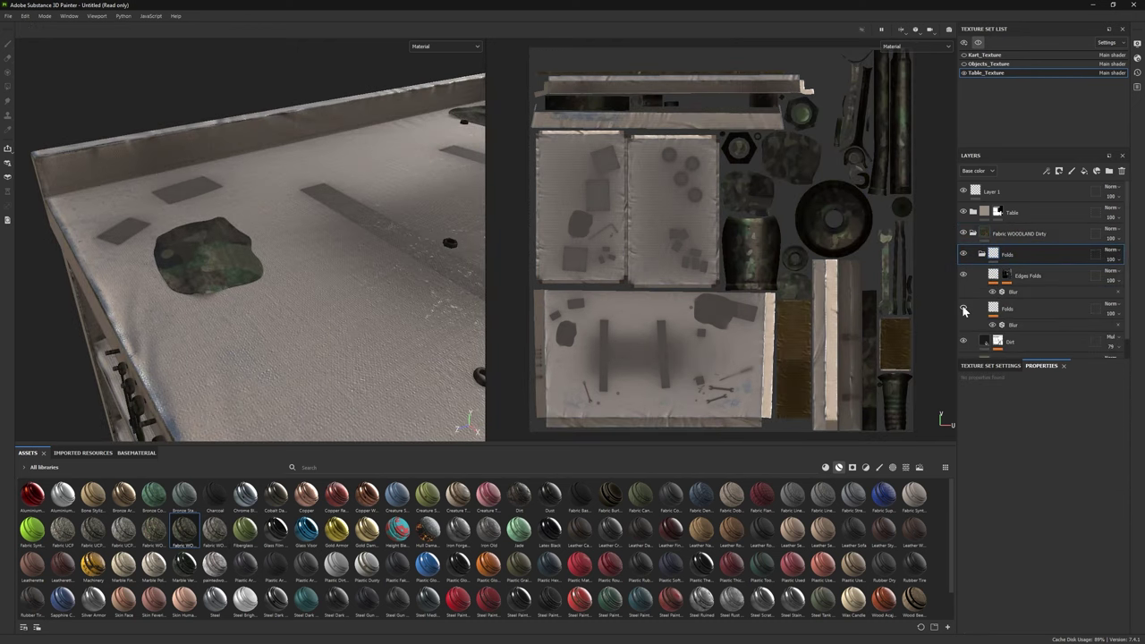
click(963, 309)
scroll(975, 329, down, 1)
click(963, 322)
click(963, 322)
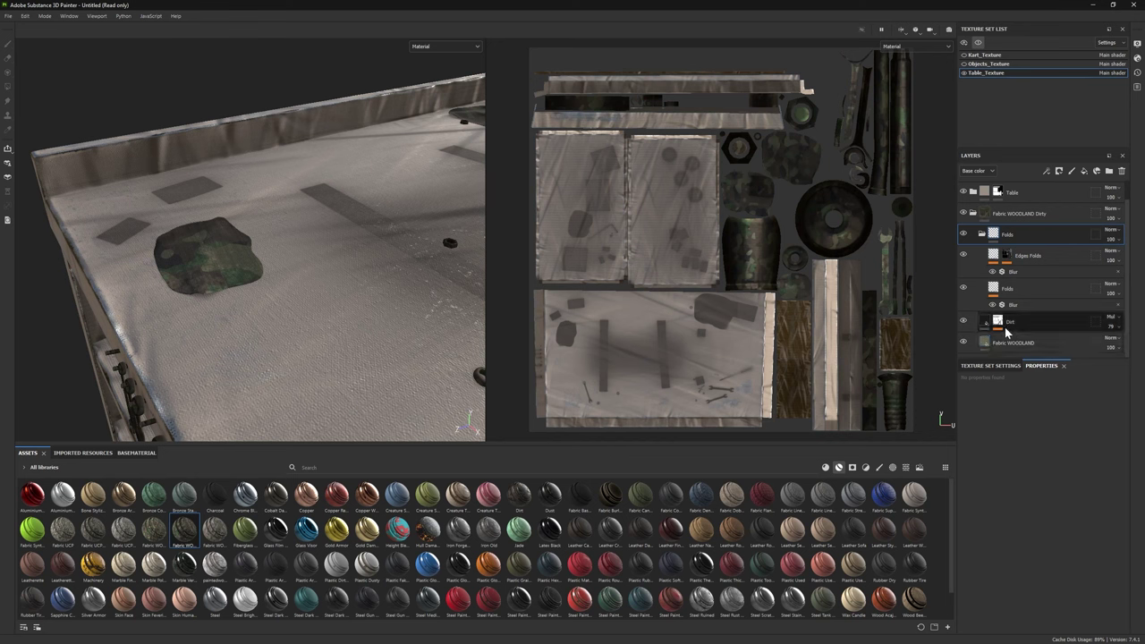
click(1029, 343)
drag(1026, 415, 1028, 415)
Step: Set the fabric's Color 01 dark and Color 02 light tan
click(1037, 565)
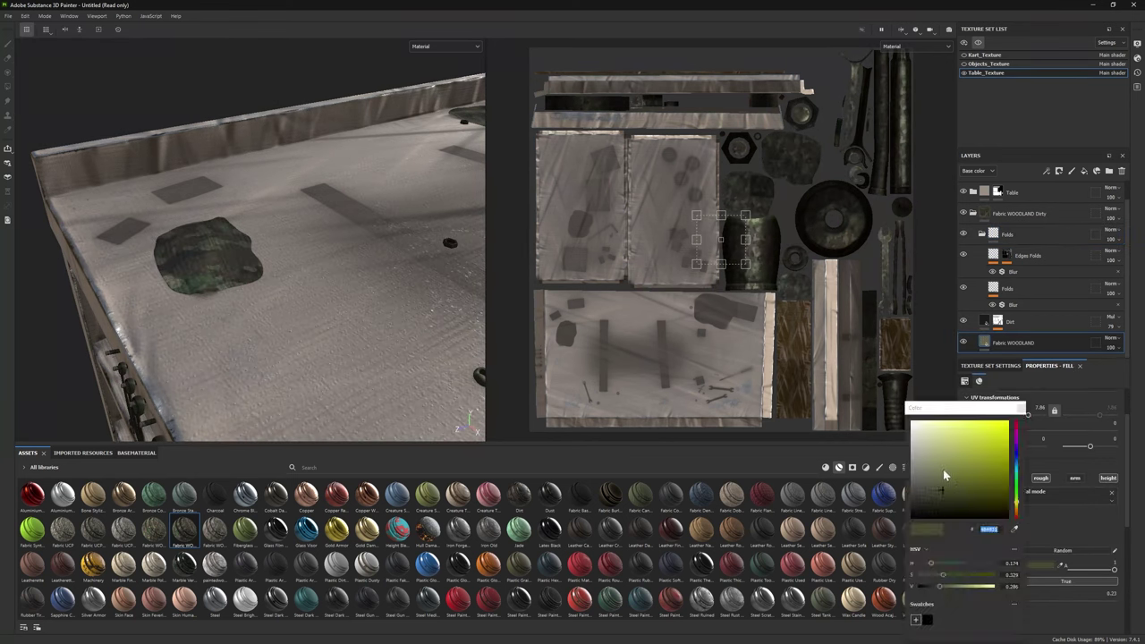
click(921, 529)
scroll(1031, 556, down, 1)
scroll(1031, 557, down, 5)
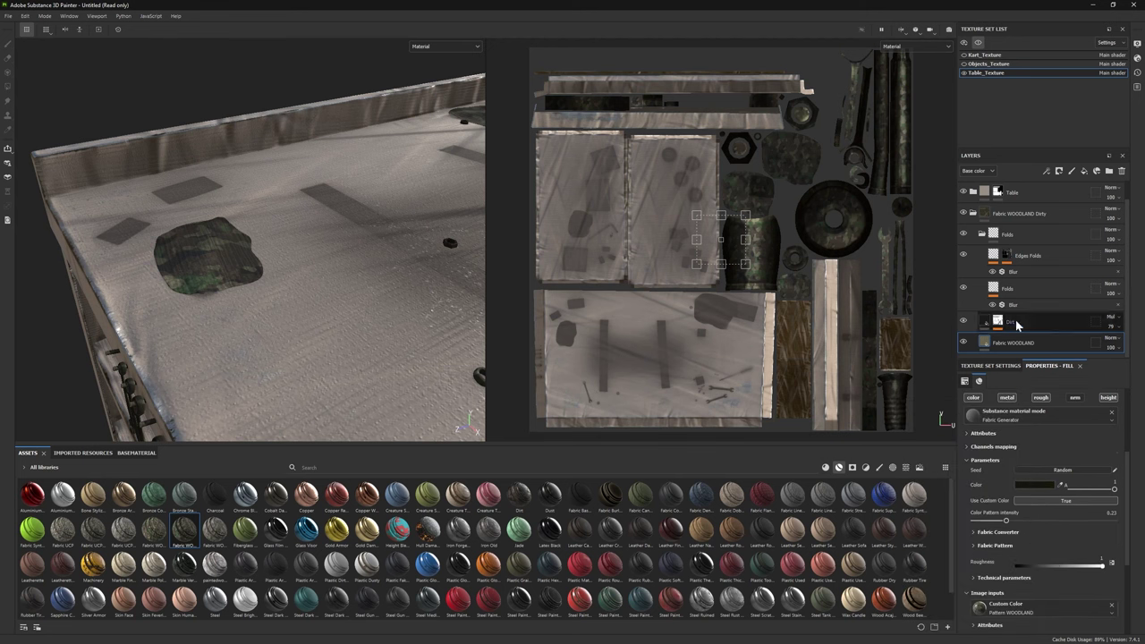
click(1031, 549)
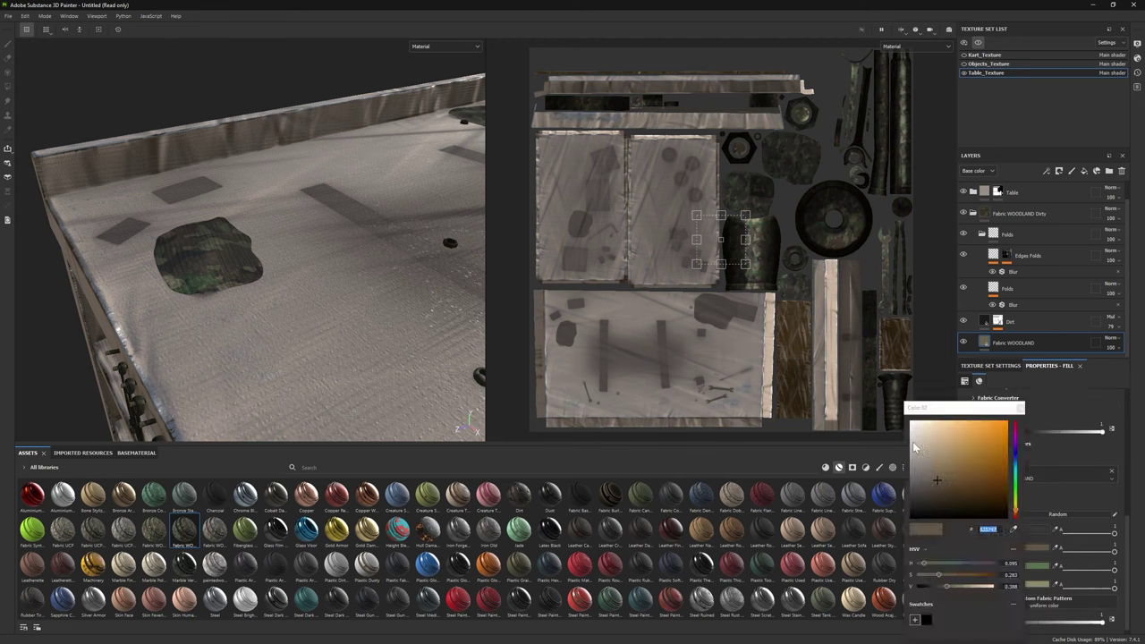
mouse_move(918, 447)
mouse_down()
mouse_move(944, 455)
mouse_move(922, 451)
mouse_up()
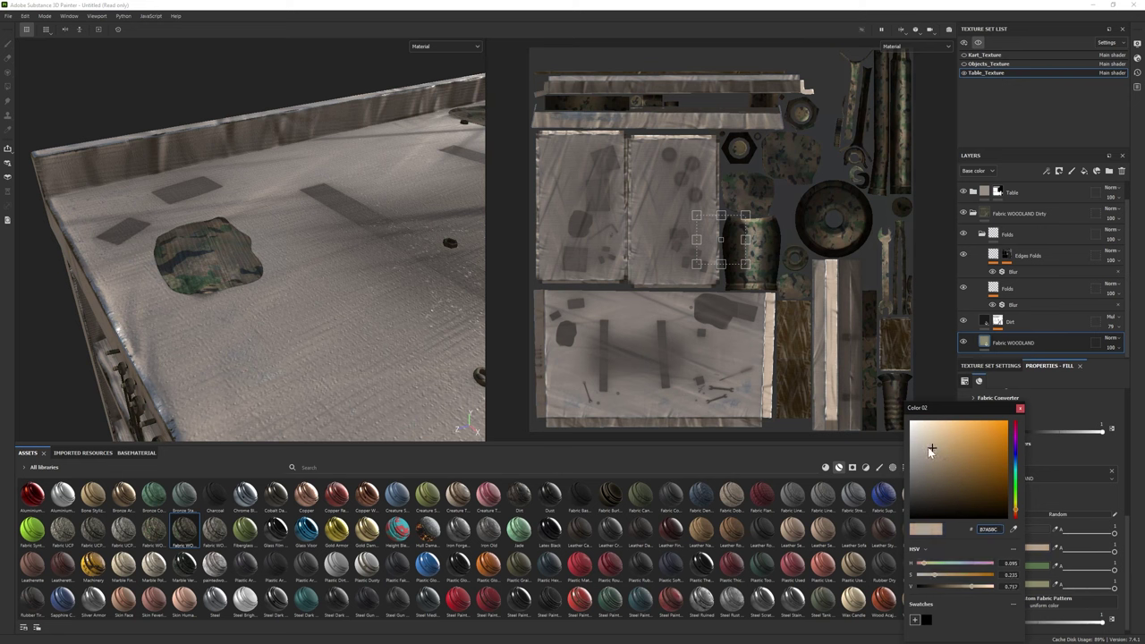
click(1032, 450)
Step: Make fabric Color 03 and Color 04 the same beige as Color 01
click(1026, 566)
click(1027, 570)
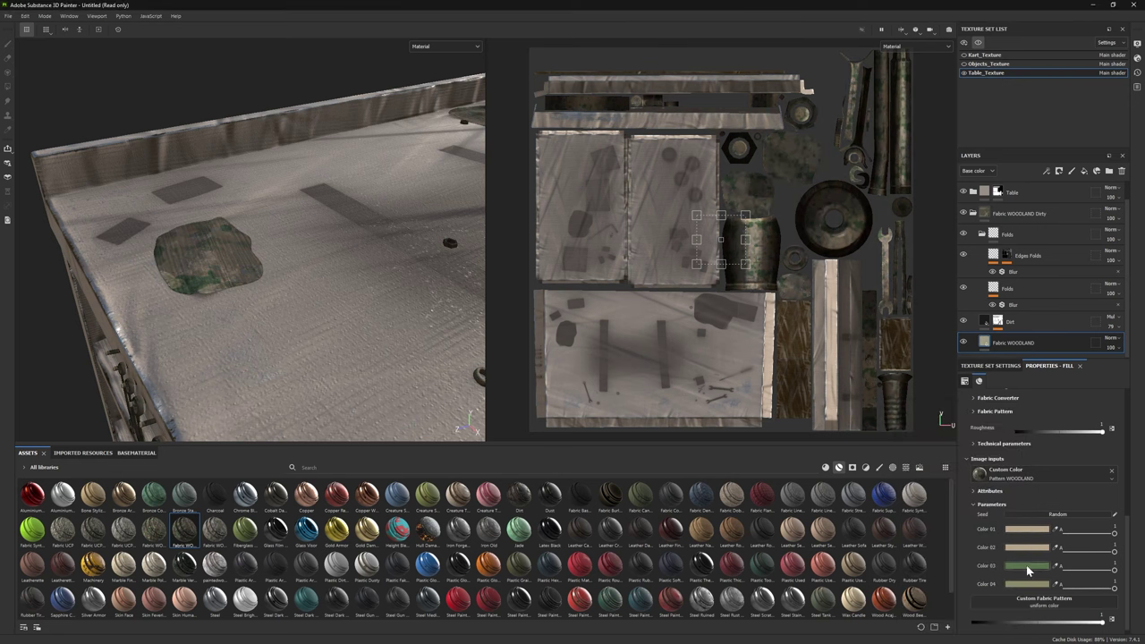
click(1026, 566)
click(1027, 528)
click(1026, 584)
click(1011, 410)
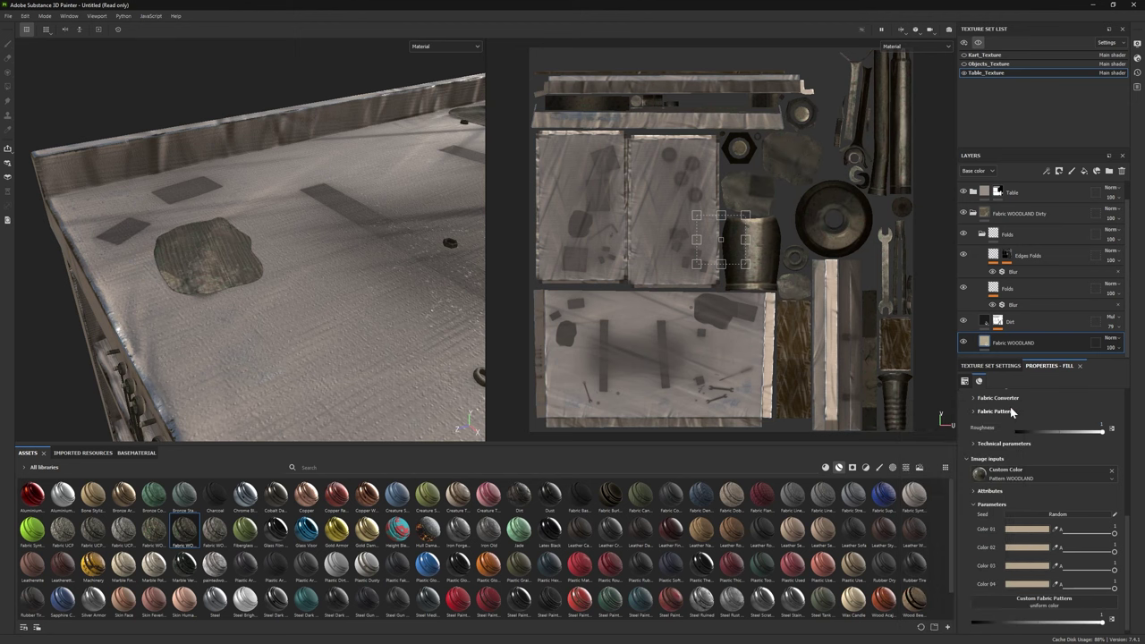
alt+drag(250, 402, 339, 406)
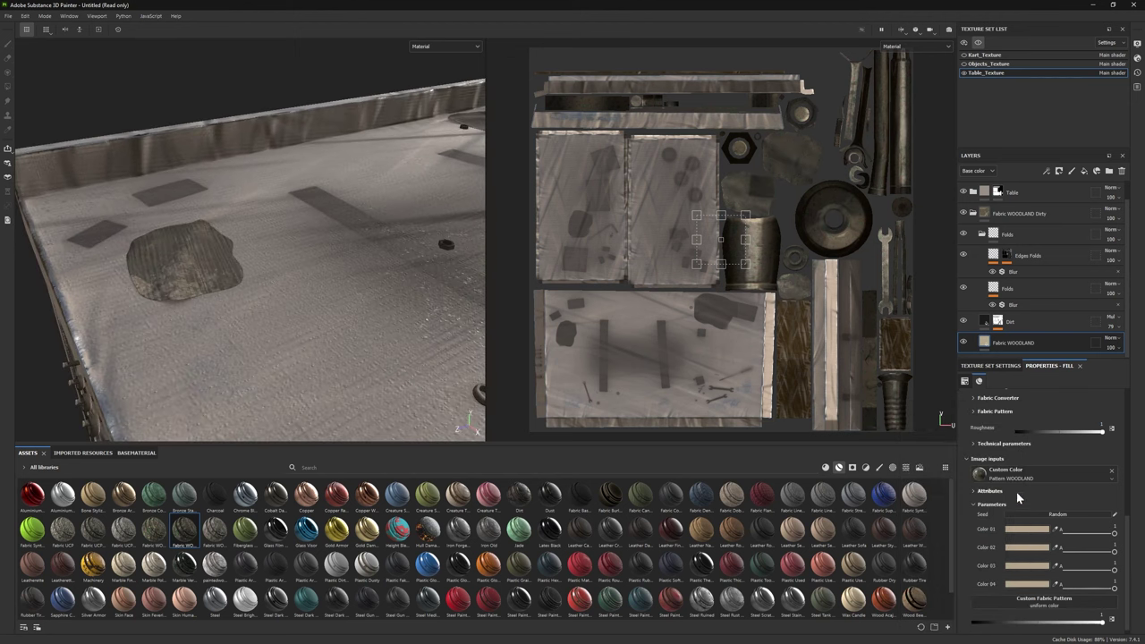
scroll(1024, 520, up, 1)
Step: Make the fabric weave finer and raise the colour pattern intensity
click(994, 430)
drag(1000, 461, 1007, 461)
alt+drag(269, 286, 322, 286)
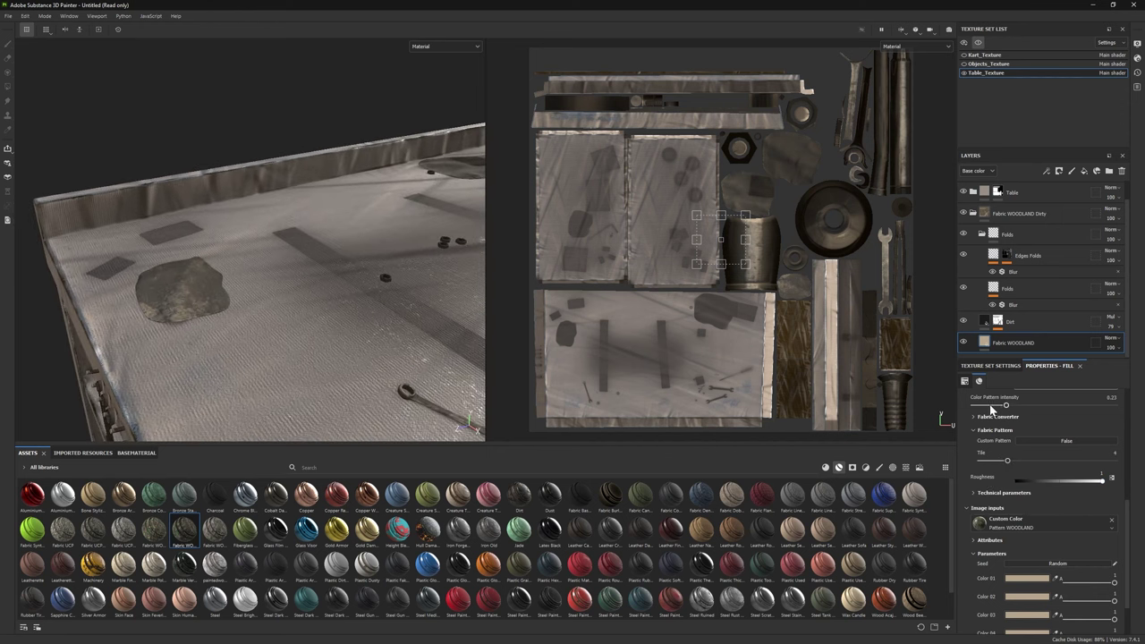
drag(993, 409, 1085, 409)
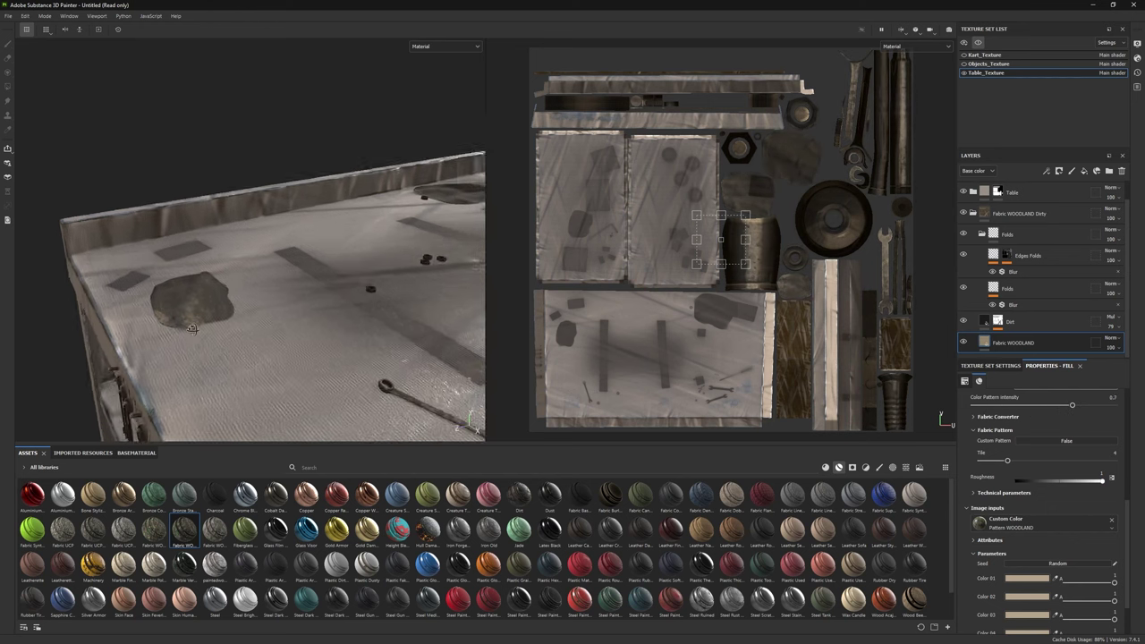
scroll(1042, 532, up, 5)
scroll(1043, 535, down, 4)
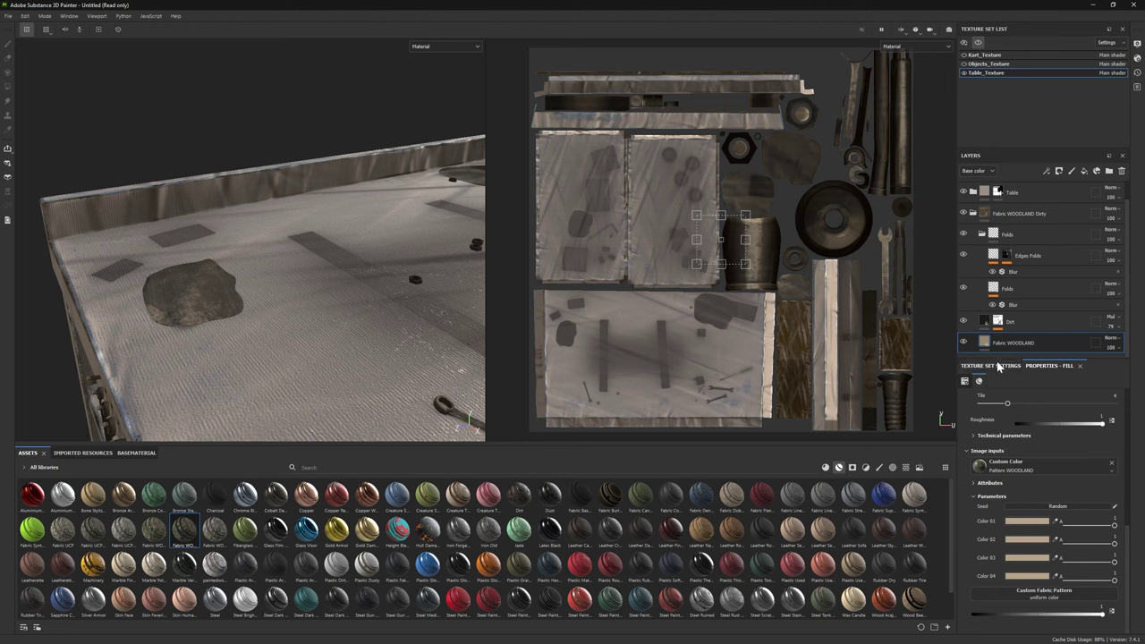
Step: Rework fabric Color 01 to a lighter brown
click(1026, 520)
click(939, 470)
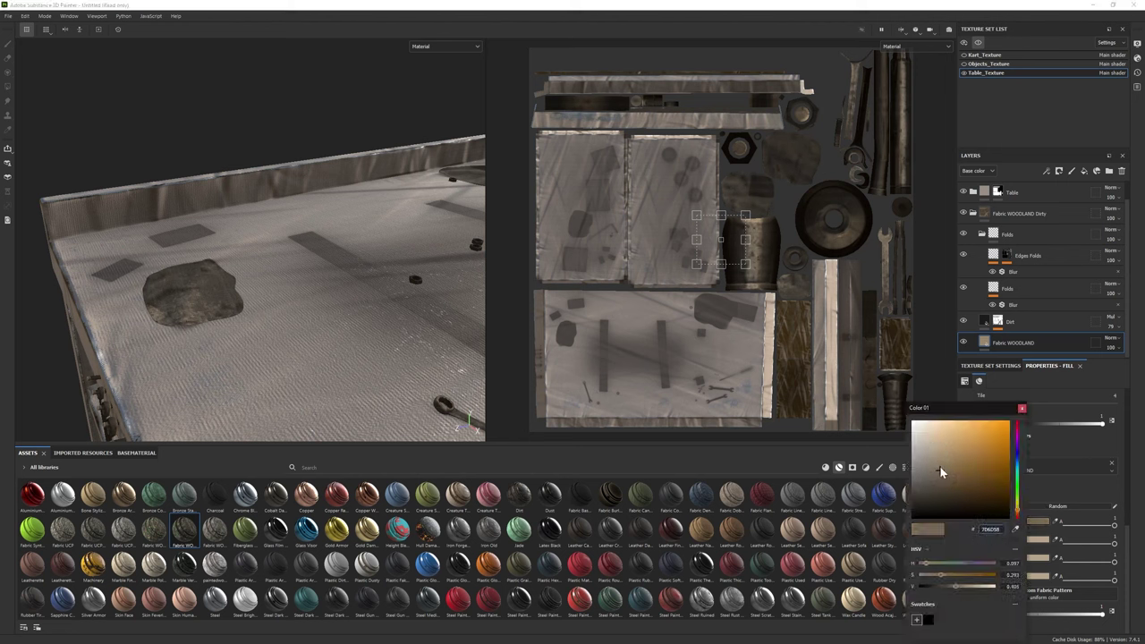
click(937, 455)
click(941, 451)
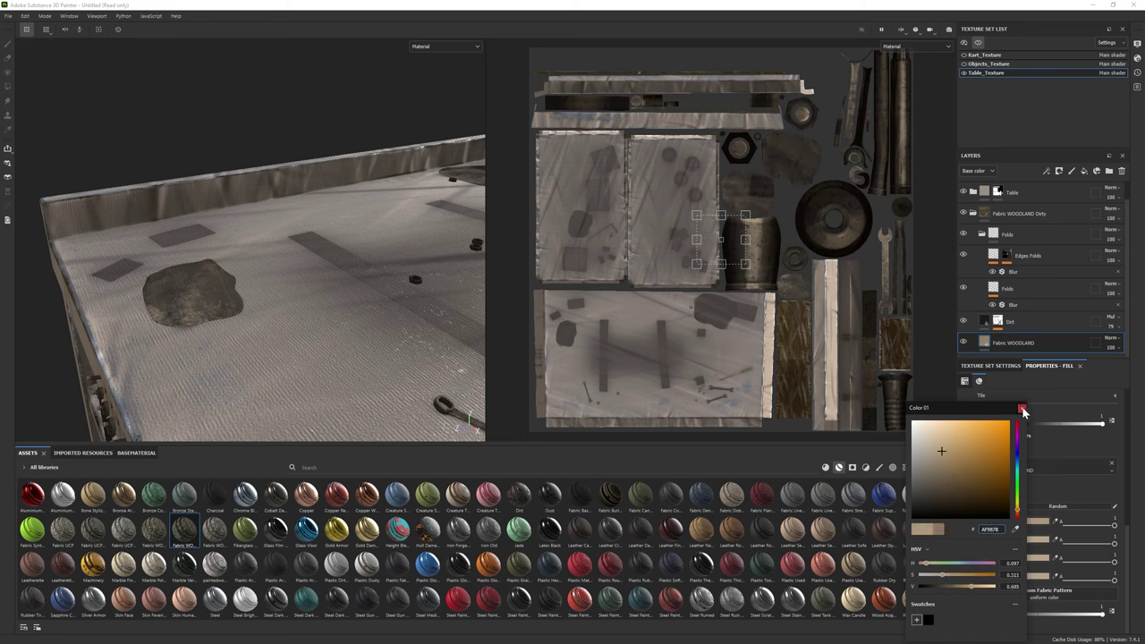
click(1022, 409)
Step: Raise the MG Dirt generator's dirt level to 0.79
click(999, 321)
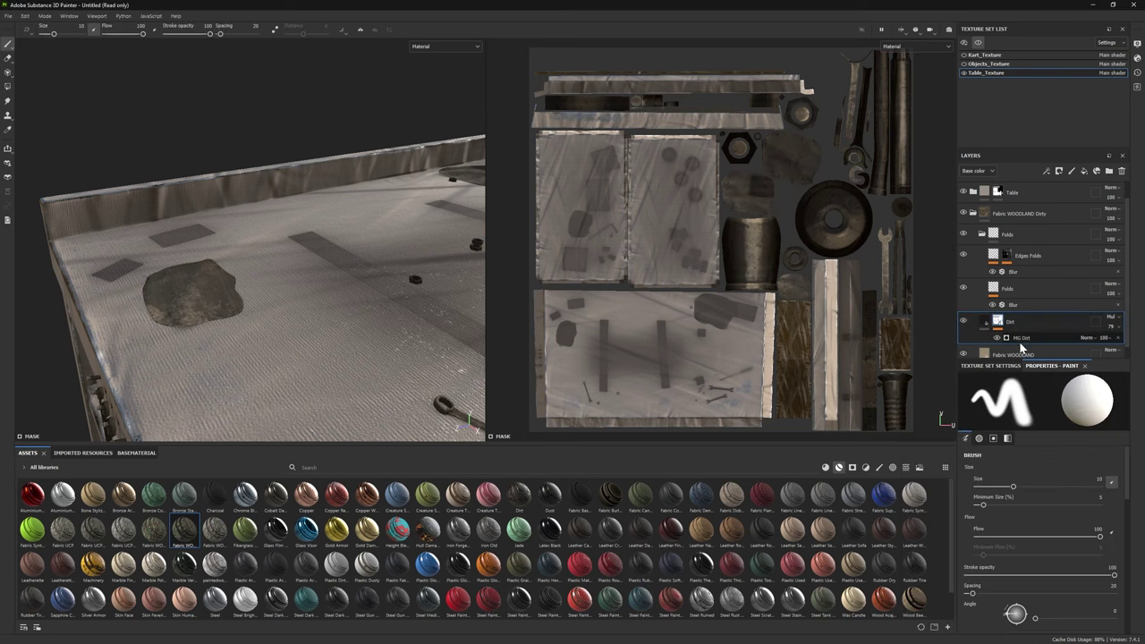
click(1021, 337)
drag(1084, 470, 1086, 471)
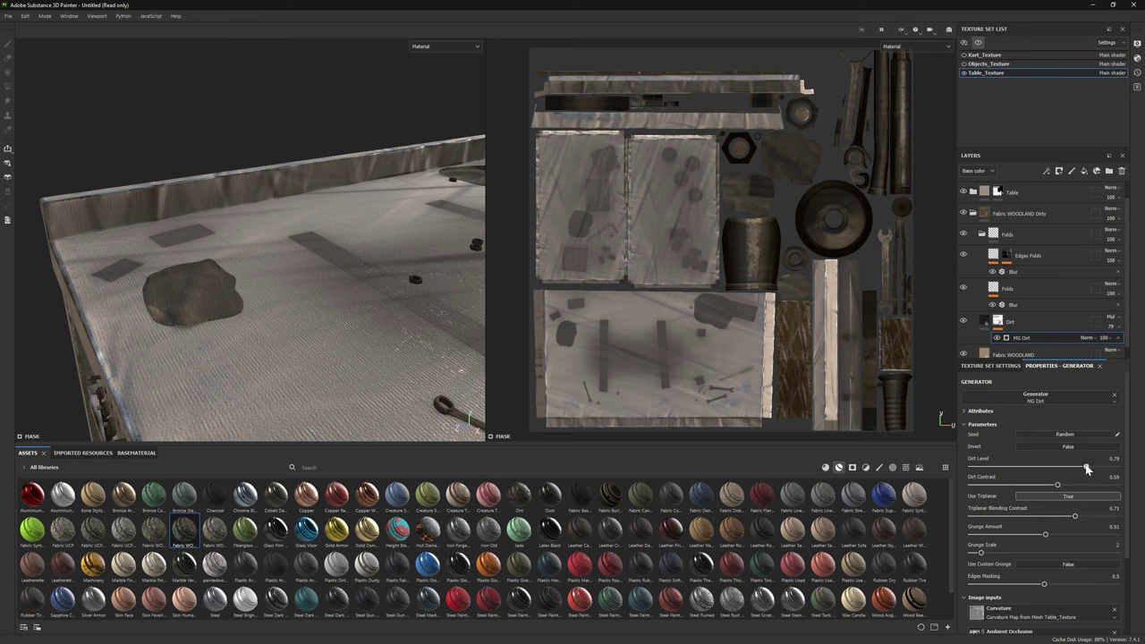
alt+drag(69, 328, 233, 287)
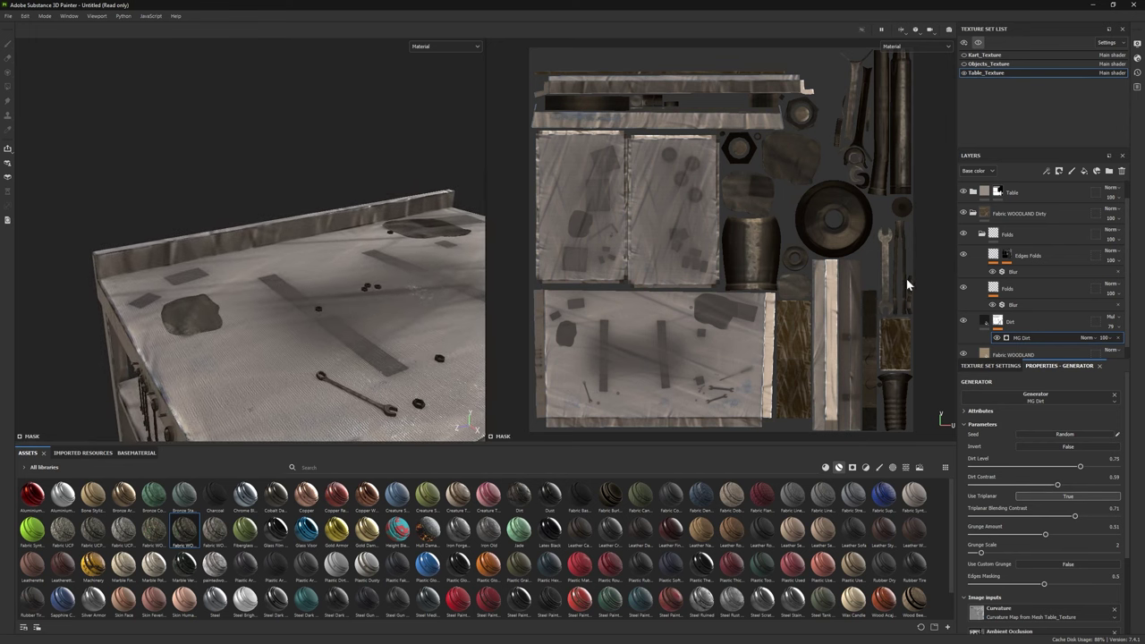
Step: Add a black mask to the fabric layer folder
right_click(1005, 227)
click(1007, 235)
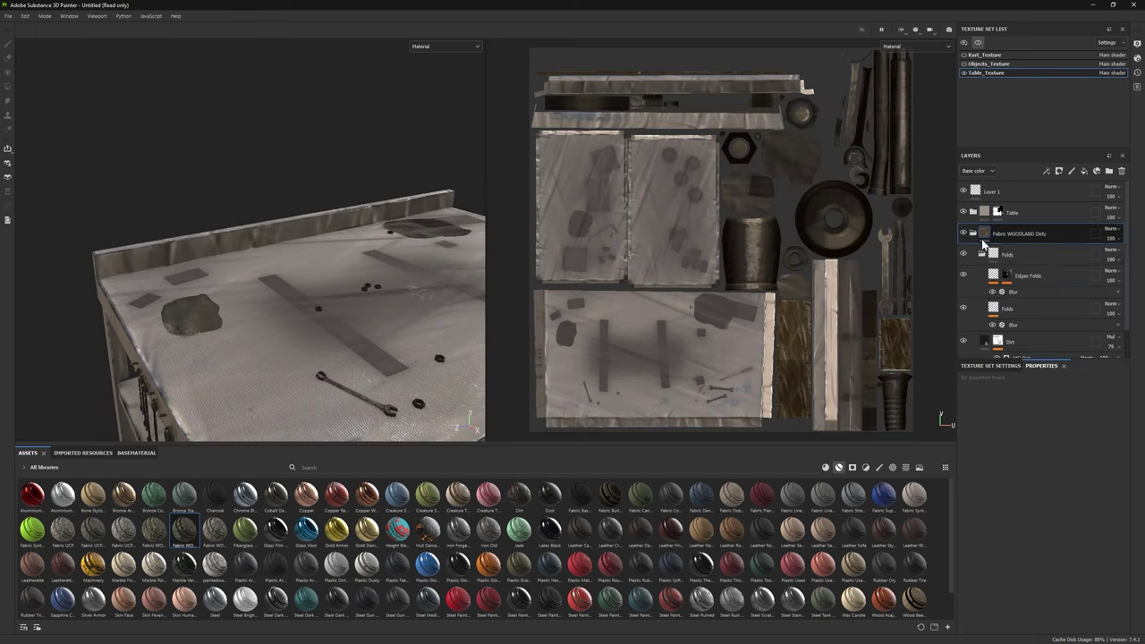
right_click(1006, 235)
click(1028, 256)
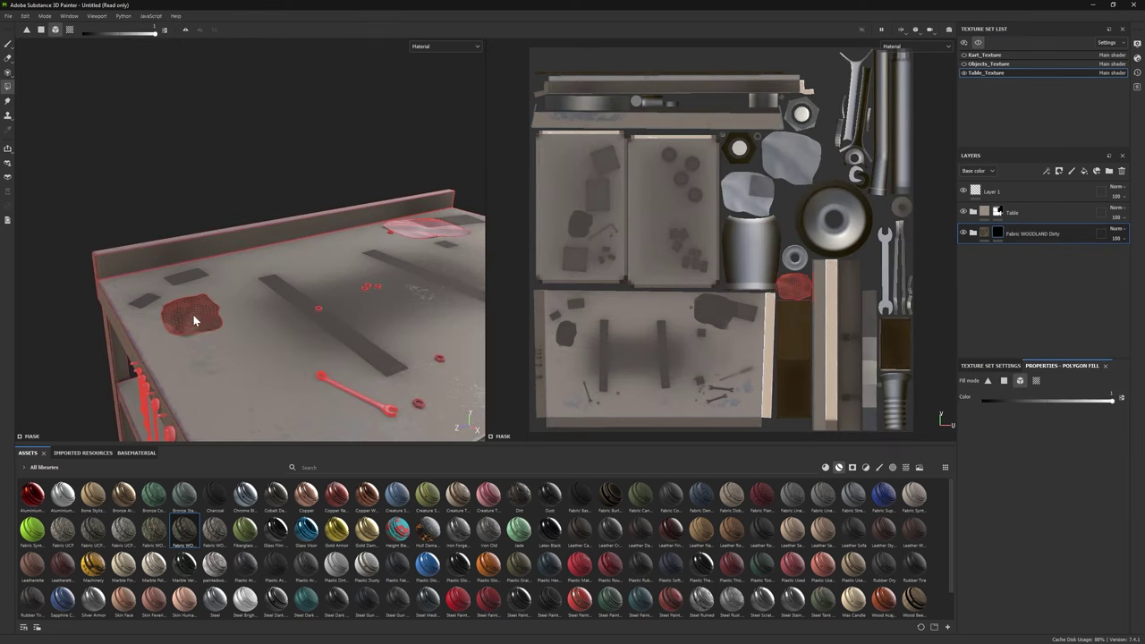
Step: Add the Silver Armor material as a new layer in the stack
alt+drag(369, 277, 281, 373)
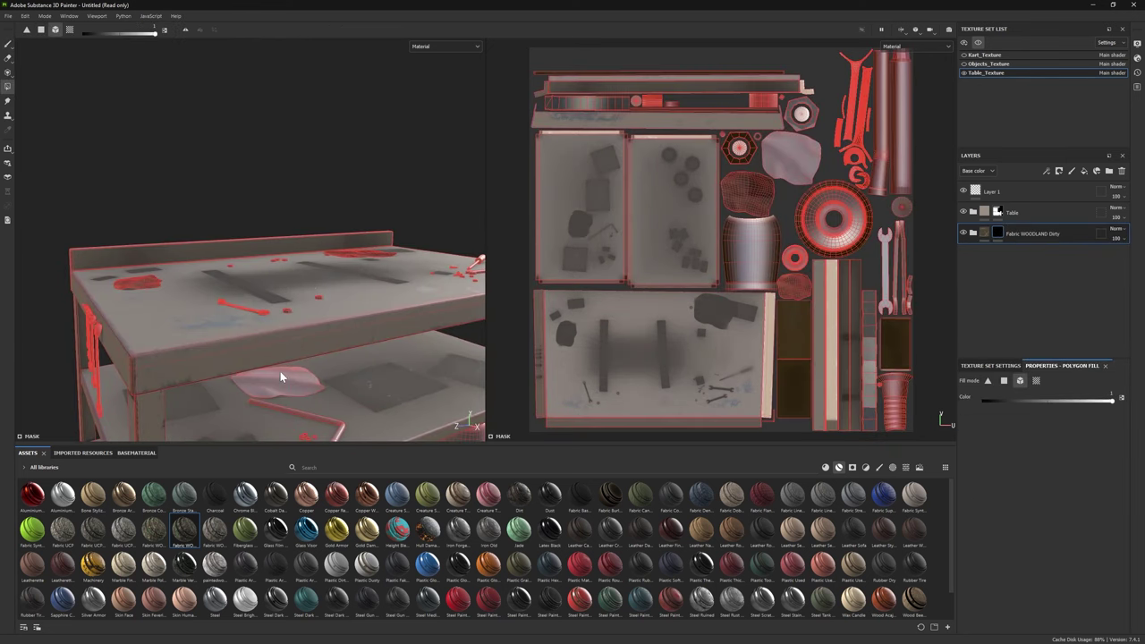
click(9, 47)
scroll(264, 319, up, 6)
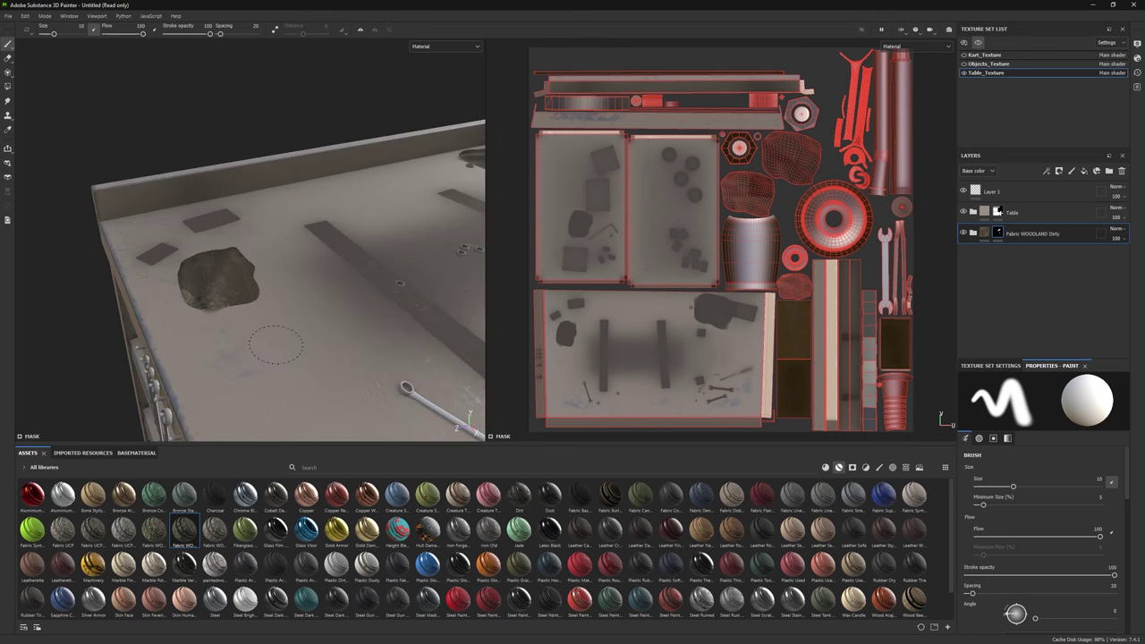
scroll(263, 319, down, 5)
alt+drag(308, 311, 193, 259)
scroll(438, 558, down, 1)
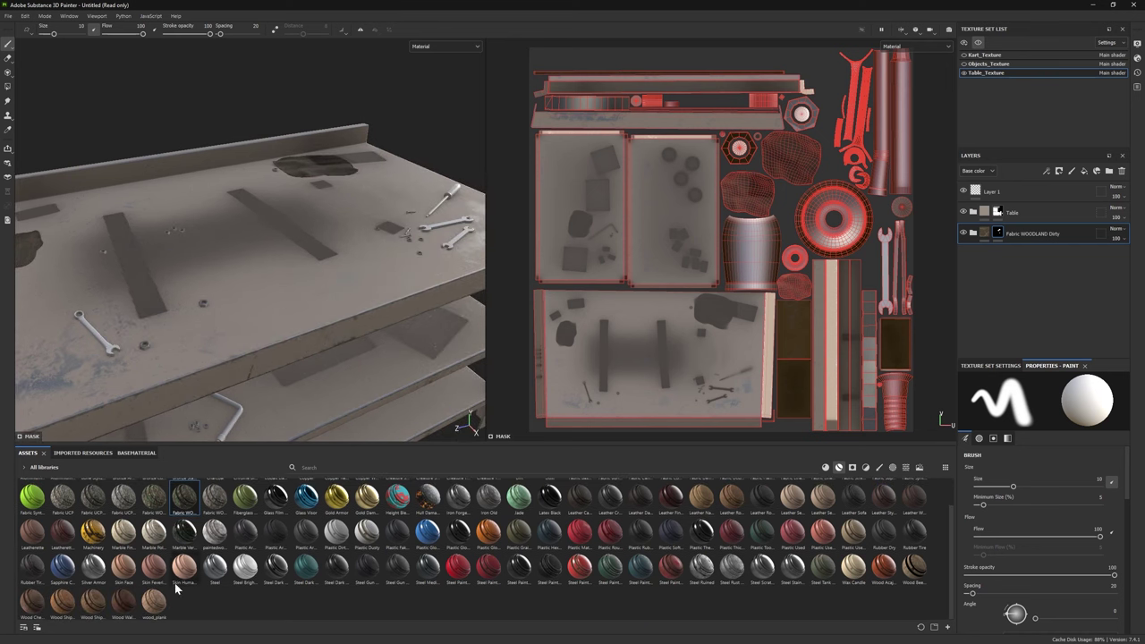
drag(93, 565, 177, 331)
scroll(254, 244, up, 5)
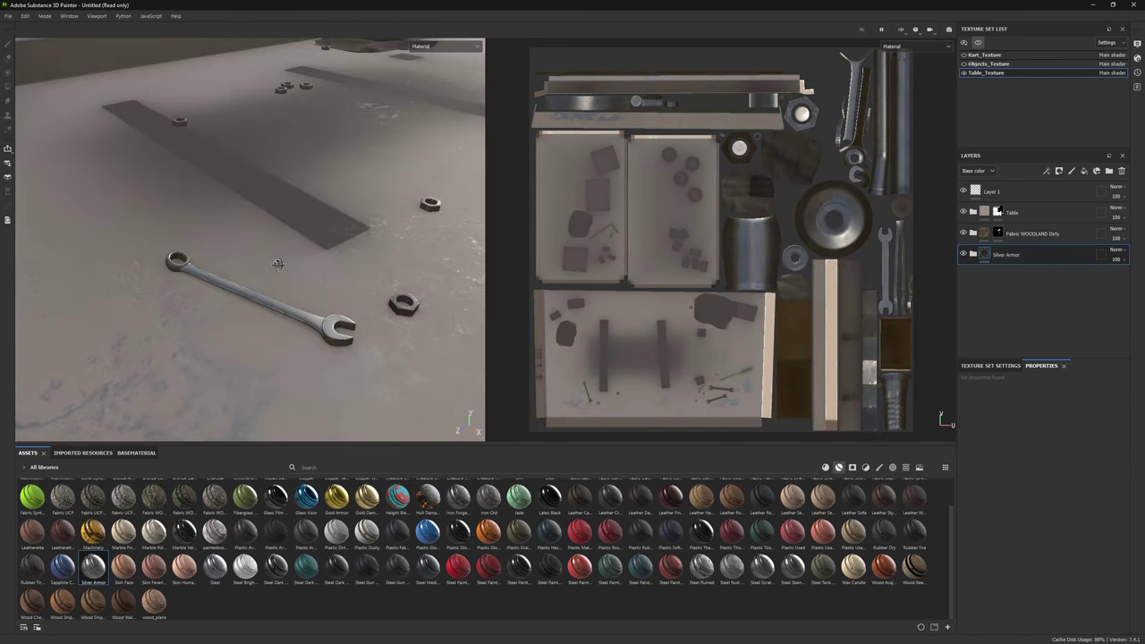
scroll(278, 263, down, 3)
Step: Give Silver Armor a black mask and switch to polygon fill for the tabletop tools
click(973, 254)
scroll(1065, 268, down, 1)
alt+drag(429, 322, 295, 234)
click(973, 228)
right_click(1031, 256)
click(1068, 272)
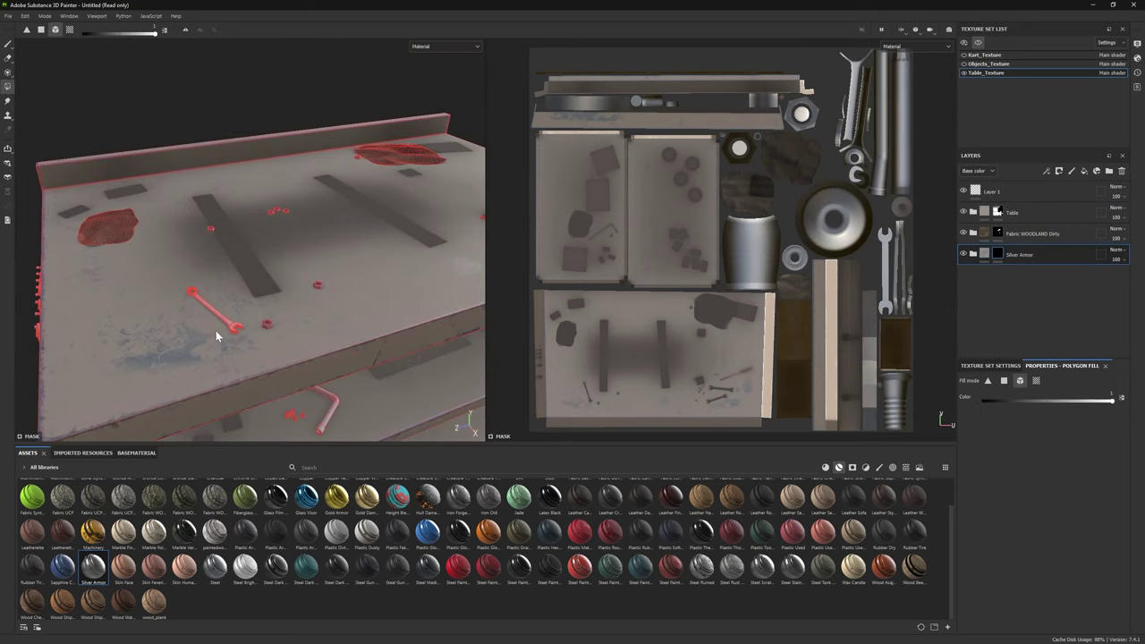
mouse_move(202, 302)
alt+mouse_down()
mouse_move(340, 309)
mouse_move(221, 284)
alt+mouse_up()
key(1)
key(4)
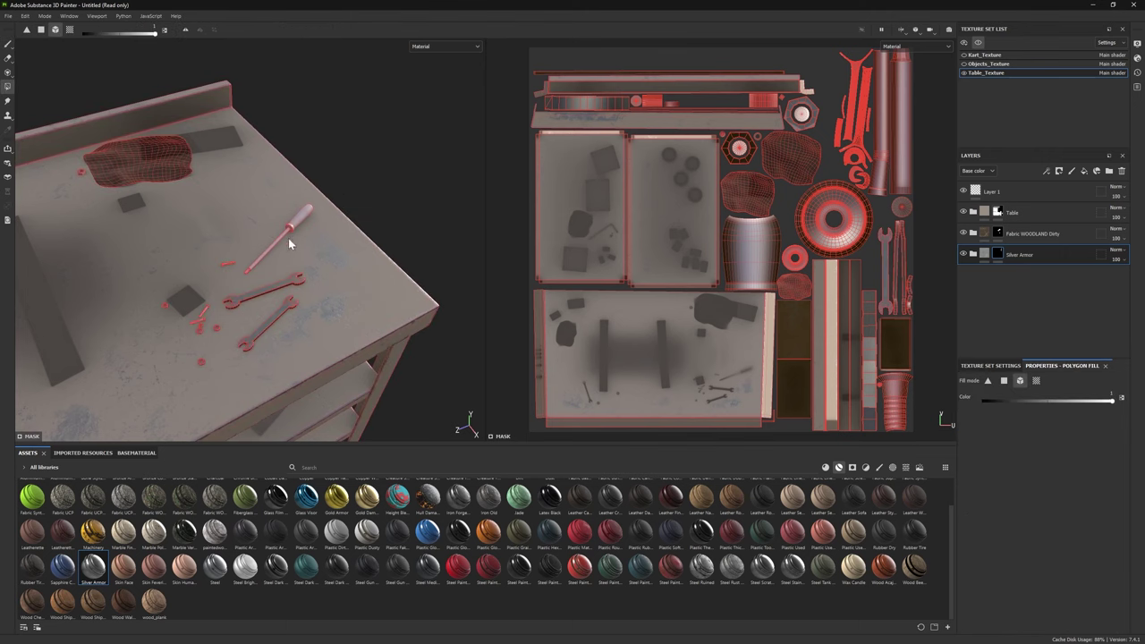
mouse_move(288, 238)
alt+mouse_down()
mouse_move(268, 270)
mouse_move(224, 282)
mouse_move(234, 295)
mouse_move(227, 253)
alt+mouse_up()
key(1)
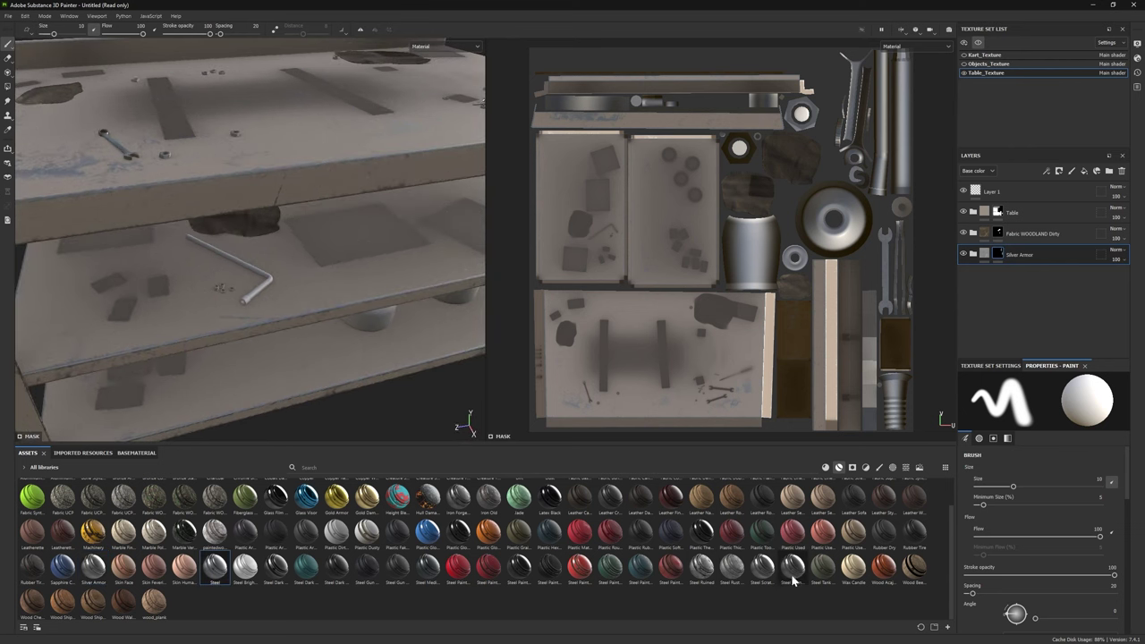
Step: Add a Steel Ruined material layer with a black mask
drag(992, 328, 1002, 310)
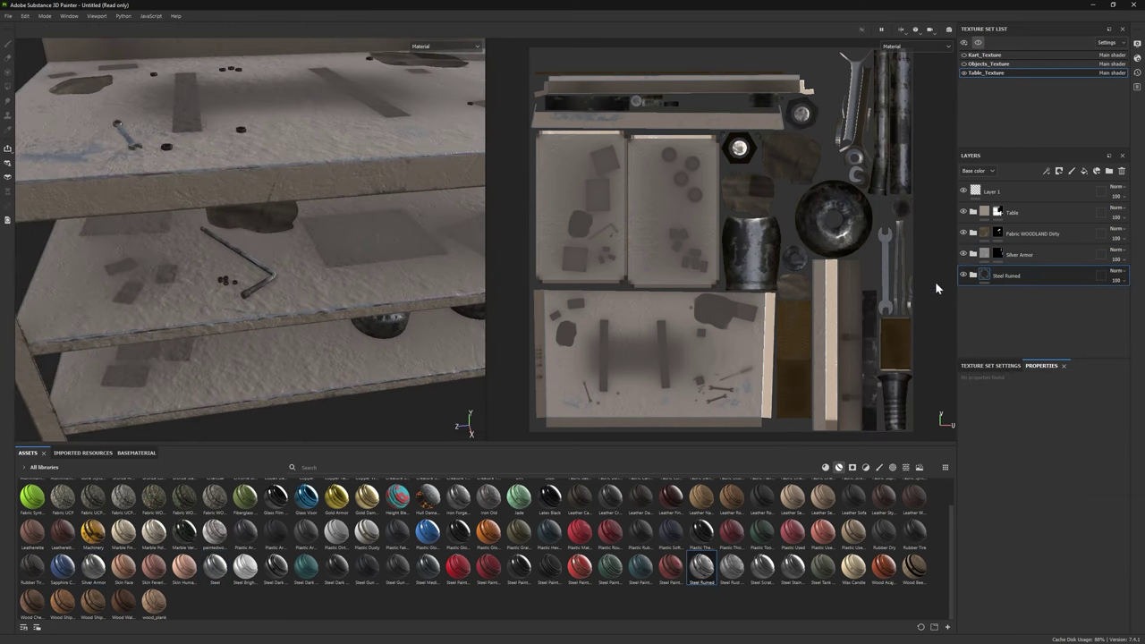
right_click(1024, 268)
click(1058, 289)
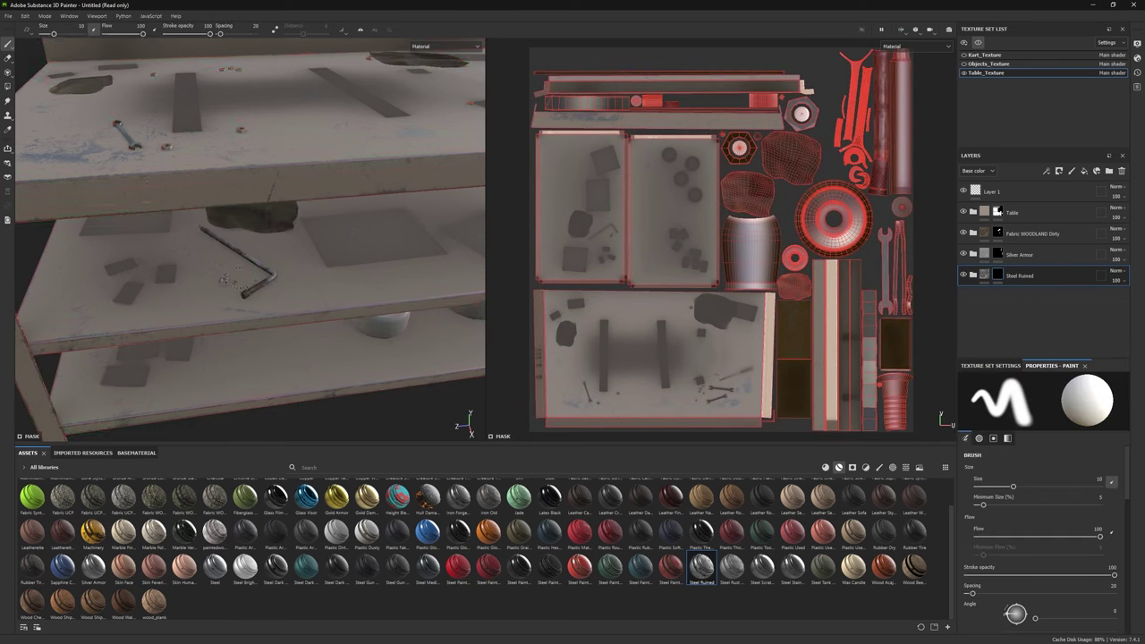
mouse_move(259, 263)
alt+mouse_down()
mouse_move(302, 276)
mouse_move(375, 255)
alt+mouse_up()
Step: Add a black-masked Steel layer and polygon-fill chosen tool parts
drag(215, 565, 993, 290)
right_click(1023, 299)
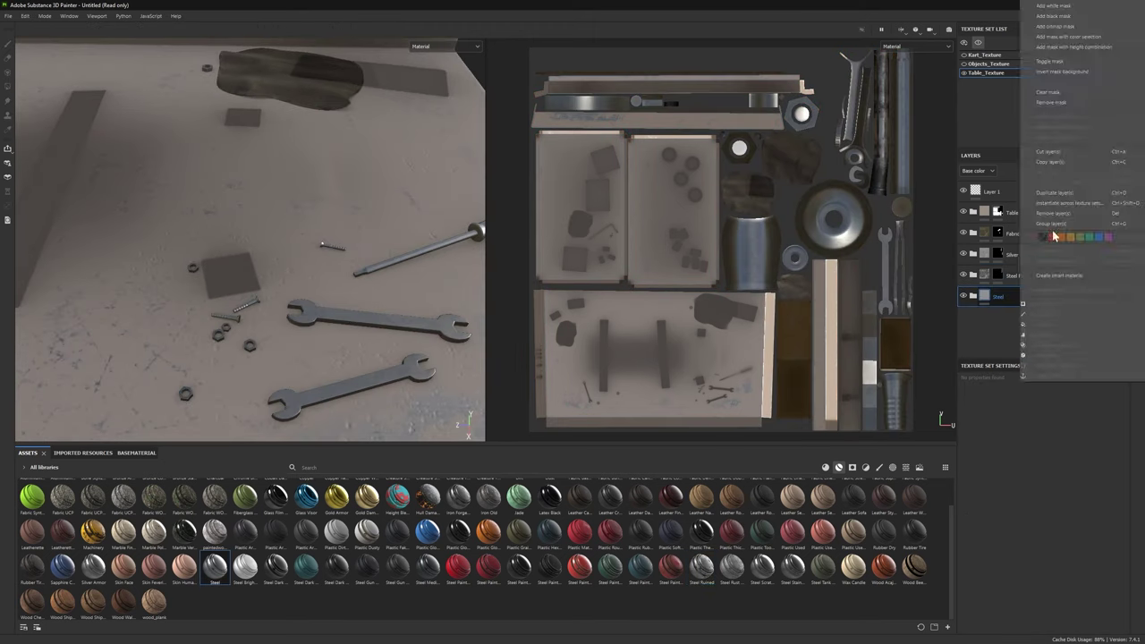
click(1052, 15)
key(4)
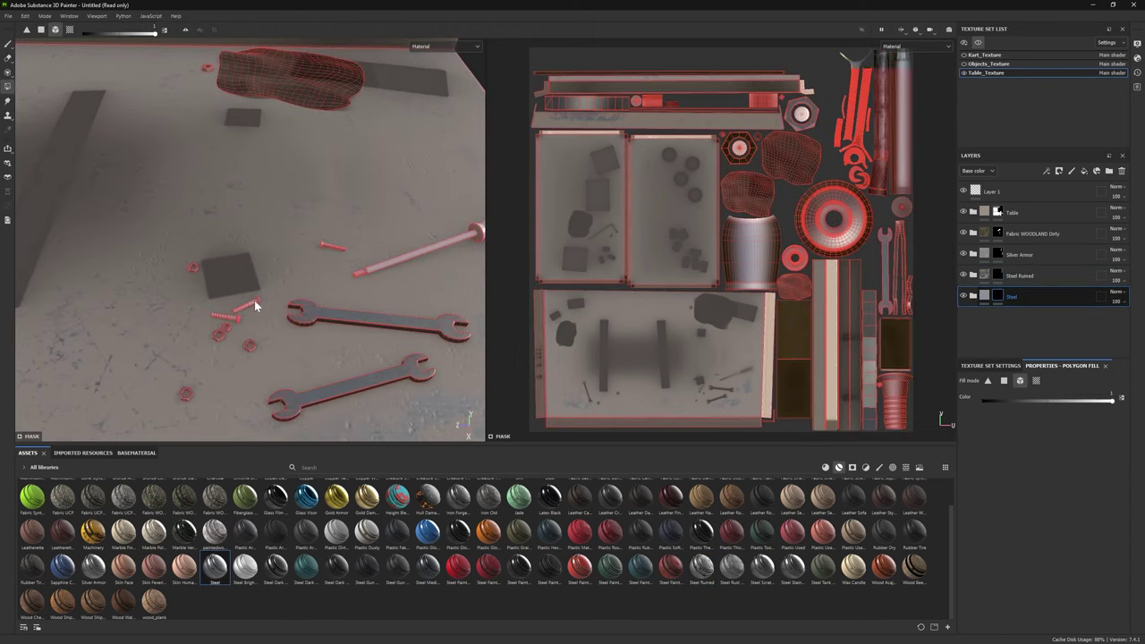
key(1)
alt+drag(254, 302, 415, 308)
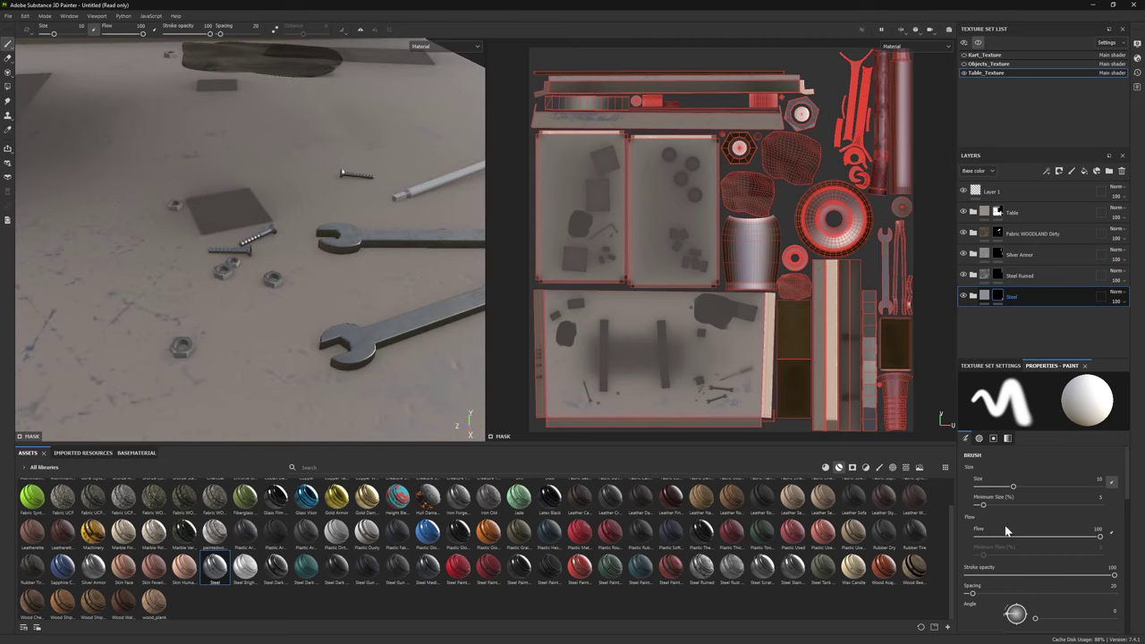
key(4)
key(1)
Step: Frame the wrench and nuts and add a Steel Stained material layer
key(f)
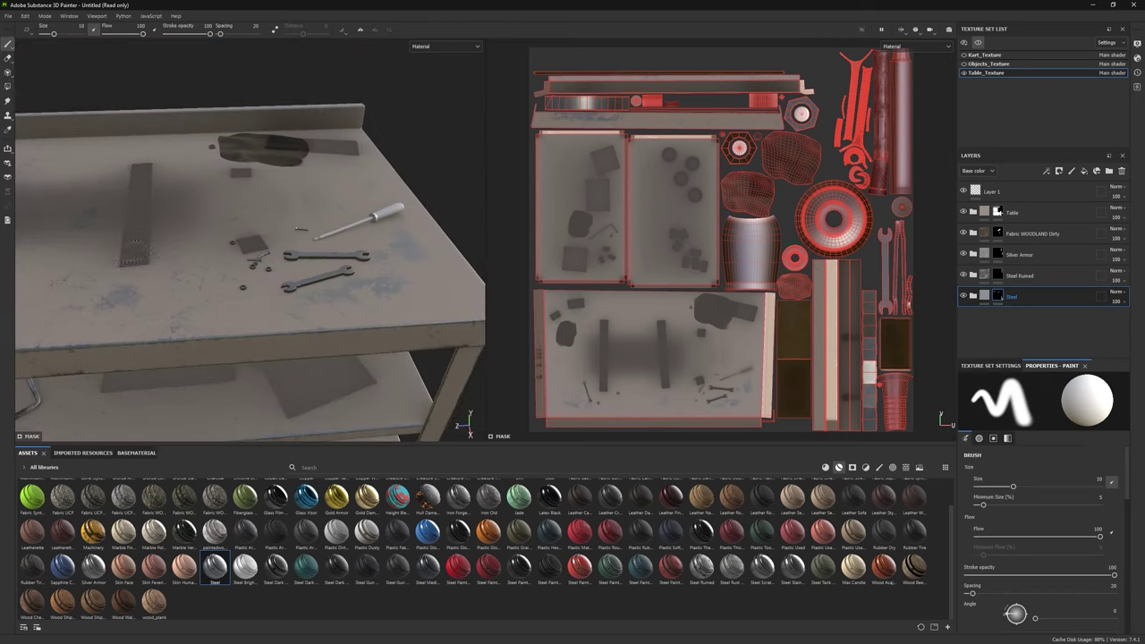
alt+drag(250, 241, 295, 268)
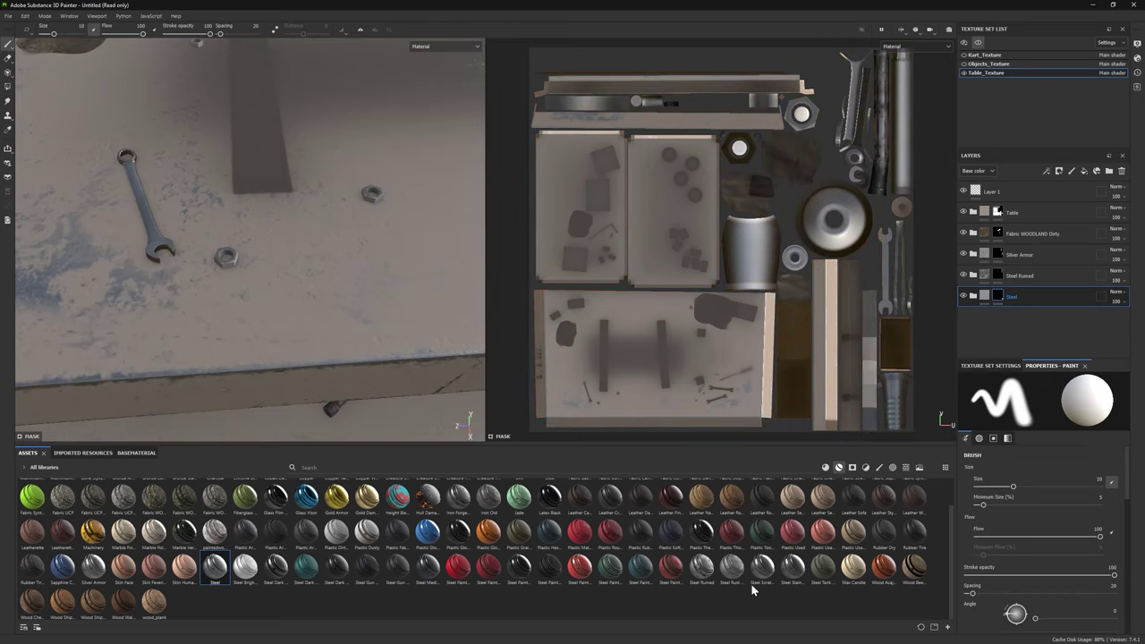
drag(1001, 335, 999, 324)
Step: Lighten the grey base colour of Steel Stained's Dirt sublayer
key(f)
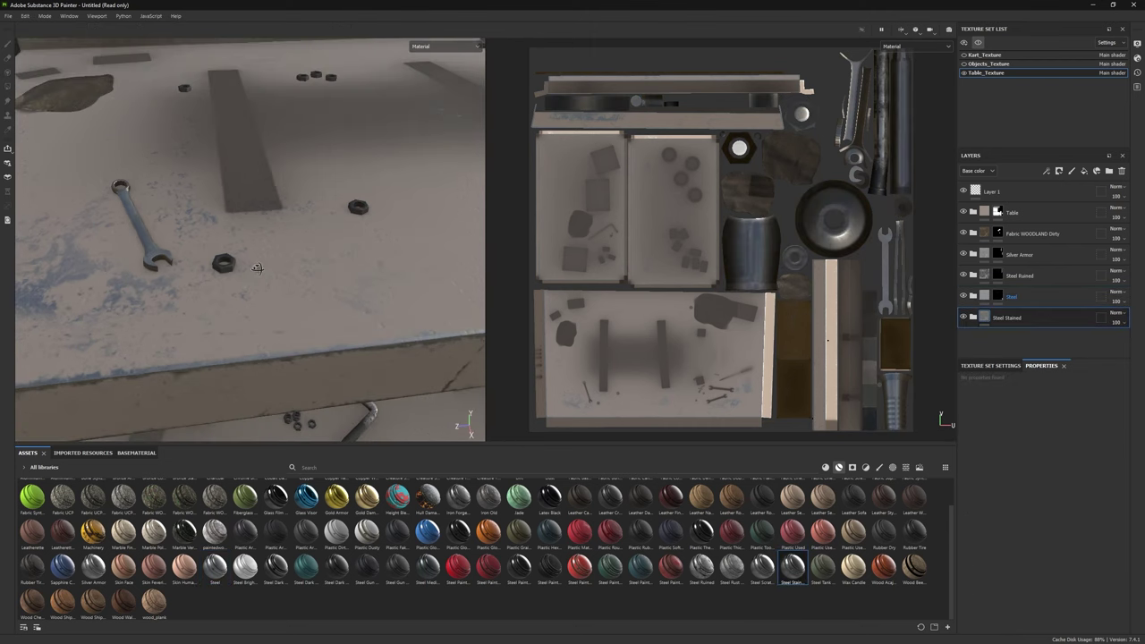
click(973, 318)
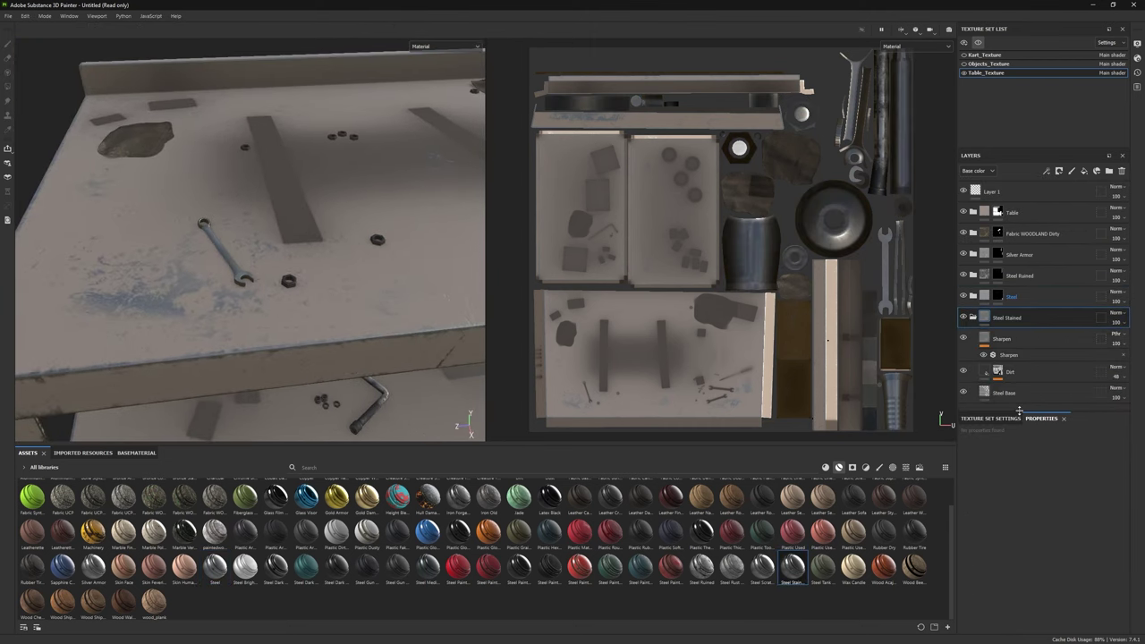
click(983, 374)
click(1054, 519)
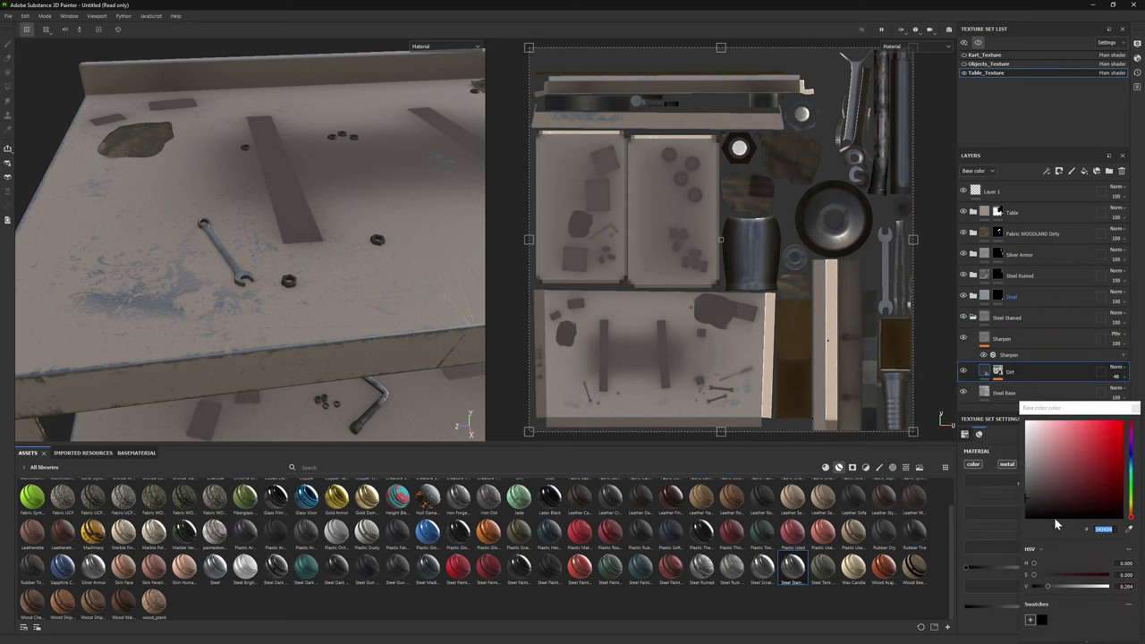
drag(1027, 494, 1027, 464)
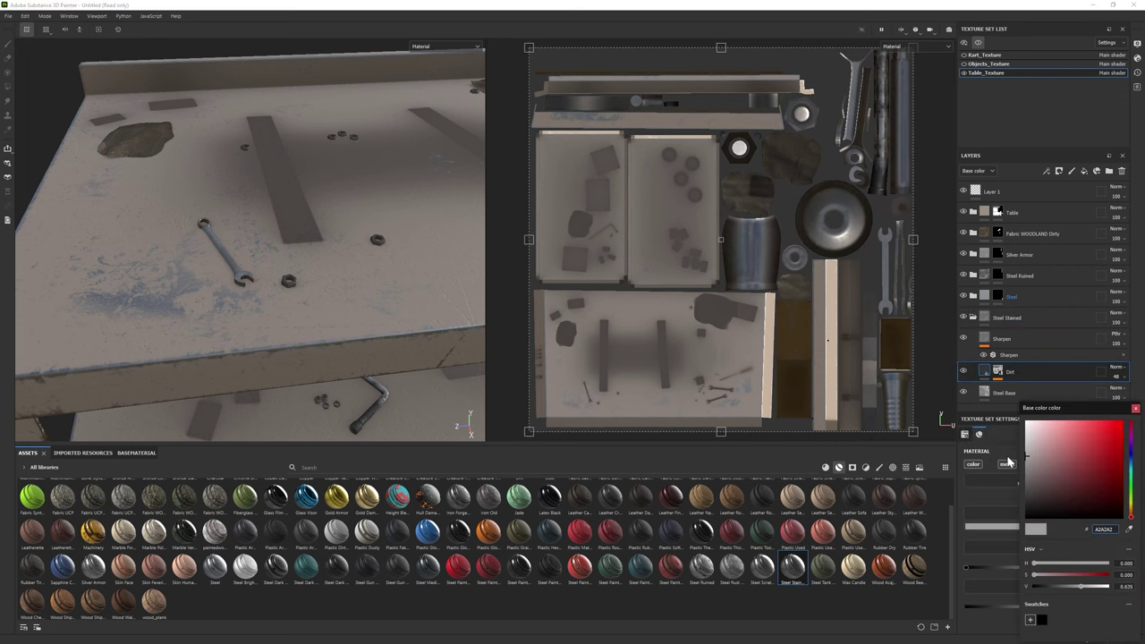
Step: Give Steel Stained a black mask and add a Steel Dark Stained material layer
click(973, 318)
right_click(979, 318)
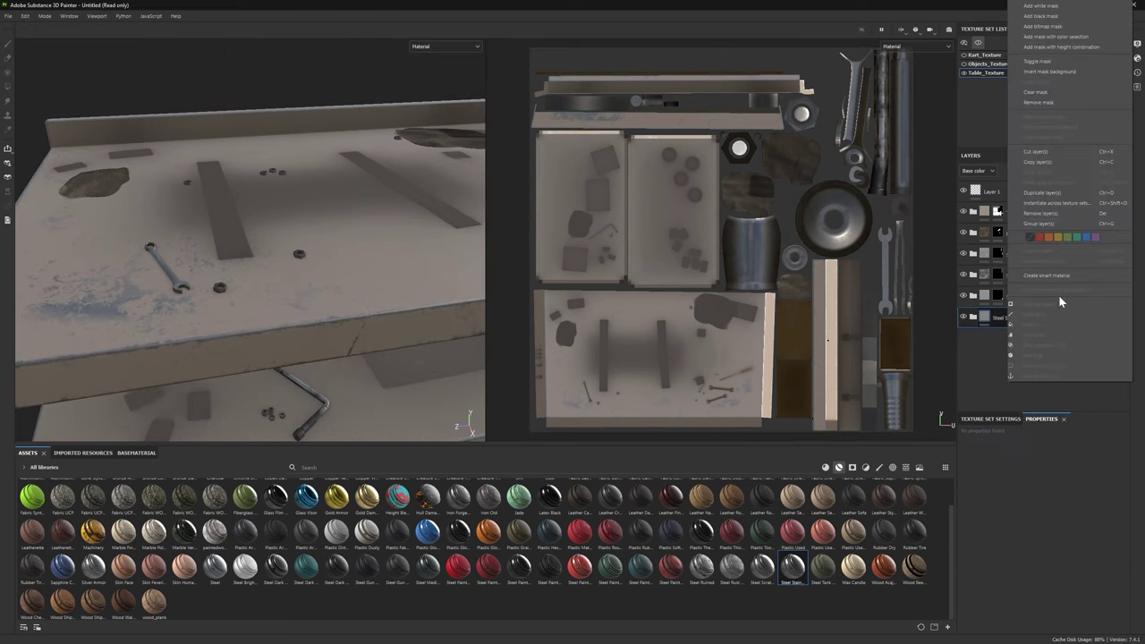
click(1061, 300)
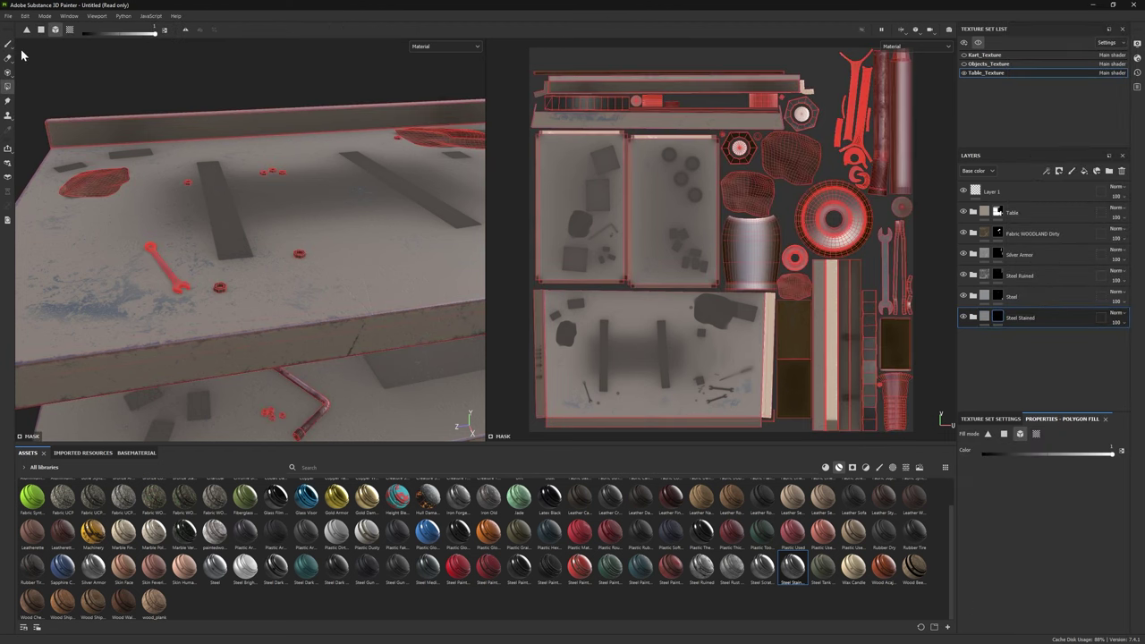
alt+drag(230, 284, 465, 242)
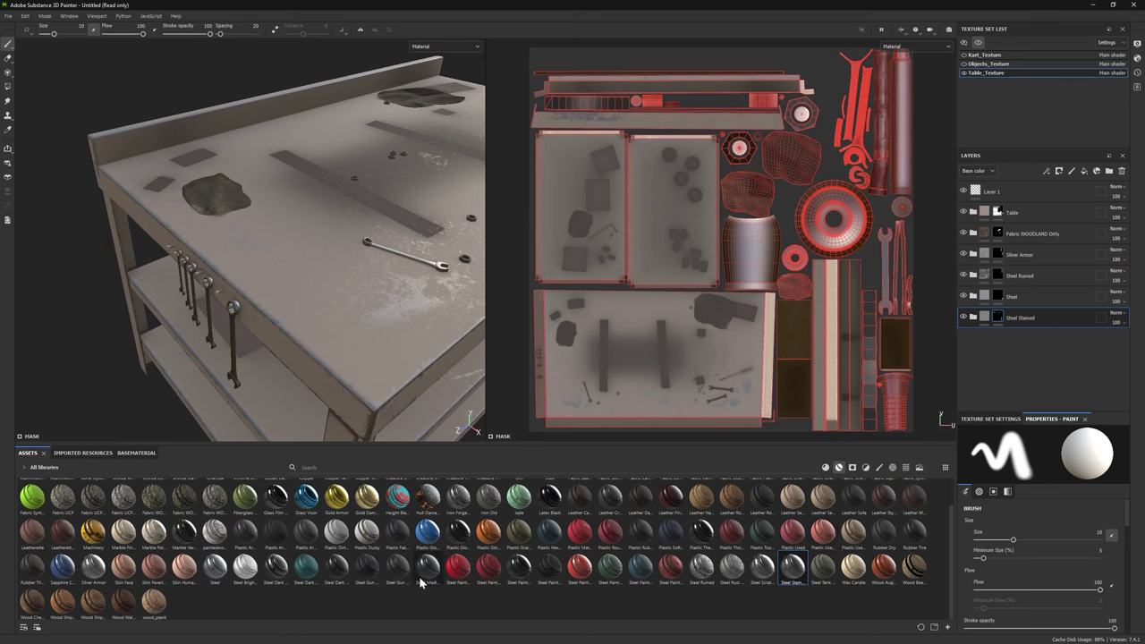
drag(335, 579, 1032, 340)
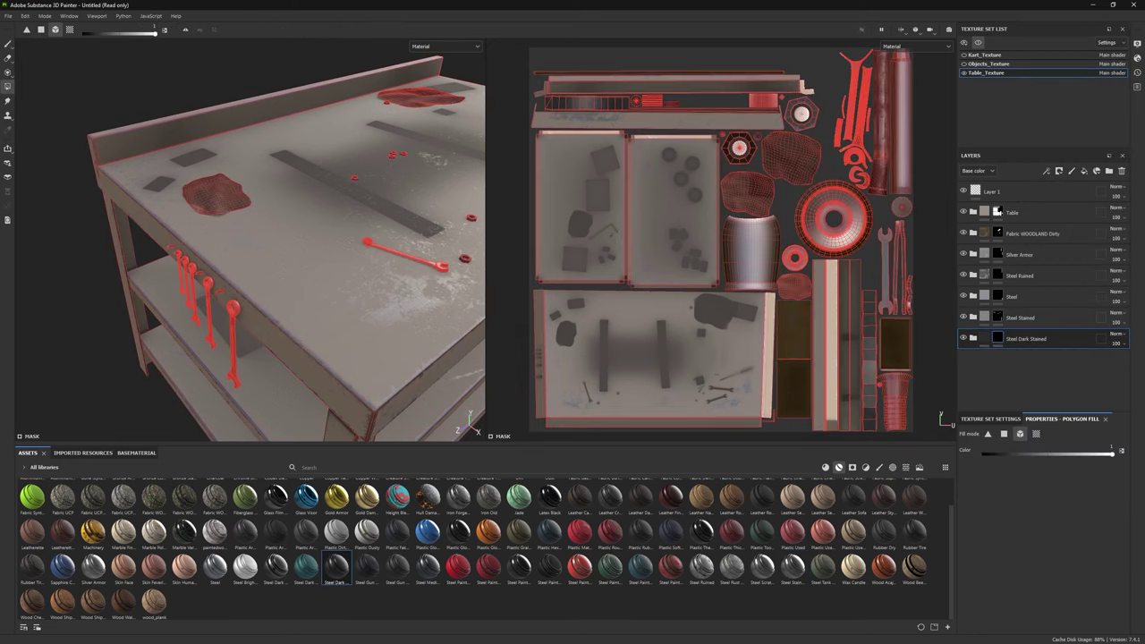
alt+drag(217, 287, 428, 261)
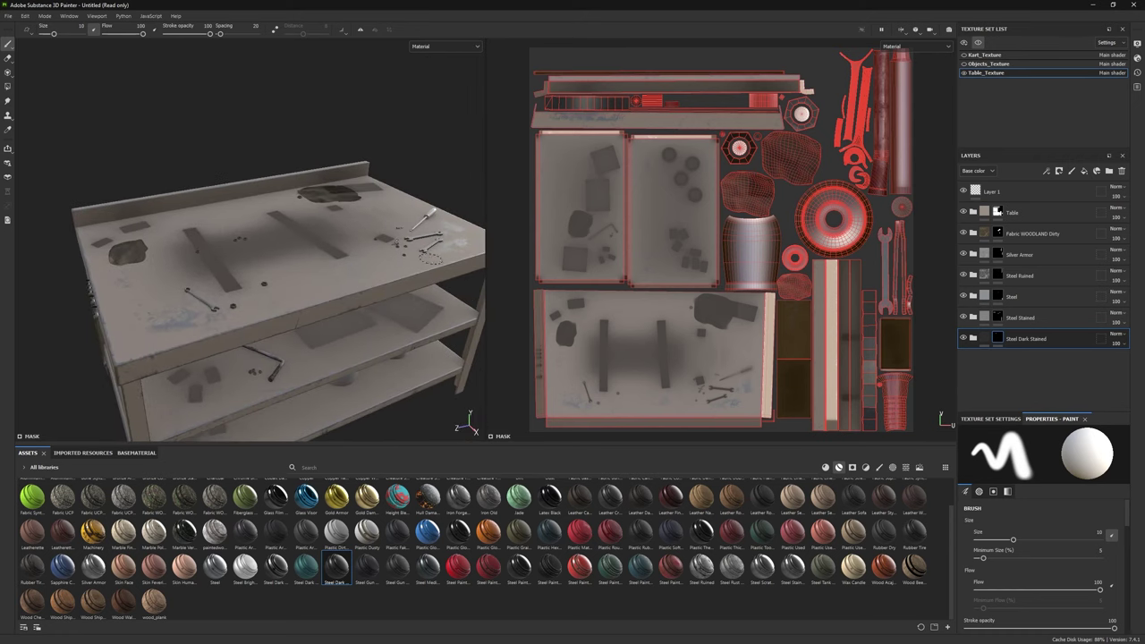
Step: Add a fill layer inside the Table folder with a warm light brown base colour
click(973, 214)
click(1058, 170)
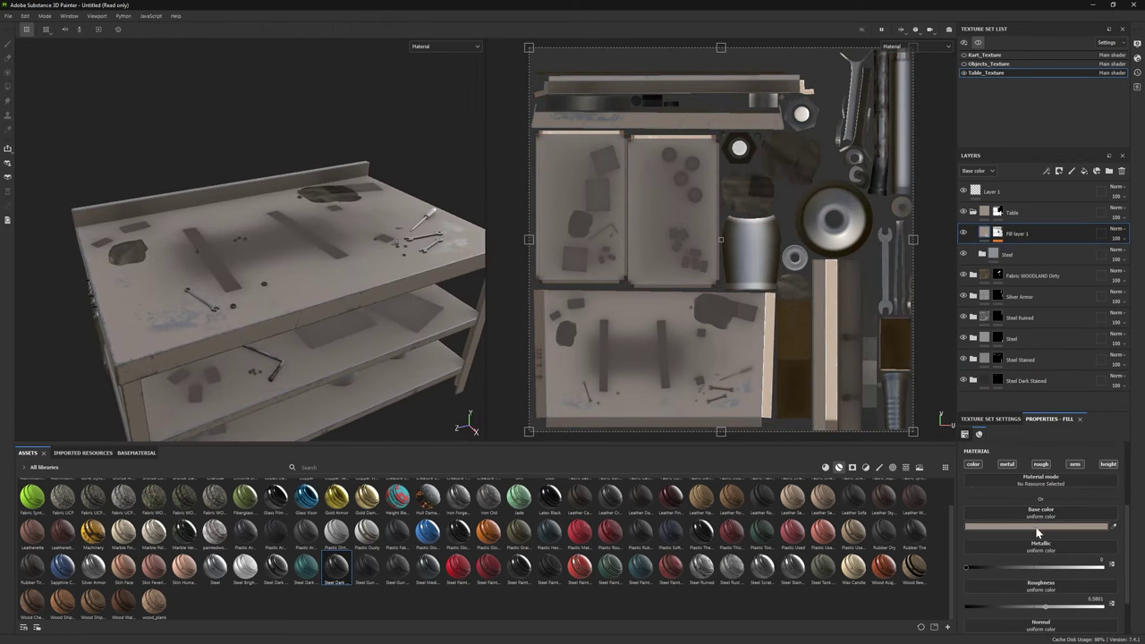
click(1064, 526)
click(1014, 497)
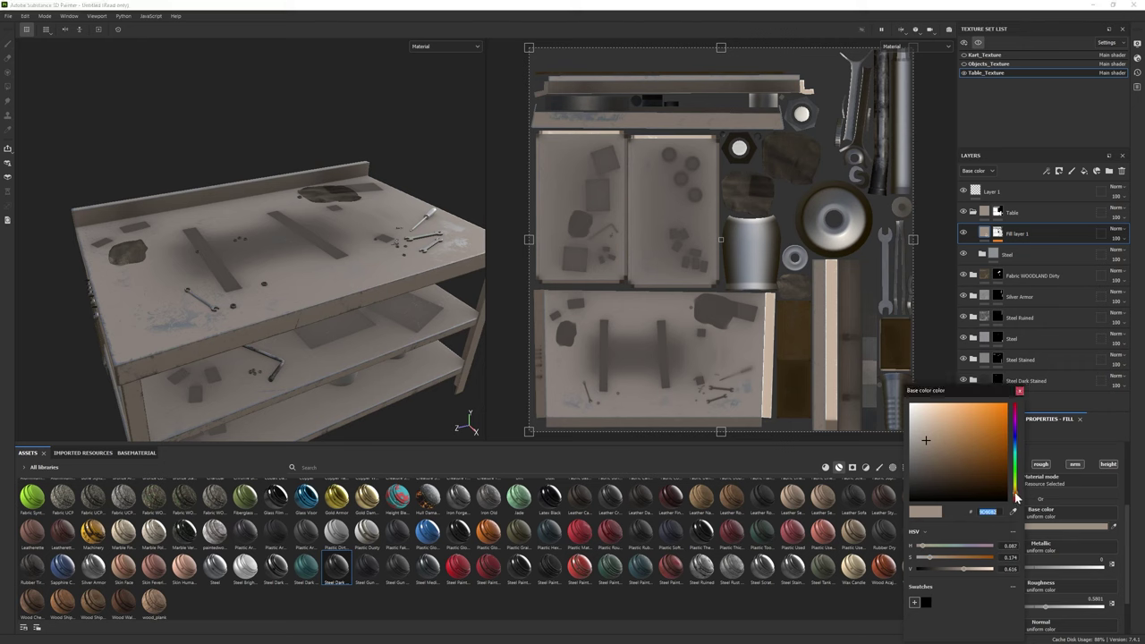
click(932, 437)
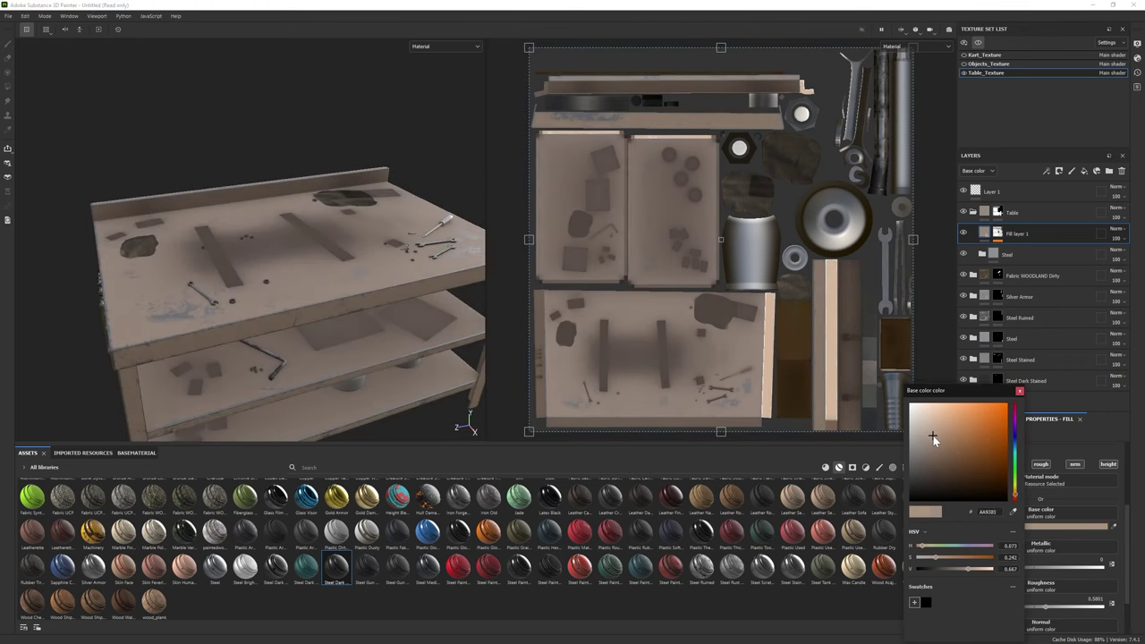
click(1016, 497)
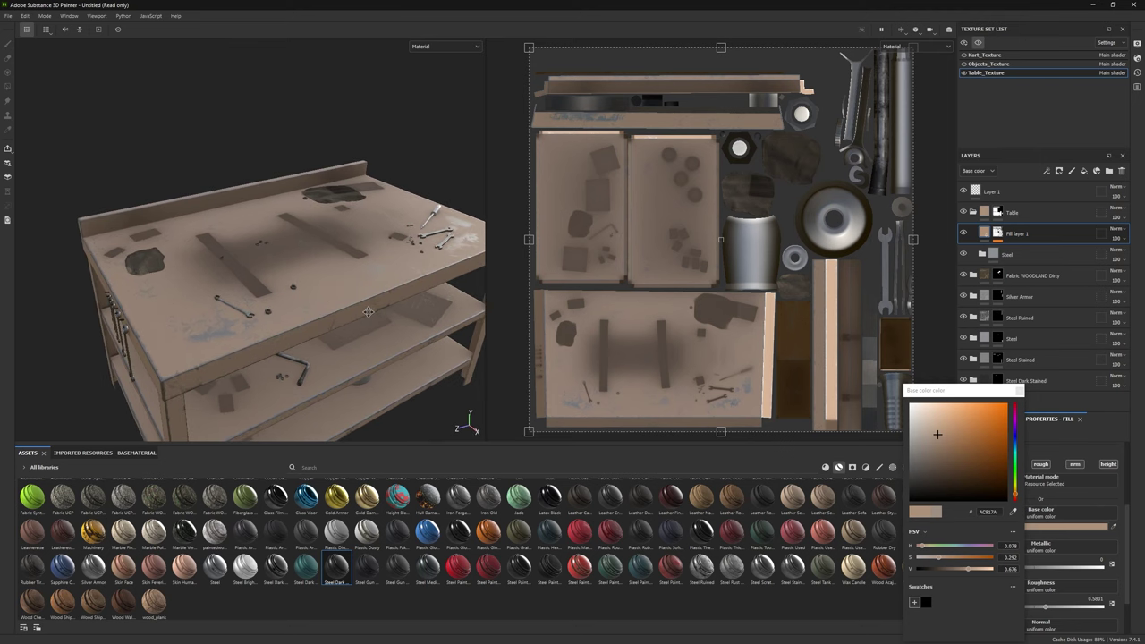
click(938, 434)
Step: Lower the fill layer's roughness to 0.4679 for a glossier table finish
alt+drag(376, 339, 329, 329)
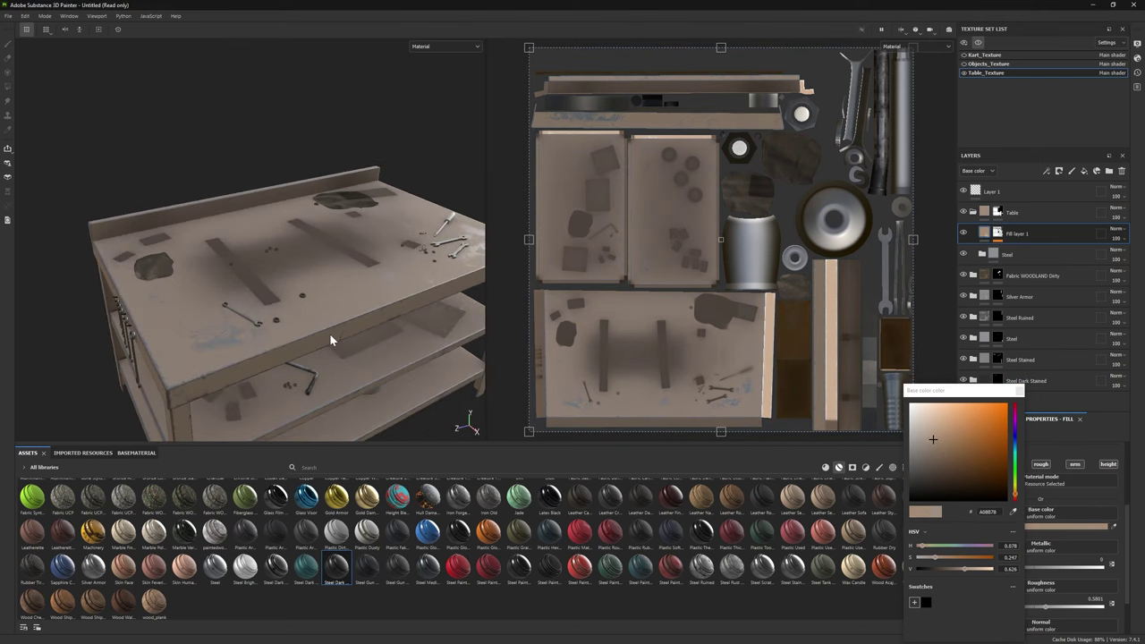
mouse_move(329, 333)
shift+right_down()
mouse_move(430, 328)
mouse_move(357, 313)
shift+right_up()
alt+drag(358, 312, 284, 295)
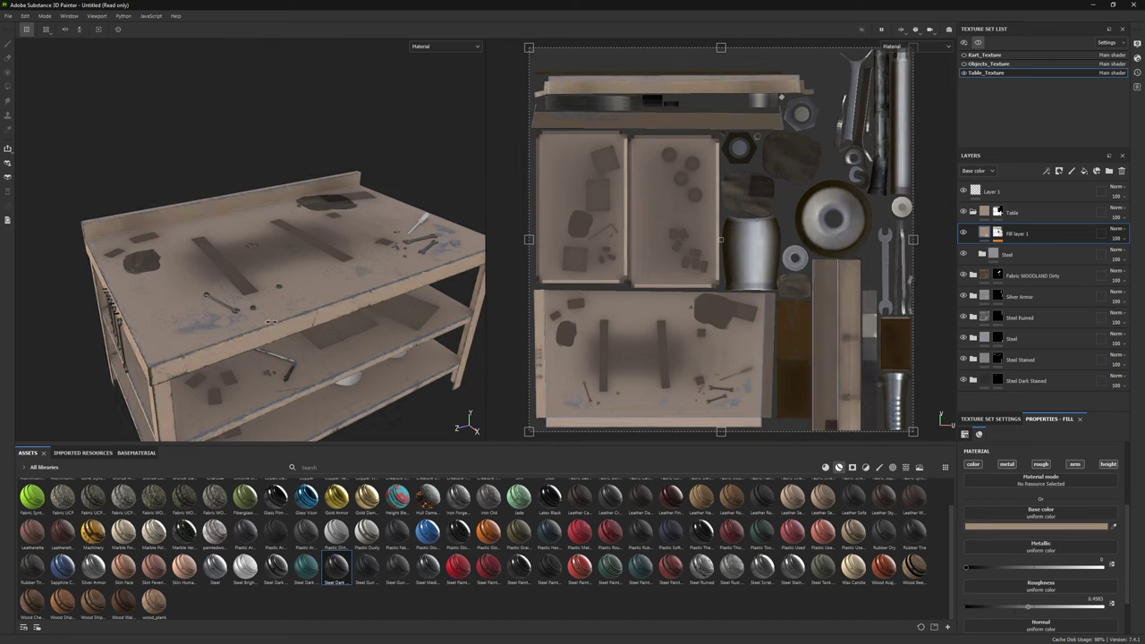
mouse_move(1017, 610)
mouse_down()
mouse_move(981, 606)
mouse_move(1048, 606)
mouse_move(1028, 605)
mouse_up()
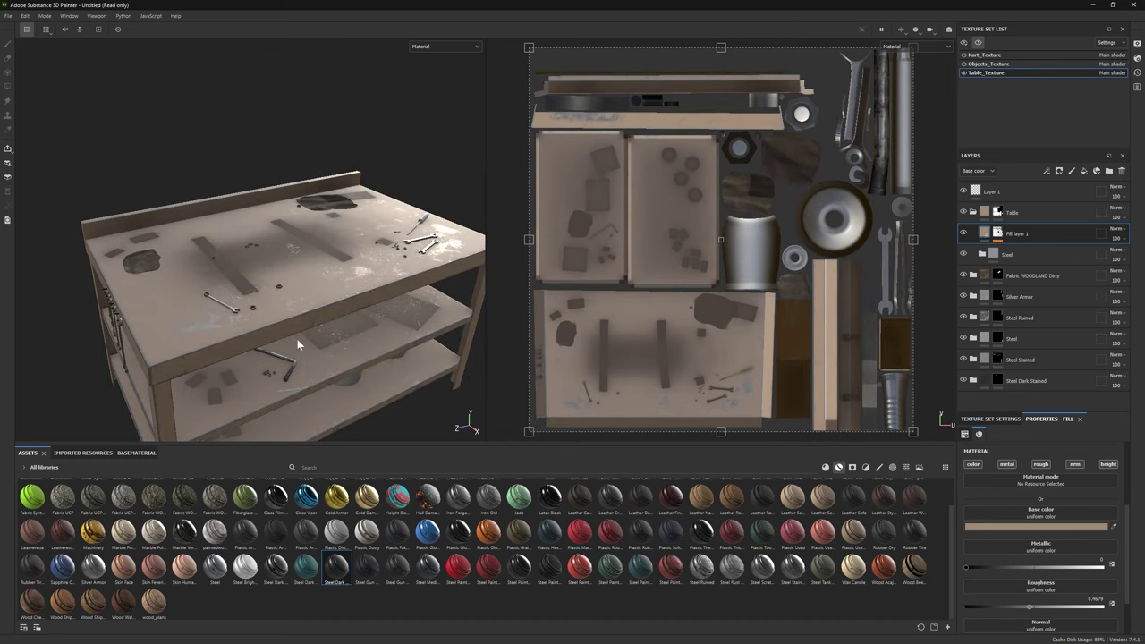
alt+drag(298, 344, 304, 313)
click(1012, 215)
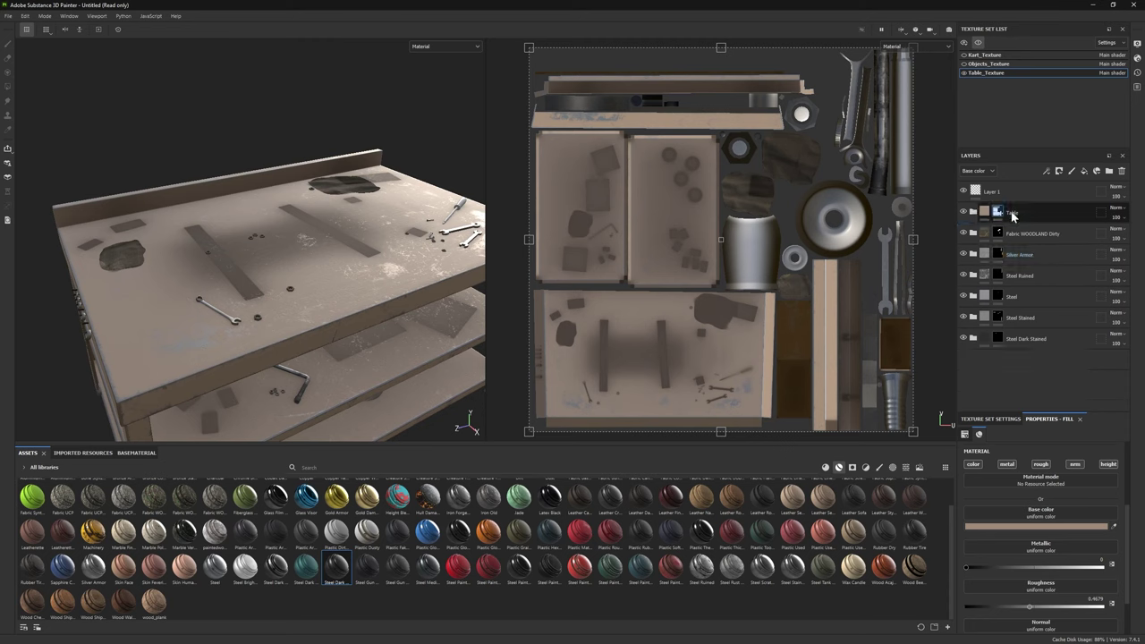
click(1038, 257)
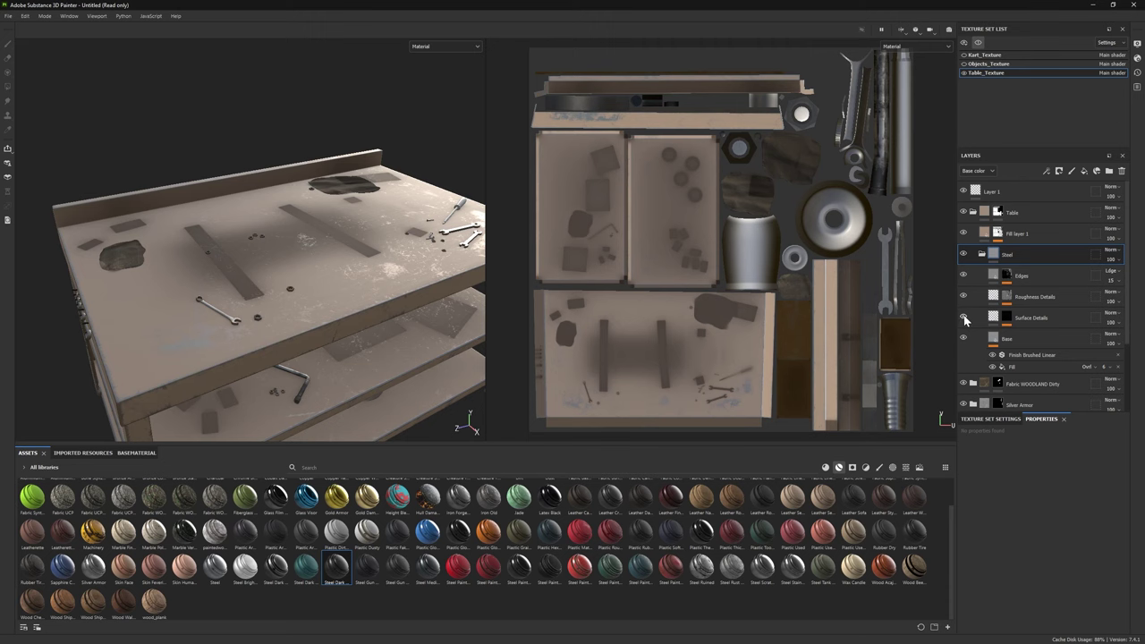
scroll(268, 295, up, 5)
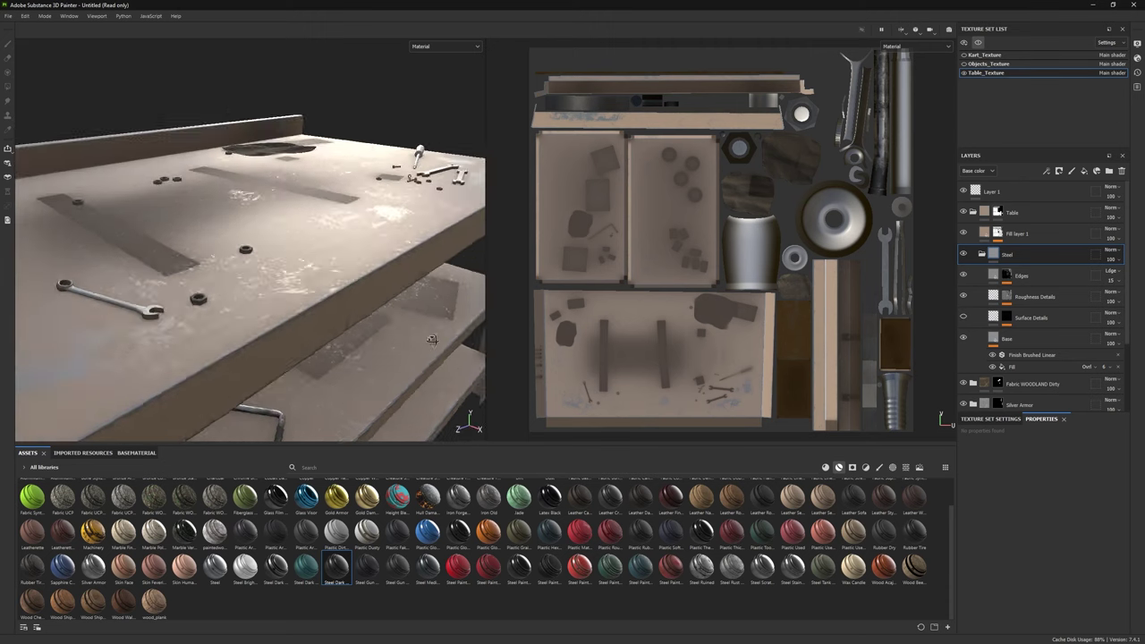
alt+drag(286, 322, 340, 285)
scroll(374, 312, down, 5)
scroll(417, 364, up, 5)
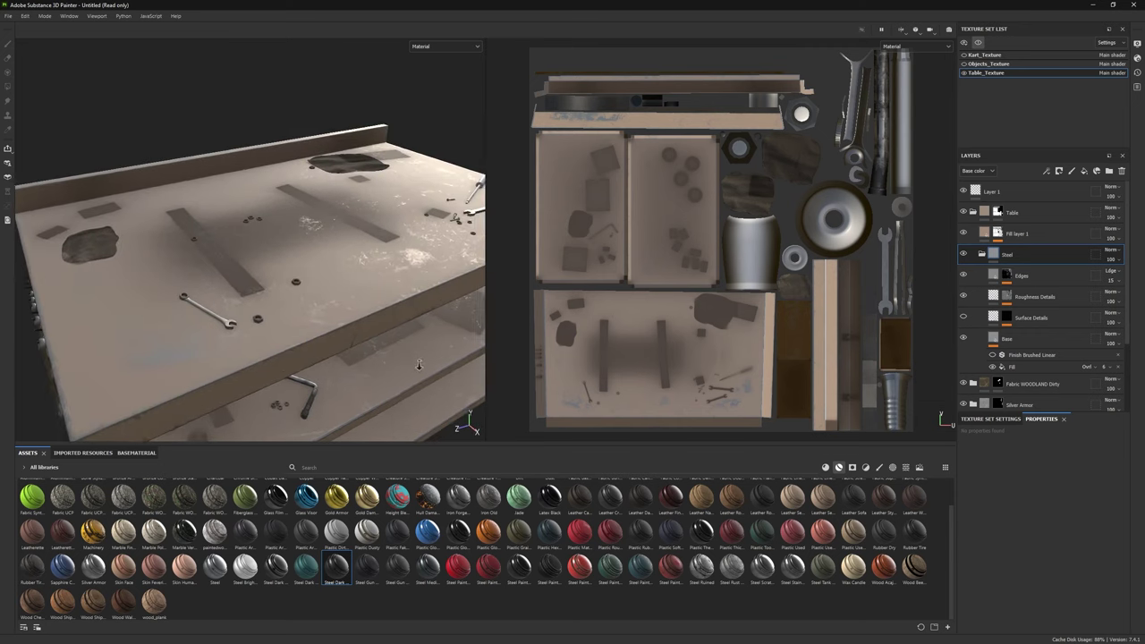
scroll(418, 364, down, 5)
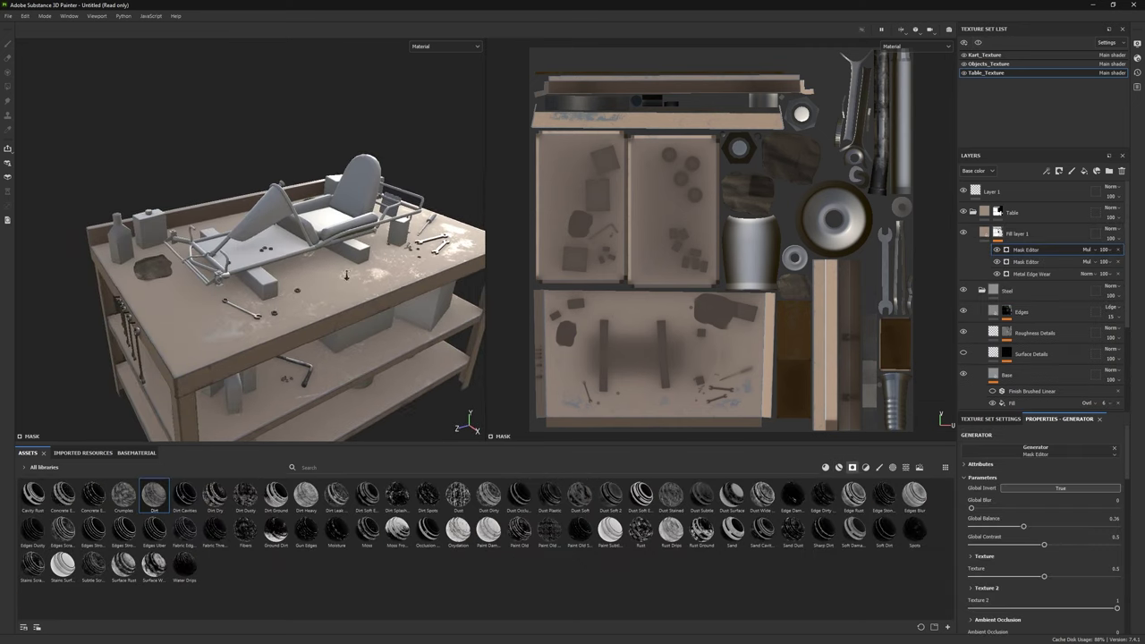
Step: Check Fill layer 1's base colour, then select the Steel Base layer and reframe the table
scroll(377, 322, up, 2)
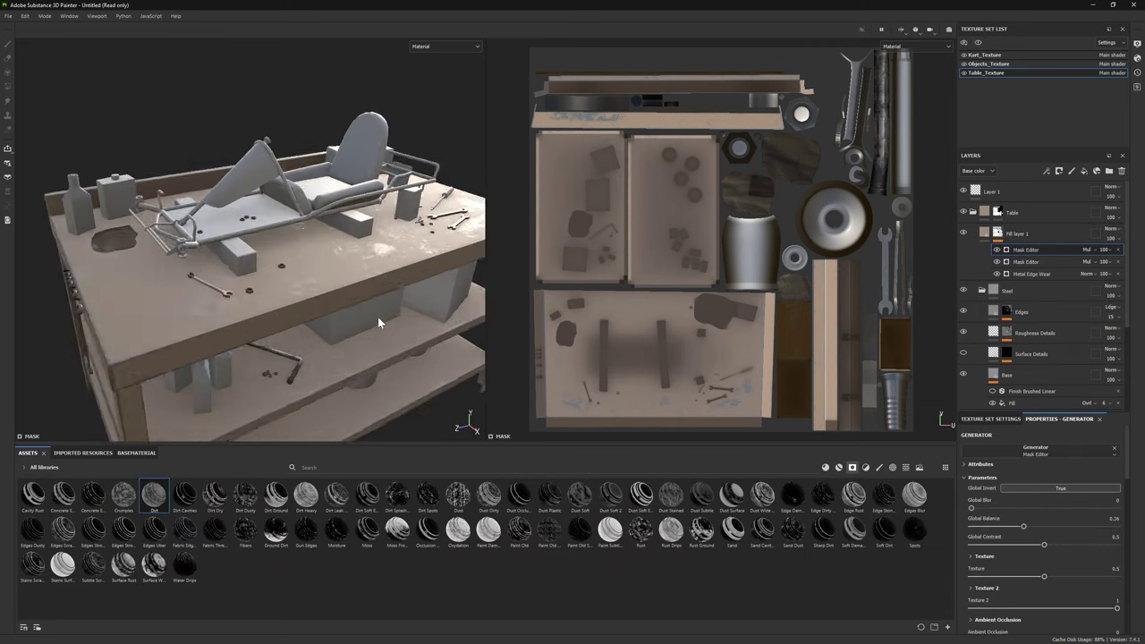
alt+drag(378, 317, 349, 300)
click(1017, 233)
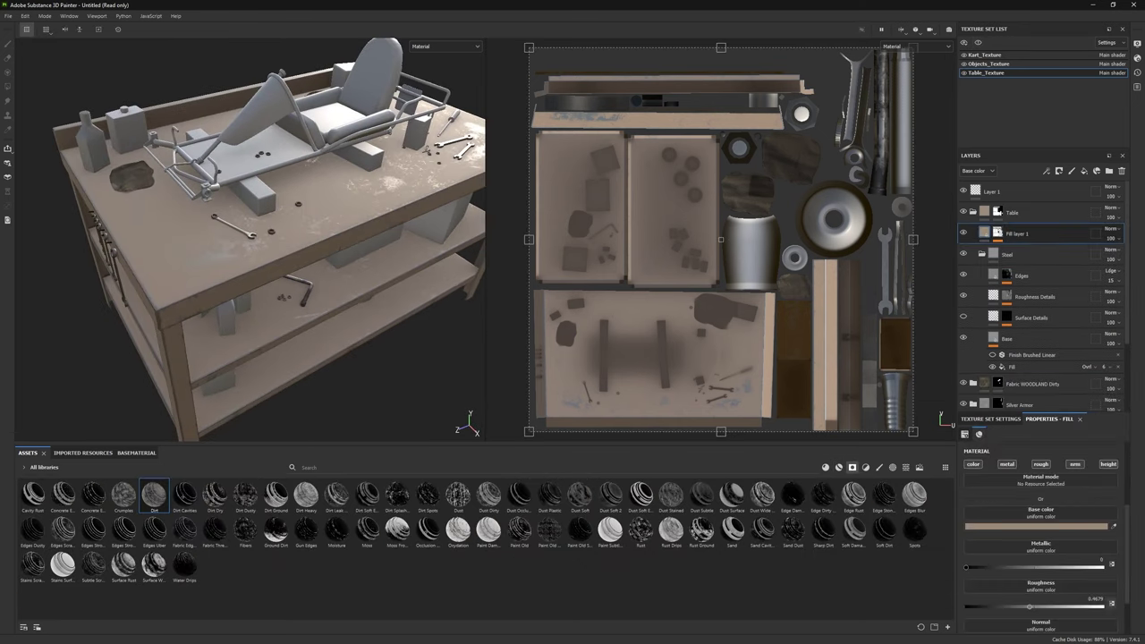
click(1055, 527)
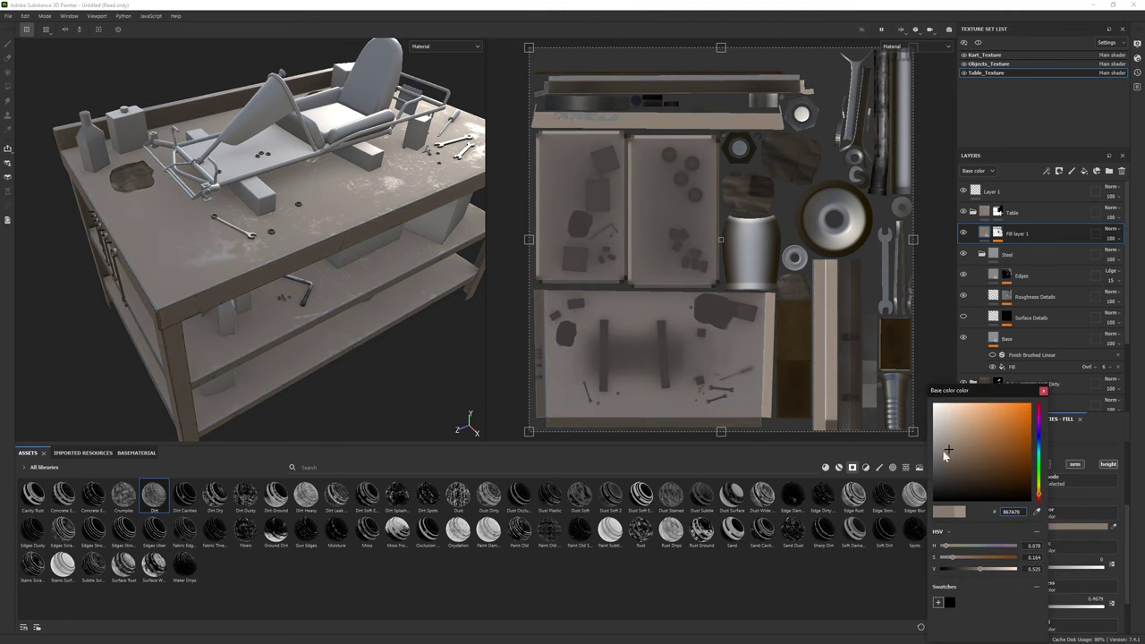
click(1006, 338)
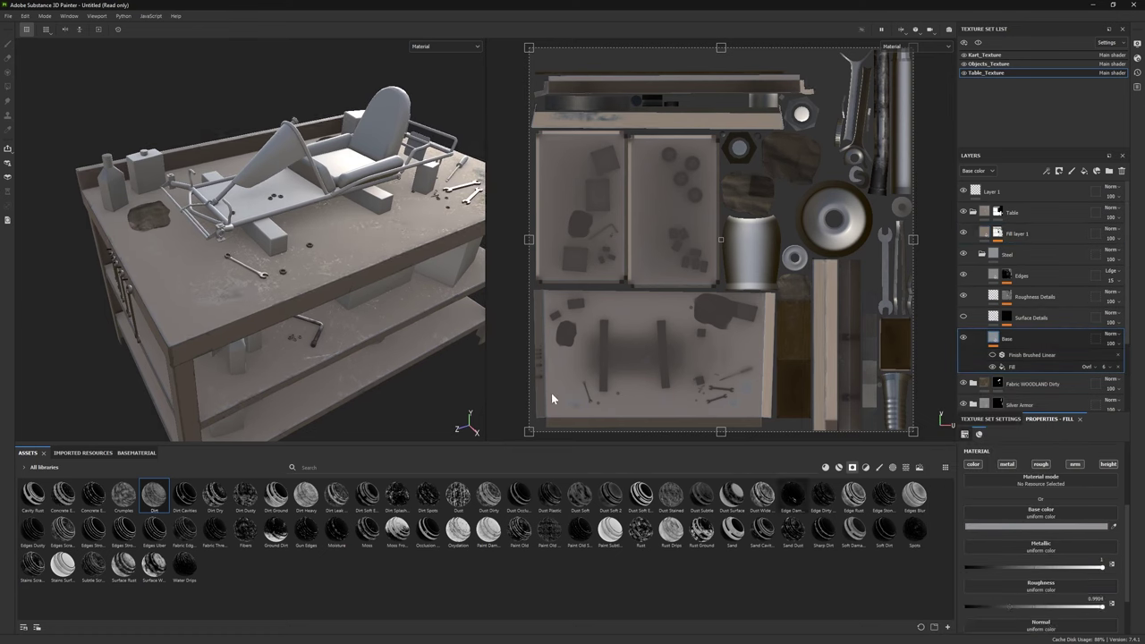
alt+drag(357, 329, 351, 327)
scroll(352, 327, up, 5)
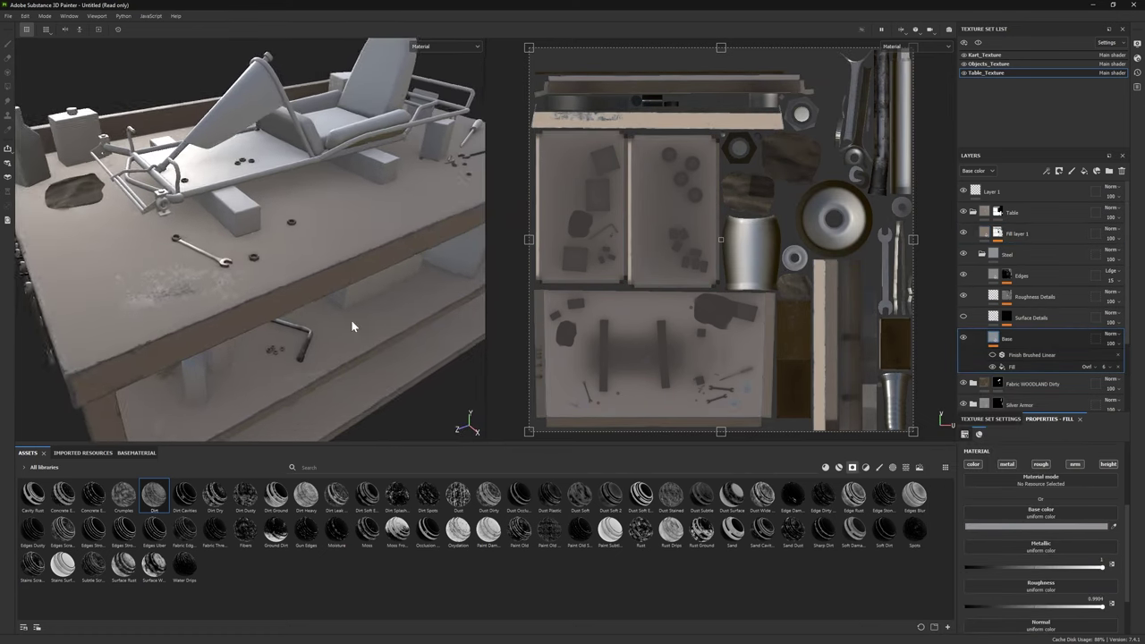
key(f)
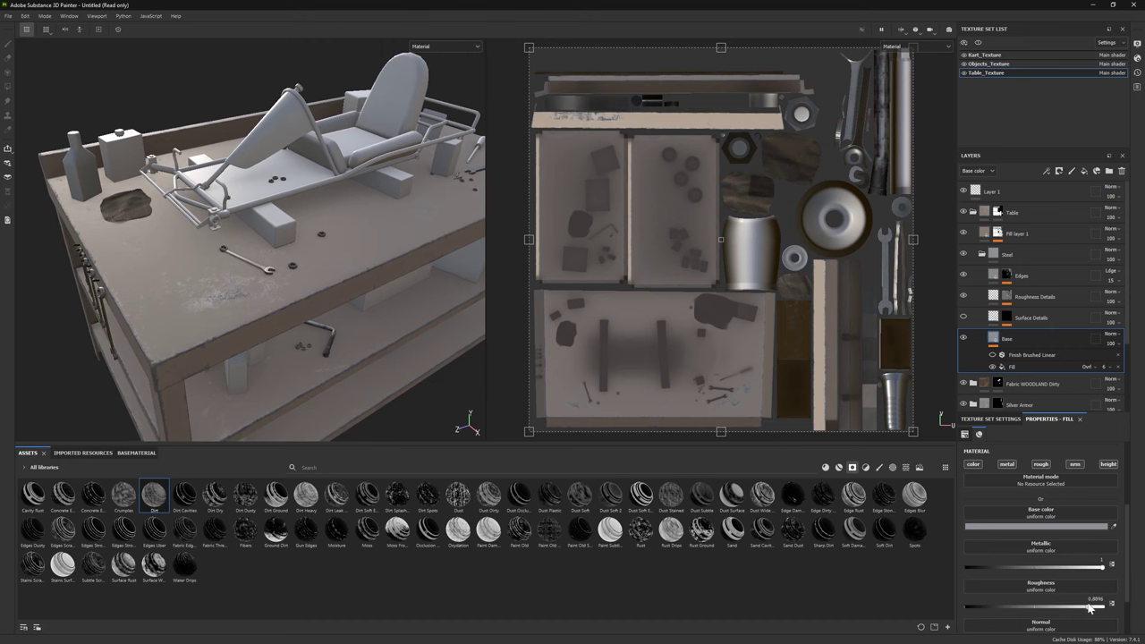
alt+drag(260, 313, 293, 302)
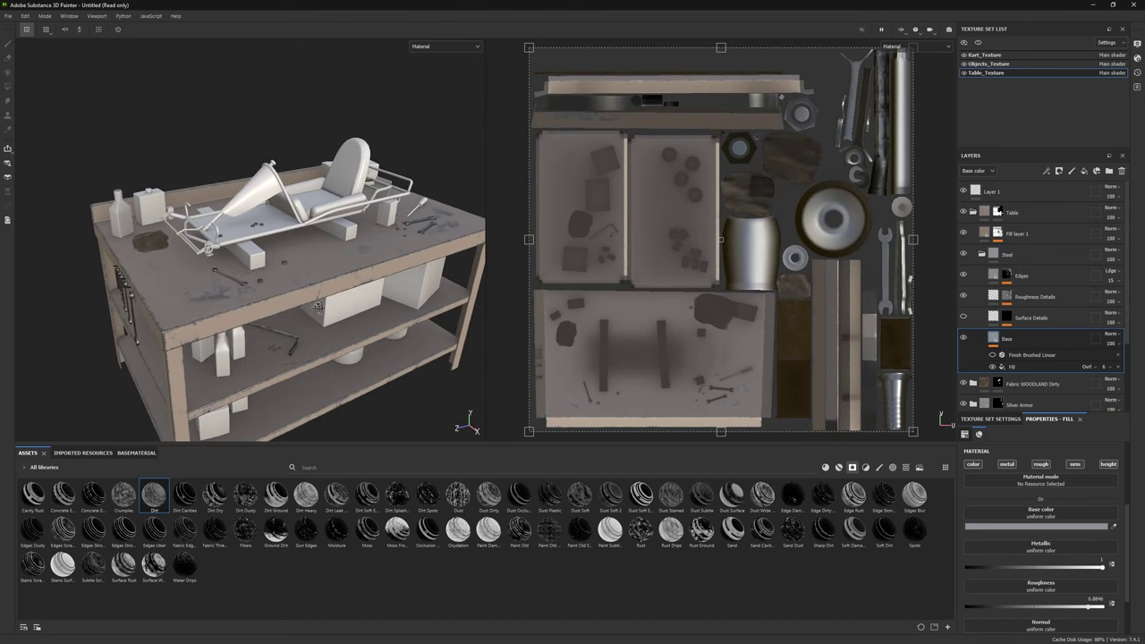
Step: Recolour Fill layer 1 a muted beige by adjusting its value and shifting hue toward yellow
click(1017, 232)
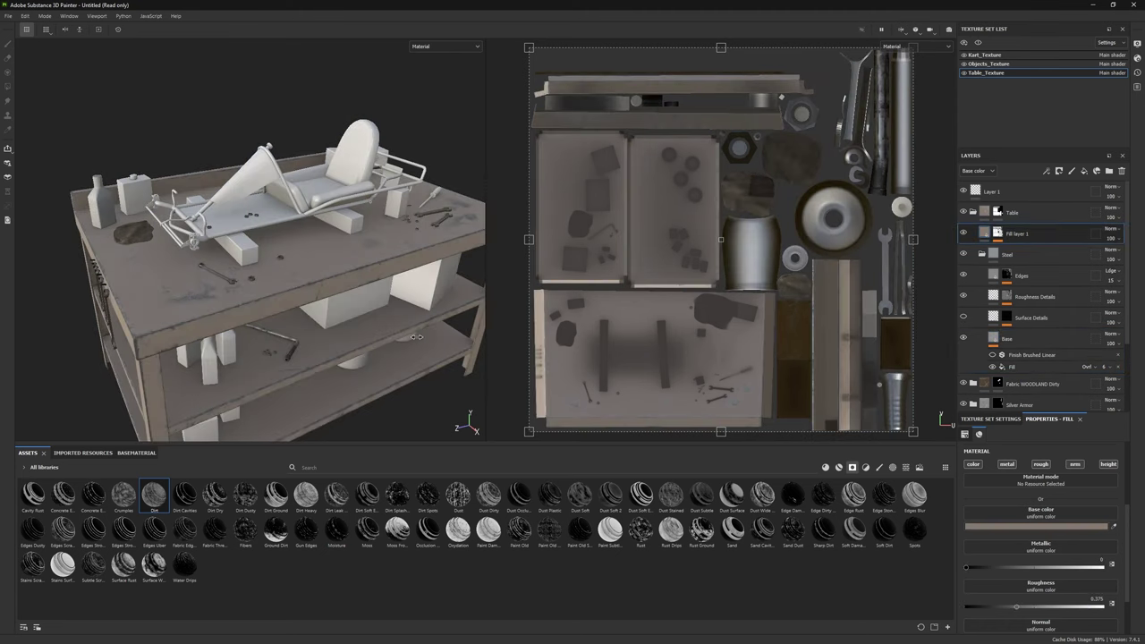
click(1048, 528)
mouse_move(932, 434)
mouse_down()
mouse_move(933, 445)
mouse_move(930, 411)
mouse_move(939, 413)
mouse_up()
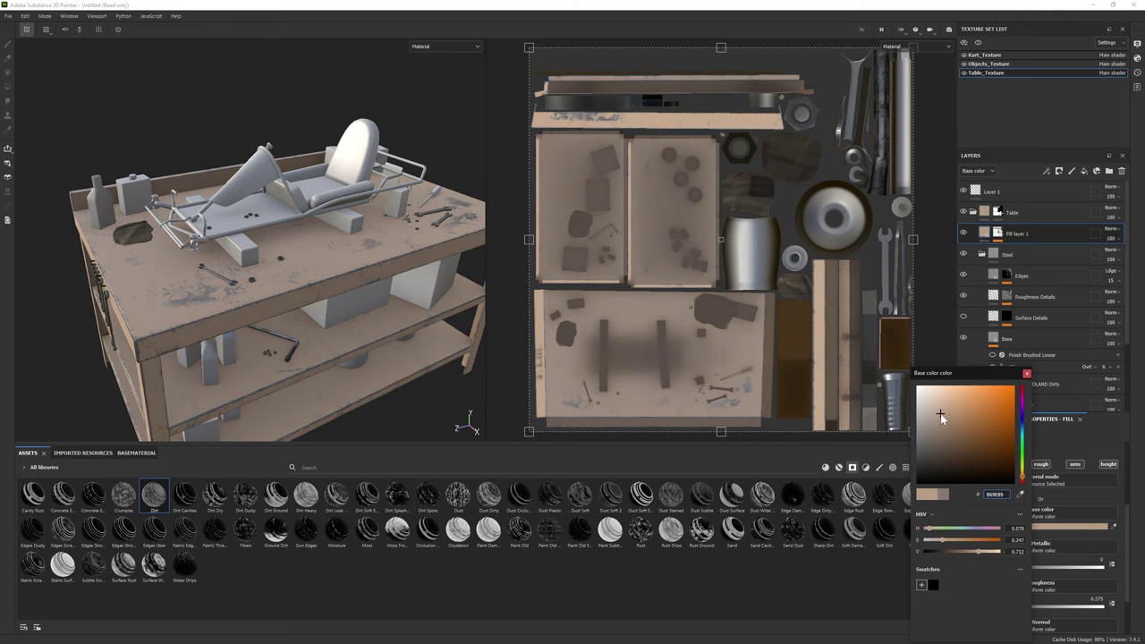
drag(1022, 481, 1022, 478)
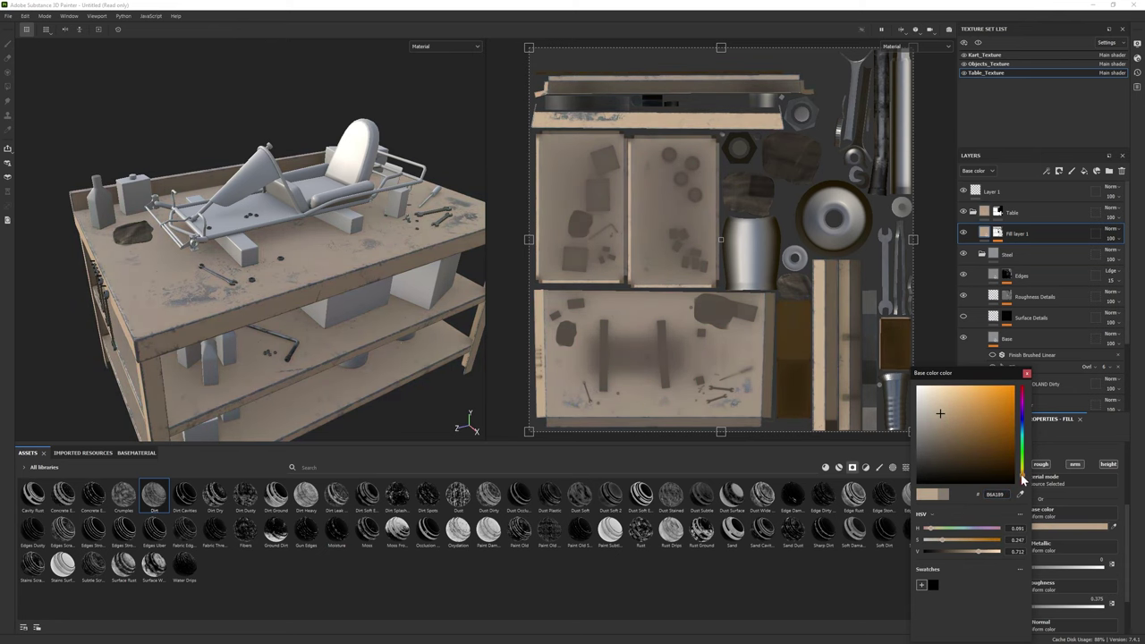
alt+drag(420, 367, 214, 327)
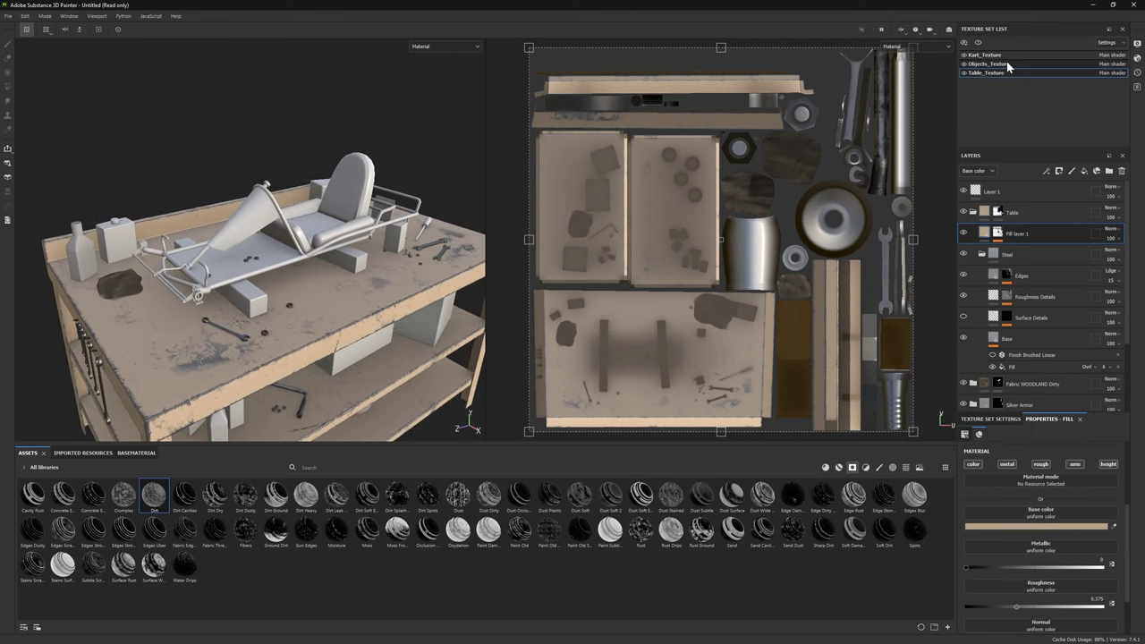
Step: Solo the Objects_Texture set and move in on the boxes
click(988, 63)
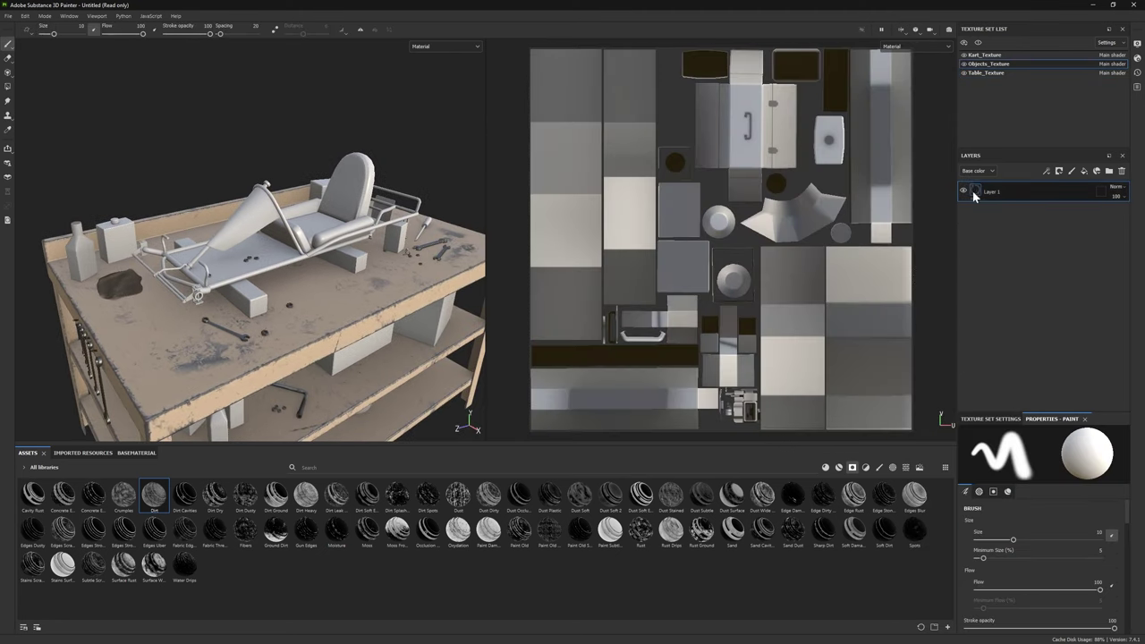
click(977, 42)
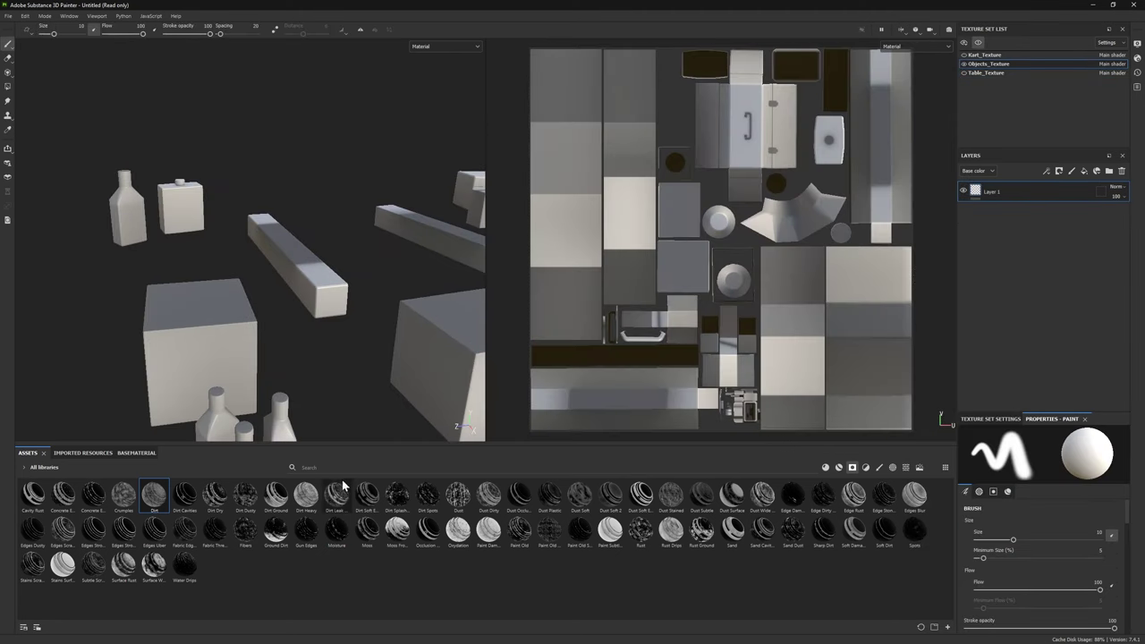
scroll(332, 295, down, 3)
alt+drag(331, 295, 756, 498)
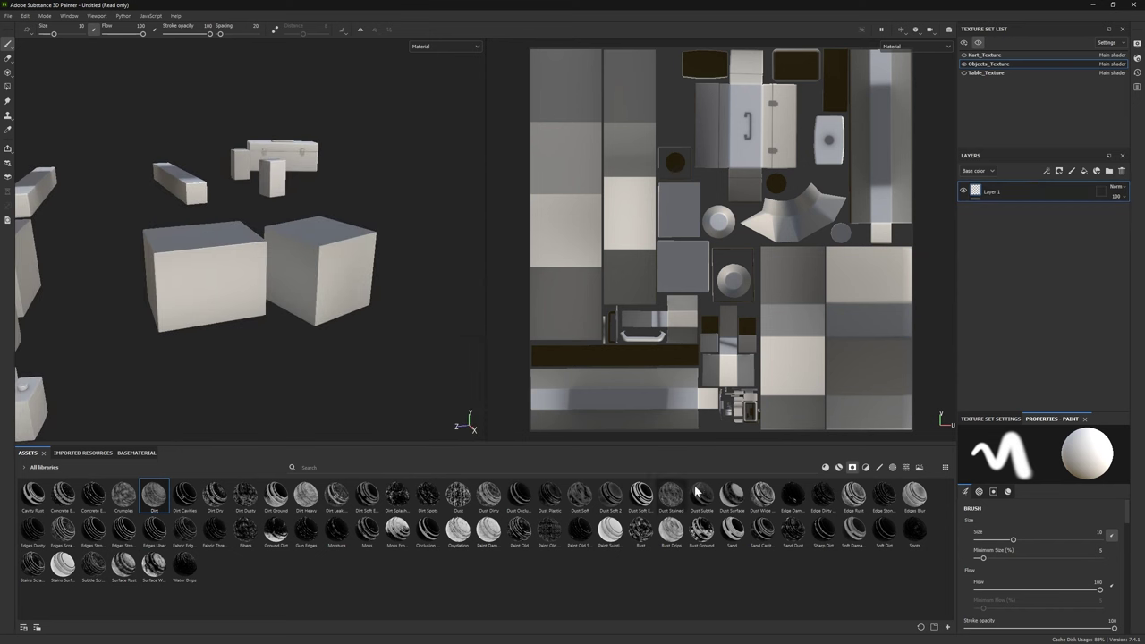
Step: Apply Cardboard Torn as a fill layer with Ripping reduced to near zero
drag(1004, 326, 1033, 250)
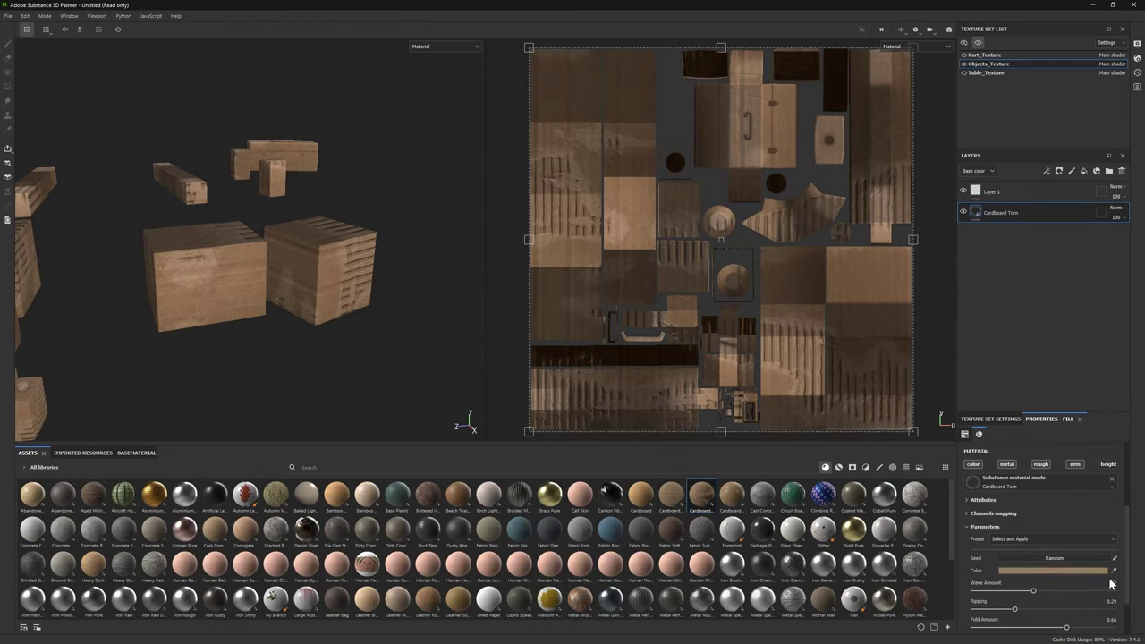
drag(984, 582, 980, 583)
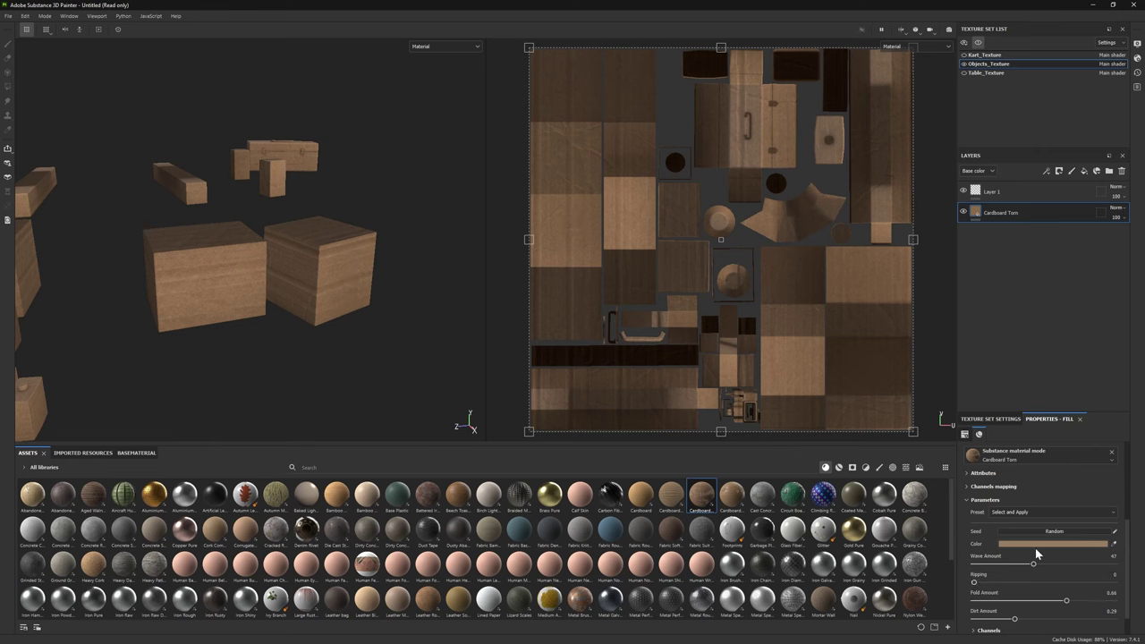
key(f)
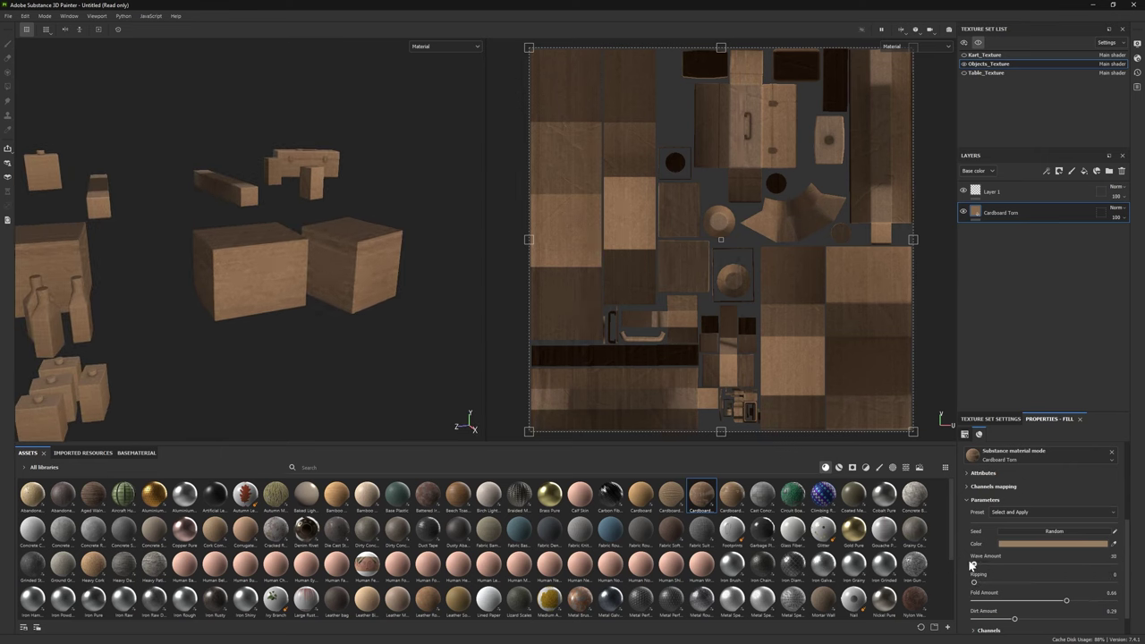
scroll(990, 567, down, 1)
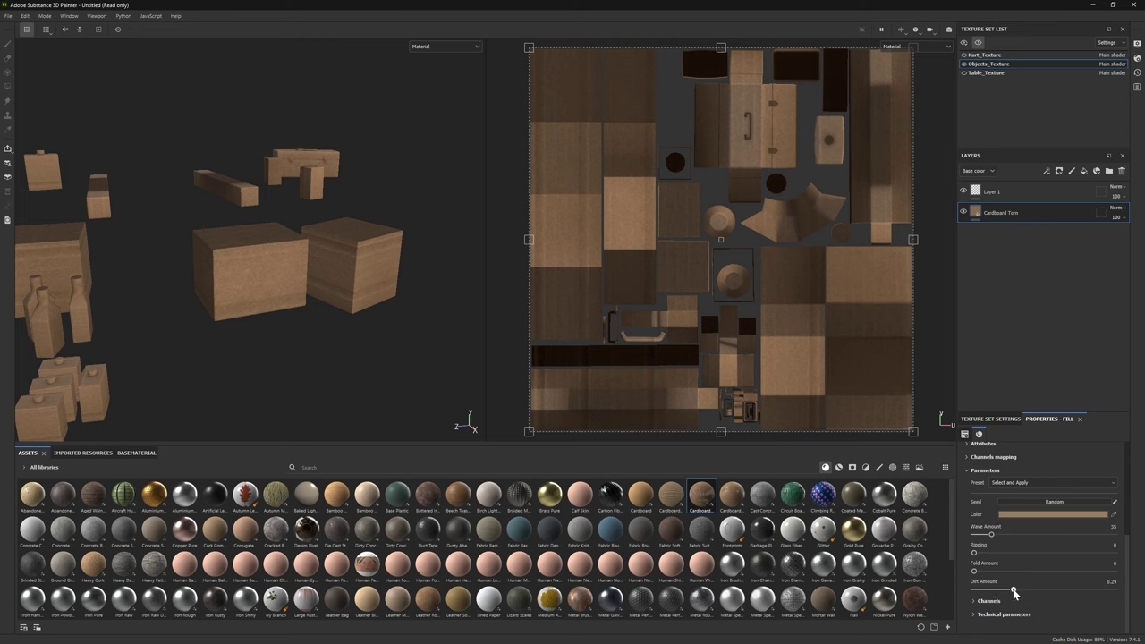
scroll(1019, 599, down, 3)
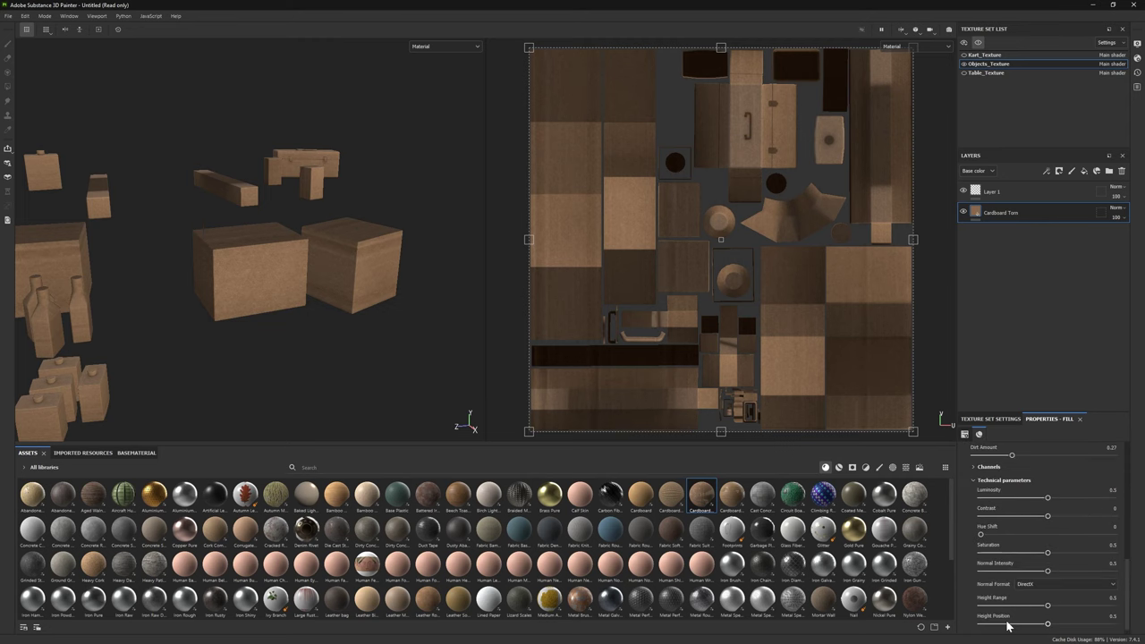
scroll(1002, 540, up, 3)
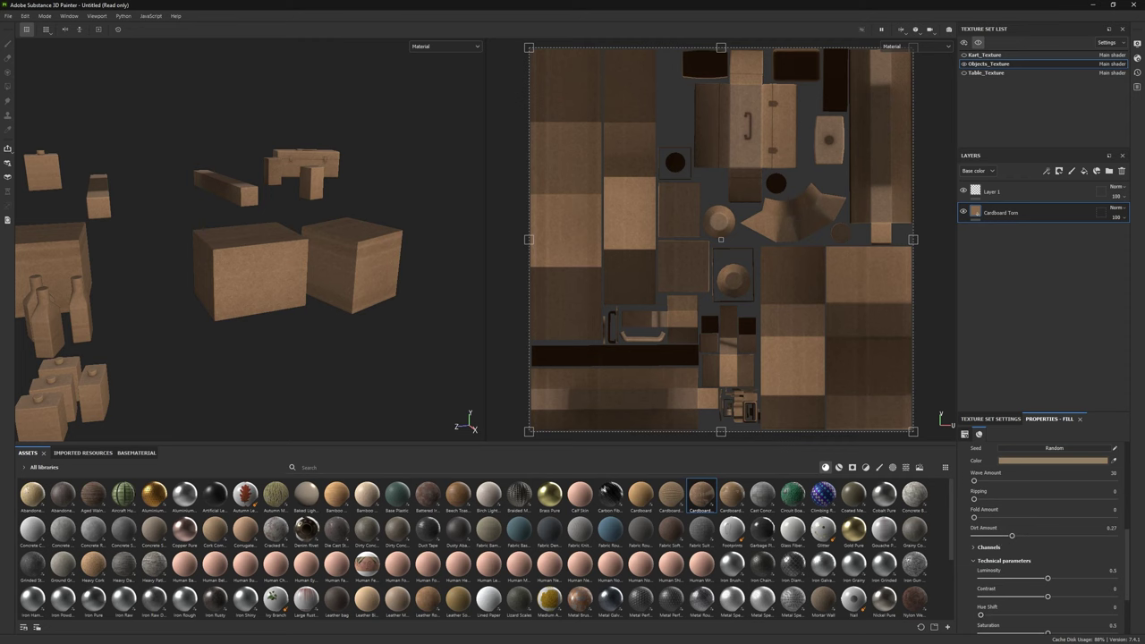
scroll(381, 363, down, 3)
scroll(381, 363, up, 3)
Step: Tweak the Cardboard Torn fill settings, then add a plain Cardboard material layer
click(1035, 461)
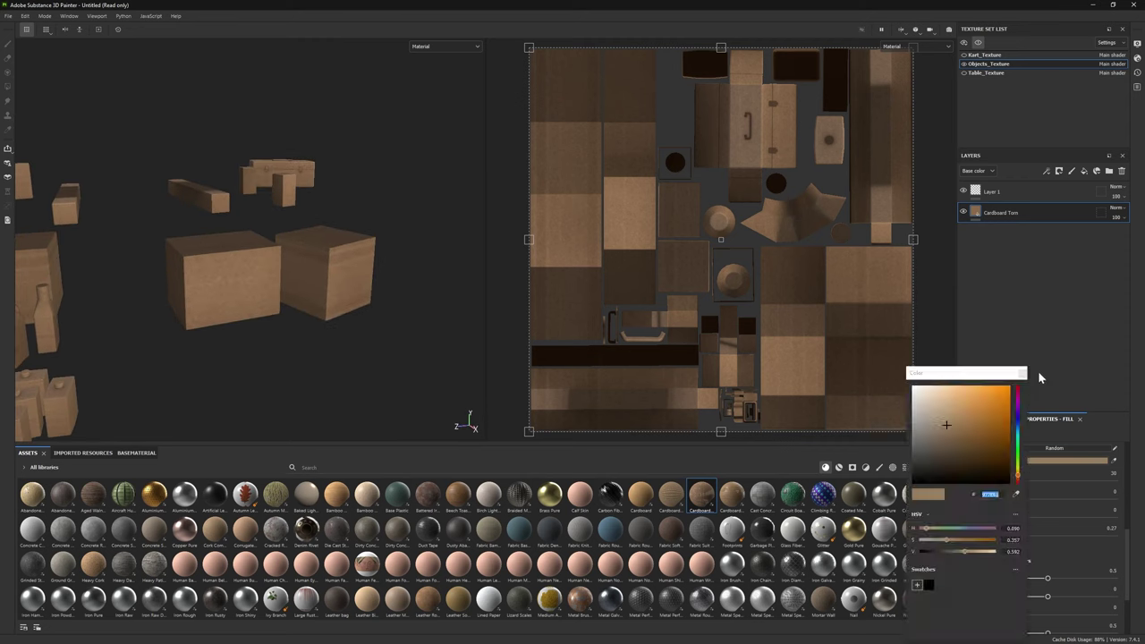
scroll(1032, 559, up, 5)
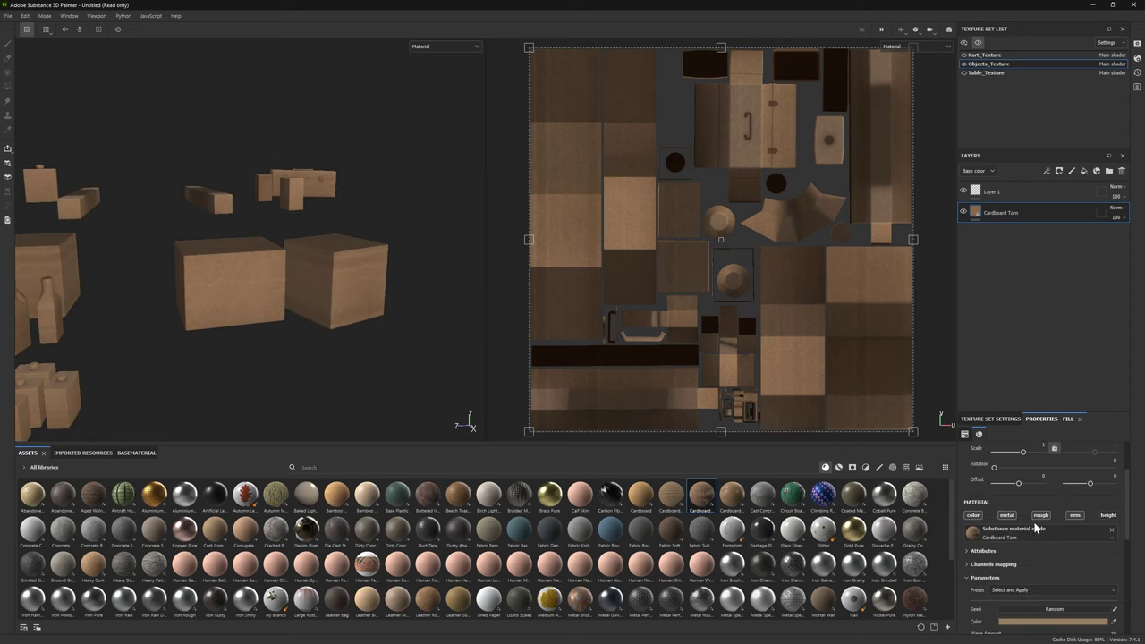
drag(1028, 525, 1024, 526)
alt+drag(286, 357, 330, 353)
scroll(1033, 548, down, 1)
scroll(1037, 563, down, 8)
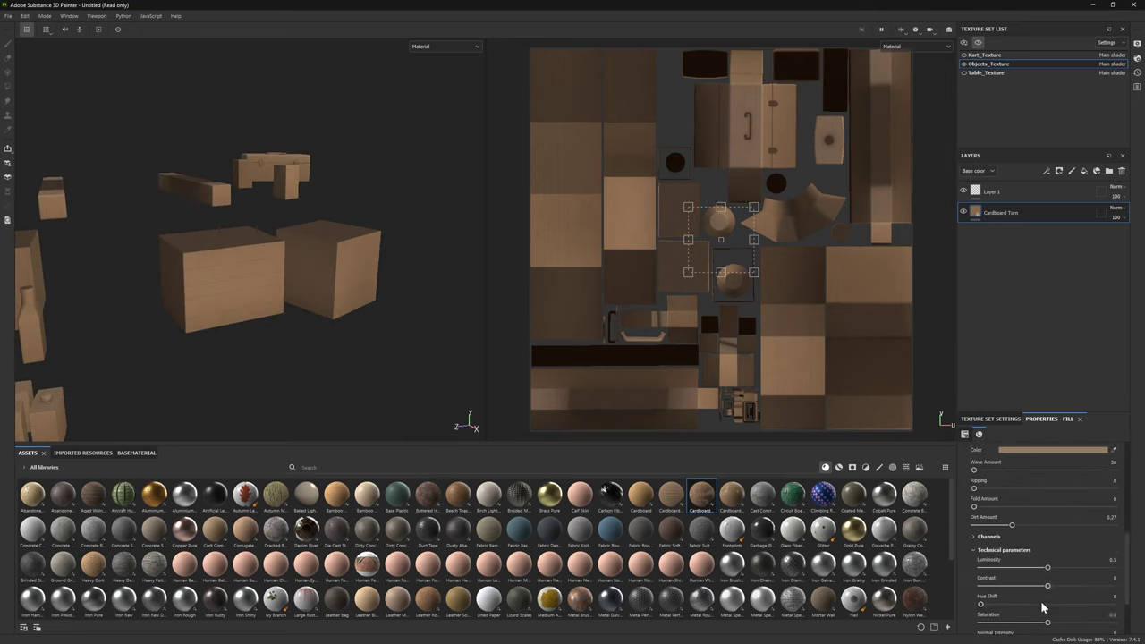
scroll(1013, 608, up, 7)
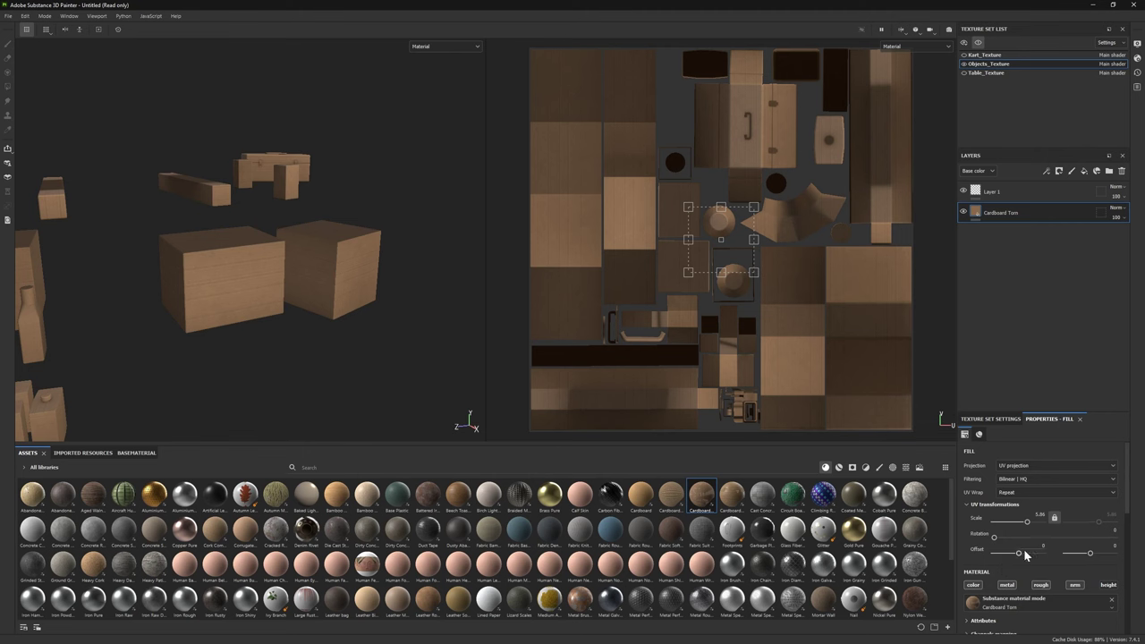
drag(640, 494, 1028, 289)
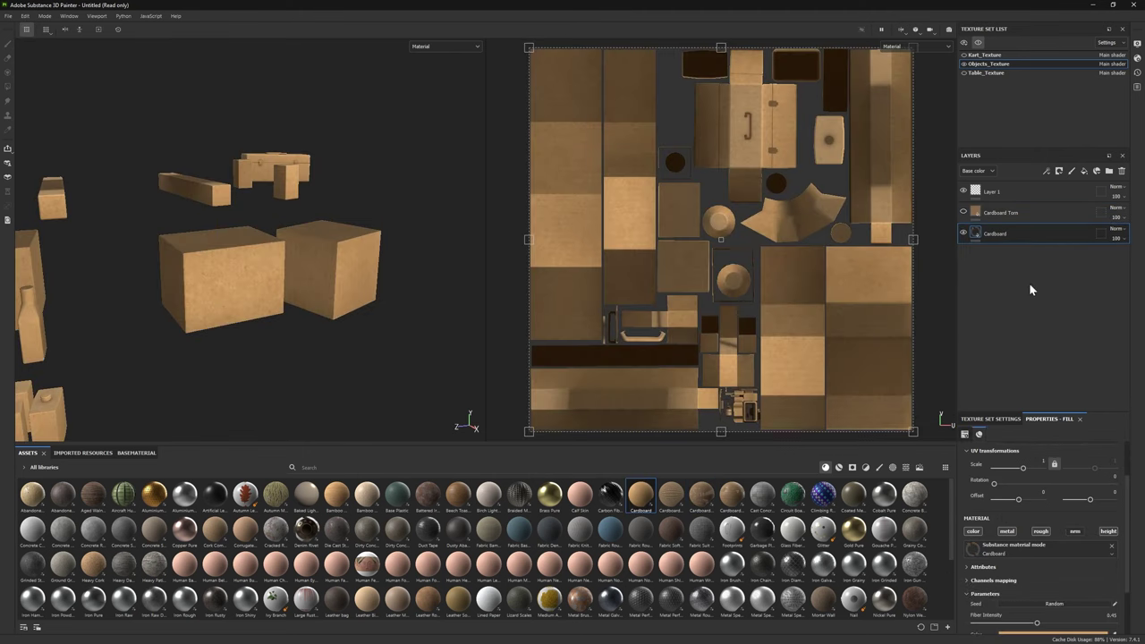
Step: Raise the Cardboard fill's tiling scale and lighten its colour
drag(1023, 471, 1025, 470)
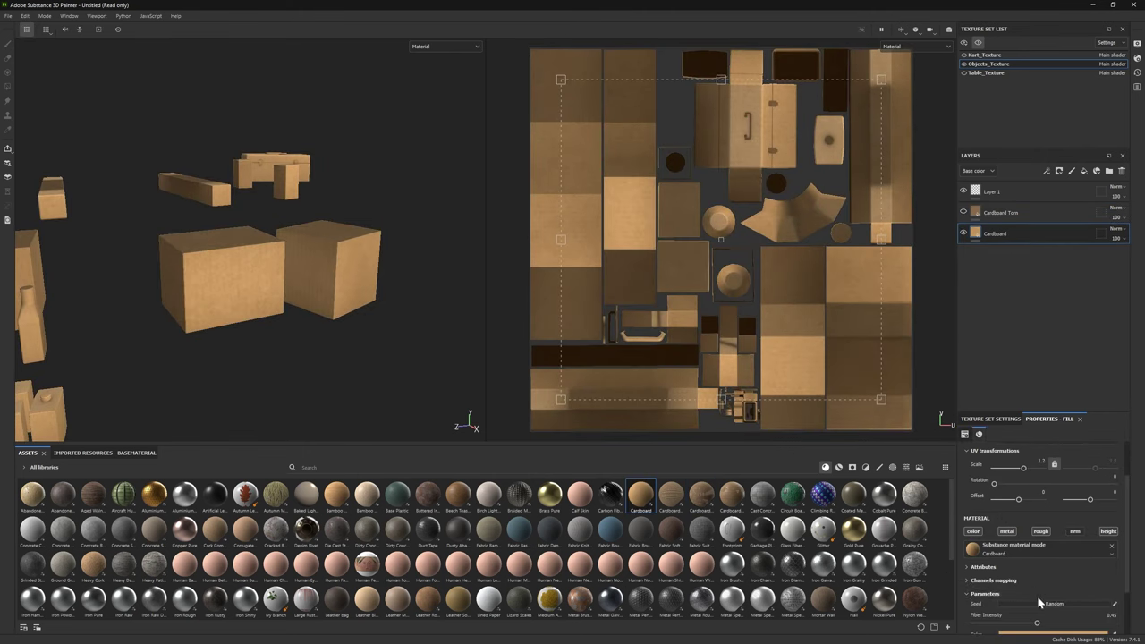
scroll(1039, 605, down, 2)
click(1064, 567)
drag(960, 410, 957, 421)
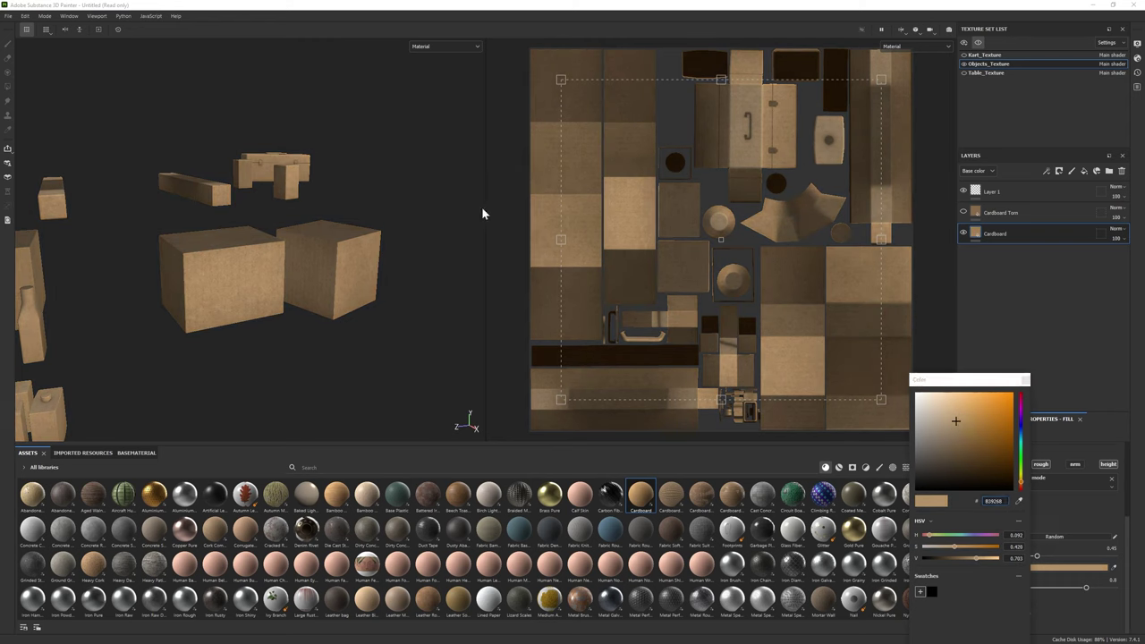
drag(956, 419, 948, 421)
click(314, 324)
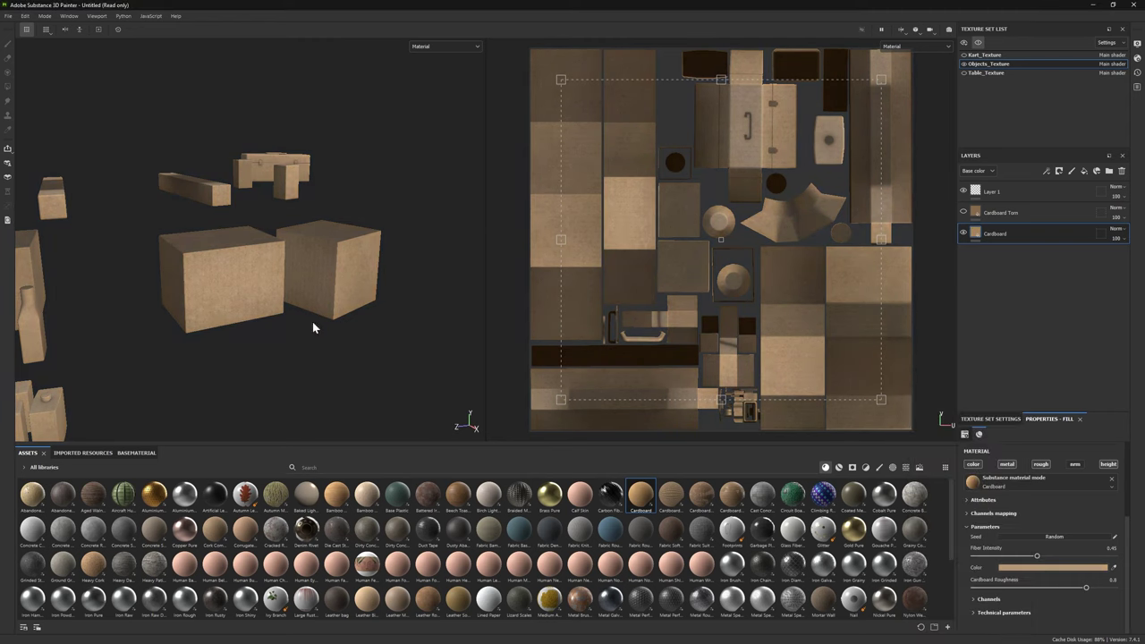
alt+drag(314, 324, 376, 375)
drag(1026, 511, 1023, 508)
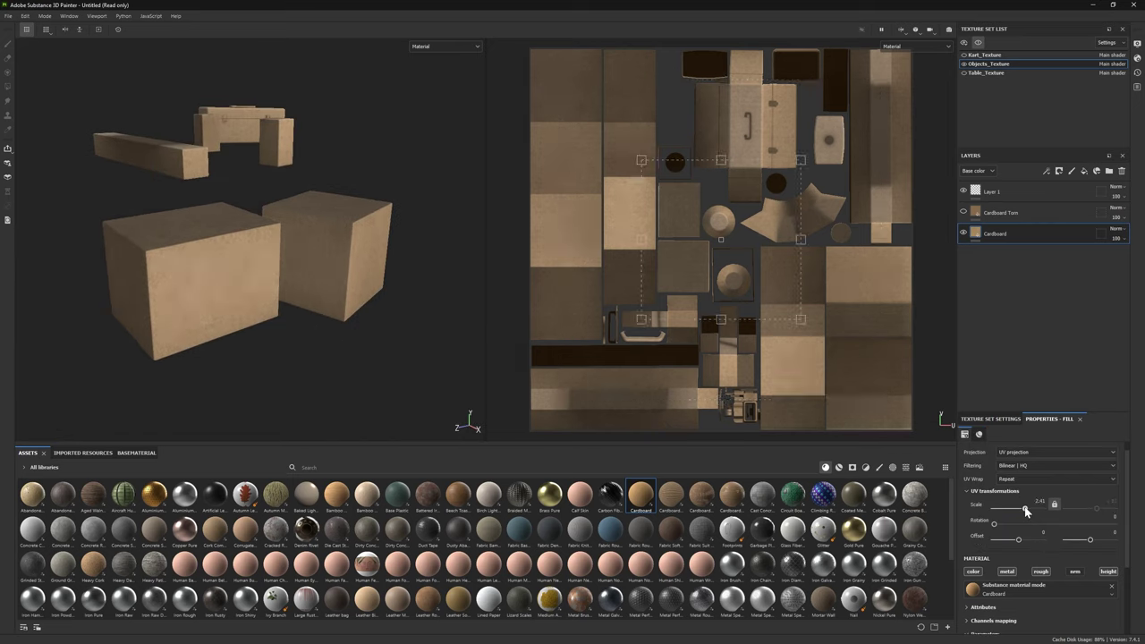
key(f)
Step: Delete the Cardboard Torn layer and bring up the Cardboard layer's options
click(982, 213)
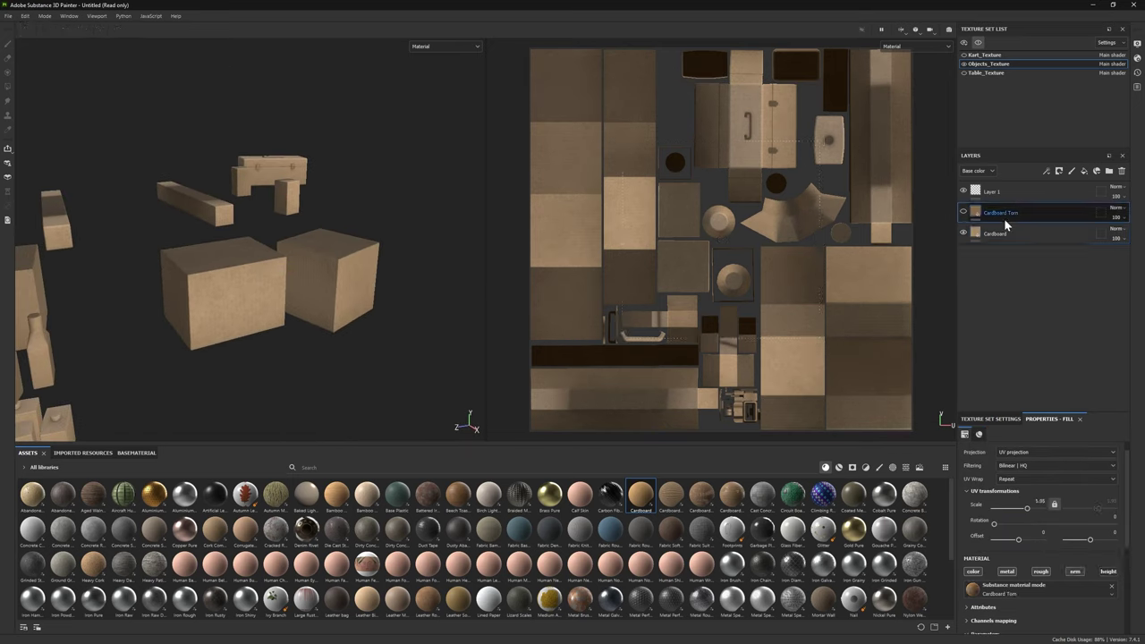
key(Delete)
right_click(1014, 215)
Step: Add a black mask to the Cardboard layer and set it for polygon filling
click(1051, 230)
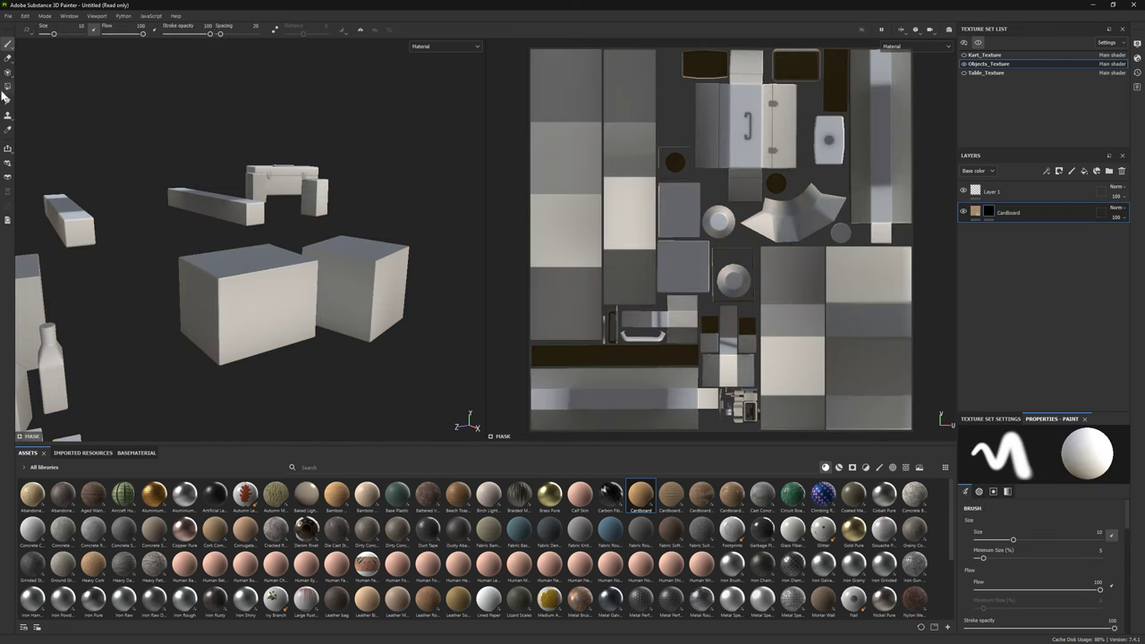
click(7, 87)
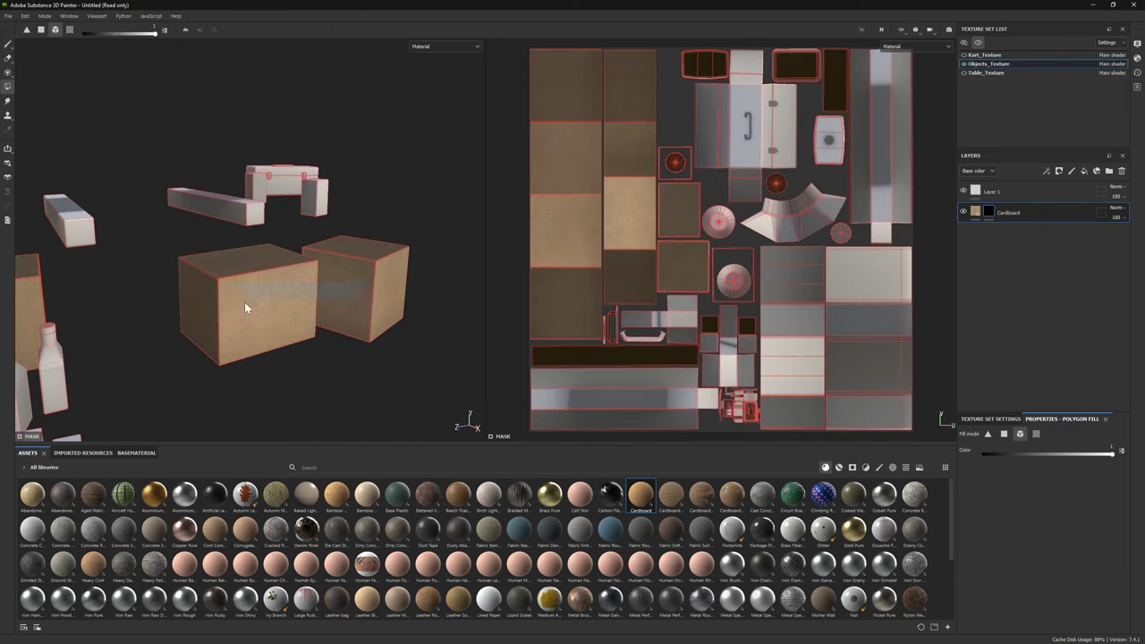
click(7, 44)
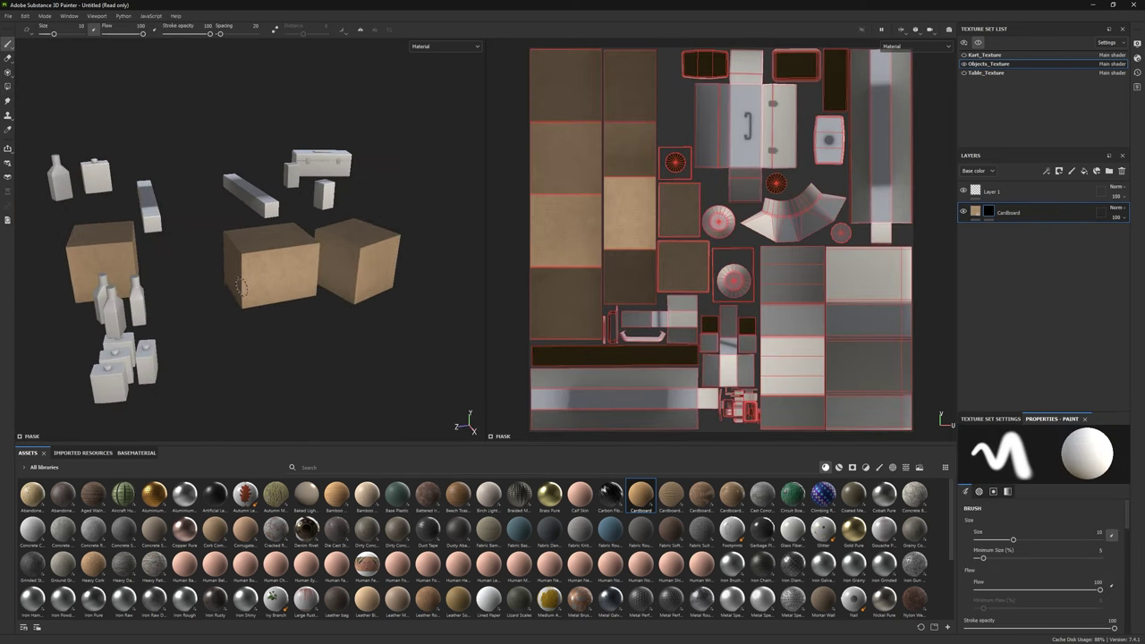
alt+drag(266, 279, 304, 245)
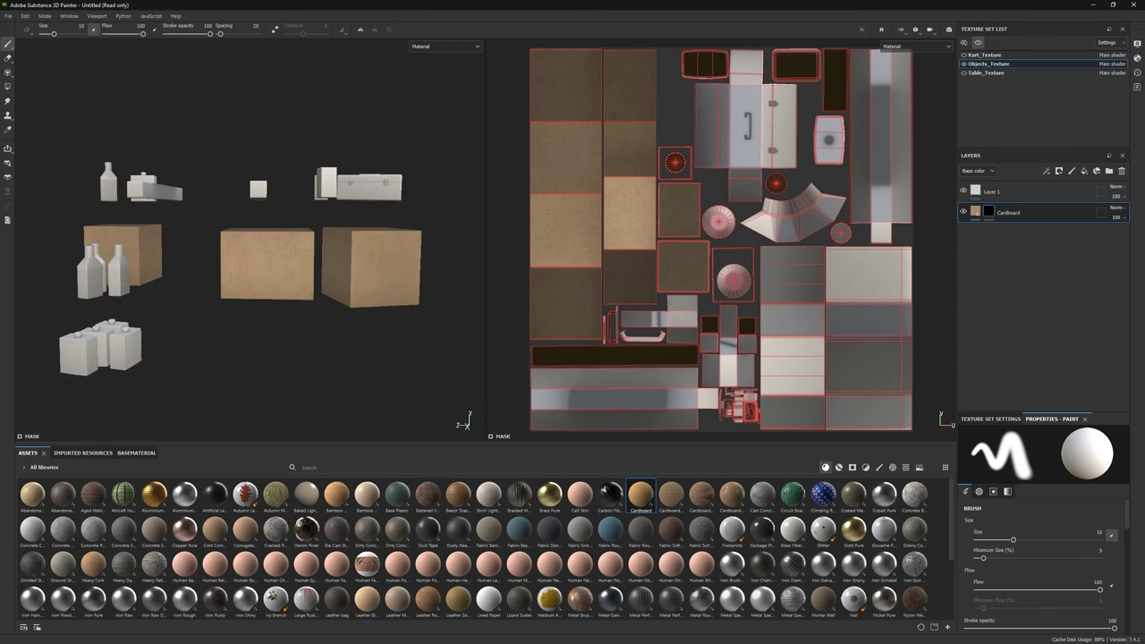
Step: Import Box's.jpg into the project as a texture
drag(0, 535, 244, 535)
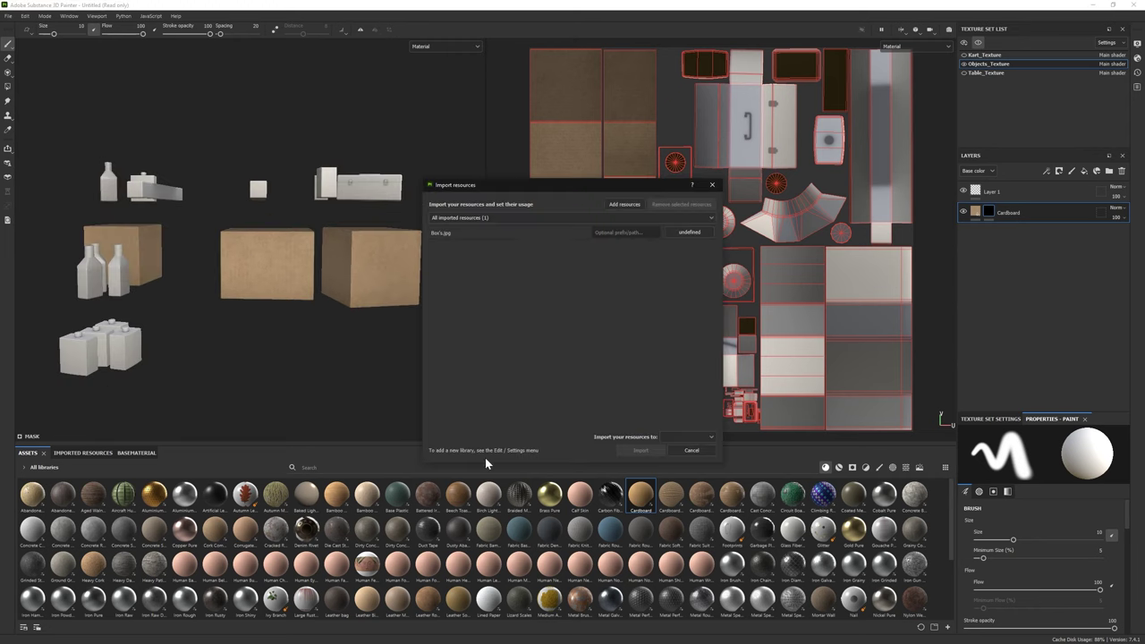
click(689, 232)
click(640, 450)
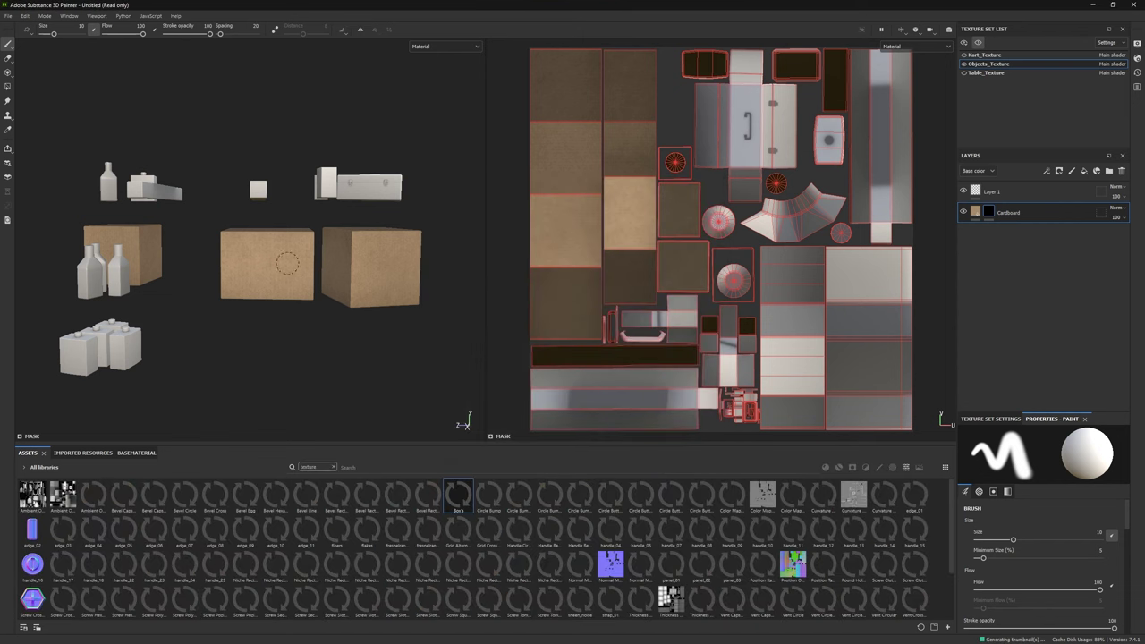
Step: Project the Box's texture into Layer 1's base colour to preview it on the cardboard
click(991, 191)
key(3)
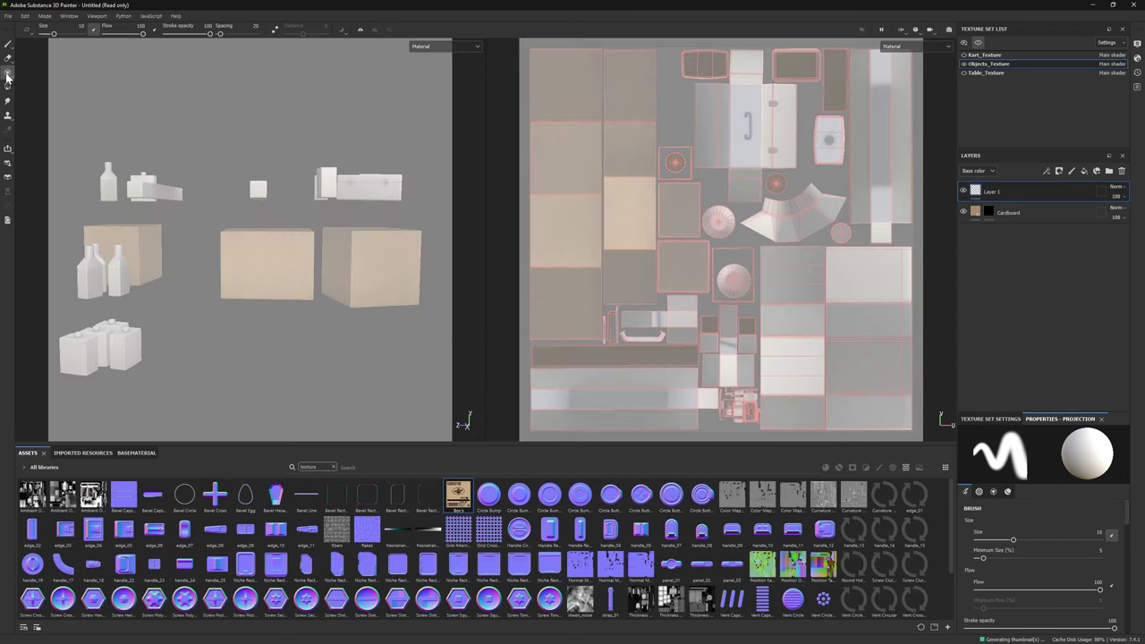
scroll(1035, 542, down, 5)
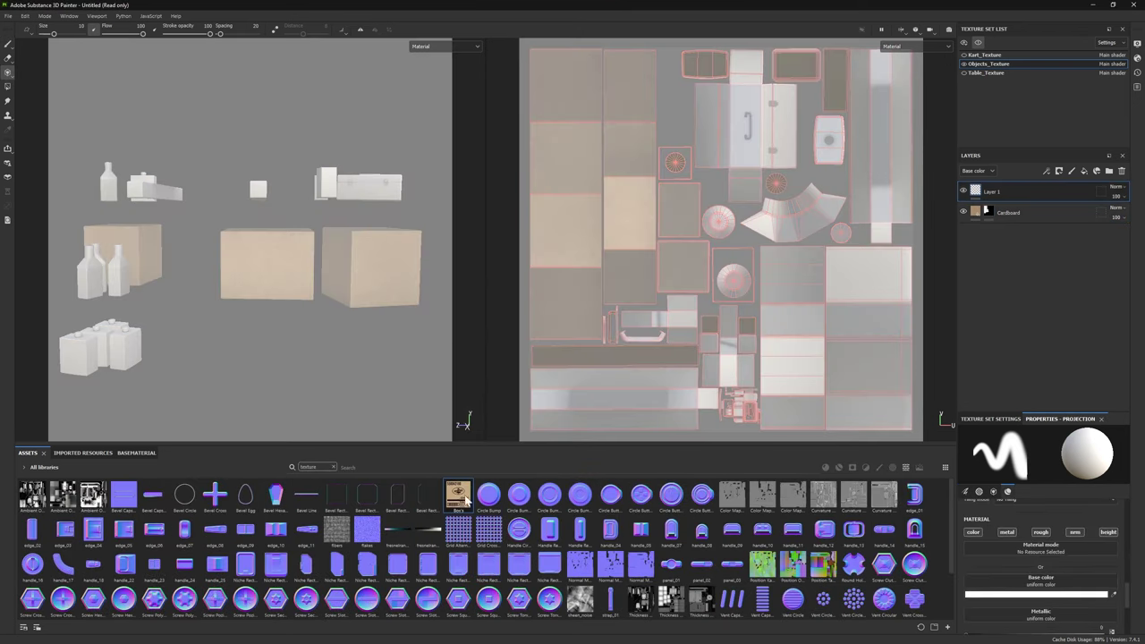
drag(458, 495, 974, 581)
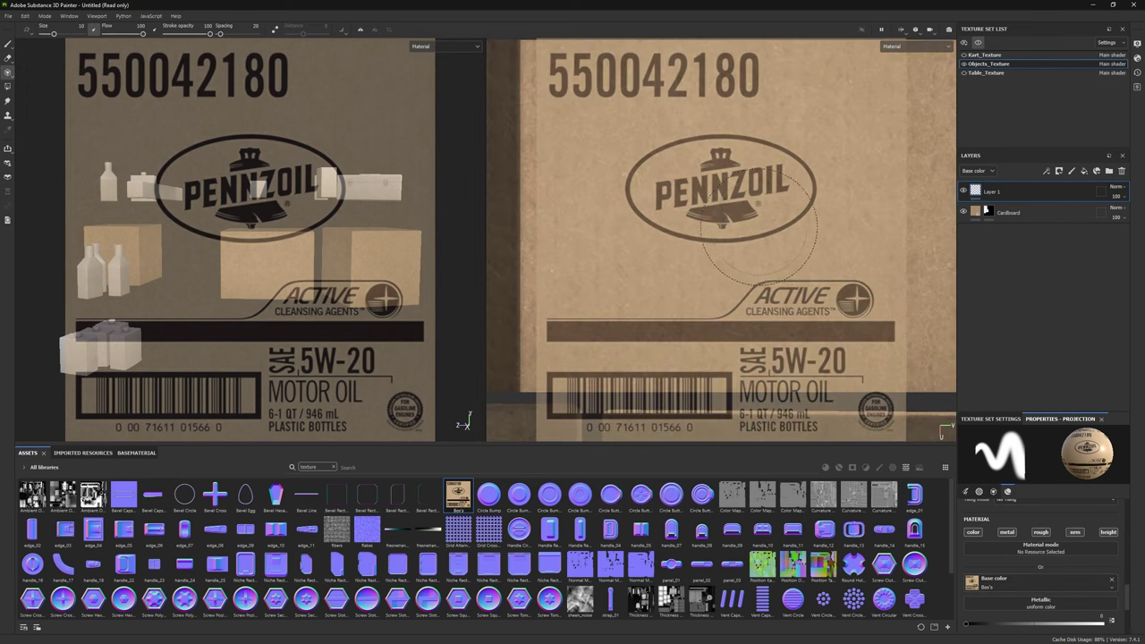
key(1)
right_click(456, 494)
key(Escape)
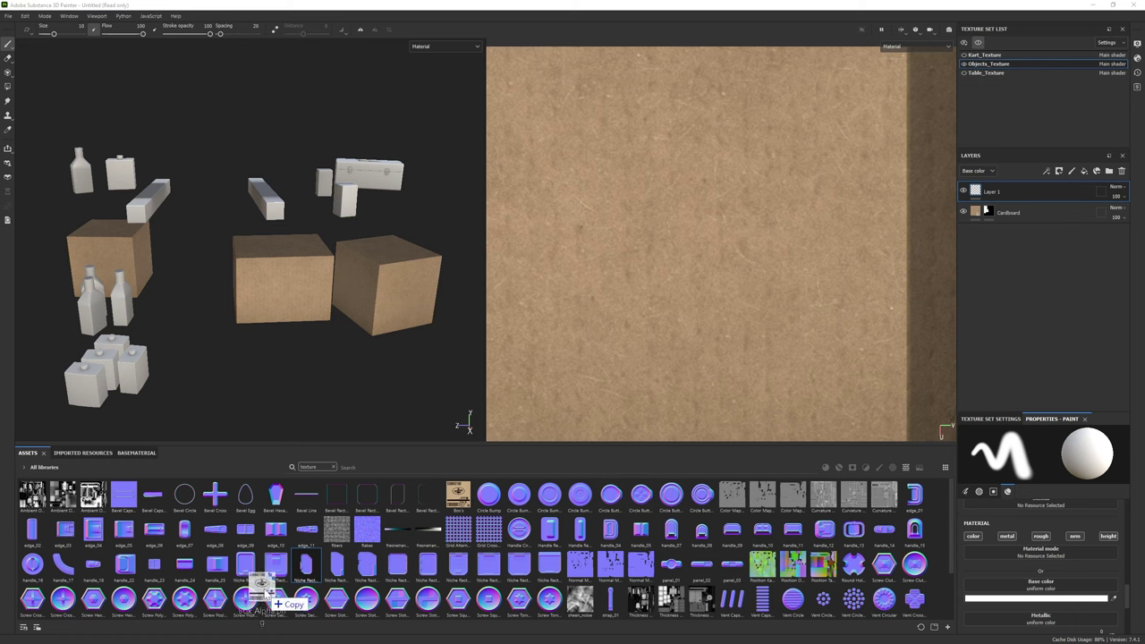
Step: Import Box_Alpha.png into the project as an alpha resource
drag(272, 590, 273, 592)
click(690, 232)
click(709, 235)
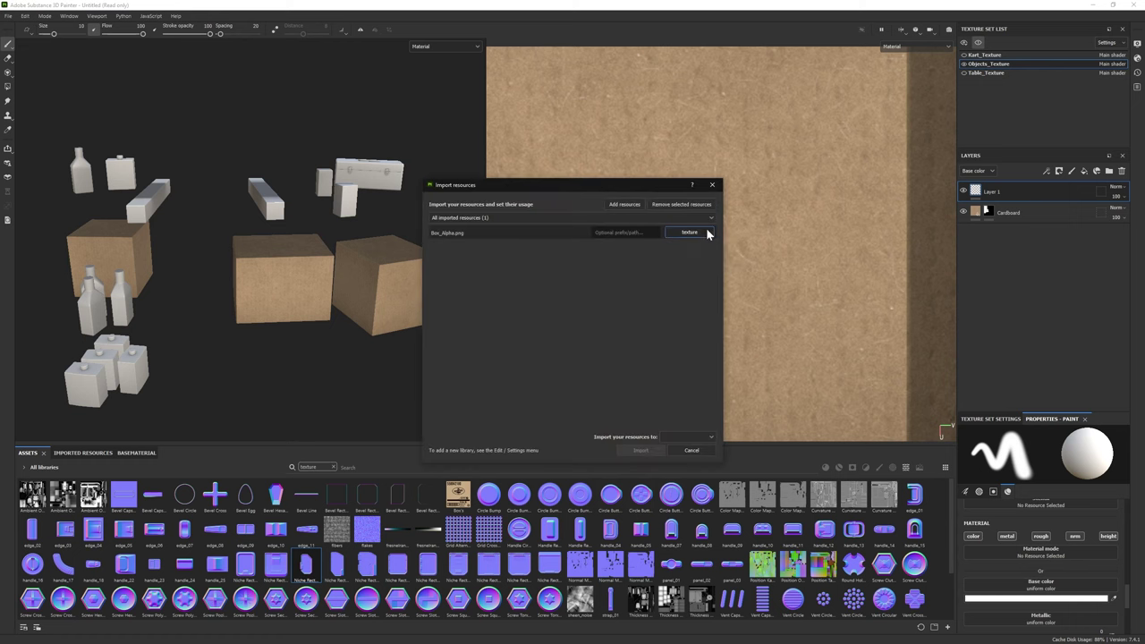
click(689, 437)
click(684, 455)
click(640, 449)
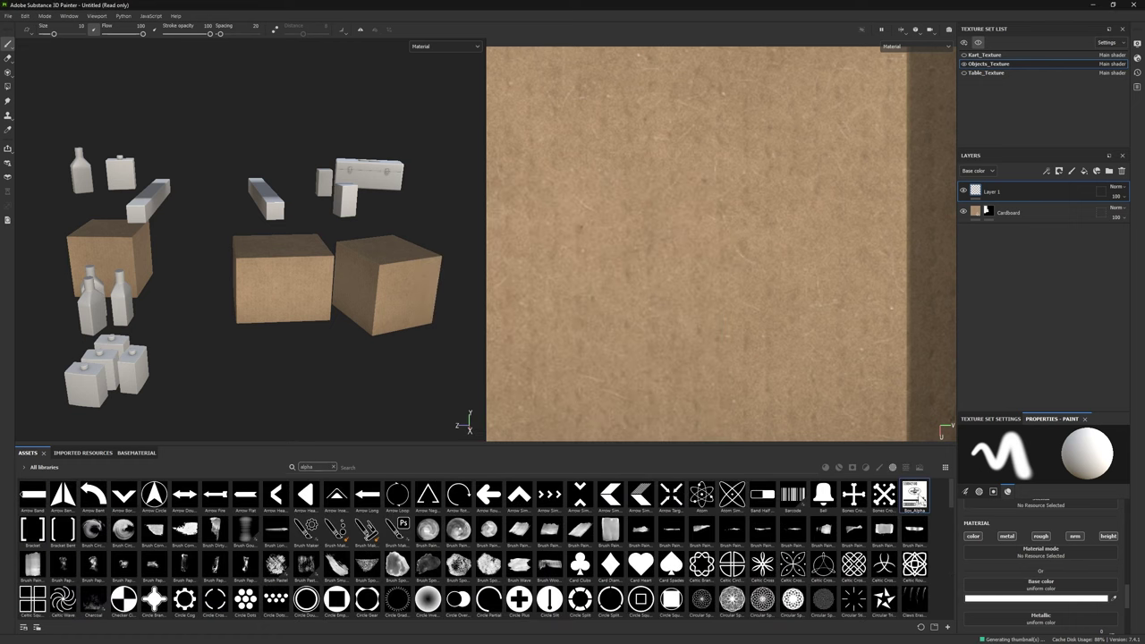
Step: Add Plastic Matte Pure from the materials shelf as a new layer
click(333, 466)
click(825, 466)
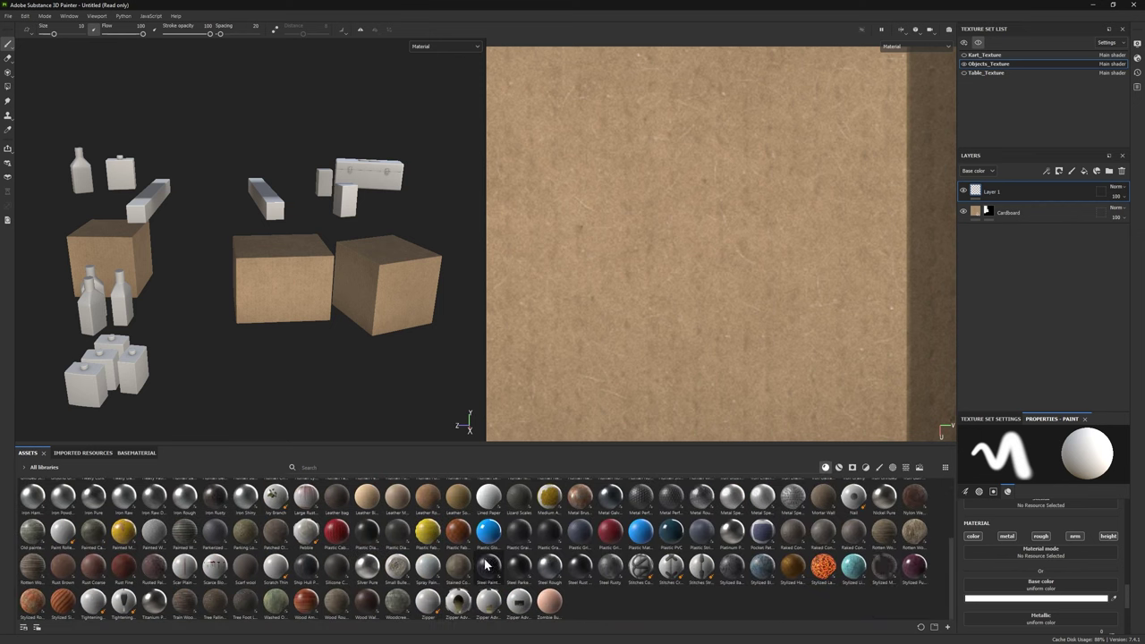
mouse_move(640, 531)
mouse_down()
mouse_move(992, 386)
mouse_move(1022, 213)
mouse_up()
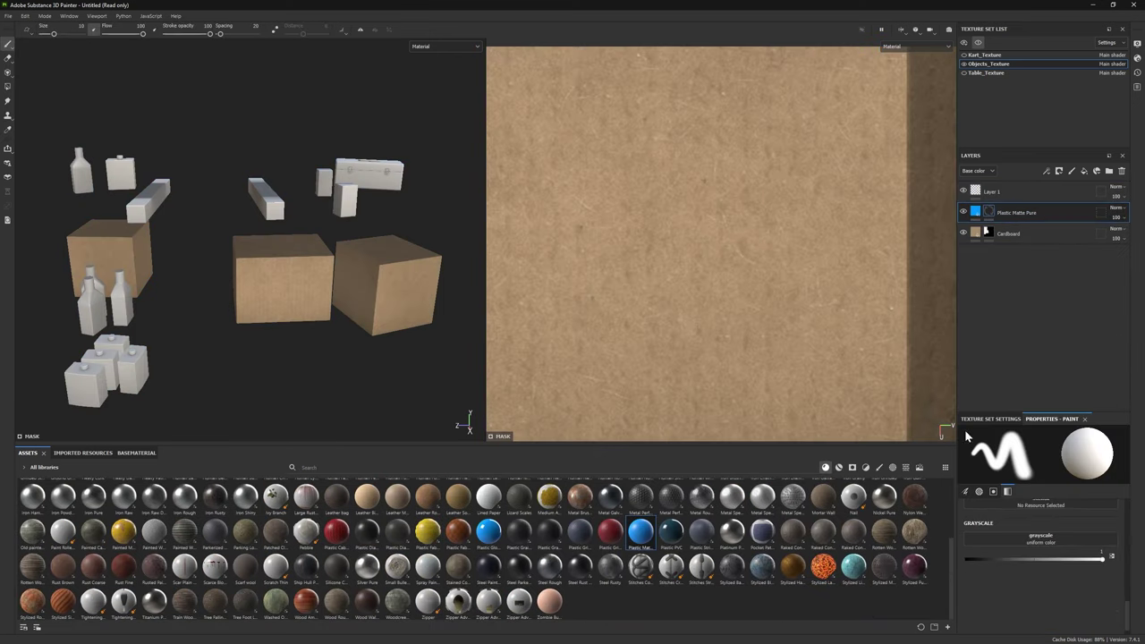
drag(1027, 411, 1027, 325)
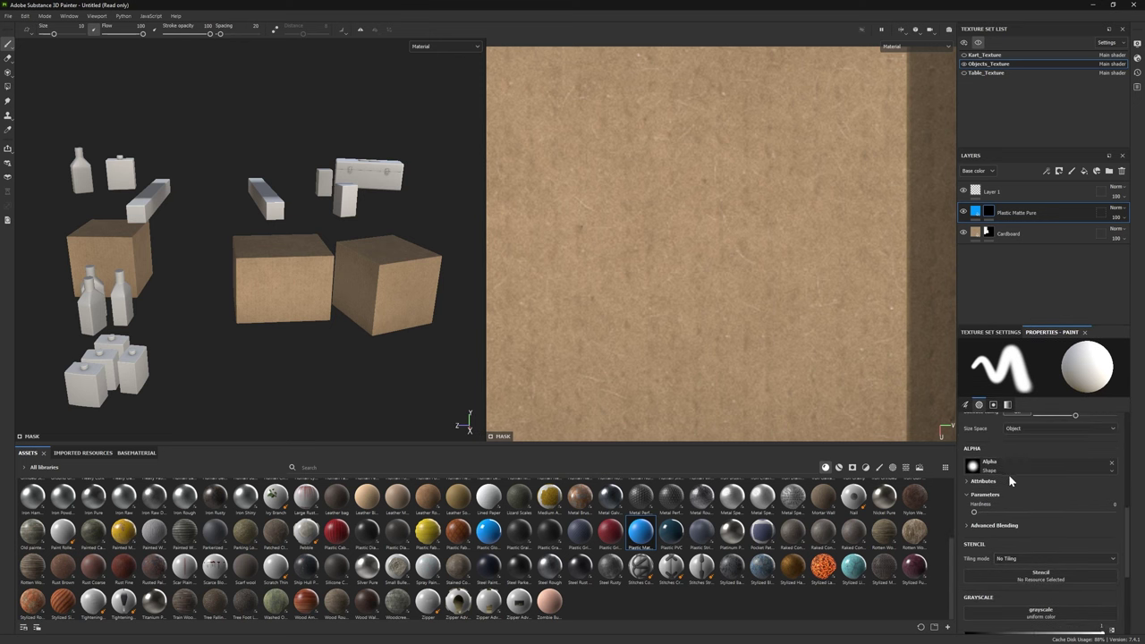
Step: Set Box_Alpha as the brush alpha at size about 28.7, re-importing Box_Alpha.png
click(891, 467)
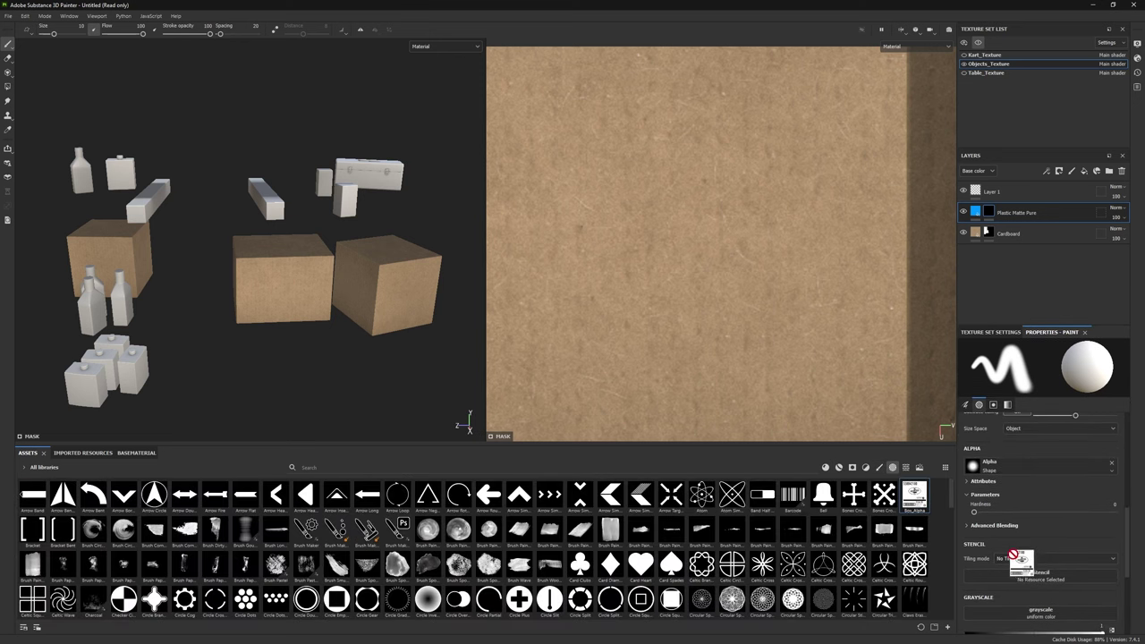
drag(1013, 555, 1001, 466)
scroll(679, 287, down, 5)
scroll(814, 336, up, 1)
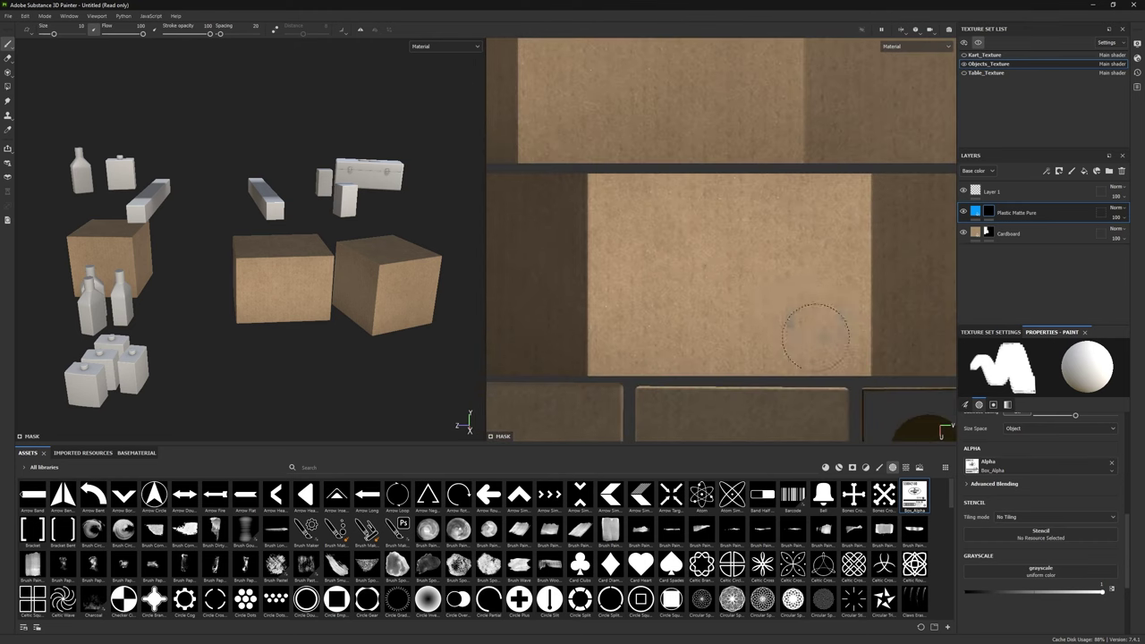
middle_drag(815, 336, 755, 307)
scroll(1040, 510, up, 3)
scroll(1023, 523, up, 5)
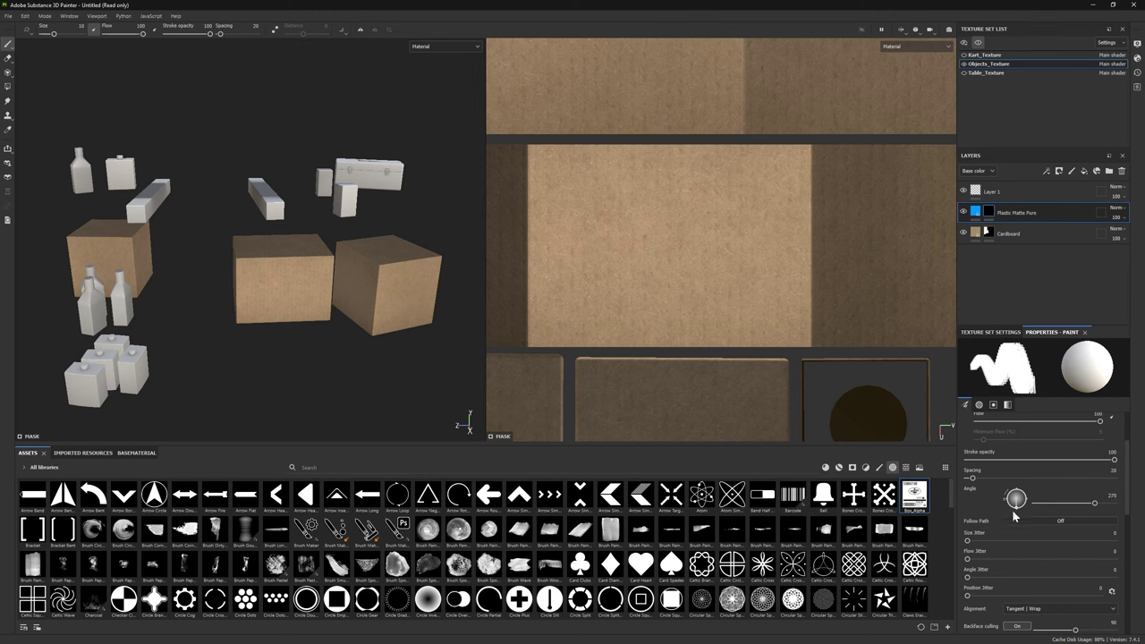
mouse_move(622, 229)
ctrl+right_down()
mouse_move(632, 259)
mouse_move(645, 254)
ctrl+right_up()
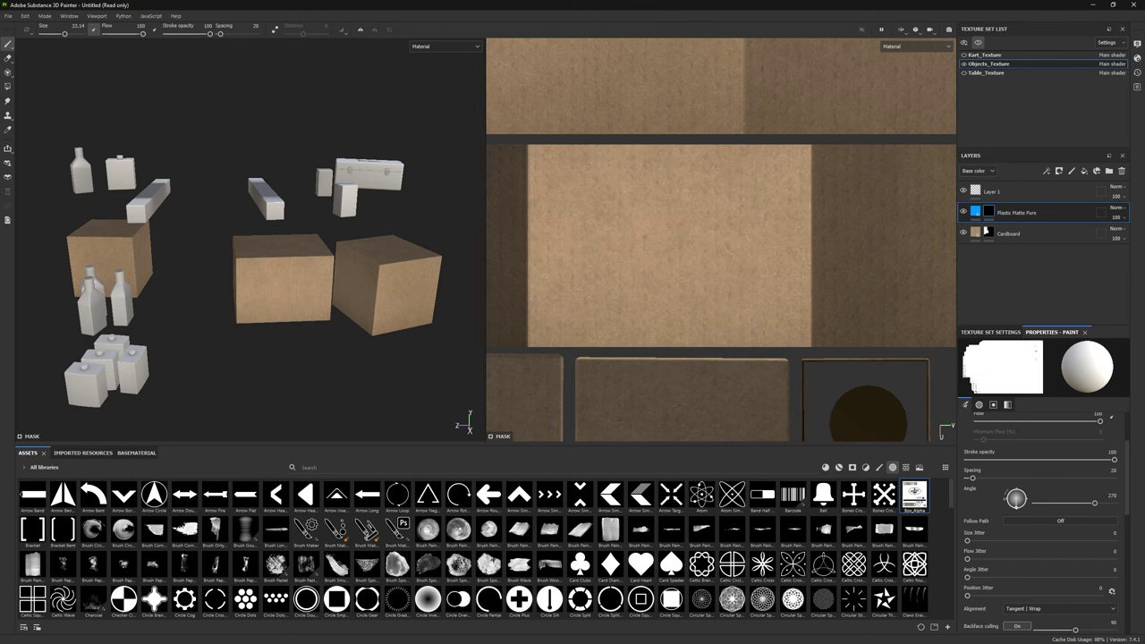
drag(383, 572, 385, 572)
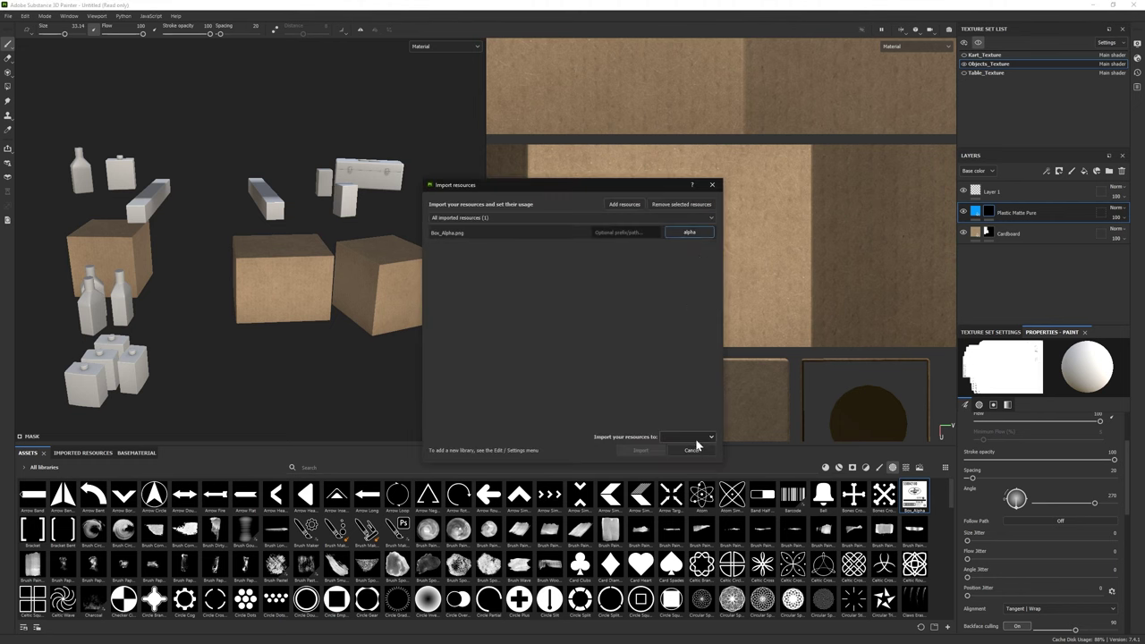
click(640, 450)
Step: Stamp the blue Box_Alpha label onto the box on the Plastic Matte Pure layer, erasing excess
scroll(1001, 536, down, 1)
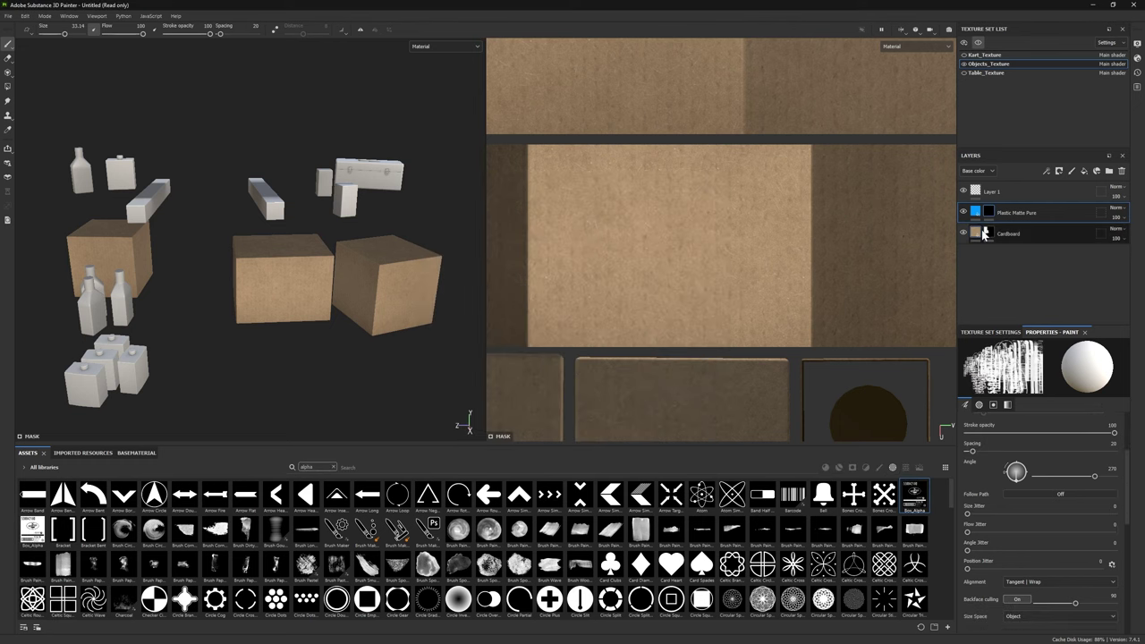
click(983, 214)
scroll(942, 478, down, 4)
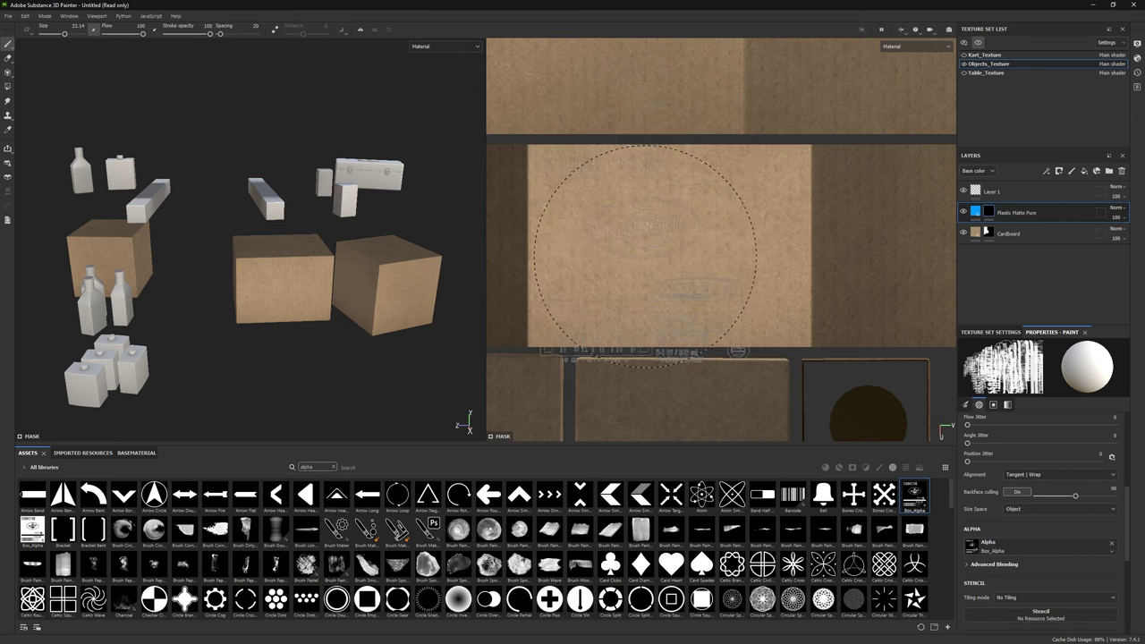
click(645, 246)
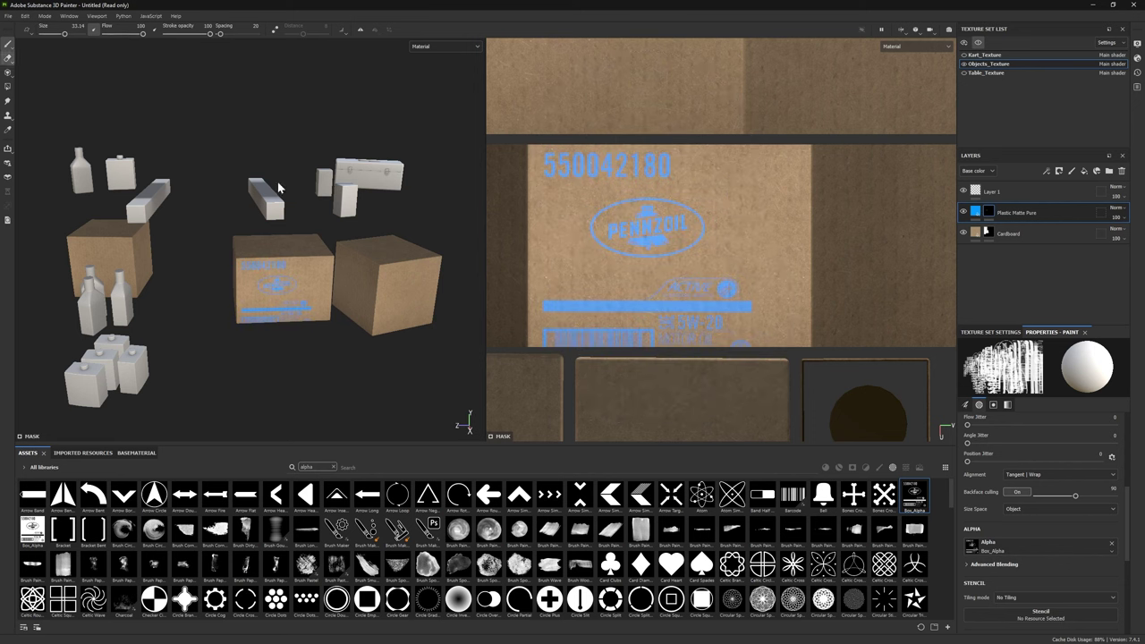
key(e)
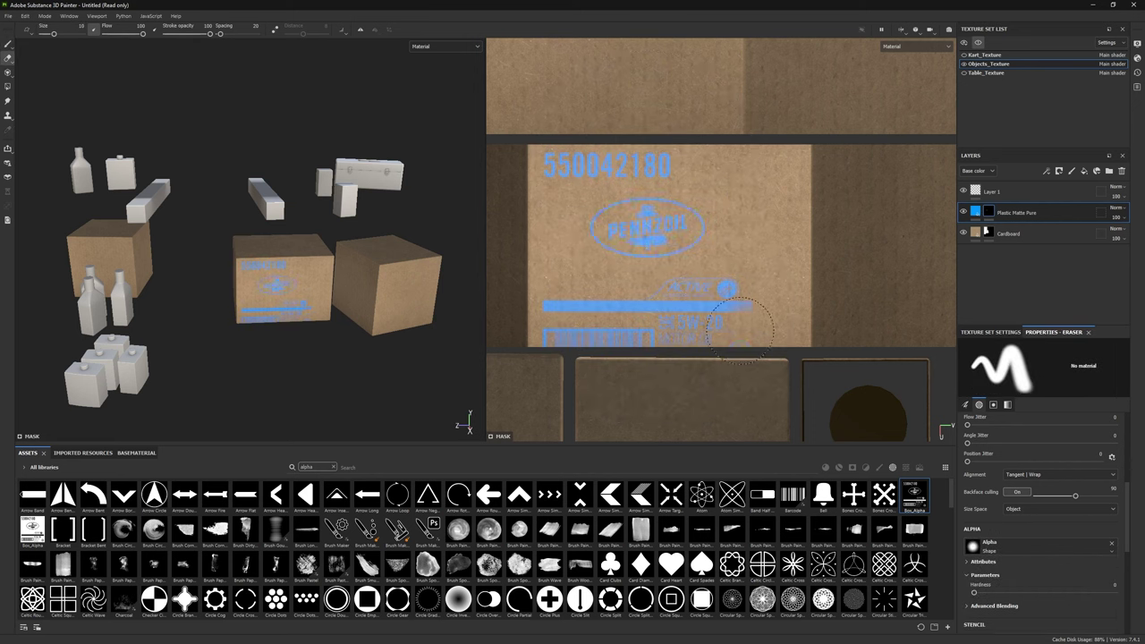
click(7, 44)
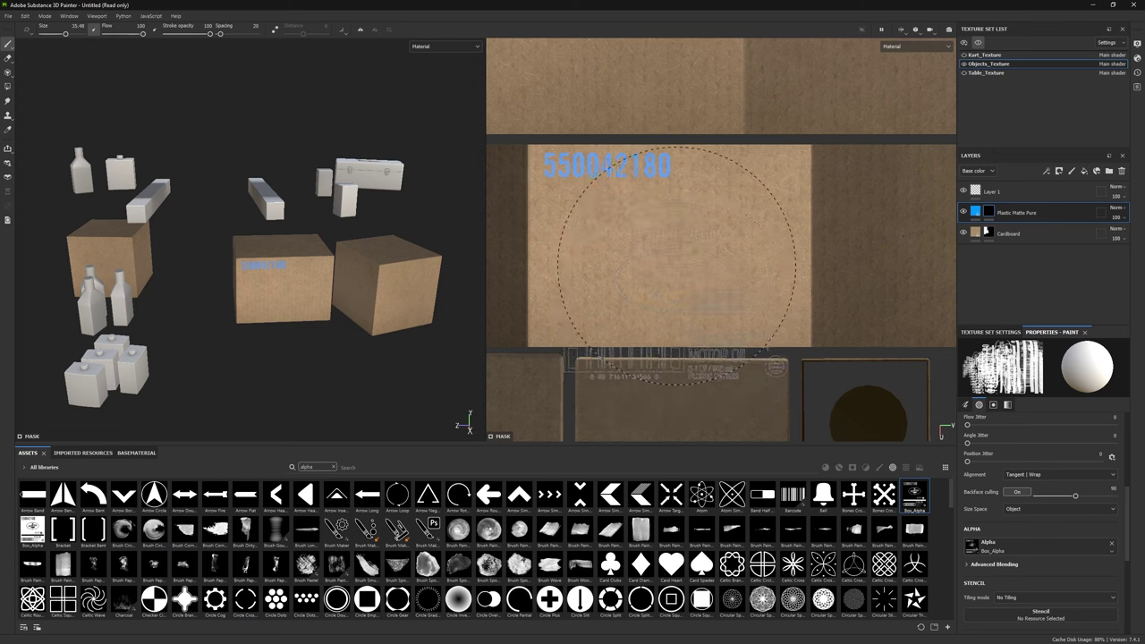
Step: Duplicate the layer, stamp the Pennzoil label again, erase extras, and duplicate once more
key(ctrl+d)
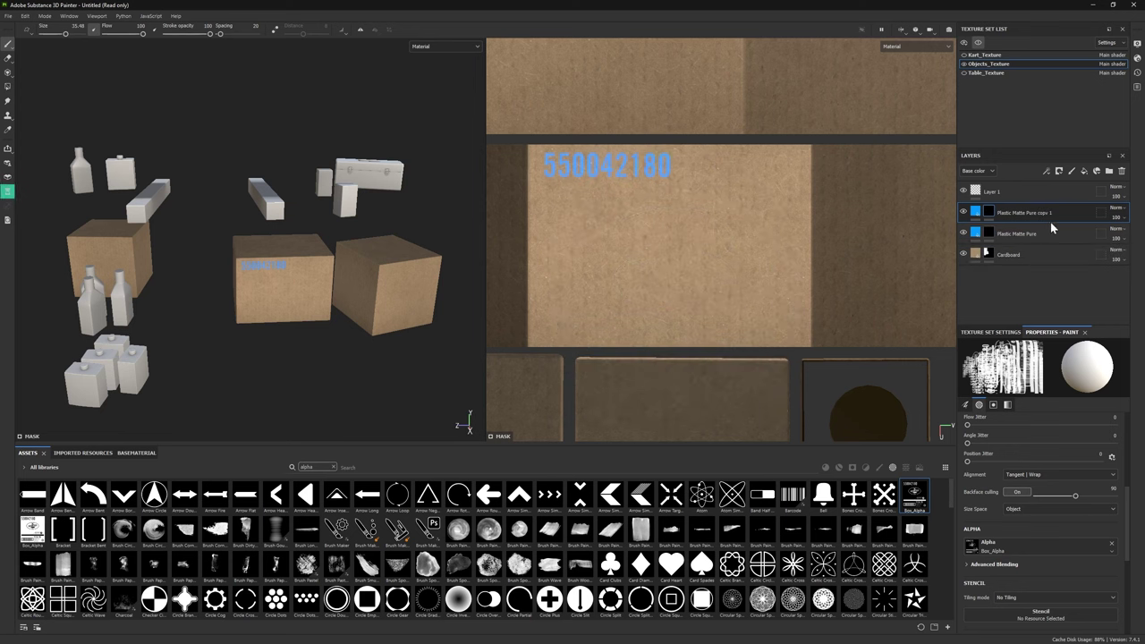
click(669, 269)
key(e)
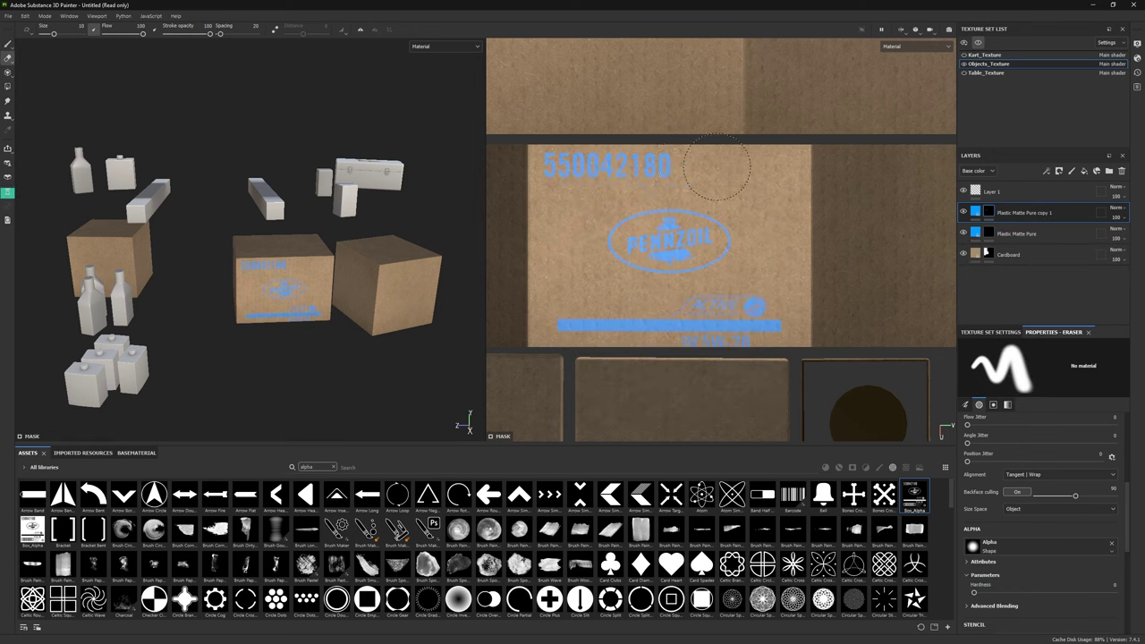
key(ctrl+d)
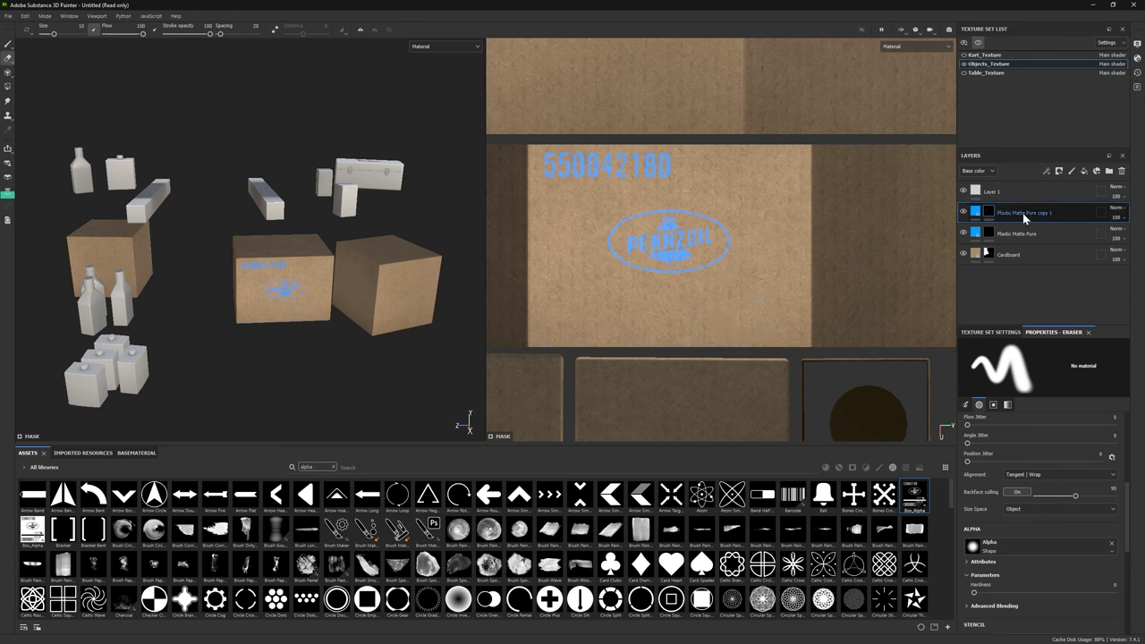
click(8, 44)
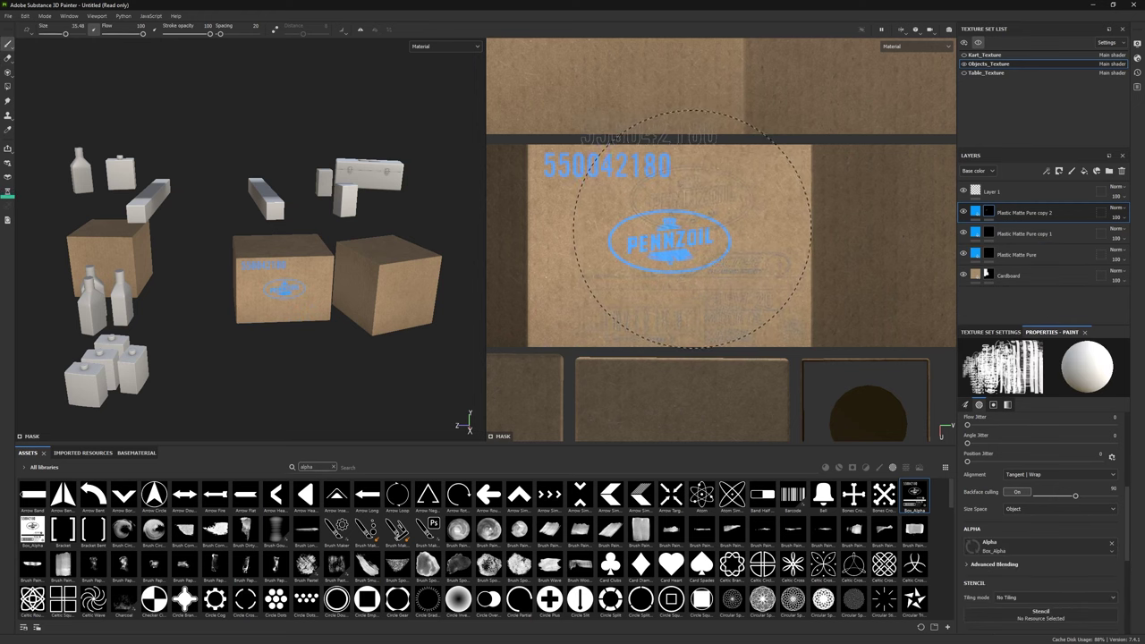
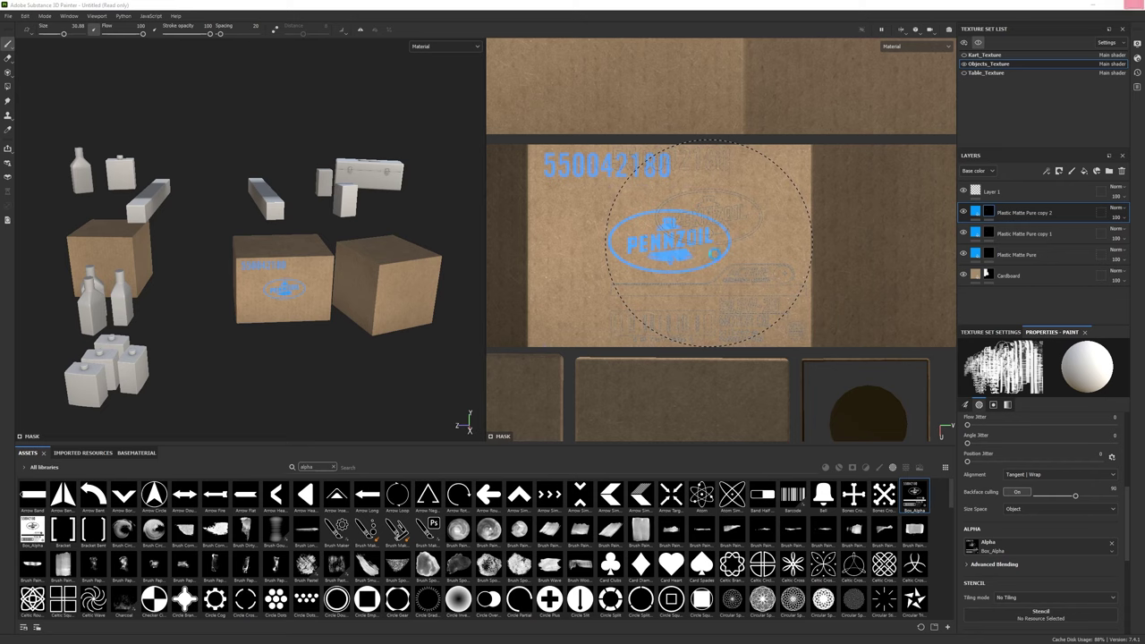
Step: Stamp the Box_Alpha label on the box front and erase the stray blue stripe with a small Basic Hard eraser
click(708, 243)
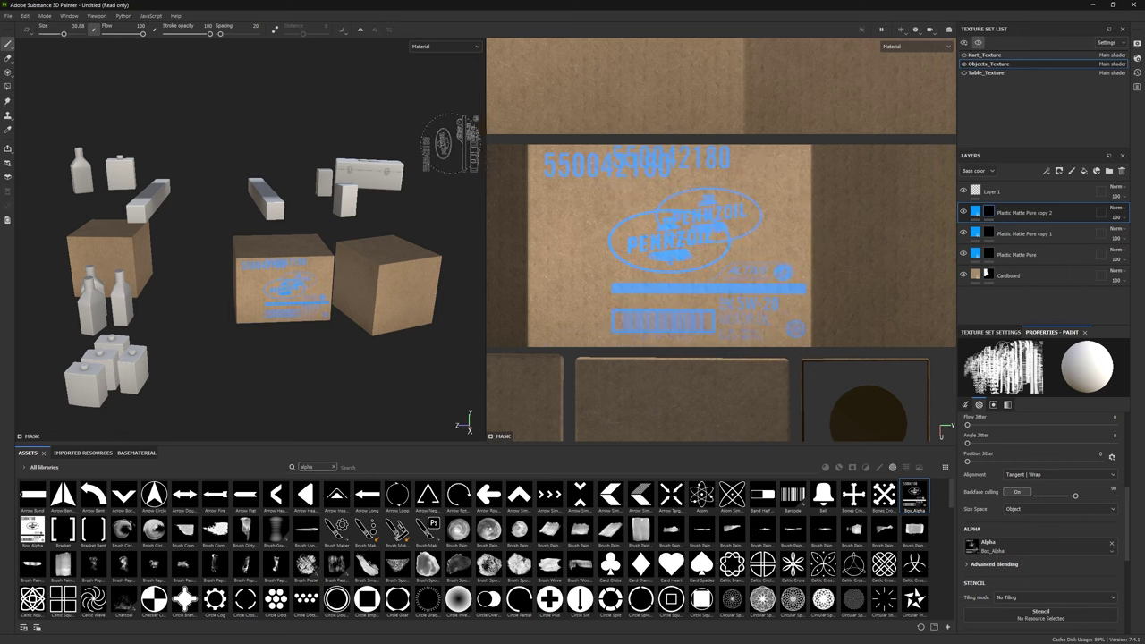
click(7, 57)
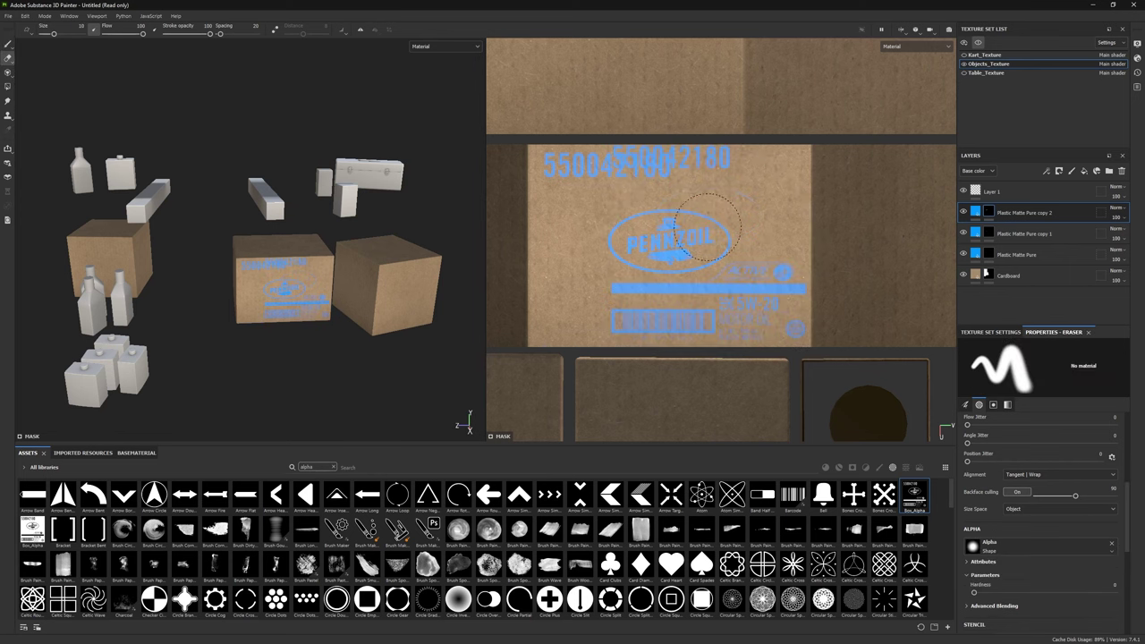
ctrl+right_drag(813, 266, 802, 286)
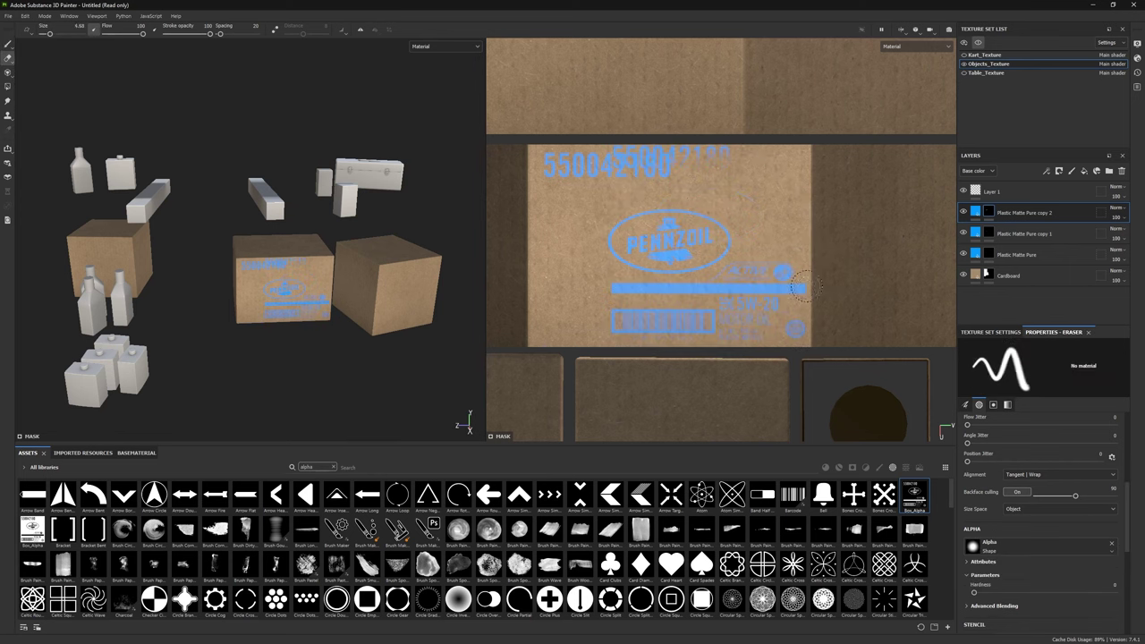
click(334, 467)
click(879, 467)
click(336, 494)
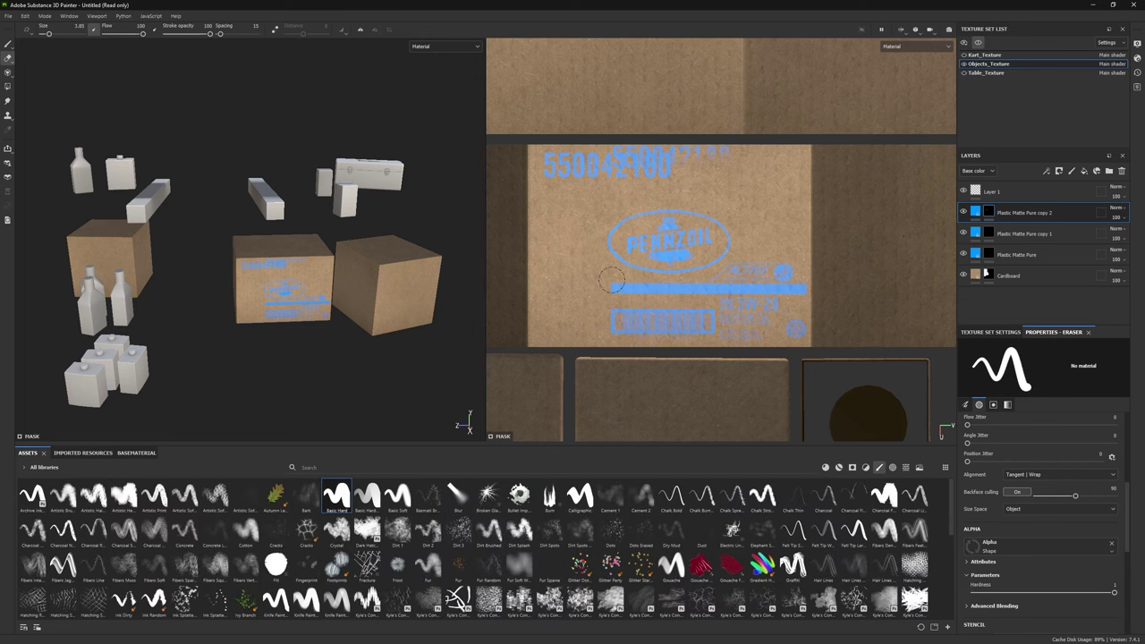
shift+click(800, 284)
Step: Set the base colour of all three Plastic Matte Pure label fills to black
click(975, 212)
click(1069, 539)
click(930, 591)
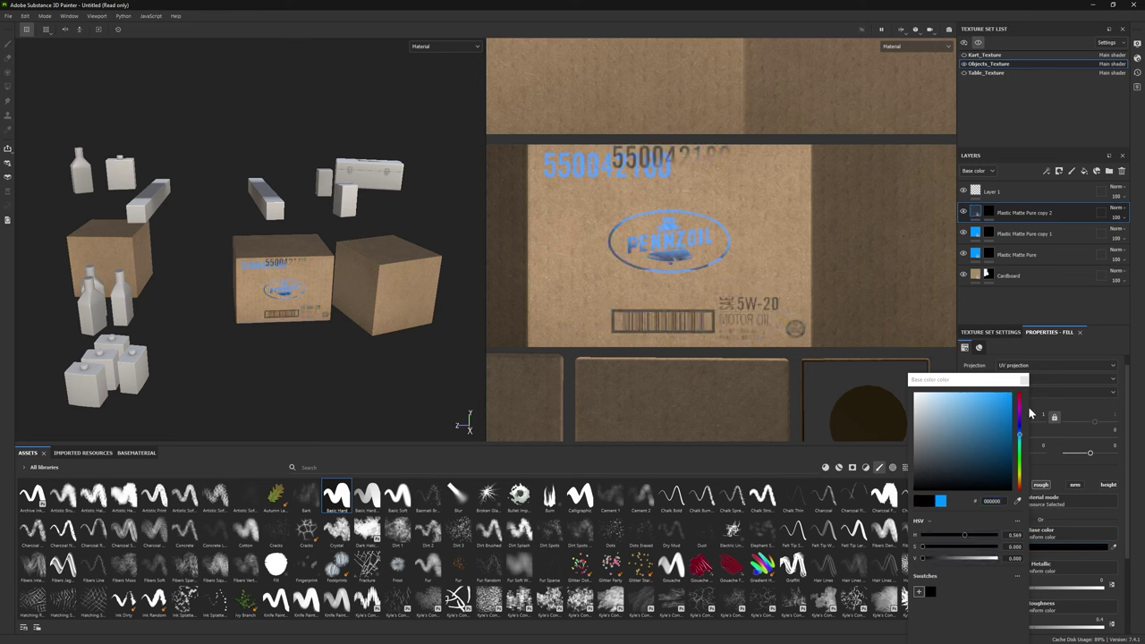
click(974, 232)
click(1069, 539)
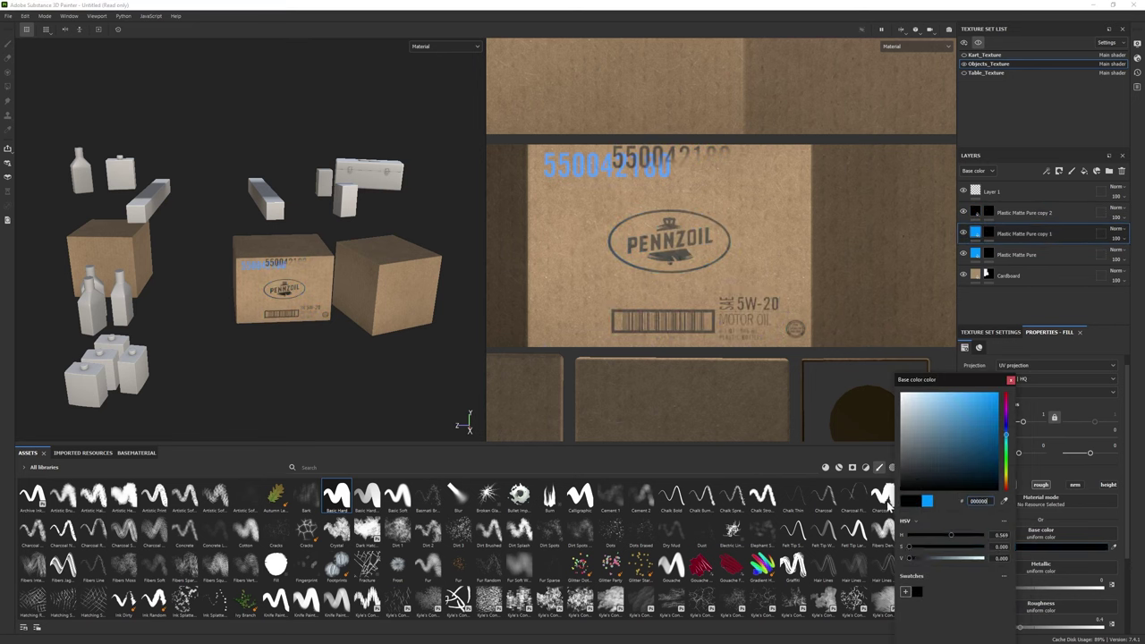
click(975, 254)
click(1069, 539)
click(1022, 589)
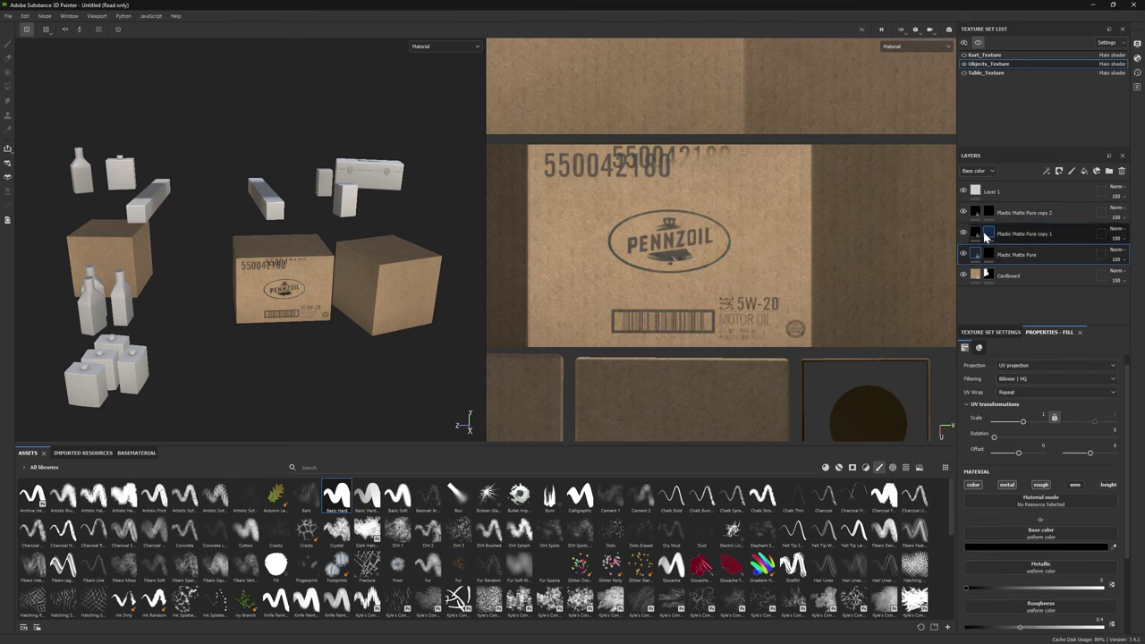
Step: Target the copy 2 mask and stamp the black label onto the next box panel
click(987, 212)
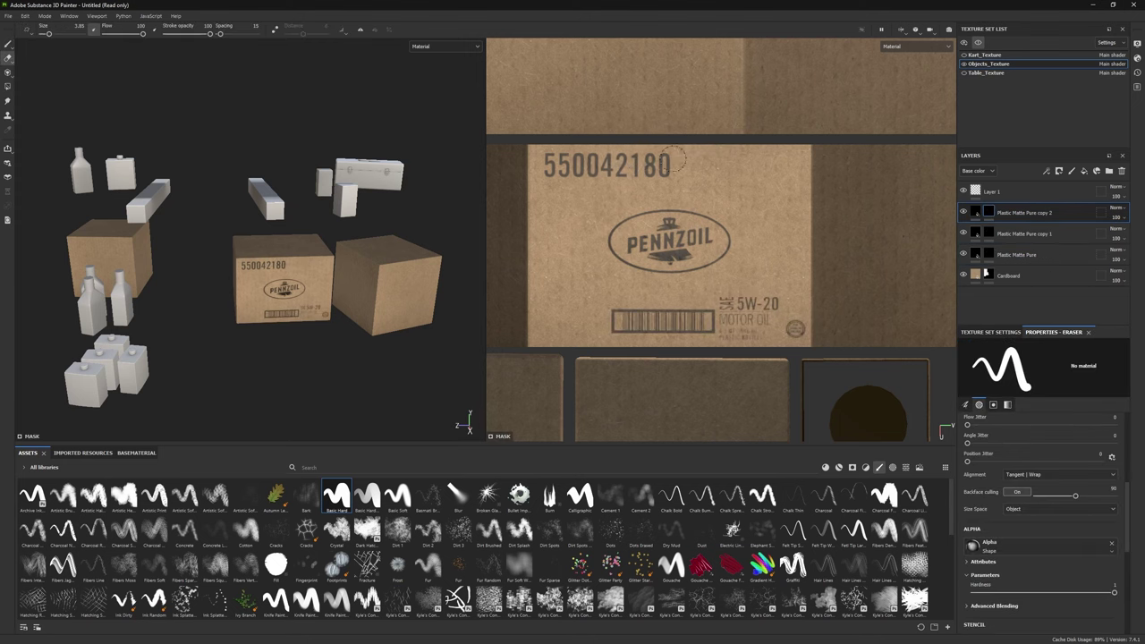
click(8, 45)
alt+drag(178, 268, 295, 313)
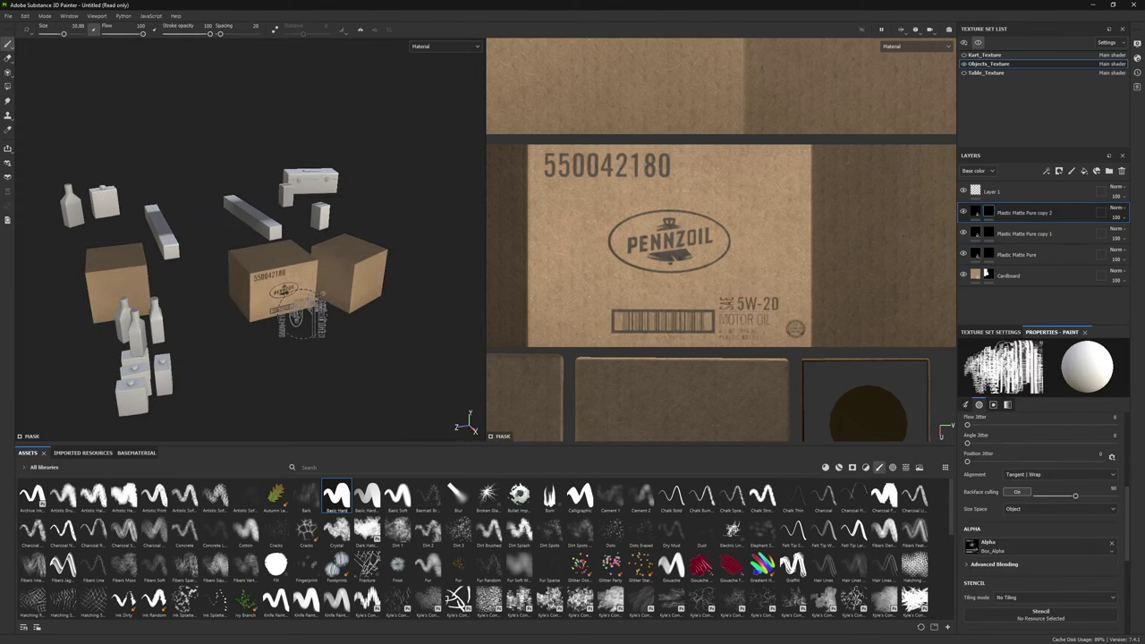
scroll(680, 239, down, 2)
middle_drag(680, 240, 780, 302)
scroll(780, 302, up, 3)
middle_drag(769, 242, 717, 202)
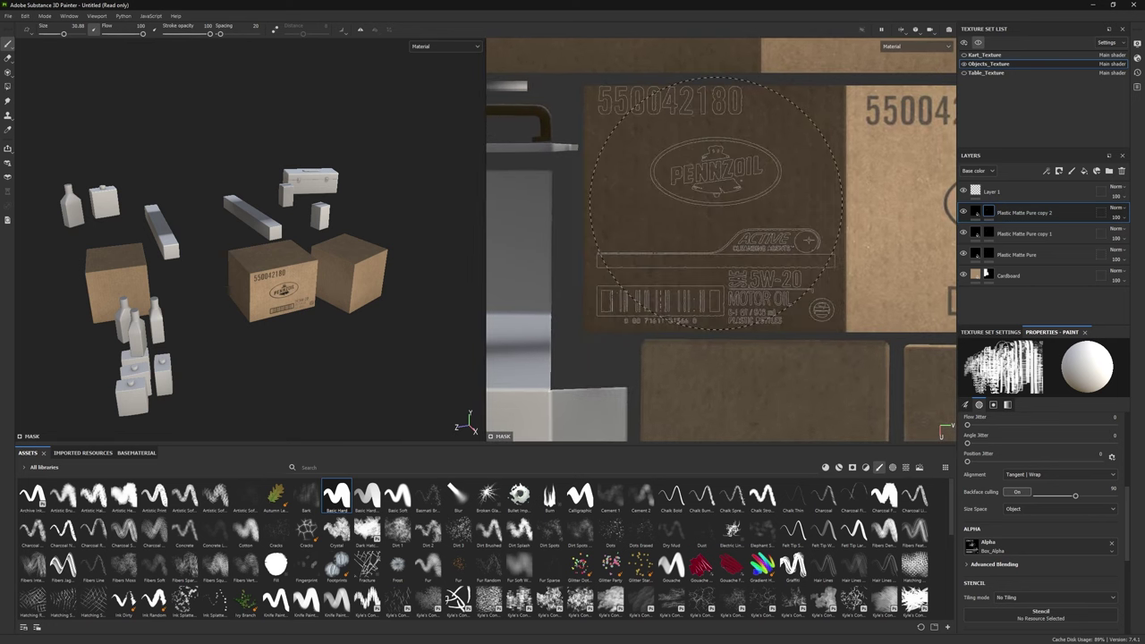
click(714, 202)
Step: Stamp the label onto another cardboard panel and check the boxes in 3D
scroll(241, 268, up, 2)
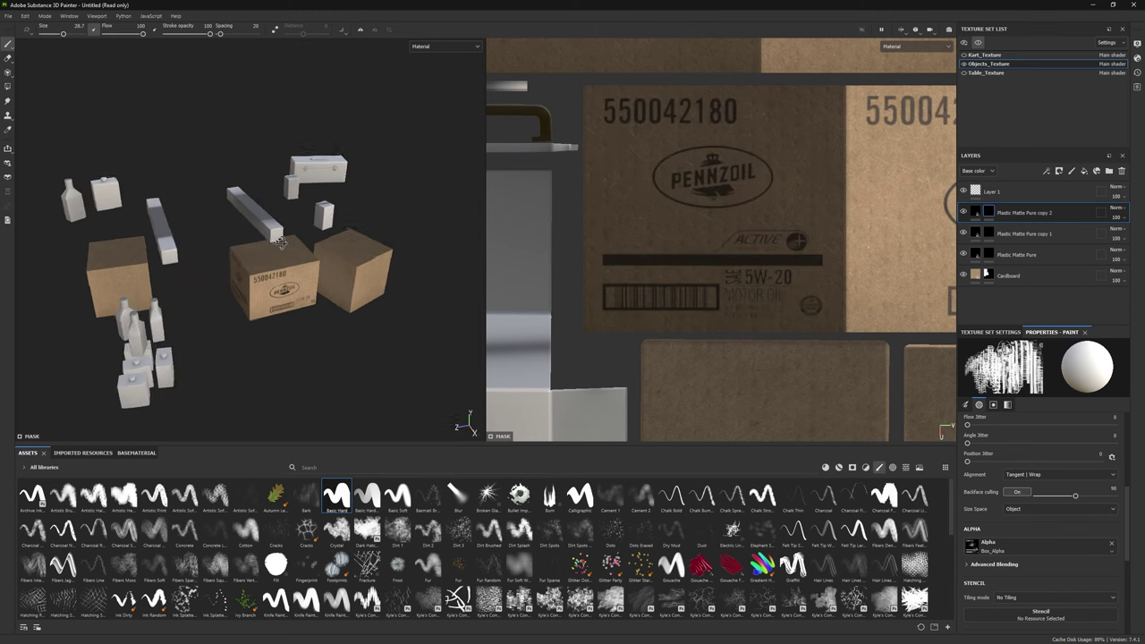
middle_drag(716, 223, 666, 219)
click(667, 220)
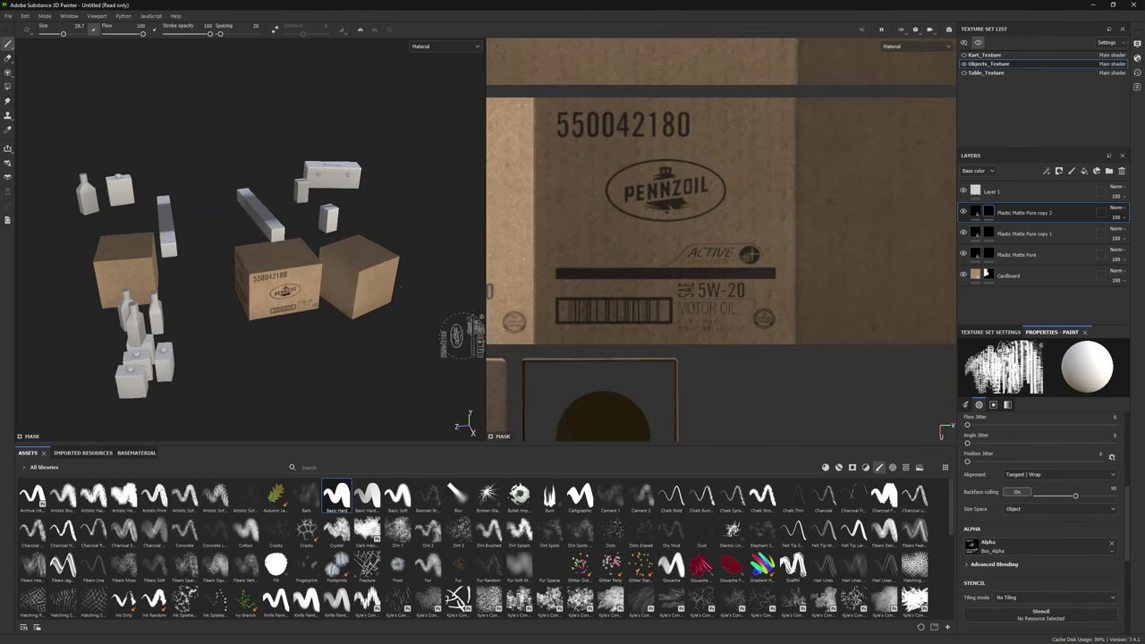
alt+drag(269, 269, 328, 363)
scroll(276, 292, down, 2)
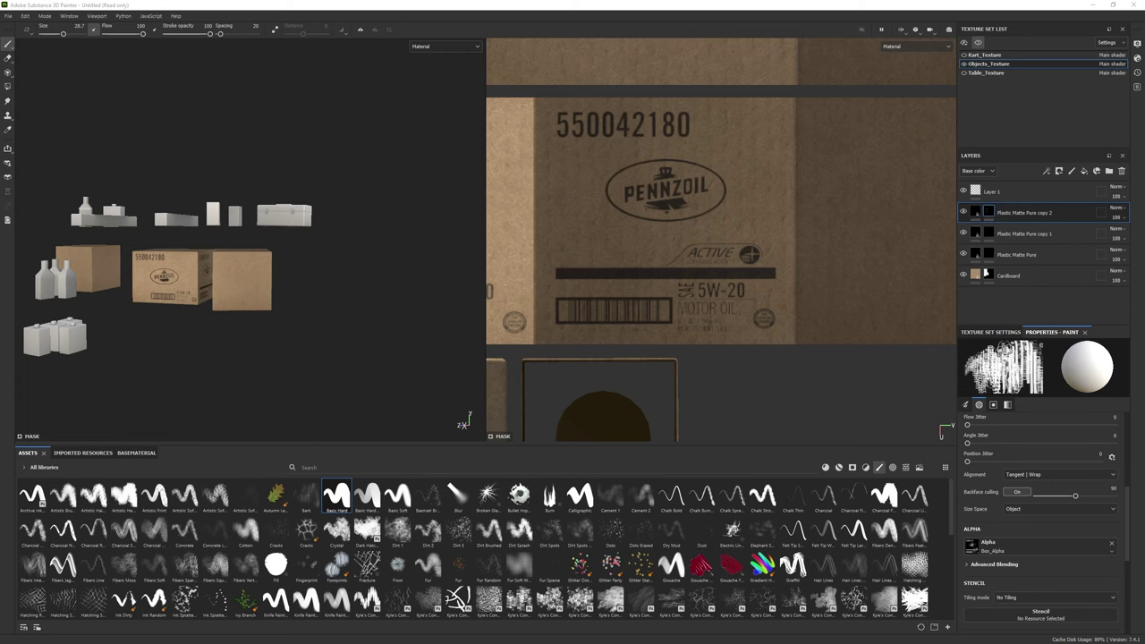
Step: Import Box_013.png into the assets as an alpha
drag(0, 547, 270, 550)
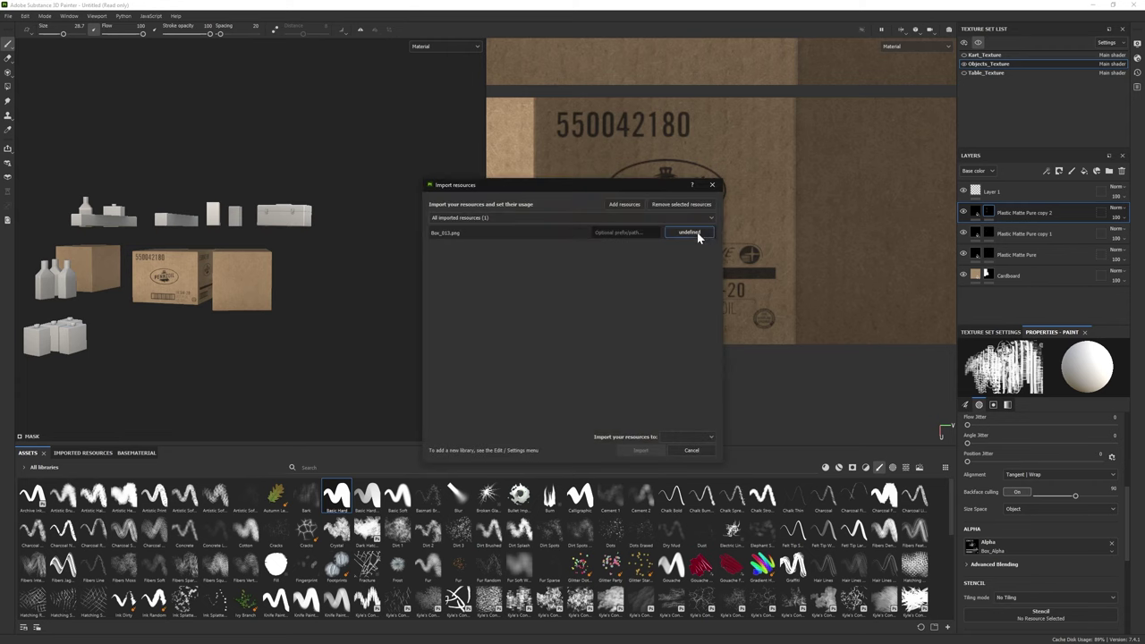
click(690, 233)
click(702, 259)
click(688, 437)
click(684, 458)
click(640, 450)
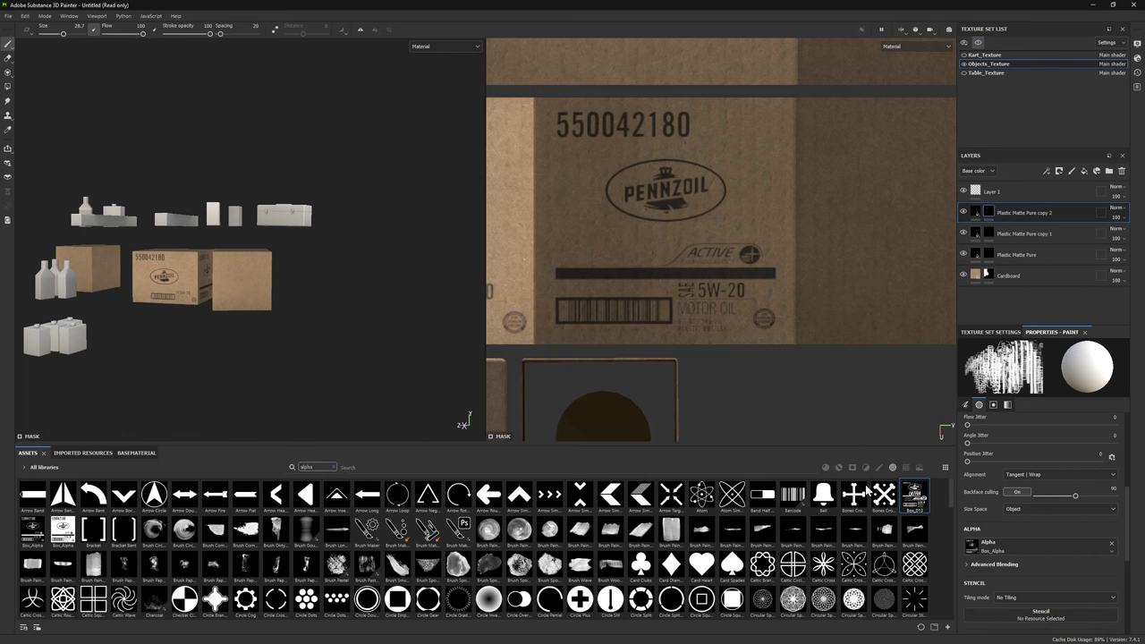
Step: Group the three Plastic Matte label layers into a folder named Box_01
click(1108, 170)
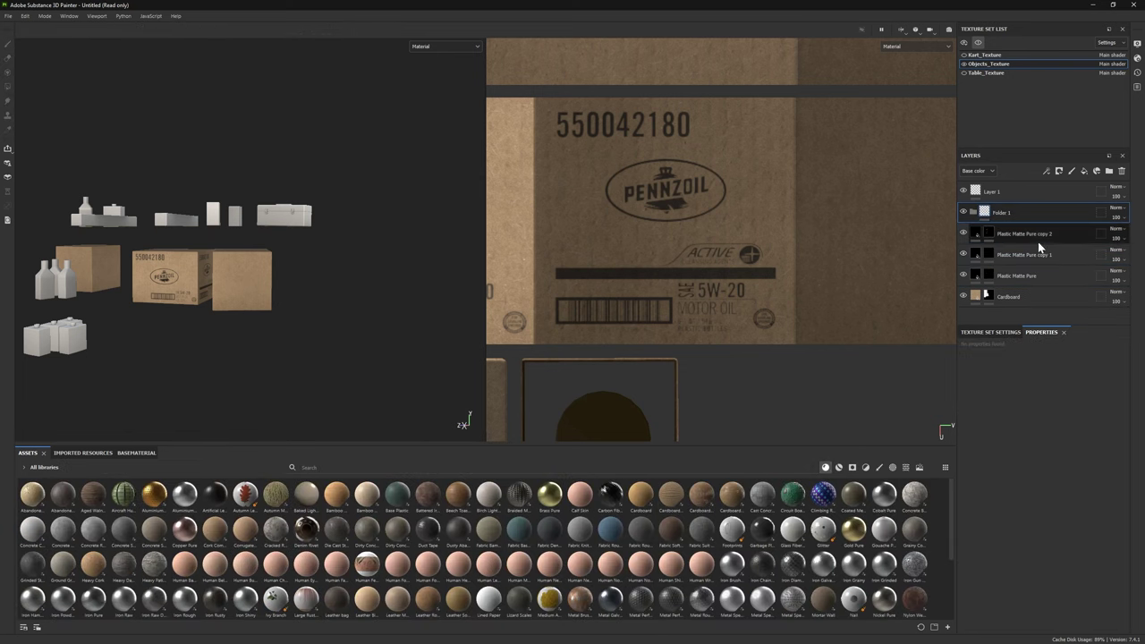
drag(1039, 247, 1025, 217)
double_click(1019, 213)
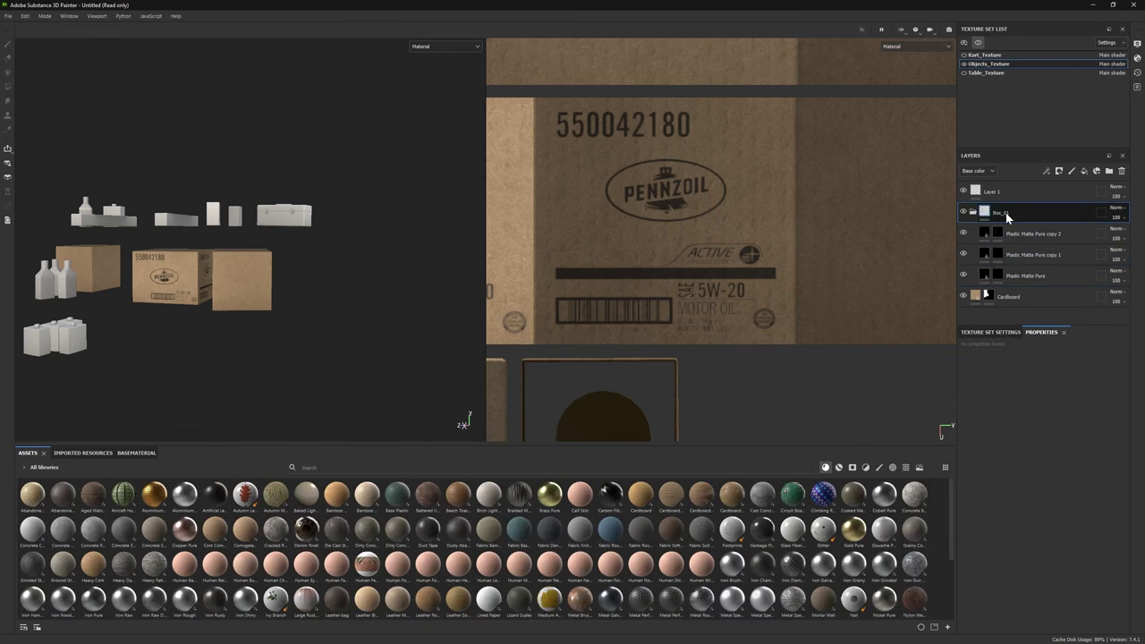
click(973, 213)
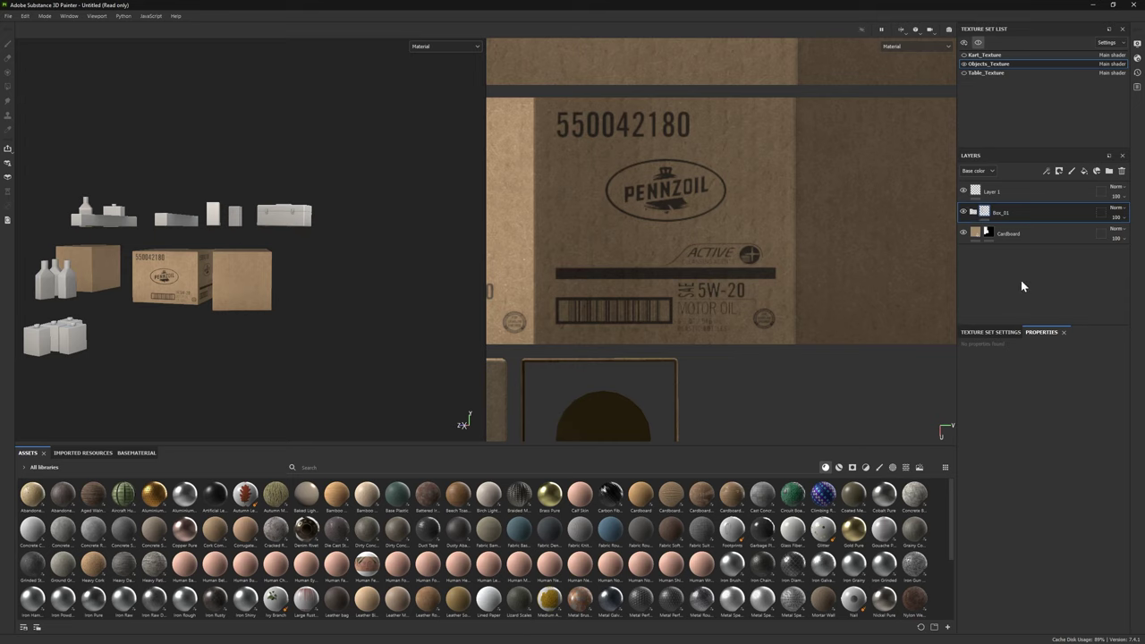
Step: Add a Plastic Matte Pure fill layer with a black mask
click(865, 467)
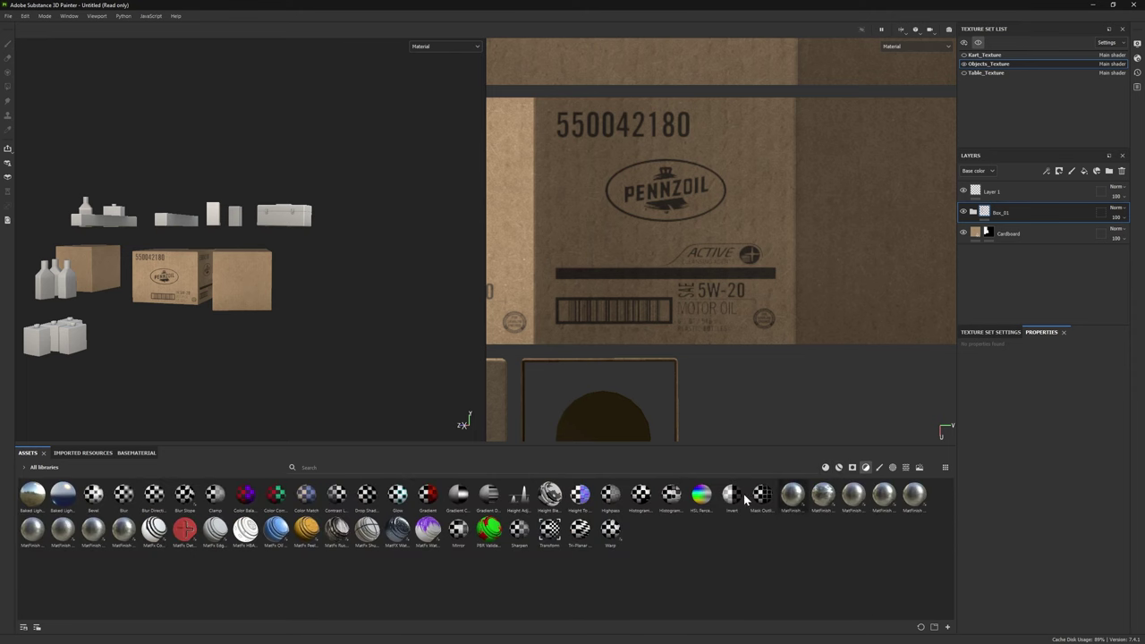
click(825, 468)
drag(640, 532, 1028, 213)
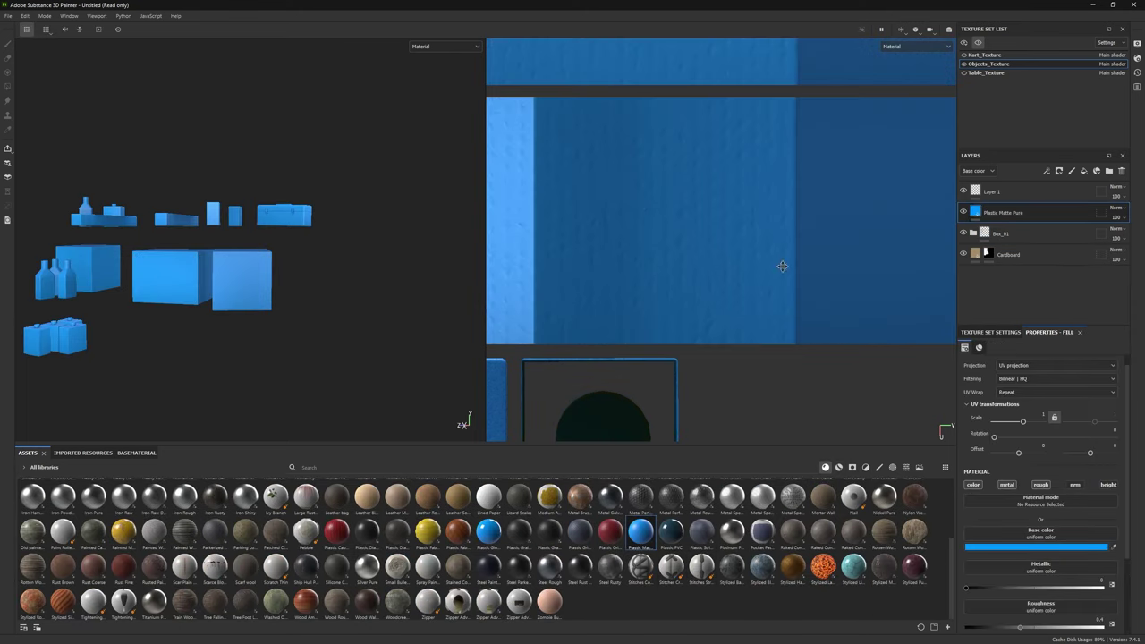
right_click(1037, 211)
click(1058, 232)
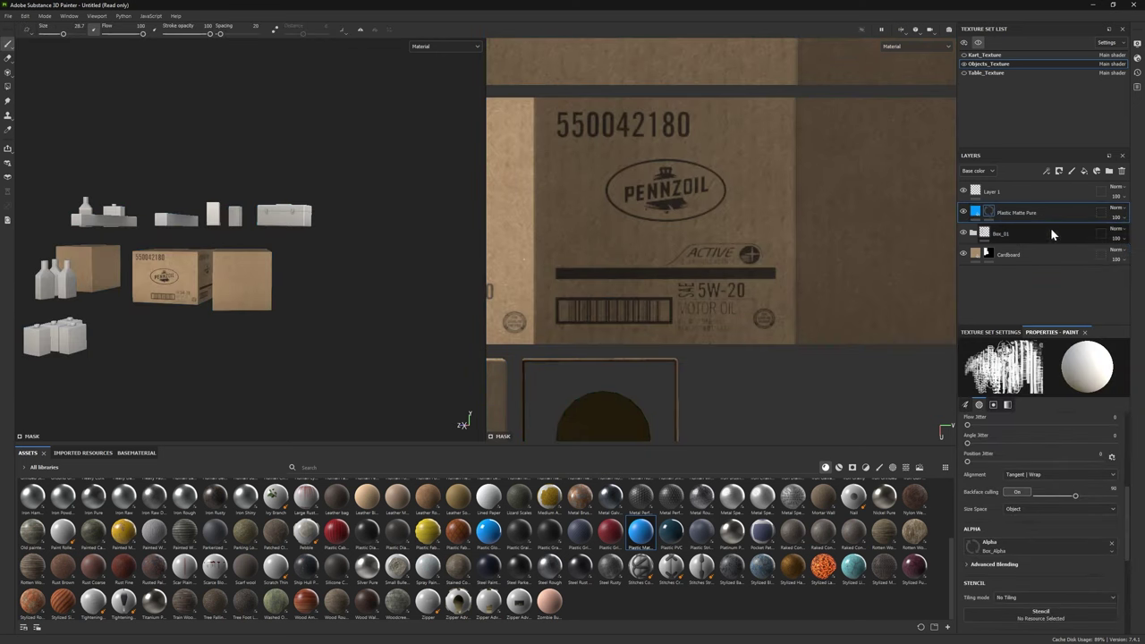
Step: Stamp the Box_013 Pennzoil Ultra label onto a box panel and set its colour to black
click(891, 467)
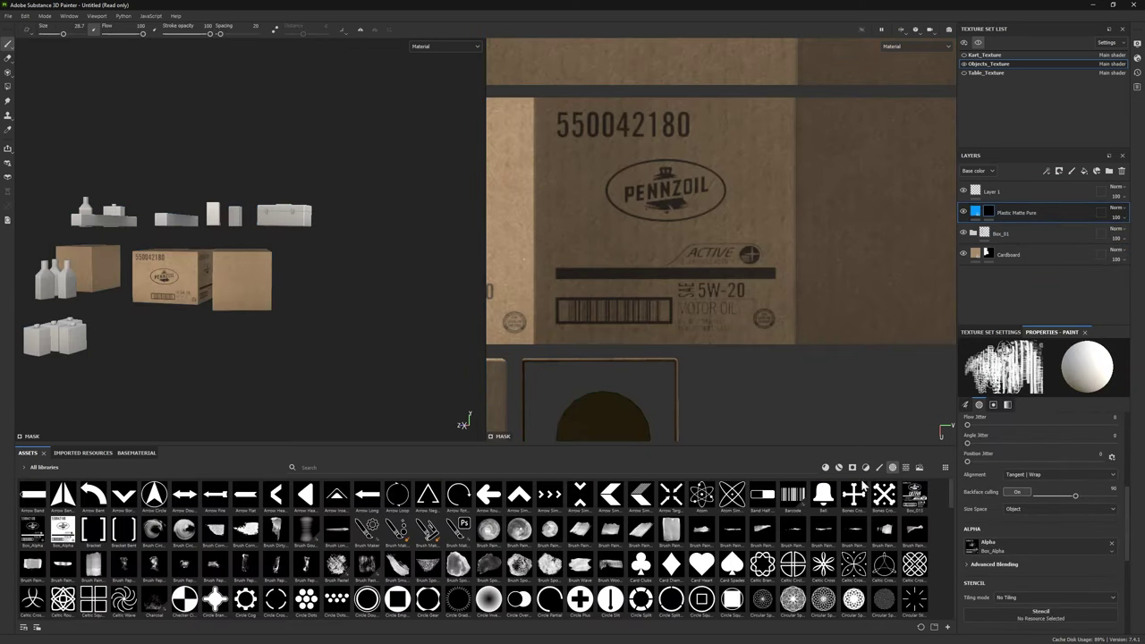
click(912, 496)
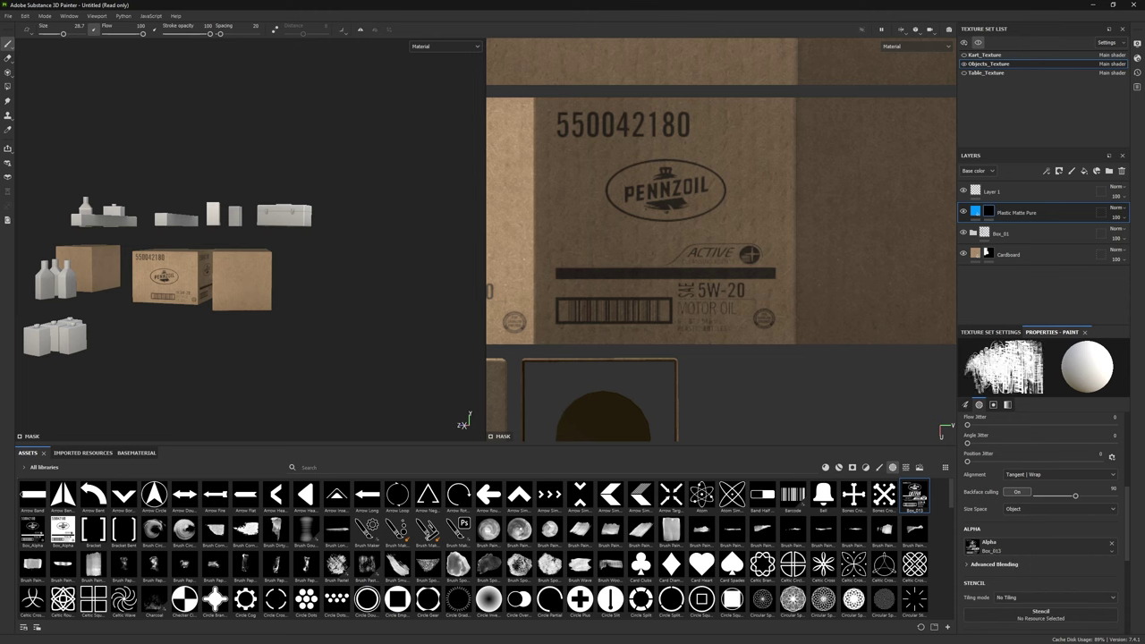
scroll(711, 219, down, 5)
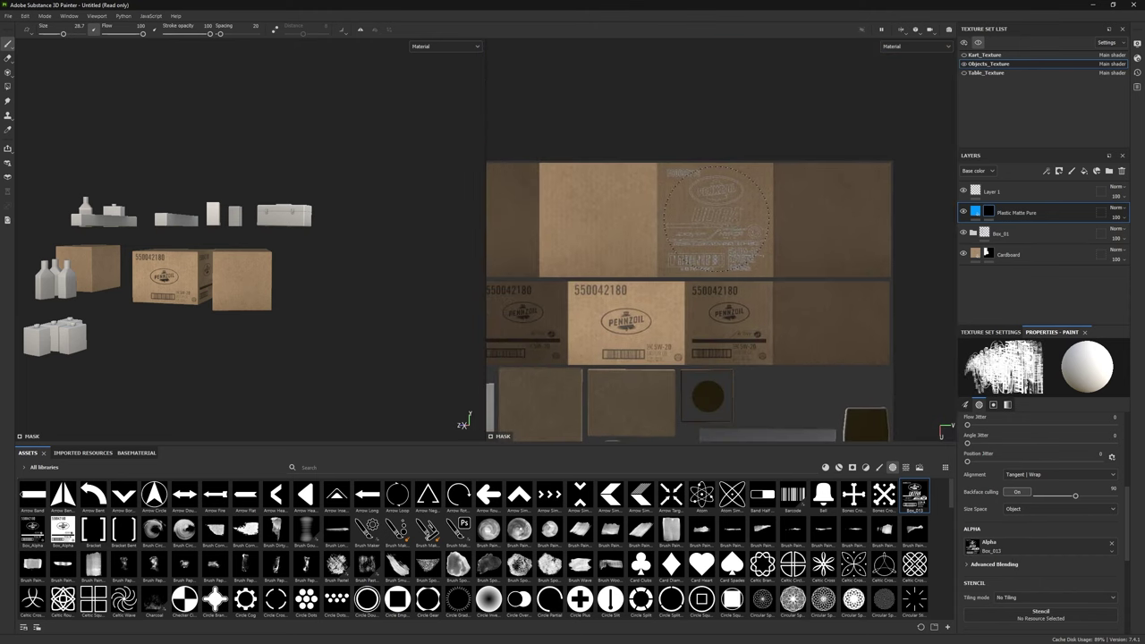
middle_drag(537, 414, 670, 253)
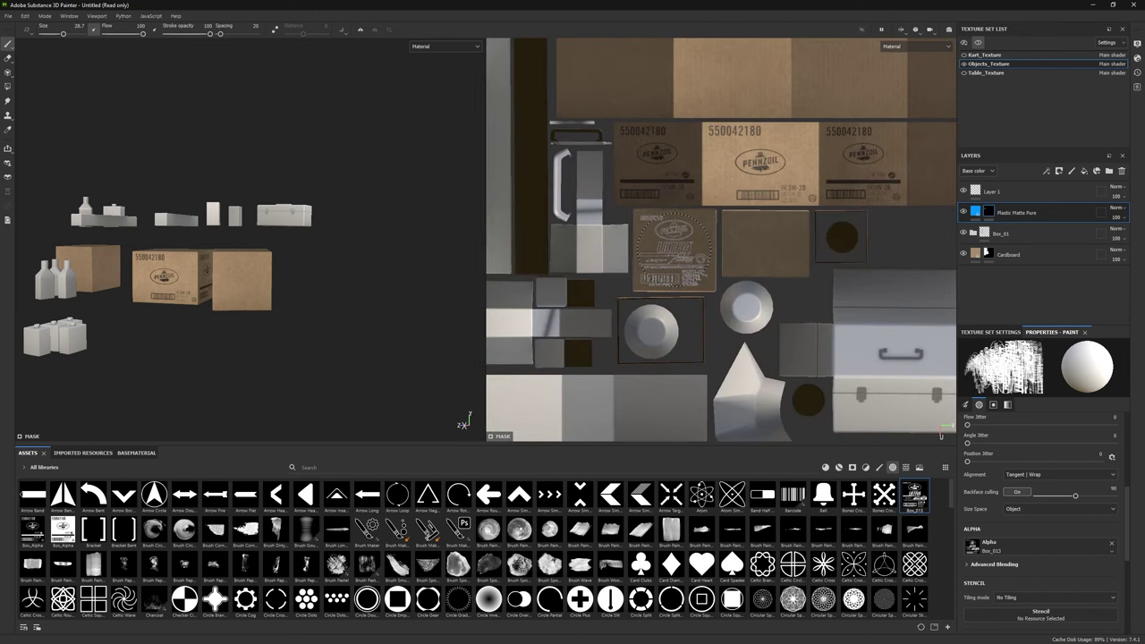
scroll(353, 325, up, 3)
scroll(693, 277, down, 2)
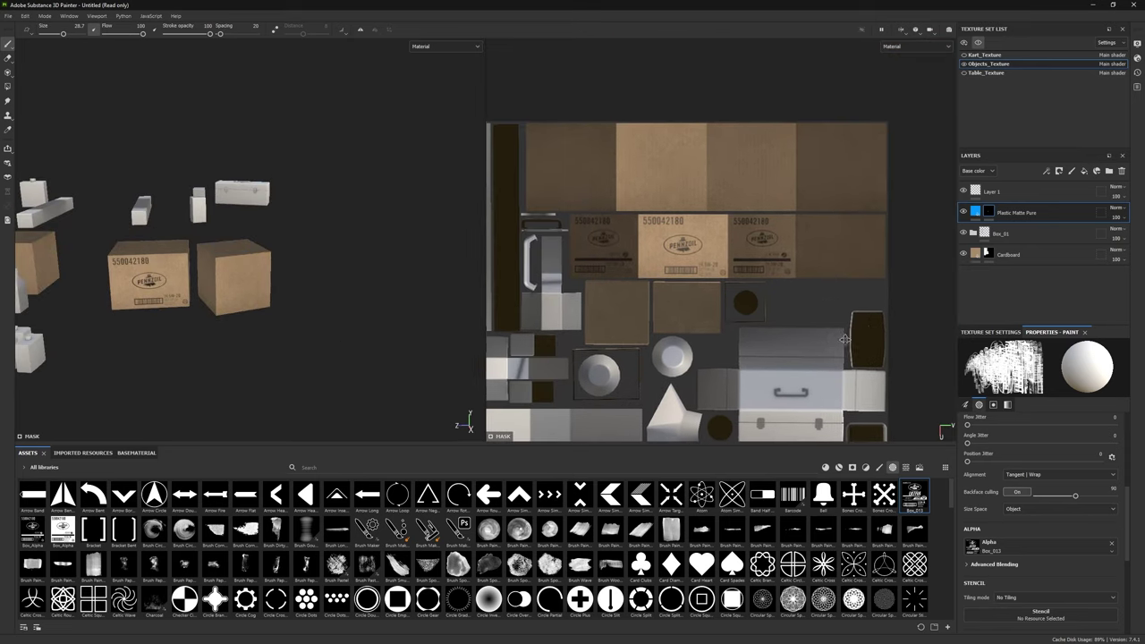
scroll(656, 193, up, 2)
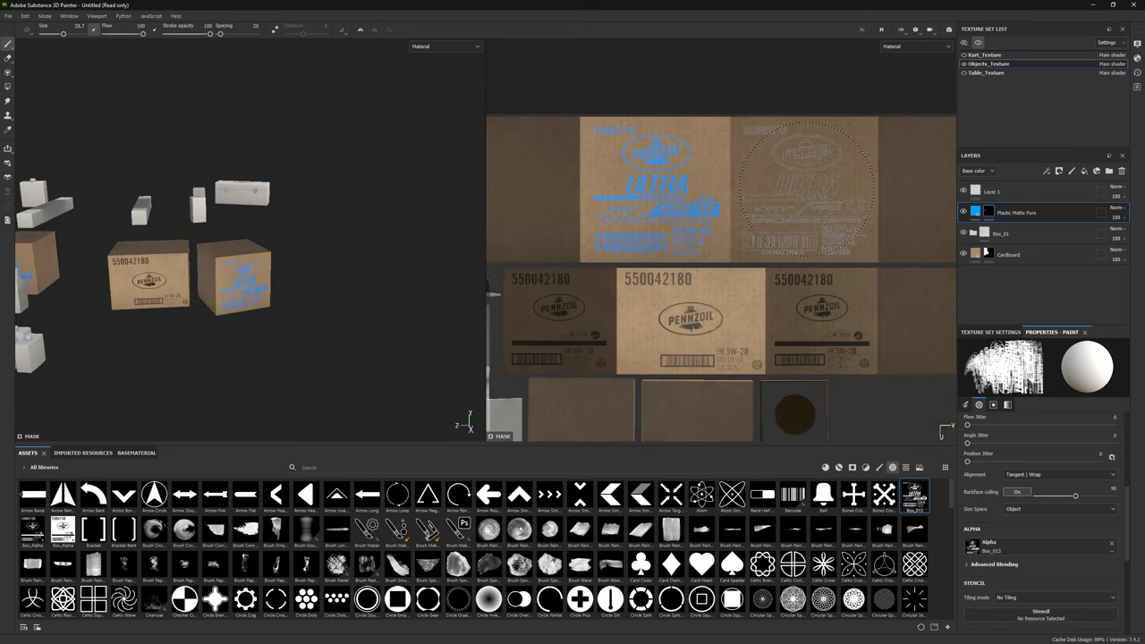
click(805, 189)
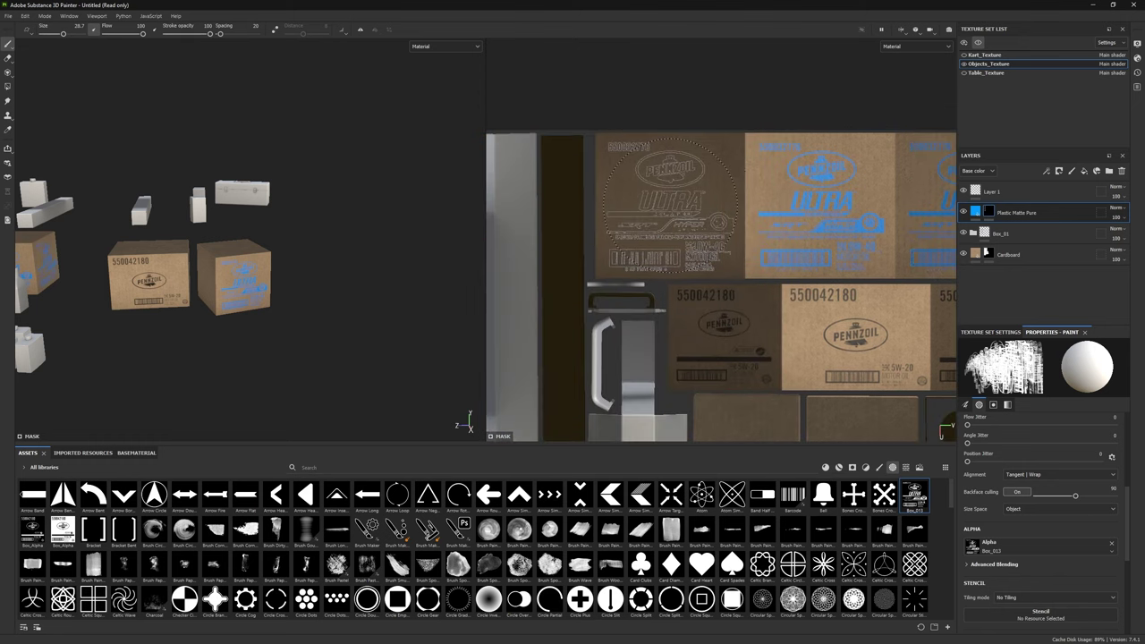
click(976, 211)
click(1068, 546)
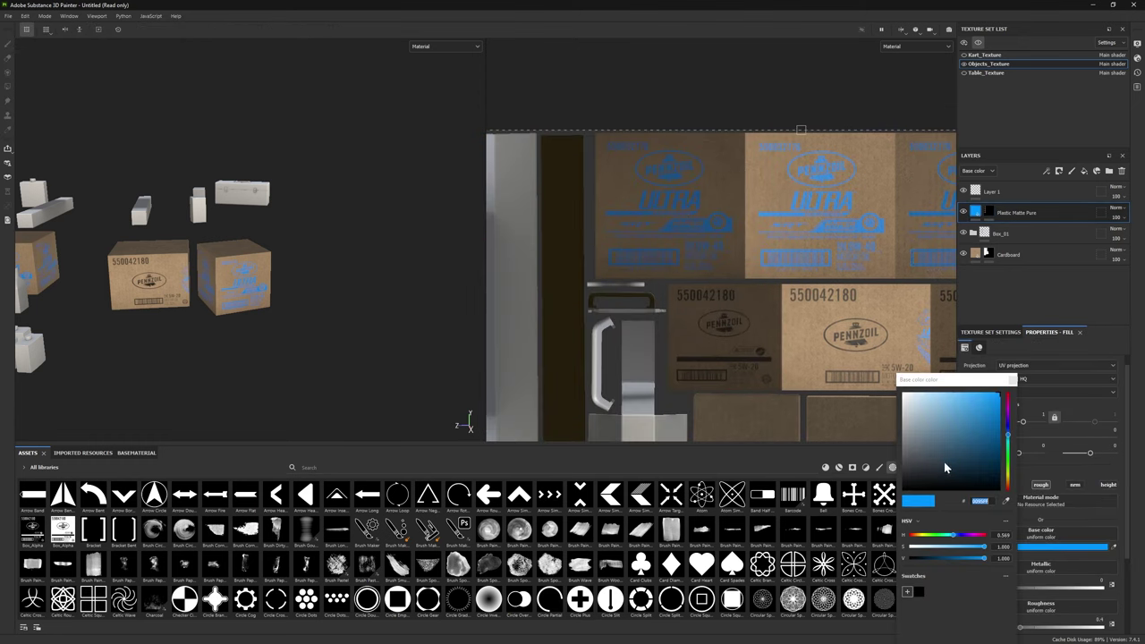
Step: Lower Table_Texture Fill layer 1's base colour value and saturation, then reselect Objects_Texture
click(1011, 380)
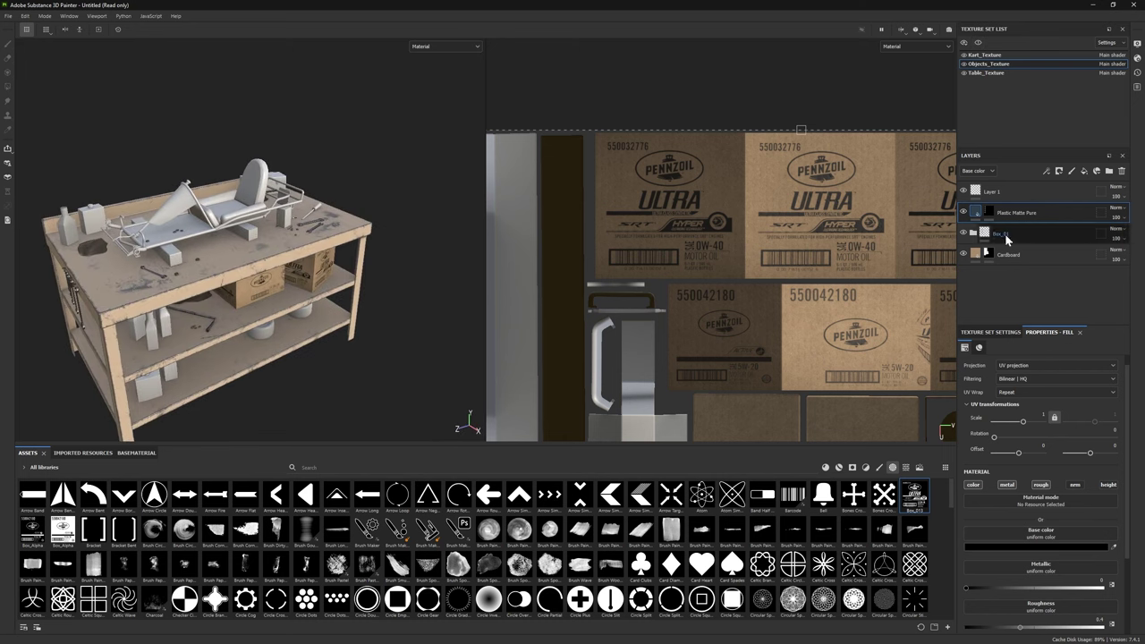
click(986, 73)
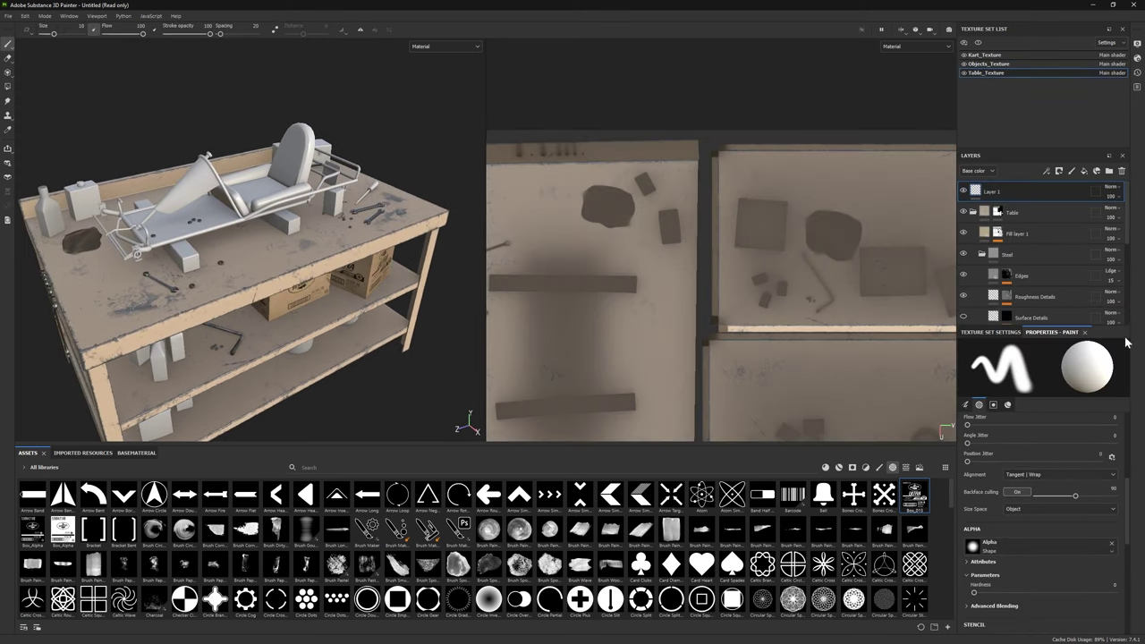
click(984, 236)
click(1013, 546)
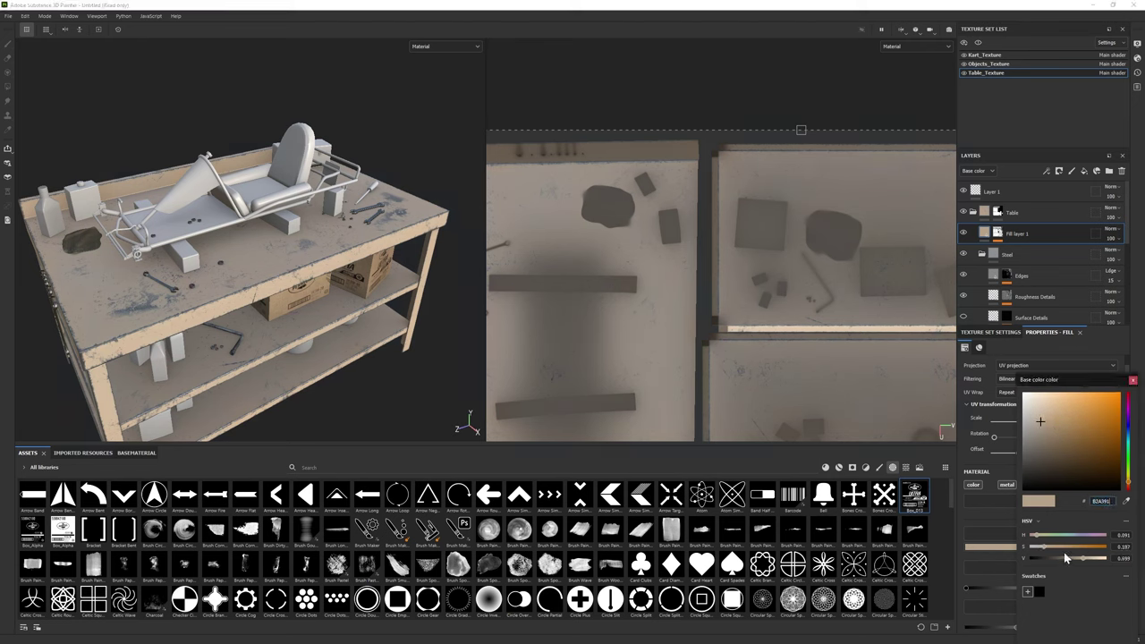
drag(1083, 558, 1082, 559)
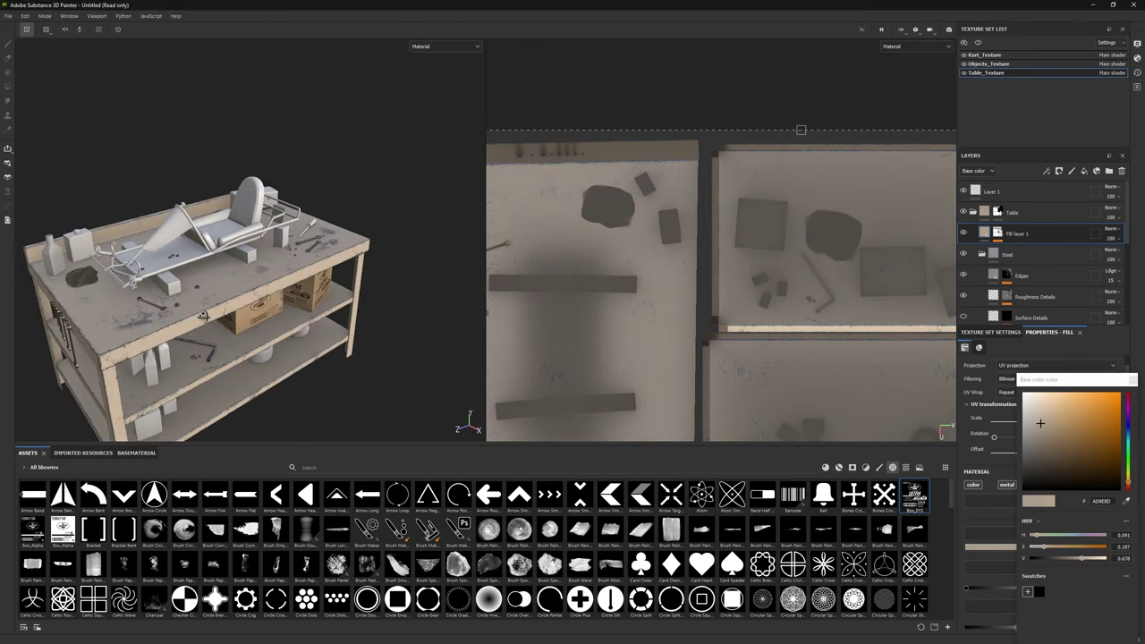
drag(1040, 425, 1037, 427)
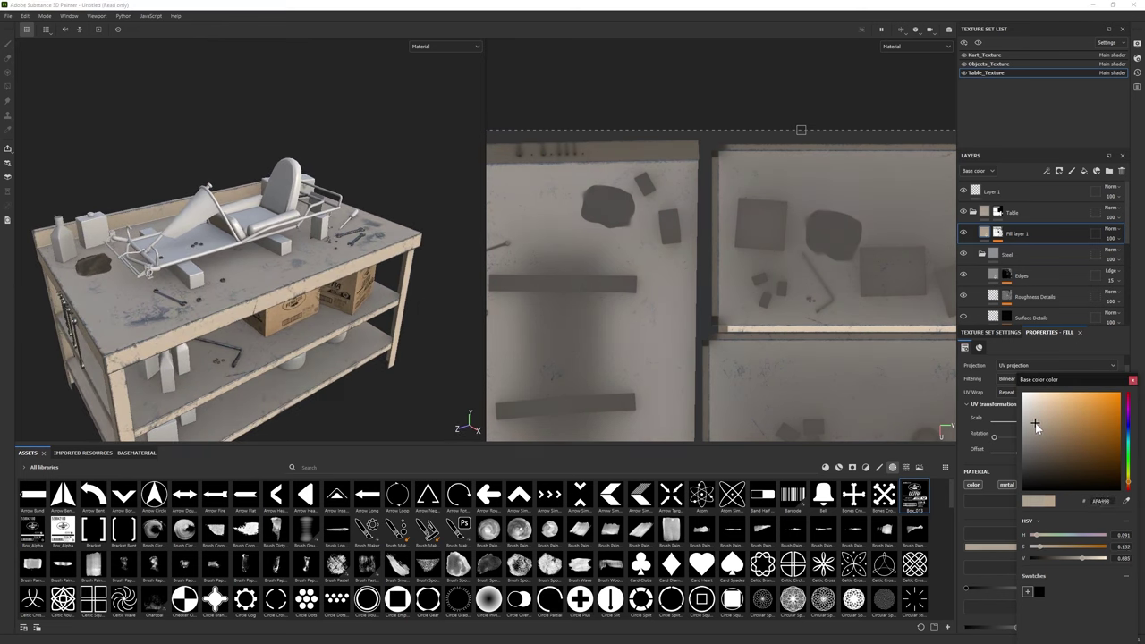
alt+drag(268, 295, 333, 282)
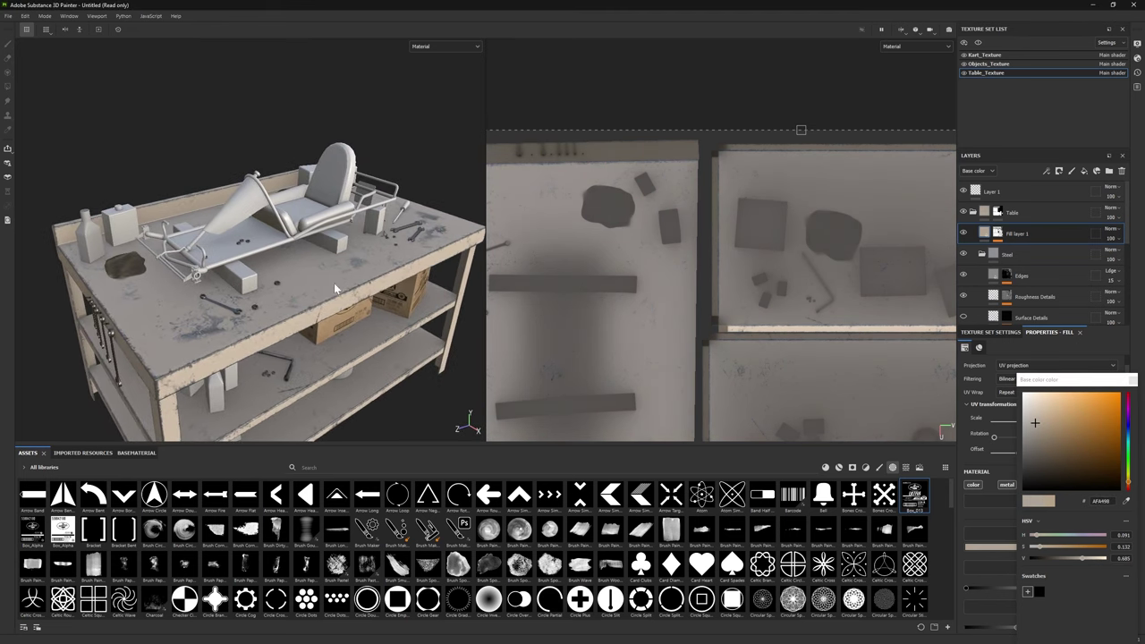
click(986, 64)
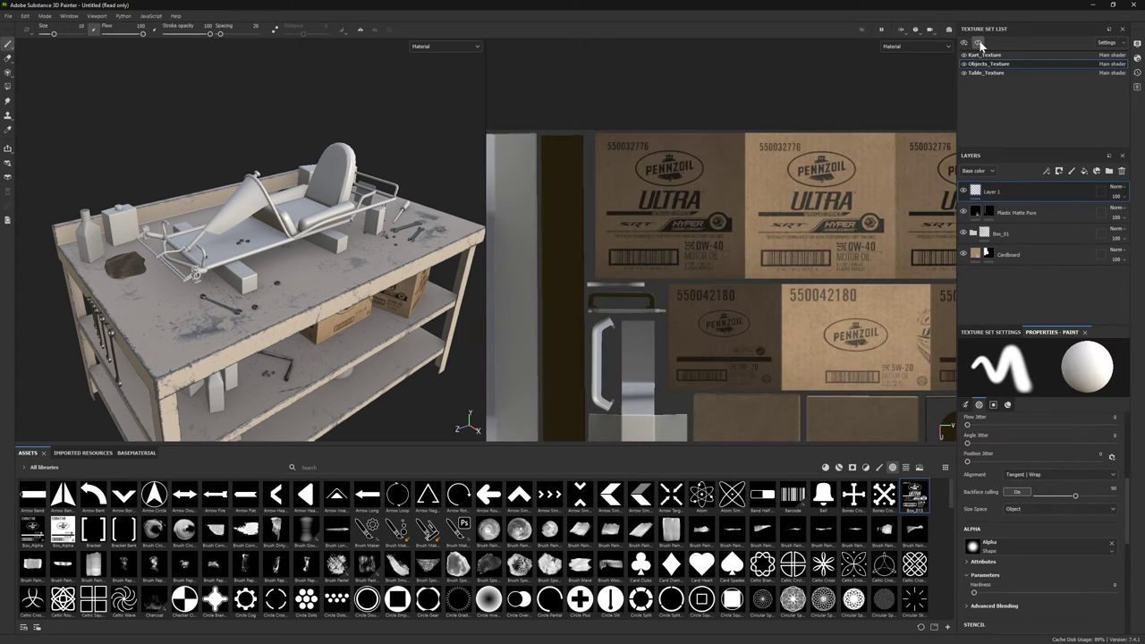
Step: Give the Wood Beech Veined Base Wood layer a lighter tan colour and slightly higher roughness
scroll(914, 575, down, 1)
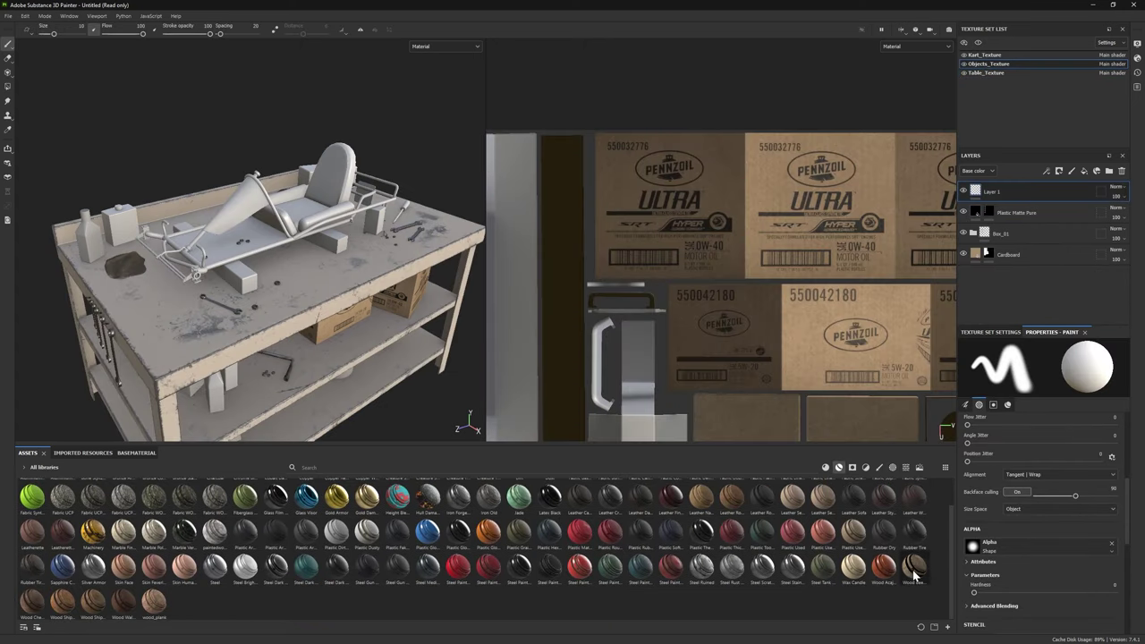
scroll(341, 325, up, 5)
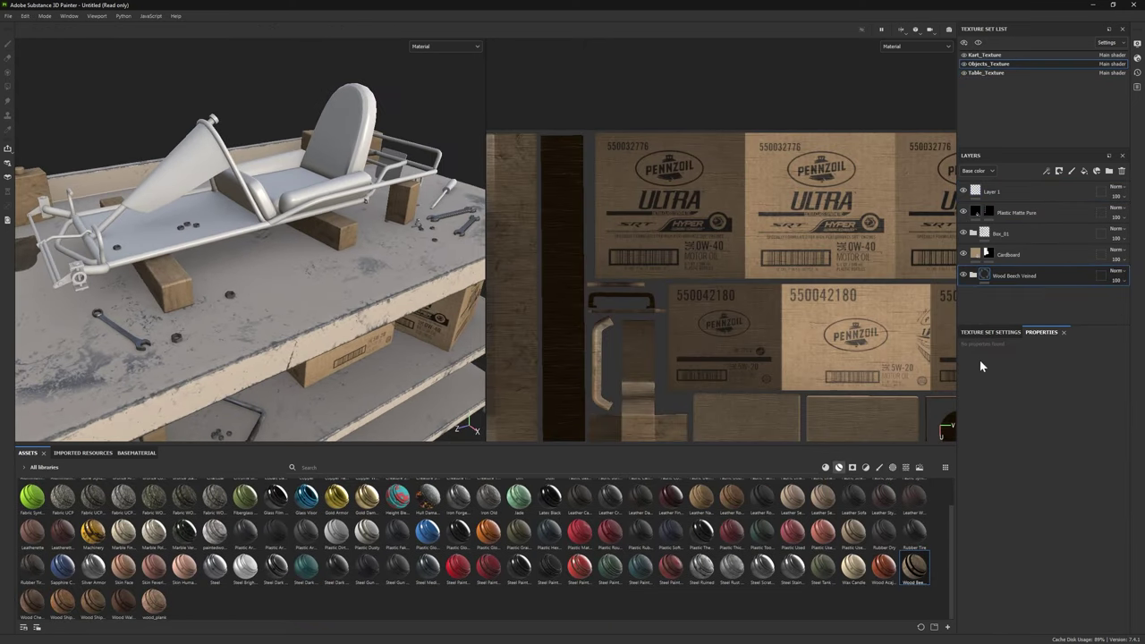
click(979, 275)
click(1003, 301)
click(1024, 572)
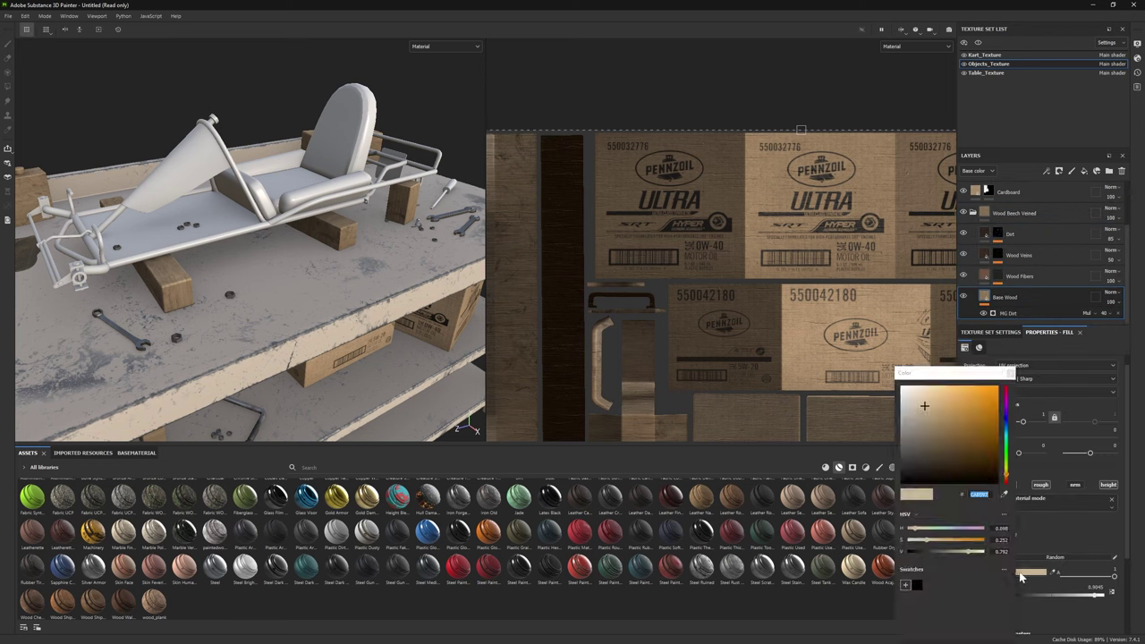
click(932, 409)
scroll(228, 326, down, 4)
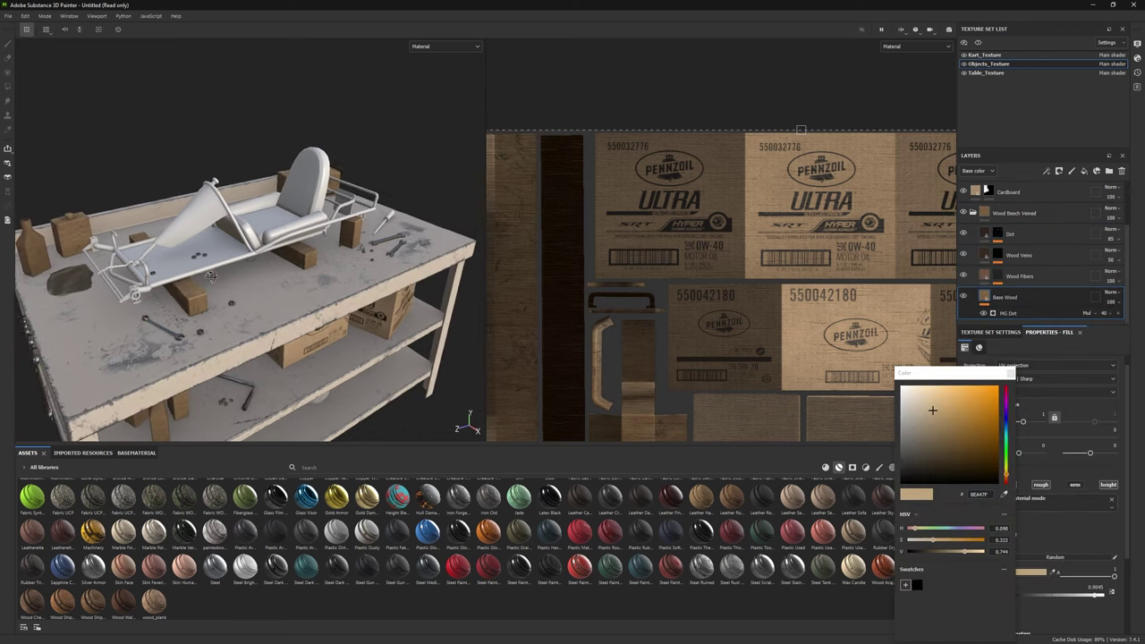
scroll(207, 274, up, 2)
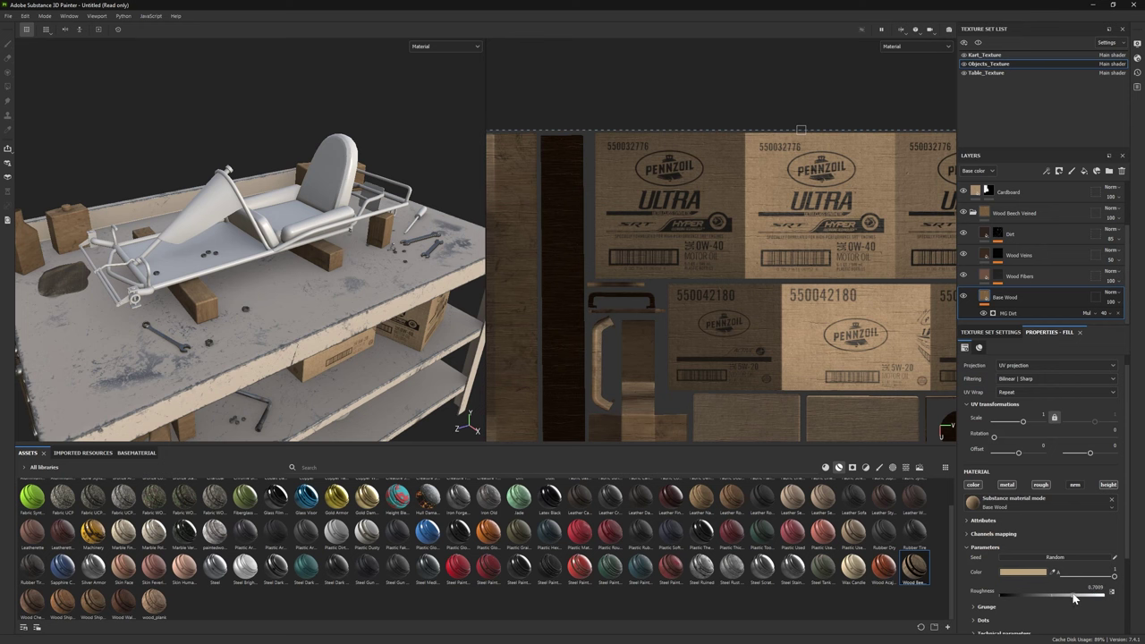
drag(1062, 600, 1055, 593)
alt+drag(268, 295, 683, 319)
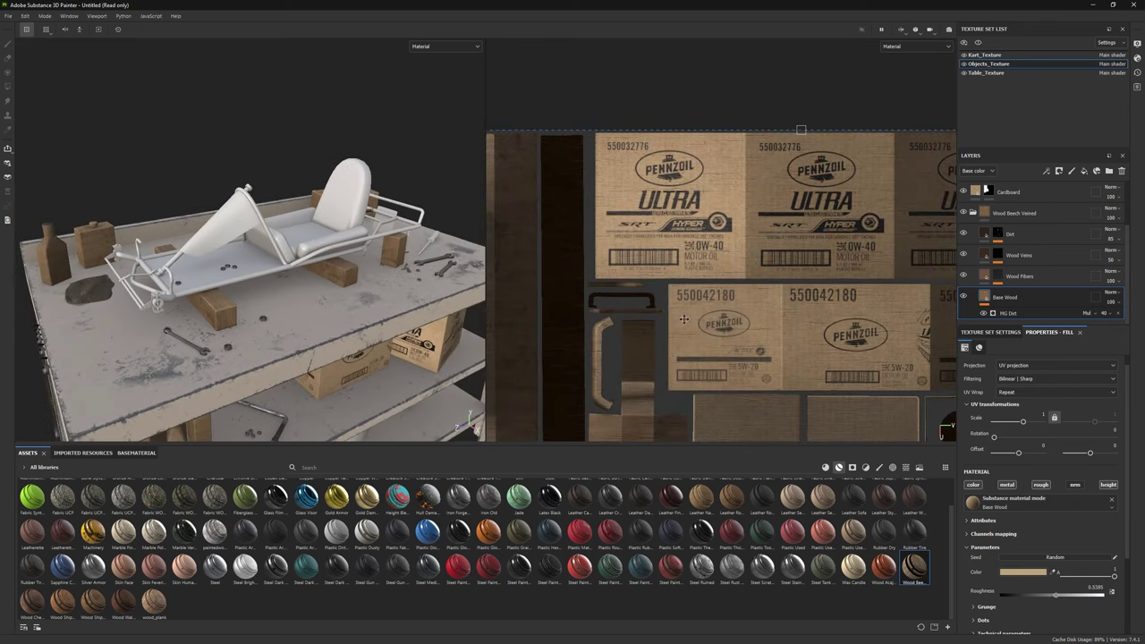
Step: Inspect the grunge map driving the Dirt layer's mask in the wood material
click(997, 233)
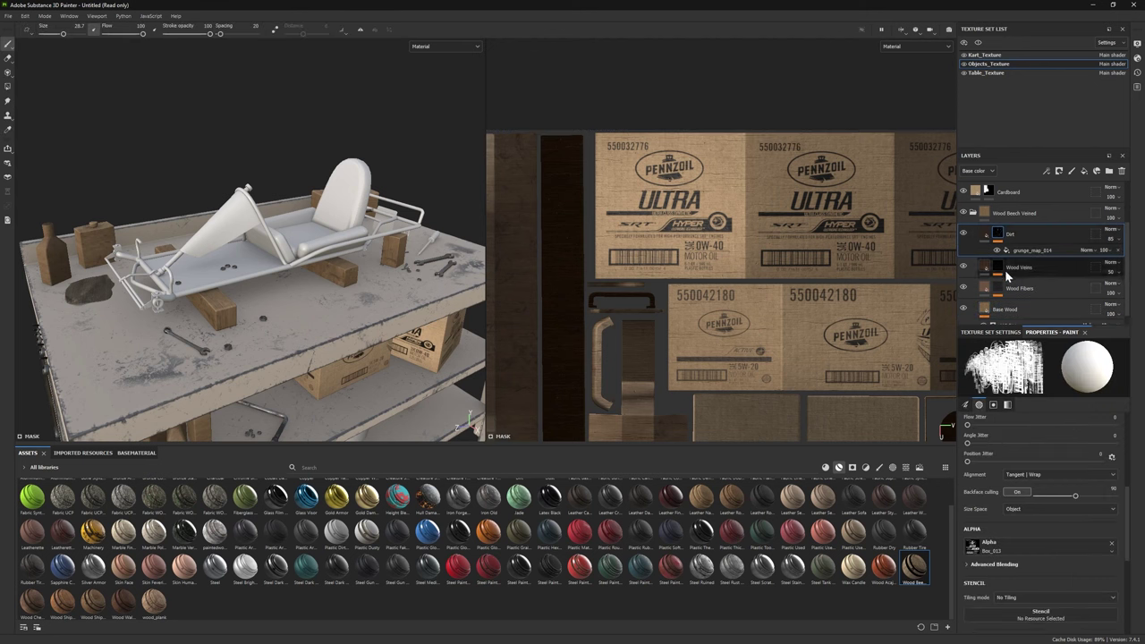
click(1038, 250)
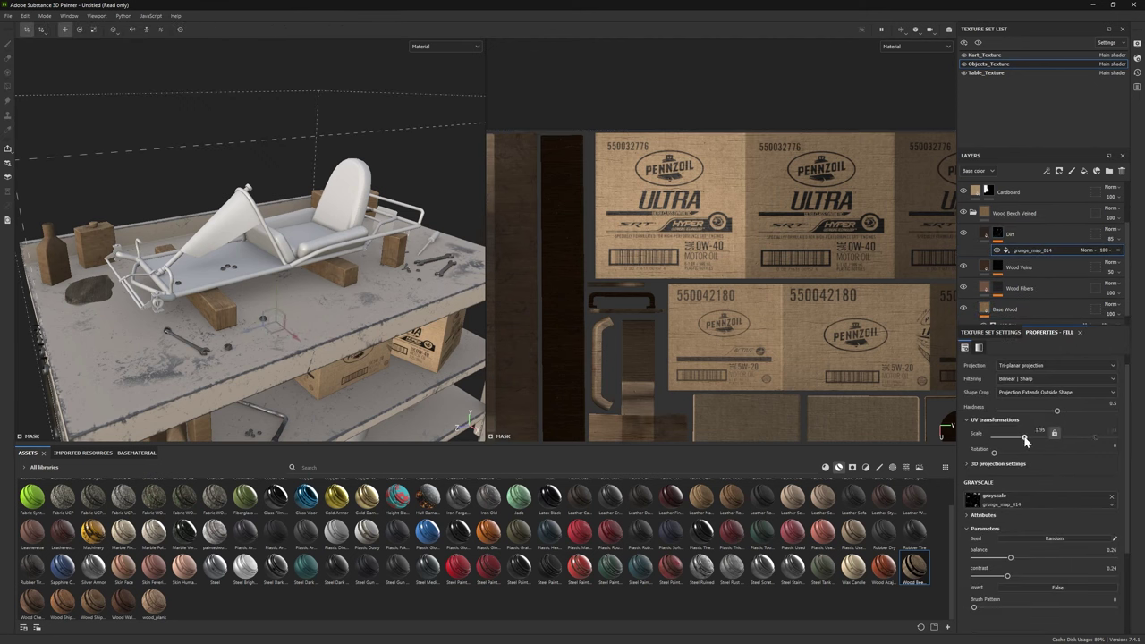
alt+drag(443, 367, 359, 302)
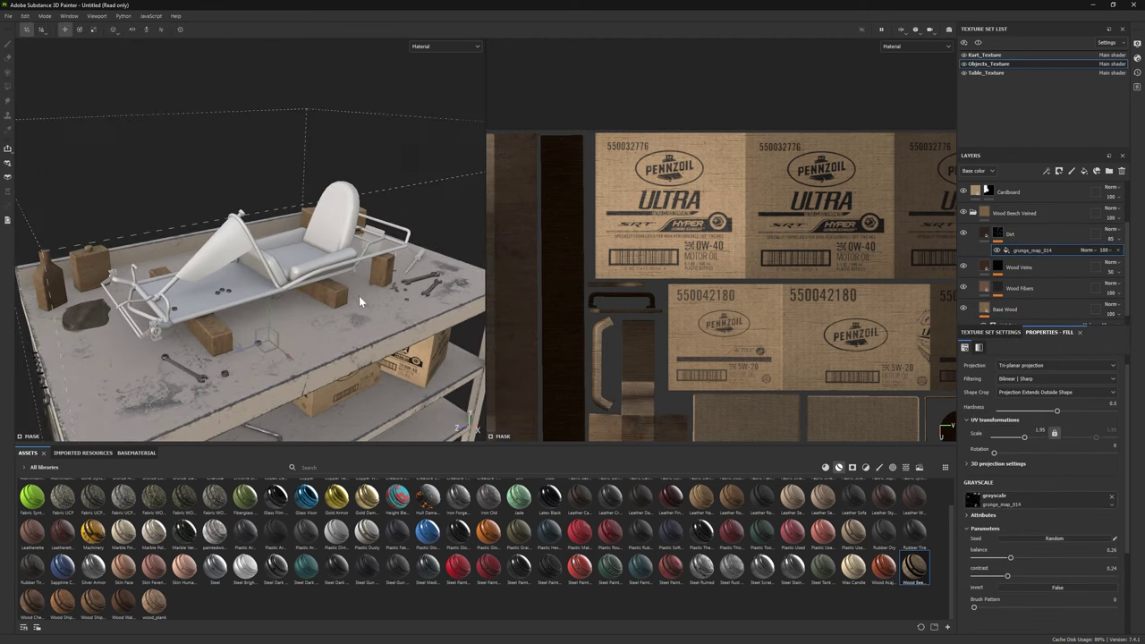
click(974, 212)
key(4)
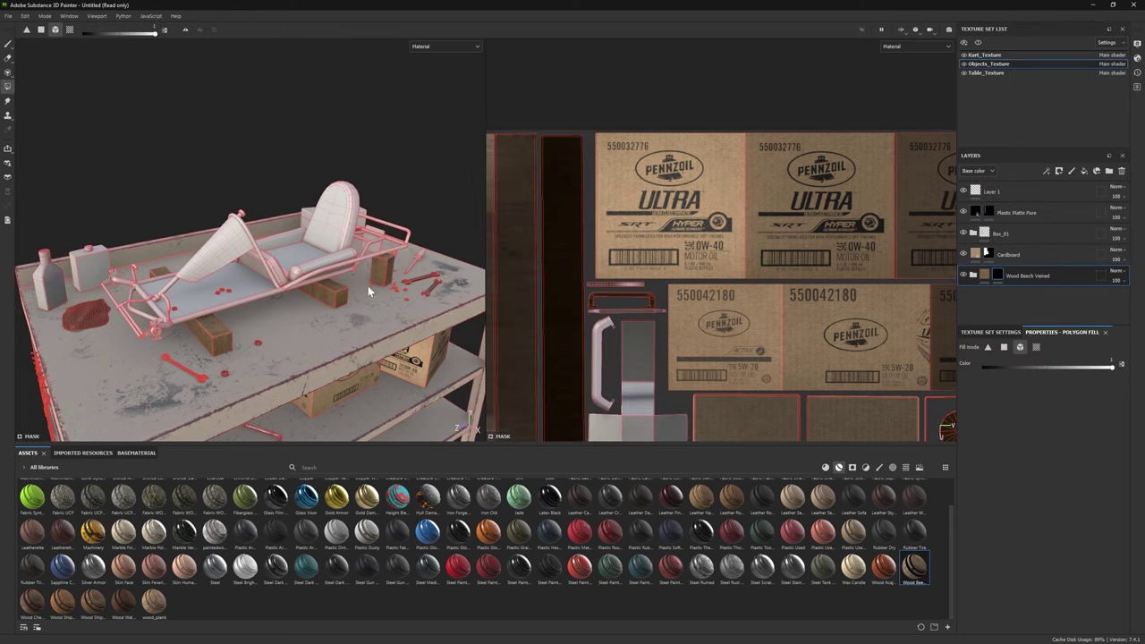
mouse_move(368, 285)
alt+mouse_down()
mouse_move(217, 316)
mouse_move(257, 319)
alt+mouse_up()
key(1)
Step: Brighten the Base Wood colour slightly and collapse the Wood Beech Veined group
click(973, 276)
click(1004, 297)
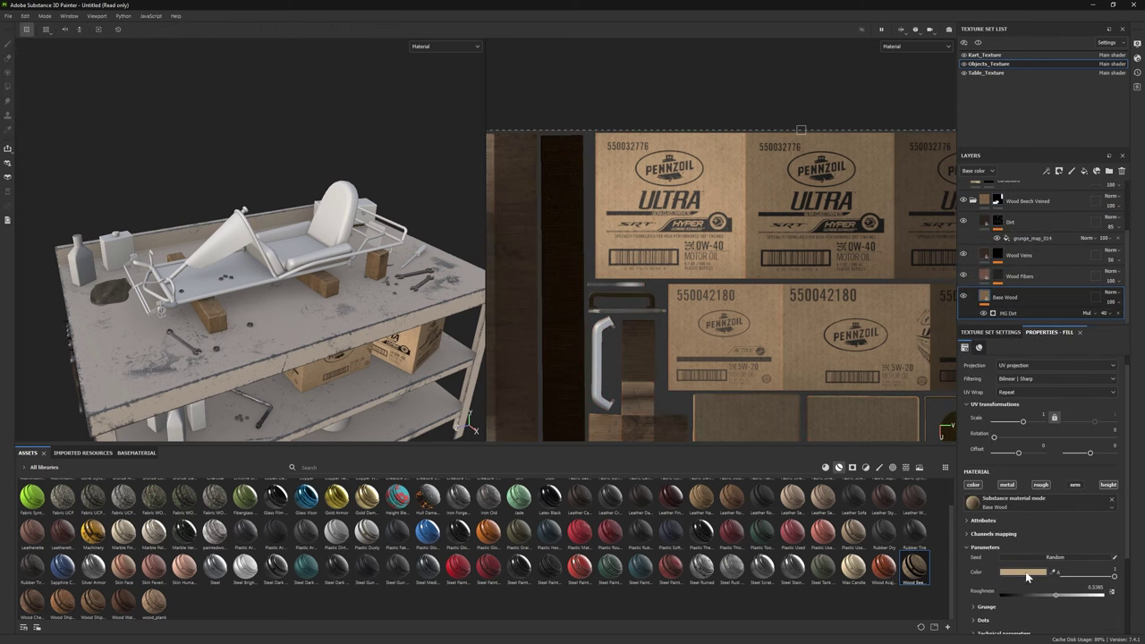
click(1033, 571)
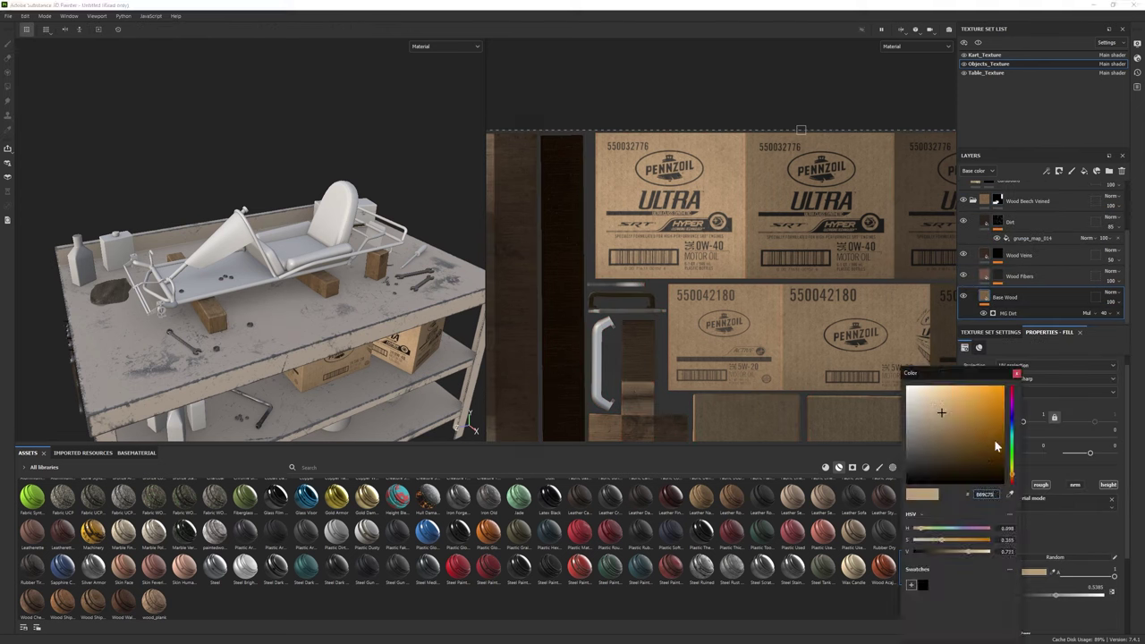
click(942, 407)
click(973, 200)
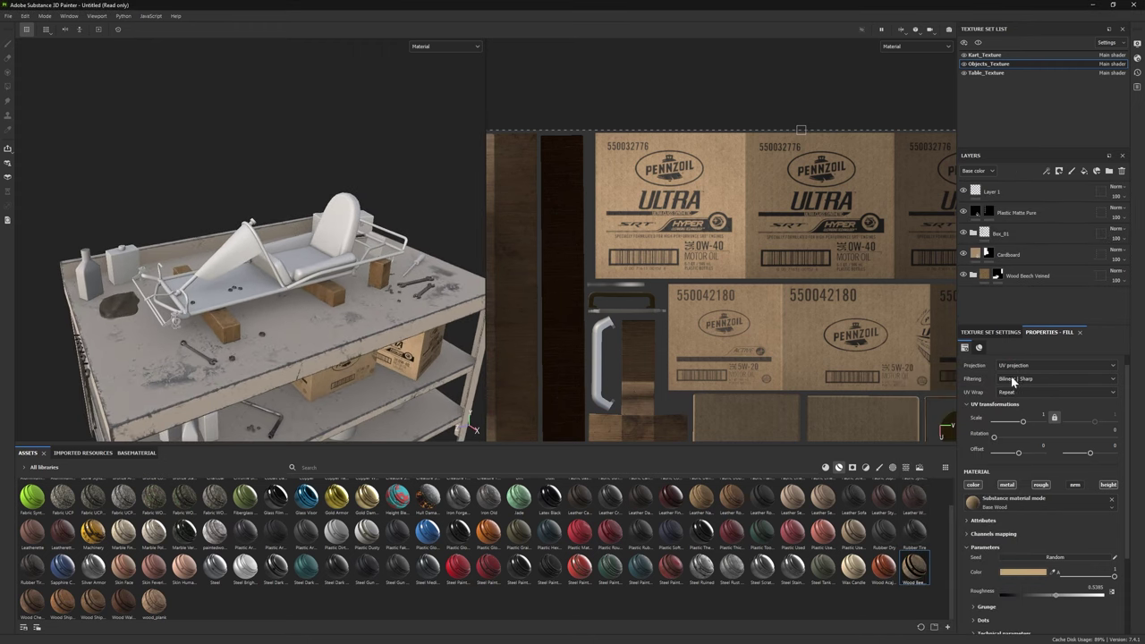
Step: Isolate the Objects_Texture set and view the boxes from the front
click(978, 42)
alt+drag(304, 259, 311, 339)
scroll(311, 340, up, 2)
scroll(600, 344, up, 3)
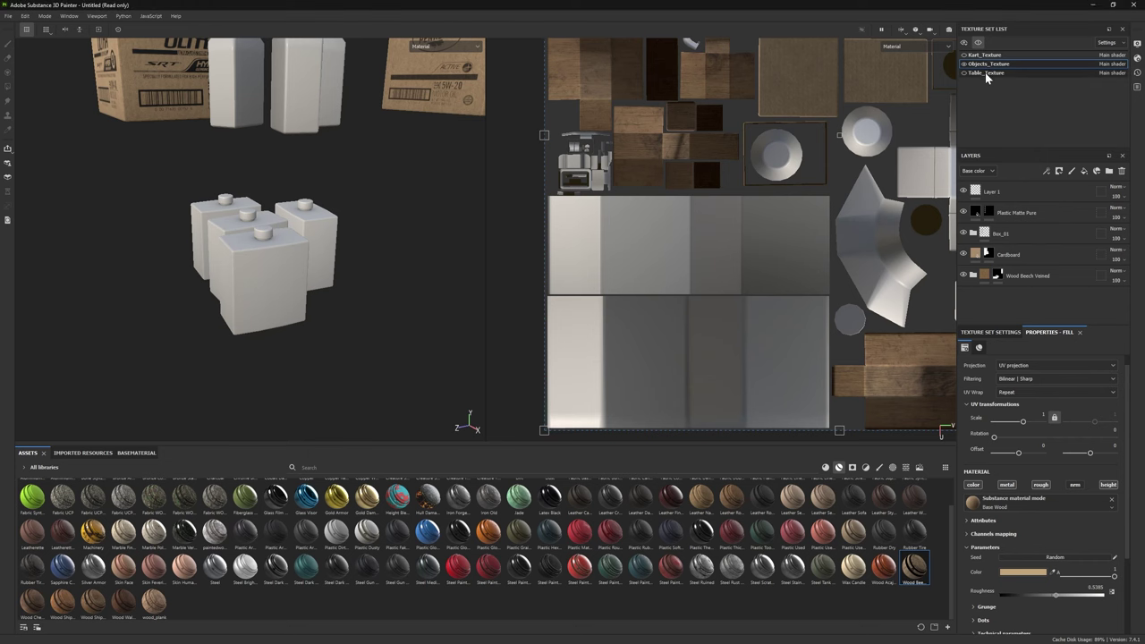
Step: Import the Pennzoil sticker and project Sticker_01 as base colour onto the tabletop
click(986, 73)
alt+drag(295, 214, 247, 234)
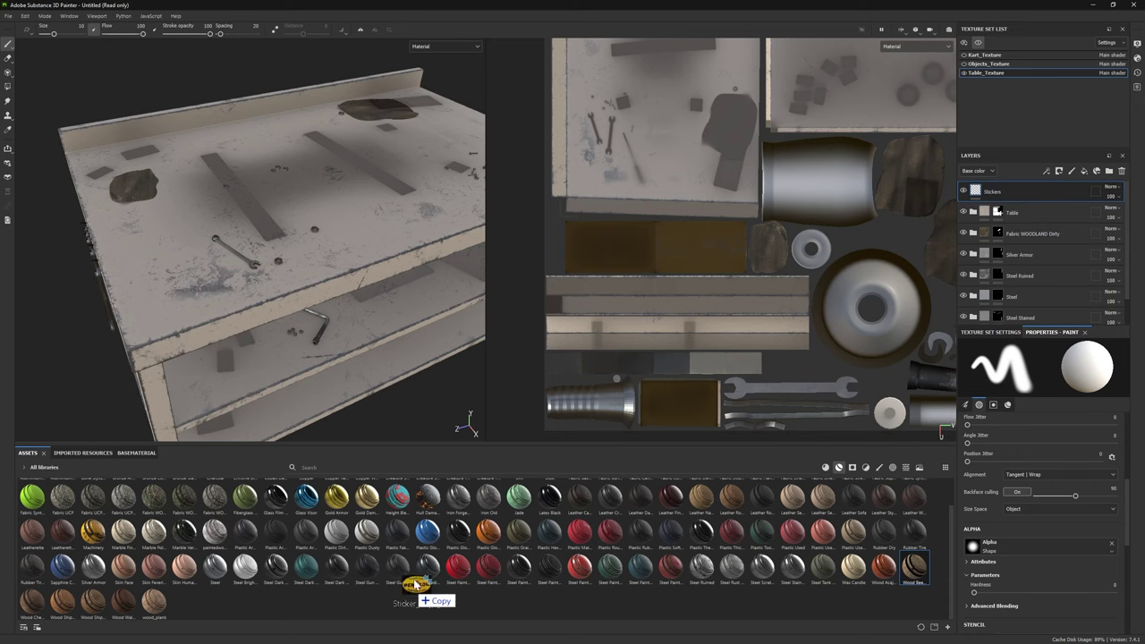
drag(414, 583, 414, 583)
click(685, 448)
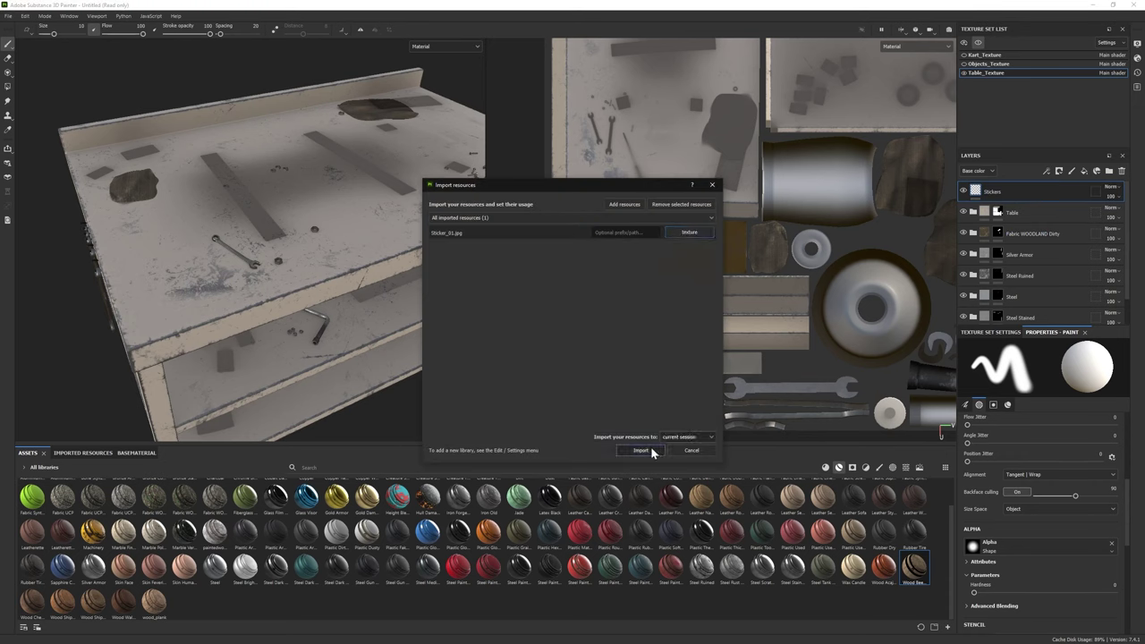
click(648, 449)
key(3)
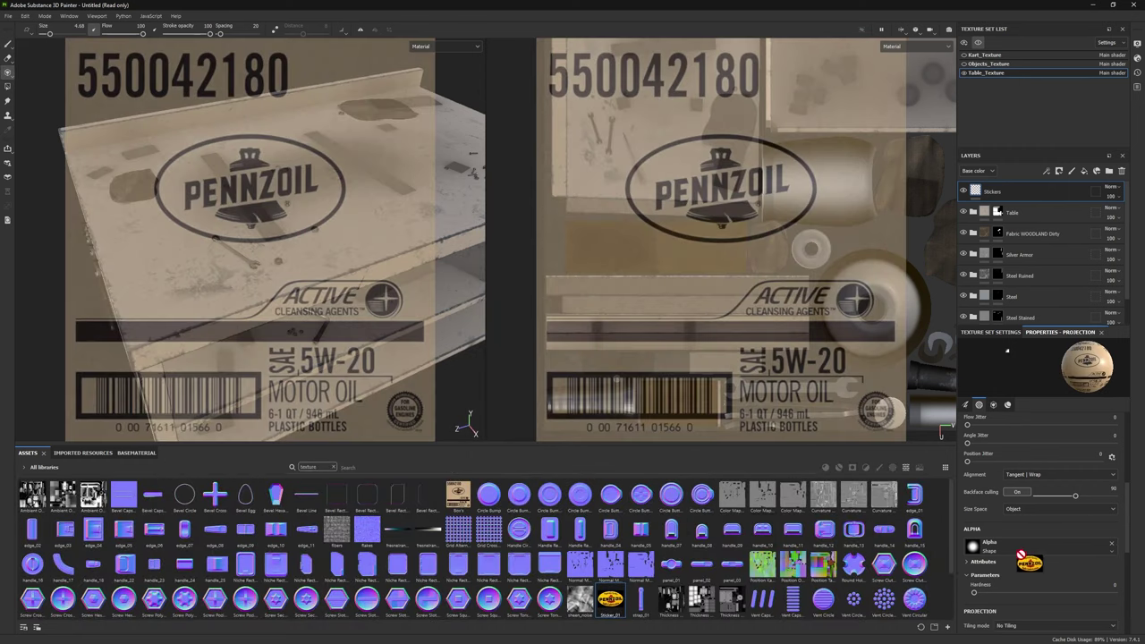
drag(1019, 556, 1015, 517)
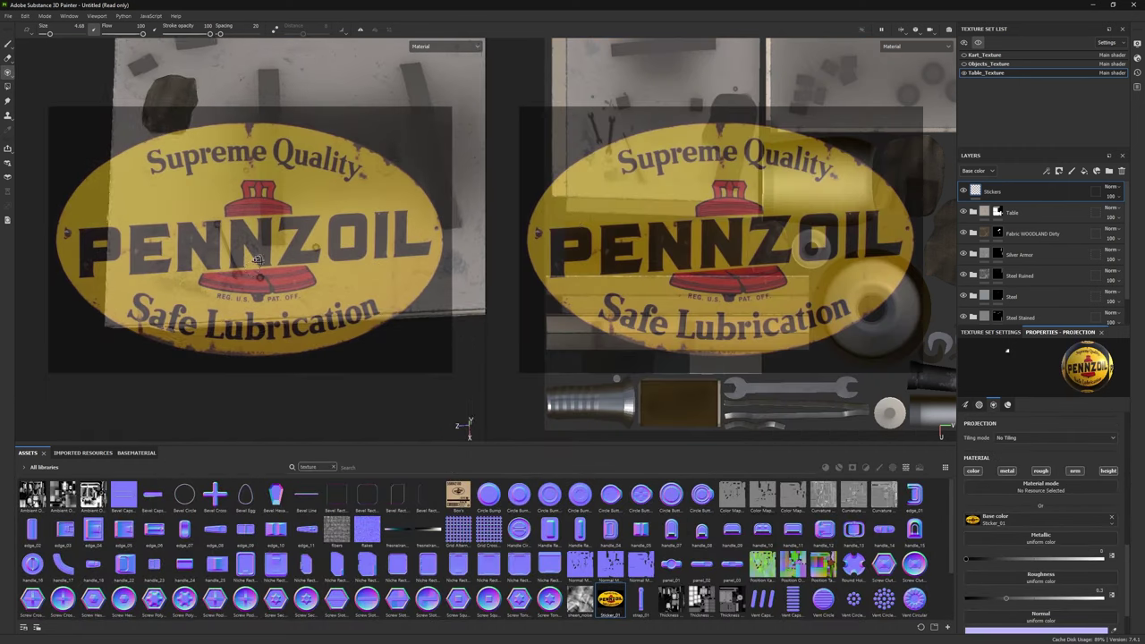
mouse_move(256, 259)
alt+mouse_down()
mouse_move(242, 247)
mouse_move(312, 266)
mouse_move(268, 234)
alt+mouse_up()
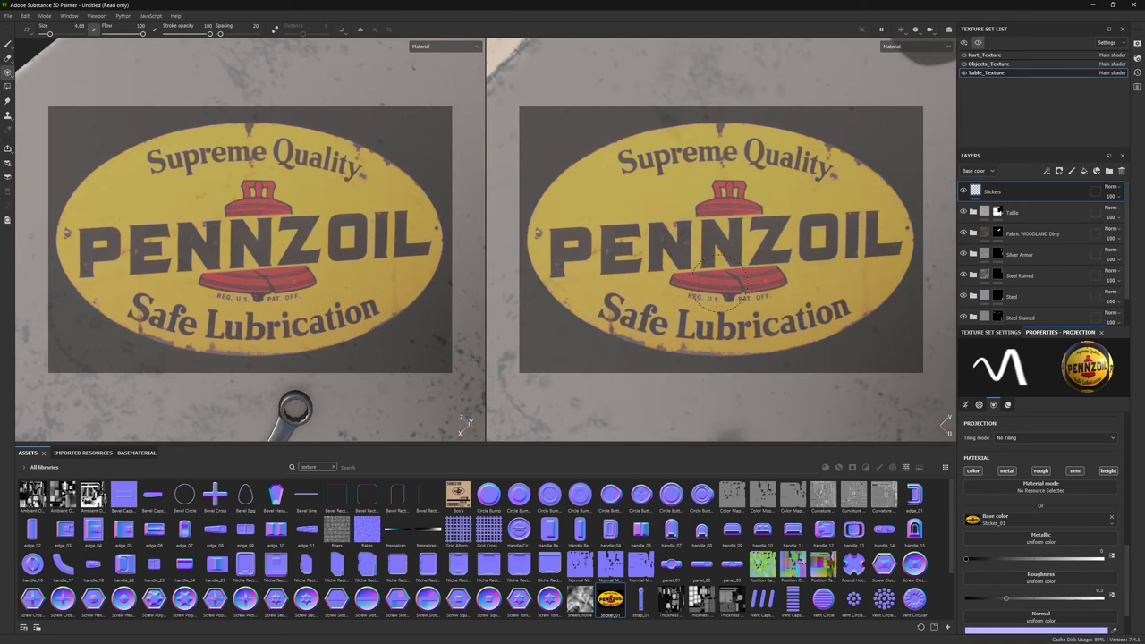
alt+drag(269, 234, 313, 268)
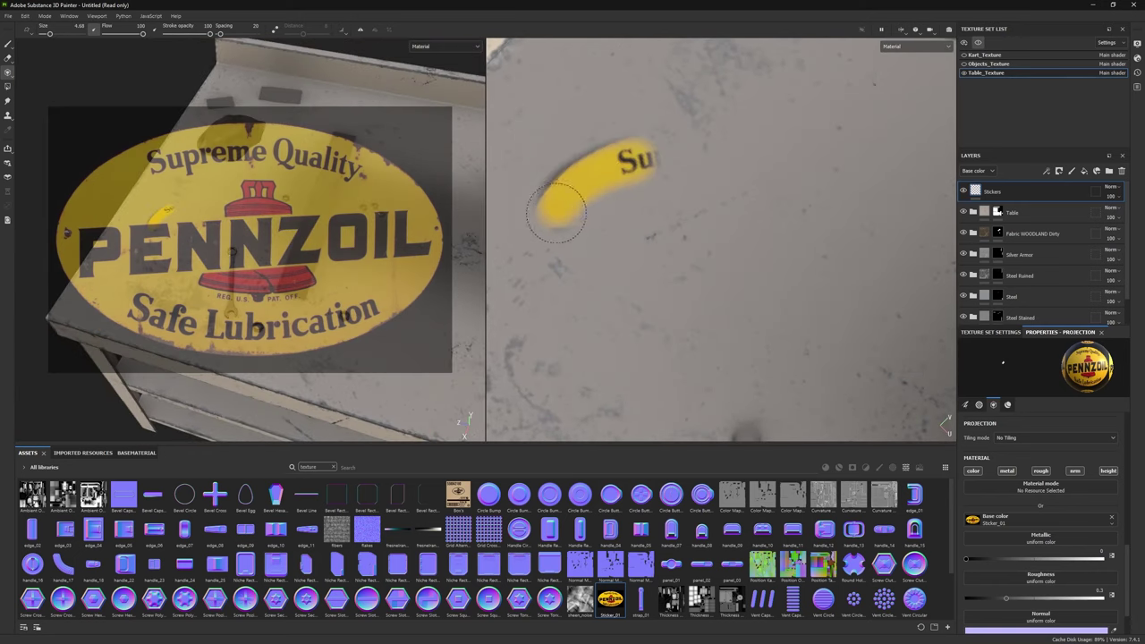
mouse_move(556, 212)
mouse_down()
mouse_move(630, 319)
mouse_move(664, 328)
mouse_move(824, 325)
mouse_move(896, 229)
mouse_move(786, 143)
mouse_move(659, 141)
mouse_move(600, 206)
mouse_move(672, 302)
mouse_move(813, 288)
mouse_move(828, 231)
mouse_move(738, 174)
mouse_move(774, 258)
mouse_move(804, 237)
mouse_up()
Step: Undo the partial sticker and project the full Pennzoil sticker onto the tabletop
key(1)
scroll(230, 266, down, 5)
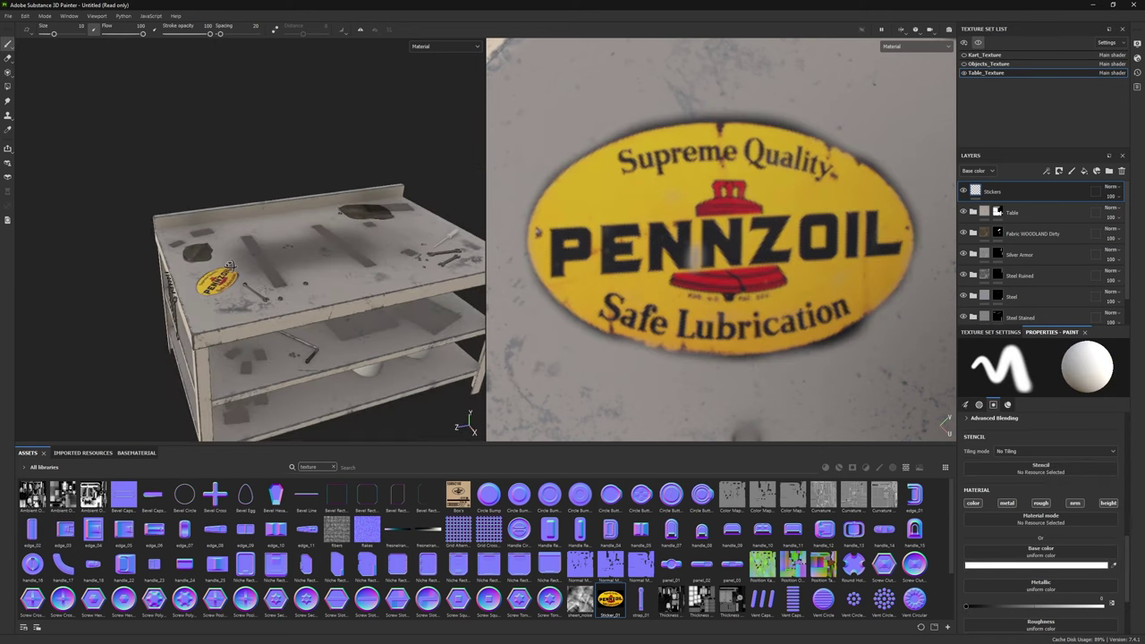
scroll(230, 265, up, 5)
key(ctrl+z)
key(ctrl+z)
key(ctrl+z)
key(ctrl+z)
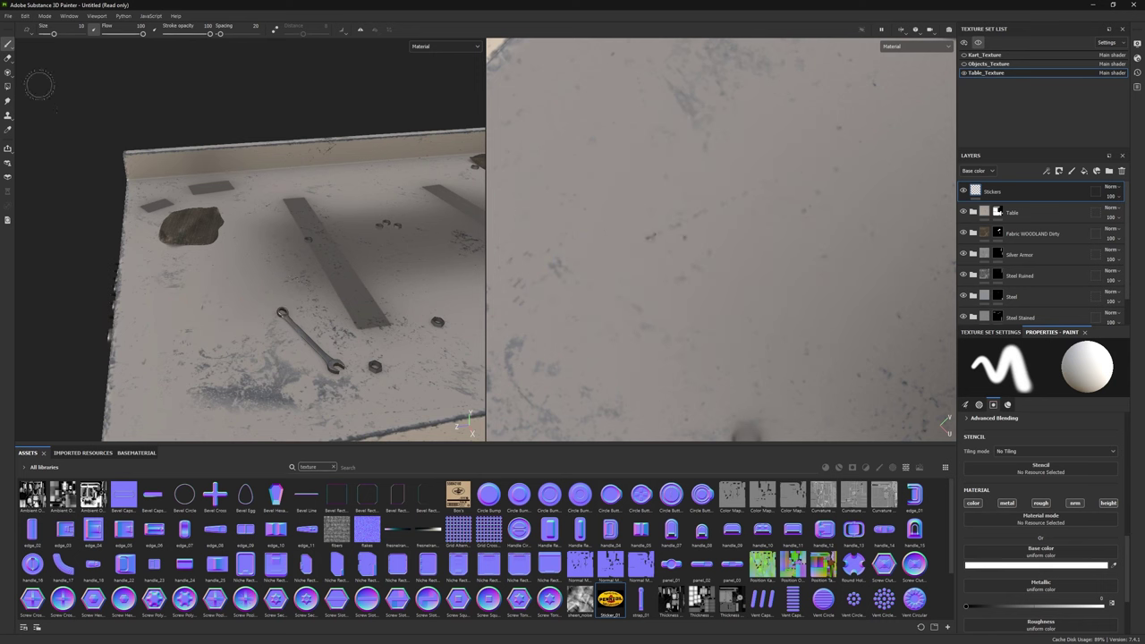
key(3)
mouse_move(619, 202)
mouse_down()
mouse_move(664, 207)
mouse_move(614, 207)
mouse_move(667, 279)
mouse_move(587, 280)
mouse_move(750, 315)
mouse_move(813, 308)
mouse_move(840, 274)
mouse_move(819, 193)
mouse_move(855, 212)
mouse_move(732, 162)
mouse_move(605, 182)
mouse_move(576, 272)
mouse_move(635, 172)
mouse_move(768, 237)
mouse_up()
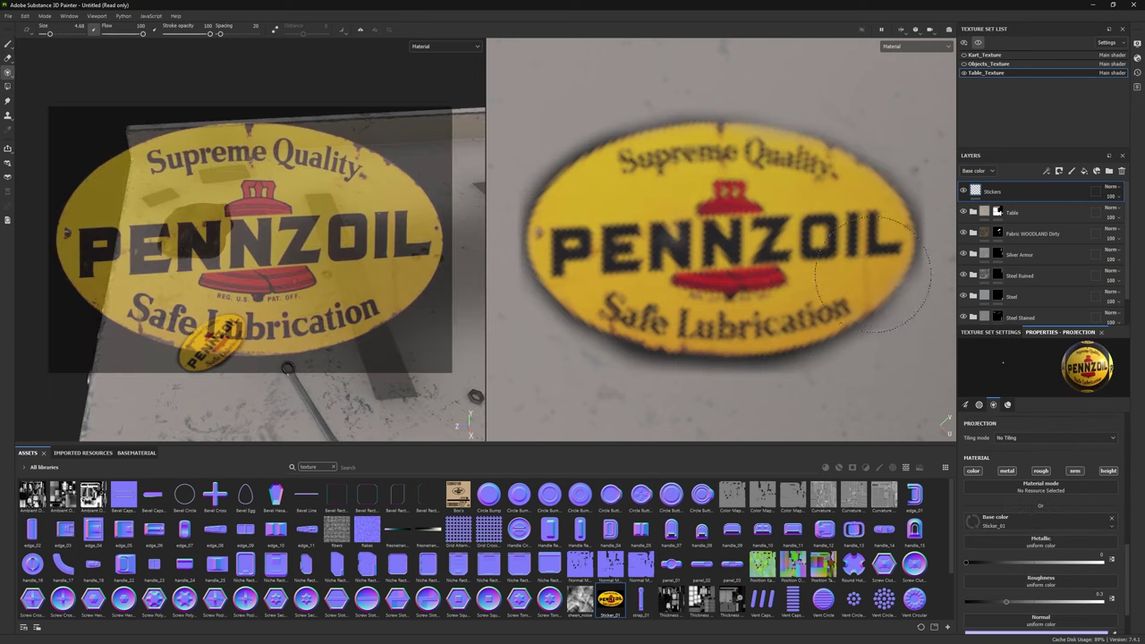
mouse_move(871, 273)
mouse_down()
mouse_move(871, 203)
mouse_move(761, 153)
mouse_move(605, 176)
mouse_move(569, 249)
mouse_up()
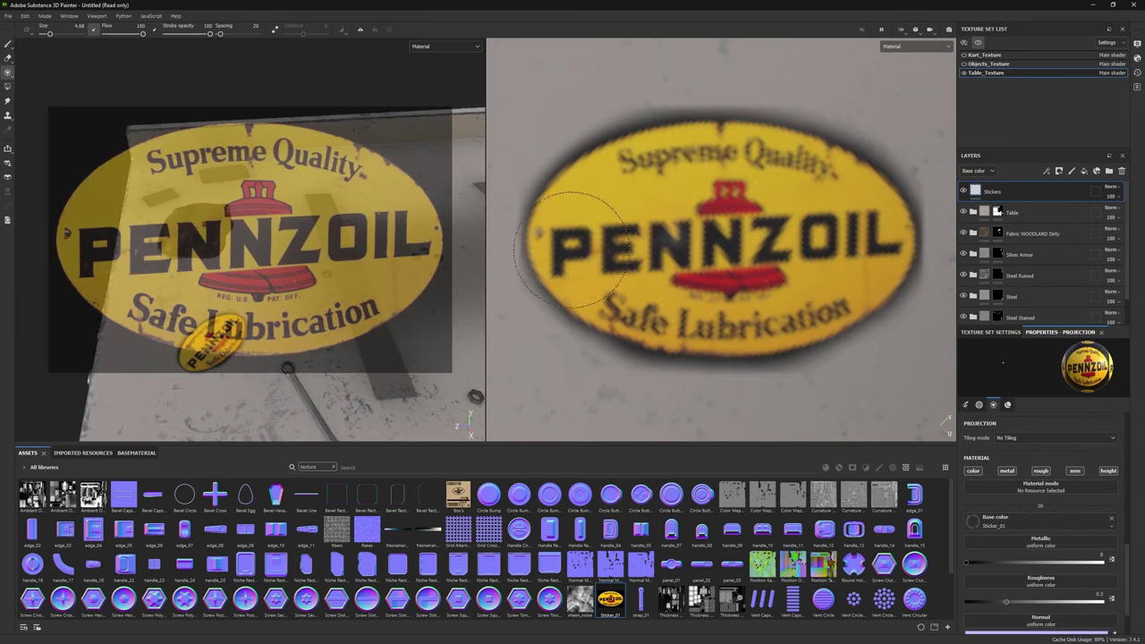
Step: Erase the Pennzoil sticker's edges with a size 7.13 brush eraser for a worn look
click(8, 43)
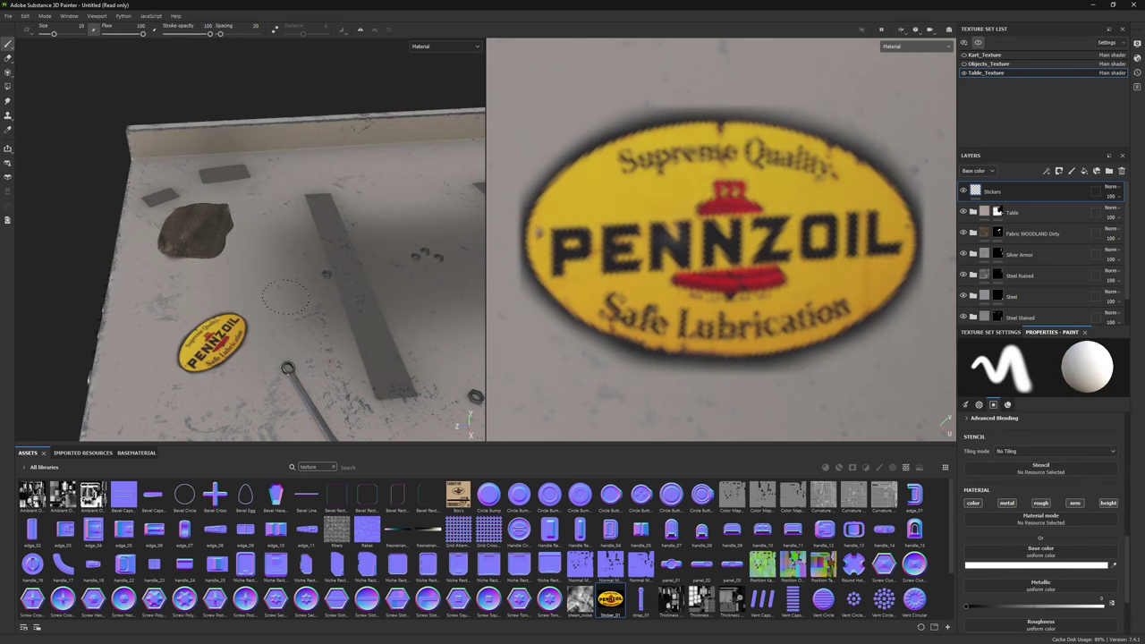
scroll(282, 313, up, 3)
click(333, 466)
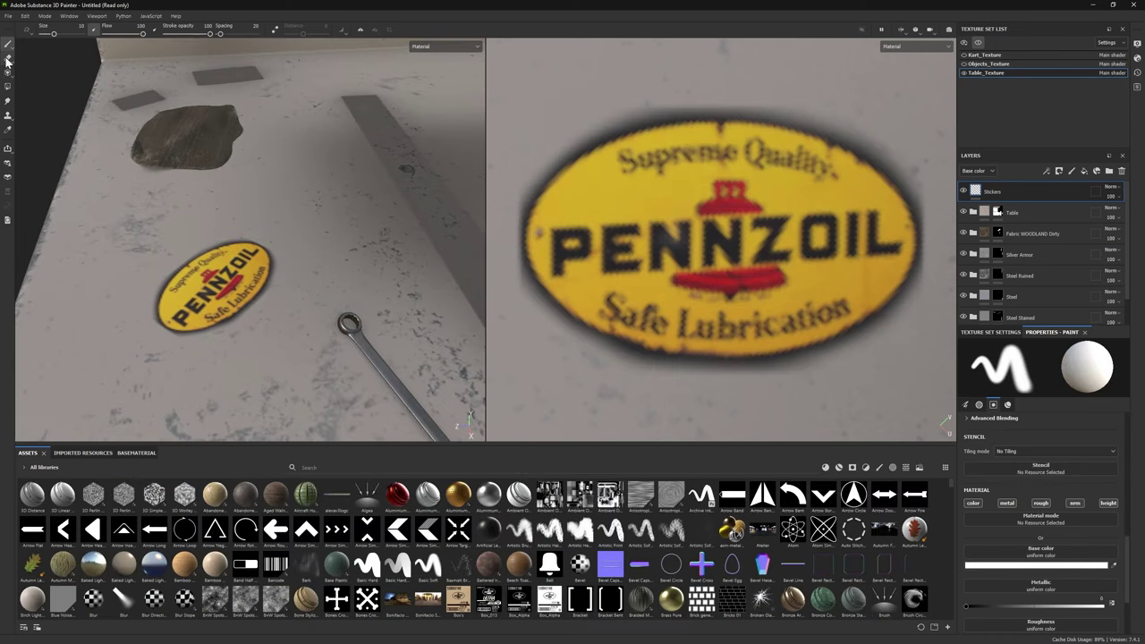
click(879, 467)
key(e)
mouse_move(237, 282)
mouse_down()
mouse_move(282, 268)
mouse_move(294, 240)
mouse_up()
key(ctrl+z)
ctrl+right_drag(228, 353, 179, 313)
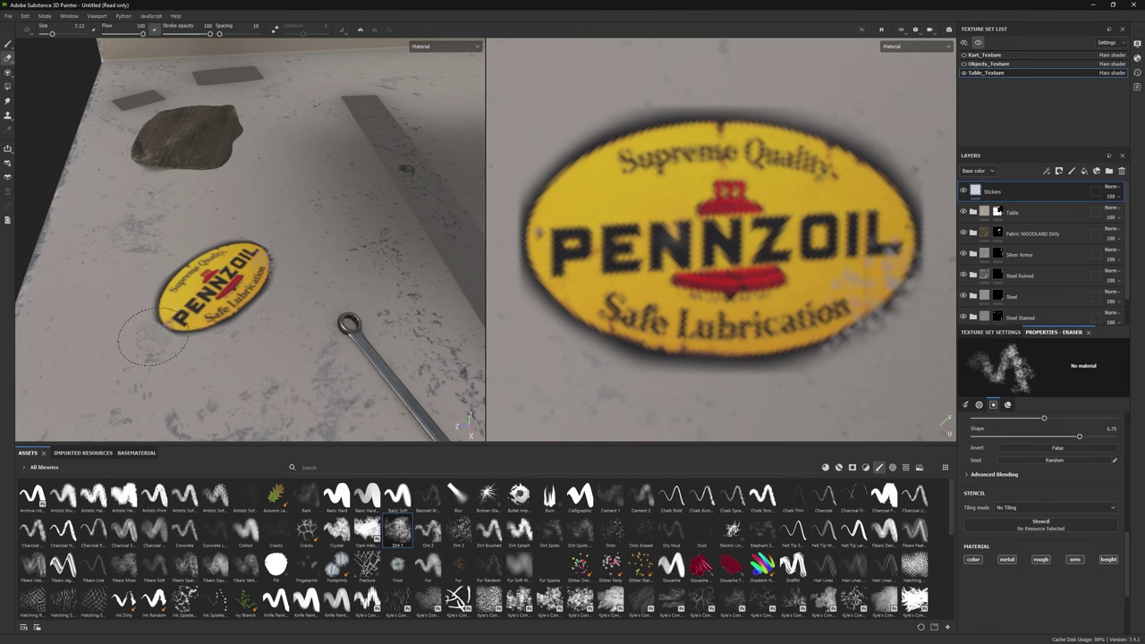
drag(172, 295, 146, 335)
drag(204, 252, 183, 256)
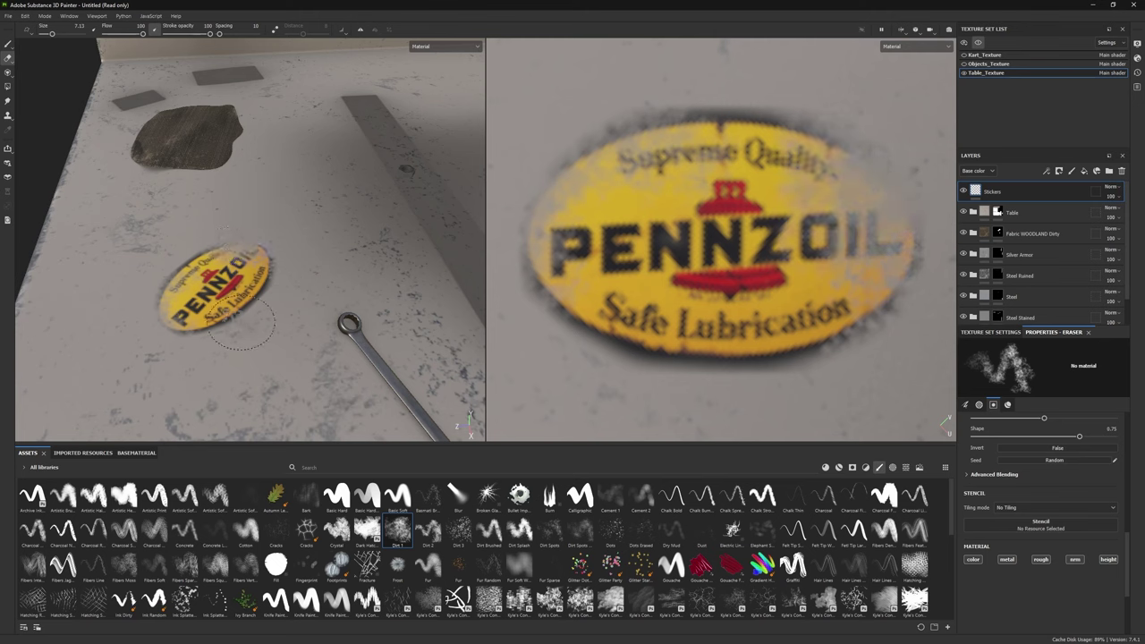
Step: Import kartsticker.png into the current session as a texture
key(f)
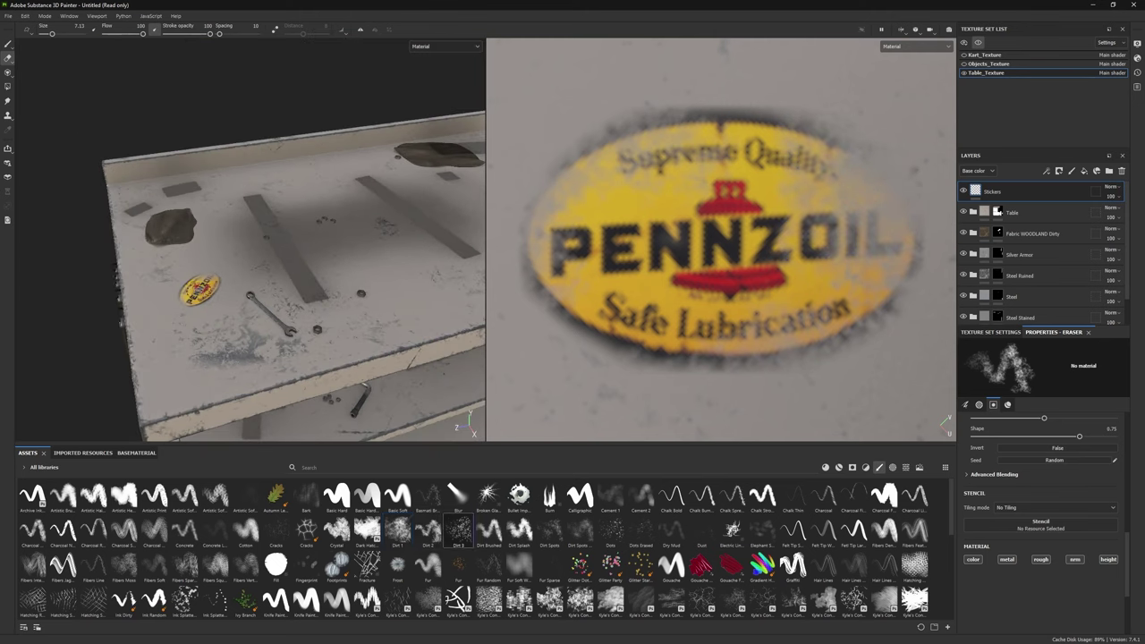
alt+drag(296, 241, 258, 228)
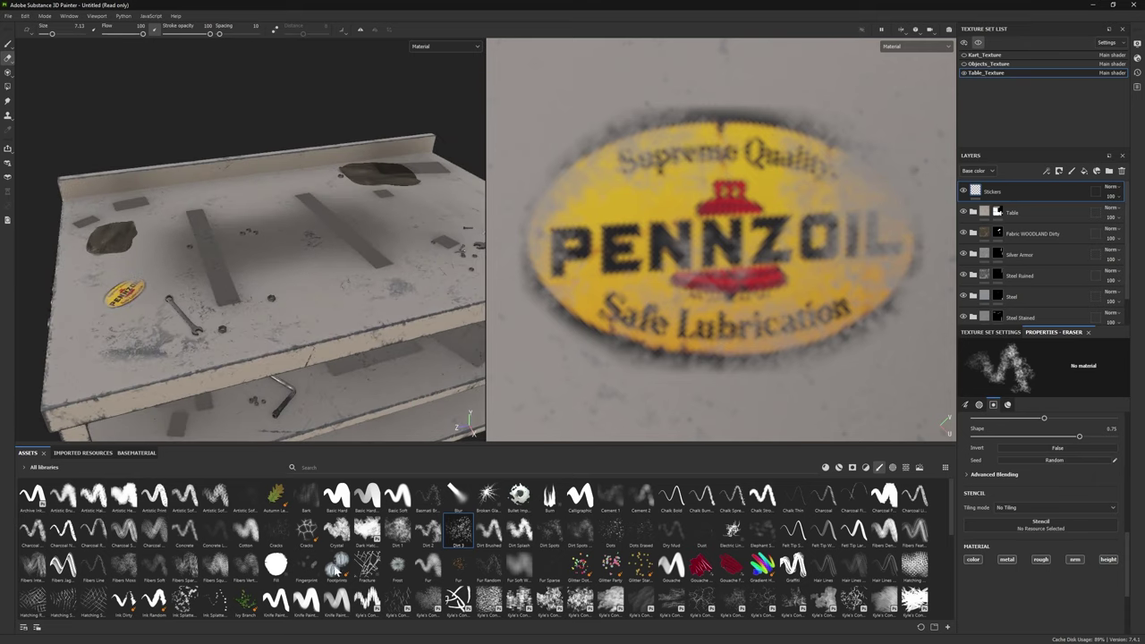
click(688, 232)
Step: Import the kartsticker image and project it as base color onto the table top
click(681, 448)
click(640, 450)
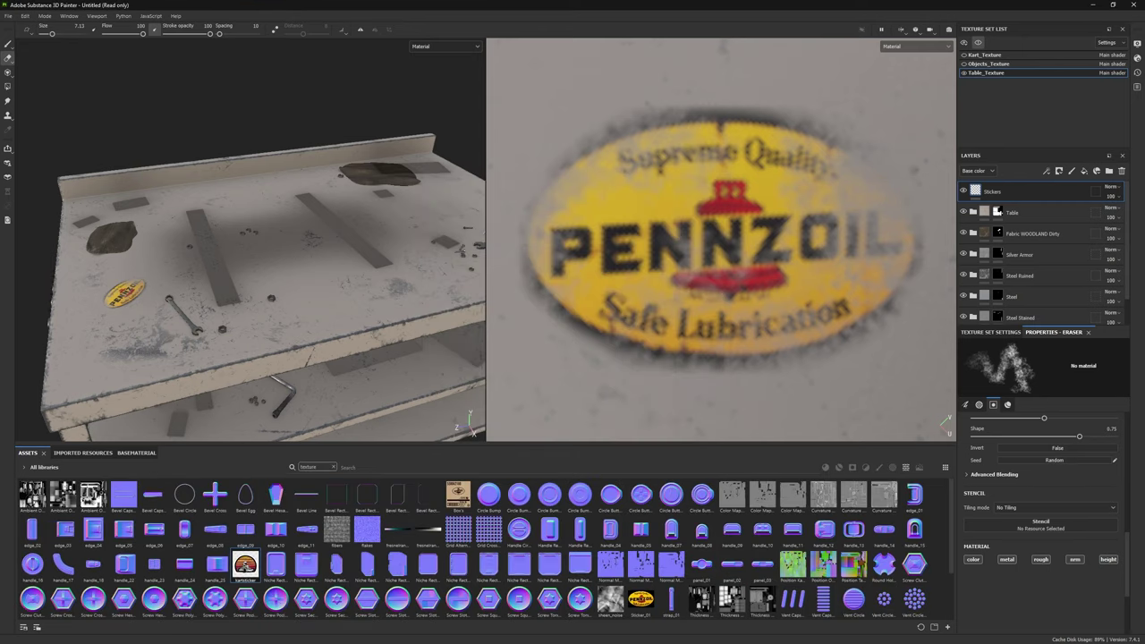
click(8, 72)
drag(245, 563, 983, 521)
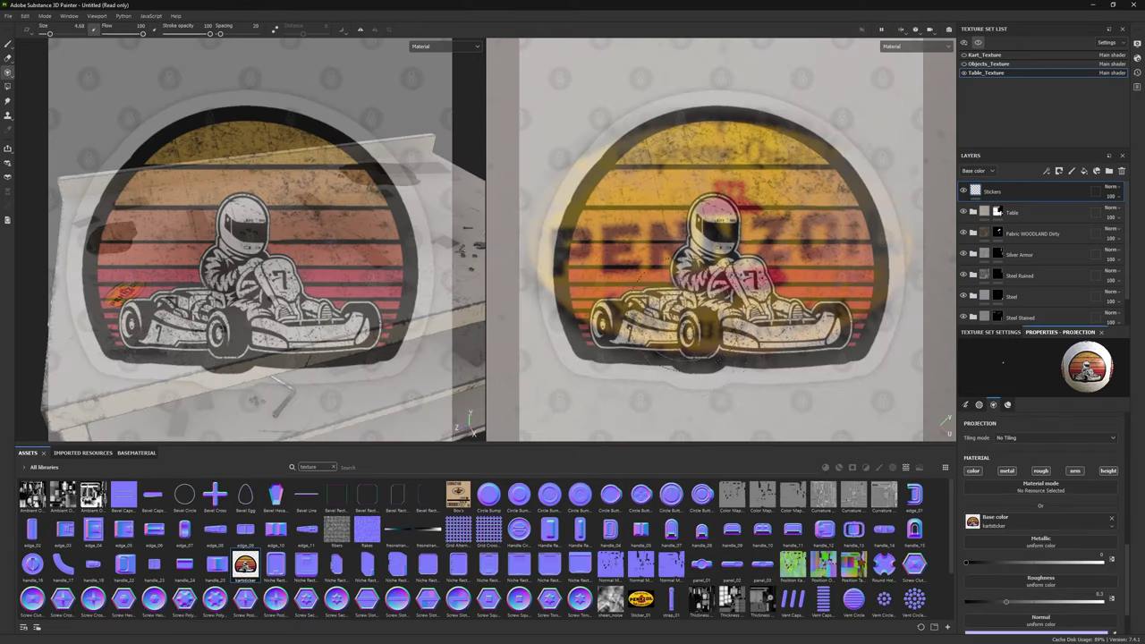
scroll(556, 148, down, 3)
scroll(556, 148, up, 5)
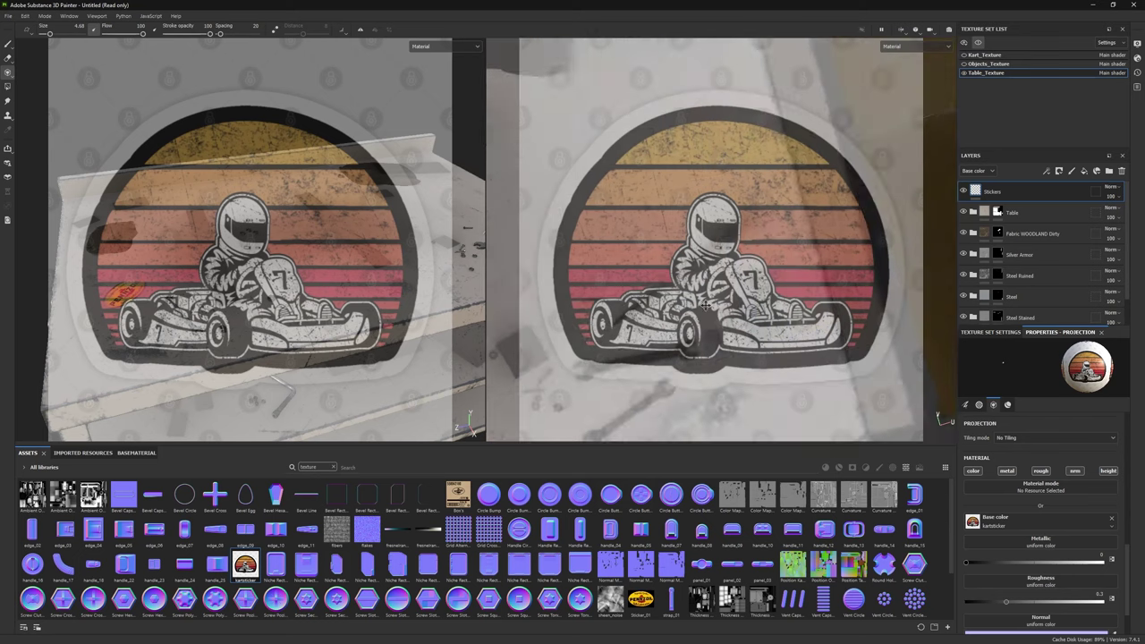
scroll(690, 267, up, 3)
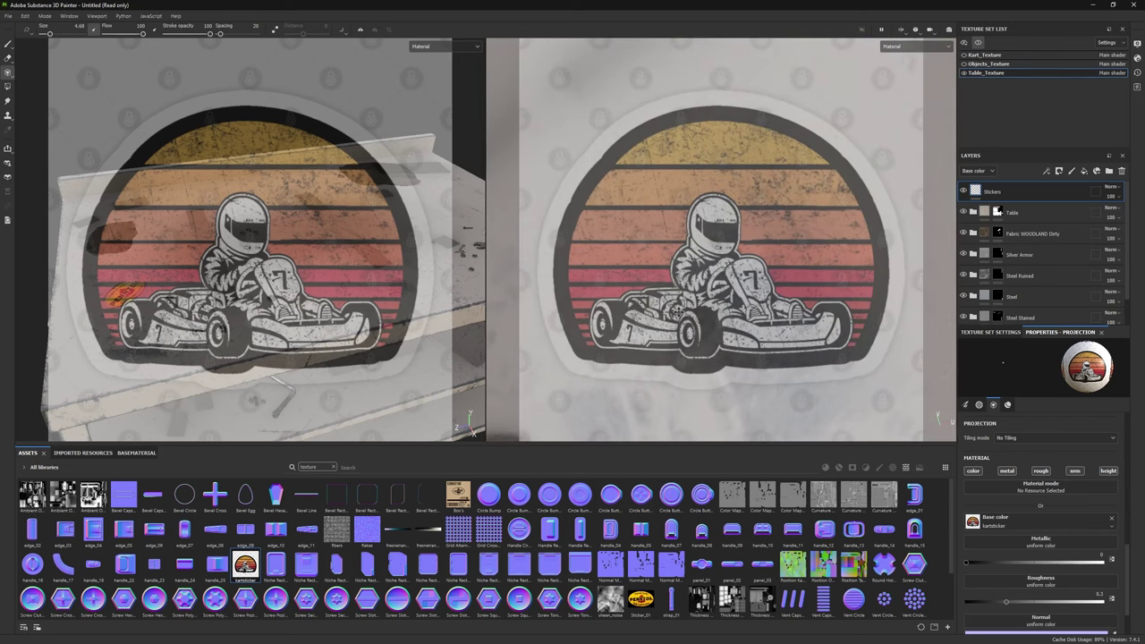
mouse_move(635, 206)
mouse_down()
mouse_move(636, 195)
mouse_move(571, 227)
mouse_up()
mouse_move(626, 152)
mouse_down()
mouse_move(742, 103)
mouse_move(895, 282)
mouse_move(903, 331)
mouse_up()
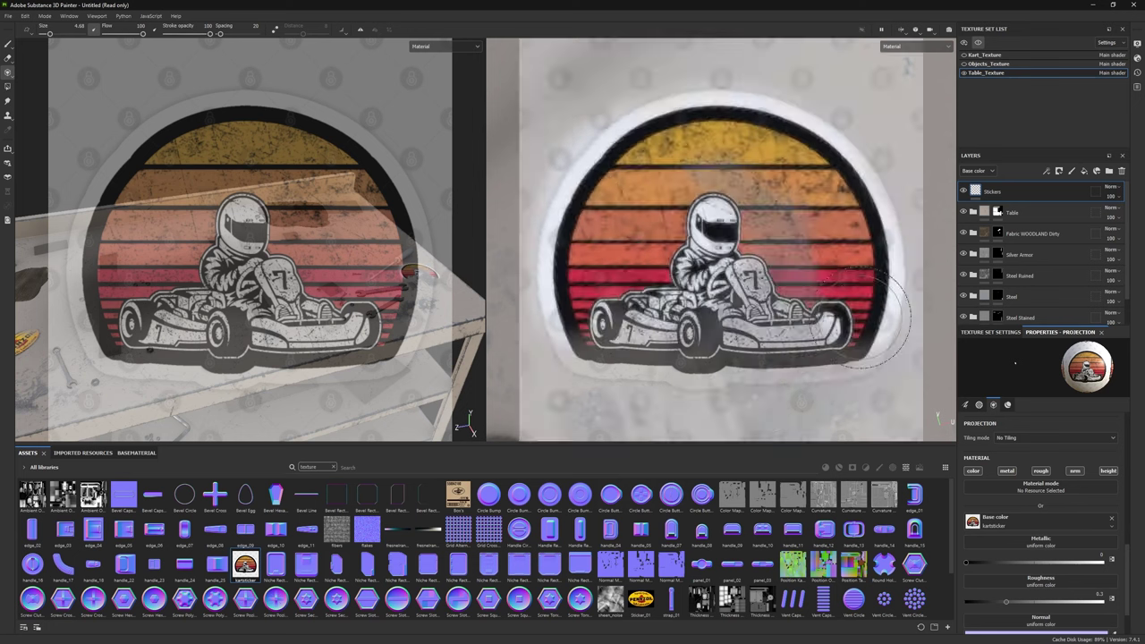
mouse_move(588, 230)
mouse_down()
mouse_move(663, 357)
mouse_move(567, 357)
mouse_up()
drag(707, 371, 787, 206)
Step: Set the Stickers layer's blend mode to Multiply
key(1)
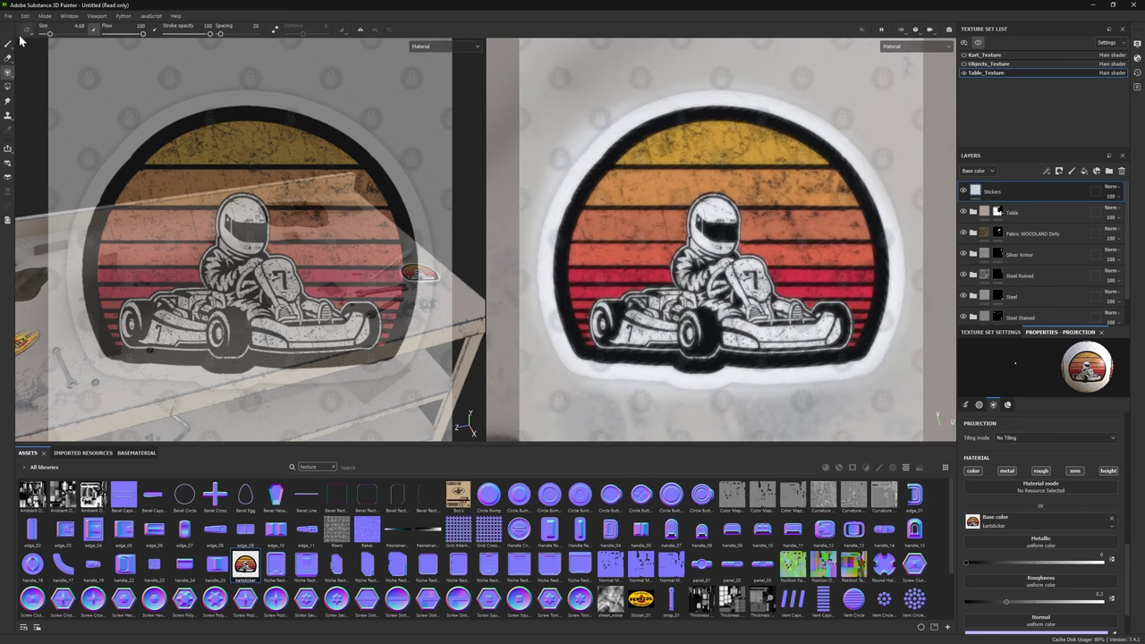
alt+drag(278, 251, 217, 237)
click(1111, 186)
click(1108, 266)
scroll(256, 219, up, 4)
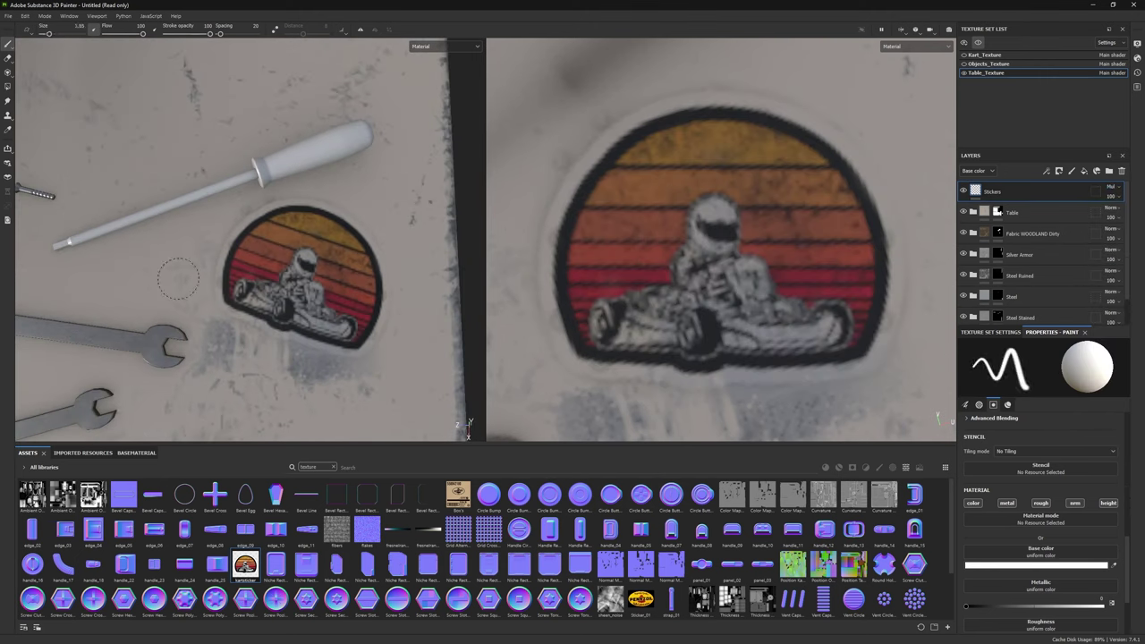
Step: Return Stickers to Normal and erase the sticker's white halo with a 4.28 eraser
key(e)
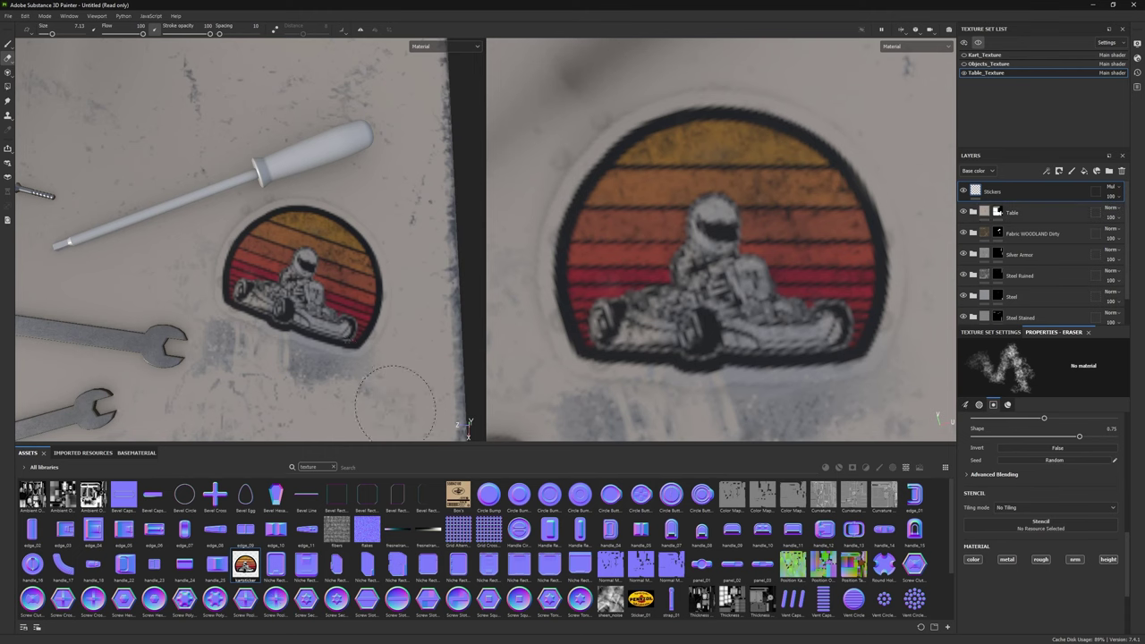
click(1110, 186)
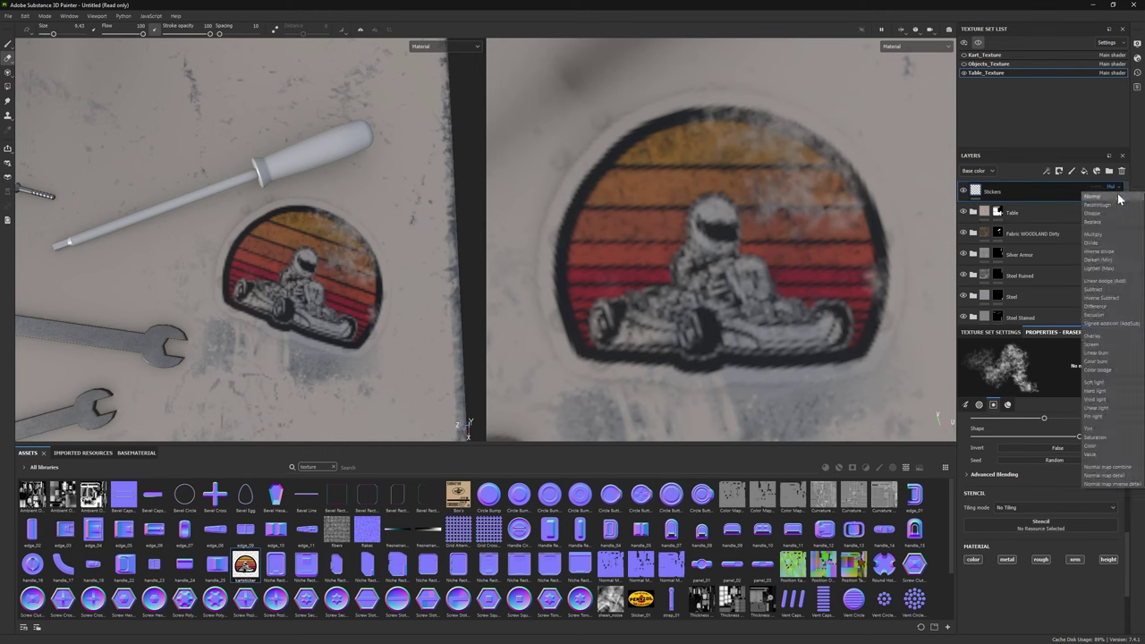
click(1098, 191)
key(bracketright)
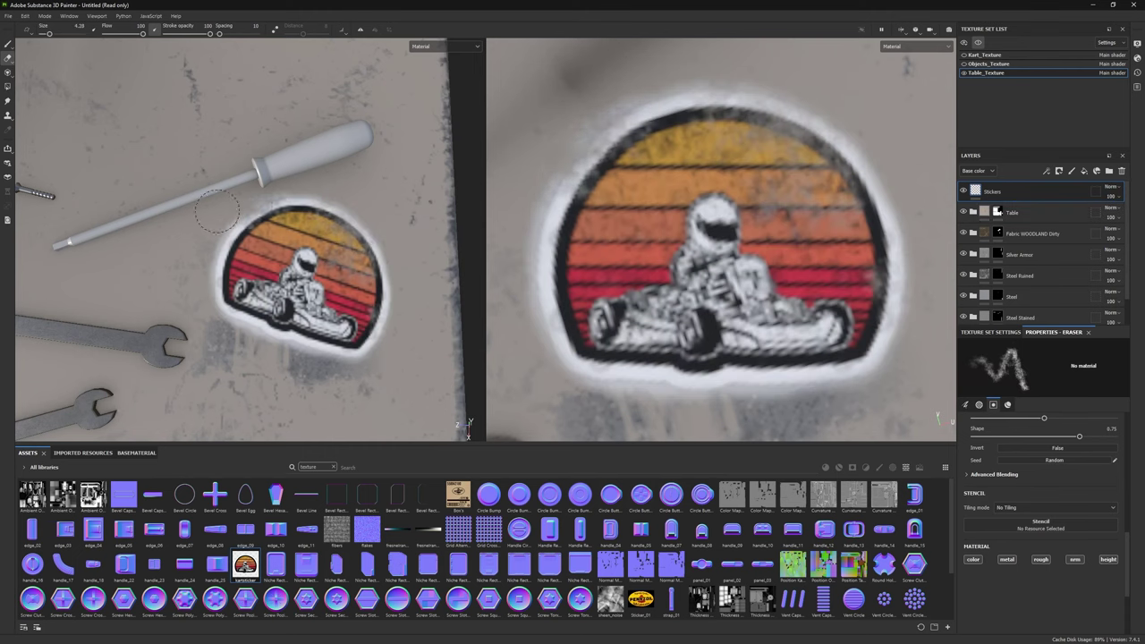
drag(235, 336, 342, 368)
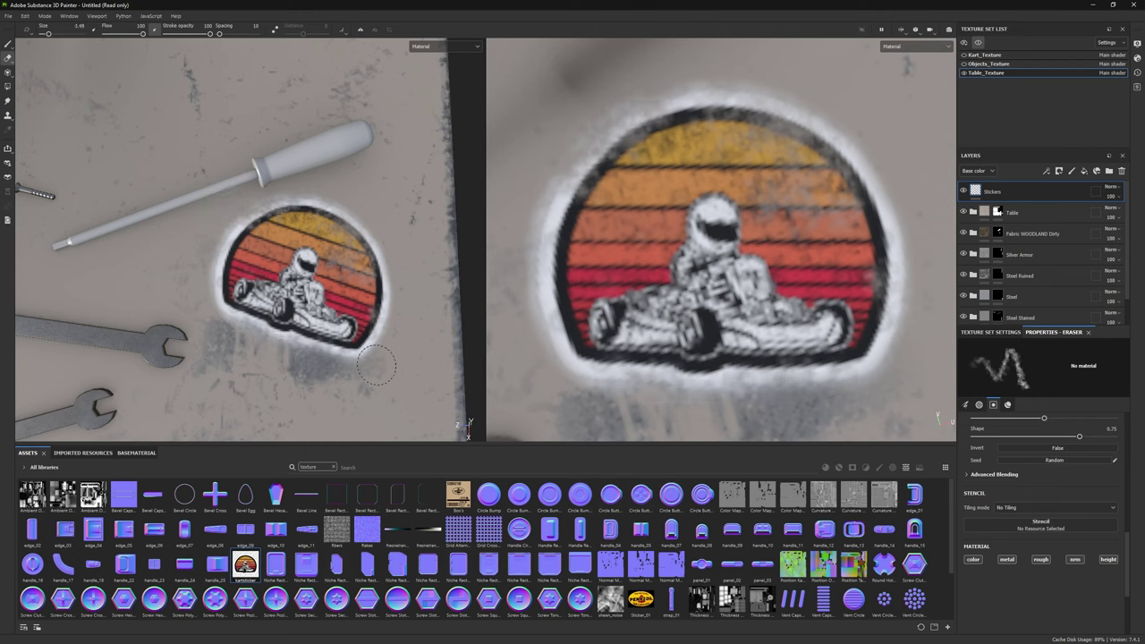
drag(315, 182, 207, 222)
scroll(258, 371, down, 10)
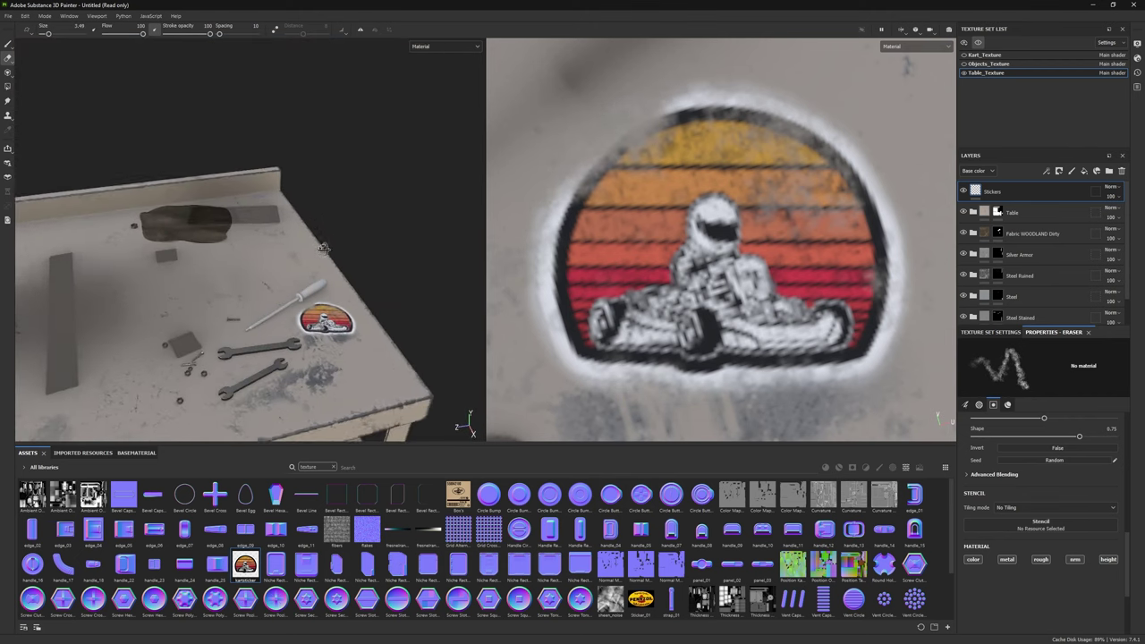
alt+drag(268, 358, 322, 304)
Step: Switch Stickers to Multiply once more, then undo the kart sticker work
click(1111, 186)
click(1093, 233)
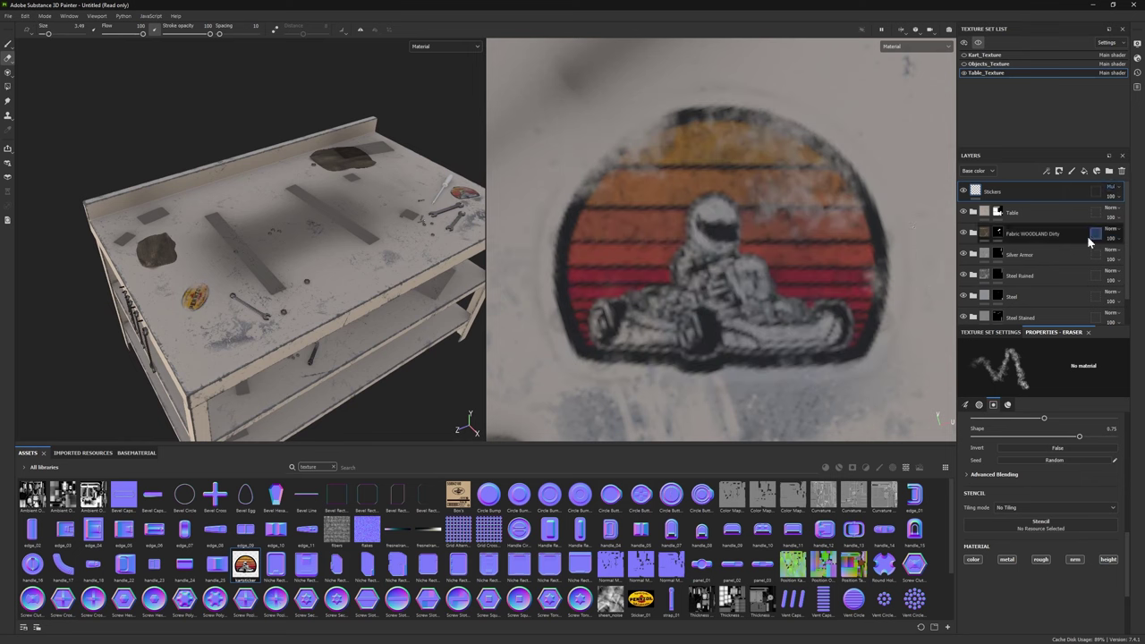
click(1118, 188)
alt+drag(268, 286, 237, 301)
key(ctrl+z)
key(ctrl+z)
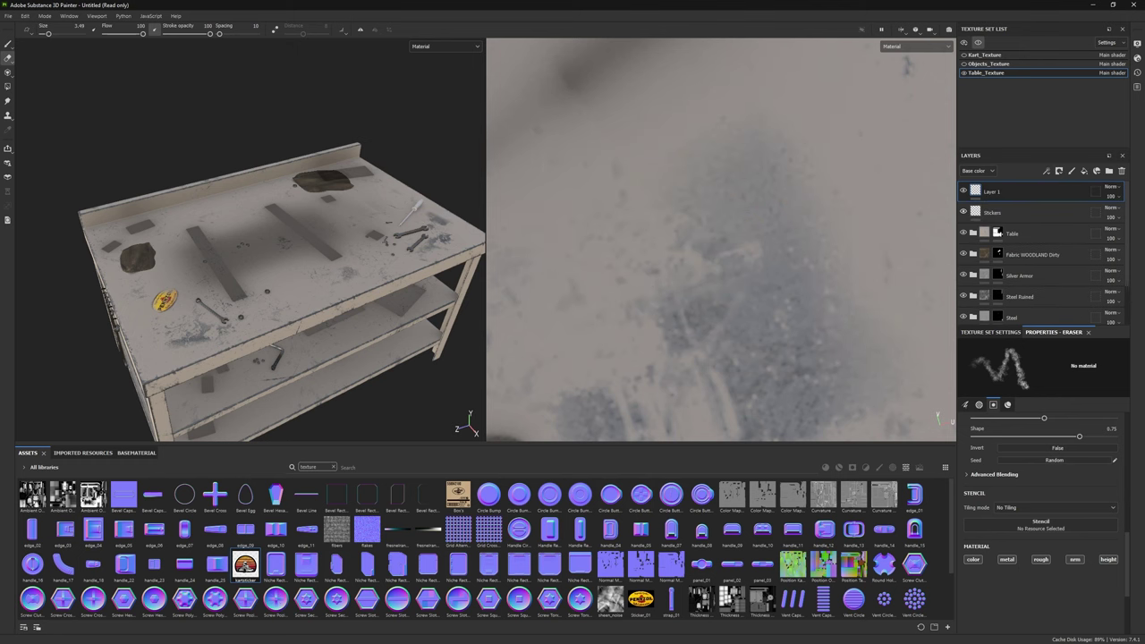
Step: Reproject the kart sticker cleanly and set Layer 1 to Multiply
click(8, 72)
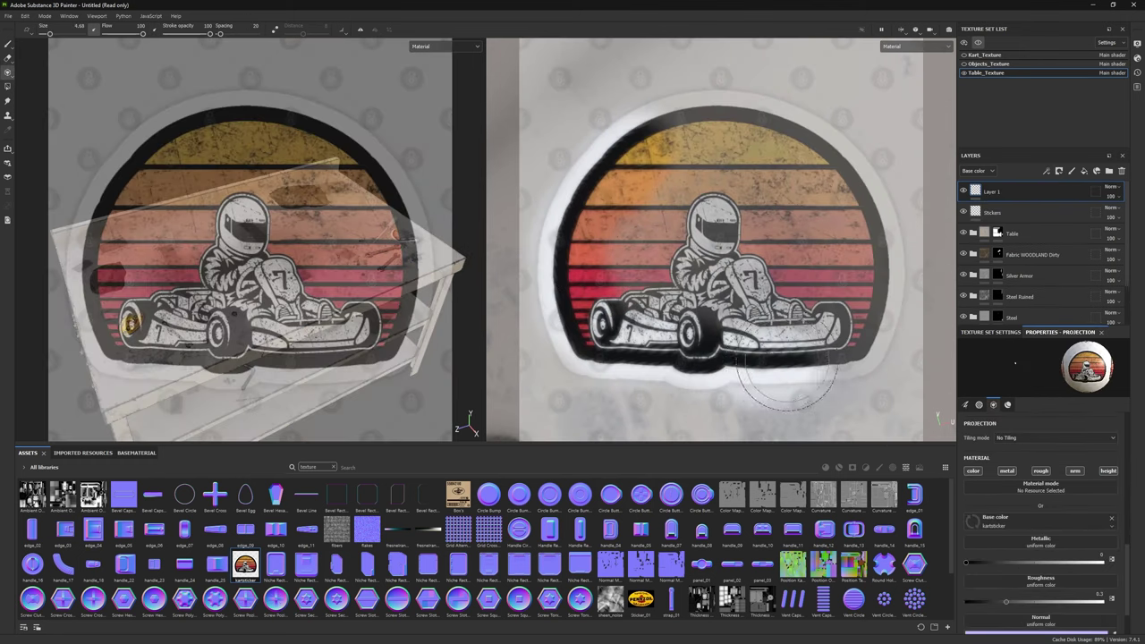
mouse_move(787, 375)
mouse_down()
mouse_move(876, 269)
mouse_move(680, 125)
mouse_move(644, 268)
mouse_move(608, 251)
mouse_up()
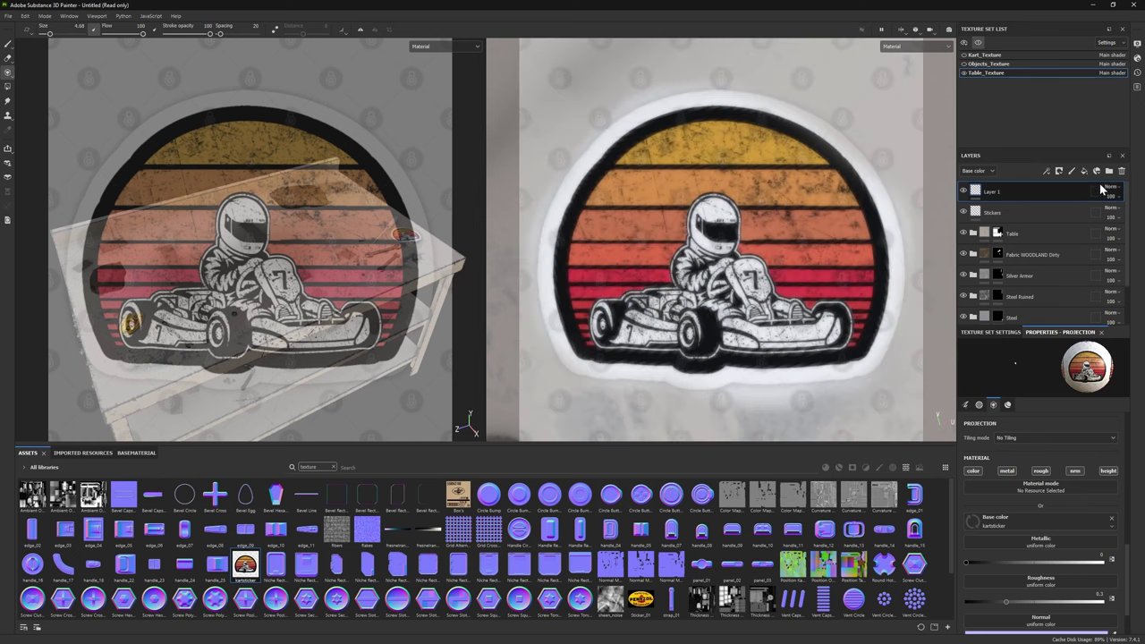
click(1107, 187)
click(1108, 234)
key(1)
Step: Switch to the eraser and load the Basic Hard brush from the brushes shelf
scroll(312, 304, up, 3)
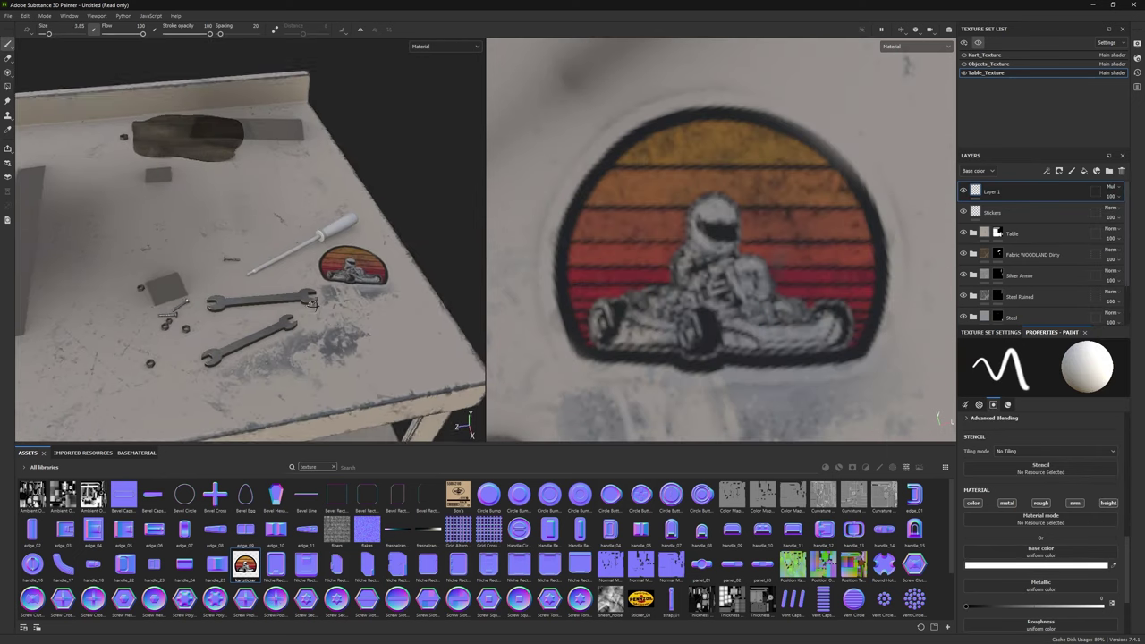
scroll(312, 304, up, 3)
alt+drag(312, 304, 268, 268)
scroll(268, 268, up, 5)
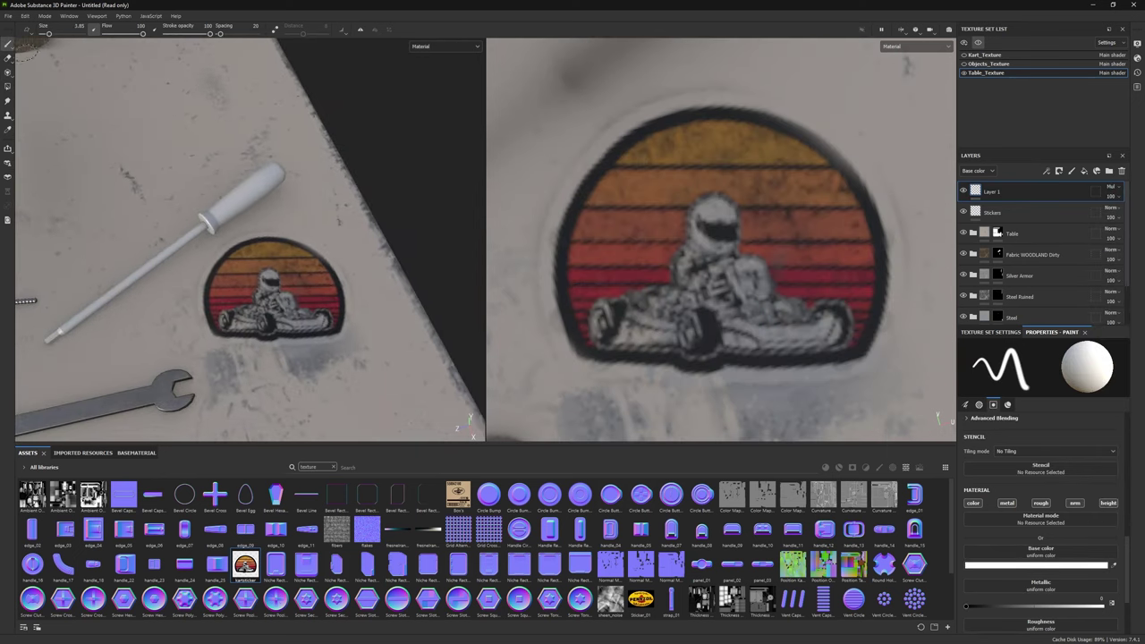
key(2)
click(333, 466)
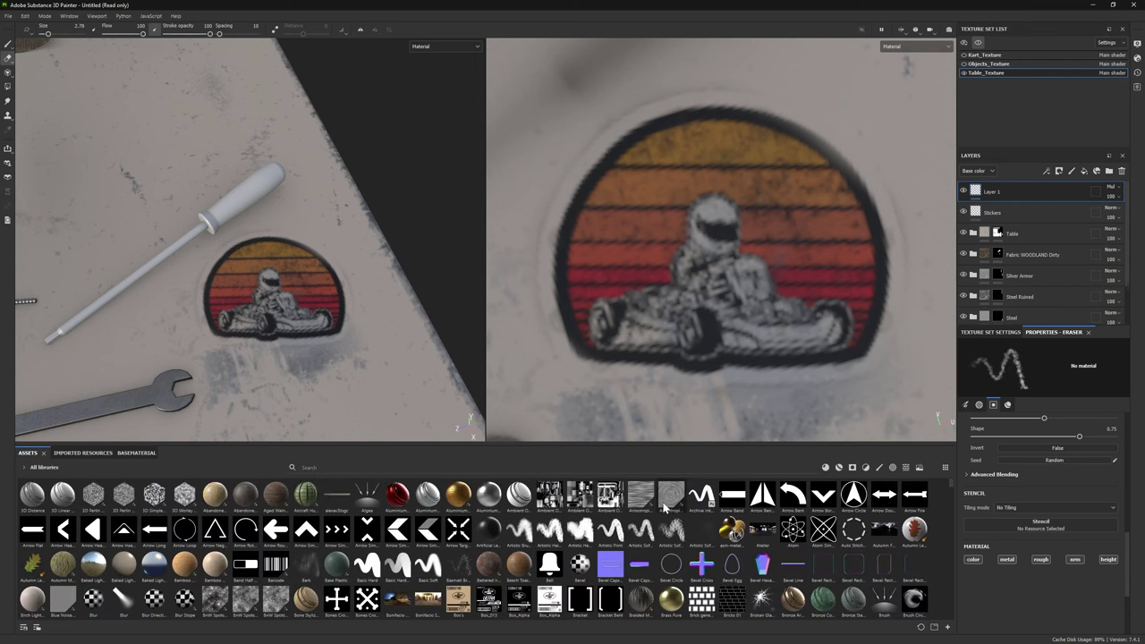
click(878, 467)
click(336, 494)
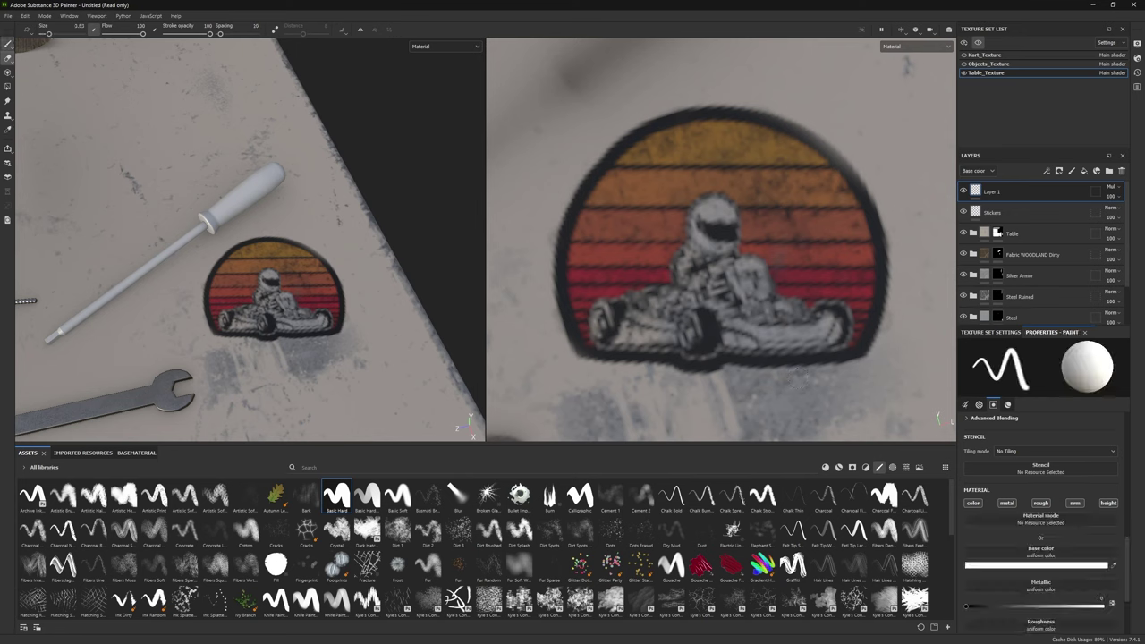
Step: Wear the kart sticker's top, trying Dots, hatching, Dirt 1, Fracture and Cracks eraser brushes
click(610, 529)
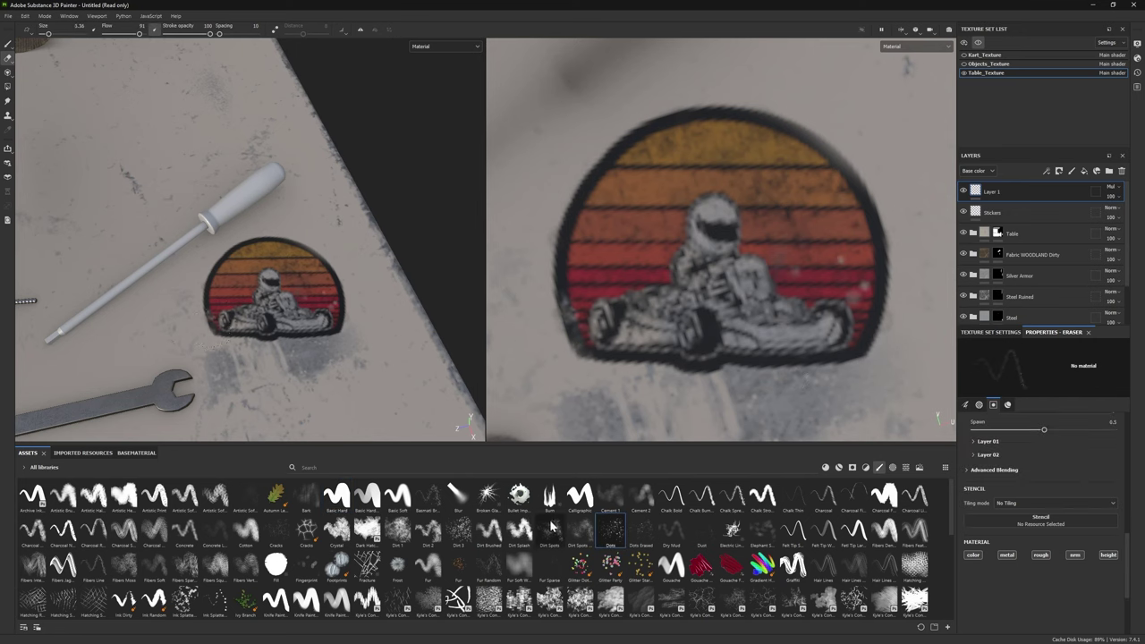
click(367, 529)
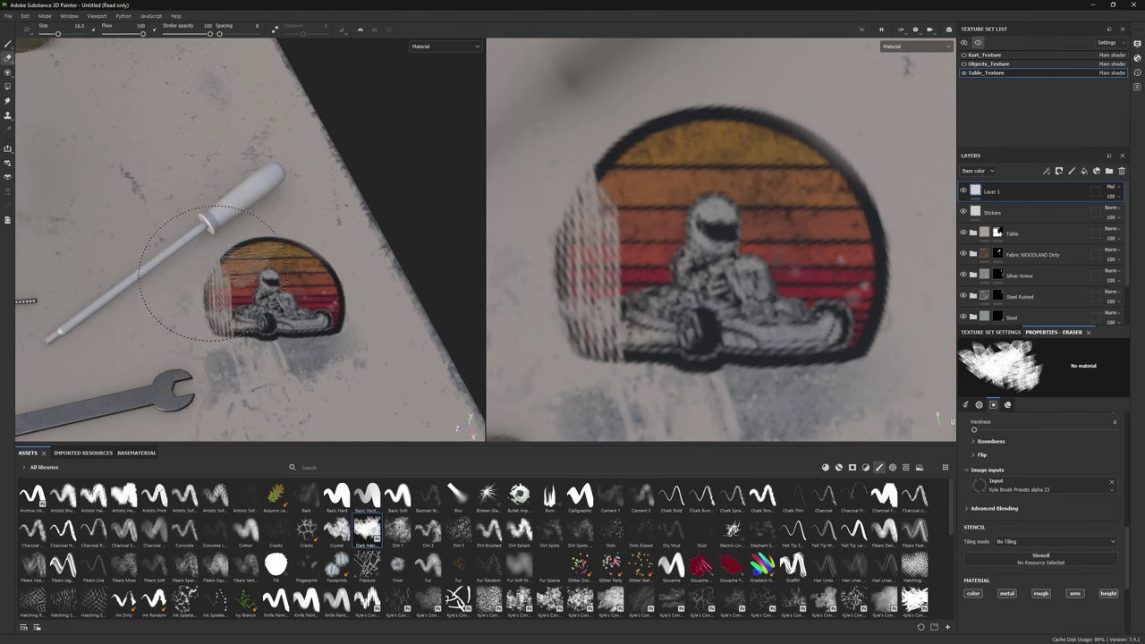
click(400, 537)
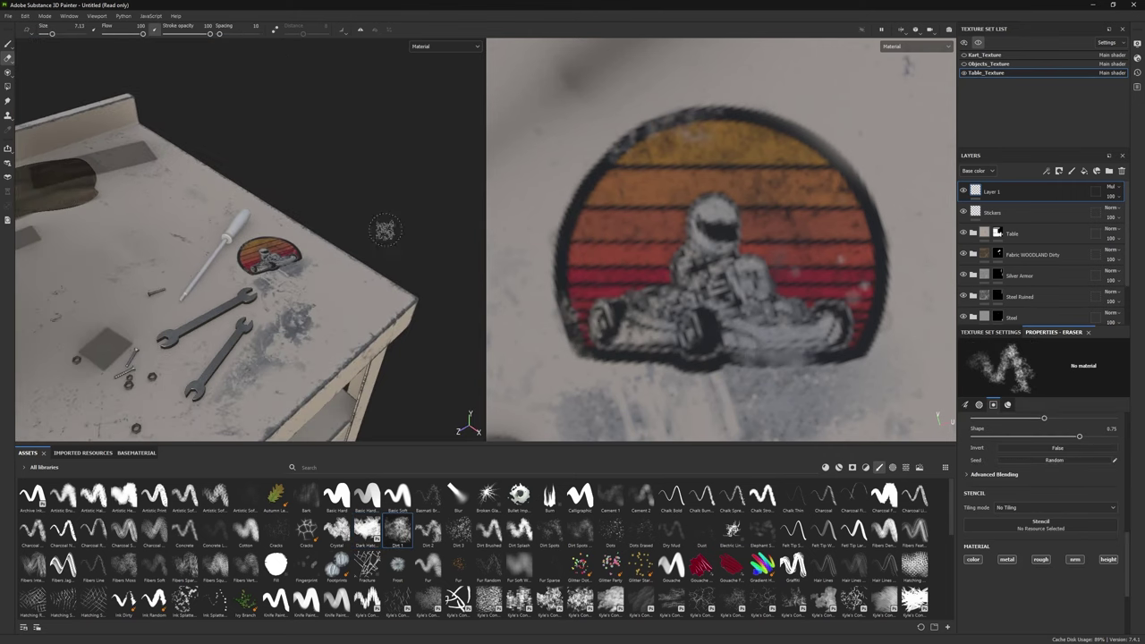
drag(256, 252, 229, 299)
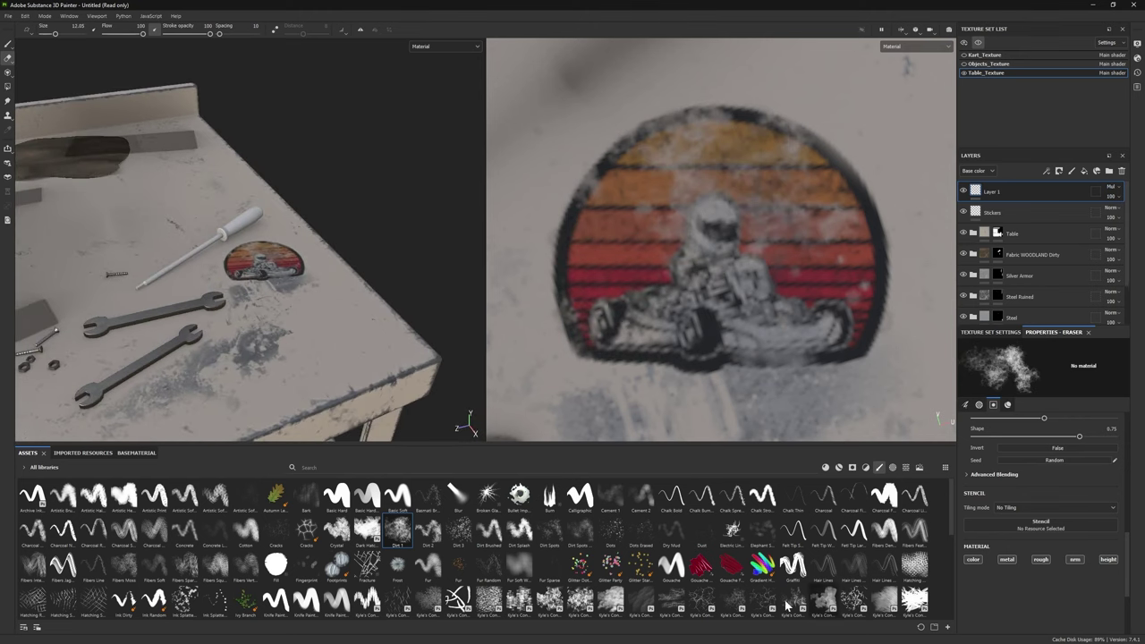
click(367, 566)
click(309, 252)
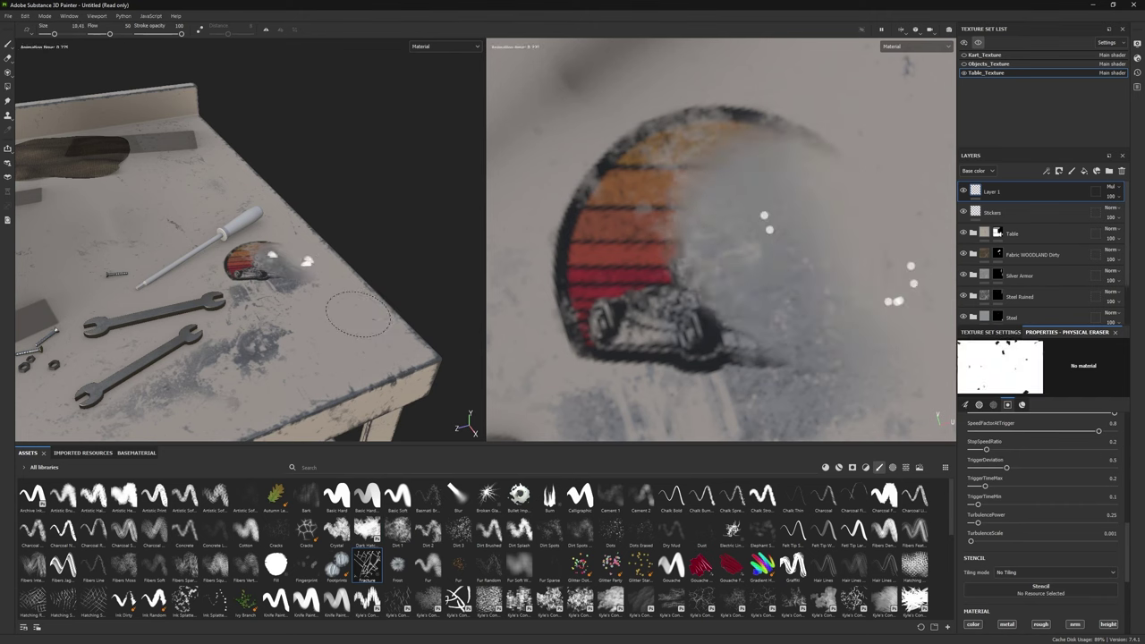
click(275, 529)
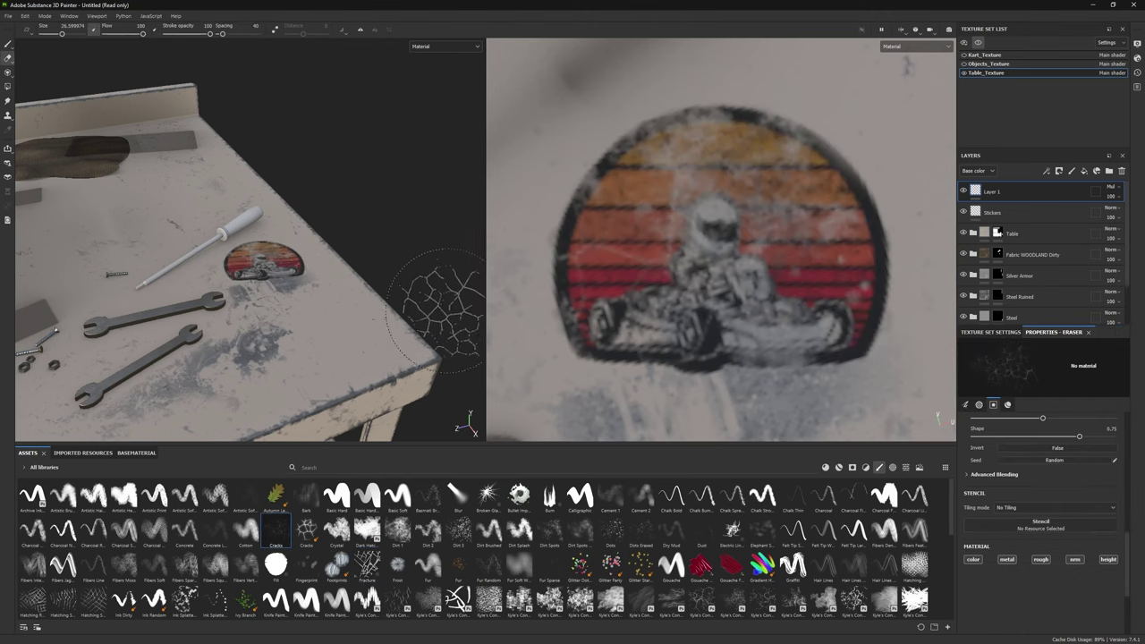
Step: Import the crossed-flags sticker image into the assets as a texture
alt+drag(251, 267, 159, 249)
scroll(179, 259, down, 3)
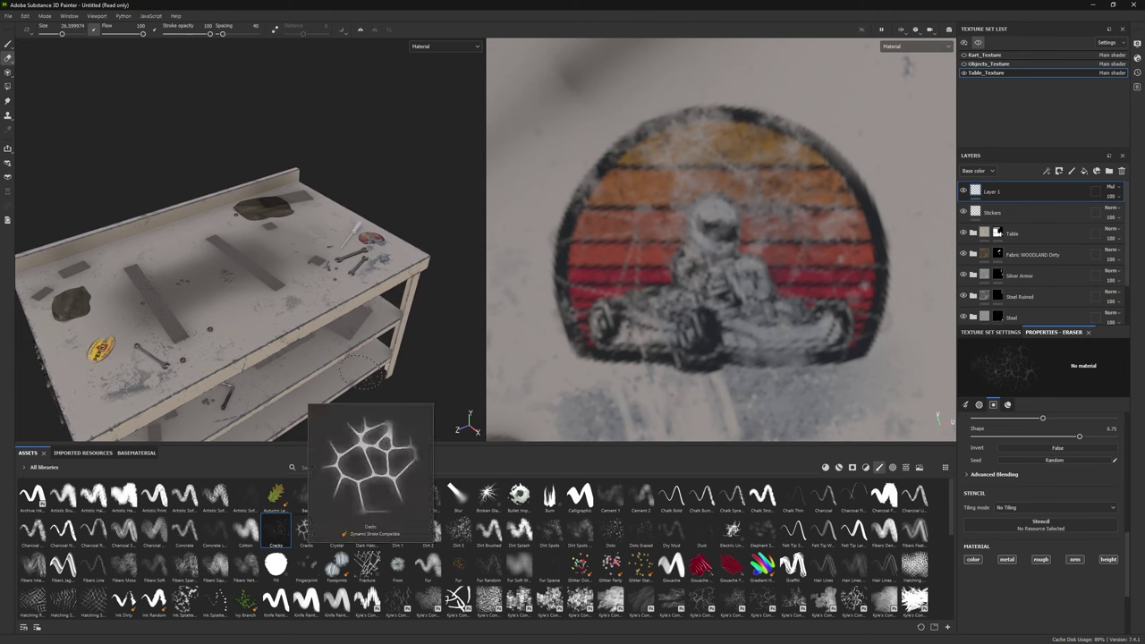
alt+drag(223, 268, 242, 273)
scroll(715, 250, down, 3)
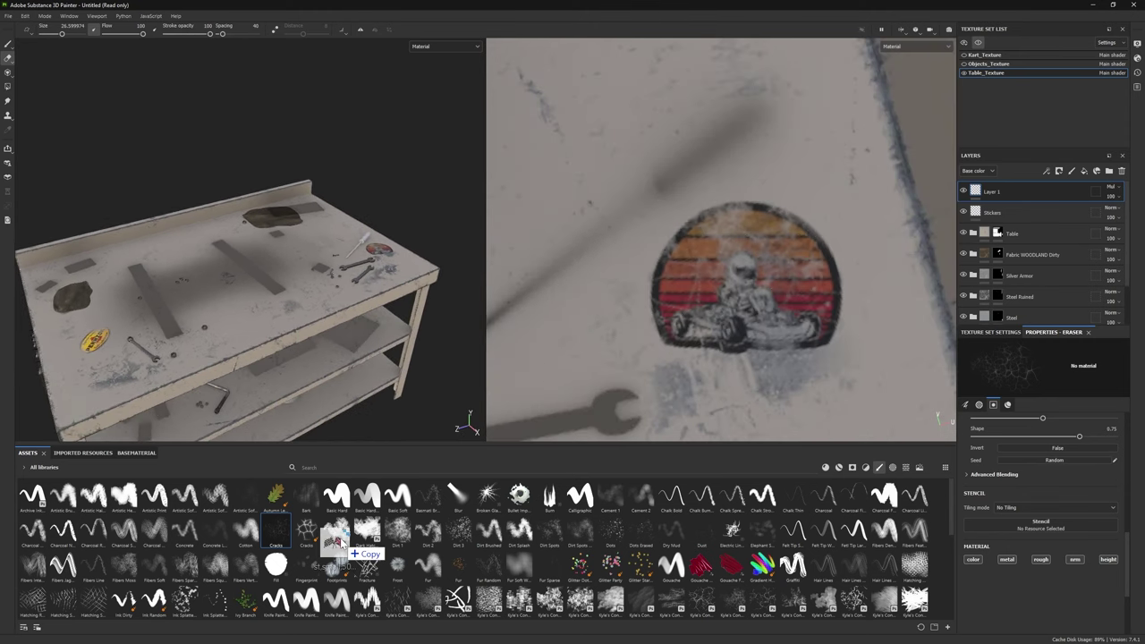
drag(321, 542, 322, 542)
click(689, 231)
click(714, 287)
click(640, 450)
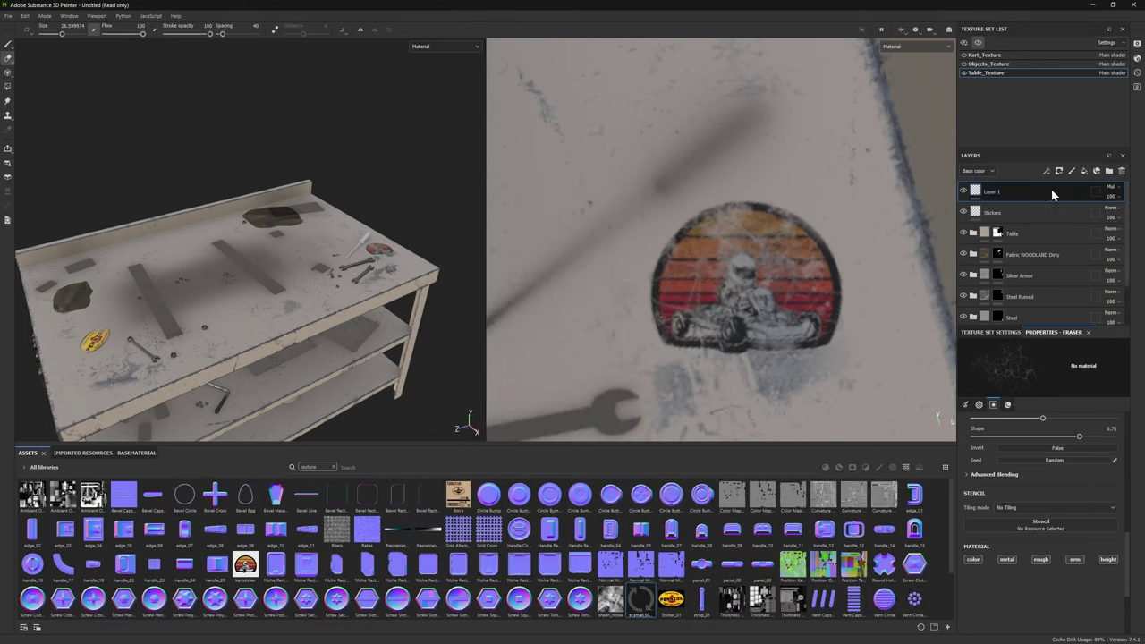
Step: Add a new layer and load the flags image as the projection stencil
key(f)
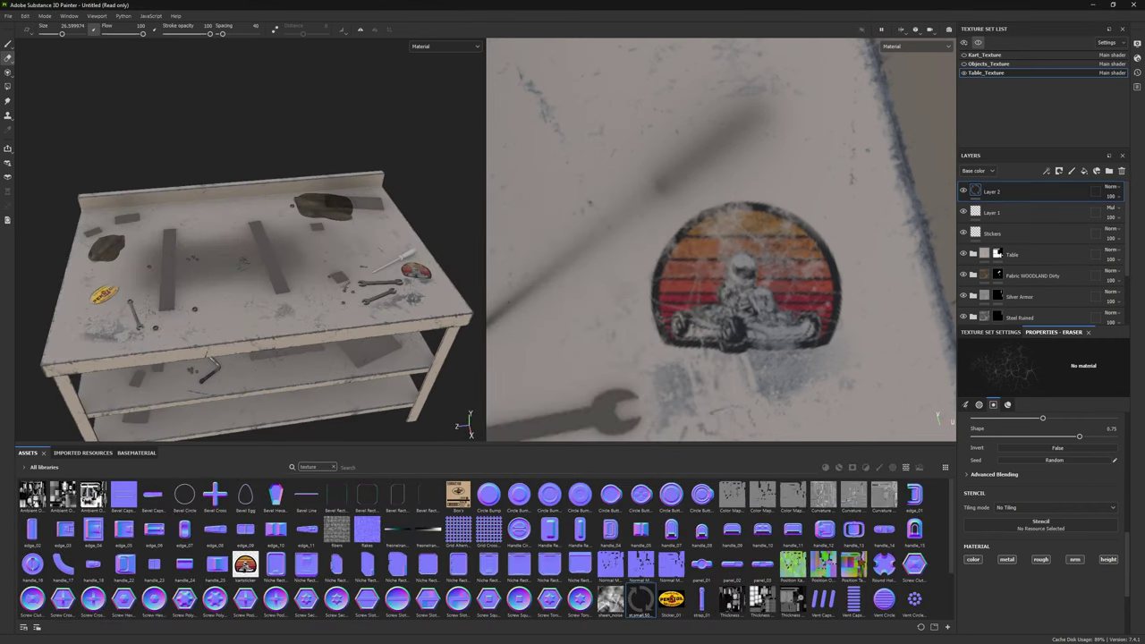
key(3)
click(640, 598)
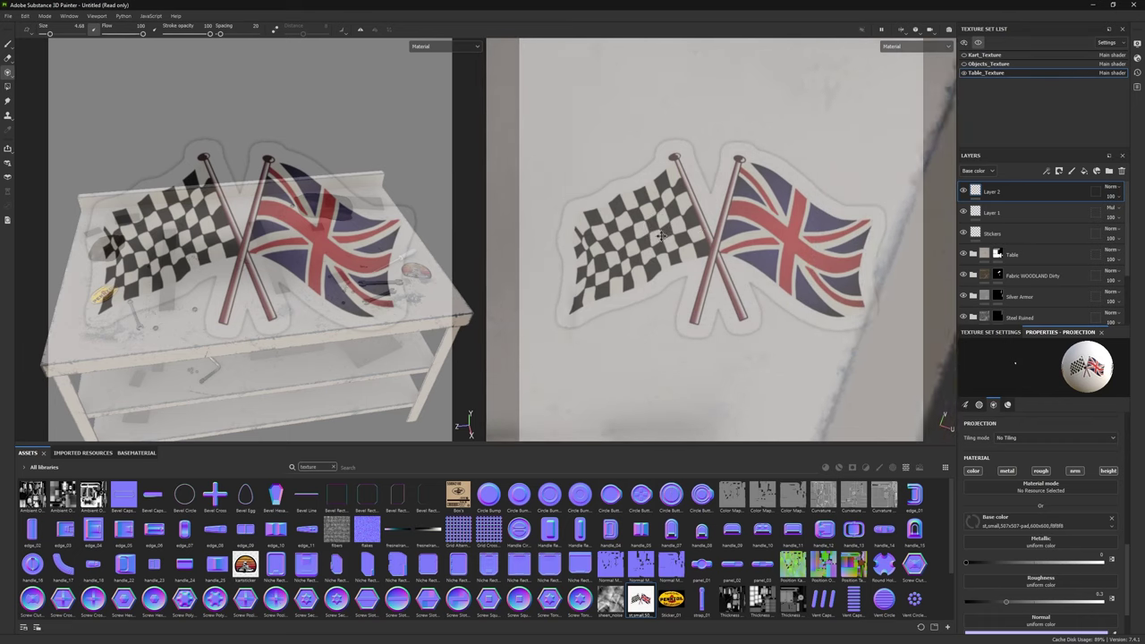
Step: Project the checkered and Union Jack flags onto the table and set Layer 2 to Multiply
drag(583, 295, 577, 220)
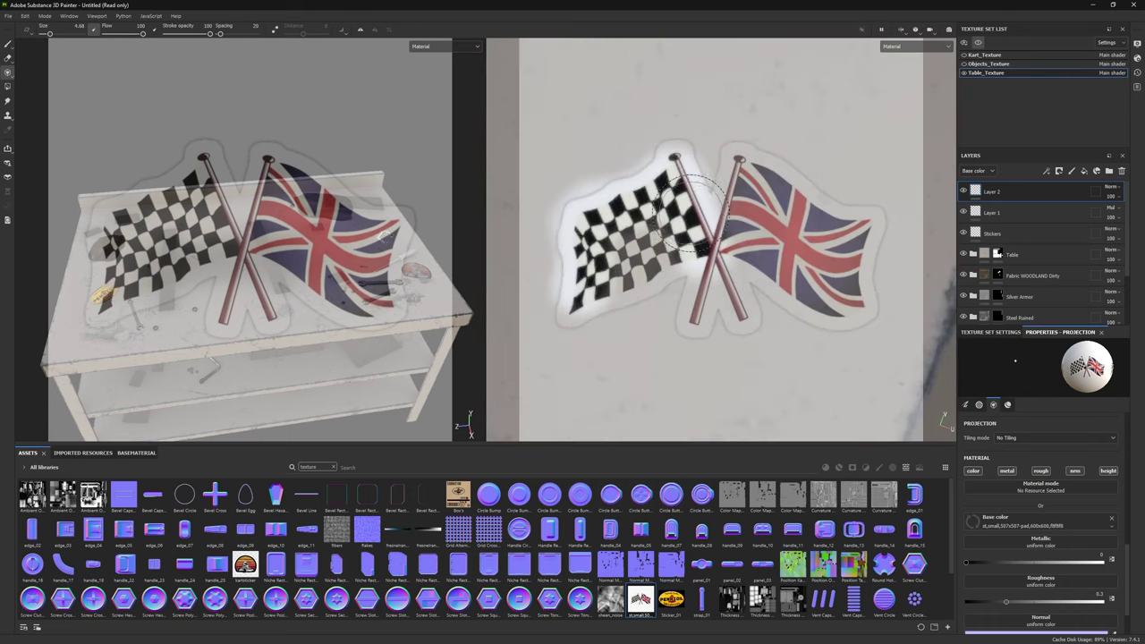
mouse_move(625, 250)
mouse_down()
mouse_move(800, 201)
mouse_move(765, 269)
mouse_up()
mouse_move(679, 255)
mouse_down()
mouse_move(544, 299)
mouse_move(697, 161)
mouse_up()
click(1111, 187)
click(1092, 234)
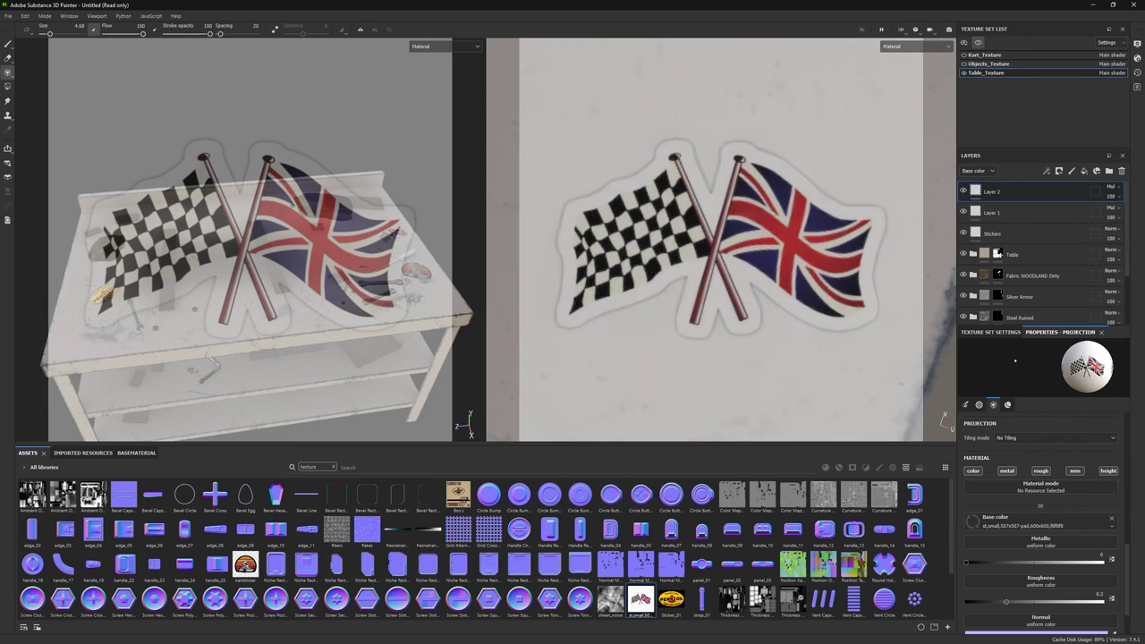
Step: Set up the eraser with the Cracks brush at about size 15
key(1)
key(2)
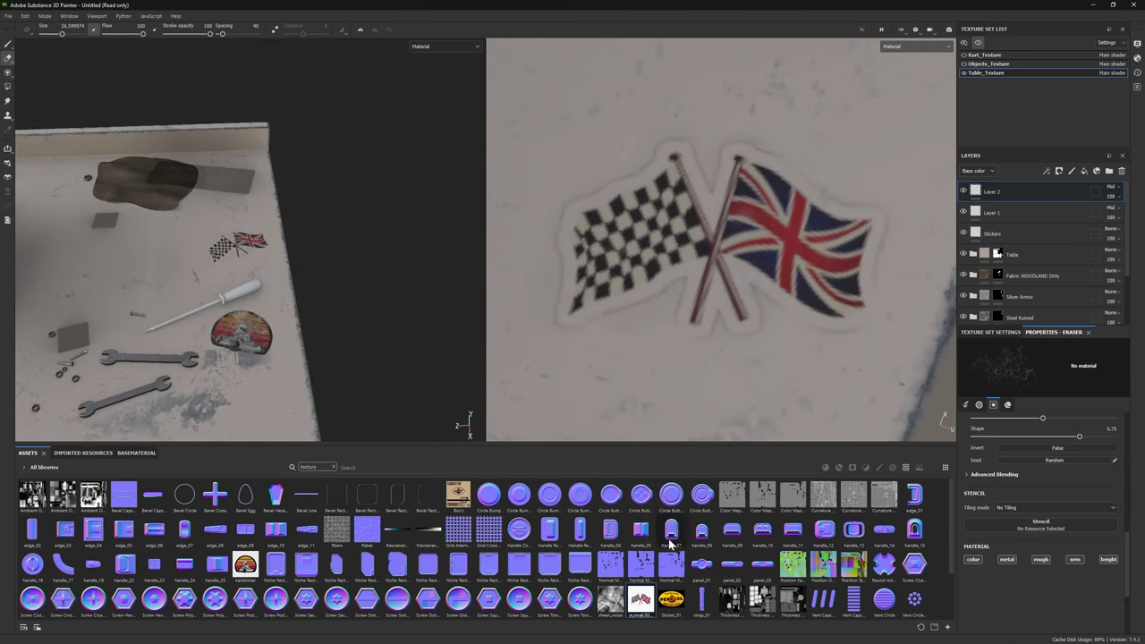
click(332, 467)
click(337, 494)
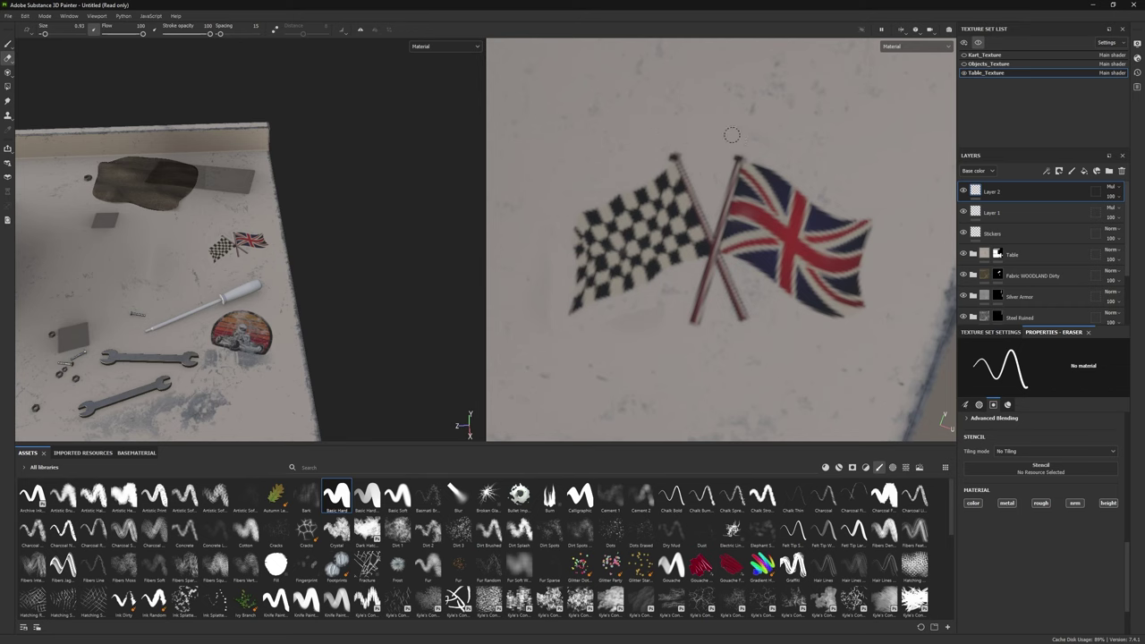
key(1)
alt+drag(36, 106, 143, 233)
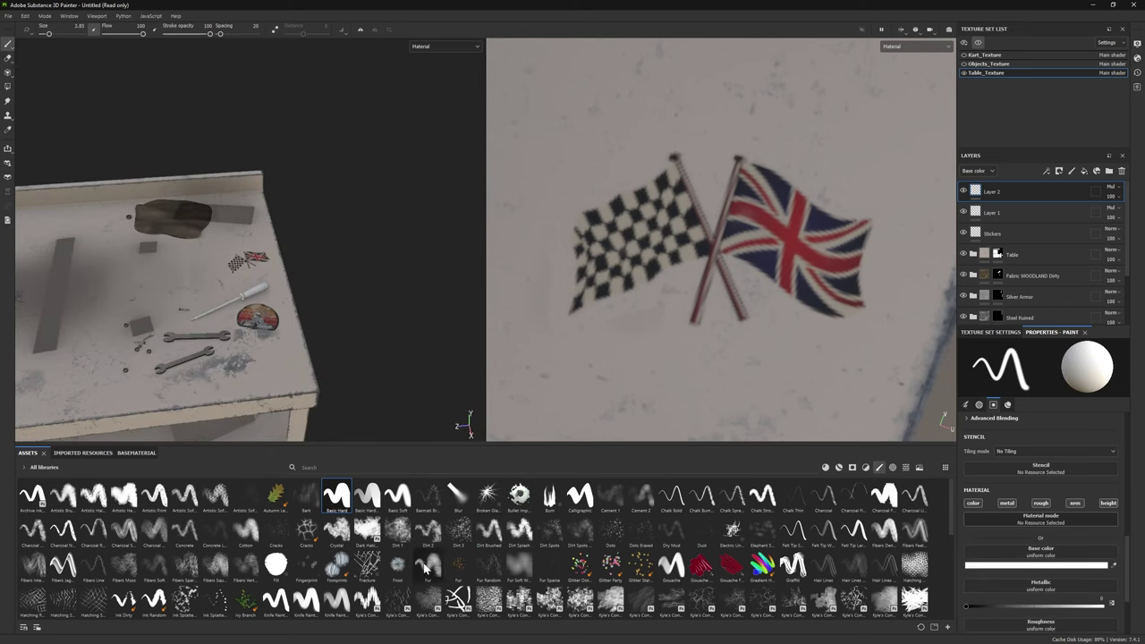
click(306, 529)
ctrl+right_drag(766, 286, 716, 286)
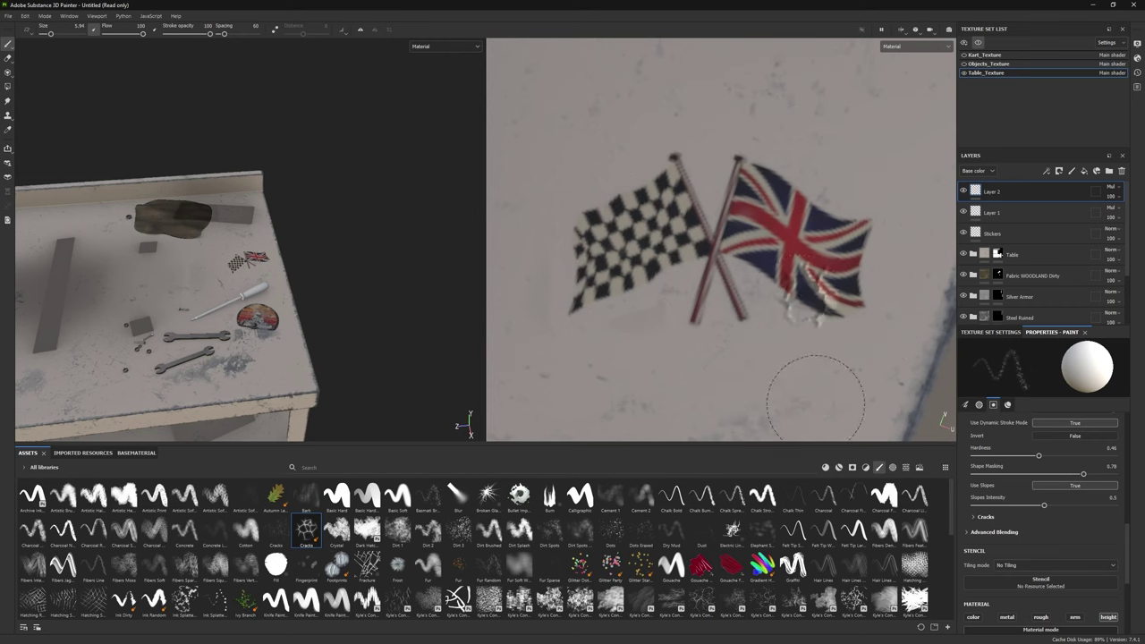
ctrl+right_drag(101, 112, 110, 113)
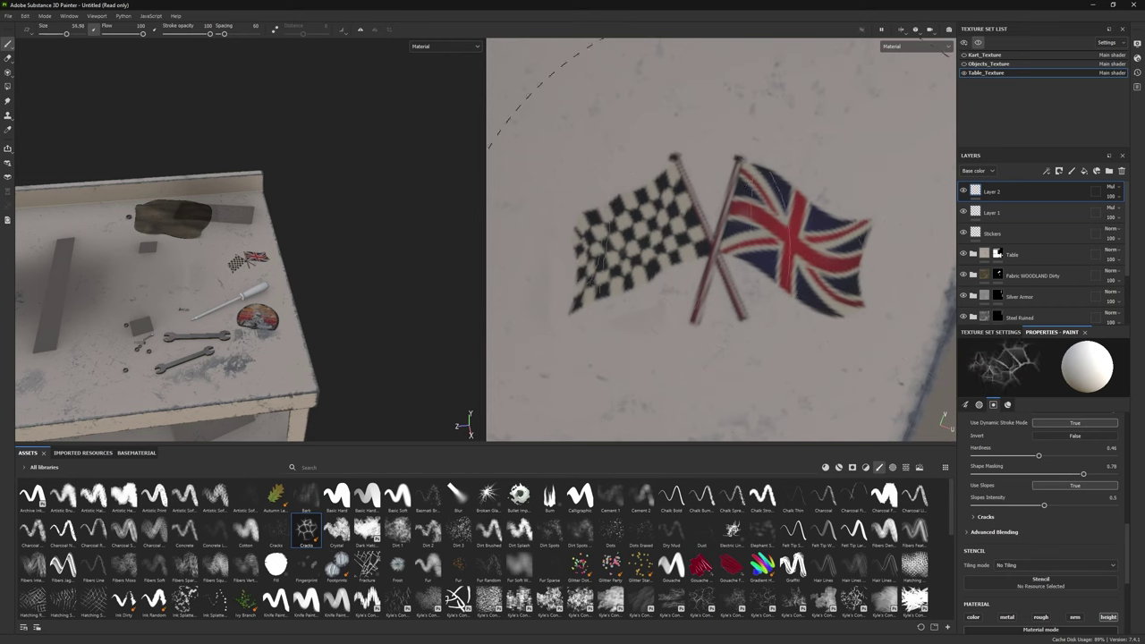
key(2)
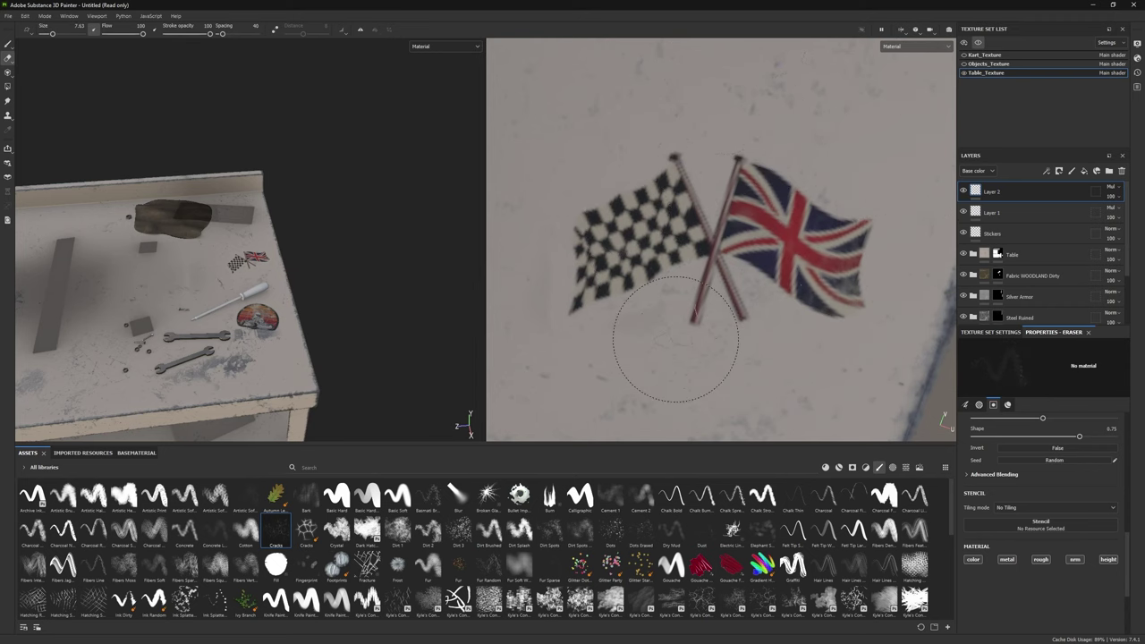
Step: Orbit and zoom around the table to review the flags sticker
alt+drag(638, 295, 650, 176)
scroll(693, 117, down, 5)
alt+drag(716, 328, 734, 268)
alt+drag(179, 304, 215, 295)
alt+drag(124, 306, 273, 319)
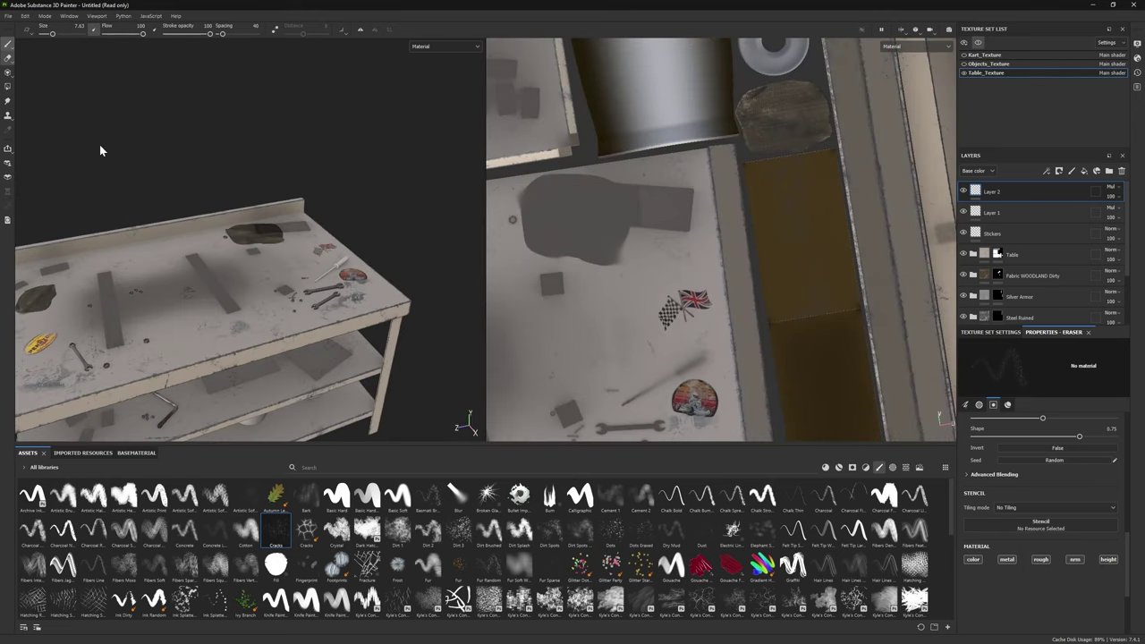
key(1)
alt+drag(100, 151, 342, 264)
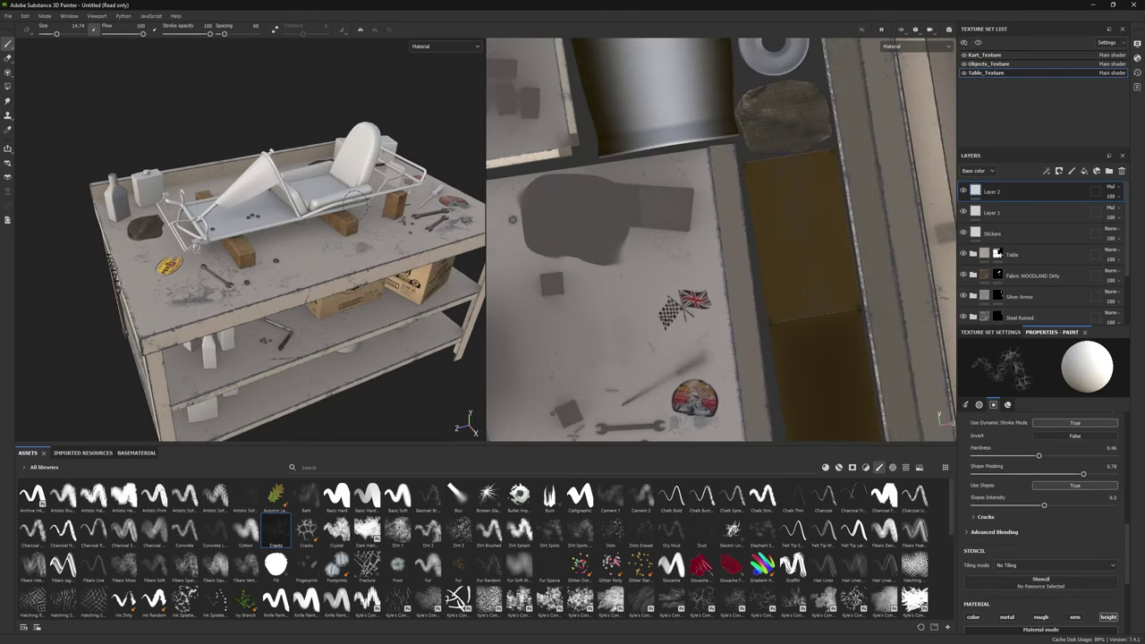
scroll(237, 189, down, 3)
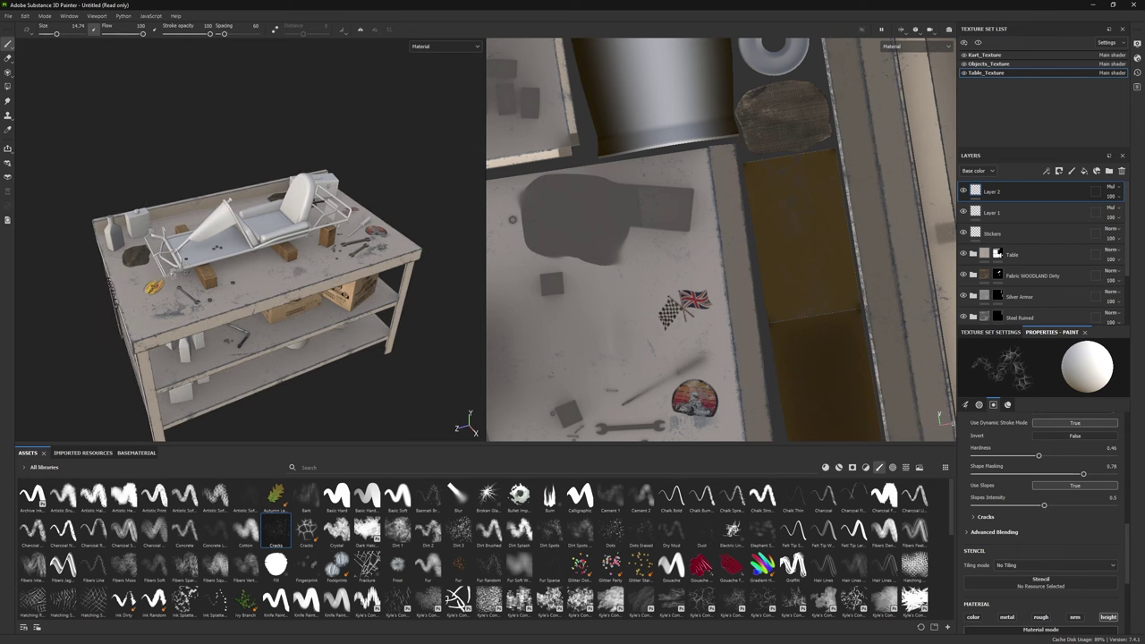
Step: Import yoko.jpg as a texture and load it as the projection base color stencil
click(702, 232)
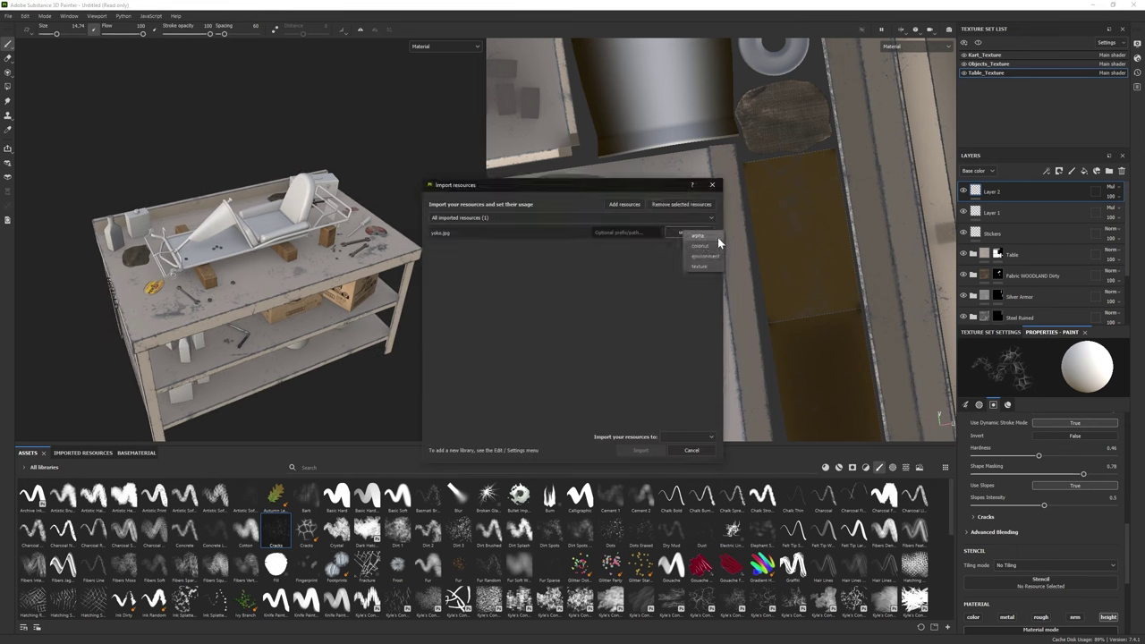
click(699, 266)
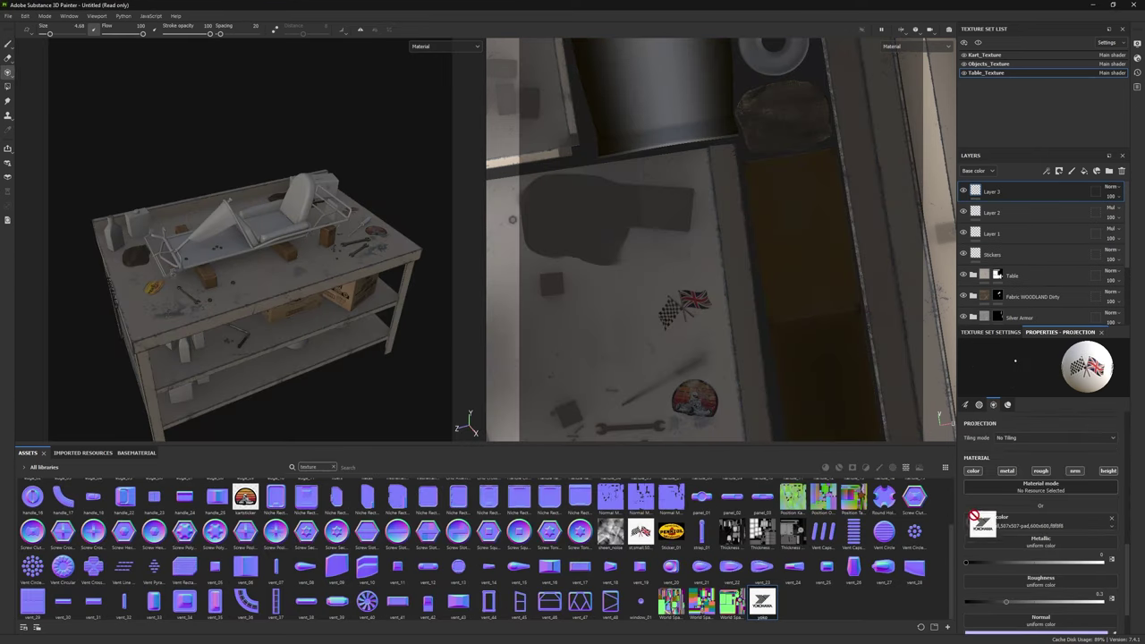
drag(975, 519, 979, 522)
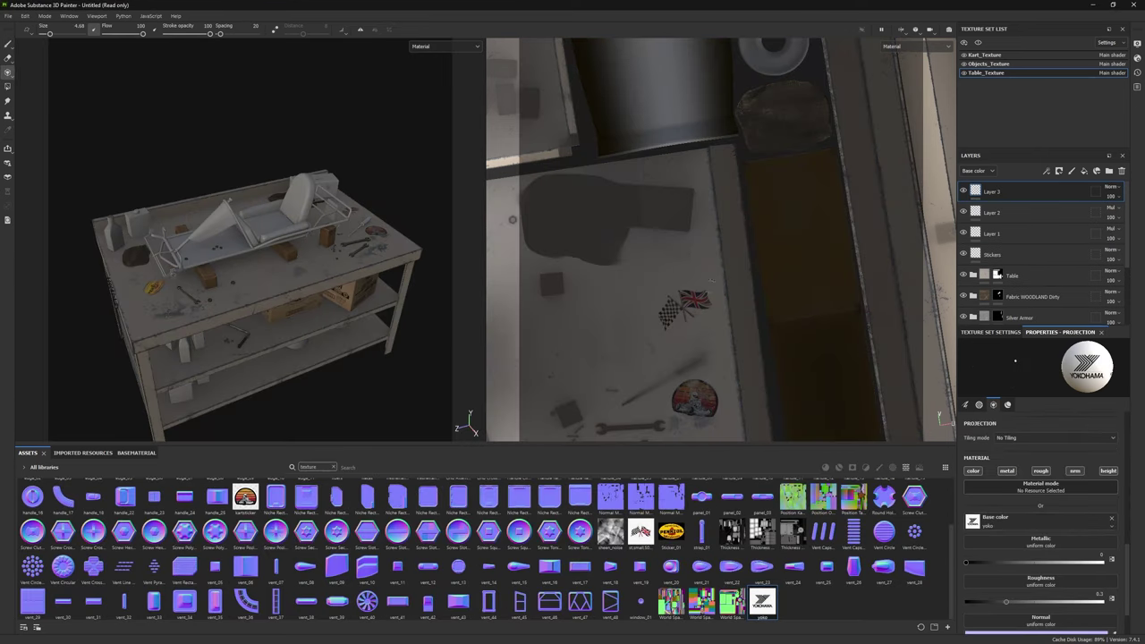
scroll(722, 238, up, 5)
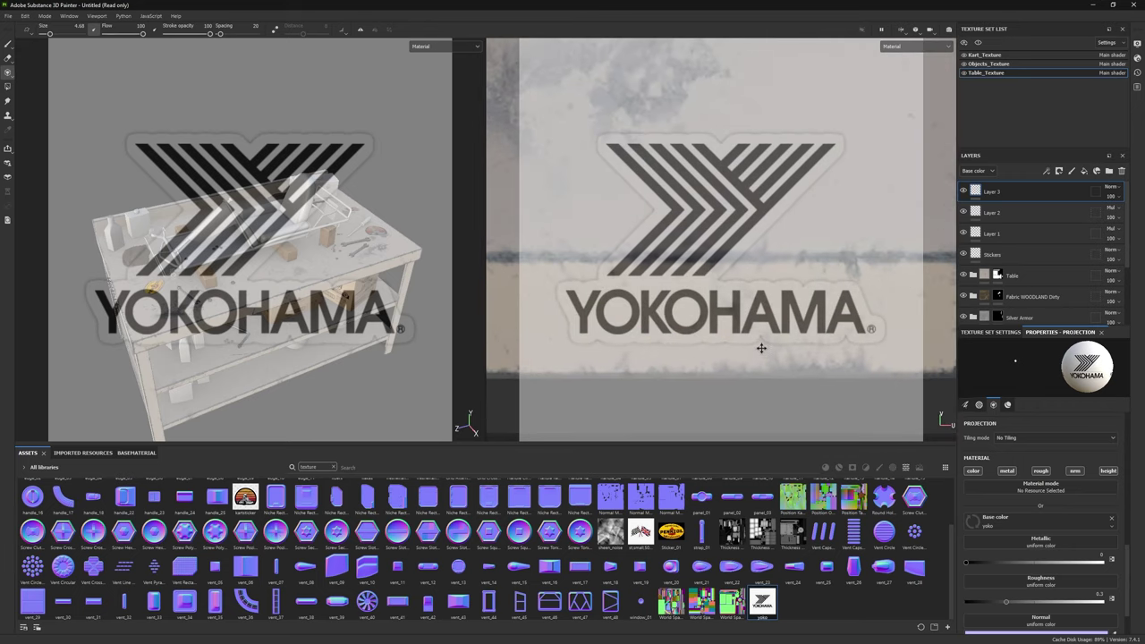
Step: Paint the Yokohama chevrons and lettering onto the table, including the white halo
drag(572, 300, 635, 259)
mouse_move(666, 183)
mouse_down()
mouse_move(648, 228)
mouse_move(787, 156)
mouse_move(691, 163)
mouse_up()
mouse_move(859, 322)
mouse_down()
mouse_move(580, 323)
mouse_move(639, 305)
mouse_move(670, 260)
mouse_up()
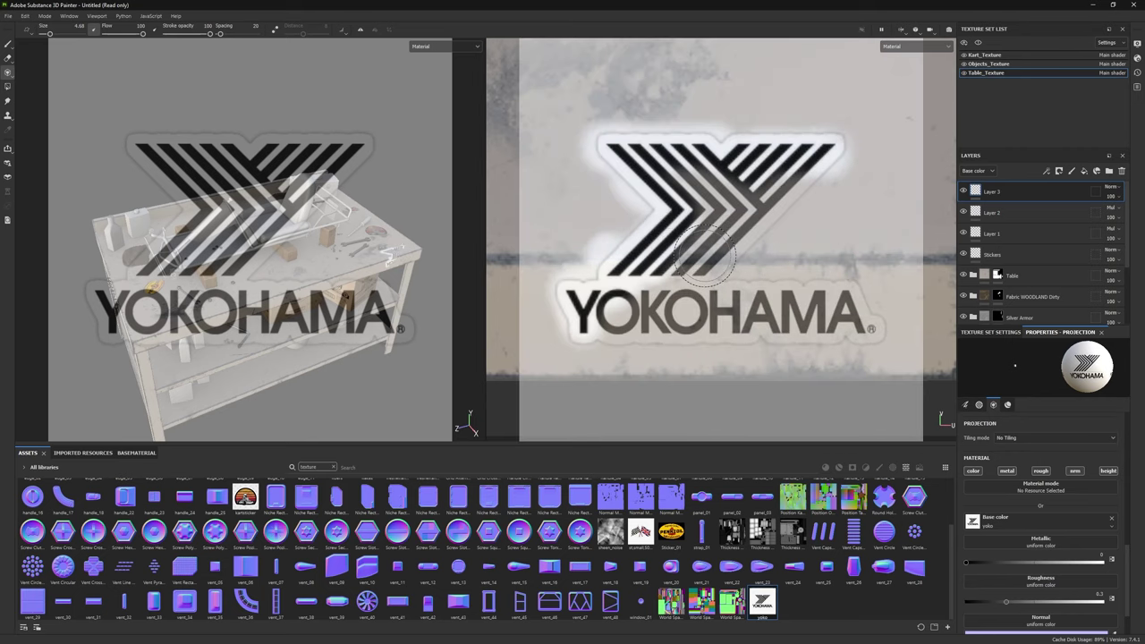
key(s)
scroll(690, 255, up, 3)
mouse_move(572, 331)
mouse_down()
mouse_move(639, 173)
mouse_move(714, 143)
mouse_move(787, 170)
mouse_move(626, 322)
mouse_move(843, 276)
mouse_up()
Step: Load Basic Hard into the eraser and lower the projection roughness to 0
key(e)
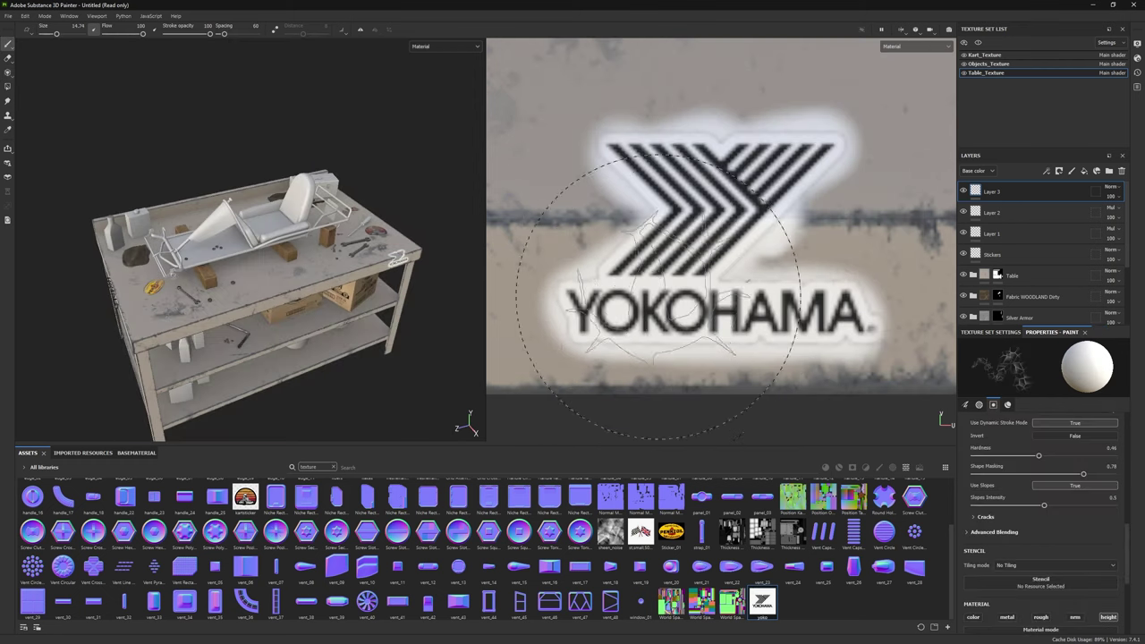
click(332, 466)
click(367, 496)
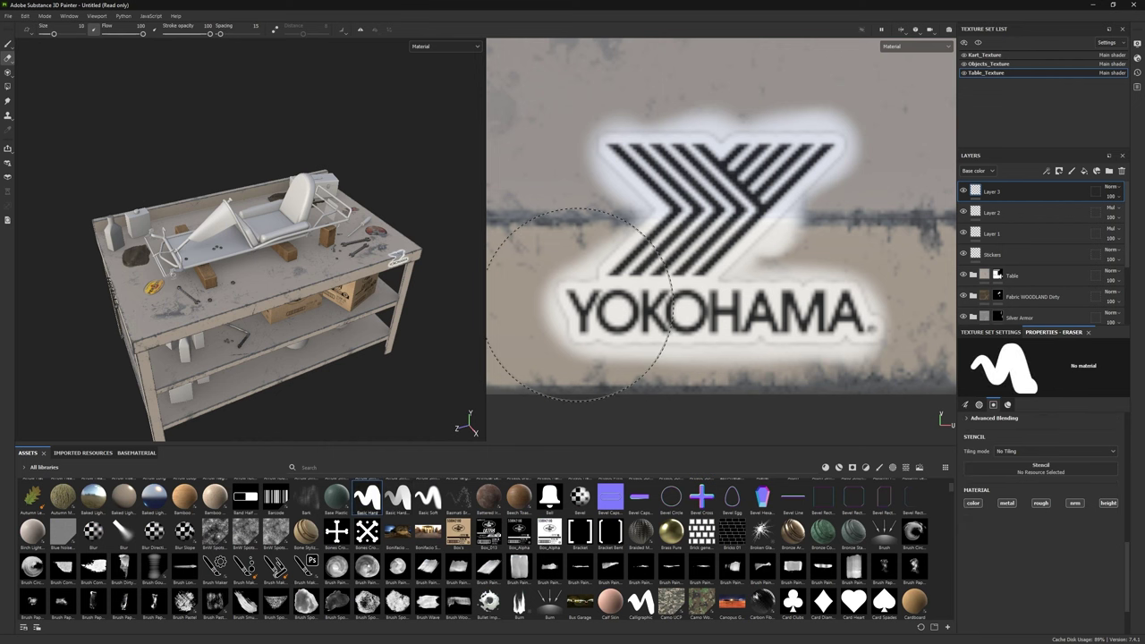
click(7, 73)
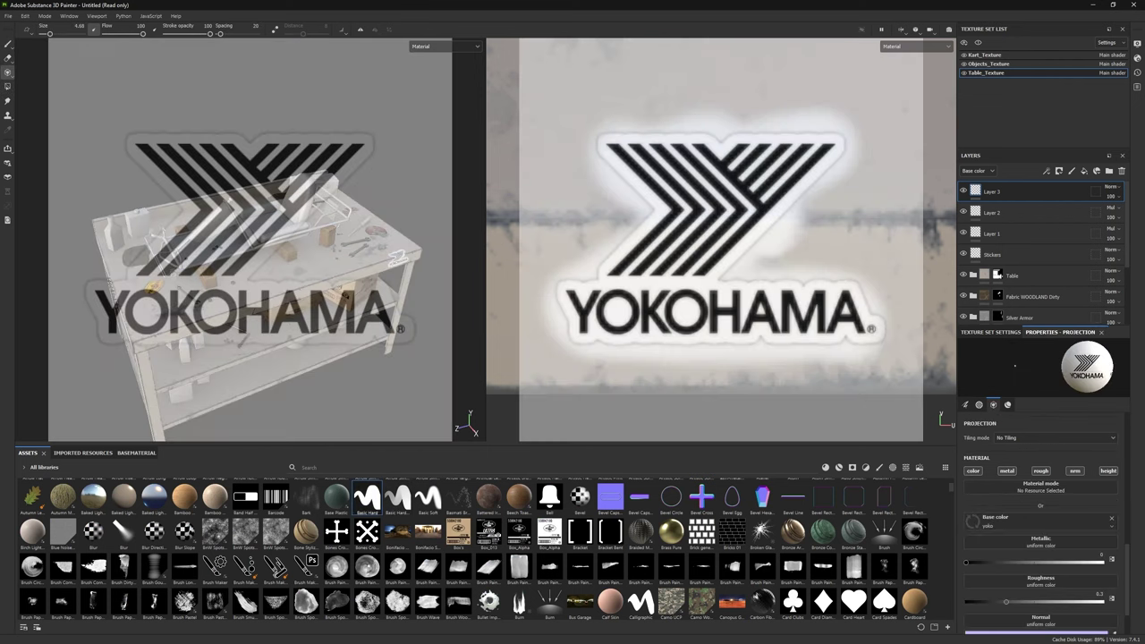
drag(1005, 599, 966, 600)
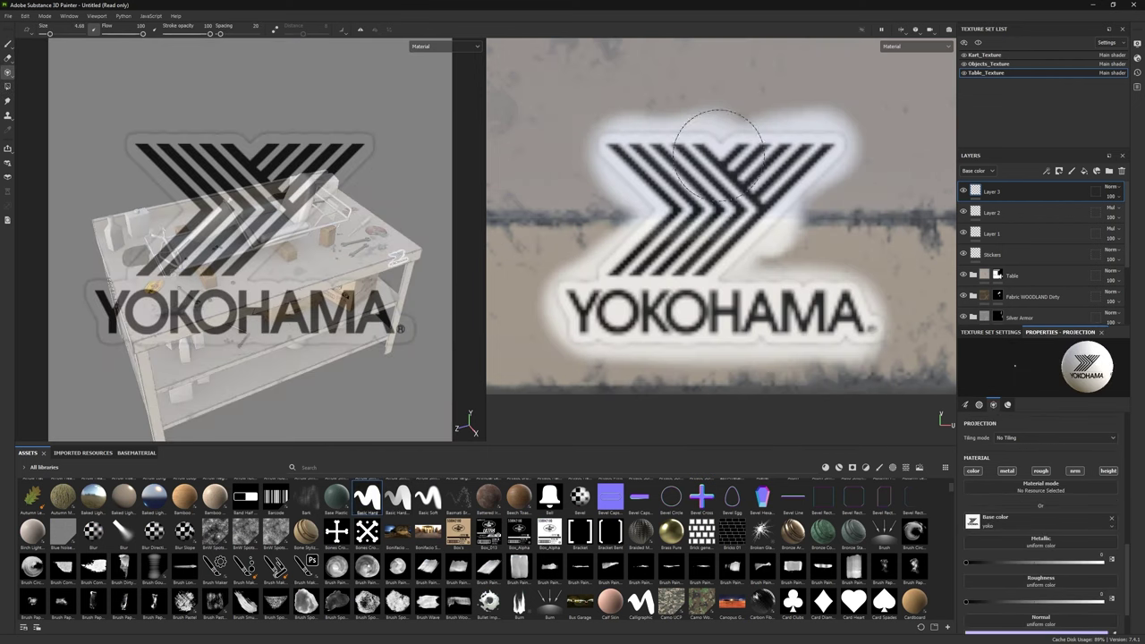
Step: Erase the white halo above the Yokohama logo with a straight-line stroke
key(e)
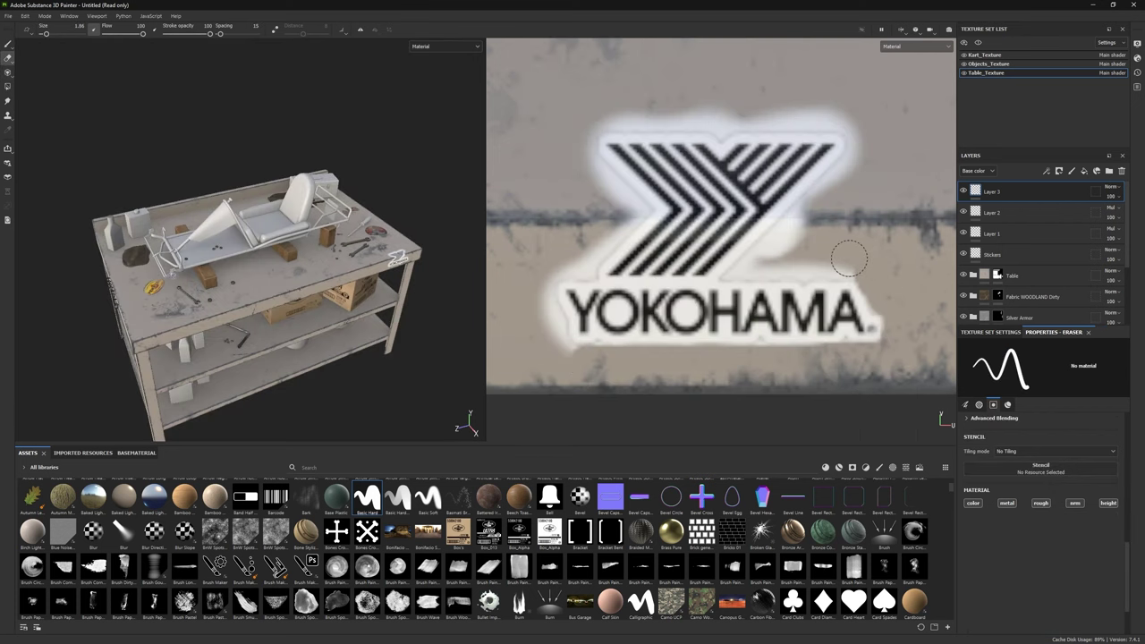
key(shift)
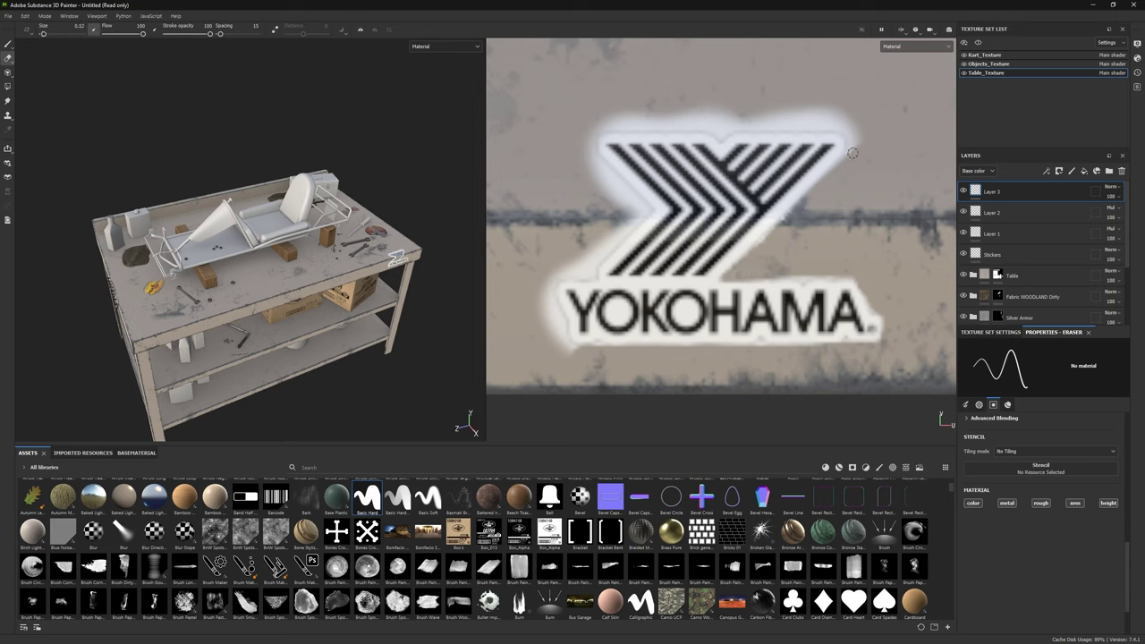
mouse_move(860, 142)
mouse_down()
mouse_move(838, 117)
mouse_move(608, 112)
mouse_up()
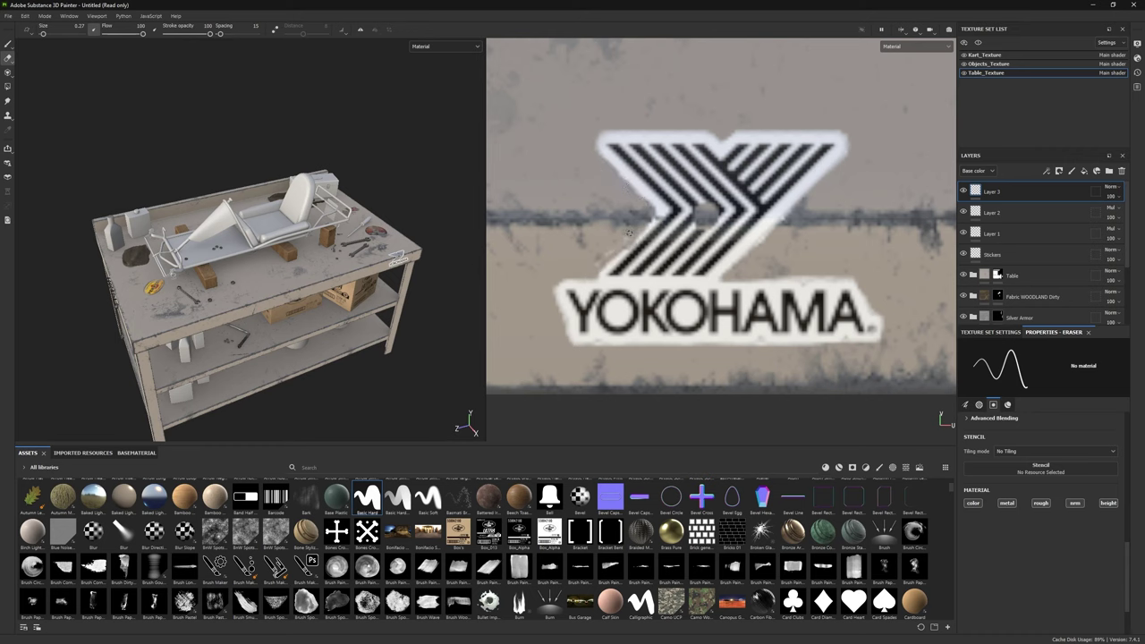
key(p)
mouse_move(333, 310)
alt+mouse_down()
mouse_move(330, 344)
mouse_move(294, 307)
mouse_move(384, 300)
alt+mouse_up()
click(1106, 195)
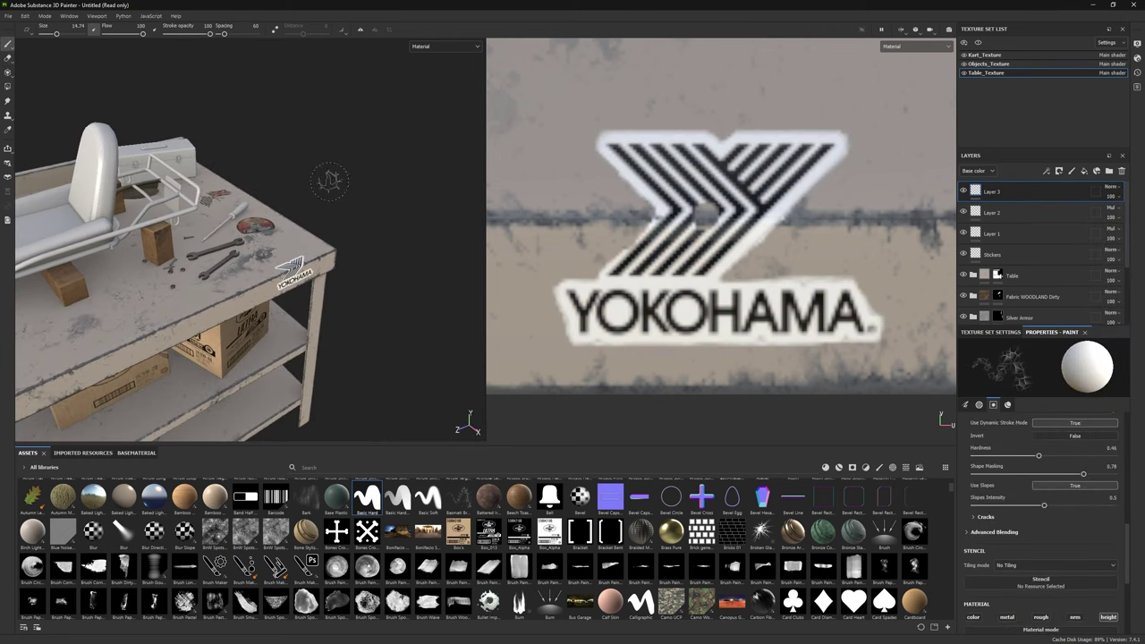
Step: Try Divide blending on Layer 3, then return it to Normal
click(1109, 187)
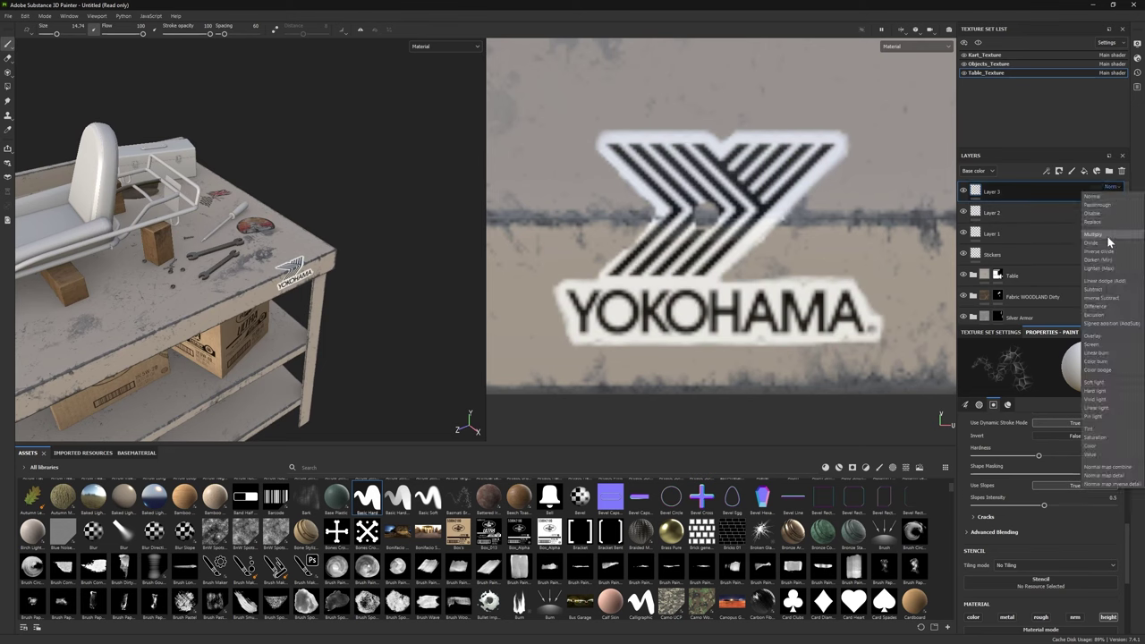
click(1109, 244)
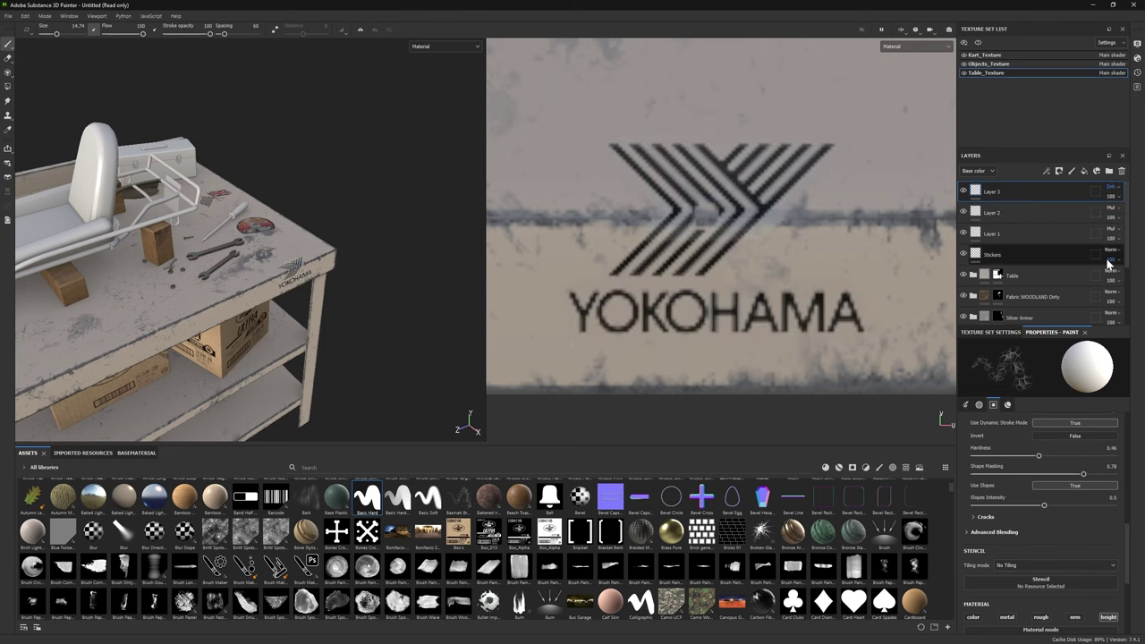
click(1111, 187)
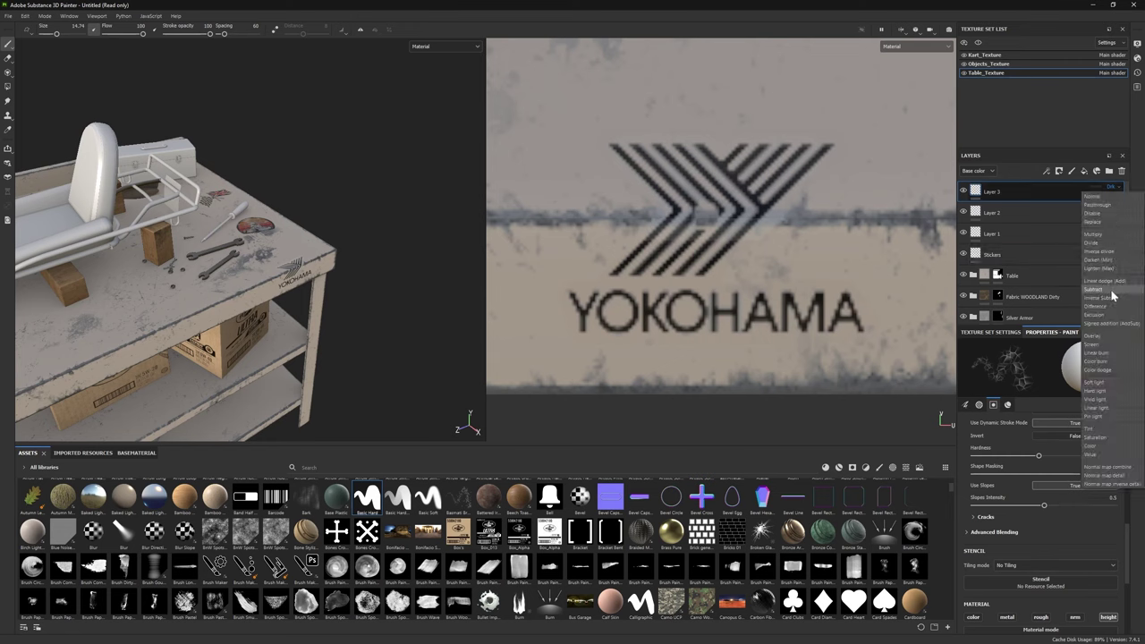
click(1104, 244)
alt+drag(278, 282, 179, 286)
alt+drag(295, 185, 465, 340)
key(f)
click(1108, 187)
click(1105, 198)
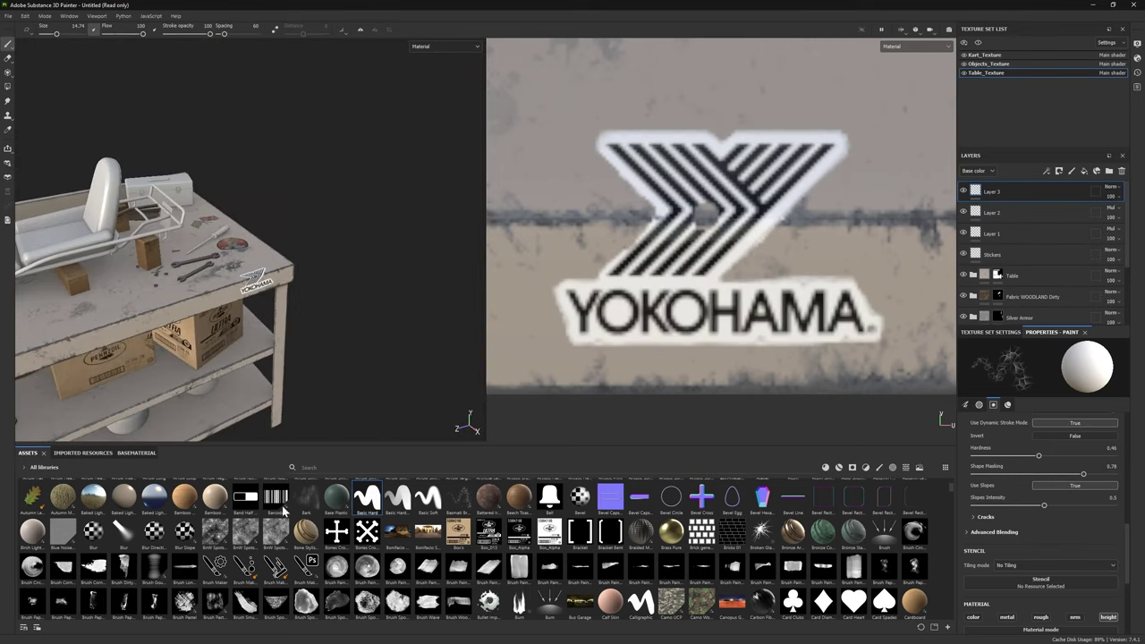
Step: Erase scuffs on the decal's white border and Y stripes with a smaller Dirt 3 eraser
click(9, 58)
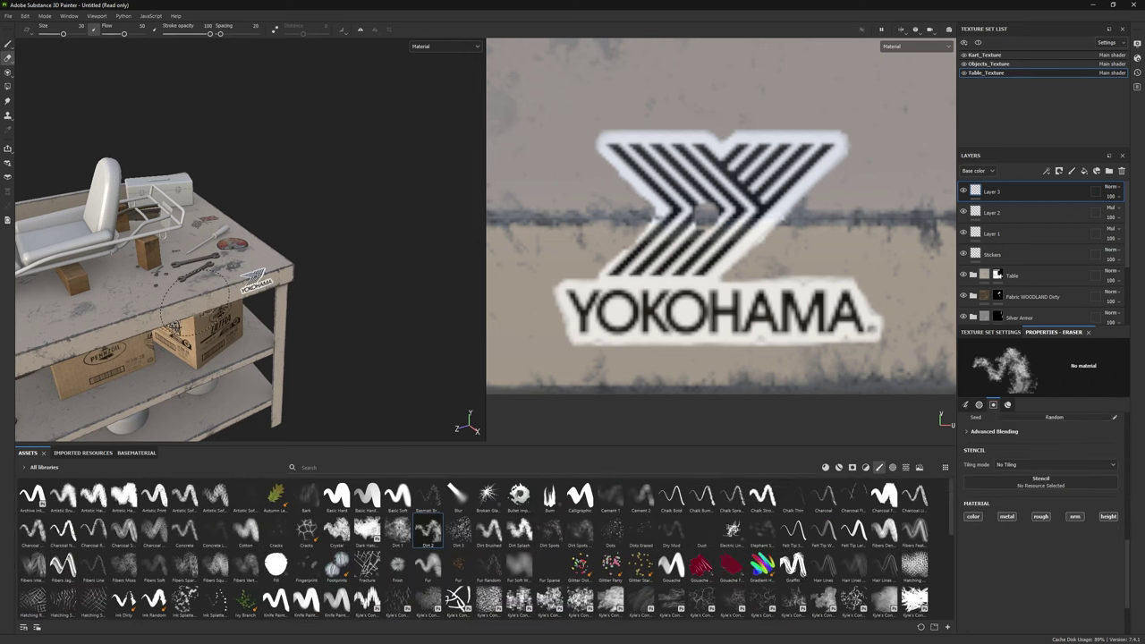
scroll(184, 308, up, 5)
ctrl+right_drag(191, 318, 179, 318)
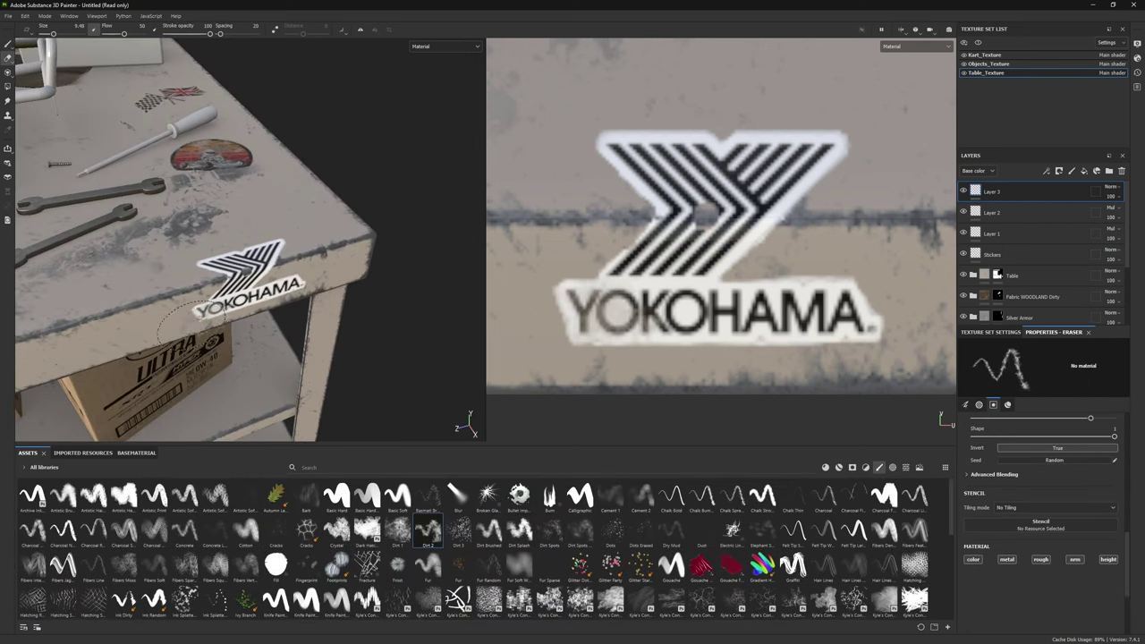
click(458, 530)
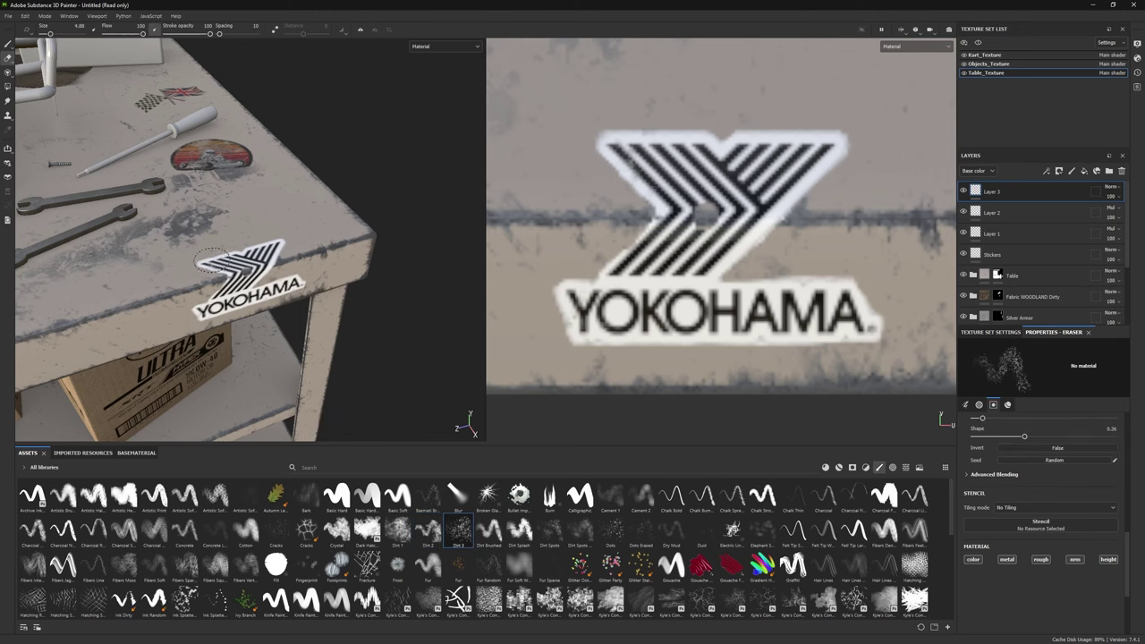
drag(202, 266, 188, 273)
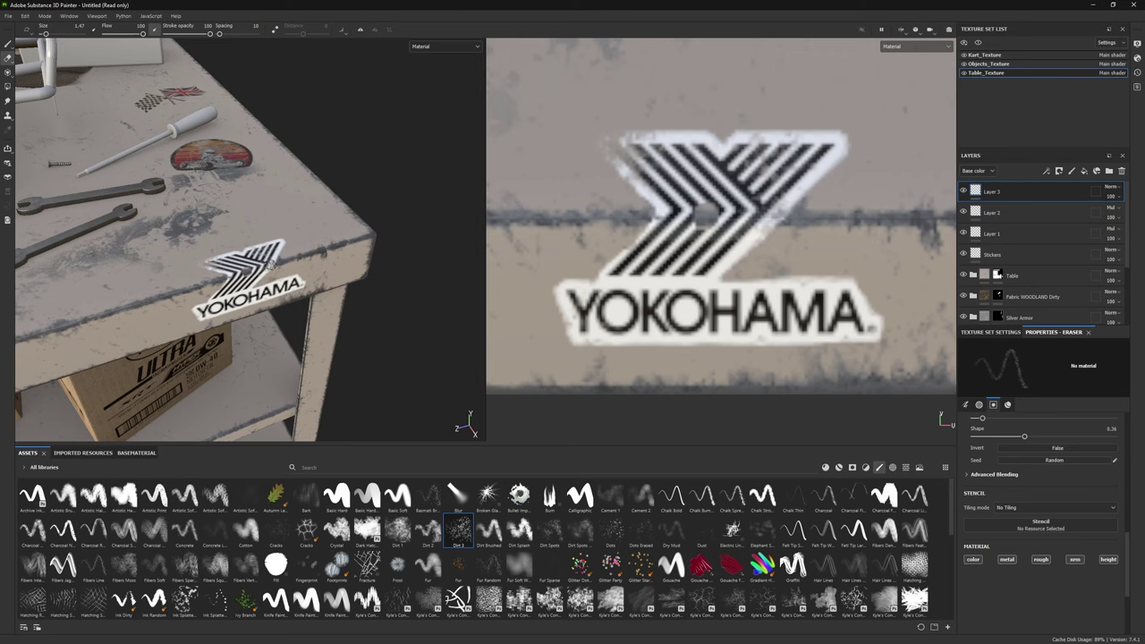
drag(268, 264, 270, 265)
click(231, 272)
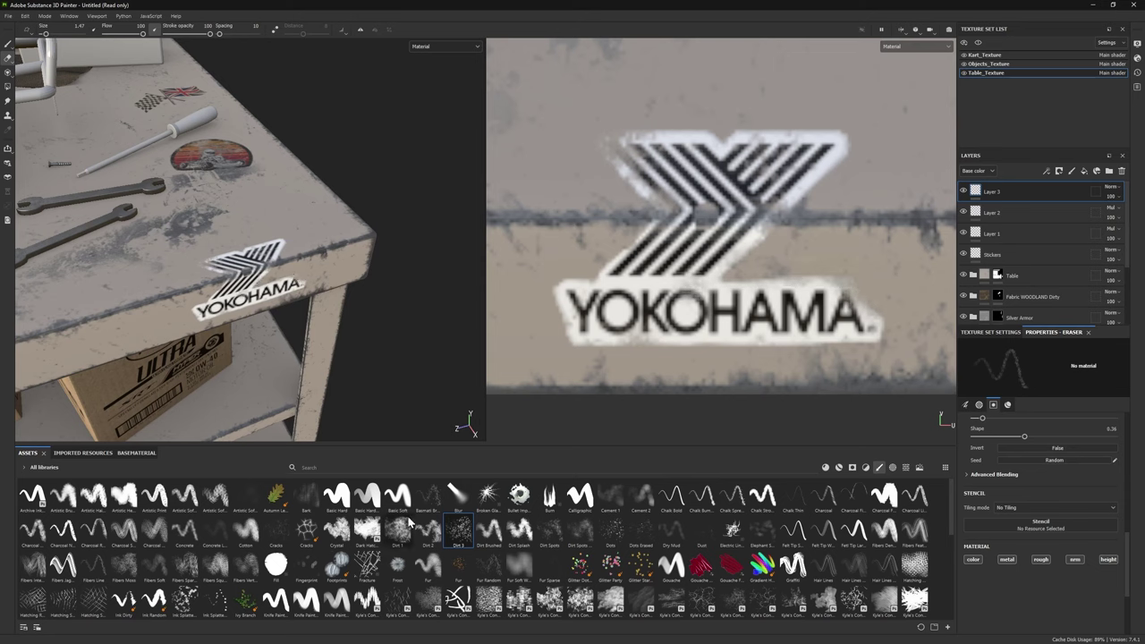
click(336, 496)
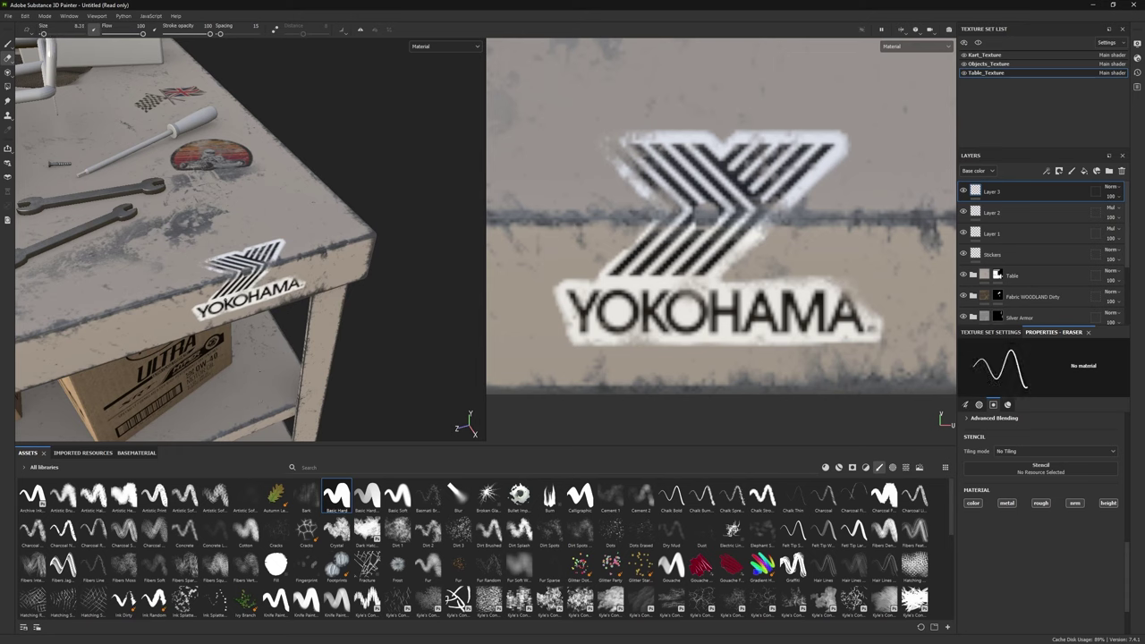
key(f)
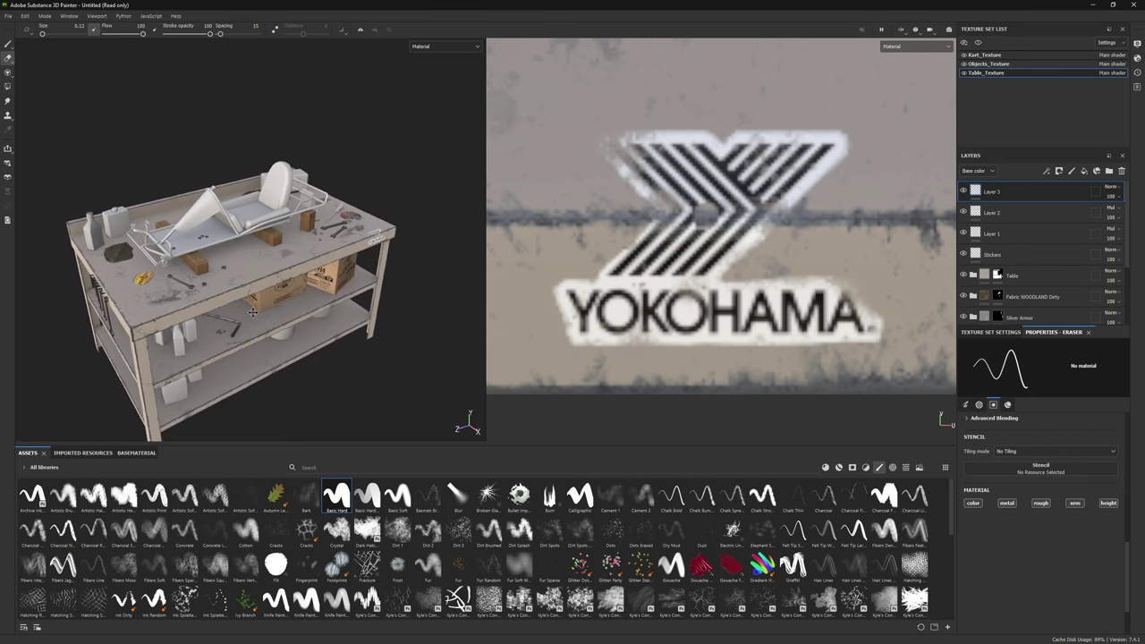
key(1)
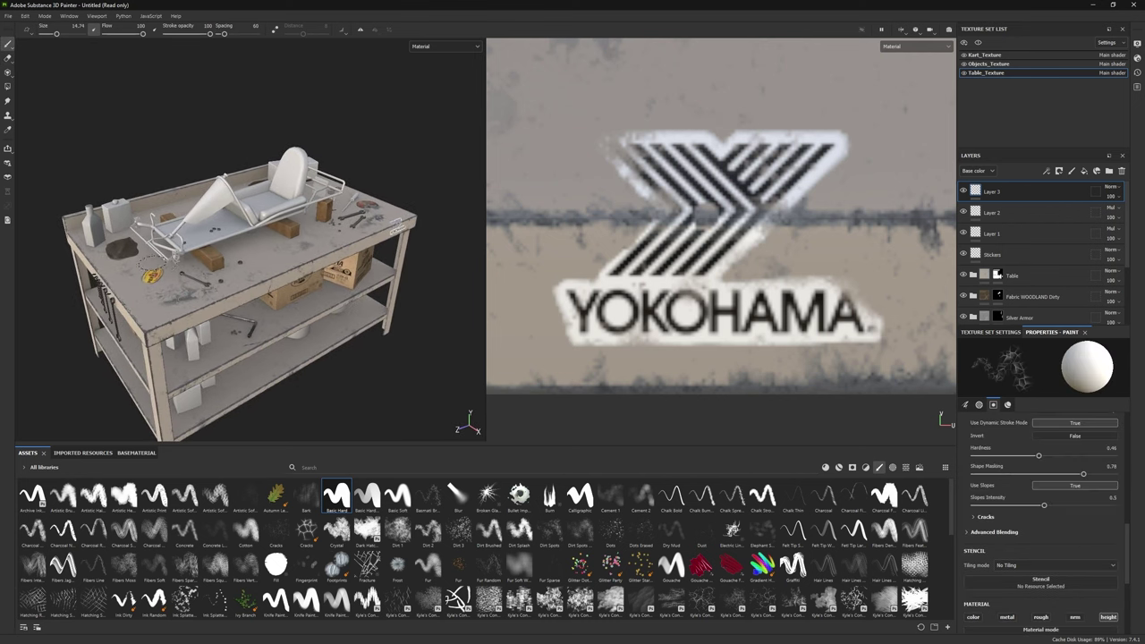
Step: Import the Pennzoil image into the current session and add a layer named Pencil
click(987, 63)
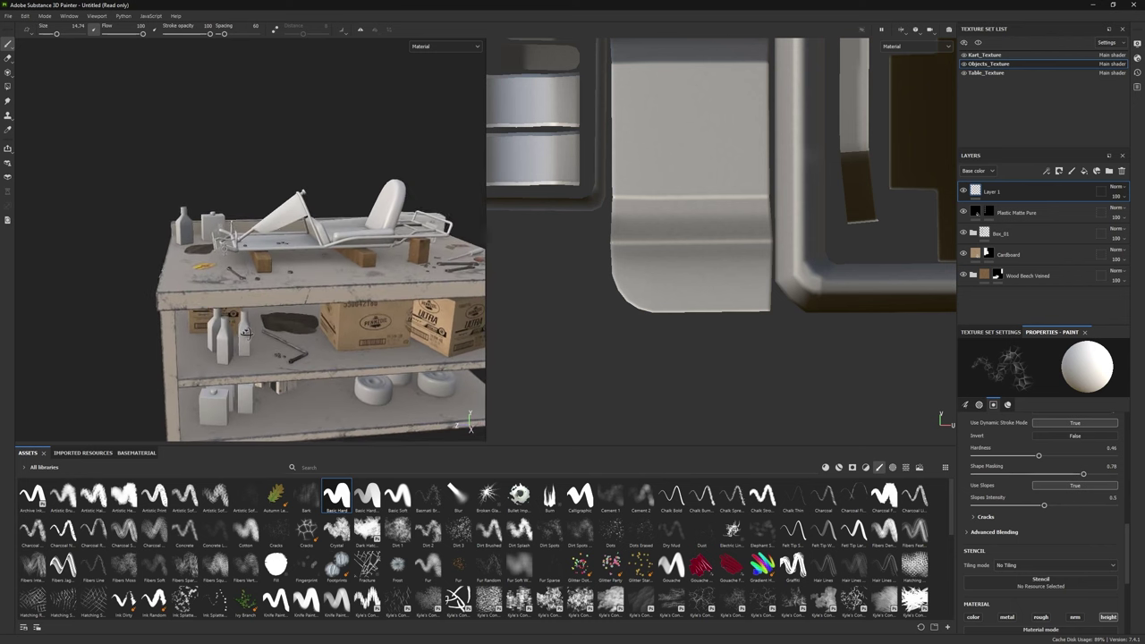
click(824, 467)
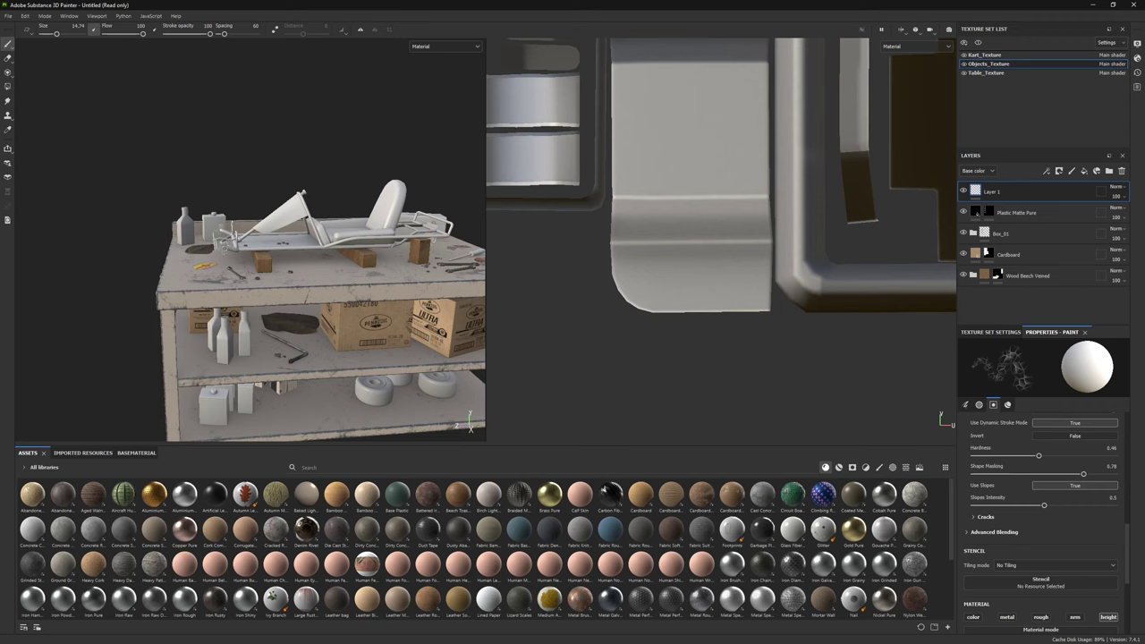
drag(191, 549, 372, 553)
click(689, 232)
click(693, 436)
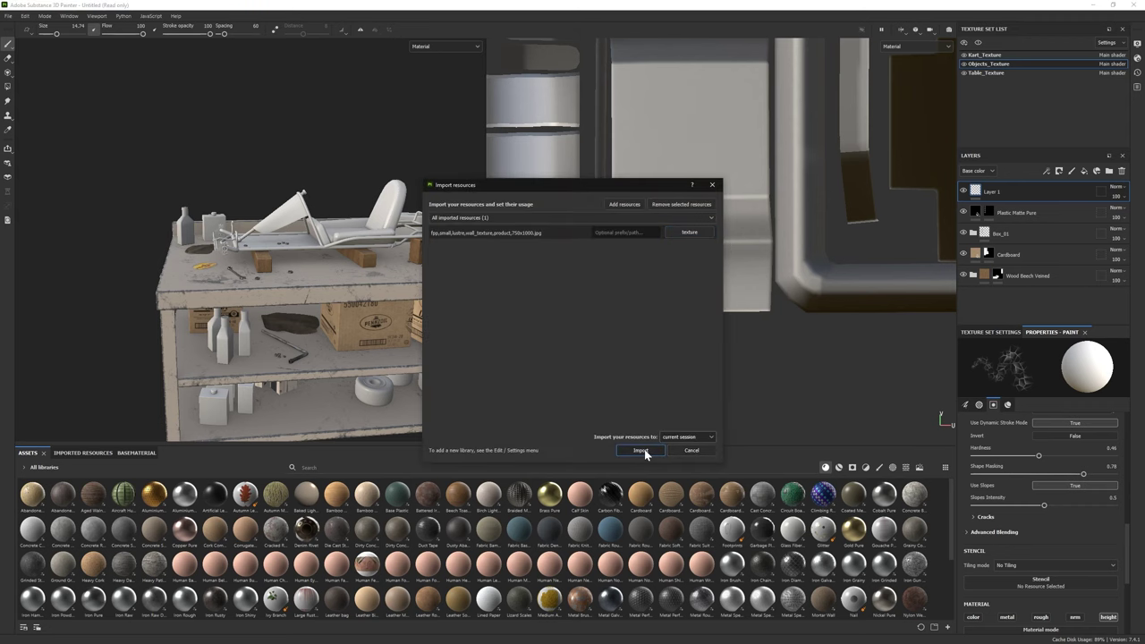
click(642, 450)
text(Pencil)
key(Return)
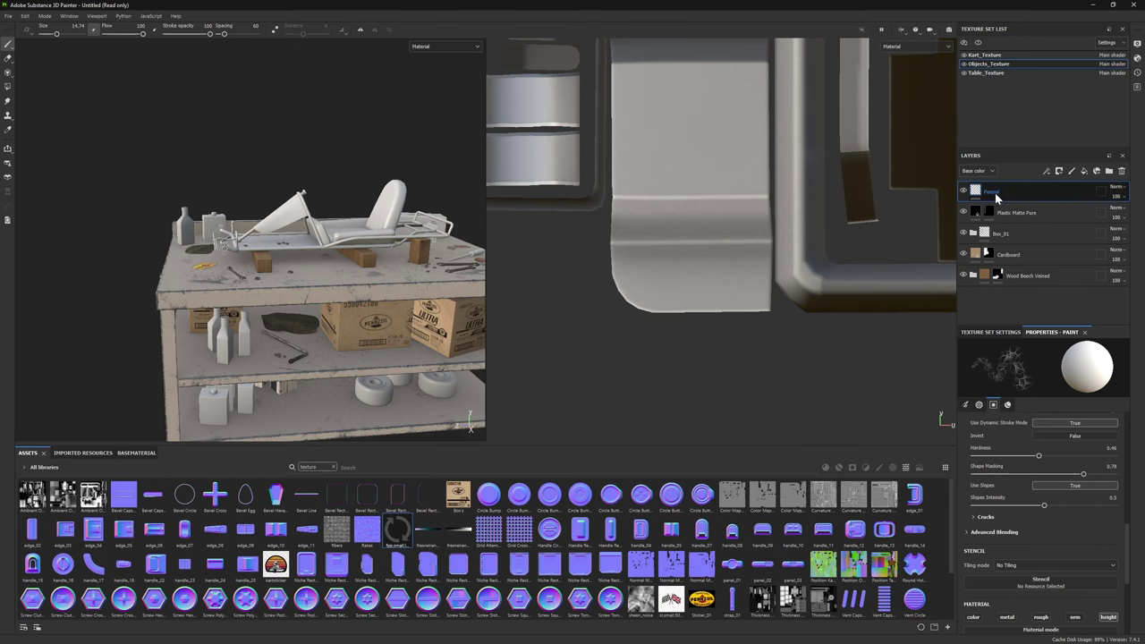
Step: Project the left part of the Pennzoil logo onto the box front
key(3)
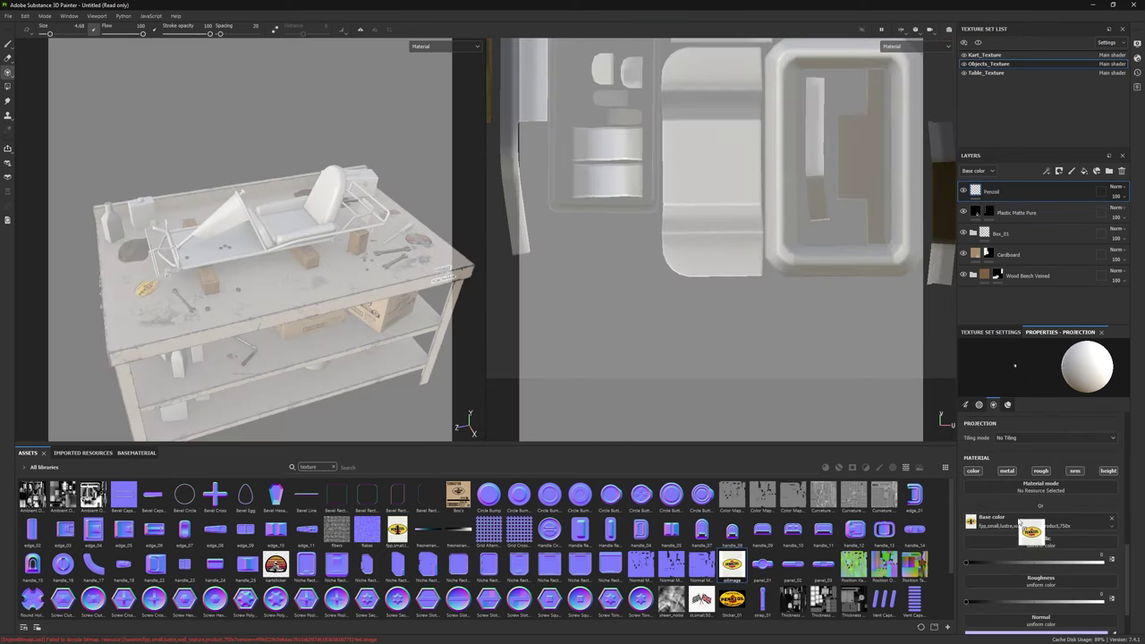
scroll(600, 345, down, 5)
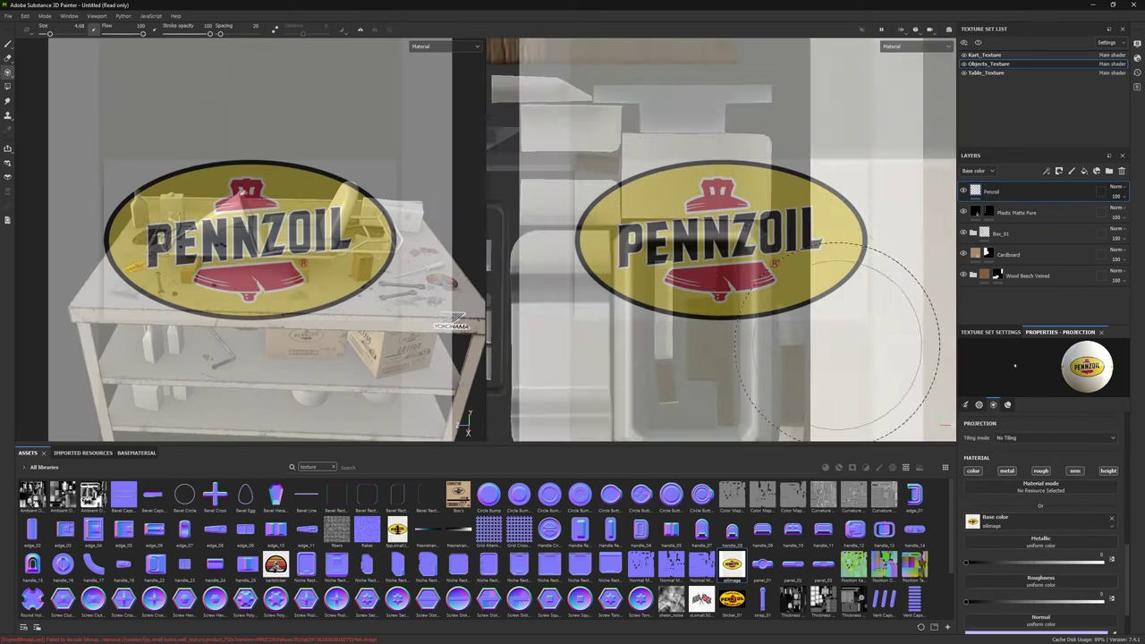
scroll(683, 225, up, 8)
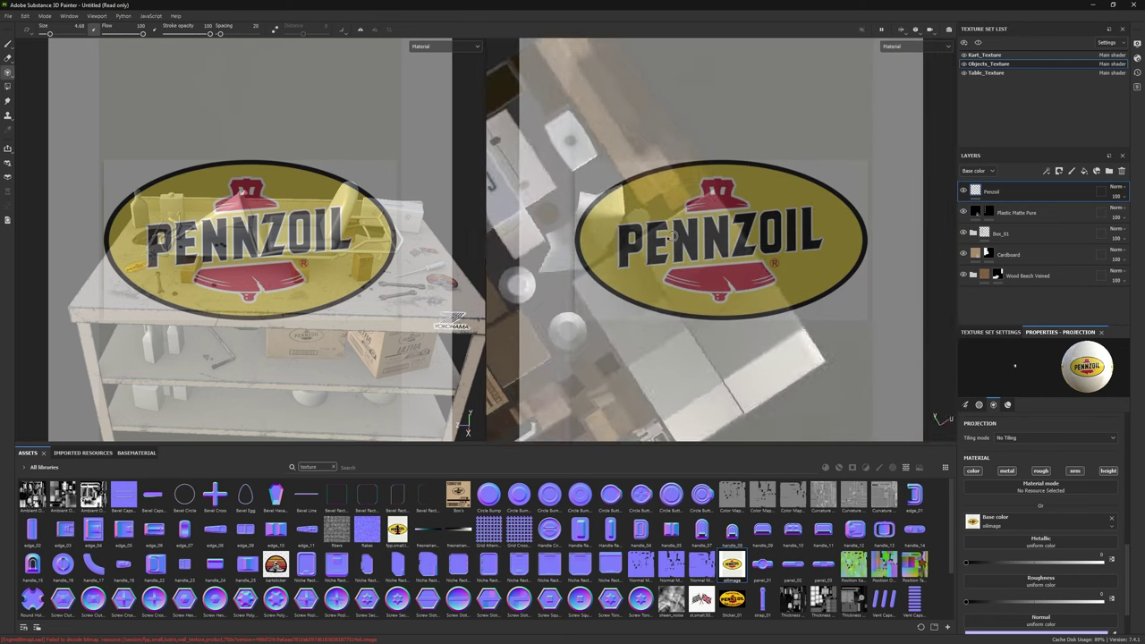
scroll(675, 230, down, 3)
scroll(677, 230, up, 6)
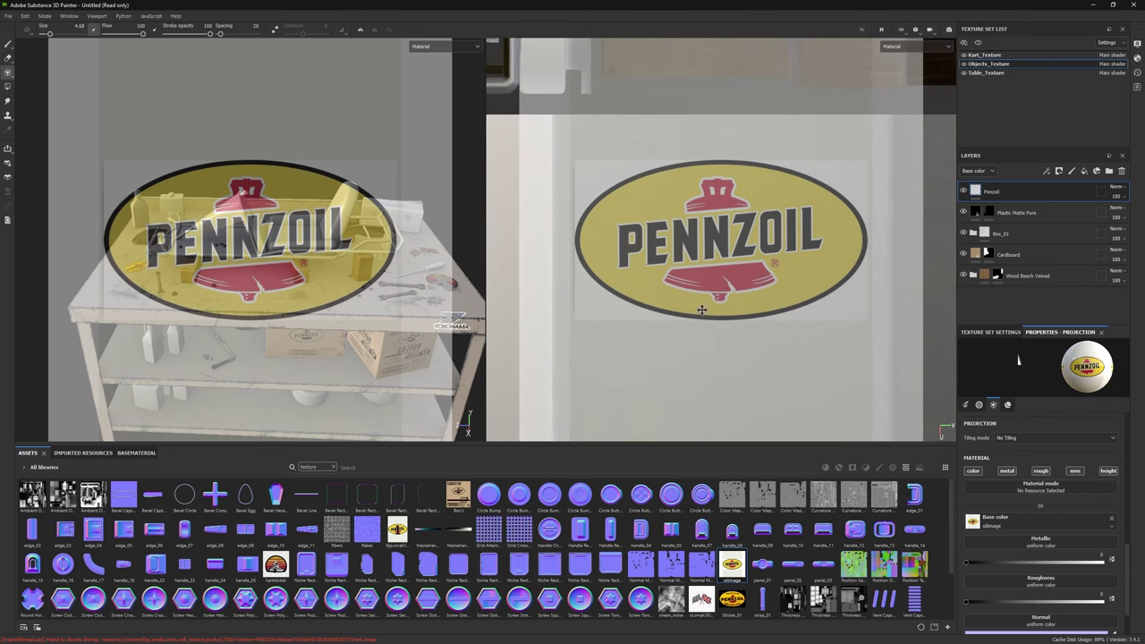
mouse_move(626, 241)
mouse_down()
mouse_move(687, 195)
mouse_move(788, 199)
mouse_move(841, 235)
mouse_move(817, 269)
mouse_move(699, 292)
mouse_move(671, 236)
mouse_move(673, 280)
mouse_up()
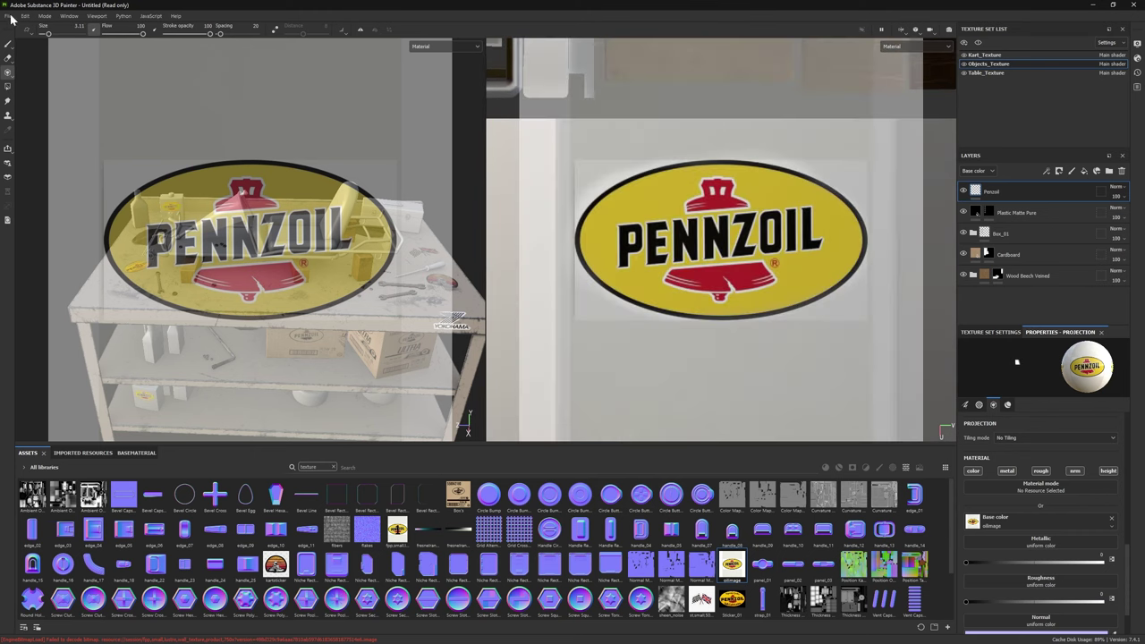
key(1)
alt+drag(269, 268, 332, 255)
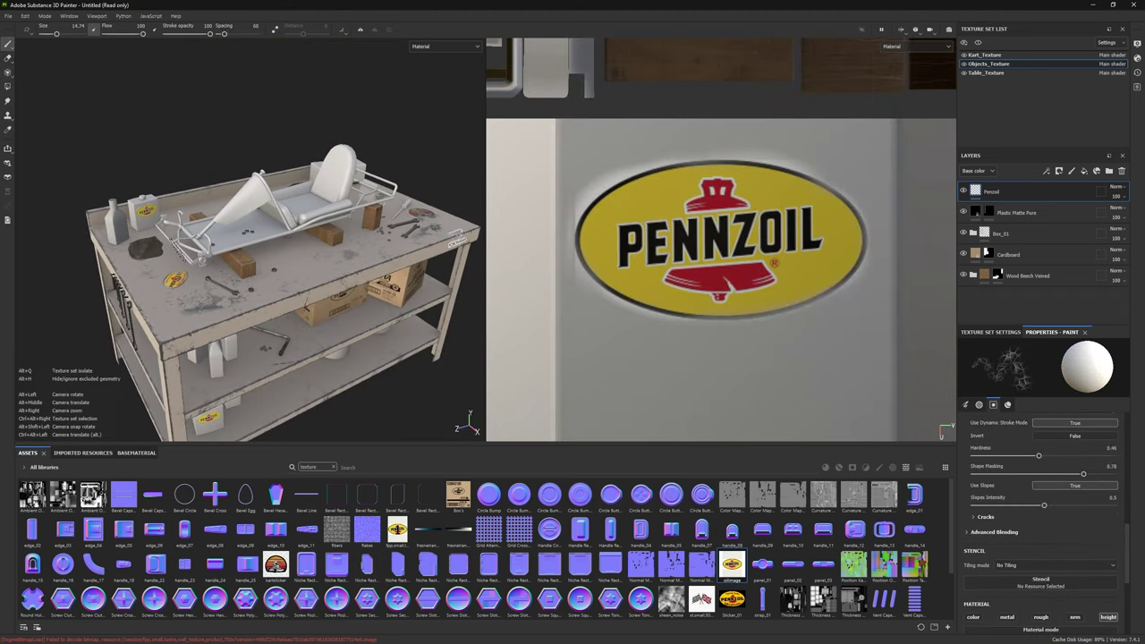
scroll(1072, 479, down, 5)
Step: Set the Pencil layer to Multiply blending after trying Overlay
click(1115, 187)
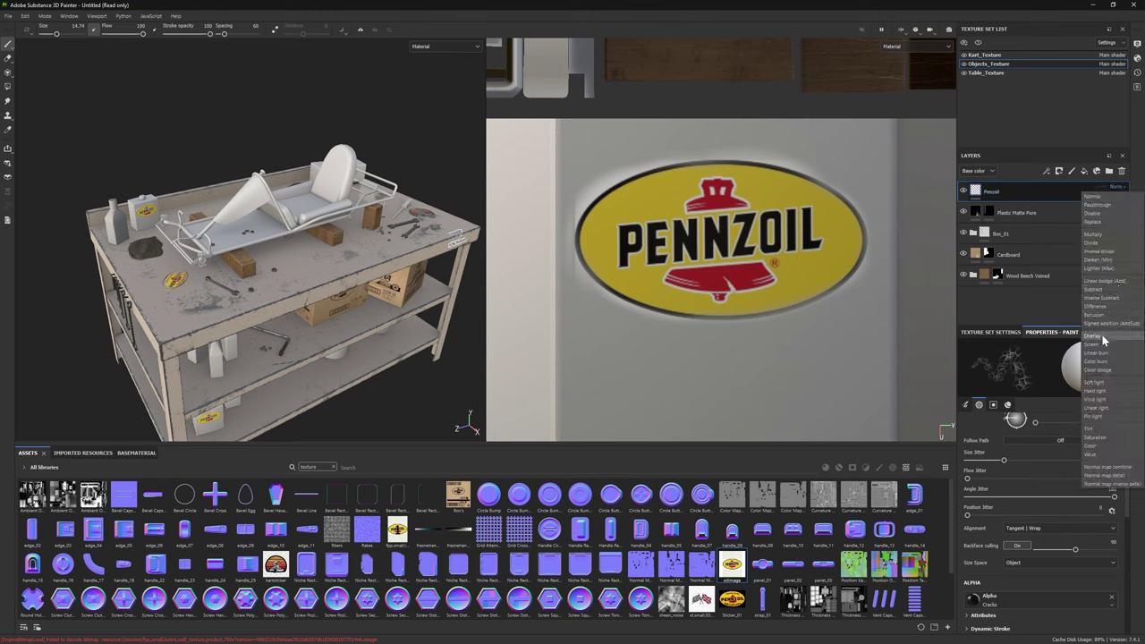
click(1100, 238)
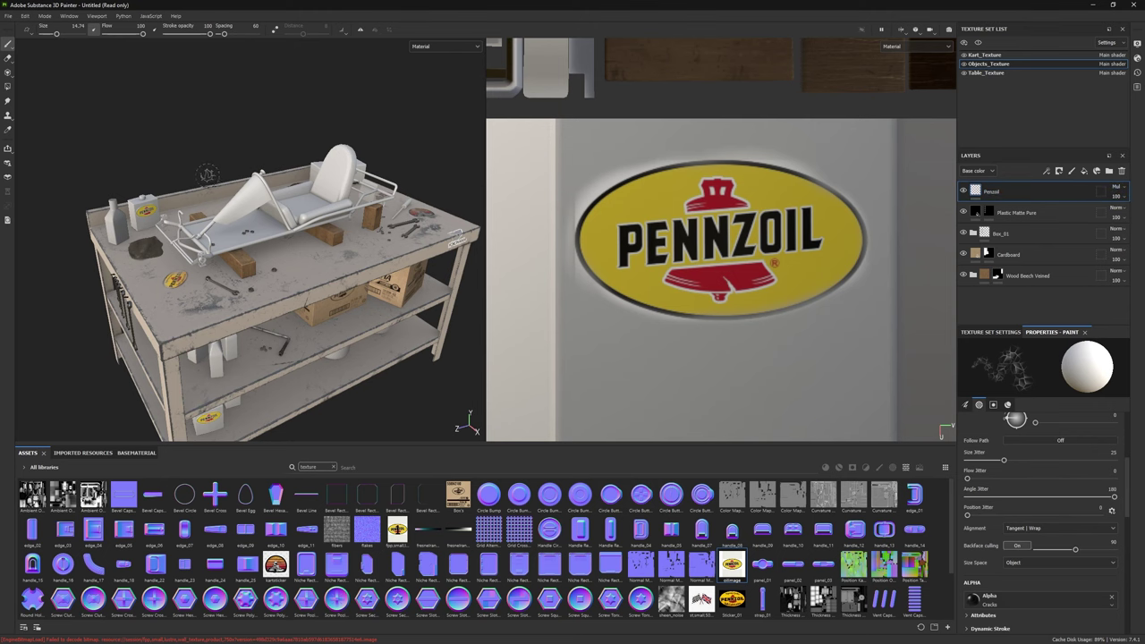
scroll(251, 179, up, 5)
click(8, 59)
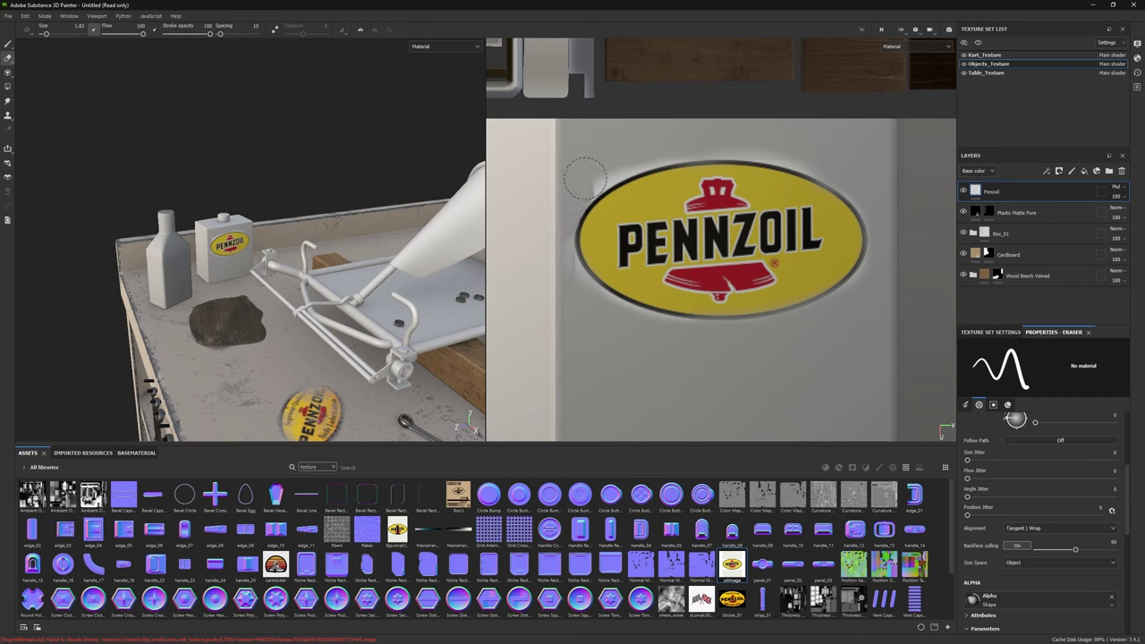
click(1115, 186)
click(1104, 338)
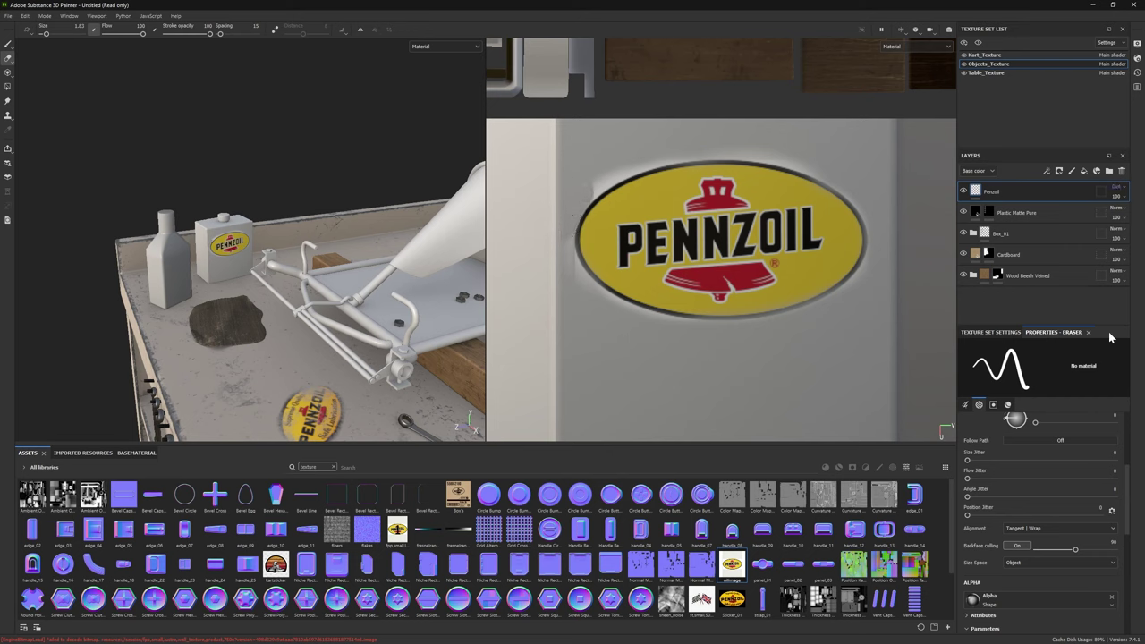
click(1115, 187)
click(1104, 236)
scroll(757, 363, down, 3)
Step: Stamp the Pennzoil label onto the box and erase the misplaced logo
key(3)
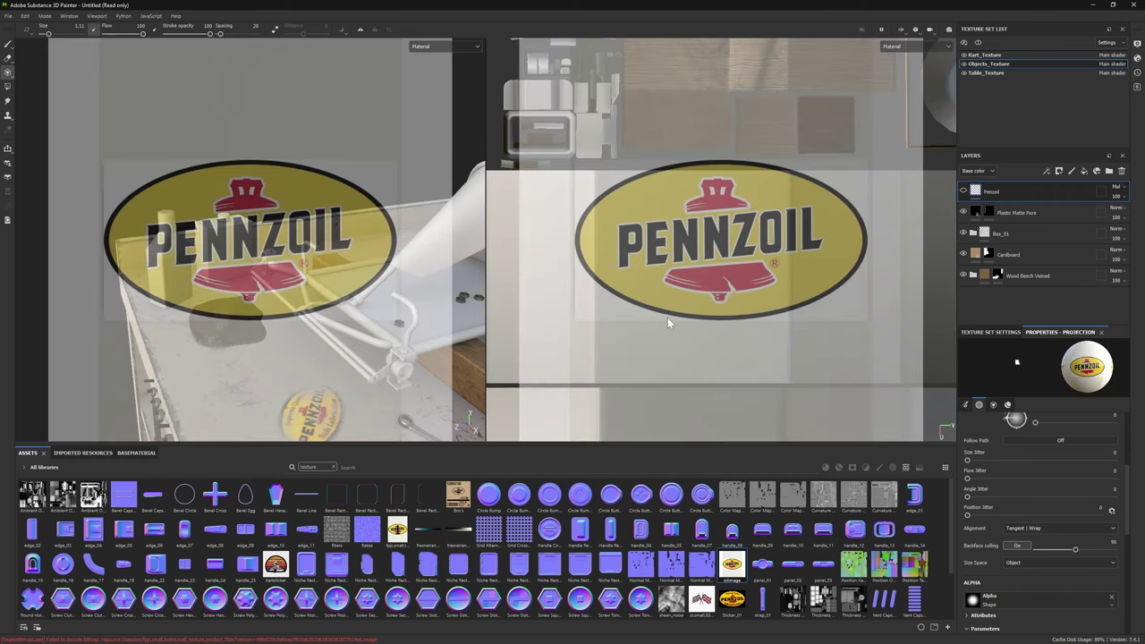
scroll(707, 335, up, 2)
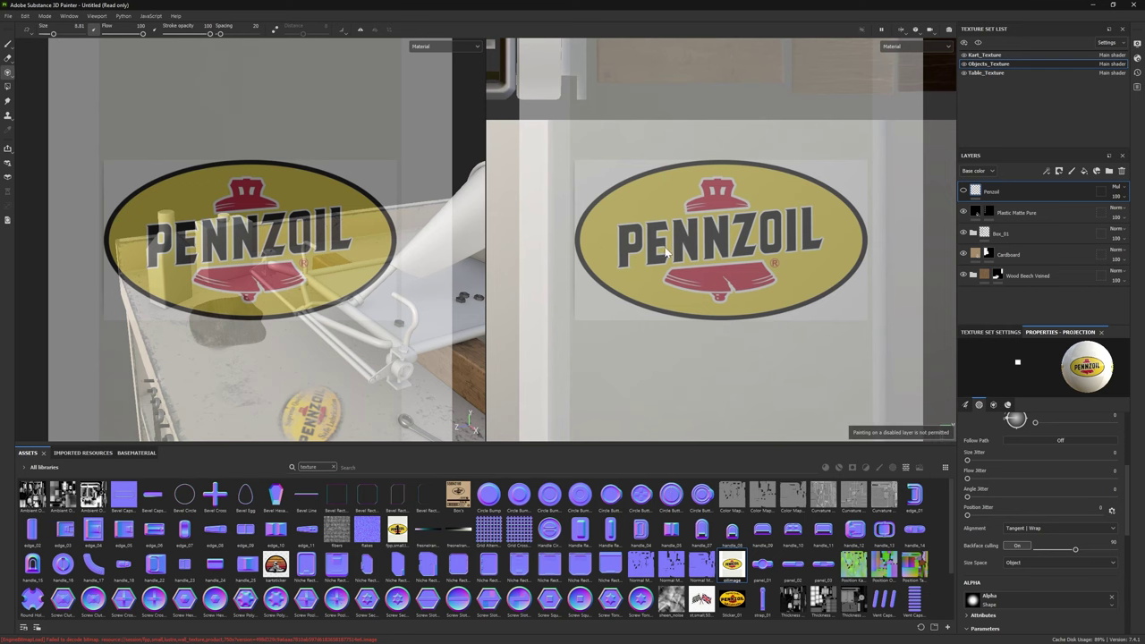
click(670, 252)
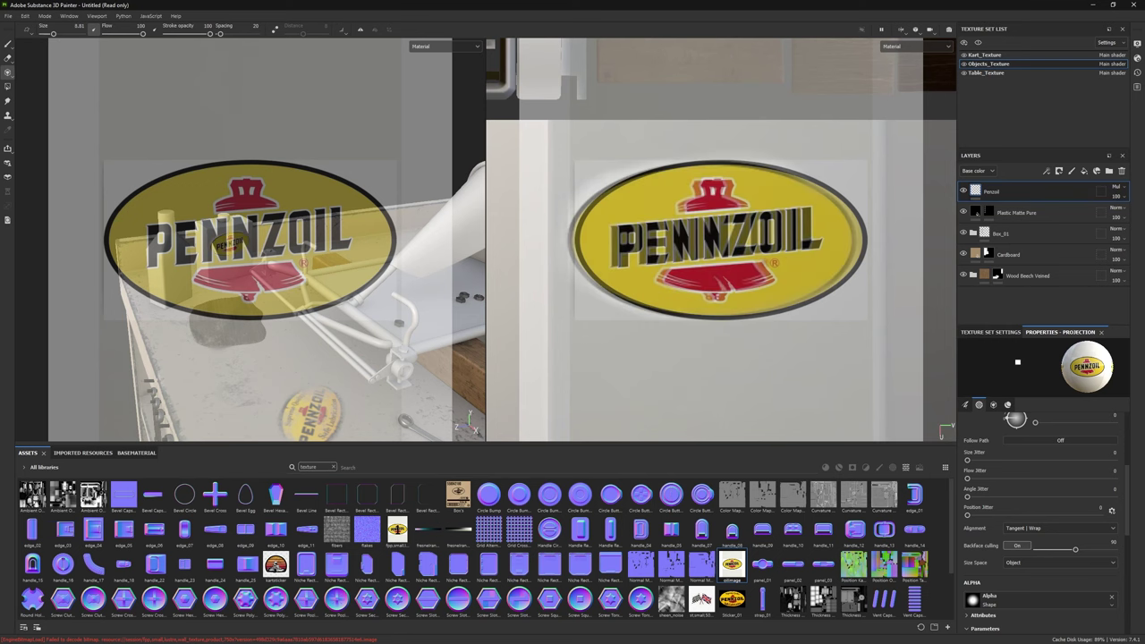
click(7, 57)
mouse_move(586, 224)
mouse_down()
mouse_move(611, 274)
mouse_move(844, 265)
mouse_move(572, 183)
mouse_up()
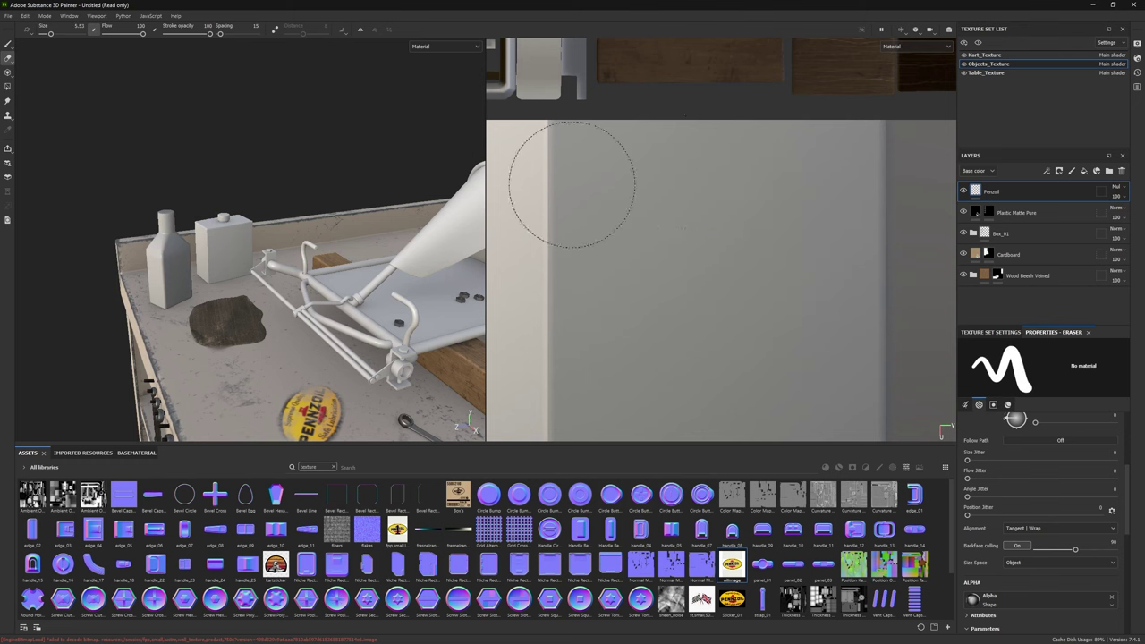
click(7, 71)
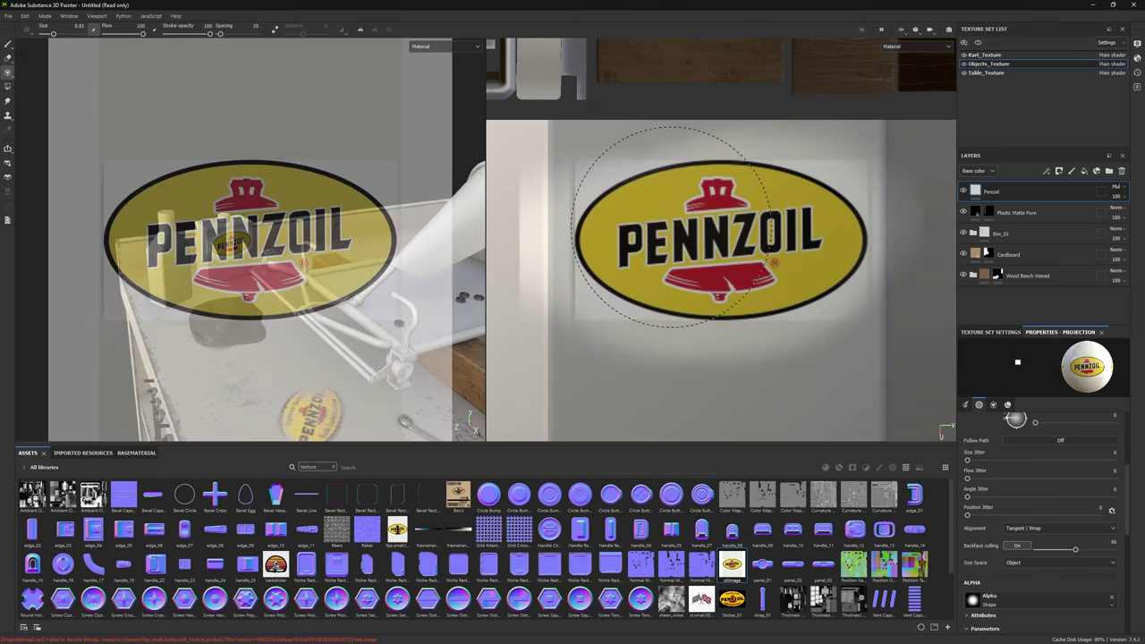
click(6, 45)
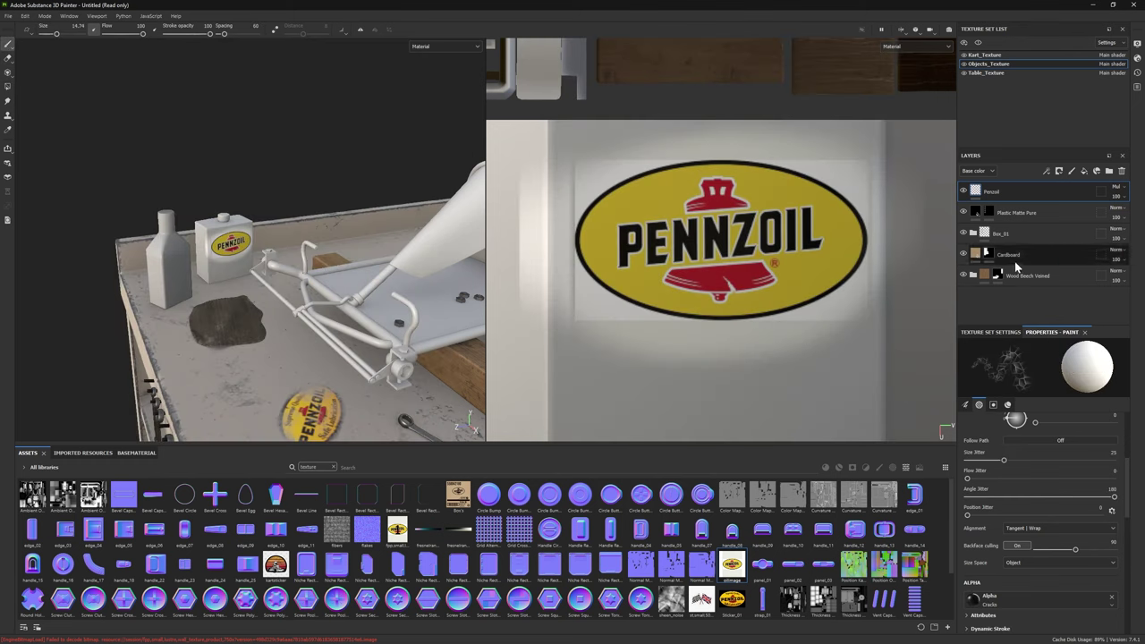
Step: Project the oilimage2 bottle image as base colour with brush size lowered to 1.35
click(689, 233)
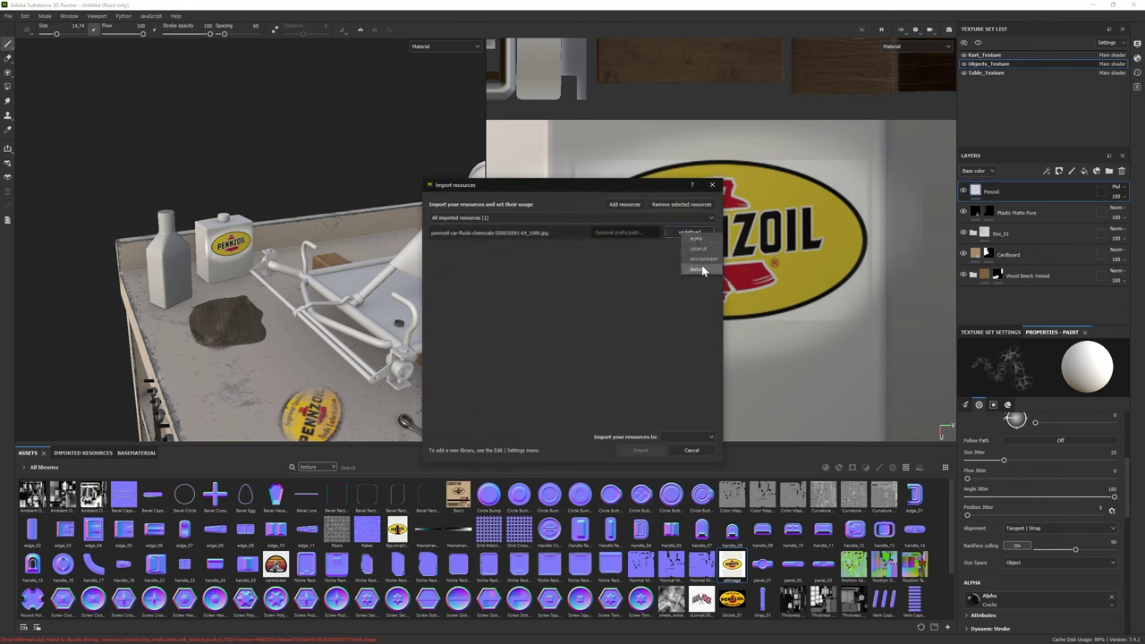
click(712, 184)
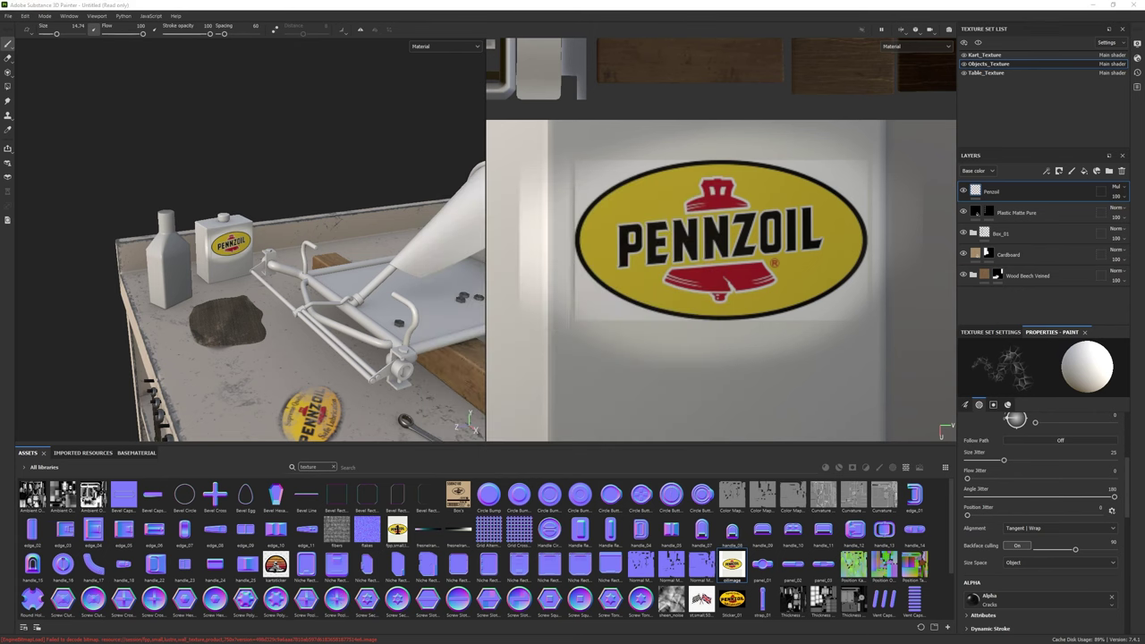
scroll(1033, 532, down, 3)
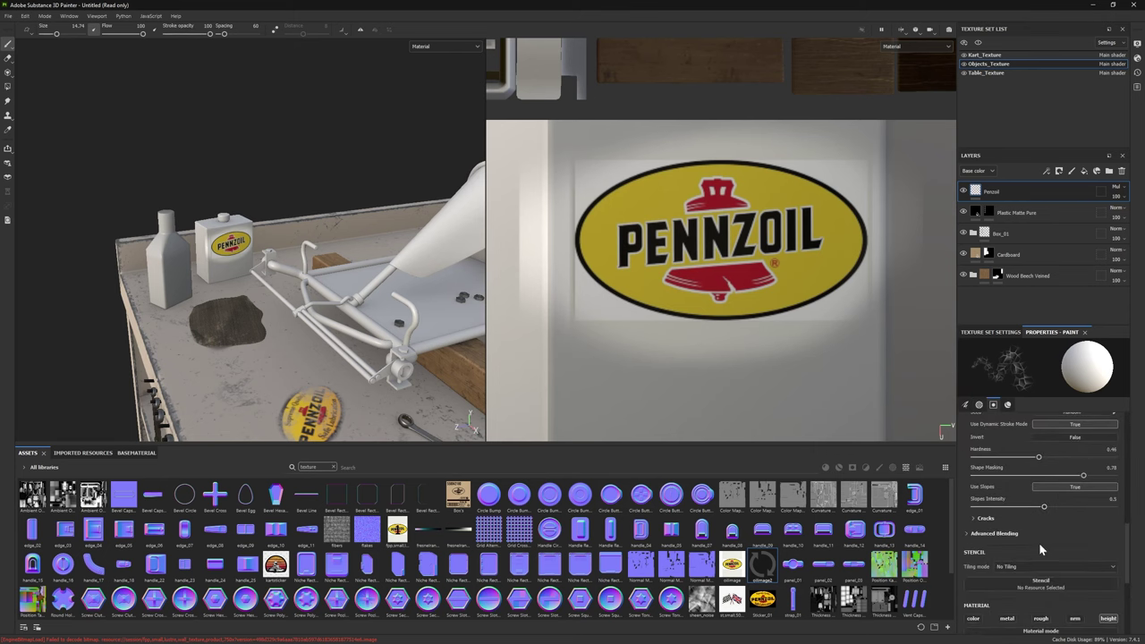
key(3)
scroll(1029, 599, down, 5)
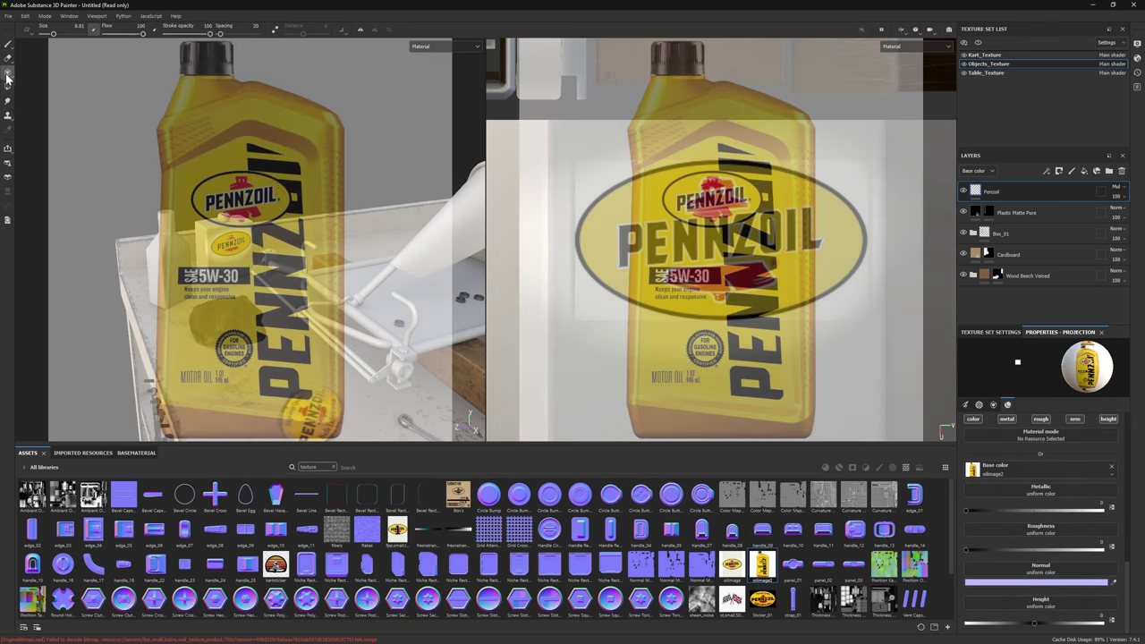
middle_drag(732, 393, 765, 306)
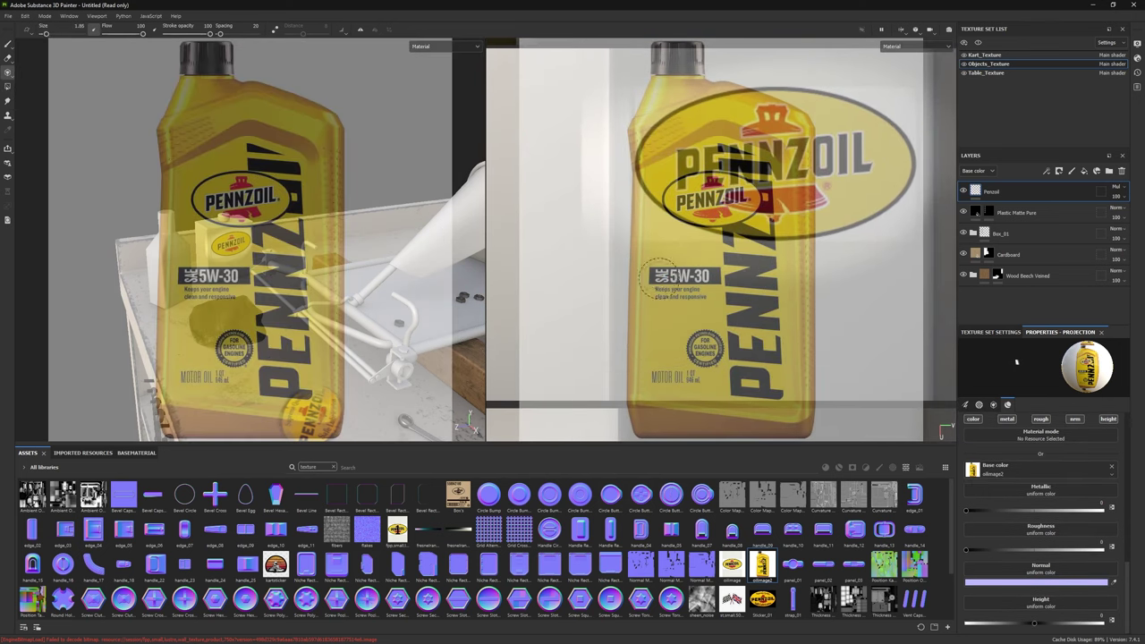
ctrl+right_drag(766, 305, 662, 279)
Step: Paint the 5W-30 text, MOTOR OIL label and gasoline-engines badge onto the box front
drag(691, 295, 711, 266)
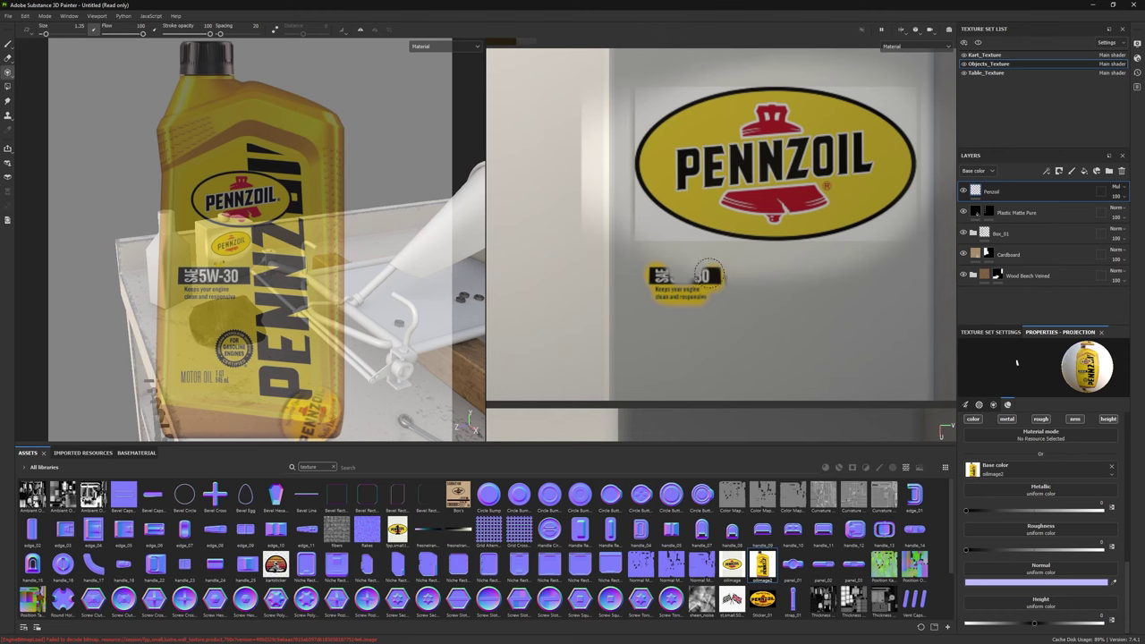
middle_drag(736, 364, 575, 319)
scroll(575, 319, down, 2)
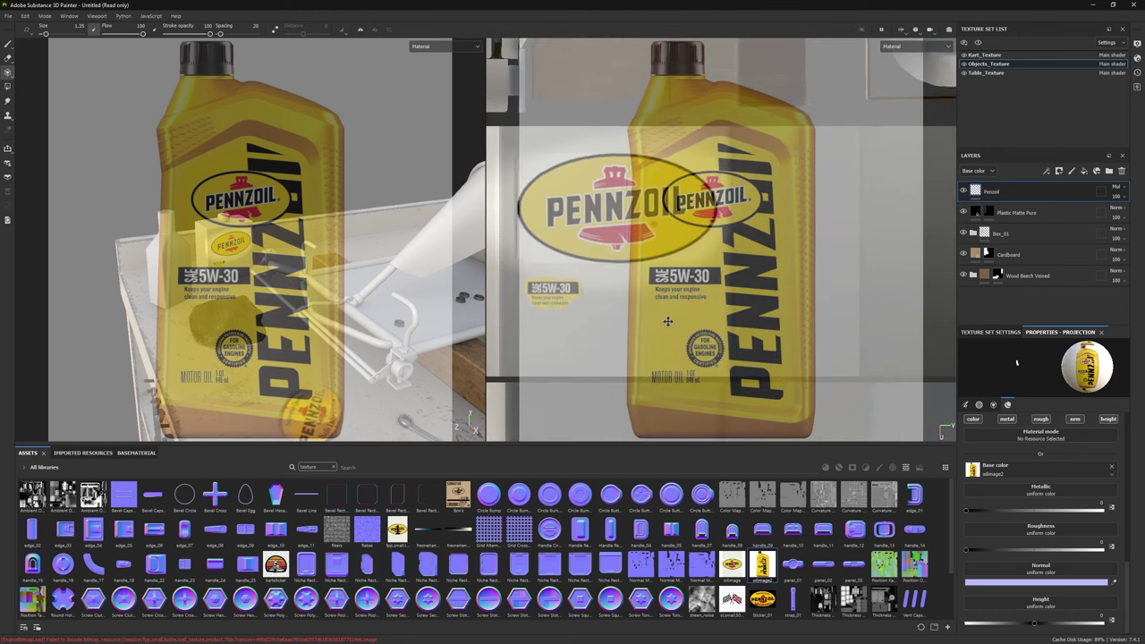
drag(645, 376, 701, 378)
mouse_move(697, 361)
mouse_down()
mouse_move(693, 347)
mouse_move(702, 349)
mouse_up()
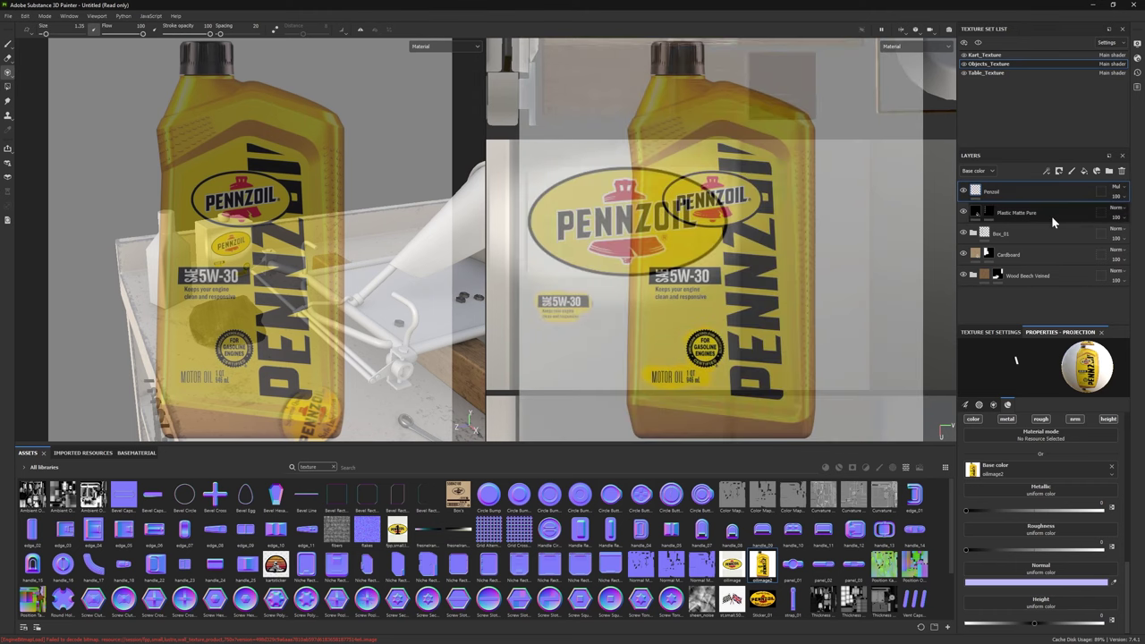
key(1)
key(2)
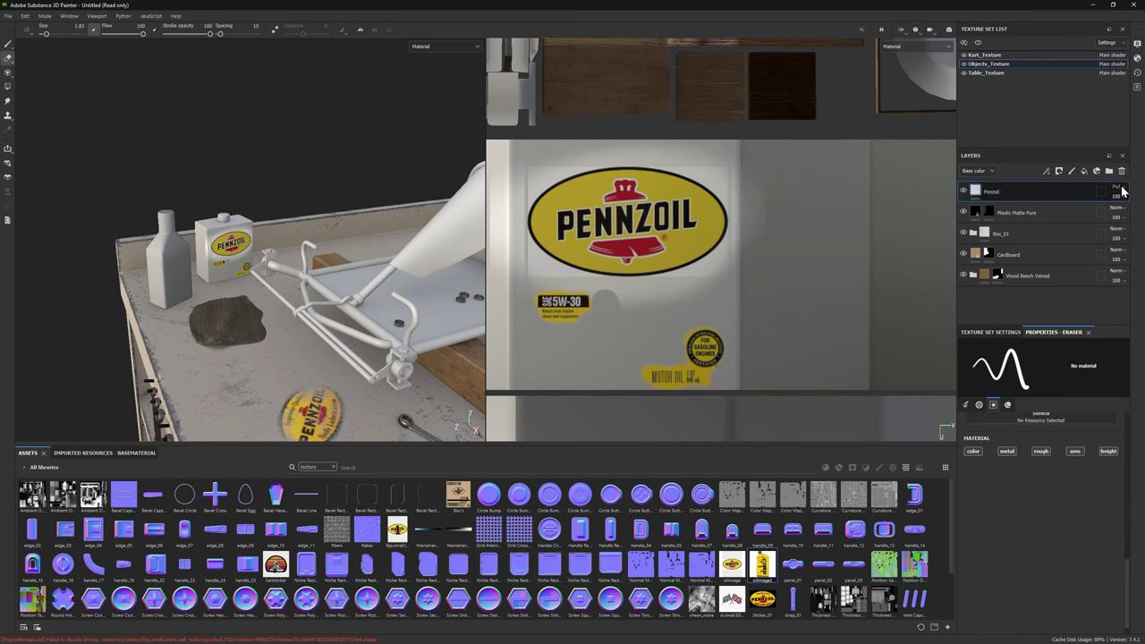
Step: Add a Plastic Used Shiny layer with a black mask, Polygon-filled on the oil box
click(333, 469)
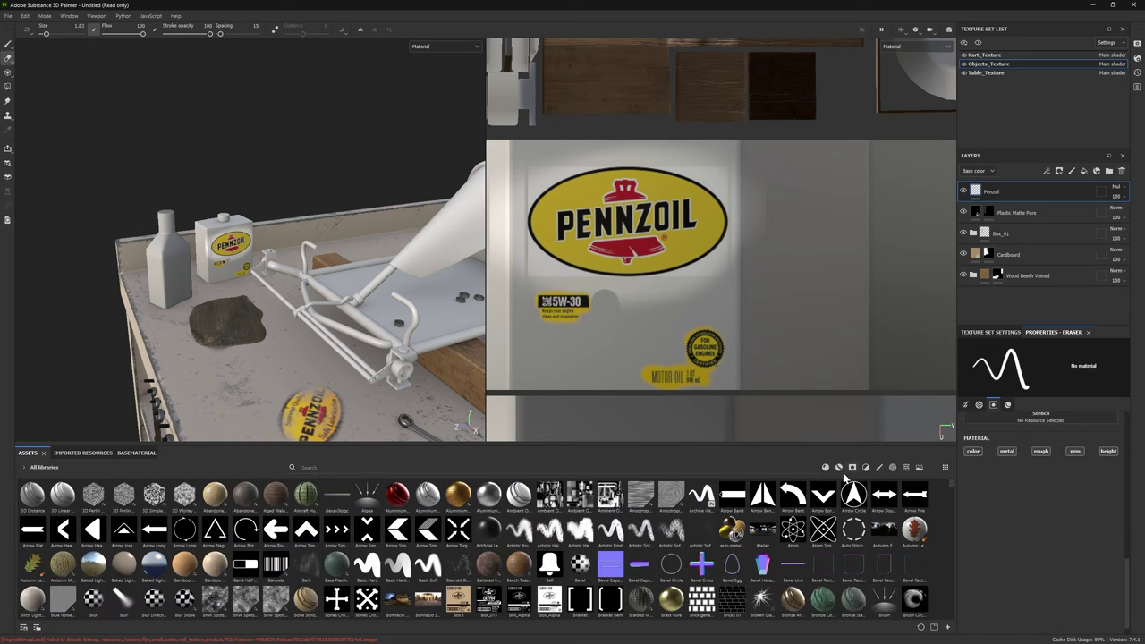
click(837, 467)
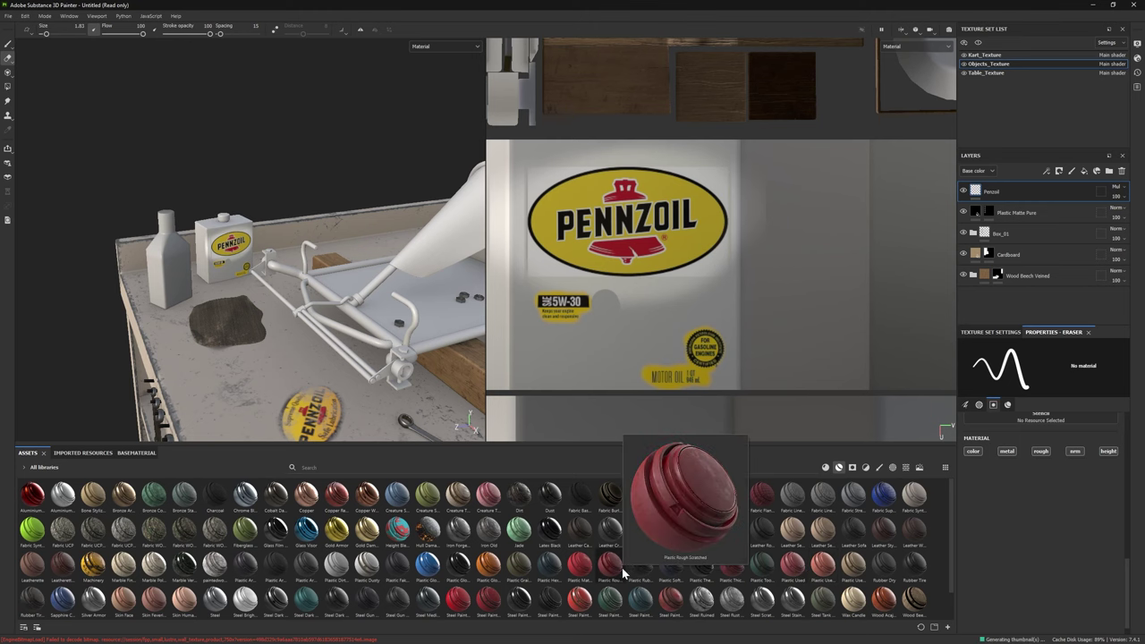
mouse_move(731, 576)
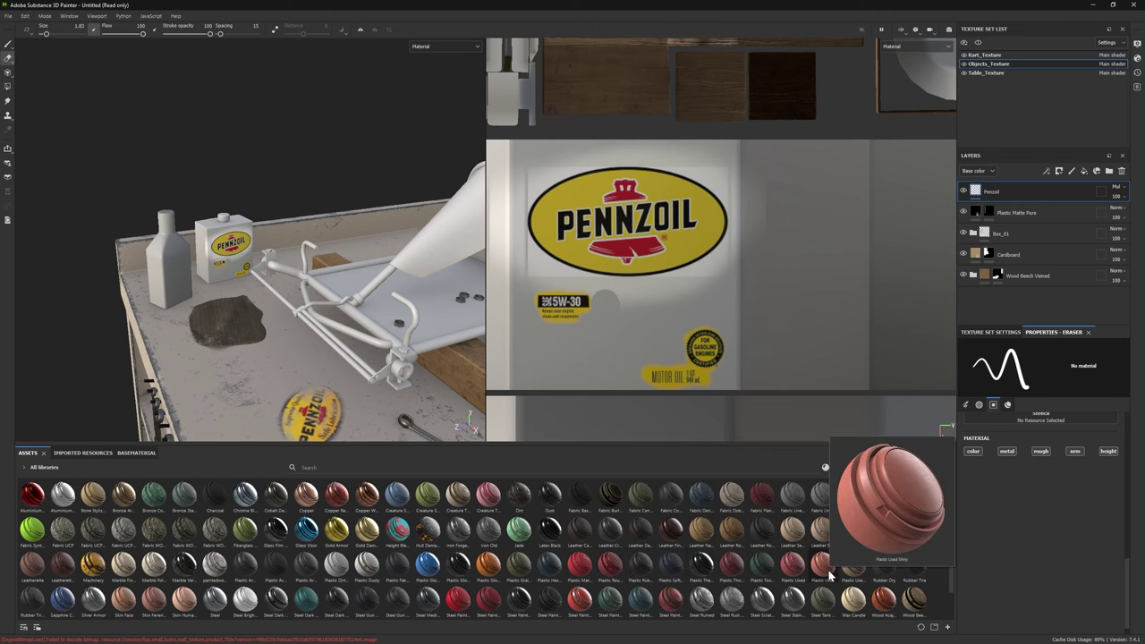
drag(823, 563, 1018, 198)
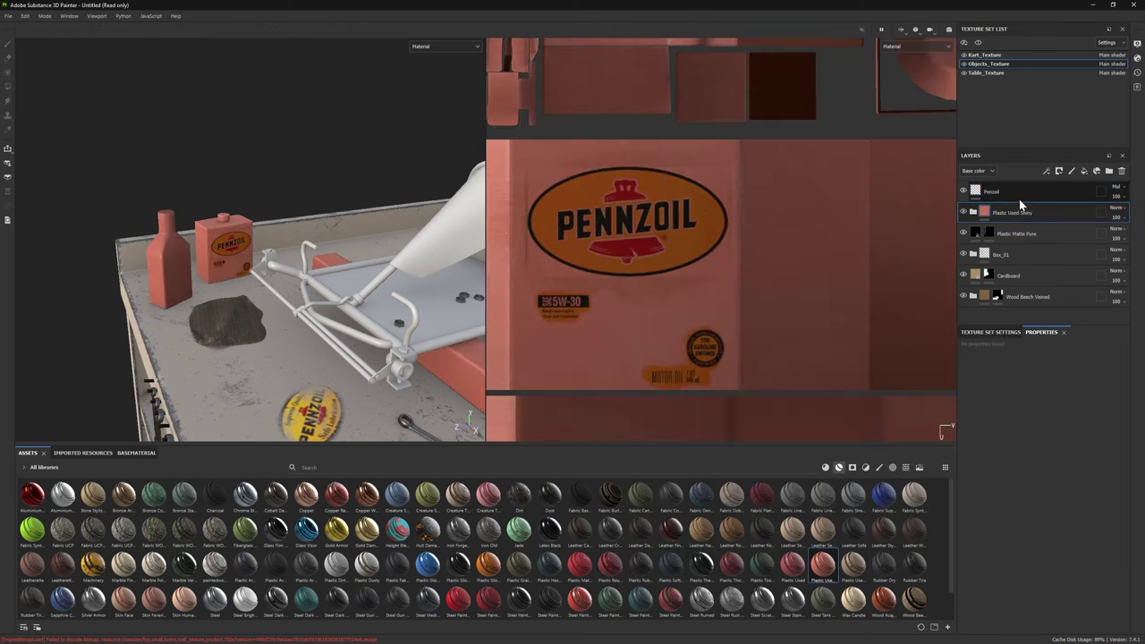
right_click(1009, 213)
click(1042, 222)
key(4)
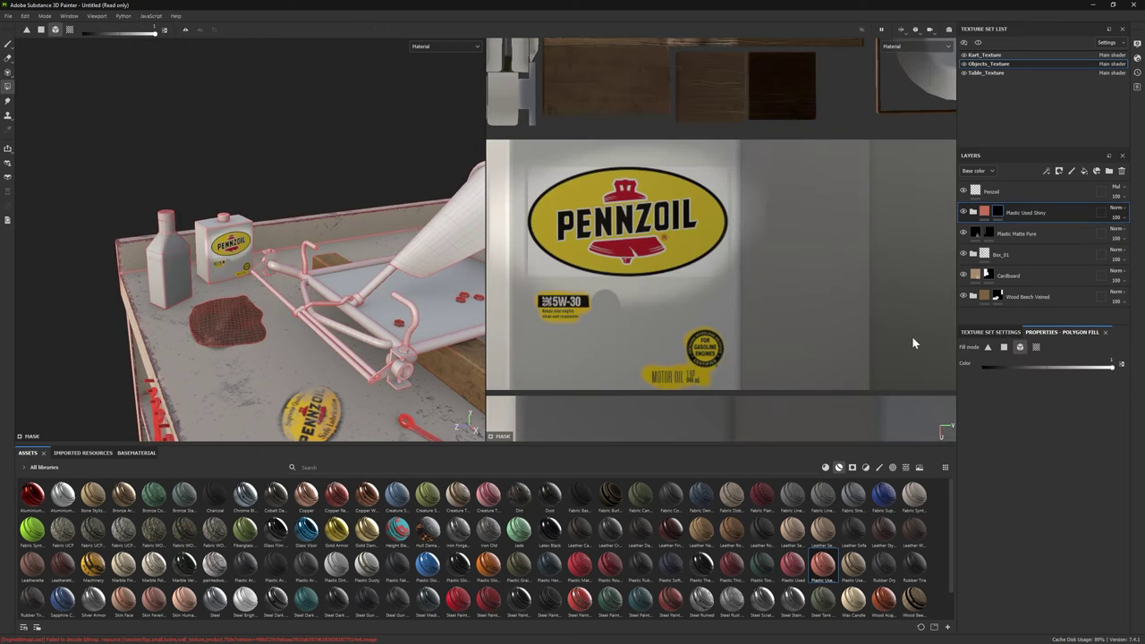
click(235, 270)
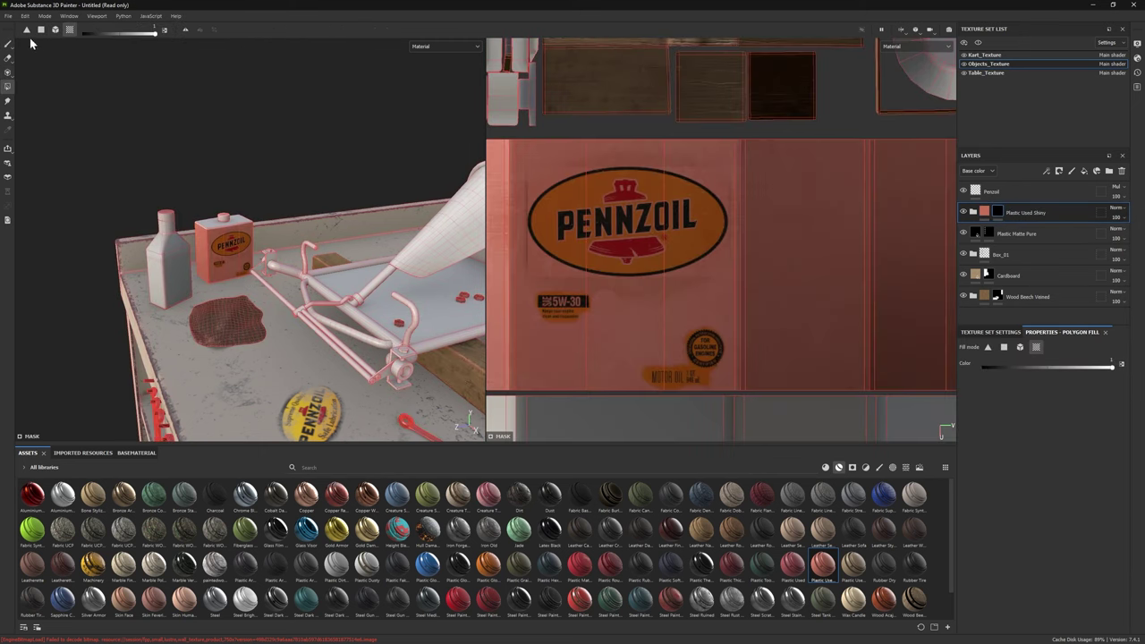
key(1)
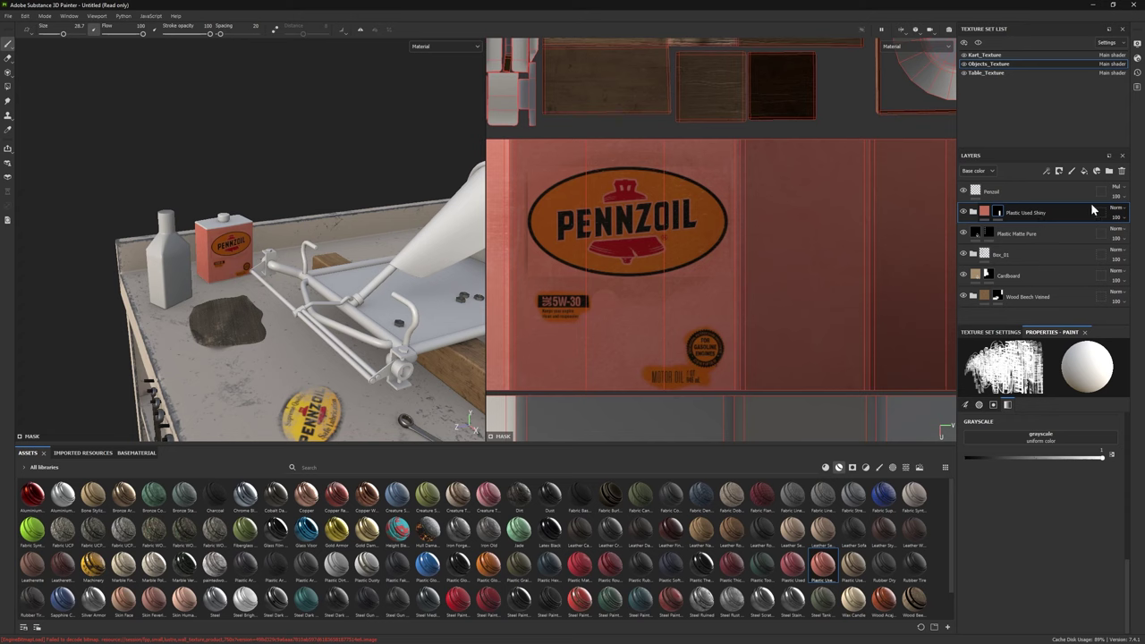
Step: Change the Pennzoil layer's blend mode and eyedrop a grey colour for Base Plastic
click(1116, 187)
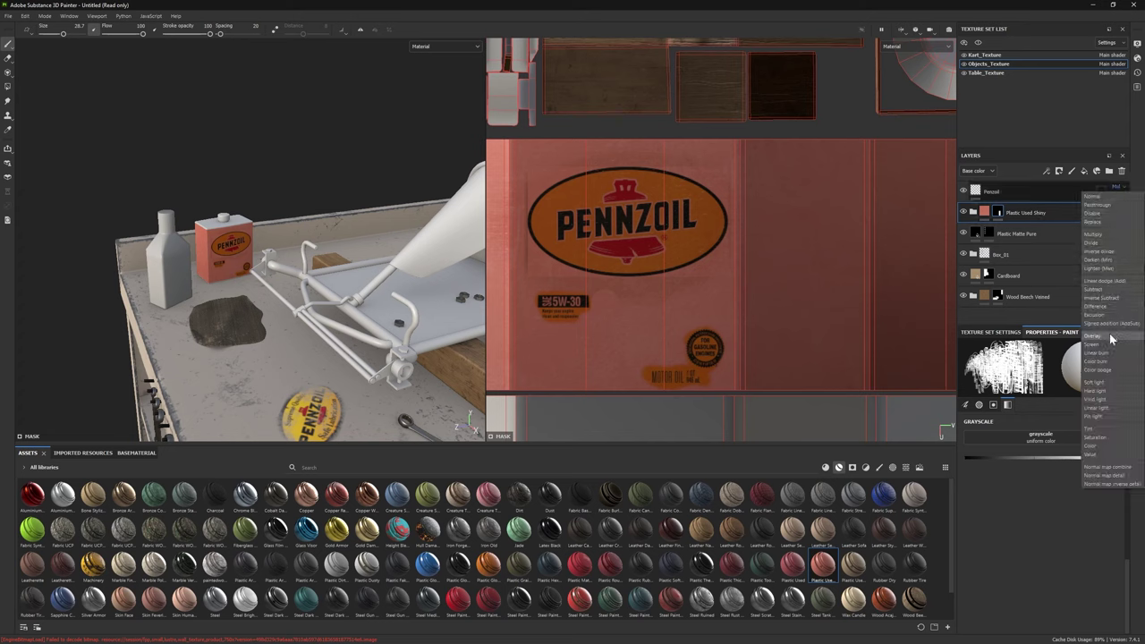
click(1112, 338)
click(1114, 250)
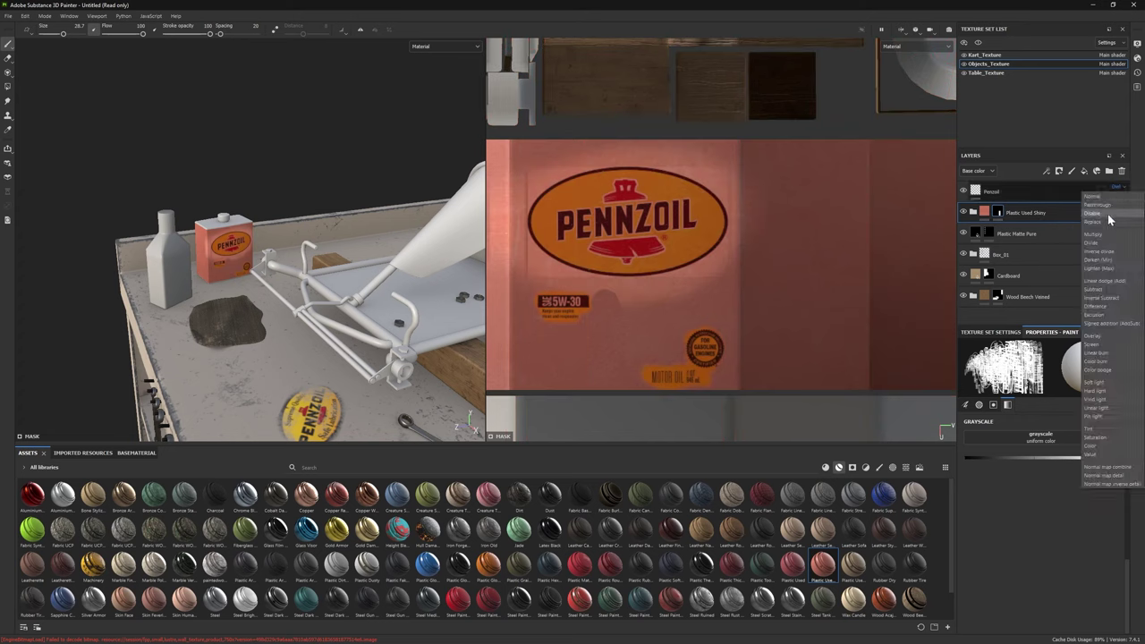
click(1109, 265)
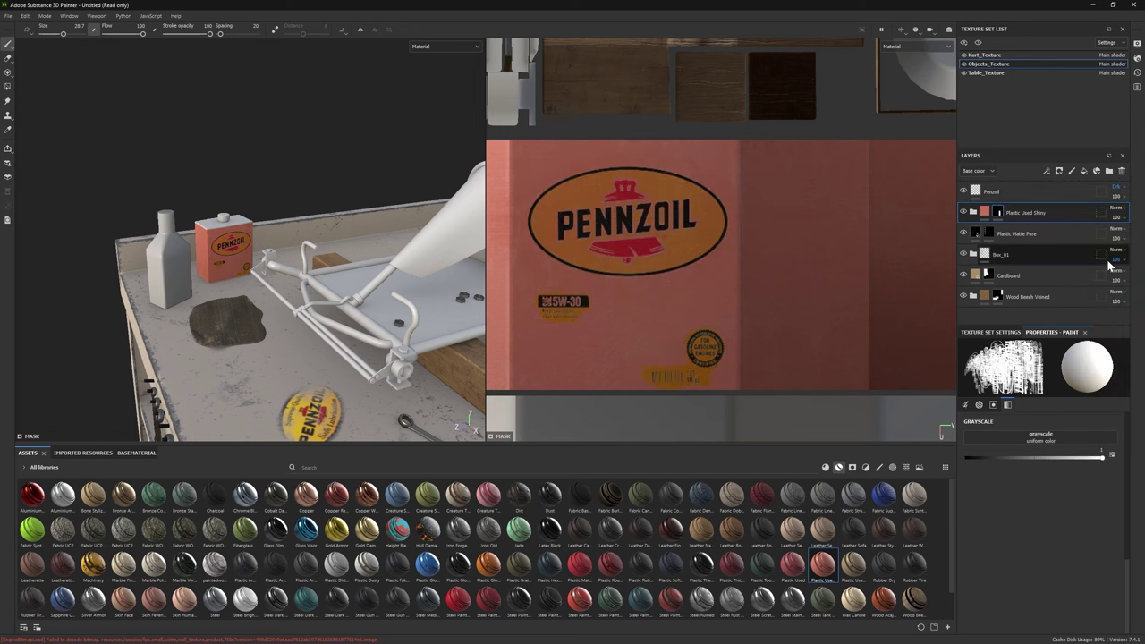
click(973, 212)
click(988, 258)
click(1113, 545)
Step: Set the Pennzoil layer to Normal blending and make Base Plastic a brightened yellow
click(693, 382)
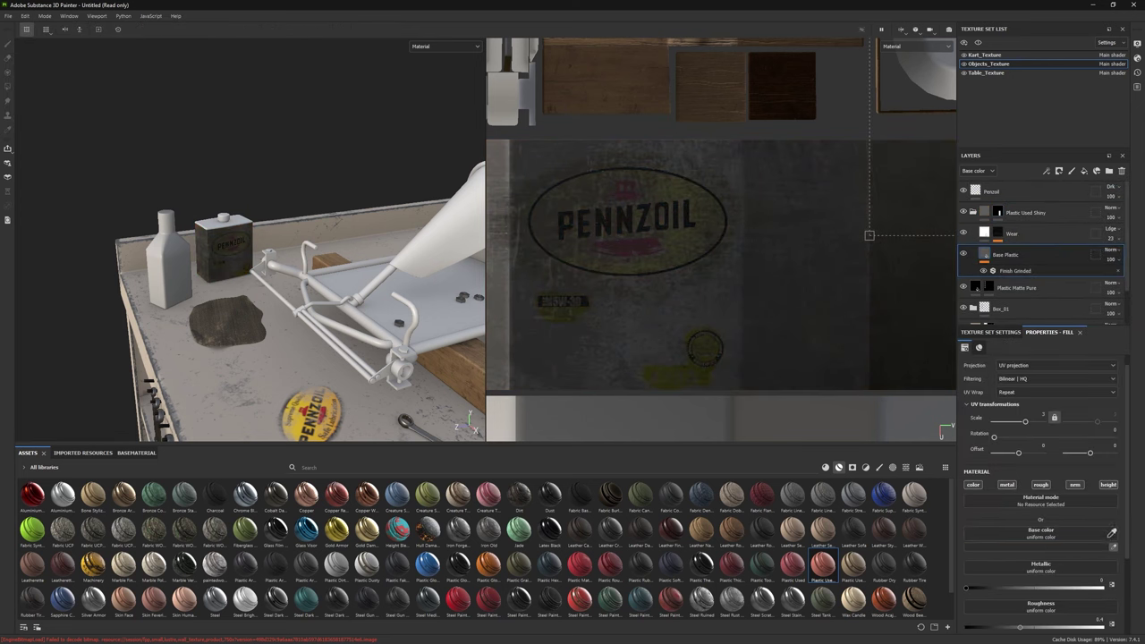
click(1109, 192)
click(1109, 206)
click(1114, 550)
click(707, 371)
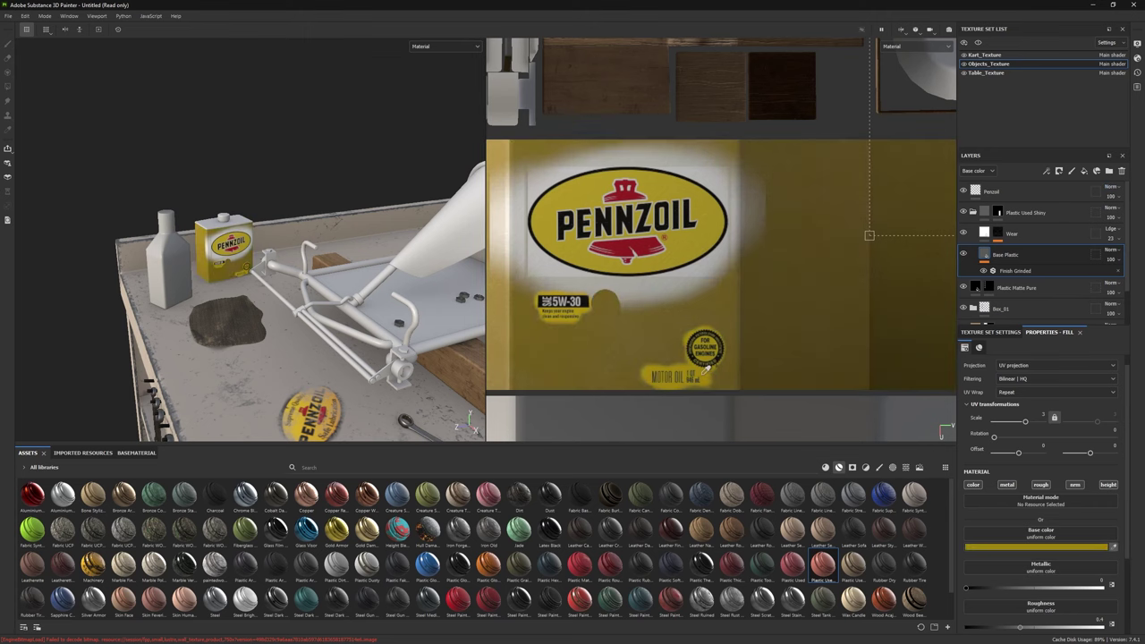
click(1037, 546)
drag(1112, 409, 1118, 393)
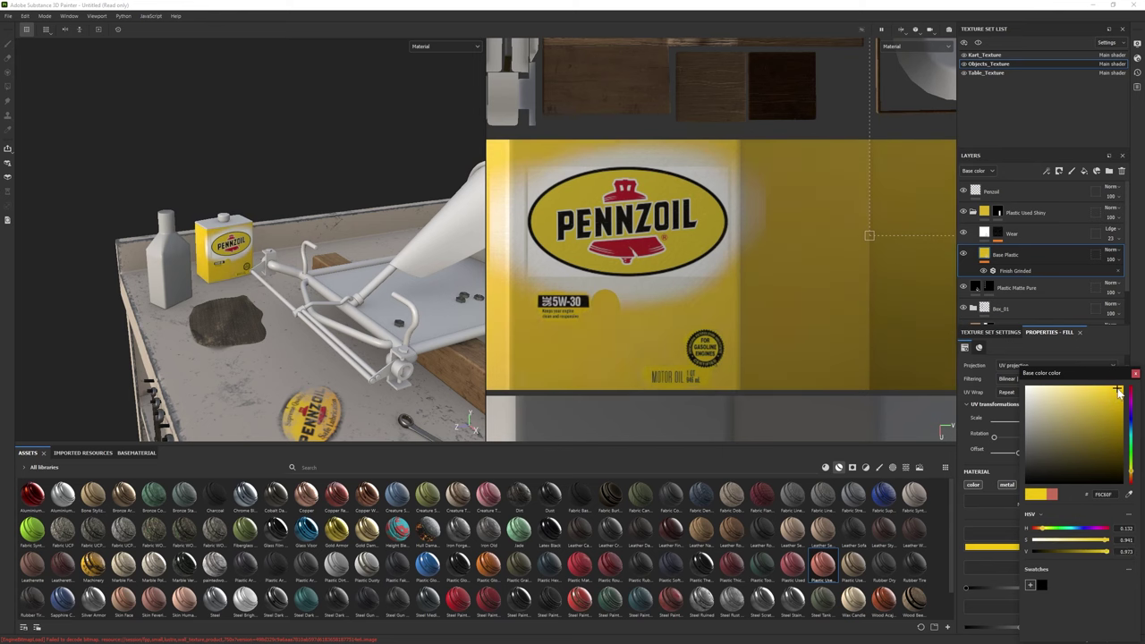
click(1028, 190)
click(1109, 186)
Step: Duplicate the Pennzoil layer, hide the original, and erase most of the logo on the copy
click(1093, 234)
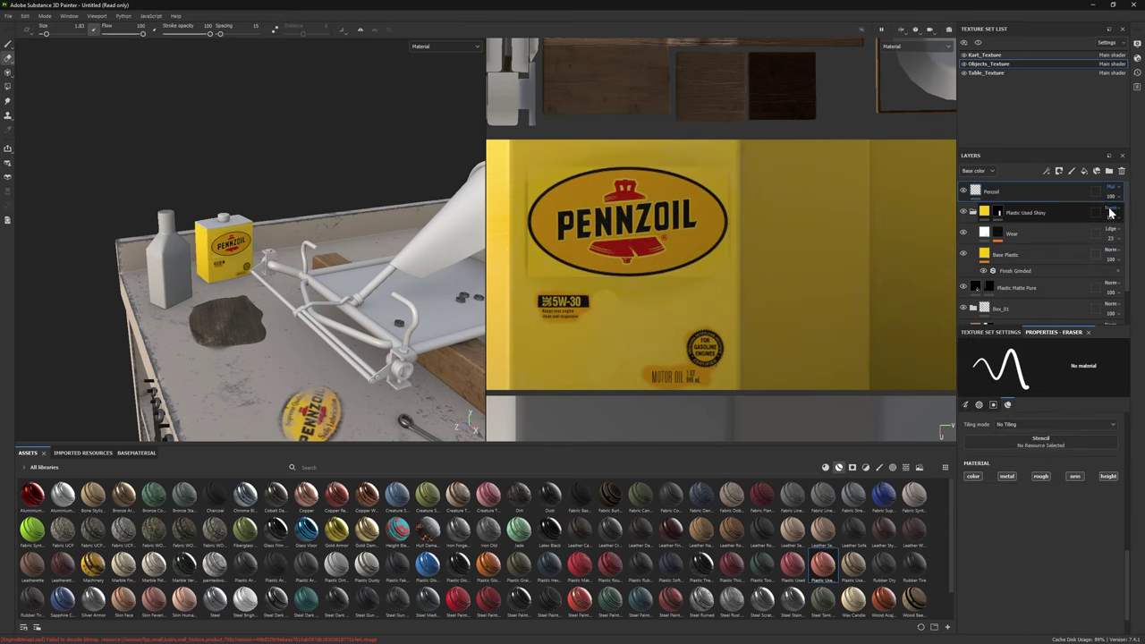
click(1109, 186)
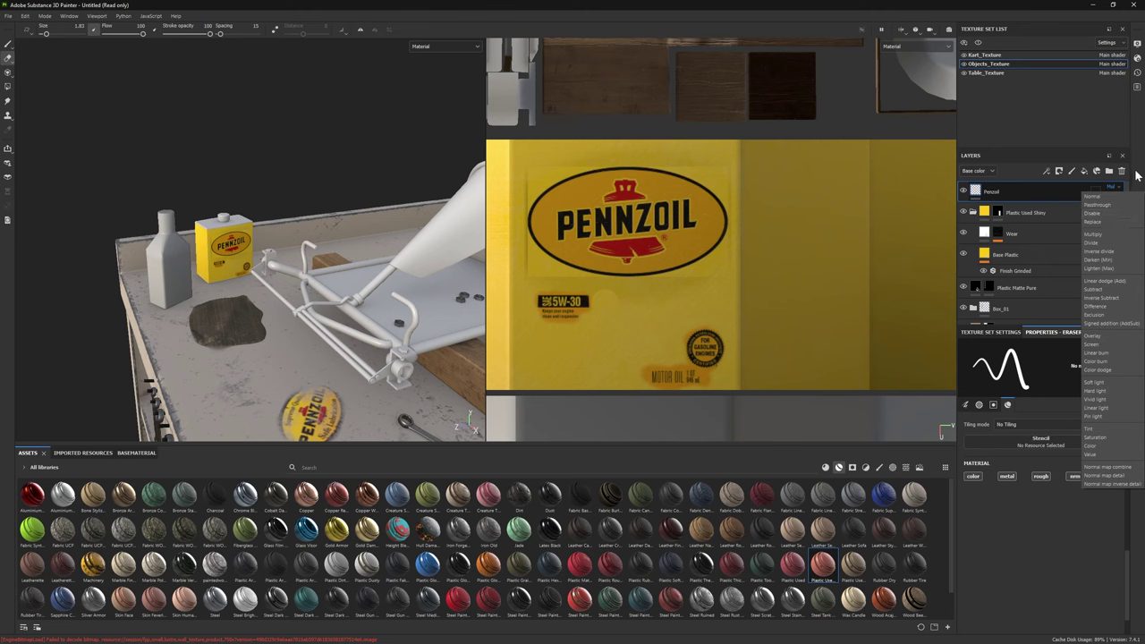
click(1119, 226)
key(ctrl+d)
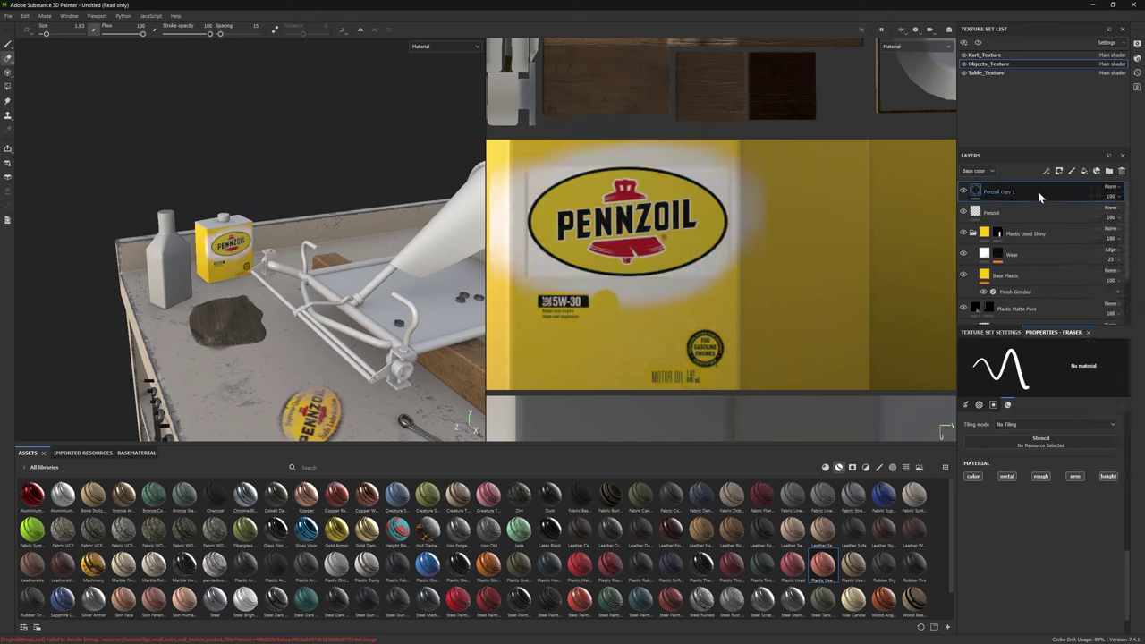
click(1113, 213)
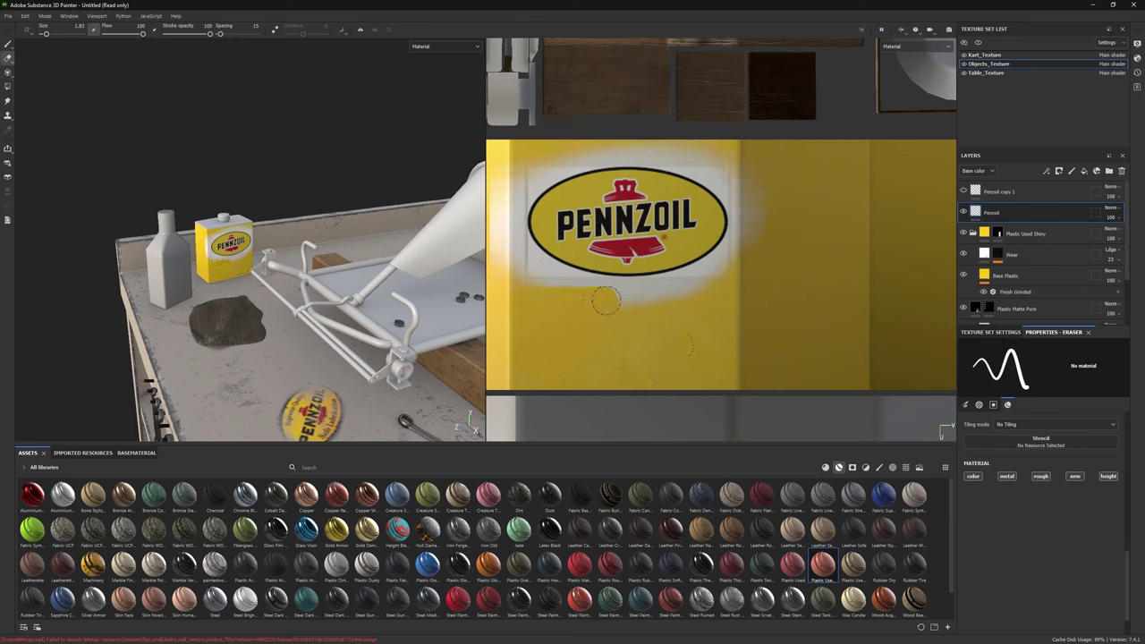
click(975, 191)
click(963, 212)
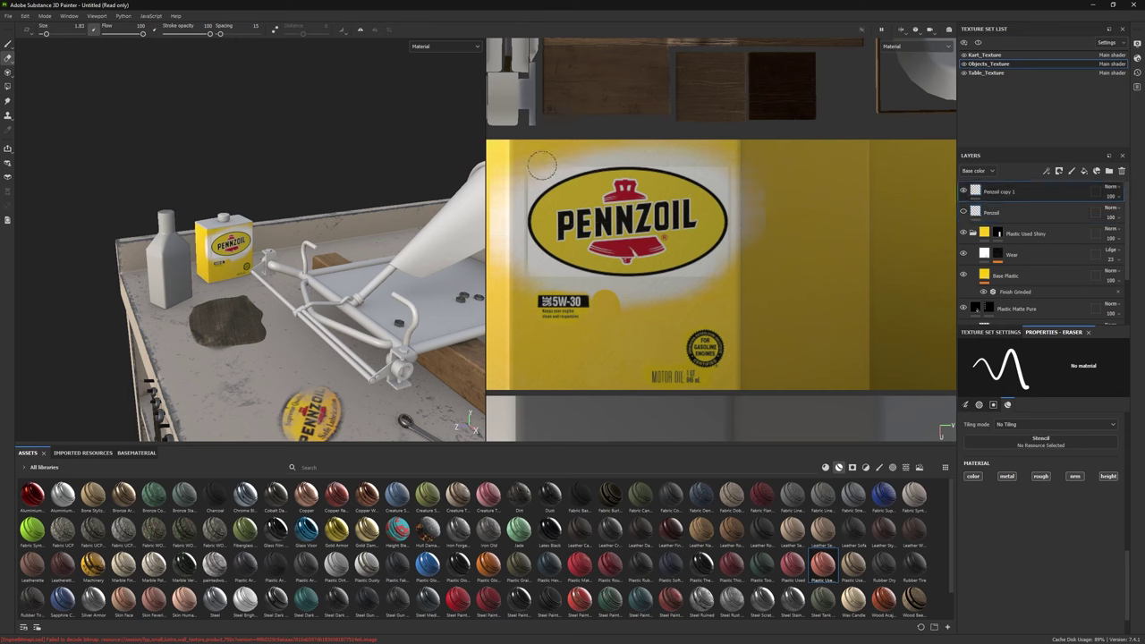
mouse_move(534, 159)
mouse_down()
mouse_move(700, 256)
mouse_move(632, 285)
mouse_move(610, 255)
mouse_move(540, 257)
mouse_move(521, 221)
mouse_up()
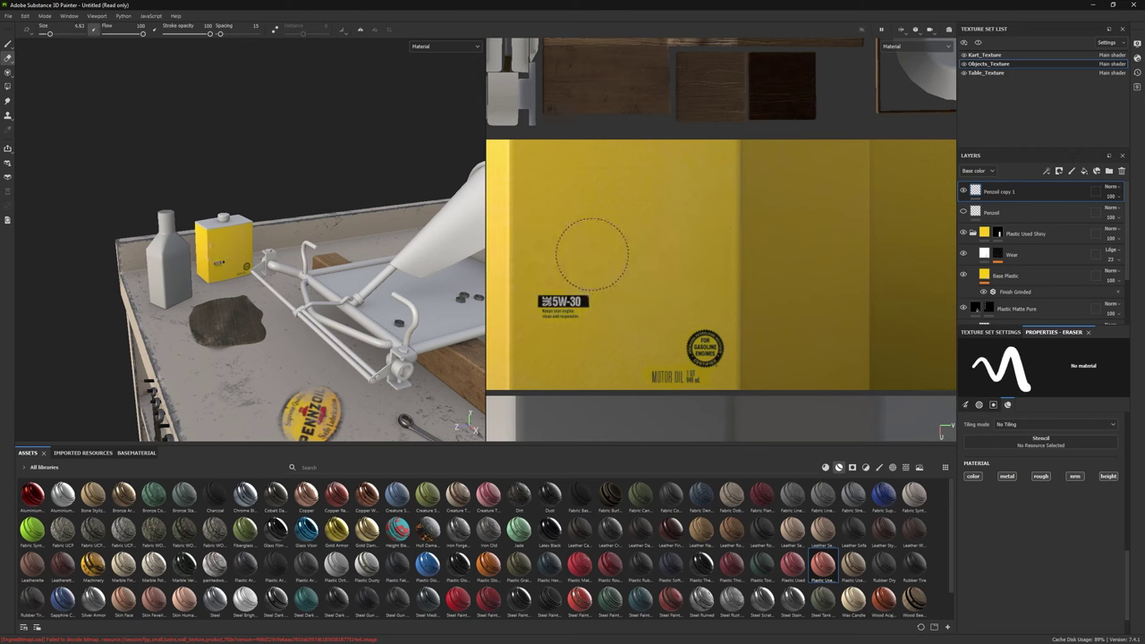
key(1)
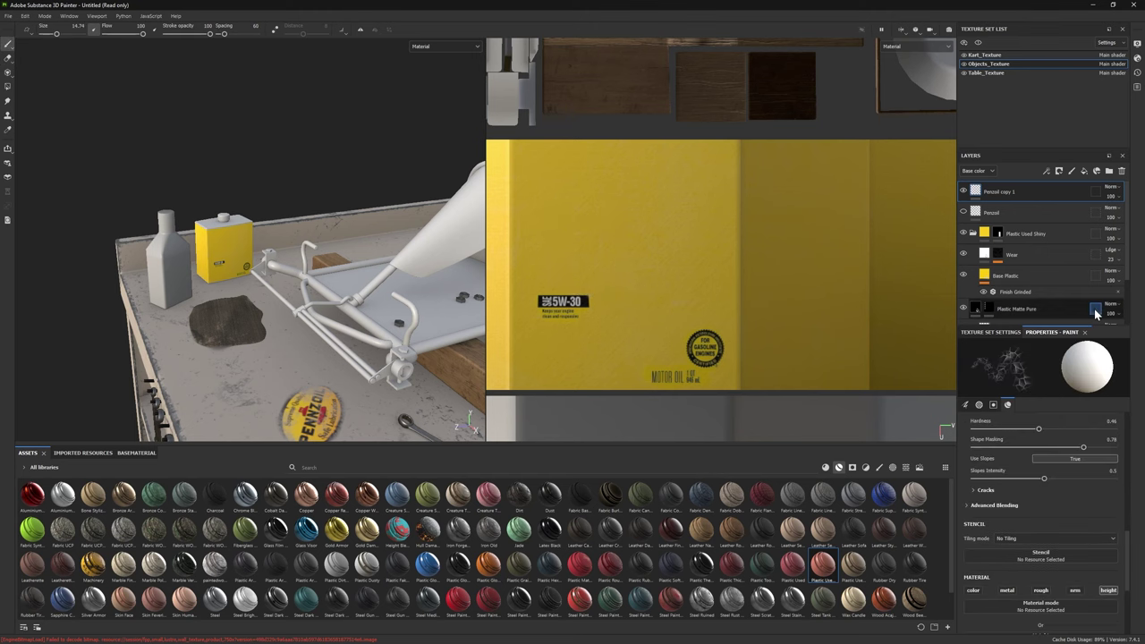
Step: Show the Pennzoil layer again, set it to Darken, and shrink the eraser brush
click(963, 212)
click(1109, 209)
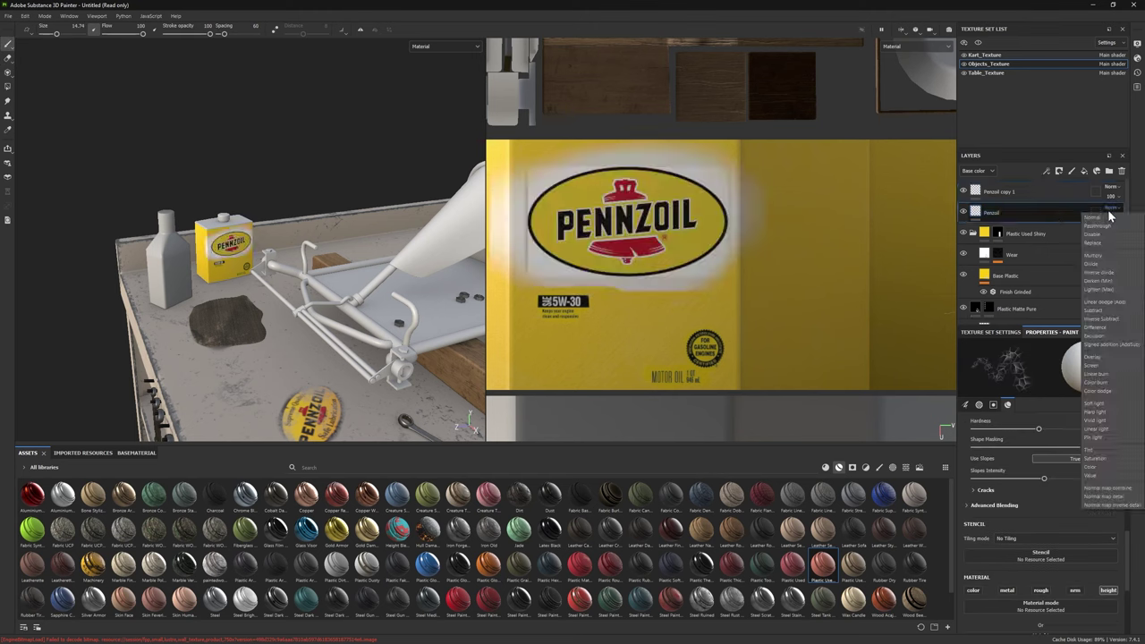
click(1103, 330)
click(1109, 209)
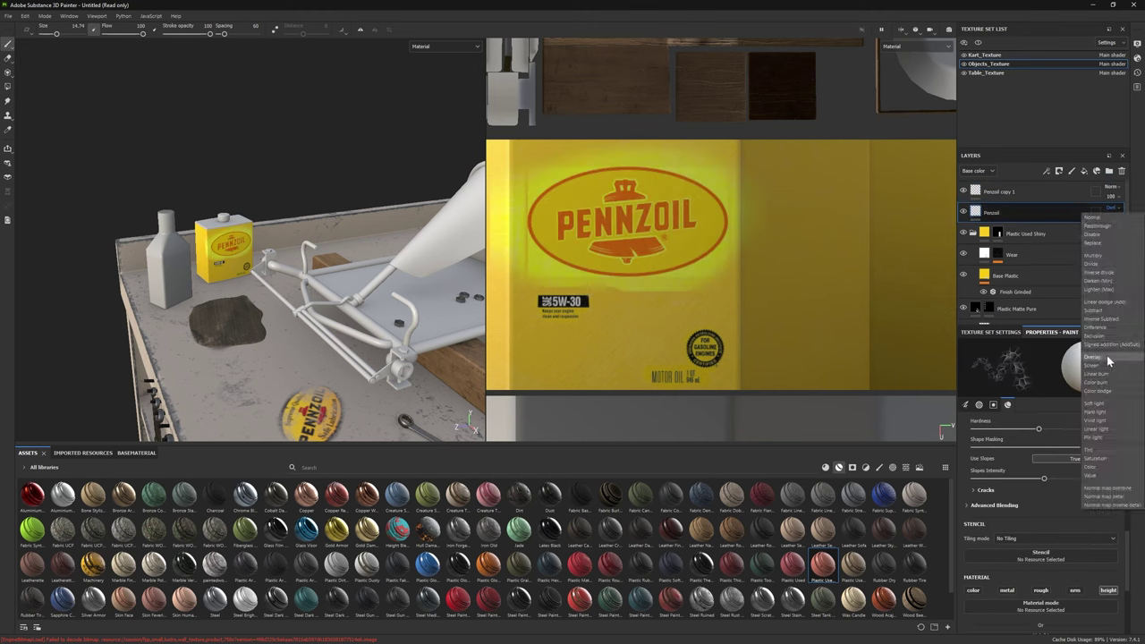
click(1102, 284)
key(2)
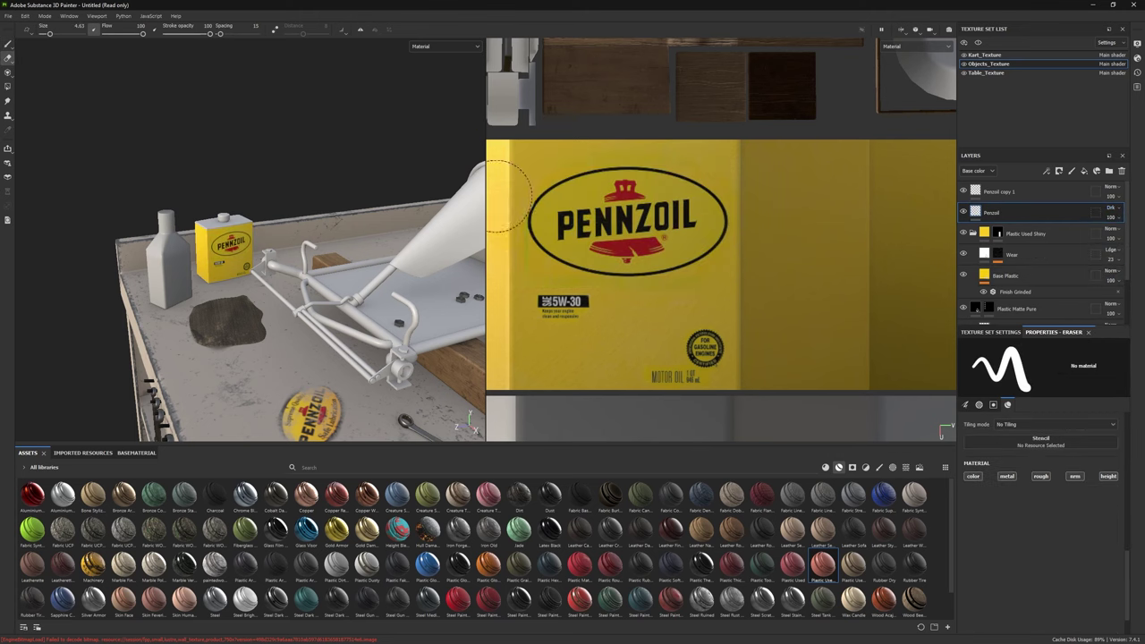
ctrl+right_drag(590, 224, 519, 265)
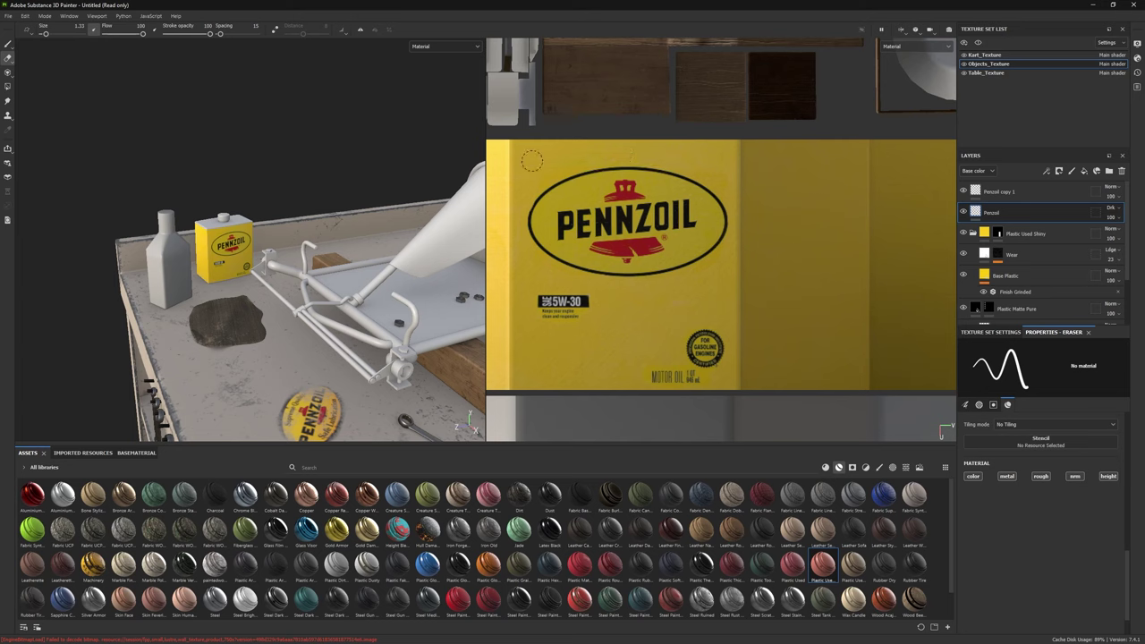
Step: Compare Multiply and Normal blending on the logo before settling on Darken
click(1110, 207)
click(1102, 293)
click(1109, 207)
click(1095, 258)
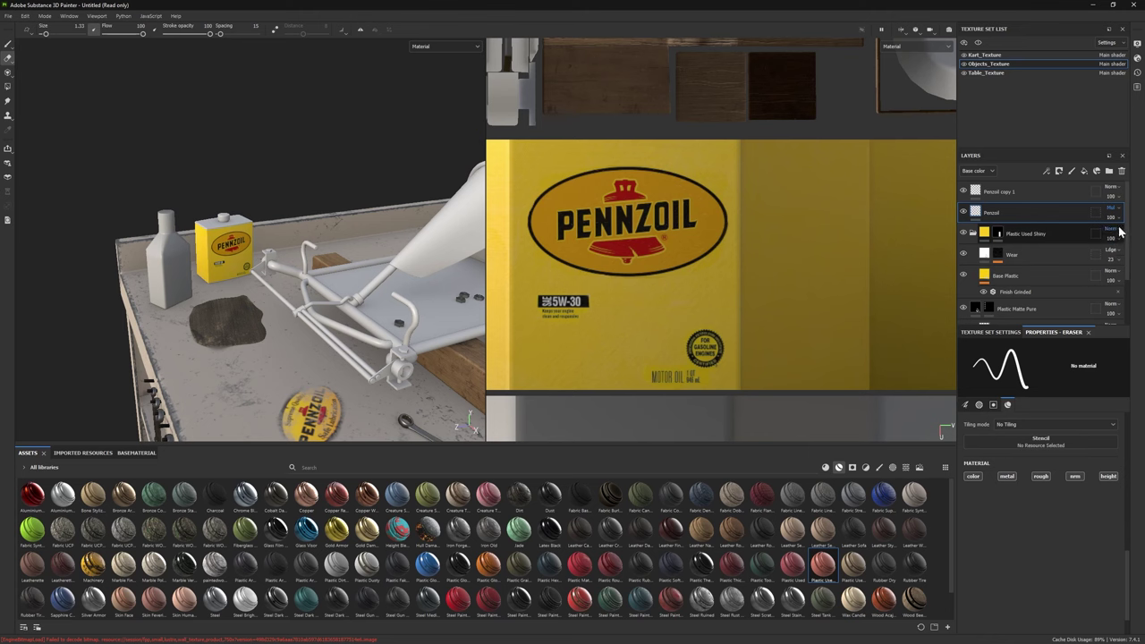
click(1110, 208)
click(1093, 217)
click(1113, 209)
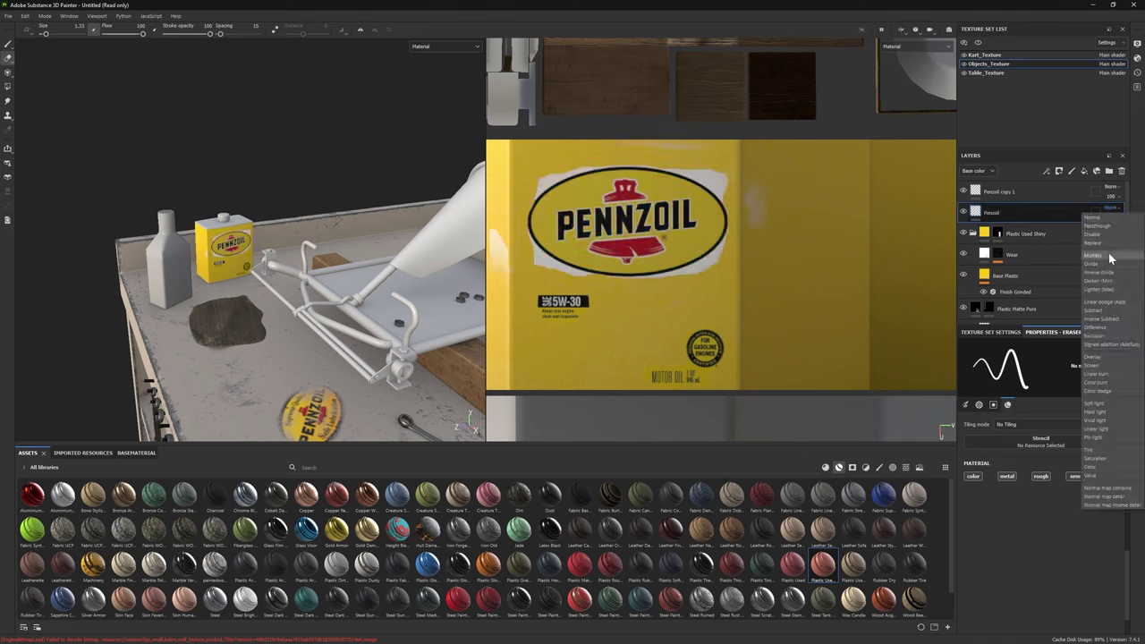
click(1112, 271)
click(1110, 208)
click(1109, 280)
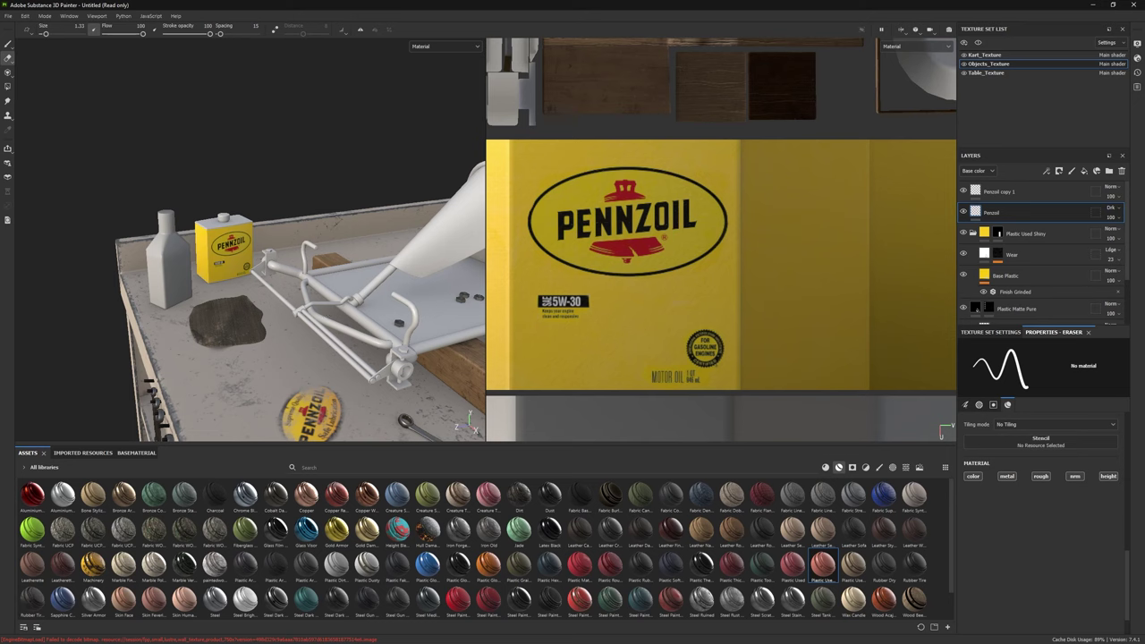
Step: Add a black-masked Plastic Matte Pure layer and stamp the Barcode alpha onto the box
click(891, 467)
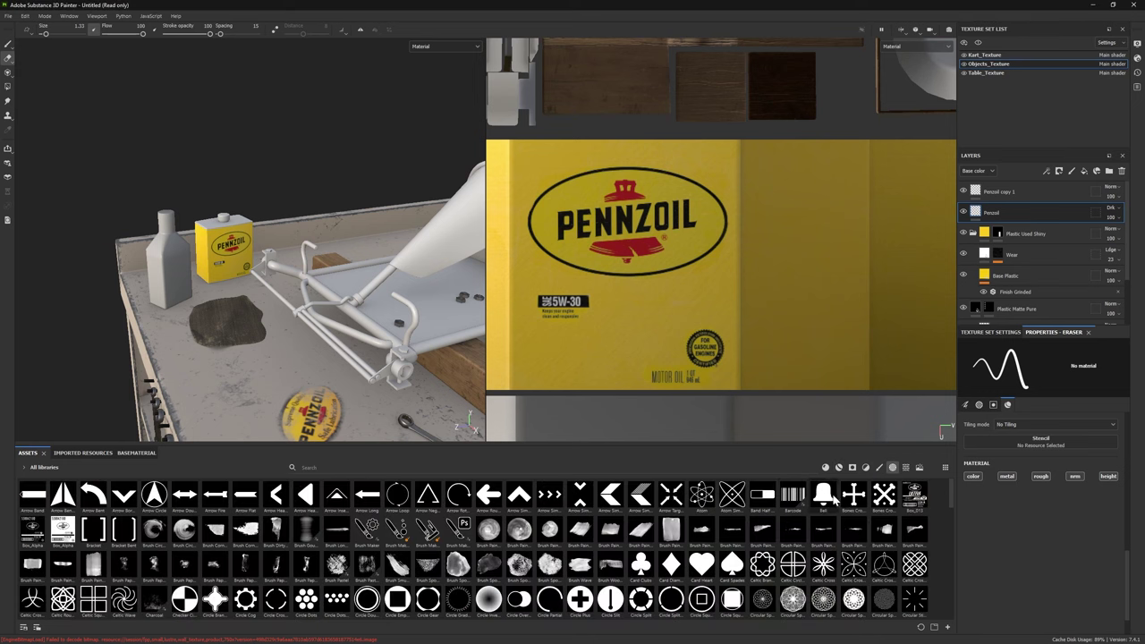
click(824, 466)
drag(641, 531, 1022, 190)
key(1)
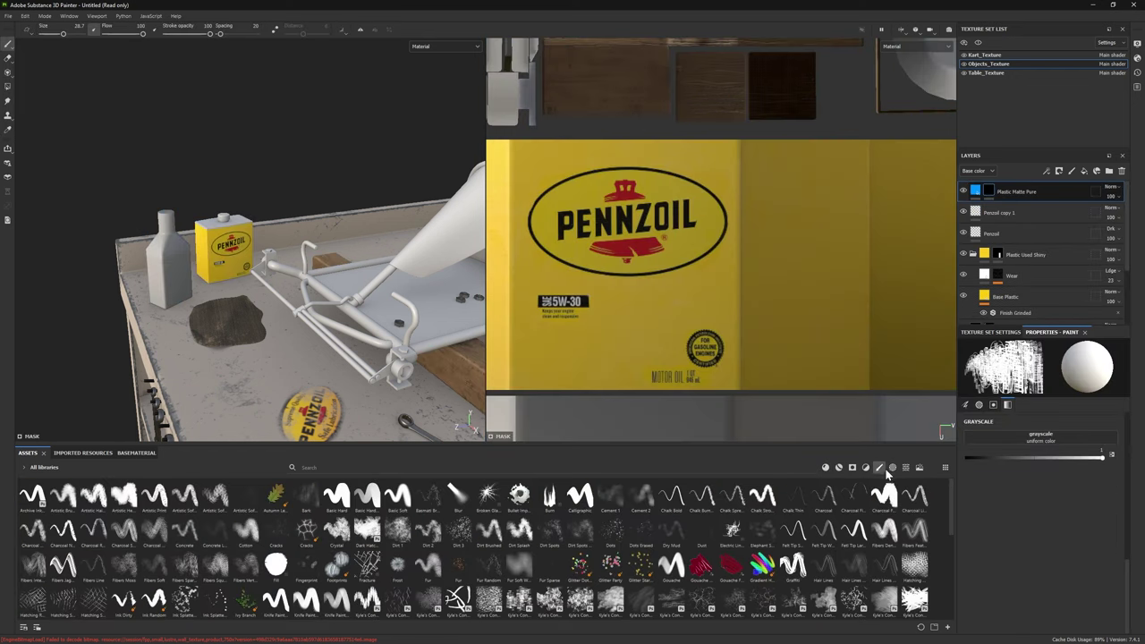
key(f)
scroll(684, 338, down, 2)
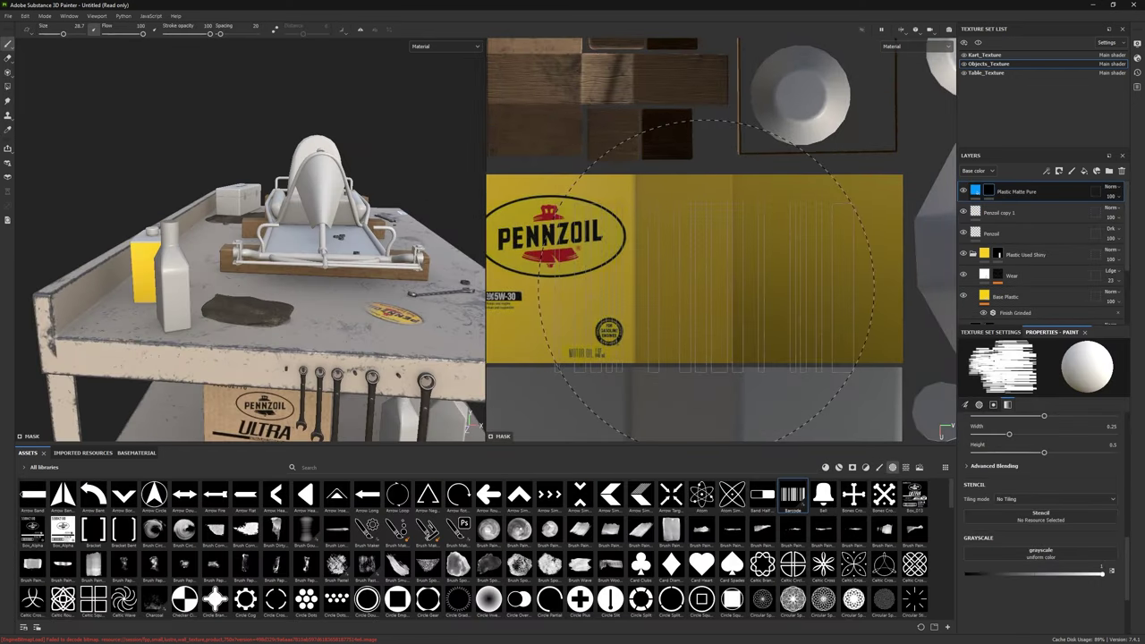
click(684, 338)
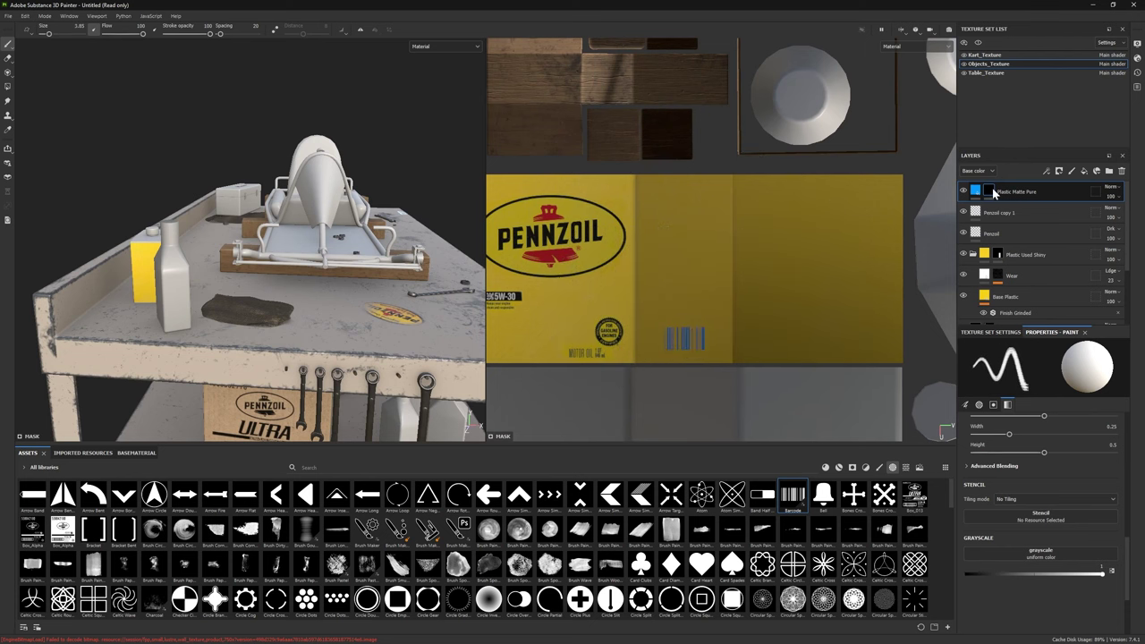
middle_drag(657, 313, 881, 310)
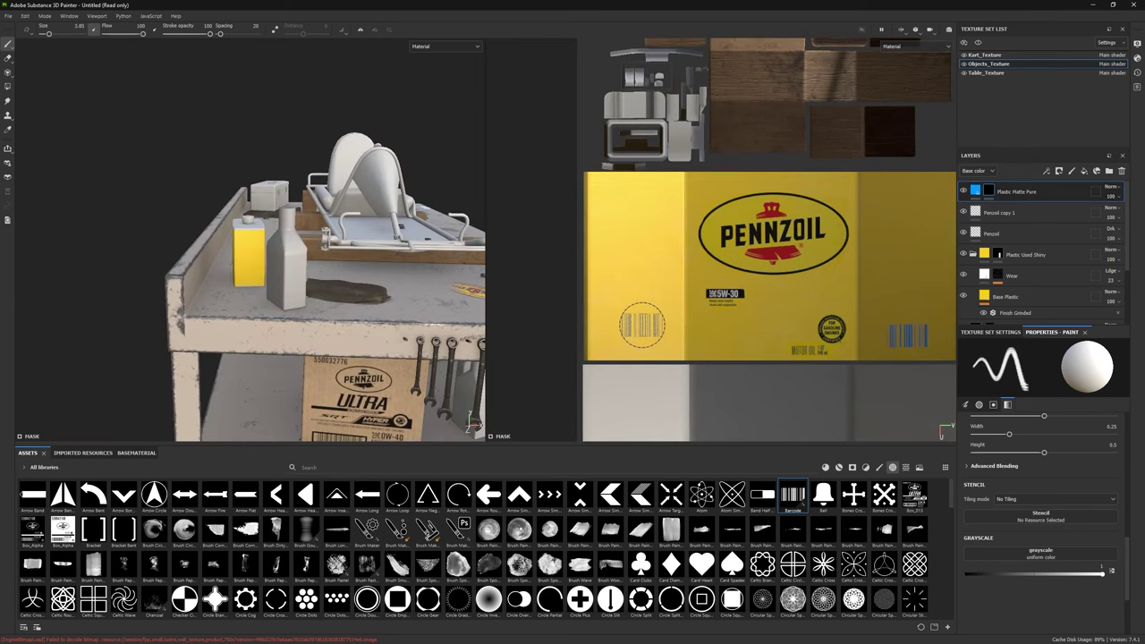
Step: Make the barcode layer's base colour black and add an empty paint layer
click(975, 190)
click(1019, 544)
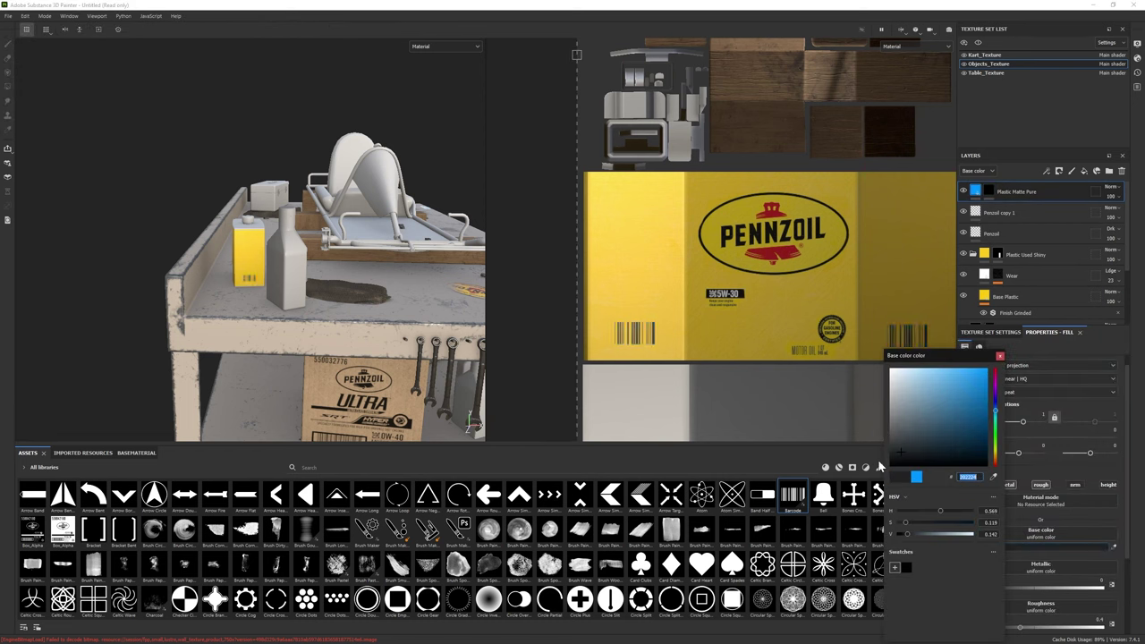
click(894, 451)
alt+drag(268, 286, 341, 301)
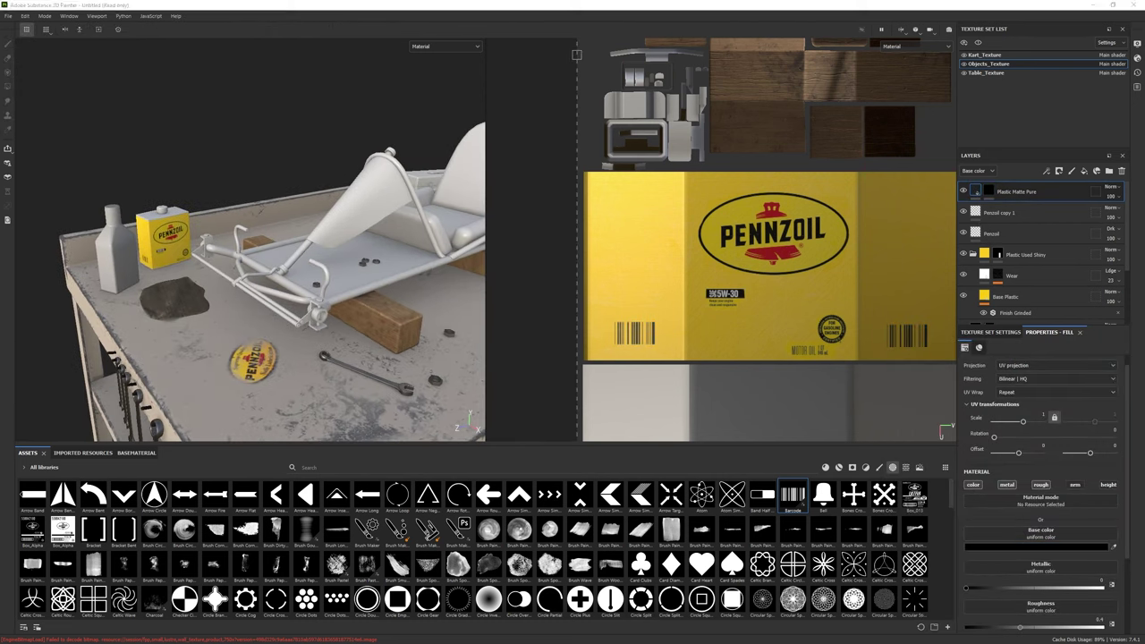
click(1071, 169)
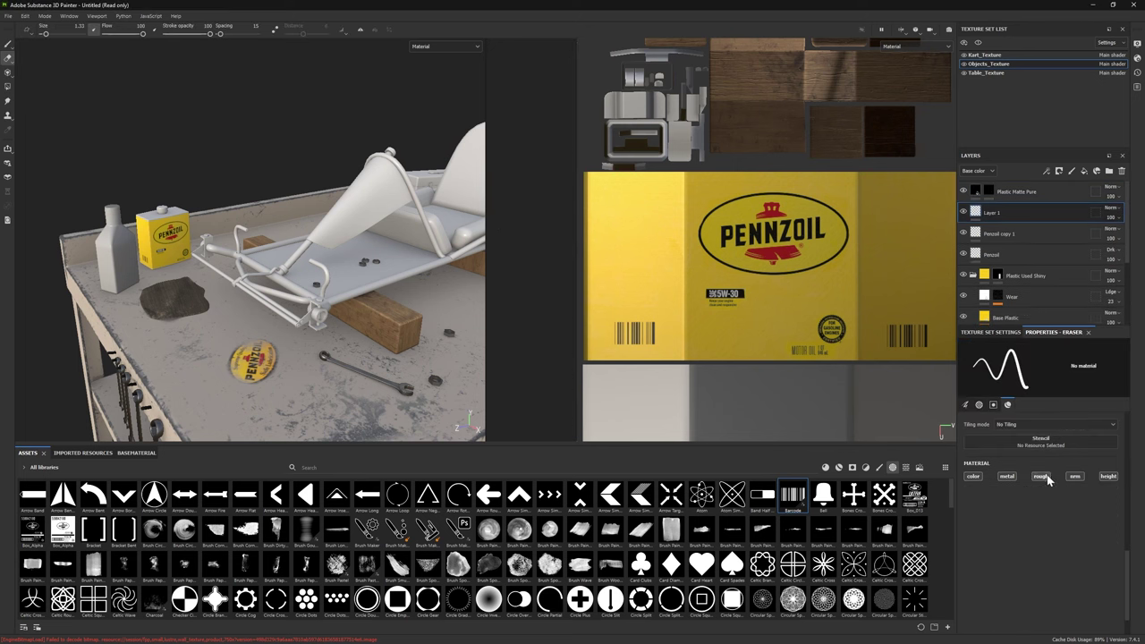
Step: Import the back-label jpg as a texture and use backoilpenz as the projection base colour
key(3)
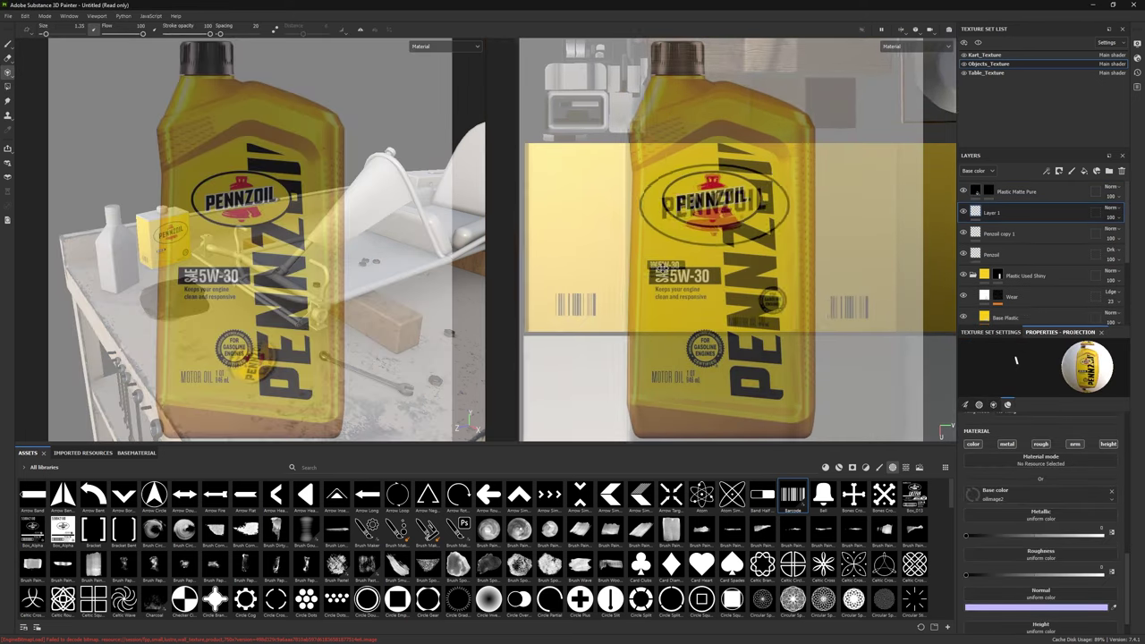
click(688, 232)
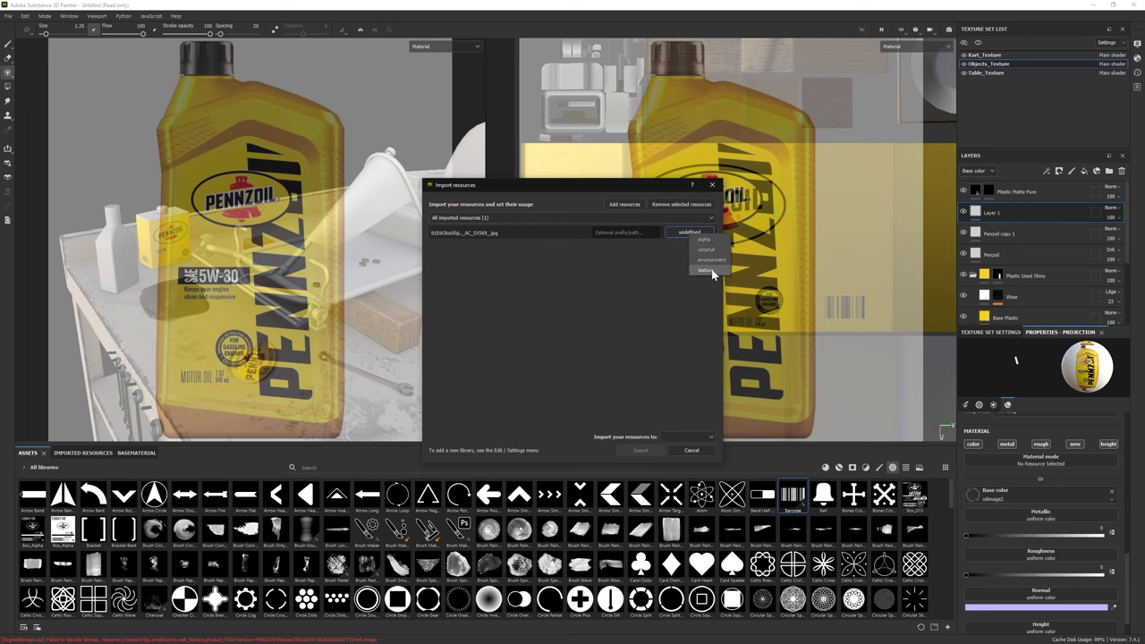
click(705, 269)
click(640, 449)
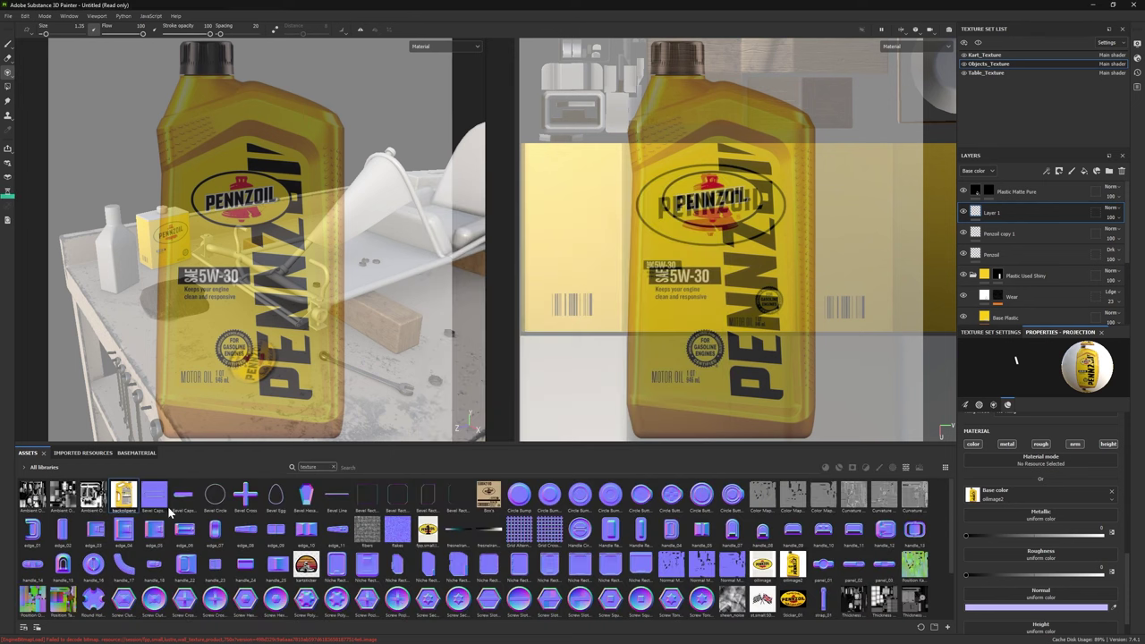
drag(1002, 501, 992, 497)
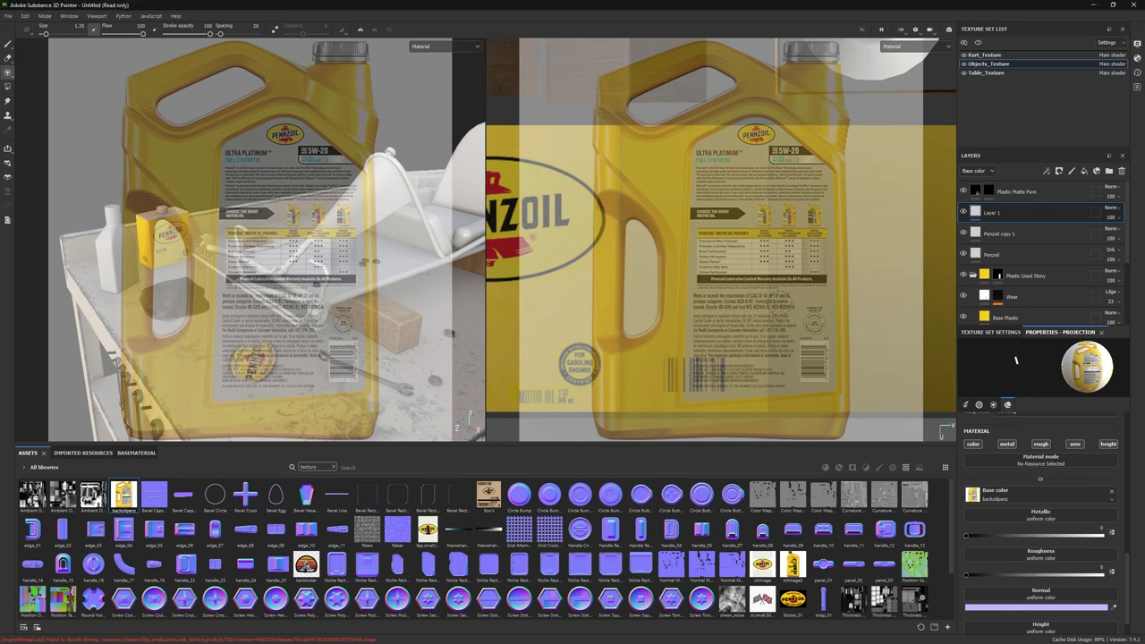
Step: Position and scale the back label over the box side and paint it on
drag(779, 303, 817, 342)
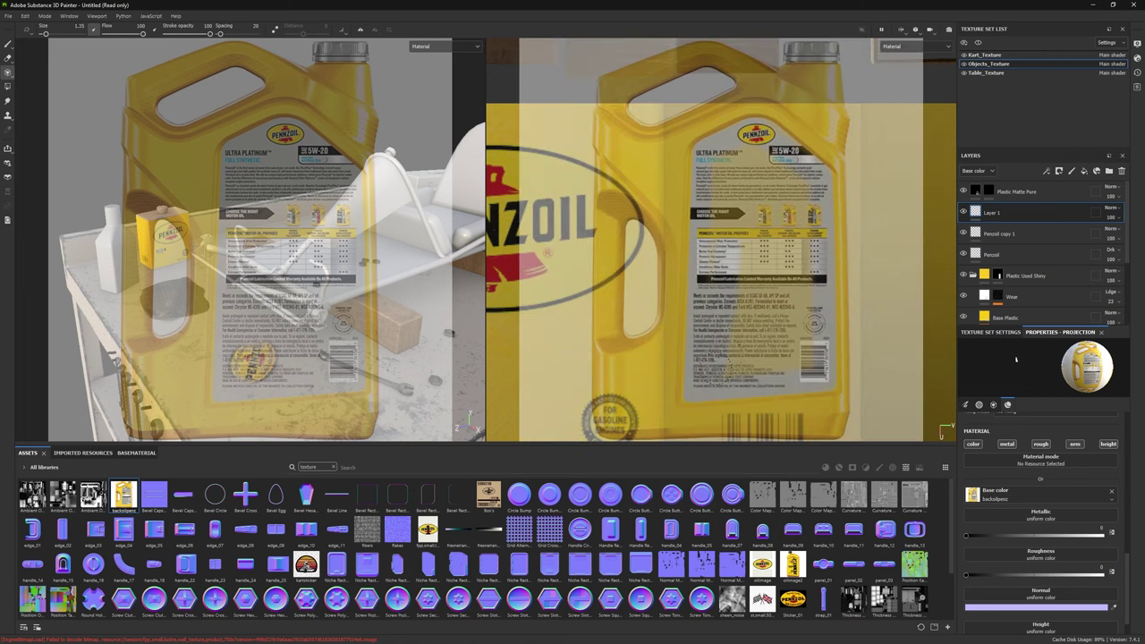
key(bracketright)
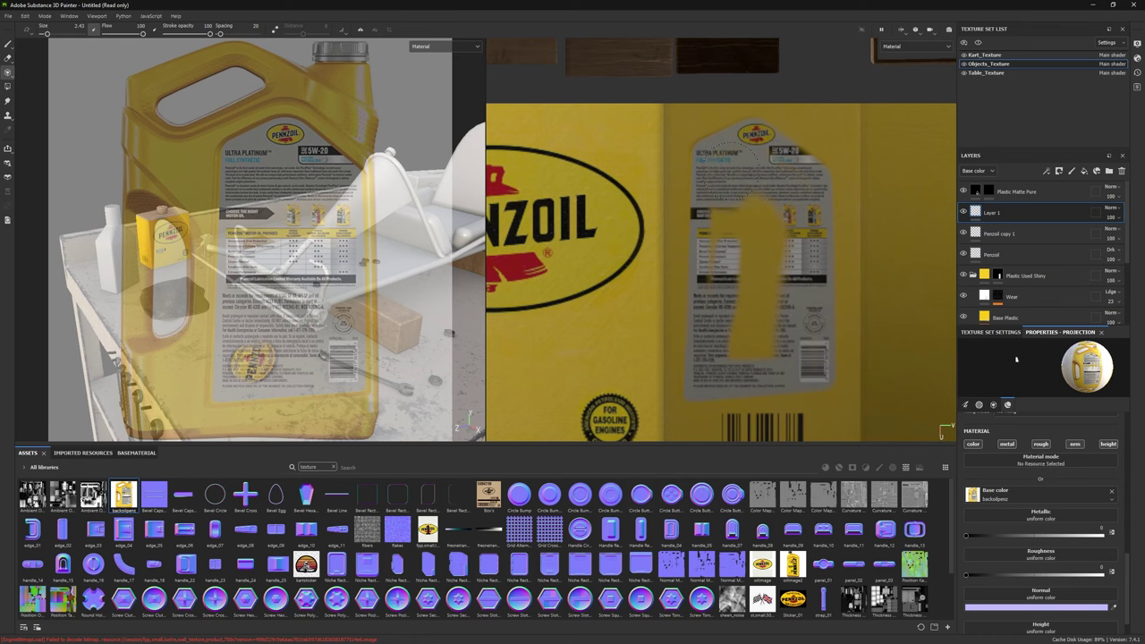
key(1)
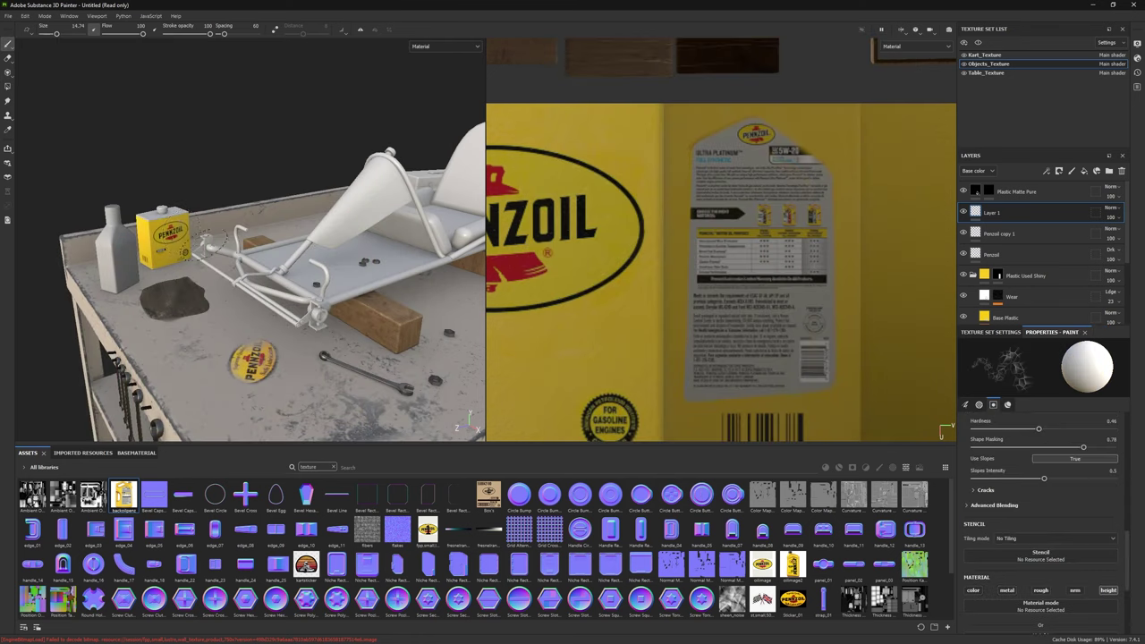
alt+drag(209, 237, 133, 235)
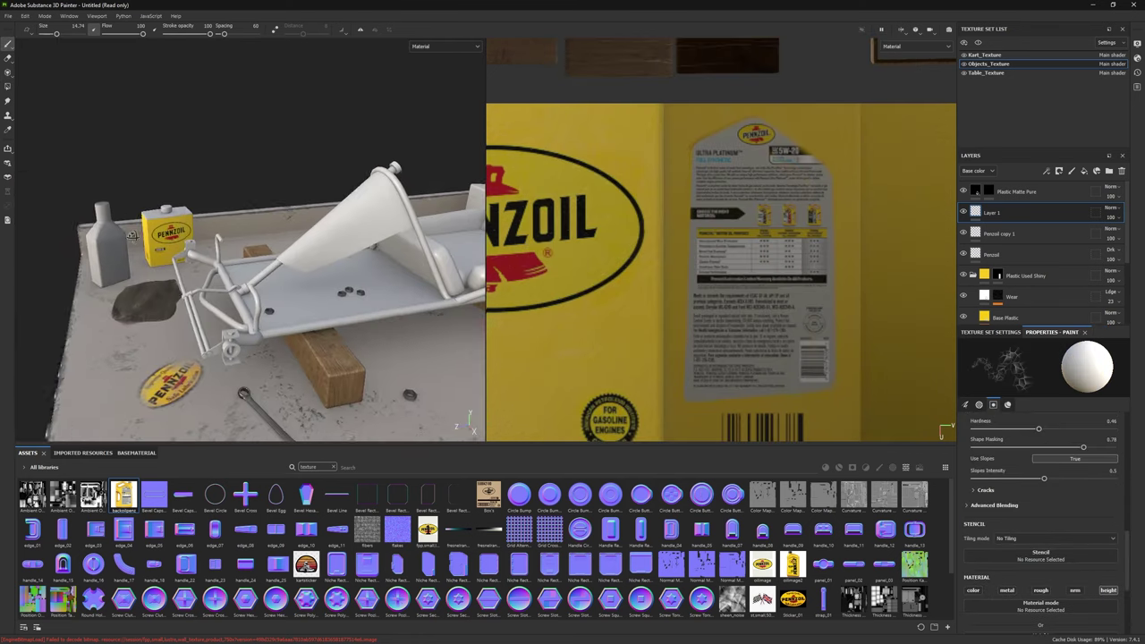
scroll(131, 235, down, 5)
click(7, 72)
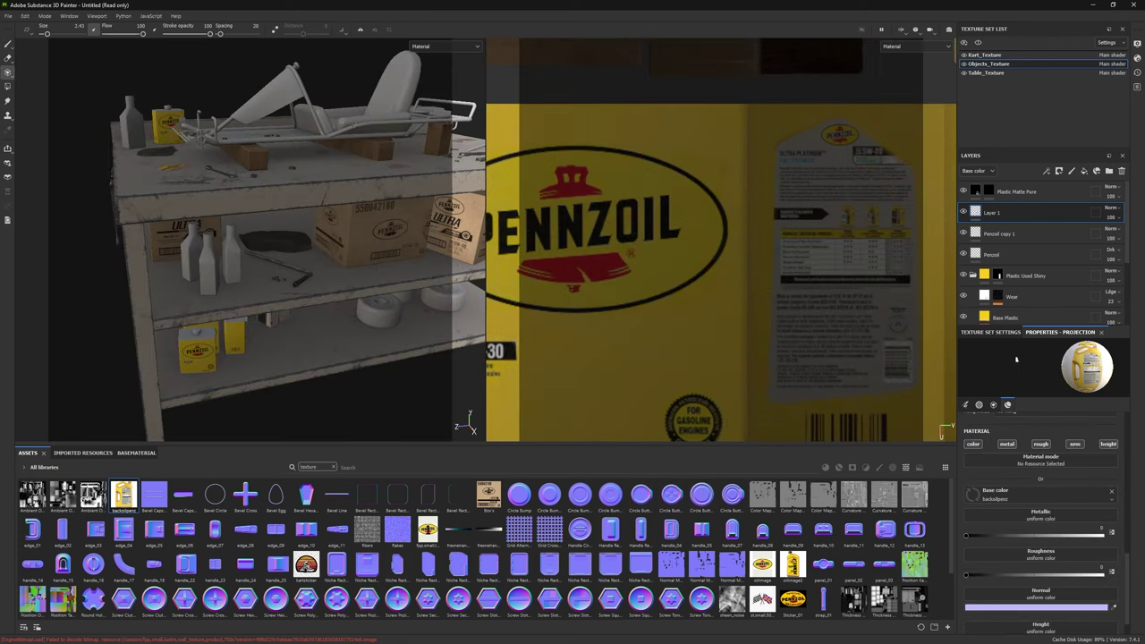
middle_drag(880, 284, 805, 284)
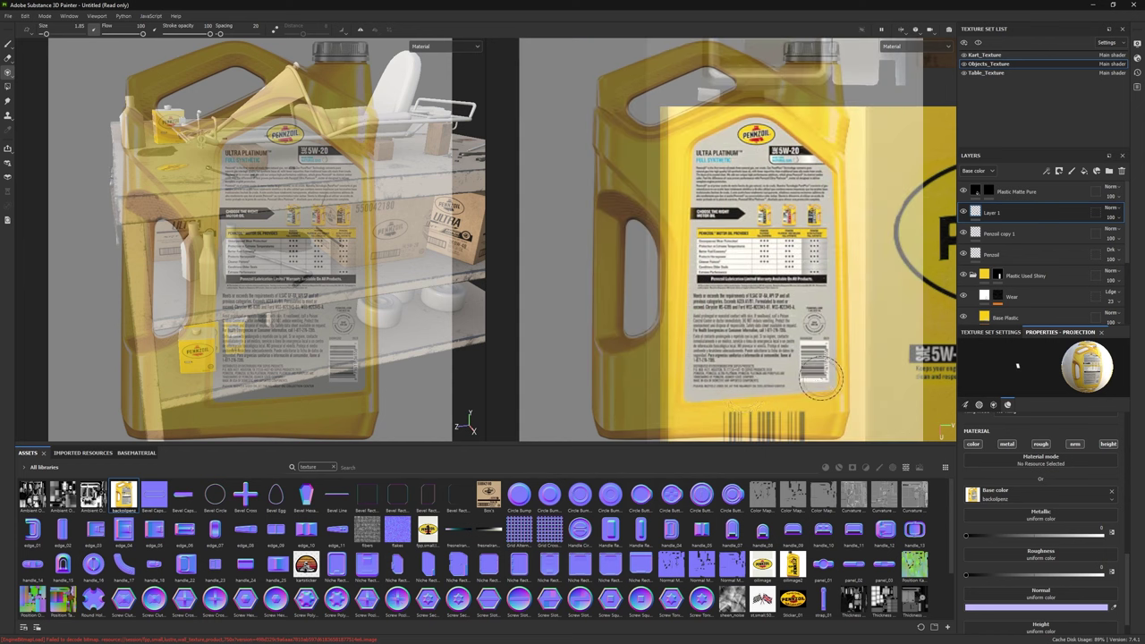
key(1)
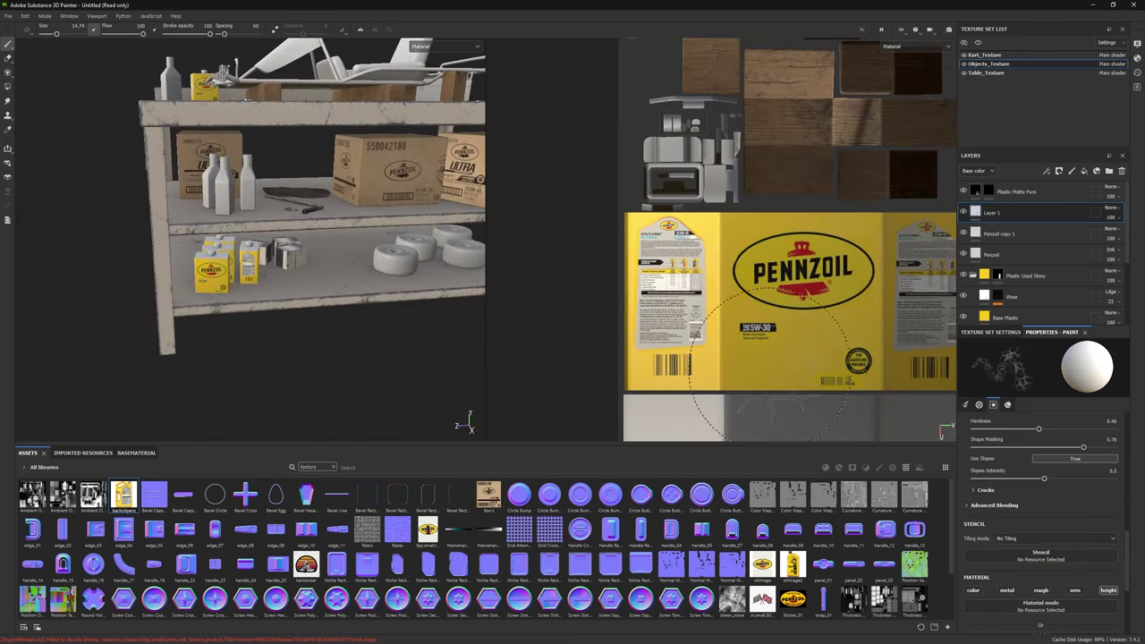
Step: Add a Silver Armor material layer with a black mask, set to fill by UV chunk
click(1020, 191)
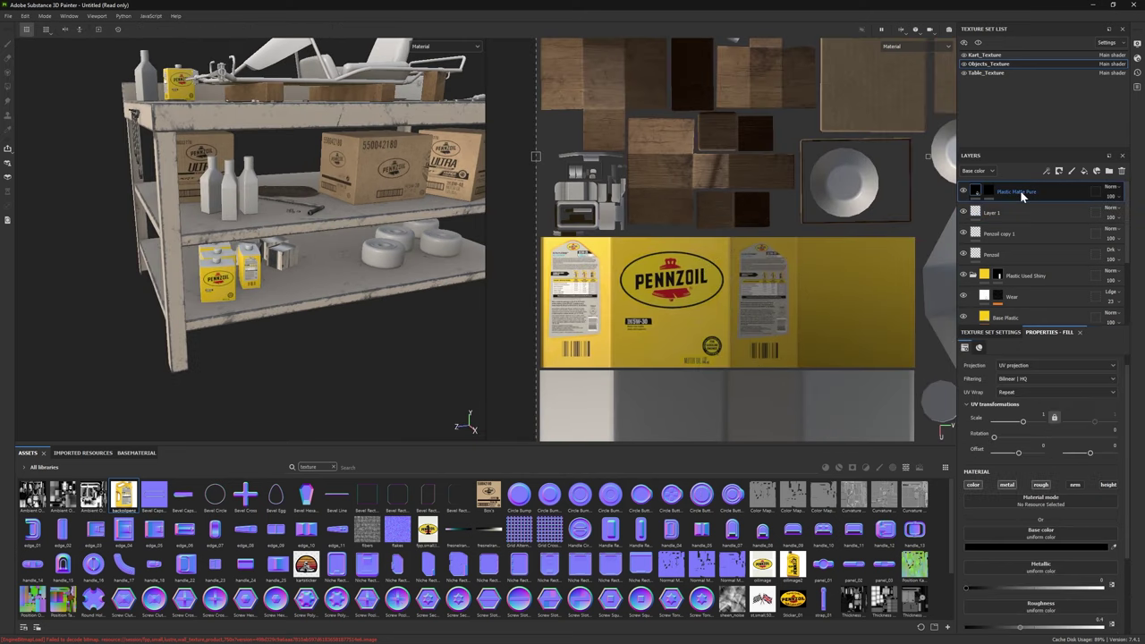
click(333, 467)
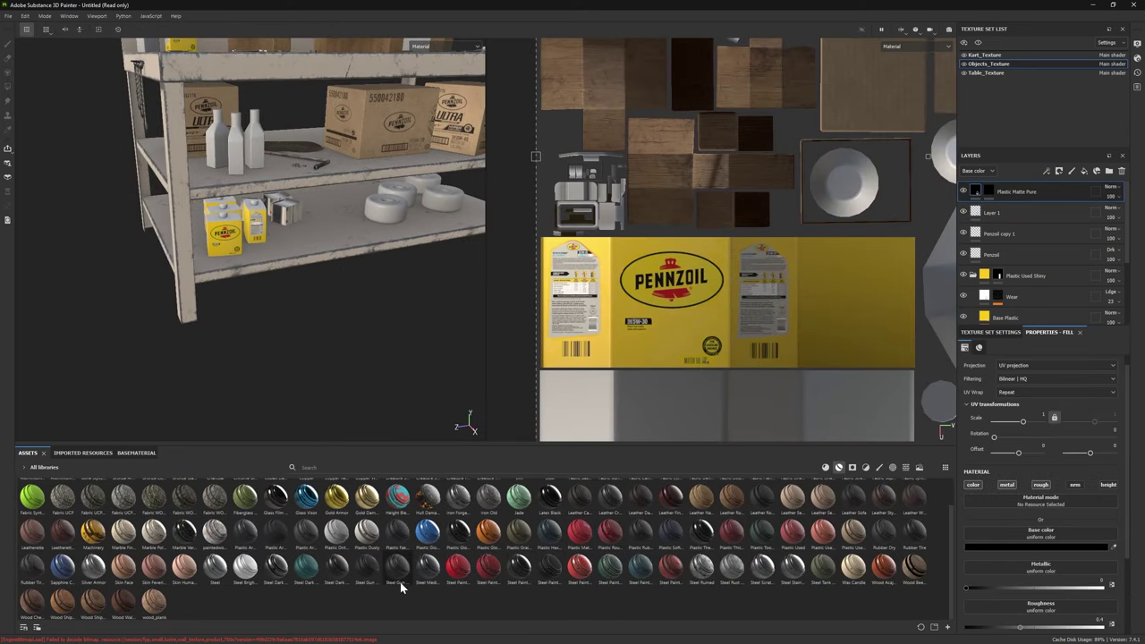
drag(93, 565, 1015, 188)
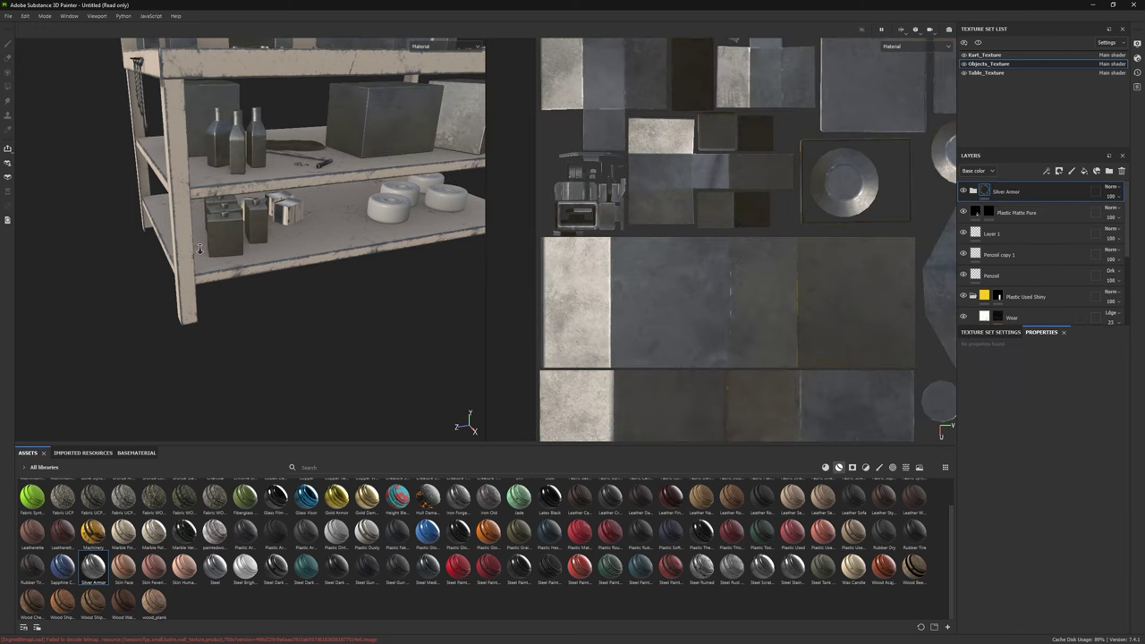
right_click(1019, 191)
click(1089, 211)
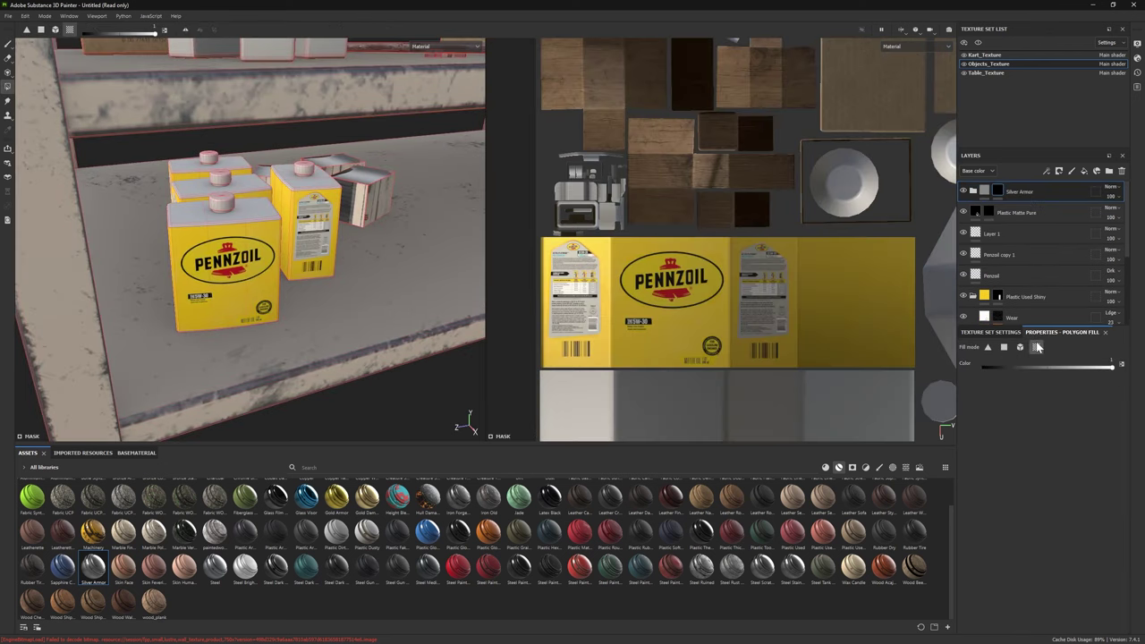
click(1037, 349)
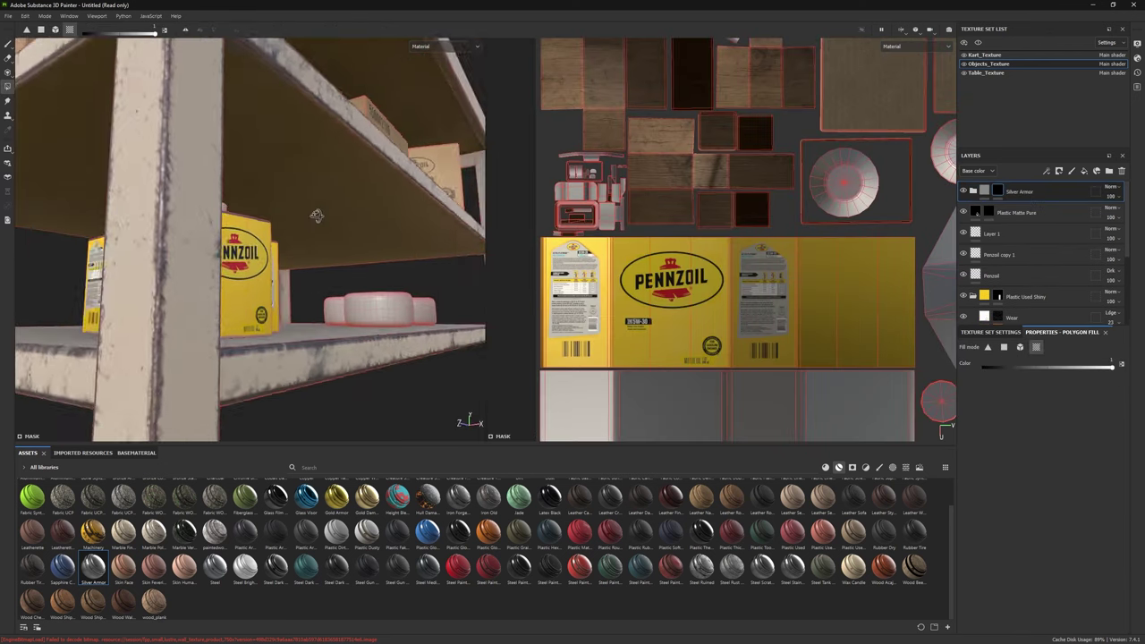
Step: Add a Steel Stained material layer above it with a black mask and Polygon Fill mode
alt+drag(19, 59, 274, 252)
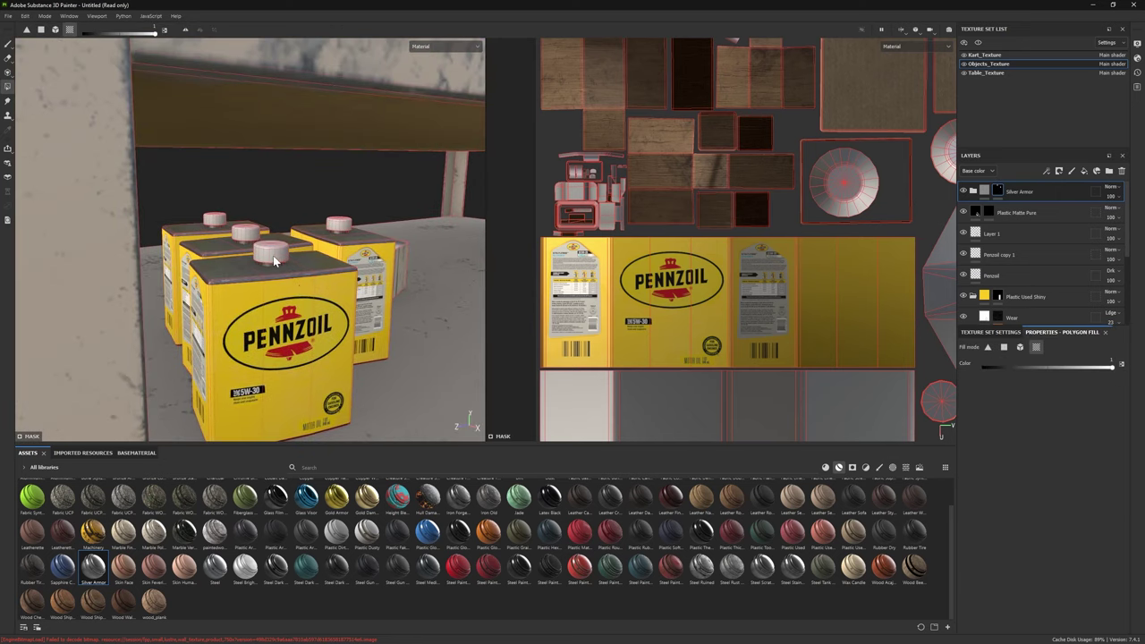
key(1)
scroll(369, 337, down, 5)
alt+drag(370, 337, 388, 367)
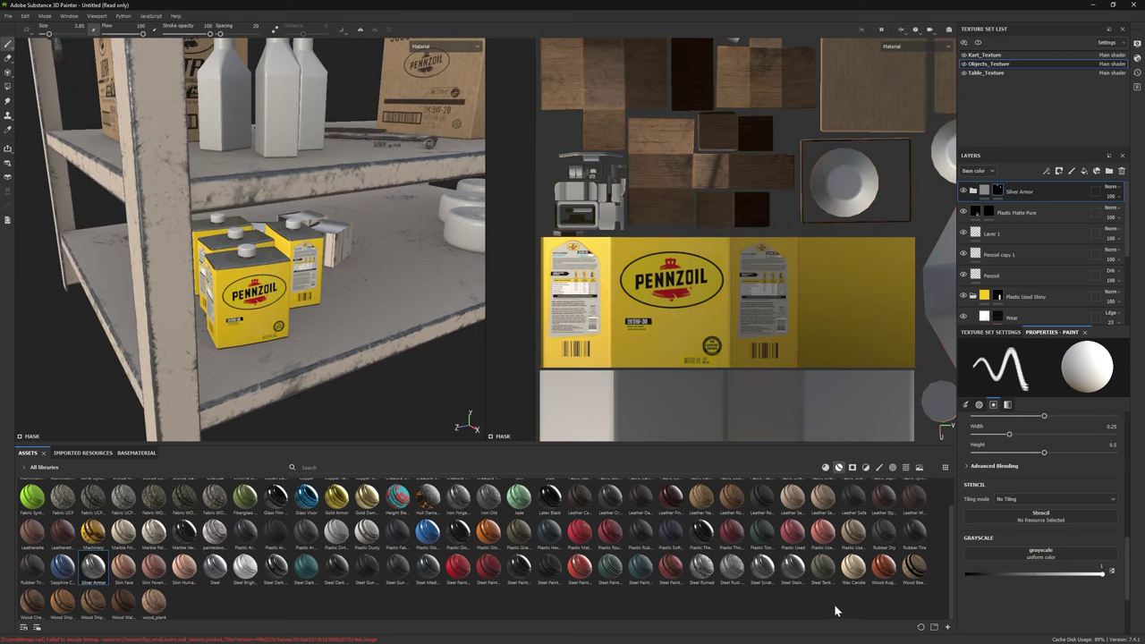
drag(787, 564, 1024, 190)
right_click(1020, 190)
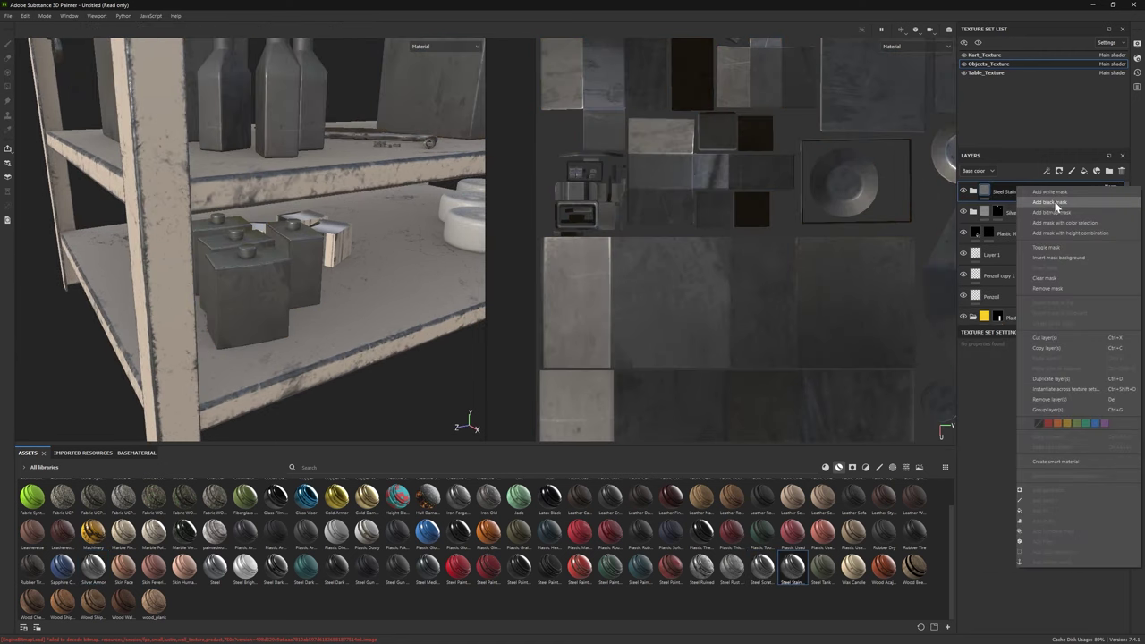
click(1041, 198)
click(7, 87)
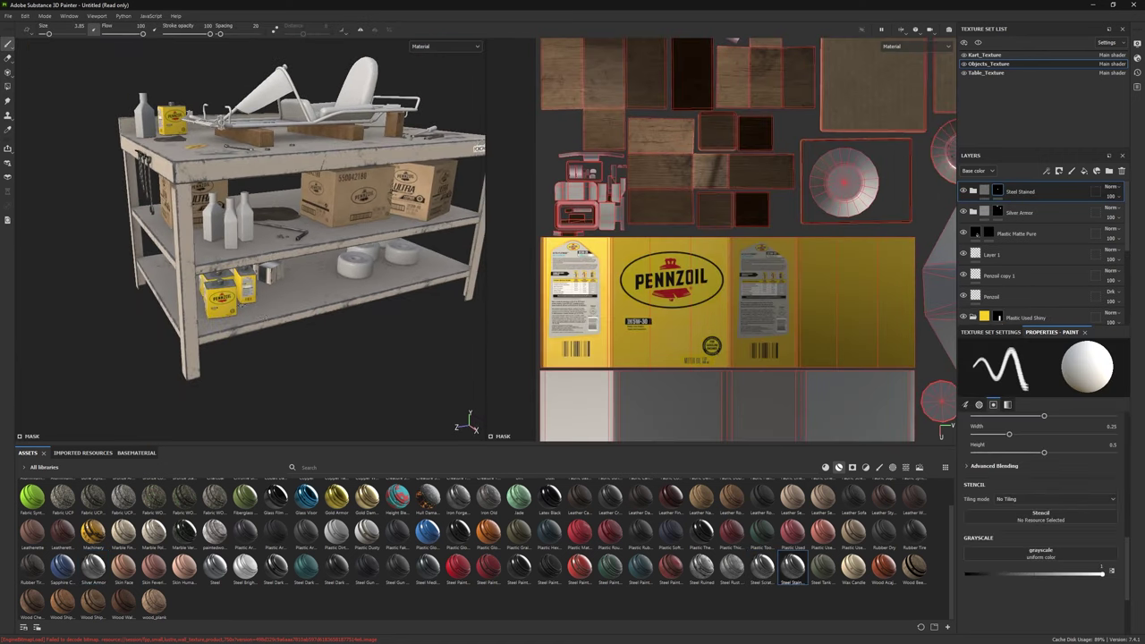
Step: Nudge the Steel Stained Base fill colour to a slightly darker grey
scroll(1010, 251, down, 2)
click(1024, 291)
click(1032, 545)
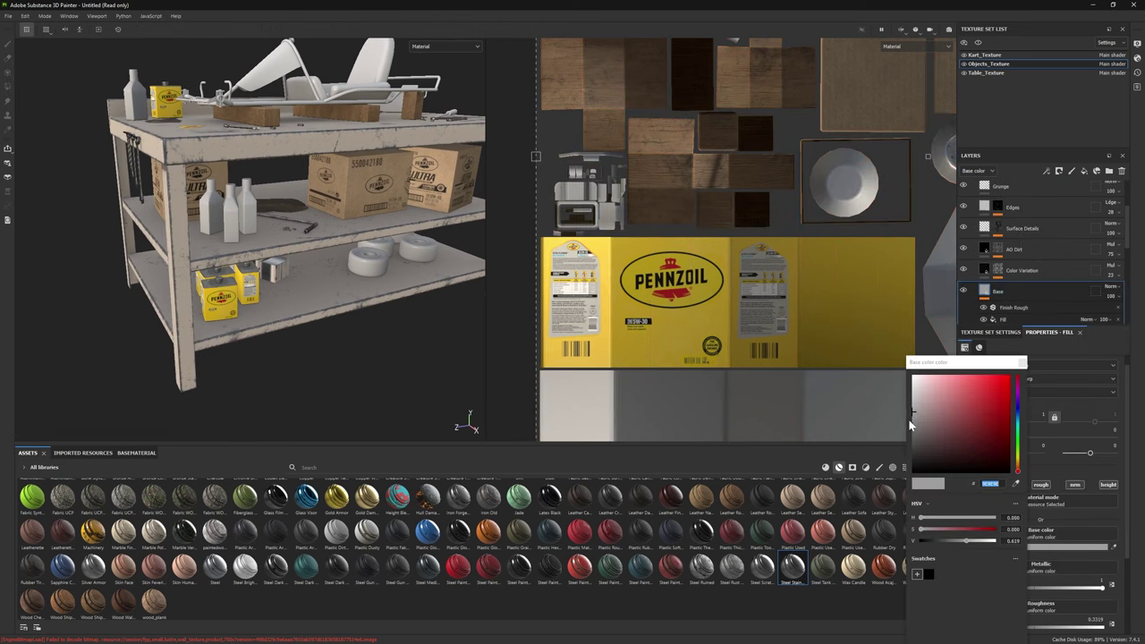
drag(910, 427, 912, 418)
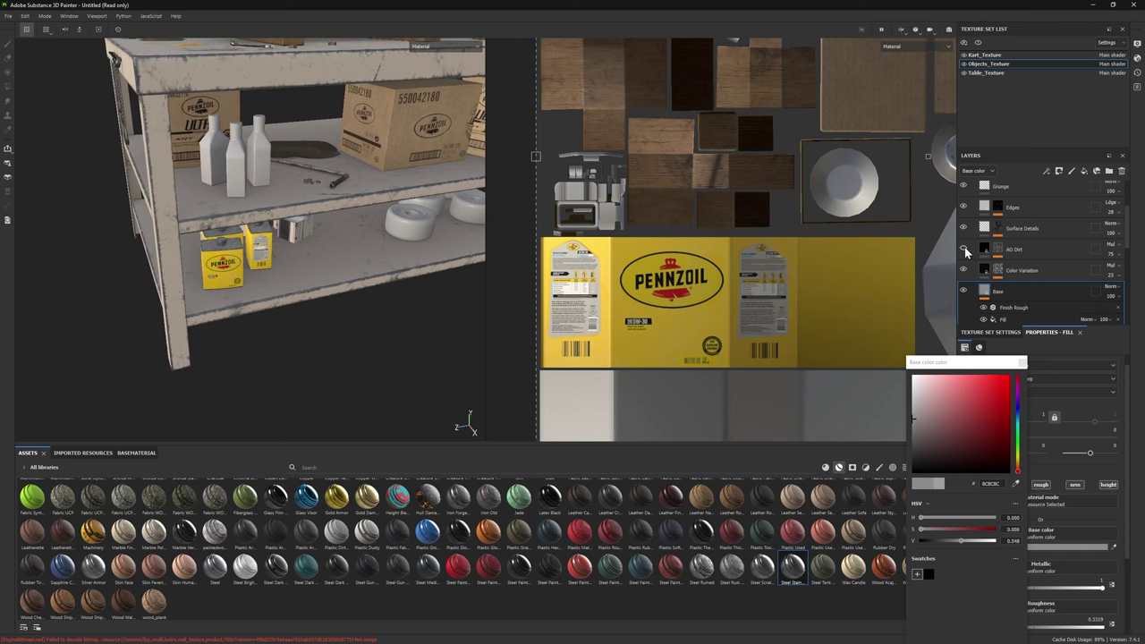
drag(914, 426, 912, 430)
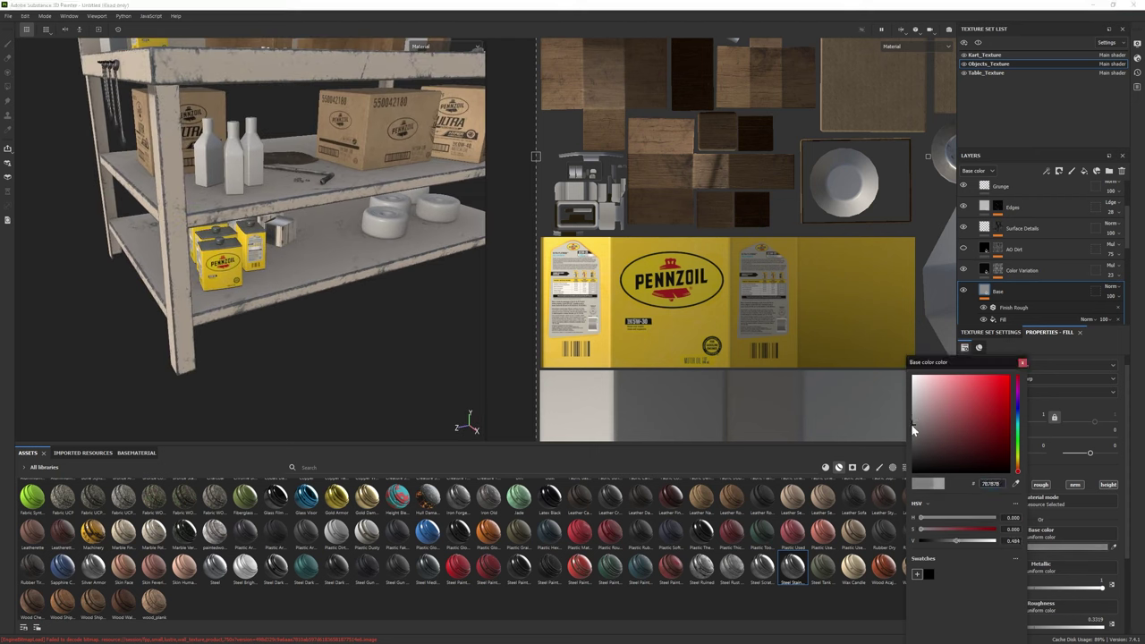
click(1024, 364)
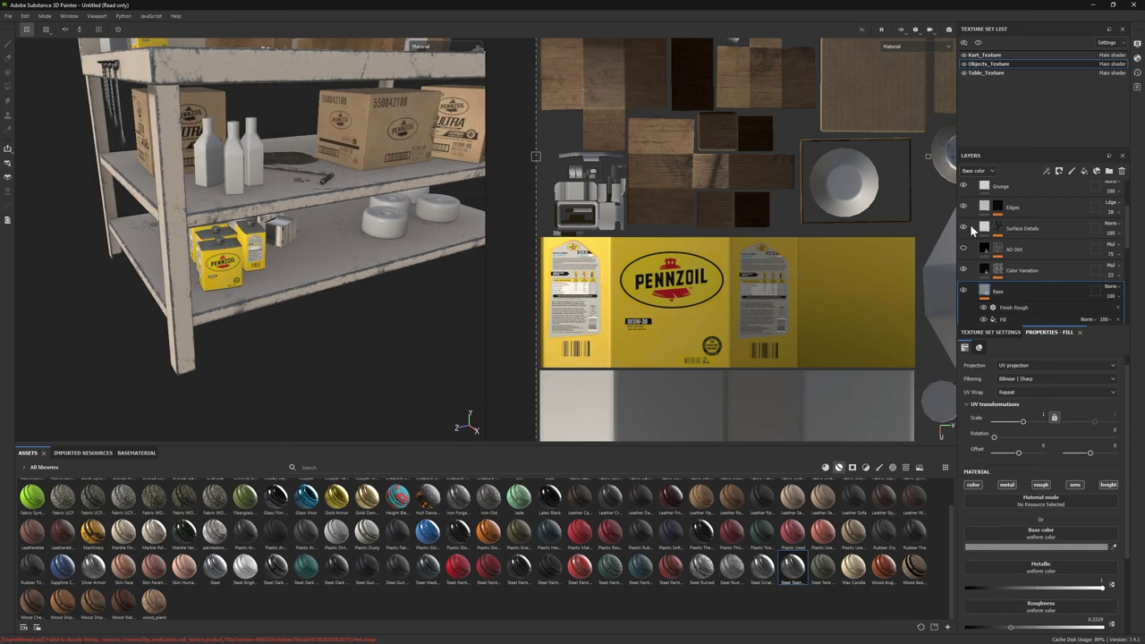
Step: Expand the Steel Stained folder's layers and orbit out to see the whole shelf
scroll(963, 202, up, 1)
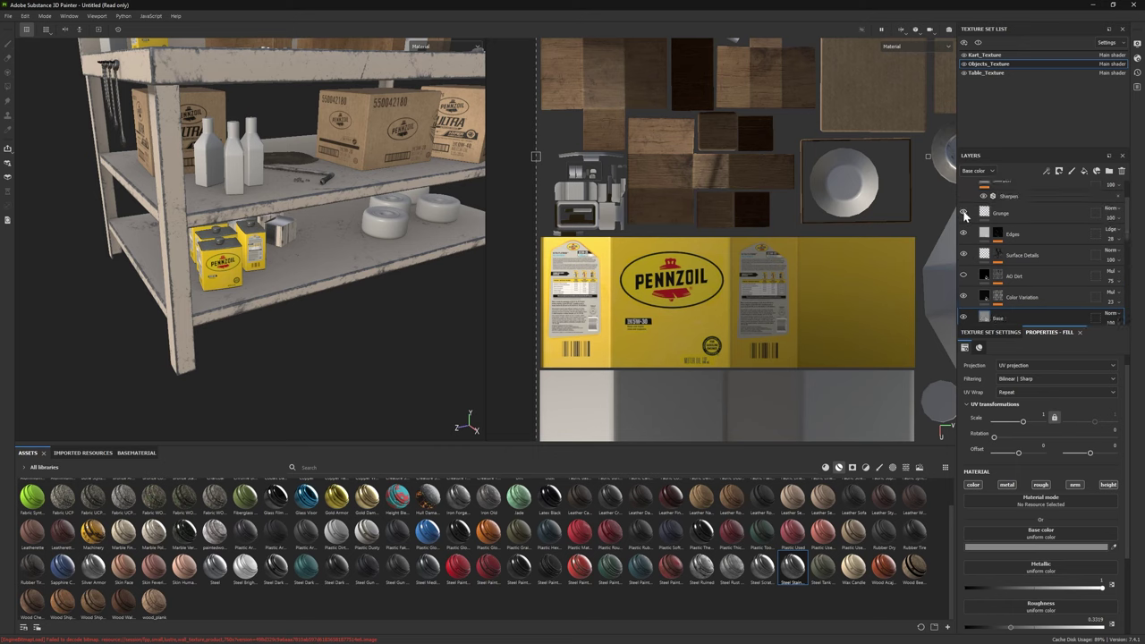
scroll(964, 215, up, 3)
click(984, 213)
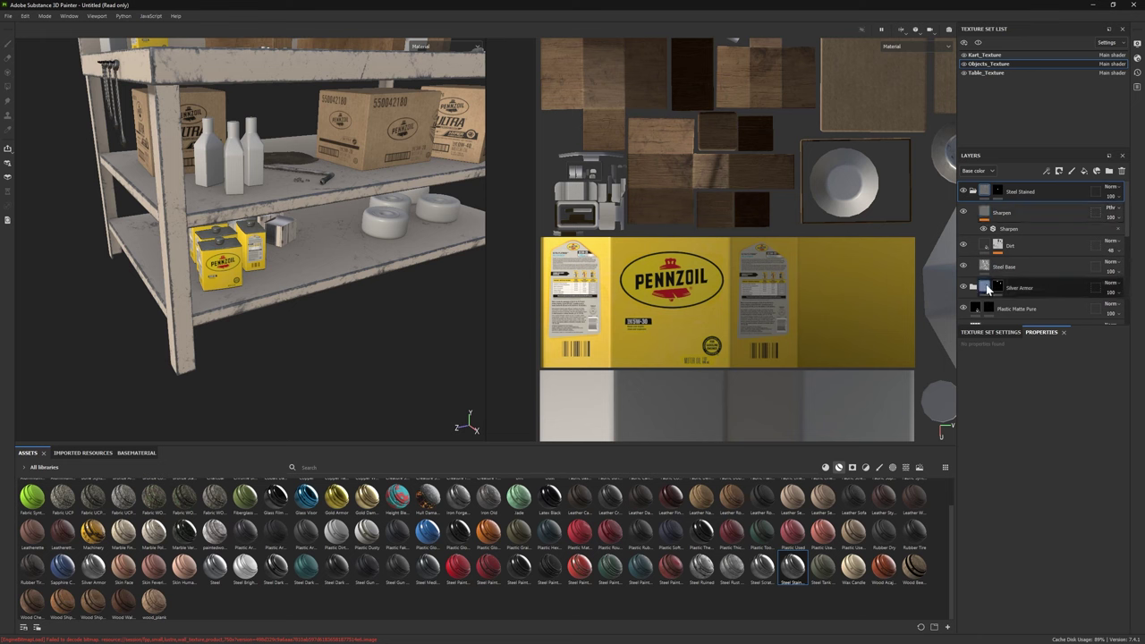
scroll(1011, 583, down, 2)
scroll(1020, 519, up, 3)
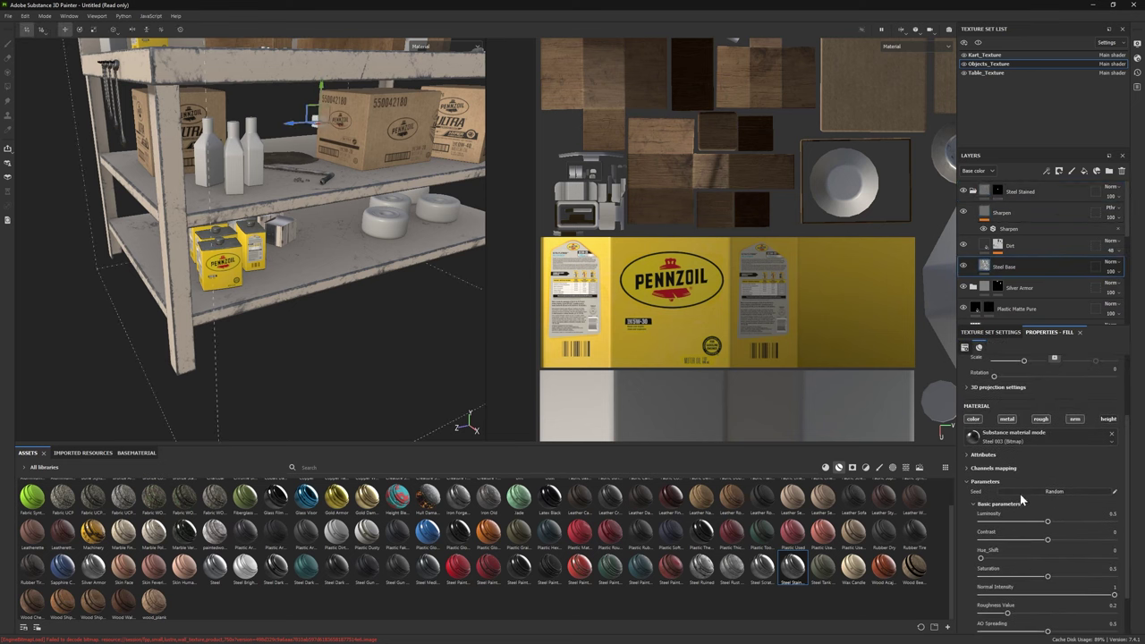
alt+drag(390, 341, 481, 312)
scroll(994, 231, down, 3)
Step: Darken the Steel Stained base colour further to a deeper grey, then show its roughness fill
click(983, 290)
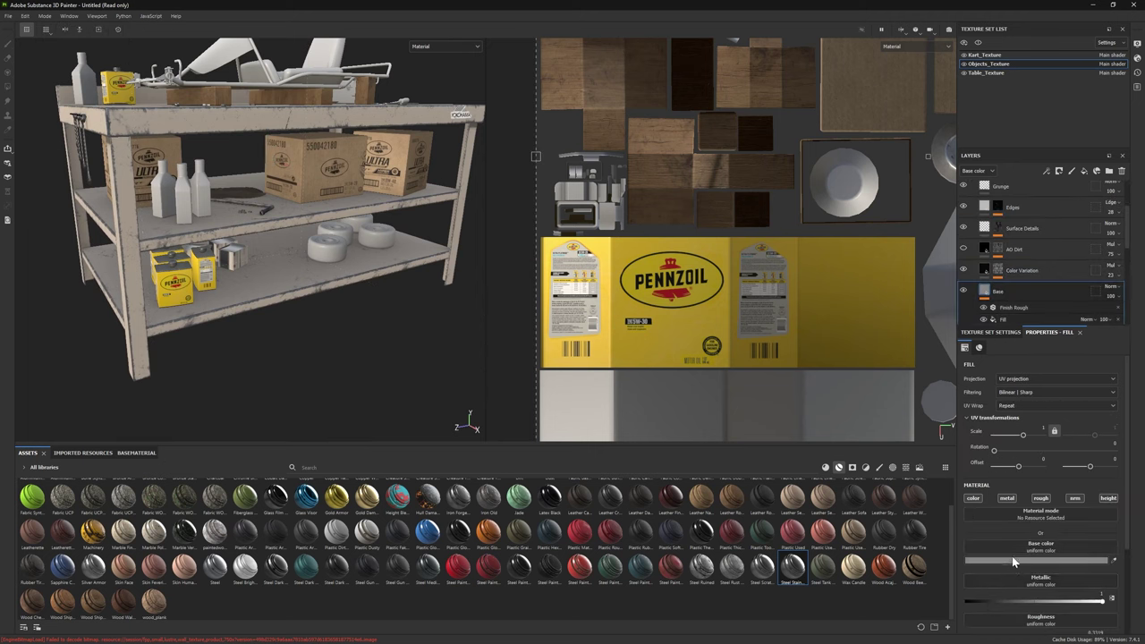
click(993, 517)
click(1022, 420)
alt+drag(313, 268, 7, 105)
click(1003, 318)
scroll(1028, 250, up, 3)
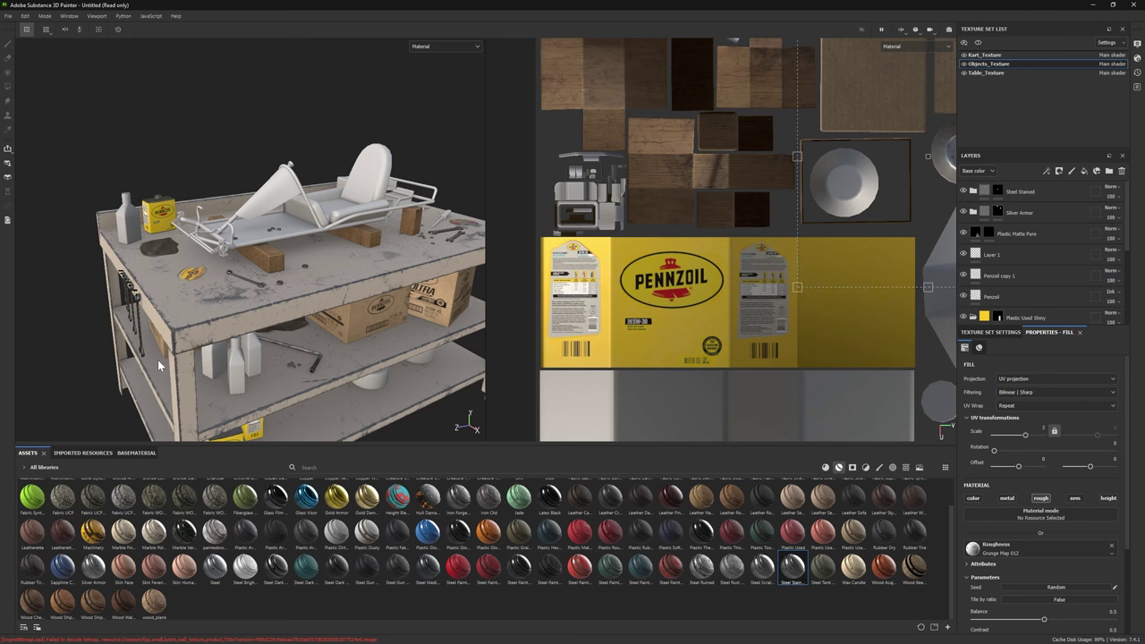
alt+drag(269, 295, 233, 279)
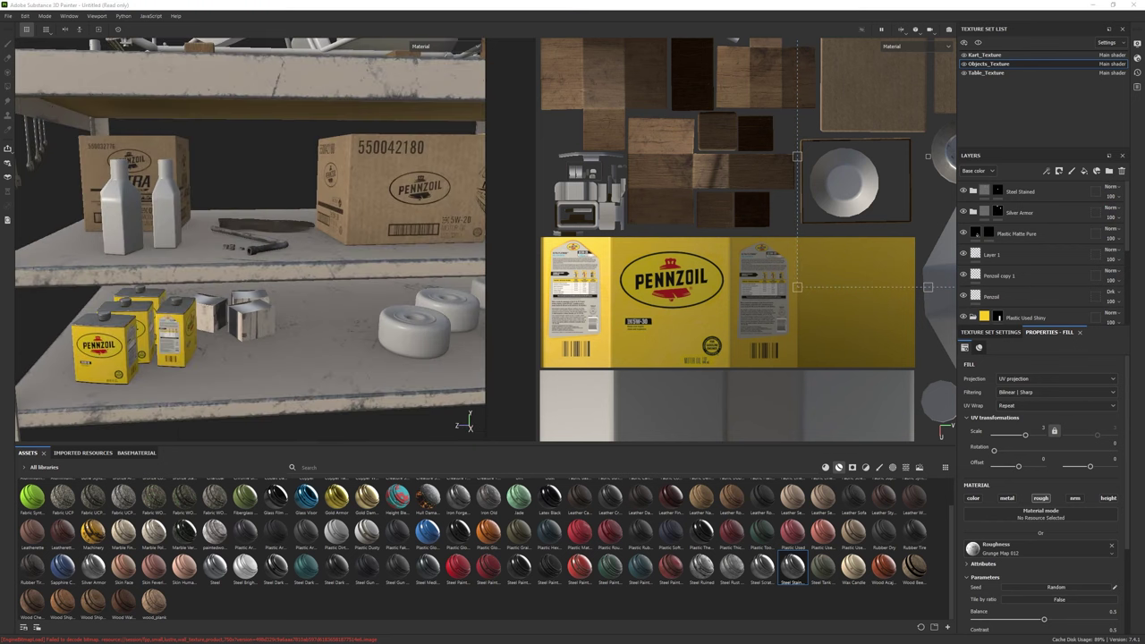
Step: Import the AMSOIL label image into the Assets shelf as a texture
drag(284, 528, 284, 527)
click(688, 231)
click(706, 242)
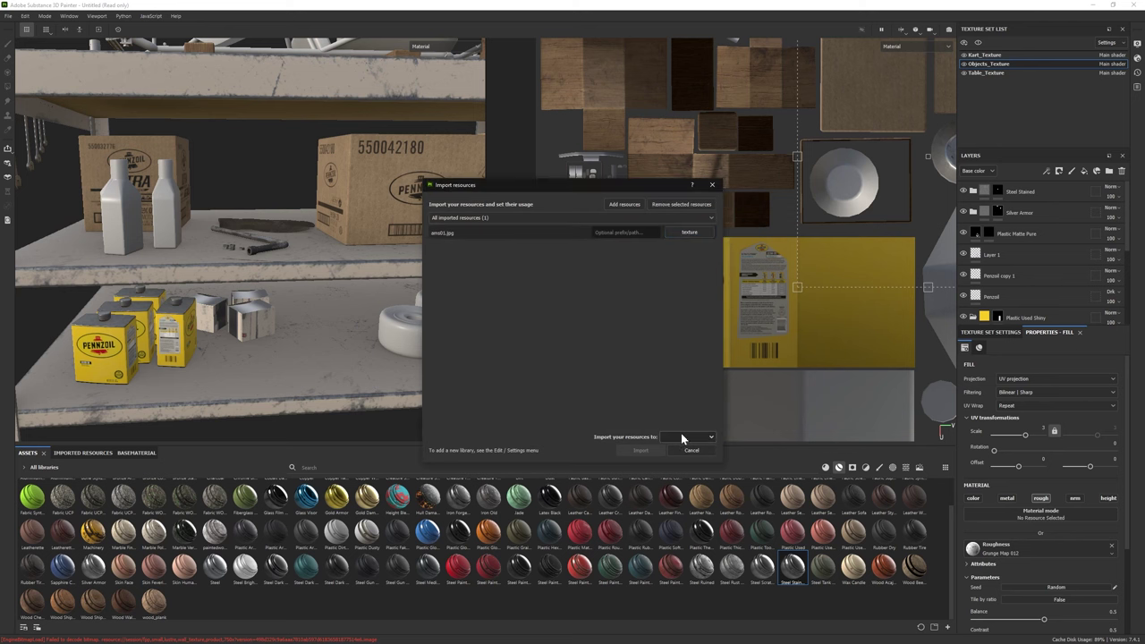
click(678, 457)
click(640, 449)
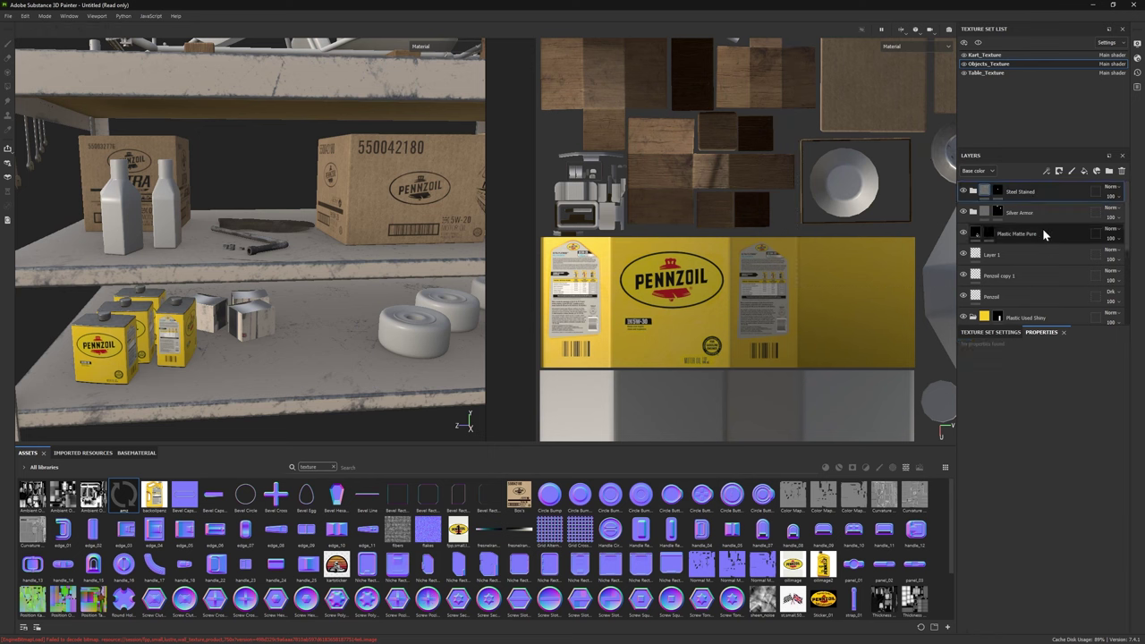
Step: On a new paint layer, project the AMSOIL Small-Engine label and logo onto the white bottle
click(1071, 170)
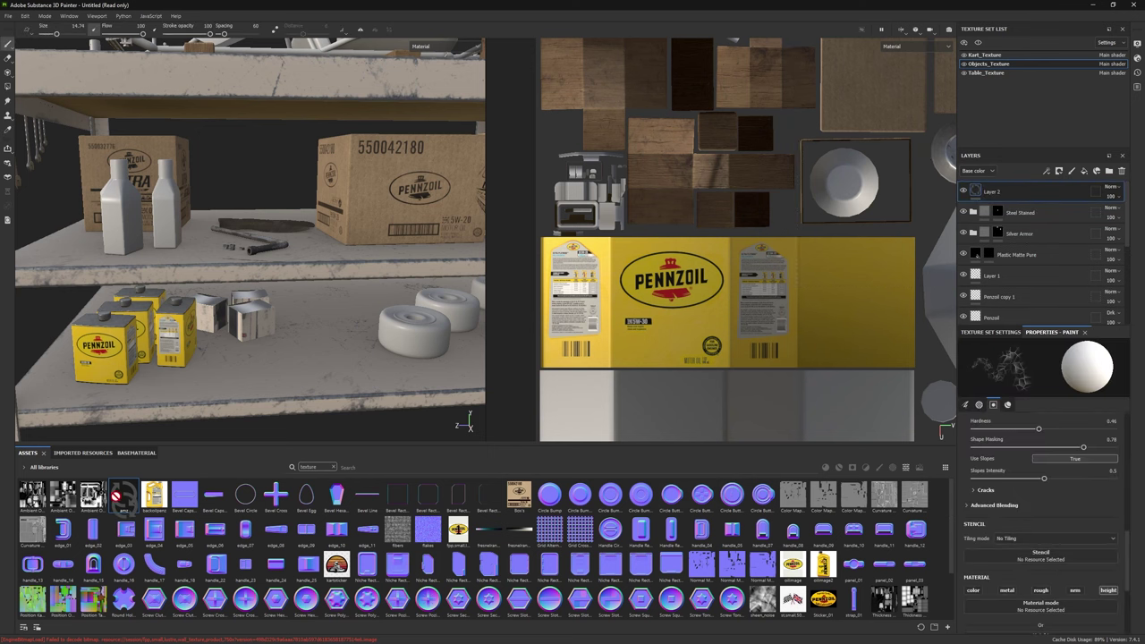
scroll(1045, 533, up, 2)
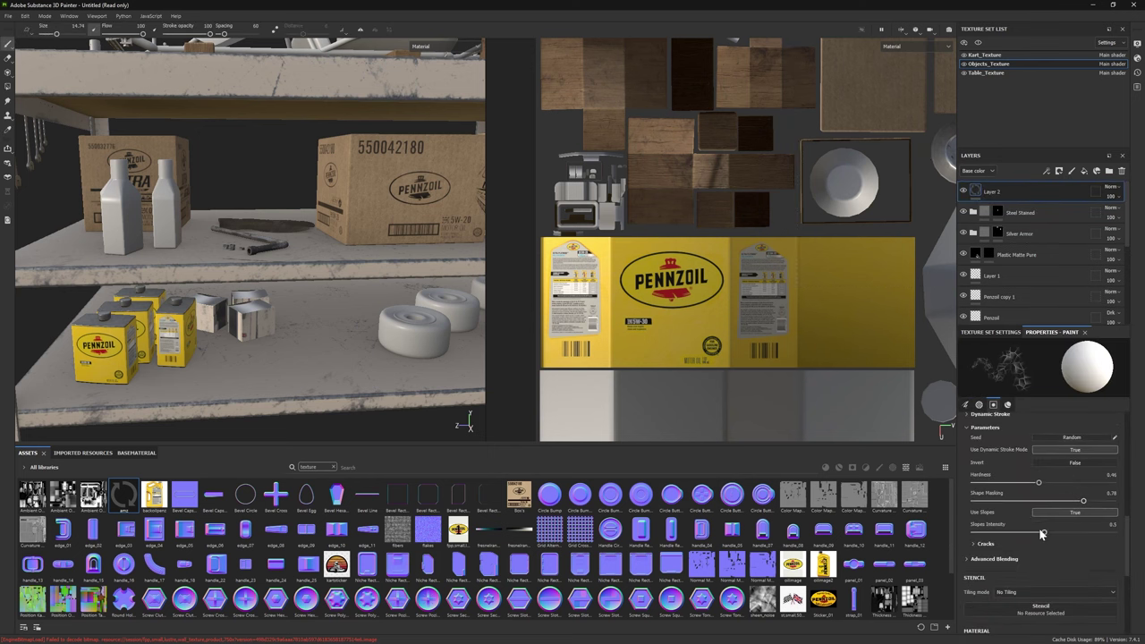
click(8, 73)
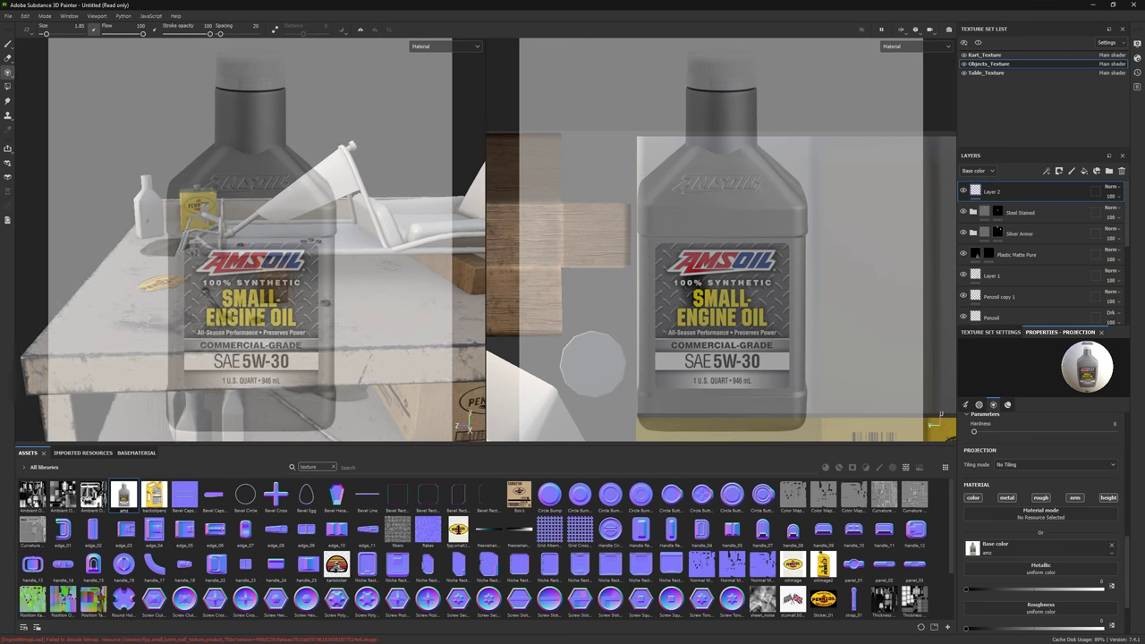
drag(675, 261, 787, 239)
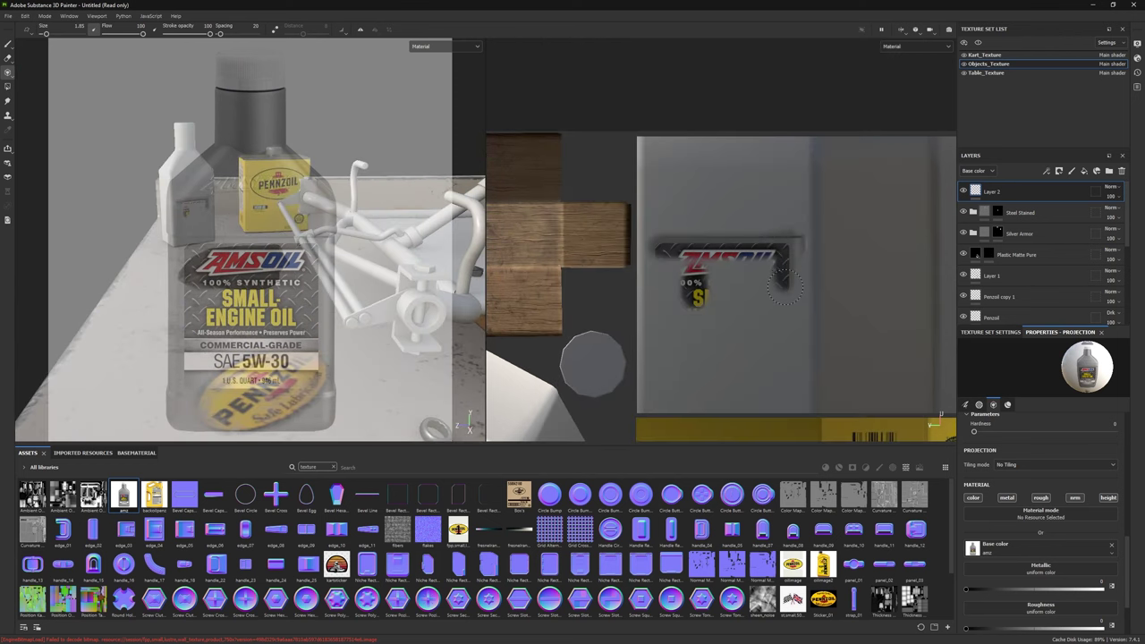
mouse_move(783, 287)
mouse_down()
mouse_move(795, 390)
mouse_move(658, 389)
mouse_move(662, 256)
mouse_move(689, 371)
mouse_move(769, 368)
mouse_up()
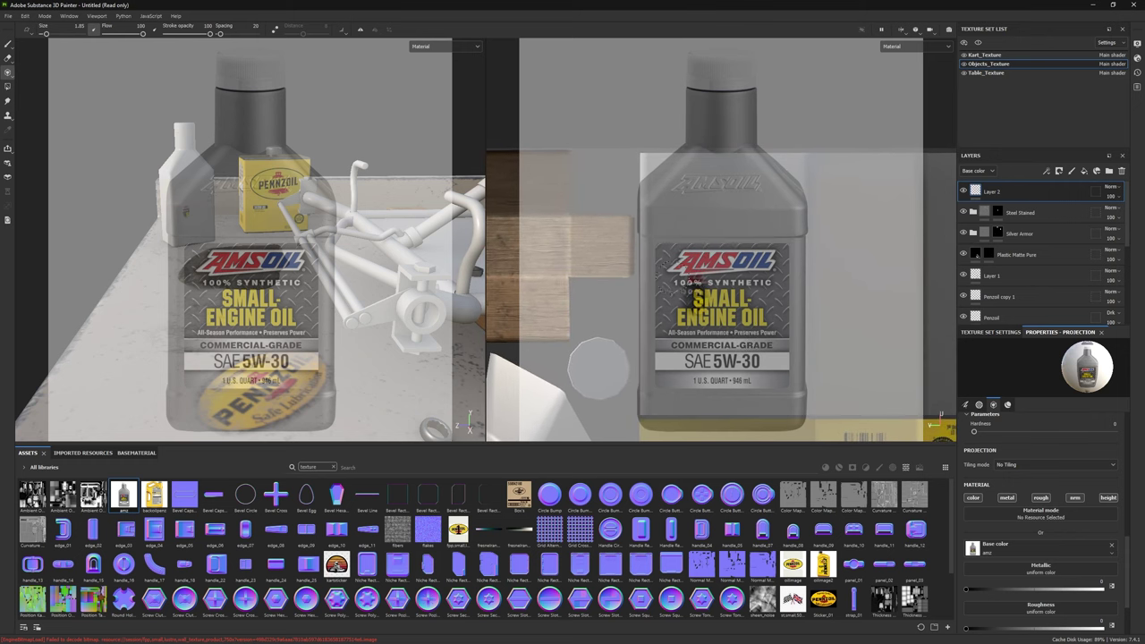
mouse_move(778, 268)
mouse_down()
mouse_move(679, 268)
mouse_move(679, 354)
mouse_move(747, 288)
mouse_up()
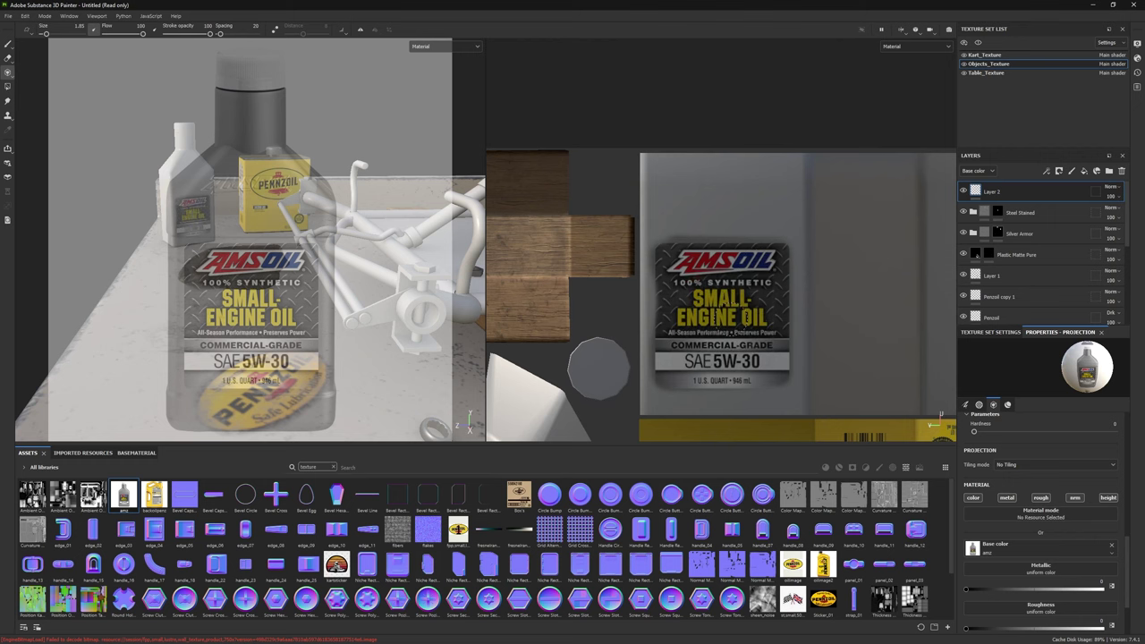
drag(702, 183, 760, 185)
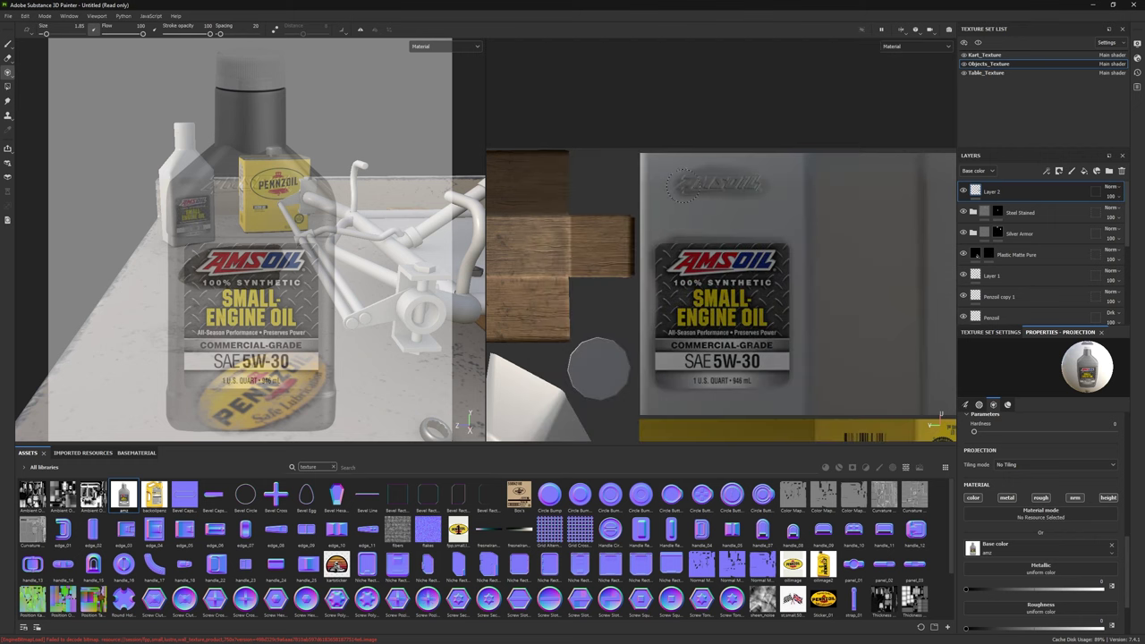
alt+drag(268, 268, 210, 267)
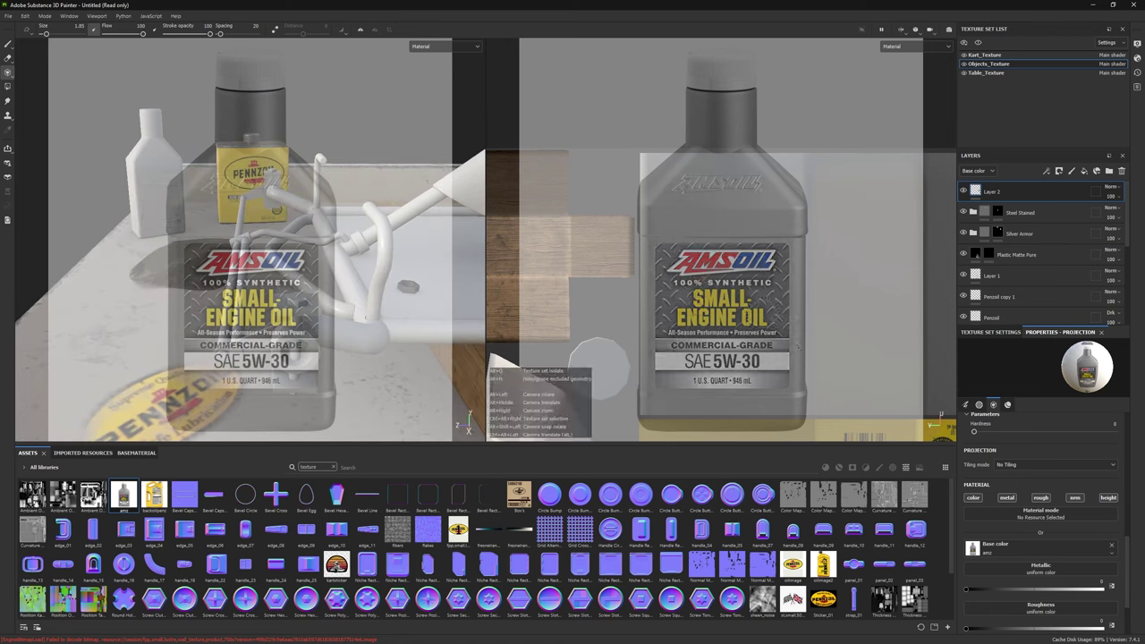
alt+drag(488, 366, 500, 397)
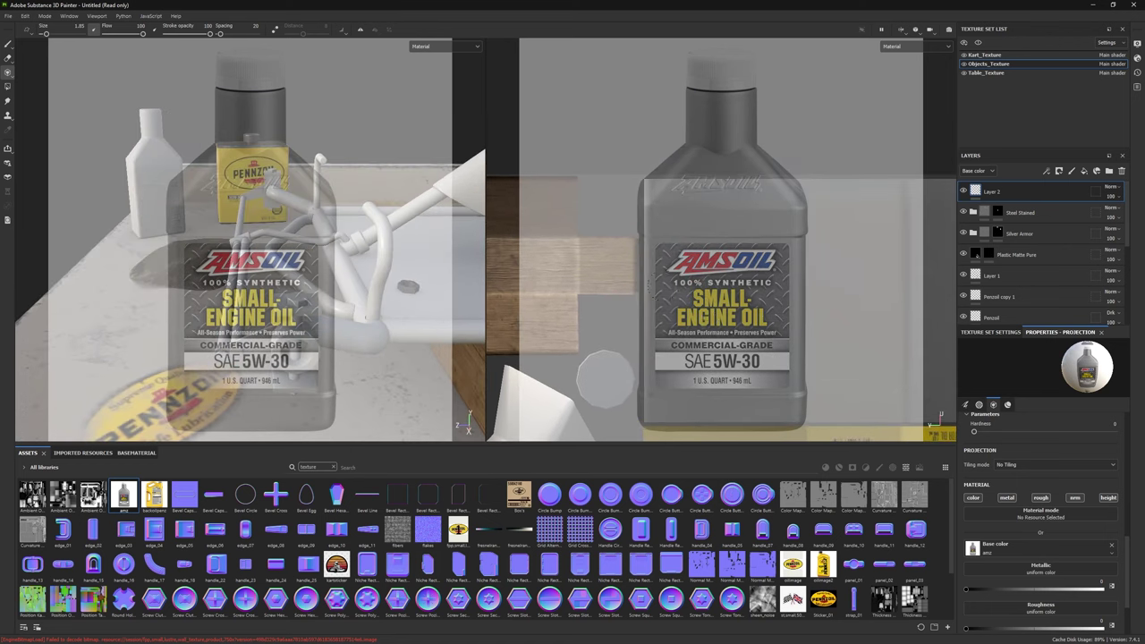
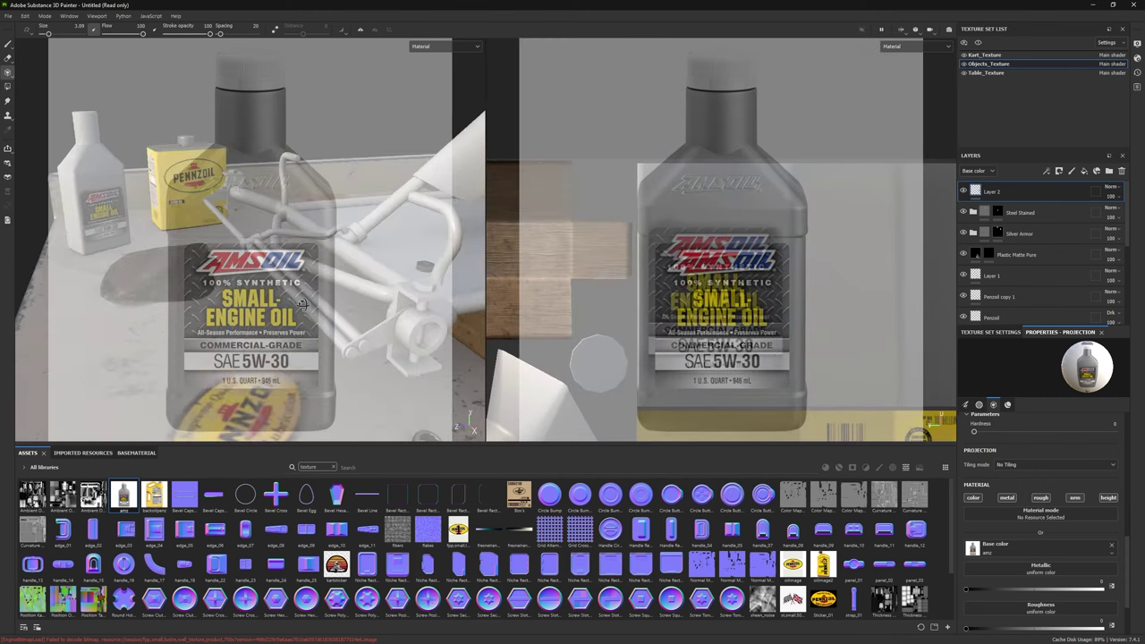
Step: Select Layer 2 and import ams_02.jpg as a texture
click(5, 45)
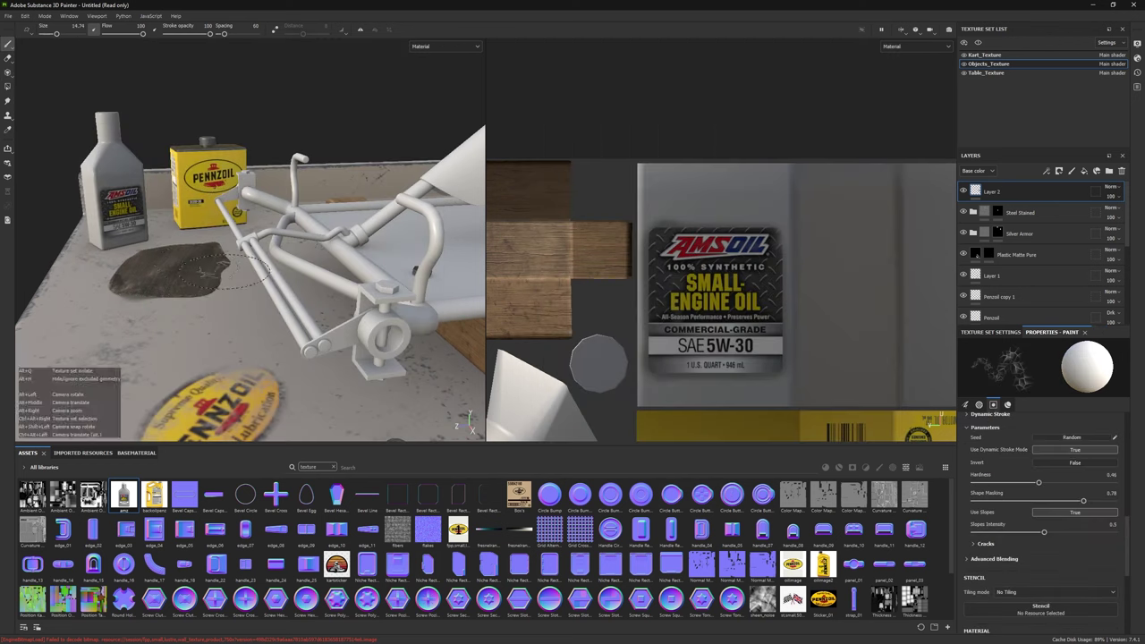
click(1001, 198)
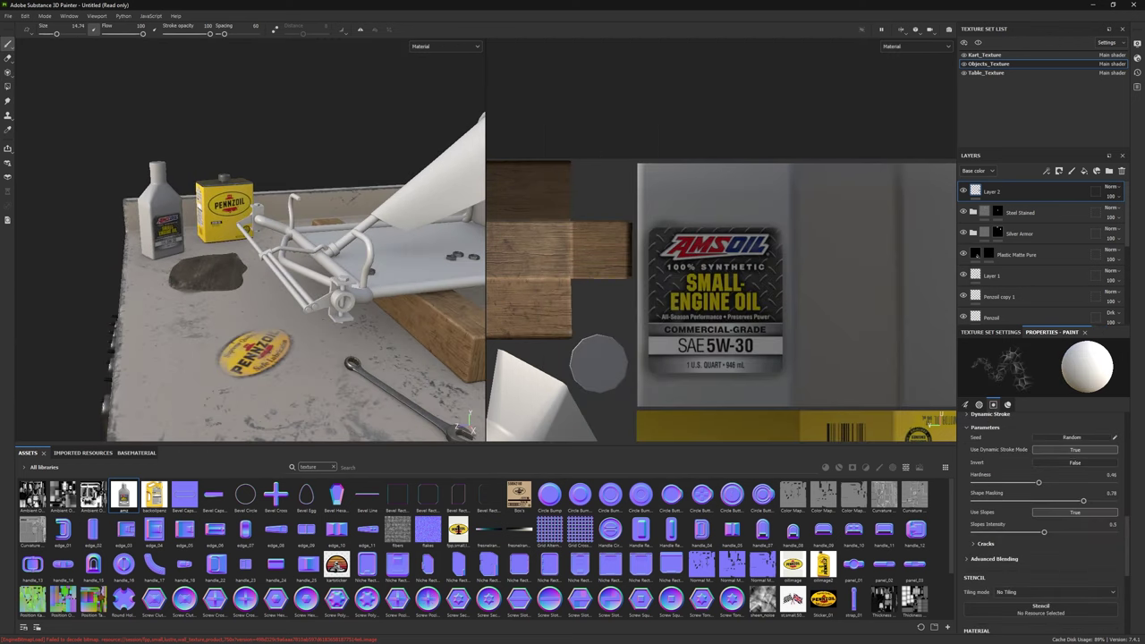
key(ctrl+i)
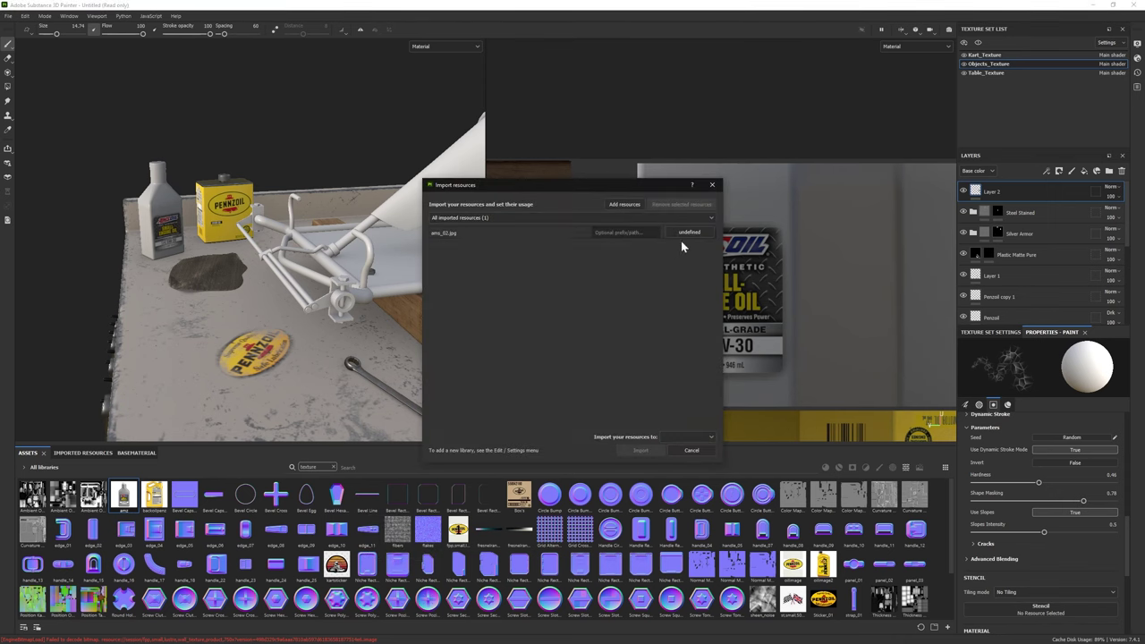
click(640, 450)
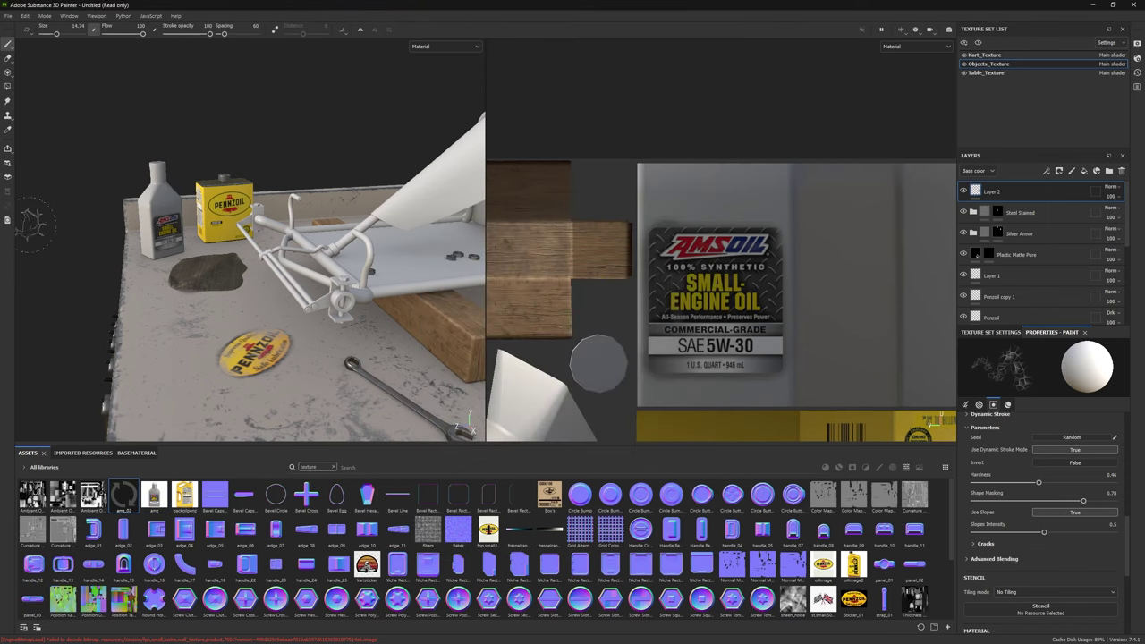
Step: Project the ams_02 back label onto the oil bottle's back, scaled up to fit
click(8, 81)
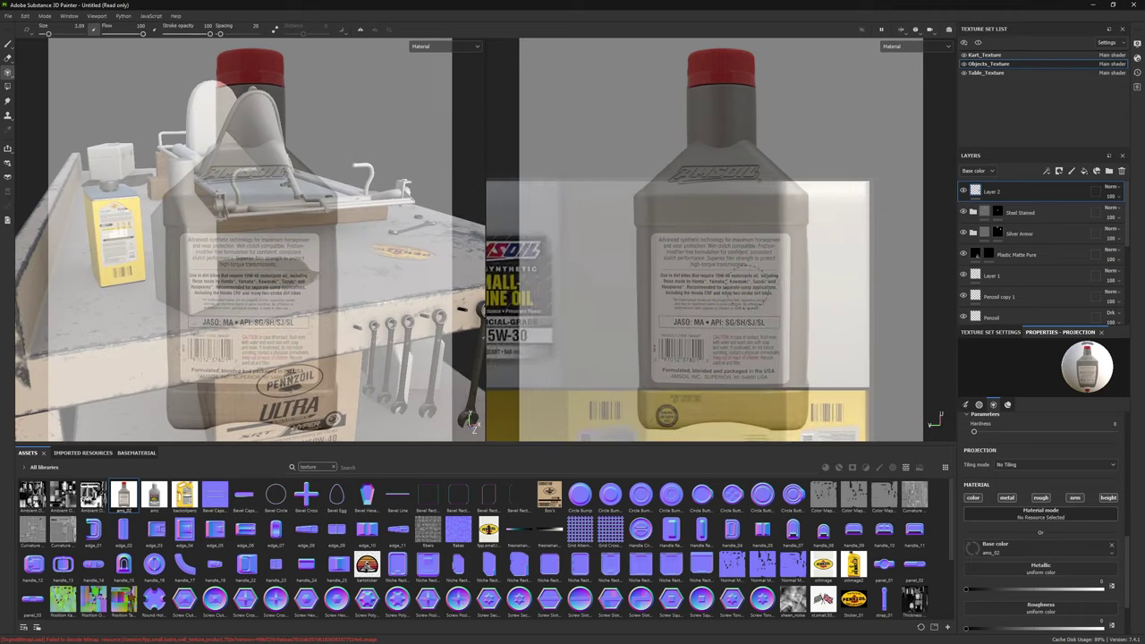
right_drag(751, 279, 645, 251)
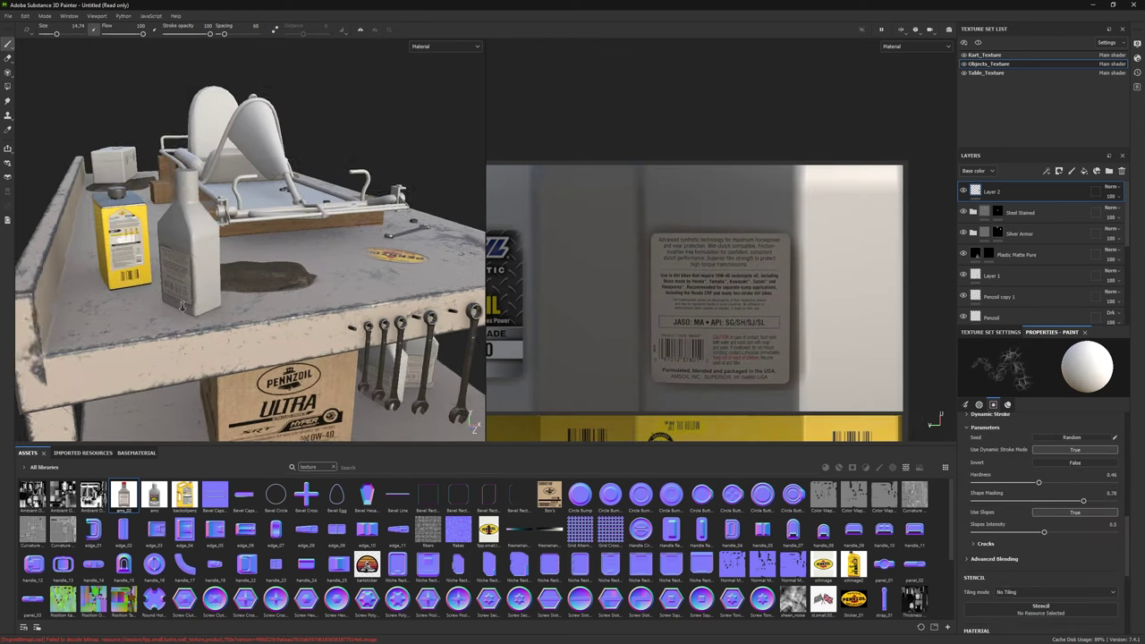
alt+drag(143, 304, 67, 311)
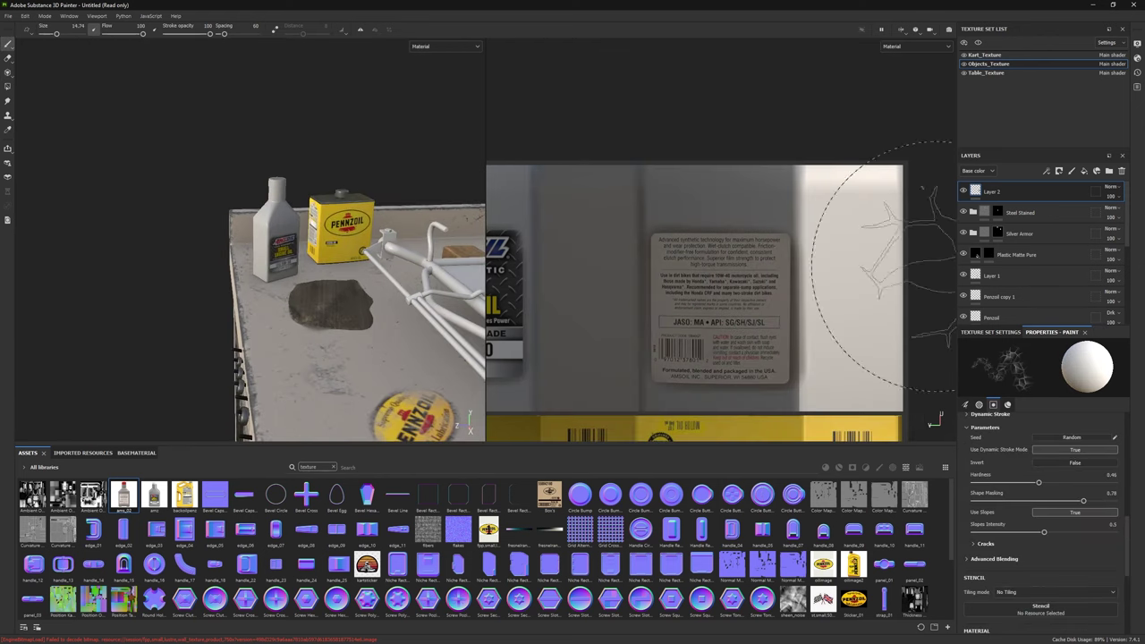
click(332, 466)
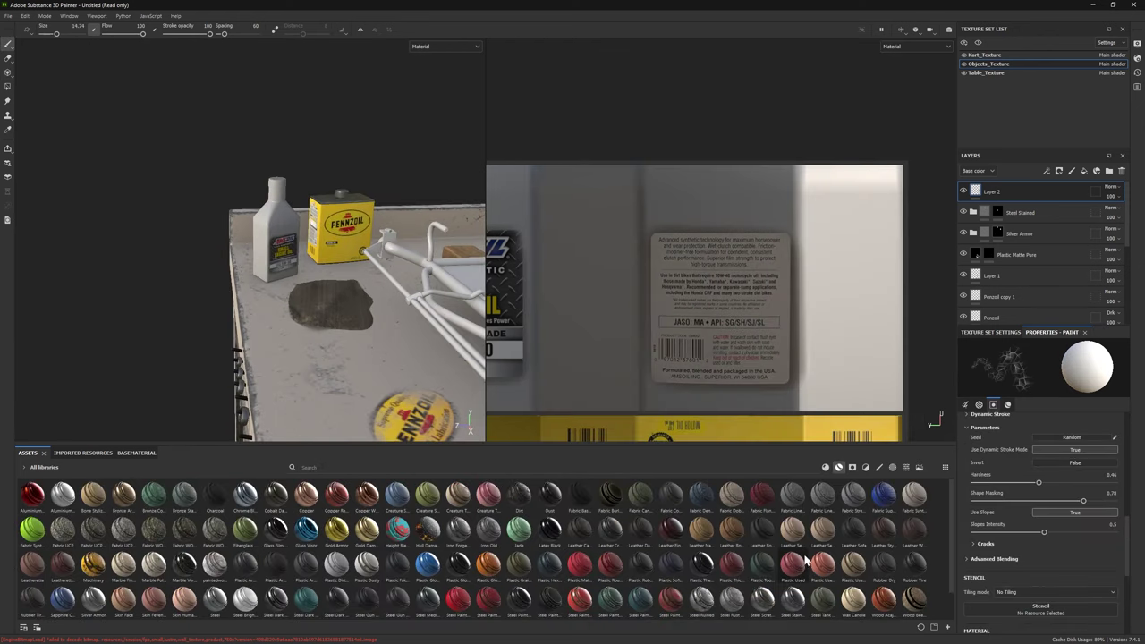
Step: Try a Plastic Used material layer with a light grey base colour
drag(853, 577, 1011, 203)
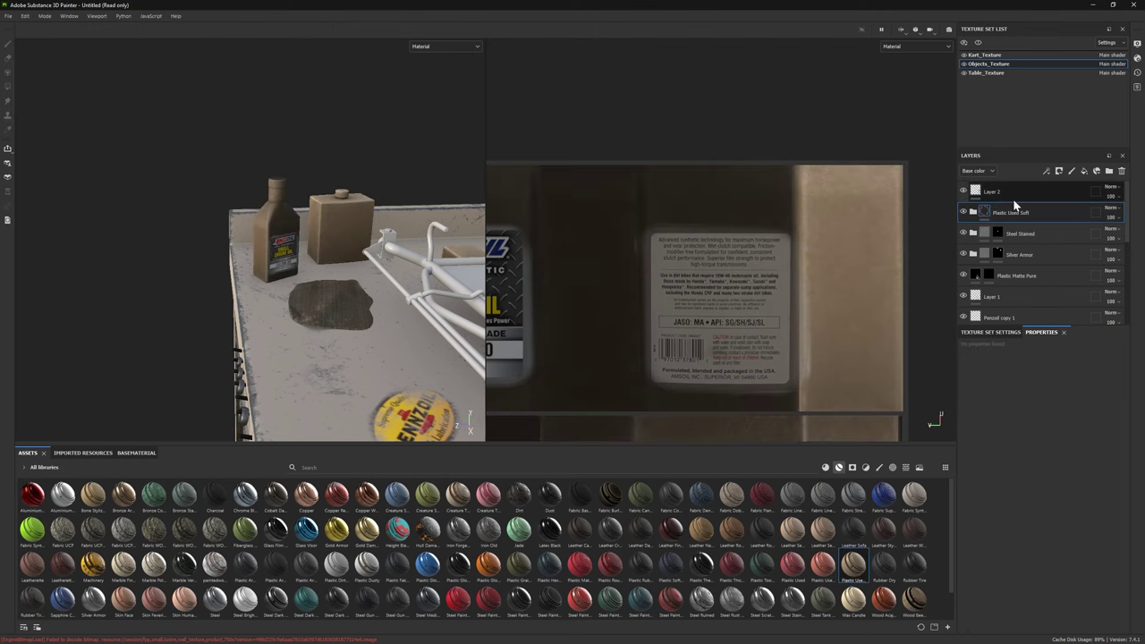
click(1029, 319)
click(988, 560)
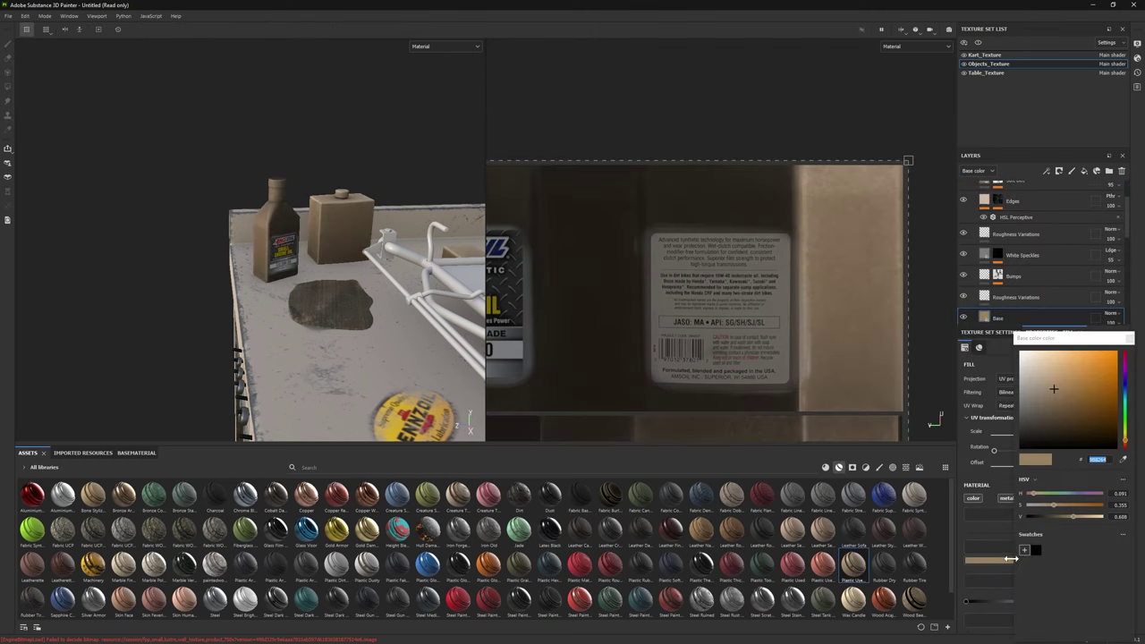
click(1017, 384)
click(1129, 339)
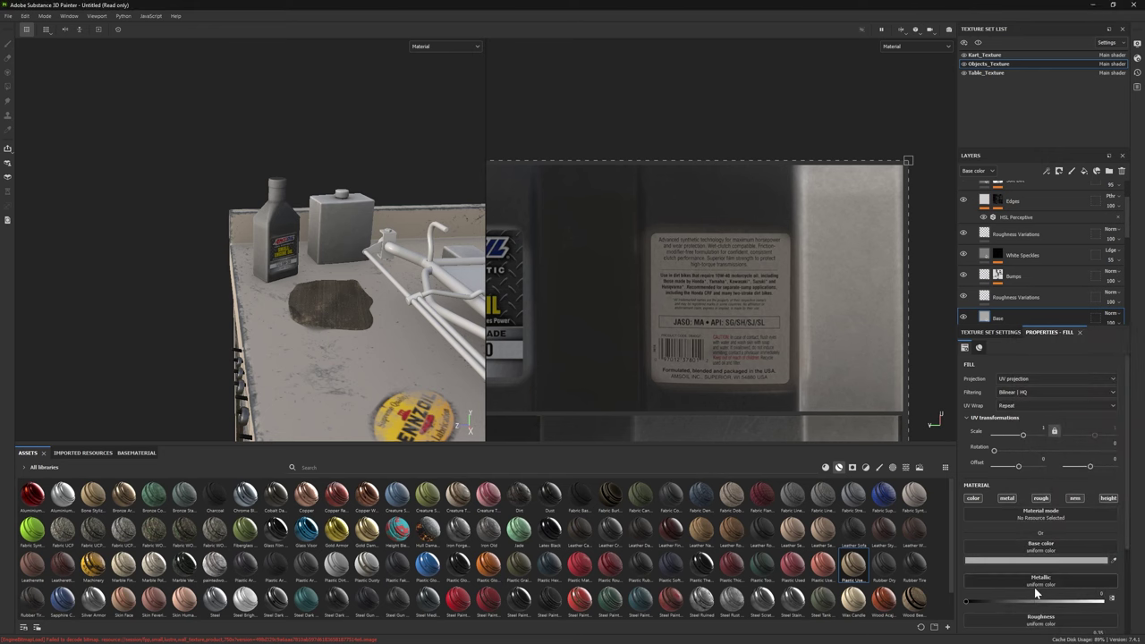
scroll(995, 578, down, 1)
drag(993, 576, 1021, 574)
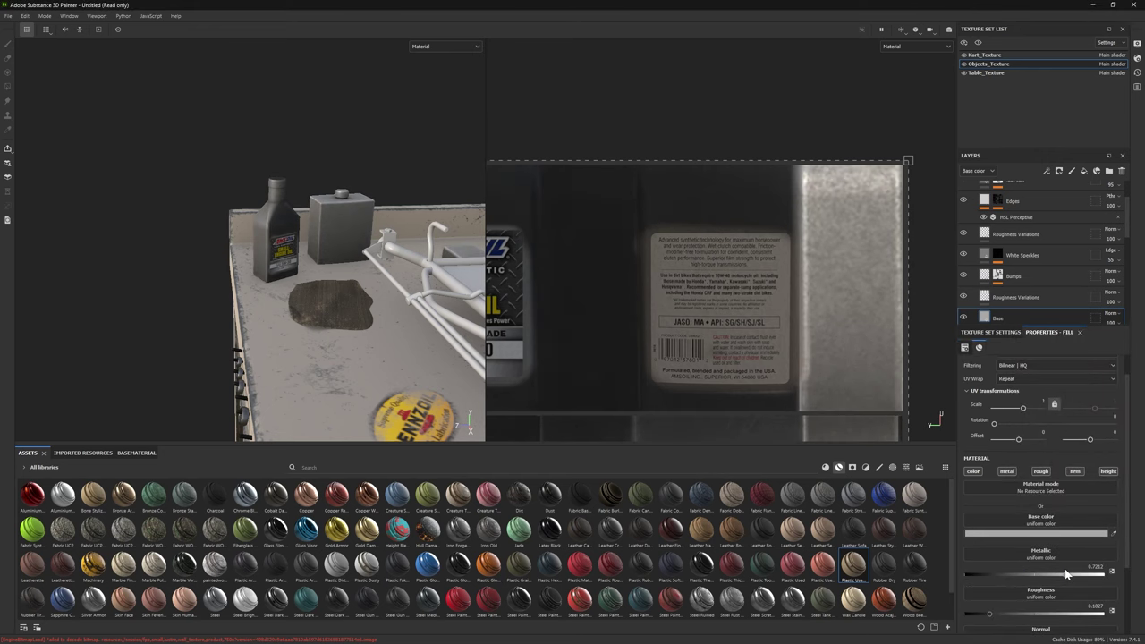
scroll(963, 255, up, 3)
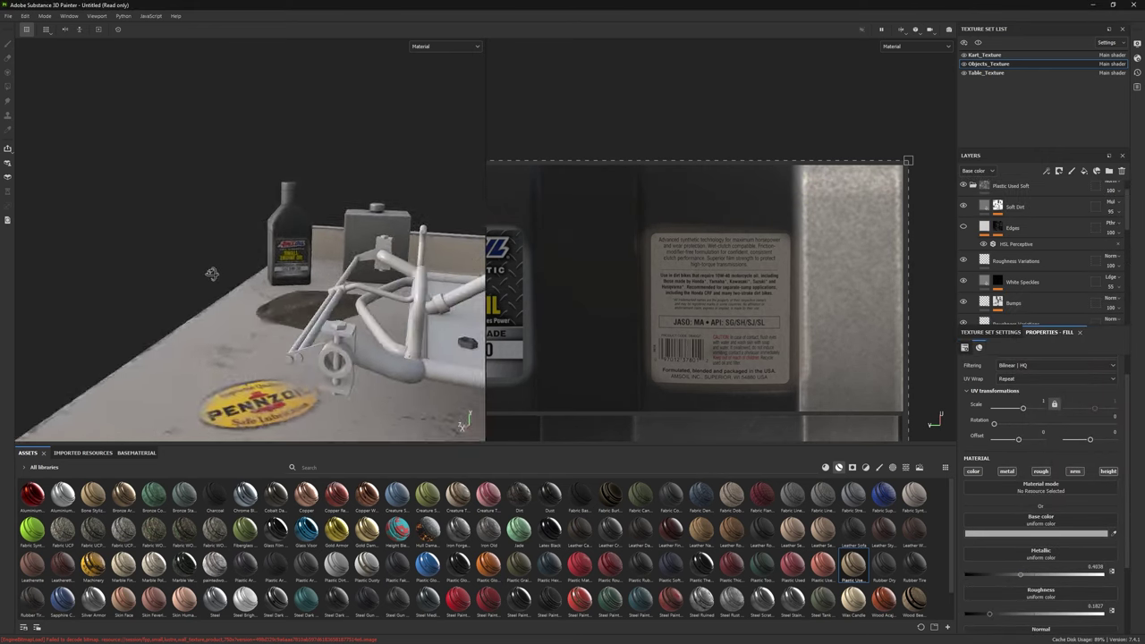
scroll(1029, 288, down, 3)
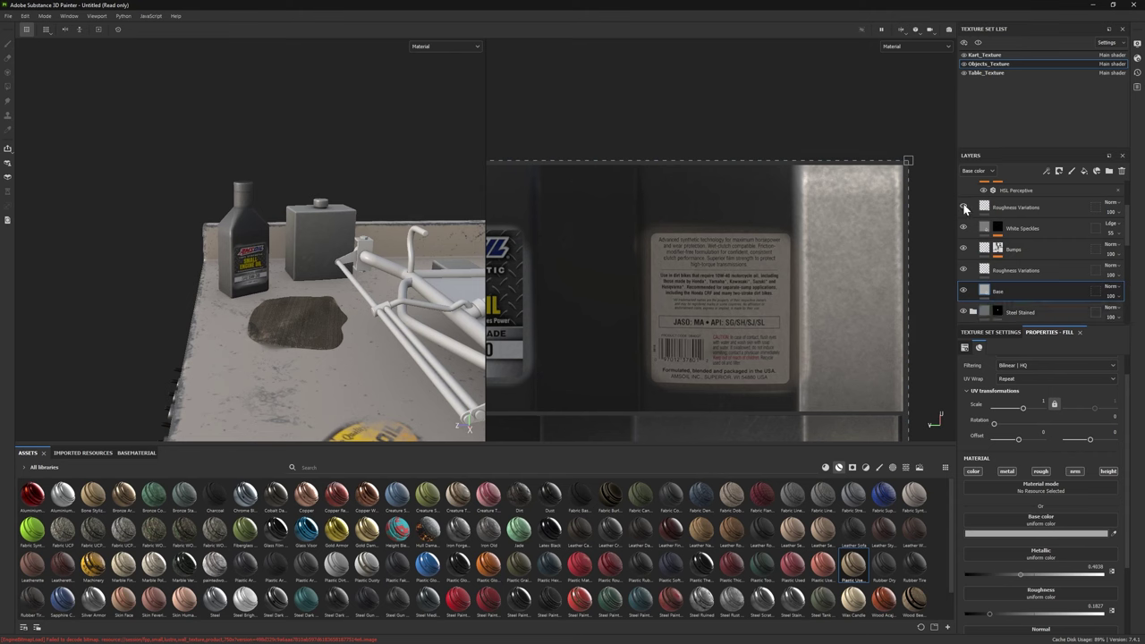
scroll(964, 208, up, 2)
Step: Hide the Soft Dirt layer and delete the Plastic Used Soft layer
click(963, 209)
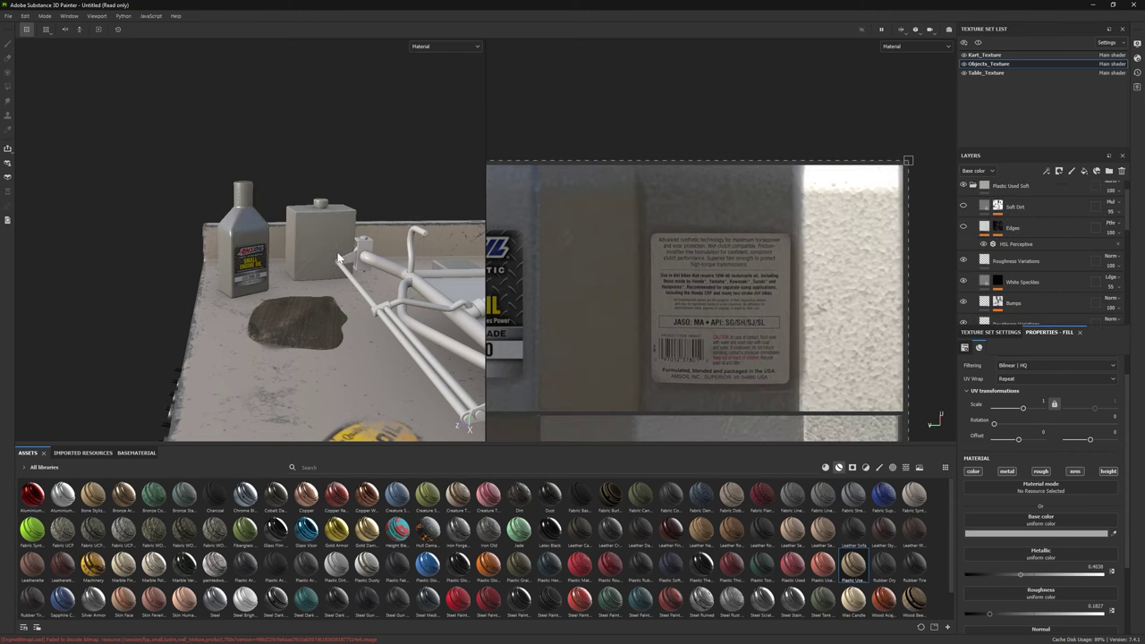
alt+right_drag(338, 258, 391, 289)
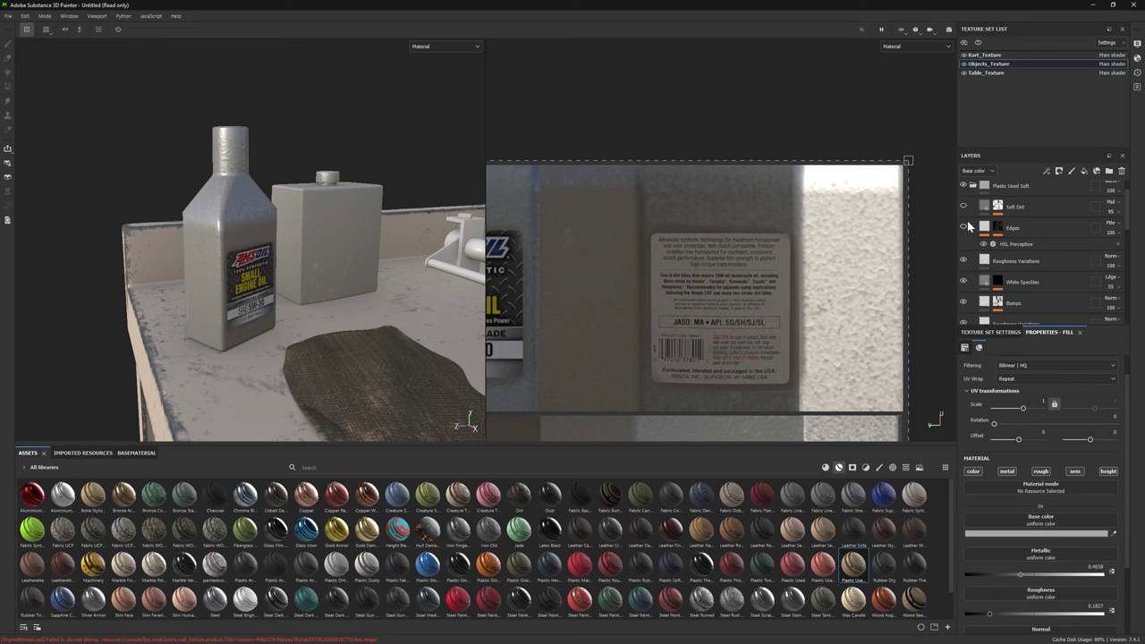
click(1019, 185)
scroll(666, 545, down, 10)
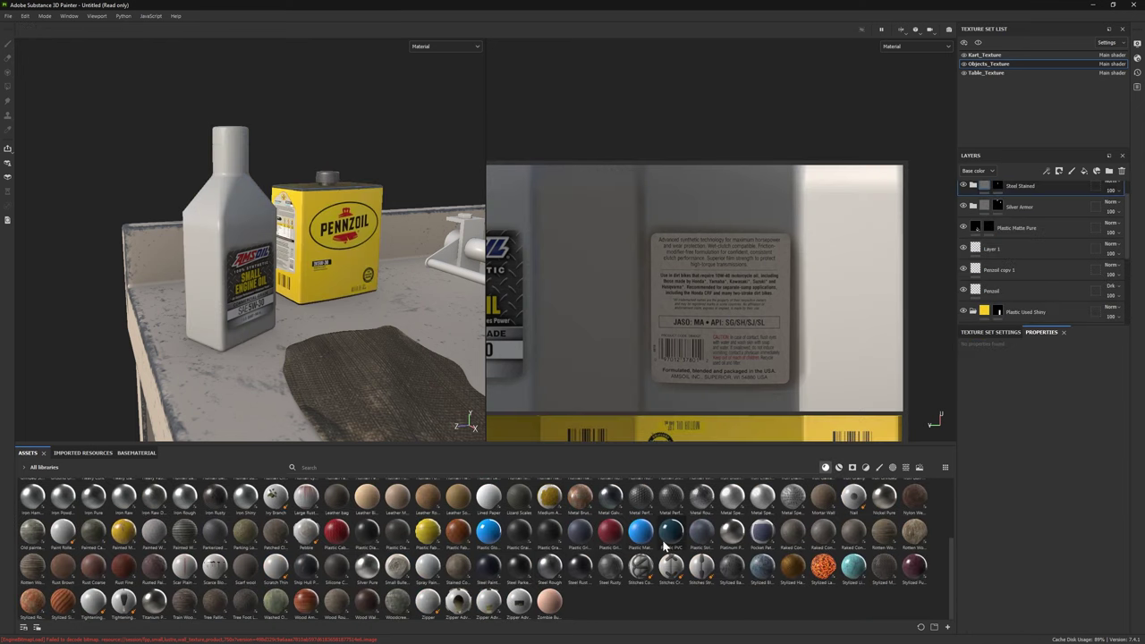
Step: Add a grey Plastic Glossy Pure layer with roughness about 0.45 and metallic about 0.57
drag(488, 531, 1029, 212)
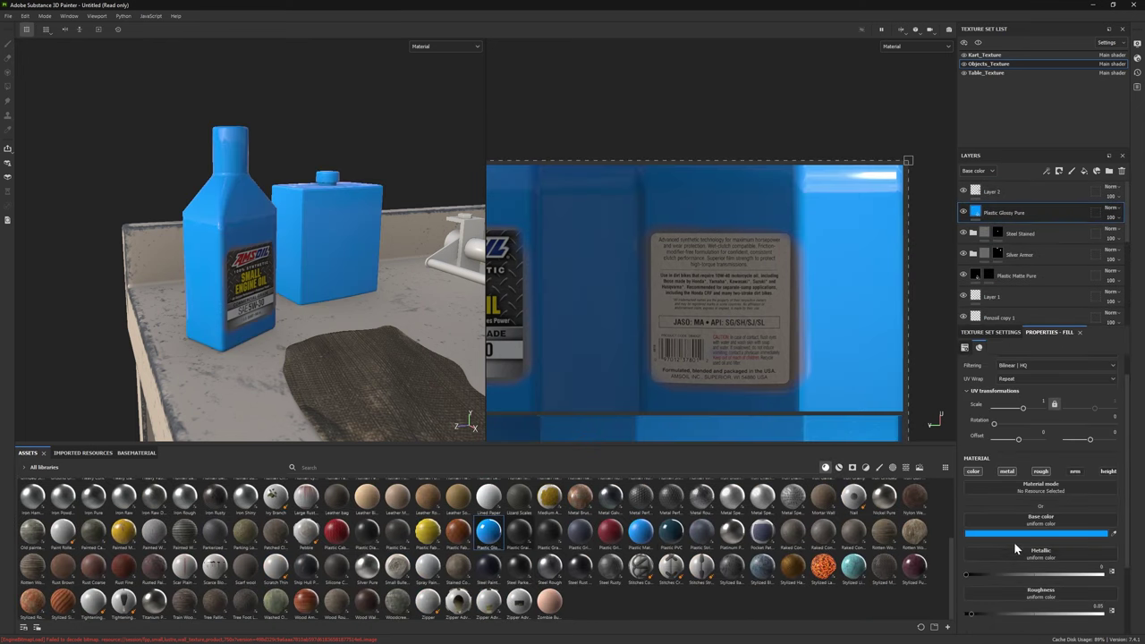
click(1015, 533)
drag(1028, 407, 1014, 404)
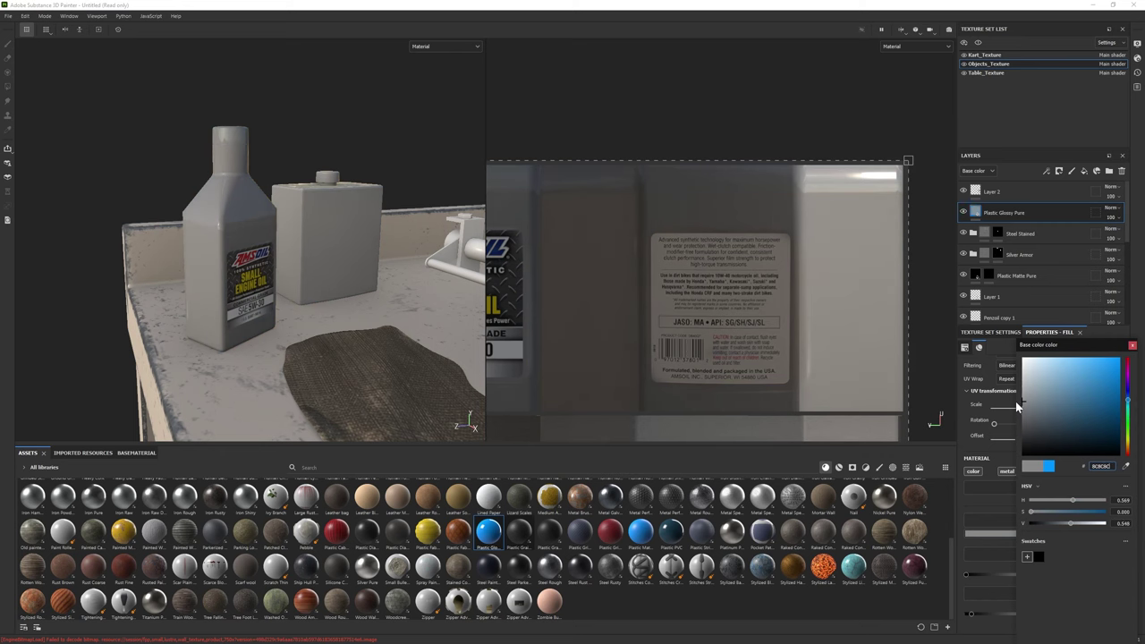
click(1014, 573)
click(1000, 610)
scroll(381, 346, down, 3)
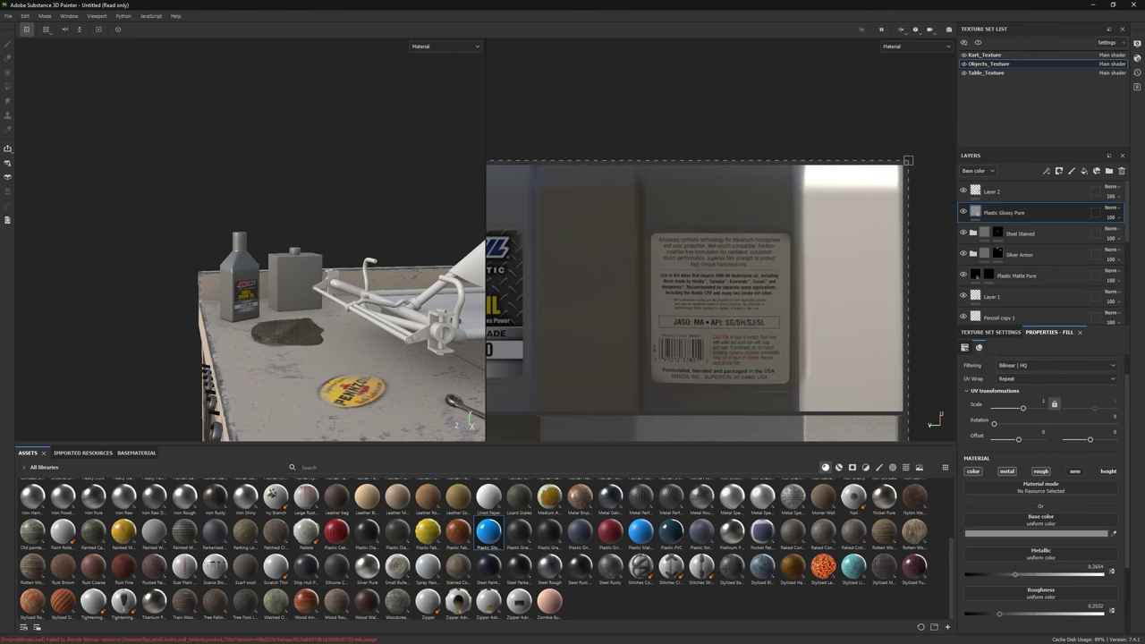
click(851, 467)
alt+drag(295, 384, 465, 348)
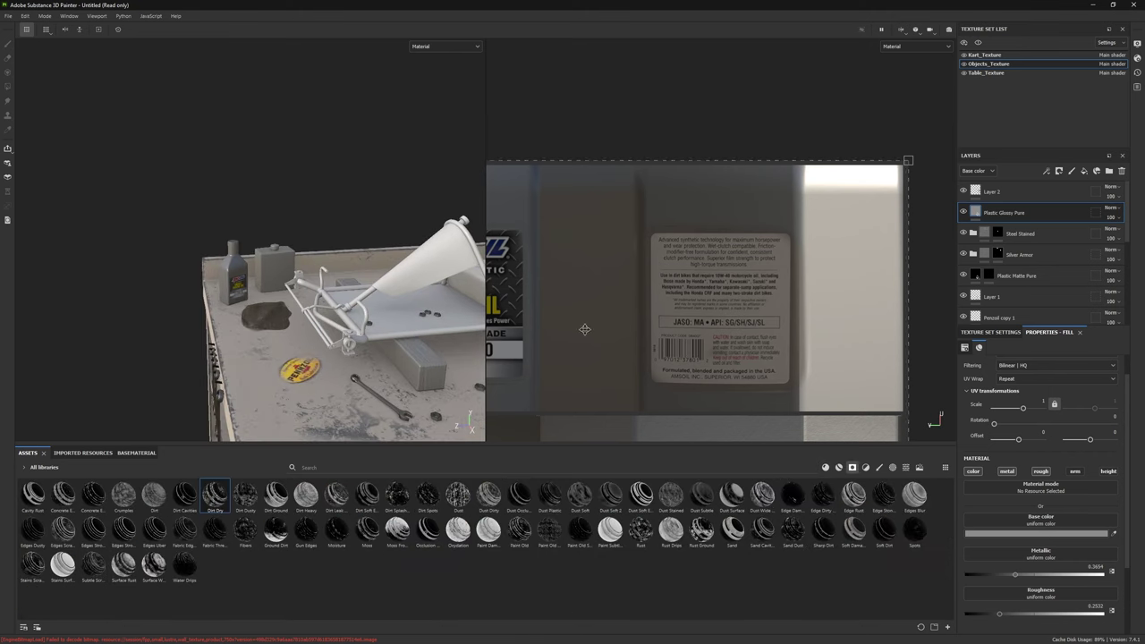
drag(1002, 611, 1028, 613)
drag(1024, 574, 1048, 577)
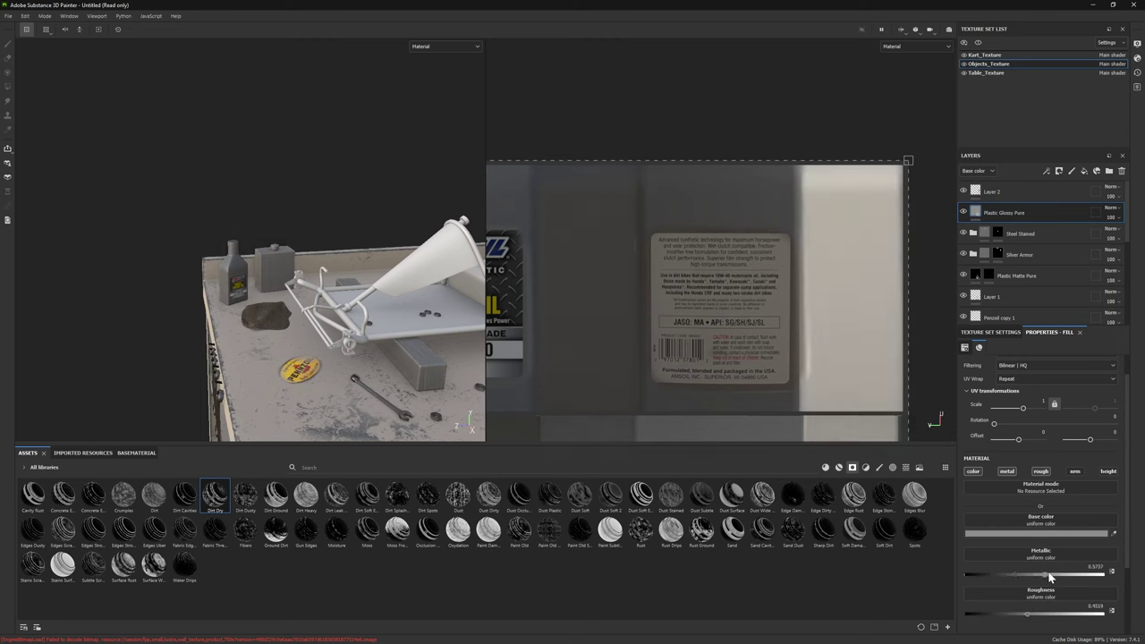
alt+drag(398, 330, 295, 235)
drag(1041, 574, 1060, 575)
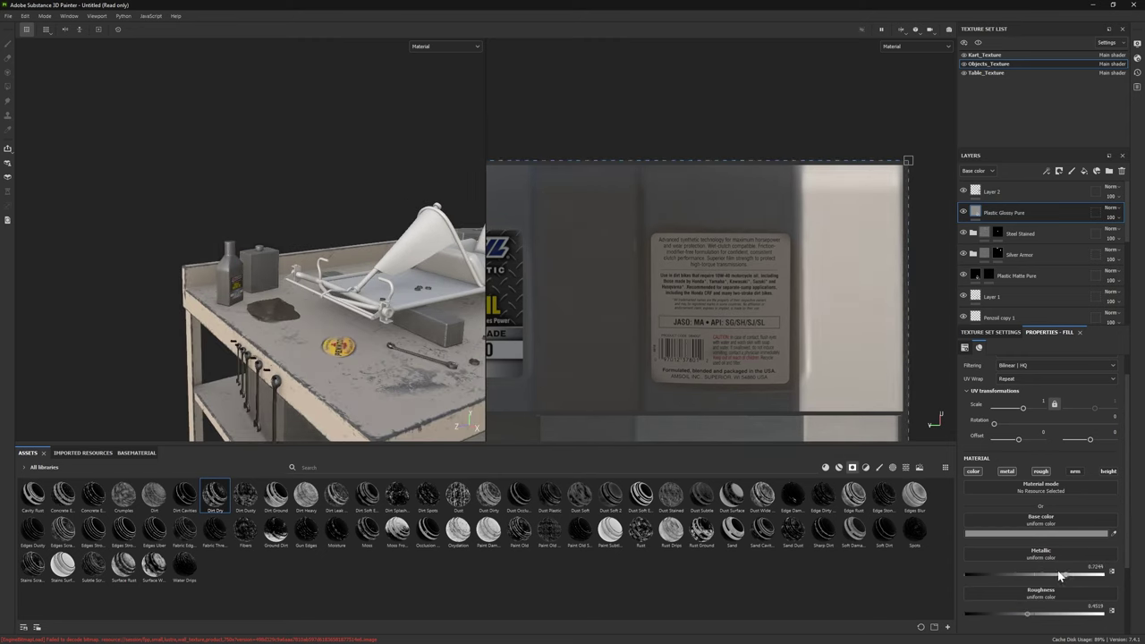
Step: Give Plastic Glossy Pure a black mask and switch to polygon fill
right_click(1008, 213)
click(1041, 228)
key(4)
alt+drag(295, 268, 255, 304)
Step: Add Plastic Grid Bumpy from the materials shelf as a new layer
click(7, 45)
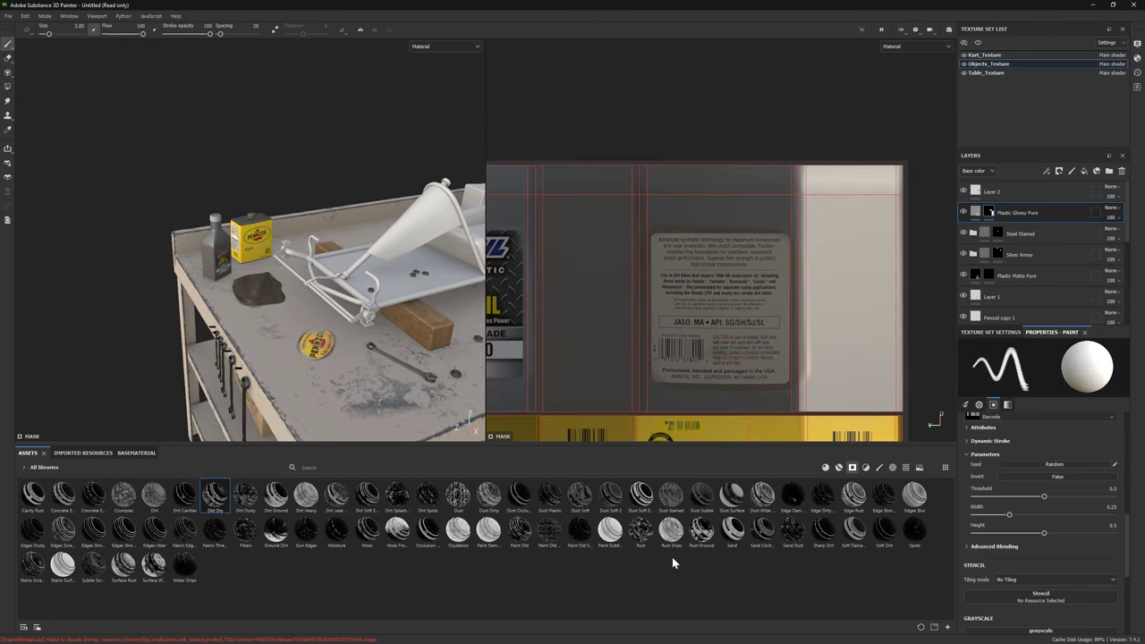
click(839, 467)
mouse_move(495, 601)
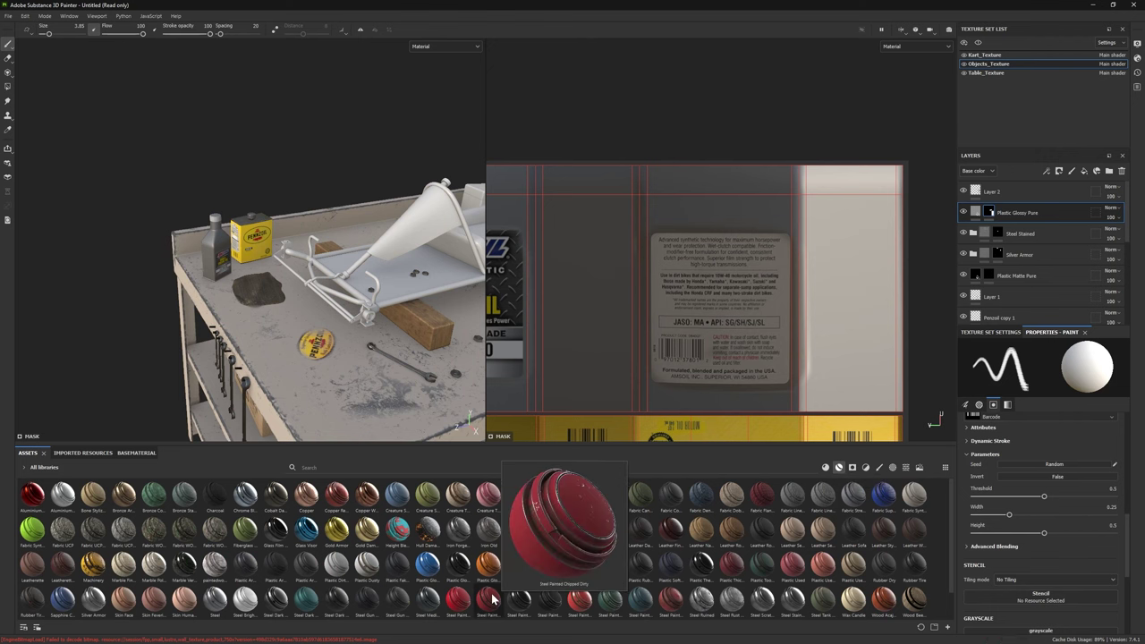
mouse_move(670, 599)
mouse_down()
mouse_move(729, 479)
mouse_move(1026, 200)
mouse_move(832, 505)
mouse_up()
scroll(832, 505, down, 10)
mouse_move(613, 536)
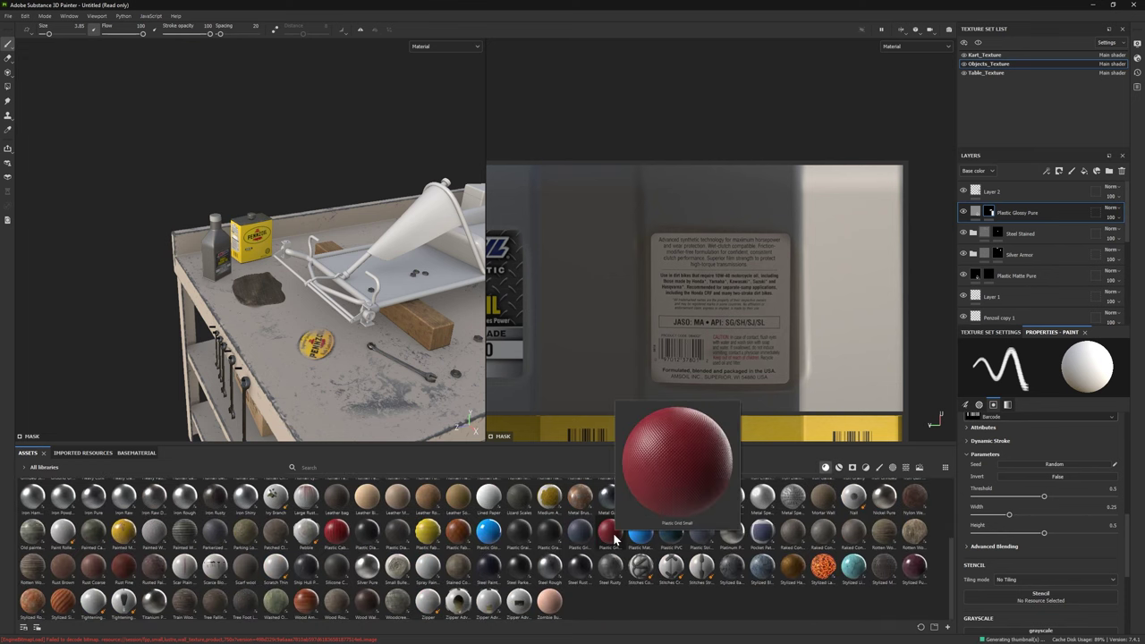
mouse_move(543, 536)
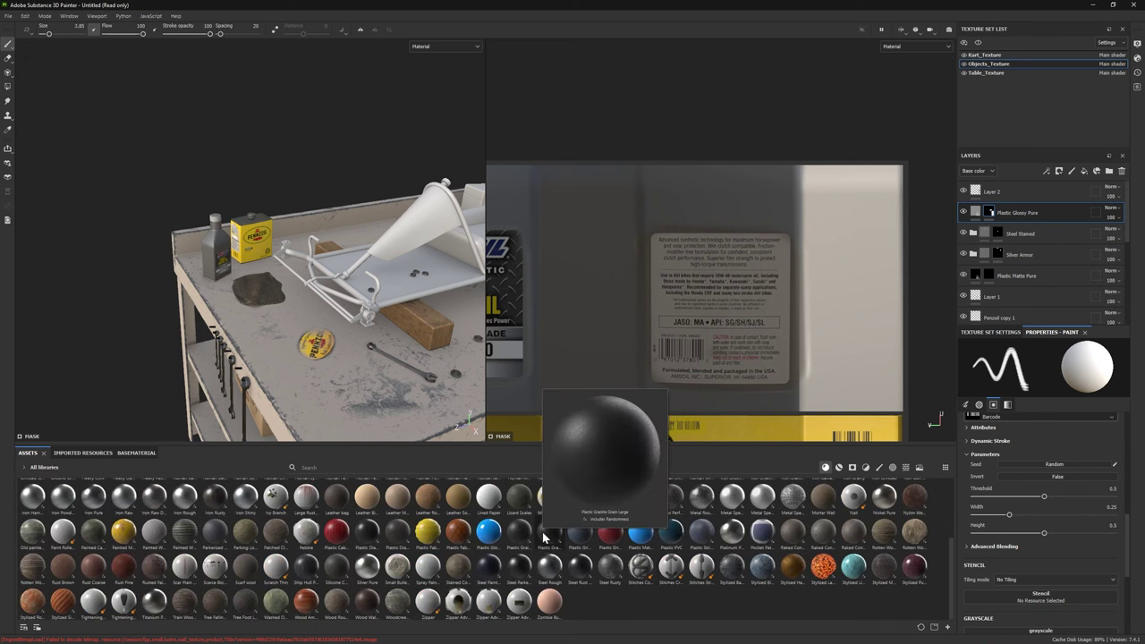
drag(581, 535, 628, 515)
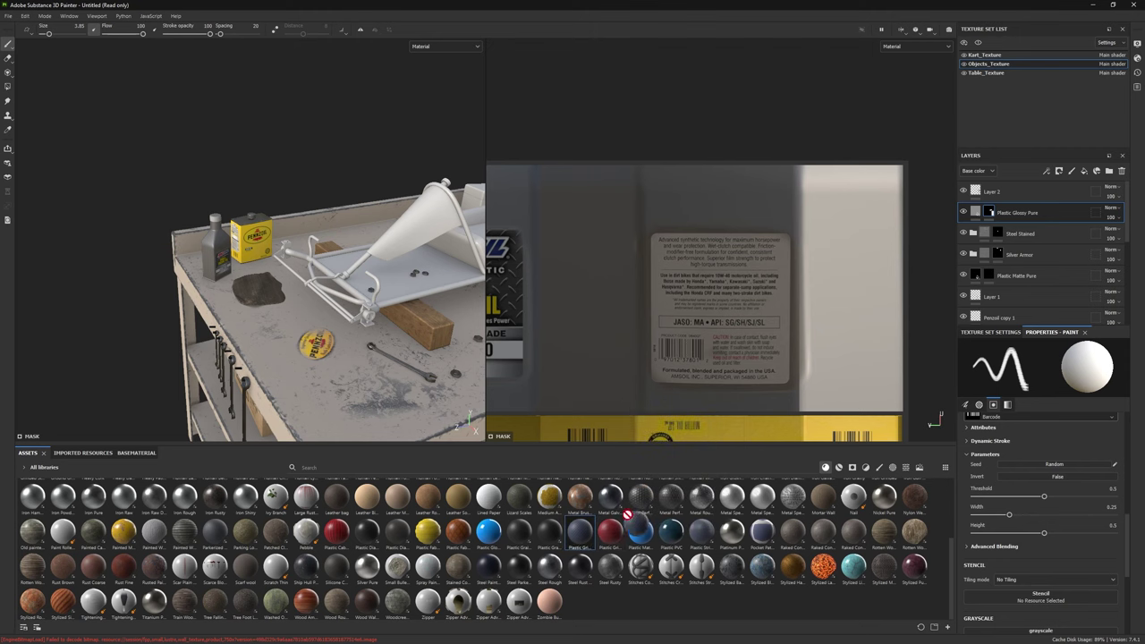
drag(1020, 233, 1024, 230)
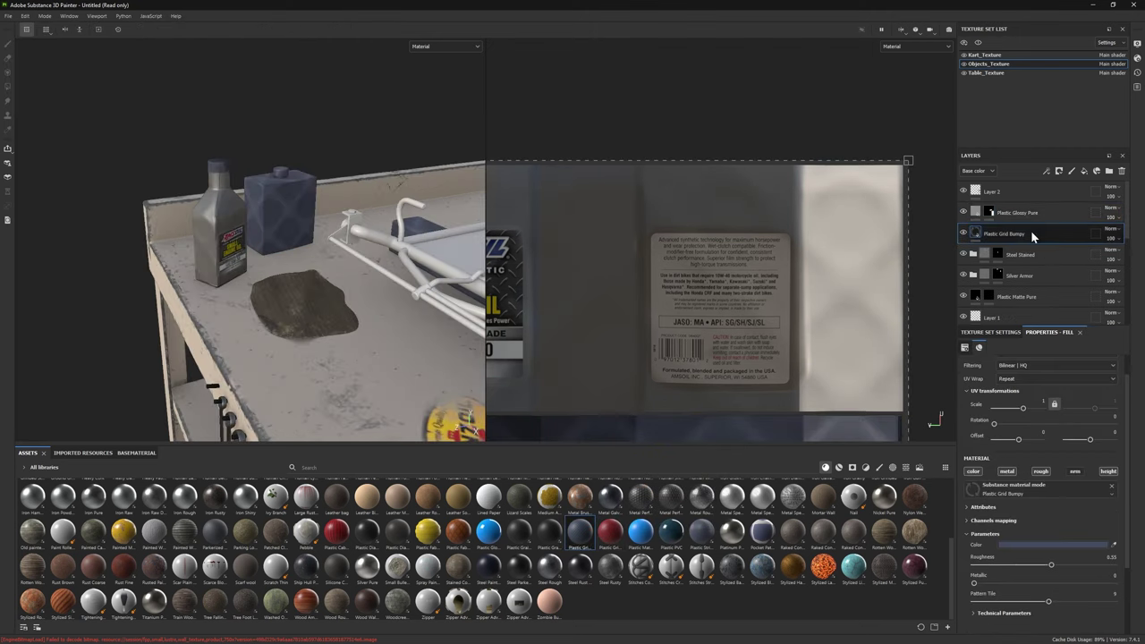
Step: Lower the Plastic Grid Bumpy height position and height range to soften the bump
drag(1031, 431, 1028, 429)
scroll(1029, 429, down, 3)
click(1000, 519)
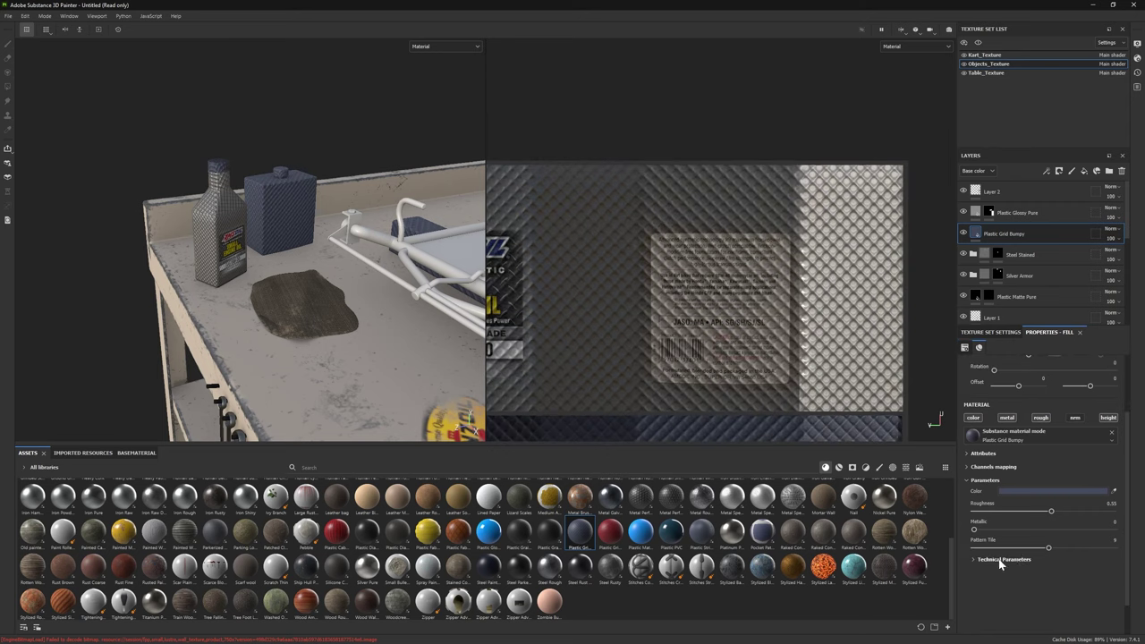
drag(1047, 555, 987, 555)
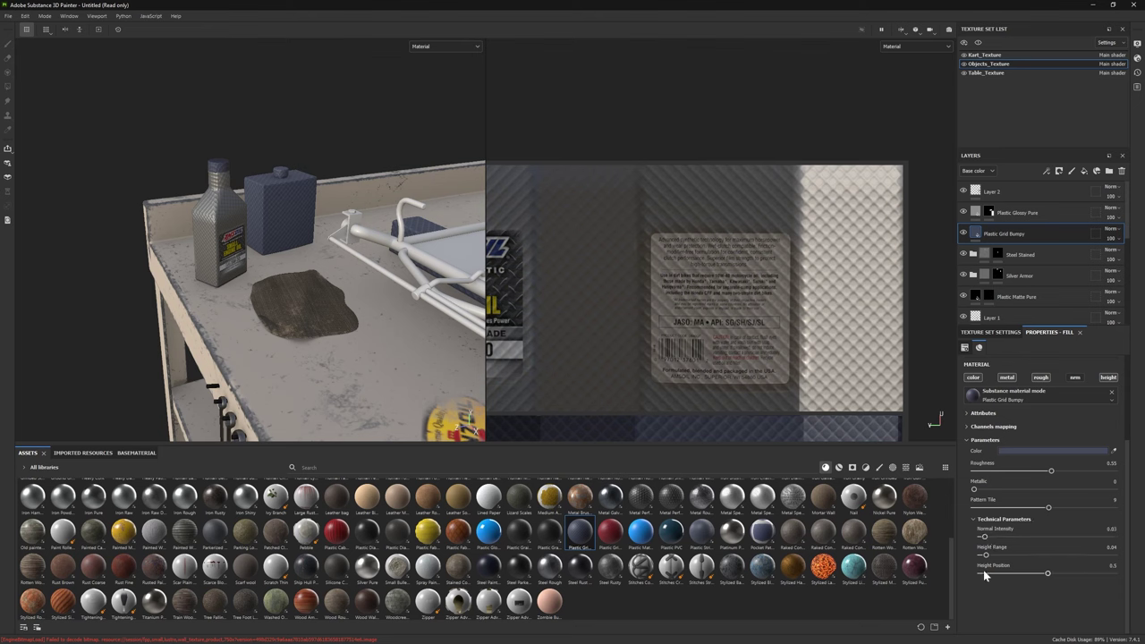
click(983, 572)
click(983, 554)
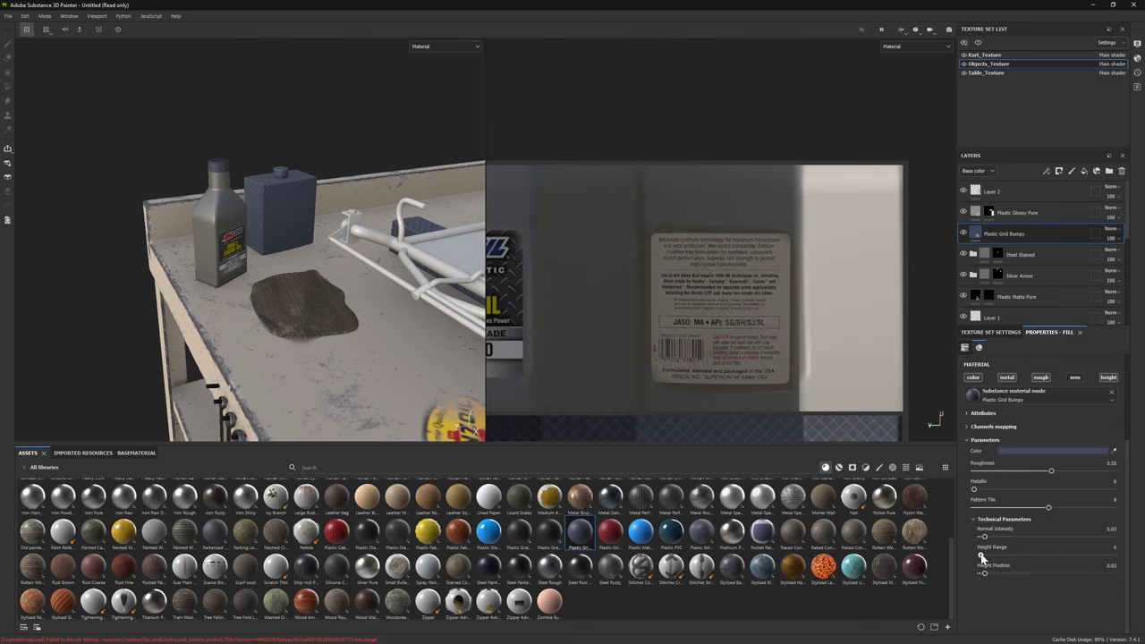
scroll(1058, 374, up, 5)
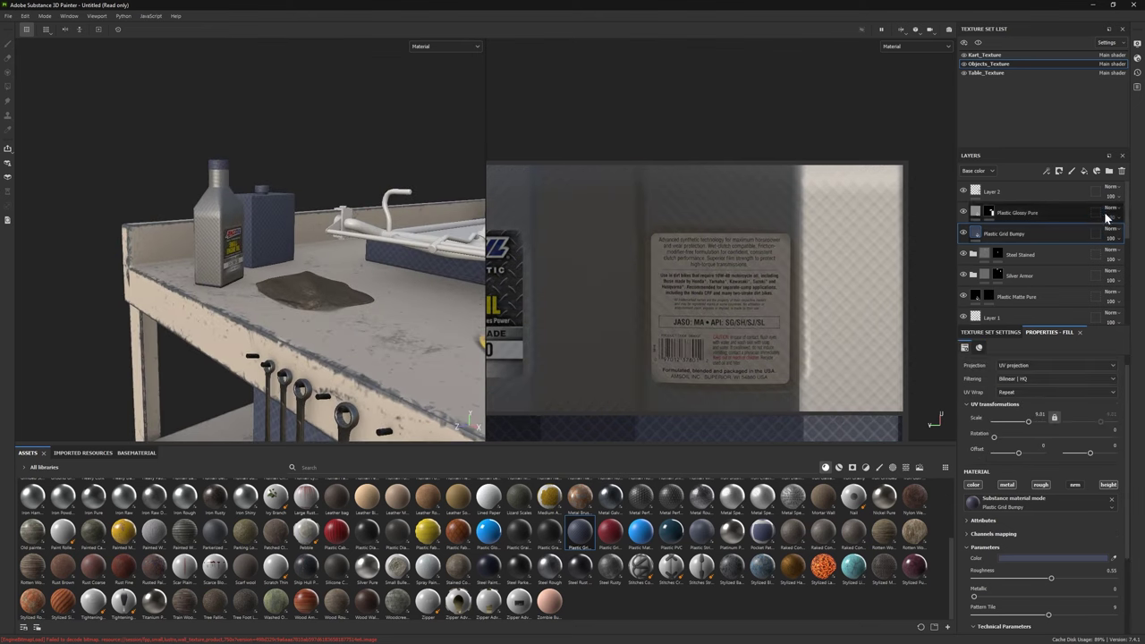
Step: Adjust the Plastic Grid Bumpy layer's opacity, name and blend mode
click(1116, 240)
double_click(1006, 234)
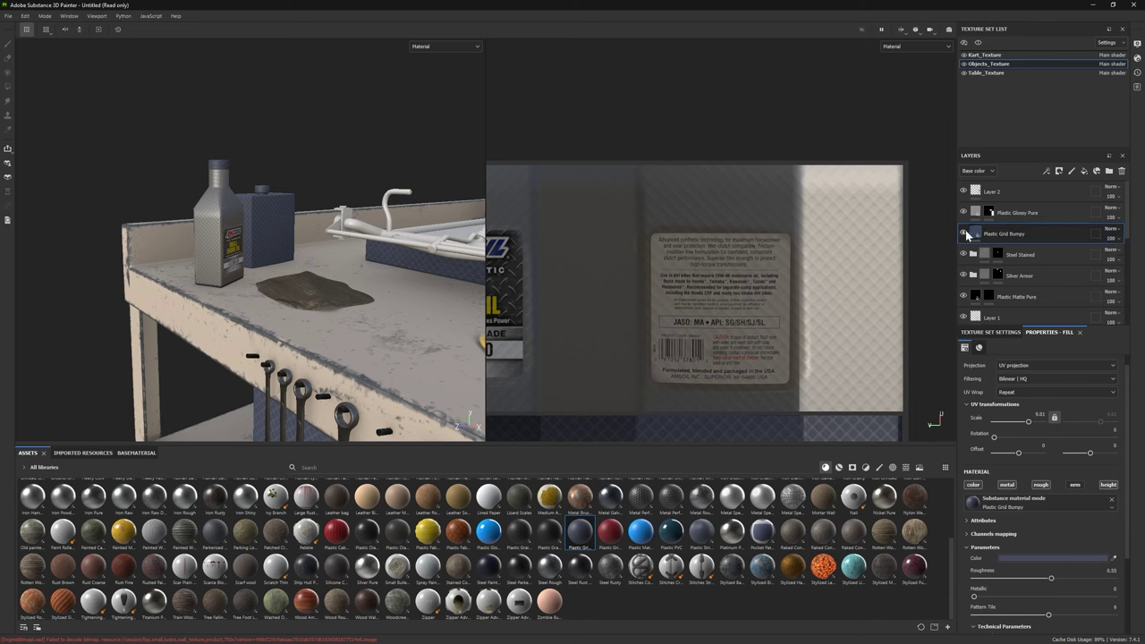
click(1109, 229)
click(1100, 280)
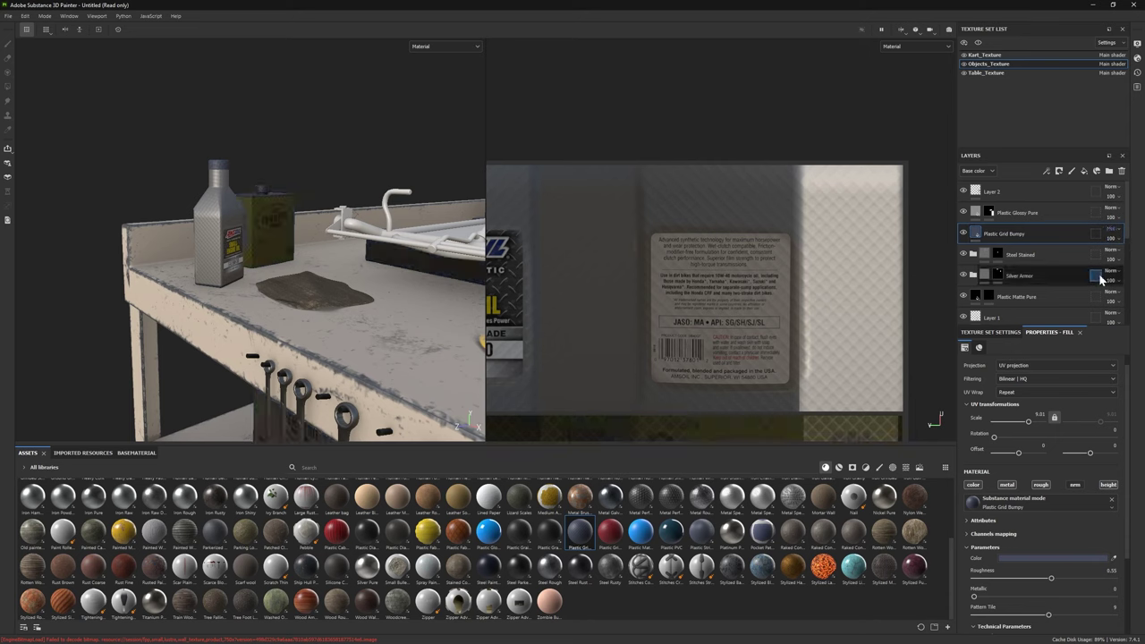
Step: Set the height position to 0.01 and the grid UV scale to about 52.53
scroll(1113, 237, up, 2)
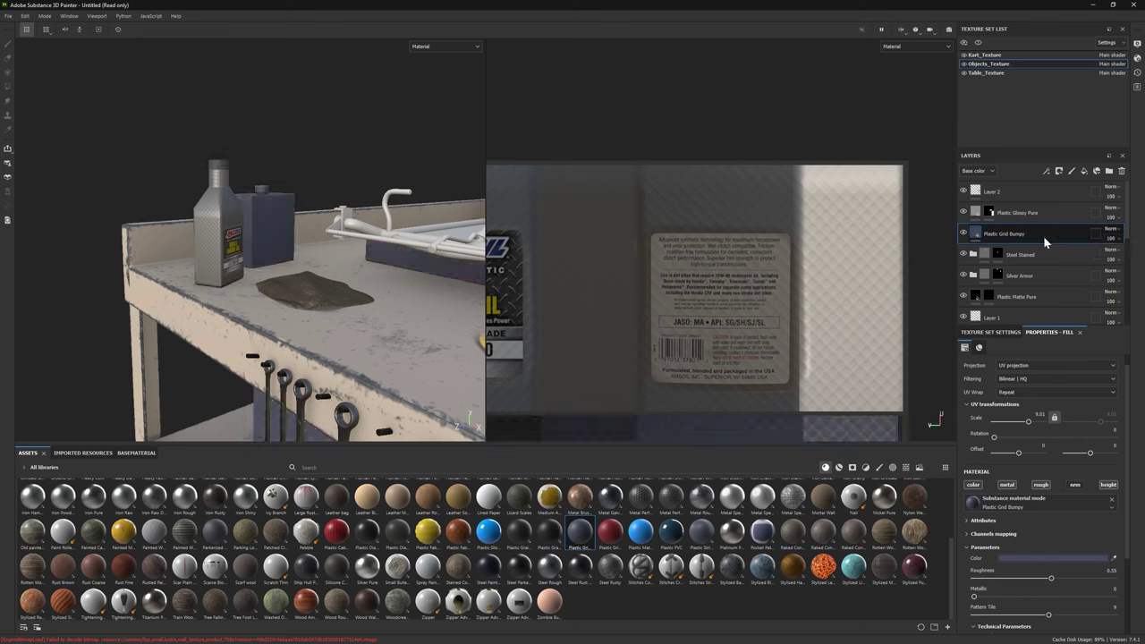
scroll(989, 411, down, 1)
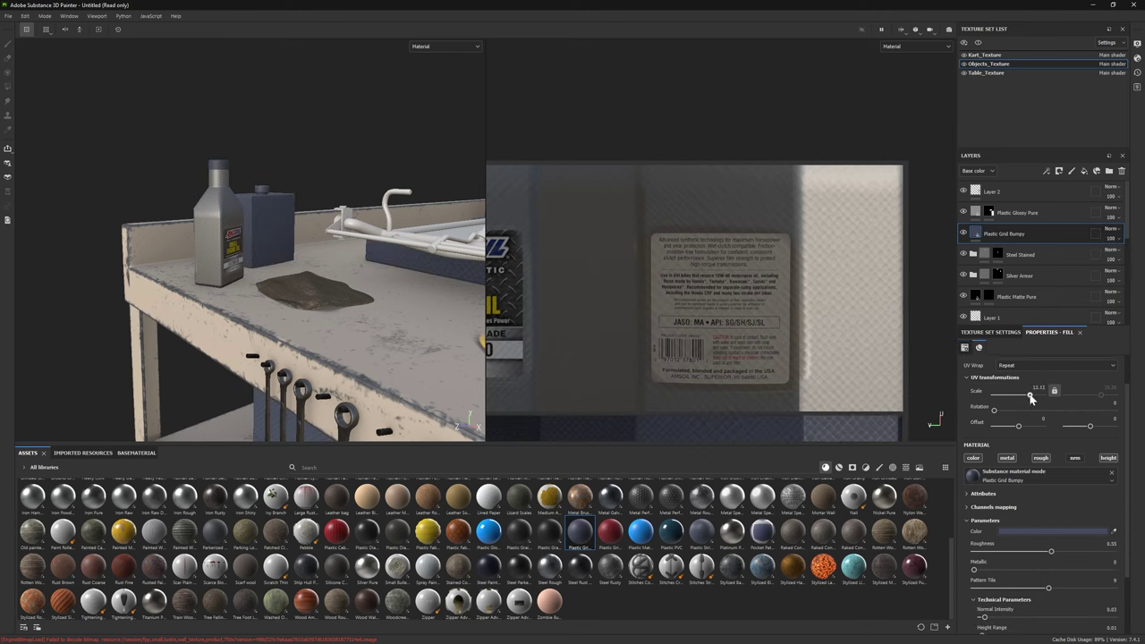
scroll(1010, 532, down, 3)
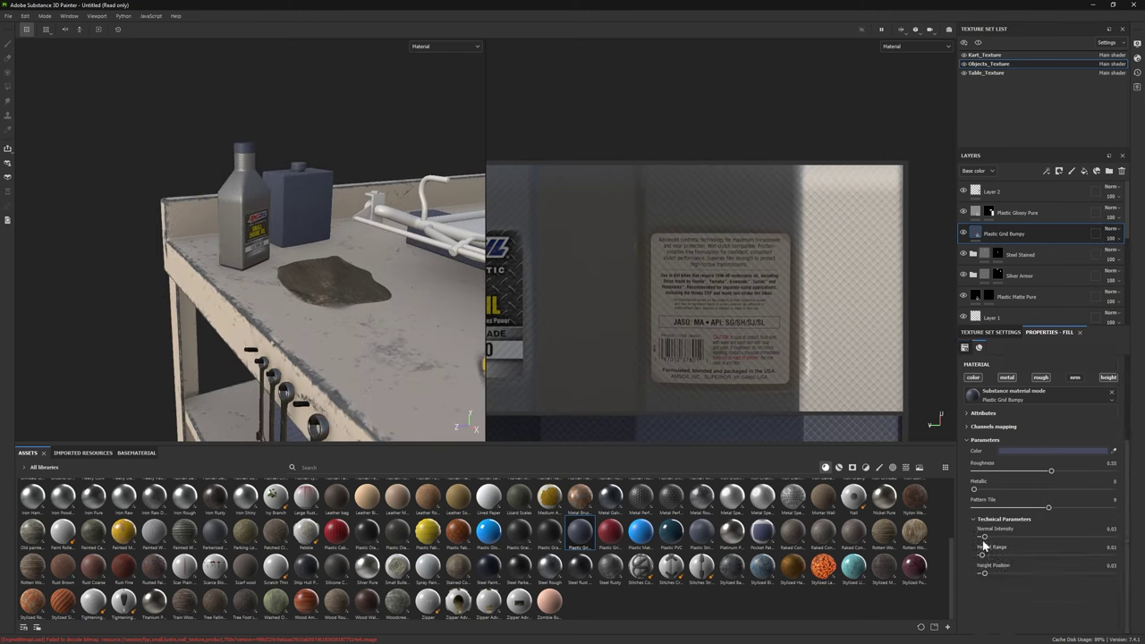
scroll(161, 259, up, 2)
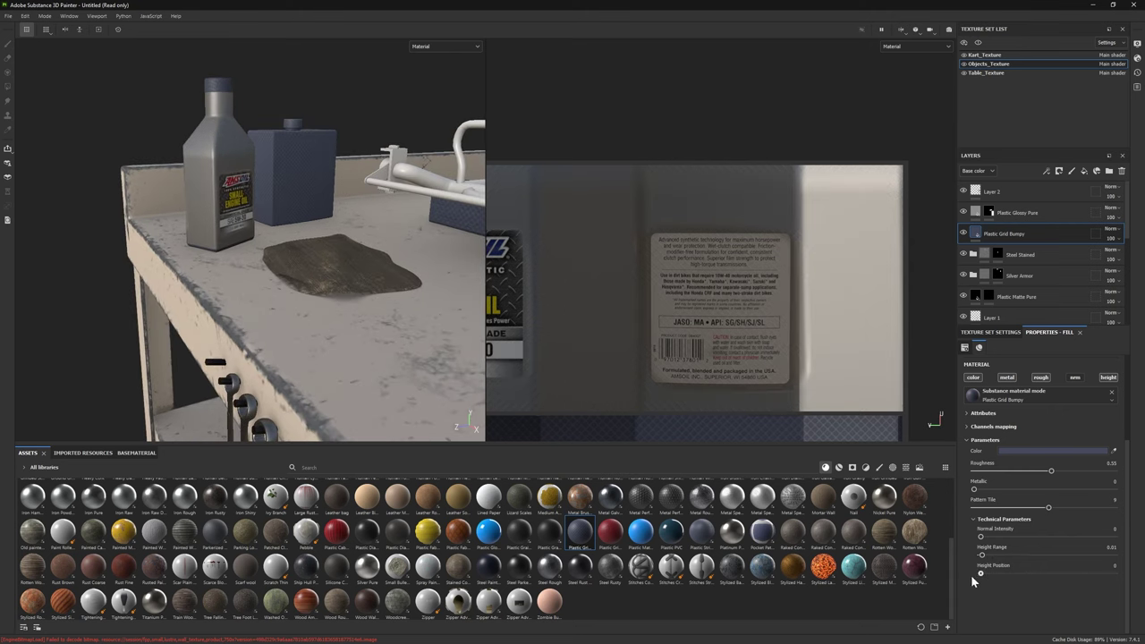
click(980, 573)
scroll(1037, 441, up, 2)
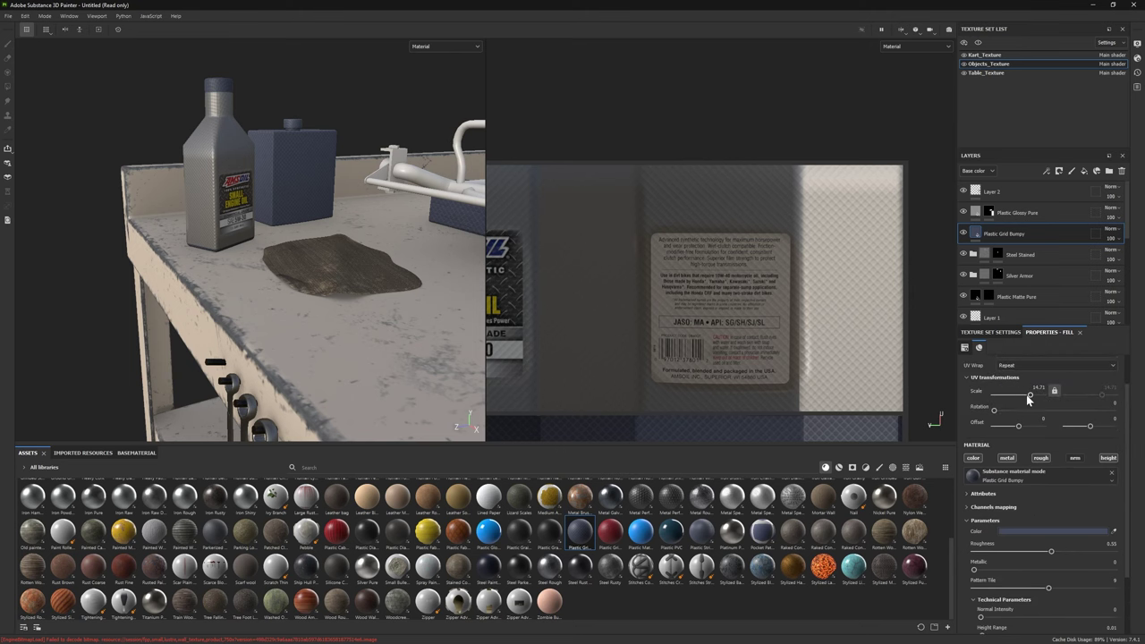
mouse_move(1029, 395)
mouse_down()
mouse_move(1039, 397)
mouse_move(1026, 395)
mouse_up()
scroll(199, 229, up, 3)
scroll(199, 229, down, 3)
alt+drag(198, 229, 376, 268)
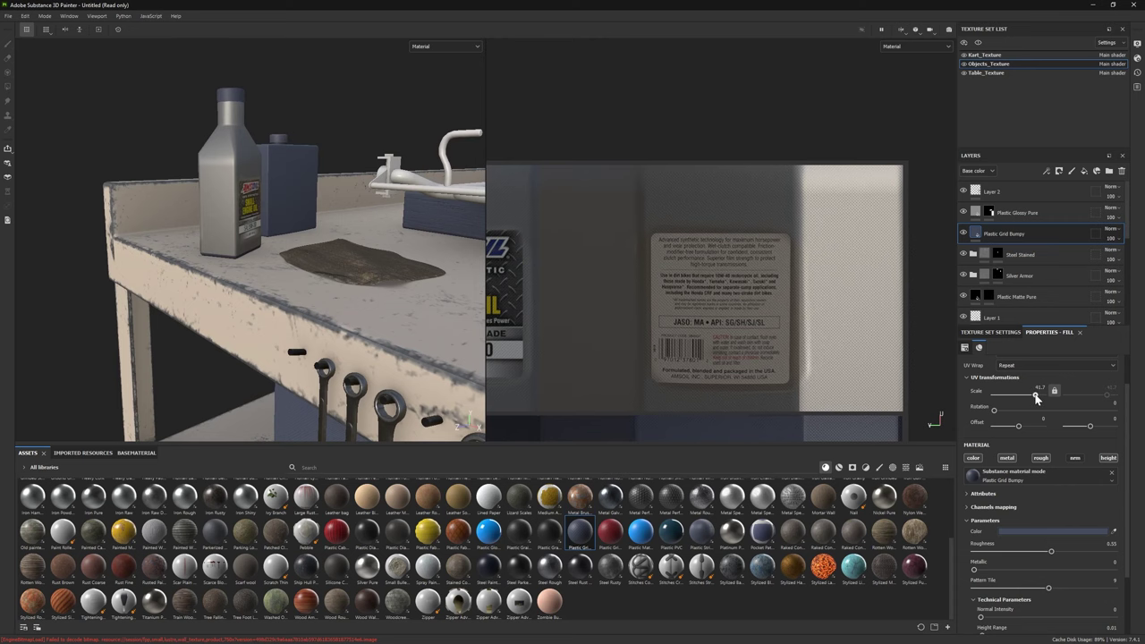
drag(1036, 398, 1035, 395)
alt+drag(269, 250, 295, 233)
Step: Add a black mask to Plastic Grid Bumpy, then add a Plastic Used Soft layer
right_click(993, 233)
click(1028, 268)
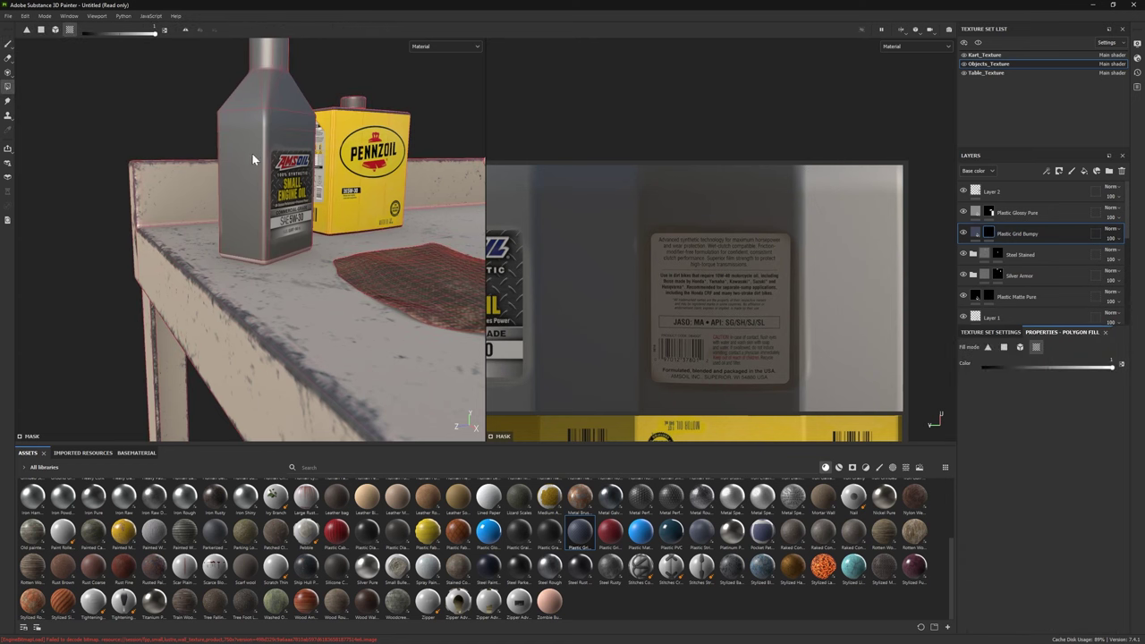
alt+drag(252, 158, 261, 93)
key(p)
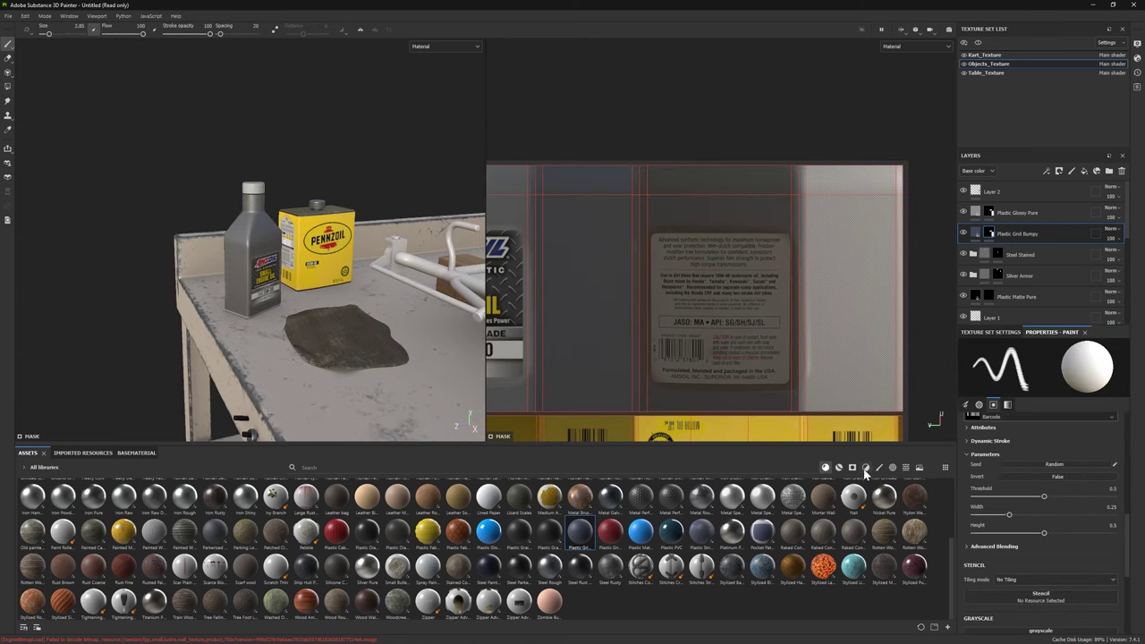
click(837, 467)
drag(853, 534, 1028, 214)
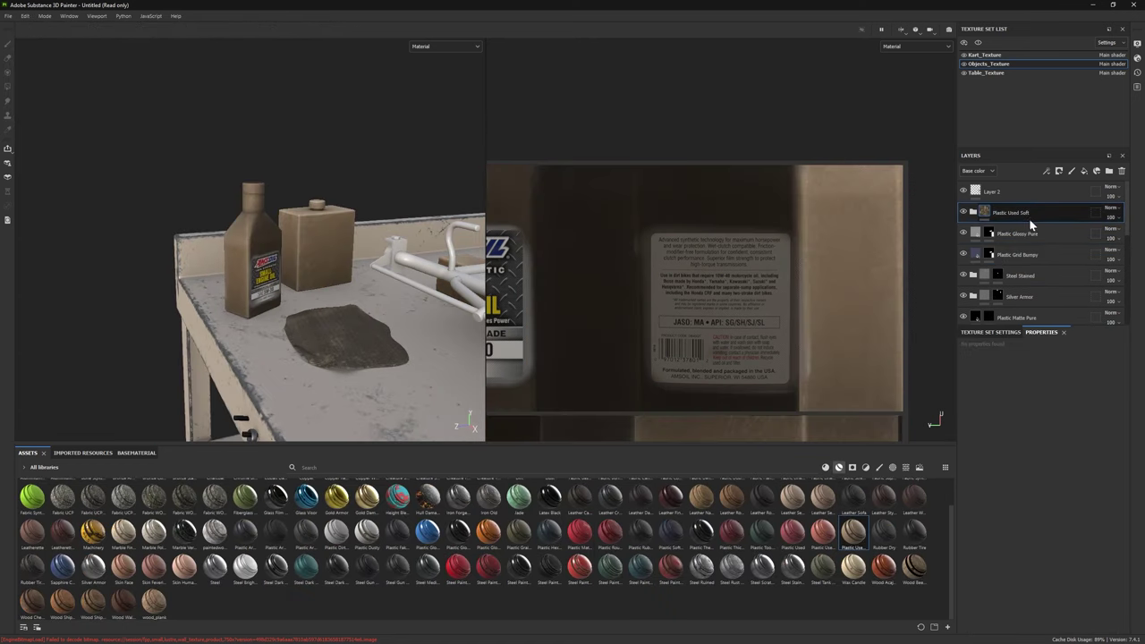
Step: Add a black mask to the Plastic Used Soft layer
right_click(1028, 214)
click(1042, 224)
key(4)
click(7, 46)
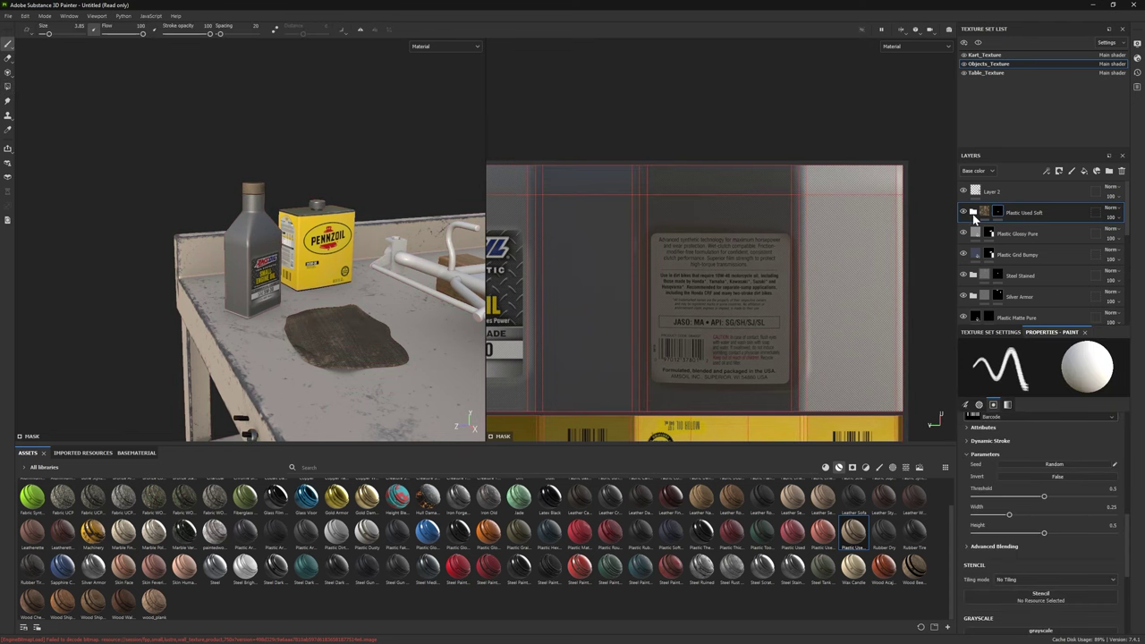
Step: Set the Plastic Used Soft Base fill colour to red and frame the workbench
click(972, 212)
click(1010, 317)
click(991, 519)
click(1125, 390)
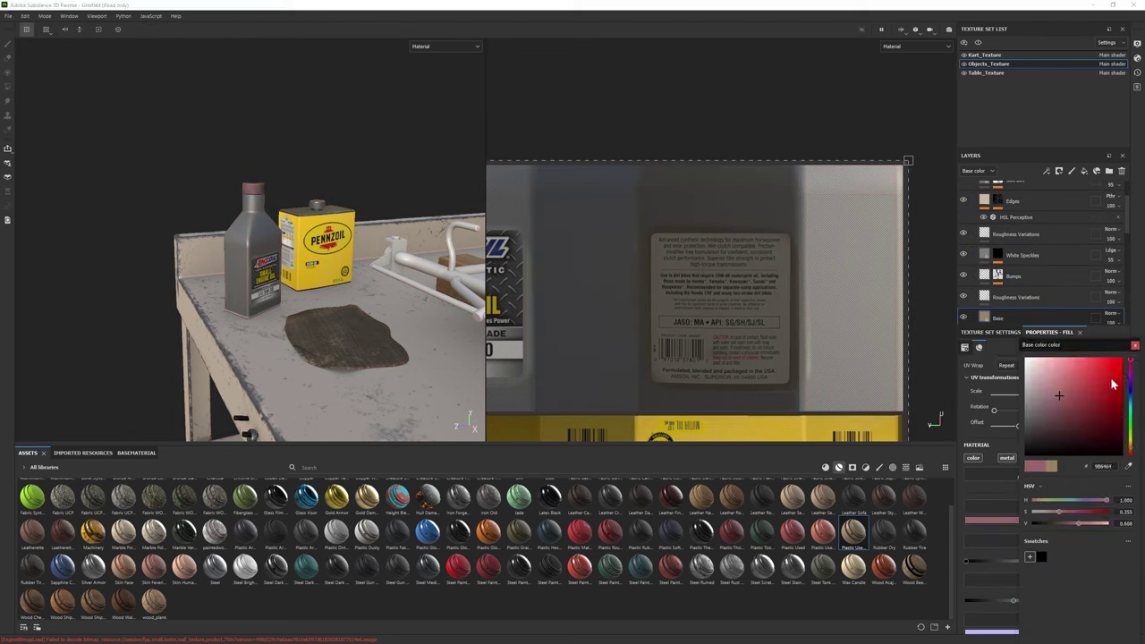
key(f)
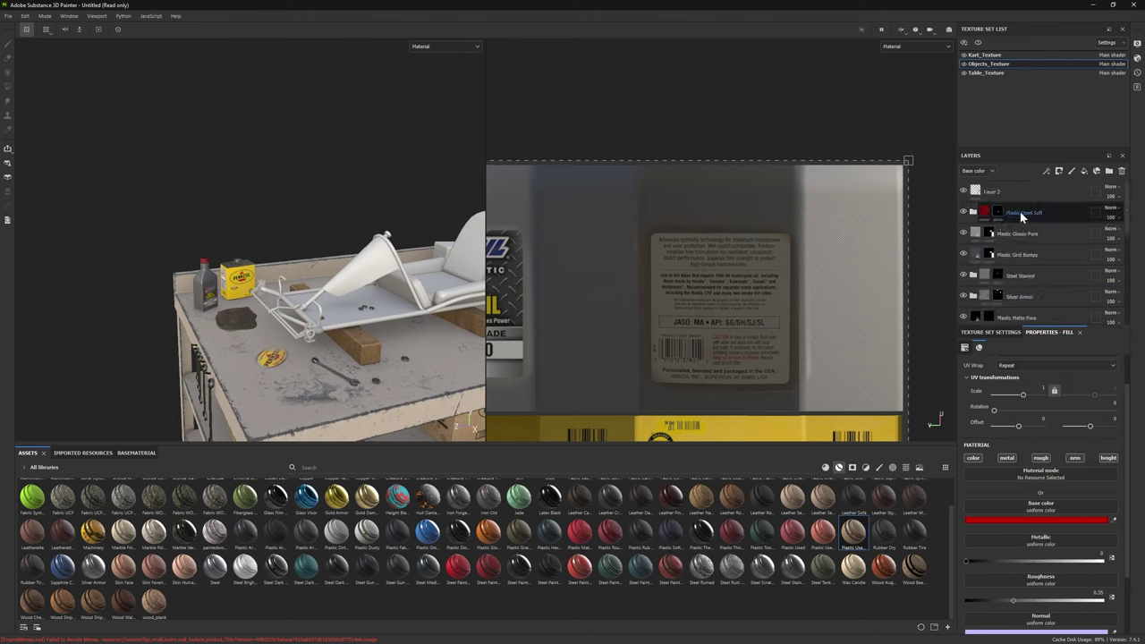
scroll(217, 293, down, 5)
alt+drag(217, 321, 247, 288)
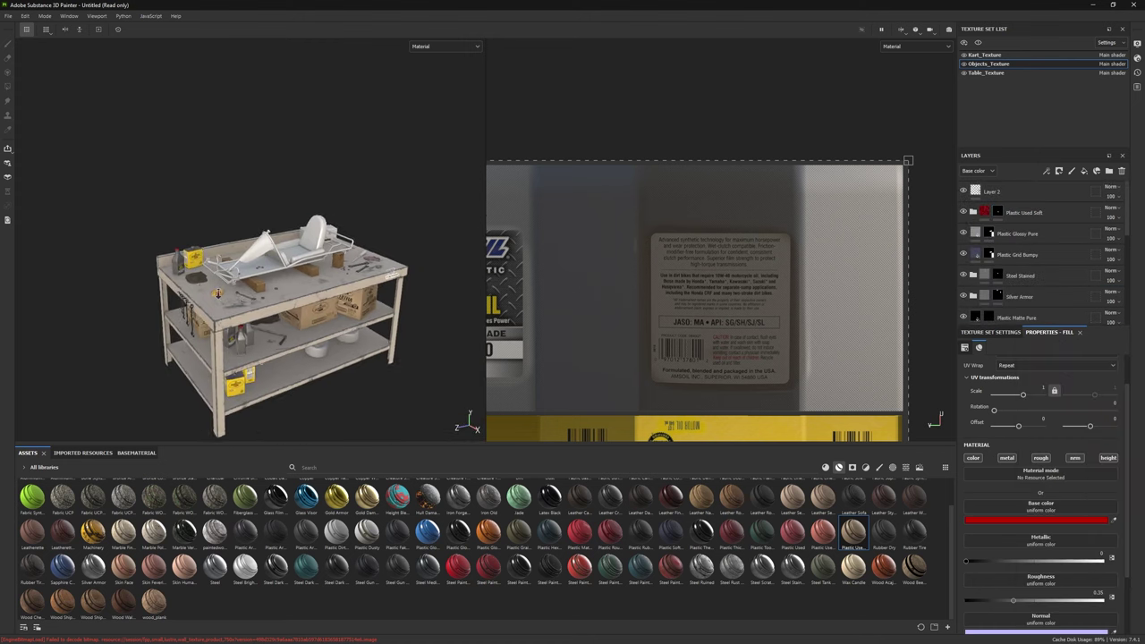
scroll(210, 313, up, 3)
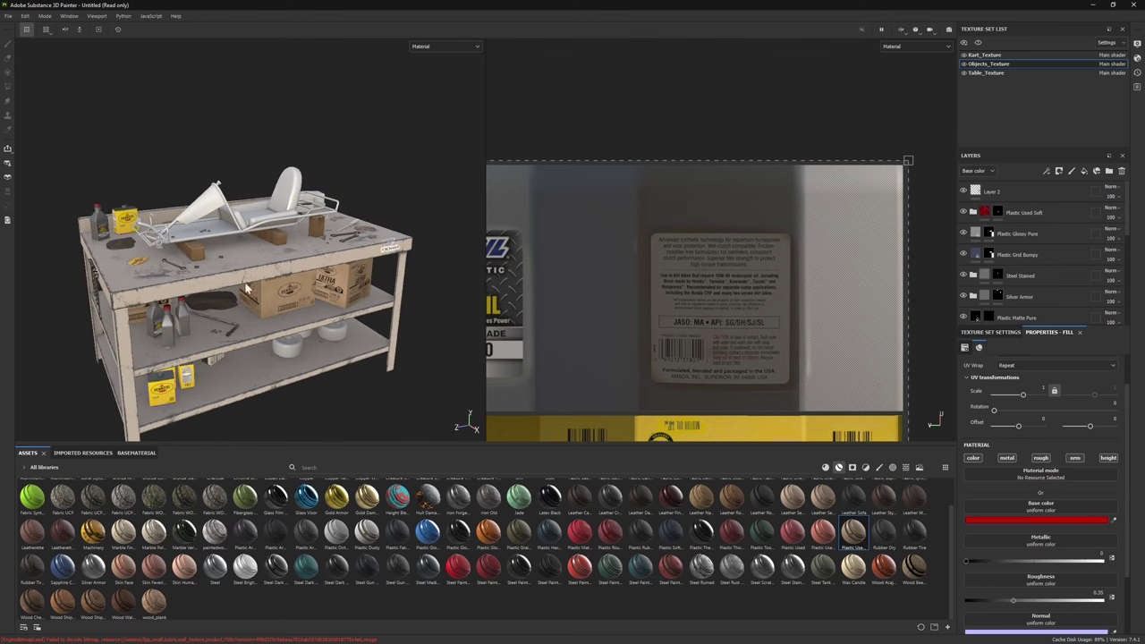
Step: Solo the Objects_Texture set, try a painted-steel material, then undo it
click(978, 43)
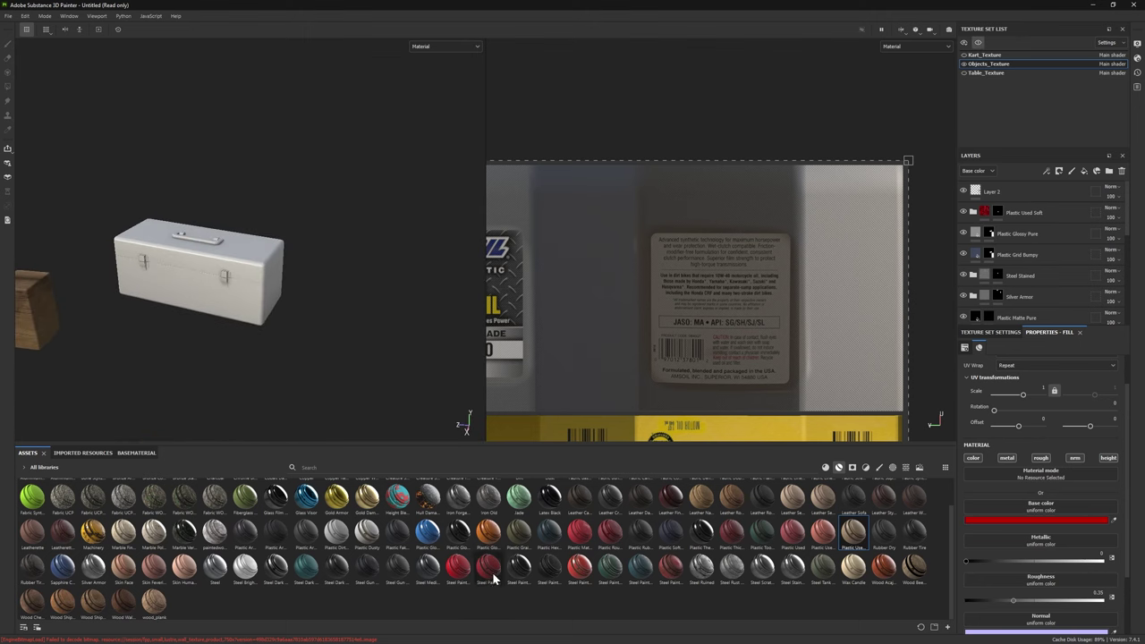
mouse_move(494, 577)
mouse_down()
mouse_move(594, 518)
mouse_move(540, 586)
mouse_move(1028, 188)
mouse_up()
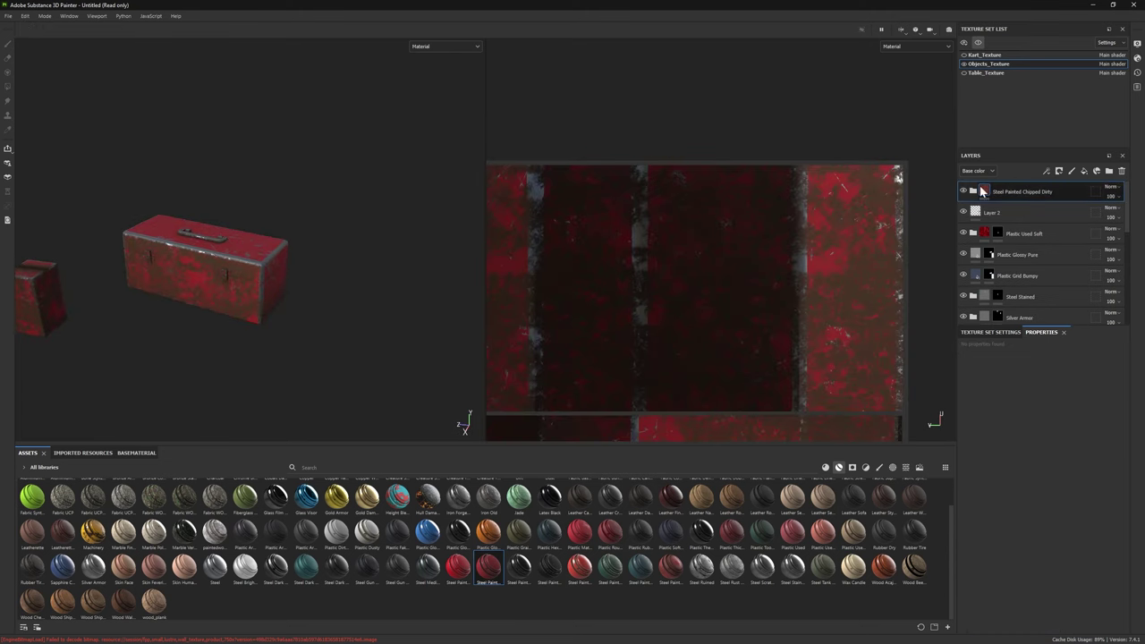
key(ctrl+z)
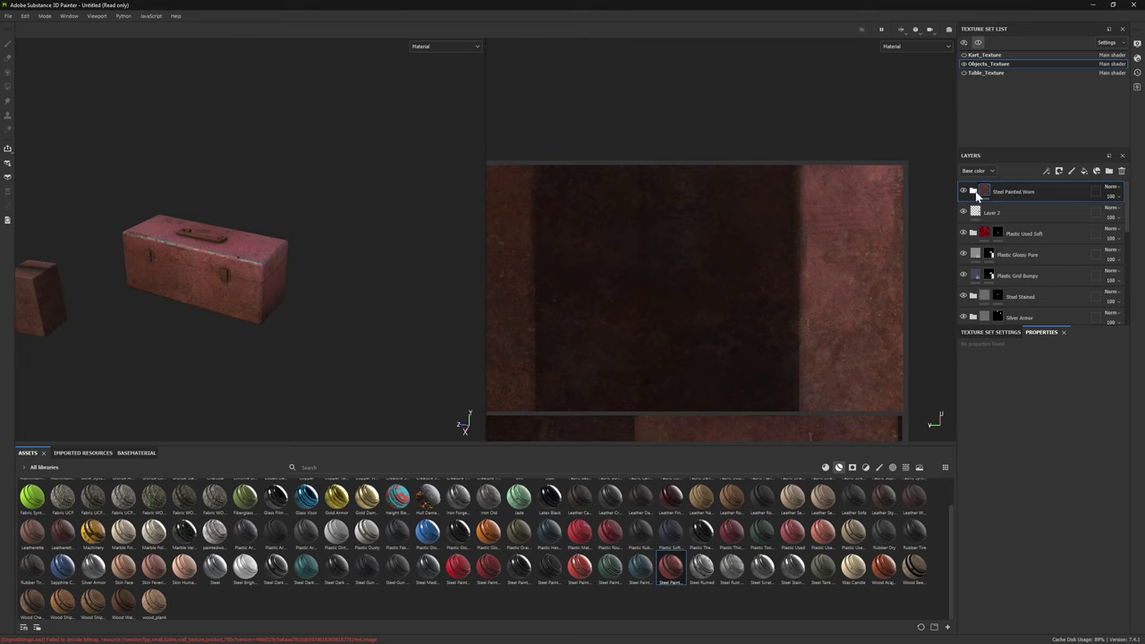
Step: Inspect the Steel Painted Worn sublayers, then add Steel Painted Scraped to the toolbox
click(973, 192)
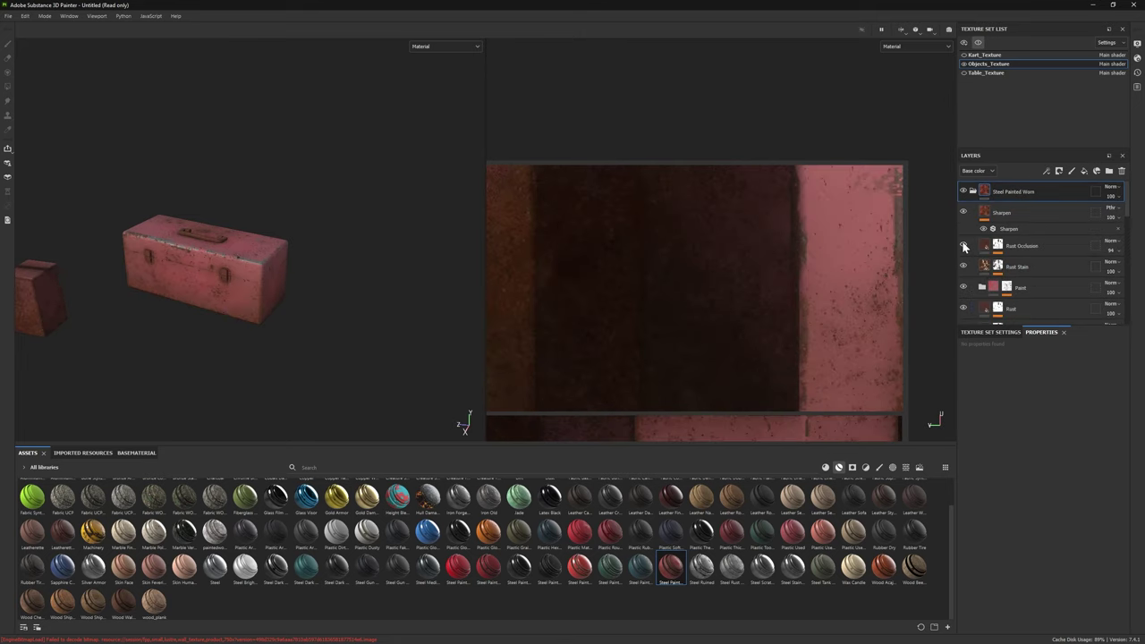
scroll(967, 273, down, 3)
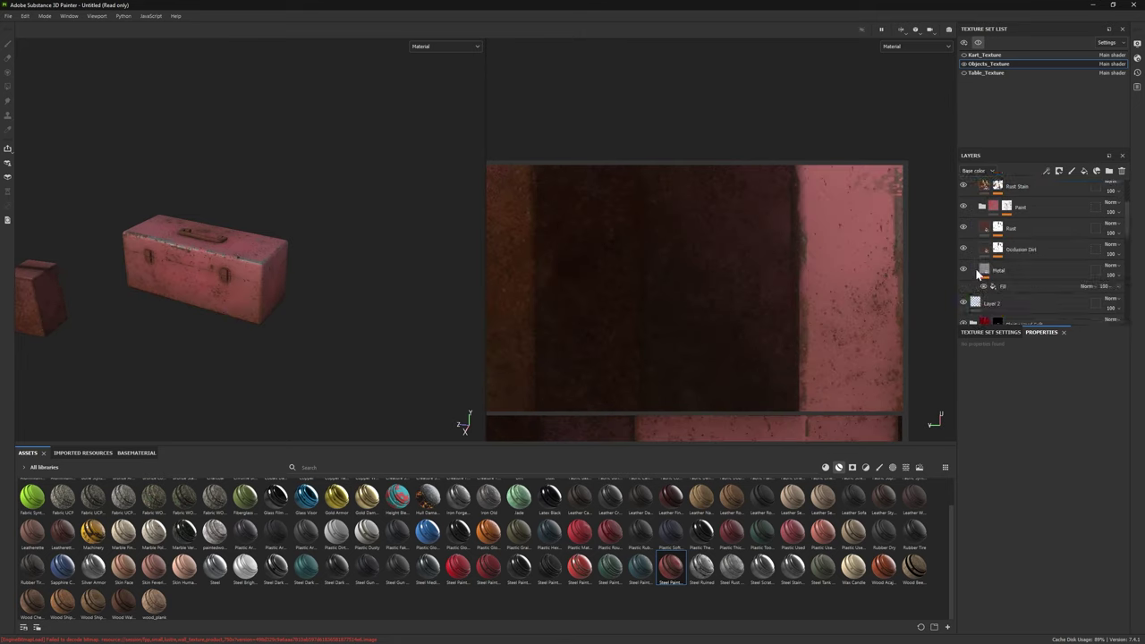
click(967, 208)
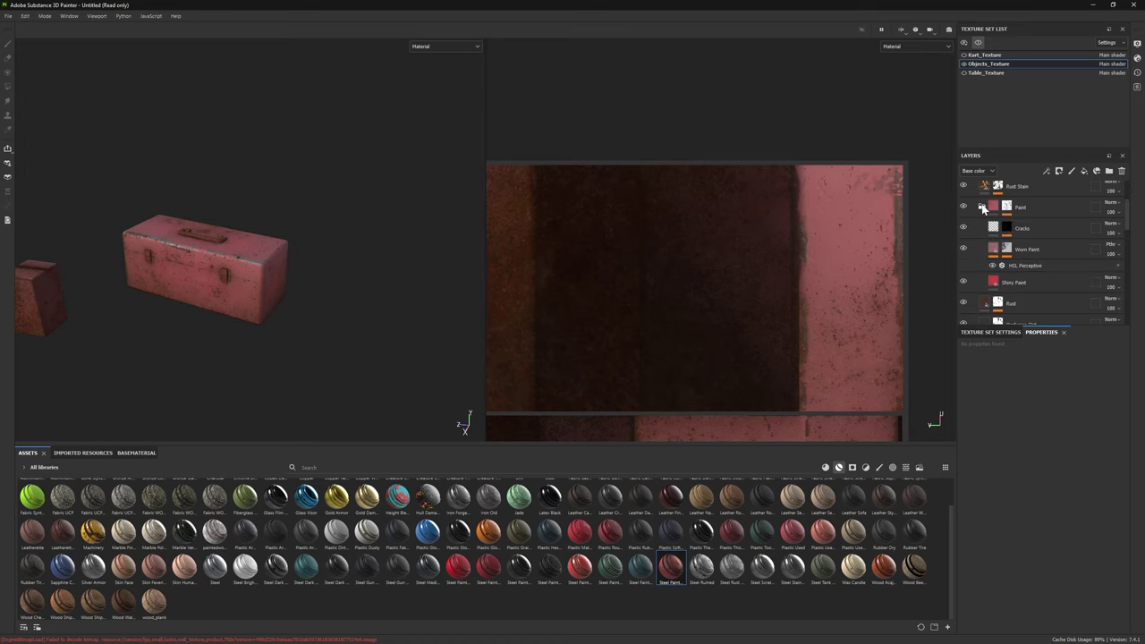
click(963, 247)
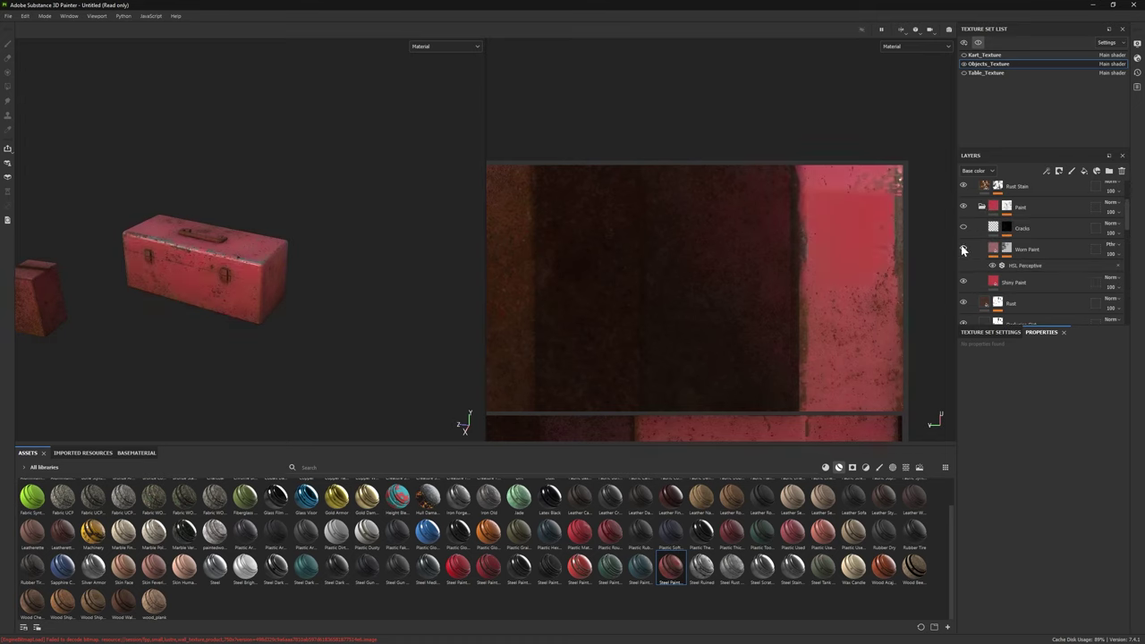
click(963, 248)
scroll(1020, 221, up, 3)
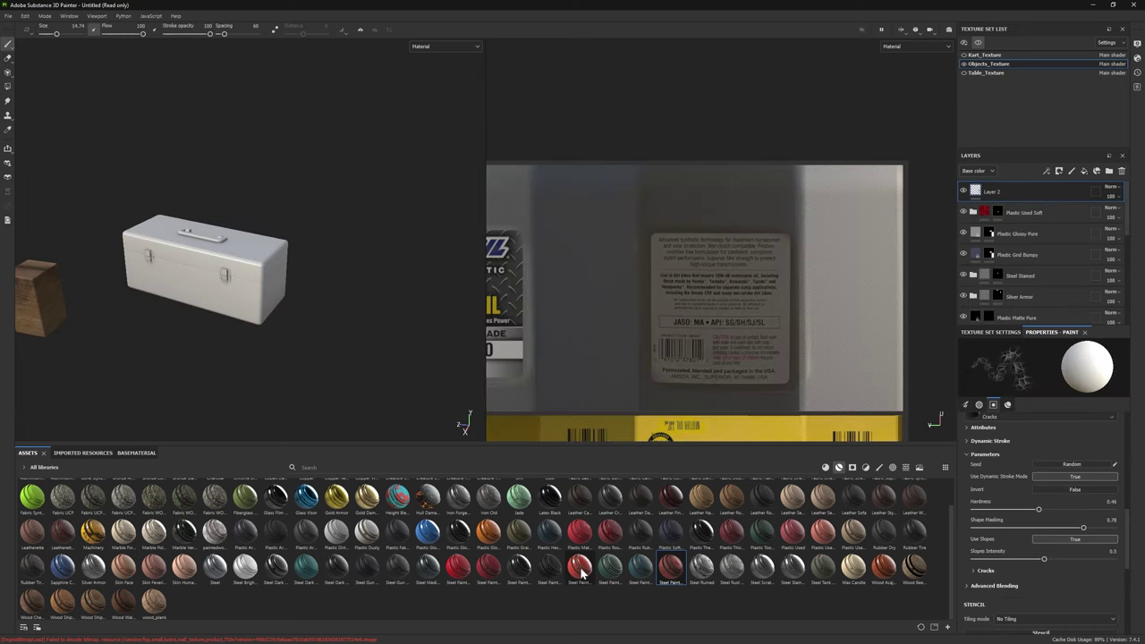
mouse_move(581, 571)
mouse_down()
mouse_move(634, 459)
mouse_move(1016, 197)
mouse_up()
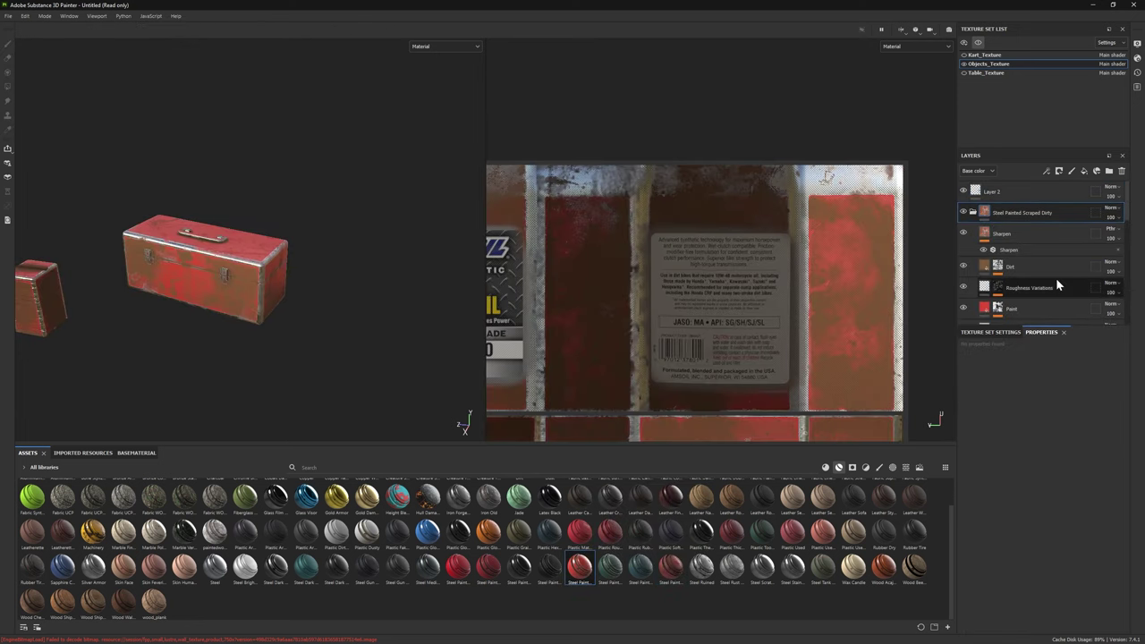
Step: Lower the Paint mask's Mask Builder level to 0.03
click(997, 255)
click(1024, 271)
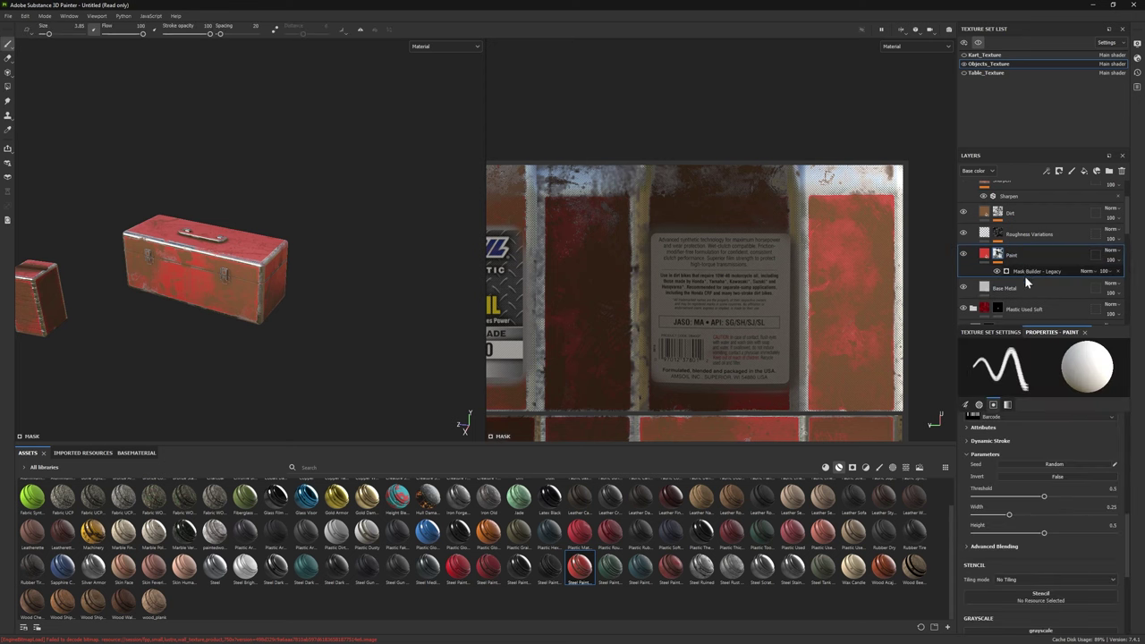
mouse_move(1015, 393)
mouse_down()
mouse_move(1067, 387)
mouse_move(974, 388)
mouse_up()
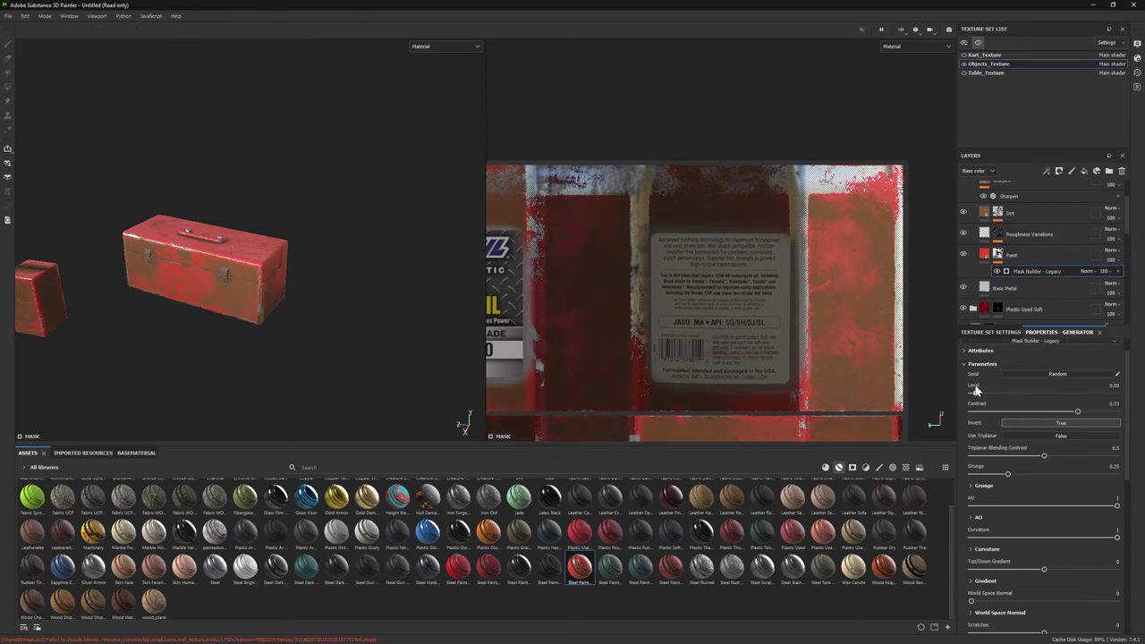
scroll(1068, 306, up, 3)
Step: Make the Paint layer a saturated red with lower roughness for a glossier finish
click(1011, 308)
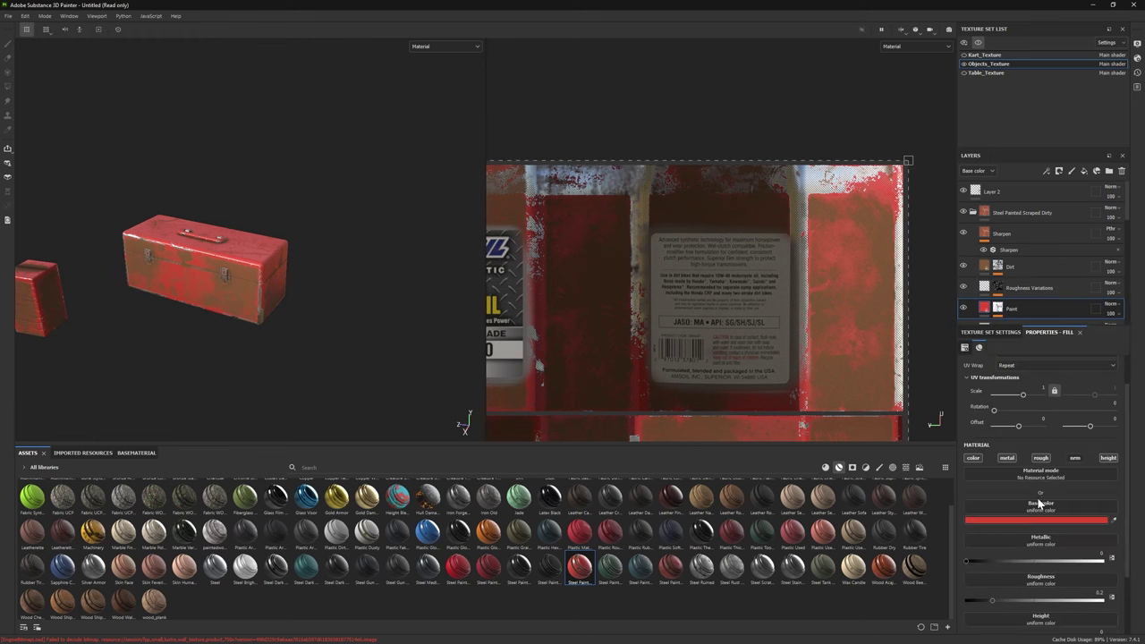
click(1064, 520)
drag(994, 439, 1004, 377)
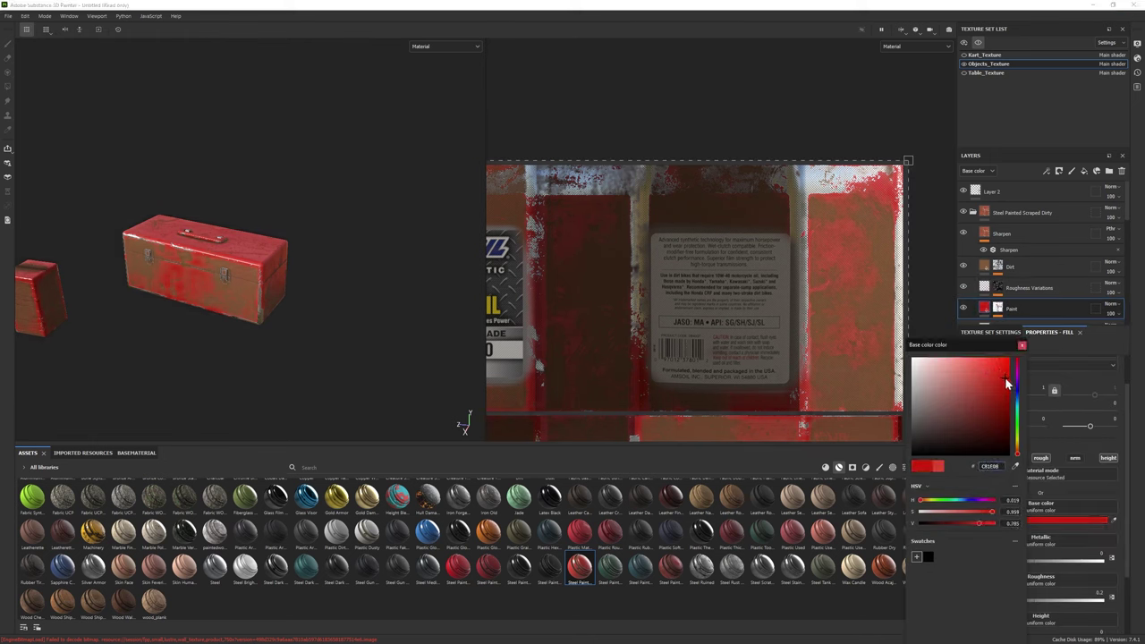
click(1024, 352)
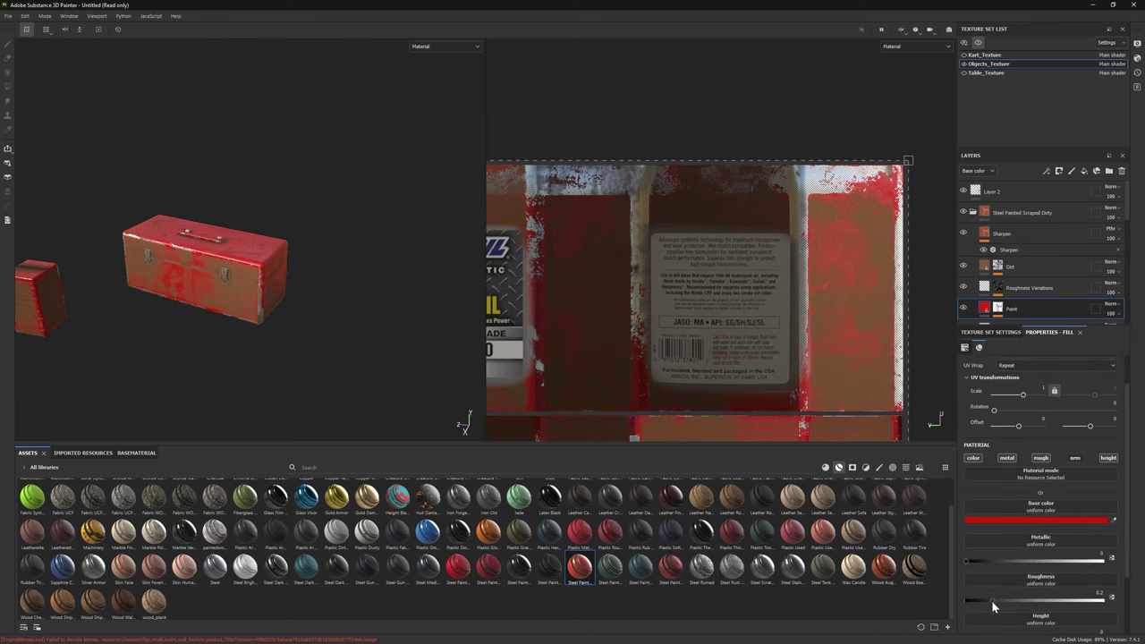
drag(1019, 600, 995, 599)
Step: Hide the Mask Builder grunge effect on the Dirt layer
click(997, 266)
click(997, 295)
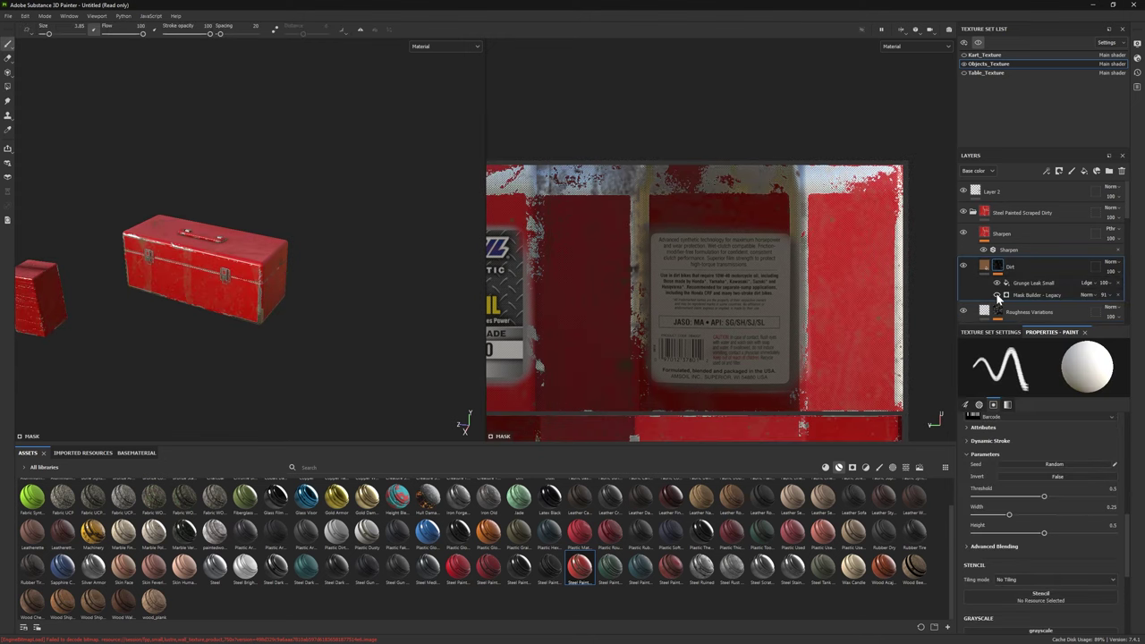
scroll(997, 288, down, 3)
Step: Fine-tune the Paint layer's red base colour
click(1024, 252)
click(1068, 523)
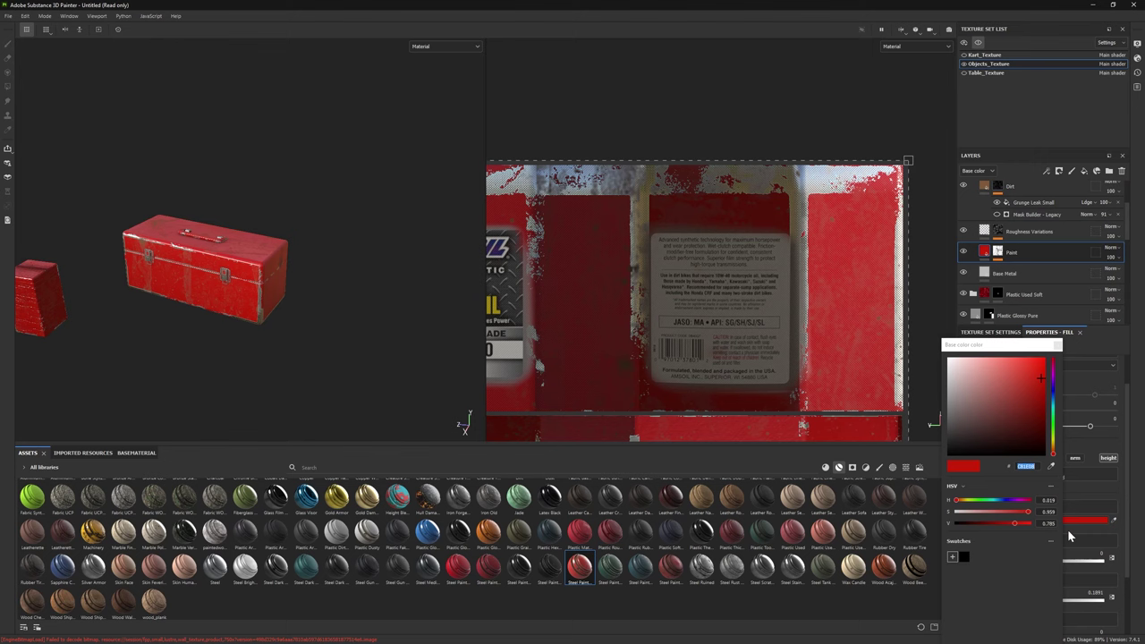
click(1029, 384)
drag(1028, 382, 1026, 388)
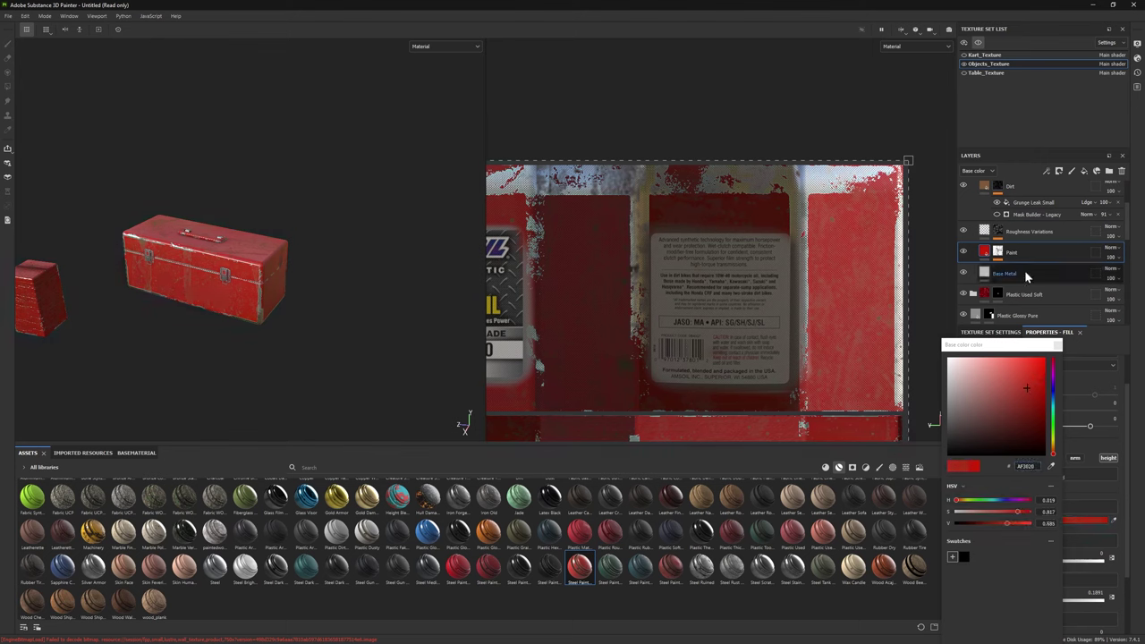
click(1032, 260)
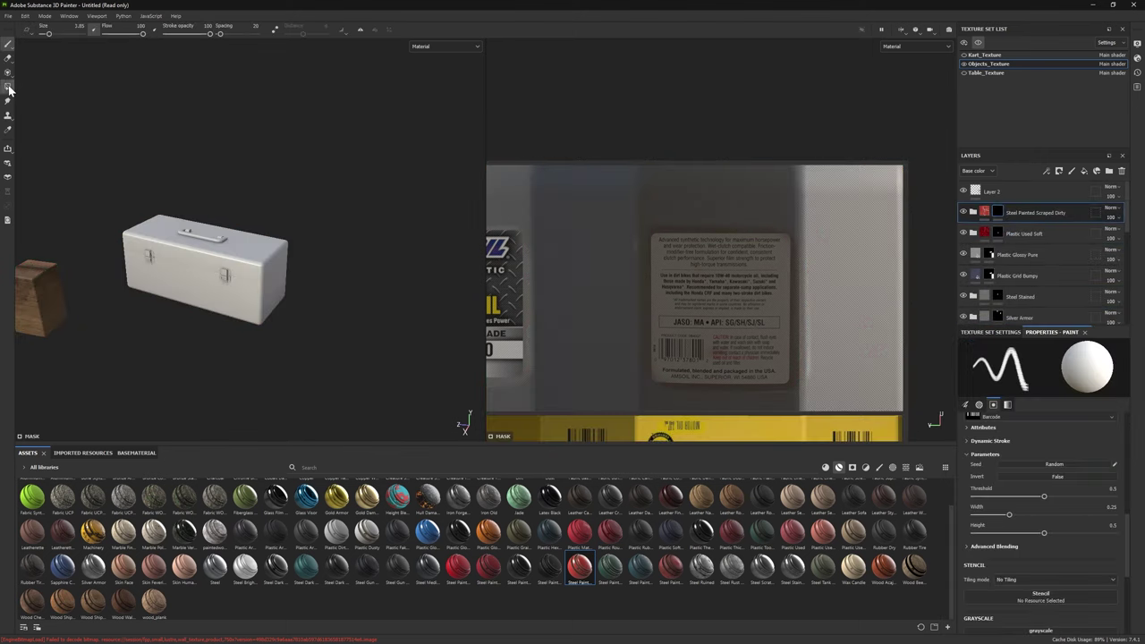
Step: Give the Steel Stained layer a black mask filled by whole polygons
click(9, 86)
click(250, 304)
key(1)
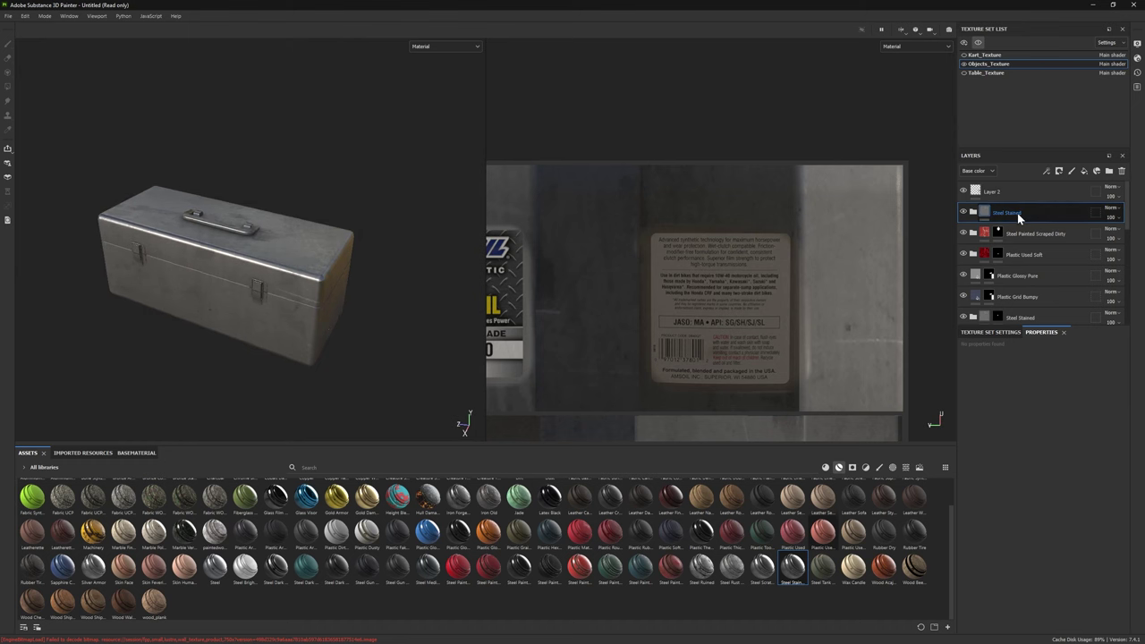
right_click(1018, 212)
click(1046, 235)
key(4)
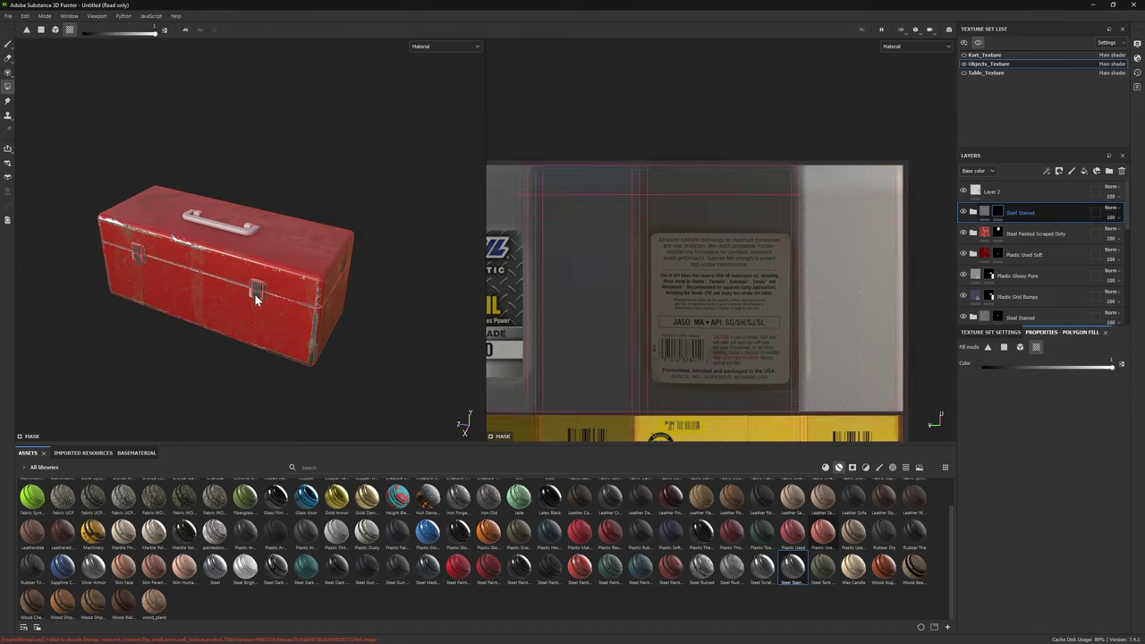
click(1020, 347)
scroll(224, 280, up, 5)
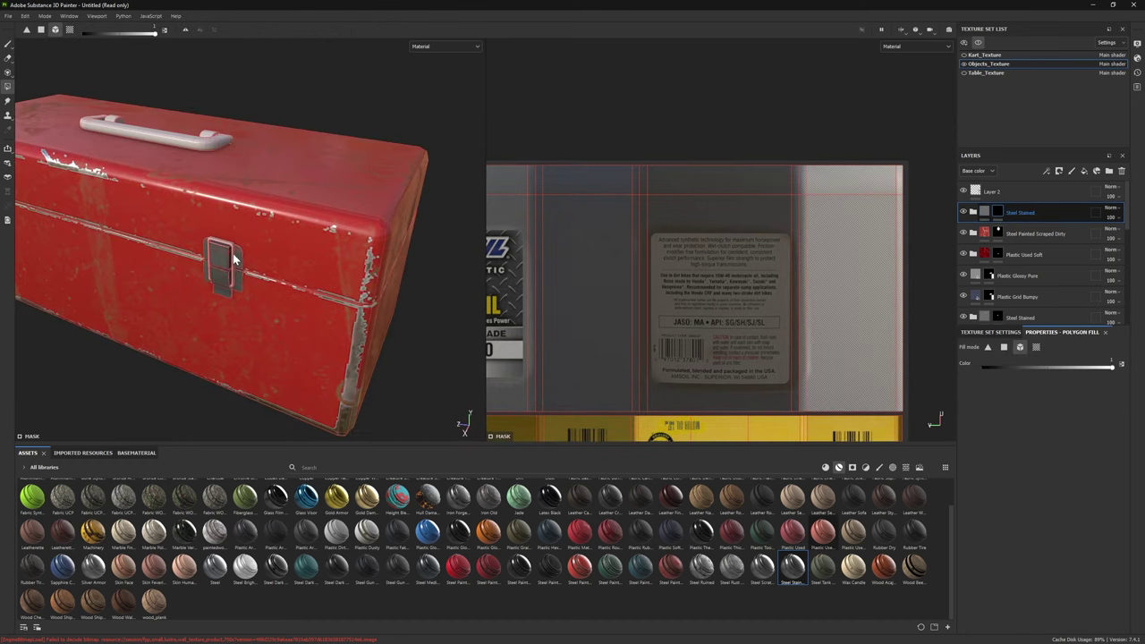
scroll(206, 137, down, 4)
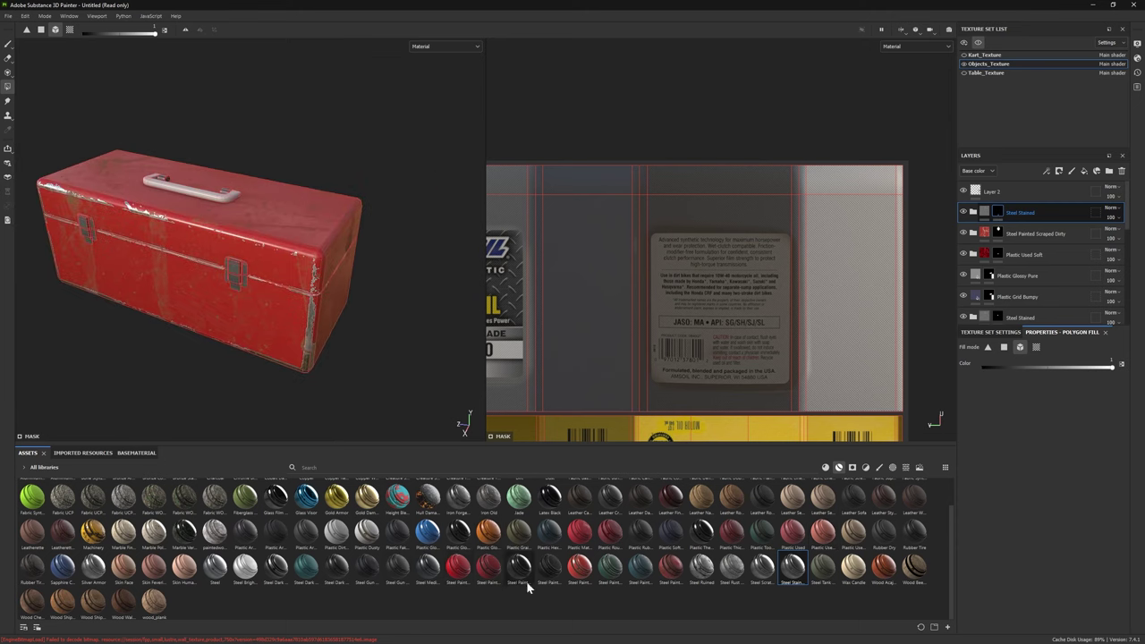
Step: Add a Plastic Grainy Soft layer with a dark grey Base colour
drag(519, 533, 1029, 200)
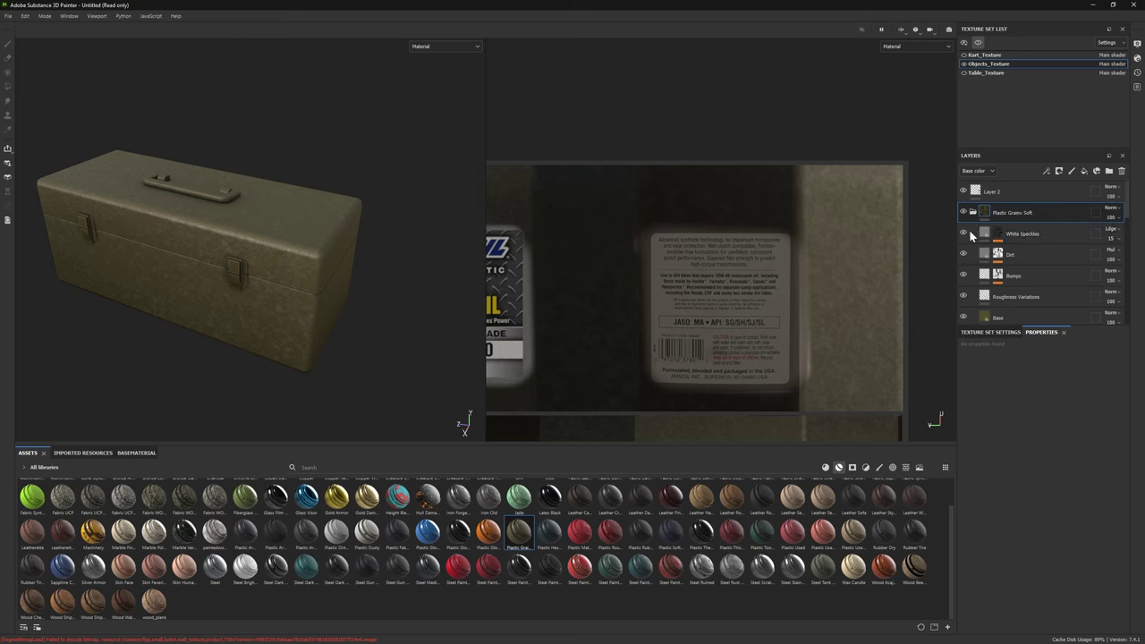
click(997, 317)
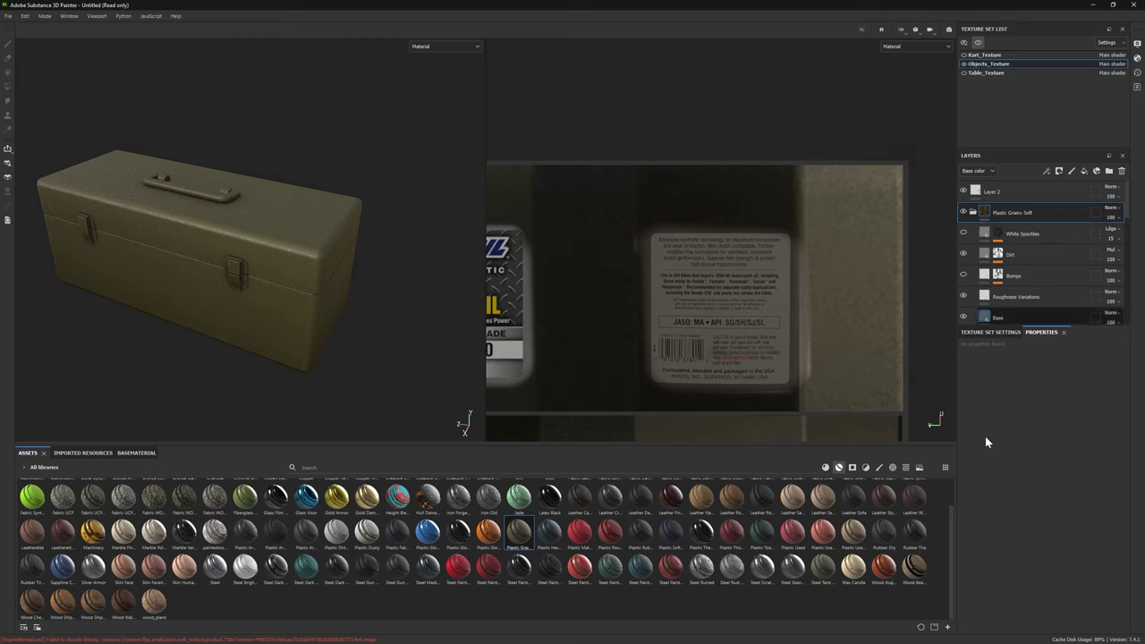
click(992, 437)
drag(1018, 423, 1010, 437)
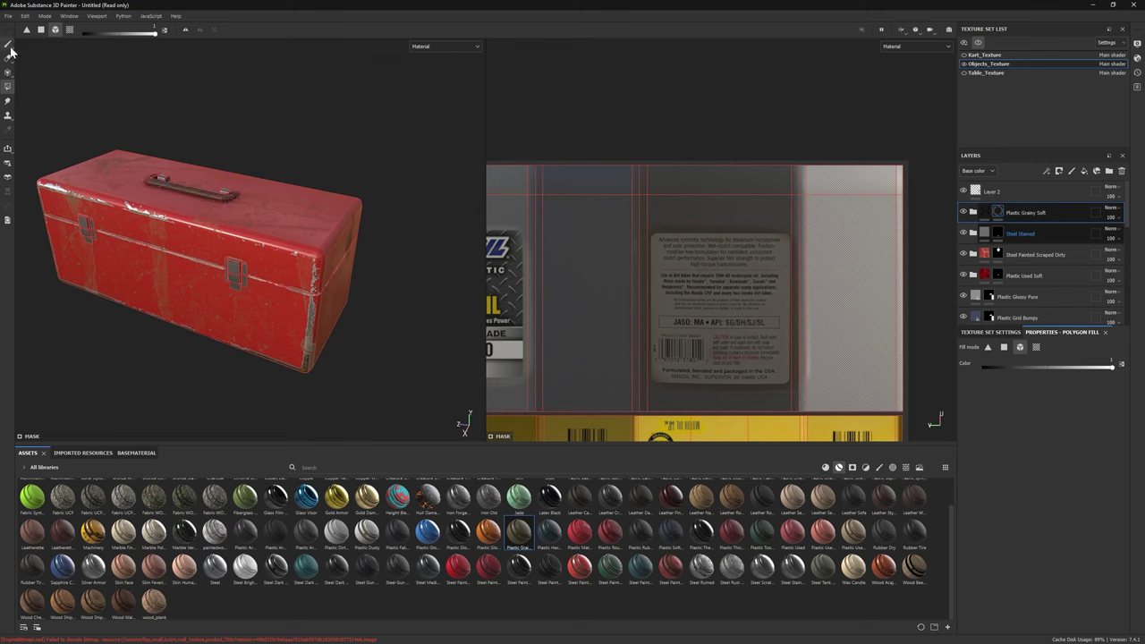
click(8, 44)
Step: Make the kart and the workbench table visible in the scene
key(f)
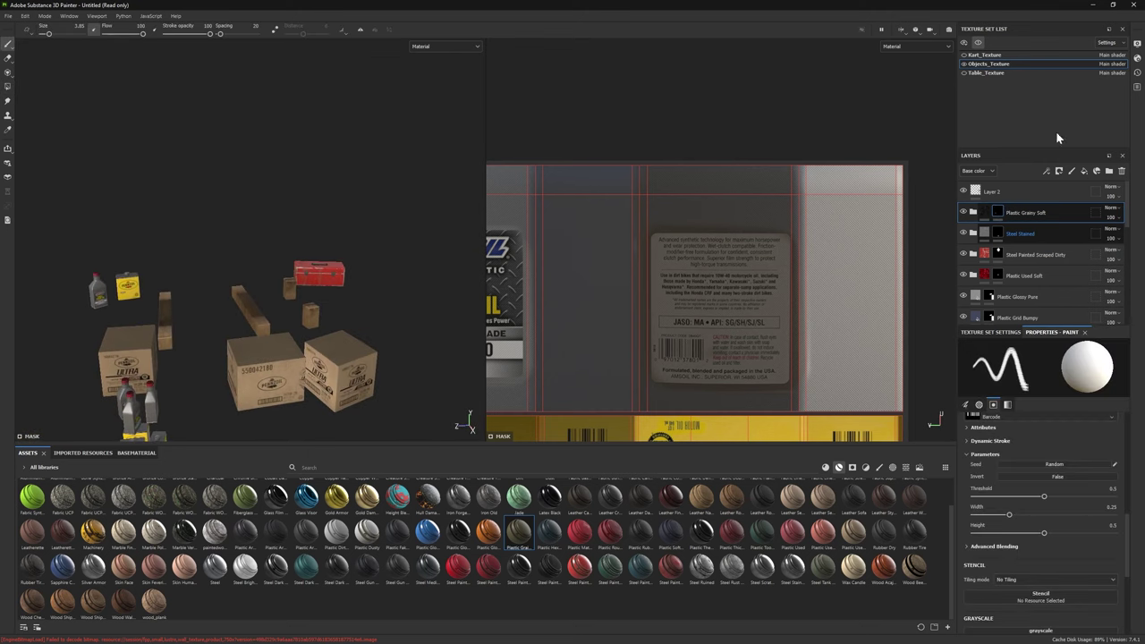
alt+drag(144, 268, 201, 281)
click(963, 54)
click(983, 54)
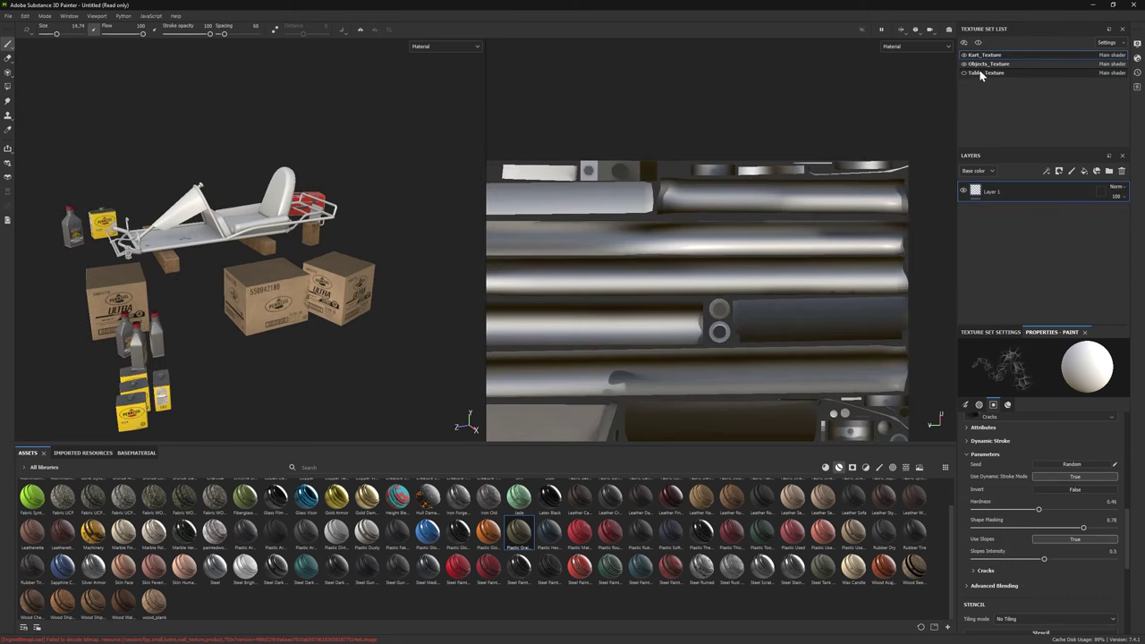
click(963, 72)
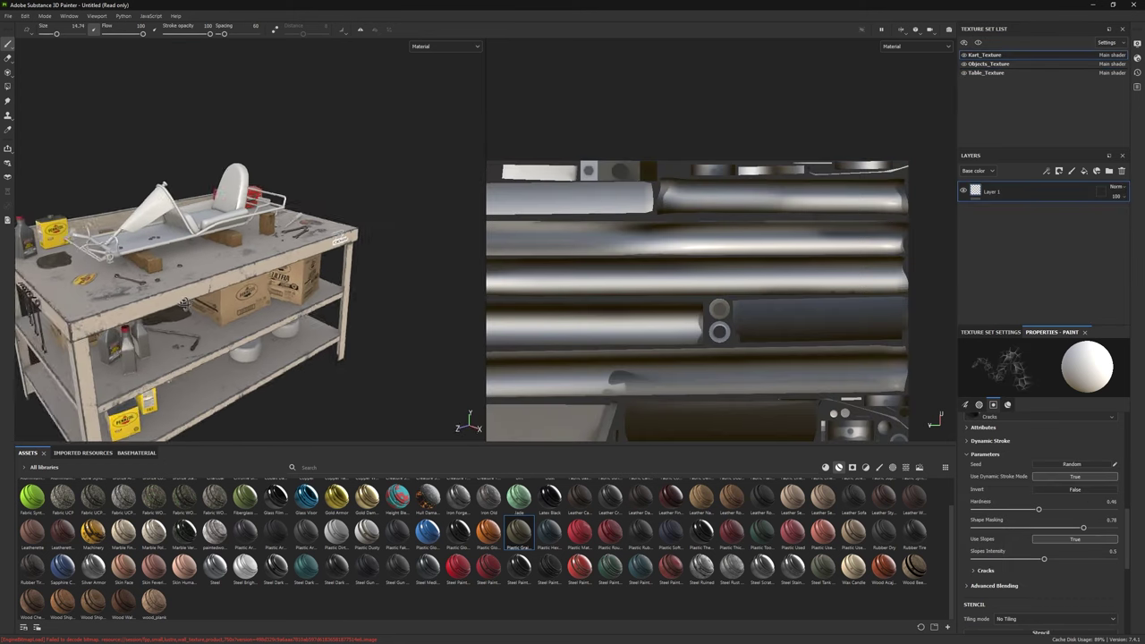
Step: Check the base colour of the table's Fill layer 1
click(986, 74)
click(1014, 270)
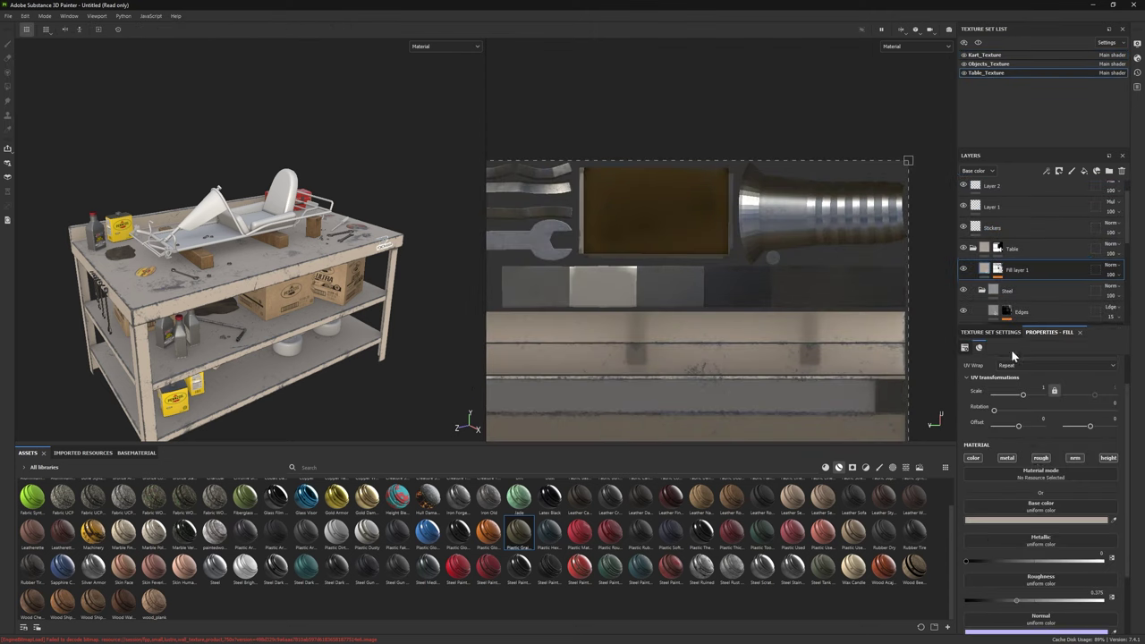
click(1006, 519)
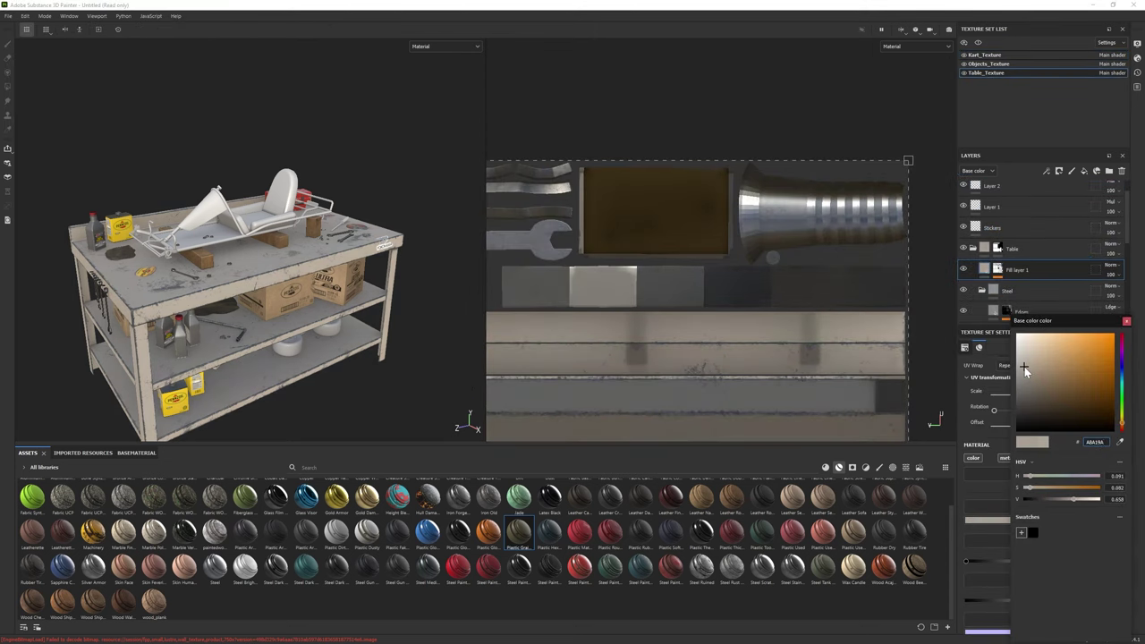
click(1126, 321)
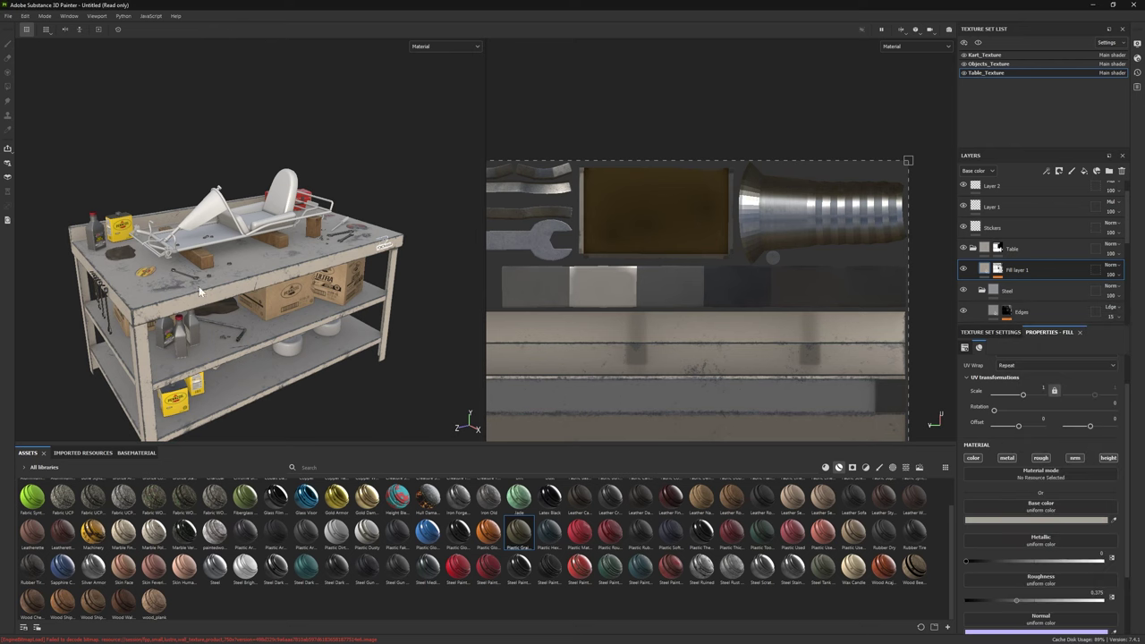
alt+drag(241, 299, 264, 297)
scroll(264, 297, up, 3)
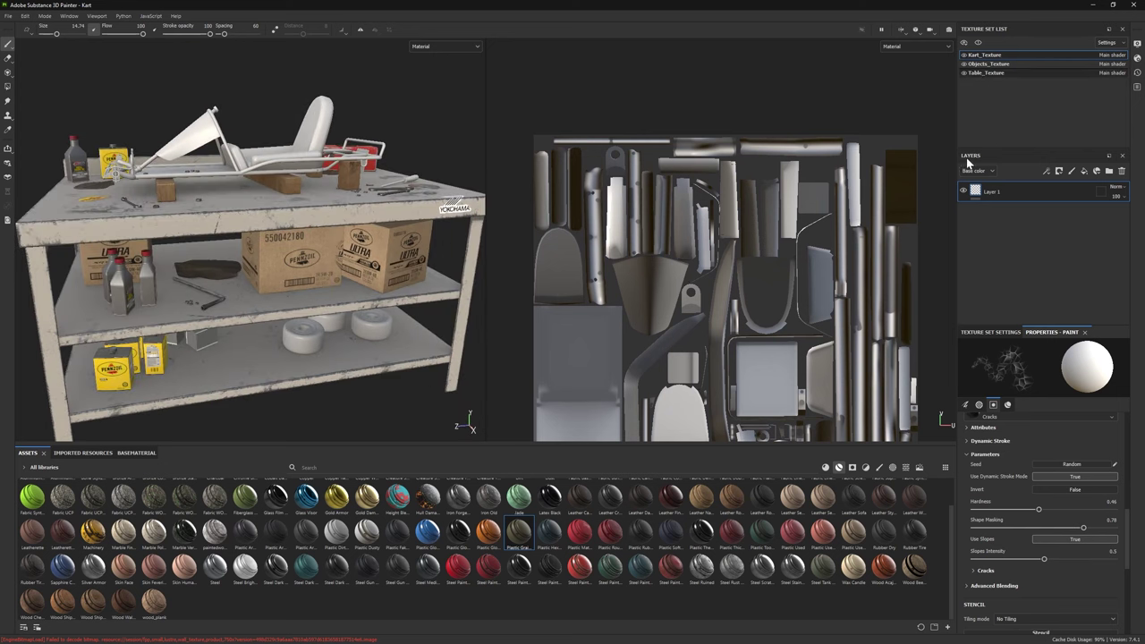
Step: In the Table_Texture set, add the Rubber Tire material as a new layer above Layer 3
click(987, 73)
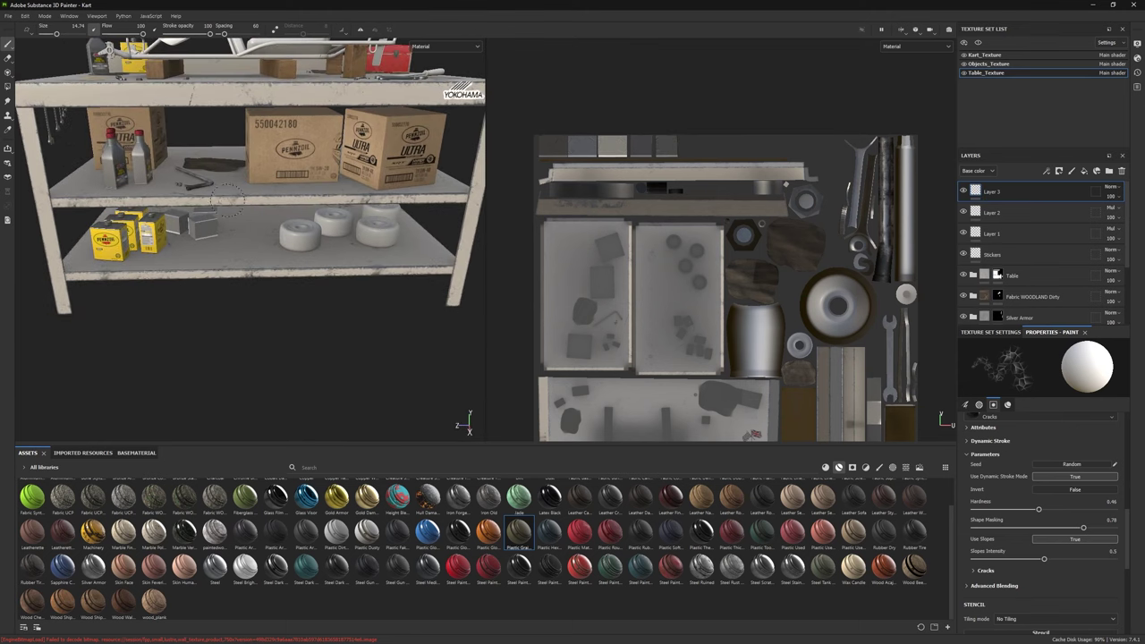
mouse_move(638, 541)
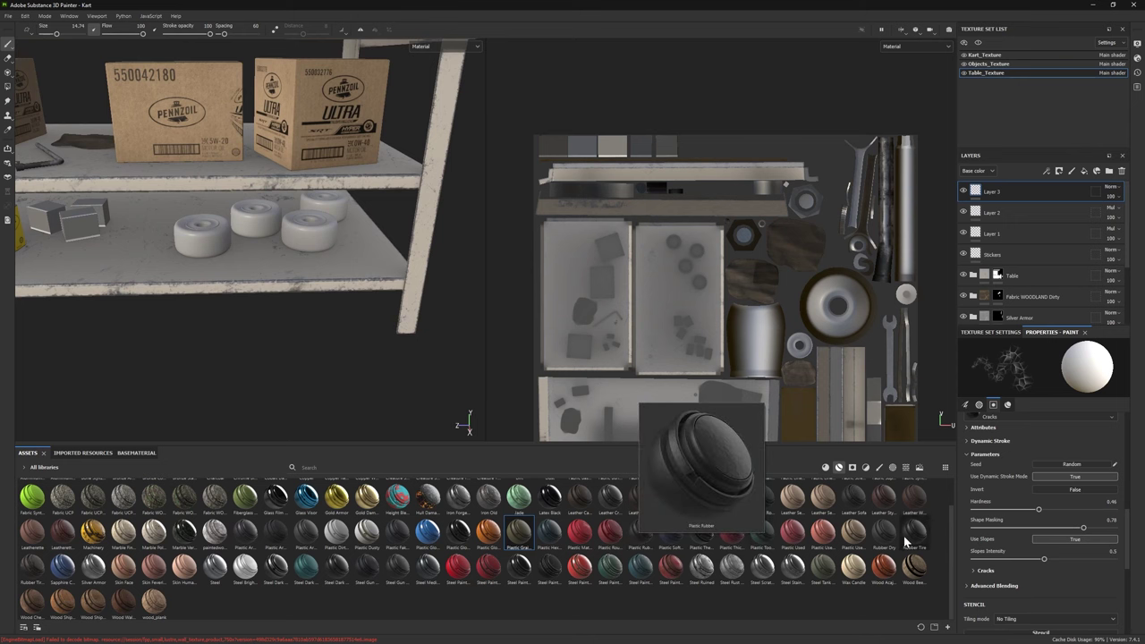
drag(905, 541, 956, 437)
drag(1008, 183, 1007, 184)
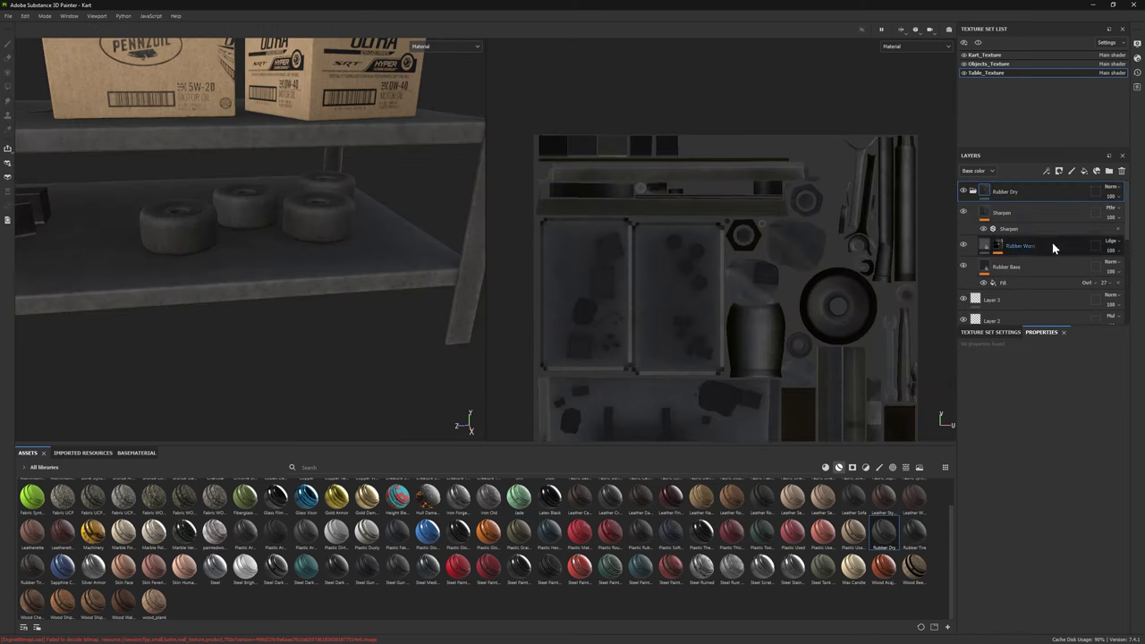
Step: Set the Rubber Worn base colour to 464646 and the Rubber Base roughness to about 0.70
click(1015, 280)
drag(1024, 598, 1006, 600)
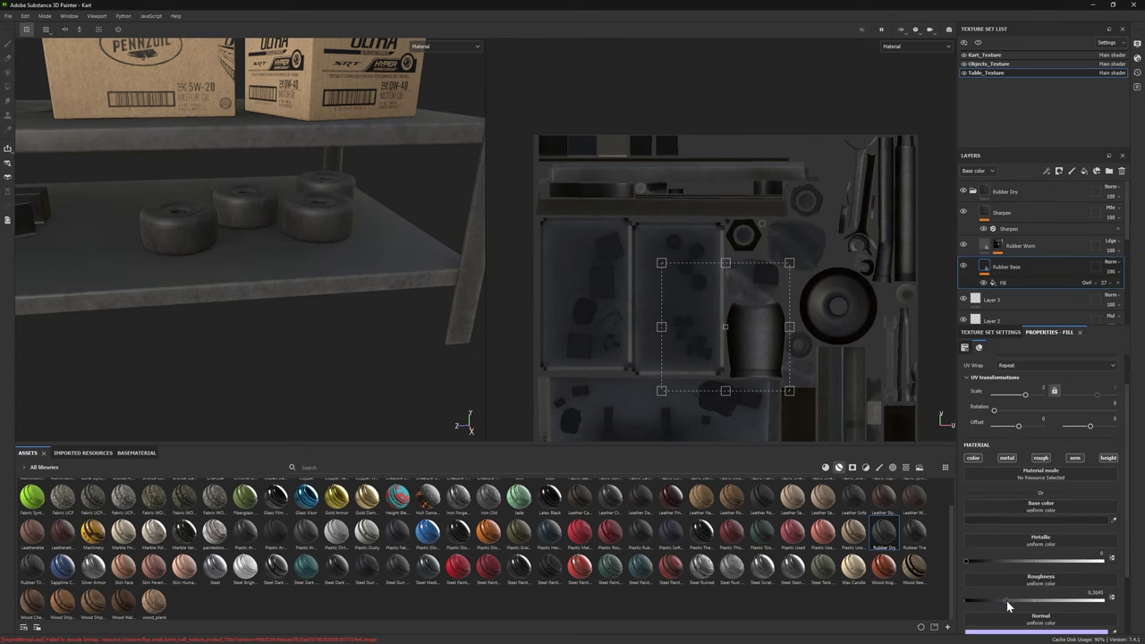
click(1017, 520)
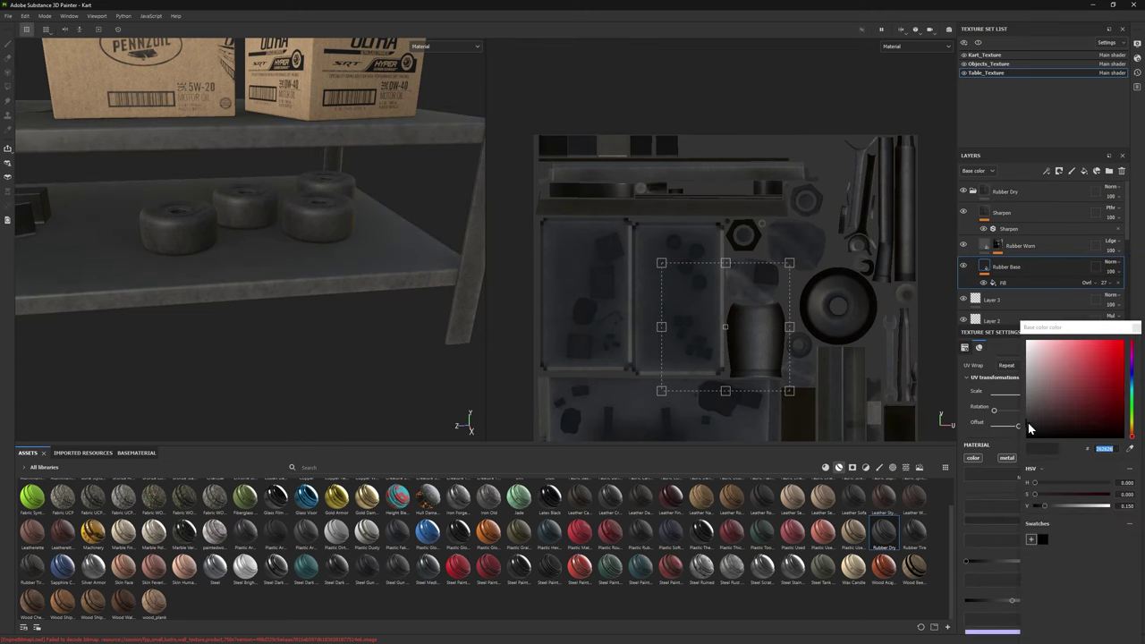
click(1019, 245)
click(1023, 519)
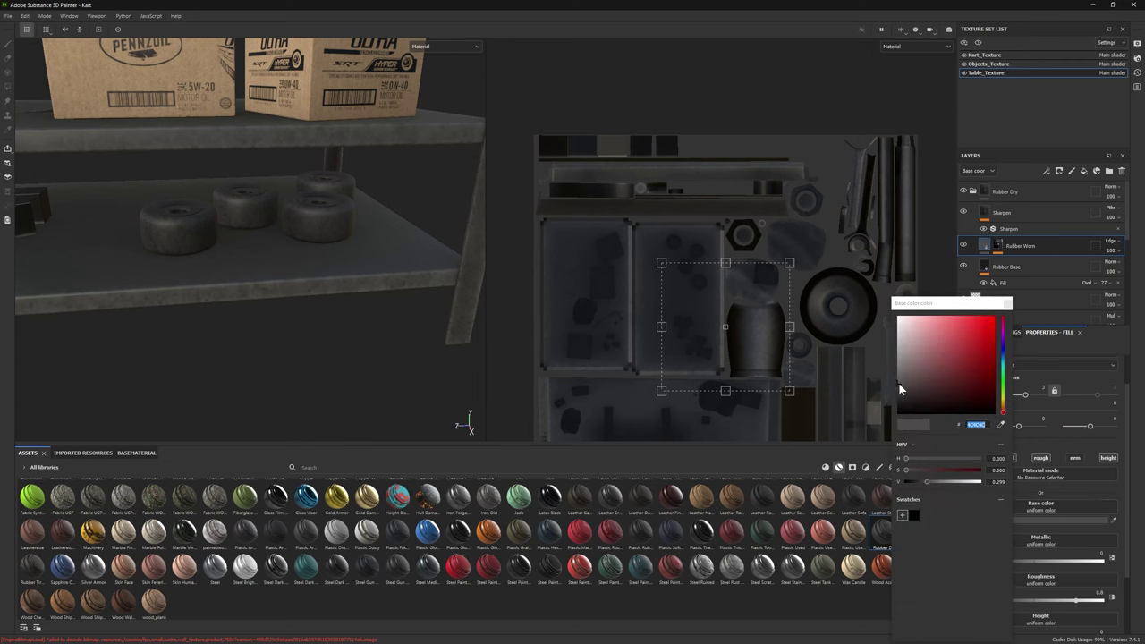
drag(898, 382, 890, 386)
click(1006, 266)
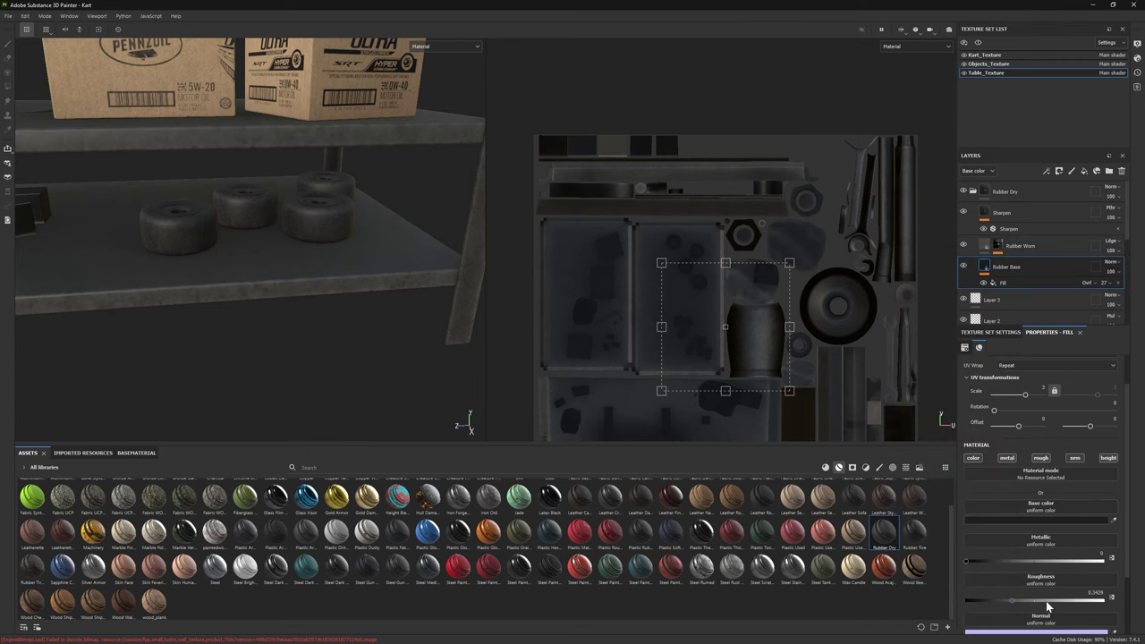
drag(1049, 600, 1064, 600)
Step: Add a black mask to the Rubber Dry folder and make the Rubber Base colour near-black
right_click(970, 199)
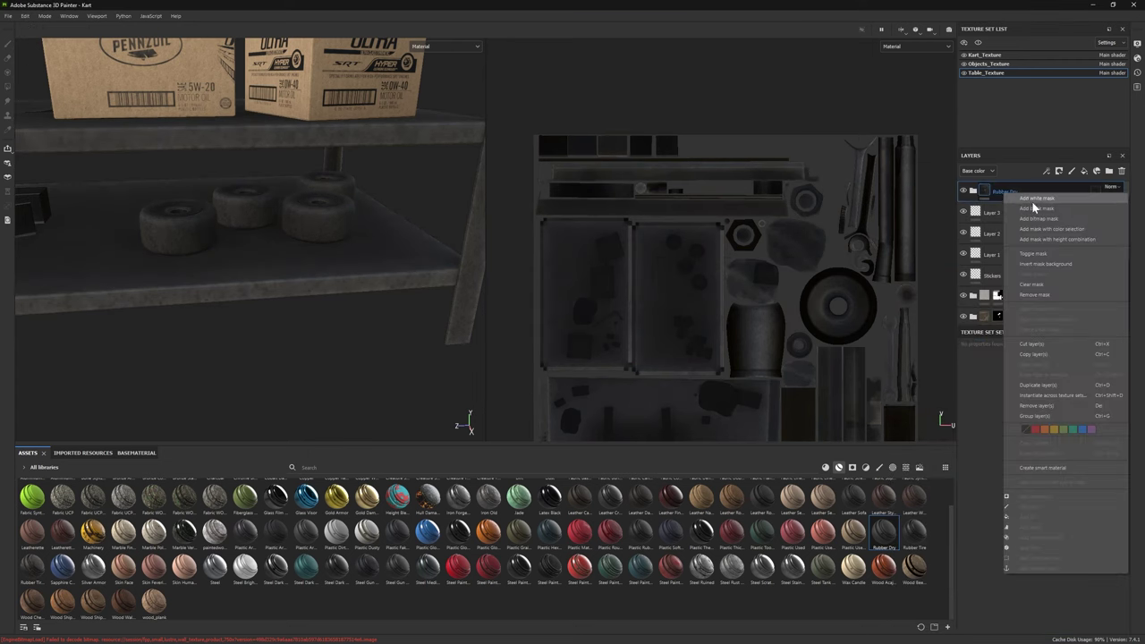
click(1029, 268)
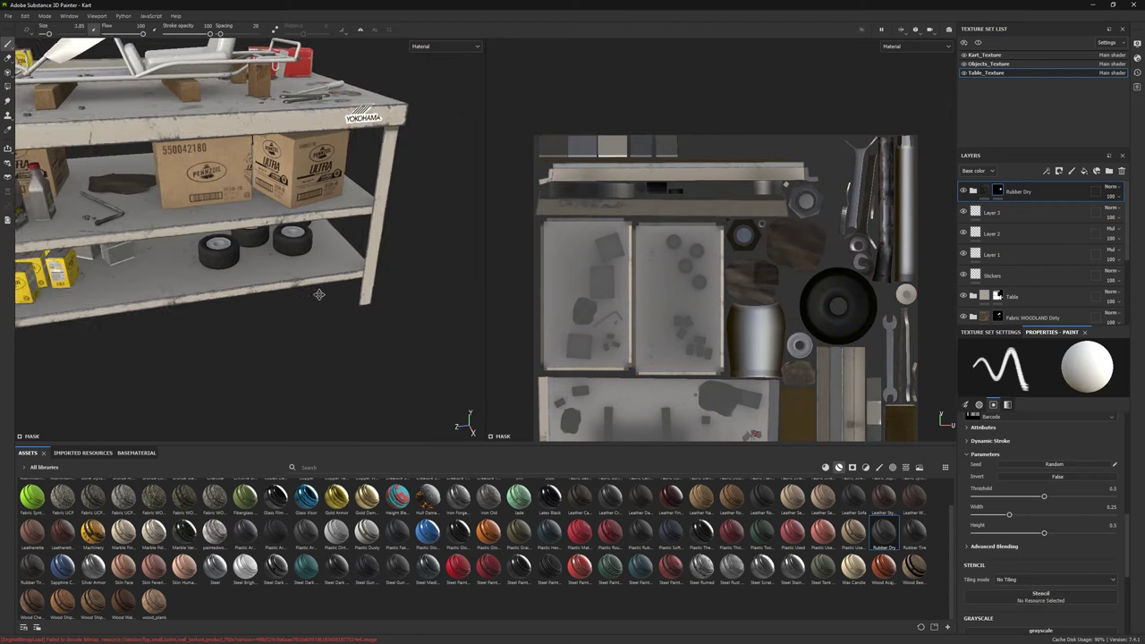
click(1006, 267)
click(1005, 506)
click(902, 408)
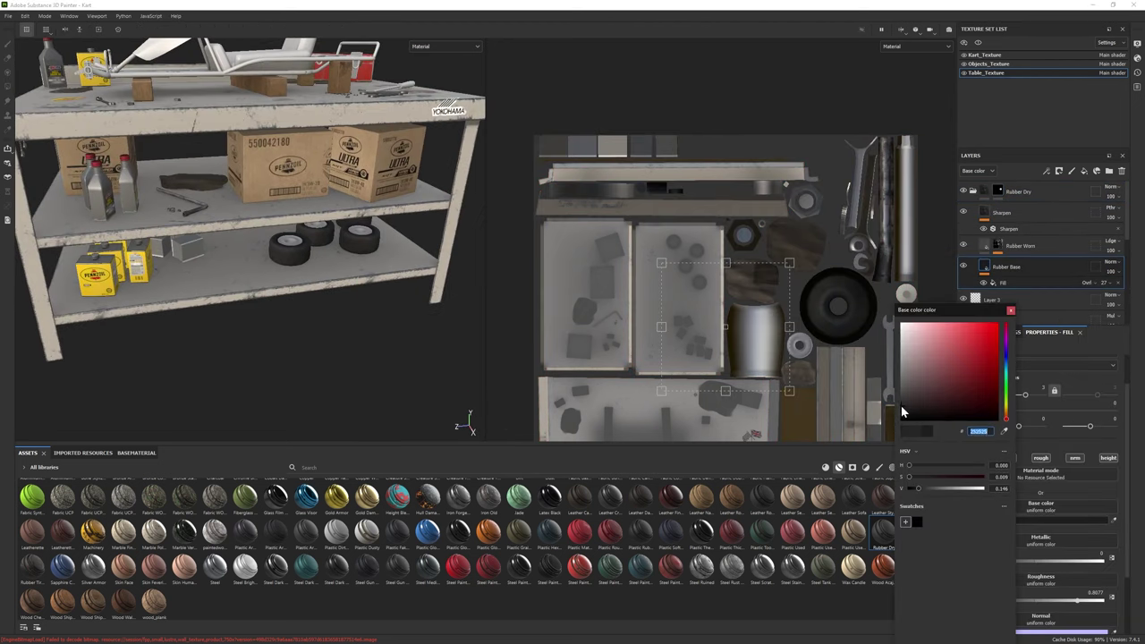
click(1011, 310)
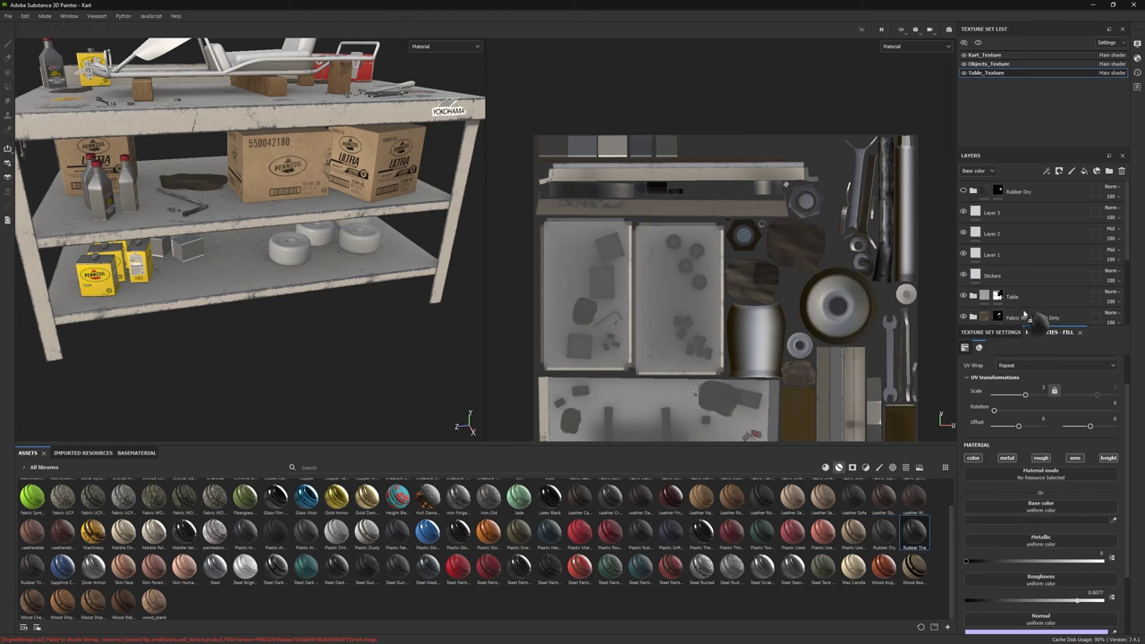
Step: Add a black mask to the Rubber Tire folder, then delete that folder
click(1018, 211)
right_click(1018, 211)
click(1051, 223)
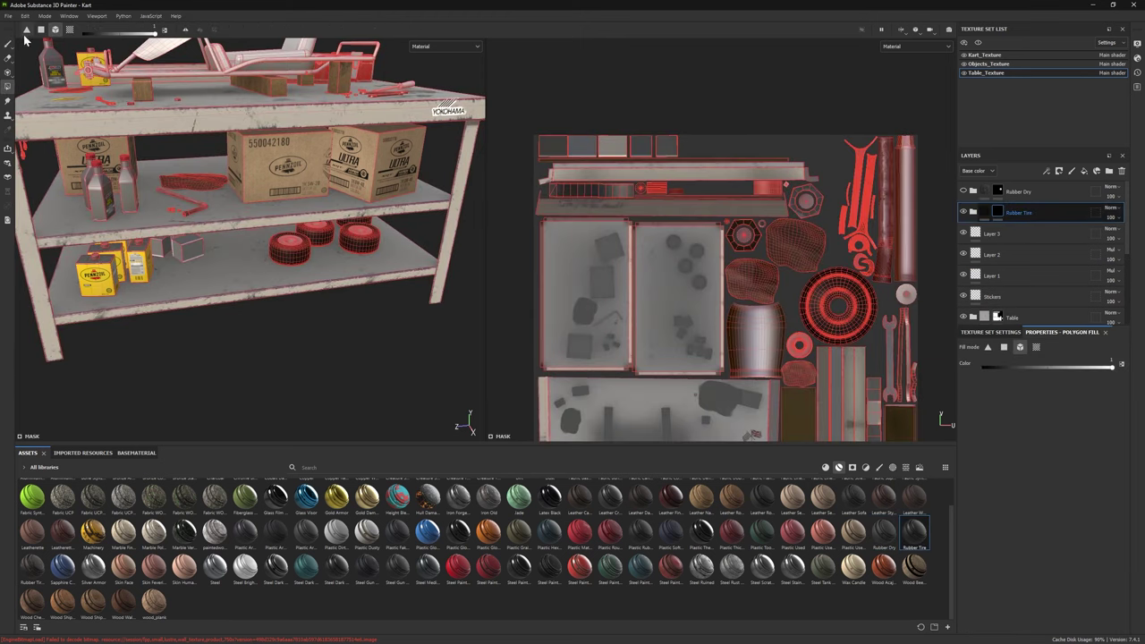
key(Delete)
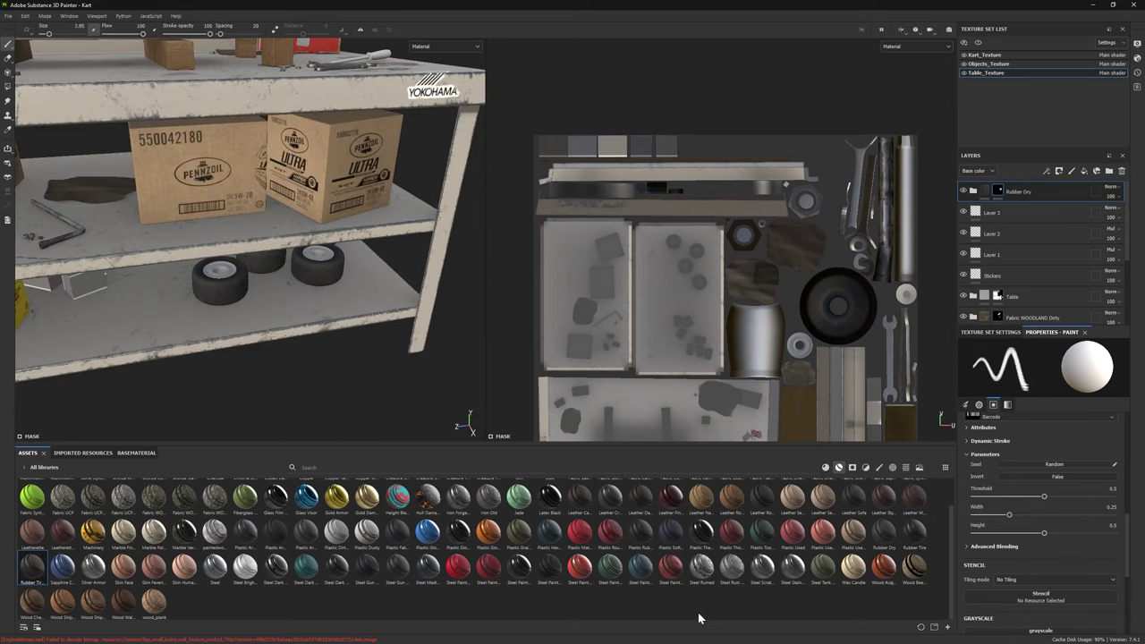
Step: Add a Steel Ruined material layer with a black mask, ready for polygon fill
drag(701, 565, 1024, 195)
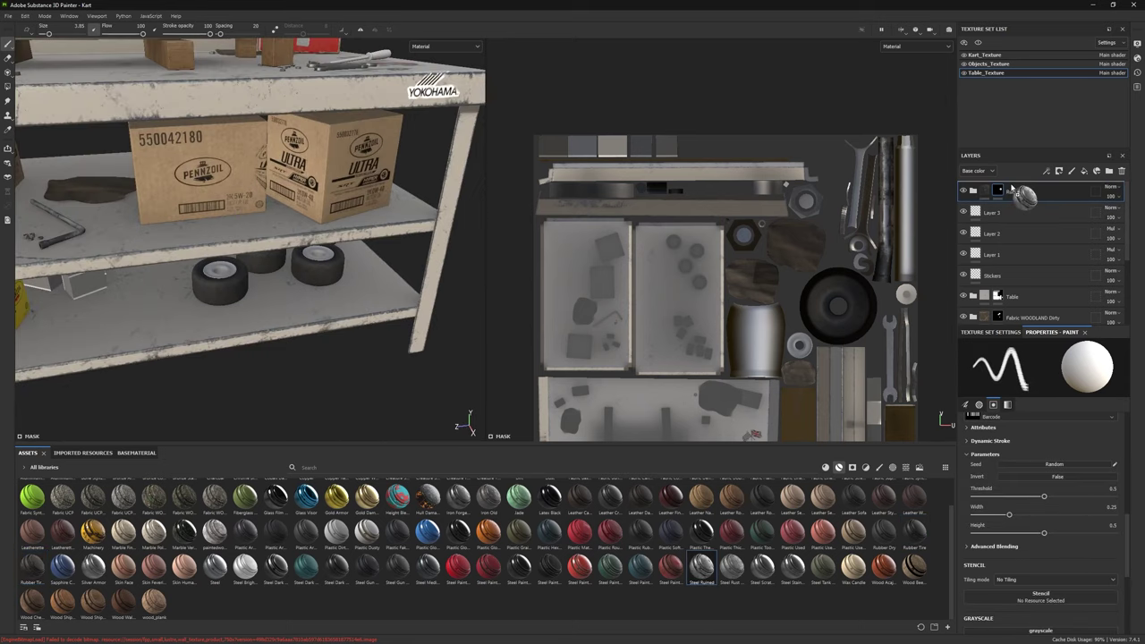
right_click(1016, 189)
click(1048, 202)
key(4)
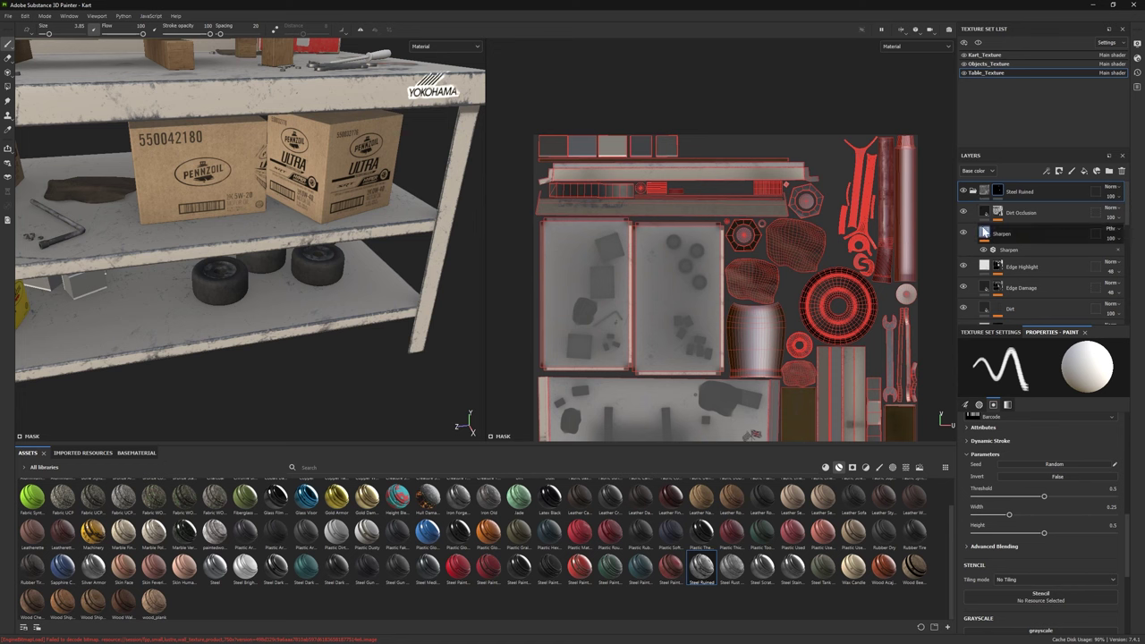
Step: Toggle a layer's visibility and select the Base fill layer, viewing the table at an angle
click(963, 212)
scroll(1044, 279, down, 2)
click(1020, 315)
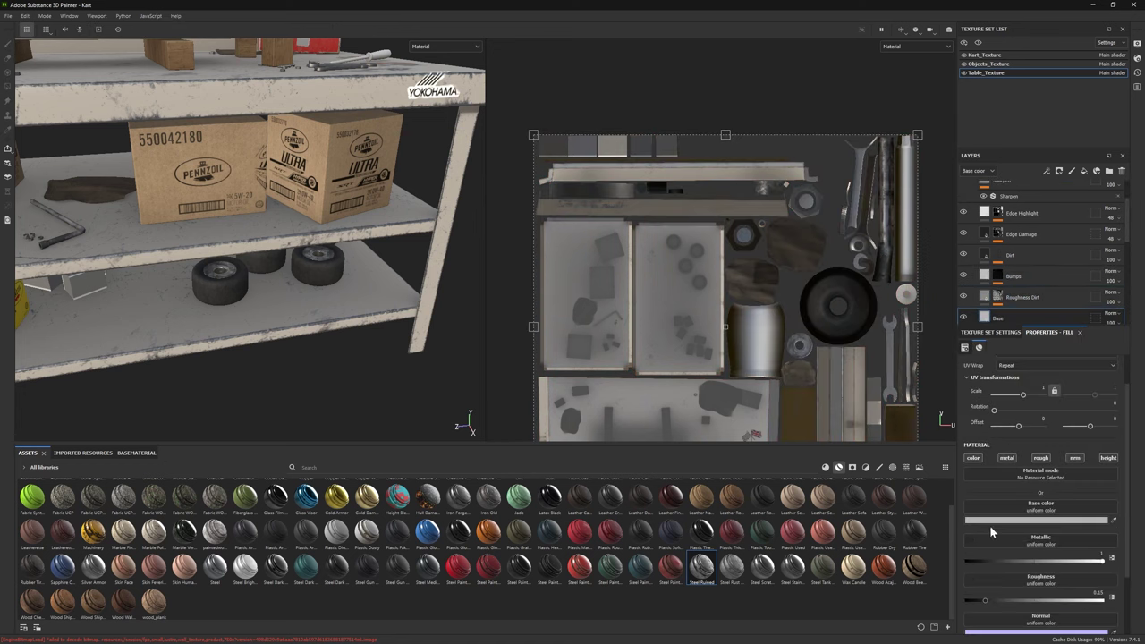
scroll(215, 268, down, 5)
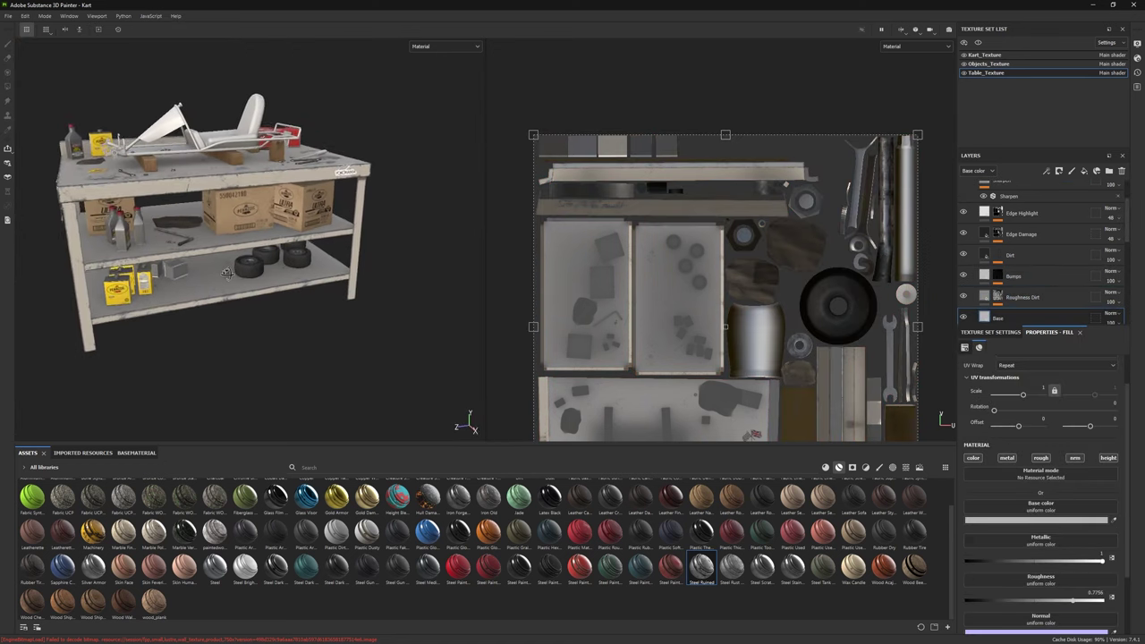
mouse_move(215, 268)
alt+mouse_down()
mouse_move(186, 254)
mouse_move(312, 335)
mouse_move(268, 313)
alt+mouse_up()
scroll(234, 271, up, 3)
Step: Switch to Kart_Texture, add Steel Painted Scraped Dirty, and select its Paint layer mask
click(980, 55)
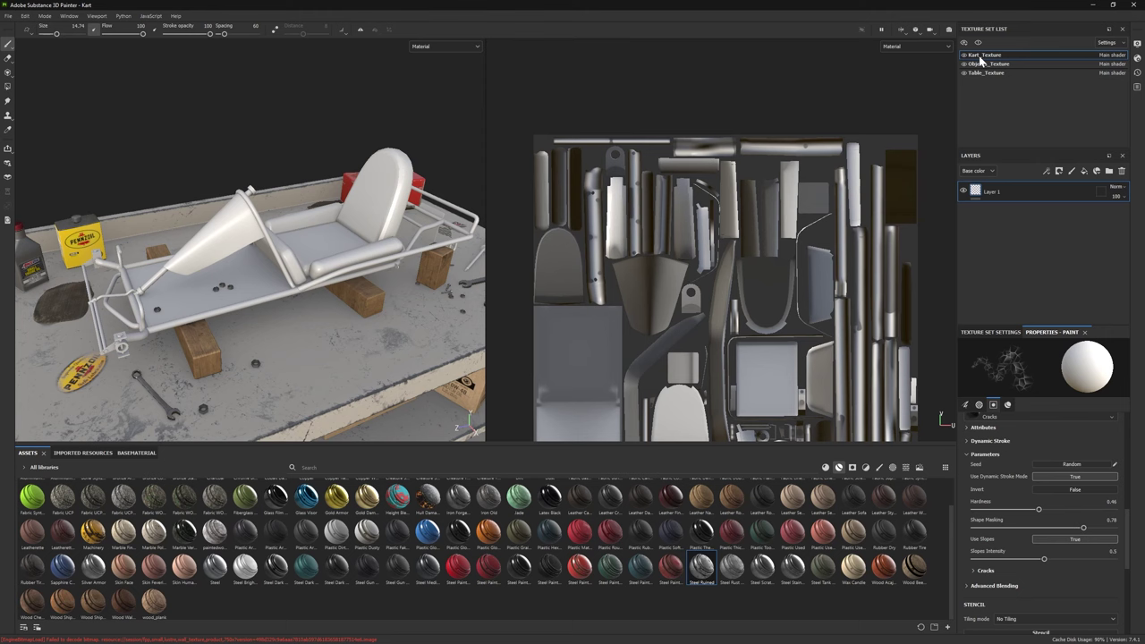
scroll(528, 300, down, 2)
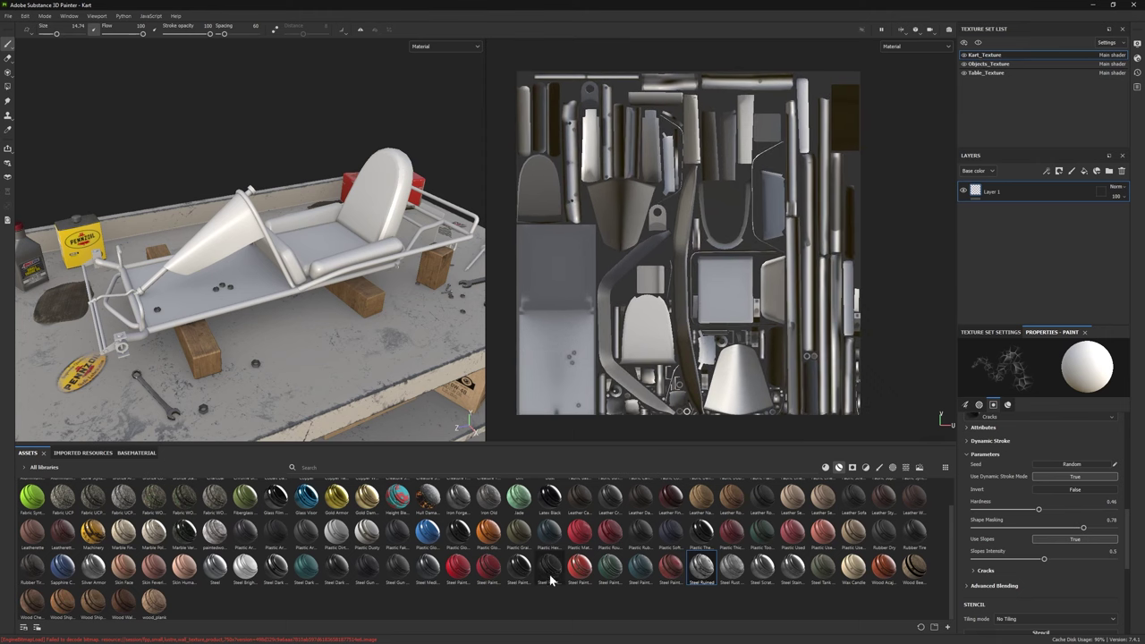
mouse_move(545, 578)
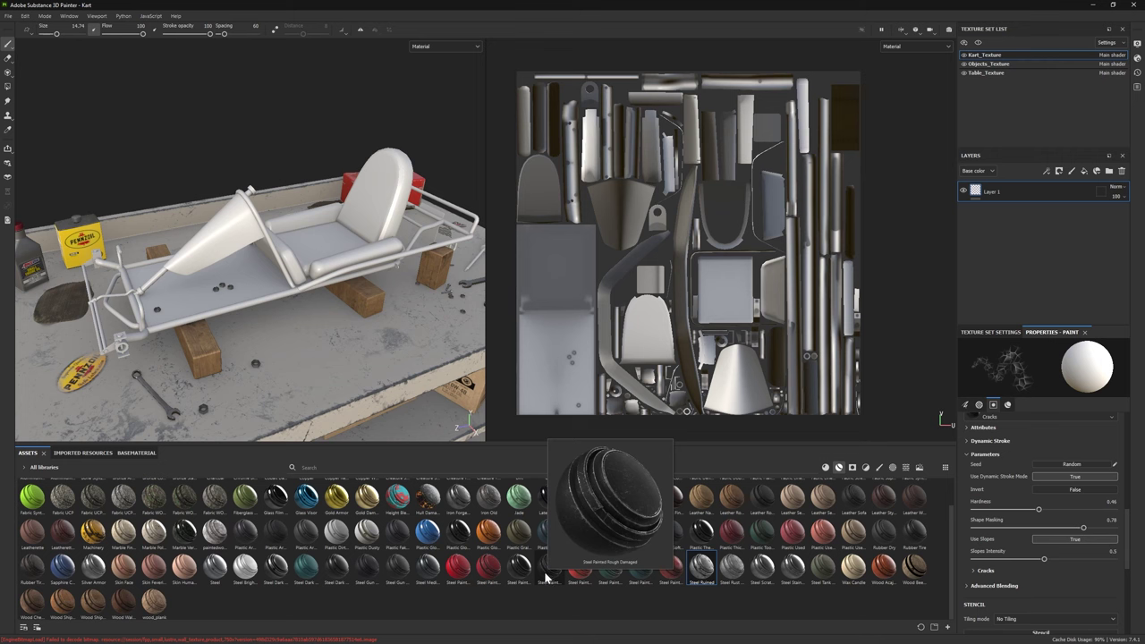
drag(580, 566, 1014, 247)
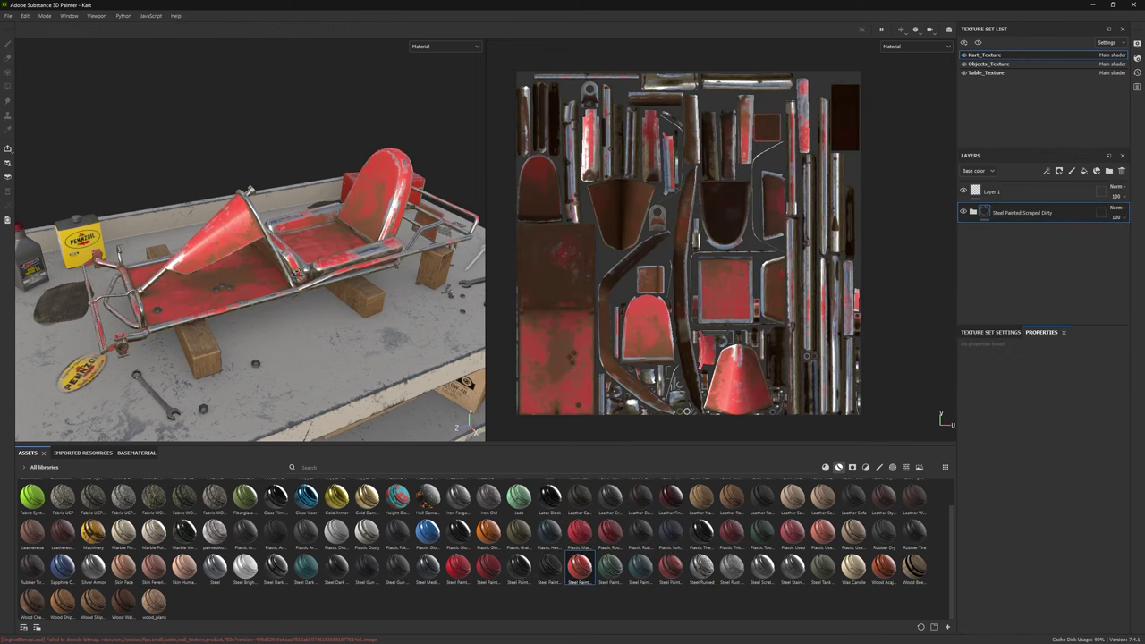
click(973, 212)
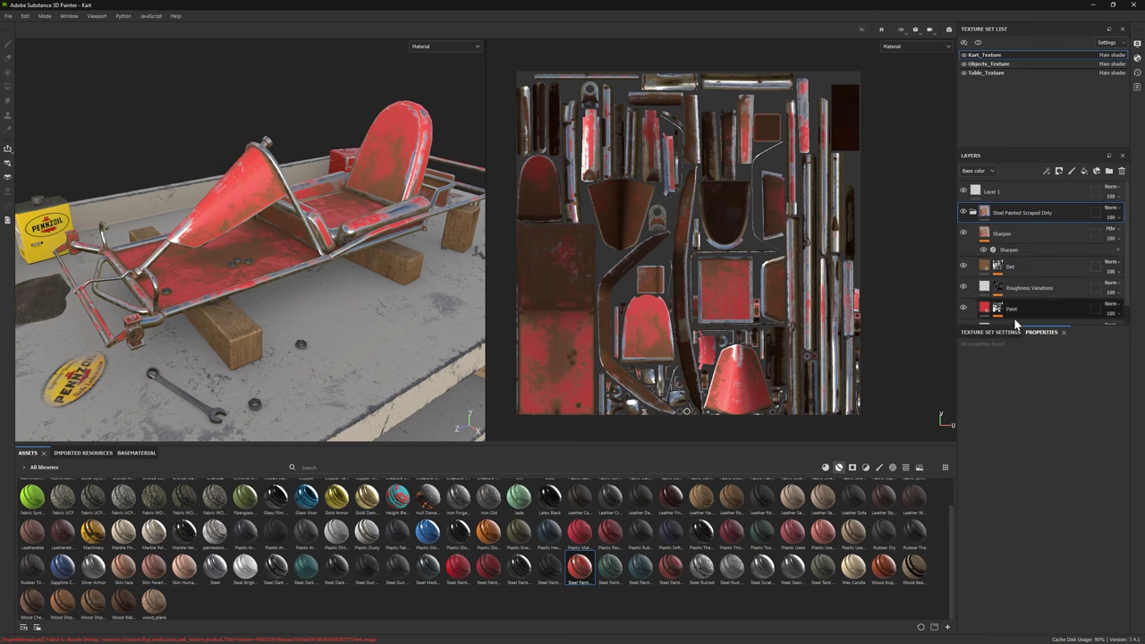
scroll(1015, 324, down, 1)
alt+drag(420, 269, 802, 313)
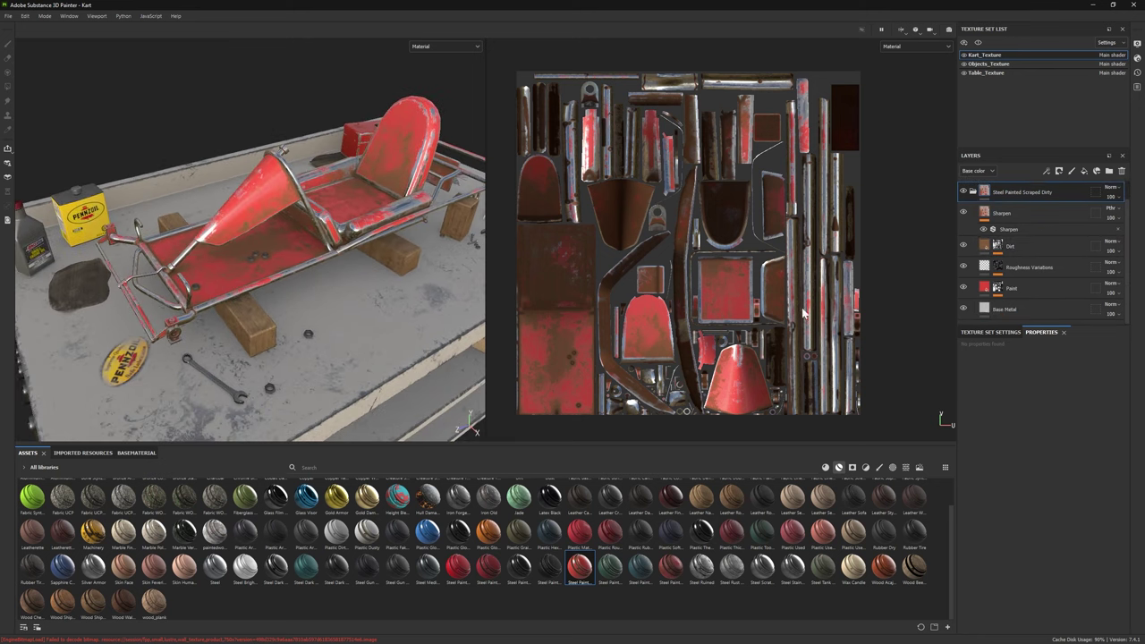
click(997, 287)
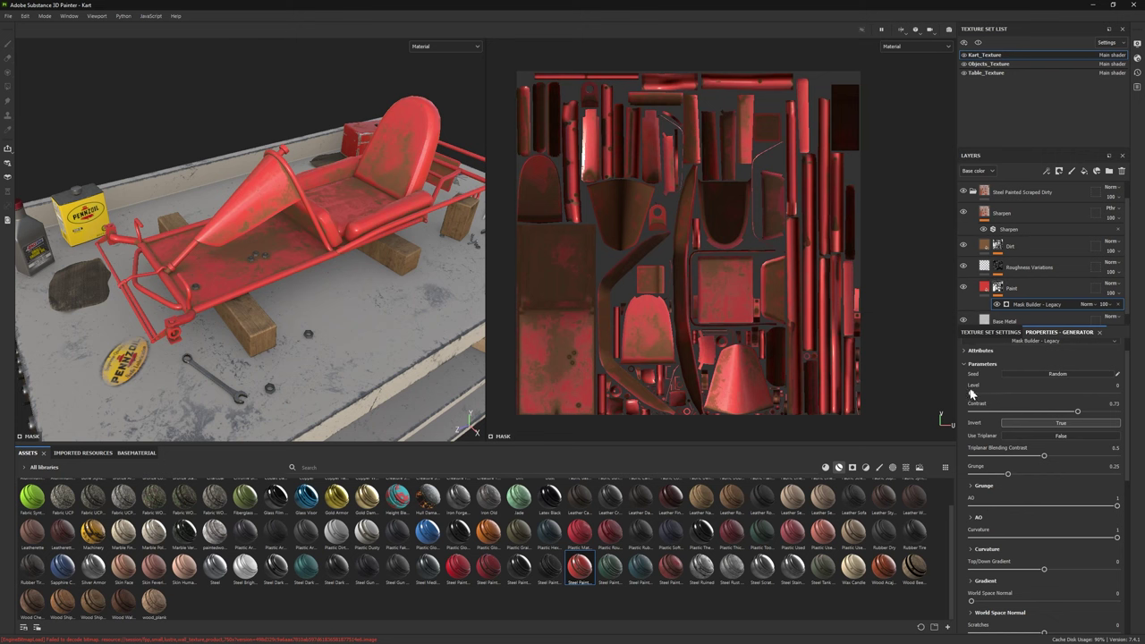
Step: Apply the Stains Scratches smart mask to the paint, then remove its Mask Editor effect
alt+drag(313, 269, 234, 313)
key(1)
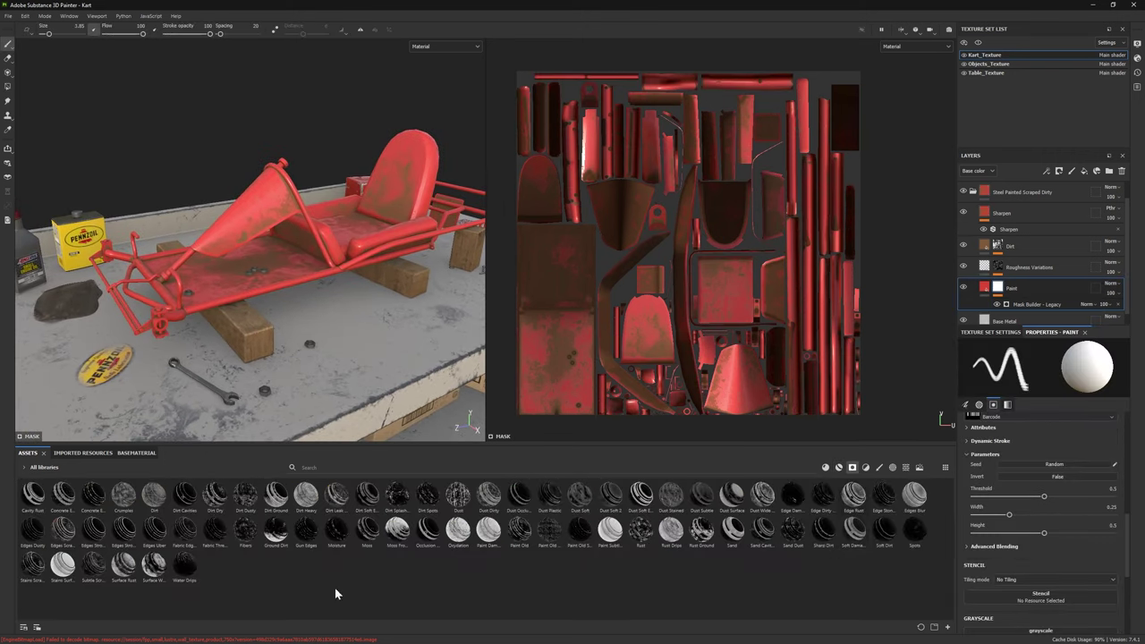
drag(32, 563, 1011, 288)
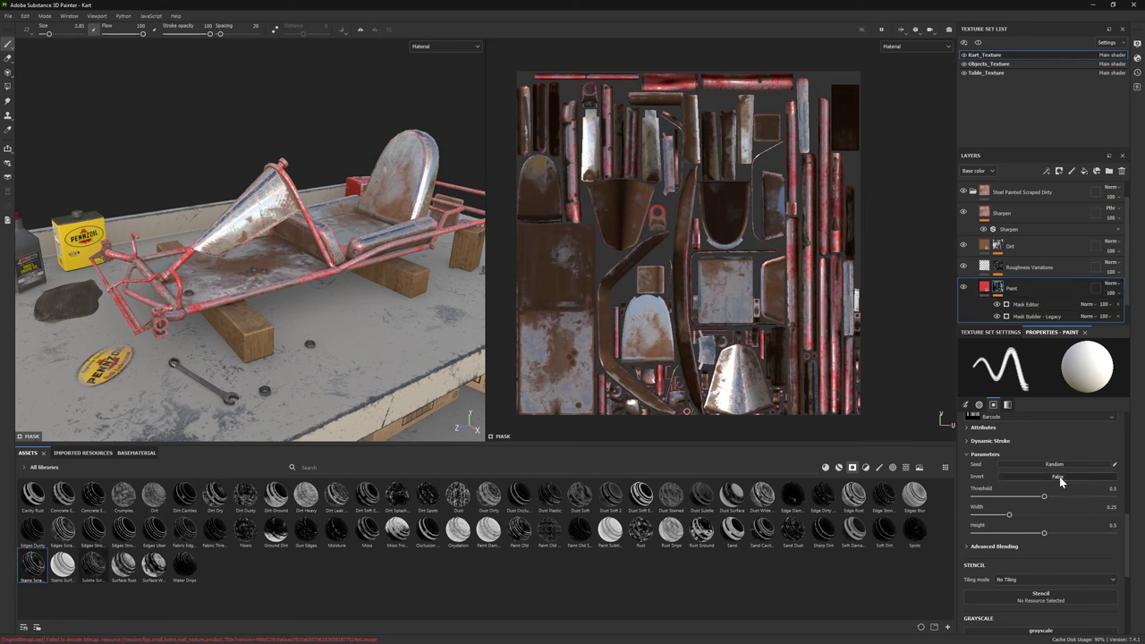
click(1027, 308)
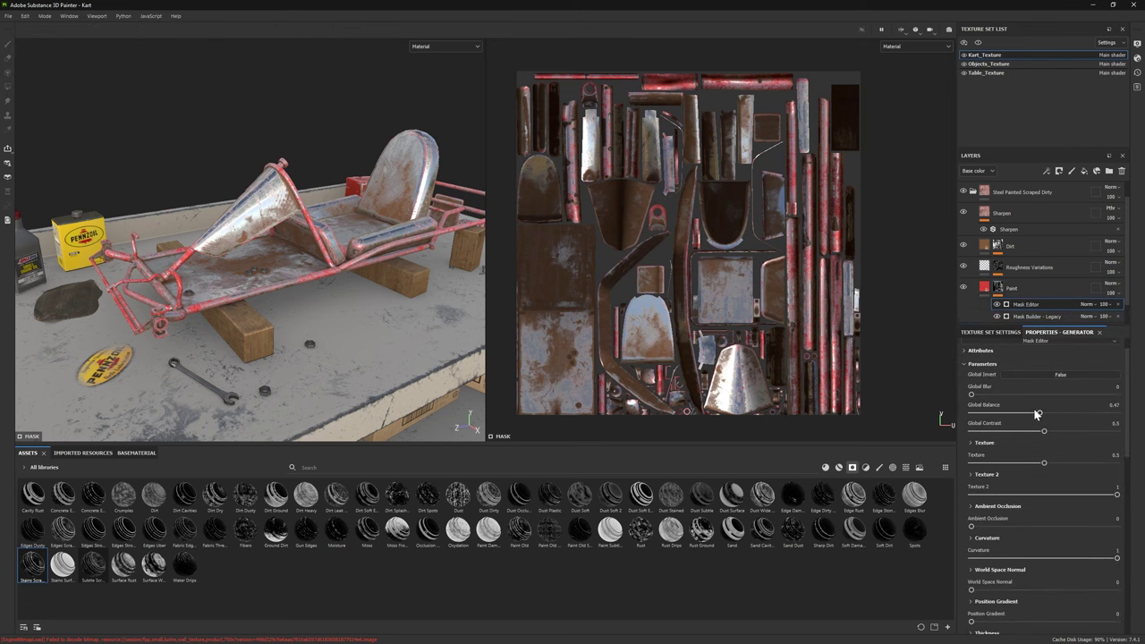
click(1050, 376)
drag(1039, 413, 971, 413)
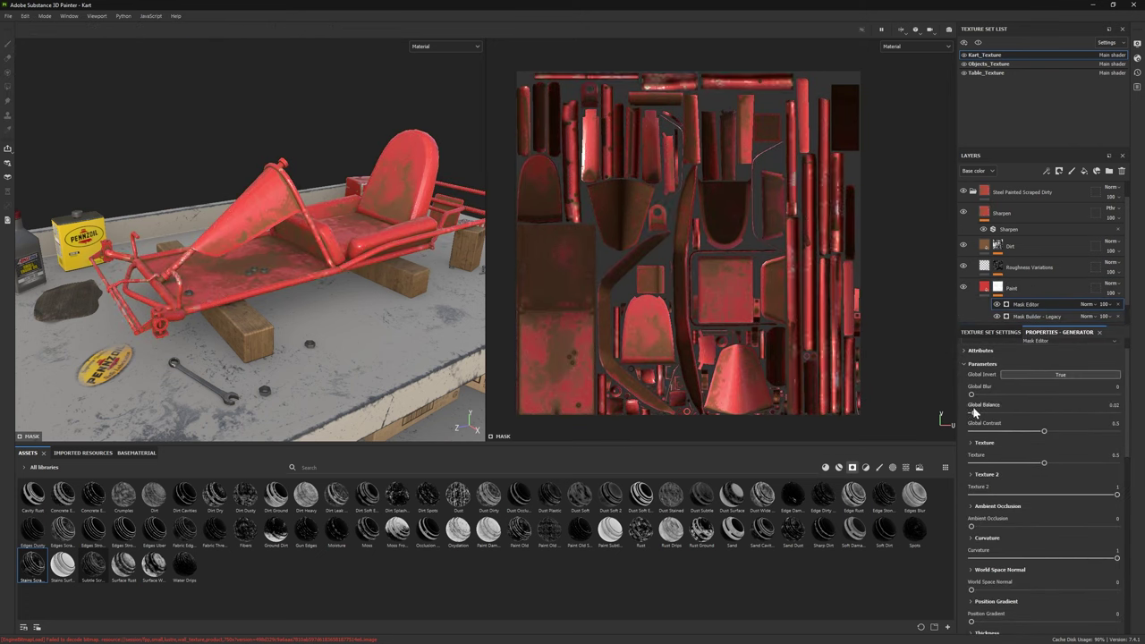
click(1088, 304)
click(1101, 354)
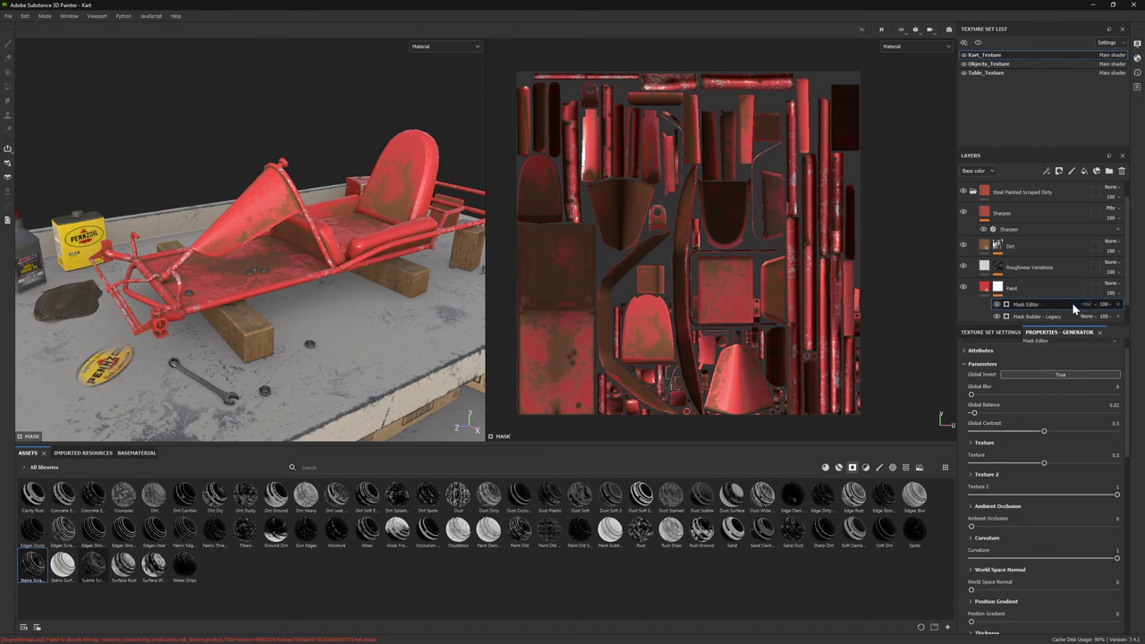
key(Delete)
Step: Raise the Level of the Dirt layer's Mask Builder - Legacy
alt+drag(250, 286, 210, 278)
alt+right_drag(210, 278, 301, 309)
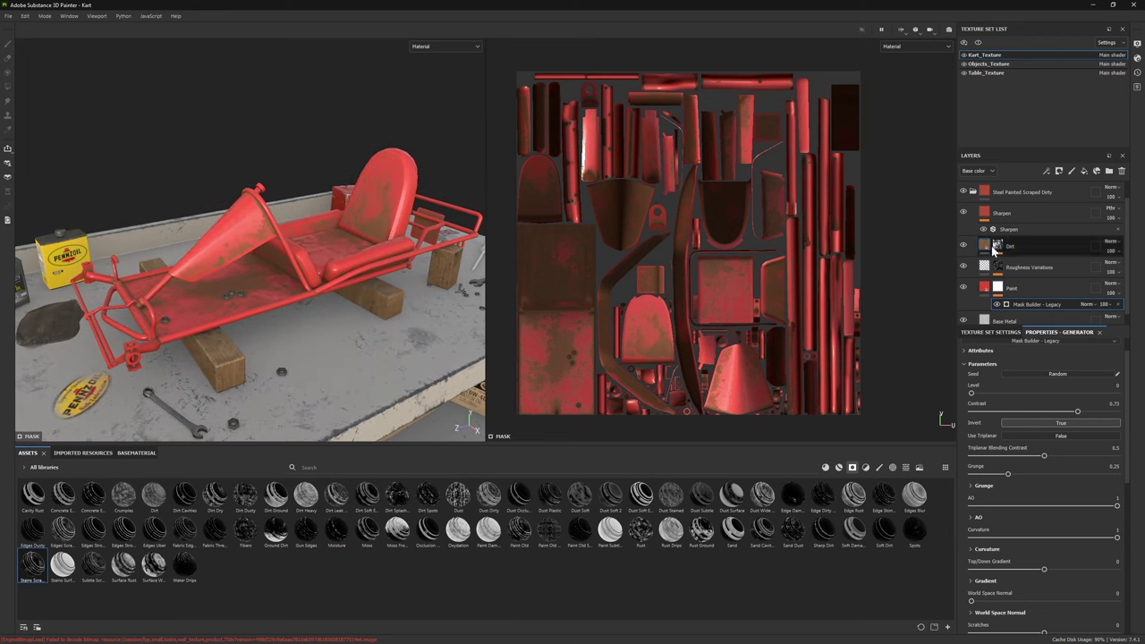
click(996, 246)
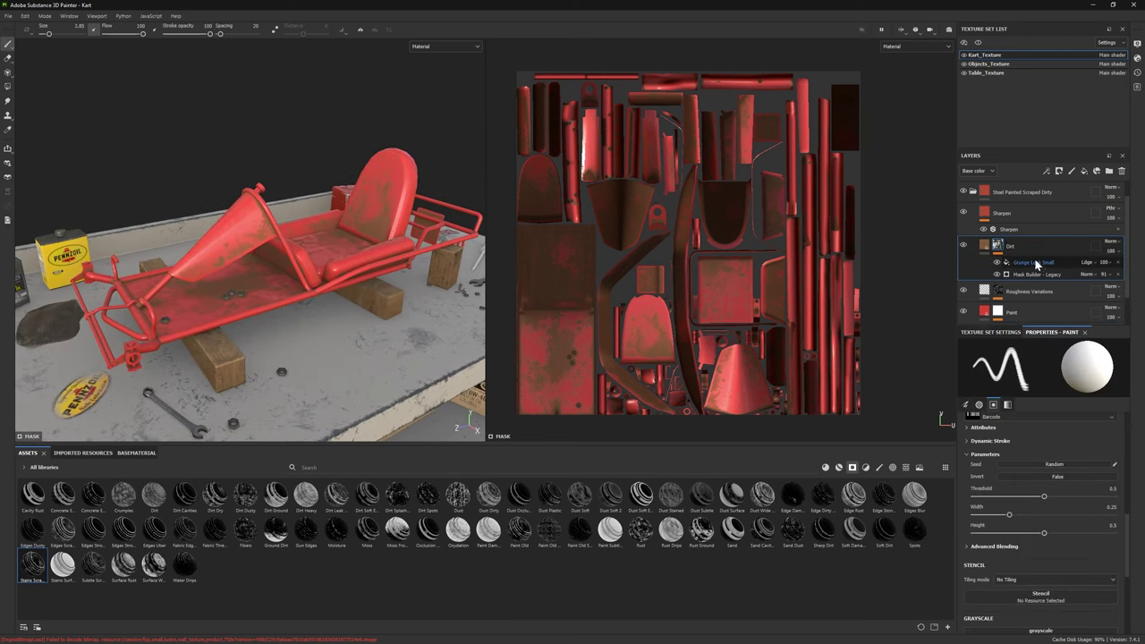
click(1032, 262)
click(997, 274)
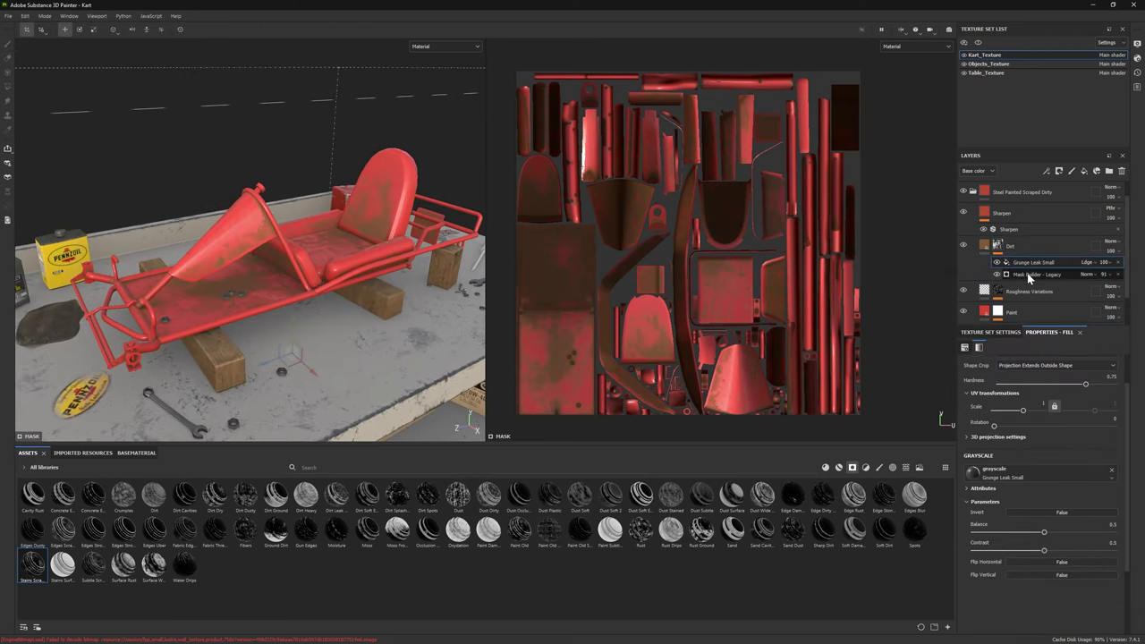
click(1037, 275)
drag(1057, 394, 1028, 394)
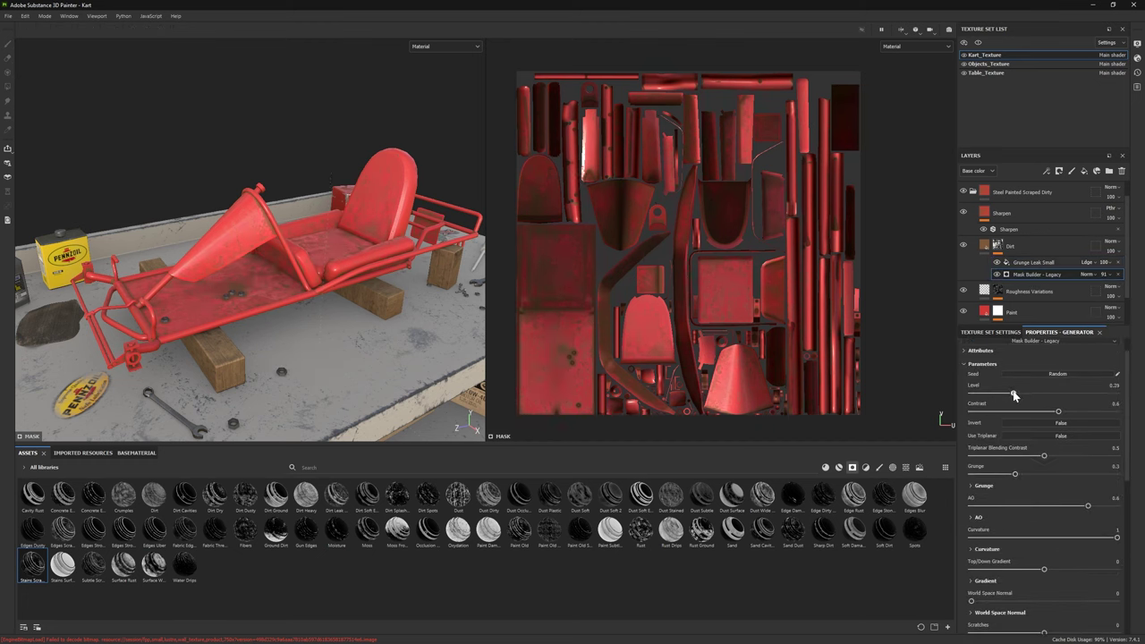
mouse_move(260, 331)
alt+mouse_down()
mouse_move(304, 333)
mouse_move(274, 332)
alt+mouse_up()
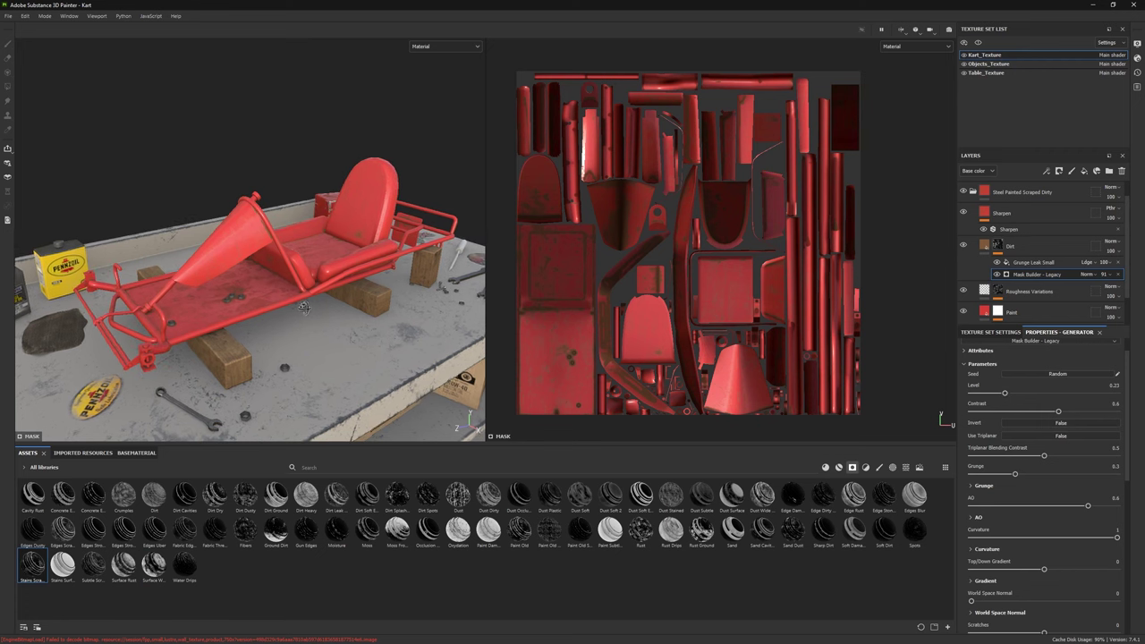
Step: Adjust the red paint's brightness, set its roughness to 0.0001, and add Subtle Scratches to it
click(1010, 312)
click(1064, 519)
mouse_move(984, 344)
mouse_down()
mouse_move(993, 339)
mouse_move(975, 336)
mouse_move(980, 345)
mouse_up()
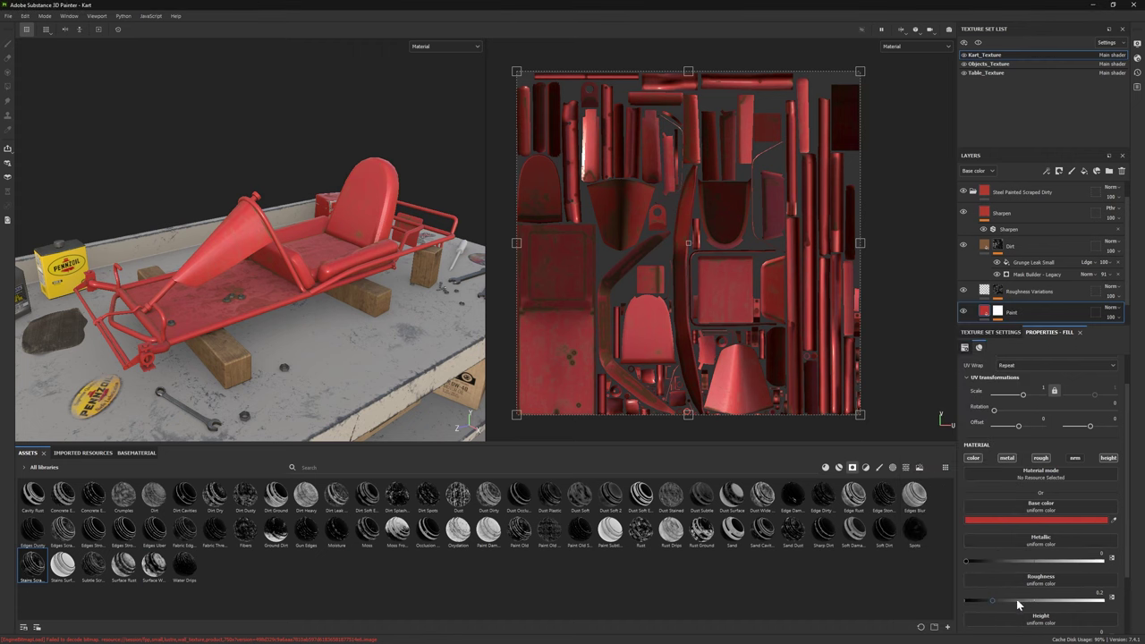
drag(976, 602, 967, 602)
alt+drag(223, 322, 289, 309)
click(1037, 520)
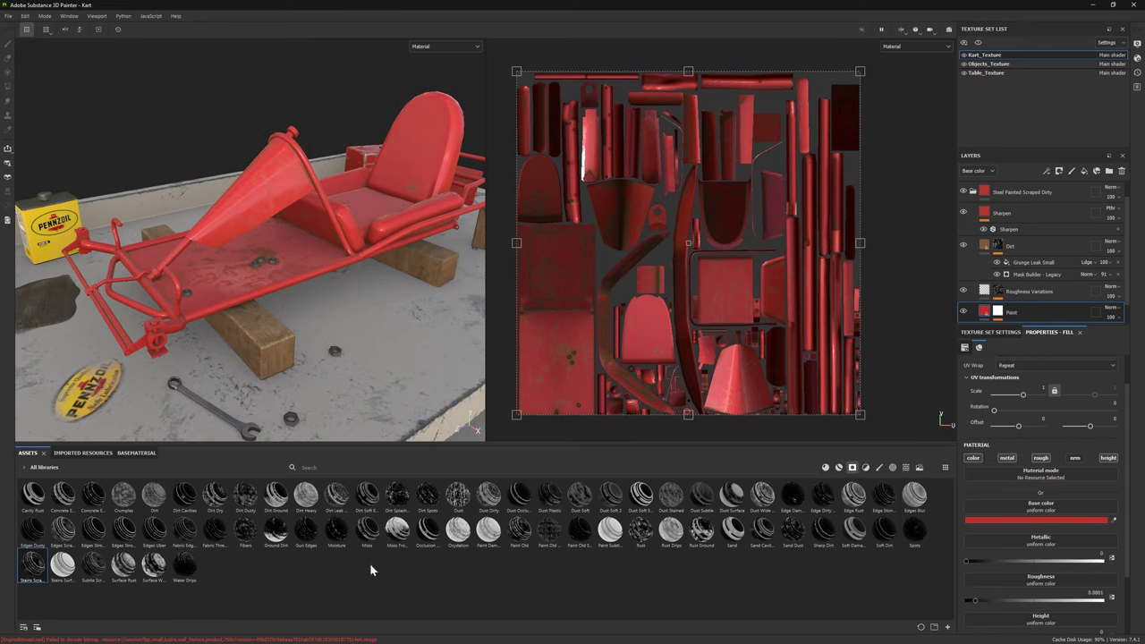
drag(93, 565, 1015, 308)
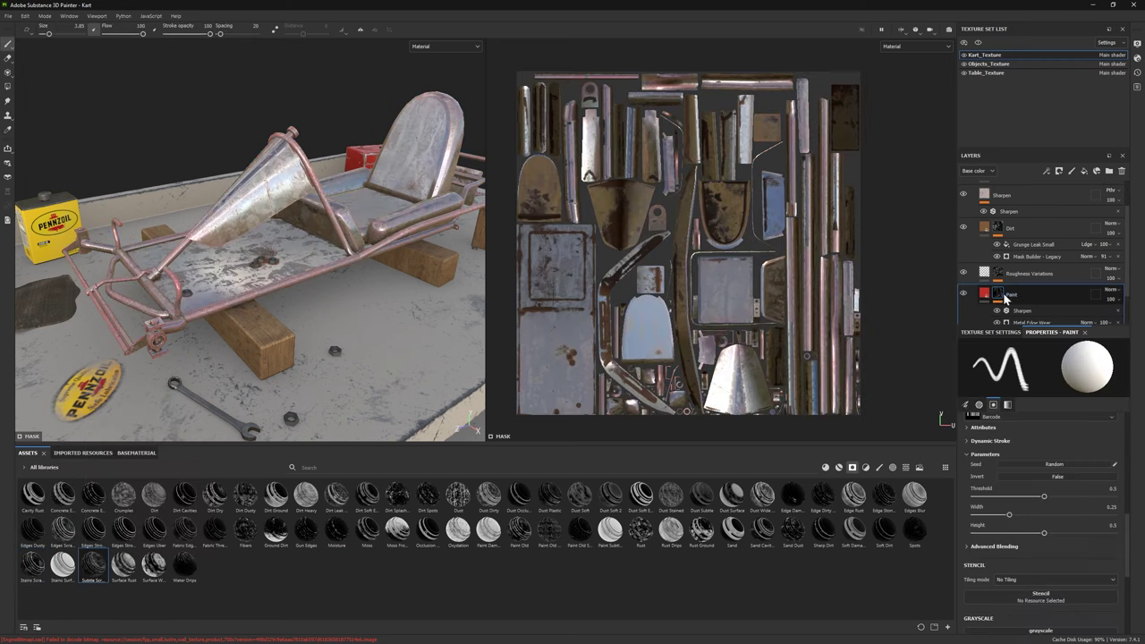
Step: Invert and lower Metal Edge Wear, then remove it and Sharpen from the paint mask
click(1030, 301)
click(1068, 386)
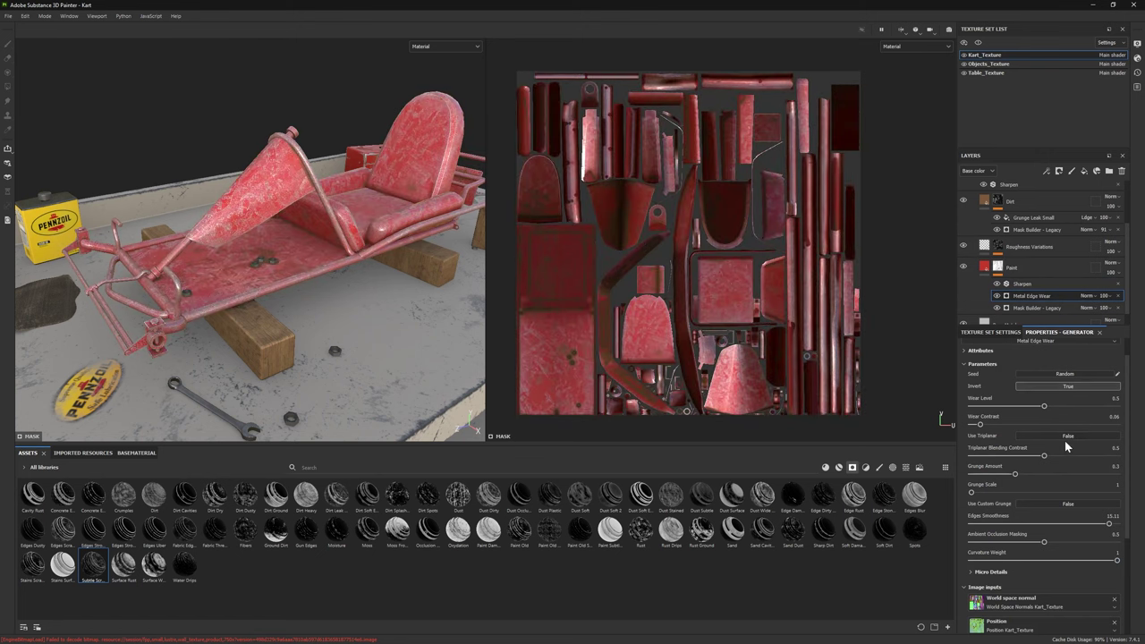
drag(1042, 406, 1000, 406)
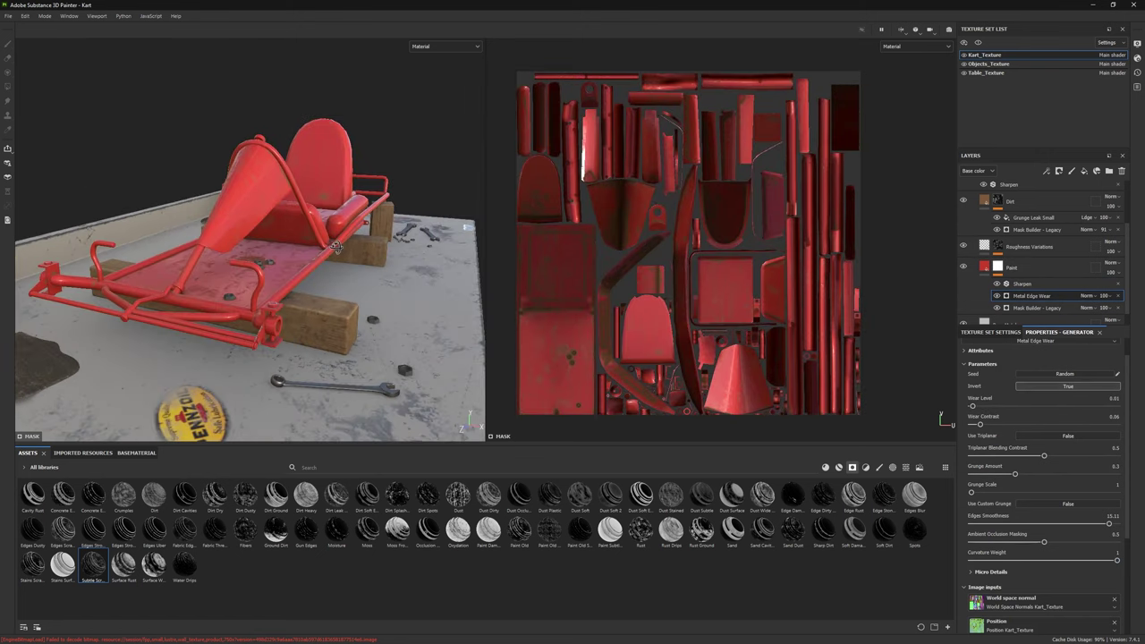
click(1117, 289)
click(1116, 288)
Step: Add the Spots mask to the Paint layer and set Dirt 1 Invert to True
mouse_move(464, 536)
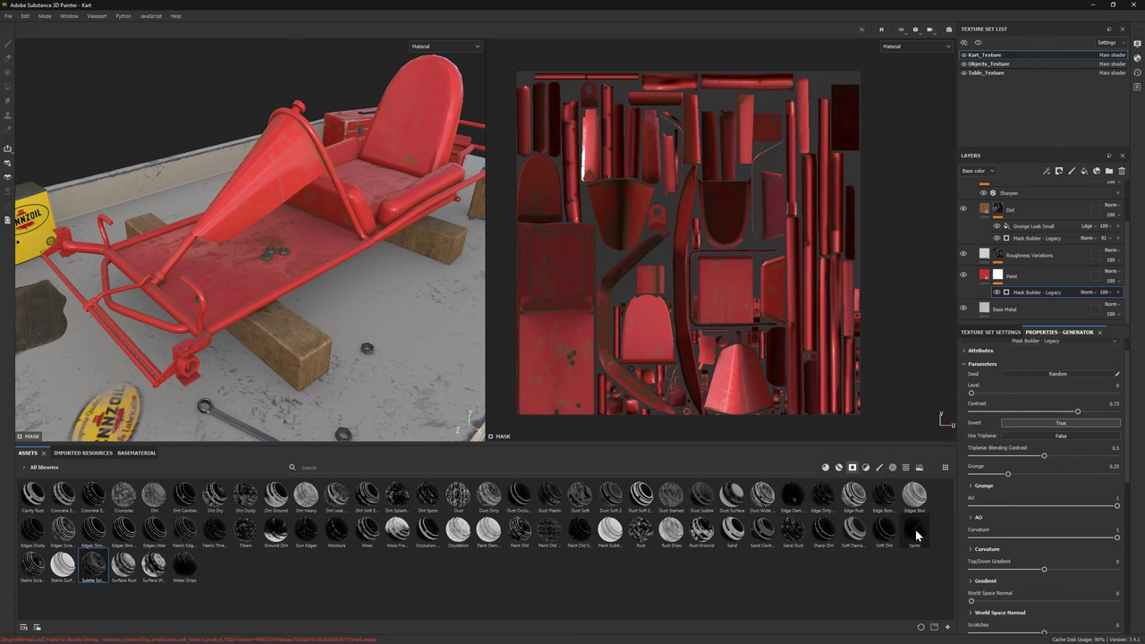
mouse_move(915, 535)
mouse_down()
mouse_move(1032, 342)
mouse_move(1027, 283)
mouse_up()
click(1037, 294)
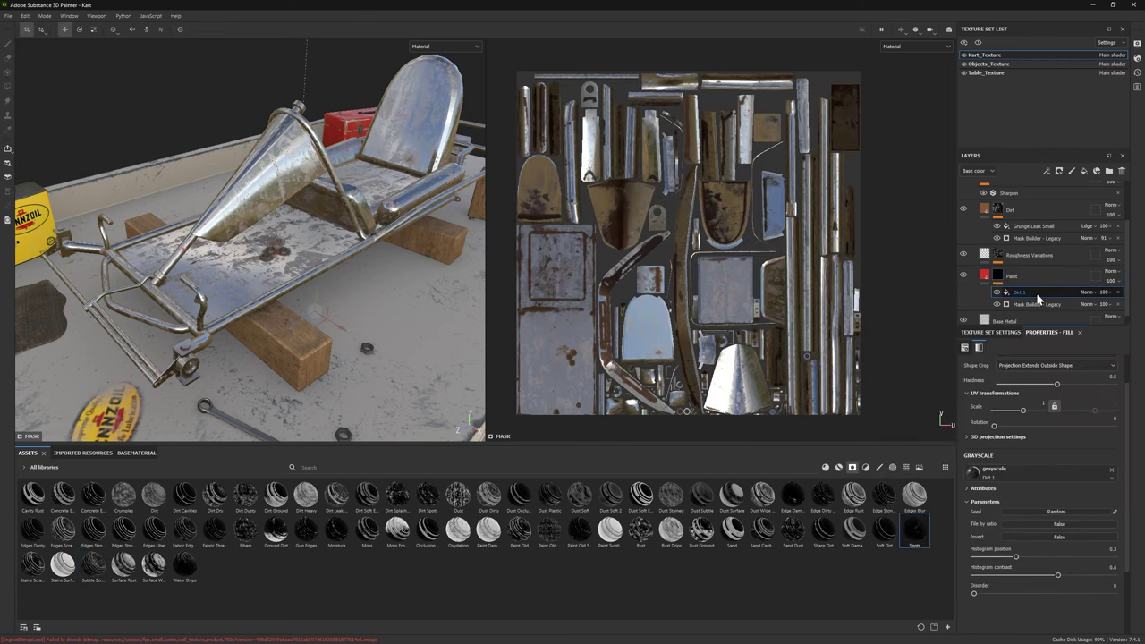
scroll(1049, 432, up, 2)
click(1055, 576)
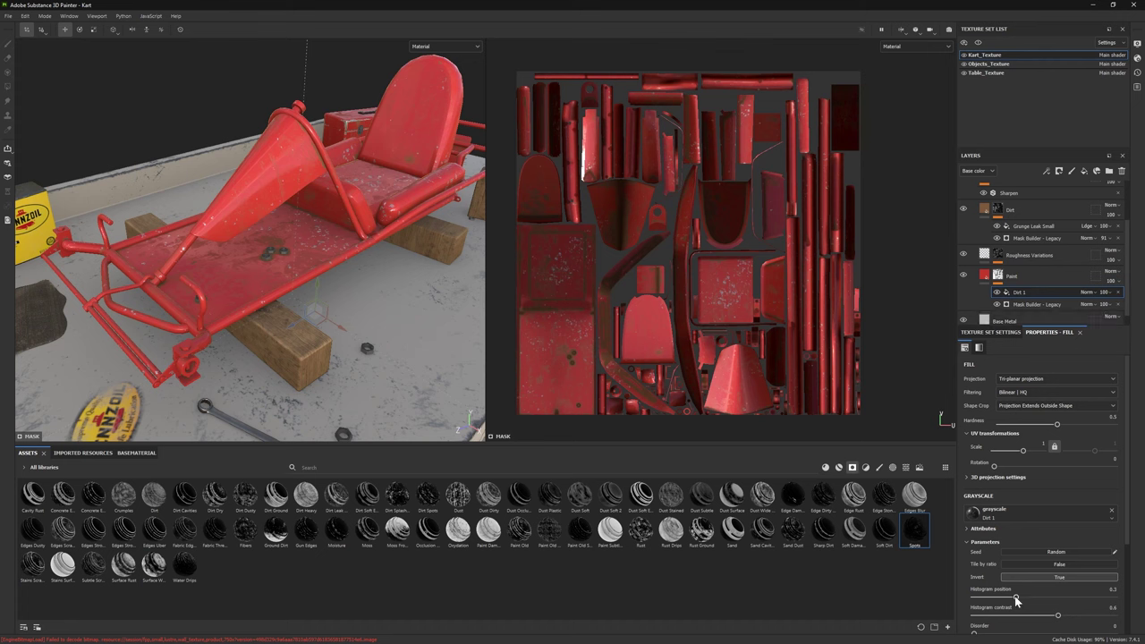
alt+drag(268, 268, 368, 302)
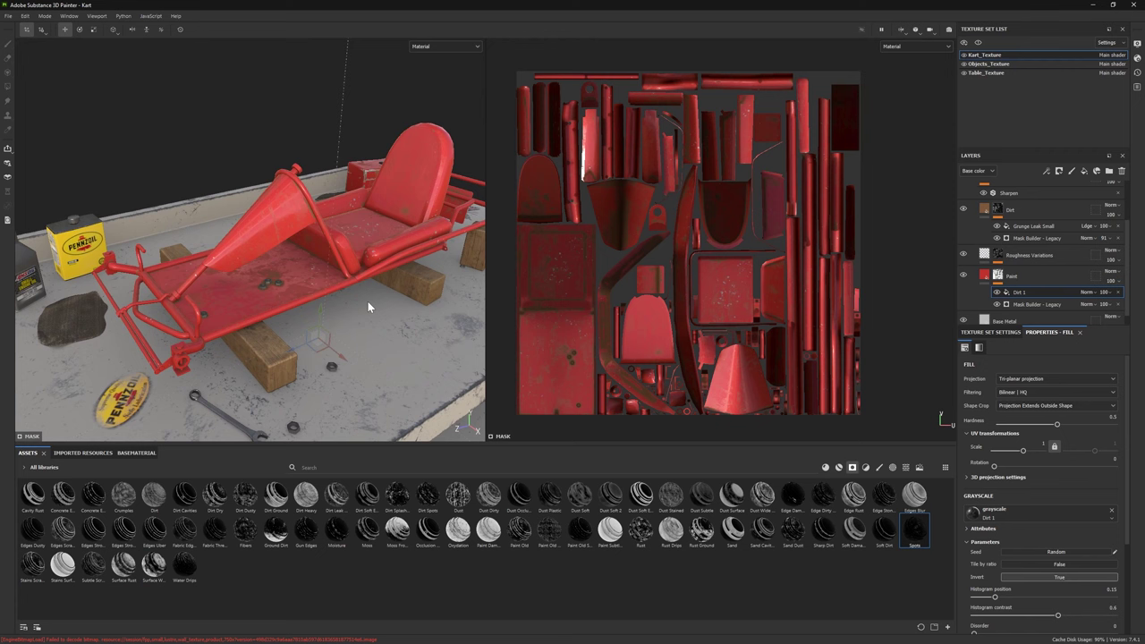
scroll(1059, 543, down, 2)
Step: Raise the Paint fill's metallic to about 0.25, darken its red slightly, and select the folder mask
click(991, 278)
mouse_move(966, 546)
mouse_down()
mouse_move(1028, 546)
mouse_move(966, 547)
mouse_up()
click(1024, 506)
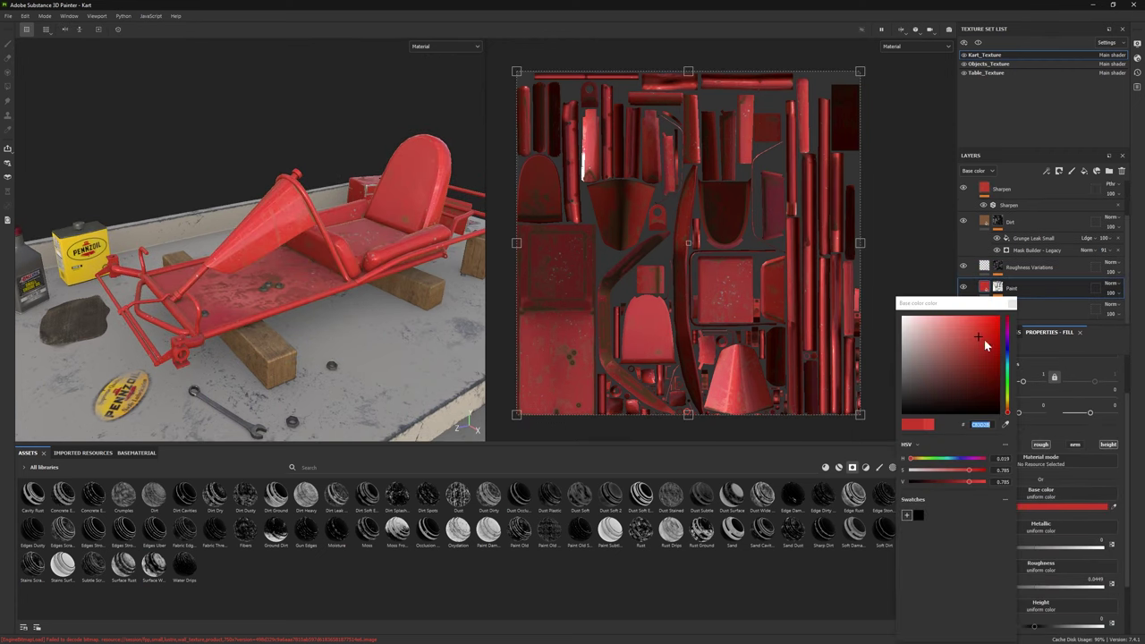
drag(970, 481, 975, 477)
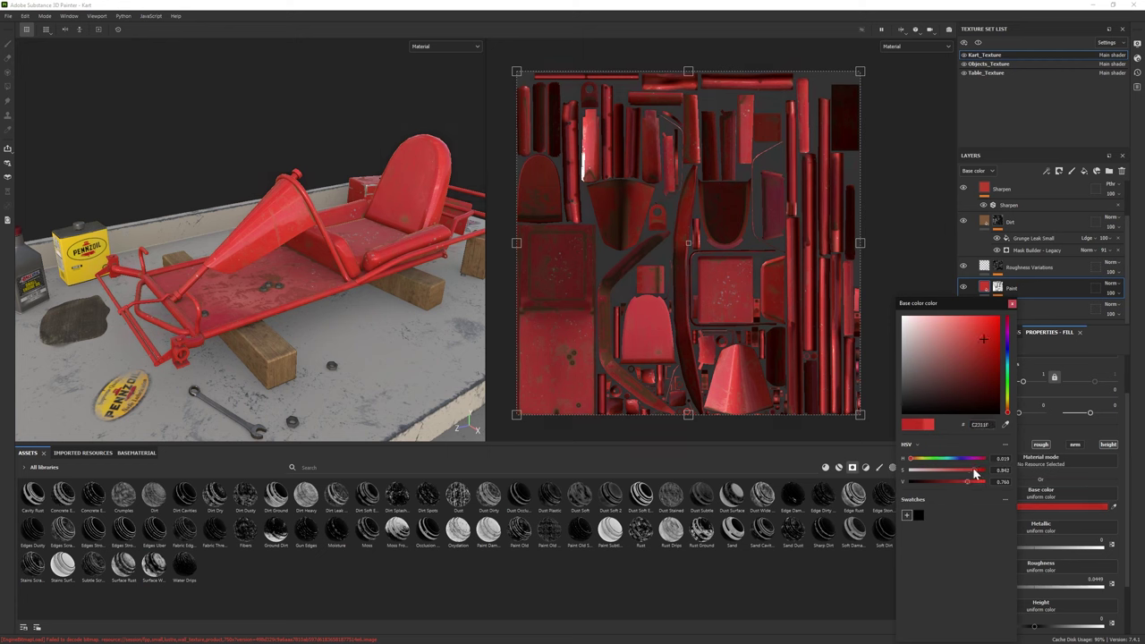
alt+drag(476, 325, 334, 314)
click(983, 217)
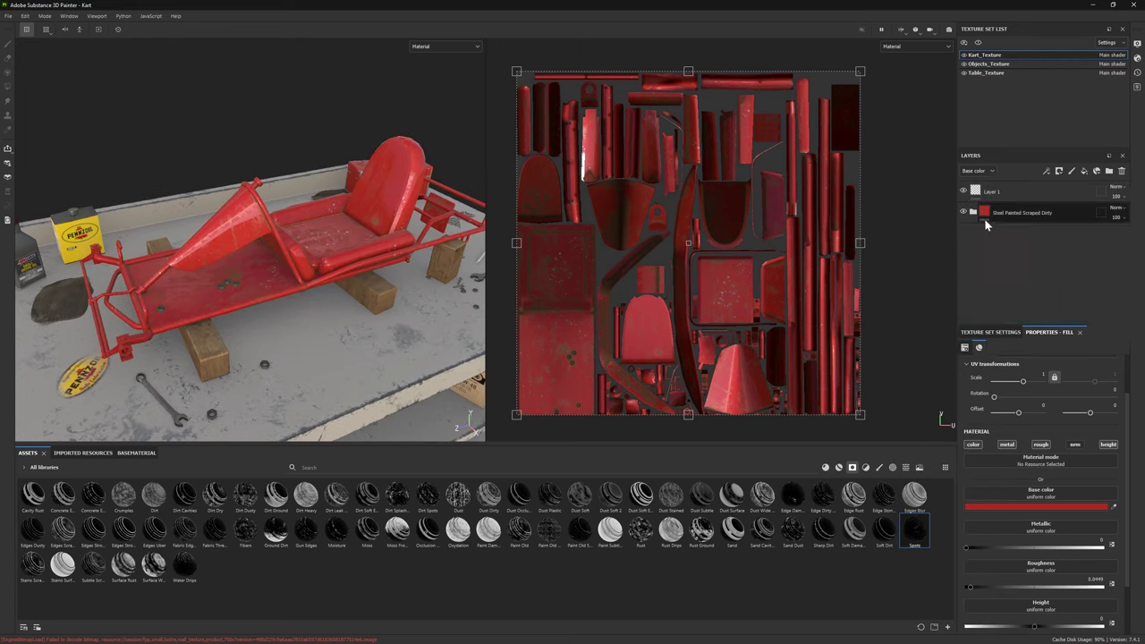
click(998, 212)
Step: Polygon-fill the floor panel, side rail and front bracket into the paint mask, leaving the cone unpainted
key(j)
click(252, 272)
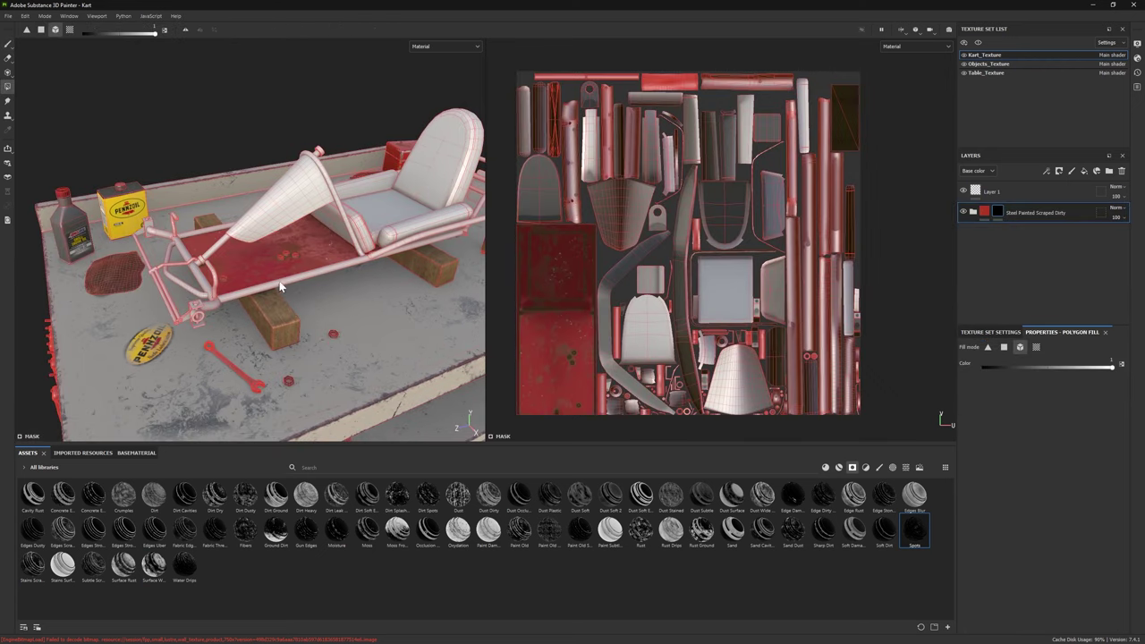
click(383, 256)
scroll(219, 291, up, 3)
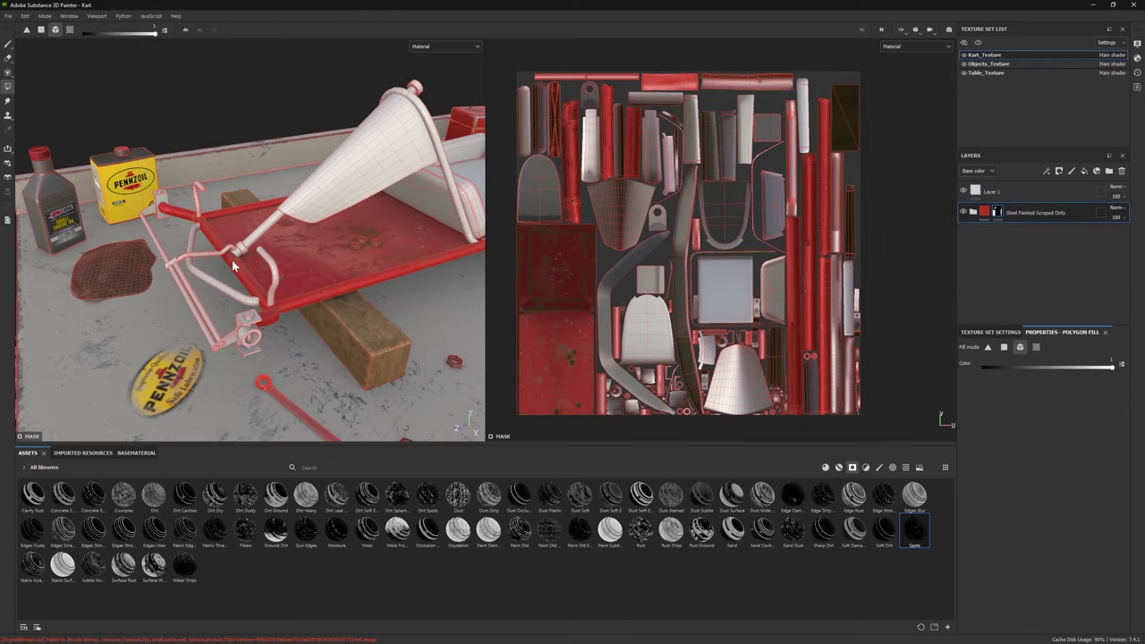
alt+drag(233, 335, 268, 314)
click(268, 314)
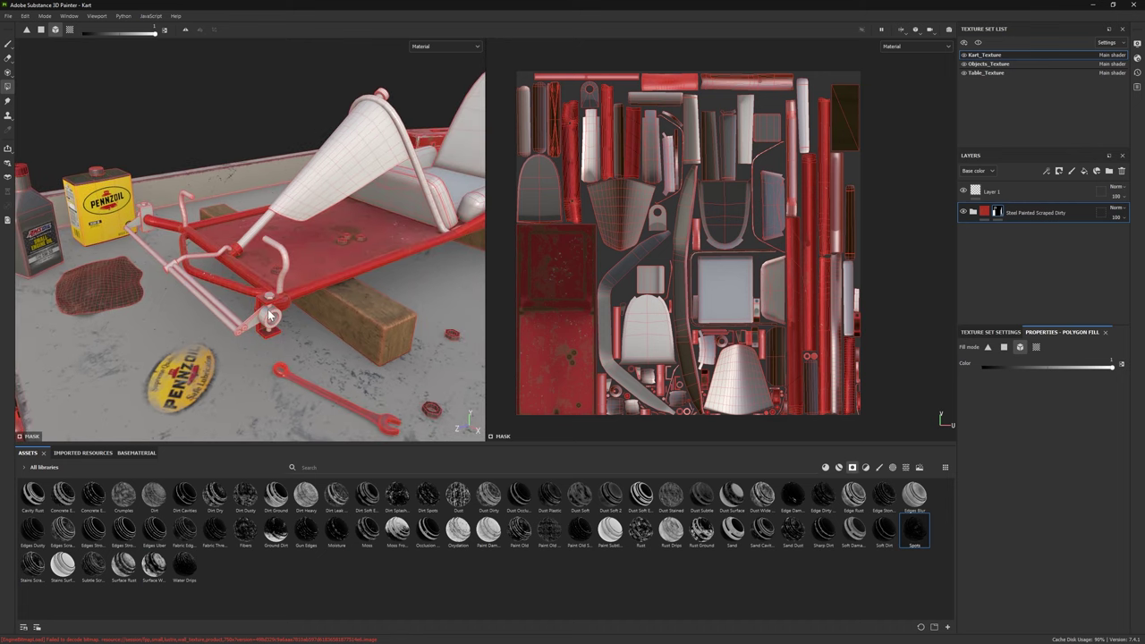
alt+drag(148, 215, 299, 225)
click(230, 251)
key(ctrl+z)
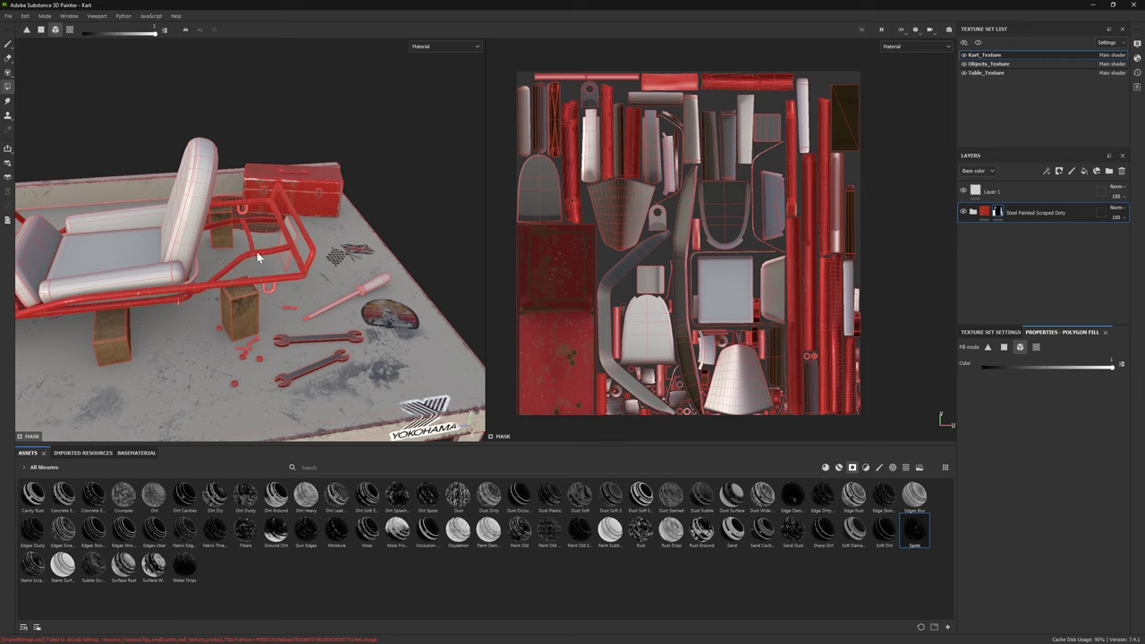
alt+drag(212, 225, 169, 264)
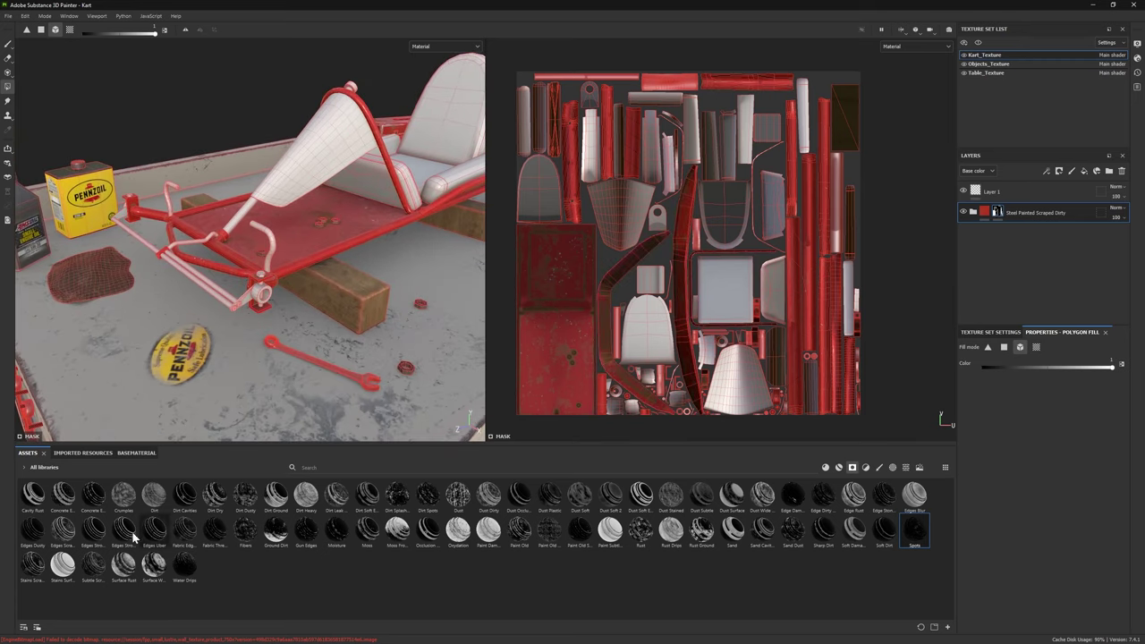
Step: Filter the shelf to materials and add a black mask to the Silver Armor layer
click(839, 468)
scroll(97, 565, down, 1)
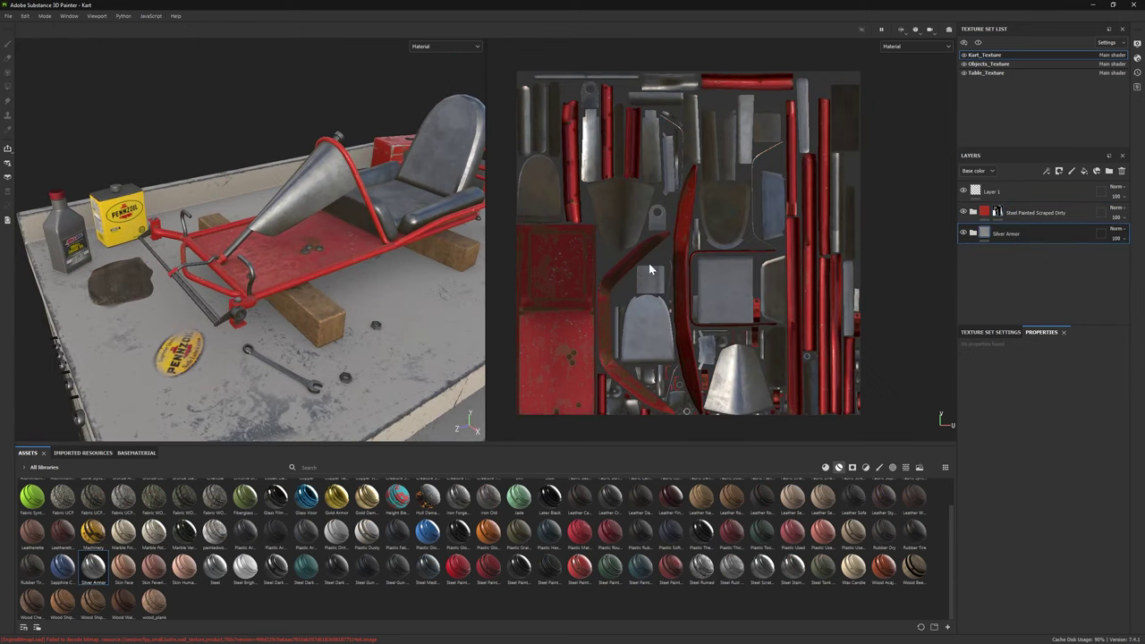
right_click(1026, 234)
click(1065, 268)
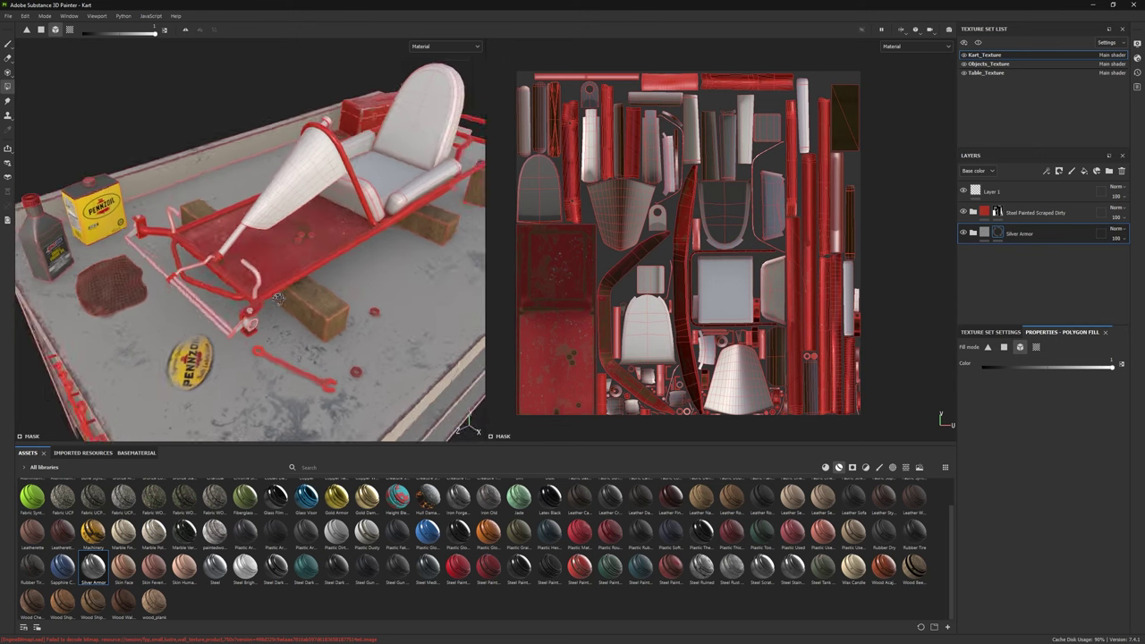
alt+drag(316, 301, 196, 257)
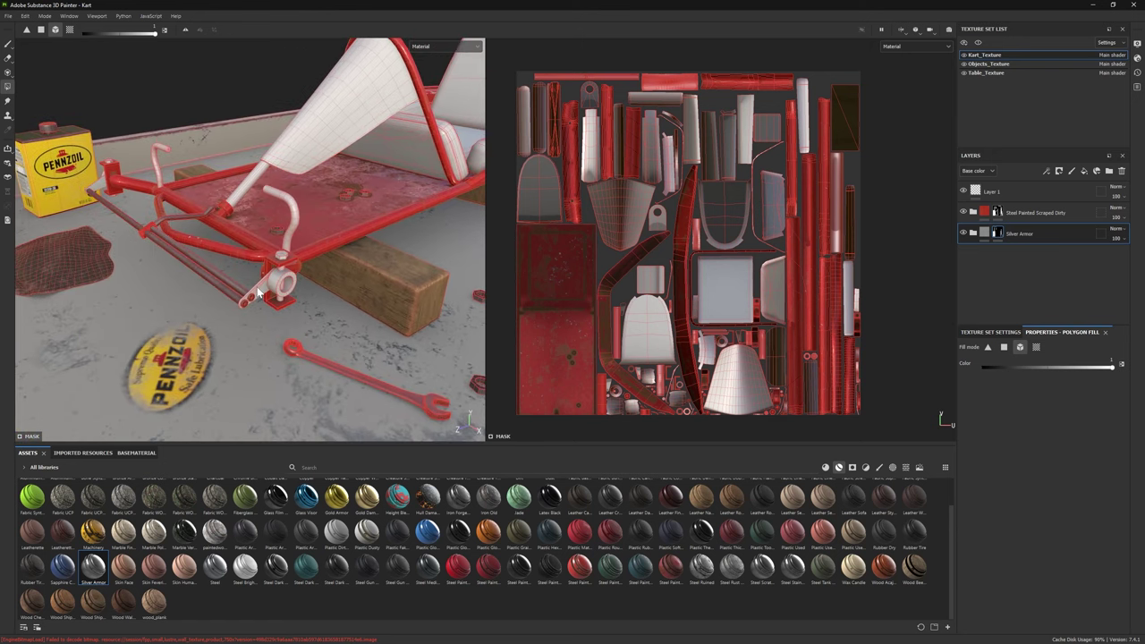
alt+drag(283, 260, 221, 270)
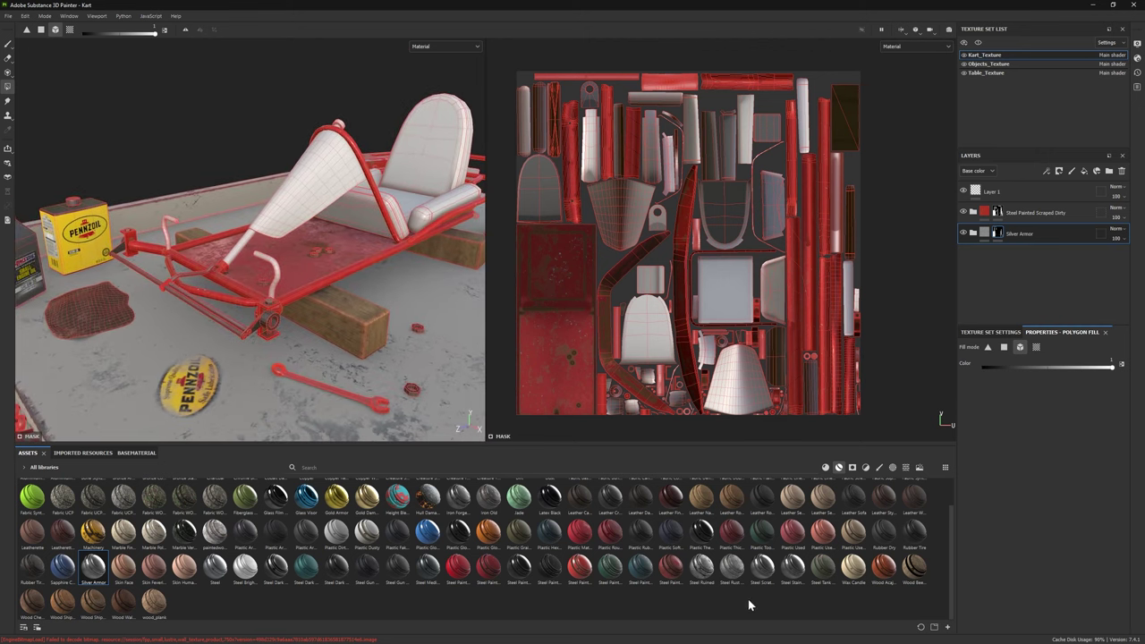
Step: Try a Steel Stained material layer on the kart, then undo it
drag(1014, 267, 1013, 268)
alt+drag(147, 308, 183, 302)
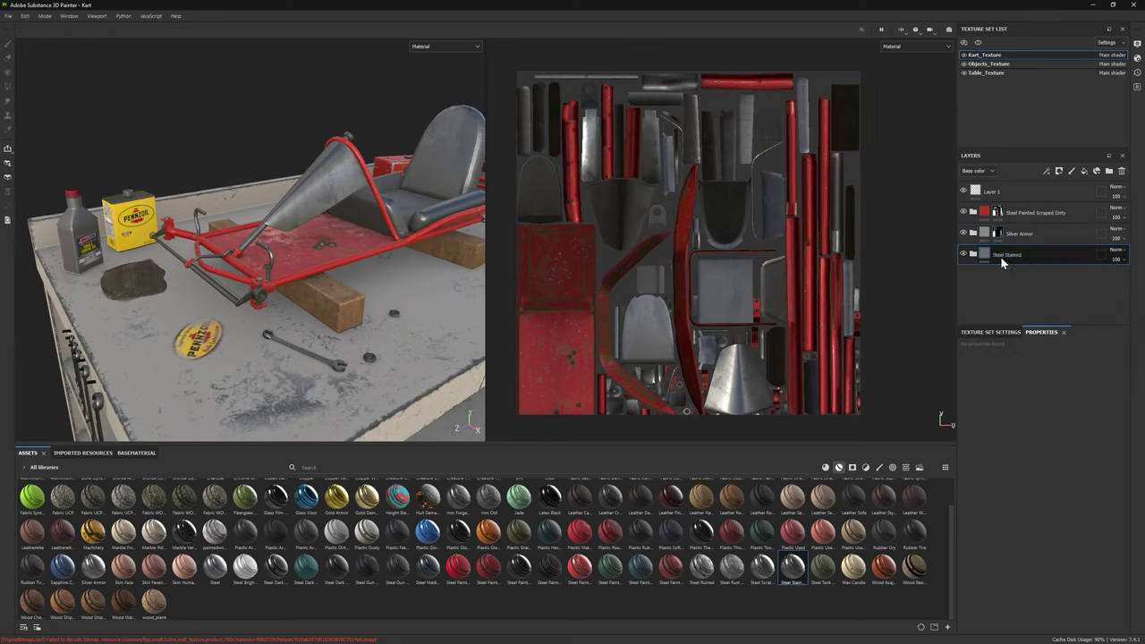
scroll(1052, 307, down, 1)
scroll(1047, 560, down, 2)
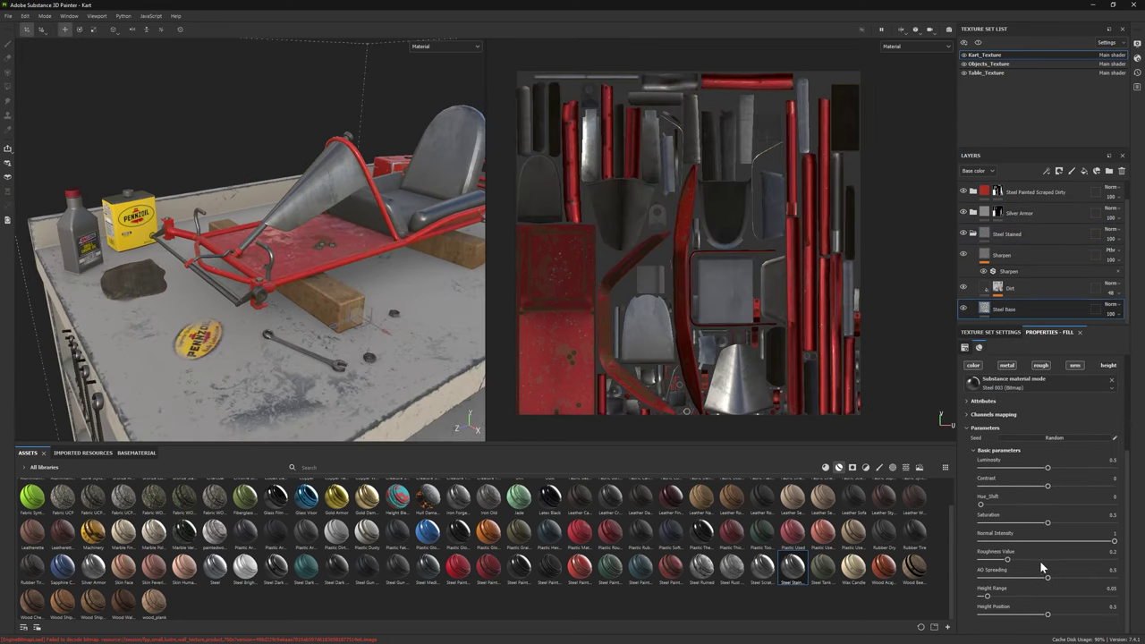
scroll(1027, 515, up, 2)
alt+drag(326, 320, 324, 316)
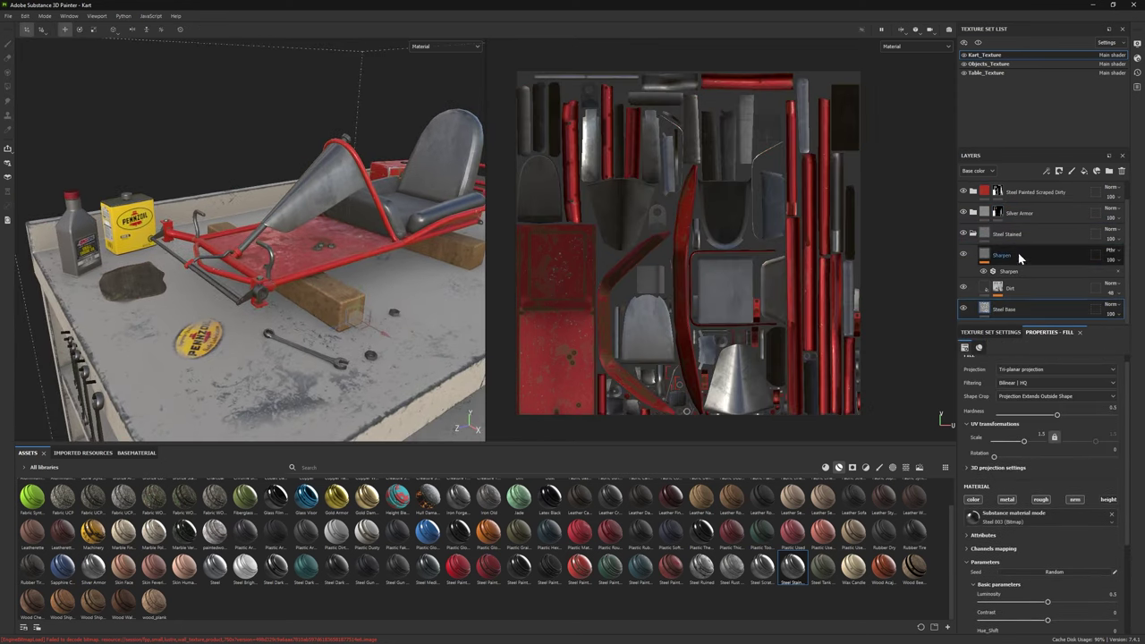
key(4)
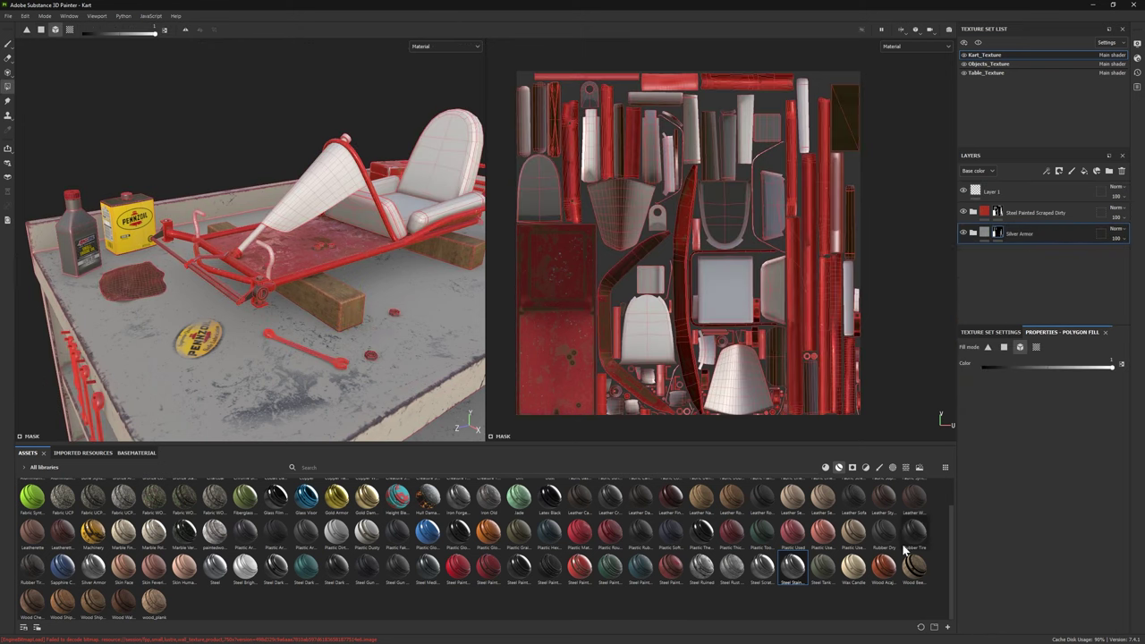
Step: Add a second Silver Armor layer with Base roughness about 0.17 and a black mask
drag(93, 566, 1019, 250)
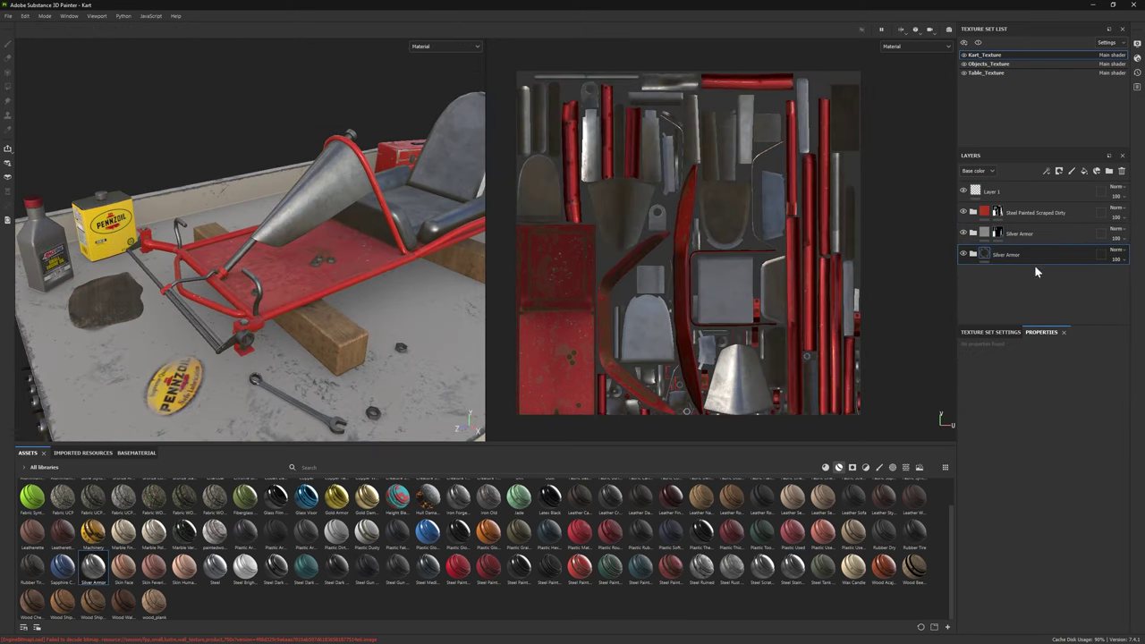
click(1022, 286)
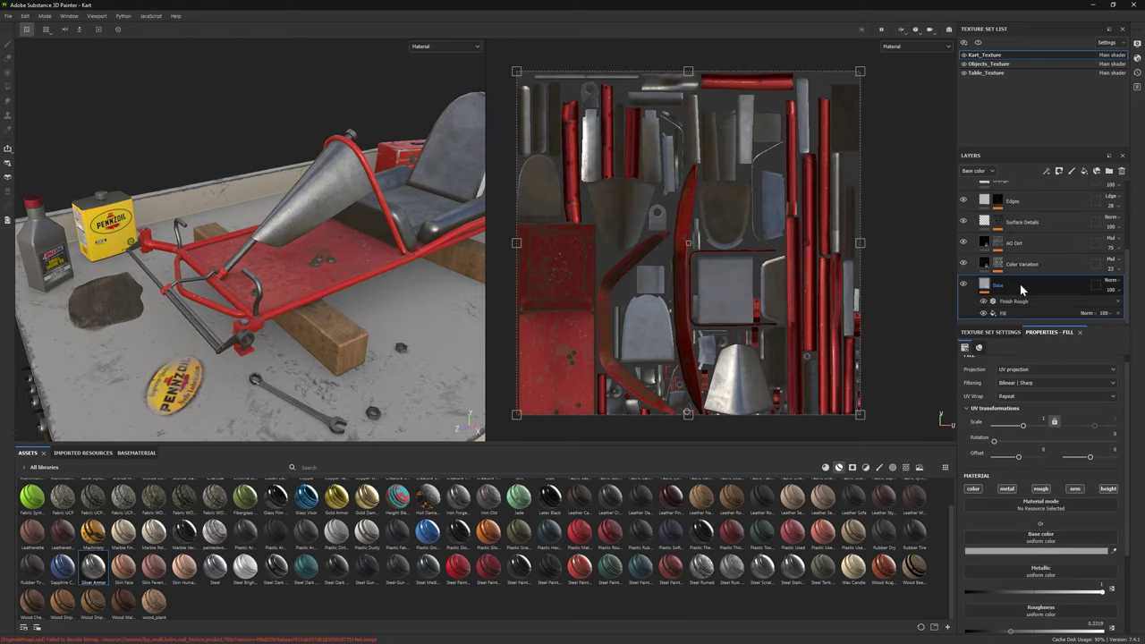
scroll(1028, 554, down, 1)
click(990, 606)
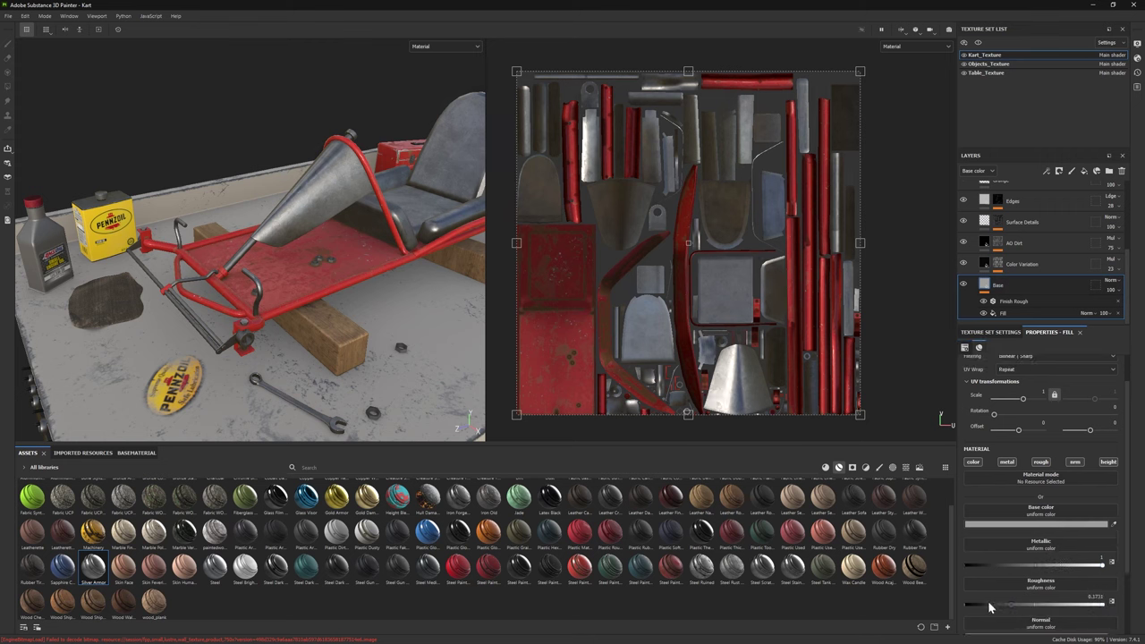
click(1010, 525)
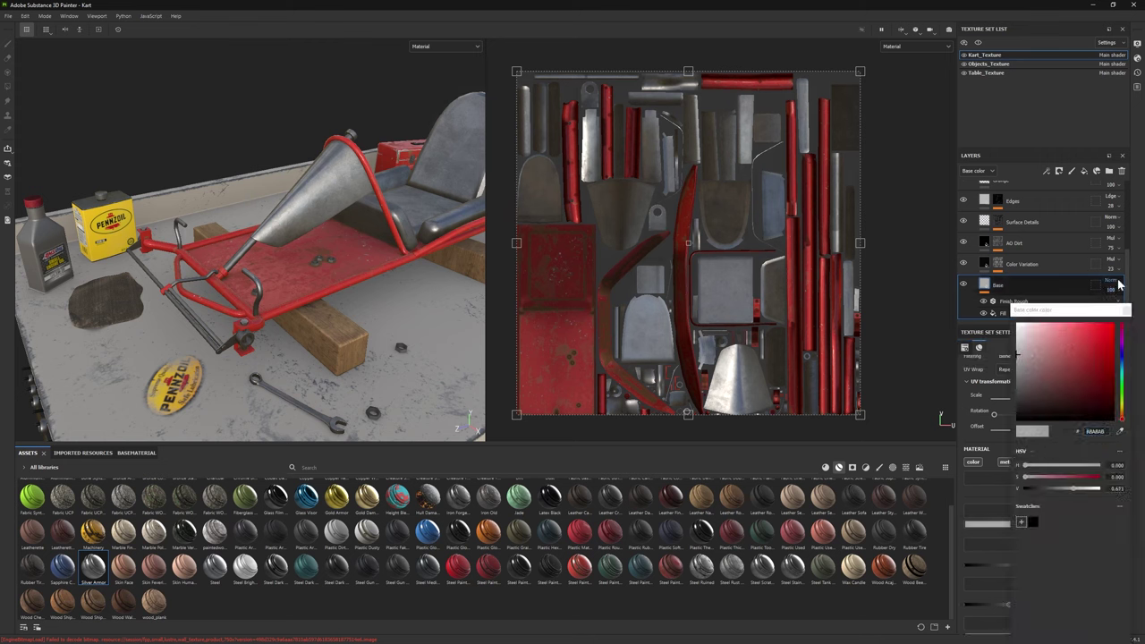
scroll(1037, 250, up, 3)
right_click(1019, 254)
Step: Start brush-painting on the new Silver Armor layer's mask
click(1055, 295)
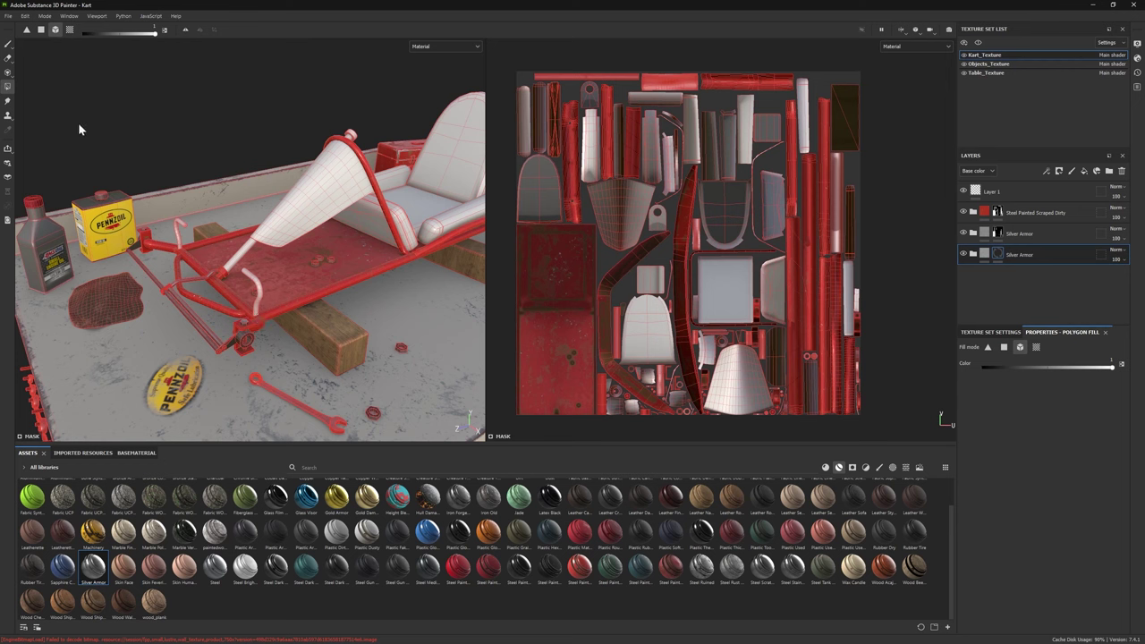
alt+drag(295, 188, 250, 230)
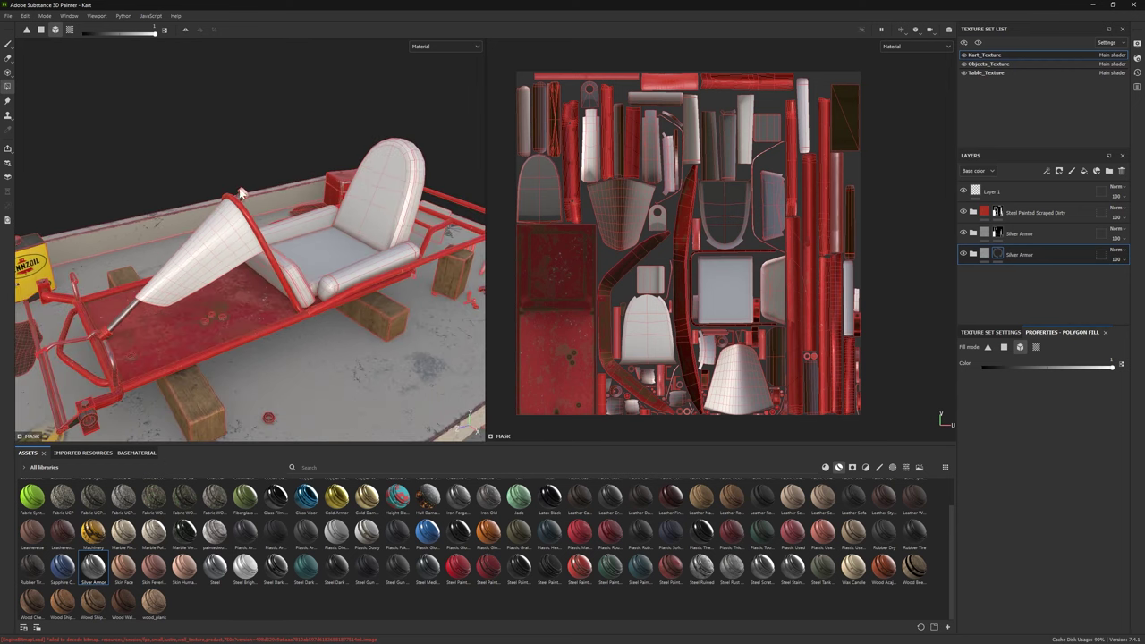
click(7, 43)
alt+drag(179, 223, 143, 221)
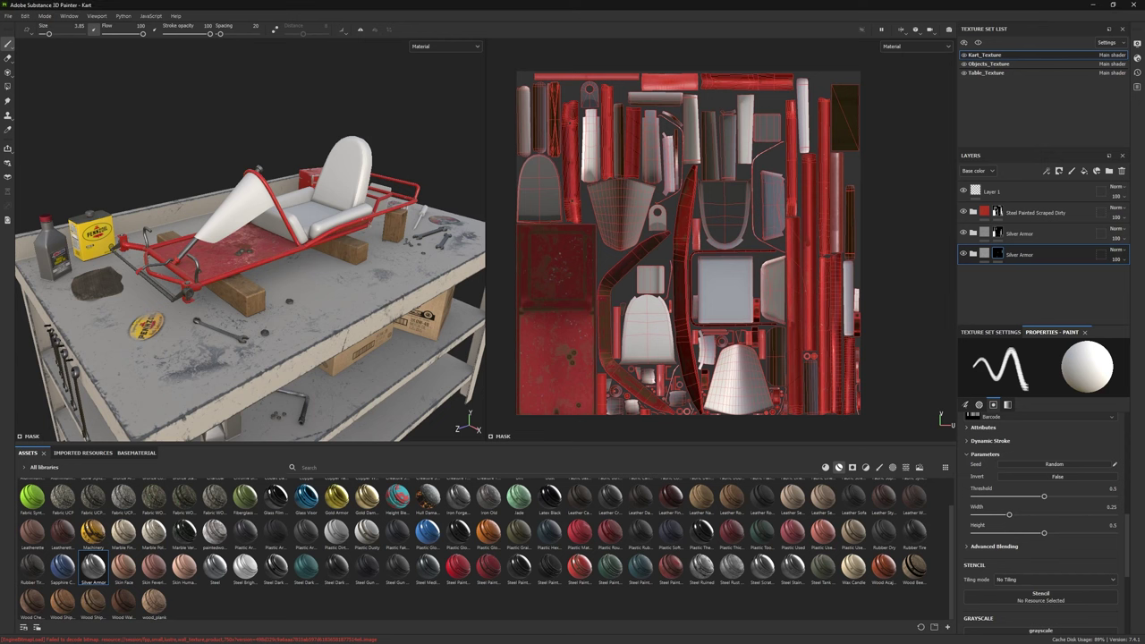
Step: Check the red paint's colour, then add a Steel Dark Stained layer on top of the stack
ctrl+alt+right_click(261, 304)
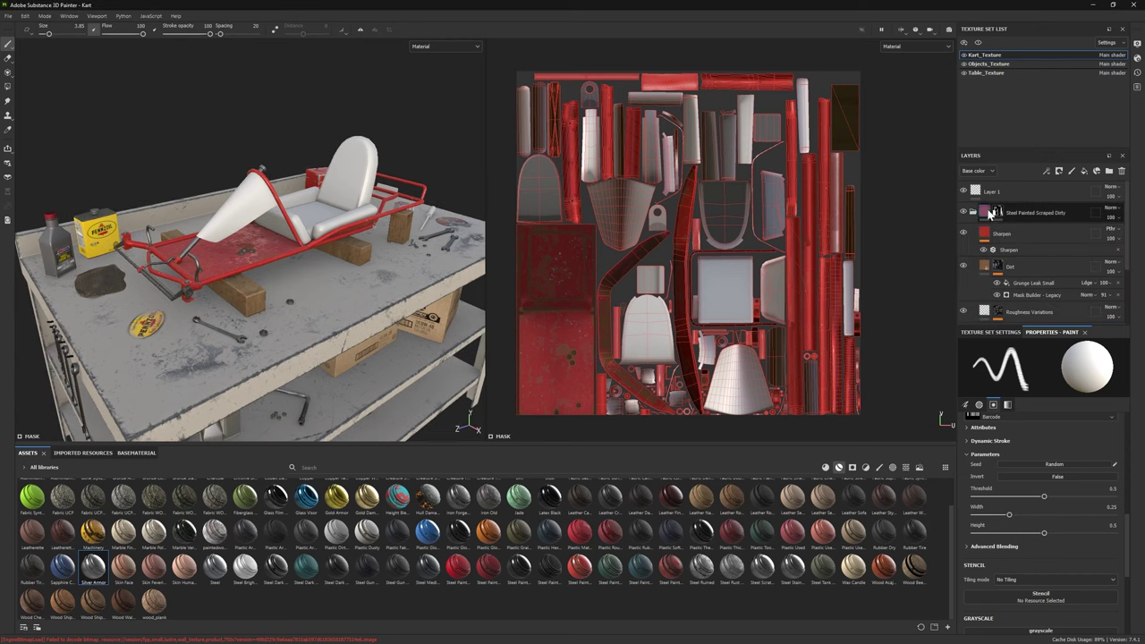
click(1033, 524)
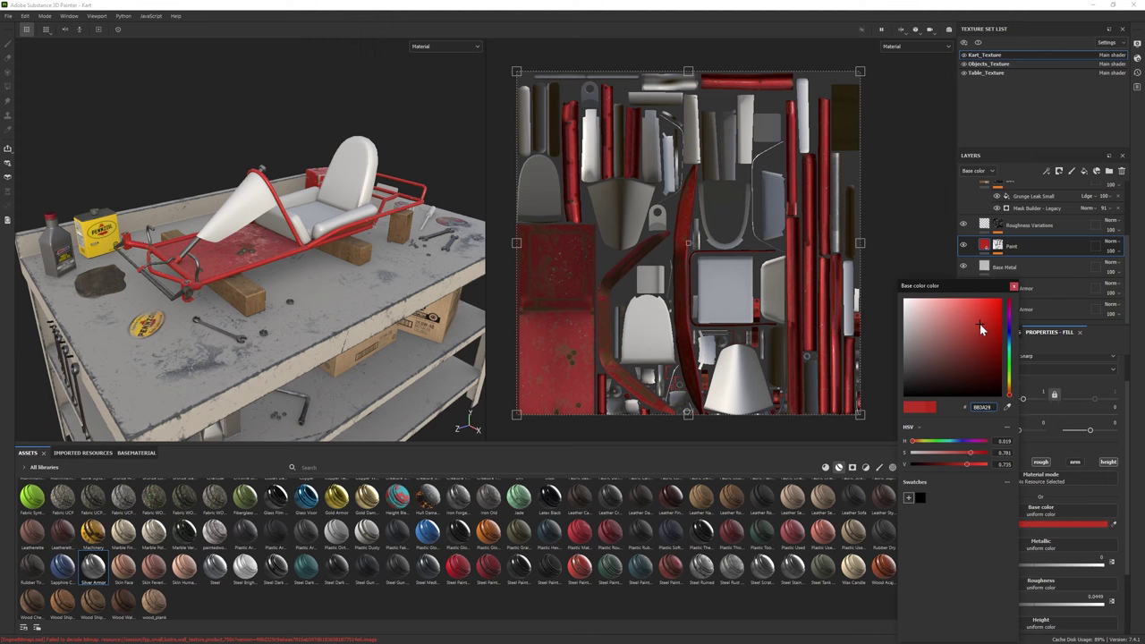
alt+drag(384, 322, 299, 328)
drag(460, 590, 454, 593)
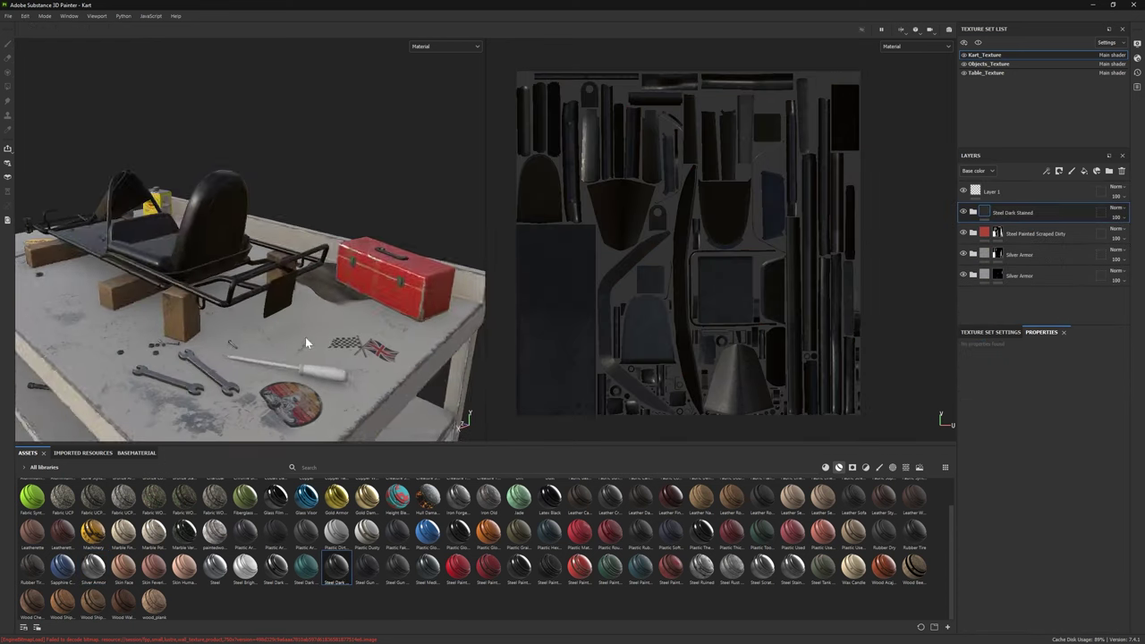
Step: Inspect the Finish Rough filter and delete the Steel Dark Aged folder
click(1020, 214)
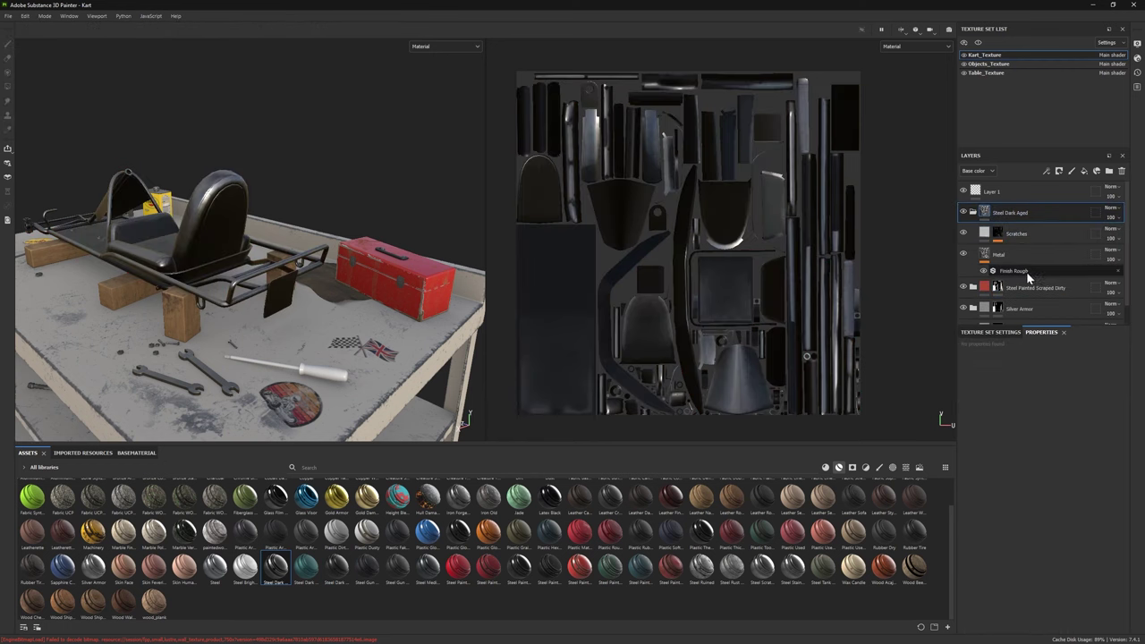
click(1019, 270)
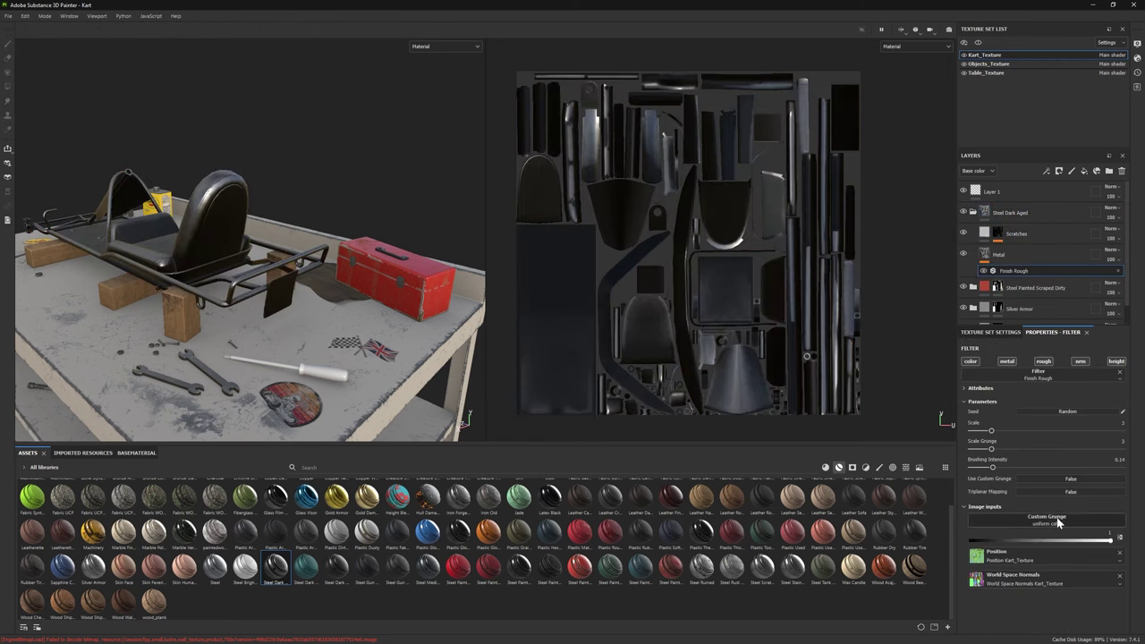
click(1014, 213)
key(Delete)
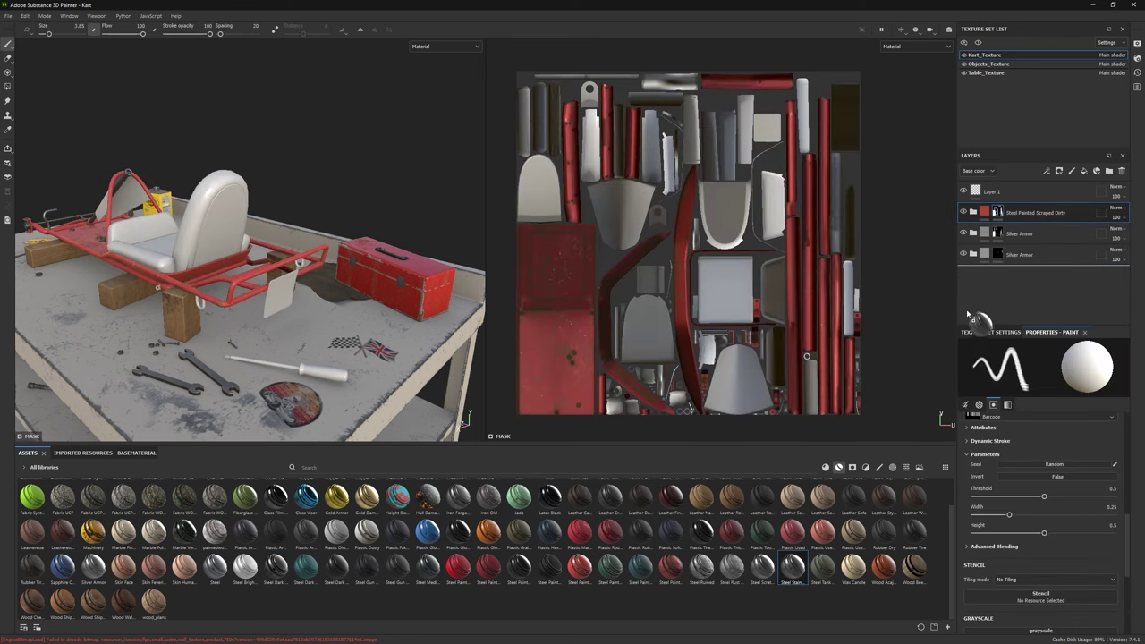
Step: Add a Steel Stained material layer, then delete it again
drag(966, 313, 1003, 278)
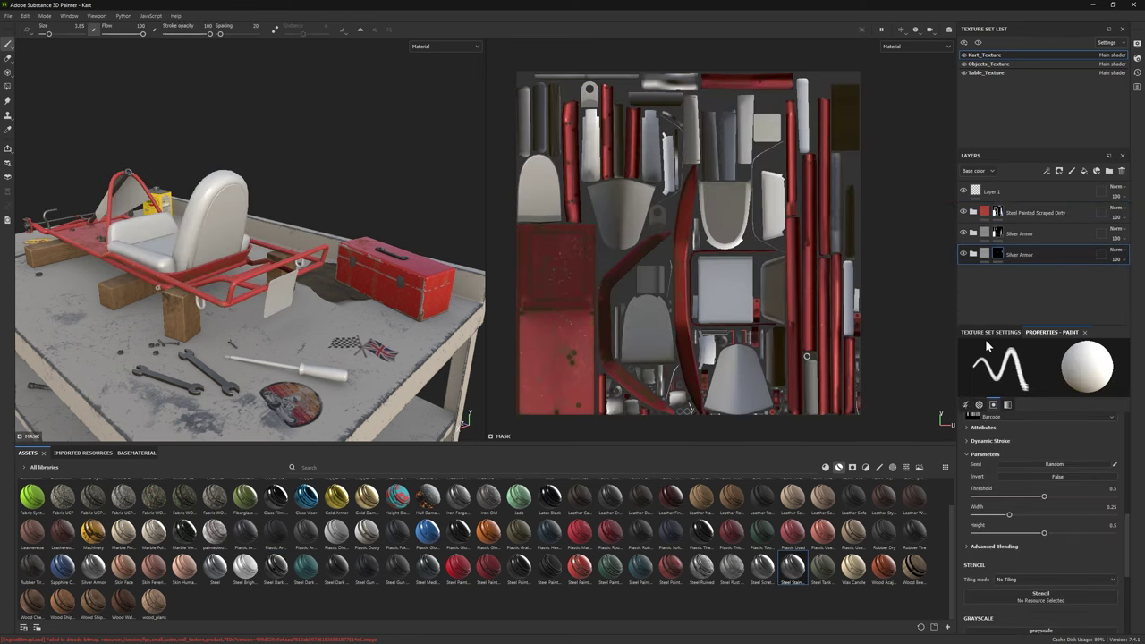
click(1019, 256)
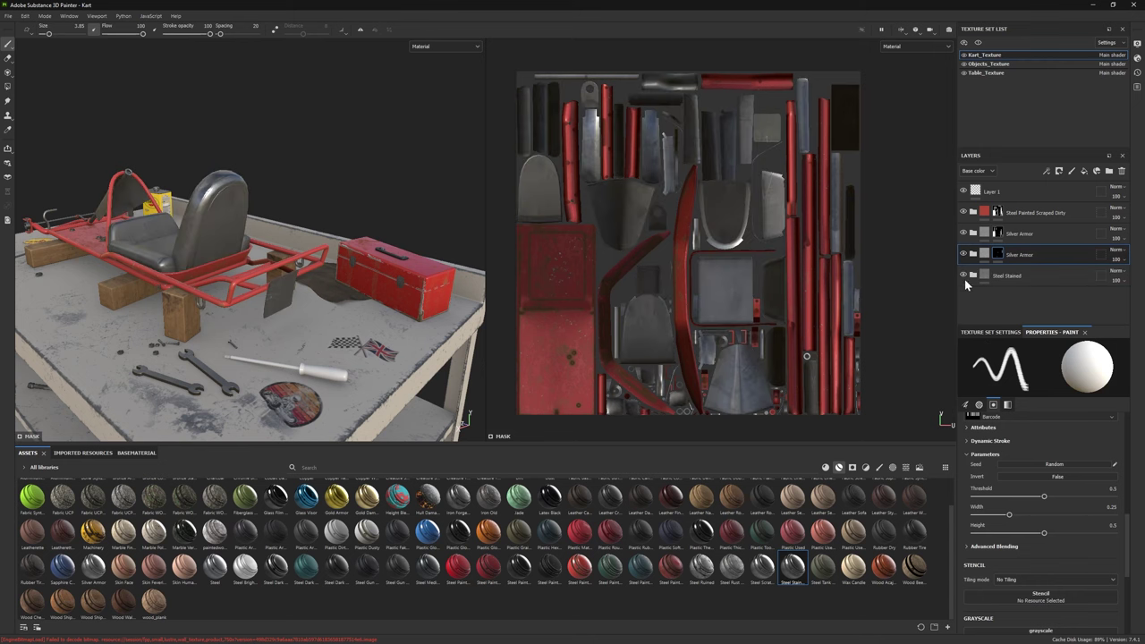
click(1025, 273)
key(Delete)
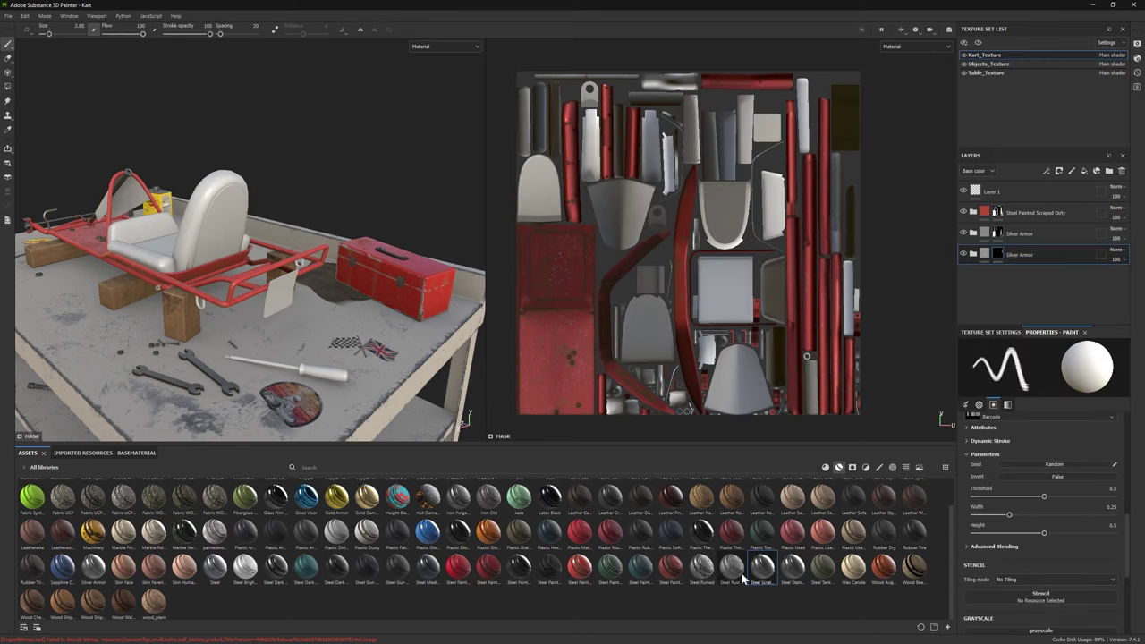
Step: Add a black mask to Steel Ruined and edit its Dirt Occlusion layer's base colour
right_click(1025, 277)
click(1064, 18)
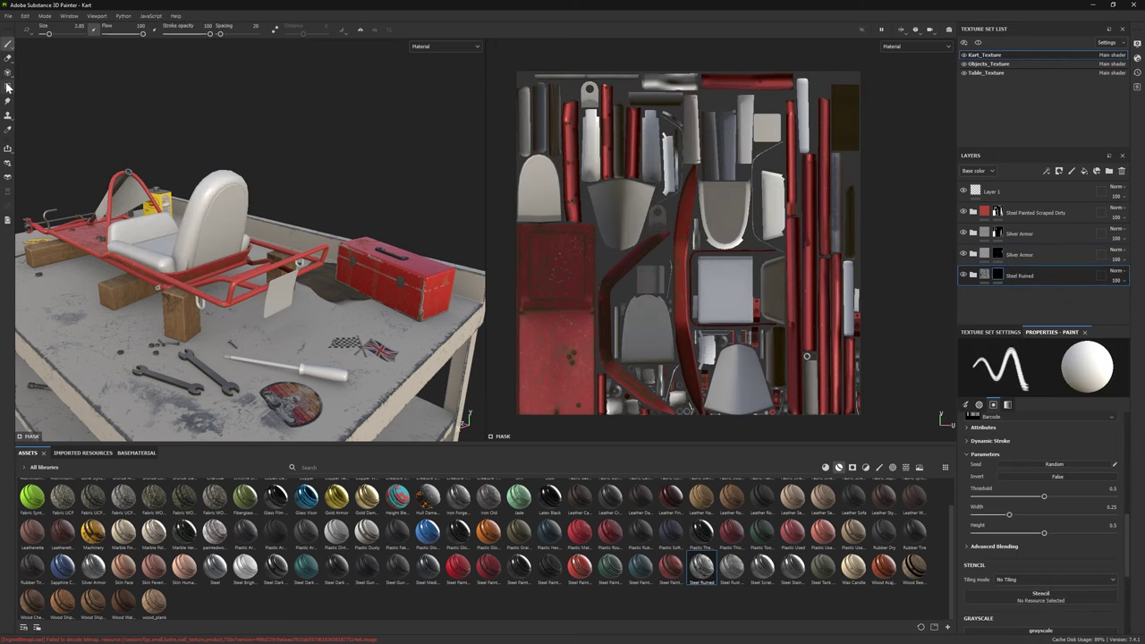
click(973, 274)
scroll(963, 218, down, 2)
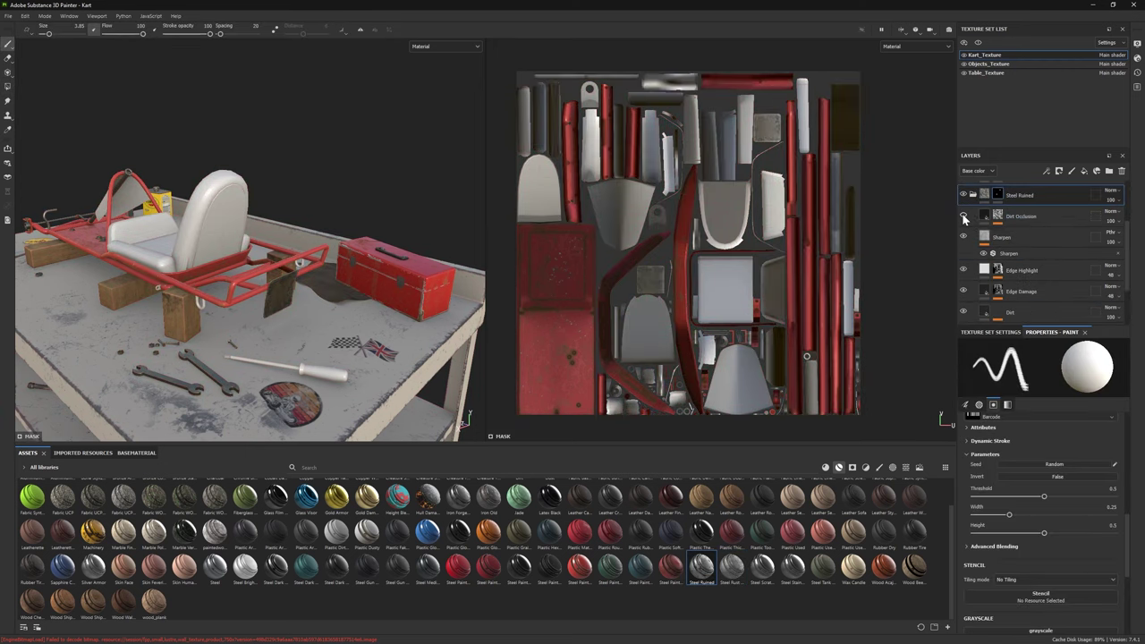
alt+drag(143, 295, 35, 295)
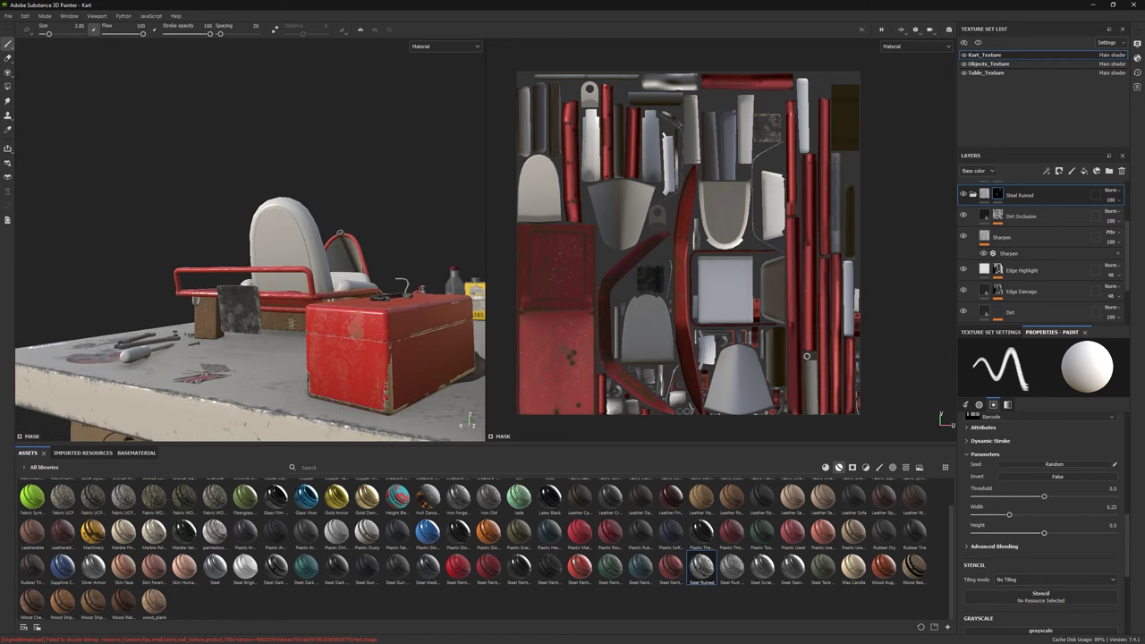
click(1028, 217)
click(1025, 525)
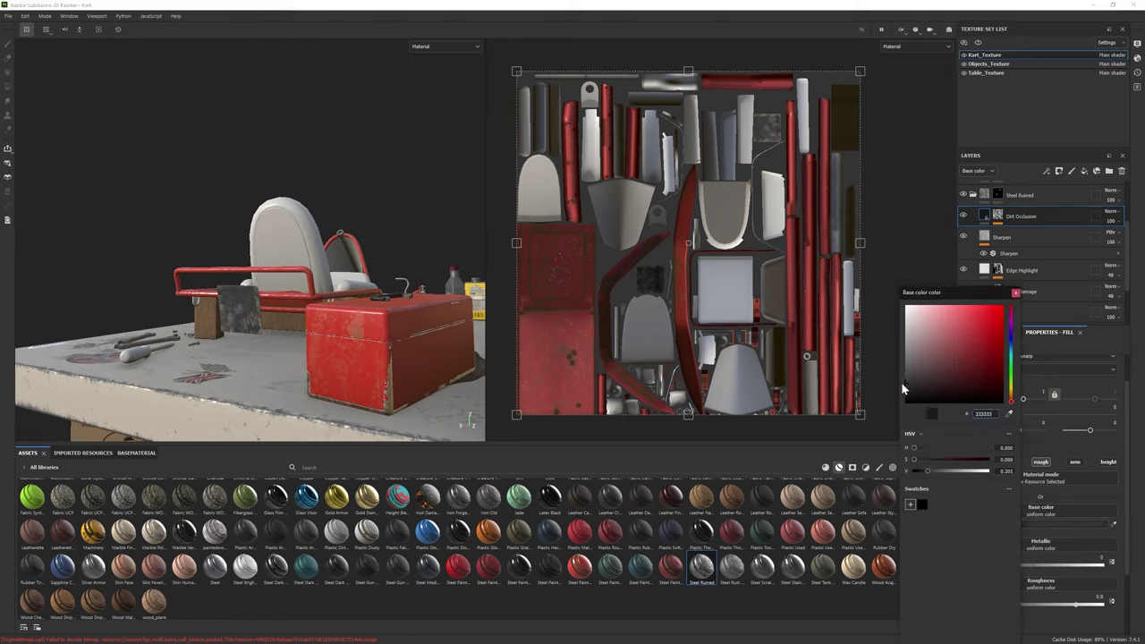
alt+drag(385, 295, 550, 603)
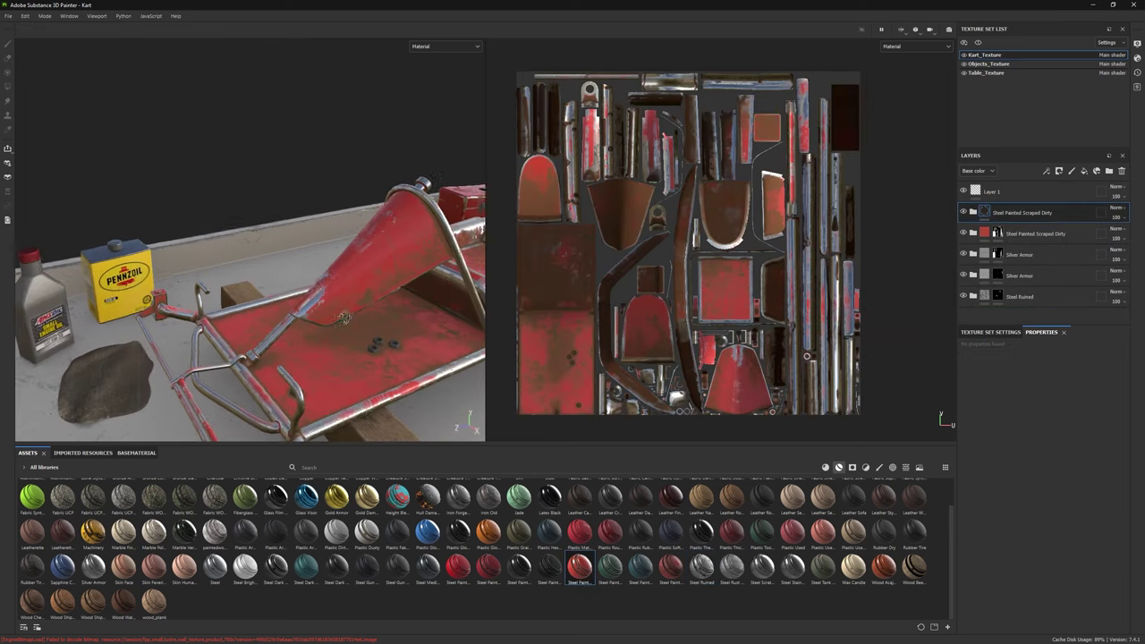
Step: Lower the Paint mask builder level to 0.02 and raise Paint roughness to about 0.68
click(974, 212)
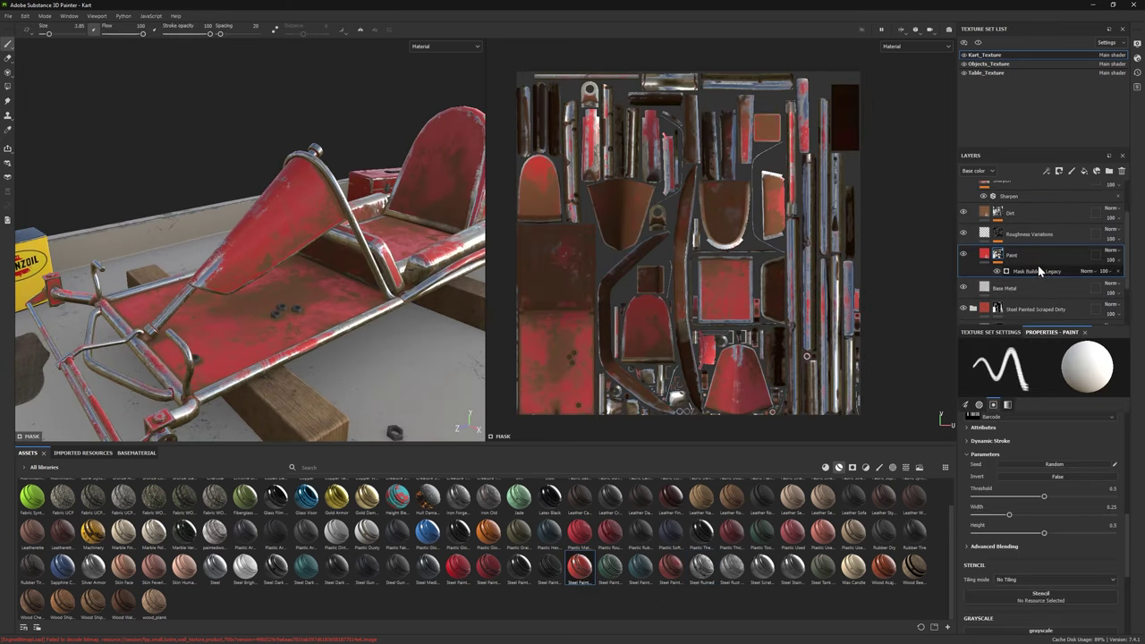
click(999, 272)
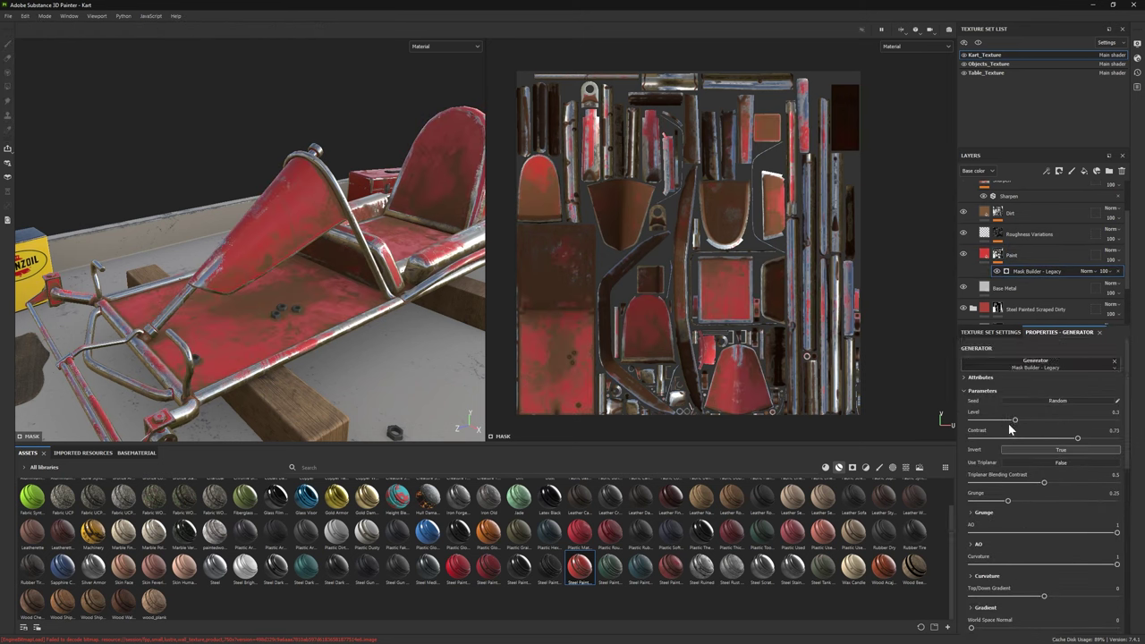
drag(988, 422, 975, 420)
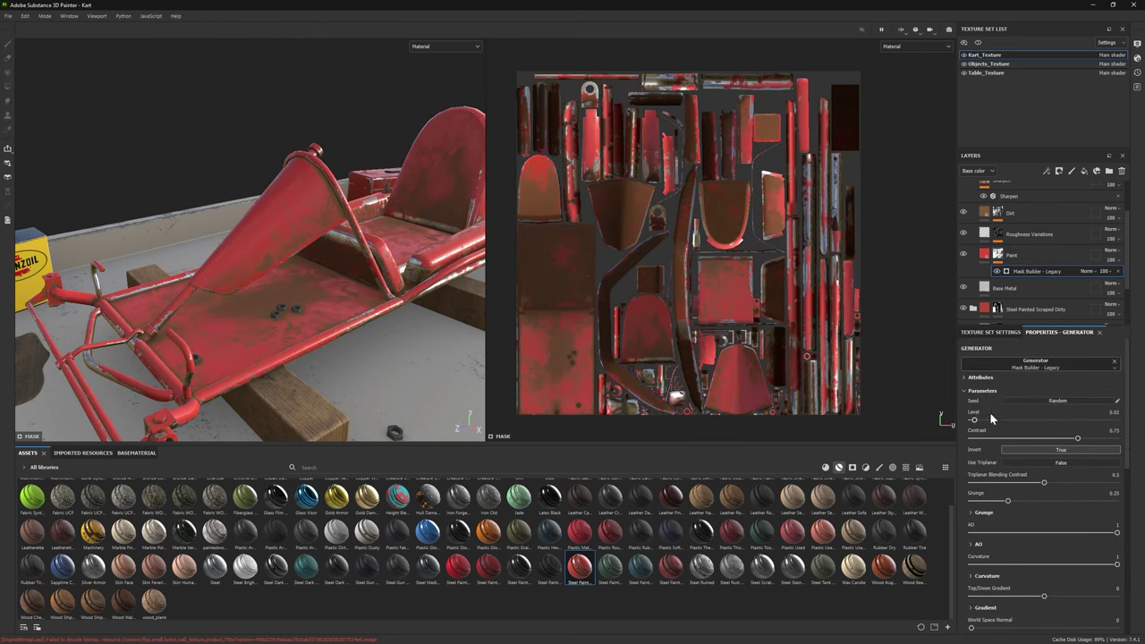
click(997, 213)
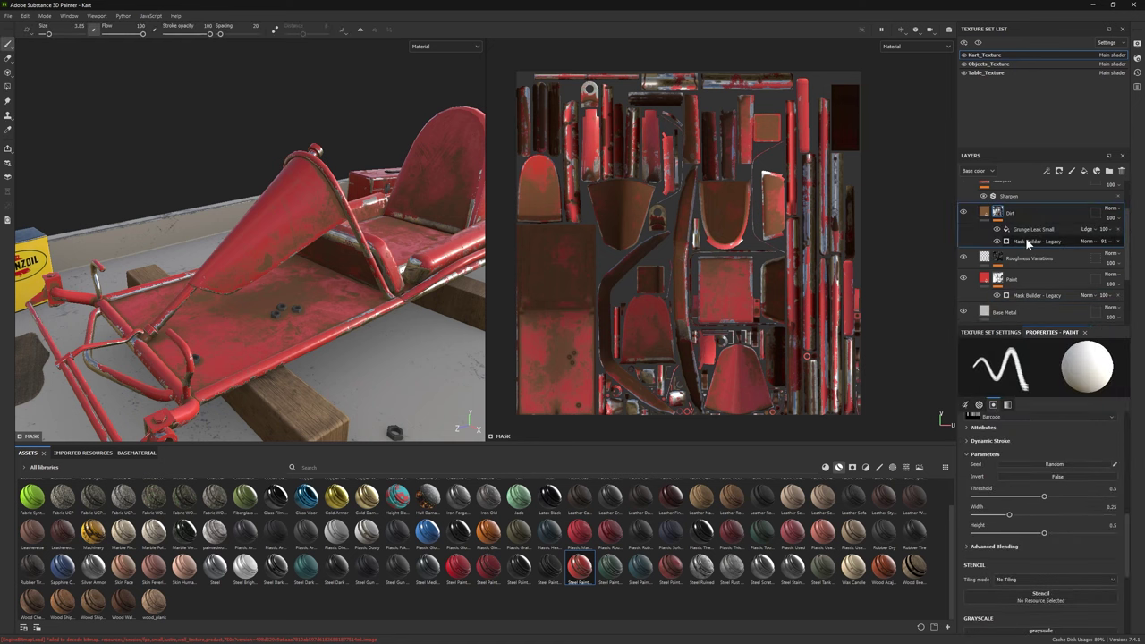
click(997, 243)
alt+drag(224, 268, 269, 276)
click(992, 278)
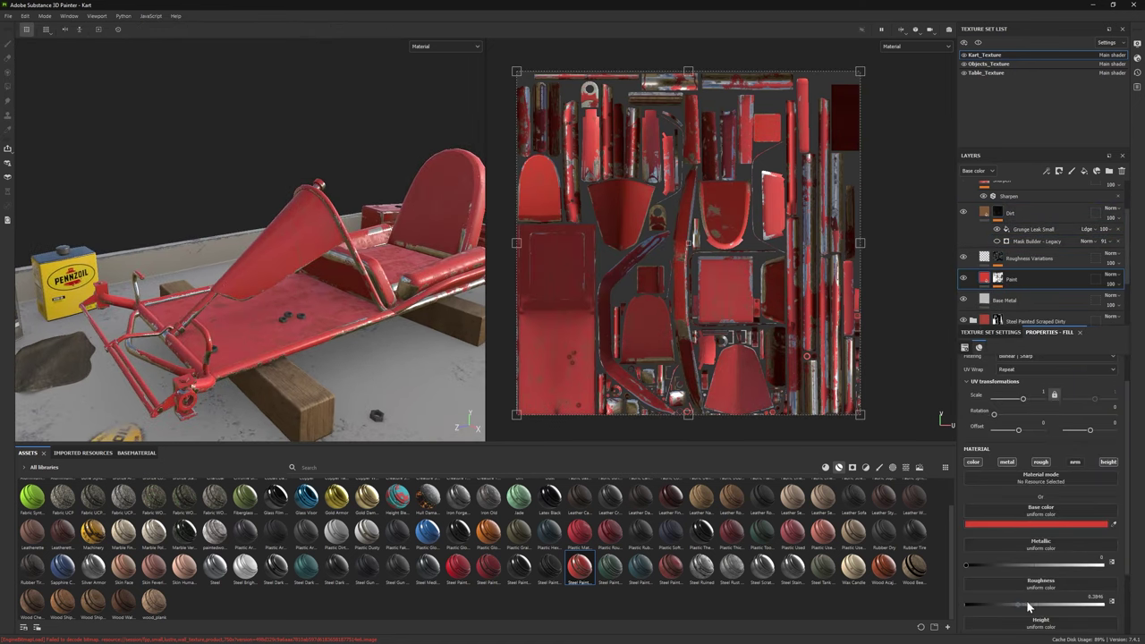
drag(1028, 607, 1060, 605)
scroll(1037, 250, up, 2)
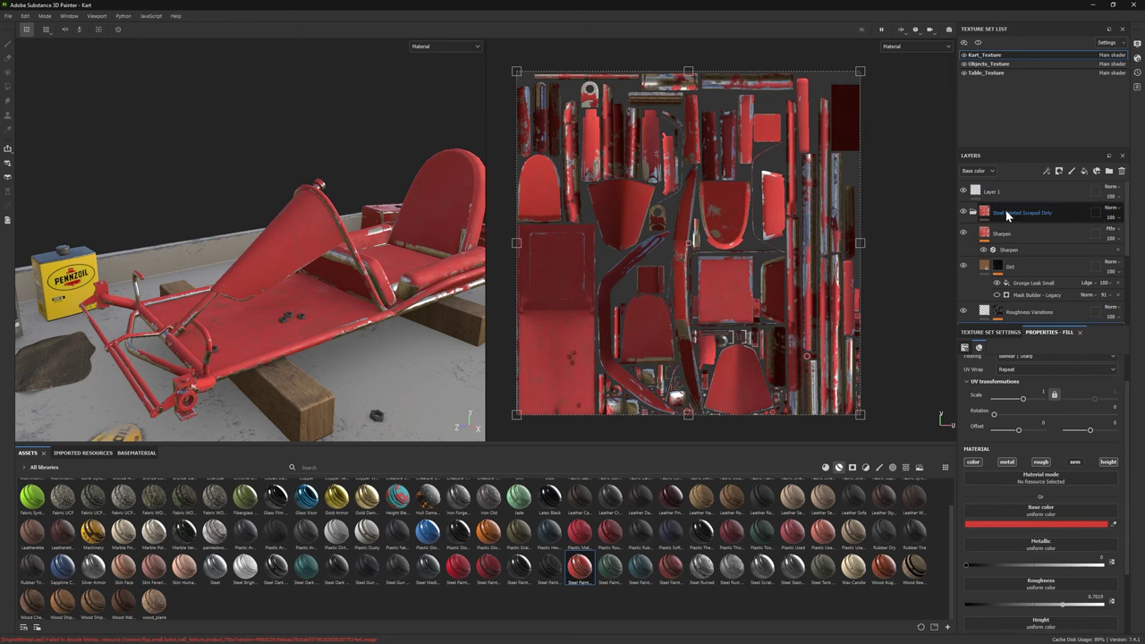
Step: Add a black mask to the Steel Painted Scraped Dirty group
click(1059, 170)
click(1082, 190)
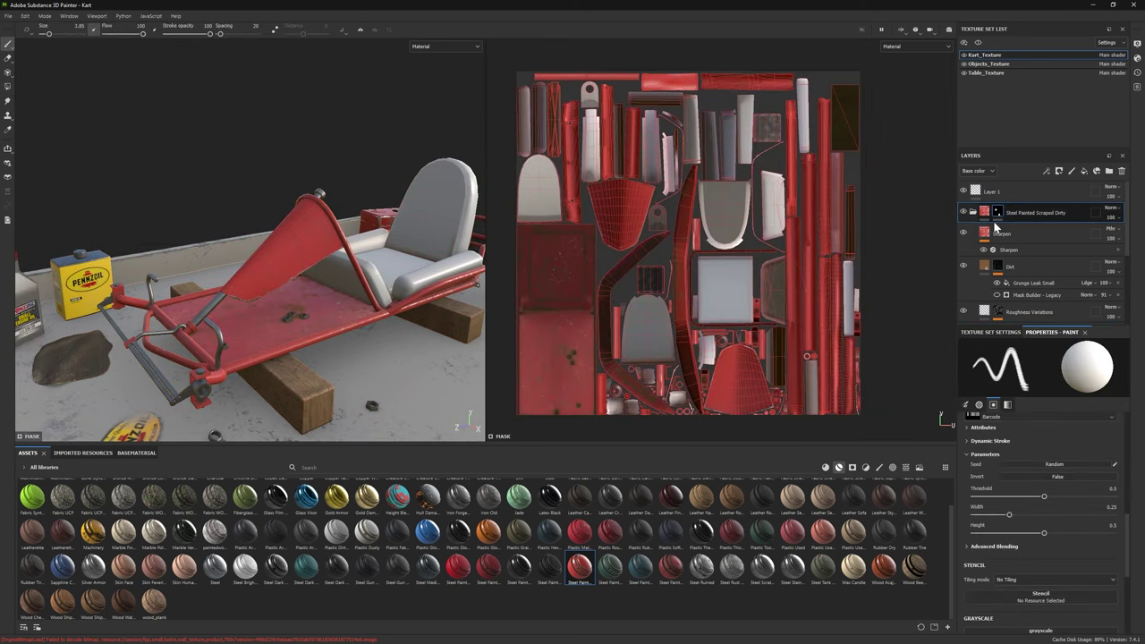
scroll(1038, 251, down, 3)
Step: Adjust the Paint fill's red base colour and collapse the Steel Painted Scraped Dirty group
click(1010, 203)
click(1034, 524)
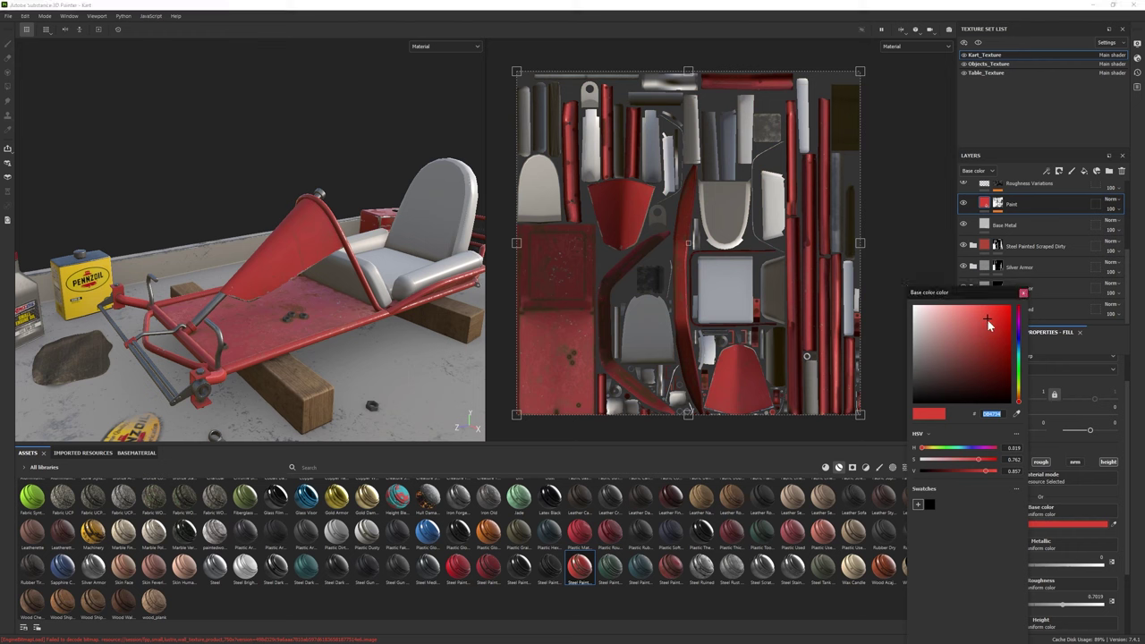
scroll(244, 289, down, 3)
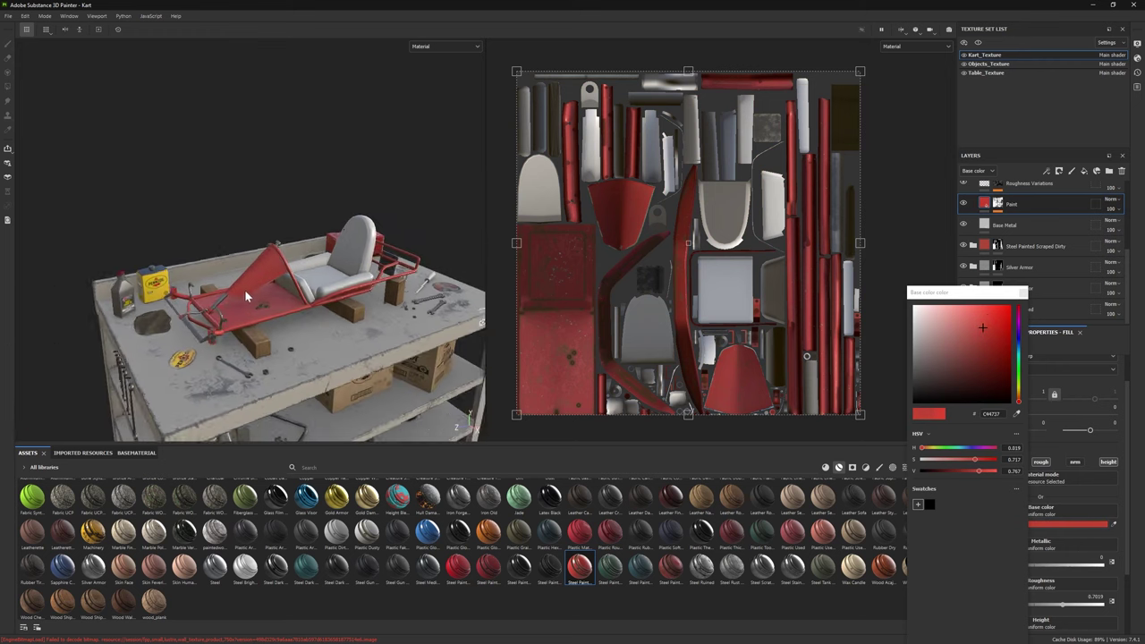
scroll(262, 290, up, 2)
click(1024, 294)
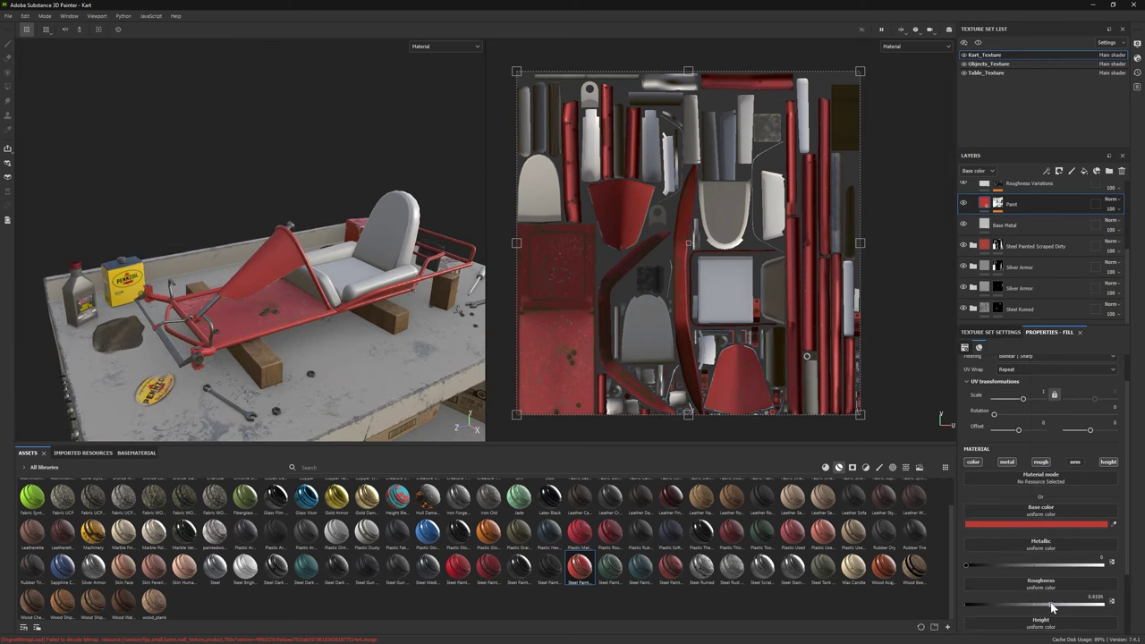
alt+drag(268, 269, 299, 270)
scroll(981, 220, up, 3)
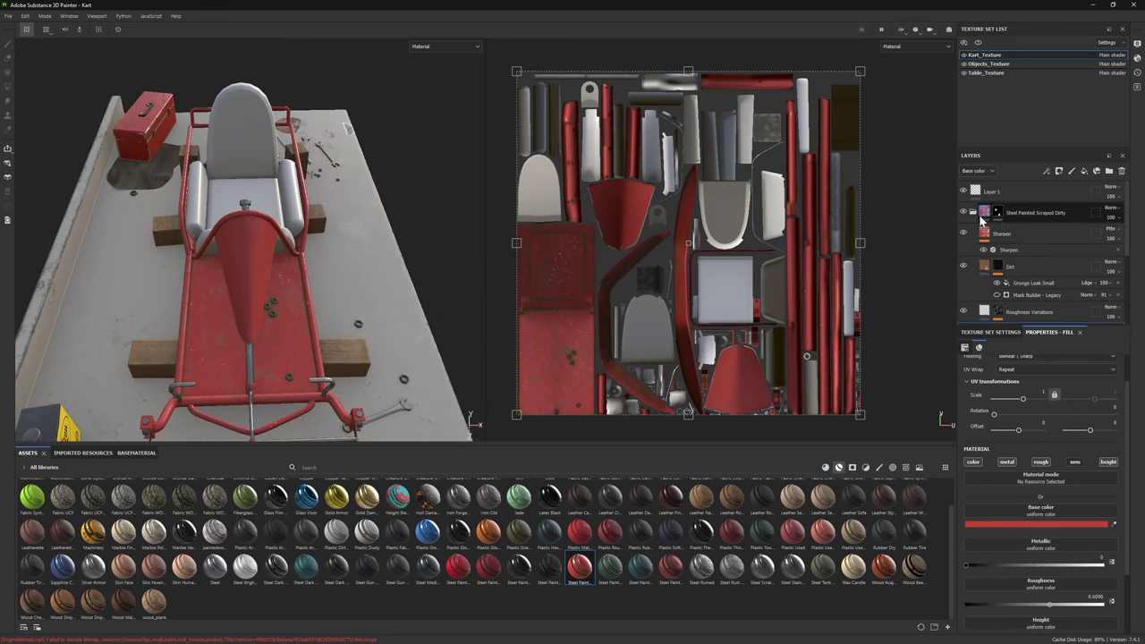
click(974, 212)
click(1001, 192)
Step: Import the 07 number image and use it as the Projection tool's colour
click(7, 73)
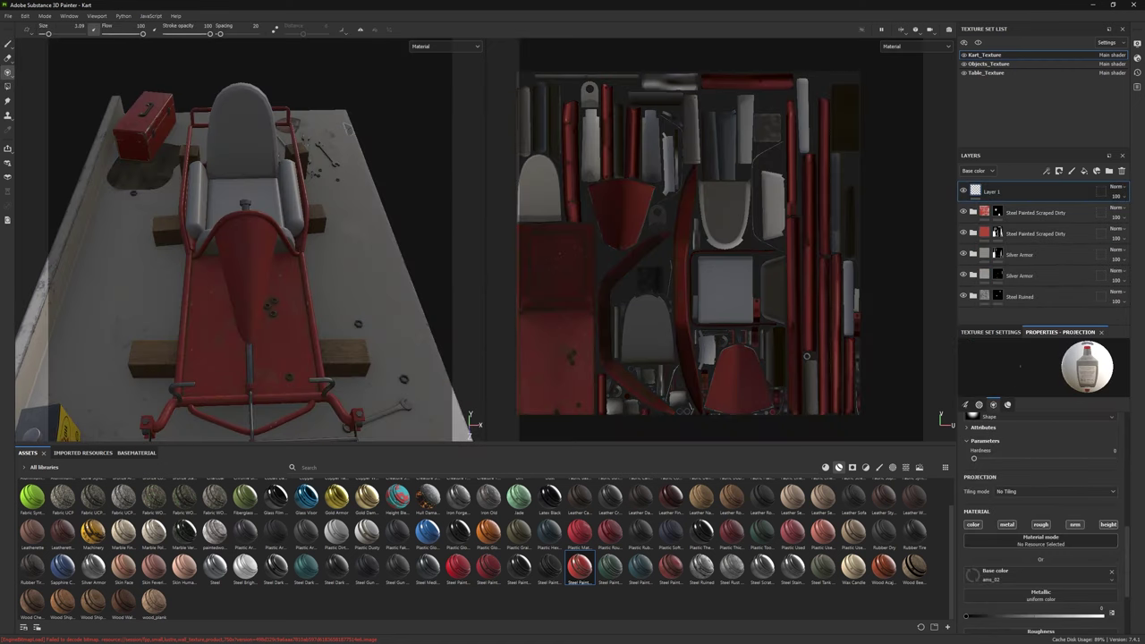
drag(9, 81, 307, 573)
click(688, 232)
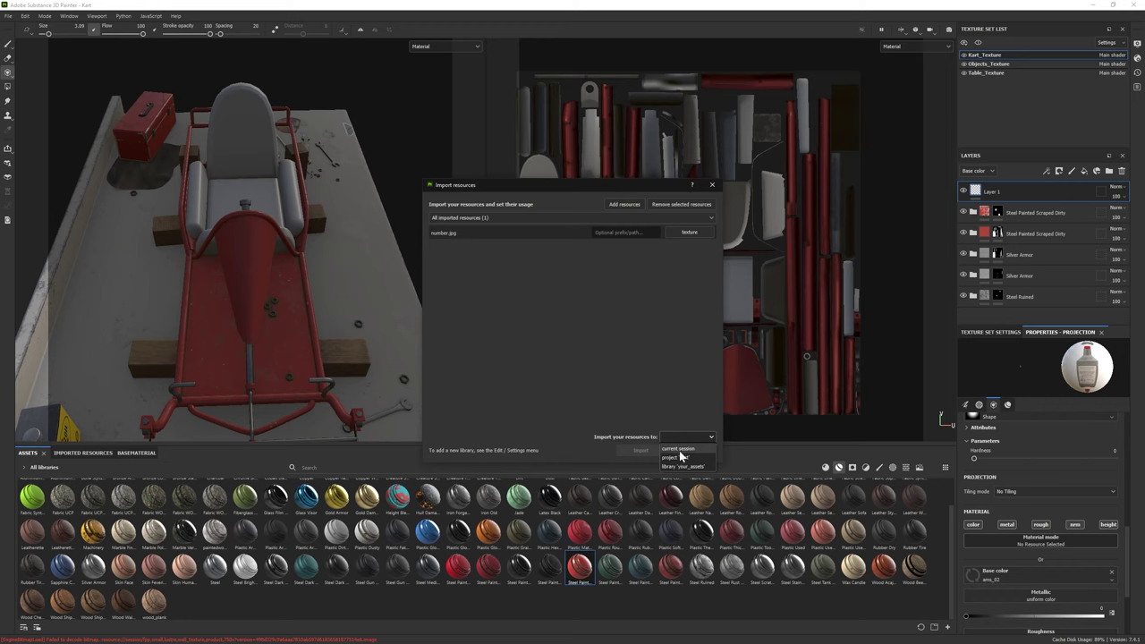
click(680, 457)
click(640, 450)
drag(823, 571, 984, 573)
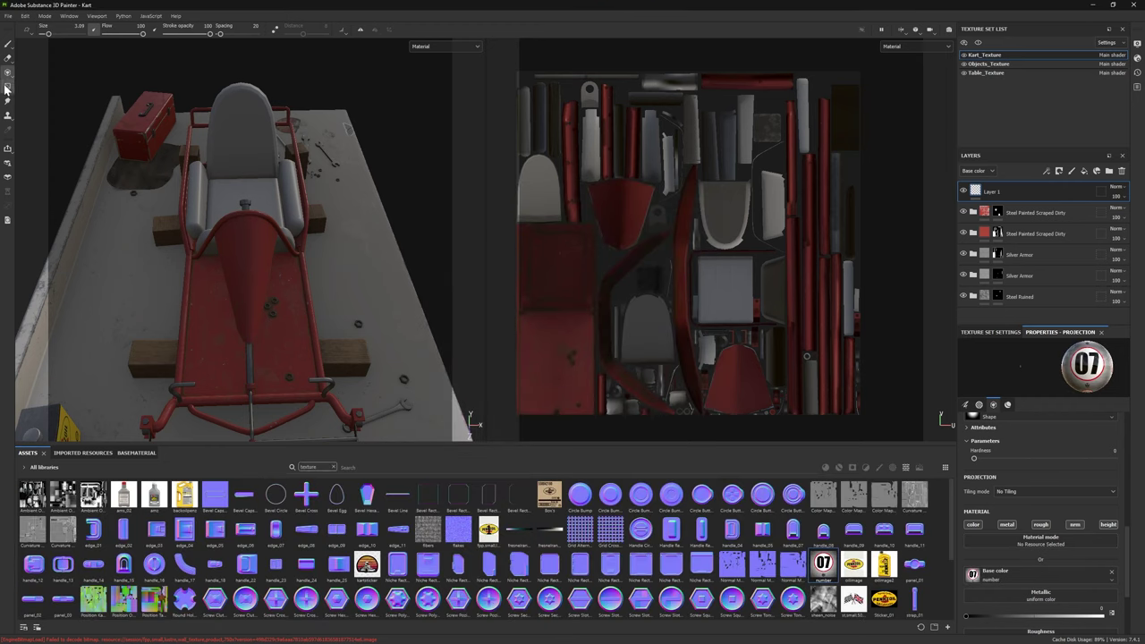
Step: Project the white 07 roundel with its red ring onto the front number plate
scroll(702, 241, up, 5)
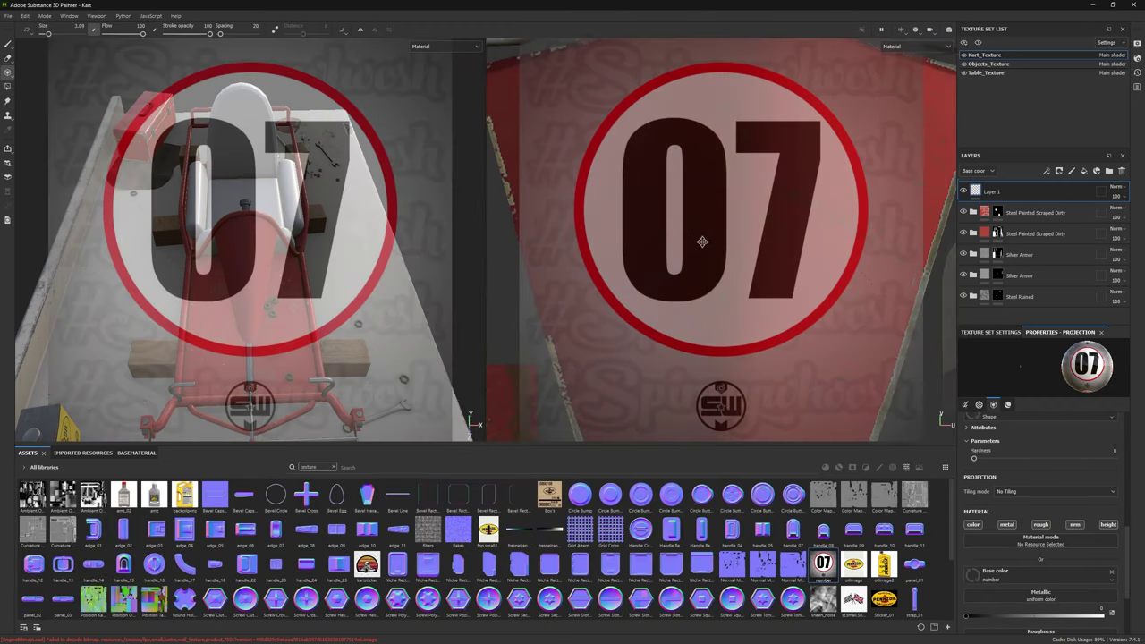
click(694, 143)
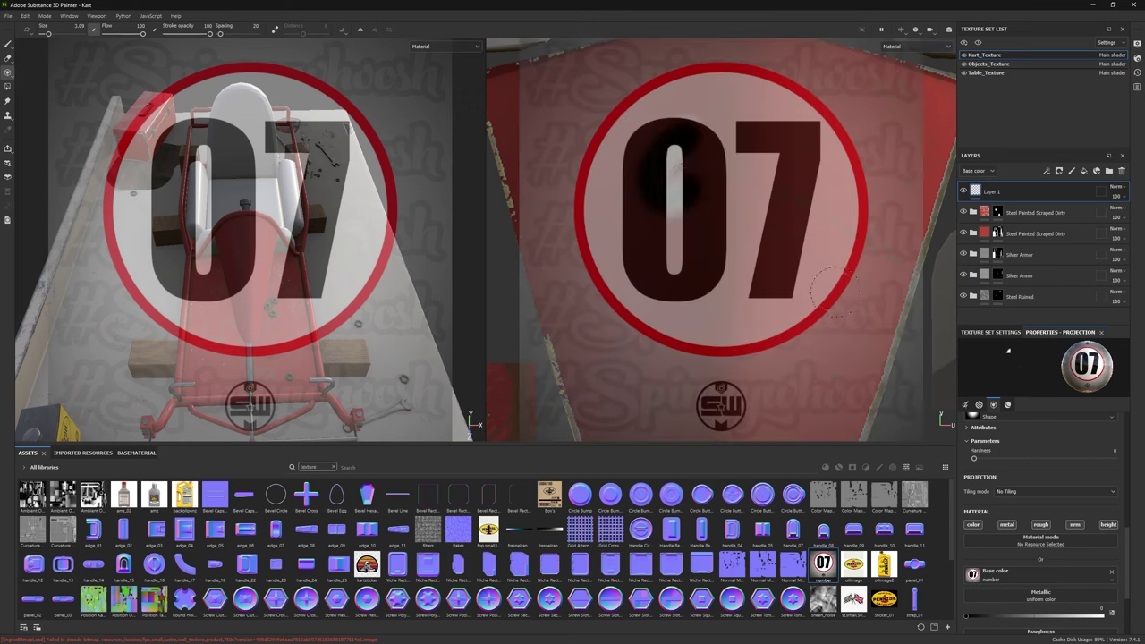
scroll(836, 290, down, 5)
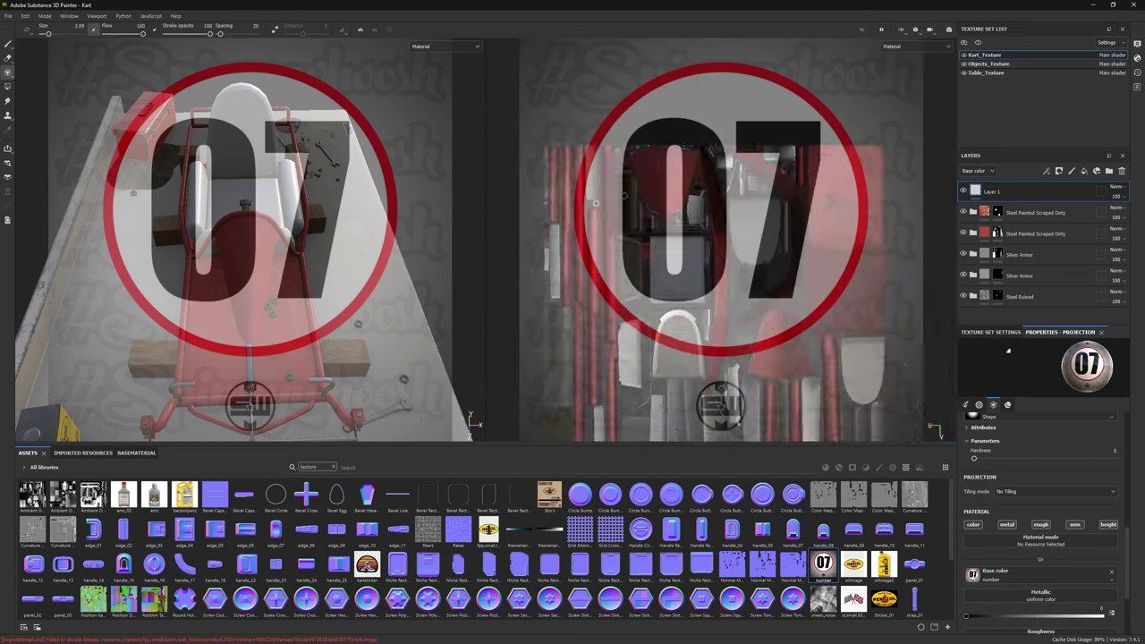
scroll(799, 354, up, 5)
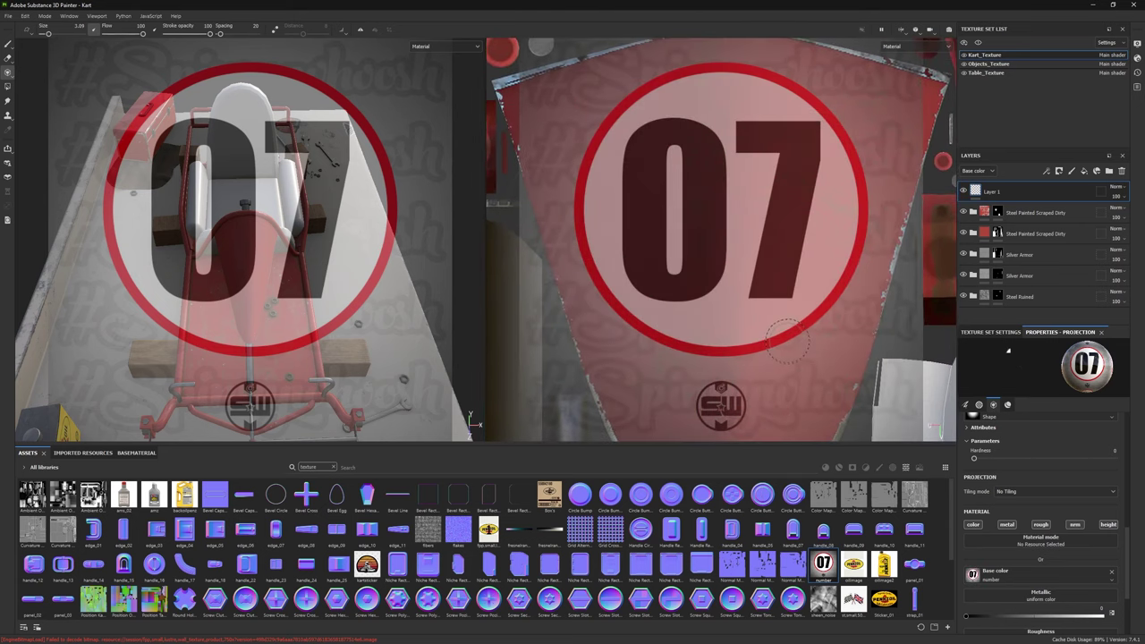
scroll(379, 212, up, 5)
scroll(745, 319, up, 2)
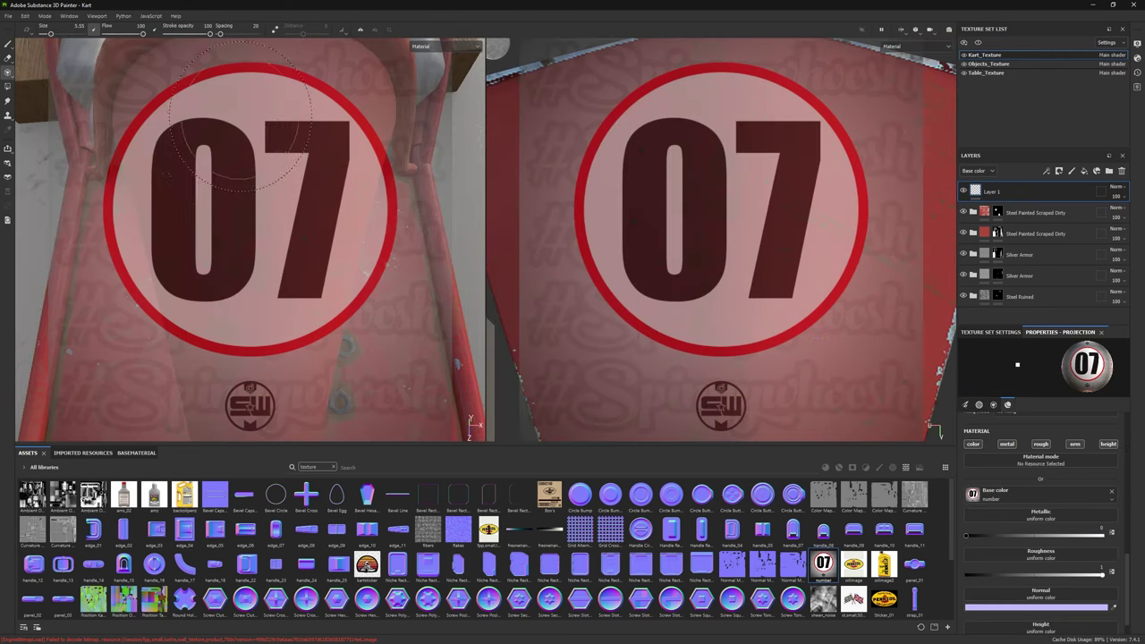
drag(233, 232, 344, 166)
key(ctrl+z)
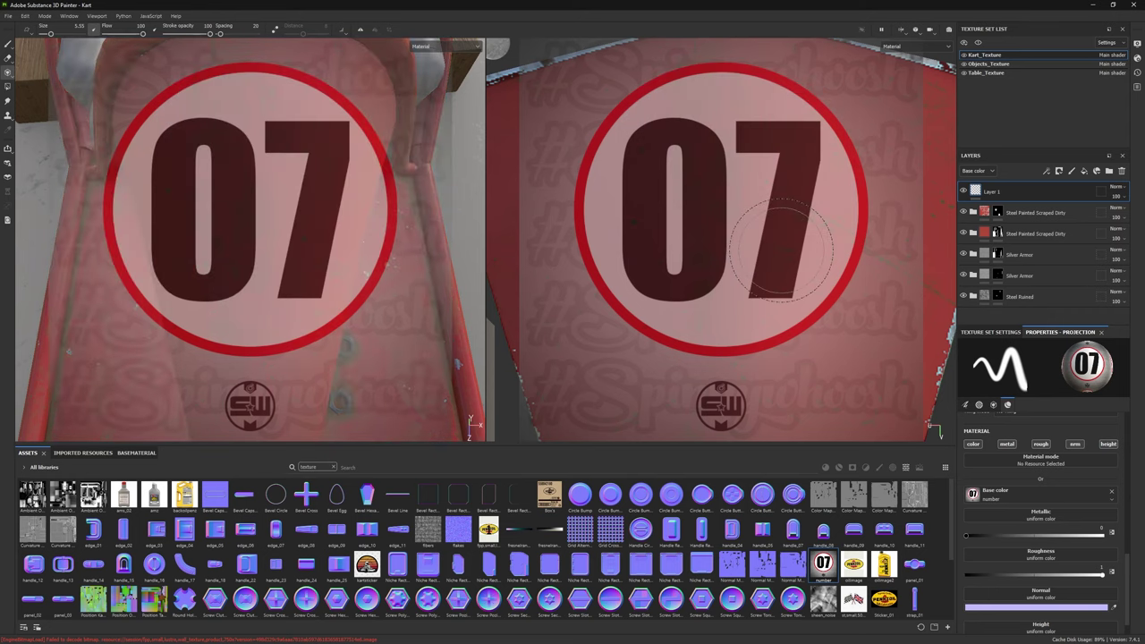
mouse_move(781, 249)
mouse_down()
mouse_move(702, 202)
mouse_move(744, 224)
mouse_move(779, 191)
mouse_move(821, 205)
mouse_move(639, 152)
mouse_up()
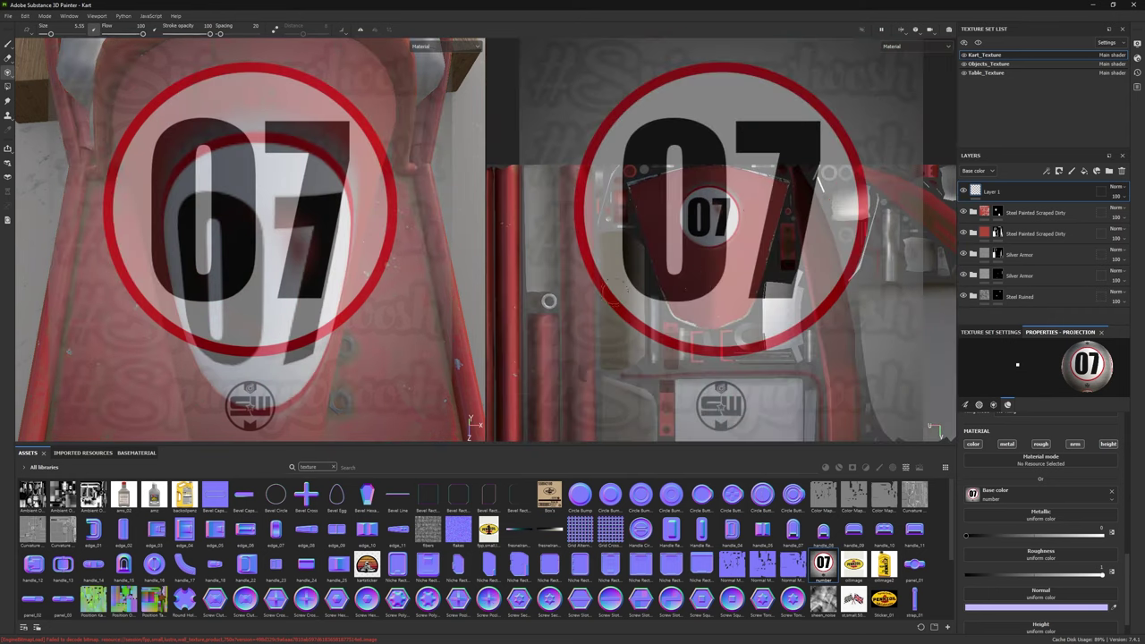
scroll(190, 266, up, 5)
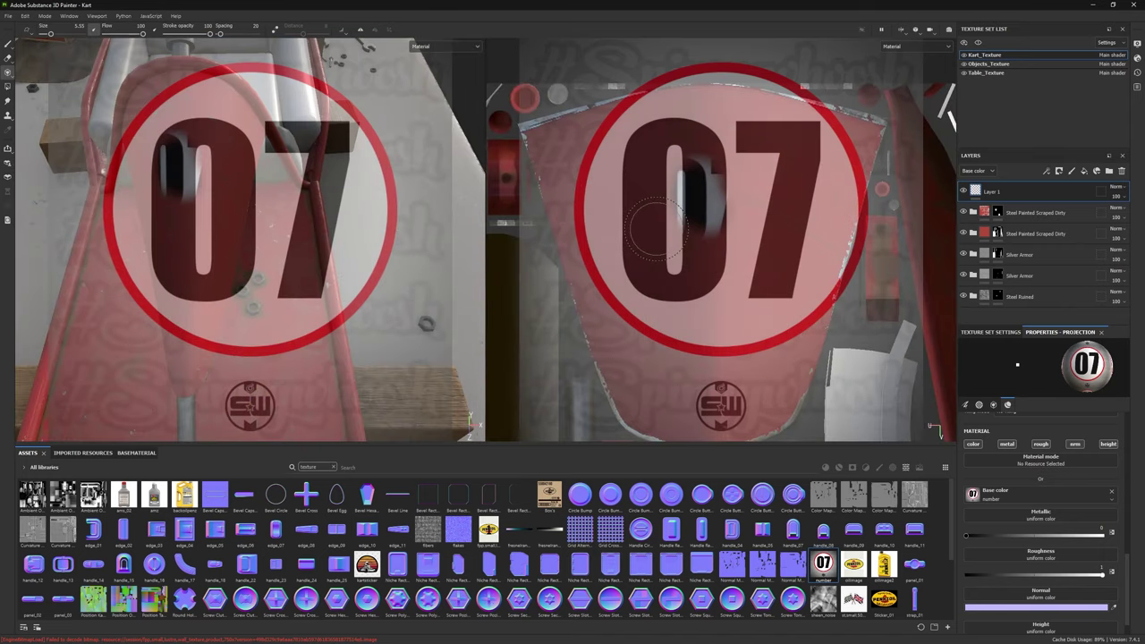
mouse_move(635, 192)
mouse_down()
mouse_move(643, 143)
mouse_move(796, 121)
mouse_move(822, 242)
mouse_move(724, 310)
mouse_move(622, 228)
mouse_move(684, 199)
mouse_move(810, 235)
mouse_move(650, 257)
mouse_move(612, 247)
mouse_move(667, 118)
mouse_up()
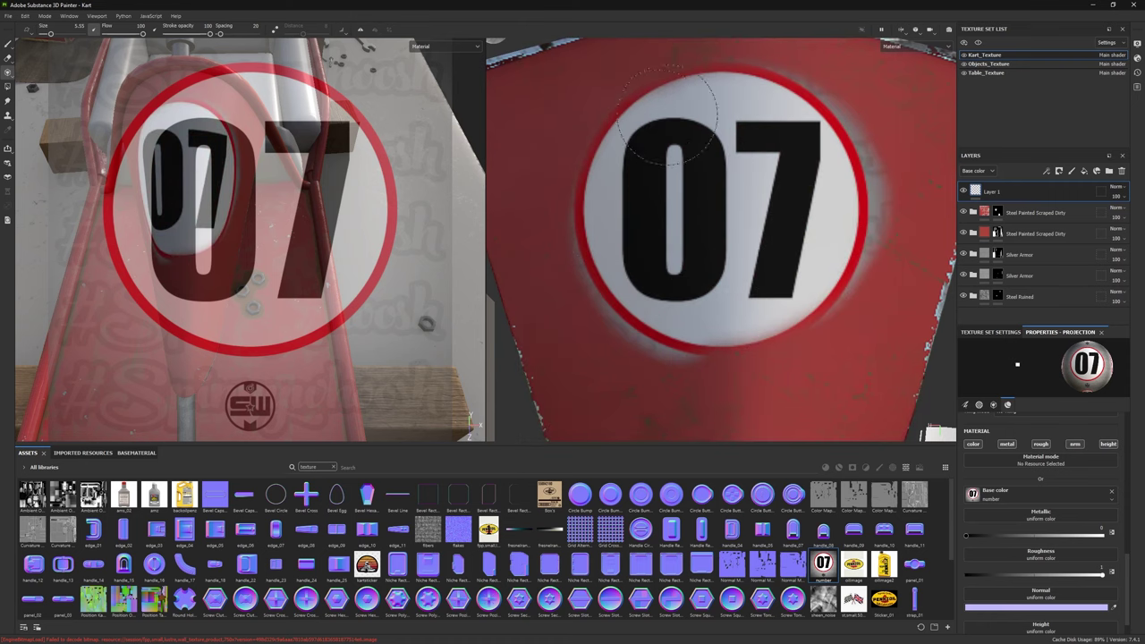
Step: Set Layer 1's blend mode to Difference so the 07 roundel turns cyan
key(1)
click(1116, 186)
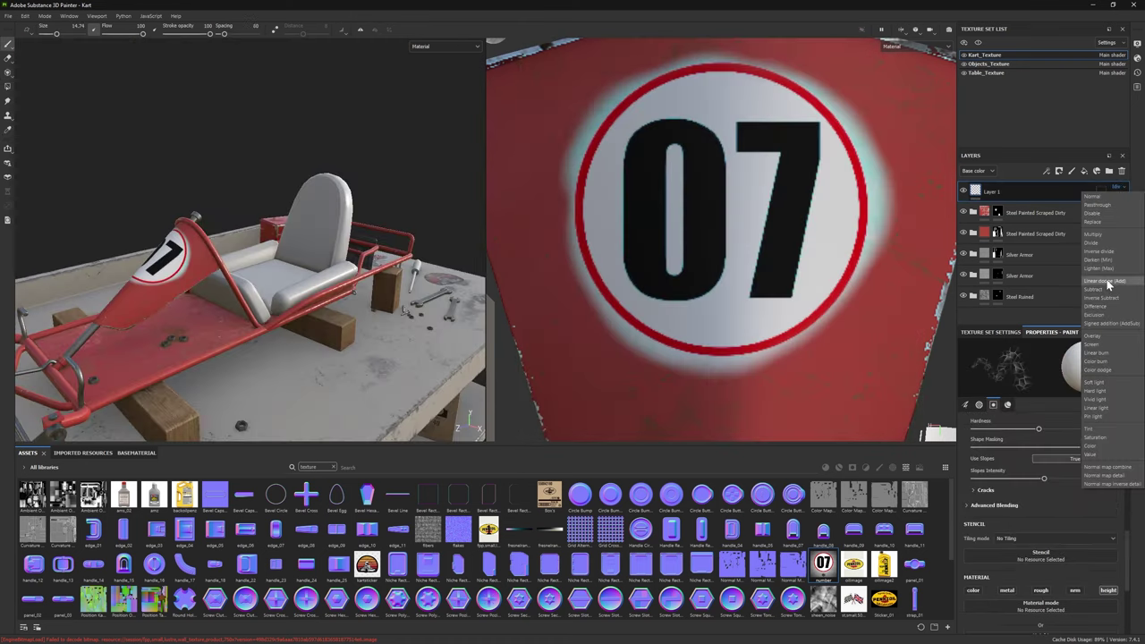
click(1104, 234)
click(1116, 186)
click(1095, 306)
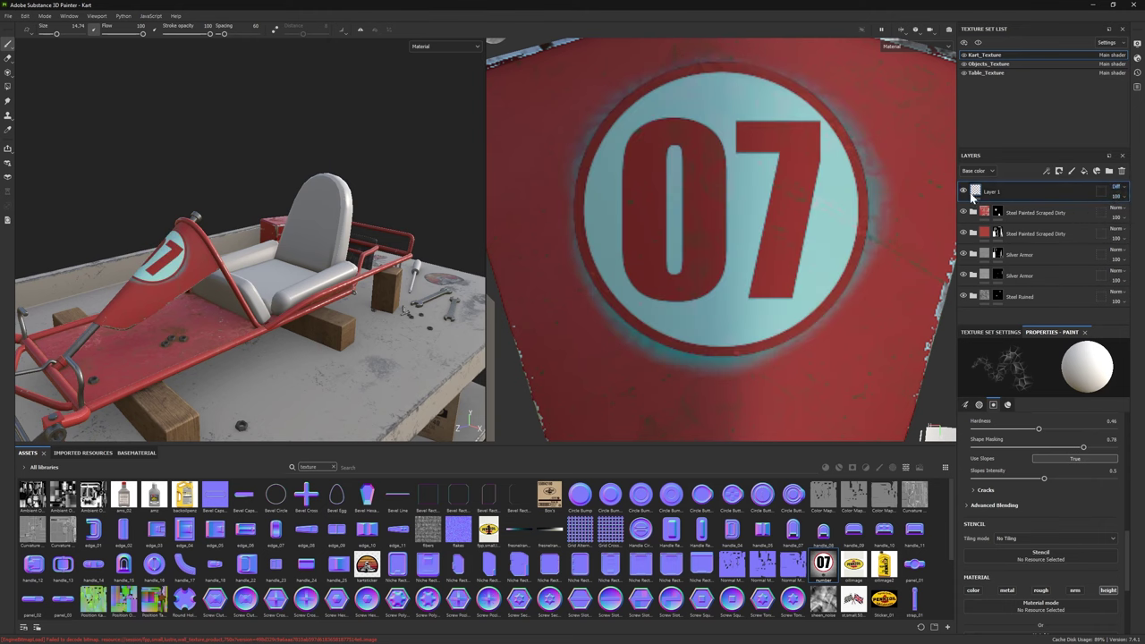
click(7, 58)
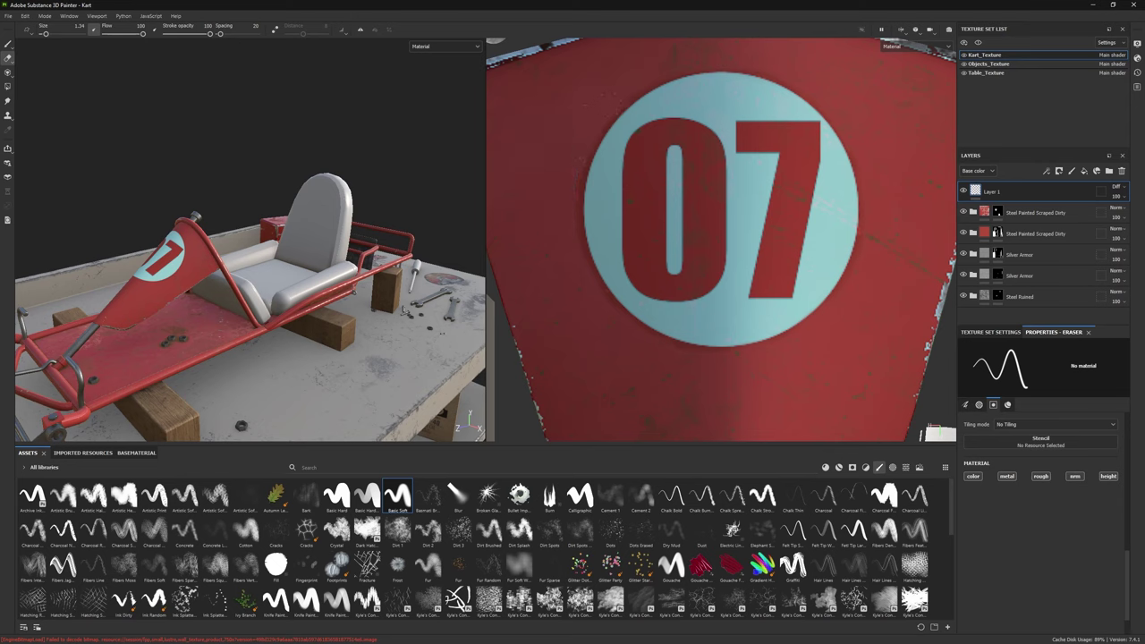
Step: Project the 07 roundel stencil onto the kart's rear square number plate
alt+drag(224, 259, 279, 248)
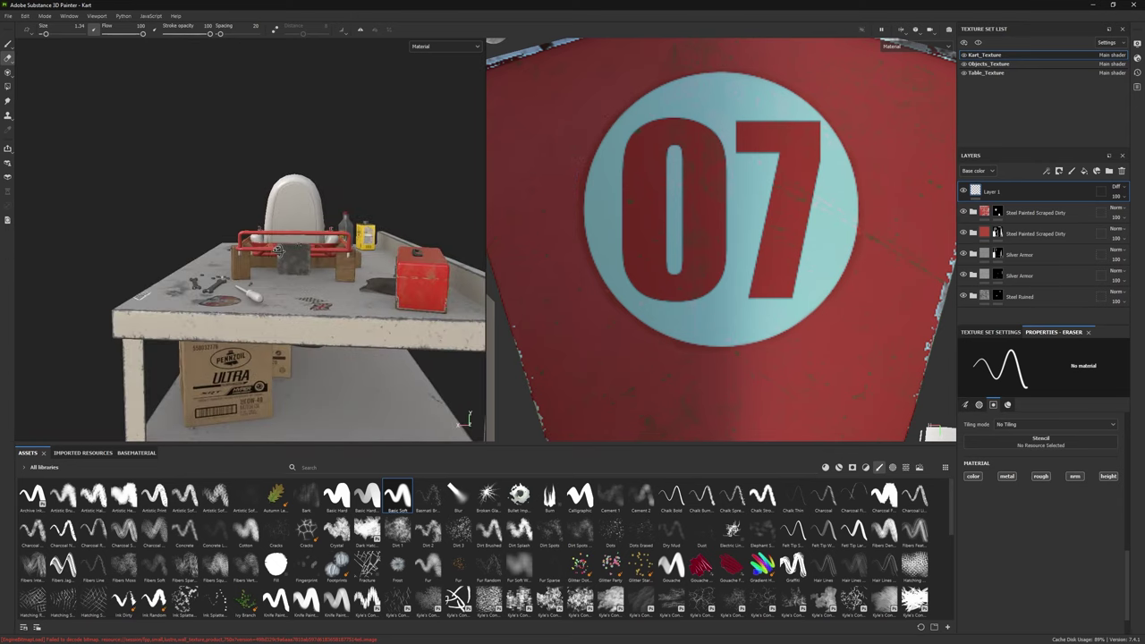
click(7, 73)
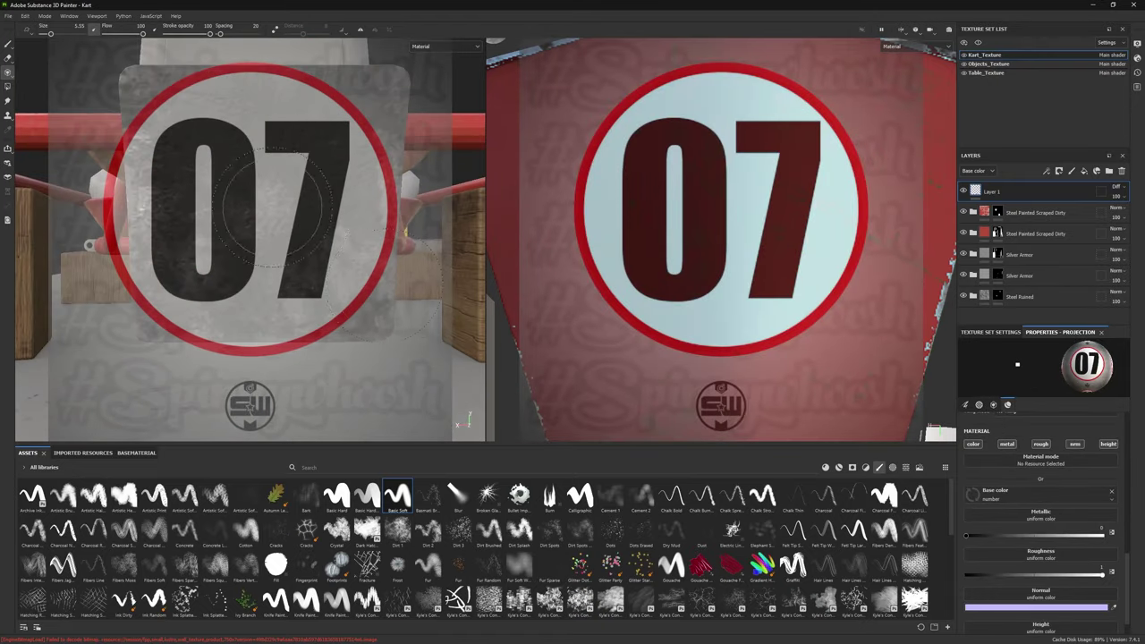
mouse_move(732, 230)
alt+mouse_down()
mouse_move(703, 233)
mouse_move(736, 244)
alt+mouse_up()
mouse_move(626, 188)
mouse_down()
mouse_move(823, 214)
mouse_move(639, 211)
mouse_move(694, 278)
mouse_move(805, 304)
mouse_move(760, 102)
mouse_move(595, 224)
mouse_move(686, 301)
mouse_up()
key(e)
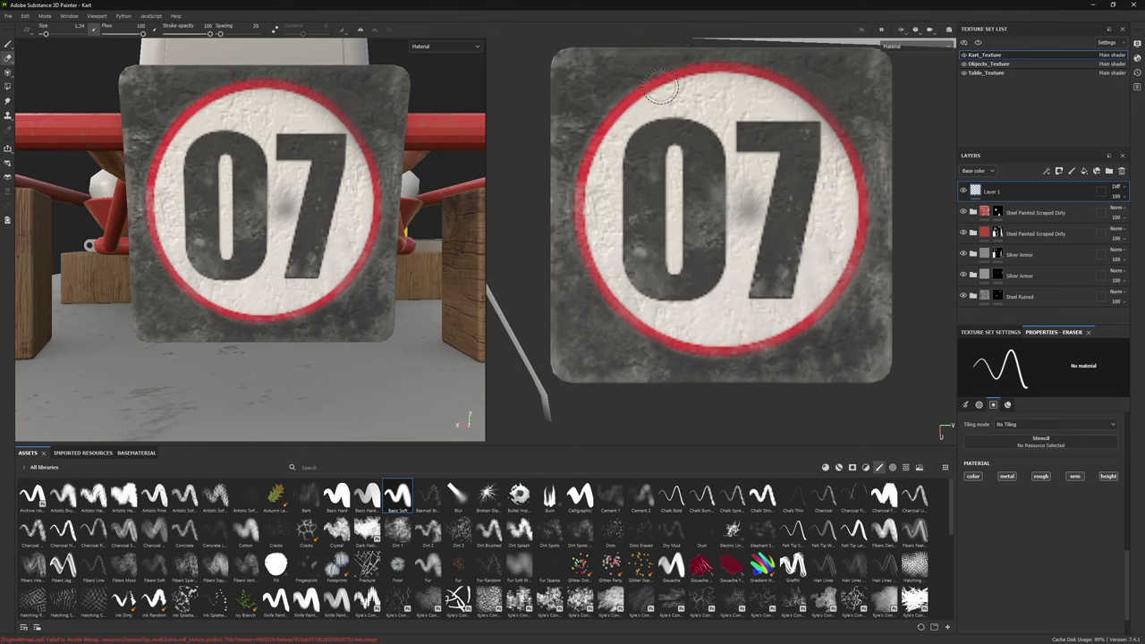
Step: Try more saturation on the red Paint fill's base colour, then undo it
click(6, 45)
alt+drag(396, 274, 358, 286)
scroll(424, 384, up, 5)
scroll(425, 384, down, 5)
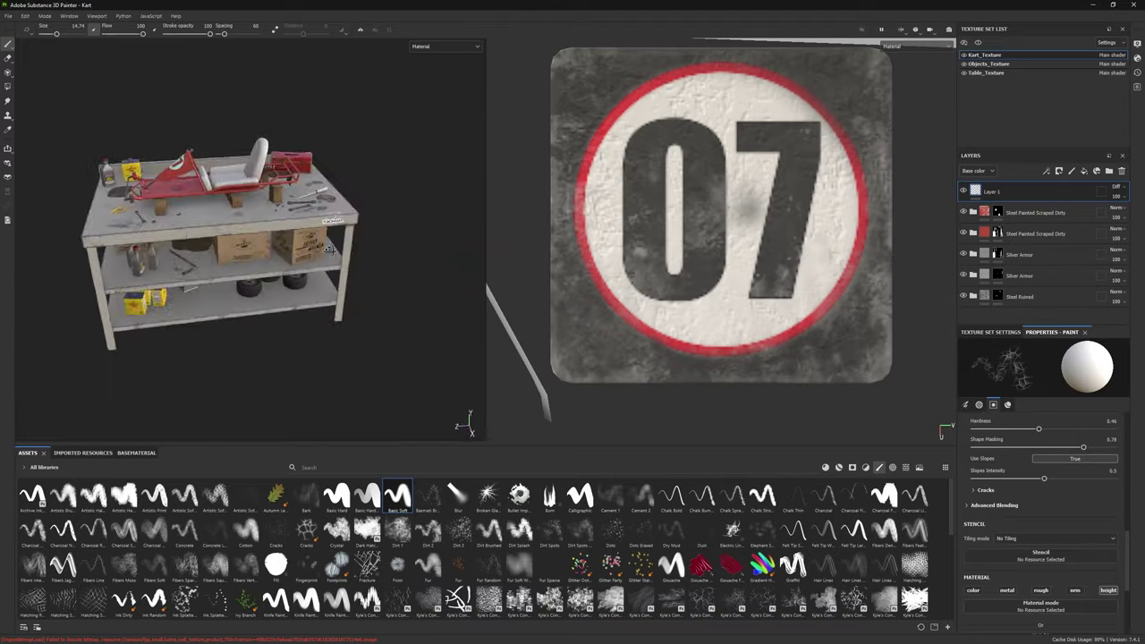
alt+drag(425, 357, 393, 249)
click(976, 238)
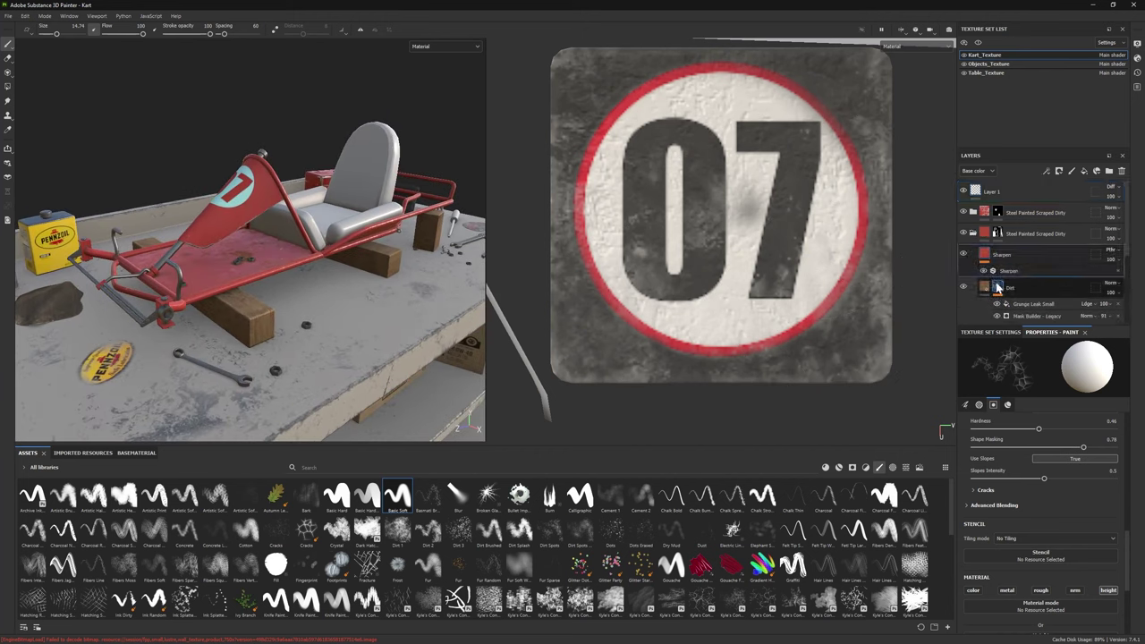
click(1010, 246)
click(1035, 526)
drag(974, 461, 976, 461)
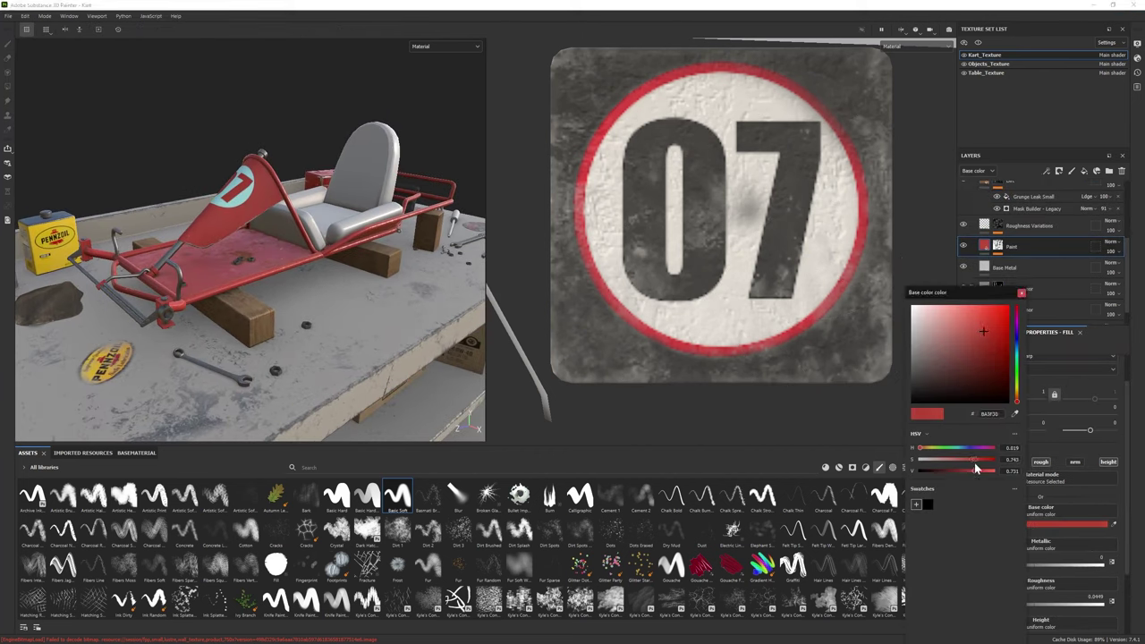
mouse_move(295, 295)
alt+mouse_down()
mouse_move(322, 304)
mouse_move(286, 313)
mouse_move(304, 315)
mouse_move(277, 349)
alt+mouse_up()
key(ctrl+z)
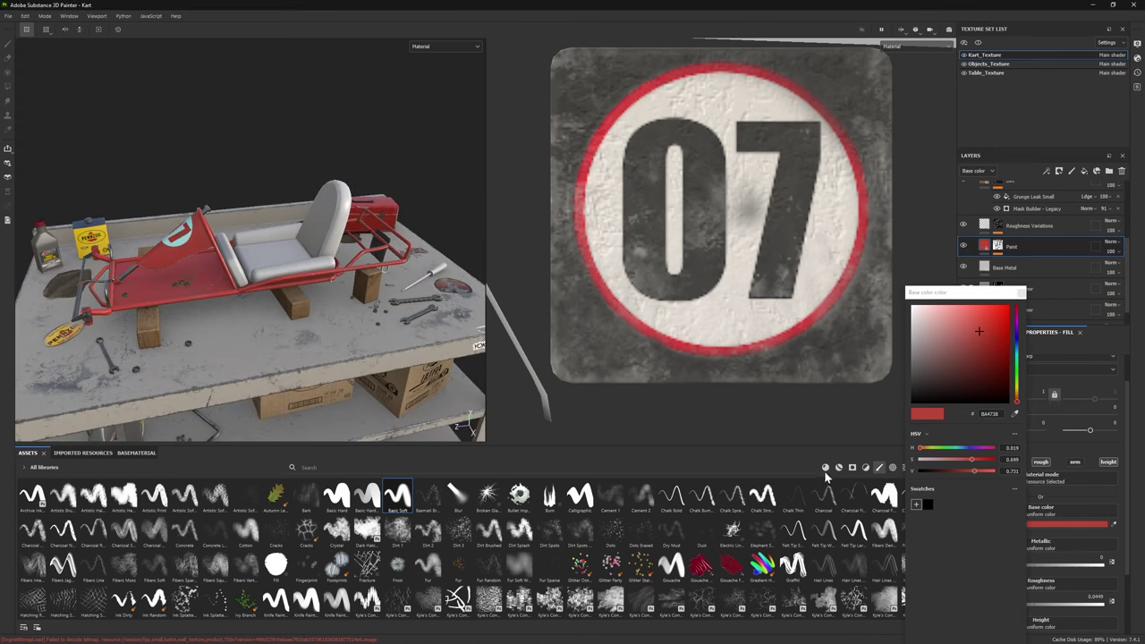
Step: Show the Materials library and pick up the Leather Weathered material
click(838, 467)
mouse_move(916, 537)
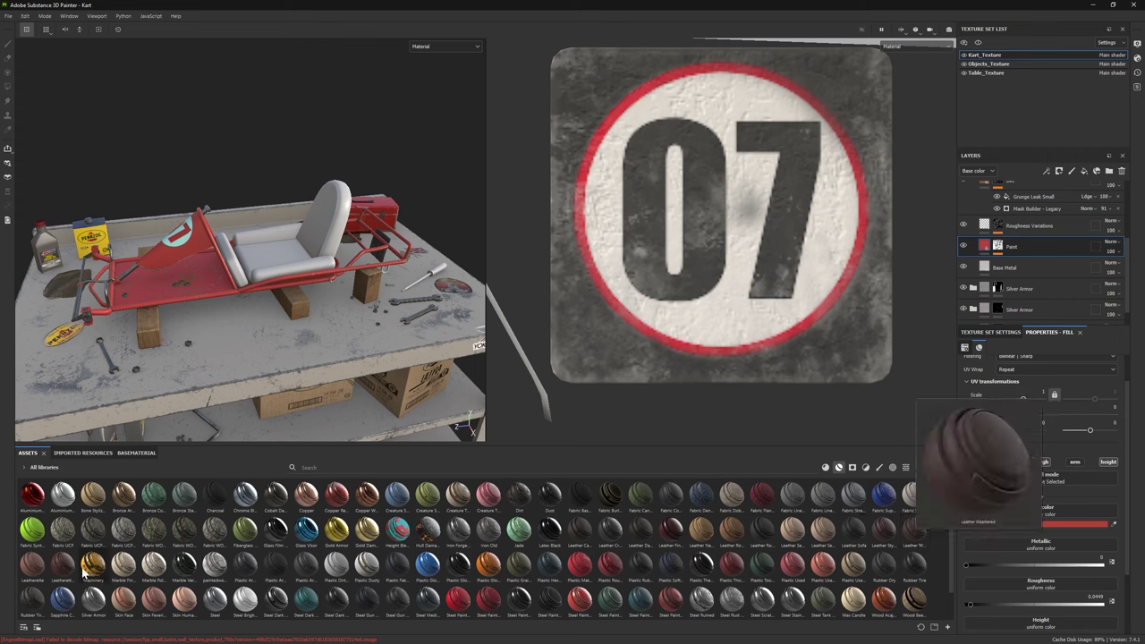
drag(916, 537, 942, 445)
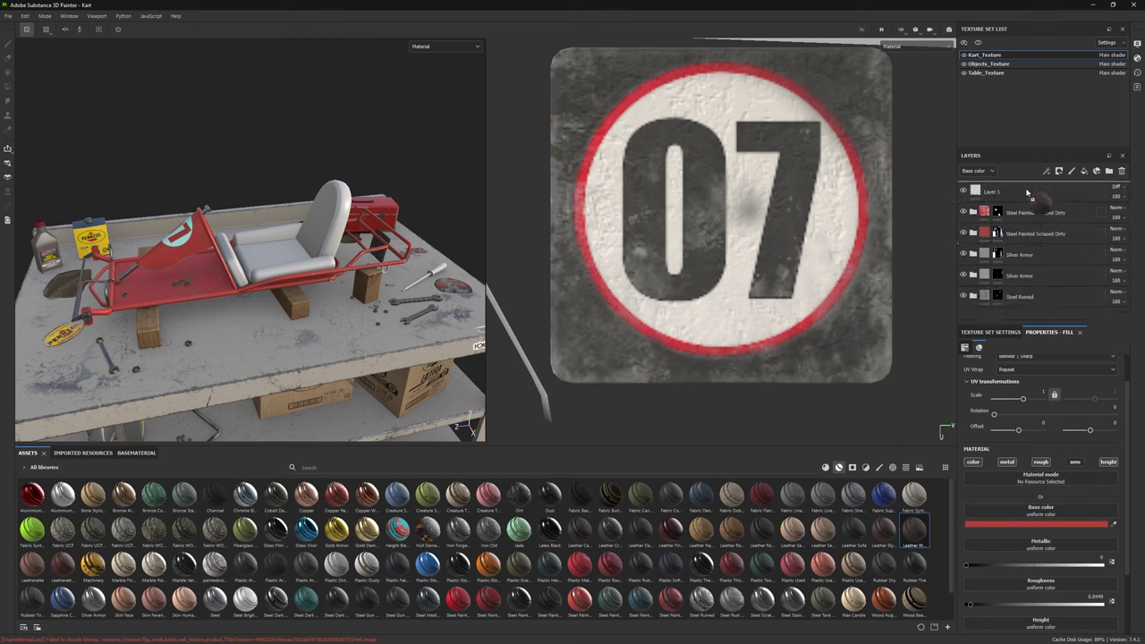
Step: Add Leather Weathered and Leather Creased as new material layers
drag(1026, 192, 1027, 199)
alt+drag(376, 268, 244, 312)
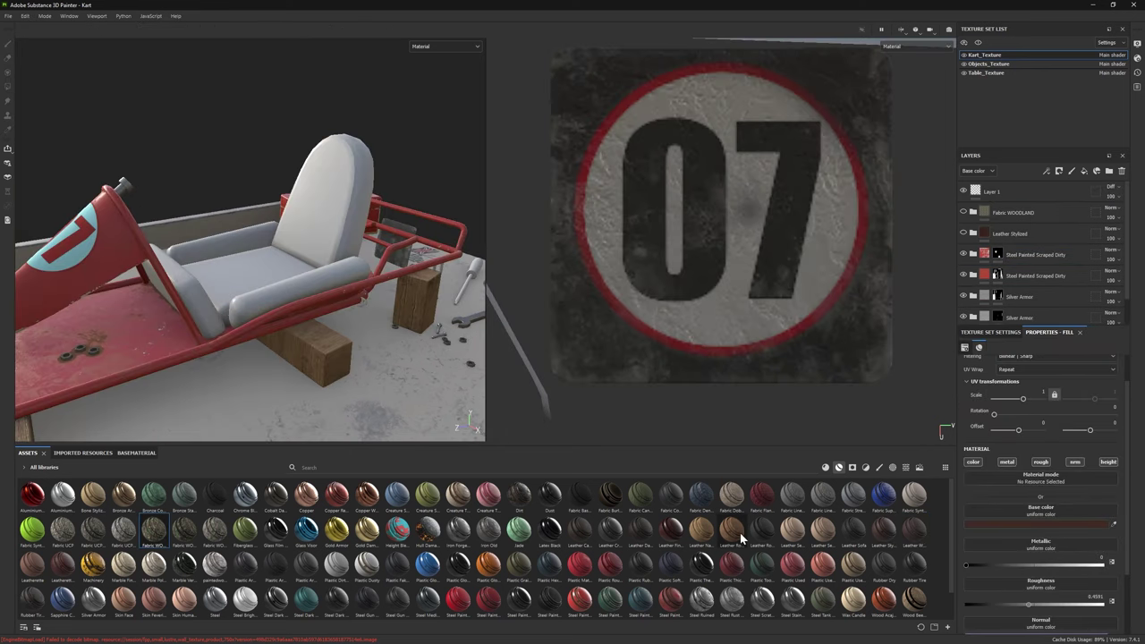
mouse_move(660, 533)
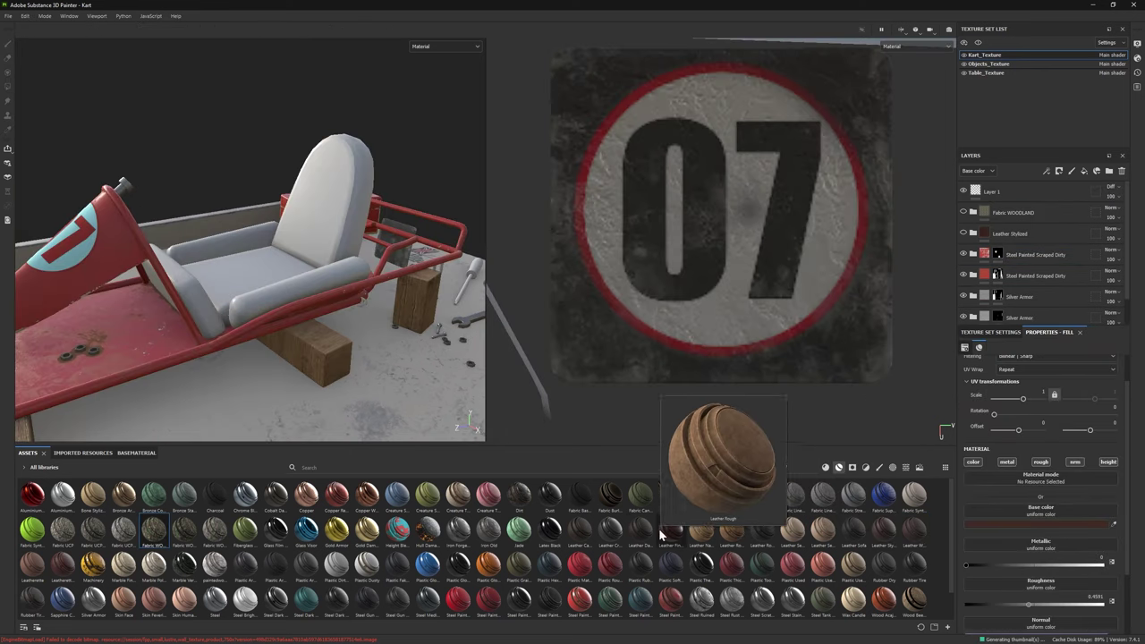
drag(609, 529, 1028, 268)
drag(1019, 200, 1010, 212)
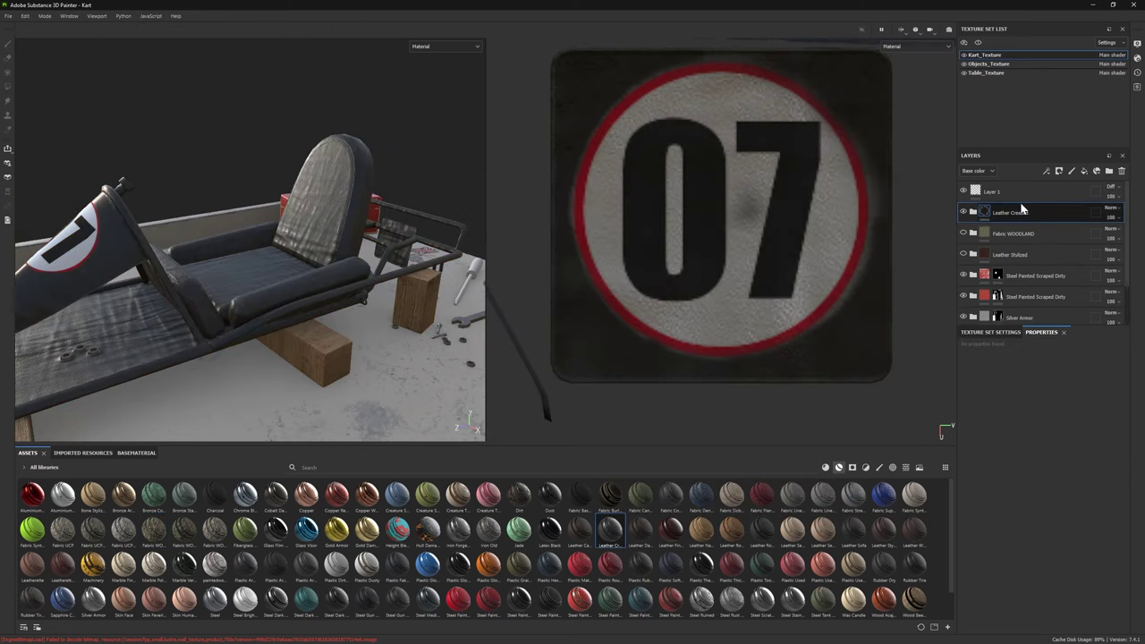
alt+drag(340, 268, 376, 299)
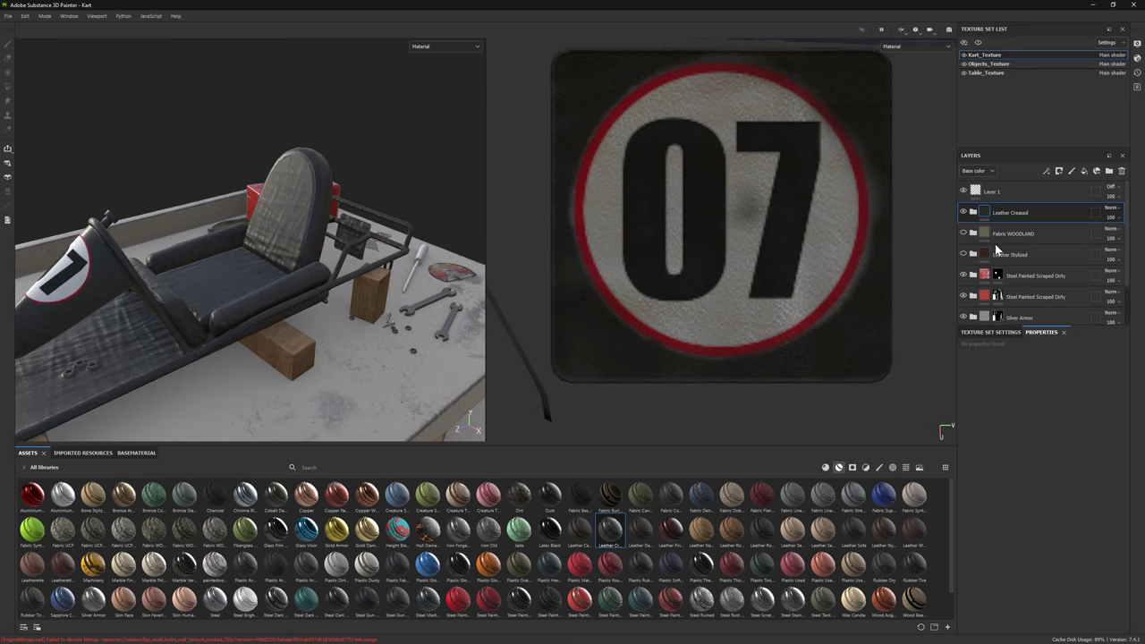
Step: Darken the Leather Creased Base fill colour to a dark orange-brown
click(973, 212)
scroll(1029, 260, down, 2)
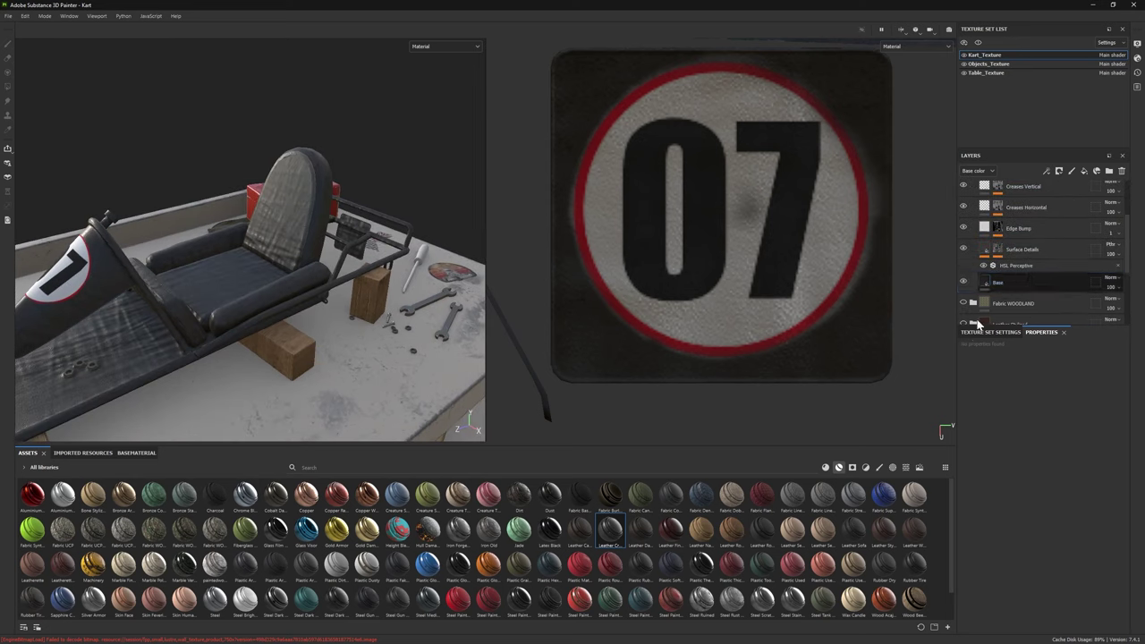
click(1019, 281)
click(1029, 526)
click(1015, 398)
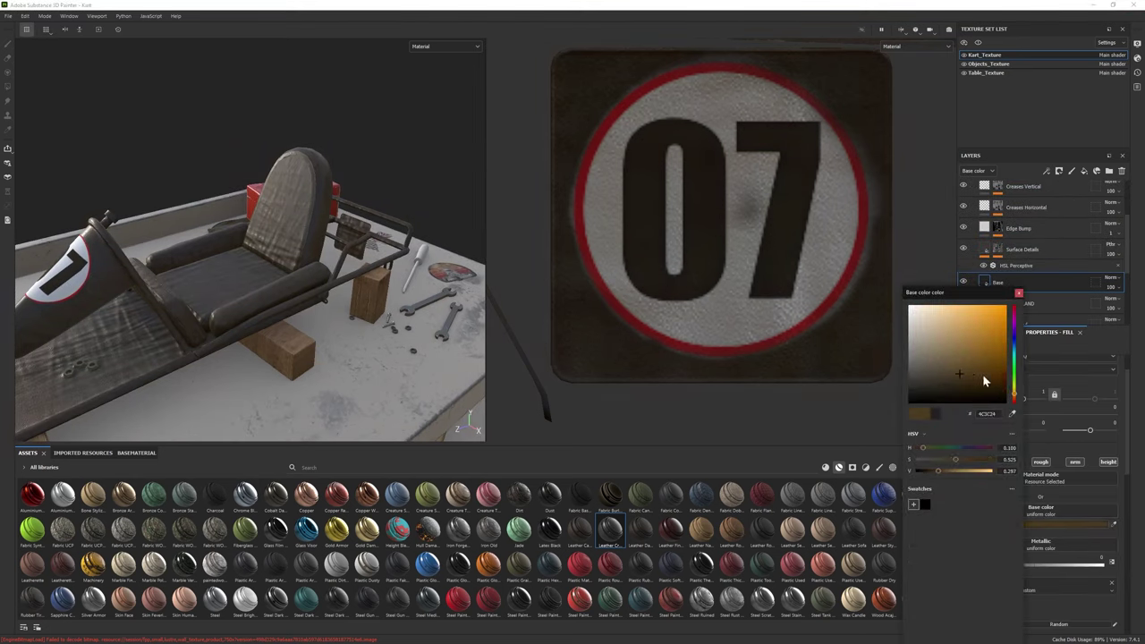
drag(1028, 380, 1016, 403)
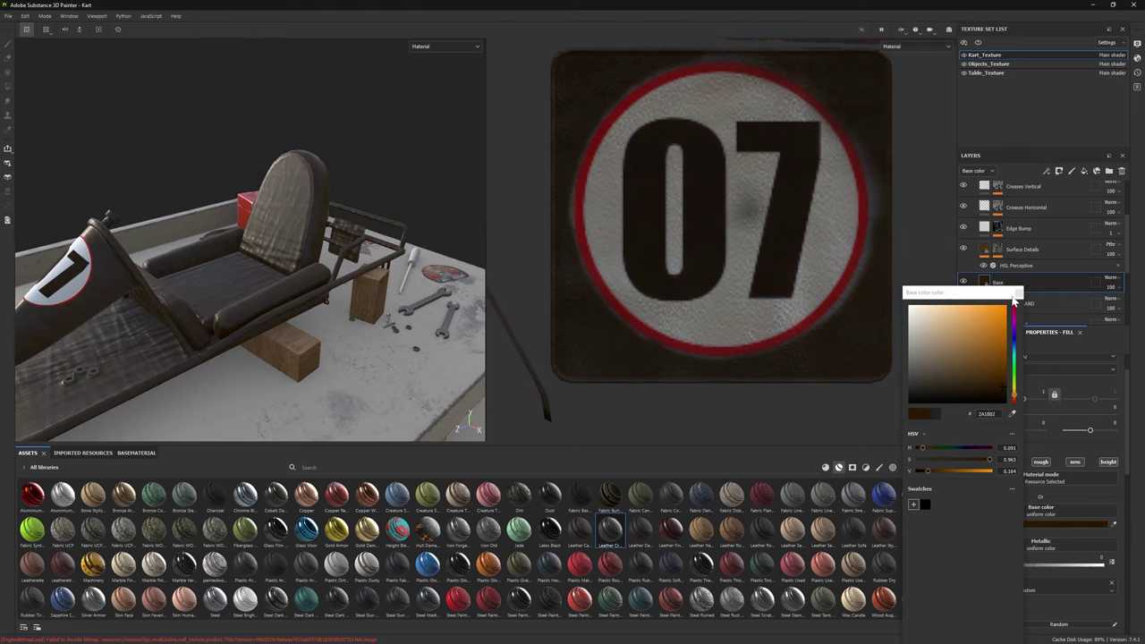
click(1041, 266)
scroll(1041, 266, up, 5)
Step: Remove the Fabric WOODLAND layer and give Leather Creased a black mask
right_click(1010, 208)
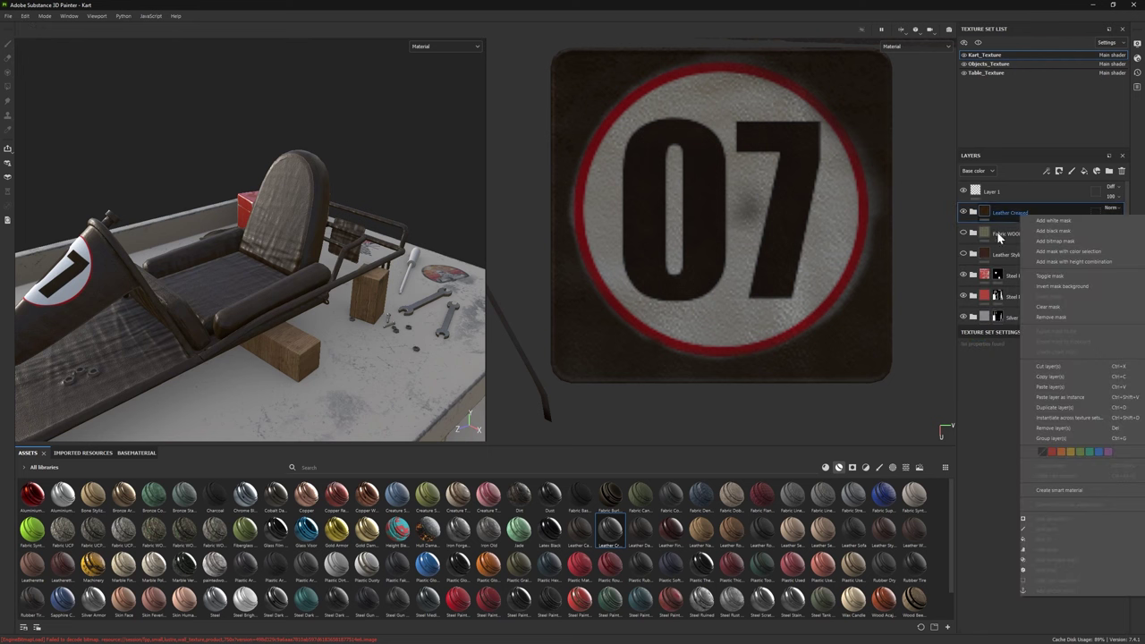
key(Escape)
right_click(1017, 212)
key(Escape)
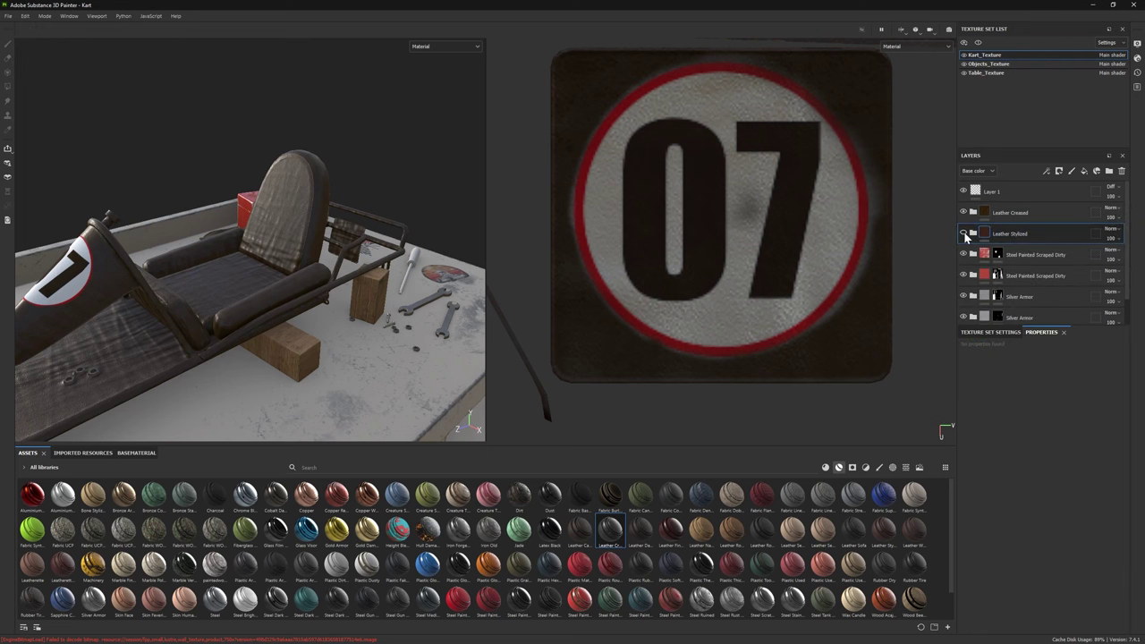
right_click(1017, 214)
click(1044, 234)
Step: Polygon-fill the seat meshes to reveal the leather, then open the red Paint fill's base colour
key(4)
click(234, 260)
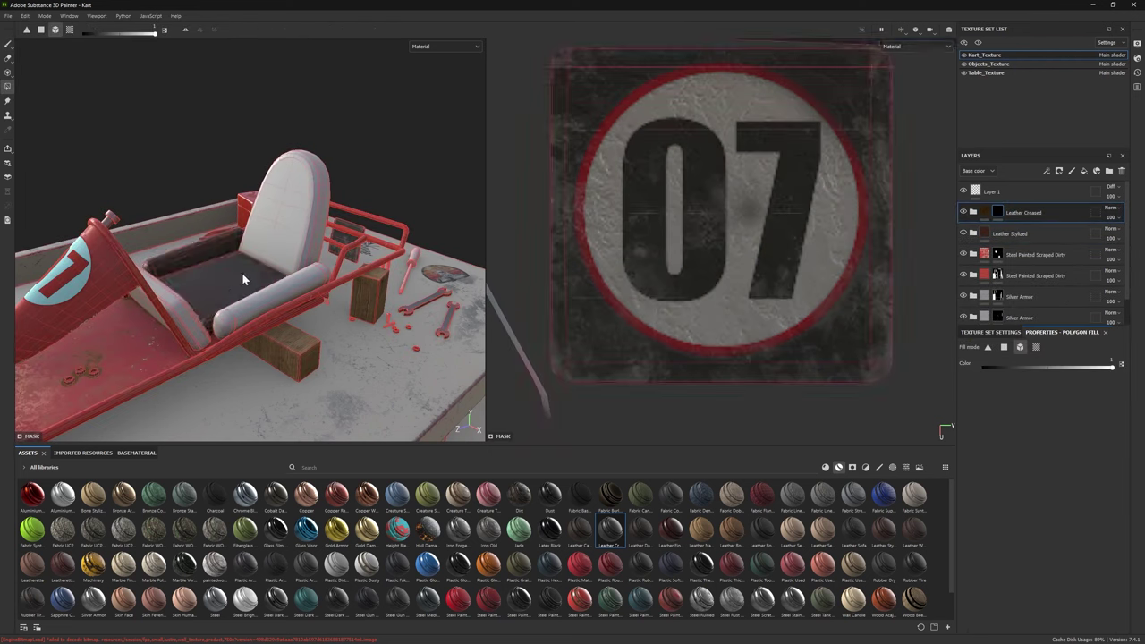
key(1)
alt+drag(163, 297, 286, 291)
scroll(1033, 305, down, 3)
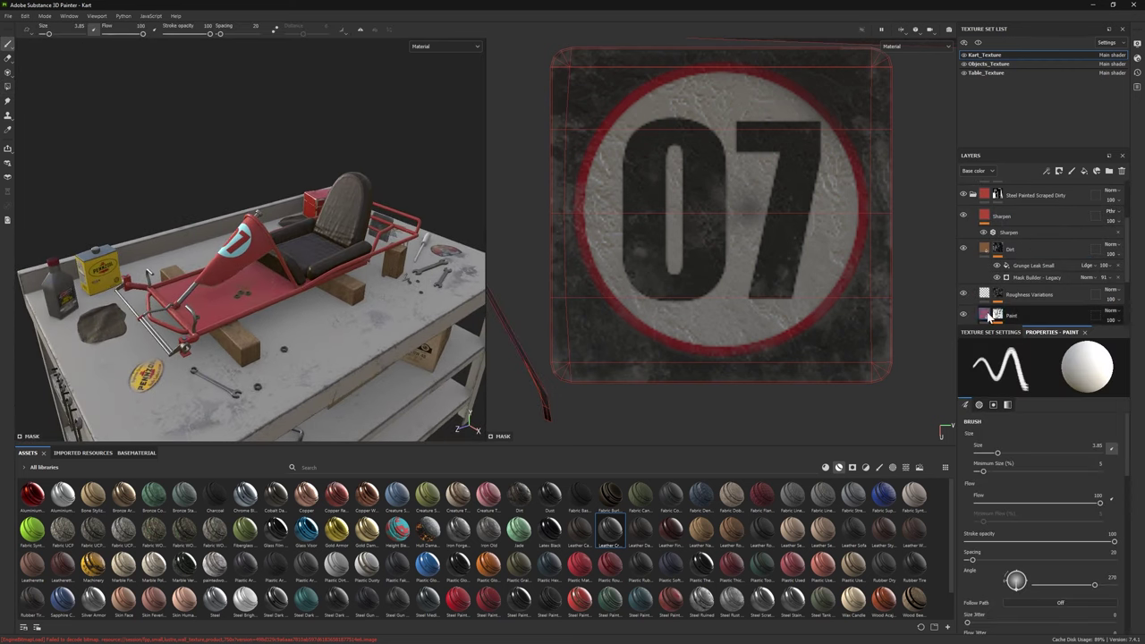
click(1032, 310)
click(1082, 523)
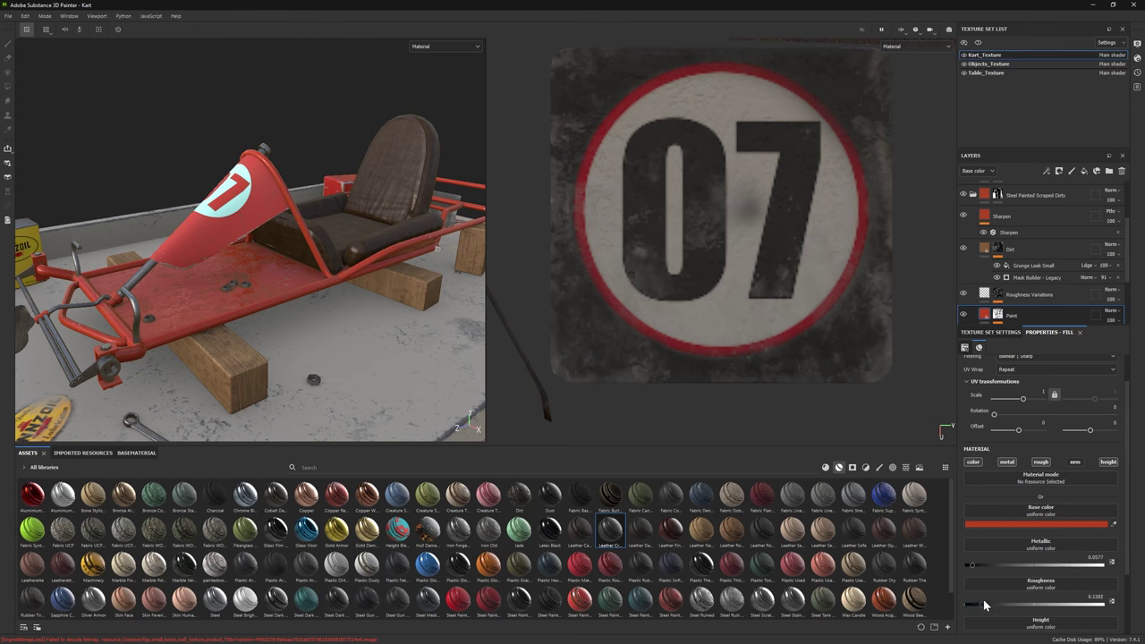
Step: Darken and desaturate the Leather Creased Base fill to a very dark brown
click(995, 278)
scroll(1037, 523, down, 3)
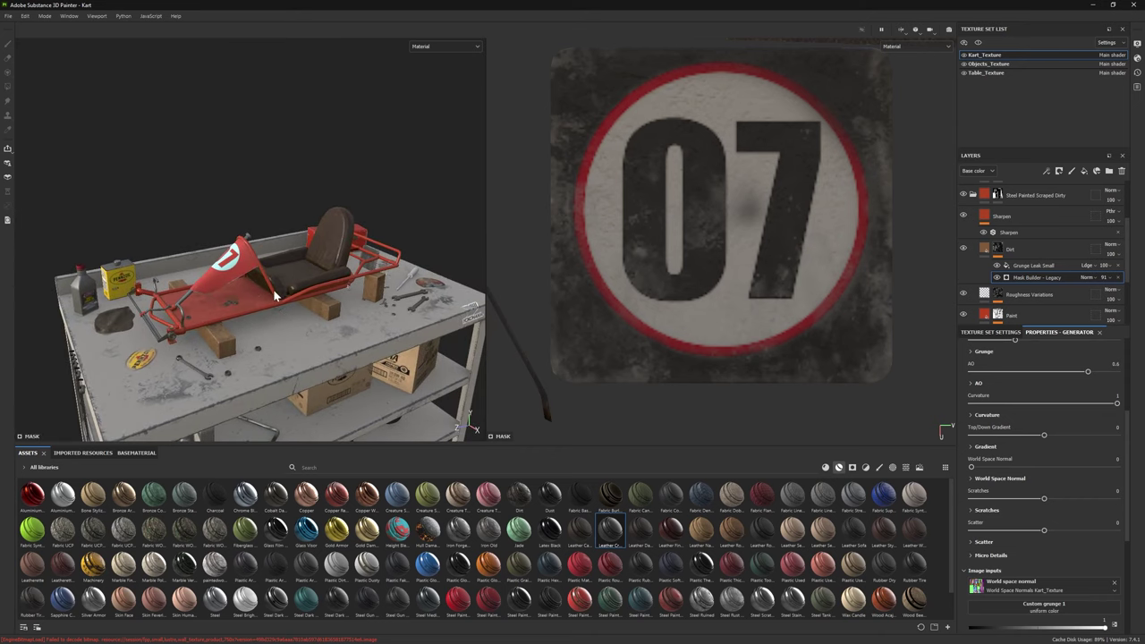
scroll(1055, 269, up, 4)
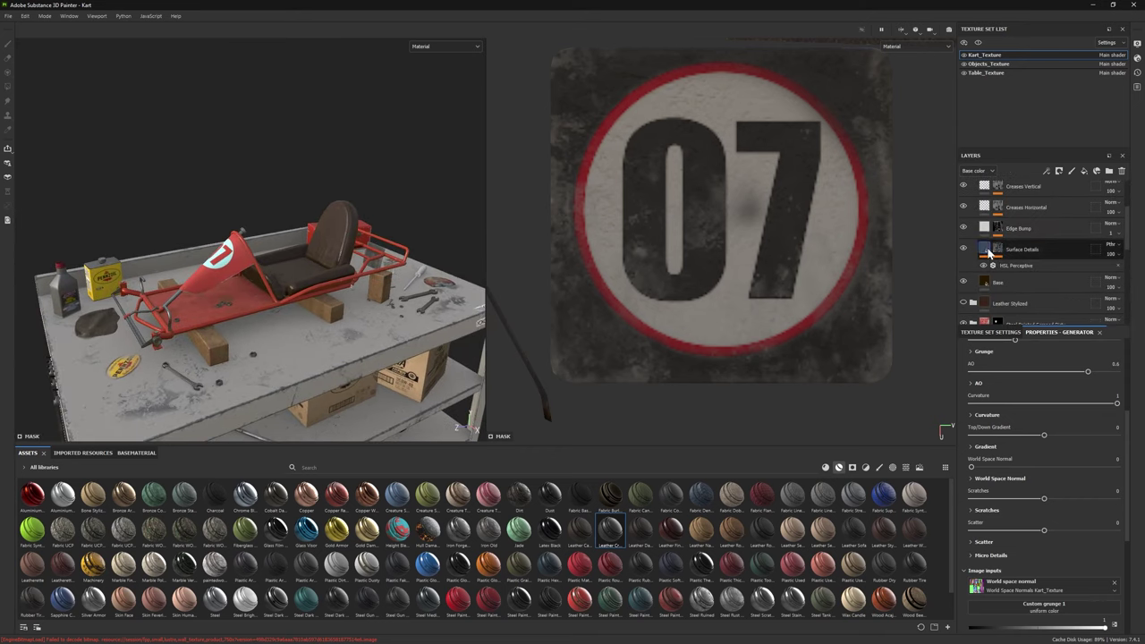
click(1008, 257)
click(1006, 284)
click(1030, 517)
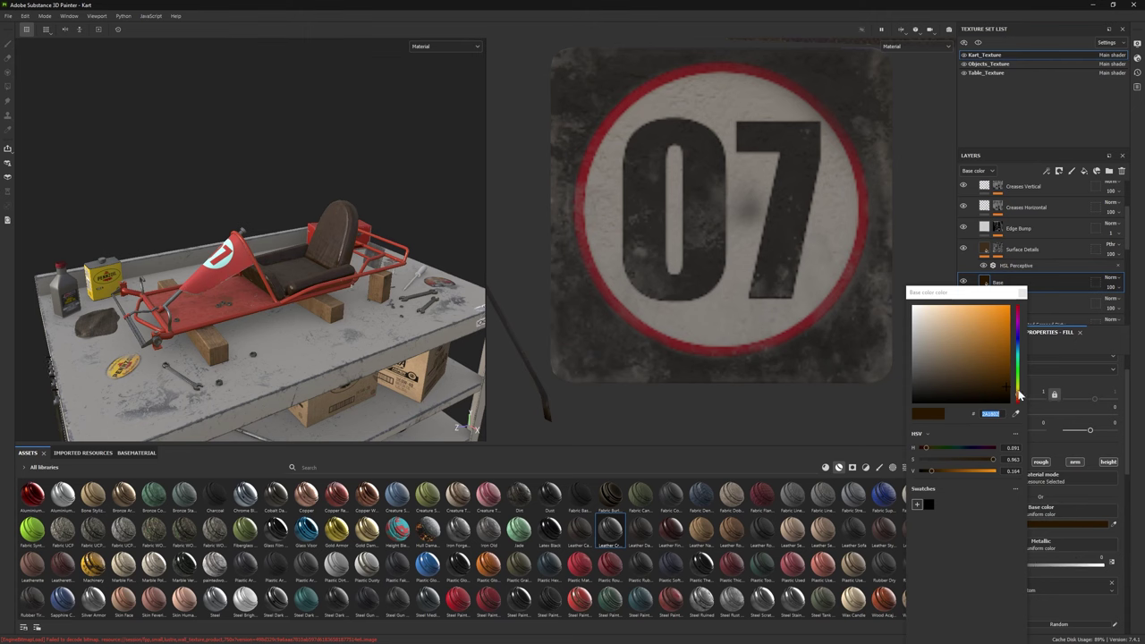
drag(999, 390, 980, 387)
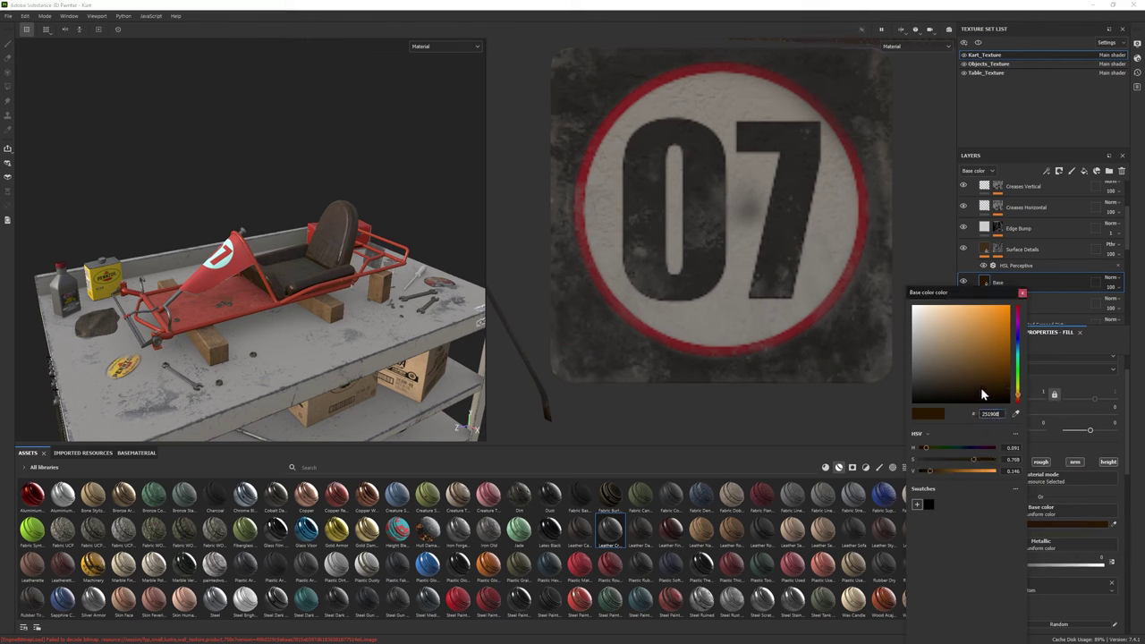
alt+drag(192, 219, 295, 322)
Step: Lighten the leather's dark brown base colour slightly
drag(977, 396, 975, 382)
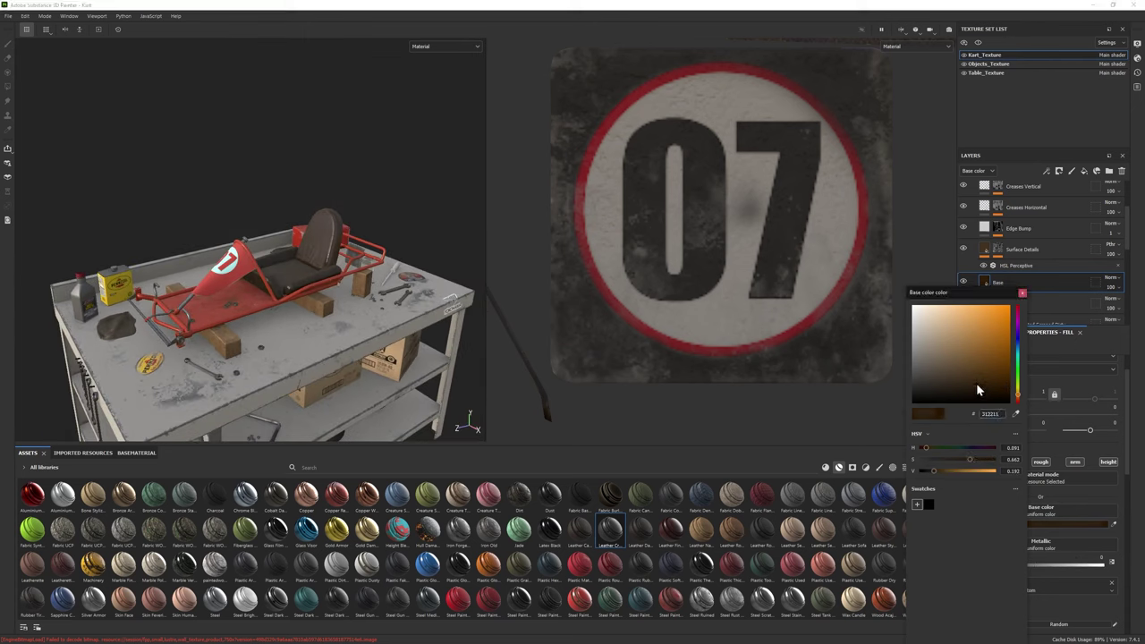
scroll(1000, 266, down, 3)
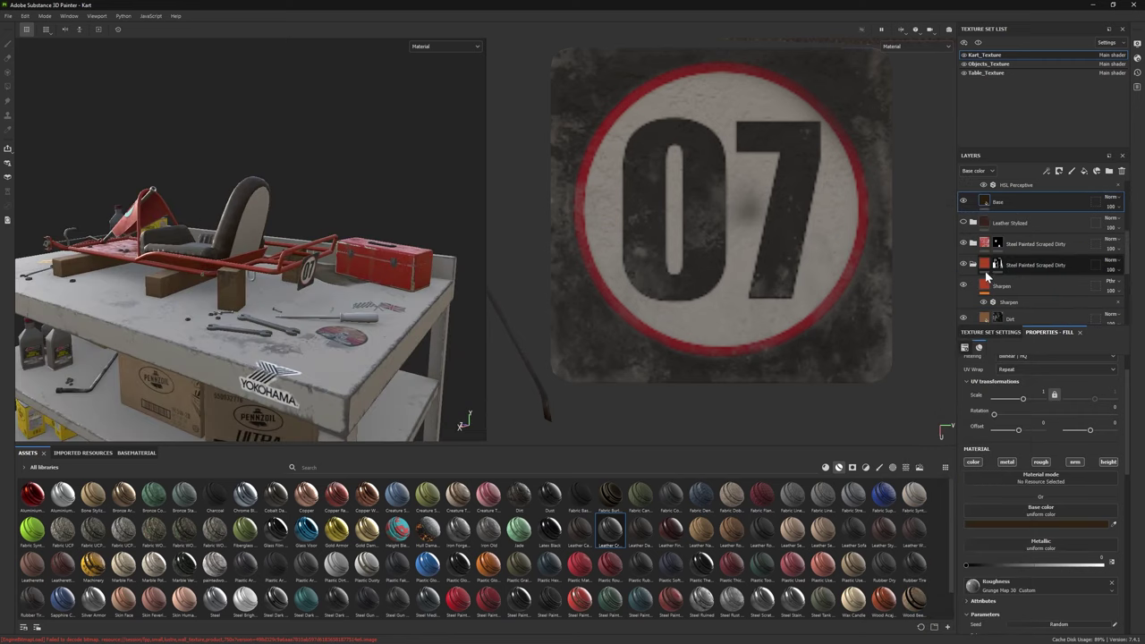
click(997, 264)
alt+drag(378, 302, 192, 285)
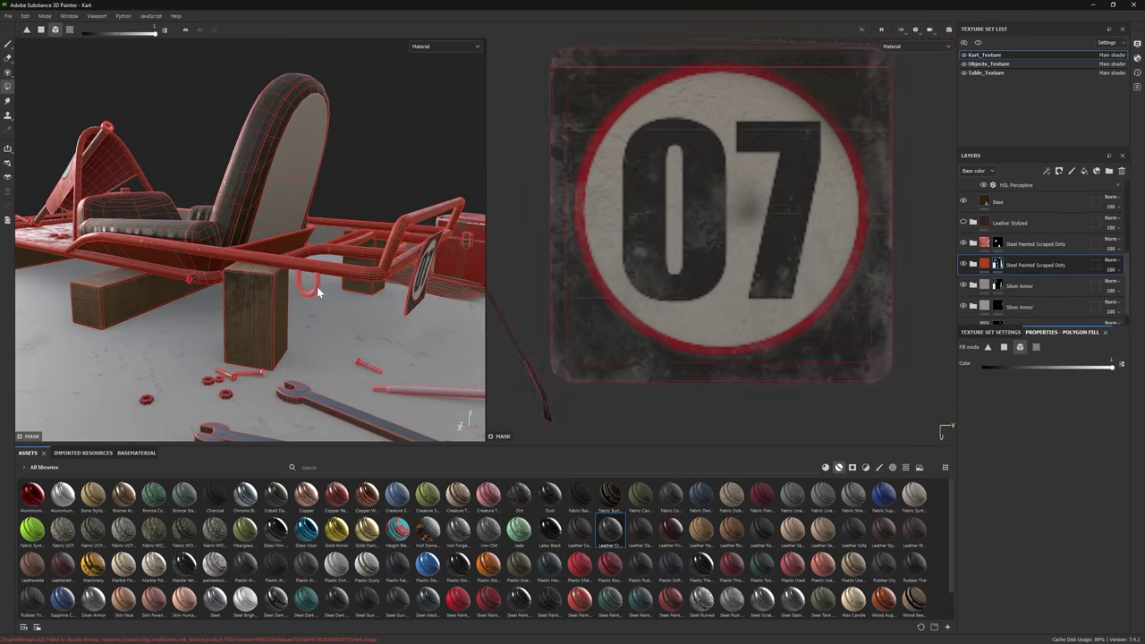
mouse_move(318, 292)
alt+mouse_down()
mouse_move(202, 247)
mouse_move(268, 357)
alt+mouse_up()
key(1)
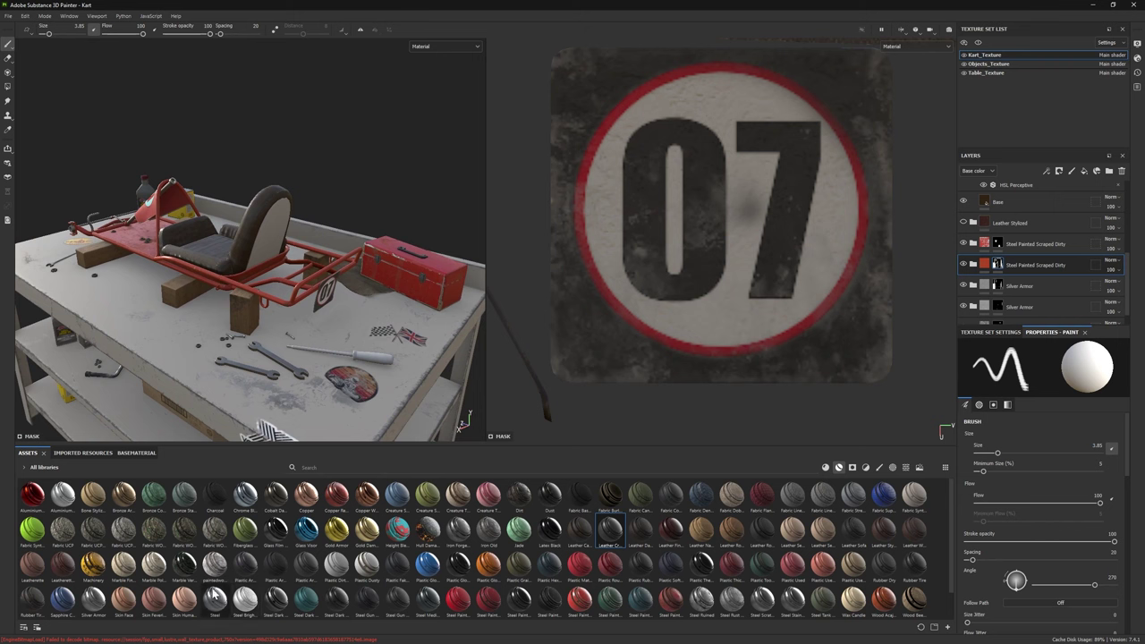
Step: Move the Silver Armor layer above both Steel Painted Scraped Dirty layers
drag(1018, 285, 1018, 239)
right_click(1018, 243)
key(Escape)
key(4)
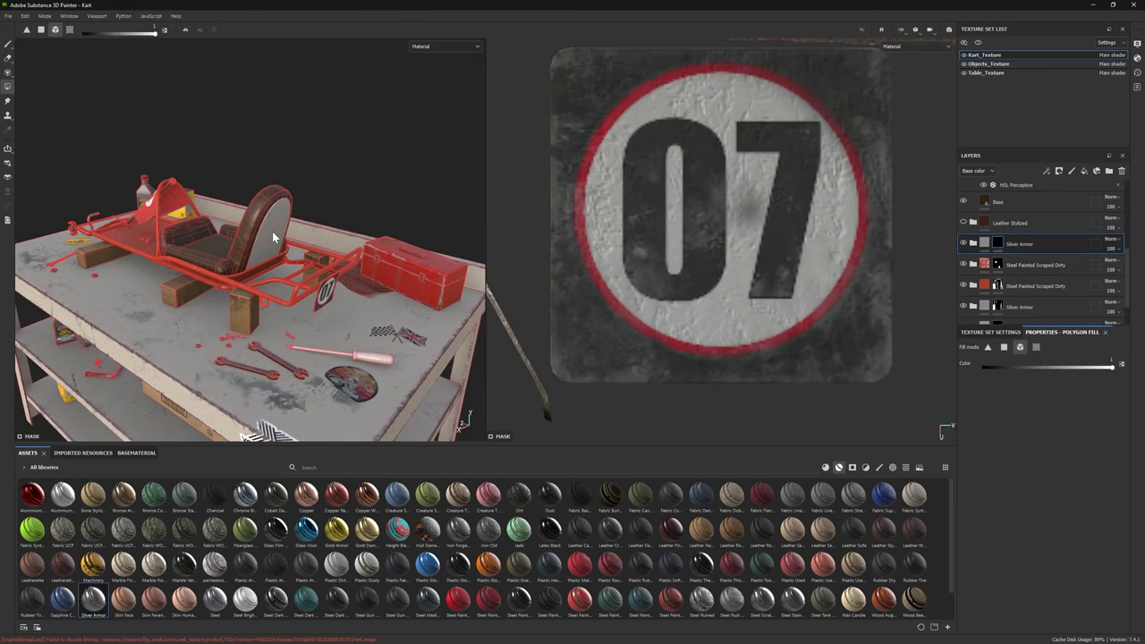
click(8, 44)
alt+drag(223, 269, 357, 554)
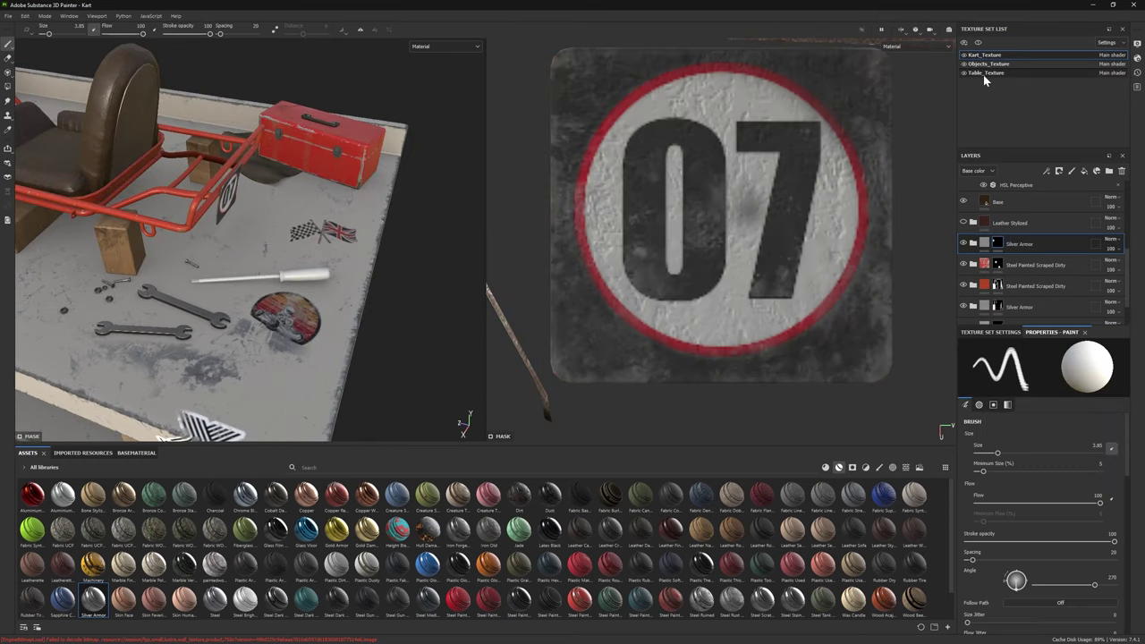
Step: Add a Steel Ruined material layer to the Table_Texture set
click(982, 73)
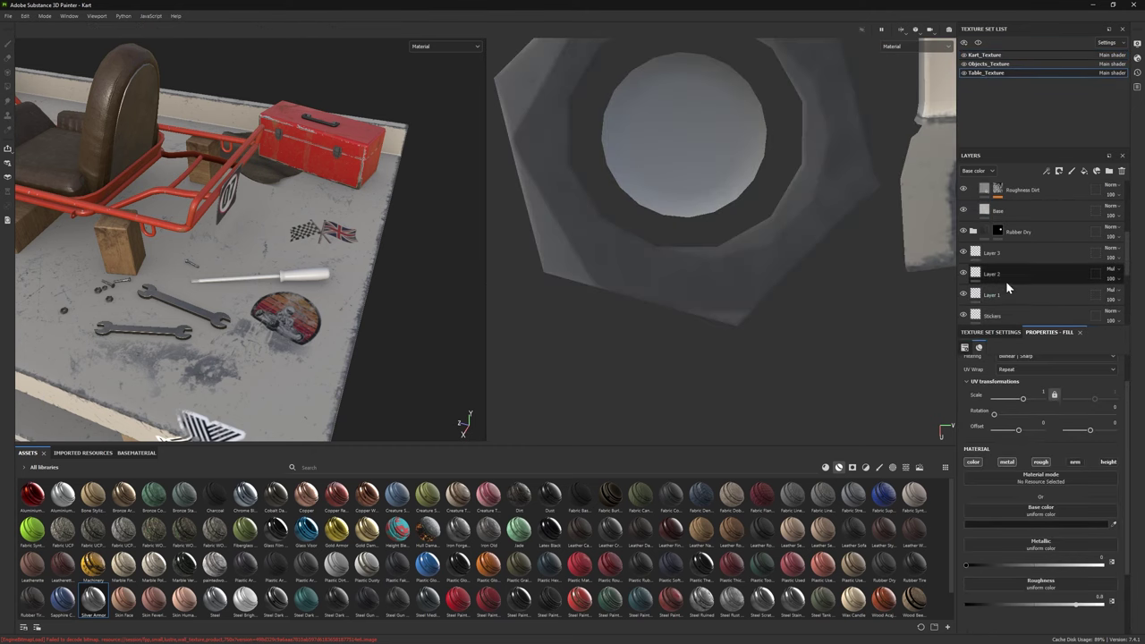
scroll(1018, 272, up, 5)
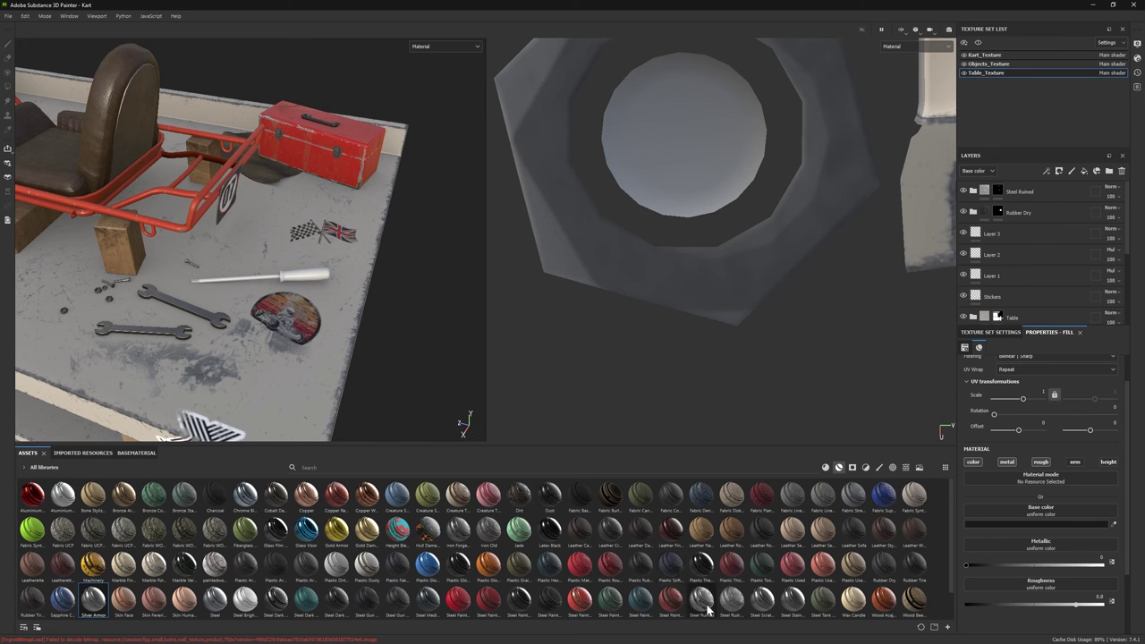
drag(705, 604, 1018, 190)
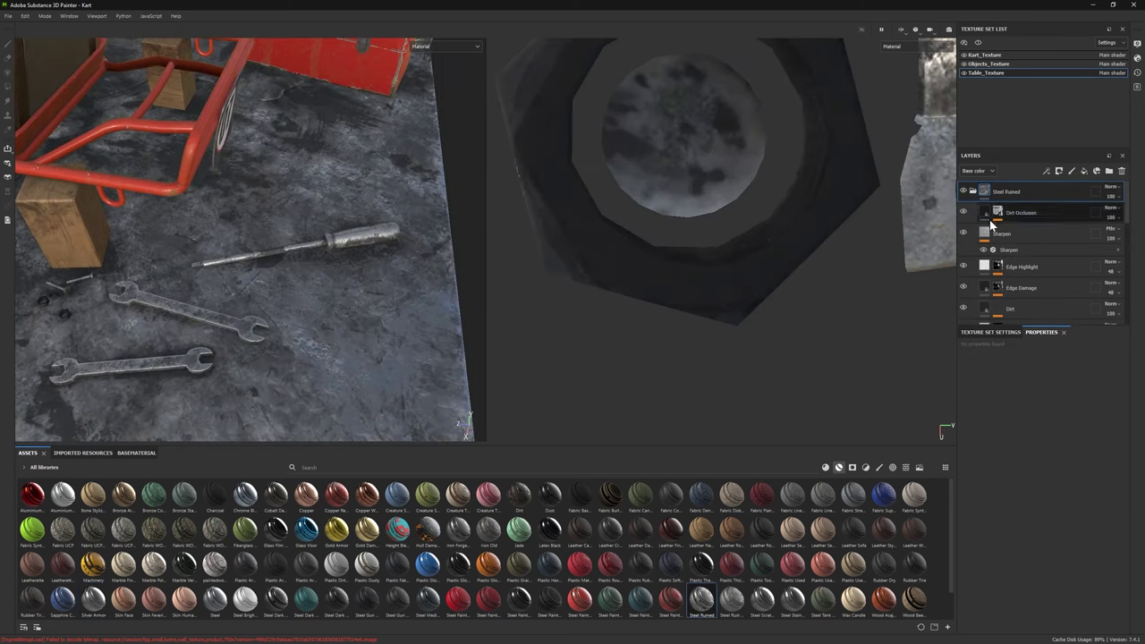
click(999, 212)
click(1023, 227)
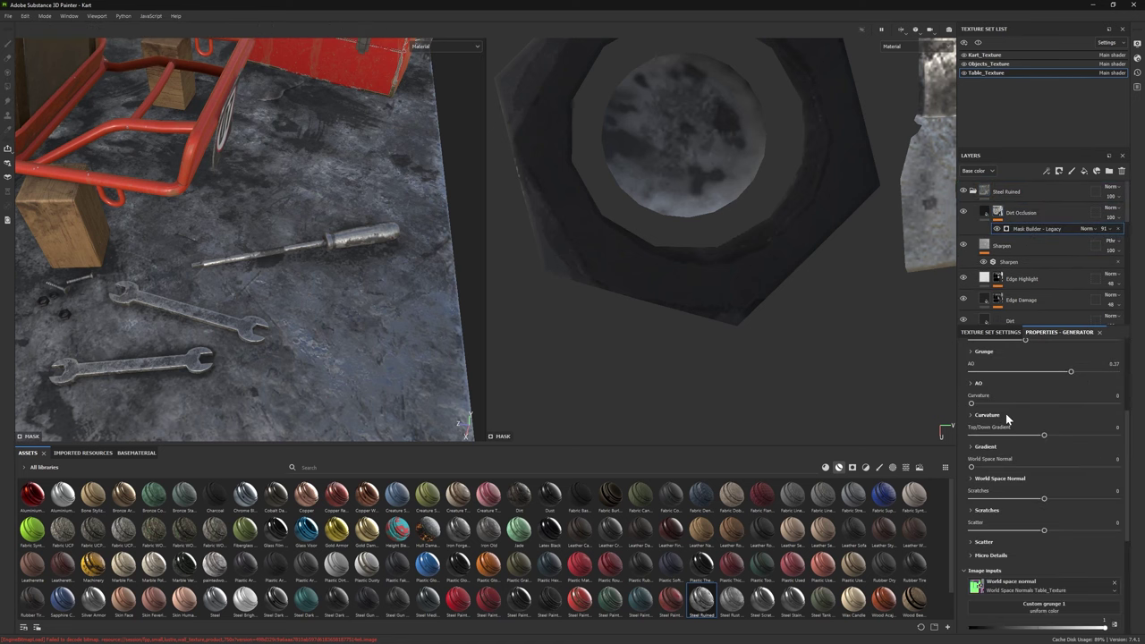
scroll(1021, 425, up, 3)
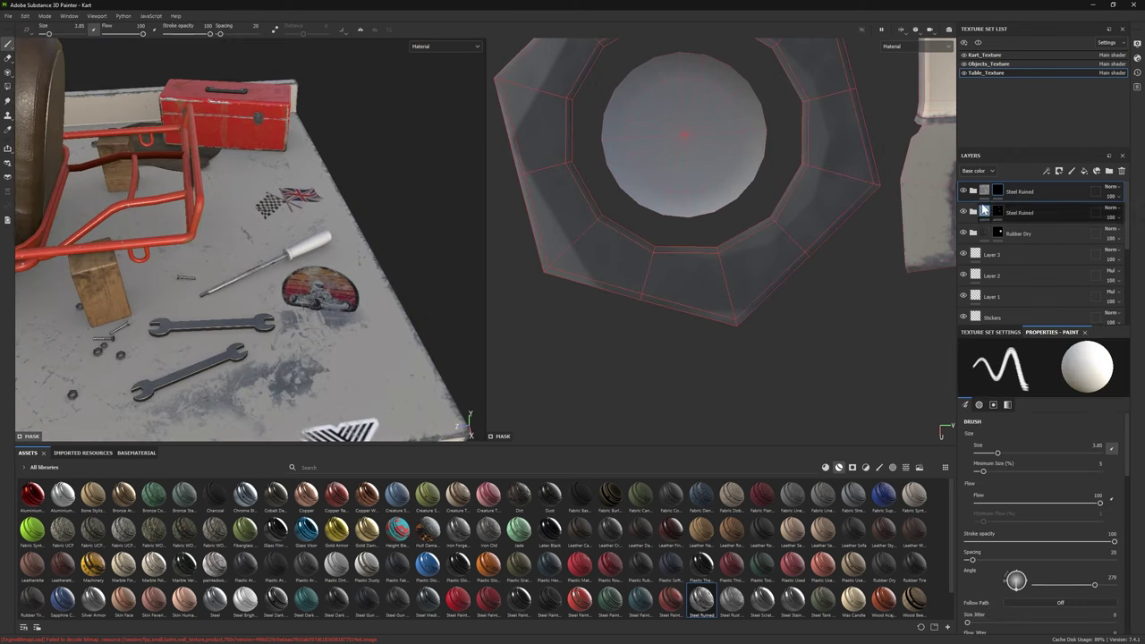
scroll(1028, 268, down, 2)
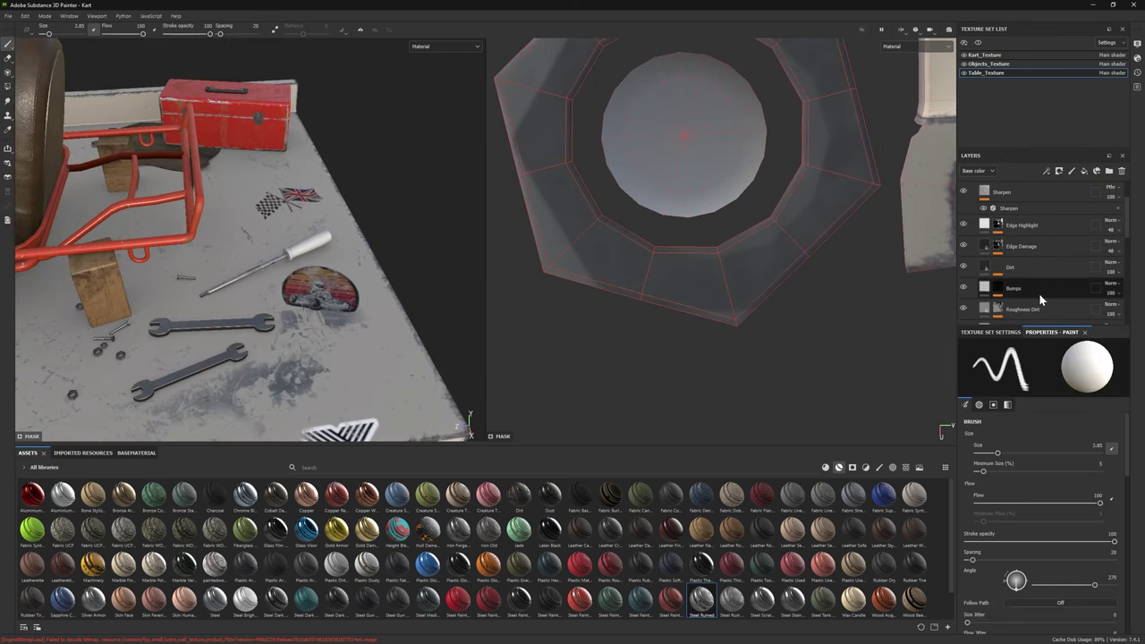
Step: Set the steel's Base layer to grey and its Edge Highlight to light grey CCCCCC
click(1020, 303)
click(1018, 523)
click(1028, 334)
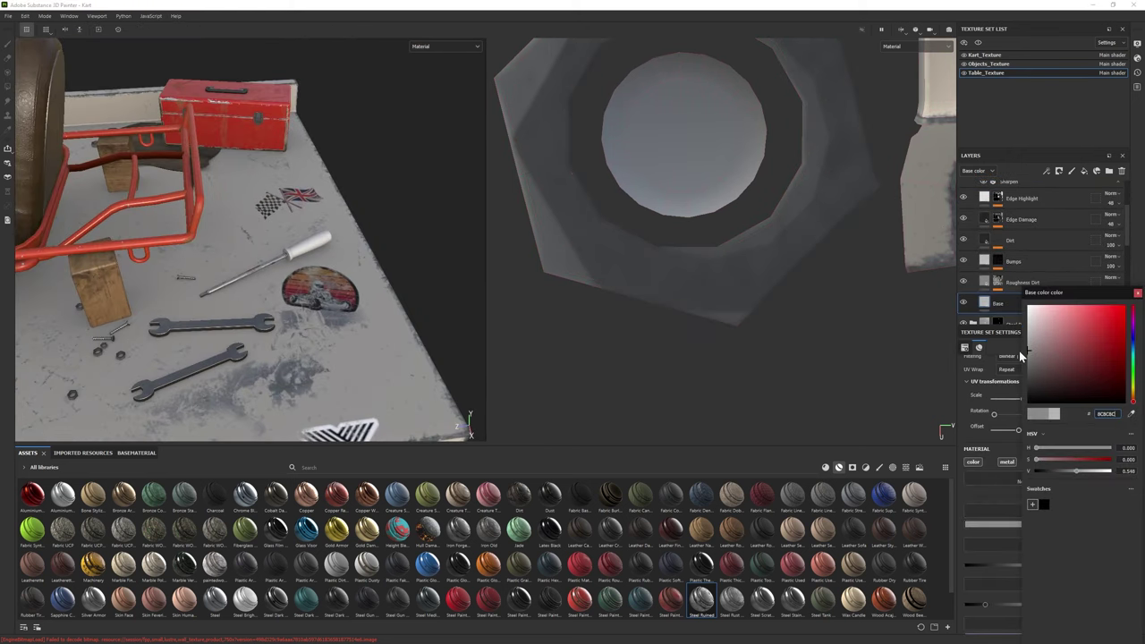
click(671, 278)
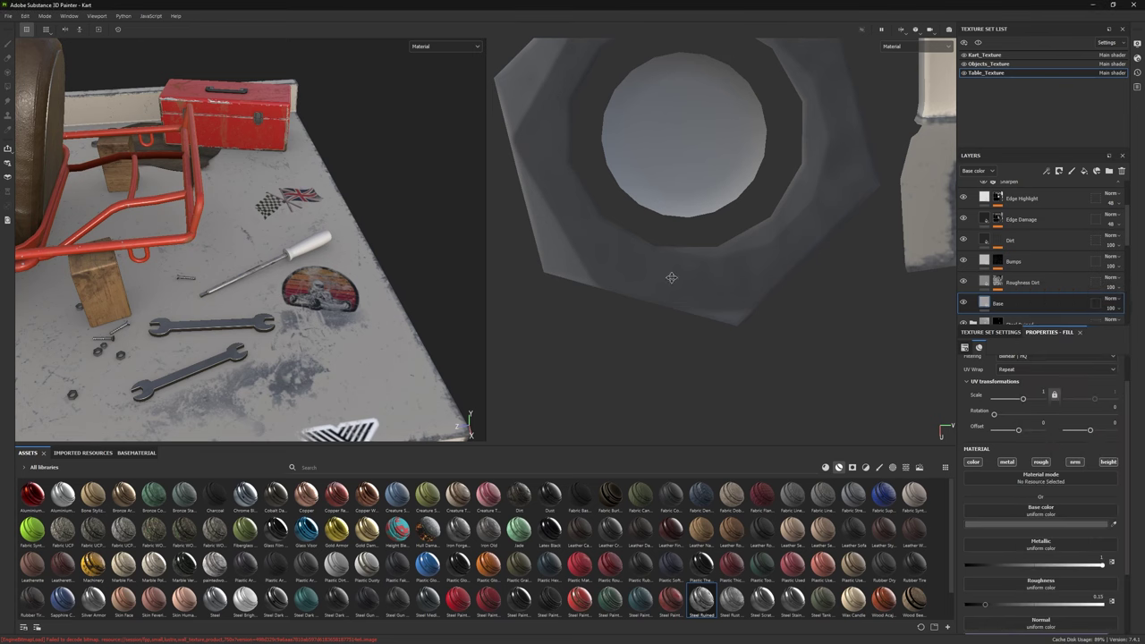
click(1019, 197)
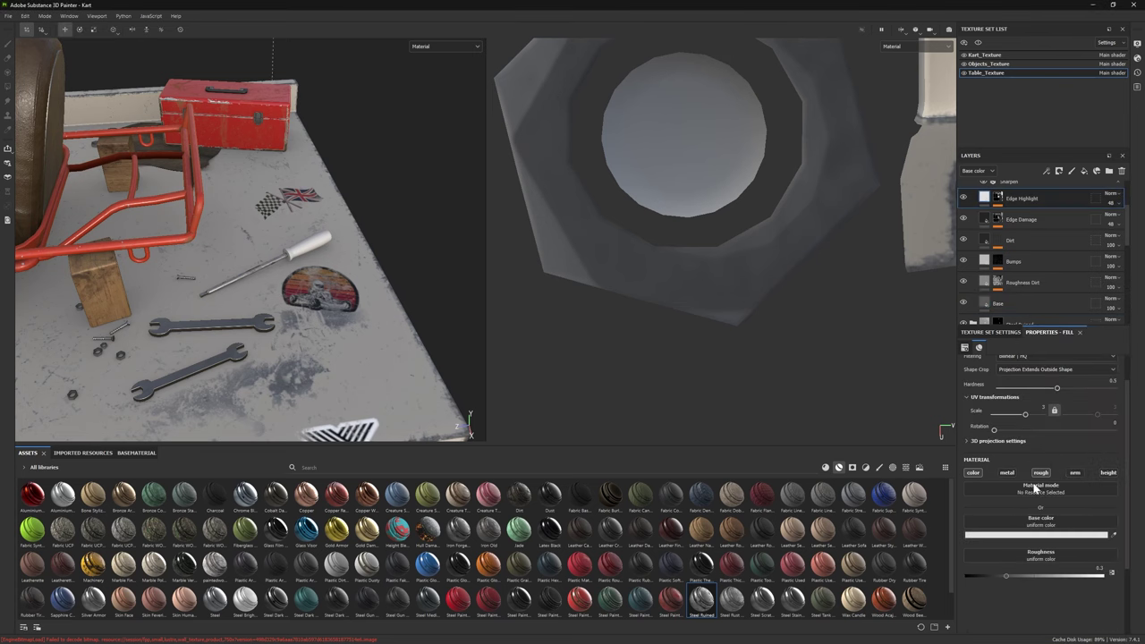
click(1059, 534)
click(907, 328)
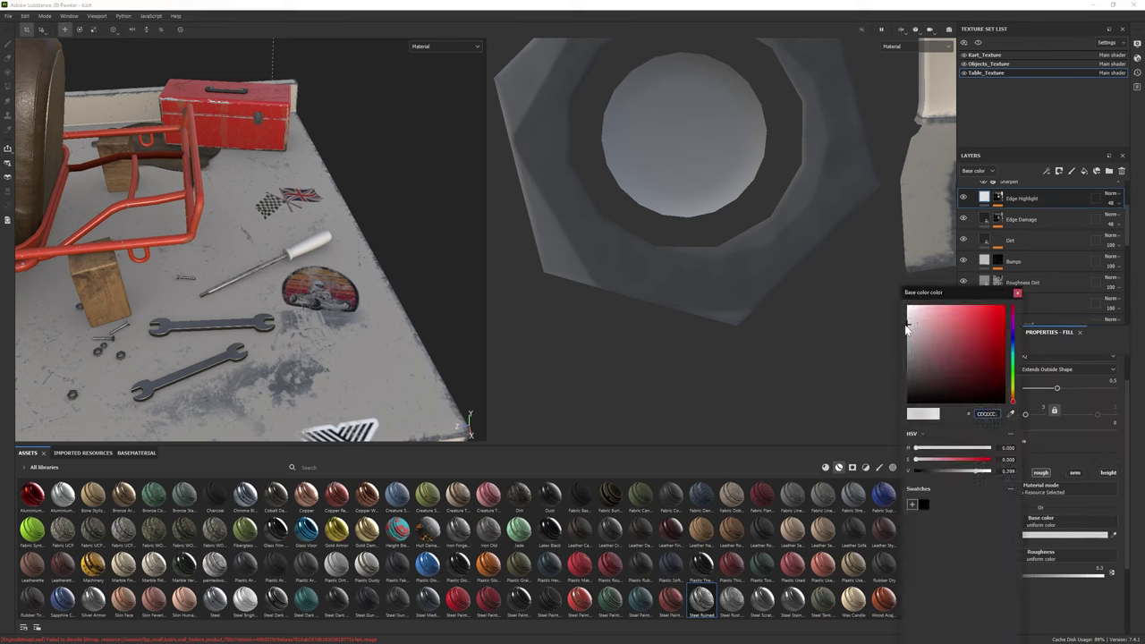
click(1017, 293)
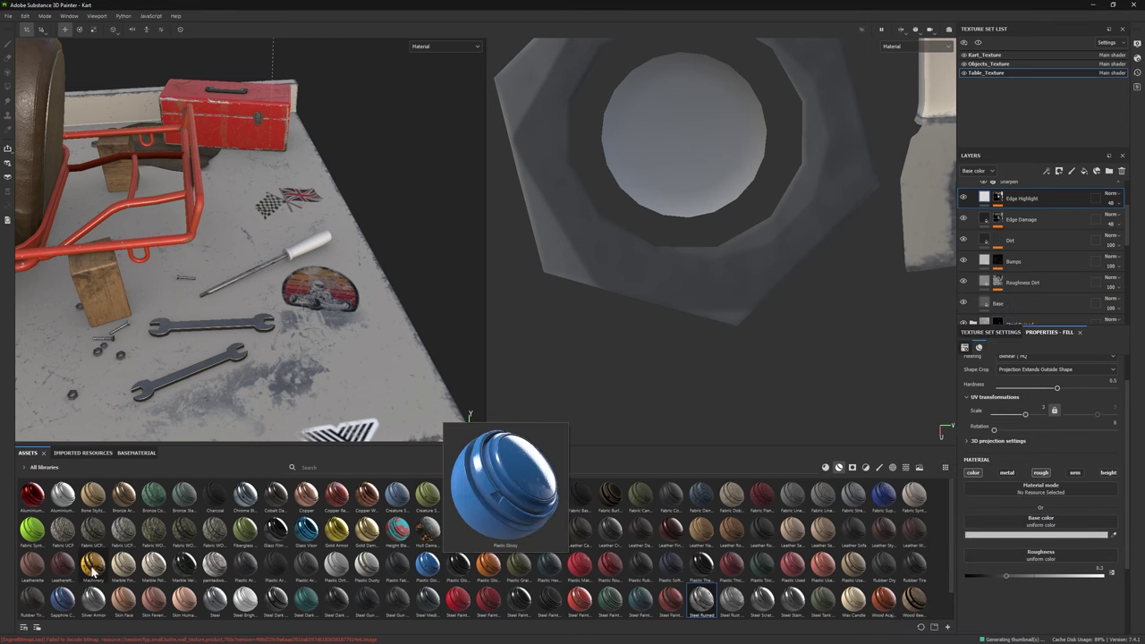
Step: Add Plastic Used as the top layer with a black mask revealing the screwdriver handle
scroll(536, 554, down, 1)
drag(824, 534, 1012, 254)
scroll(983, 250, up, 5)
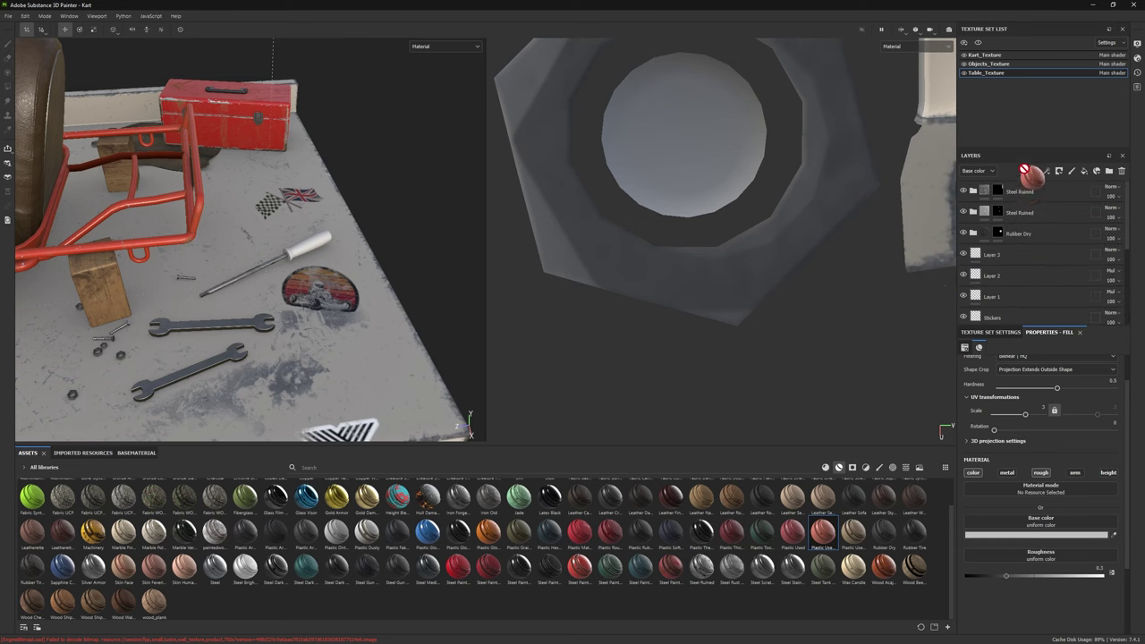
drag(1024, 174, 334, 255)
scroll(335, 255, up, 5)
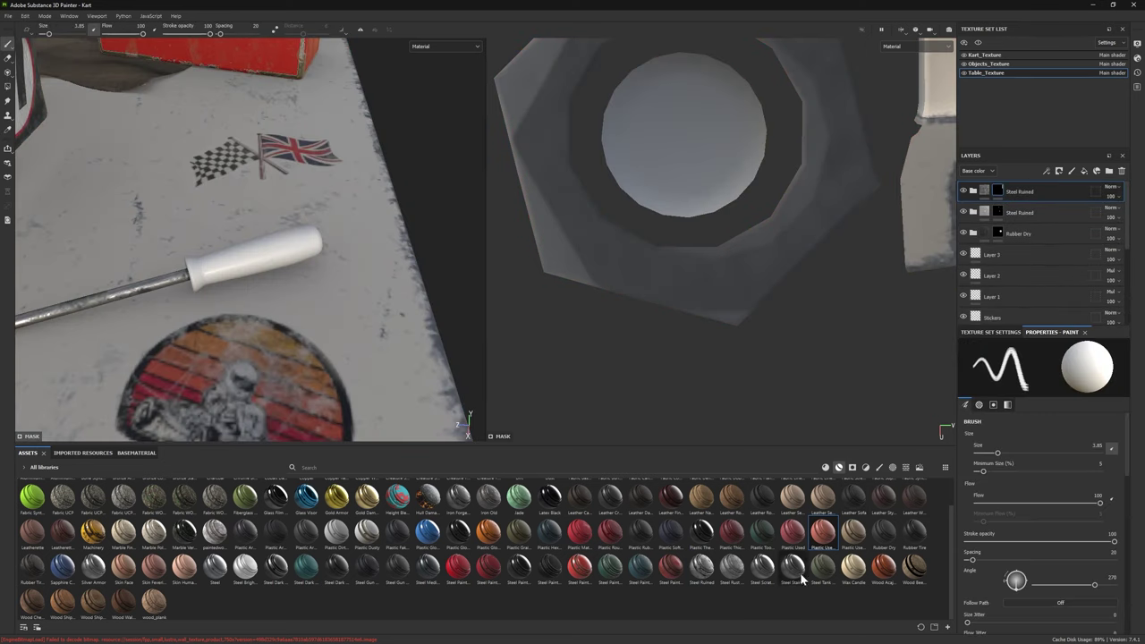
drag(792, 533, 1021, 194)
right_click(1021, 195)
click(1048, 204)
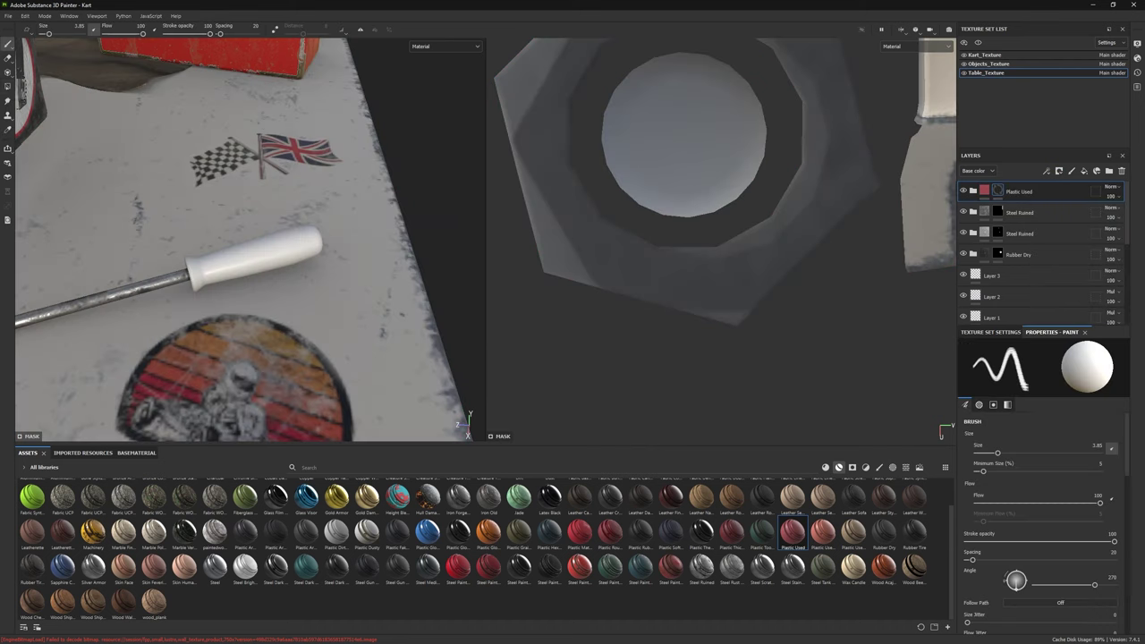
click(973, 190)
Step: Make the Base Plastic colour near black on the screwdriver handle
click(1019, 234)
click(1052, 521)
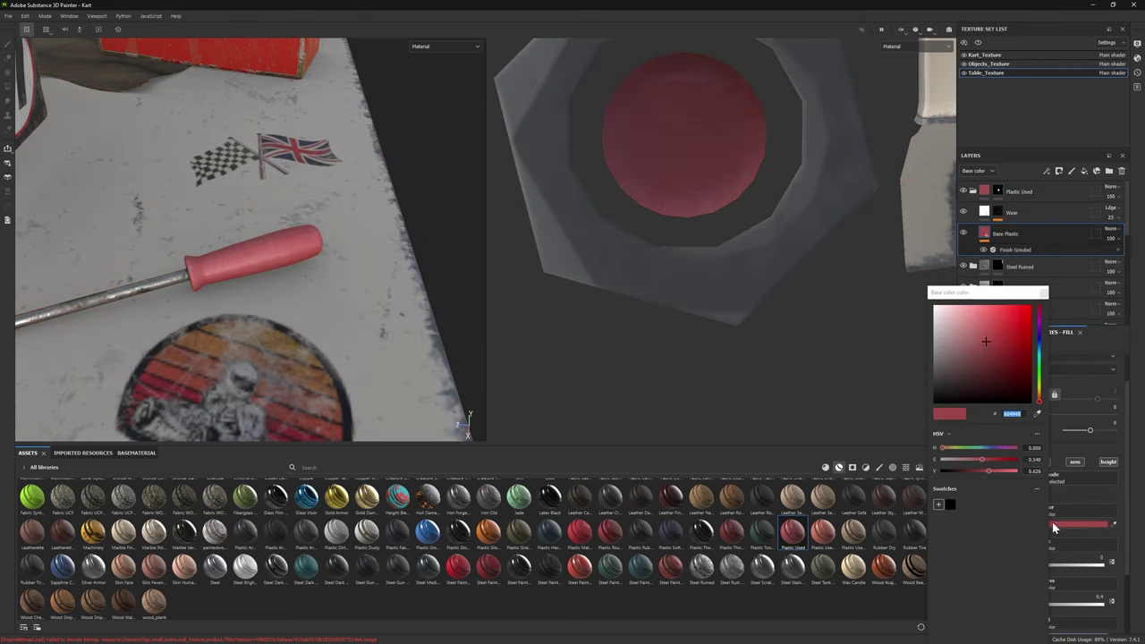
drag(939, 394, 928, 388)
click(916, 403)
alt+drag(162, 314, 389, 447)
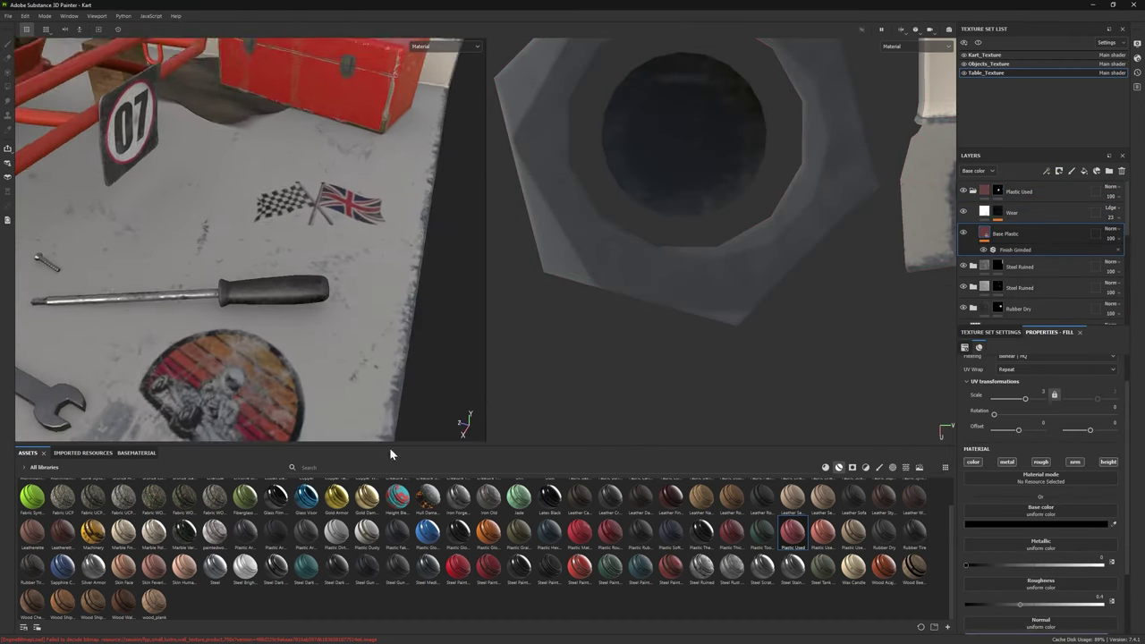
scroll(268, 348, up, 3)
click(892, 467)
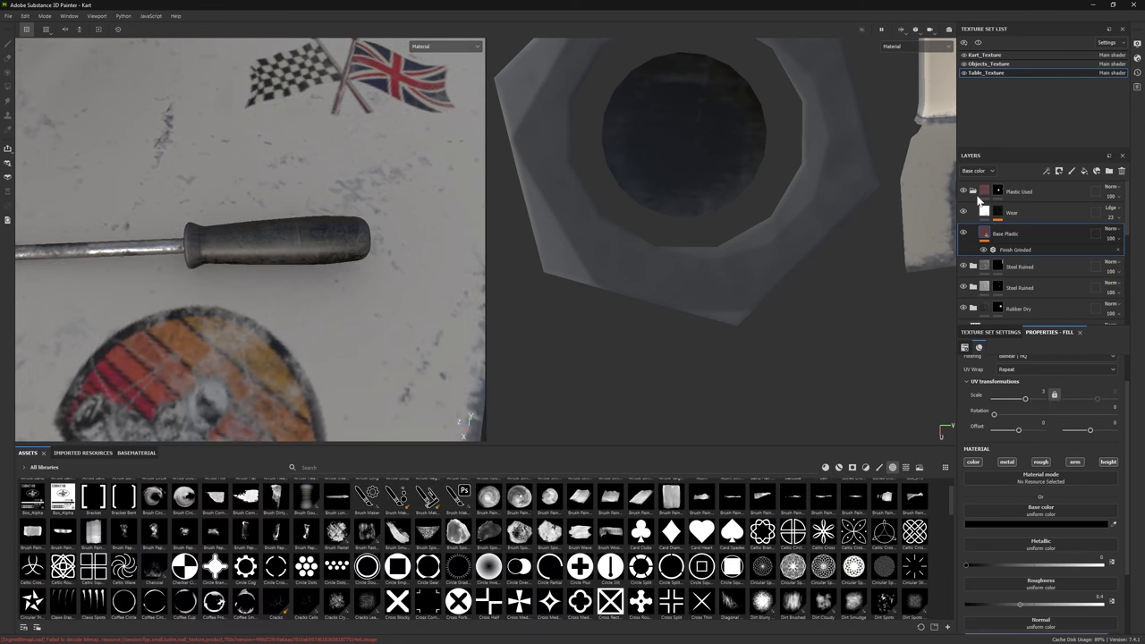
Step: Add Fill layer 2 at the top of the table stack with a black mask
click(1083, 171)
drag(1017, 231, 1022, 187)
right_click(1009, 191)
click(1015, 213)
key(4)
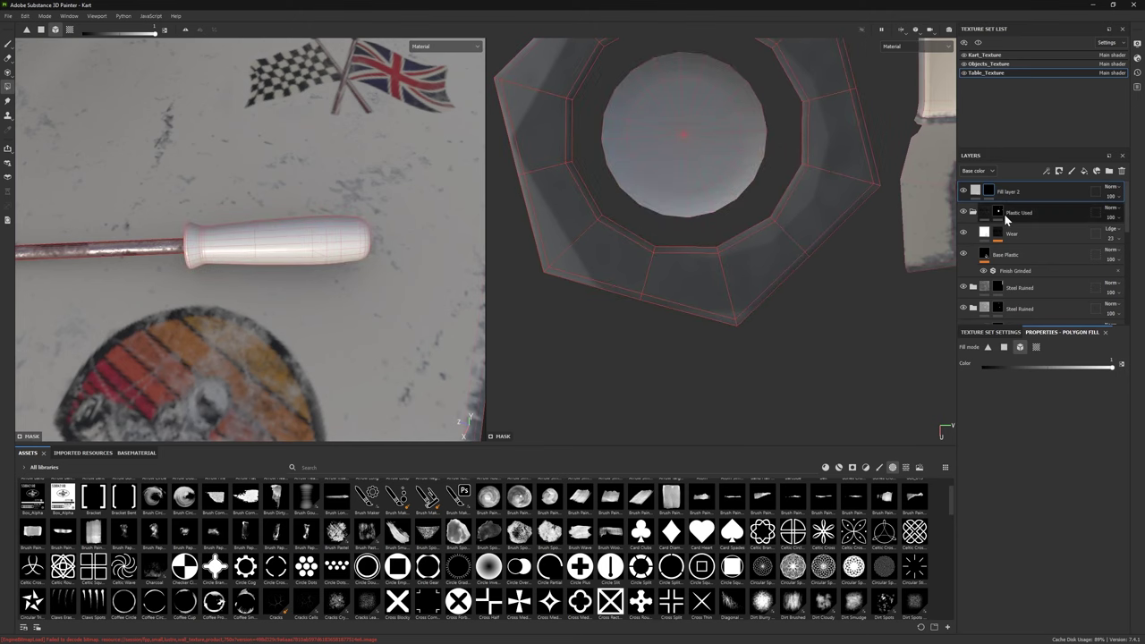
click(976, 190)
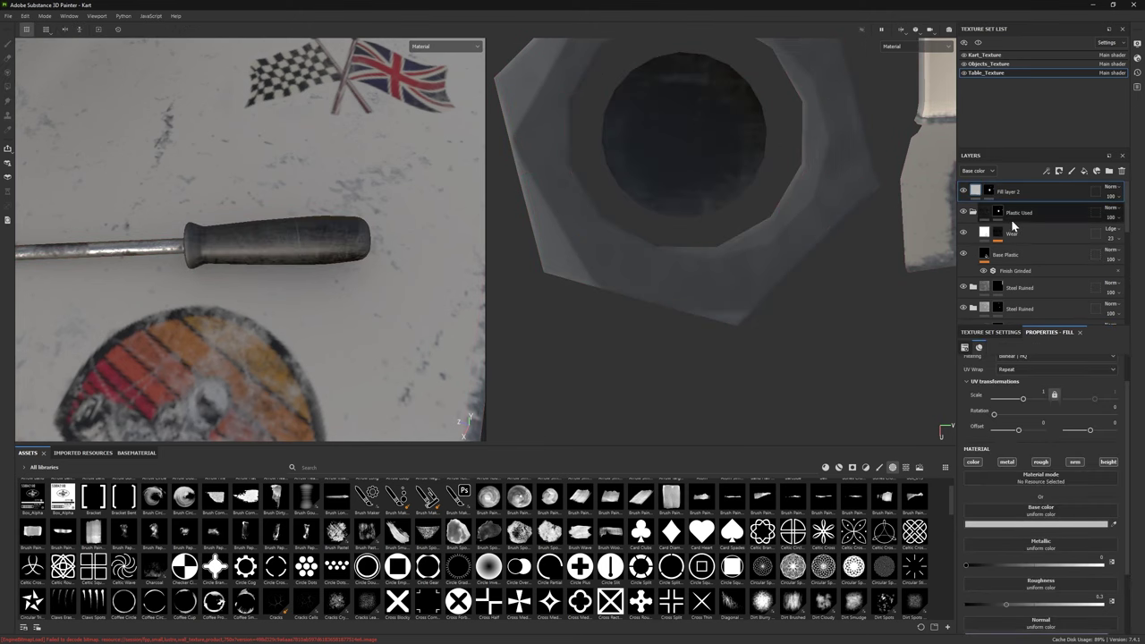
scroll(537, 546, down, 15)
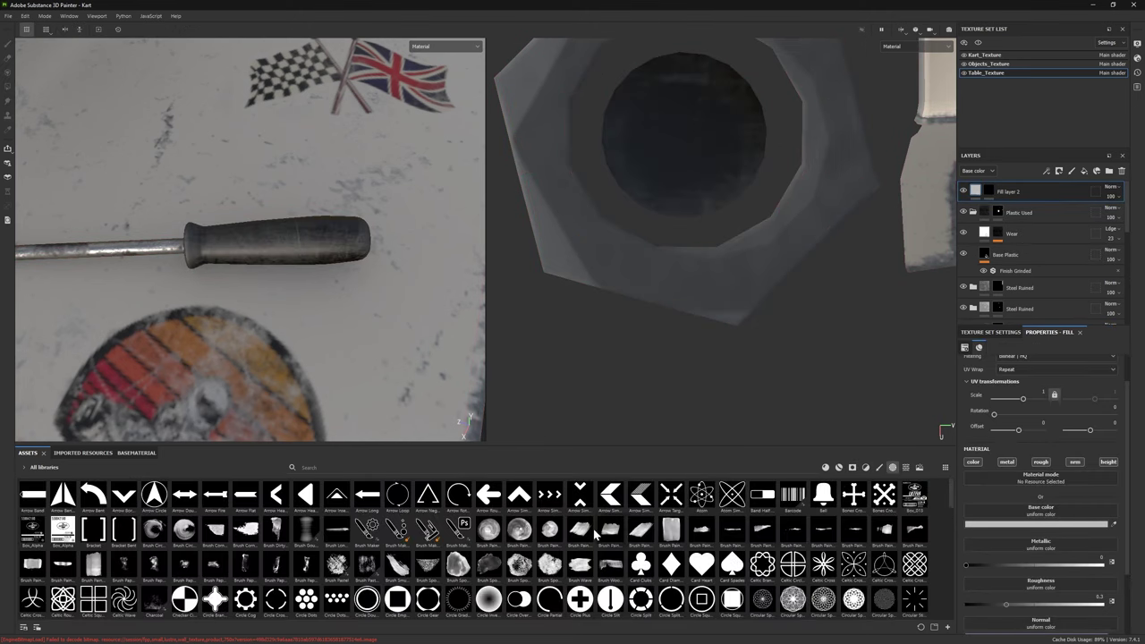
scroll(228, 554, up, 5)
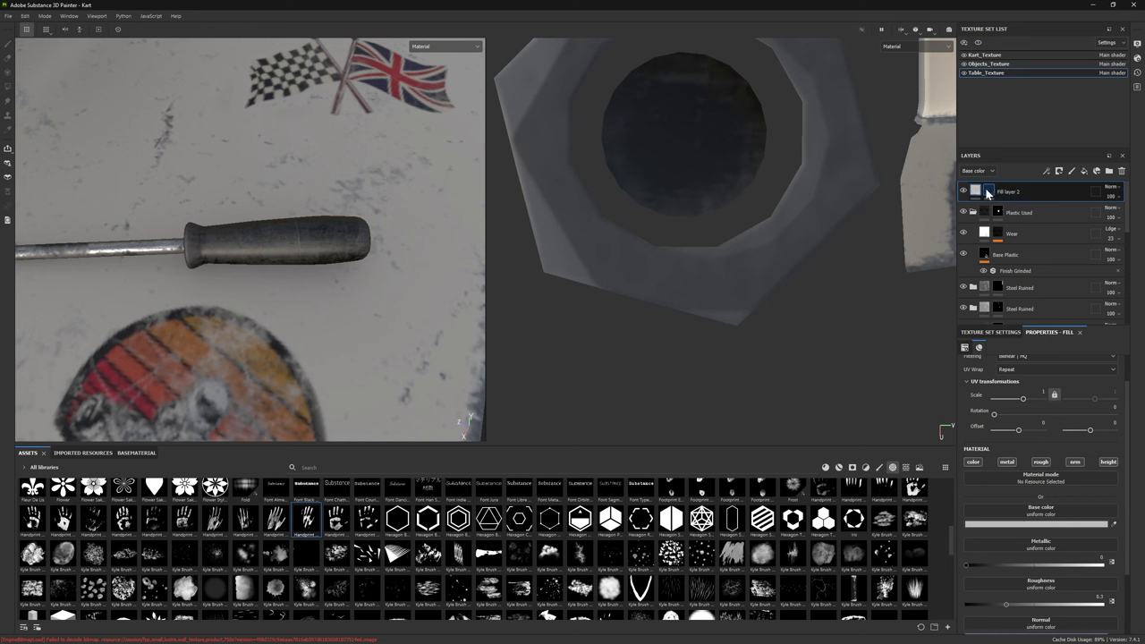
click(987, 194)
key(1)
scroll(324, 304, down, 3)
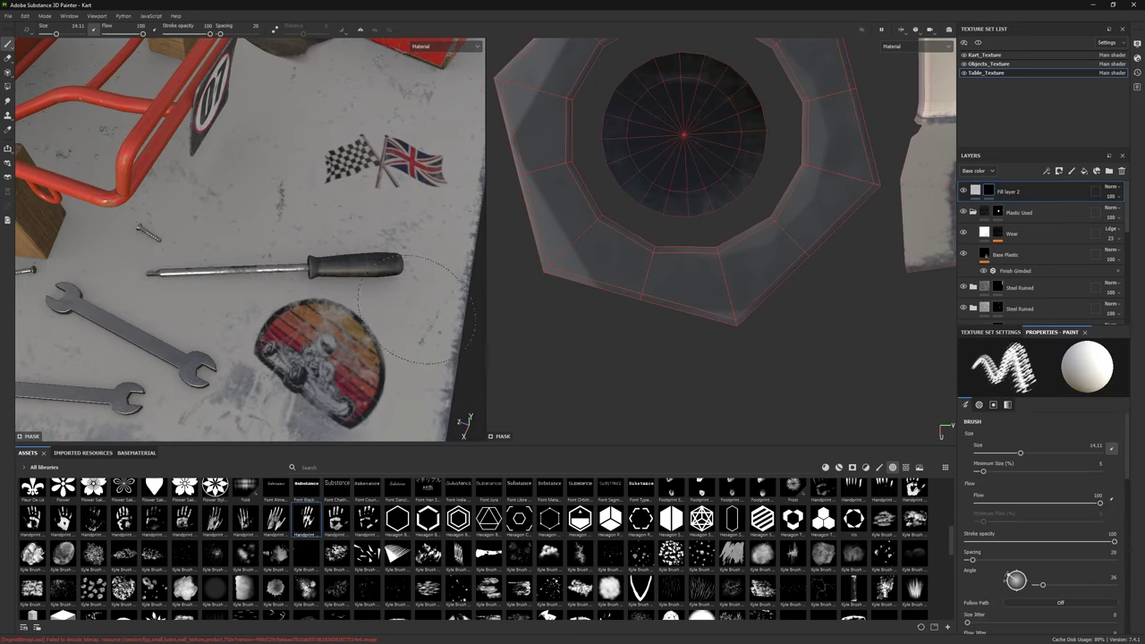
scroll(268, 259, down, 5)
scroll(279, 303, up, 5)
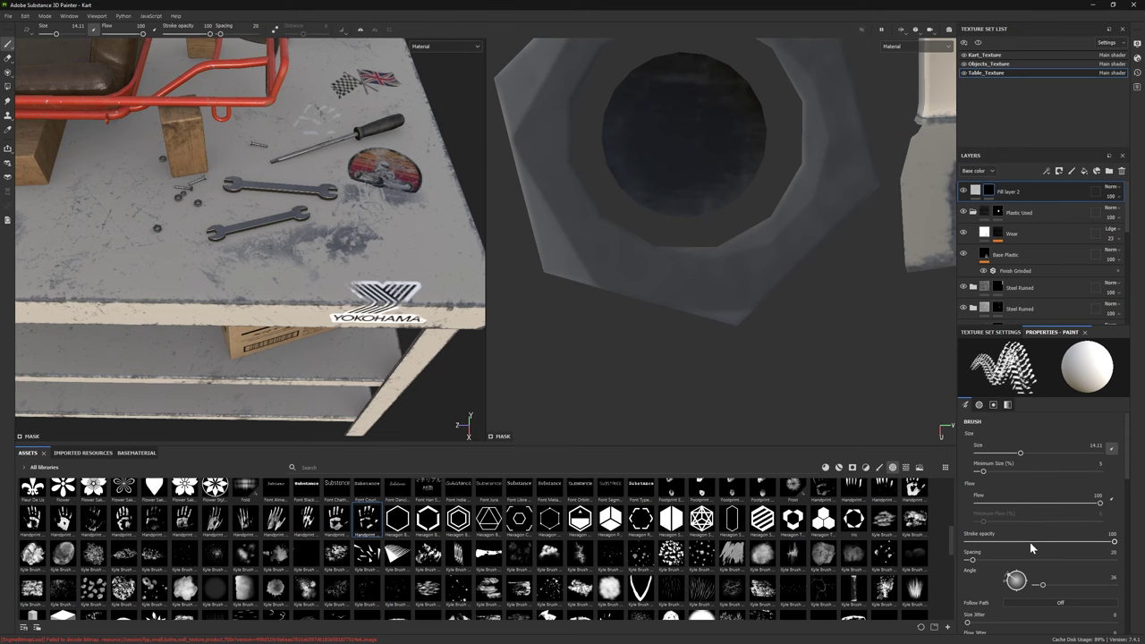
Step: Lower Fill layer 2's opacity to 24 and view the table from the front
click(975, 191)
click(1069, 524)
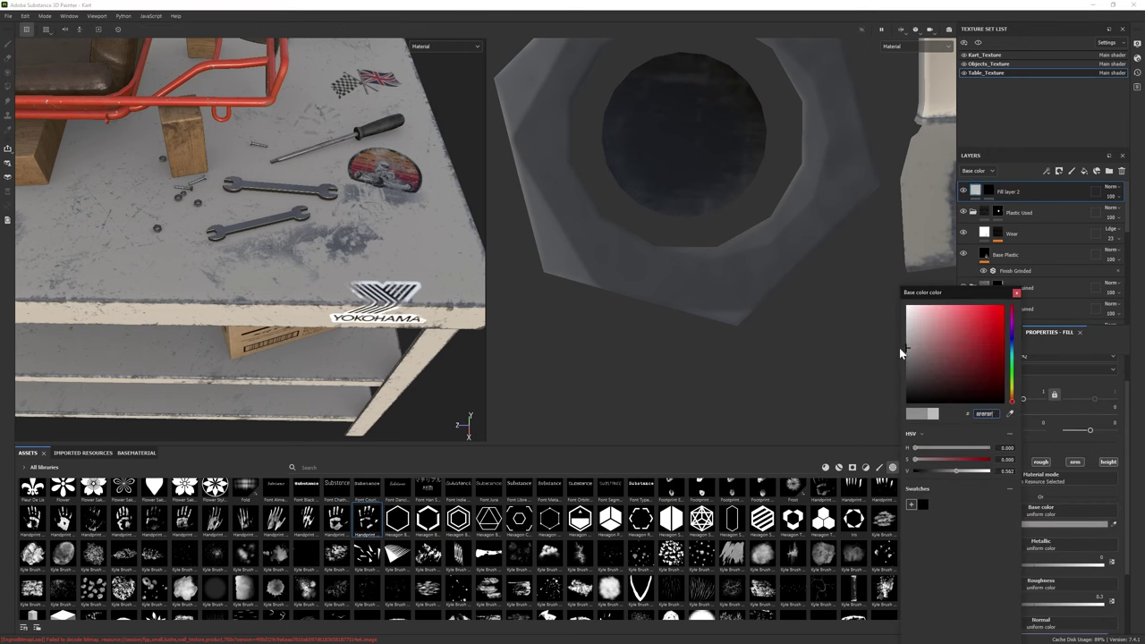
click(1110, 196)
drag(1120, 215, 1113, 216)
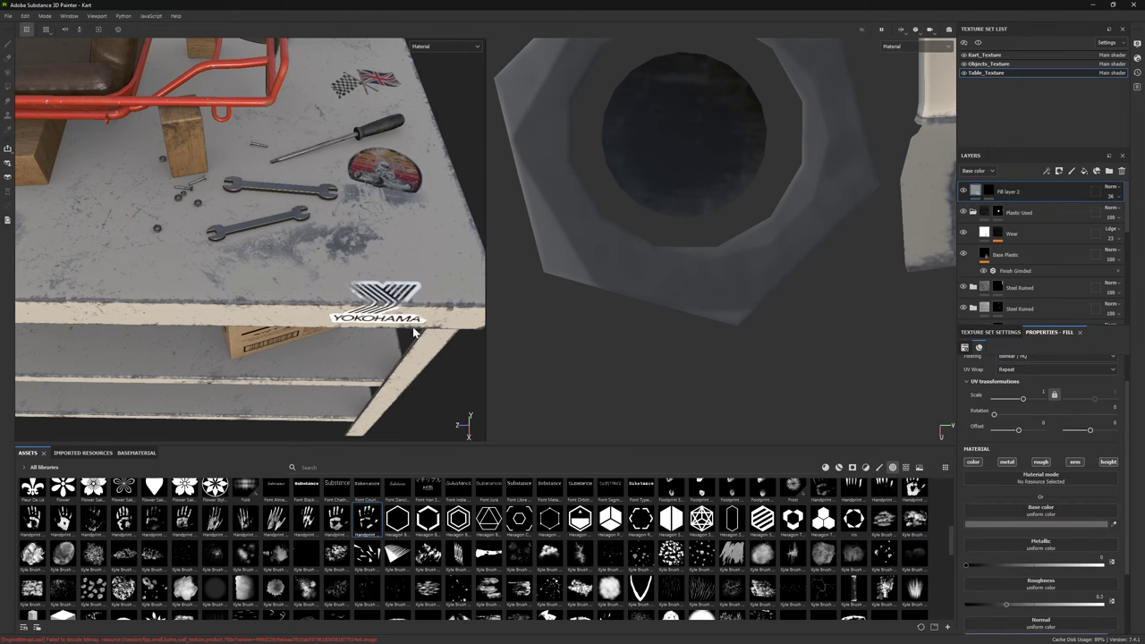
alt+drag(413, 332, 229, 353)
alt+drag(234, 274, 340, 286)
scroll(250, 314, up, 3)
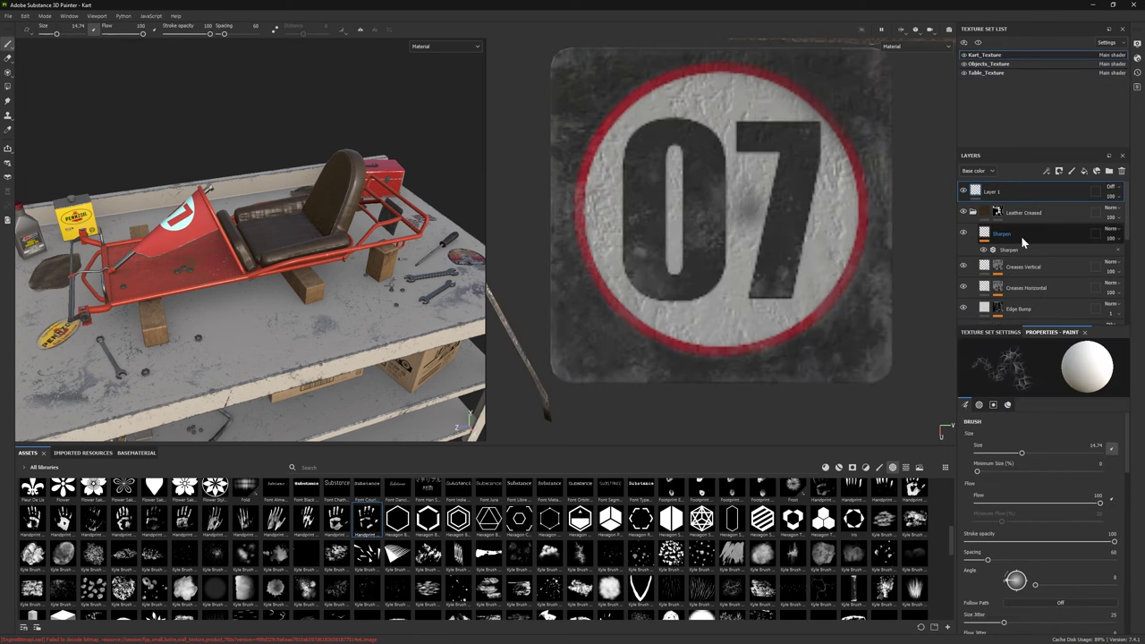
Step: Shift the Base fill layer's colour to a duller dark brown, about 252019
scroll(1020, 235, down, 2)
click(1038, 309)
click(1073, 523)
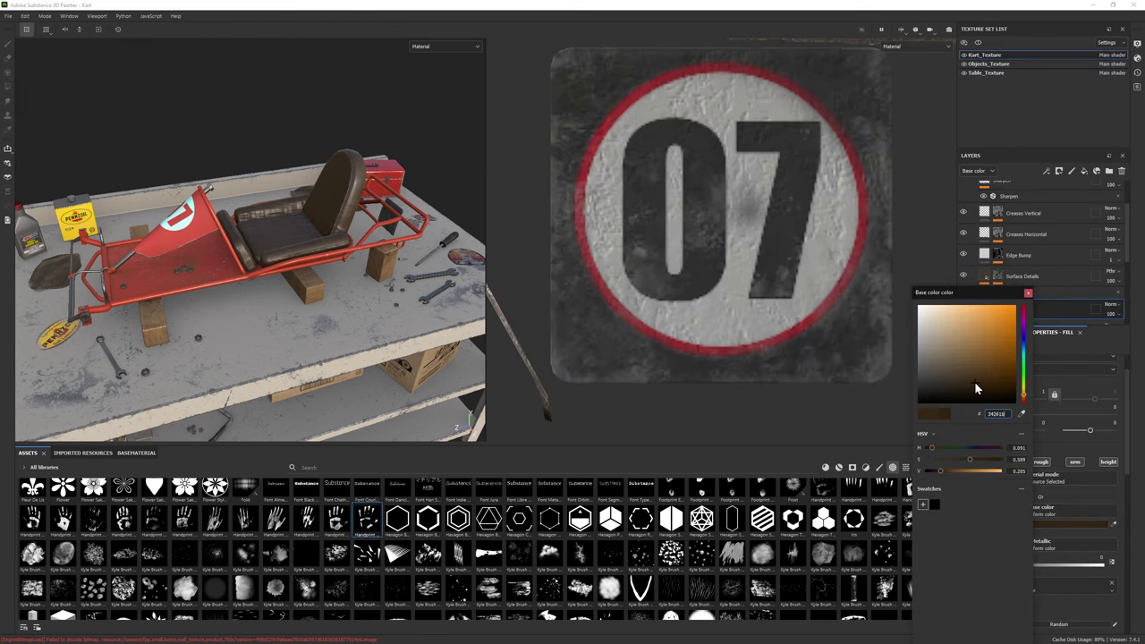
drag(963, 394, 948, 388)
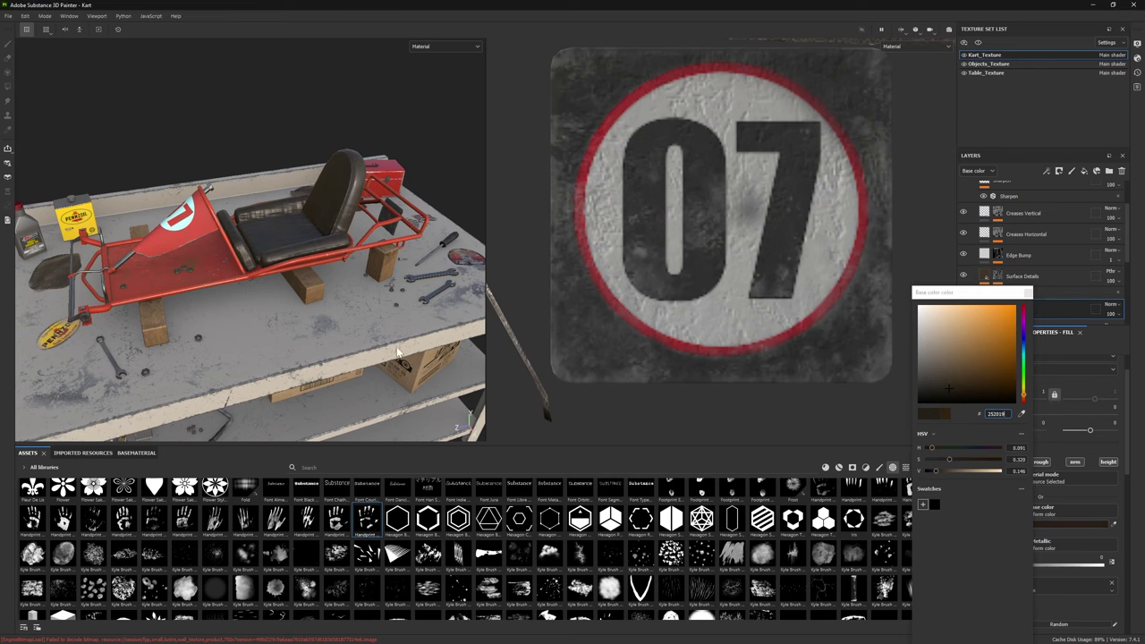
alt+drag(161, 339, 65, 45)
click(45, 16)
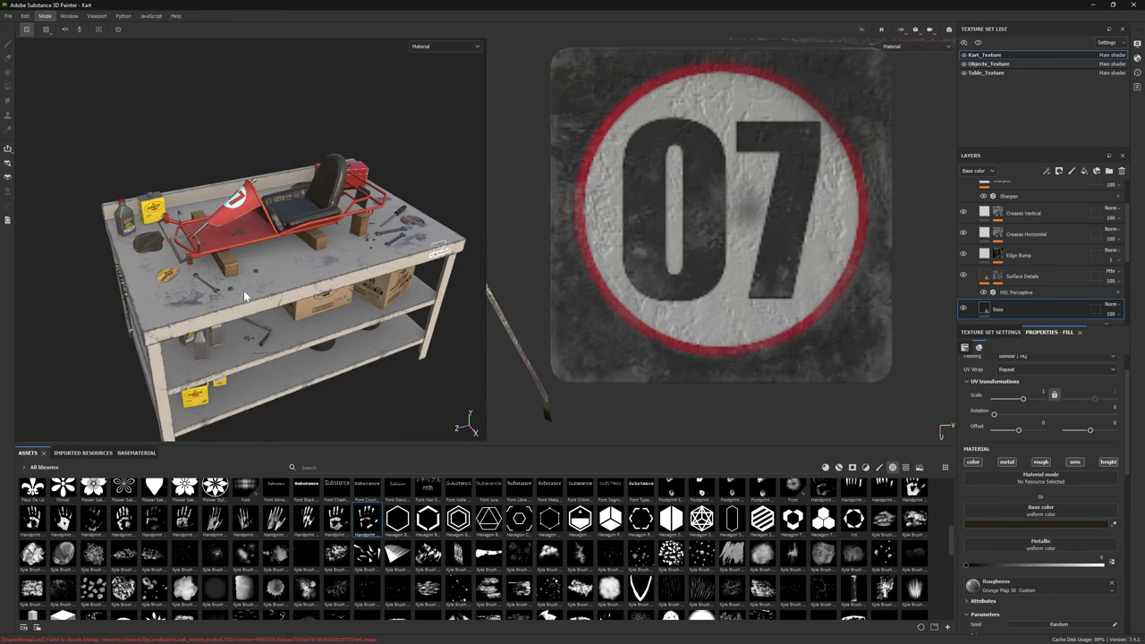
Step: Give the render a plain grey Clear color background and raise the ground height slightly
scroll(1045, 538, down, 5)
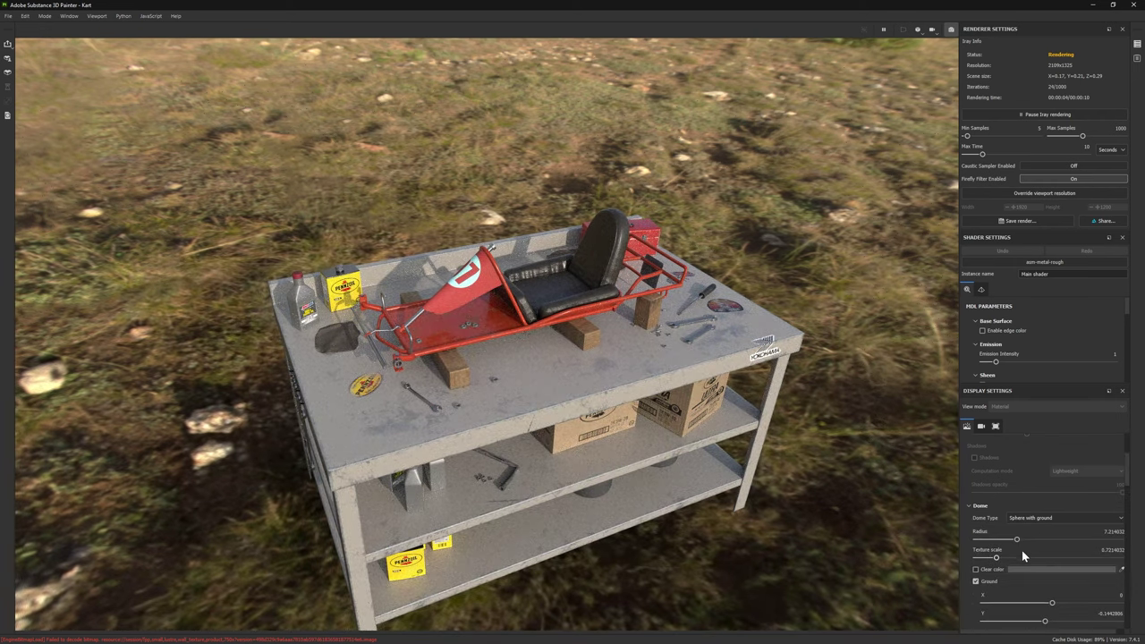
click(975, 462)
alt+drag(537, 268, 457, 304)
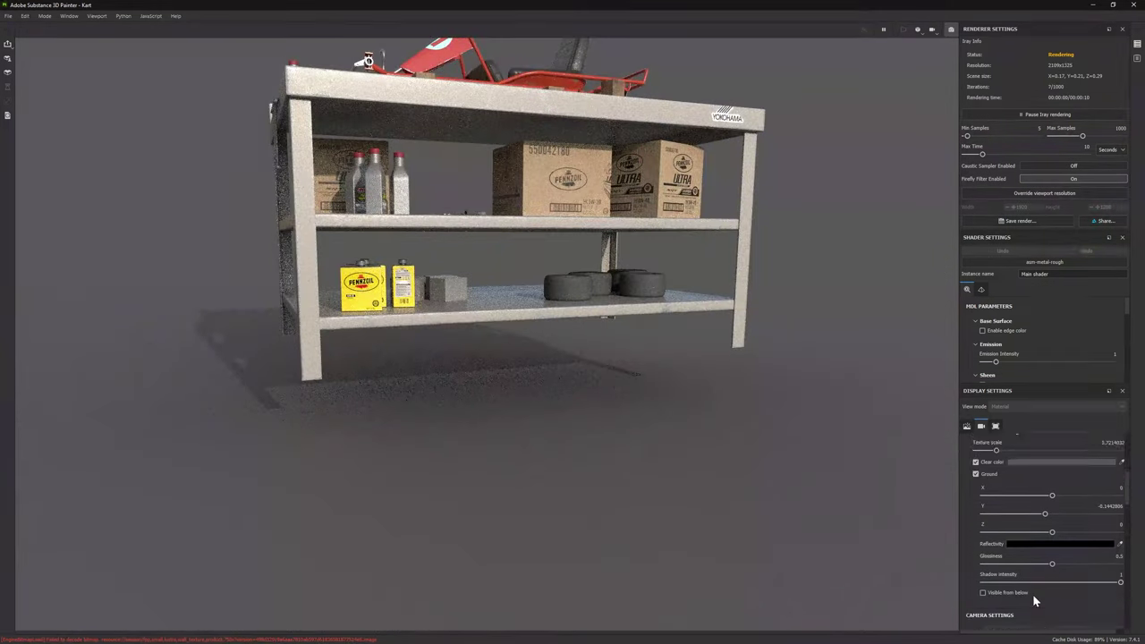
scroll(1038, 577, up, 1)
drag(1045, 540, 1048, 542)
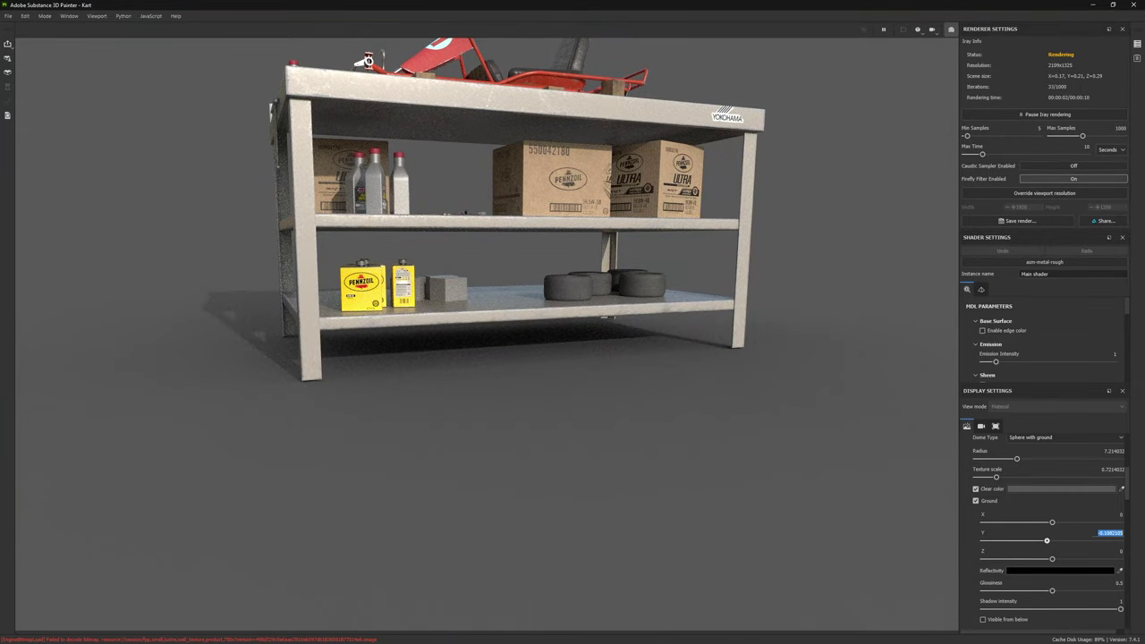
click(1109, 532)
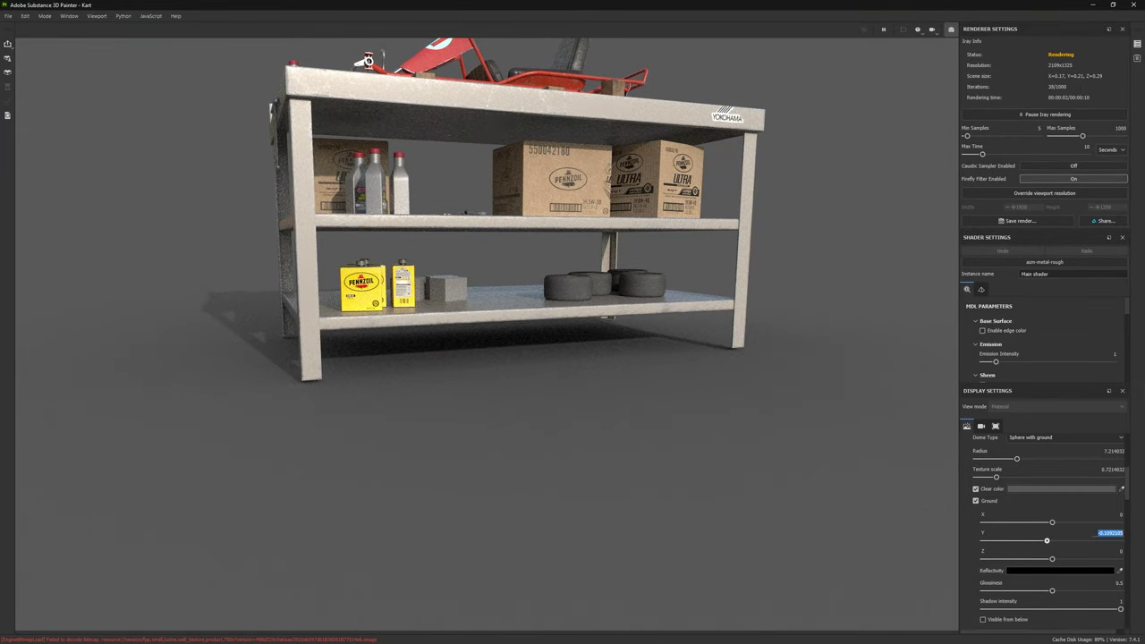
key(Return)
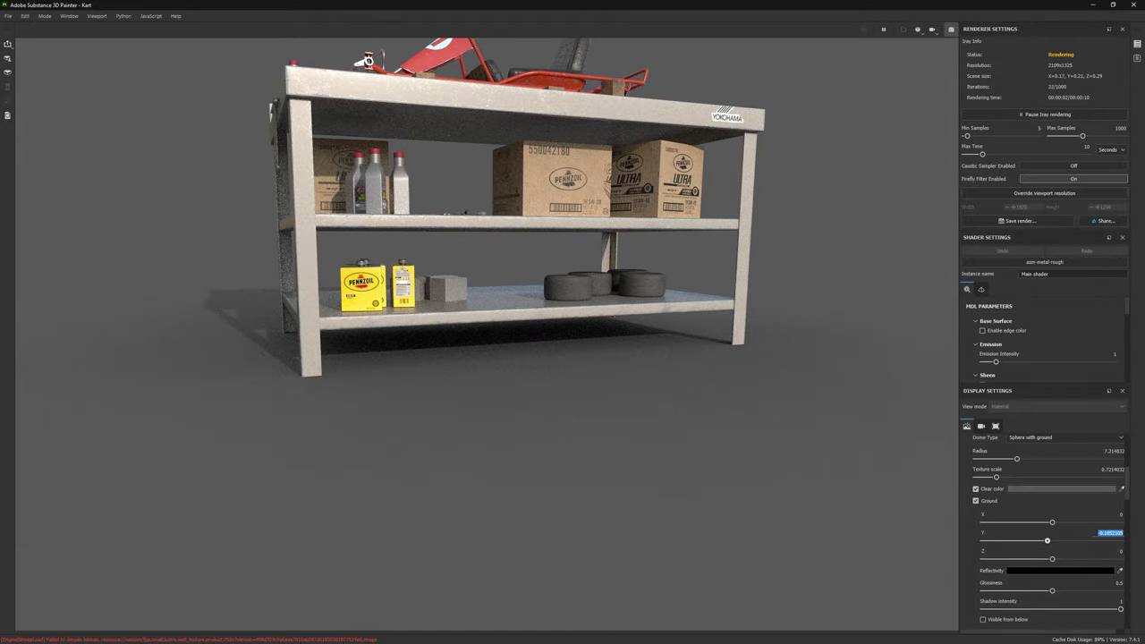
Step: Light the scene with the Soft 1Front 2Backs environment map and rotate it around the workbench
alt+drag(648, 456, 538, 395)
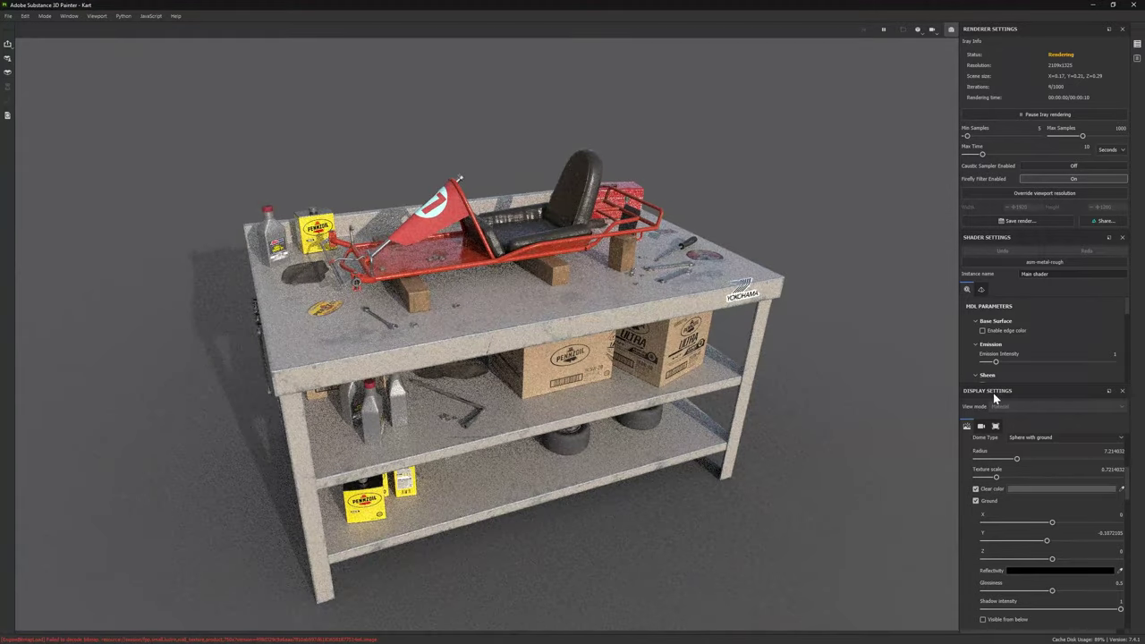
scroll(1063, 462, up, 3)
drag(1048, 385, 1048, 467)
scroll(1037, 390, down, 5)
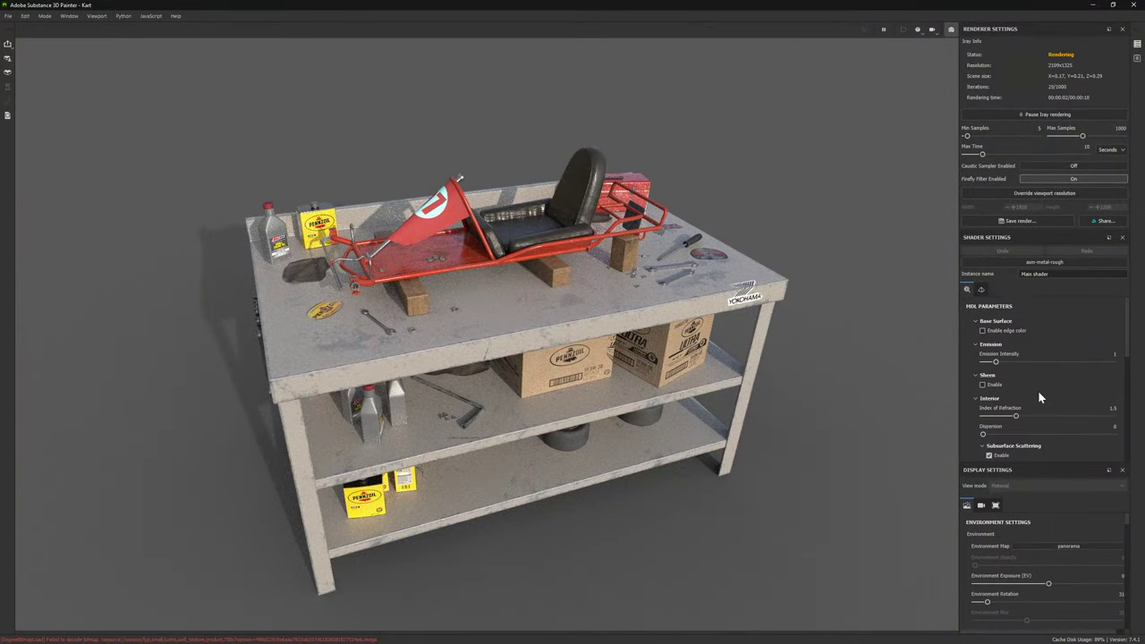
click(1056, 548)
click(1052, 529)
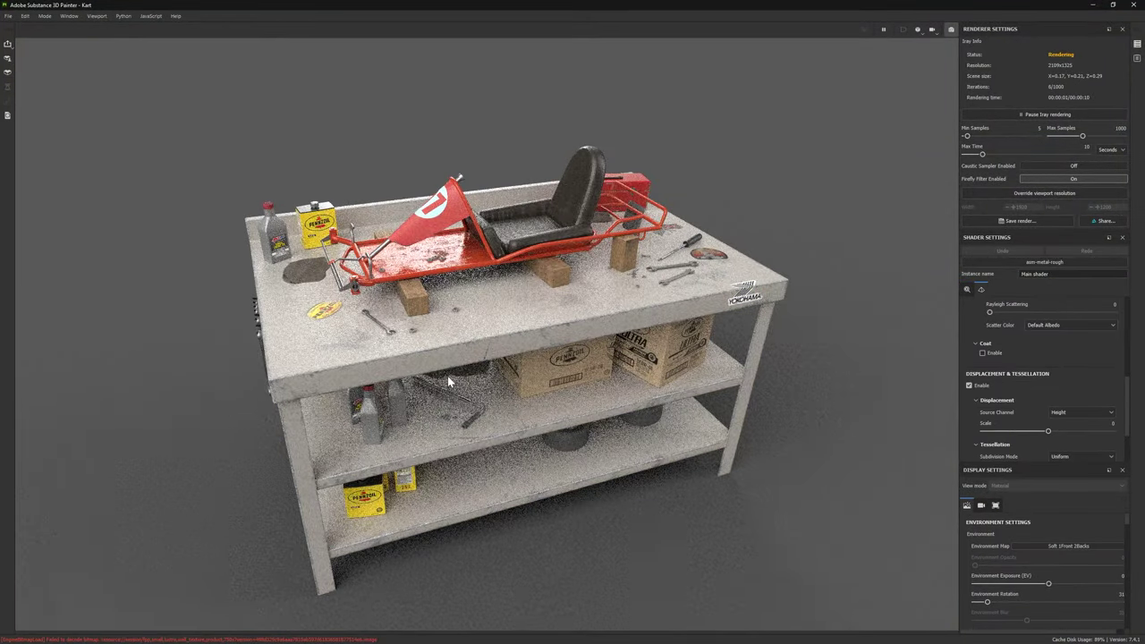
shift+right_drag(378, 401, 461, 396)
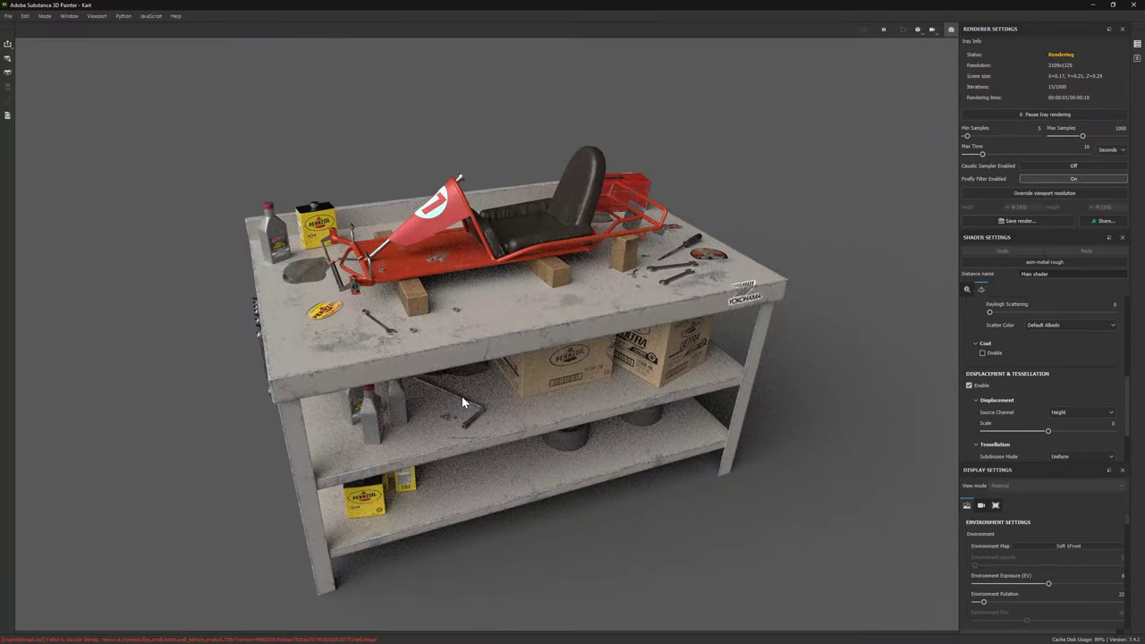
alt+drag(460, 396, 642, 365)
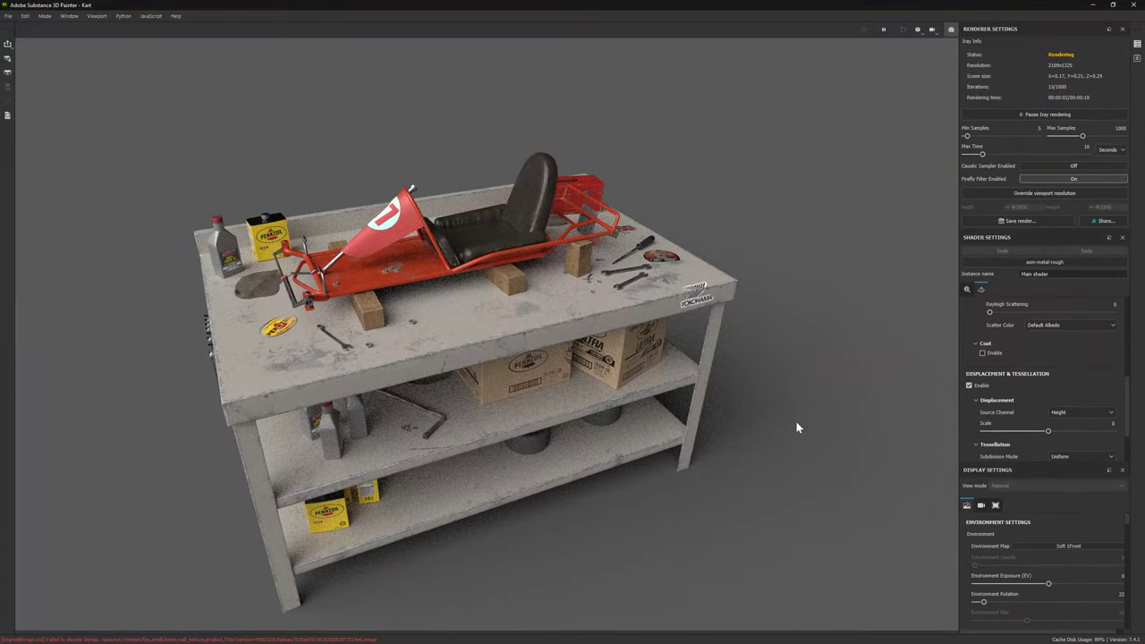
alt+drag(631, 426, 748, 350)
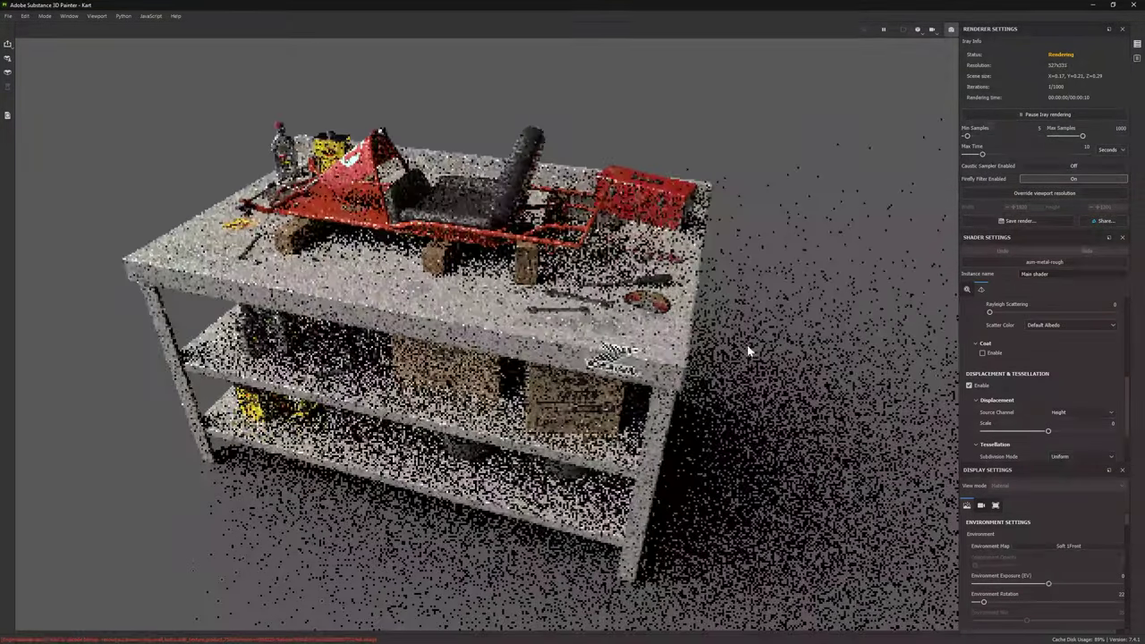
scroll(1059, 562, down, 5)
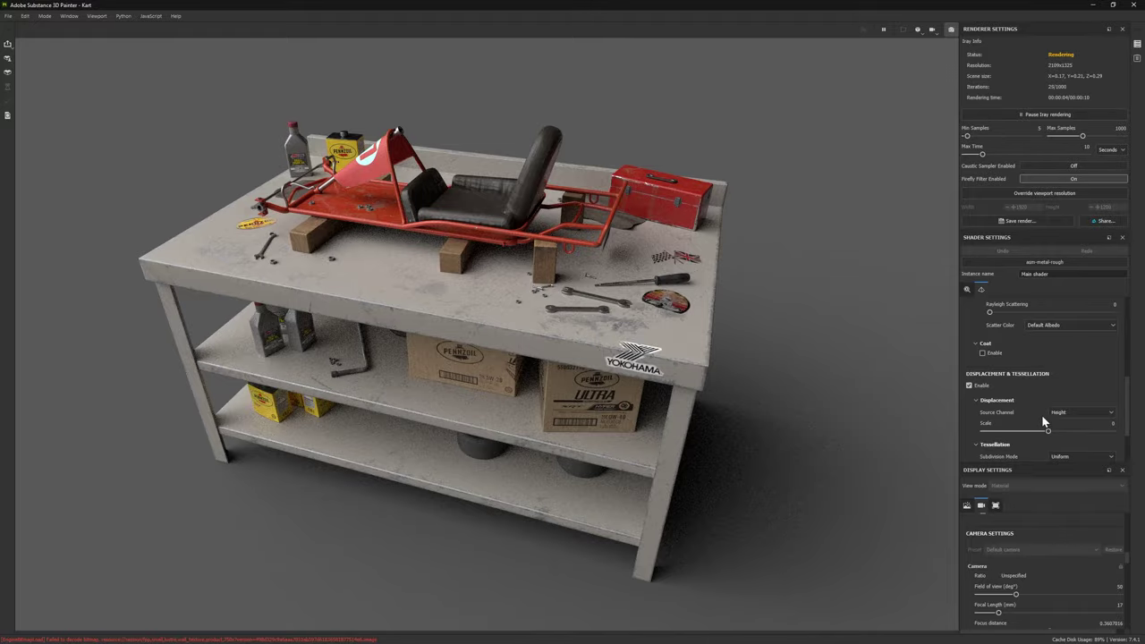
scroll(1048, 457, up, 5)
Step: Set the render camera's field of view to 25 and reframe the workbench
drag(1035, 461, 1035, 362)
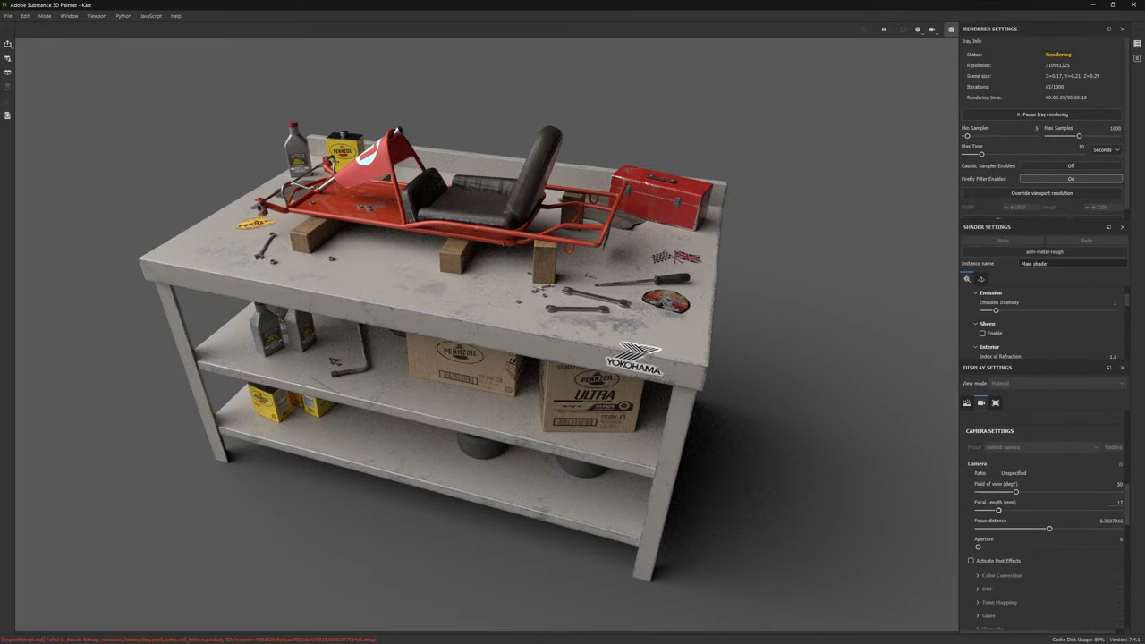
key(Return)
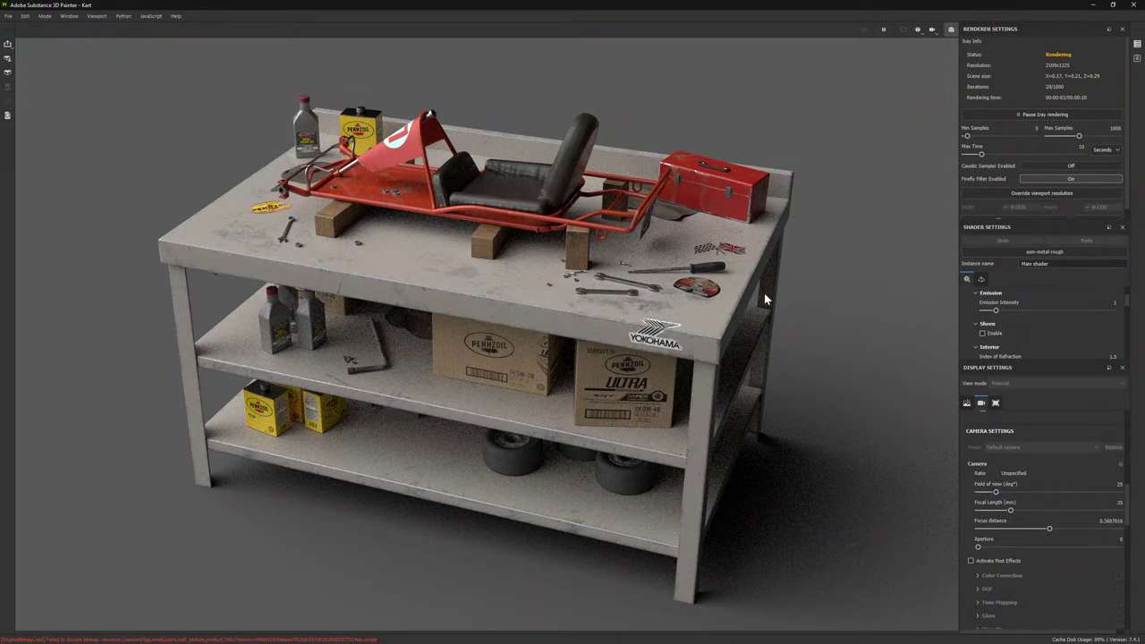
alt+drag(536, 376, 462, 379)
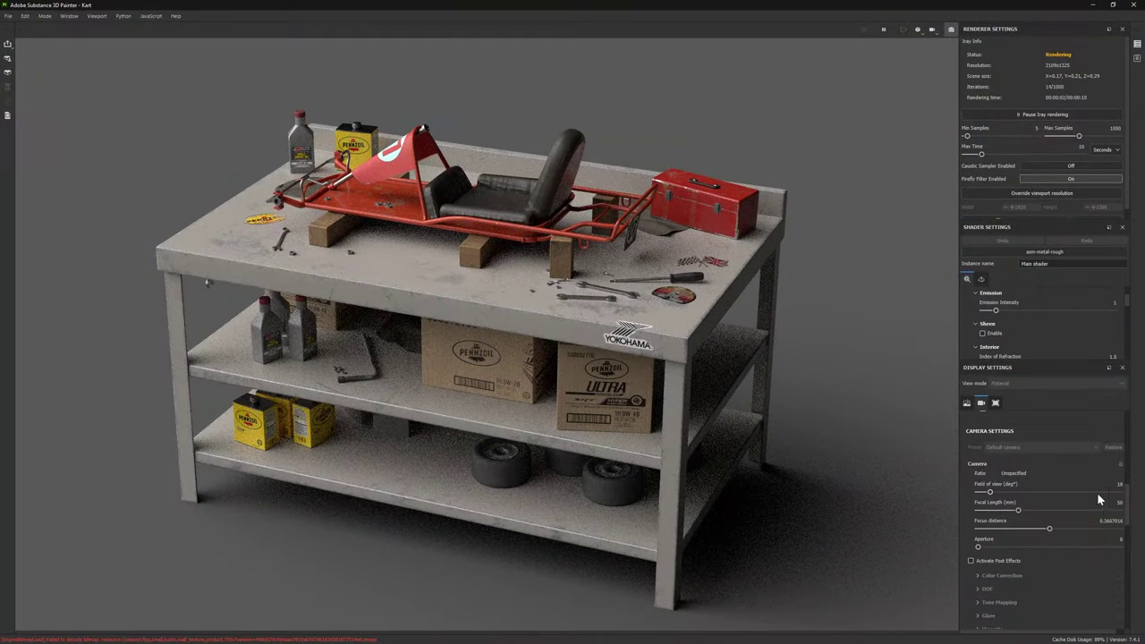
text(25)
key(Return)
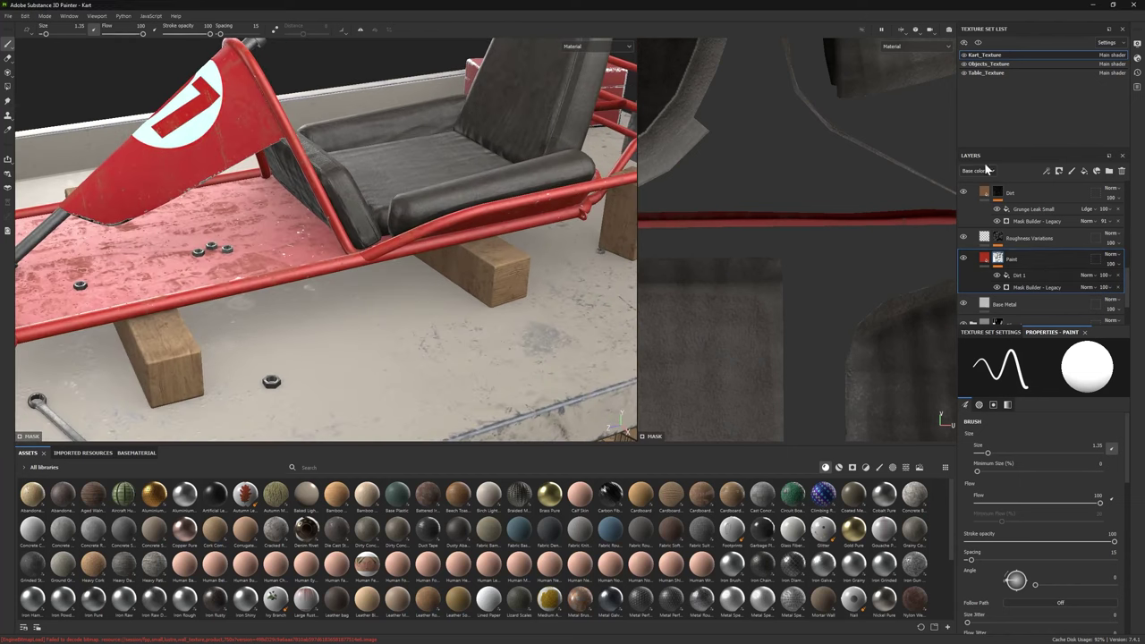
Step: Add a Plastic Matte Pure fill layer without roughness and give it a black mask
scroll(626, 536, down, 3)
mouse_move(640, 532)
mouse_down()
mouse_move(894, 396)
mouse_move(1032, 258)
mouse_move(1032, 268)
mouse_up()
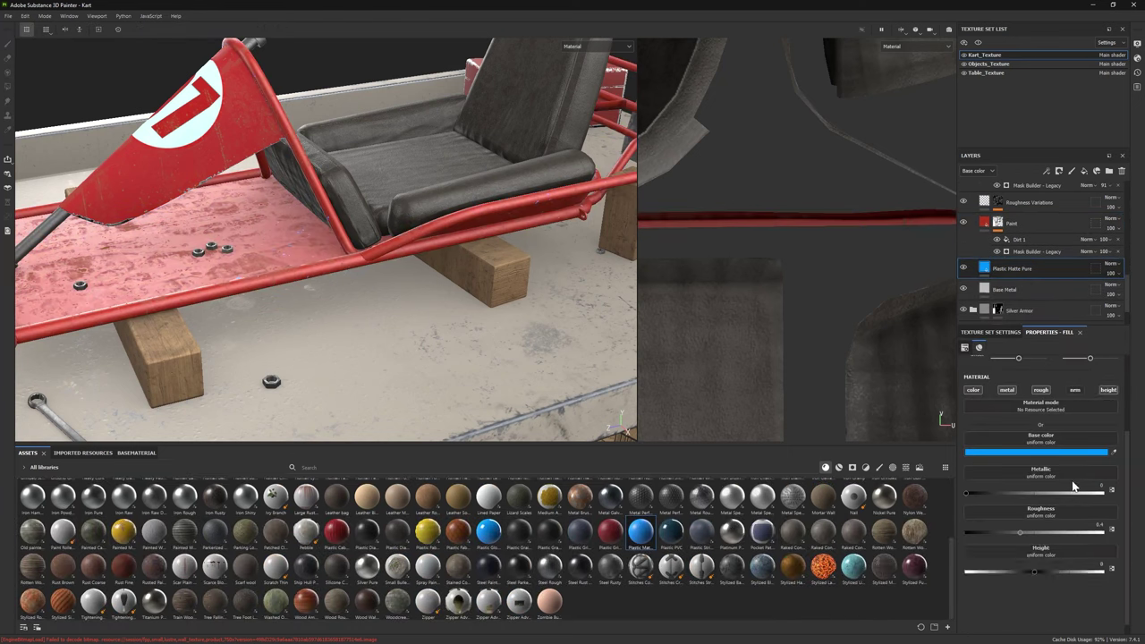
click(1040, 390)
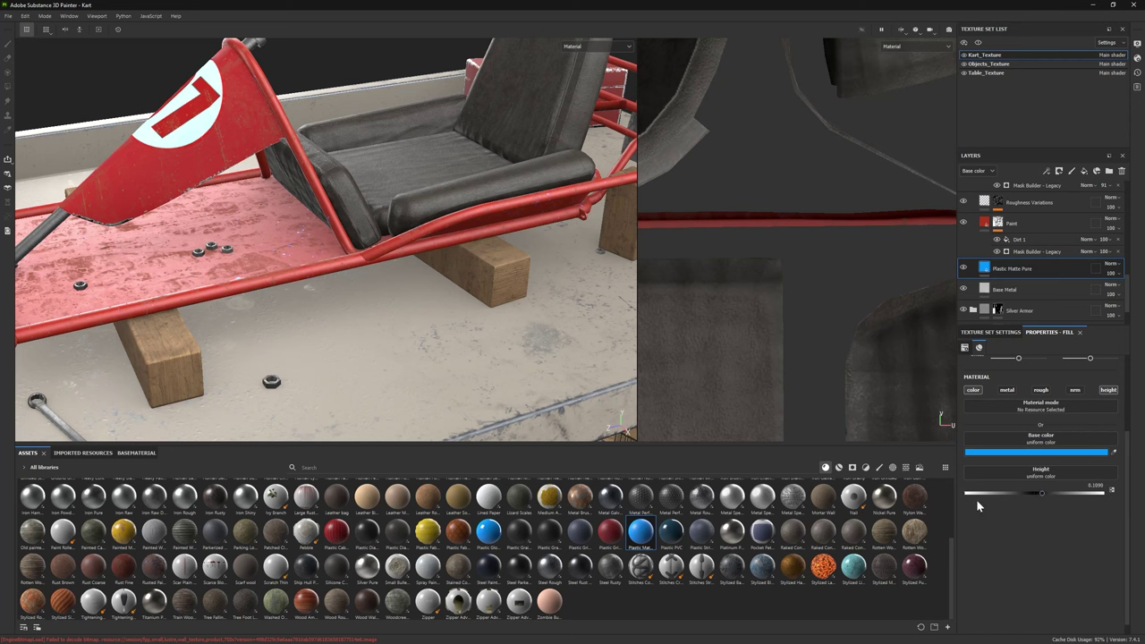
click(877, 468)
right_click(1019, 268)
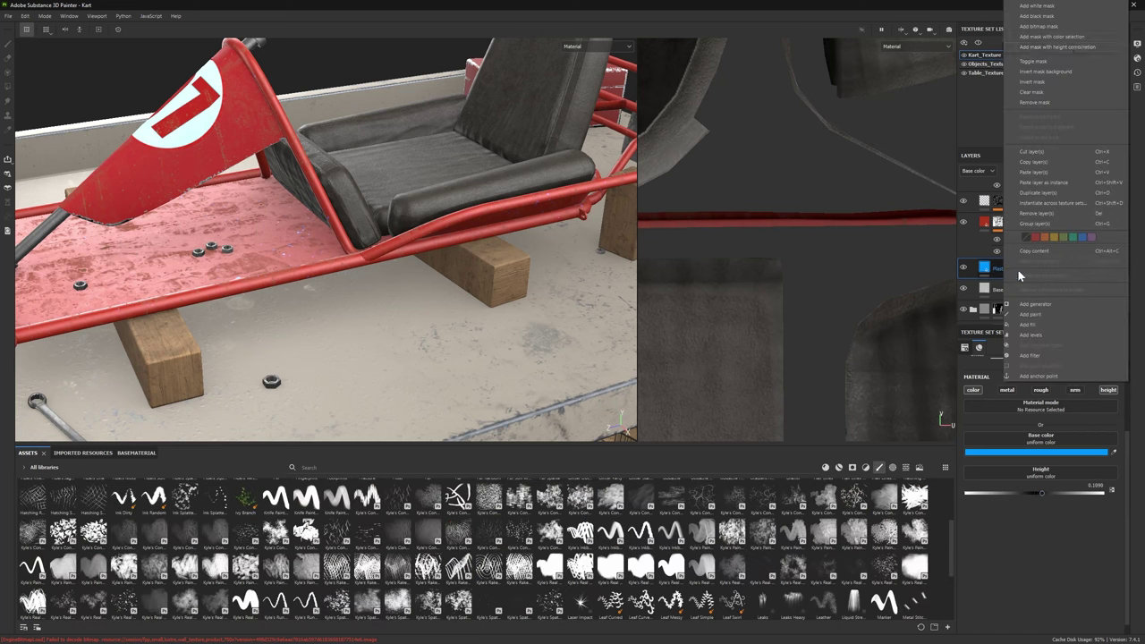
click(1055, 16)
Step: Choose the Charcoal Wide brush and set a small eraser over the frame tube junction
key(1)
alt+drag(376, 268, 346, 275)
scroll(346, 275, up, 3)
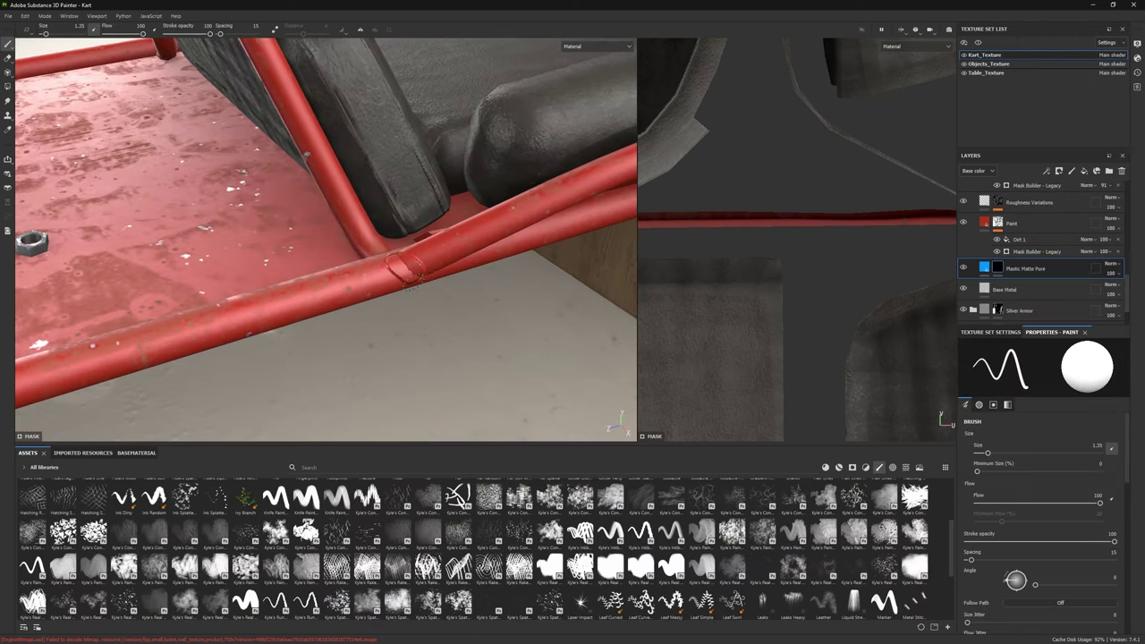
scroll(447, 534, up, 3)
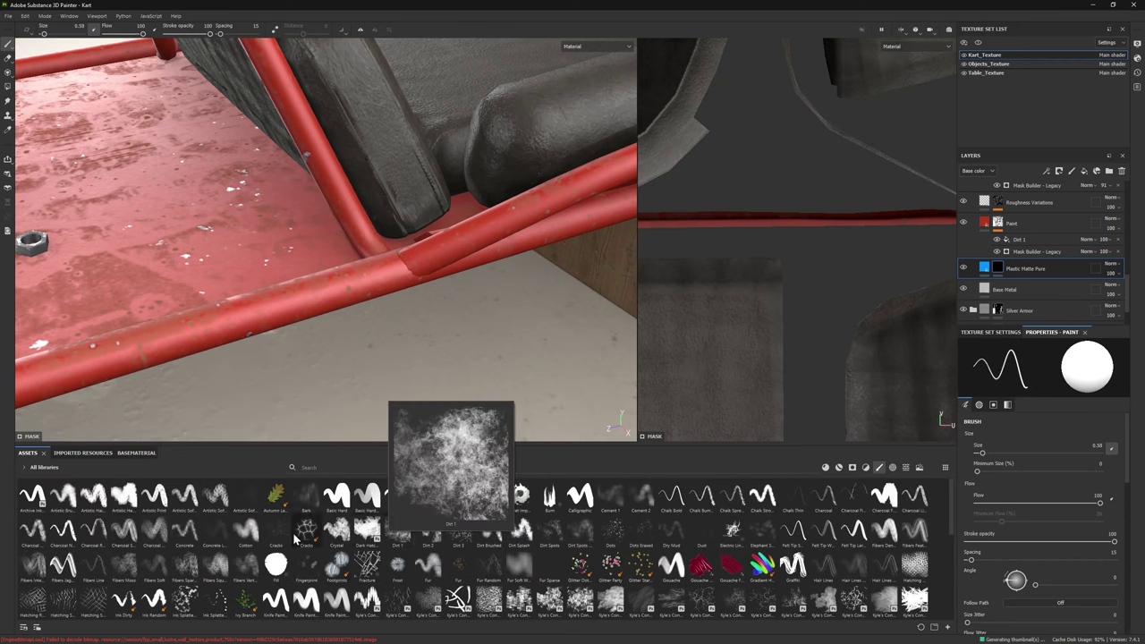
click(151, 535)
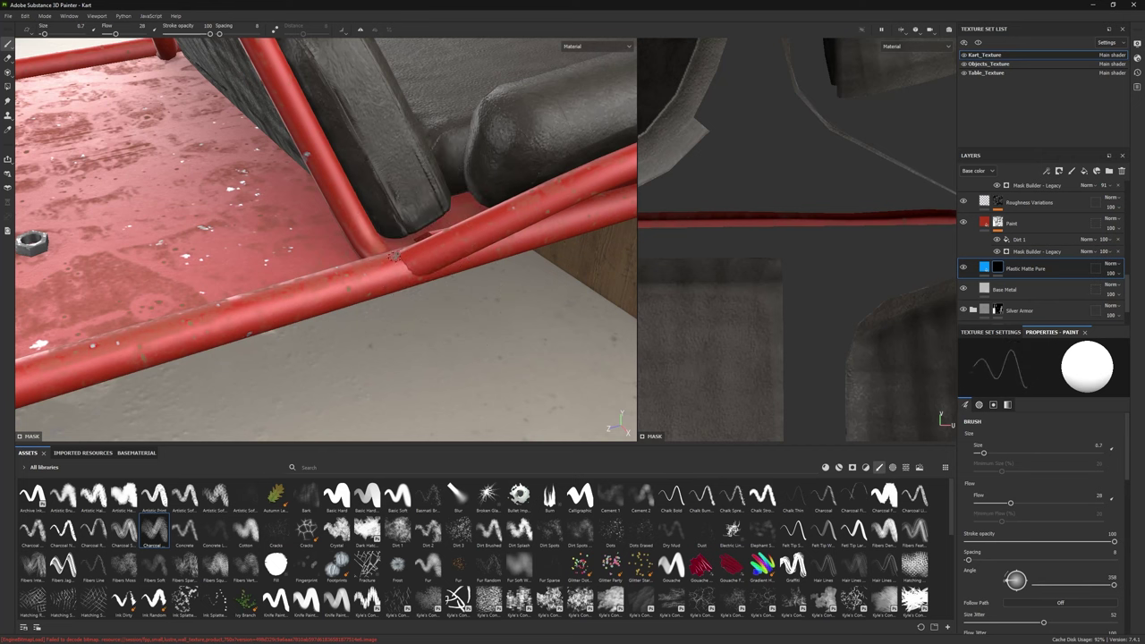
mouse_move(405, 271)
alt+mouse_down()
mouse_move(485, 312)
mouse_move(616, 417)
mouse_move(355, 341)
mouse_move(291, 231)
mouse_move(308, 225)
alt+mouse_up()
key(e)
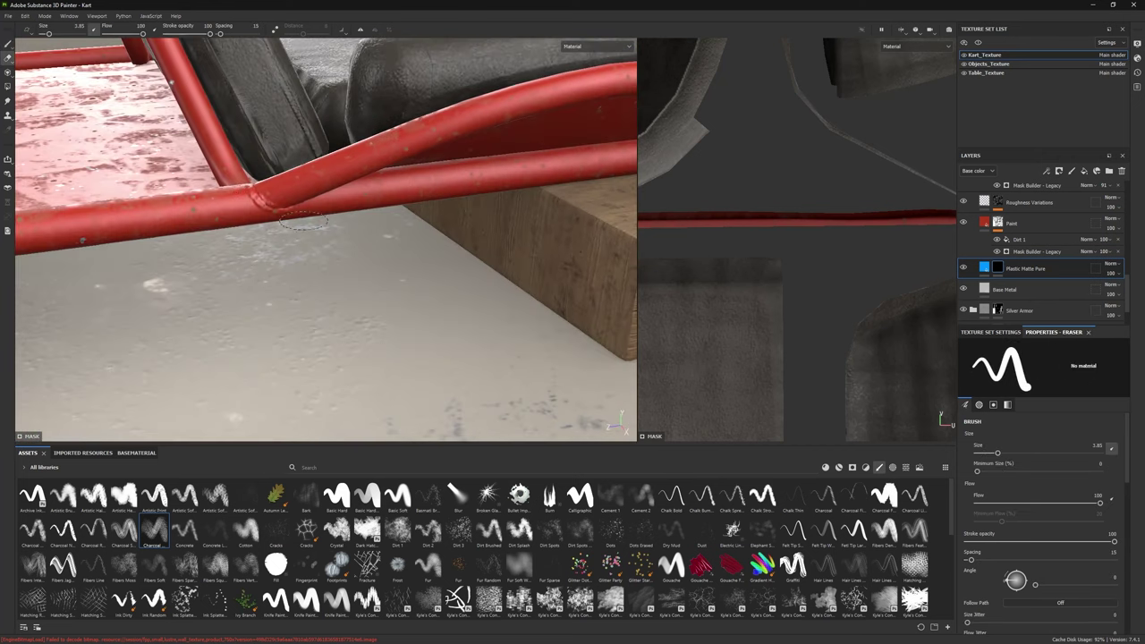
ctrl+right_drag(302, 213, 277, 216)
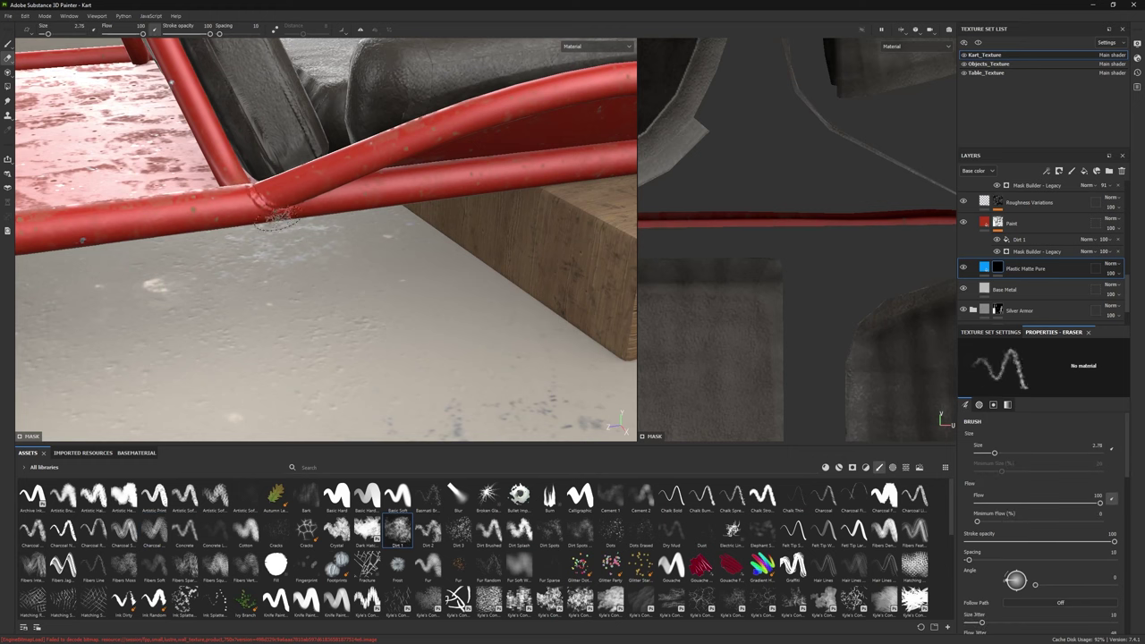
Step: Orbit in close to the kart frame's tube junction under the seat, with the Dirt 1 brush
click(7, 44)
alt+drag(254, 186, 331, 279)
mouse_move(255, 240)
alt+mouse_down()
mouse_move(307, 249)
mouse_move(259, 298)
mouse_move(295, 268)
mouse_move(350, 266)
mouse_move(322, 268)
mouse_move(353, 296)
mouse_move(280, 495)
mouse_move(166, 435)
mouse_move(298, 440)
alt+mouse_up()
key(e)
key(p)
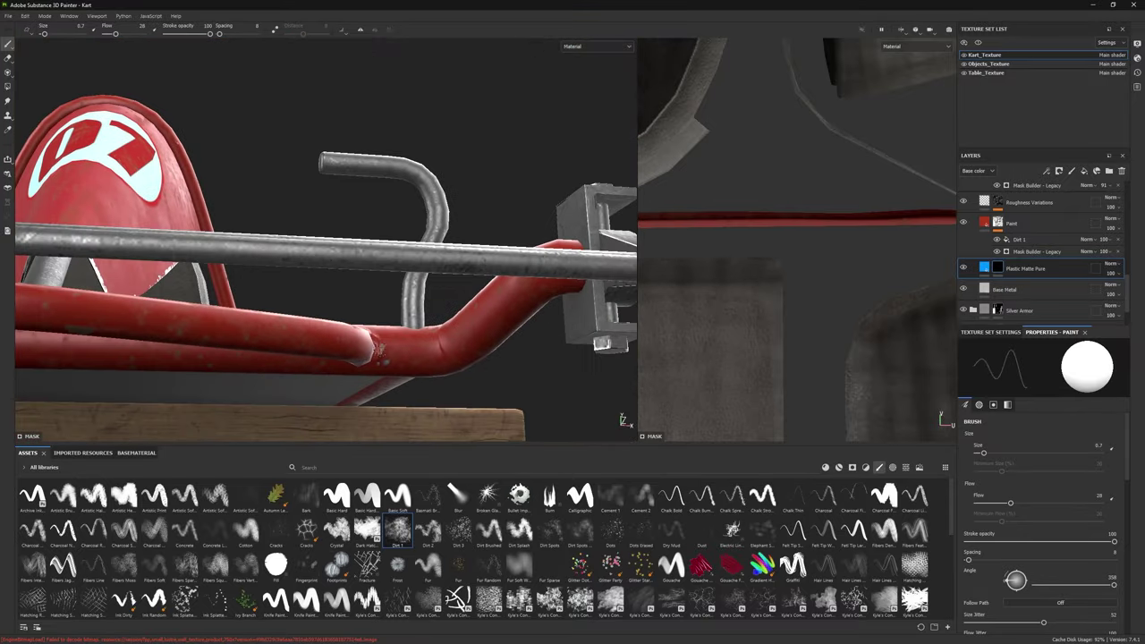
alt+drag(356, 362, 354, 550)
click(397, 531)
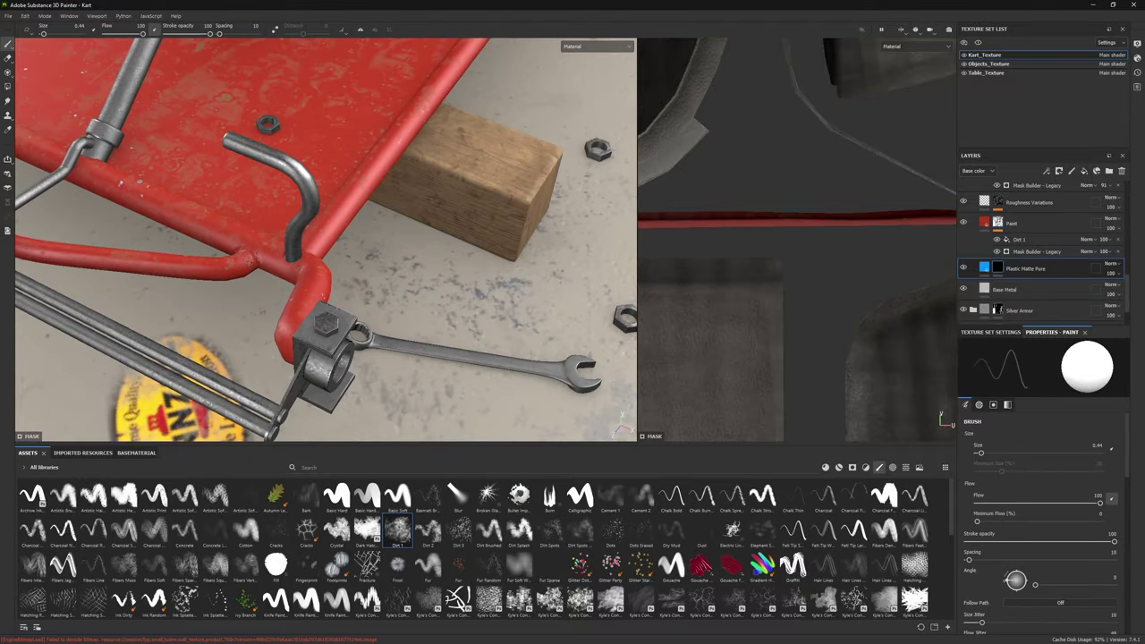
mouse_move(330, 295)
alt+mouse_down()
mouse_move(345, 308)
mouse_move(281, 230)
mouse_move(295, 268)
mouse_move(372, 295)
alt+mouse_up()
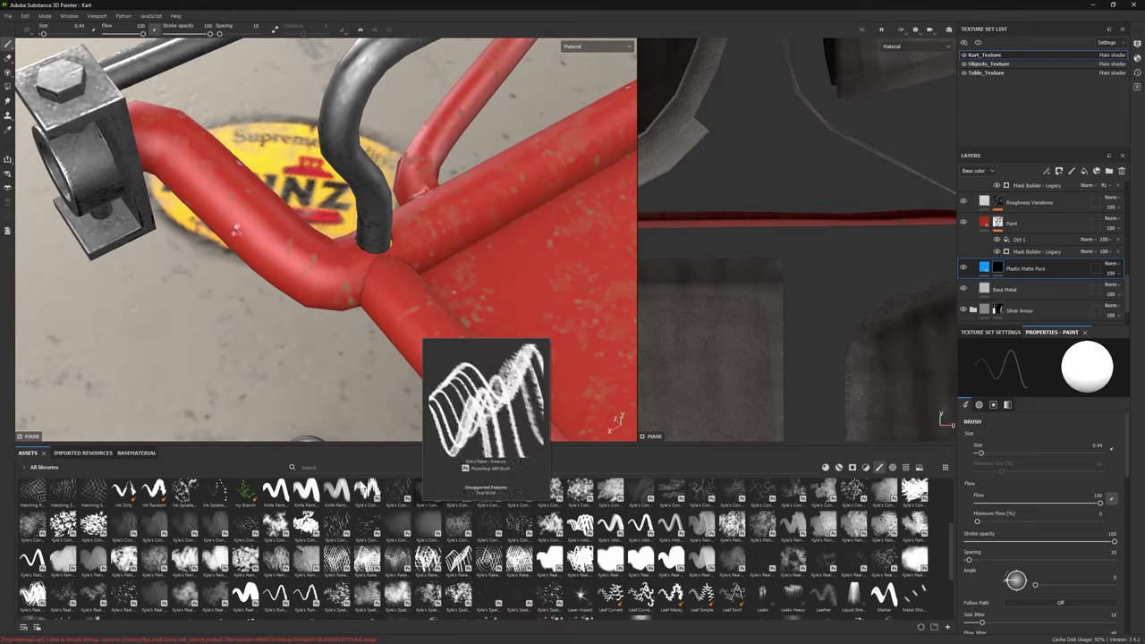
Step: Pick the Weld brush at size 0.27 and paint weld beads around the tube joints
click(322, 467)
text(WELD)
click(32, 495)
ctrl+right_drag(380, 273, 371, 261)
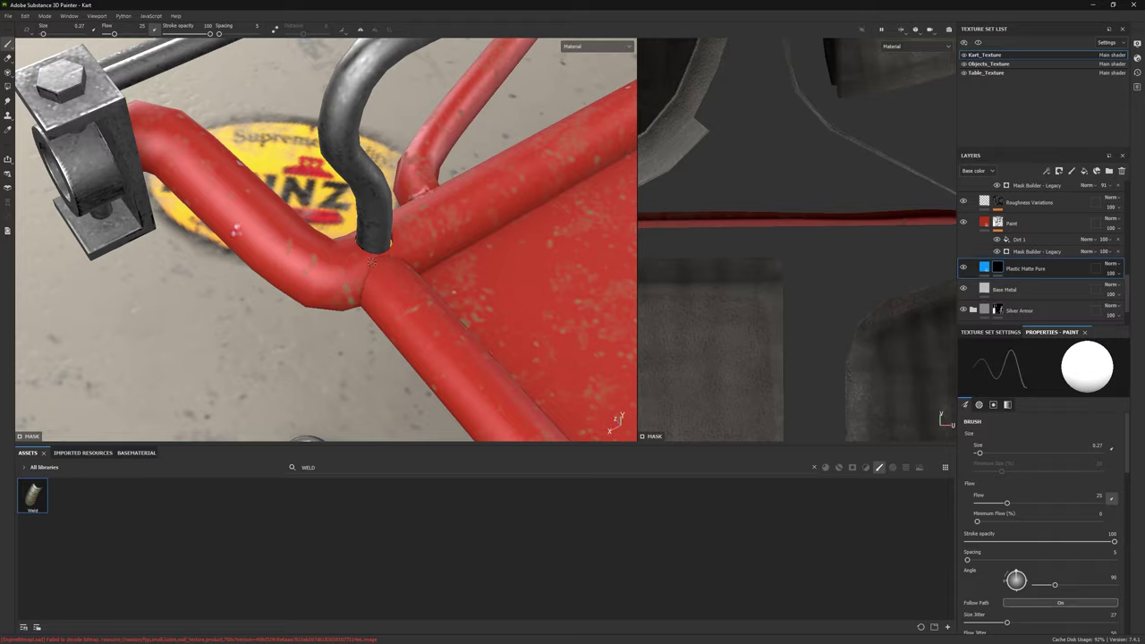
alt+drag(371, 261, 318, 301)
mouse_move(382, 276)
alt+mouse_down()
mouse_move(250, 235)
mouse_move(370, 282)
mouse_move(309, 230)
mouse_move(317, 244)
alt+mouse_up()
key(e)
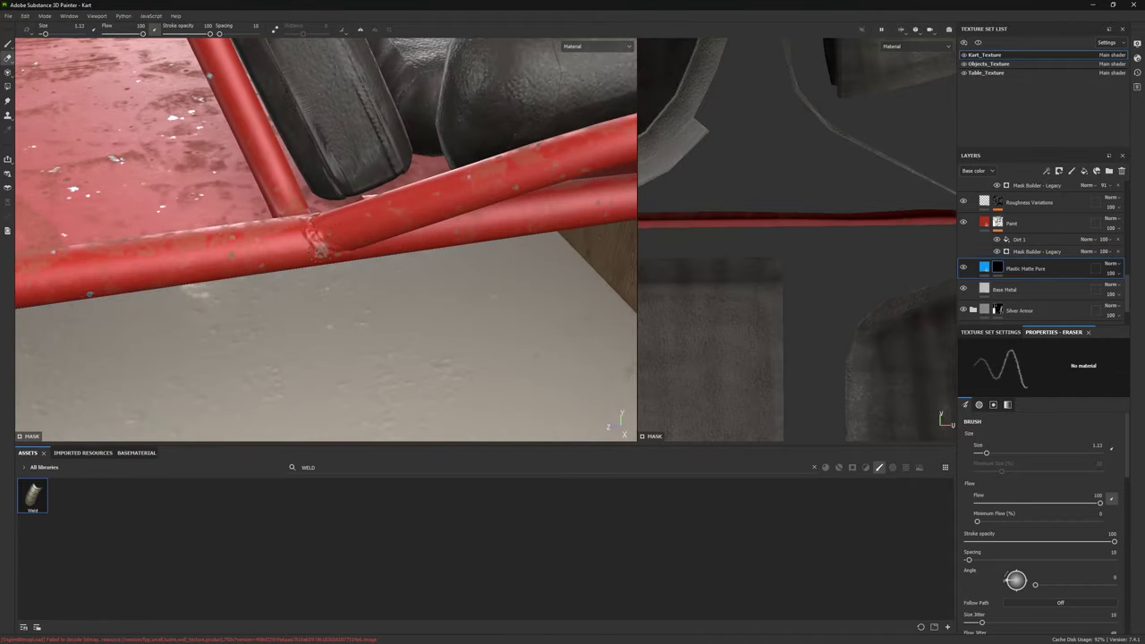
key(p)
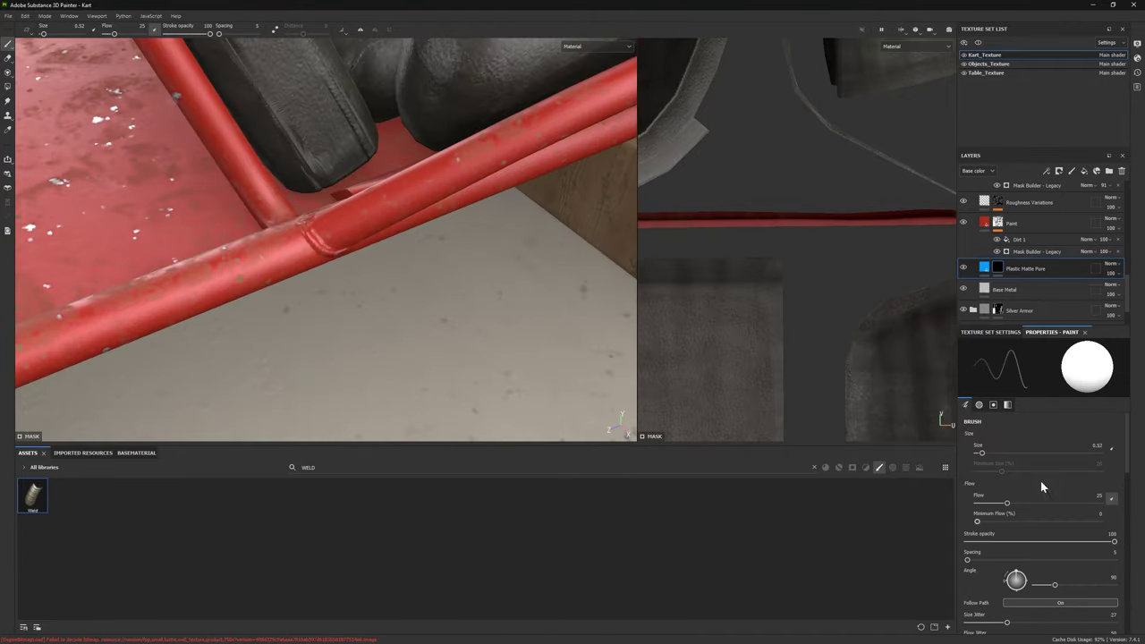
key(4)
alt+drag(268, 233, 77, 213)
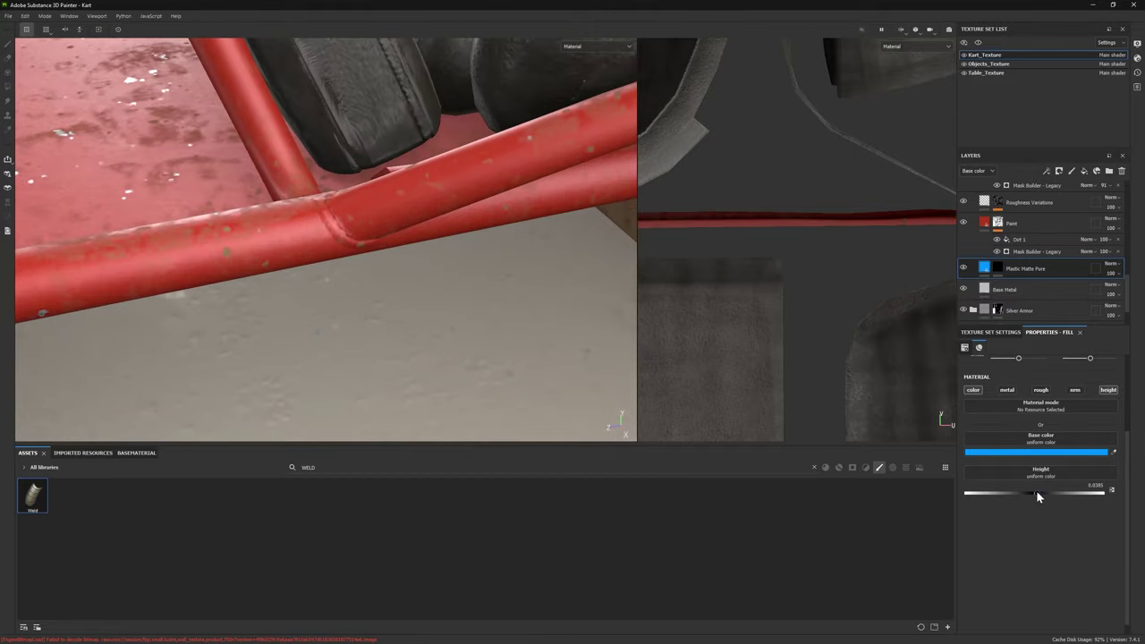
click(997, 267)
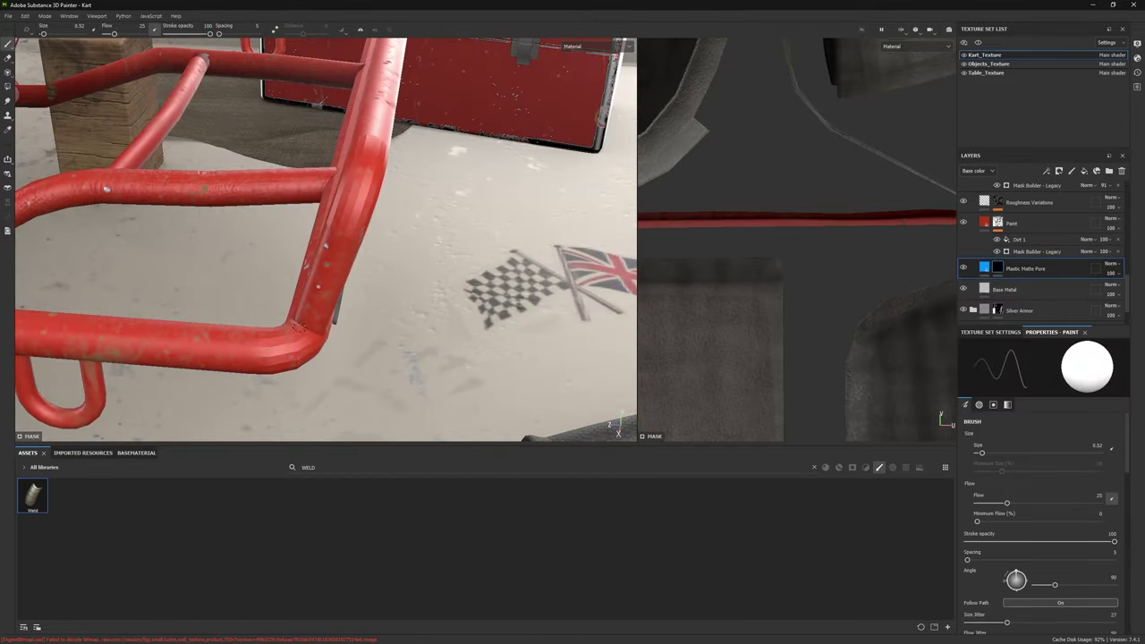
alt+drag(300, 329, 233, 318)
Step: Add a Rust Coarse fill layer with a black mask to the kart stack
key(f)
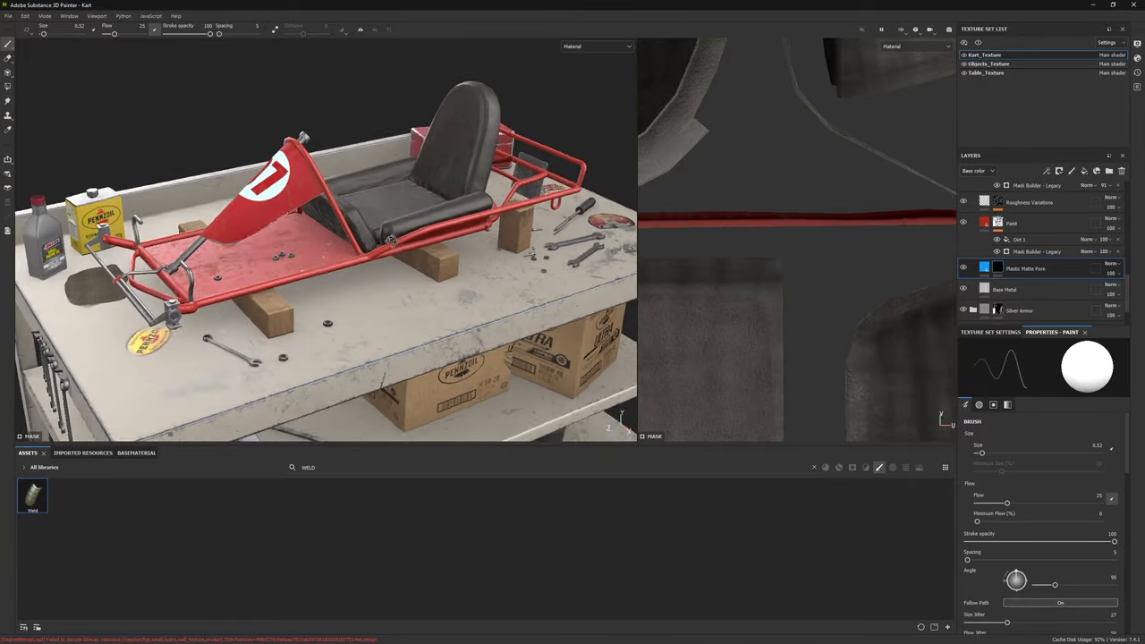
click(45, 16)
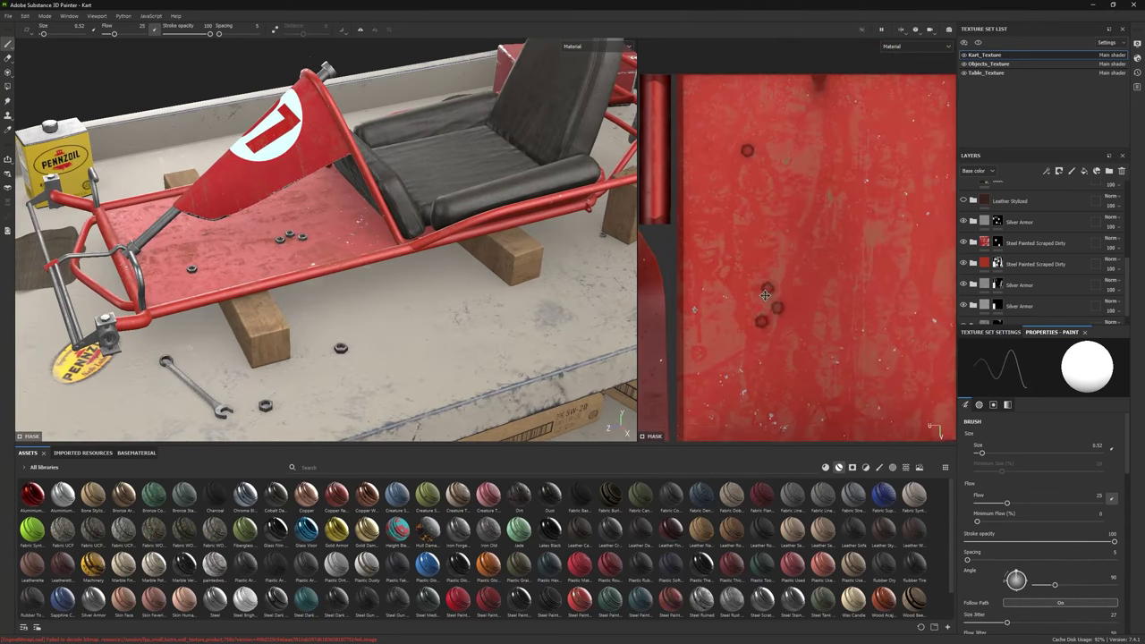
scroll(202, 583, down, 1)
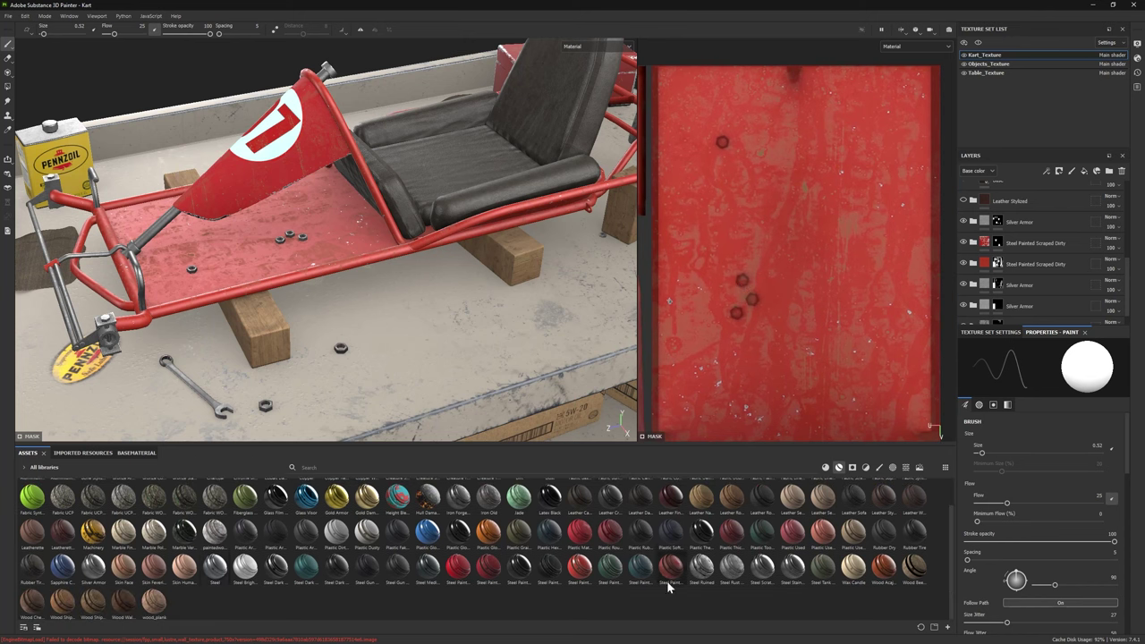
click(825, 468)
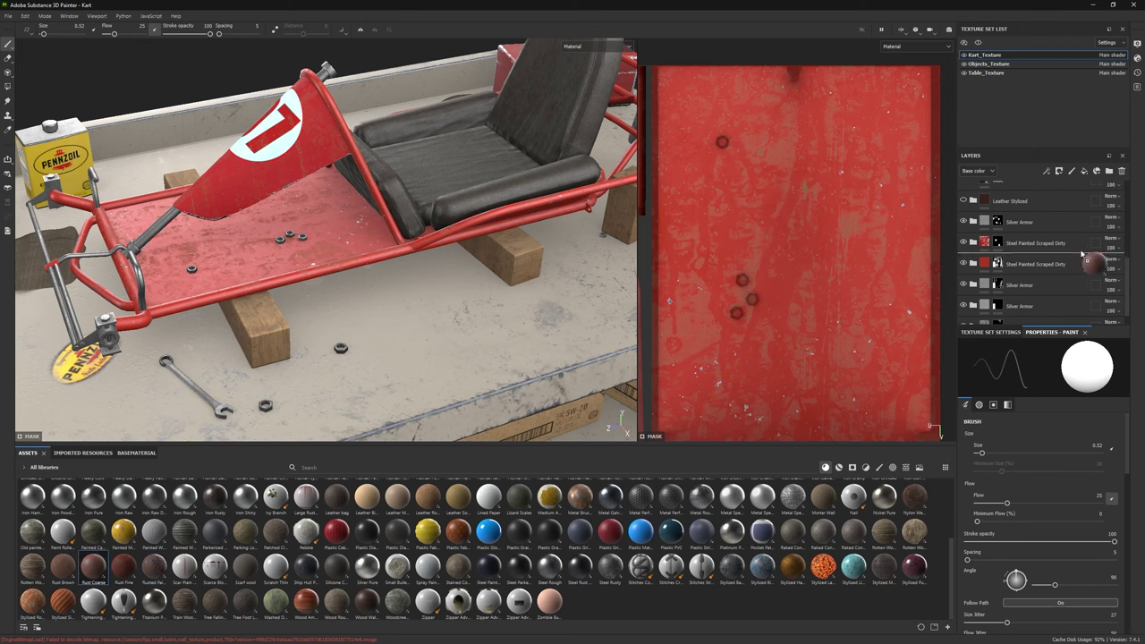
drag(1081, 254, 1016, 251)
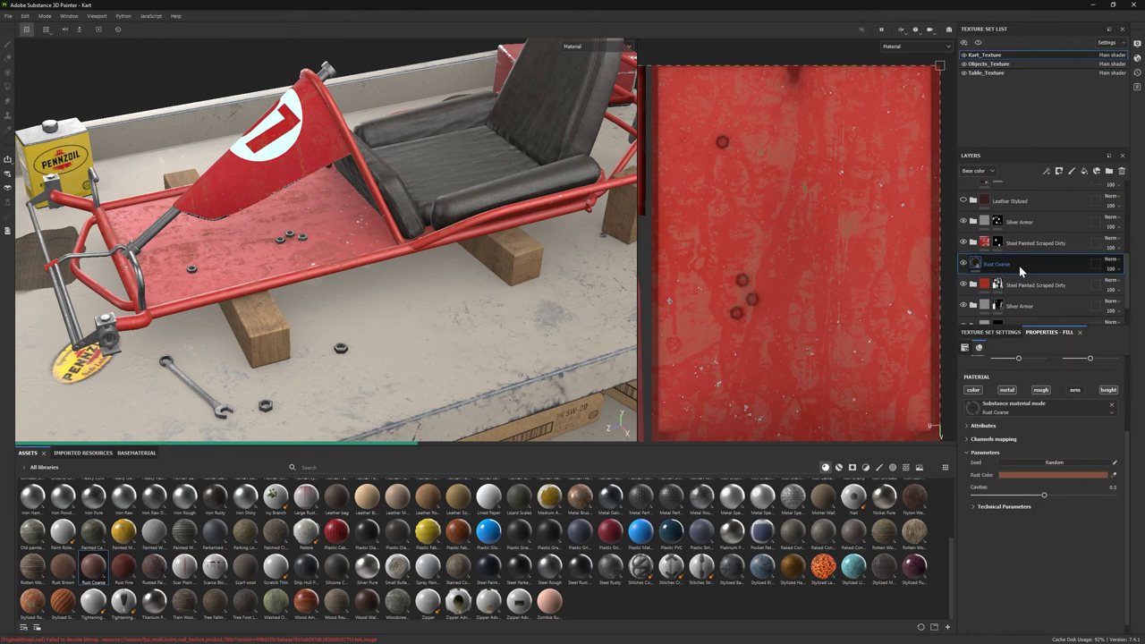
right_click(1017, 263)
click(1055, 131)
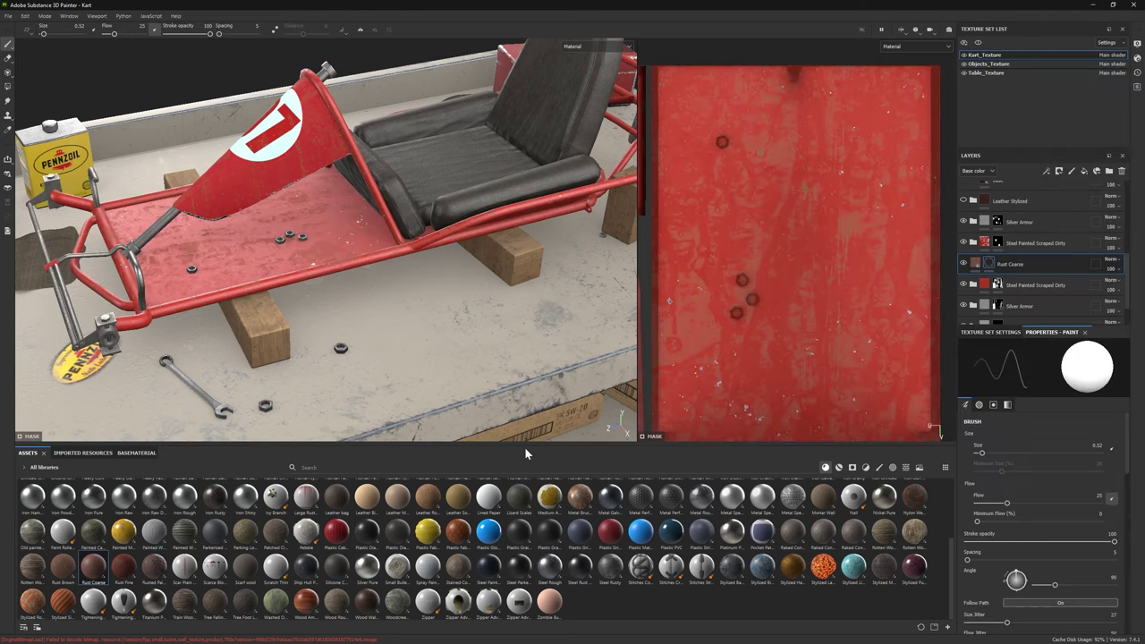
Step: Paint rust patches on the red floor pan with the Dirt 1 brush at size 10.7
click(879, 469)
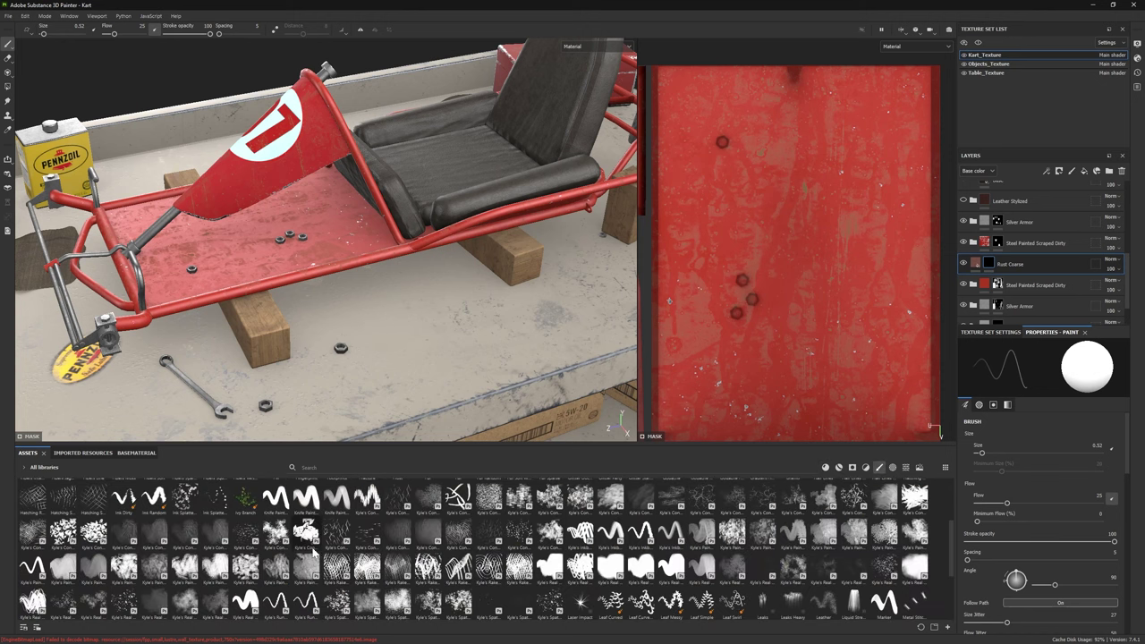
scroll(498, 550, up, 3)
click(397, 533)
mouse_move(357, 268)
alt+mouse_down()
mouse_move(358, 197)
mouse_move(376, 134)
alt+mouse_up()
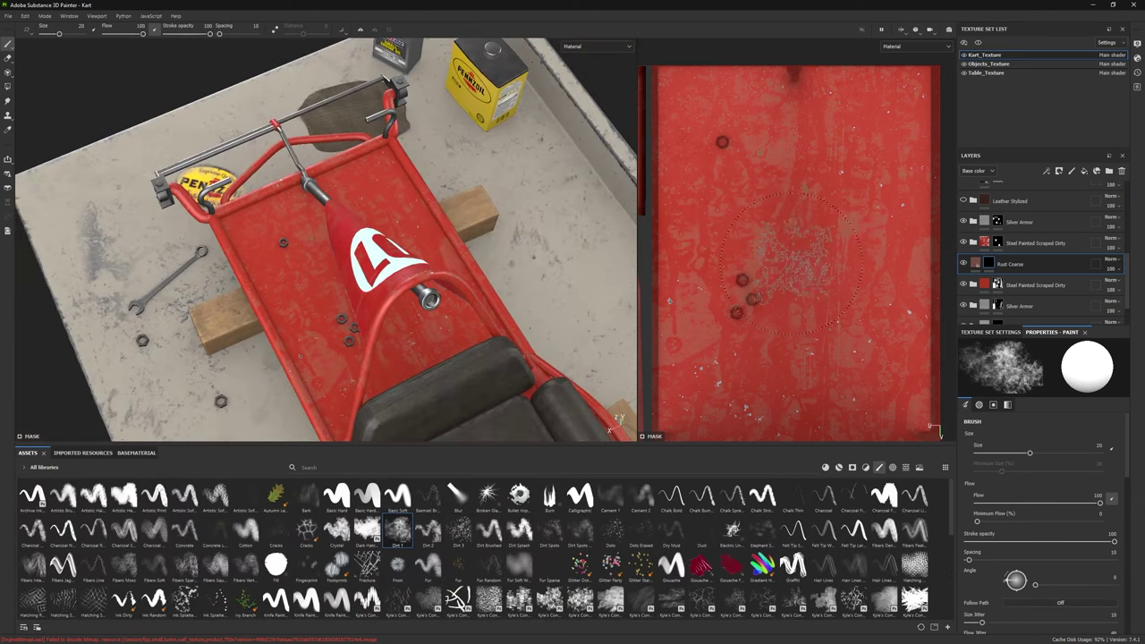
middle_drag(805, 178, 865, 230)
ctrl+right_drag(865, 231, 874, 231)
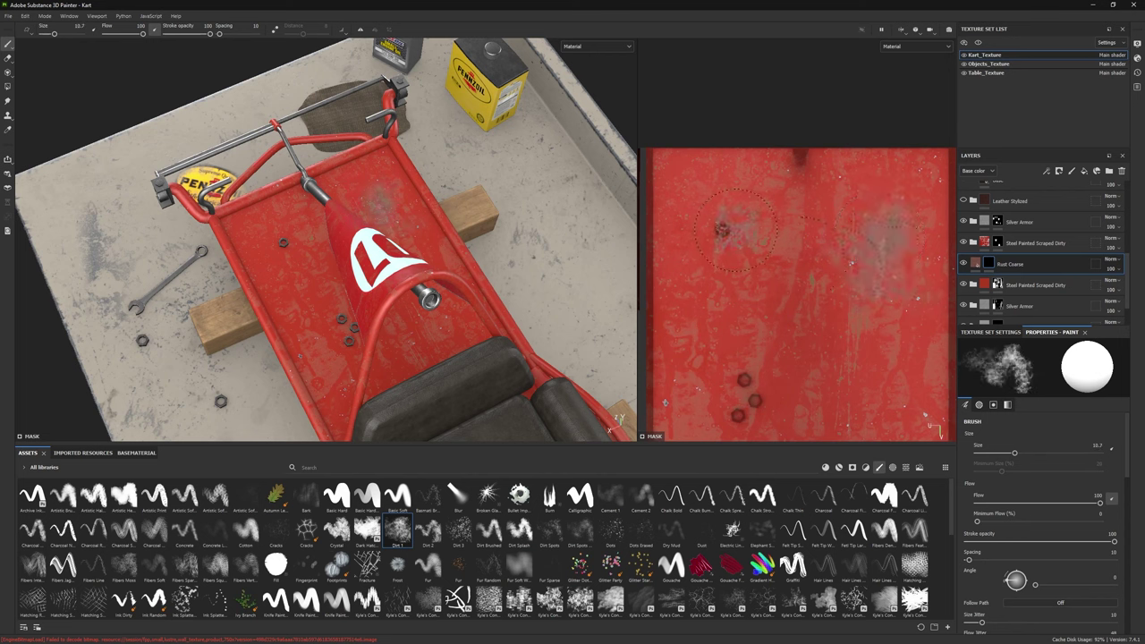
drag(735, 229, 733, 261)
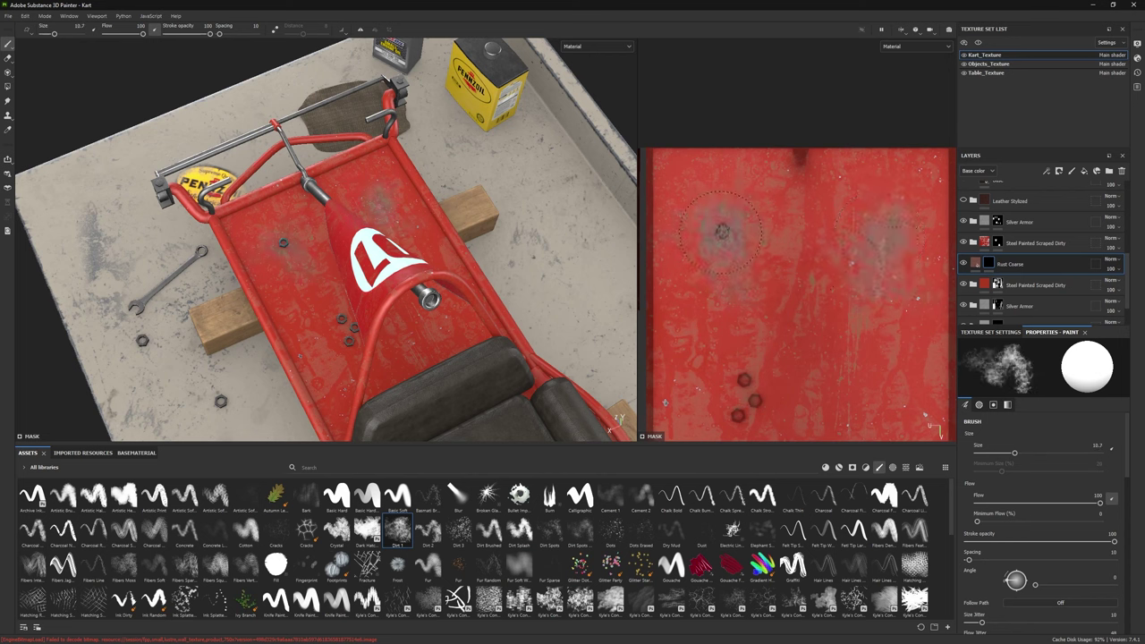
mouse_move(889, 260)
mouse_down()
mouse_move(858, 239)
mouse_move(851, 207)
mouse_move(905, 317)
mouse_move(859, 351)
mouse_up()
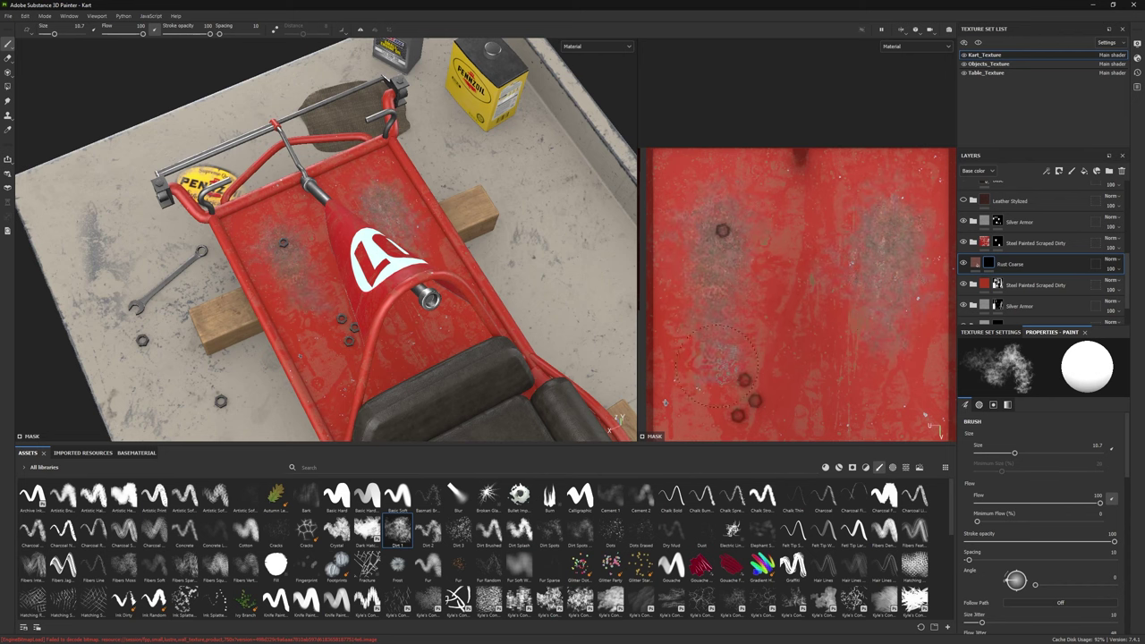
Step: Switch to the eraser with the Dirt 2 brush and frame the whole kart
alt+drag(309, 273, 420, 259)
scroll(421, 259, up, 3)
click(8, 57)
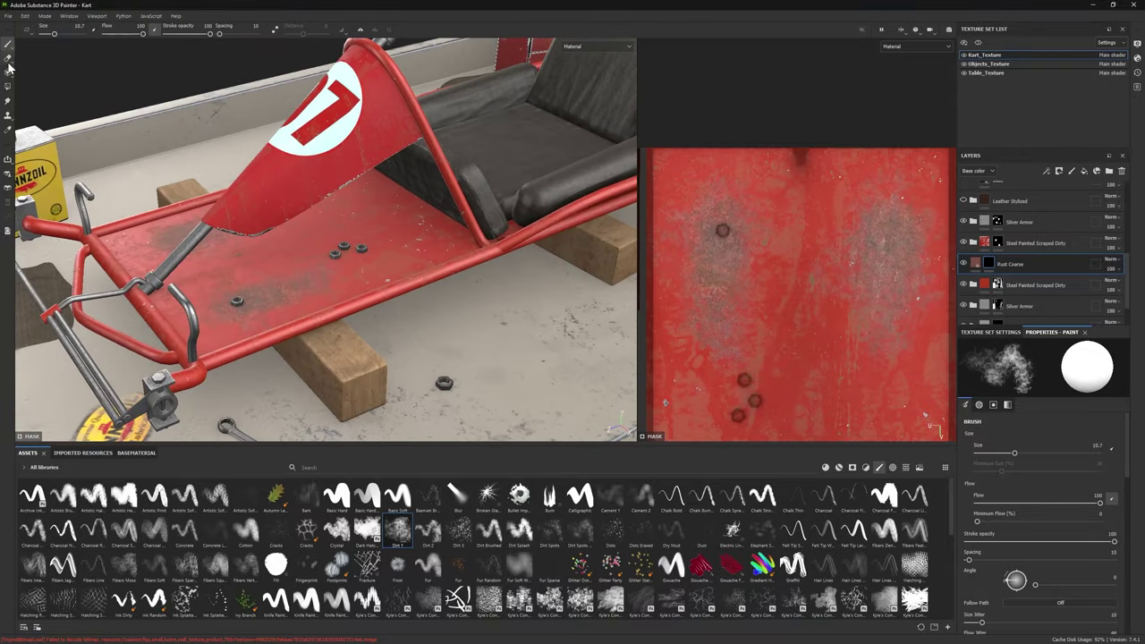
click(428, 532)
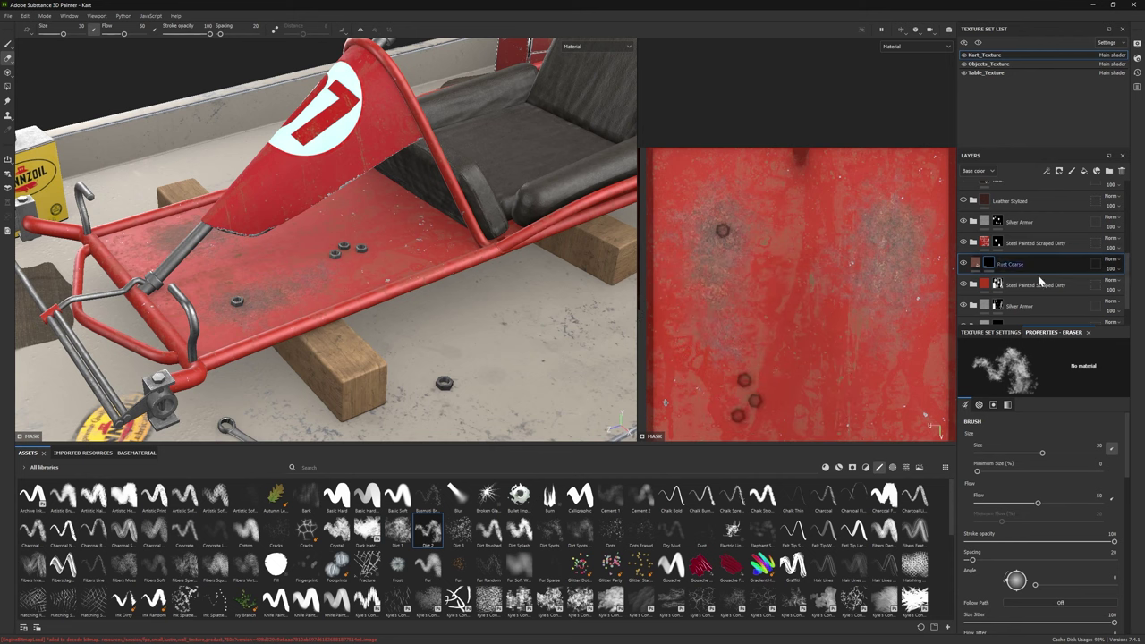
key(f)
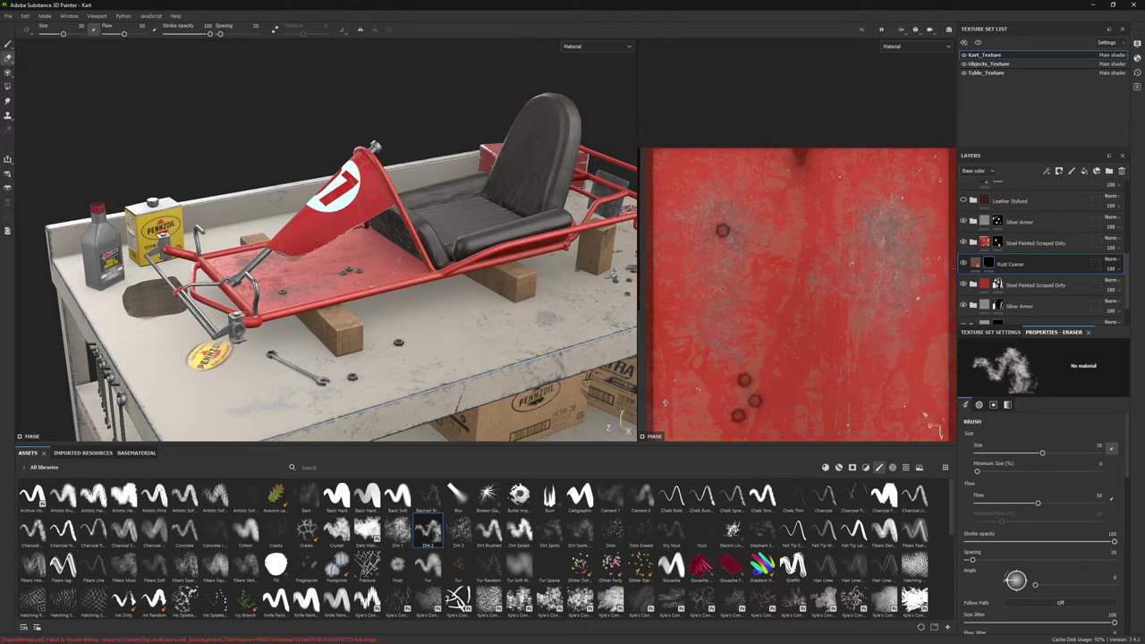
scroll(474, 353, up, 3)
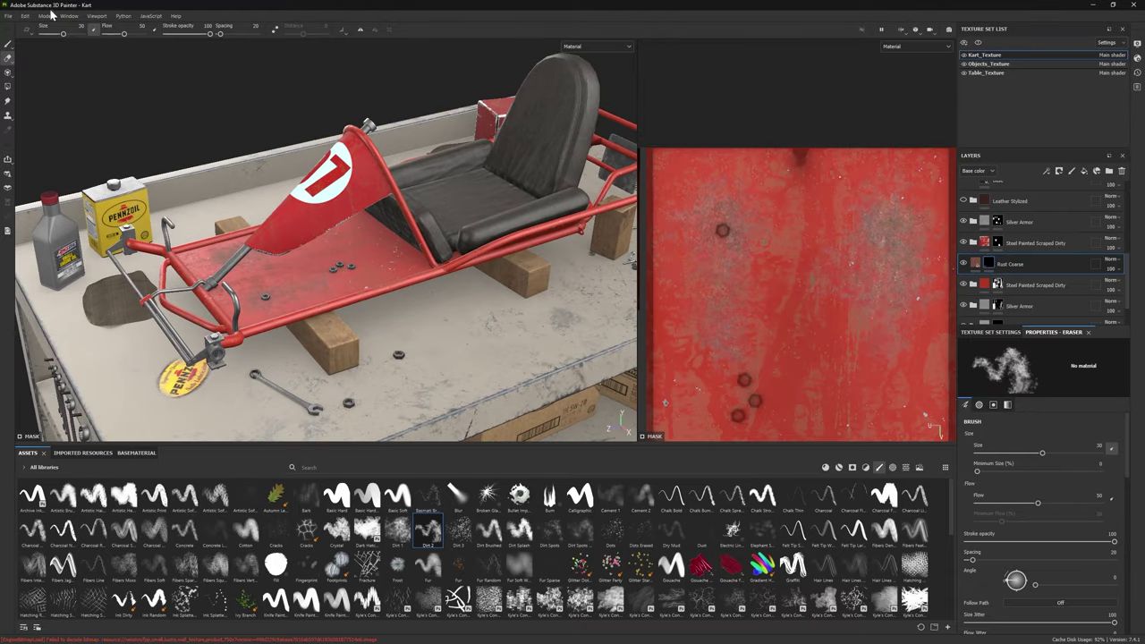
Step: Switch to Rendering (Iray) mode and orbit closer to the kart
click(50, 15)
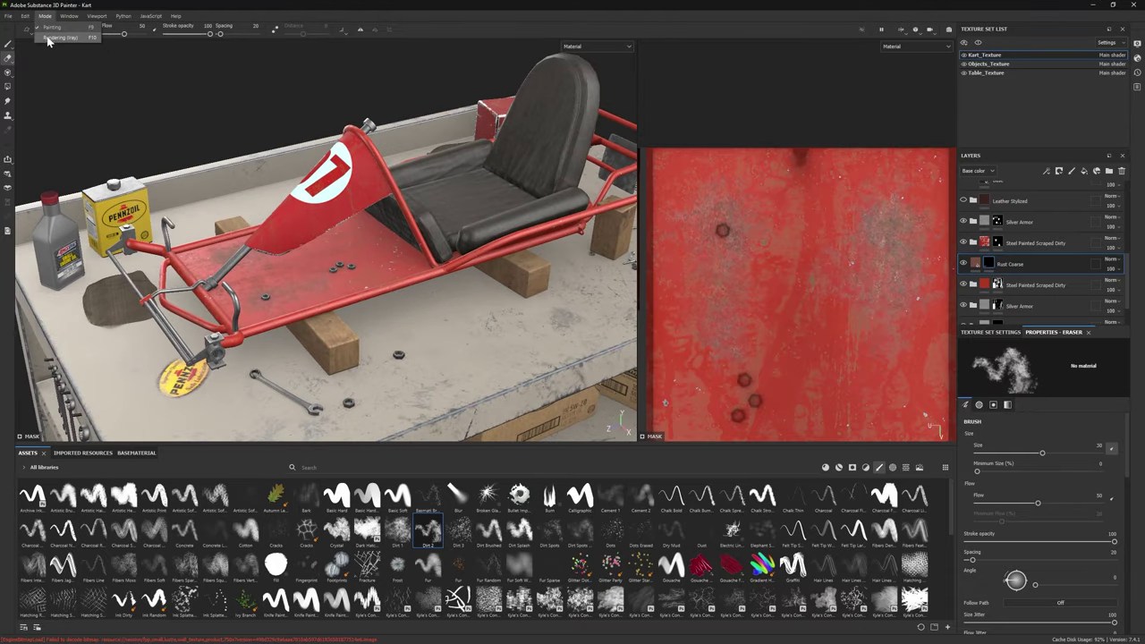
click(67, 40)
scroll(479, 336, down, 3)
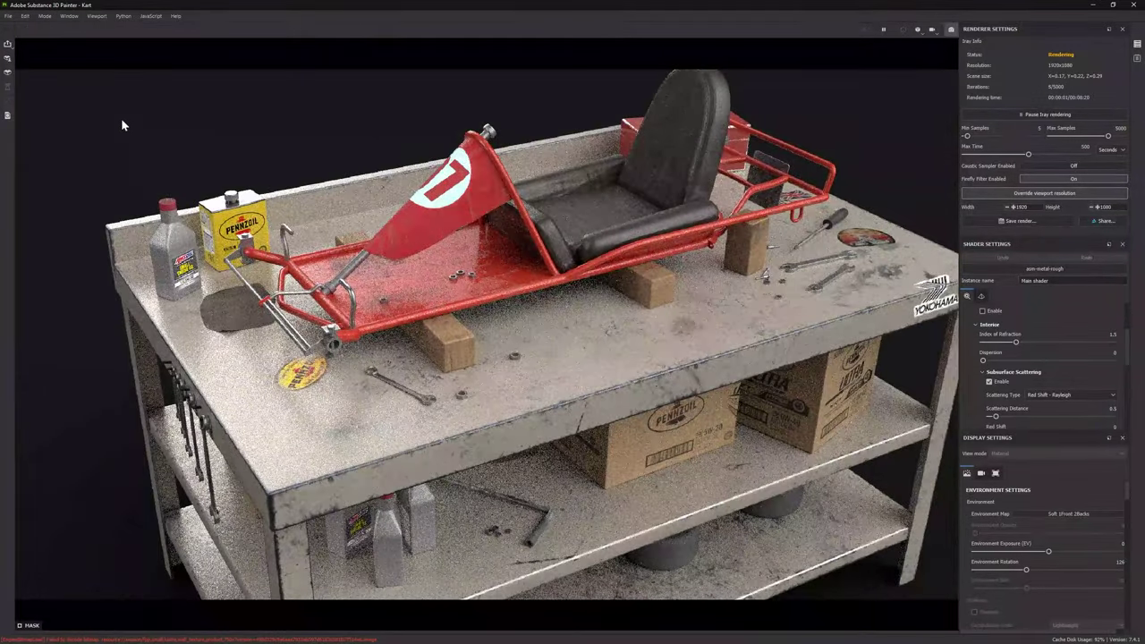
alt+drag(438, 424, 431, 391)
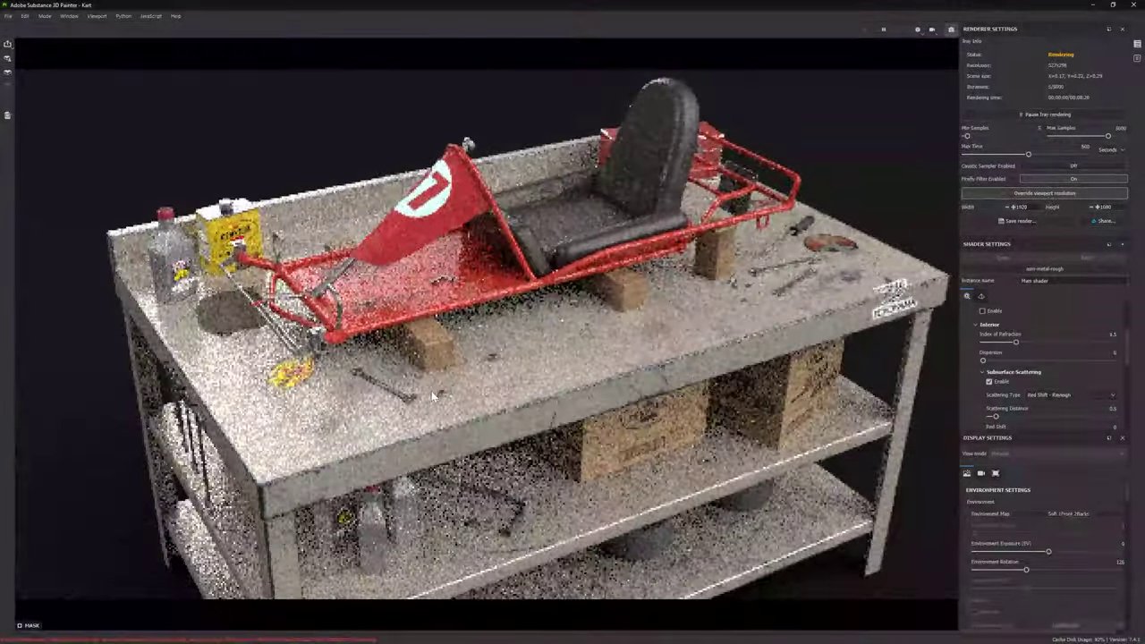